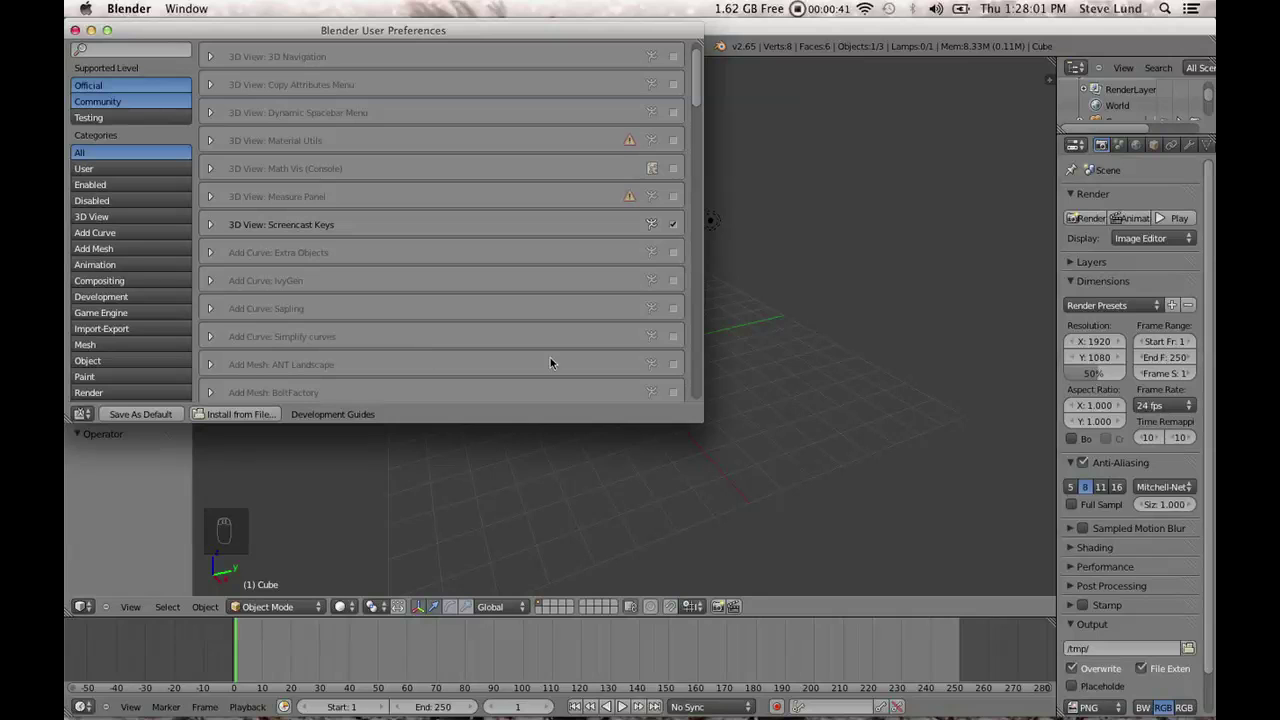
Close the user preferences and delete the default cube from the scene.
left_click(75, 30)
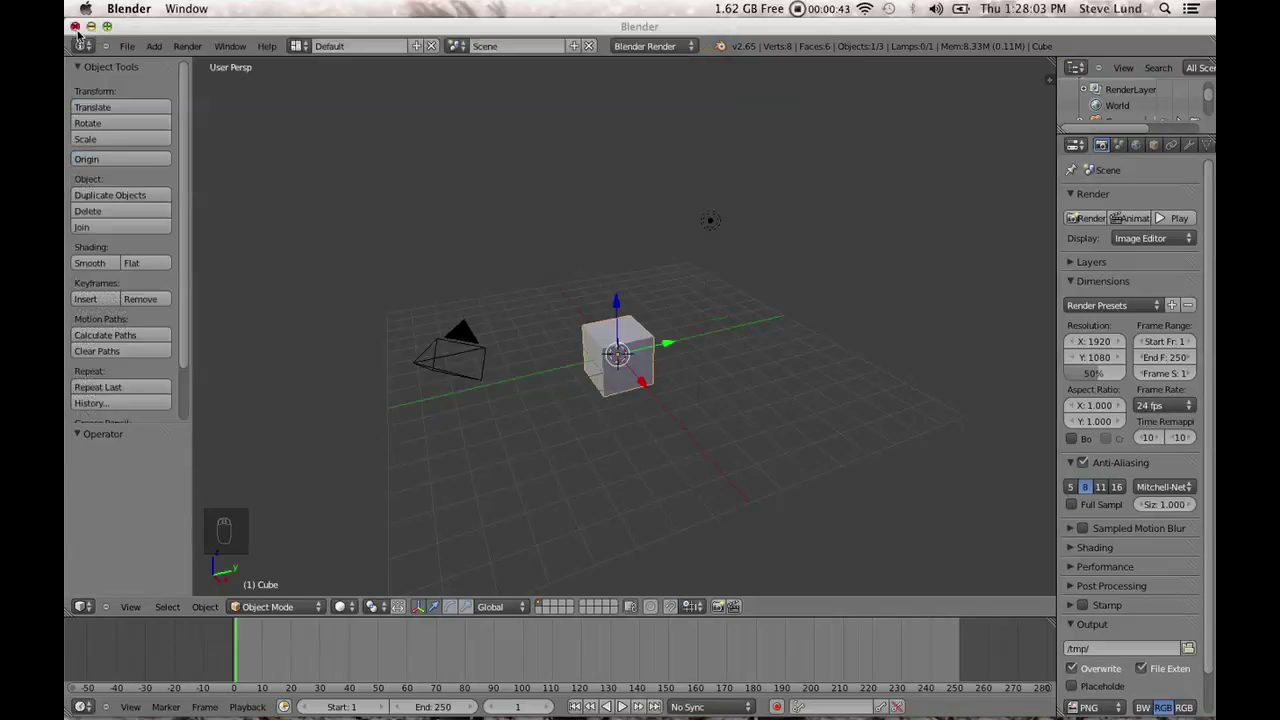
middle_click_drag(640, 423, 634, 406)
key("x")
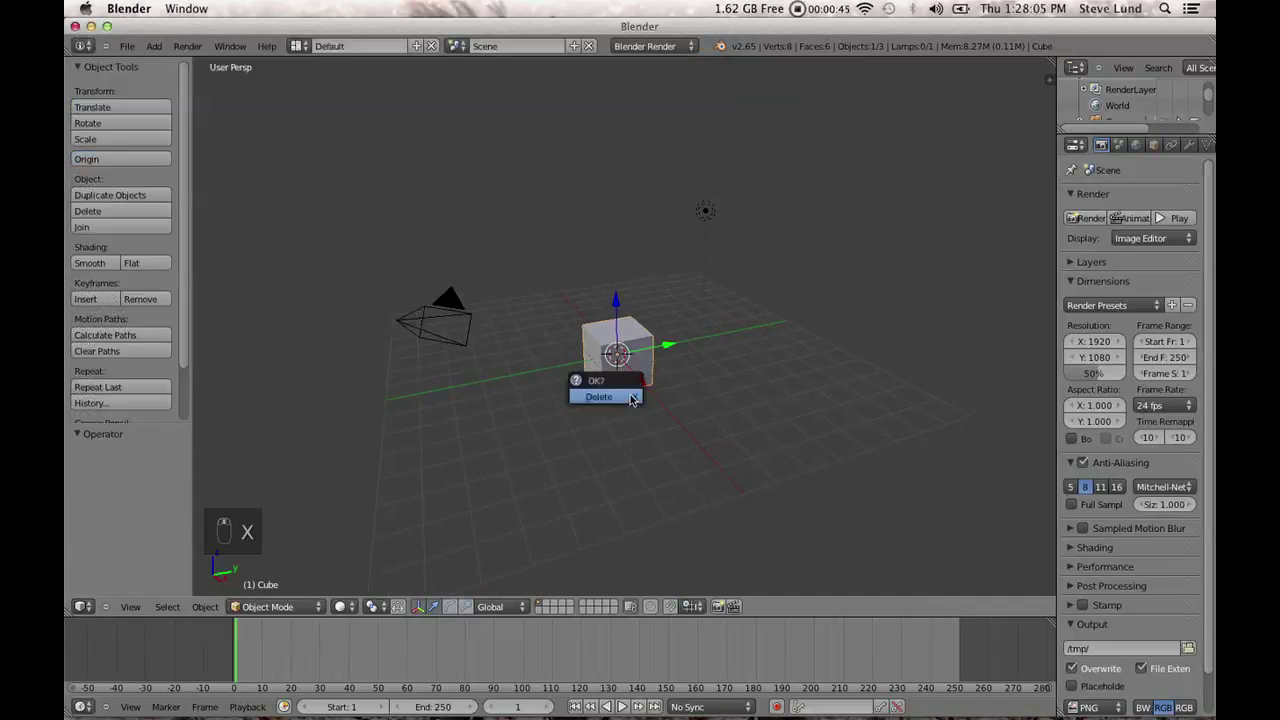
left_click(629, 397)
Add a Landscape mesh and enlarge its operator settings area so all options are readable.
key("shift+a")
mouse_move(634, 396)
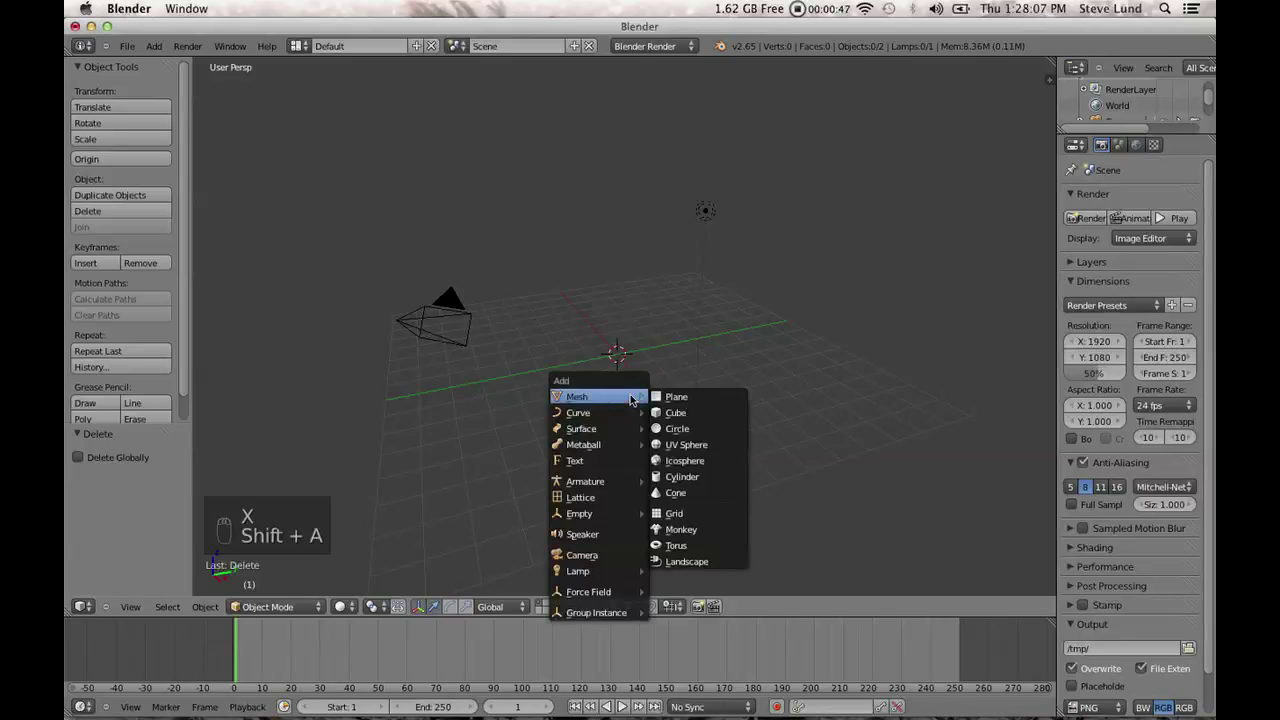
left_click(697, 562)
left_click_drag(135, 426, 110, 137)
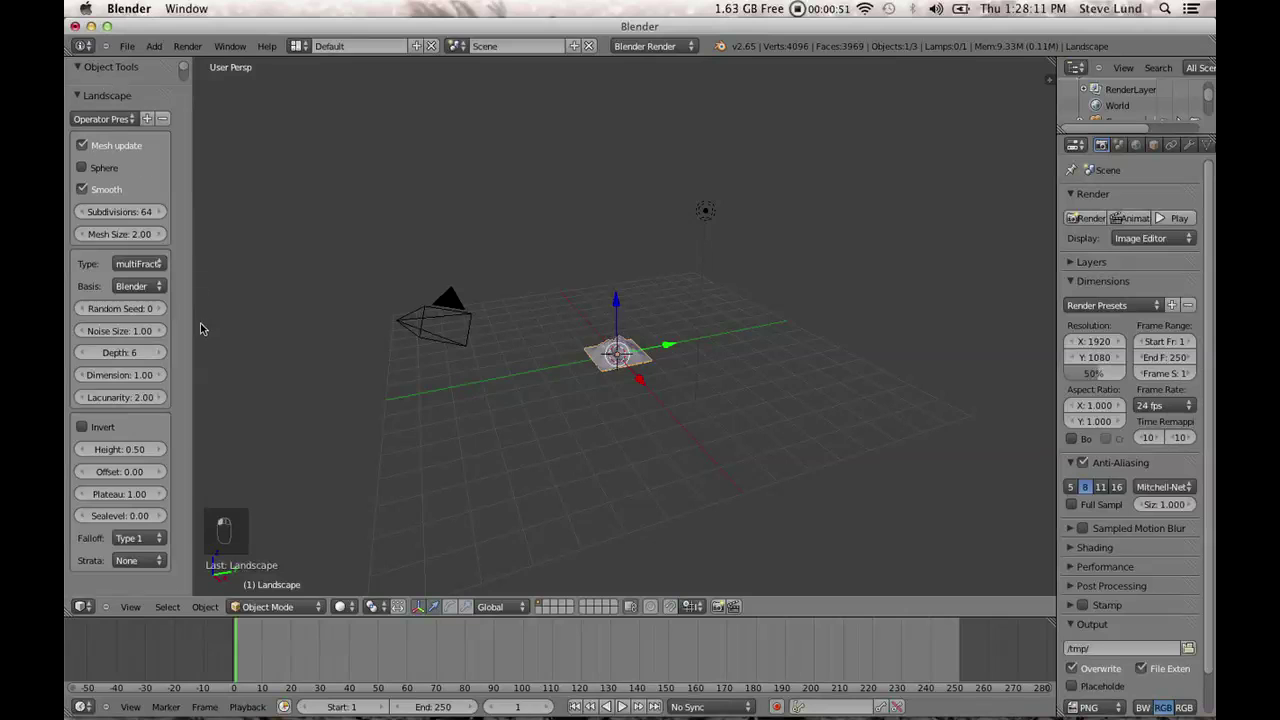
left_click_drag(193, 320, 345, 320)
Set the landscape's mesh size to 100 and its noise size to 16.
scroll(643, 389, "down", 4)
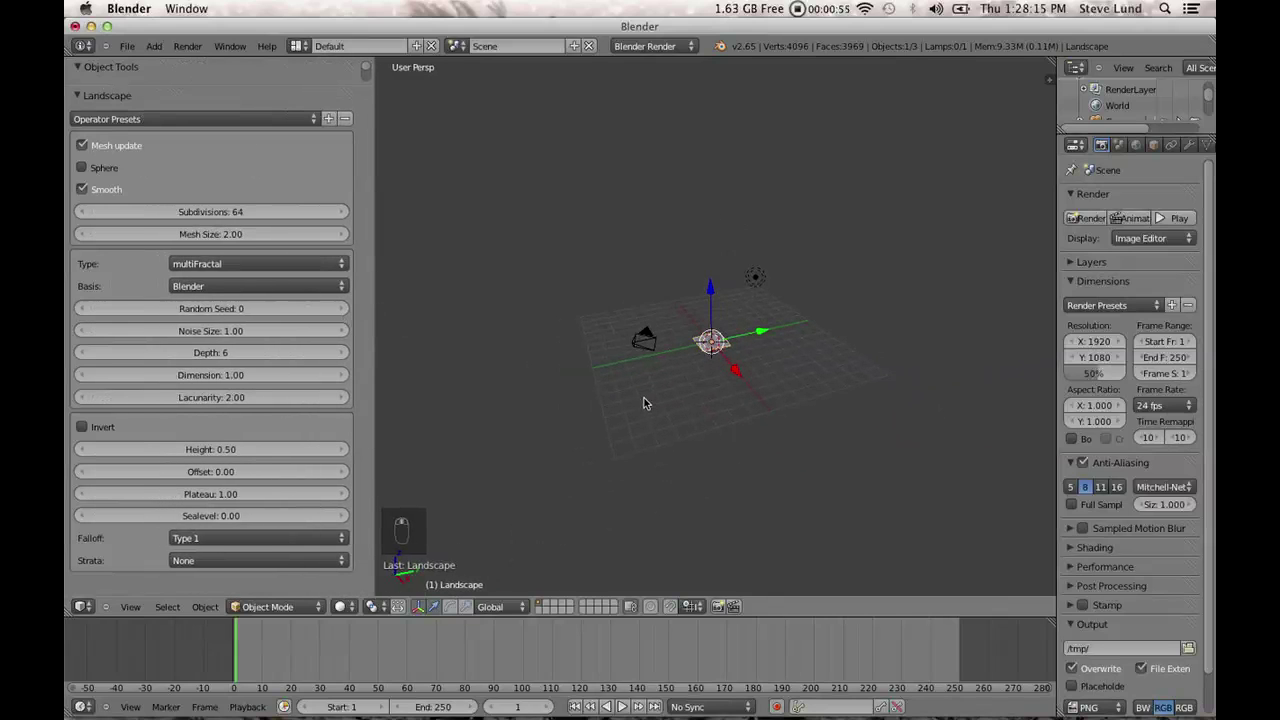
left_click(224, 233)
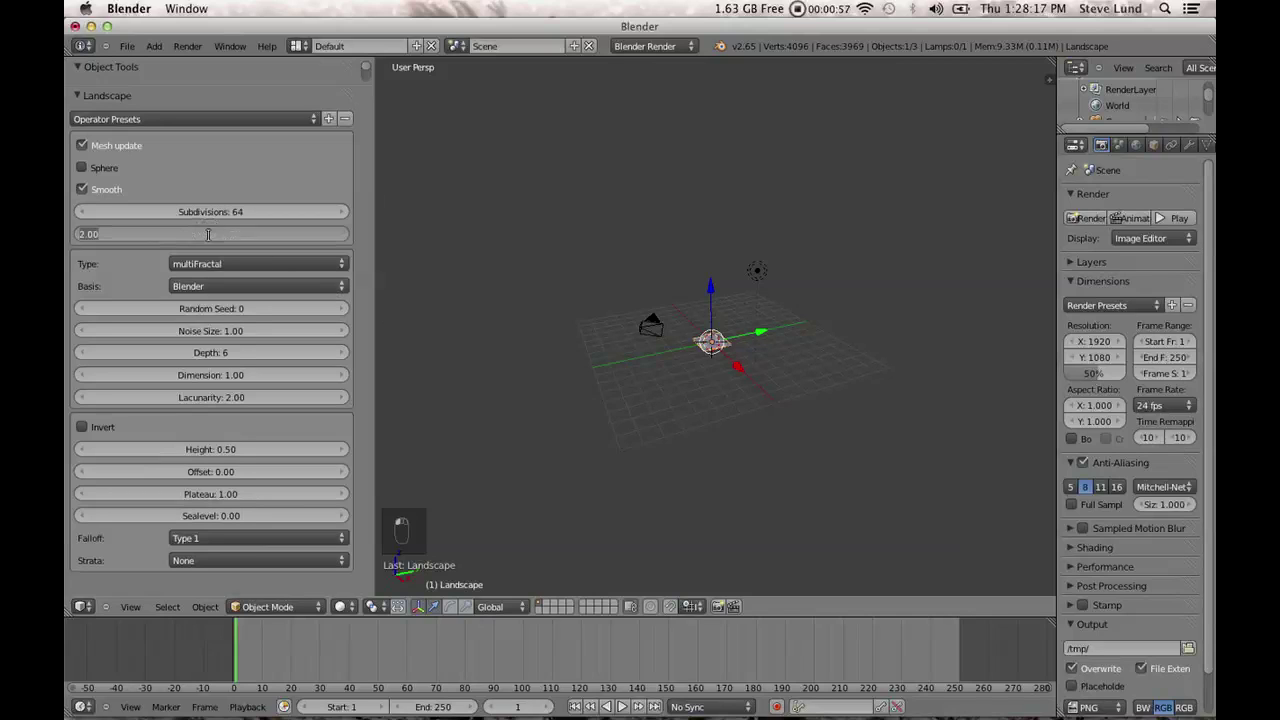
type("100")
key("Return")
scroll(600, 320, "down", 2)
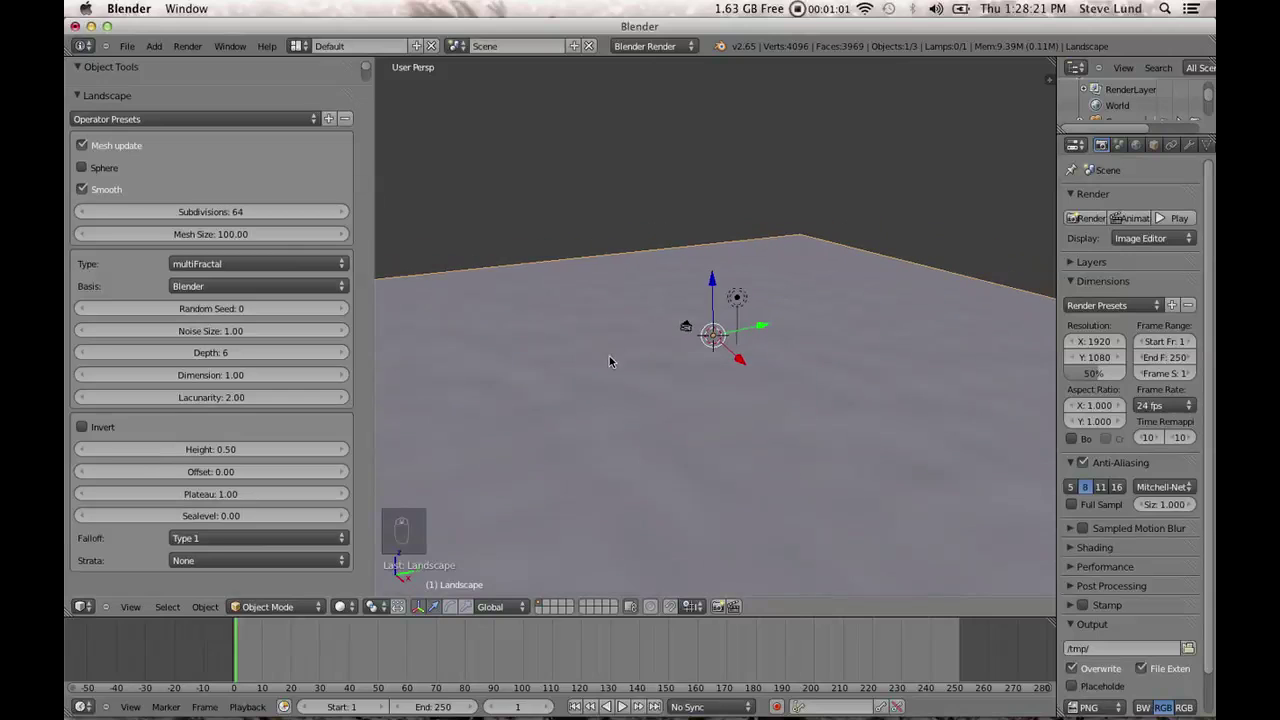
scroll(609, 361, "down", 1)
left_click(243, 333)
type("16")
key("Return")
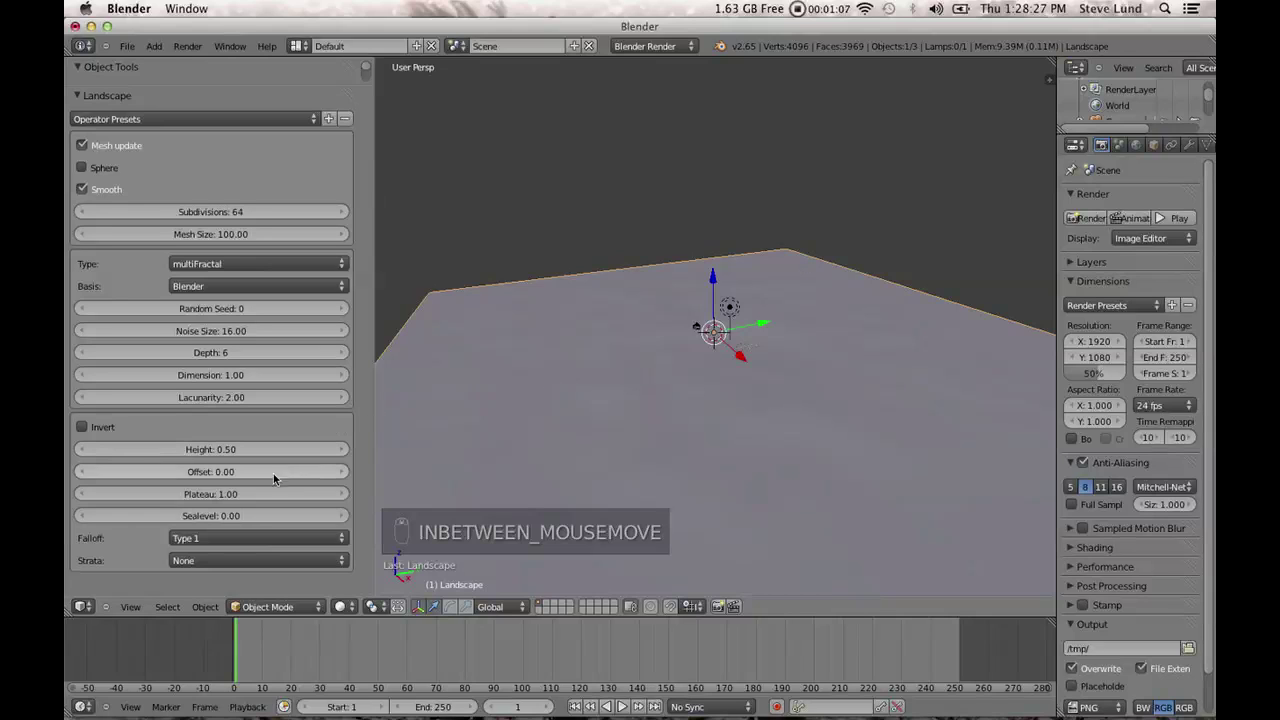
Set the landscape's height to 25 and its plateau to 50.
left_click(222, 450)
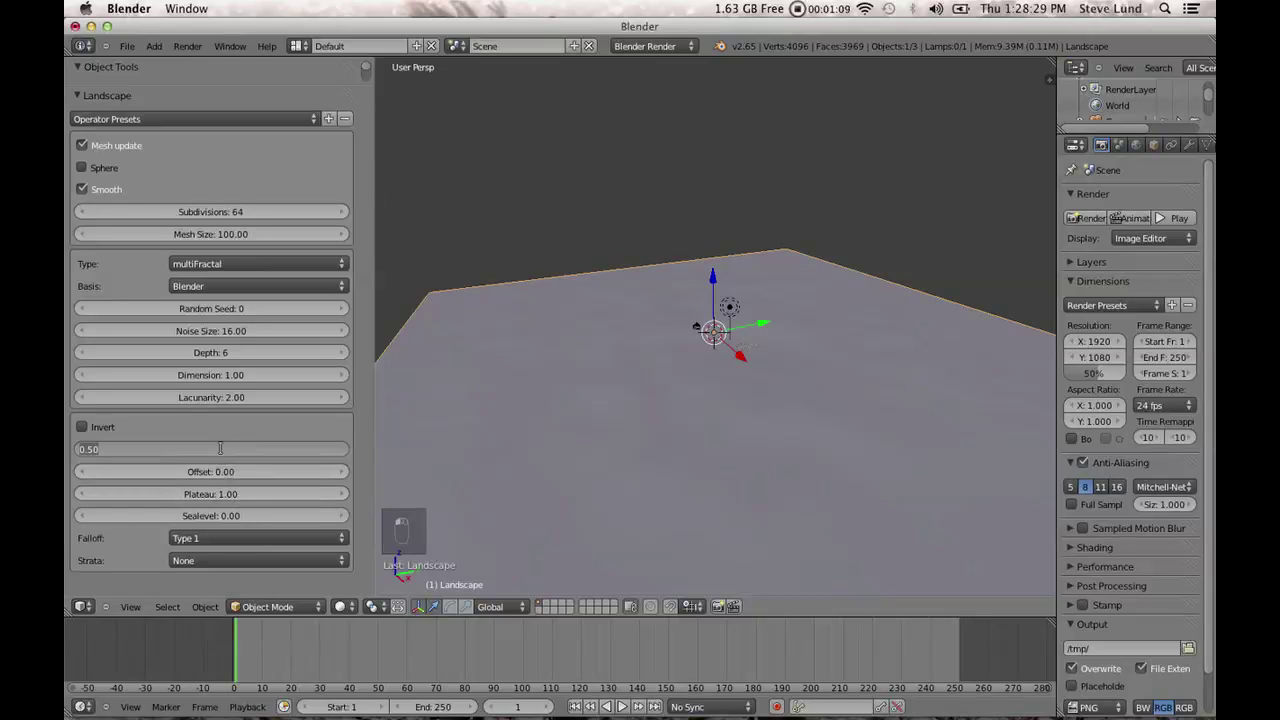
type("25")
key("Return")
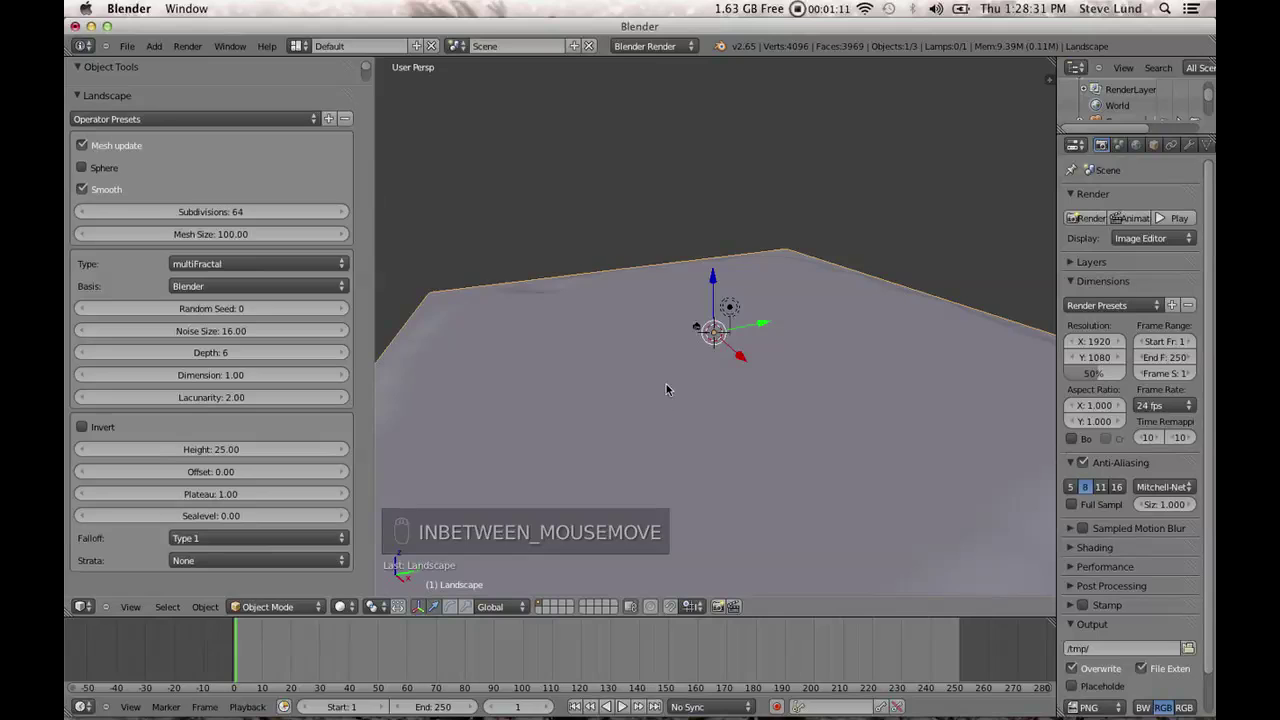
left_click(220, 494)
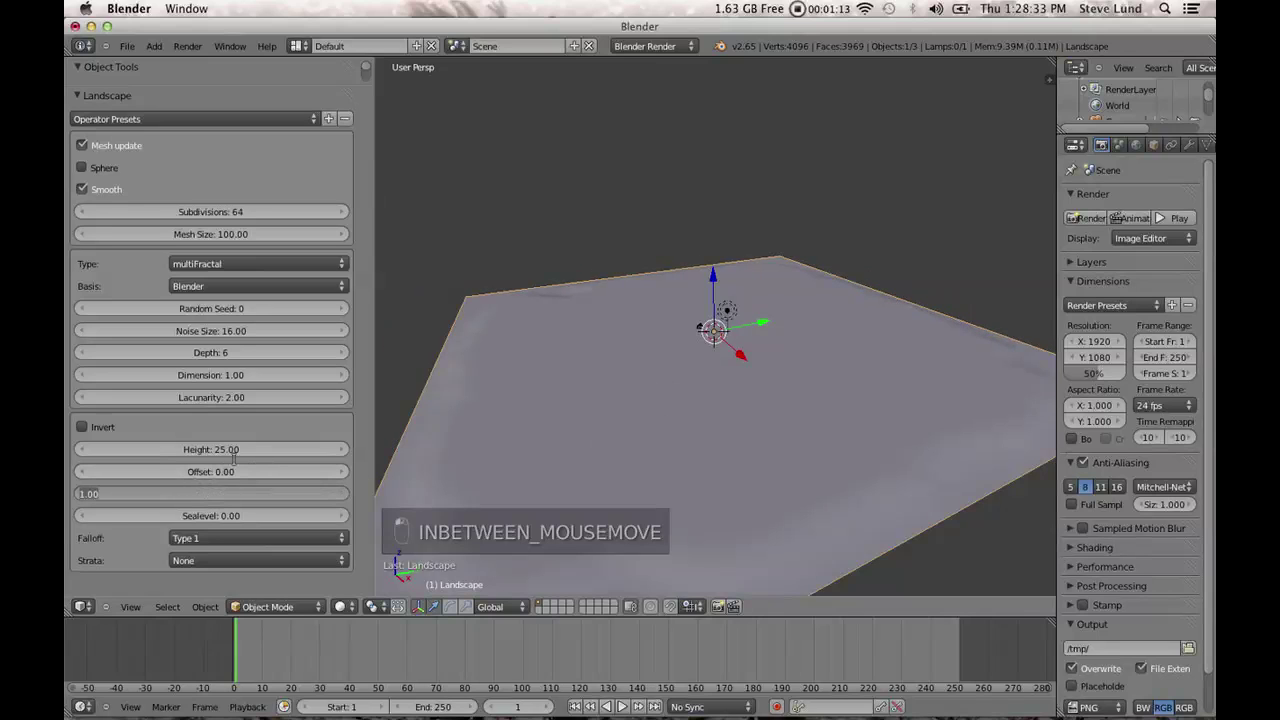
type("5")
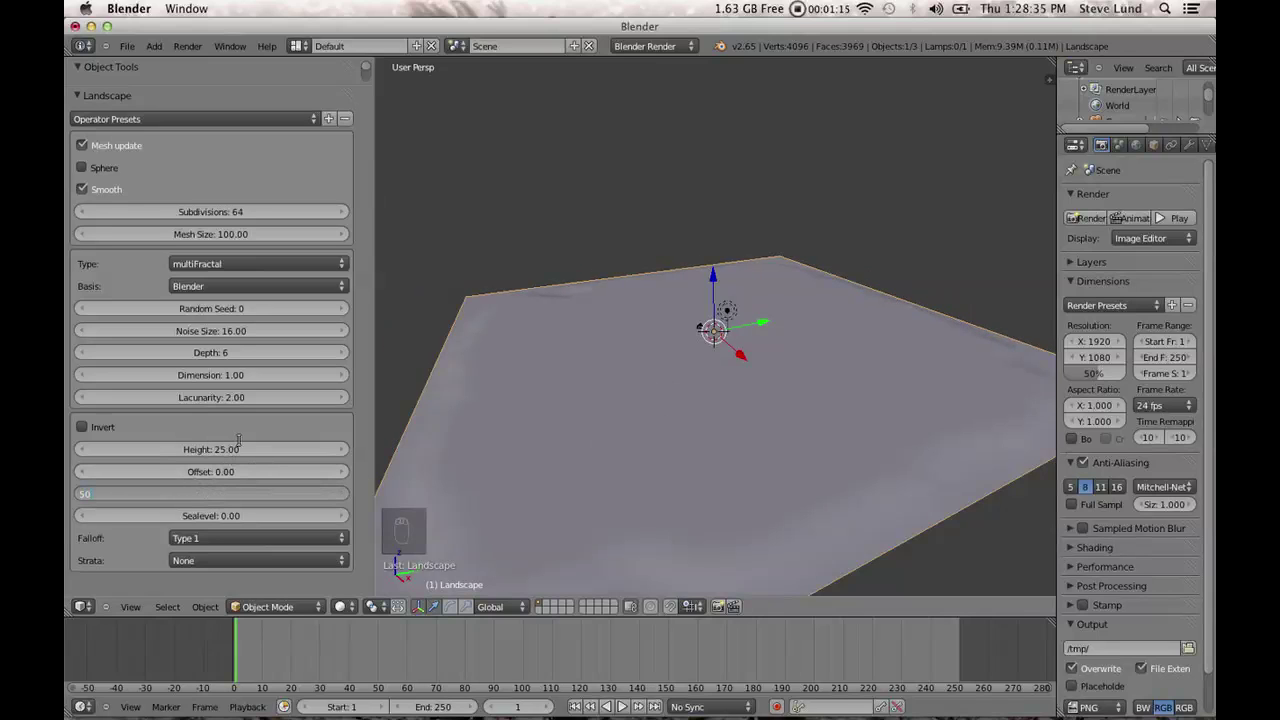
type("0")
key("Return")
middle_click_drag(659, 263, 632, 363)
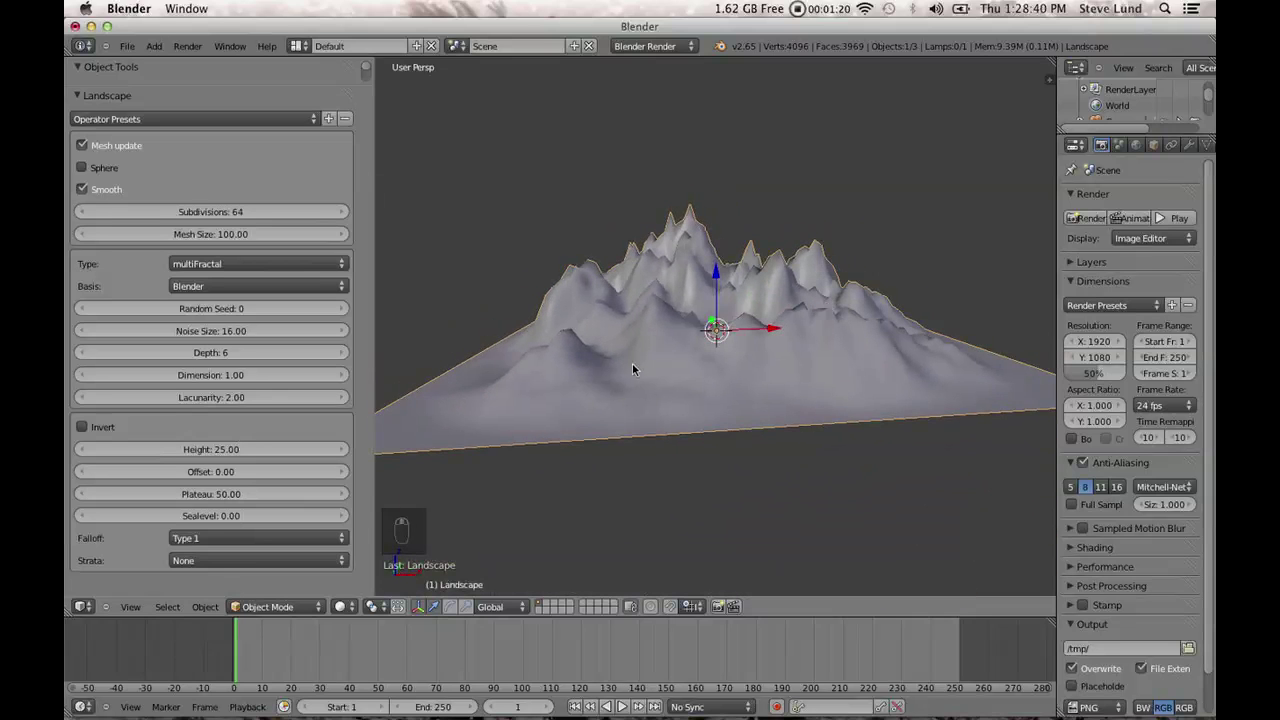
Change the landscape's falloff to Y and inspect the terrain from several angles.
left_click(264, 541)
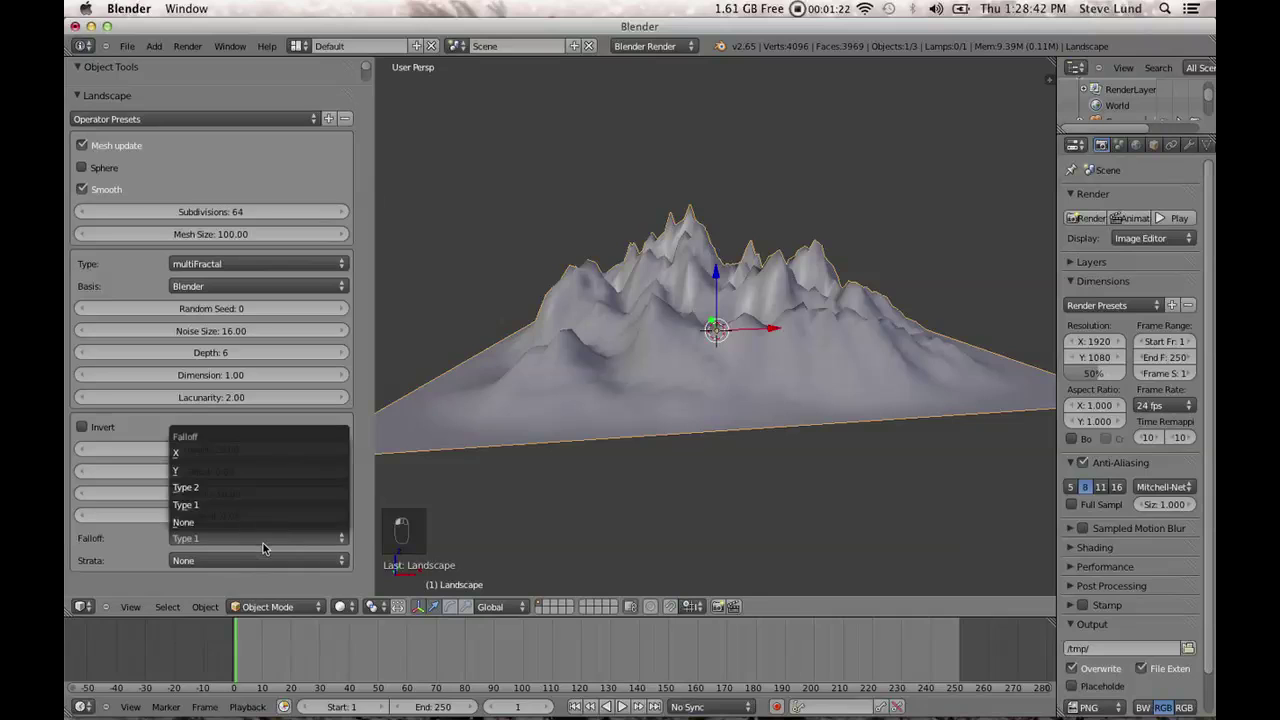
left_click(198, 470)
mouse_move(731, 391)
middle_mouse_down()
mouse_move(769, 385)
mouse_move(728, 433)
mouse_move(591, 393)
mouse_move(623, 434)
mouse_move(811, 369)
mouse_move(754, 391)
middle_mouse_up()
middle_click_drag(562, 332, 571, 363)
middle_click_drag(664, 372, 767, 325)
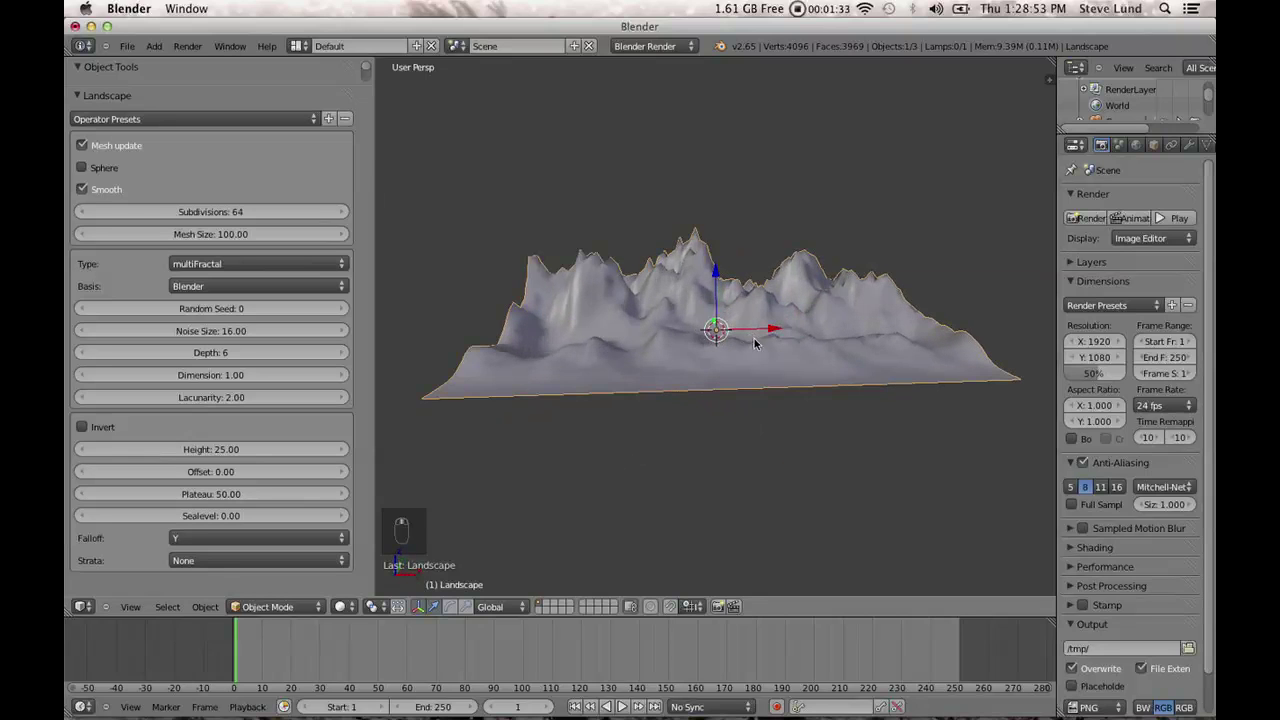
Set the landscape's height to 22 and its dimension to 1.5.
left_click(208, 453)
type("22")
key("Return")
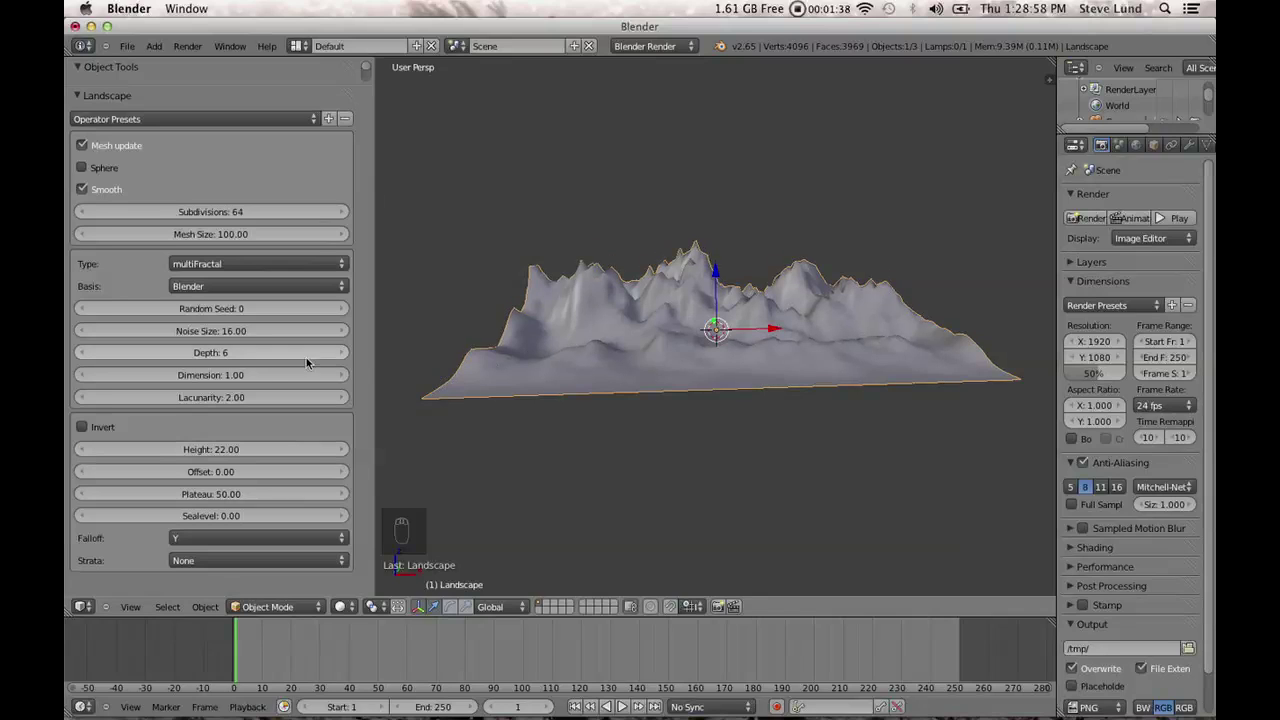
left_click(319, 374)
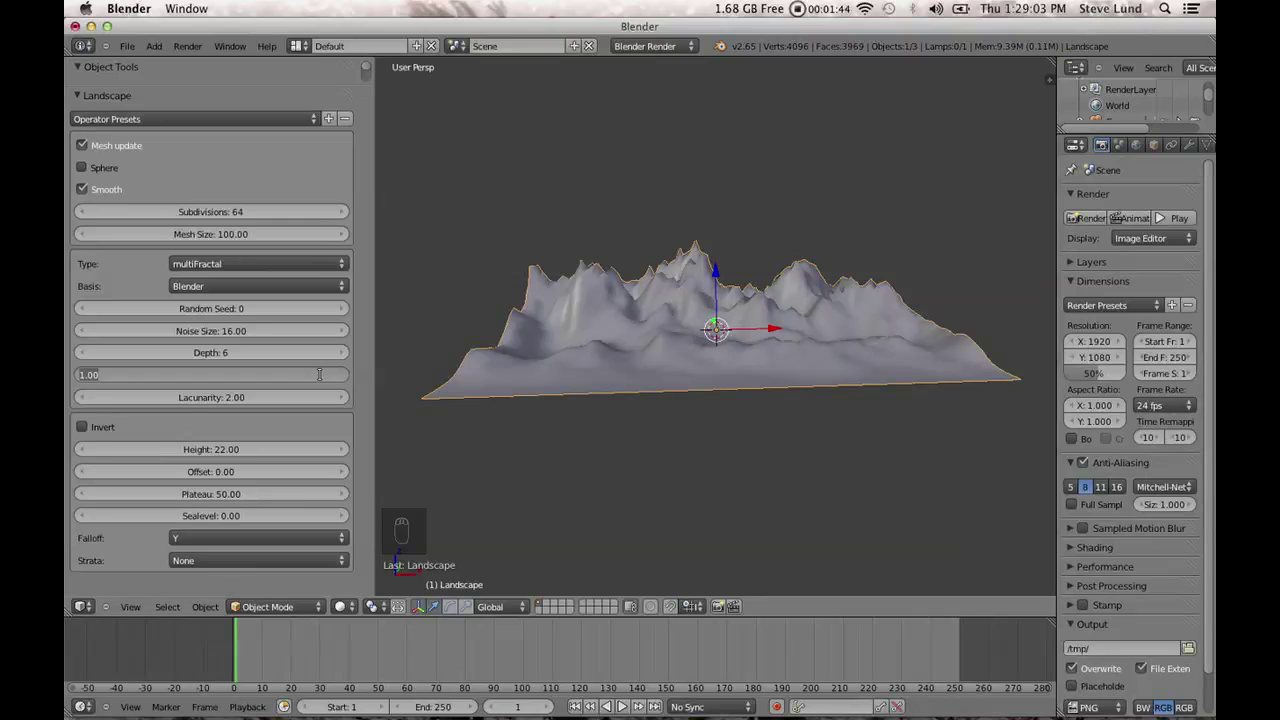
type("1.5")
key("Return")
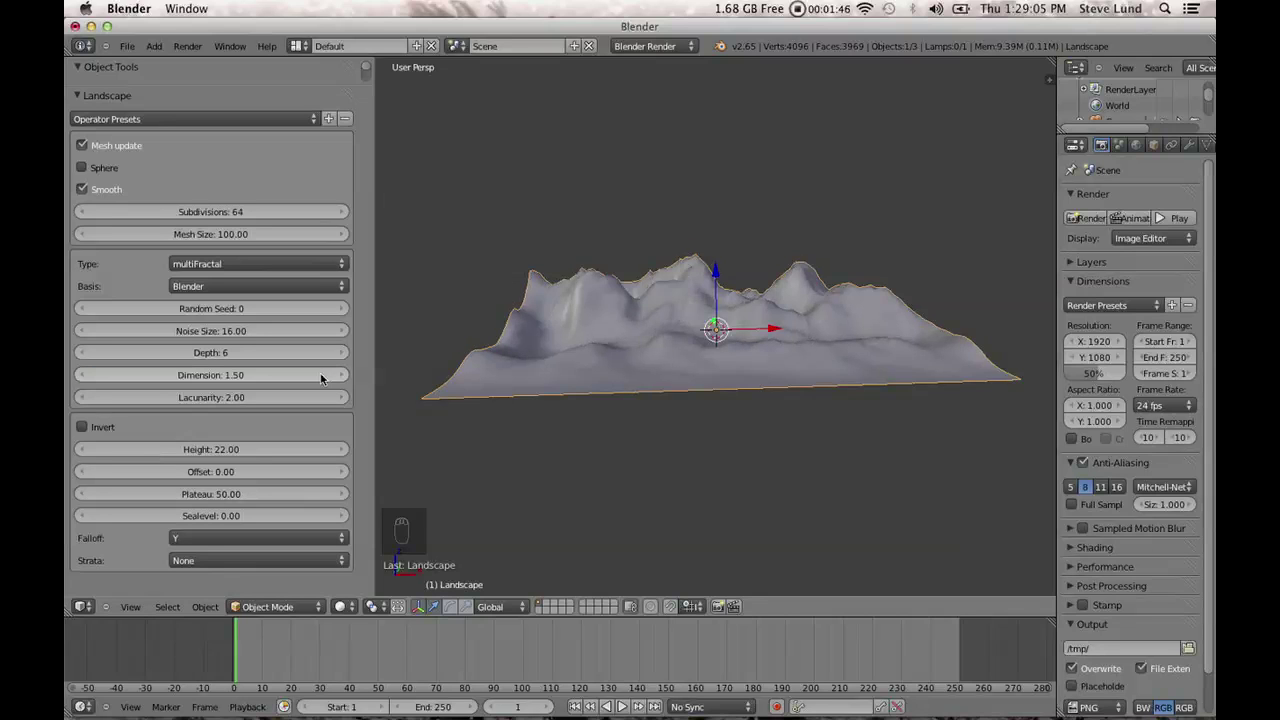
middle_click_drag(720, 360, 687, 350)
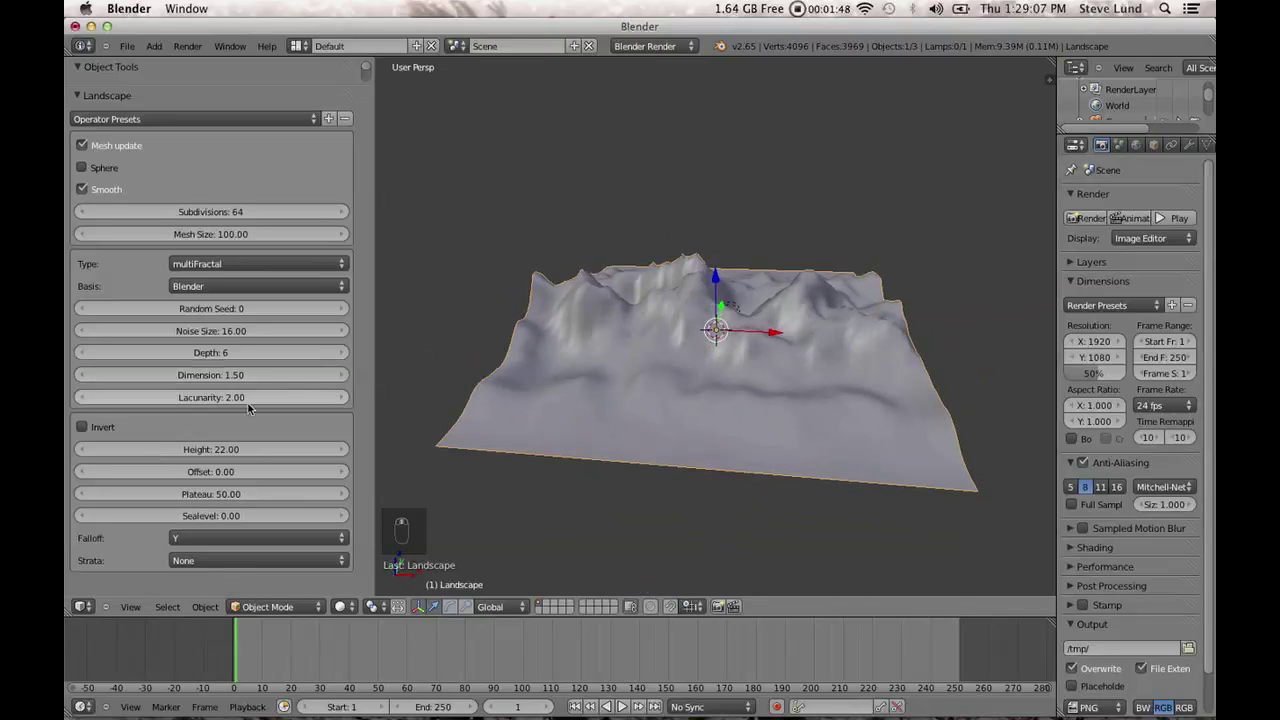
Try lacunarity values of 2.5 and 1.5 on the landscape, checking the peaks each time.
left_click(217, 398)
type("2")
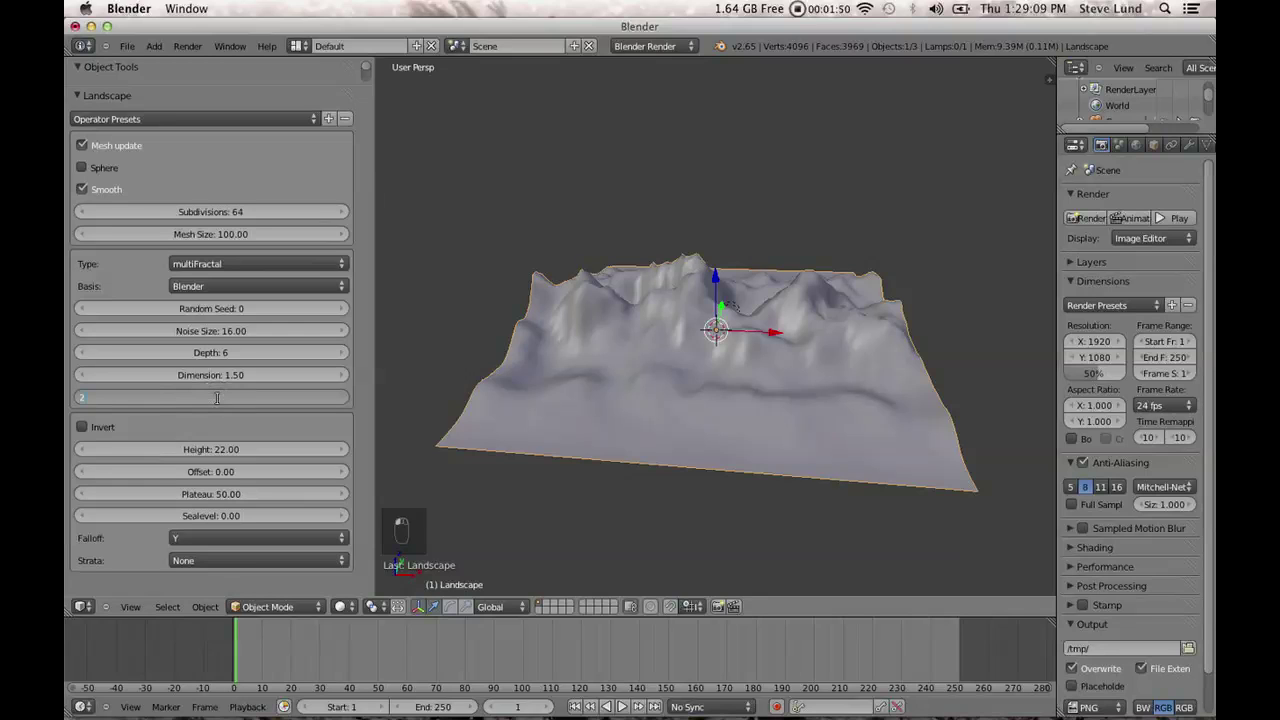
type(".5")
key("Return")
mouse_move(422, 325)
middle_mouse_down()
mouse_move(504, 294)
mouse_move(390, 294)
mouse_move(400, 314)
middle_mouse_up()
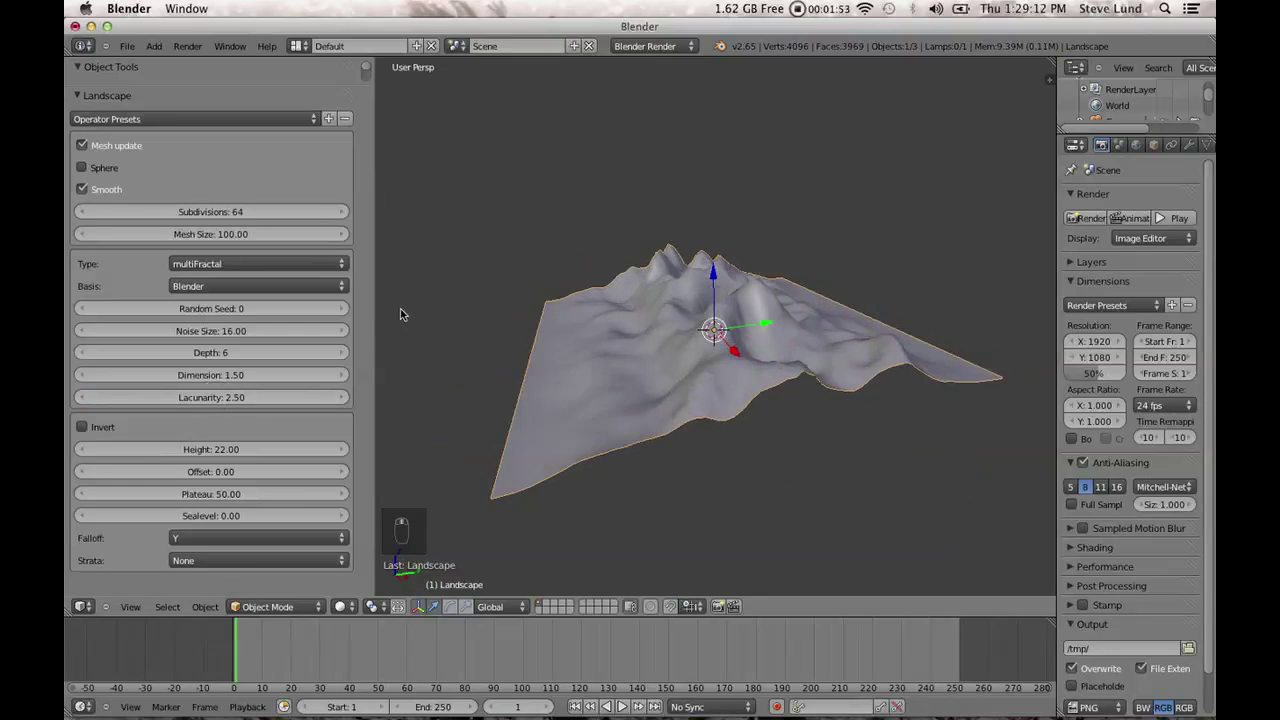
left_click(212, 395)
type("1.5")
key("Return")
middle_click_drag(600, 340, 753, 285)
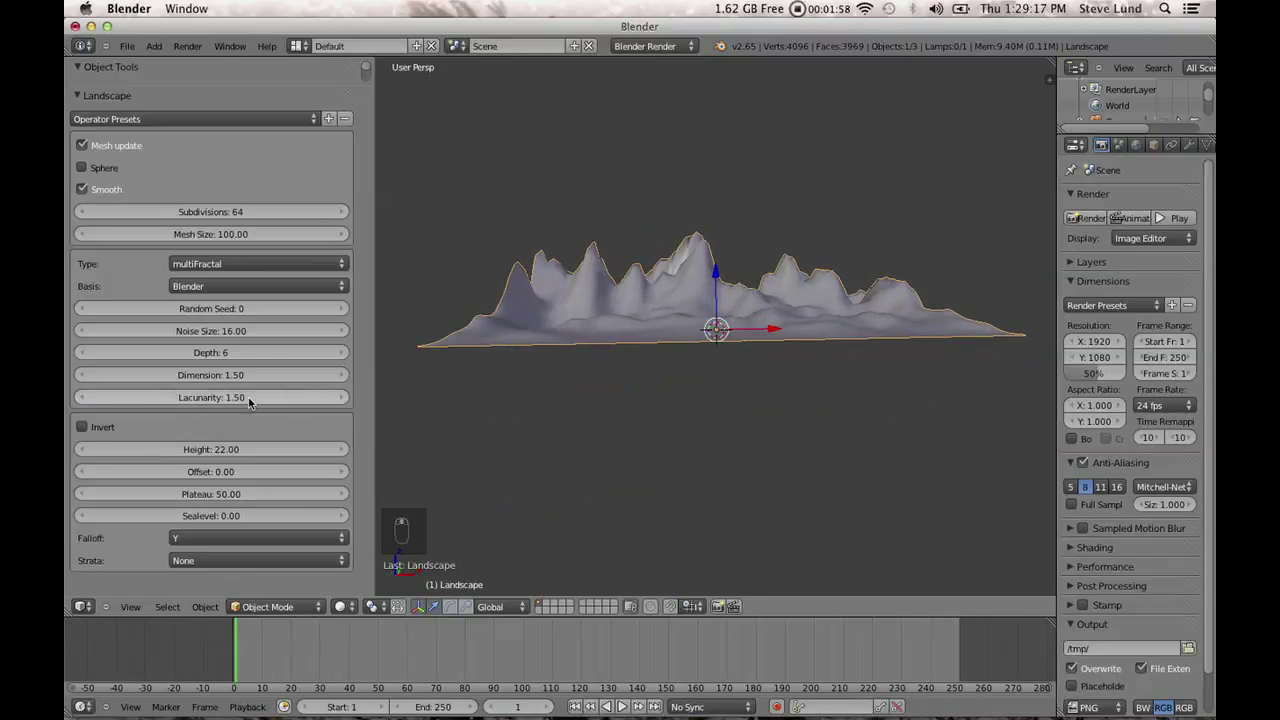
Set the landscape's lacunarity to 1.8.
left_click(212, 395)
type("1.8")
key("Return")
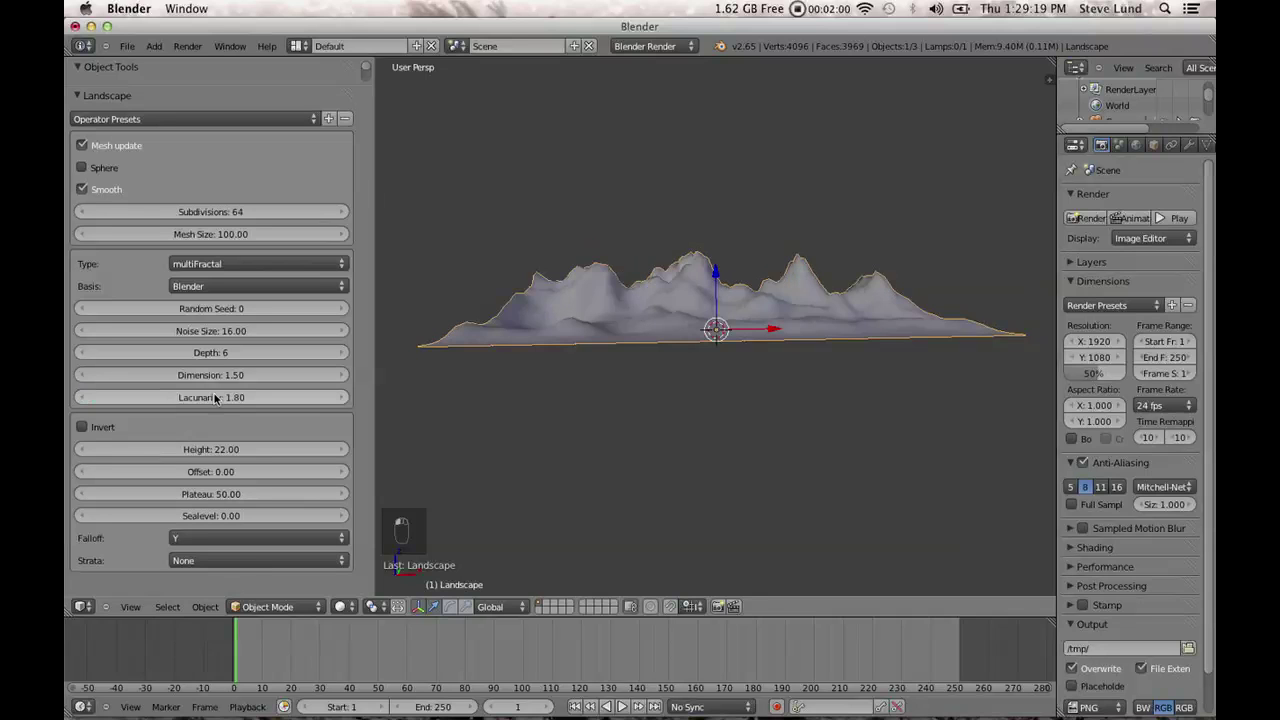
middle_click_drag(605, 345, 680, 343)
scroll(620, 337, "up", 2)
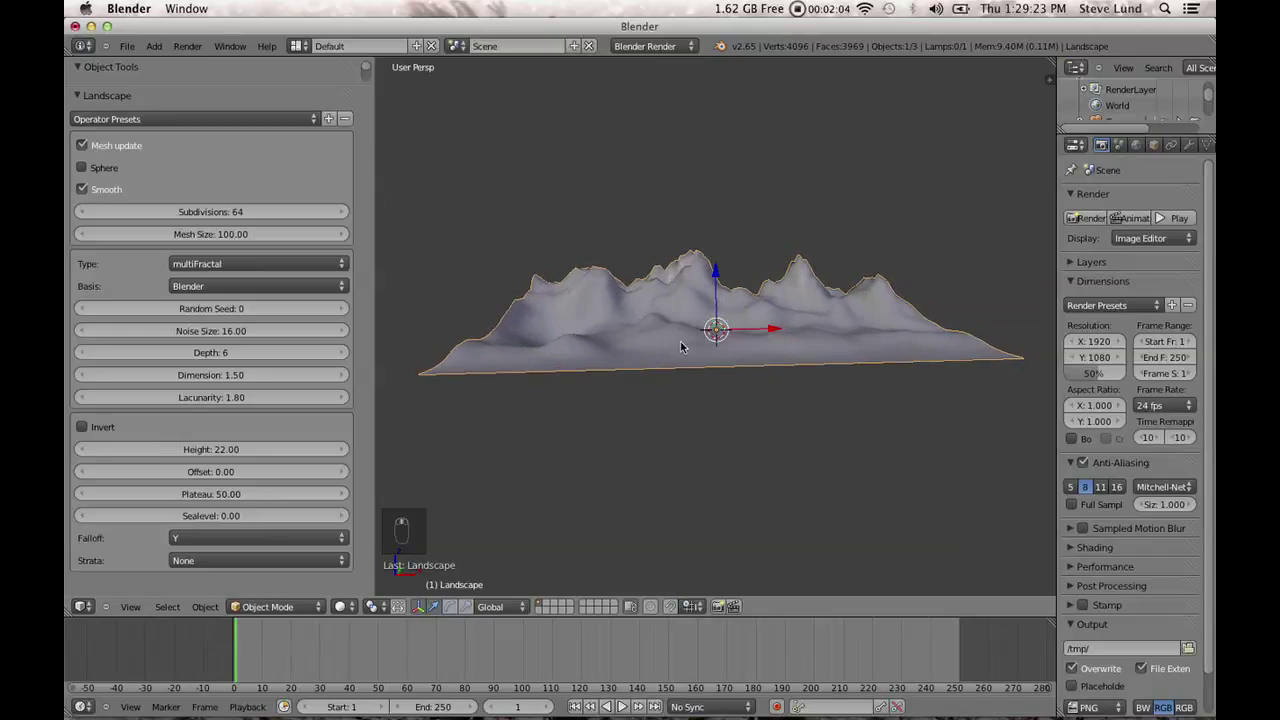
Raise the landscape's subdivisions to 250 for finer terrain detail.
left_click(201, 210)
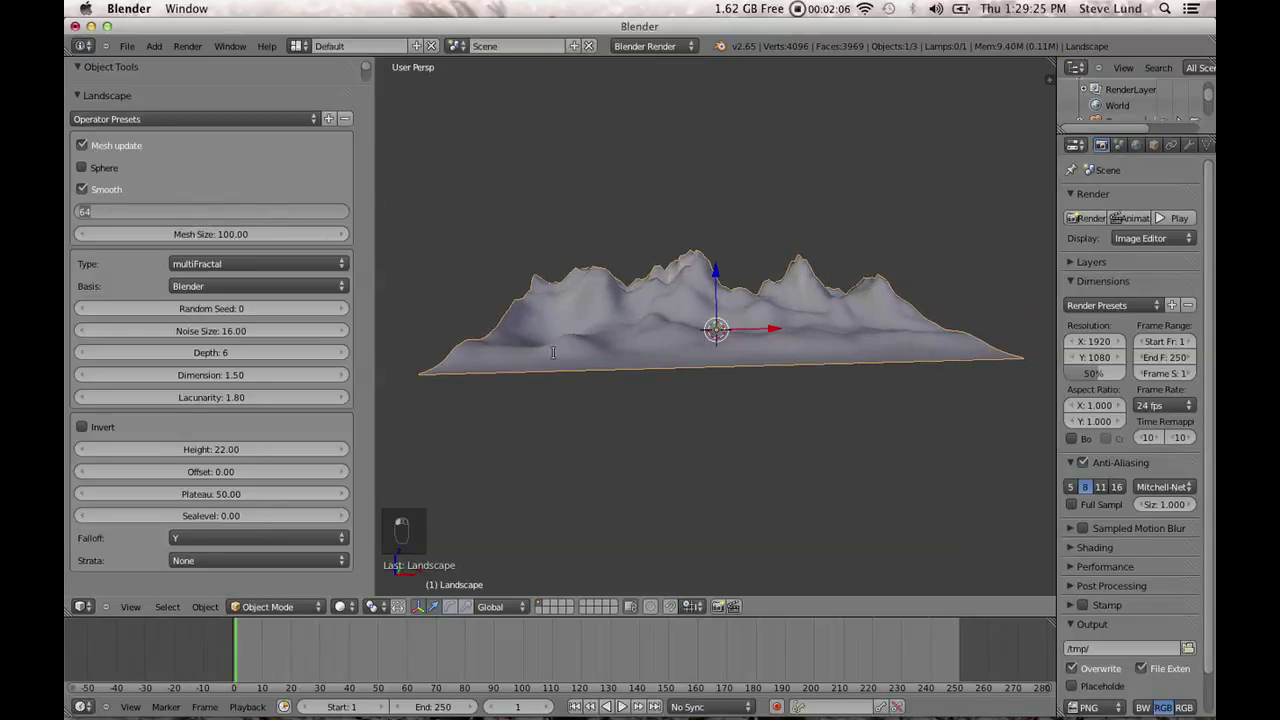
type("250")
key("Return")
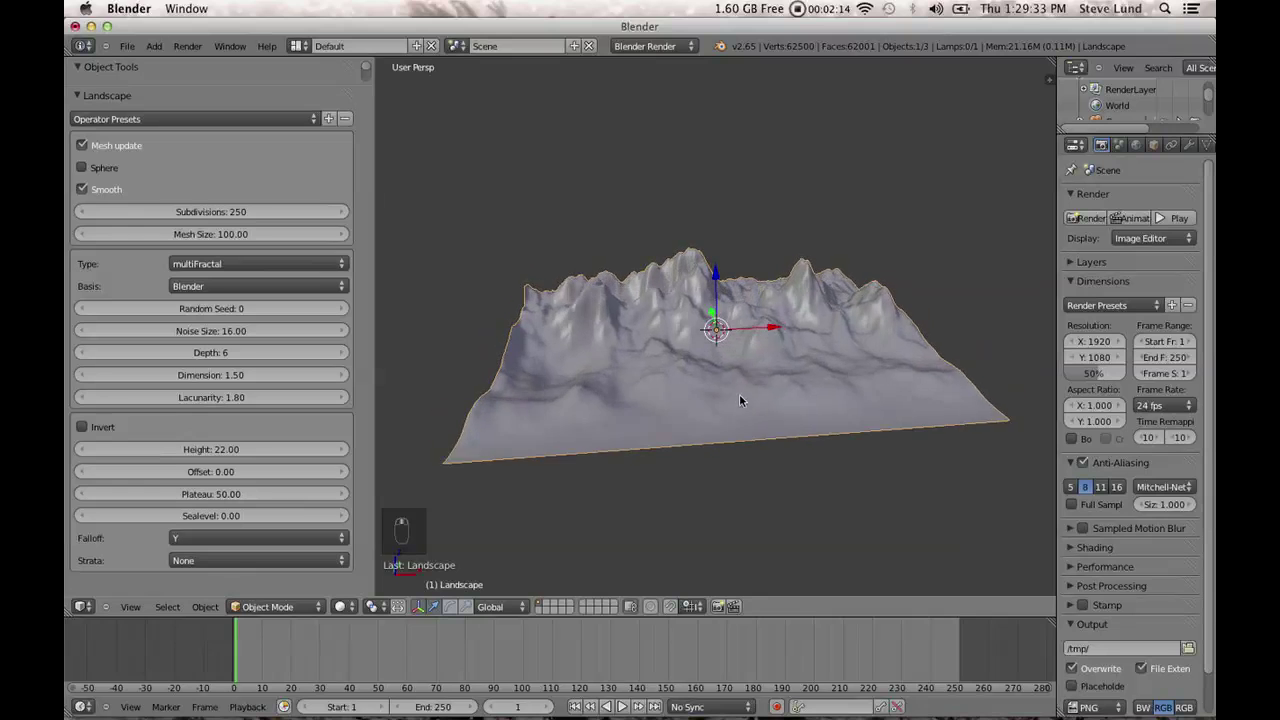
scroll(740, 362, "up", 5)
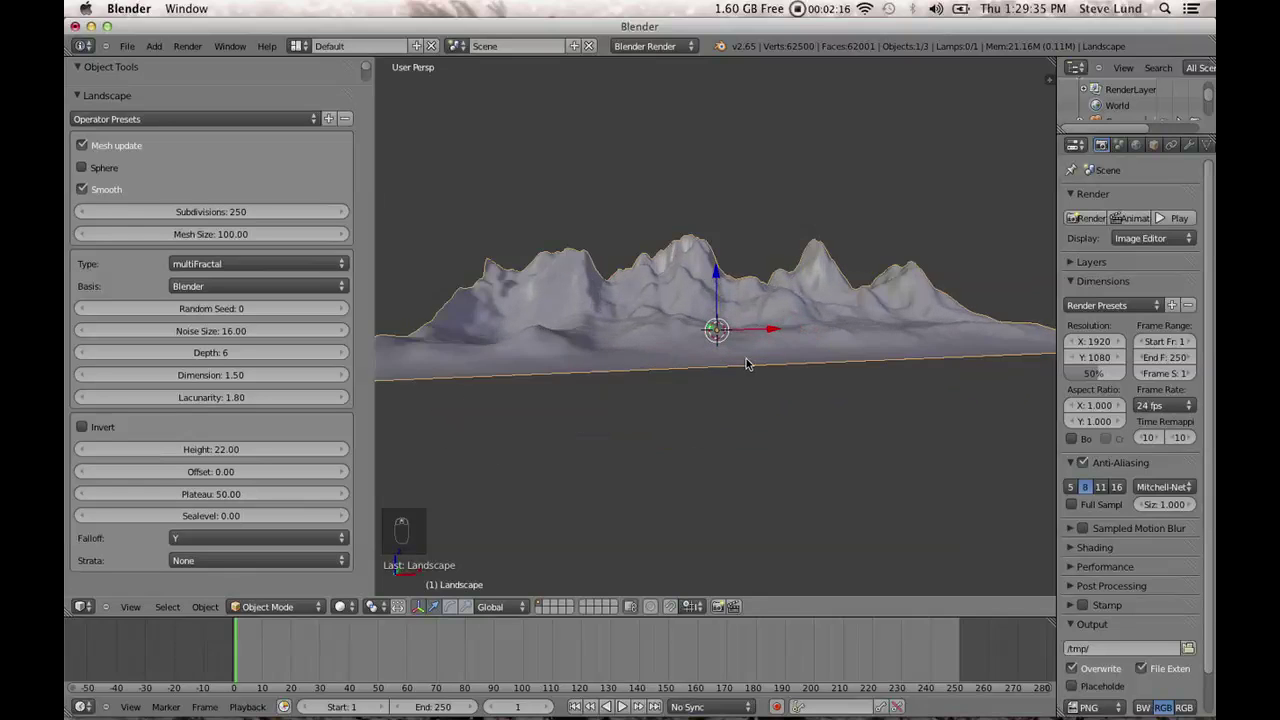
middle_click_drag(702, 385, 744, 386)
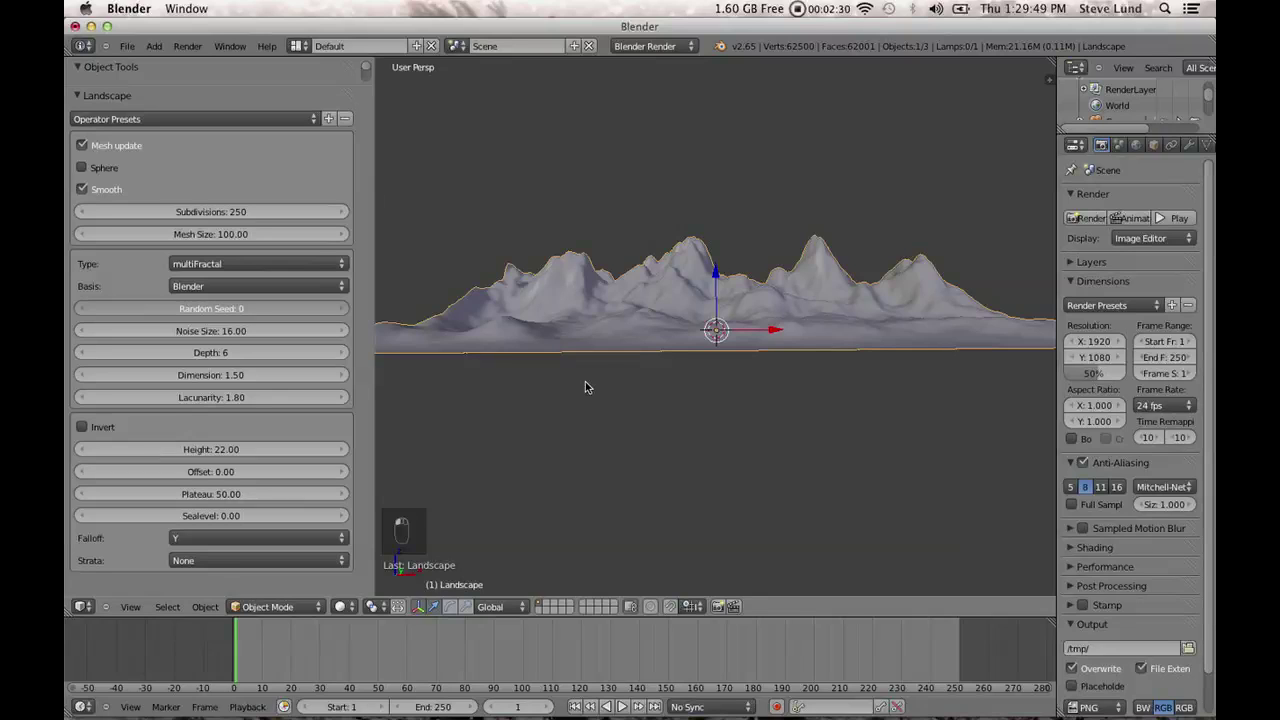
Step the landscape's random seed up to 5, comparing the mountain shapes along the way.
left_click(342, 310)
left_click(342, 310)
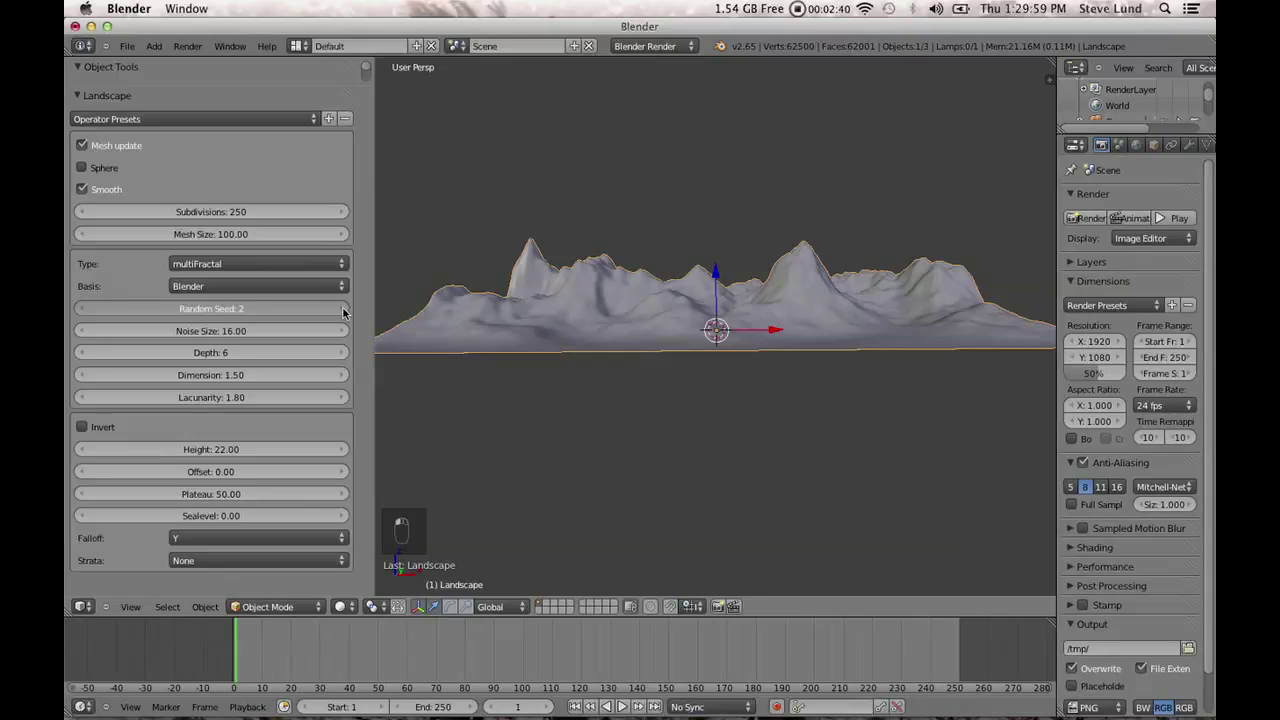
left_click(343, 311)
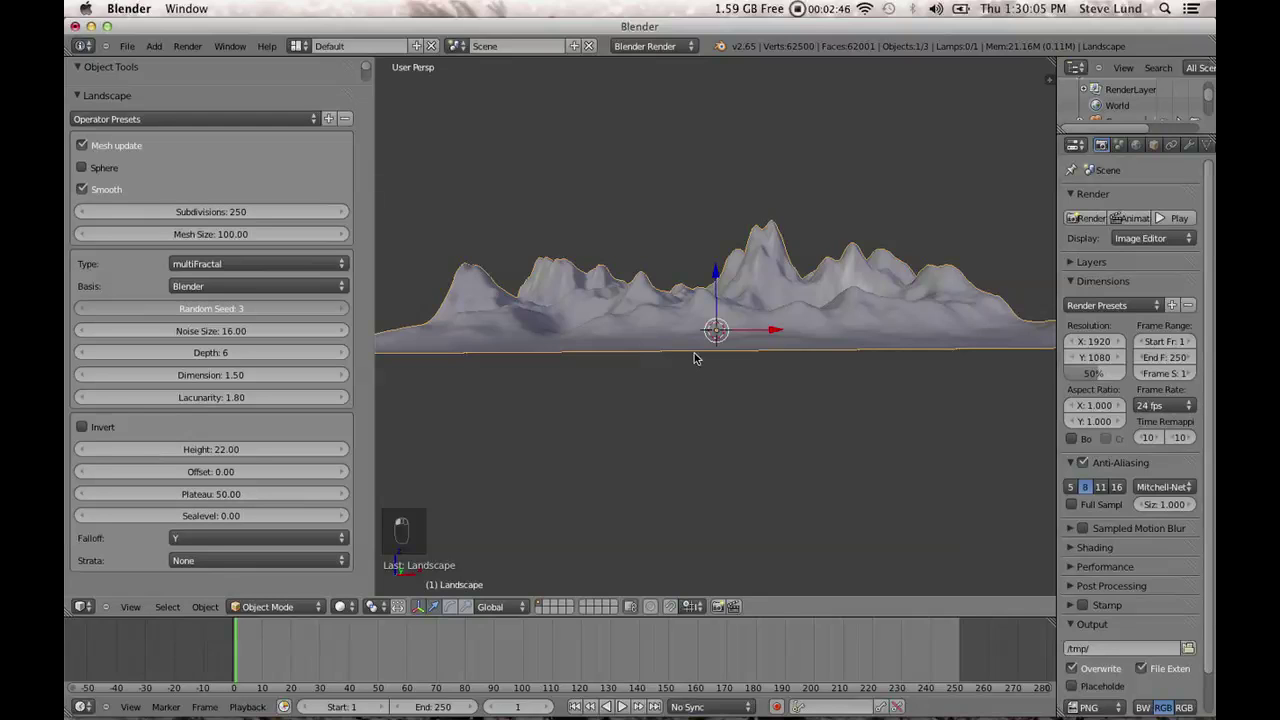
middle_click_drag(694, 353, 648, 338)
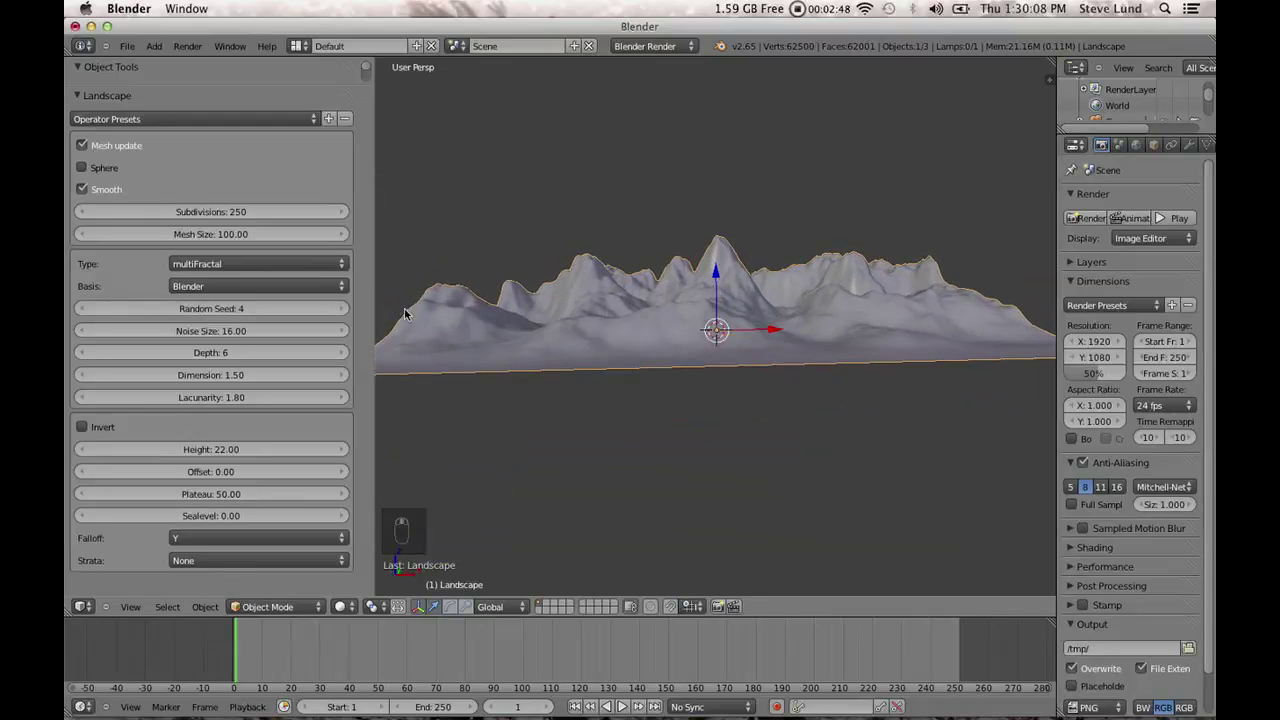
left_click(342, 314)
middle_click_drag(654, 346, 699, 340)
scroll(644, 358, "down", 3)
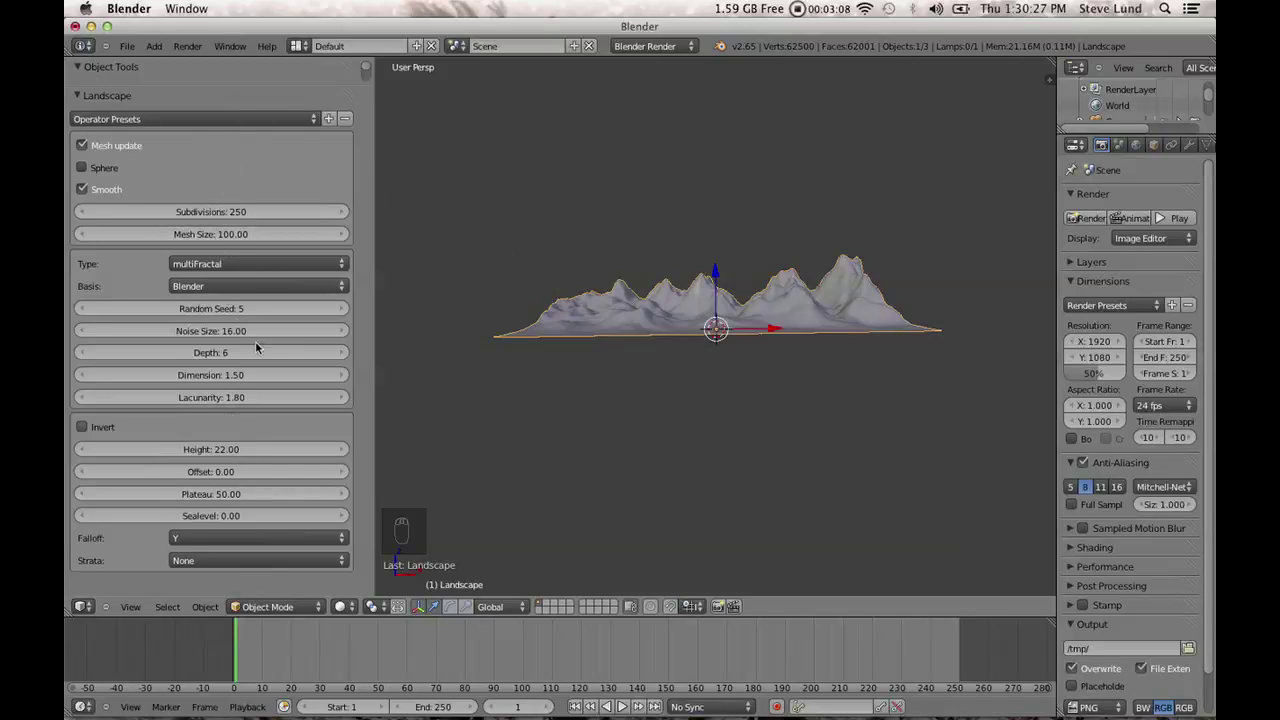
middle_click_drag(733, 271, 735, 307)
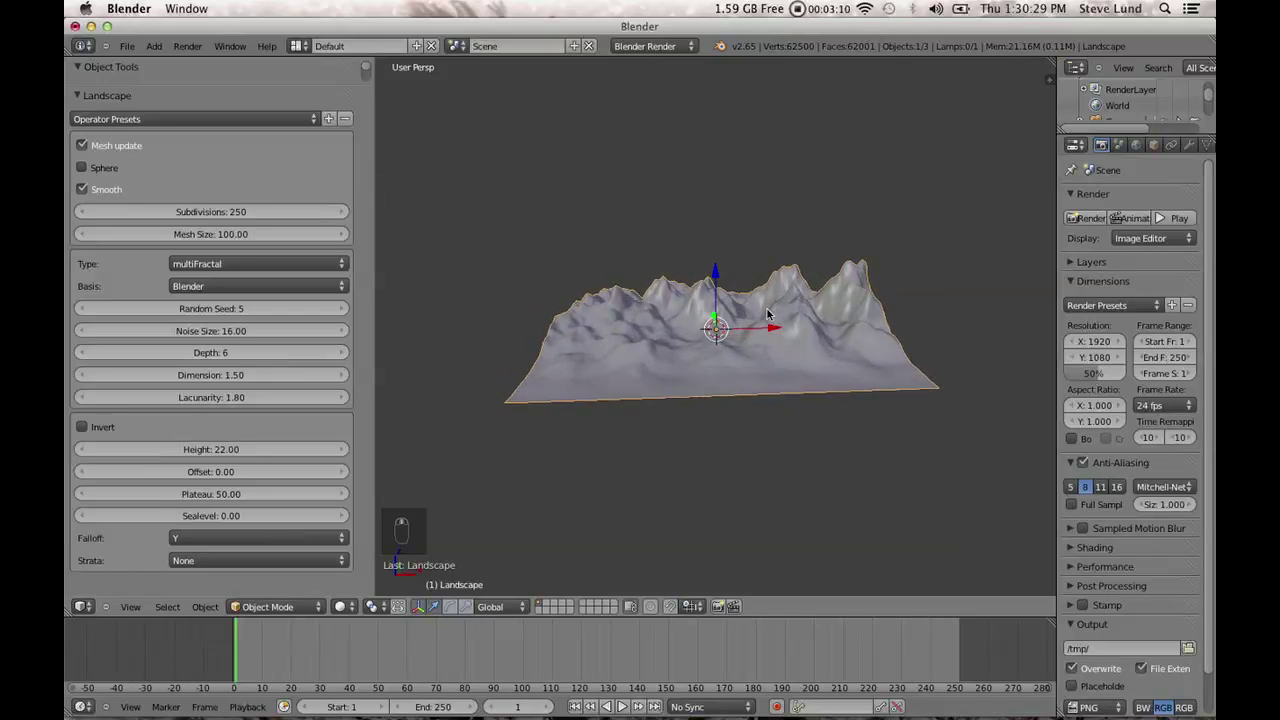
scroll(770, 316, "up", 2)
middle_click_drag(770, 316, 762, 283)
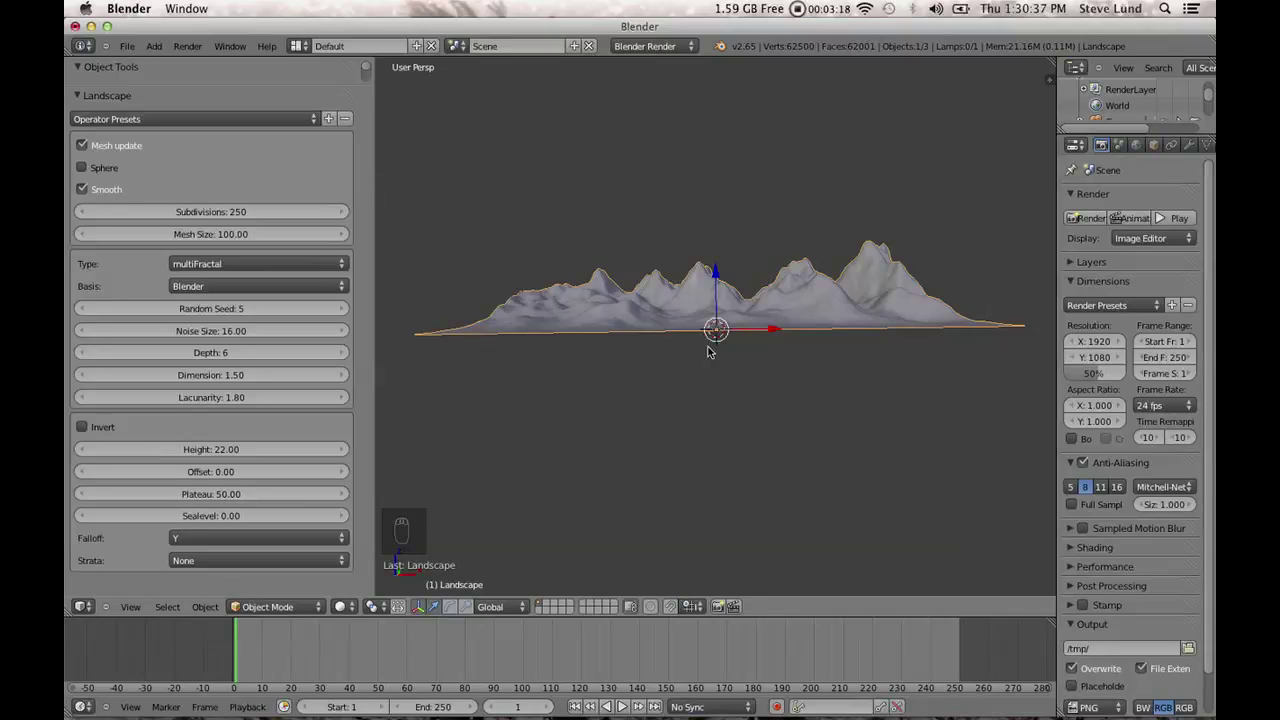
Hide the tool shelf to enlarge the 3D view of the landscape.
key("t")
scroll(511, 369, "down", 5)
middle_click_drag(551, 354, 545, 380)
scroll(600, 385, "up", 3)
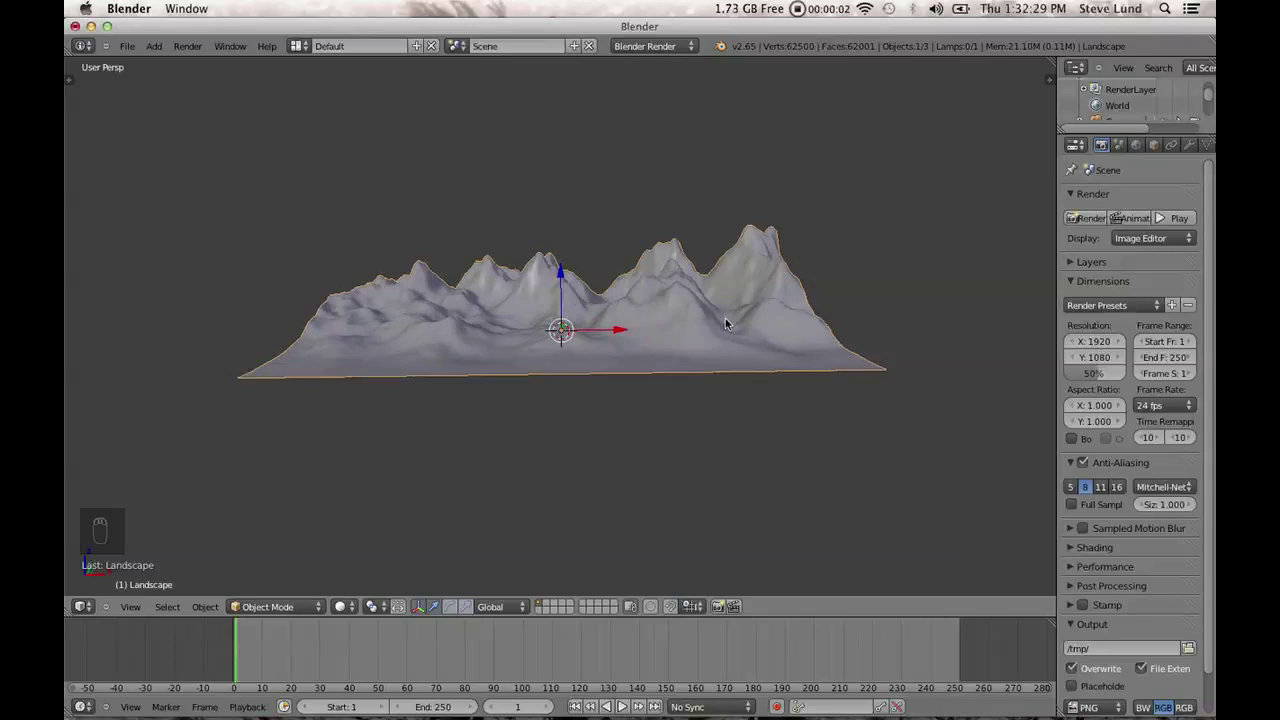
Frame the mountains from a low frontal viewpoint and align the camera to that view.
scroll(722, 335, "up", 3)
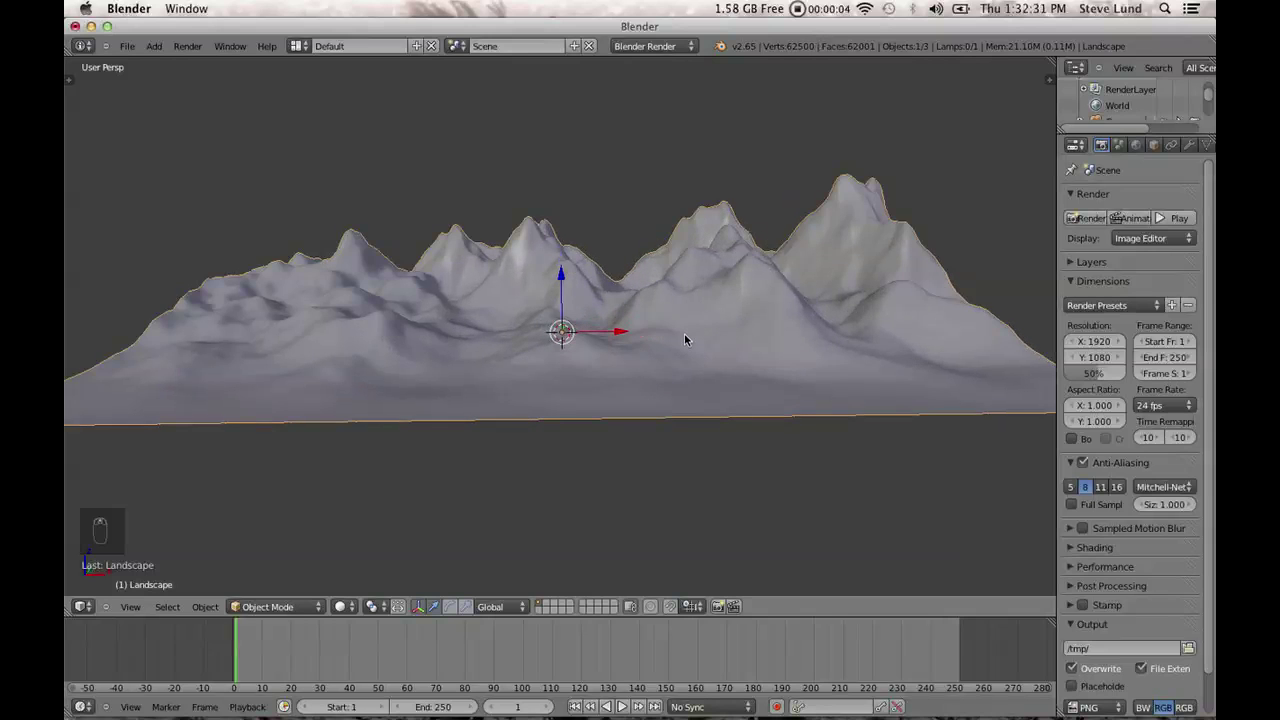
scroll(684, 340, "down", 3)
middle_click_drag(680, 337, 674, 327)
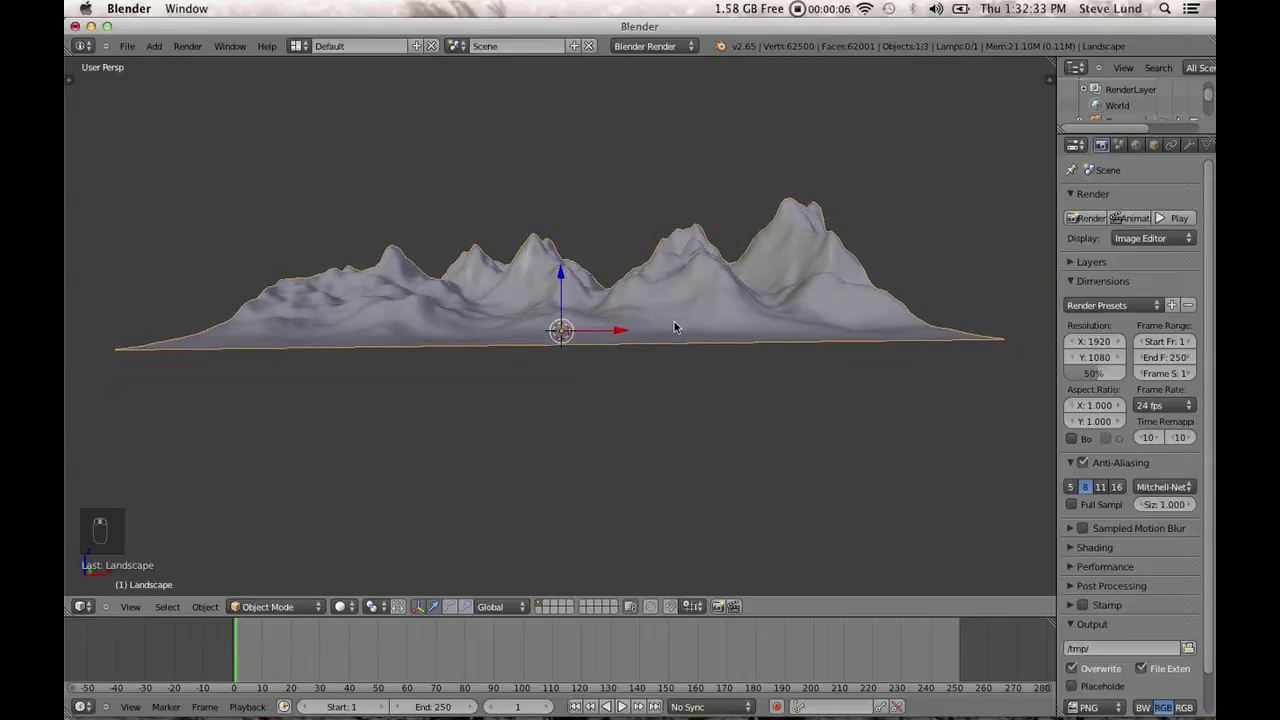
scroll(673, 327, "down", 2)
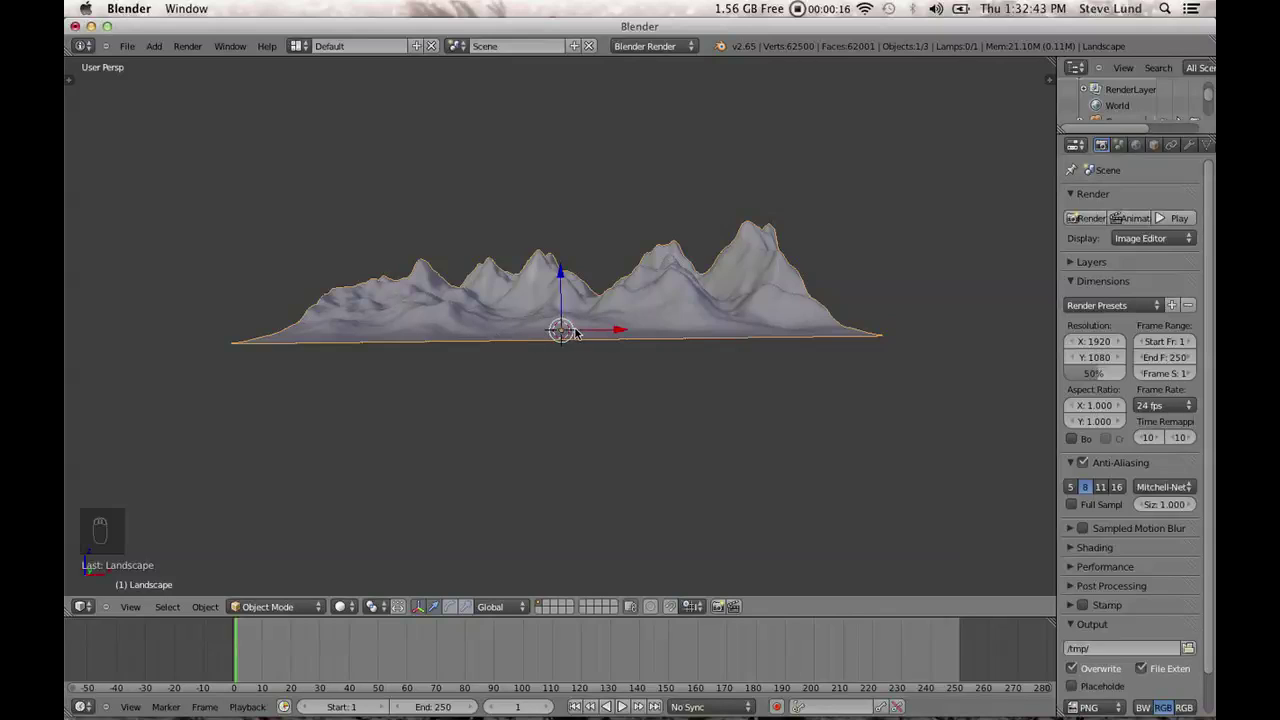
key("ctrl+alt+KP_0")
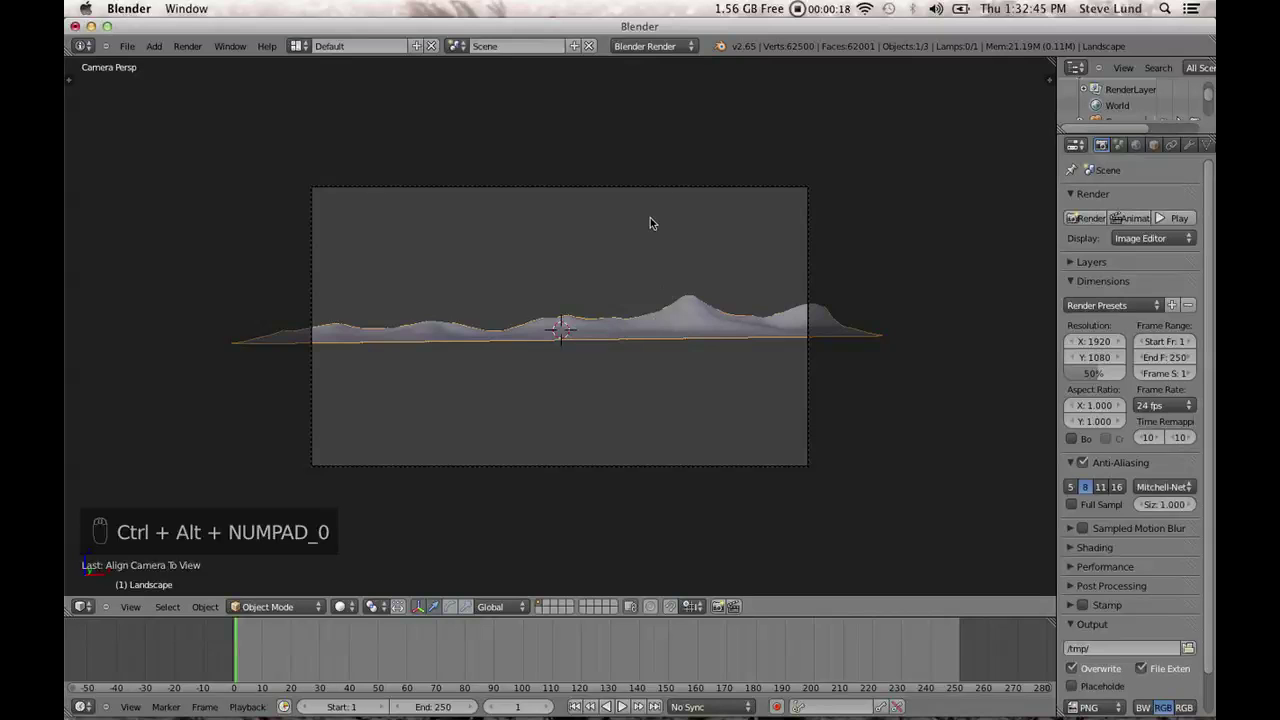
Select the camera and set its clipping end distance to 1000.
right_click(636, 188)
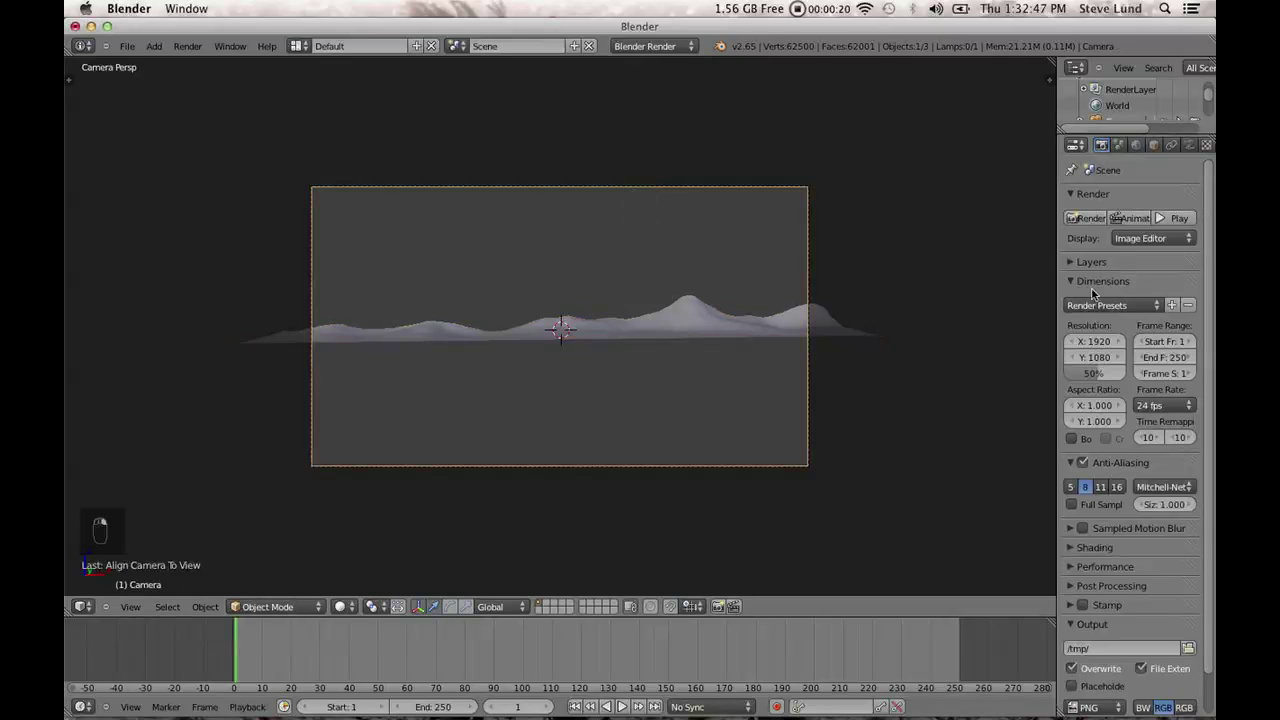
left_click_drag(1042, 293, 987, 293)
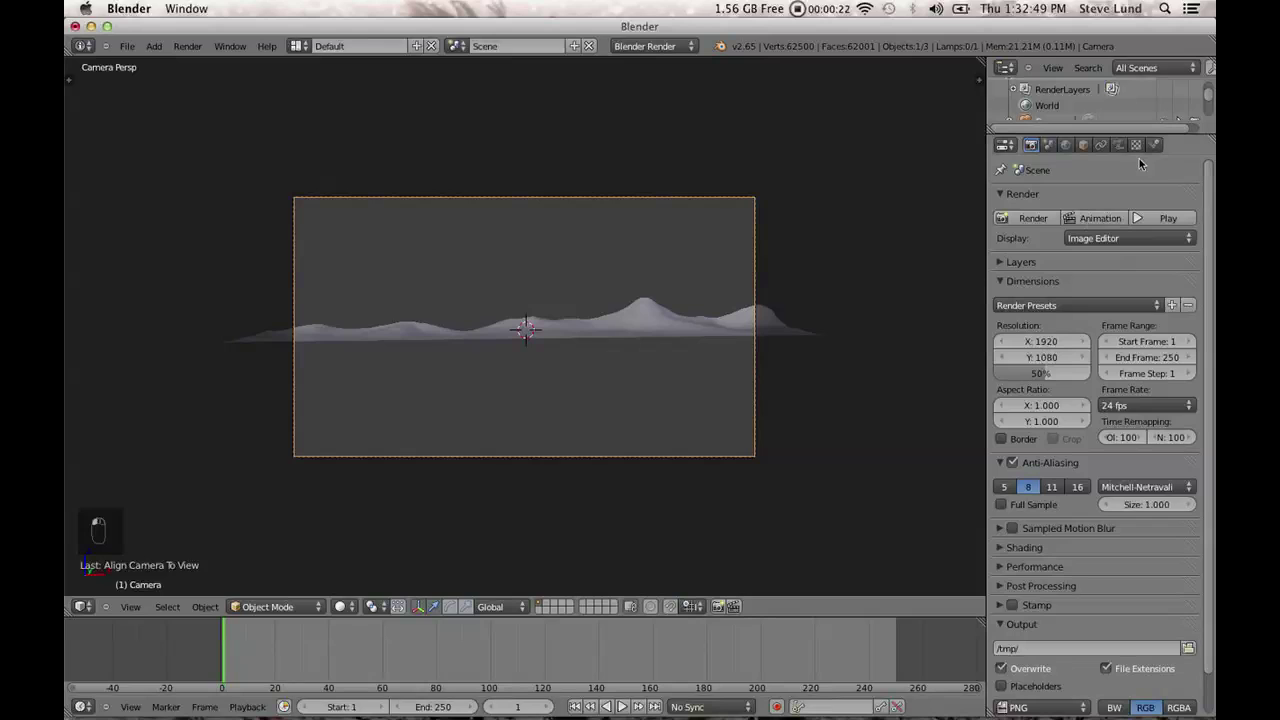
left_click(1119, 148)
left_click(1147, 316)
type("100")
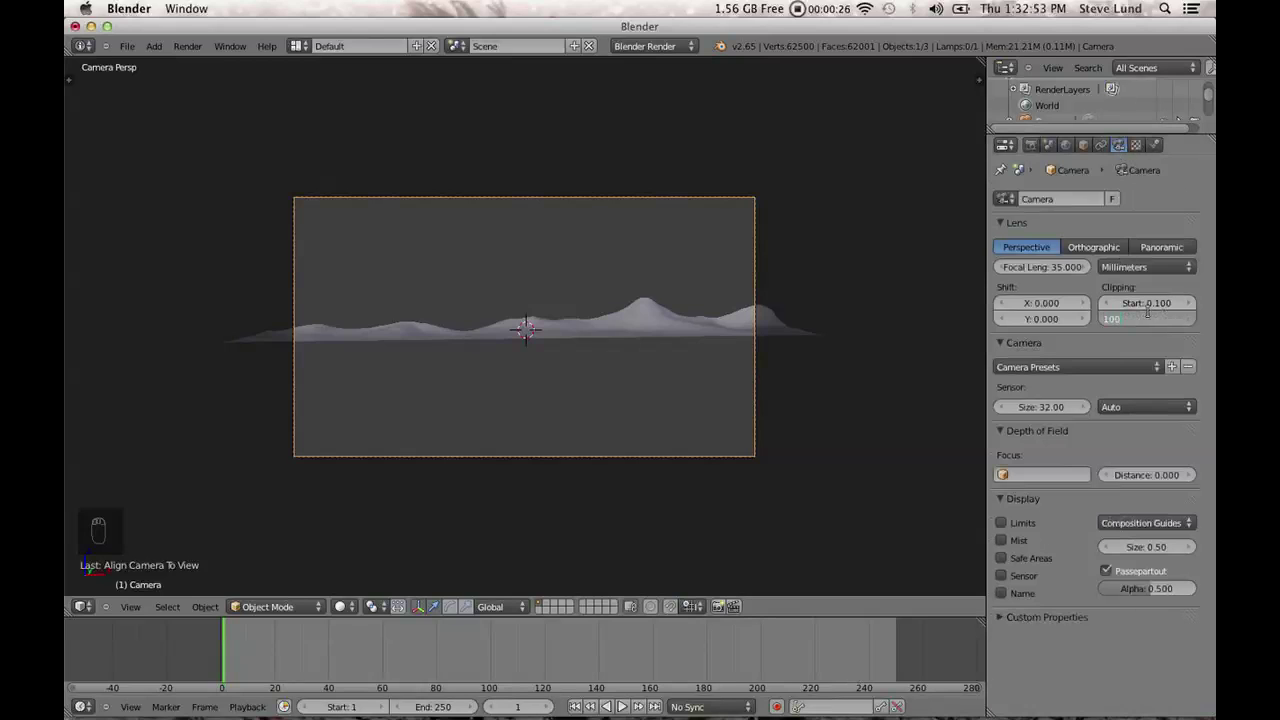
type("0")
key("Return")
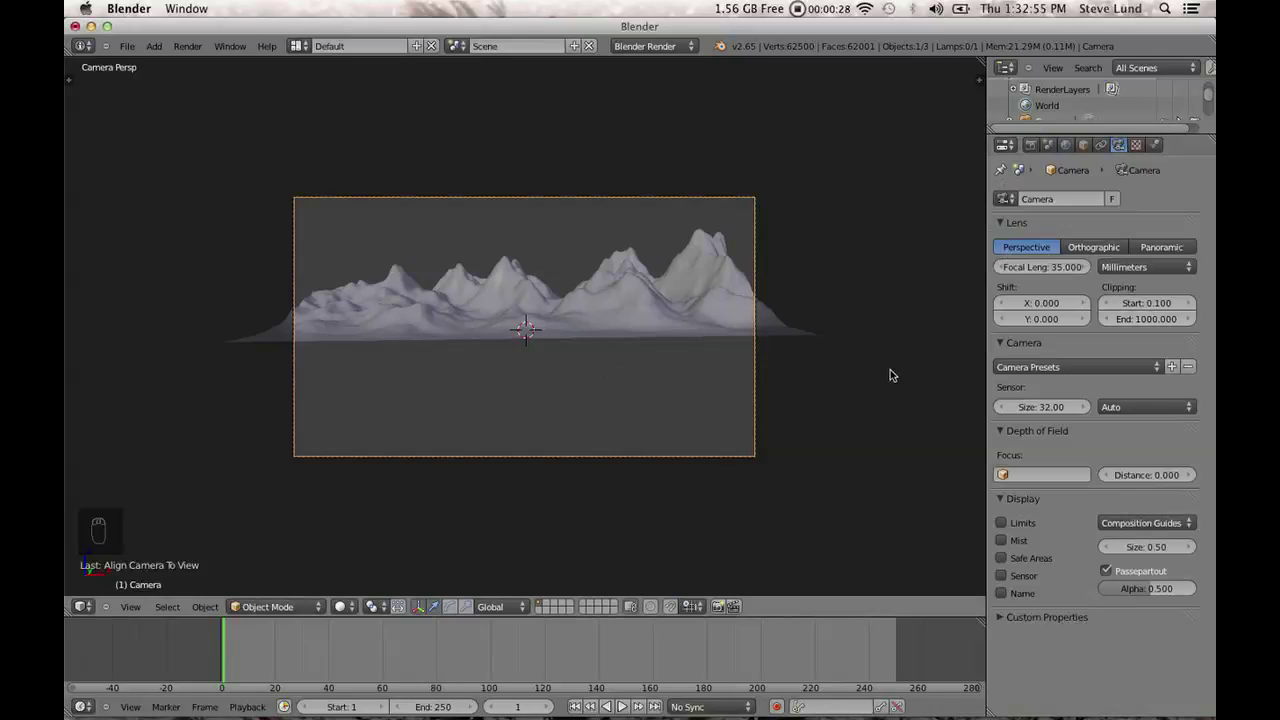
Set the camera's focal length to 120 mm.
left_click(1041, 267)
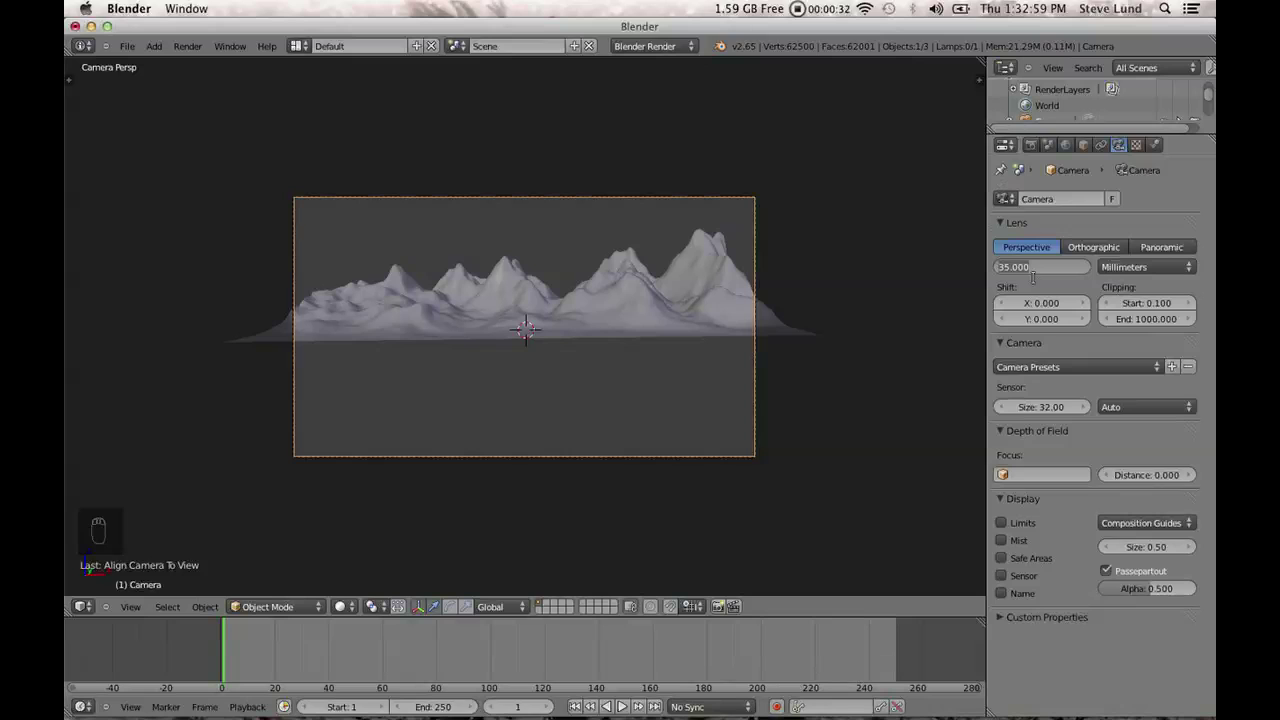
type("120")
key("Return")
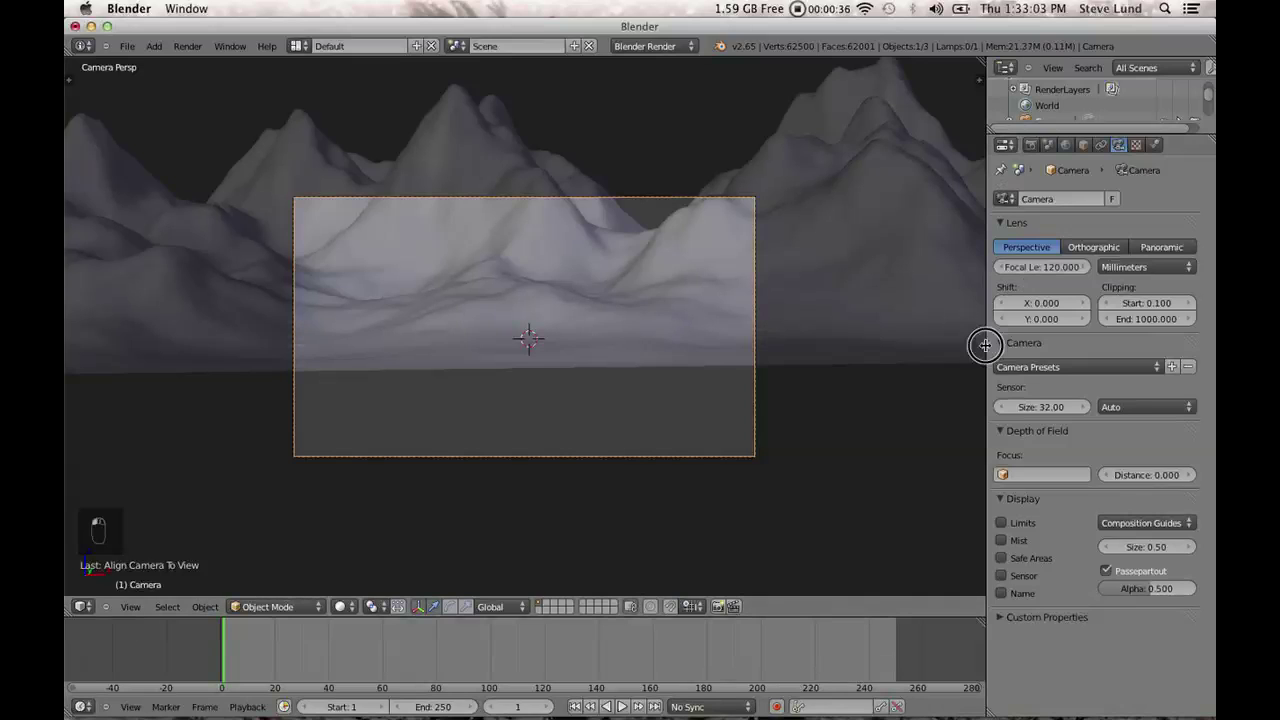
left_click_drag(985, 345, 997, 345)
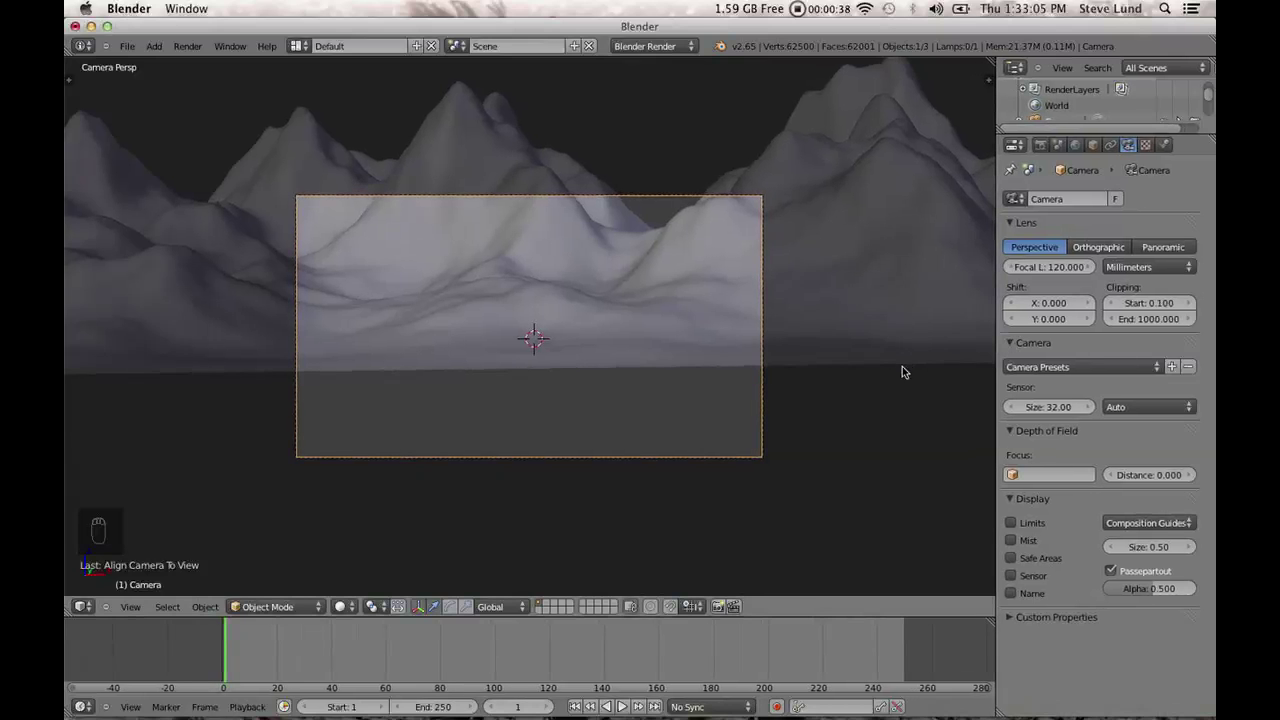
From the top view, move the camera back along the Y axis, away from the landscape, until most mountains fit its frame.
scroll(902, 375, "down", 4)
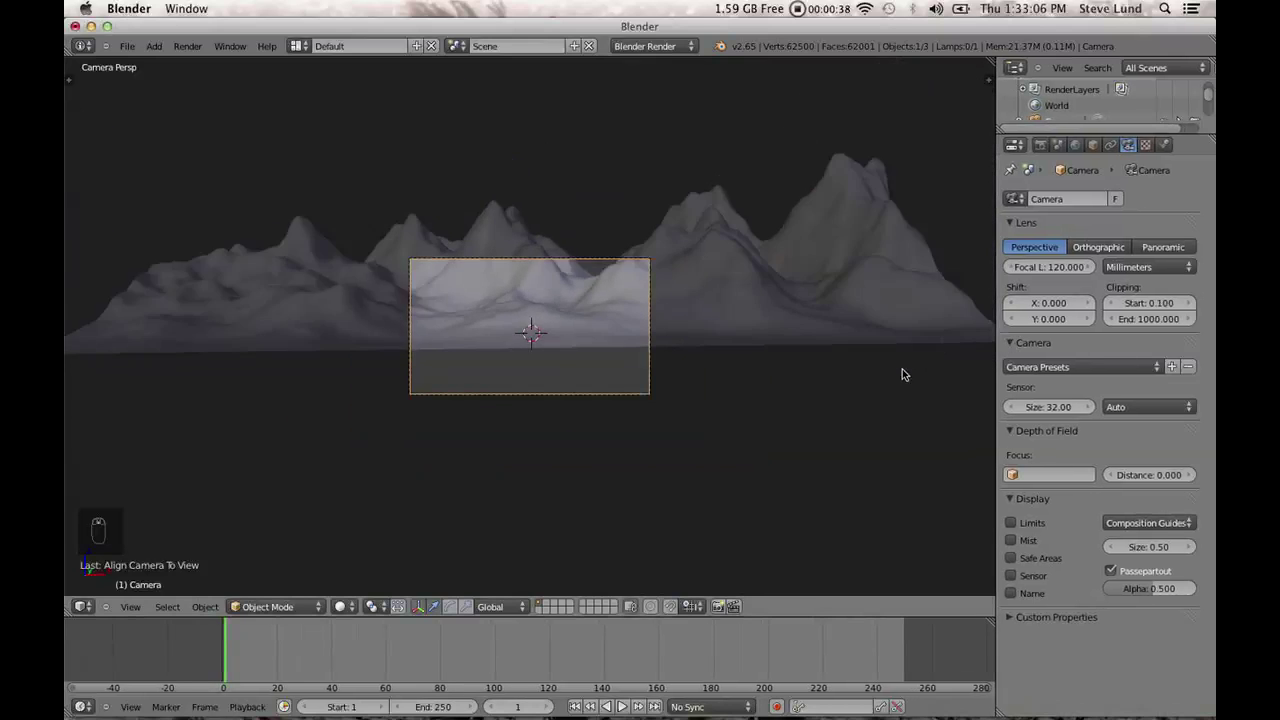
middle_click_drag(902, 375, 853, 412)
scroll(852, 405, "down", 5)
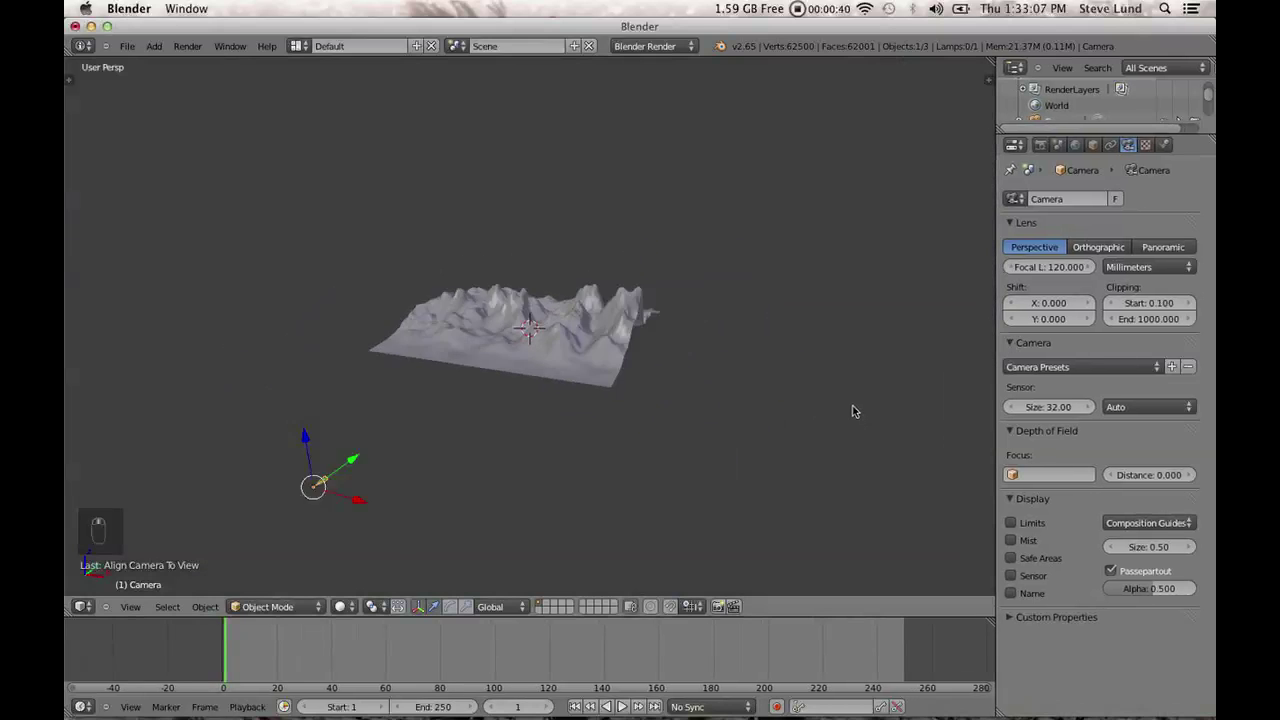
key("KP_7")
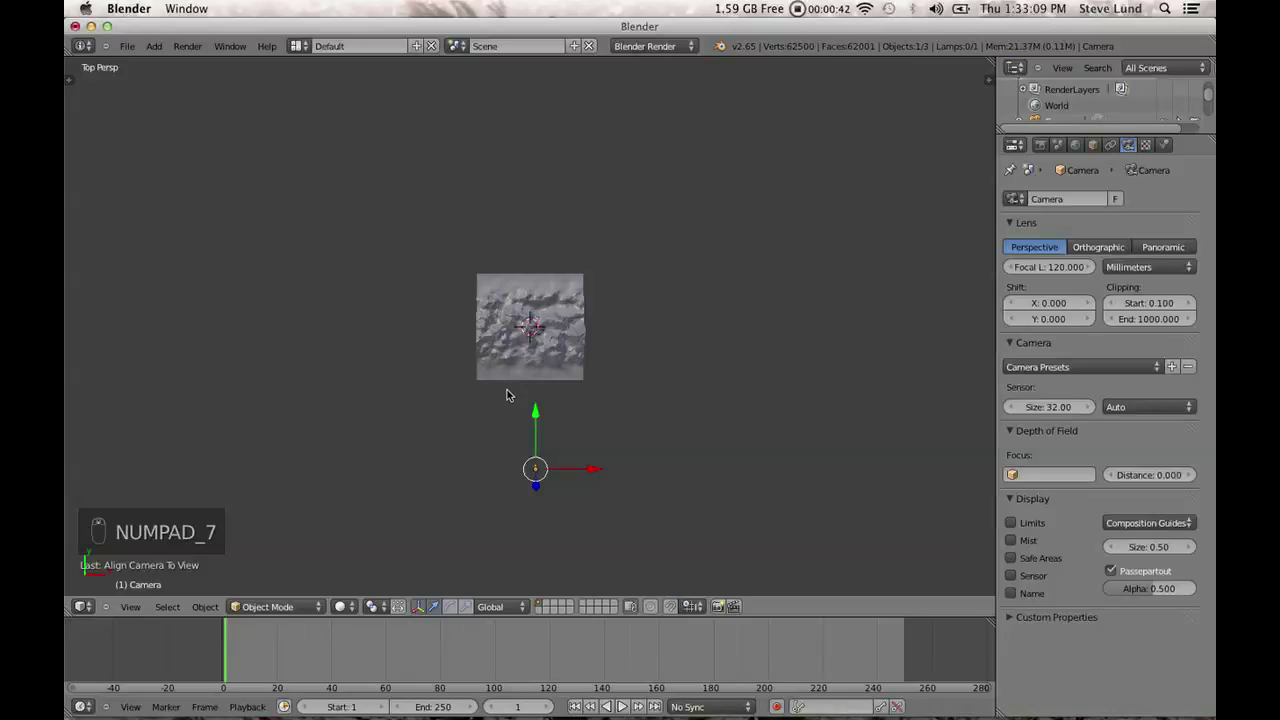
left_click_drag(534, 415, 537, 514)
key("KP_0")
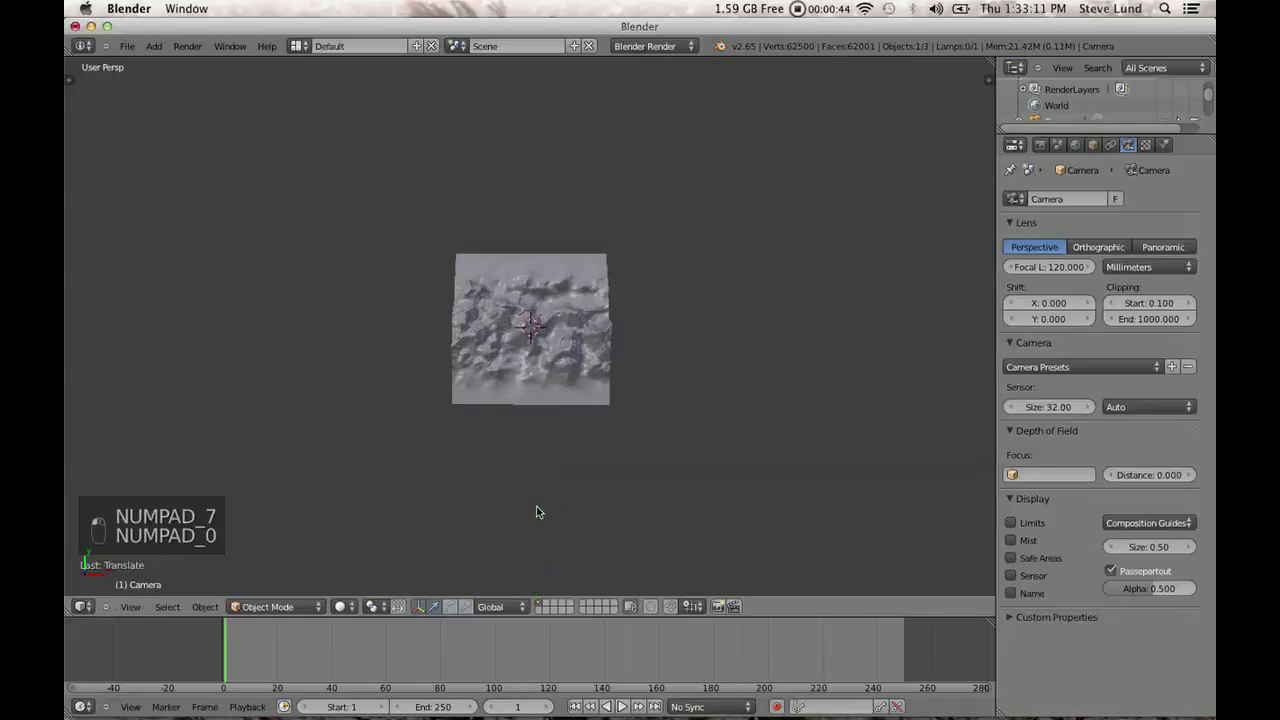
key("KP_7")
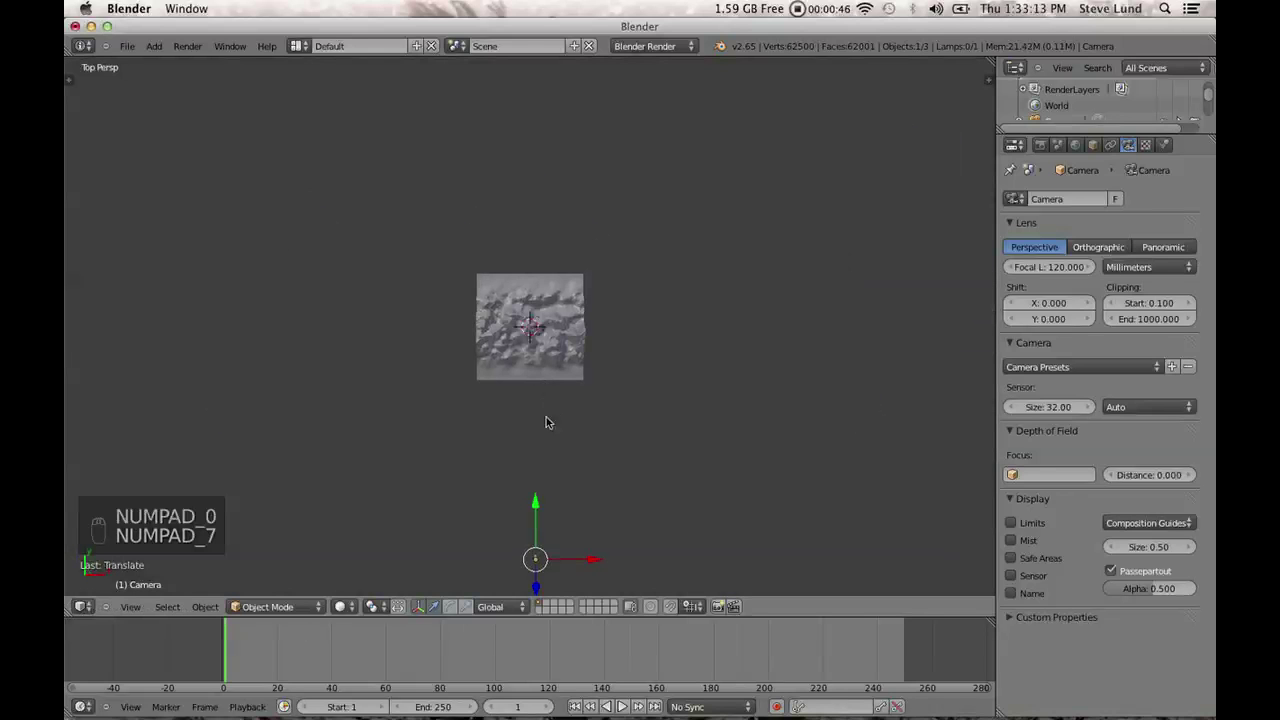
left_click_drag(534, 510, 536, 563)
key("KP_0")
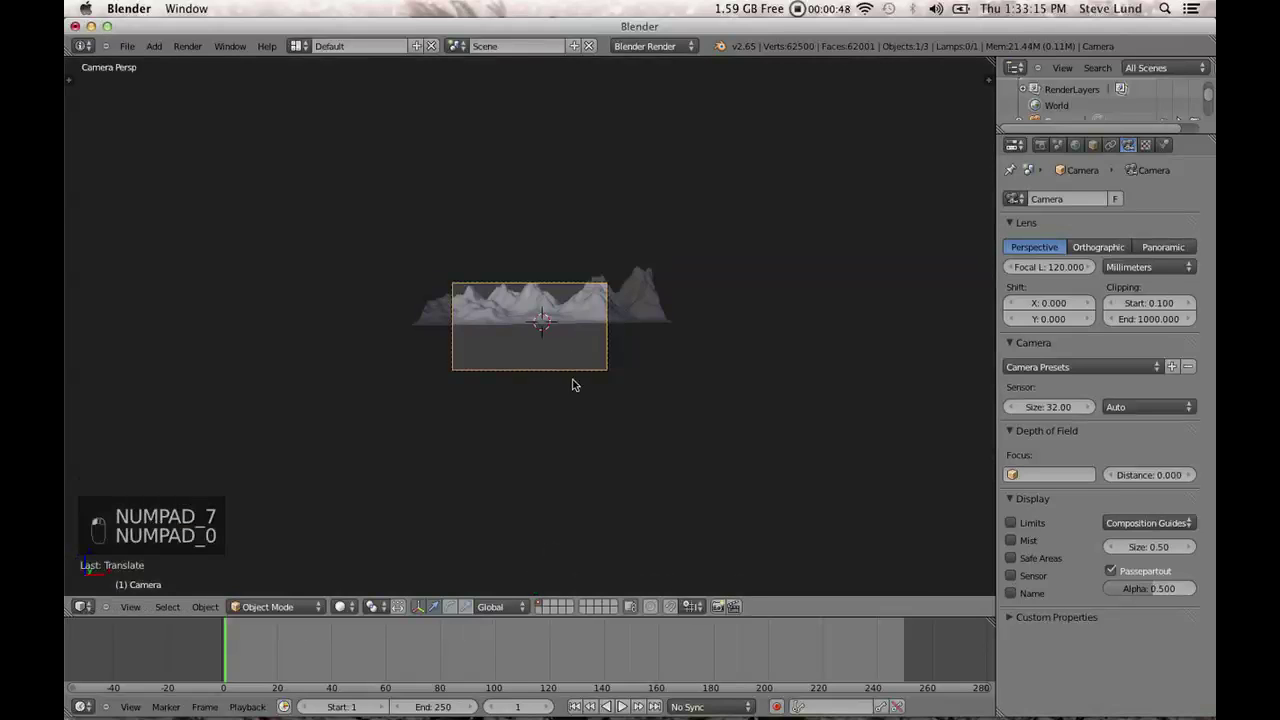
key("KP_7")
left_click_drag(531, 405, 531, 447)
key("KP_0")
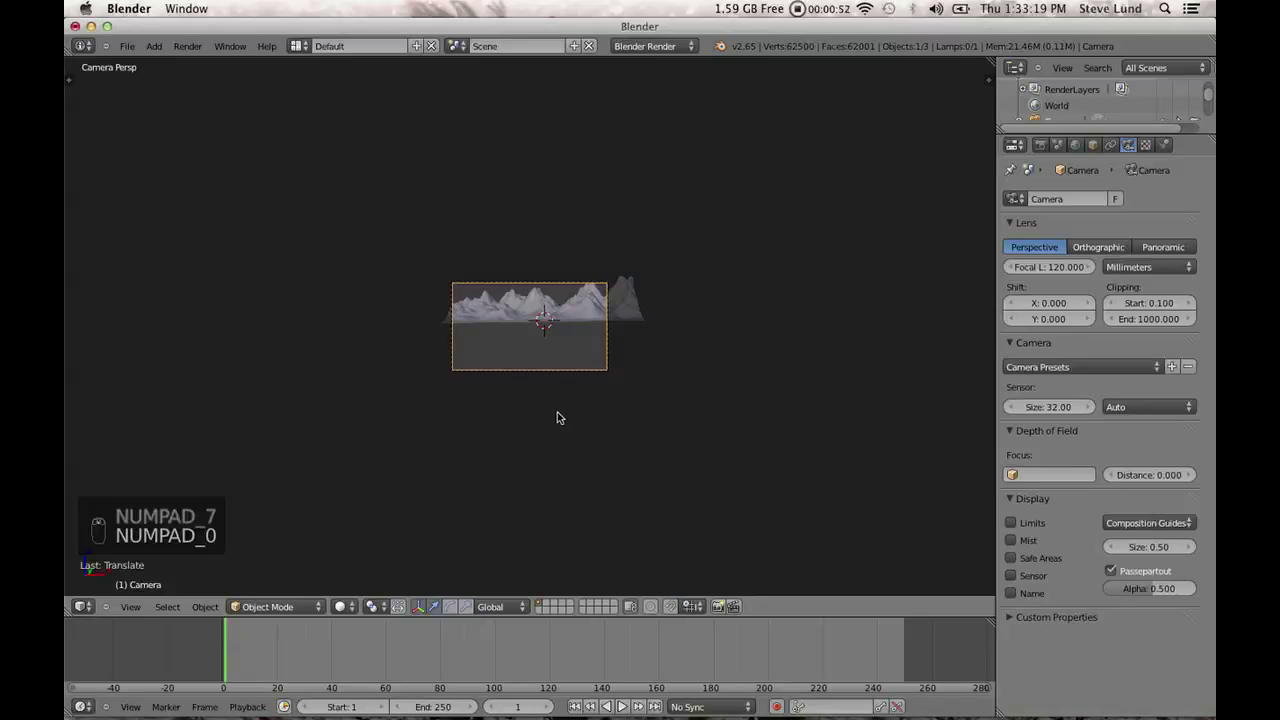
Raise the camera slightly in several small moves so the mountain range sits nearer the middle of the frame.
key("Home")
key("g")
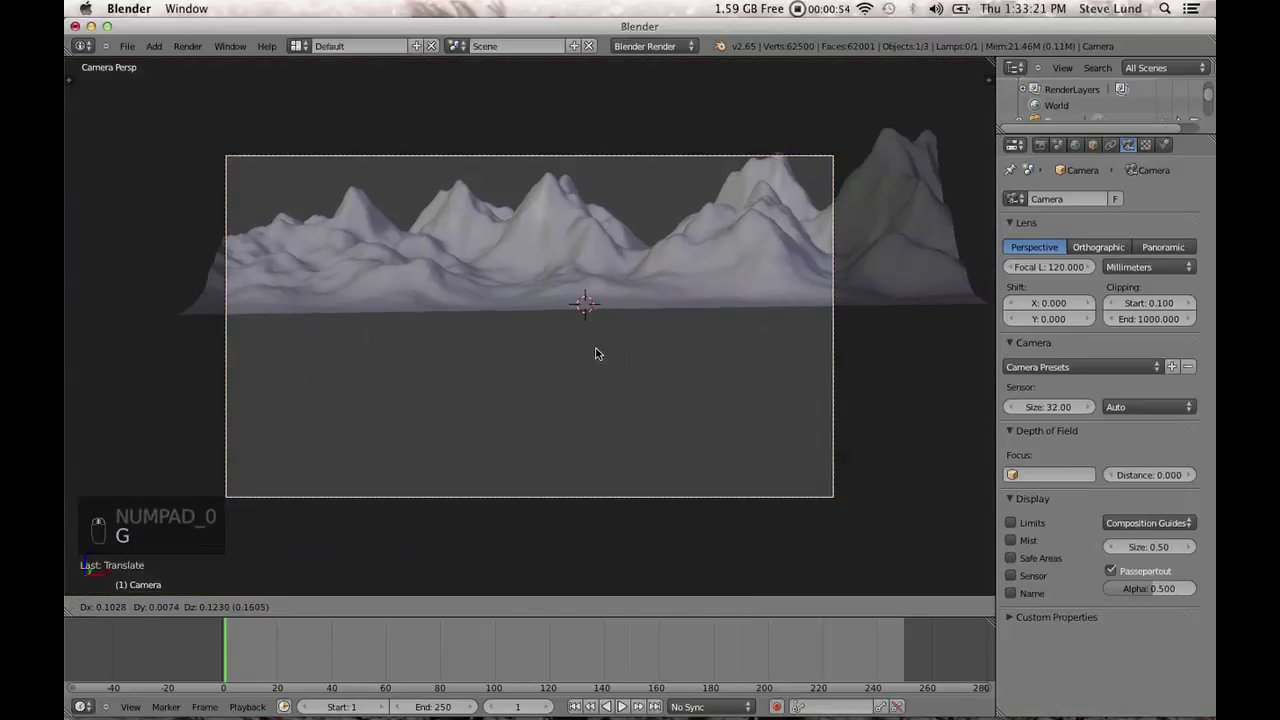
left_click(349, 474)
key("g")
left_click(557, 383)
key("g")
left_click(534, 489)
key("g")
left_click(824, 207)
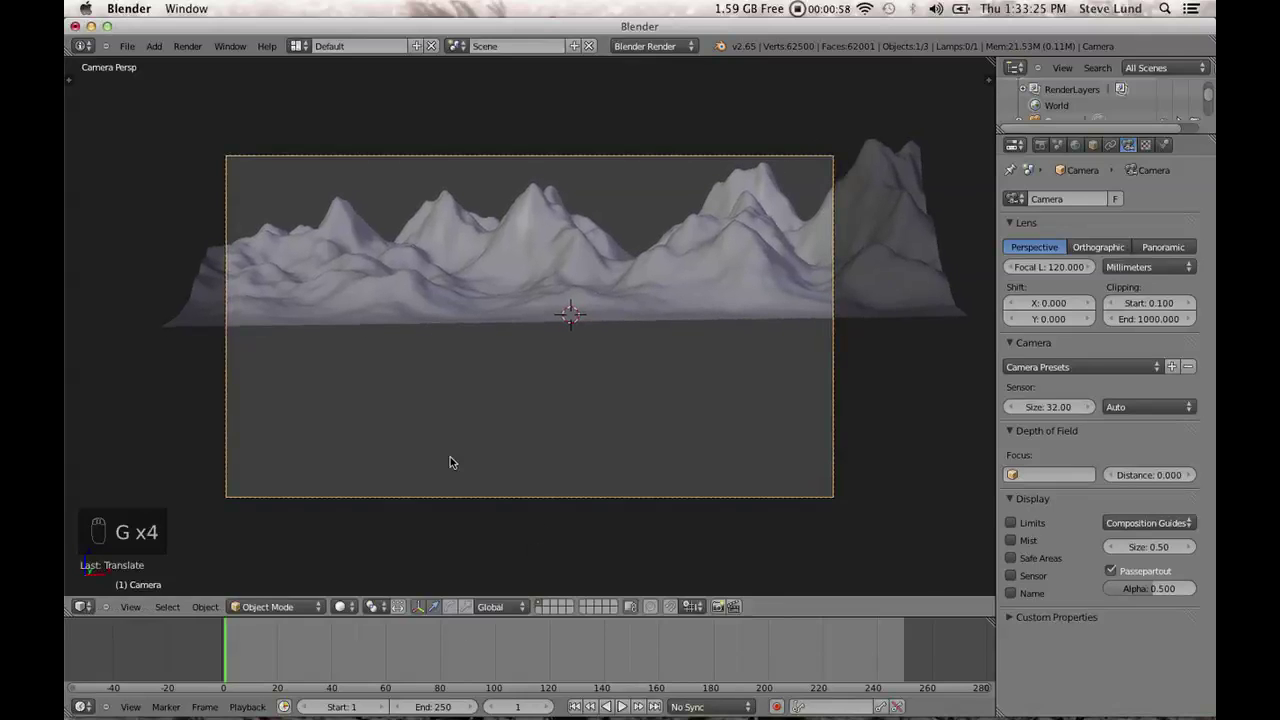
key("g")
left_click(566, 134)
key("g")
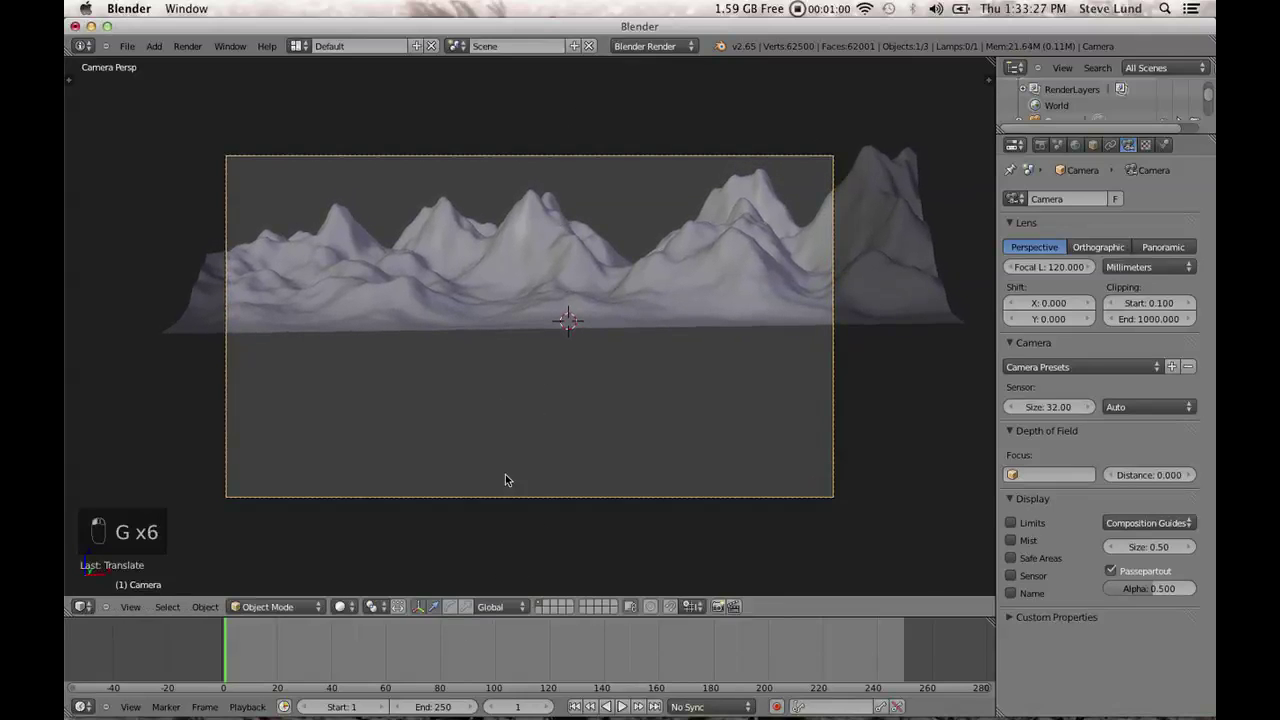
left_click(506, 477)
key("g")
left_click(620, 323)
key("g")
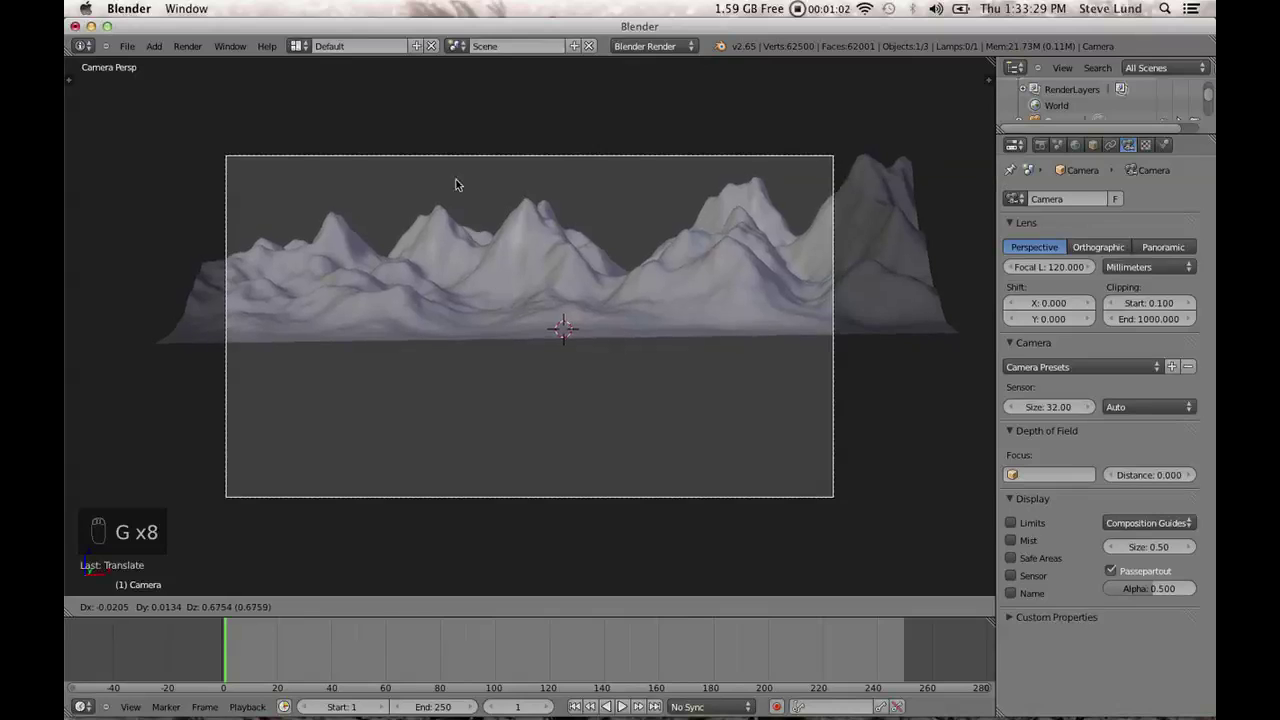
left_click(438, 224)
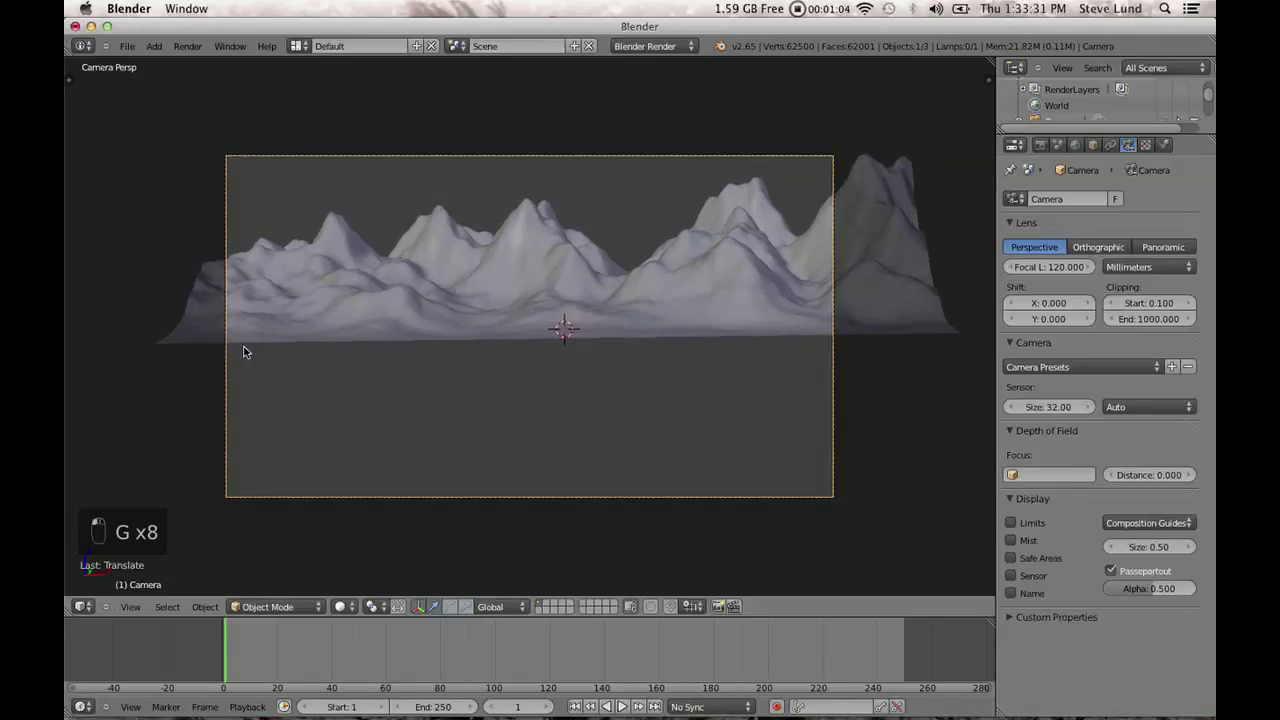
Fine-tune the camera's framing by moving it back along its local Z axis and shifting it slightly sideways.
key("g")
right_click(517, 161)
key("g")
right_click(567, 517)
key("g")
middle_click(532, 536)
left_click(532, 536)
key("g")
middle_click(522, 308)
left_click(511, 575)
key("g")
middle_click(506, 260)
left_click(491, 565)
key("g")
middle_click(528, 309)
left_click(551, 614)
key("g")
middle_click(551, 289)
left_click(578, 573)
key("g")
middle_click(566, 286)
left_click(534, 583)
key("g")
left_click(860, 367)
key("g")
left_click(679, 386)
key("g")
middle_click(557, 320)
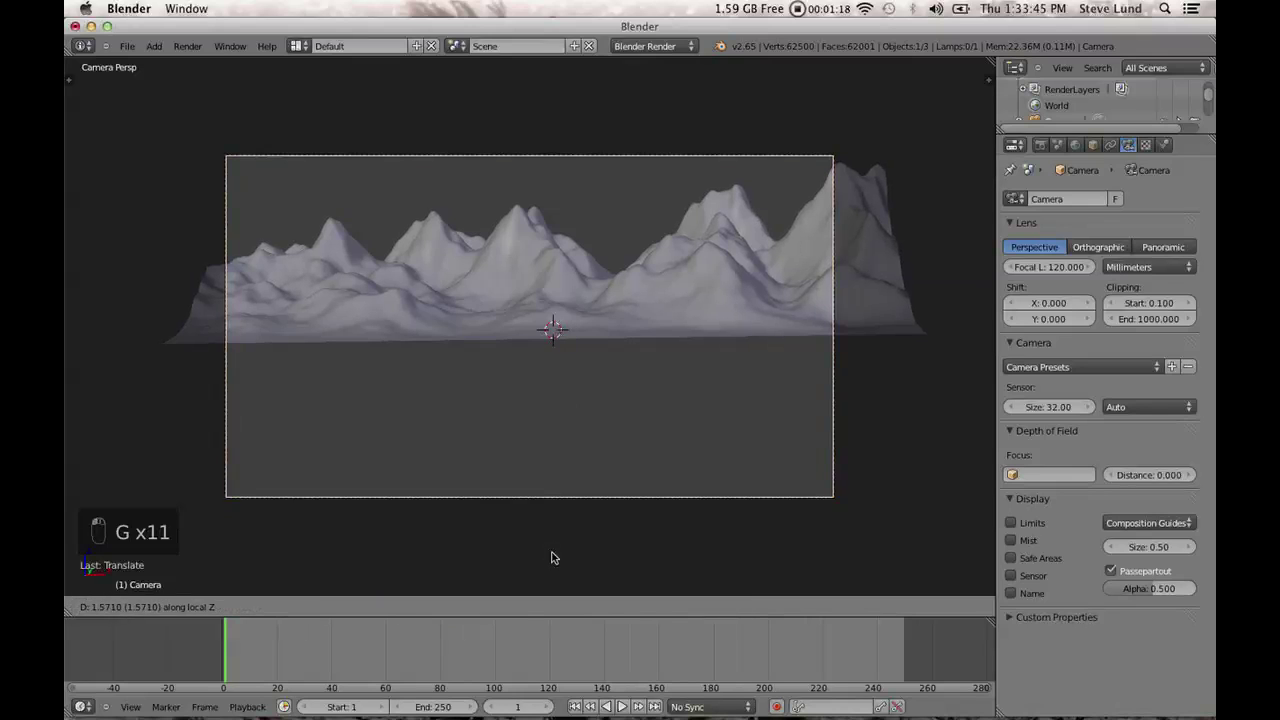
left_click(553, 558)
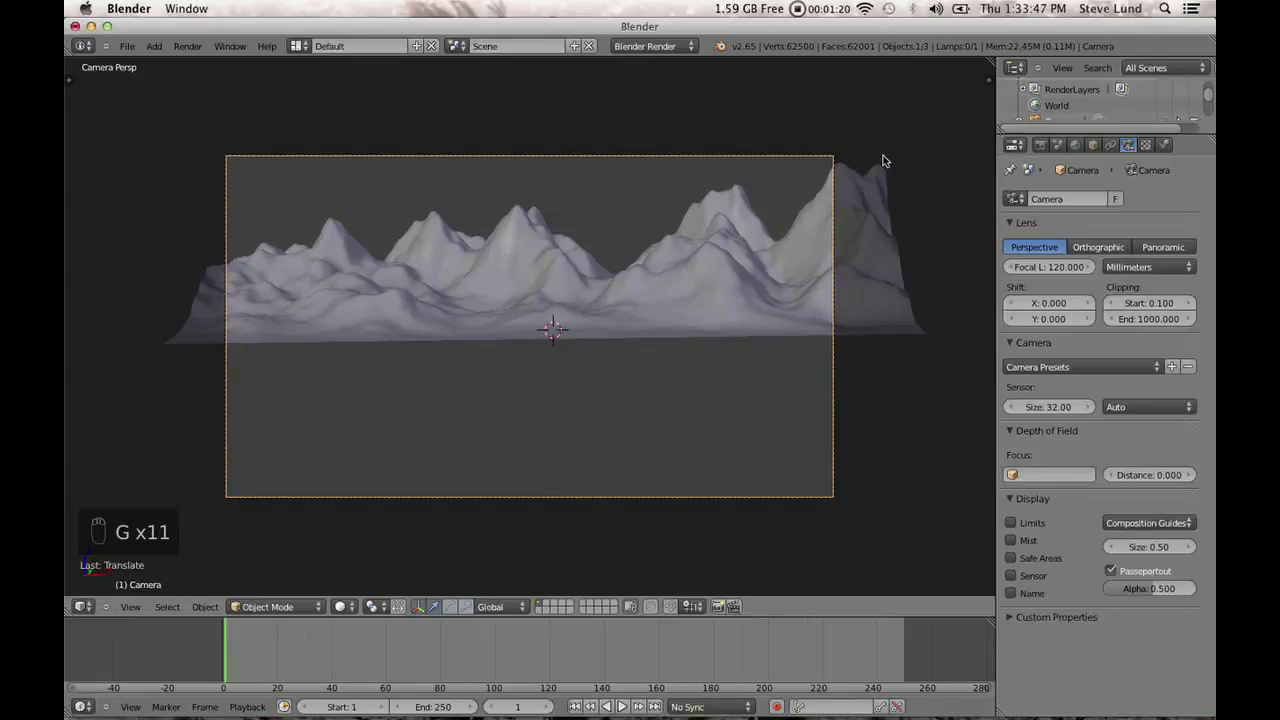
Enlarge the outliner, select the lamp and raise it above the mountain peaks.
left_click_drag(1073, 130, 1073, 214)
left_click(1058, 151)
left_click_drag(577, 237, 575, 132)
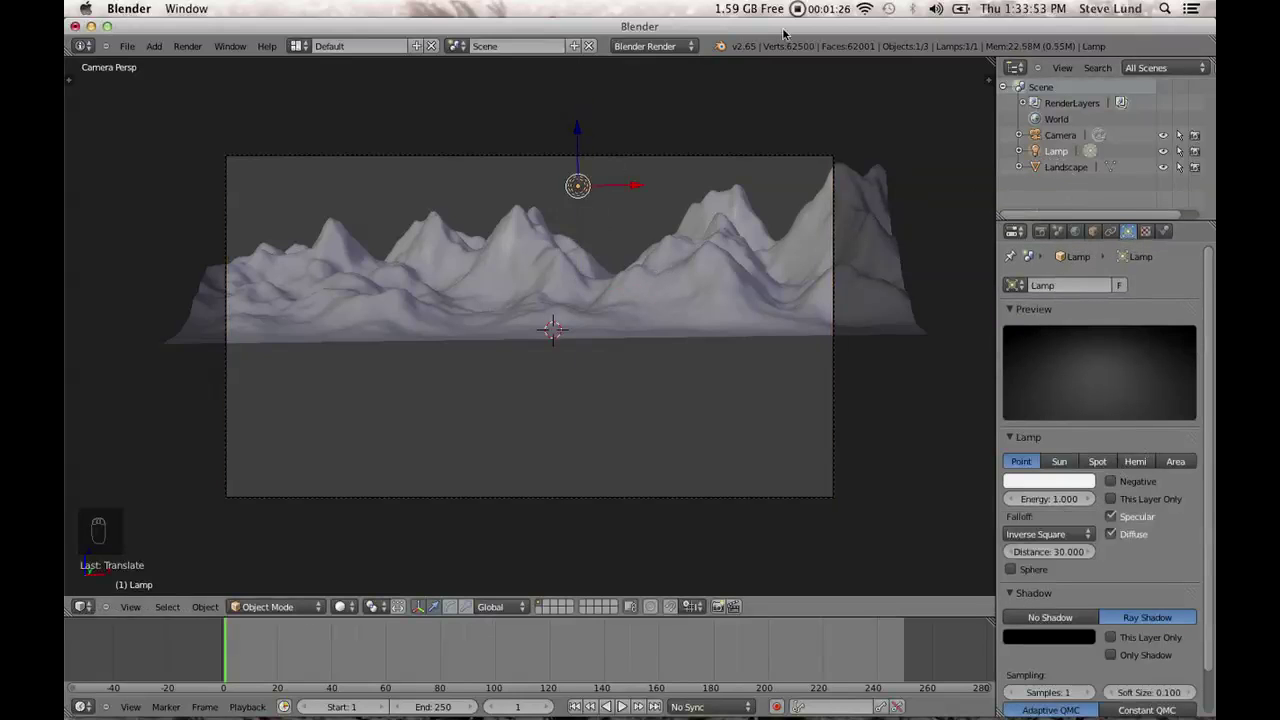
Switch the render engine to Cycles and turn the lamp into a sun that uses nodes.
left_click(665, 47)
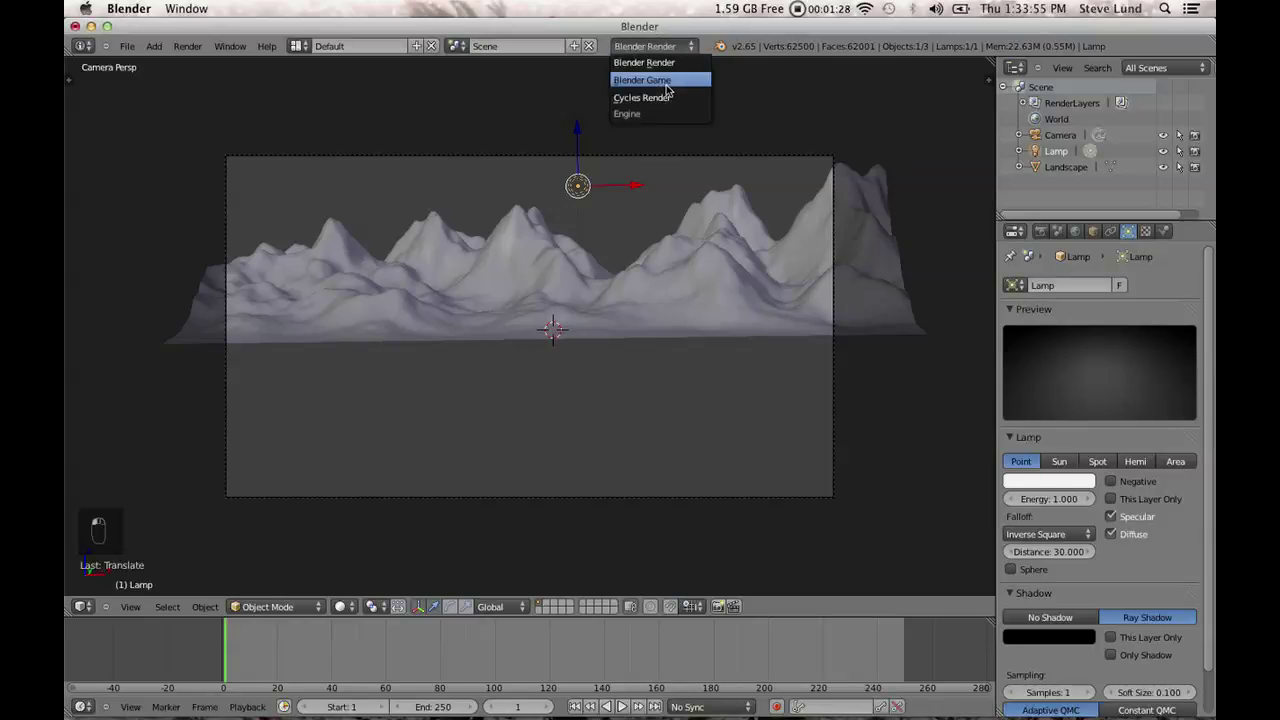
left_click(656, 98)
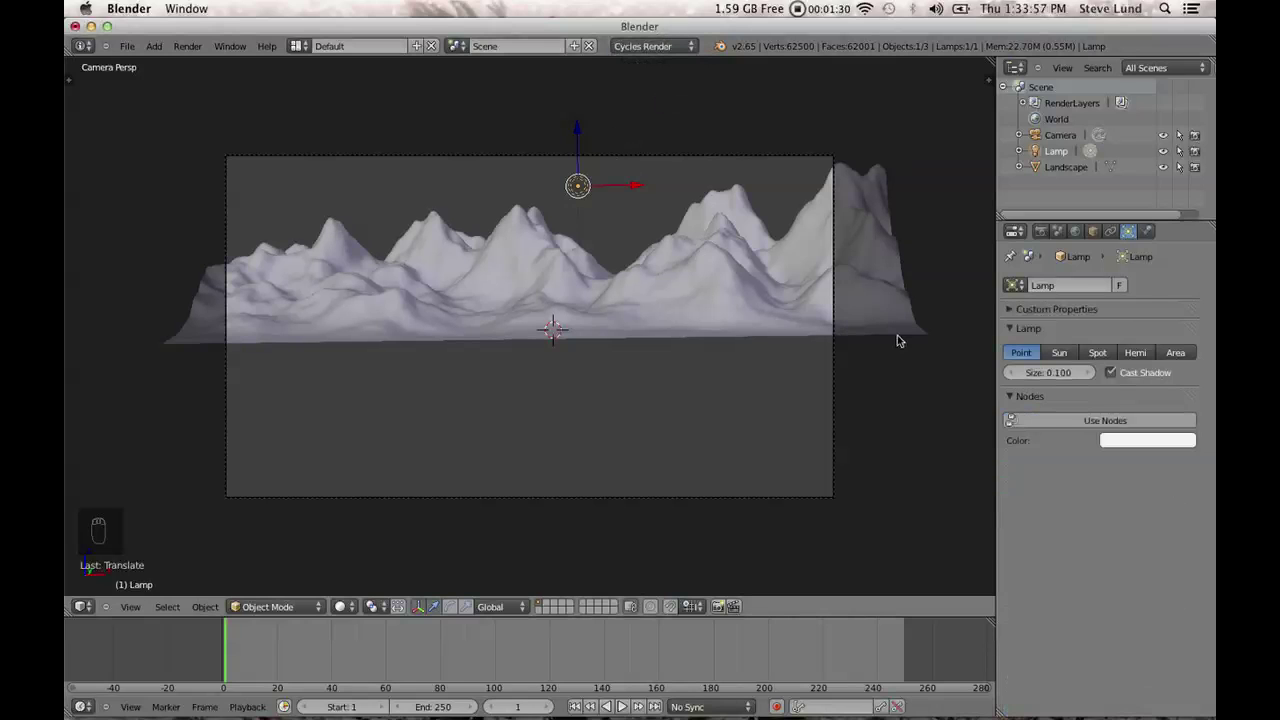
left_click(1078, 420)
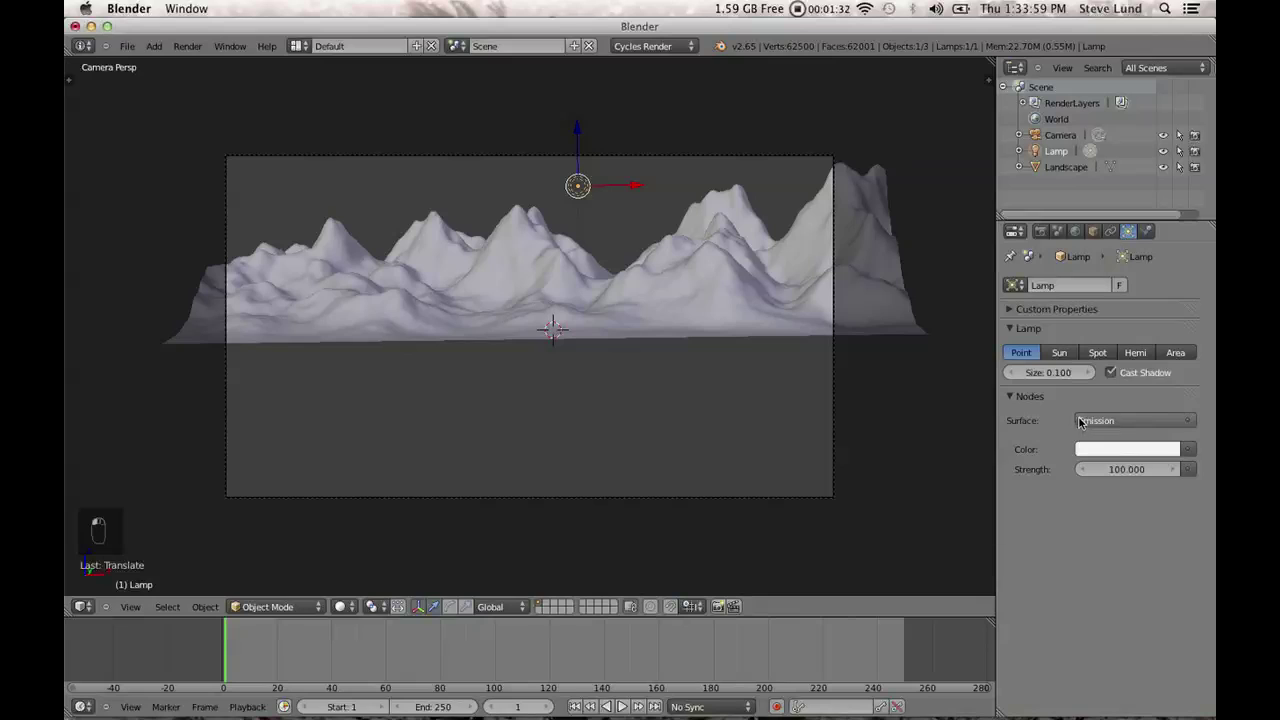
left_click(1062, 355)
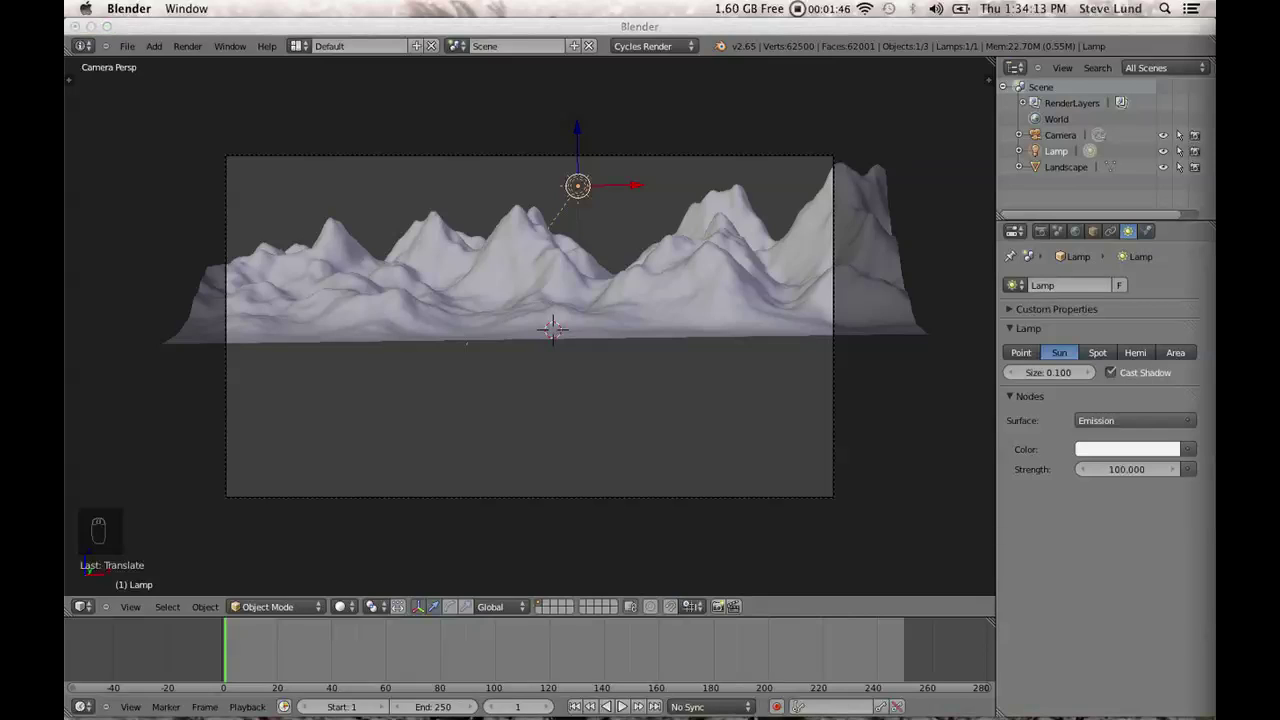
Set the sun lamp's emission strength to 8 and its size to 0.02.
left_click(1131, 463)
left_click(1123, 470)
type("100.001")
key("Return")
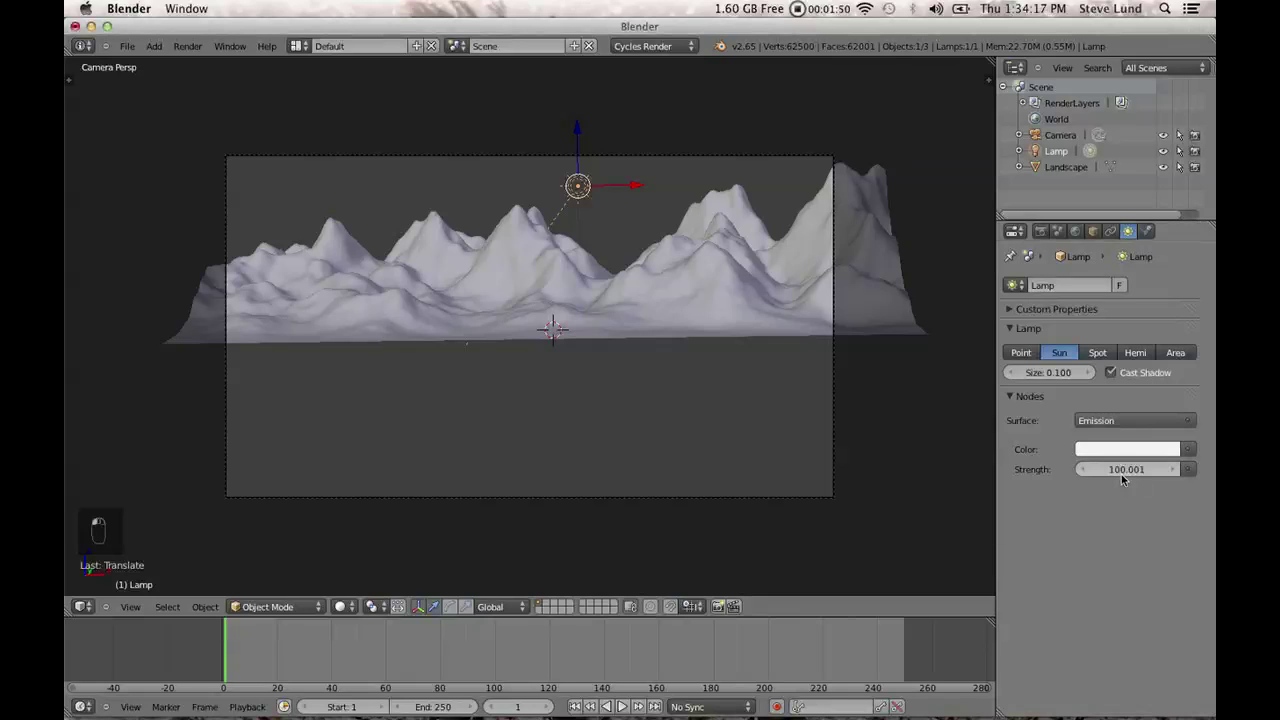
left_click(1123, 471)
type("8")
key("Return")
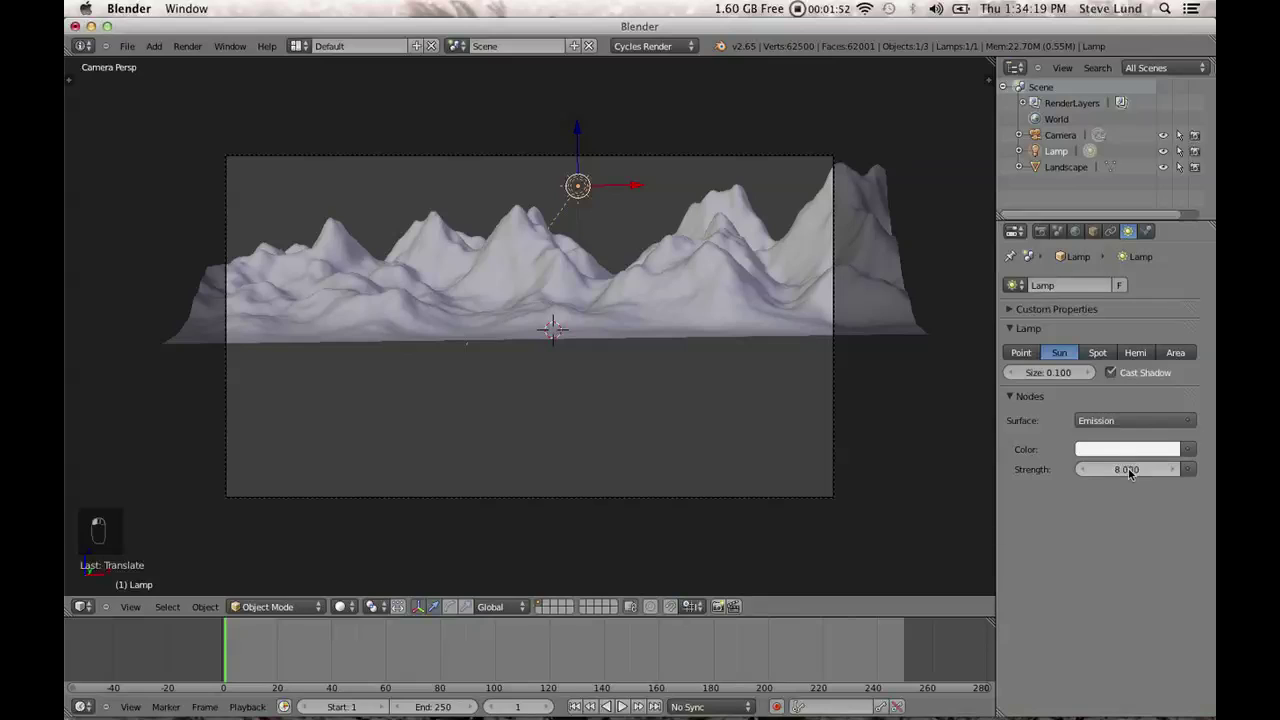
left_click(1048, 373)
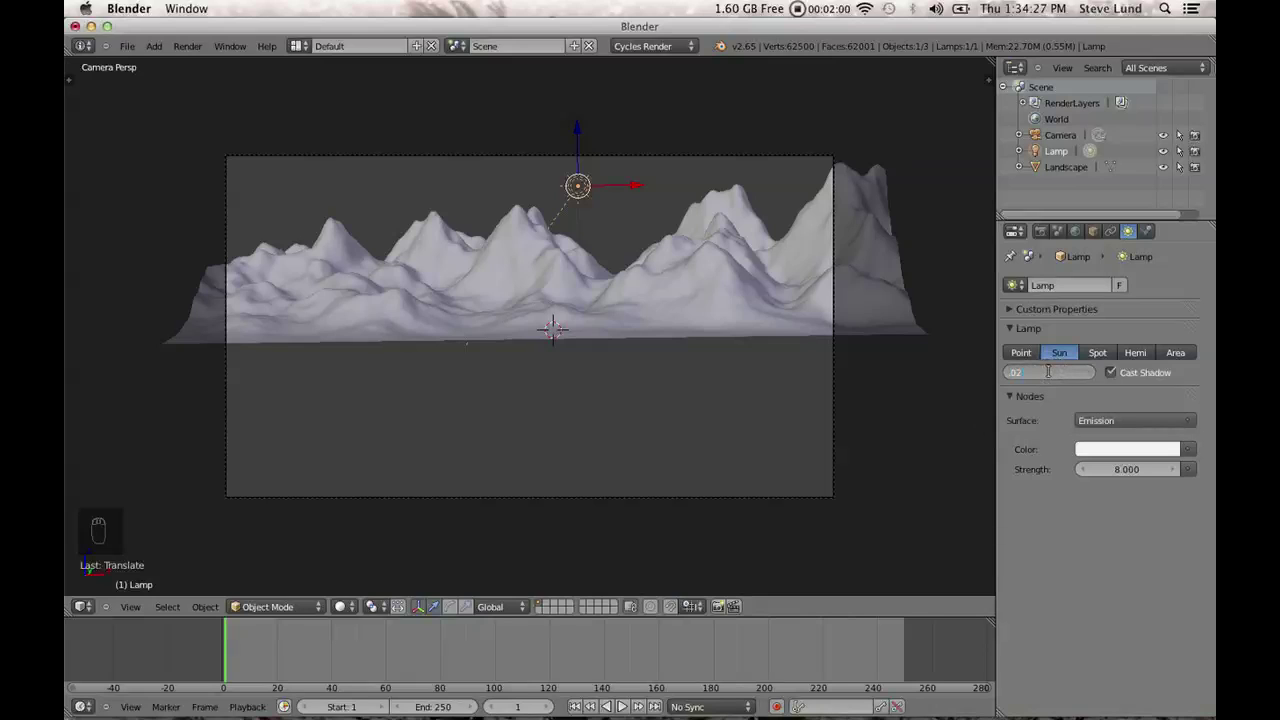
key("Return")
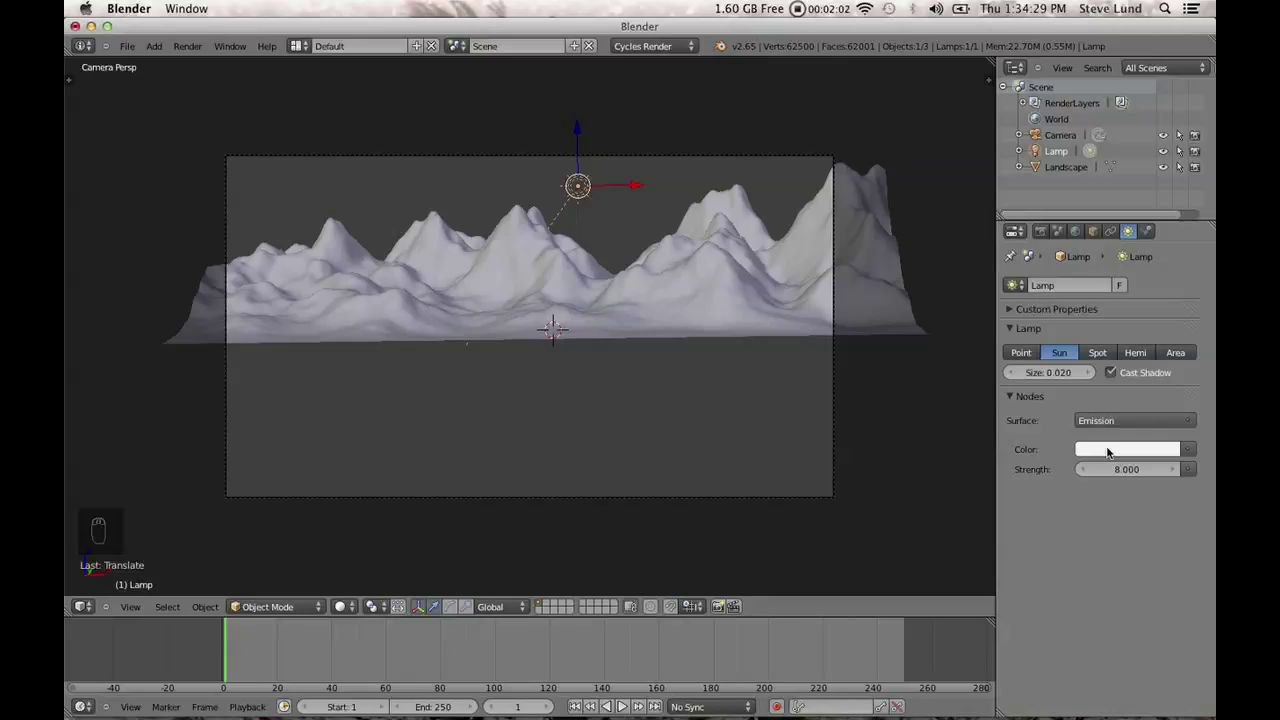
Move the sun lamp along the X axis to a spot beyond the landscape's right-hand end.
scroll(638, 208, "down", 3)
left_click_drag(610, 247, 846, 243)
scroll(846, 391, "down", 2)
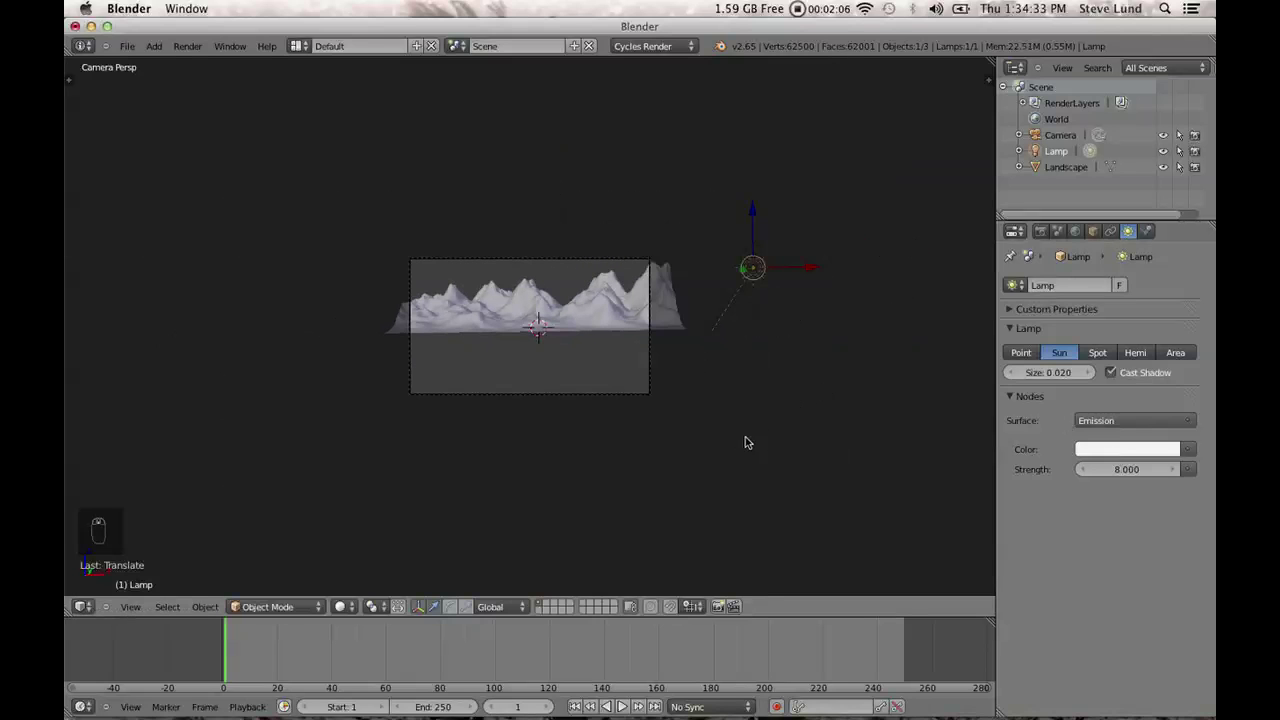
Tint the sun lamp's emission color a pale warm yellow and preview the landscape in Rendered viewport shading.
left_click(1130, 449)
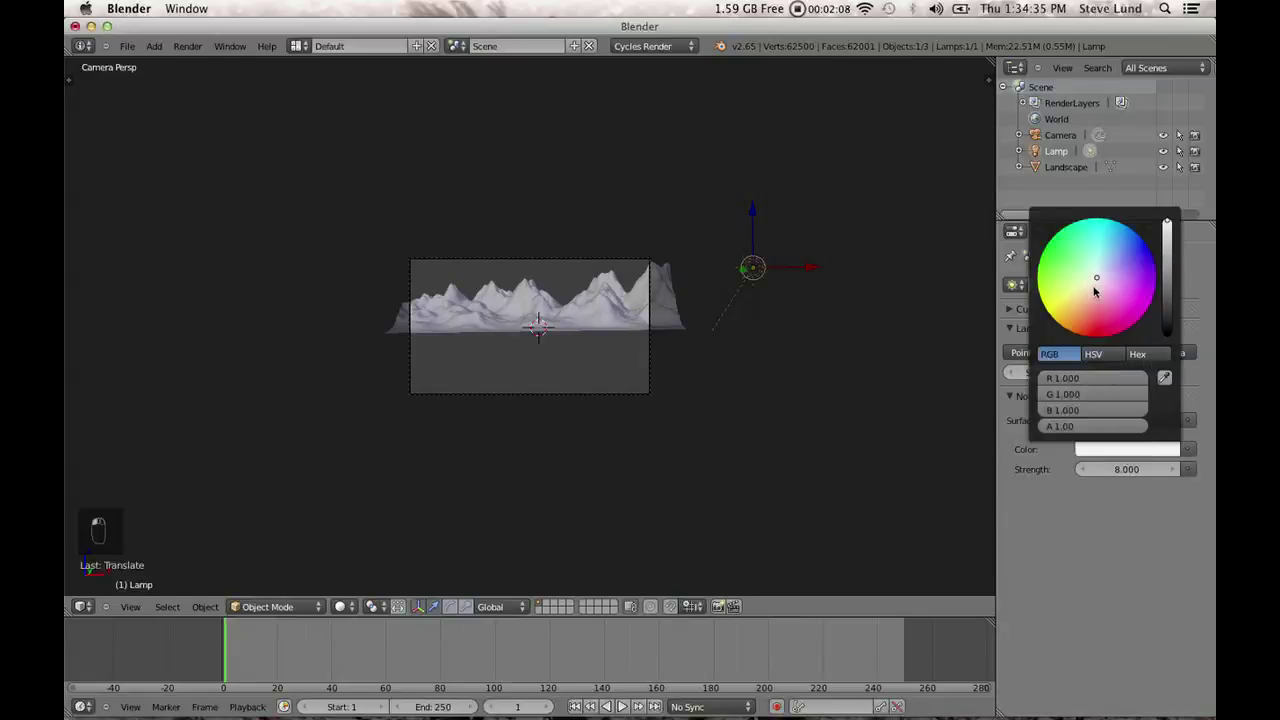
left_click_drag(1088, 286, 1087, 293)
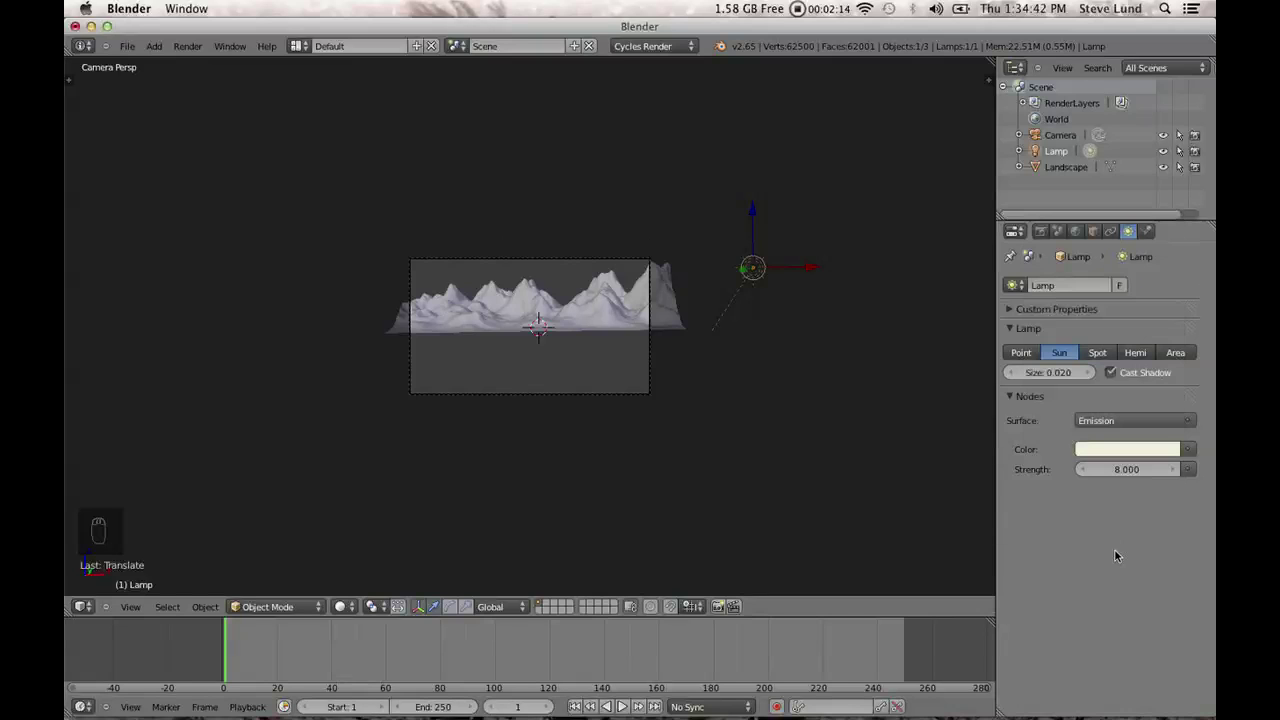
left_click(348, 610)
left_click(357, 511)
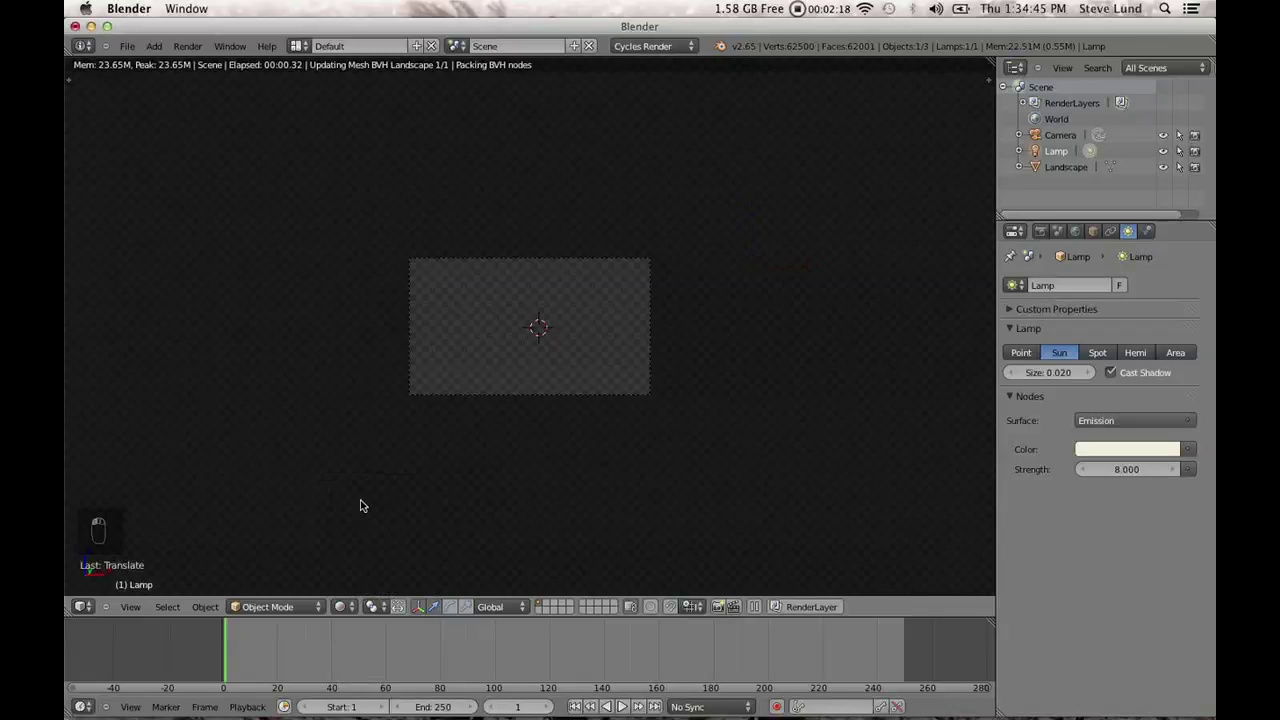
Rotate the sun lamp in the camera view and return the viewport to Solid shading.
scroll(660, 365, "up", 2)
key("r")
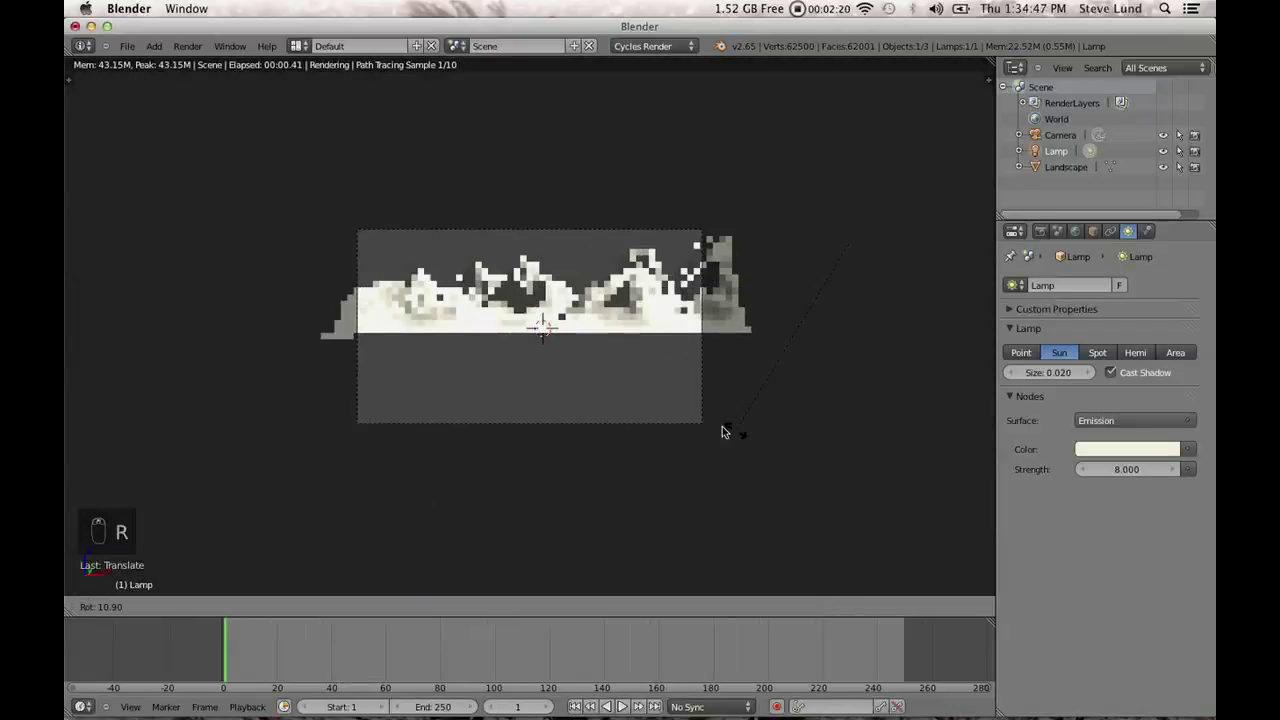
left_click(657, 380)
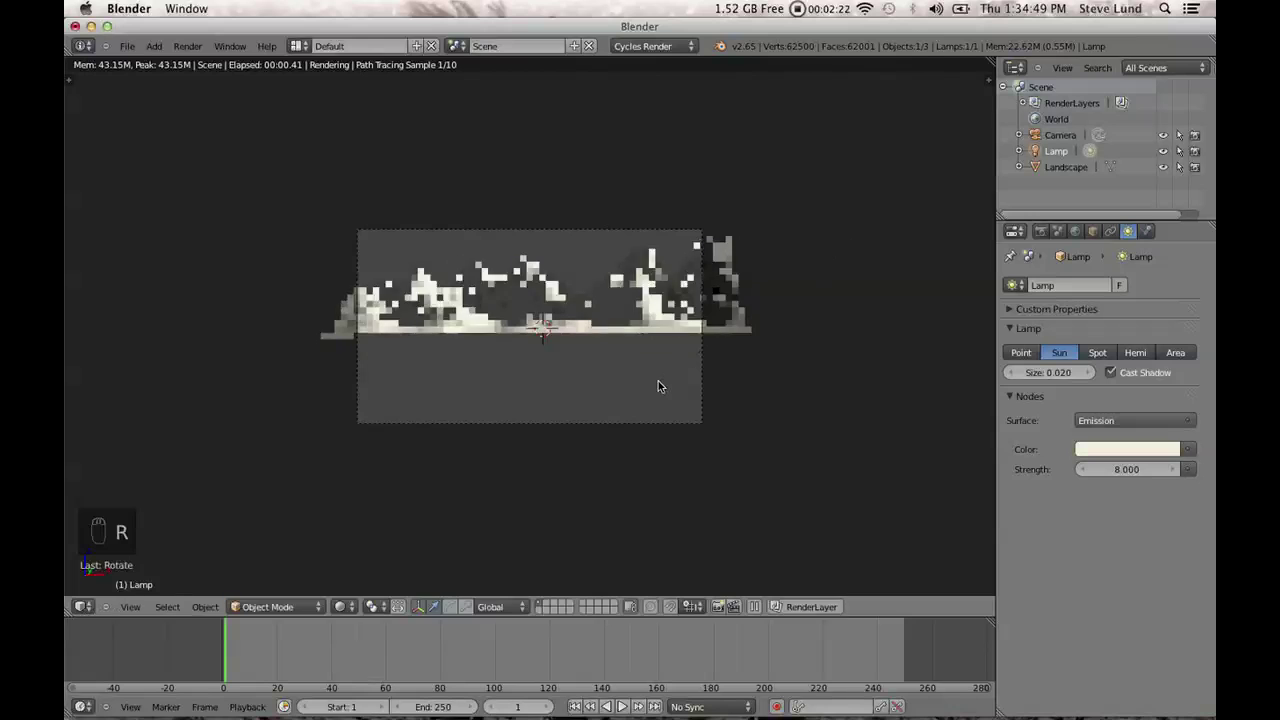
left_click(352, 610)
left_click(362, 558)
scroll(619, 424, "down", 4)
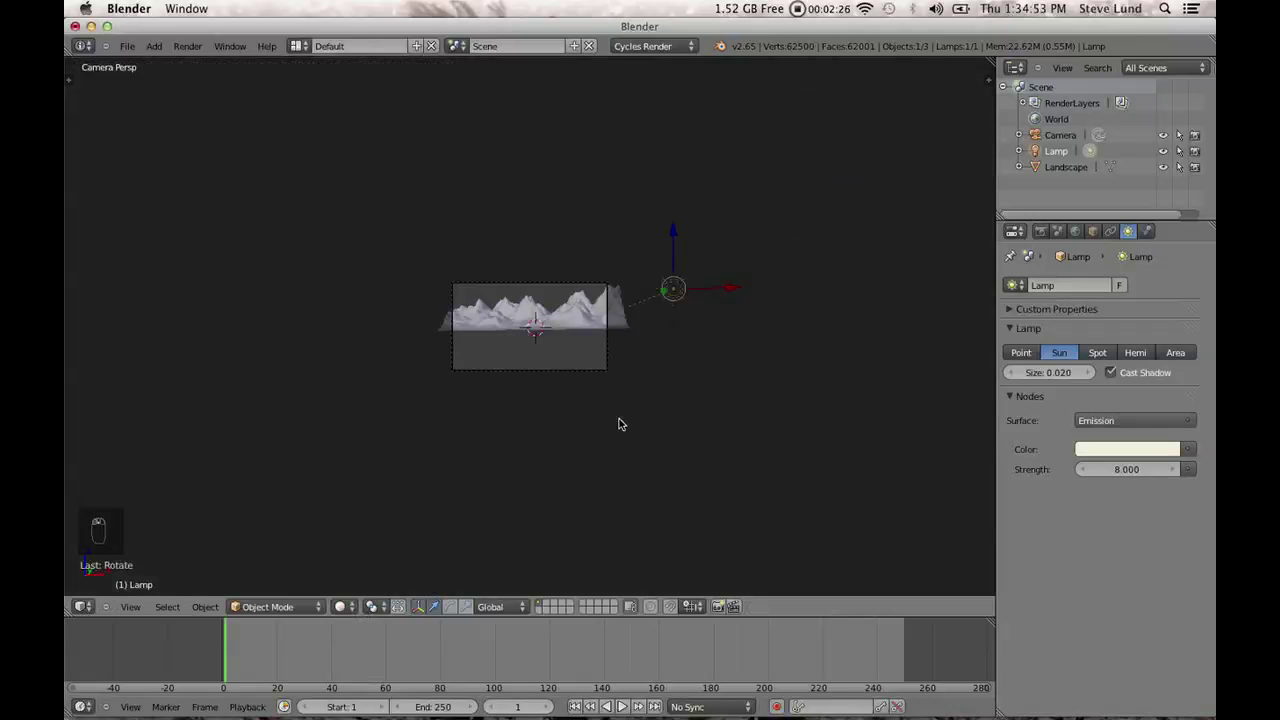
Move the sun lamp along the Y axis toward the camera's side of the landscape, working from the top view.
key("KP_7")
scroll(619, 424, "down", 3)
left_click_drag(584, 300, 588, 343)
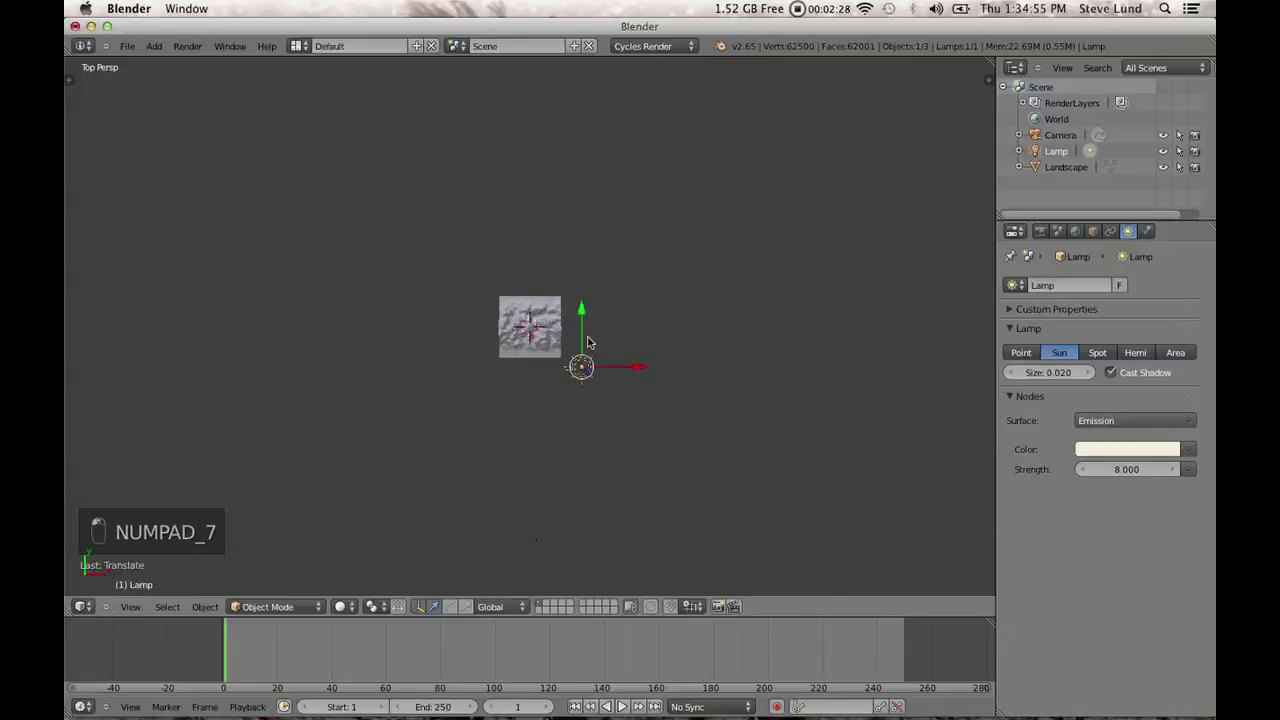
Rotate the sun lamp in the top view, using both trackball and flat rotation, to redirect its light.
key("r")
key("r")
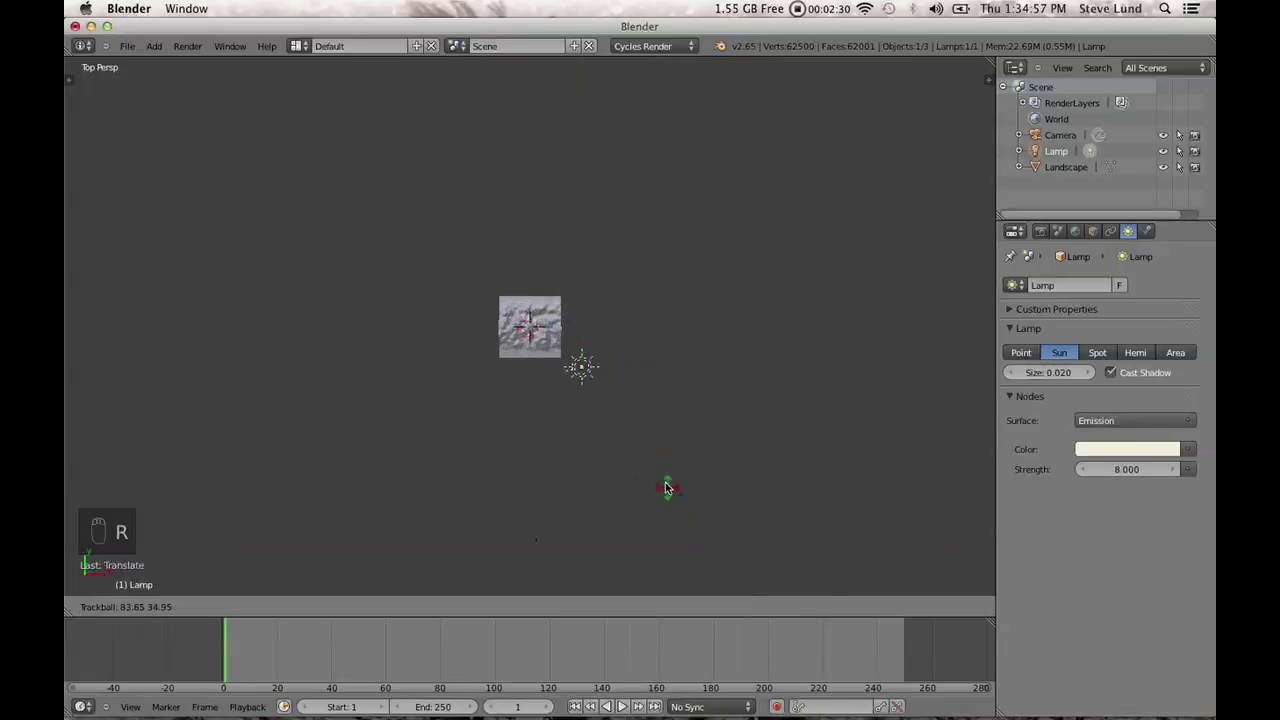
left_click(601, 397)
key("r")
left_click(578, 360)
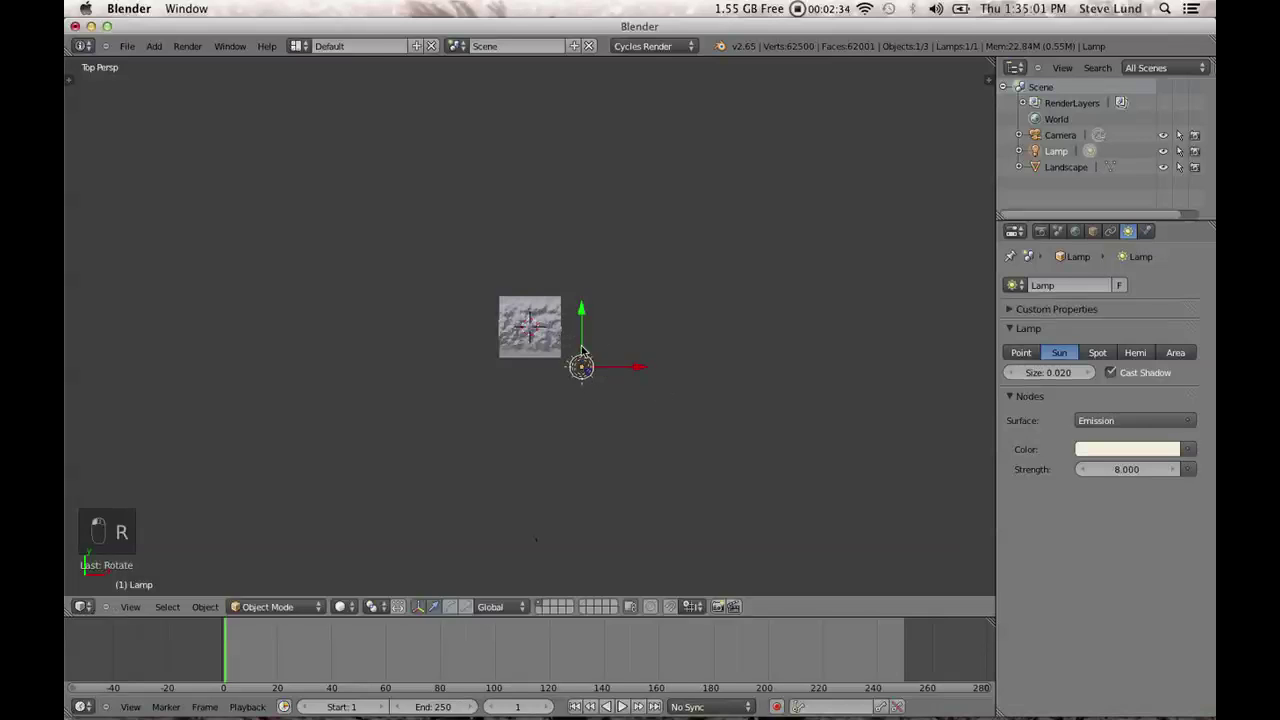
key("r")
key("r")
left_click(669, 452)
Rotate the sun lamp in the front view and again in the top view so it points toward the landscape.
middle_click_drag(669, 452, 645, 340)
key("KP_1")
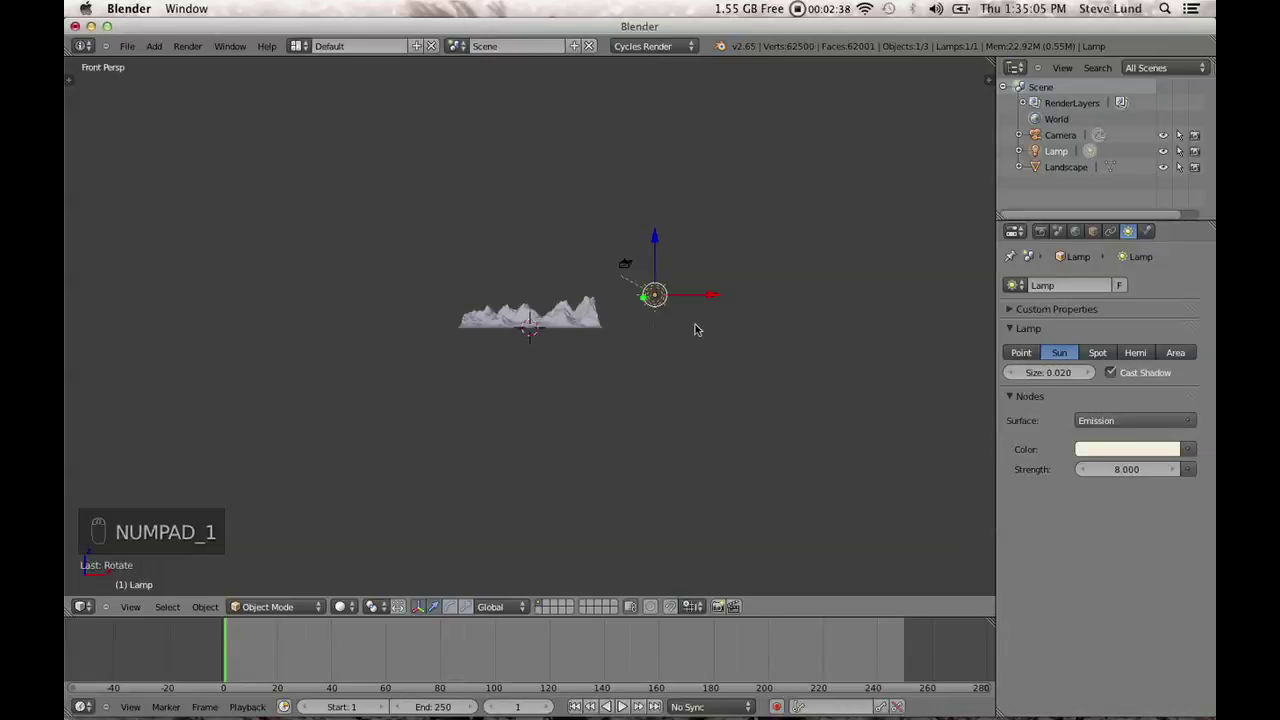
key("r")
left_click(798, 284)
key("KP_7")
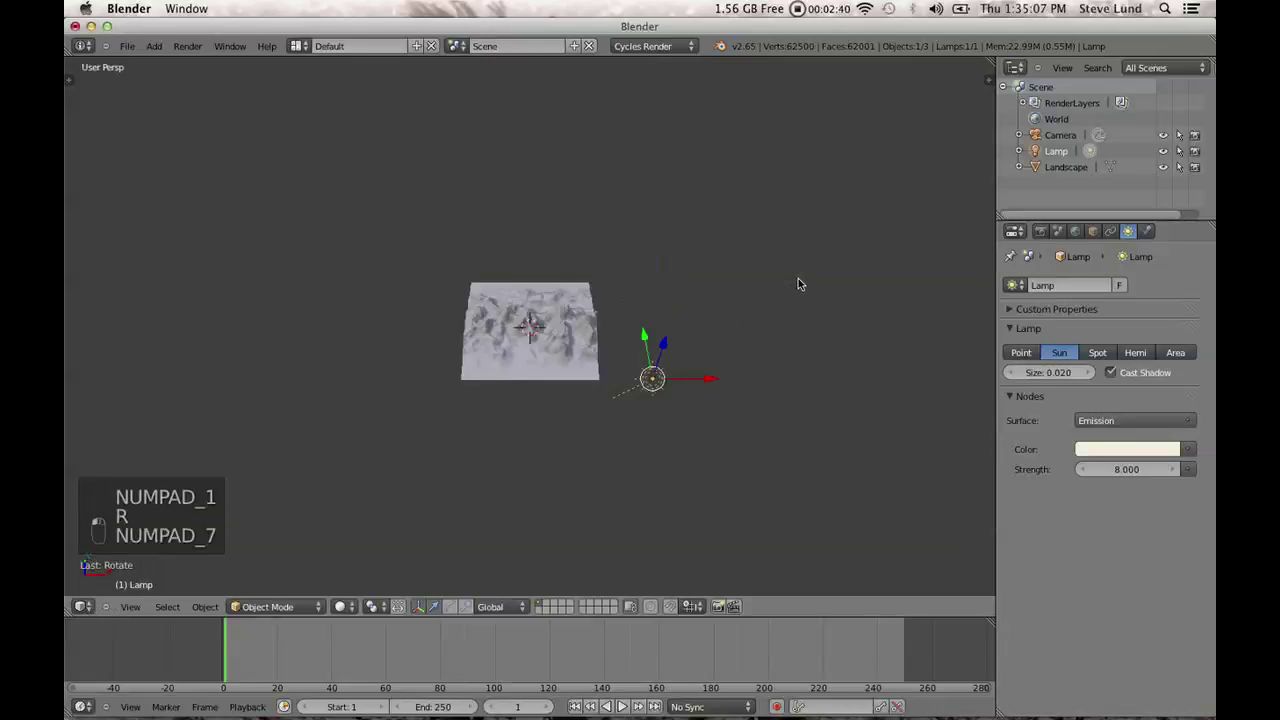
key("r")
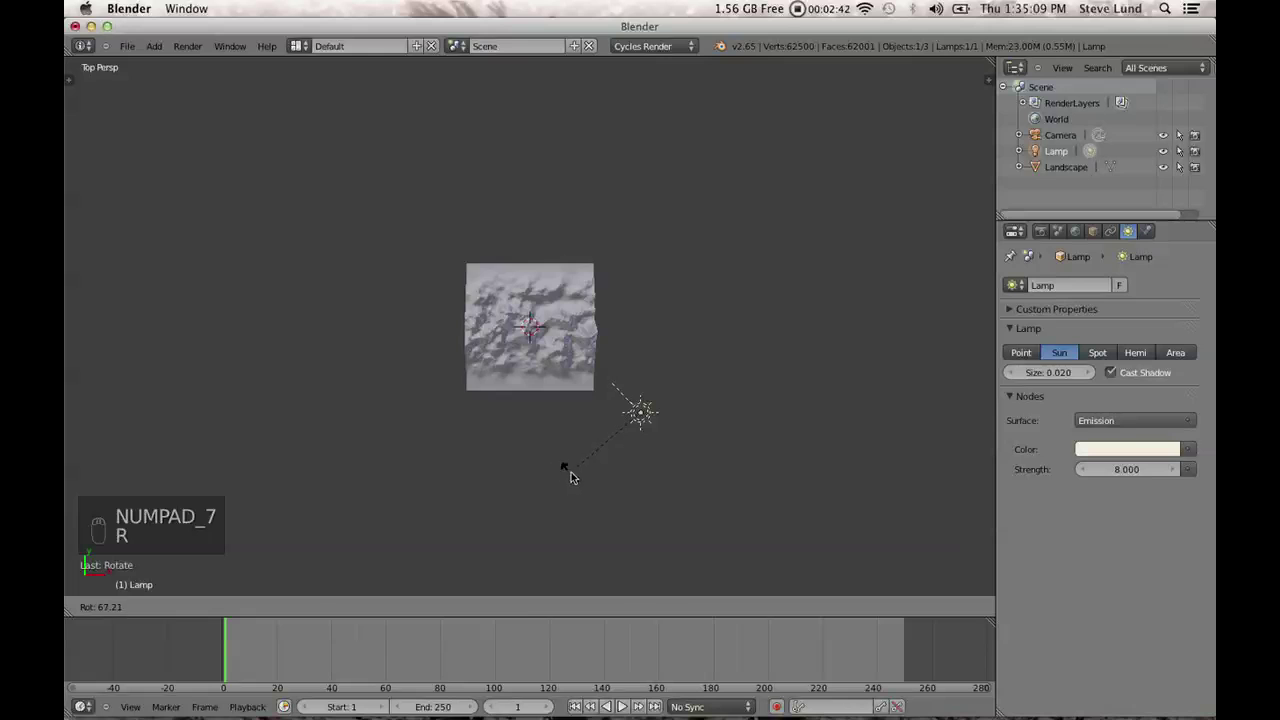
left_click(634, 457)
middle_click_drag(634, 457, 551, 363)
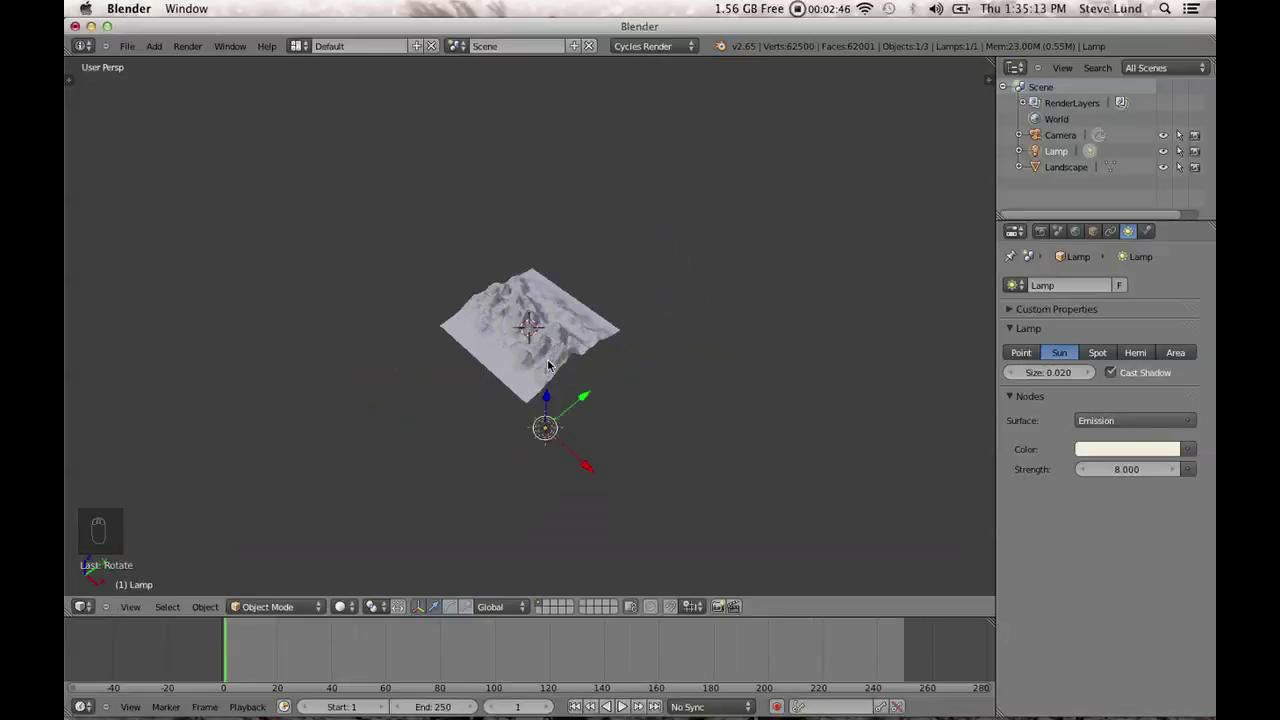
Preview the camera view in Rendered shading and rotate the sun lamp around the global Z axis.
key("KP_0")
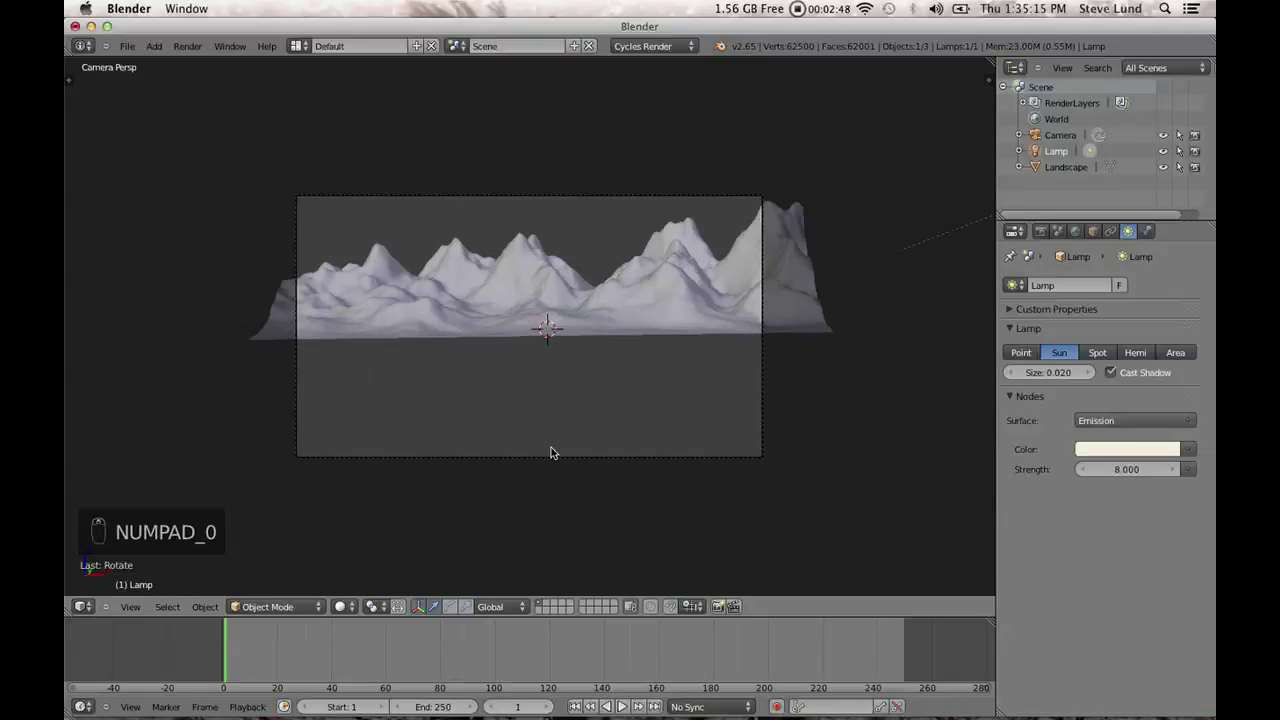
left_click(345, 607)
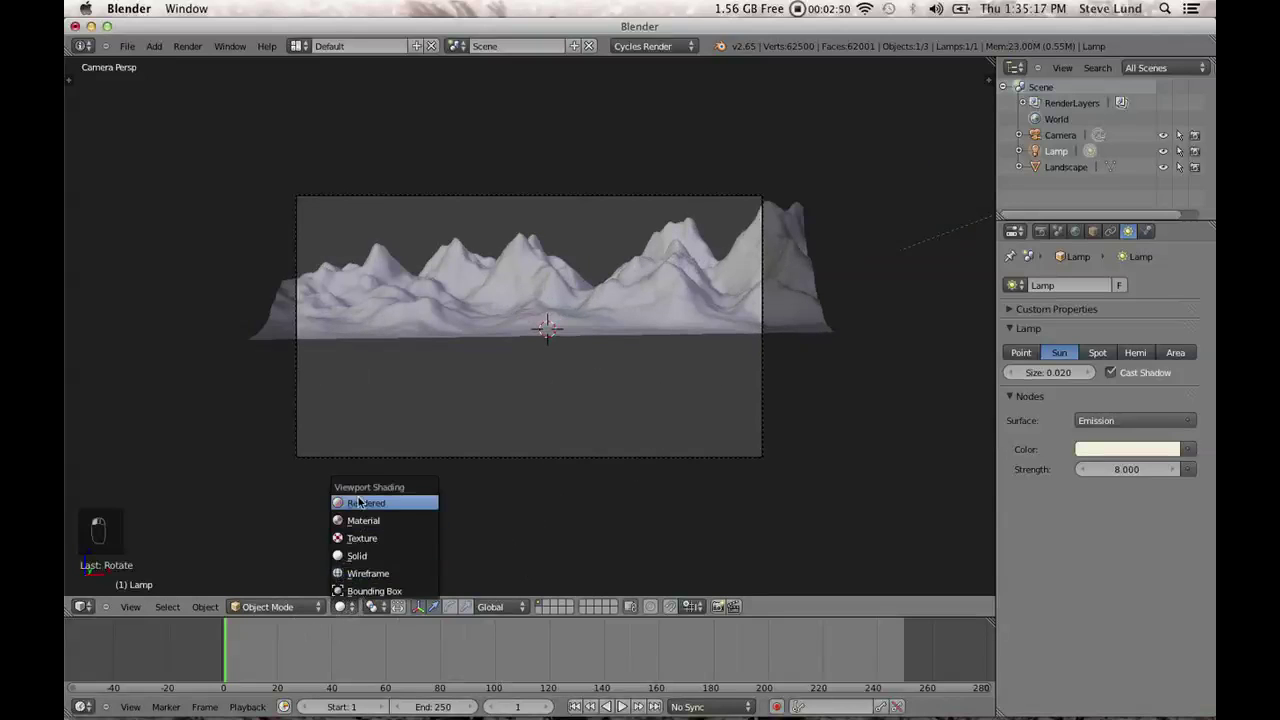
left_click(358, 494)
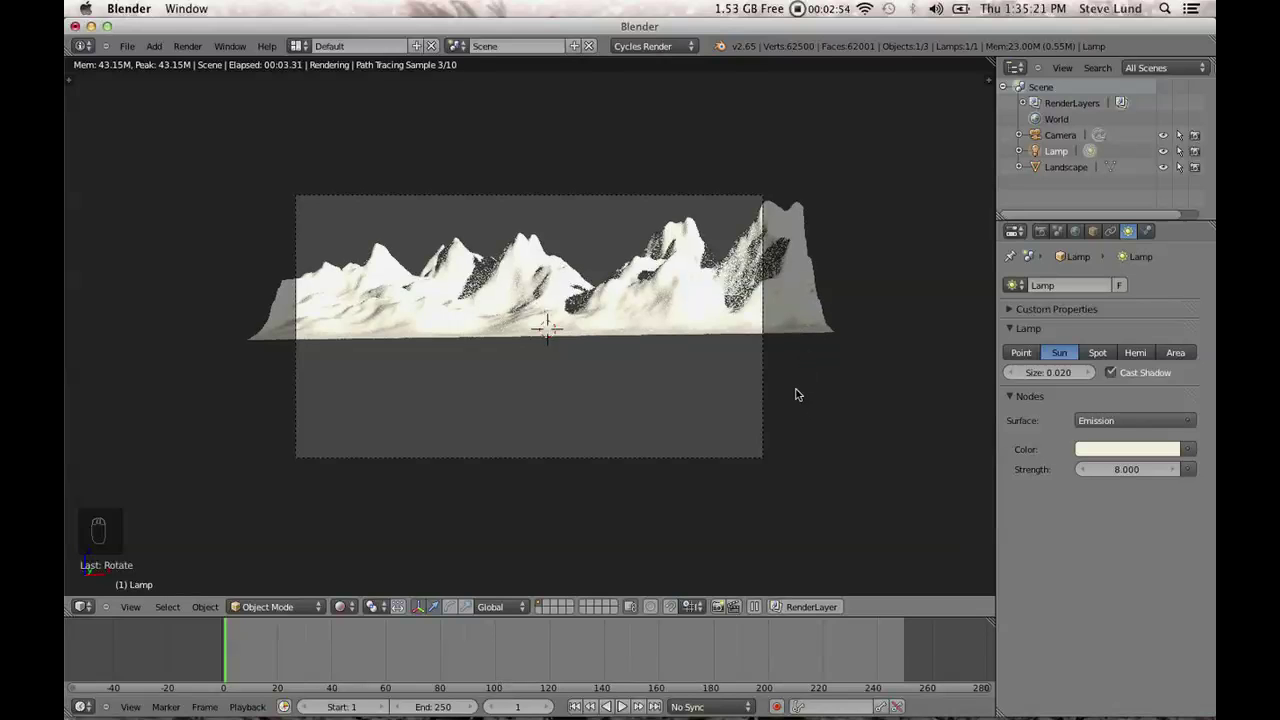
key("r")
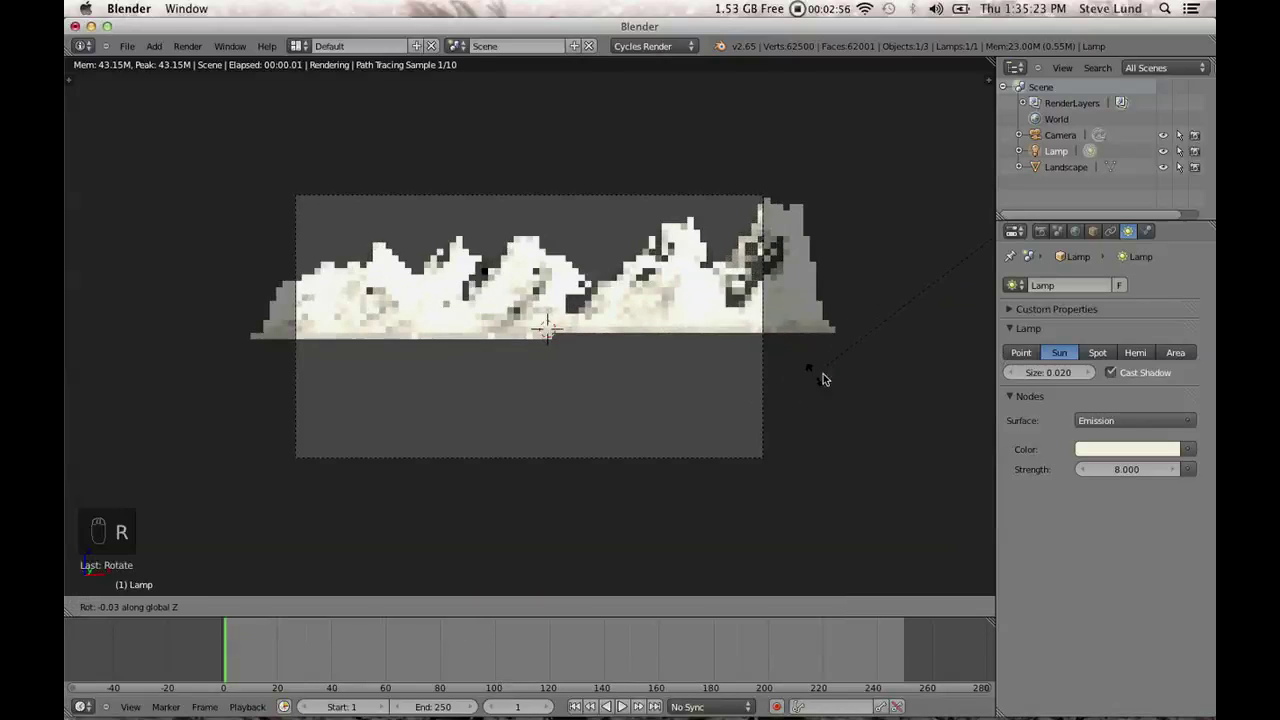
left_click(986, 332)
Adjust the shadows on the mountains by rotating the sun lamp around the global Y axis and the global X axis.
key("r")
key("y")
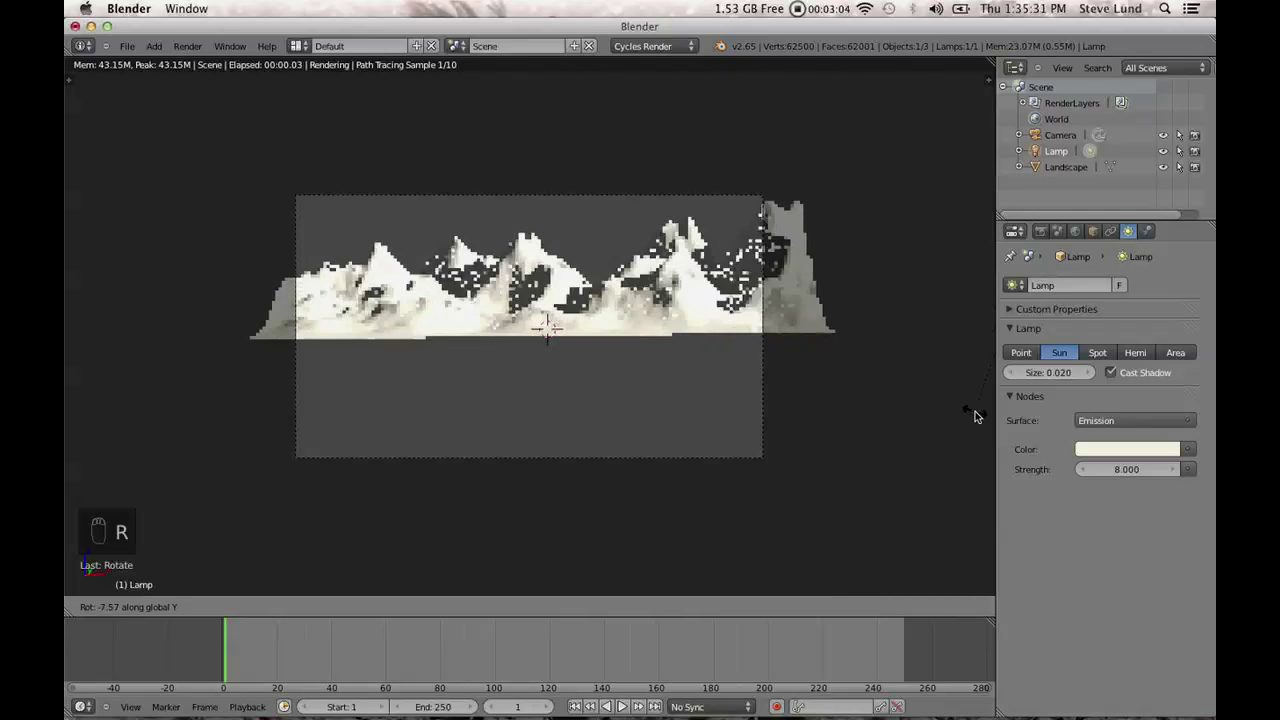
left_click(938, 410)
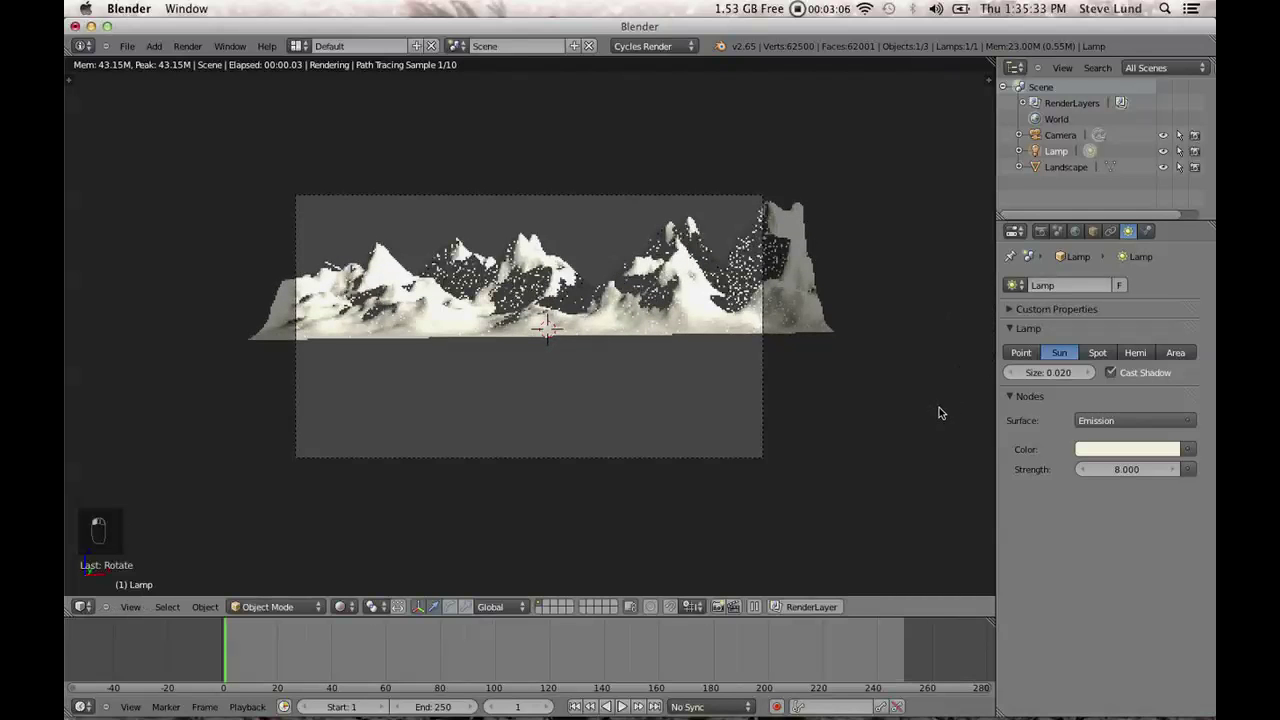
key("r")
key("x")
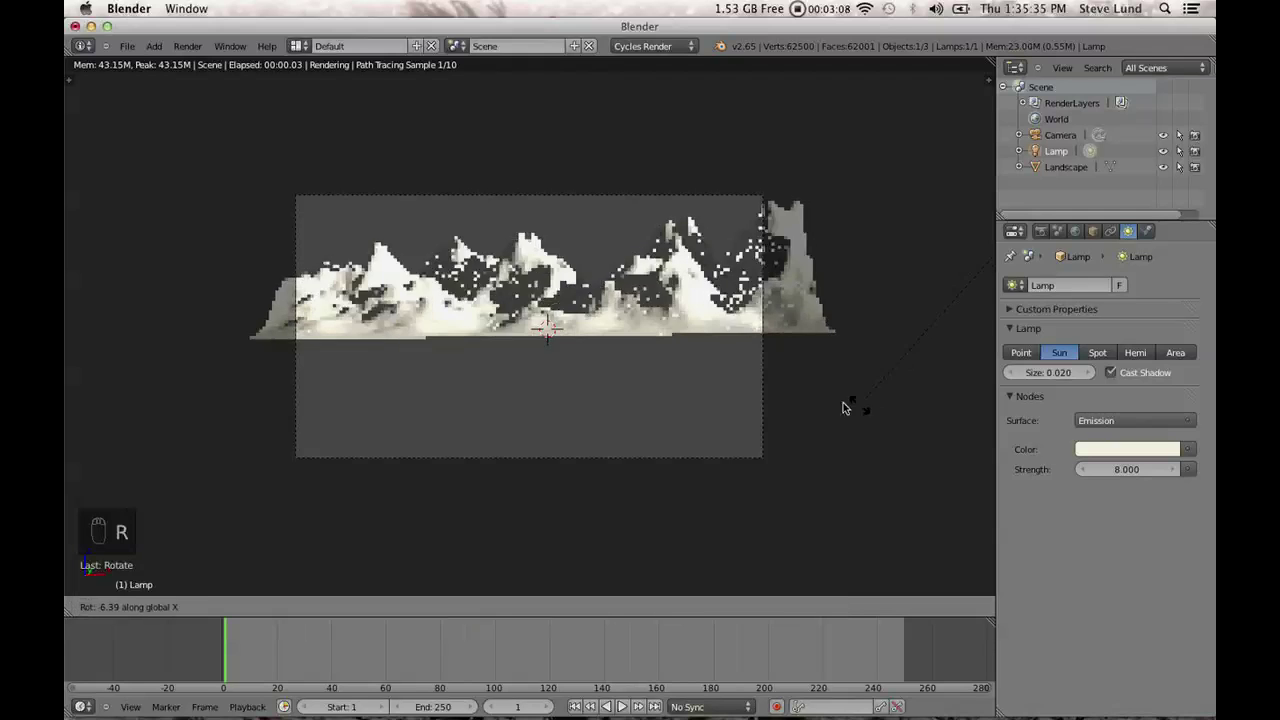
left_click(958, 349)
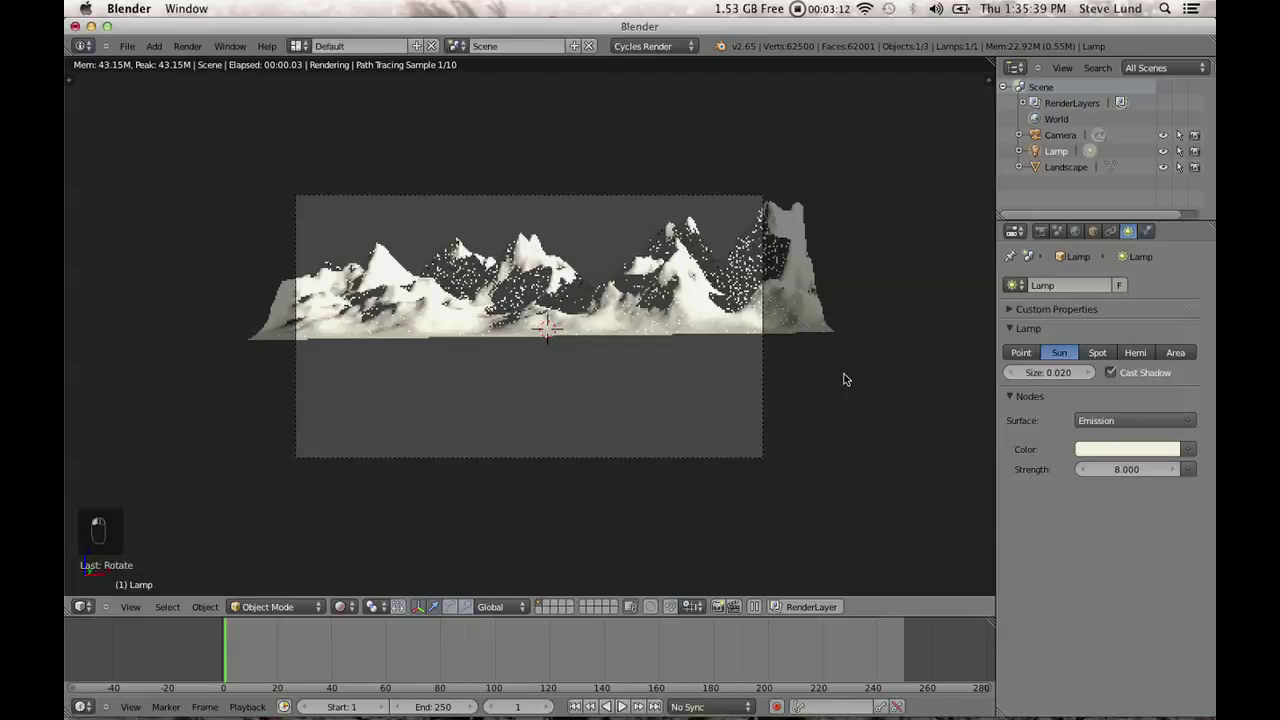
Return the viewport to Solid shading and shift the sun lamp slightly along one axis.
scroll(844, 375, "down", 2)
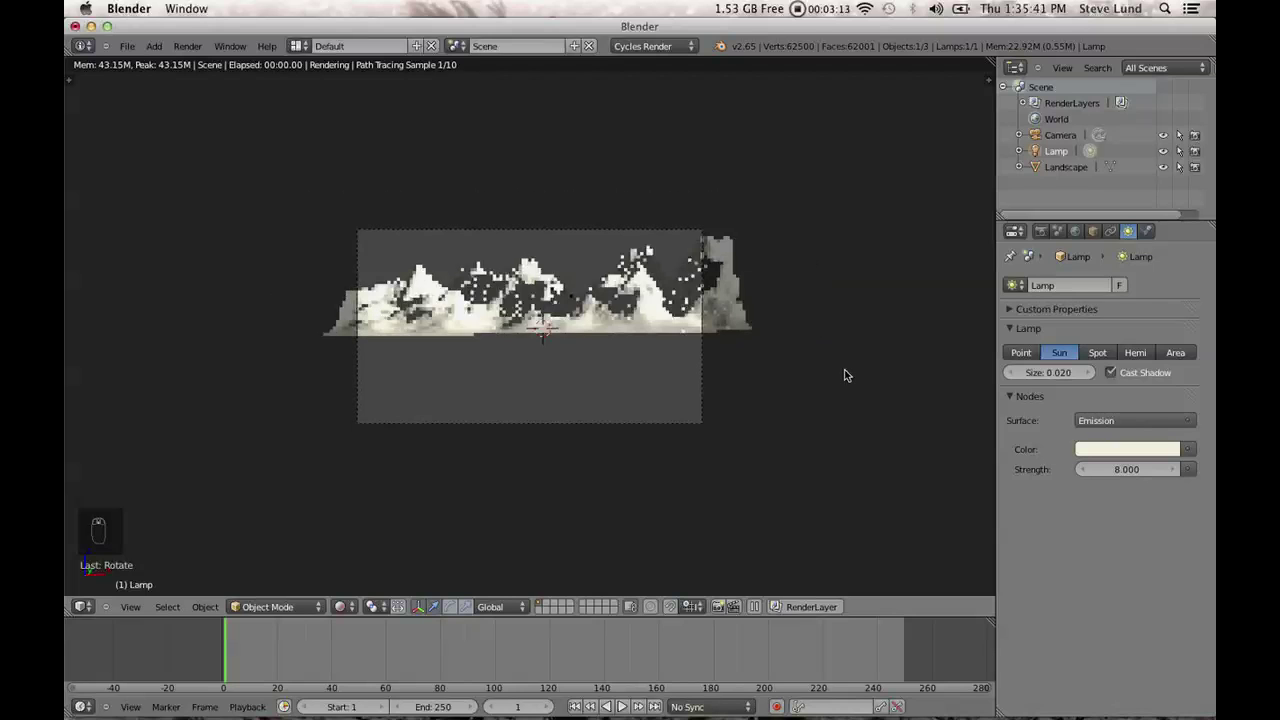
left_click(338, 607)
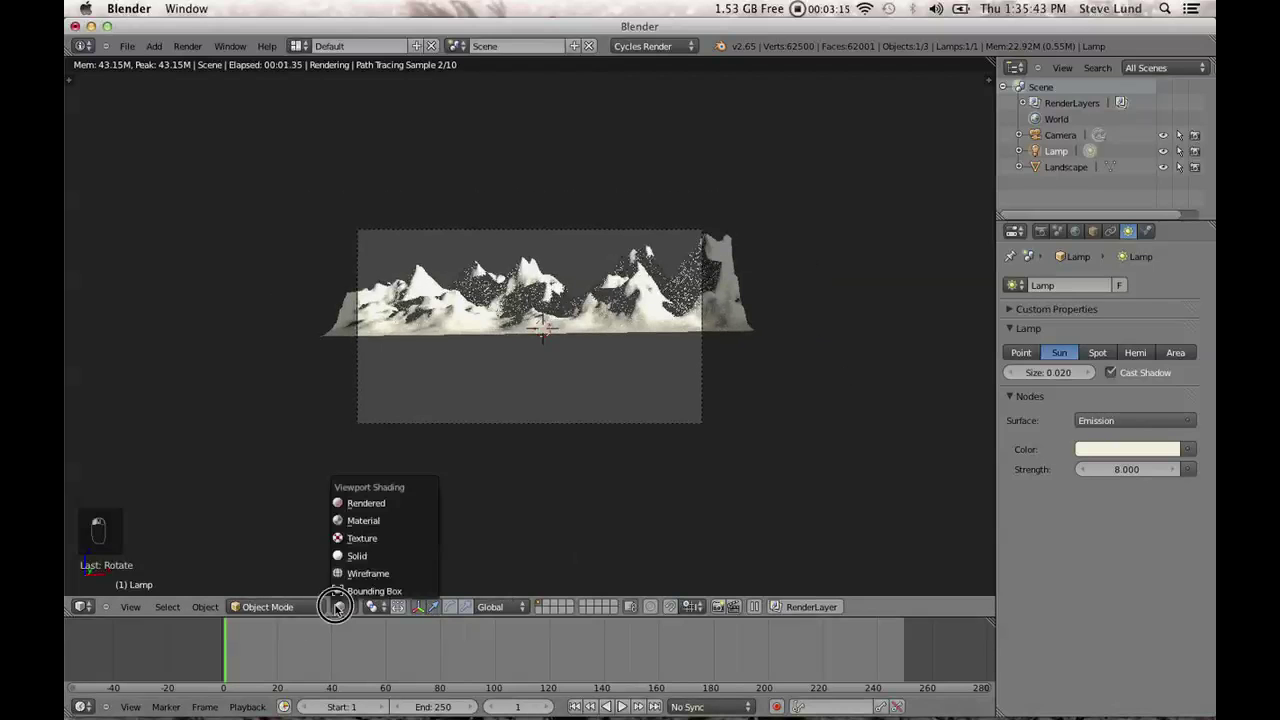
left_click(357, 555)
scroll(749, 377, "down", 2)
mouse_move(749, 377)
middle_mouse_down()
mouse_move(715, 453)
mouse_move(706, 531)
mouse_move(711, 417)
mouse_move(563, 420)
middle_mouse_up()
mouse_move(457, 349)
left_mouse_down()
mouse_move(497, 349)
mouse_move(440, 349)
left_mouse_up()
middle_click_drag(440, 349, 545, 480)
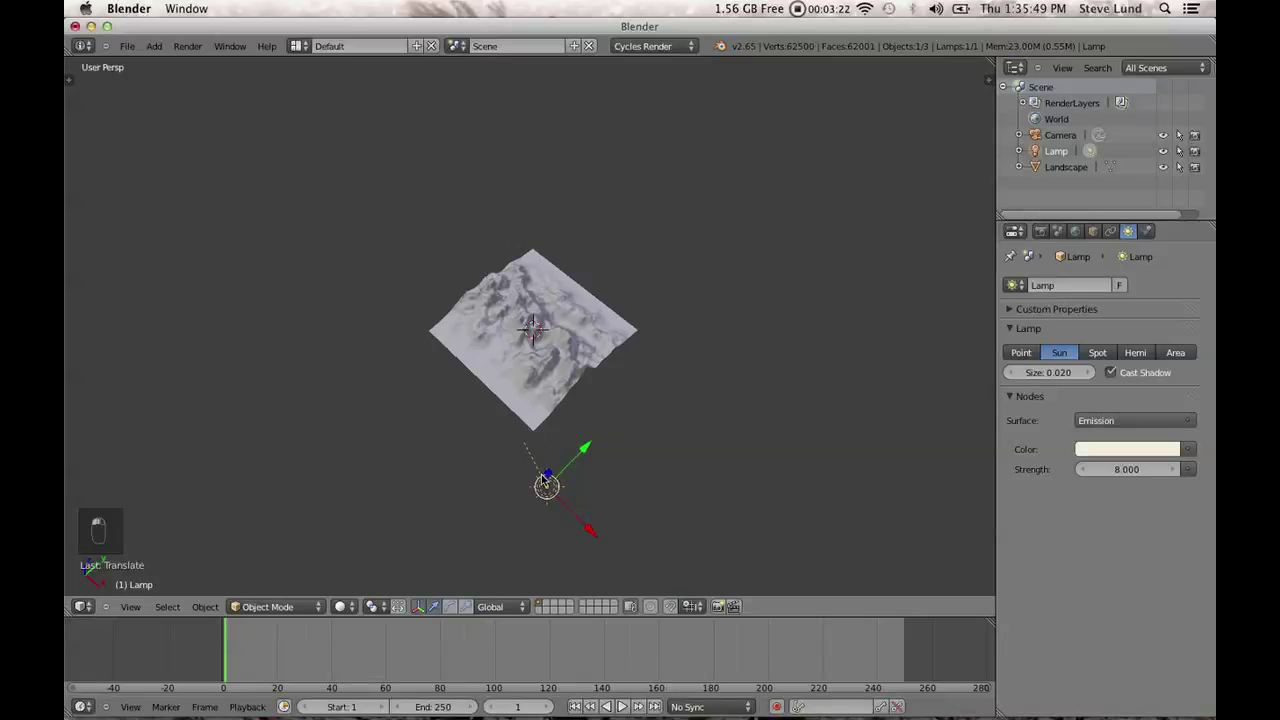
Rotate the sun lamp from the angled overhead view and bring the mountains into a close low-angle view.
key("r")
left_click(605, 558)
middle_click_drag(603, 517, 763, 416)
scroll(758, 414, "up", 5)
key("apostrophe")
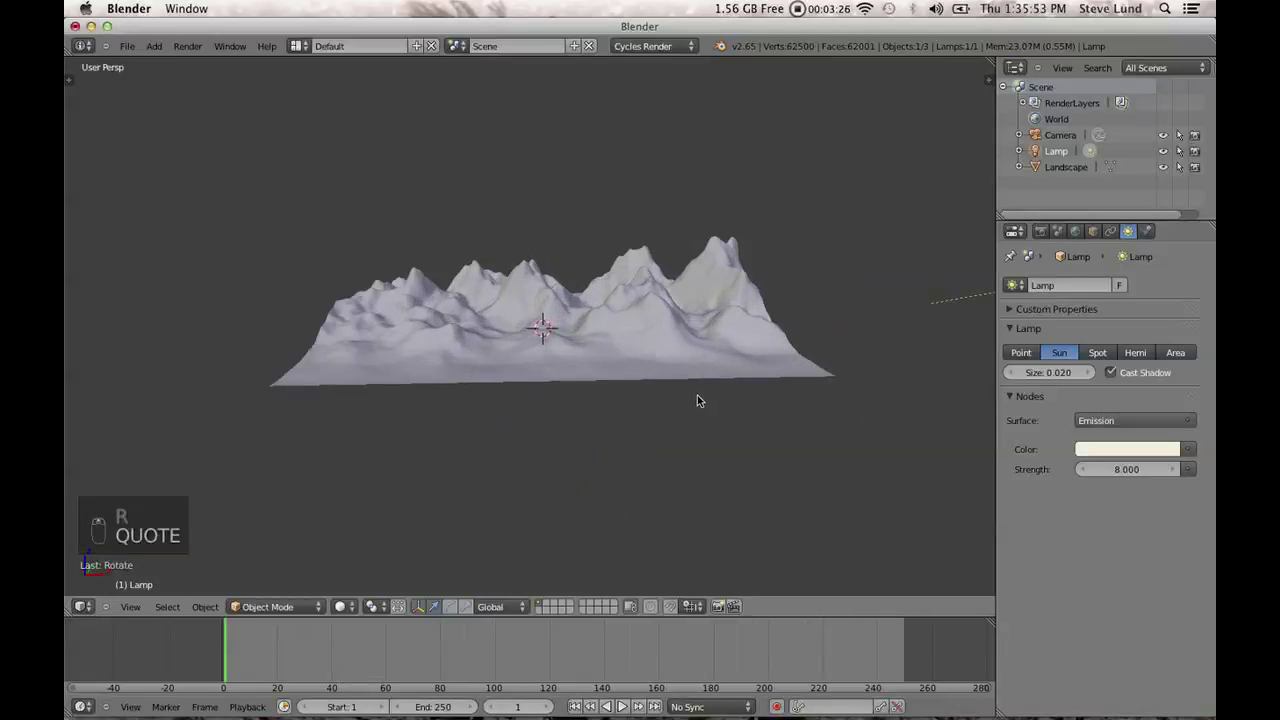
middle_click_drag(687, 399, 698, 431)
scroll(669, 437, "up", 2)
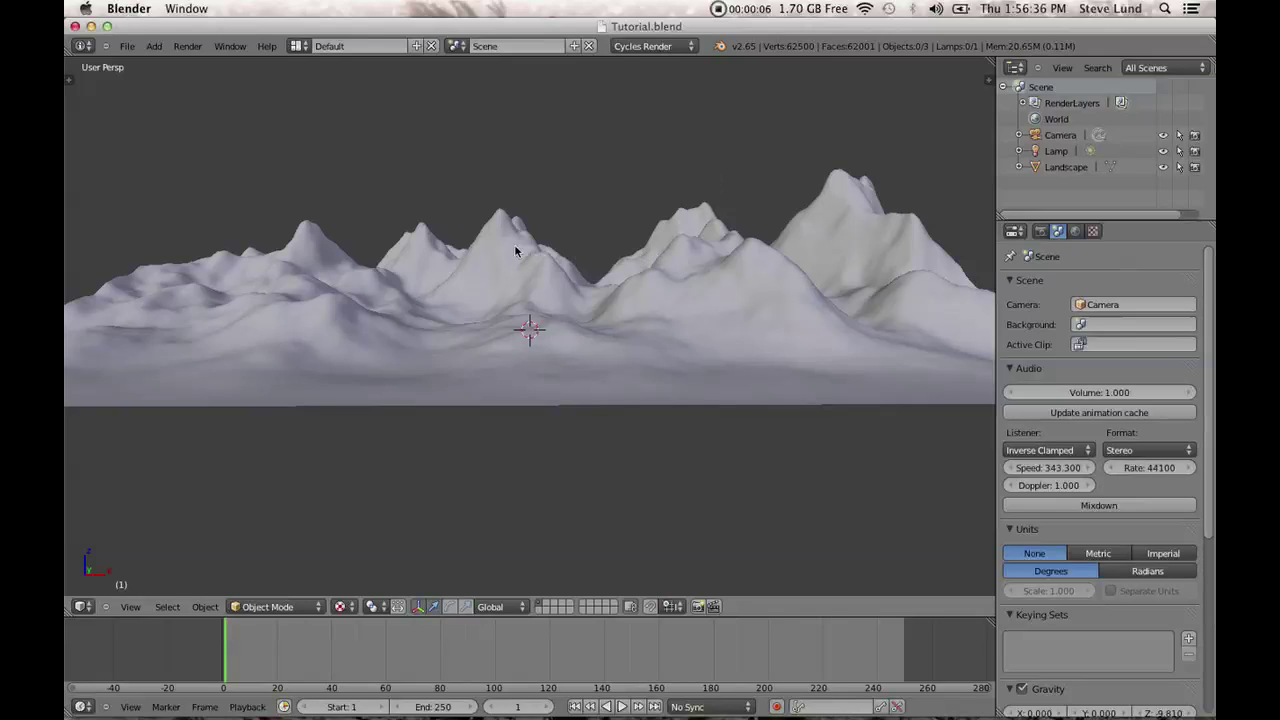
Enable the Import-Export: Import Images as Planes add-on in the user preferences and close them.
left_click(128, 47)
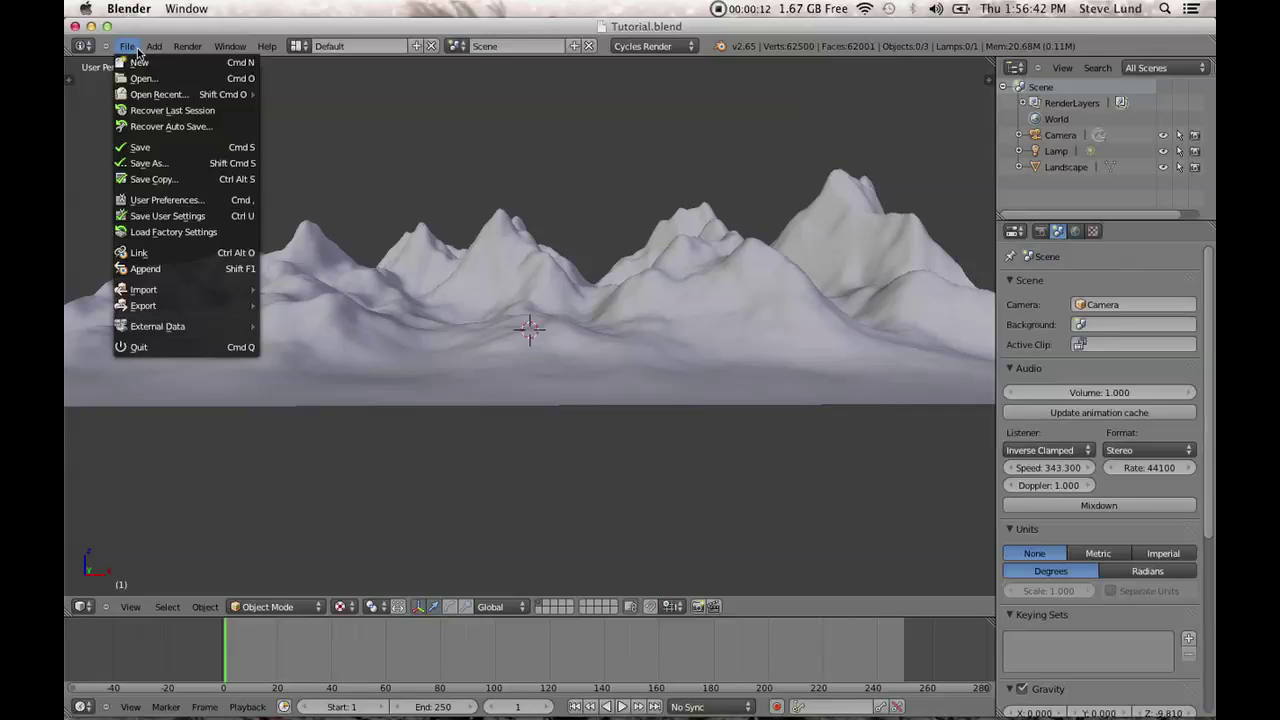
left_click(206, 201)
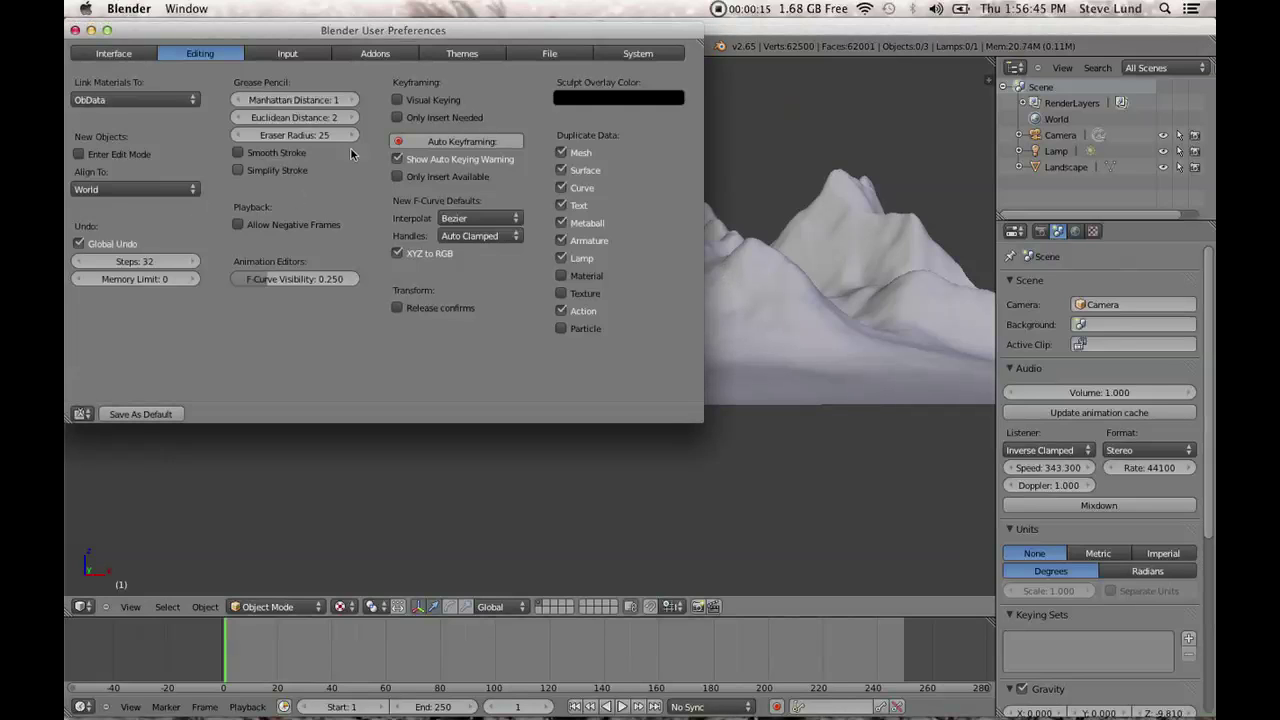
left_click(375, 53)
scroll(462, 207, "down", 3)
left_click_drag(695, 98, 693, 218)
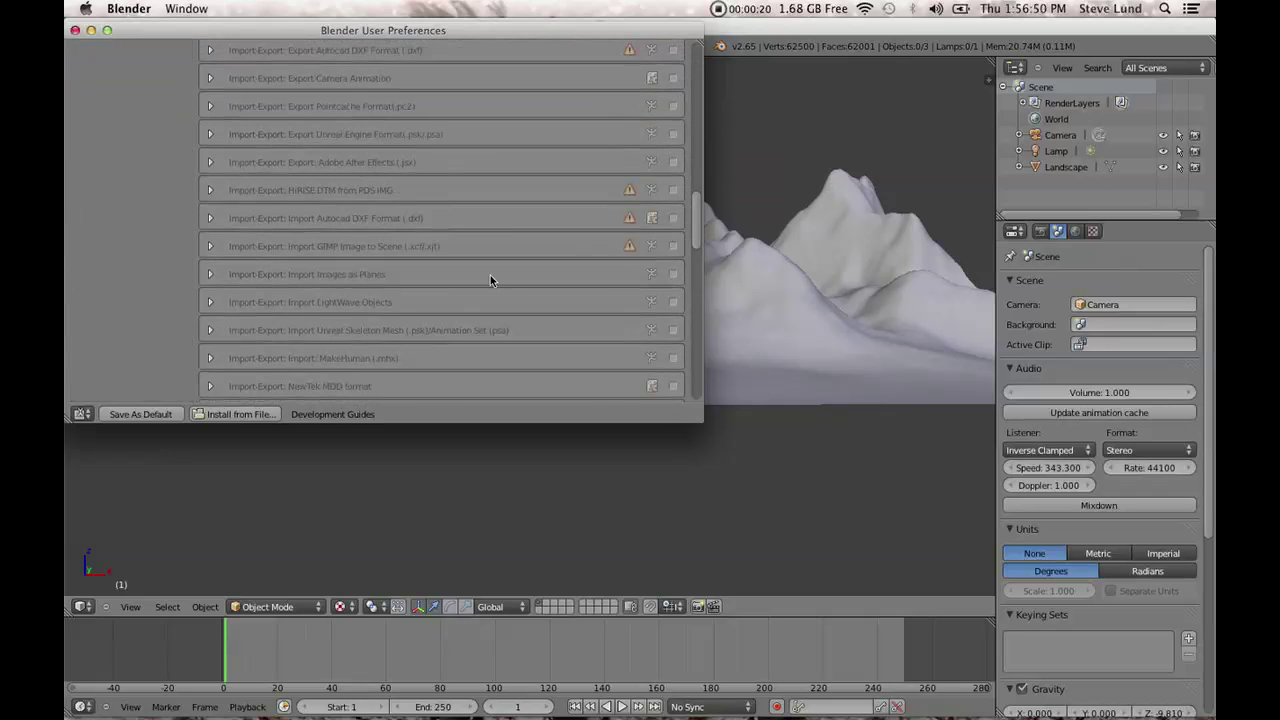
left_click(673, 275)
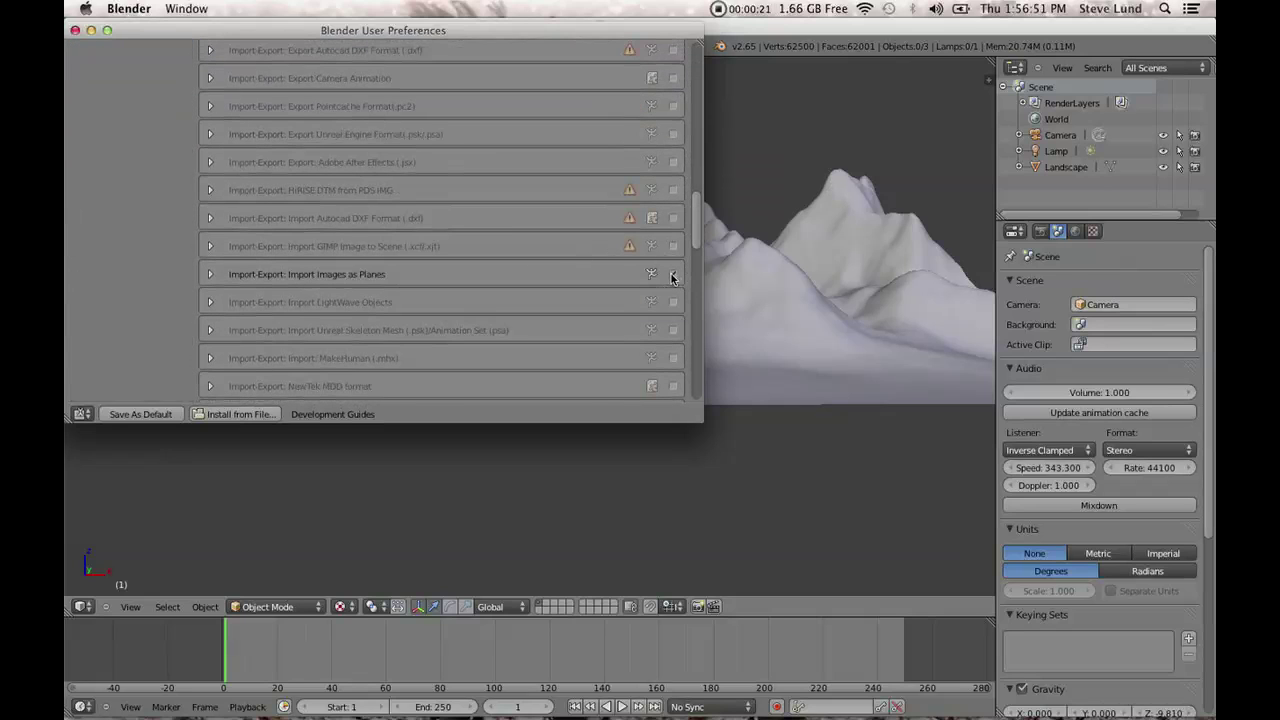
left_click(74, 30)
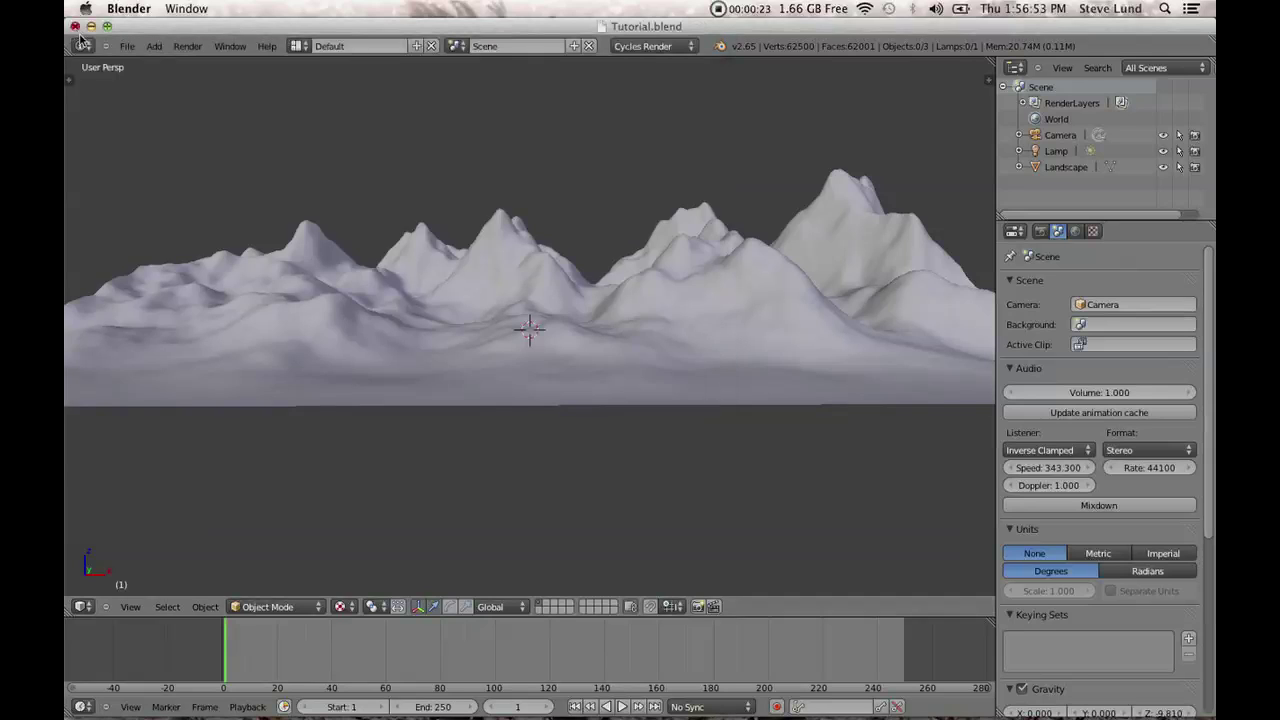
Switch the viewport to the empty second scene layer and view its grid from an angle above.
left_click(549, 606)
scroll(543, 441, "up", 3)
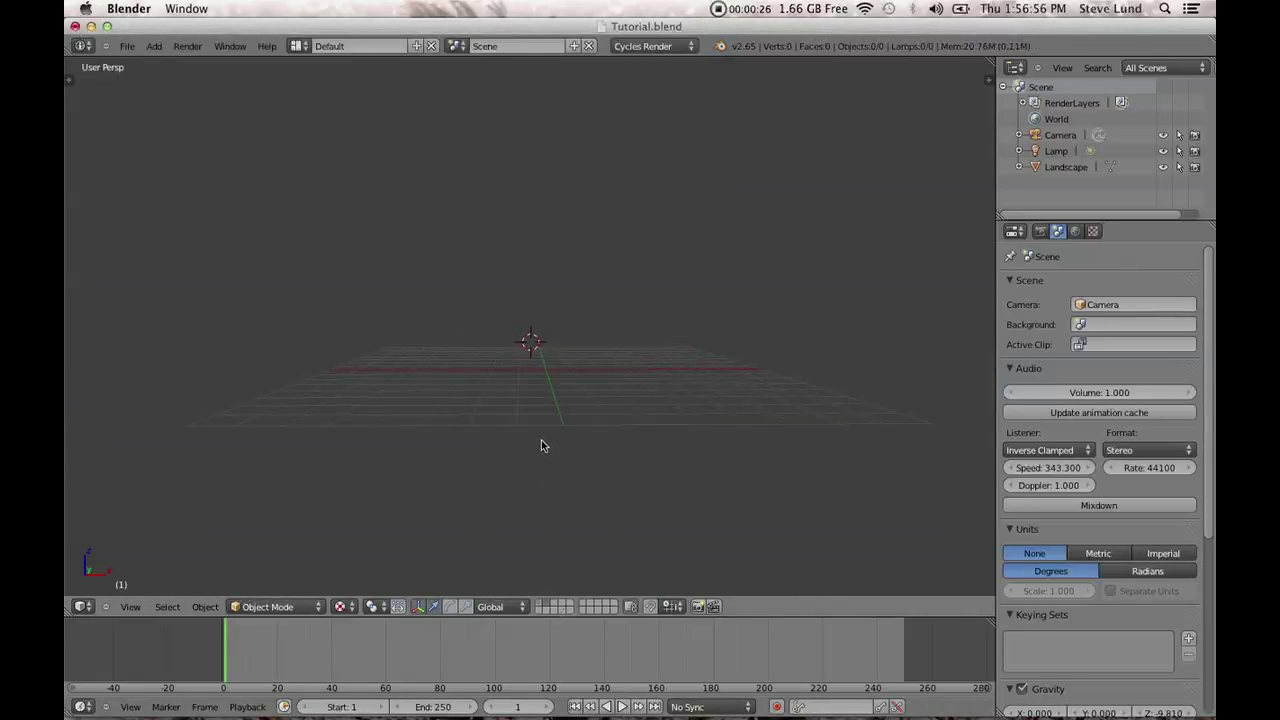
middle_click_drag(591, 547, 623, 394)
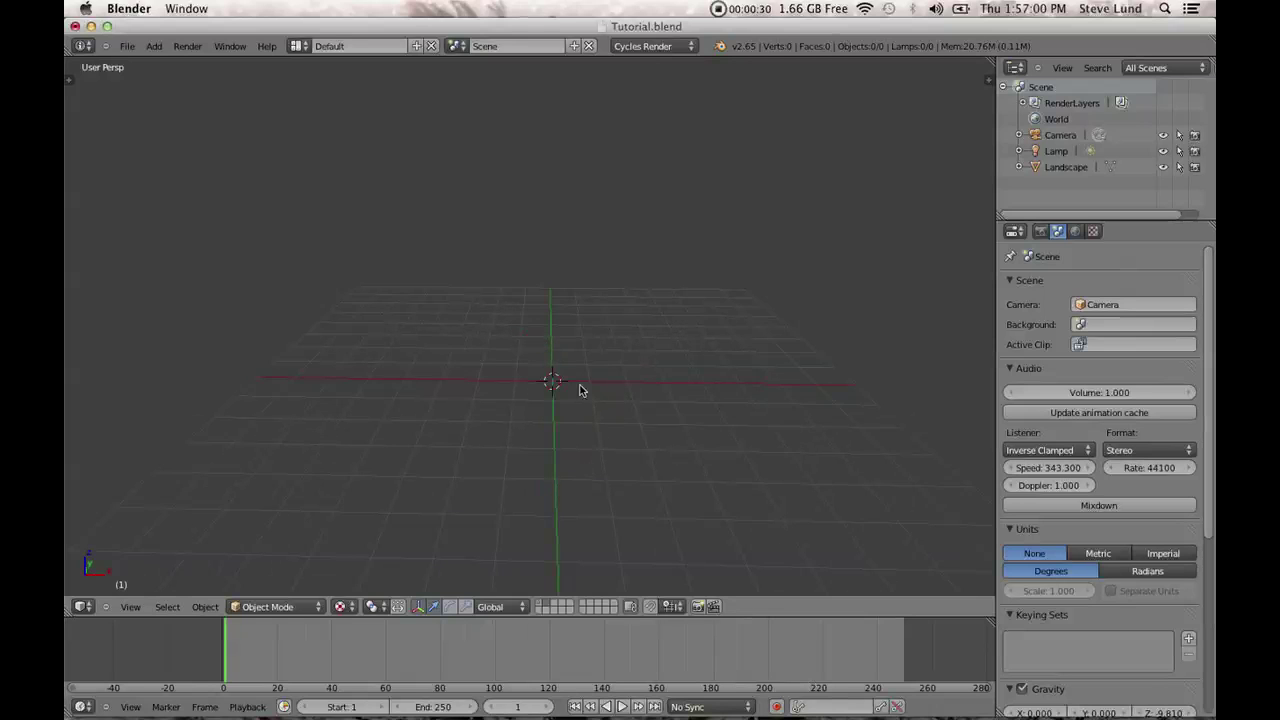
middle_click_drag(566, 424, 577, 407)
Check the Screencast Keys add-on in the user preferences and start its key display in the 3D view.
left_click(127, 46)
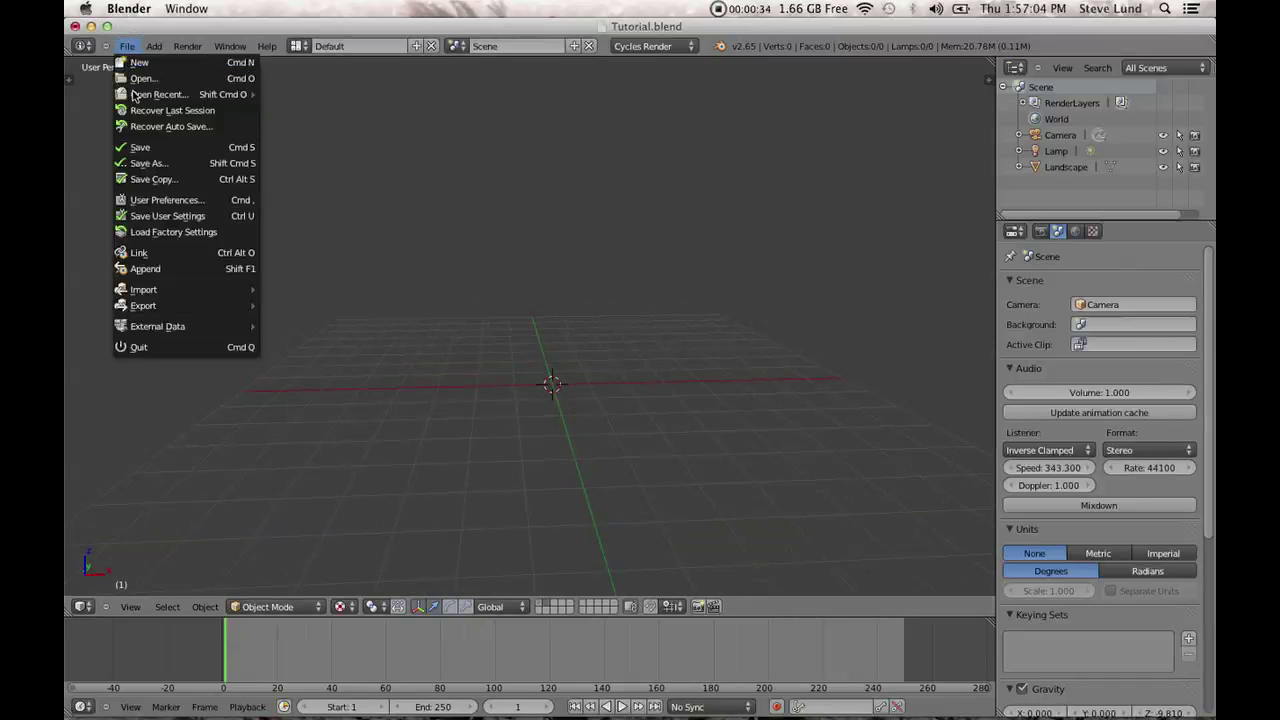
left_click(175, 198)
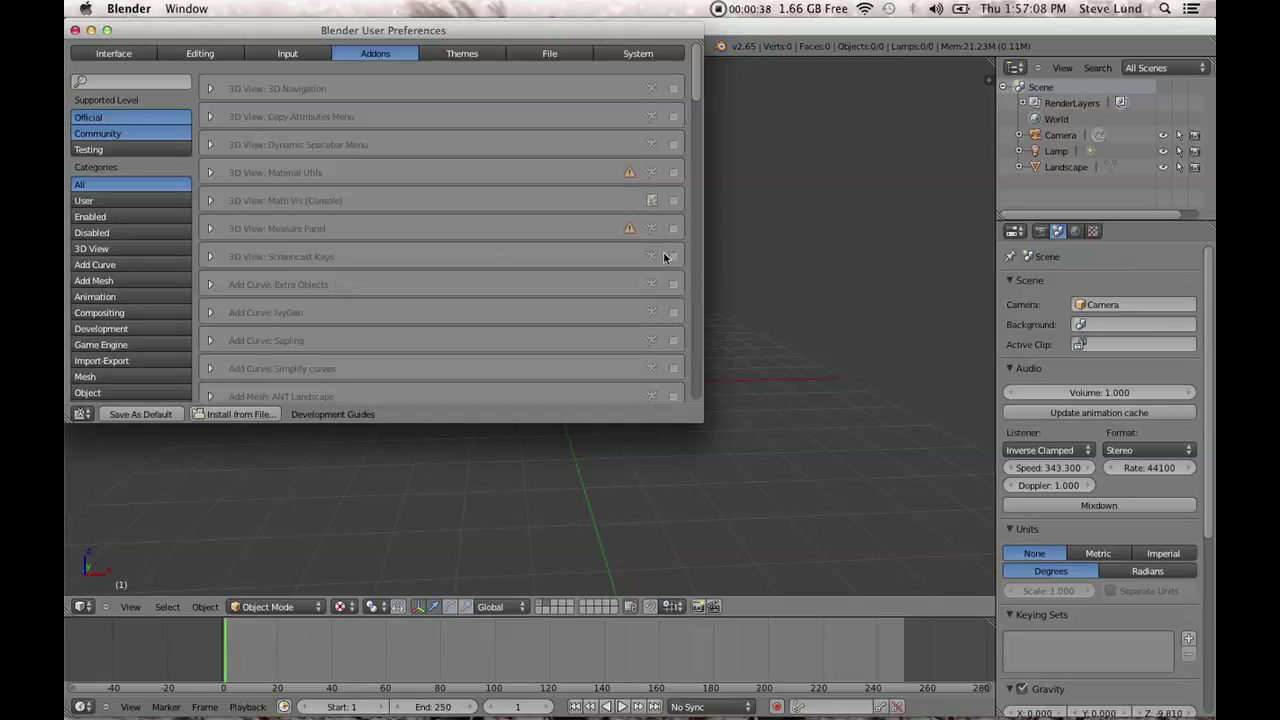
left_click(75, 30)
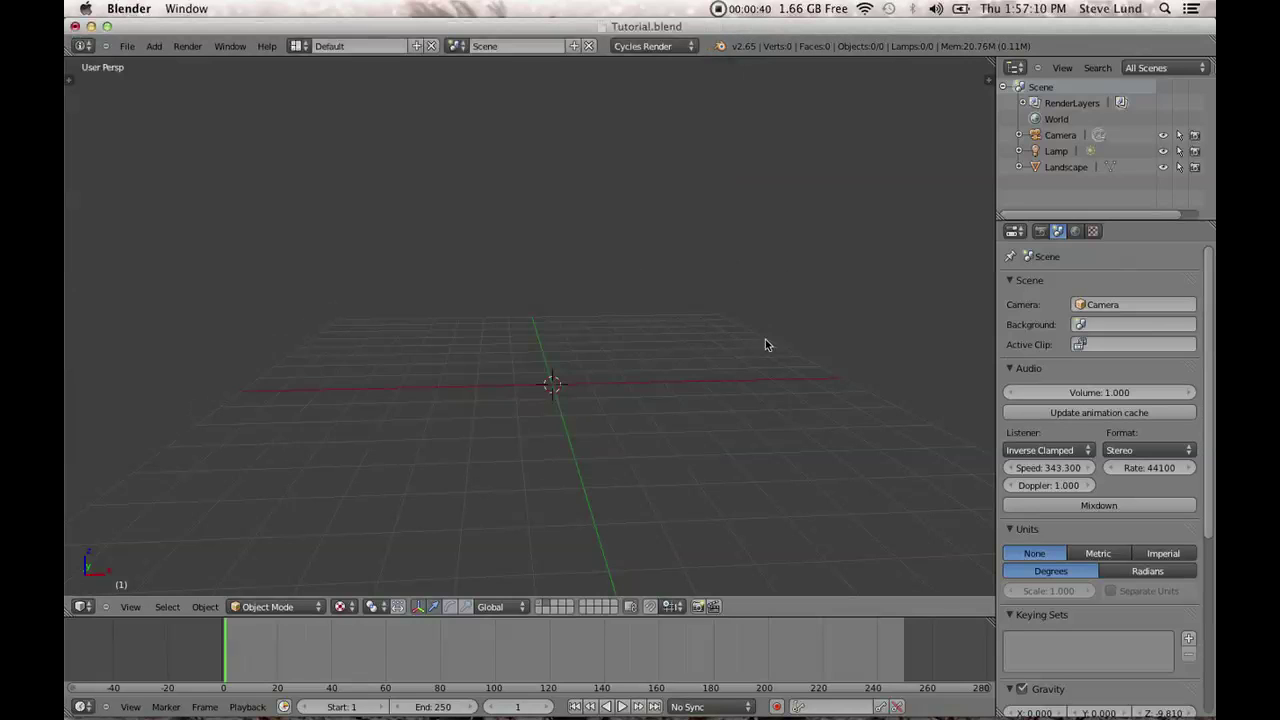
key("n")
left_click(905, 256)
key("n")
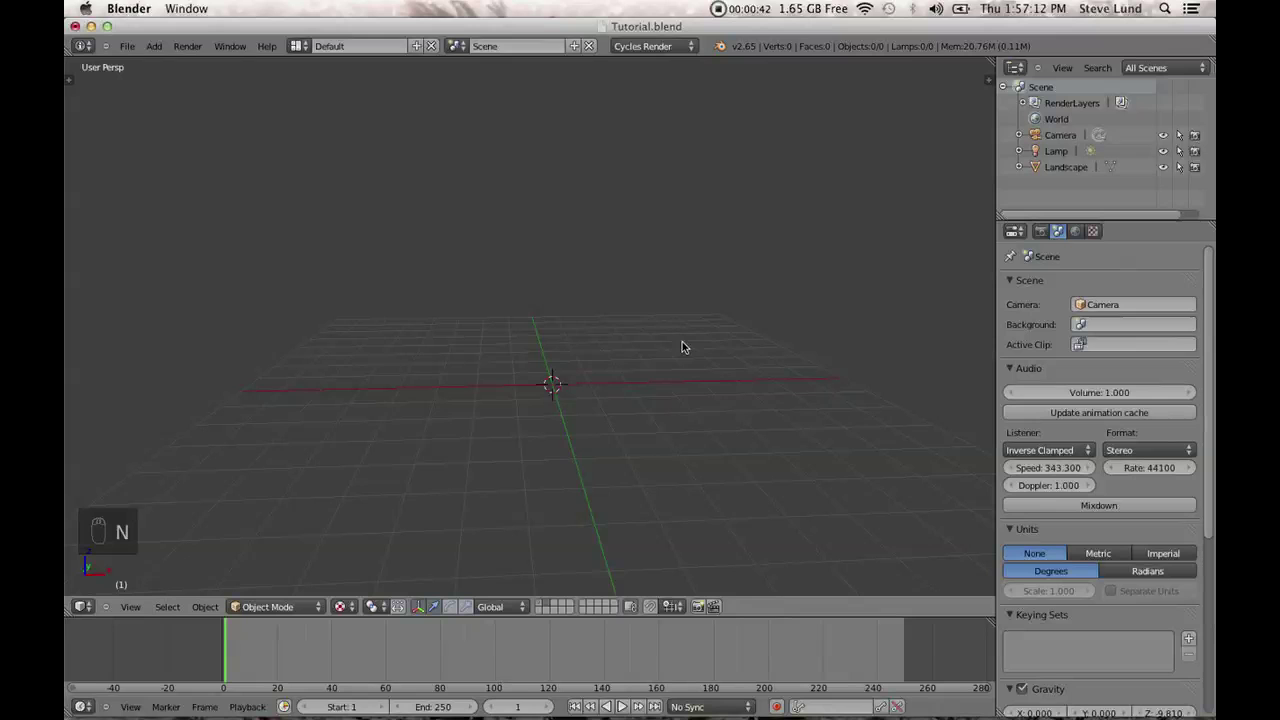
Import Snow Pine Tree1 small.png from the Snowy Mountain Tutorial folder as an image plane.
left_click(127, 46)
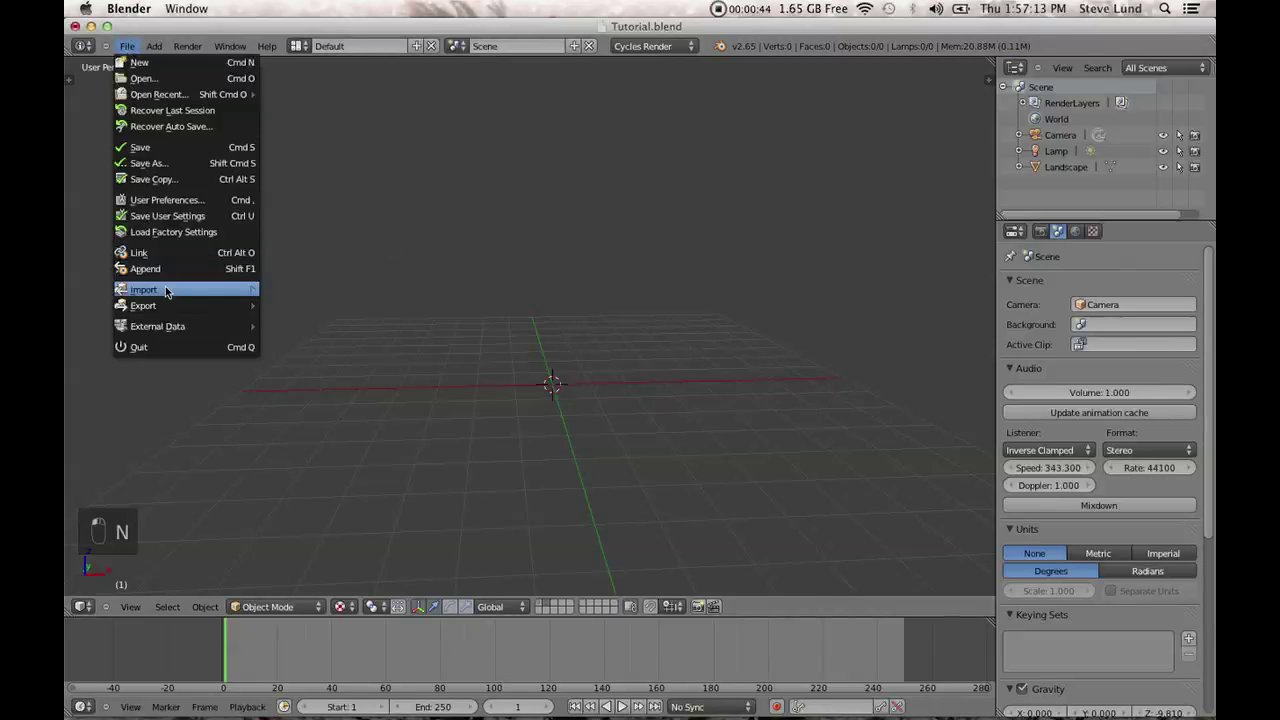
mouse_move(183, 292)
left_click(369, 413)
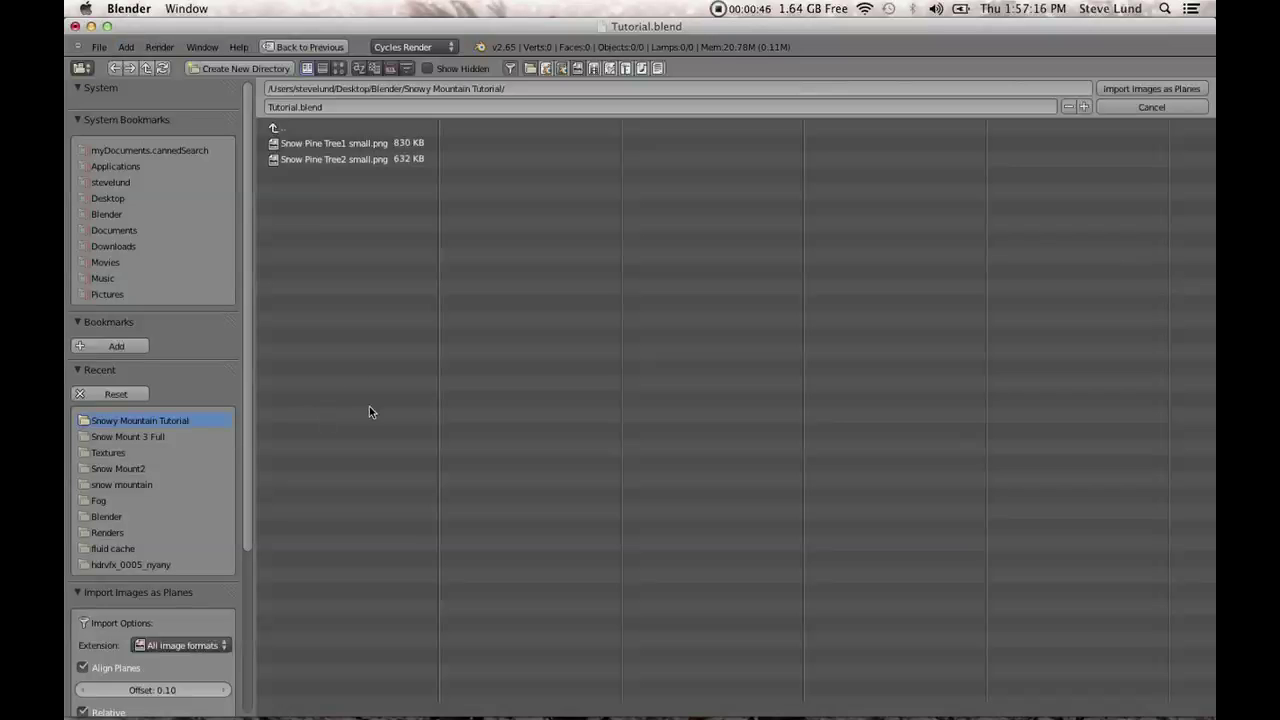
double_click(329, 145)
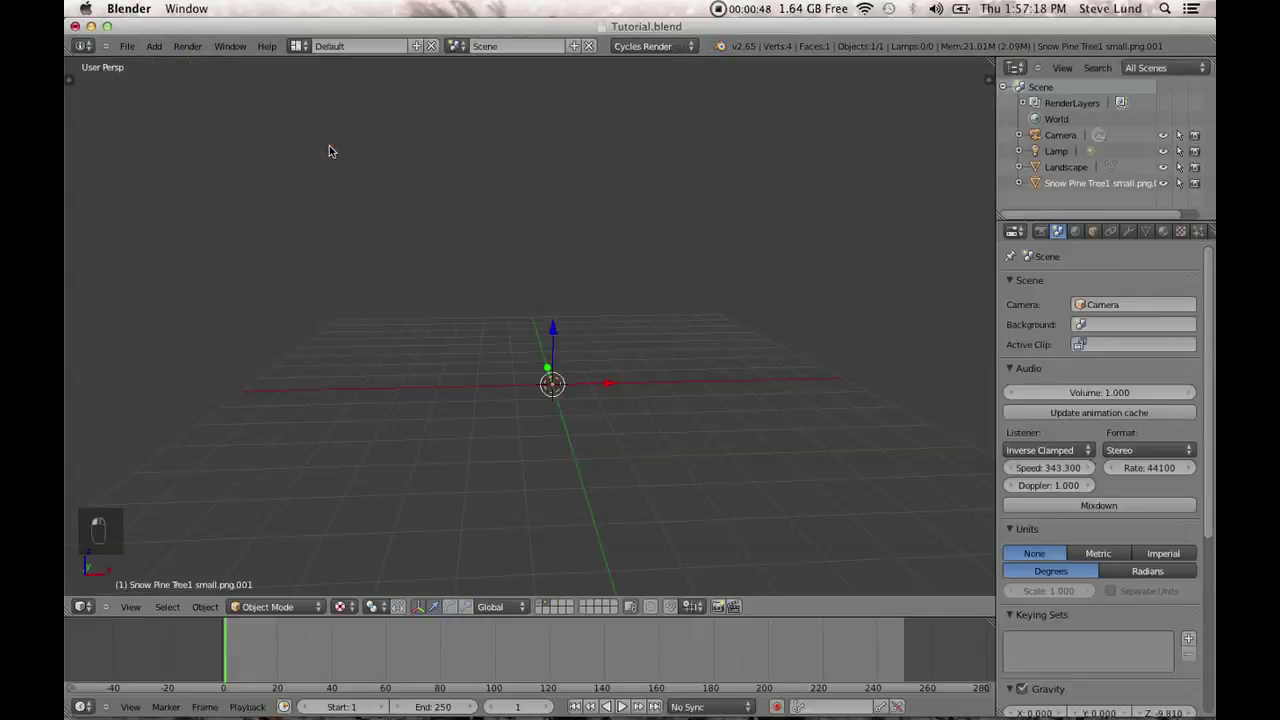
Scale the pine tree plane up about 4.32 times and choose Texture viewport shading.
key("s")
left_click(638, 414)
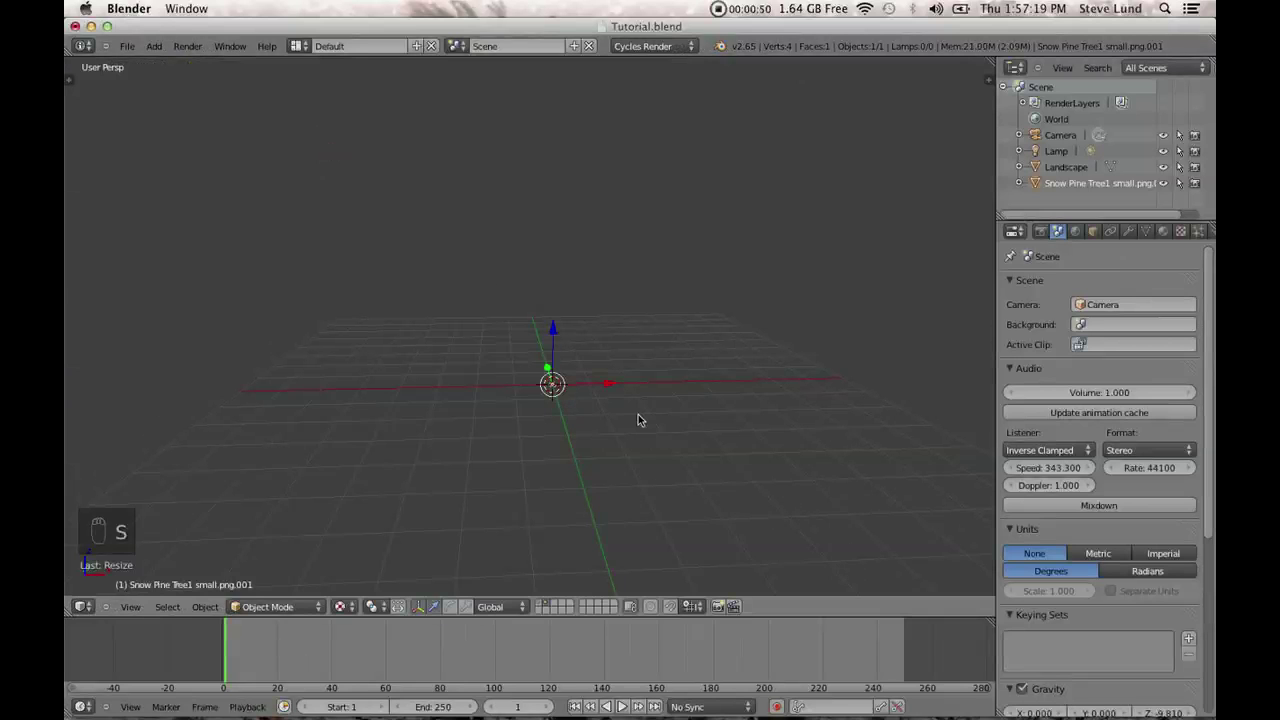
key("s")
right_click(797, 488)
key("s")
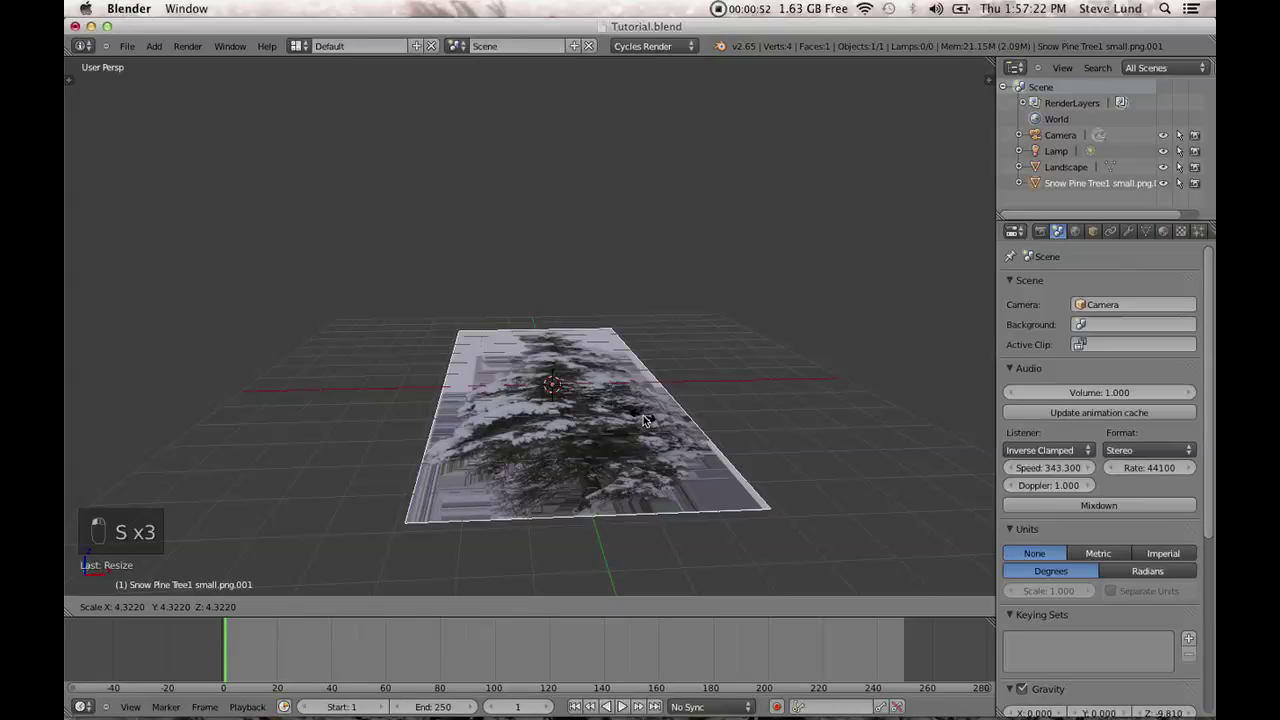
left_click(643, 417)
left_click(341, 606)
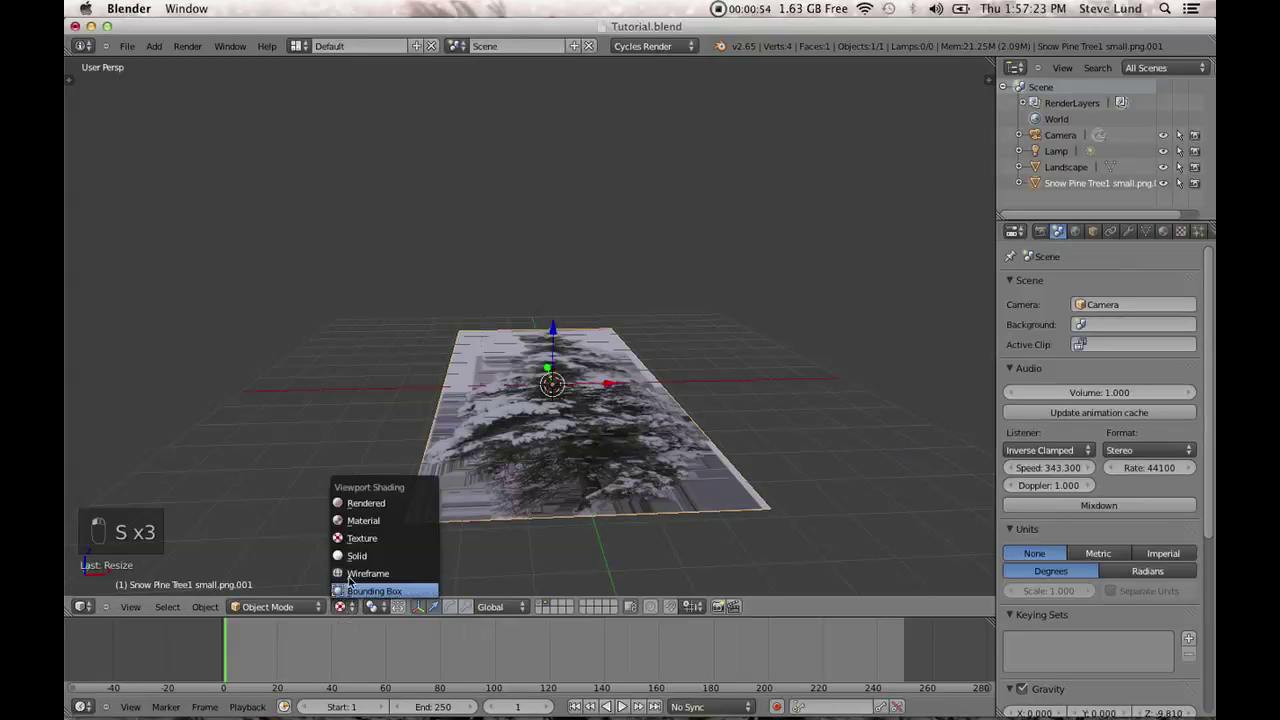
left_click(360, 537)
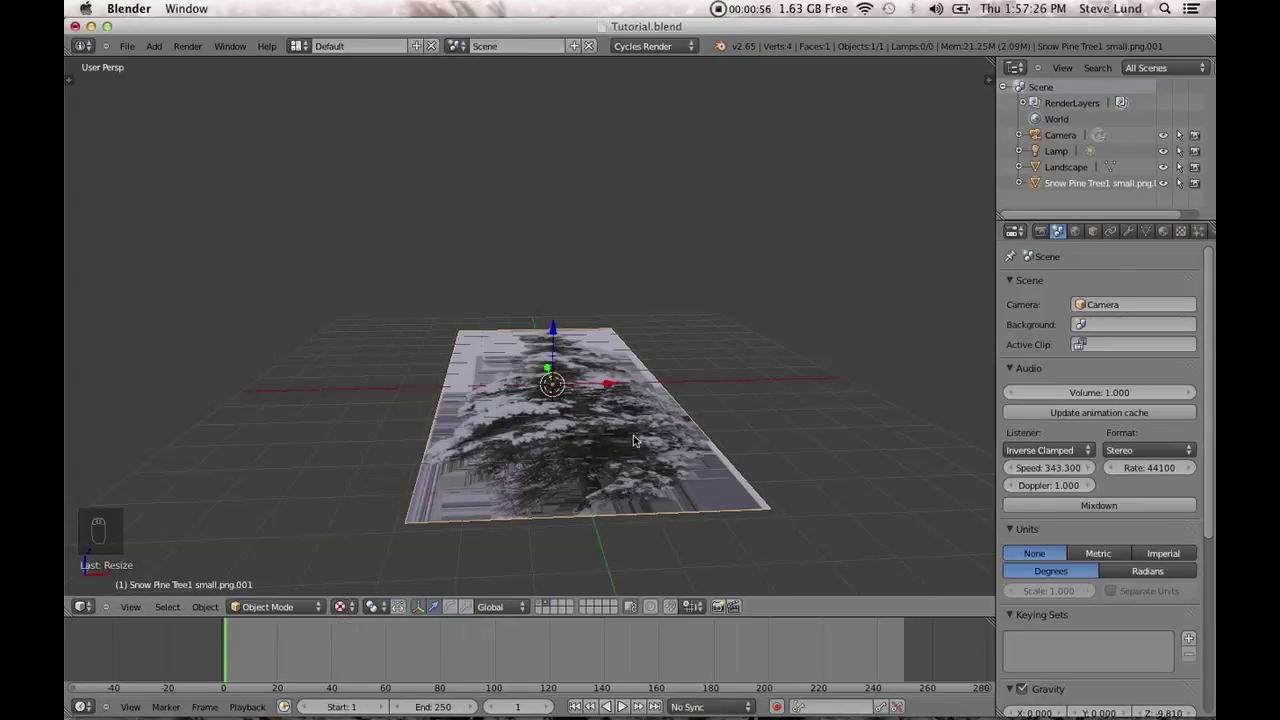
Split the 3D view, turn one half into a UV/Image Editor, and show Snow Pine Tree1 small.png.001 in it.
middle_click_drag(632, 465, 572, 465)
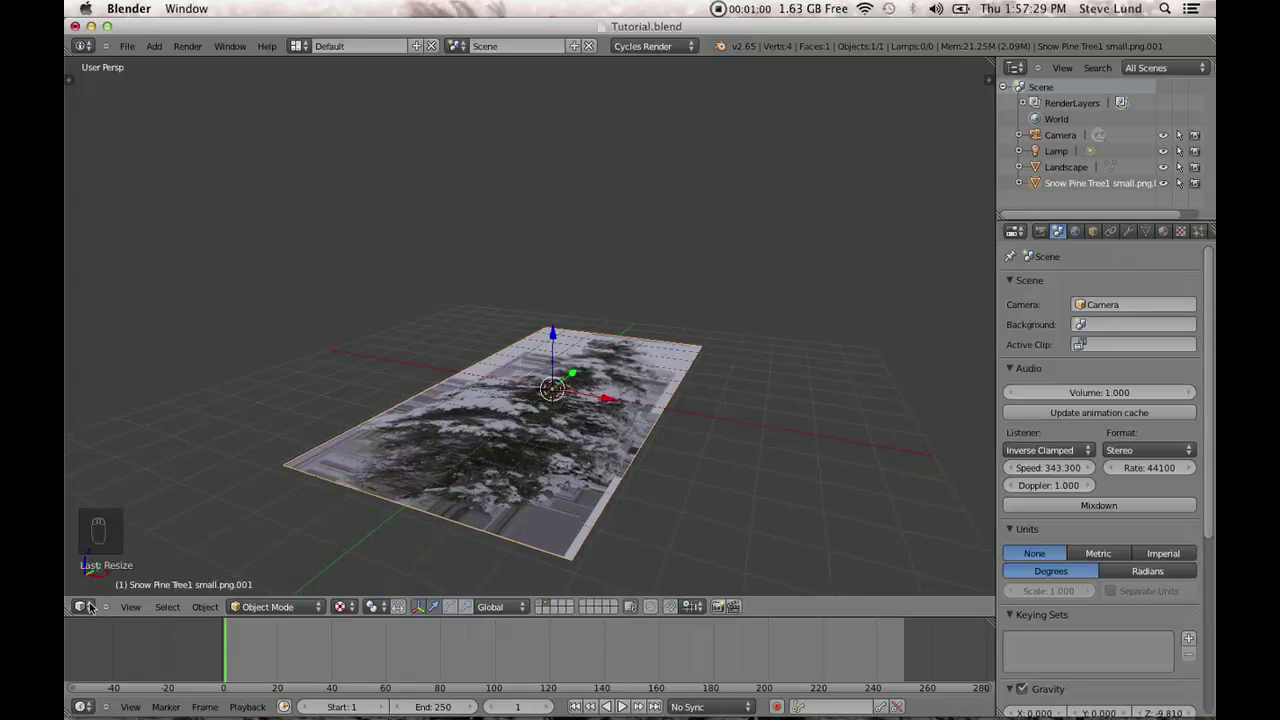
left_click_drag(83, 611, 487, 564)
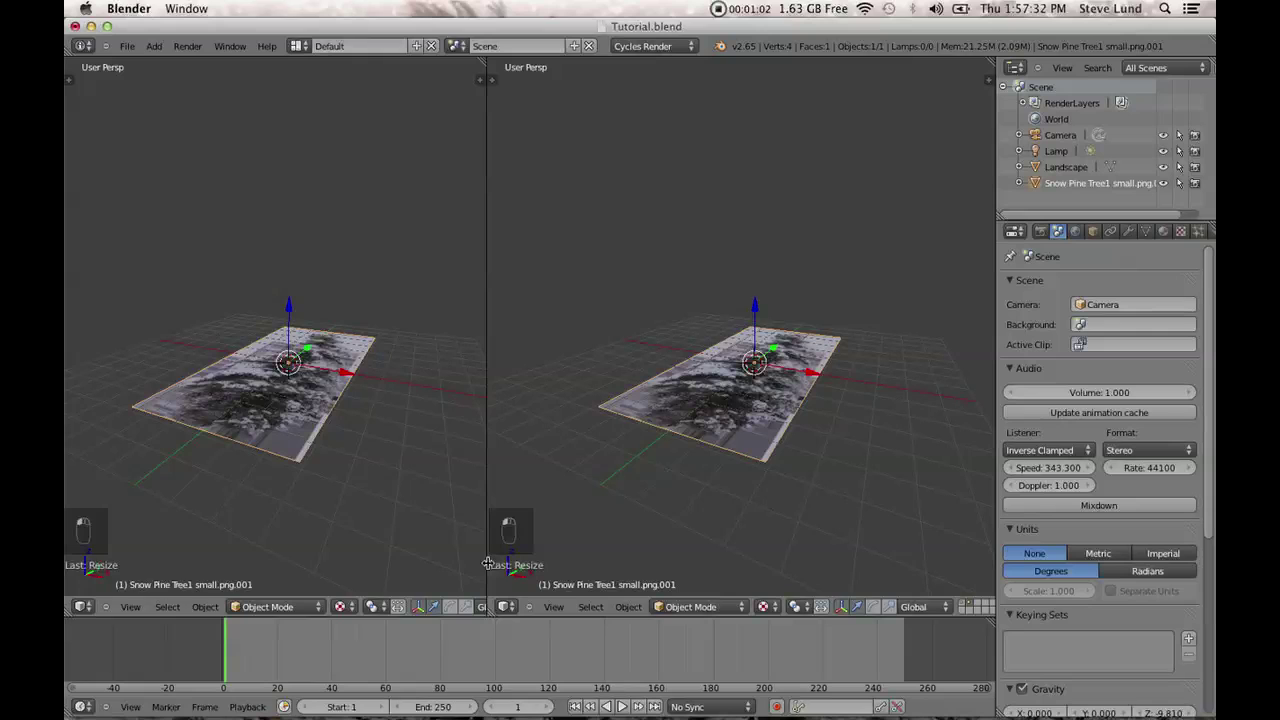
left_click(83, 607)
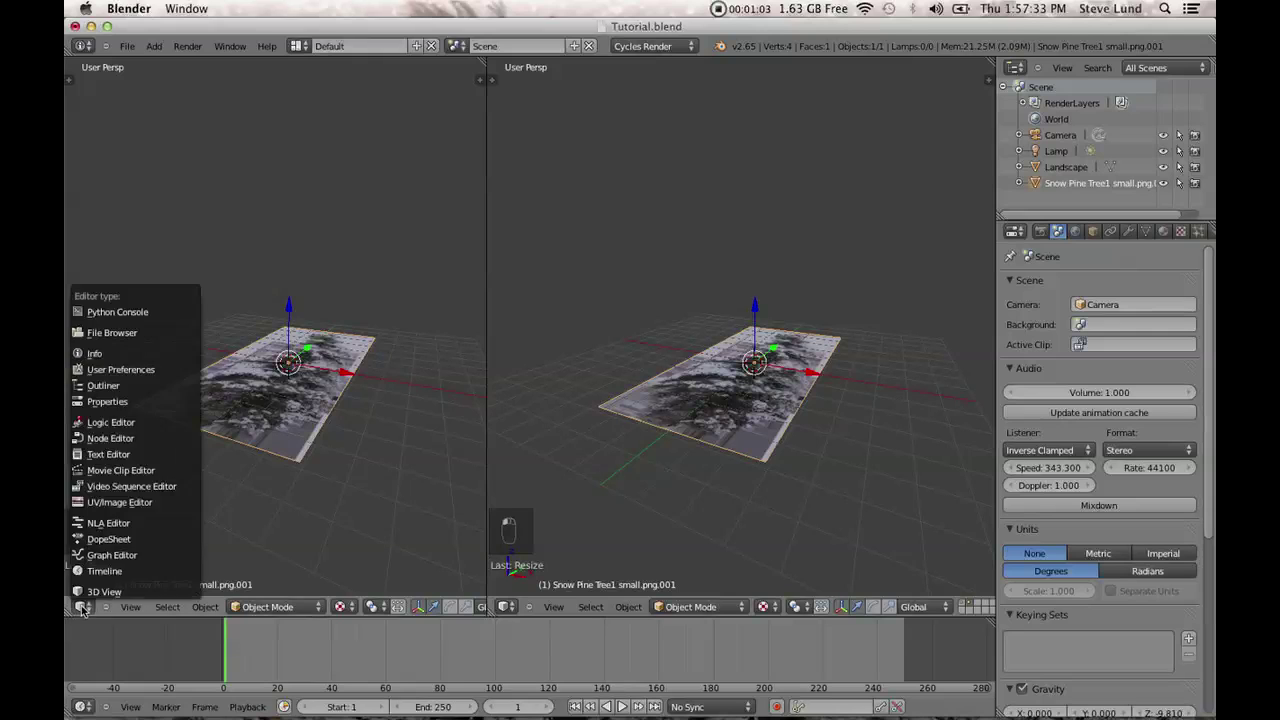
left_click(137, 511)
left_click(201, 607)
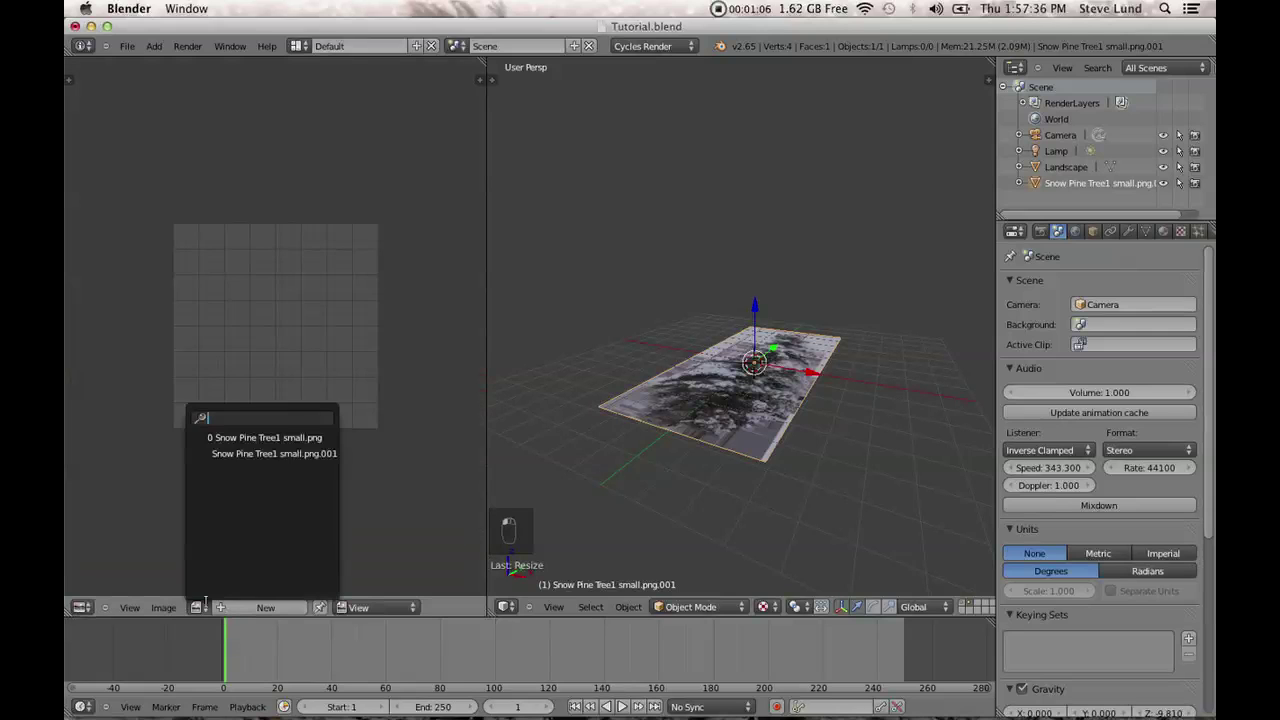
left_click(301, 441)
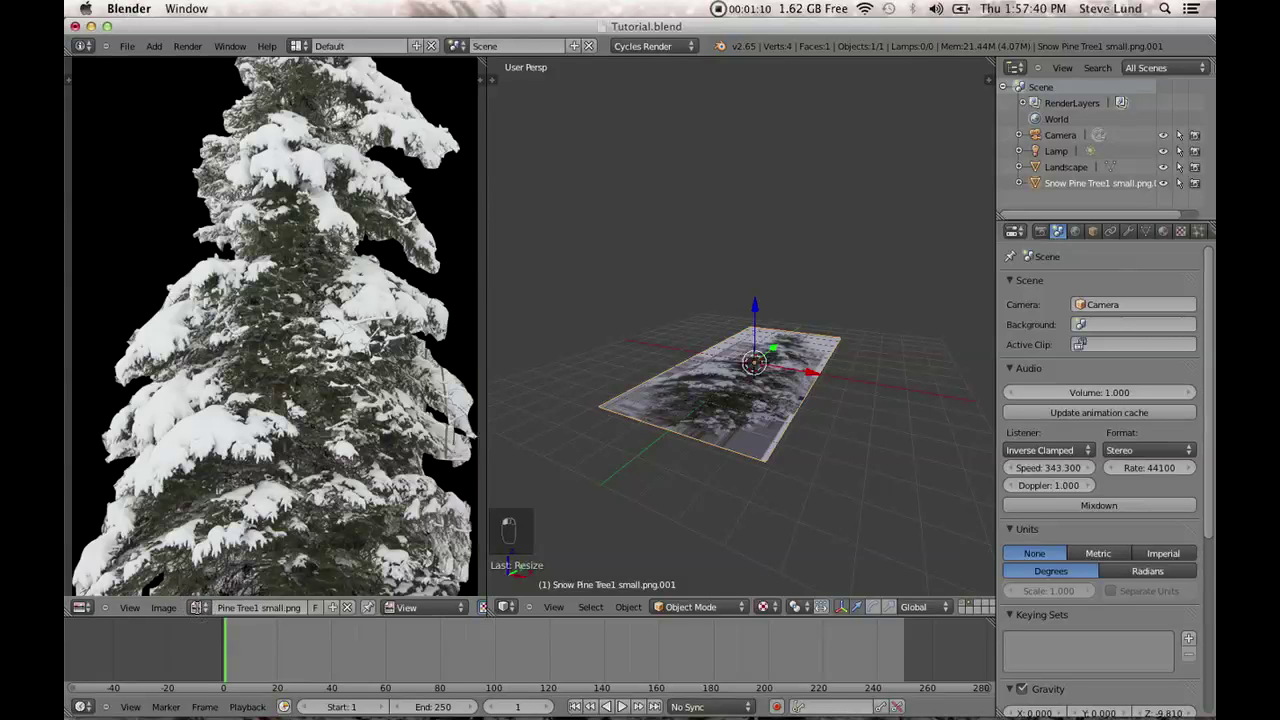
left_click(198, 607)
left_click(290, 449)
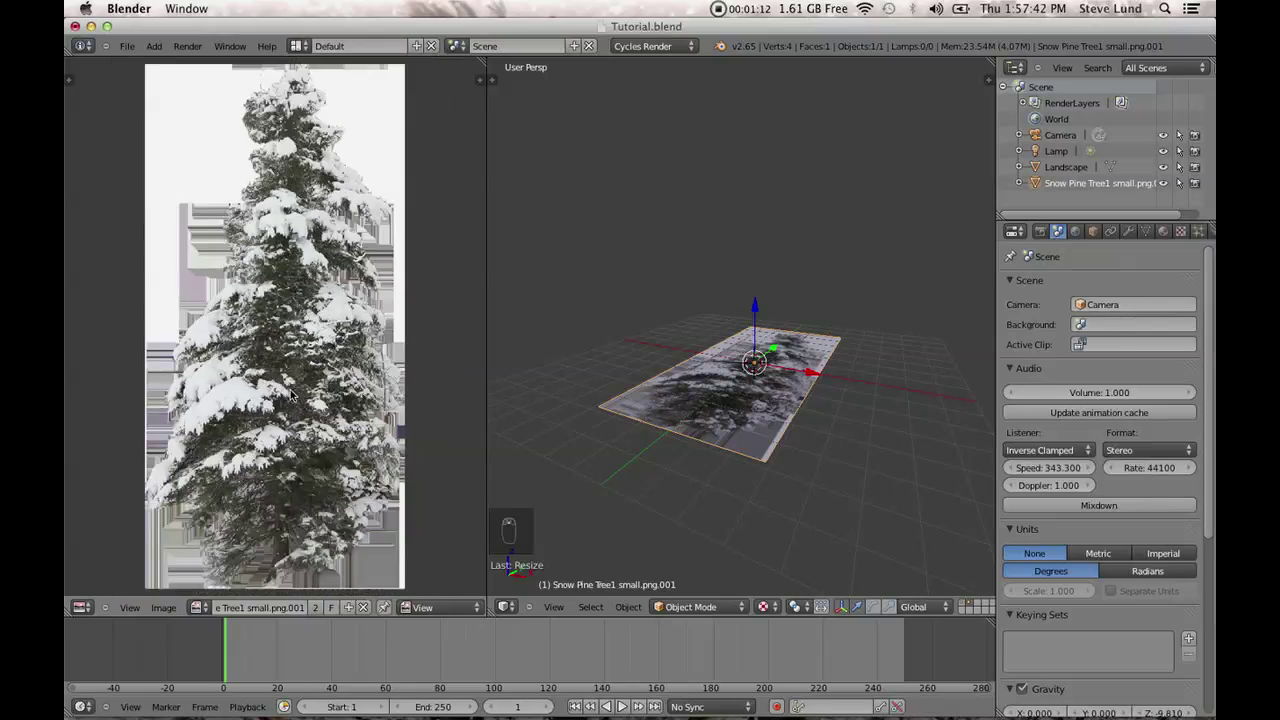
Enable Premultiply for the pine tree image and merge the image editor back into a single 3D view.
key("n")
left_click(105, 363)
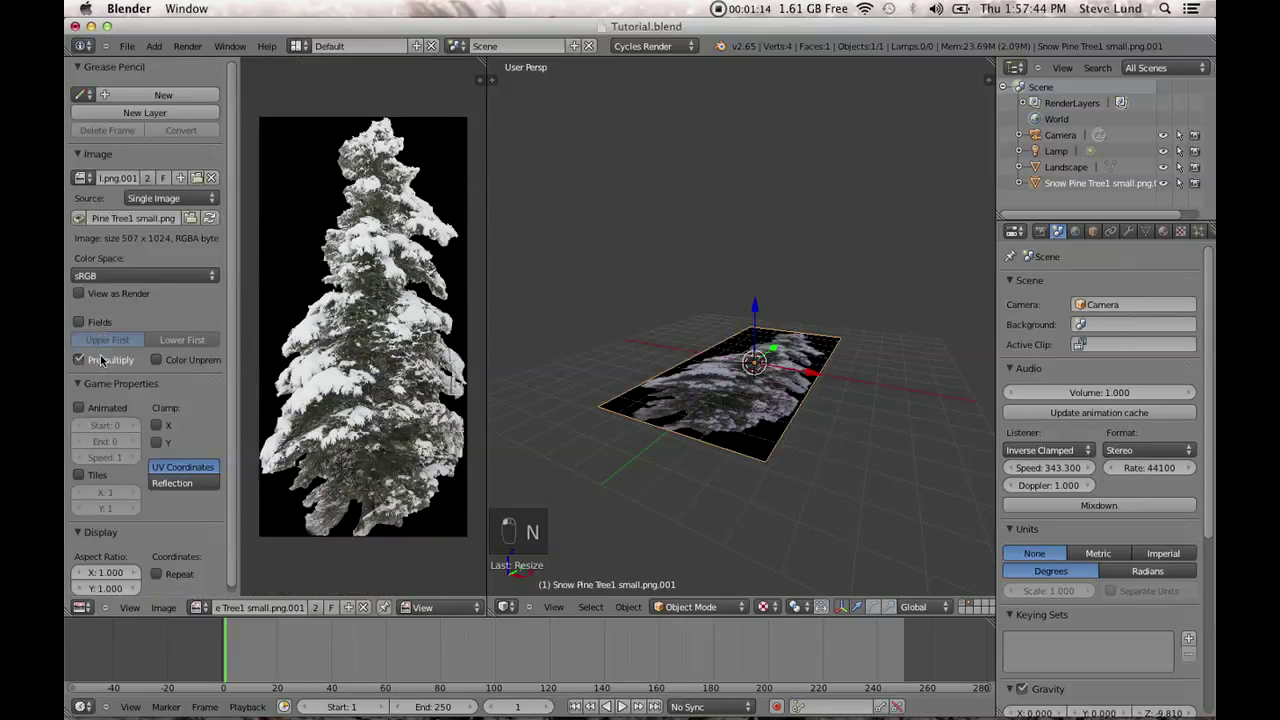
key("n")
left_click_drag(486, 610, 384, 592)
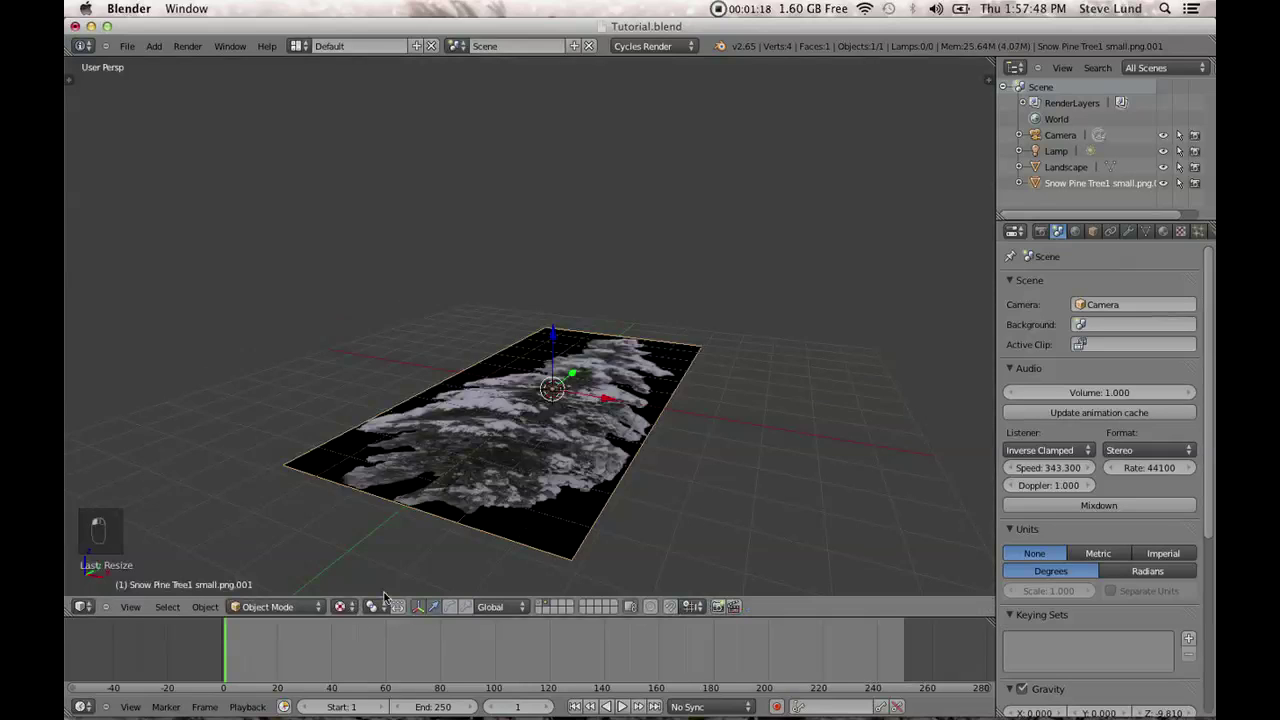
Stand the tree plane upright by rotating it 90 degrees about the X axis, in an orthographic front view.
key("KP_1")
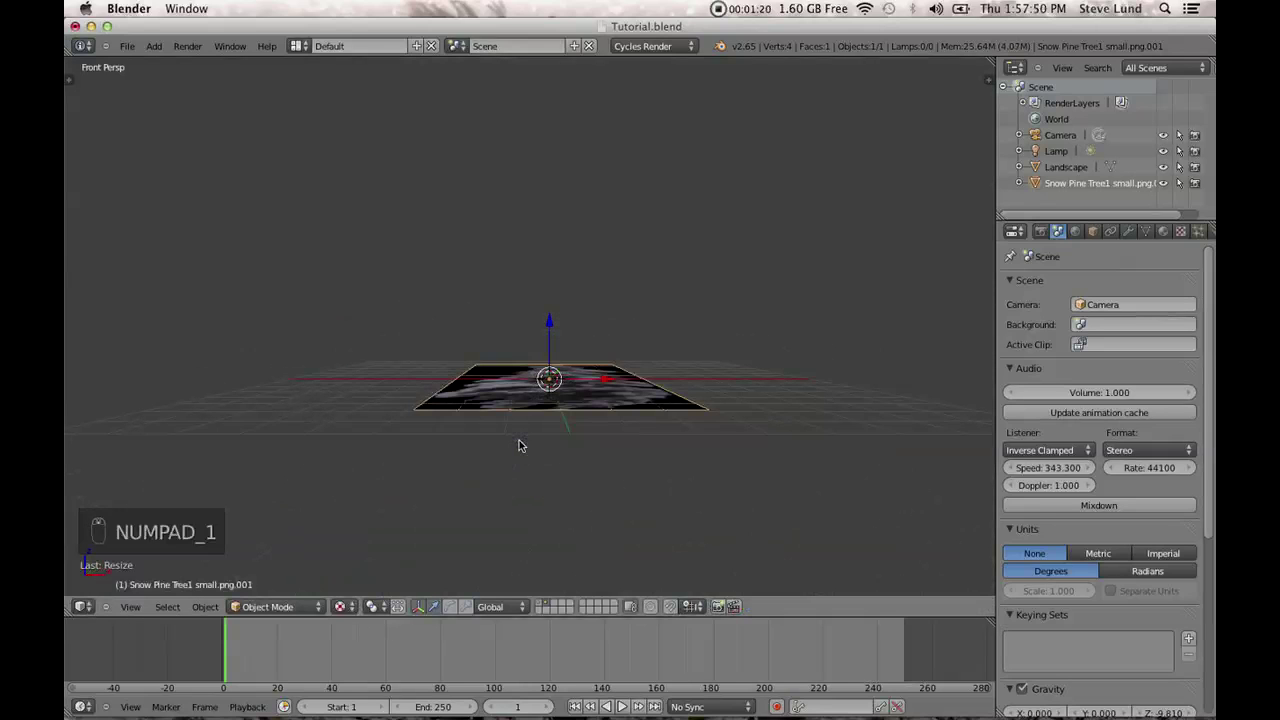
key("r")
key("9")
key("0")
key("x")
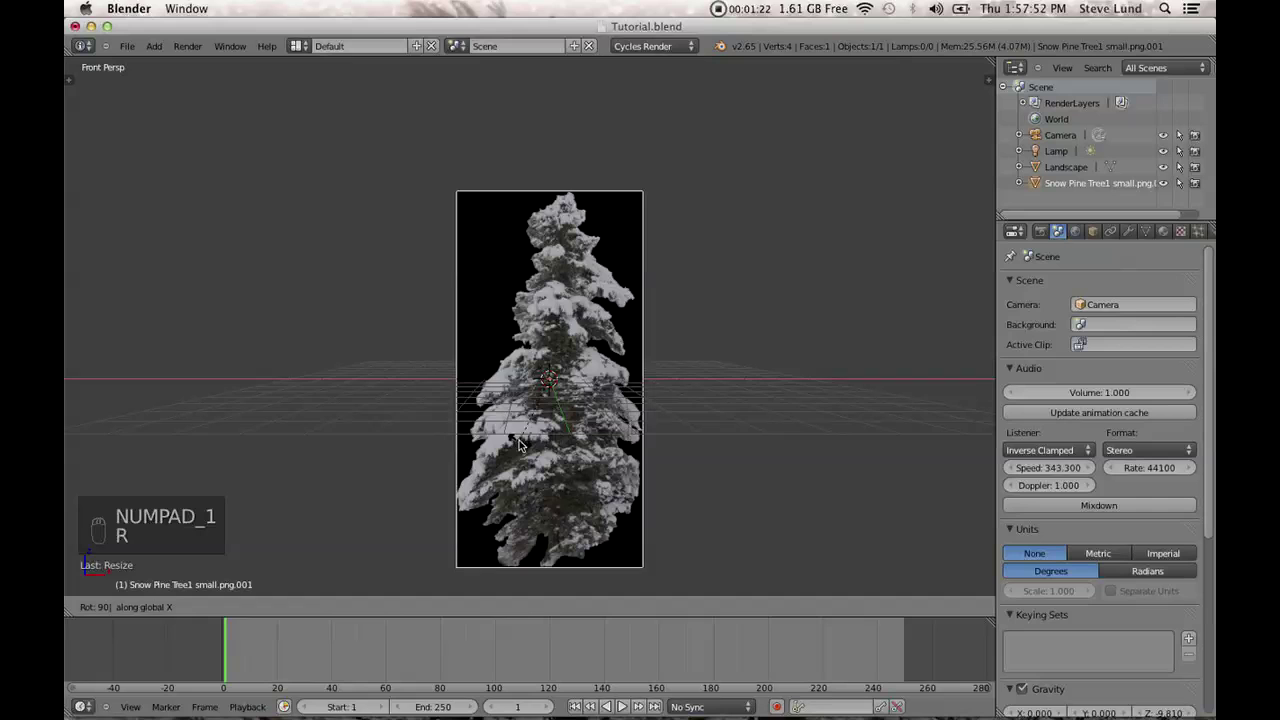
key("Return")
key("KP_5")
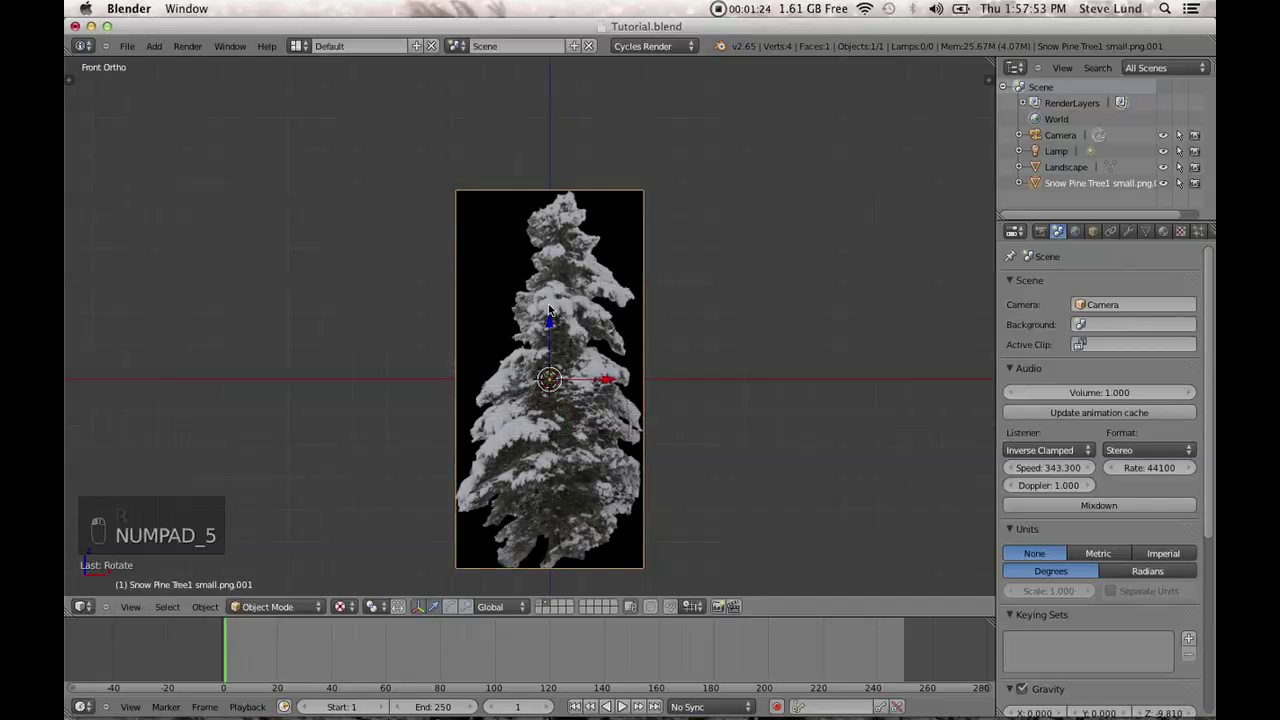
Raise the plane's mesh in Edit Mode until the trunk base meets the object origin, and resize the tree in Object Mode.
key("Tab")
left_click_drag(553, 323, 563, 134)
key("a")
key("Tab")
middle_click_drag(623, 383, 558, 399)
key("s")
left_click(592, 276)
scroll(585, 350, "up", 3)
Duplicate the tree face within the mesh and rotate the copy 90 degrees about Z to form crossed planes.
key("Tab")
key("a")
key("a")
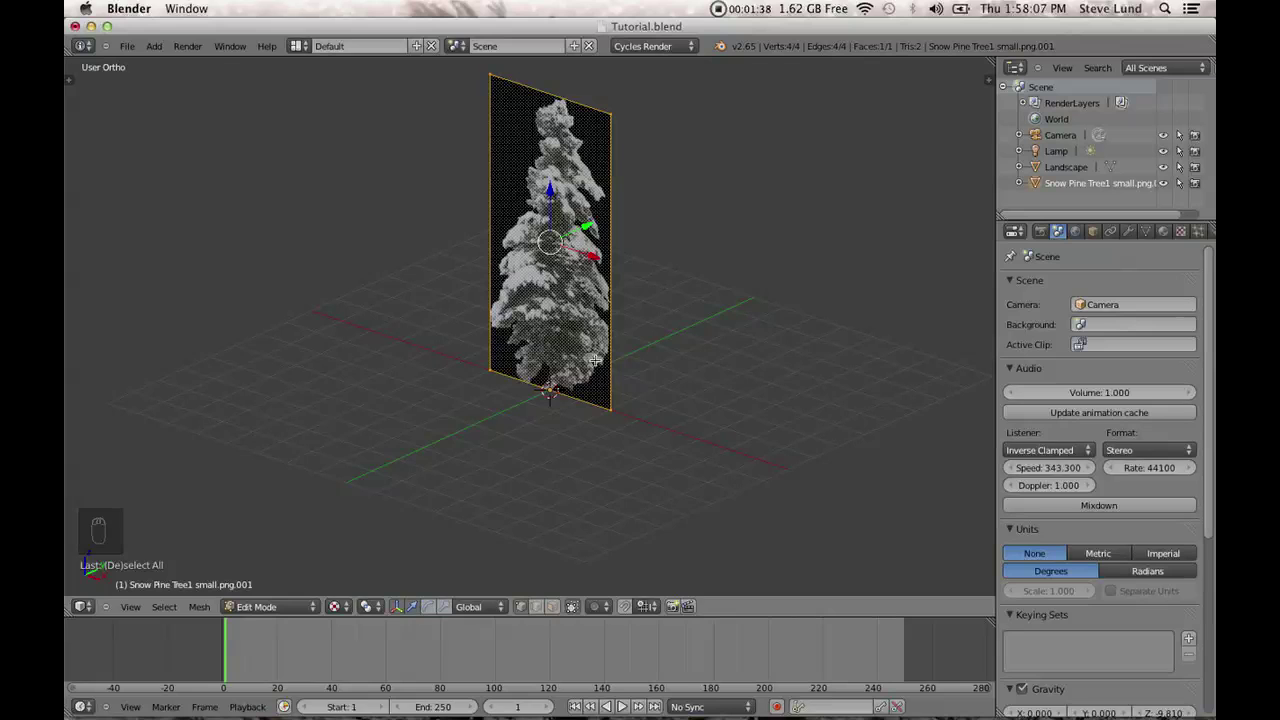
key("shift+d")
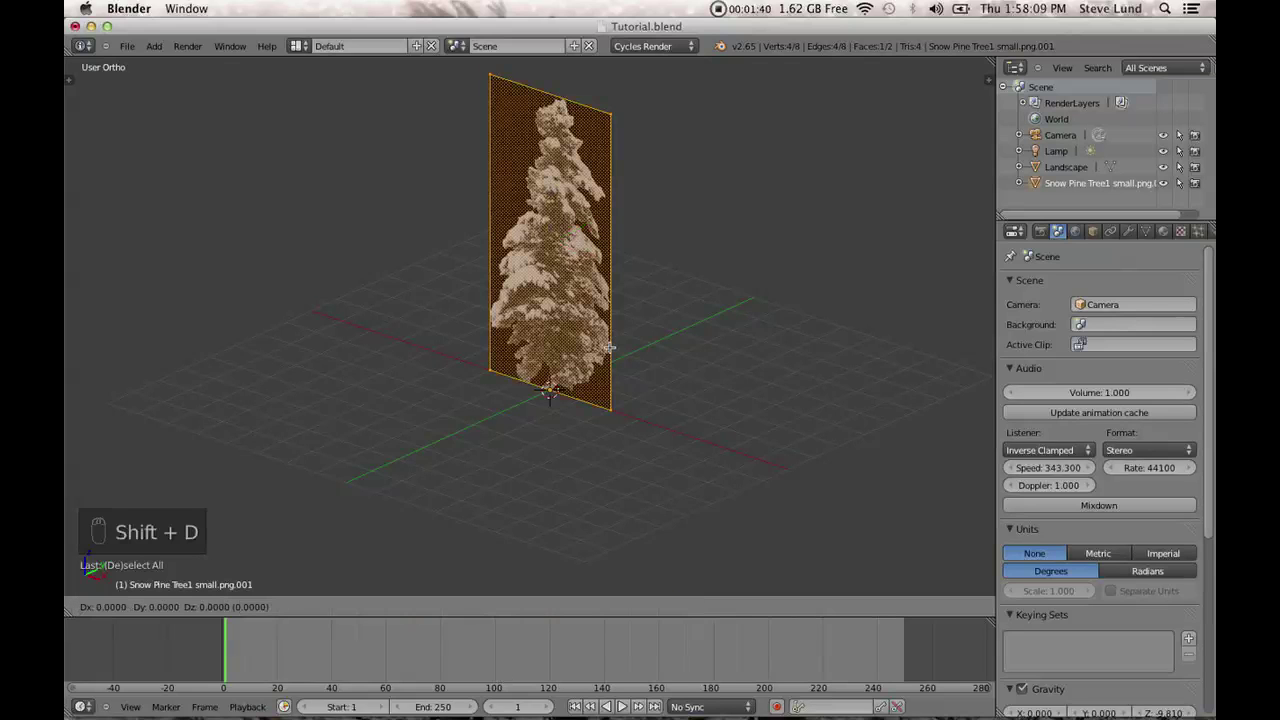
type("90z")
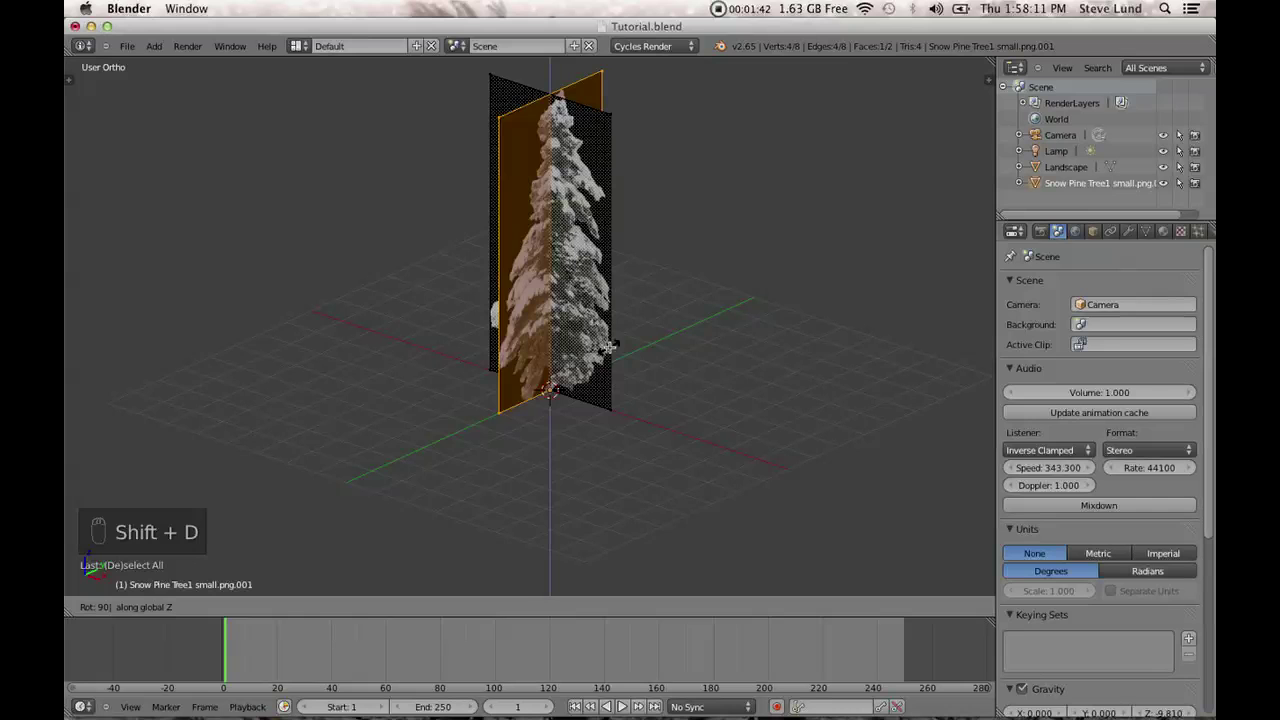
key("Return")
key("a")
key("Tab")
middle_click_drag(610, 348, 552, 264)
Pull upper corner vertices of the duplicated tree plane slightly out of square in Edit Mode.
key("Tab")
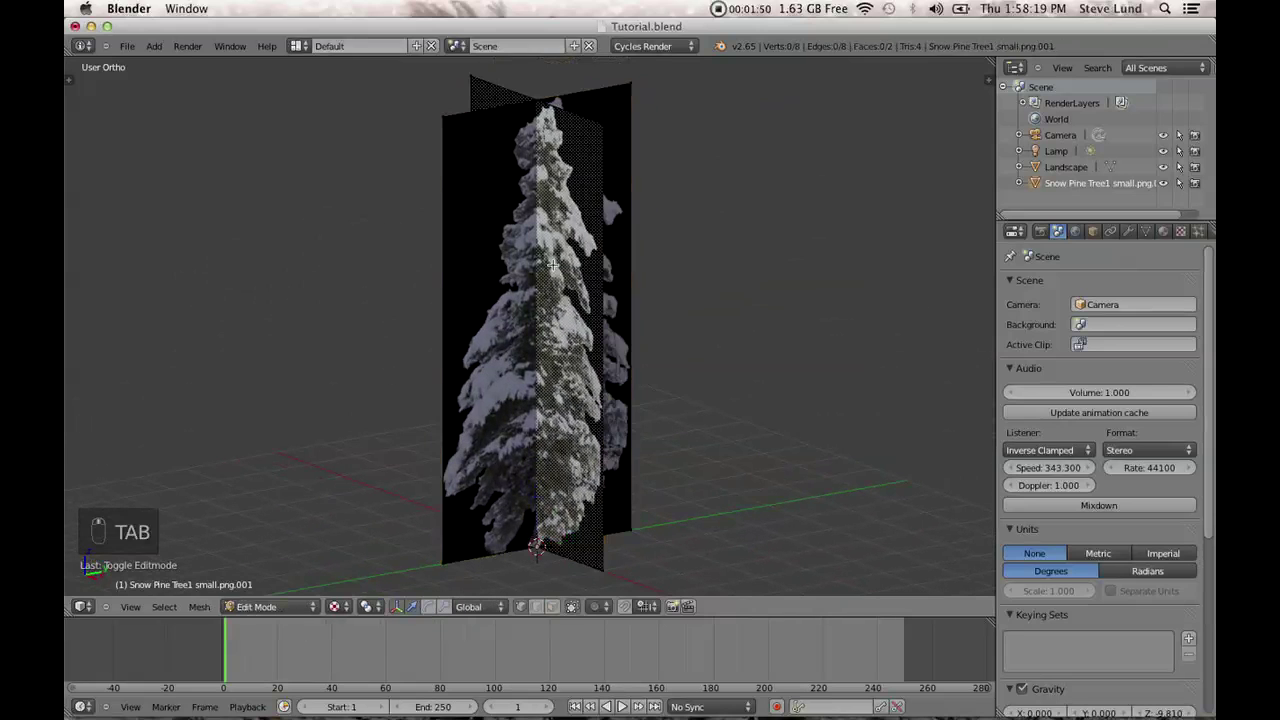
right_click(448, 128)
left_click_drag(443, 66, 434, 87)
left_click_drag(486, 137, 457, 135)
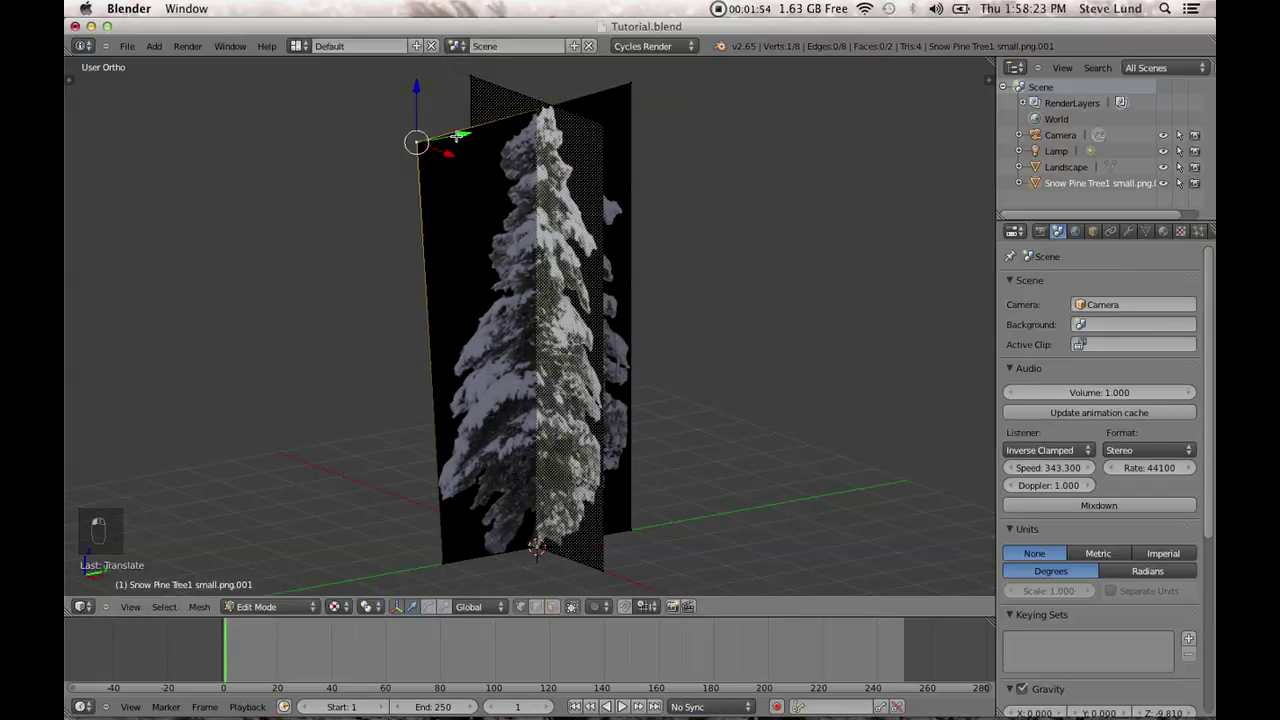
middle_click_drag(640, 114, 700, 243)
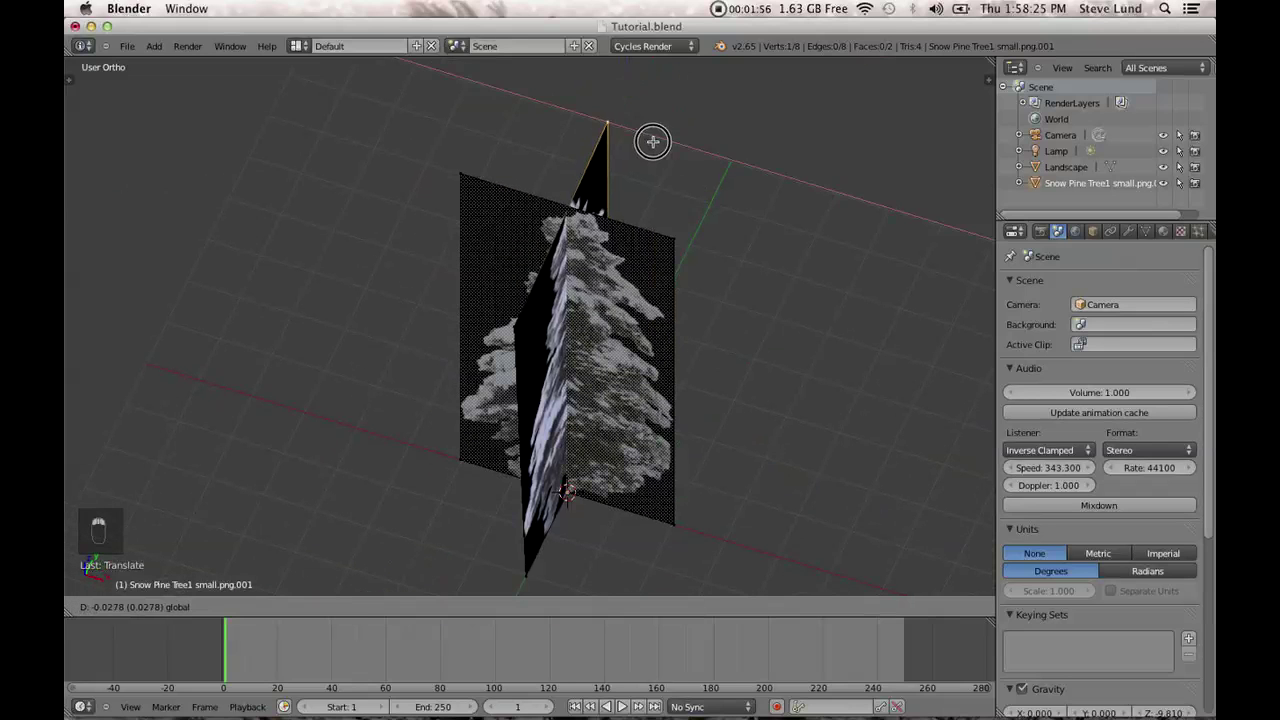
middle_click_drag(651, 137, 563, 230)
right_click(502, 340)
left_click_drag(560, 342, 638, 355)
middle_click_drag(638, 355, 692, 343)
Shift the upper corner vertices of the original tree plane slightly along Y so it is no longer flat.
right_click(472, 211)
middle_click_drag(472, 211, 686, 309)
left_click(471, 249)
left_click_drag(489, 250, 536, 246)
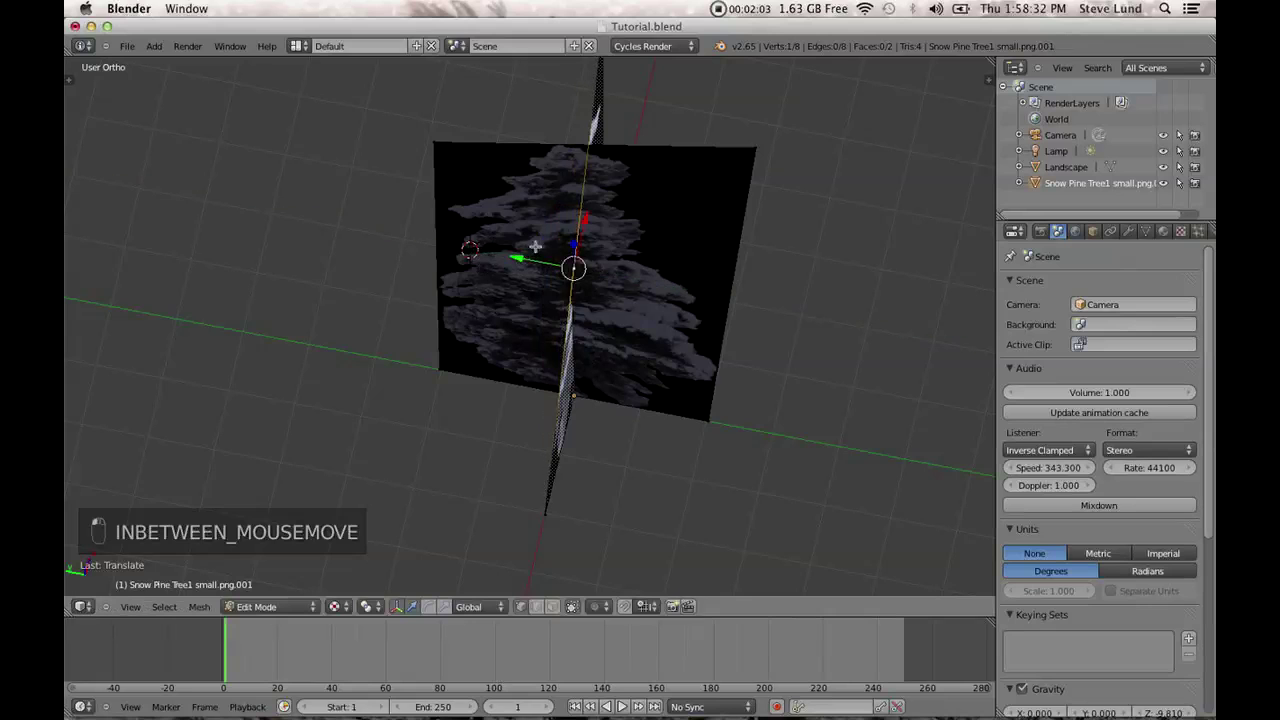
middle_click_drag(590, 66, 623, 117)
right_click(589, 75)
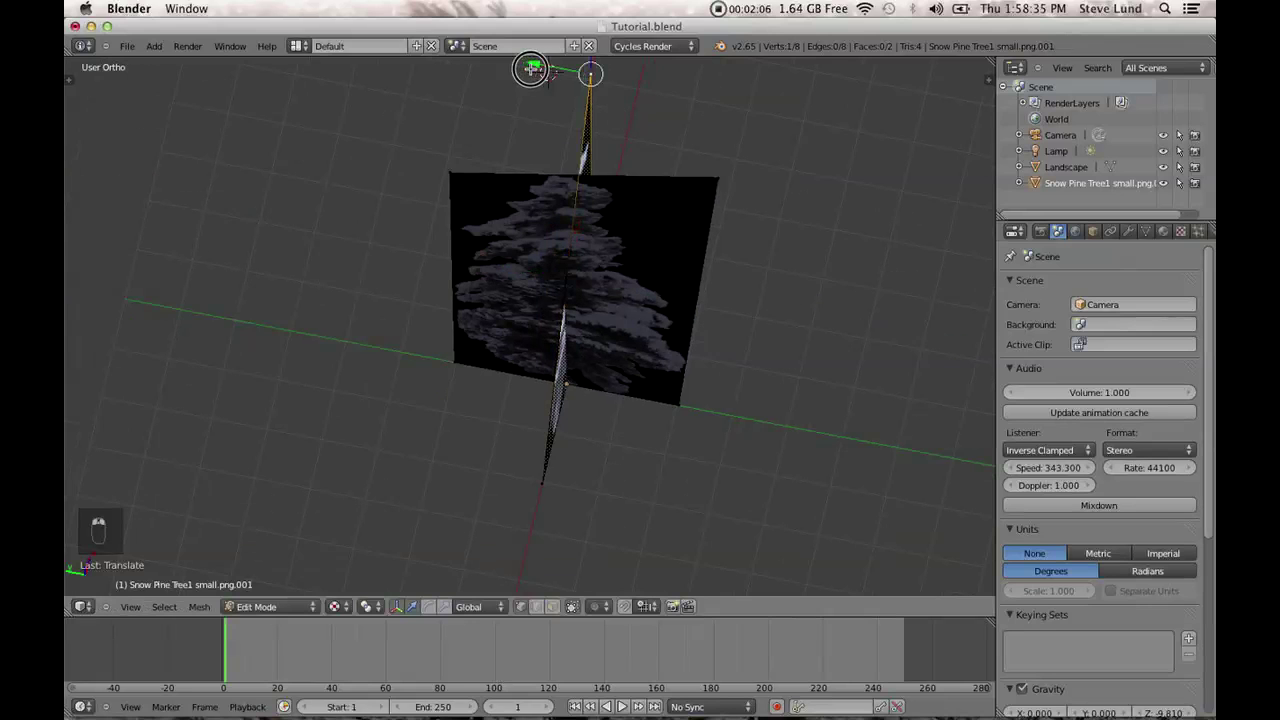
mouse_move(590, 75)
left_mouse_down()
mouse_move(528, 57)
mouse_move(565, 70)
left_mouse_up()
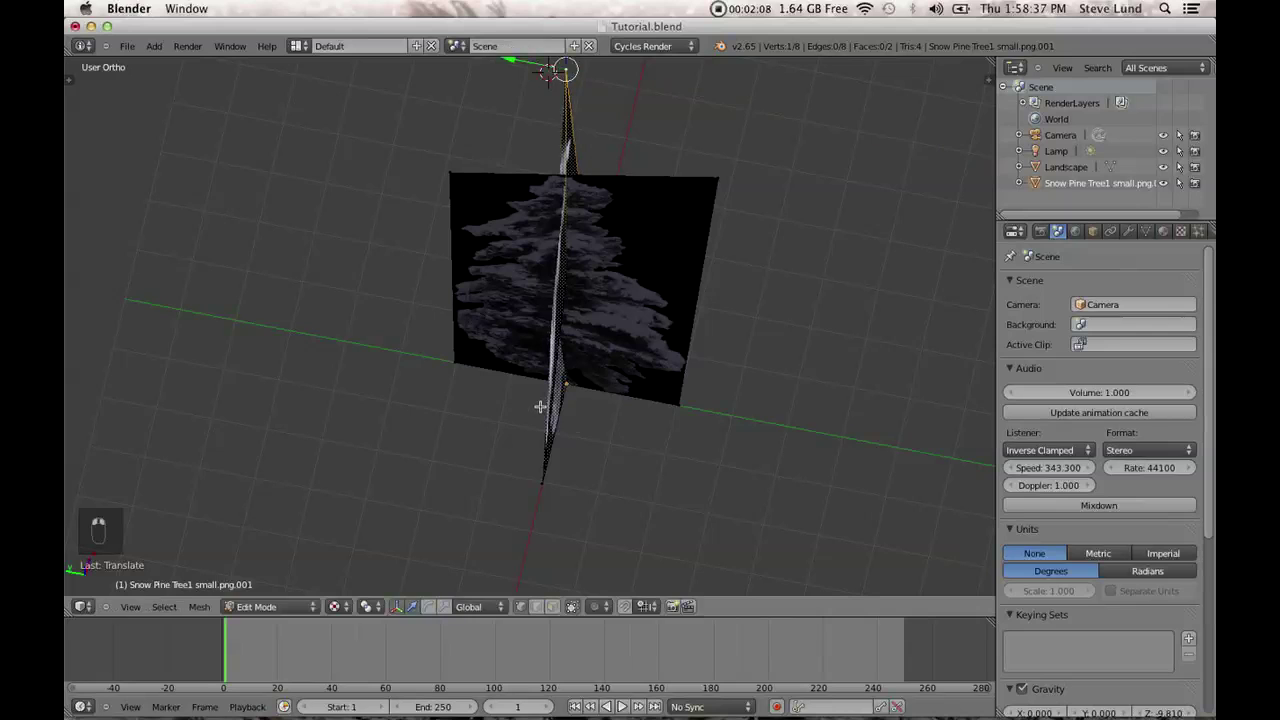
middle_click_drag(540, 406, 477, 354)
Nudge further corner vertices around the crossed tree planes, including the lower ones, to make the tree irregular.
right_click(470, 185)
left_click_drag(470, 185, 470, 187)
right_click(612, 551)
left_click_drag(597, 533, 605, 552)
mouse_move(670, 566)
left_mouse_down()
mouse_move(681, 569)
mouse_move(664, 573)
left_mouse_up()
right_click(706, 462)
left_click_drag(694, 435, 685, 428)
middle_click_drag(685, 428, 600, 386)
key("a")
key("Tab")
Adjust two more upper vertices of the crossed planes and return to Object Mode.
key("Tab")
right_click(542, 220)
left_click_drag(596, 236, 568, 232)
key("Tab")
middle_click_drag(598, 338, 680, 306)
scroll(567, 285, "down", 4)
key("Tab")
right_click(598, 213)
left_click_drag(666, 208, 646, 208)
key("Tab")
Move the finished tree along the X axis away from the grid center and reset the 3D cursor to the origin.
left_click_drag(623, 408, 417, 436)
key("shift+c")
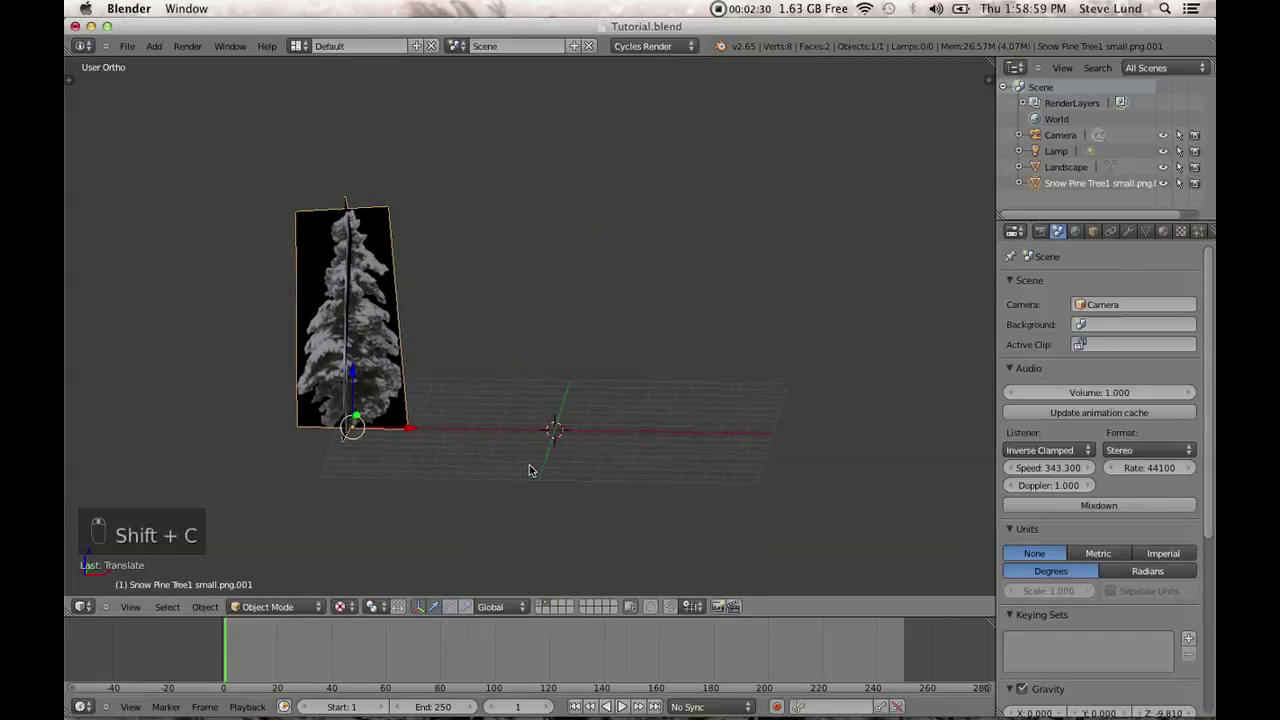
Import Snow Pine Tree2 small.png from the Snowy Mountain Tutorial folder as an image plane.
key("shift+a")
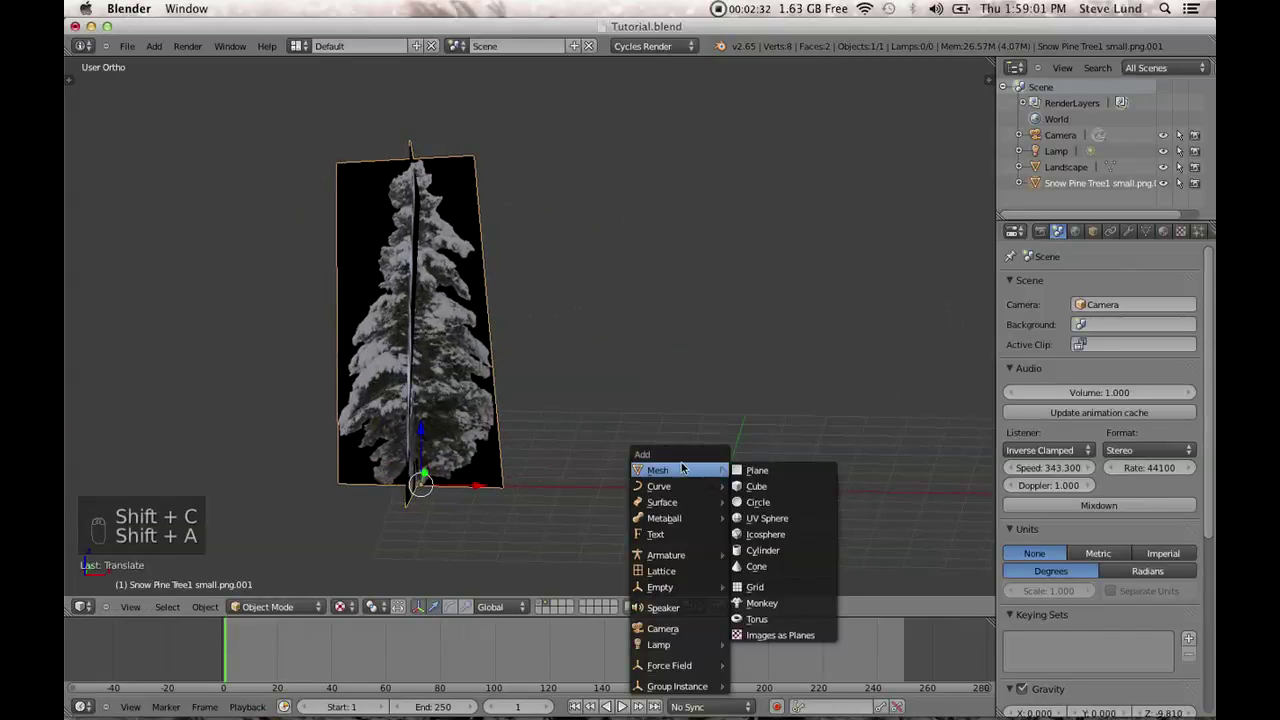
left_click(127, 46)
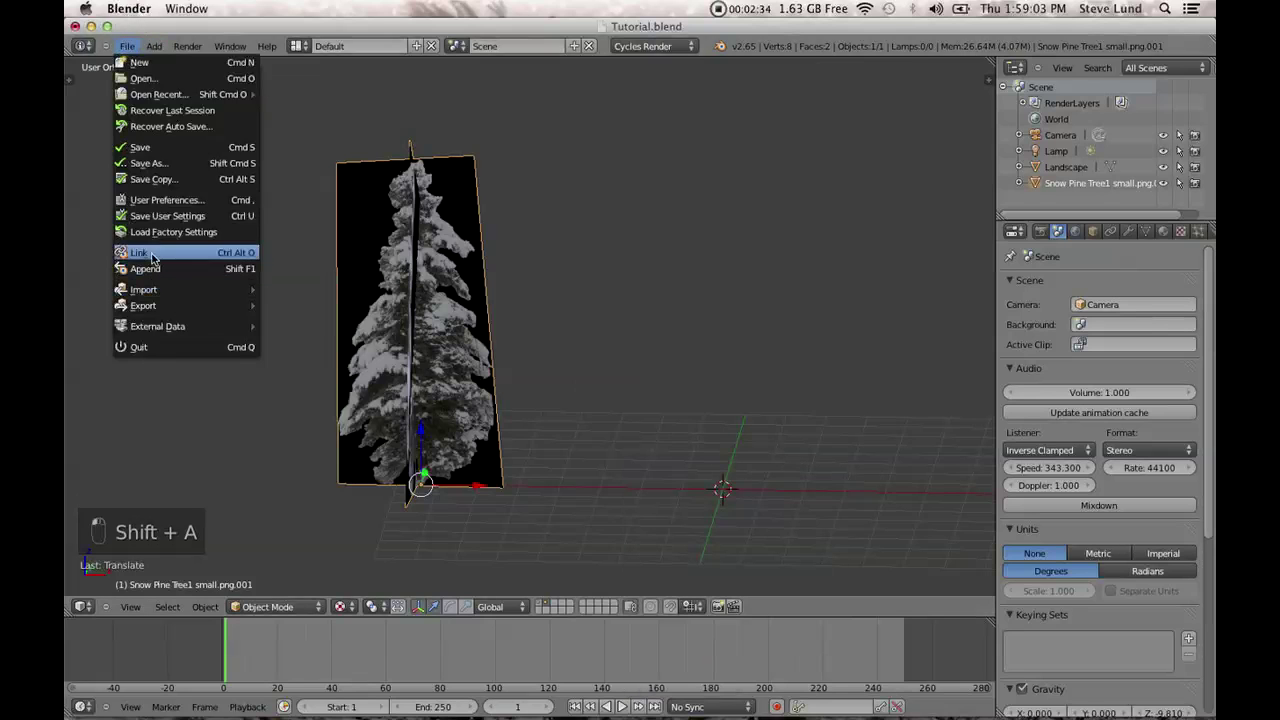
mouse_move(145, 289)
left_click(320, 415)
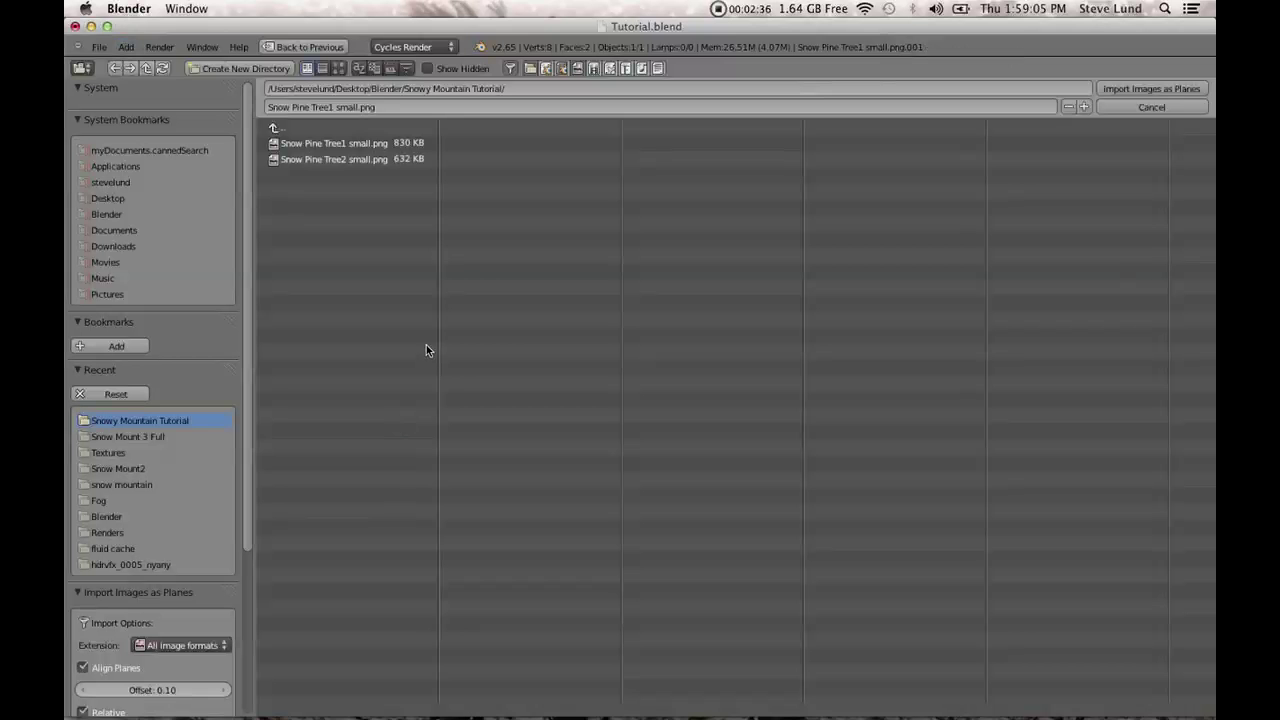
double_click(351, 166)
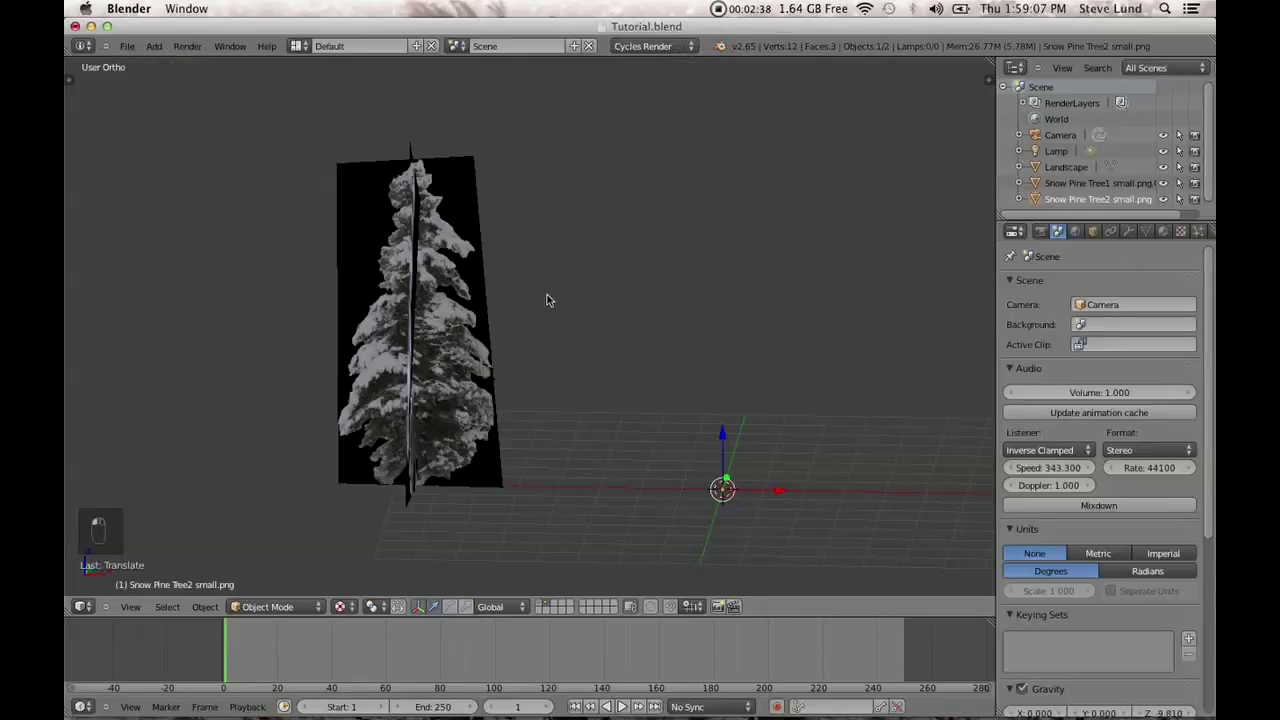
Scale up the imported Snow Pine Tree2 plane until it is about as tall as the first tree.
scroll(727, 468, "down", 1)
key("s")
left_click(786, 523)
key("s")
left_click(837, 531)
key("s")
left_click(910, 587)
key("s")
left_click(733, 495)
Rotate the Snow Pine Tree2 plane 90 degrees so it stands upright.
key("r")
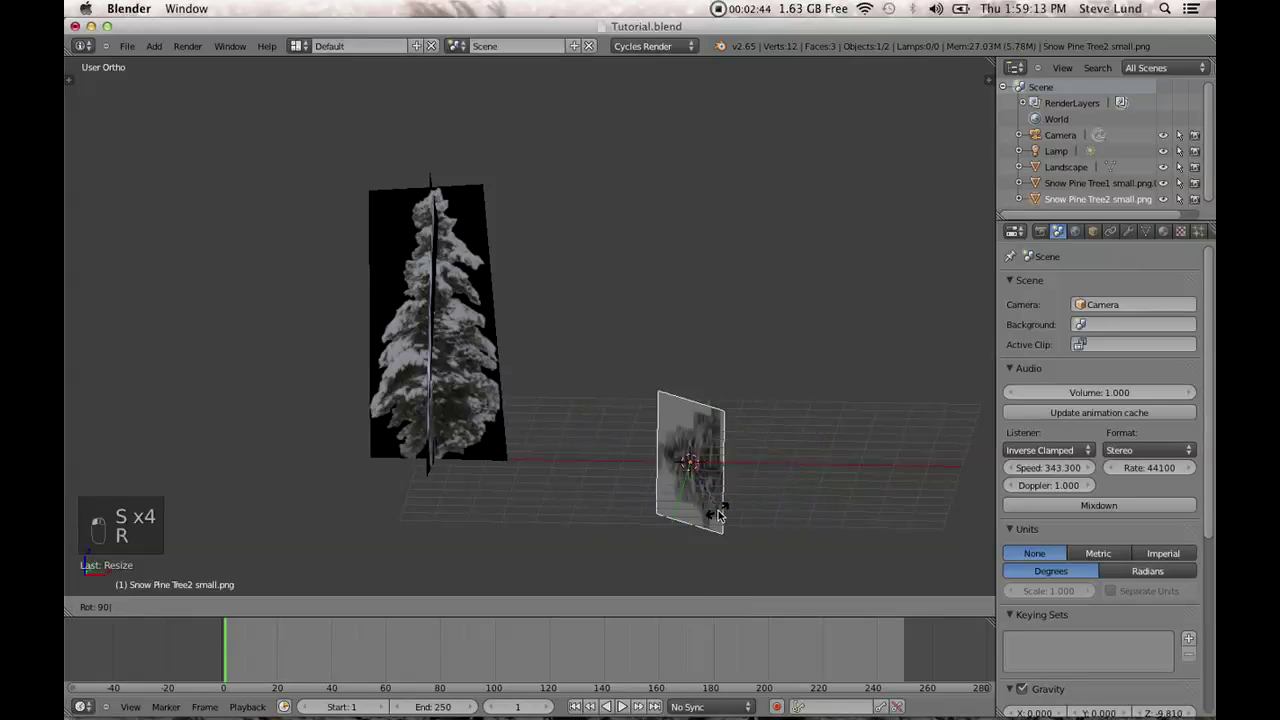
left_click(716, 505)
key("KP_1")
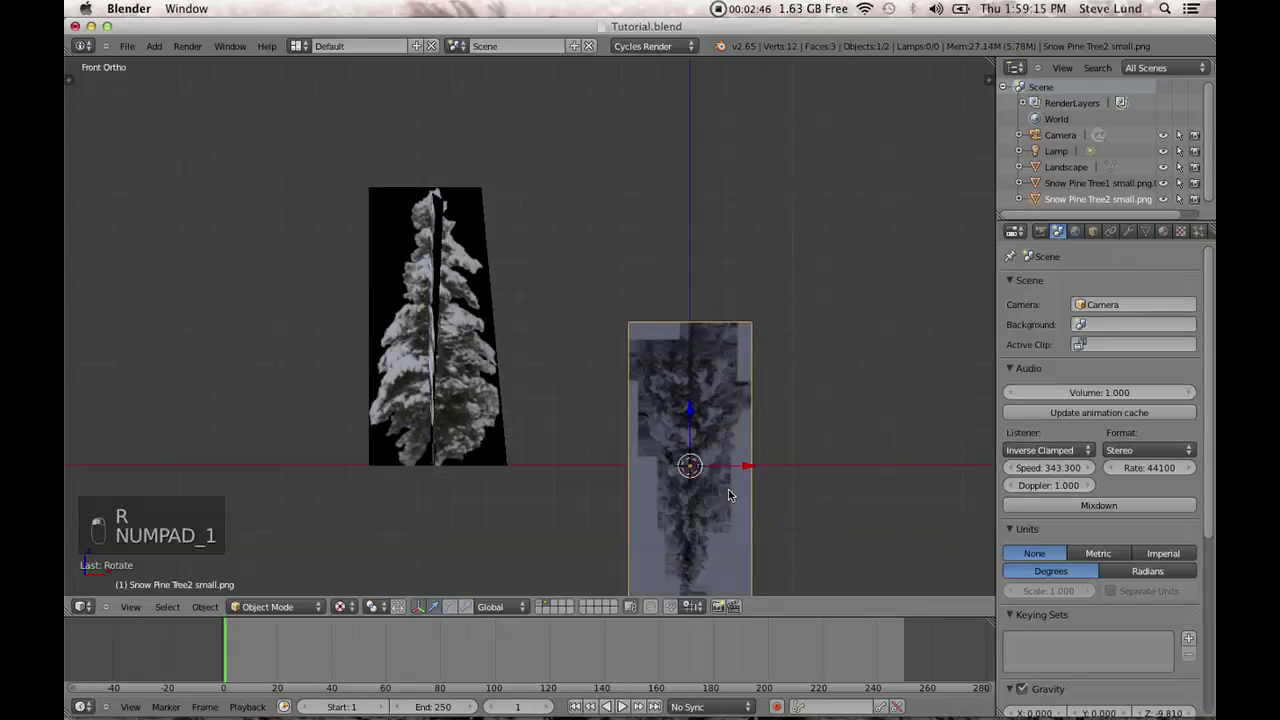
type("r90")
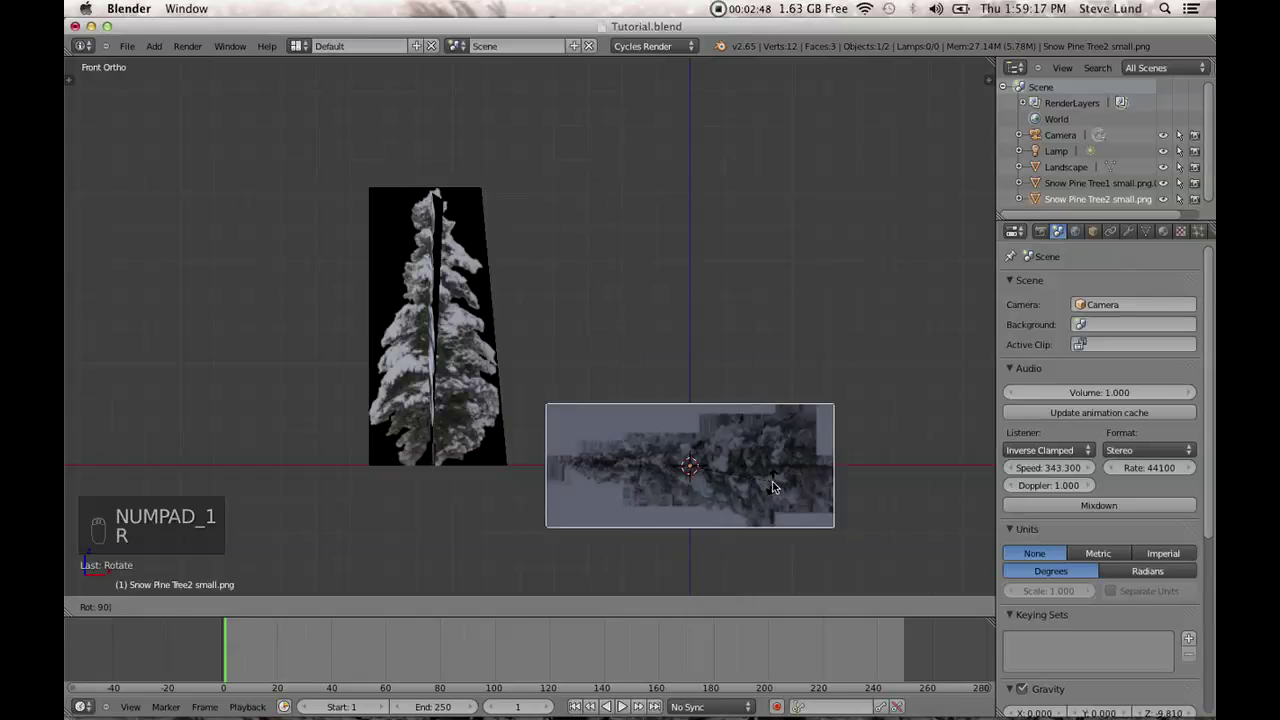
key("Return")
key("1")
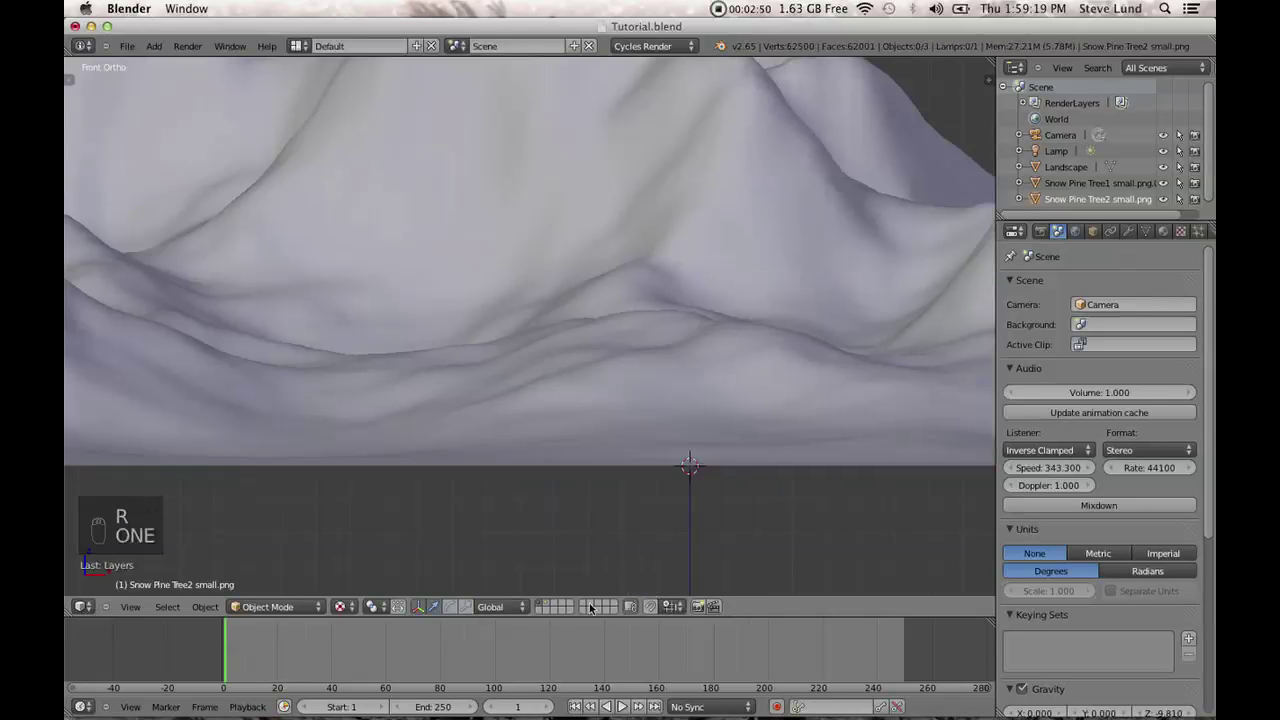
left_click(547, 605)
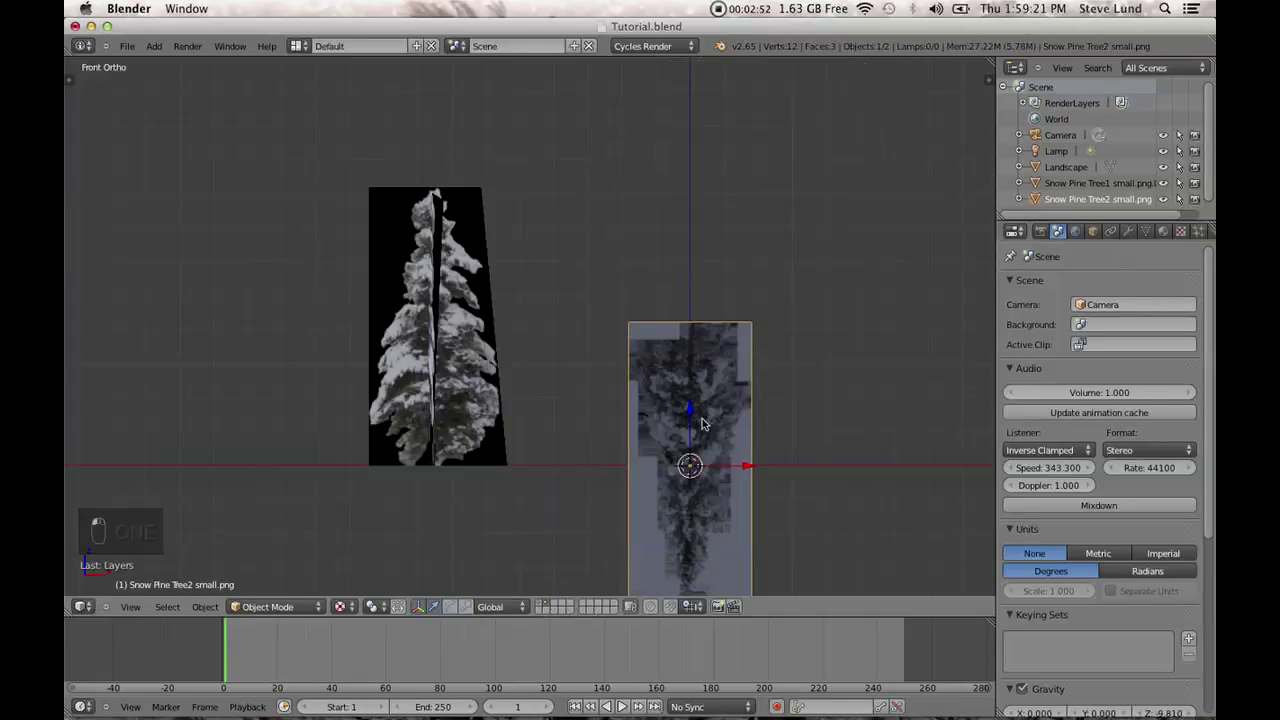
Rotate the upright tree plane 180 degrees in the front view so the treetop points upward.
type("r180")
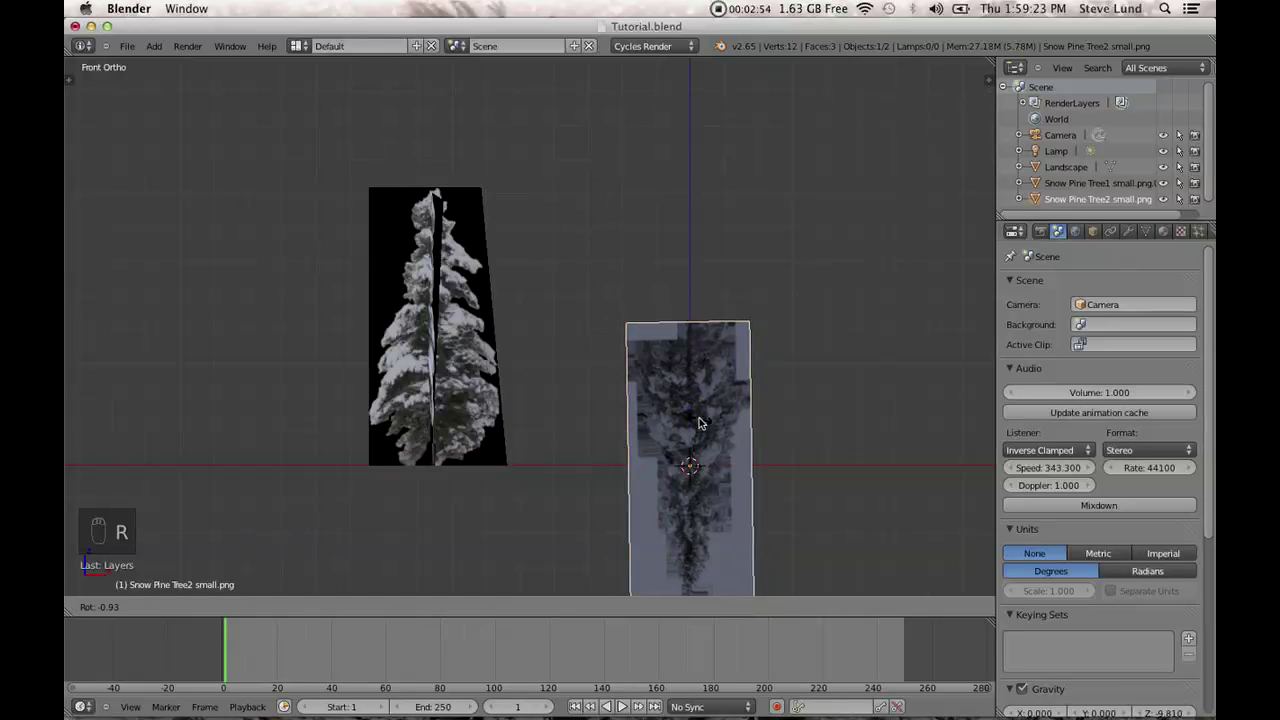
left_click(700, 450)
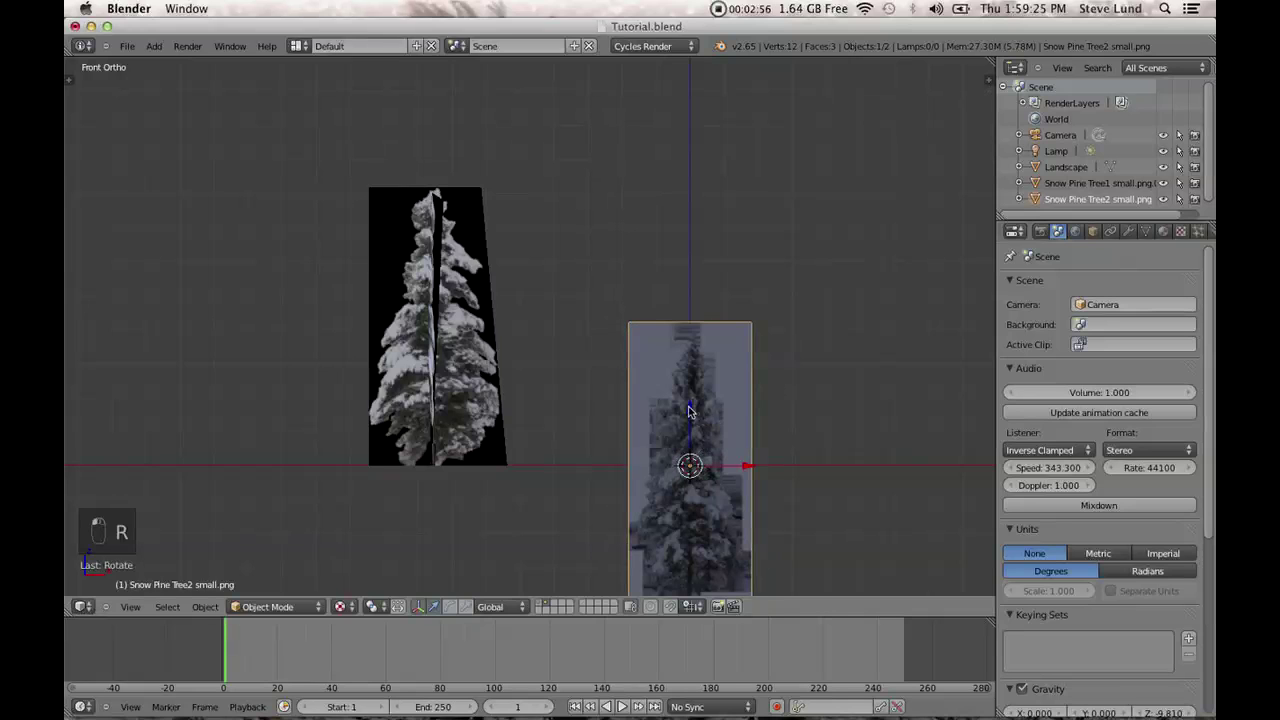
key("r")
right_click(697, 406)
Raise the plane's mesh along Z in Edit Mode so the tree's base sits on its origin, and return to Object Mode.
key("Tab")
left_click_drag(697, 406, 691, 266)
scroll(752, 532, "up", 2)
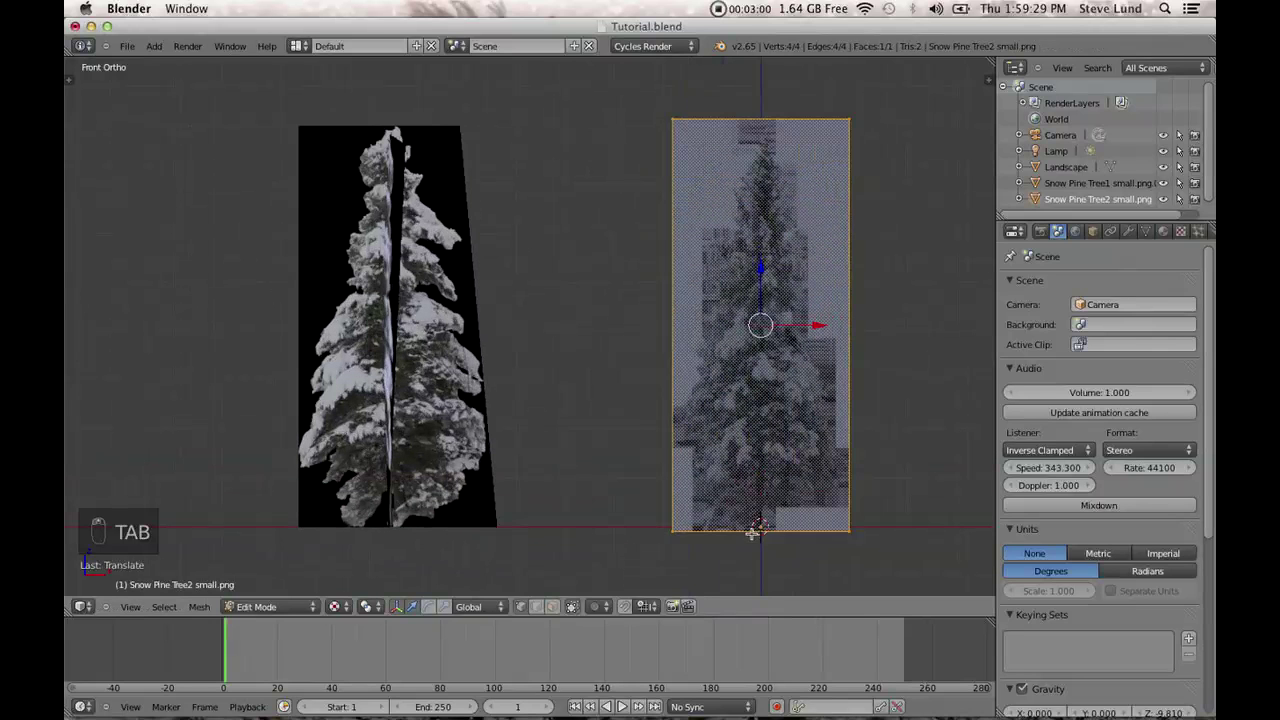
key("Tab")
Split the 3D view and show Snow Pine Tree2 small.png in a UV/Image Editor.
middle_click_drag(763, 431, 727, 435)
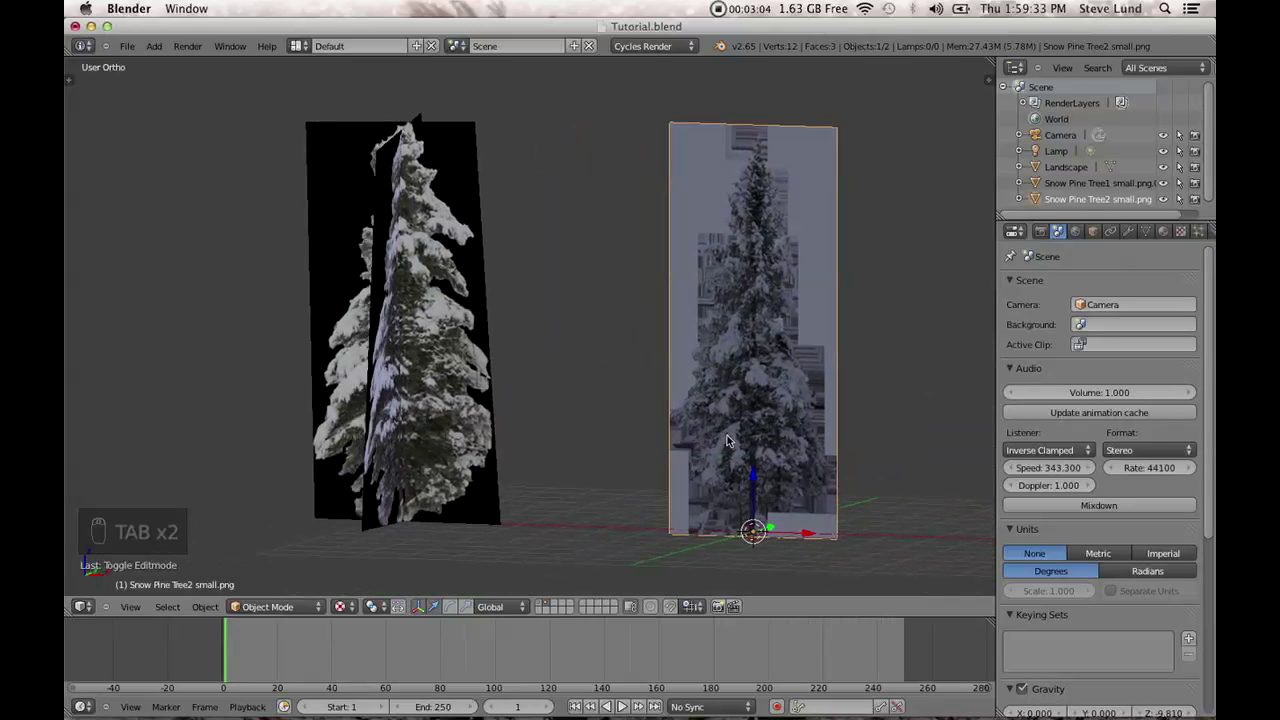
left_click_drag(70, 612, 445, 590)
left_click(87, 611)
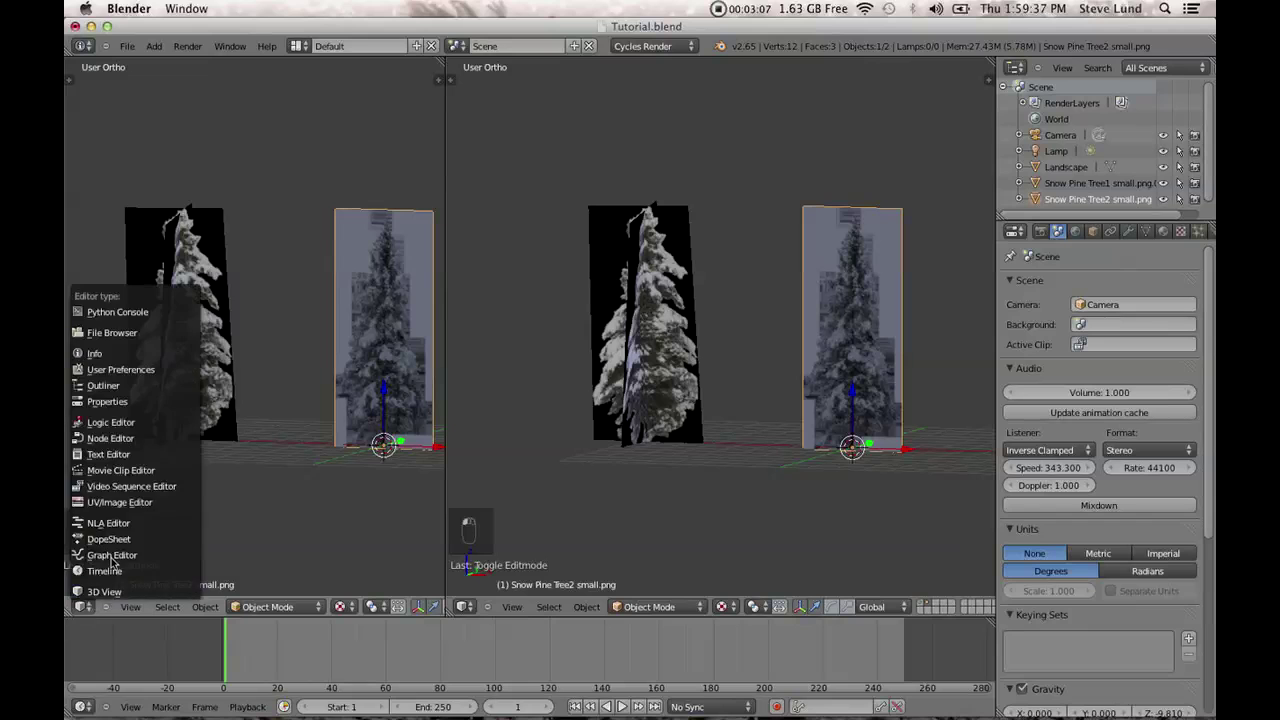
left_click(128, 508)
left_click(187, 612)
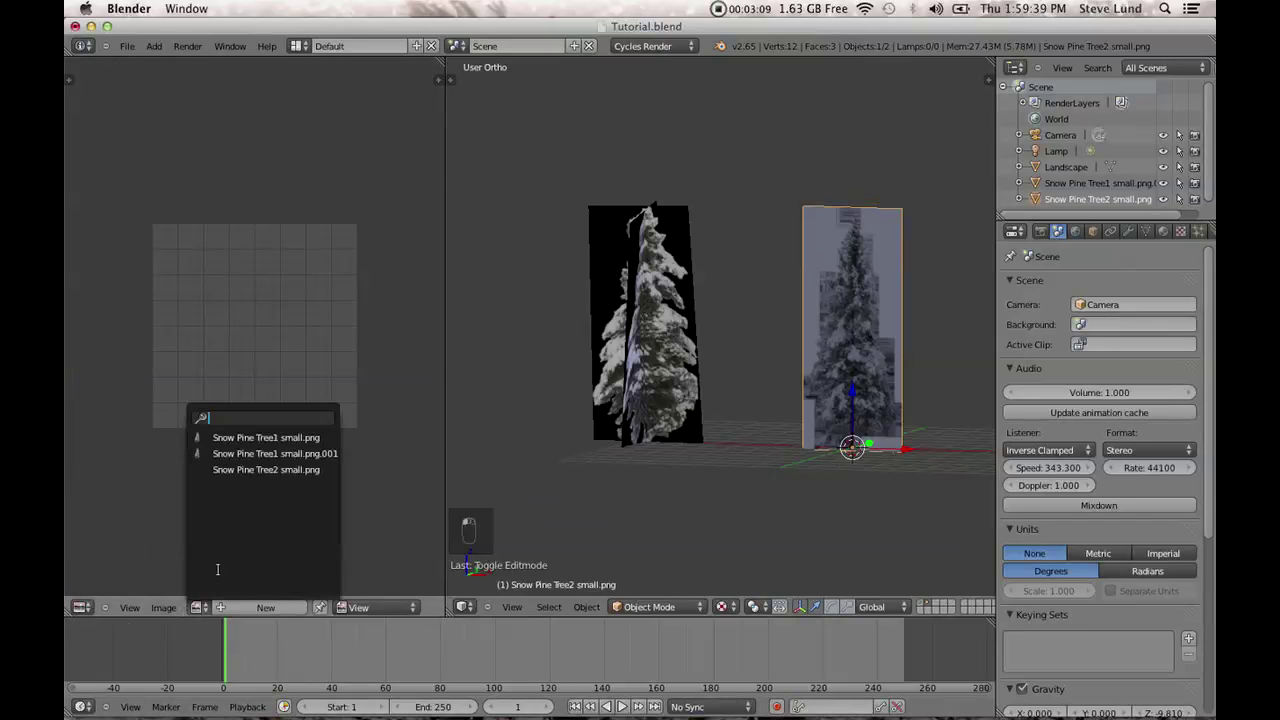
left_click(284, 472)
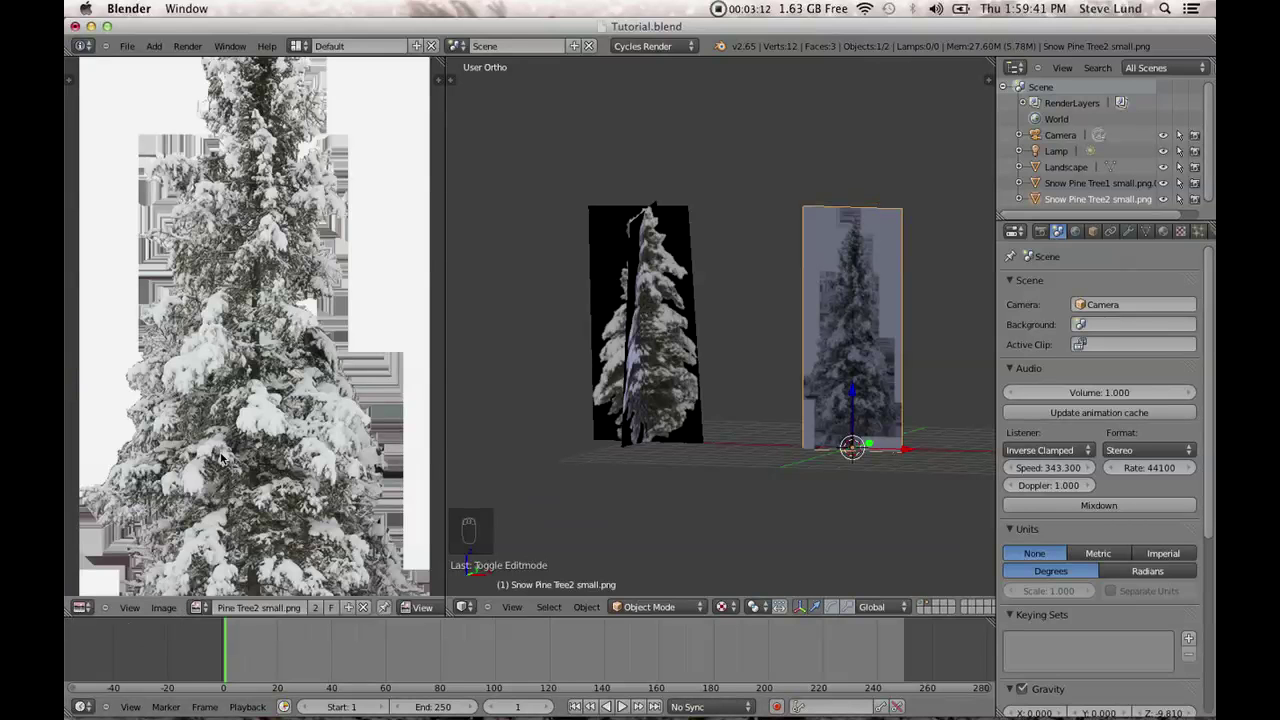
Enable Premultiply for the Snow Pine Tree2 image to clean its transparent surroundings, and merge the image editor back into the 3D view.
key("n")
left_click(103, 358)
key("n")
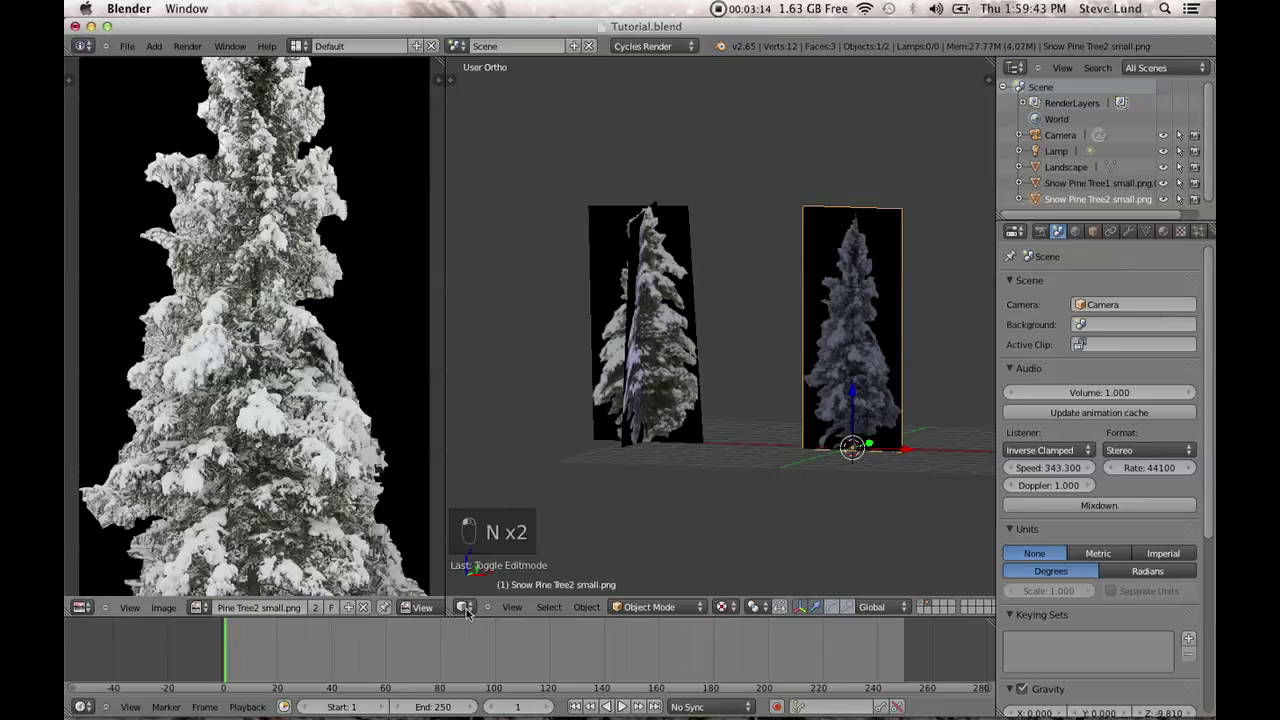
left_click_drag(444, 610, 300, 450)
middle_click_drag(700, 480, 772, 480)
Duplicate the second tree's plane in Edit Mode and rotate the copy 90 degrees about Z to form a cross, returning to Object Mode.
key("KP_1")
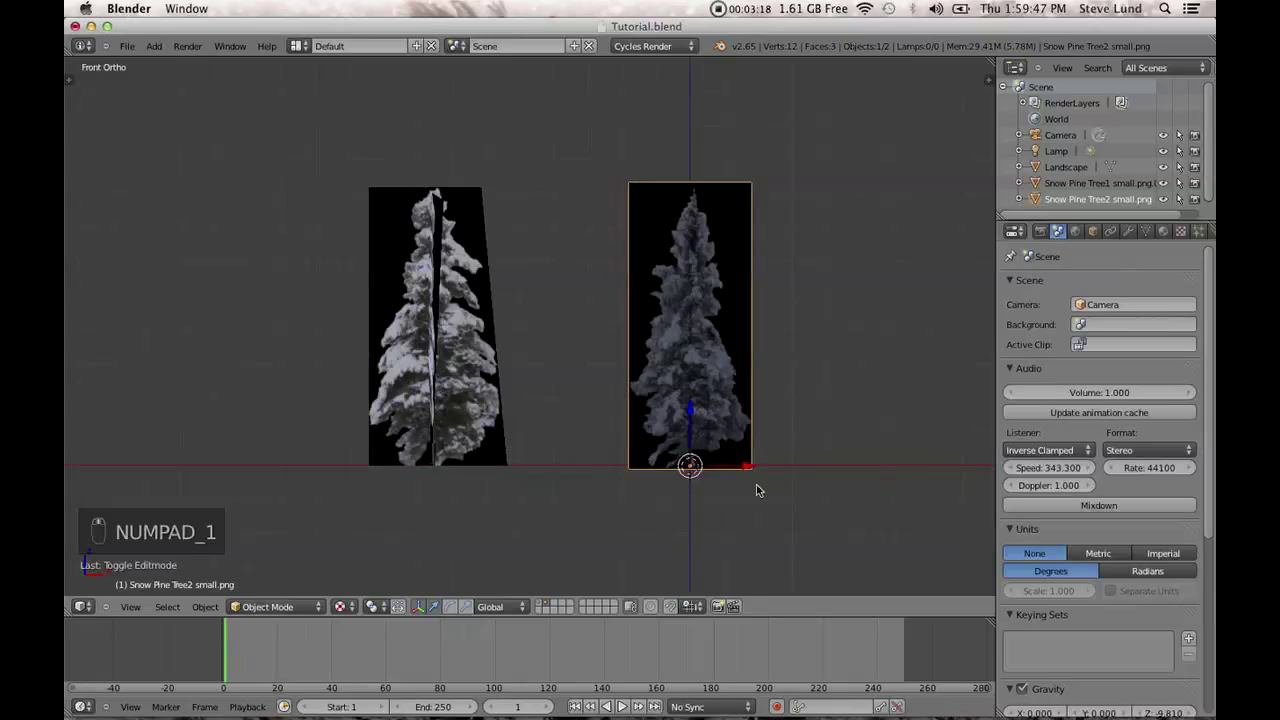
key("Tab")
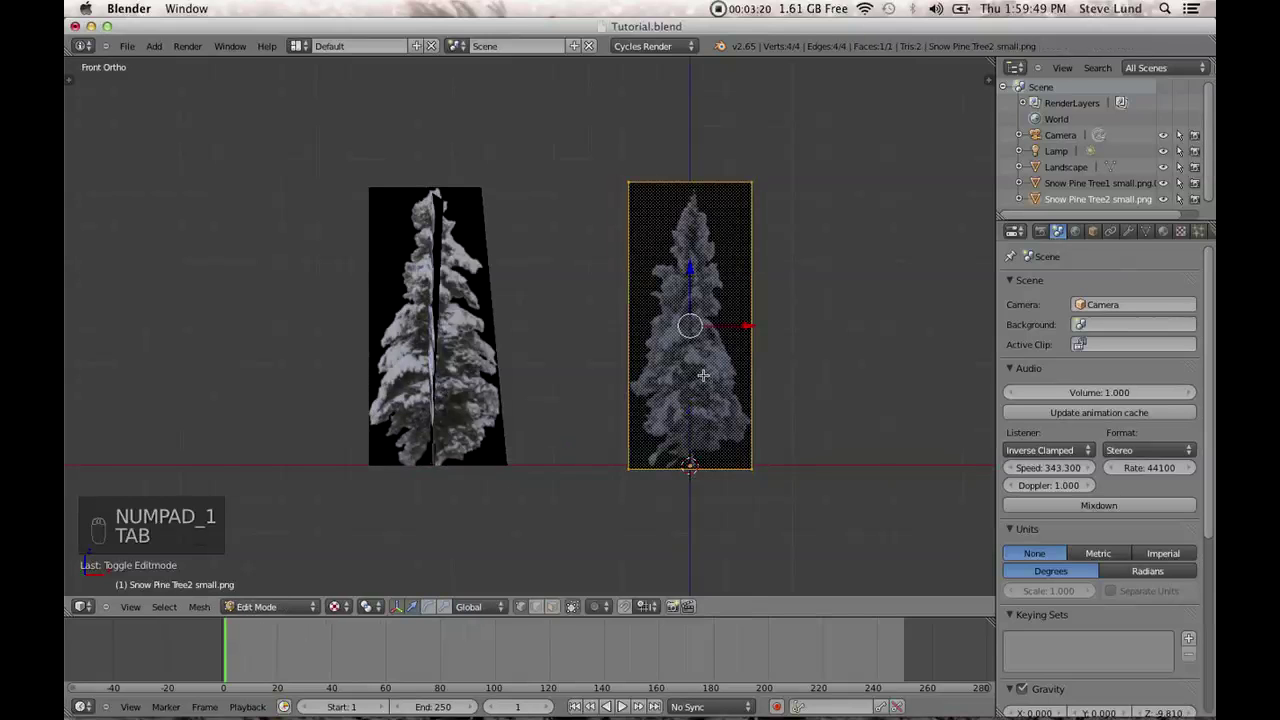
key("shift+d")
right_click(700, 375)
middle_click_drag(700, 375, 682, 455)
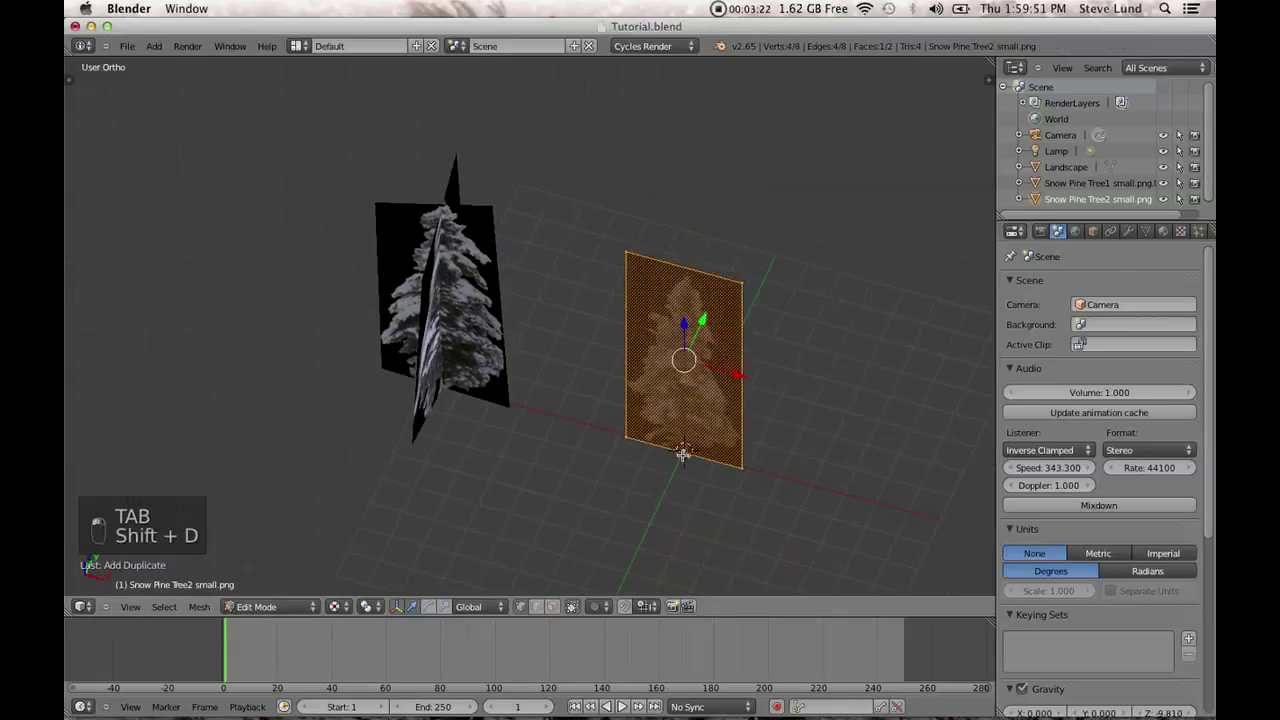
type("rz90")
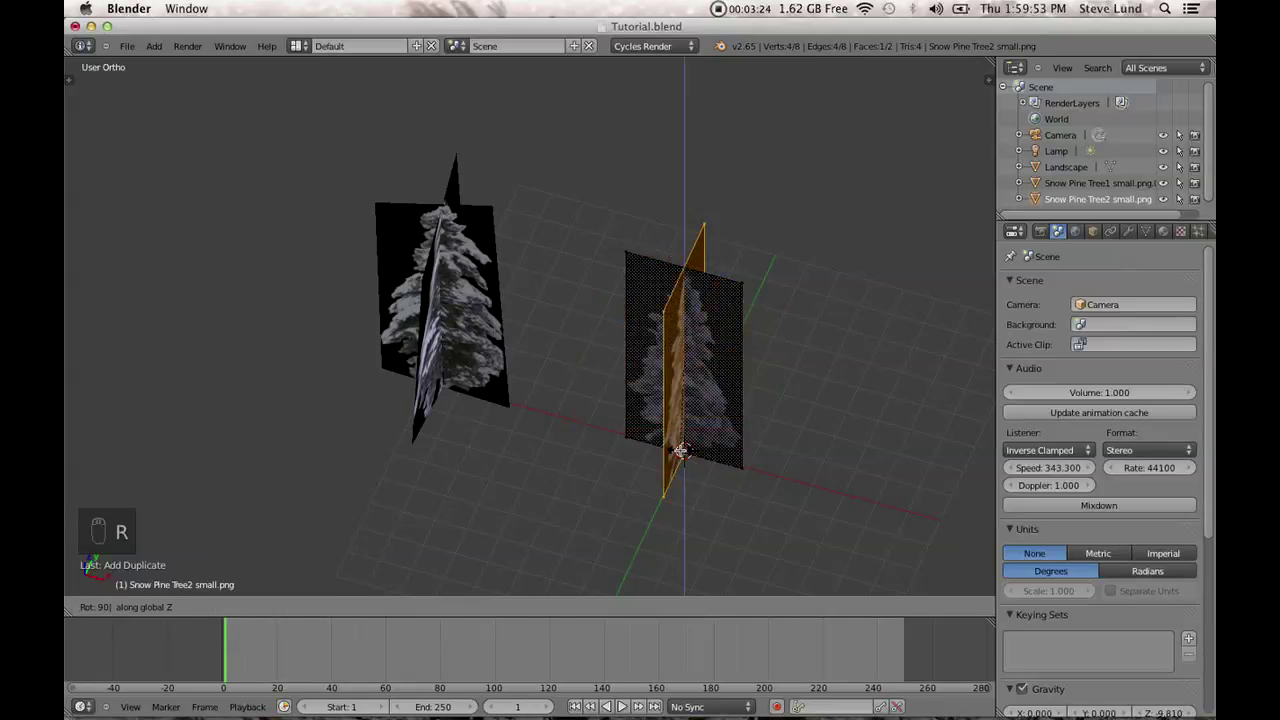
left_click(679, 451)
key("a")
key("Tab")
Shift two upper corner vertices of the second tree's crossing plane slightly along X in Edit Mode.
middle_click_drag(705, 445, 745, 405)
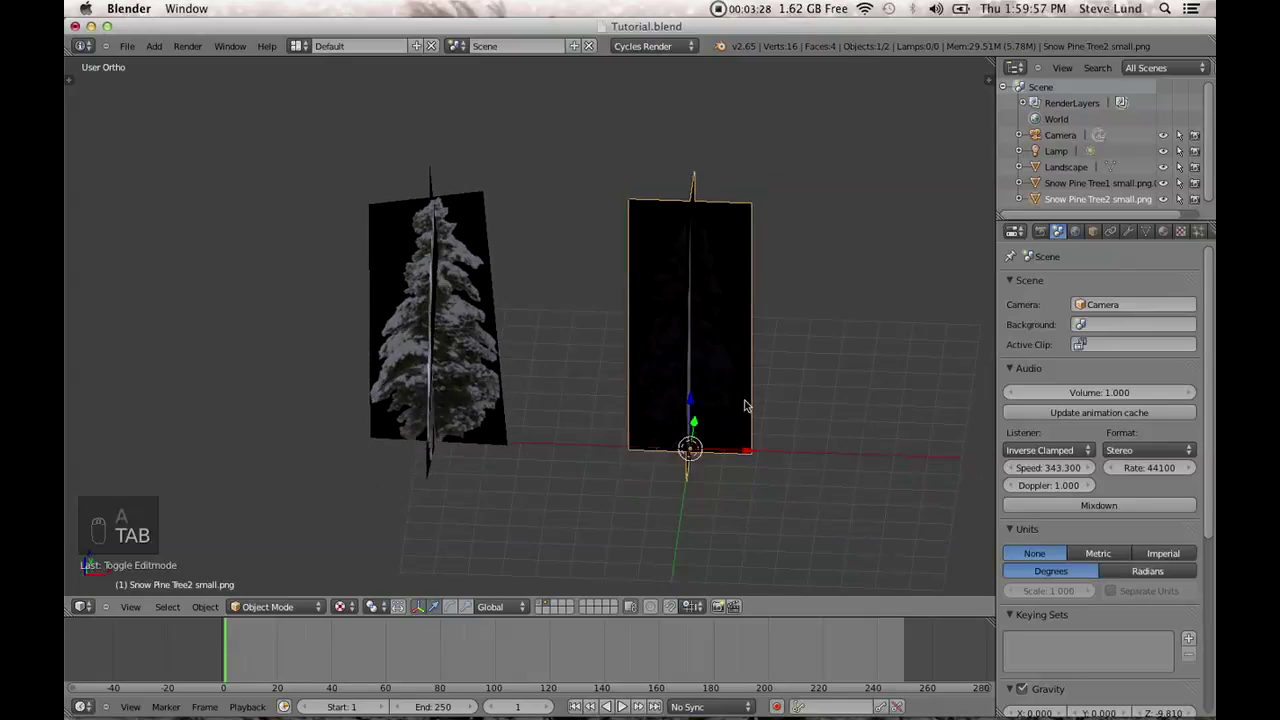
scroll(745, 405, "up", 2)
key("Tab")
middle_click_drag(750, 182, 620, 330)
key("g")
key("x")
left_click_drag(620, 332, 621, 332)
right_click(686, 217)
left_click_drag(716, 246, 727, 250)
Move the front upper corner vertex of the second tree's crossing plane along Z.
right_click(563, 300)
key("g")
key("z")
left_click(733, 304)
right_click(706, 297)
key("g")
key("y")
key("Escape")
Shift an upper corner vertex of the second tree's original plane along Y in two moves.
right_click(545, 252)
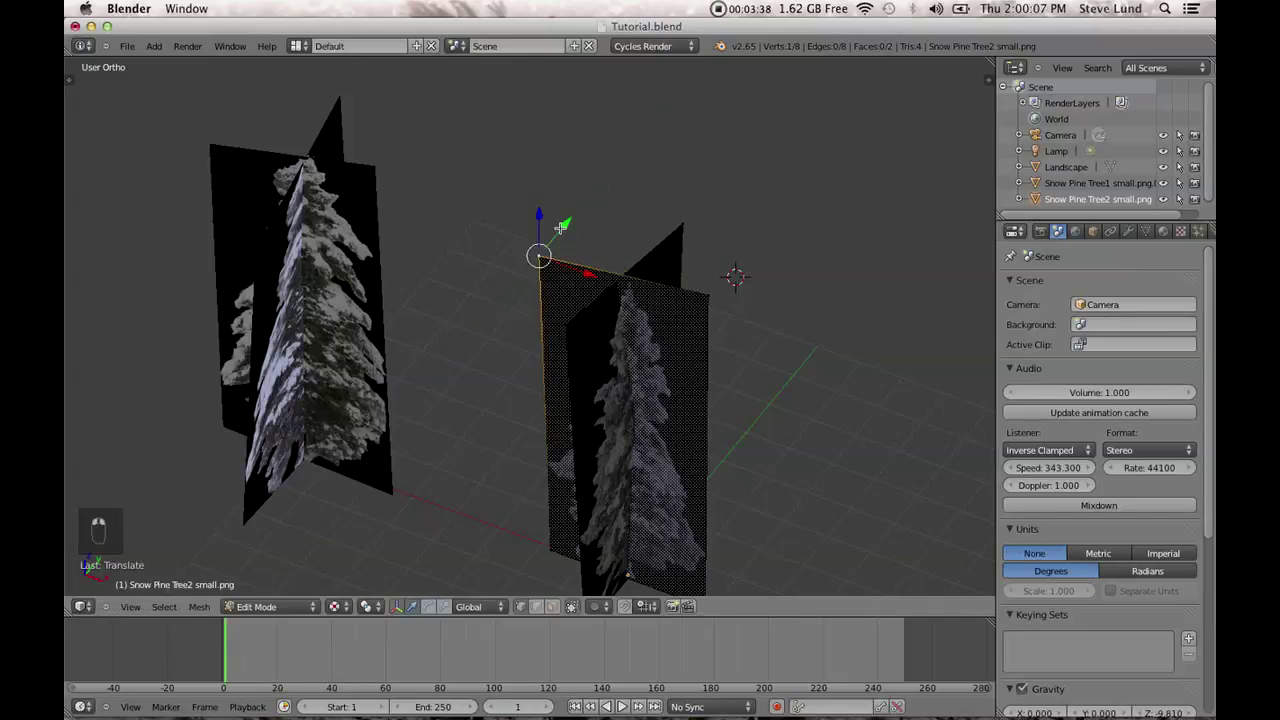
key("g")
key("y")
left_click(574, 272)
key("g")
key("y")
left_click(581, 260)
Nudge a lower corner vertex of the second tree's planes along X.
middle_click_drag(543, 277, 654, 349)
middle_click_drag(671, 398, 689, 397)
right_click(672, 439)
key("g")
key("x")
left_click(686, 445)
Nudge another lower corner vertex of the second tree along Y, clear the selection and return to Object Mode.
right_click(578, 474)
key("g")
key("y")
left_click(597, 480)
key("a")
key("Tab")
Inspect the two pine trees side by side, selecting each of them in turn.
middle_click_drag(614, 494, 621, 422)
scroll(621, 416, "down", 2)
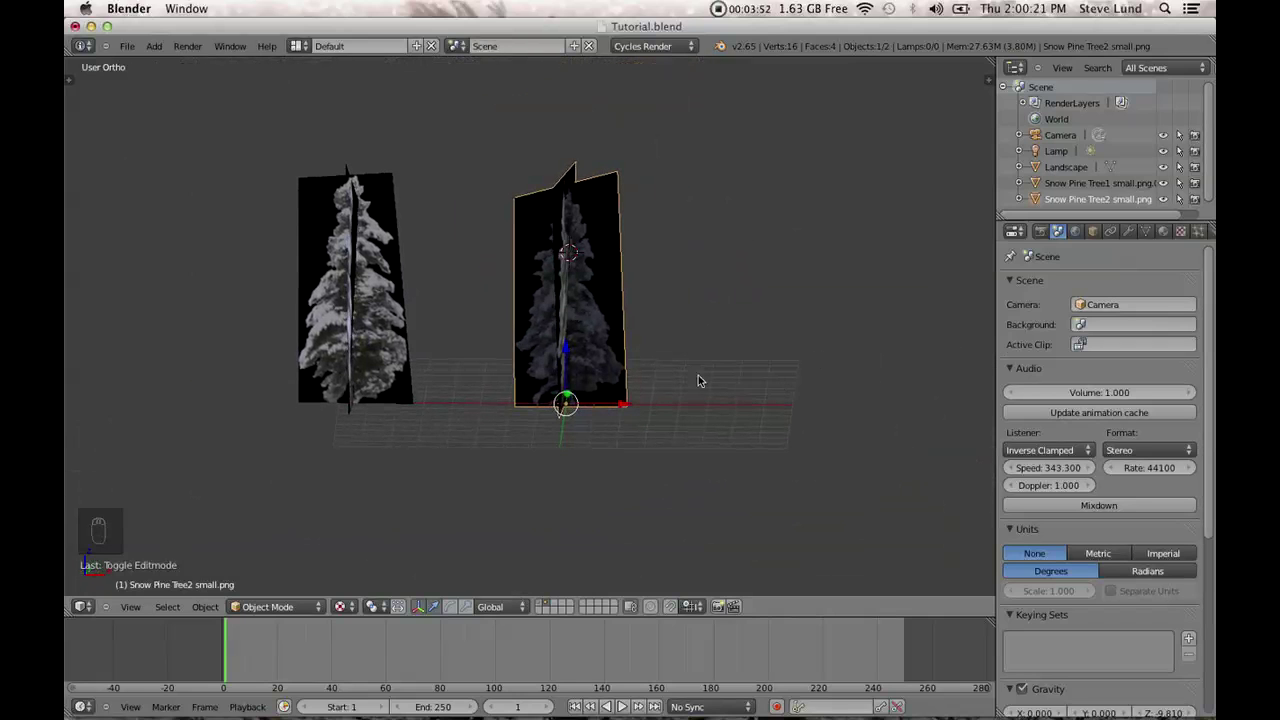
middle_click_drag(520, 390, 503, 410)
middle_click_drag(577, 396, 570, 338)
right_click(380, 285)
right_click(599, 303)
key("a")
right_click(570, 338)
right_click(347, 330)
key("a")
Box-select both pine trees, place them in a new group and name the group "pines".
key("b")
left_click_drag(694, 446, 217, 209)
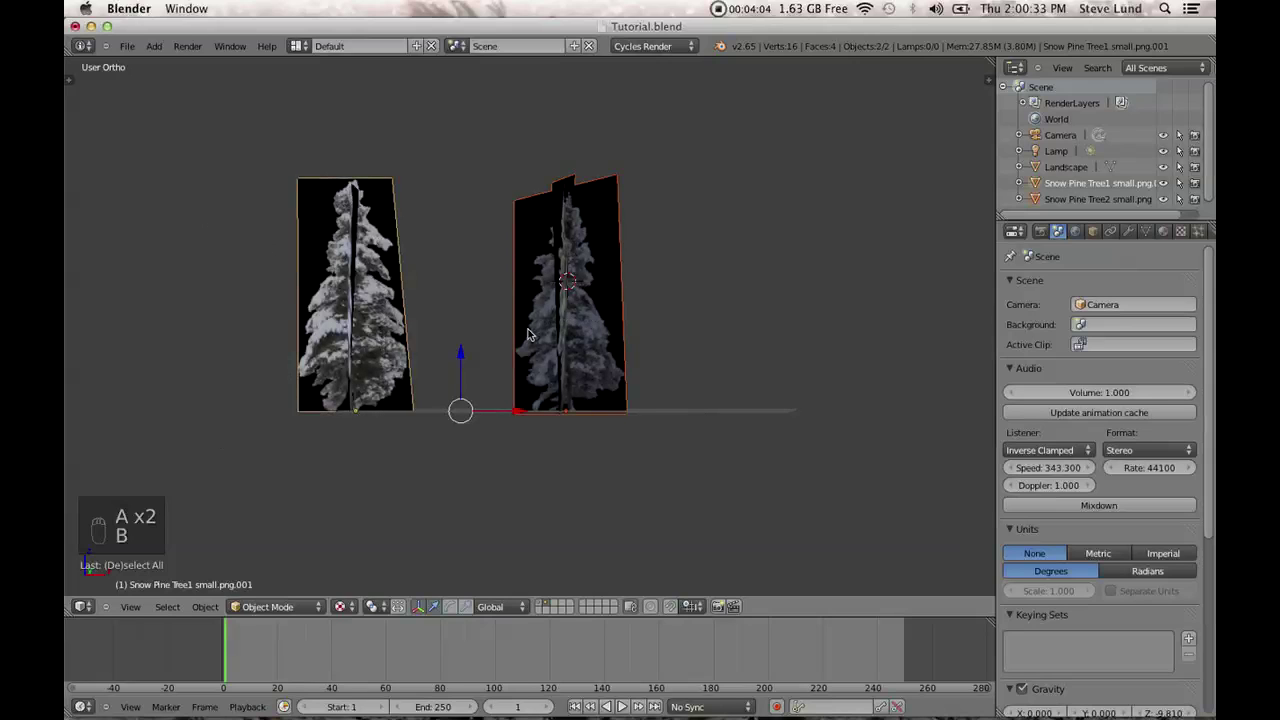
key("ctrl+g")
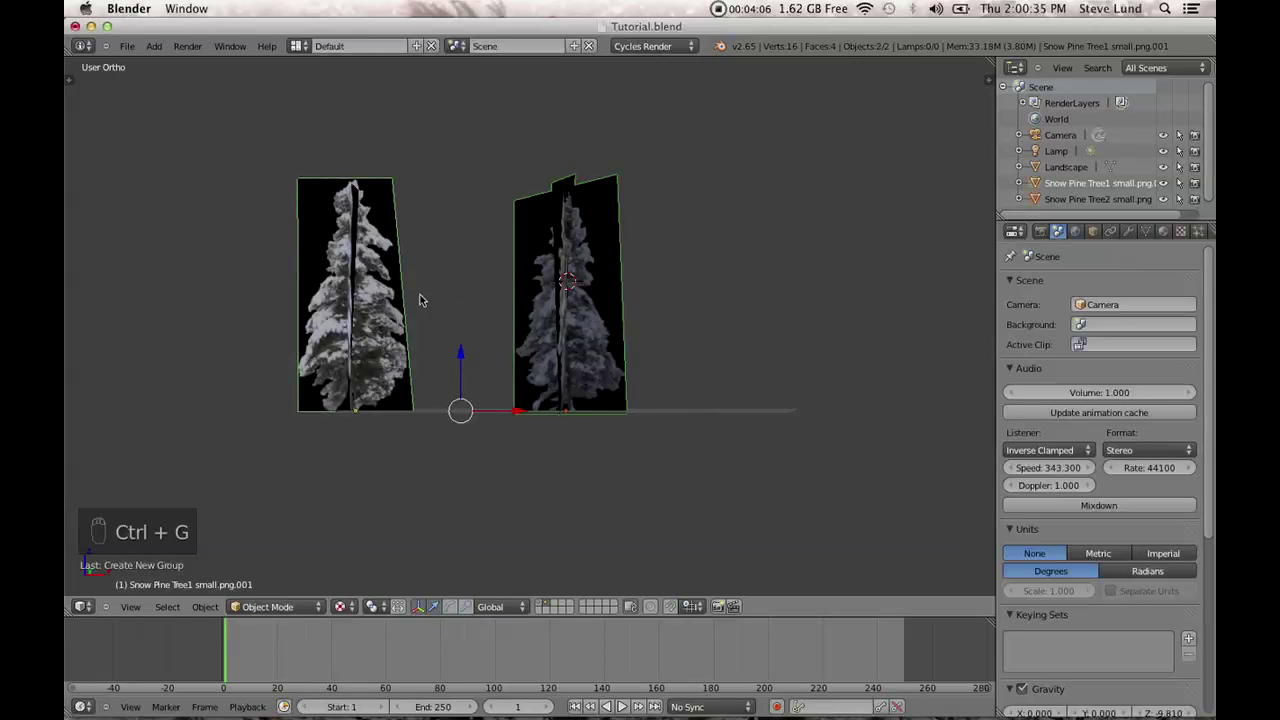
key("t")
left_click(104, 133)
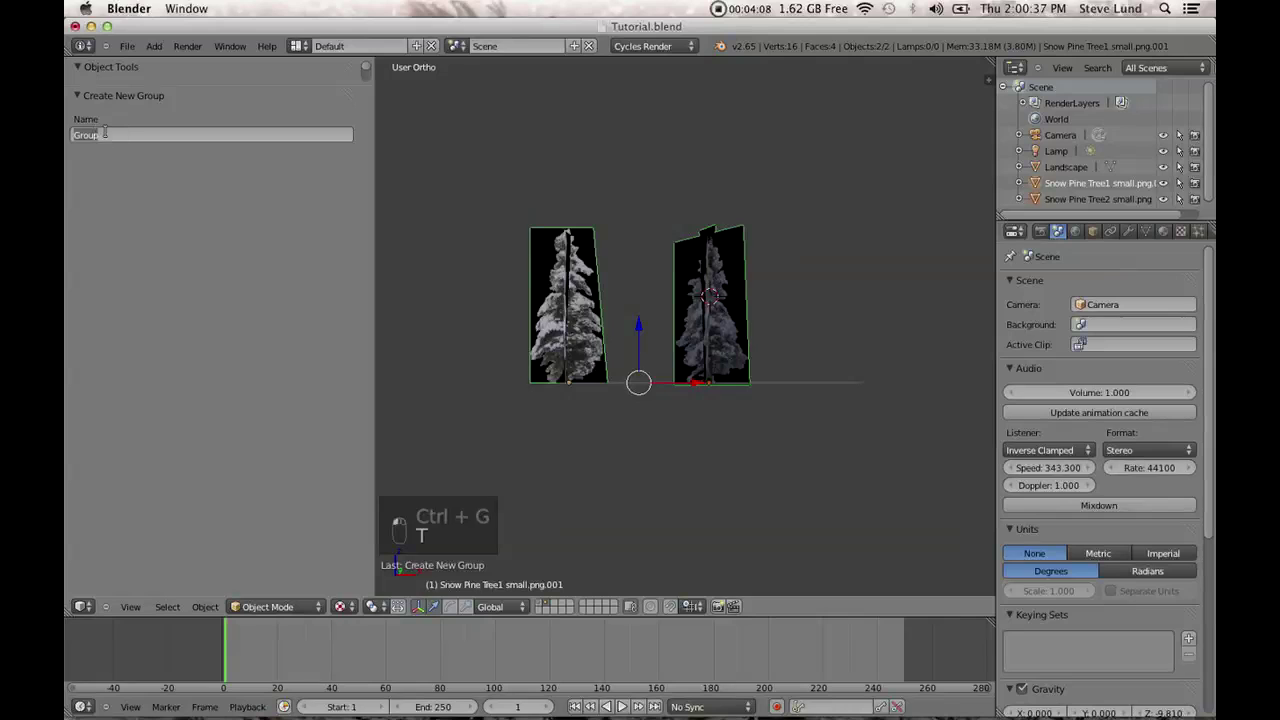
key("BackSpace")
type("pines")
key("Return")
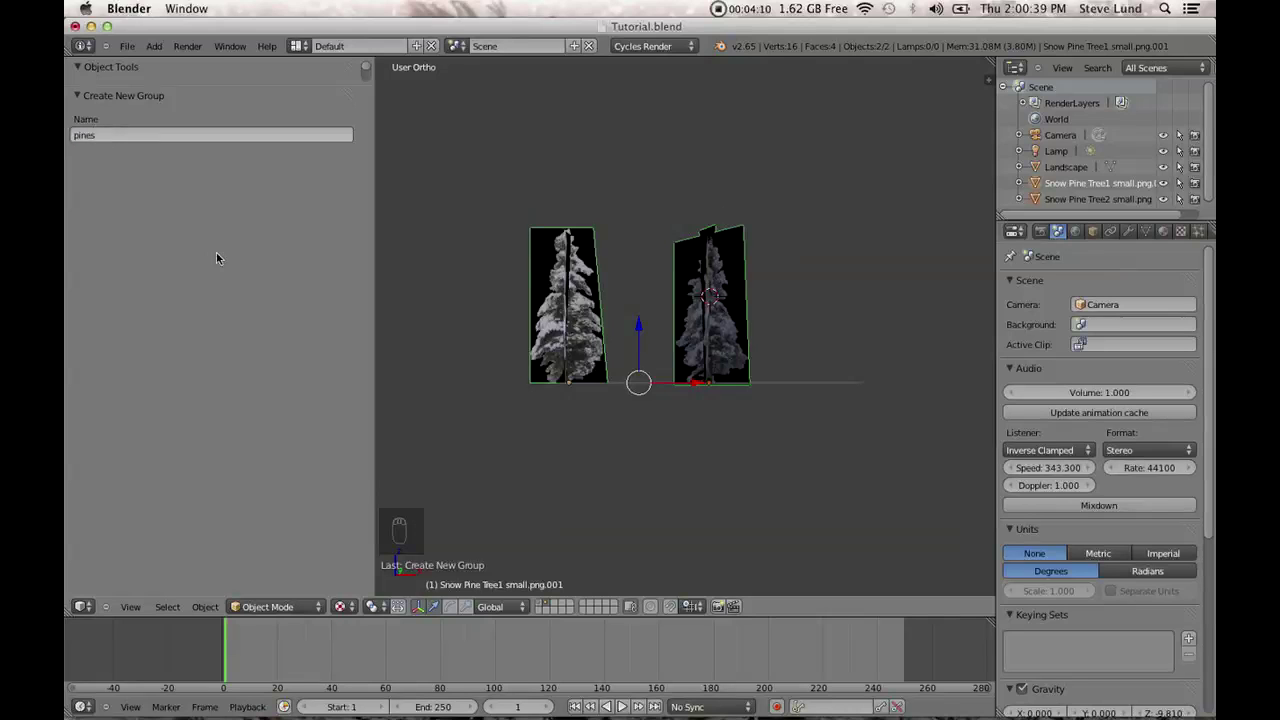
Show the landscape's layer instead of the trees' layer and hide the tool shelf.
middle_click_drag(503, 421, 538, 592)
left_click(541, 607)
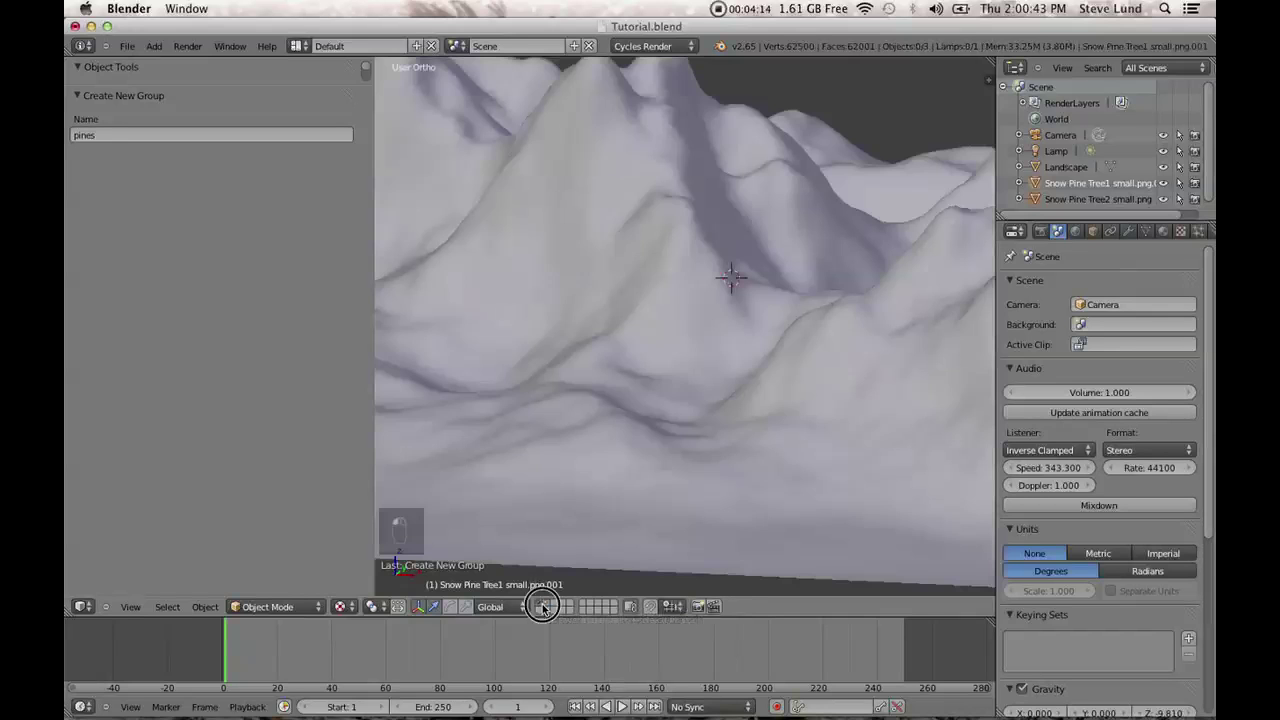
scroll(574, 367, "down", 4)
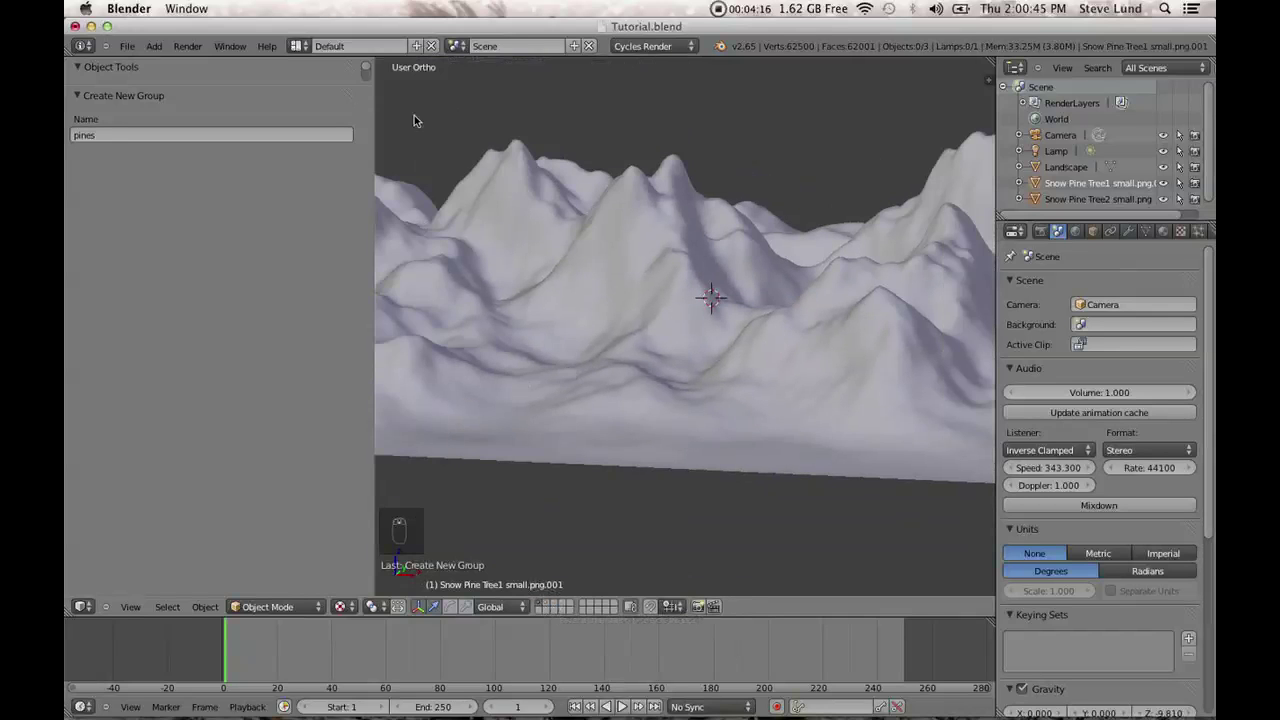
key("t")
middle_click_drag(508, 210, 558, 340)
scroll(565, 304, "down", 3)
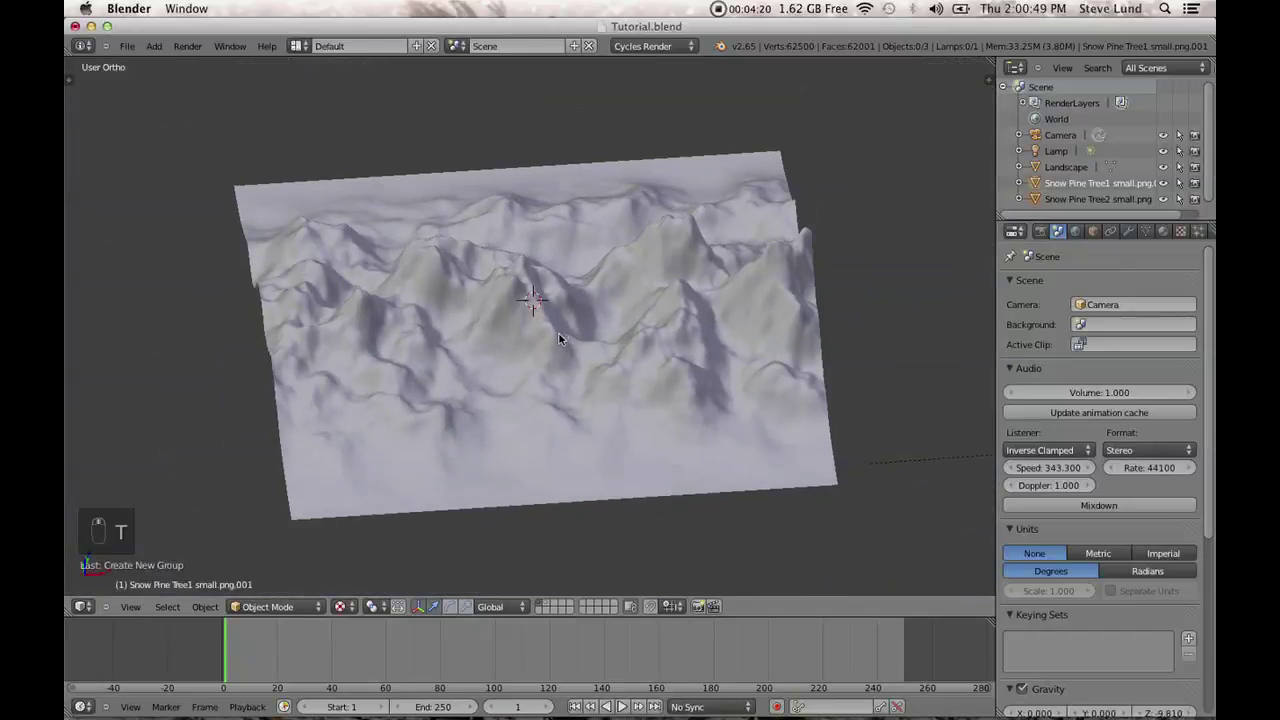
middle_click_drag(633, 374, 723, 303)
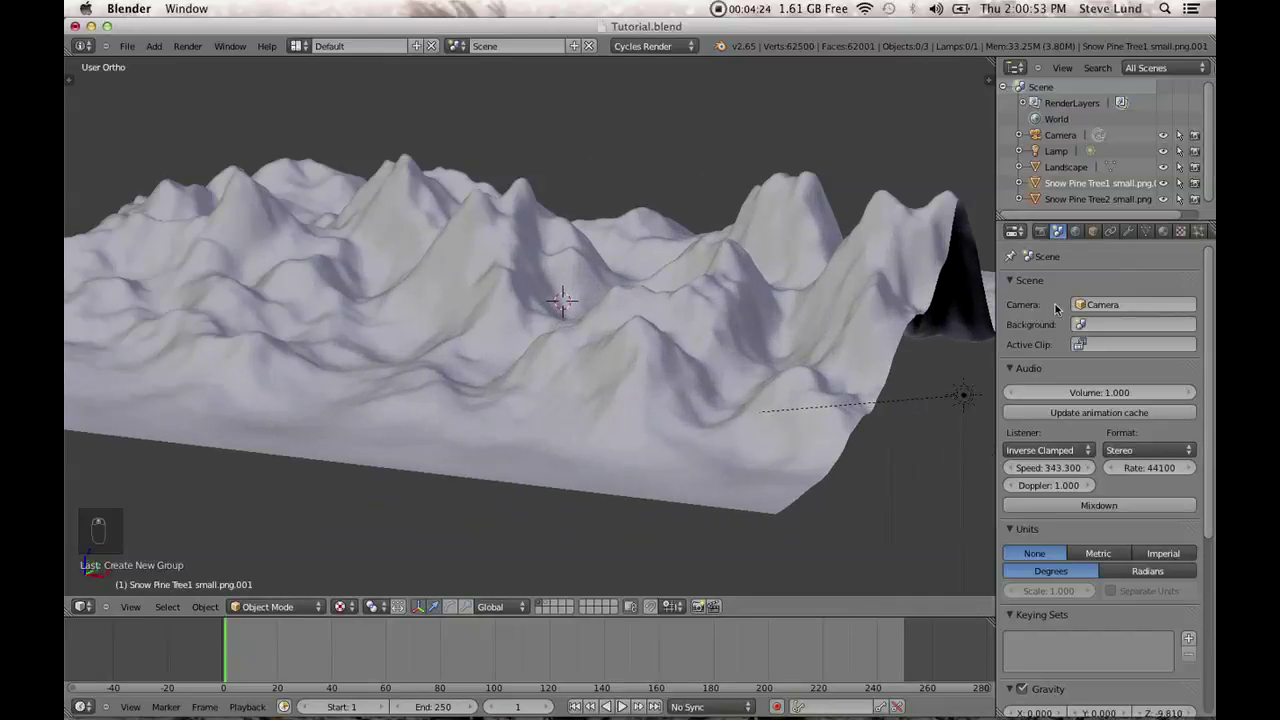
Add a vertex group named "pines" to the active Snow Pine Tree1 mesh.
left_click(1146, 232)
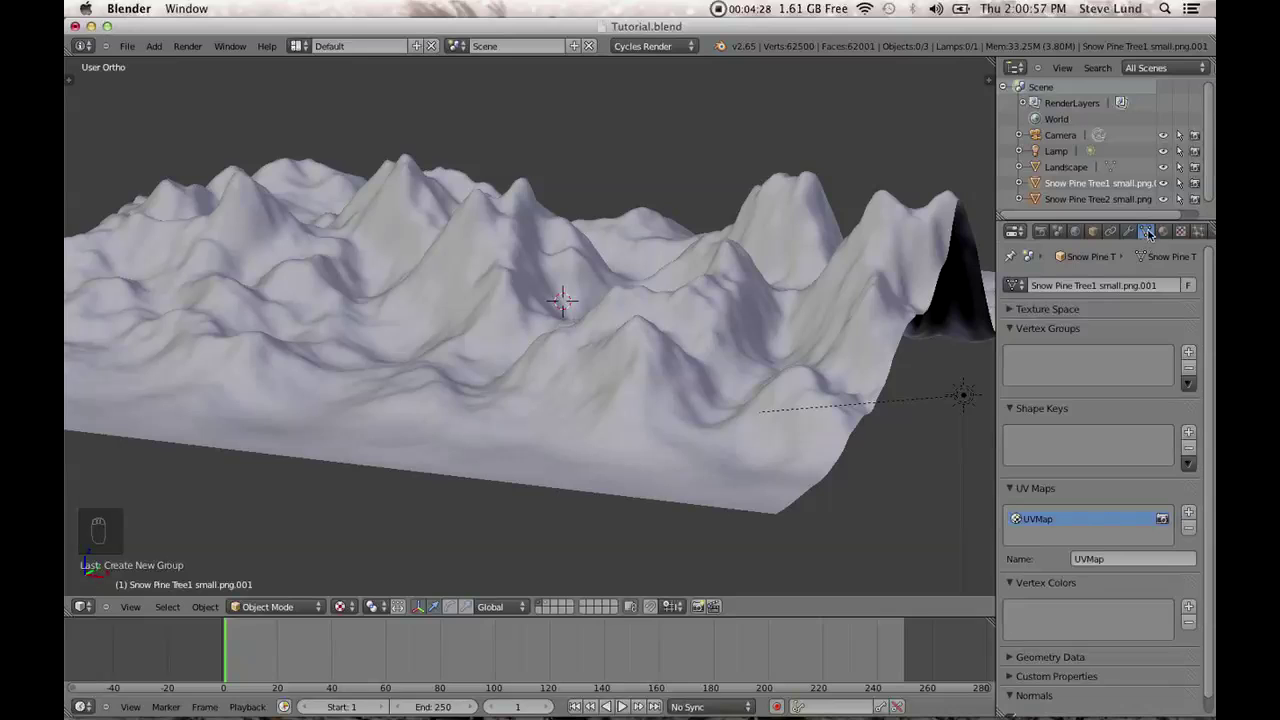
left_click(1189, 352)
left_click(1110, 446)
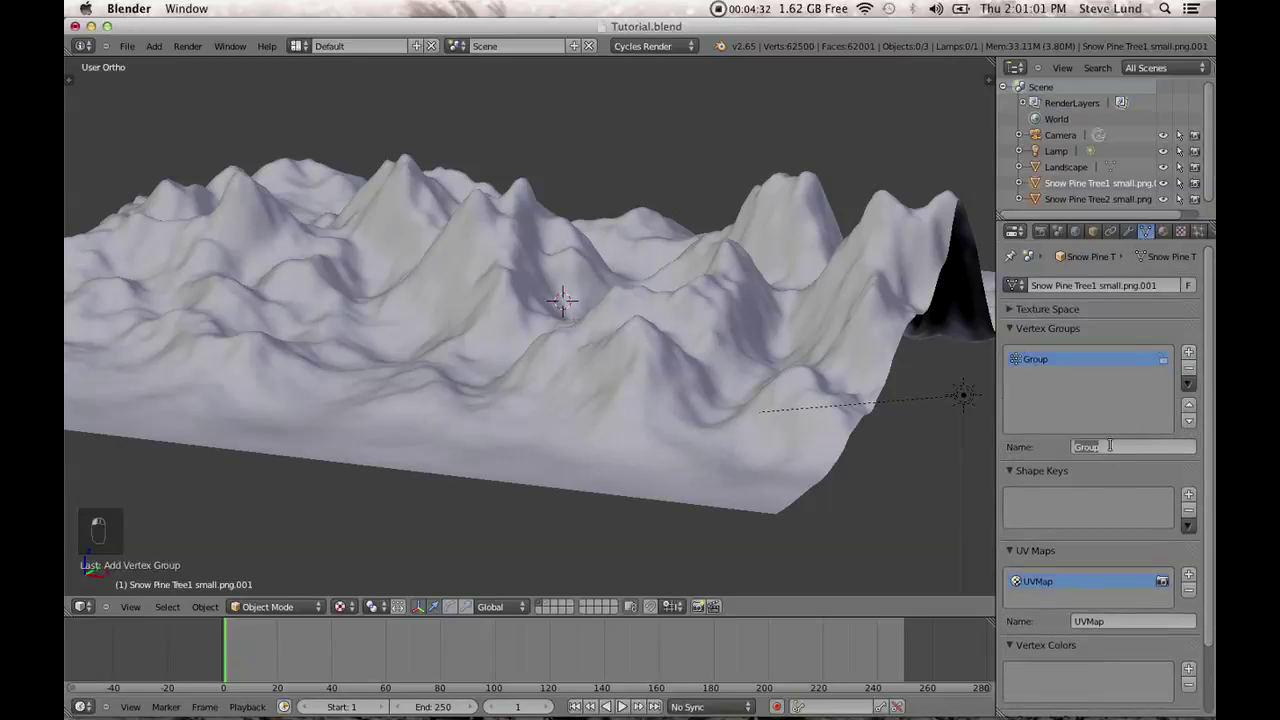
key("Return")
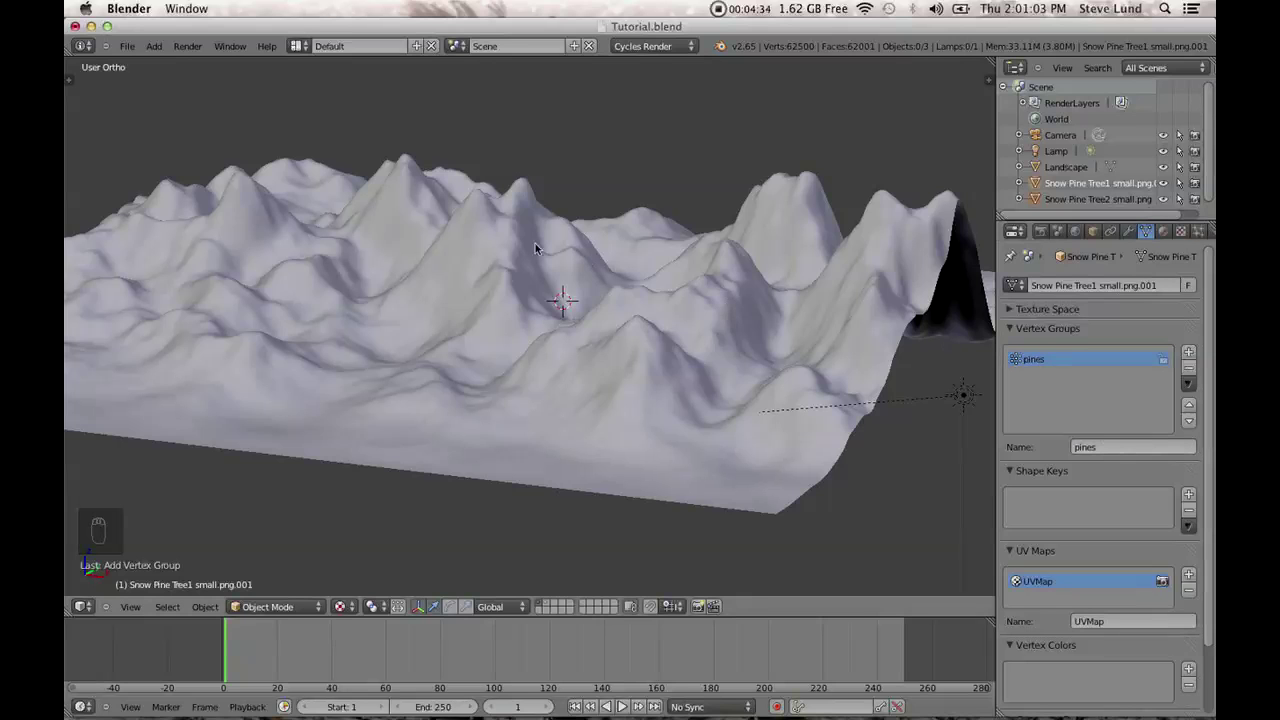
Show the tool shelf beside the landscape view.
key("KP_7")
left_click(320, 607)
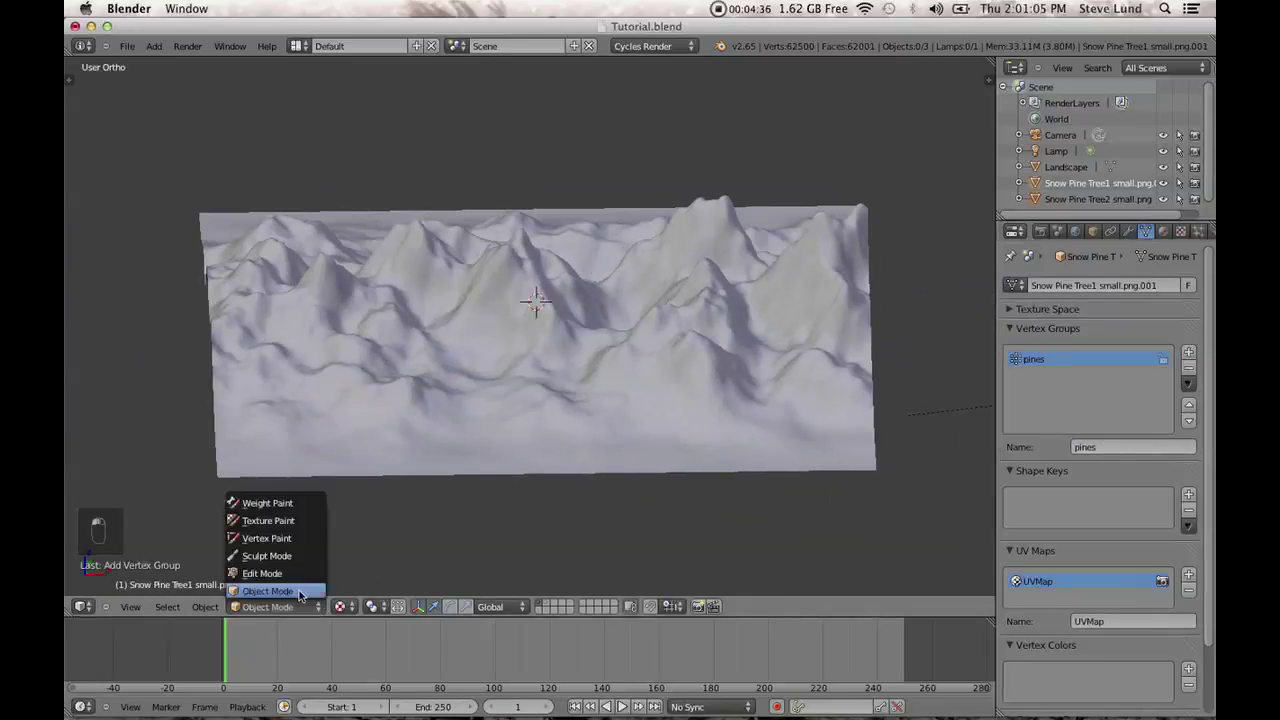
key("Escape")
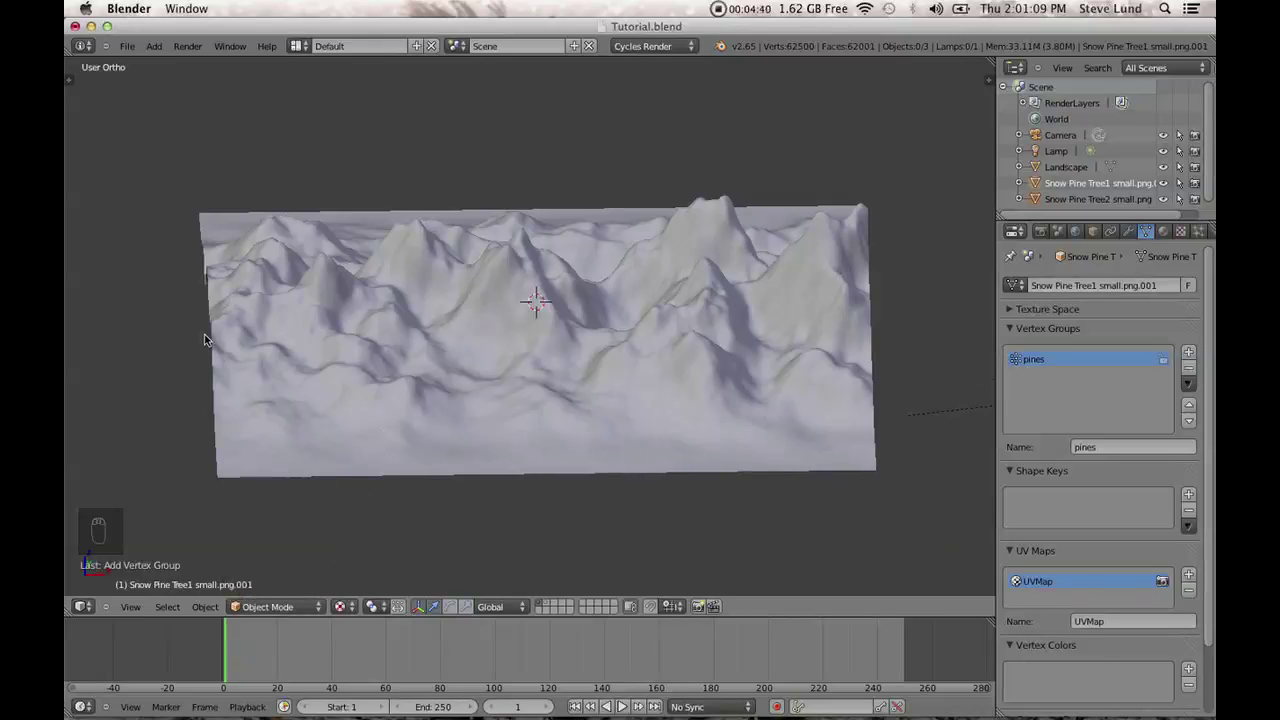
key("t")
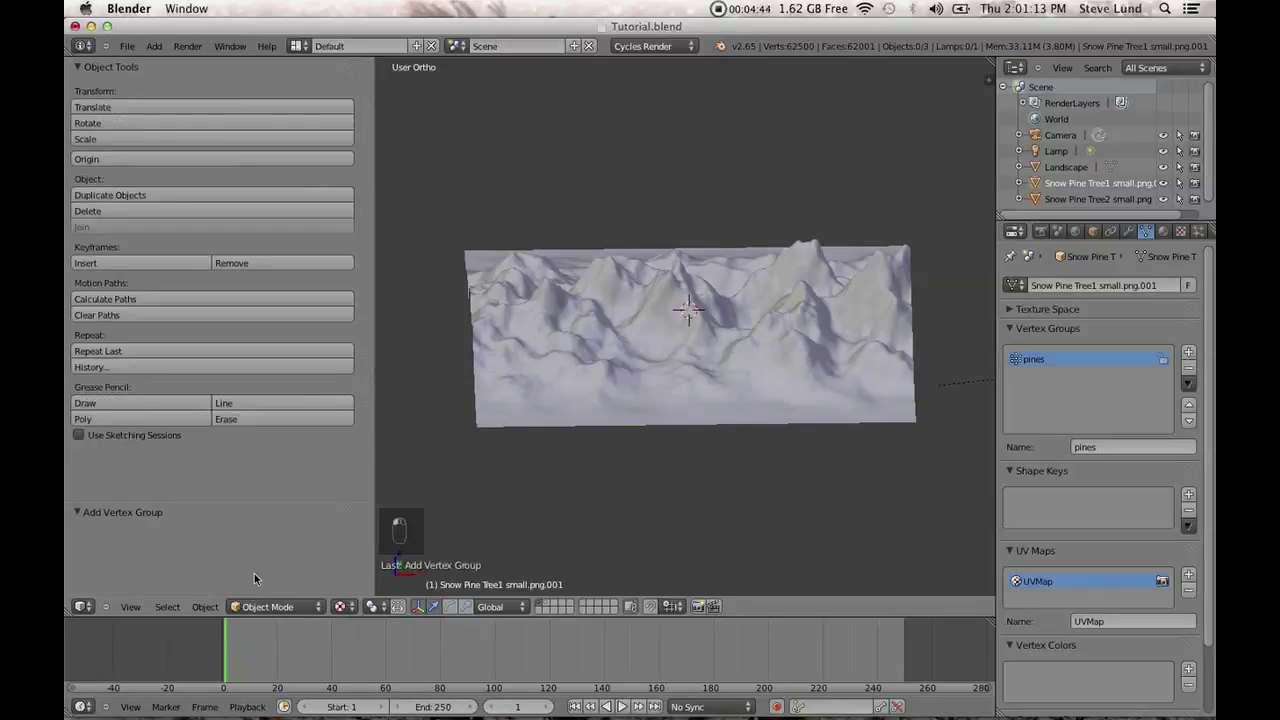
left_click(272, 607)
key("Escape")
left_click(303, 607)
key("Escape")
left_click(284, 608)
left_click(275, 598)
middle_click_drag(522, 443, 508, 430)
key("Tab")
key("Tab")
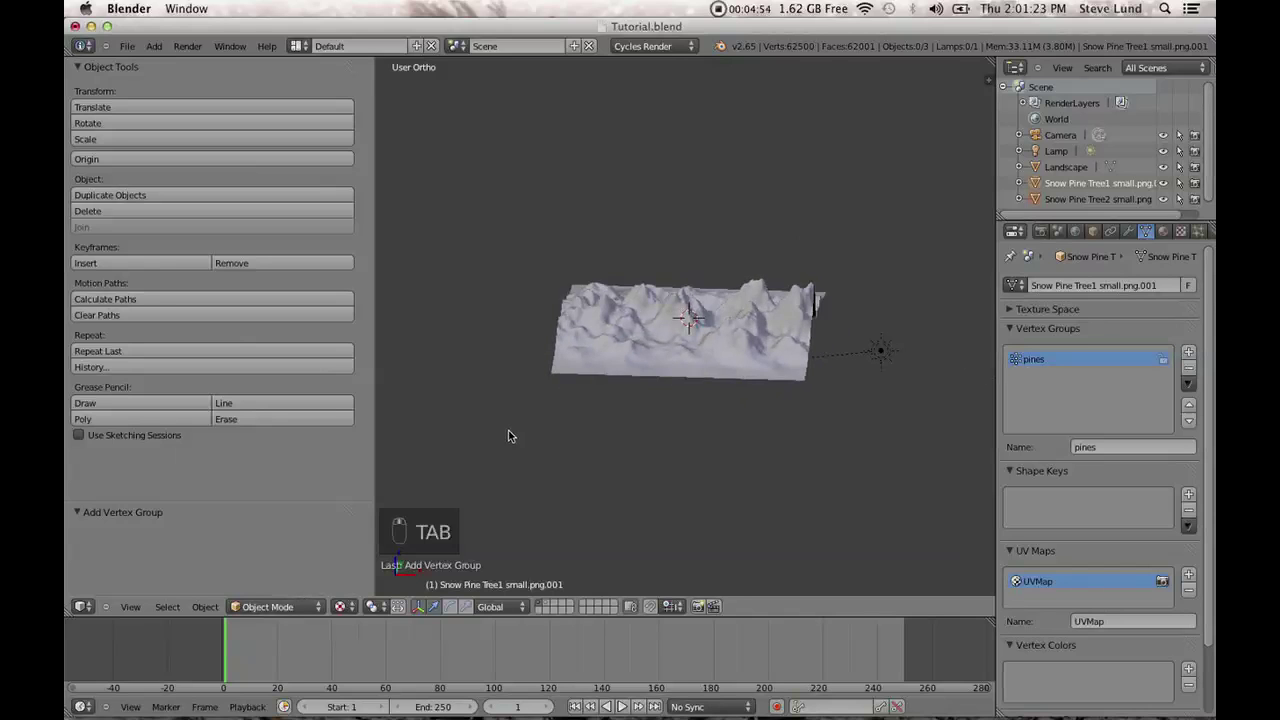
Select the landscape and switch it to Weight Paint mode.
right_click(660, 370)
key("Tab")
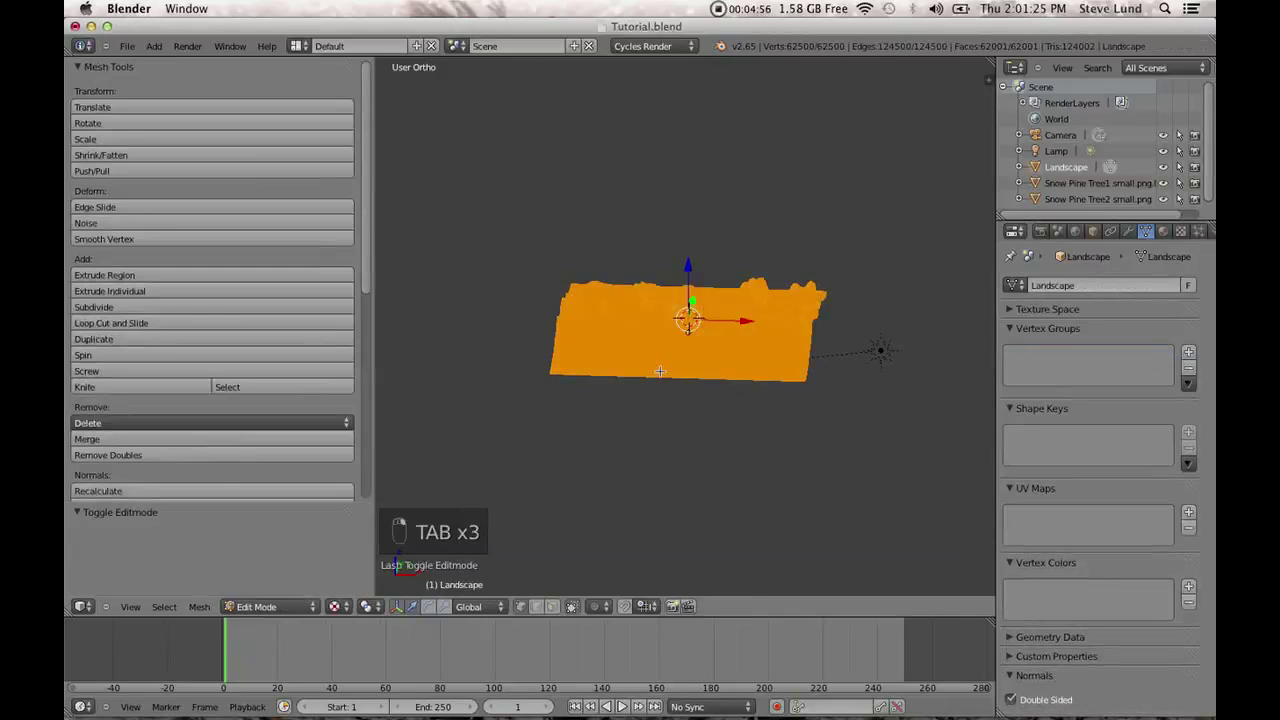
key("Tab")
left_click(272, 606)
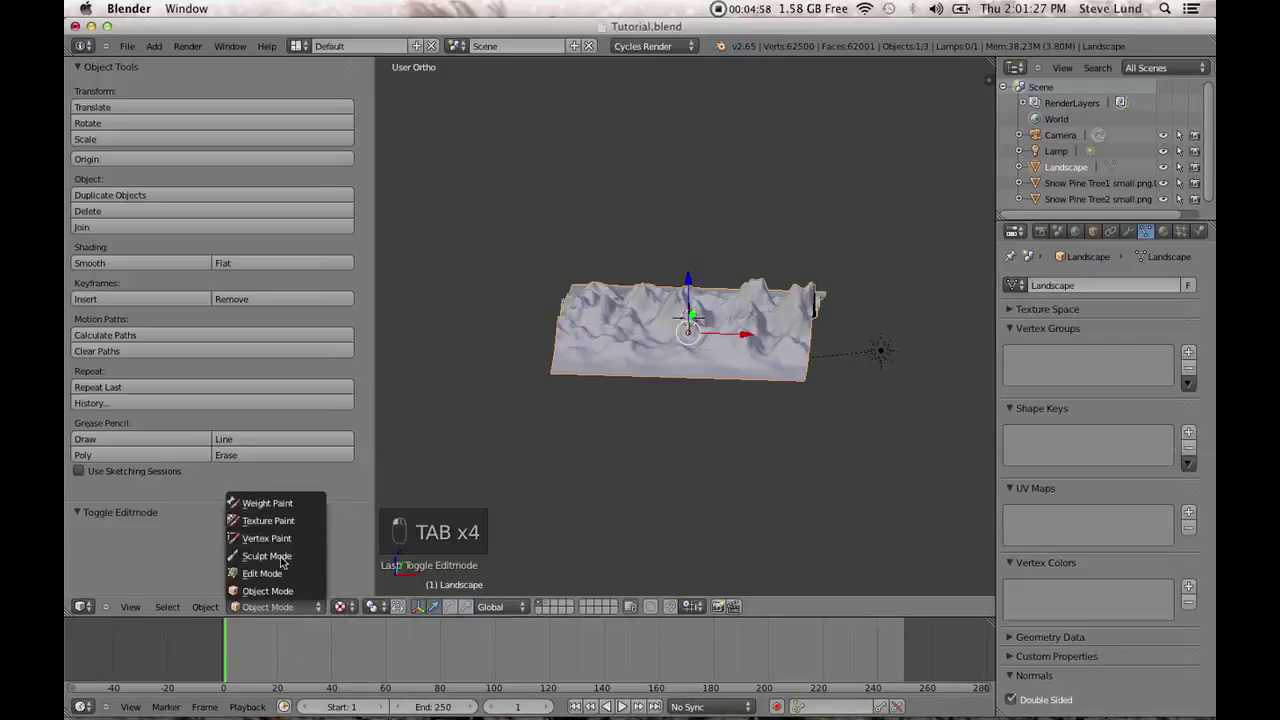
left_click(269, 505)
Set the weight brush's strength to 0.455 and its radius to 70.
scroll(682, 432, "up", 6)
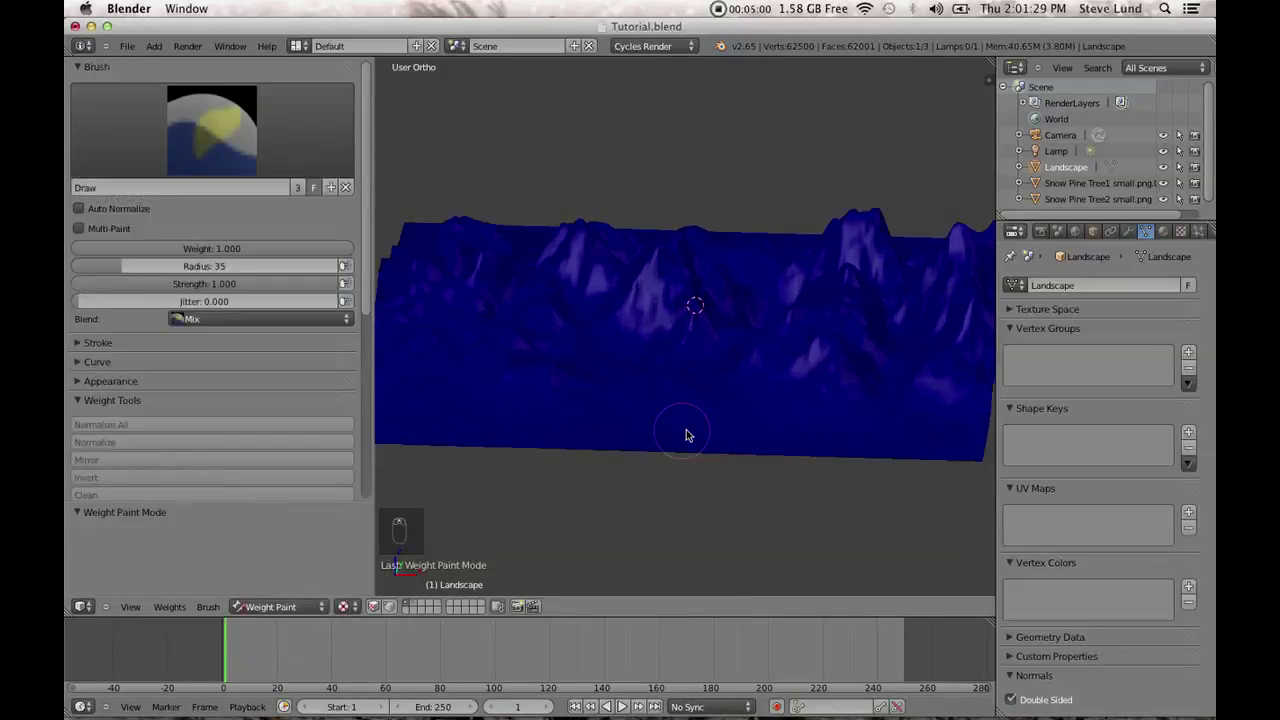
middle_click_drag(704, 455, 614, 426)
mouse_move(271, 285)
left_mouse_down()
mouse_move(180, 289)
mouse_move(127, 310)
left_mouse_up()
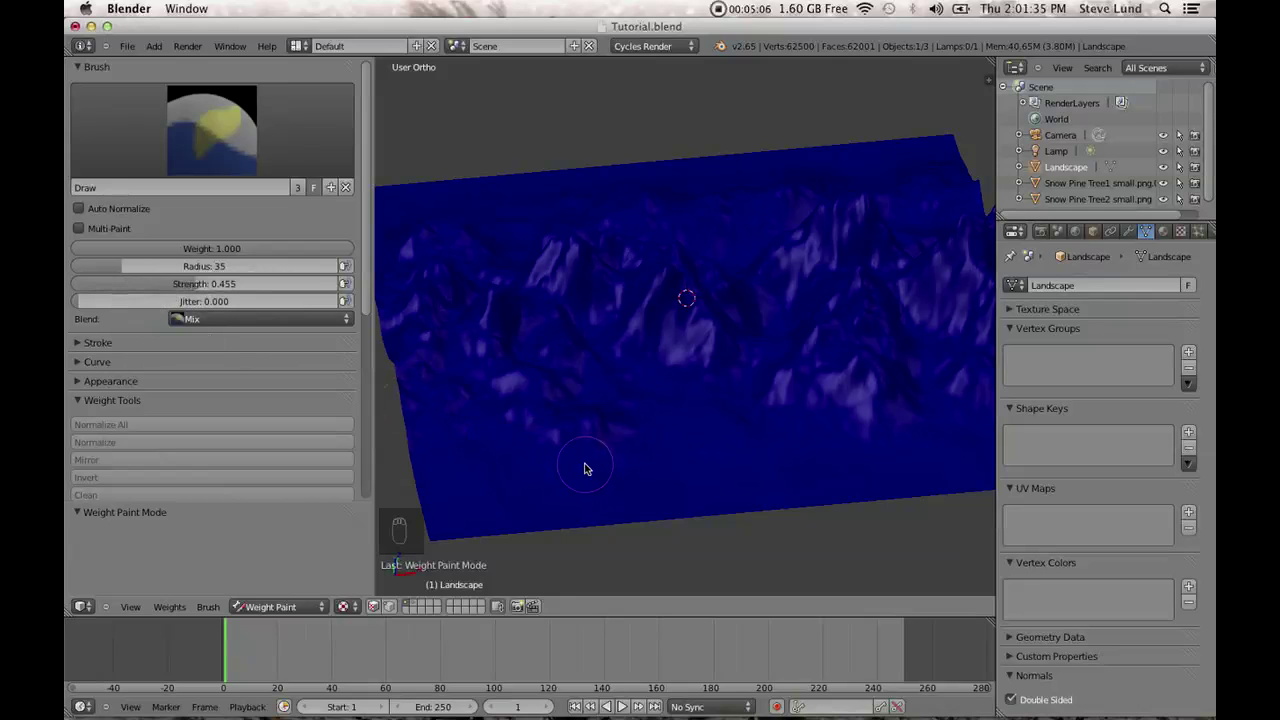
scroll(590, 455, "up", 3)
key("f")
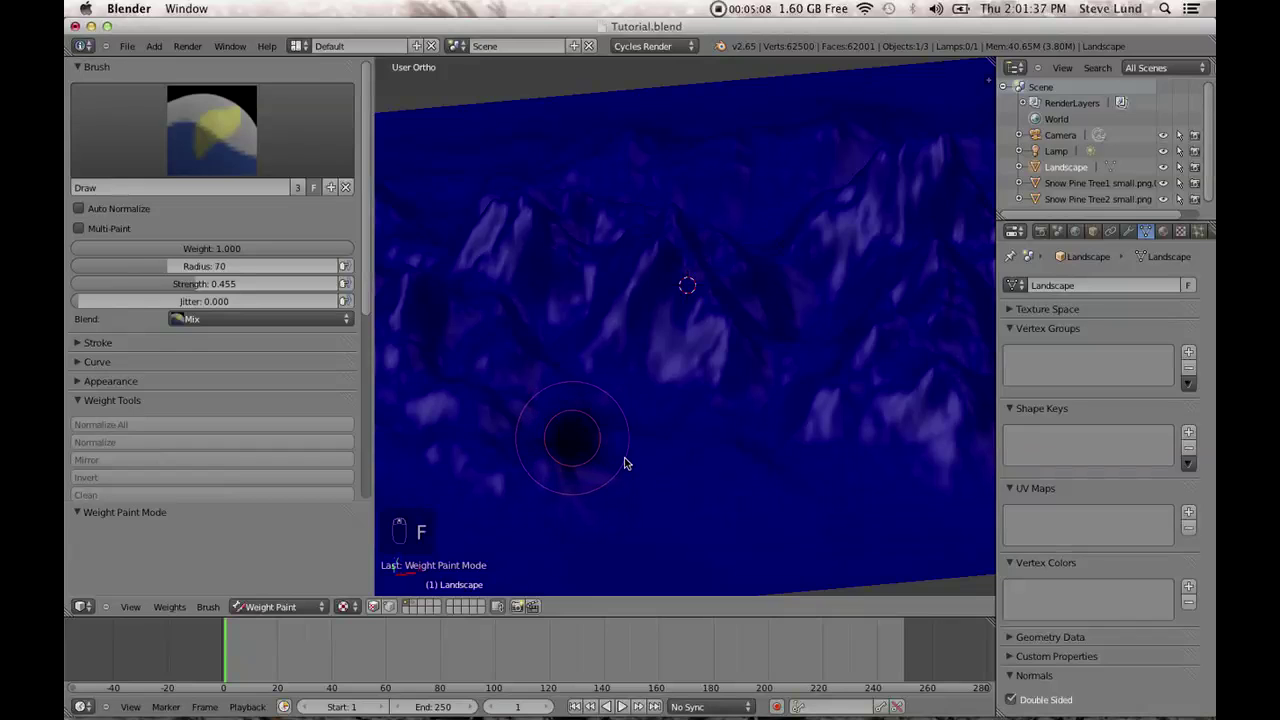
left_click(624, 463)
Paint weight across the landscape's foreground, valleys and lower mountain slopes, leaving the high peaks unpainted.
left_click(674, 423)
left_click(572, 376)
scroll(594, 393, "down", 1)
mouse_move(594, 394)
middle_mouse_down()
mouse_move(609, 449)
mouse_move(649, 443)
middle_mouse_up()
mouse_move(649, 443)
left_mouse_down()
mouse_move(594, 517)
mouse_move(511, 508)
mouse_move(469, 443)
mouse_move(505, 395)
mouse_move(622, 412)
mouse_move(650, 487)
mouse_move(614, 517)
mouse_move(491, 529)
mouse_move(517, 517)
mouse_move(598, 523)
mouse_move(560, 514)
left_mouse_up()
scroll(560, 514, "up", 3)
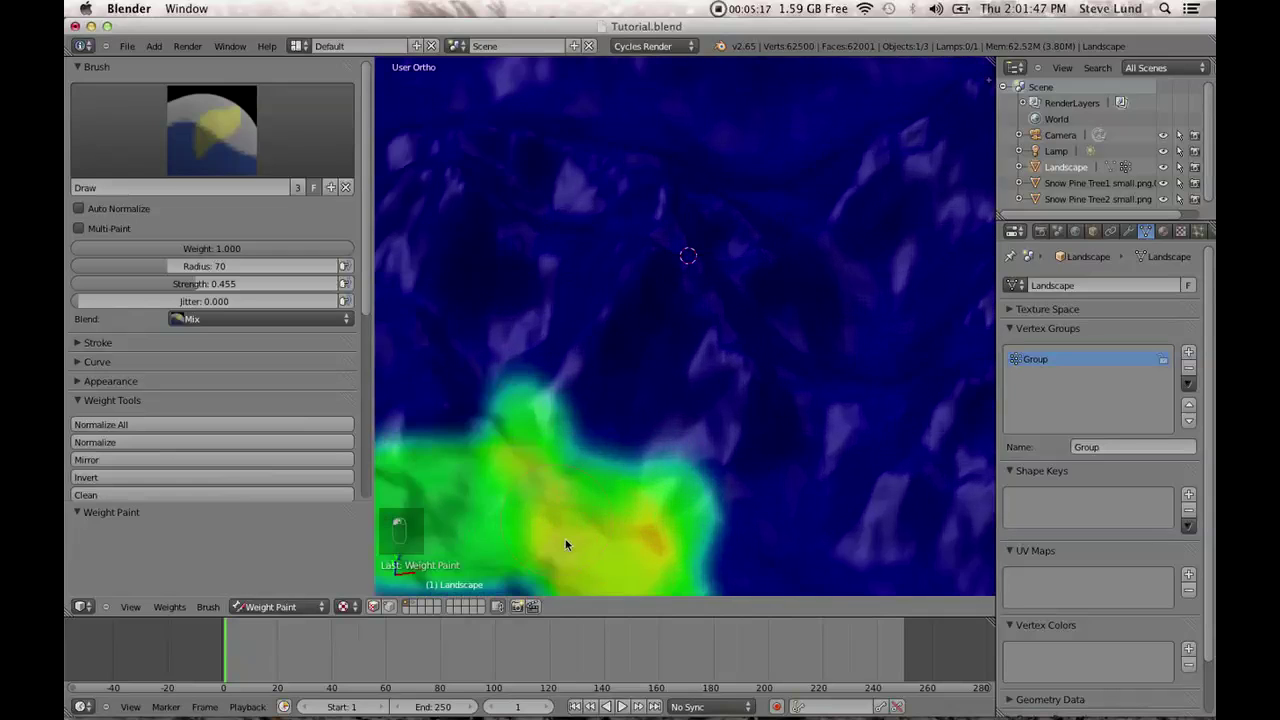
scroll(602, 405, "down", 2)
left_click_drag(609, 434, 470, 447)
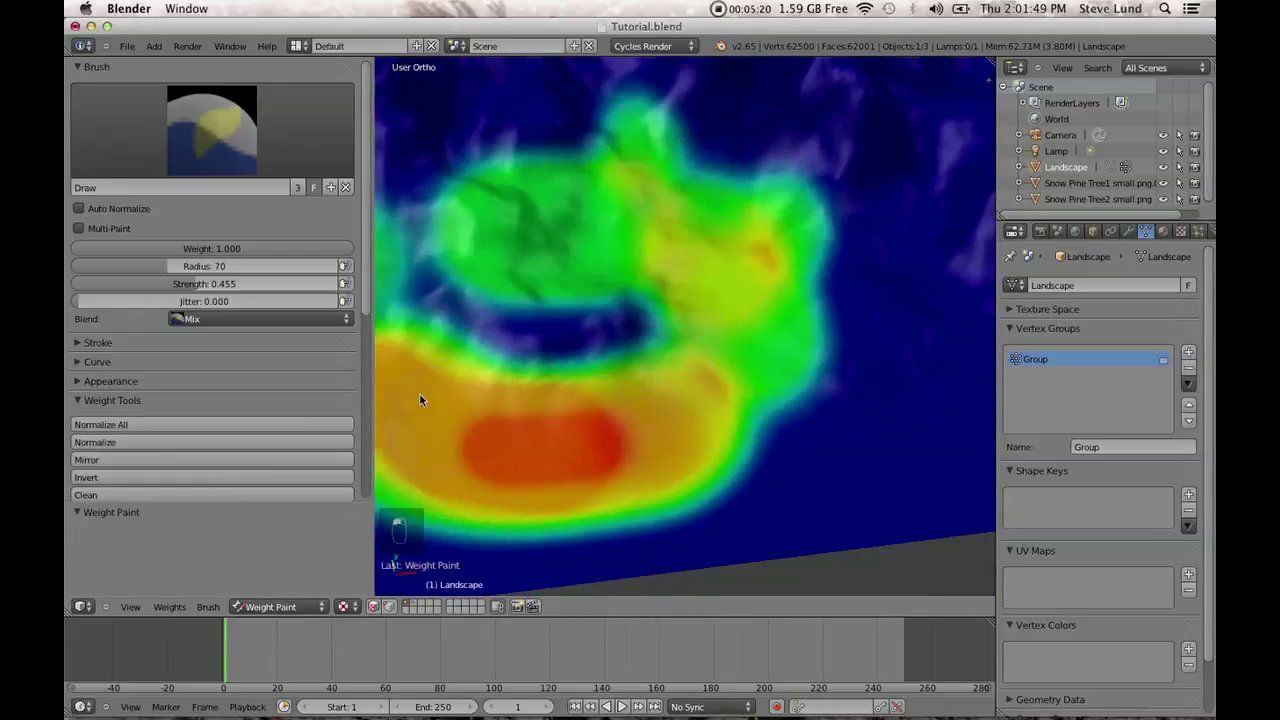
middle_click_drag(419, 389, 542, 488, "shift")
scroll(550, 495, "down", 3)
scroll(546, 440, "up", 2)
mouse_move(542, 372)
left_mouse_down()
mouse_move(545, 286)
mouse_move(541, 338)
left_mouse_up()
scroll(636, 303, "down", 1)
mouse_move(636, 303)
middle_mouse_down()
mouse_move(623, 410)
mouse_move(623, 366)
mouse_move(646, 323)
mouse_move(676, 309)
middle_mouse_up()
mouse_move(602, 257)
middle_mouse_down()
mouse_move(650, 280)
mouse_move(669, 380)
middle_mouse_up()
scroll(669, 410, "up", 5)
mouse_move(638, 441)
middle_mouse_down()
mouse_move(680, 409)
mouse_move(571, 449)
middle_mouse_up()
mouse_move(571, 449)
left_mouse_down()
mouse_move(571, 337)
mouse_move(619, 241)
left_mouse_up()
scroll(618, 241, "down", 2)
middle_click_drag(619, 260, 618, 503, "shift")
left_click_drag(638, 407, 590, 360)
scroll(648, 452, "down", 2)
middle_click_drag(651, 447, 627, 377)
left_click_drag(698, 415, 771, 529)
mouse_move(771, 529)
middle_mouse_down()
mouse_move(771, 386)
mouse_move(780, 451)
mouse_move(725, 436)
mouse_move(694, 406)
middle_mouse_up()
mouse_move(694, 406)
left_mouse_down()
mouse_move(731, 286)
mouse_move(779, 283)
left_mouse_up()
middle_click_drag(779, 283, 746, 344)
mouse_move(746, 344)
left_mouse_down()
mouse_move(669, 431)
mouse_move(689, 380)
mouse_move(766, 320)
mouse_move(790, 340)
left_mouse_up()
mouse_move(623, 539)
middle_mouse_down()
mouse_move(626, 206)
mouse_move(649, 254)
mouse_move(629, 231)
mouse_move(770, 363)
middle_mouse_up()
scroll(770, 363, "up", 3)
mouse_move(834, 363)
left_mouse_down()
mouse_move(949, 200)
mouse_move(790, 485)
left_mouse_up()
mouse_move(840, 532)
left_mouse_down()
mouse_move(743, 437)
mouse_move(823, 429)
mouse_move(859, 262)
mouse_move(760, 191)
mouse_move(740, 205)
left_mouse_up()
mouse_move(740, 205)
middle_mouse_down()
mouse_move(877, 247)
mouse_move(850, 215)
middle_mouse_up()
mouse_move(720, 192)
left_mouse_down()
mouse_move(737, 223)
mouse_move(920, 209)
mouse_move(637, 328)
left_mouse_up()
middle_click_drag(637, 328, 533, 264)
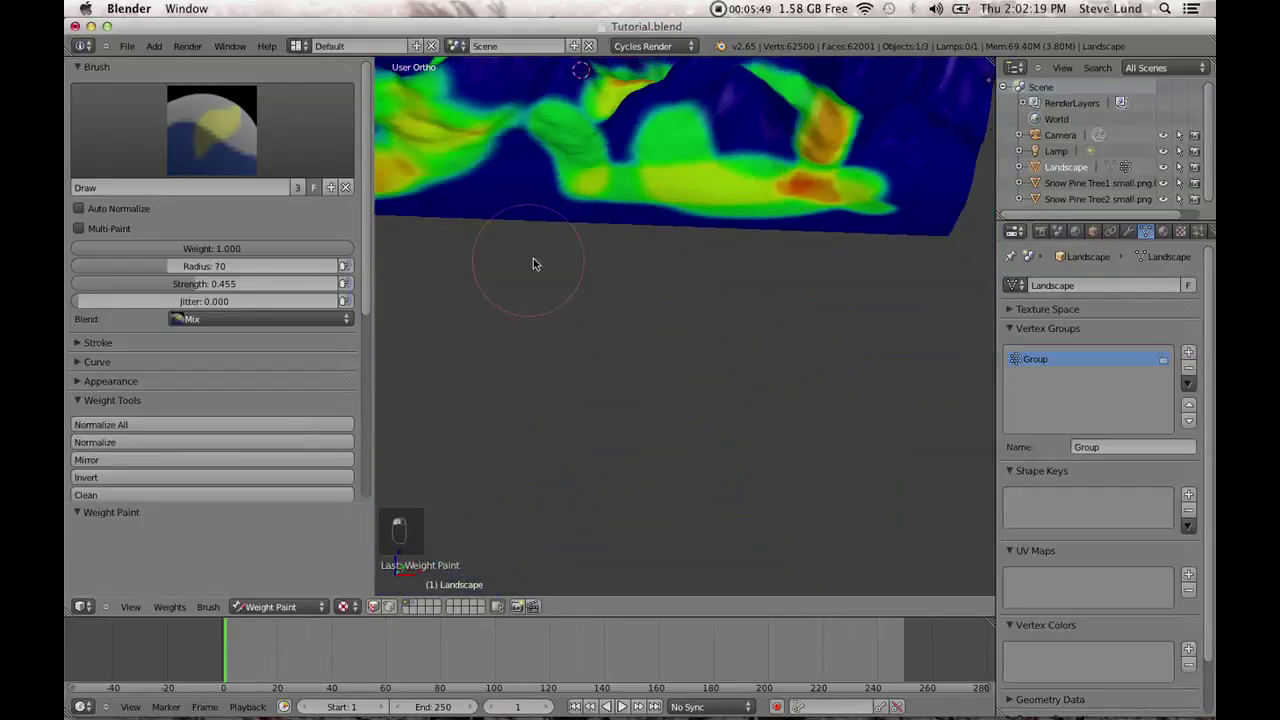
left_click_drag(760, 190, 815, 267)
mouse_move(815, 267)
middle_mouse_down()
mouse_move(877, 317)
mouse_move(757, 337)
mouse_move(687, 316)
mouse_move(683, 329)
mouse_move(771, 400)
mouse_move(706, 394)
mouse_move(875, 388)
mouse_move(737, 434)
mouse_move(563, 343)
middle_mouse_up()
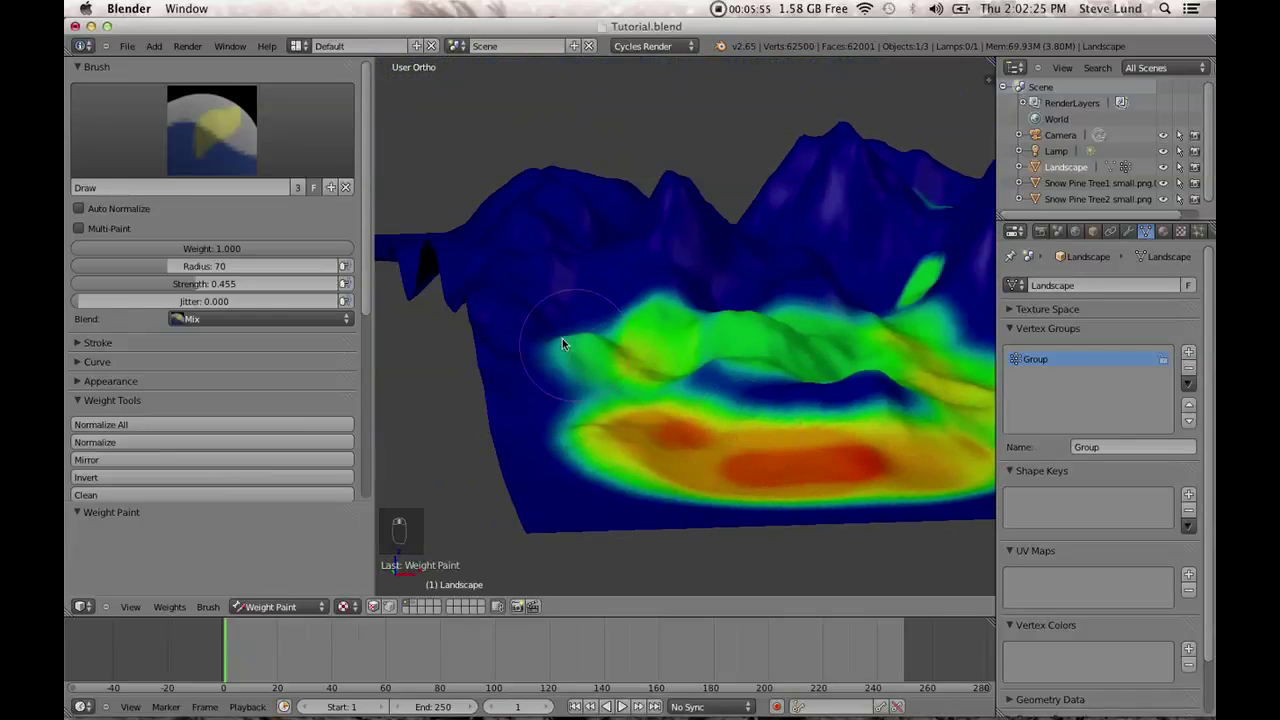
scroll(597, 377, "up", 4)
mouse_move(597, 377)
left_mouse_down()
mouse_move(557, 277)
mouse_move(580, 229)
mouse_move(608, 257)
left_mouse_up()
middle_click_drag(608, 257, 603, 276)
mouse_move(603, 276)
left_mouse_down()
mouse_move(671, 174)
mouse_move(720, 177)
mouse_move(749, 209)
left_mouse_up()
mouse_move(749, 209)
middle_mouse_down()
mouse_move(612, 107)
mouse_move(706, 263)
mouse_move(848, 315)
mouse_move(686, 400)
mouse_move(780, 391)
mouse_move(831, 486)
mouse_move(743, 414)
middle_mouse_up()
mouse_move(743, 414)
left_mouse_down()
mouse_move(757, 427)
mouse_move(730, 380)
mouse_move(744, 447)
left_mouse_up()
mouse_move(744, 447)
middle_mouse_down()
mouse_move(720, 451)
mouse_move(753, 456)
mouse_move(766, 434)
mouse_move(763, 494)
middle_mouse_up()
mouse_move(772, 525)
left_mouse_down()
mouse_move(786, 557)
mouse_move(799, 548)
left_mouse_up()
mouse_move(620, 553)
middle_mouse_down()
mouse_move(633, 517)
mouse_move(753, 470)
mouse_move(711, 470)
middle_mouse_up()
Switch the landscape back to Object Mode.
left_click(127, 46)
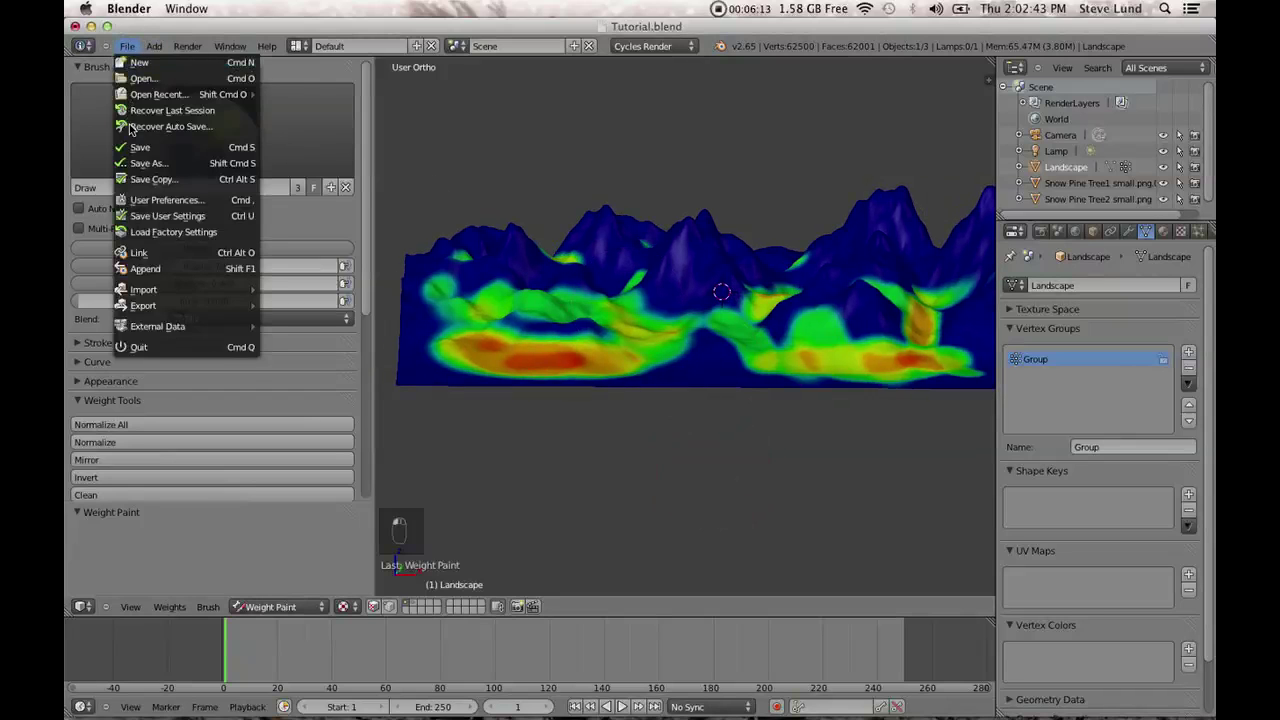
left_click(299, 610)
left_click(294, 598)
middle_click_drag(690, 398, 745, 355)
Add a particle system to the landscape and set its type to Hair.
left_click(1182, 231)
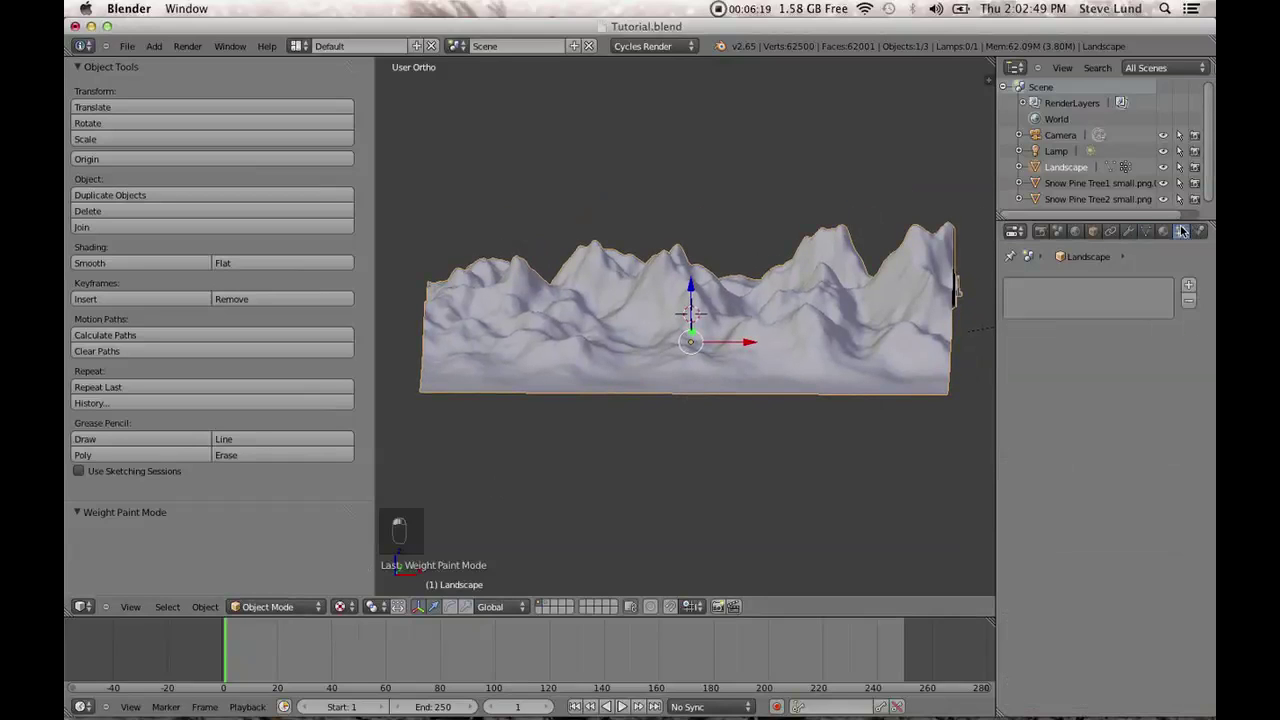
left_click(1189, 285)
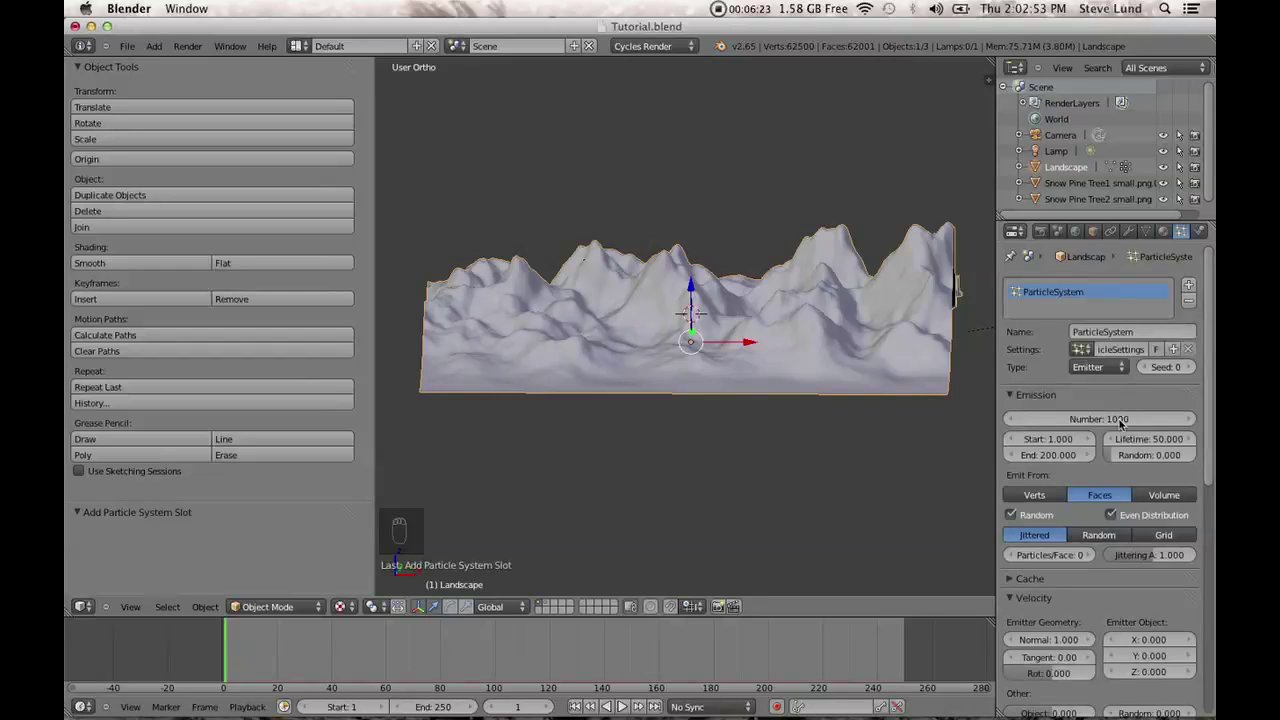
left_click(1110, 369)
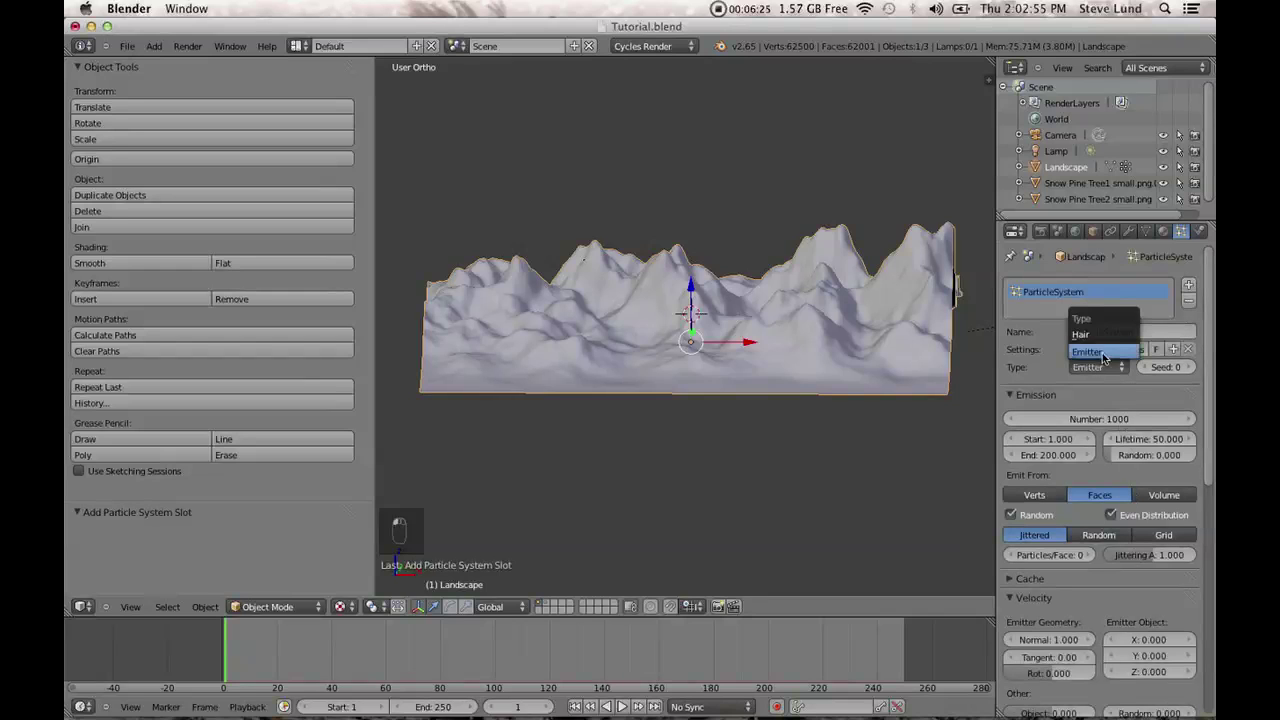
left_click(1103, 353)
left_click(1100, 367)
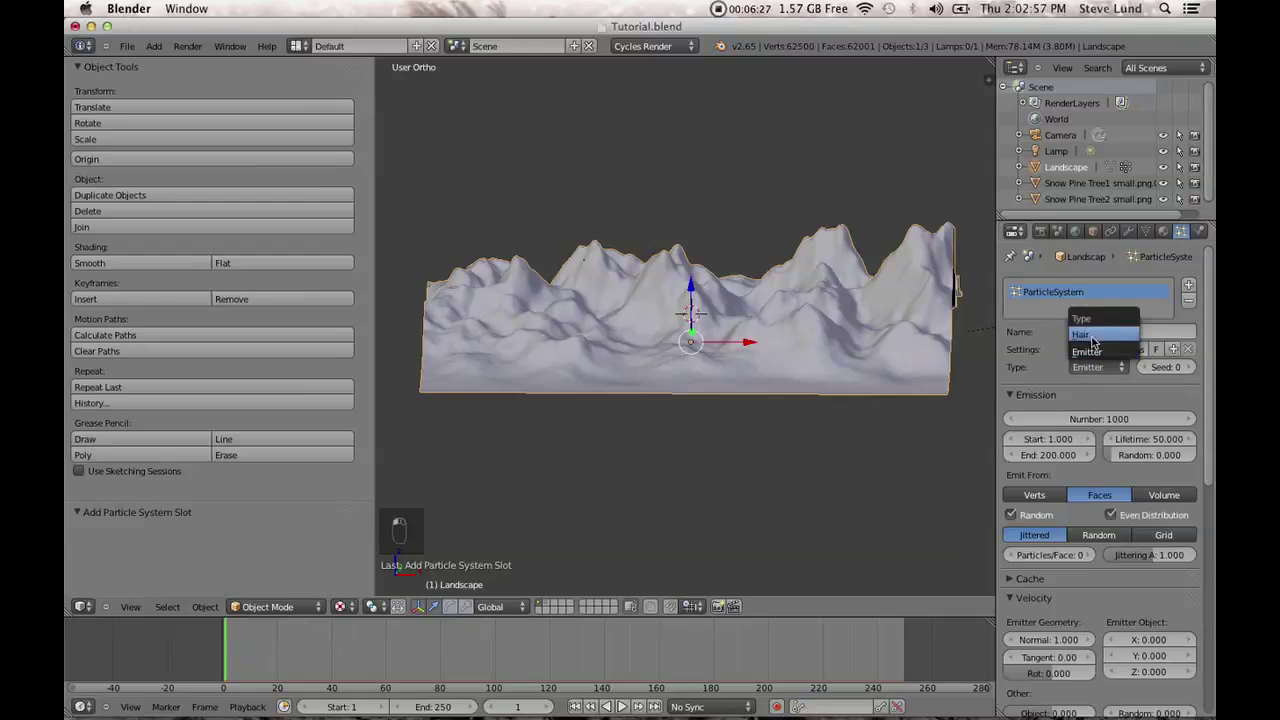
left_click(1090, 336)
left_click(1075, 387)
Render the landscape's particles as a group, using "pines" as the dupli group.
scroll(1101, 532, "down", 10)
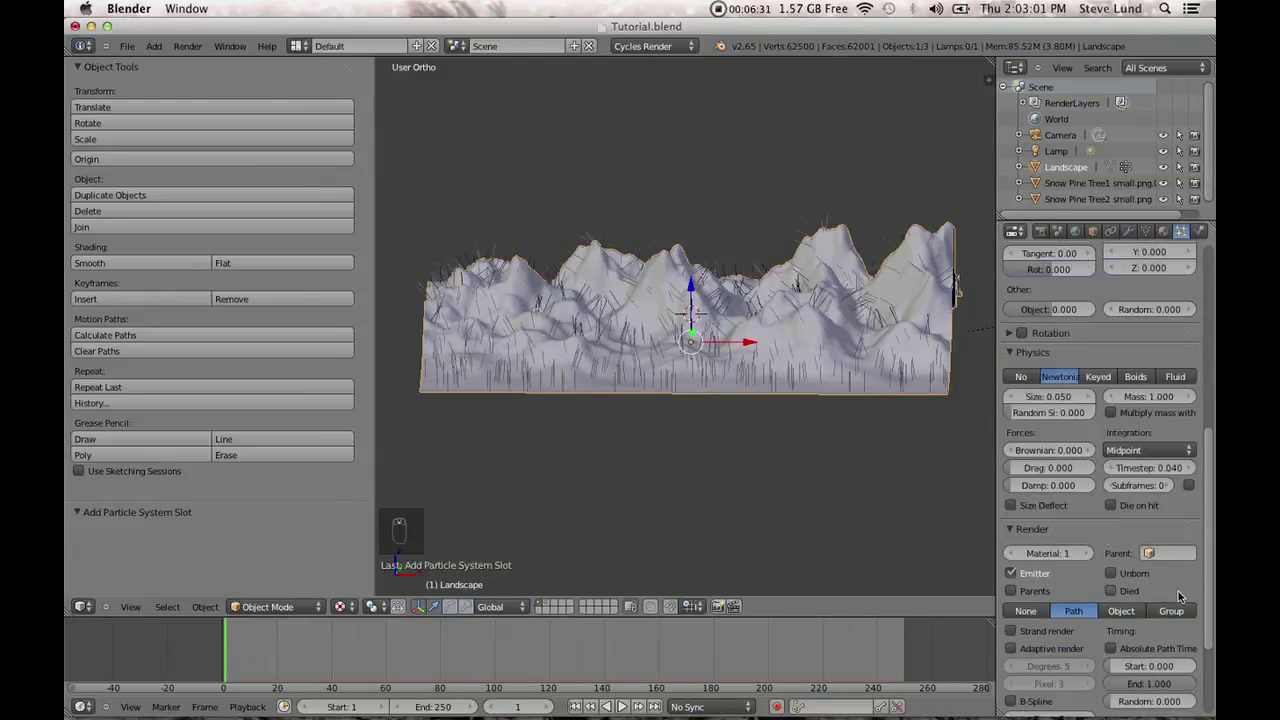
left_click(1181, 612)
scroll(1181, 612, "down", 2)
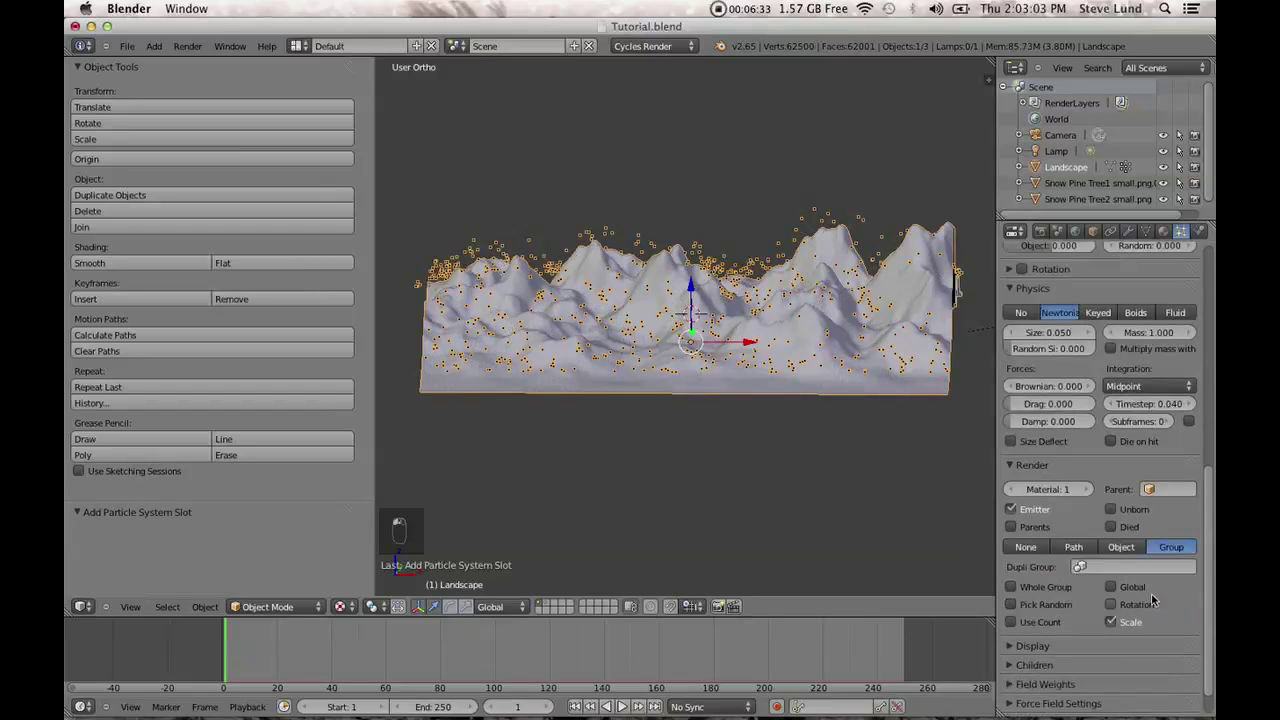
left_click(1122, 569)
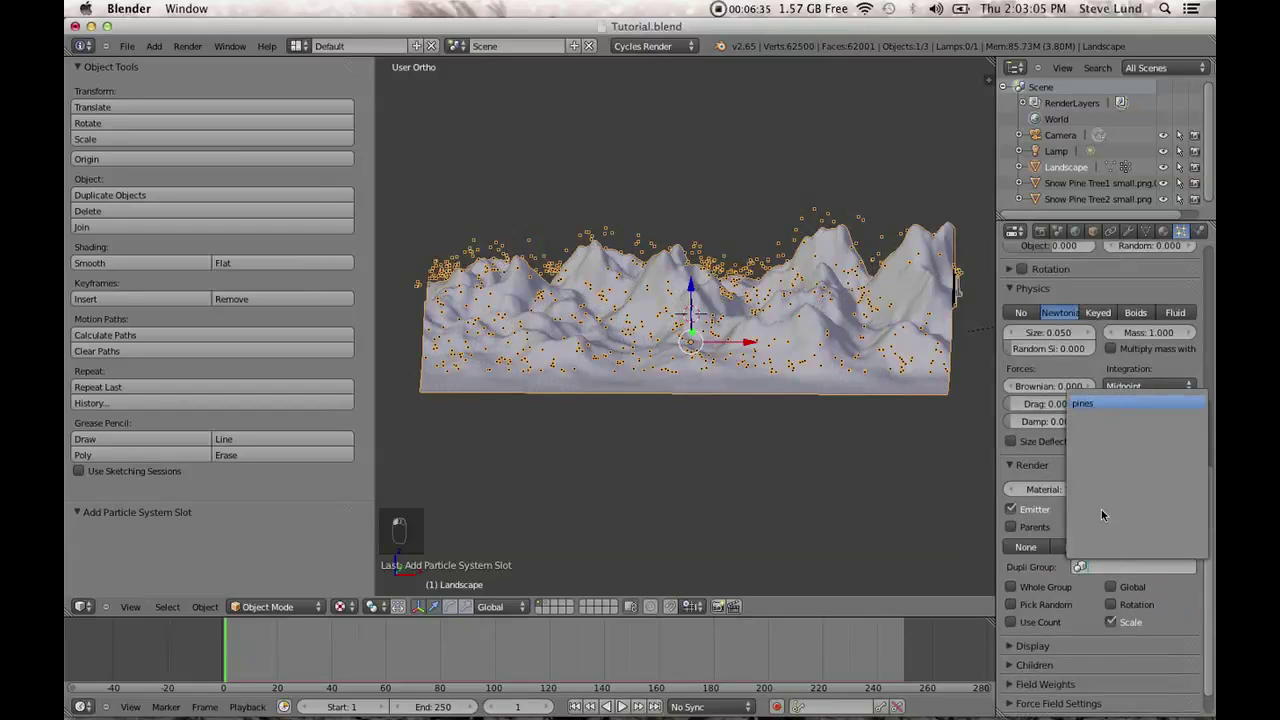
key("Return")
Assign the painted vertex group "Group" to control the particle density.
scroll(1132, 600, "down", 1)
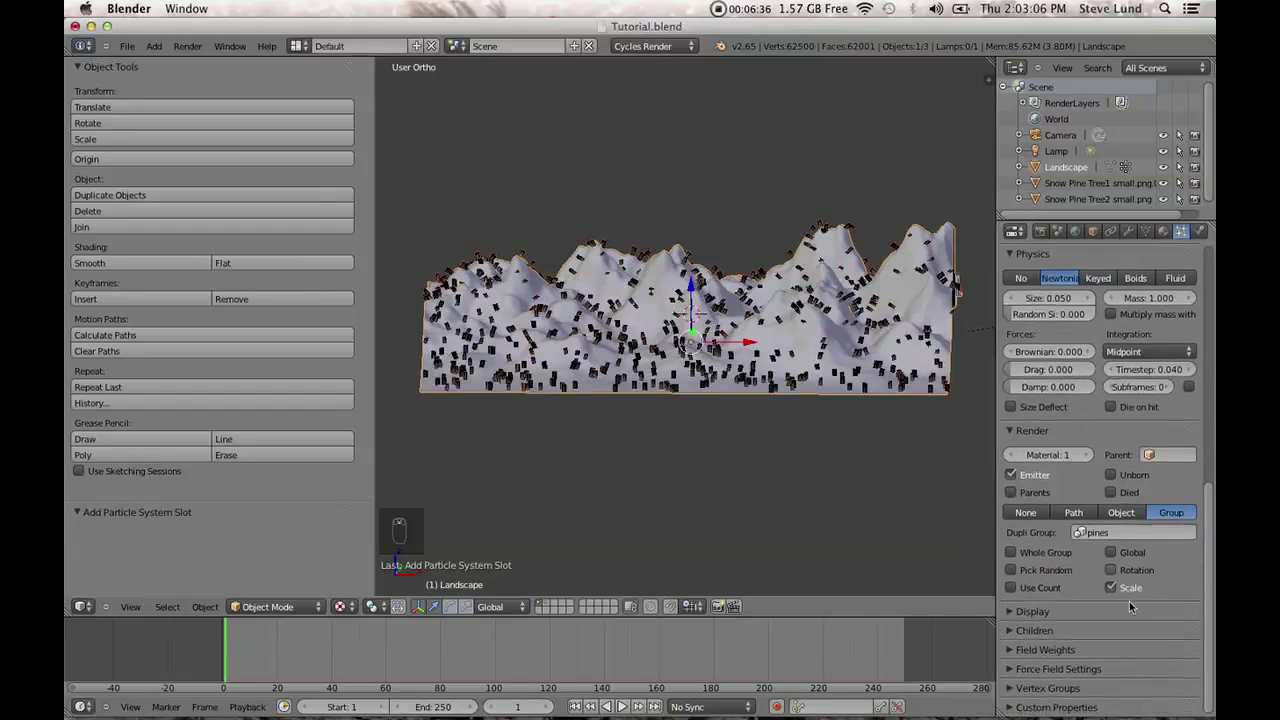
left_click(1050, 688)
scroll(1060, 680, "down", 2)
left_click(1100, 666)
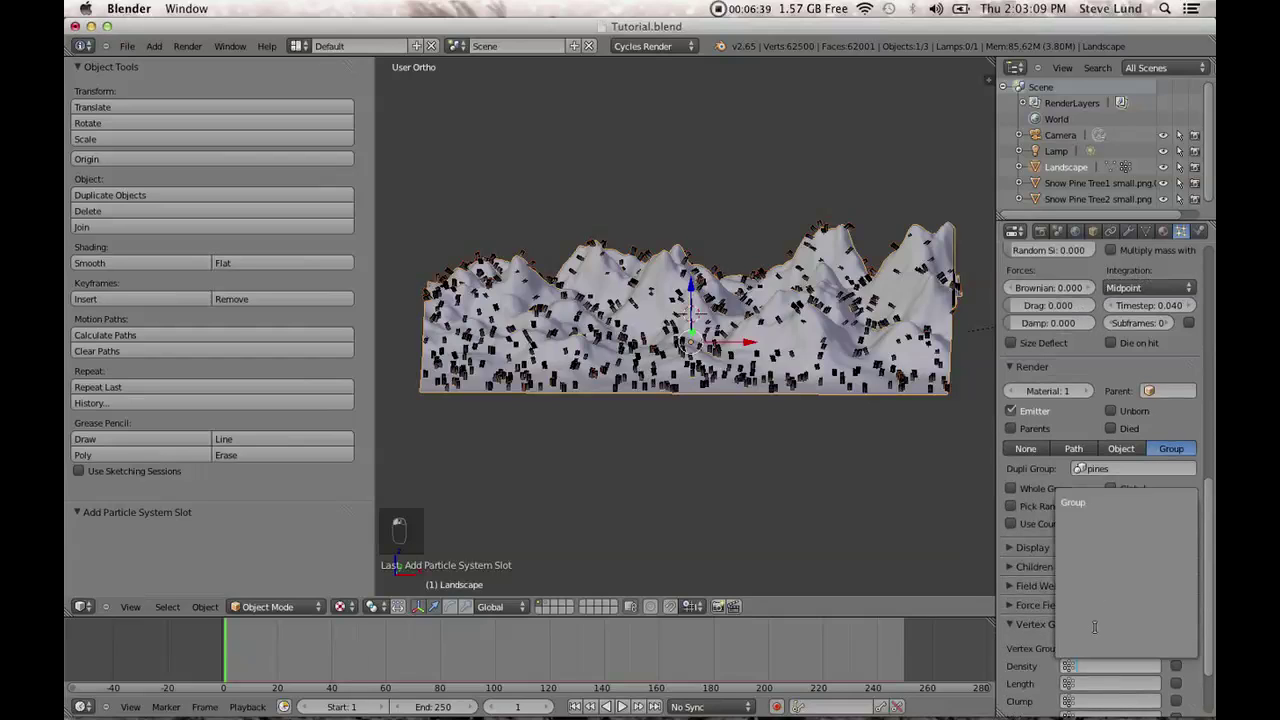
left_click(1076, 509)
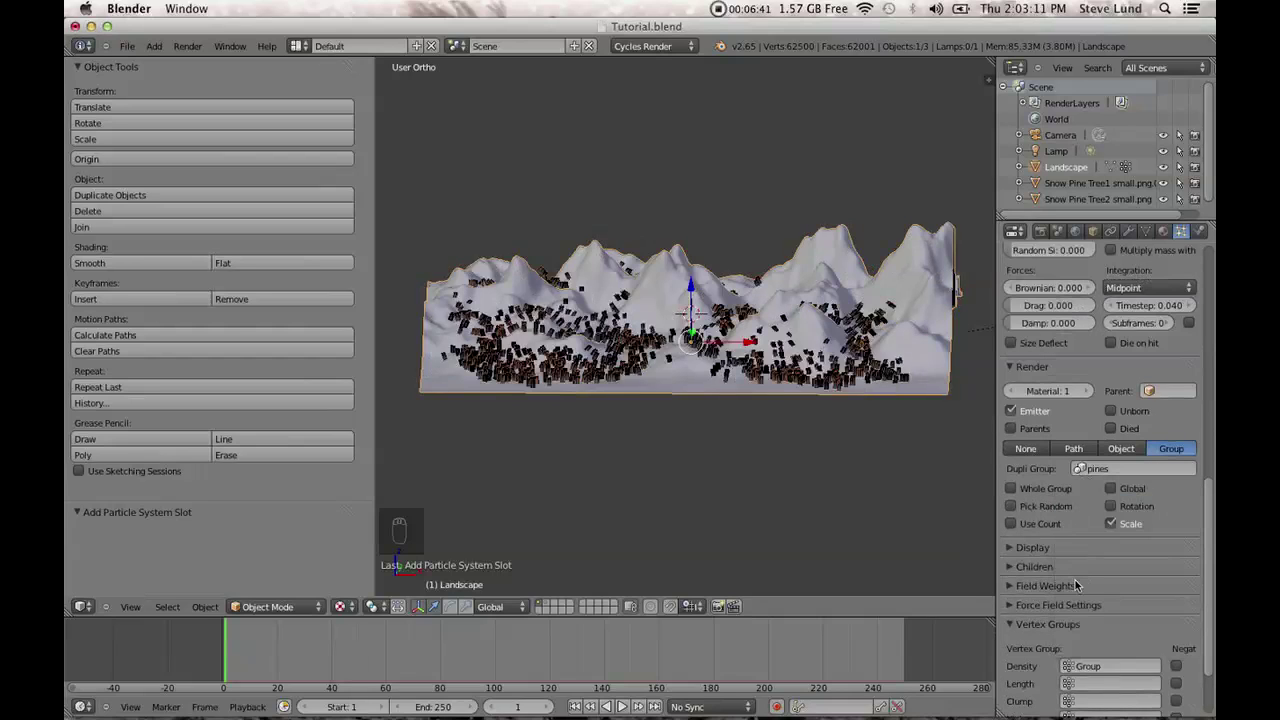
Enable particle rotation, set the initial orientation to Global Z and its randomness to 0.08036.
scroll(778, 503, "up", 4)
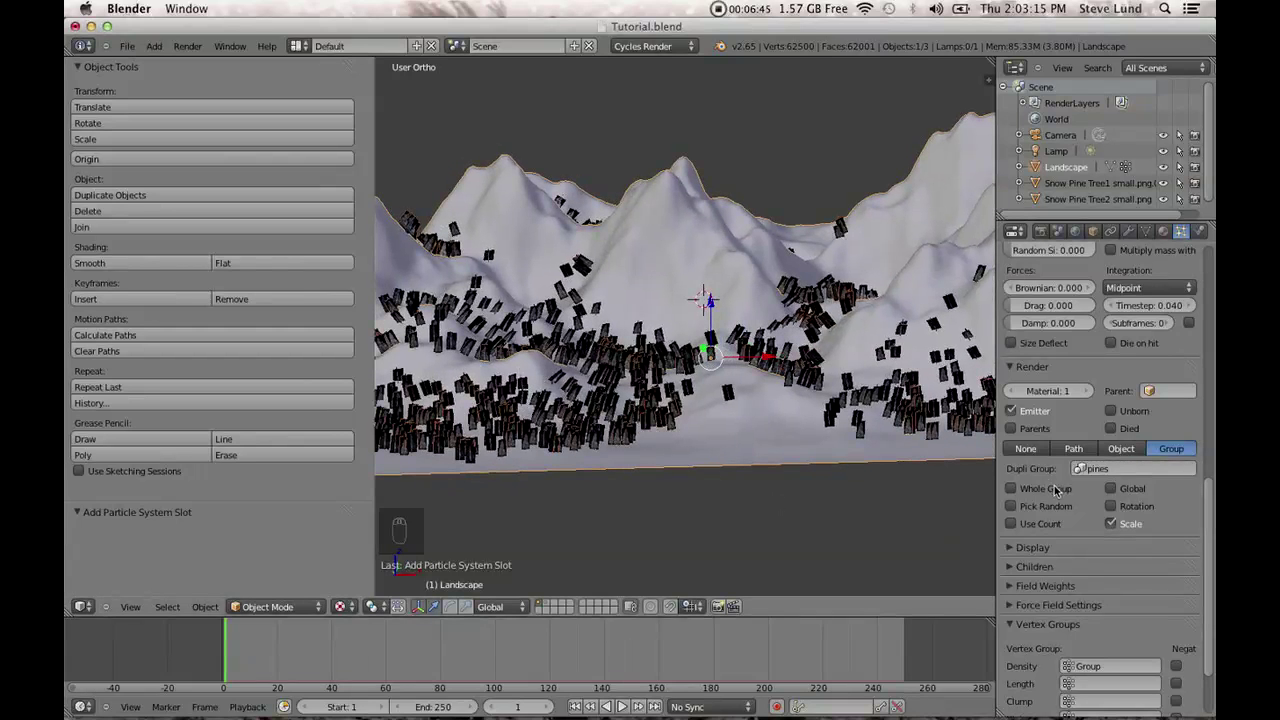
scroll(1053, 487, "up", 4)
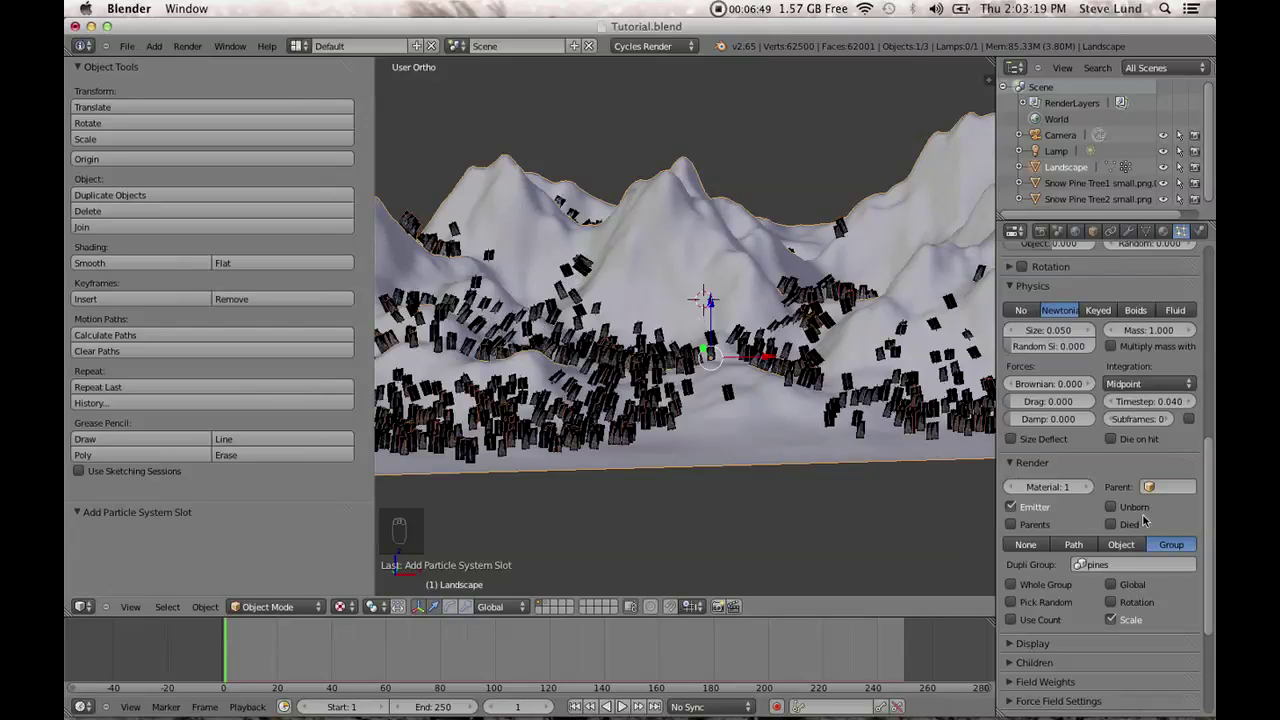
scroll(1145, 520, "up", 3)
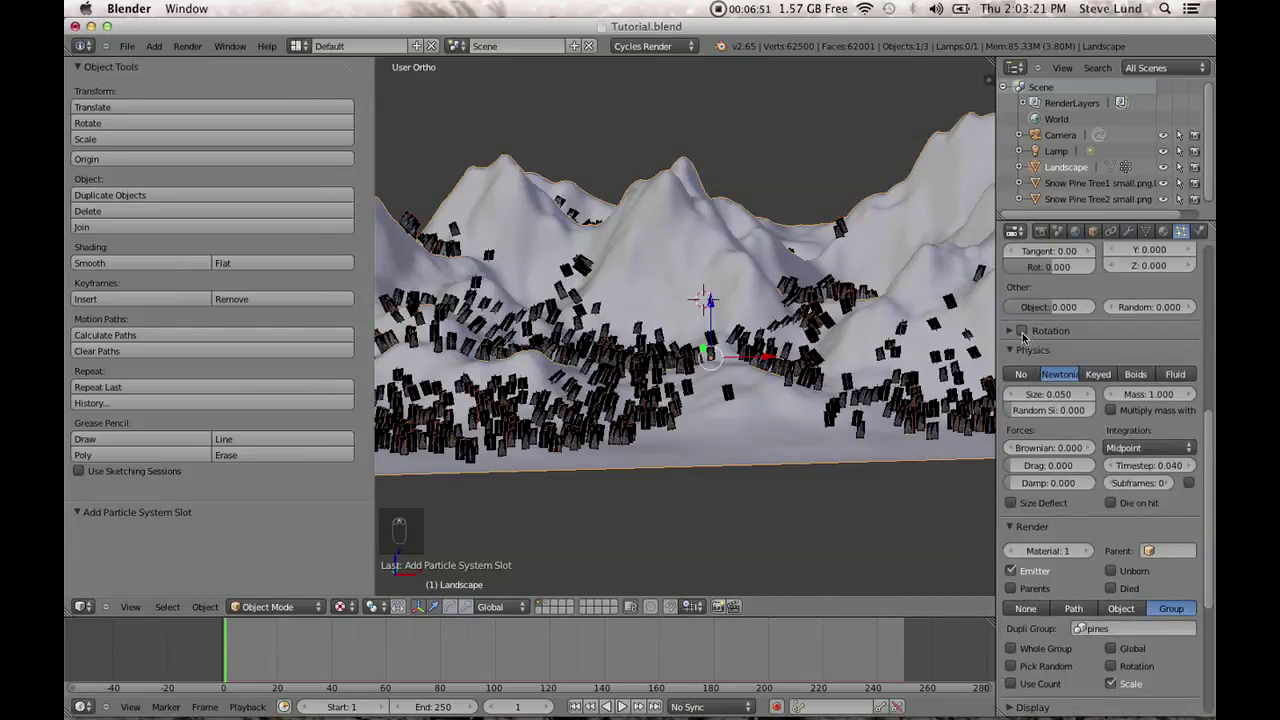
left_click(1011, 331)
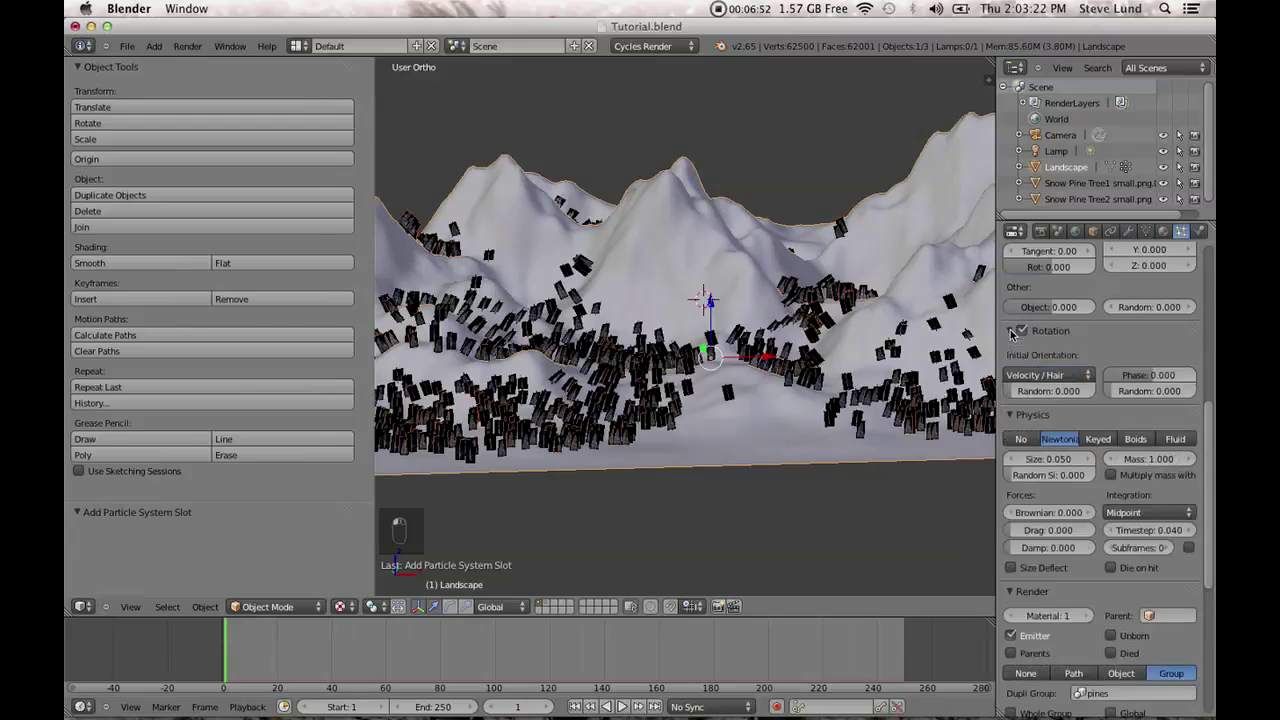
left_click(1043, 377)
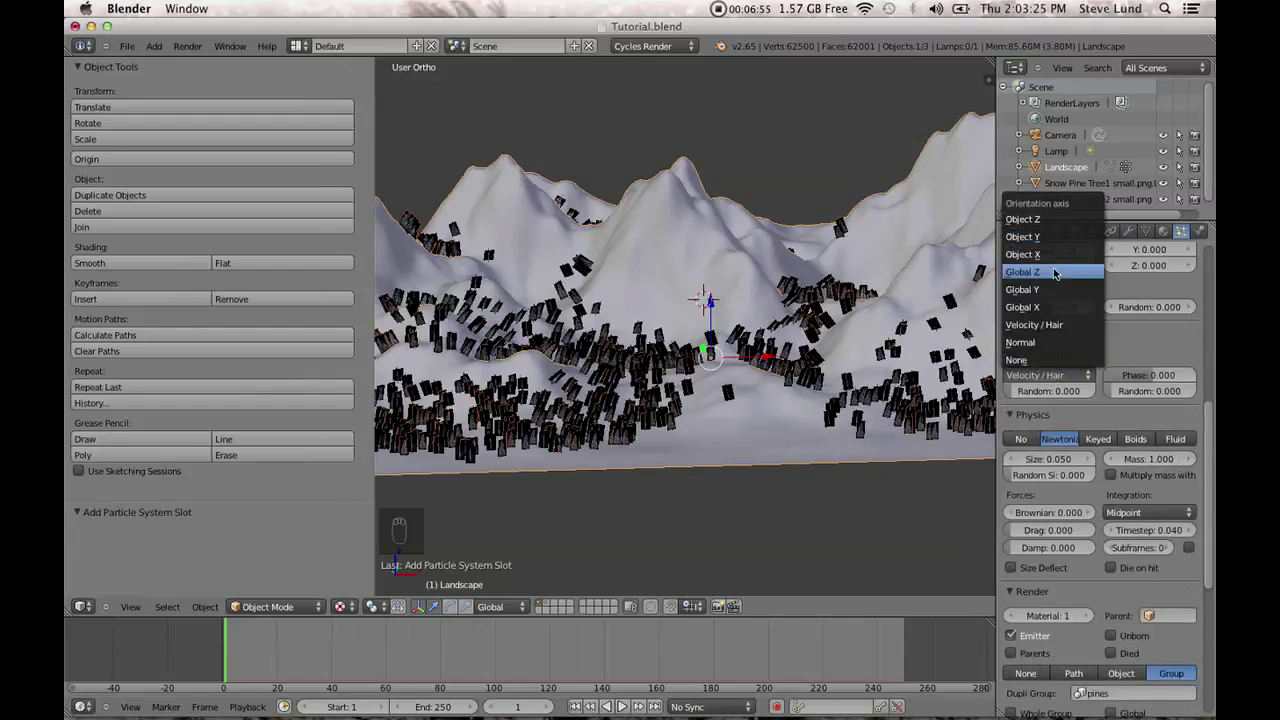
left_click(1054, 272)
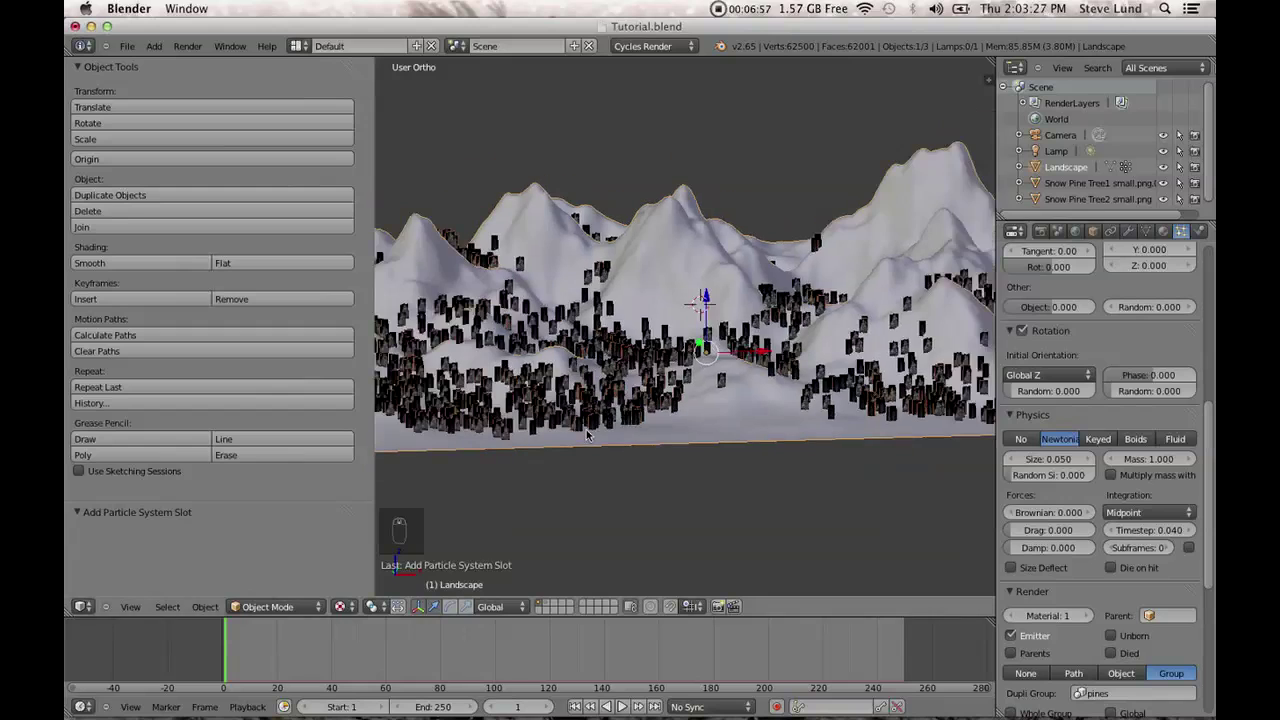
left_click_drag(1022, 392, 1048, 397)
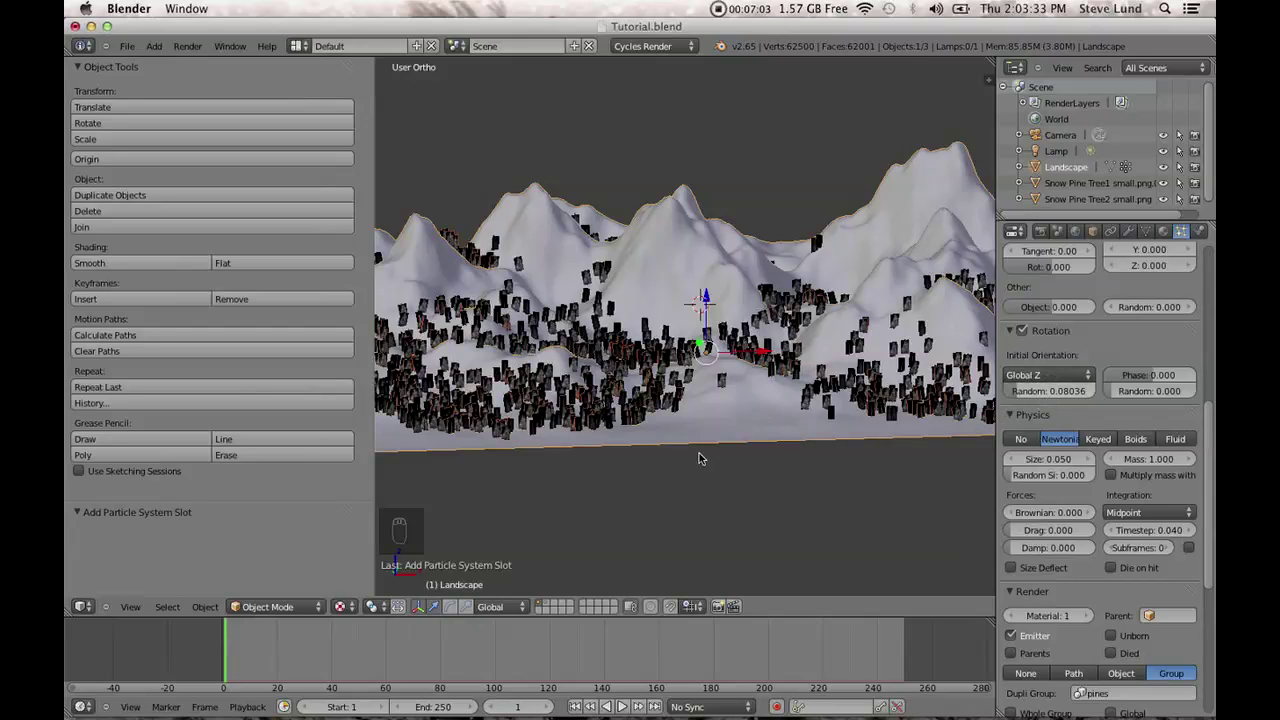
Set the particles' random size to 0.6 and their size to 0.06.
left_click(1052, 478)
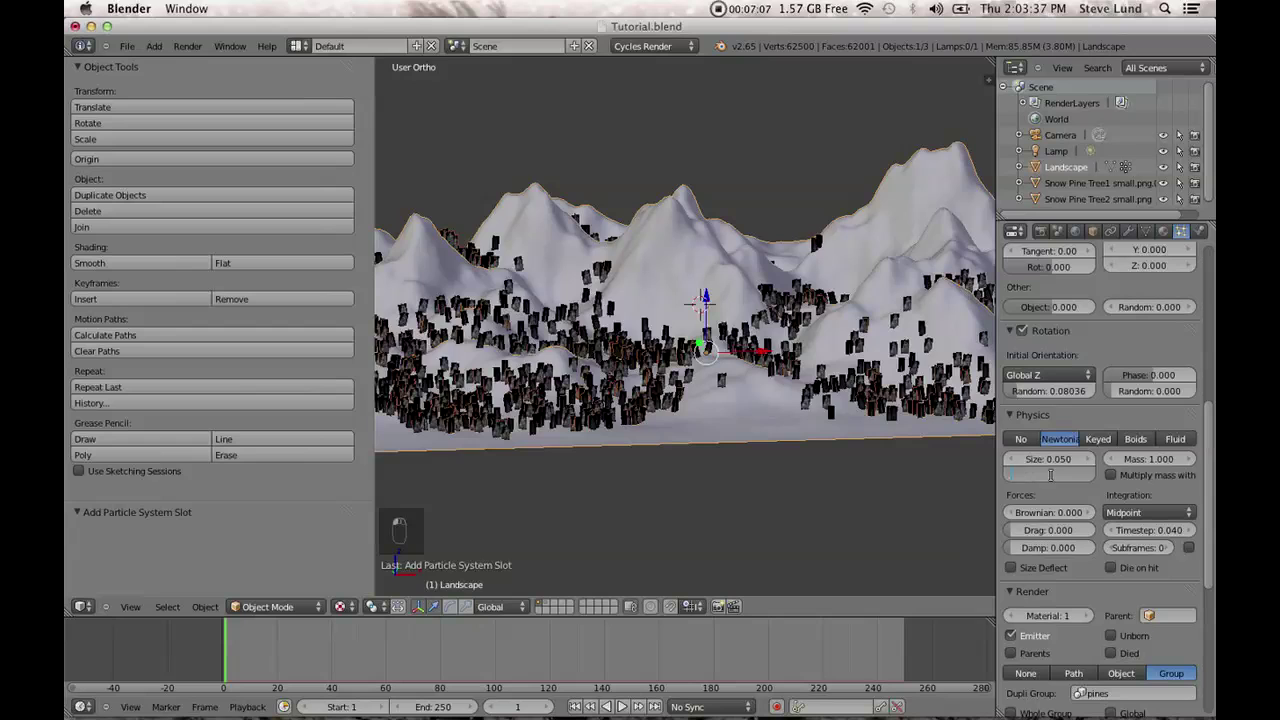
type("0.5")
key("Return")
scroll(685, 460, "up", 5)
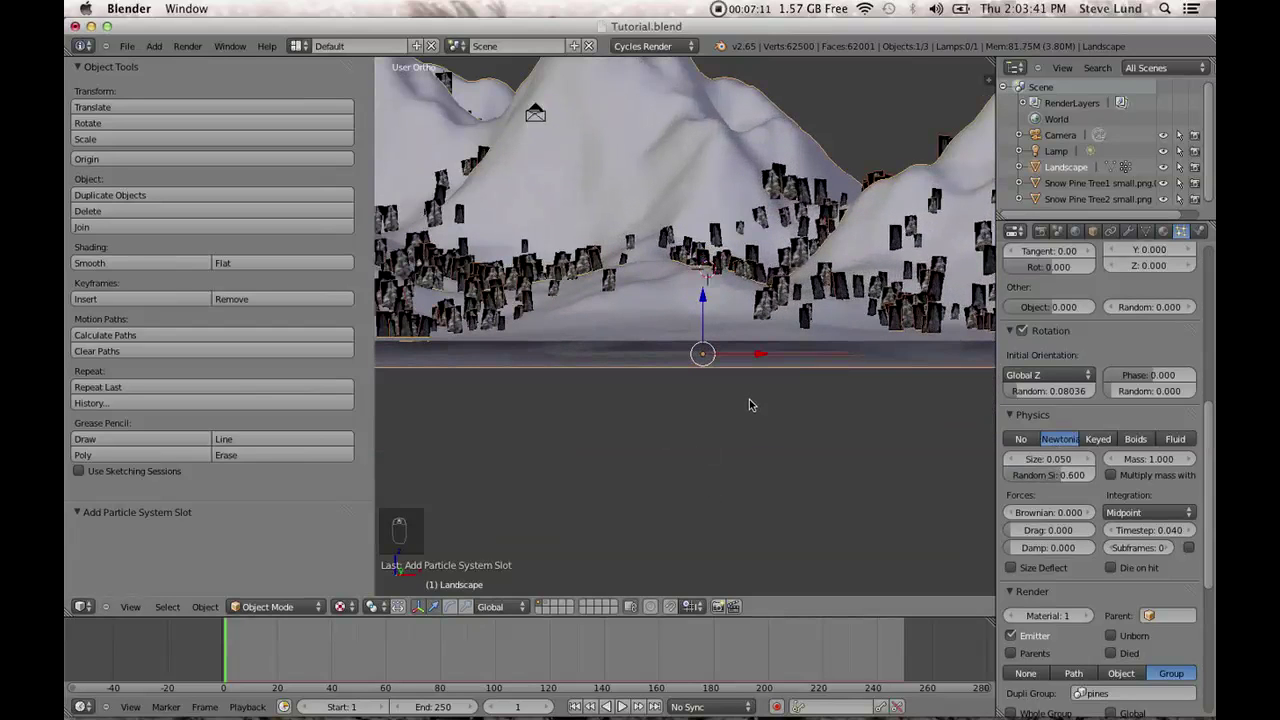
middle_click_drag(749, 404, 963, 423)
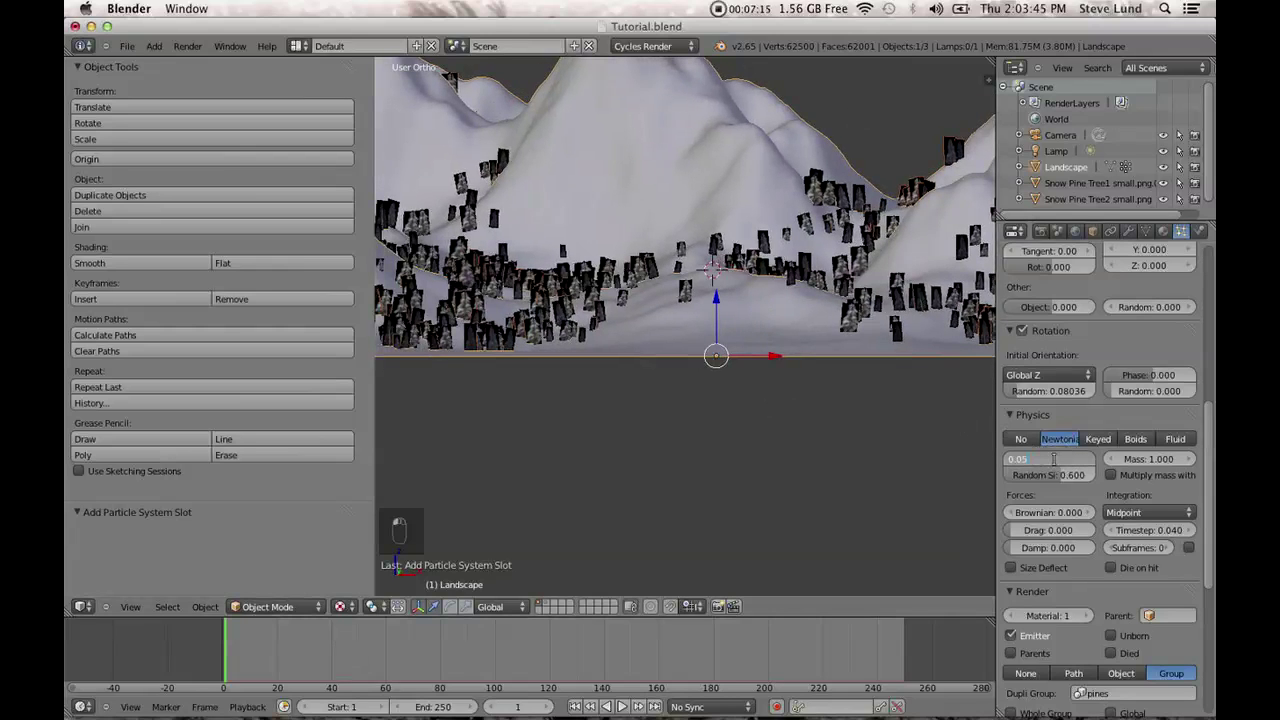
key("Return")
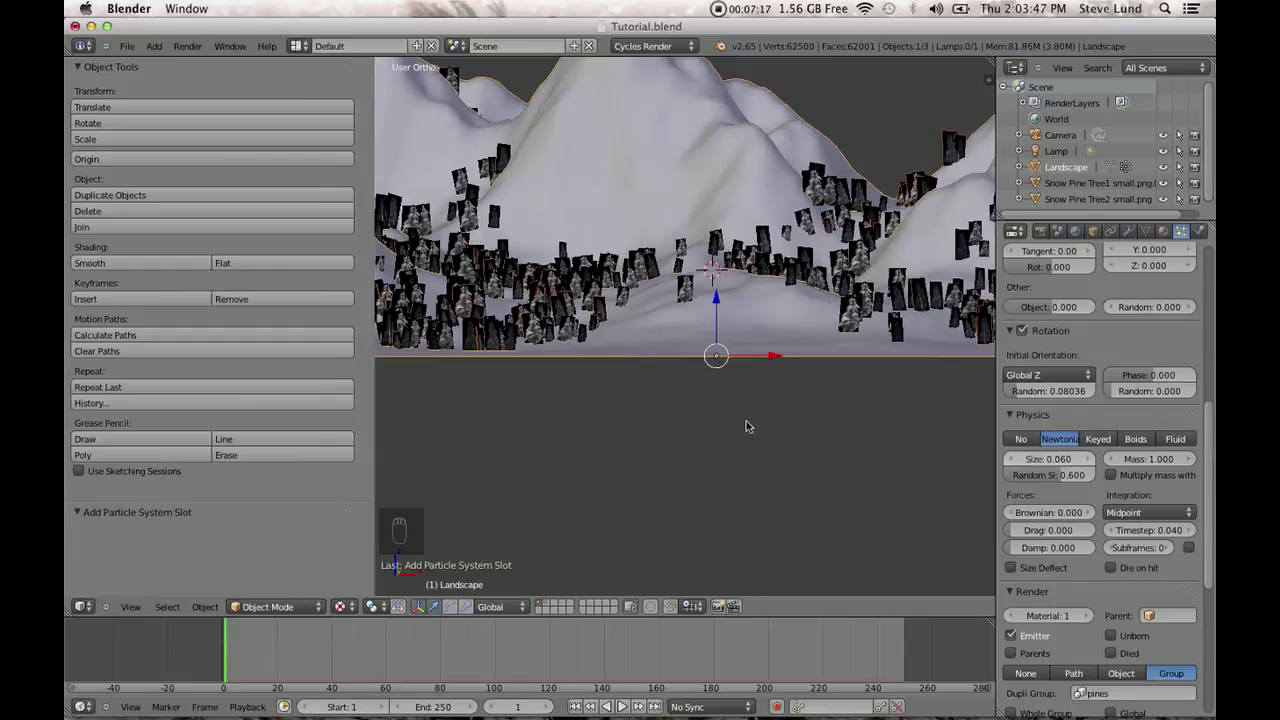
Set the particles' rotation phase randomness to 0.06195 and their random emission velocity to 0.0328.
scroll(564, 368, "down", 3)
middle_click_drag(564, 368, 600, 440)
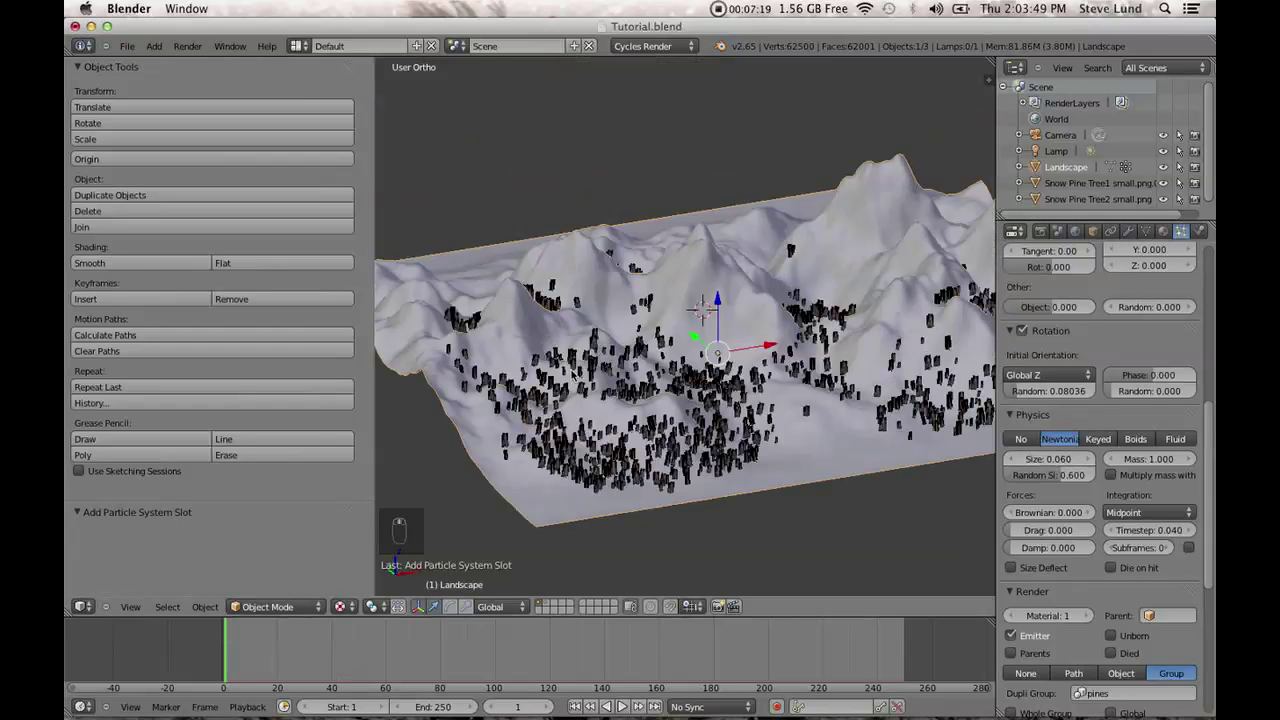
middle_click_drag(743, 397, 900, 283)
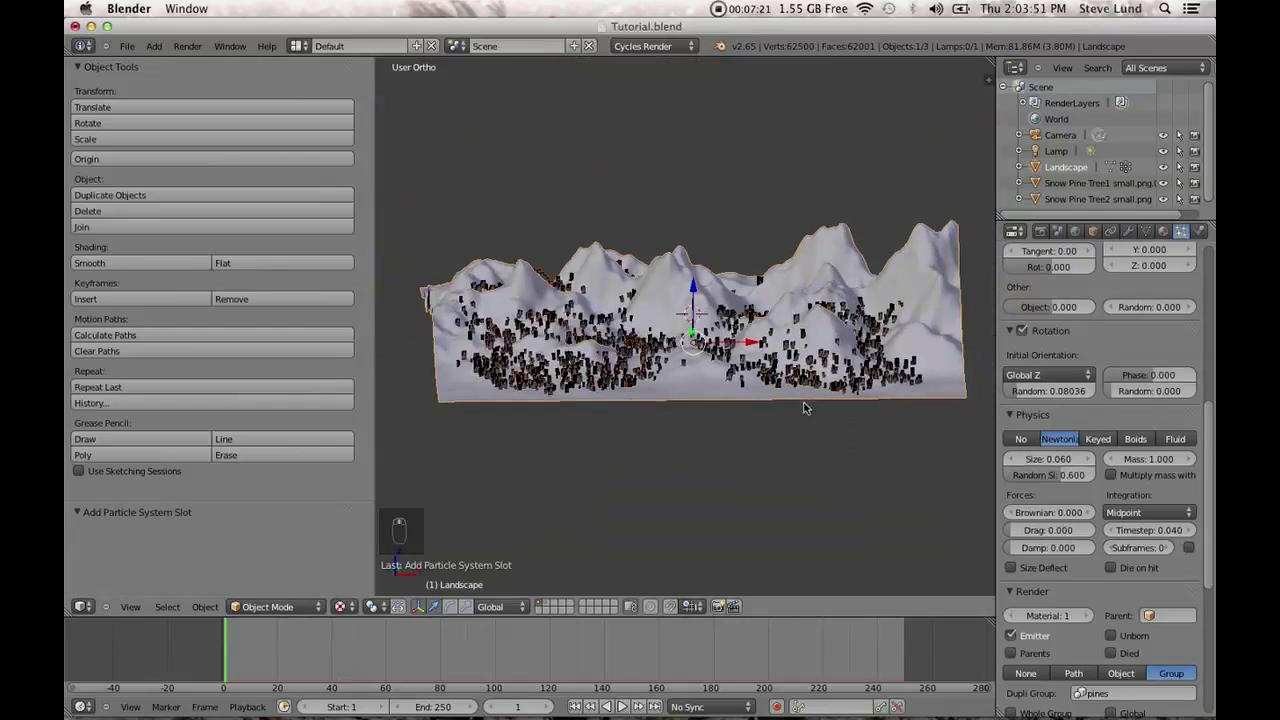
left_click(1148, 393)
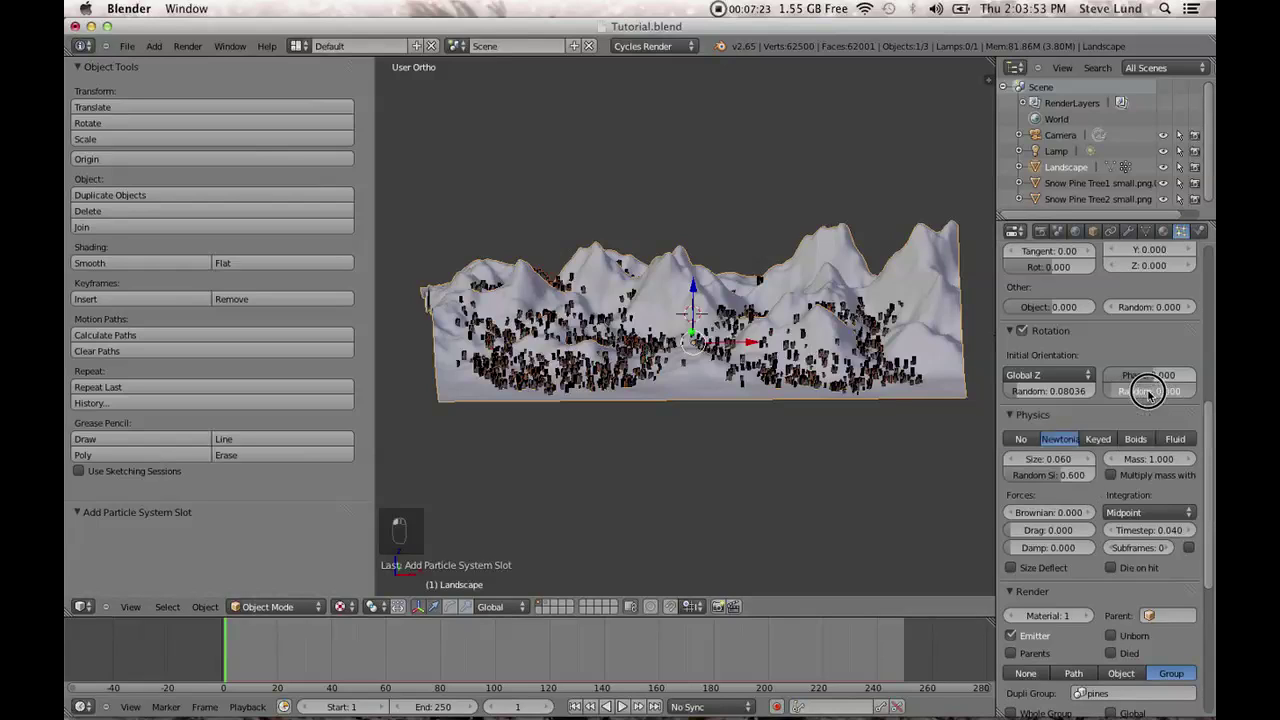
left_click(1157, 310)
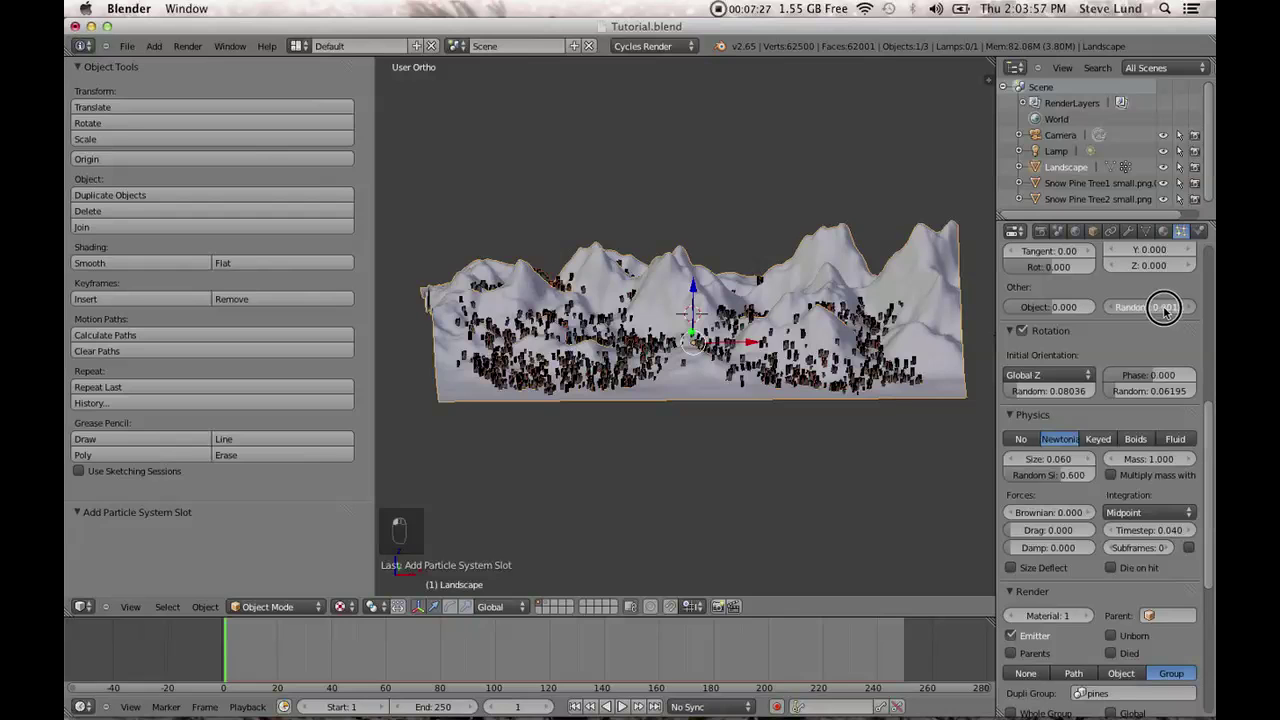
Increase the random rotation phase of the tree particles to 0.248.
scroll(835, 404, "up", 4)
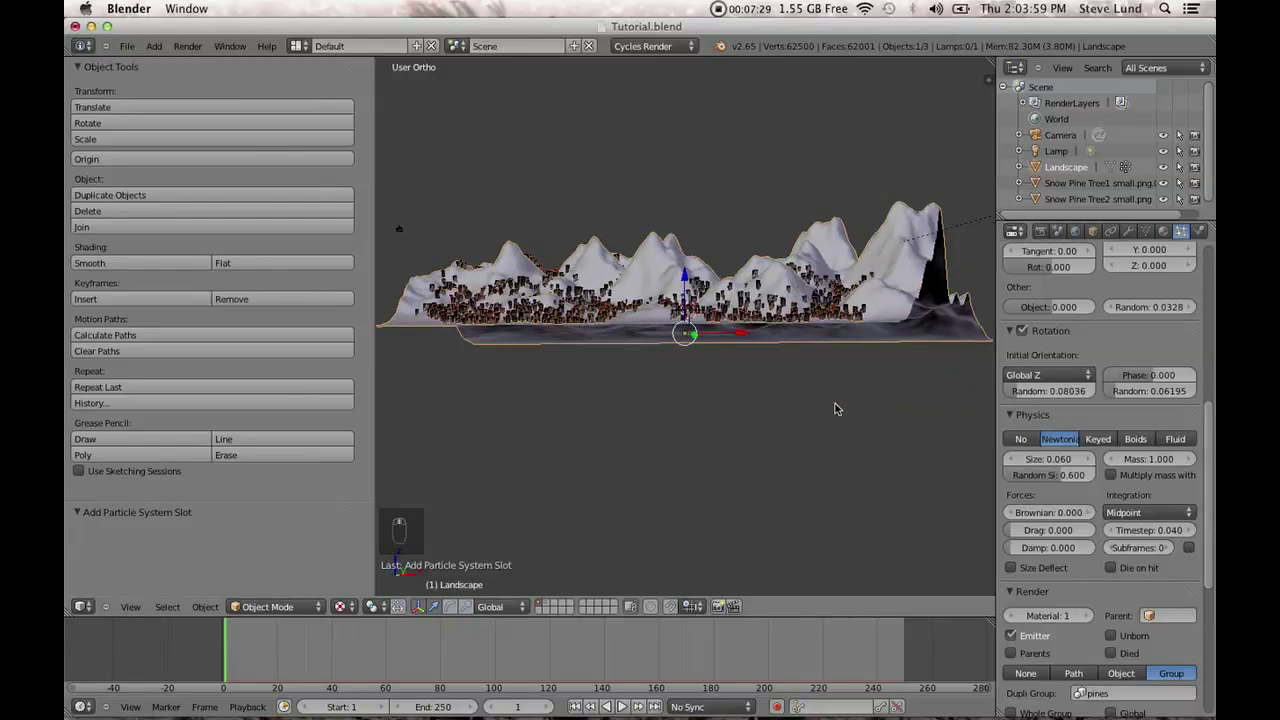
middle_click_drag(768, 386, 800, 397)
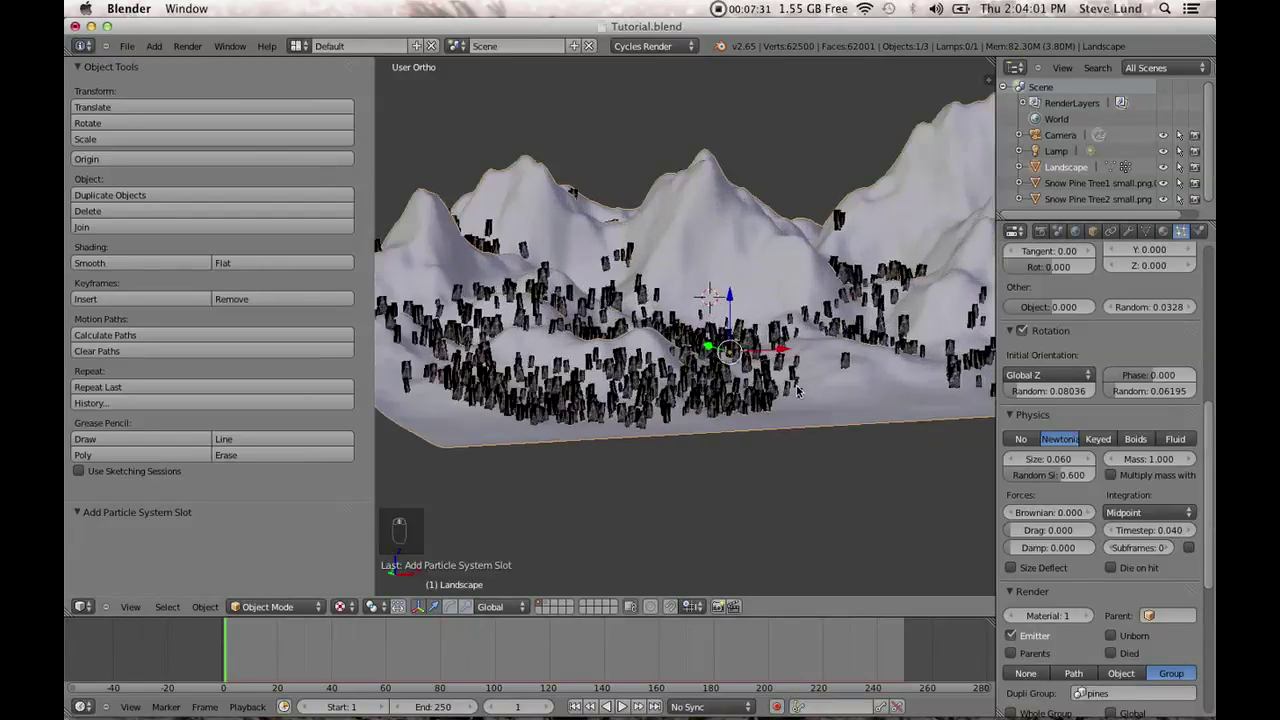
scroll(800, 397, "up", 3)
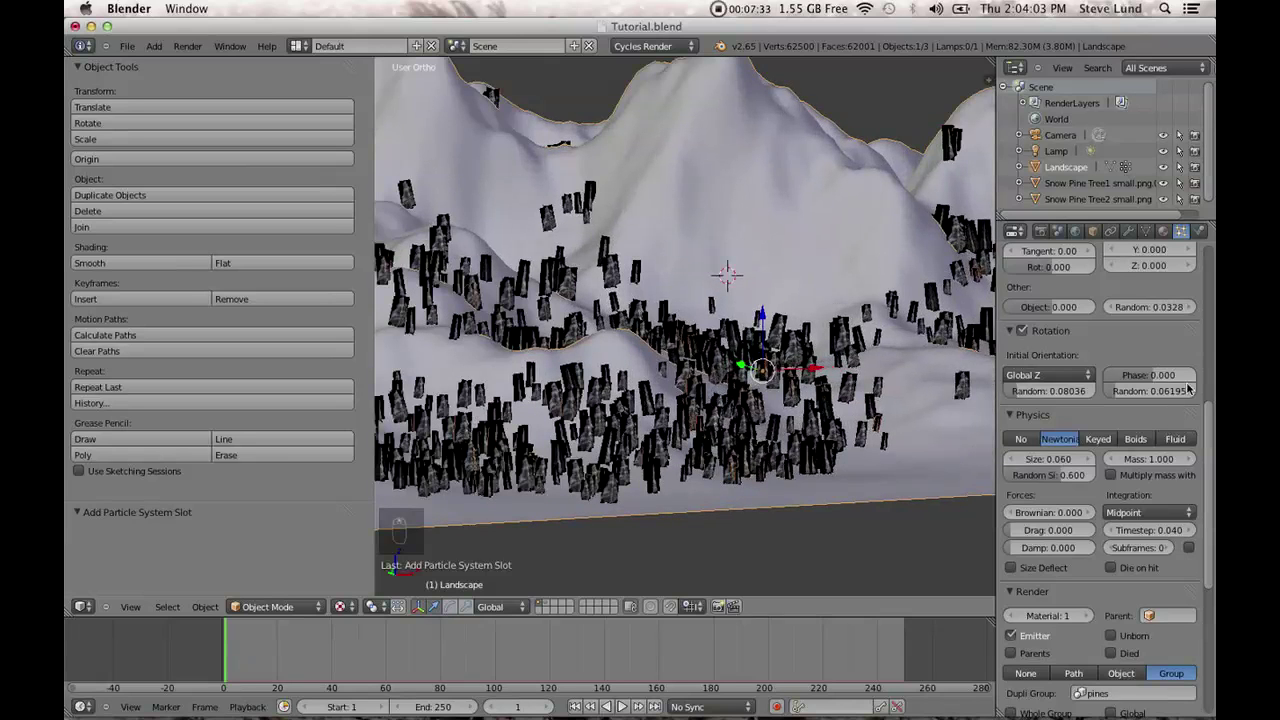
left_click_drag(1188, 389, 1178, 398)
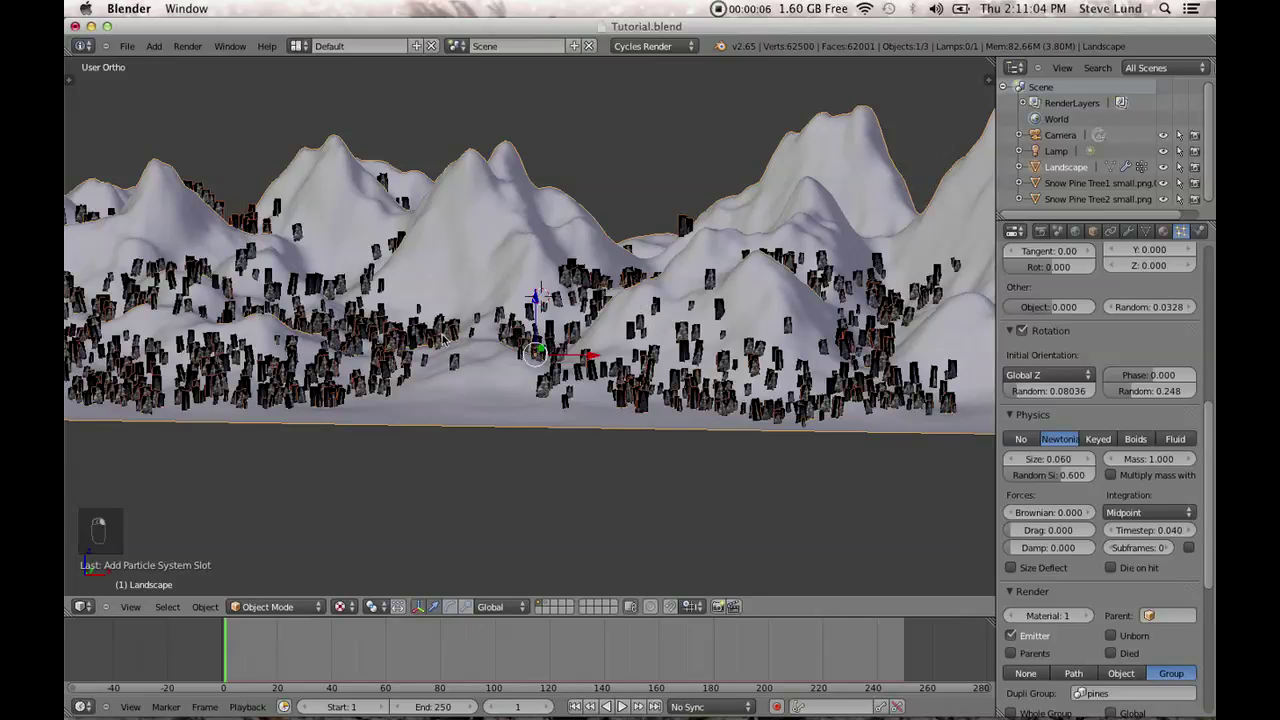
Turn off the viewport display of the landscape's particle system modifier.
middle_click_drag(515, 291, 628, 314)
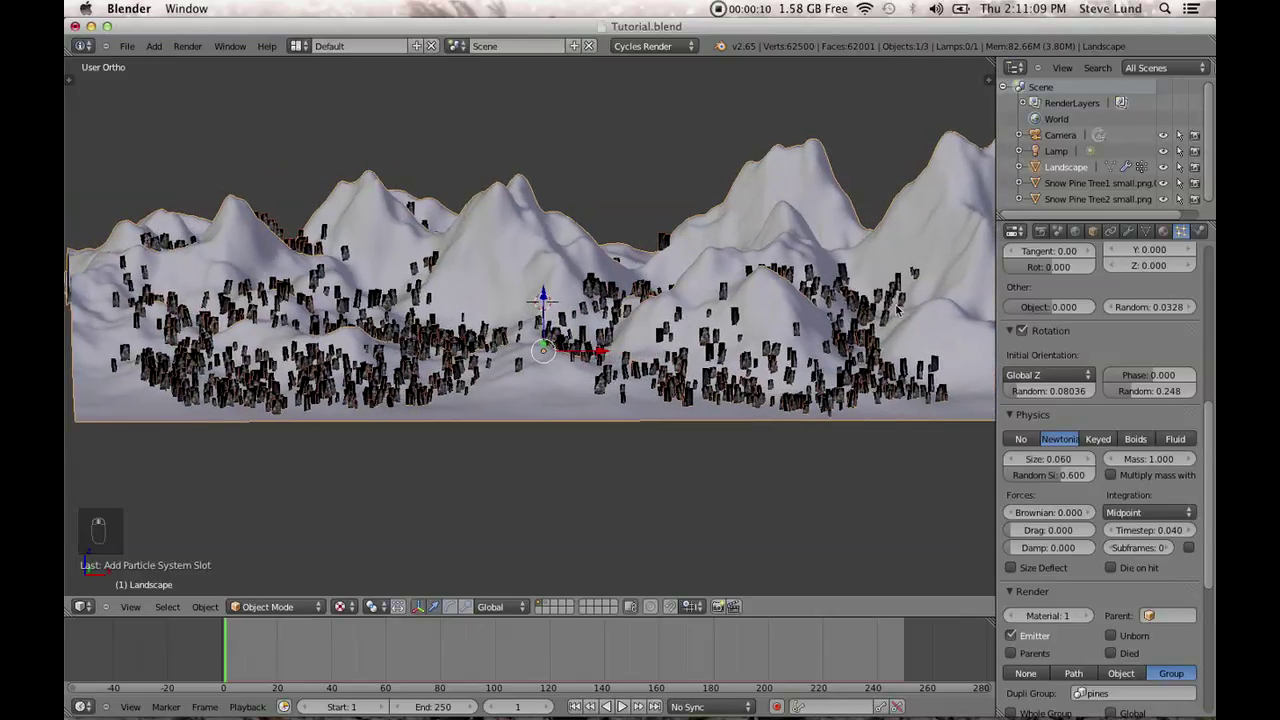
left_click(1131, 232)
left_click(1105, 311)
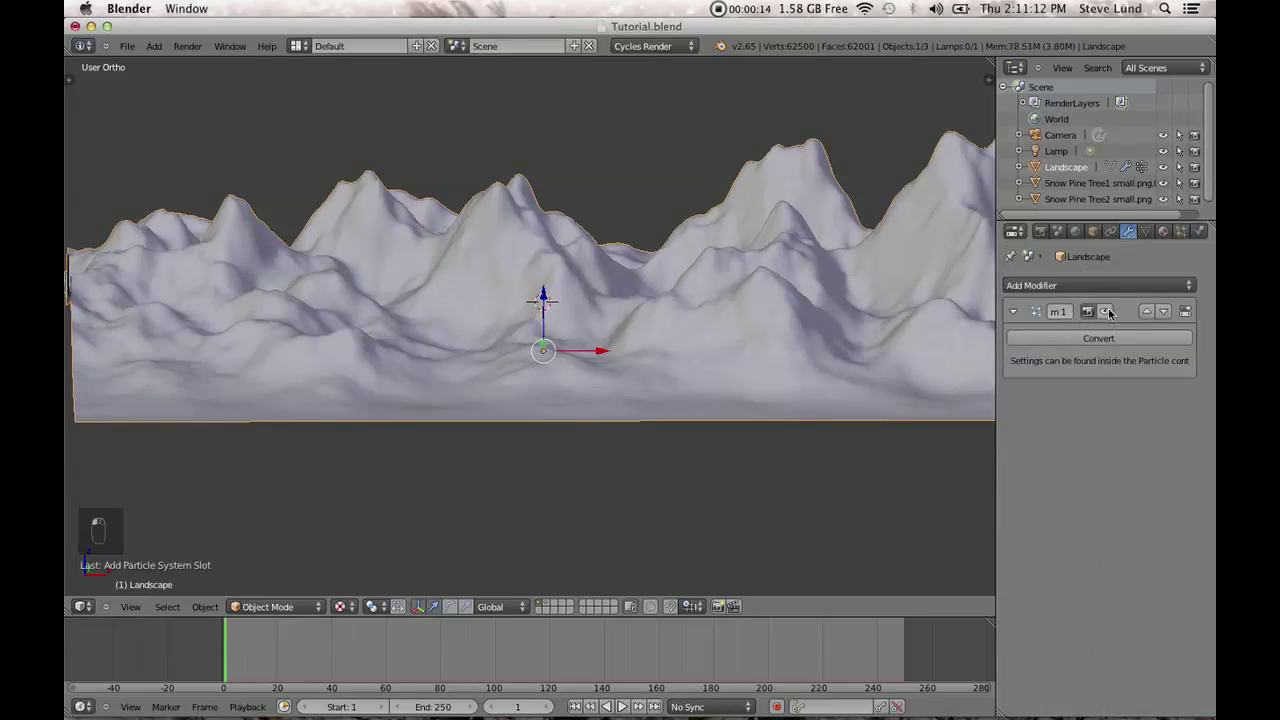
Duplicate the landscape in place and move the copy slightly down along the Z axis.
middle_click_drag(739, 305, 750, 336)
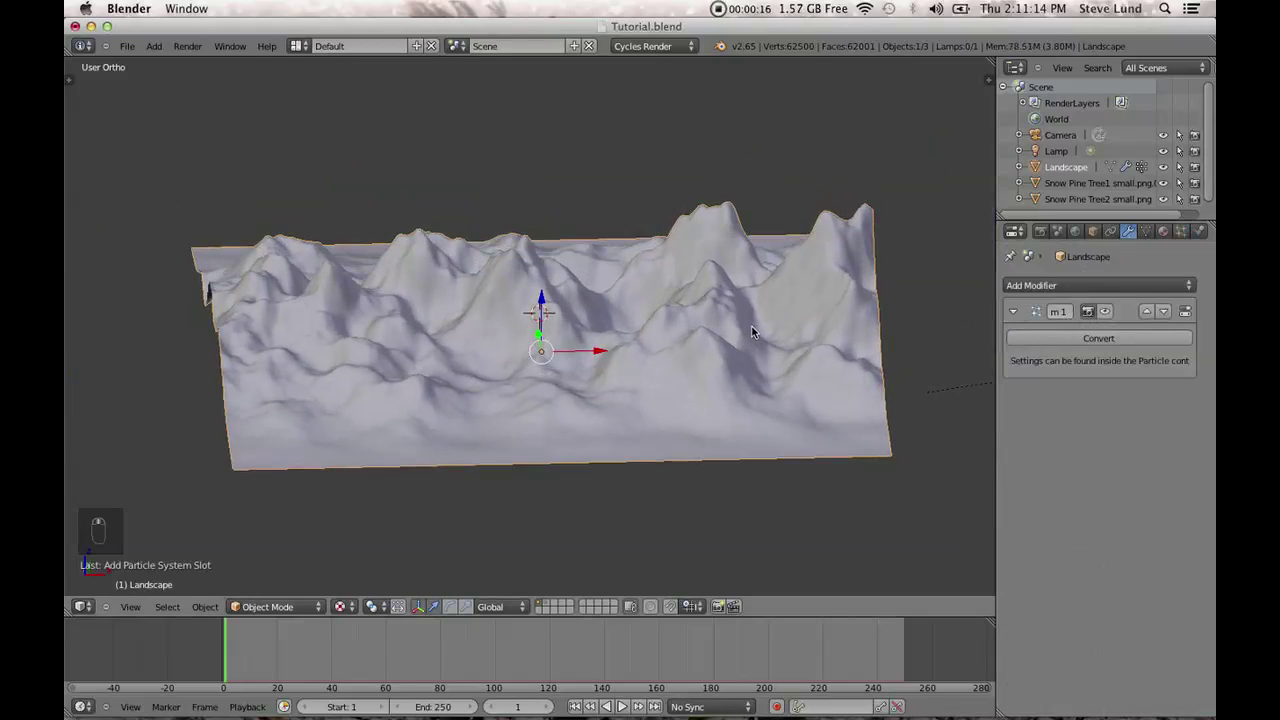
middle_click_drag(706, 297, 669, 293)
scroll(669, 293, "up", 1)
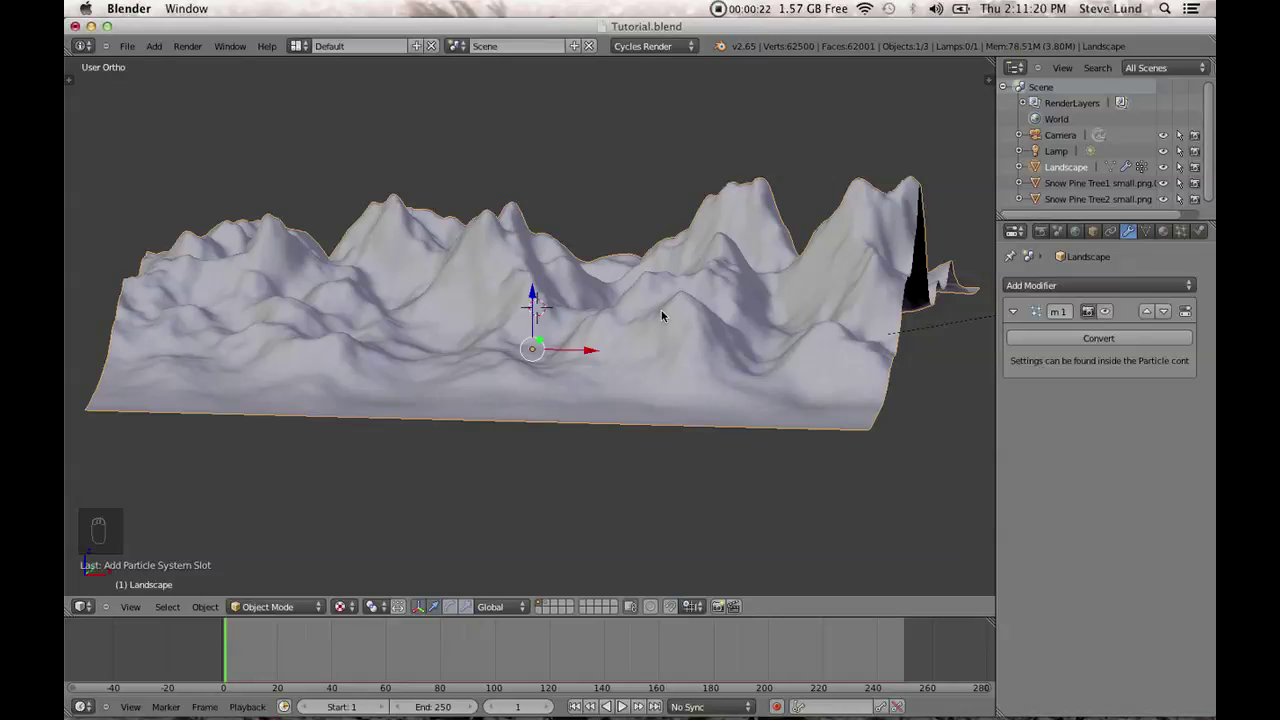
key("shift+d")
right_click(580, 310)
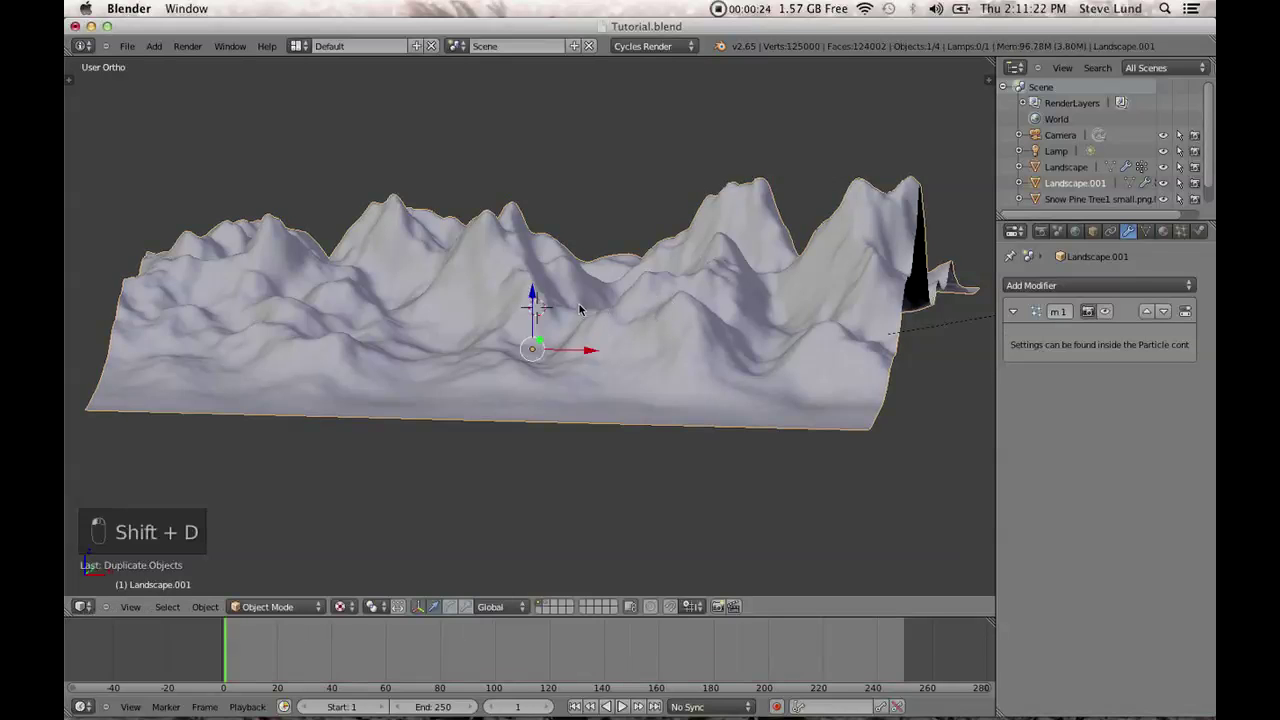
key("z")
key("z")
left_click_drag(533, 295, 535, 298)
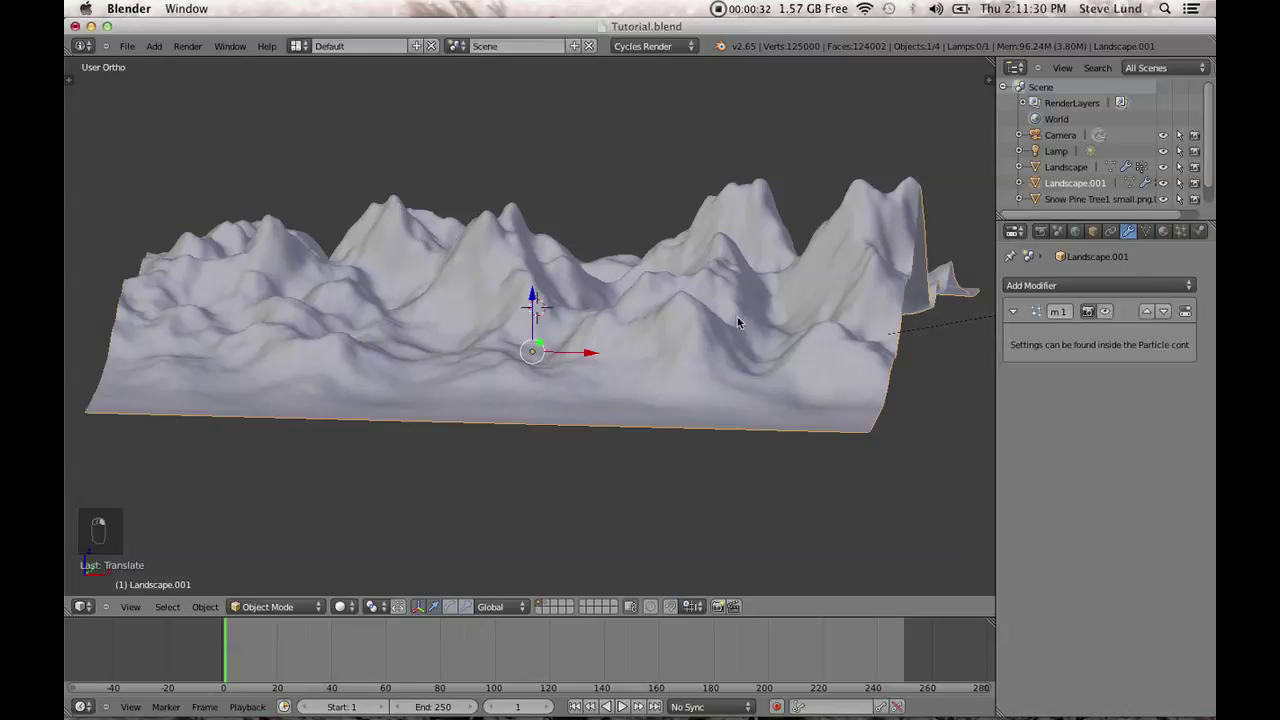
Rename the duplicated landscape as "Snow Landscape.001".
key("n")
scroll(925, 190, "up", 5)
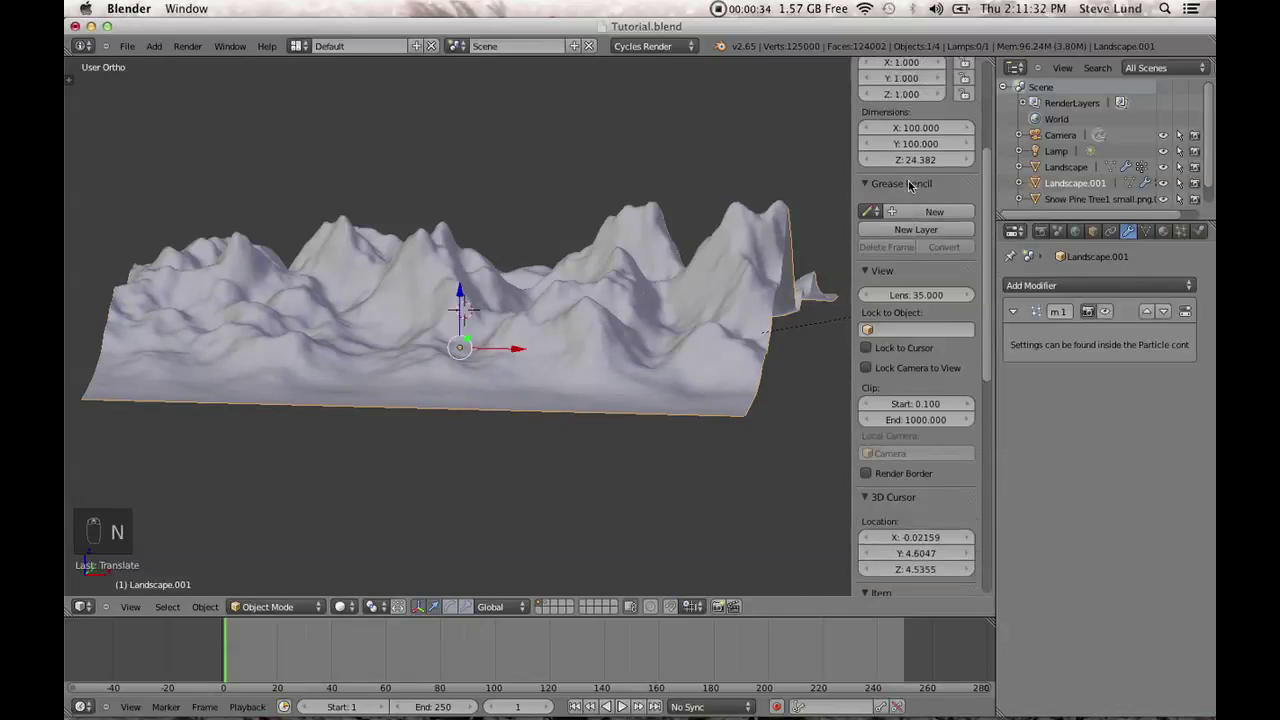
scroll(925, 190, "down", 5)
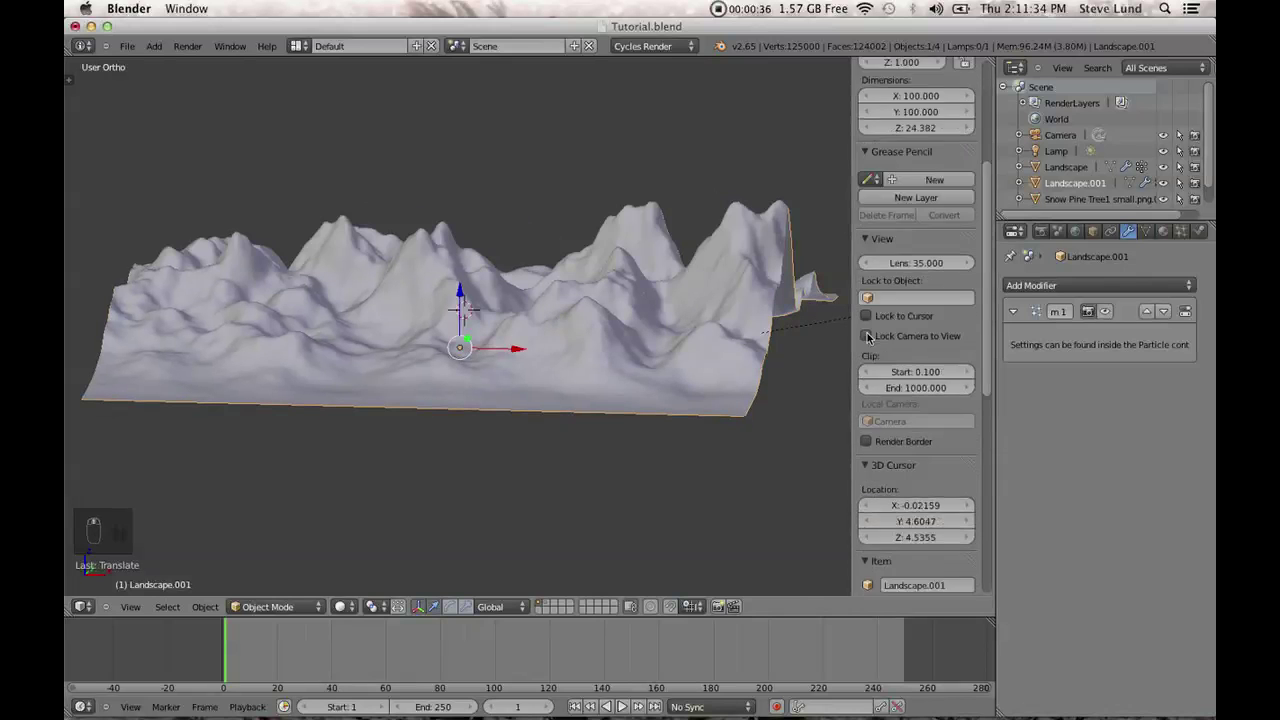
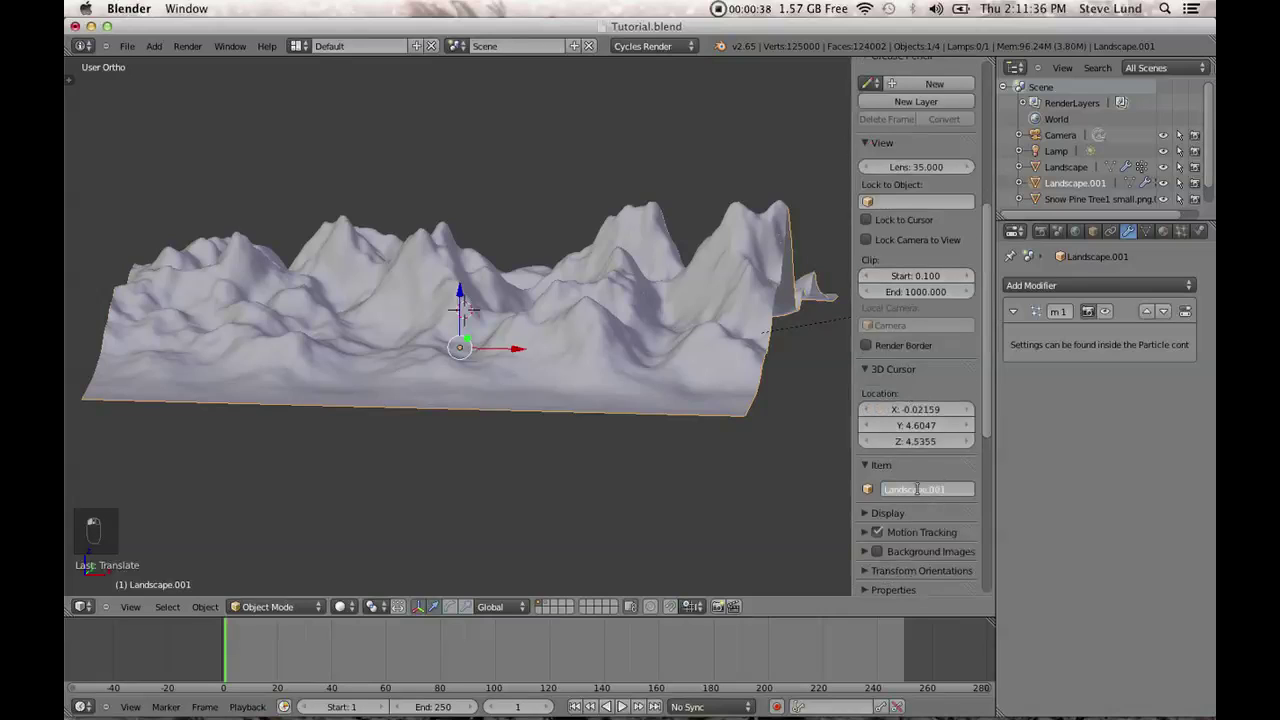
key("Return")
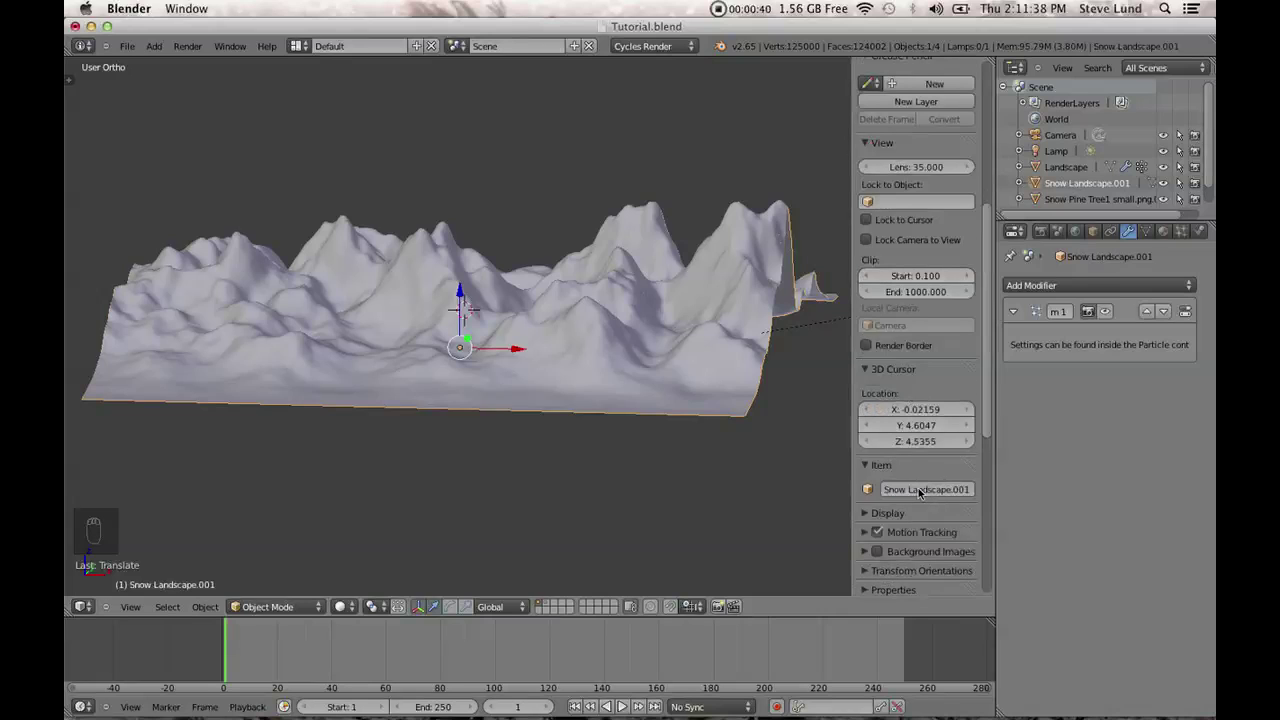
key("n")
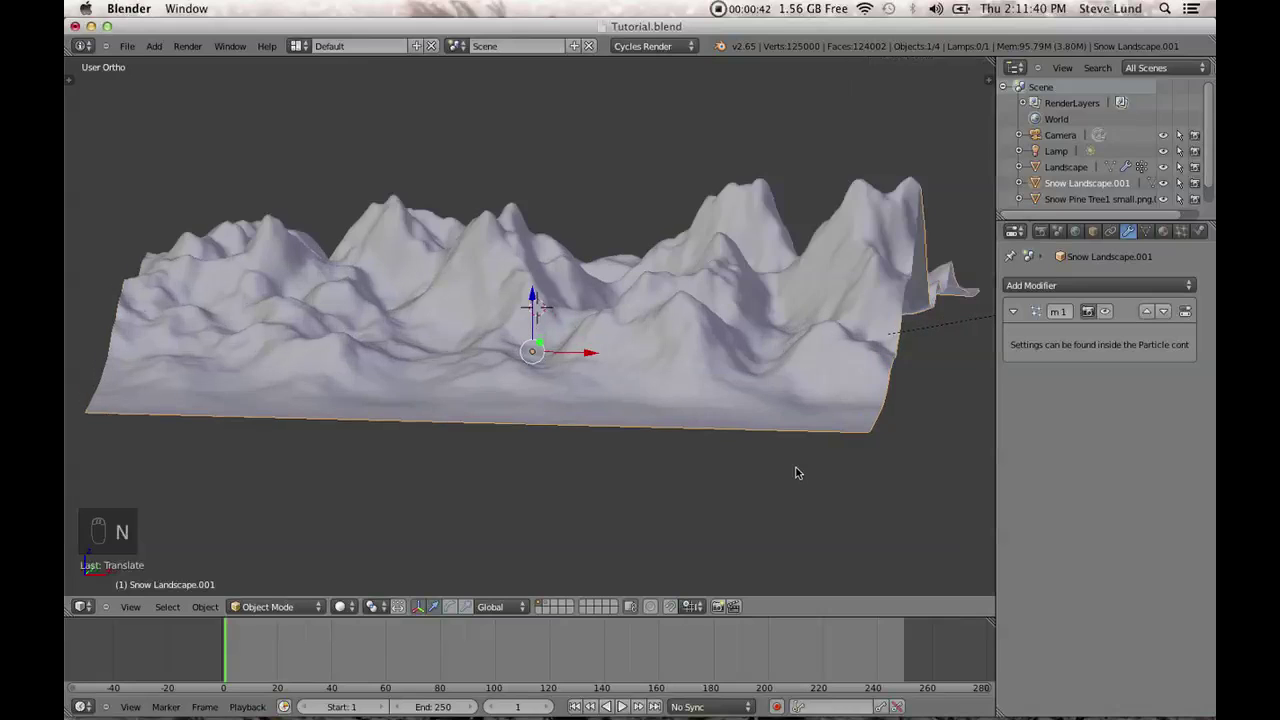
Put the snow landscape into Sculpt Mode and set the SculptDraw brush strength to 0.710.
left_click(302, 607)
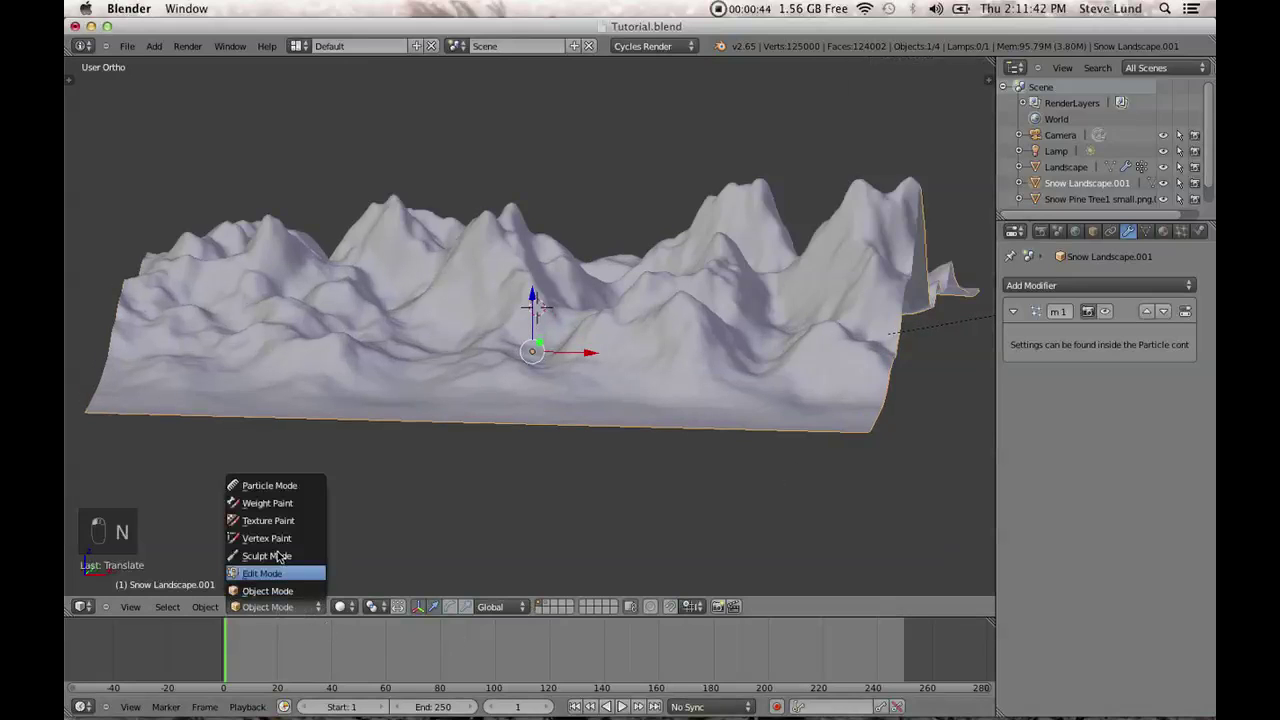
left_click(279, 557)
scroll(654, 440, "up", 6)
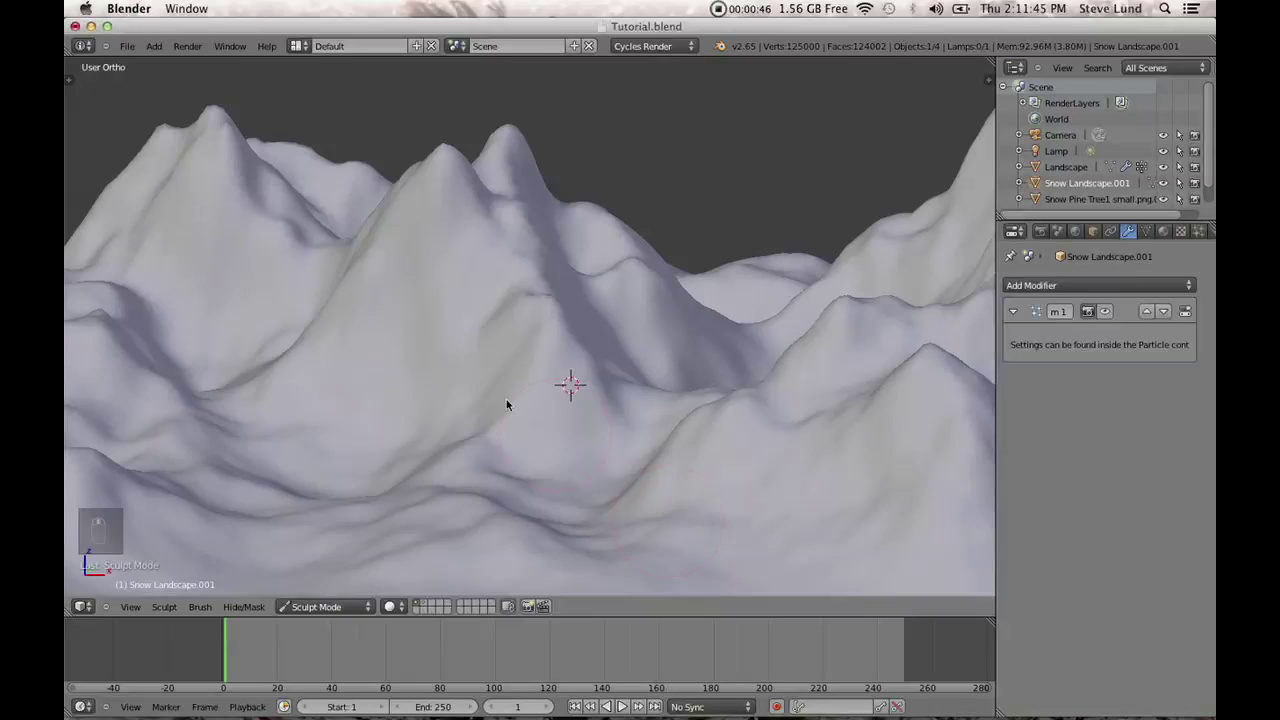
key("t")
left_click_drag(226, 243, 267, 243)
left_click_drag(348, 262, 352, 262)
Return to Object Mode, select the original Landscape and give it a new material.
middle_click_drag(564, 307, 745, 325)
scroll(745, 325, "down", 2)
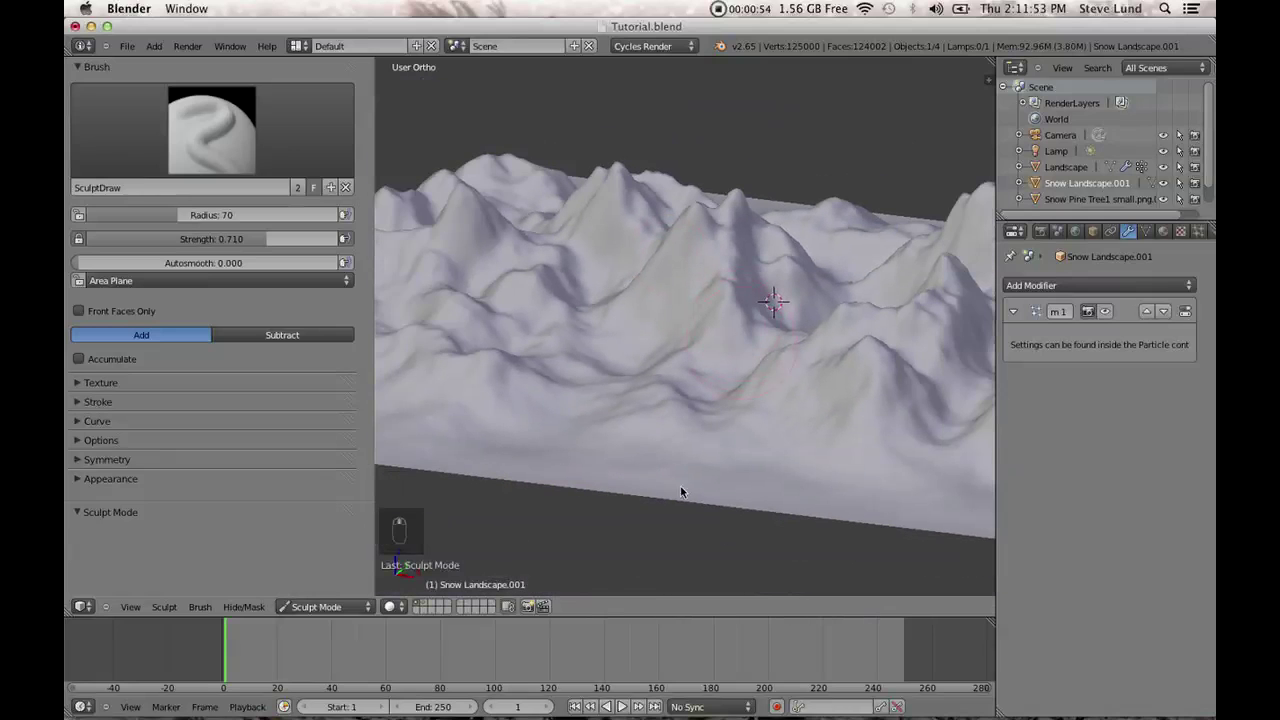
left_click(337, 608)
left_click(317, 591)
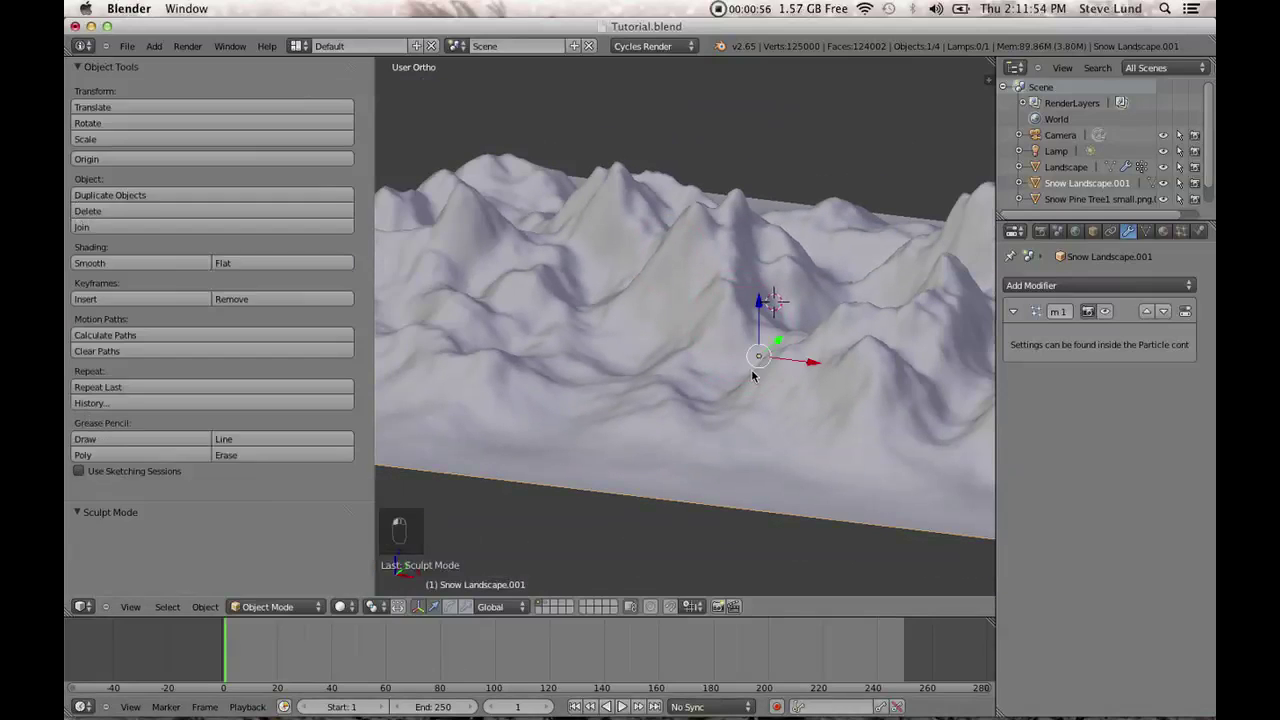
right_click(754, 374)
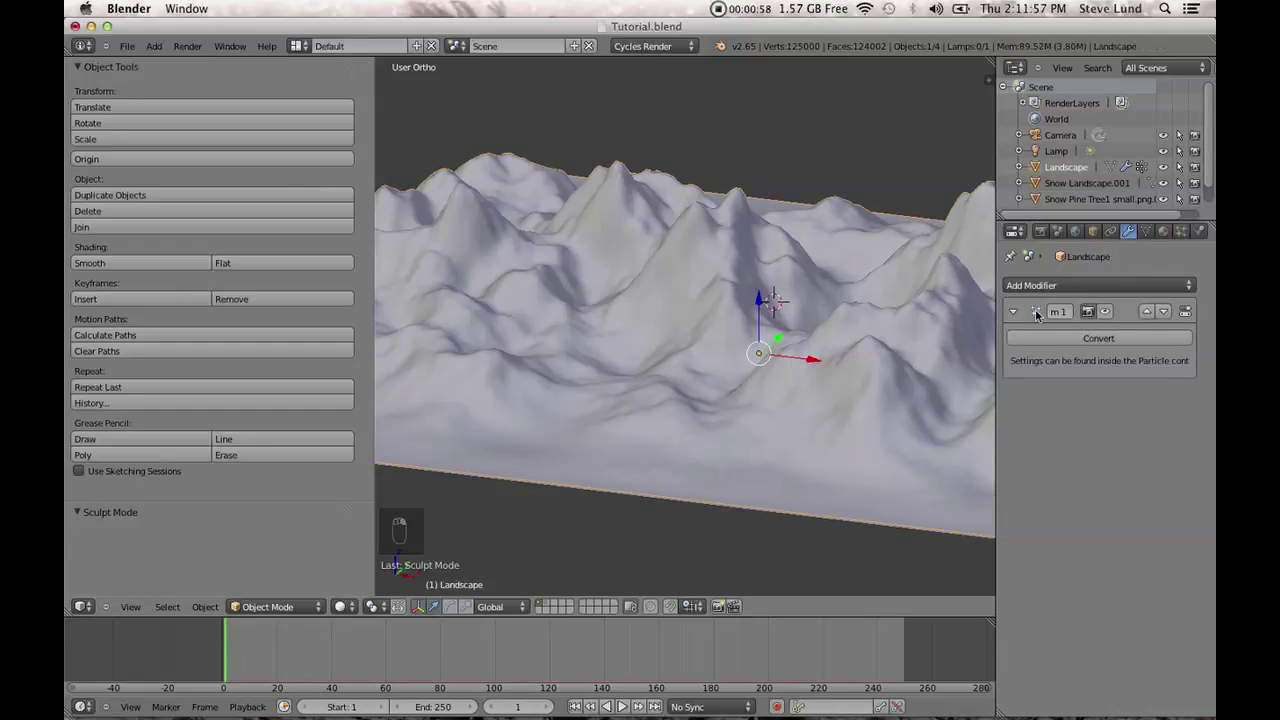
left_click(1163, 232)
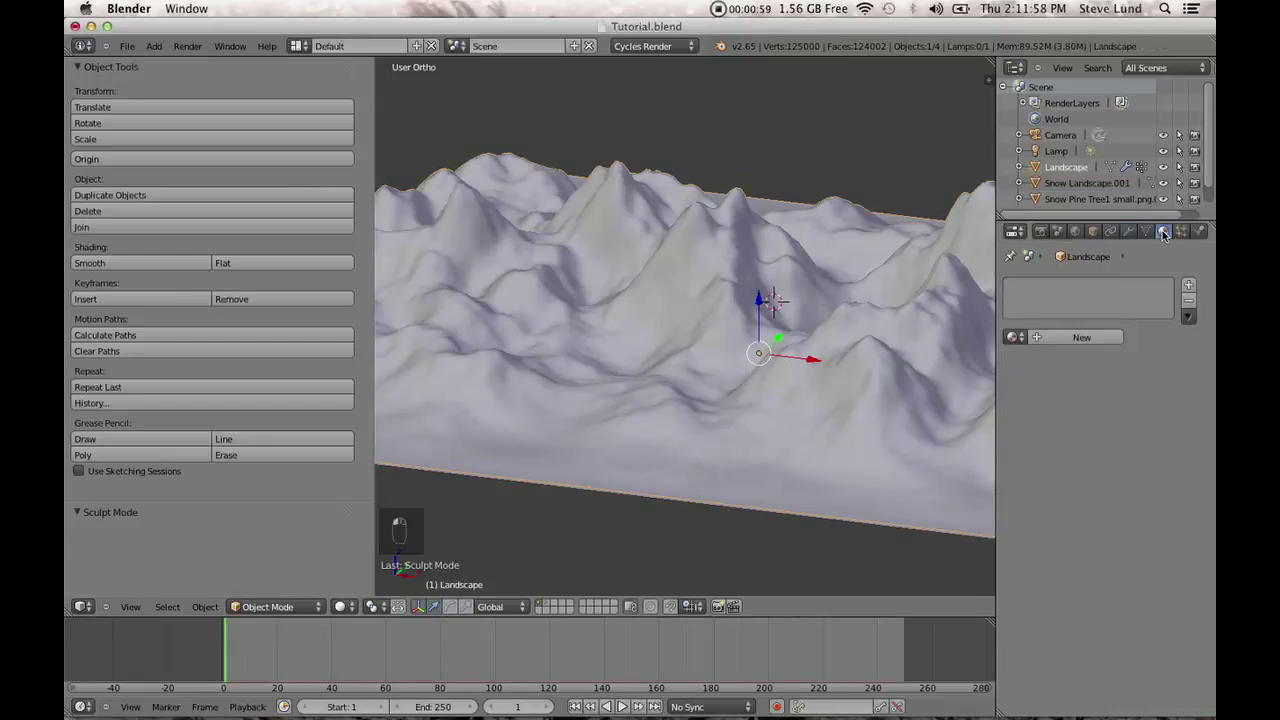
left_click(1078, 338)
Darken the Landscape material's viewport color to near black, with R, G and B at 0.02198.
left_click(1105, 413)
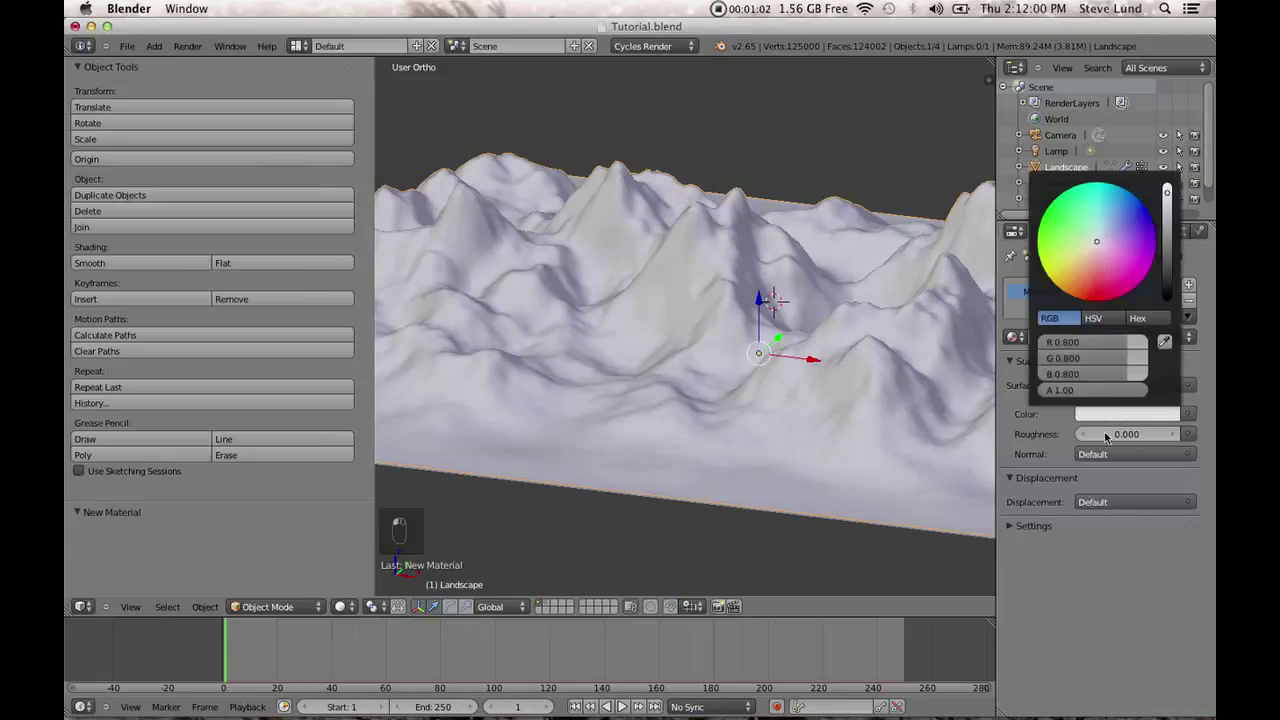
left_click(1020, 526)
left_click(1045, 566)
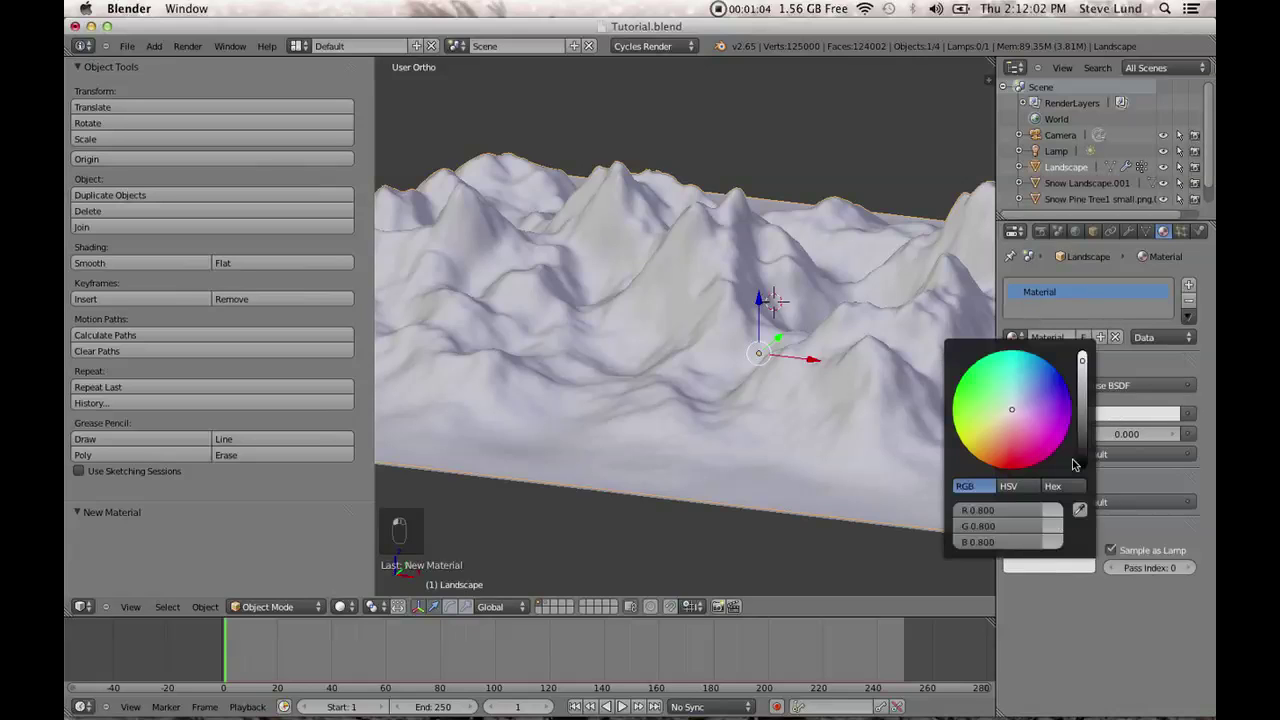
left_click_drag(1085, 440, 1085, 453)
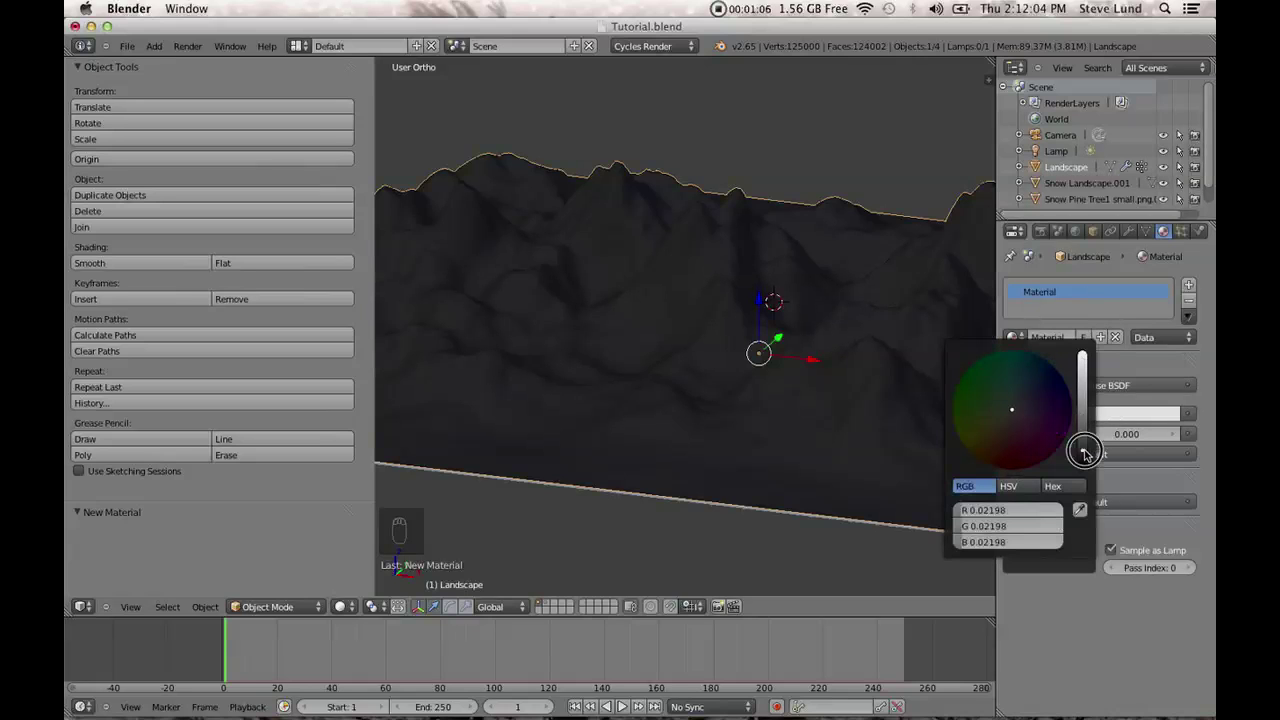
Select the snow landscape copy and switch it to Sculpt Mode.
right_click(681, 460)
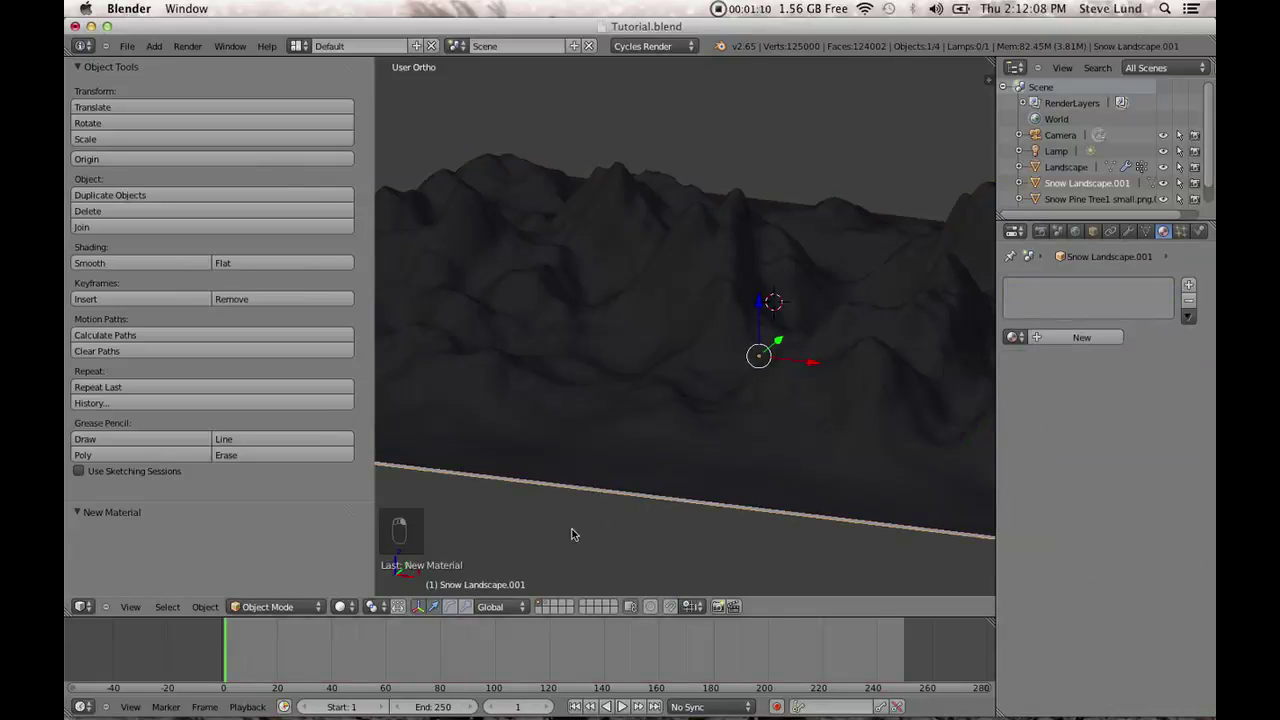
left_click(345, 606)
left_click(272, 606)
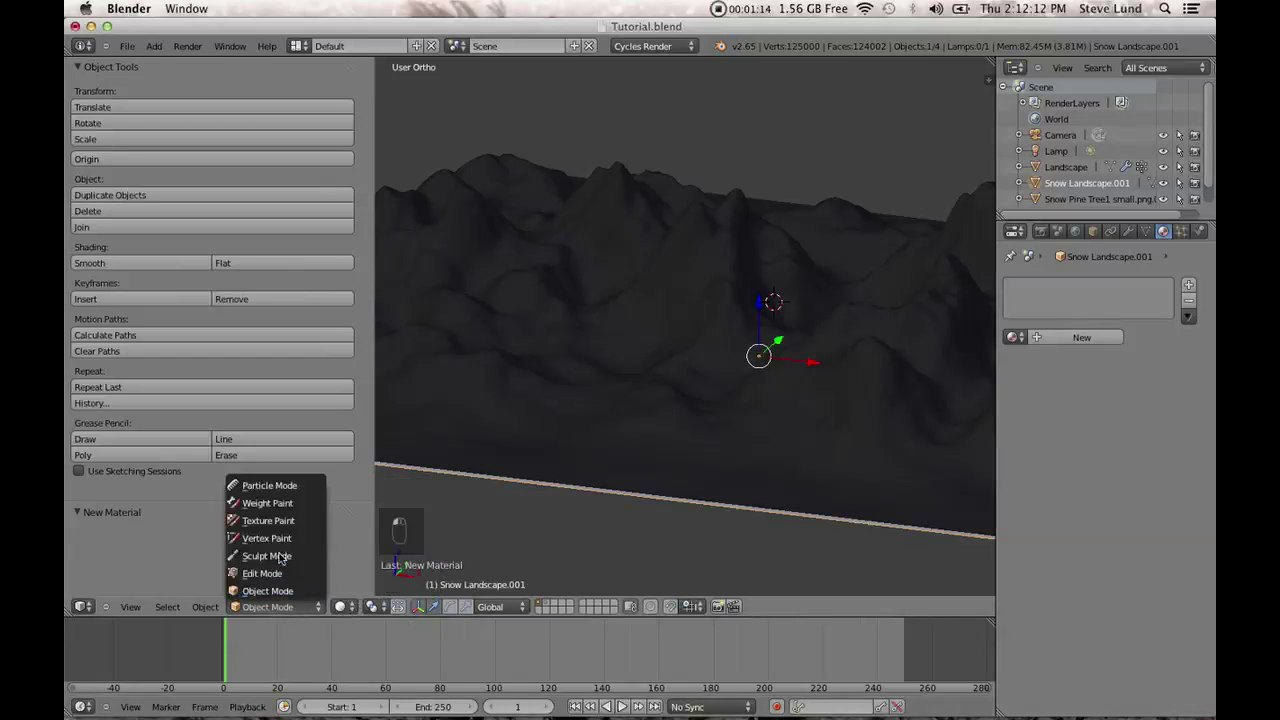
left_click(266, 556)
Sculpt raised snow strokes along the mountain peaks and ridges with the SculptDraw brush, bringing the snow mesh above the dark terrain.
scroll(817, 380, "up", 4)
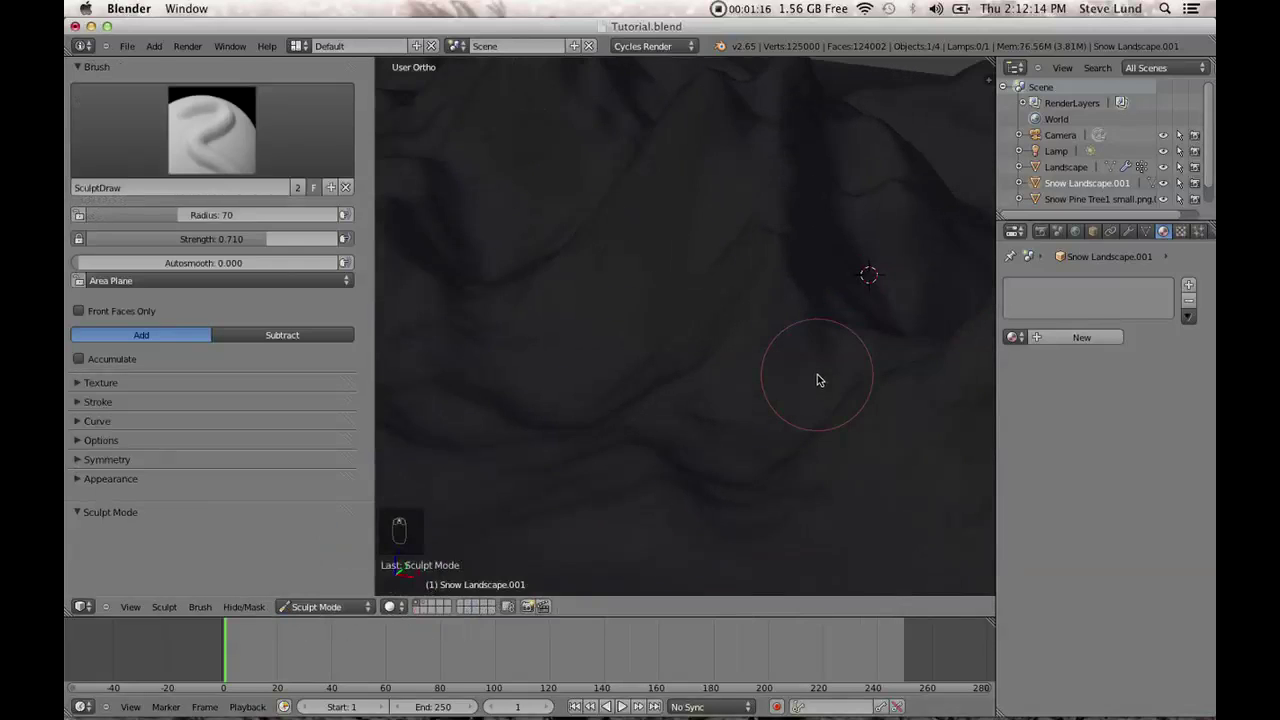
mouse_move(797, 395)
middle_mouse_down()
mouse_move(769, 426)
mouse_move(846, 463)
mouse_move(735, 369)
mouse_move(863, 326)
mouse_move(854, 363)
mouse_move(746, 360)
mouse_move(794, 333)
mouse_move(763, 380)
mouse_move(706, 383)
mouse_move(786, 363)
mouse_move(838, 380)
mouse_move(717, 340)
middle_mouse_up()
mouse_move(722, 336)
left_mouse_down()
mouse_move(557, 263)
mouse_move(497, 278)
left_mouse_up()
scroll(497, 278, "down", 5)
mouse_move(543, 294)
middle_mouse_down()
mouse_move(583, 414)
mouse_move(583, 377)
mouse_move(685, 395)
mouse_move(643, 329)
mouse_move(648, 353)
middle_mouse_up()
mouse_move(586, 412)
left_mouse_down()
mouse_move(722, 290)
mouse_move(725, 266)
mouse_move(743, 308)
left_mouse_up()
mouse_move(743, 308)
middle_mouse_down()
mouse_move(654, 309)
mouse_move(666, 334)
mouse_move(577, 361)
middle_mouse_up()
left_click_drag(574, 276, 785, 465)
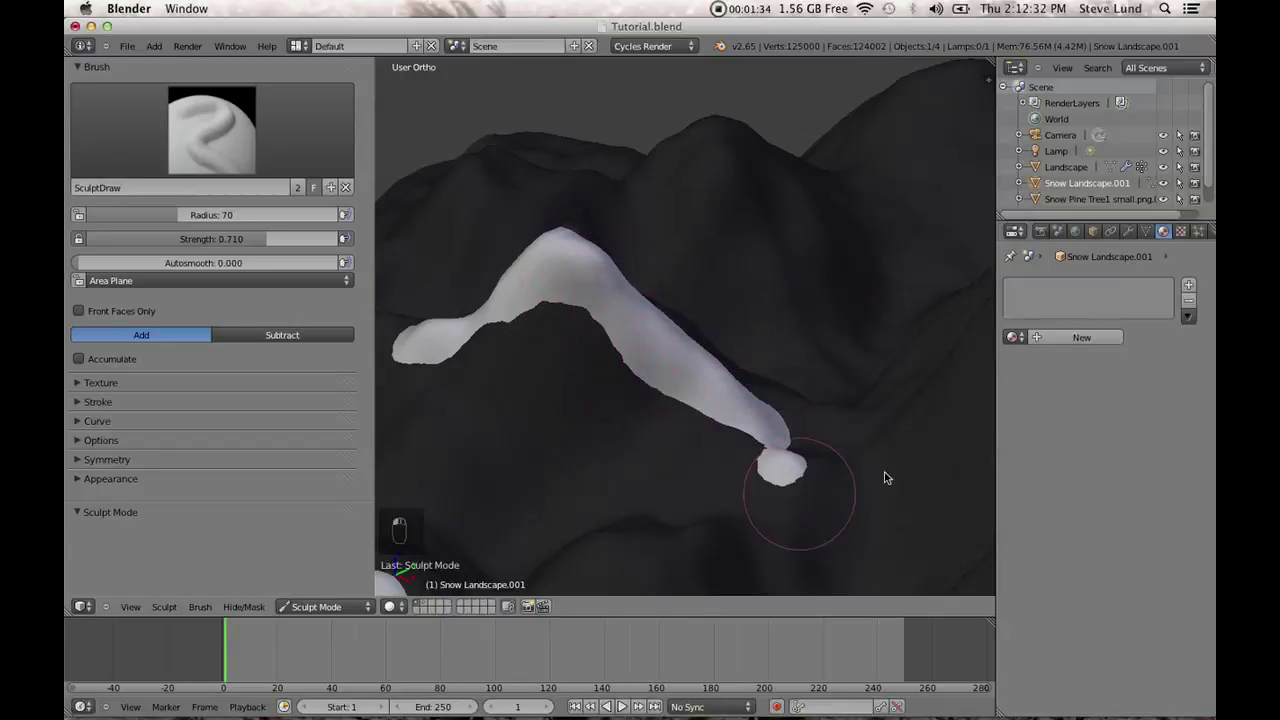
mouse_move(810, 447)
middle_mouse_down()
mouse_move(714, 471)
mouse_move(749, 266)
mouse_move(778, 279)
mouse_move(786, 306)
mouse_move(811, 300)
mouse_move(769, 286)
mouse_move(810, 281)
mouse_move(747, 320)
middle_mouse_up()
mouse_move(783, 208)
left_mouse_down()
mouse_move(777, 194)
mouse_move(694, 308)
left_mouse_up()
left_click_drag(828, 213, 855, 400)
mouse_move(886, 491)
middle_mouse_down()
mouse_move(745, 489)
mouse_move(785, 372)
mouse_move(755, 436)
mouse_move(797, 397)
middle_mouse_up()
mouse_move(845, 363)
left_mouse_down()
mouse_move(889, 330)
mouse_move(914, 277)
mouse_move(811, 349)
mouse_move(766, 337)
left_mouse_up()
mouse_move(765, 337)
middle_mouse_down()
mouse_move(697, 363)
mouse_move(754, 426)
mouse_move(751, 472)
mouse_move(752, 337)
middle_mouse_up()
mouse_move(708, 298)
left_mouse_down()
mouse_move(654, 191)
mouse_move(539, 172)
left_mouse_up()
mouse_move(566, 210)
middle_mouse_down()
mouse_move(643, 171)
mouse_move(683, 243)
mouse_move(806, 306)
mouse_move(749, 458)
mouse_move(757, 523)
mouse_move(745, 166)
mouse_move(757, 524)
mouse_move(737, 366)
mouse_move(694, 343)
middle_mouse_up()
mouse_move(694, 343)
left_mouse_down()
mouse_move(663, 334)
mouse_move(588, 400)
mouse_move(729, 326)
mouse_move(717, 422)
mouse_move(788, 480)
left_mouse_up()
Extend the sculpted snow down the side of the snow-ridged peak and add separate strokes across its lower slopes.
mouse_move(789, 450)
middle_mouse_down("shift")
mouse_move(789, 350)
mouse_move(736, 236)
middle_mouse_up("shift")
scroll(789, 354, "down", 2)
scroll(734, 236, "down", 5)
middle_click_drag(730, 280, 773, 436, "shift")
scroll(773, 436, "up", 5)
scroll(763, 412, "up", 2)
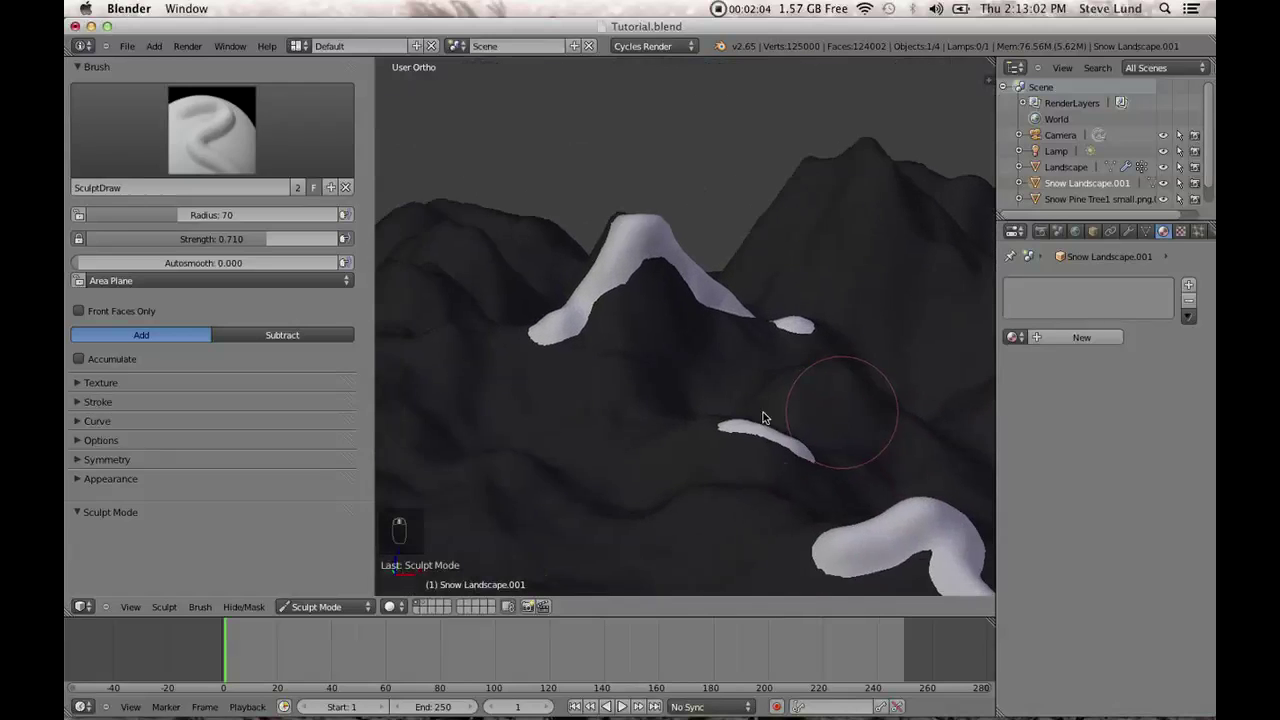
scroll(663, 383, "up", 6)
mouse_move(645, 402)
left_mouse_down()
mouse_move(520, 350)
mouse_move(460, 355)
mouse_move(634, 429)
mouse_move(690, 545)
left_mouse_up()
scroll(757, 485, "down", 2)
middle_click_drag(837, 543, 689, 416)
mouse_move(627, 383)
left_mouse_down()
mouse_move(666, 403)
mouse_move(757, 409)
mouse_move(780, 377)
mouse_move(783, 265)
mouse_move(897, 325)
left_mouse_up()
left_click_drag(814, 432, 897, 366)
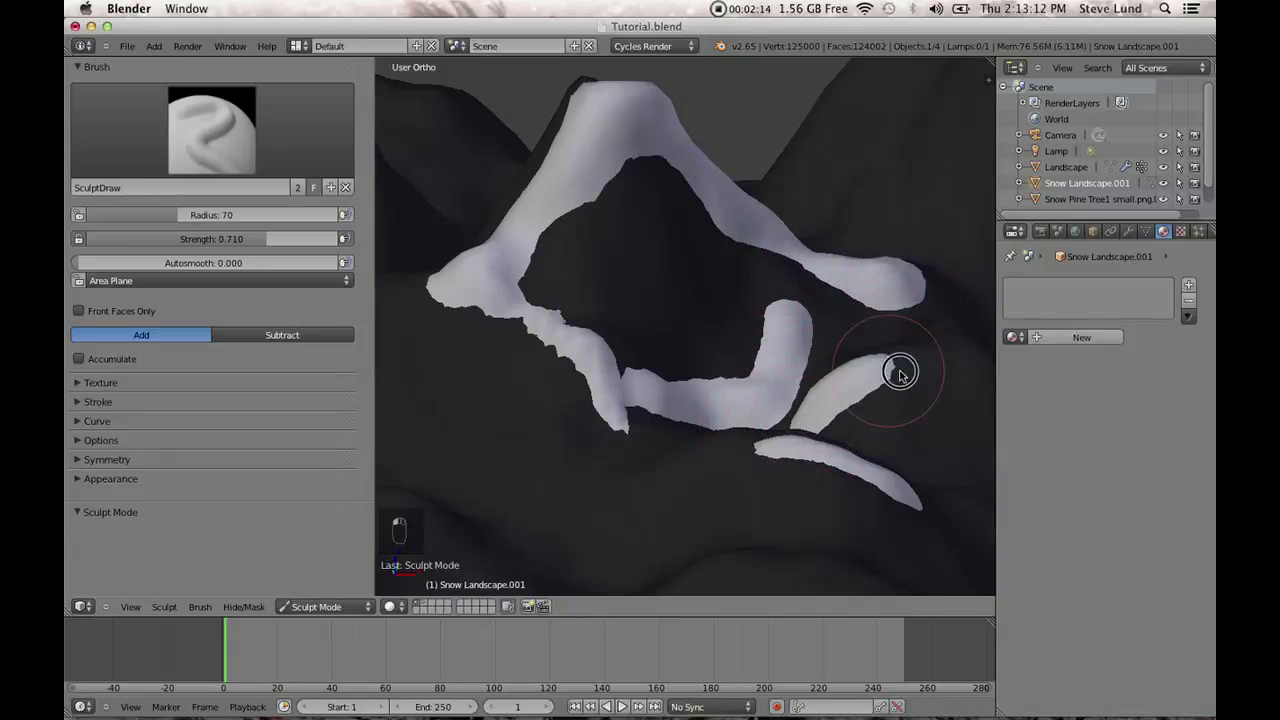
scroll(937, 397, "down", 3)
mouse_move(937, 397)
middle_mouse_down()
mouse_move(888, 429)
mouse_move(880, 458)
mouse_move(771, 491)
middle_mouse_up()
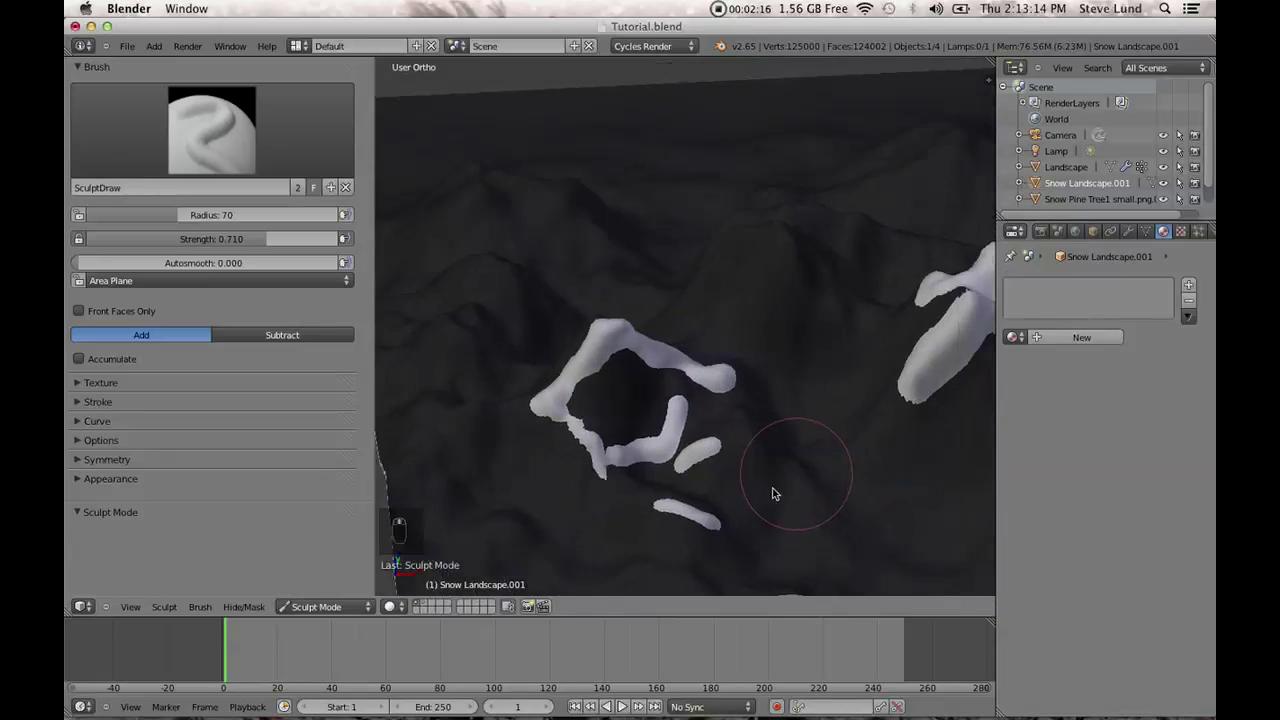
Sculpt raised snow strokes along another bare ridge beside the already snow-covered peaks.
scroll(866, 437, "up", 3)
mouse_move(837, 223)
left_mouse_down()
mouse_move(706, 209)
mouse_move(831, 206)
left_mouse_up()
mouse_move(831, 206)
middle_mouse_down()
mouse_move(773, 441)
mouse_move(743, 491)
mouse_move(766, 371)
middle_mouse_up()
mouse_move(740, 350)
left_mouse_down()
mouse_move(689, 317)
mouse_move(563, 366)
left_mouse_up()
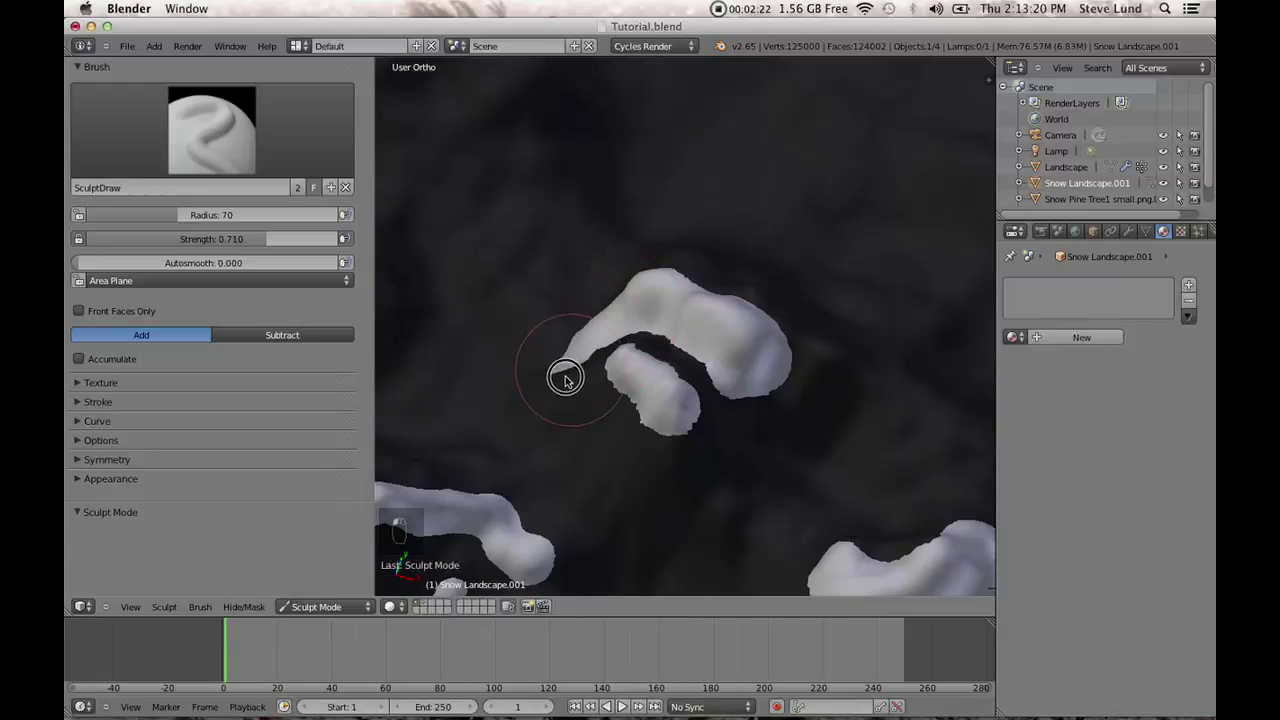
mouse_move(521, 338)
middle_mouse_down()
mouse_move(531, 294)
mouse_move(668, 312)
middle_mouse_up()
mouse_move(668, 312)
left_mouse_down()
mouse_move(823, 443)
mouse_move(905, 482)
left_mouse_up()
Add separate snow strokes on the lower foreground slopes beneath the mountains, including a branching patch.
mouse_move(905, 482)
middle_mouse_down()
mouse_move(953, 455)
mouse_move(786, 391)
middle_mouse_up()
mouse_move(786, 391)
left_mouse_down()
mouse_move(766, 366)
mouse_move(806, 362)
left_mouse_up()
mouse_move(806, 362)
middle_mouse_down()
mouse_move(824, 336)
mouse_move(843, 406)
mouse_move(837, 340)
mouse_move(815, 315)
middle_mouse_up()
mouse_move(815, 315)
left_mouse_down()
mouse_move(789, 286)
mouse_move(728, 332)
mouse_move(750, 347)
left_mouse_up()
mouse_move(750, 347)
middle_mouse_down()
mouse_move(788, 391)
mouse_move(773, 319)
mouse_move(647, 300)
mouse_move(754, 252)
mouse_move(749, 360)
mouse_move(766, 417)
mouse_move(702, 364)
middle_mouse_up()
left_click_drag(645, 382, 680, 471)
mouse_move(680, 471)
middle_mouse_down()
mouse_move(766, 257)
mouse_move(760, 271)
middle_mouse_up()
left_click_drag(940, 534, 600, 400)
left_click(448, 295)
mouse_move(440, 281)
left_mouse_down()
mouse_move(591, 380)
mouse_move(729, 380)
left_mouse_up()
middle_click_drag(729, 380, 726, 292)
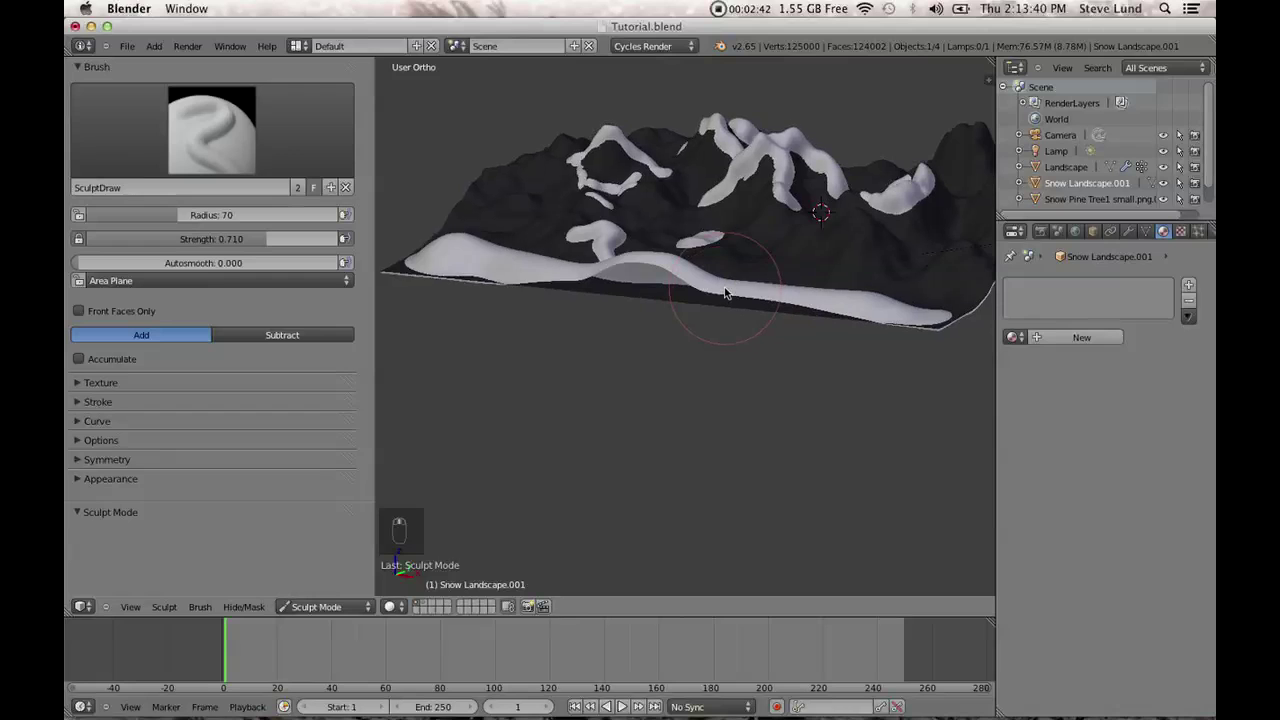
key("super+z")
key("super+z")
key("super+z")
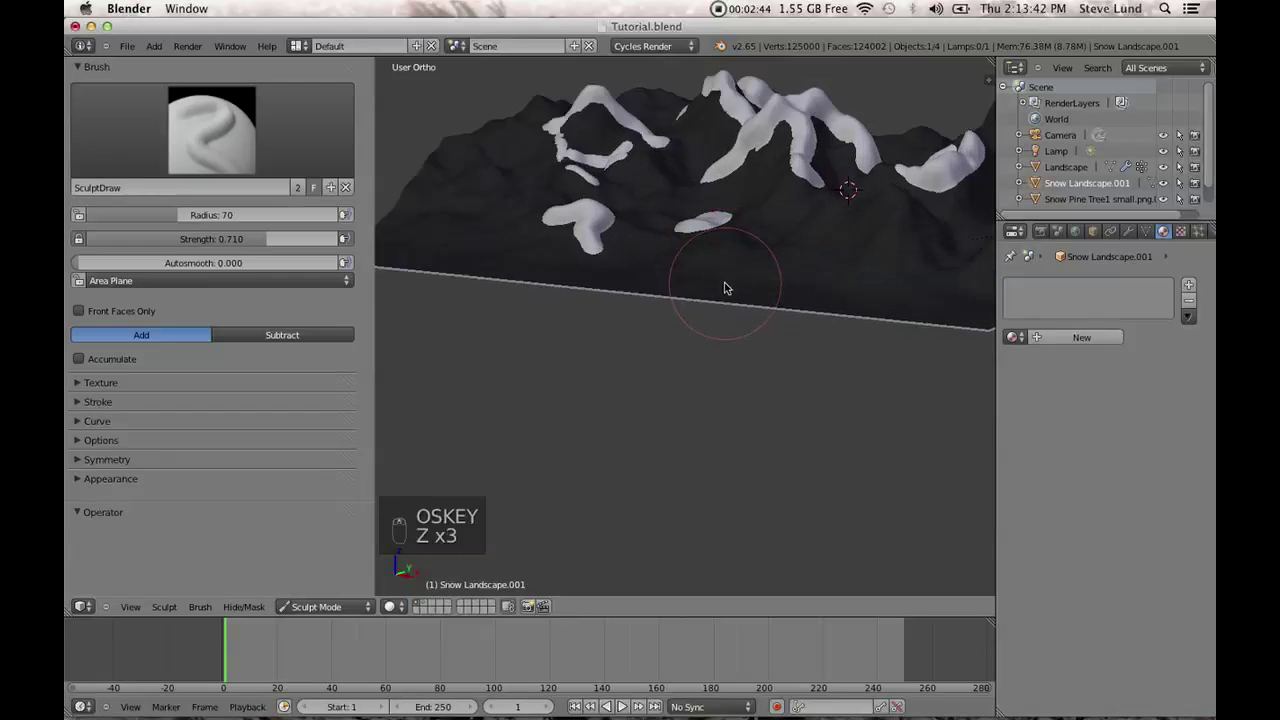
Sculpt one elongated snow patch and several small round patches on the low ground near the landscape's front edge.
scroll(723, 286, "up", 3)
scroll(754, 403, "down", 3)
mouse_move(750, 322)
middle_mouse_down()
mouse_move(771, 443)
mouse_move(646, 414)
mouse_move(737, 391)
mouse_move(562, 287)
mouse_move(734, 337)
middle_mouse_up()
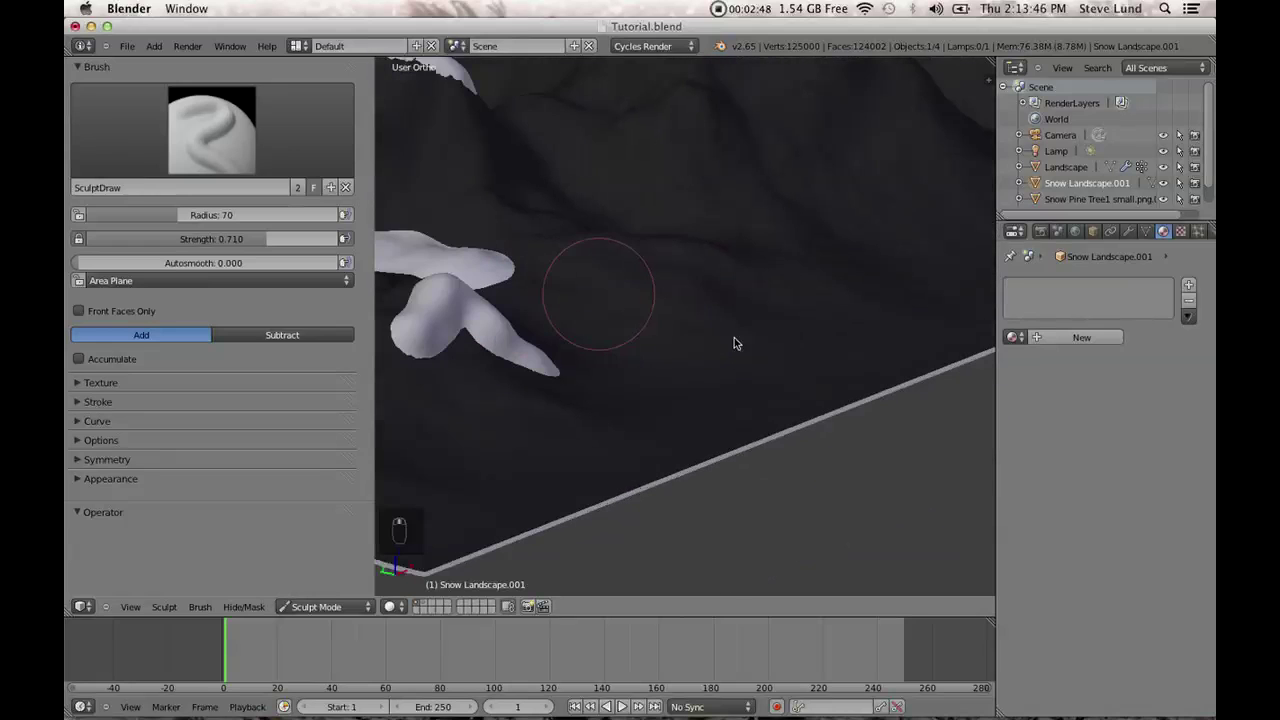
left_click_drag(734, 330, 822, 308)
left_click(853, 349)
left_click(724, 376)
left_click(800, 405)
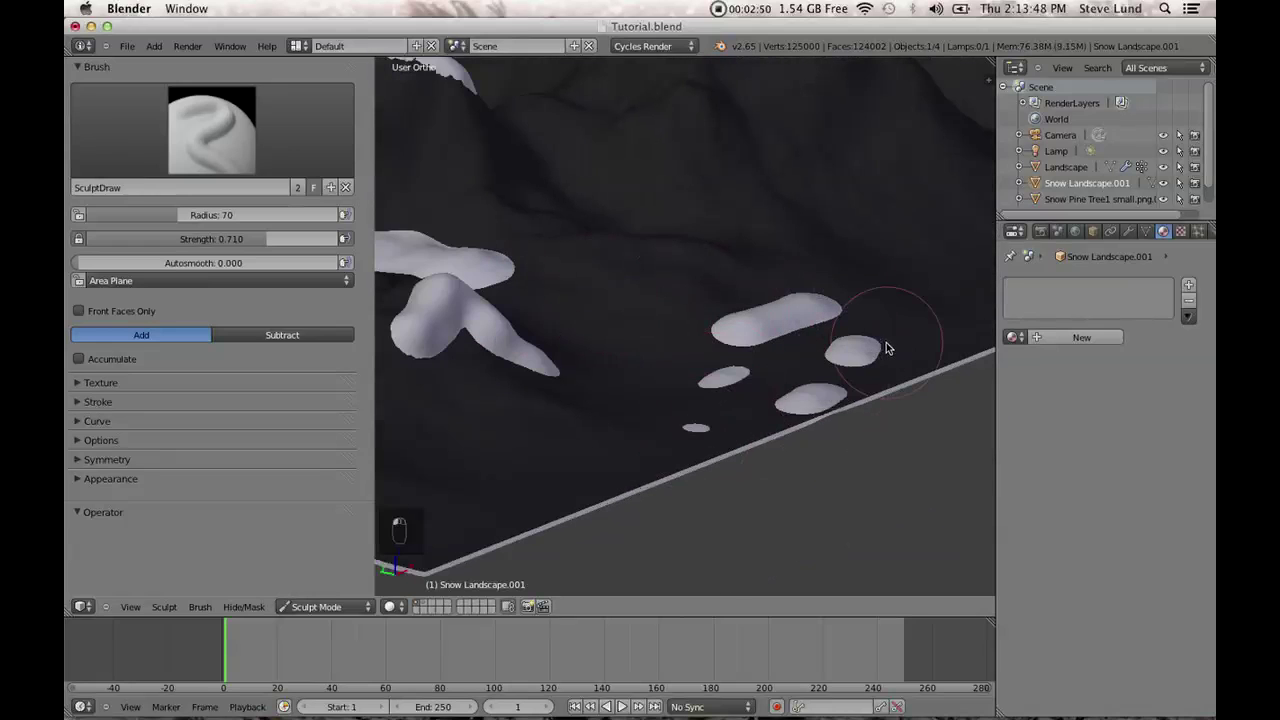
Continue the row of small round snow patches along the front edge to the landscape's corner.
middle_click_drag(886, 349, 877, 346)
left_click(712, 361)
left_click(641, 425)
left_click(577, 452)
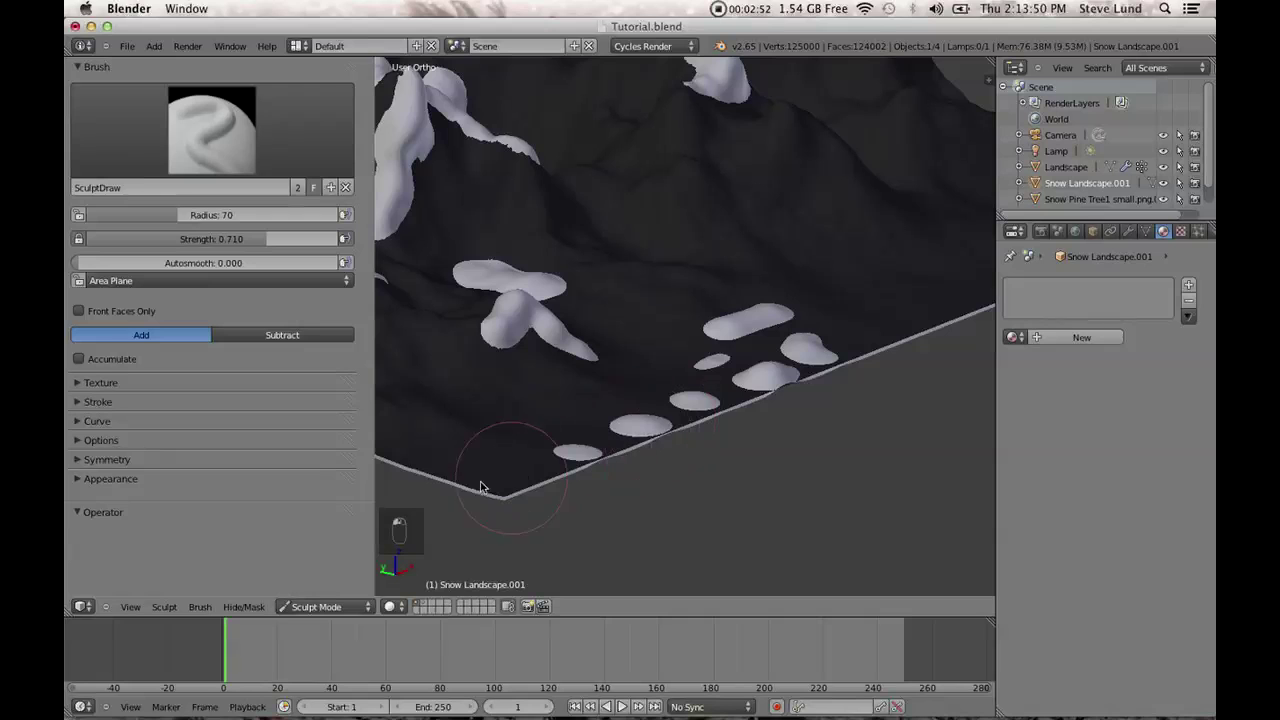
left_click(511, 474)
left_click(543, 418)
Sculpt a small cluster of snow patches on the low hilltop below the bare mountain at the landscape's side.
middle_click_drag(730, 395, 623, 513, "shift")
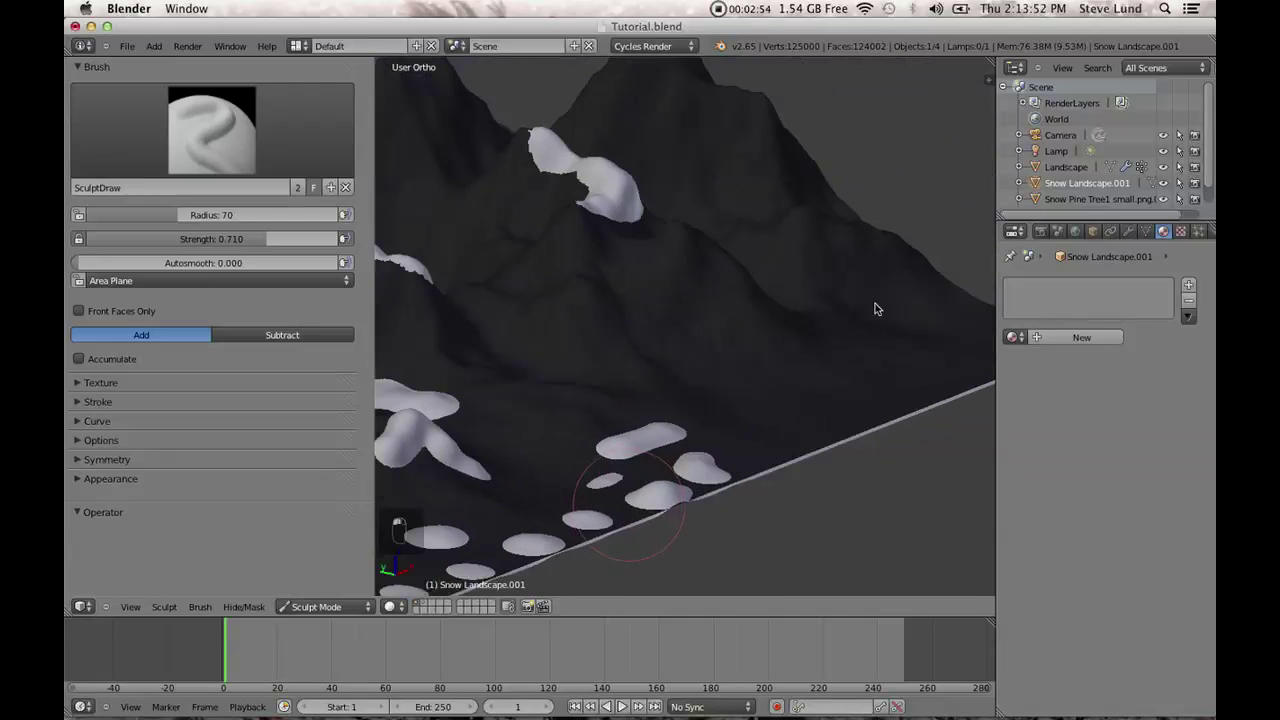
middle_click_drag(803, 421, 765, 447, "shift")
scroll(737, 462, "up", 3)
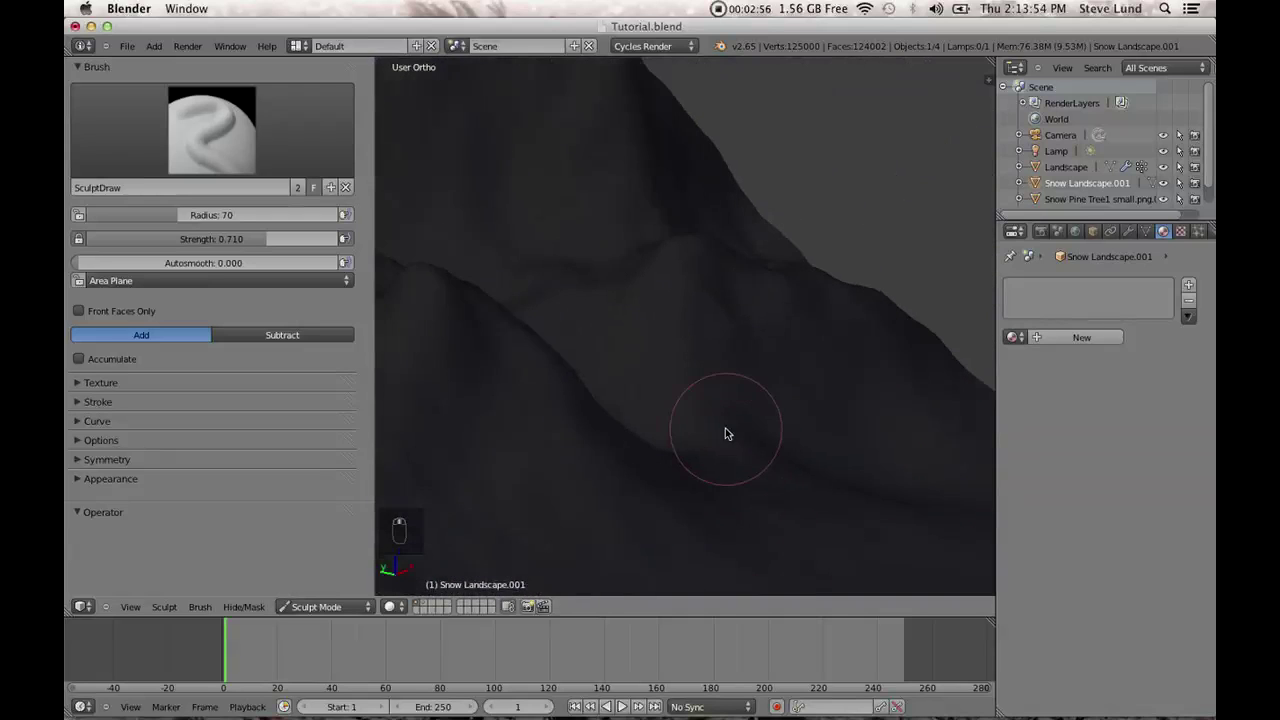
mouse_move(697, 259)
left_mouse_down()
mouse_move(851, 306)
mouse_move(849, 334)
left_mouse_up()
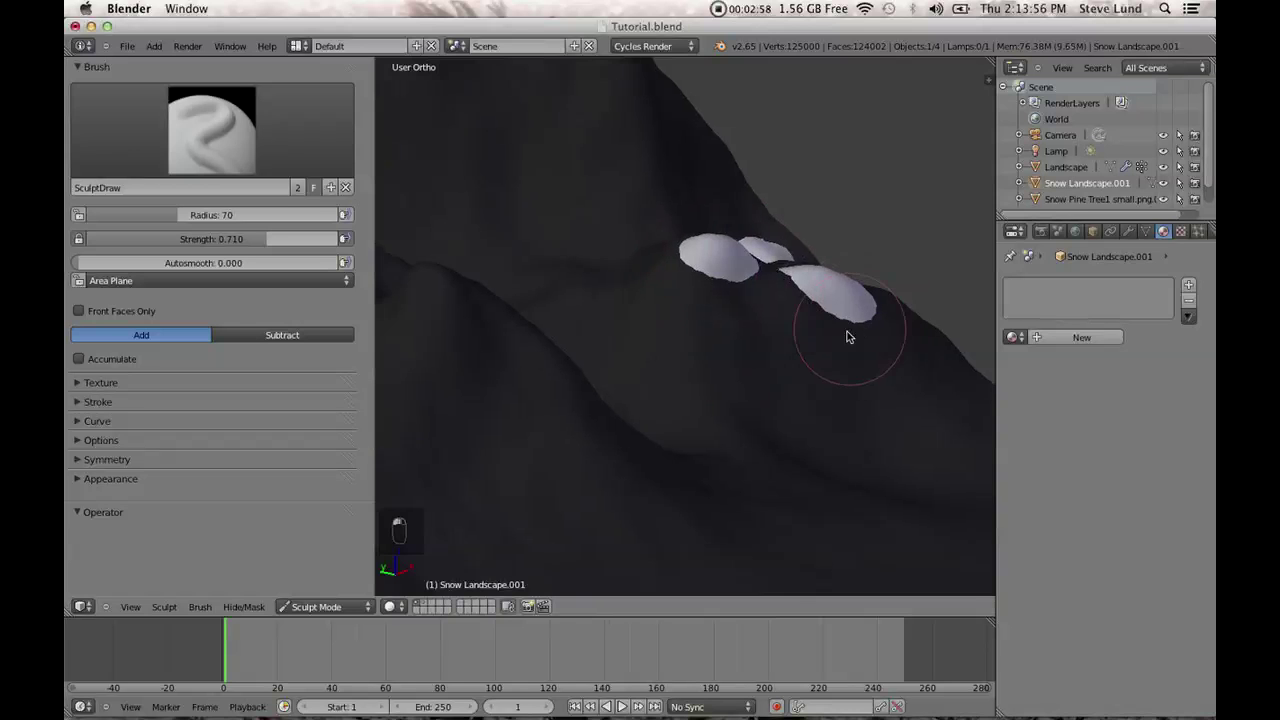
scroll(820, 334, "up", 3)
scroll(606, 271, "down", 6)
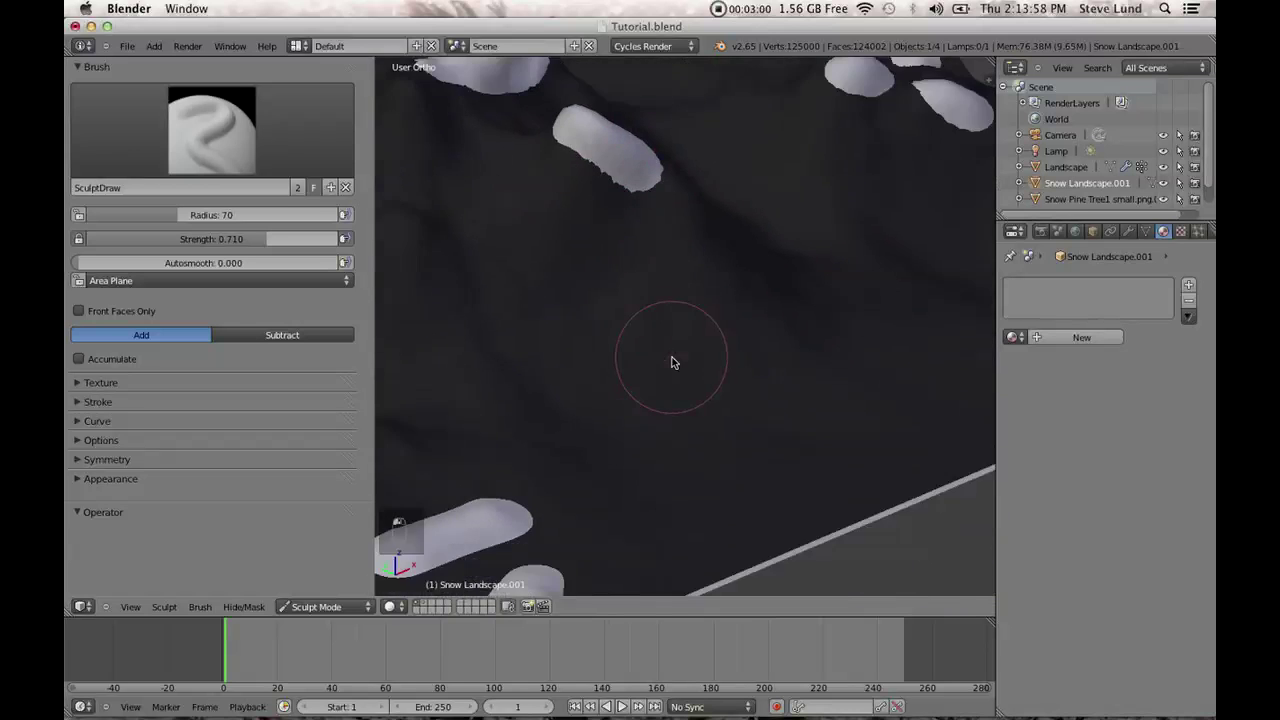
Extend the snow cap of the small foreground peak with further strokes down its ridges.
scroll(703, 435, "up", 4)
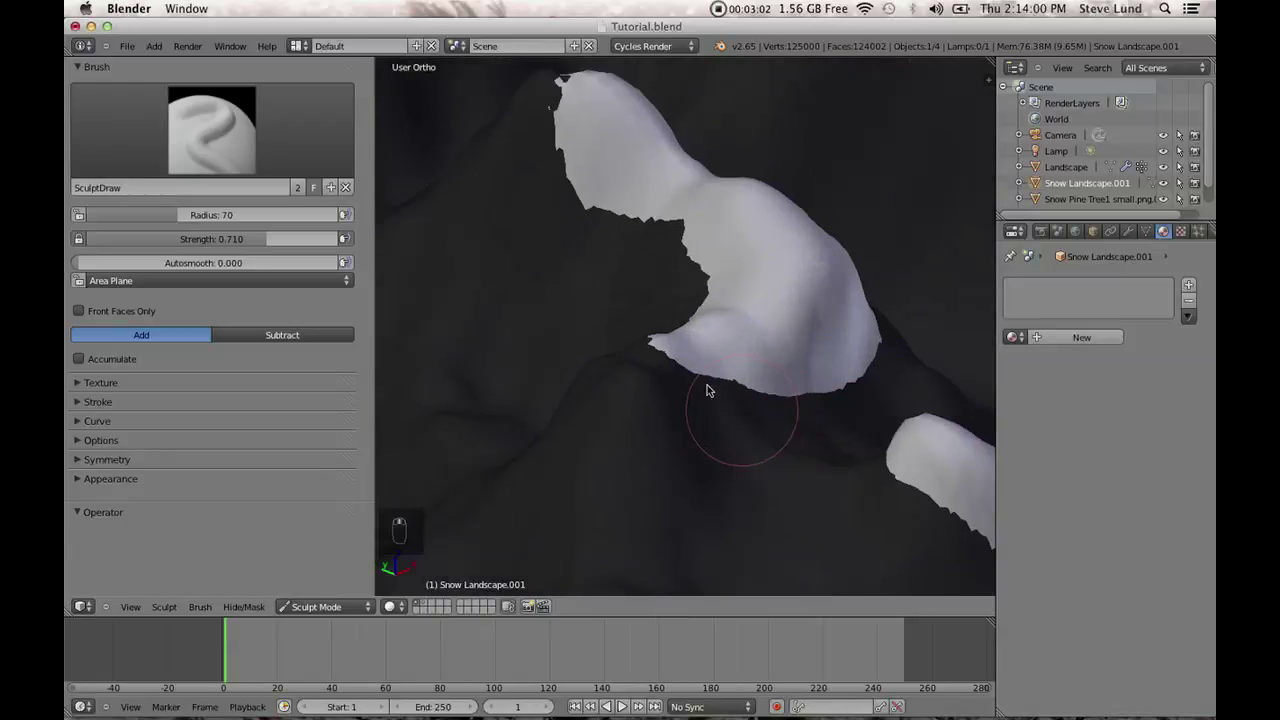
mouse_move(602, 430)
left_mouse_down()
mouse_move(659, 376)
mouse_move(543, 443)
left_mouse_up()
mouse_move(543, 443)
middle_mouse_down("shift")
mouse_move(650, 250)
mouse_move(649, 274)
middle_mouse_up("shift")
left_click_drag(649, 274, 644, 409)
mouse_move(644, 409)
middle_mouse_down()
mouse_move(577, 446)
mouse_move(834, 400)
mouse_move(700, 246)
mouse_move(817, 321)
mouse_move(729, 309)
middle_mouse_up()
Narrow the tool shelf to enlarge the viewport, and sculpt snow along the tall ridge behind the small foreground peak.
left_click_drag(378, 372, 240, 363)
mouse_move(503, 397)
middle_mouse_down()
mouse_move(648, 427)
mouse_move(643, 489)
mouse_move(706, 434)
middle_mouse_up()
mouse_move(620, 413)
middle_mouse_down()
mouse_move(591, 449)
mouse_move(606, 480)
mouse_move(651, 414)
mouse_move(691, 420)
mouse_move(686, 343)
middle_mouse_up()
mouse_move(686, 343)
left_mouse_down()
mouse_move(623, 349)
mouse_move(549, 409)
mouse_move(492, 505)
left_mouse_up()
middle_click_drag(492, 505, 597, 457)
mouse_move(597, 457)
left_mouse_down()
mouse_move(640, 334)
mouse_move(766, 349)
mouse_move(742, 376)
left_mouse_up()
mouse_move(742, 376)
middle_mouse_down()
mouse_move(737, 343)
mouse_move(604, 313)
middle_mouse_up()
mouse_move(643, 320)
left_mouse_down()
mouse_move(514, 357)
mouse_move(486, 423)
left_mouse_up()
mouse_move(486, 423)
middle_mouse_down()
mouse_move(595, 440)
mouse_move(686, 435)
middle_mouse_up()
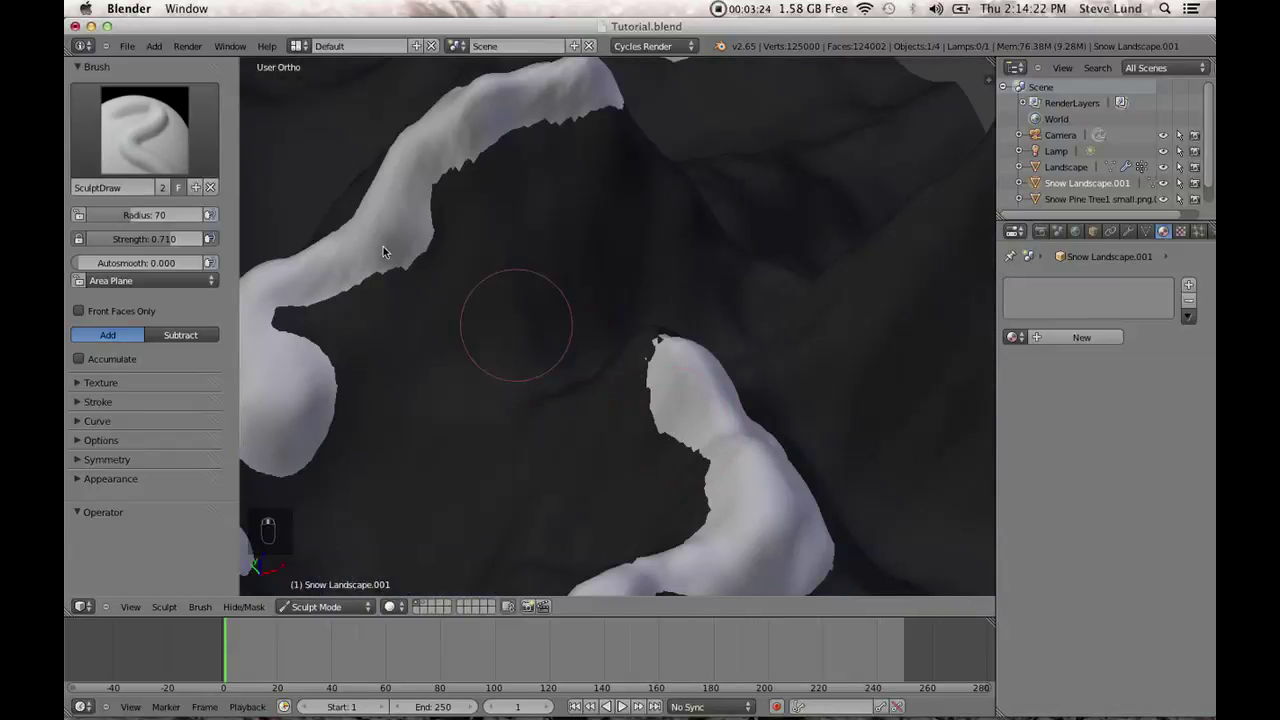
Sculpt snow along the ridge joining the neighbouring snowy peaks, and run a thick stroke down the slope.
mouse_move(423, 205)
left_mouse_down()
mouse_move(463, 280)
mouse_move(563, 394)
left_mouse_up()
middle_click_drag(563, 394, 641, 180)
left_click_drag(655, 203, 762, 323)
mouse_move(823, 360)
middle_mouse_down()
mouse_move(786, 351)
mouse_move(737, 363)
mouse_move(737, 237)
mouse_move(565, 370)
mouse_move(460, 420)
mouse_move(414, 334)
mouse_move(634, 366)
mouse_move(706, 343)
mouse_move(491, 289)
middle_mouse_up()
mouse_move(491, 289)
left_mouse_down()
mouse_move(483, 257)
mouse_move(463, 378)
left_mouse_up()
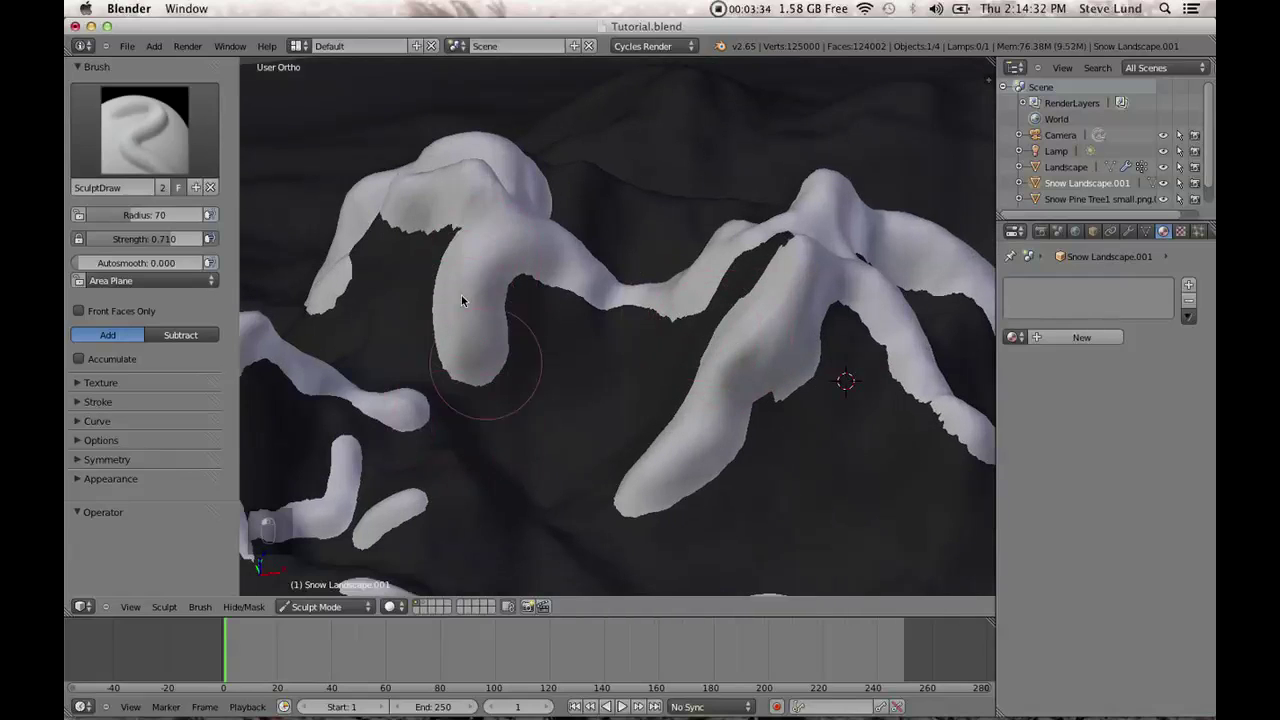
Add snow strokes to the outer slopes beyond the ring-shaped snow ridge, near the landscape's side edge.
middle_click_drag(445, 307, 707, 344)
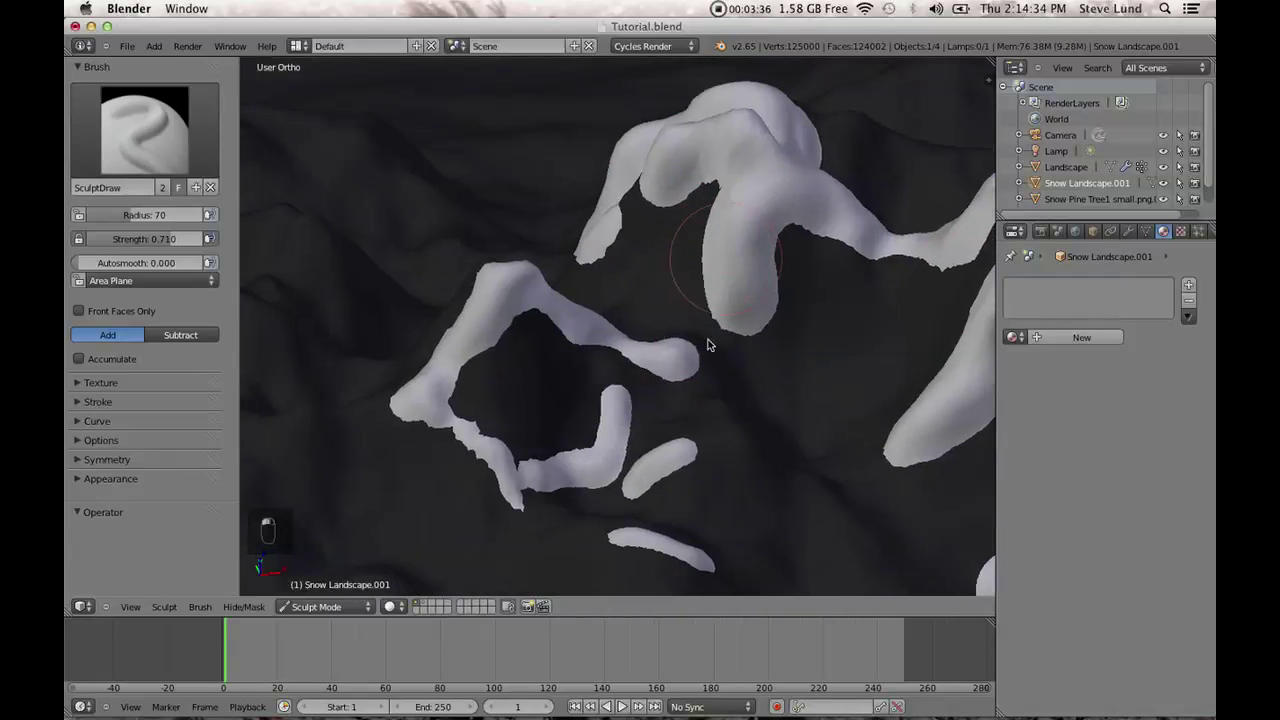
middle_click_drag(630, 342, 662, 310)
mouse_move(476, 317)
left_mouse_down()
mouse_move(374, 320)
mouse_move(360, 408)
left_mouse_up()
mouse_move(517, 514)
middle_mouse_down()
mouse_move(531, 243)
mouse_move(521, 283)
middle_mouse_up()
left_click_drag(497, 298, 528, 388)
Sculpt jagged finger-like spikes onto the edges of the elongated snow patch near the landscape's outer corner.
scroll(520, 297, "up", 8)
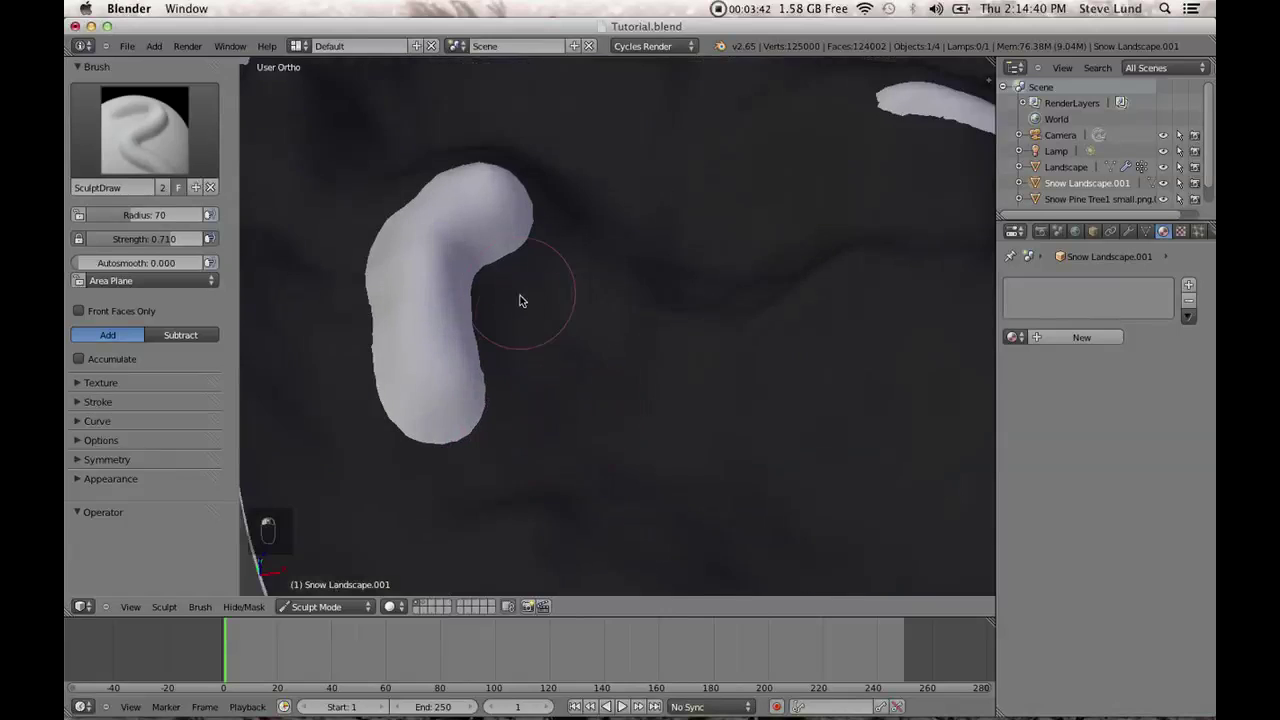
mouse_move(617, 418)
left_mouse_down()
mouse_move(713, 484)
mouse_move(763, 489)
left_mouse_up()
mouse_move(763, 489)
middle_mouse_down()
mouse_move(657, 429)
mouse_move(640, 294)
mouse_move(590, 281)
middle_mouse_up()
scroll(600, 300, "up", 5)
left_click_drag(664, 362, 699, 404)
mouse_move(553, 362)
left_mouse_down()
mouse_move(730, 478)
mouse_move(742, 470)
left_mouse_up()
scroll(740, 435, "down", 2)
middle_click_drag(695, 366, 724, 209, "shift")
left_click_drag(564, 405, 505, 300)
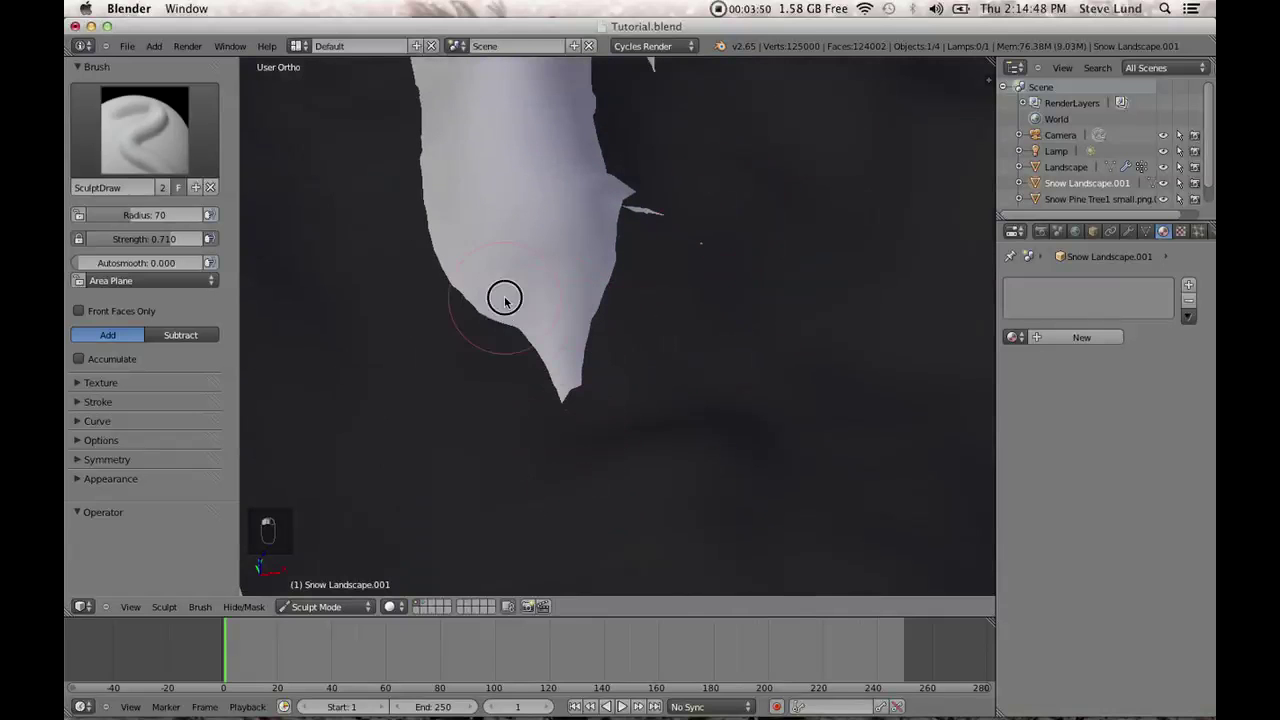
left_click_drag(518, 382, 771, 354)
mouse_move(771, 354)
middle_mouse_down()
mouse_move(840, 325)
mouse_move(646, 400)
mouse_move(786, 363)
mouse_move(563, 380)
mouse_move(530, 220)
mouse_move(695, 465)
mouse_move(631, 222)
middle_mouse_up()
Switch to the camera view and extend the small foreground peak's snow with short drips down its slopes.
key("KP_0")
scroll(830, 305, "up", 5)
mouse_move(630, 207)
left_mouse_down()
mouse_move(615, 310)
mouse_move(634, 395)
mouse_move(685, 440)
left_mouse_up()
mouse_move(583, 393)
middle_mouse_down()
mouse_move(751, 257)
mouse_move(551, 314)
mouse_move(646, 280)
mouse_move(609, 366)
mouse_move(622, 255)
middle_mouse_up()
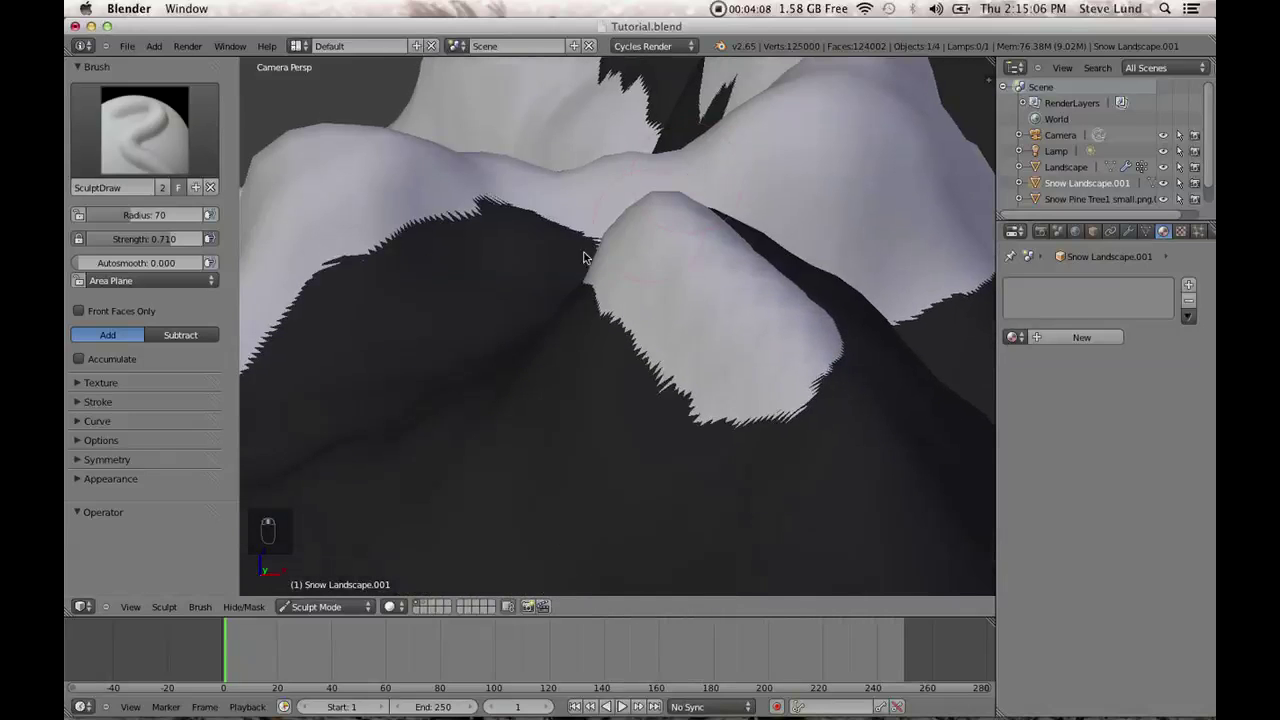
middle_click_drag(521, 287, 523, 277)
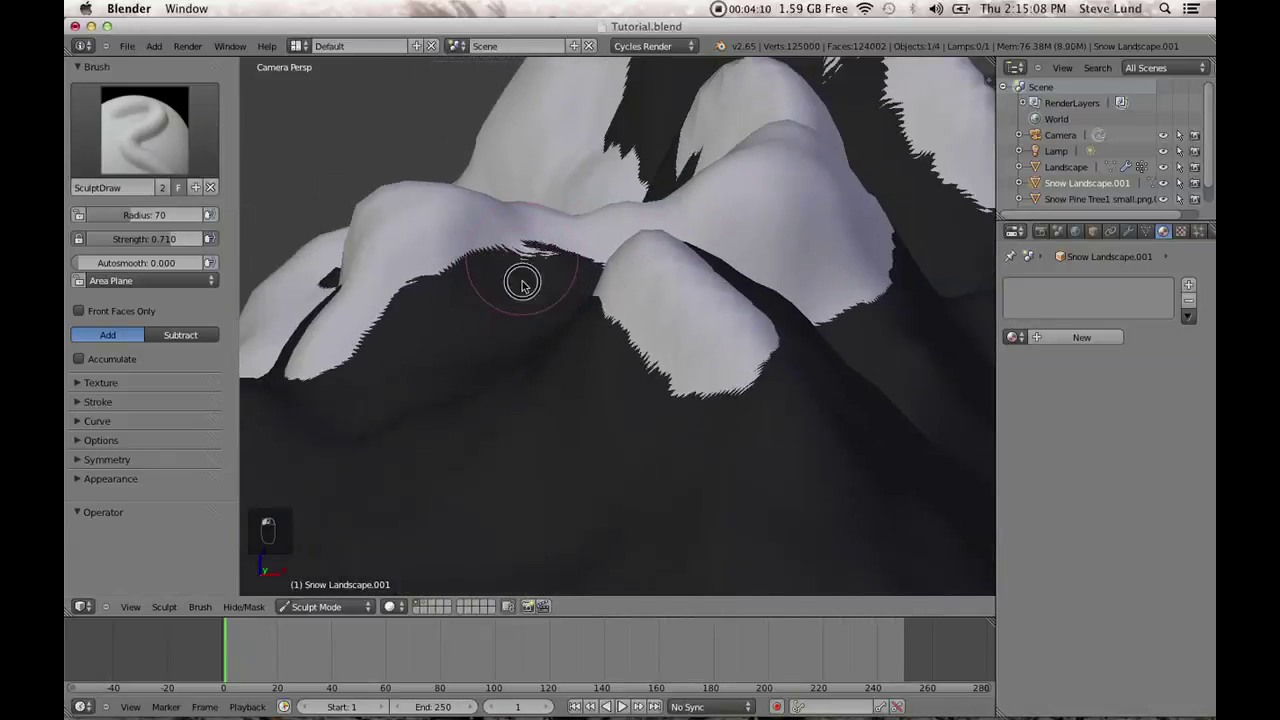
middle_click_drag(566, 314, 676, 295)
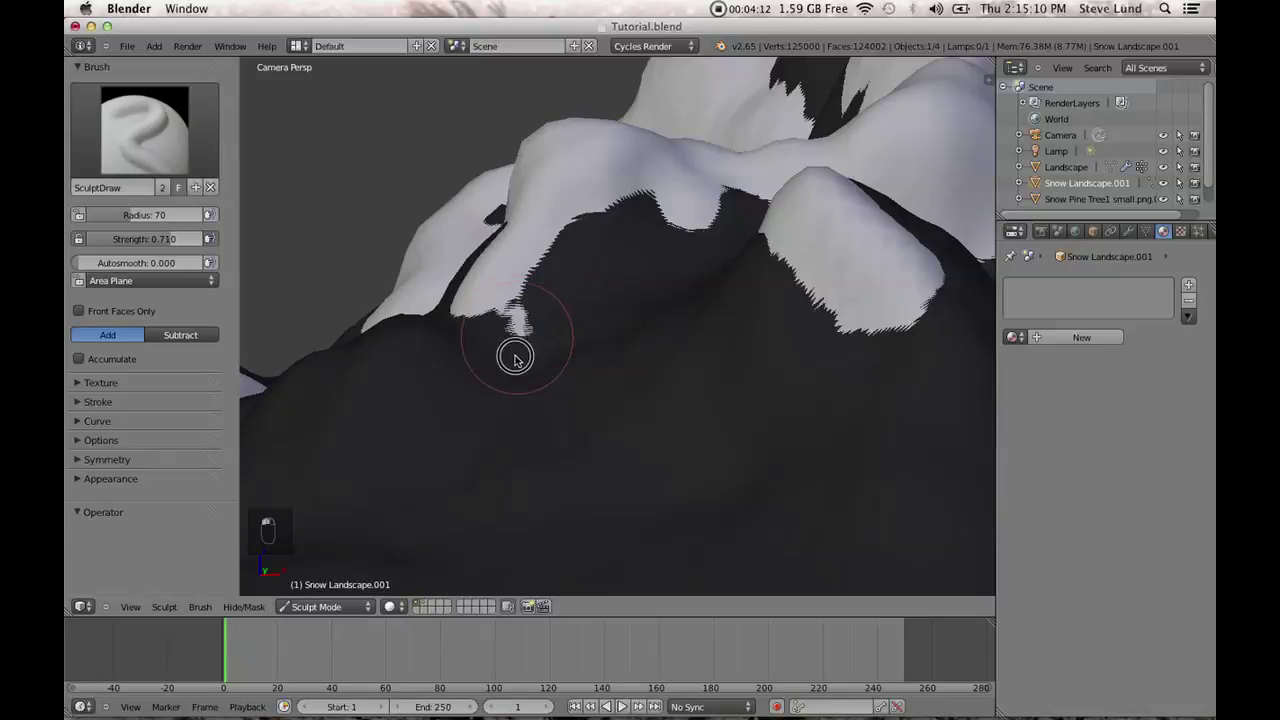
middle_click_drag(578, 409, 599, 280, "shift")
middle_click_drag(670, 354, 645, 332, "shift")
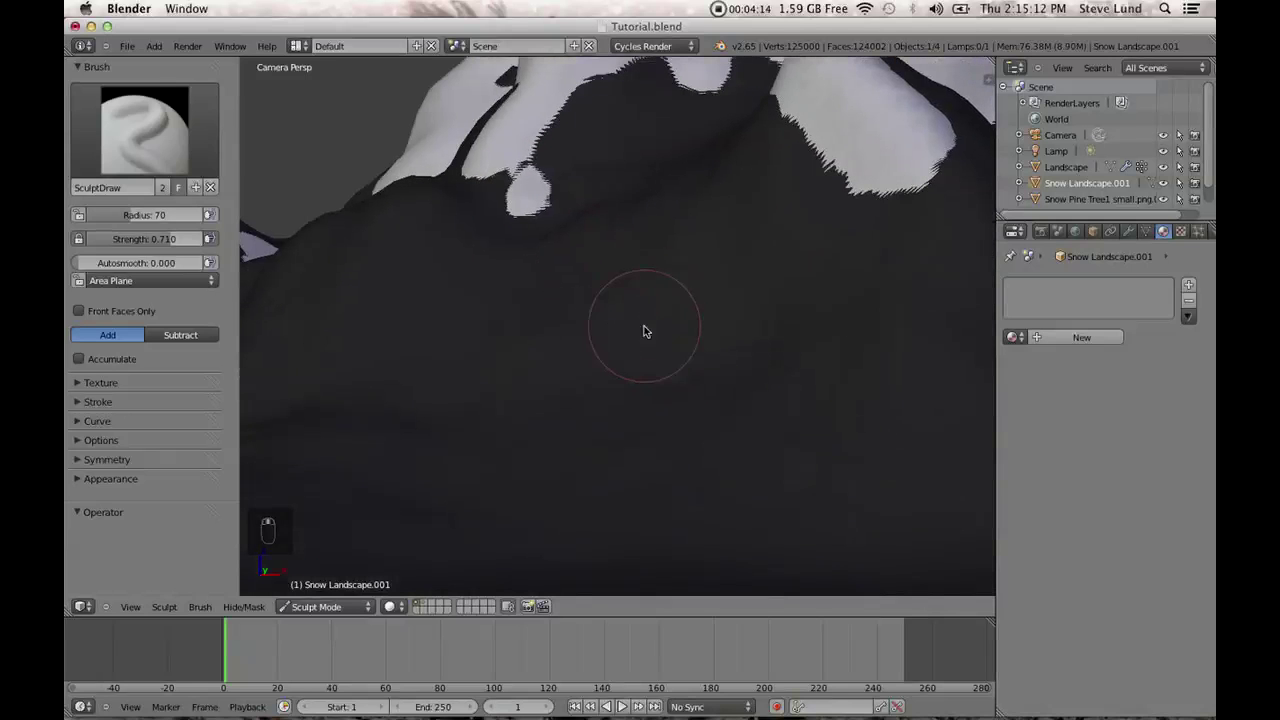
Leave the camera view and sculpt snow along the bare high ridge at the landscape's far corner.
scroll(645, 336, "down", 6)
key("KP_5")
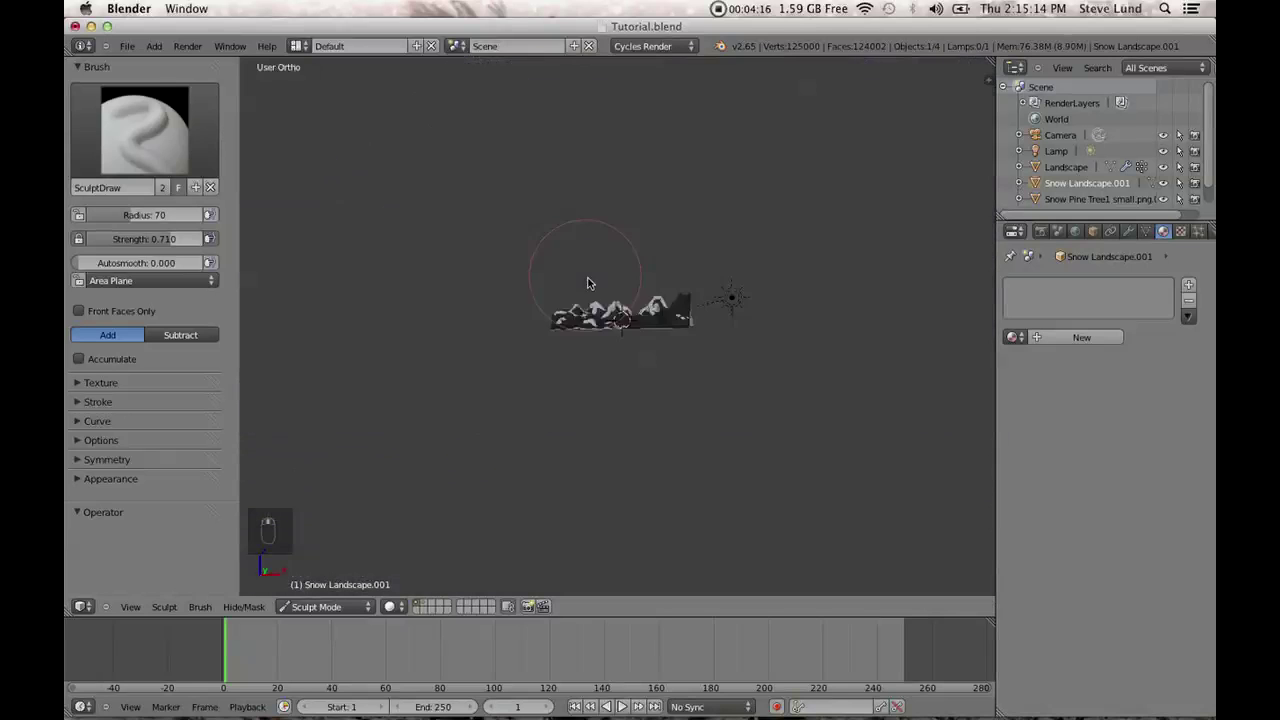
scroll(617, 315, "up", 10)
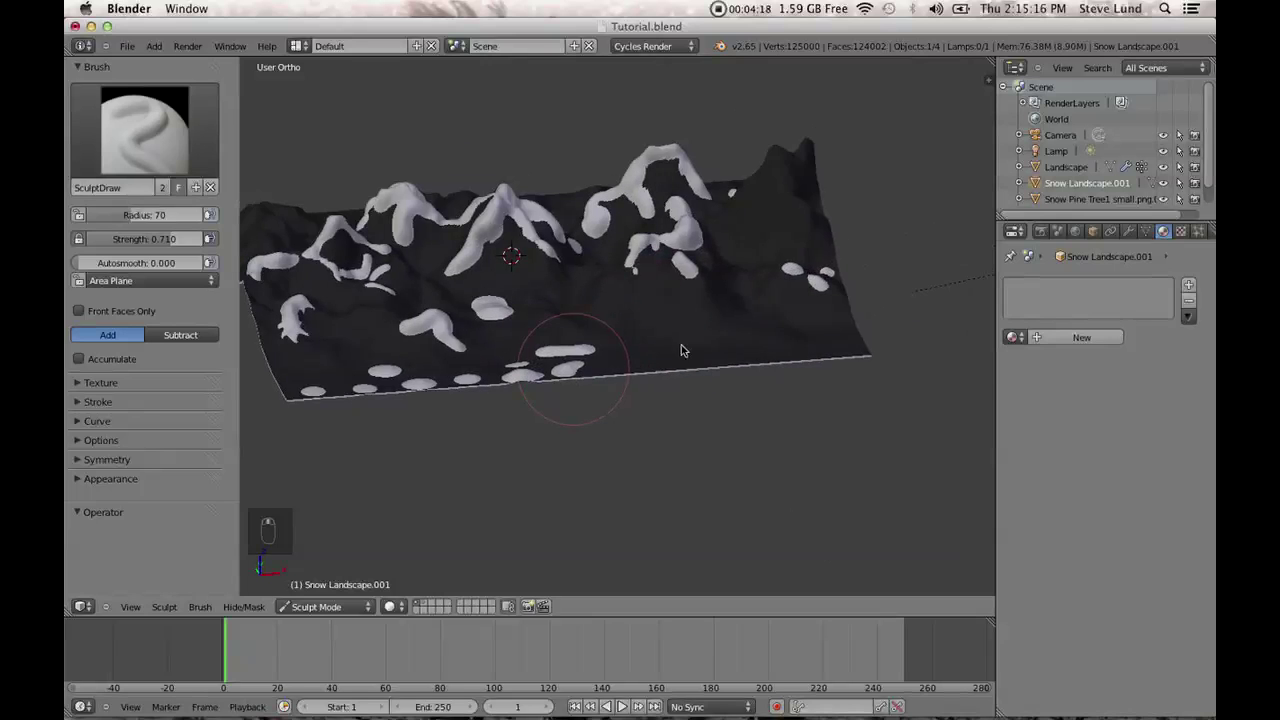
middle_click_drag(578, 408, 663, 353)
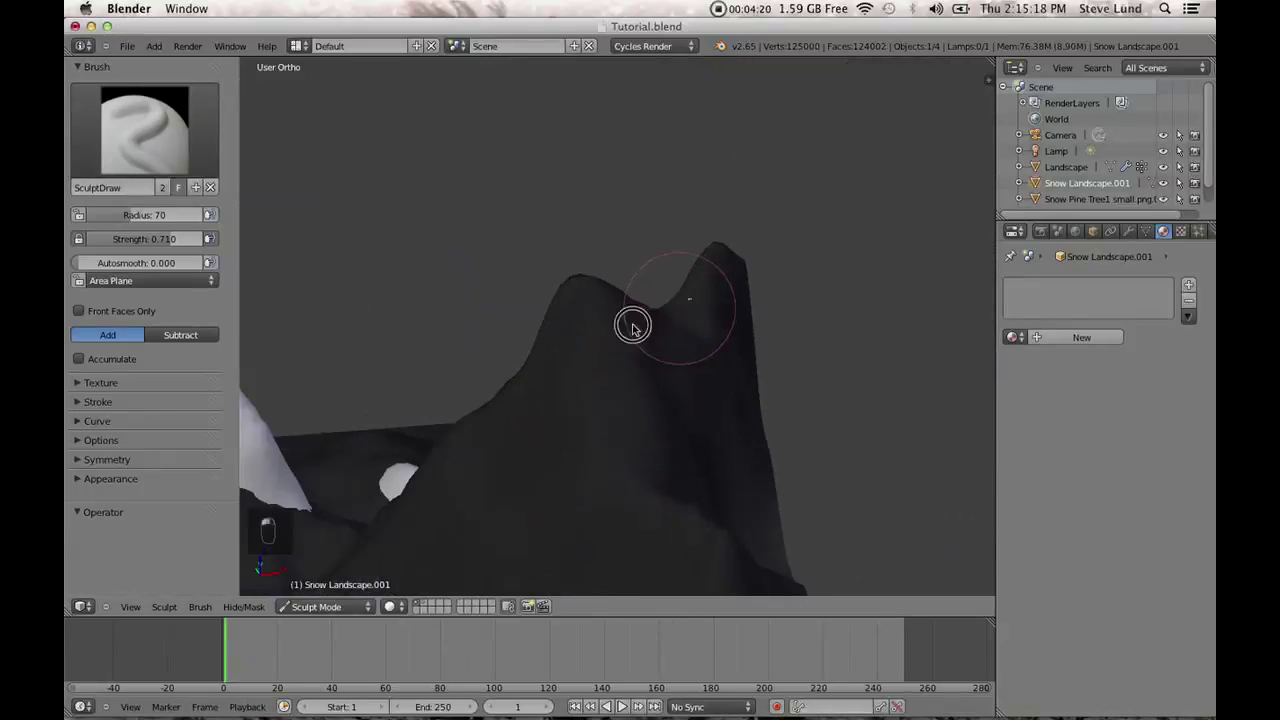
left_click_drag(632, 327, 570, 313)
left_click_drag(532, 389, 435, 478)
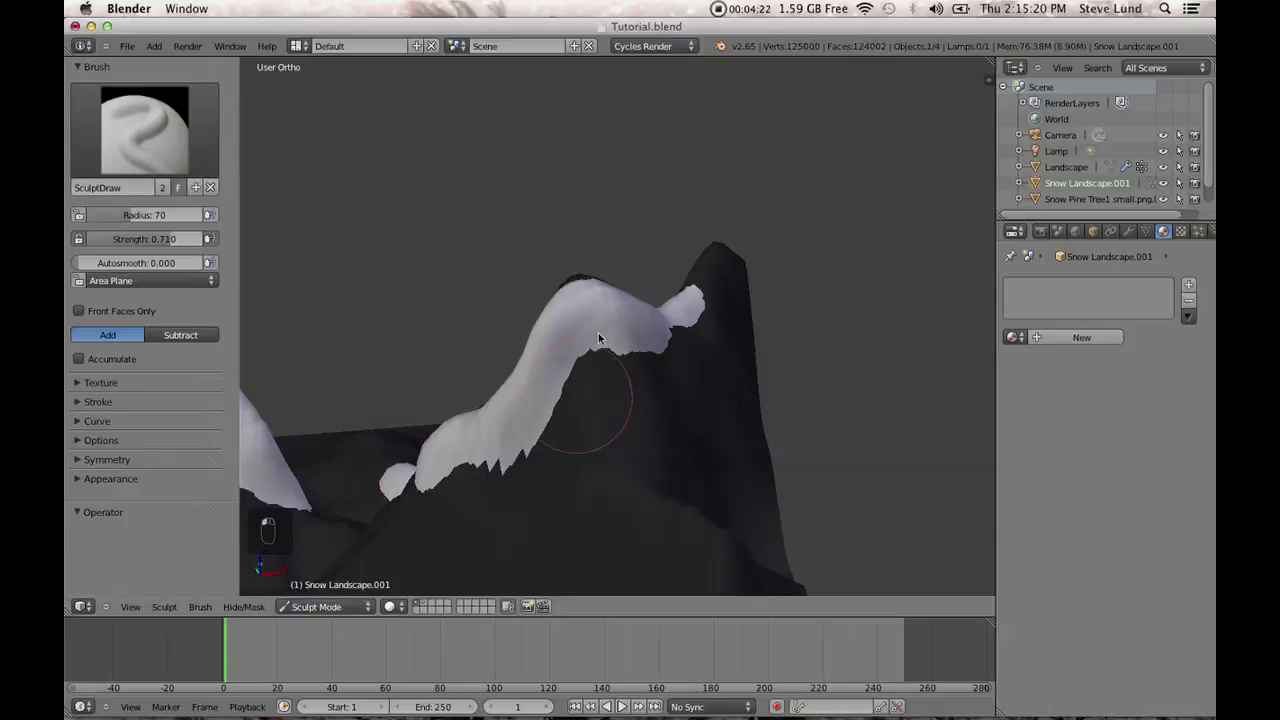
Run thick snow strokes down the far-corner mountain's side slope and lengthen the lower end of its ridge snow.
middle_click_drag(586, 287, 609, 286)
left_click_drag(609, 286, 798, 488)
mouse_move(798, 488)
middle_mouse_down()
mouse_move(754, 519)
mouse_move(716, 302)
middle_mouse_up()
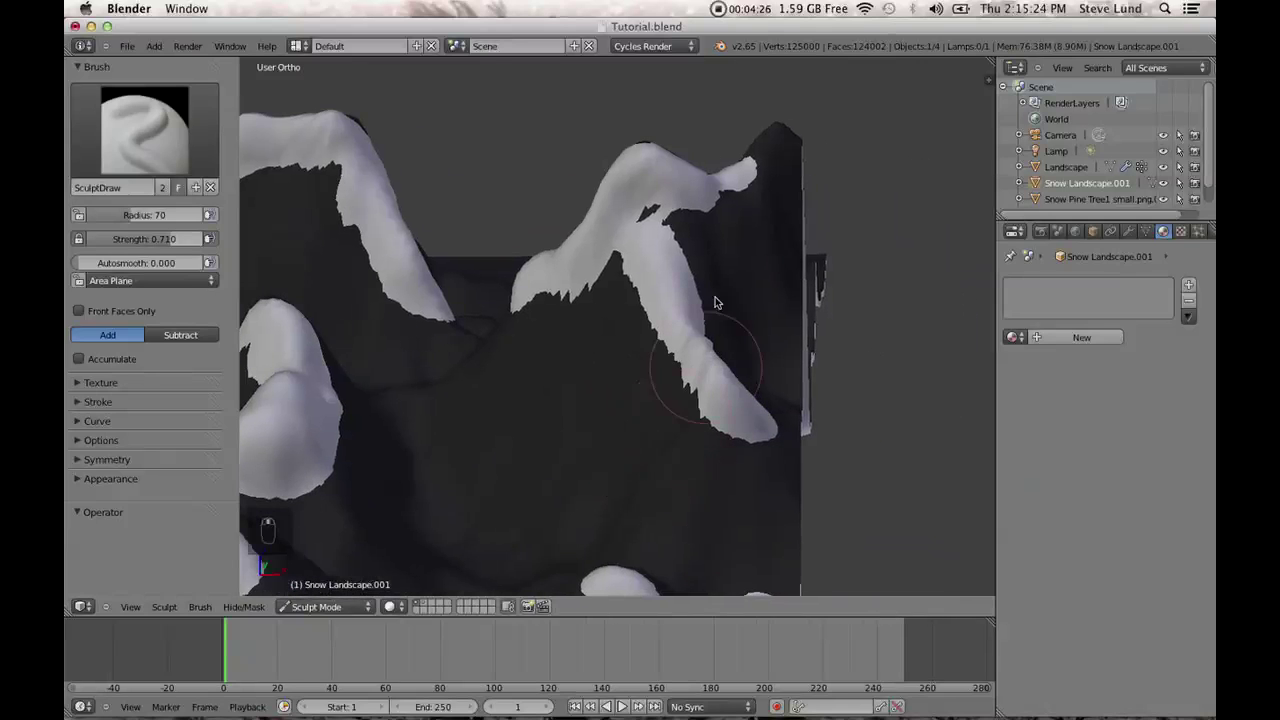
left_click_drag(688, 264, 751, 382)
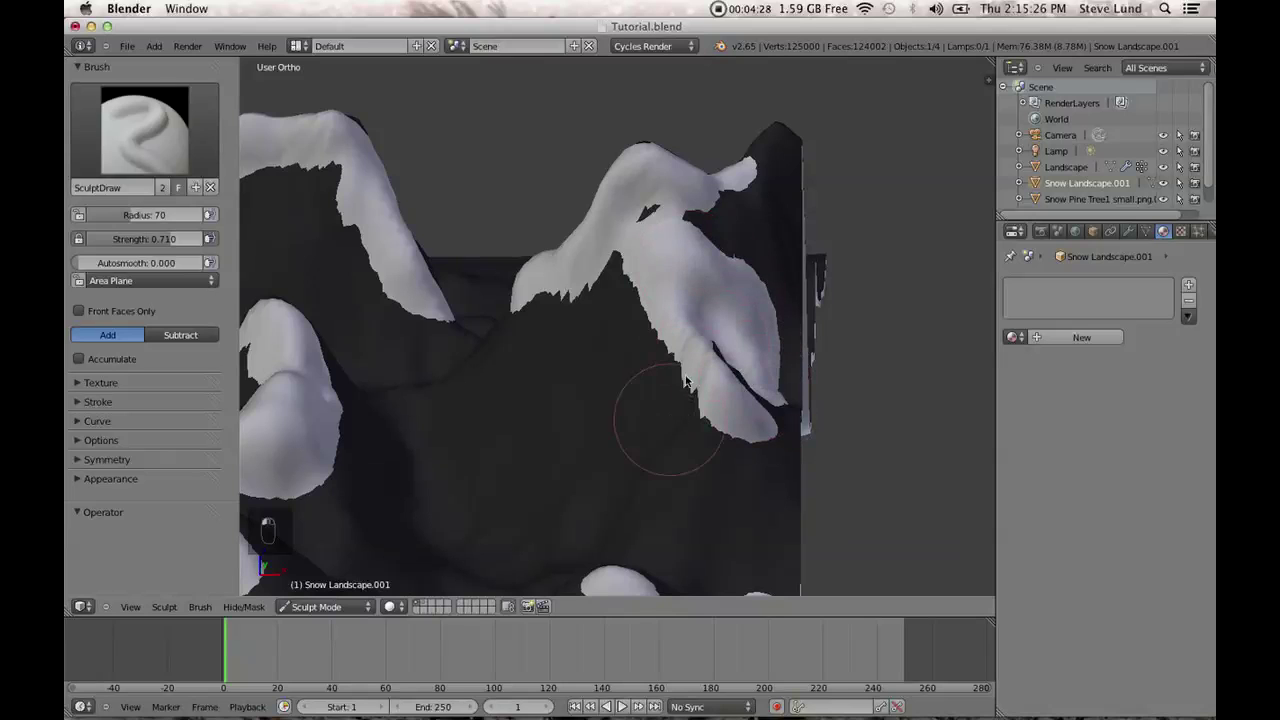
middle_click_drag(686, 381, 610, 191)
left_click_drag(557, 201, 477, 267)
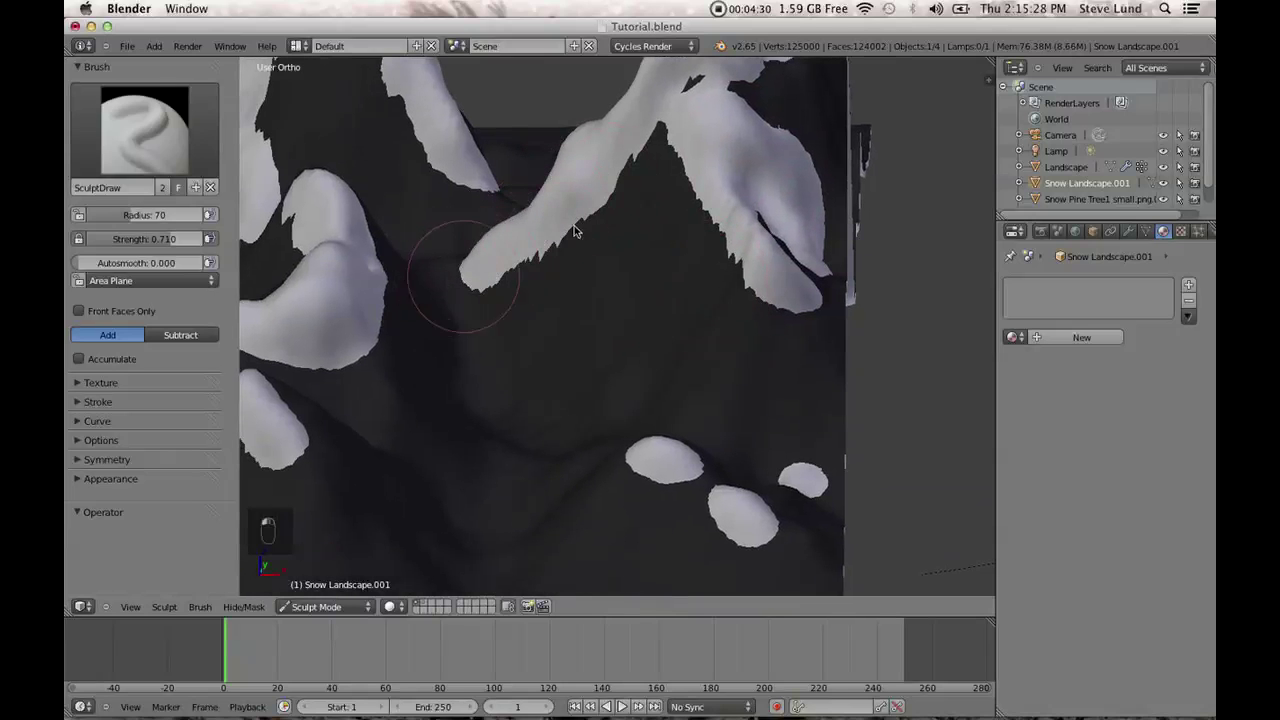
Enlarge the oval snow patch below the small foreground peak and extend the peak's snow farther downhill.
middle_click_drag(742, 311, 711, 198, "shift")
middle_click_drag(695, 349, 787, 250, "shift")
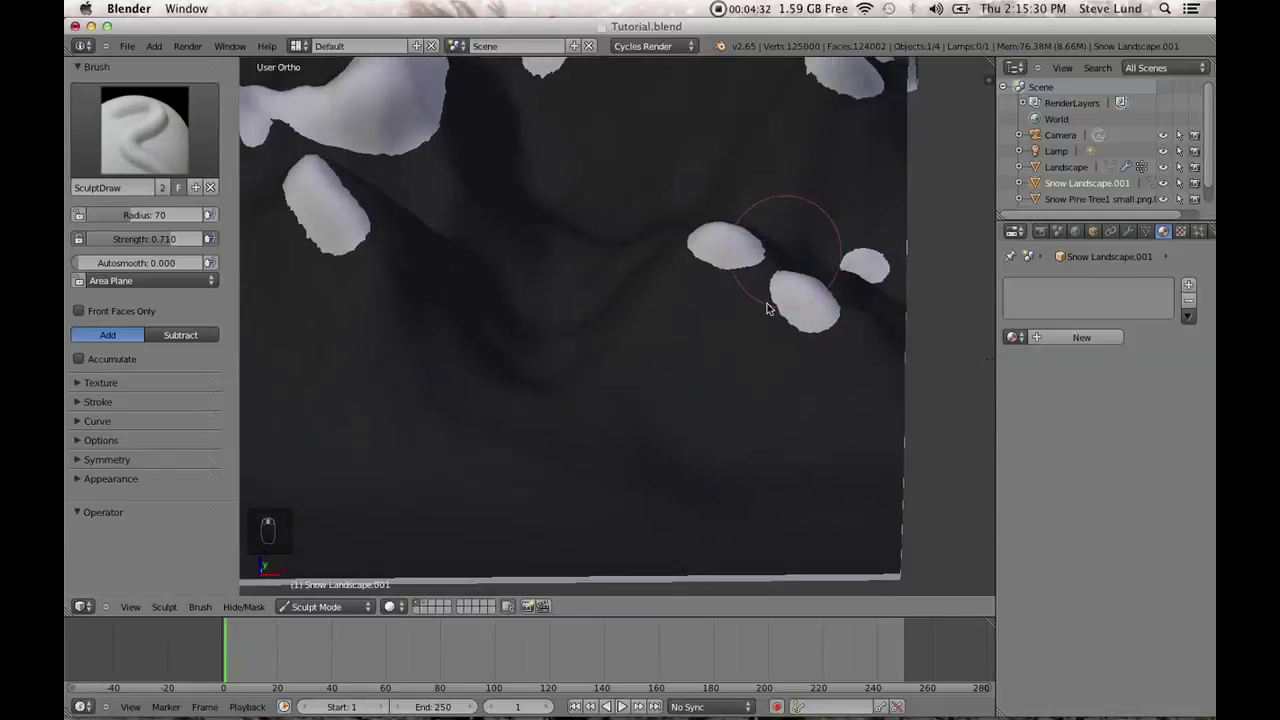
left_click_drag(380, 250, 449, 343)
mouse_move(449, 343)
middle_mouse_down()
mouse_move(430, 348)
mouse_move(555, 252)
middle_mouse_up()
mouse_move(666, 163)
left_mouse_down()
mouse_move(717, 283)
mouse_move(642, 122)
left_mouse_up()
middle_click_drag(765, 217, 686, 400, "shift")
mouse_move(803, 223)
left_mouse_down()
mouse_move(774, 286)
mouse_move(800, 325)
left_mouse_up()
Sculpt jagged drips and loose snow fragments around the small peak's downhill snow tongue.
scroll(846, 384, "up", 6)
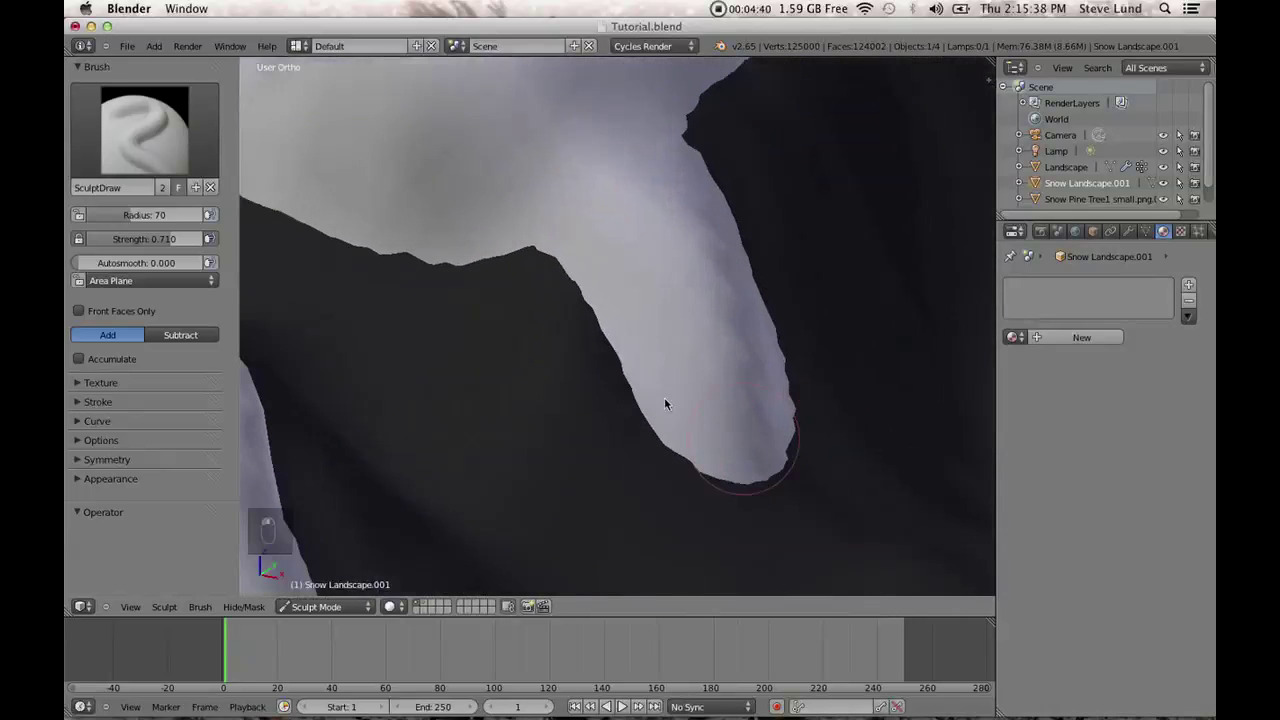
left_click_drag(531, 286, 590, 430)
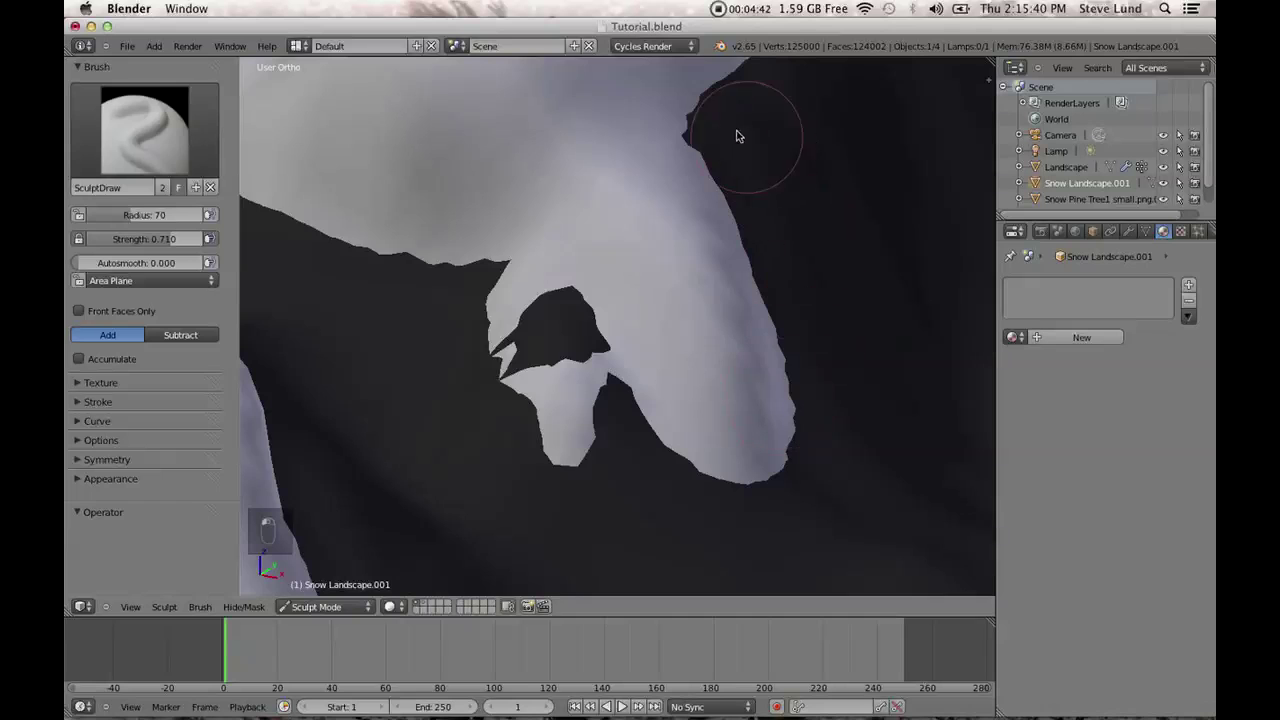
left_click_drag(743, 143, 820, 218)
left_click_drag(840, 350, 800, 300)
middle_click_drag(710, 453, 650, 318, "shift")
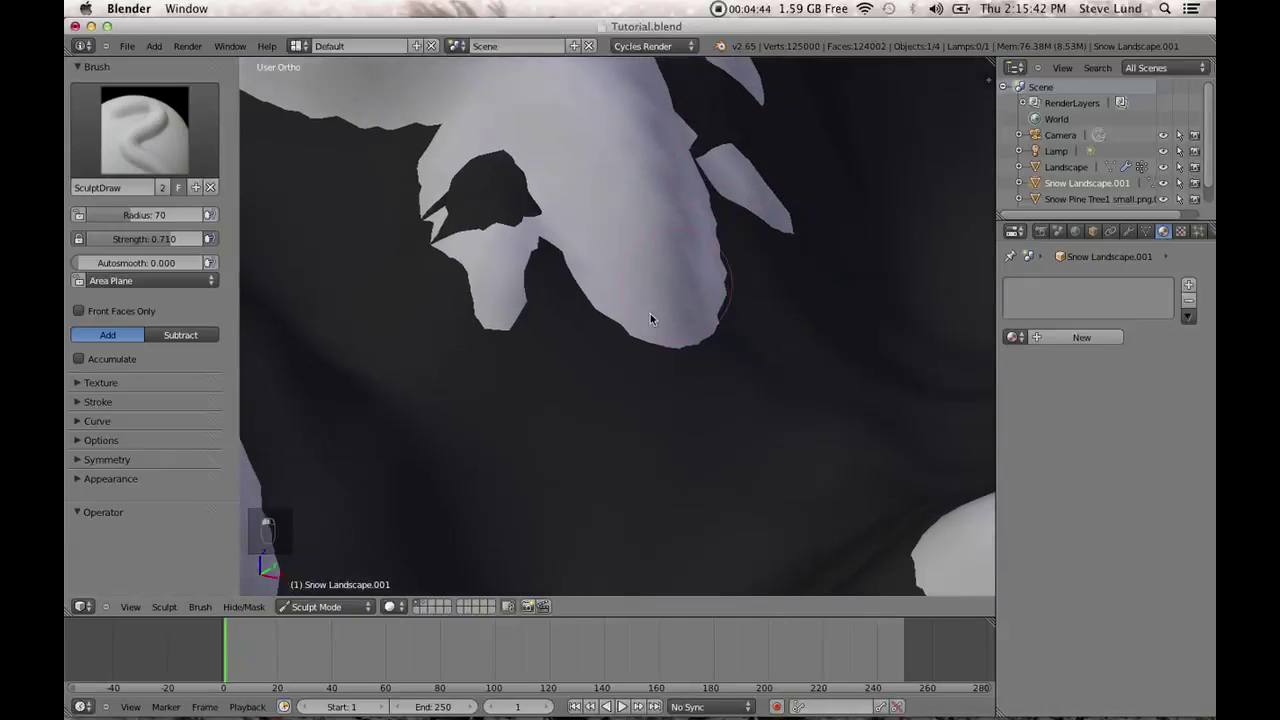
left_click_drag(647, 360, 711, 412)
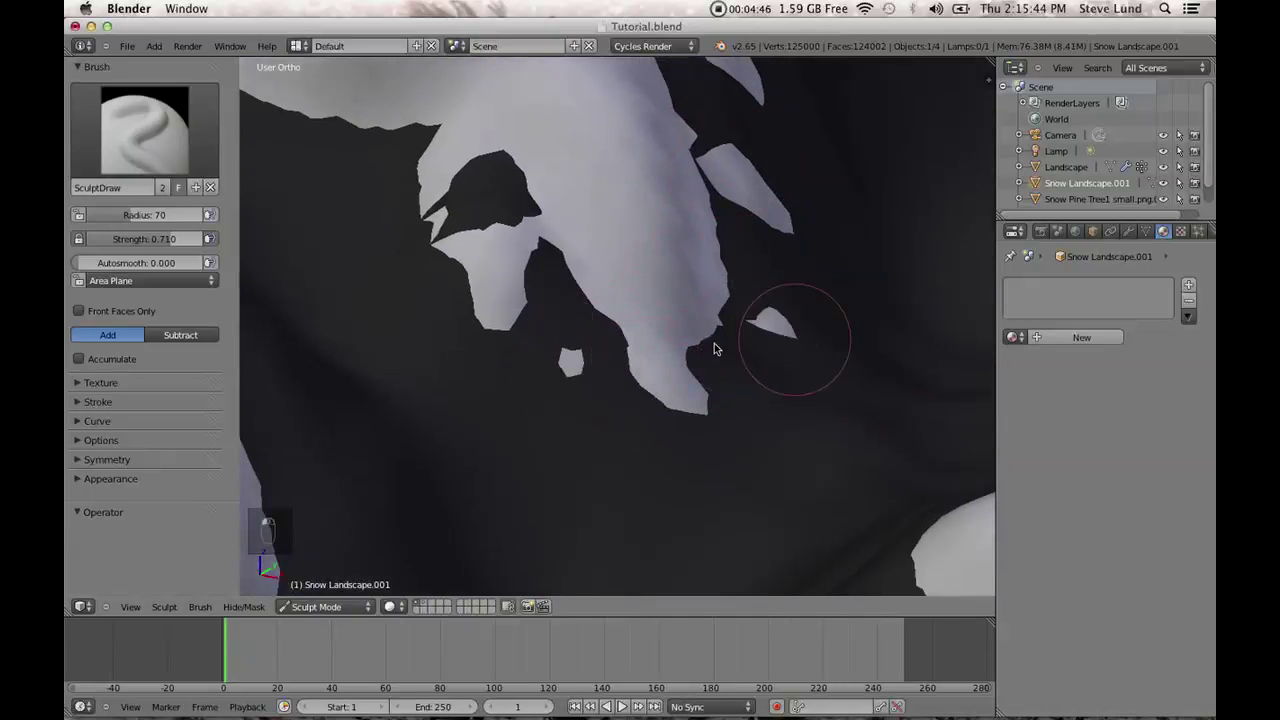
Add small snow drips along the underside of the small peak's ridge and at its tapered end.
middle_click_drag(648, 385, 509, 257)
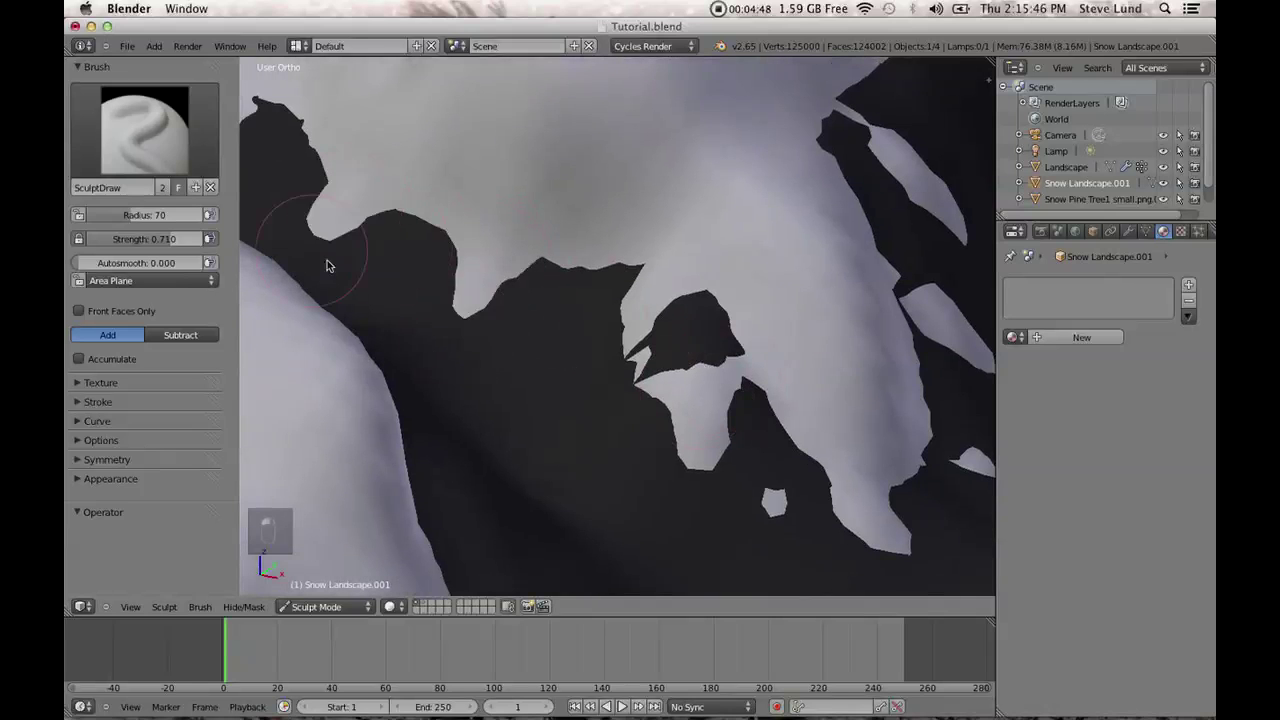
middle_click_drag(307, 259, 449, 251)
mouse_move(529, 334)
middle_mouse_down()
mouse_move(503, 334)
mouse_move(600, 345)
middle_mouse_up()
scroll(460, 241, "up", 4)
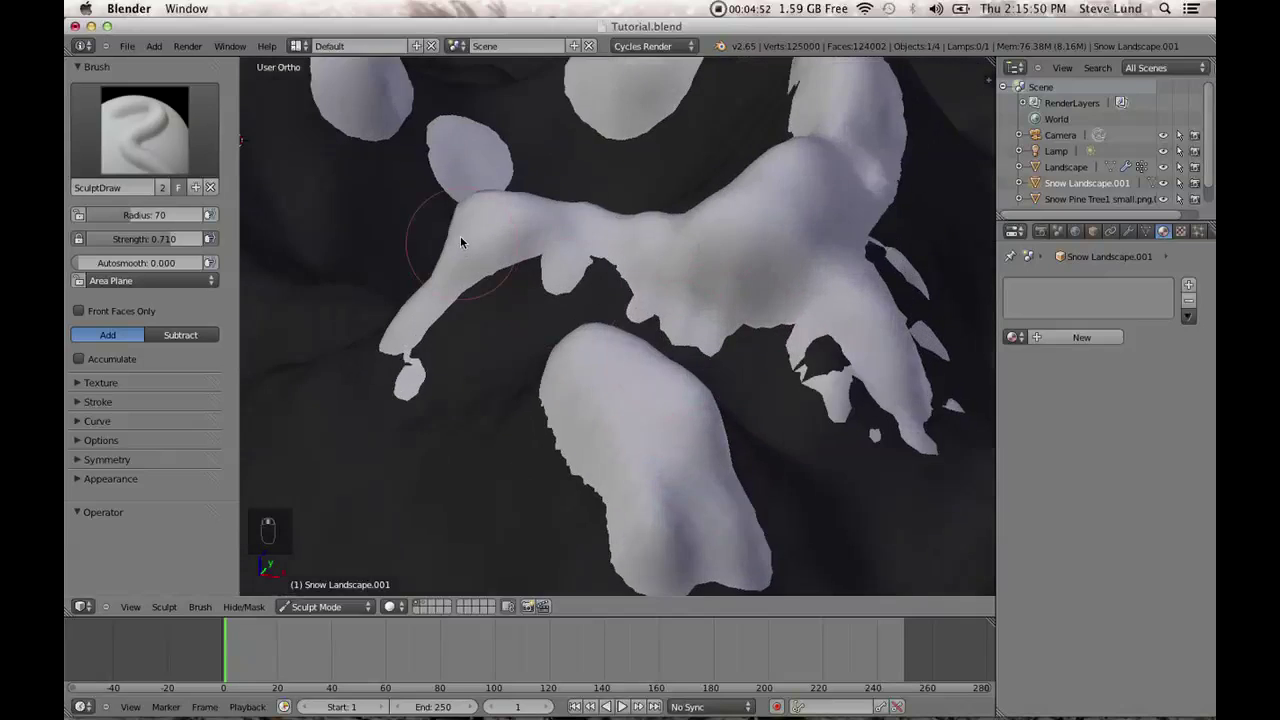
Thicken the snow at the foot of the central mountain and extend the branching foreground patch with curved strokes.
middle_click_drag(461, 241, 600, 407)
mouse_move(706, 303)
middle_mouse_down()
mouse_move(474, 312)
mouse_move(520, 330)
mouse_move(575, 322)
middle_mouse_up()
mouse_move(521, 282)
left_mouse_down()
mouse_move(380, 348)
mouse_move(336, 332)
left_mouse_up()
middle_click_drag(371, 353, 530, 305, "shift")
left_click_drag(412, 297, 380, 323)
mouse_move(464, 435)
left_mouse_down()
mouse_move(523, 428)
mouse_move(366, 471)
mouse_move(529, 443)
mouse_move(484, 363)
left_mouse_up()
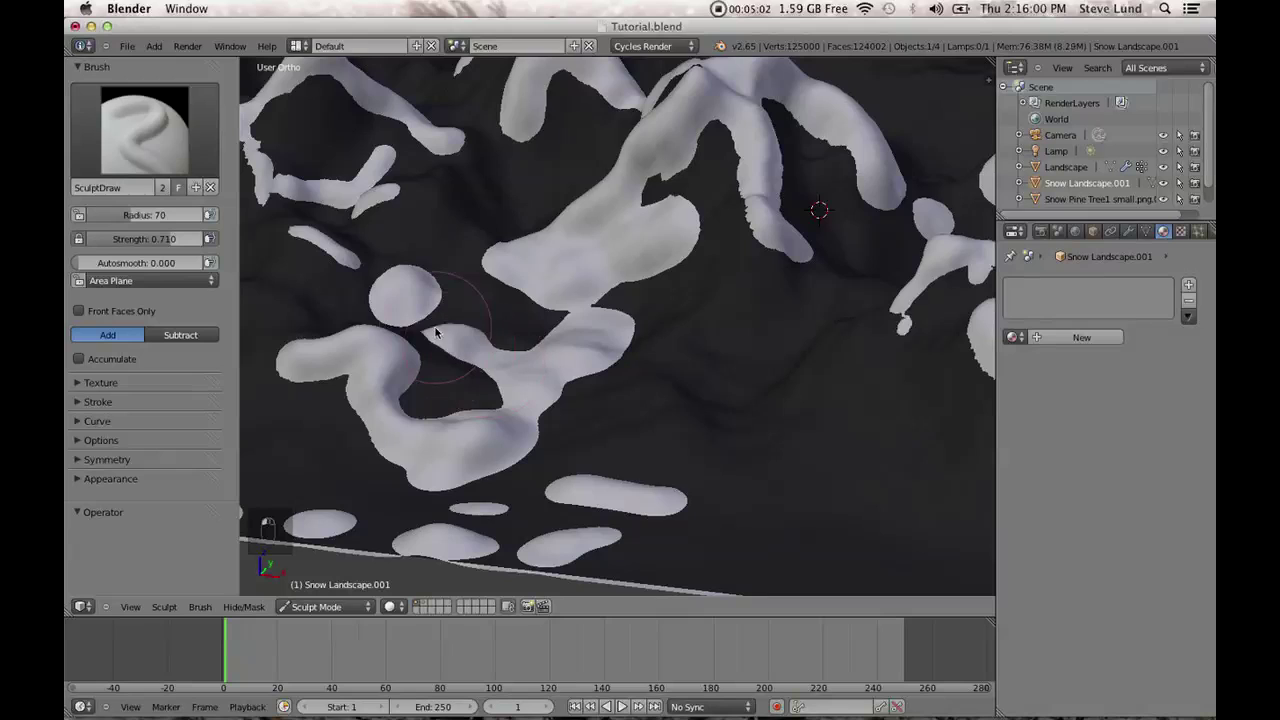
Join the central mountain's snow to the branching foreground patch and sculpt extra curved snow strips beside the patch.
left_click(759, 390)
left_click(764, 432)
mouse_move(653, 331)
left_mouse_down()
mouse_move(543, 403)
mouse_move(654, 494)
mouse_move(742, 411)
left_mouse_up()
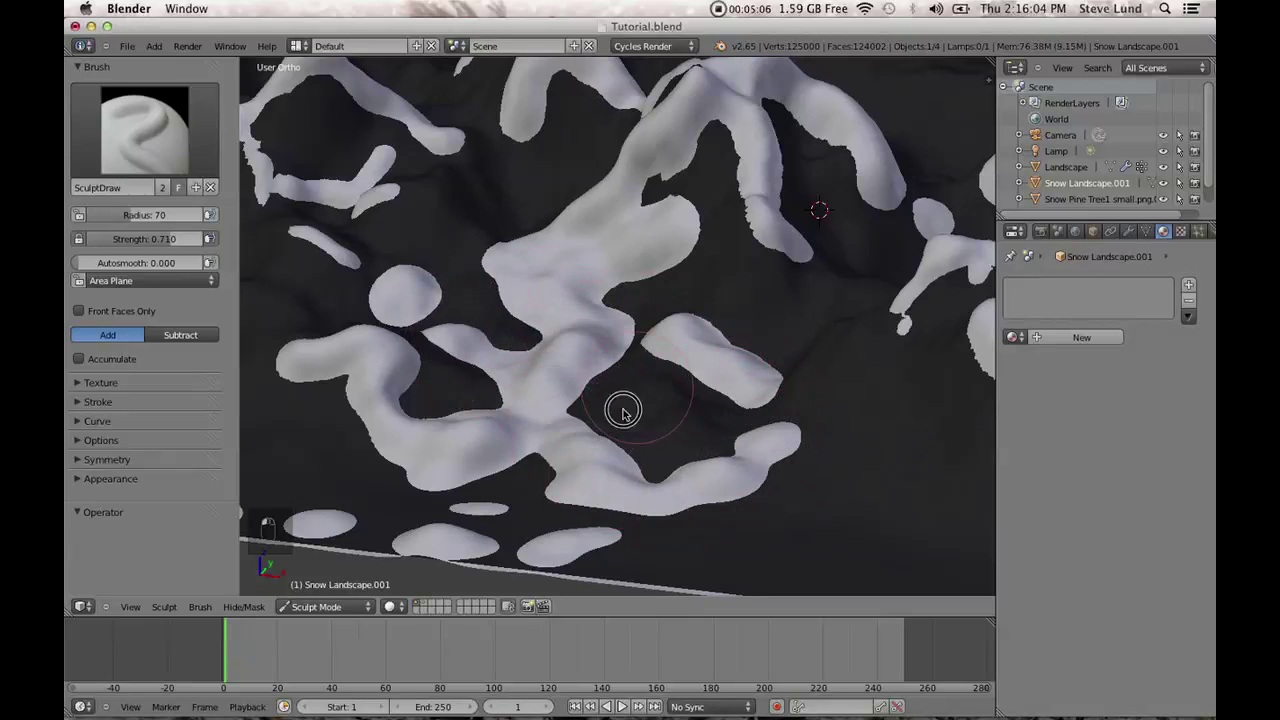
Sculpt thick snow legs down both sides of the small foreground peak and widen the snow around its summit.
middle_click_drag(592, 380, 540, 390)
scroll(540, 394, "up", 4)
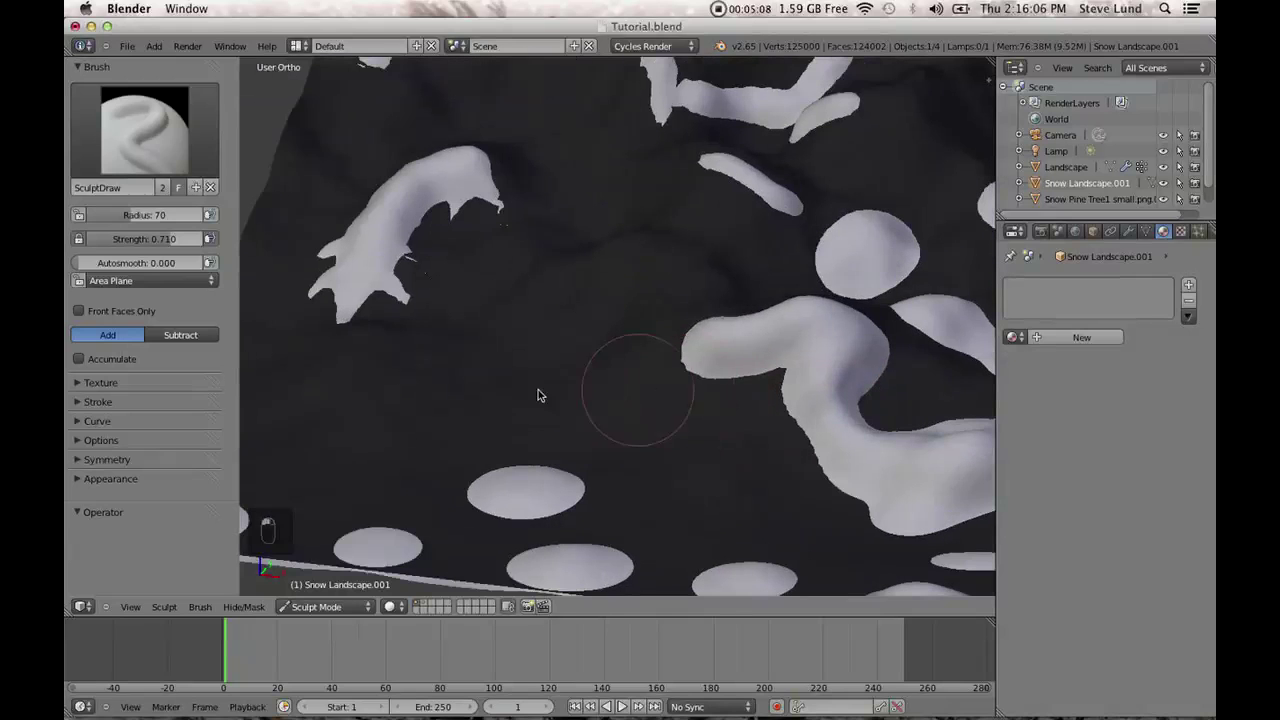
scroll(366, 315, "down", 3)
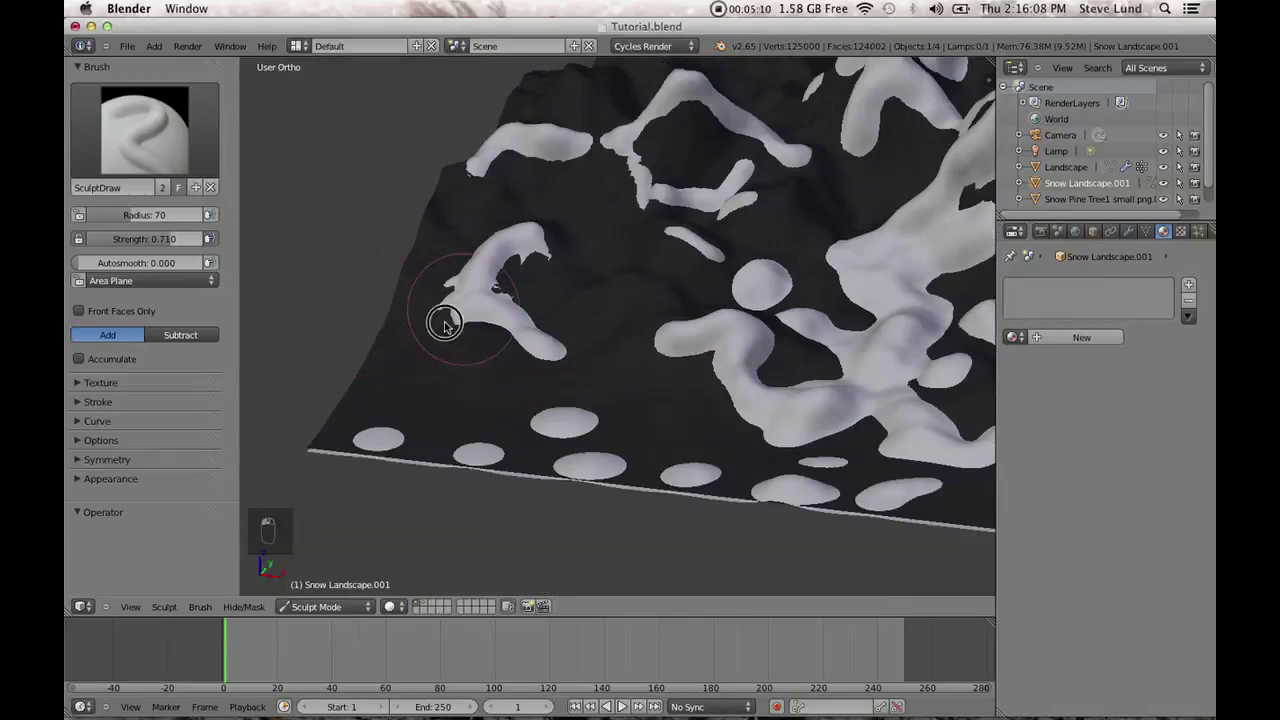
left_click_drag(445, 324, 413, 386)
left_click_drag(552, 415, 549, 354)
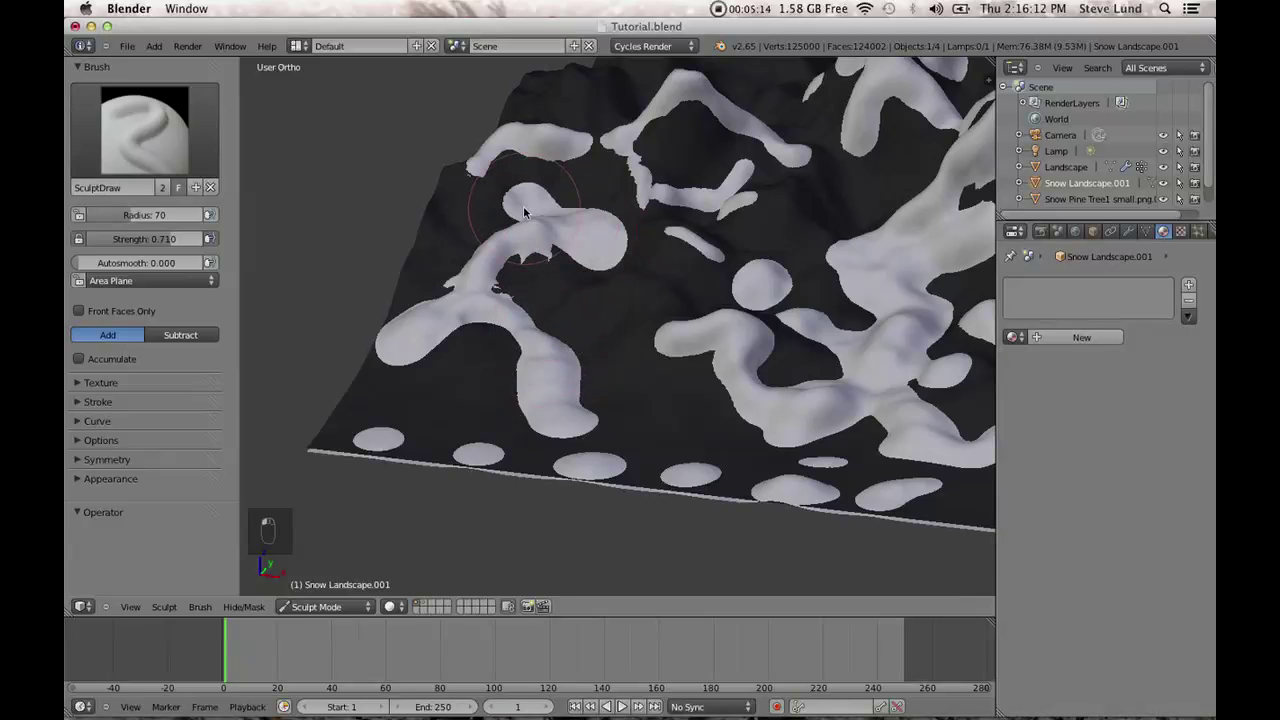
Sculpt arched snow caps with trailing ends over the low peaks behind the small foreground peak.
scroll(563, 537, "up", 5)
mouse_move(535, 158)
left_mouse_down()
mouse_move(514, 163)
mouse_move(480, 277)
left_mouse_up()
left_click_drag(537, 163, 672, 285)
mouse_move(672, 285)
middle_mouse_down()
mouse_move(597, 449)
mouse_move(603, 342)
middle_mouse_up()
mouse_move(665, 308)
left_mouse_down()
mouse_move(749, 383)
mouse_move(746, 477)
left_mouse_up()
middle_click_drag(746, 477, 640, 343)
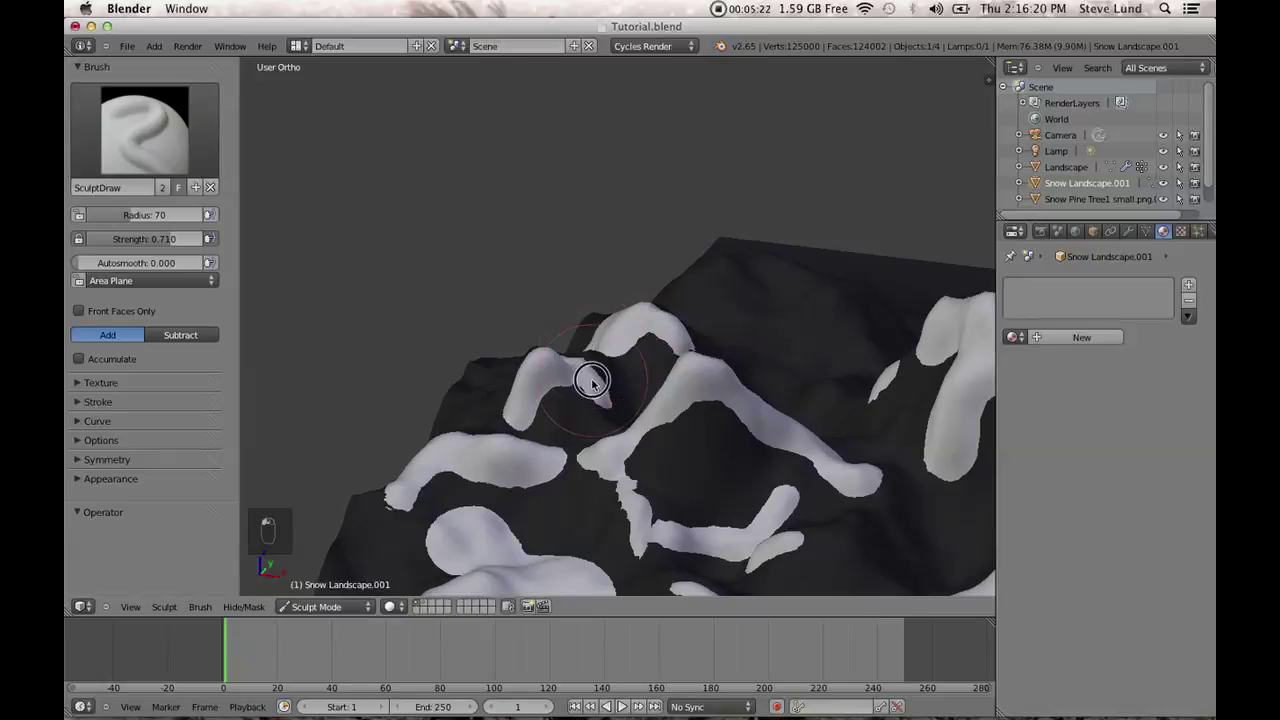
From the camera view, sculpt branching snow streaks down the dark slope below the snow-capped peak.
key("KP_0")
scroll(630, 400, "up", 3)
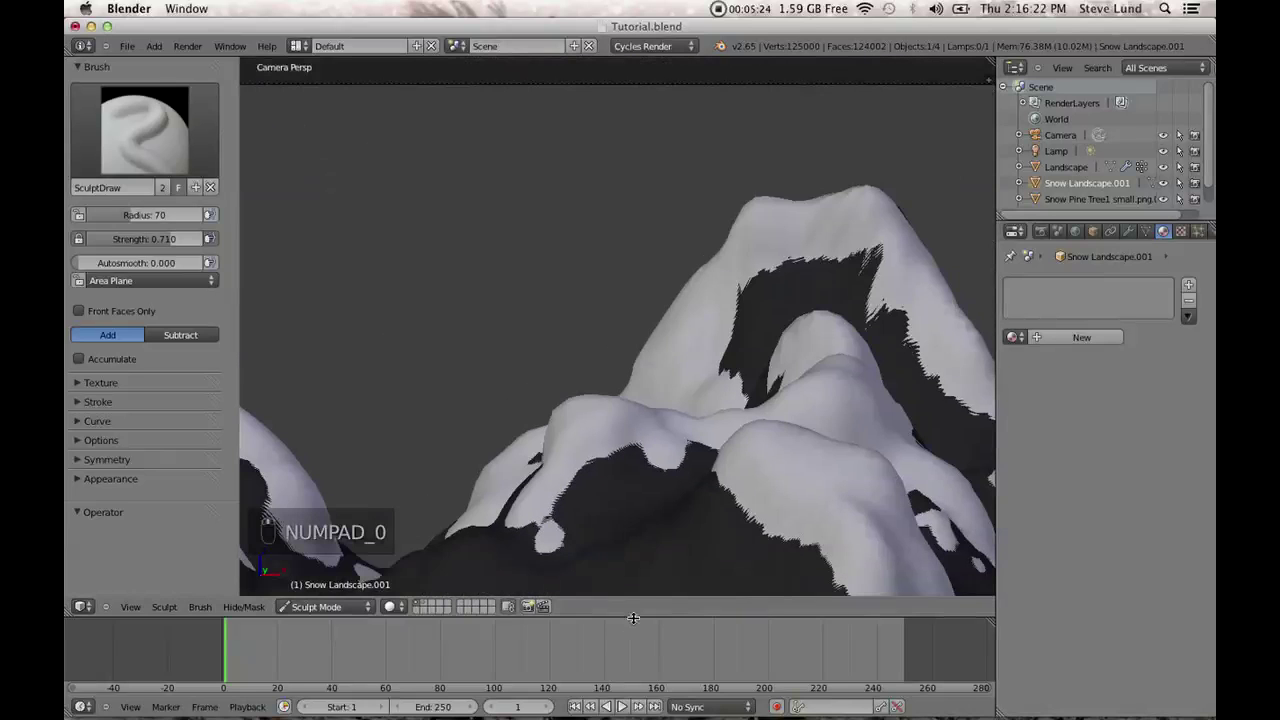
scroll(714, 214, "up", 5)
mouse_move(503, 255)
left_mouse_down()
mouse_move(433, 275)
mouse_move(354, 400)
mouse_move(443, 277)
mouse_move(579, 191)
left_mouse_up()
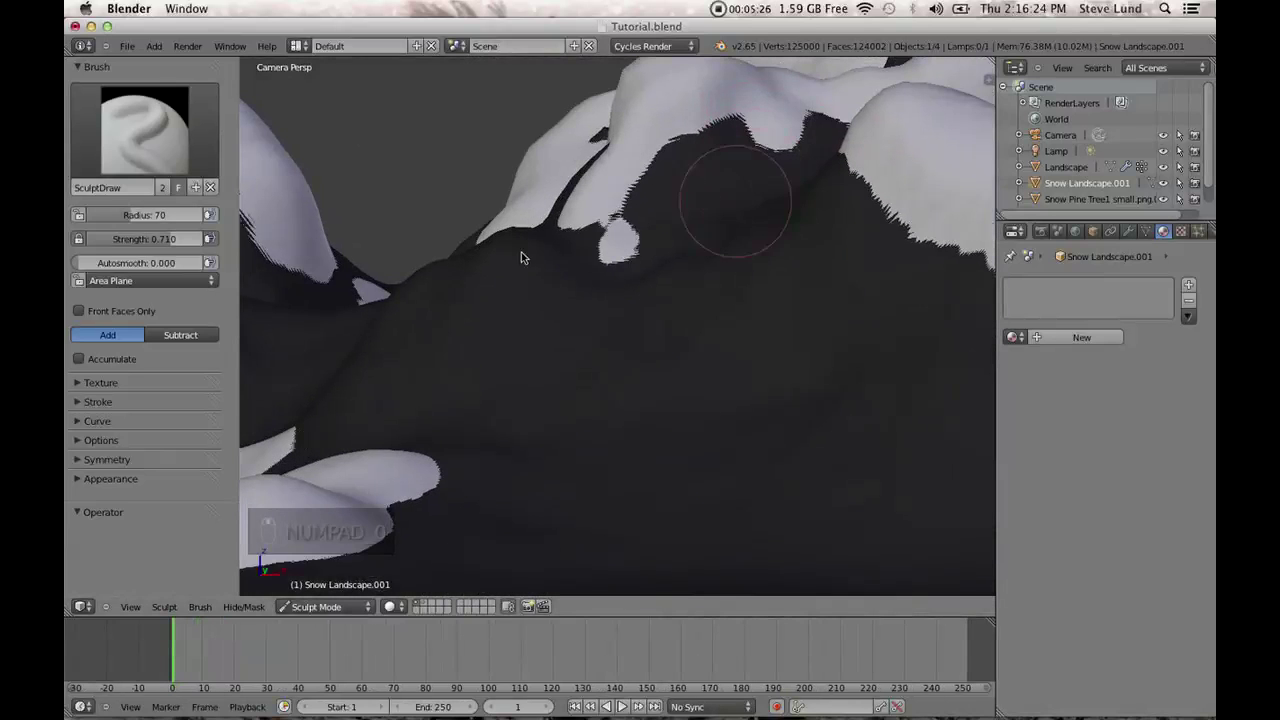
left_click_drag(833, 205, 541, 302)
middle_click_drag(655, 270, 604, 180, "shift")
mouse_move(582, 213)
left_mouse_down()
mouse_move(556, 323)
mouse_move(703, 431)
mouse_move(612, 490)
left_mouse_up()
mouse_move(533, 306)
left_mouse_down()
mouse_move(483, 351)
mouse_move(540, 397)
left_mouse_up()
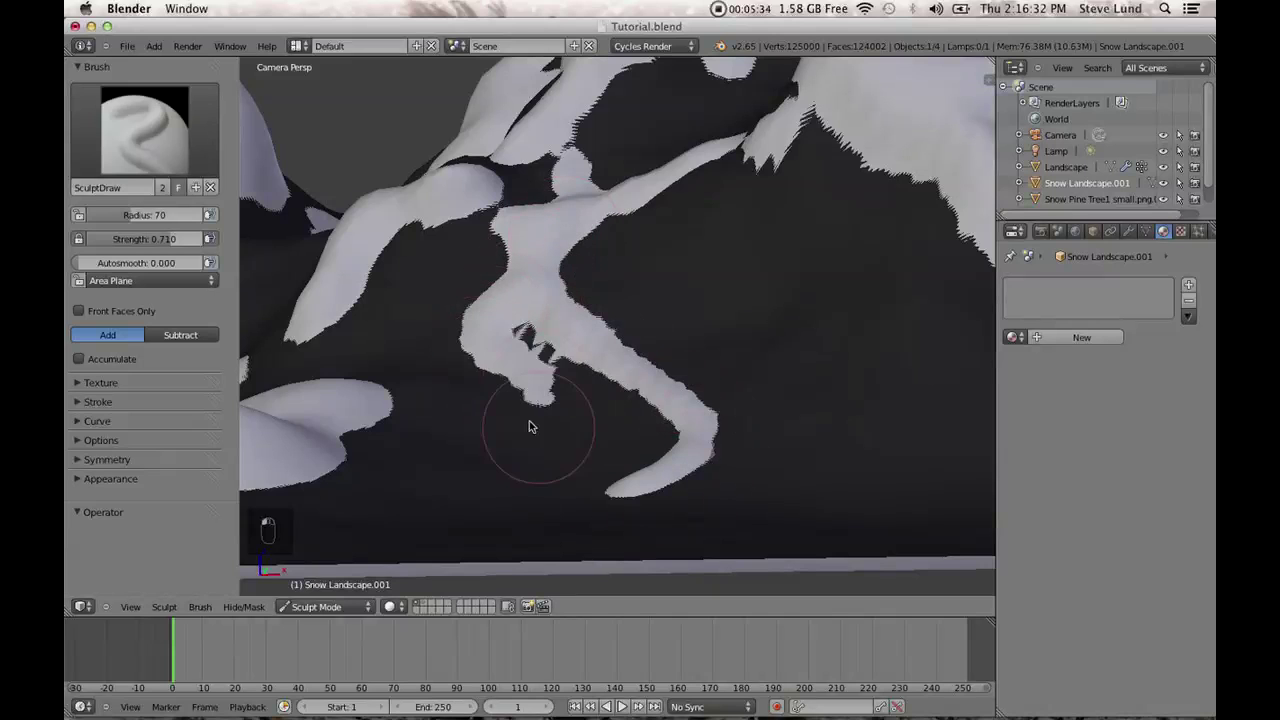
Thicken the branching streaks and spread more snow strokes across the lower part of the same slope.
scroll(530, 415, "down", 2)
left_click_drag(505, 314, 472, 344)
left_click_drag(507, 403, 661, 378)
mouse_move(700, 330)
left_mouse_down()
mouse_move(843, 420)
mouse_move(606, 320)
mouse_move(560, 383)
mouse_move(629, 419)
mouse_move(366, 434)
mouse_move(477, 391)
mouse_move(393, 349)
mouse_move(494, 443)
left_mouse_up()
mouse_move(494, 443)
middle_mouse_down()
mouse_move(263, 343)
mouse_move(529, 406)
middle_mouse_up()
left_click_drag(529, 406, 807, 405)
middle_click_drag(807, 405, 697, 420)
mouse_move(655, 417)
left_mouse_down()
mouse_move(620, 291)
mouse_move(660, 443)
mouse_move(660, 371)
mouse_move(658, 453)
mouse_move(703, 403)
mouse_move(663, 434)
left_mouse_up()
From the top view, add an uphill snow stroke above the row of patches along the landscape's front edge.
key("KP_0")
key("KP_7")
scroll(669, 391, "up", 5)
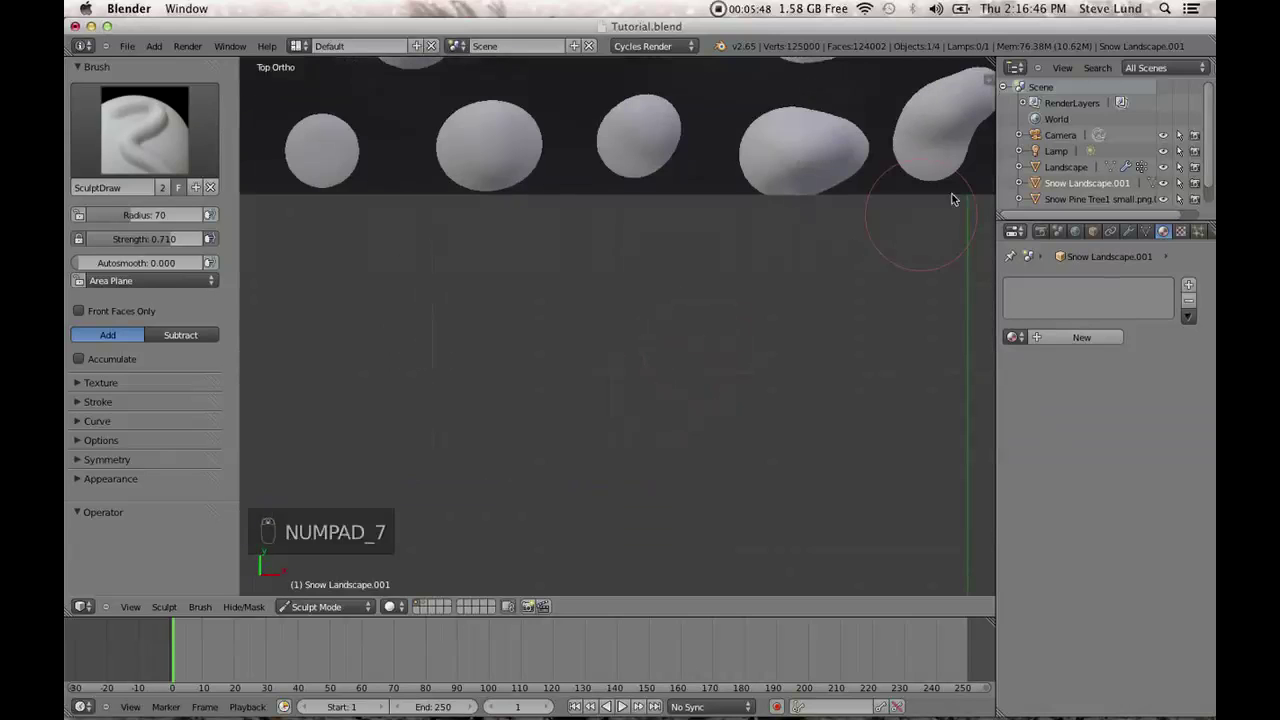
scroll(620, 497, "down", 3)
middle_click_drag(635, 460, 645, 505, "shift")
mouse_move(850, 350)
left_mouse_down()
mouse_move(834, 260)
mouse_move(847, 204)
left_mouse_up()
Sculpt a diagonal snow strip beside the small peak's downhill leg and blend it into the surrounding snow.
scroll(837, 268, "down", 5)
mouse_move(569, 404)
middle_mouse_down("shift")
mouse_move(622, 386)
mouse_move(565, 450)
mouse_move(600, 345)
middle_mouse_up("shift")
scroll(565, 450, "up", 4)
scroll(604, 334, "up", 3)
left_click_drag(494, 374, 638, 422)
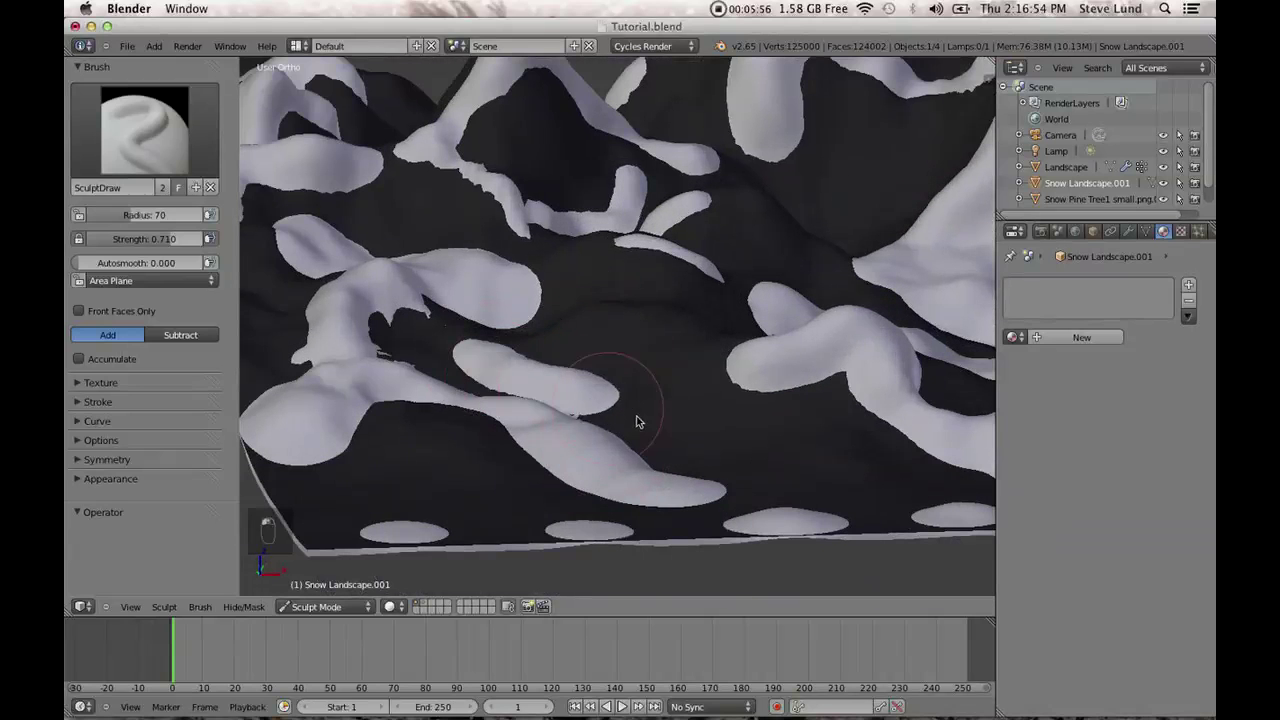
left_click_drag(451, 378, 382, 428)
Extend the small peak's upper snow with a tapered arm and dab a round snow spot on the dark slope nearby.
middle_click_drag(571, 451, 634, 457)
scroll(727, 259, "up", 3)
mouse_move(727, 259)
left_mouse_down()
mouse_move(543, 266)
mouse_move(475, 315)
left_mouse_up()
middle_click_drag(475, 315, 594, 451)
left_click(724, 511)
scroll(768, 554, "down", 5)
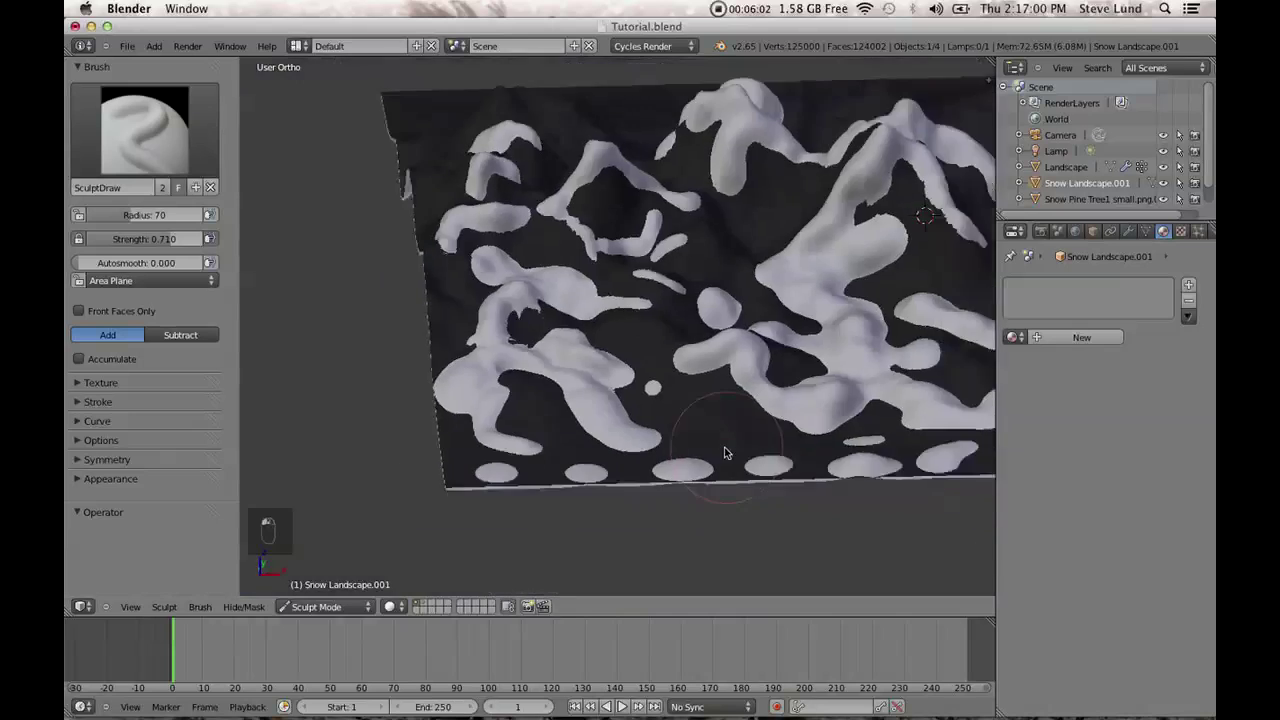
Thicken the snow on the ring-shaped peak's ridge and fill the inner side of its ring with snow.
middle_click_drag(729, 451, 657, 571)
scroll(739, 370, "up", 1)
scroll(738, 370, "up", 1)
mouse_move(738, 370)
middle_mouse_down()
mouse_move(757, 449)
mouse_move(675, 492)
middle_mouse_up()
scroll(757, 449, "up", 4)
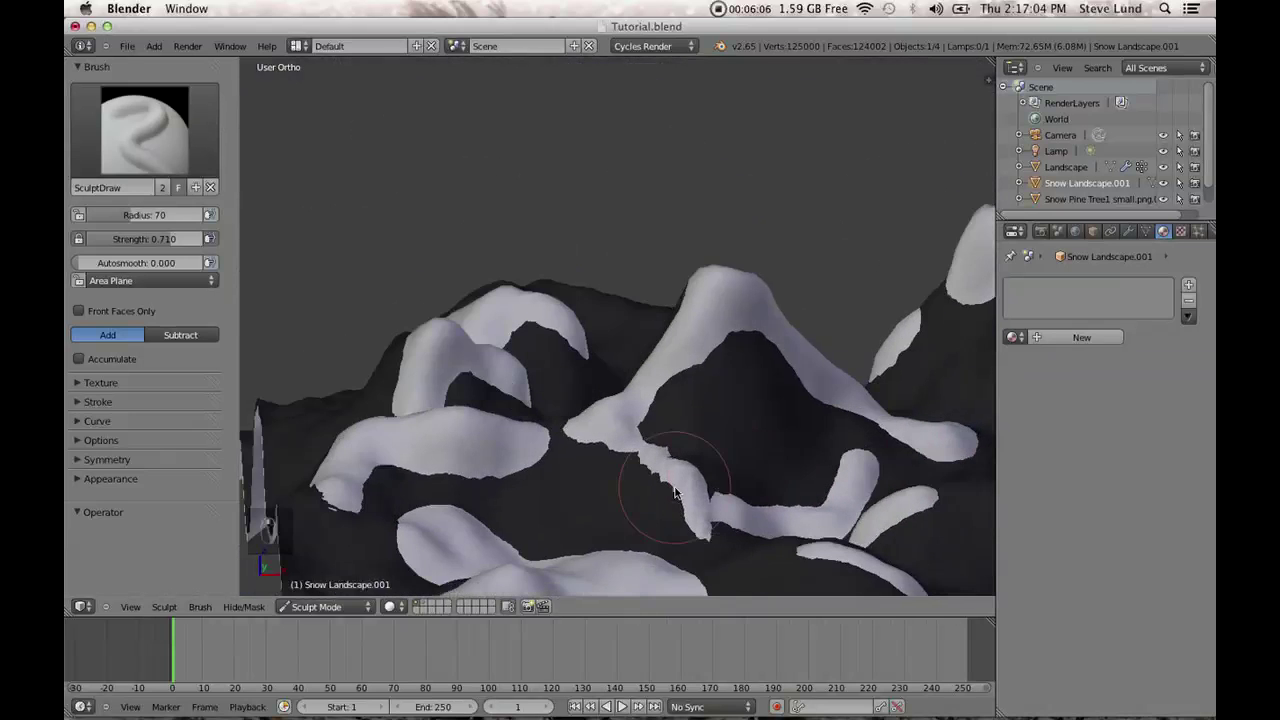
left_click_drag(815, 468, 834, 428)
mouse_move(697, 372)
left_mouse_down()
mouse_move(597, 432)
mouse_move(660, 316)
left_mouse_up()
mouse_move(717, 330)
middle_mouse_down()
mouse_move(749, 351)
mouse_move(475, 237)
middle_mouse_up()
Switch to the Pinch/Magnify brush, set its radius to 126, and pinch the snow on the ring-shaped peak's ridge.
left_click(165, 135)
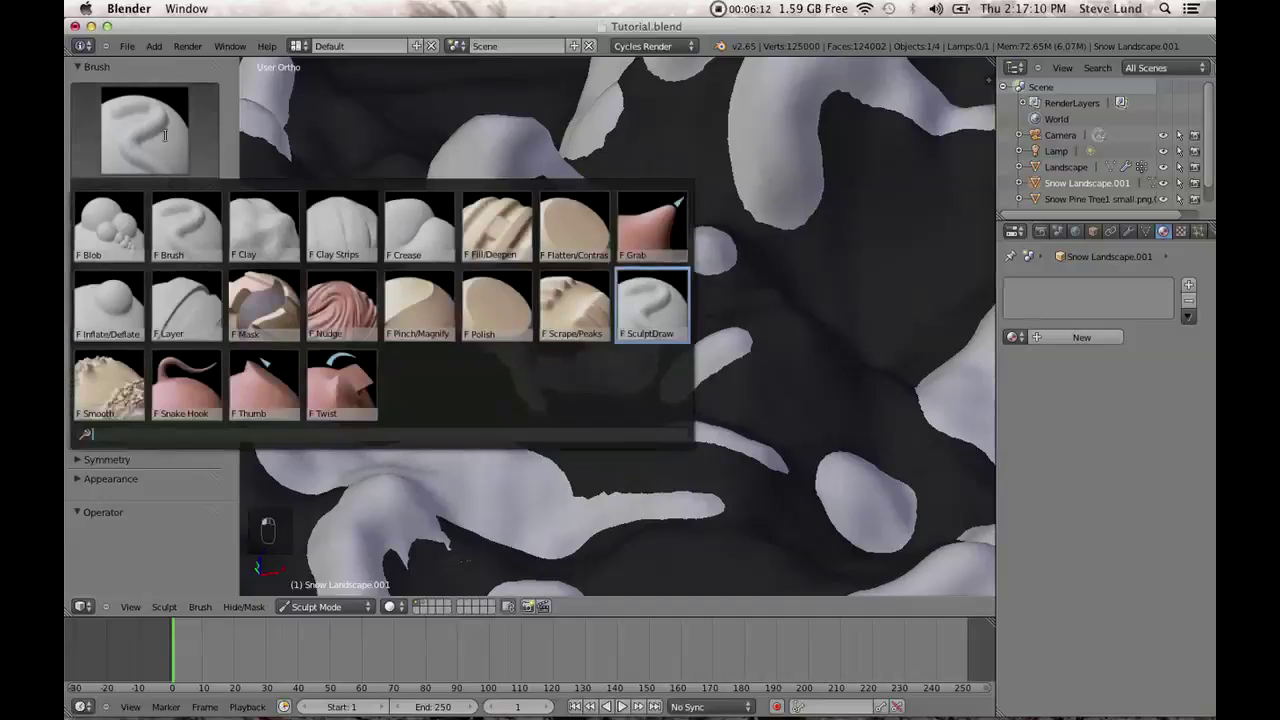
left_click(419, 333)
middle_click_drag(529, 289, 609, 480)
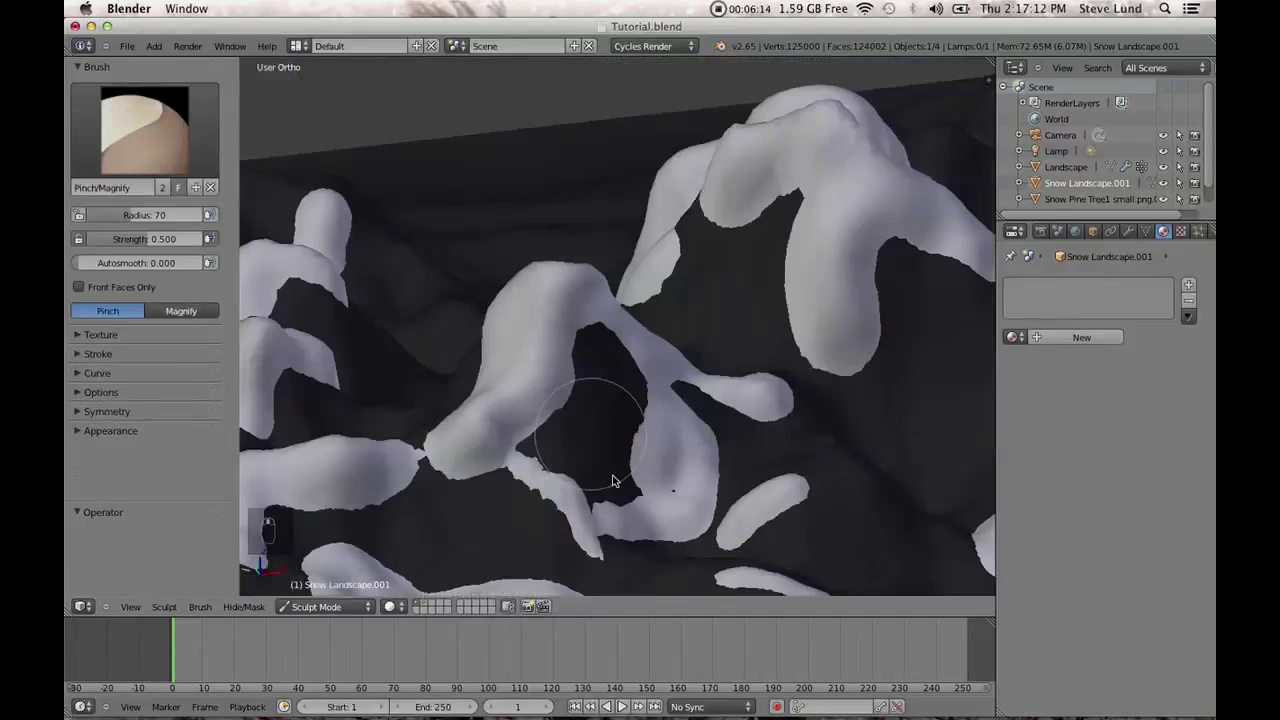
scroll(613, 484, "up", 3)
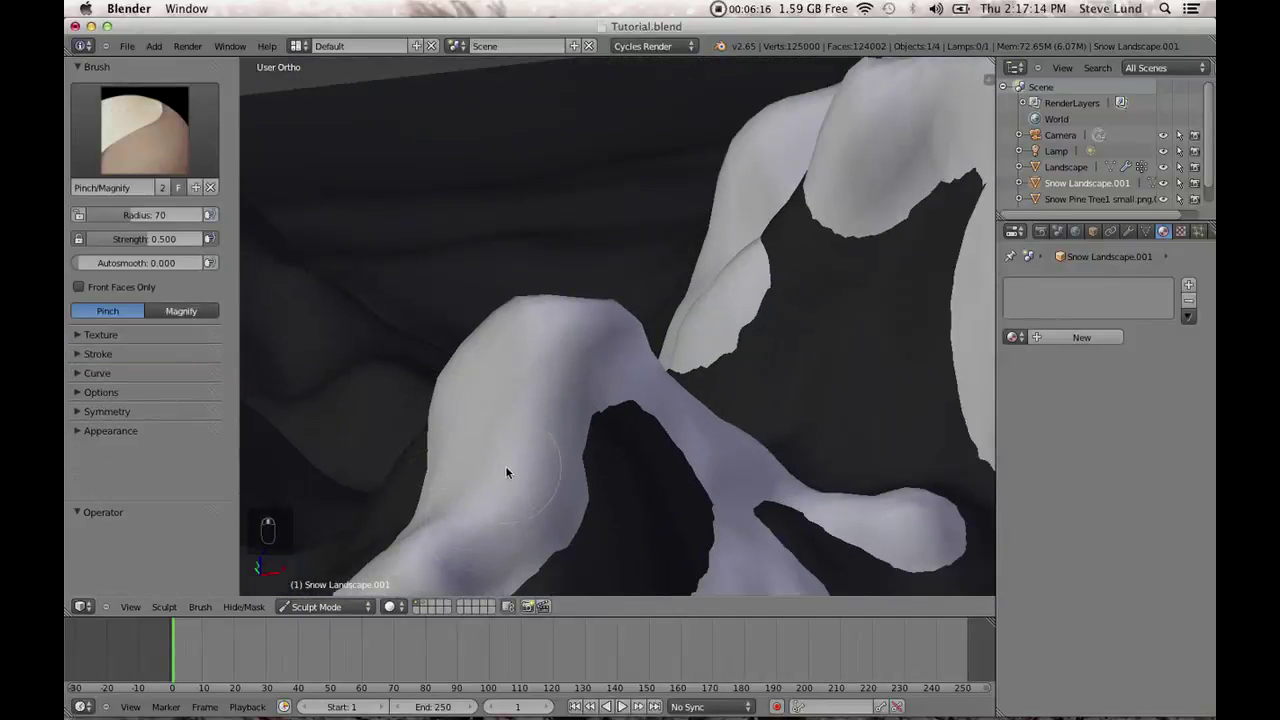
key("f")
left_click(550, 505)
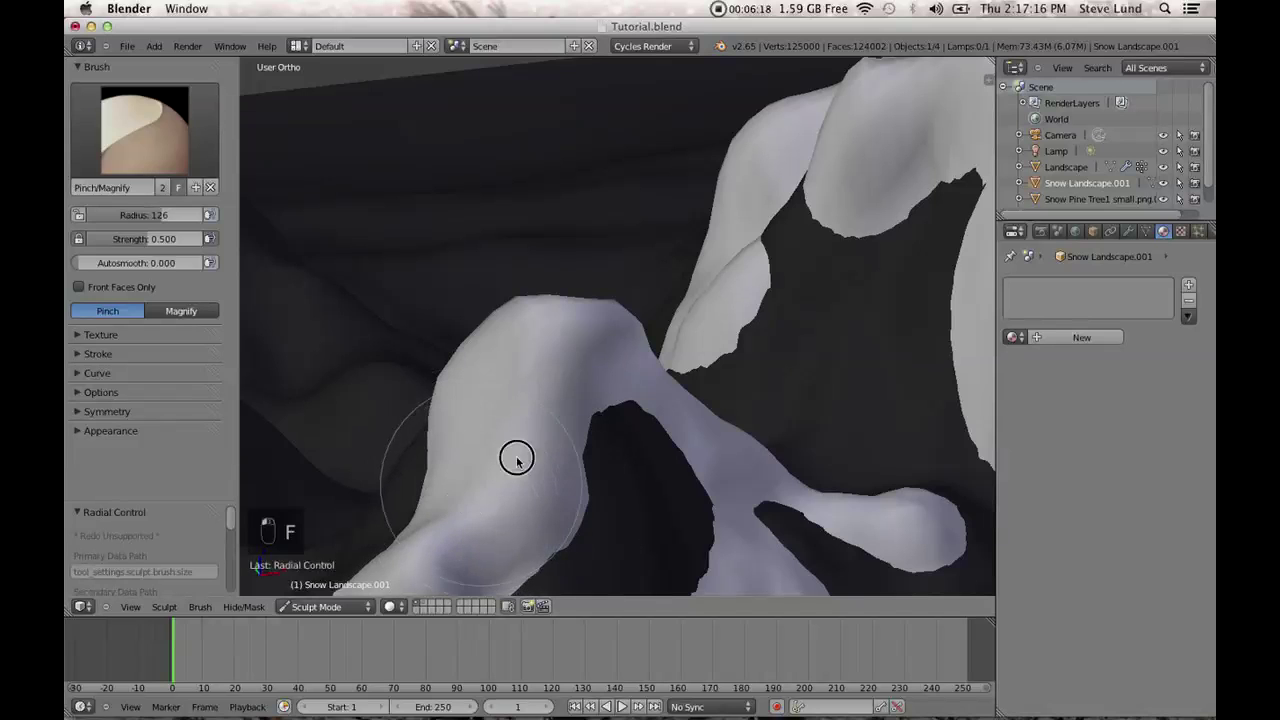
Pinch the snow crests of the peak behind the ring-shaped one and of the central mountain's ridge.
scroll(542, 496, "up", 6)
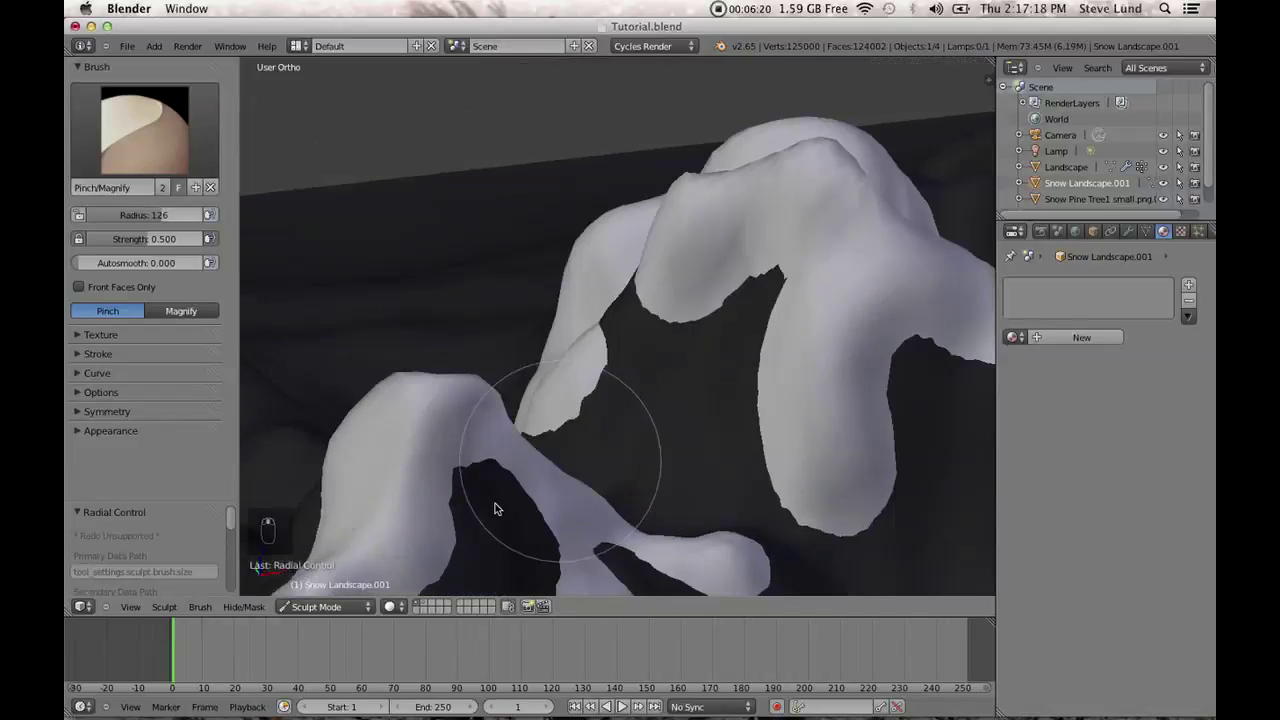
scroll(625, 445, "down", 8)
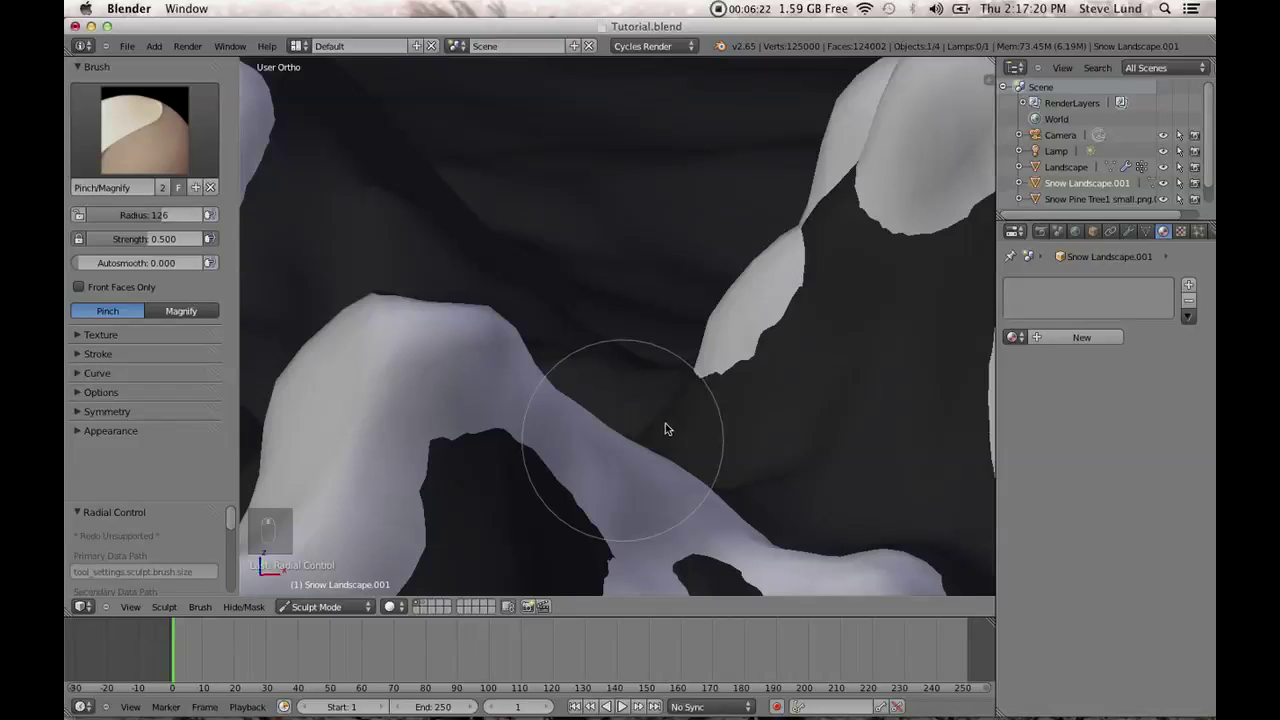
scroll(615, 460, "up", 3)
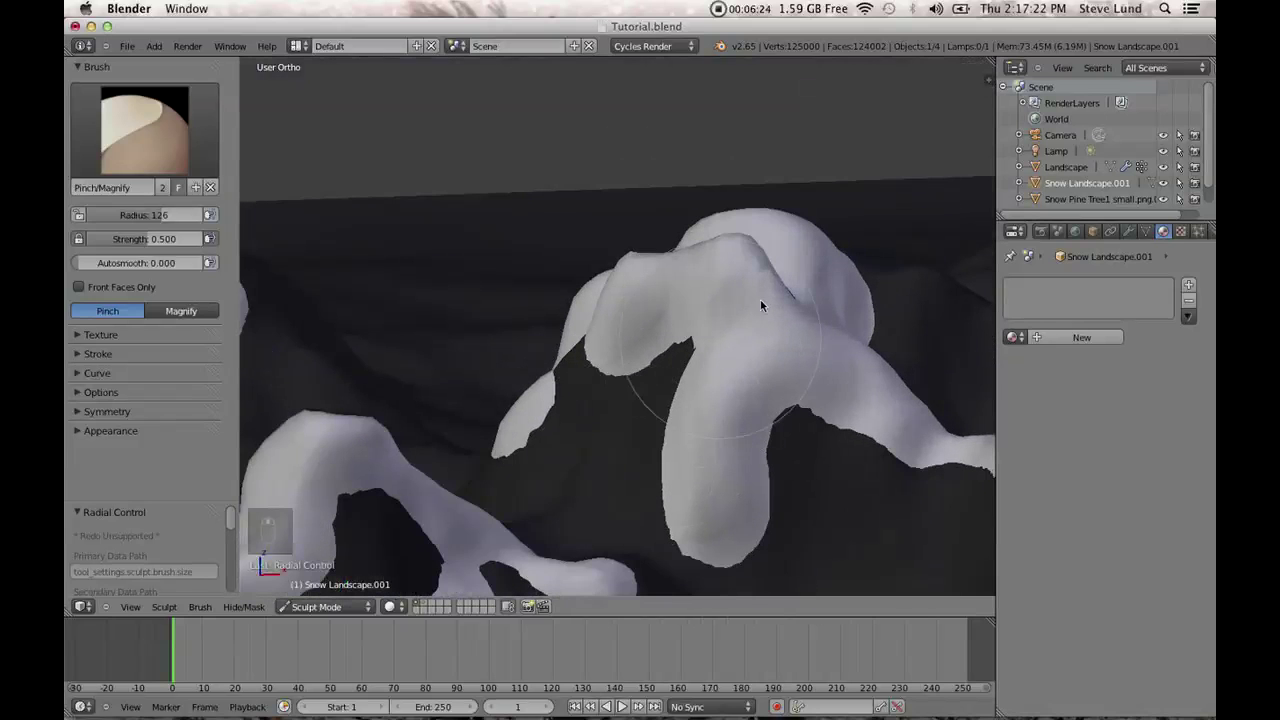
middle_click_drag(675, 340, 660, 294, "shift")
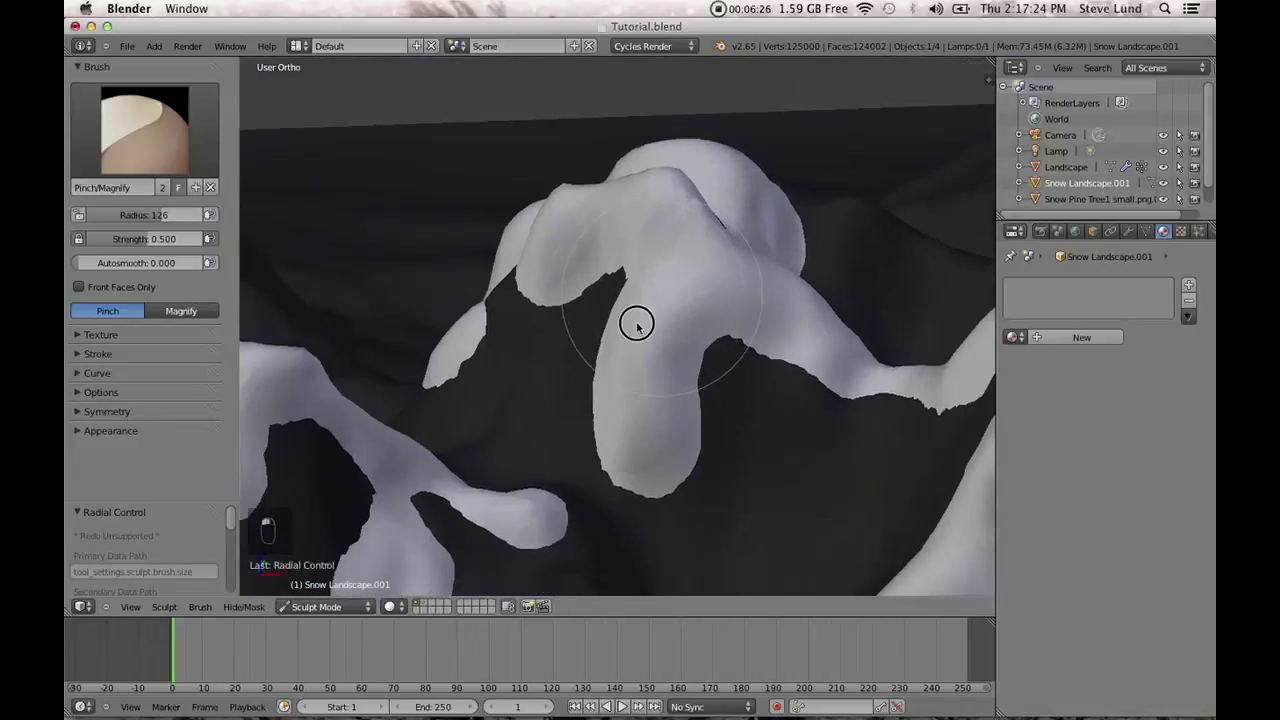
mouse_move(749, 462)
middle_mouse_down("shift")
mouse_move(583, 429)
mouse_move(438, 432)
middle_mouse_up("shift")
middle_click_drag(575, 417, 541, 259, "shift")
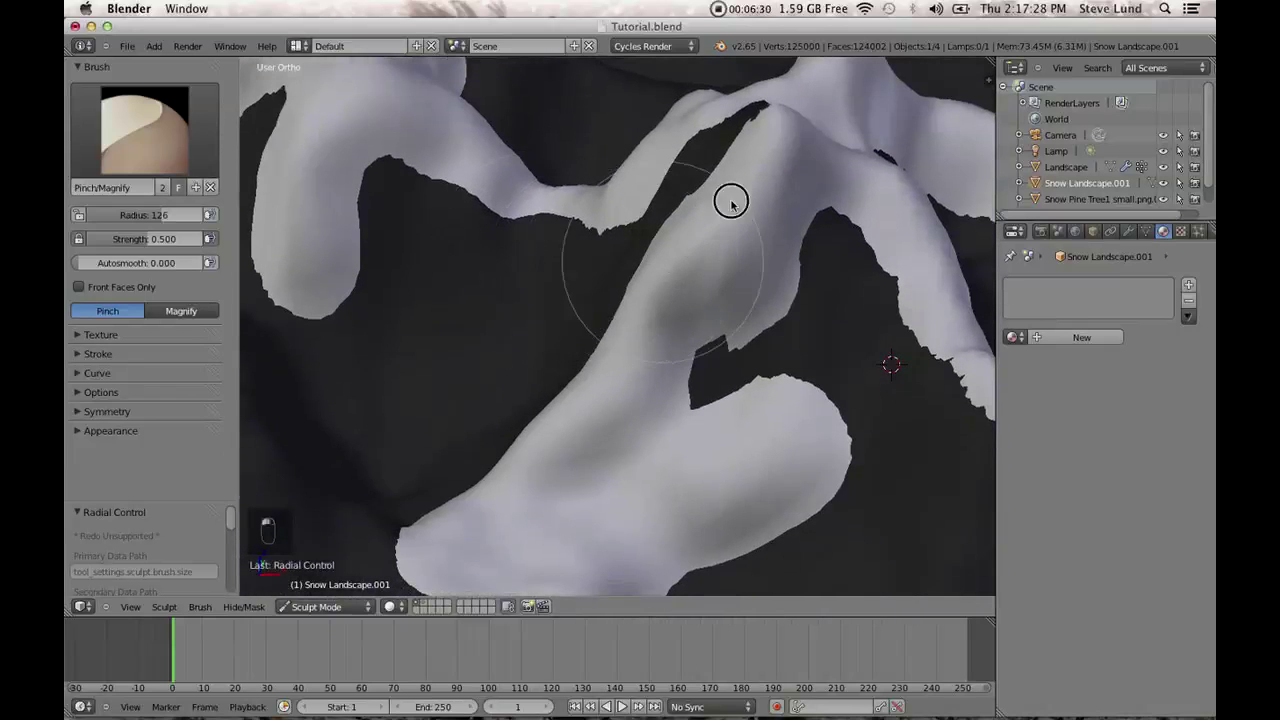
Pinch the snow along the central mountain's curved far arm and over the neighbouring saddle-topped peak.
scroll(742, 370, "down", 3)
scroll(742, 370, "up", 6)
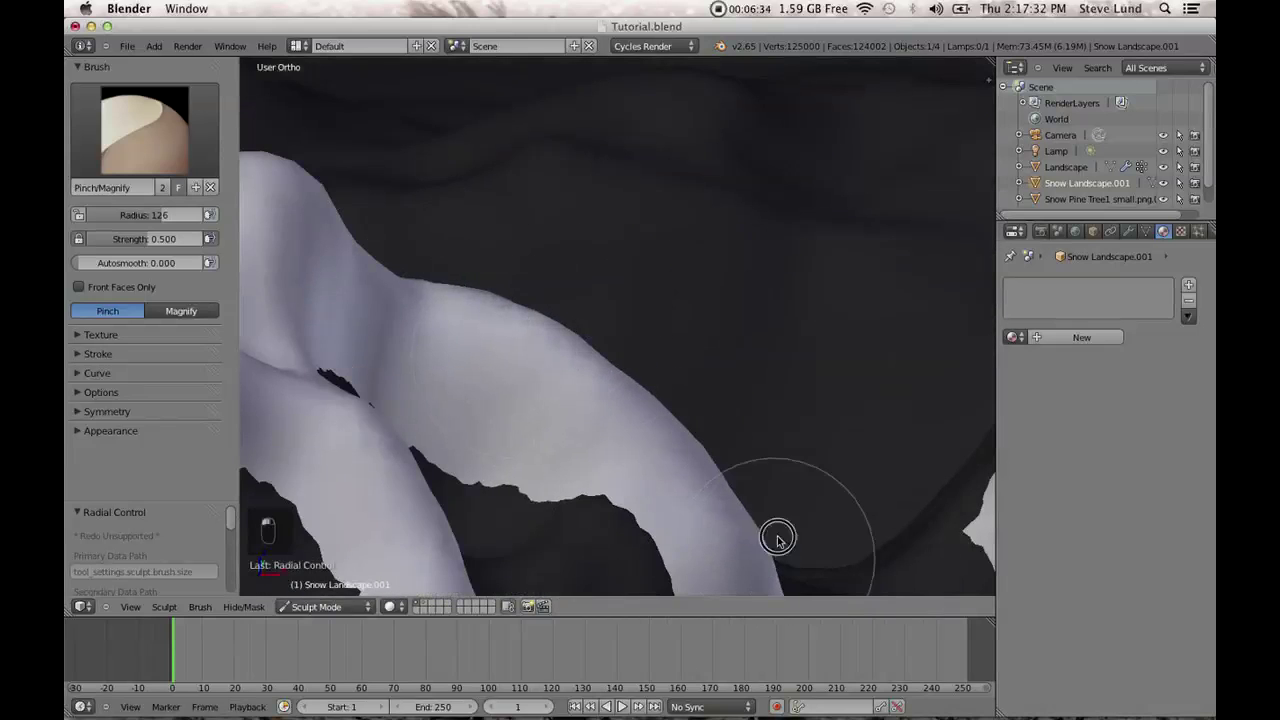
scroll(410, 240, "down", 3)
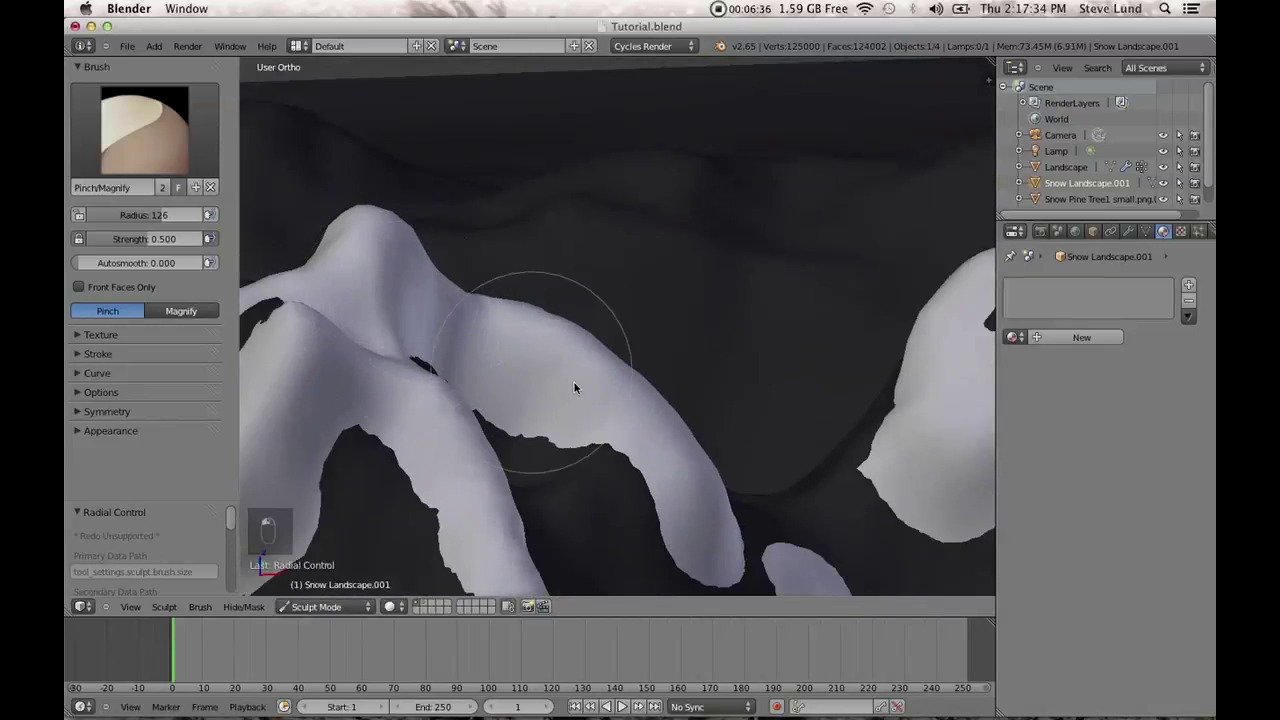
middle_click_drag(574, 389, 511, 389)
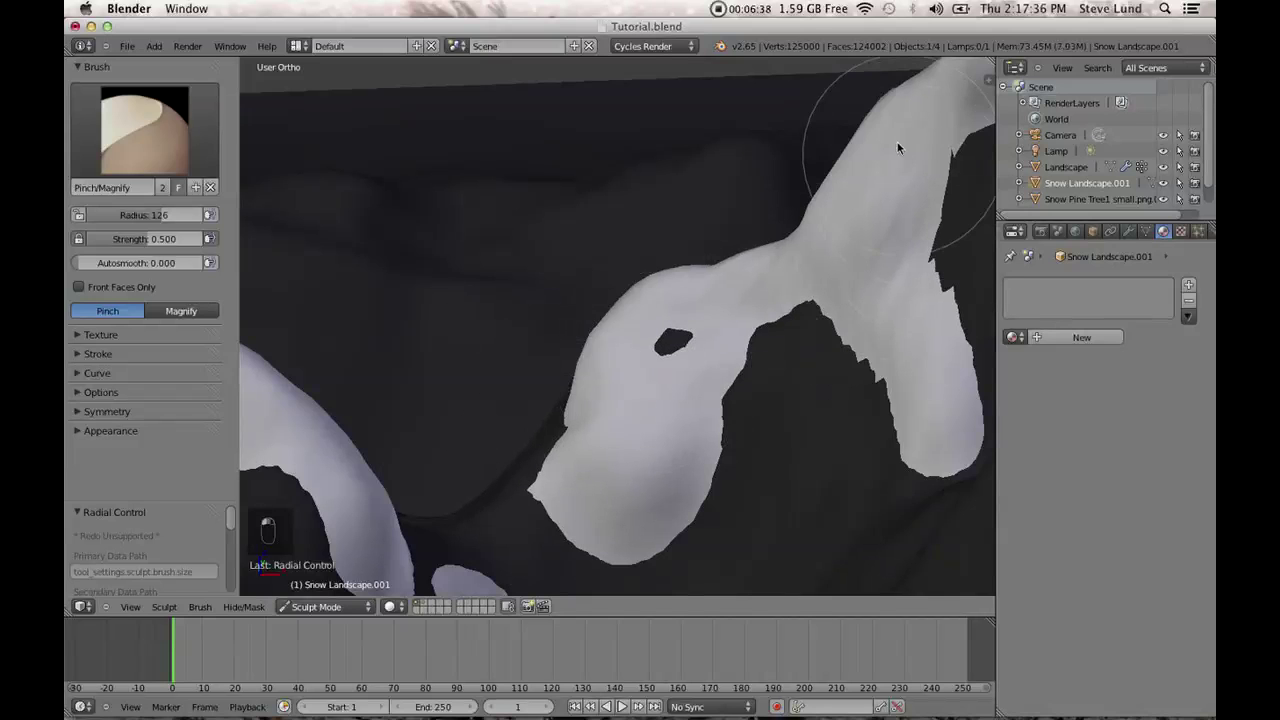
mouse_move(971, 423)
middle_mouse_down()
mouse_move(843, 500)
mouse_move(686, 265)
middle_mouse_up()
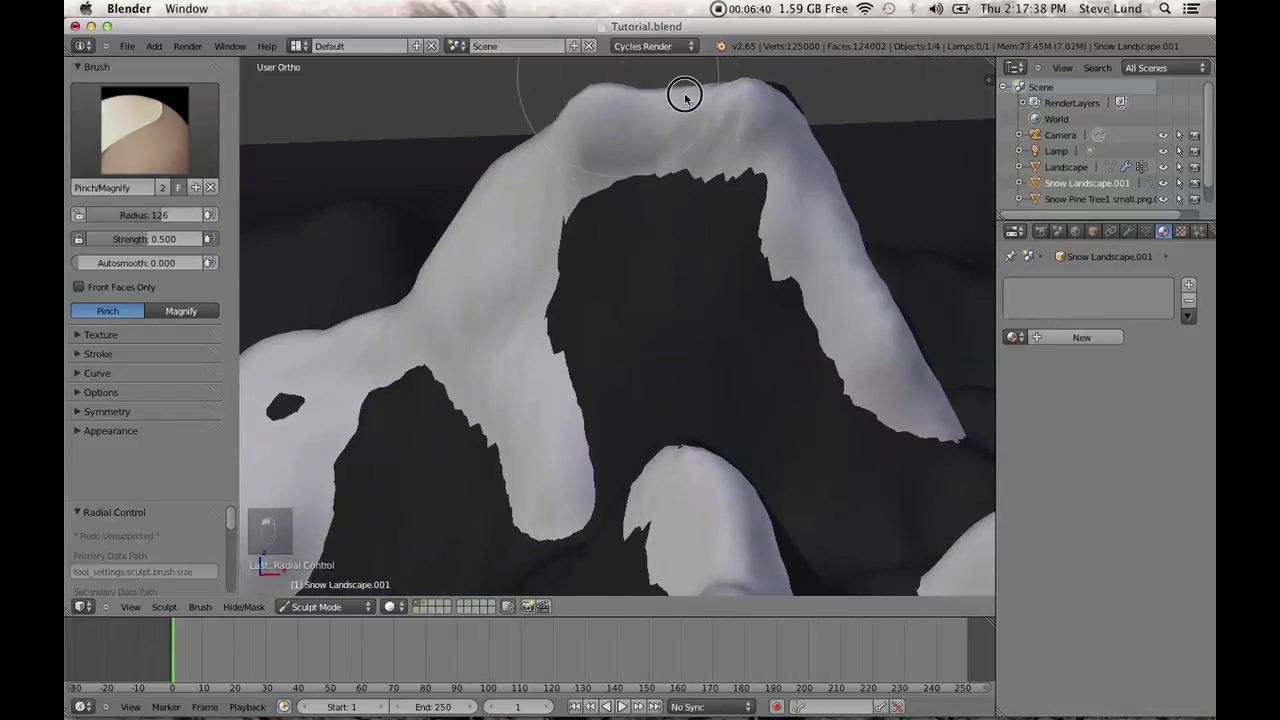
Pinch the rounded foreground snow ridge and the forked snow ridge near the landscape's far side.
mouse_move(990, 457)
middle_mouse_down()
mouse_move(542, 105)
mouse_move(622, 152)
mouse_move(496, 277)
mouse_move(565, 180)
middle_mouse_up()
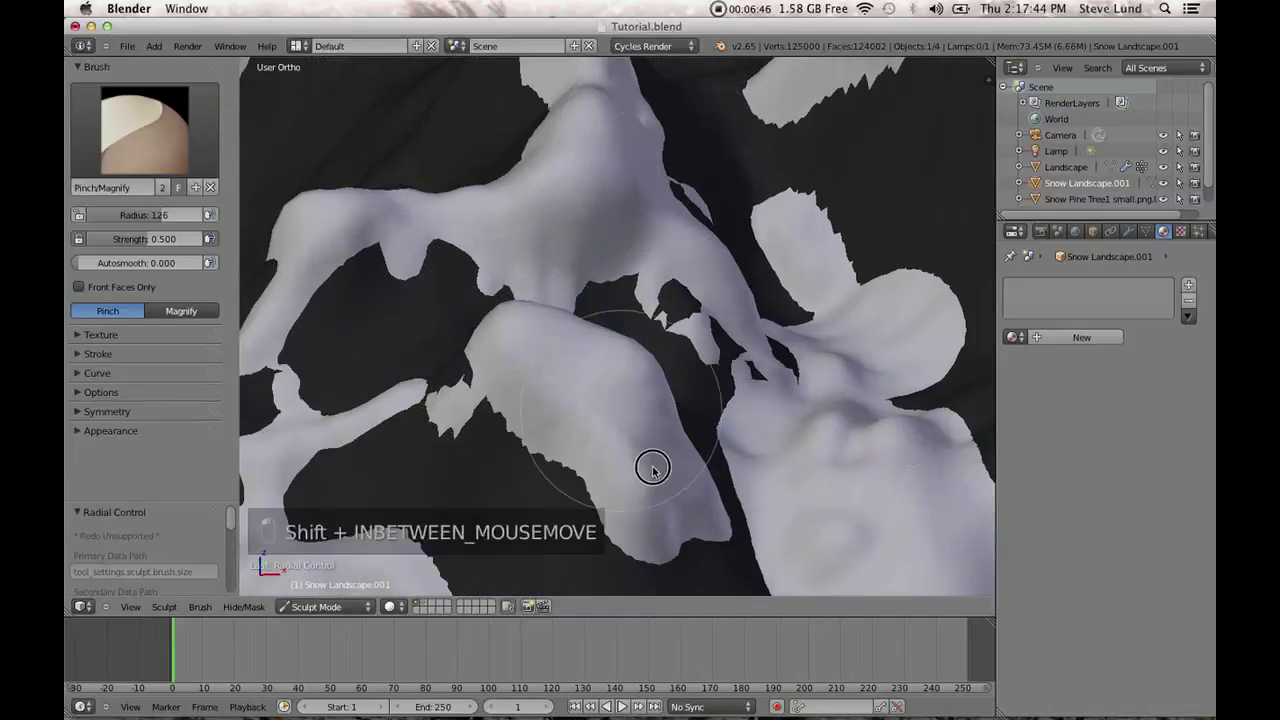
mouse_move(711, 508)
middle_mouse_down("shift")
mouse_move(558, 518)
mouse_move(580, 505)
mouse_move(482, 407)
middle_mouse_up("shift")
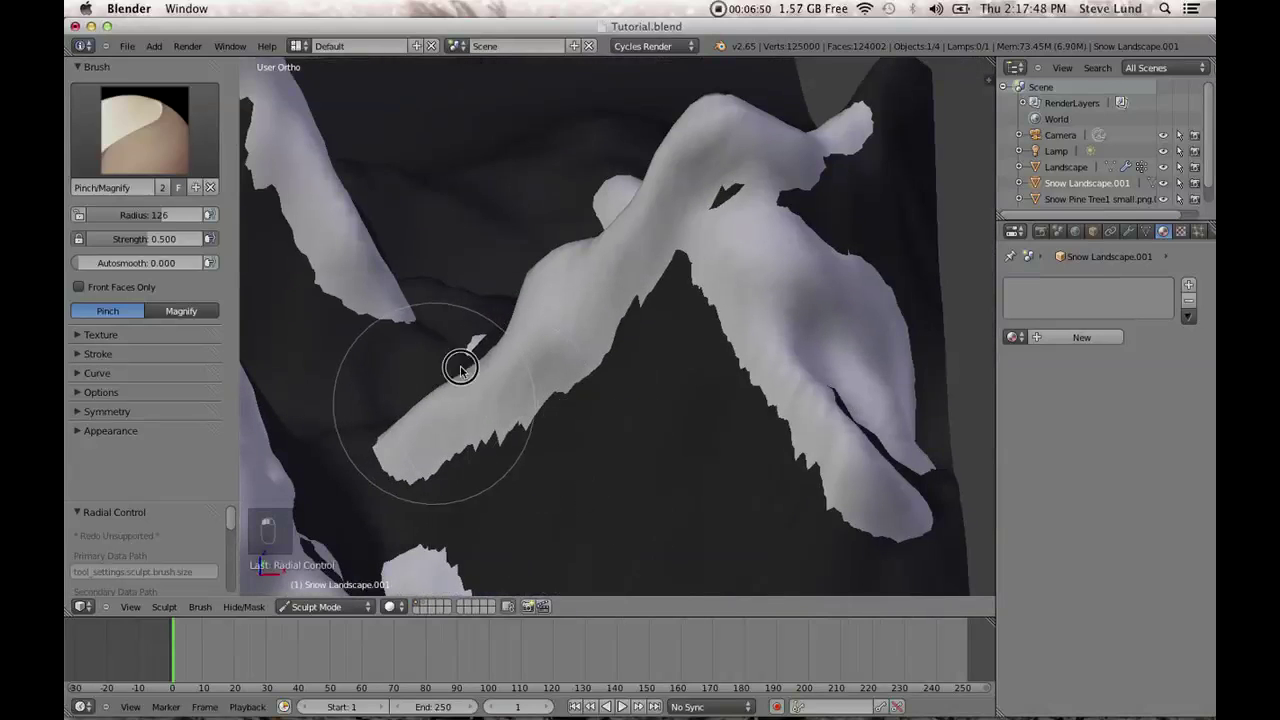
mouse_move(884, 508)
middle_mouse_down()
mouse_move(676, 511)
mouse_move(612, 469)
mouse_move(620, 414)
mouse_move(555, 408)
mouse_move(650, 415)
mouse_move(548, 397)
mouse_move(523, 437)
middle_mouse_up()
scroll(658, 416, "up", 4)
Switch to the Brush sculpting brush and add isolated snow patches on the bare dark slopes between the peaks and the foreground.
left_click(100, 125)
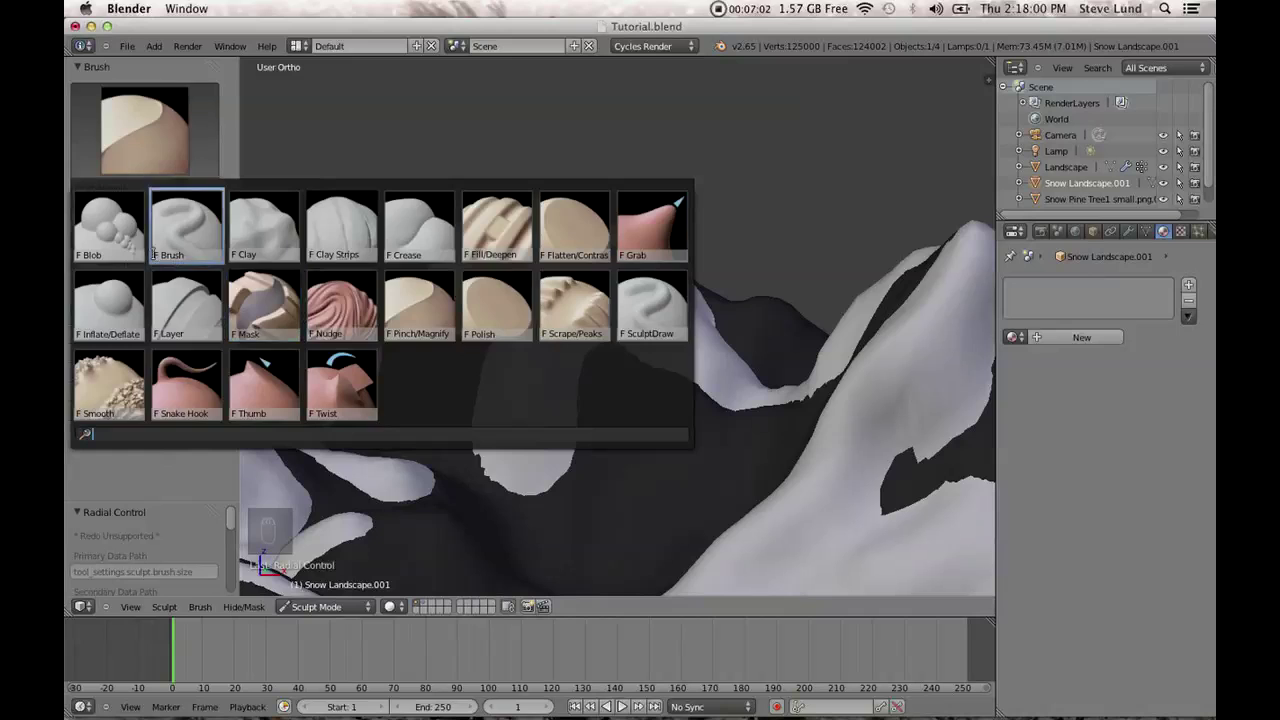
key("Return")
left_click_drag(614, 430, 651, 534)
mouse_move(651, 534)
middle_mouse_down()
mouse_move(660, 403)
mouse_move(595, 440)
middle_mouse_up()
mouse_move(595, 440)
left_mouse_down()
mouse_move(551, 500)
mouse_move(397, 514)
mouse_move(351, 457)
mouse_move(475, 515)
left_mouse_up()
middle_click_drag(475, 515, 724, 350)
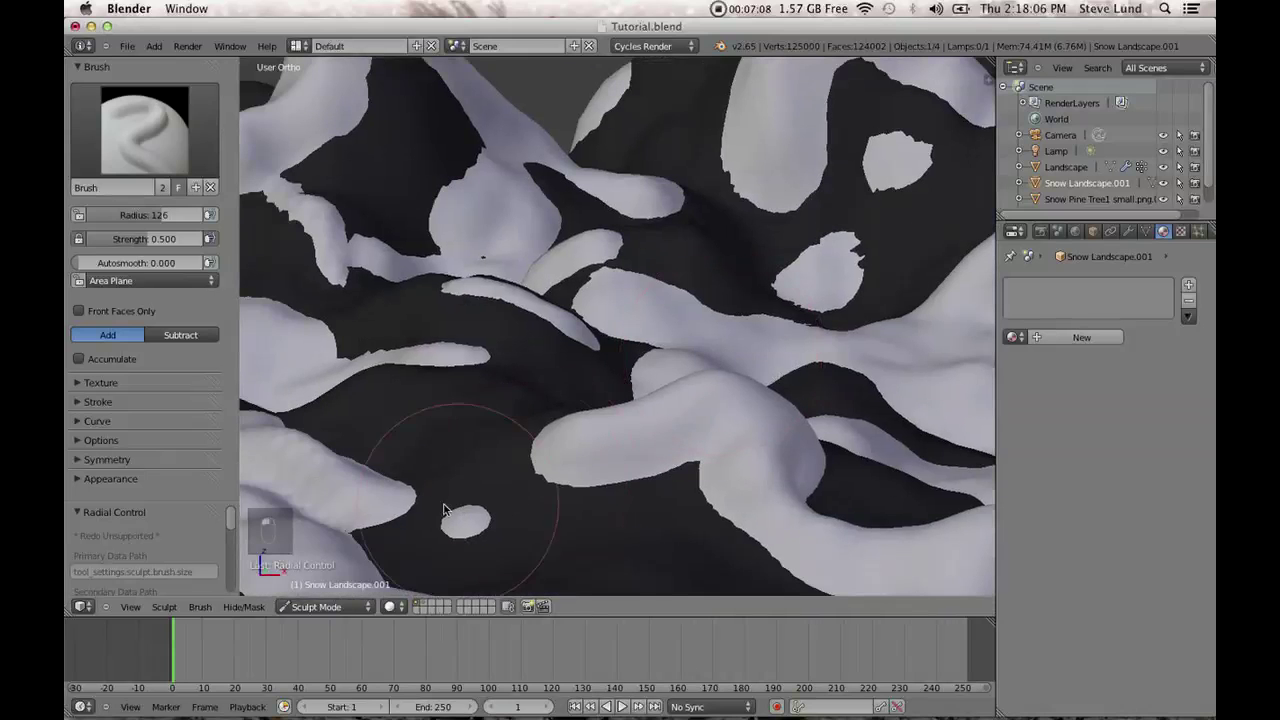
left_click_drag(446, 510, 538, 572)
mouse_move(700, 514)
middle_mouse_down()
mouse_move(813, 380)
mouse_move(502, 484)
mouse_move(499, 512)
middle_mouse_up()
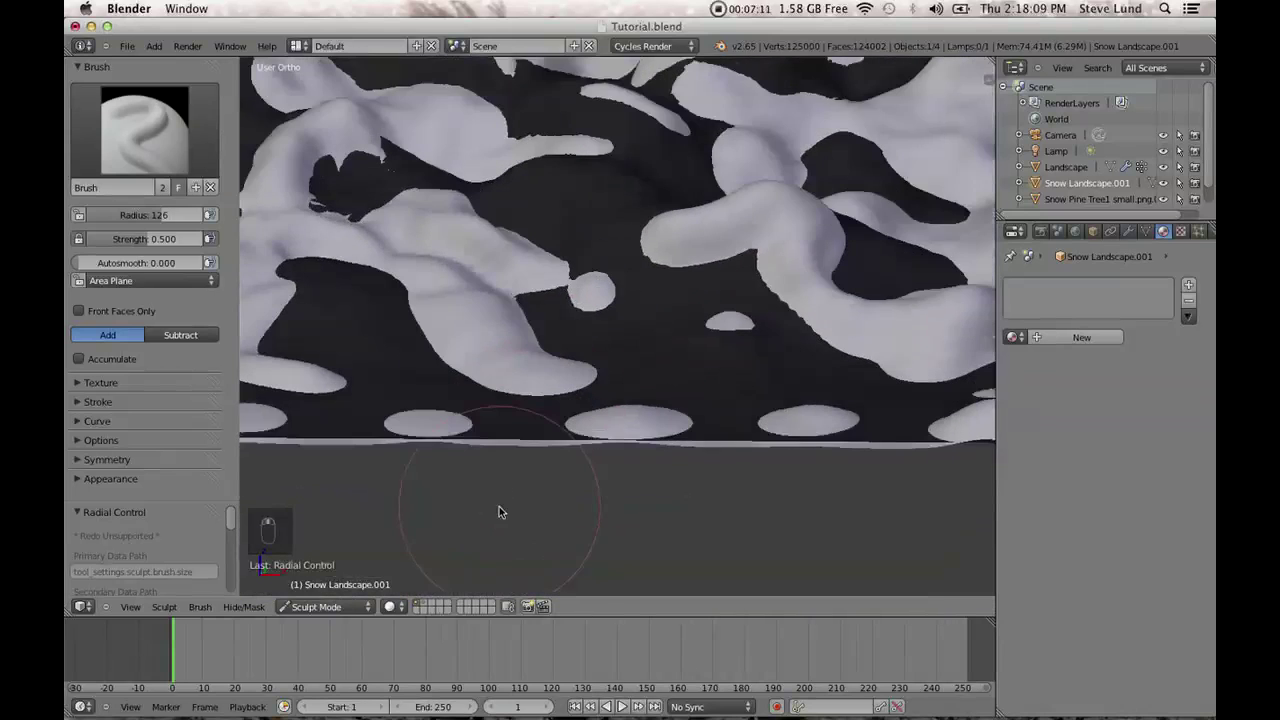
Put the snow landscape into Edit Mode and enable proportional editing.
left_click(316, 606)
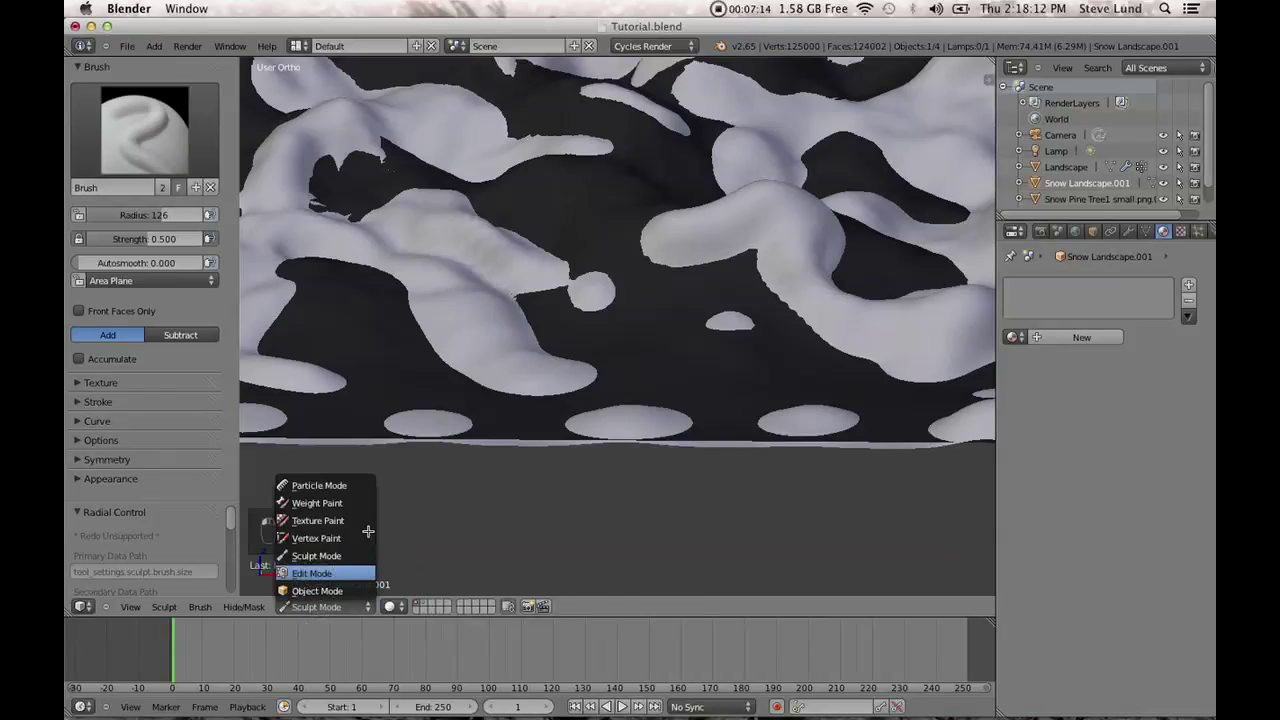
left_click(330, 573)
middle_click_drag(551, 459, 626, 557)
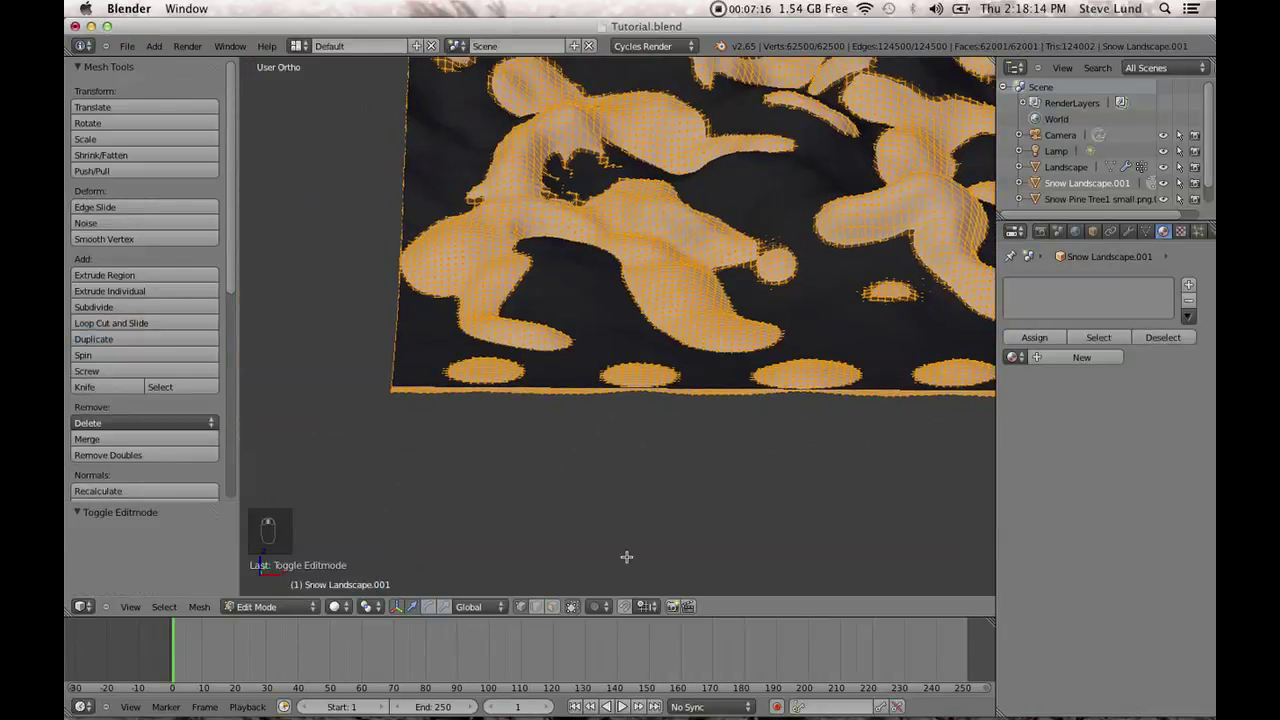
left_click(606, 606)
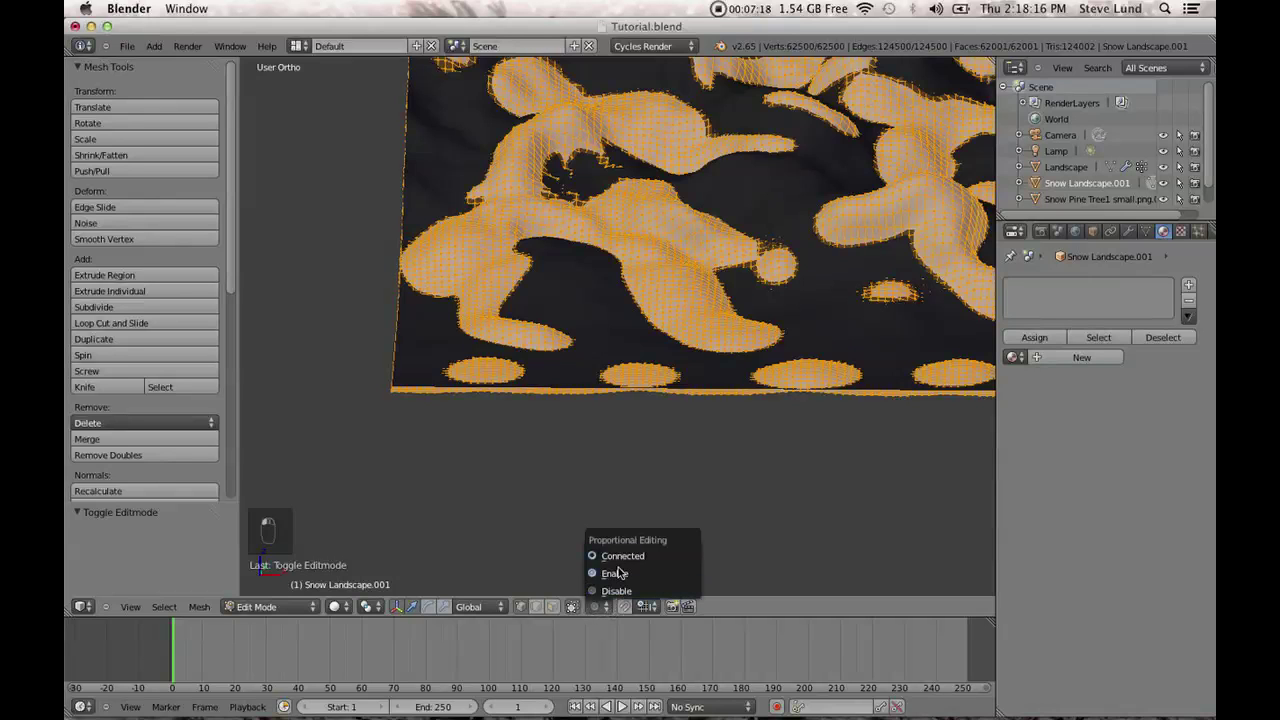
left_click(618, 572)
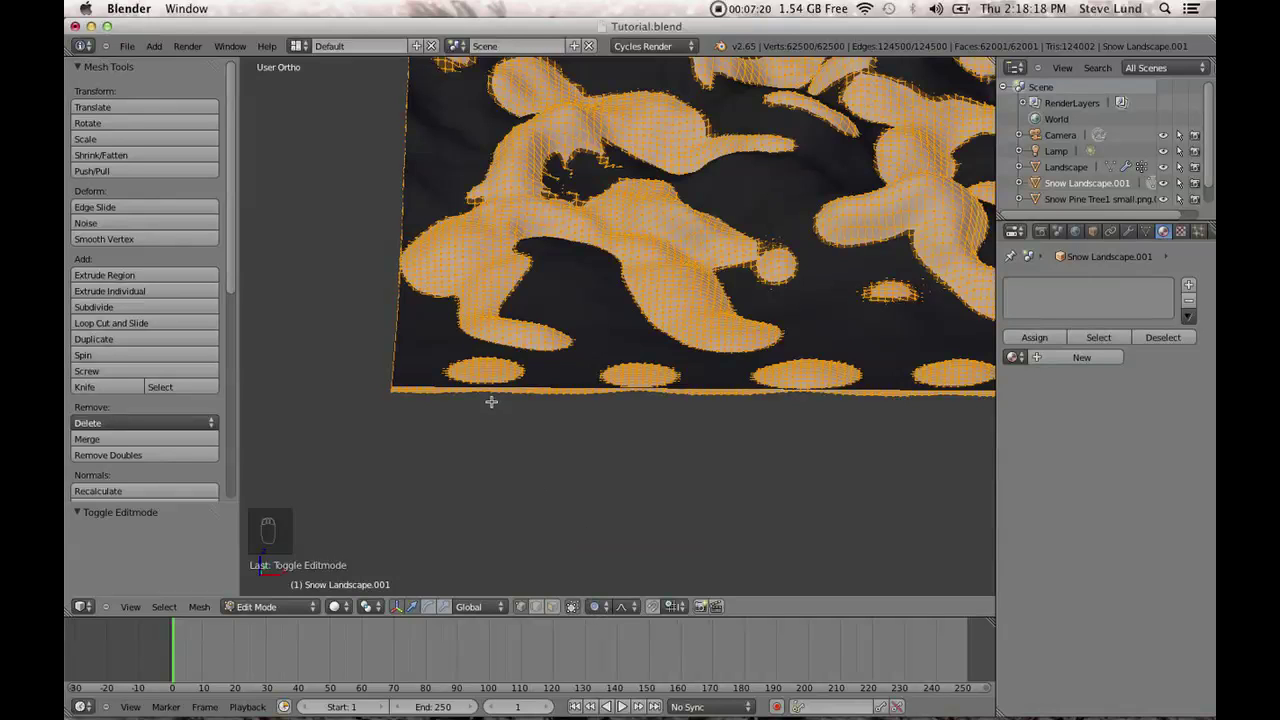
Select the snow landscape's front border edge loop and raise it about 0.4 along Z with a proportional size of about 45.
right_click(491, 401, "alt")
middle_click_drag(612, 458, 912, 300)
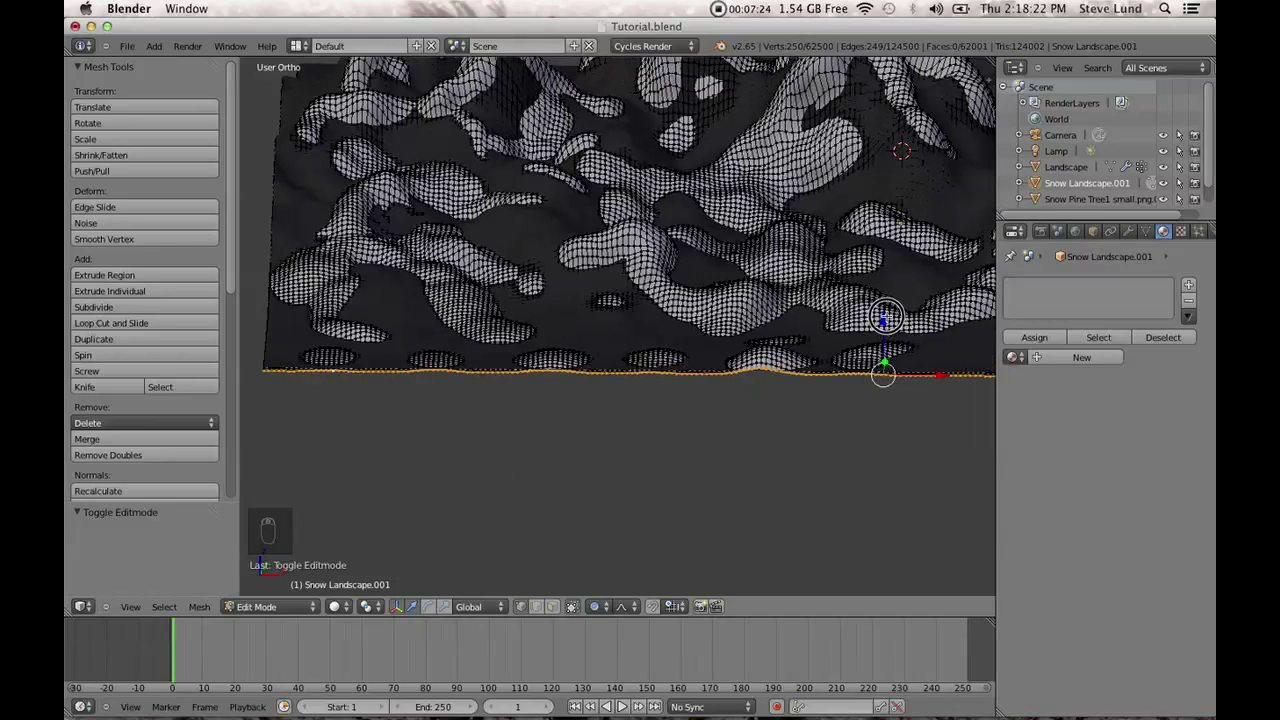
left_click_drag(885, 315, 886, 311)
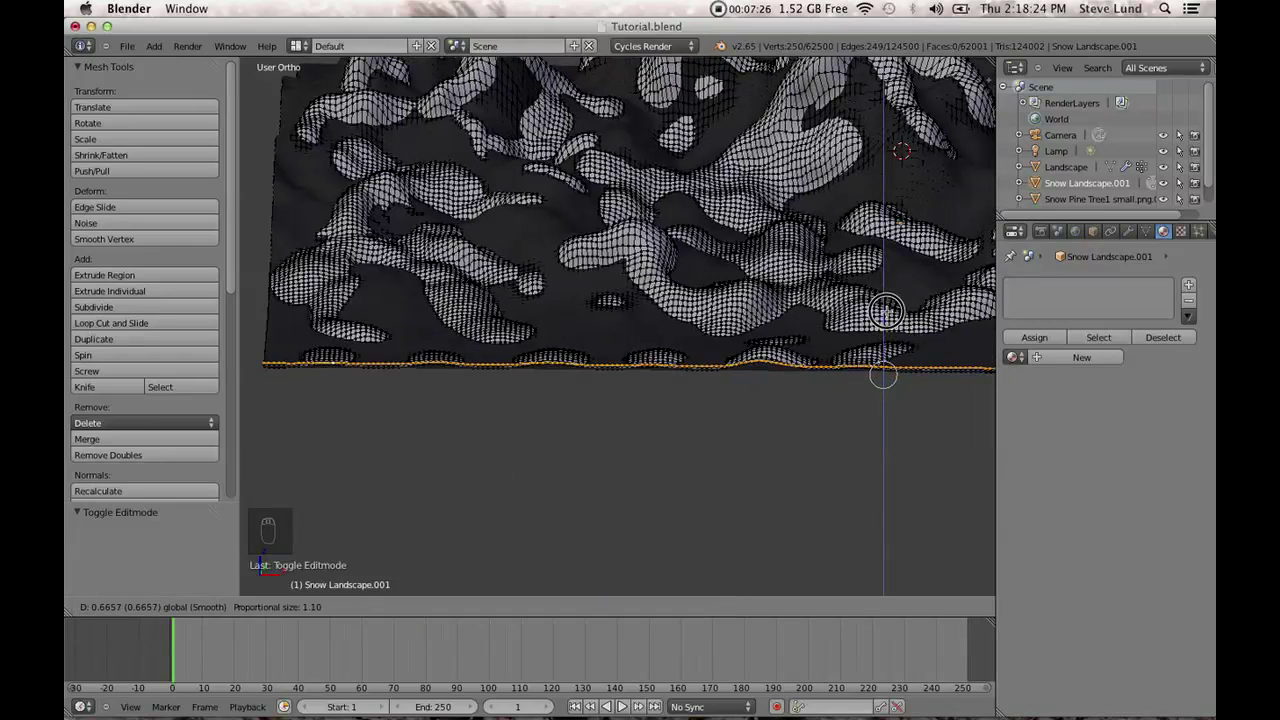
scroll(886, 311, "down", 8)
scroll(886, 311, "down", 7)
scroll(886, 311, "down", 6)
scroll(886, 311, "down", 7)
scroll(886, 311, "down", 2)
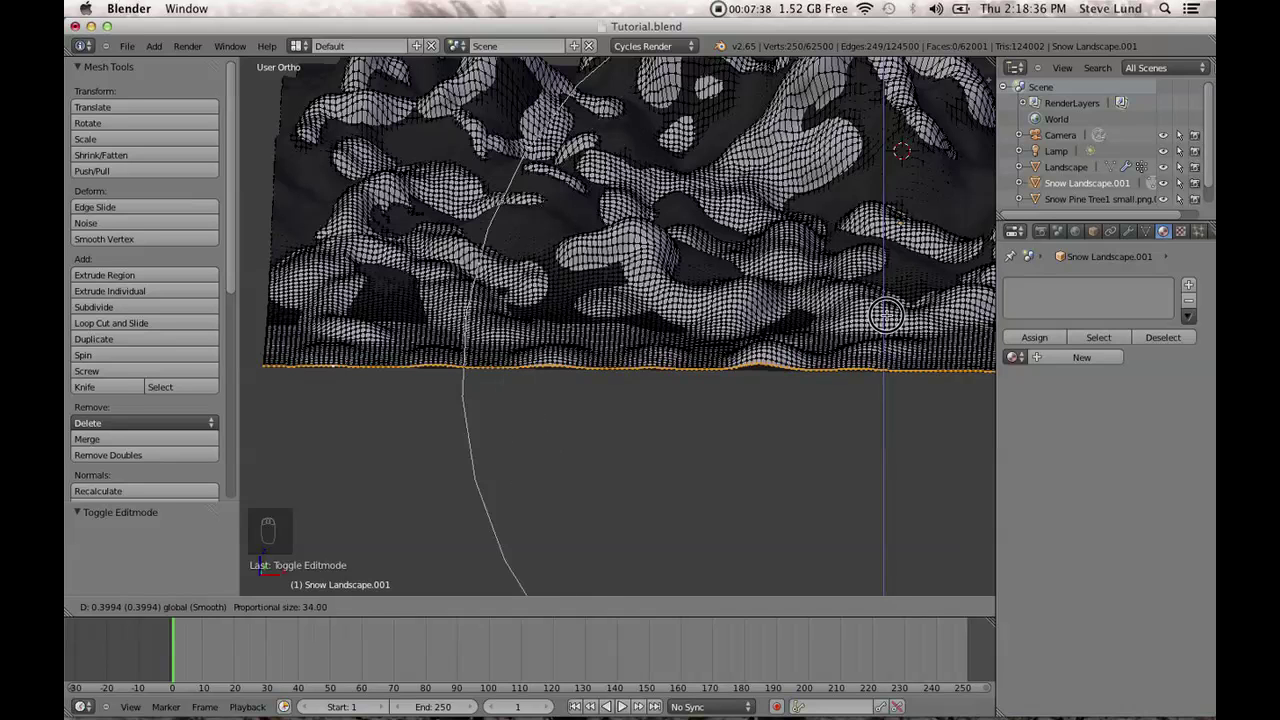
scroll(886, 316, "down", 1)
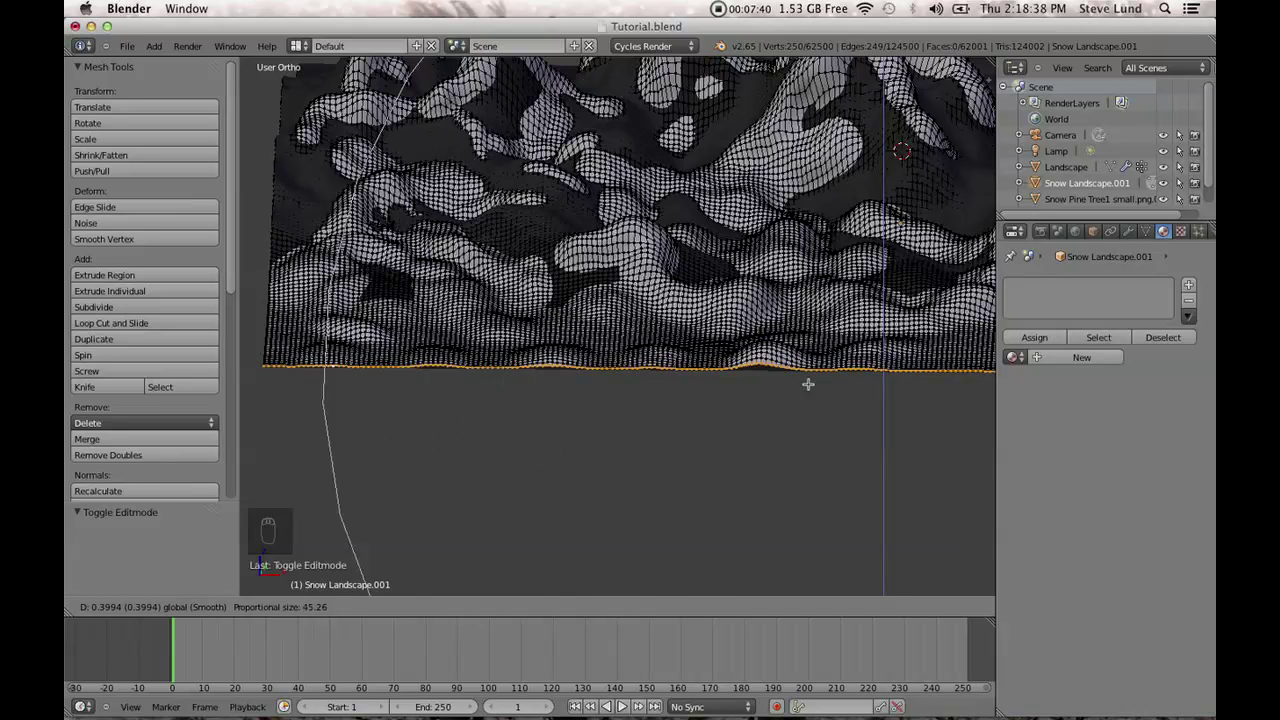
left_click(772, 450)
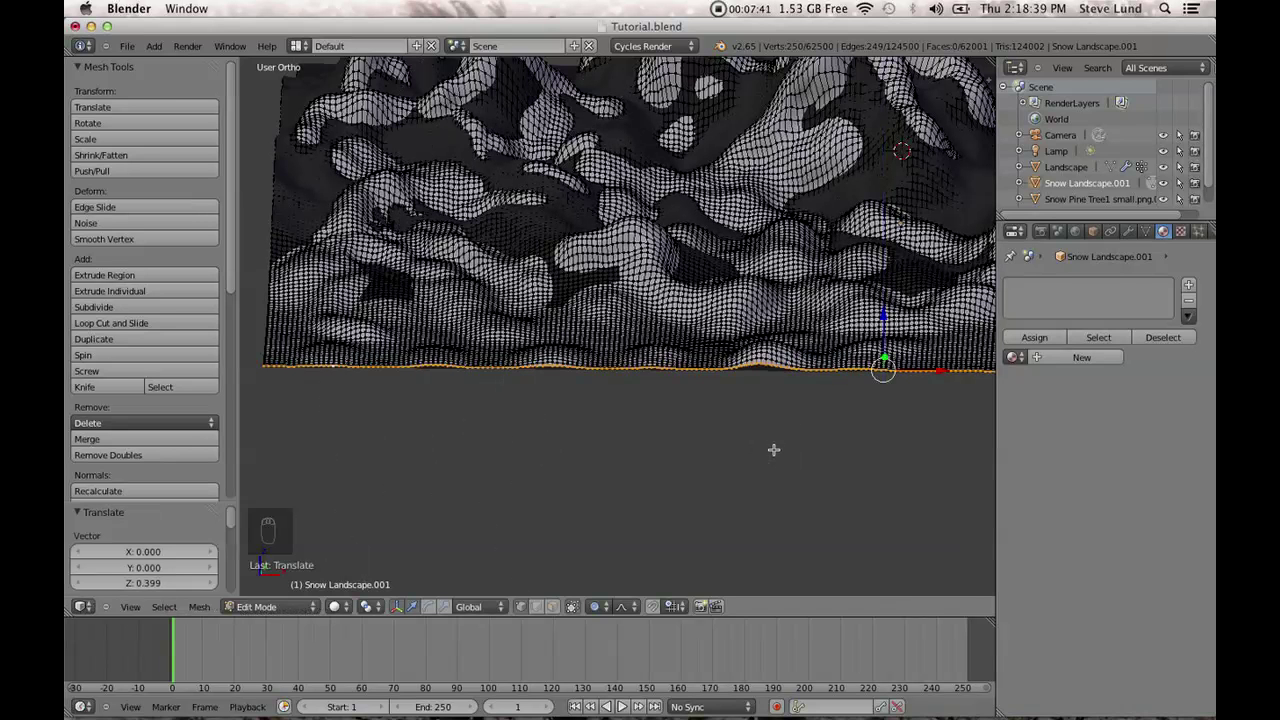
Return the snow landscape to Object Mode and view its front border and mountains from a lower angle.
left_click(294, 610)
left_click(262, 591)
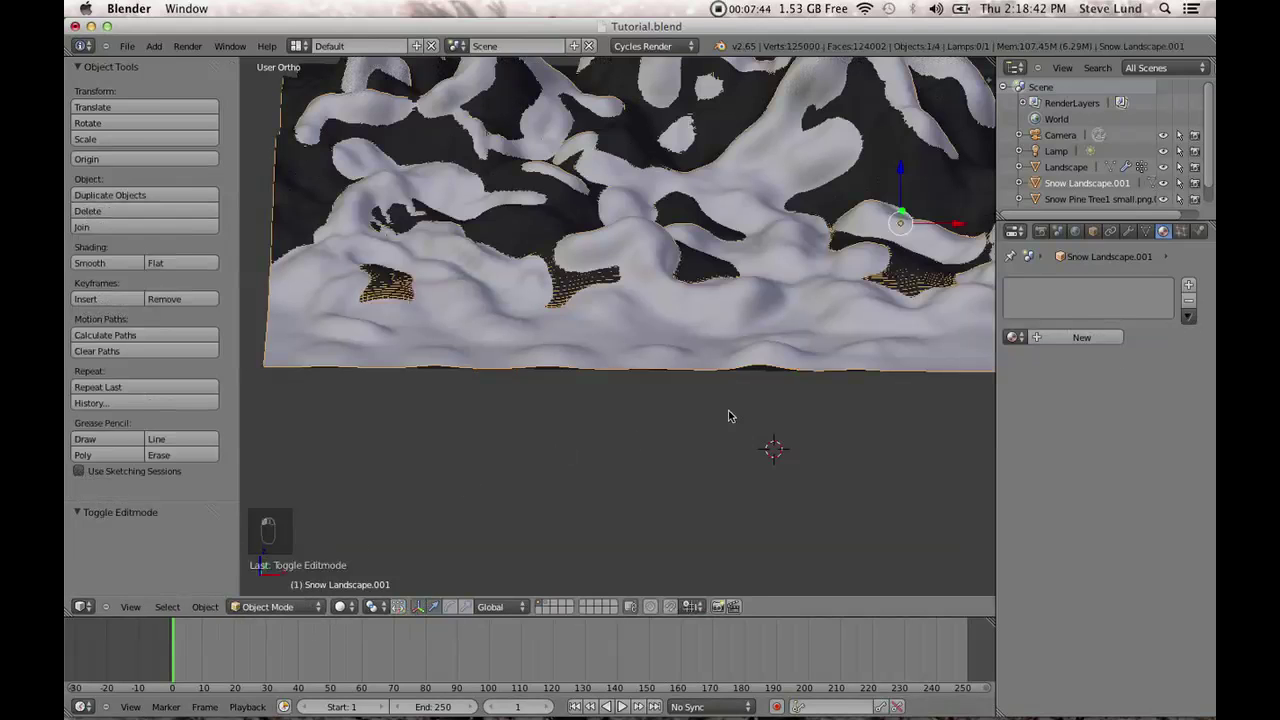
middle_click_drag(771, 392, 624, 392)
middle_click_drag(701, 425, 830, 390)
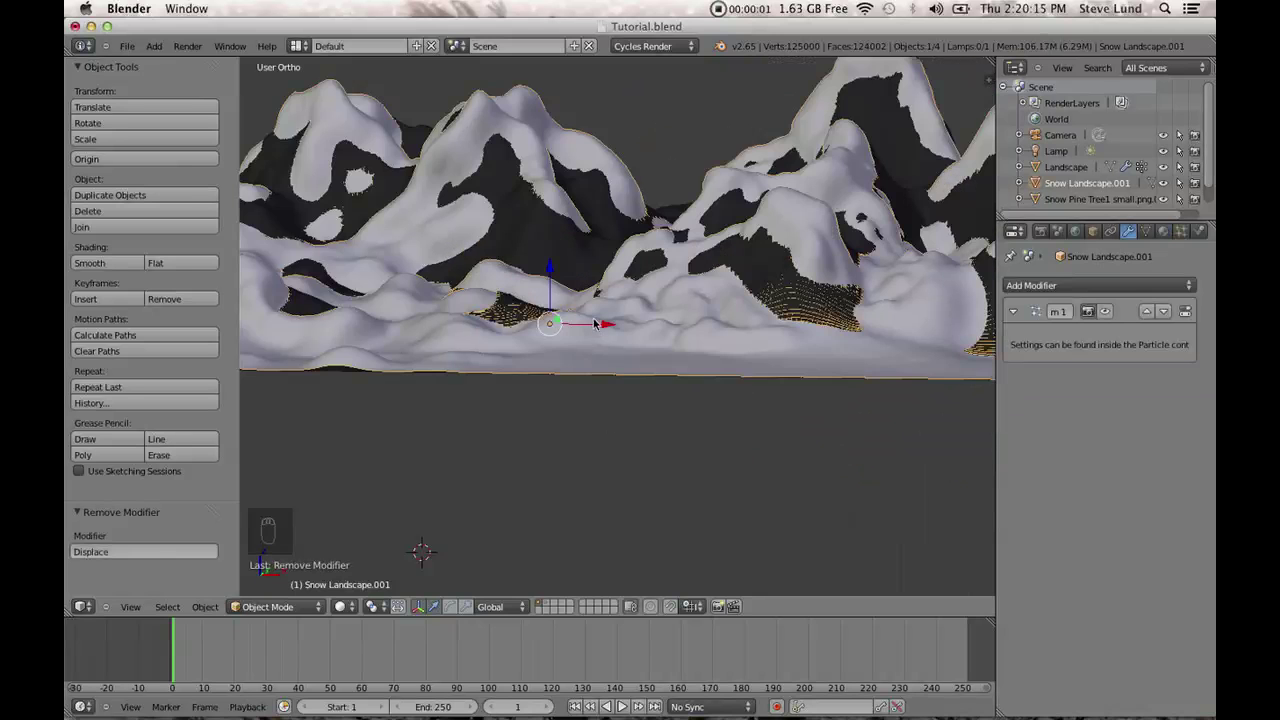
Add a Displace modifier to the snow landscape and create a new Clouds texture for it.
middle_click_drag(594, 323, 648, 418, "shift")
left_click(1045, 295)
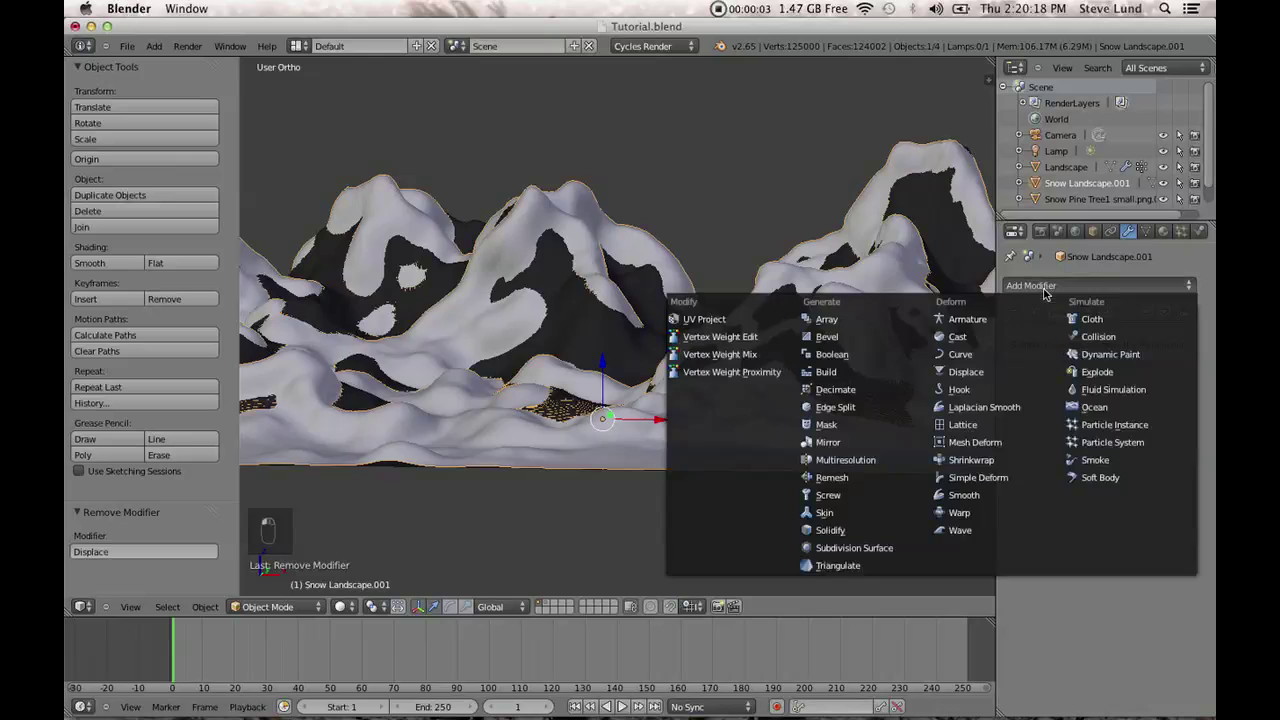
left_click(1000, 375)
scroll(808, 443, "down", 2)
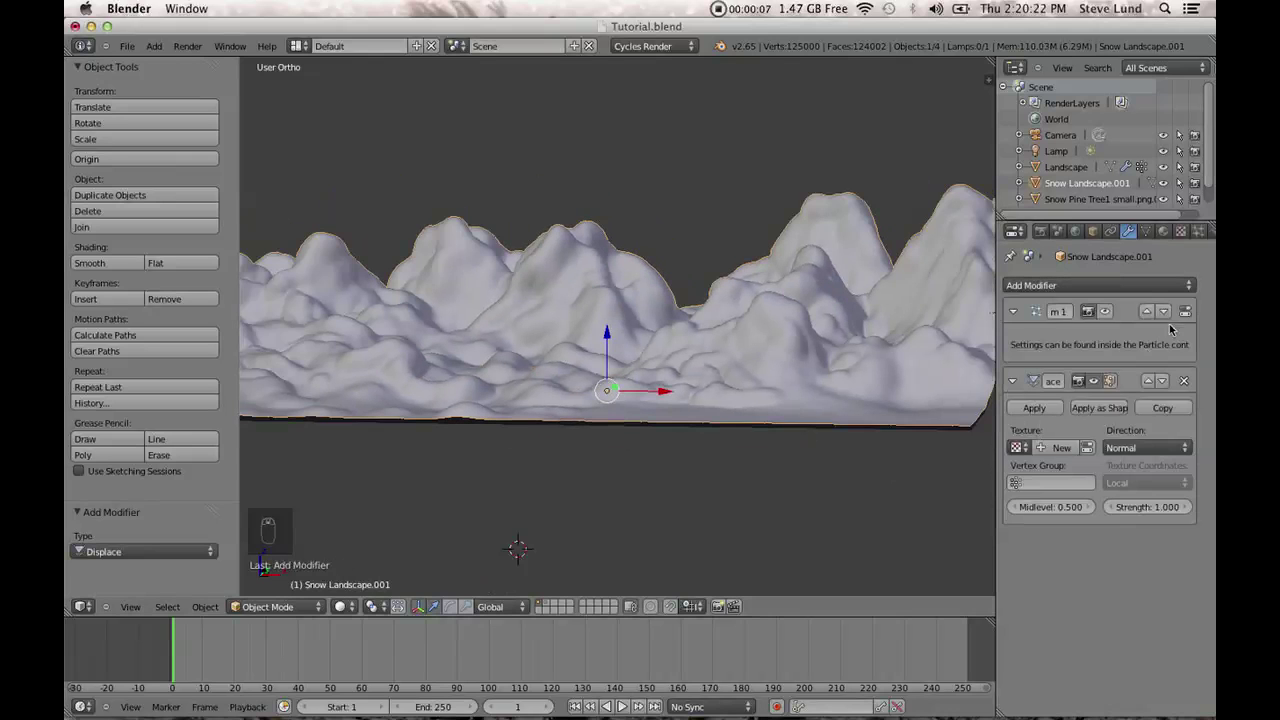
left_click(1183, 233)
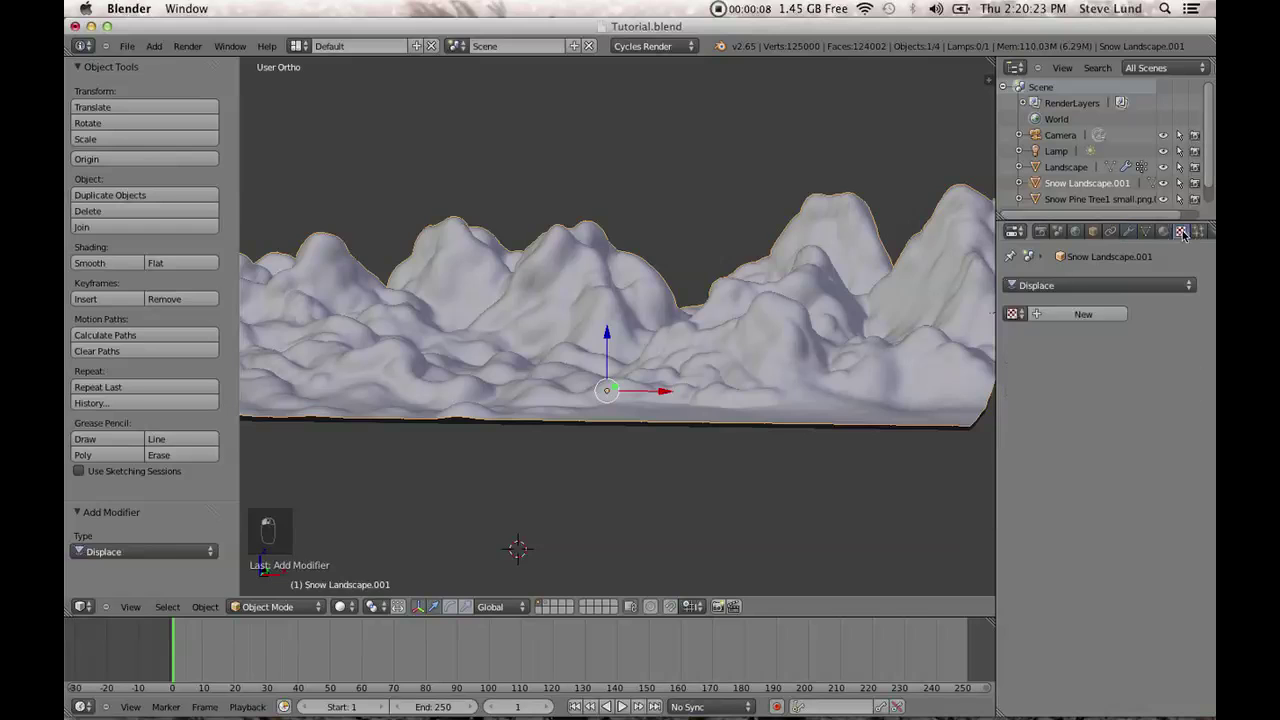
left_click(1092, 315)
Set the displacement Clouds texture's depth to 5 and its size to 0.20.
middle_click_drag(786, 397, 762, 318)
scroll(800, 384, "up", 5)
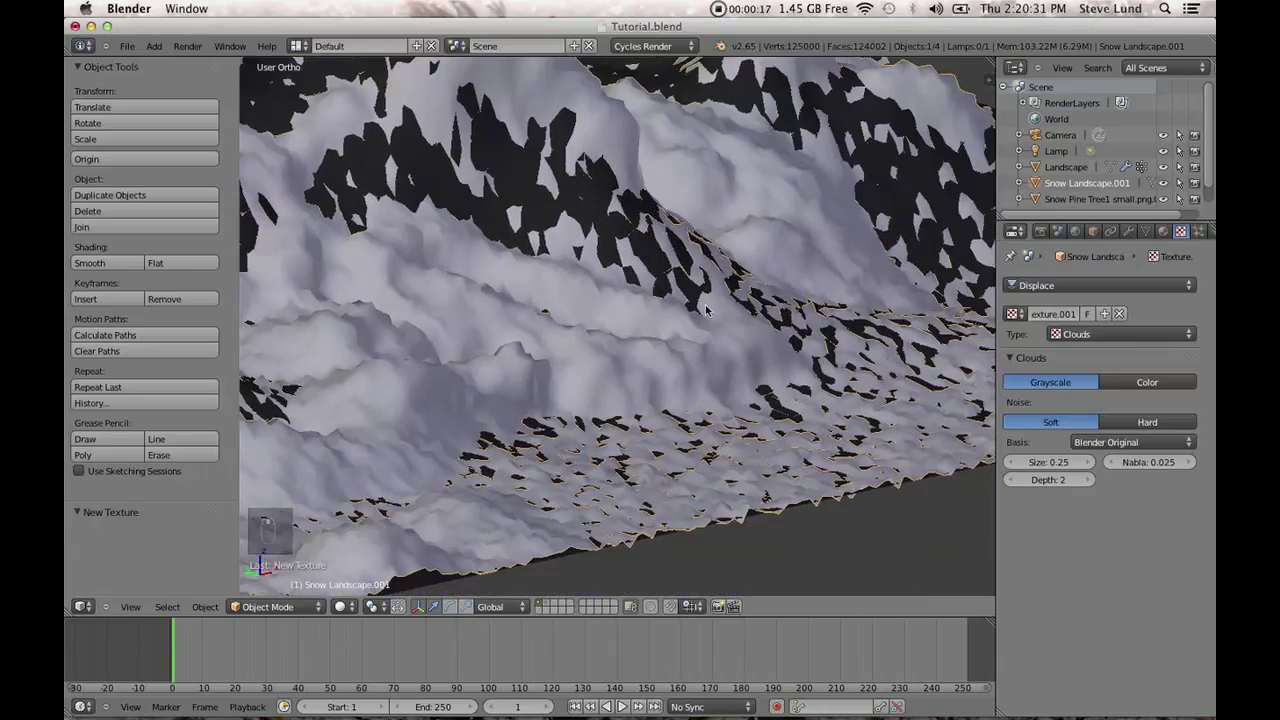
left_click(1091, 480)
left_click(1091, 480)
left_click(1091, 480)
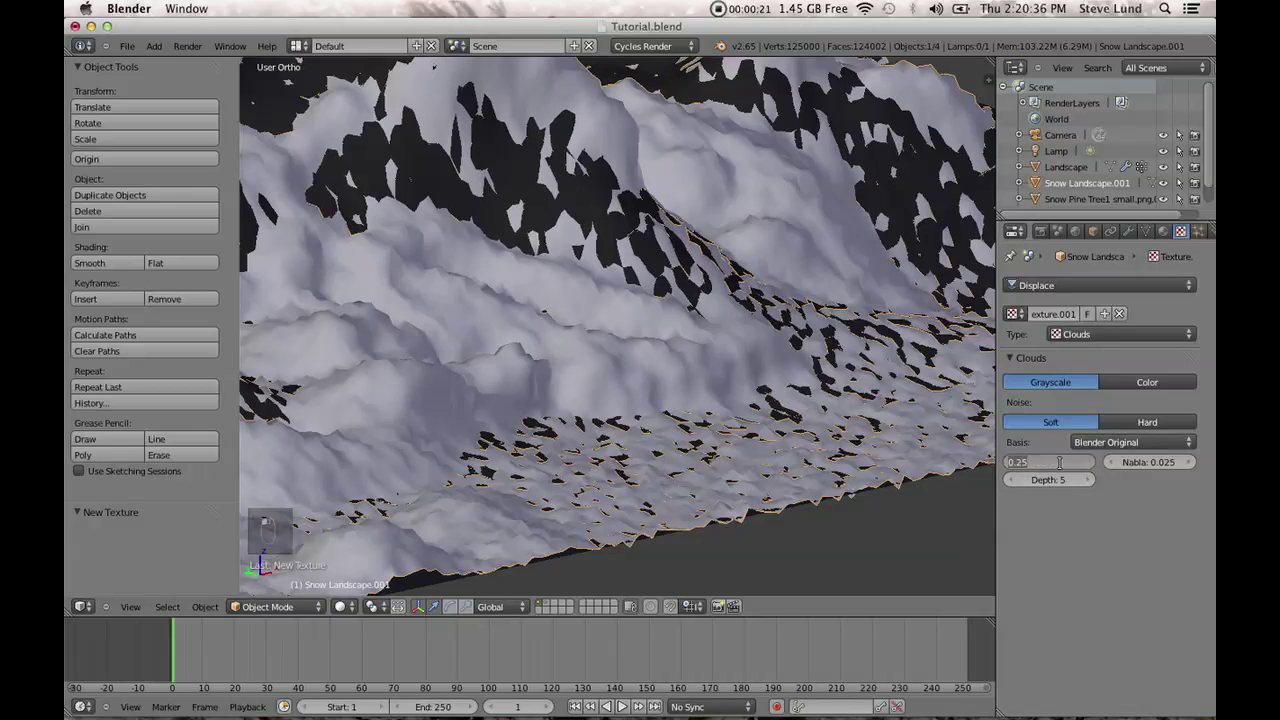
type("0.2")
key("Return")
Open the strength value of the snow landscape's Displace modifier for editing.
middle_click_drag(620, 470, 522, 391)
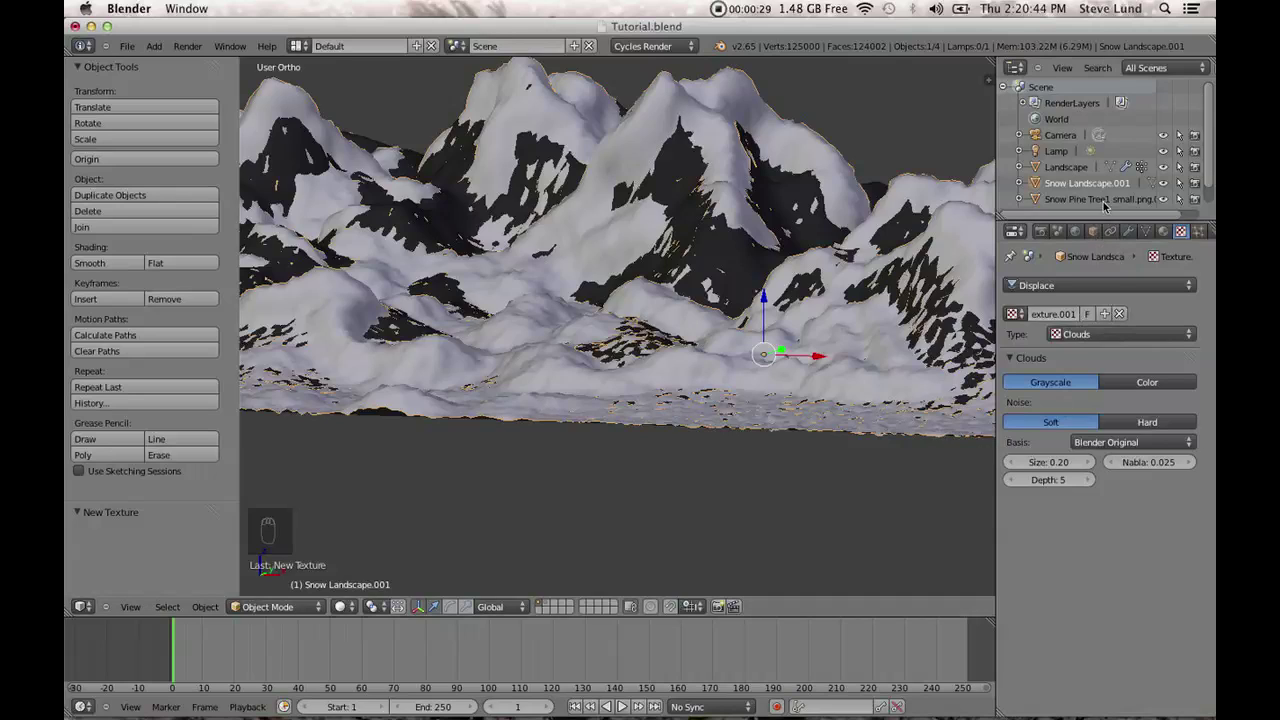
left_click(1129, 232)
left_click(1135, 507)
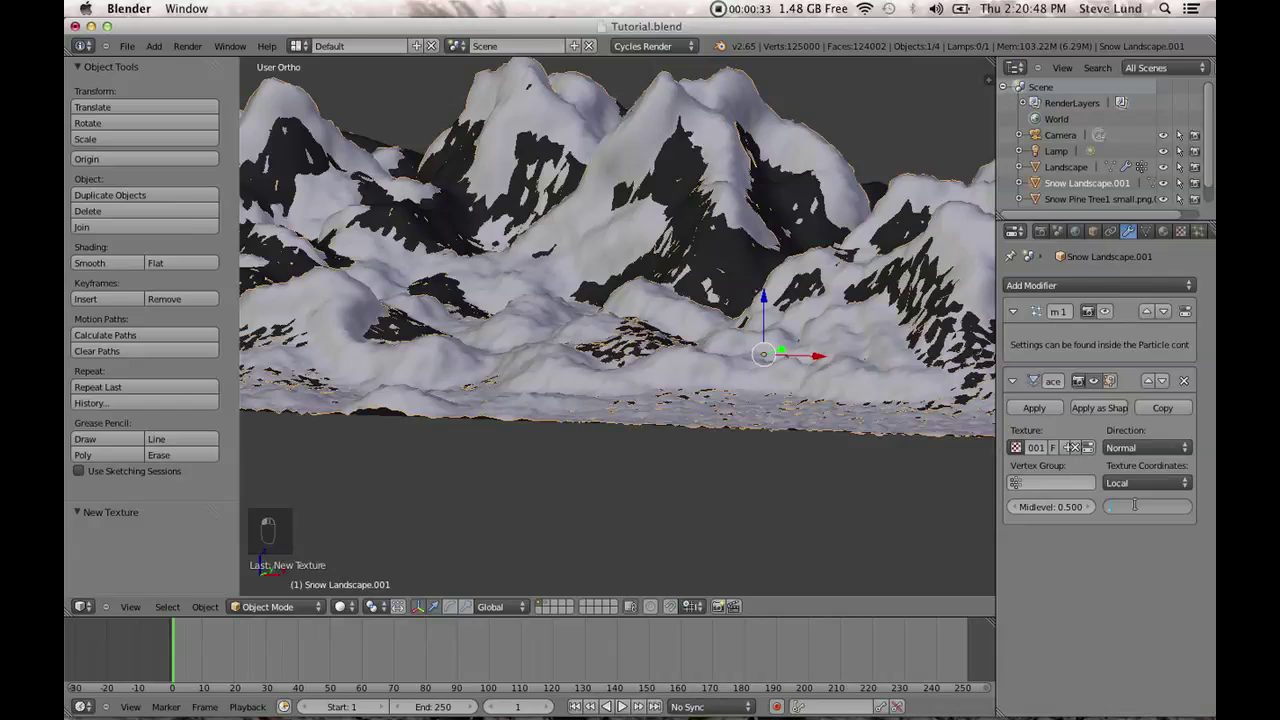
Set the snow landscape's Displace modifier to a strength of 0.5 and a midlevel of 0.45.
key("Return")
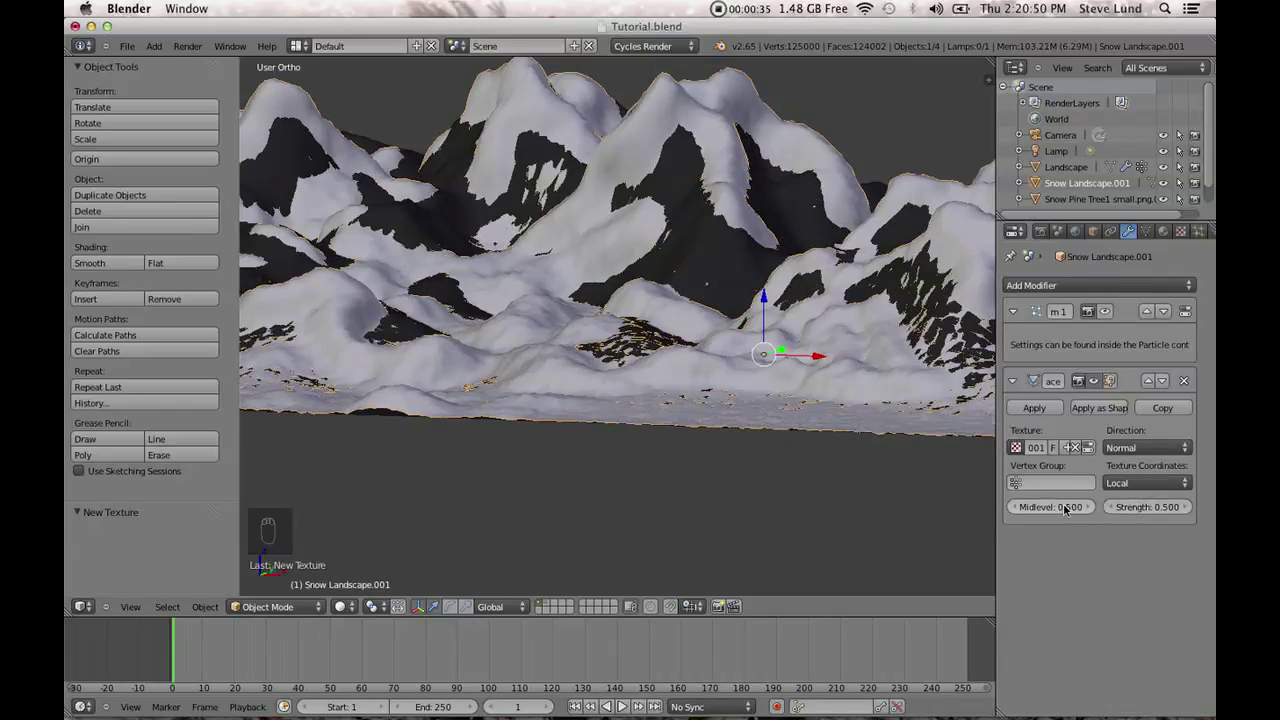
left_click(1094, 511)
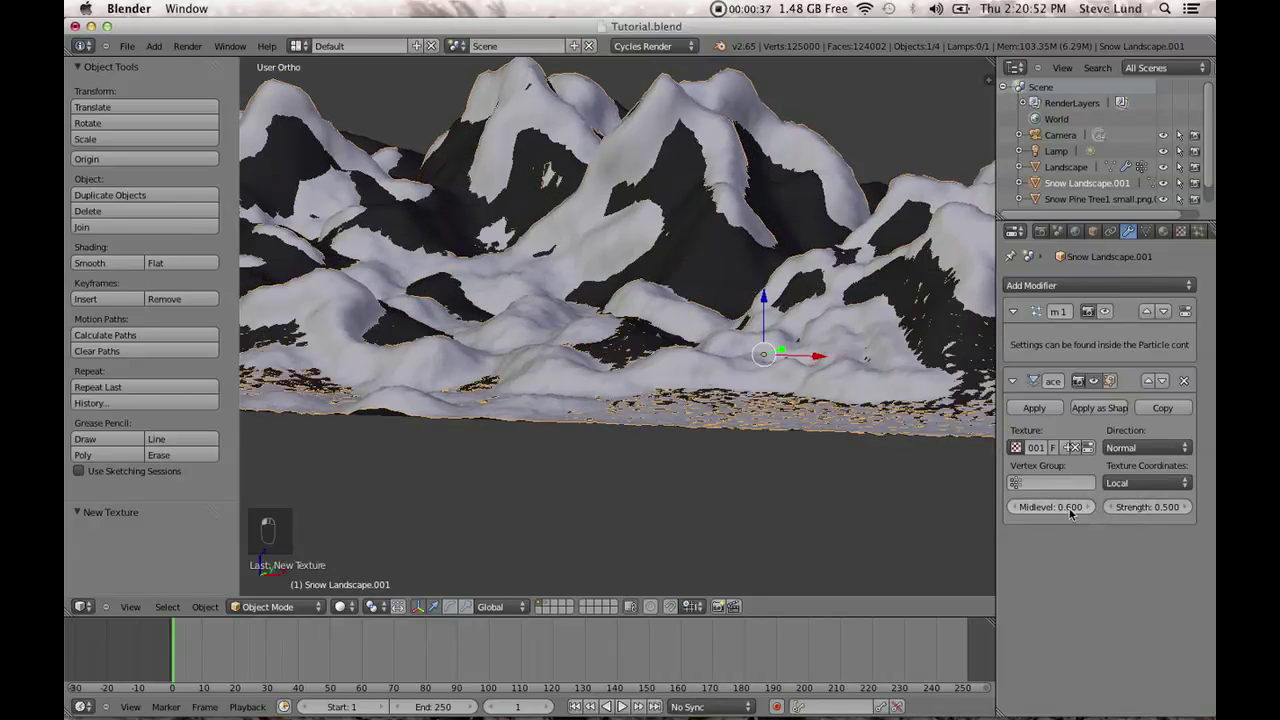
left_click(1013, 508)
left_click(1013, 508)
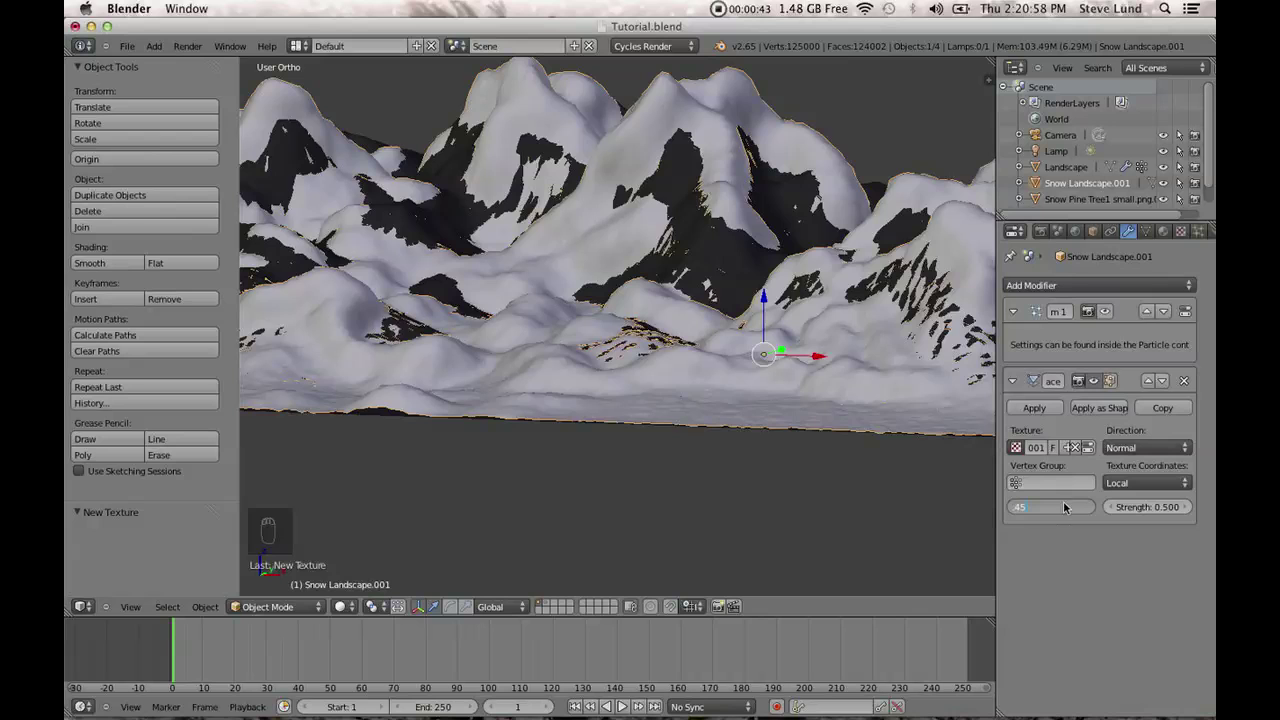
key("Return")
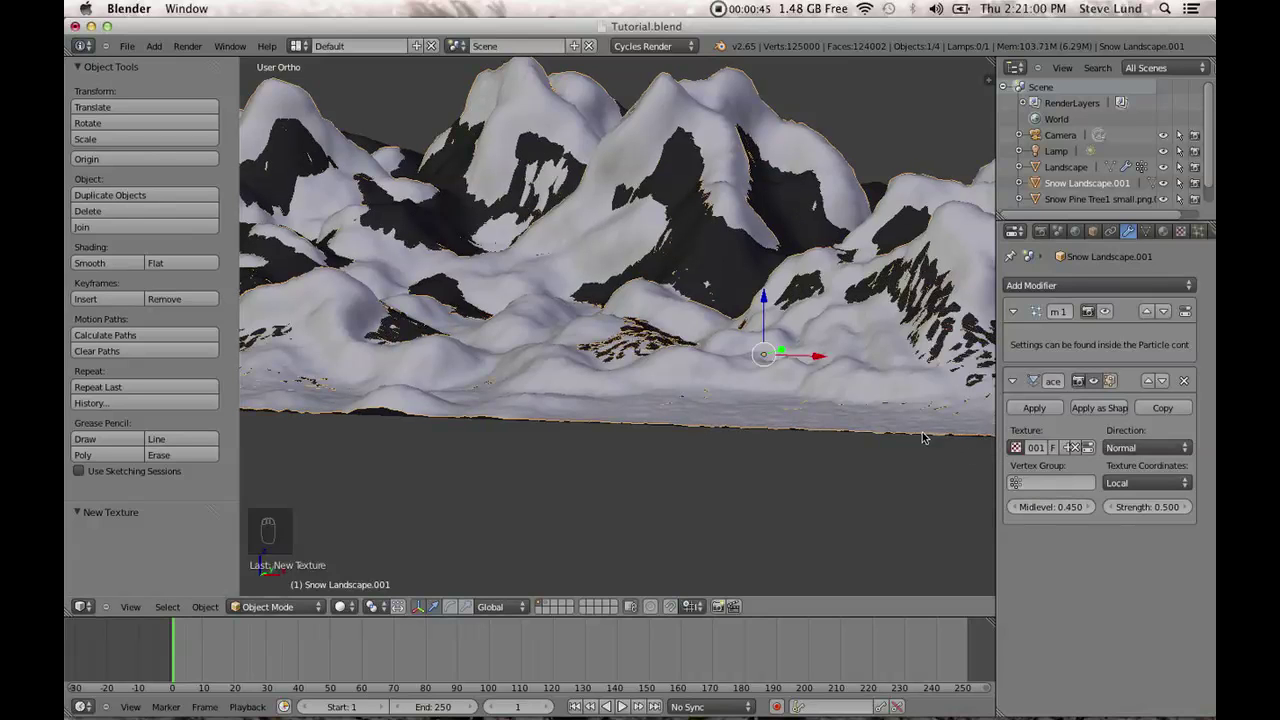
Switch the snow landscape to Sculpt Mode and choose the Smooth brush.
scroll(923, 433, "down", 3)
middle_click_drag(810, 404, 787, 459)
scroll(795, 442, "up", 4)
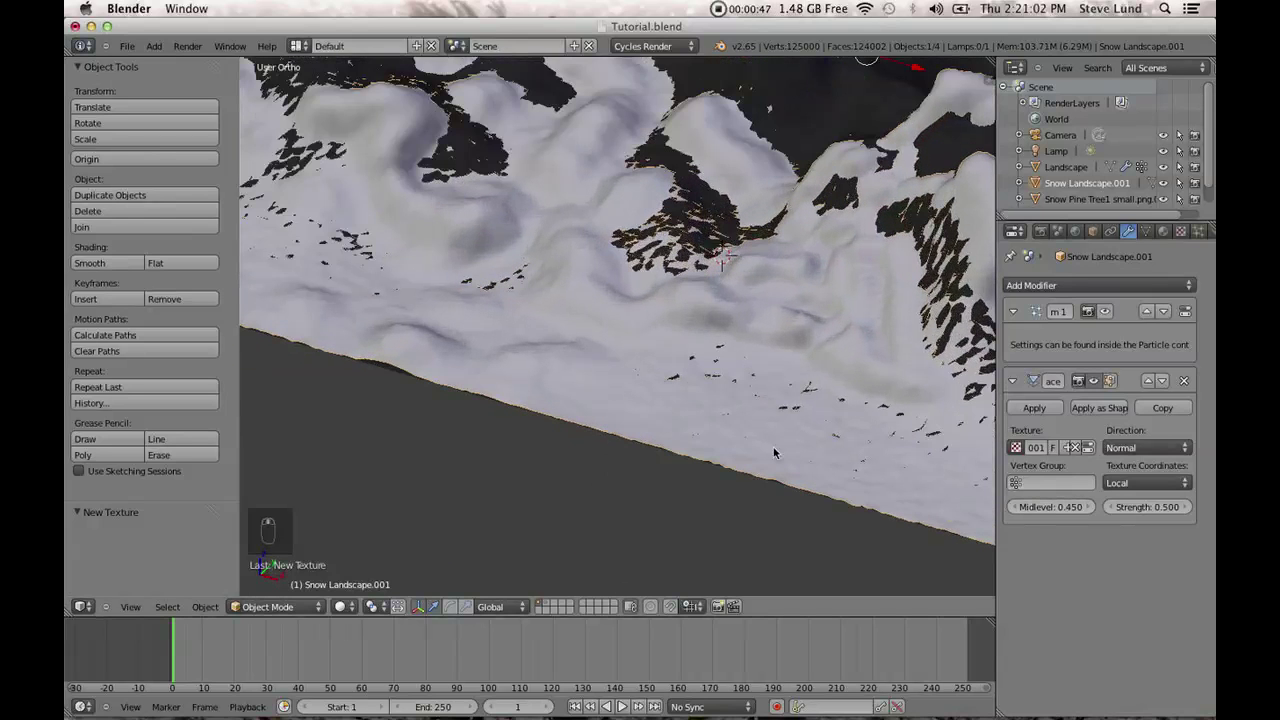
scroll(313, 329, "down", 6)
middle_click_drag(313, 329, 445, 294)
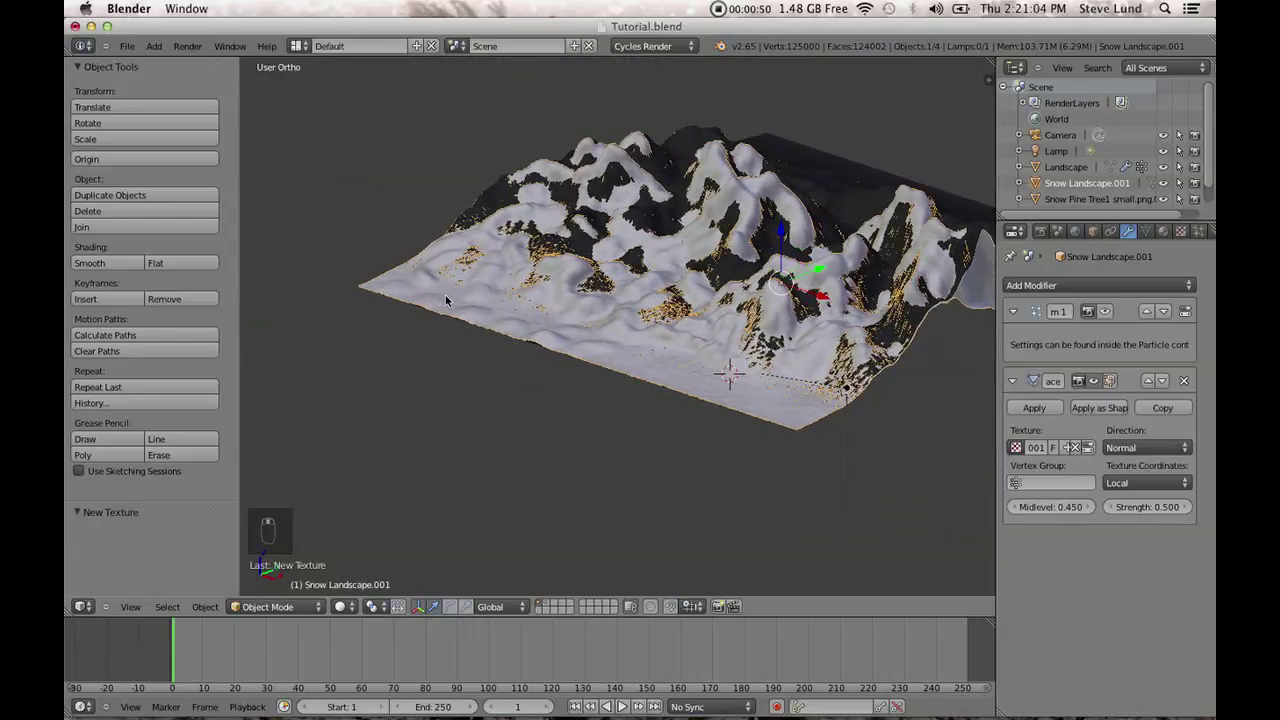
left_click(298, 607)
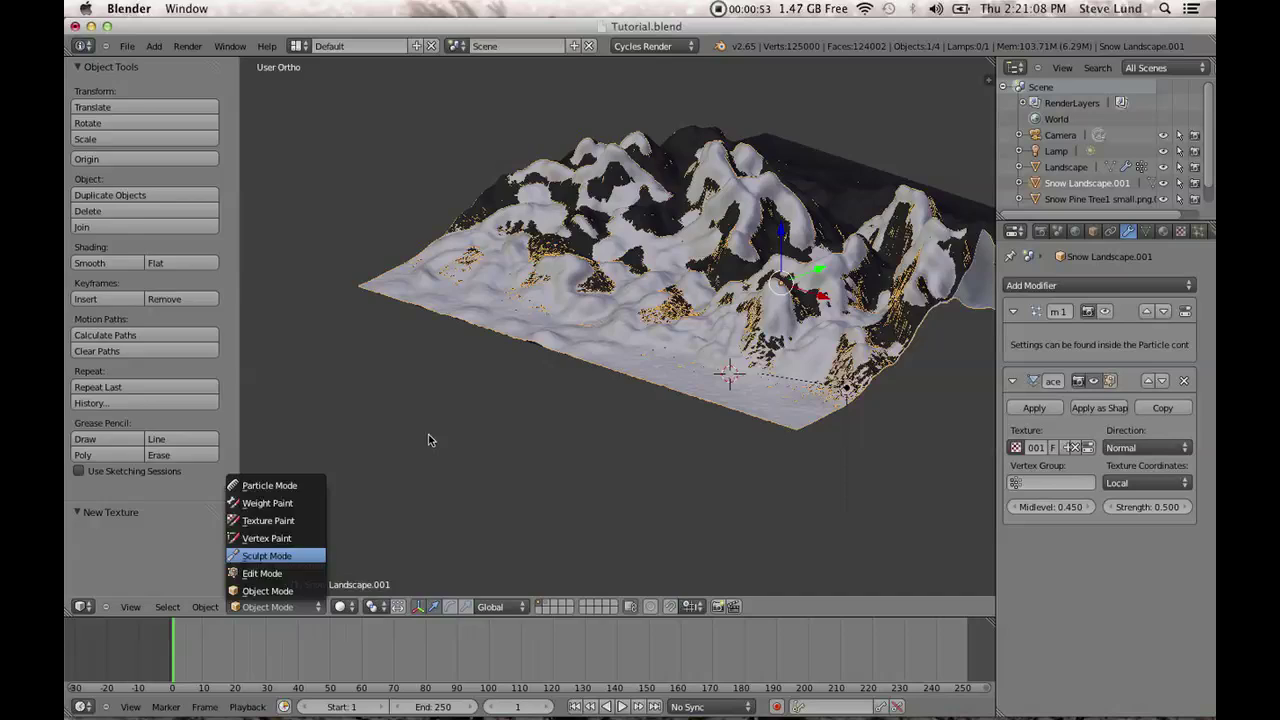
scroll(428, 436, "up", 3)
left_click(155, 160)
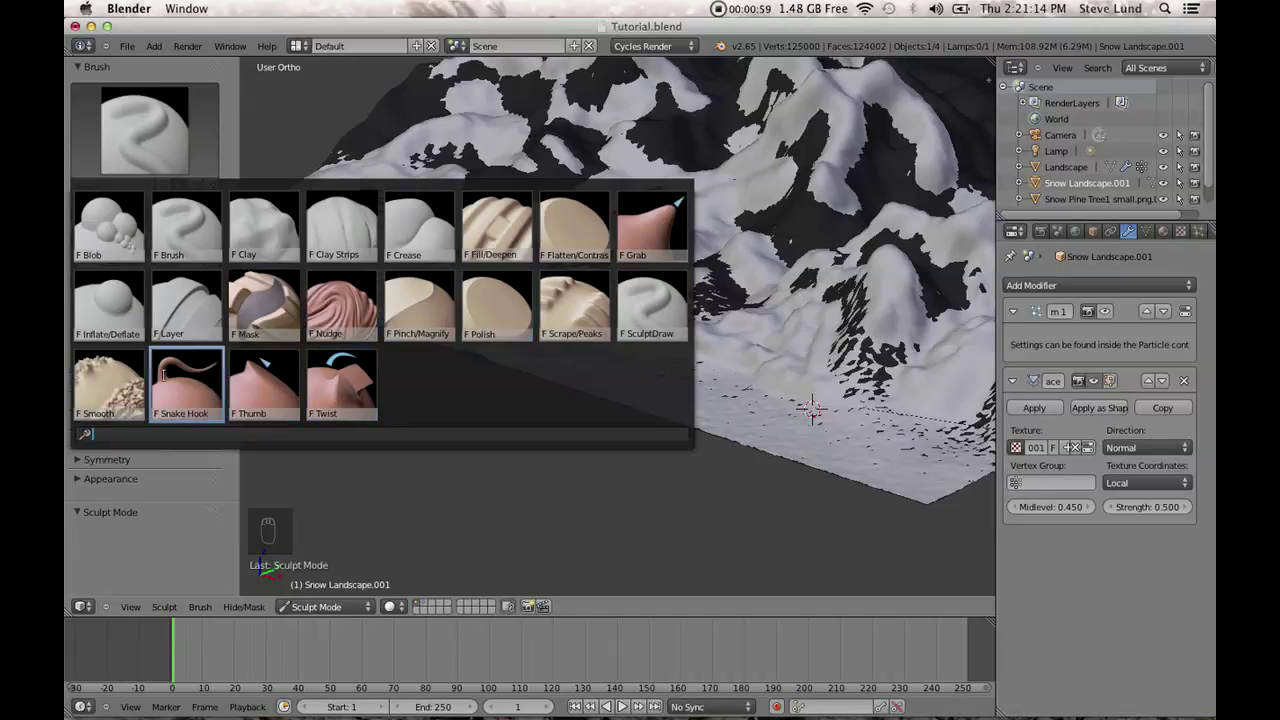
left_click(122, 382)
Smooth the snow along the landscape's flat front edge from the top view.
middle_click_drag(458, 322, 685, 408, "shift")
scroll(690, 411, "up", 2)
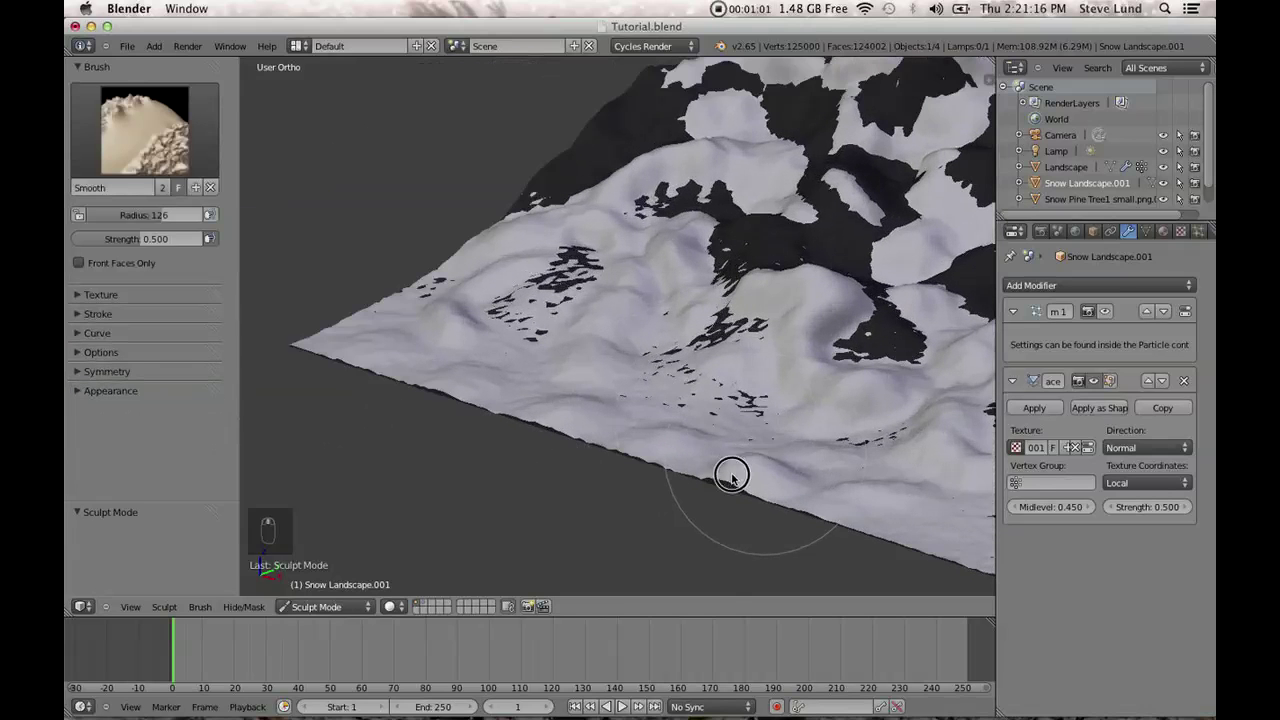
middle_click_drag(731, 477, 713, 215)
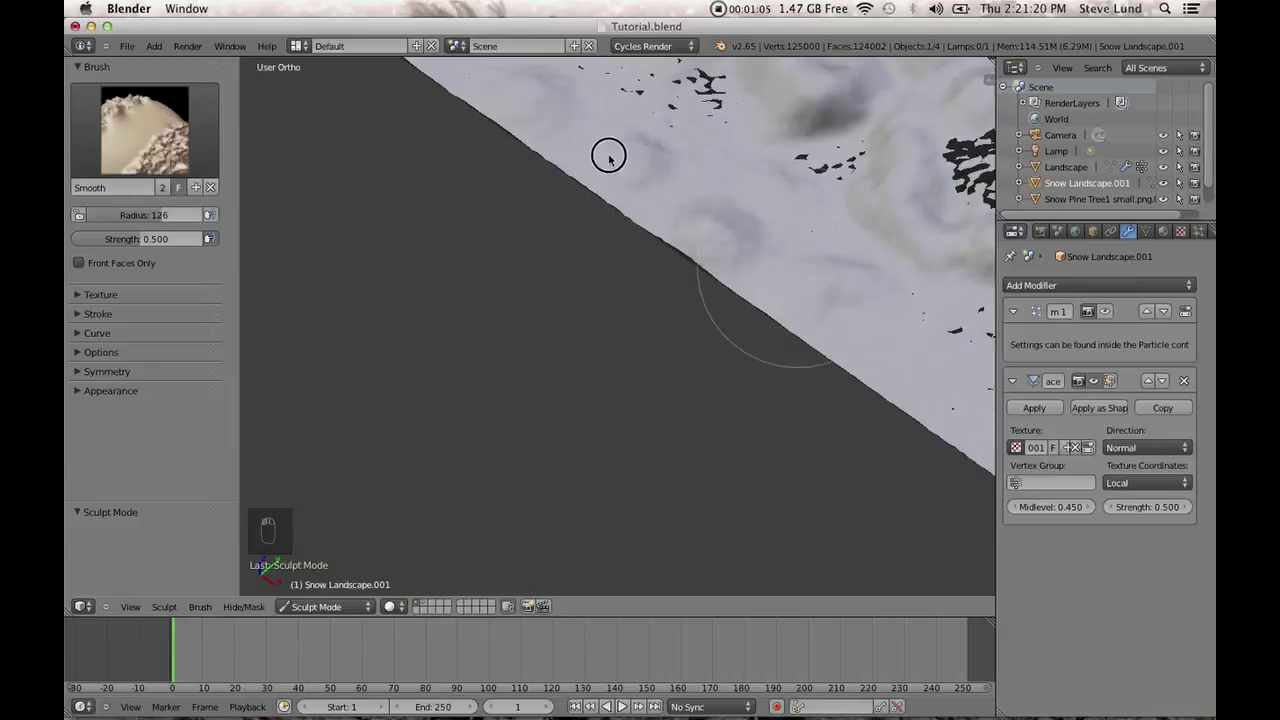
middle_click_drag(800, 377, 846, 374)
key("KP_7")
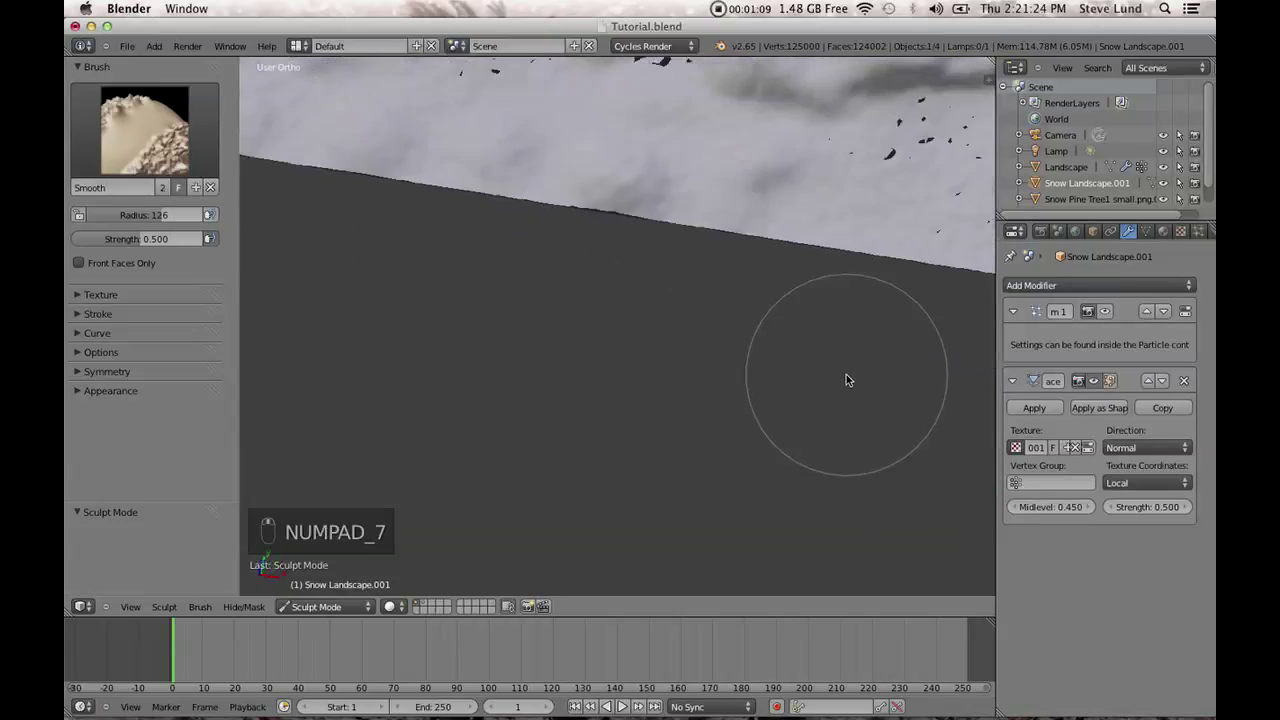
middle_click_drag(756, 300, 791, 495, "shift")
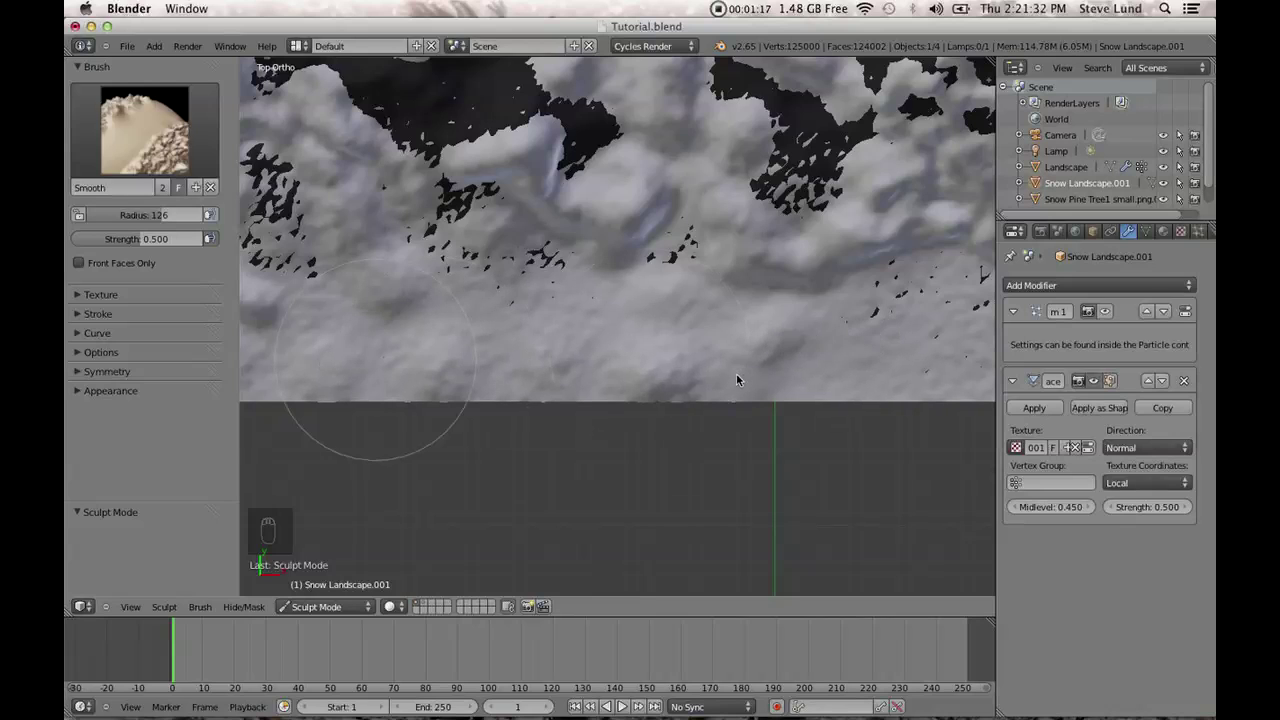
mouse_move(685, 349)
left_mouse_down()
mouse_move(649, 363)
mouse_move(806, 316)
left_mouse_up()
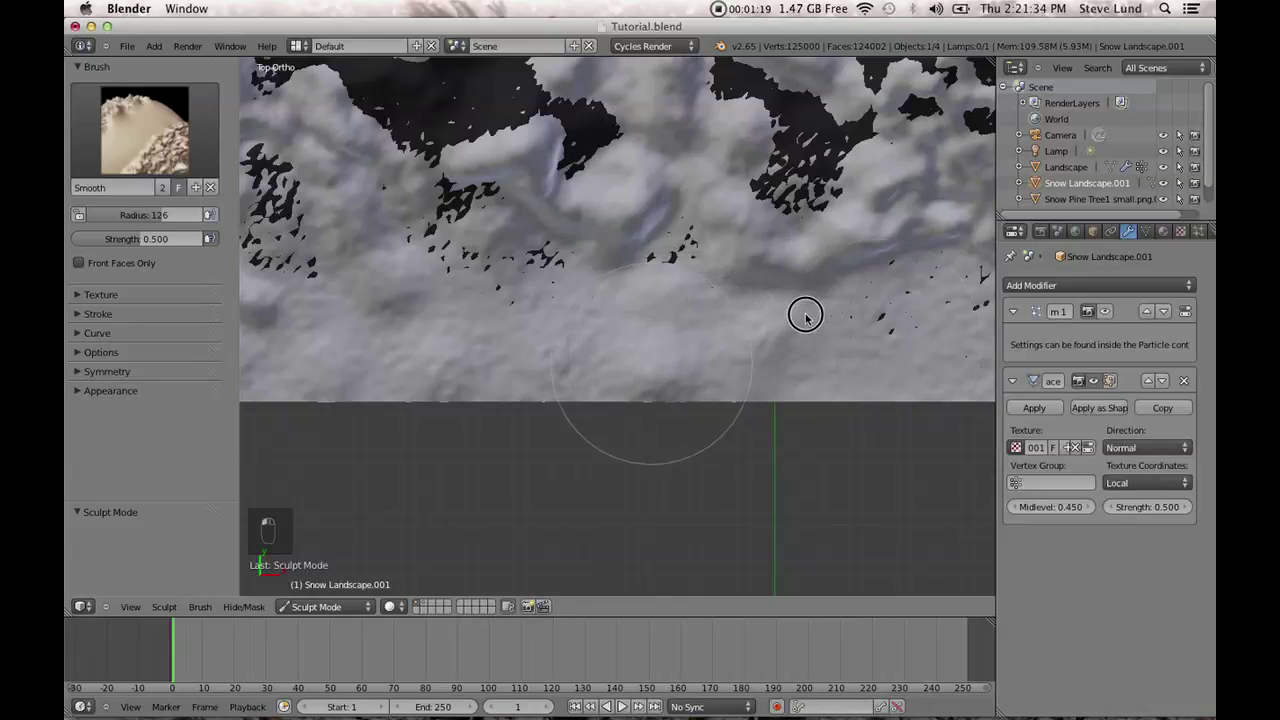
Return the snow landscape to Object Mode and add a second Displace modifier to it.
middle_click_drag(823, 456, 818, 287)
scroll(830, 384, "down", 2)
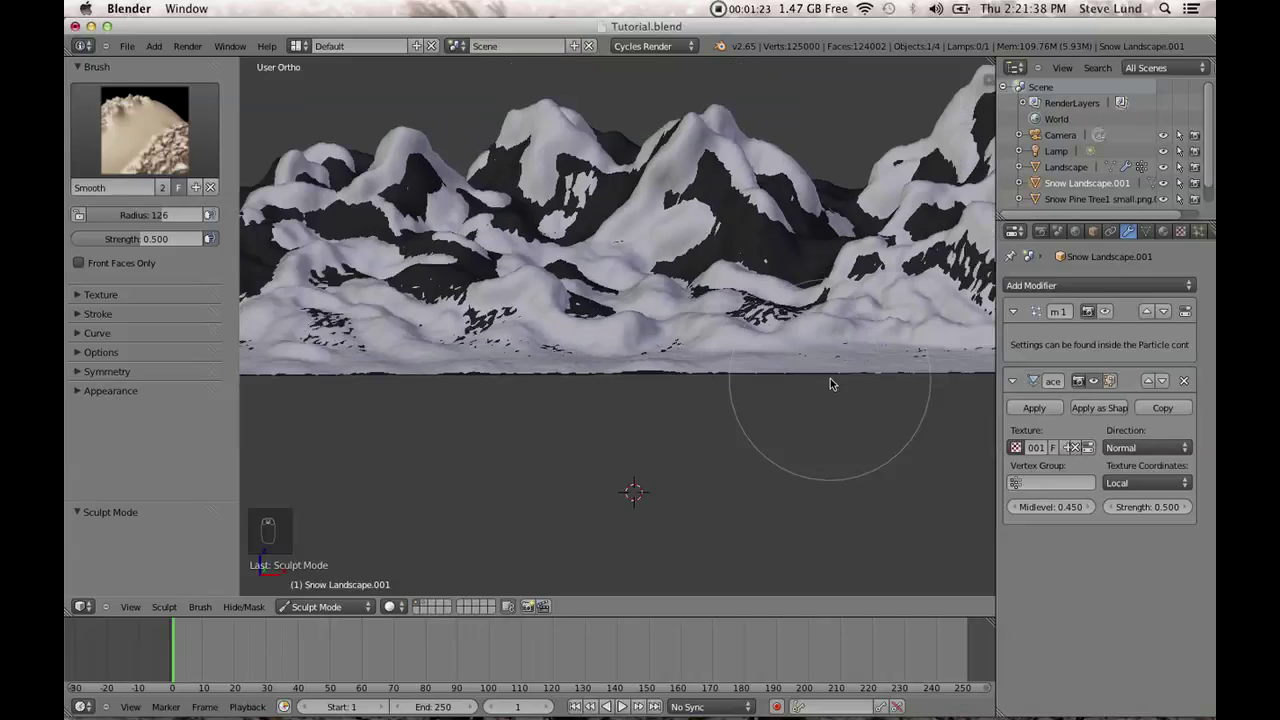
middle_click_drag(831, 395, 778, 462)
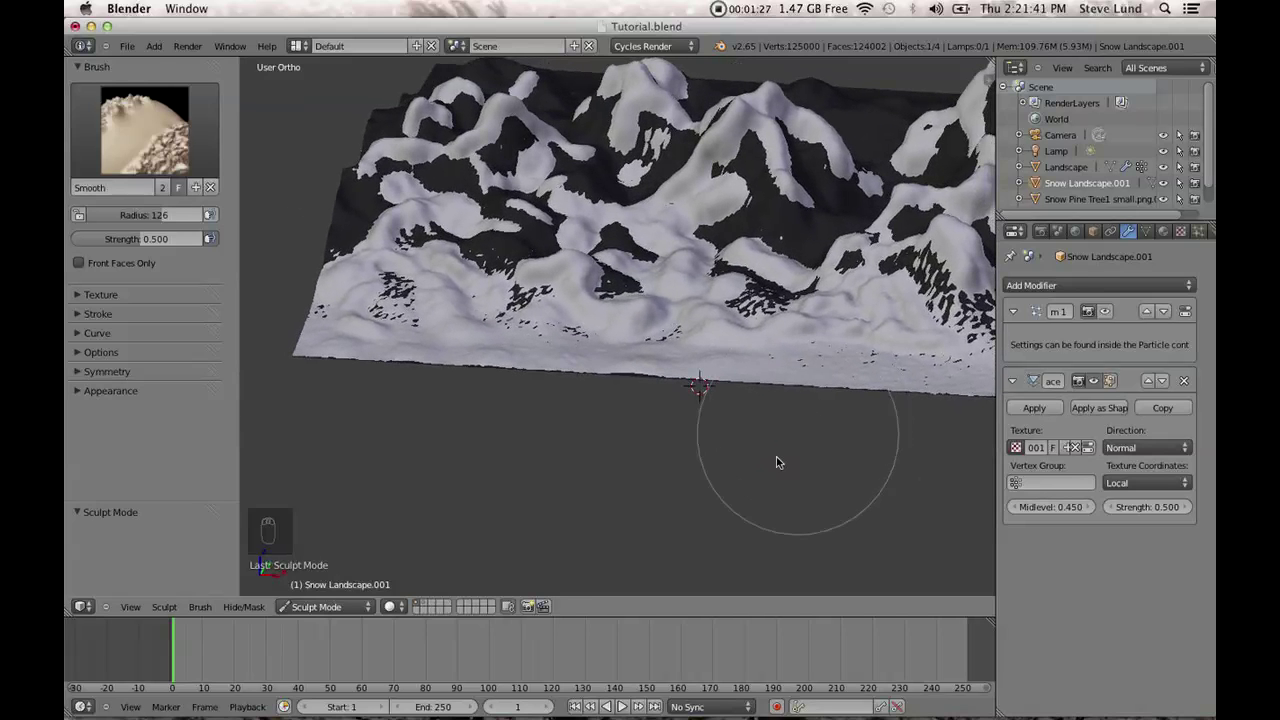
left_click(336, 607)
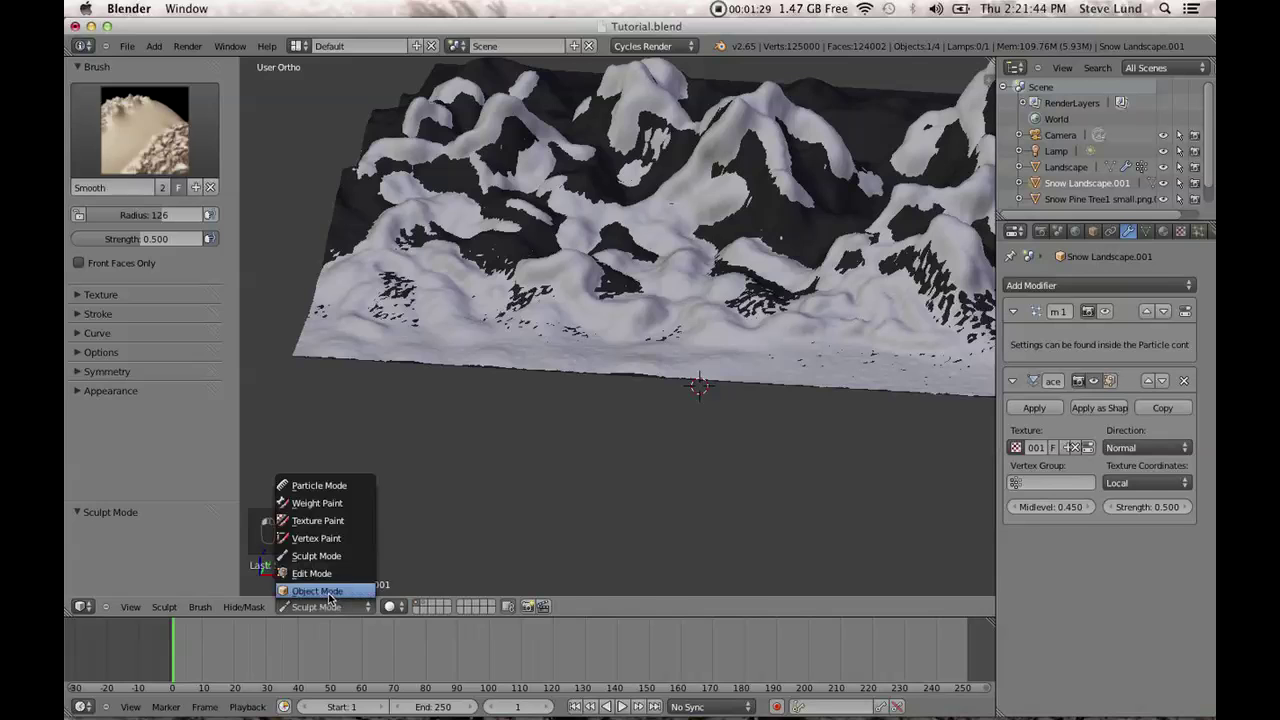
left_click(325, 592)
middle_click_drag(636, 416, 663, 408)
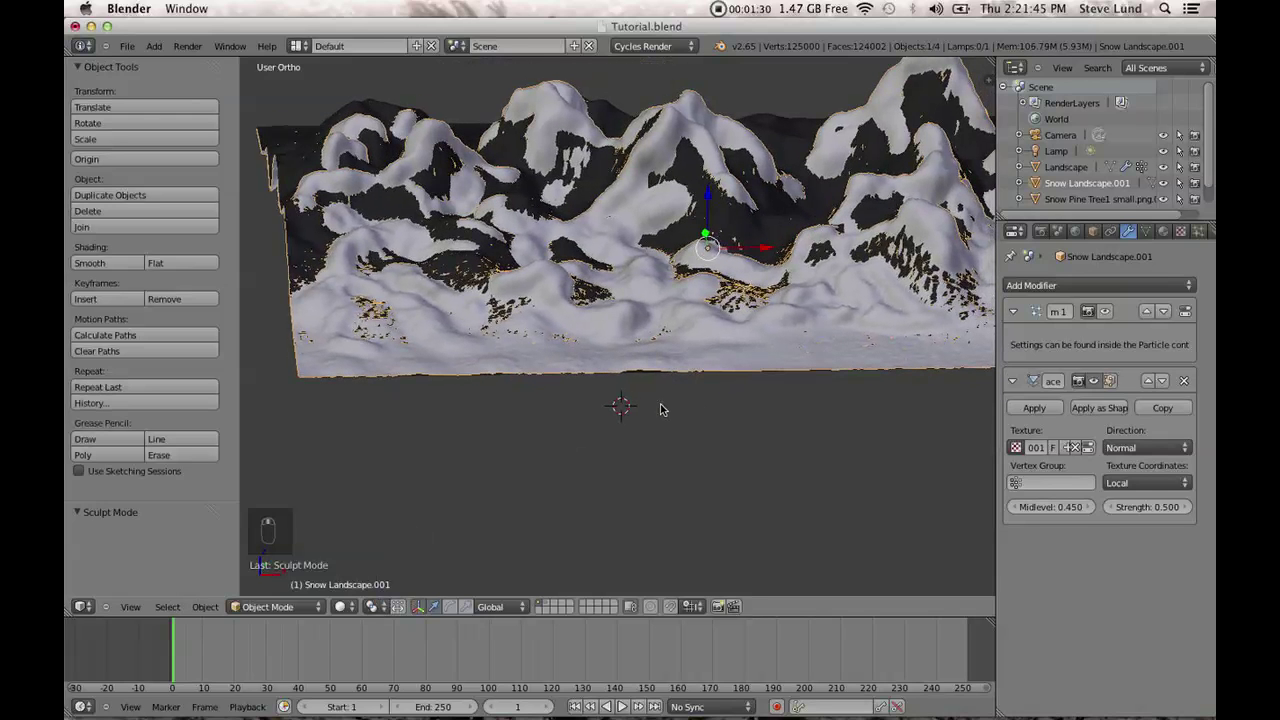
left_click(1088, 287)
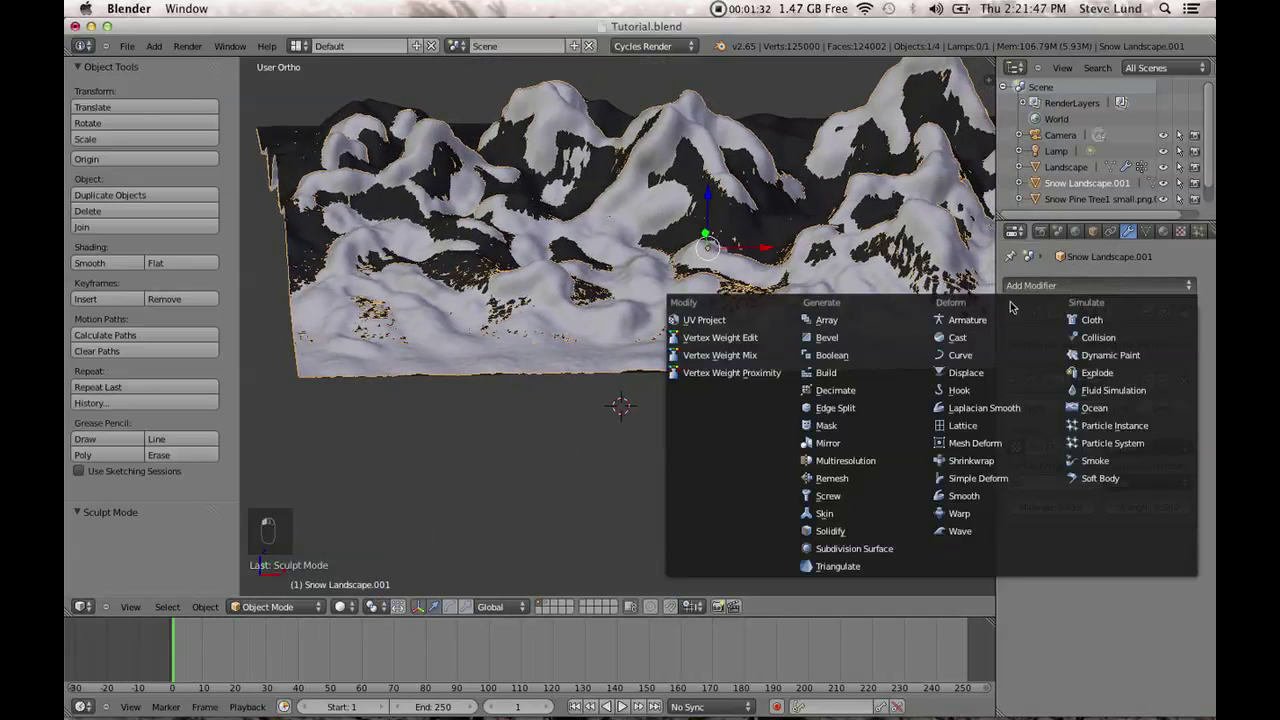
left_click(988, 370)
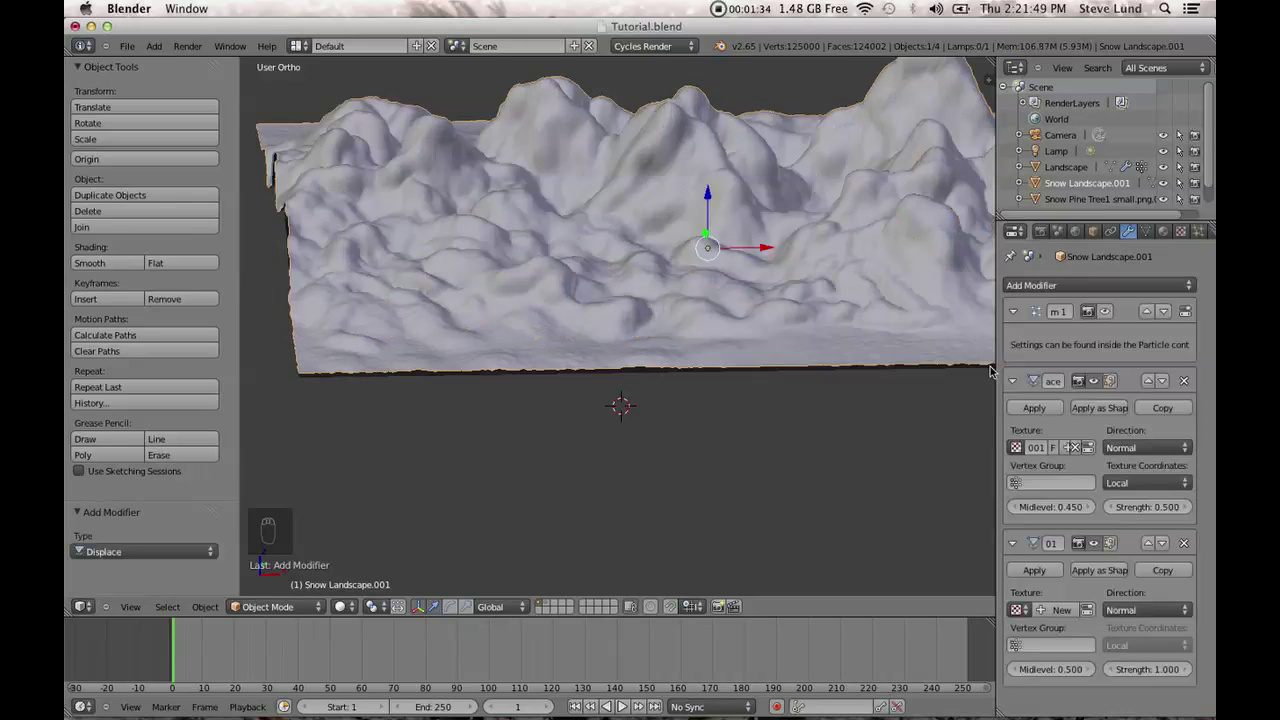
Make a new copy of the Displace modifier's Clouds texture and set its size to 0.40.
left_click(1200, 232)
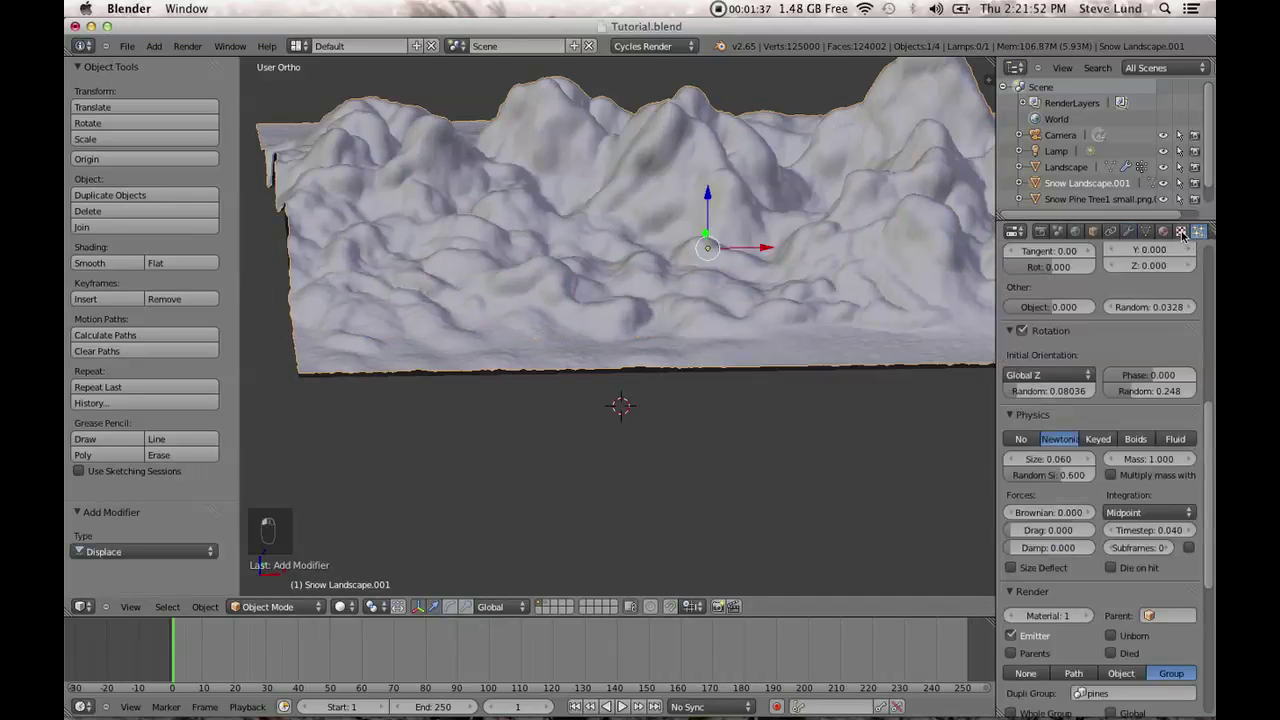
left_click(1181, 232)
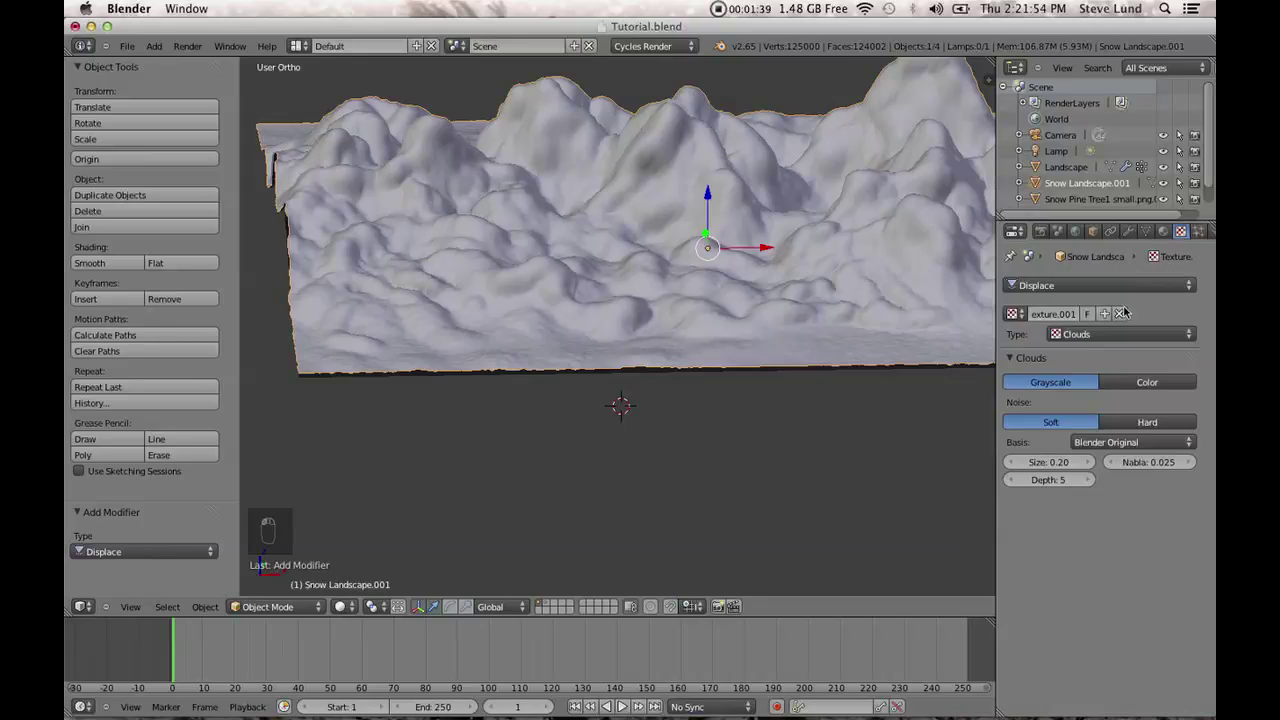
left_click(1107, 314)
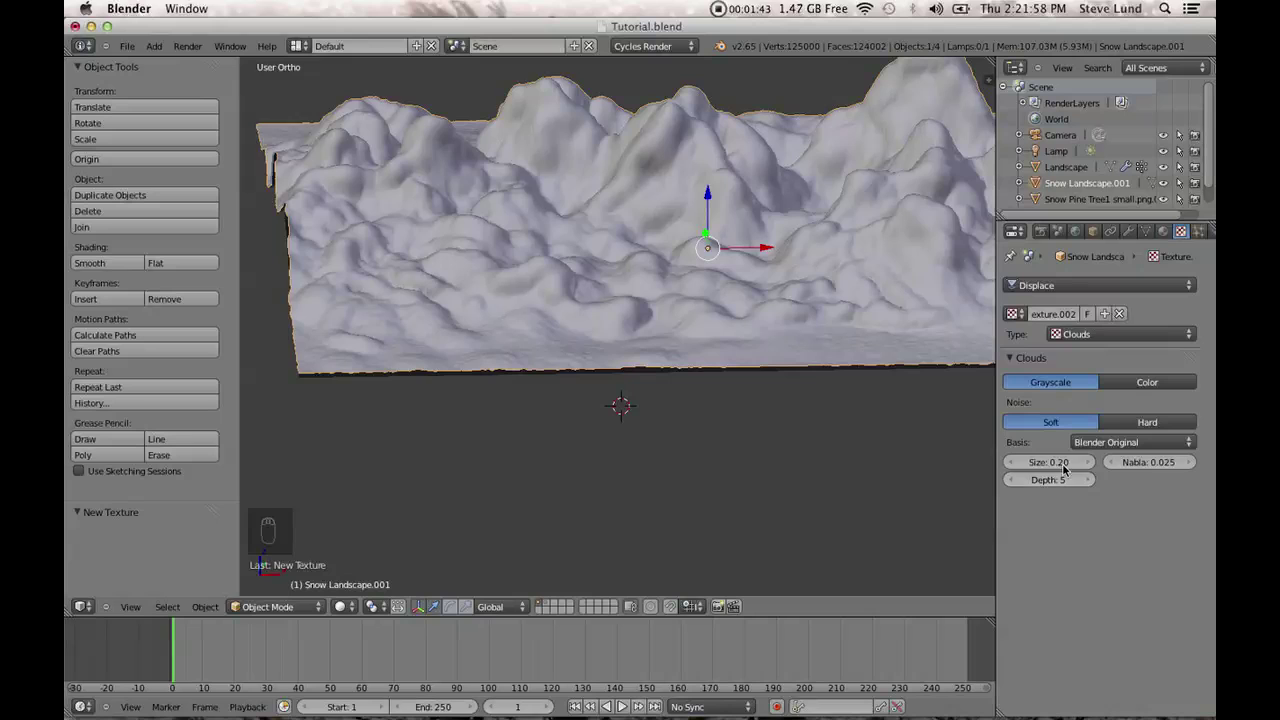
key("Return")
Assign Texture.002 to the second Displace modifier of the snow landscape.
left_click(1127, 233)
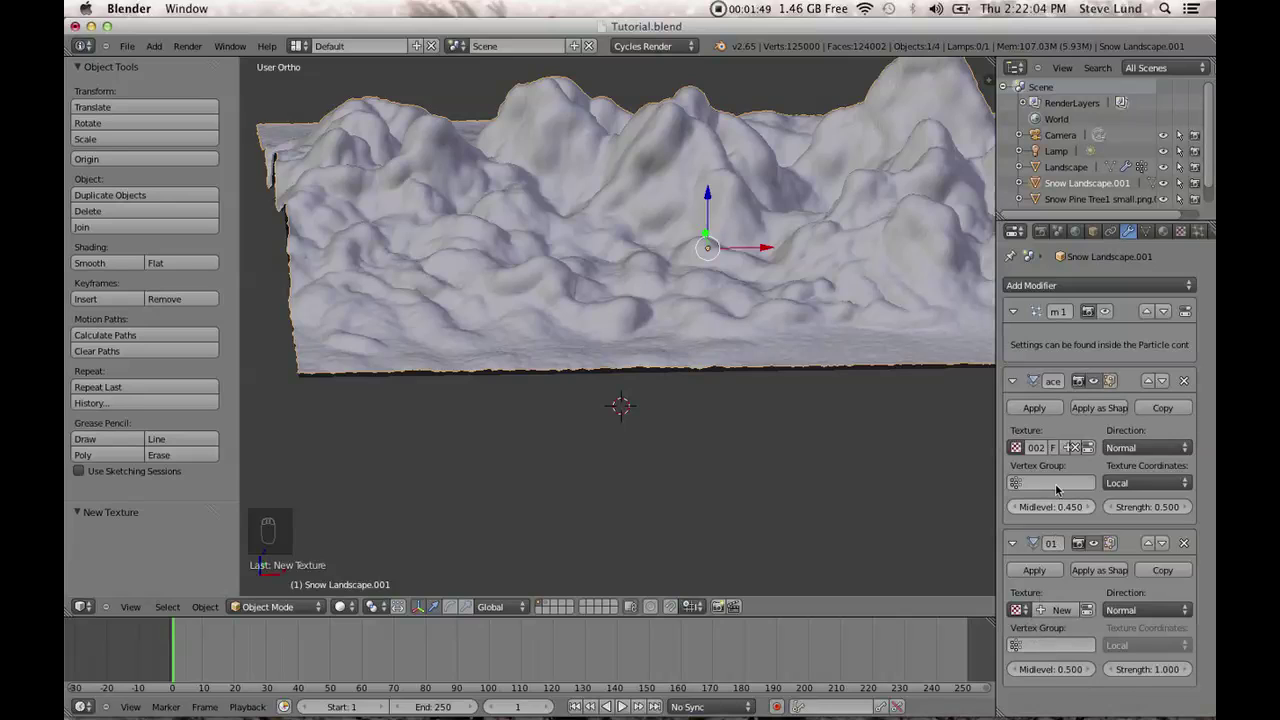
left_click(1020, 610)
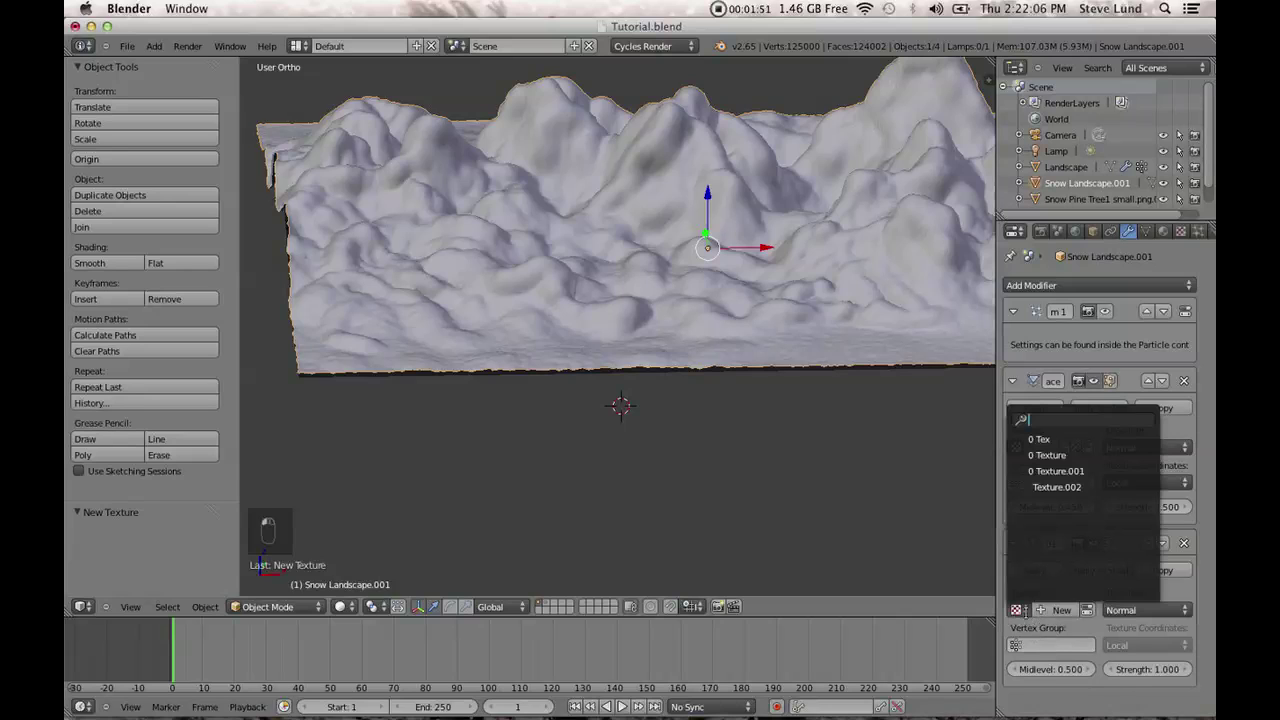
left_click(1066, 489)
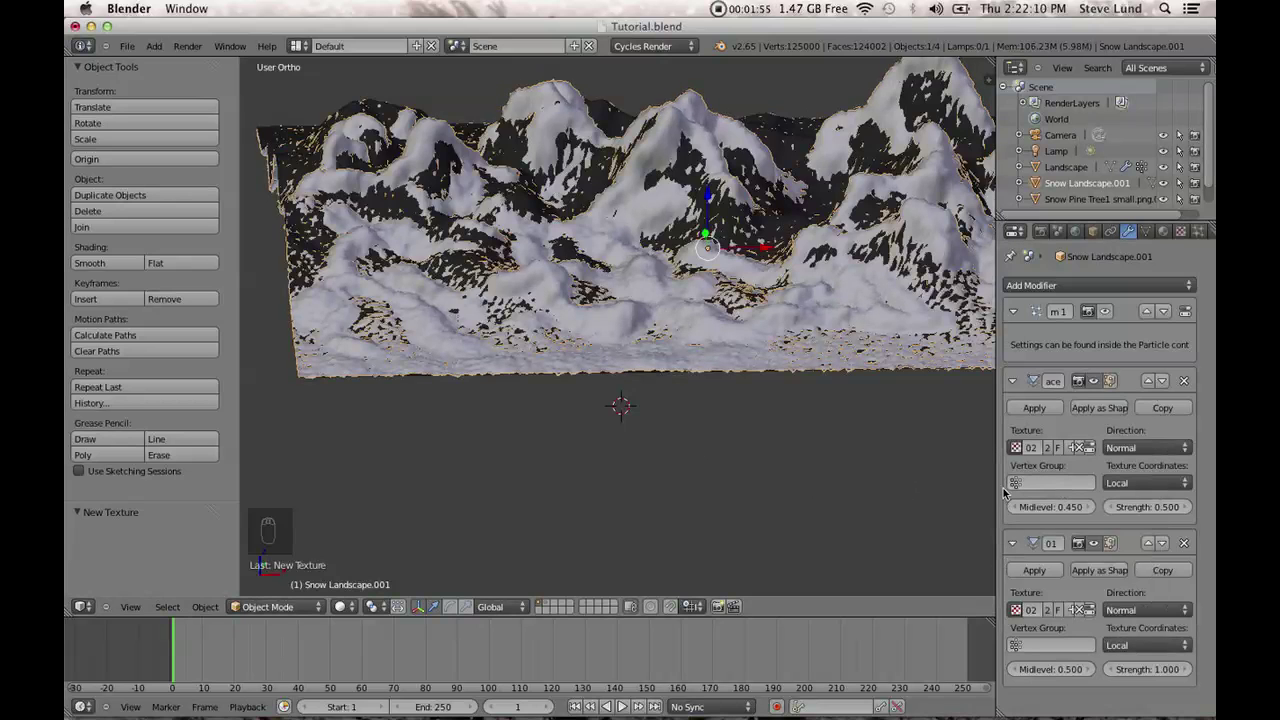
Set the second Displace modifier's strength to 0.2.
middle_click_drag(757, 406, 700, 391)
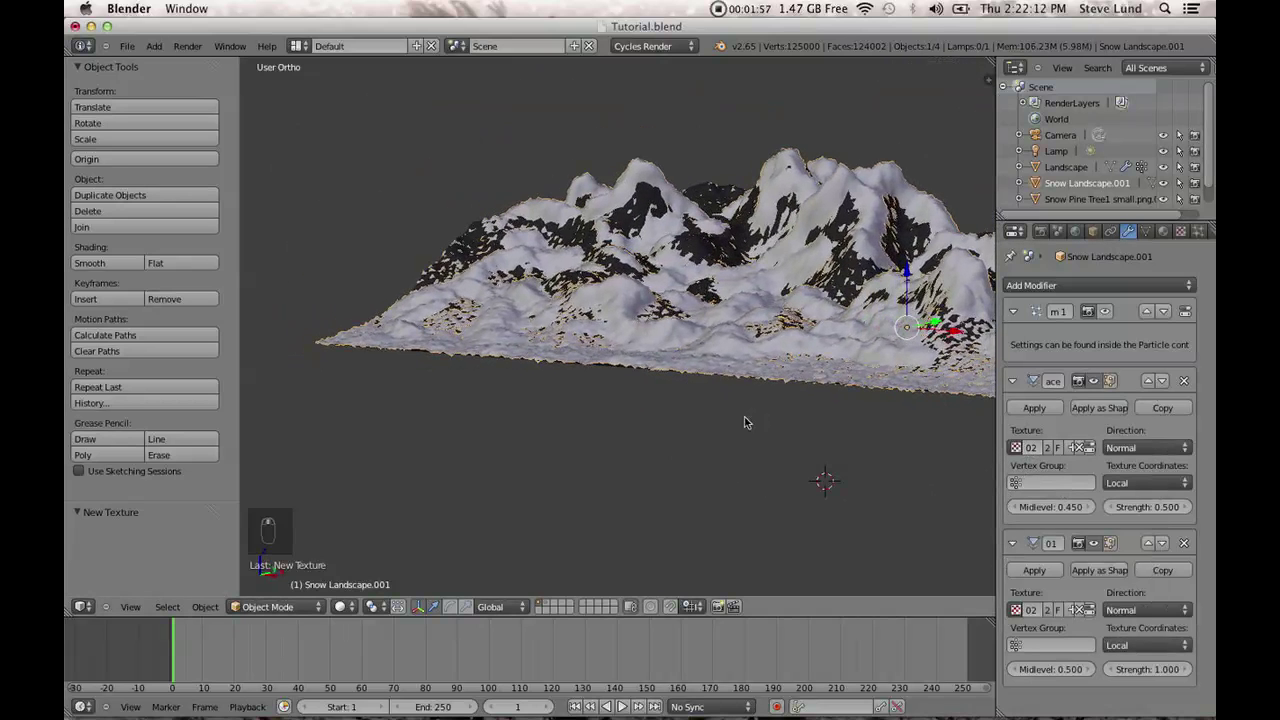
left_click(1134, 670)
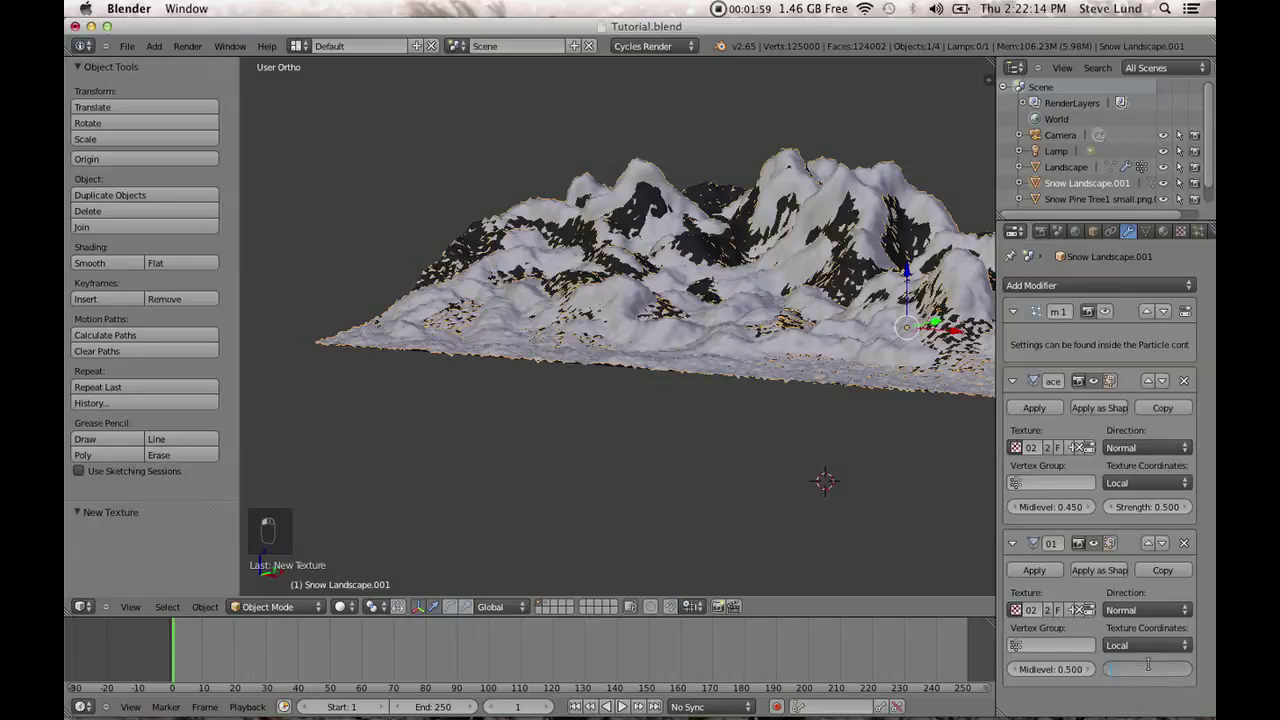
type(".2")
key("Return")
scroll(773, 476, "up", 2)
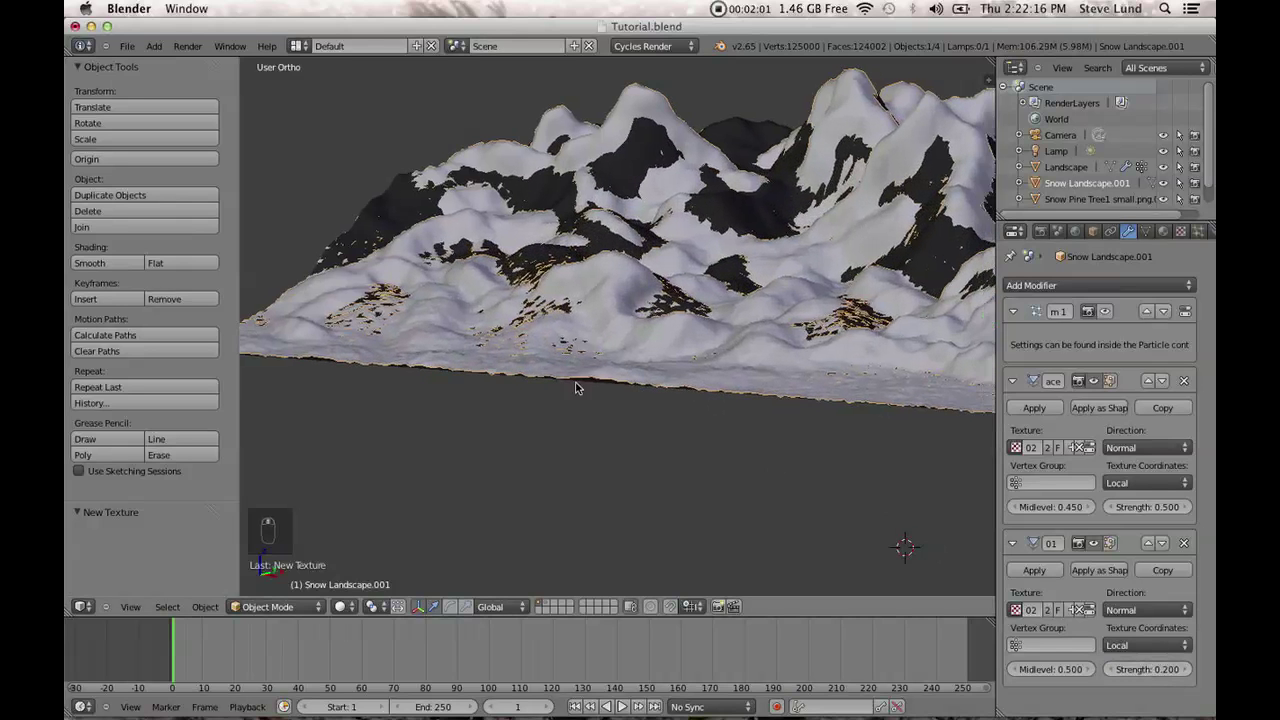
Assign Texture.001 to the first Displace modifier and switch it back to Texture.002 in the texture settings.
left_click(1015, 447)
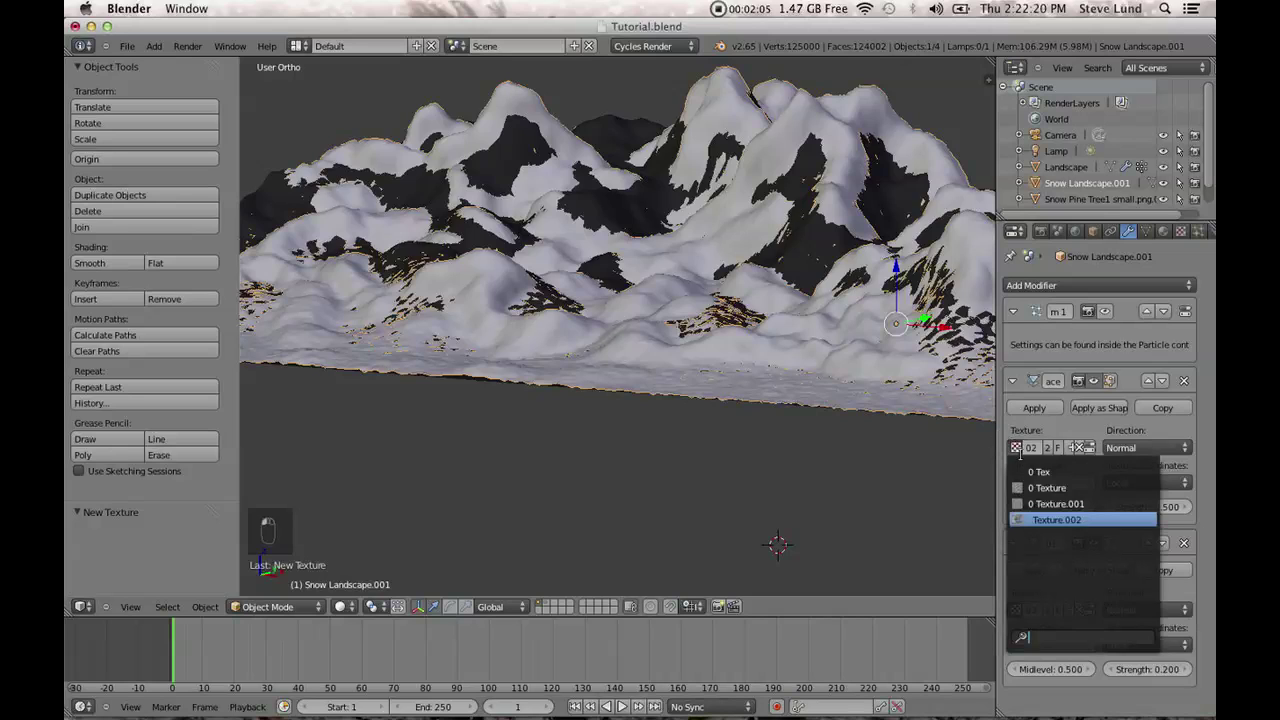
left_click(1059, 504)
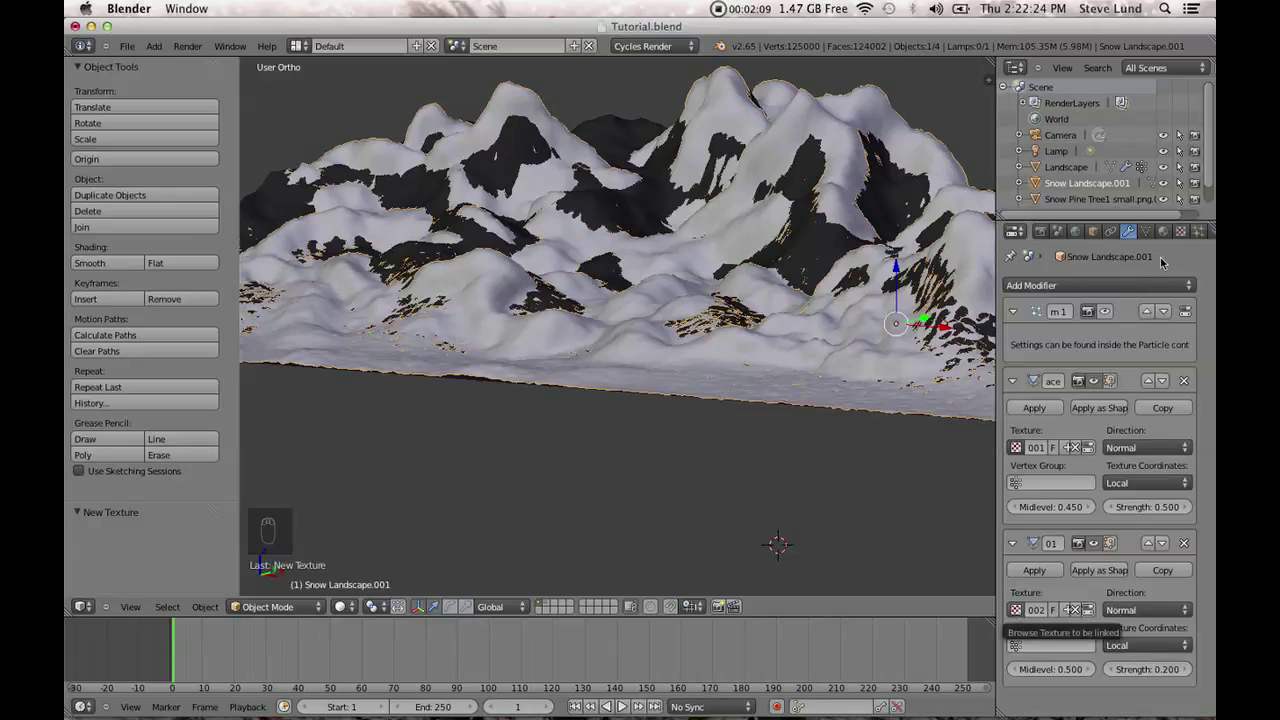
left_click(1180, 232)
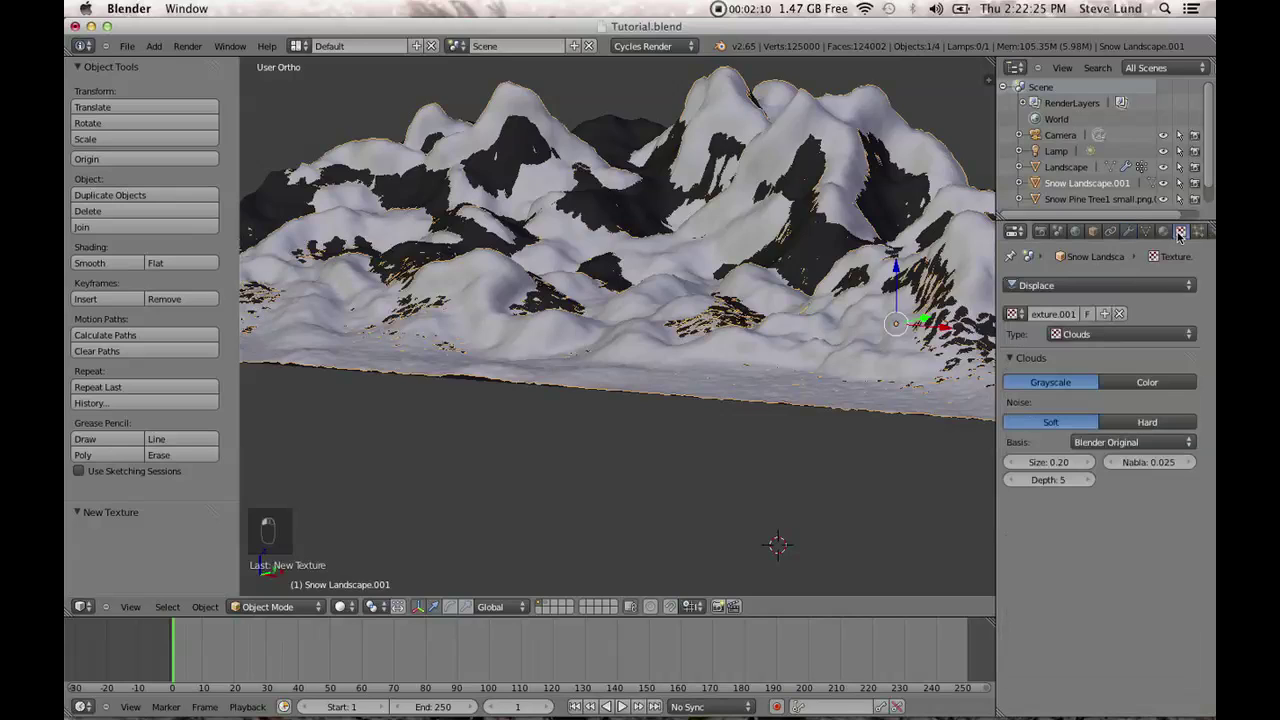
left_click(1013, 314)
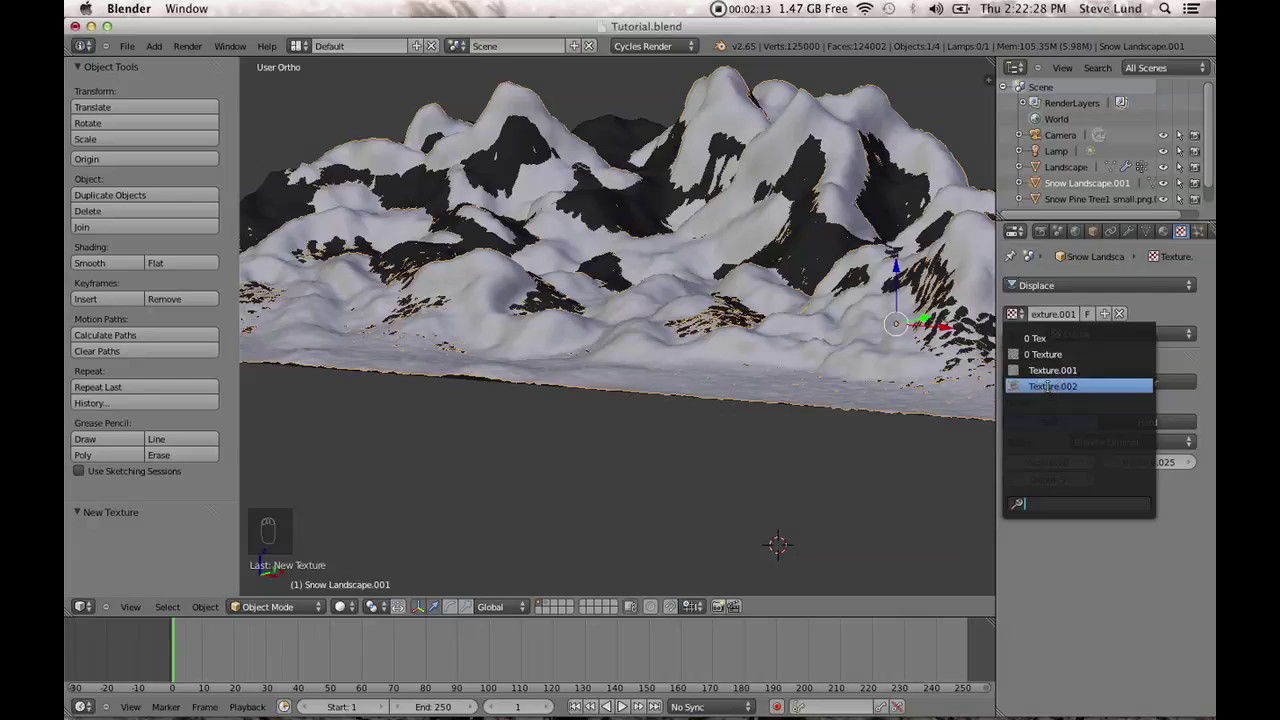
left_click(1060, 386)
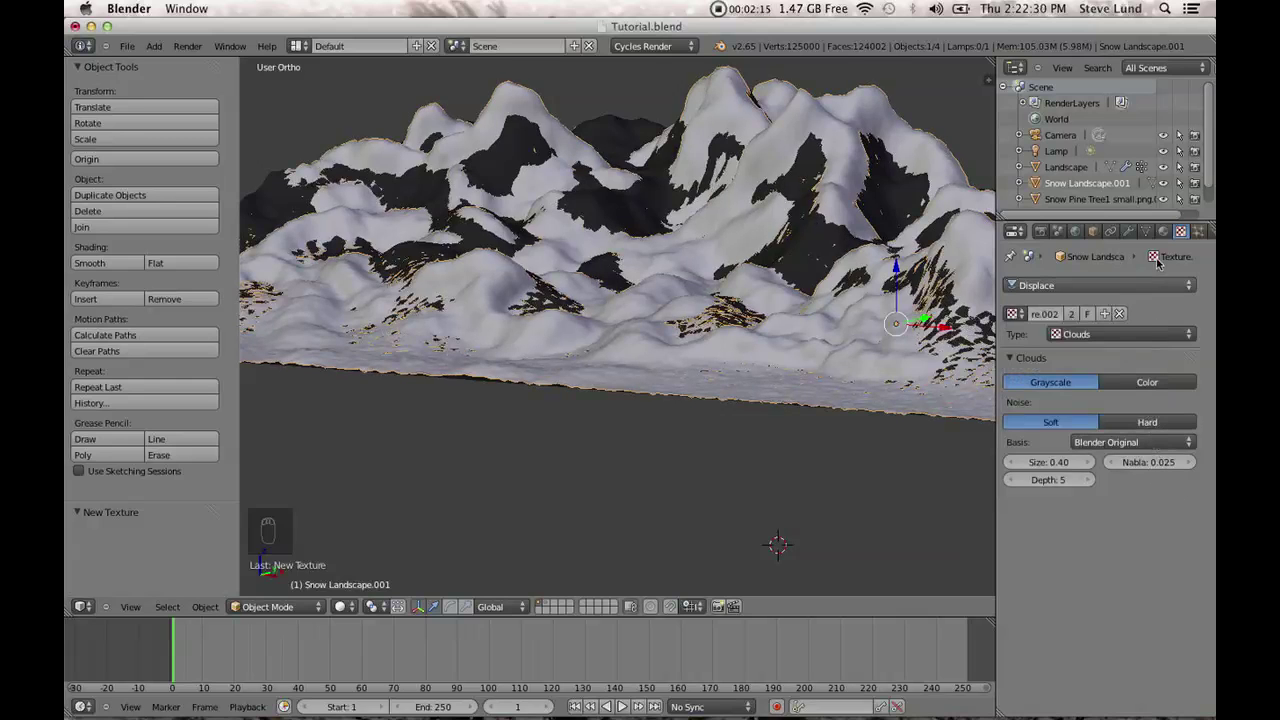
Open the snow landscape's modifier settings and examine the snow patches along the foot of the mountains.
left_click(1130, 232)
middle_click_drag(900, 330, 722, 413)
scroll(632, 364, "up", 5)
scroll(600, 447, "up", 3)
scroll(617, 431, "down", 5)
scroll(673, 381, "up", 3)
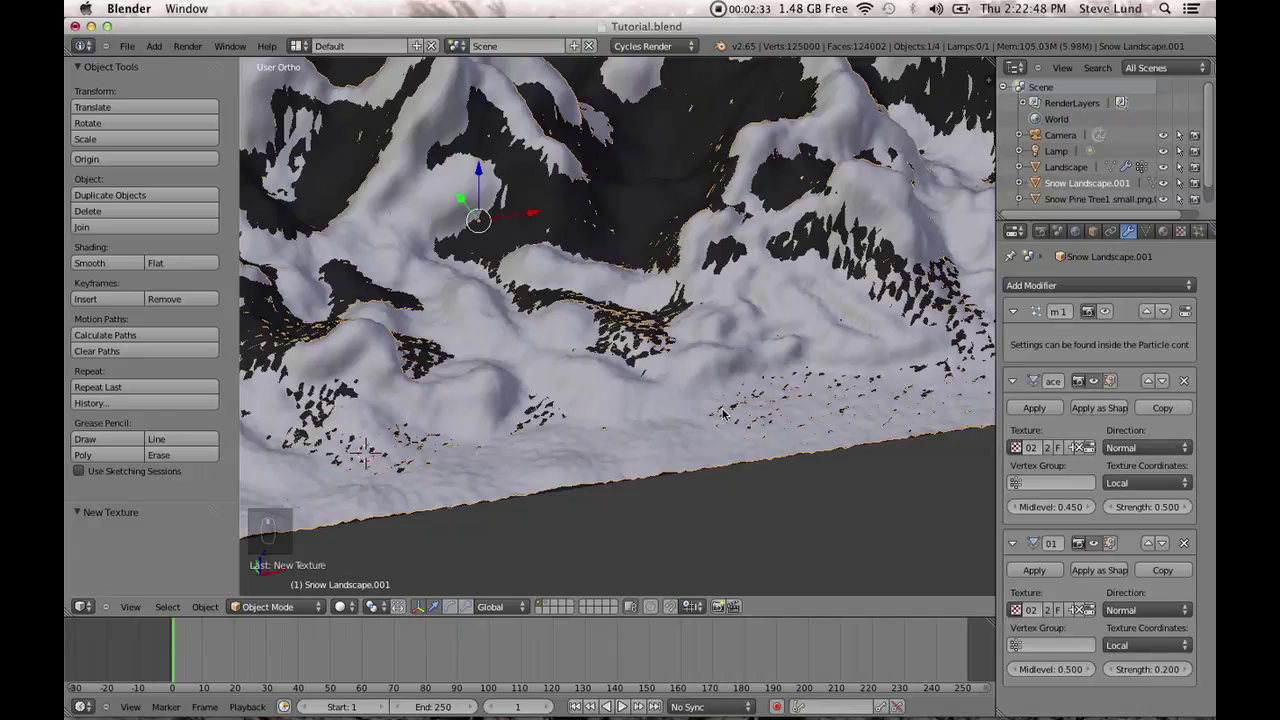
Try strengths of 0.4 and 0.5 on the snow landscape's first Displace modifier.
left_click(1148, 507)
type(".4")
key("Return")
left_click(1152, 508)
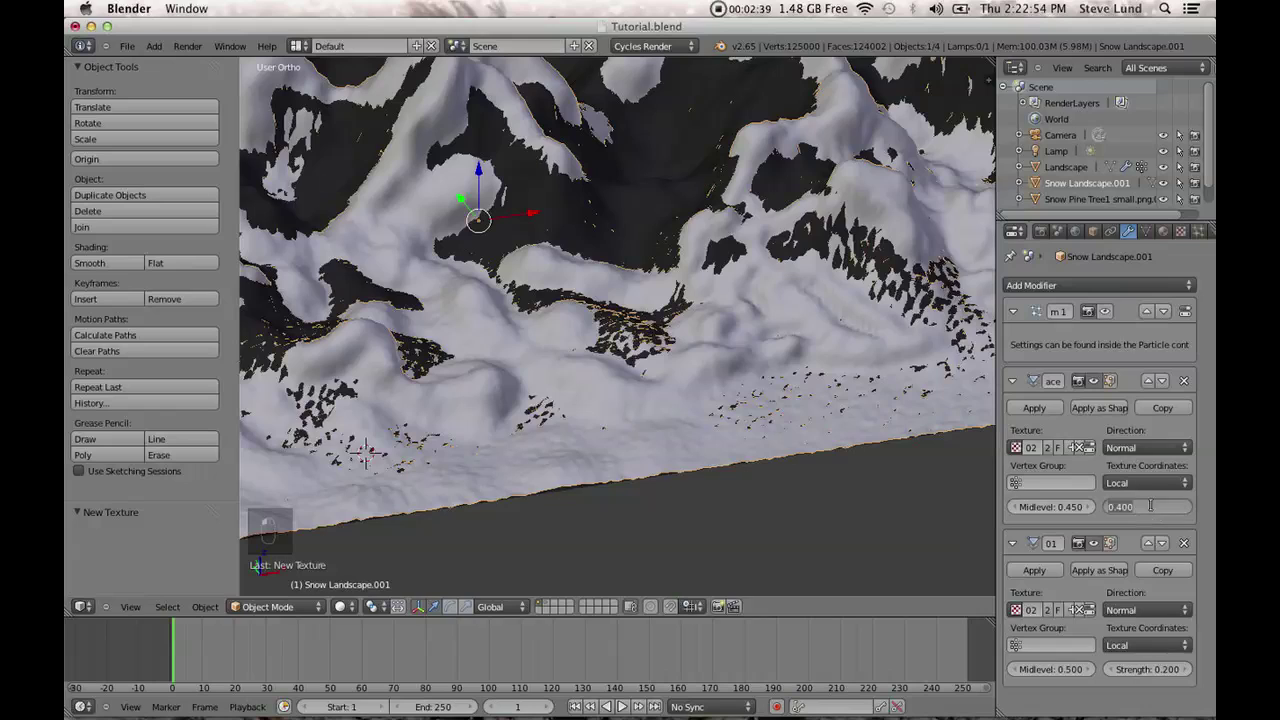
type(".5")
key("Return")
Test a strength of 0.1 on the second Displace modifier and settle on 0.3.
left_click(1148, 669)
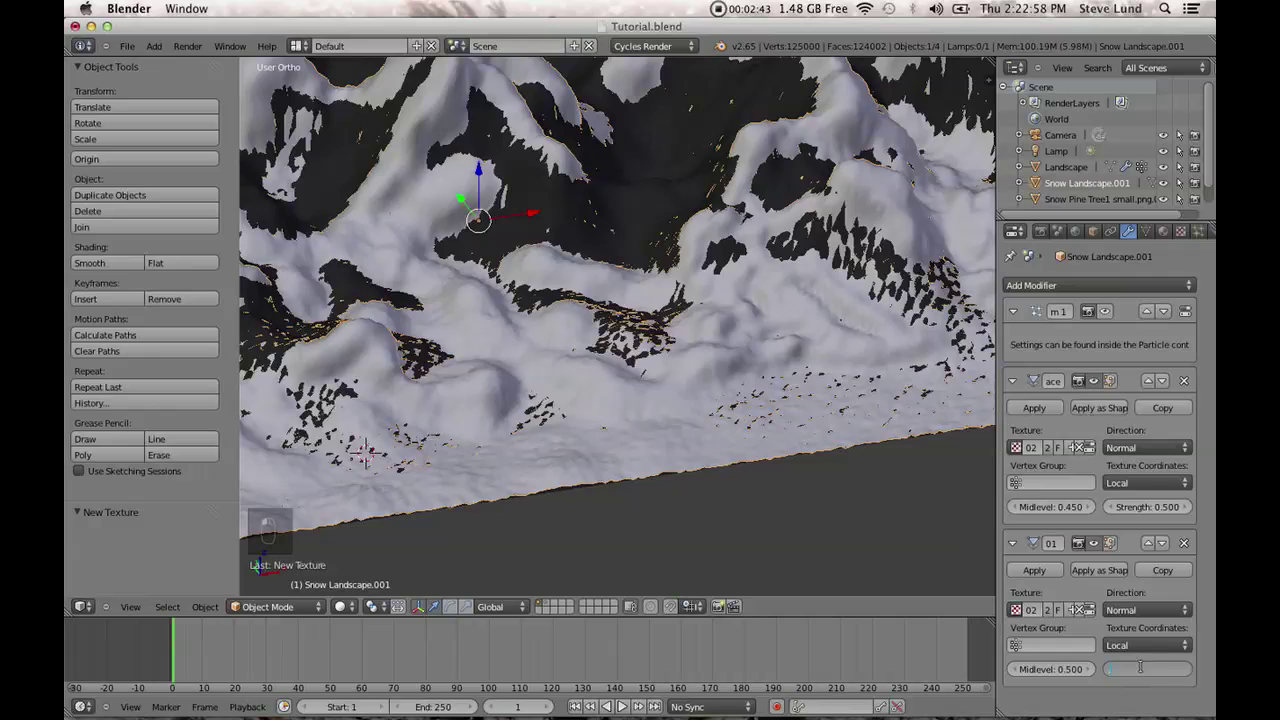
key("Return")
left_click(1142, 669)
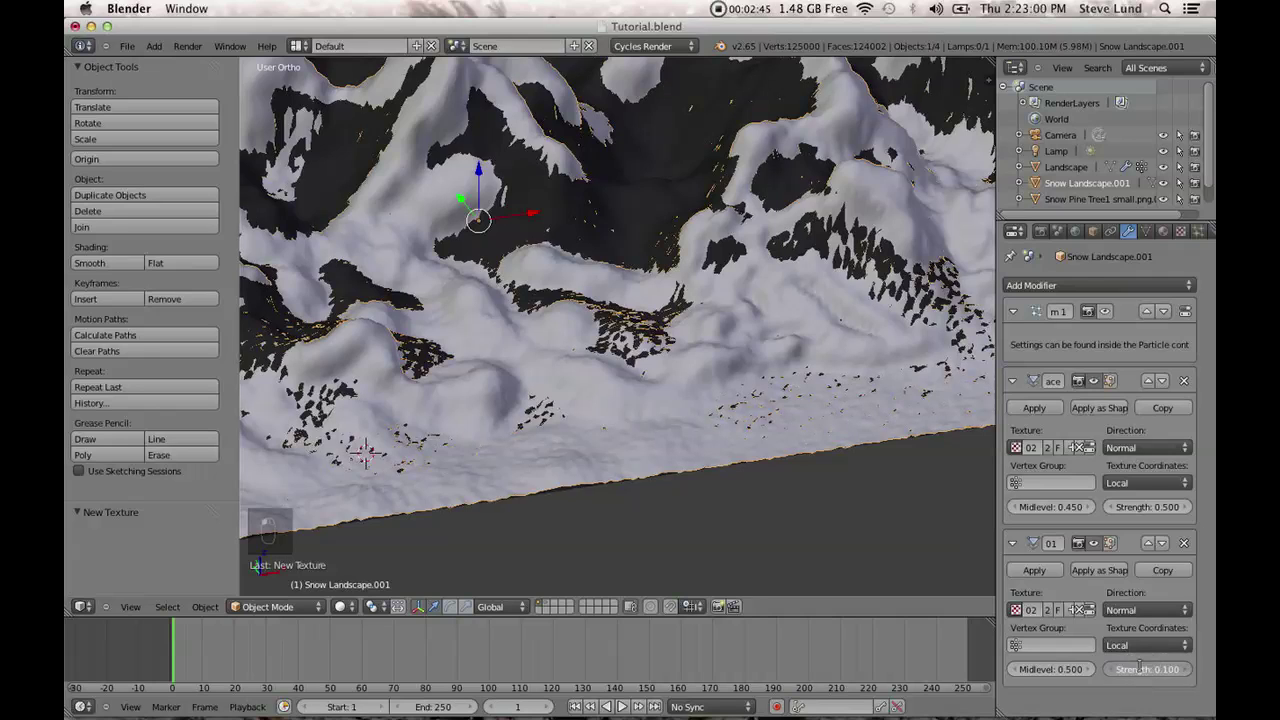
type(".3")
key("Return")
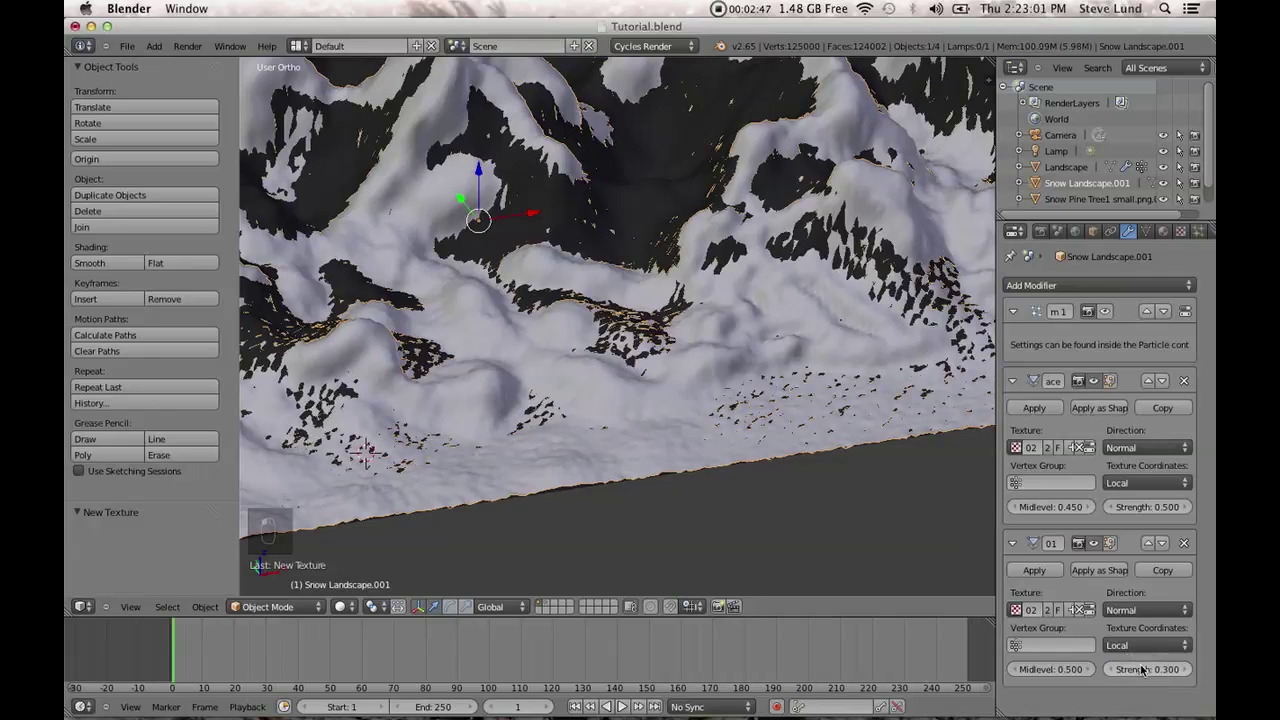
Try a much lower strength on the first Displace modifier and set it to 0.3.
left_click(1136, 507)
mouse_move(1136, 507)
left_mouse_down()
mouse_move(1108, 509)
mouse_move(1129, 511)
left_mouse_up()
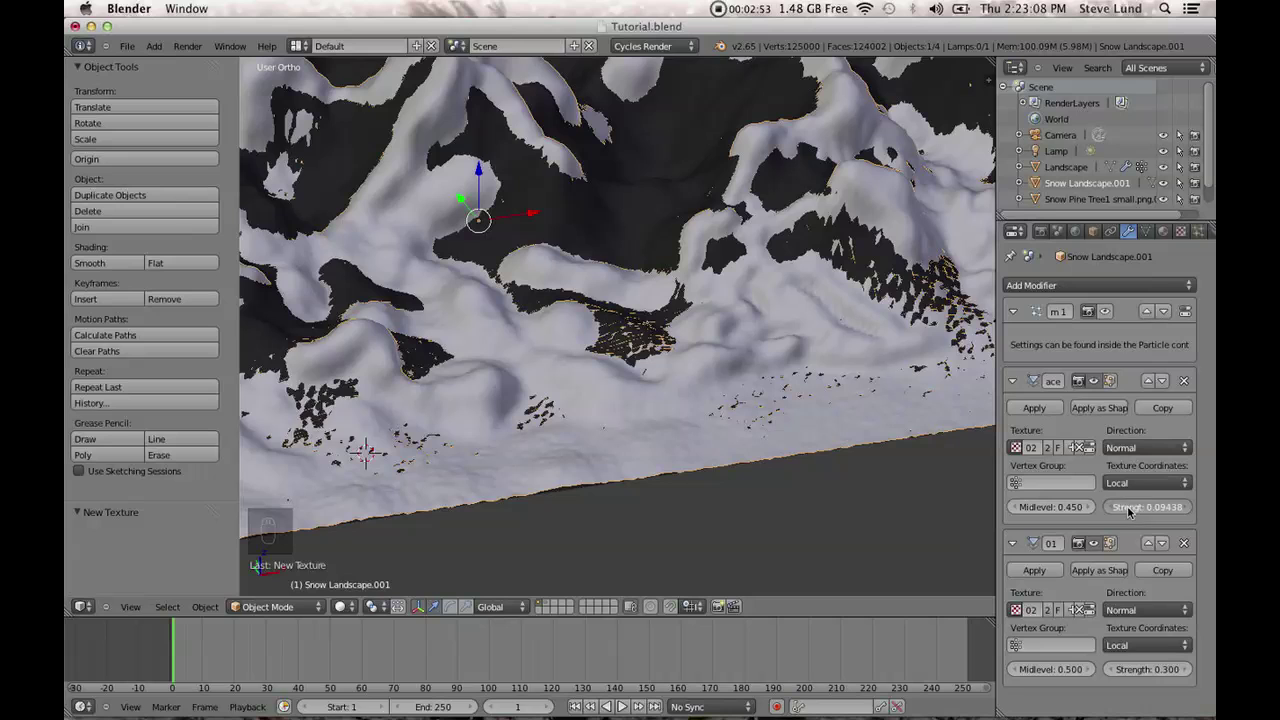
left_click(1150, 507)
type(".3")
key("Return")
Lower the first Displace modifier's midlevel to 0.4 and refine it to 0.35.
scroll(759, 495, "down", 5)
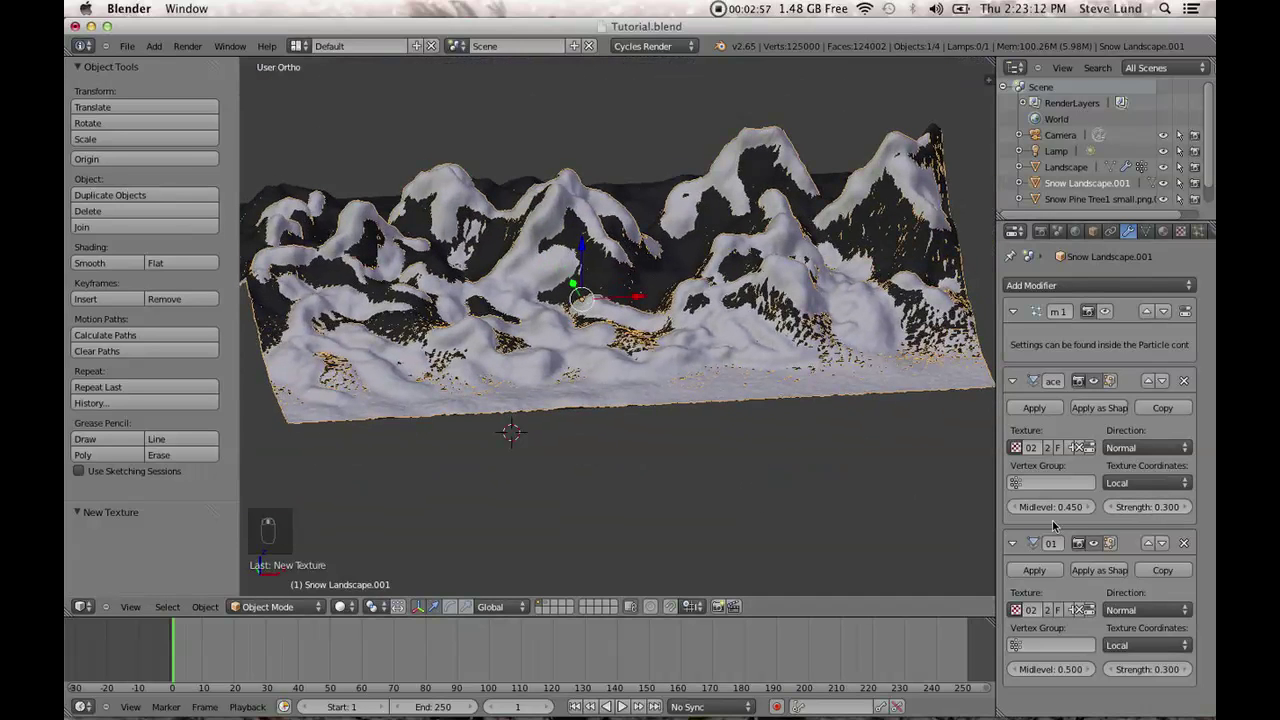
left_click(1050, 509)
key("Return")
left_click(1051, 508)
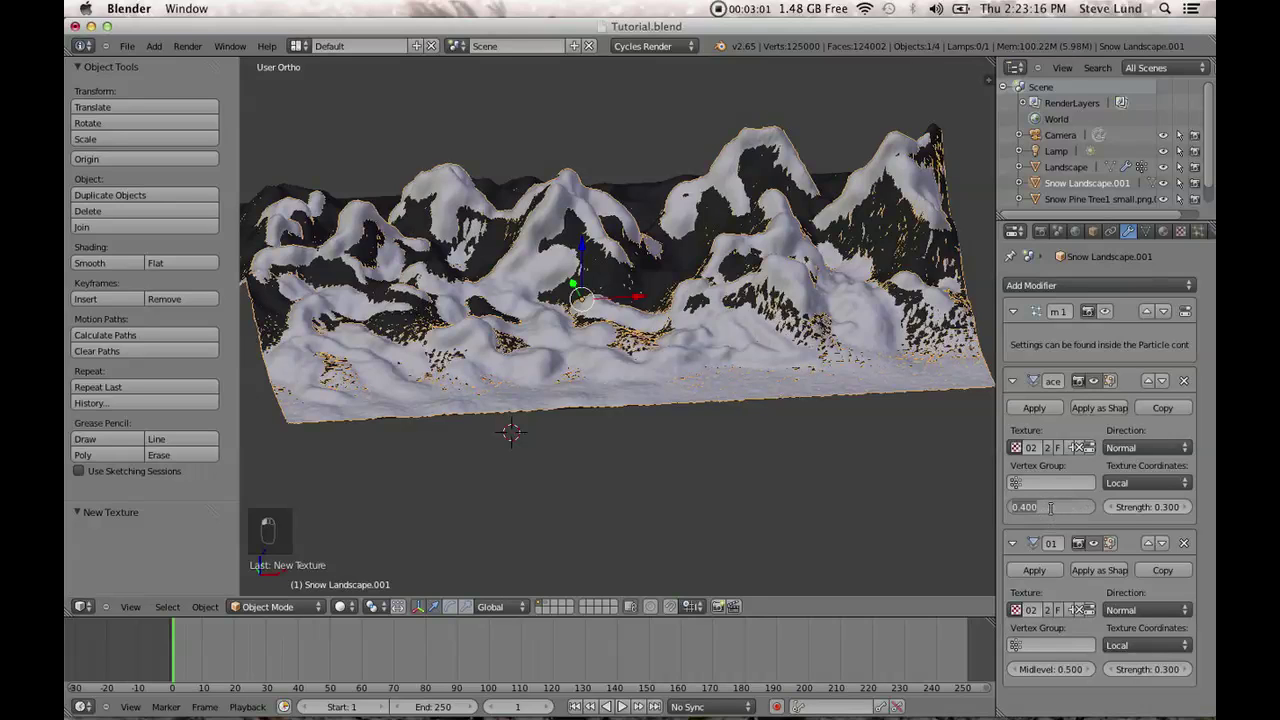
type("0.35")
key("Return")
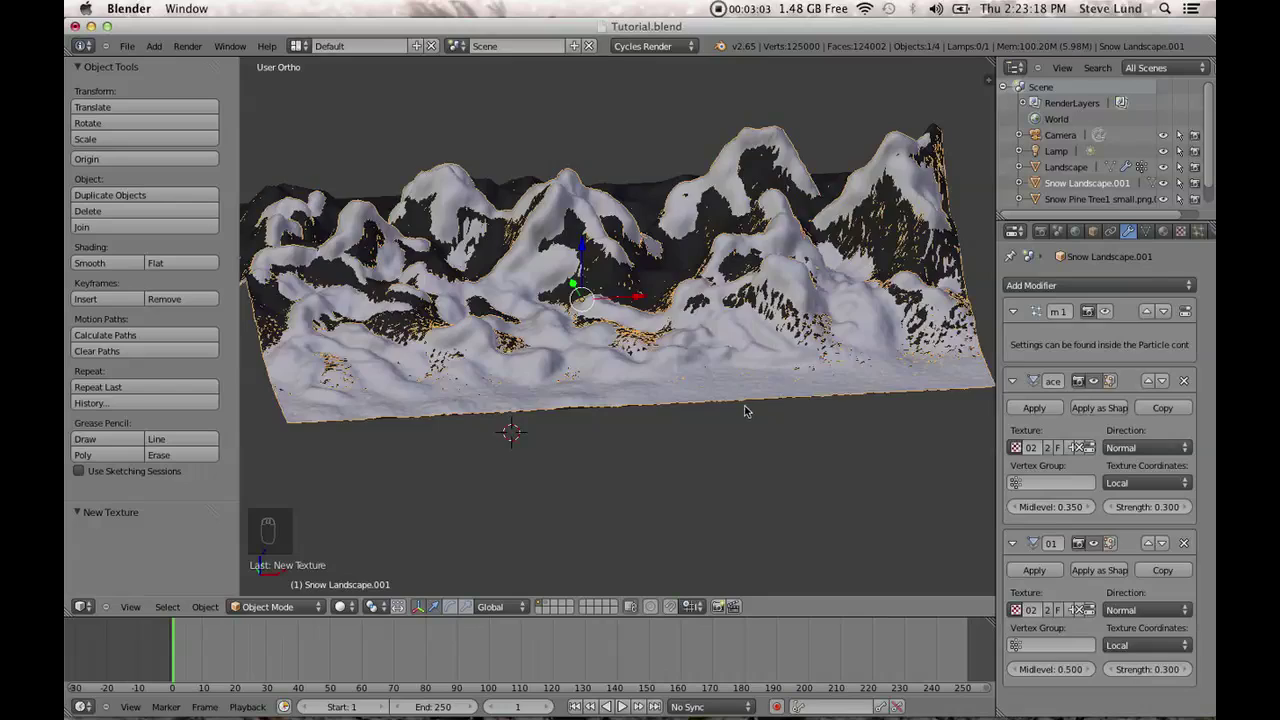
Deselect everything and examine the snow cover across the mountain range from several angles and distances.
scroll(739, 363, "up", 4)
scroll(575, 179, "down", 5)
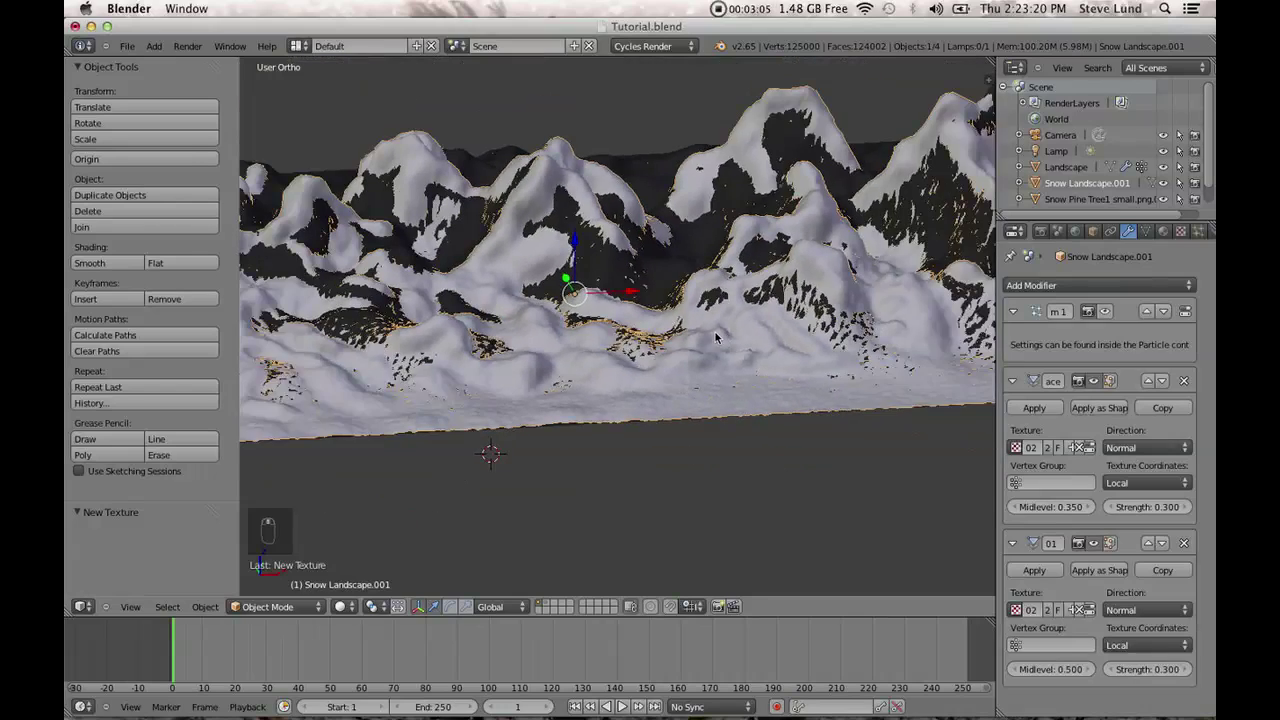
key("a")
scroll(703, 320, "right", 10)
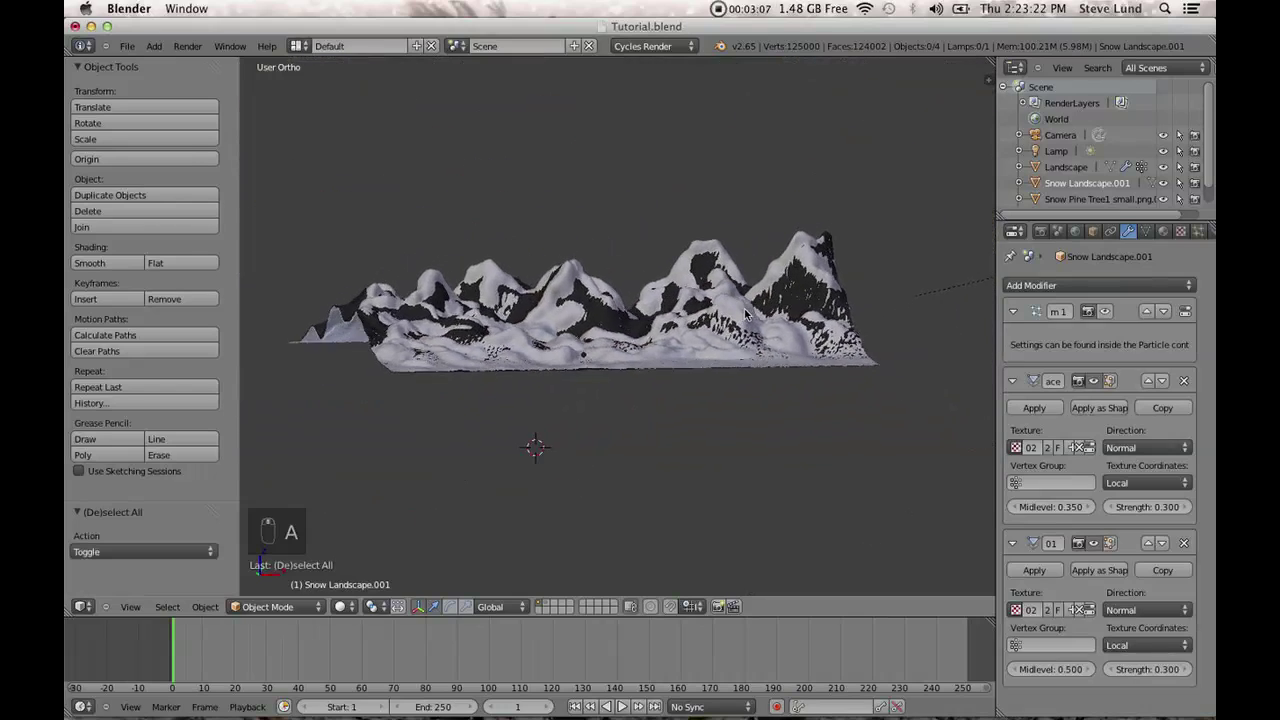
scroll(703, 313, "up", 6)
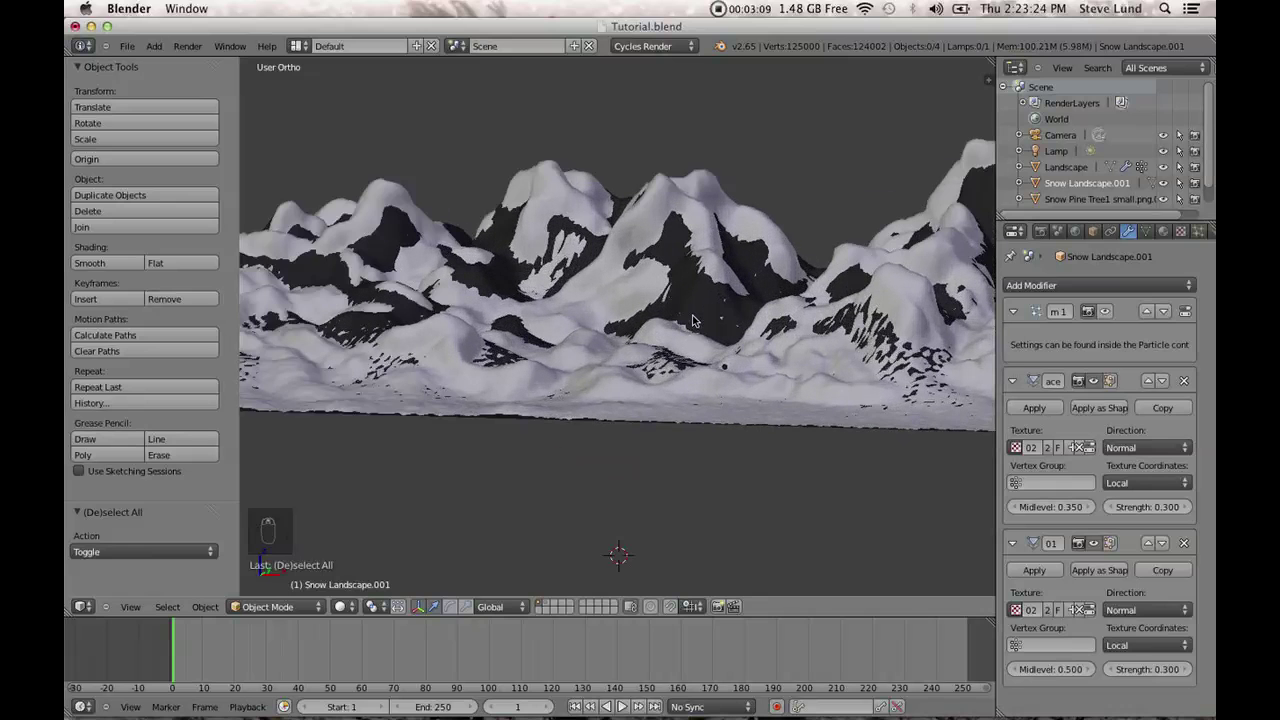
scroll(726, 316, "right", 8)
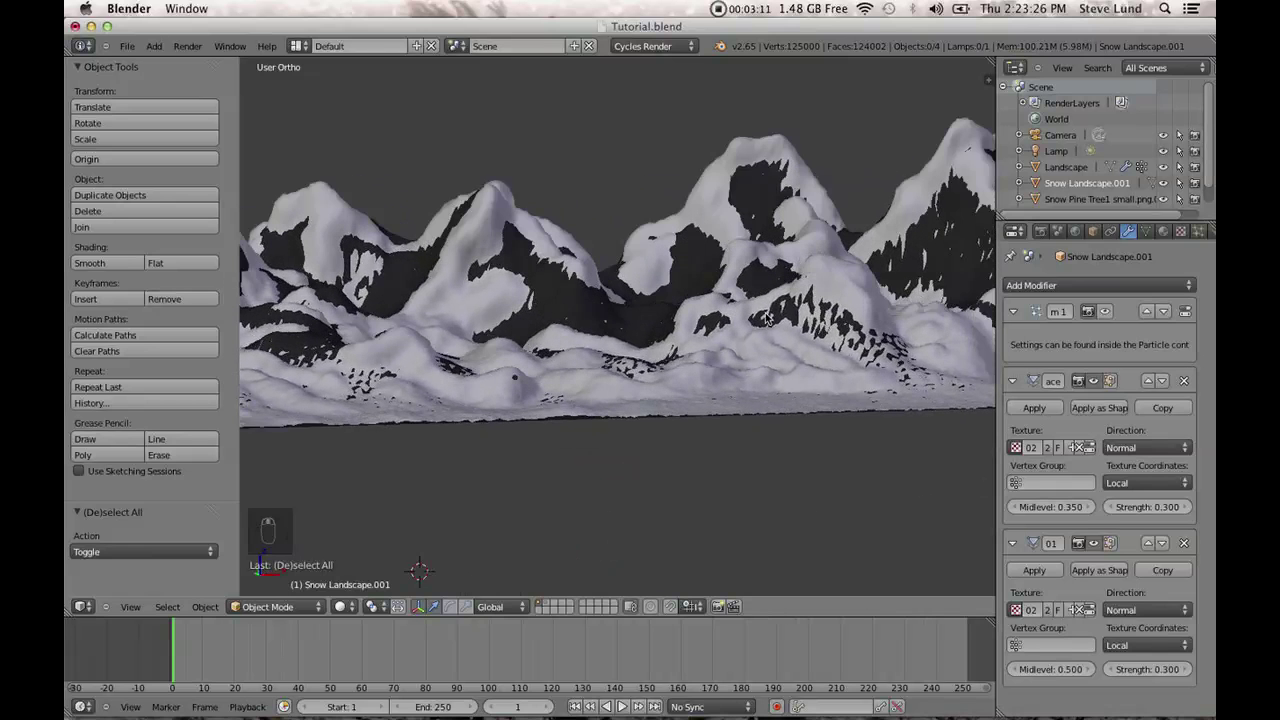
scroll(757, 352, "down", 3)
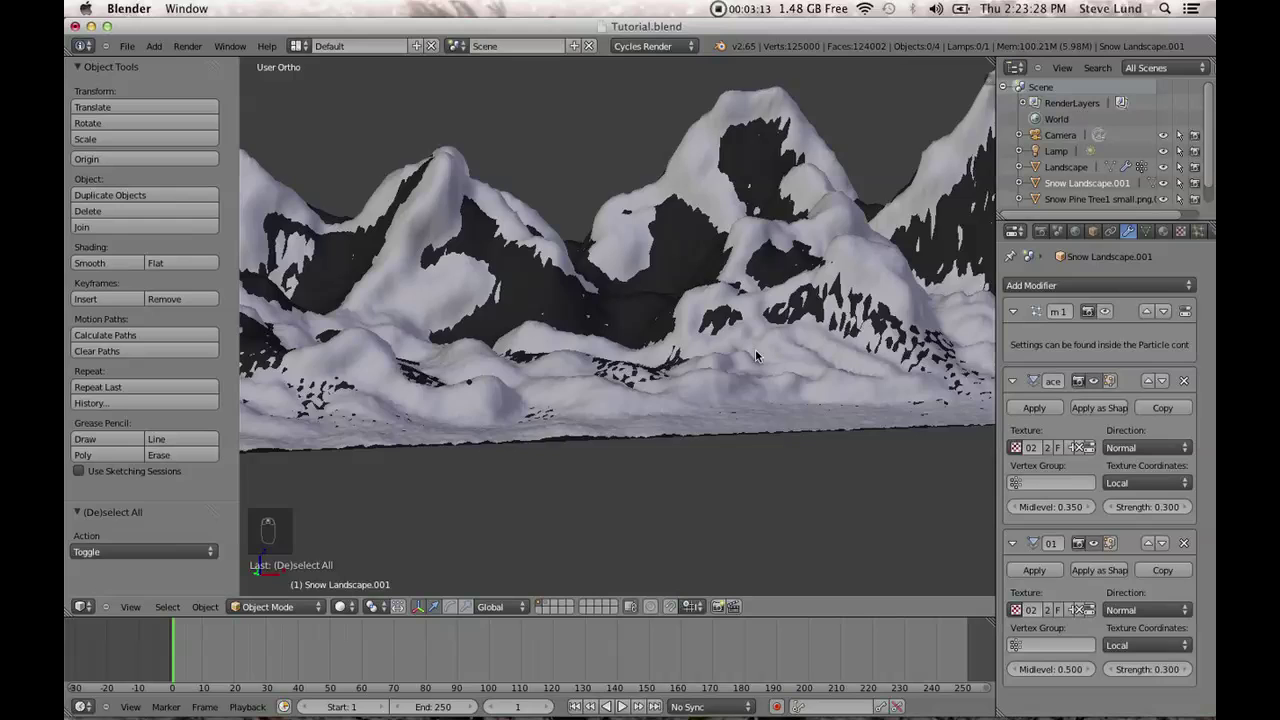
scroll(690, 466, "down", 5)
scroll(689, 471, "left", 6)
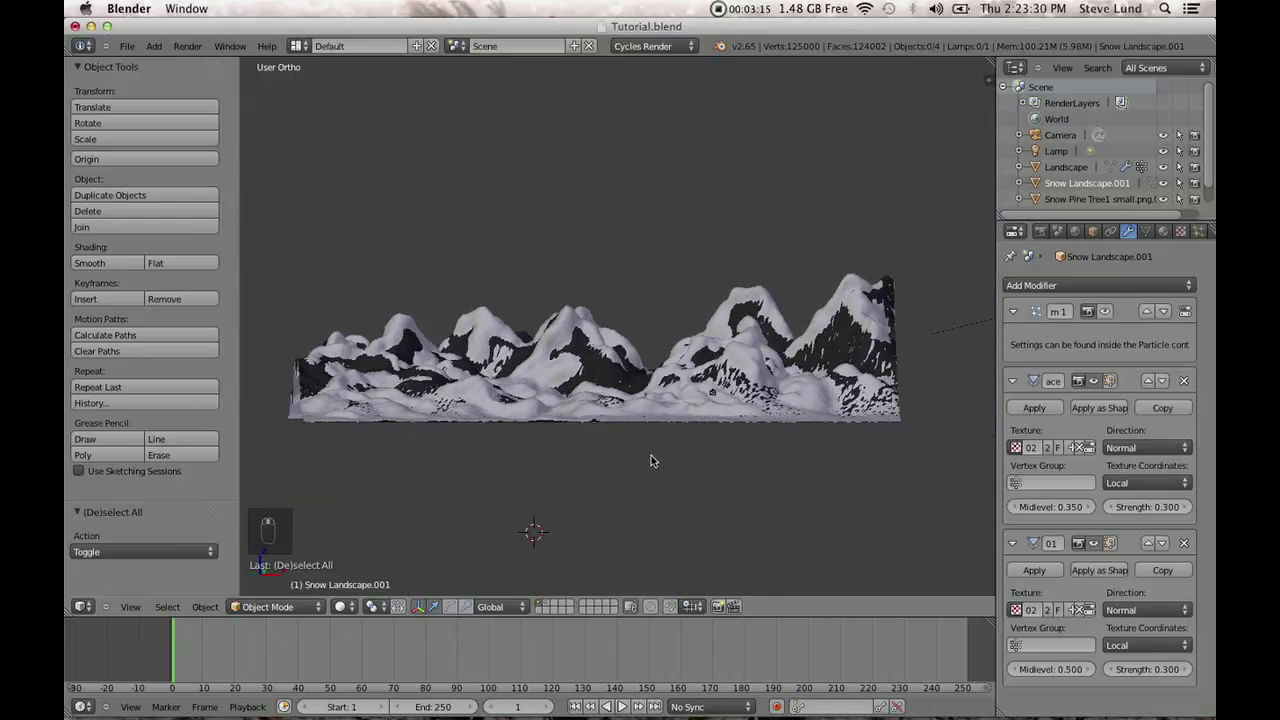
scroll(643, 462, "up", 6)
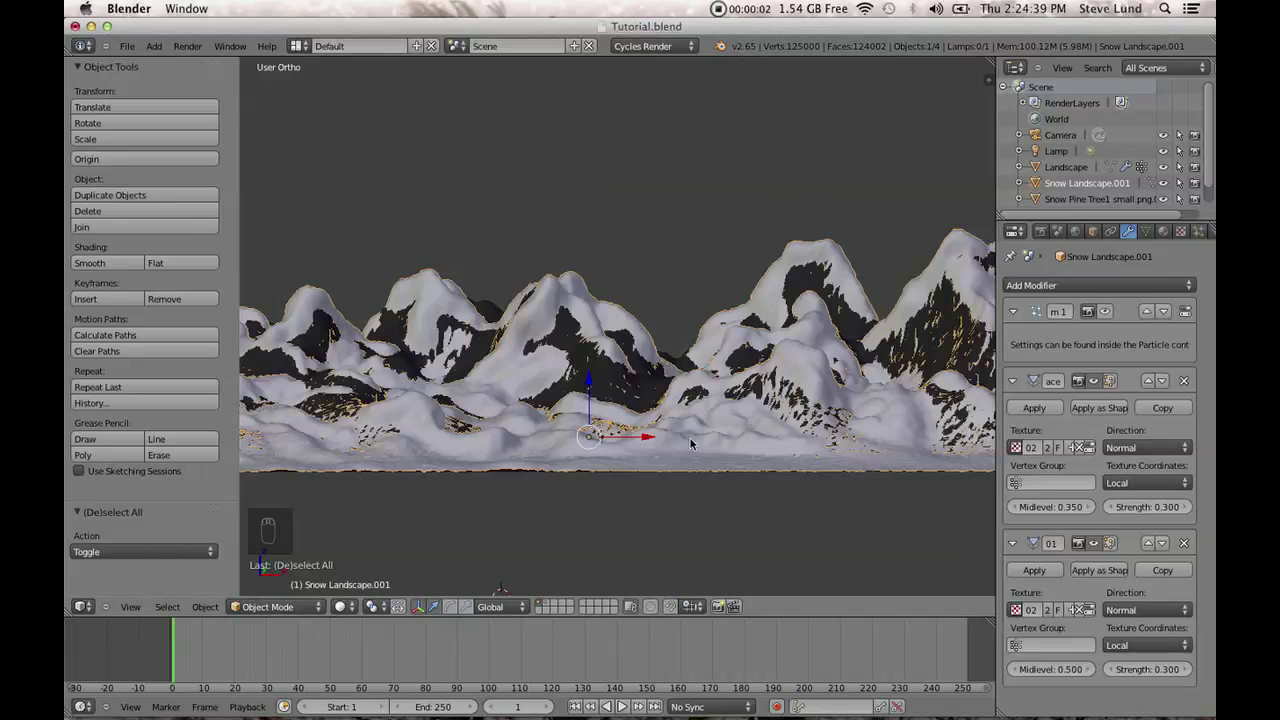
Reset the 3D cursor to the scene centre and add a mesh plane there.
key("shift+a")
mouse_move(615, 453)
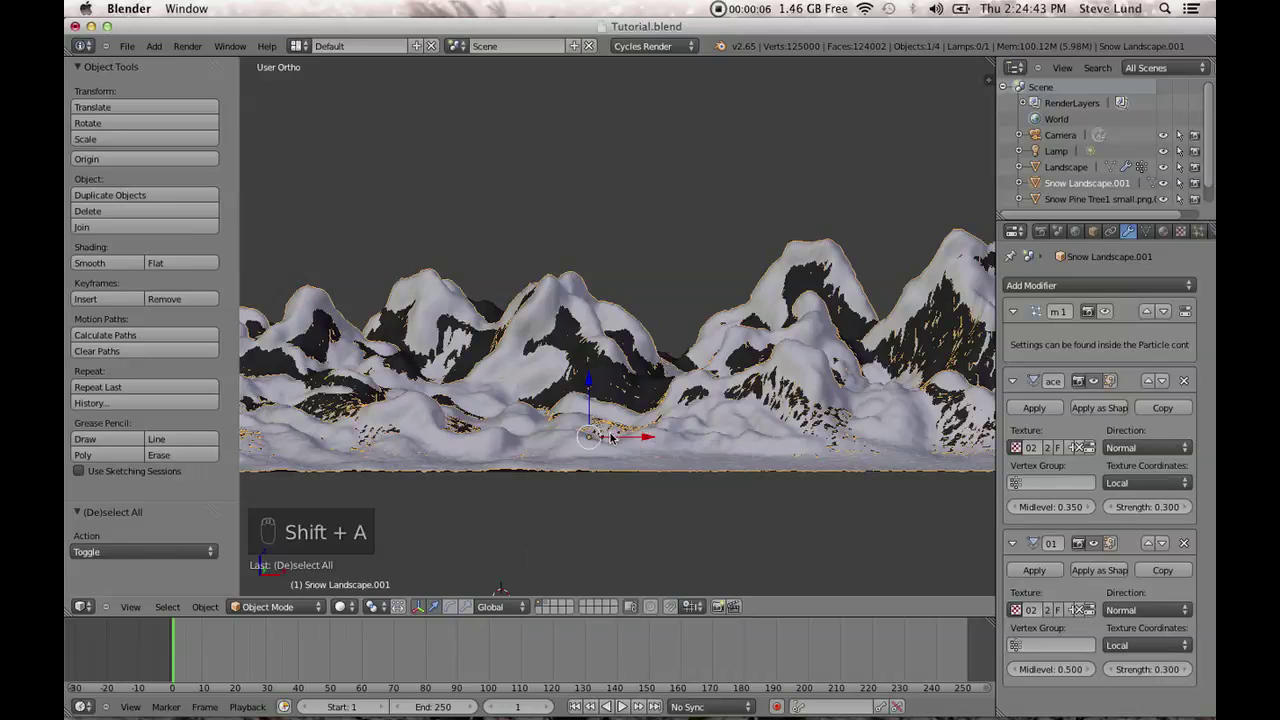
key("shift+c")
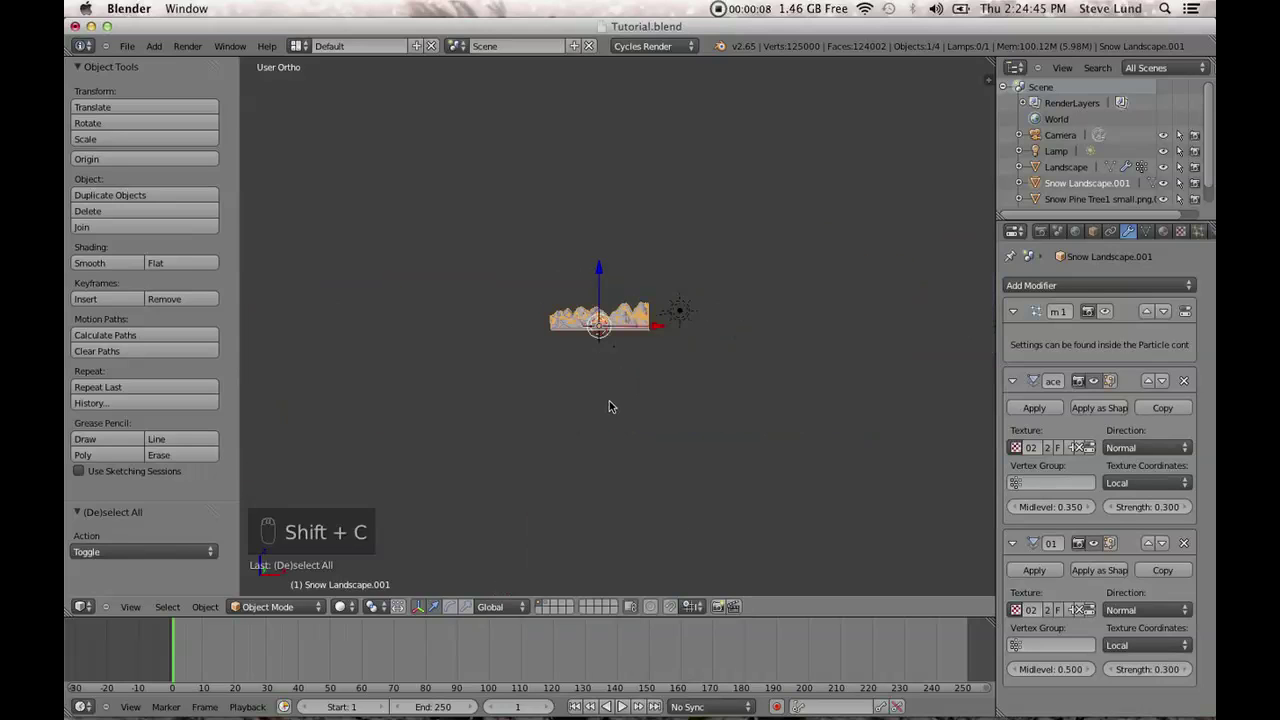
key("shift+a")
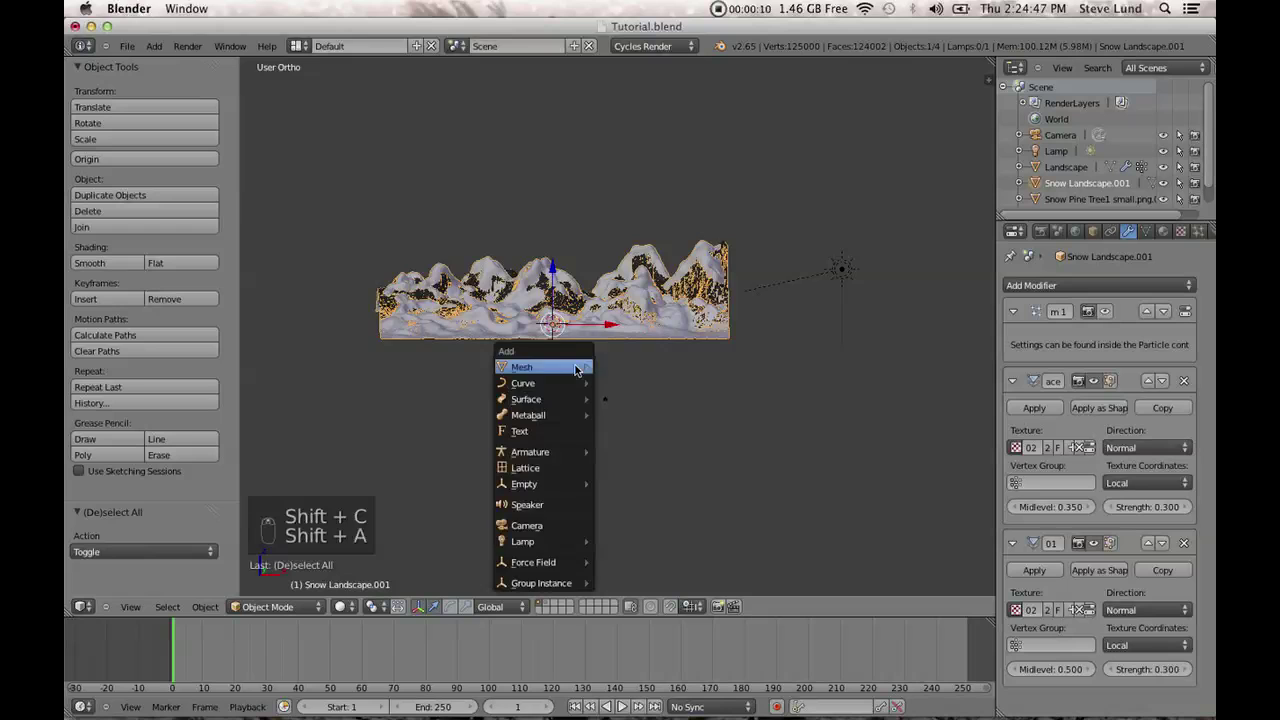
left_click(614, 367)
Scale the new plane up until it is about twice as wide as the mountain landscape.
key("s")
left_click(655, 382)
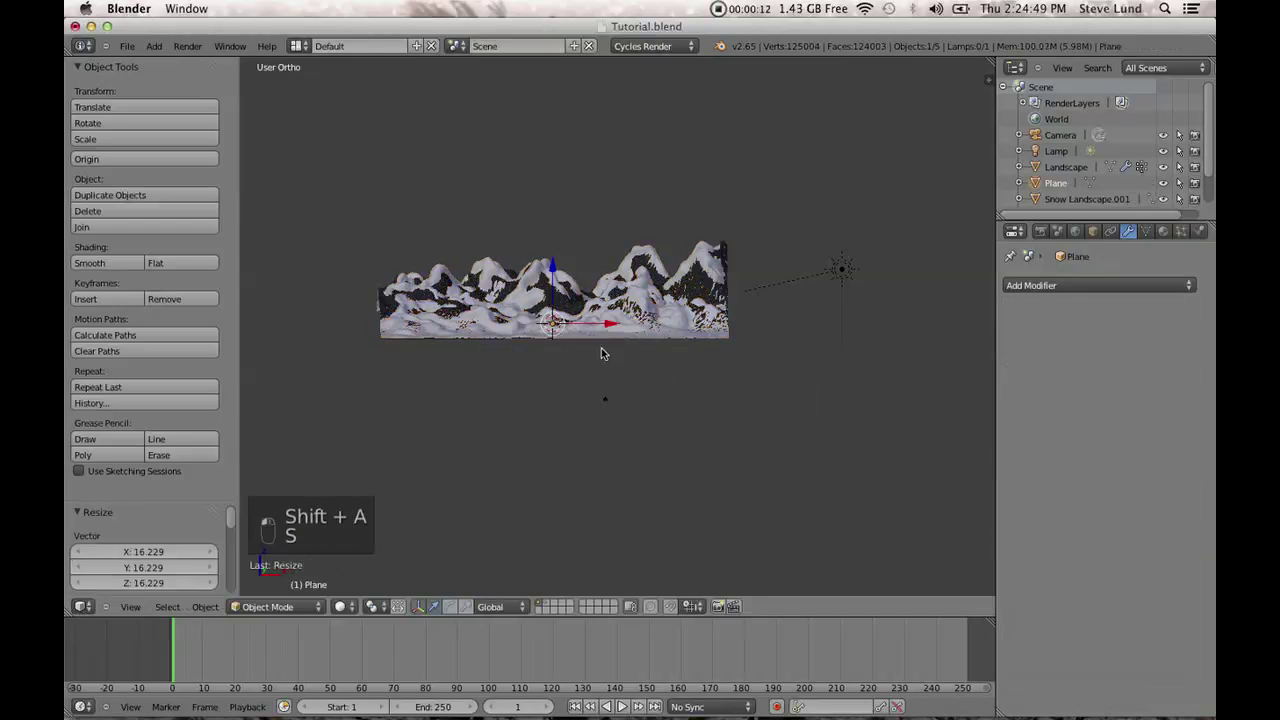
key("s")
left_click(831, 433)
key("s")
left_click(682, 402)
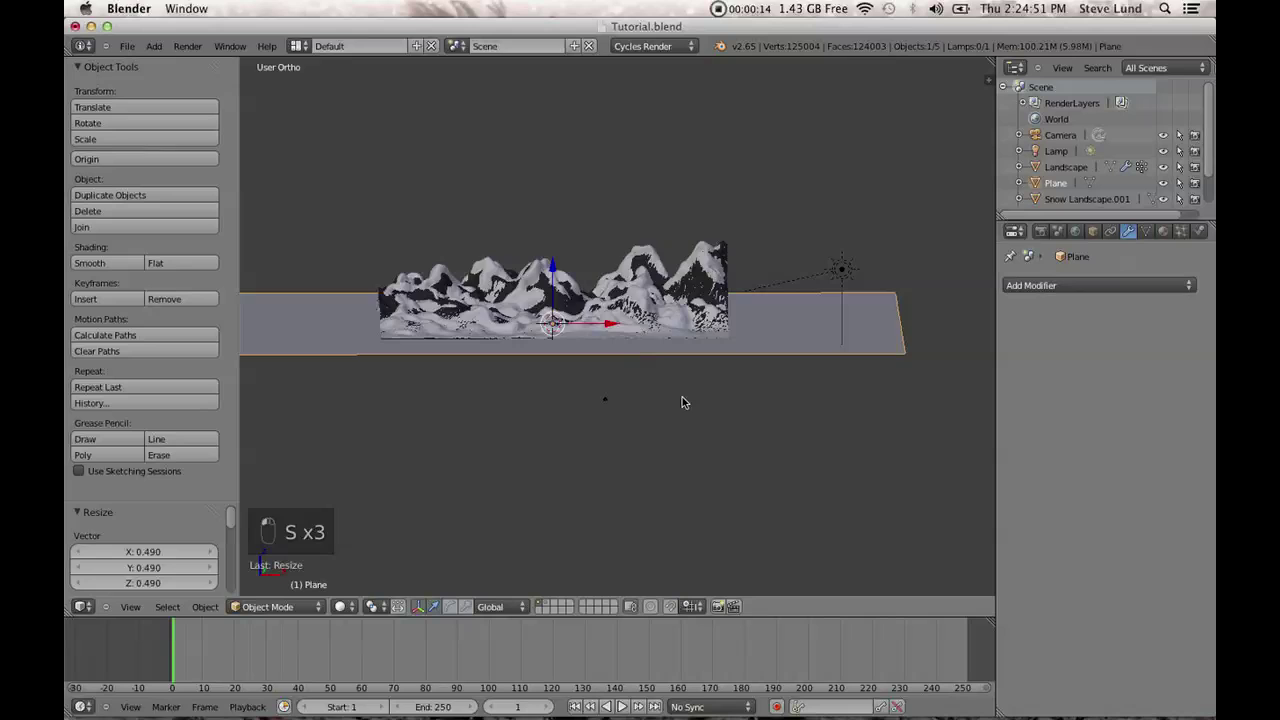
Move the plane along negative Y in front of the mountains and enlarge it as a wide foreground ground.
key("KP_7")
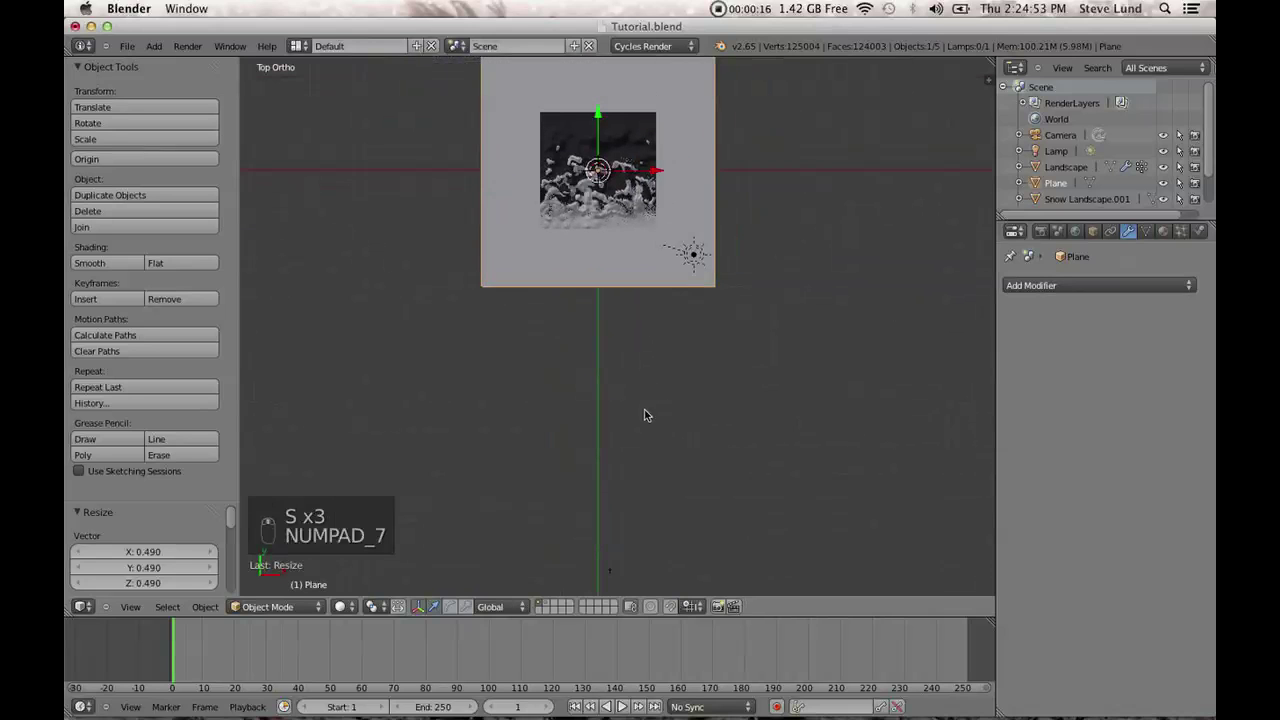
left_click_drag(598, 150, 604, 337)
key("s")
left_click(846, 471)
key("s")
left_click(701, 463)
scroll(618, 322, "down", 2)
key("s")
left_click(718, 453)
middle_click_drag(658, 448, 564, 348)
scroll(566, 354, "up", 4)
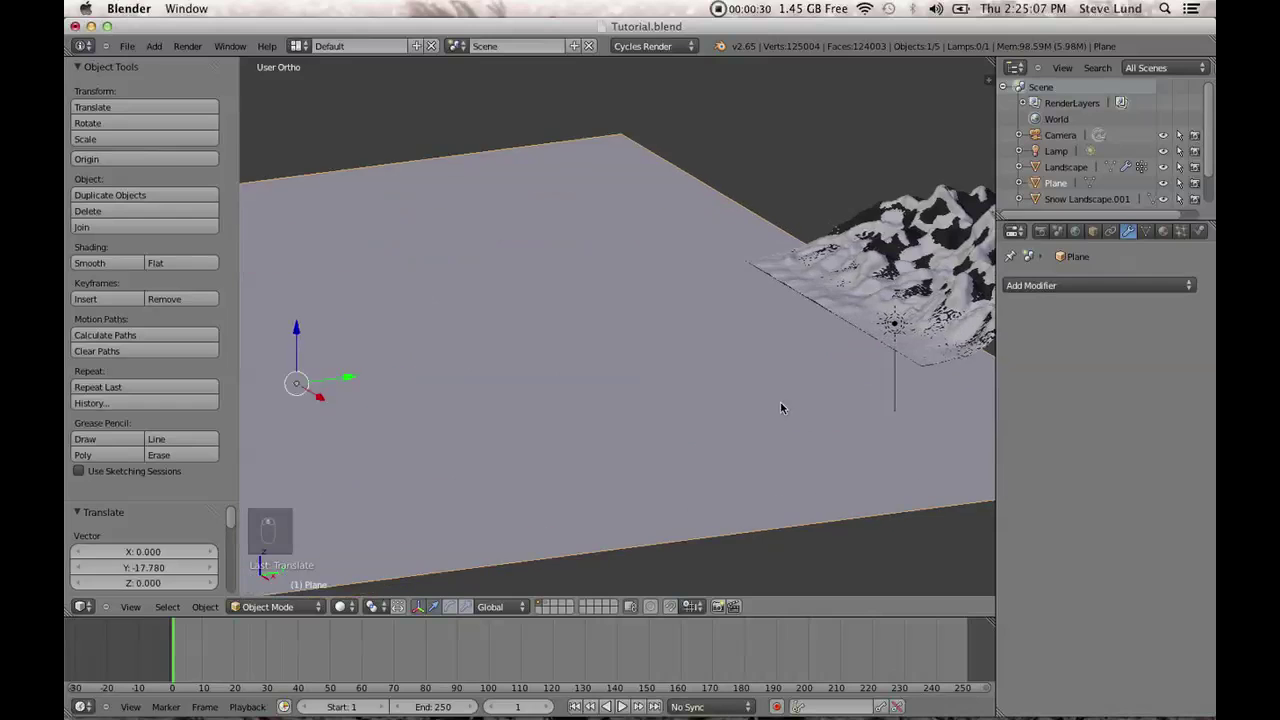
Raise the ground plane about 0.4 units along Z so it meets the snow's front edge.
left_click_drag(311, 316, 314, 317)
scroll(600, 328, "up", 6)
middle_click_drag(880, 328, 288, 444, "shift")
middle_click_drag(582, 280, 654, 270)
scroll(712, 276, "up", 2)
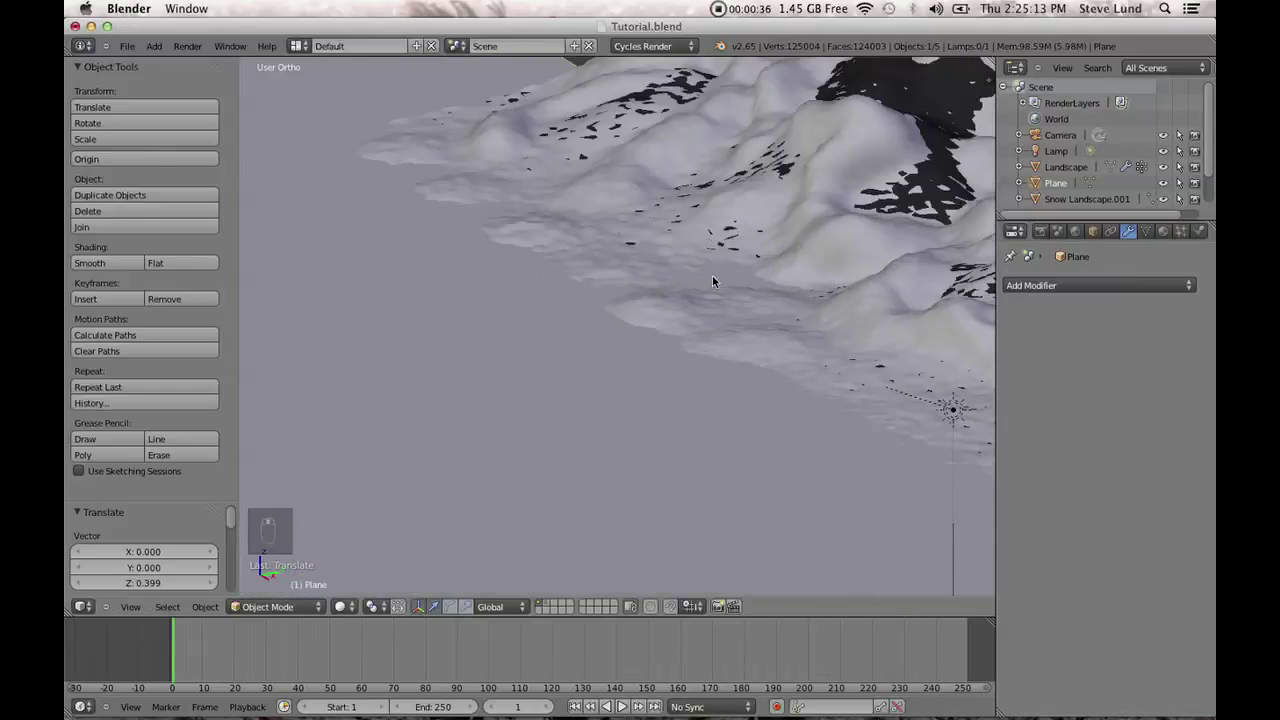
scroll(712, 281, "down", 8)
middle_click_drag(616, 407, 719, 389)
Switch to the camera view and raise the camera along Z to a height of about 10.08.
key("KP_0")
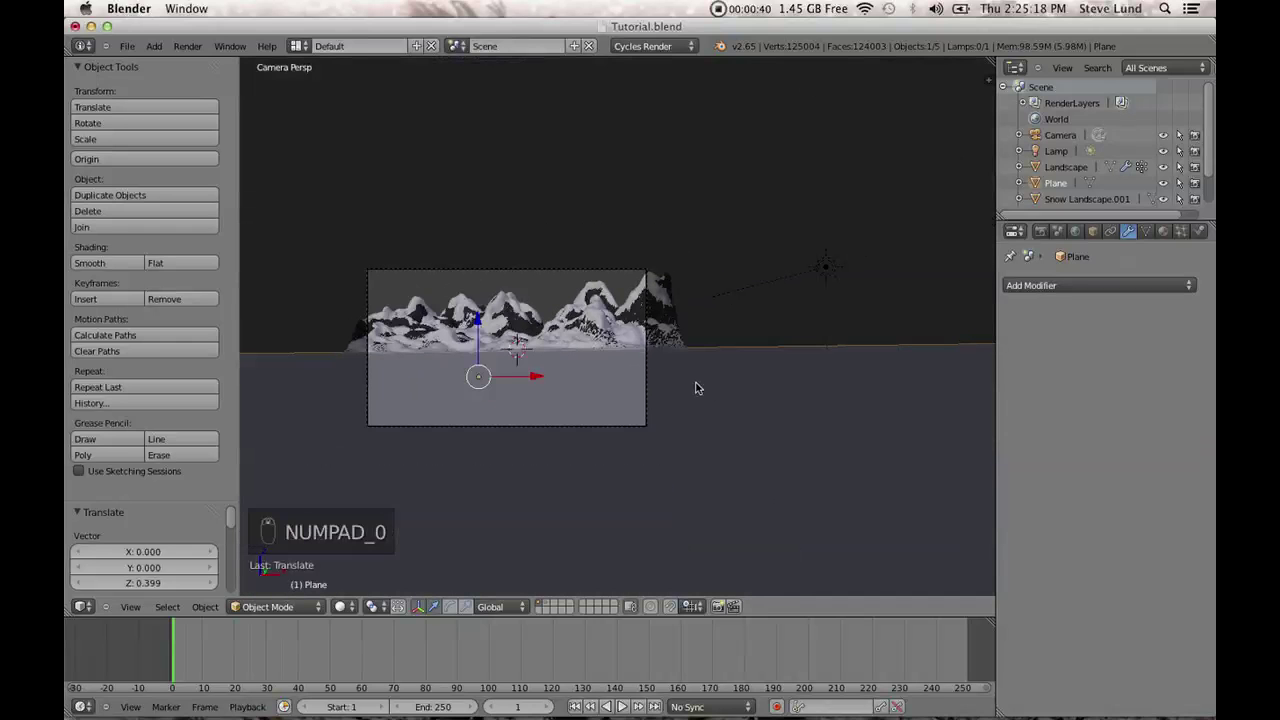
scroll(690, 388, "up", 2)
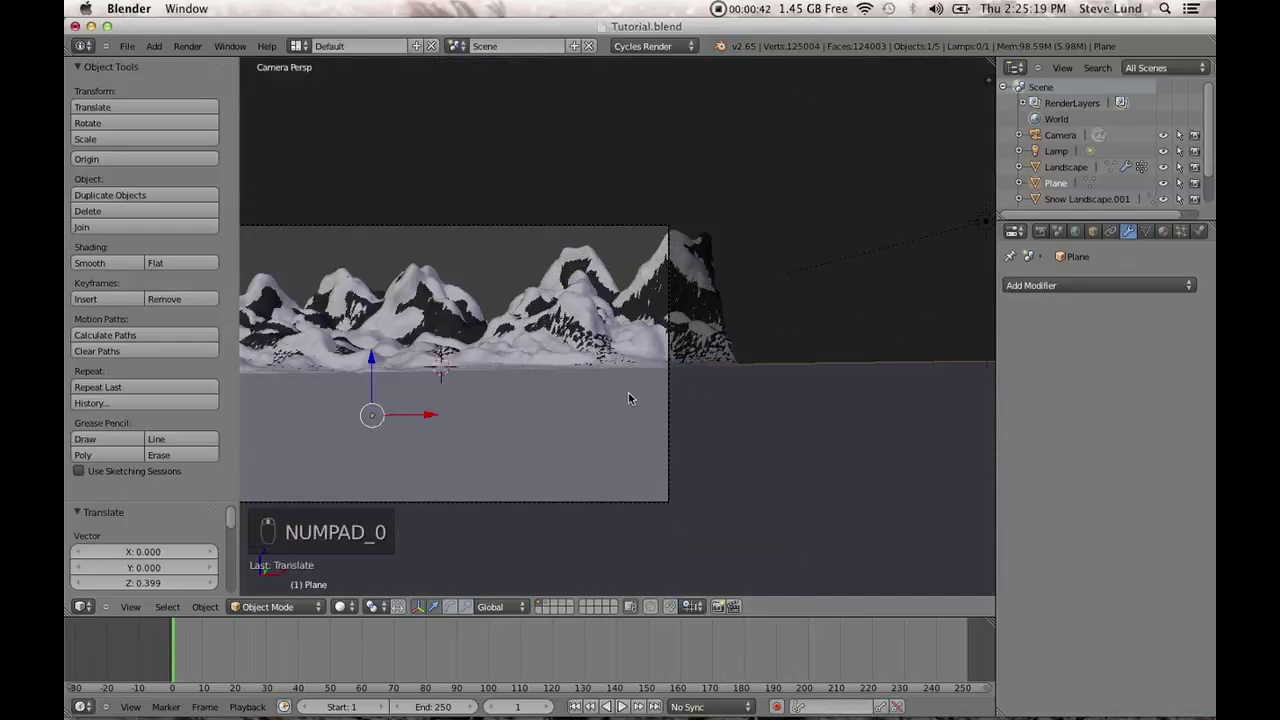
right_click(512, 501)
key("g")
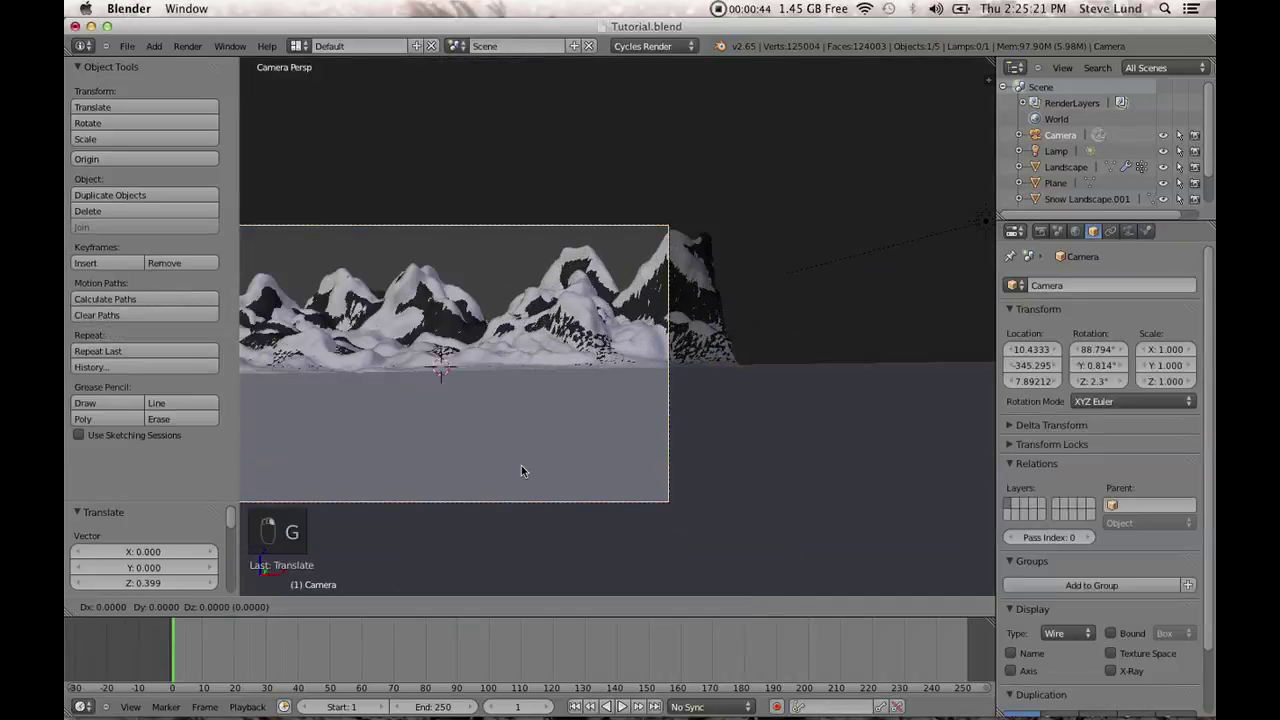
left_click(446, 128)
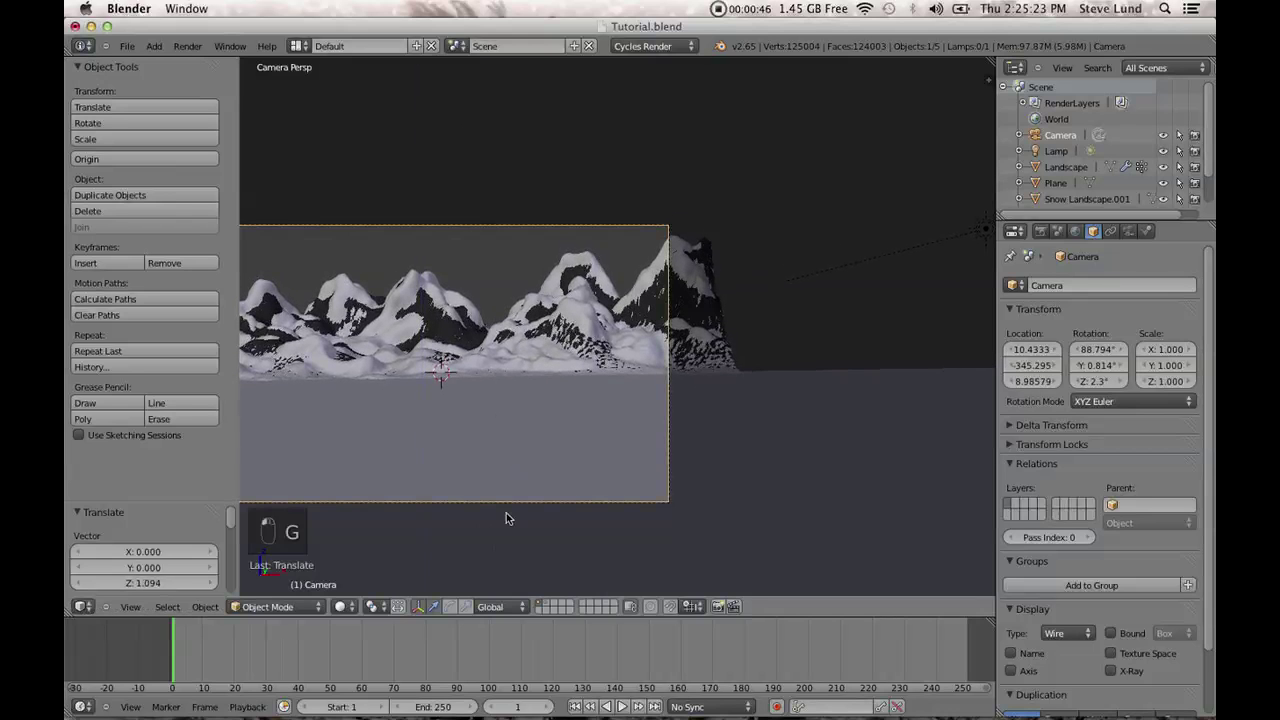
key("g")
key("z")
left_click(497, 167)
scroll(531, 396, "down", 4)
scroll(527, 411, "up", 2)
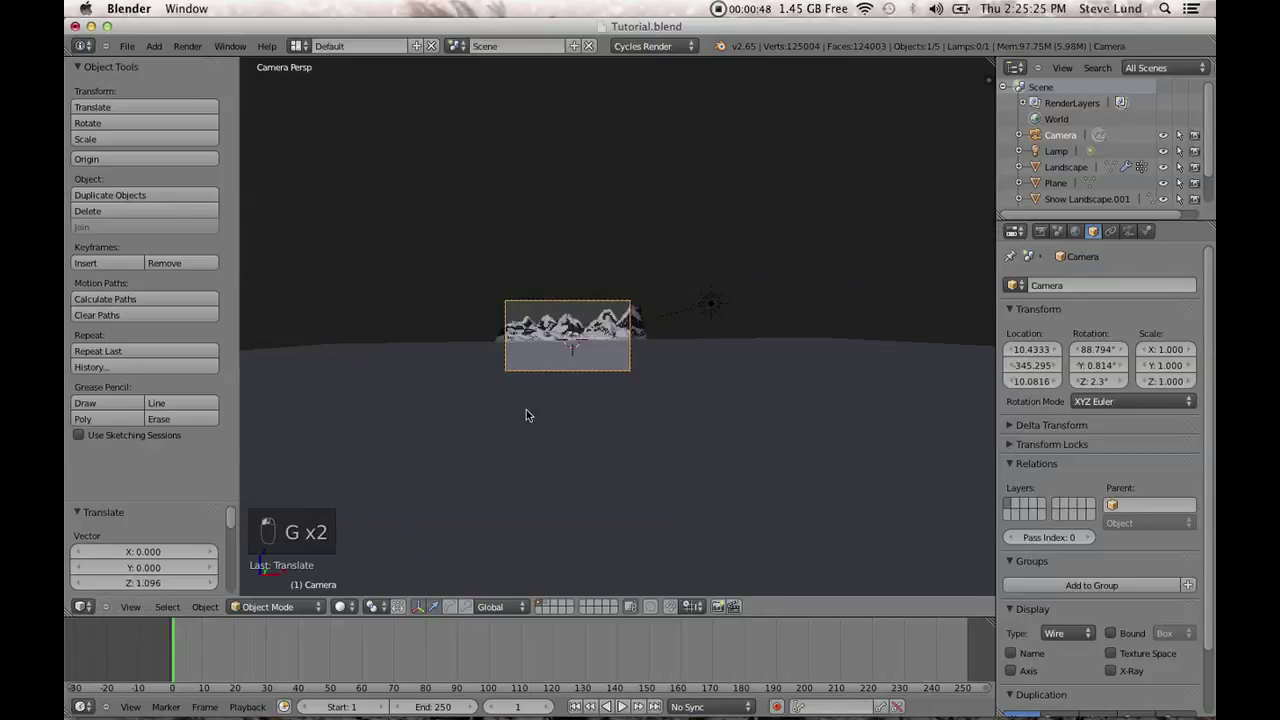
Set the displacement direction of the snow landscape's second Displace modifier to Z and inspect the snow up close.
scroll(527, 412, "up", 2)
middle_click_drag(531, 403, 620, 403, "shift")
scroll(664, 417, "up", 3)
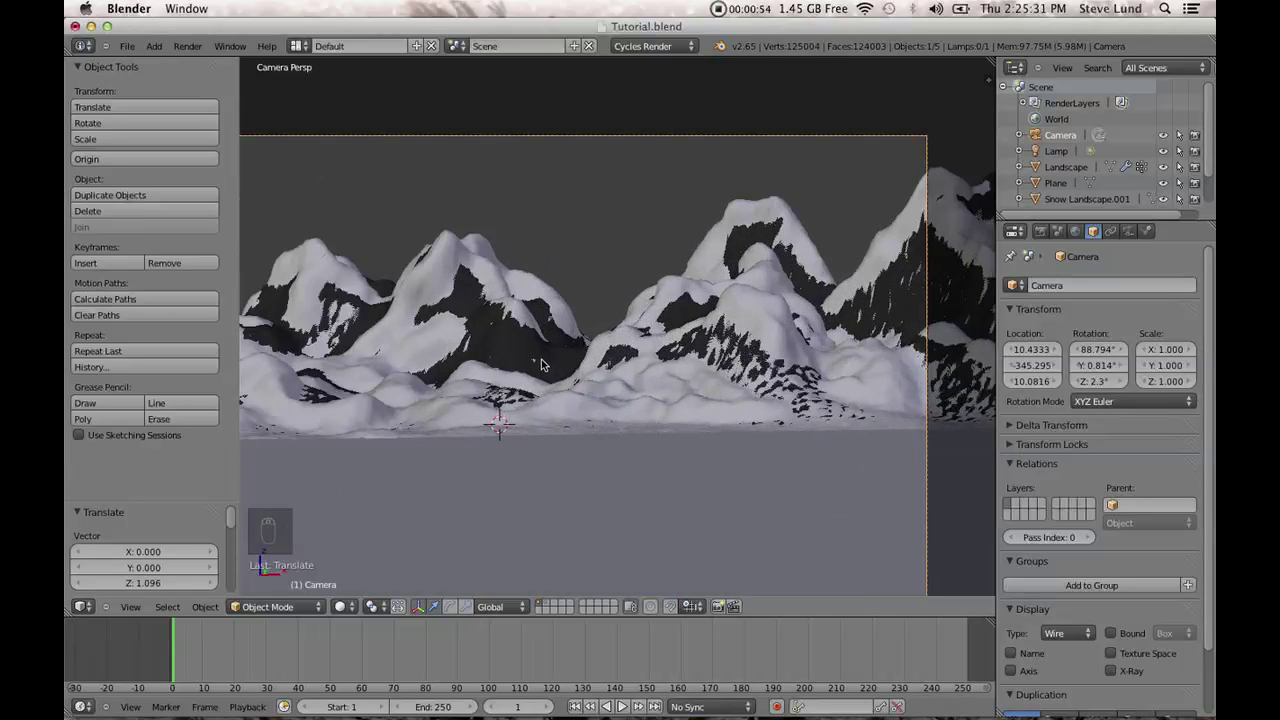
right_click(627, 418)
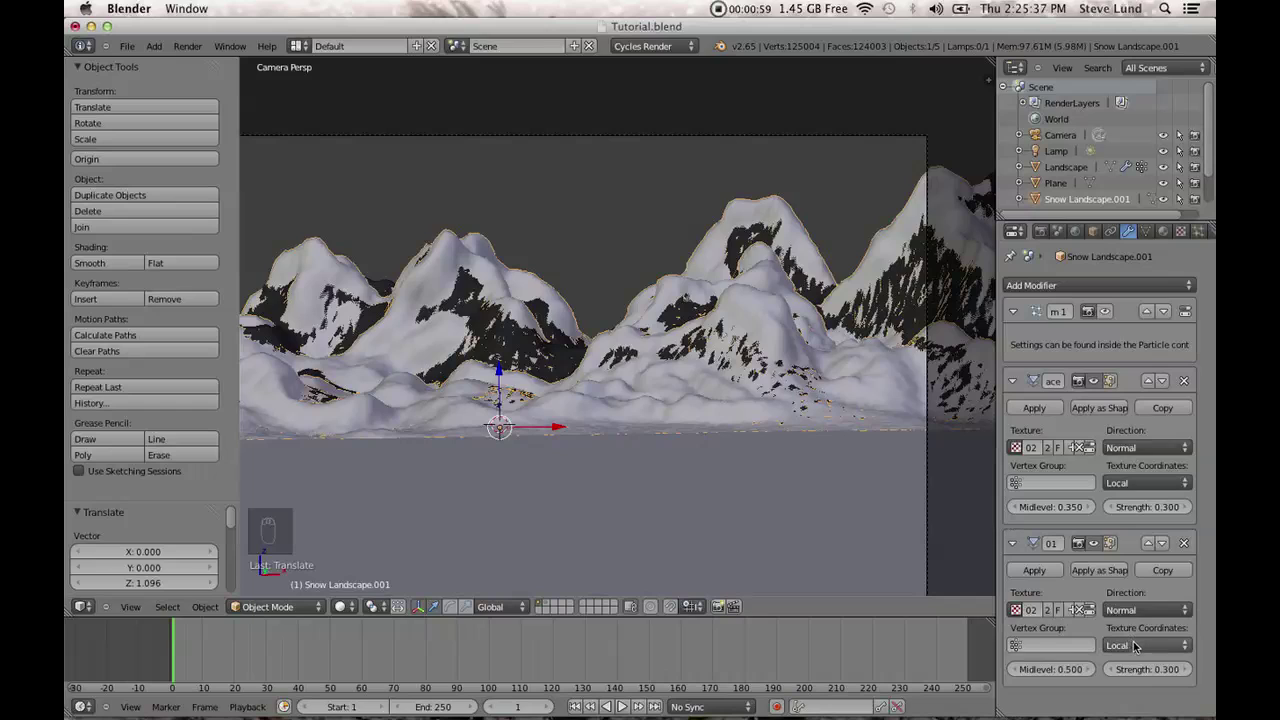
left_click(1143, 609)
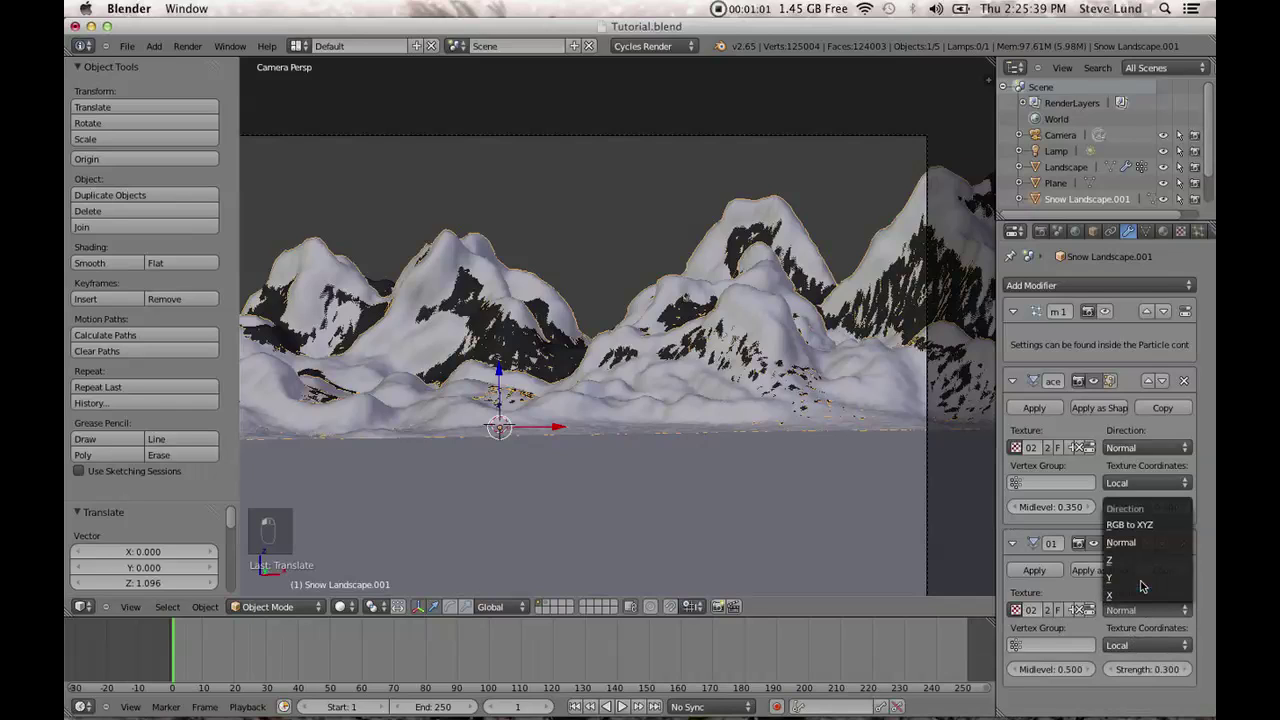
left_click(1138, 562)
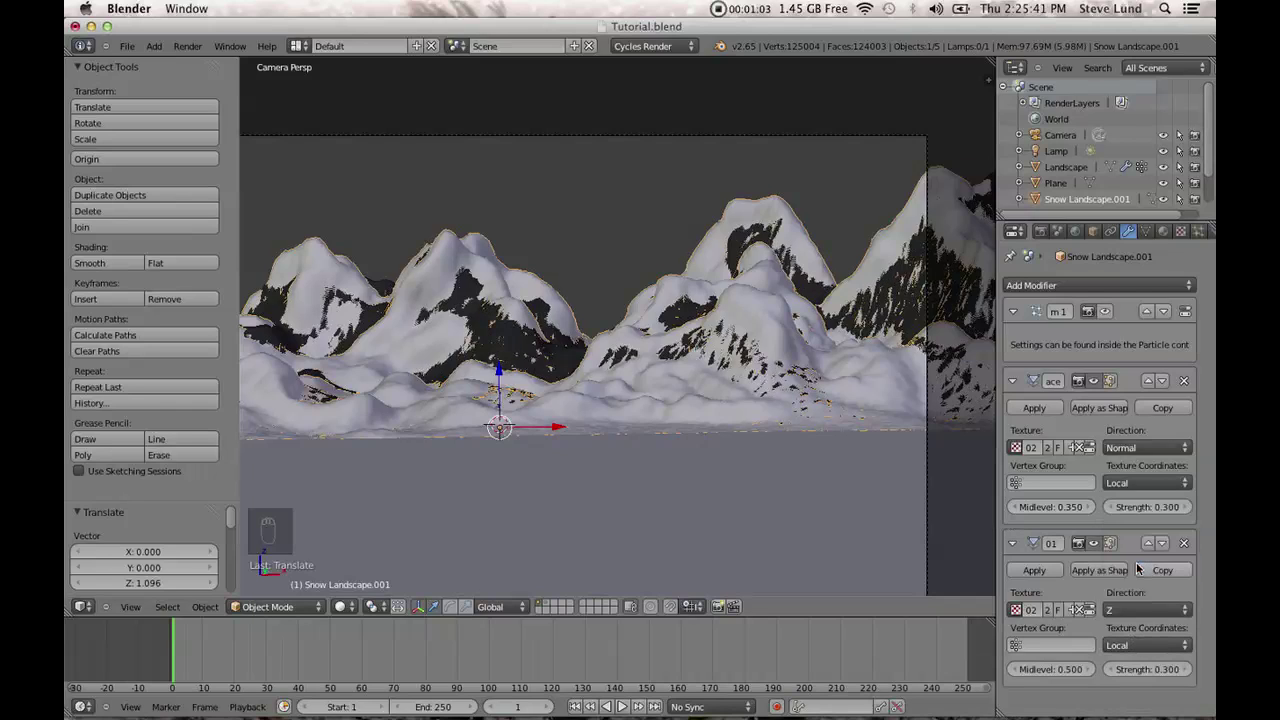
scroll(617, 488, "up", 5)
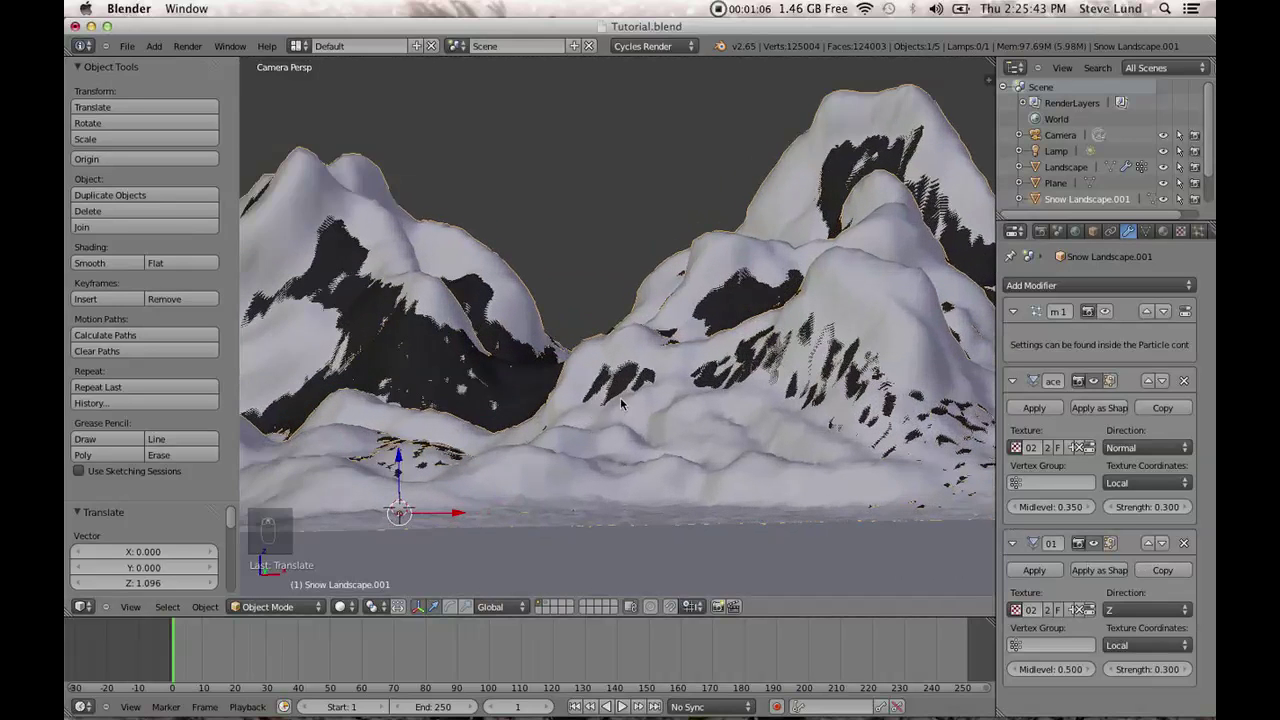
scroll(620, 400, "up", 2)
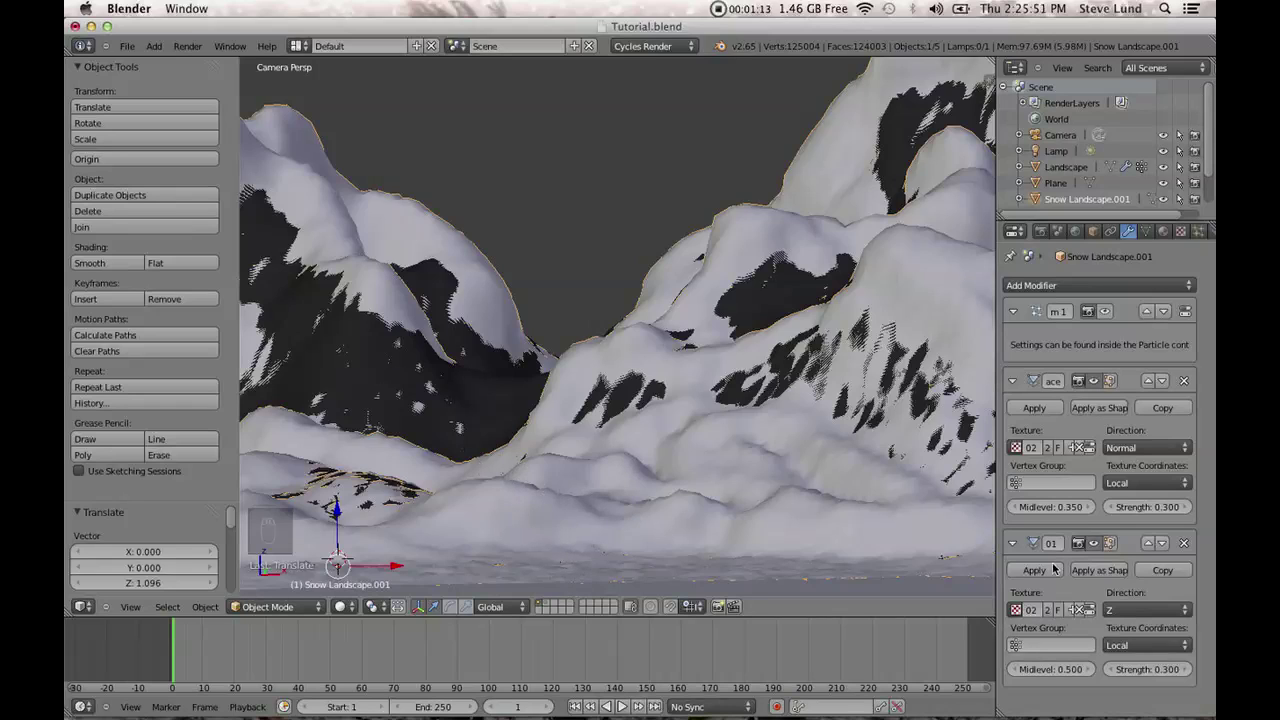
Set the displacement direction of the snow landscape's first Displace modifier to Z.
scroll(535, 448, "down", 2)
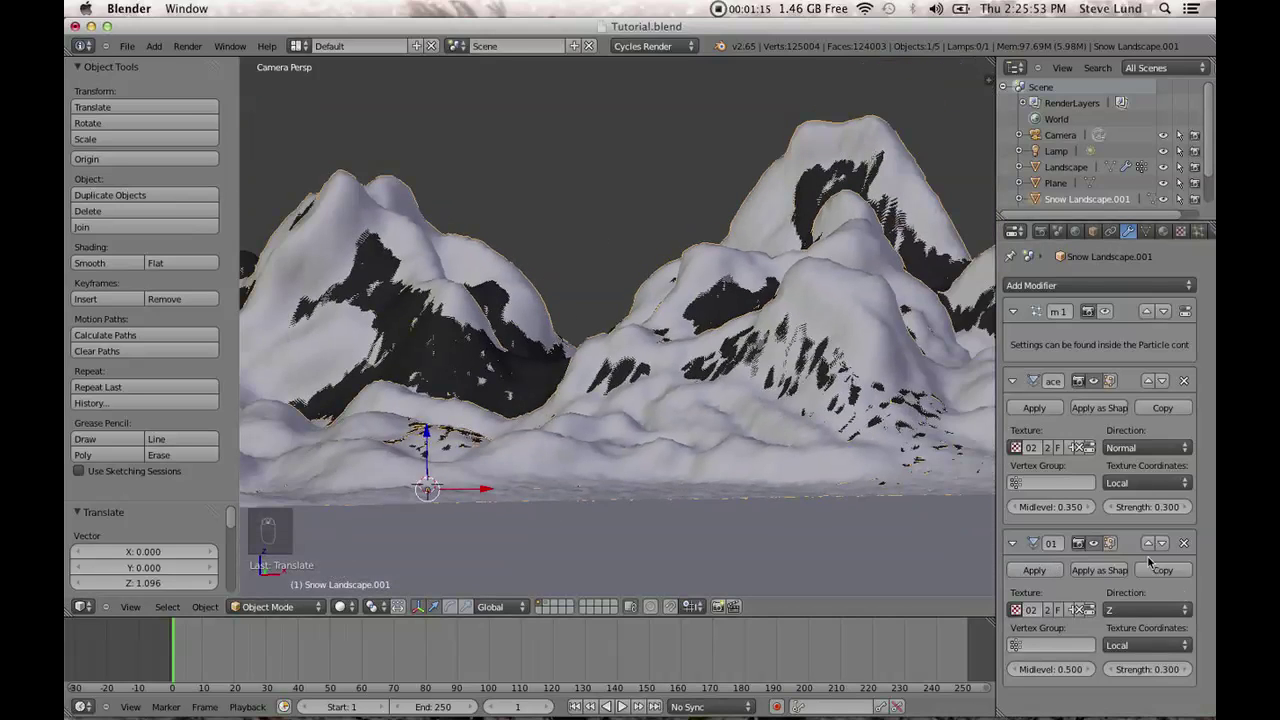
left_click(1137, 447)
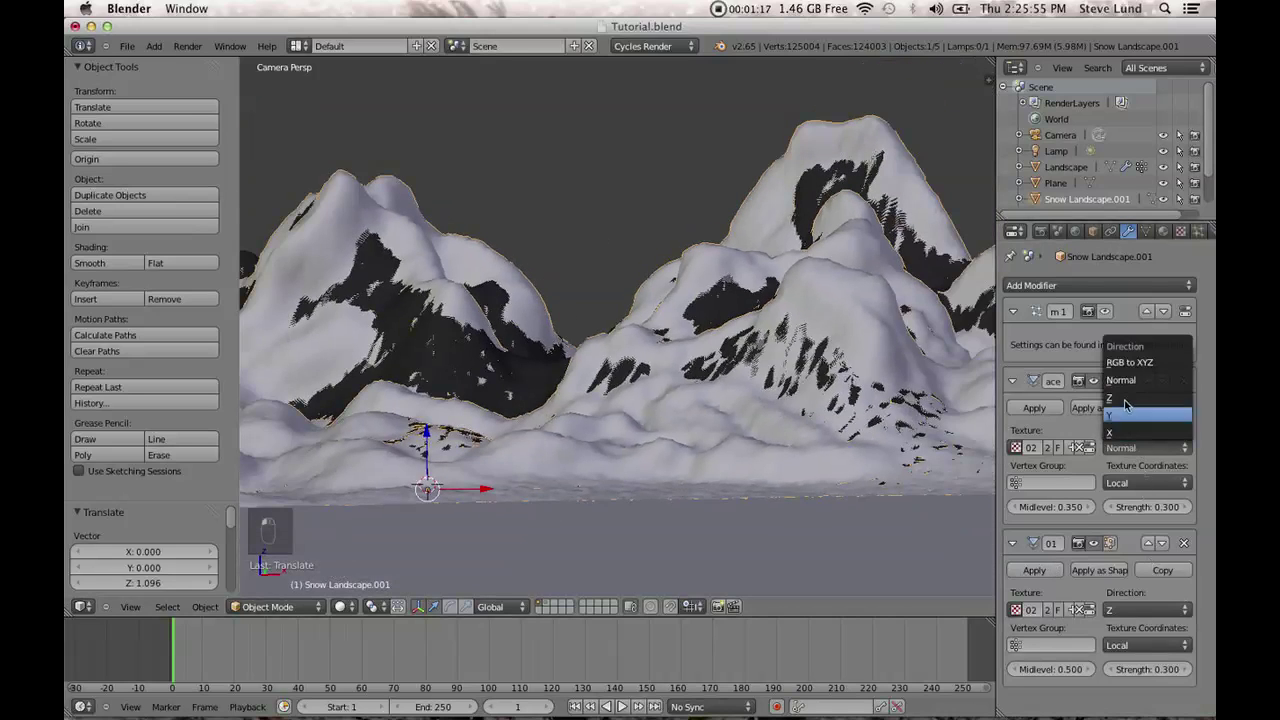
left_click(1125, 403)
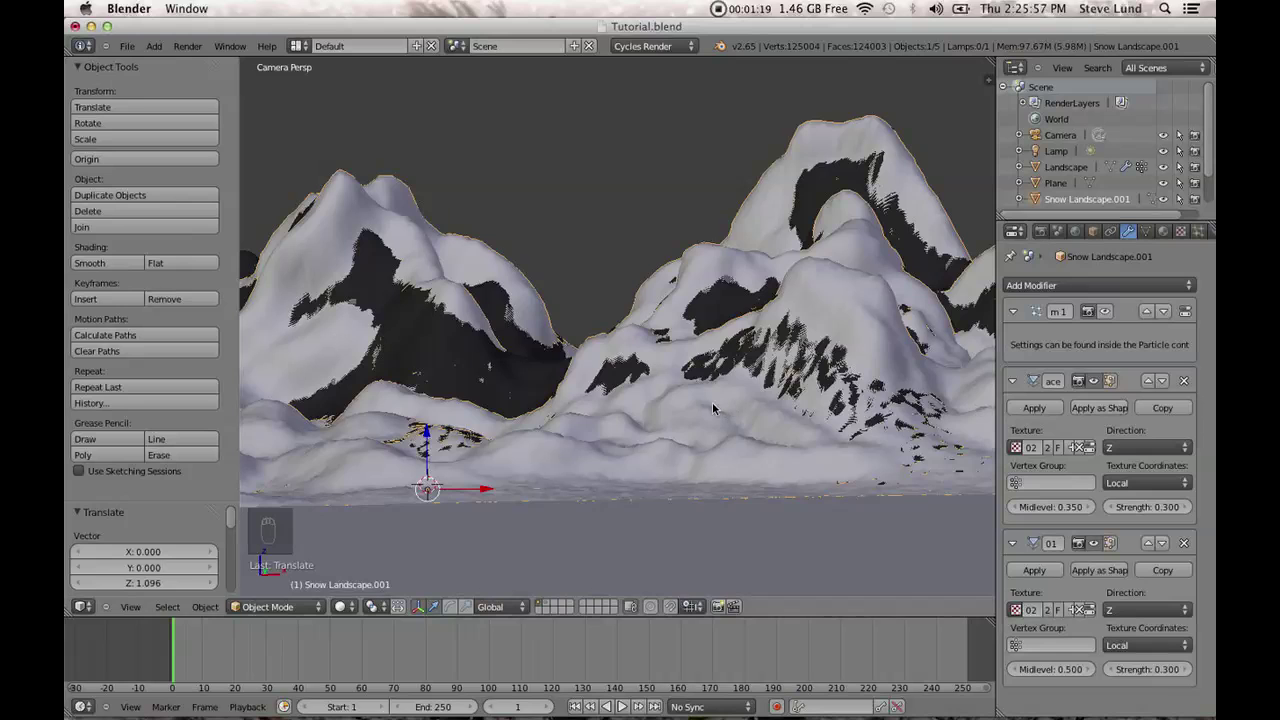
Examine the snow cover across the mountain range up close and from a distance in the camera view.
scroll(712, 402, "down", 3)
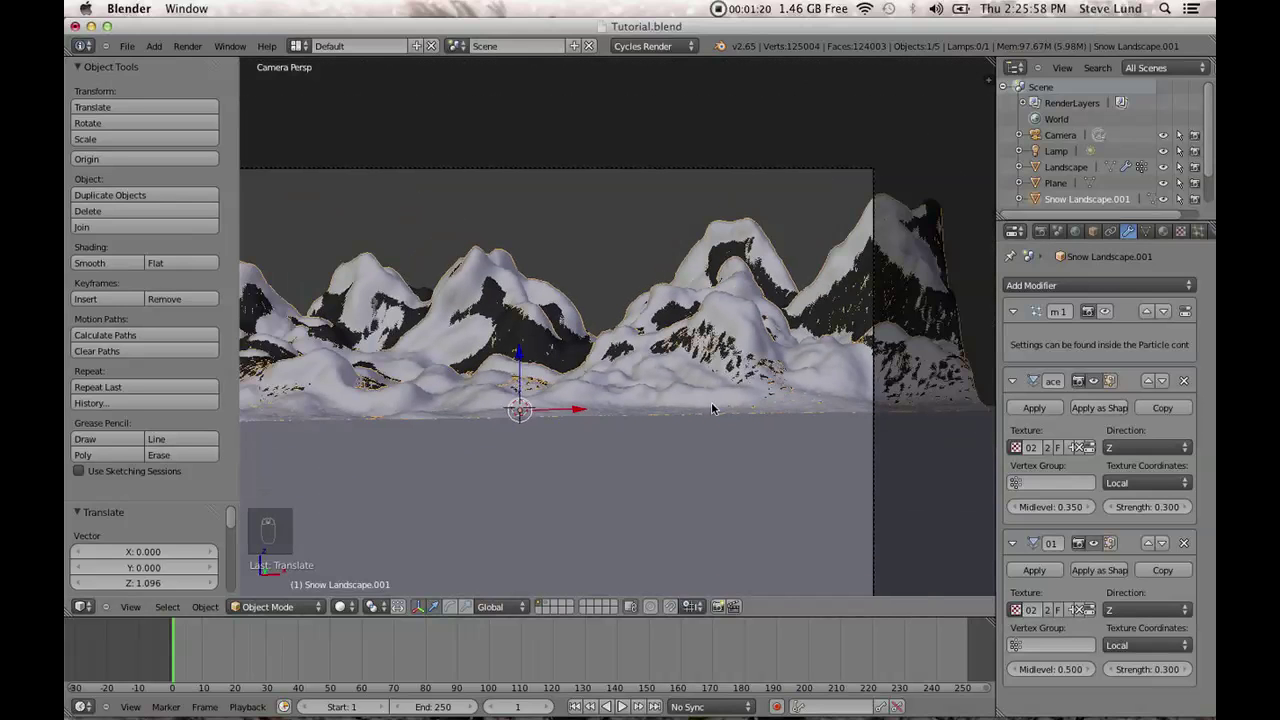
scroll(712, 408, "up", 5)
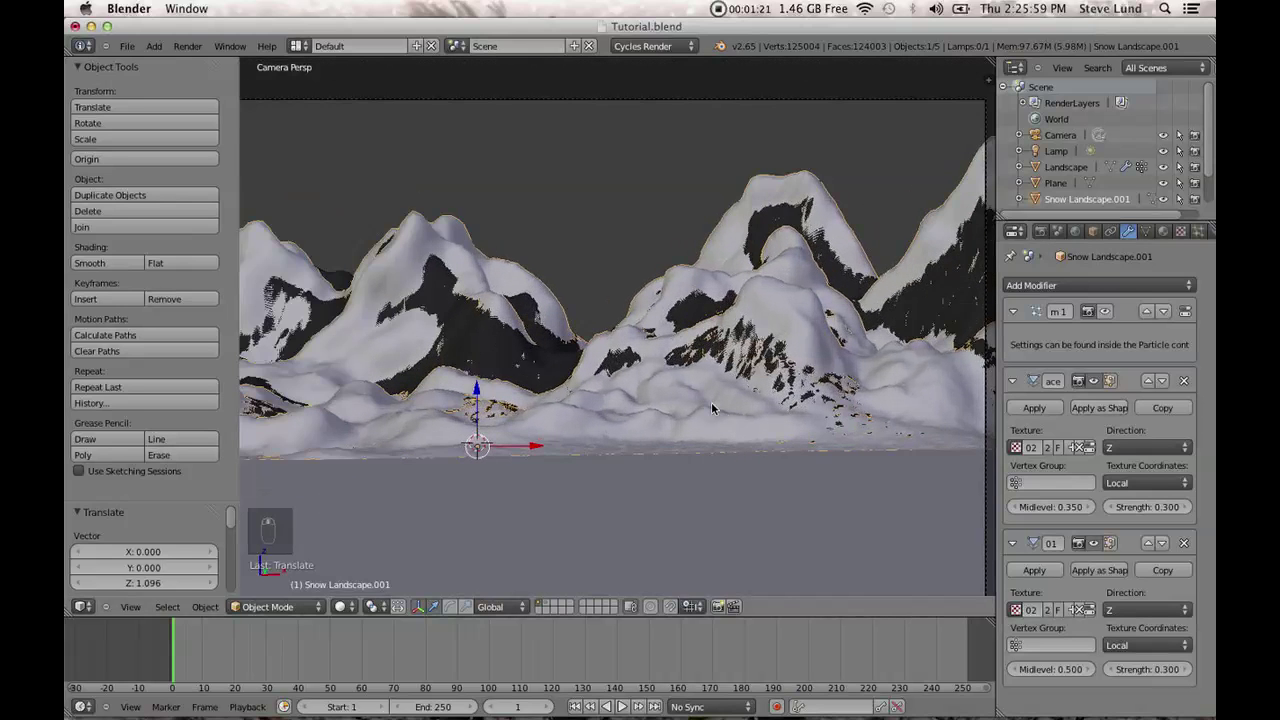
scroll(709, 410, "down", 5)
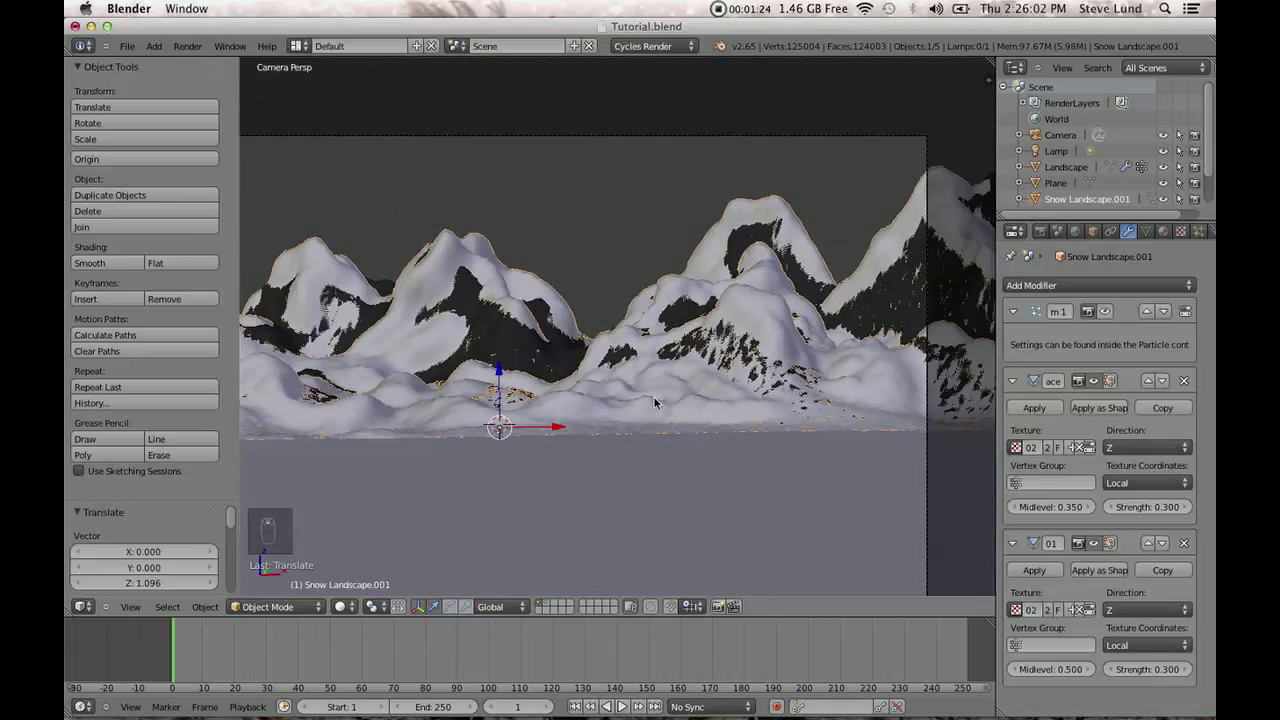
scroll(688, 388, "up", 5)
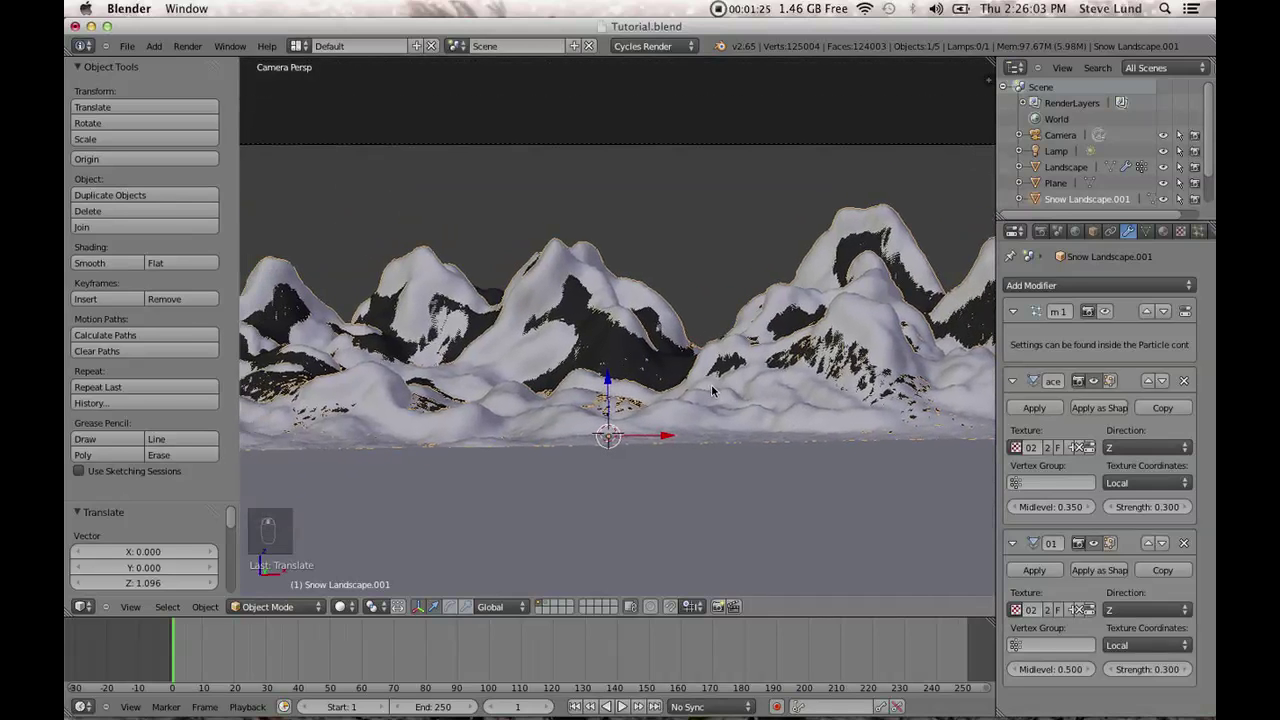
middle_click_drag(712, 390, 754, 382)
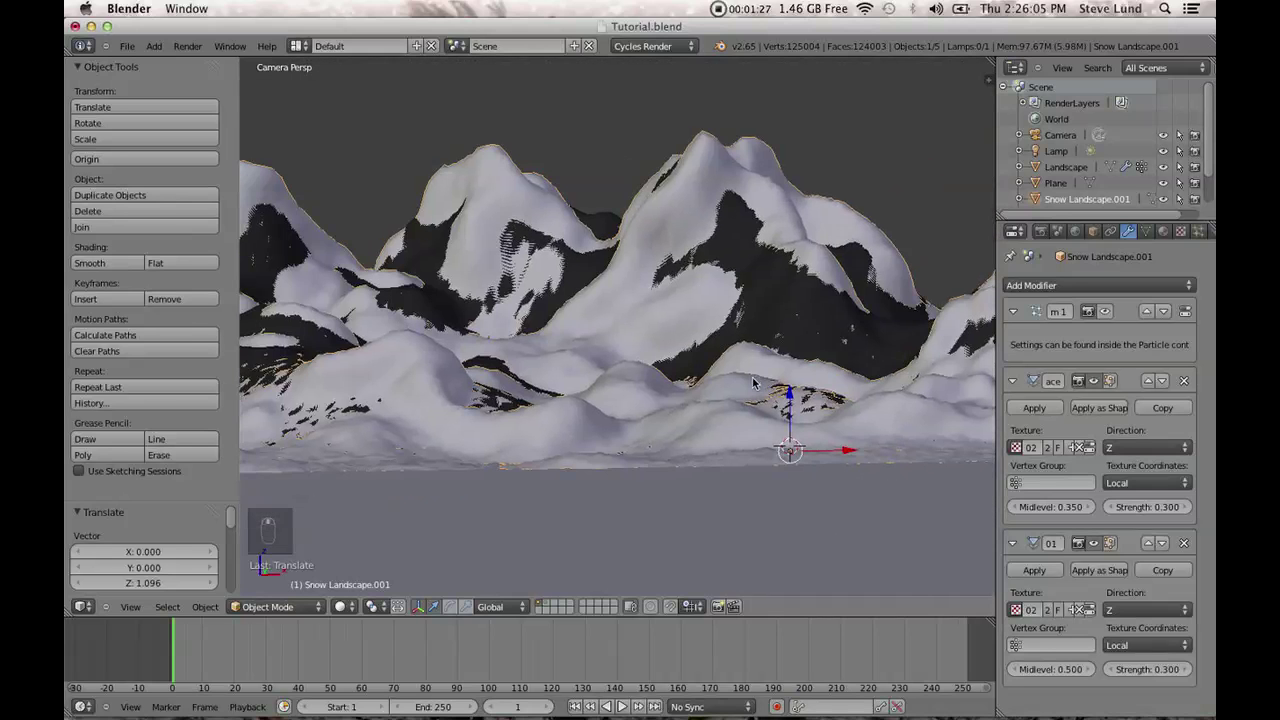
scroll(752, 420, "down", 4)
middle_click_drag(763, 441, 720, 437)
scroll(720, 437, "up", 5)
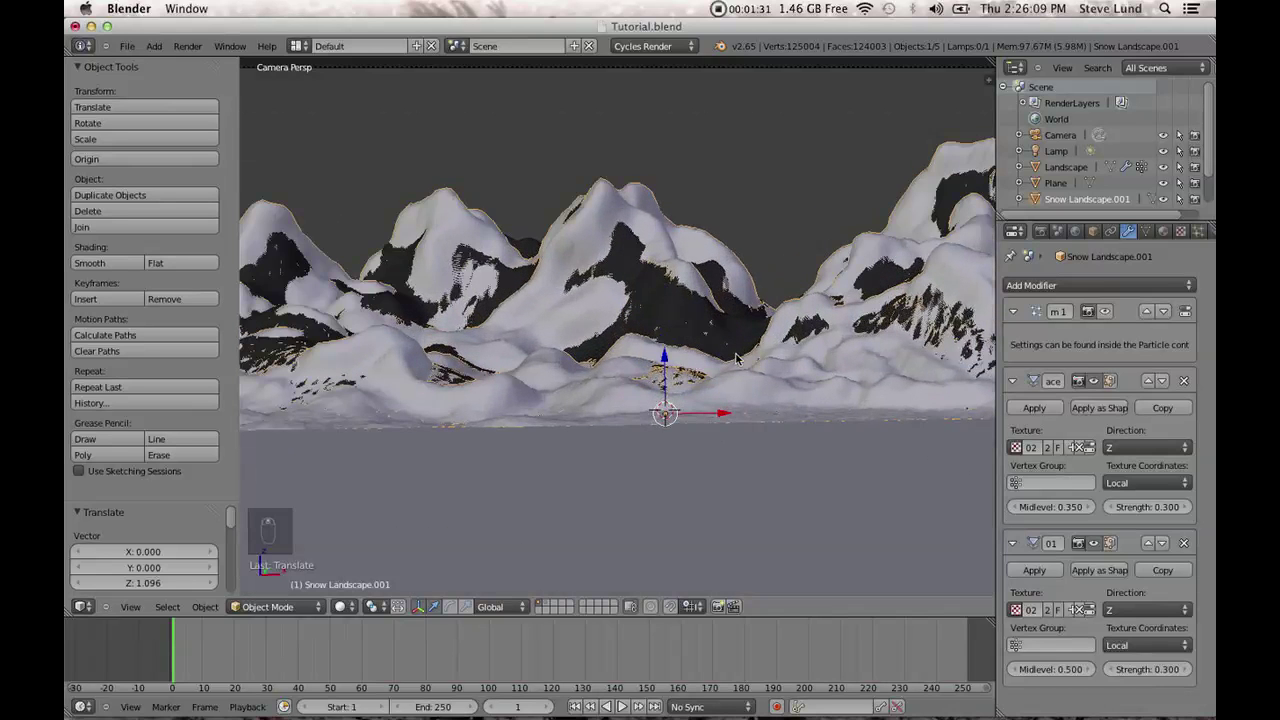
Select the rock landscape, split the 3D view into two areas, and turn the new one into a Node Editor.
right_click(736, 357)
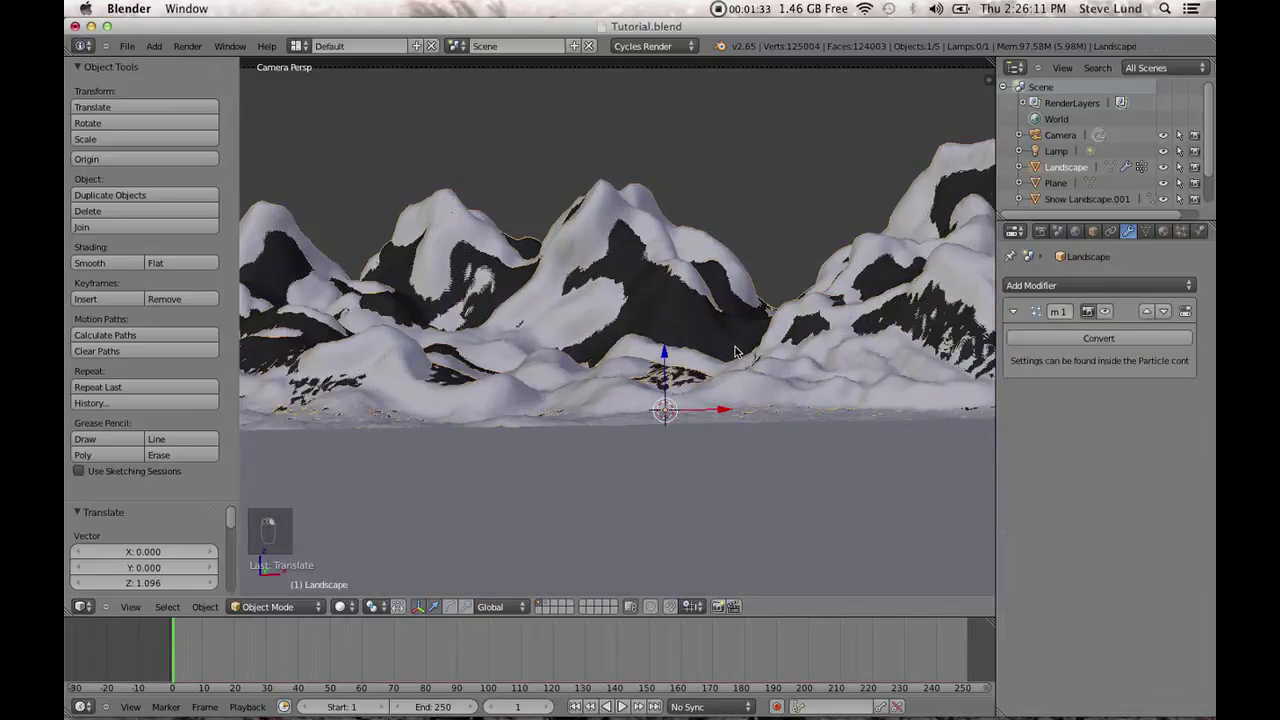
left_click_drag(72, 615, 509, 560)
key("t")
key("t")
left_click(87, 607)
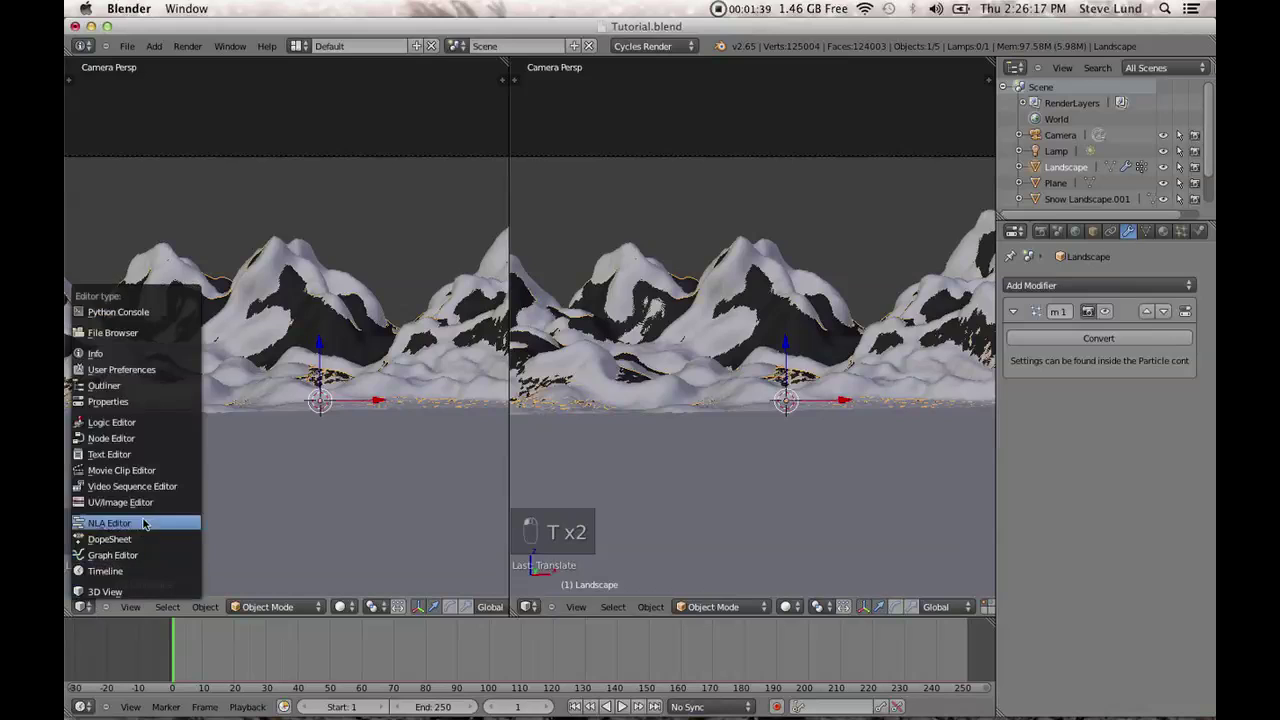
left_click(129, 440)
Hide the Node Editor's properties sidebar and widen the Node Editor area beside the 3D view.
key("n")
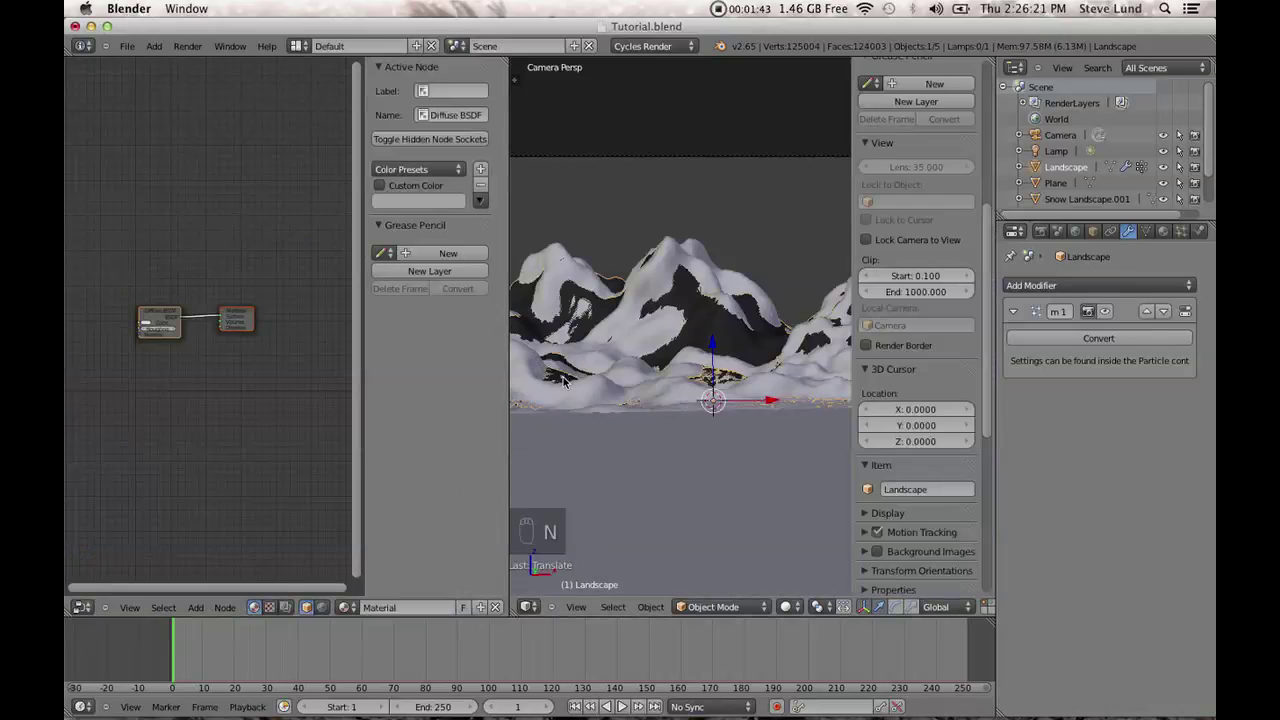
key("n")
key("t")
key("t")
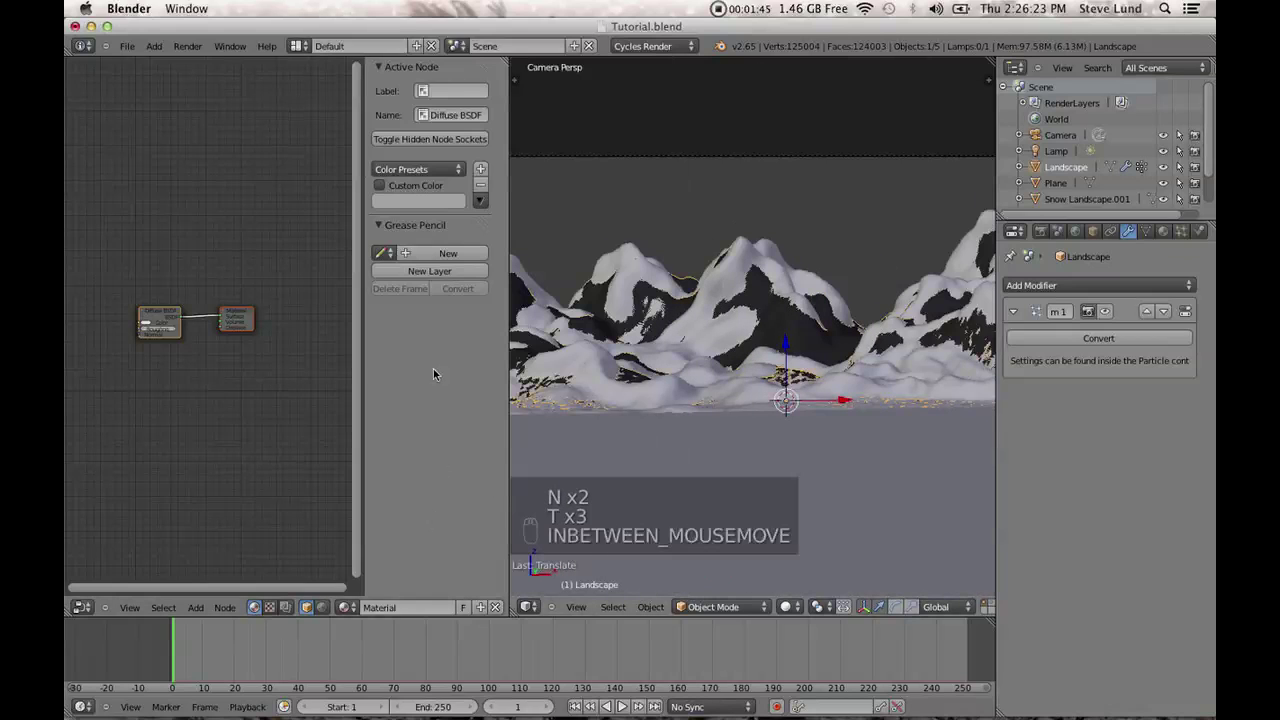
key("n")
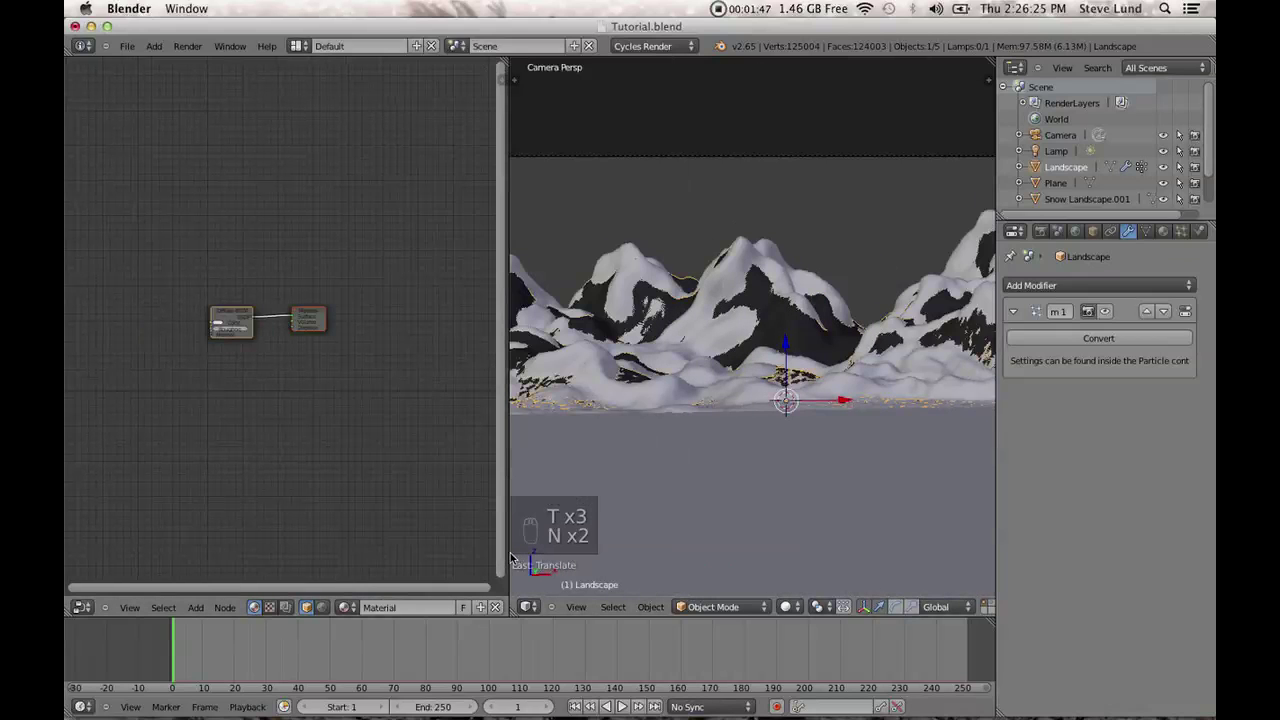
left_click_drag(510, 552, 618, 540)
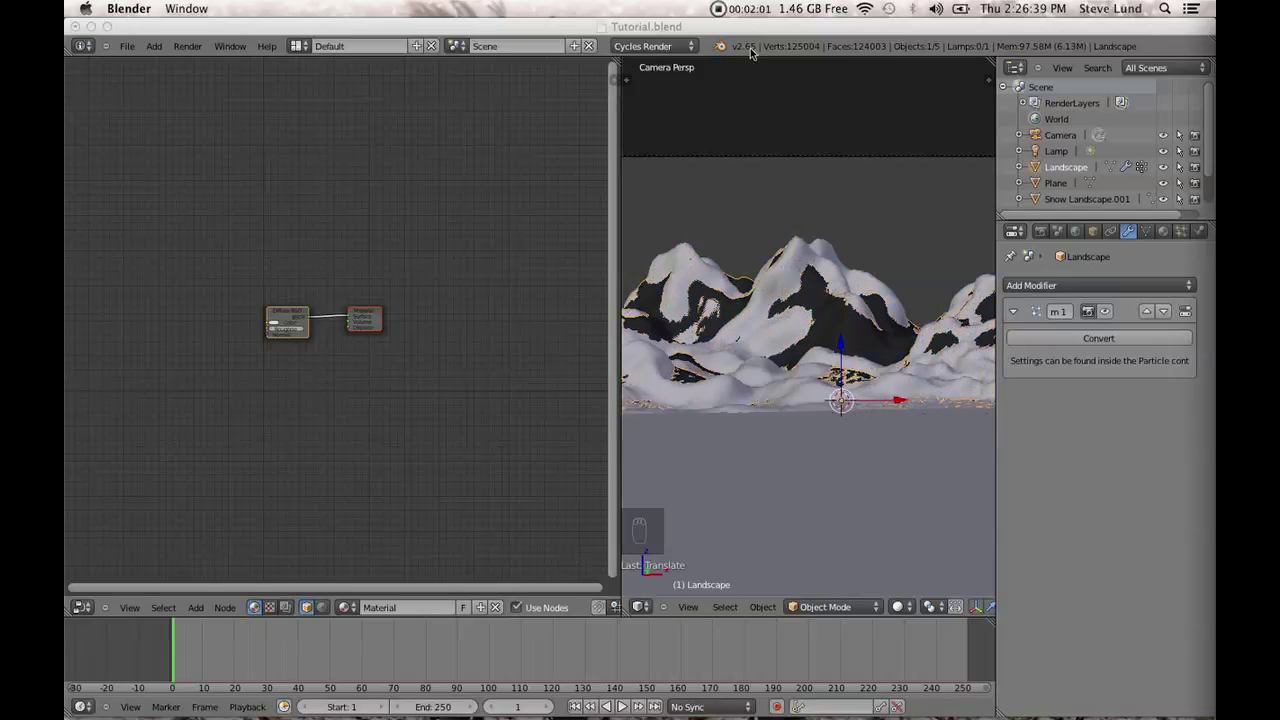
Select the snow landscape and add a new material to it.
scroll(258, 471, "up", 1)
scroll(258, 471, "up", 1)
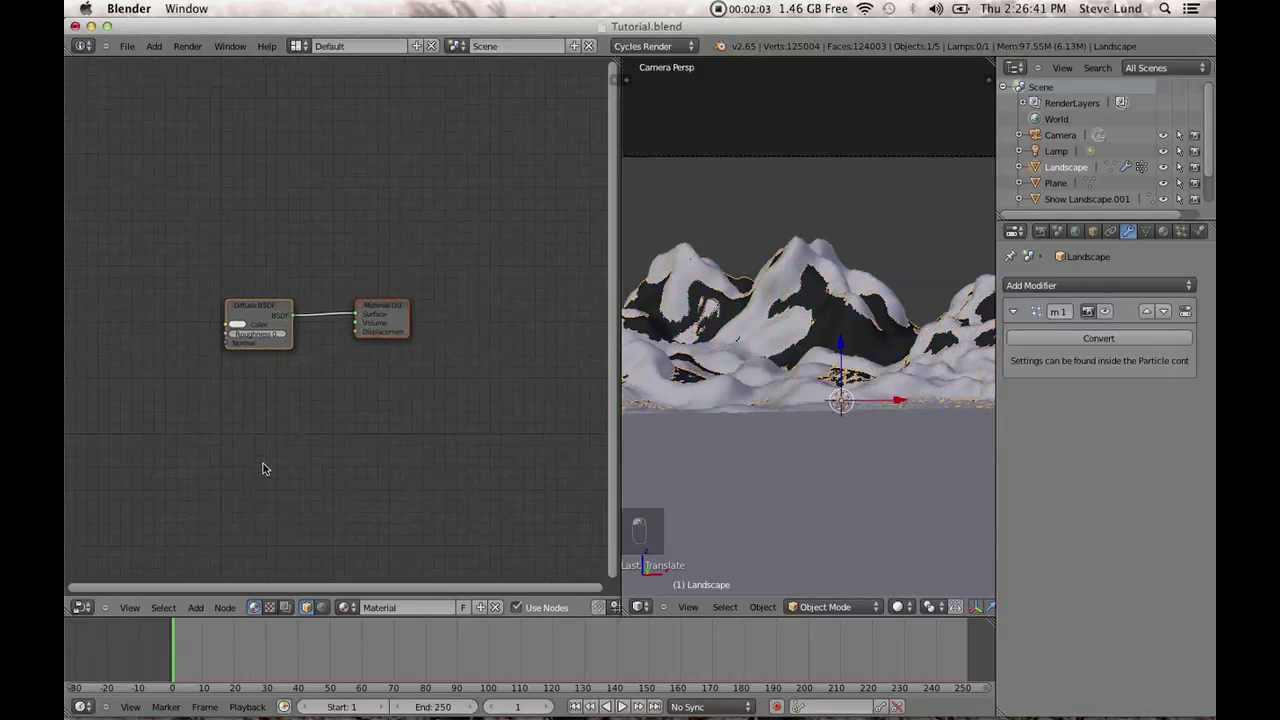
right_click(841, 325)
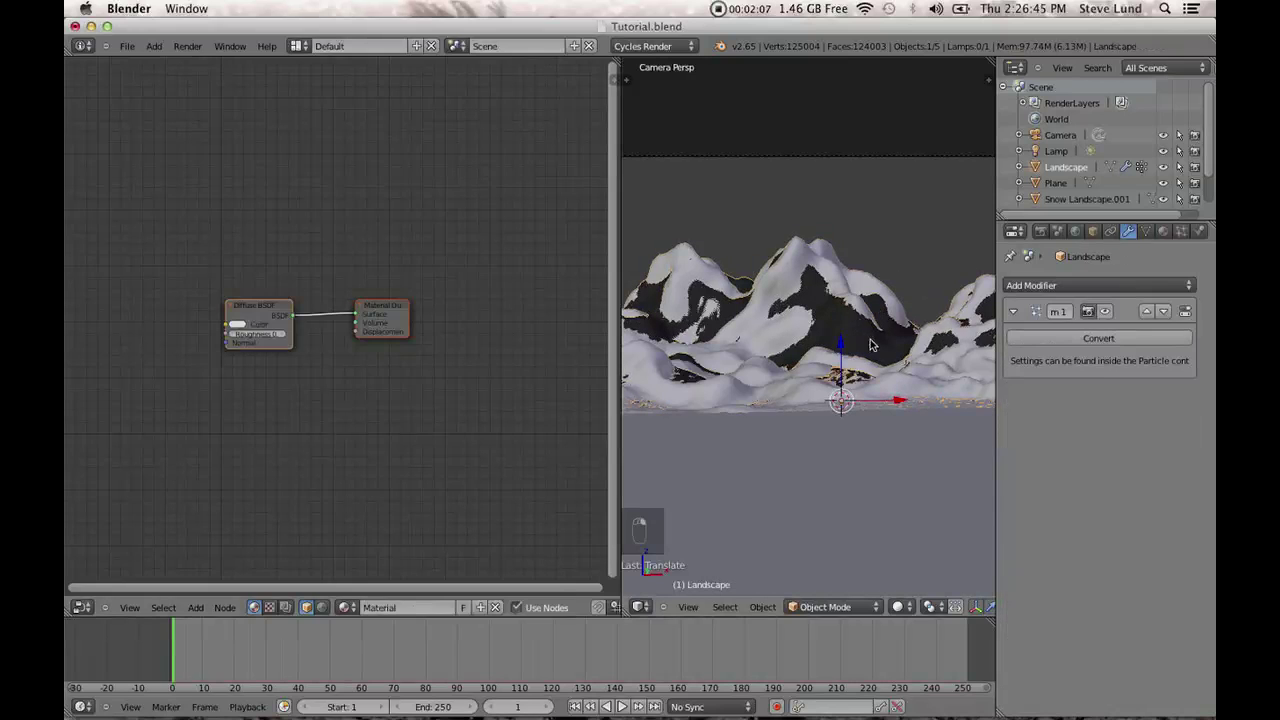
left_click(1163, 231)
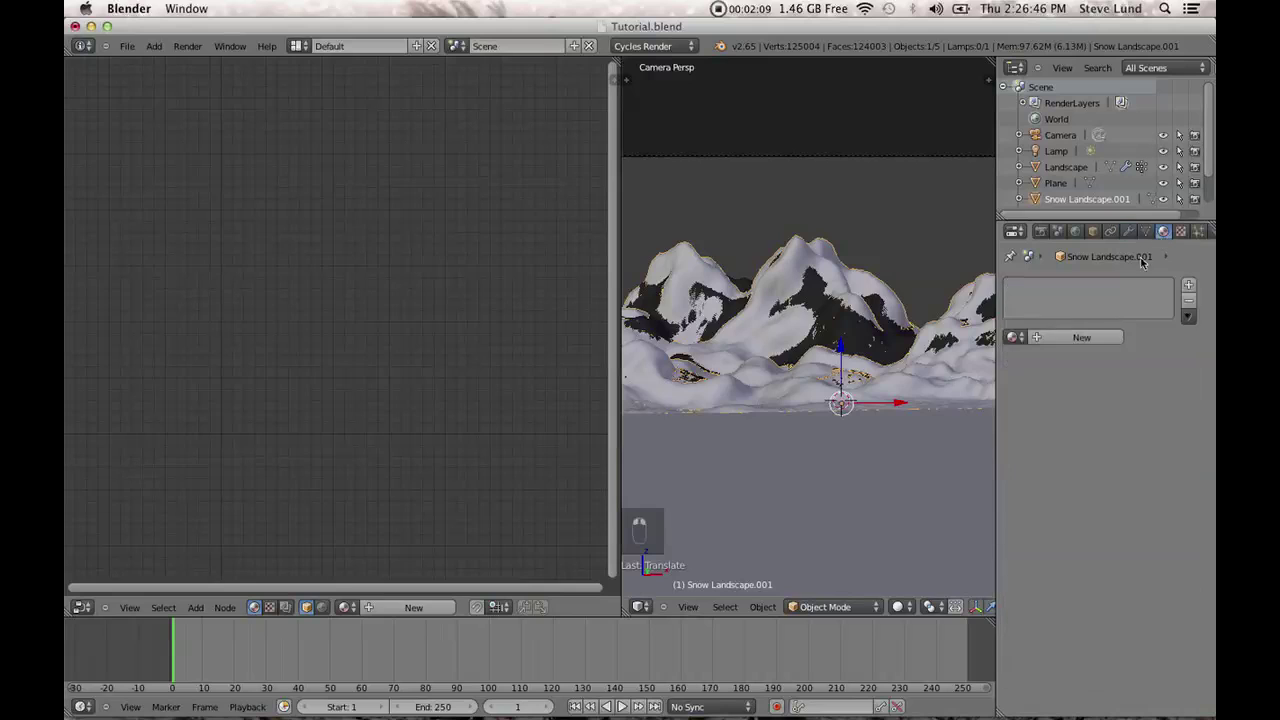
left_click(1081, 337)
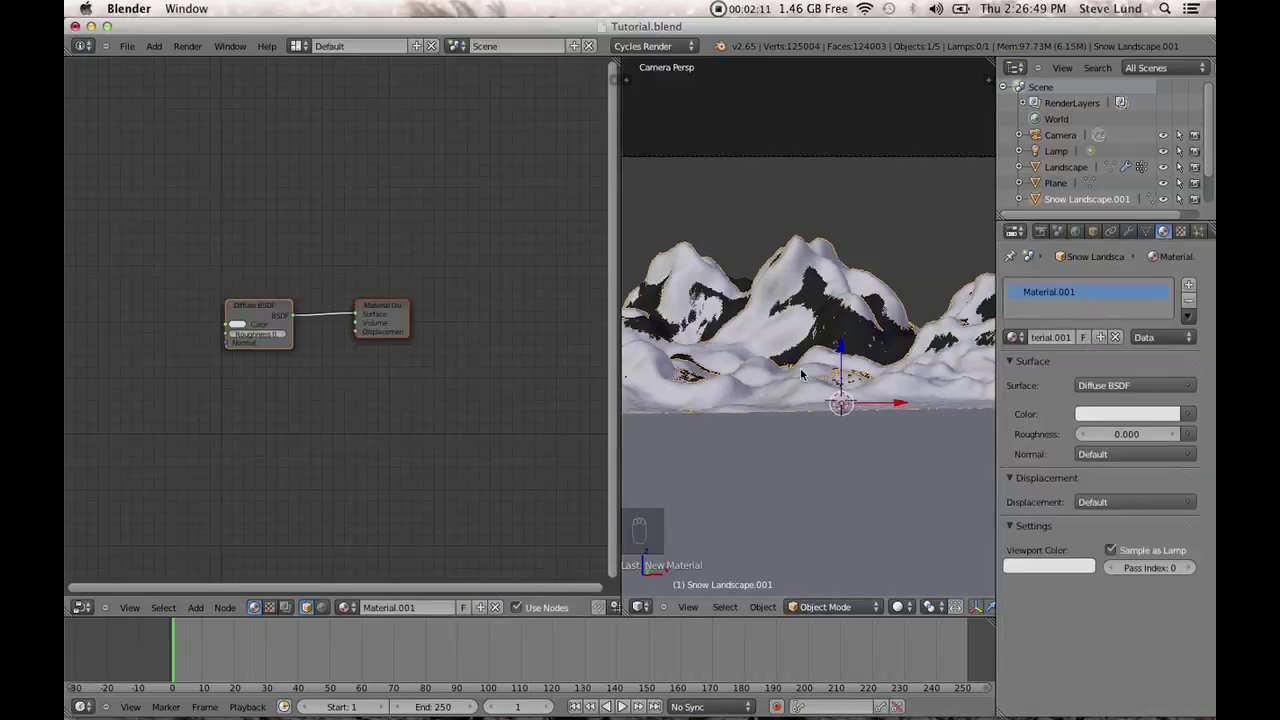
Select the rock landscape again and move its Diffuse BSDF node closer to the Material Output node.
right_click(855, 346)
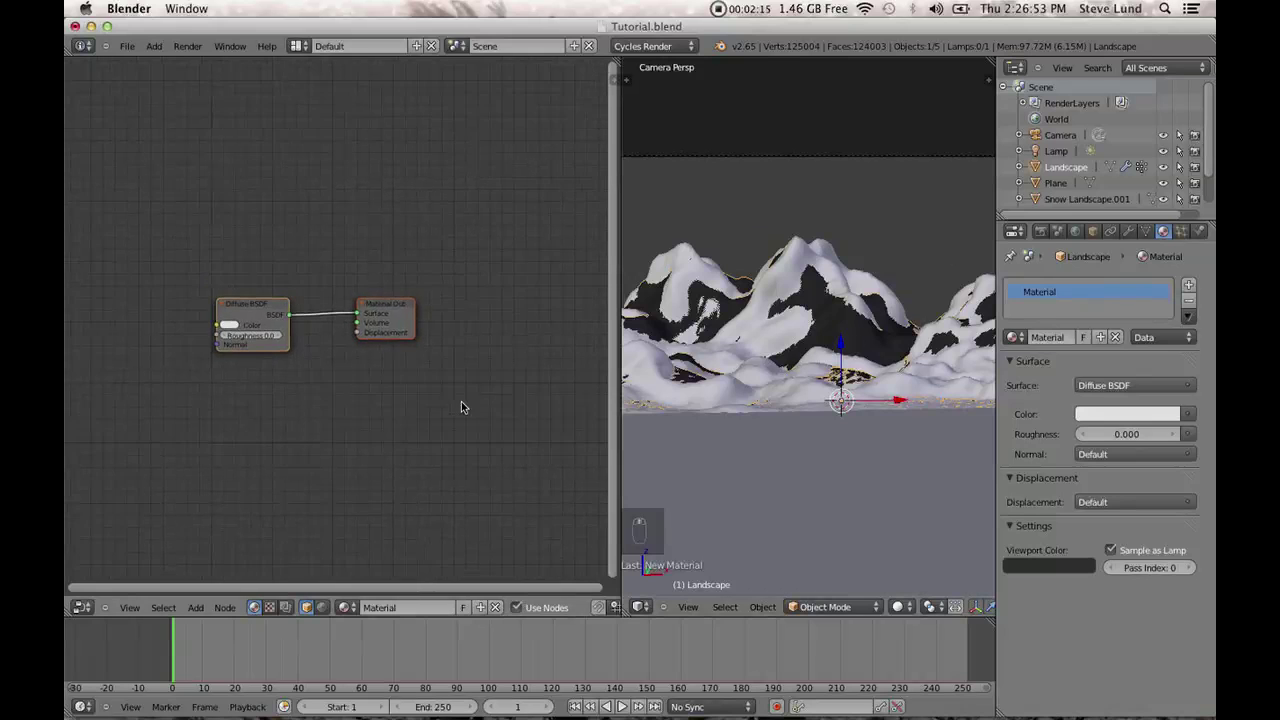
middle_click_drag(461, 401, 514, 389)
scroll(397, 363, "up", 2)
middle_click_drag(397, 363, 443, 406)
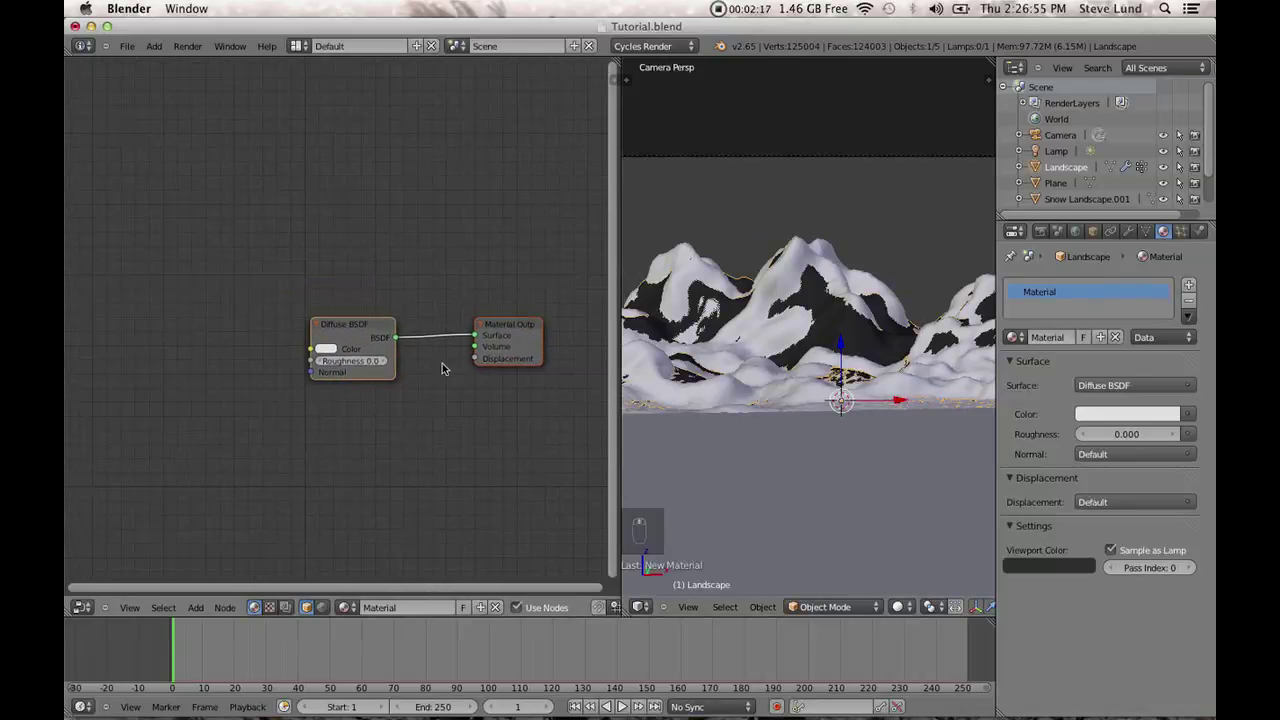
left_click_drag(362, 331, 358, 297)
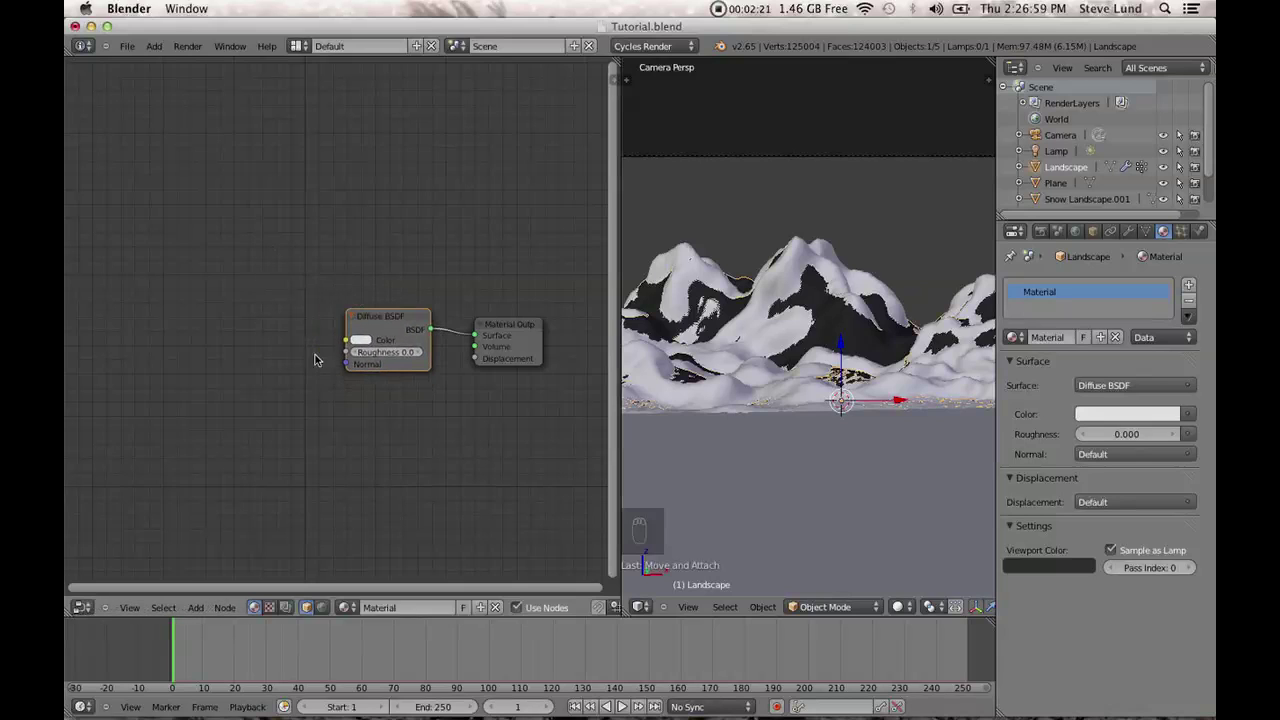
scroll(314, 360, "down", 2)
middle_click_drag(346, 394, 403, 400)
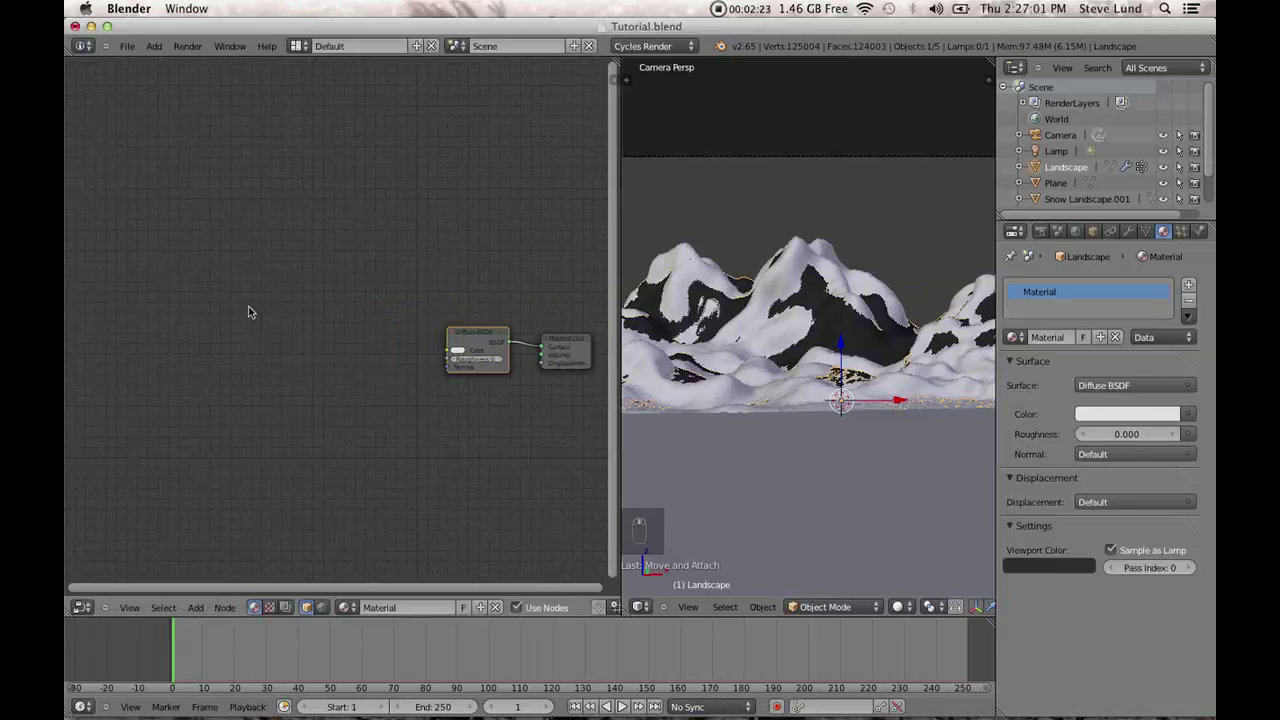
Unwrap the whole rock landscape mesh in Edit Mode from the top view.
scroll(828, 382, "down", 4)
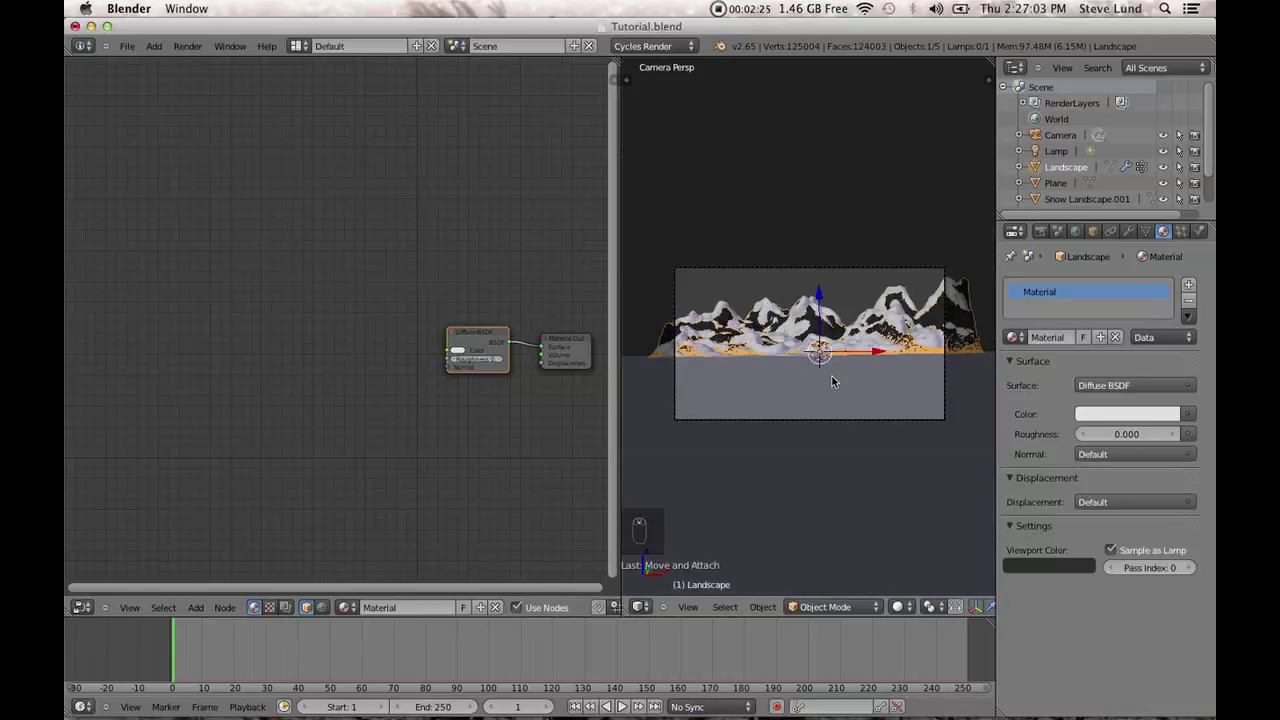
key("KP_7")
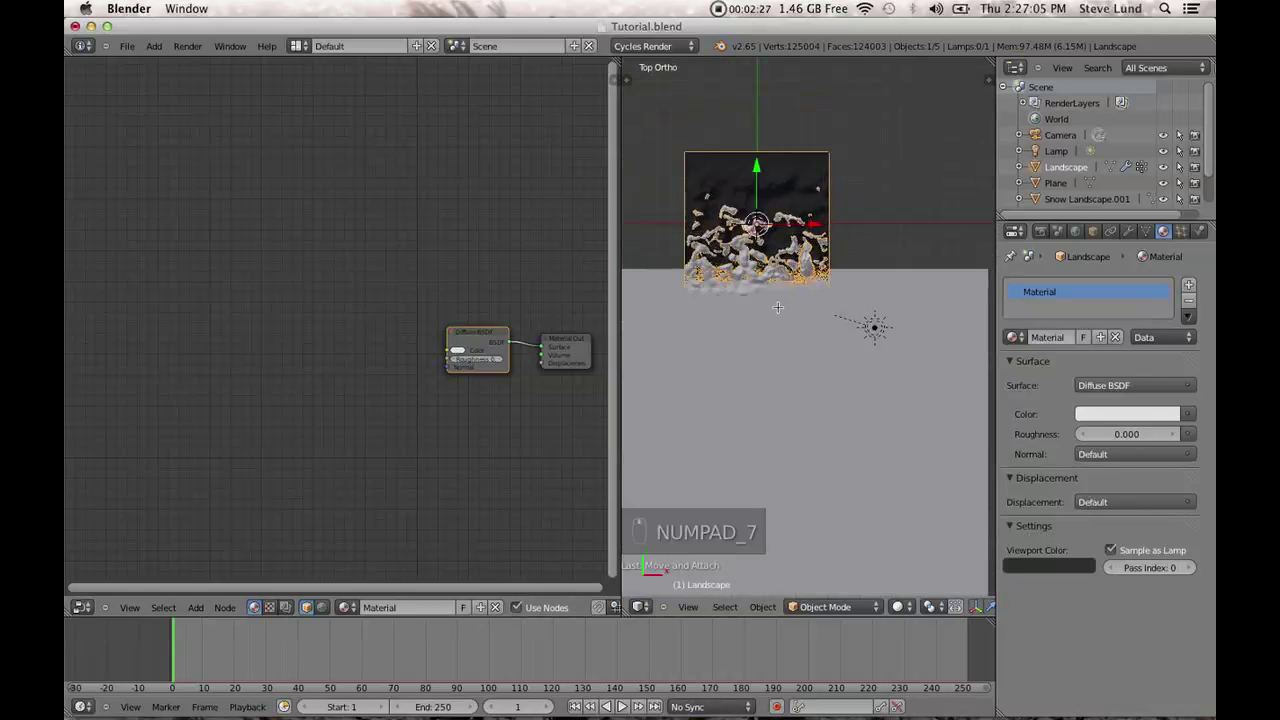
key("Tab")
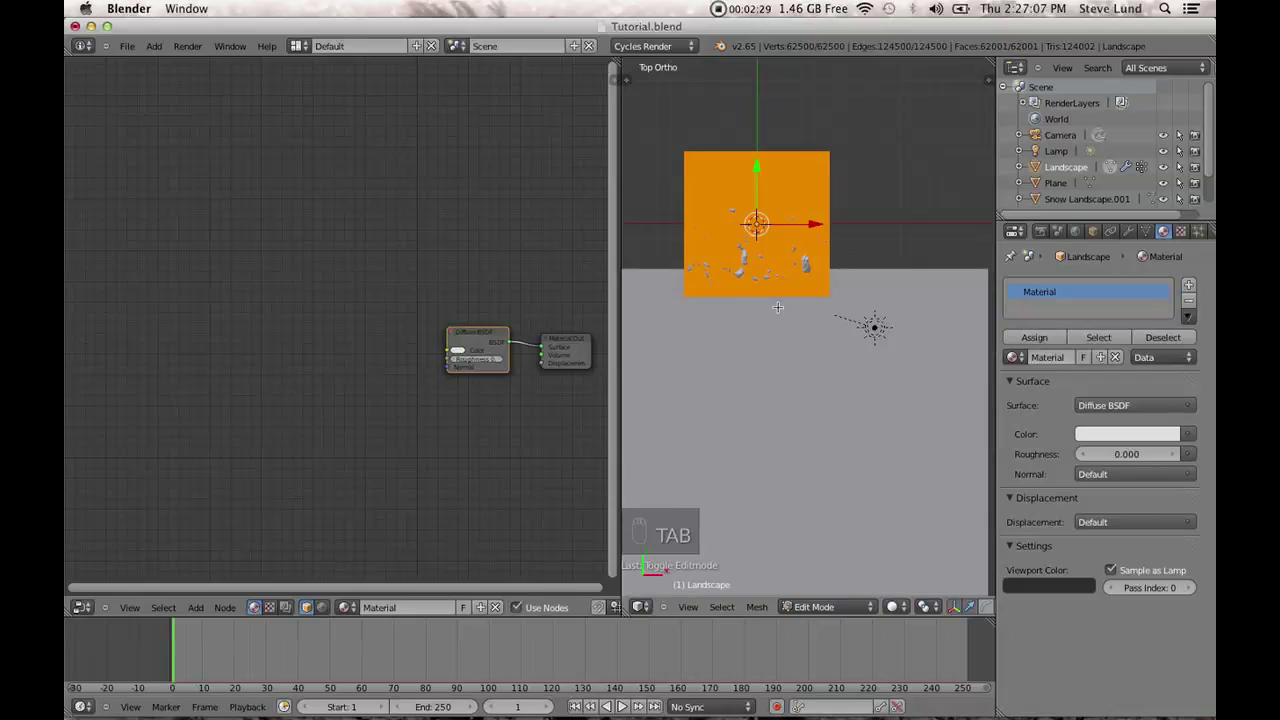
key("u")
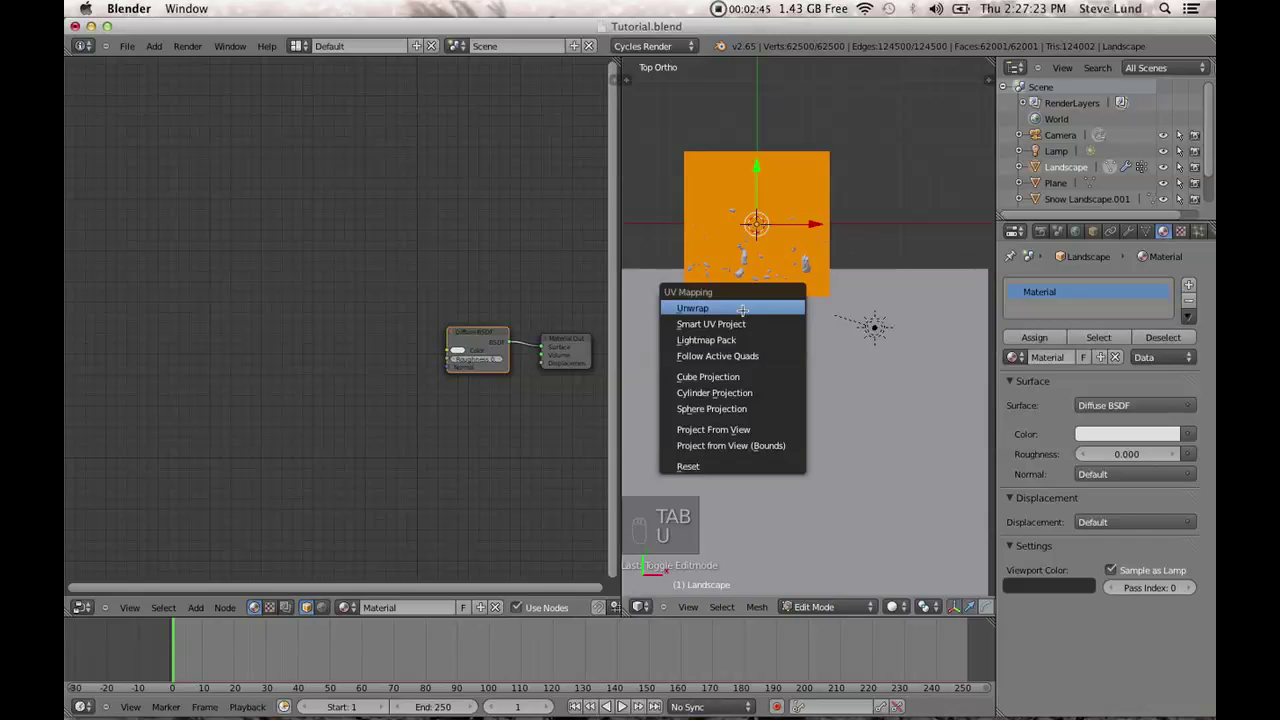
left_click(742, 310)
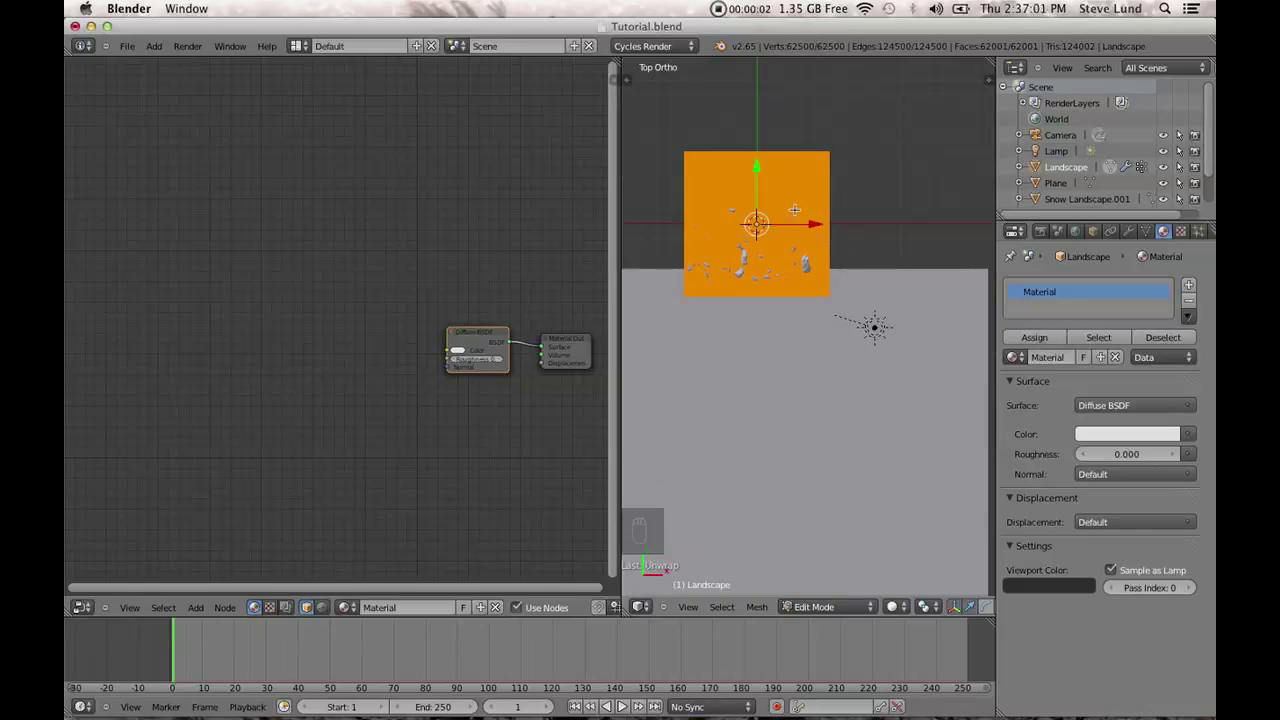
Add an Image Texture node to the rock material and place it ahead of the Diffuse BSDF node.
left_click(506, 302)
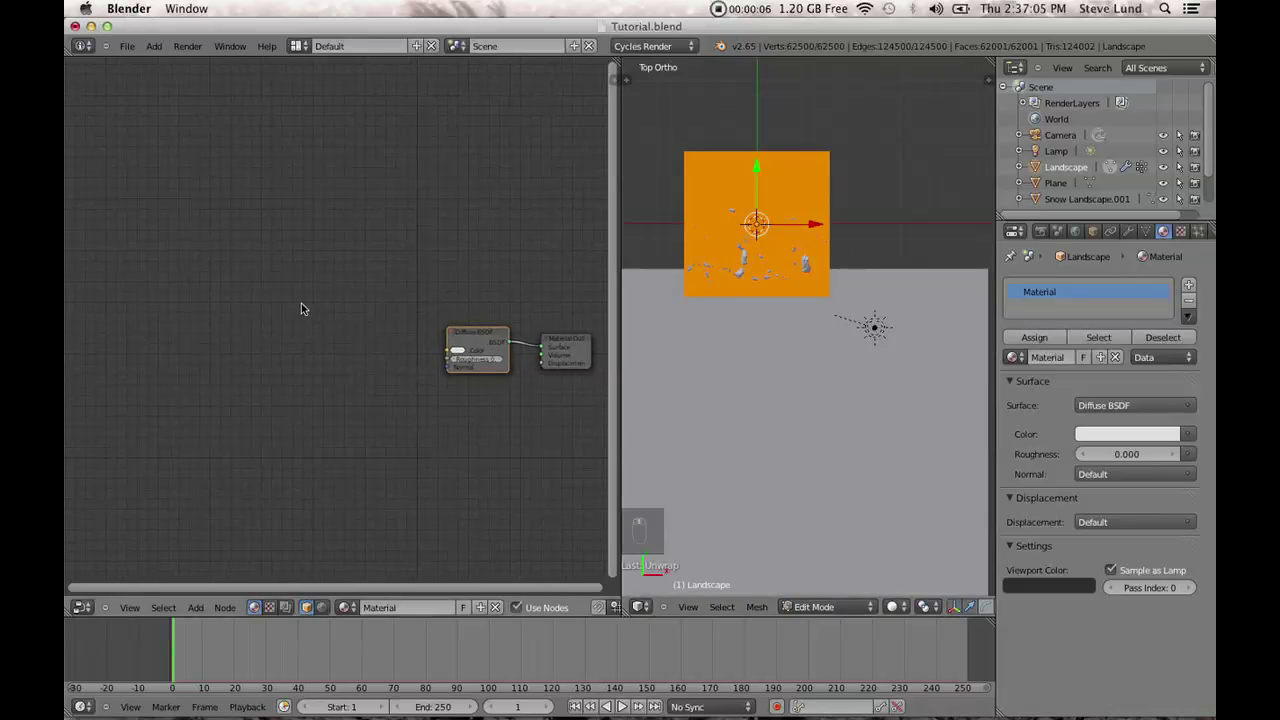
key("shift+a")
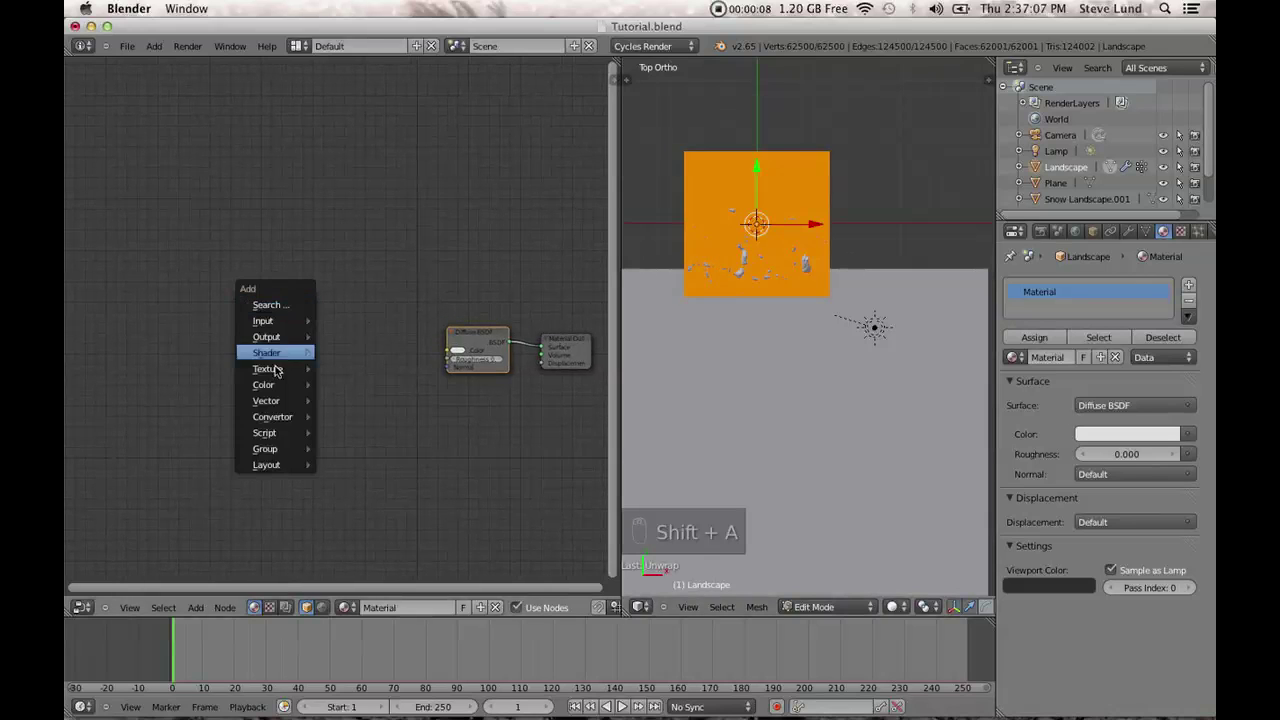
mouse_move(277, 370)
left_click(373, 366)
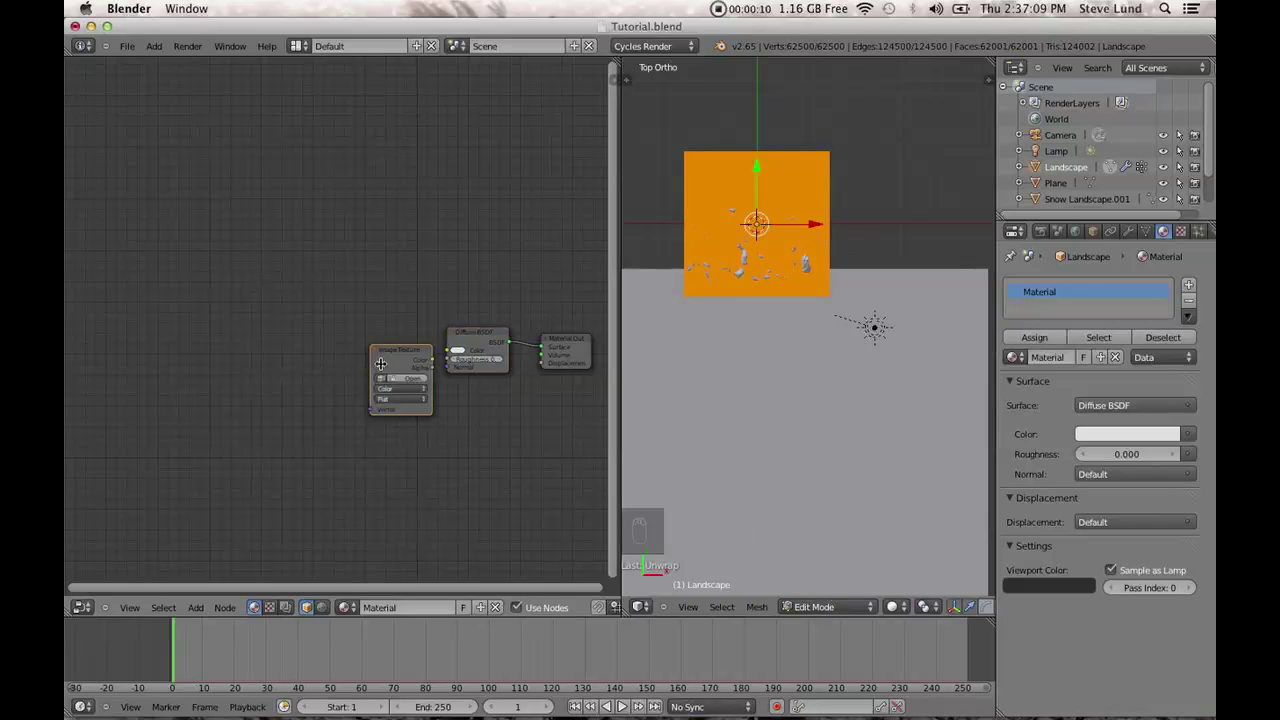
left_click(177, 229)
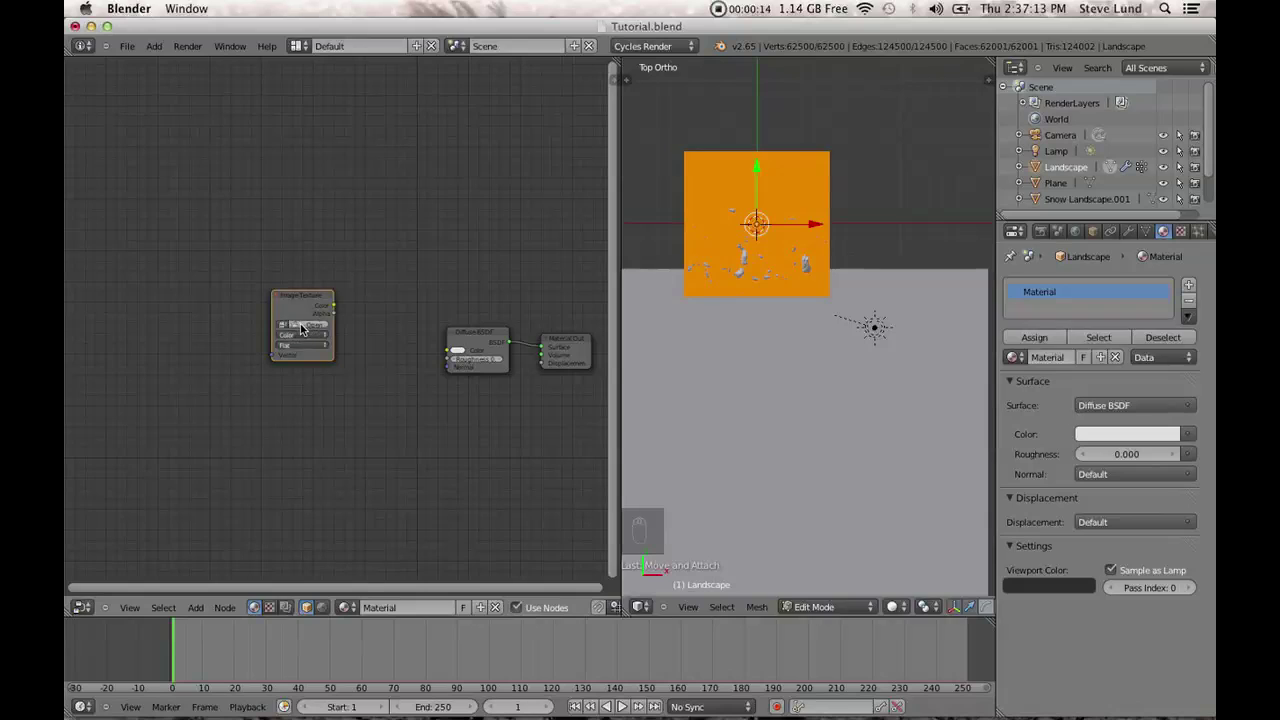
Load RockLayered0035_5_S.jpg from the Blender/CGtextures folder into the Image Texture node, browsing the files as thumbnails.
left_click(302, 329)
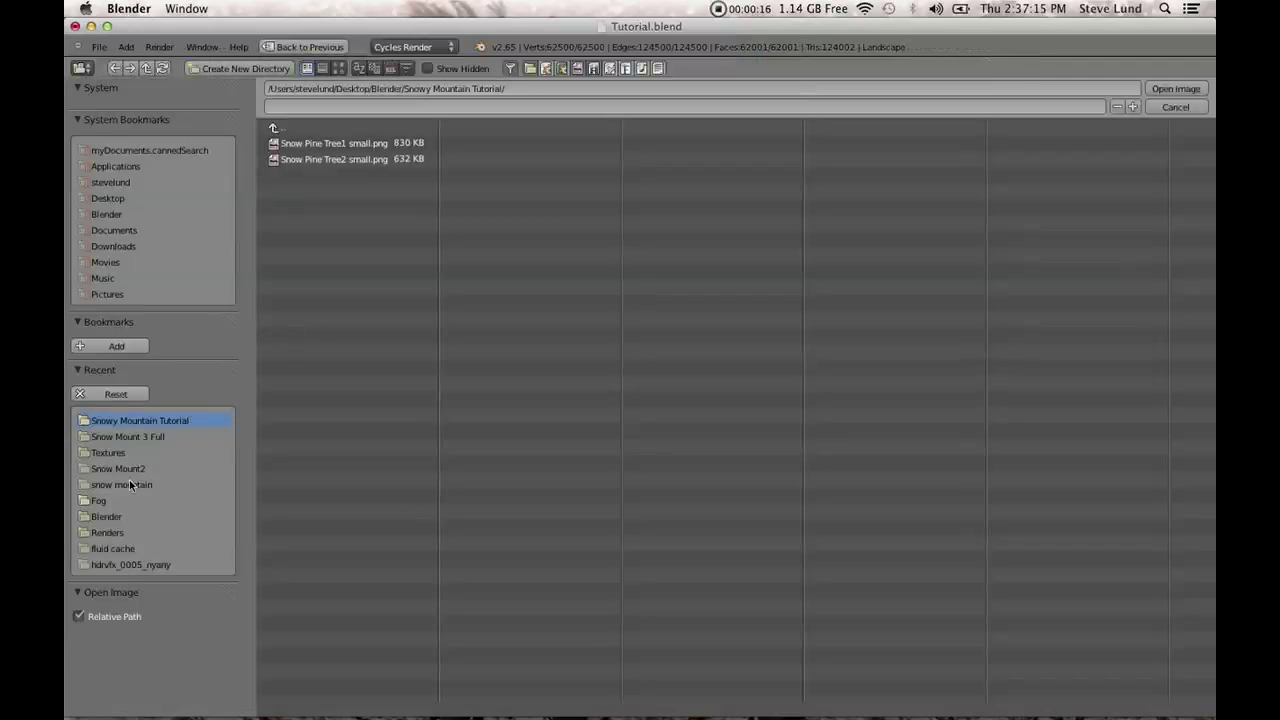
left_click(112, 516)
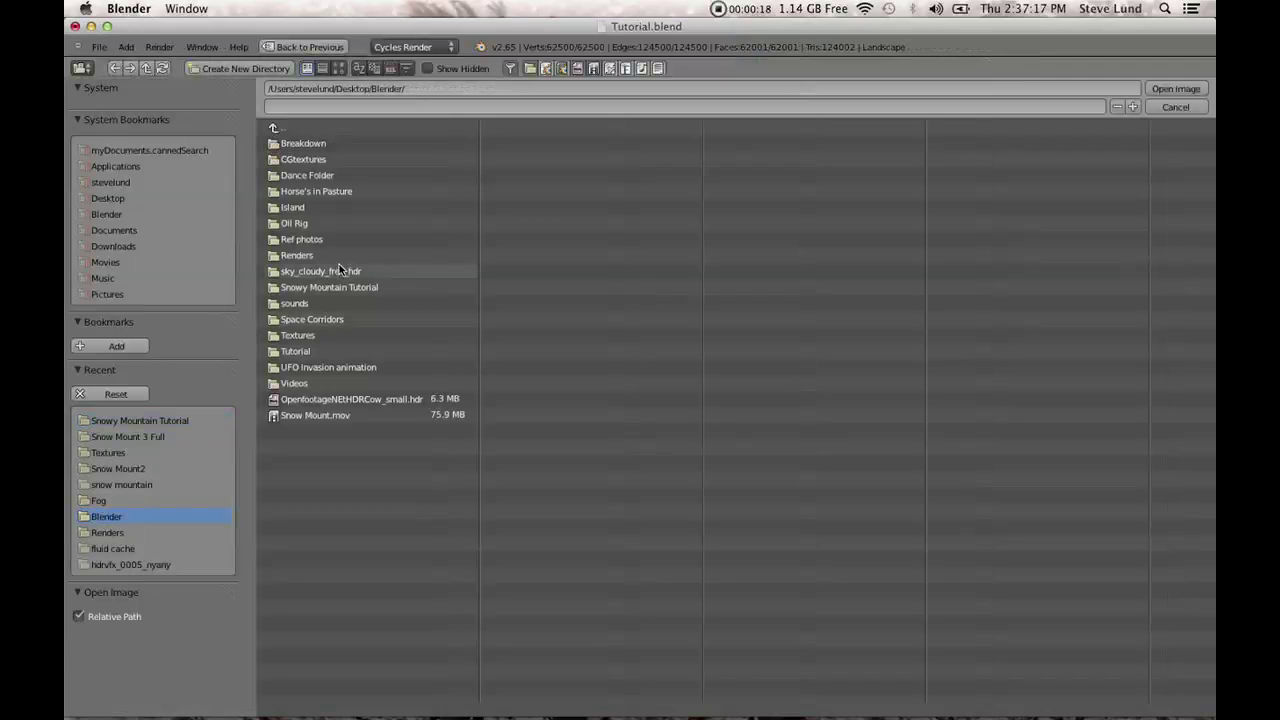
left_click(299, 157)
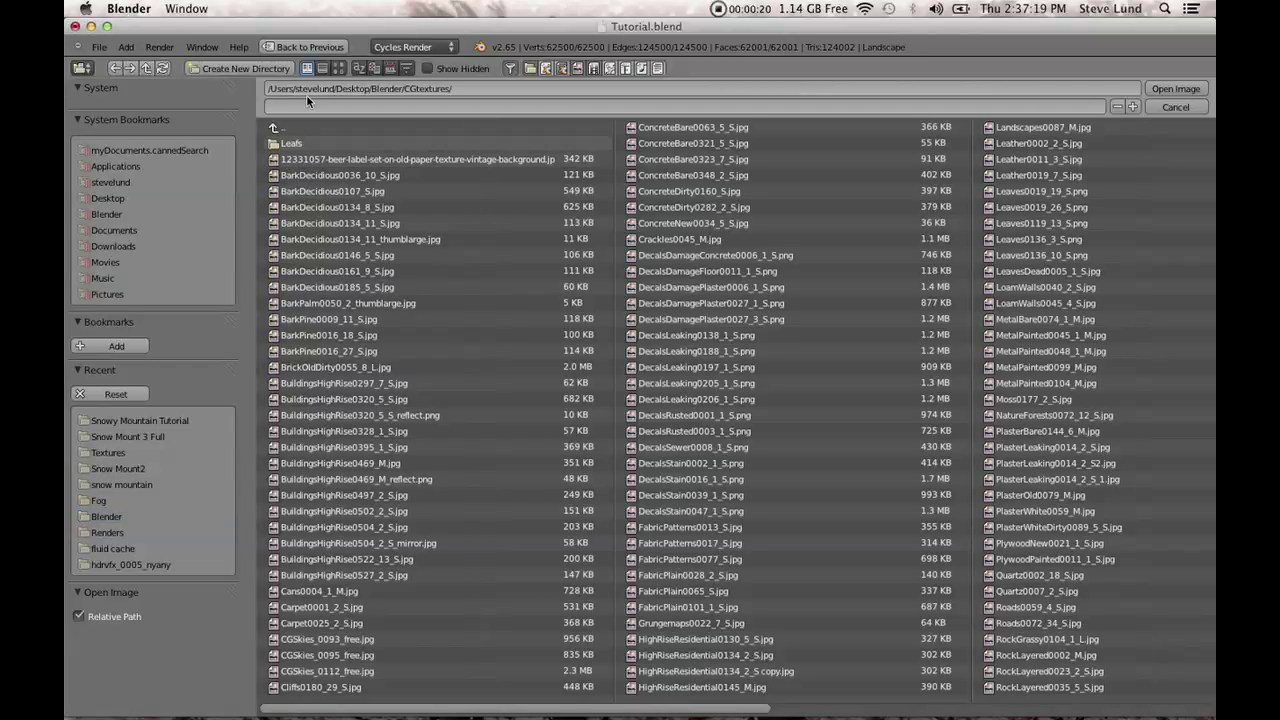
left_click(339, 69)
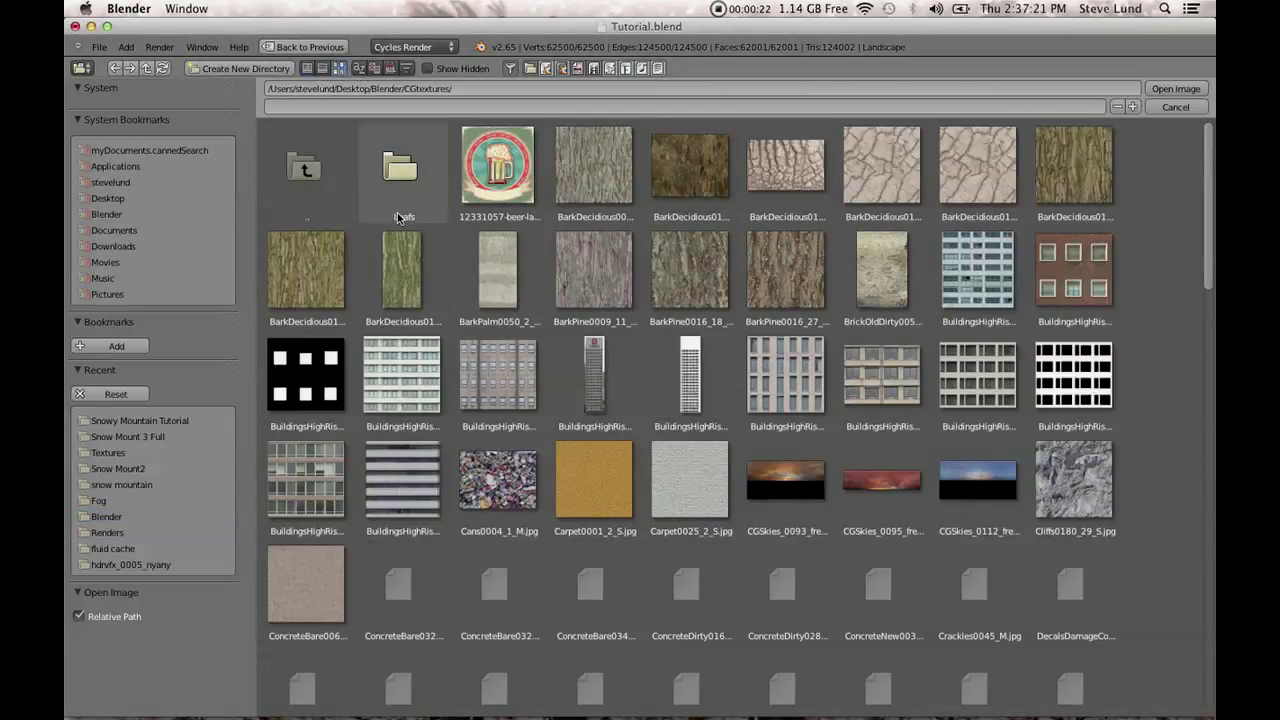
scroll(618, 293, "down", 10)
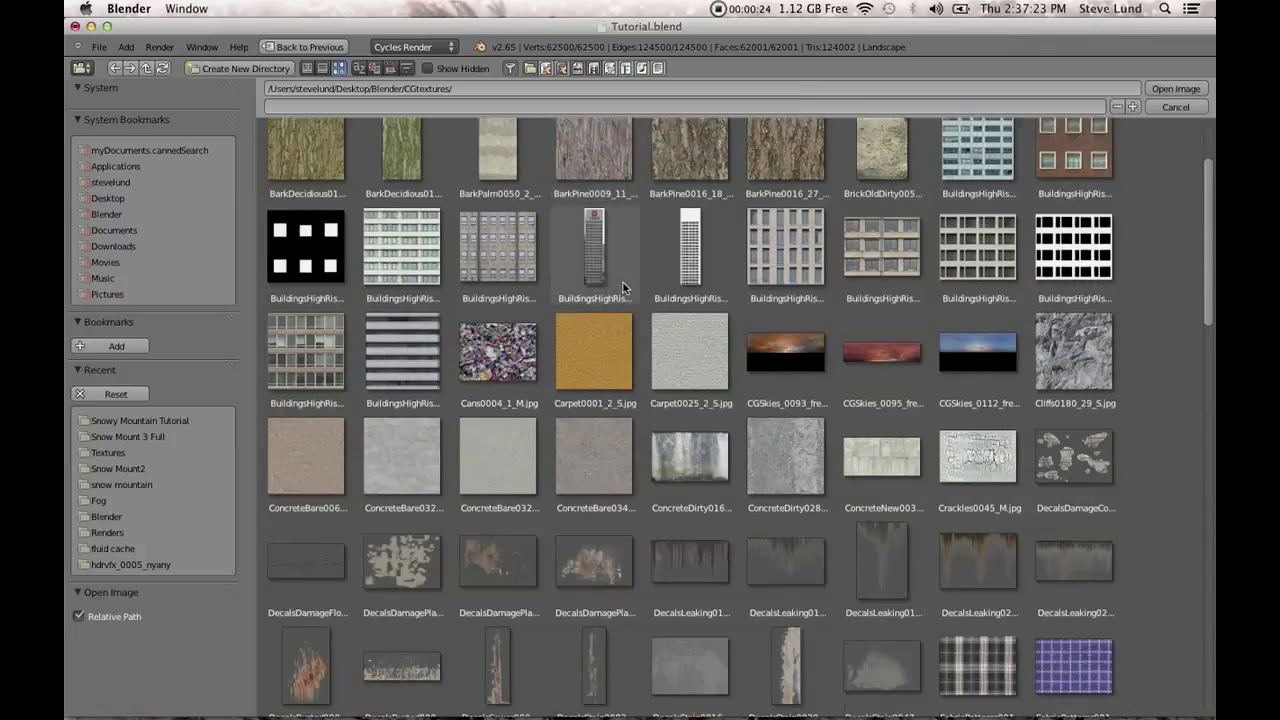
scroll(627, 290, "down", 10)
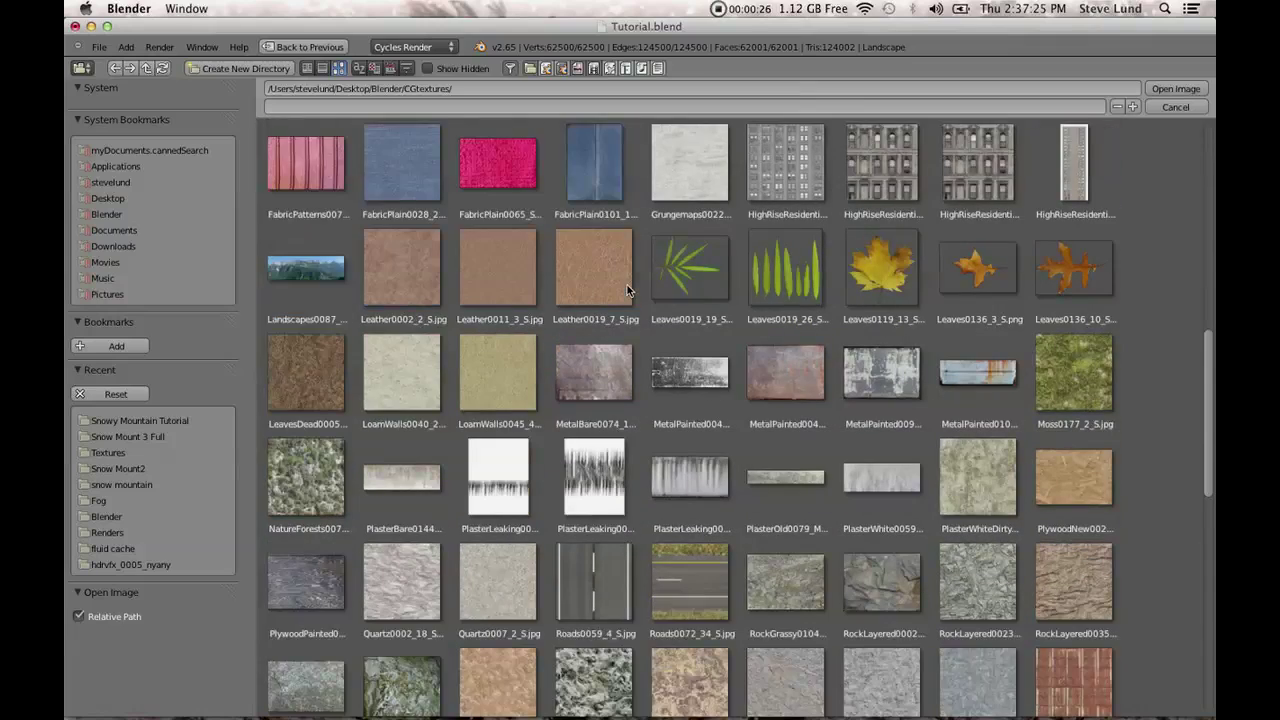
scroll(627, 285, "down", 2)
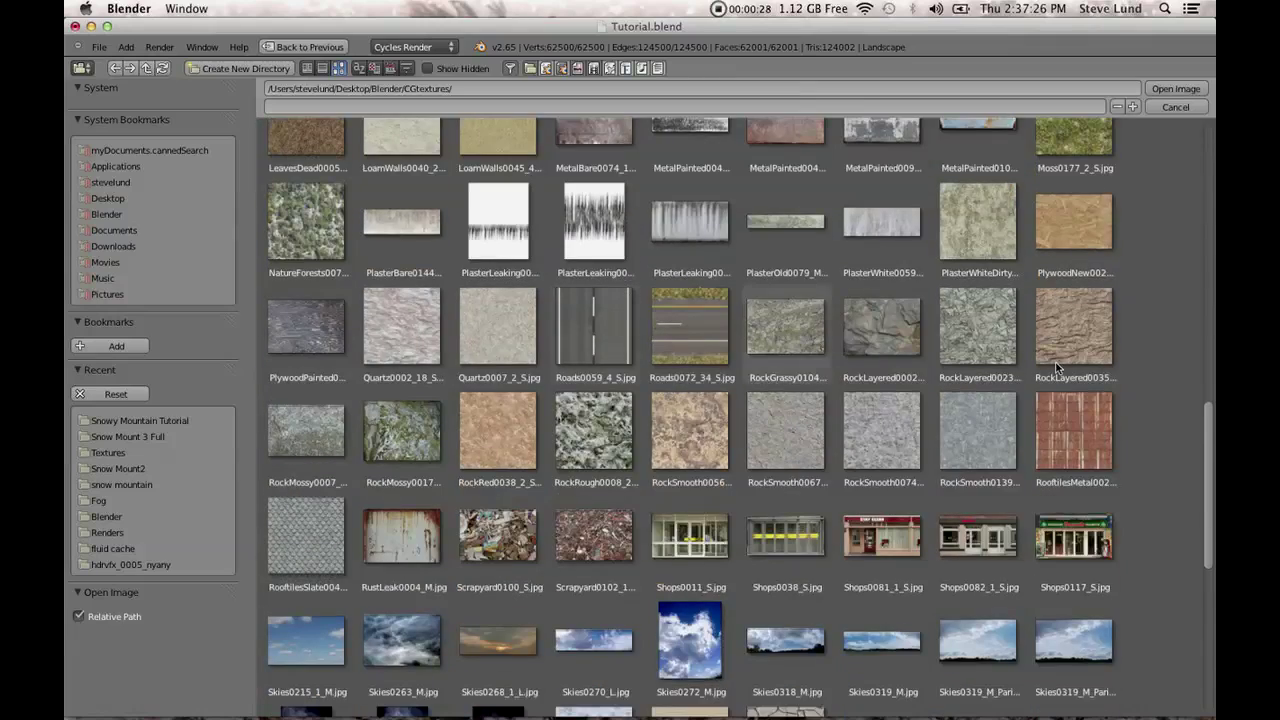
double_click(1095, 331)
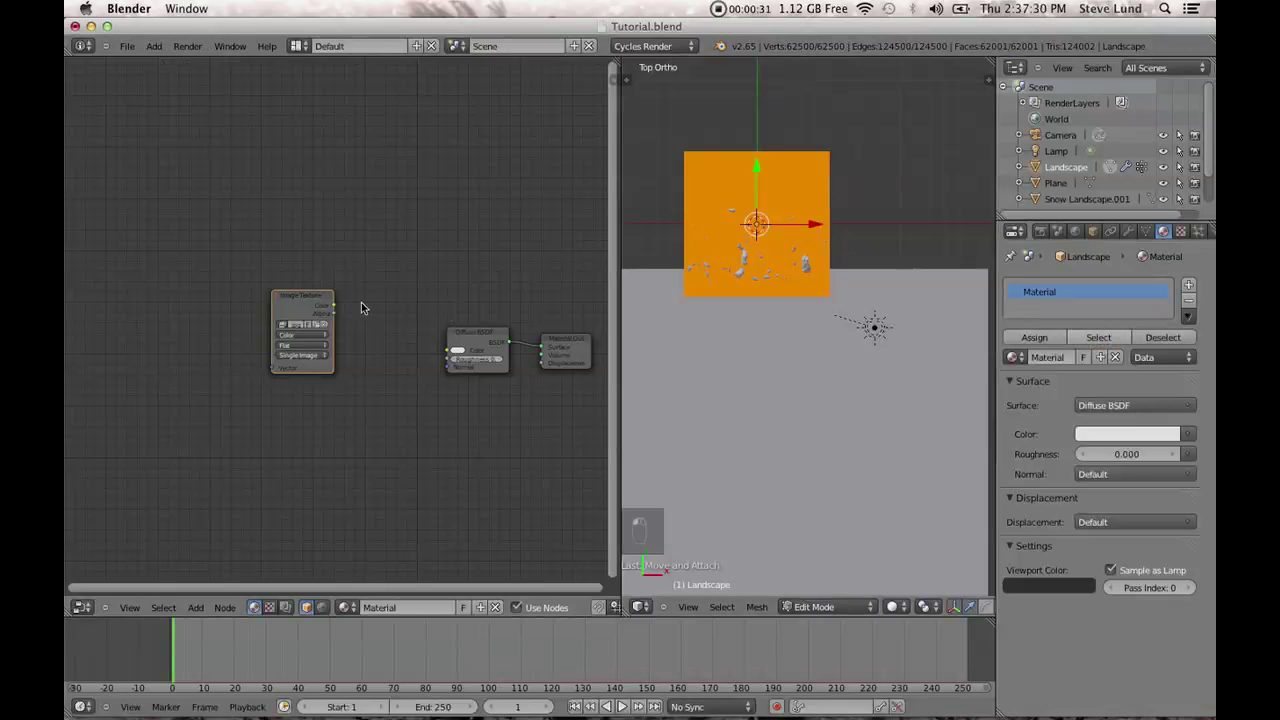
Move the Image Texture node up, duplicate it with the copy below, and return the landscape to Object Mode.
scroll(355, 309, "up", 2)
left_click_drag(290, 290, 251, 207)
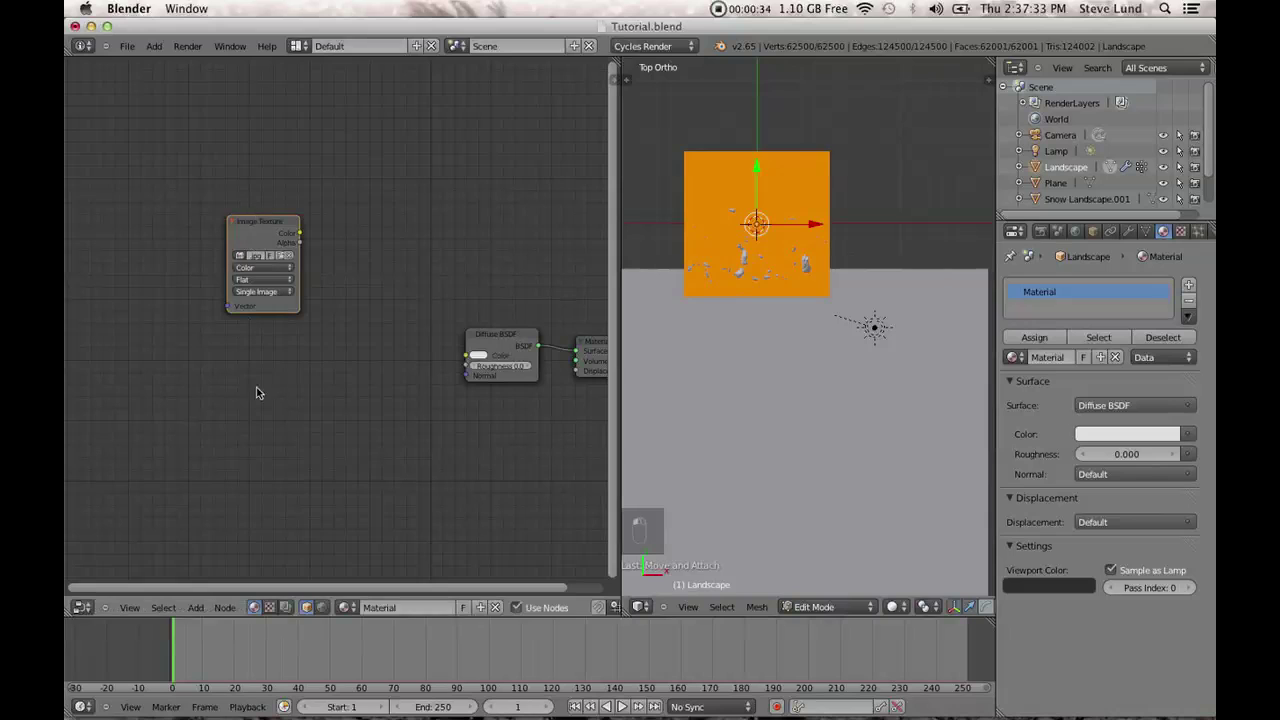
key("shift+d")
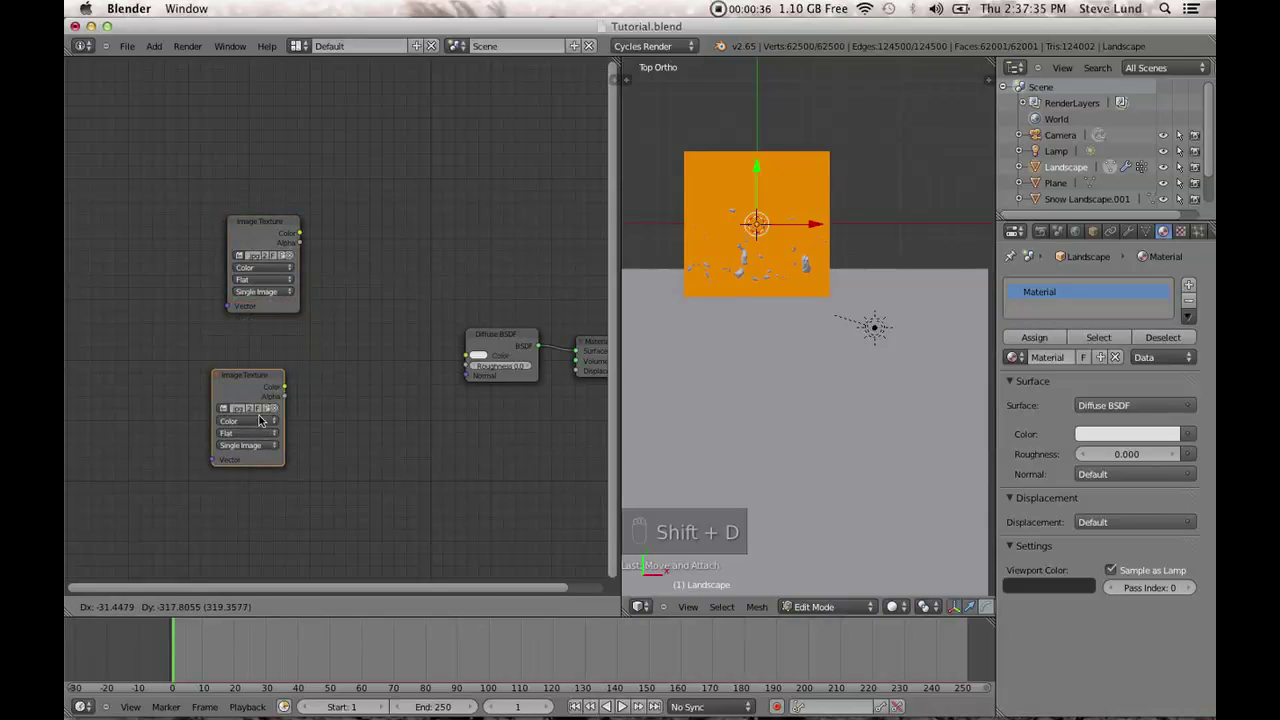
left_click(223, 500)
left_click(821, 607)
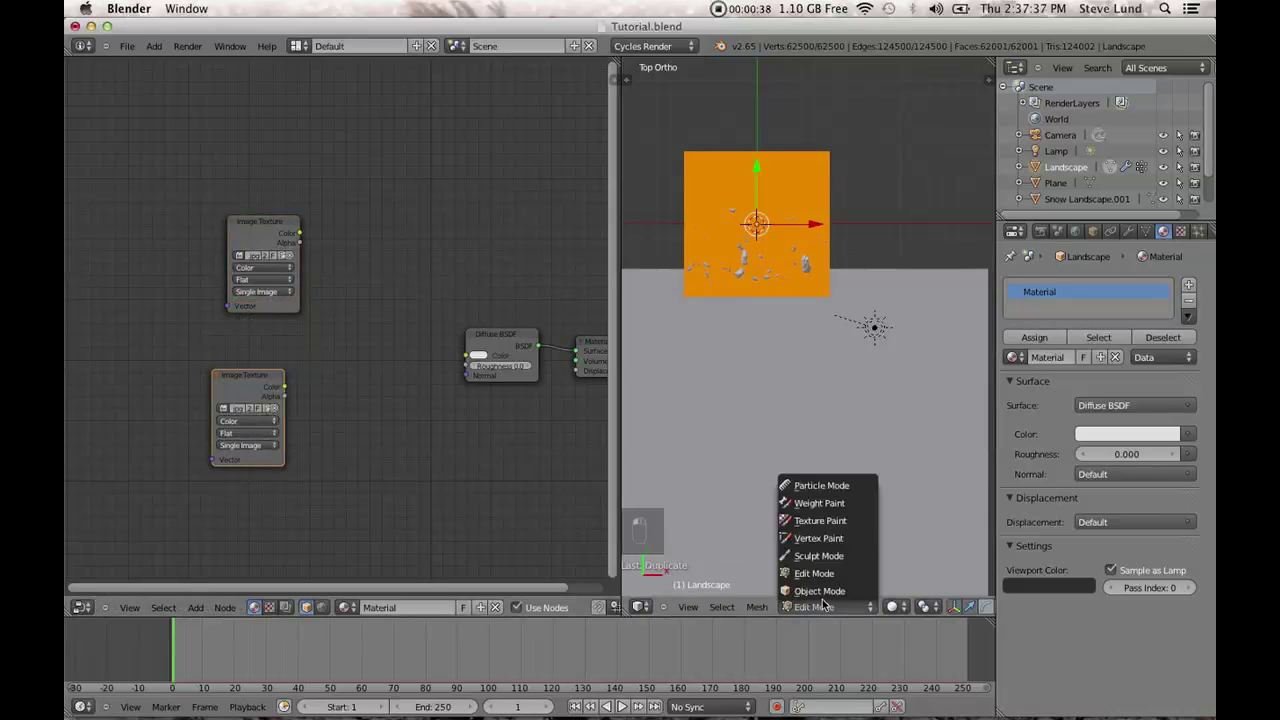
left_click(821, 591)
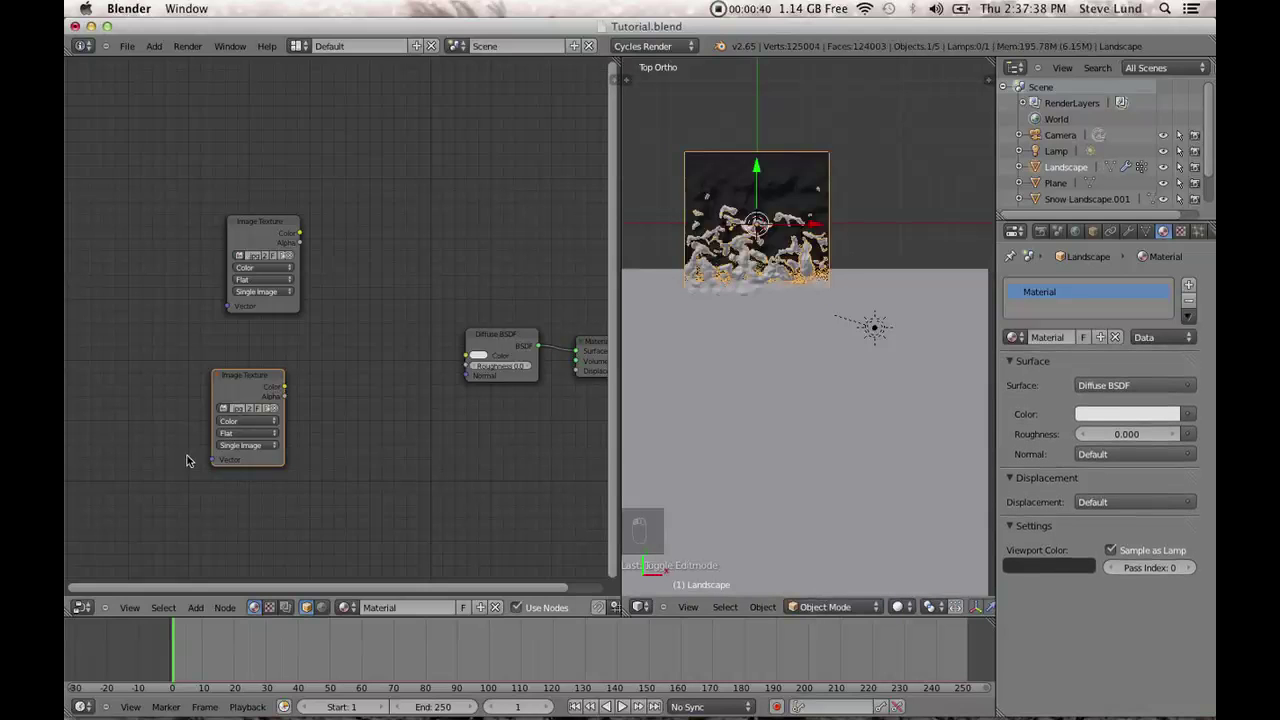
Load Quartz0002_18_S.jpg from CGtextures into the lower Image Texture node and shift the upper Image Texture node slightly.
left_click(268, 409)
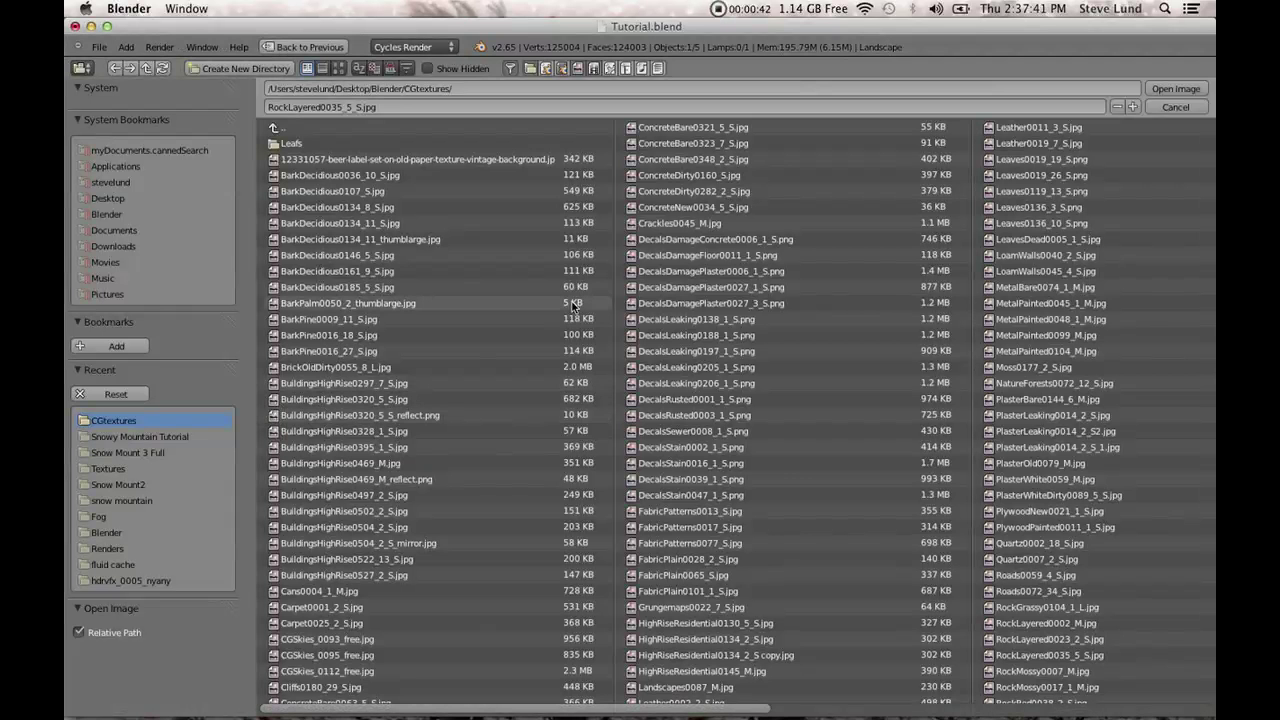
left_click(338, 68)
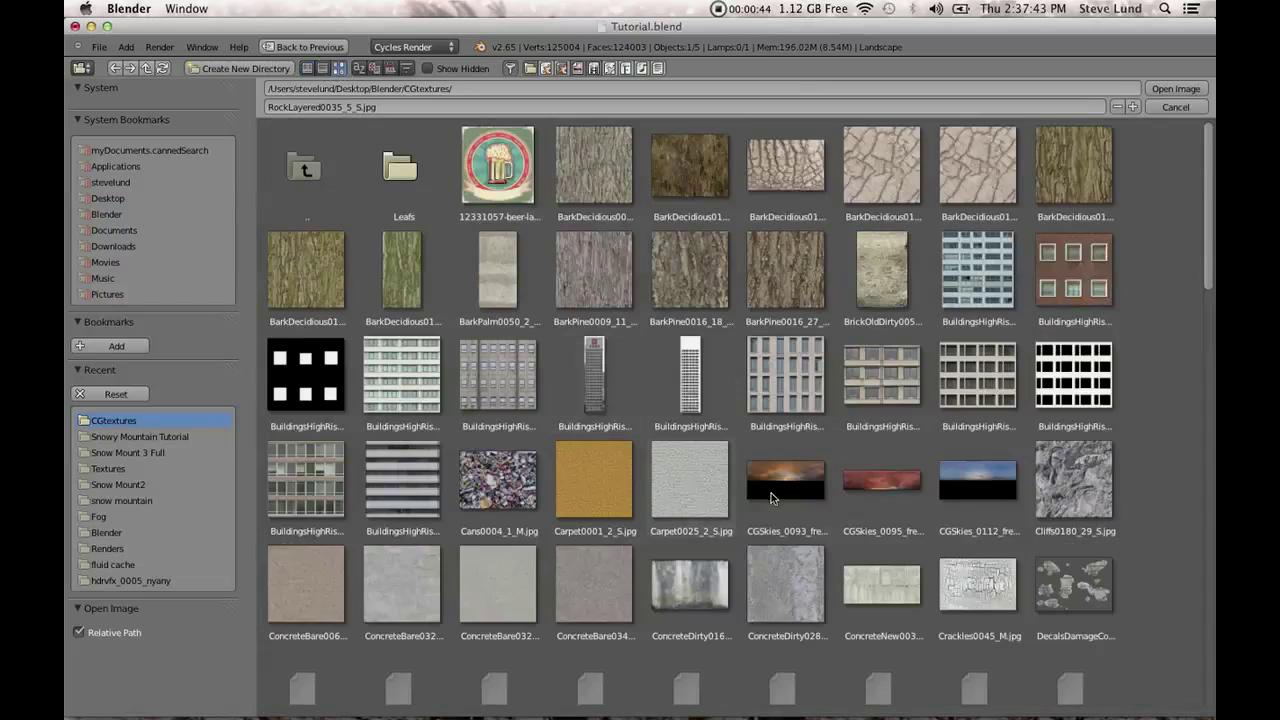
scroll(771, 493, "down", 3)
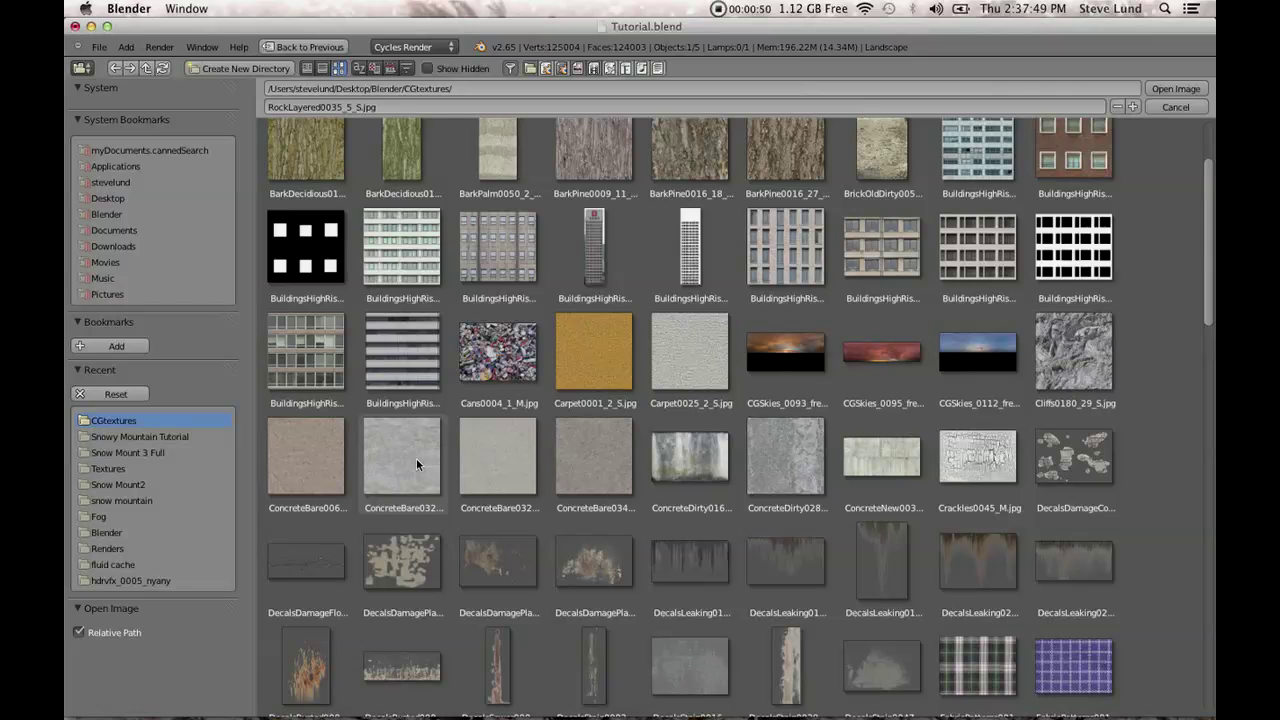
scroll(416, 463, "down", 6)
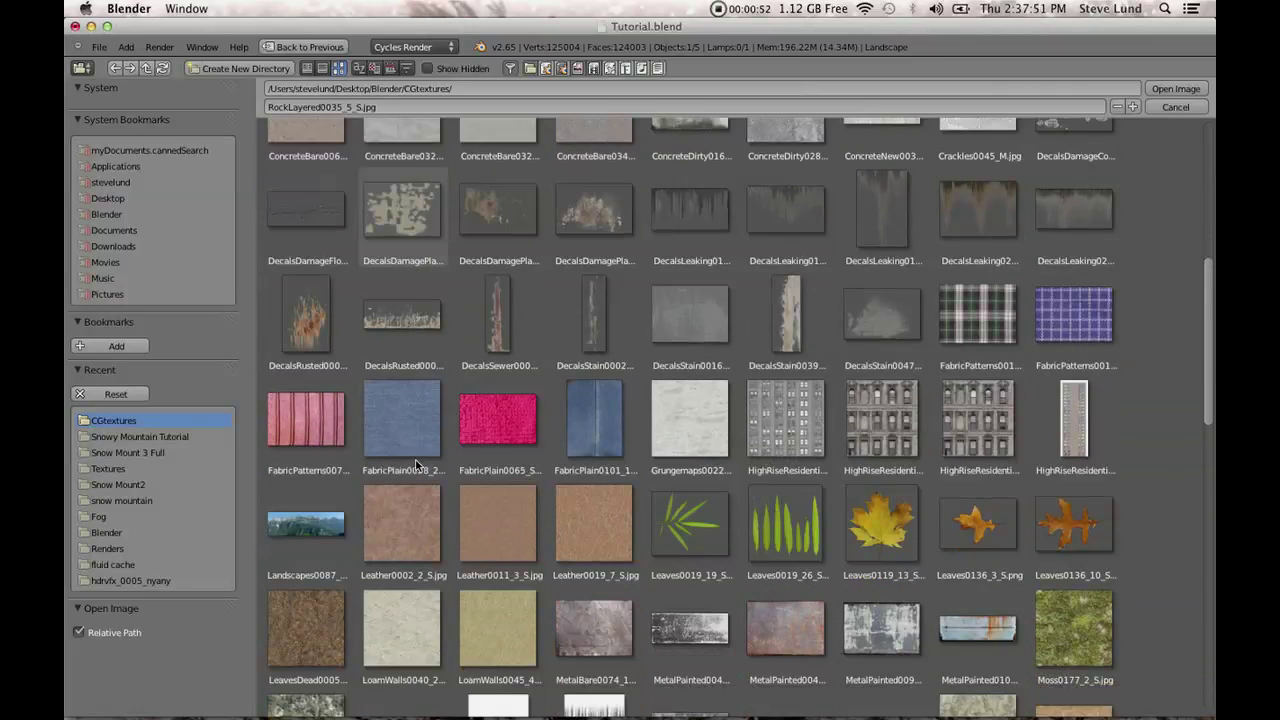
scroll(416, 463, "down", 6)
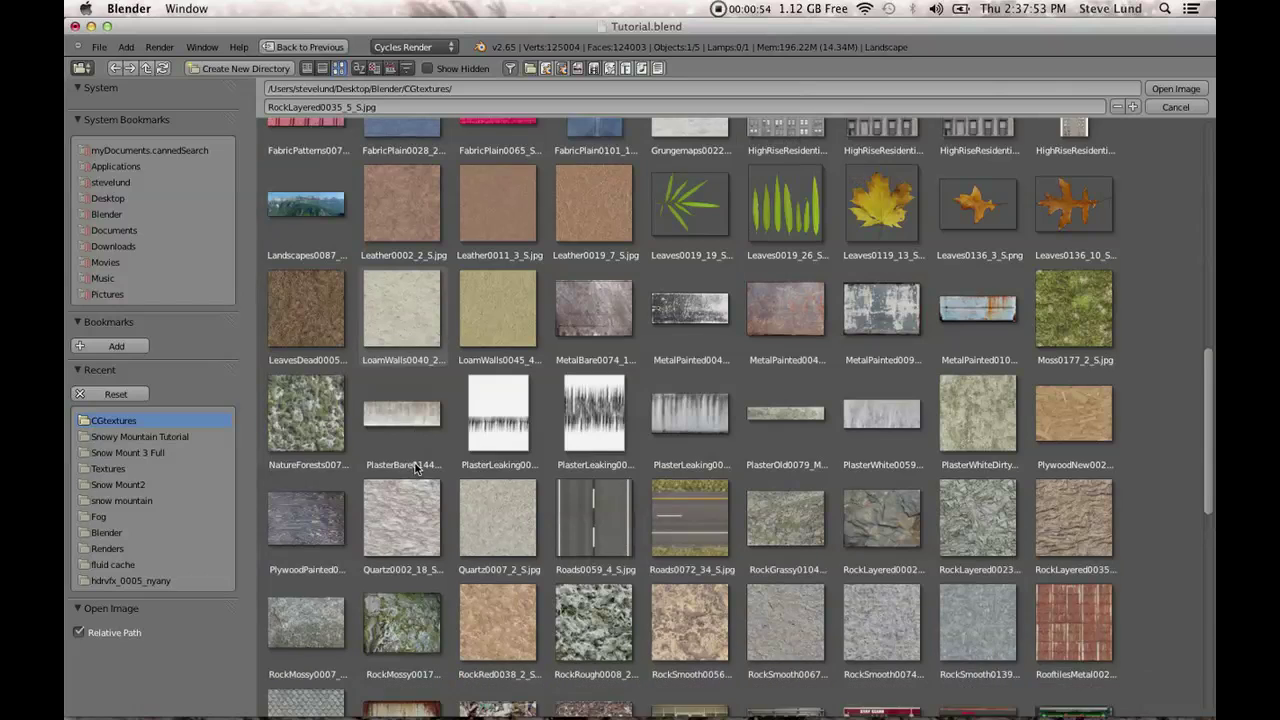
scroll(415, 466, "down", 1)
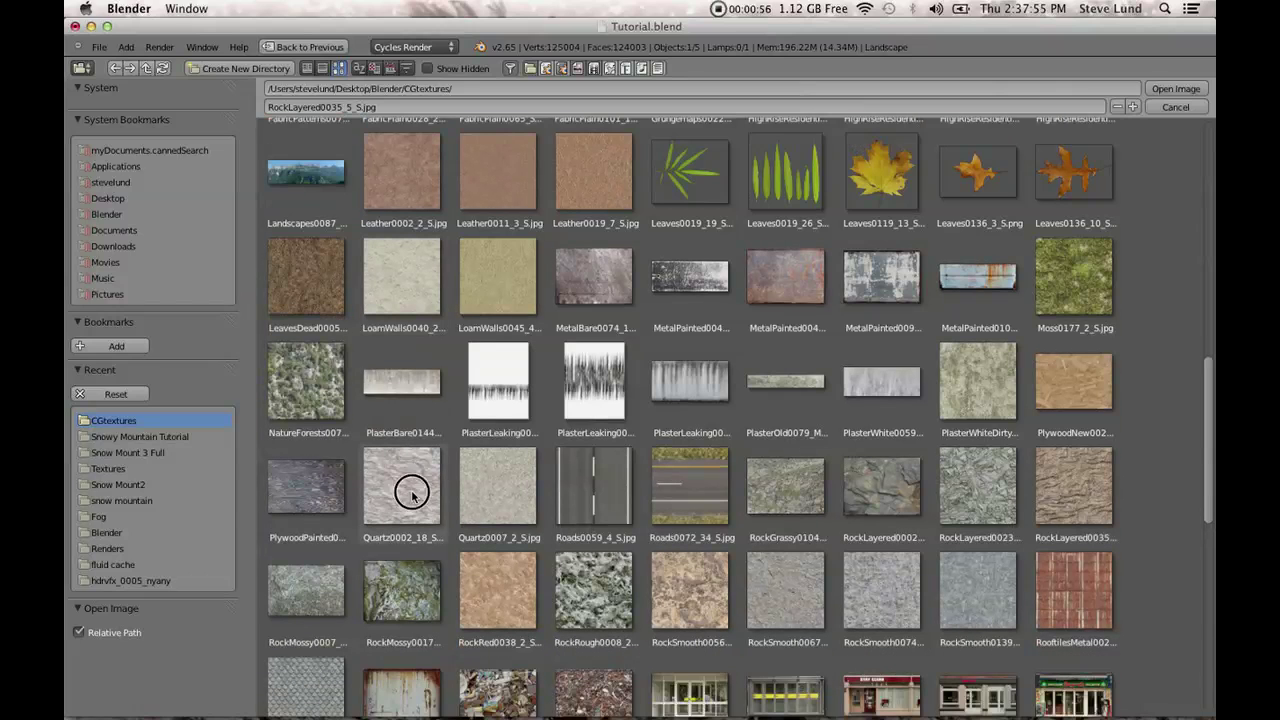
double_click(411, 490)
scroll(390, 455, "up", 2)
left_click_drag(262, 231, 248, 231)
scroll(301, 324, "down", 2)
Add a Mapping node and place it ahead of the lower Image Texture node.
middle_click_drag(301, 324, 484, 330)
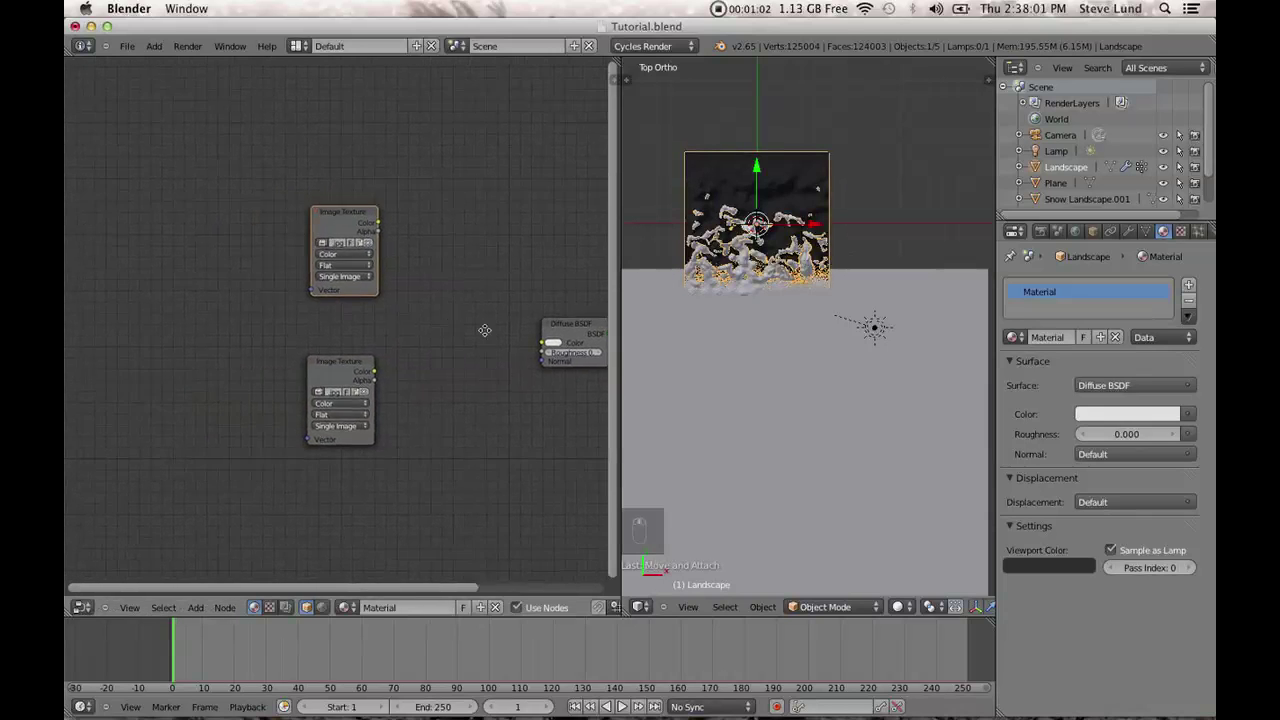
key("shift+a")
mouse_move(337, 317)
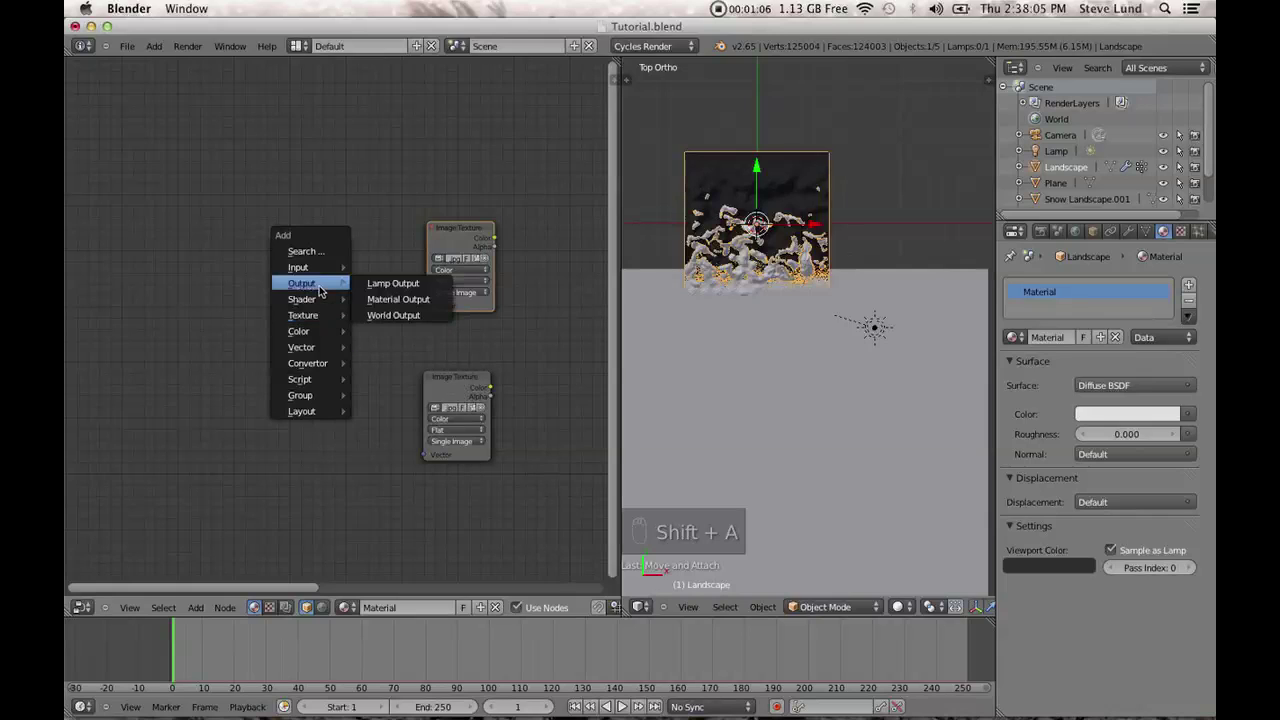
mouse_move(300, 403)
mouse_move(313, 364)
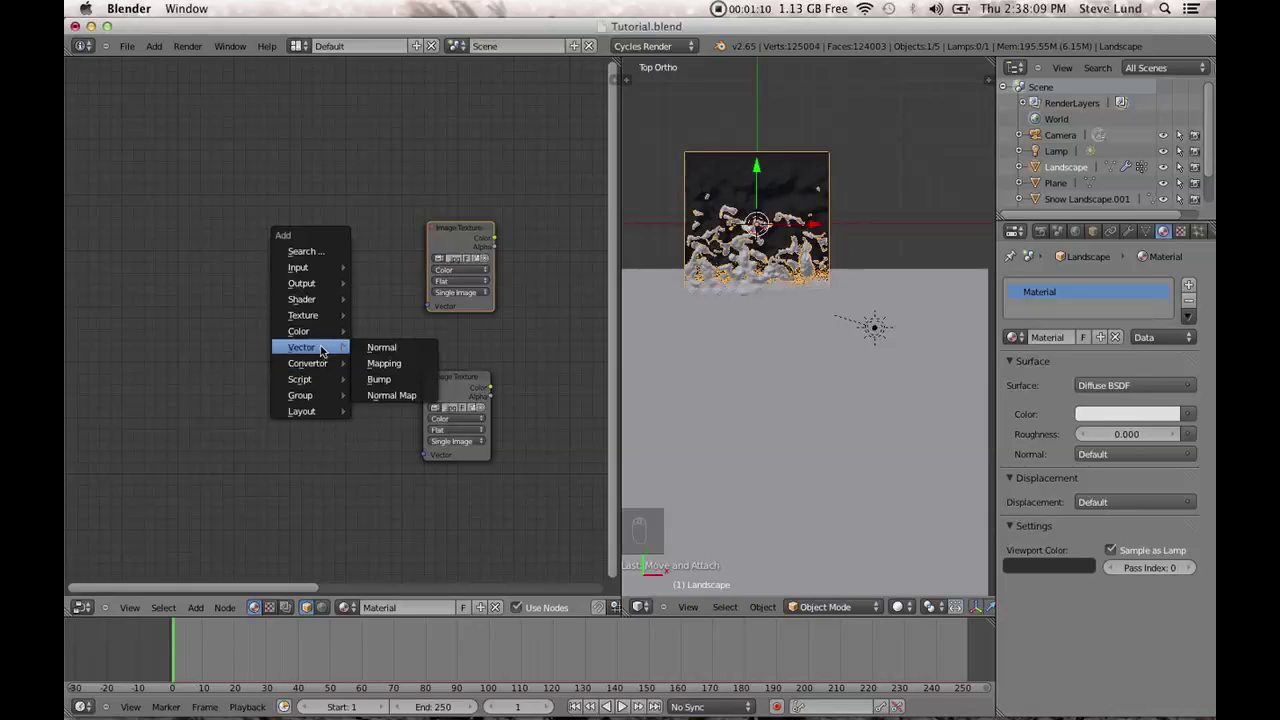
left_click(429, 360)
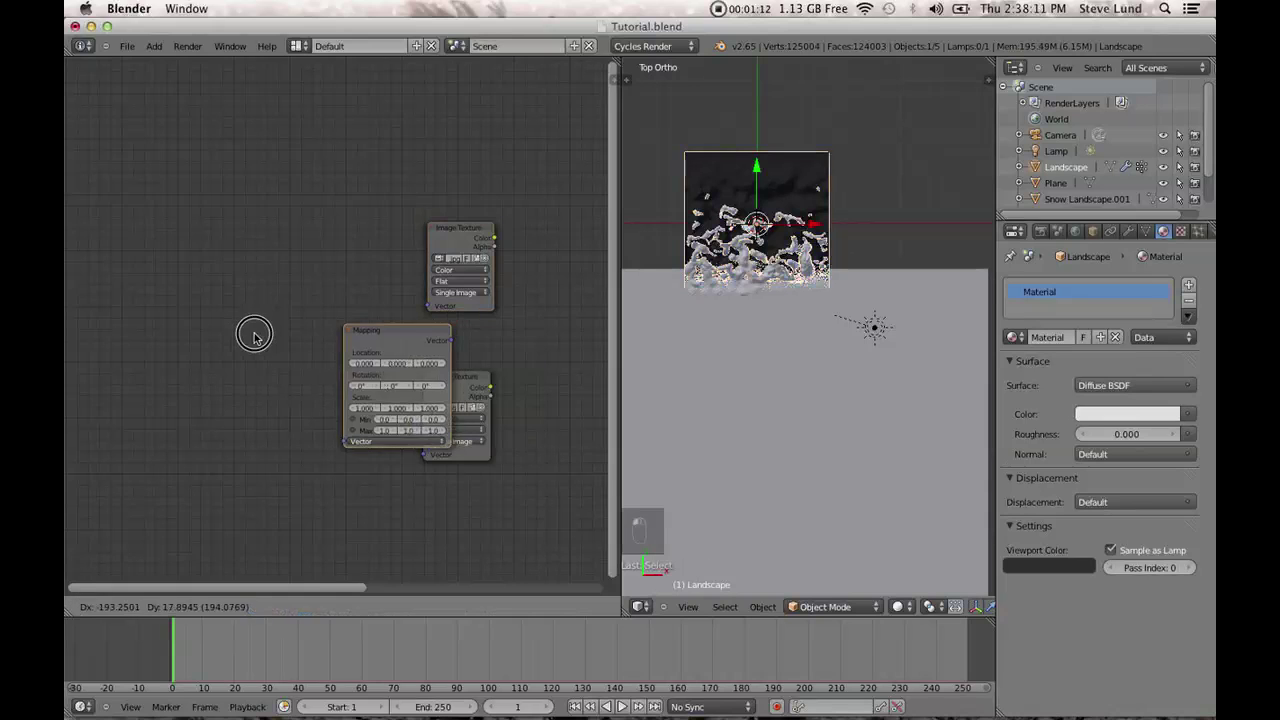
left_click(159, 347)
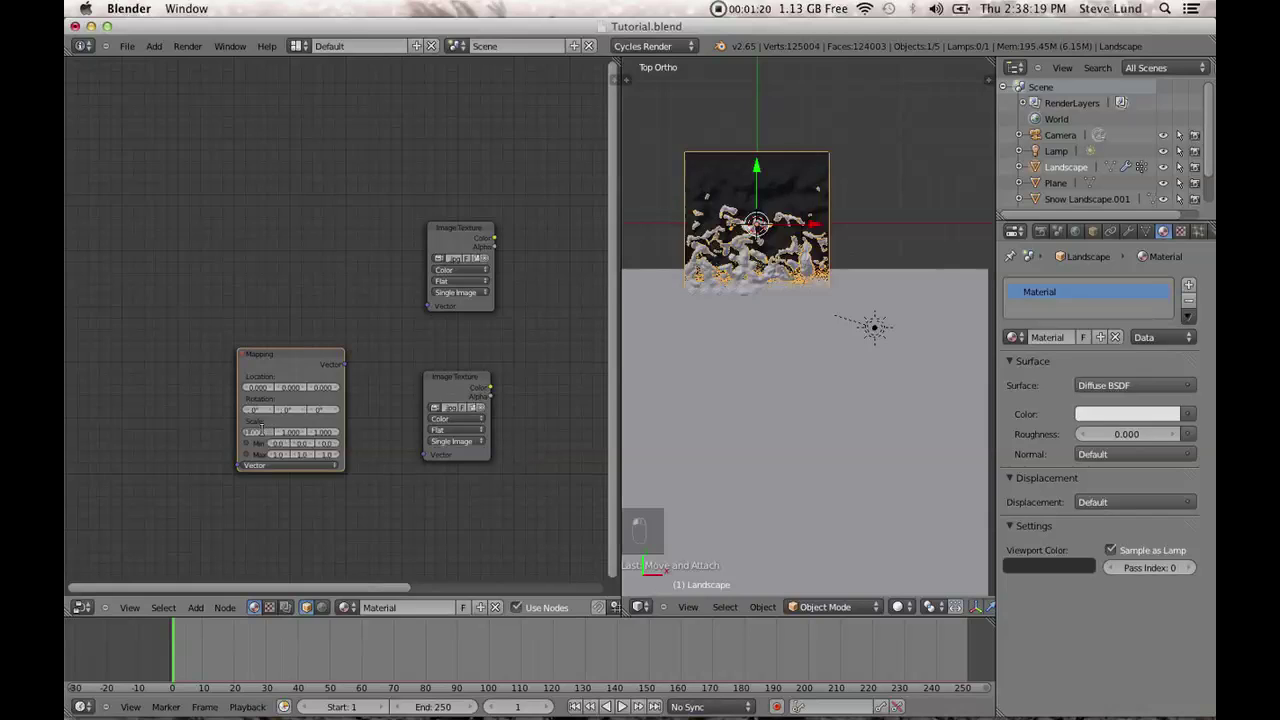
Set the Mapping node's scale to 500 on all three axes and link its Vector output to the lower Image Texture's Vector input.
left_click_drag(262, 430, 290, 432)
type("00")
key("Return")
left_click(326, 430)
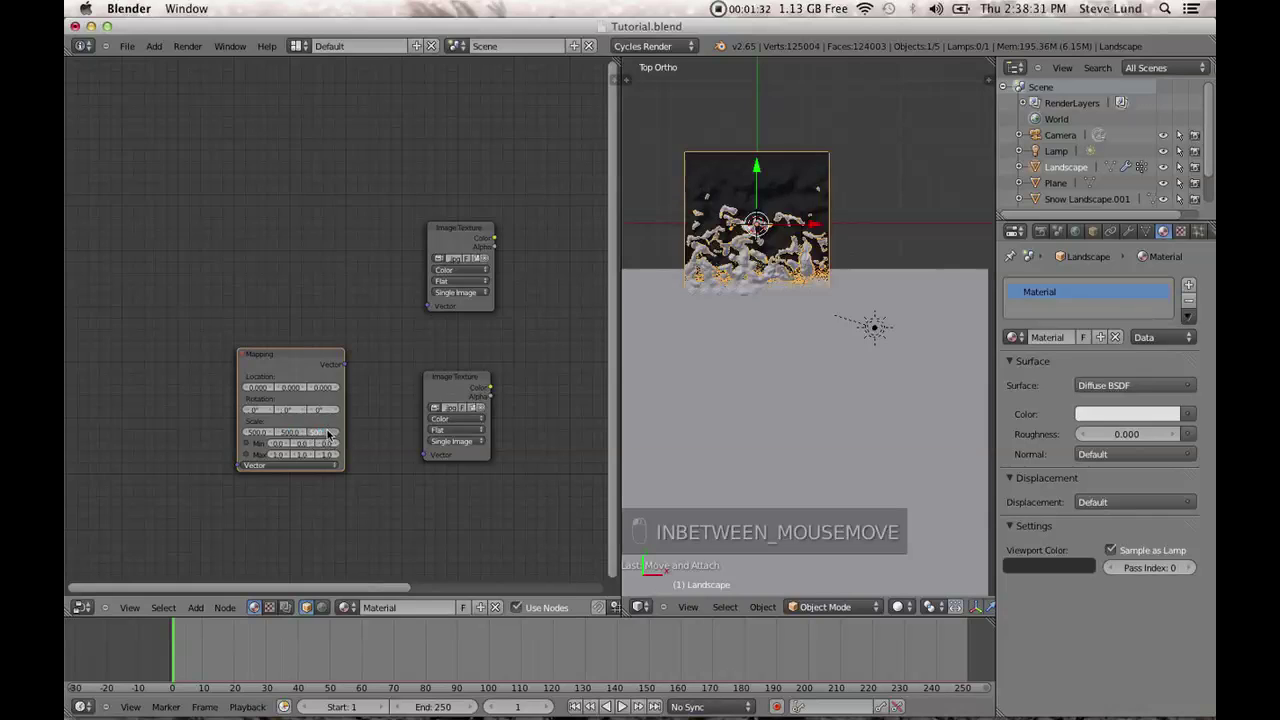
left_click_drag(345, 369, 424, 455)
Add a Texture Coordinate node ahead of the Mapping node and link its UV output to the Mapping's Vector input.
middle_click_drag(429, 392, 521, 394)
key("shift+a")
mouse_move(277, 387)
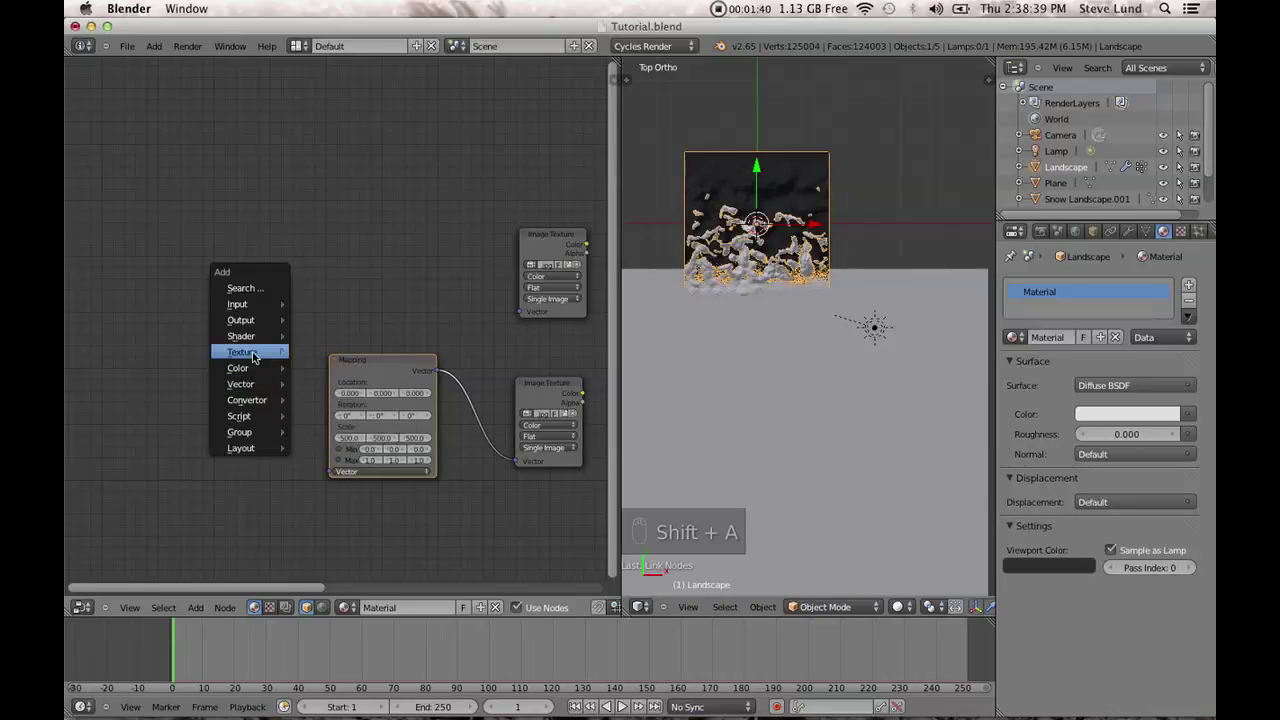
mouse_move(245, 304)
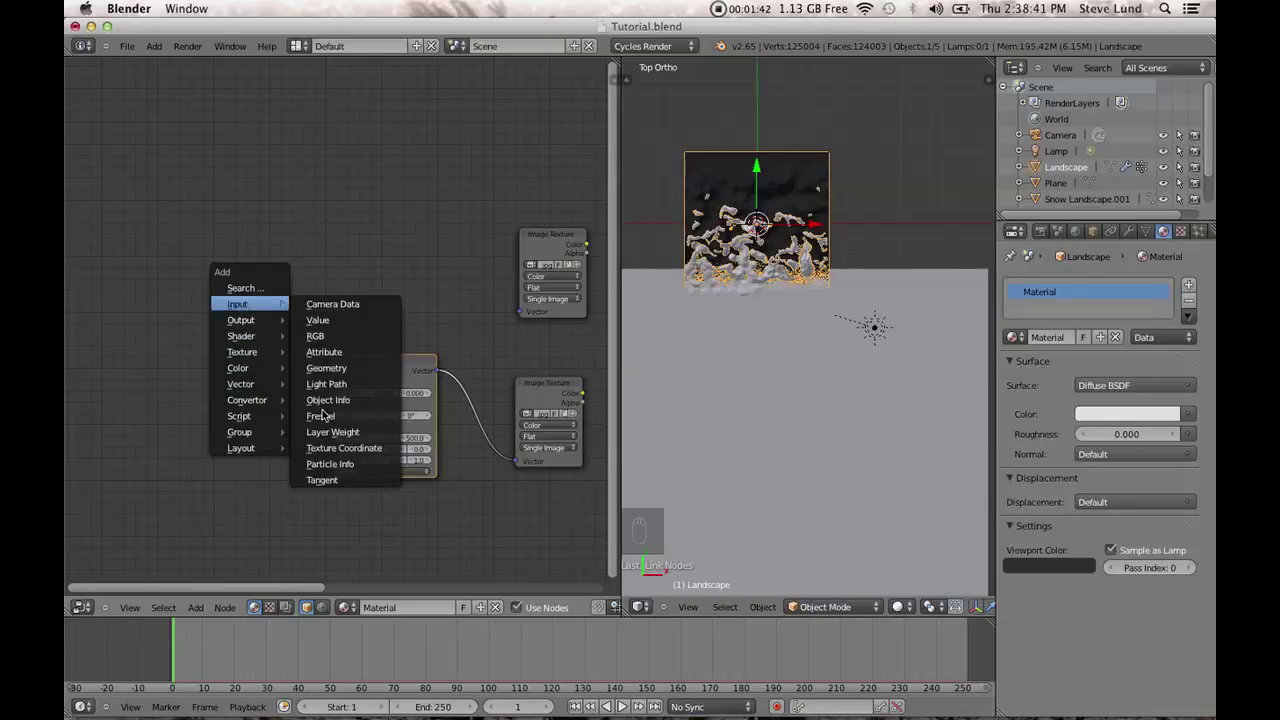
left_click(343, 448)
left_click(223, 384)
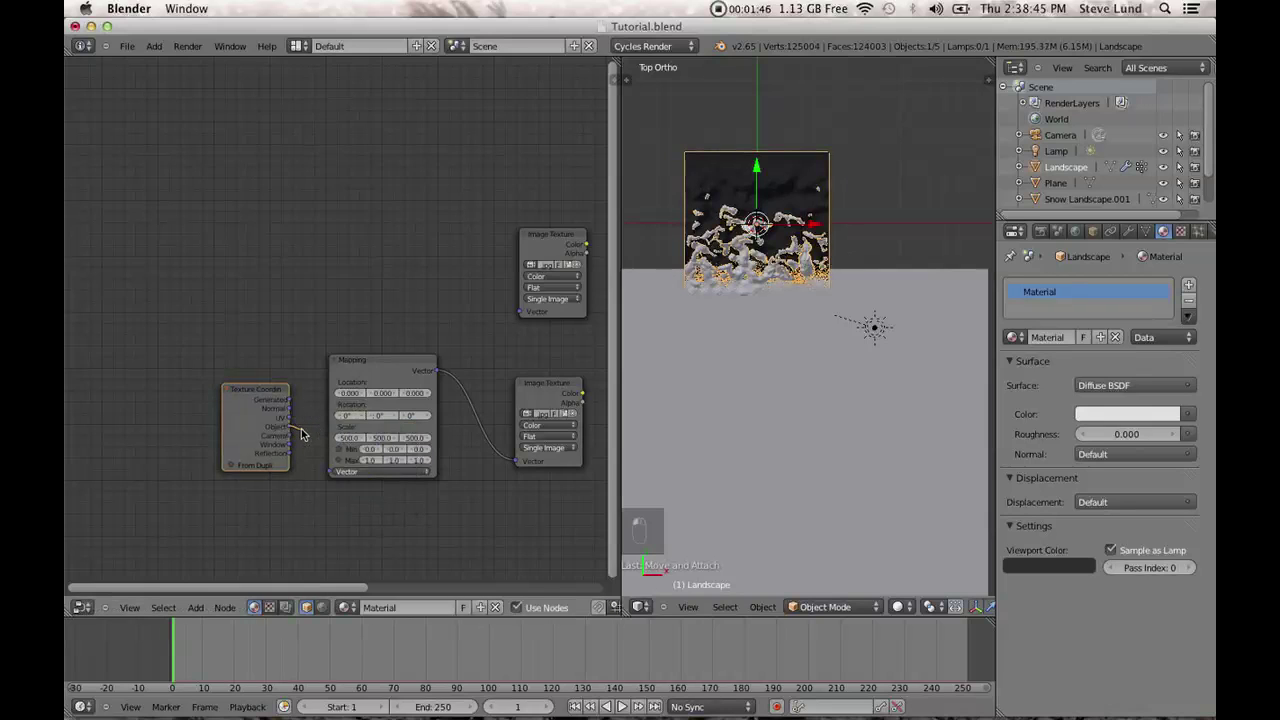
left_click_drag(289, 418, 330, 472)
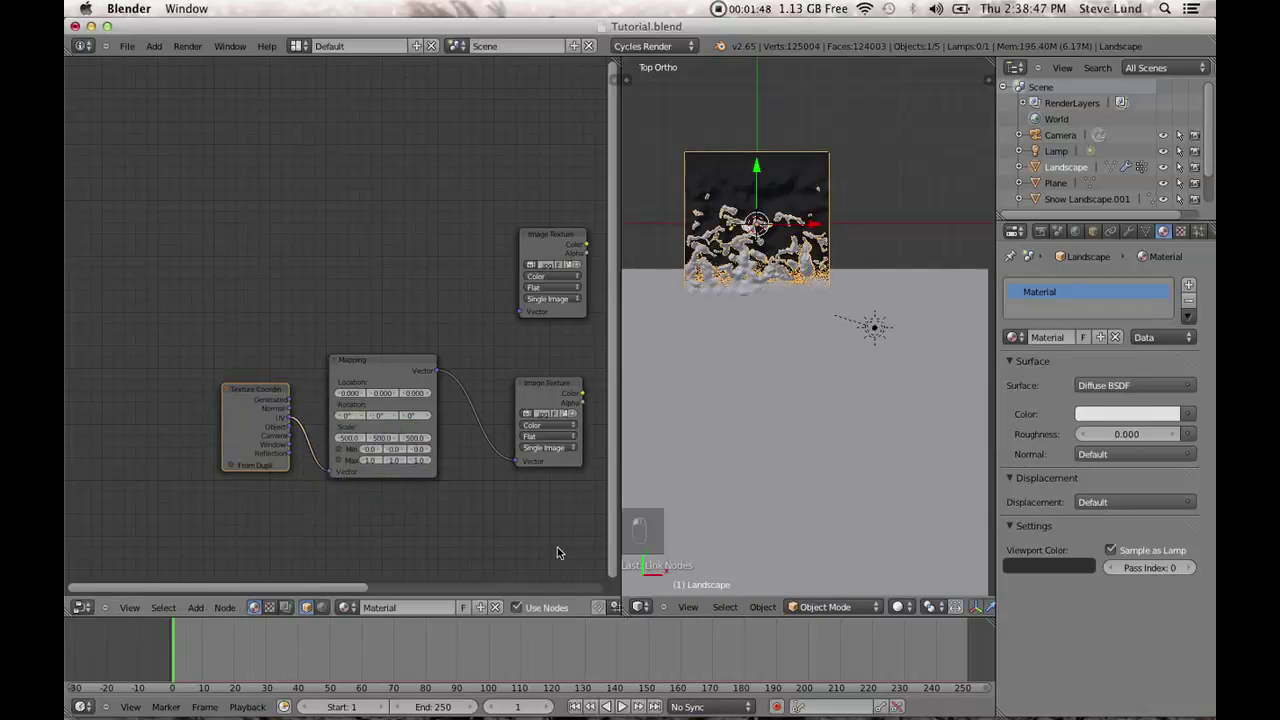
Duplicate the Texture Coordinate and Mapping nodes together above the originals and link the copied Mapping to the upper Image Texture's Vector input.
scroll(426, 515, "down", 1)
scroll(427, 510, "right", 3, "ctrl")
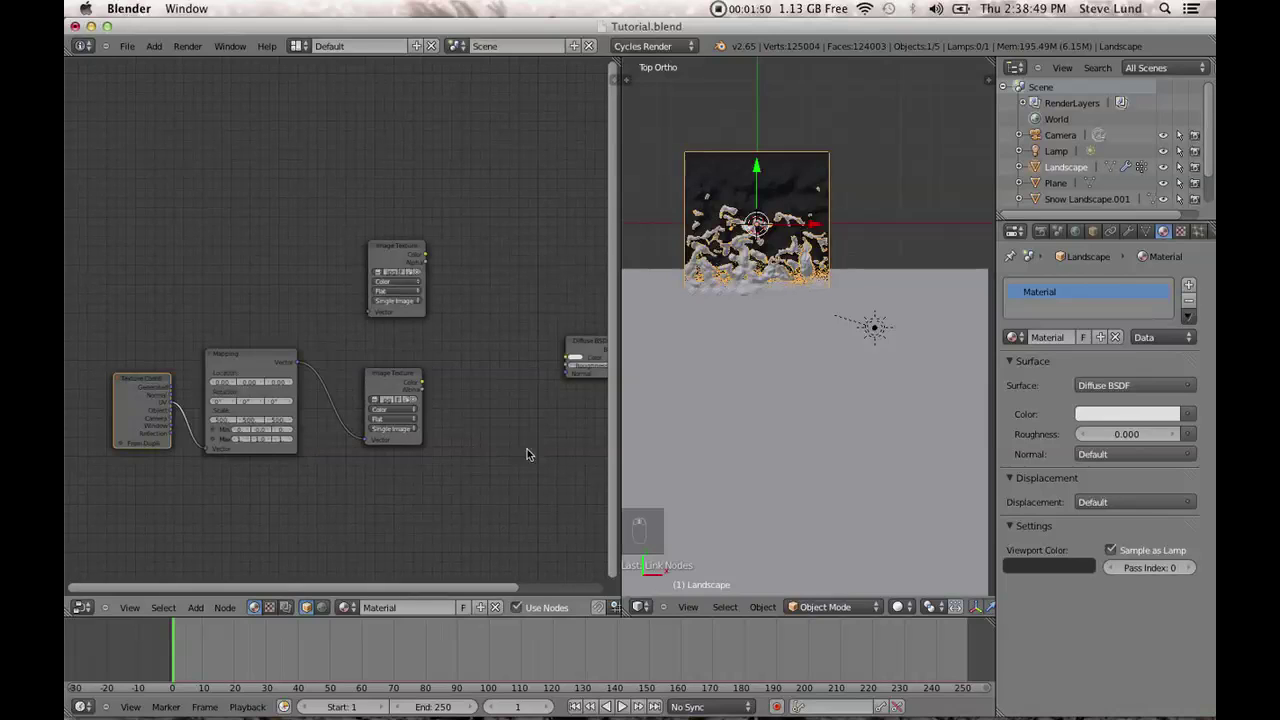
key("shift")
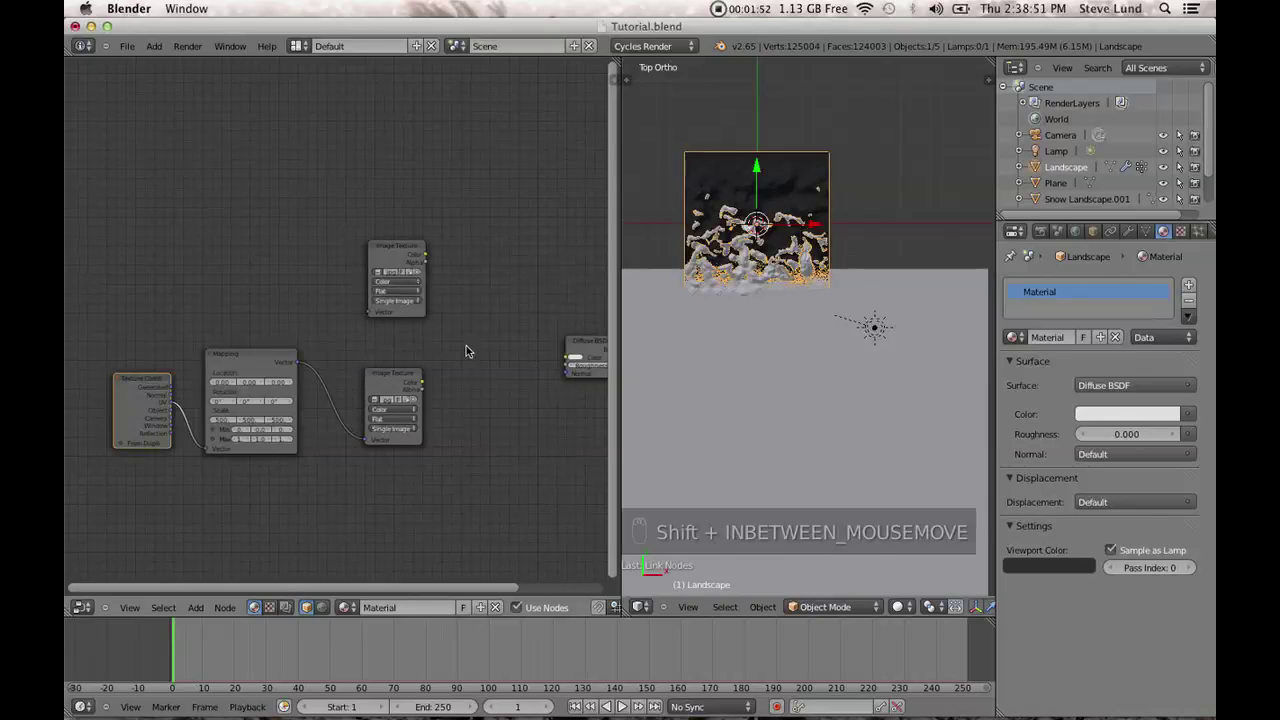
scroll(440, 400, "left", 3)
key("a")
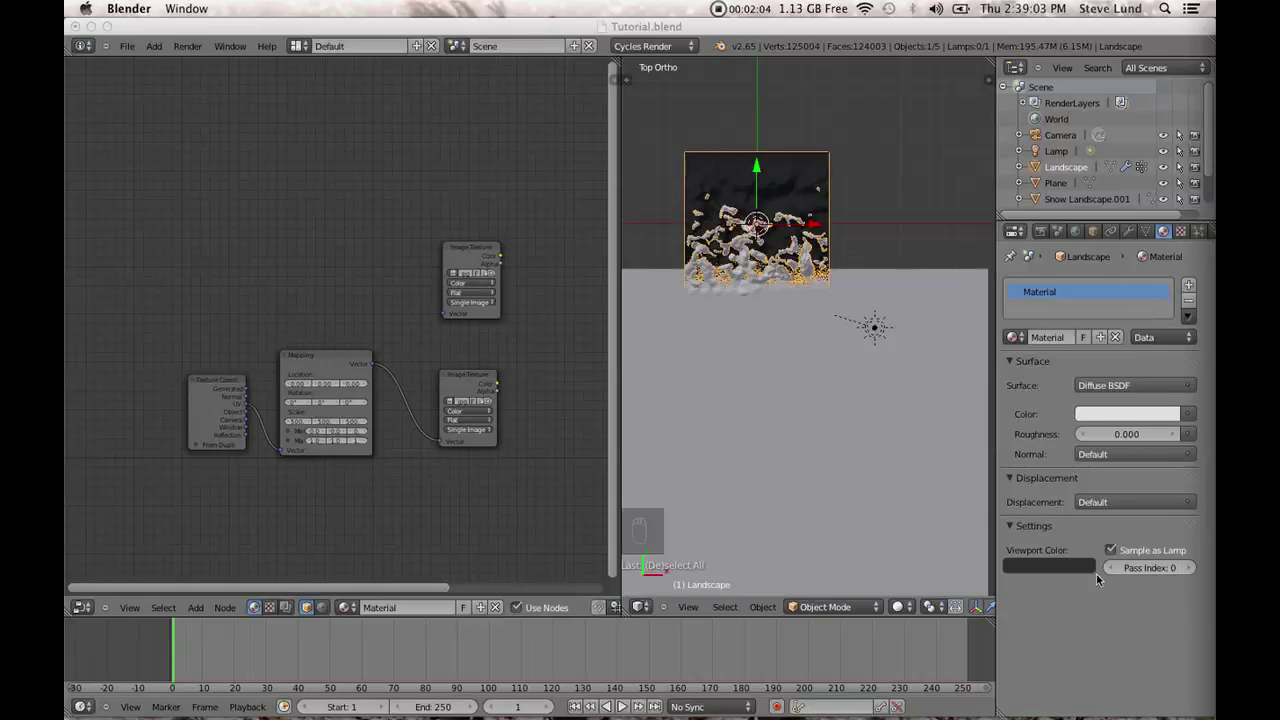
left_click(300, 425)
left_click(312, 362)
right_click_drag(208, 392, 245, 377, "shift")
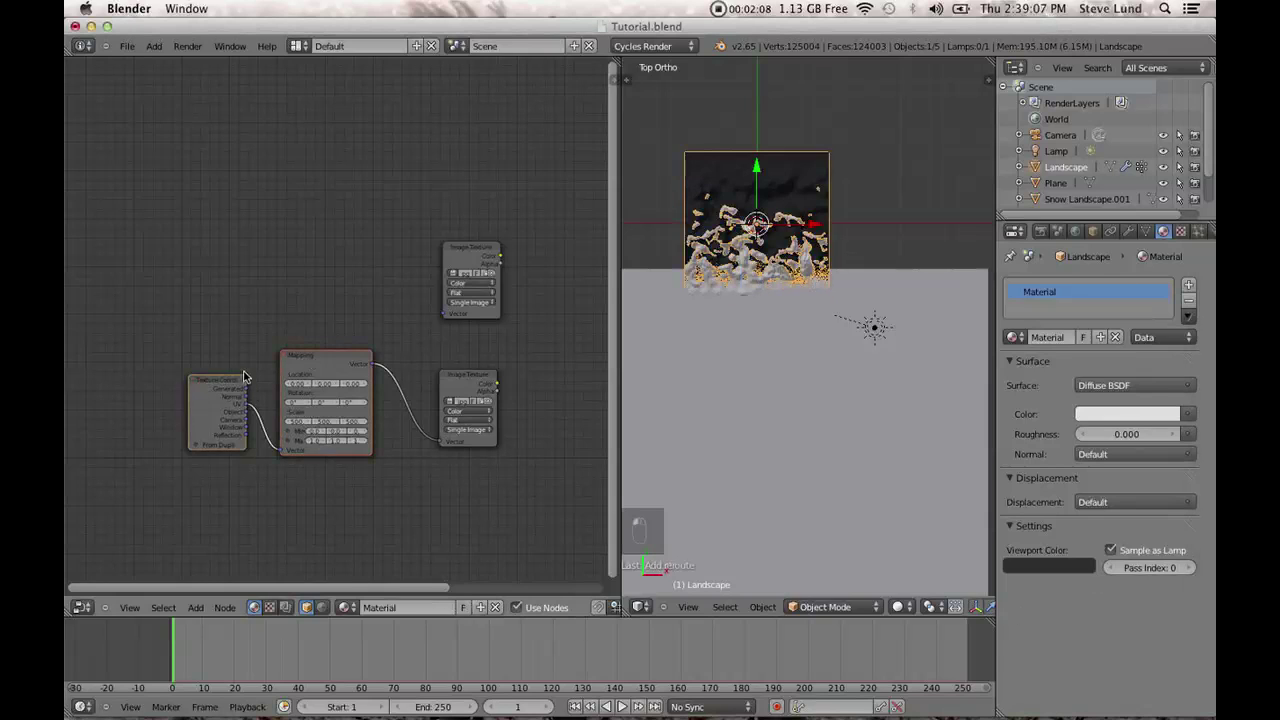
key("shift+d")
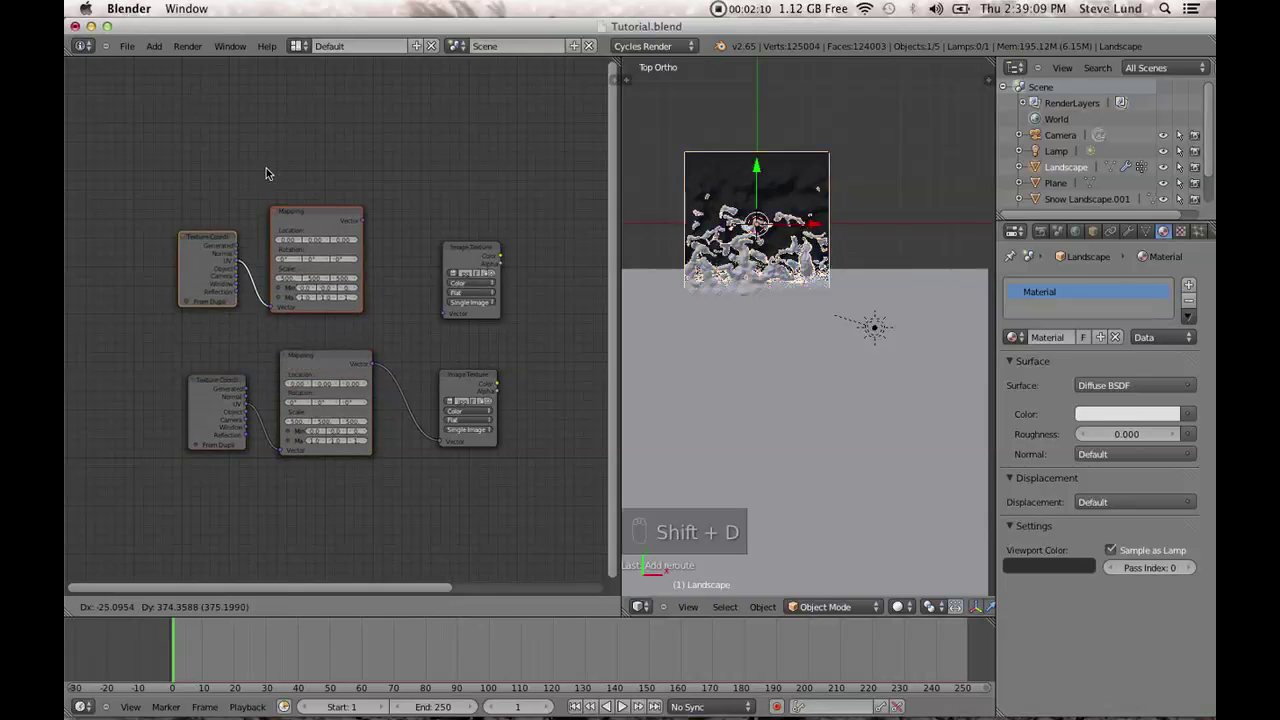
left_click(266, 168)
left_click_drag(340, 215, 441, 312)
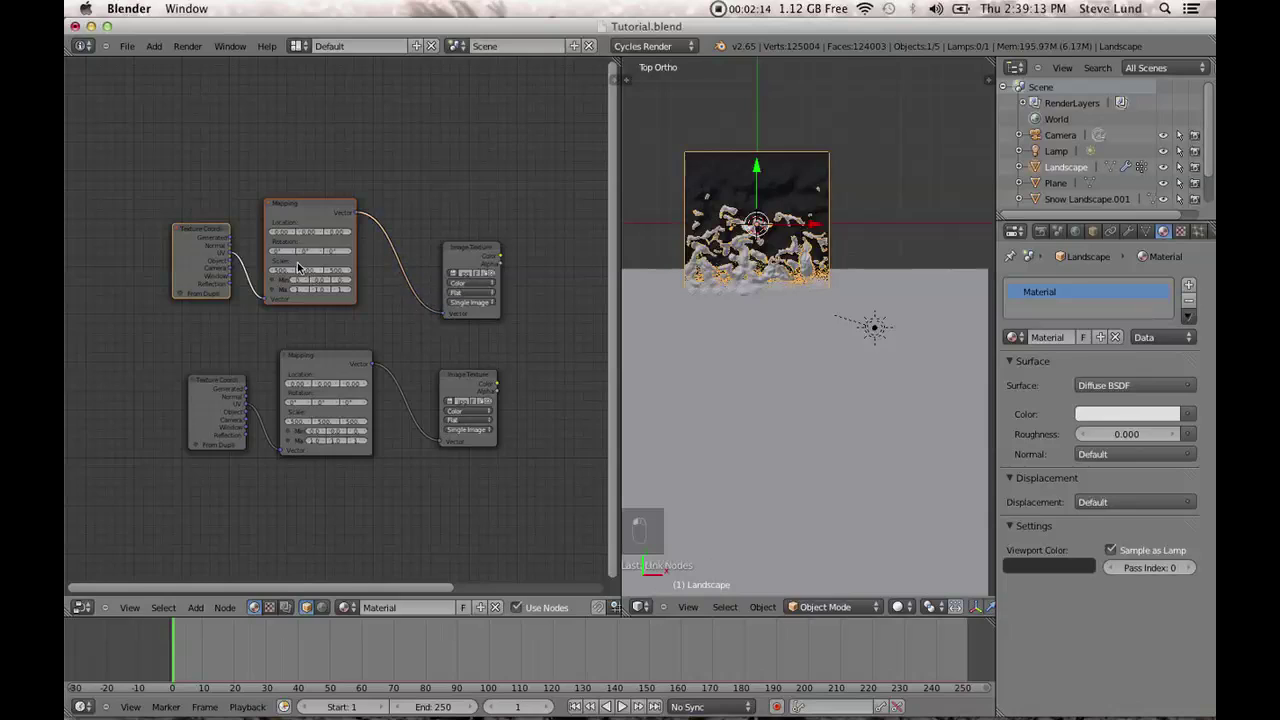
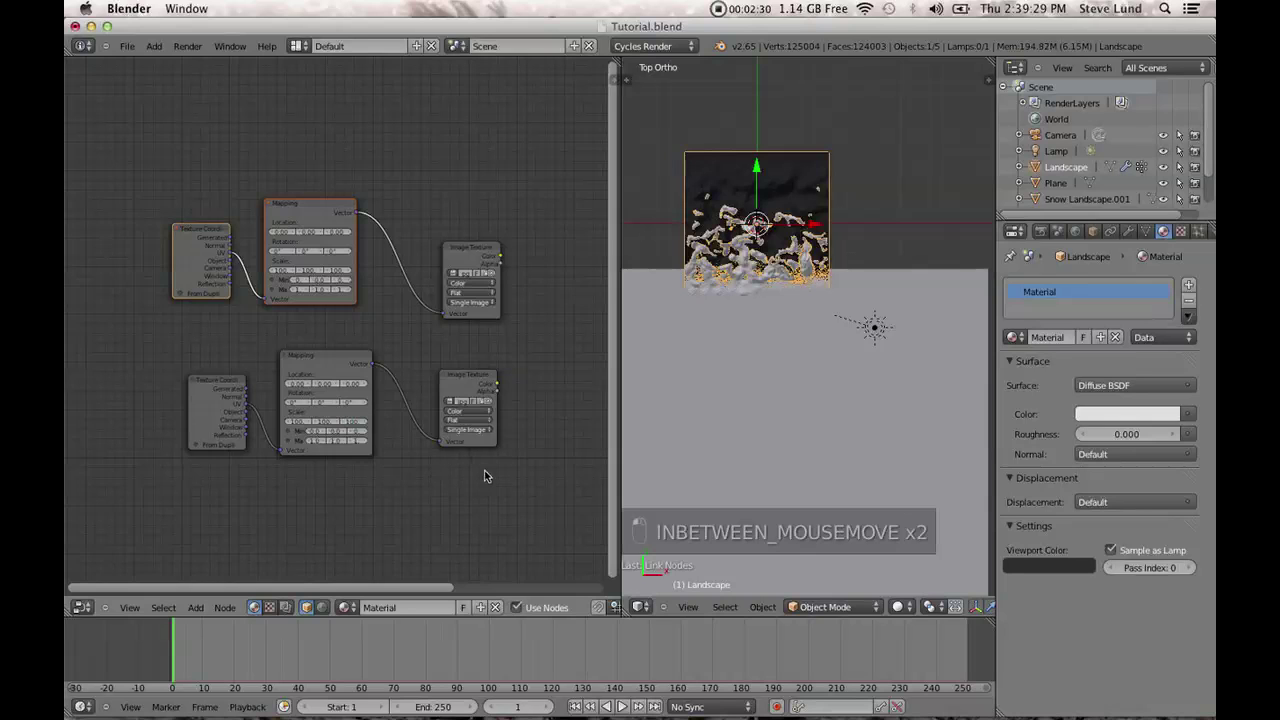
Add a Mix color node and place it between the two Image Texture nodes and the Diffuse BSDF.
scroll(484, 470, "down", 2)
scroll(314, 451, "right", 4)
key("shift+a")
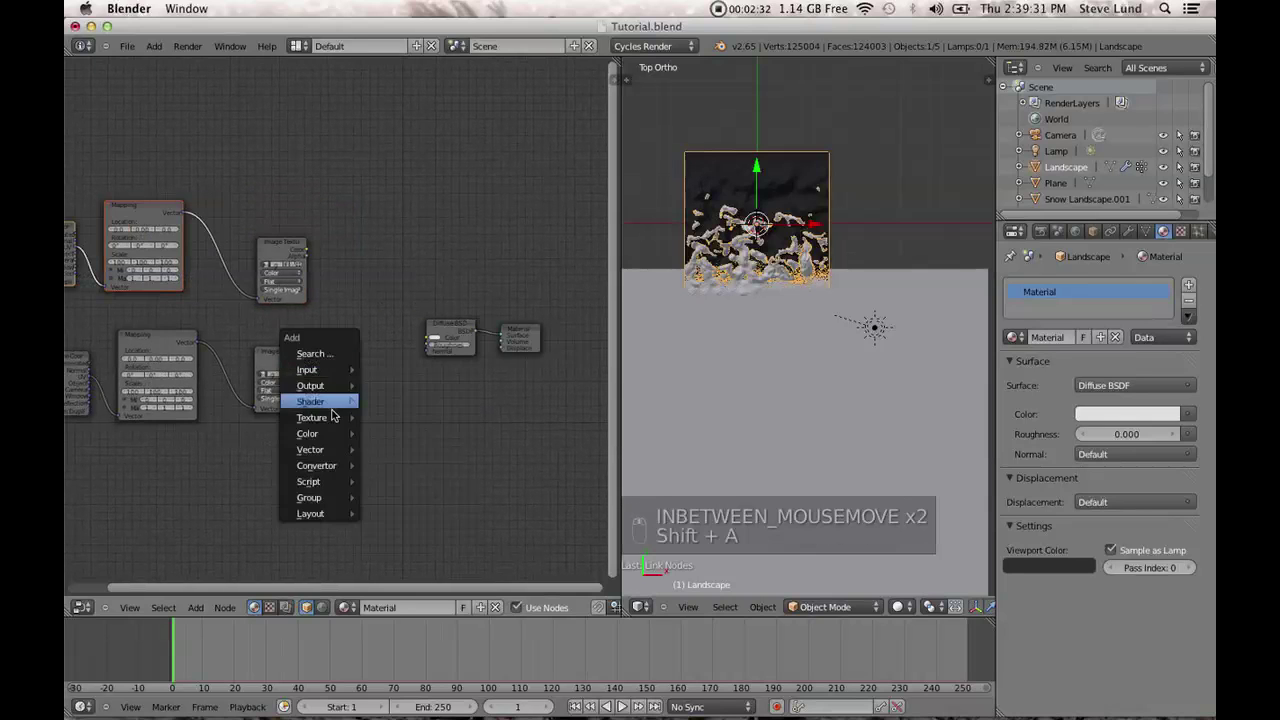
mouse_move(330, 433)
left_click(398, 466)
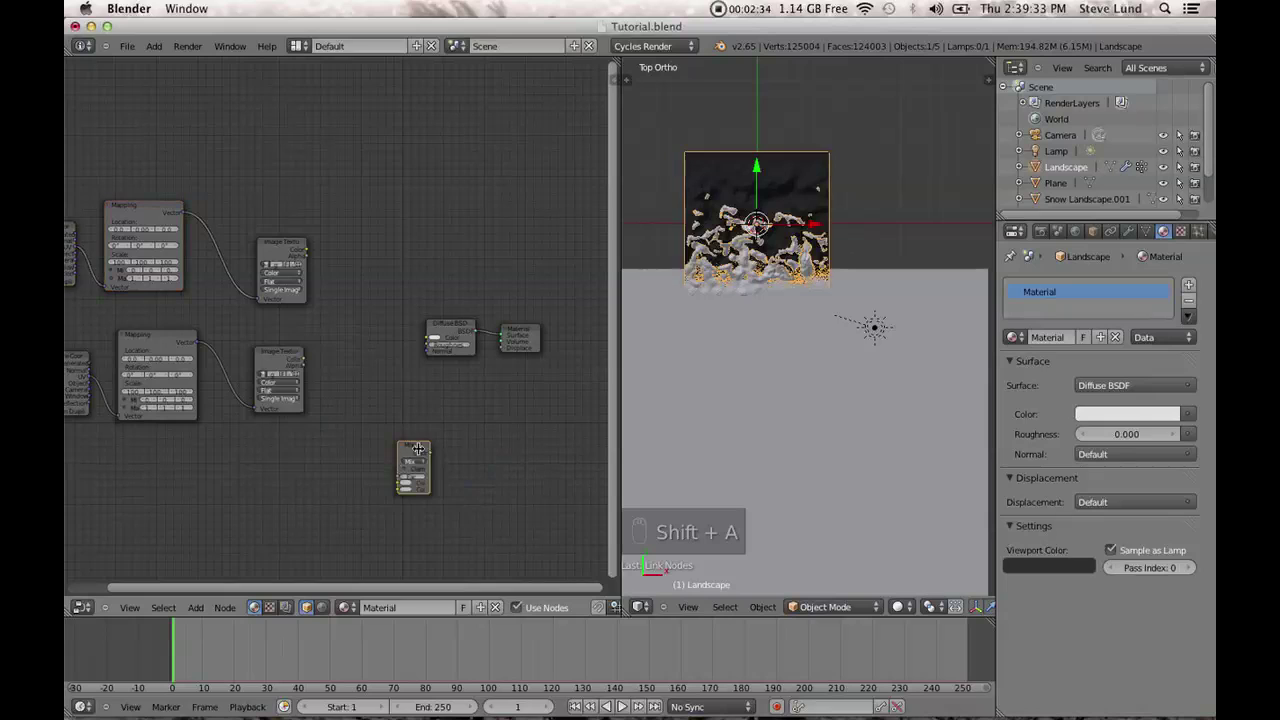
left_click_drag(418, 453, 349, 194)
Link the upper Image Texture's Color to the Mix node's Color1 and the lower one's to Color2, spreading the nodes apart.
scroll(340, 283, "up", 1)
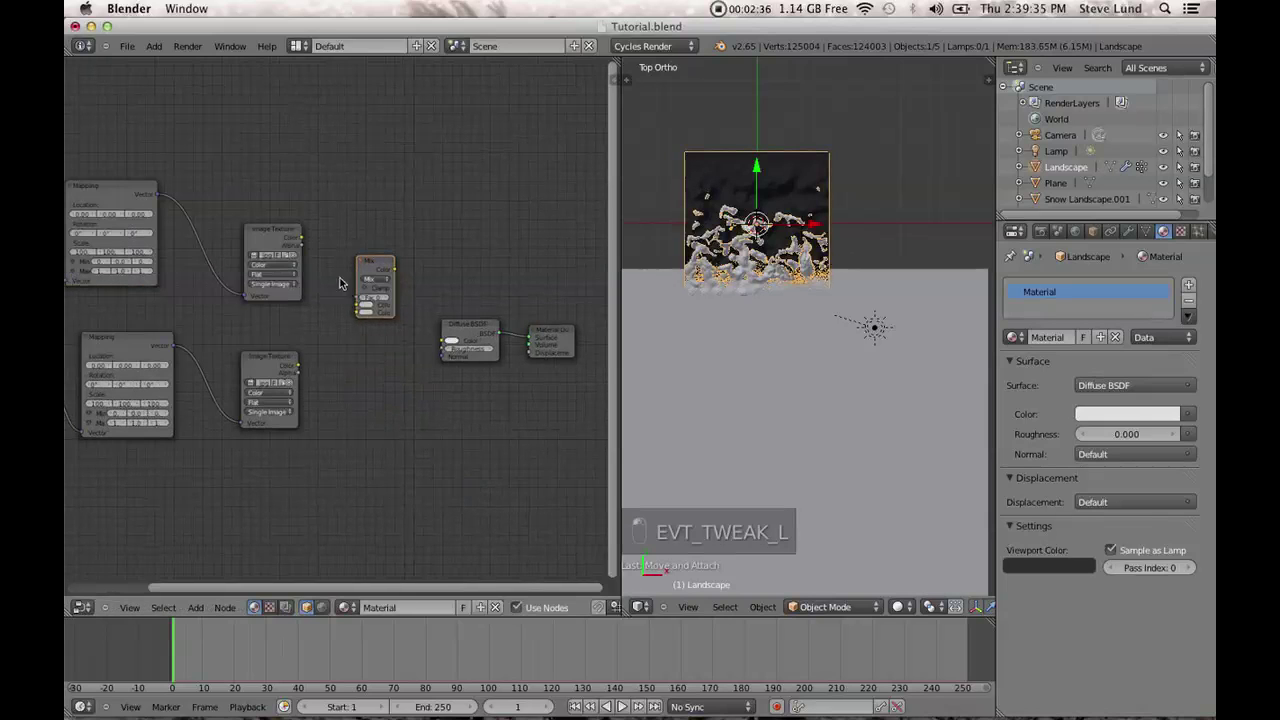
left_click_drag(306, 240, 357, 300)
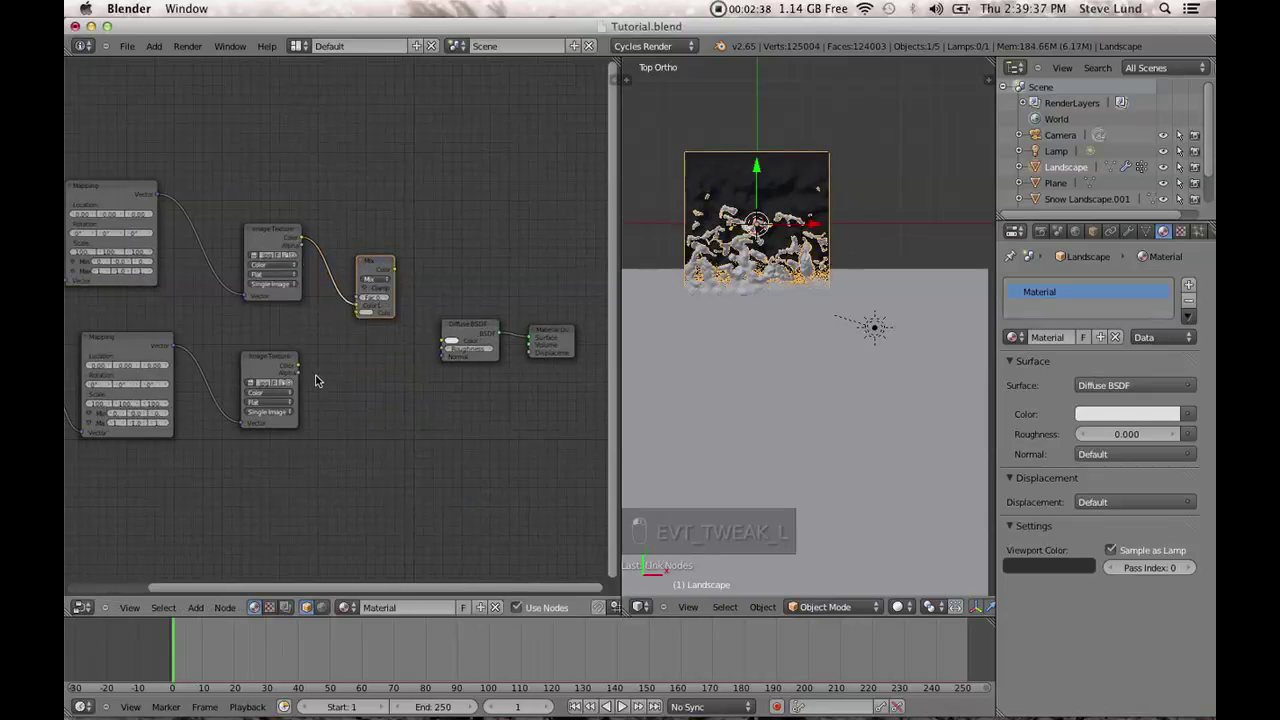
left_click_drag(305, 370, 363, 316)
left_click_drag(375, 258, 405, 254)
left_click_drag(264, 227, 216, 195)
scroll(326, 385, "up", 2)
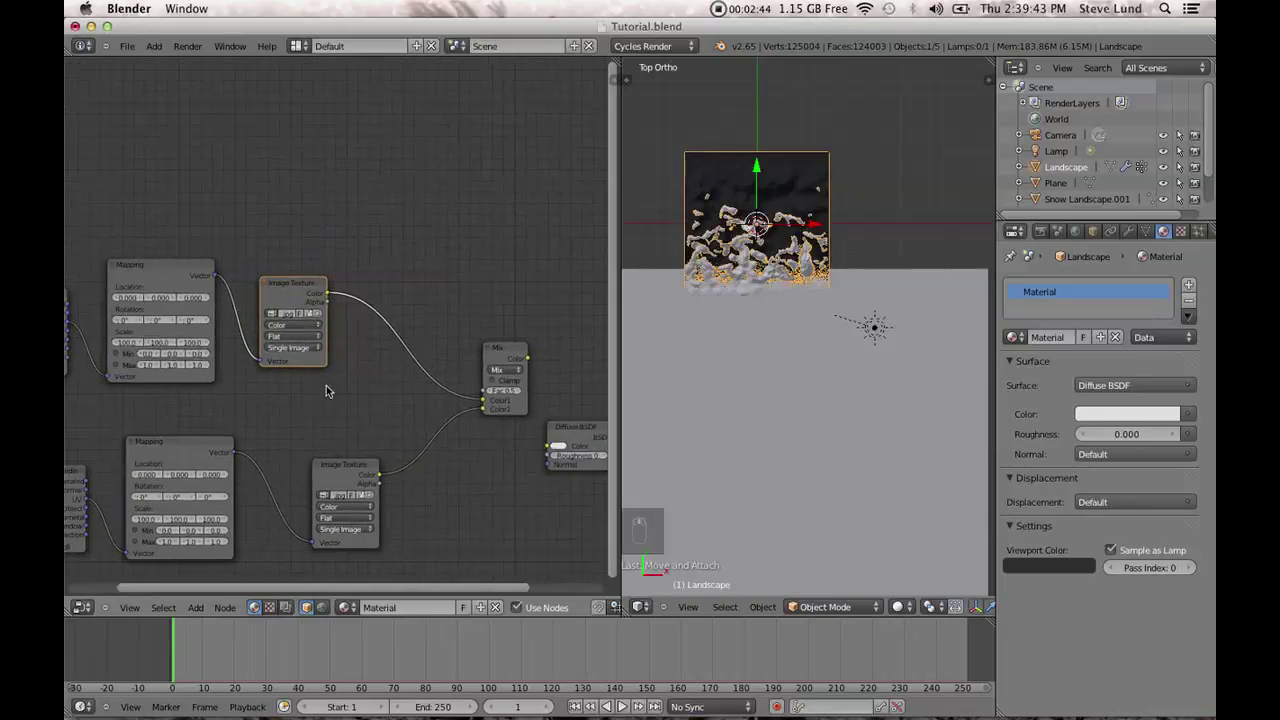
Add a second Mix node on the link between the upper Image Texture and the first Mix, with the texture feeding Color2.
scroll(326, 385, "up", 1)
key("shift+a")
mouse_move(370, 352)
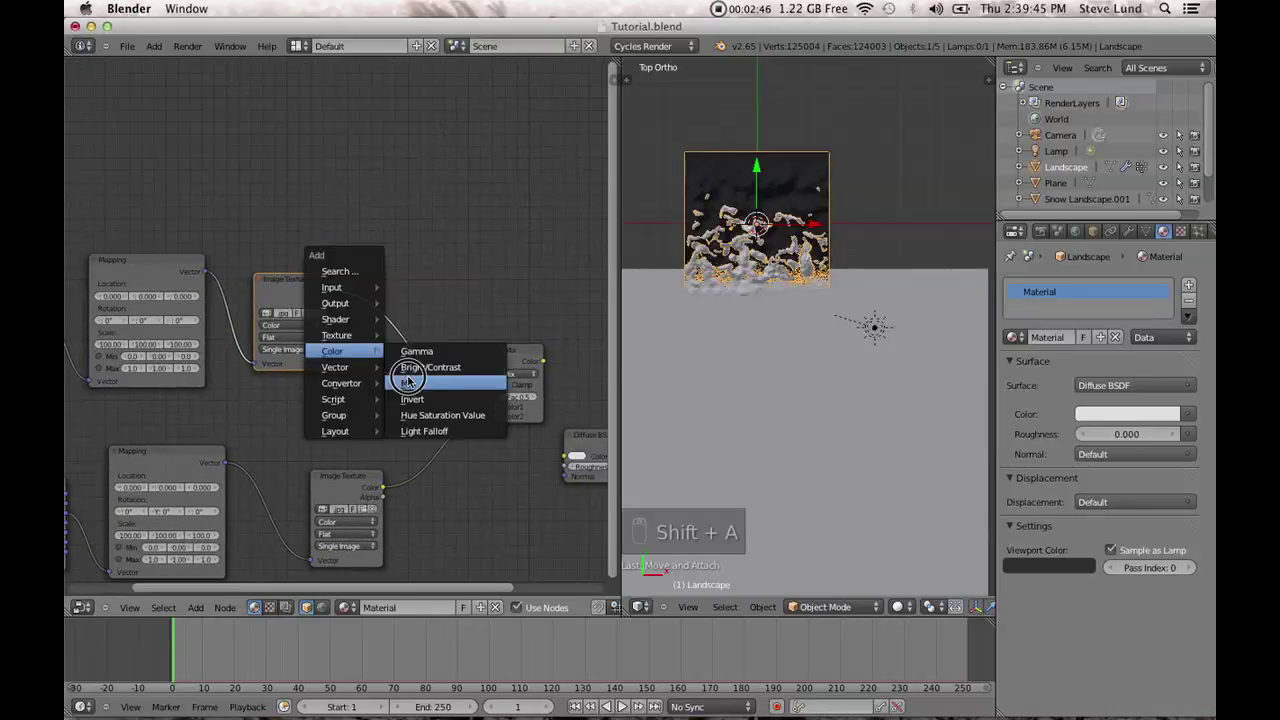
left_click(408, 382)
left_click(420, 337)
mouse_move(420, 337)
left_mouse_down()
mouse_move(400, 252)
mouse_move(398, 325)
mouse_move(374, 337)
mouse_move(407, 339)
left_mouse_up()
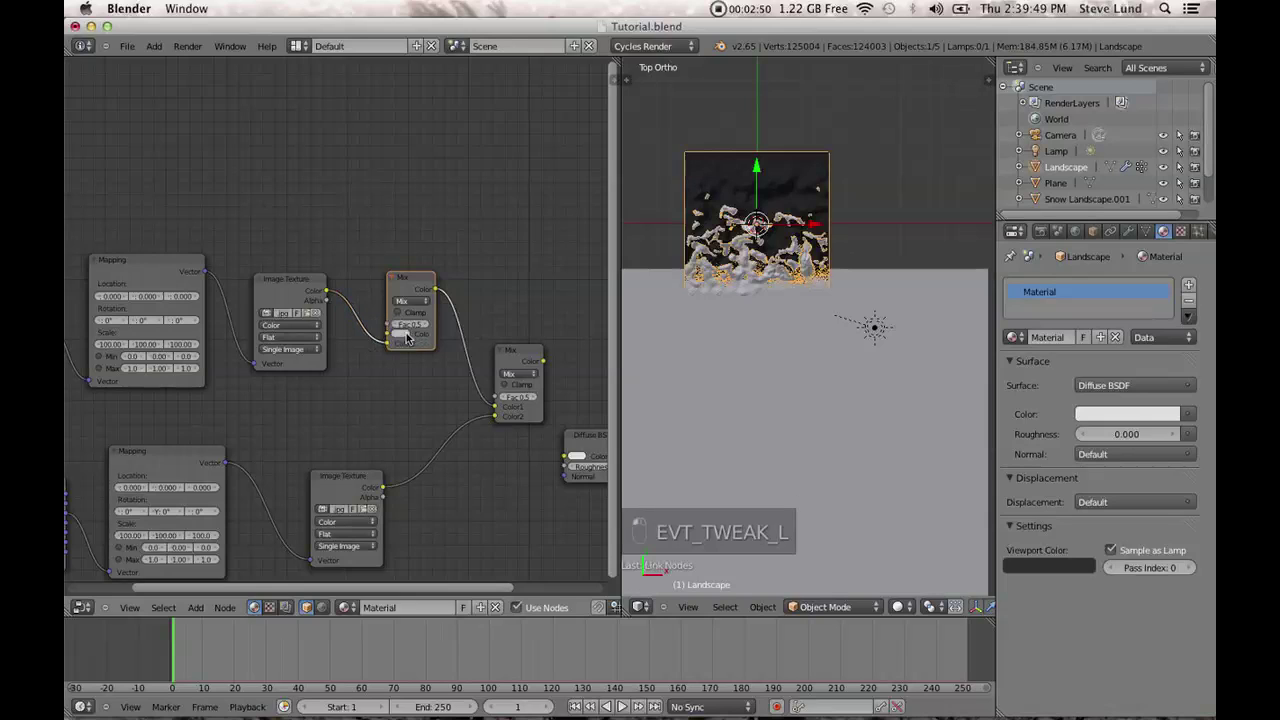
Set the new Mix node's Color1 to black and its factor to 0.30.
left_click(401, 334)
left_click_drag(473, 262, 473, 276)
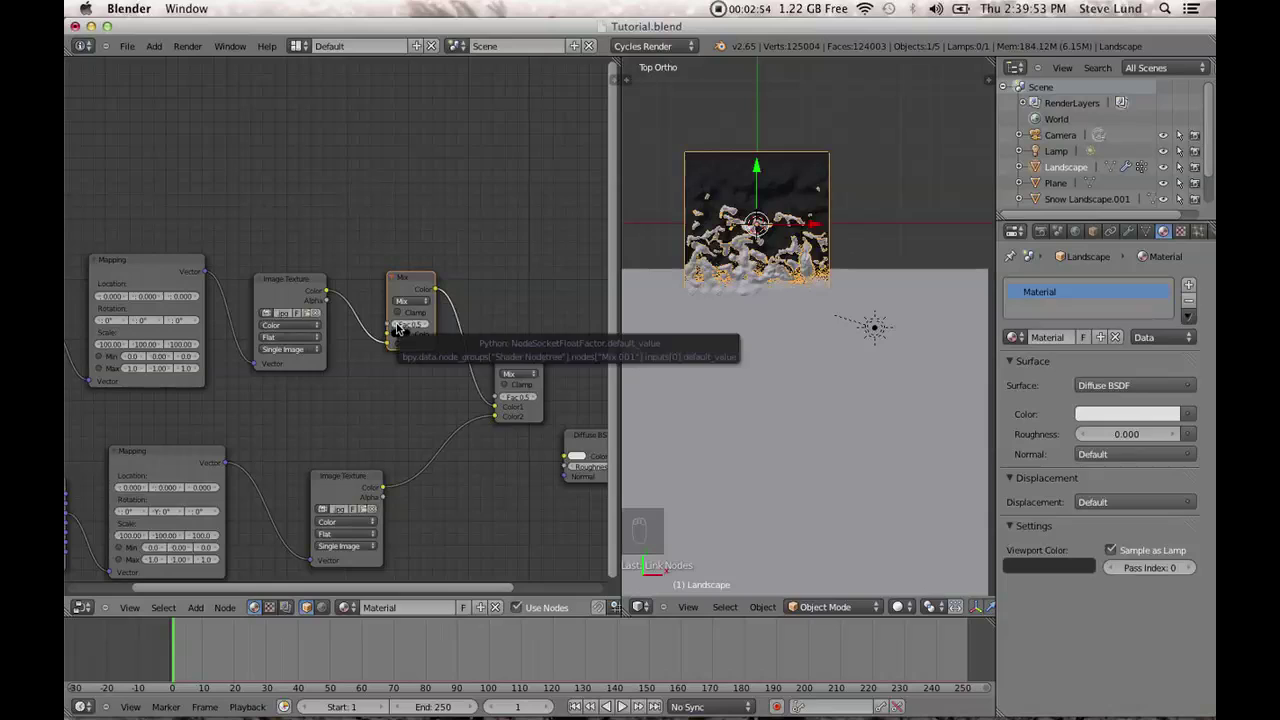
left_click(400, 332)
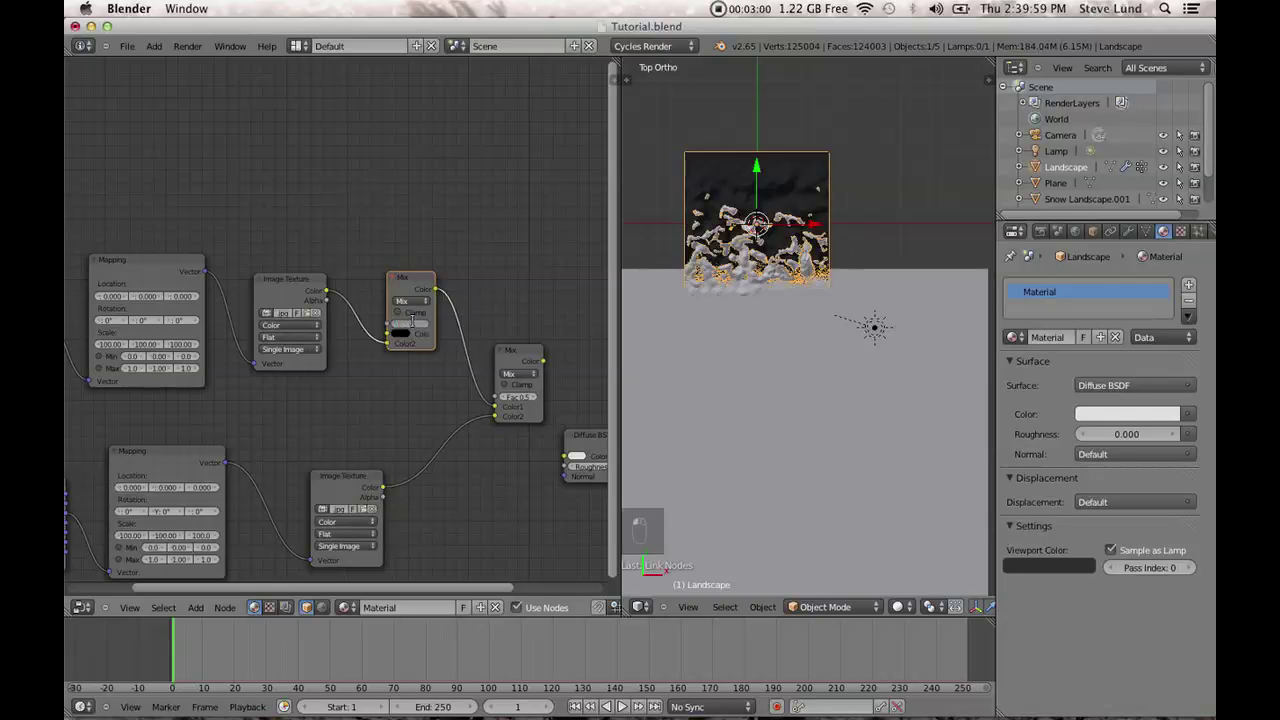
Set the viewport shading to Rendered and link the final Mix node's Color output to the Diffuse BSDF's Color input.
scroll(307, 350, "down", 3)
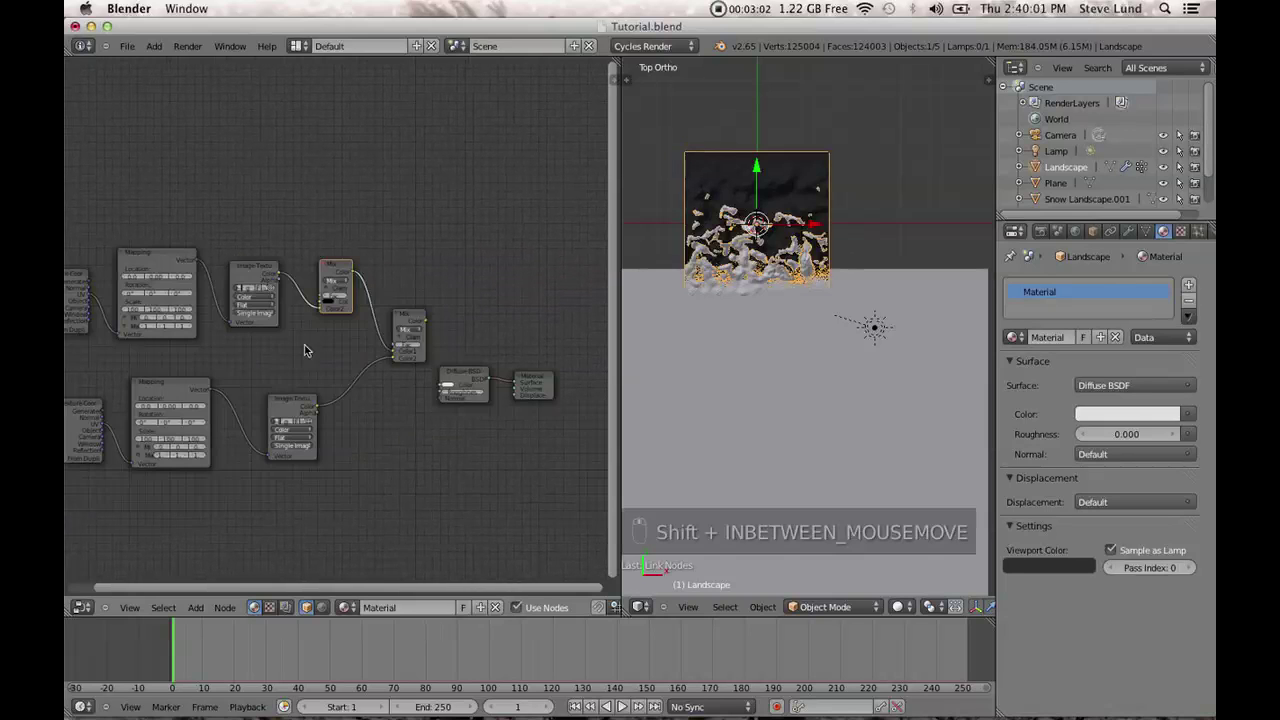
left_click_drag(415, 326, 414, 327)
scroll(760, 223, "up", 4)
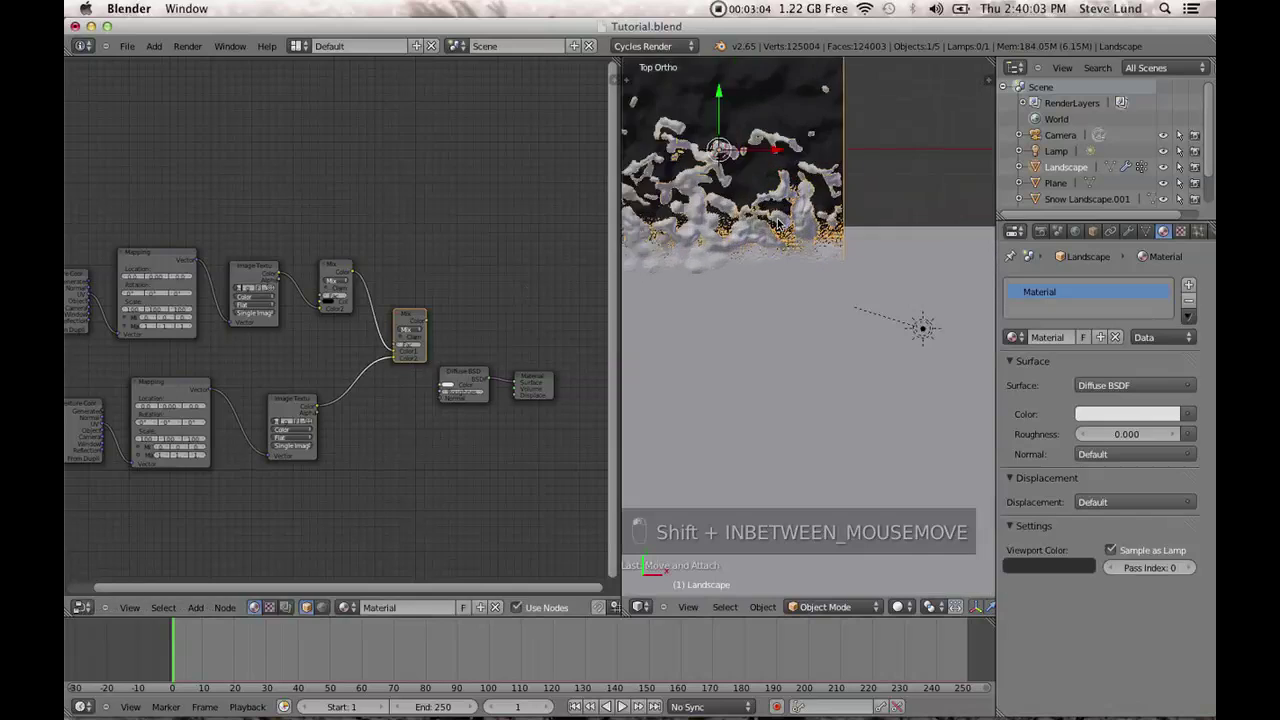
left_click(898, 607)
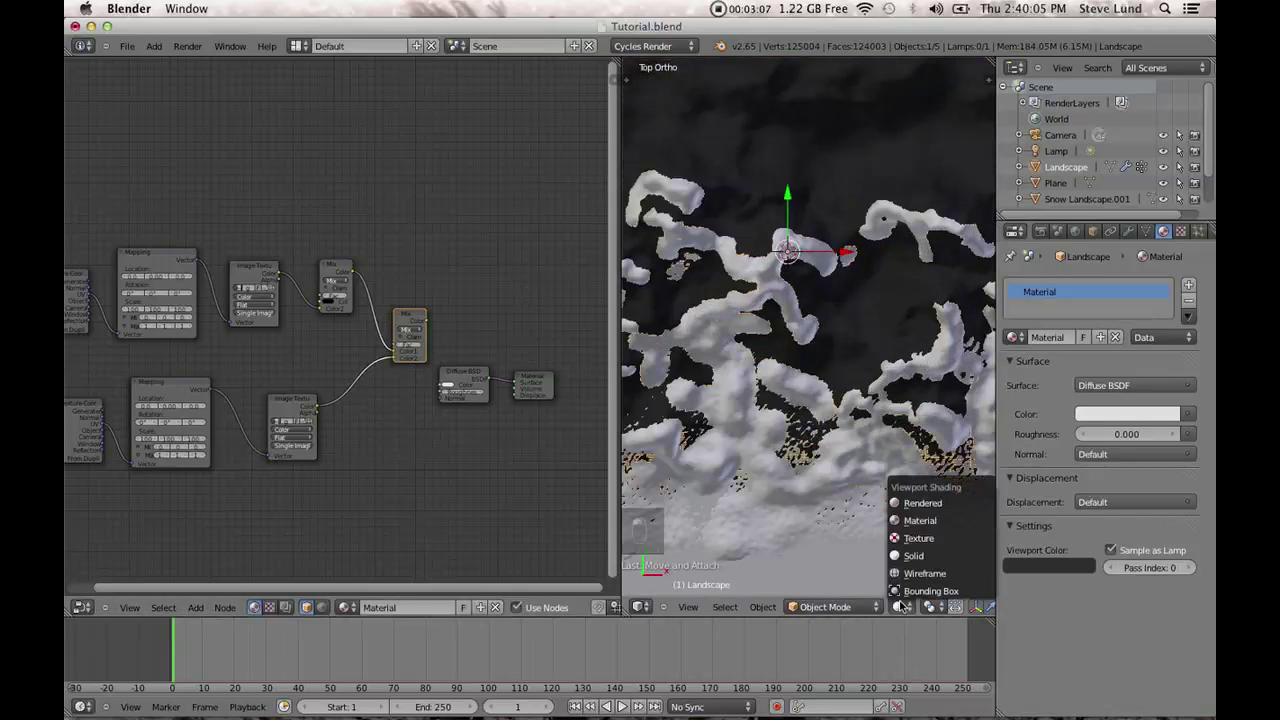
left_click(928, 510)
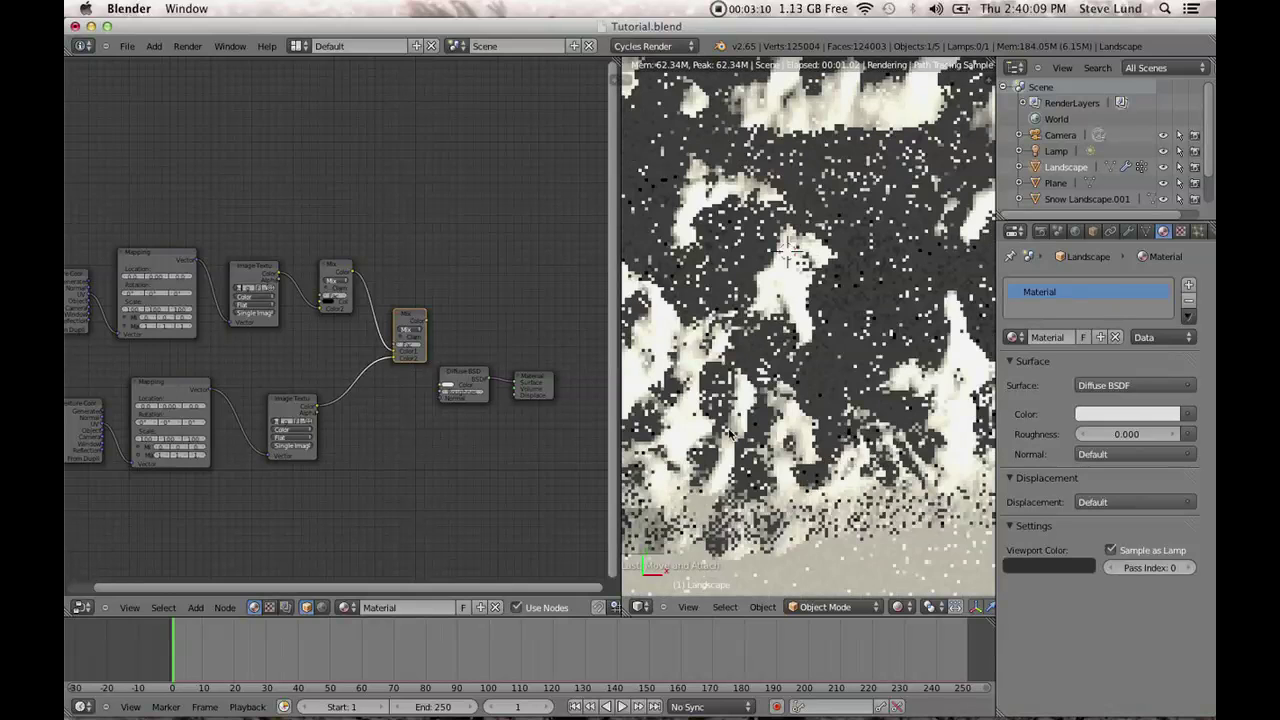
left_click_drag(424, 378, 470, 352)
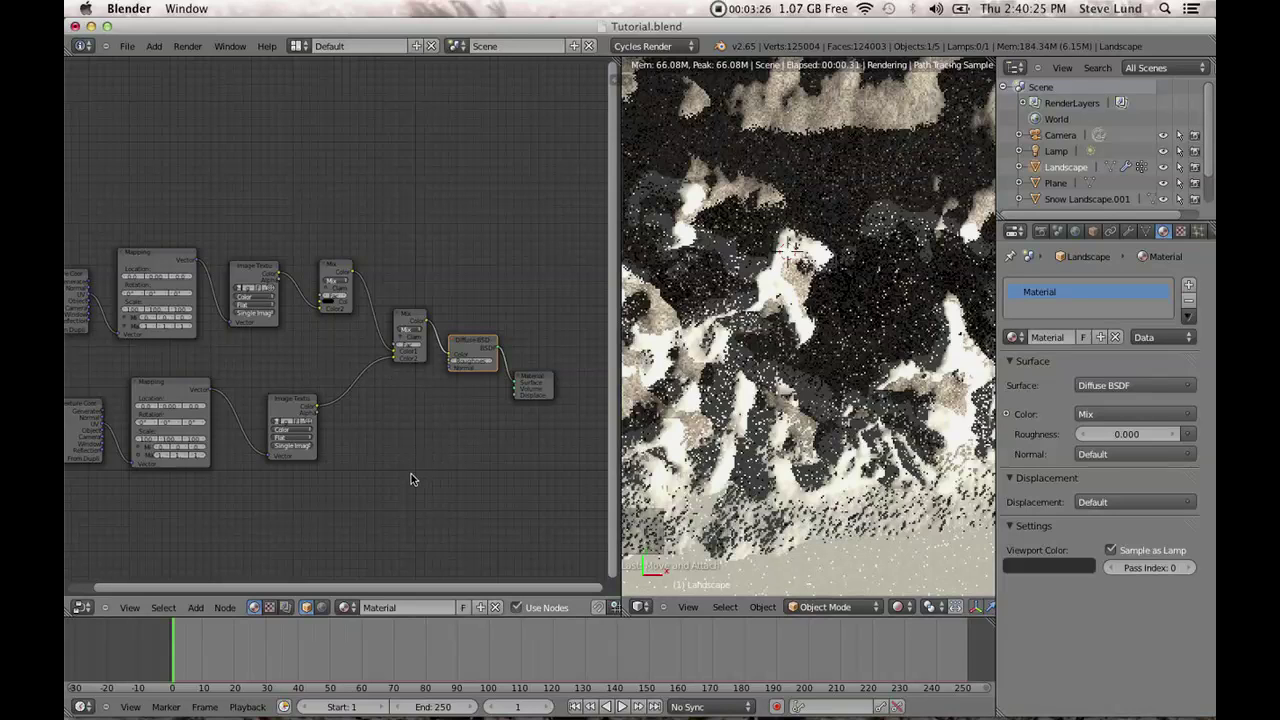
Add a ColorRamp node, feed it from the lower Image Texture's Color output, and link its Color output to the final Mix node's Fac.
key("shift+a")
mouse_move(411, 476)
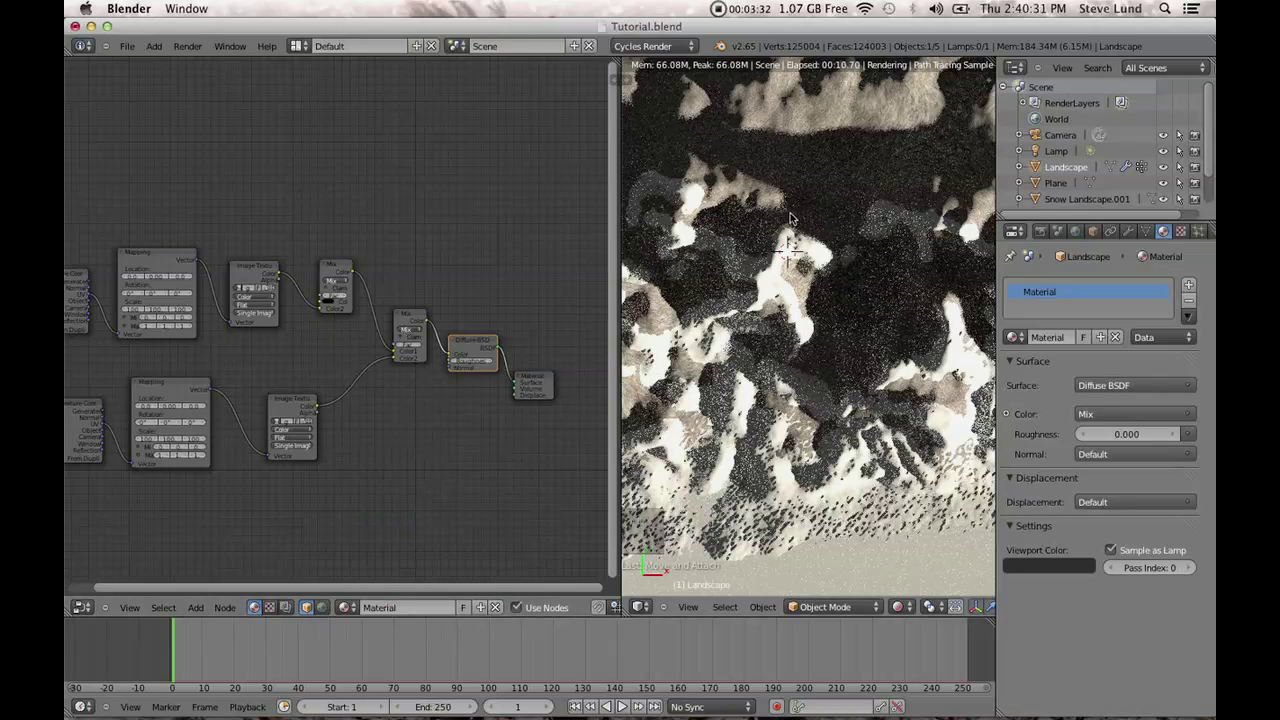
left_click_drag(418, 320, 418, 311)
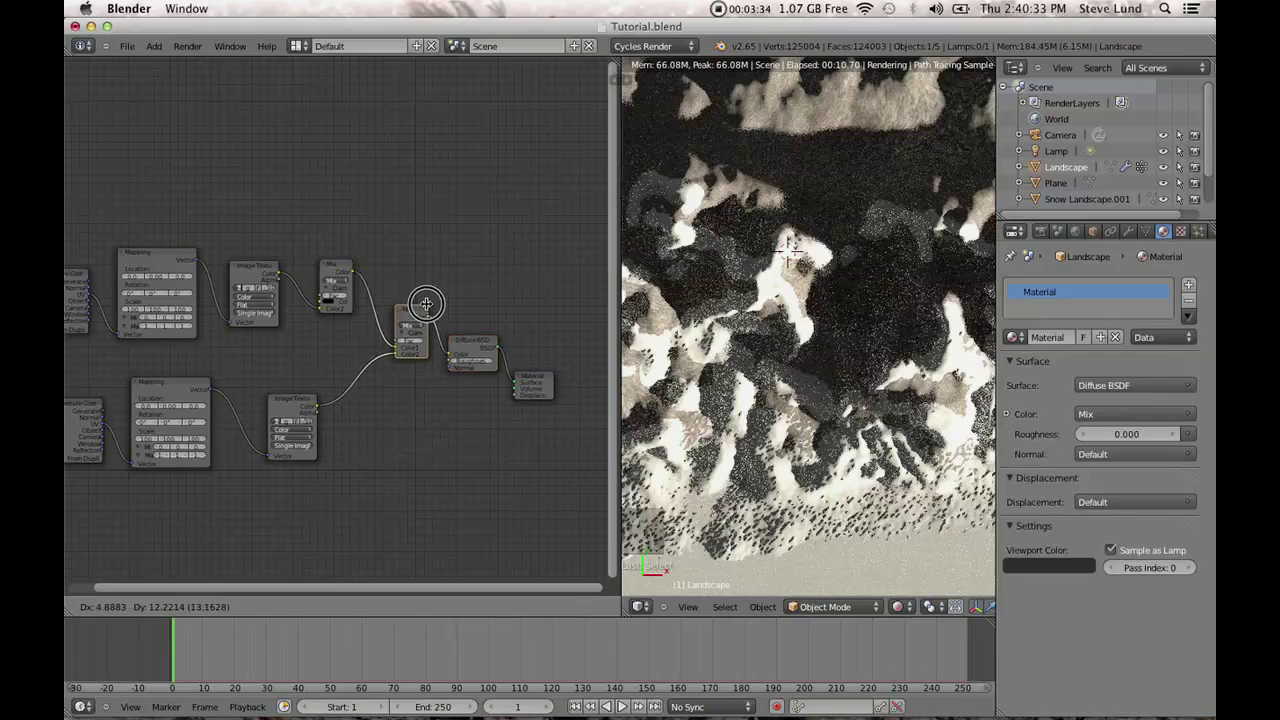
key("shift+a")
mouse_move(406, 446)
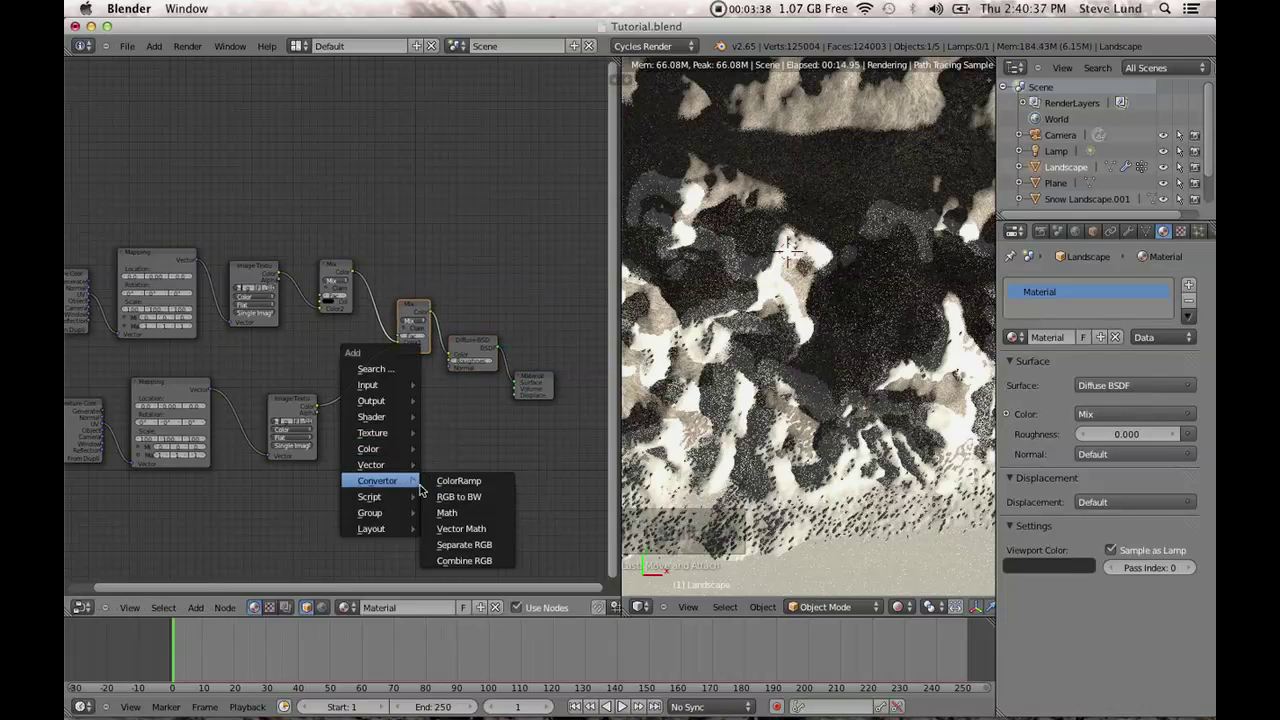
left_click(445, 481)
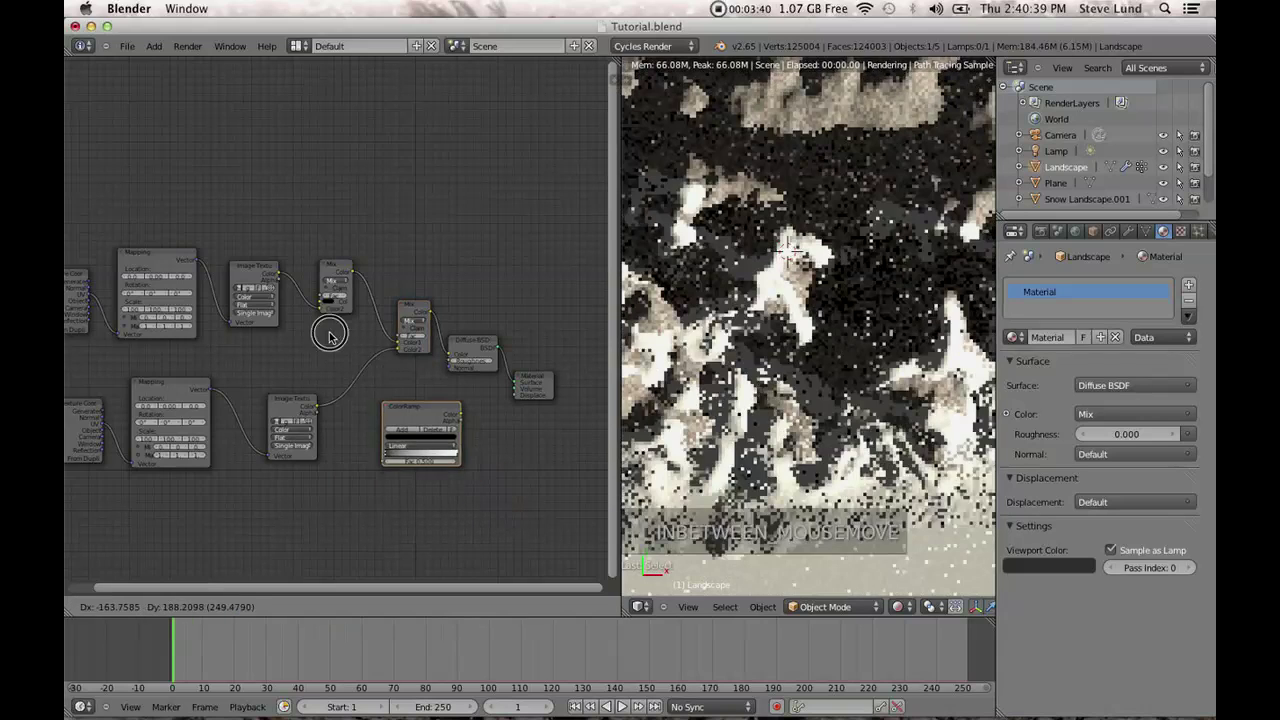
left_click(326, 346)
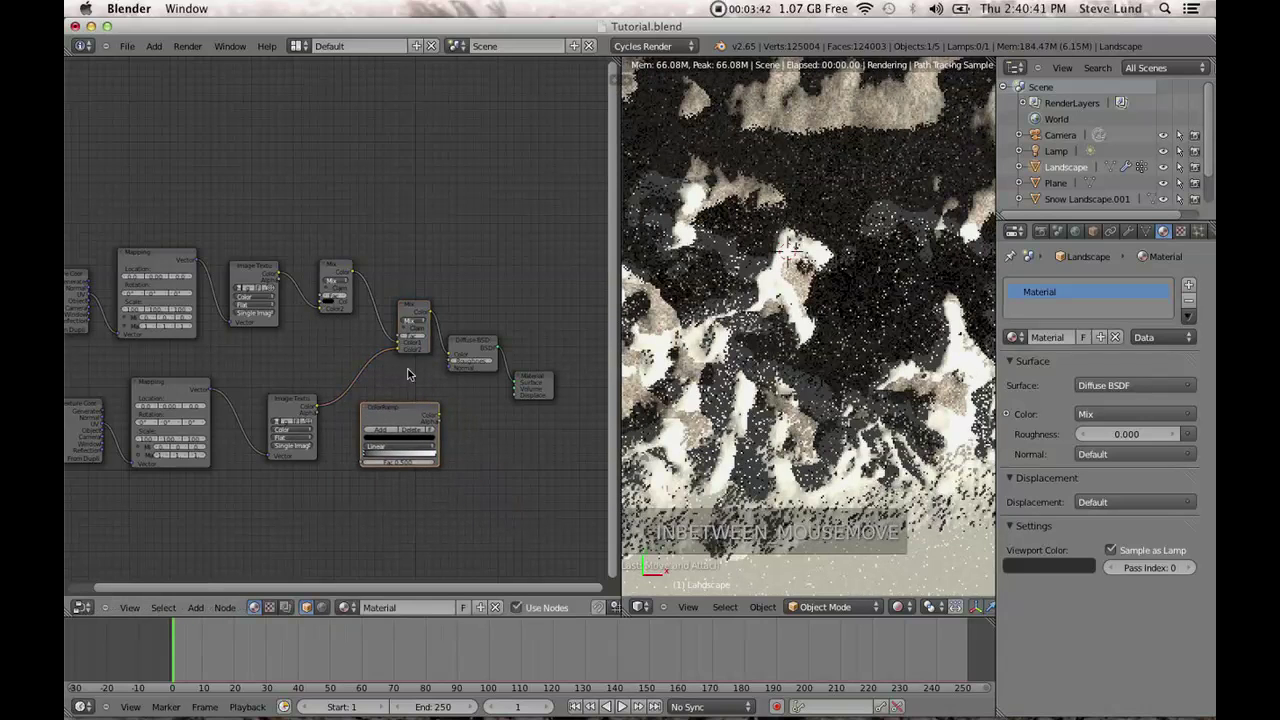
left_click_drag(318, 409, 360, 458)
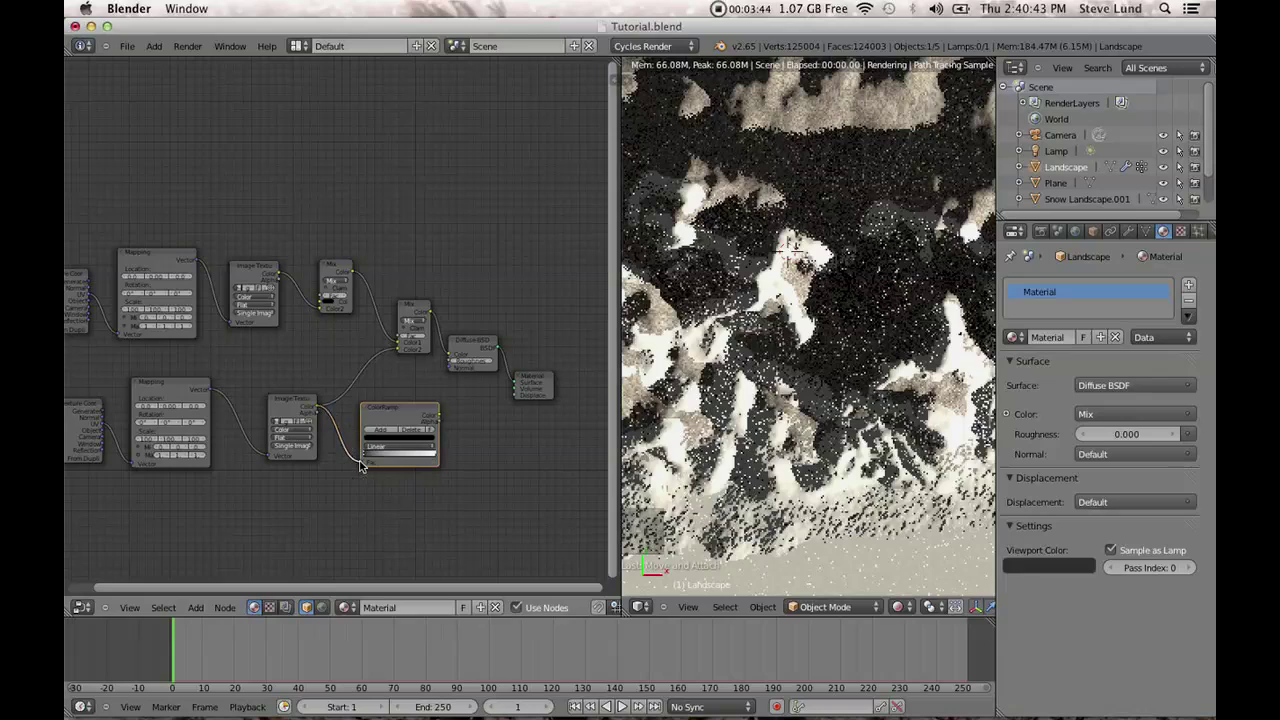
left_click_drag(440, 411, 403, 331)
Move the ColorRamp's black and white stops close together near the middle for a sharp transition.
scroll(458, 398, "up", 1)
scroll(403, 326, "up", 2)
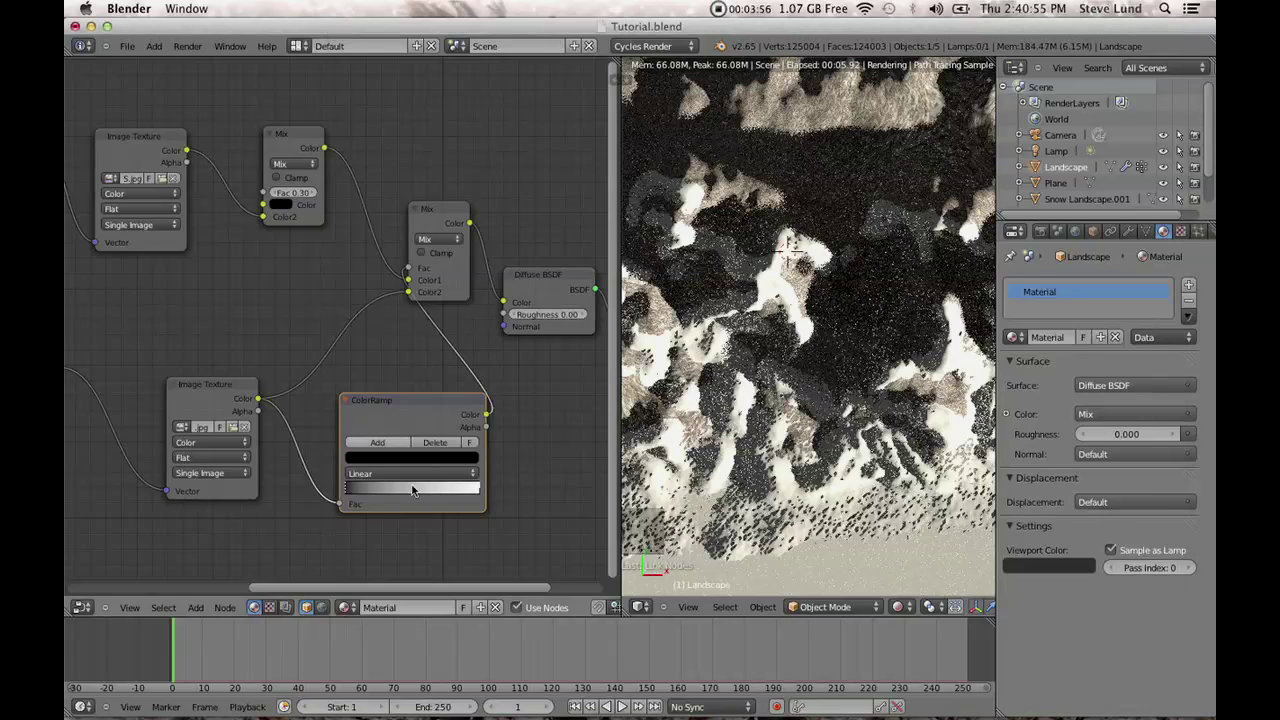
left_click_drag(347, 488, 423, 487)
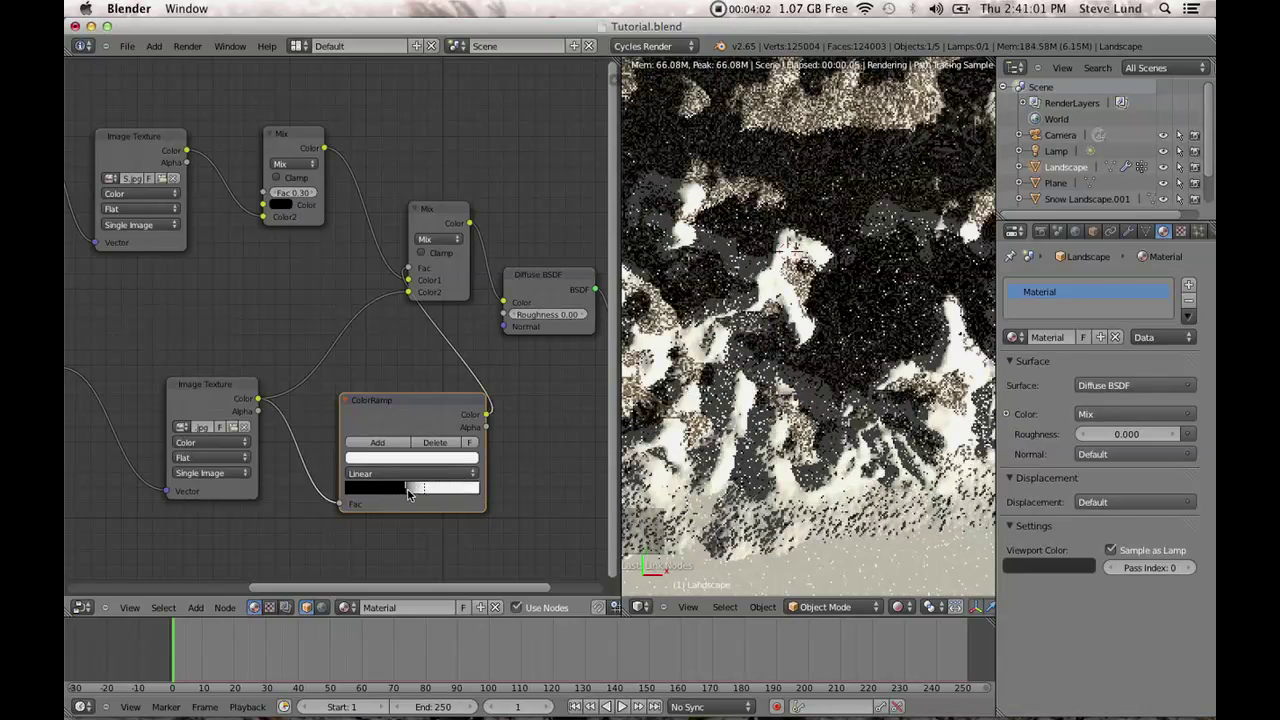
left_click_drag(407, 488, 411, 488)
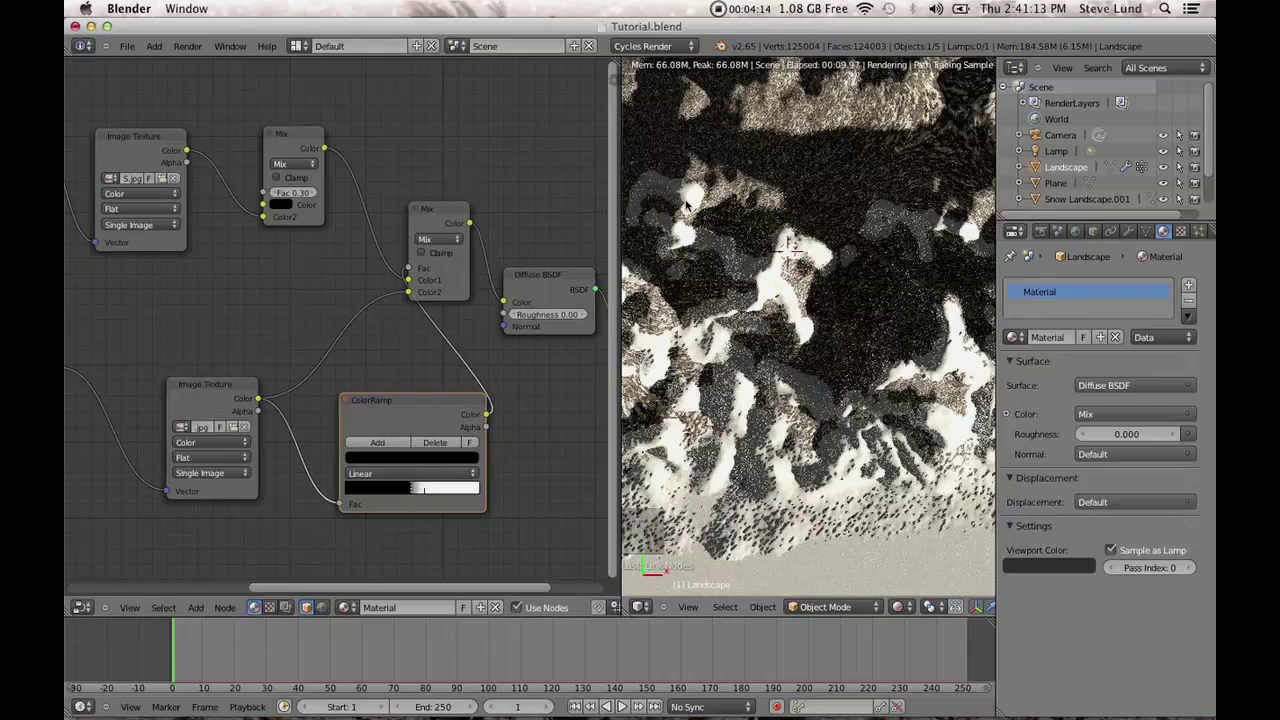
Set the X scale of both Mapping nodes to 50.
scroll(505, 345, "down", 3)
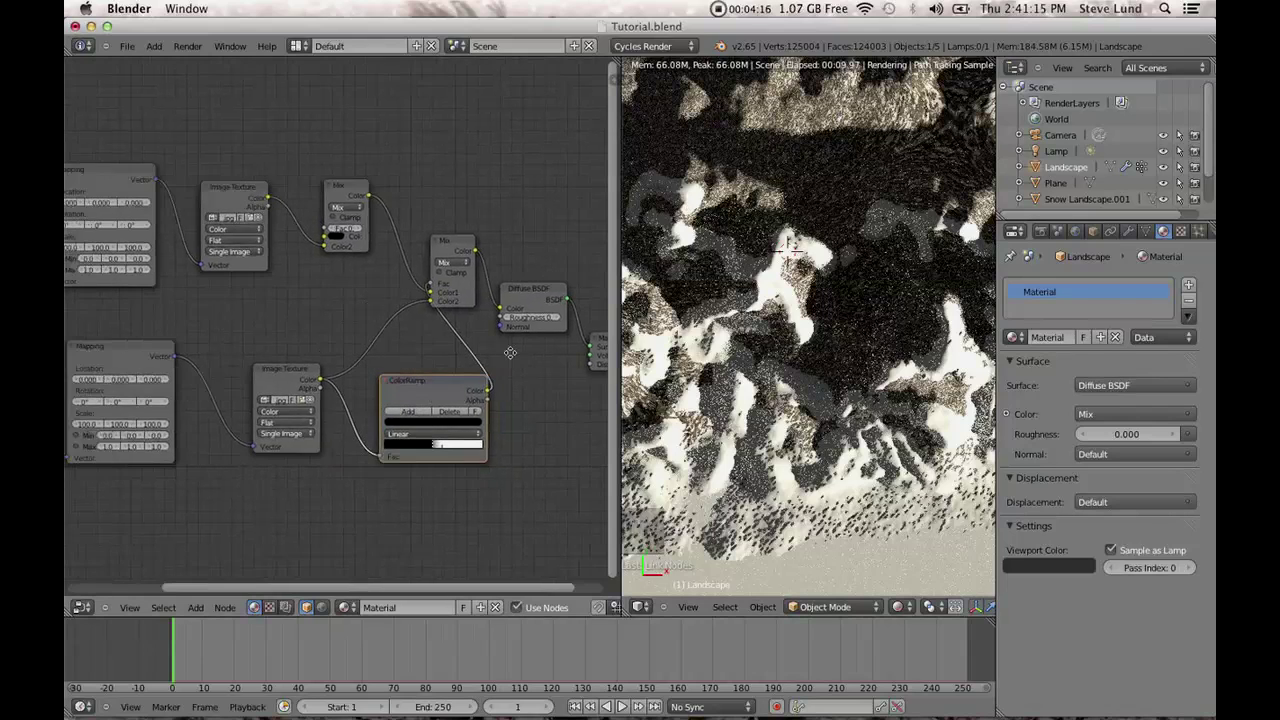
middle_click_drag(510, 353, 692, 333)
scroll(383, 354, "up", 2)
left_click(257, 420)
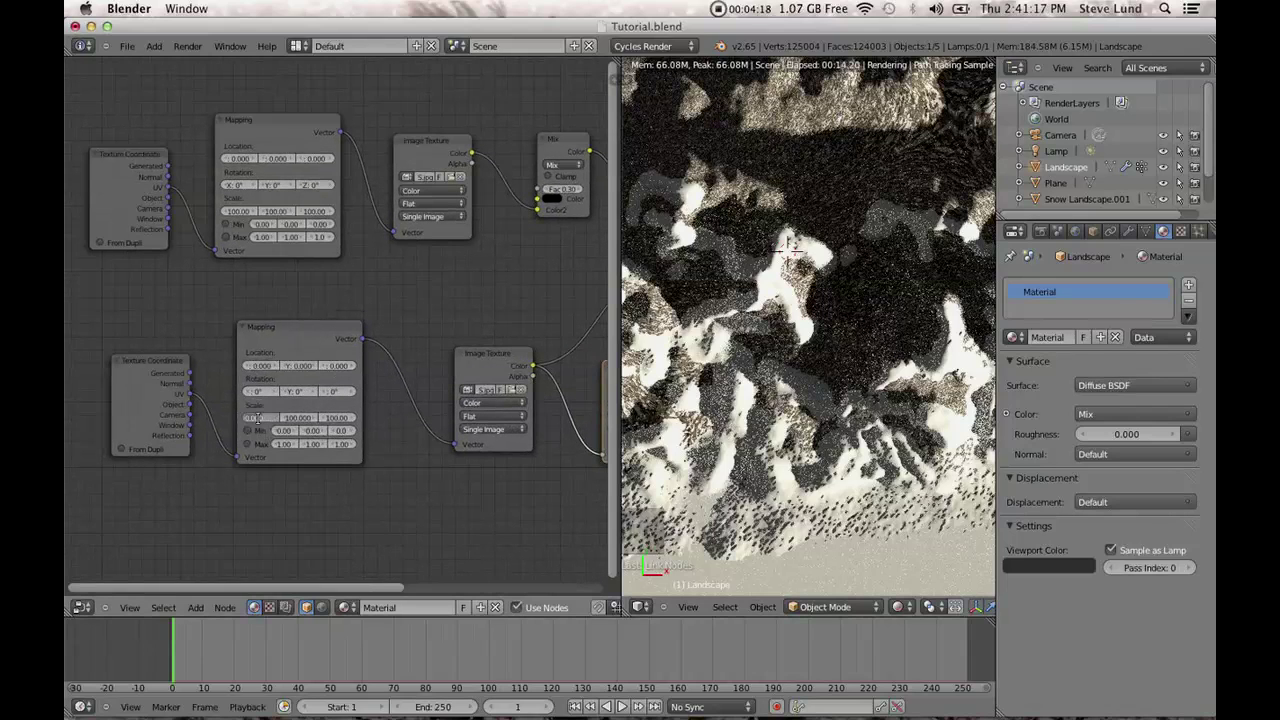
type("50")
key("Return")
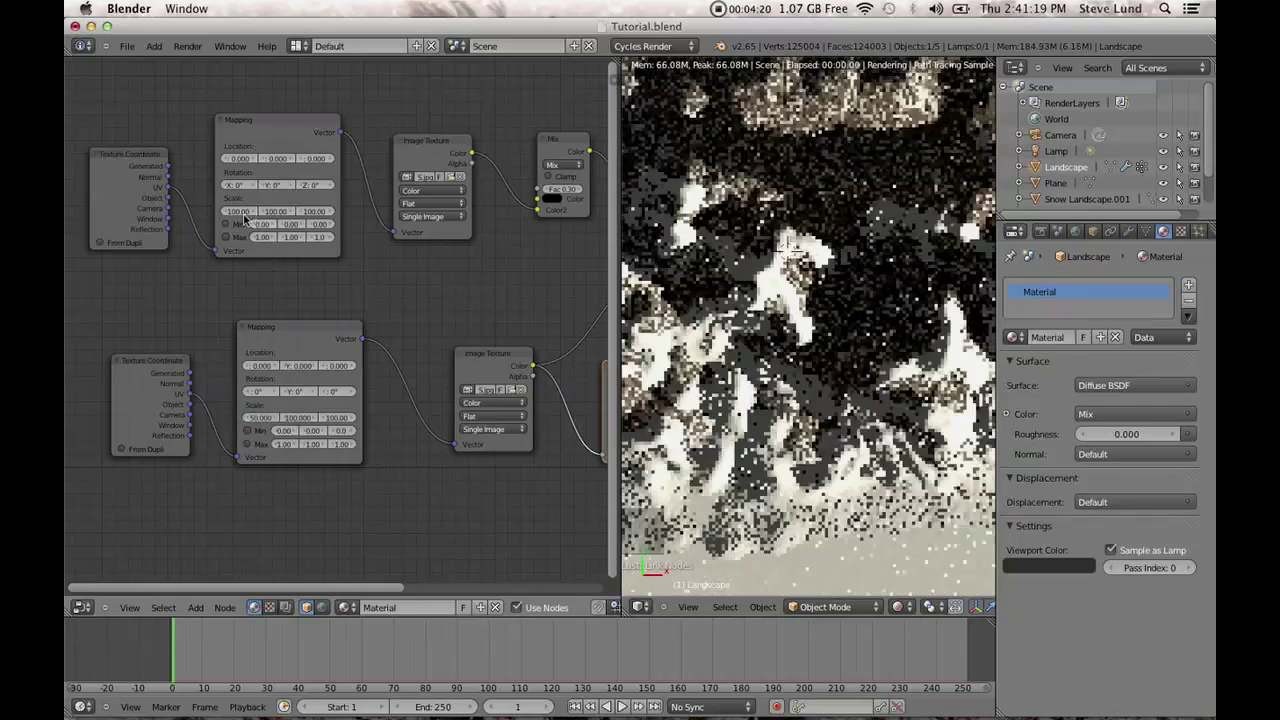
key("Return")
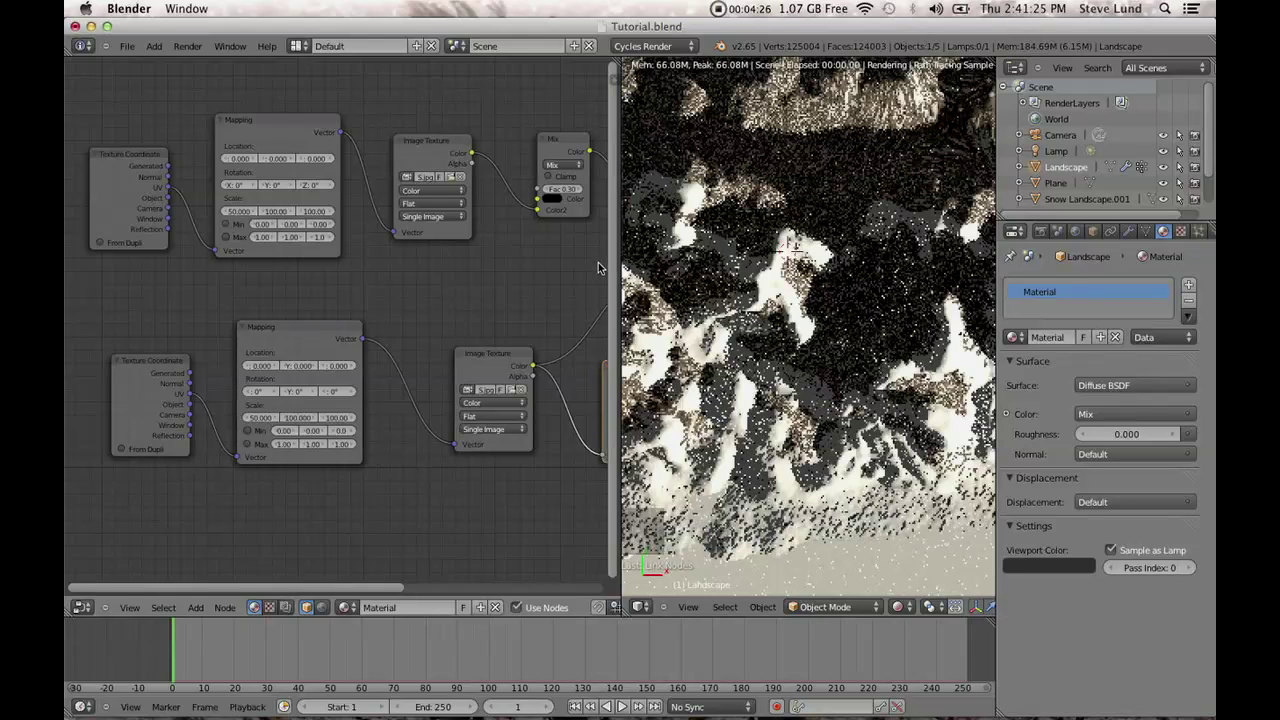
Set the Y scale to 25 and the Z scale to 50 on both Mapping nodes.
left_click(296, 418)
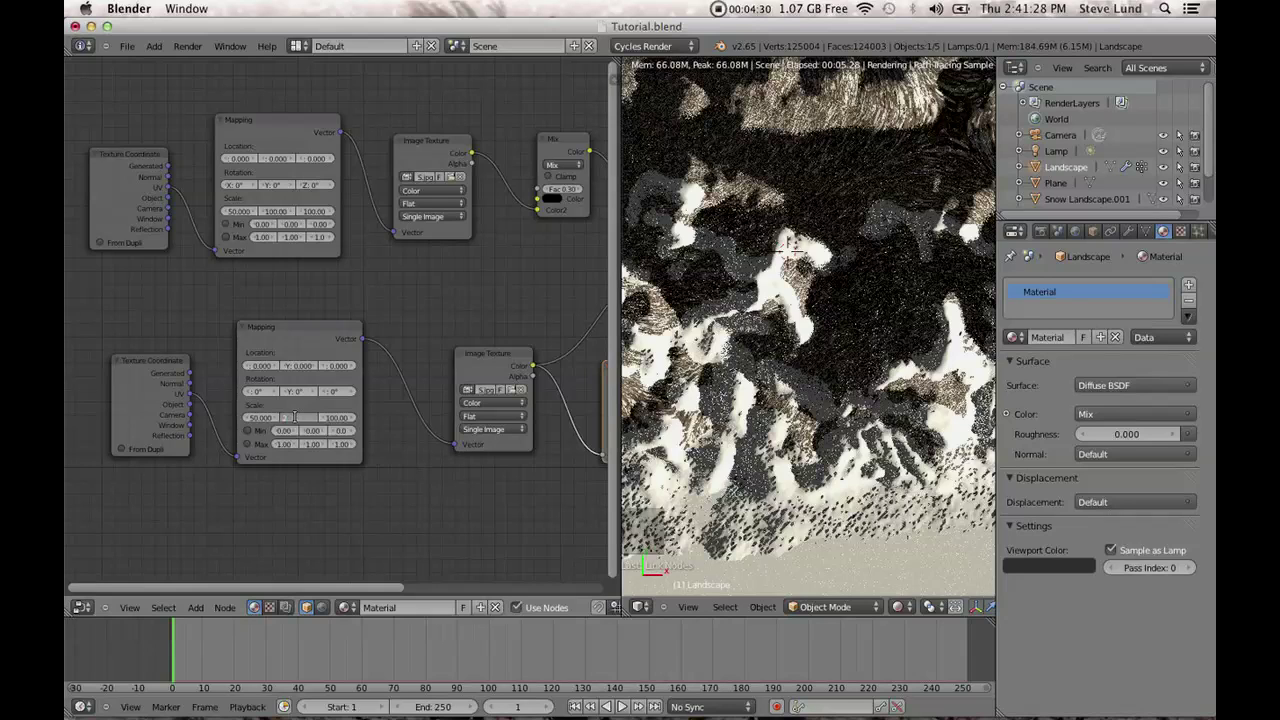
type("25")
key("Return")
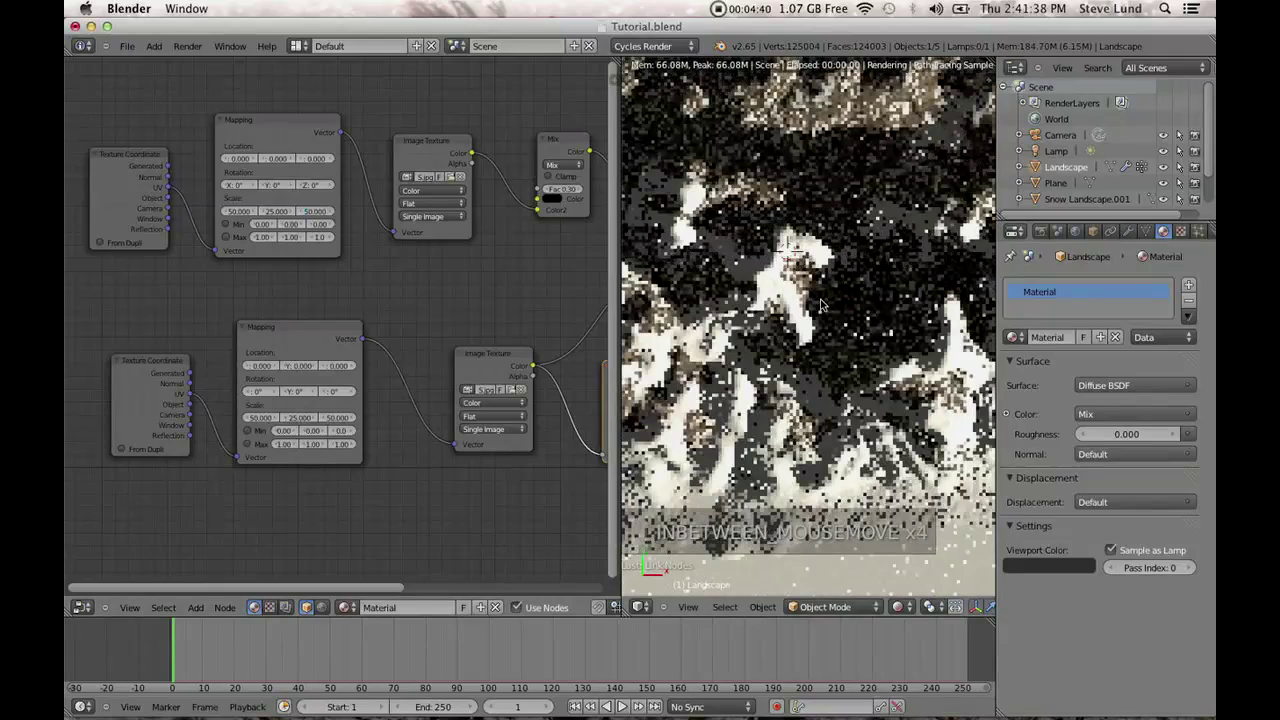
Switch the viewport to the camera view and fine-tune the positions of the ColorRamp's black and white stops.
scroll(822, 300, "up", 3)
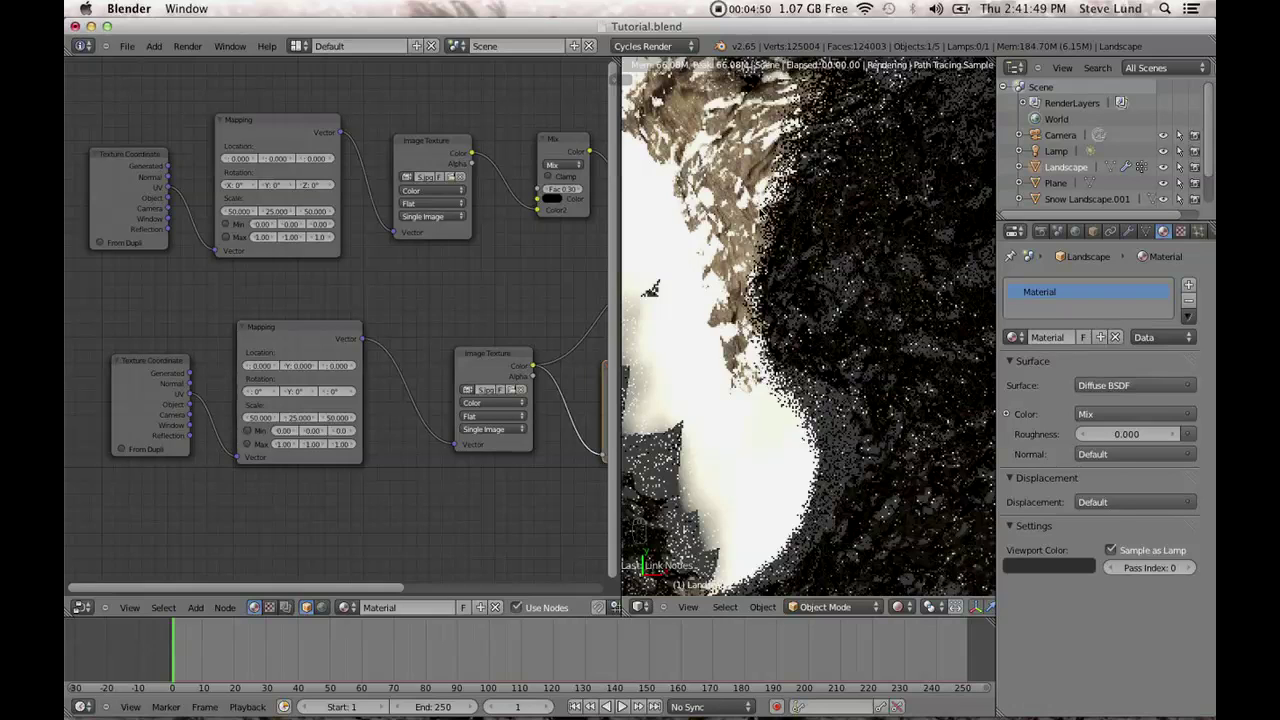
key("KP_0")
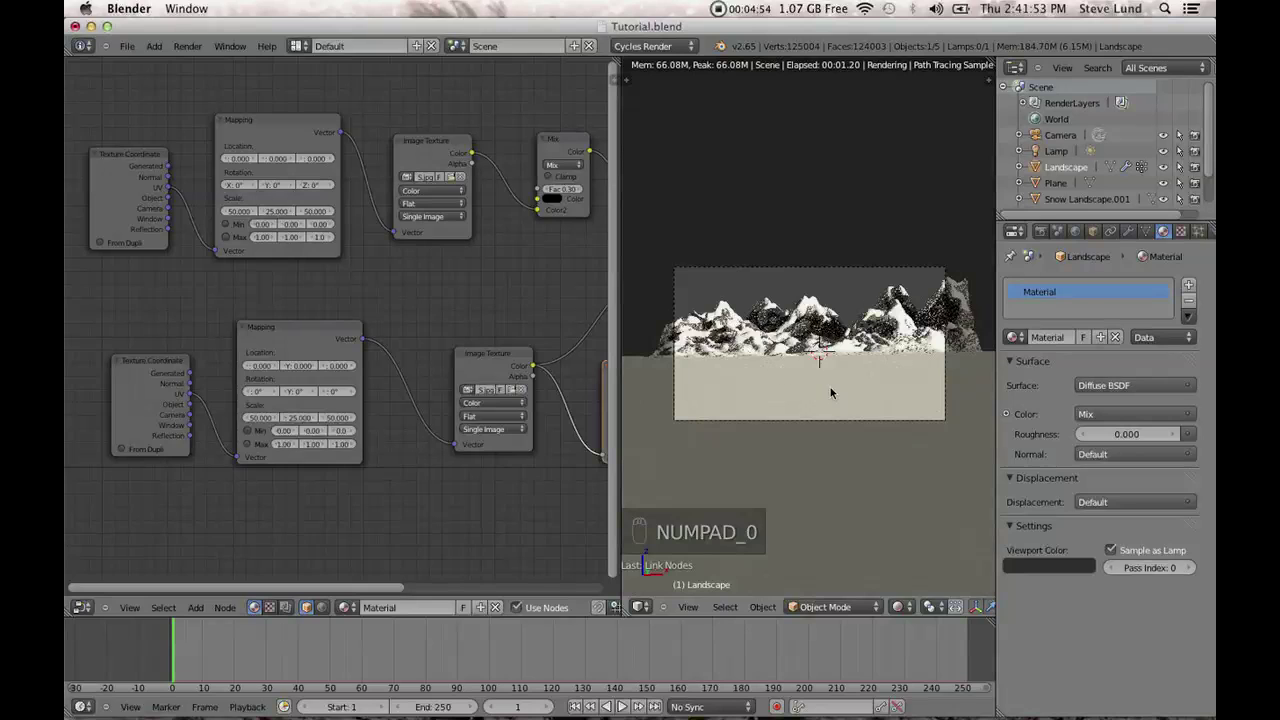
scroll(834, 382, "up", 5)
middle_click_drag(840, 378, 750, 416)
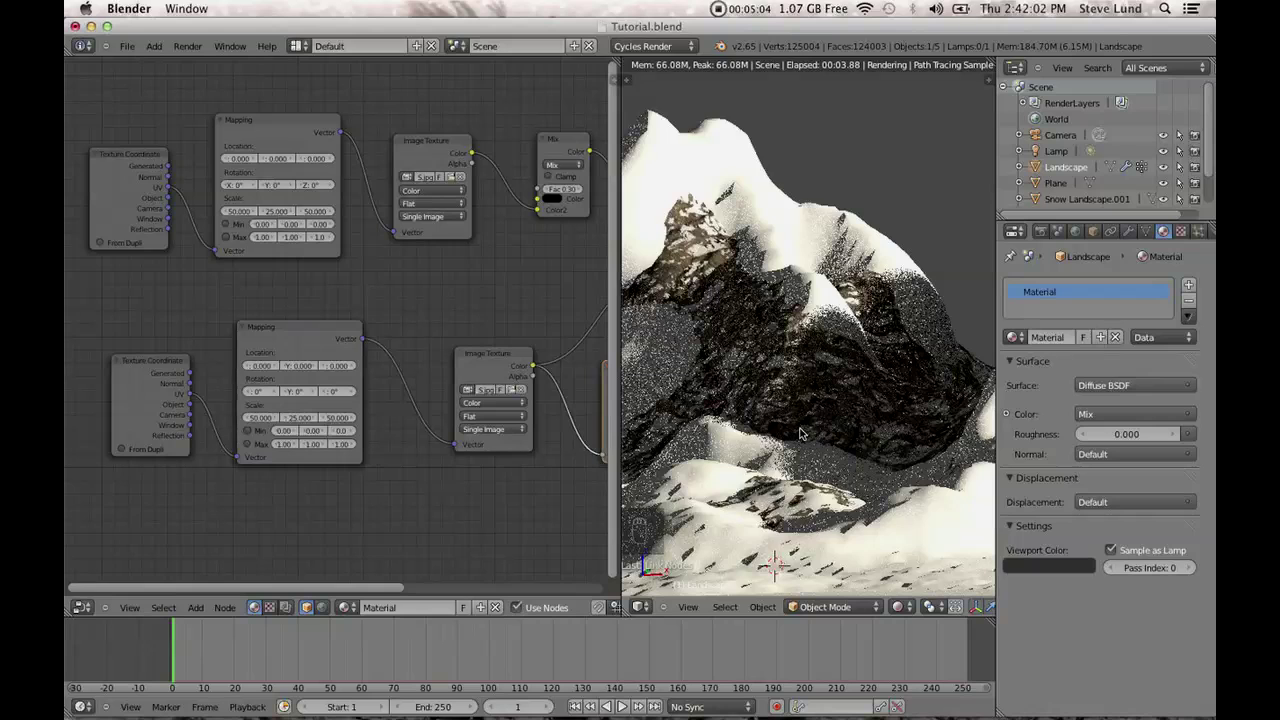
middle_click_drag(522, 481, 347, 472)
left_click(500, 433)
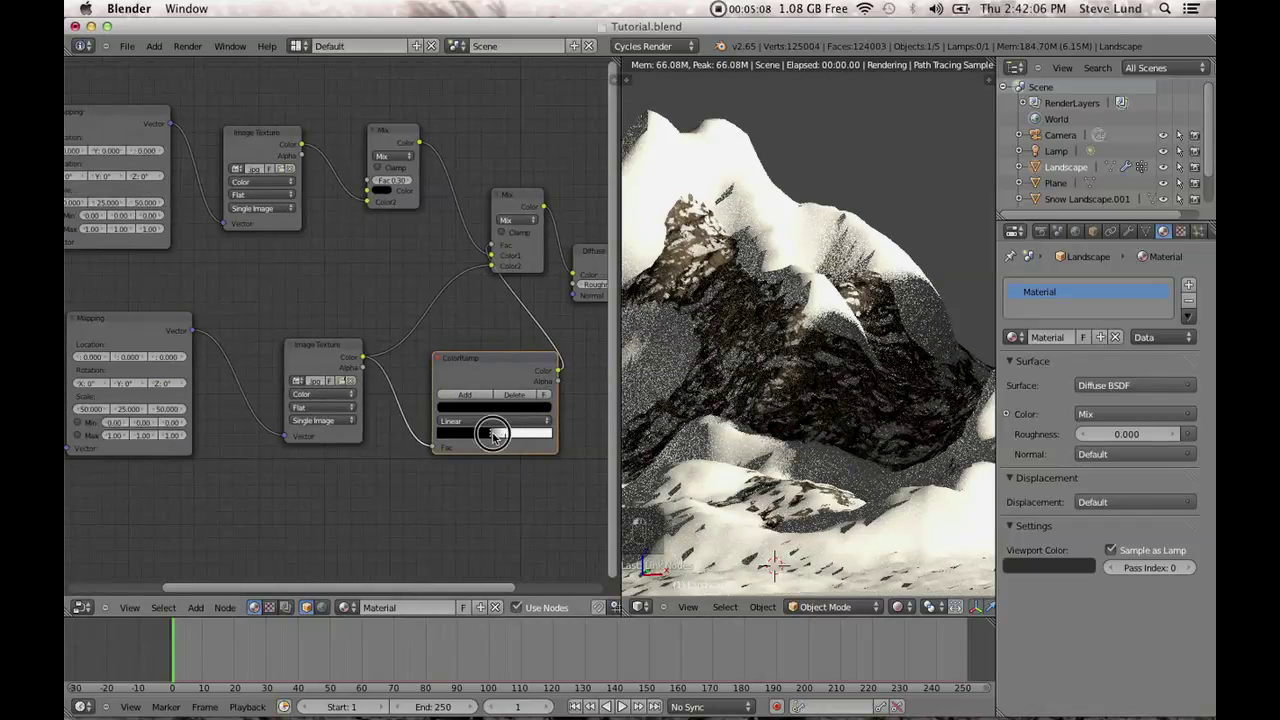
left_click_drag(500, 433, 505, 433)
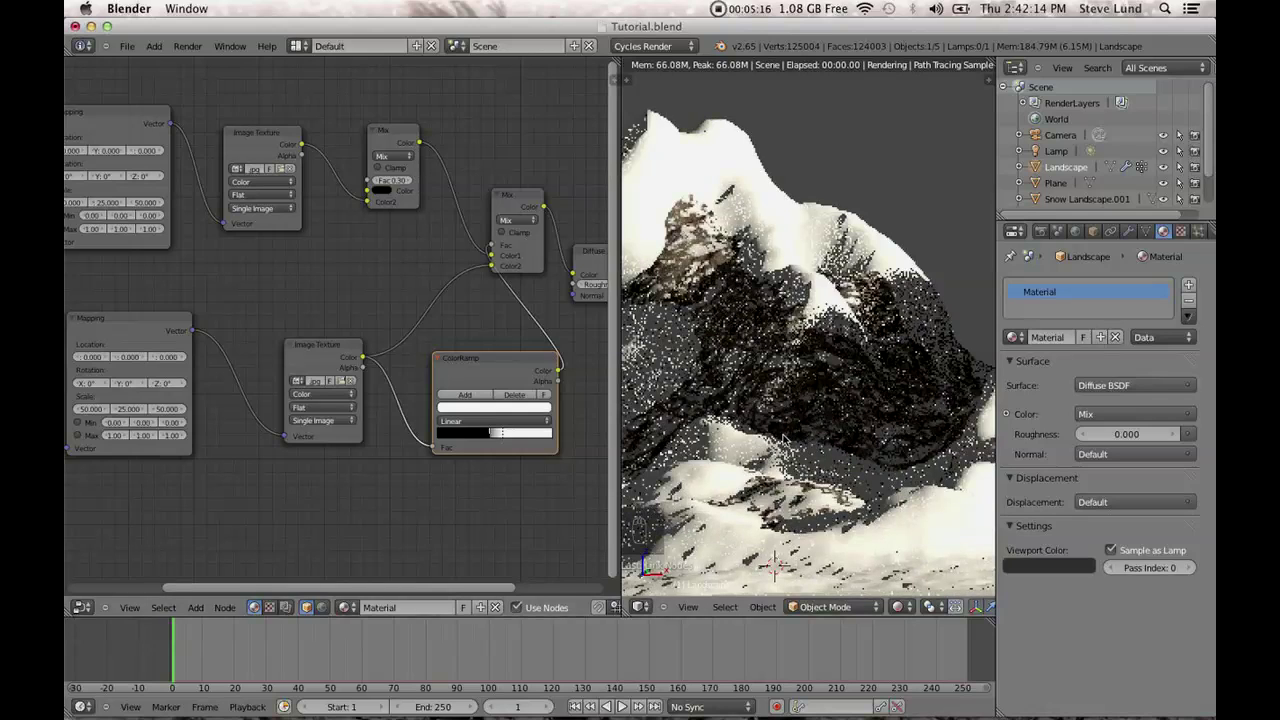
Set the factor of the black-tinted Mix node after the upper Image Texture to 0.20 and move the Material Output node further right.
left_click_drag(404, 180, 406, 180)
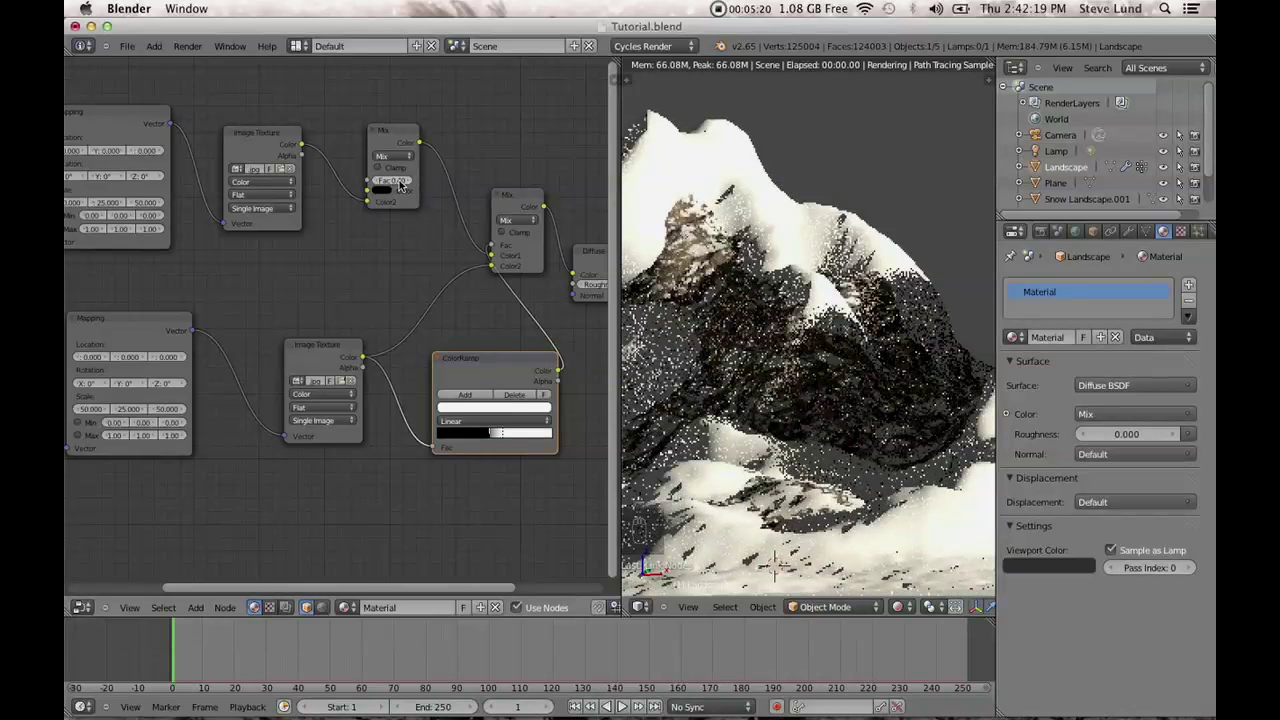
left_click_drag(408, 183, 381, 185)
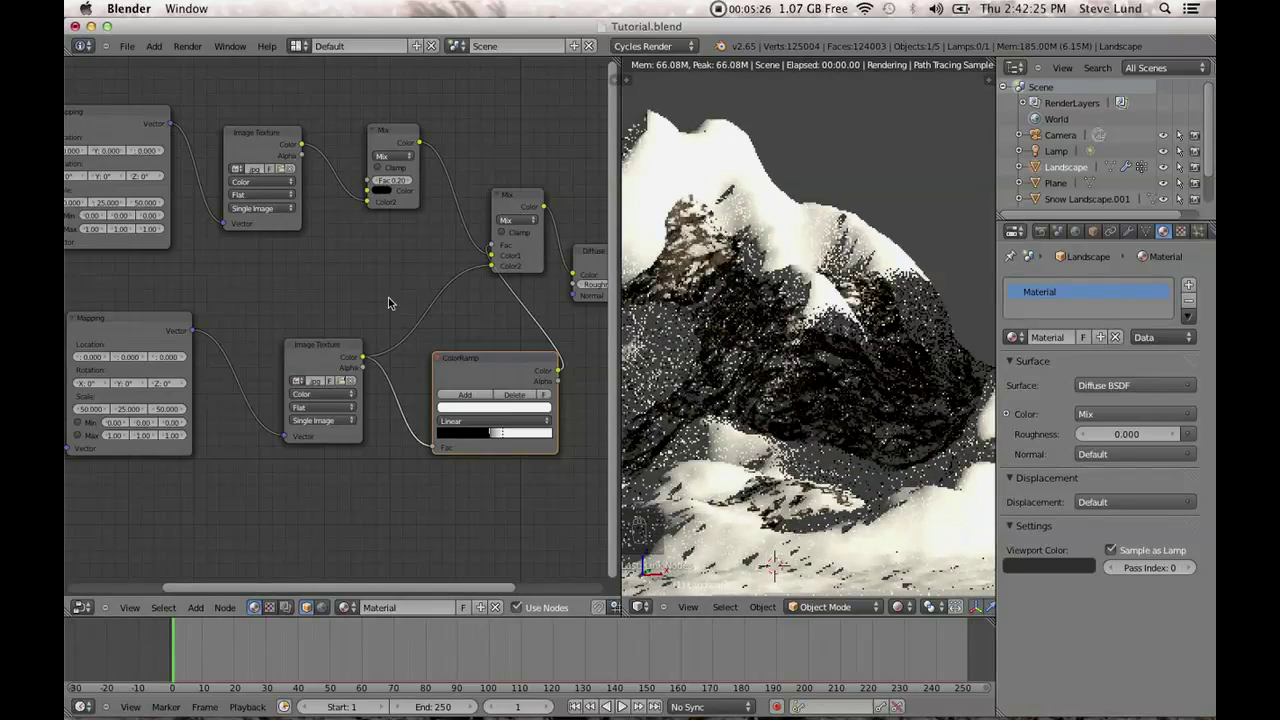
middle_click_drag(426, 291, 195, 279)
left_click_drag(485, 292, 547, 288)
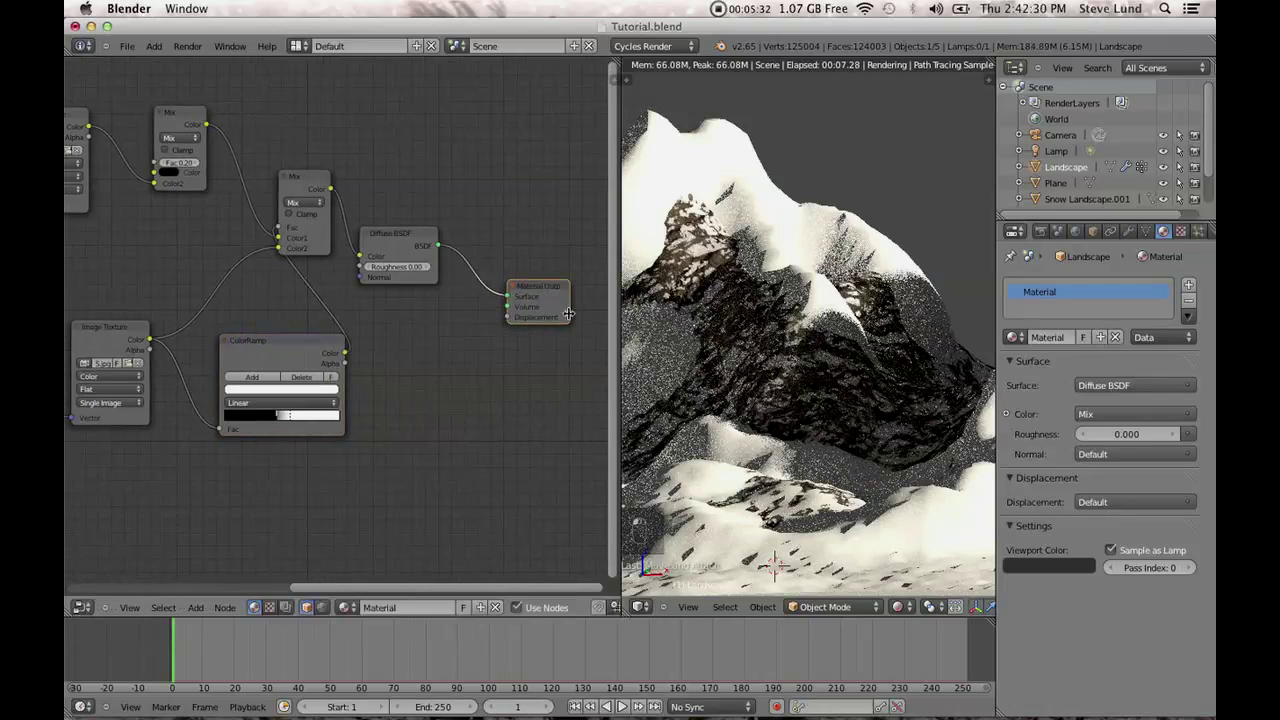
Add a Mix node below the Material Output, make its first colour white, and feed the black-tinted Mix node's colour into Color2.
scroll(472, 376, "down", 2)
key("shift+a")
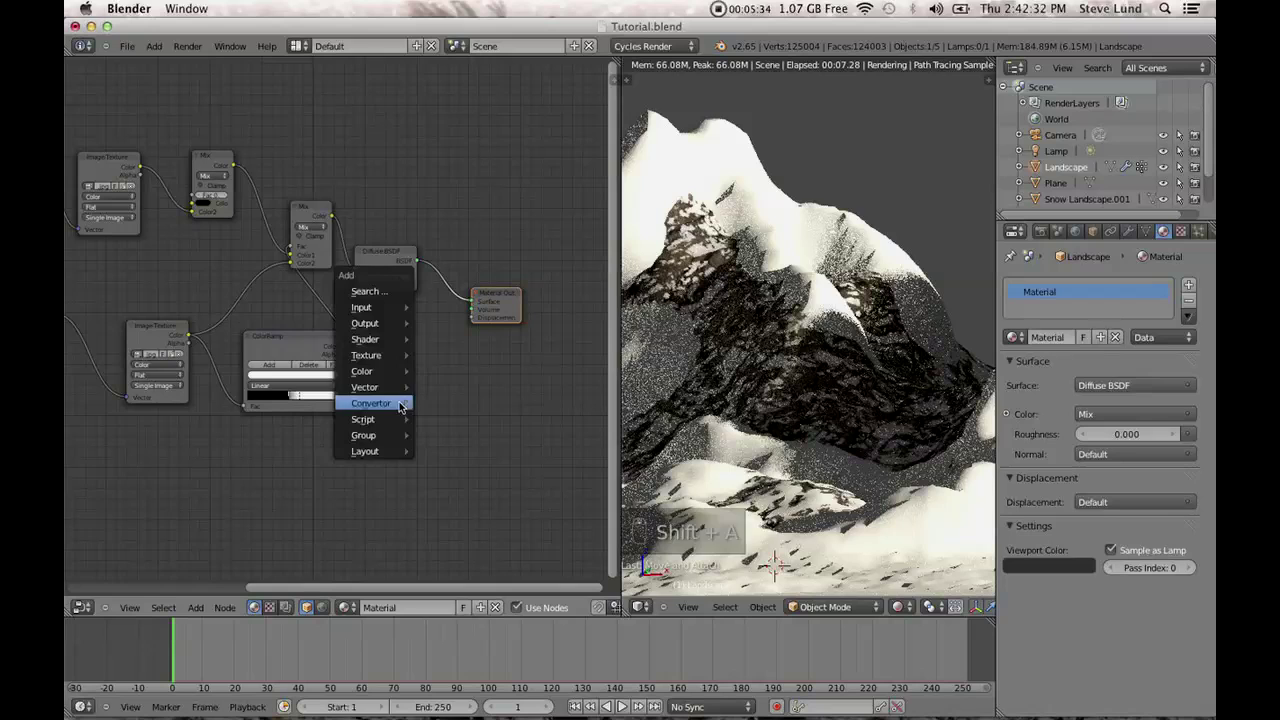
mouse_move(362, 371)
left_click(458, 400)
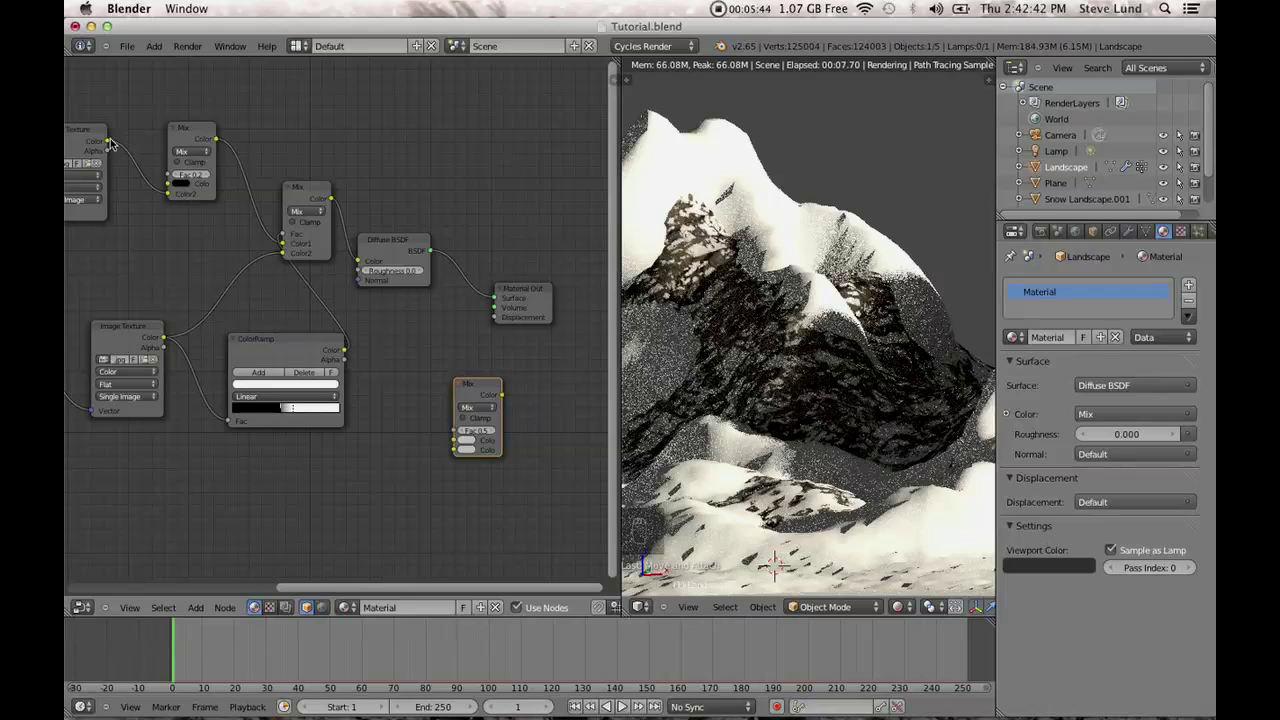
left_click_drag(217, 140, 453, 451)
left_click(468, 440)
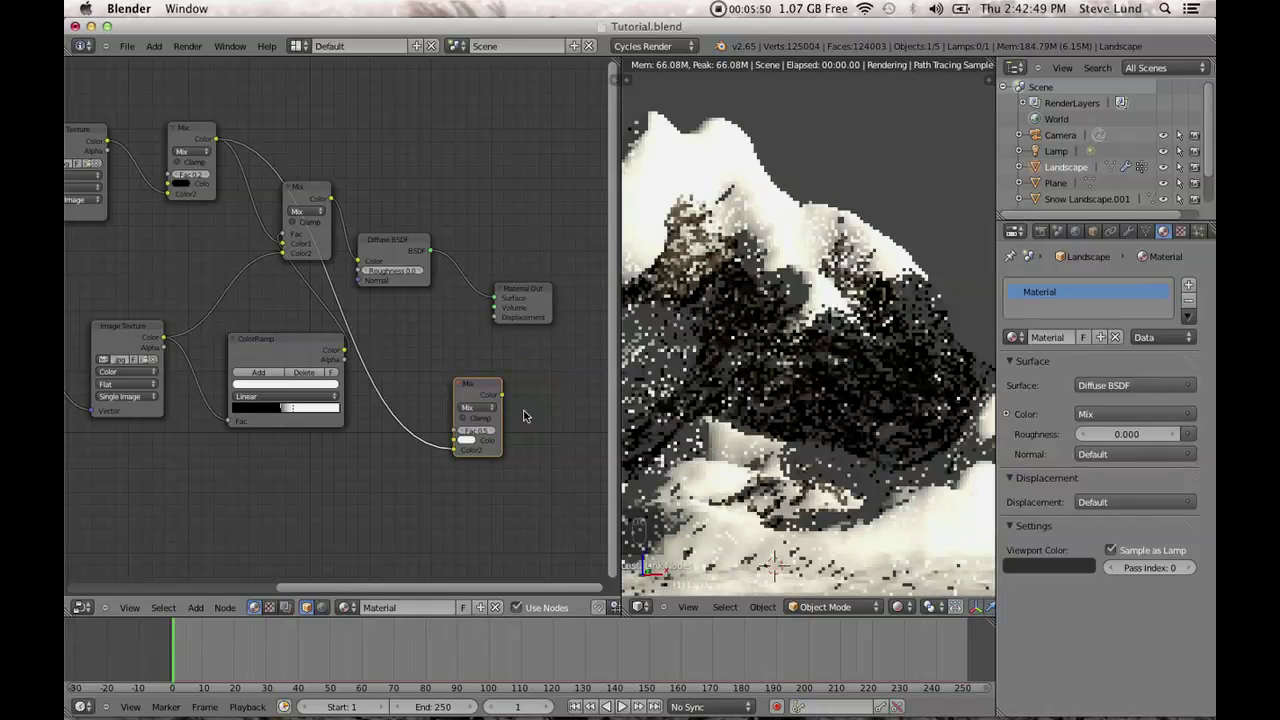
Set the new Mix node to Multiply with a factor of 0.2 and link its colour output to the material's Displacement.
left_click(481, 408)
left_click(475, 376)
left_click_drag(501, 394, 496, 317)
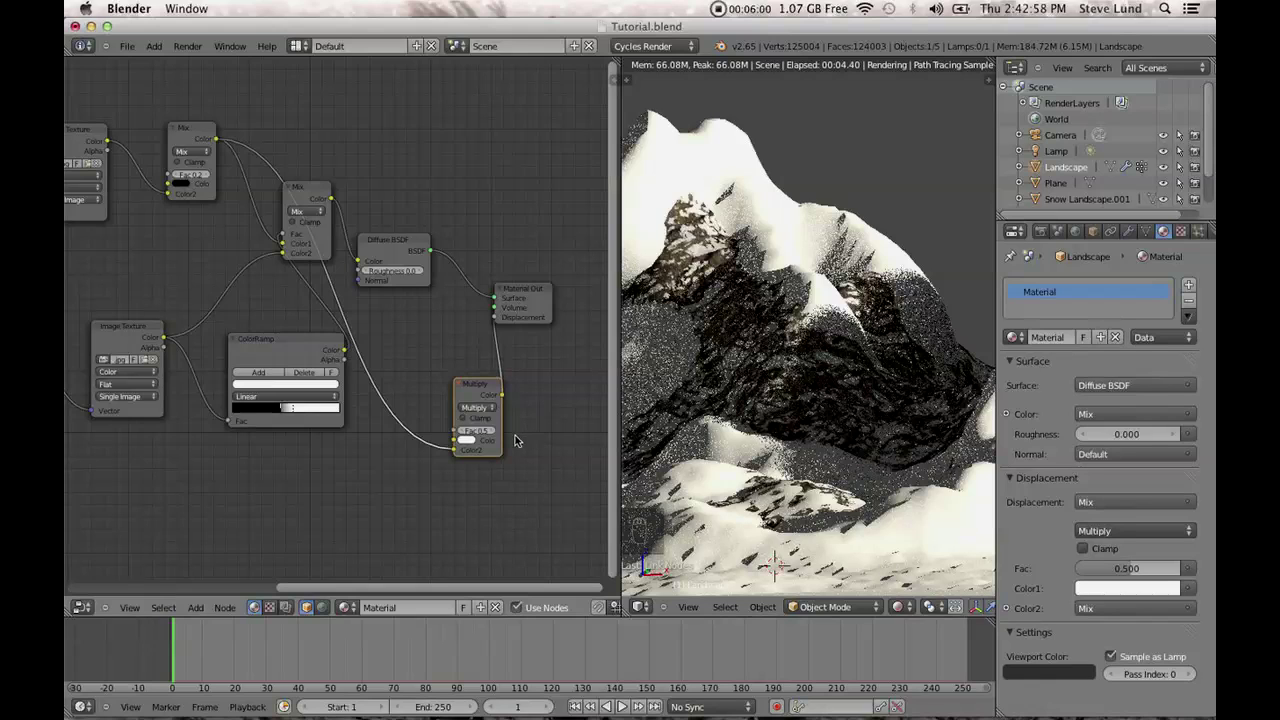
left_click_drag(470, 437, 458, 437)
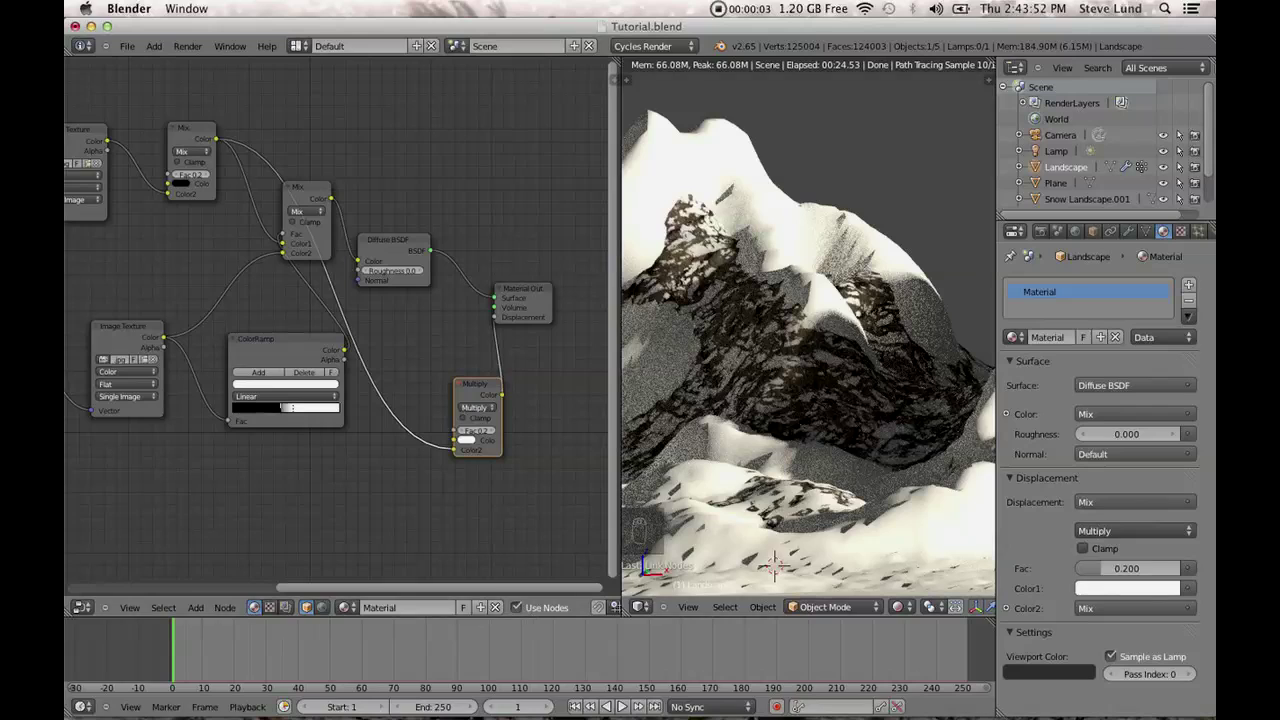
Switch to Firefox and search Google for "free HDR images".
mouse_move(415, 714)
left_click(356, 692)
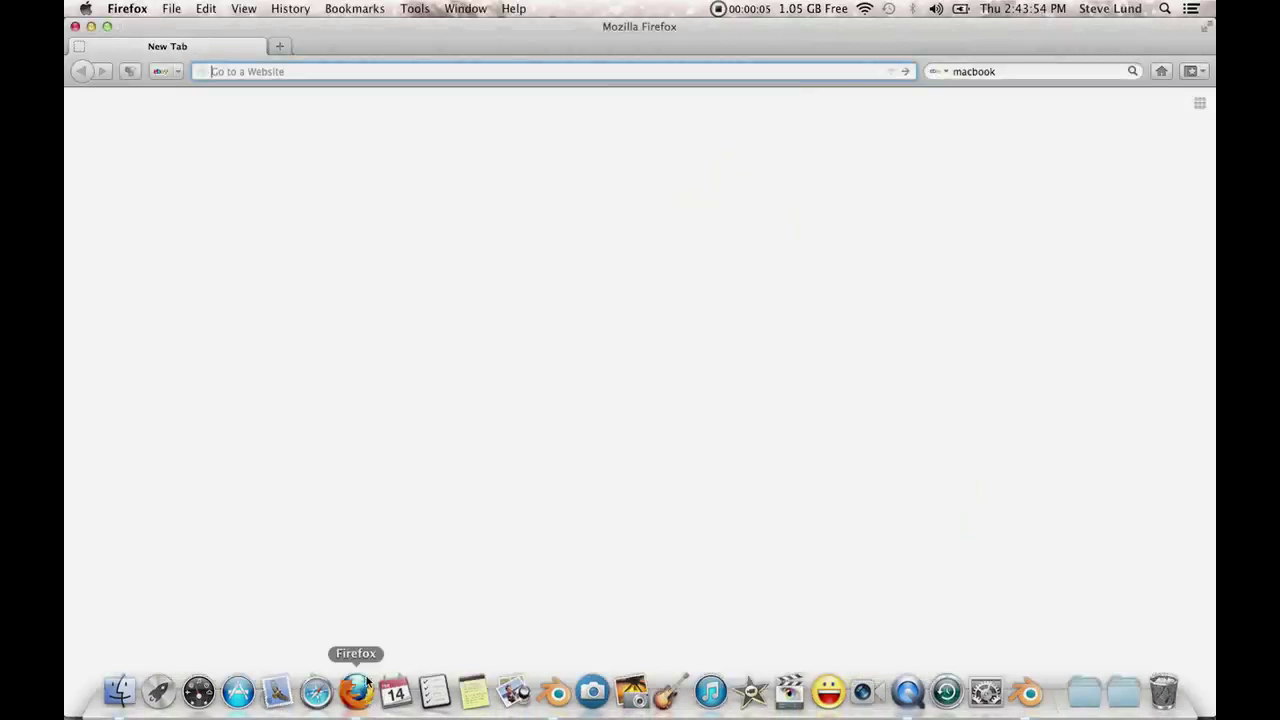
left_click(940, 71)
left_click(974, 91)
left_click(970, 70)
double_click(976, 71)
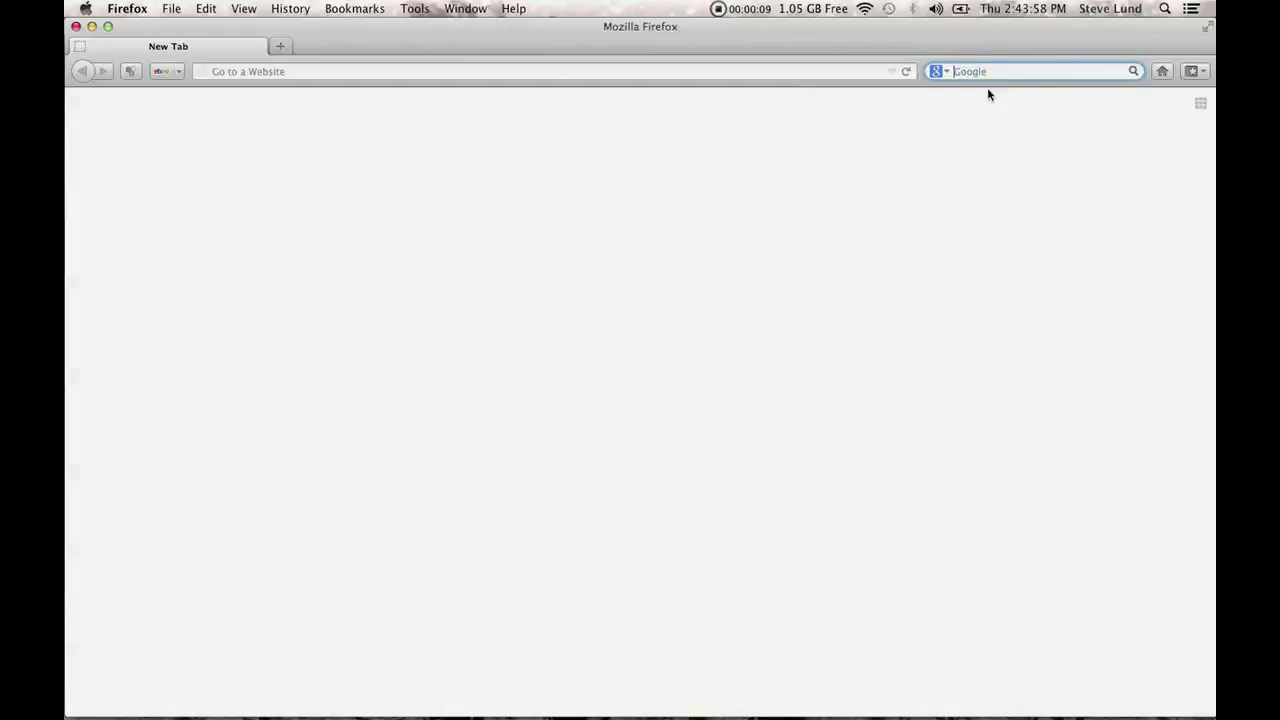
type("free gr")
key("BackSpace")
key("BackSpace")
type("h")
key("Down")
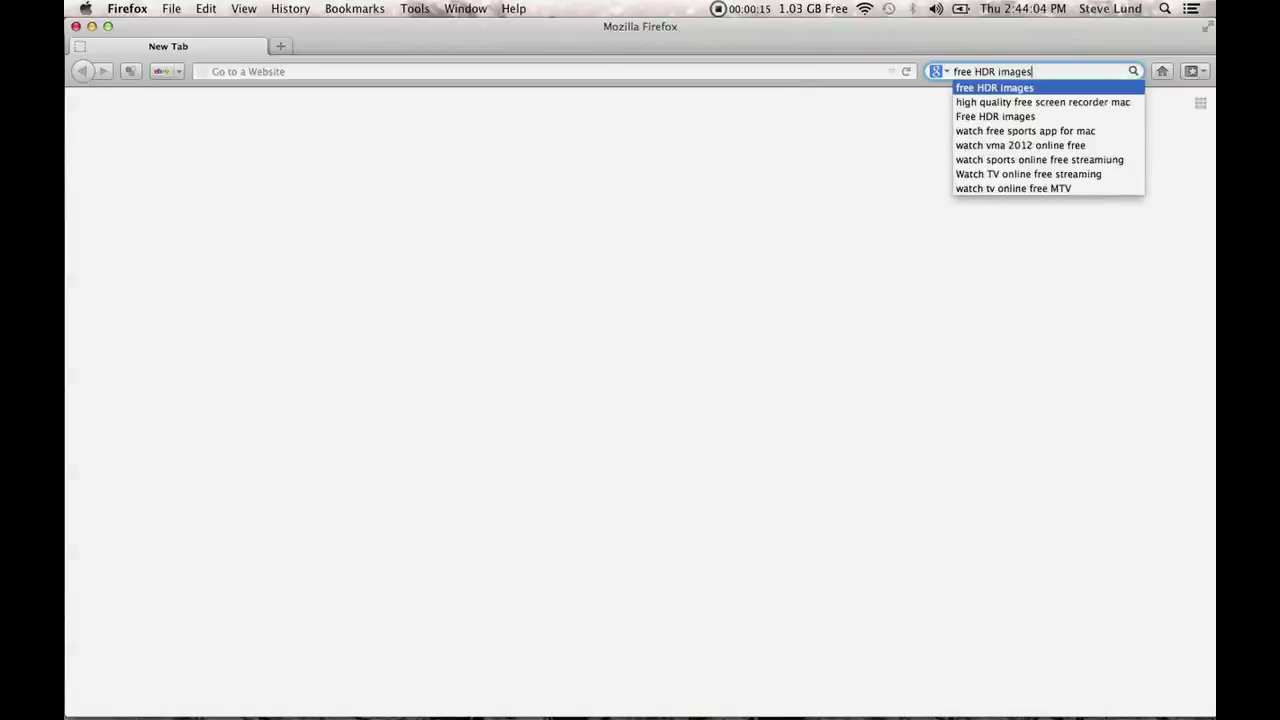
key("Return")
Open the sIBL Archive page on hdrlabs.com and look through its free HDRI sets down to the HDR-VFX Promo Library.
left_click(288, 244)
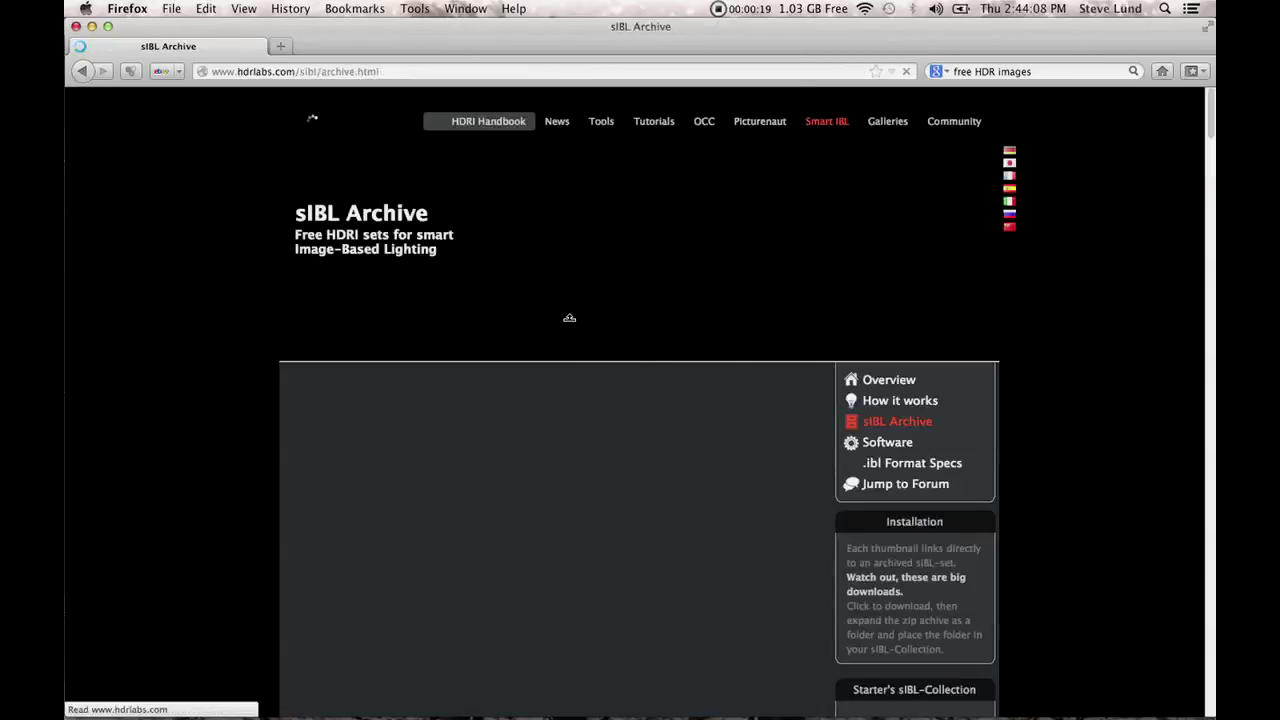
left_click_drag(1208, 110, 1206, 137)
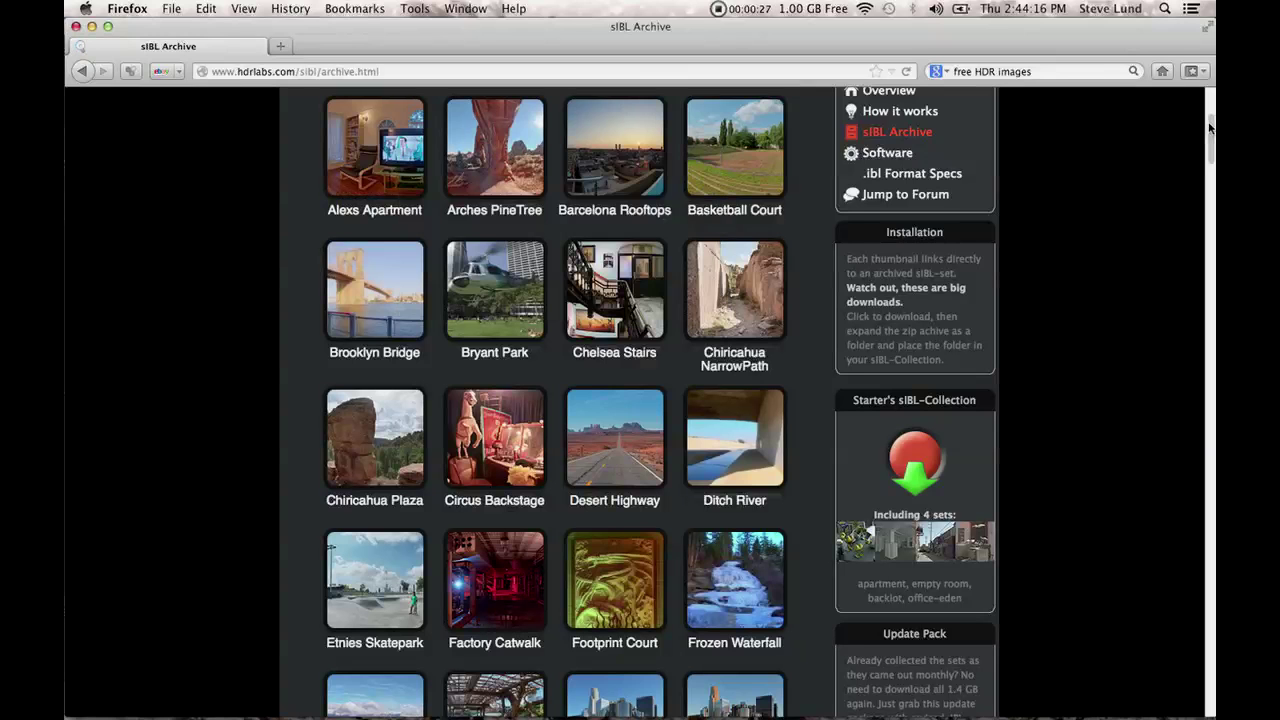
left_click_drag(1210, 127, 1151, 671)
mouse_move(628, 318)
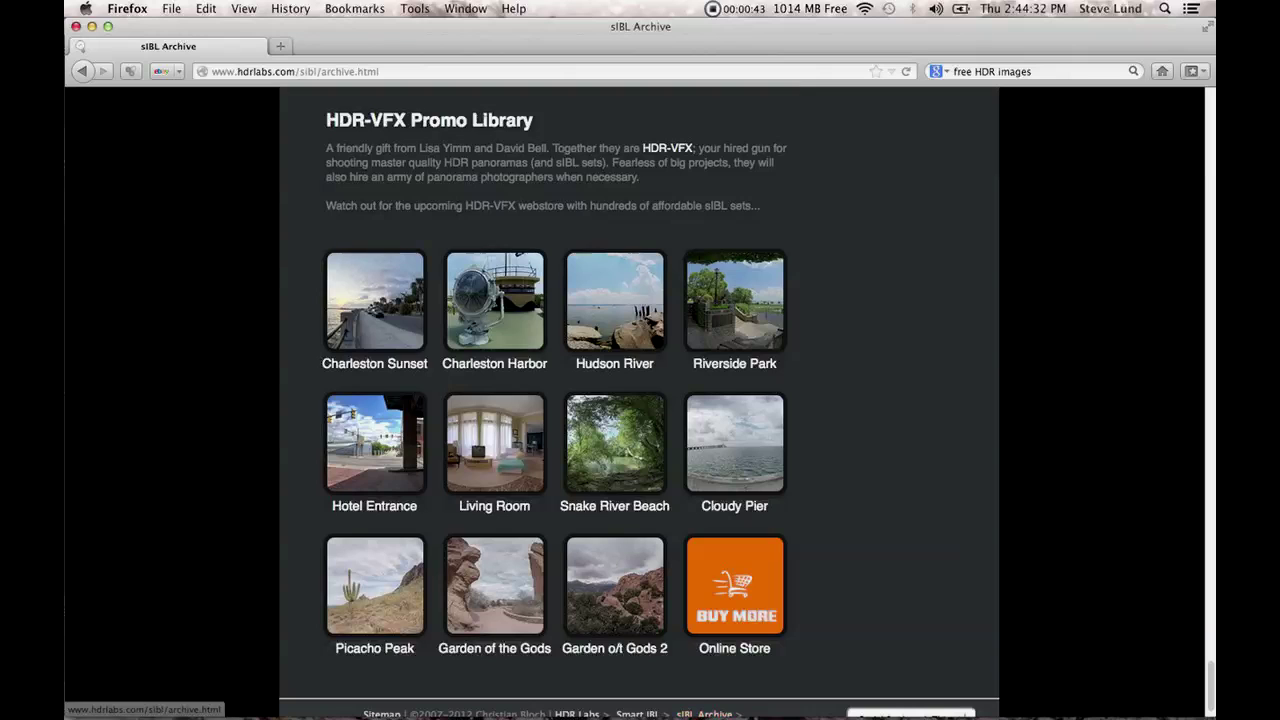
Switch back to Blender, enable nodes for the World, and assign an Environment Texture to the background colour.
mouse_move(641, 713)
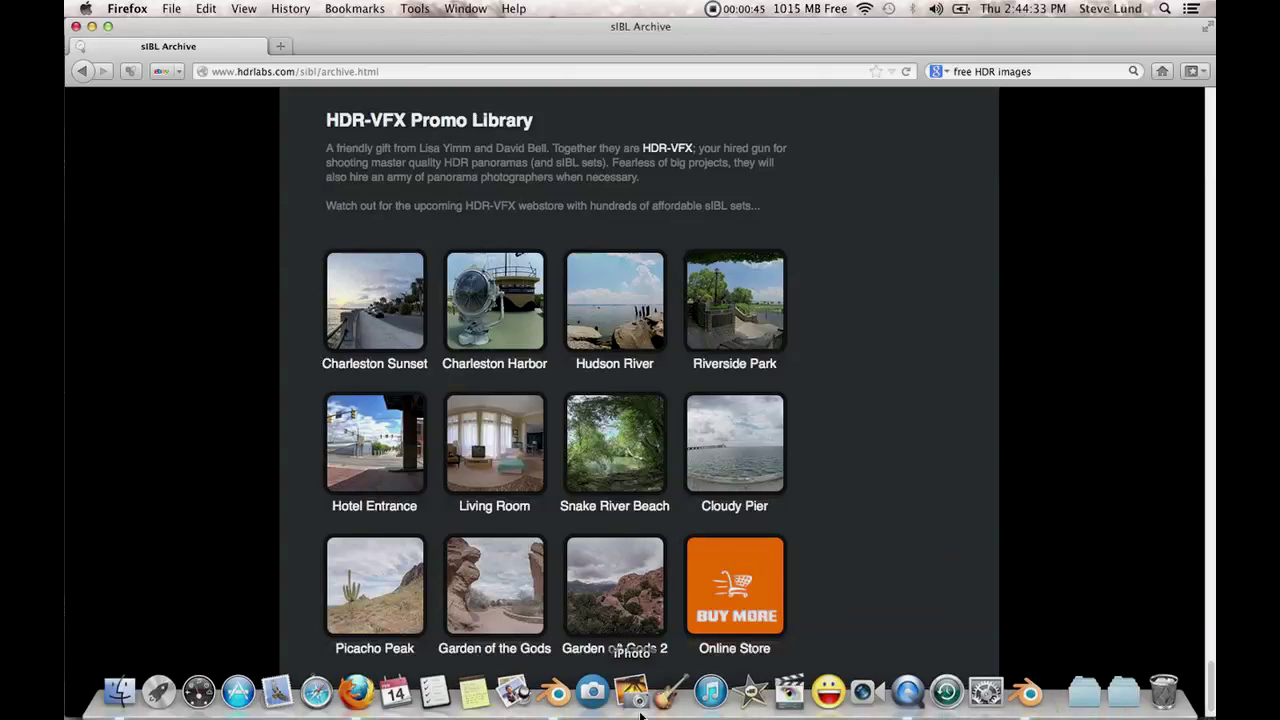
left_click(556, 692)
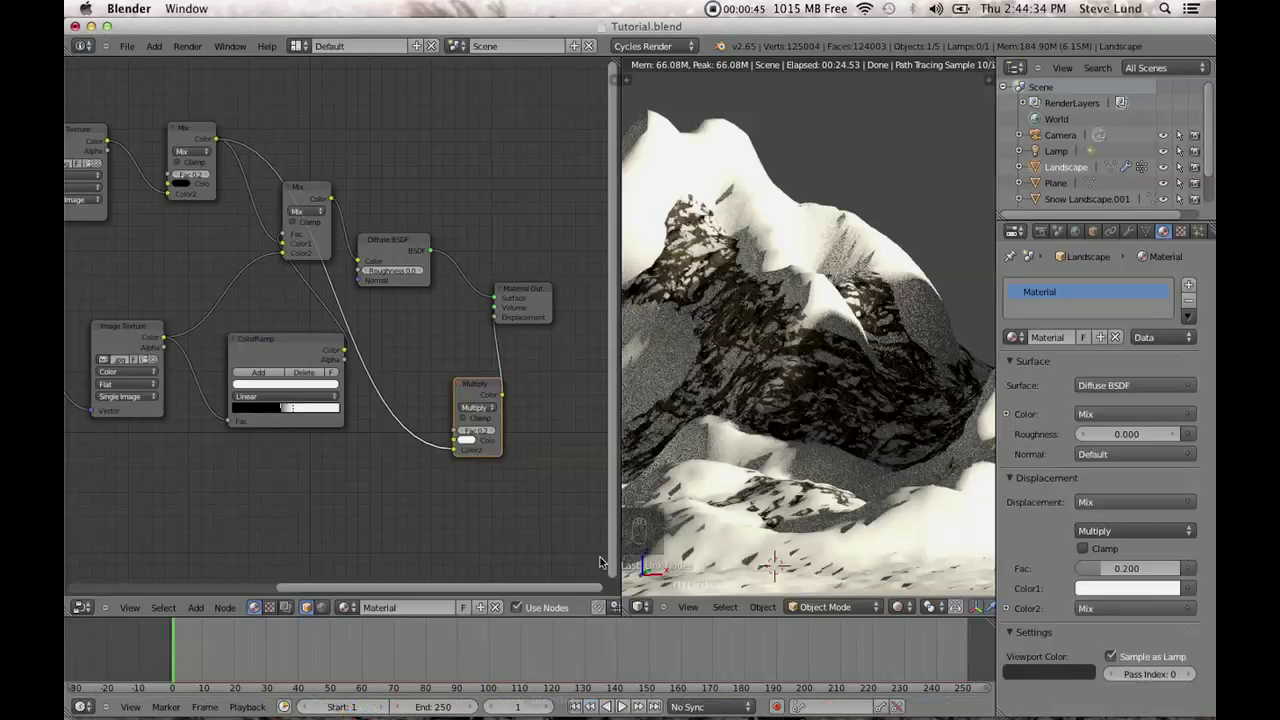
left_click(1076, 232)
left_click(1104, 340)
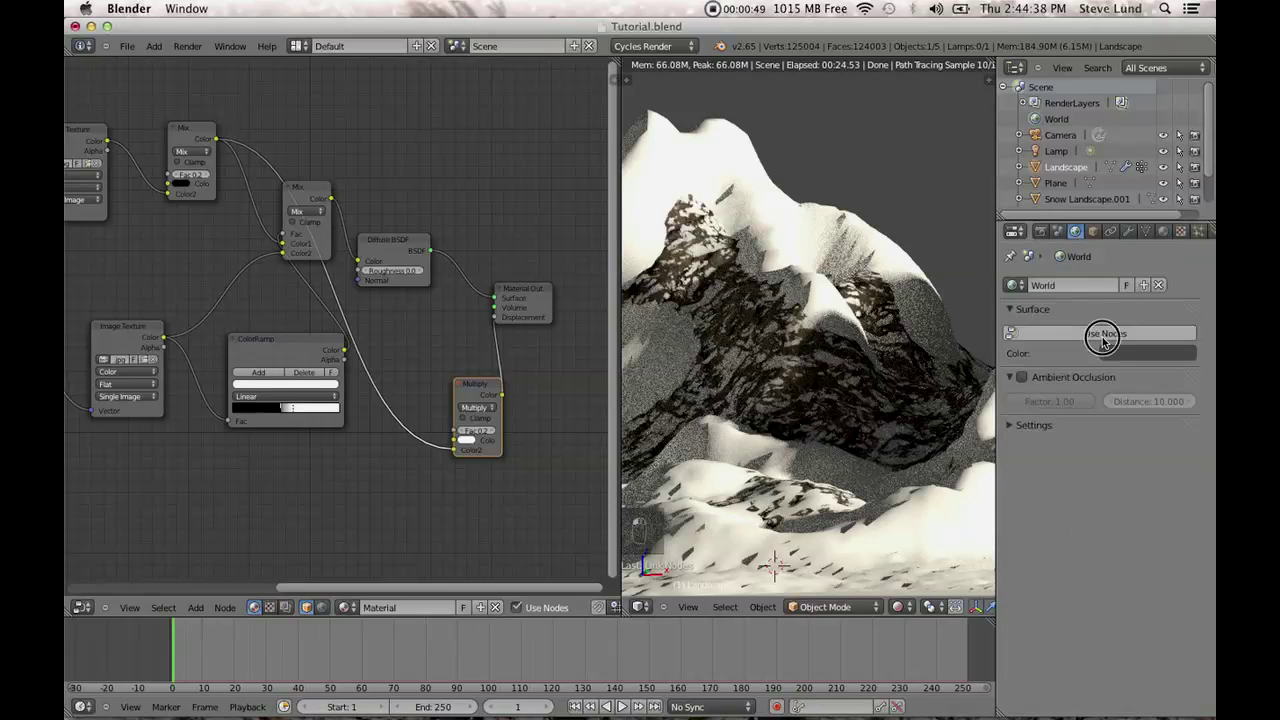
left_click(1184, 363)
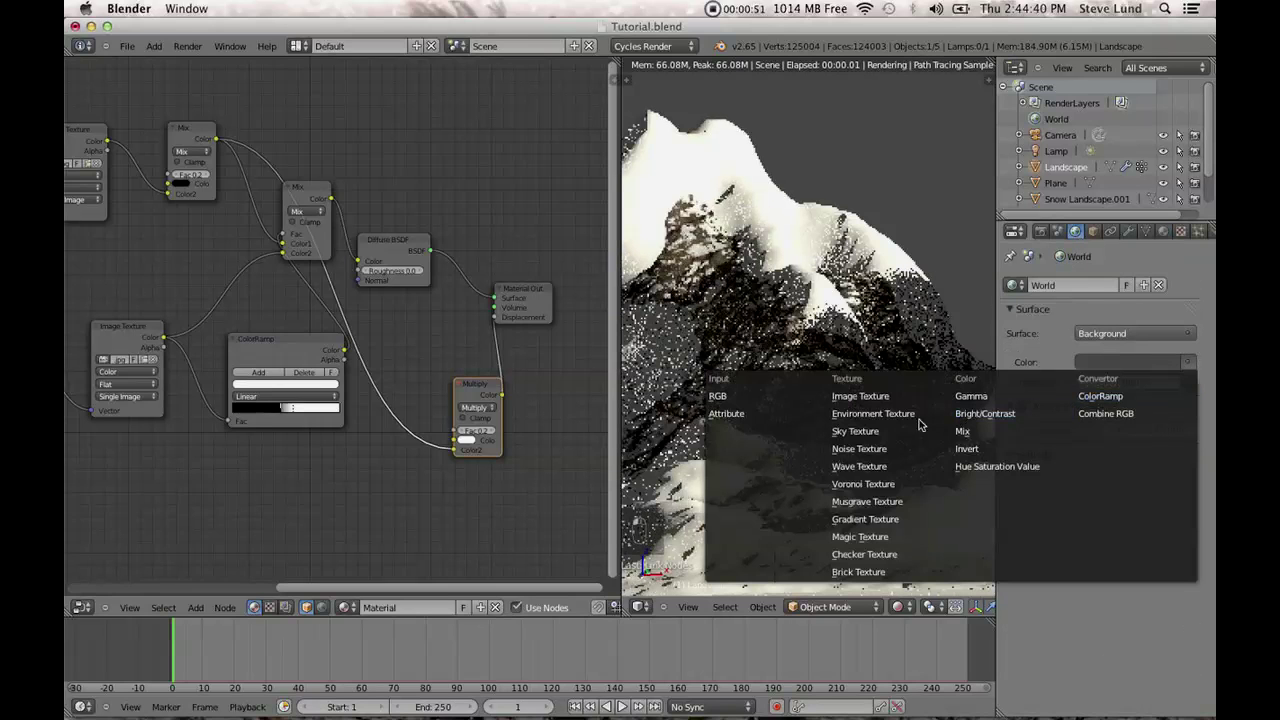
left_click(855, 413)
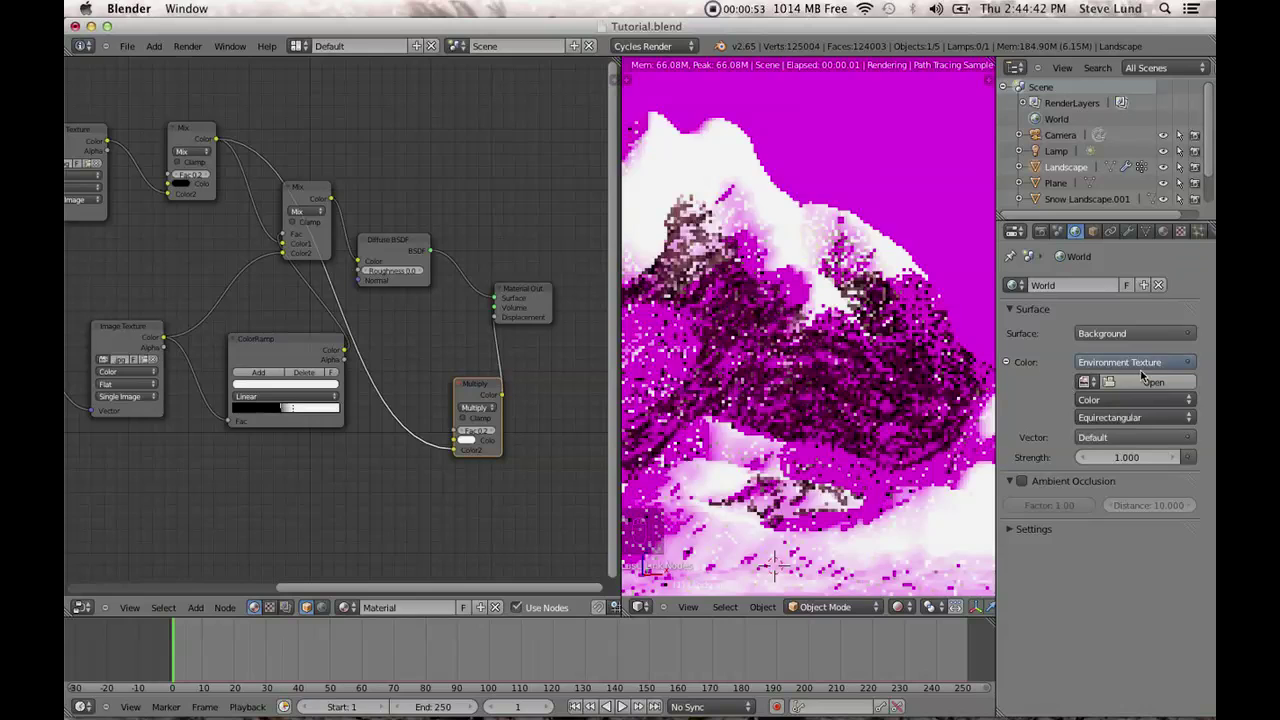
Load hdrvfx_nyany_1_n2_v101_Bg.jpg from the hdrvfx_0005_nyany folder in Downloads as the environment image.
left_click(1146, 383)
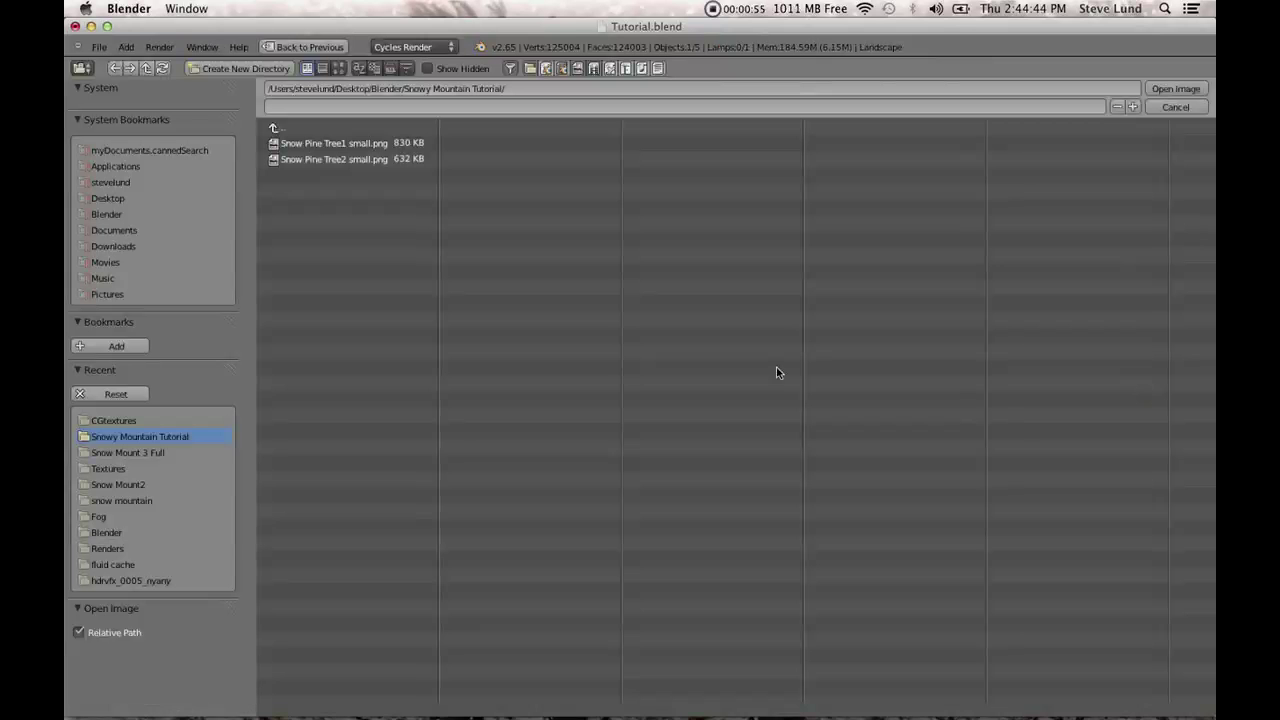
left_click(113, 246)
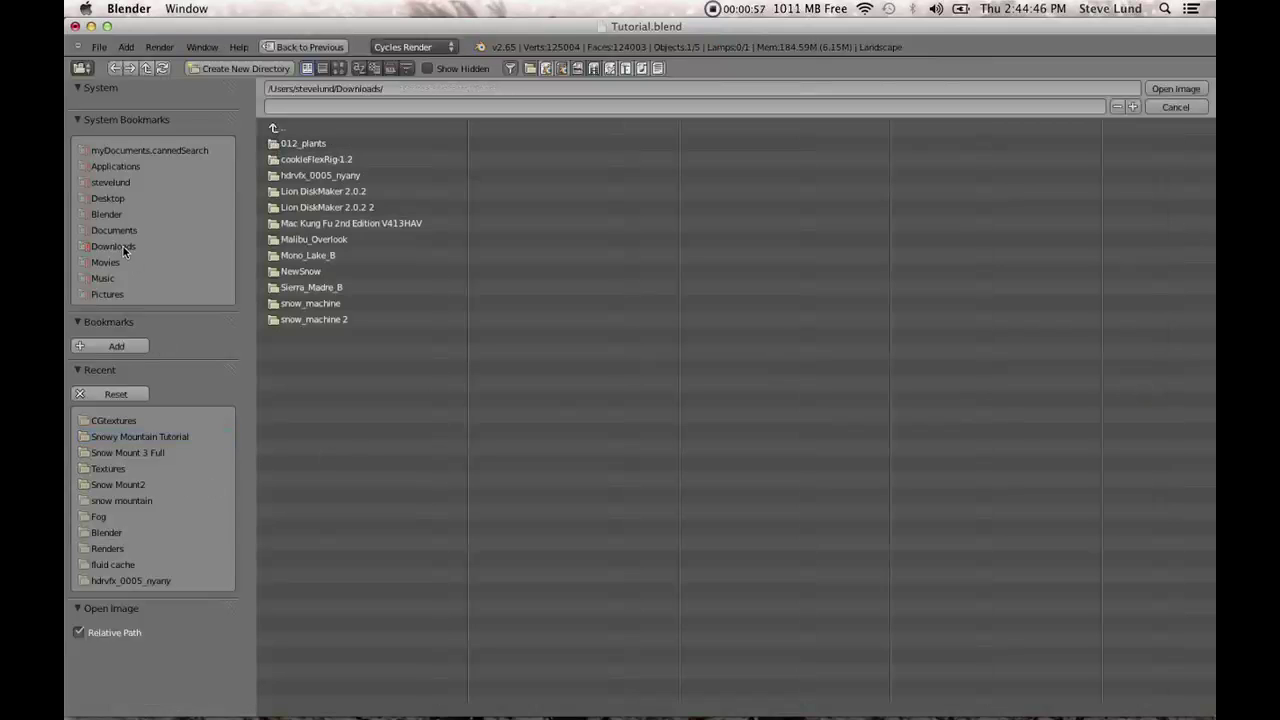
left_click(338, 177)
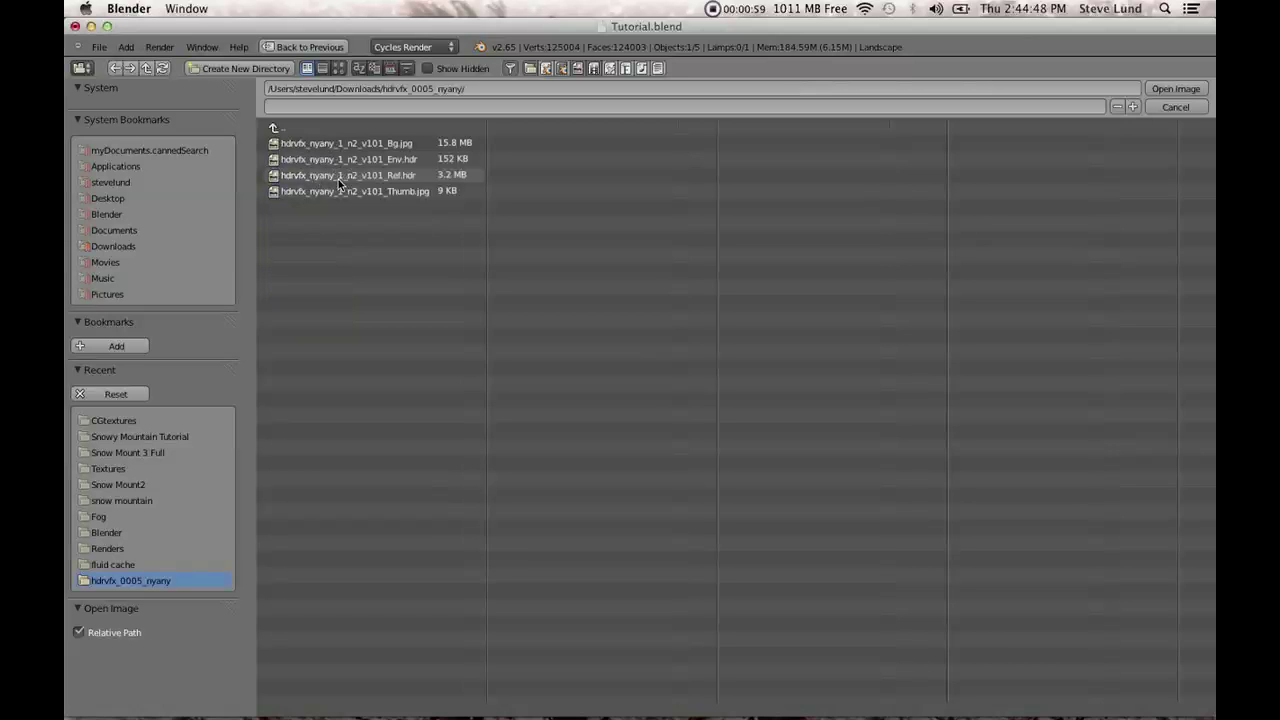
double_click(345, 145)
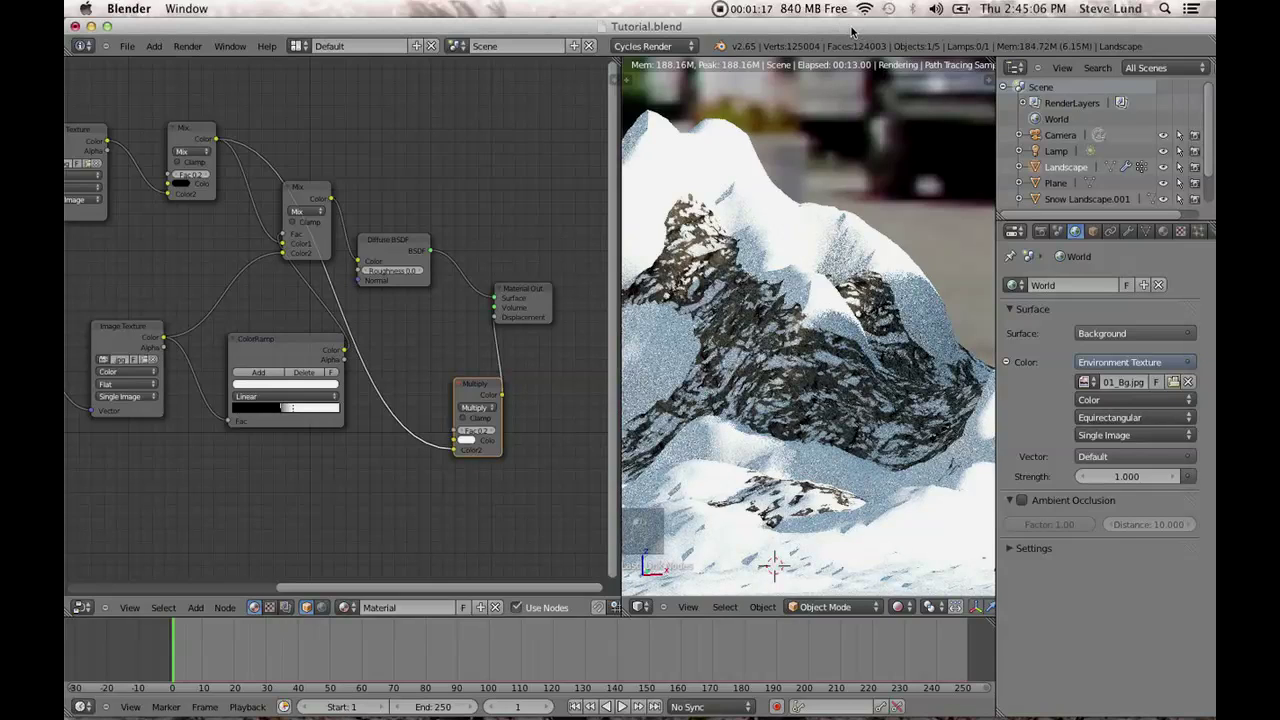
Set the World background strength to 0.6.
left_click(1127, 477)
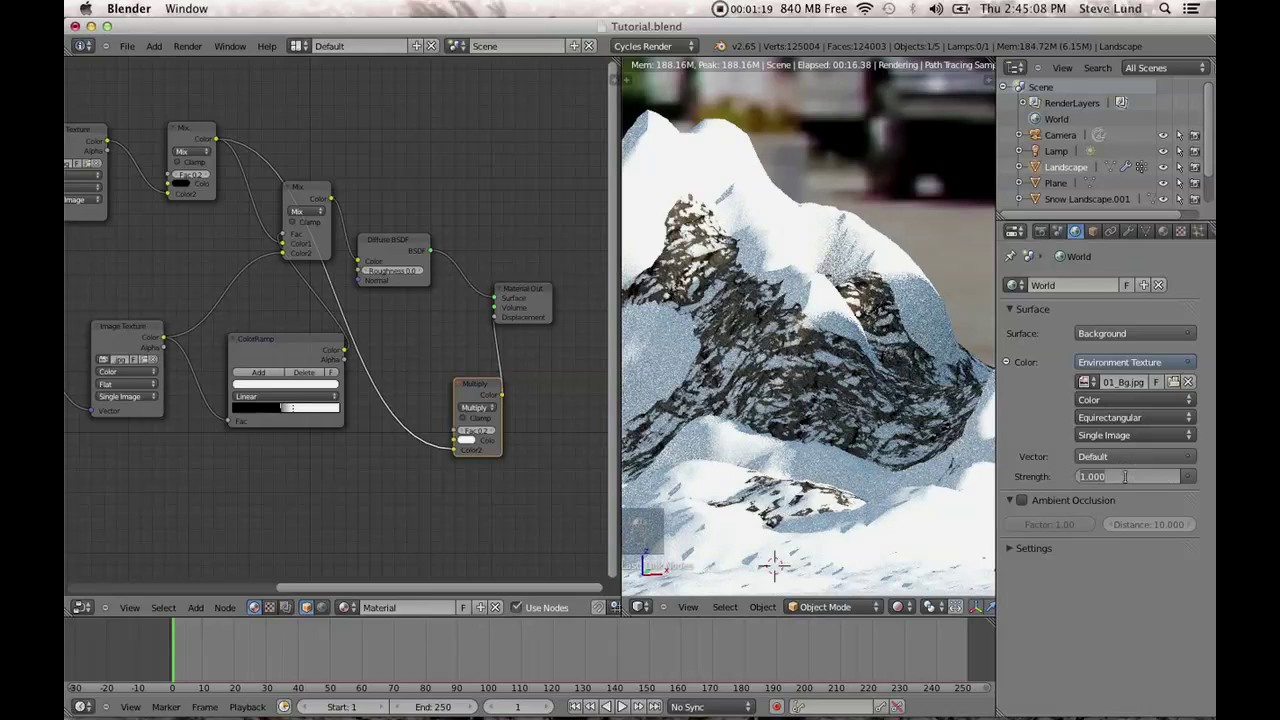
key("BackSpace")
key("Return")
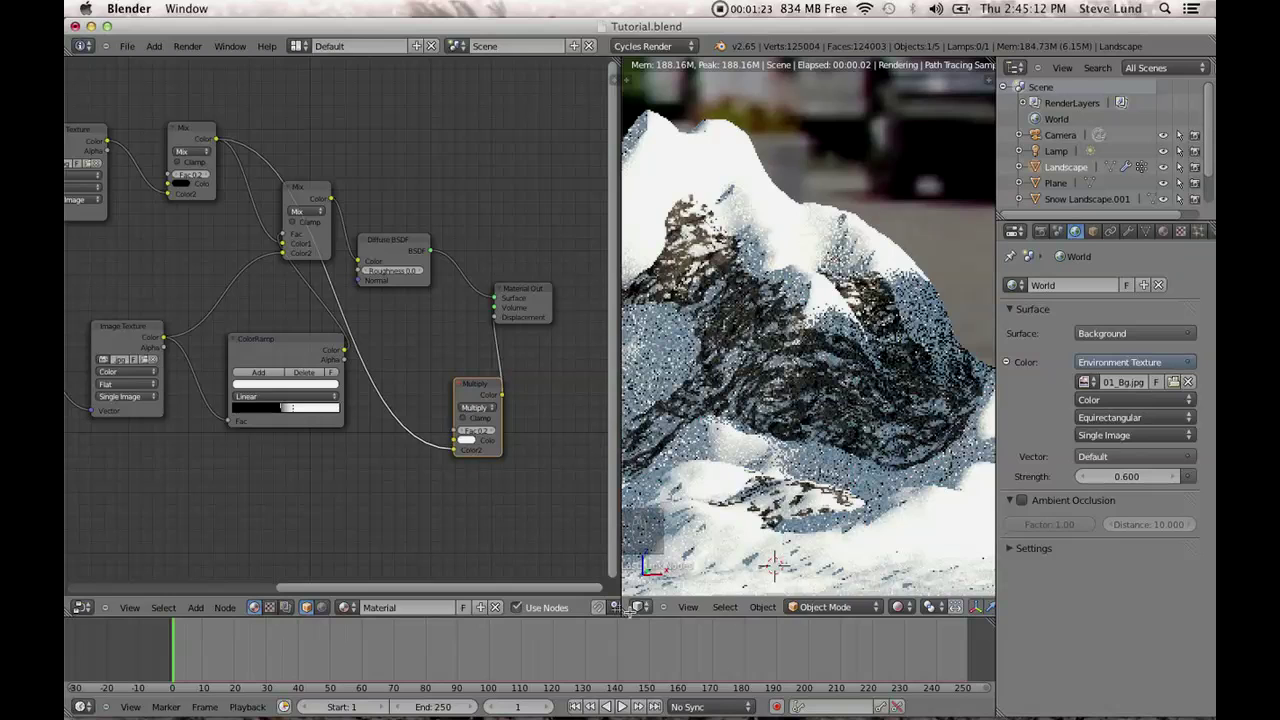
Widen the 3D viewport and zoom out until the whole camera frame is in view.
left_click_drag(616, 578, 310, 540)
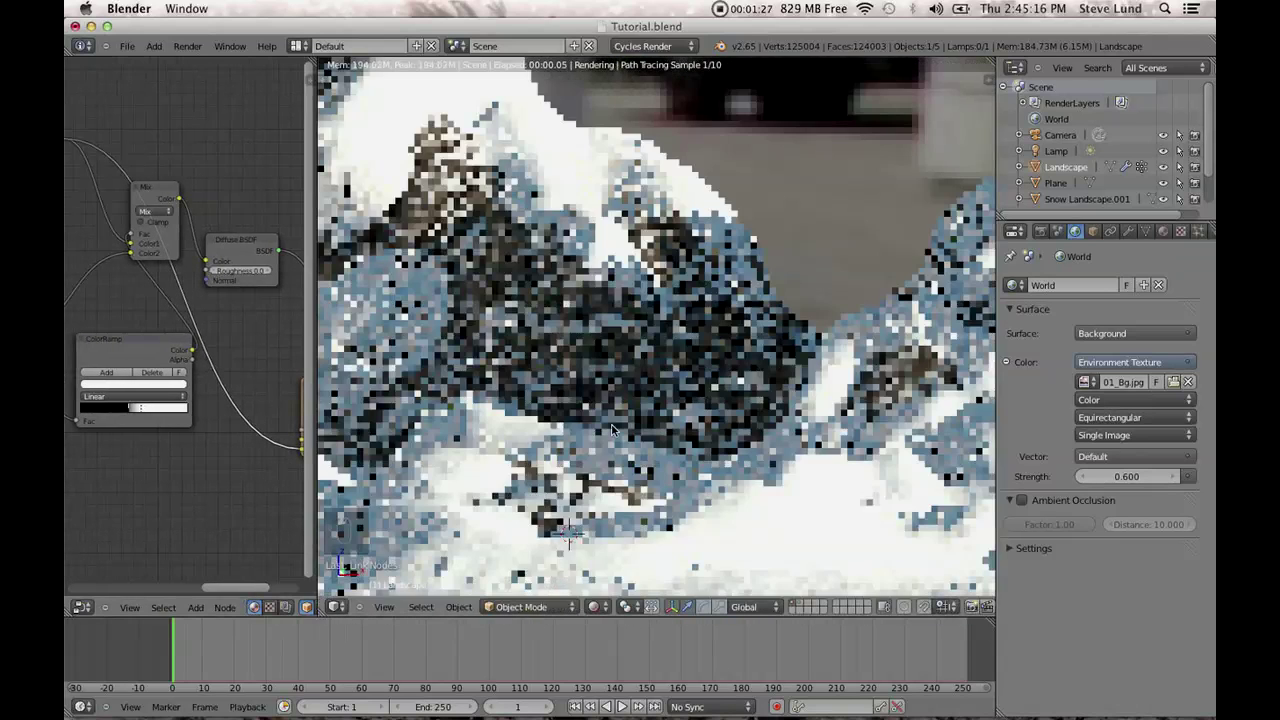
scroll(615, 432, "down", 2)
scroll(617, 430, "down", 4)
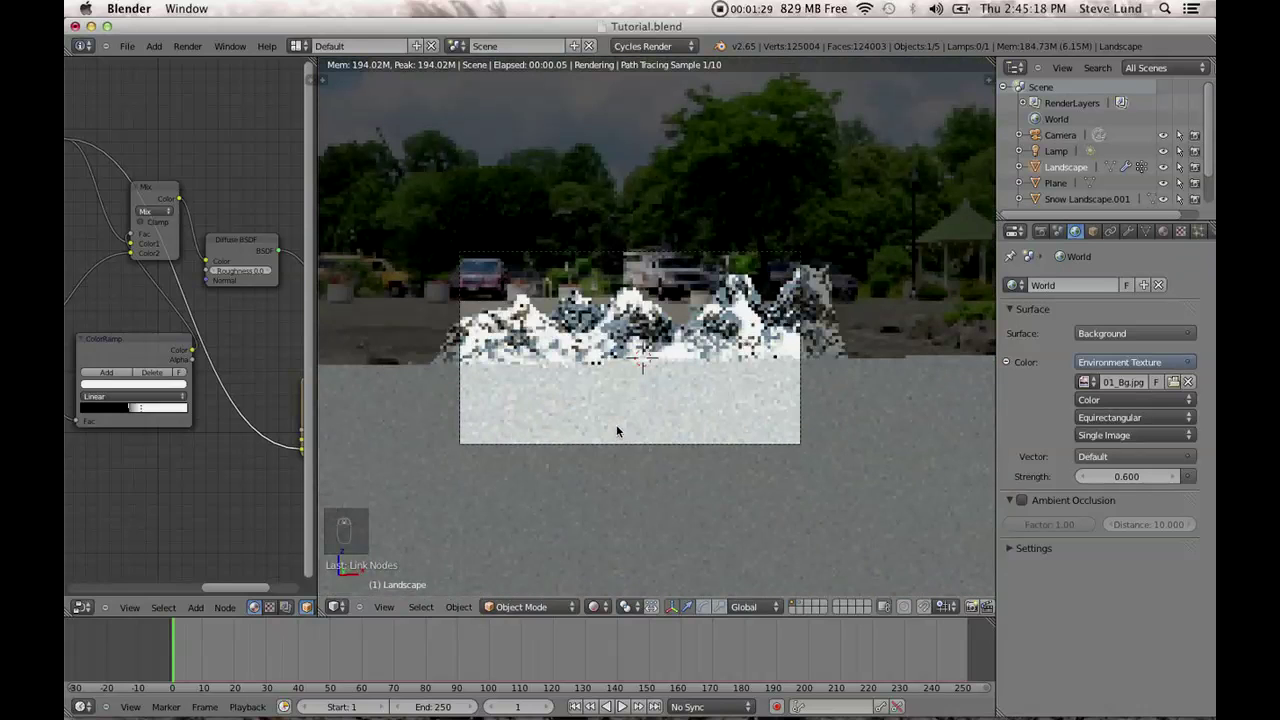
Select all objects, including the camera, and try rotating them around the global Z axis against the rendered environment background.
right_click(667, 445)
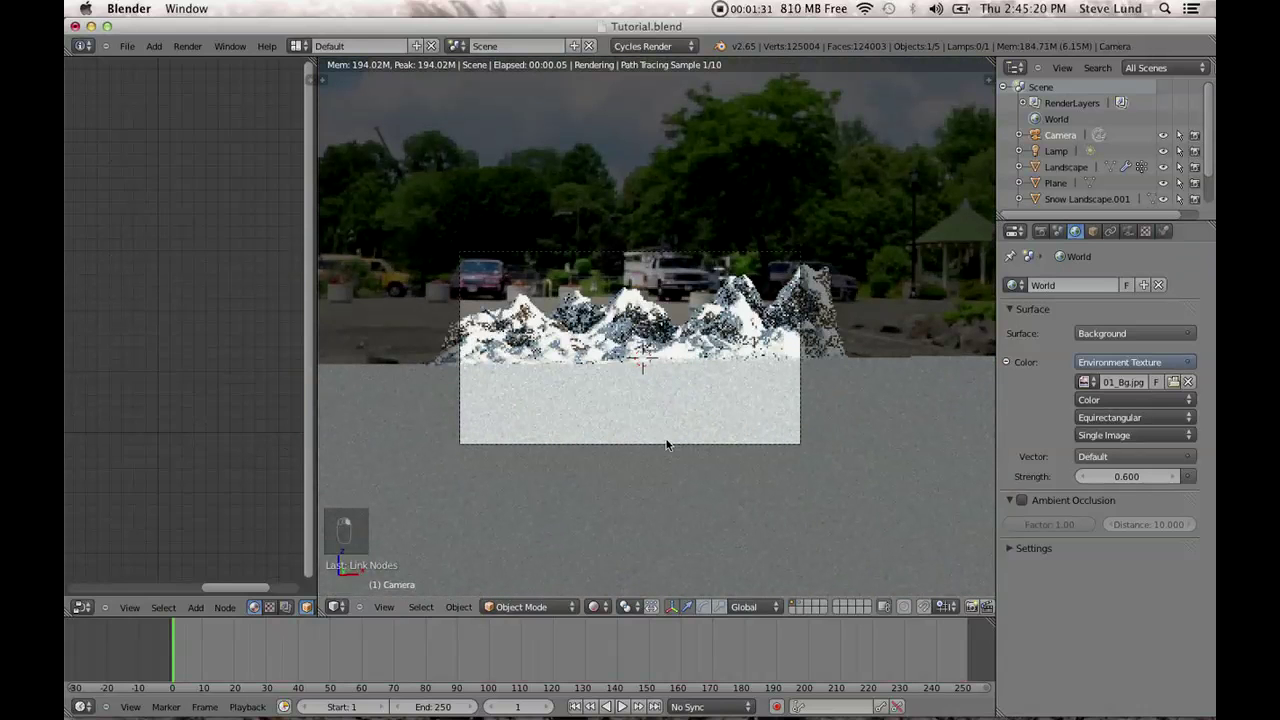
key("a")
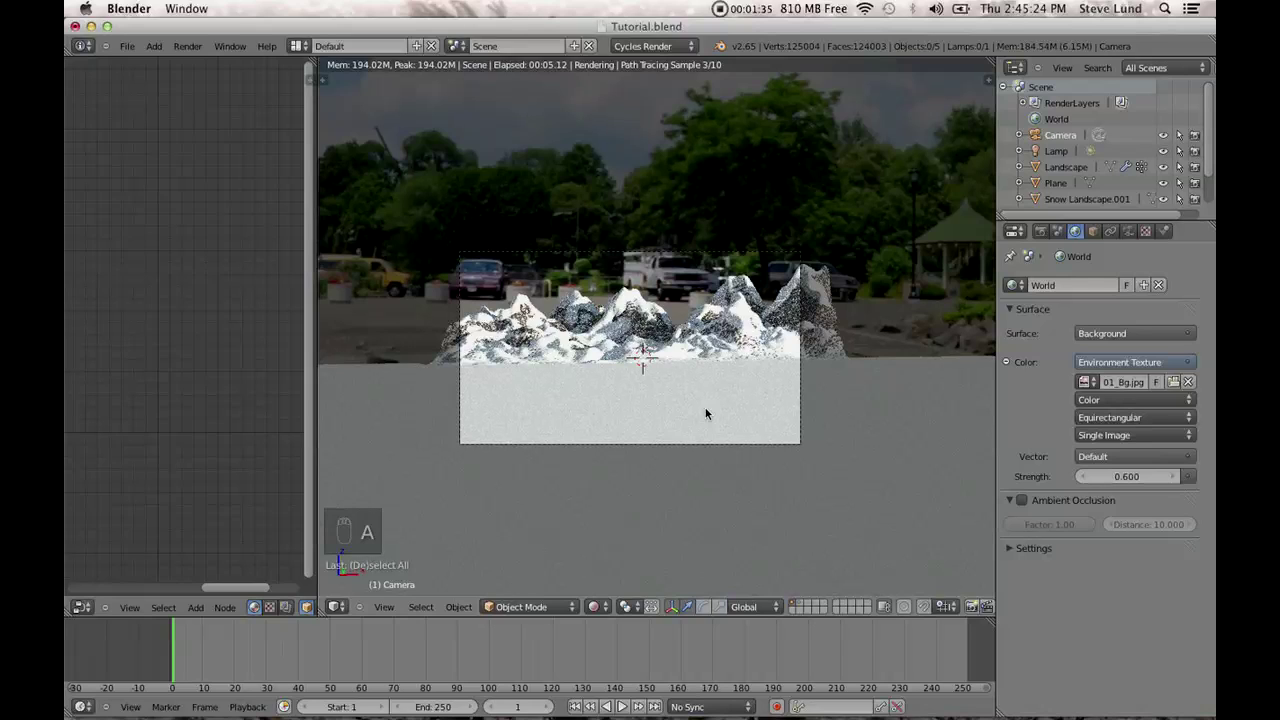
left_click(597, 607)
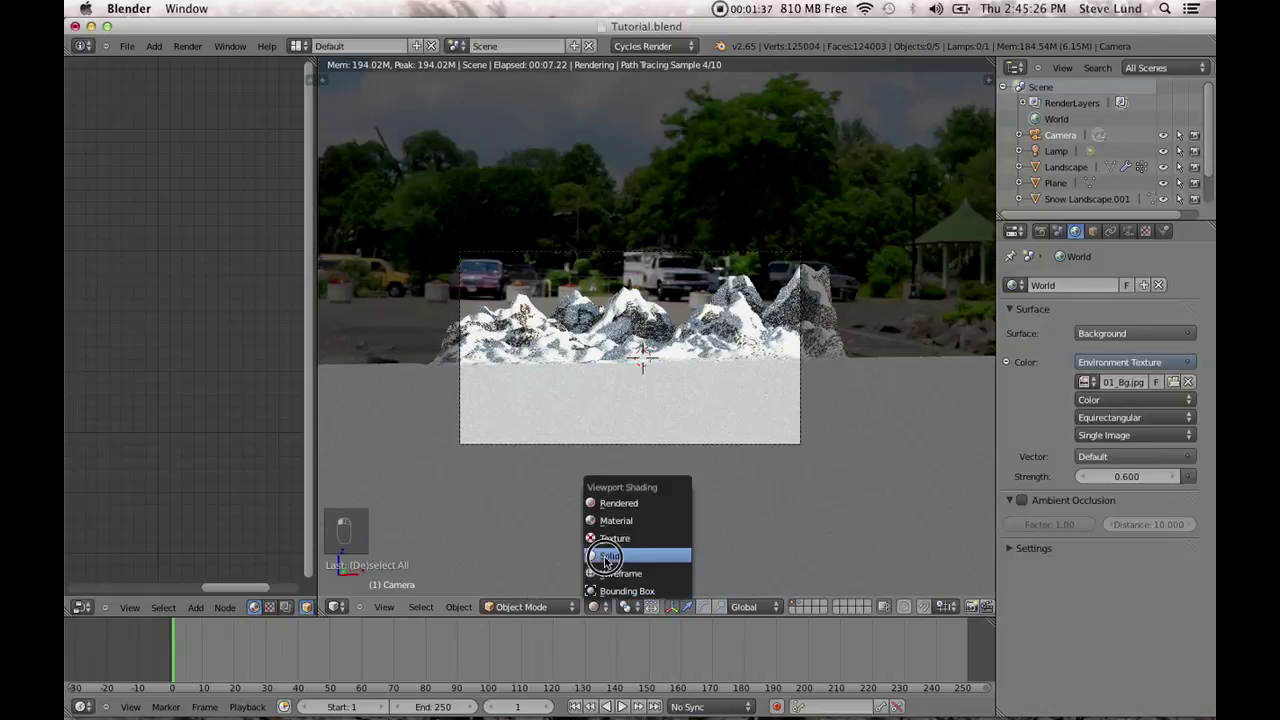
left_click(605, 557)
key("a")
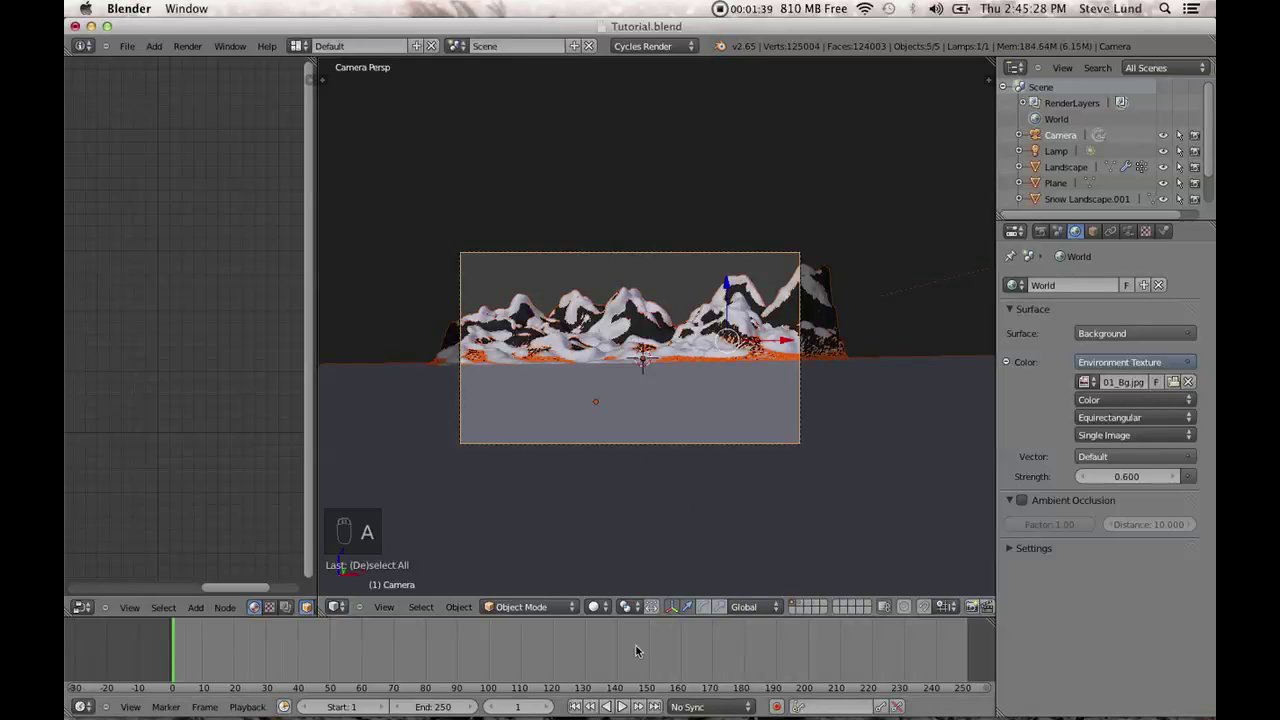
left_click(597, 607)
left_click(605, 503)
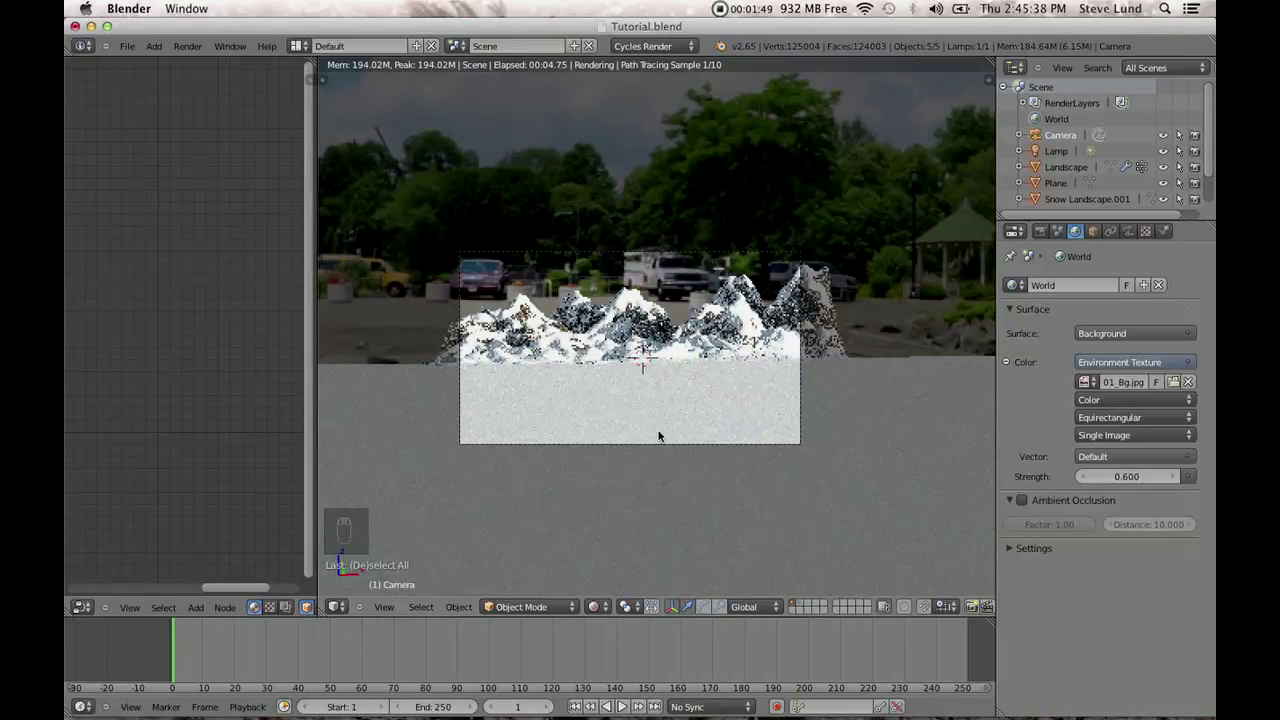
key("r")
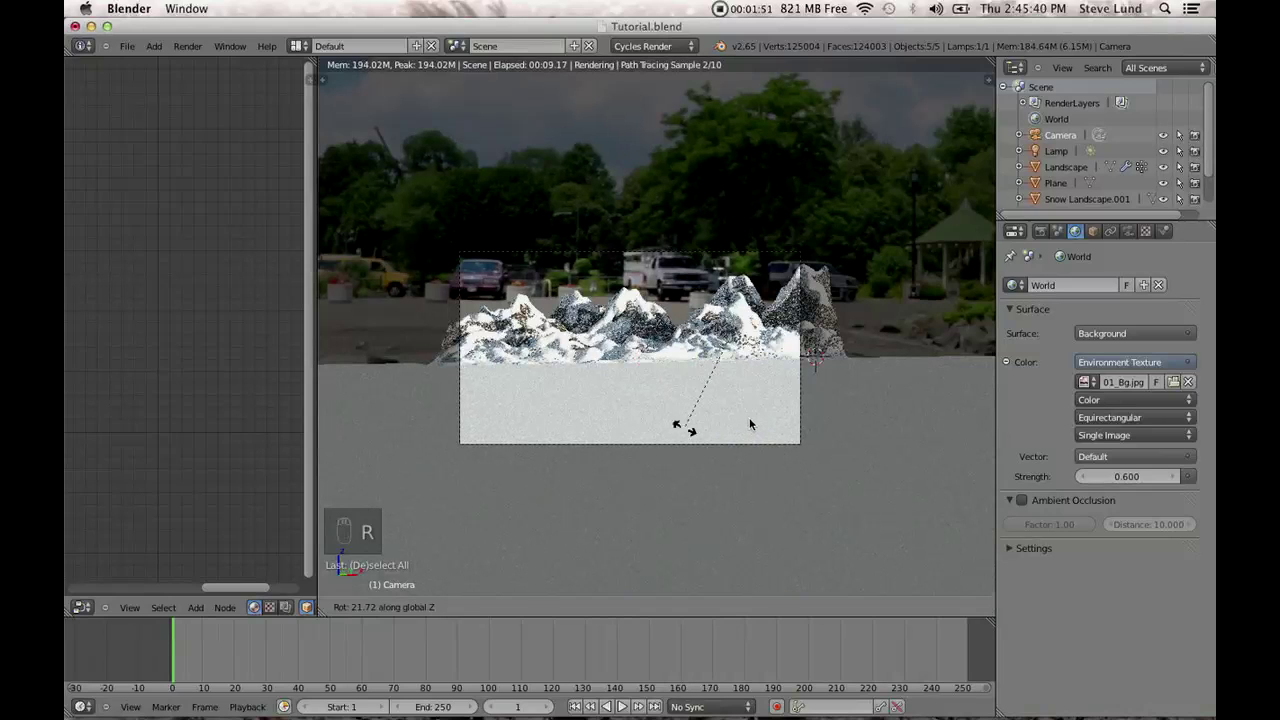
left_click(853, 390)
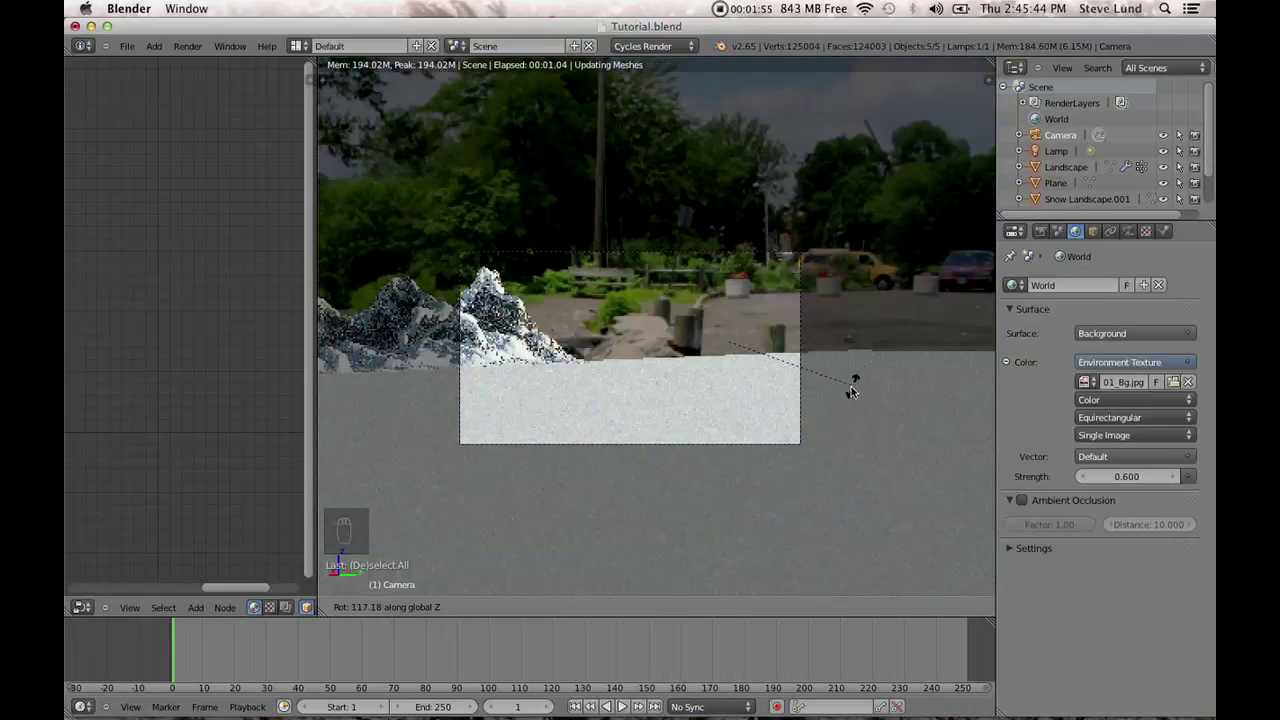
key("a")
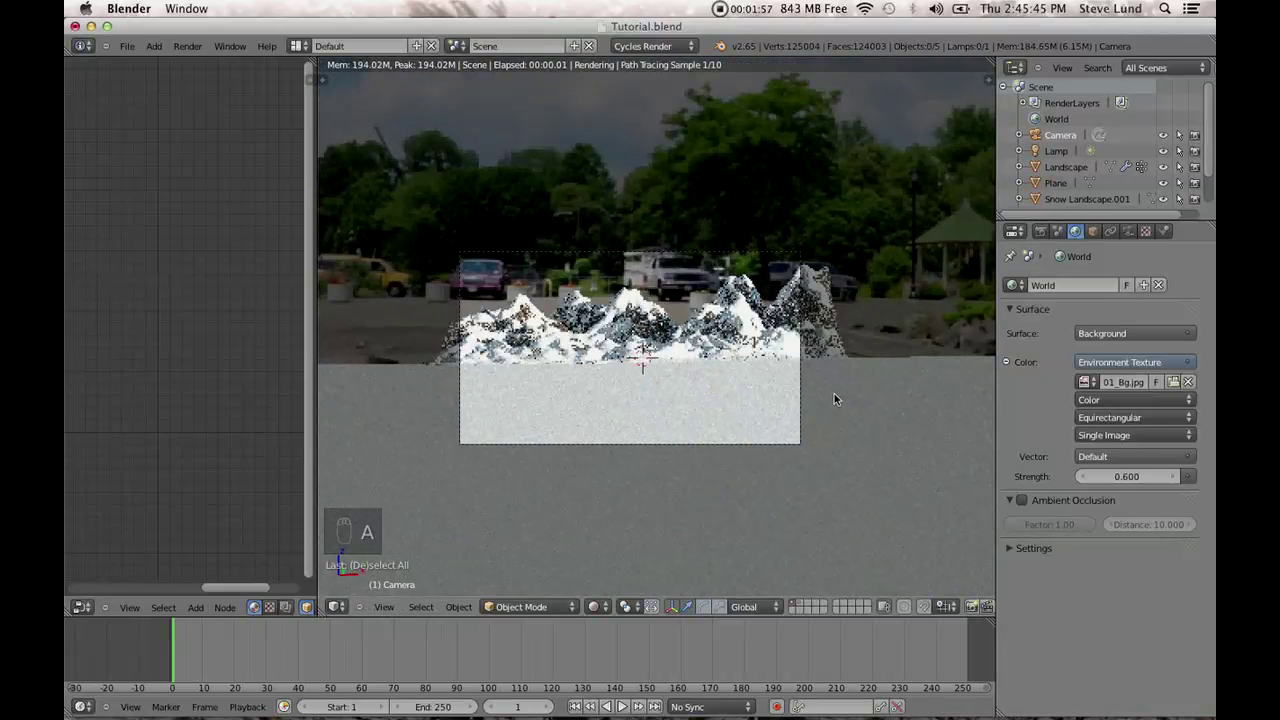
Select every object and try rotating the whole scene around the global Z axis in the rendered view.
key("a")
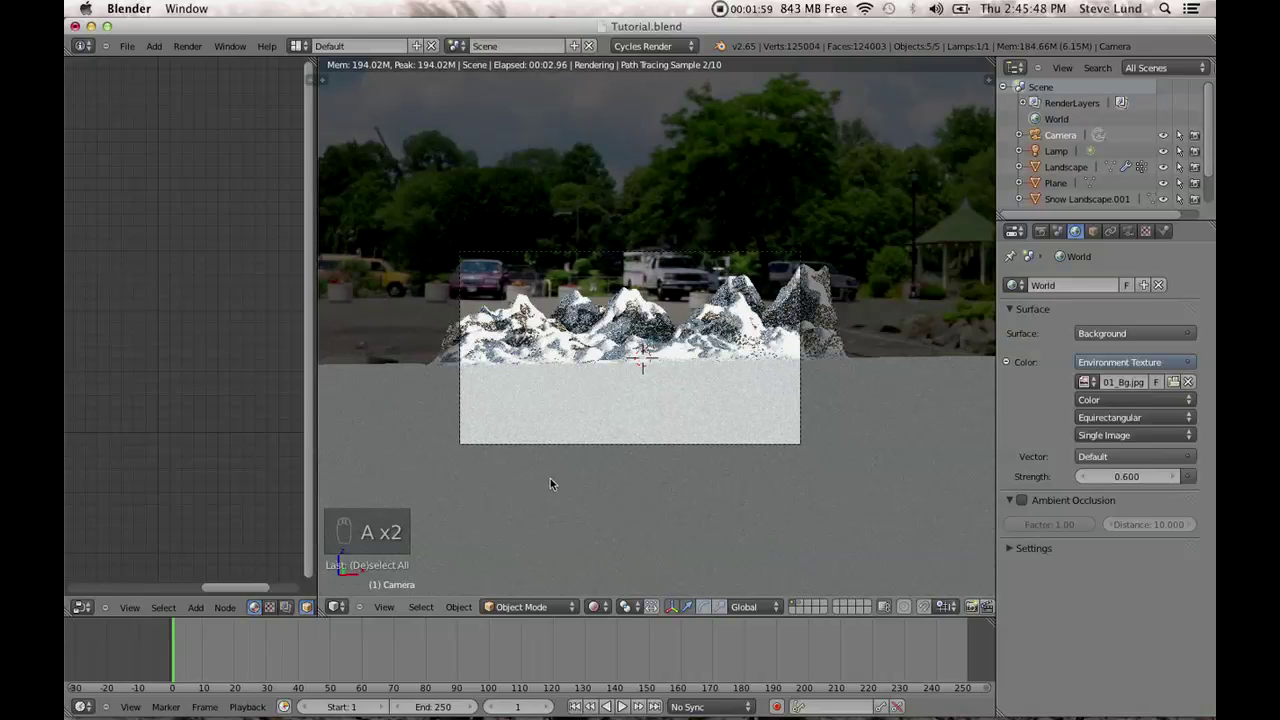
key("r")
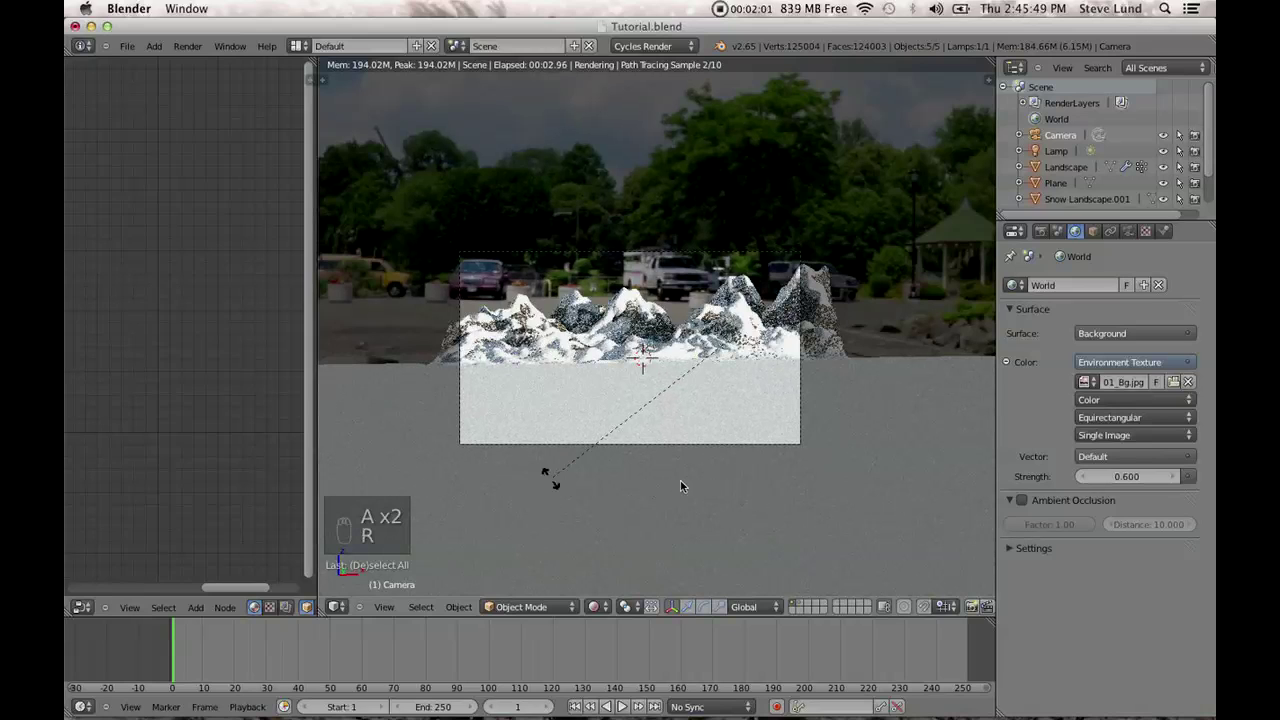
key("z")
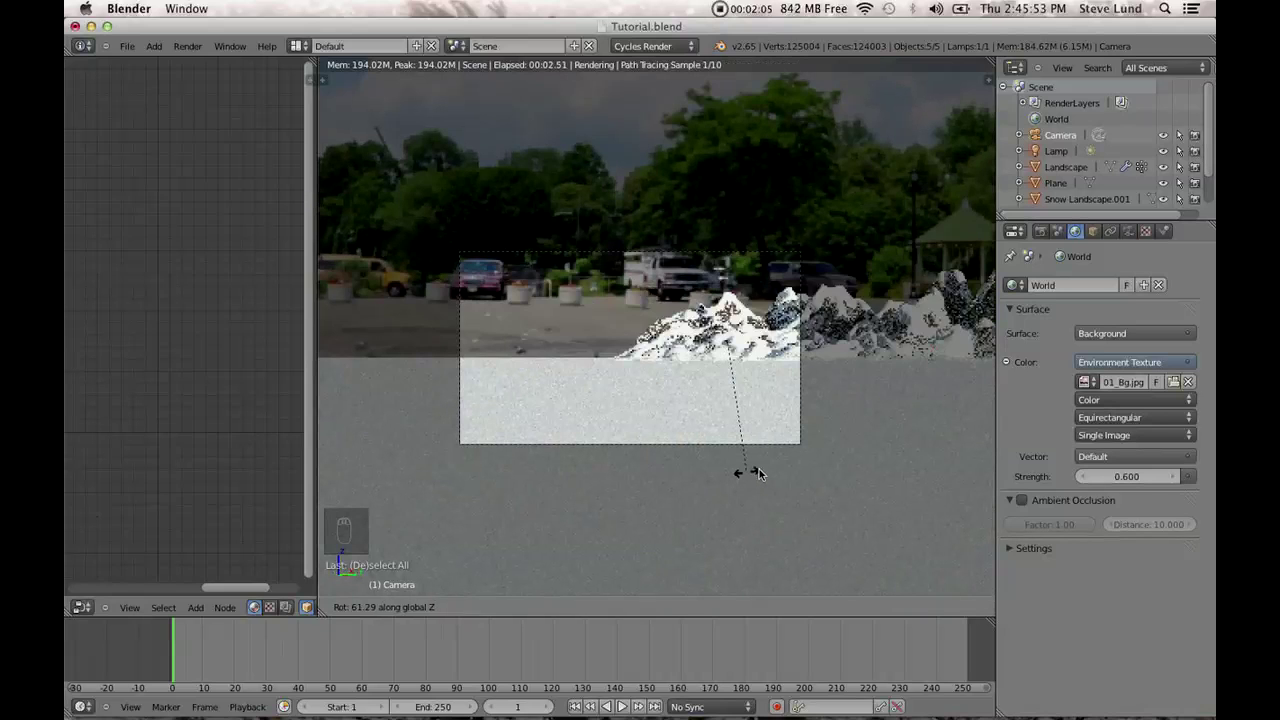
right_click(758, 471)
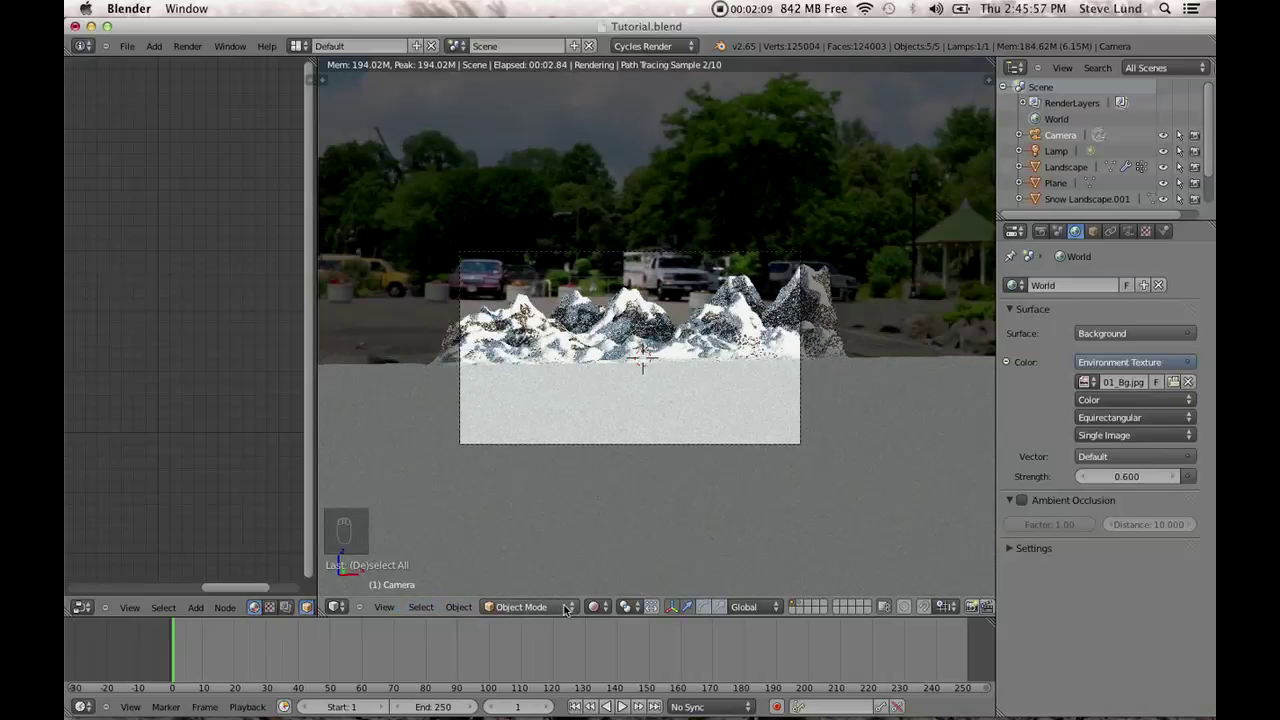
left_click(593, 607)
left_click(610, 554)
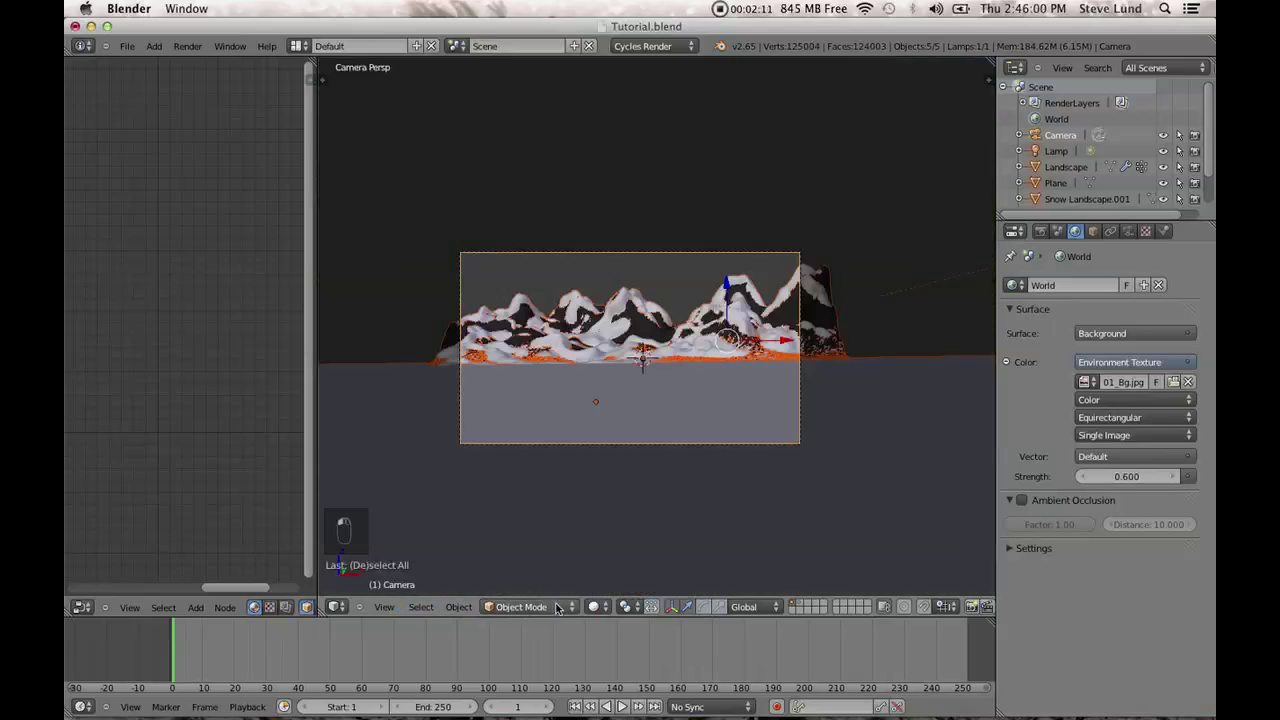
scroll(649, 490, "down", 5)
scroll(649, 490, "up", 5)
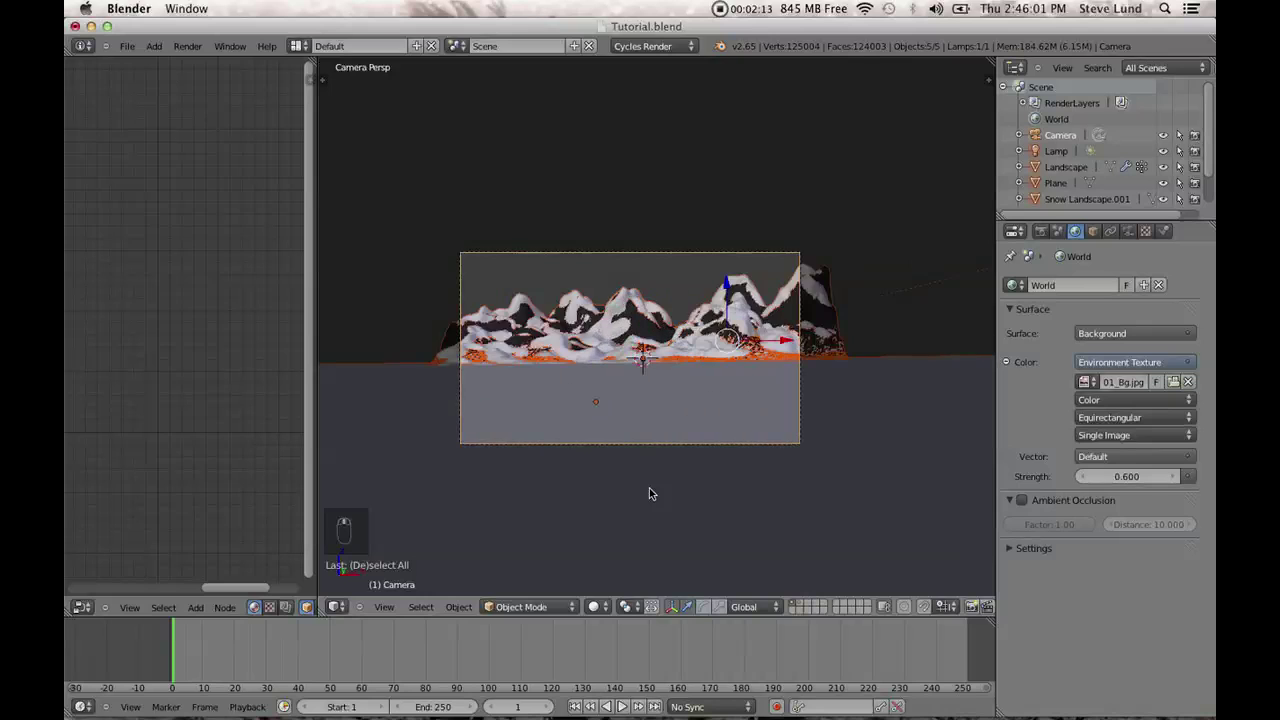
key("r")
key("z")
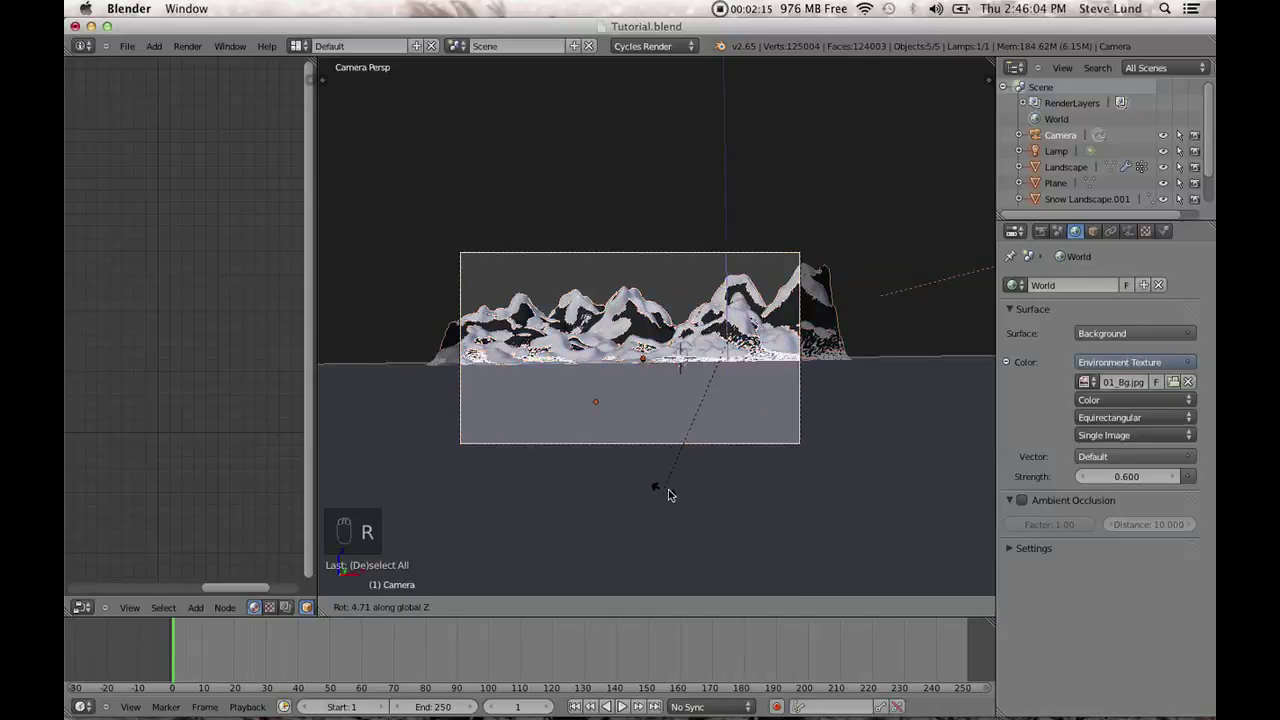
right_click(820, 506)
key("a")
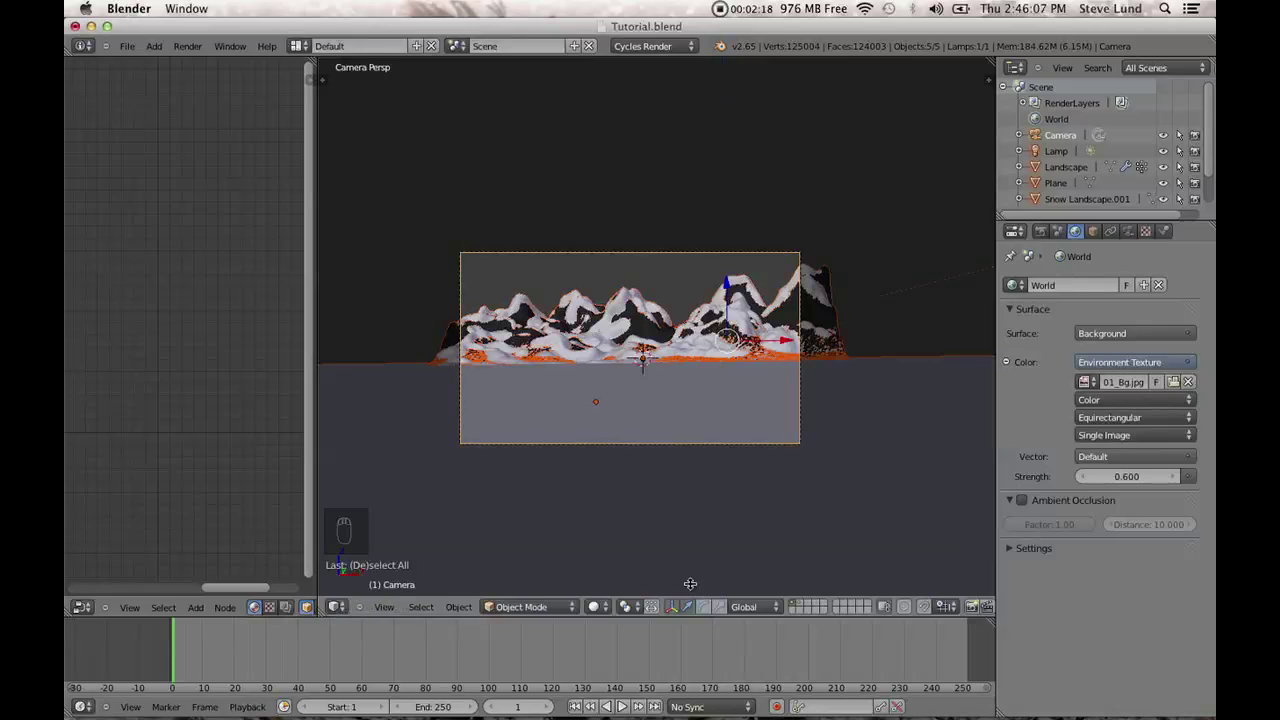
Return the viewport to rendered shading and rotate all objects about 157° around the global Z axis.
left_click(596, 606)
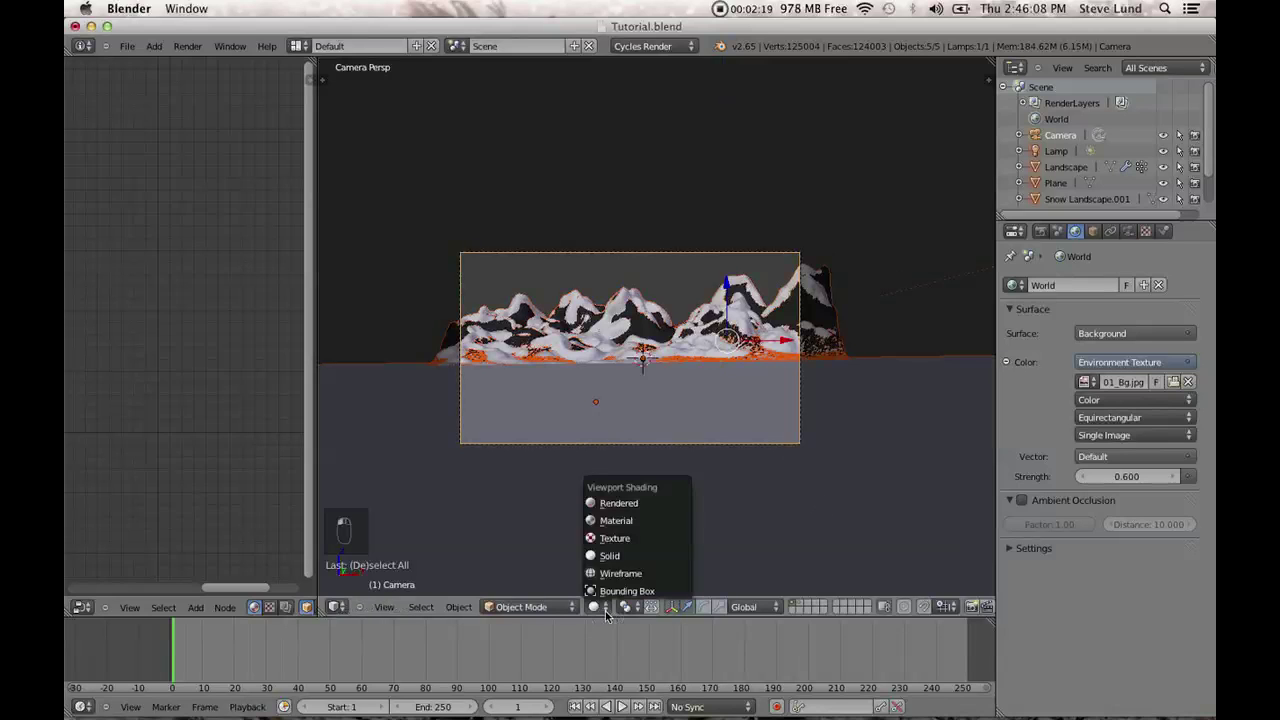
left_click(622, 508)
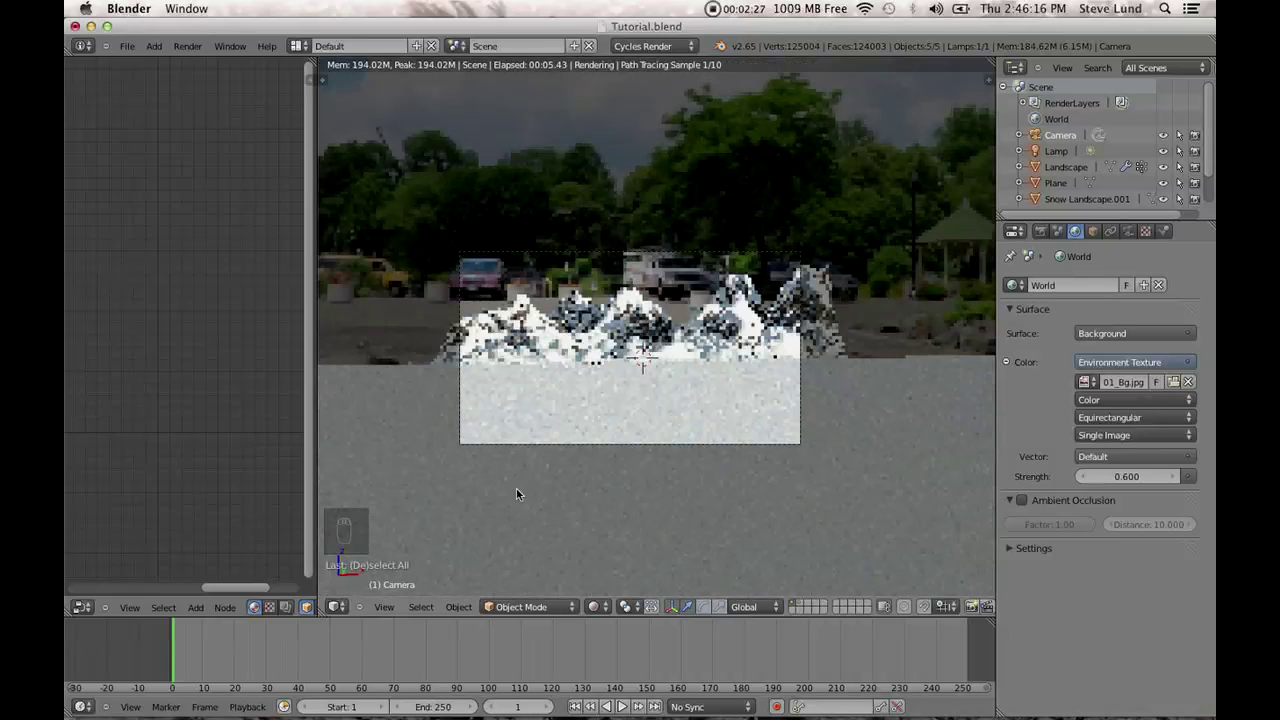
key("r")
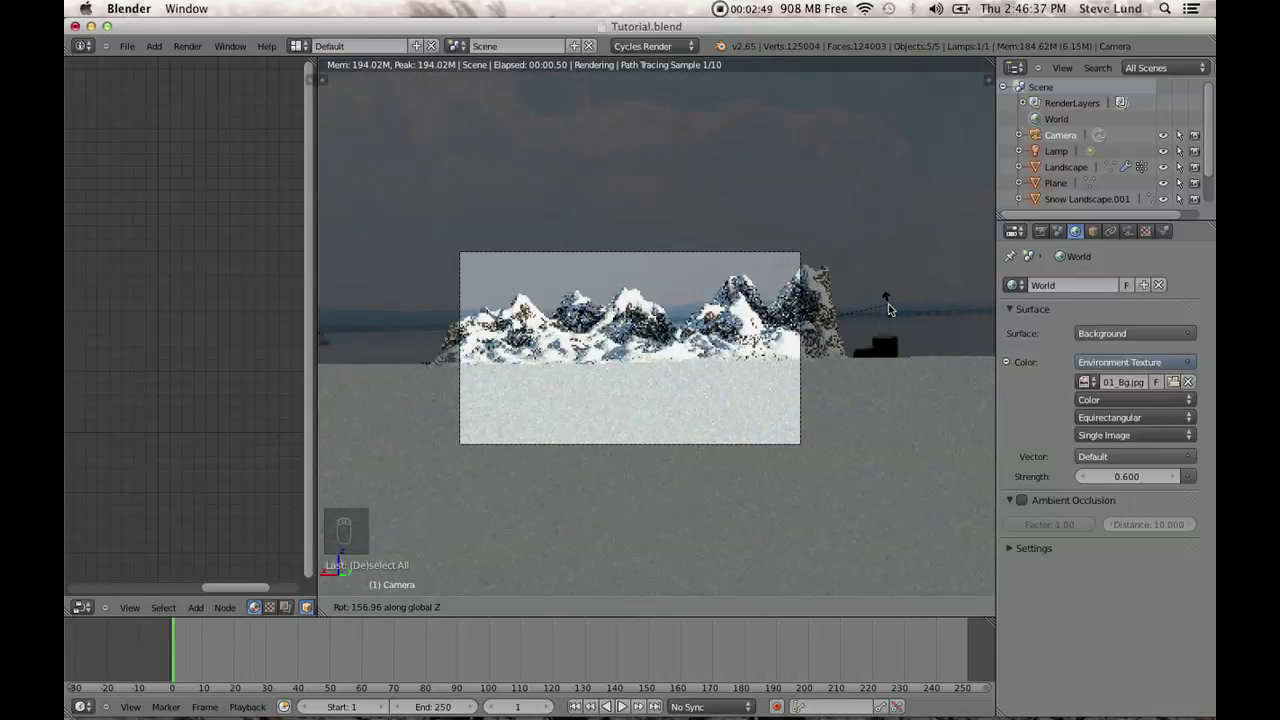
left_click(888, 308)
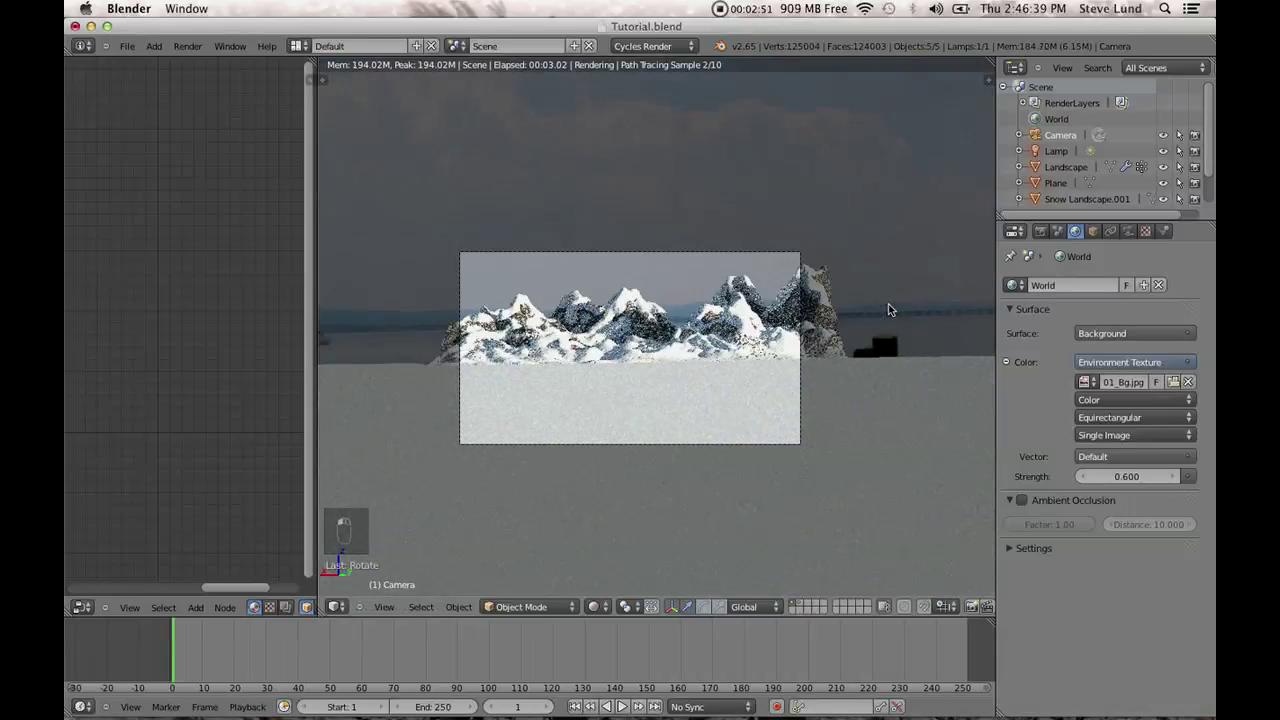
Select only the camera and lower it along the global Z axis in several small moves, raising the mountains in the frame.
right_click(687, 449)
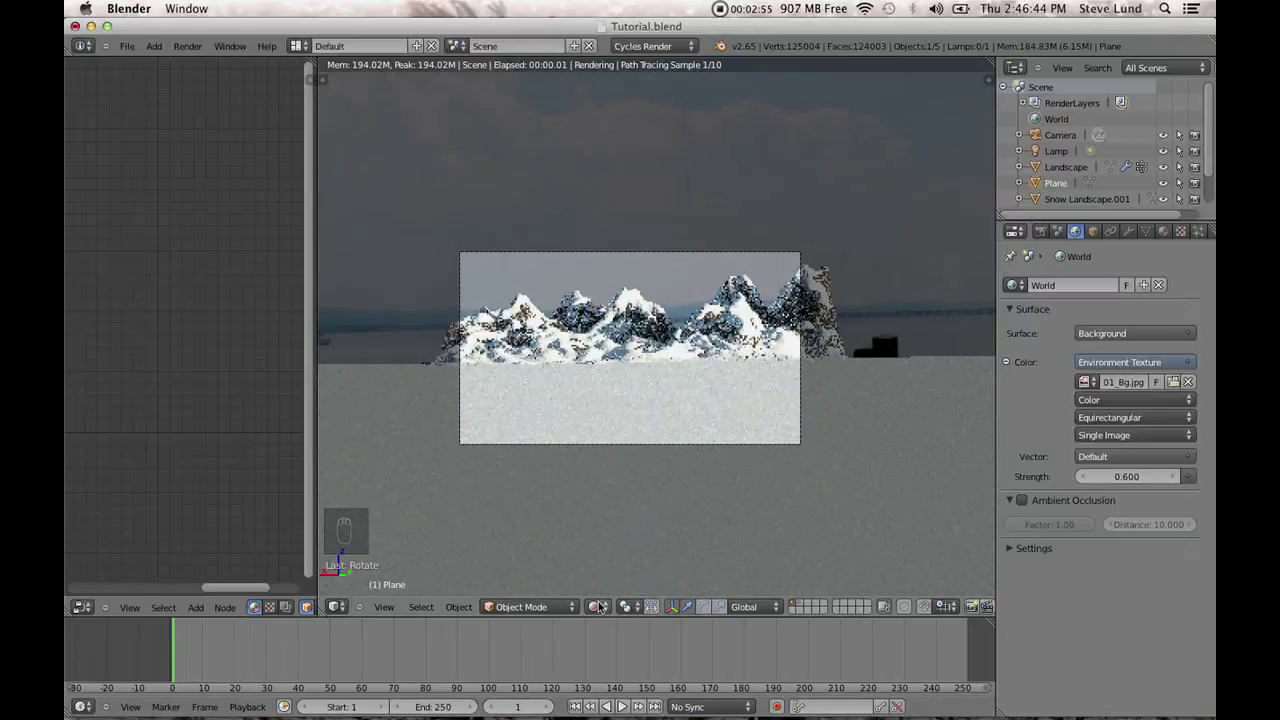
left_click(1064, 136)
key("g")
key("z")
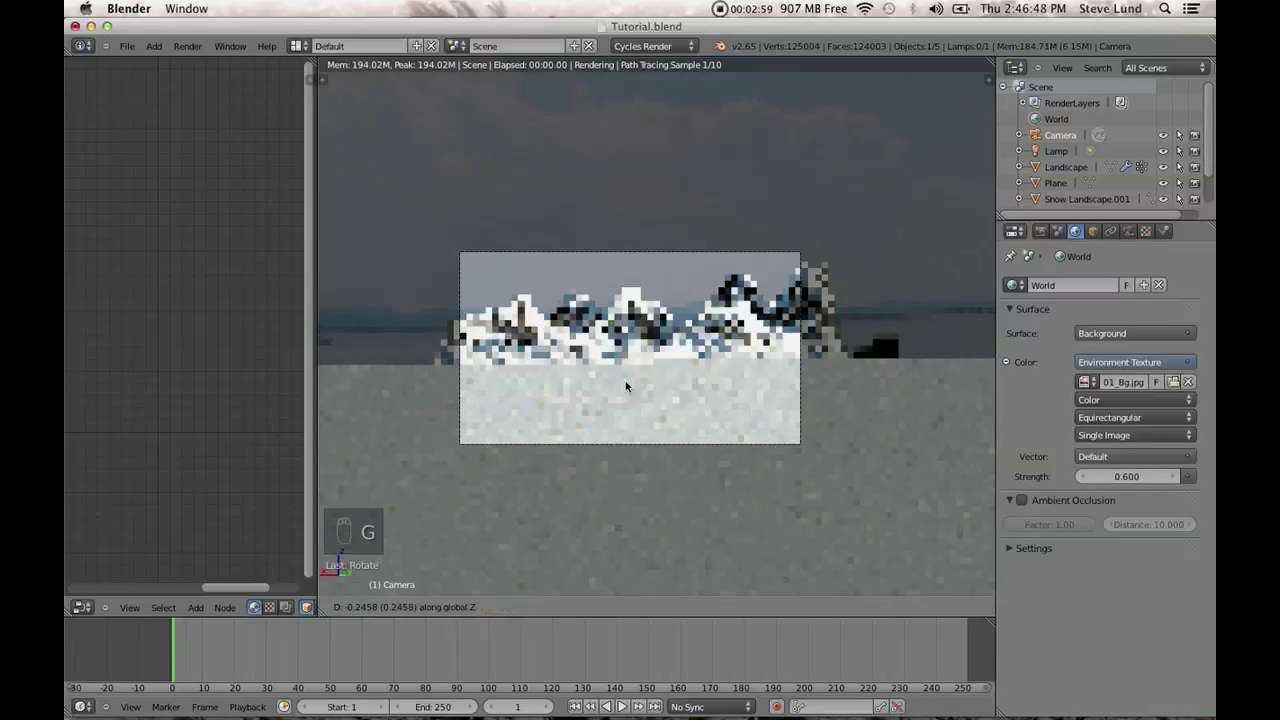
left_click(620, 535)
key("g")
key("z")
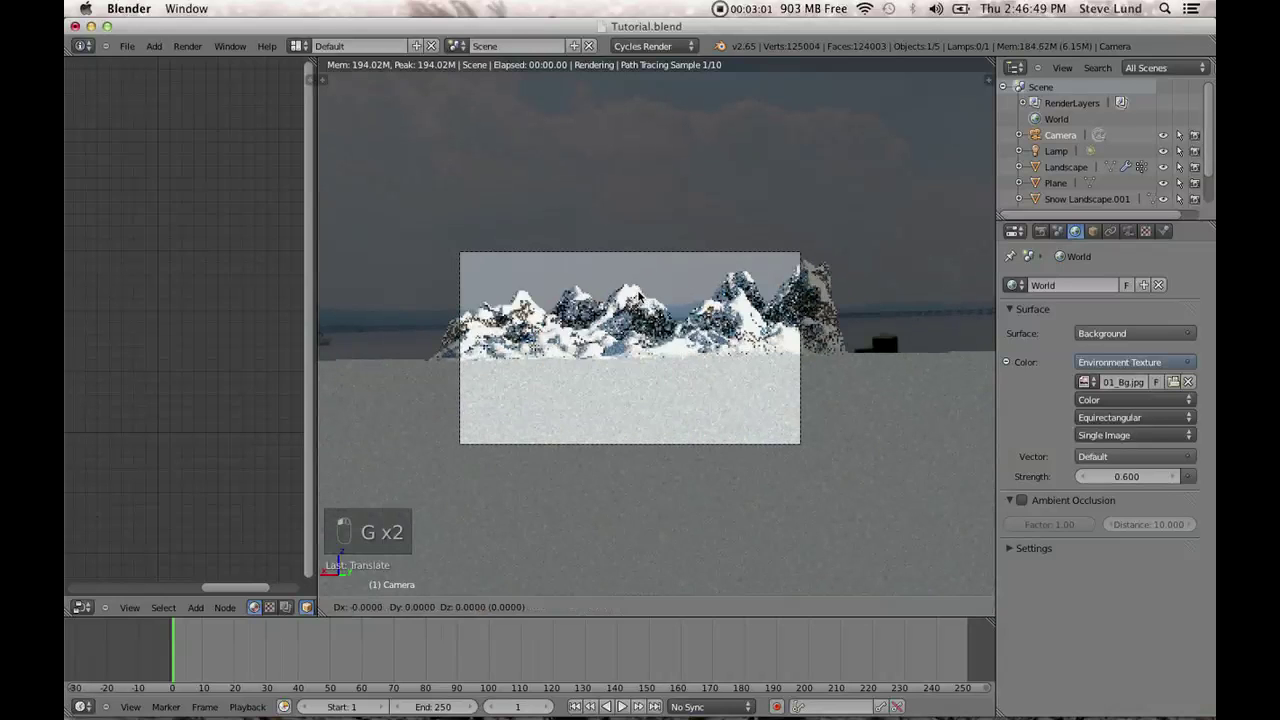
left_click(630, 560)
key("g")
key("z")
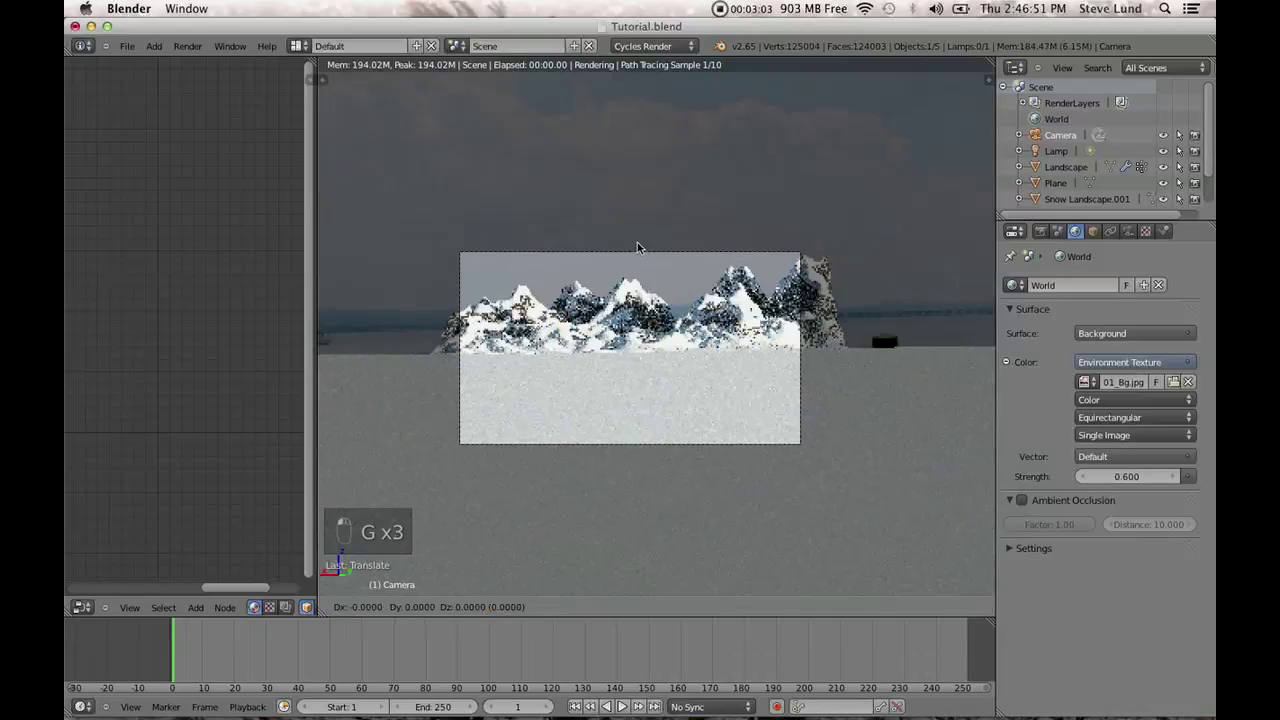
left_click(628, 586)
key("g")
key("z")
left_click(668, 435)
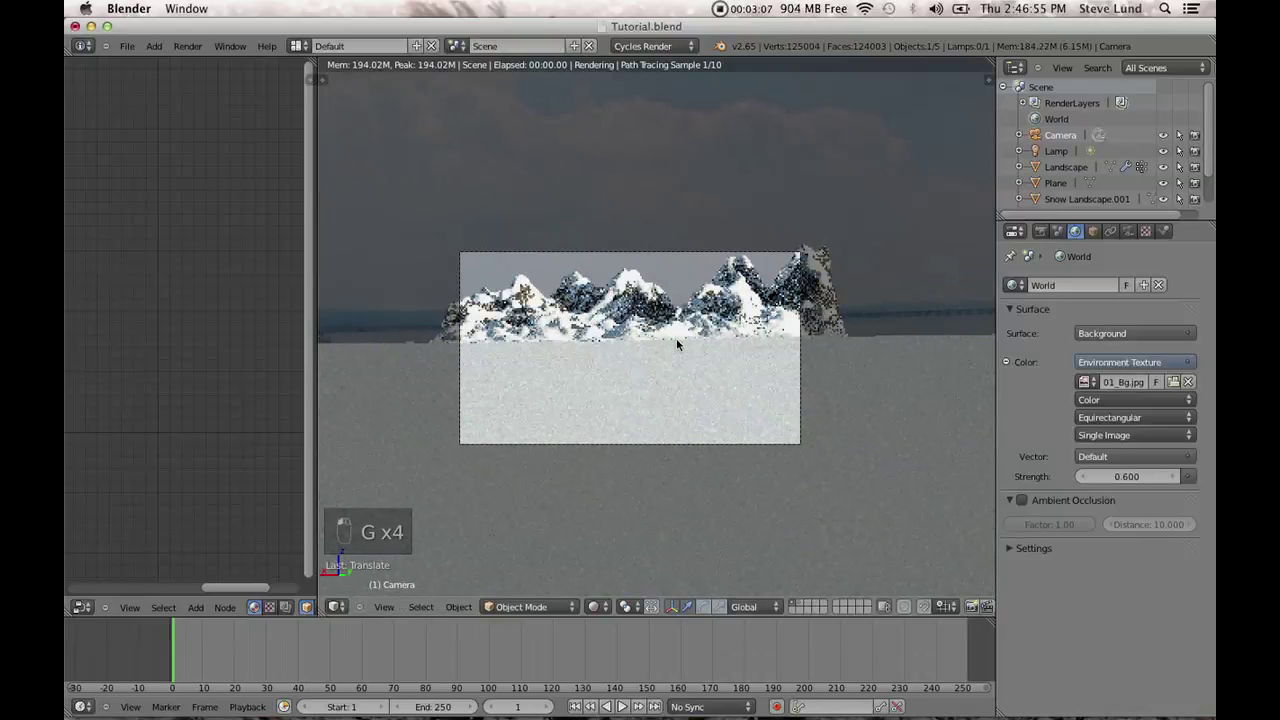
Tilt the camera about -0.95° around global X and shift it, ending with a move of about -1.57 along global X.
key("r")
key("x")
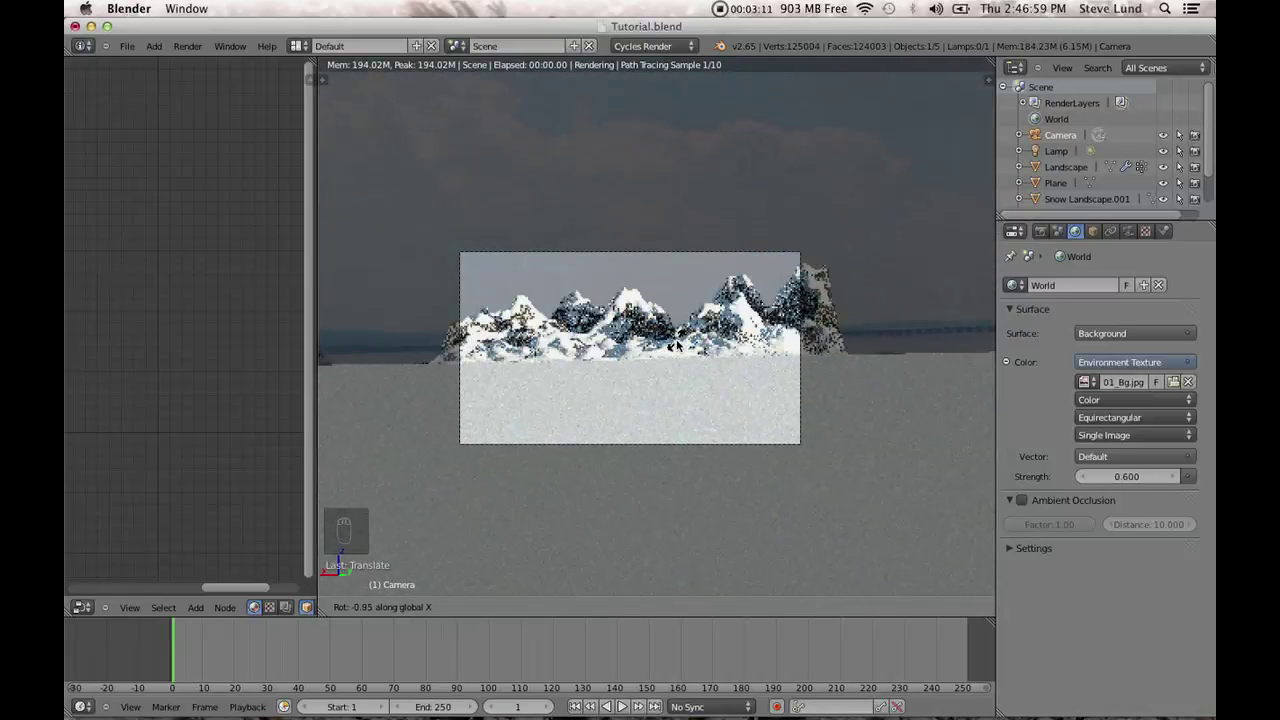
left_click(676, 345)
key("g")
key("g")
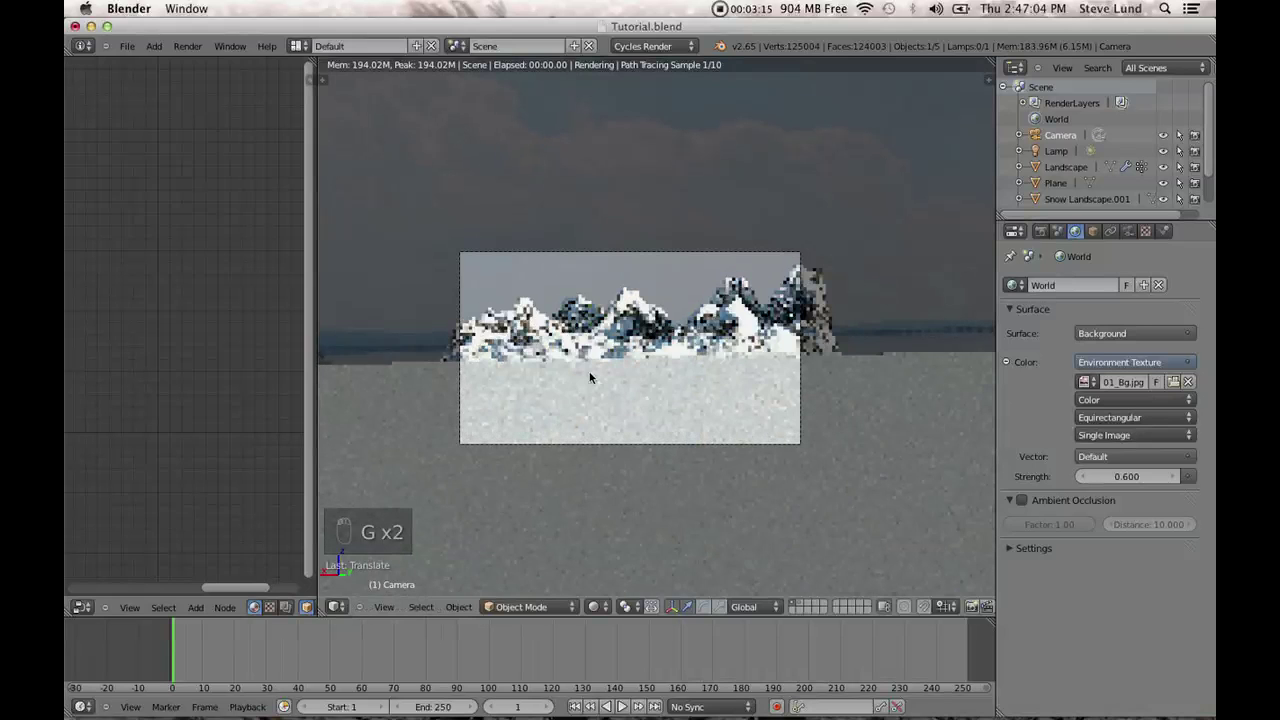
key("g")
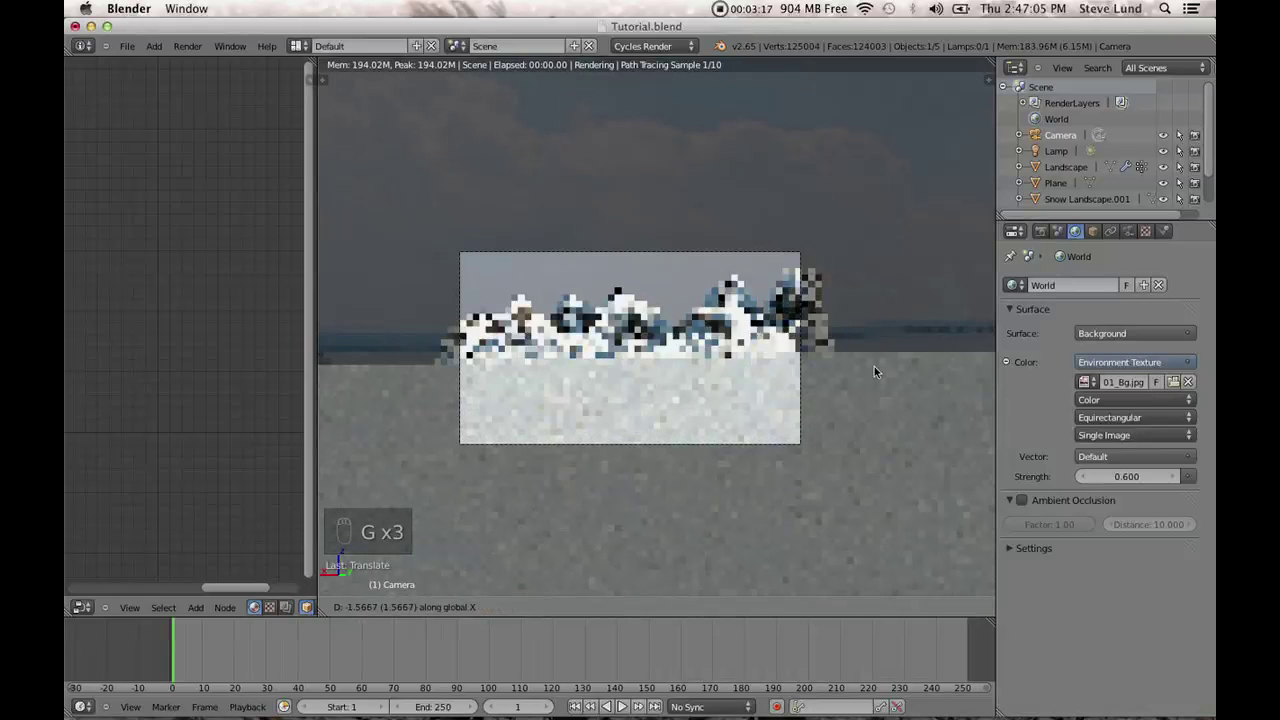
left_click(874, 370)
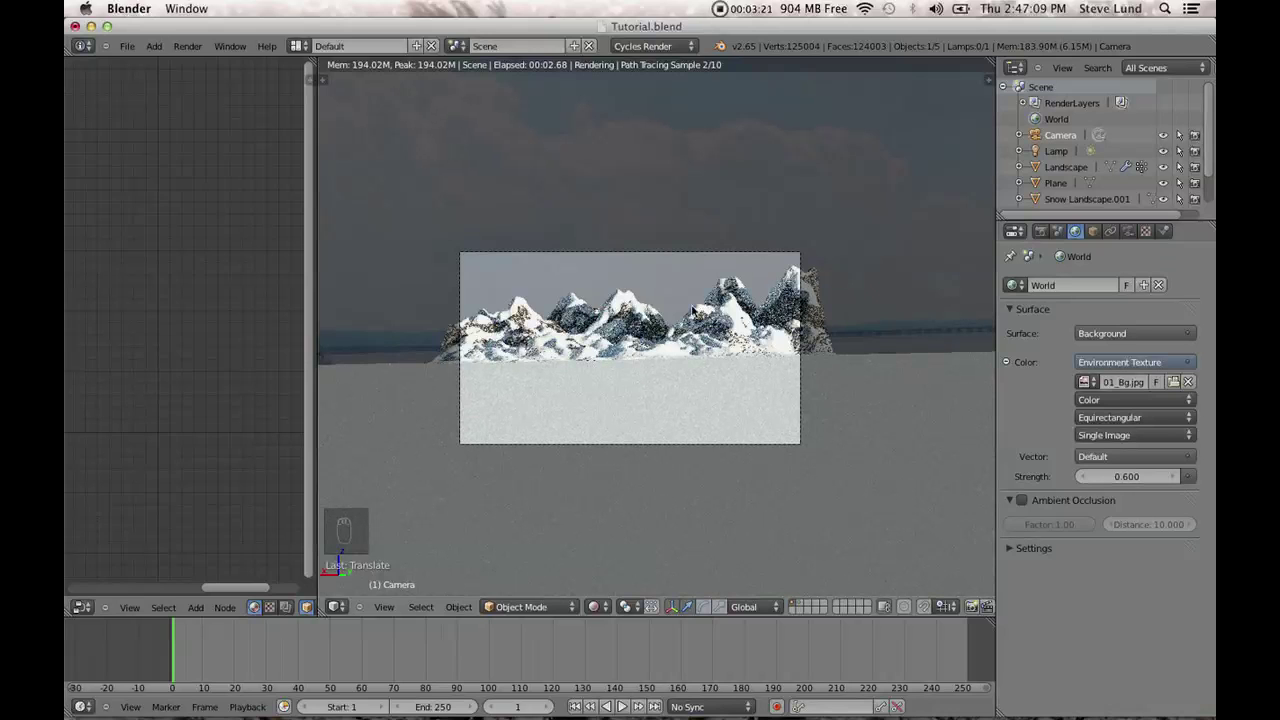
Select the Landscape mountain and set the X scale of both texture Mapping nodes to 75.
scroll(693, 312, "up", 10)
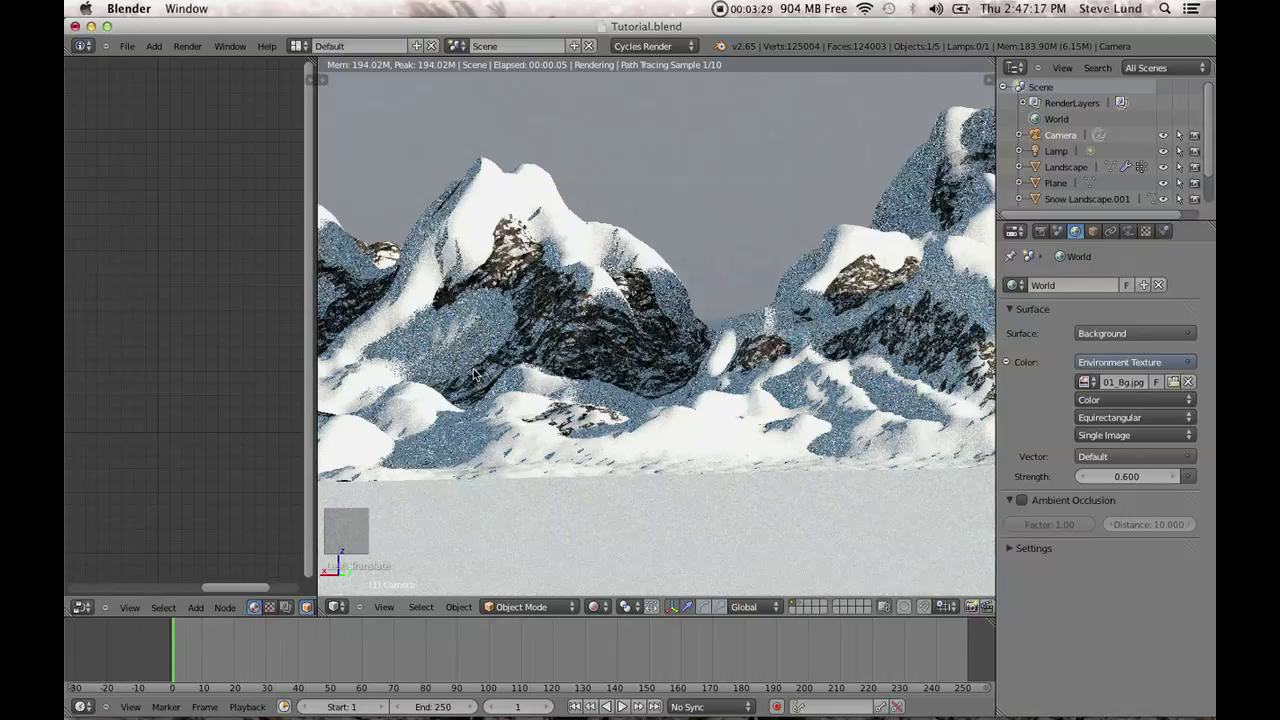
right_click(620, 350)
scroll(121, 423, "down", 3)
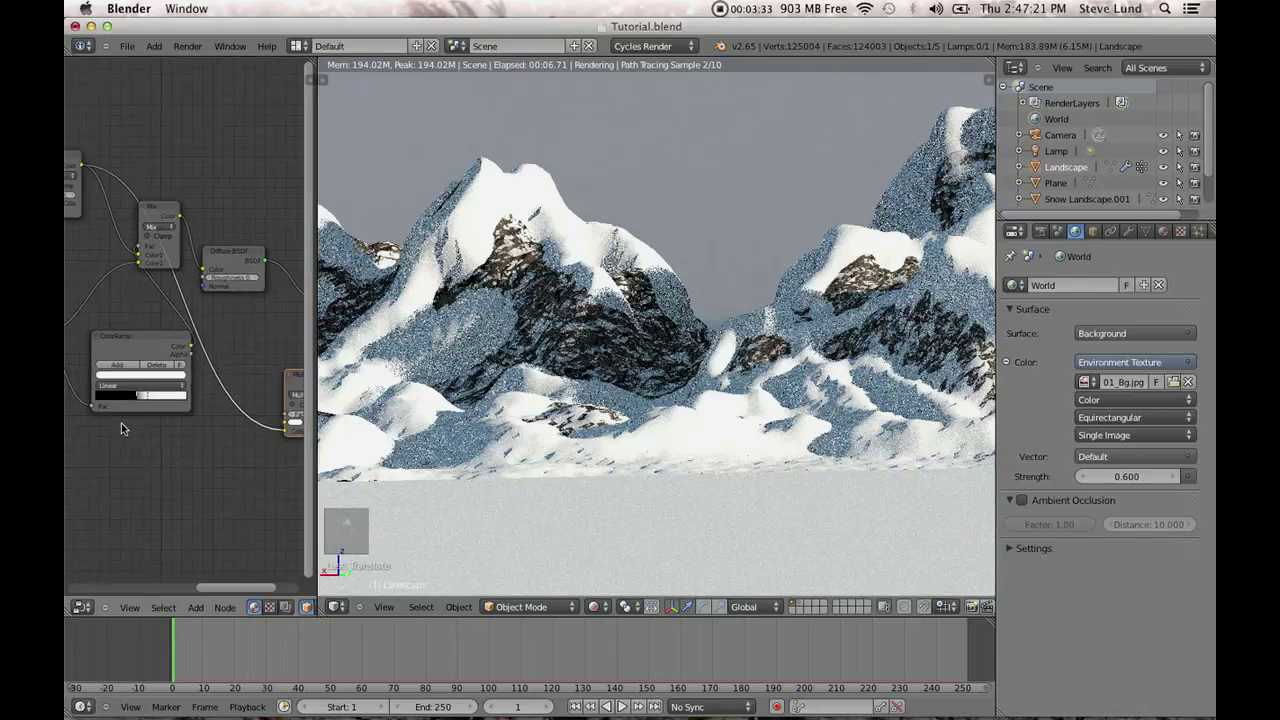
scroll(157, 402, "down", 2)
middle_click_drag(156, 400, 208, 400)
scroll(180, 400, "up", 5)
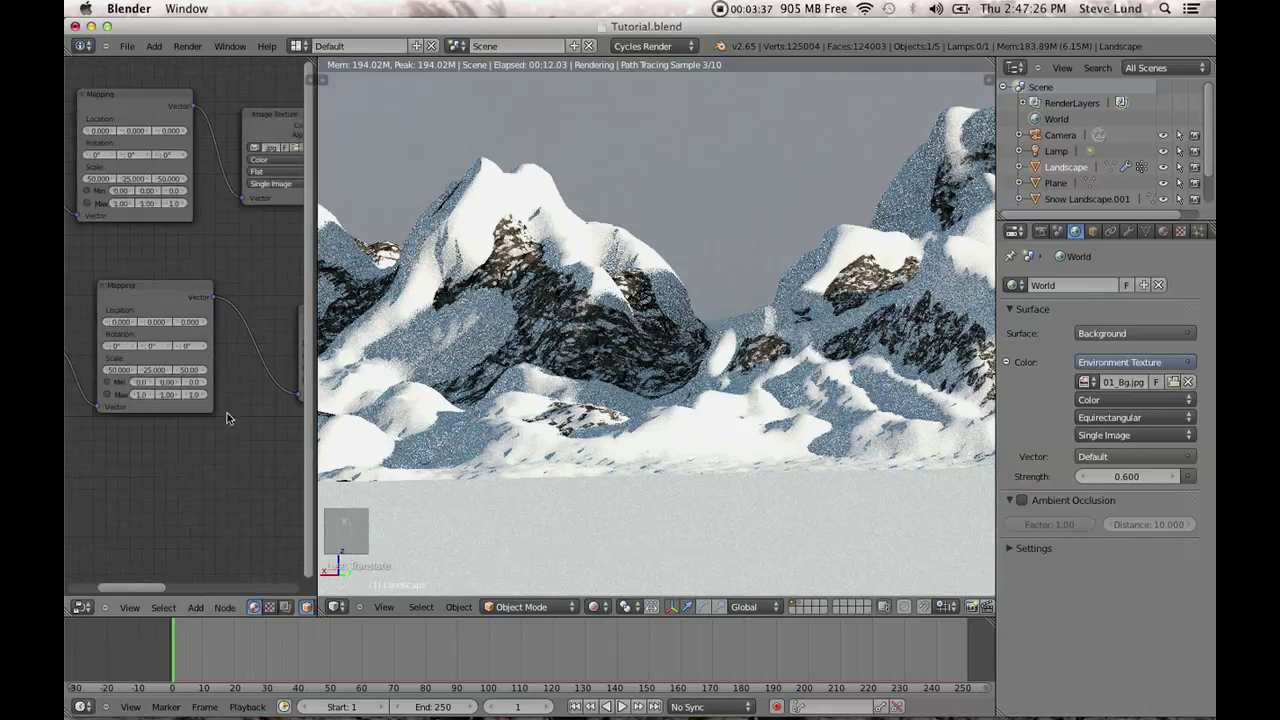
left_click(111, 375)
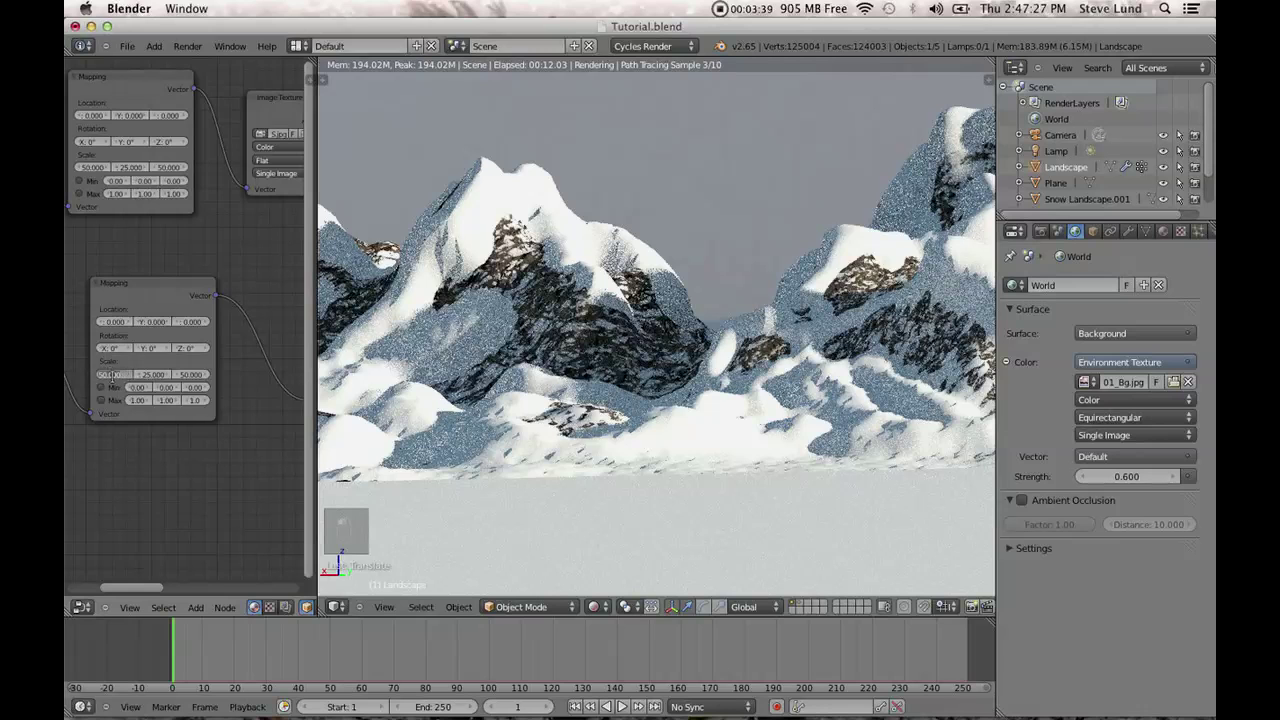
type("75")
left_click(143, 463)
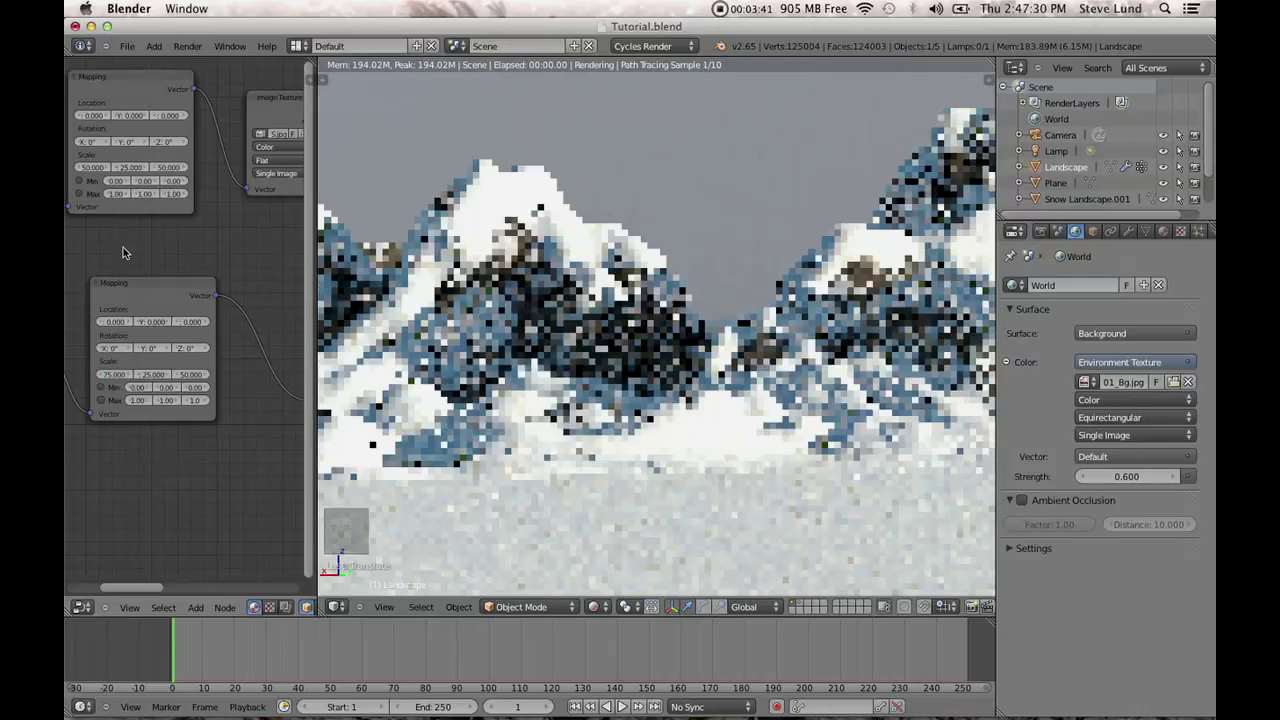
left_click(89, 167)
type("75")
key("Return")
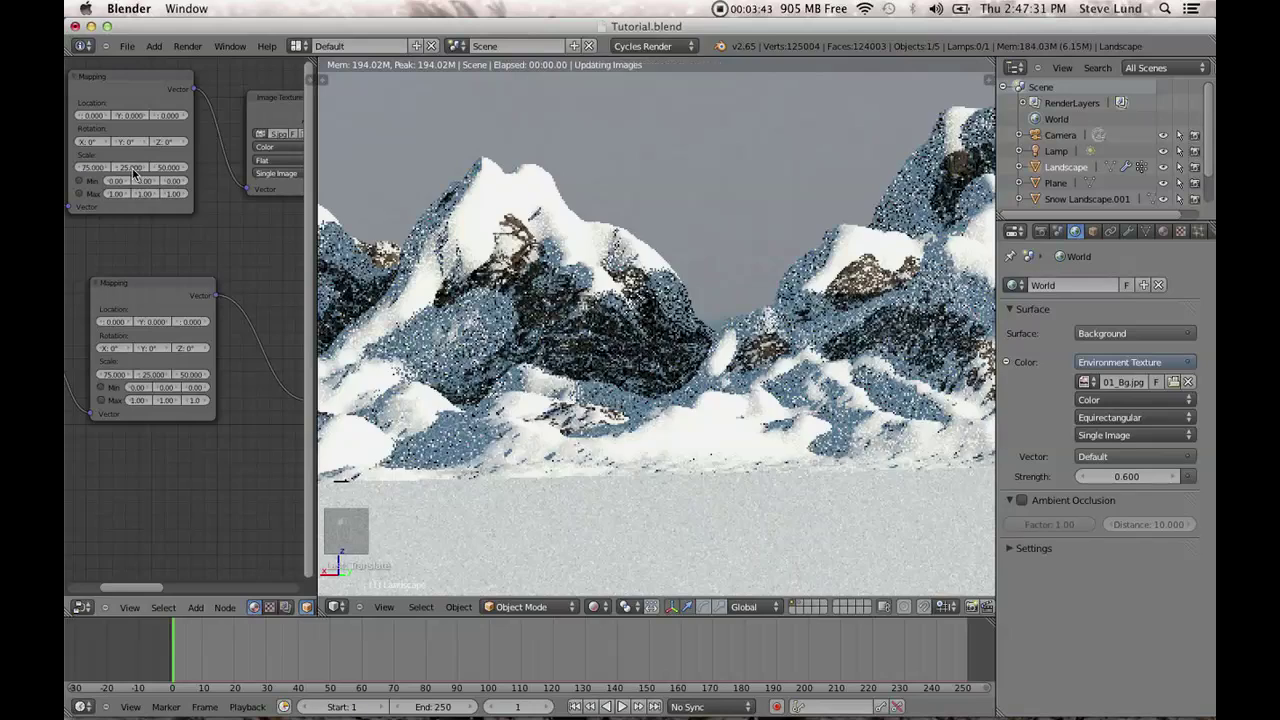
Set the Y scale of both Mapping nodes in the Landscape material to 50.
type("50")
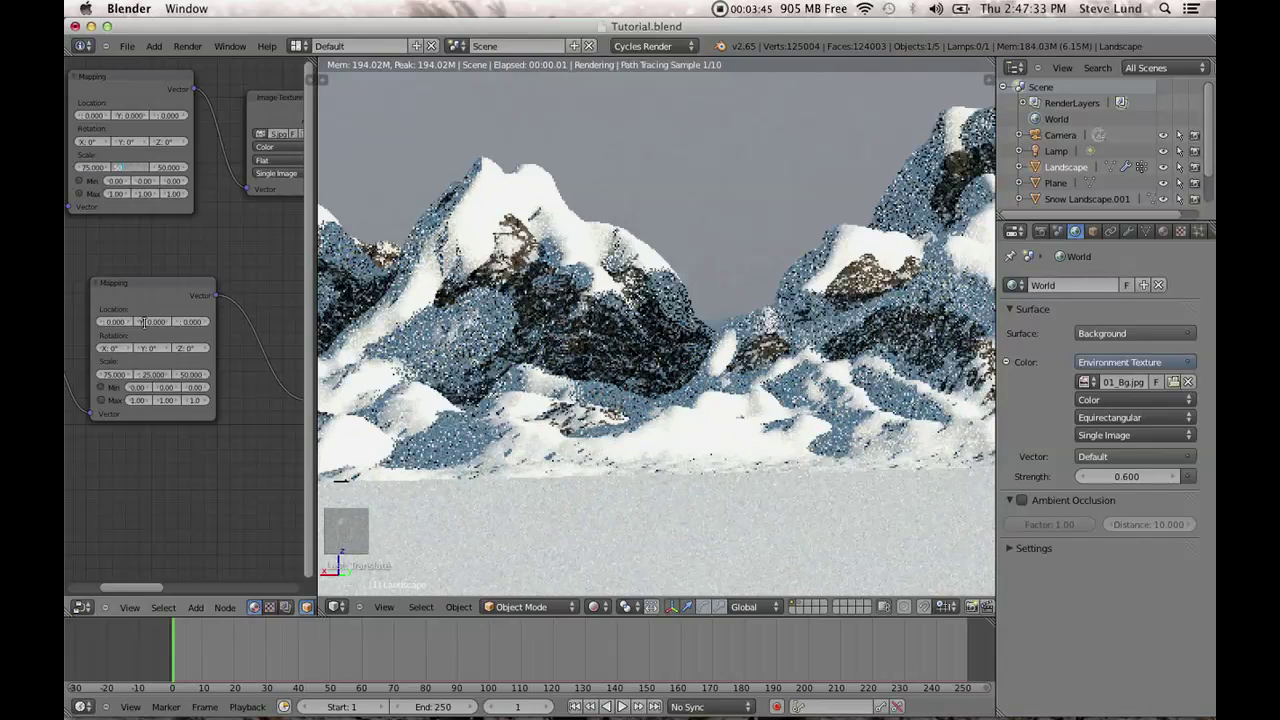
key("Return")
left_click(153, 374)
type("50")
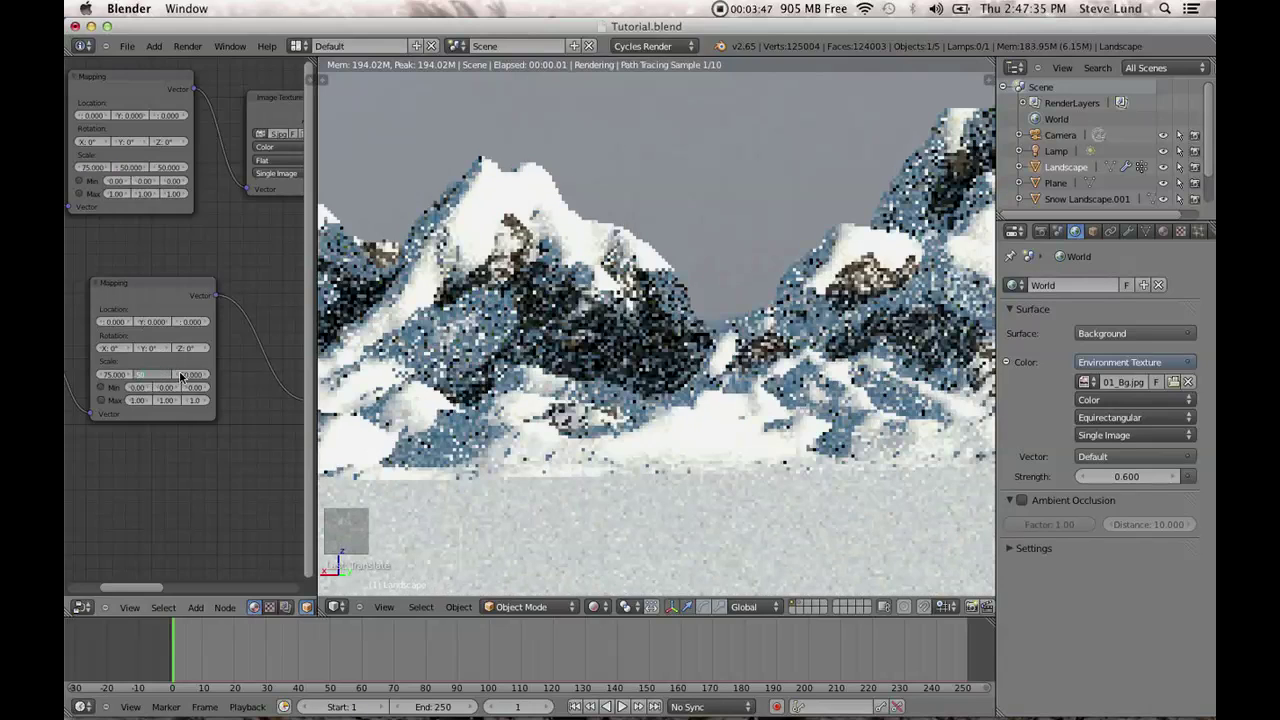
key("Return")
Set the Z scale of both Mapping nodes in the Landscape material to 75.
type("75")
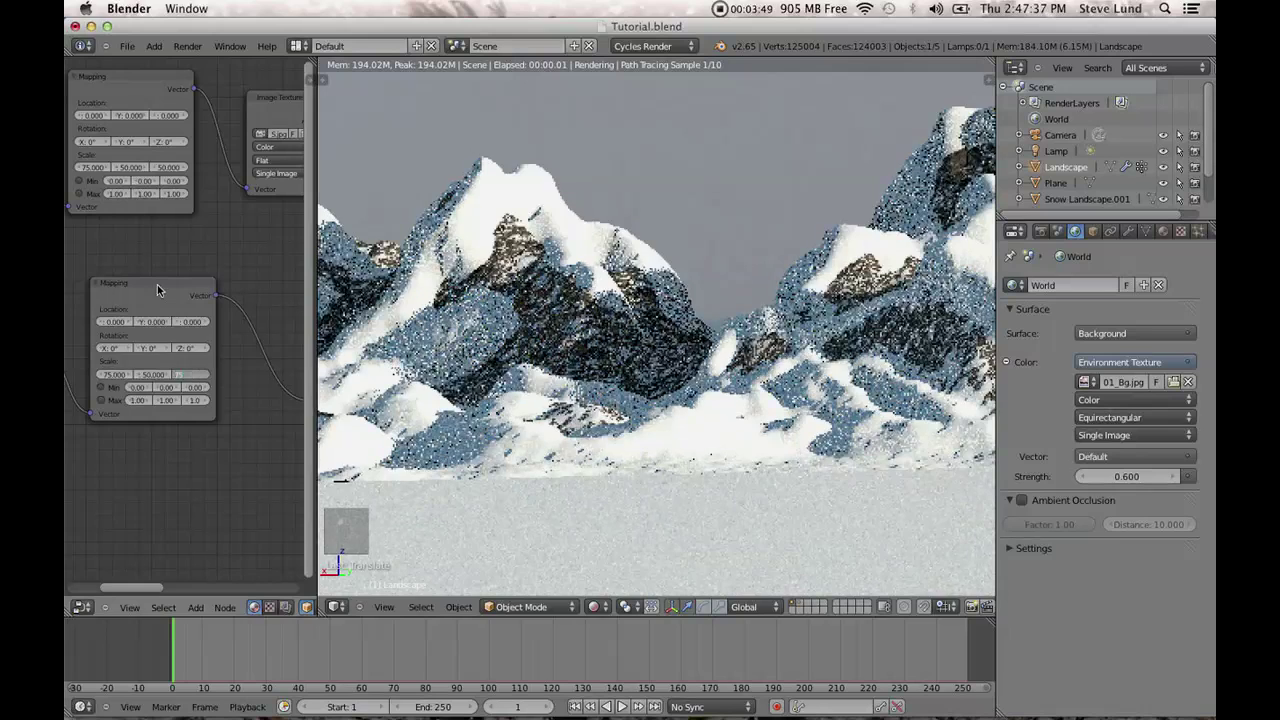
key("Return")
left_click(170, 167)
type("7")
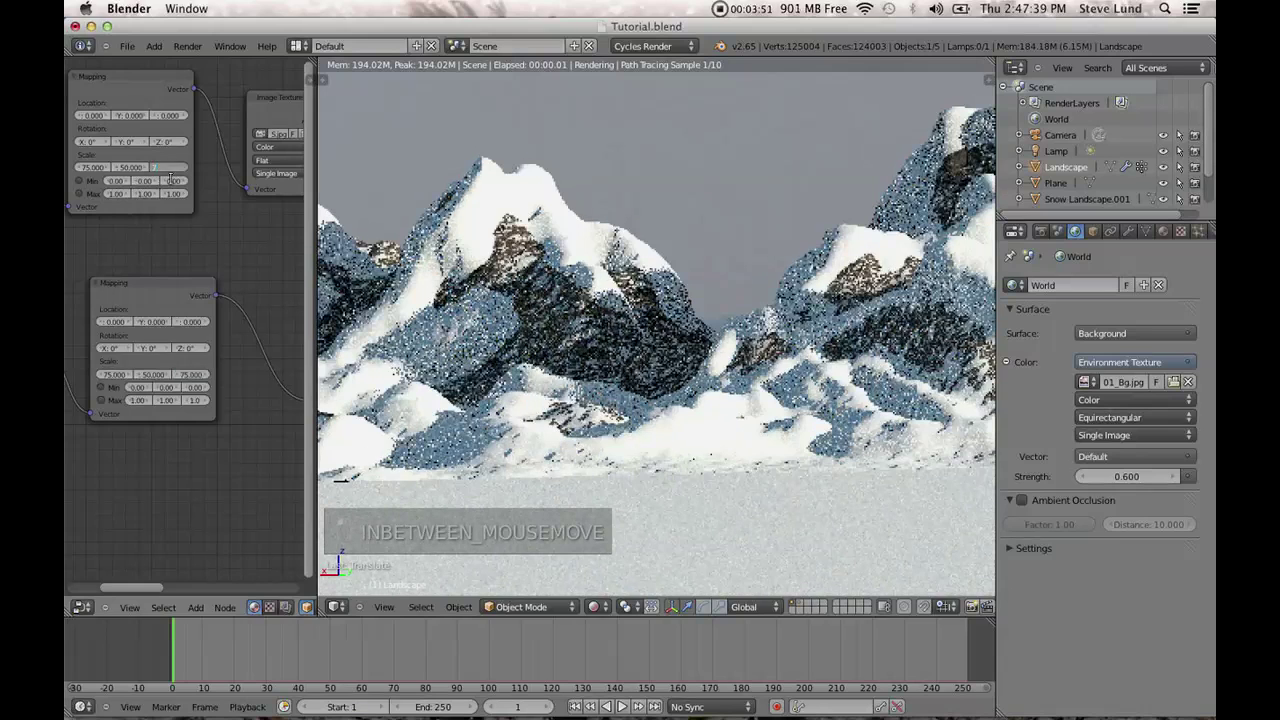
type("5")
key("Return")
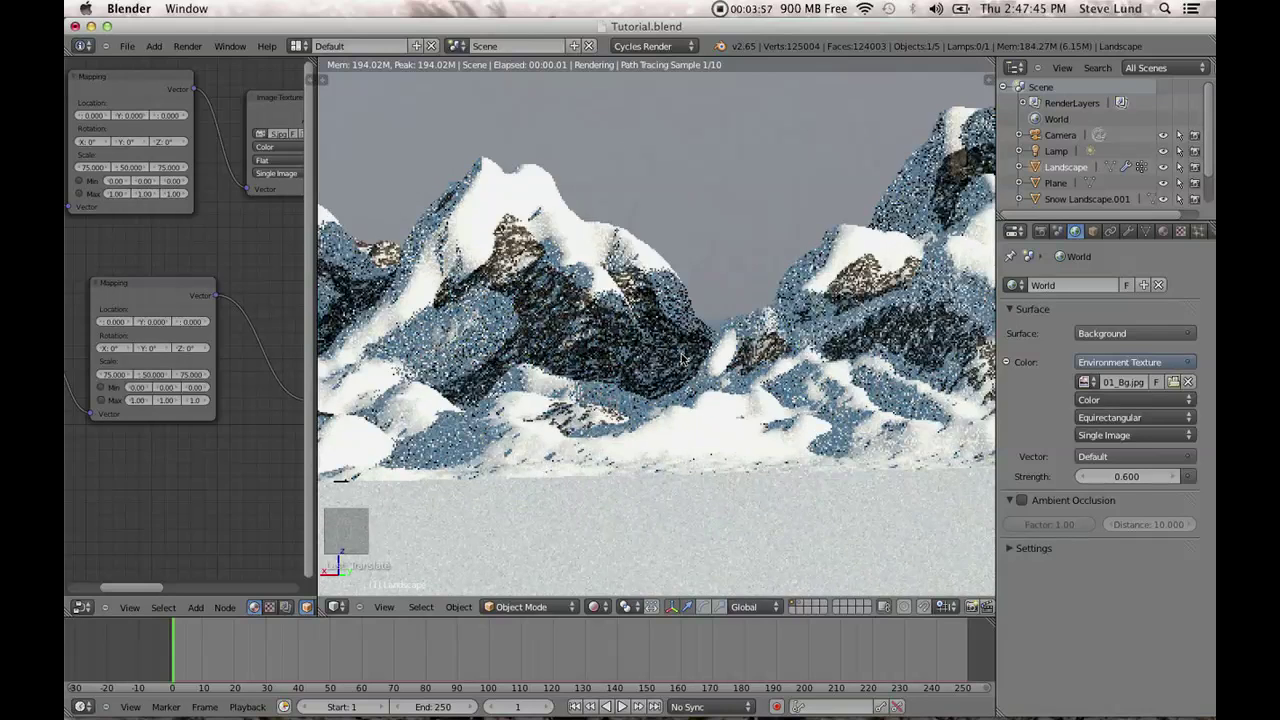
Select the ground plane, create a new material for it and set its surface shader to Glass BSDF.
scroll(683, 355, "down", 3)
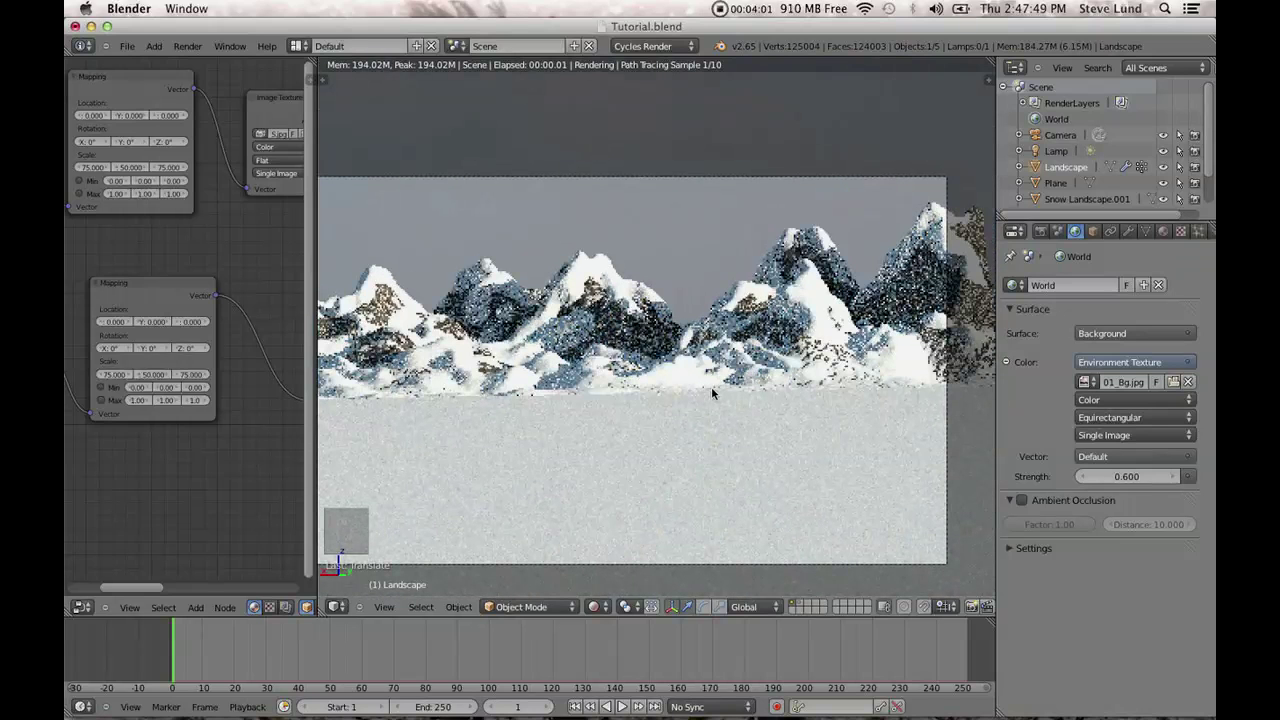
right_click(723, 443)
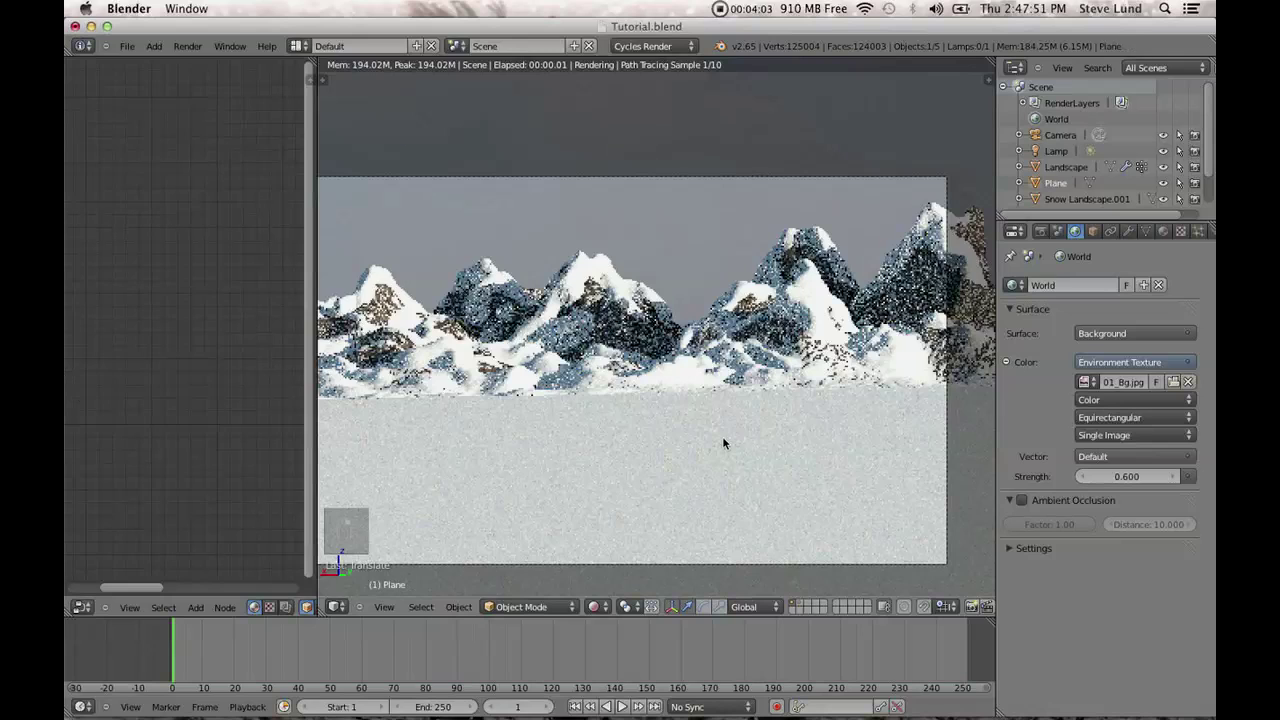
left_click(1162, 231)
left_click(1108, 336)
left_click(1107, 386)
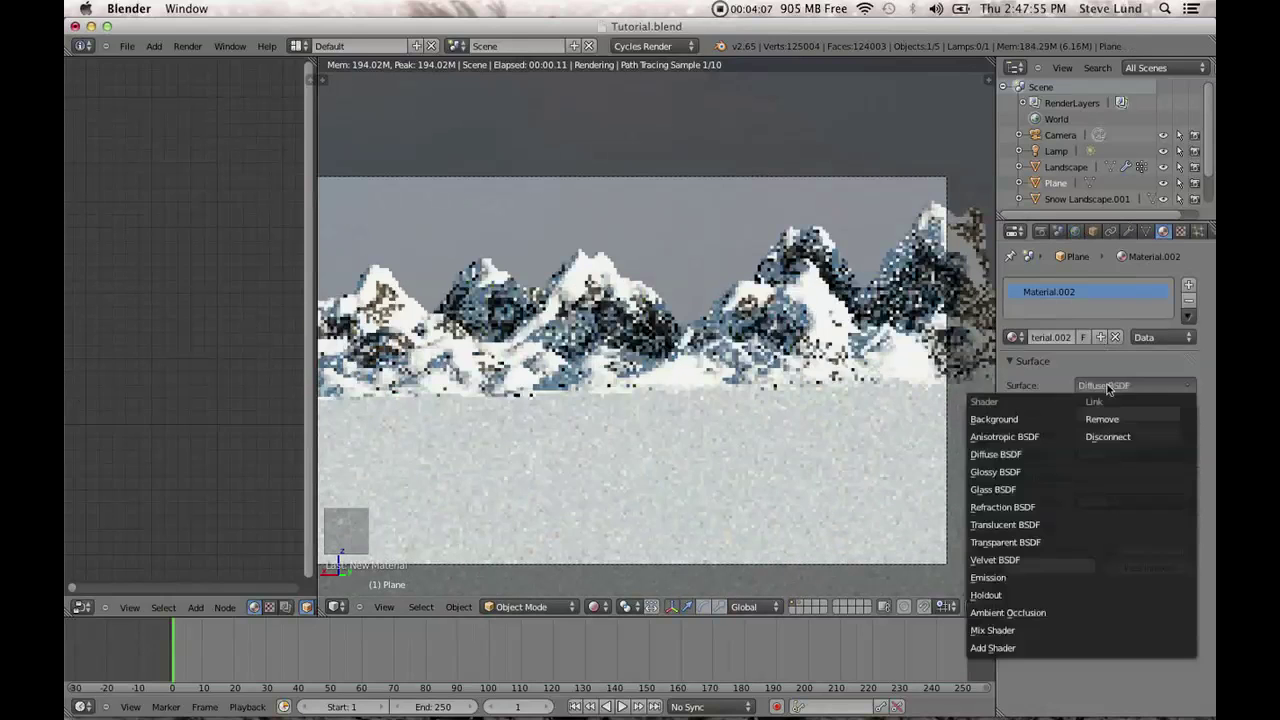
left_click(1047, 488)
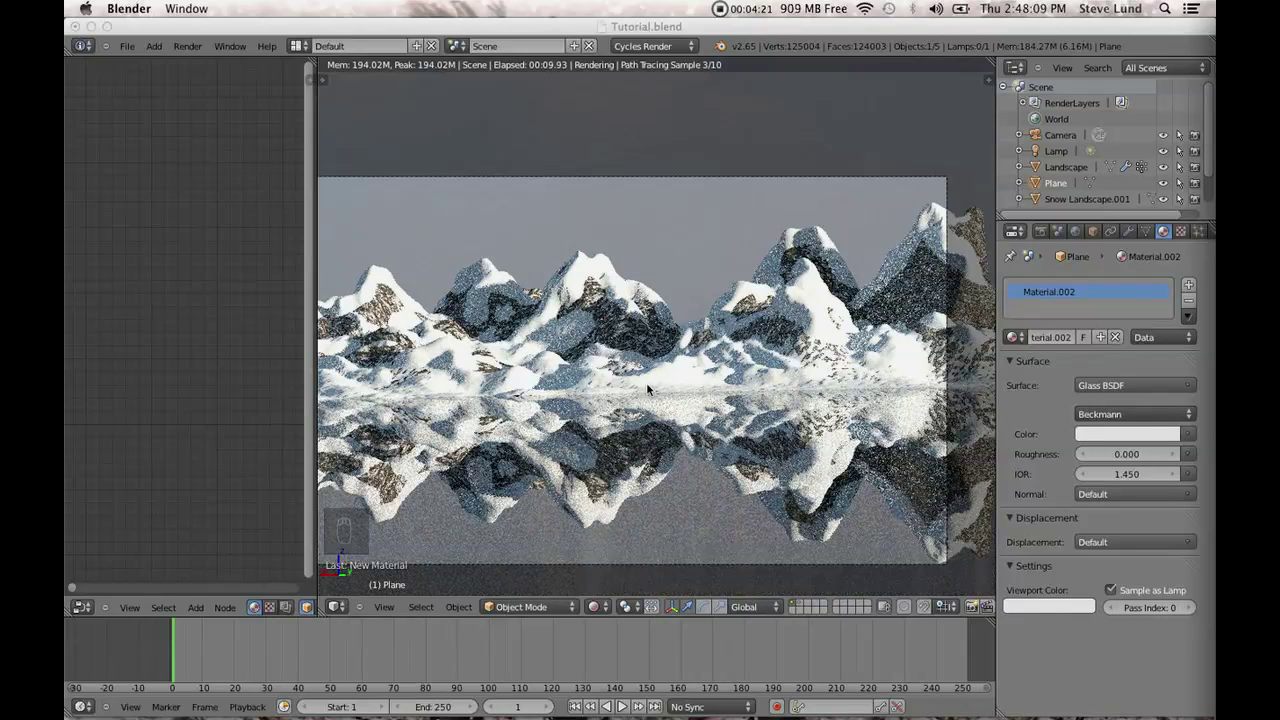
Set the plane's Glass BSDF to an IOR of 1.333 and a roughness of 0.0008.
left_click(1123, 478)
left_click(1123, 475)
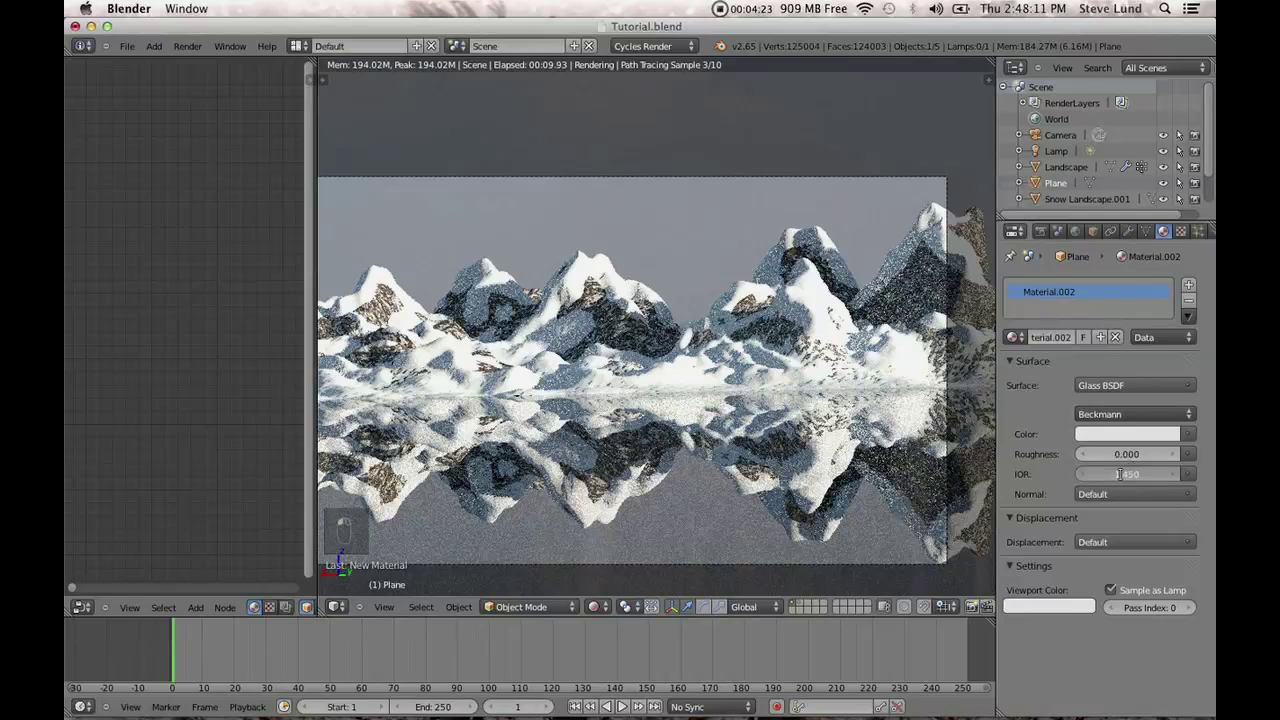
type("1.333")
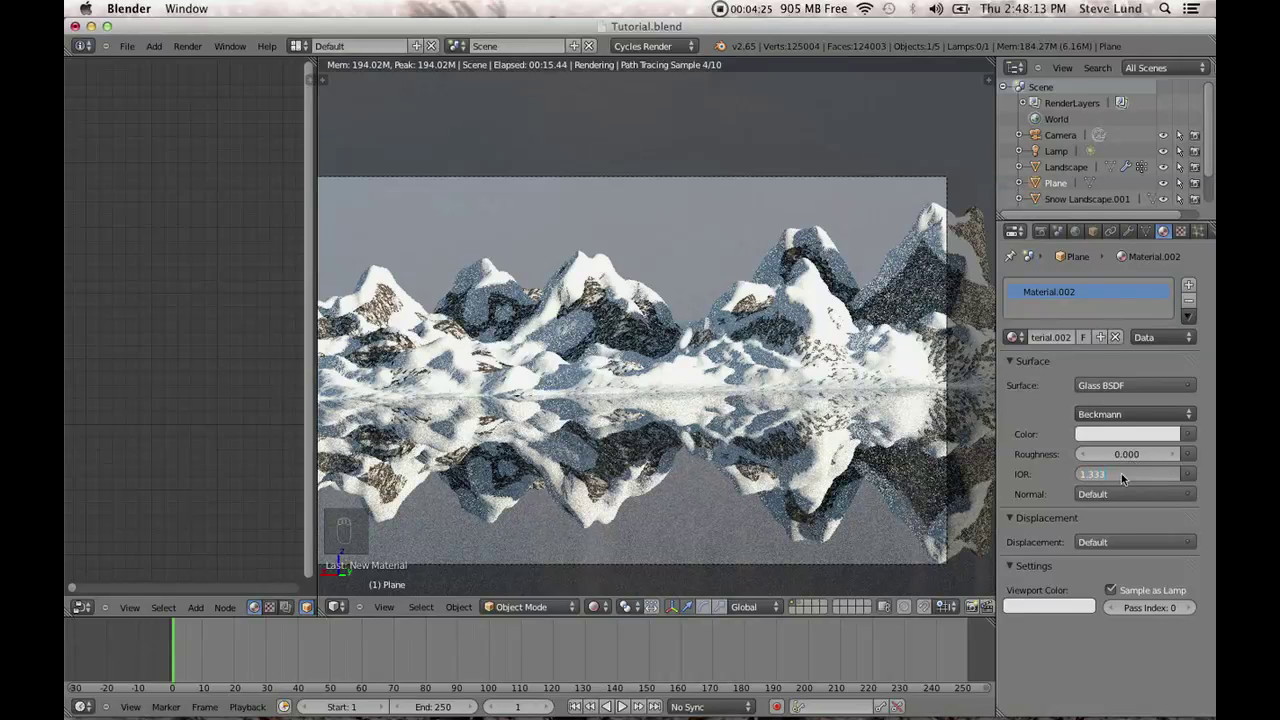
key("Return")
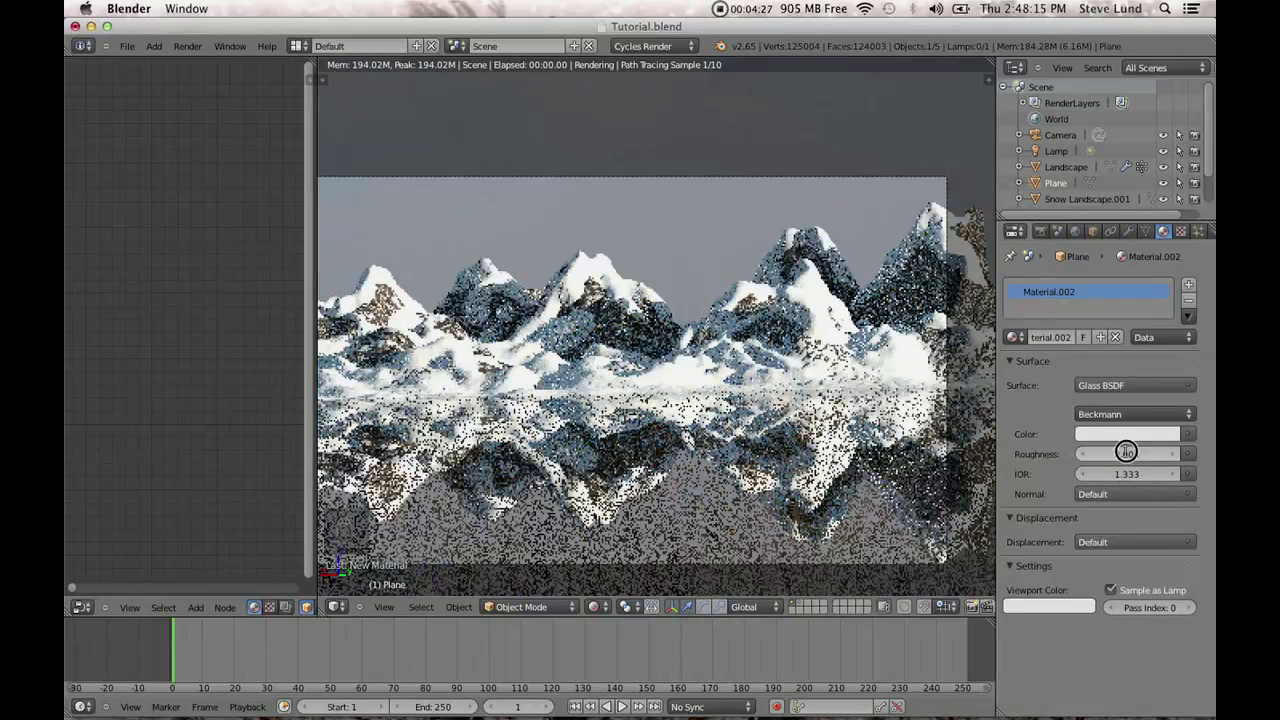
left_click(1125, 453)
key("BackSpace")
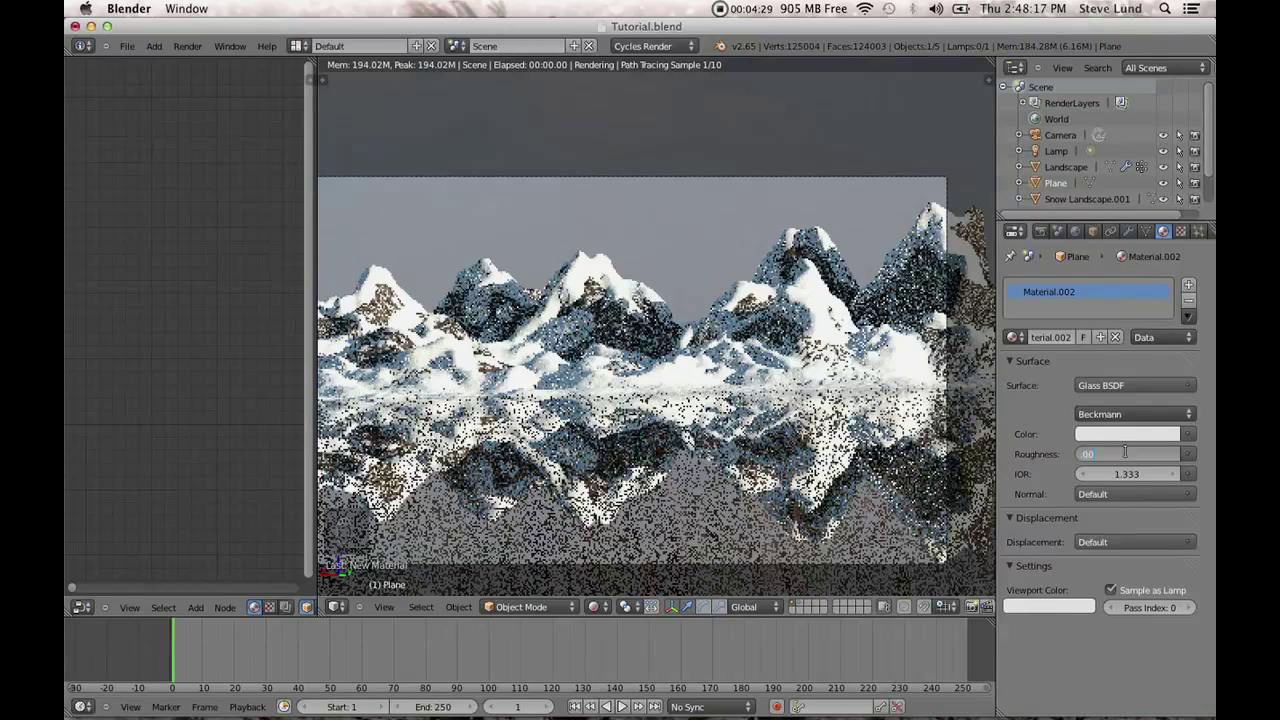
type(".0008")
key("Return")
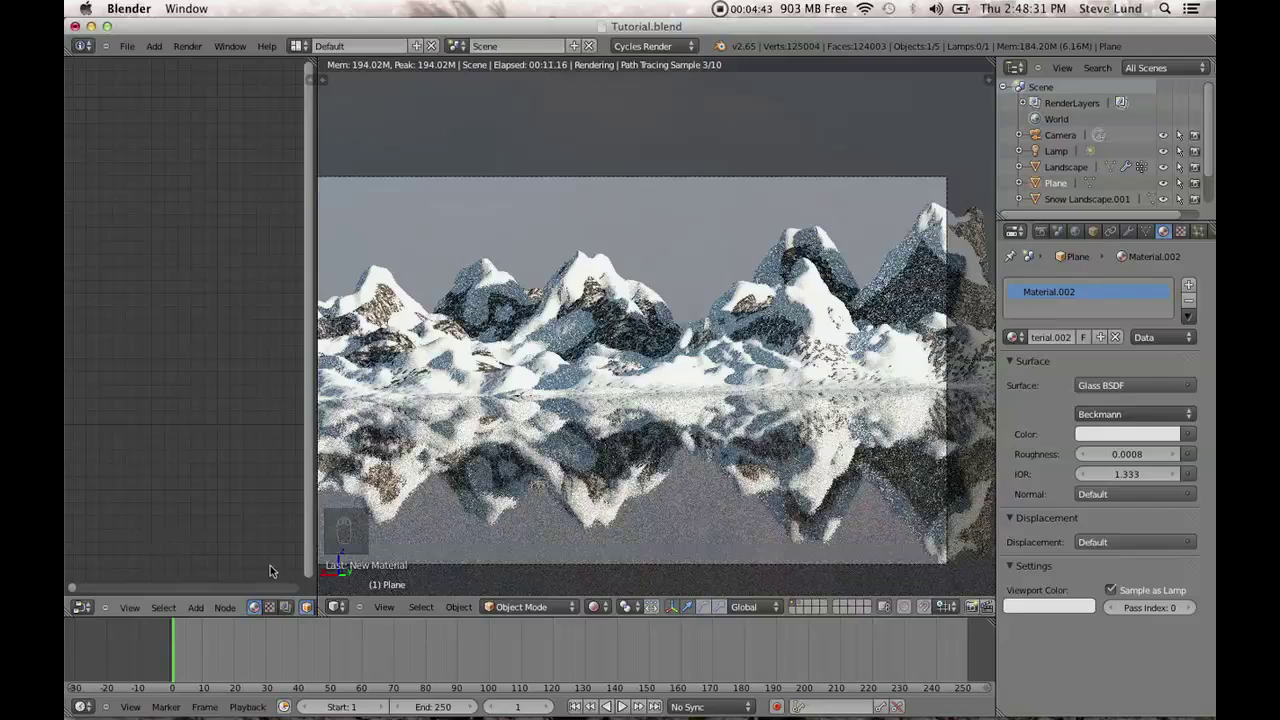
Widen the node editor and move the Glass BSDF node well away from the Material Output node.
left_click_drag(312, 577, 497, 536)
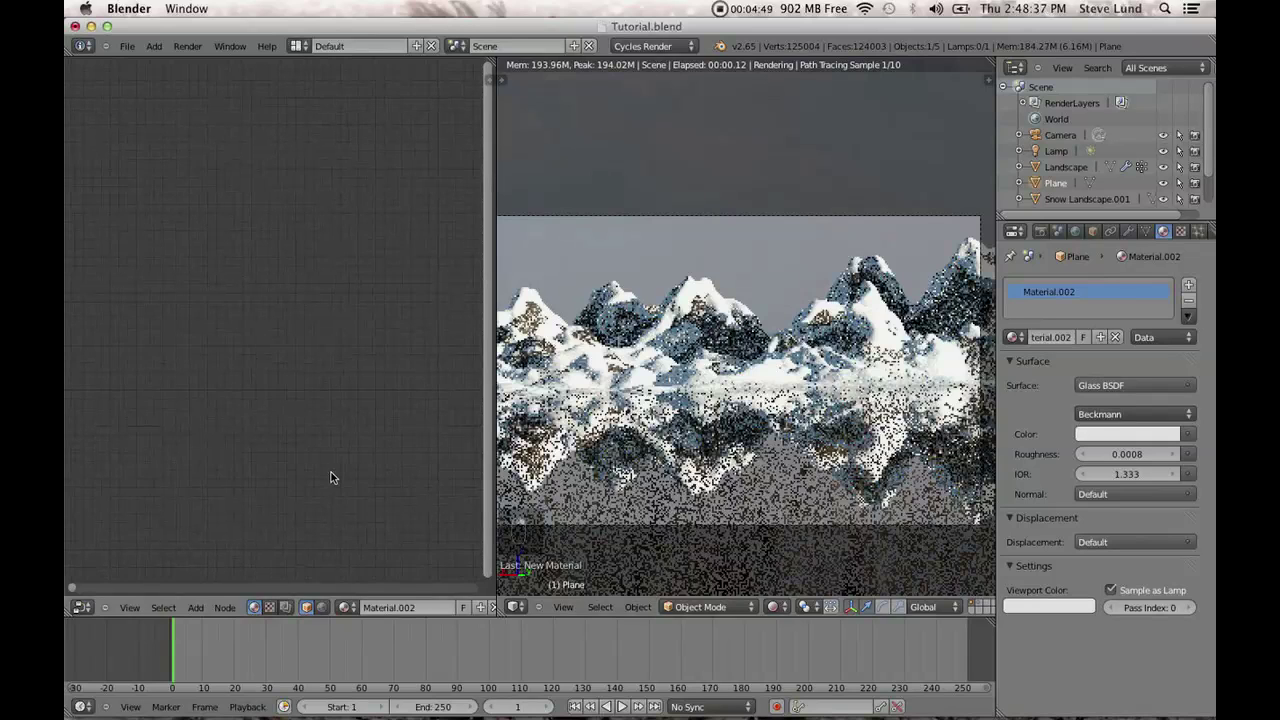
key("Home")
scroll(218, 446, "up", 5)
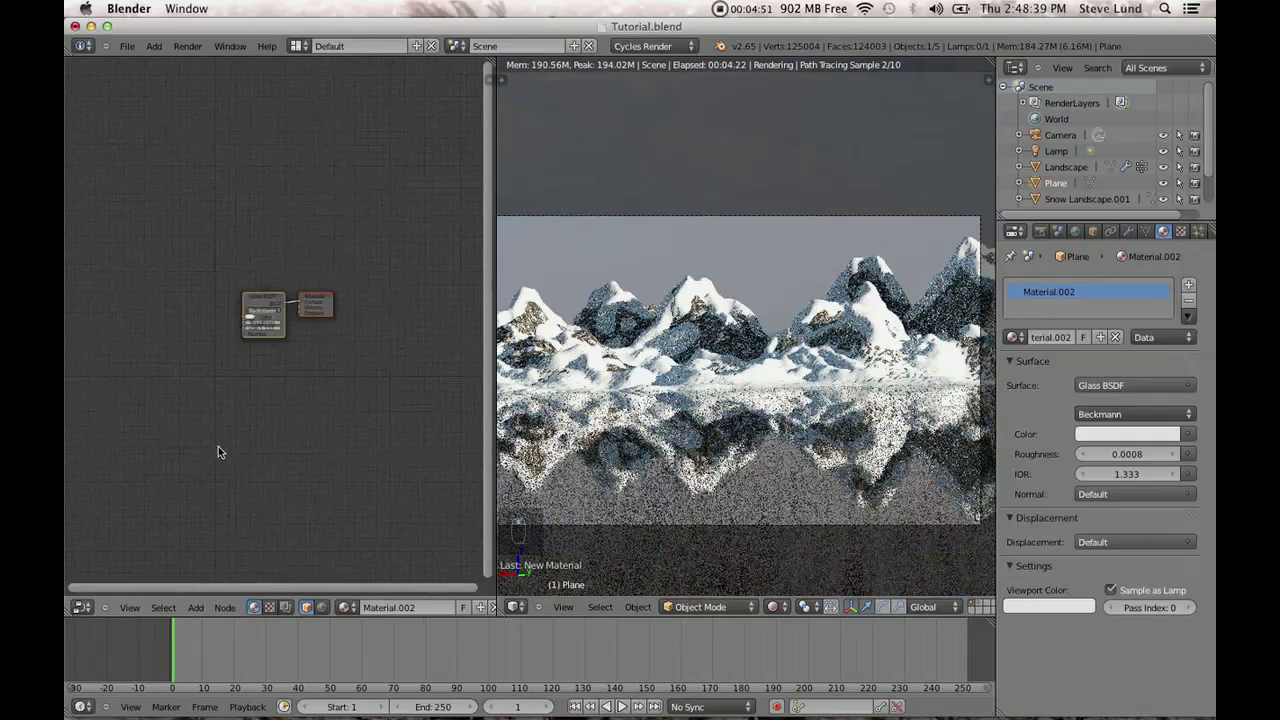
scroll(315, 475, "down", 2)
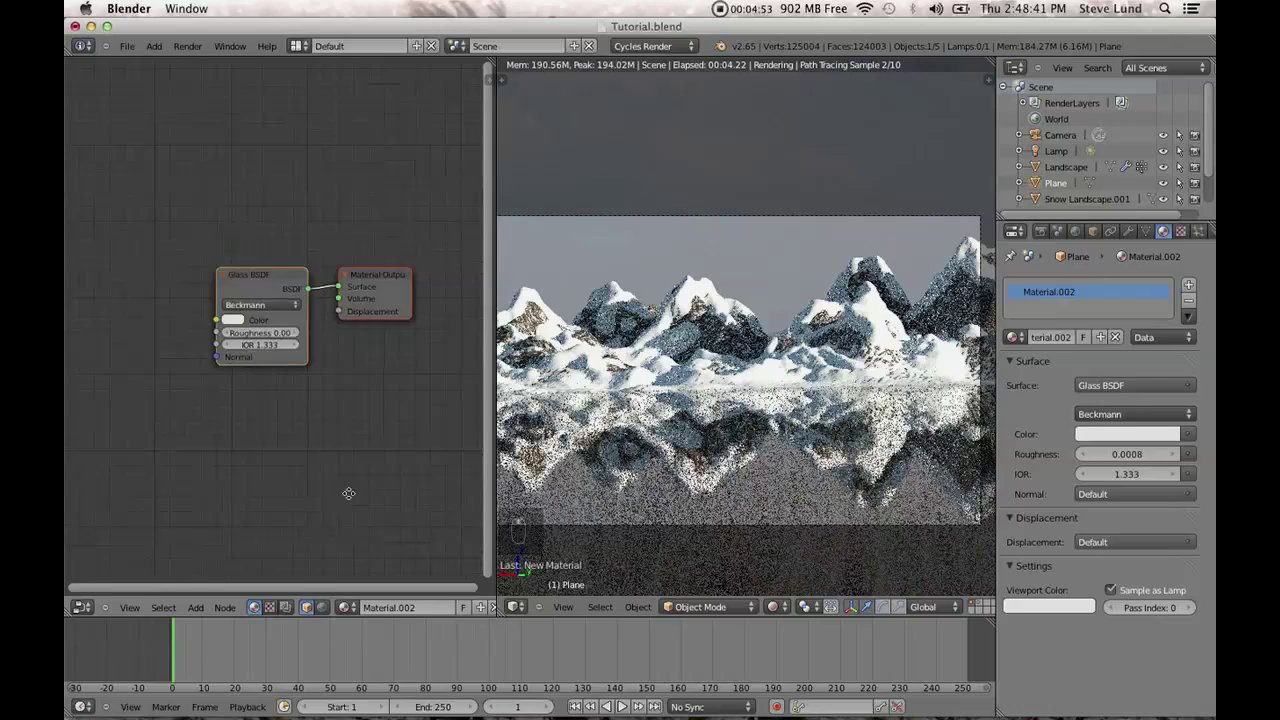
right_click(300, 322)
key("g")
left_click_drag(80, 189, 78, 188)
left_click_drag(183, 251, 75, 202)
scroll(323, 399, "down", 1)
scroll(323, 405, "down", 1)
middle_click_drag(323, 405, 355, 407)
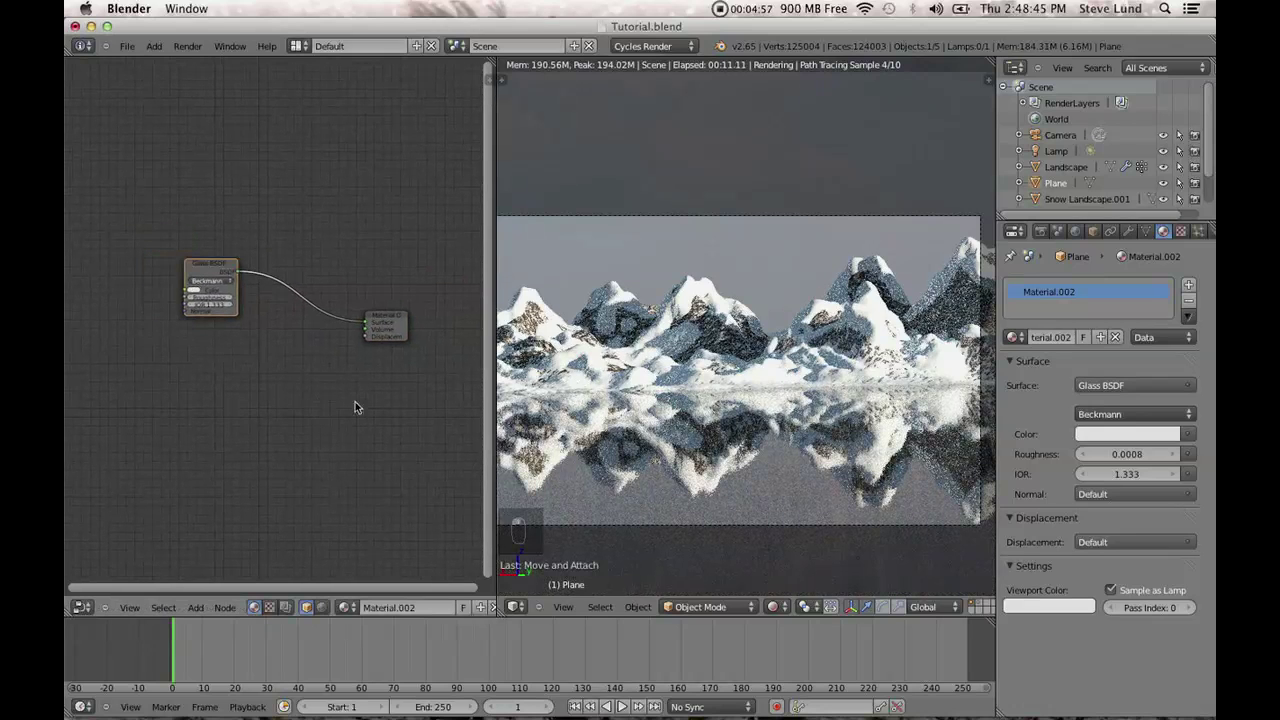
left_click_drag(212, 268, 154, 235)
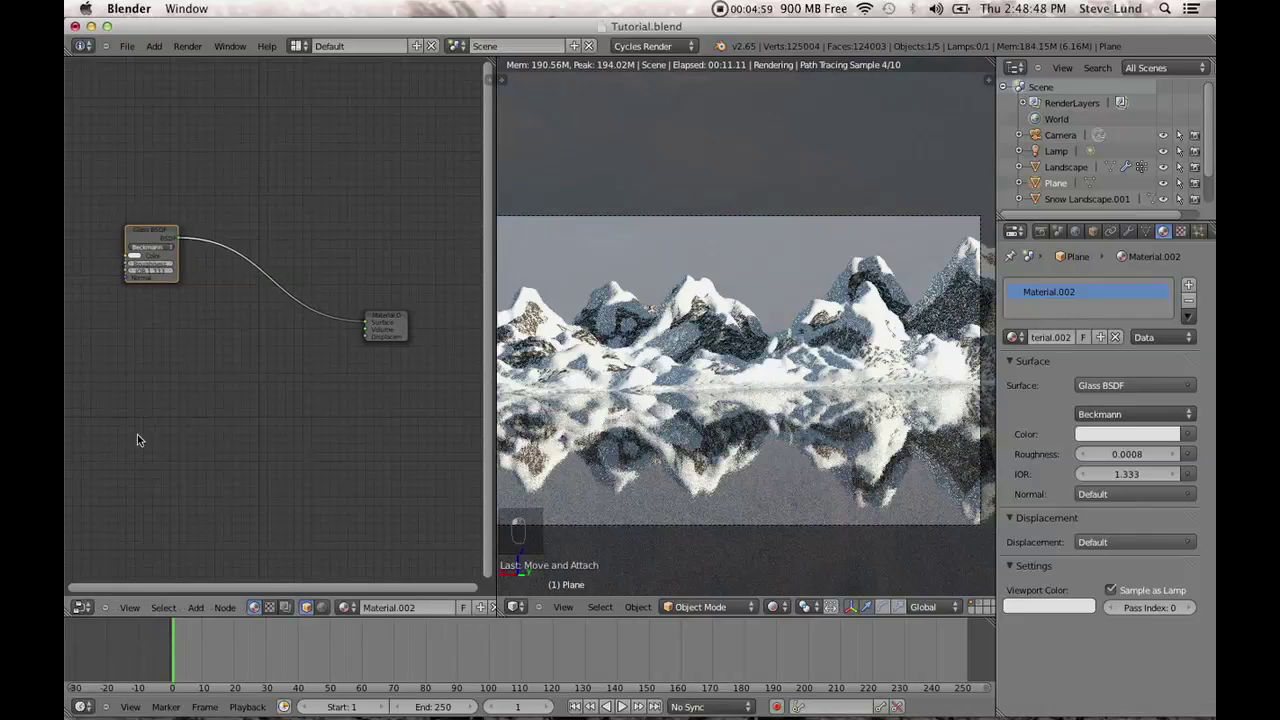
Add a Wave Texture node below the Glass BSDF node and set its scale to 50.
key("shift+a")
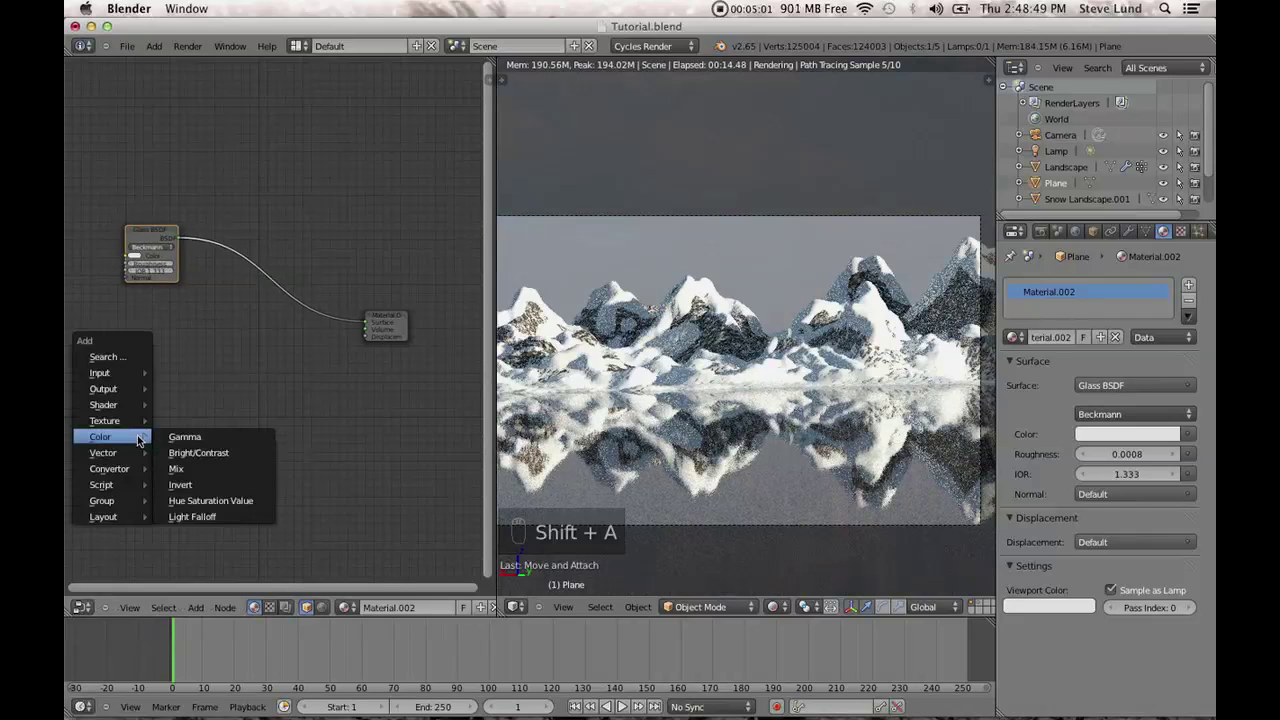
mouse_move(118, 421)
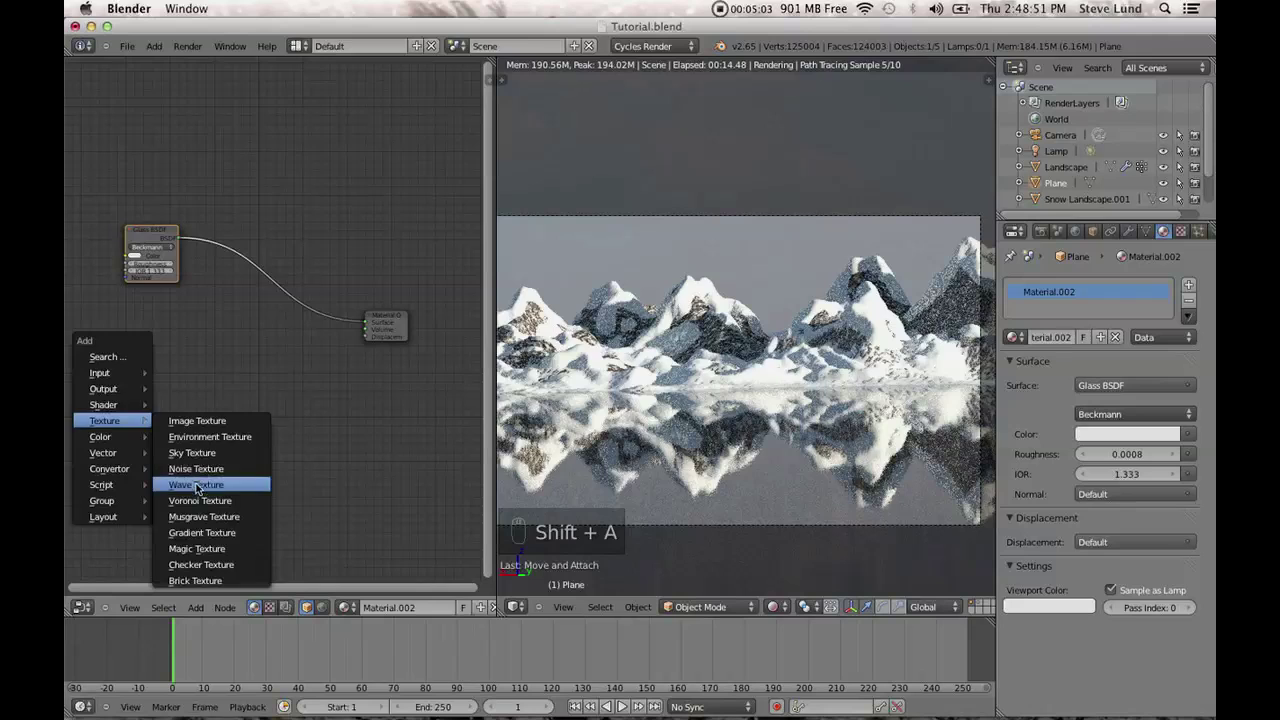
left_click(196, 485)
left_click(125, 398)
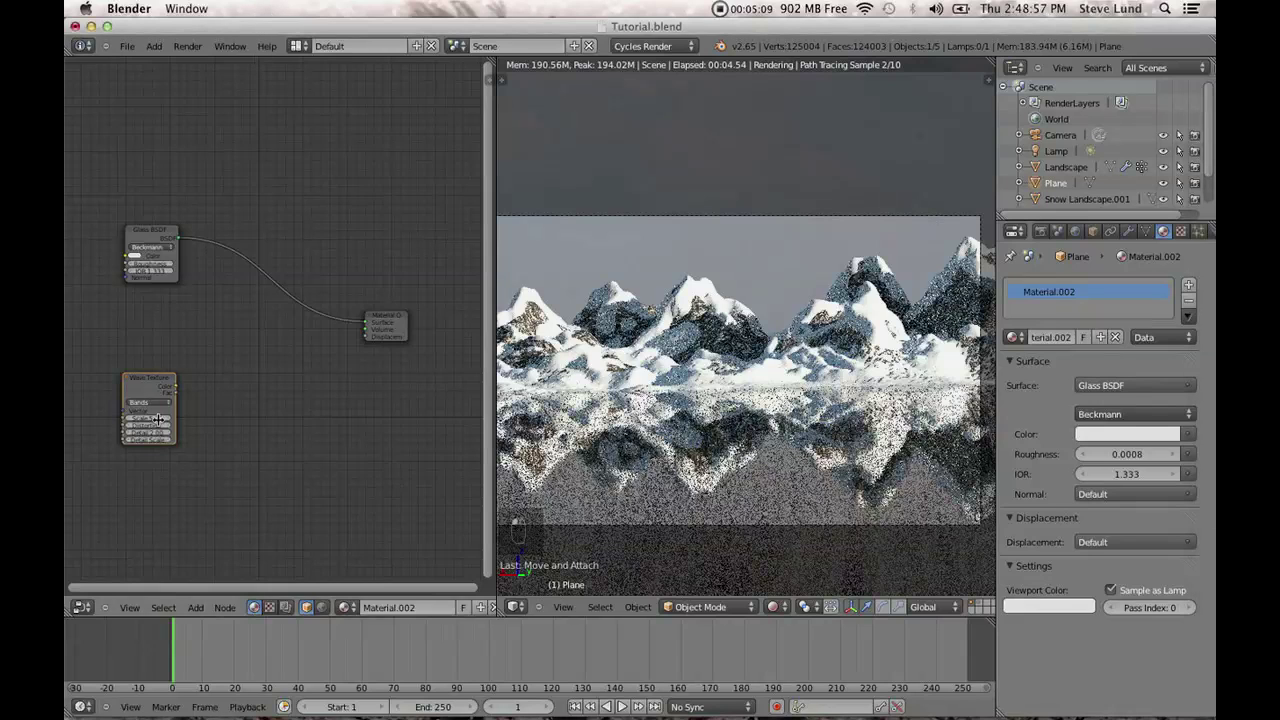
scroll(300, 392, "up", 2)
scroll(300, 392, "up", 2)
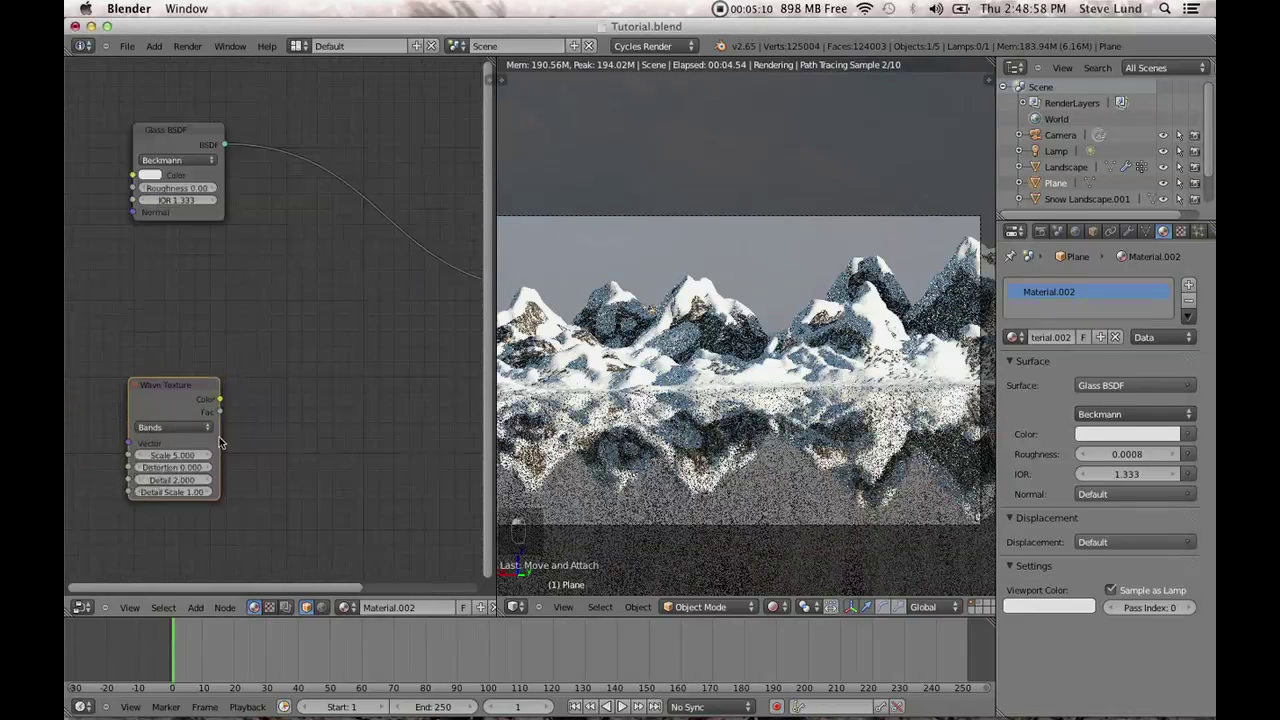
left_click(163, 467)
type("50")
key("Return")
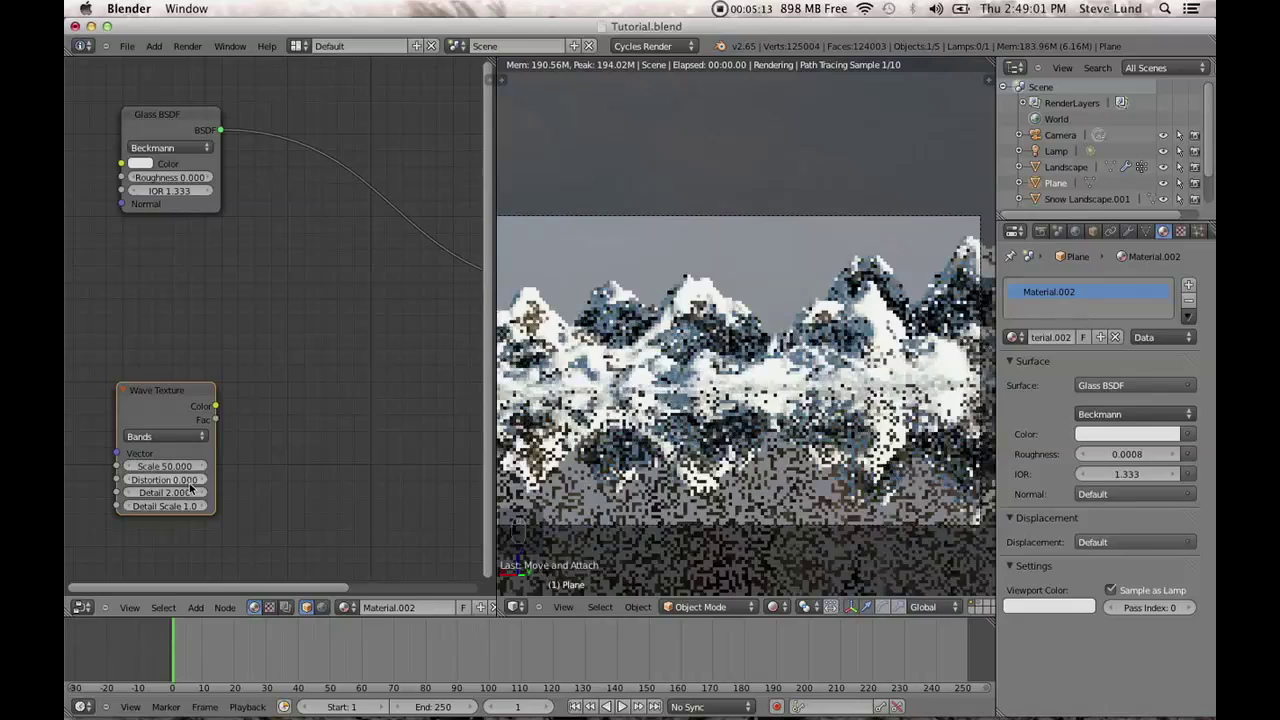
Set the Wave Texture's detail to 0 and its detail scale to 1.
left_click_drag(166, 490, 74, 485)
left_click(167, 494)
left_click_drag(167, 494, 66, 506)
left_click(154, 510)
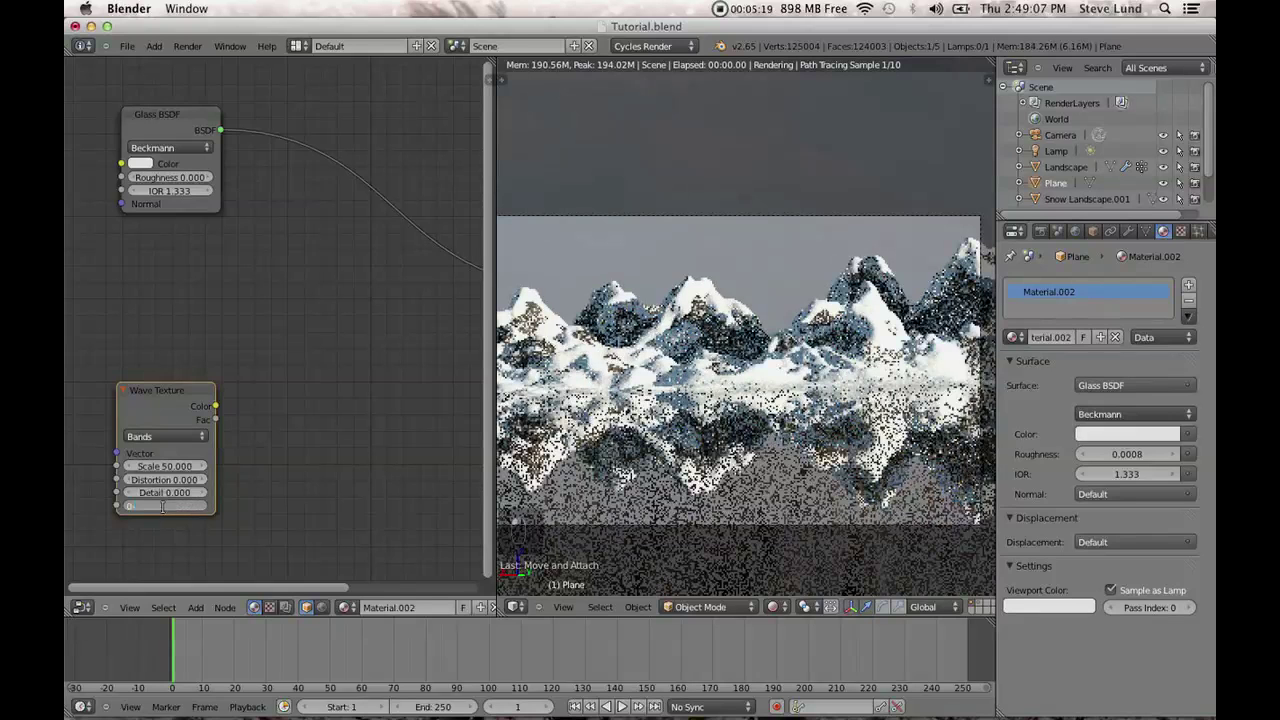
left_click(166, 506)
type("1")
key("Return")
Set the Wave Texture's distortion to 18 after trying a value of 1.
left_click(166, 480)
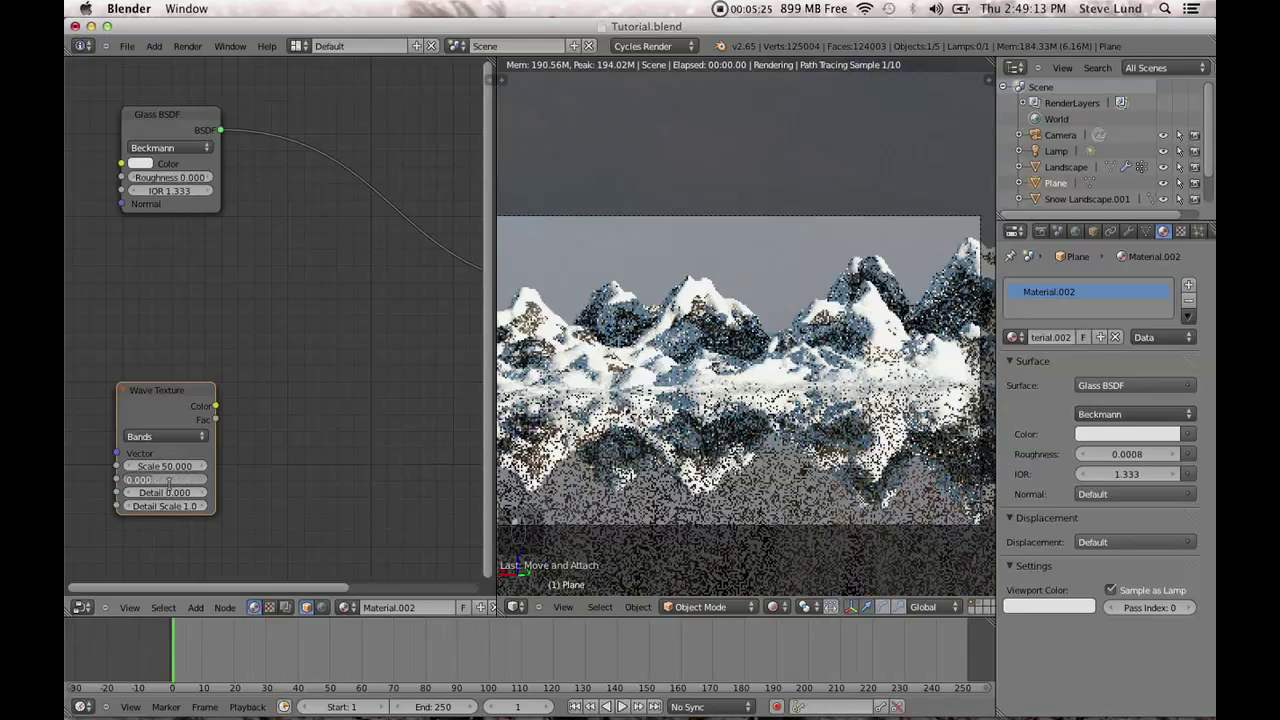
type("1")
key("Return")
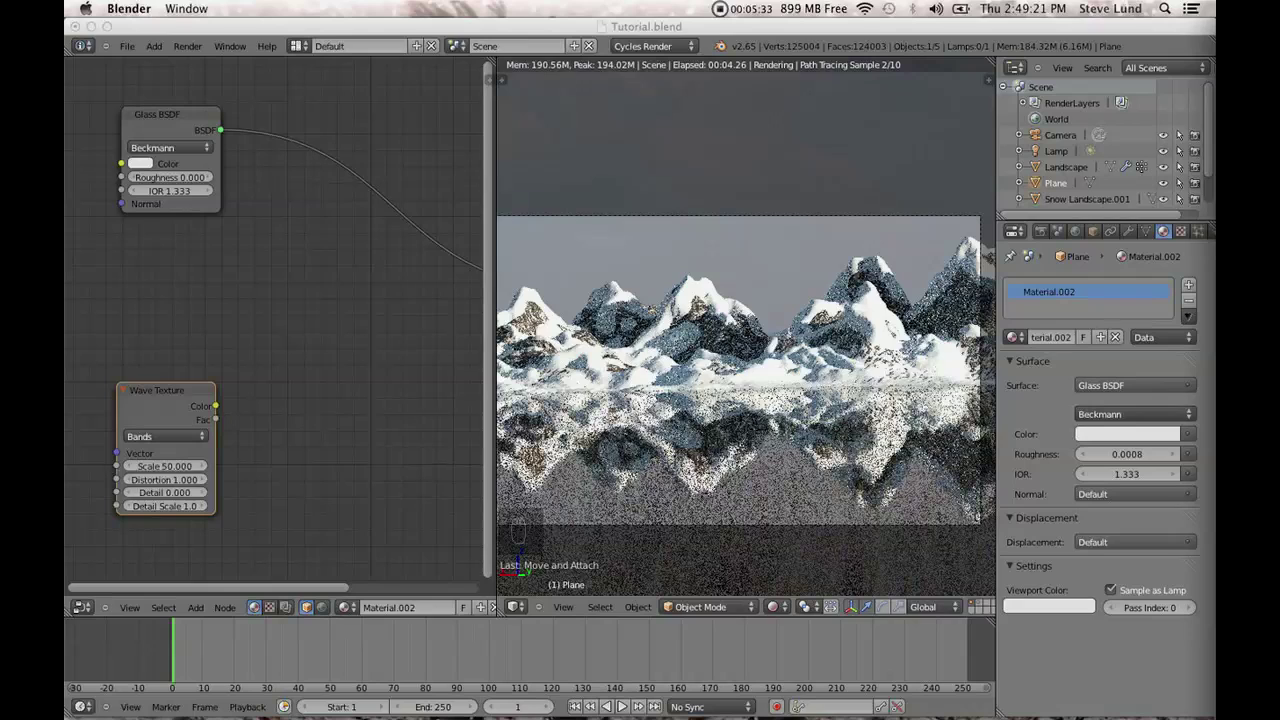
left_click(500, 29)
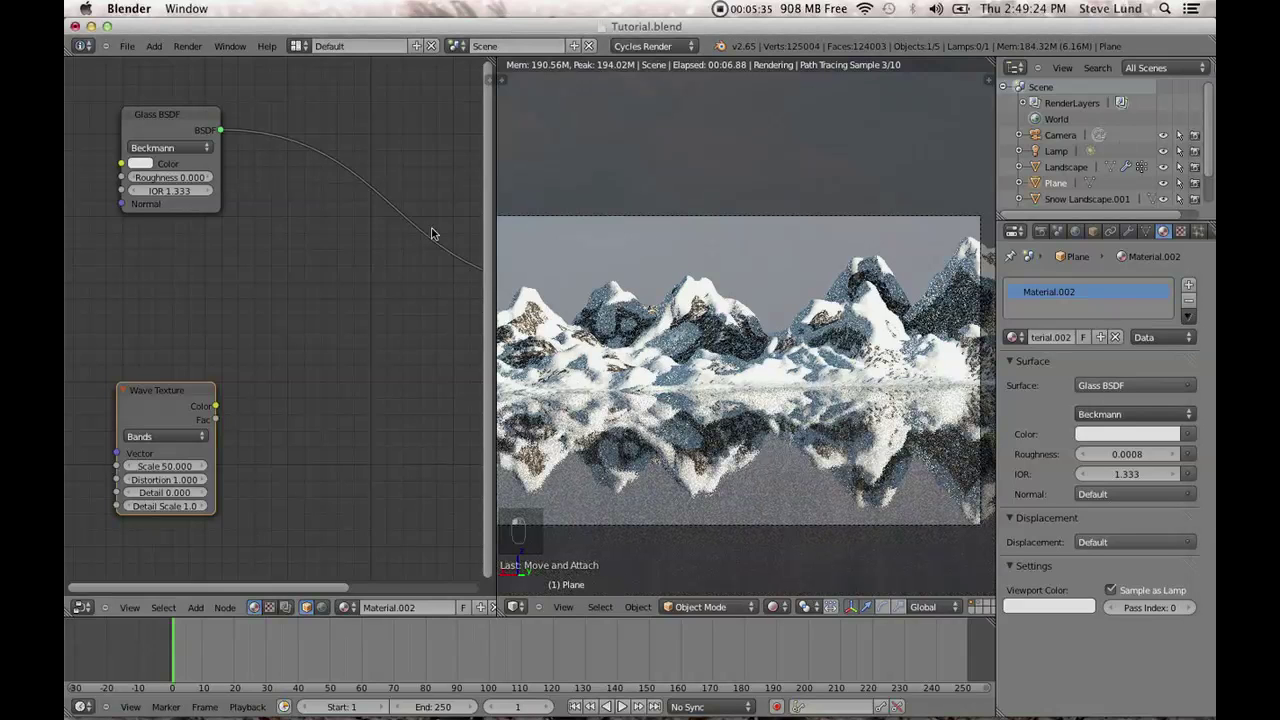
left_click(168, 480)
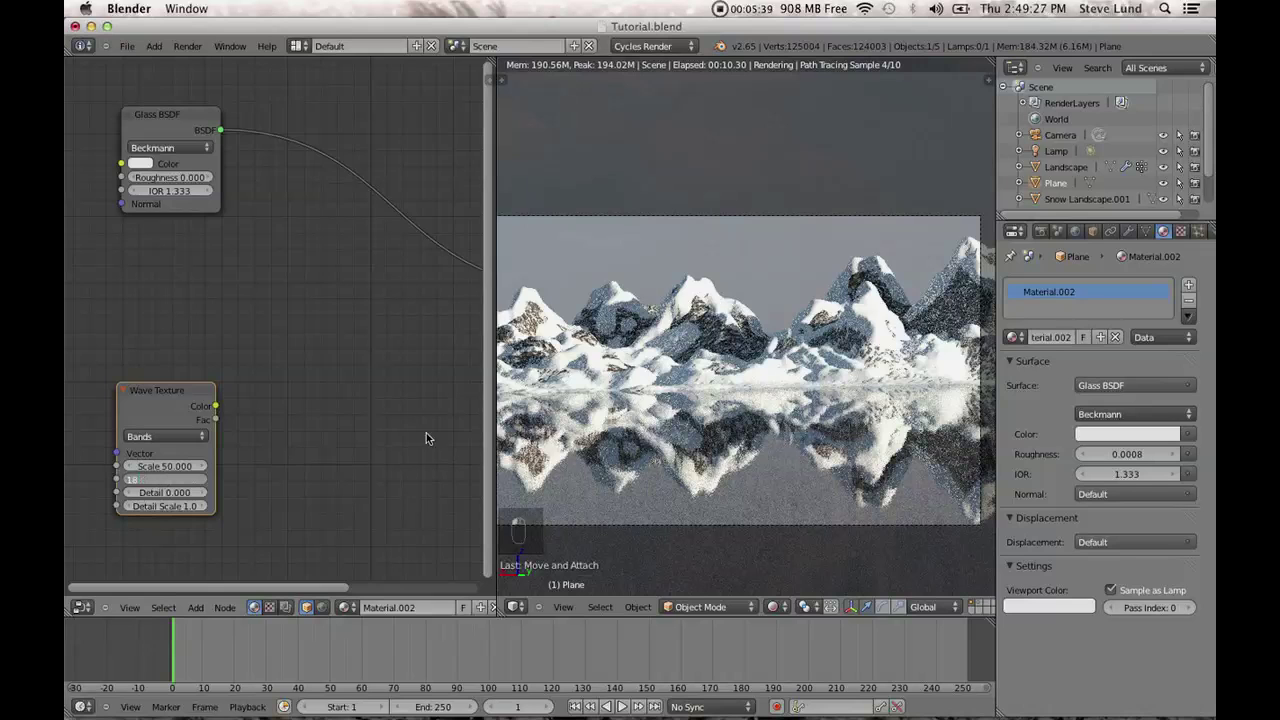
key("Return")
Link the Wave Texture's Color output to the Material Output's Displacement input.
scroll(340, 480, "down", 2)
middle_click_drag(373, 502, 262, 527)
key("Home")
left_click_drag(183, 383, 406, 327)
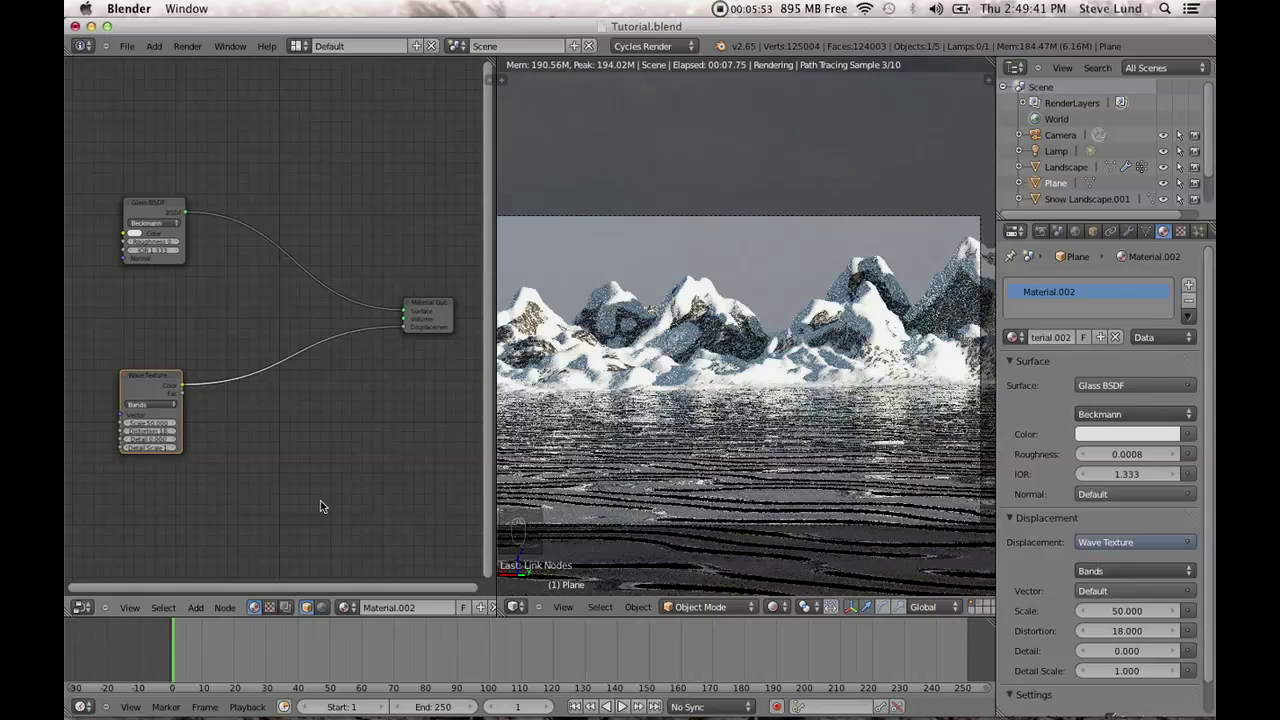
Insert a color Mix node between the Wave Texture and the Displacement input, with the Wave Texture feeding Color2.
scroll(320, 500, "up", 1)
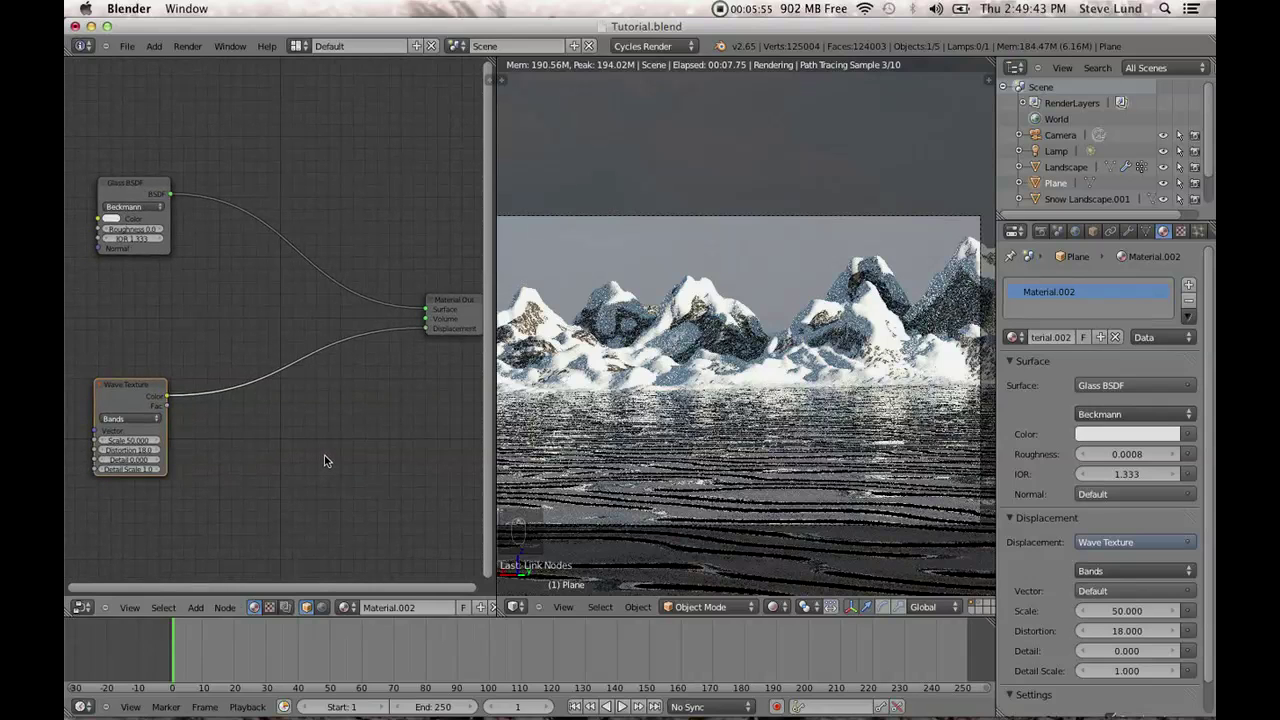
middle_click_drag(330, 443, 326, 468)
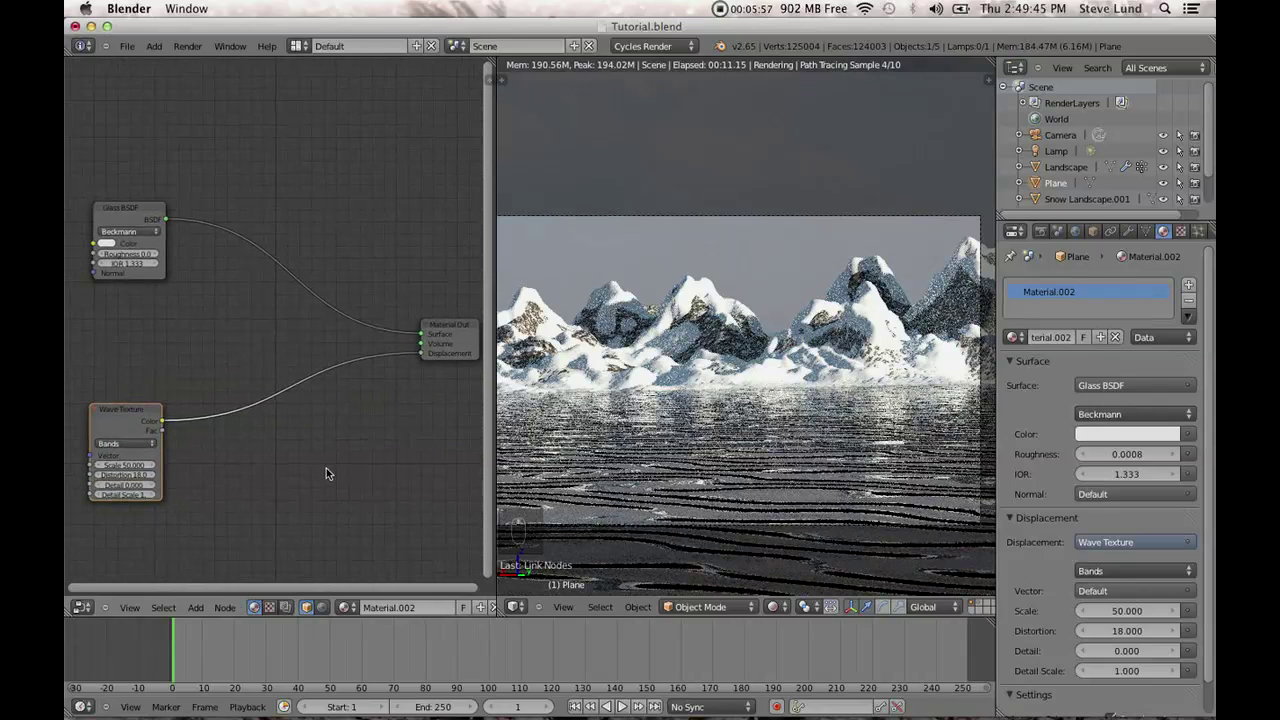
key("shift+a")
mouse_move(297, 491)
left_click(372, 515)
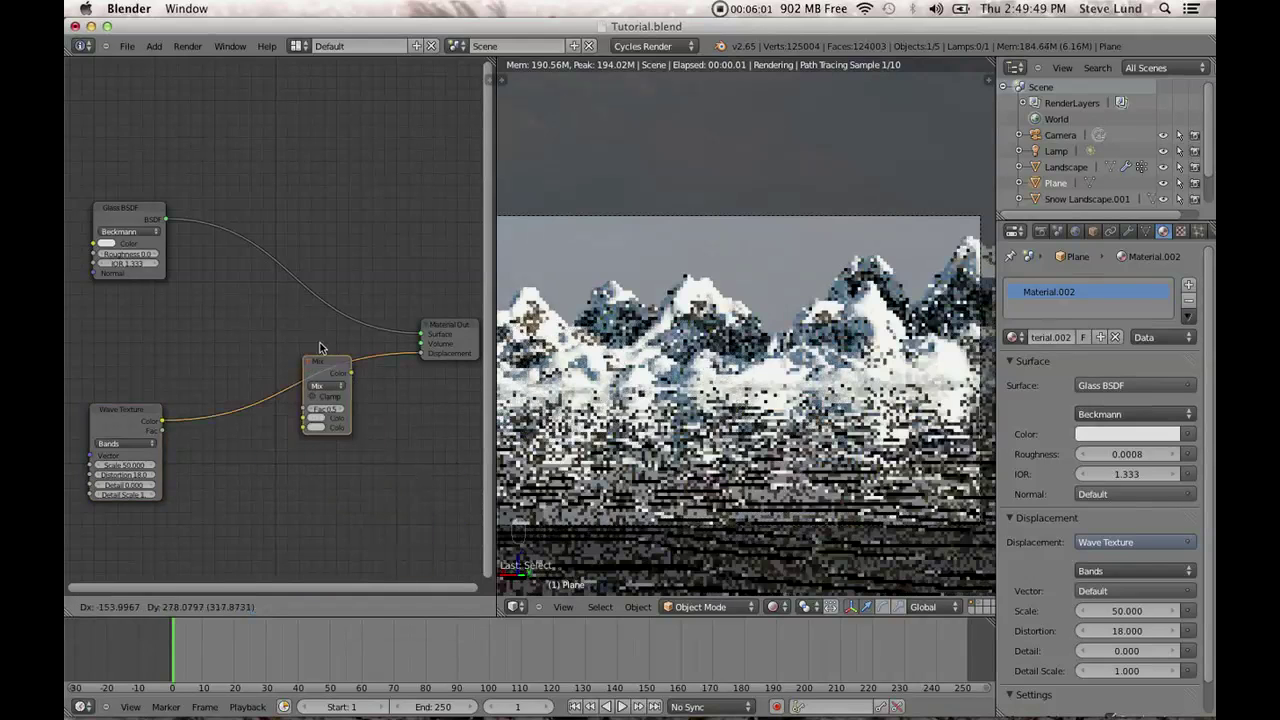
left_click(320, 347)
mouse_move(305, 420)
left_mouse_down()
mouse_move(289, 420)
mouse_move(304, 429)
left_mouse_up()
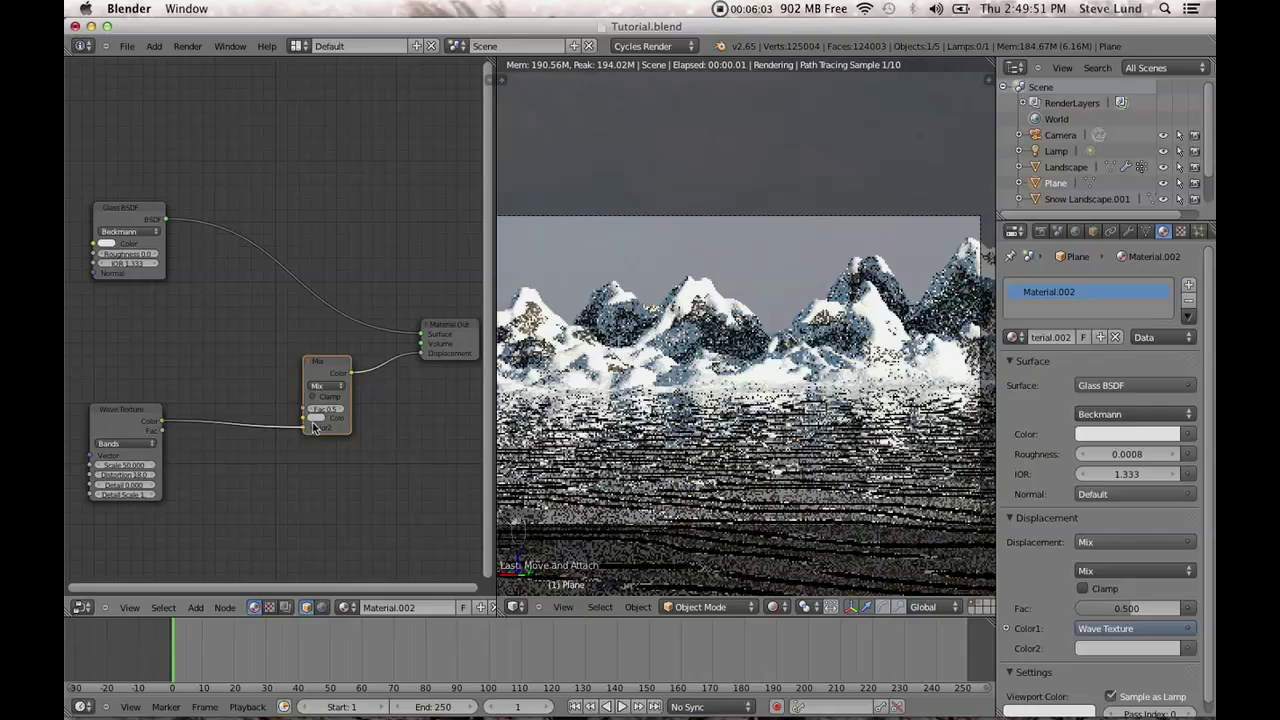
Set the Mix node's Color1 to white and its factor to 0.2.
left_click(316, 418)
left_click_drag(389, 295, 391, 251)
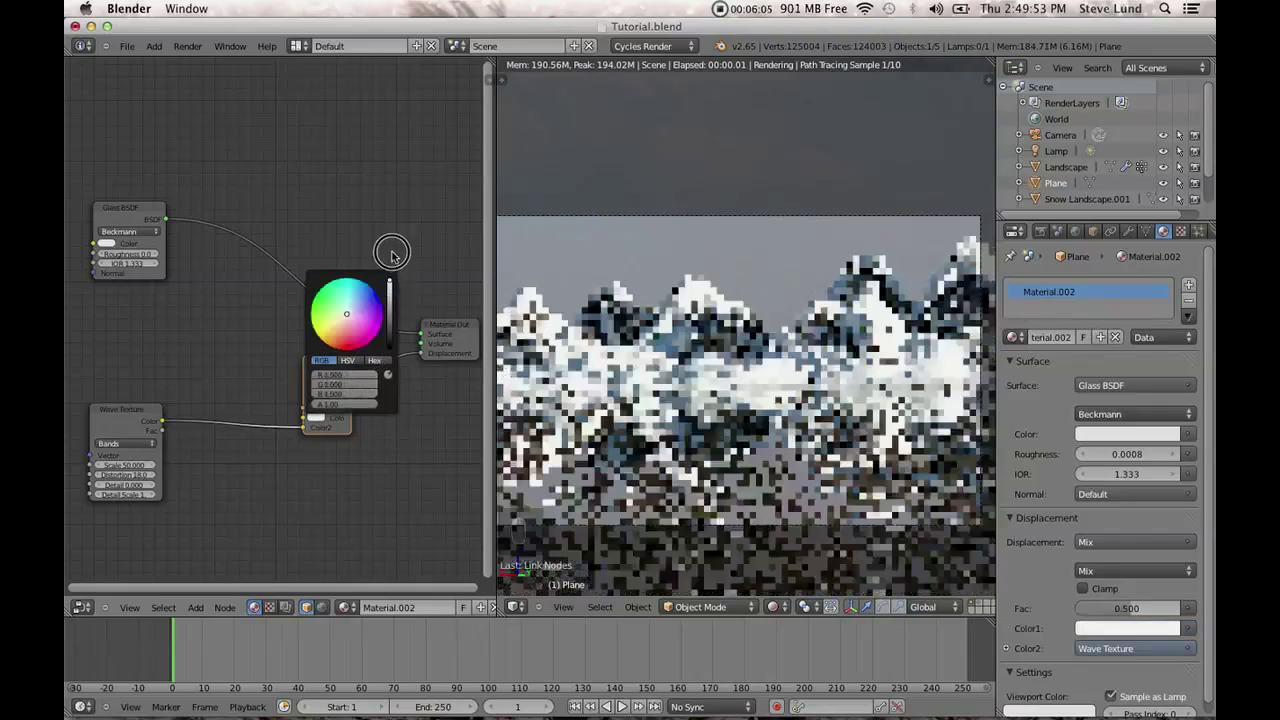
left_click_drag(324, 409, 306, 410)
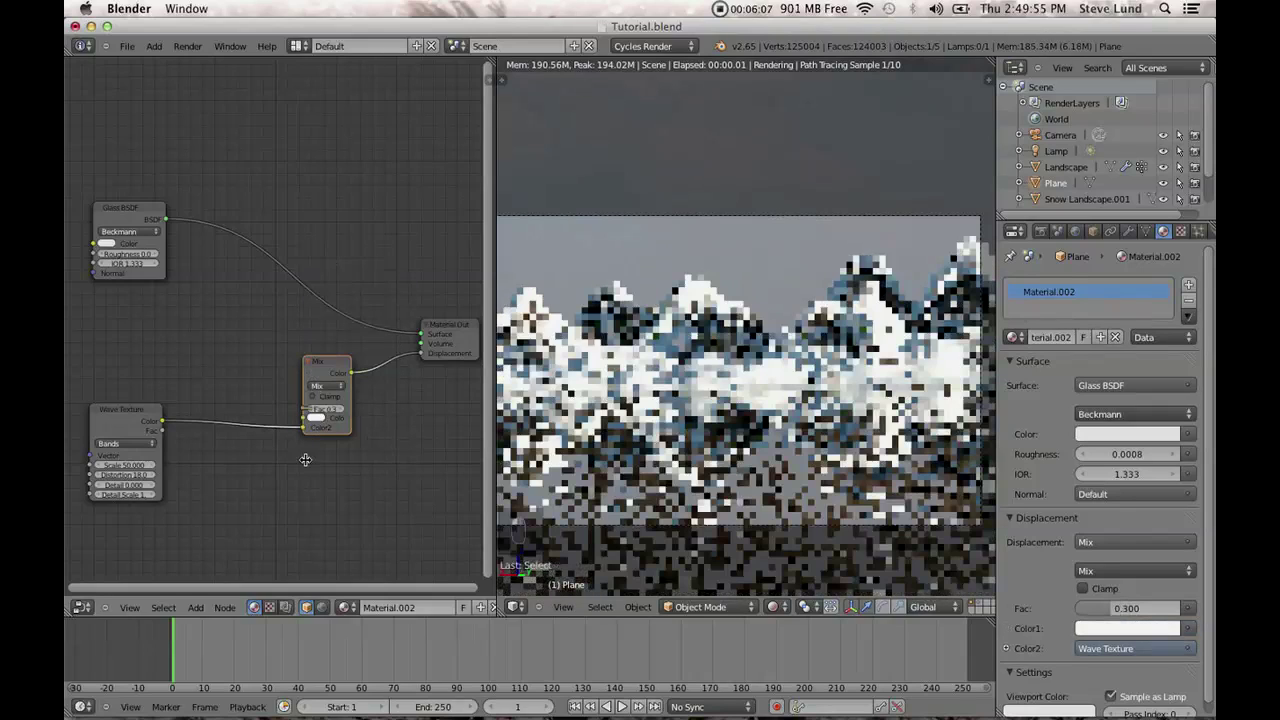
Move the Wave Texture node lower and add a Noise Texture node between it and the Glass BSDF node.
middle_click_drag(289, 482, 330, 496)
left_click_drag(118, 427, 120, 488)
key("shift+a")
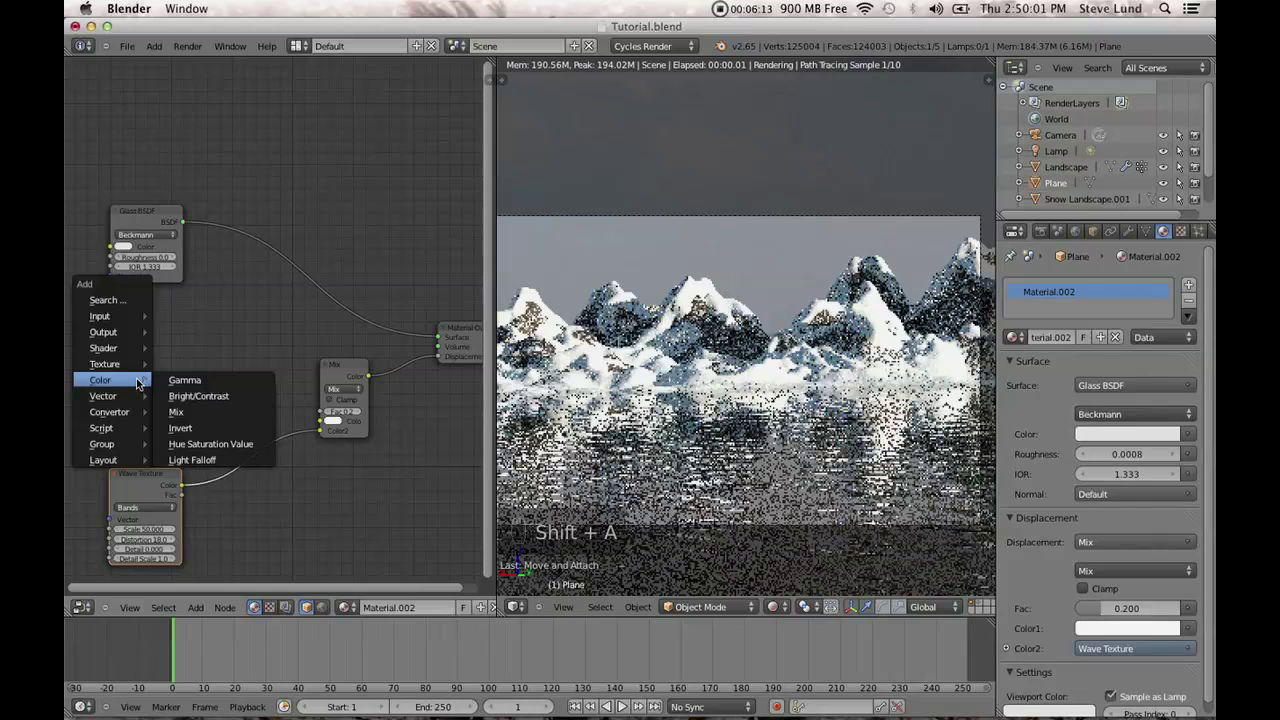
mouse_move(122, 366)
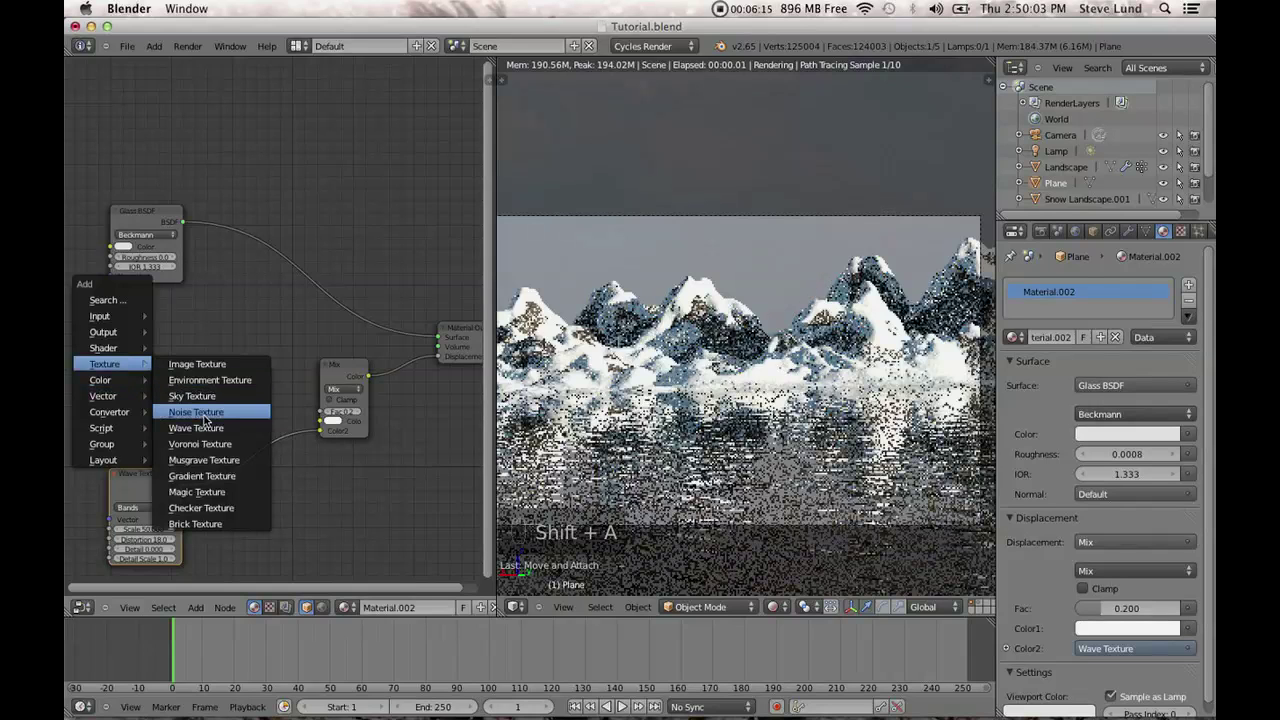
left_click(200, 412)
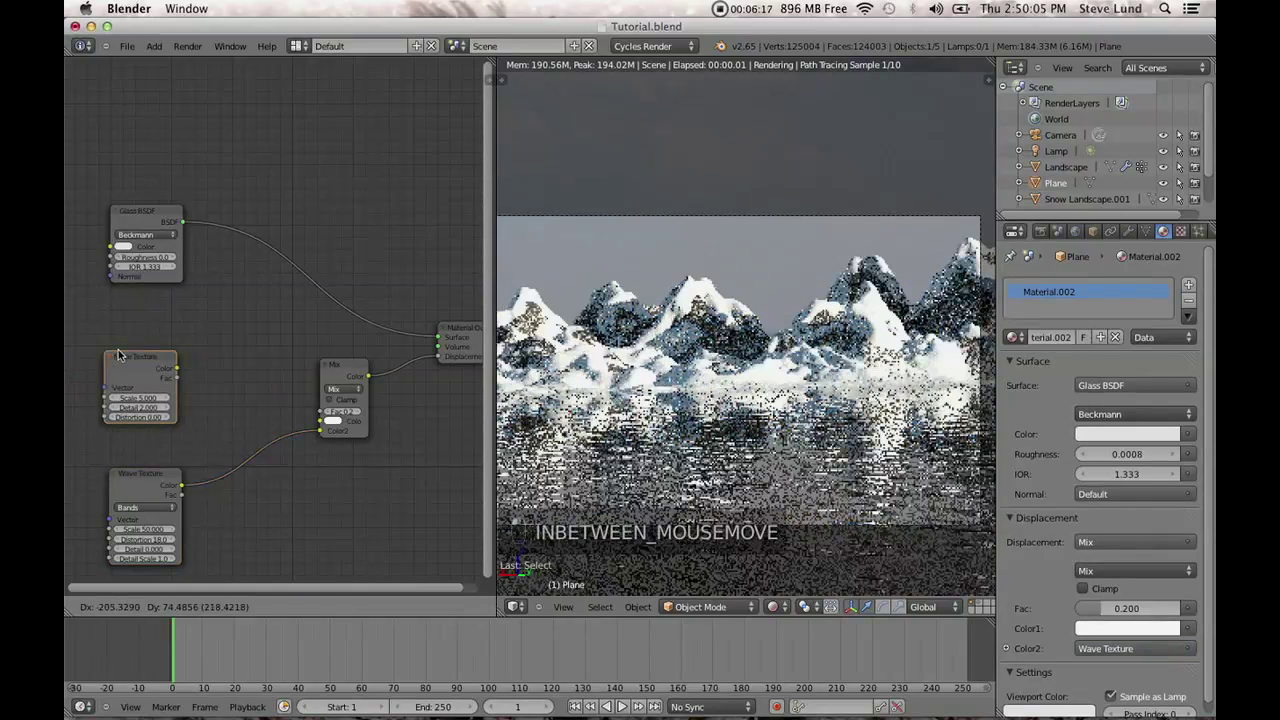
left_click(122, 358)
Set the Noise Texture's detail to 0 and its scale to 50.
middle_click_drag(214, 457, 307, 490)
scroll(307, 490, "up", 2)
left_click(193, 462)
type("0")
key("Return")
left_click(199, 446)
type("50")
key("Return")
scroll(330, 450, "down", 3)
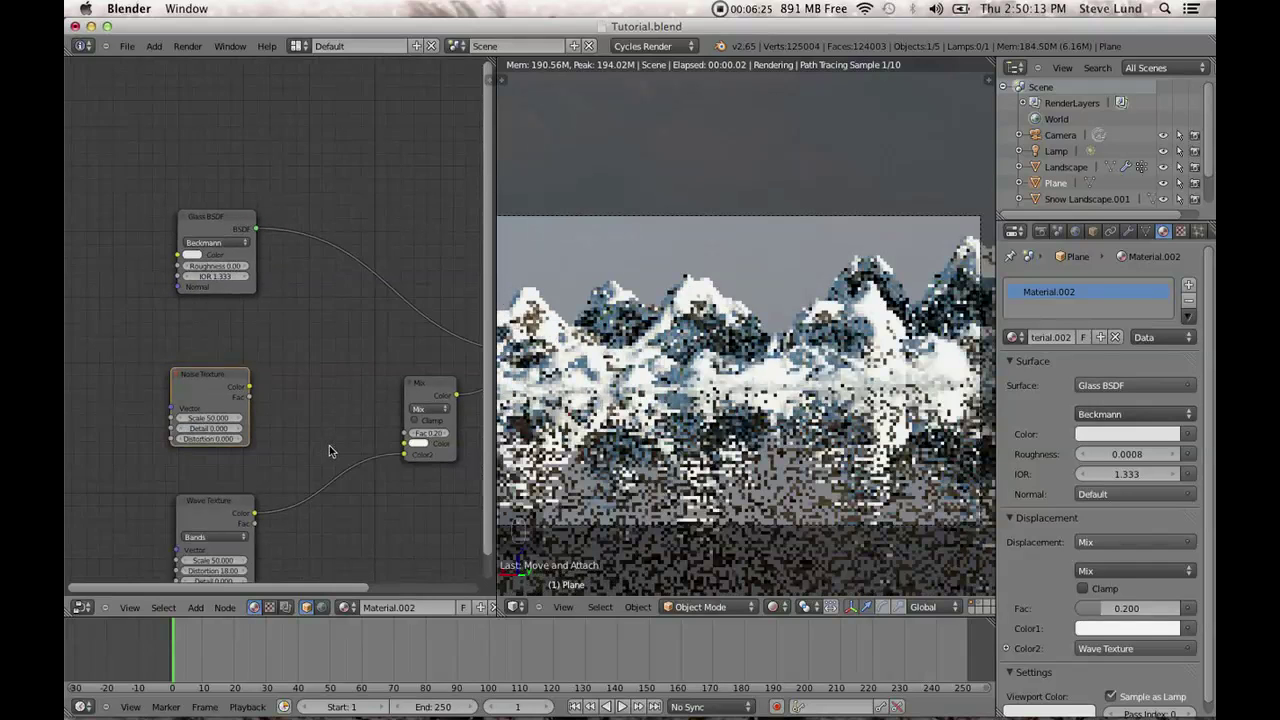
Move the Noise Texture node aside, add a ColorRamp node next to it, and feed the noise color into the ramp's Fac.
left_click_drag(179, 355, 126, 323)
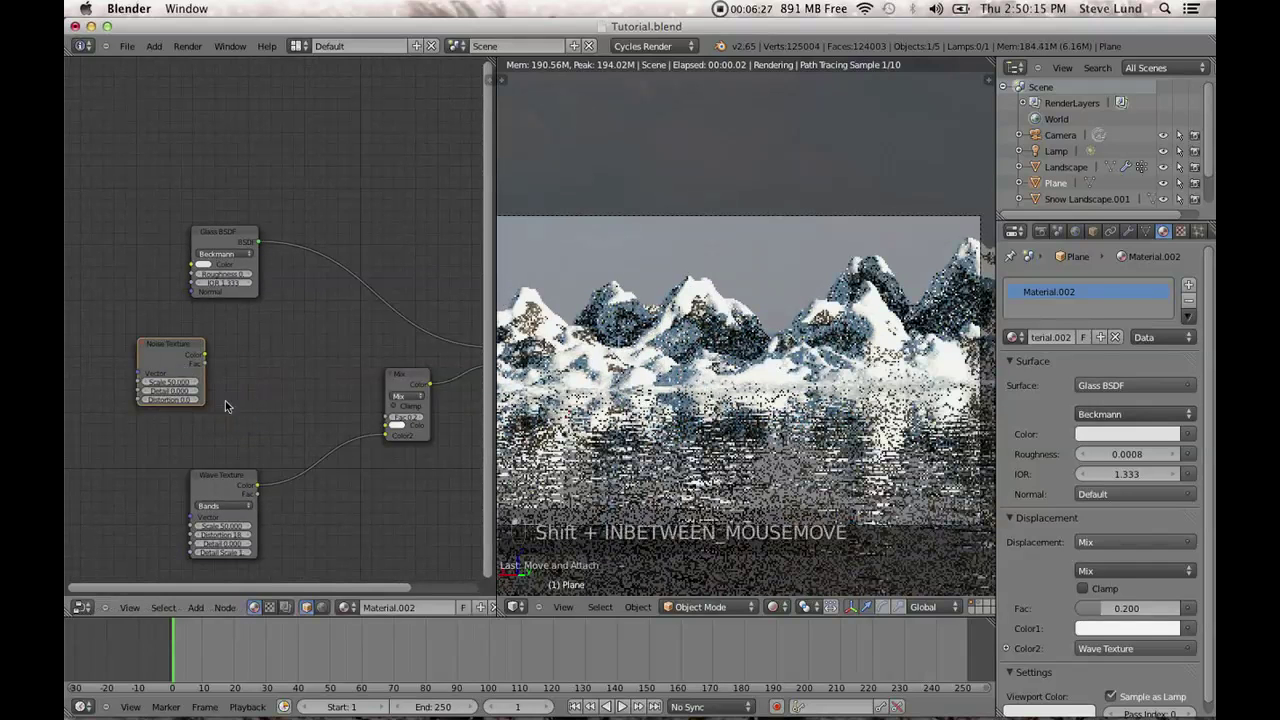
key("shift+a")
mouse_move(218, 452)
left_click(270, 450)
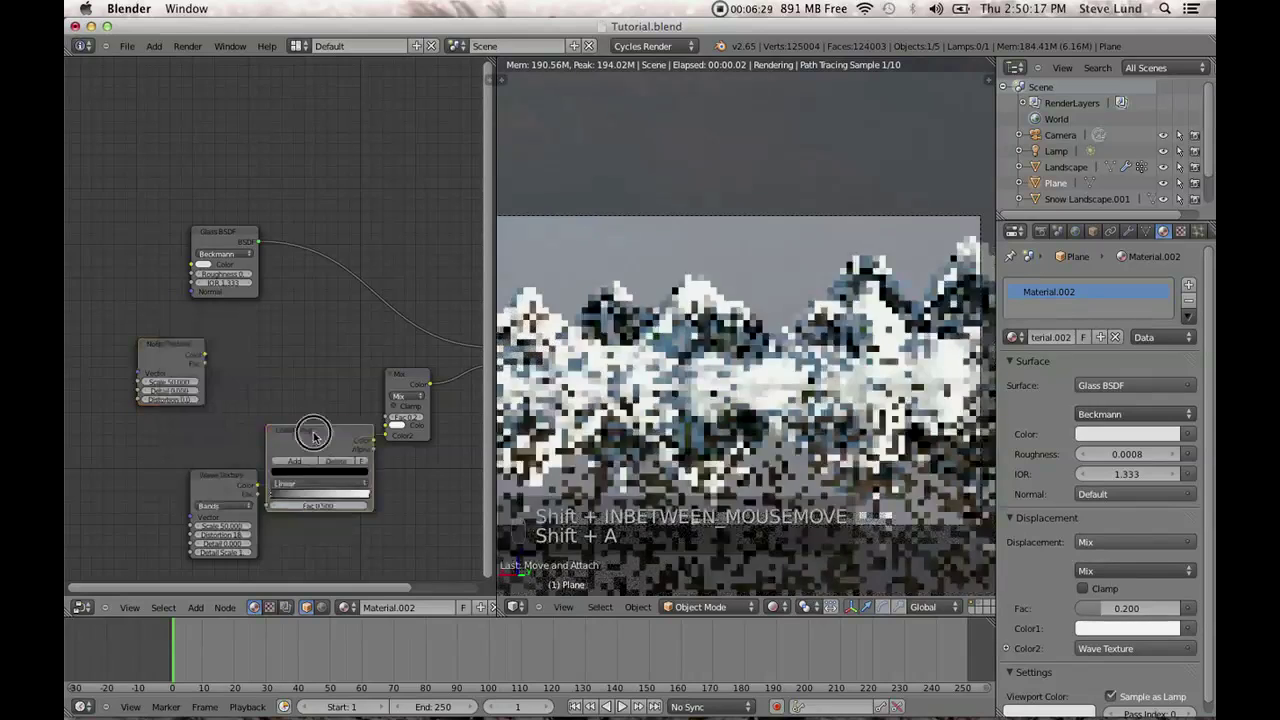
left_click(248, 316)
left_click_drag(204, 355, 236, 426)
Feed the ColorRamp's color into the Mix node's factor and move the black stop near the ramp's middle and the white stop slightly inward.
scroll(365, 505, "down", 3)
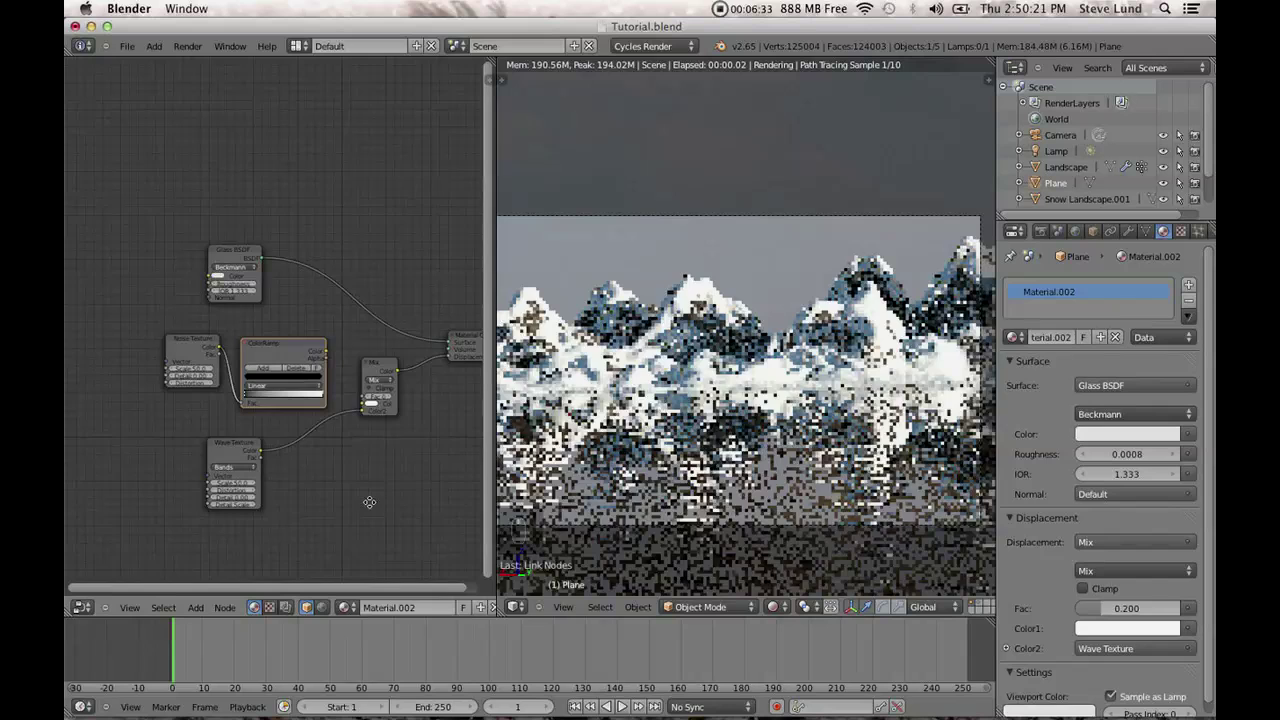
scroll(395, 519, "down", 2)
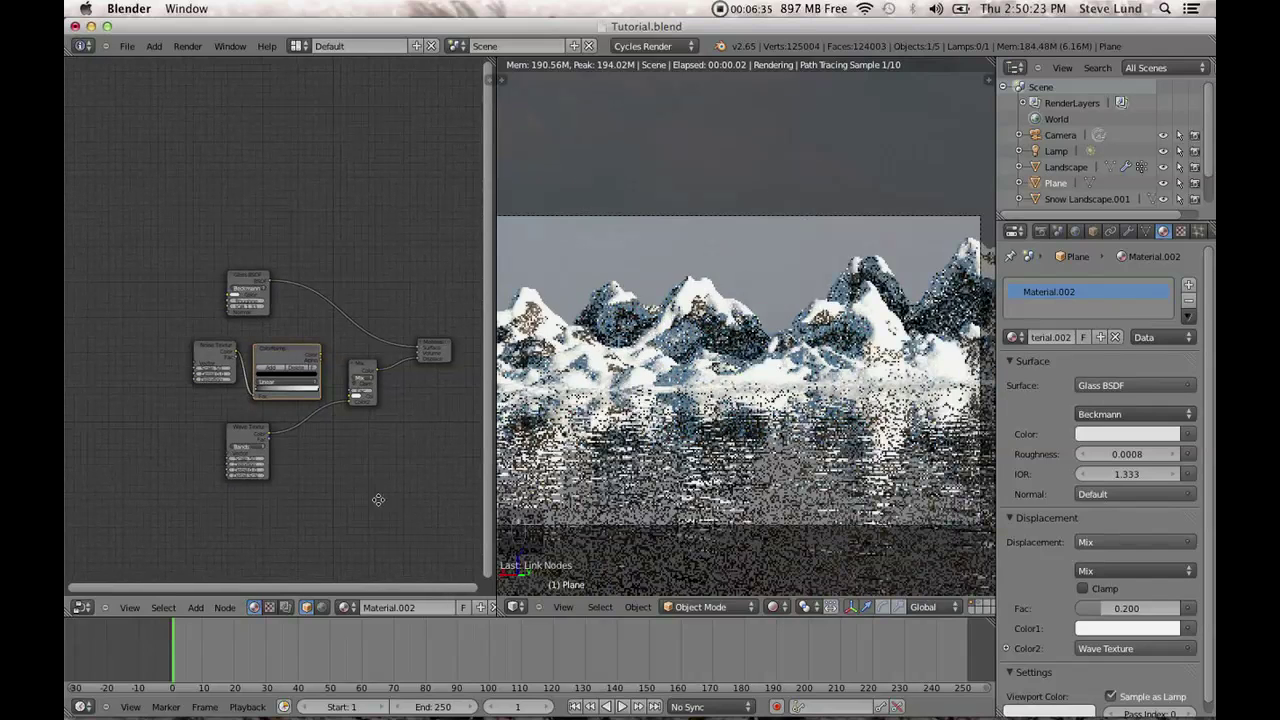
middle_click_drag(378, 500, 346, 504)
scroll(397, 415, "up", 3)
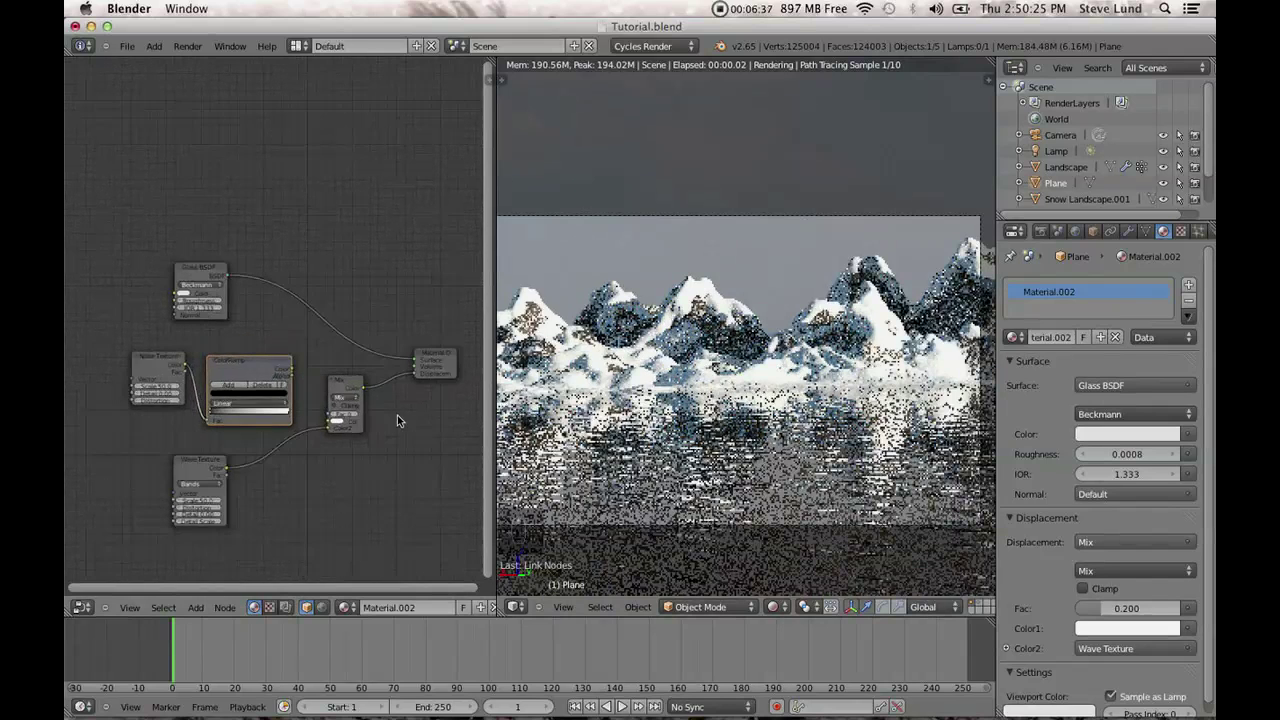
left_click_drag(303, 393, 356, 458)
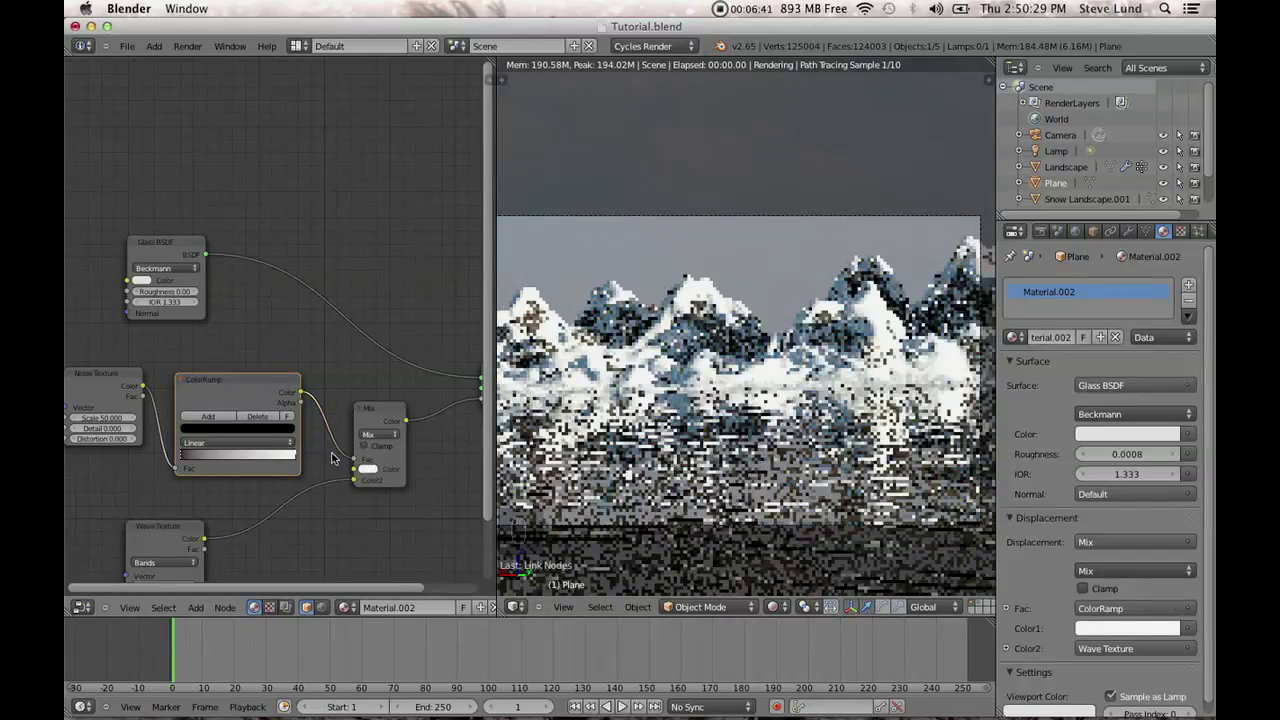
left_click_drag(186, 460, 283, 456)
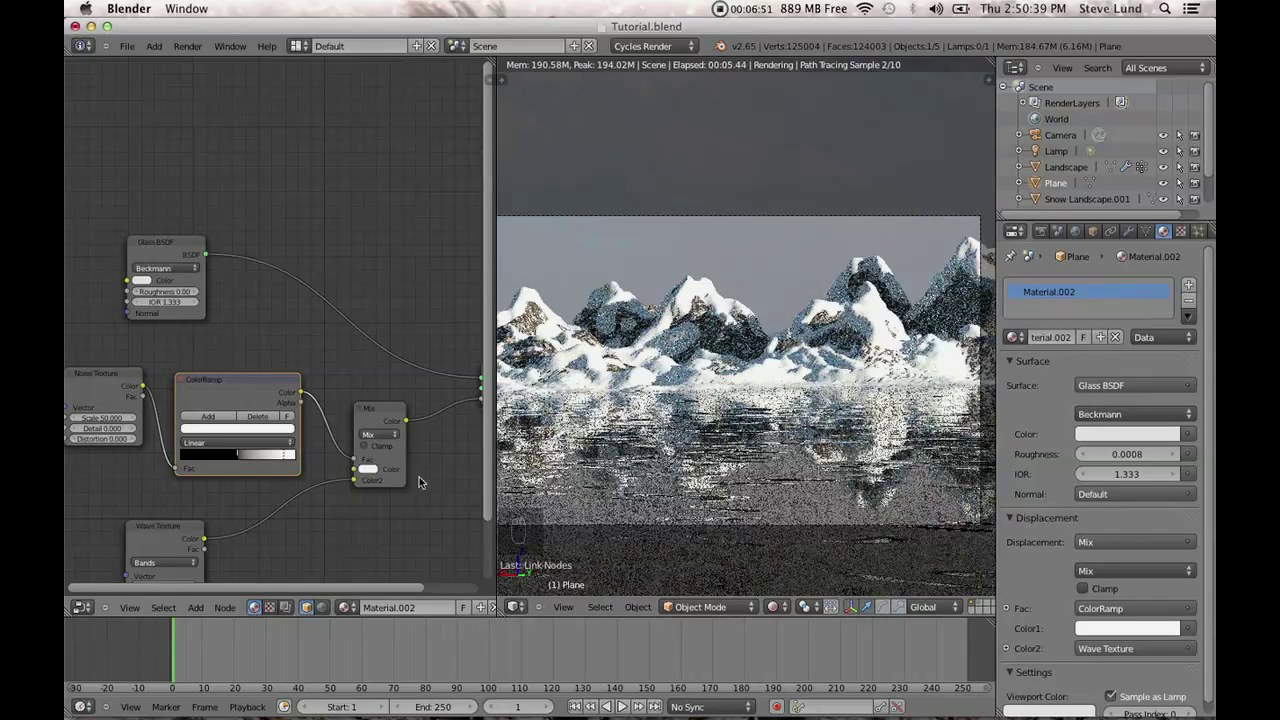
left_click_drag(237, 458, 230, 456)
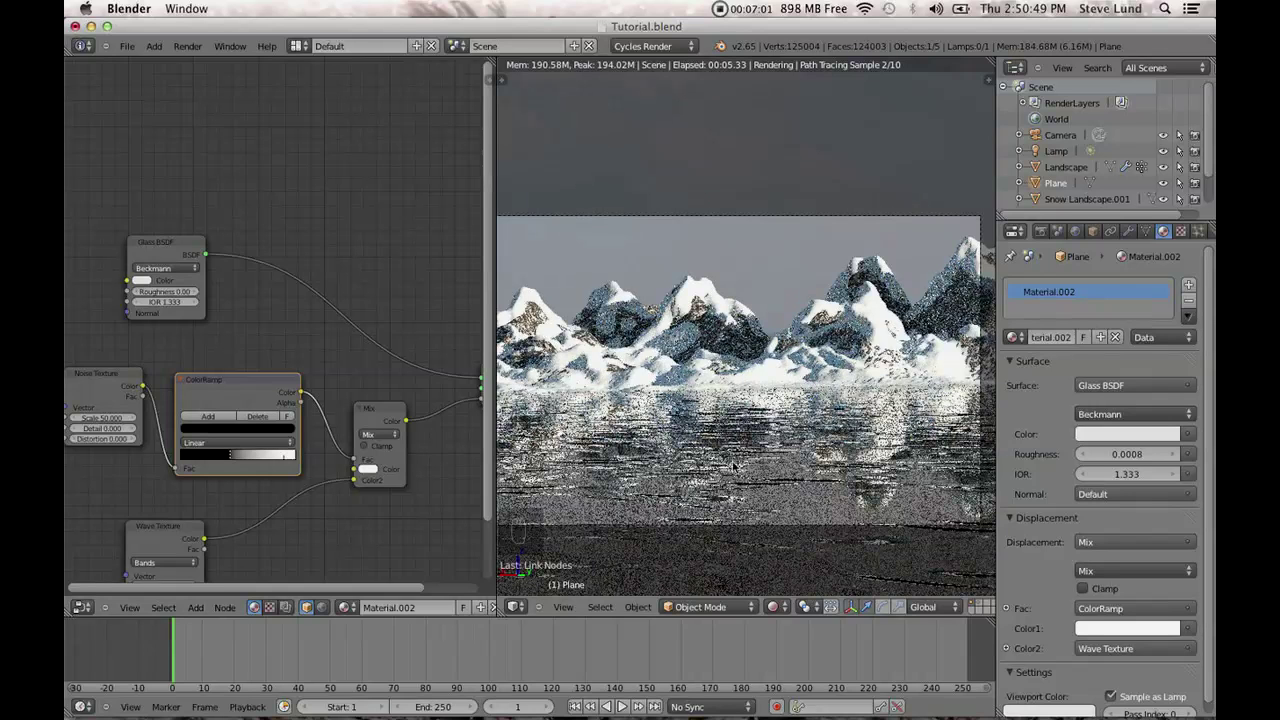
Move the Material Output node away and insert a duplicate of the Mix node between the existing Mix and the Displacement input.
middle_click_drag(388, 499, 314, 394)
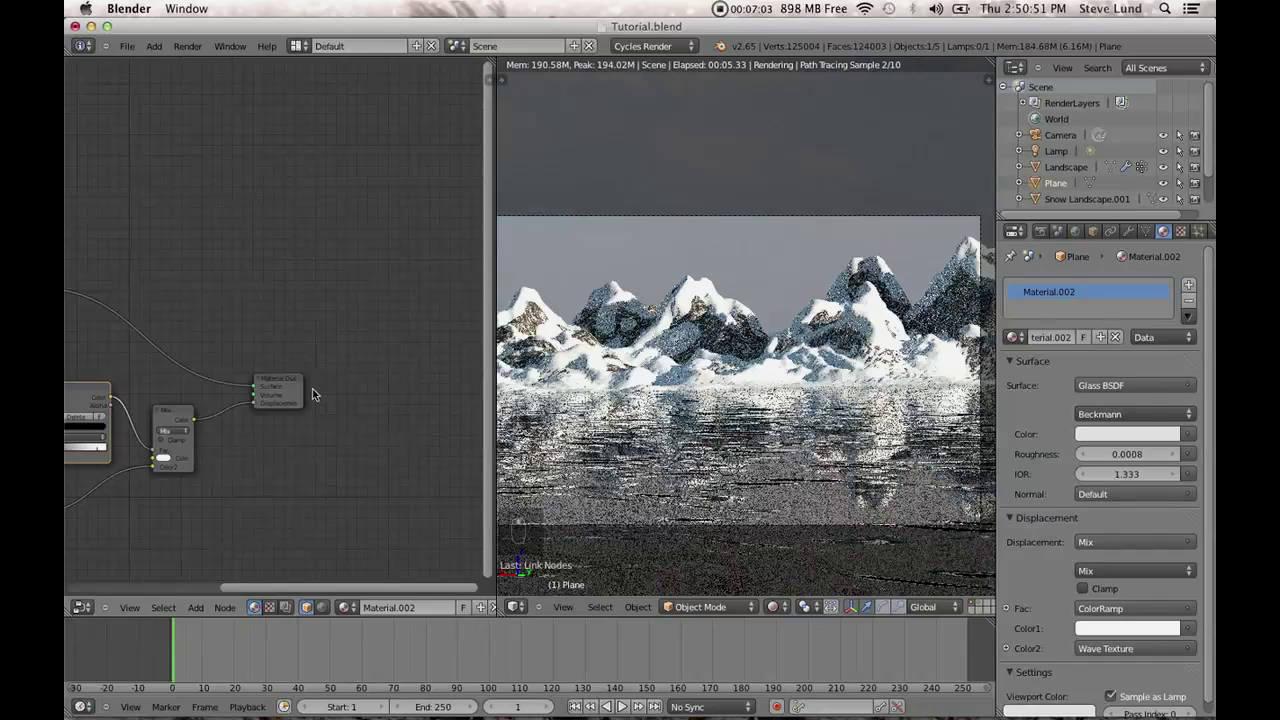
left_click_drag(300, 388, 384, 343)
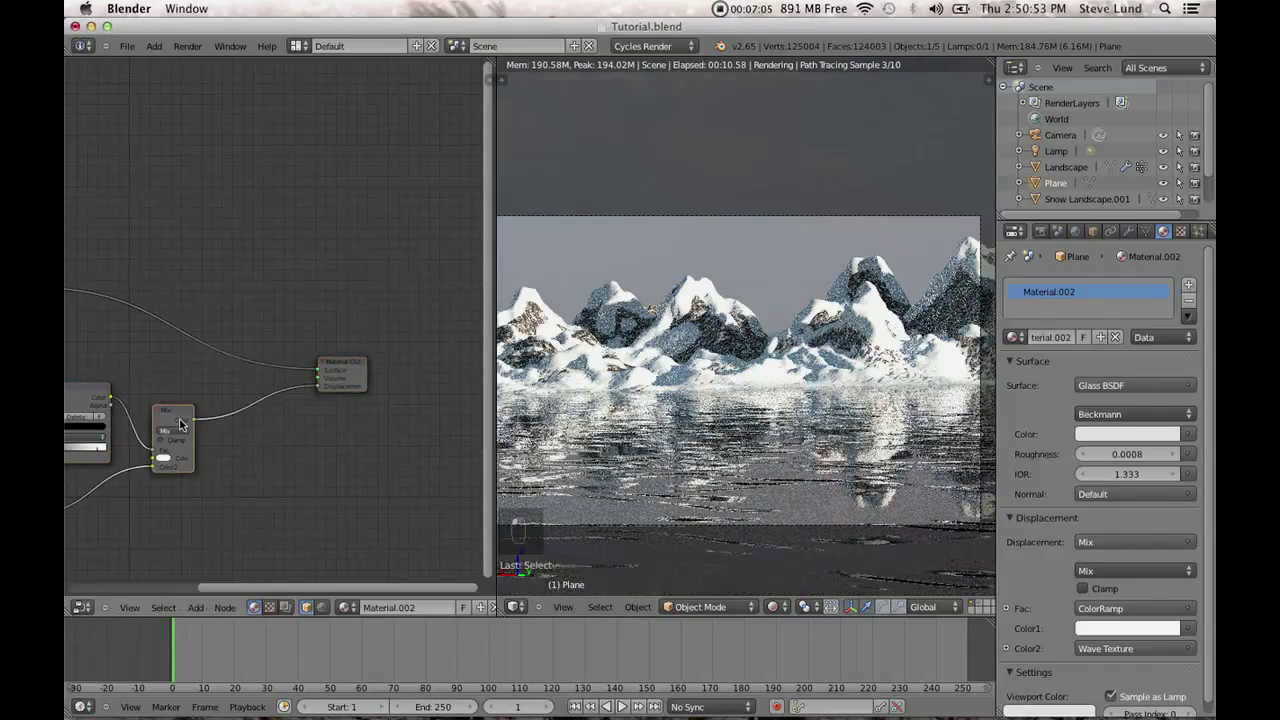
key("shift+d")
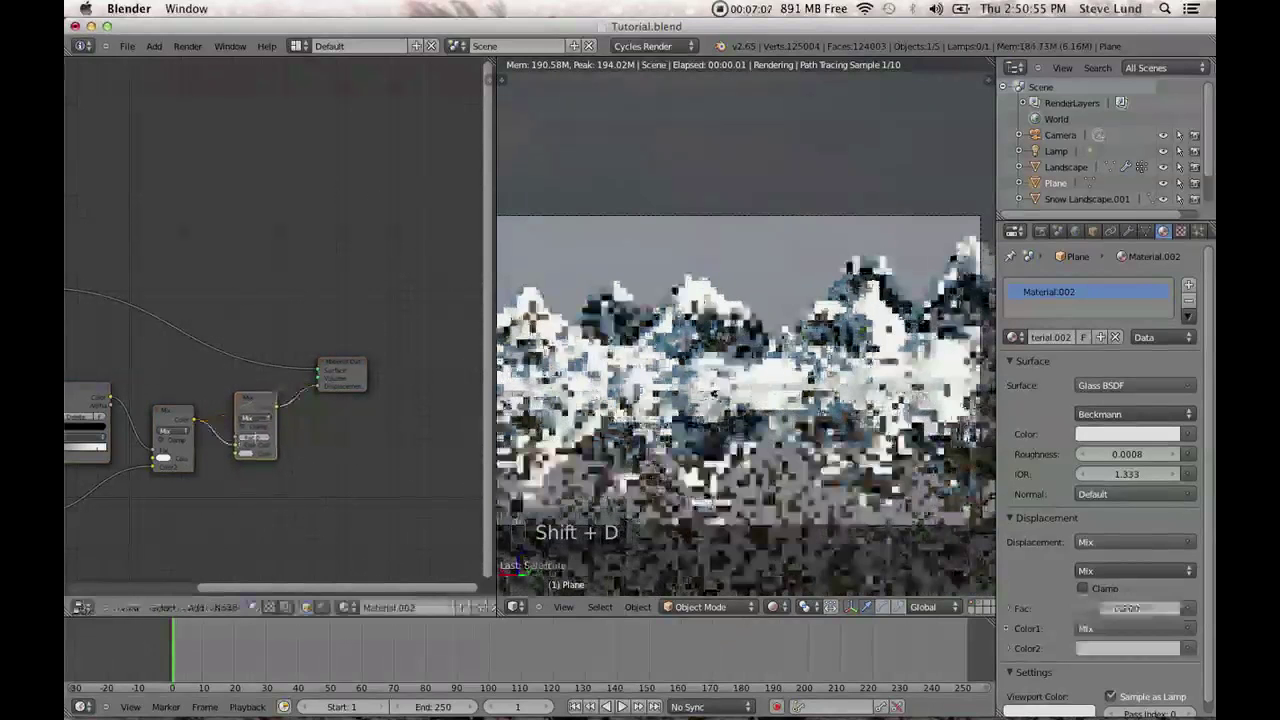
Set the duplicated Mix node's factor to 0.04.
left_click(243, 442)
left_click(243, 442)
type("0")
key("Return")
key("ctrl+z")
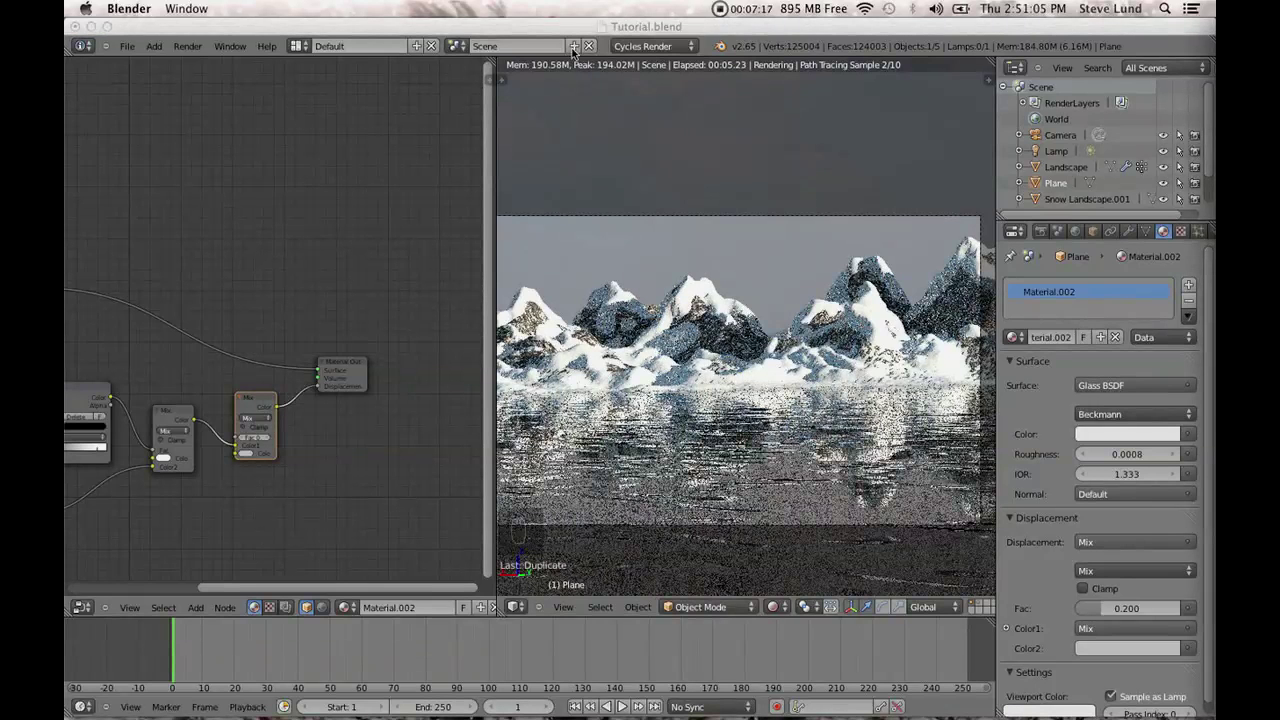
left_click(256, 430)
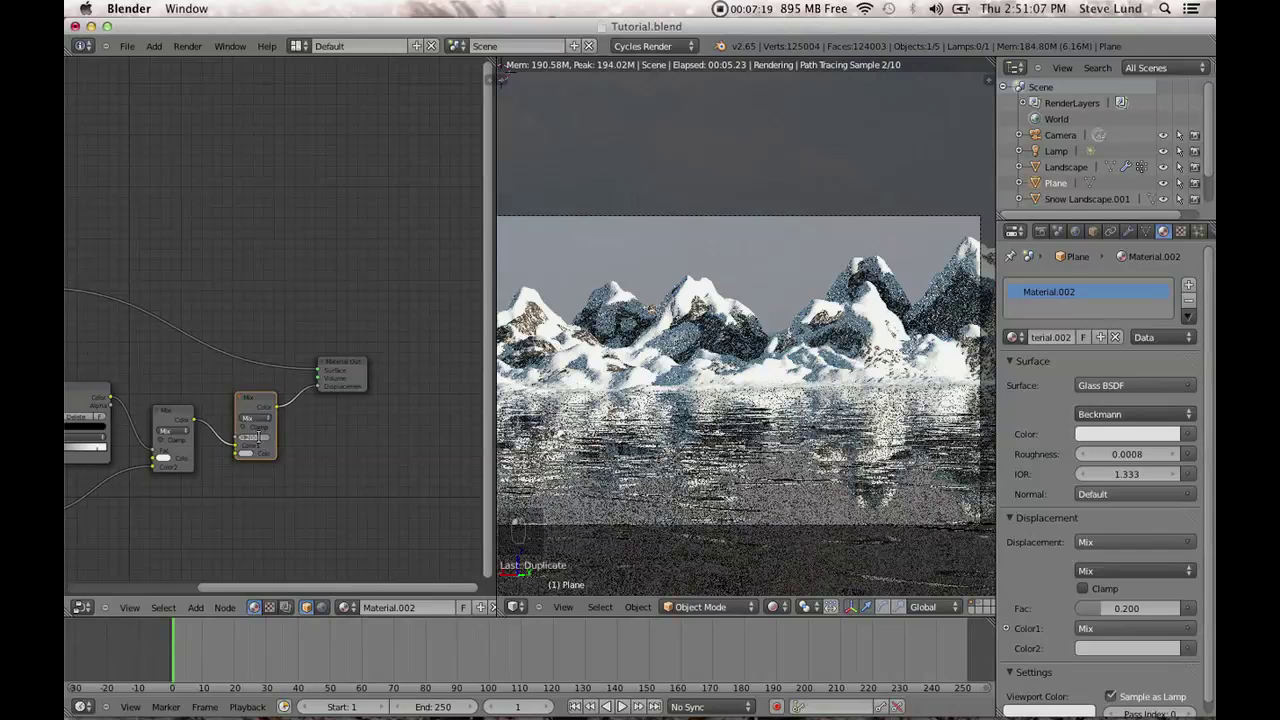
left_click_drag(258, 437, 260, 439)
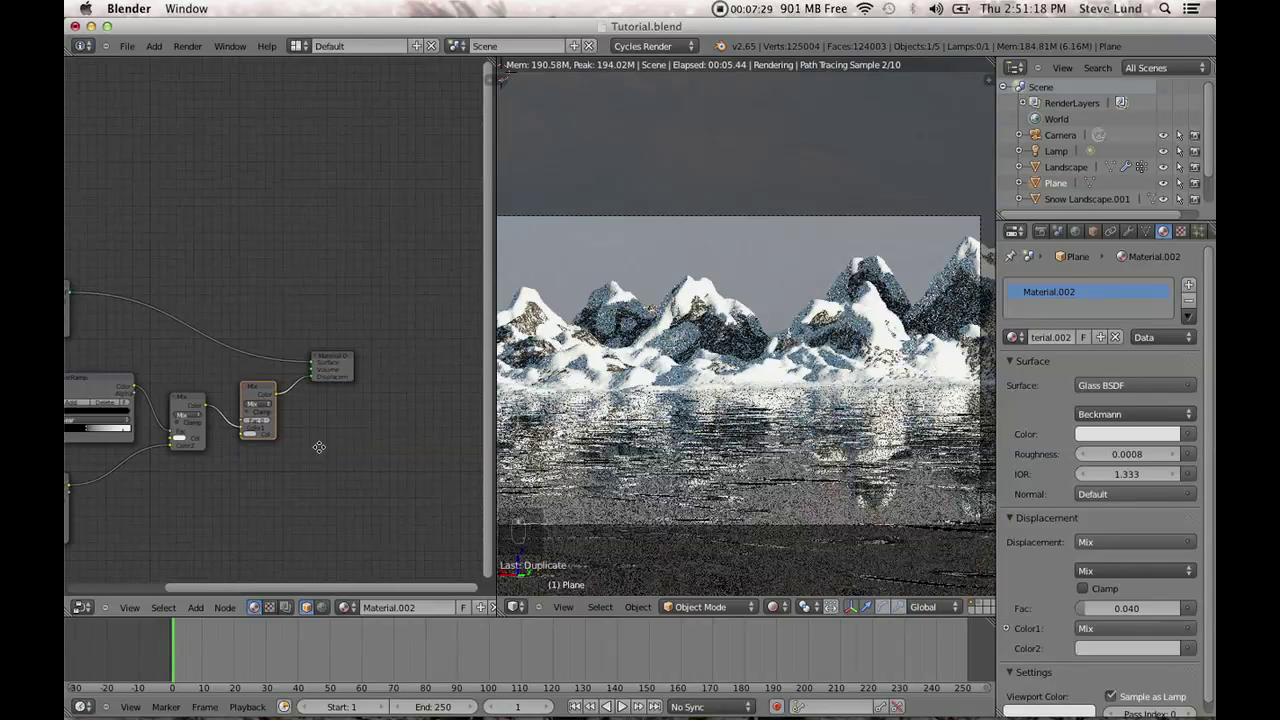
Move the ColorRamp's white stop out to the far end of the ramp.
scroll(461, 411, "up", 5)
scroll(283, 471, "up", 3)
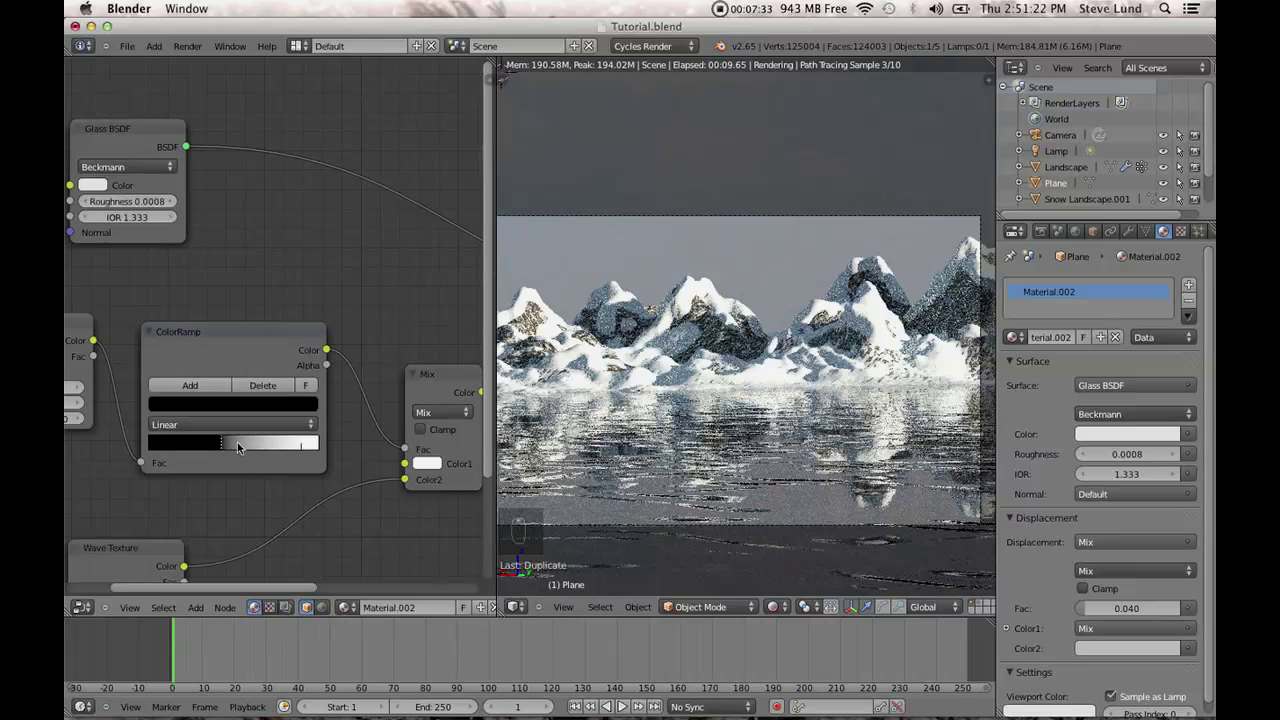
left_click_drag(303, 447, 319, 443)
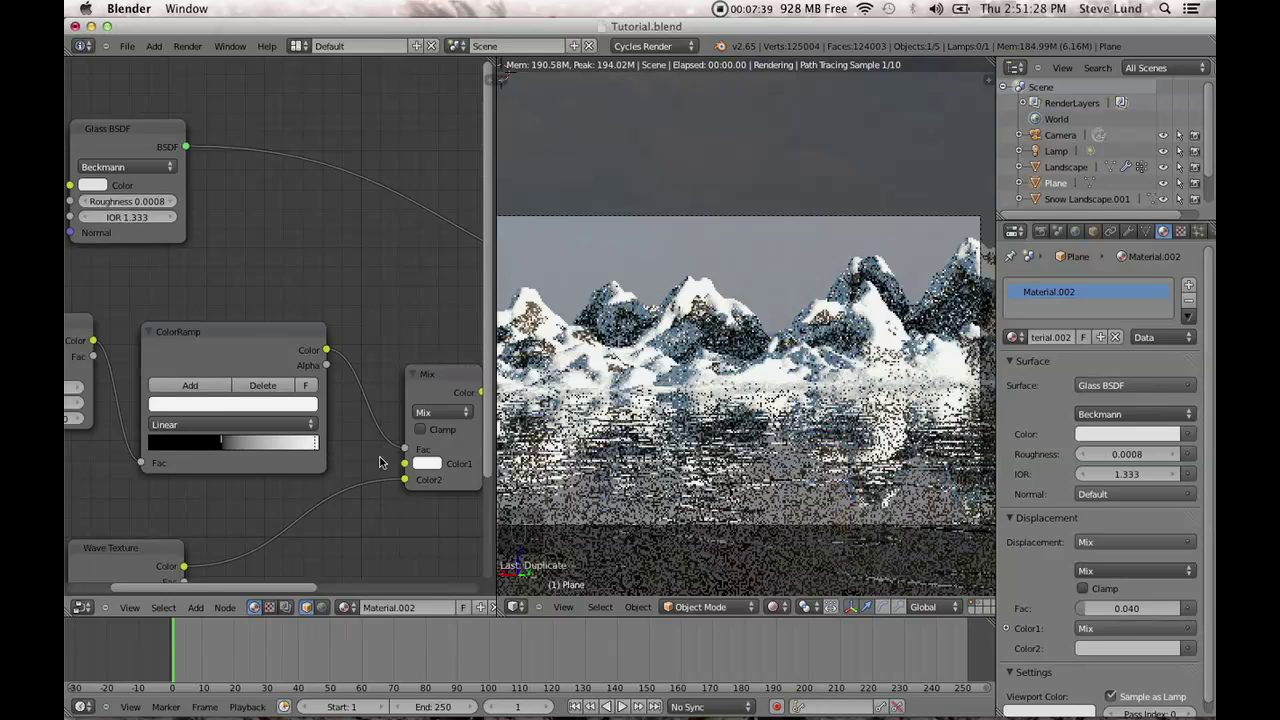
Set the factor of the second Mix node, next to the Material Output, to 0.02.
scroll(389, 465, "down", 2)
middle_click_drag(389, 465, 171, 457)
scroll(380, 422, "up", 3)
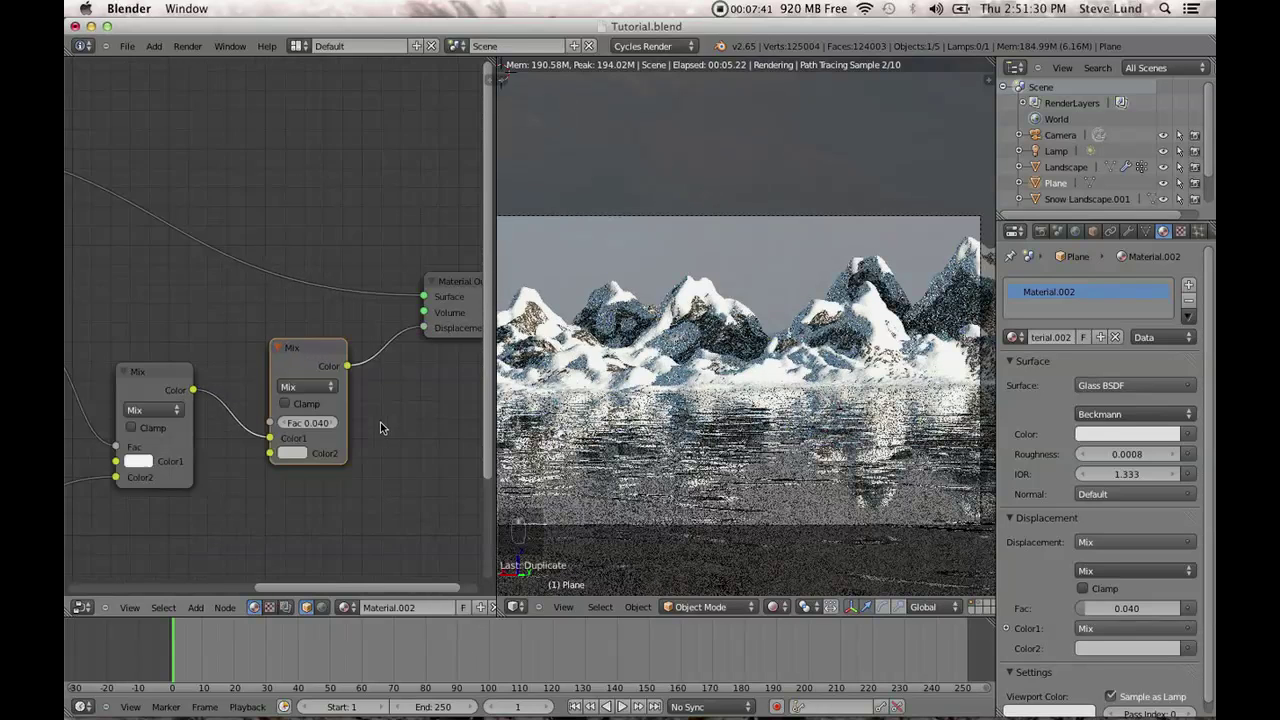
left_click(305, 430)
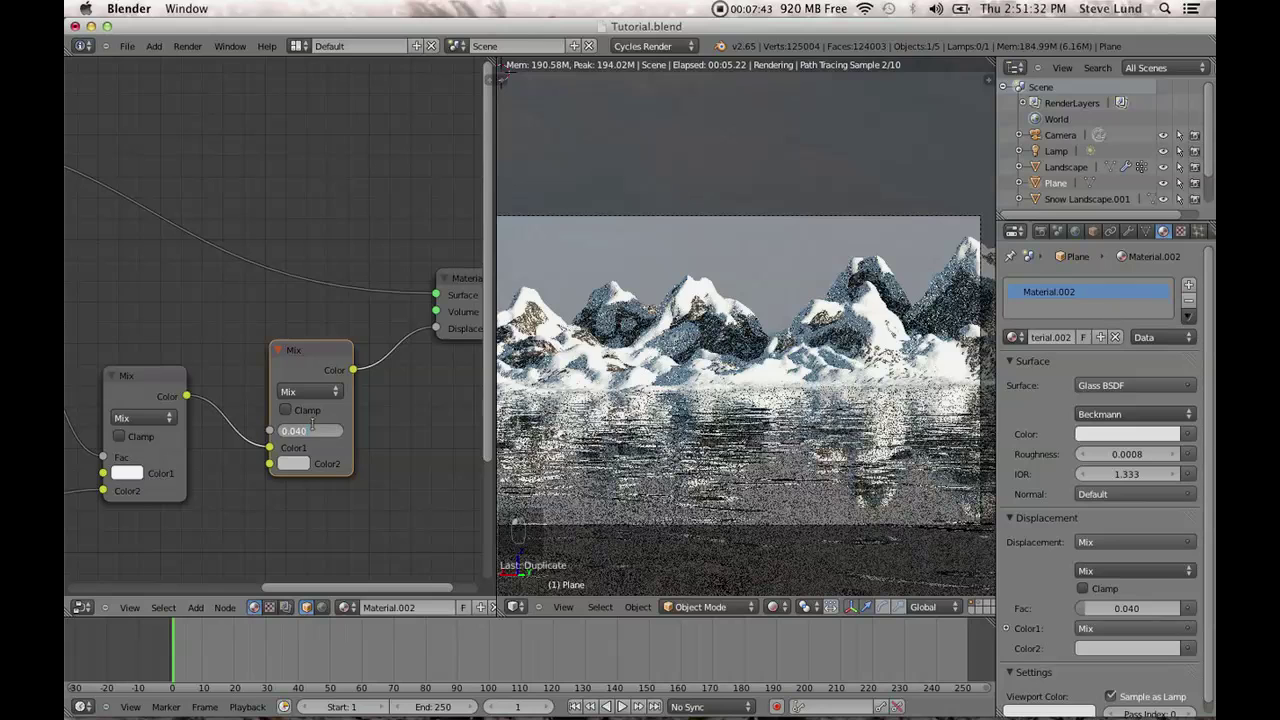
key("BackSpace")
type("2")
key("Return")
key("backslash")
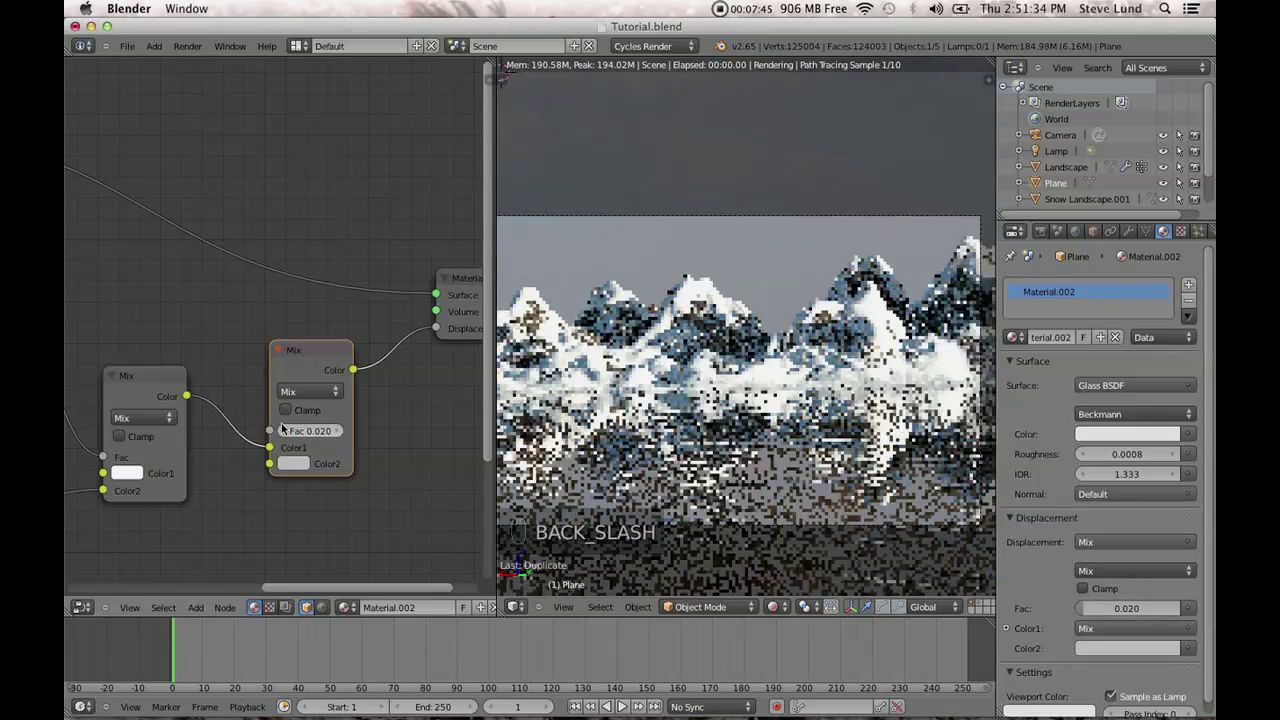
Readjust the ColorRamp by shifting the black stop slightly toward the dark end and the white stop slightly inward.
scroll(280, 430, "down", 4)
middle_click_drag(75, 498, 280, 483)
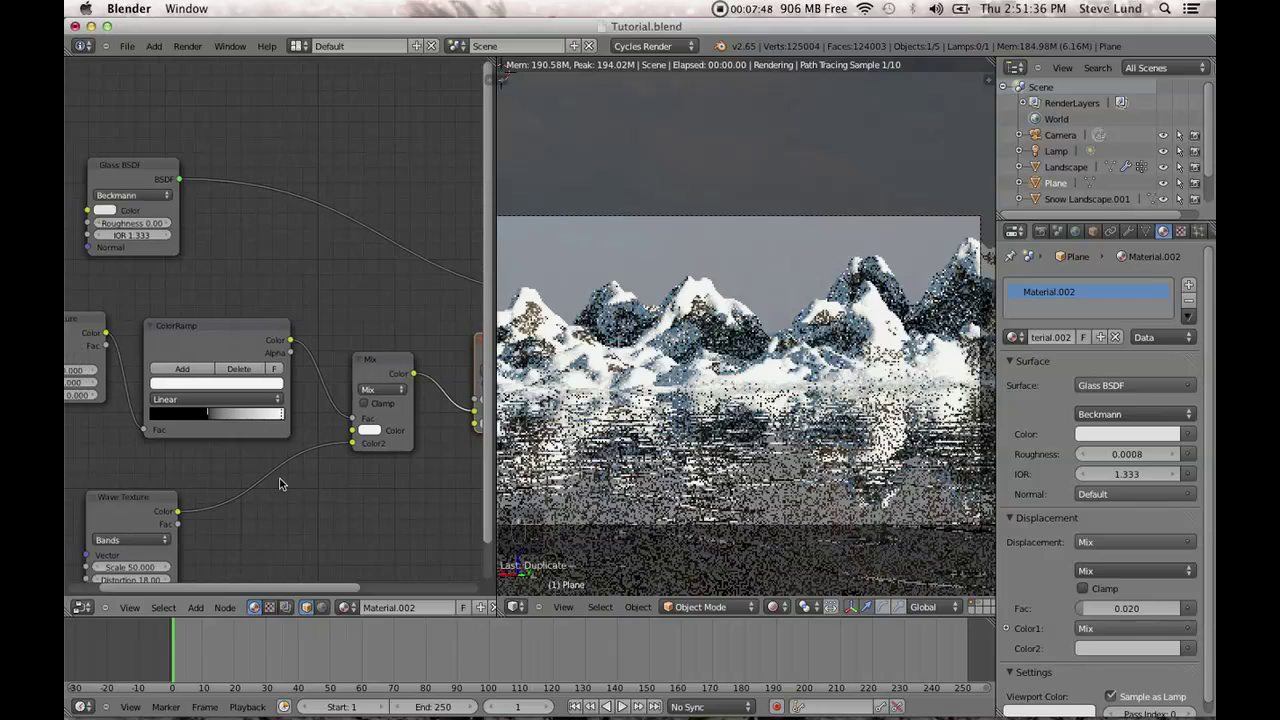
left_click(215, 412)
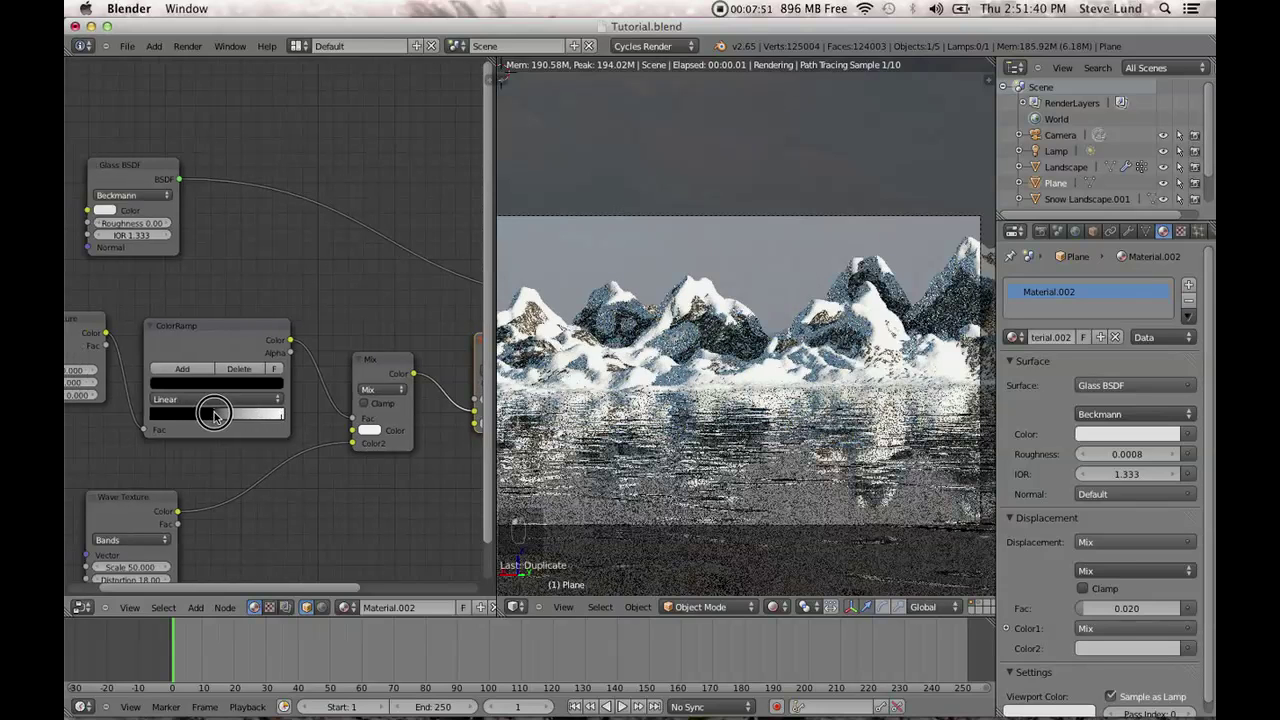
left_click_drag(215, 412, 266, 417)
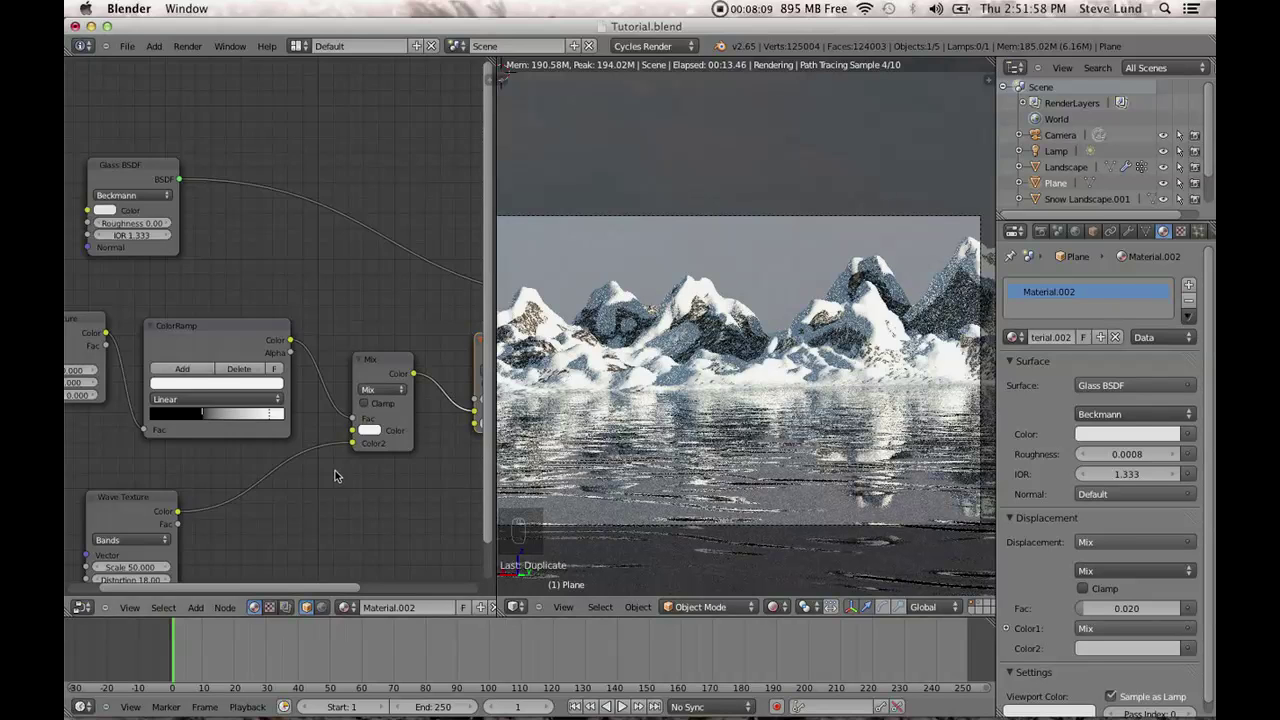
Change the blend mode of the second Mix node, next to the Material Output, to Multiply.
scroll(335, 470, "down", 1)
middle_click_drag(335, 477, 228, 484)
scroll(228, 484, "up", 1)
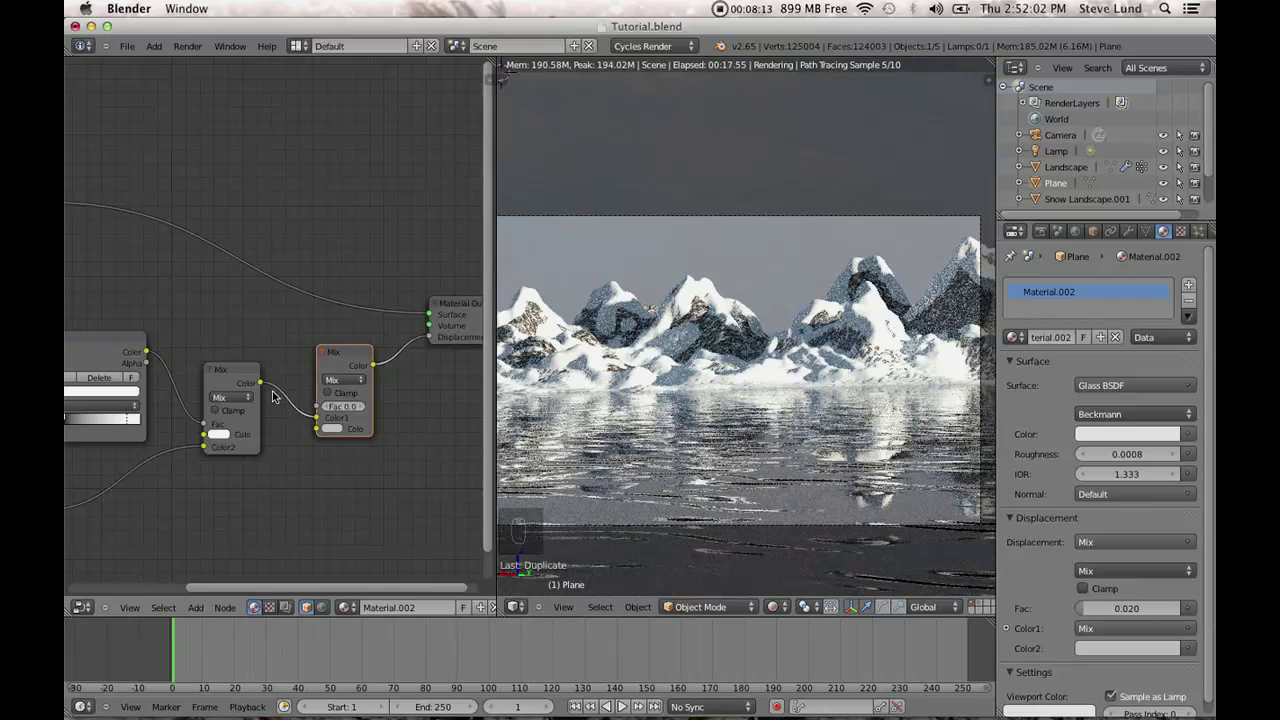
left_click(343, 380)
left_click(367, 345)
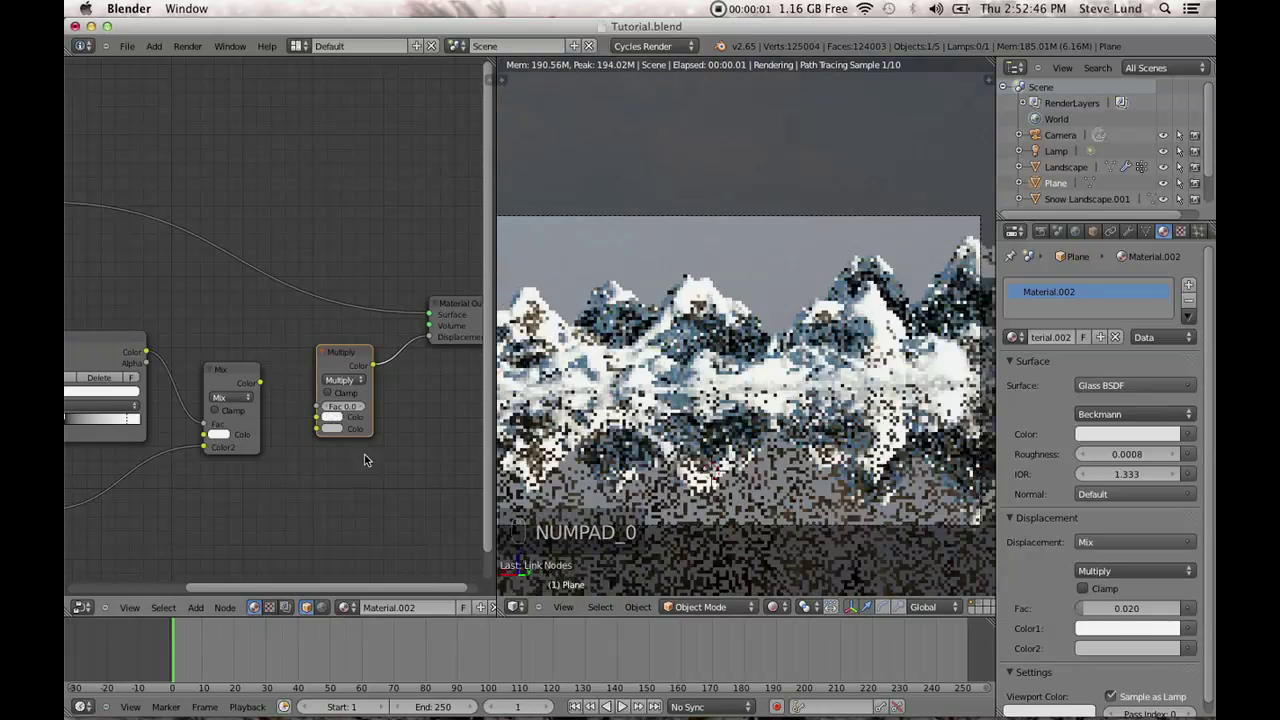
Feed the first Mix node's color into the Multiply node's Color2 and set the Multiply factor to 0.06.
scroll(330, 425, "down", 2)
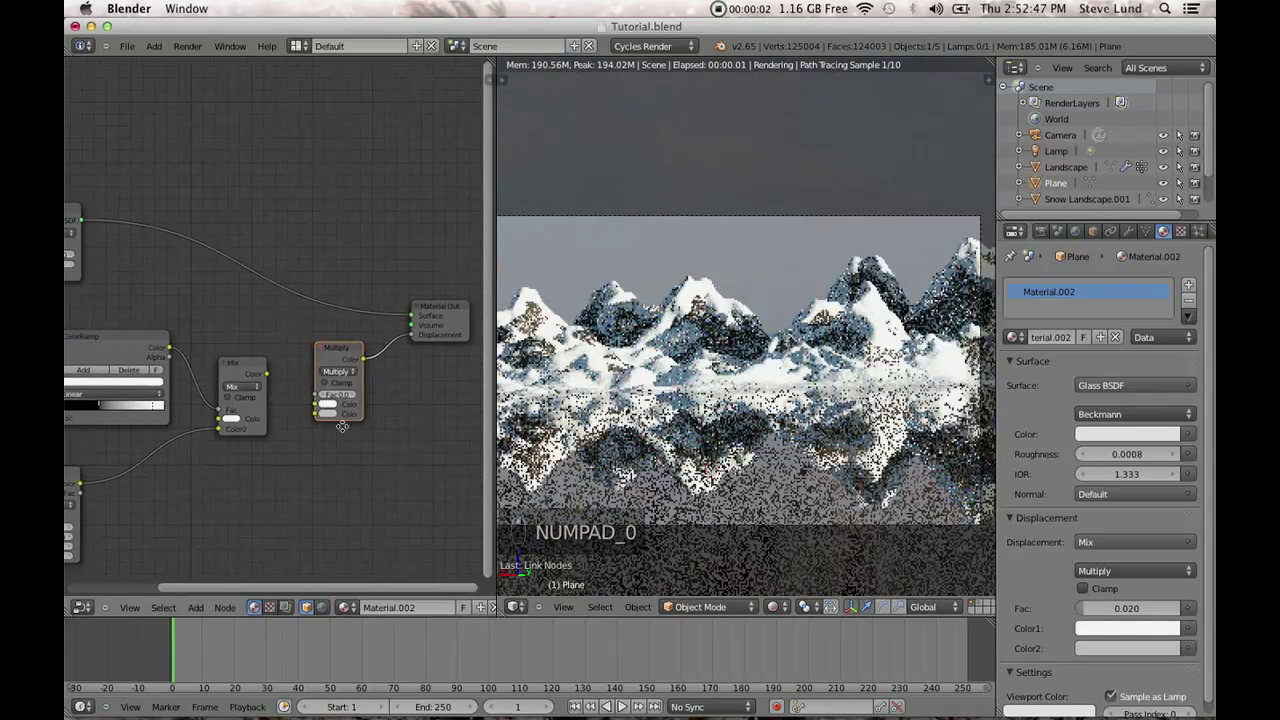
scroll(332, 402, "up", 2)
left_click_drag(274, 389, 333, 440)
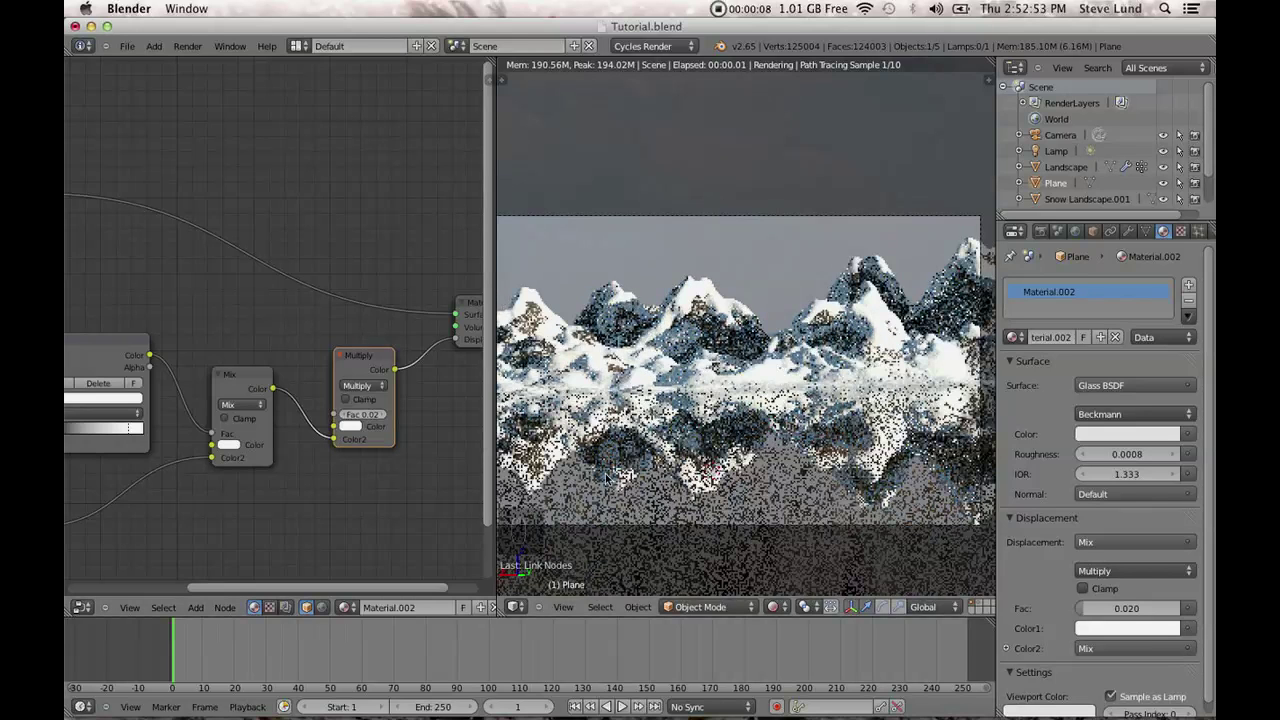
left_click(369, 416)
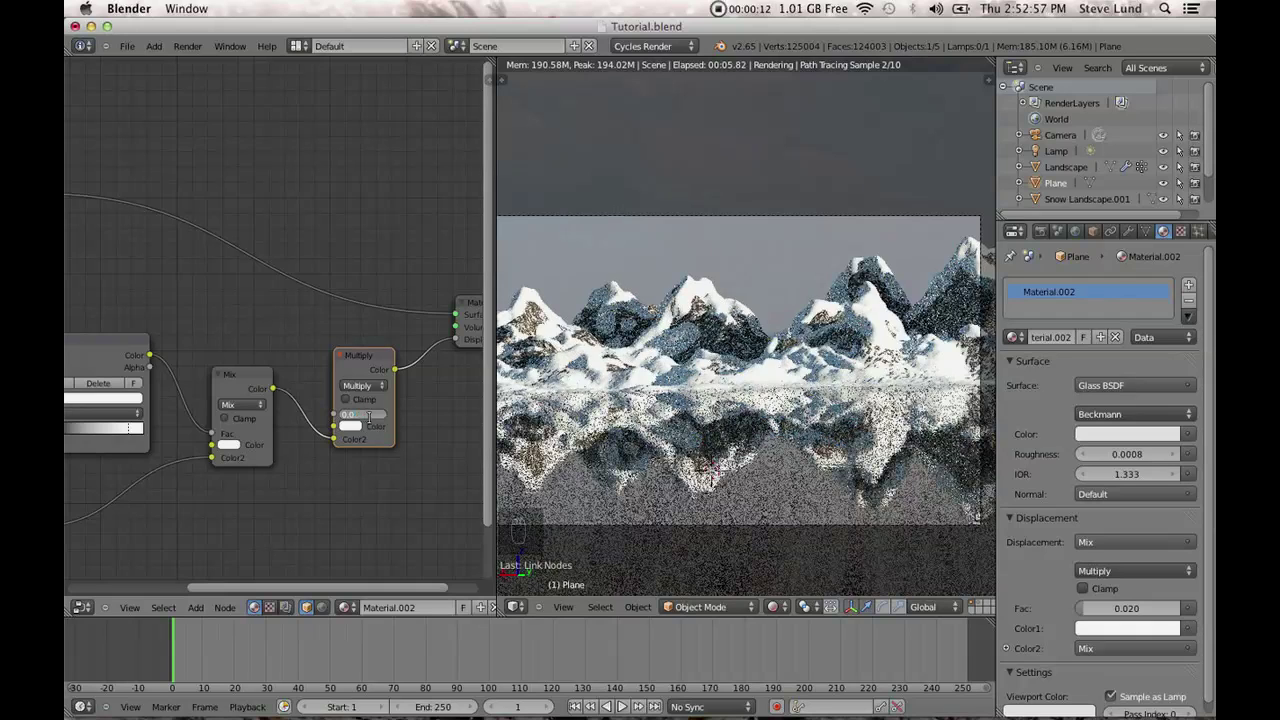
type("0.06")
key("Return")
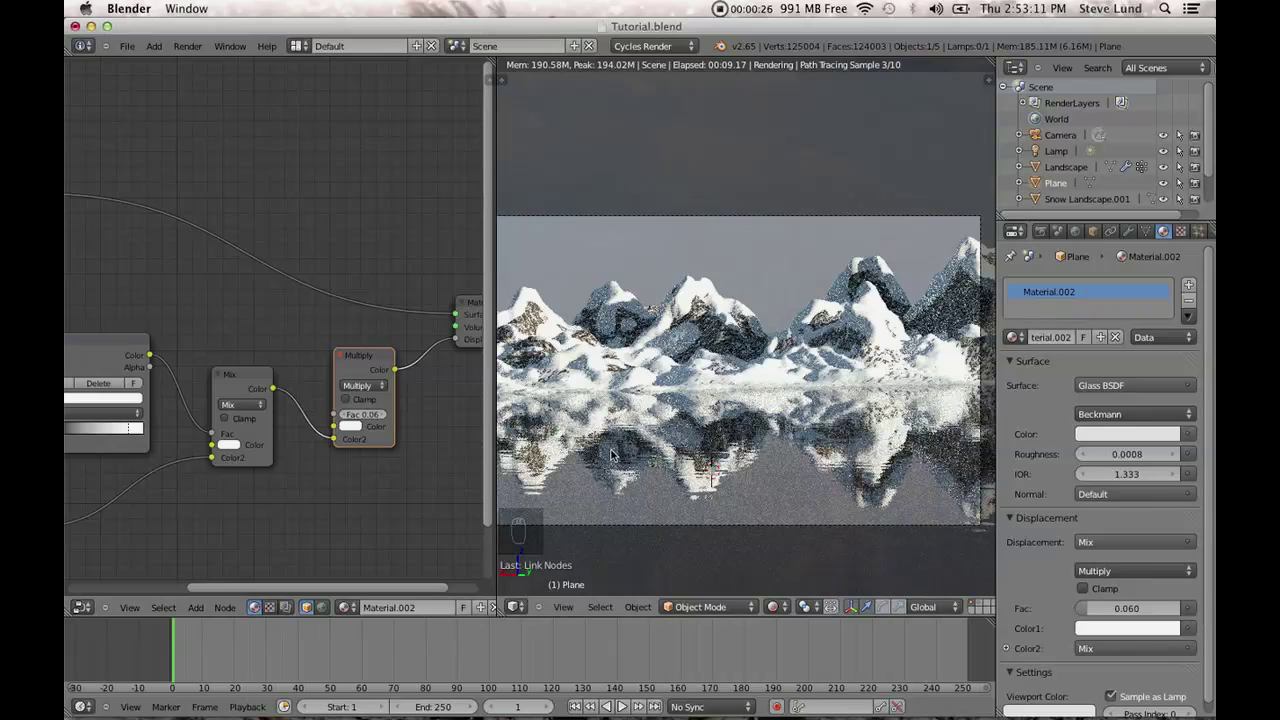
Set the Wave Texture's detail to 5 and its detail scale to 0.5.
scroll(262, 478, "down", 1)
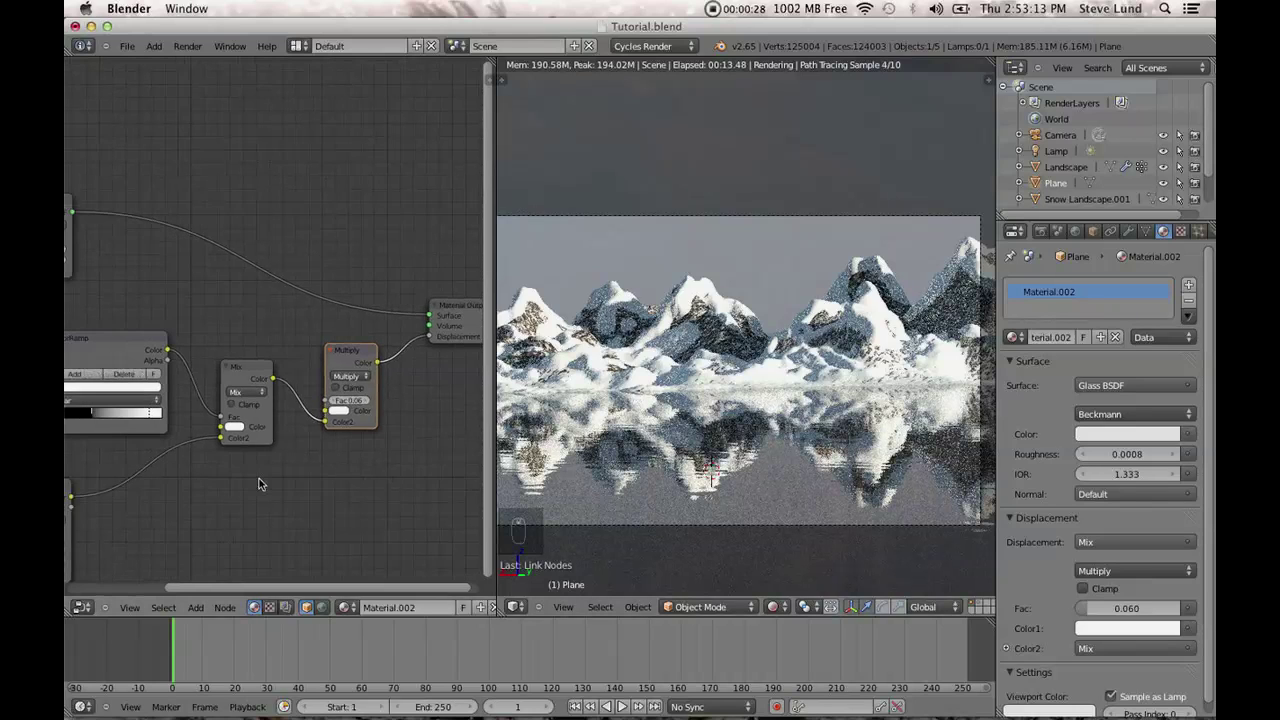
middle_click_drag(259, 478, 388, 491)
middle_click_drag(173, 440, 204, 402)
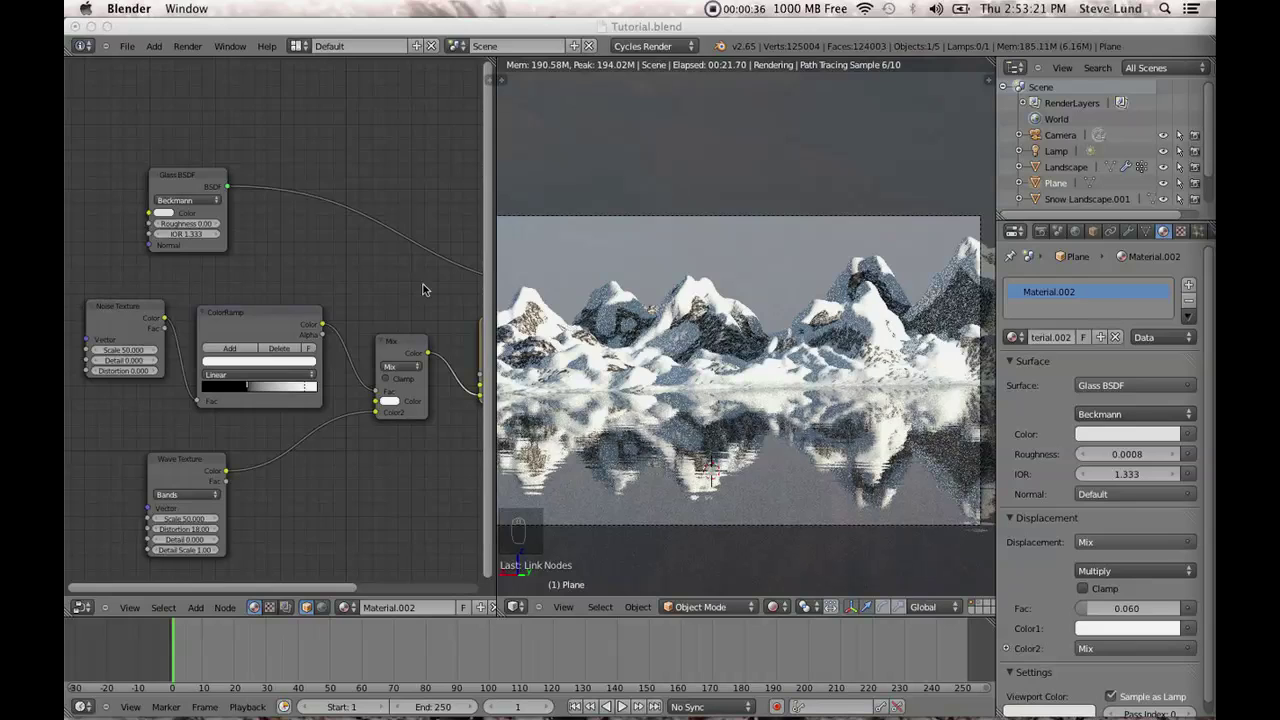
left_click(381, 26)
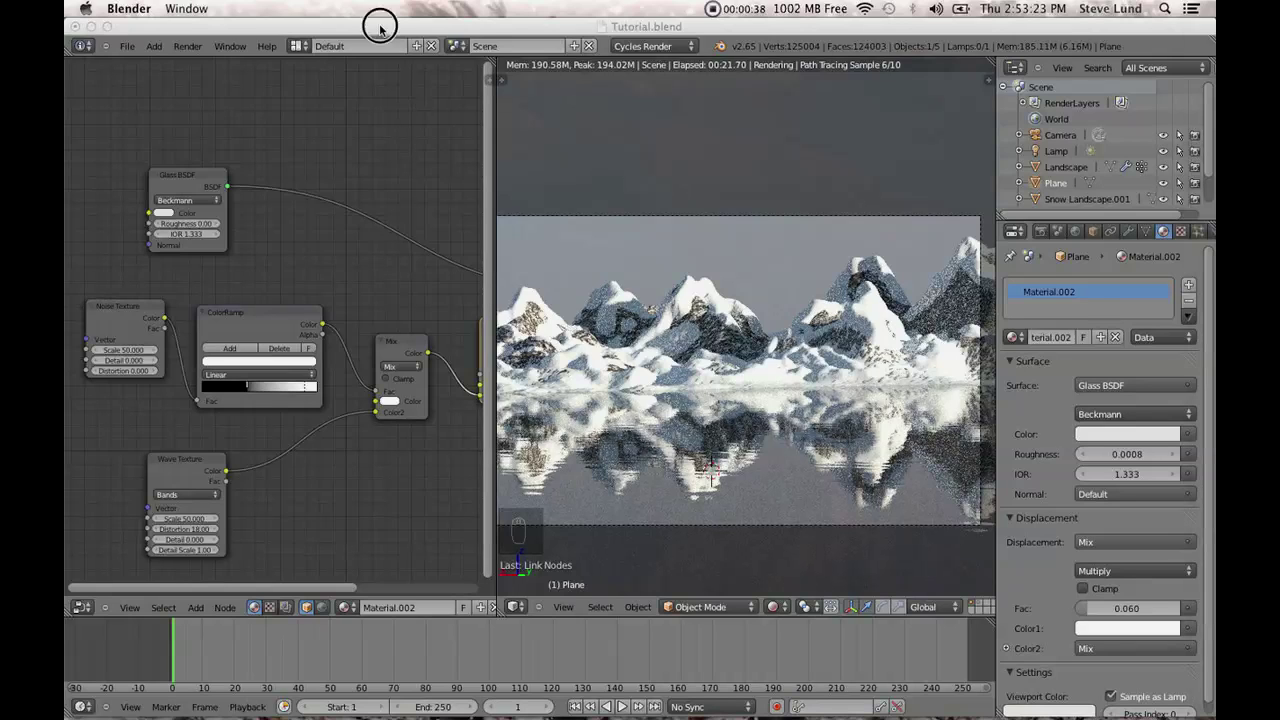
scroll(241, 531, "up", 2)
scroll(284, 459, "down", 3)
scroll(284, 459, "up", 1)
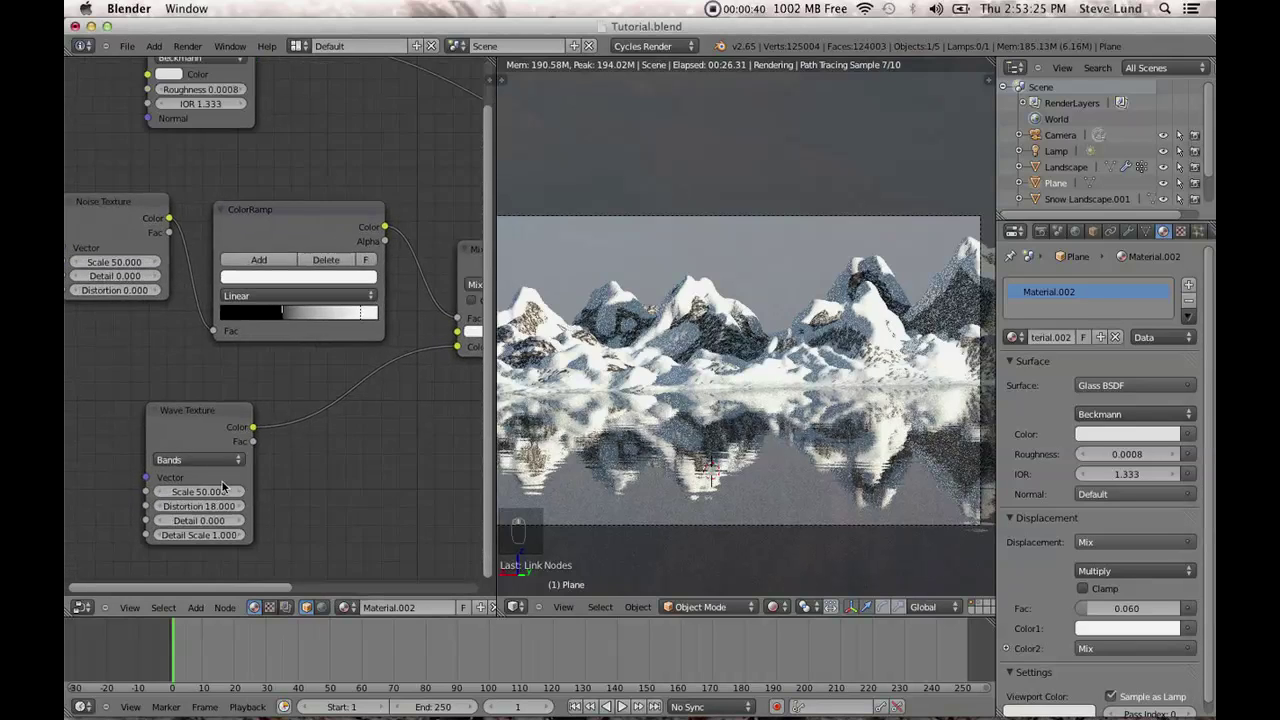
left_click(197, 521)
type("5")
key("Return")
left_click(198, 535)
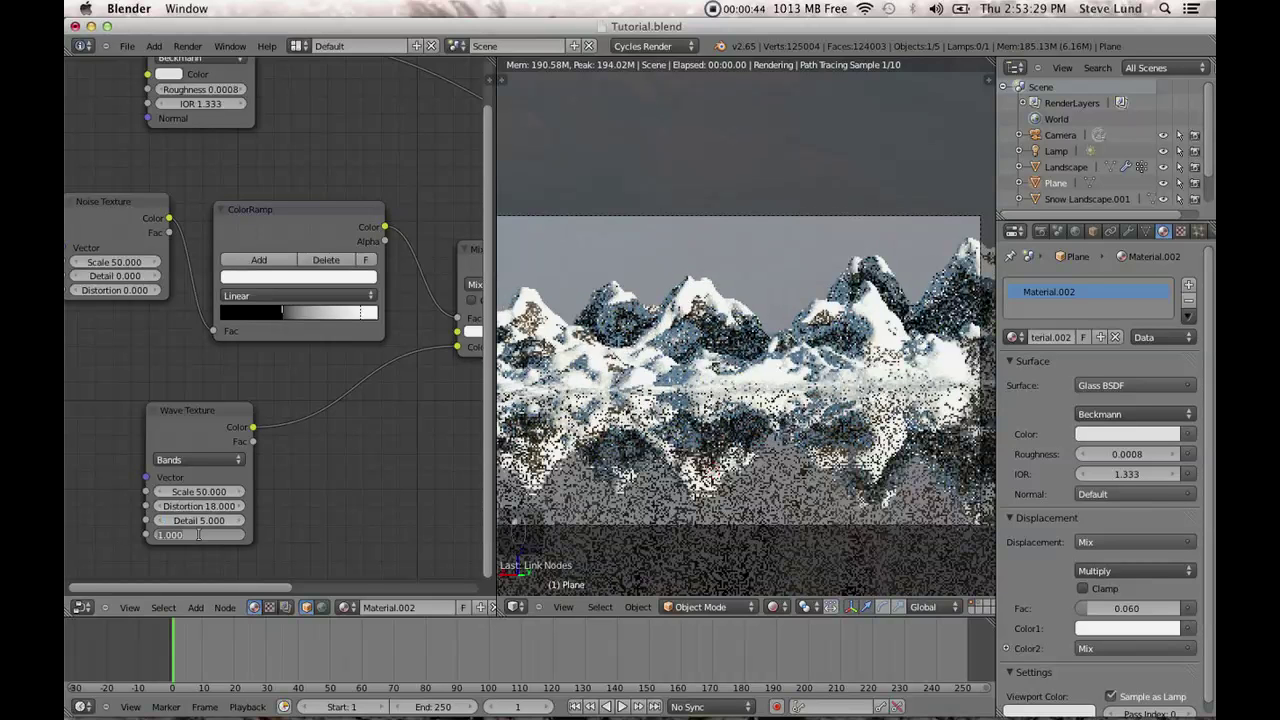
type("0.5")
key("Return")
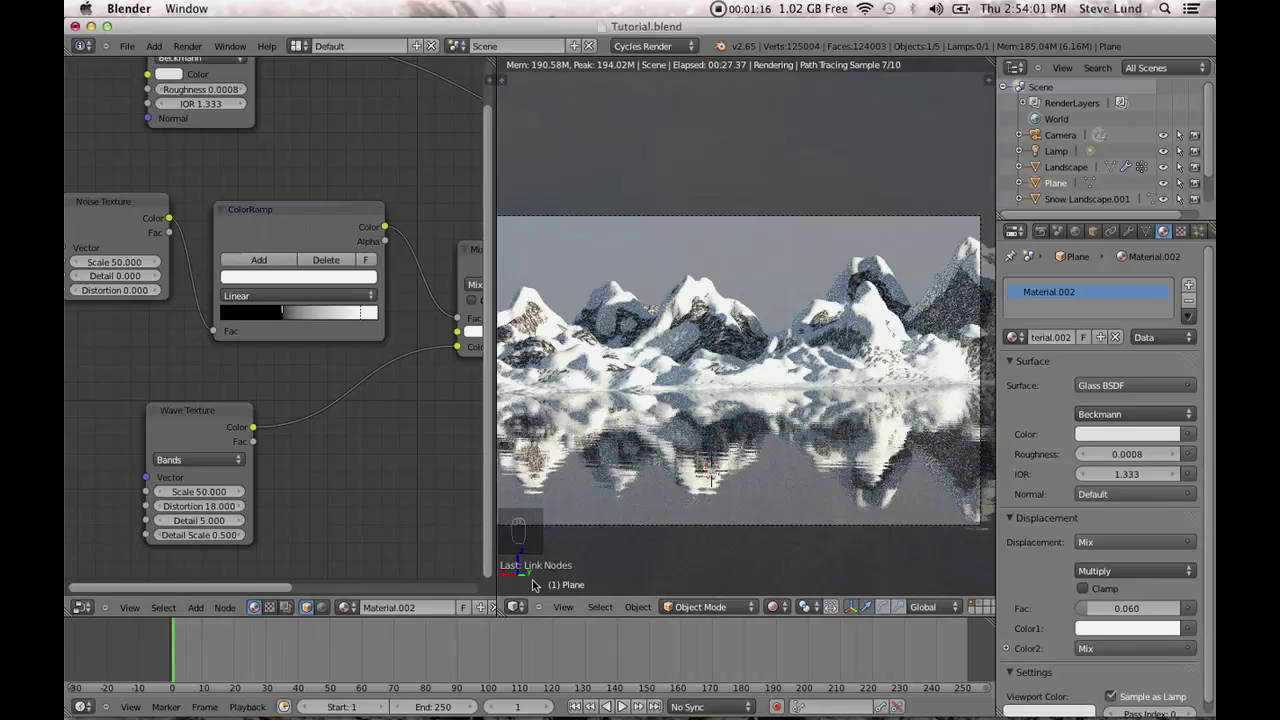
Switch the 3D viewport to Solid shading and widen it over the node editor.
left_click(777, 606)
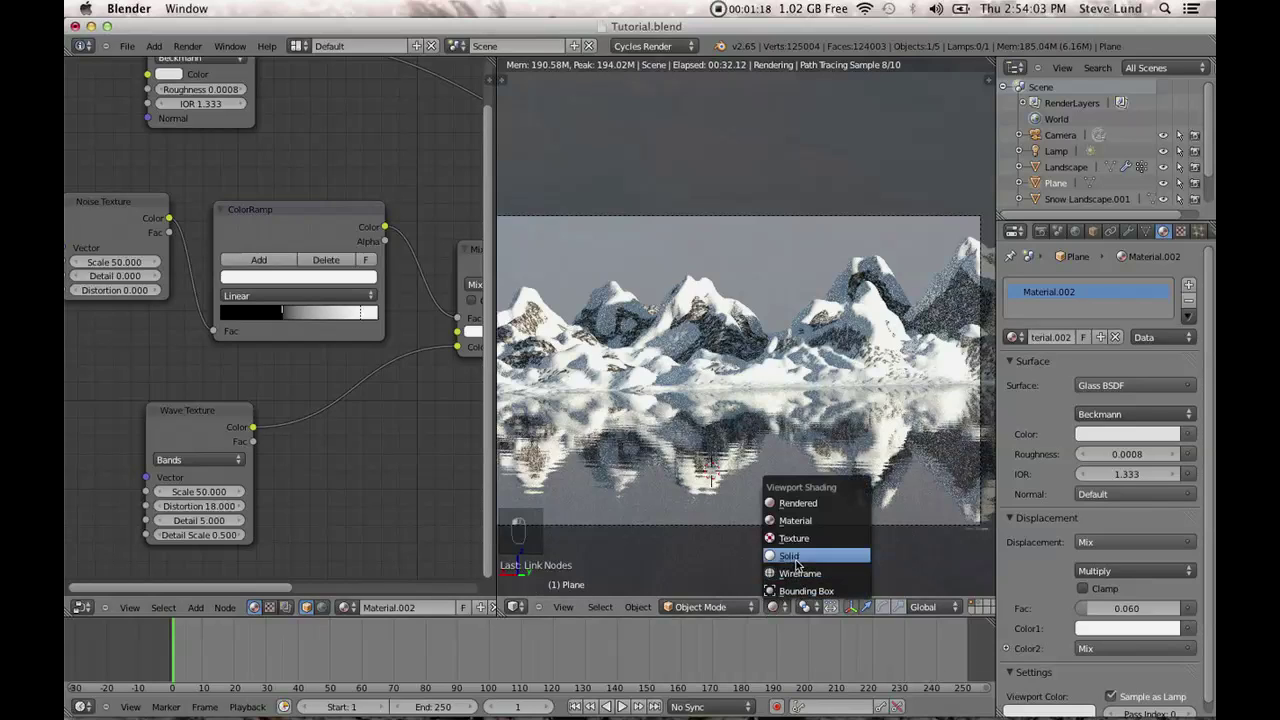
left_click(796, 557)
scroll(752, 487, "down", 3)
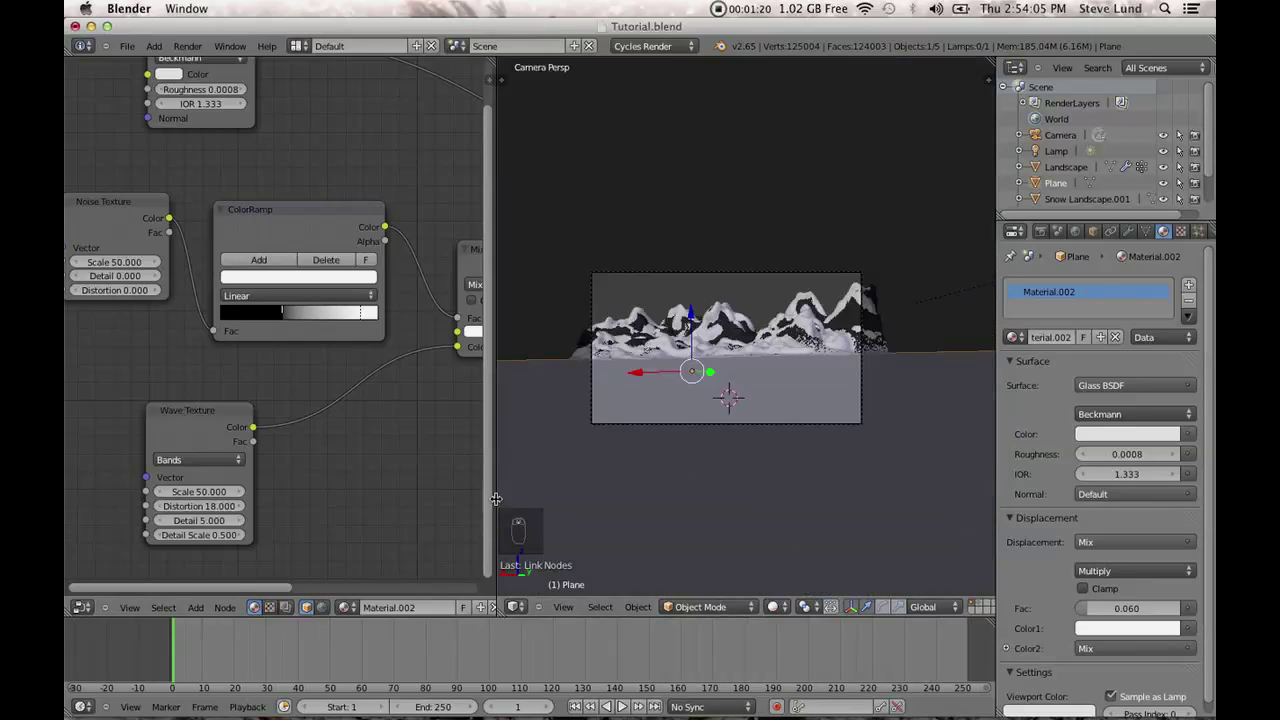
left_click_drag(496, 497, 316, 470)
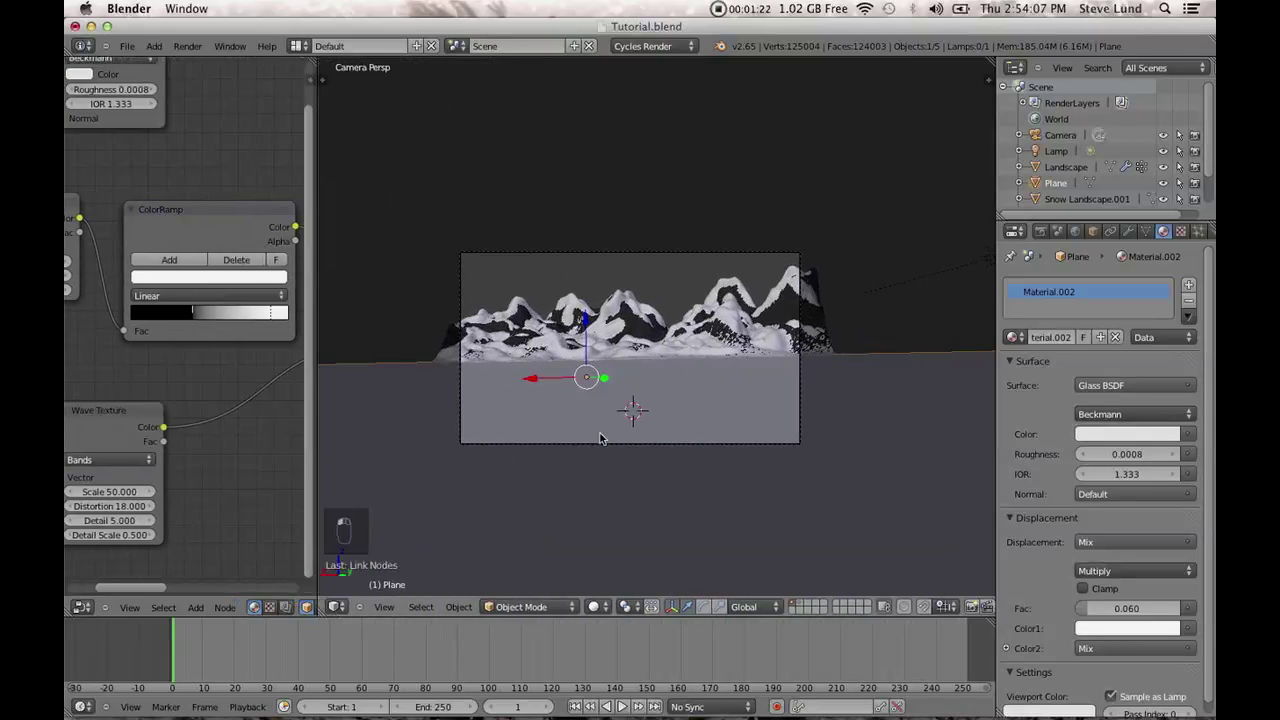
Duplicate the water plane and lower the copy slightly beneath the original.
key("KP_5")
key("KP_1")
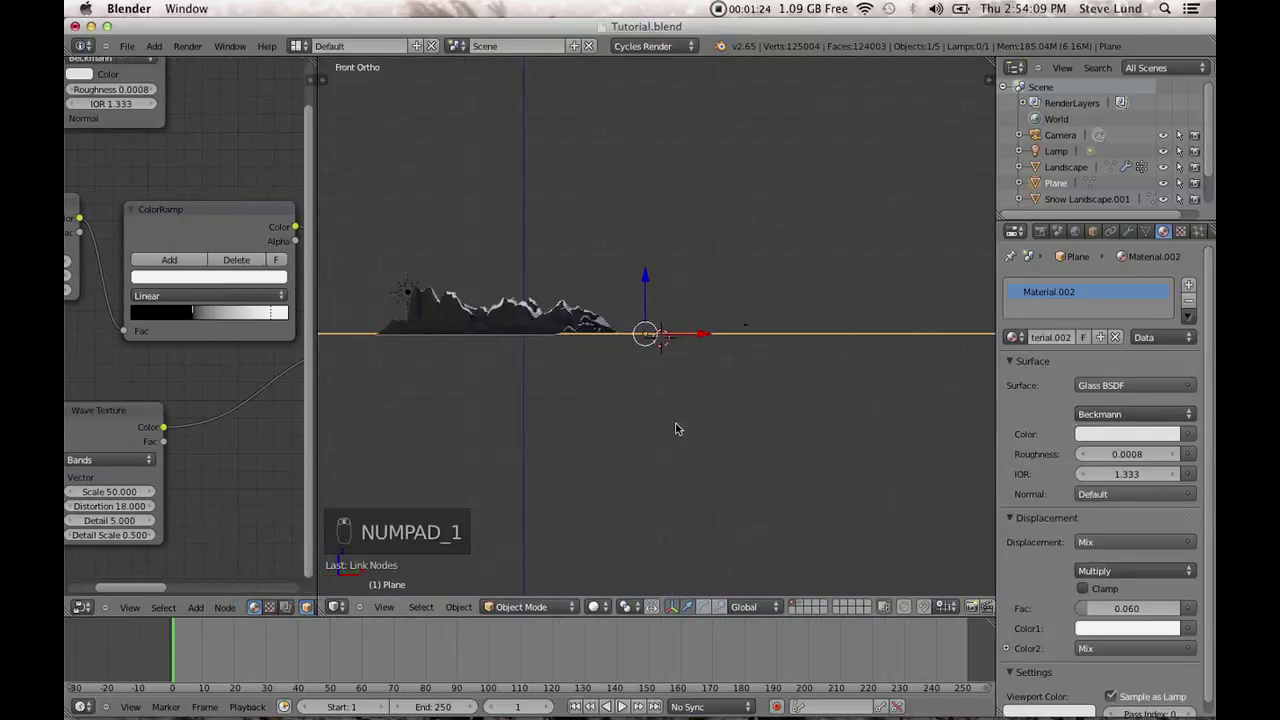
middle_click_drag(715, 402, 680, 434)
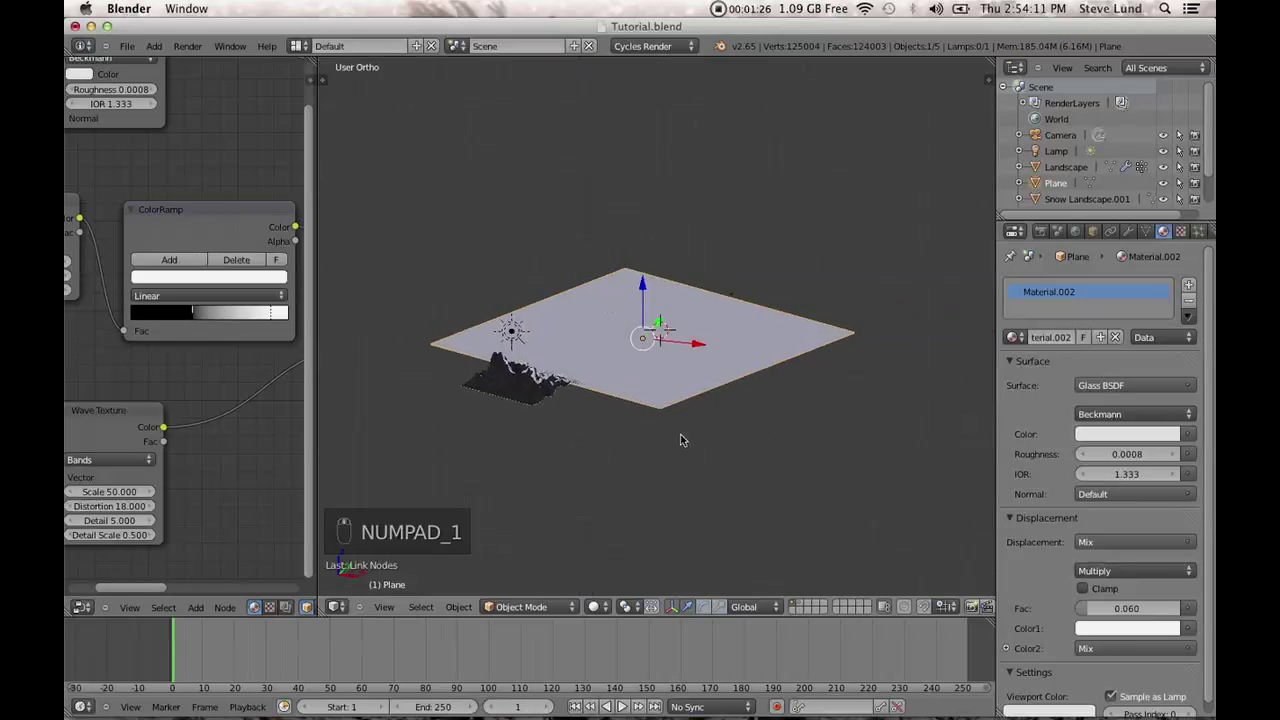
key("KP_3")
scroll(651, 414, "up", 4)
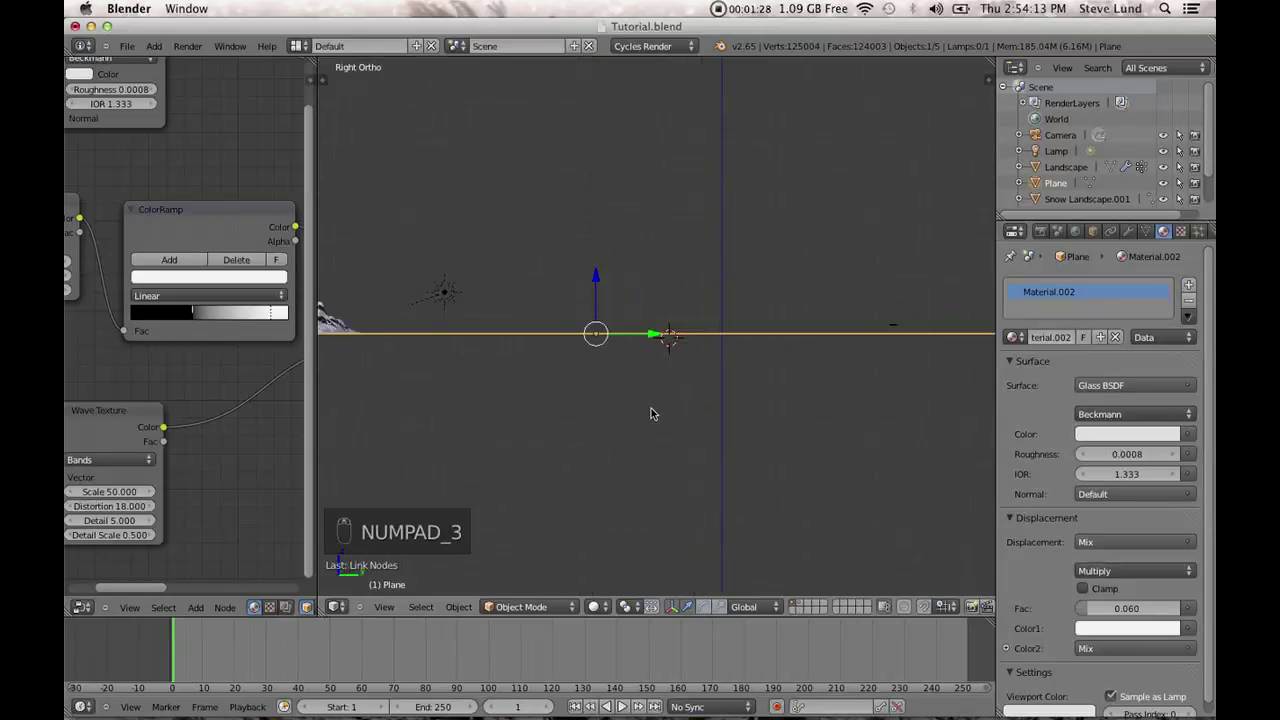
key("shift+d")
scroll(650, 410, "down", 2)
left_click_drag(612, 274, 632, 340)
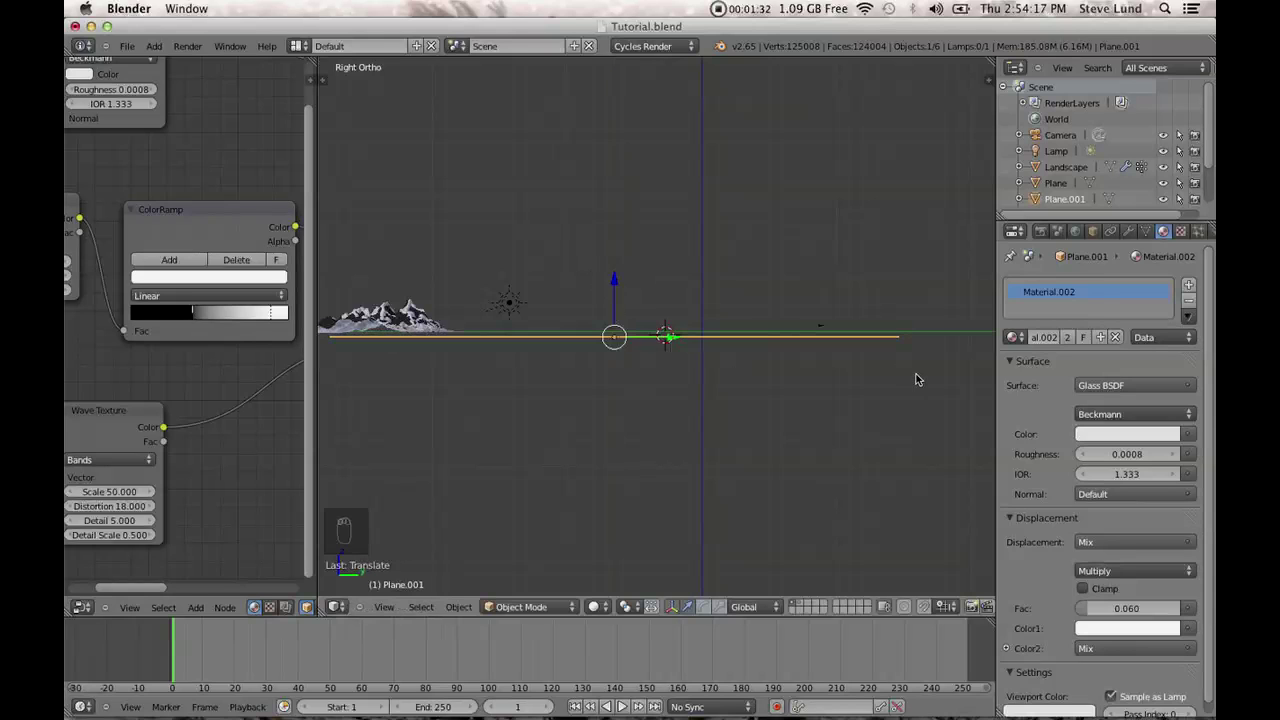
Scale the duplicated plane down along the X axis.
key("s")
key("x")
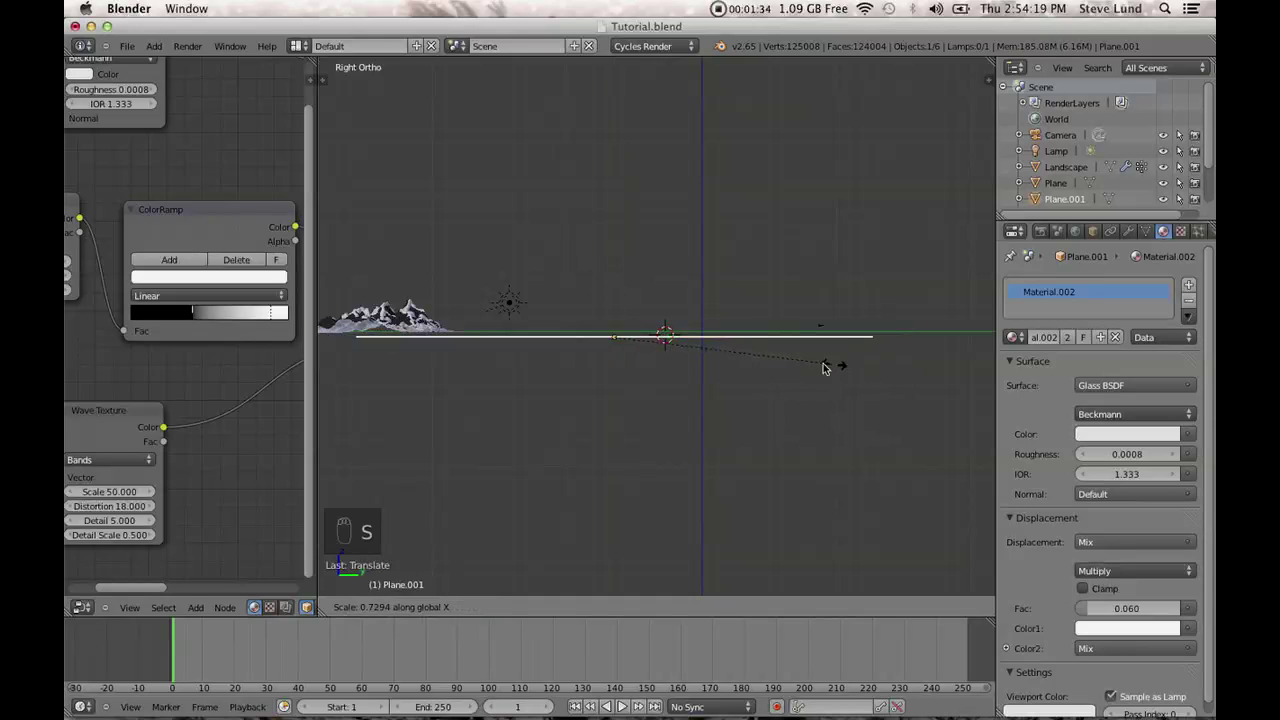
left_click(705, 353)
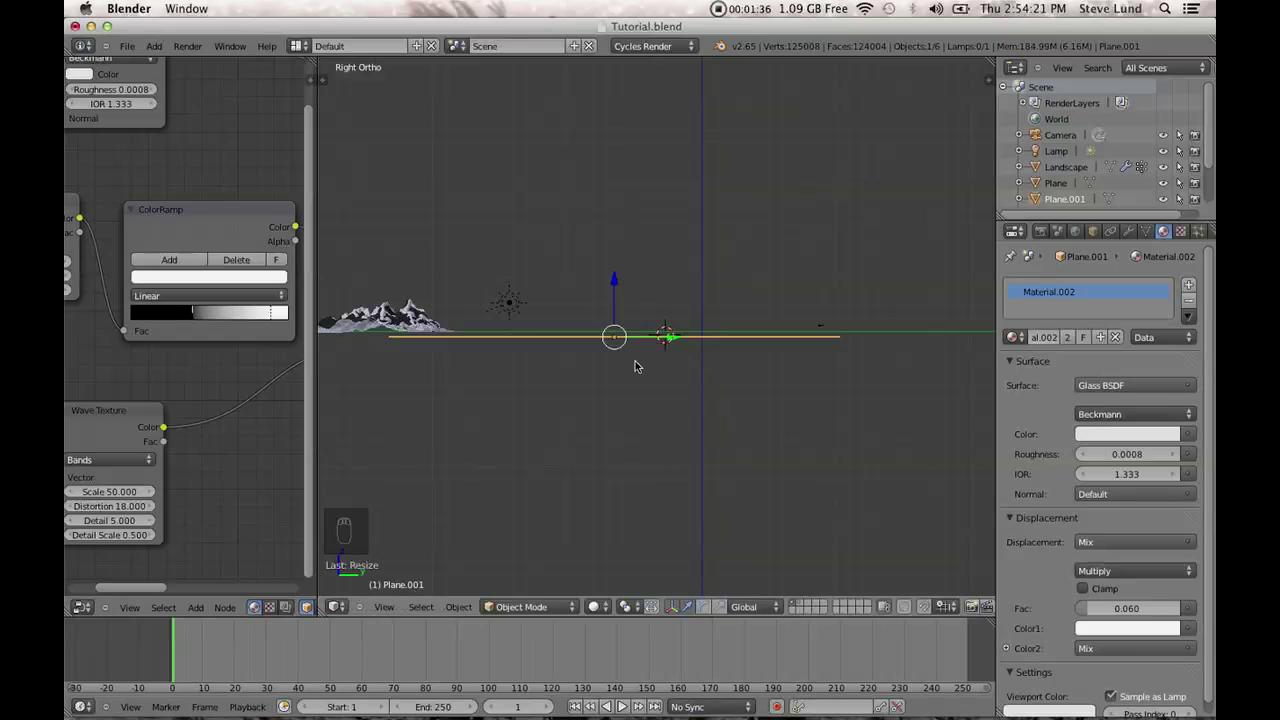
Subdivide the duplicated plane's mesh twice in Edit Mode and show it in wireframe.
scroll(590, 368, "up", 1)
key("Tab")
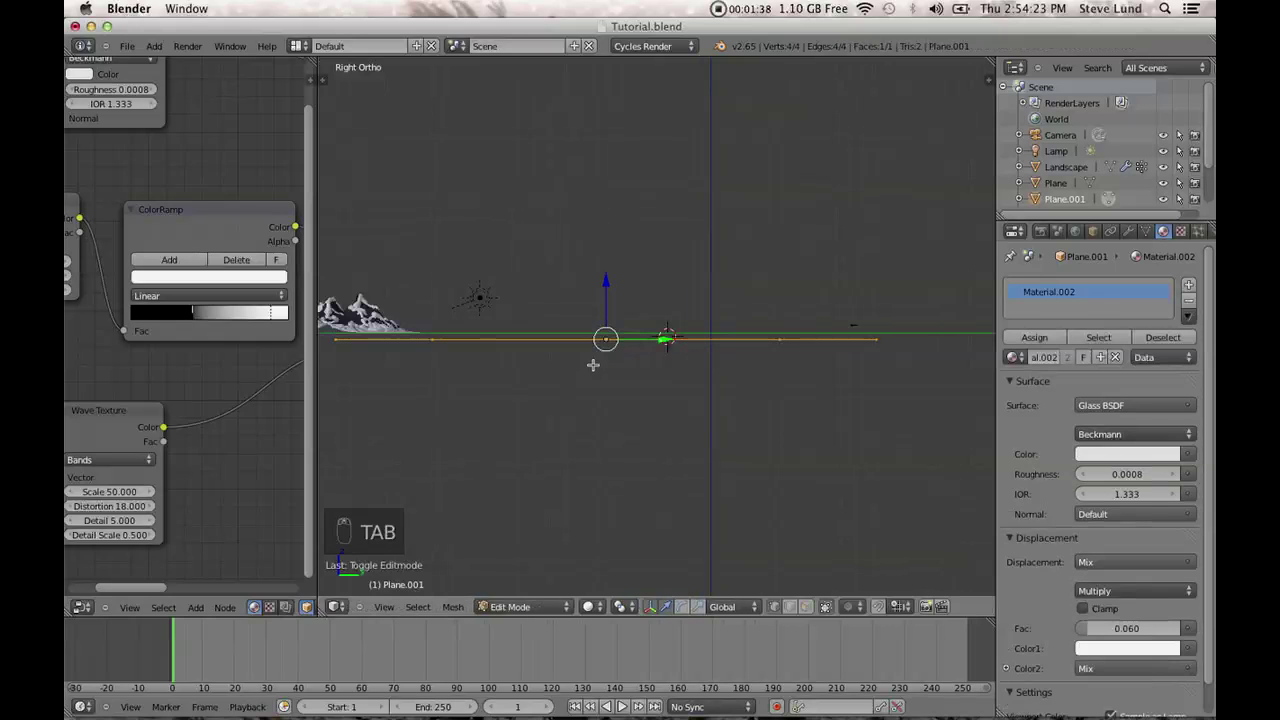
key("w")
left_click(593, 366)
key("w")
left_click(593, 366)
middle_click_drag(593, 366, 676, 401)
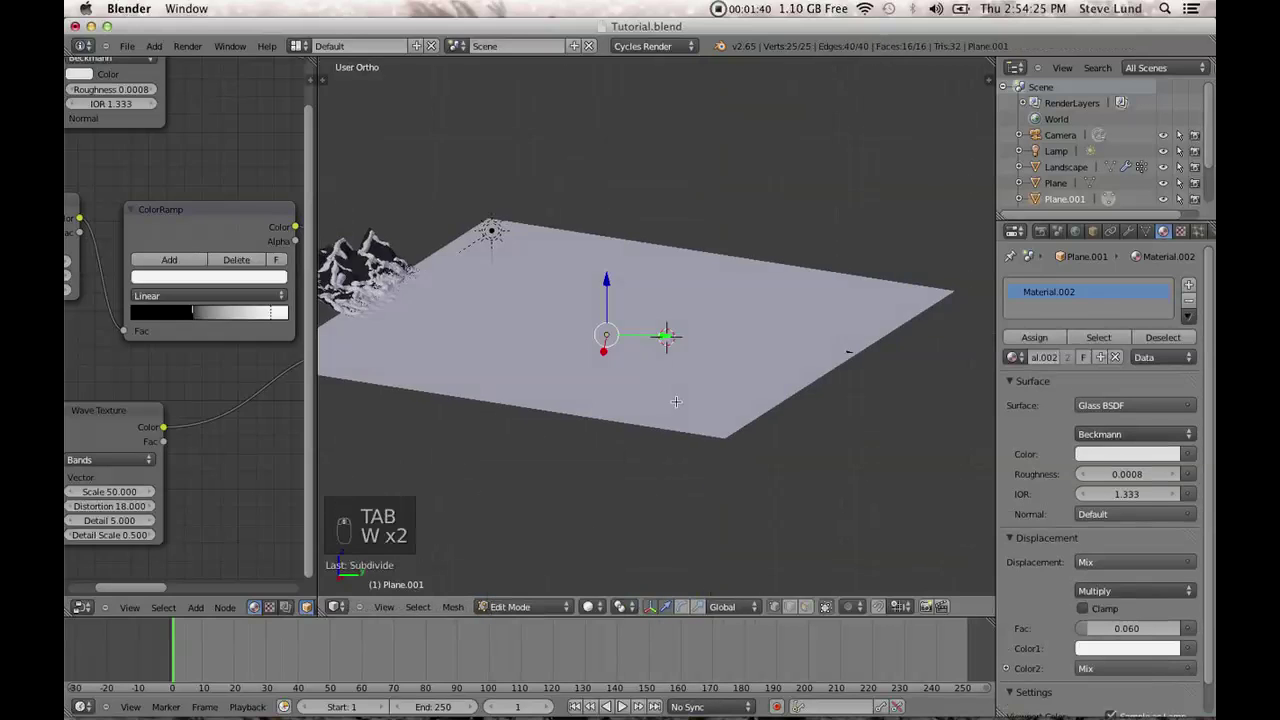
key("z")
middle_click_drag(676, 401, 537, 436)
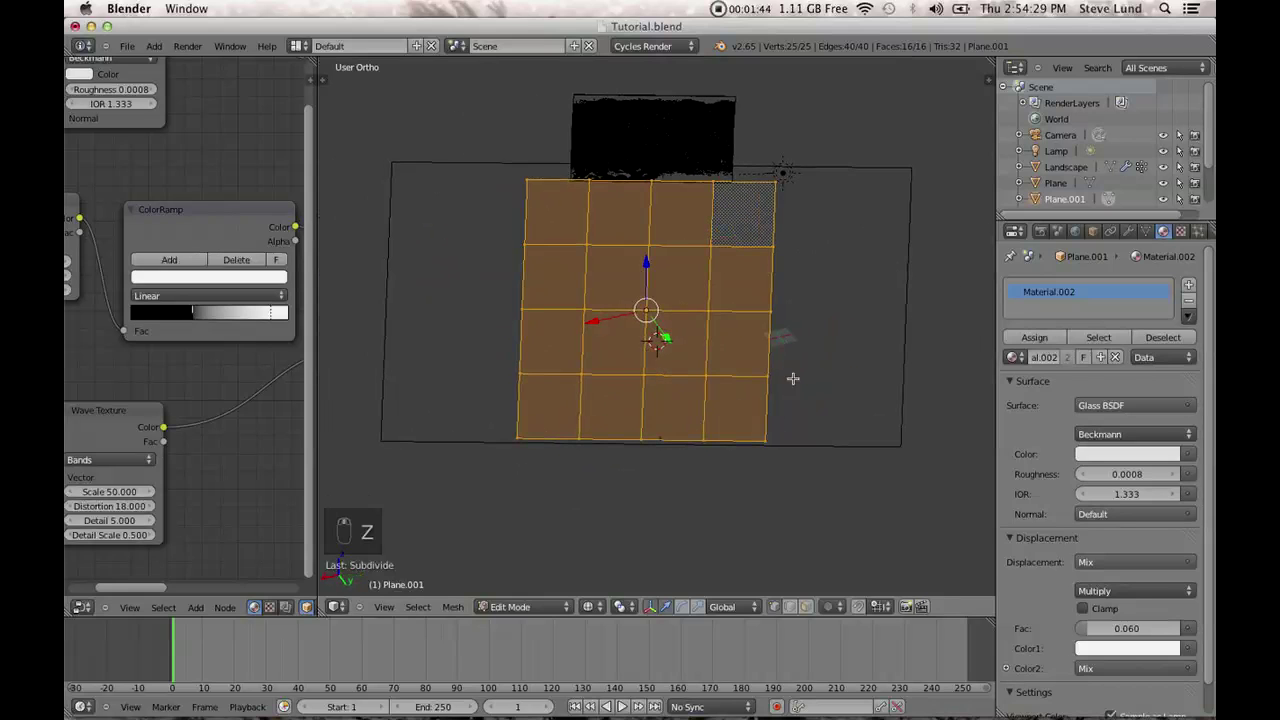
key("s")
right_click(868, 357)
key("s")
right_click(866, 354)
middle_click_drag(866, 354, 596, 237)
key("KP_7")
scroll(743, 425, "down", 3)
mouse_move(708, 280)
middle_mouse_down()
mouse_move(710, 300)
mouse_move(706, 269)
mouse_move(704, 285)
middle_mouse_up()
scroll(702, 339, "up", 2)
middle_click_drag(702, 339, 731, 369)
scroll(733, 370, "down", 2)
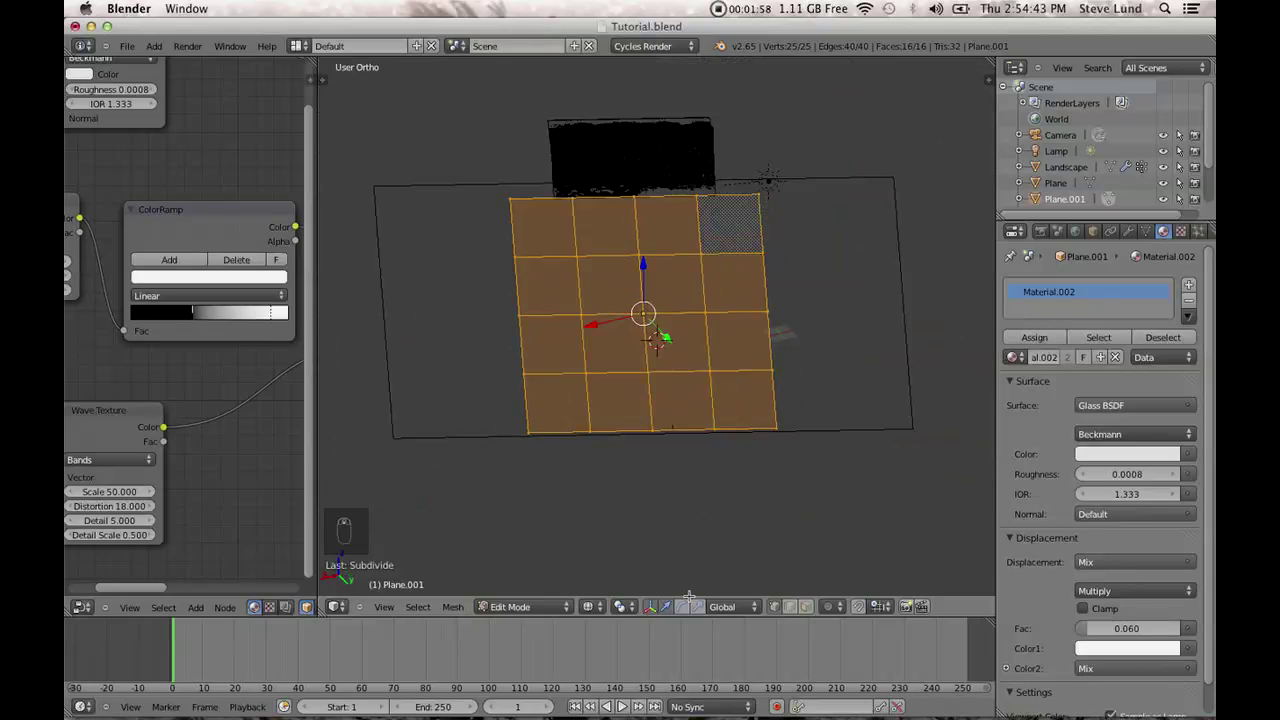
Set the transform orientation to Local.
left_click(733, 606)
left_click(745, 577)
middle_click_drag(745, 577, 694, 402)
key("s")
key("x")
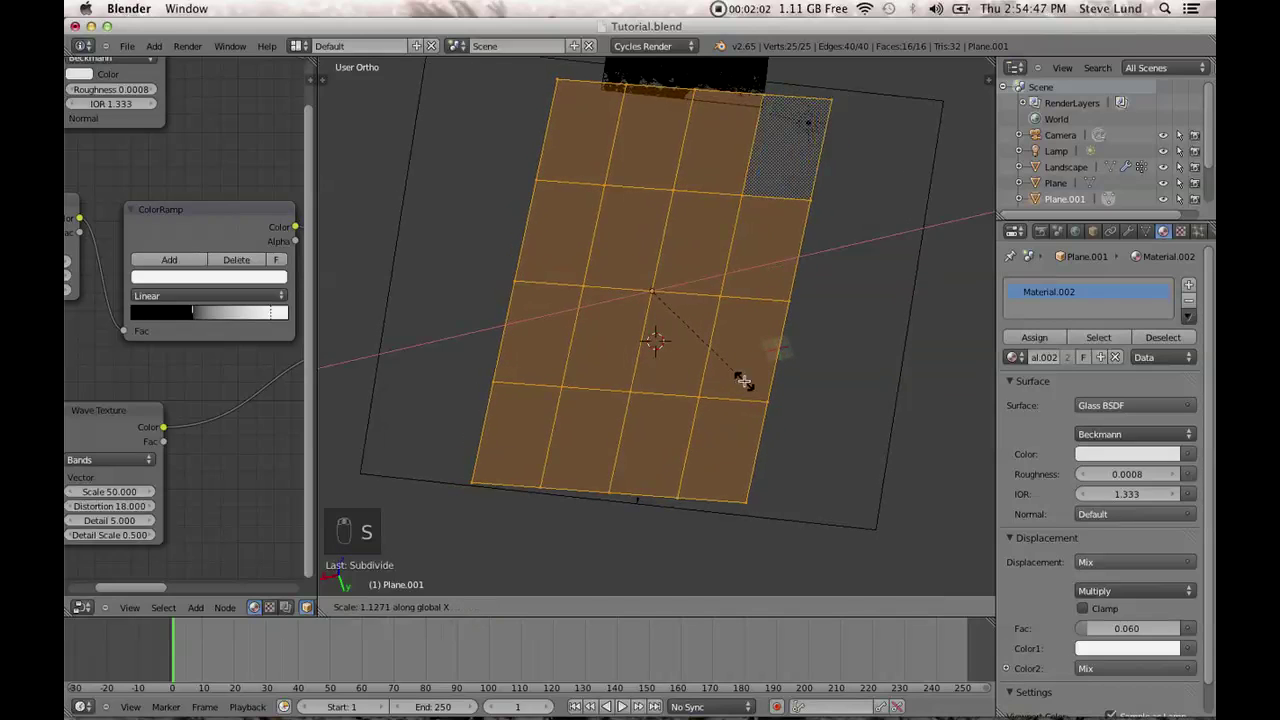
right_click(752, 377)
left_click_drag(709, 298, 697, 294)
key("Escape")
Subdivide the duplicated plane's mesh one more time.
middle_click_drag(714, 349, 722, 342)
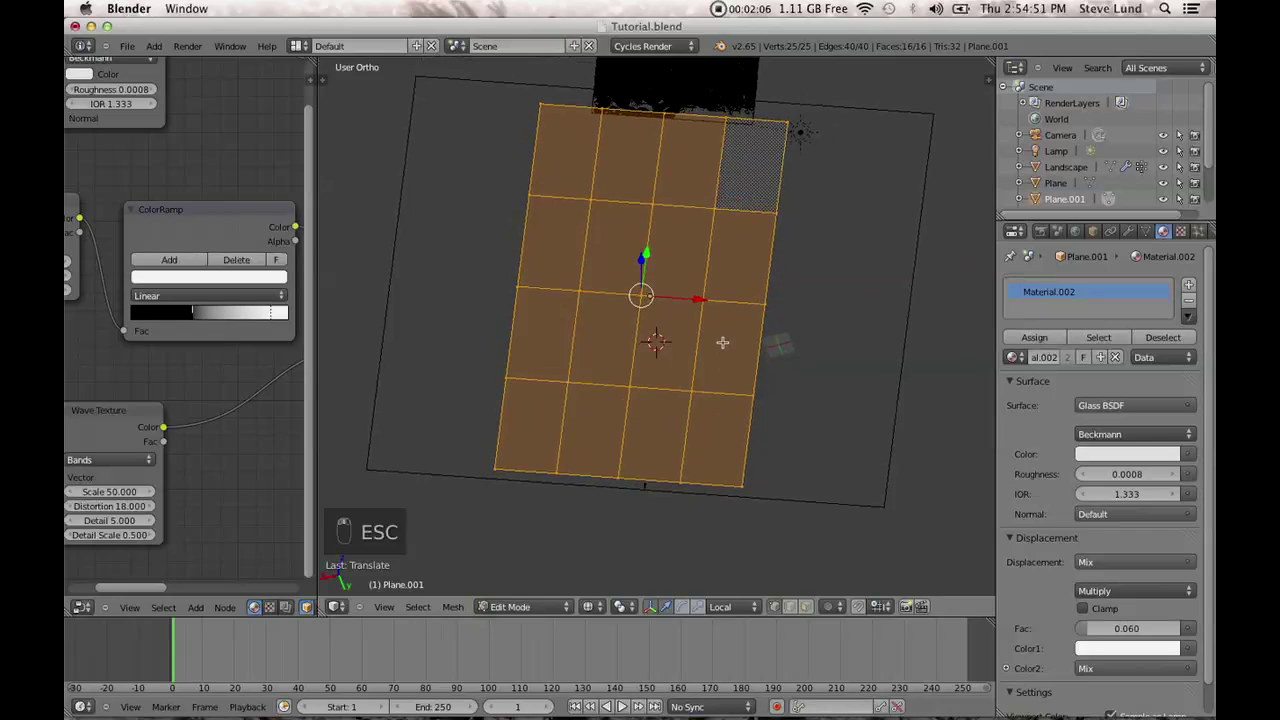
key("w")
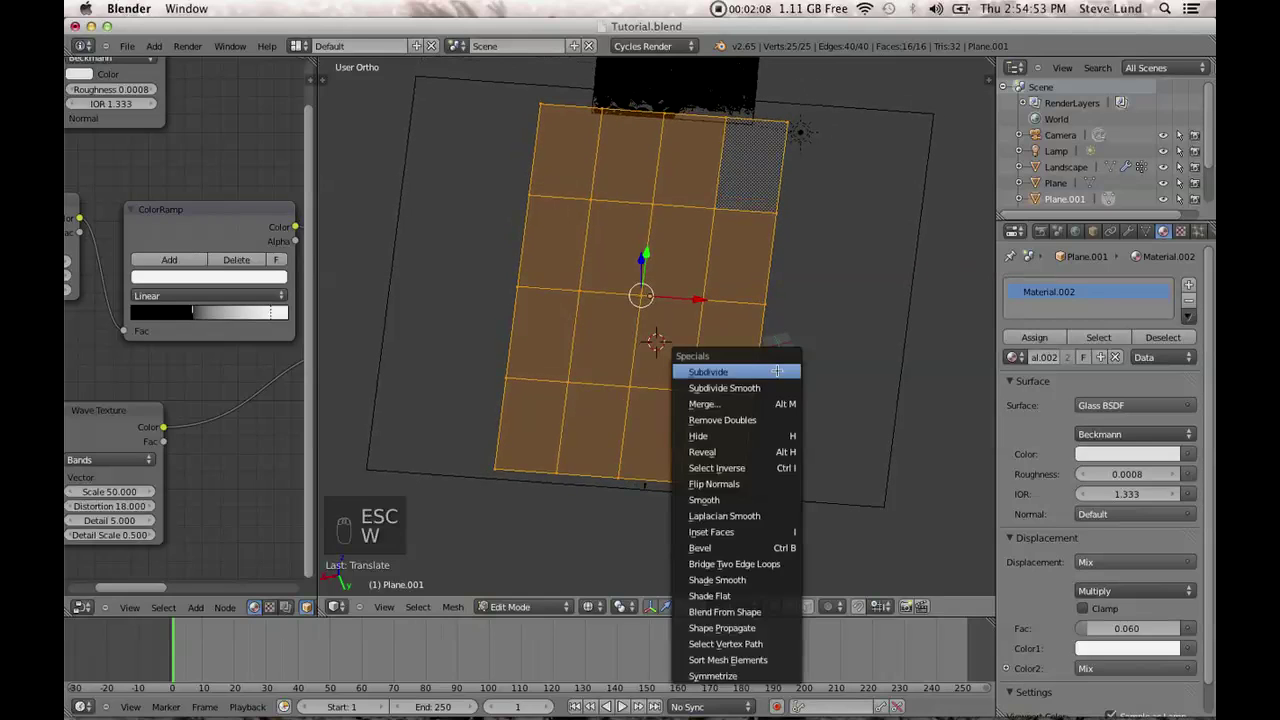
left_click(778, 371)
Select the row of edges along the duplicated plane's mountain-side border and show it in front view.
key("KP_3")
middle_click_drag(810, 387, 752, 410)
right_click(587, 354, "alt")
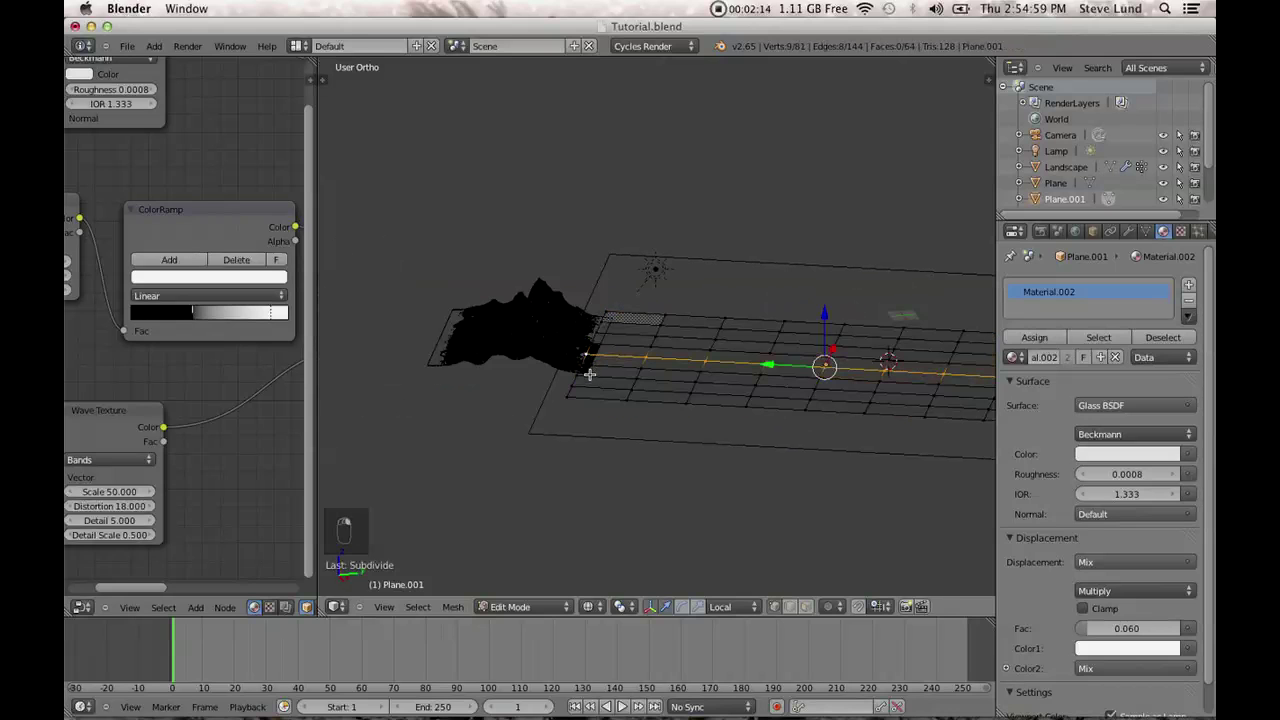
right_click(585, 372, "alt")
middle_click_drag(585, 372, 654, 374)
key("KP_1")
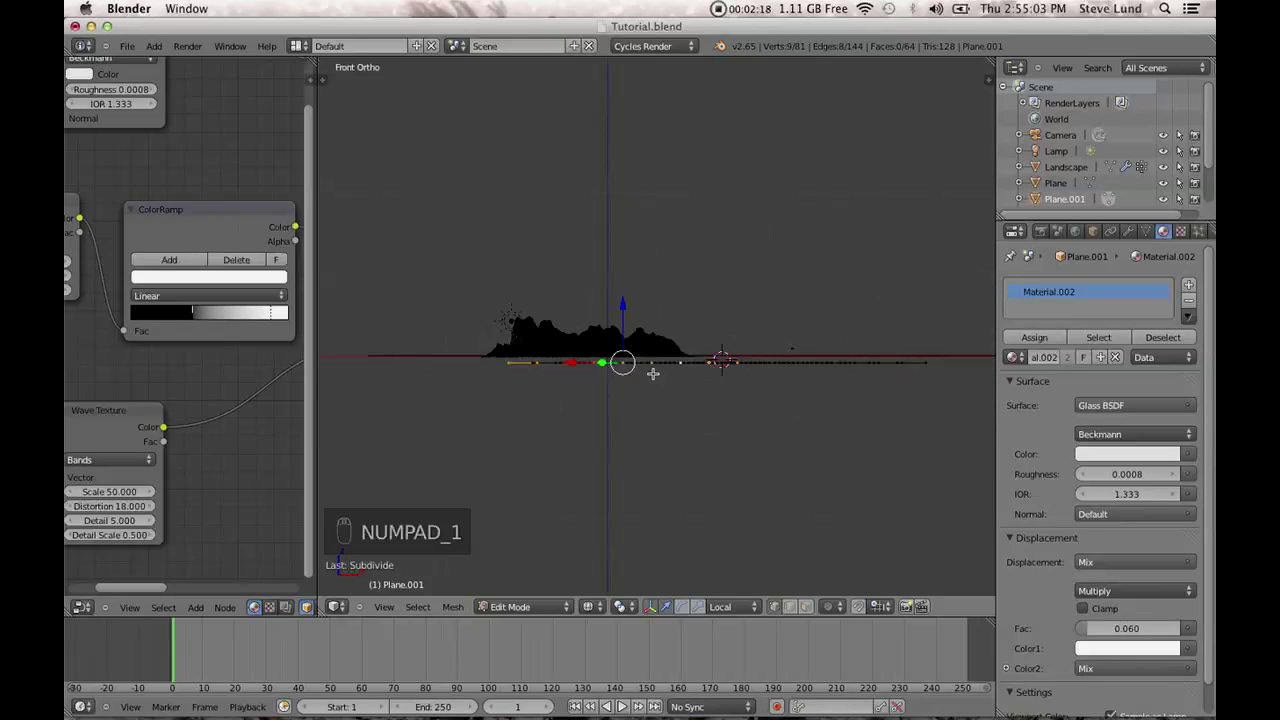
Slightly raise the selected vertex row nearest the mountains and lower the neighbouring row a little, working from a side view.
key("KP_3")
middle_click_drag(623, 374, 680, 400)
left_click_drag(512, 345, 517, 343)
middle_click_drag(517, 343, 520, 352)
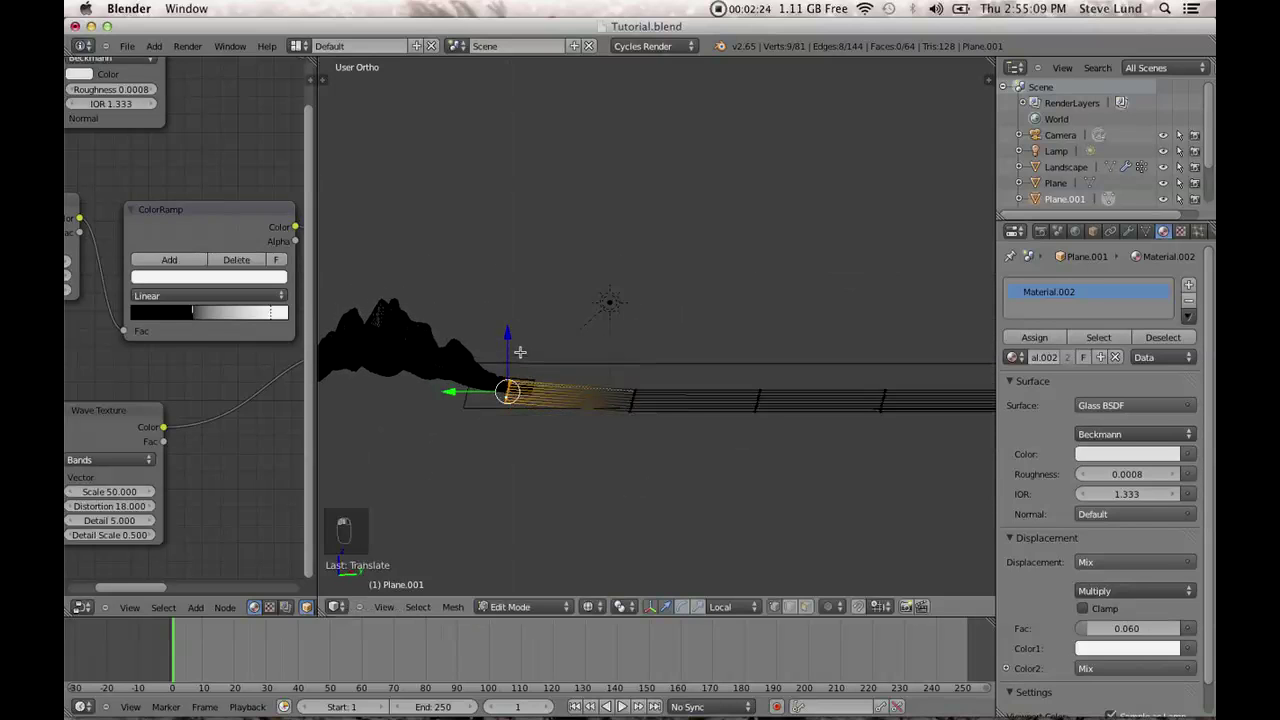
right_click(633, 399)
left_click_drag(641, 349, 647, 353)
middle_click_drag(814, 466, 749, 391)
middle_click_drag(862, 429, 959, 376)
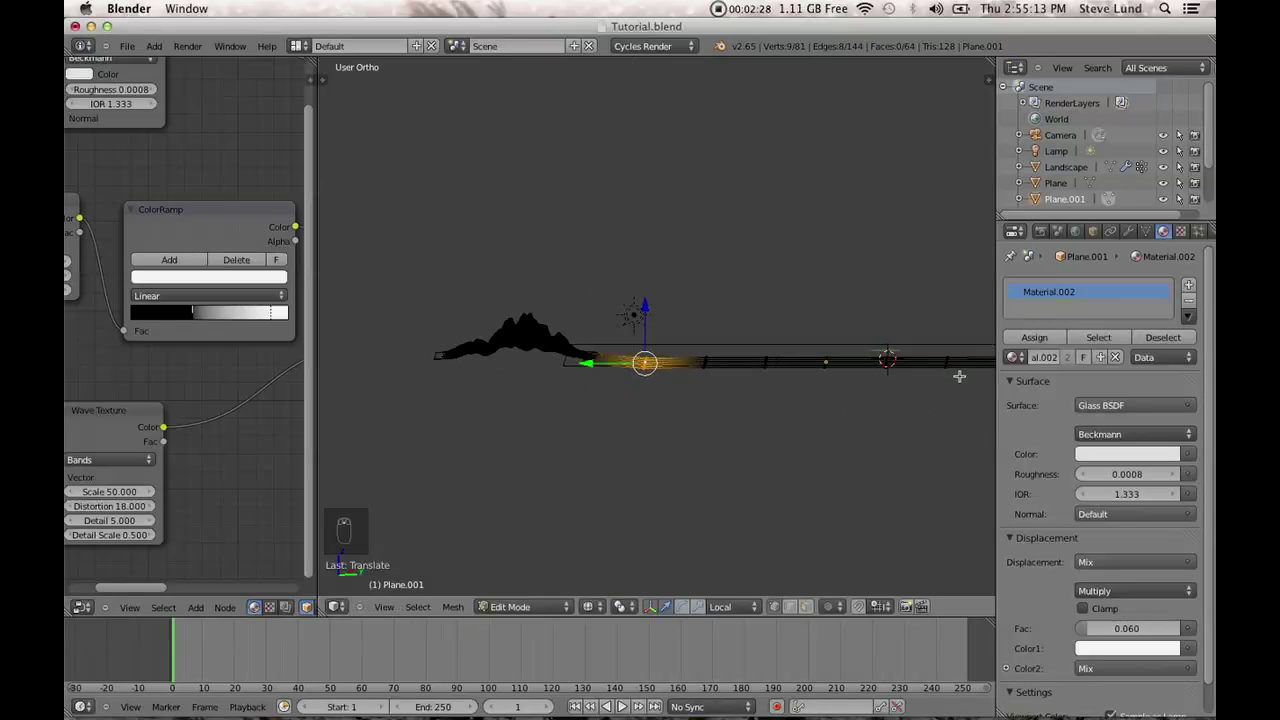
scroll(929, 360, "down", 3)
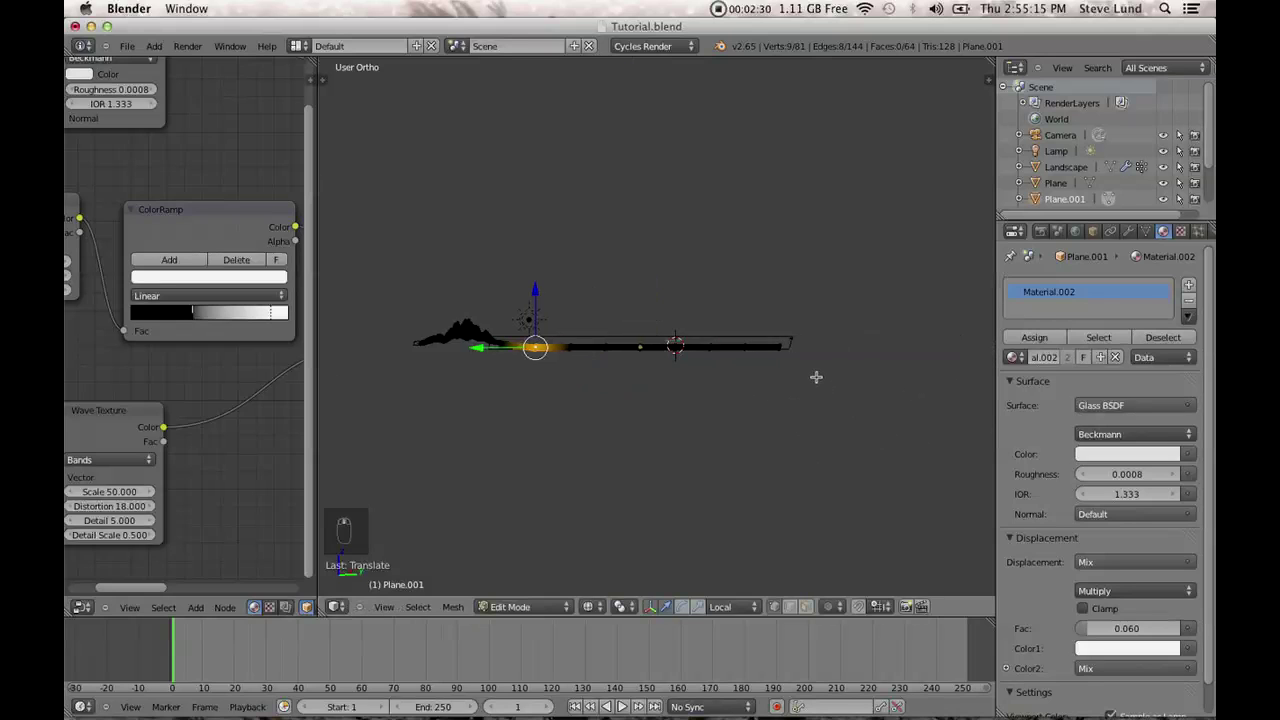
Pull the vertex row at the end farthest from the mountains downward with proportional editing, and return to Object Mode in camera view.
right_click(783, 343)
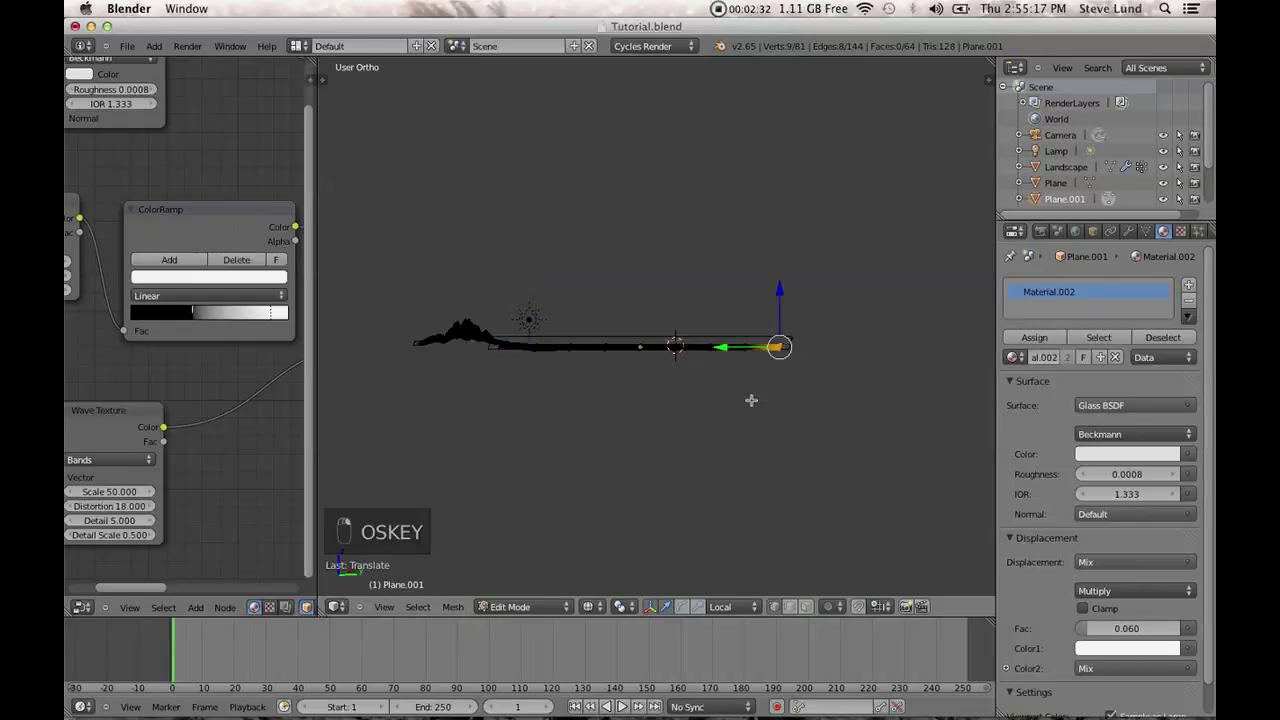
key("o")
left_click_drag(780, 295, 780, 397)
scroll(783, 317, "down", 10)
scroll(791, 309, "down", 10)
key("a")
key("Tab")
key("KP_0")
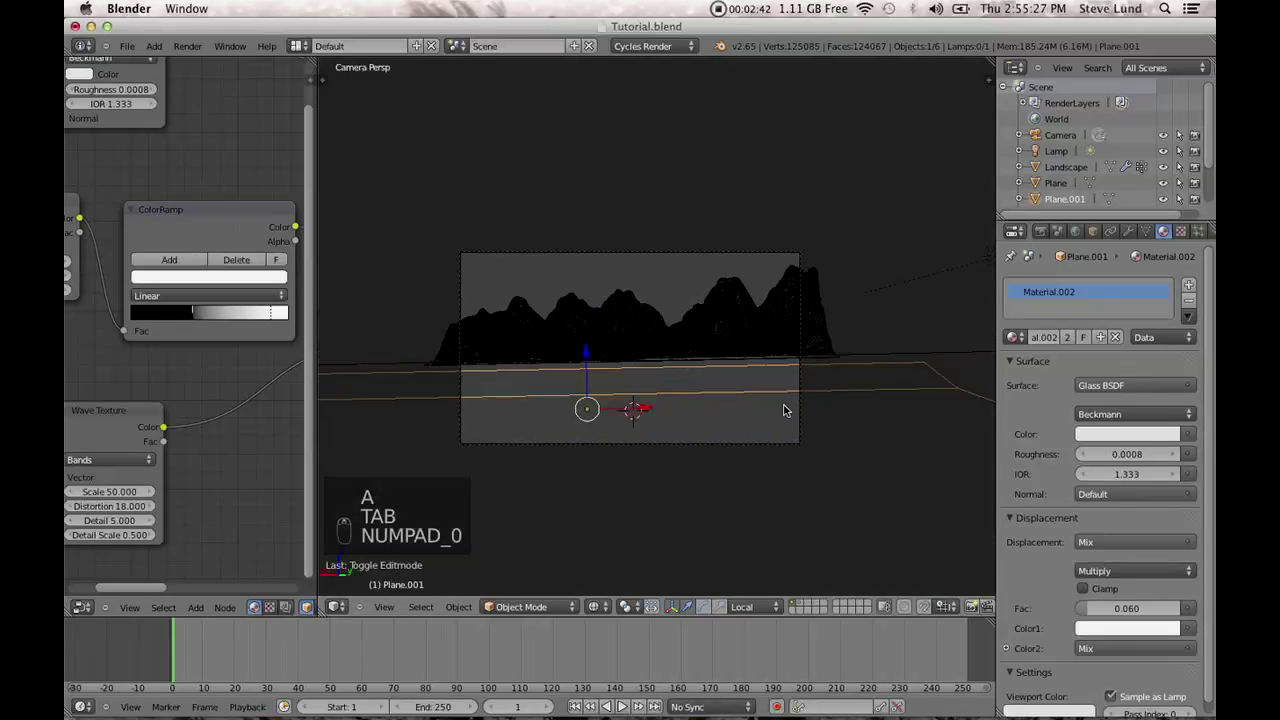
key("Tab")
key("Tab")
key("Tab")
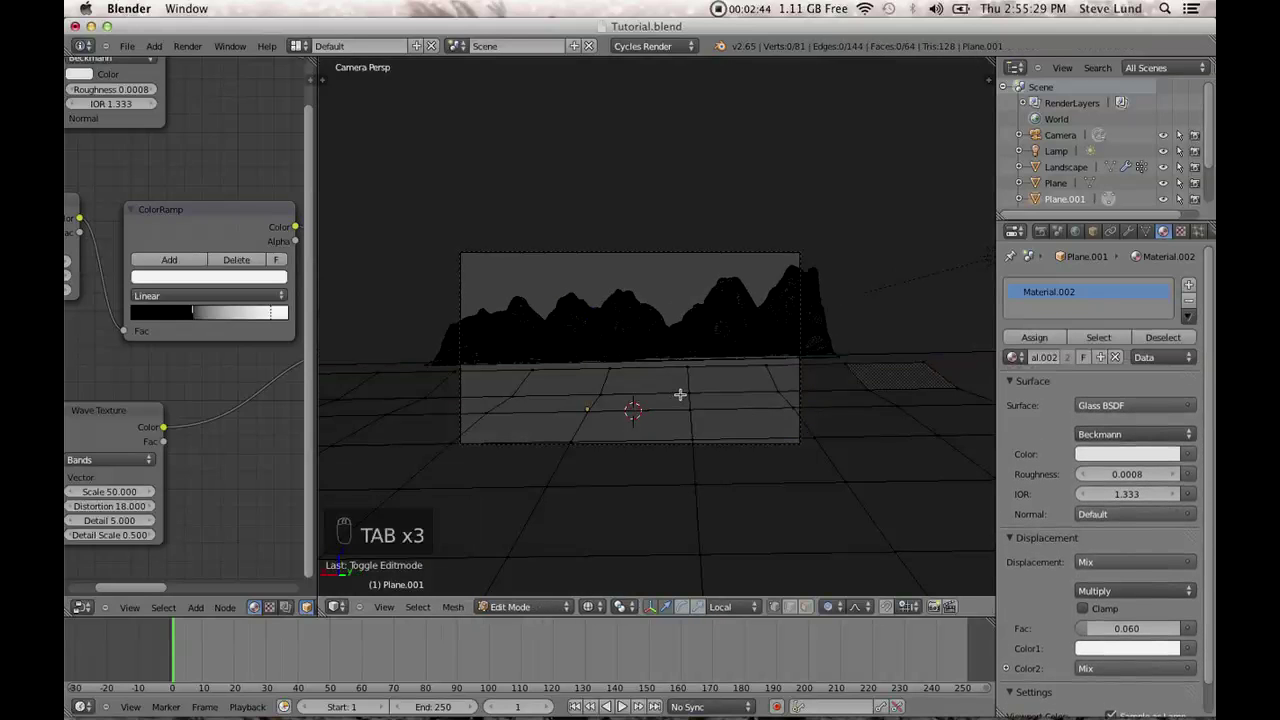
key("Tab")
scroll(697, 391, "down", 2)
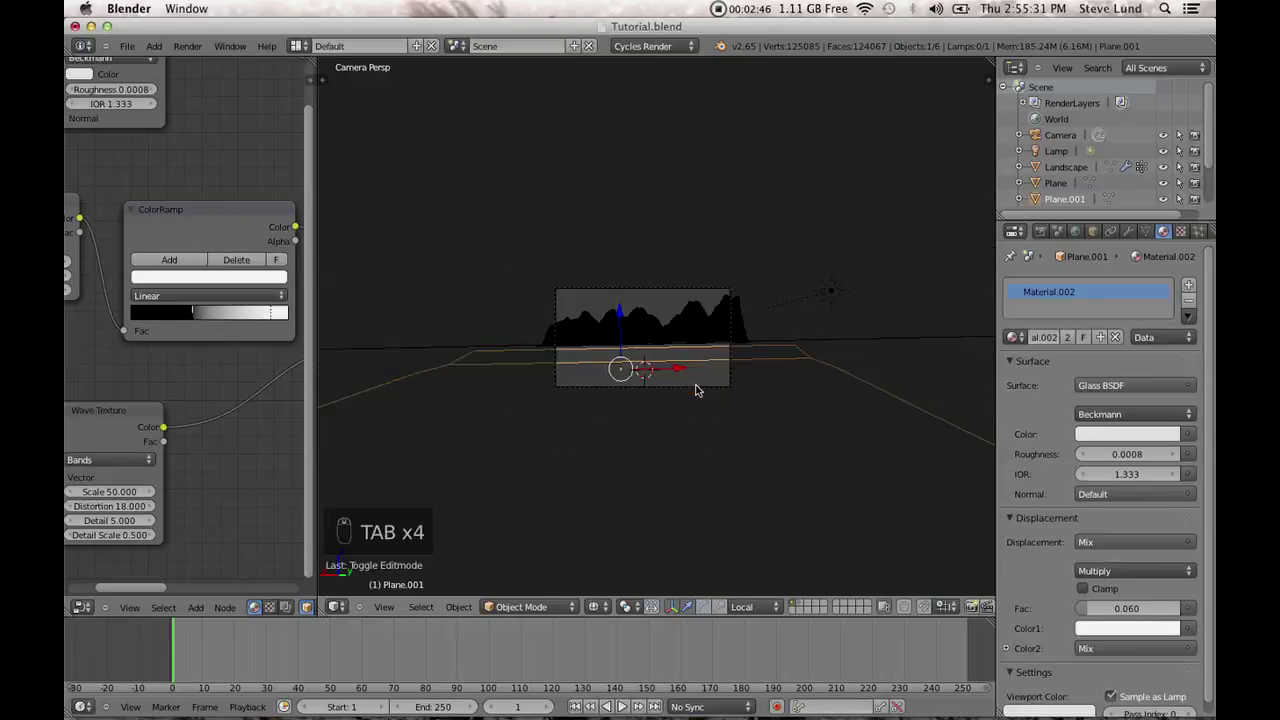
Unwrap the entire Plane.001 mesh from the top view and return to Object Mode.
key("KP_7")
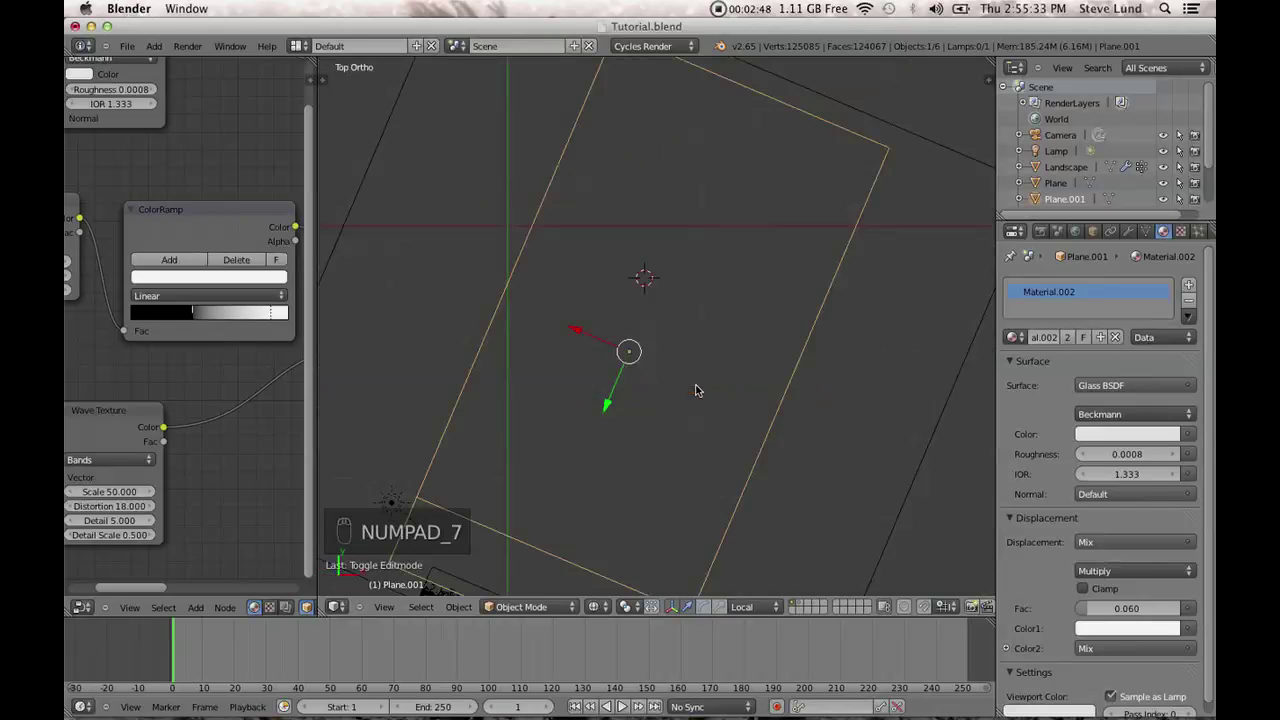
key("Tab")
key("a")
key("a")
key("u")
left_click(696, 386)
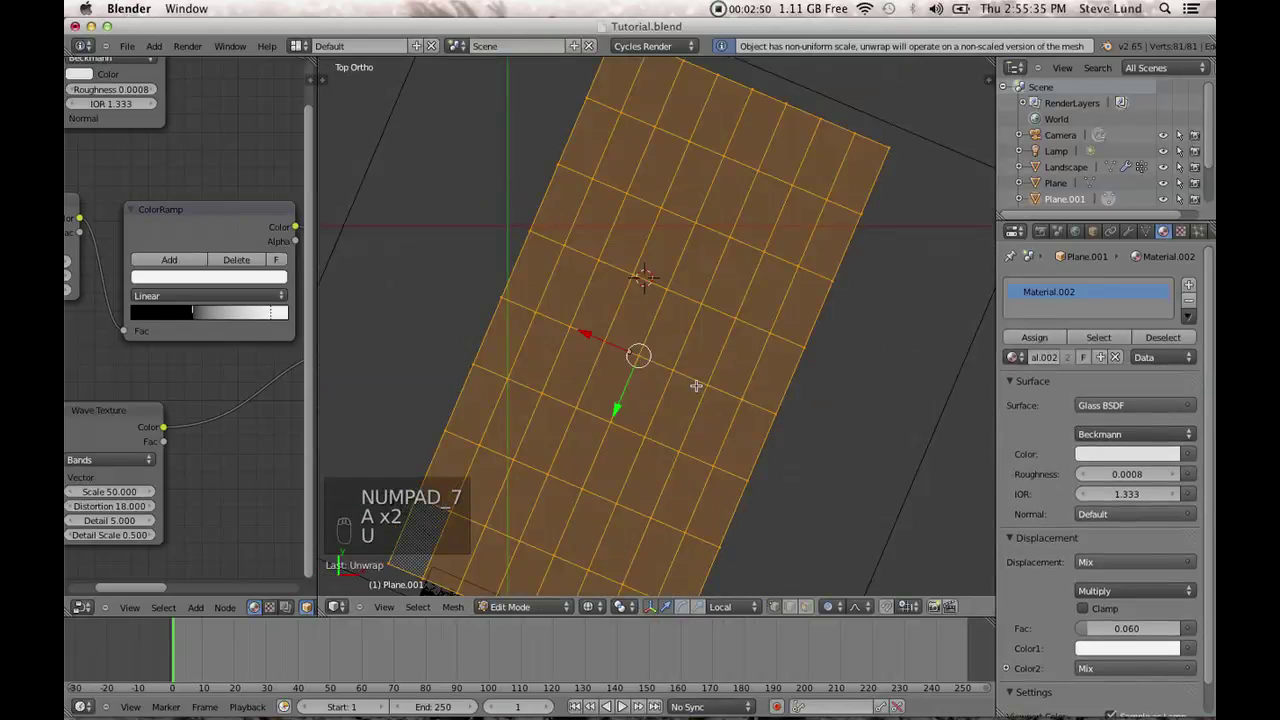
scroll(537, 339, "down", 3)
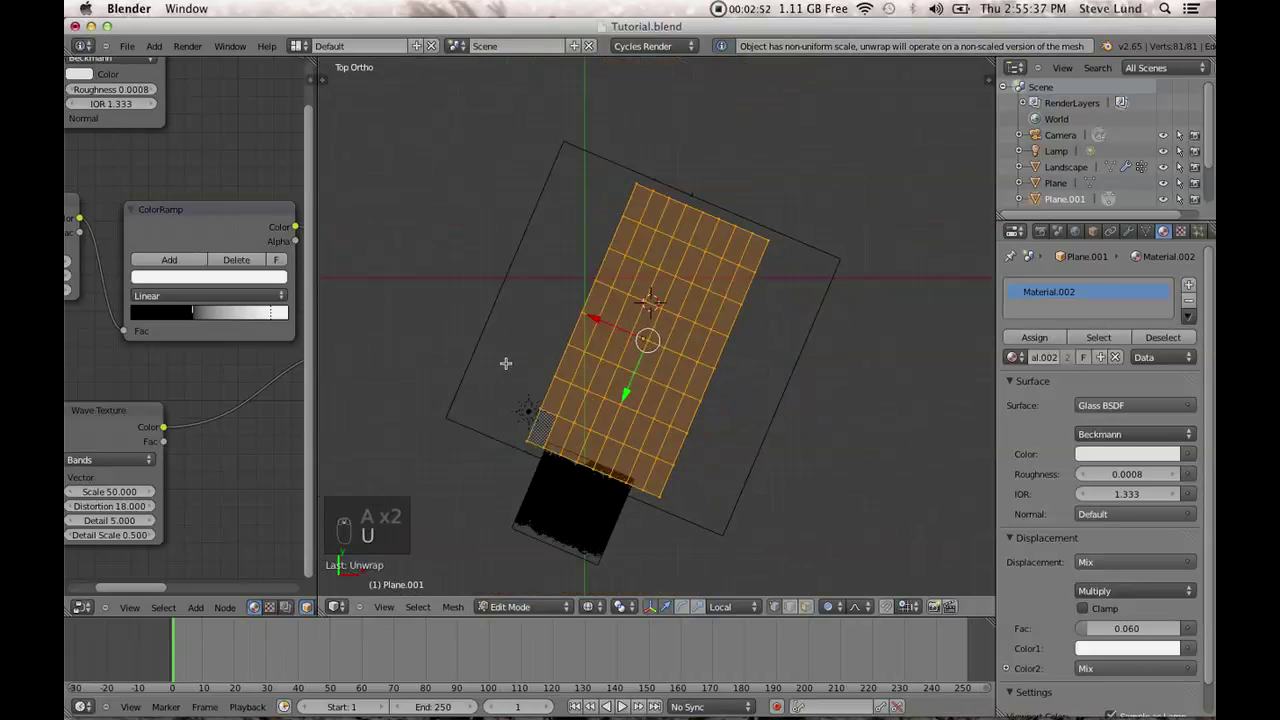
key("Tab")
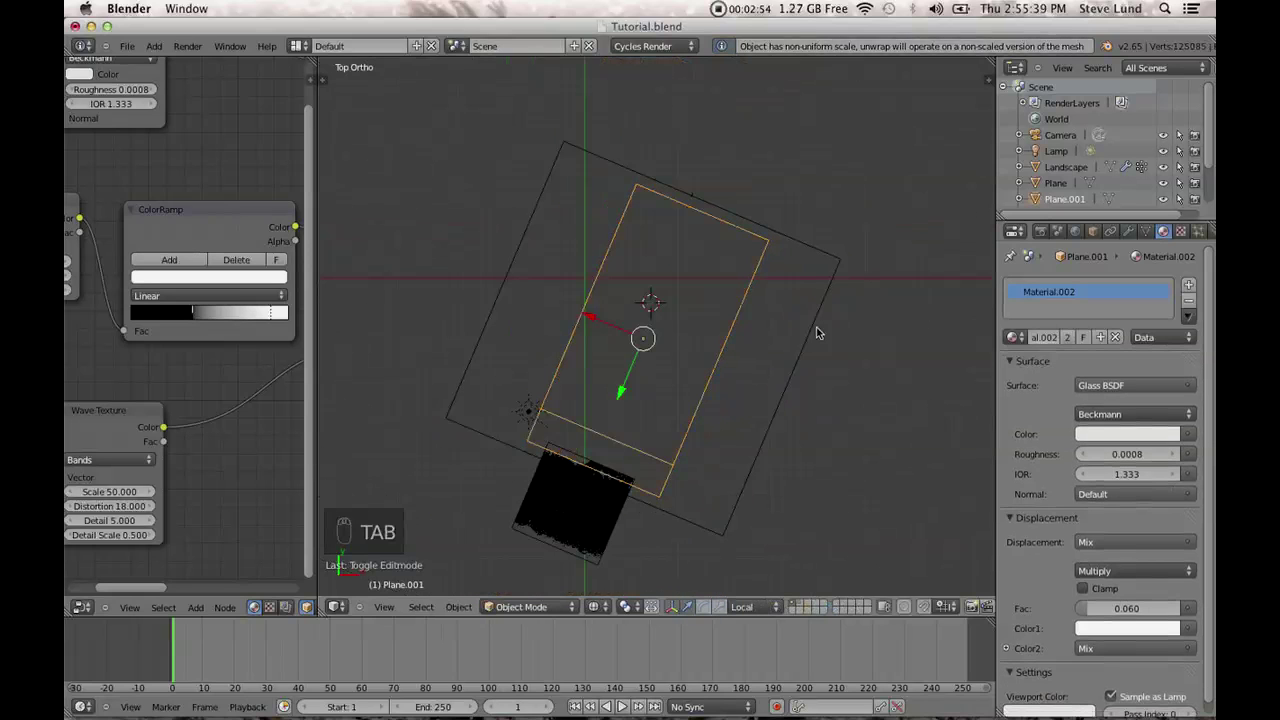
Give Plane.001 a new material in its own slot and remove the Material.002 slot.
left_click(1188, 286)
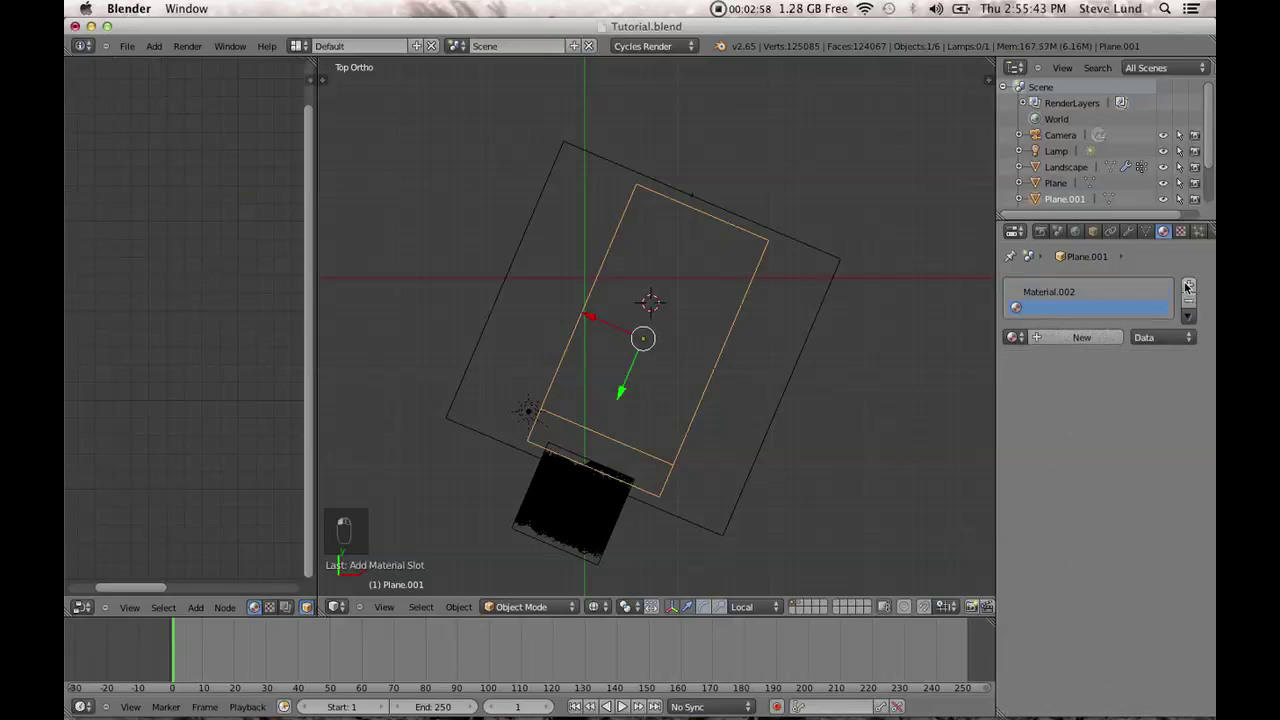
left_click(1075, 336)
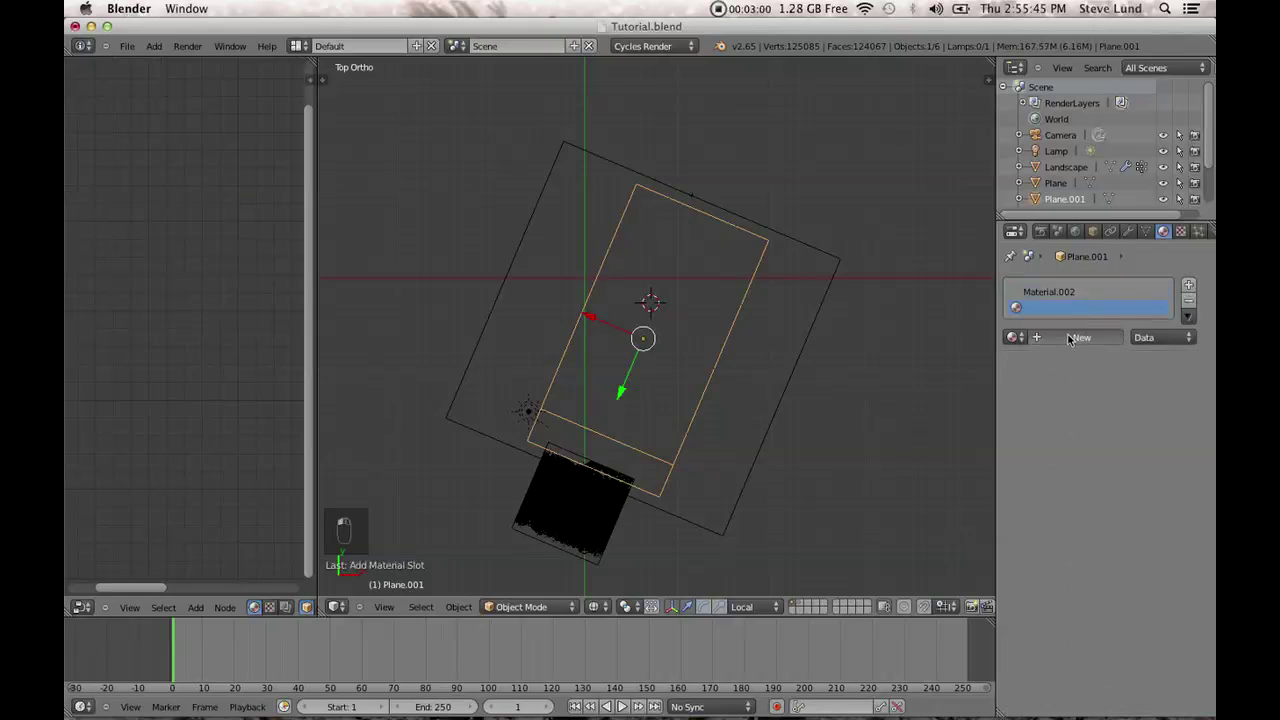
left_click(1057, 291)
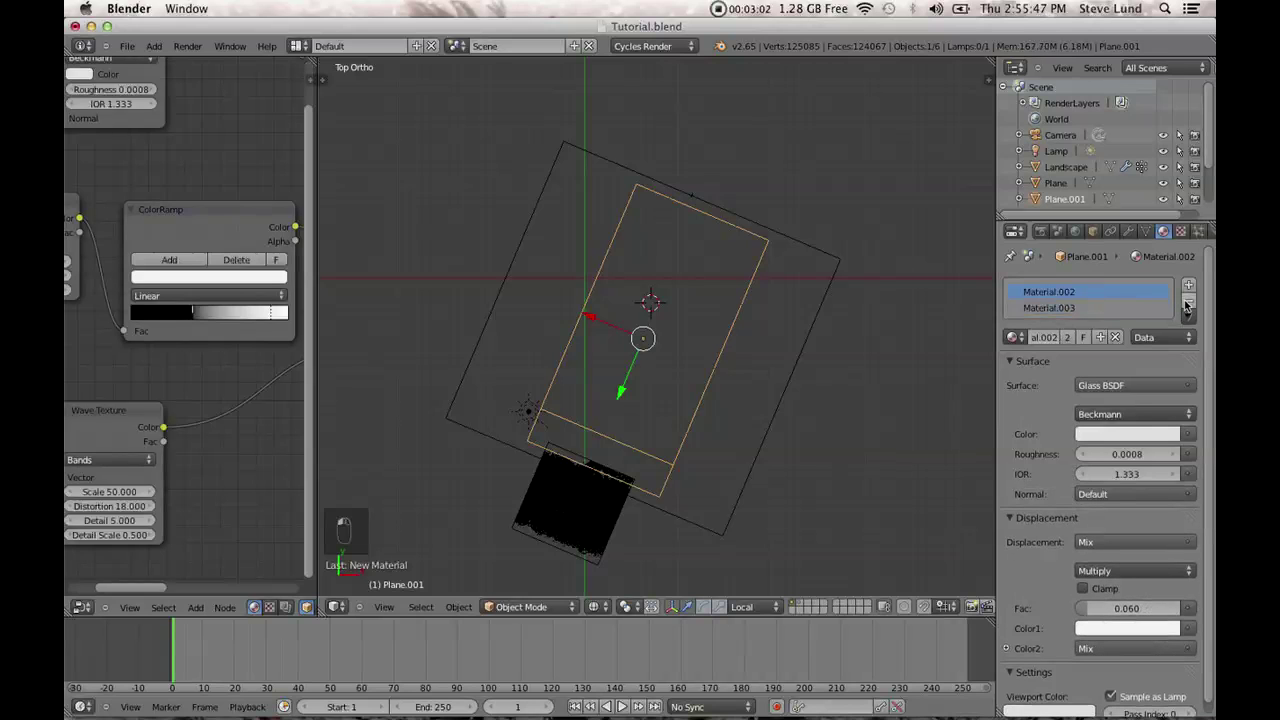
left_click(1188, 304)
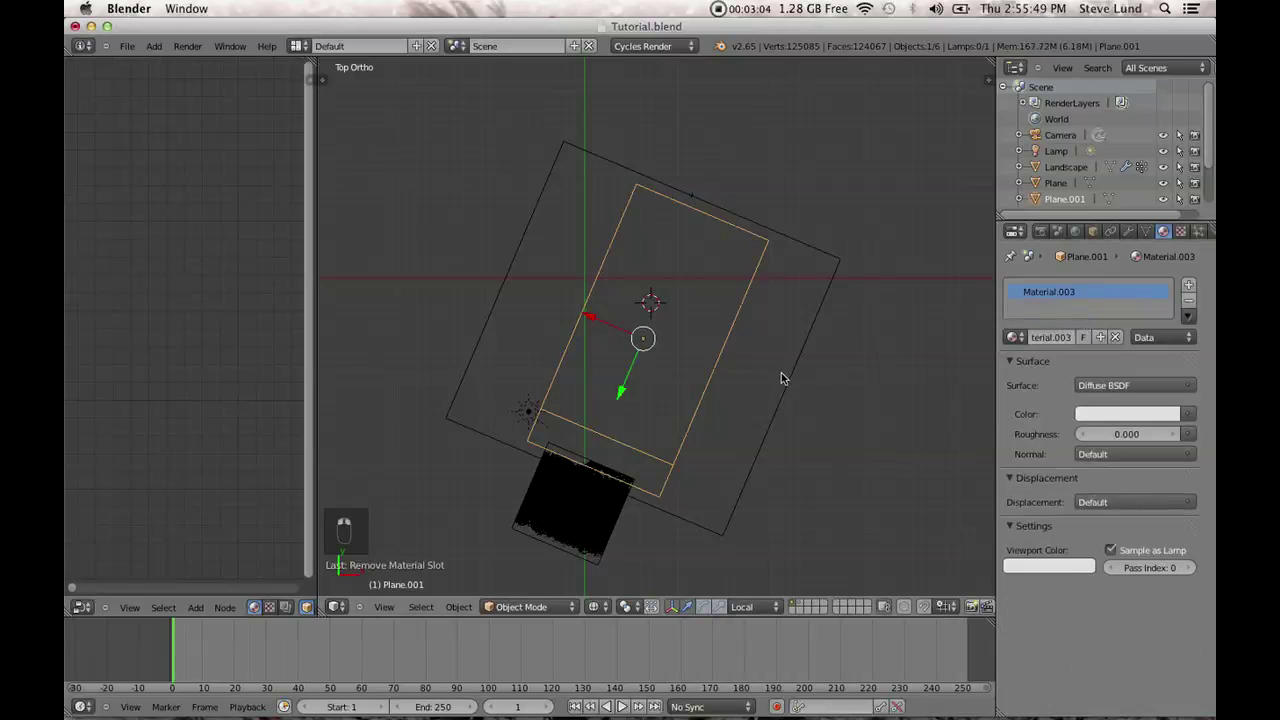
Save the blend file and make the inner plane, Plane.001, the active object again.
right_click(780, 378)
left_click(127, 46)
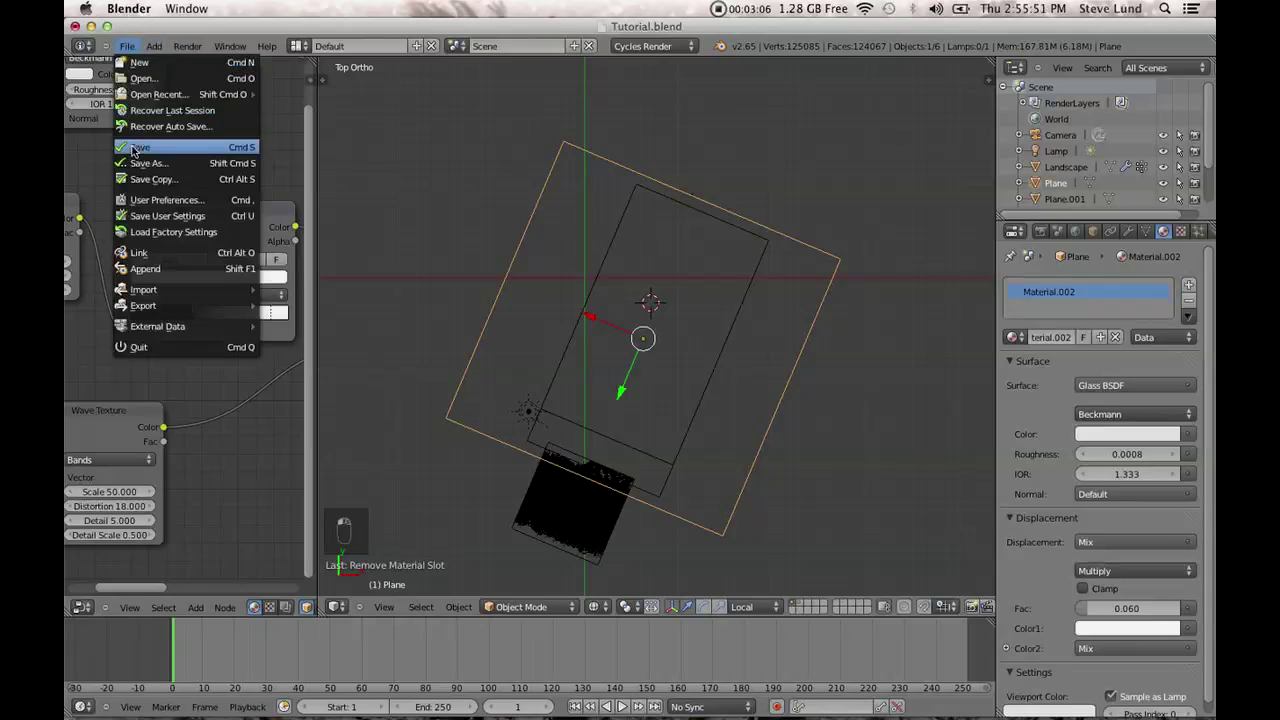
right_click(706, 371)
scroll(561, 400, "down", 2)
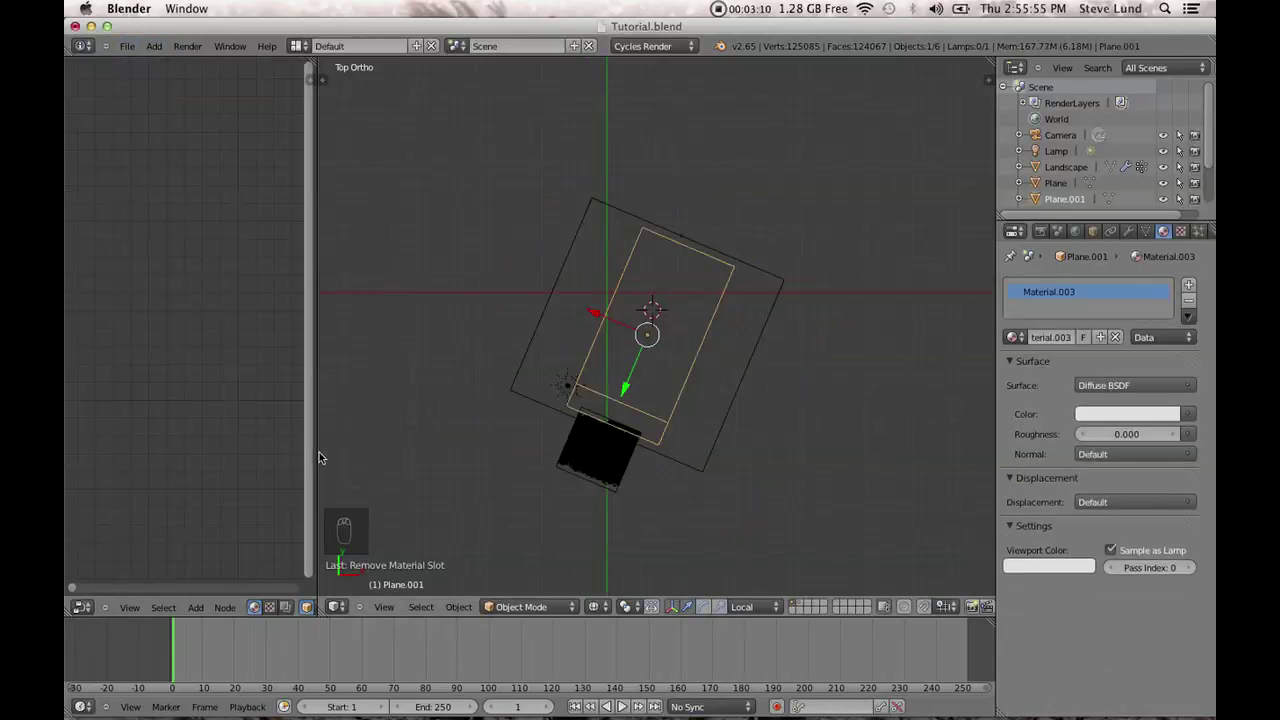
Widen the node editor and add an Image Texture node to Material.003.
left_click_drag(371, 443, 690, 400)
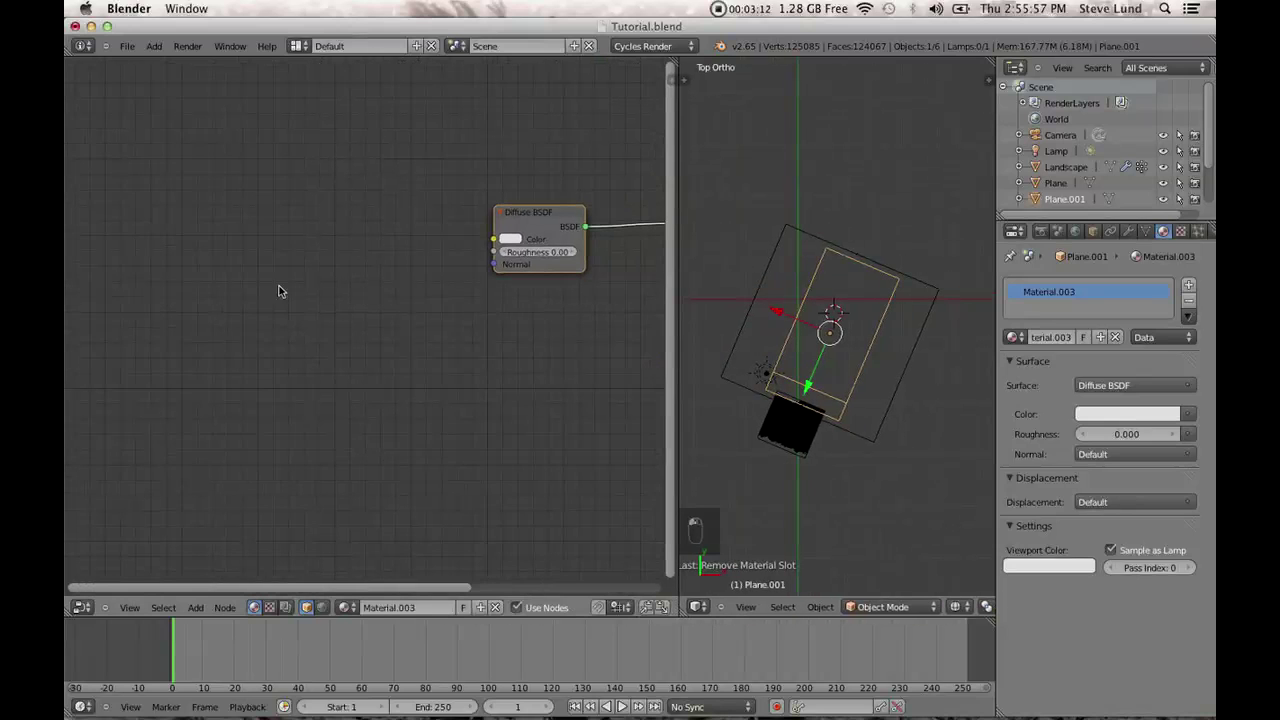
key("shift+a")
mouse_move(259, 243)
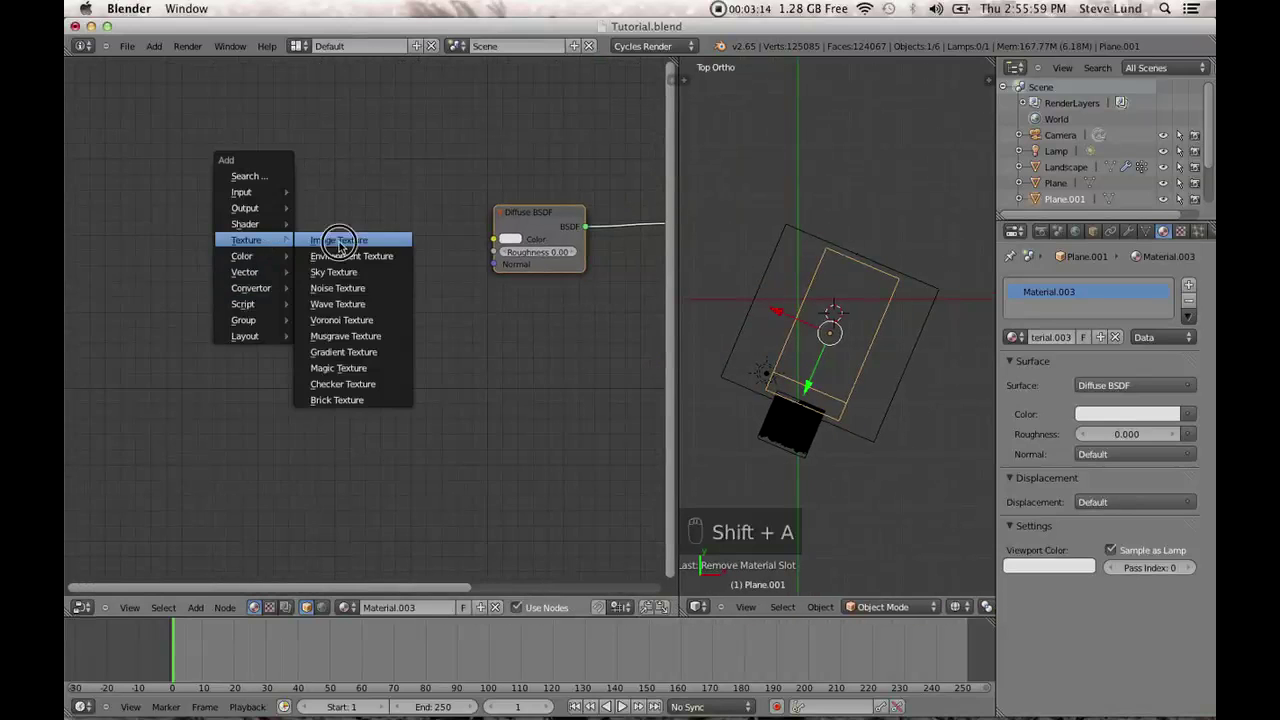
left_click(339, 243)
Load BarkDecidious0107_S.jpg from the CGtextures folder into the image texture and link its Color output to the Diffuse BSDF color.
left_click(380, 264)
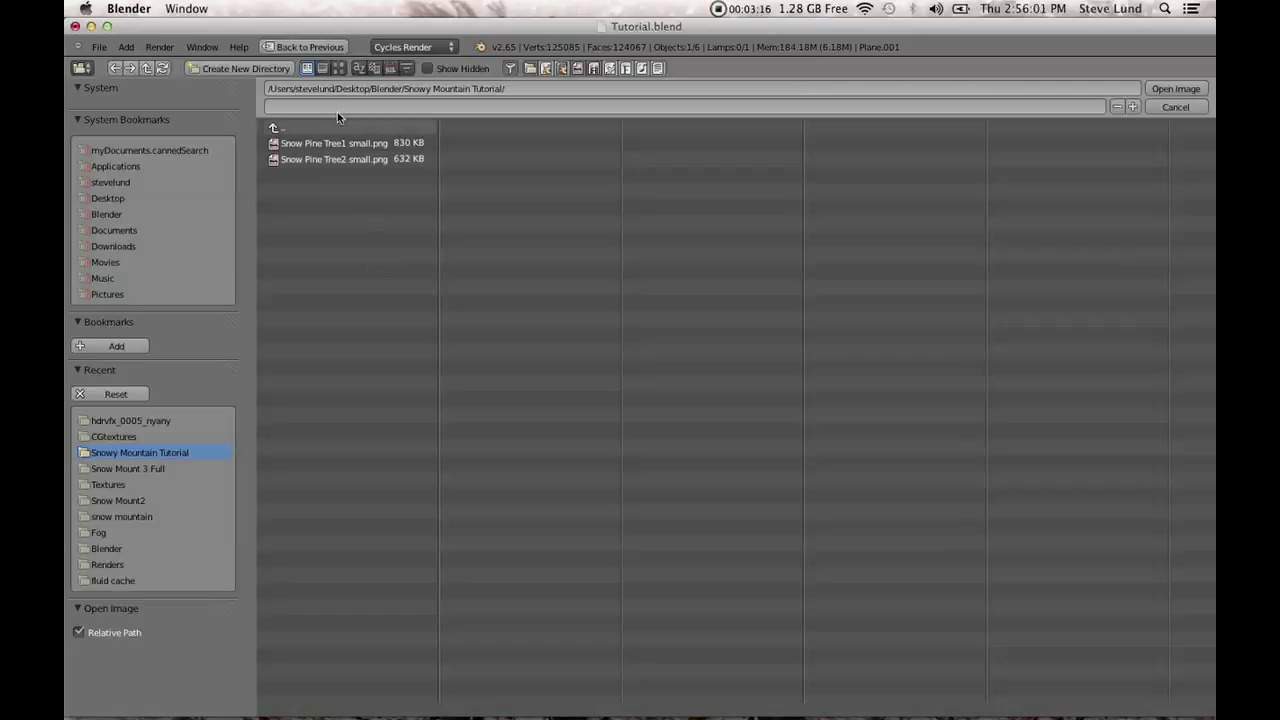
left_click(143, 436)
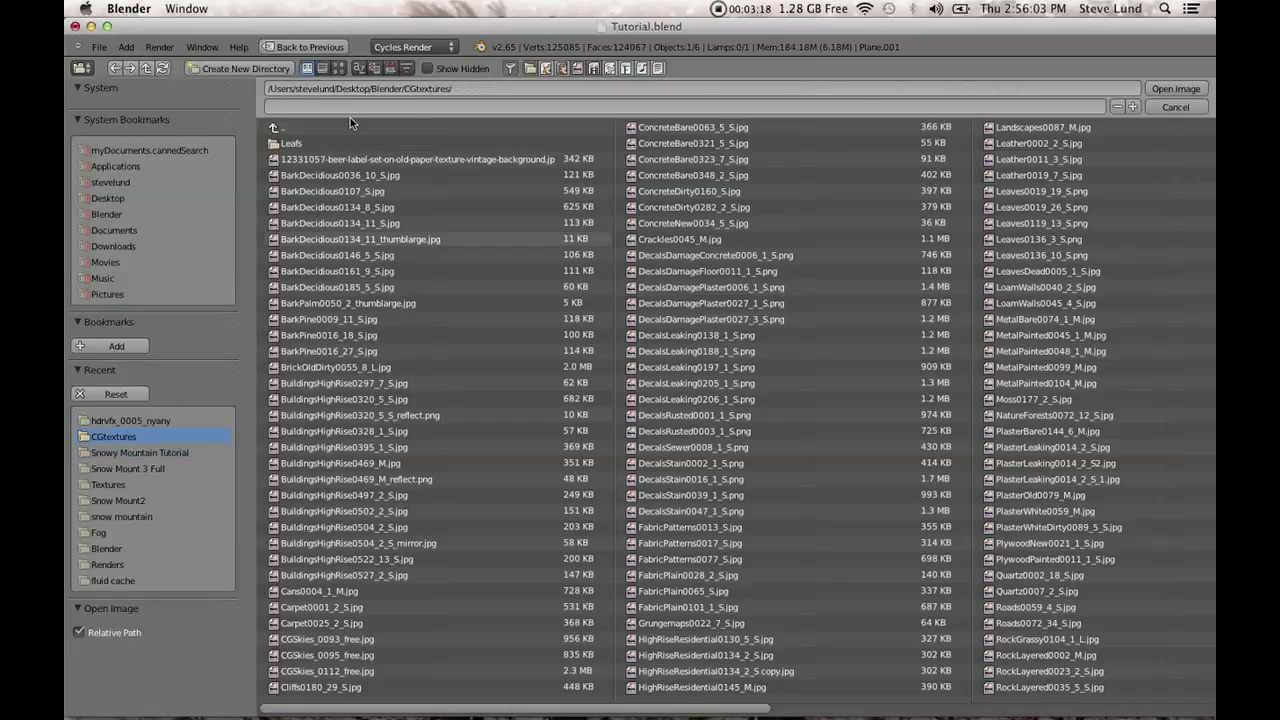
left_click(339, 68)
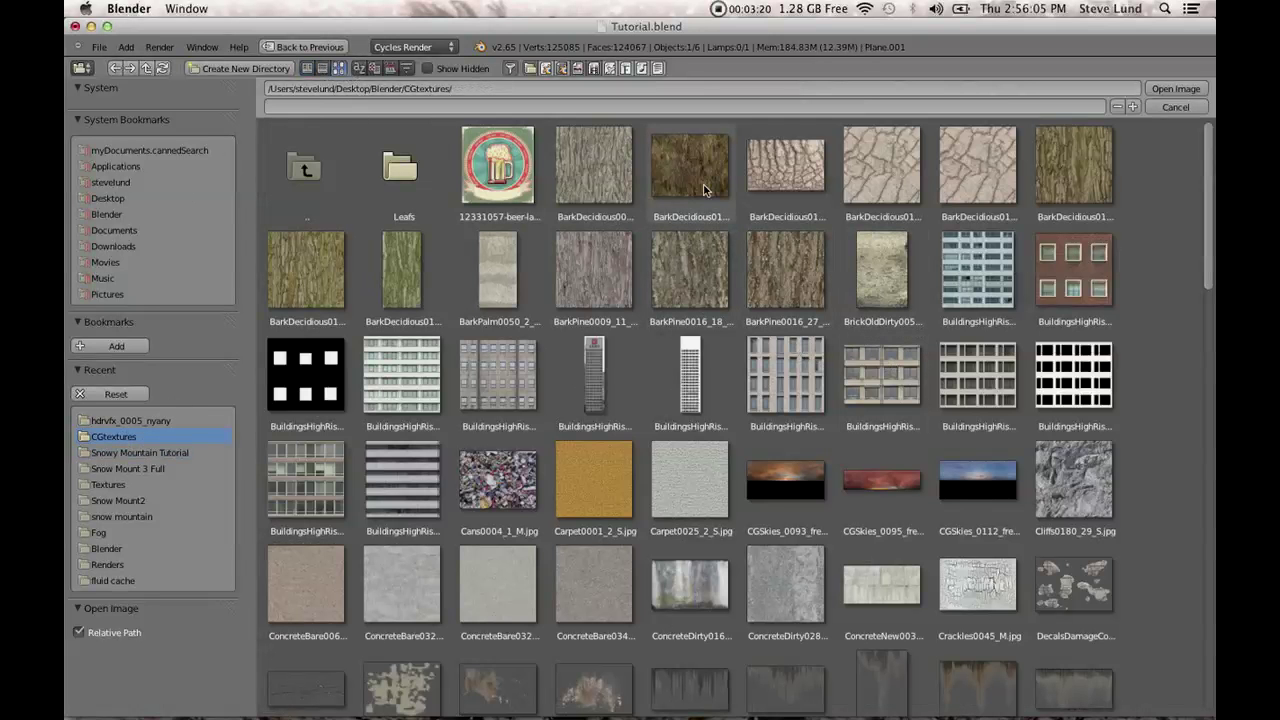
left_click(704, 190)
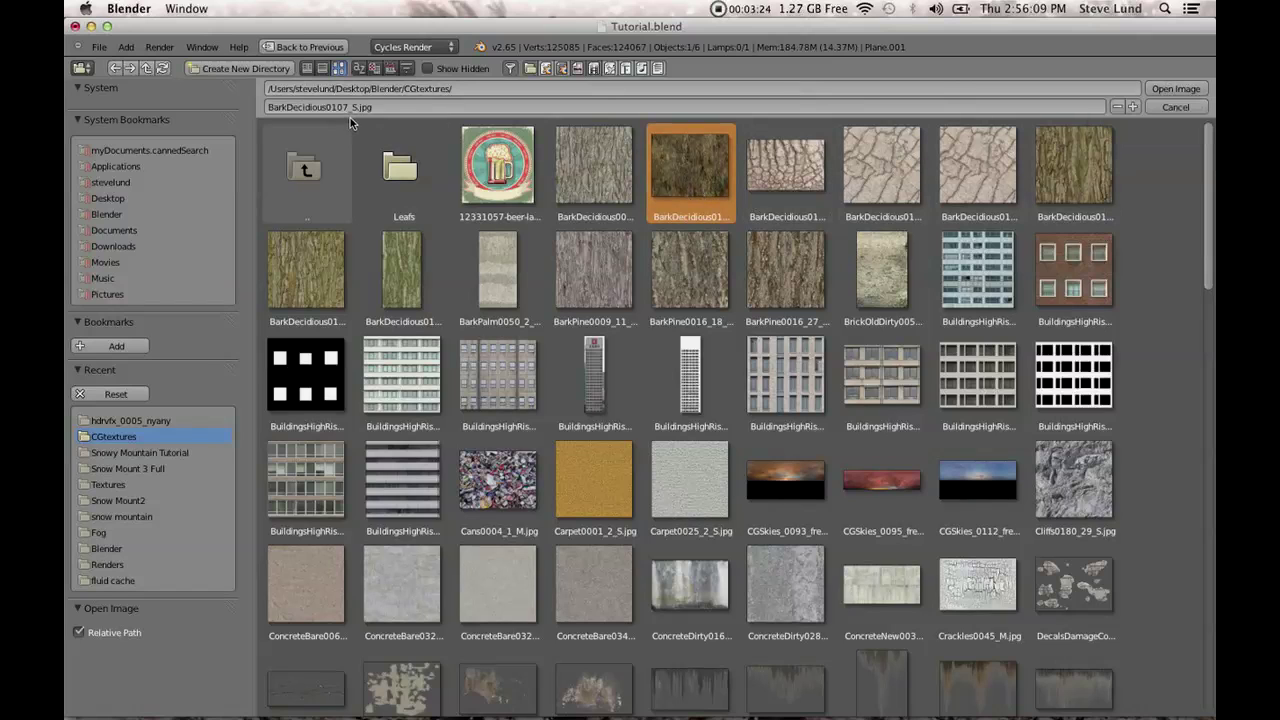
left_click(1174, 89)
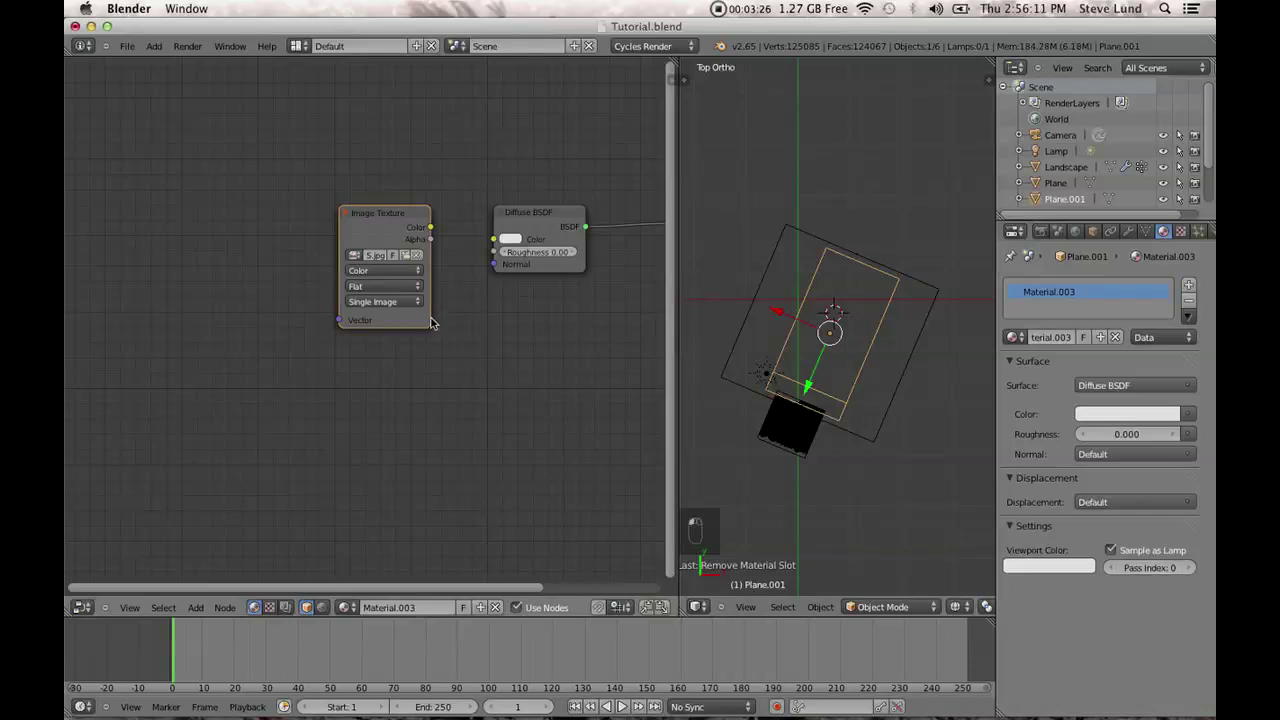
left_click_drag(437, 220, 505, 234)
Add a Mapping node ahead of the image texture and link its output to the texture's Vector input.
middle_click_drag(458, 344, 551, 371)
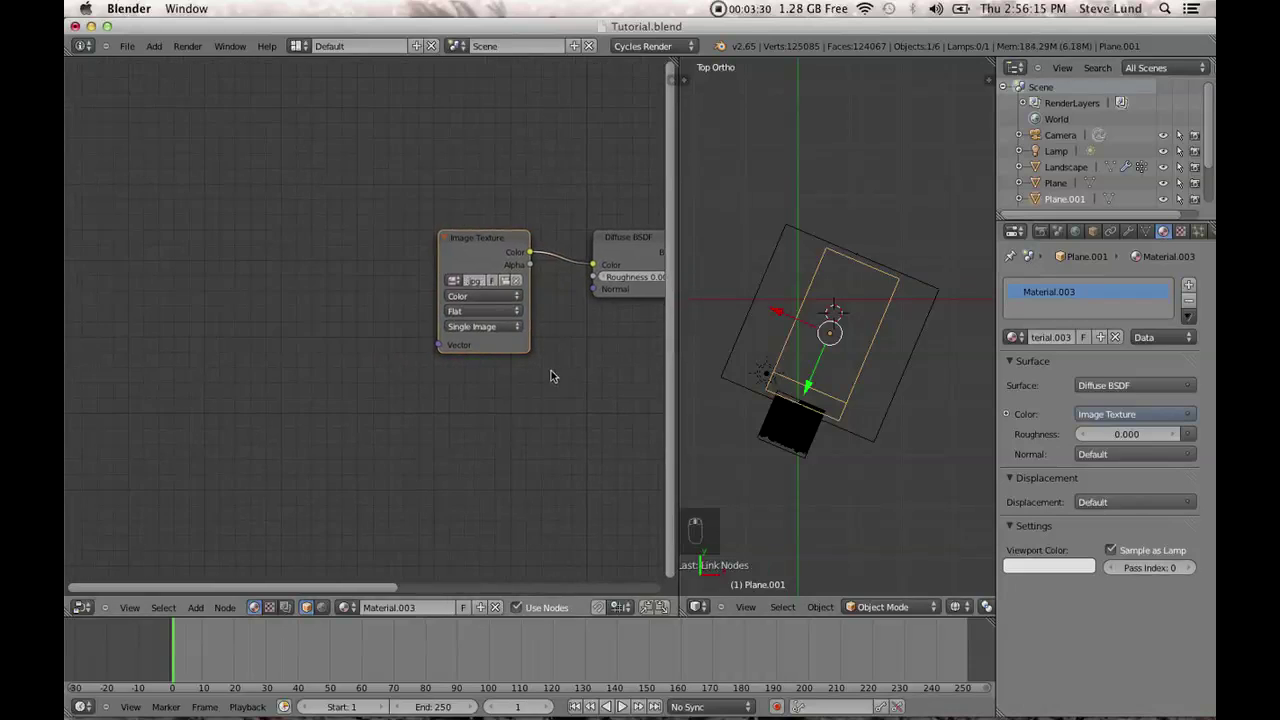
key("shift+a")
mouse_move(398, 364)
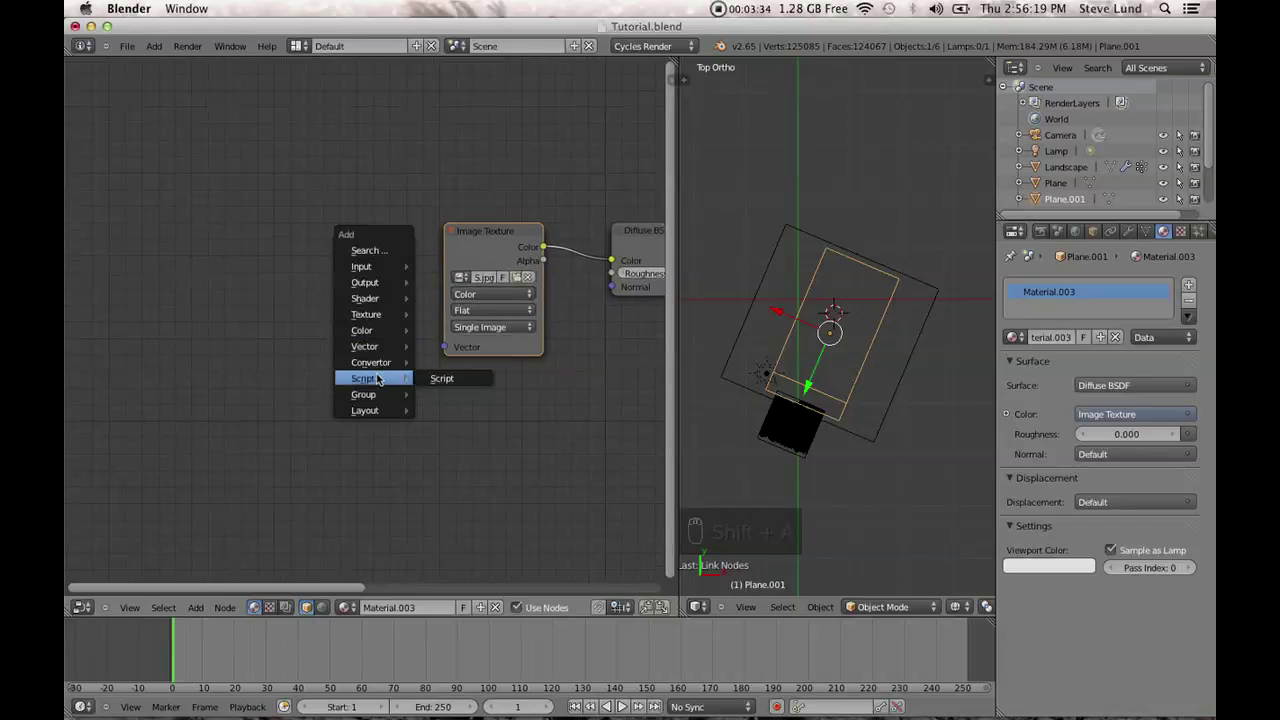
mouse_move(370, 331)
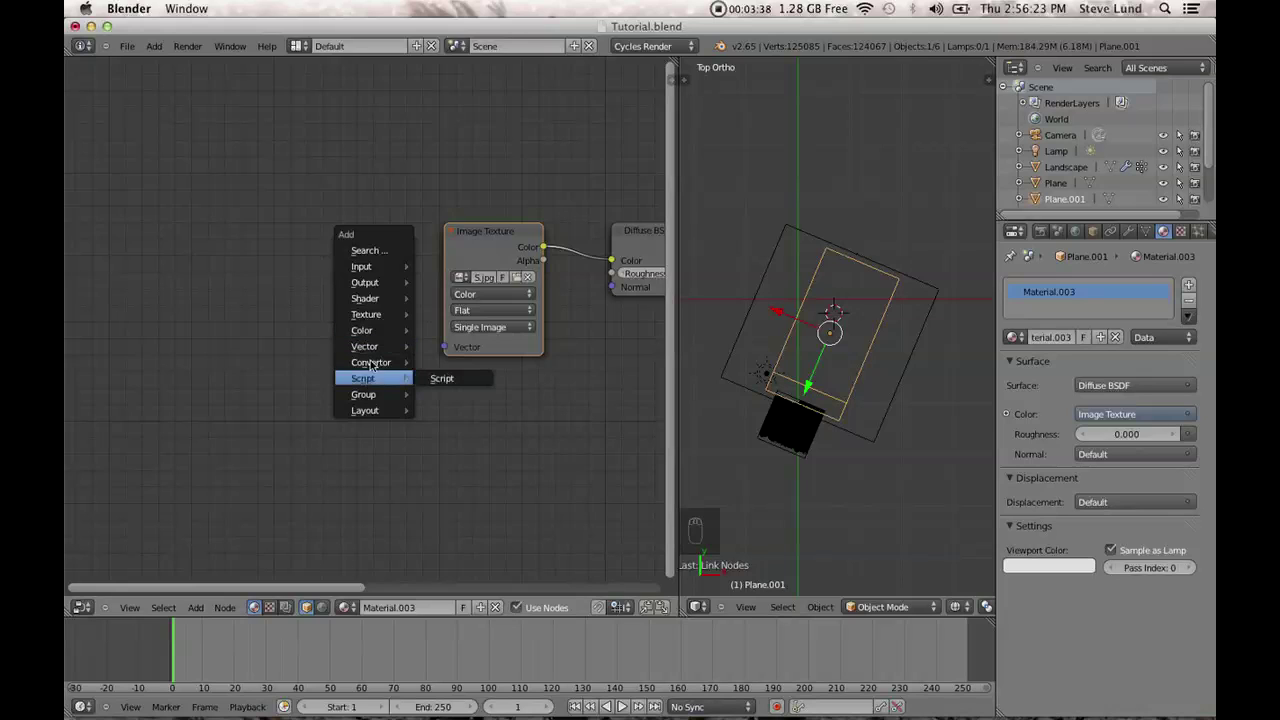
left_click(447, 362)
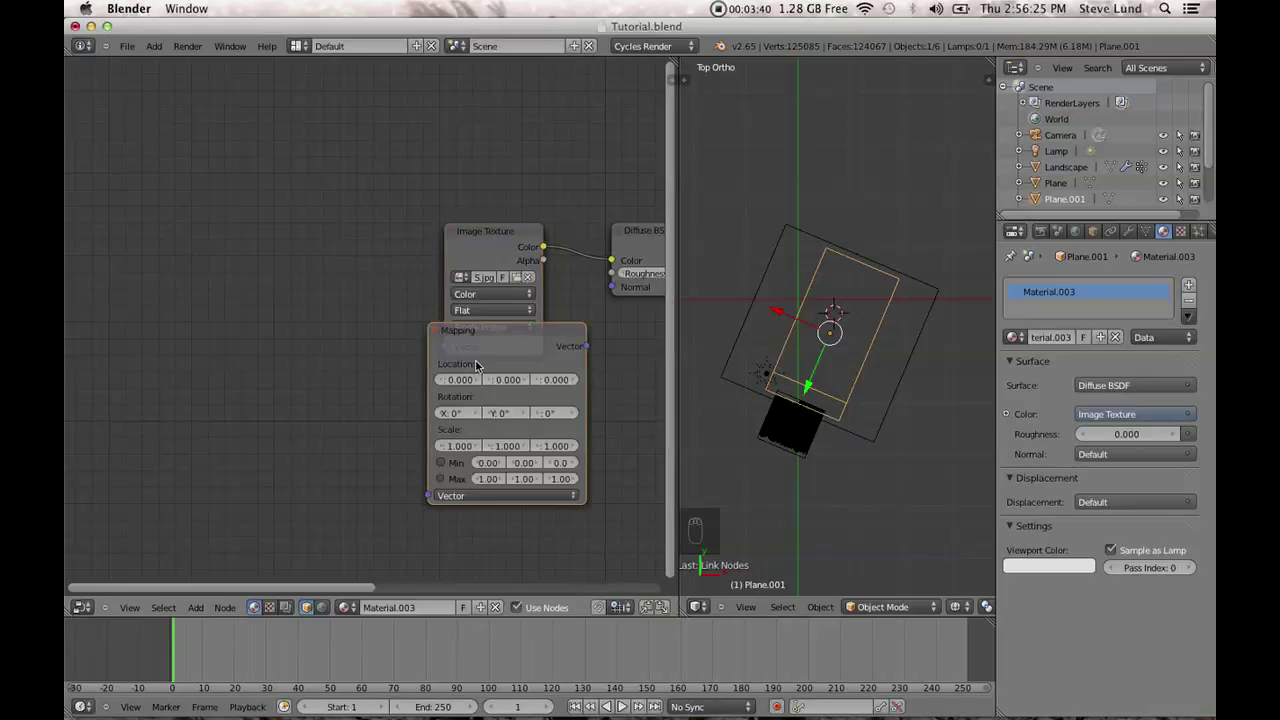
left_click(306, 247)
left_click_drag(372, 256, 446, 348)
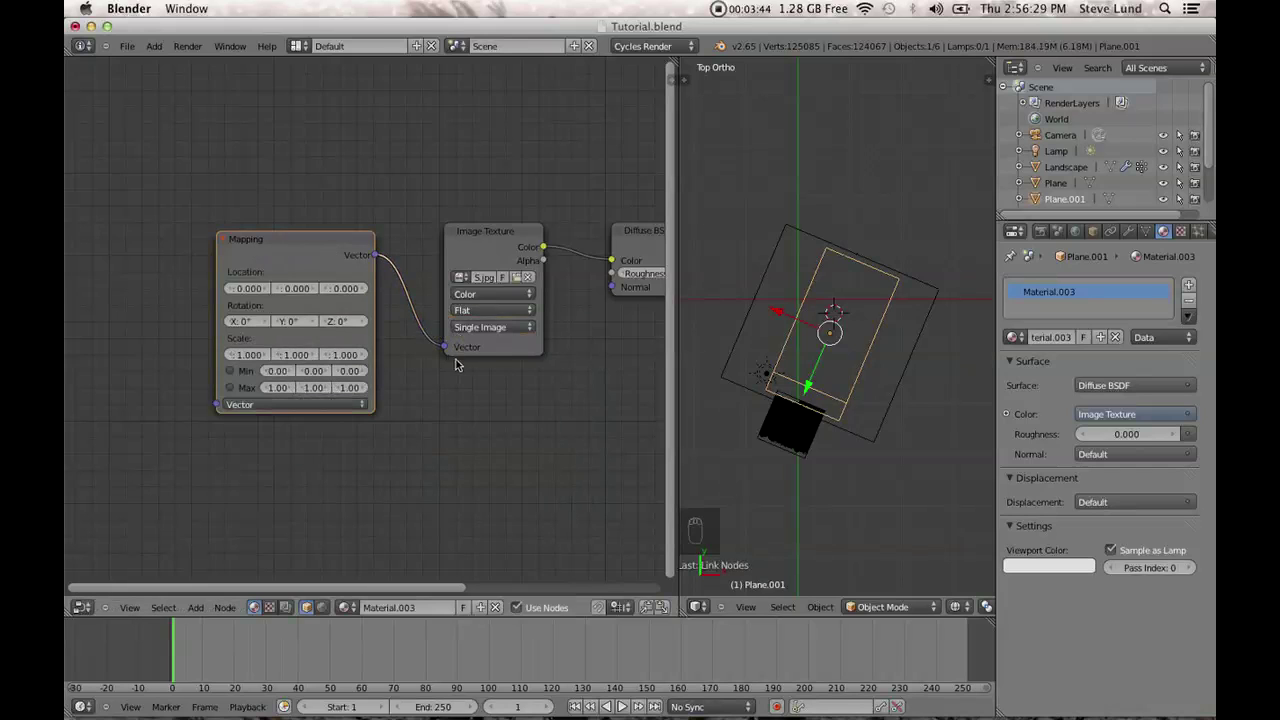
Set the Mapping node's scale to 15 on the X, Y and Z axes.
left_click(251, 355)
type("15")
left_click(296, 355)
type("15")
left_click(345, 355)
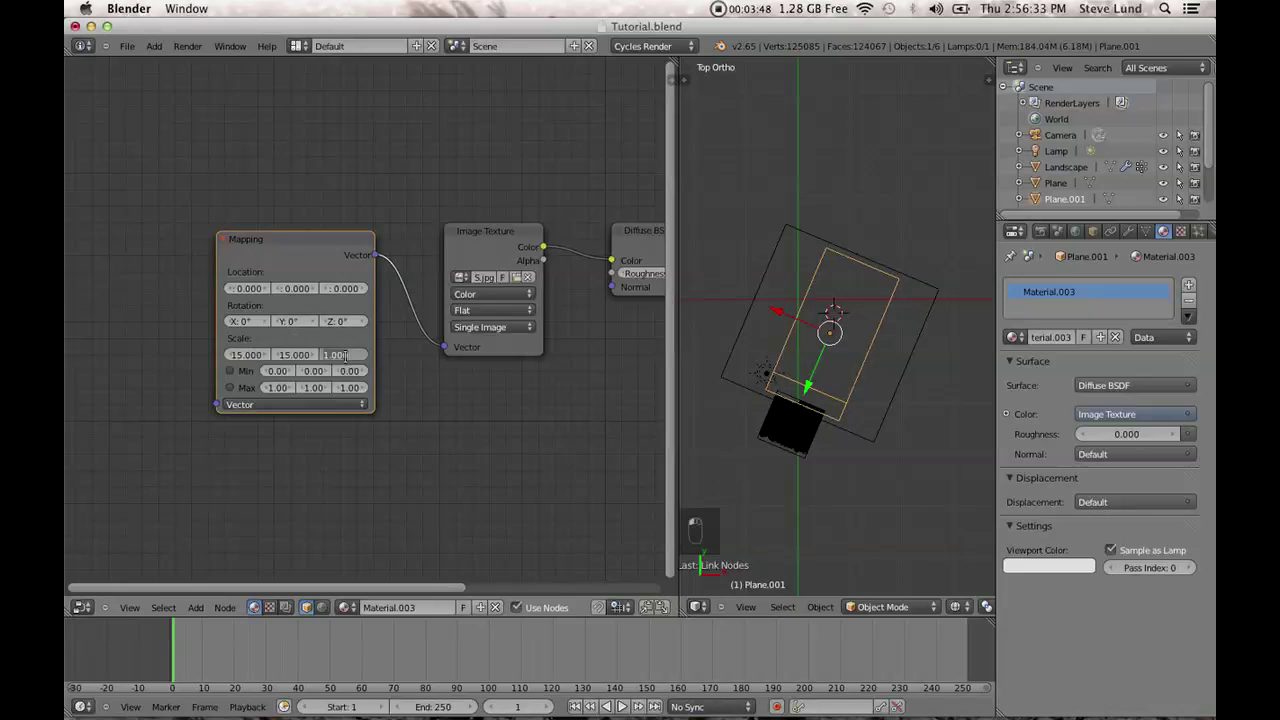
Add a Texture Coordinate node and link its UV output to the Mapping node's Vector input.
middle_click_drag(410, 421, 595, 420)
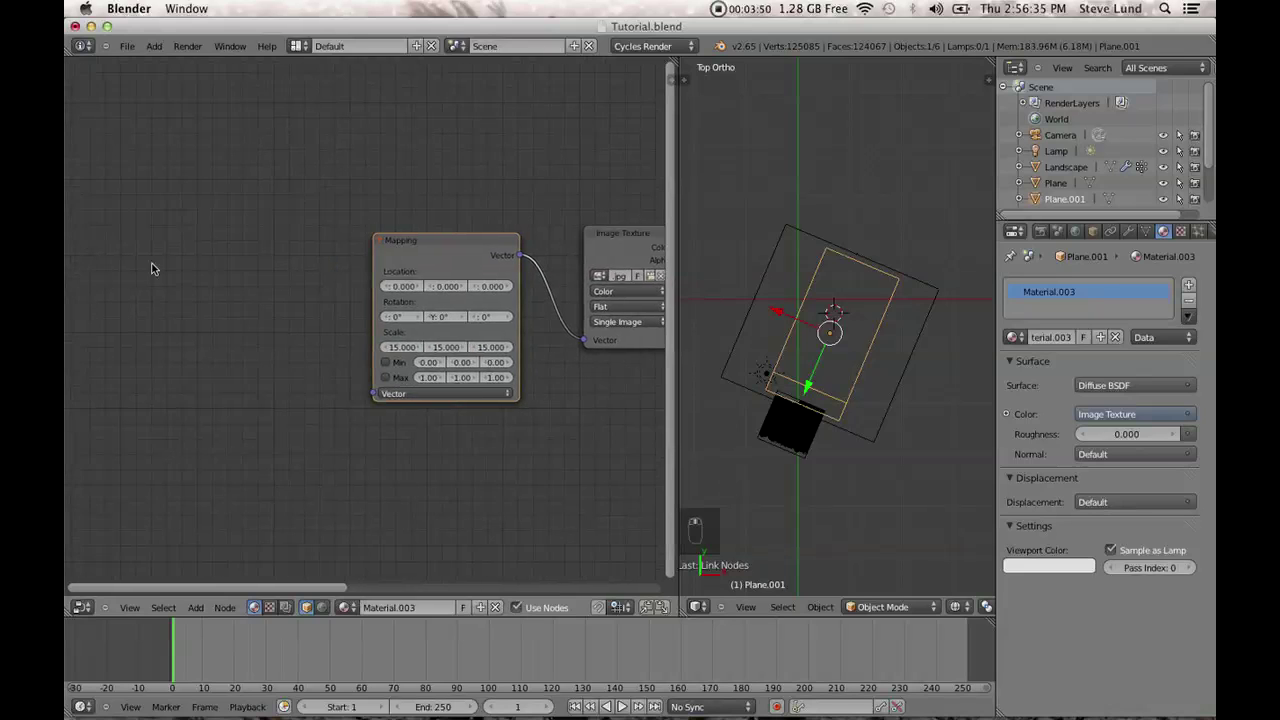
key("shift+a")
mouse_move(153, 268)
mouse_move(133, 207)
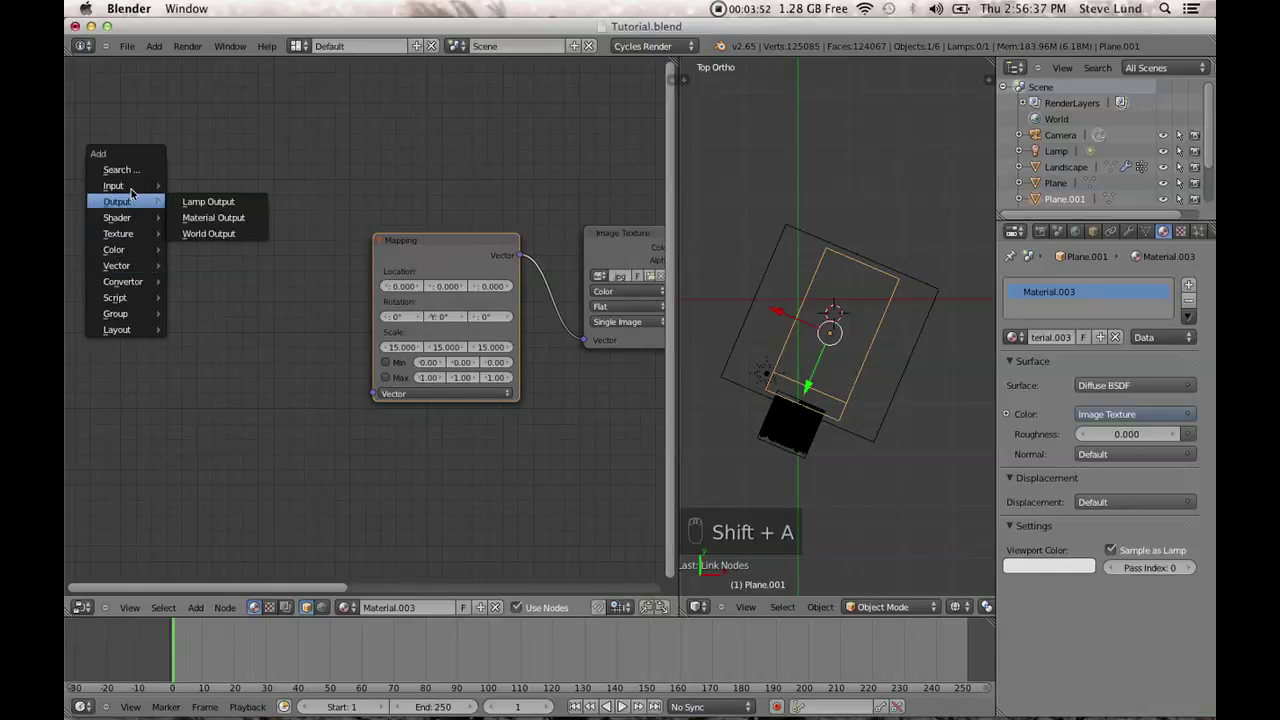
left_click(220, 328)
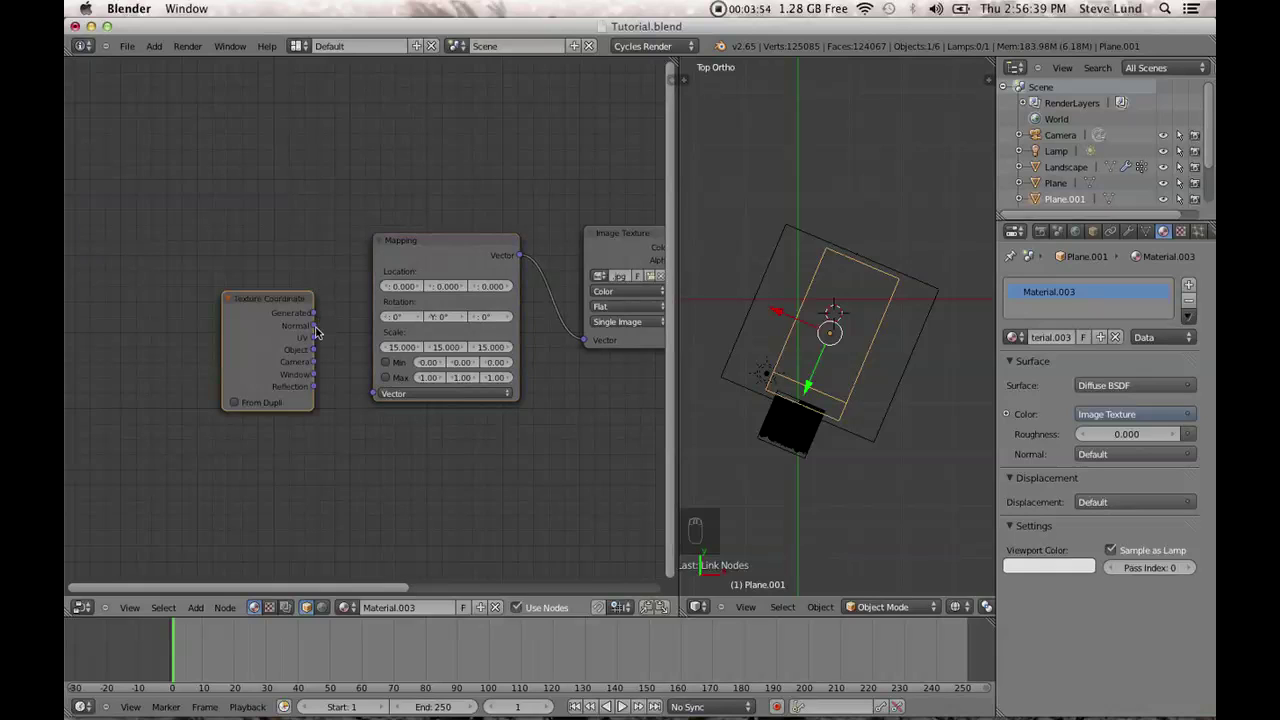
left_click_drag(314, 338, 373, 393)
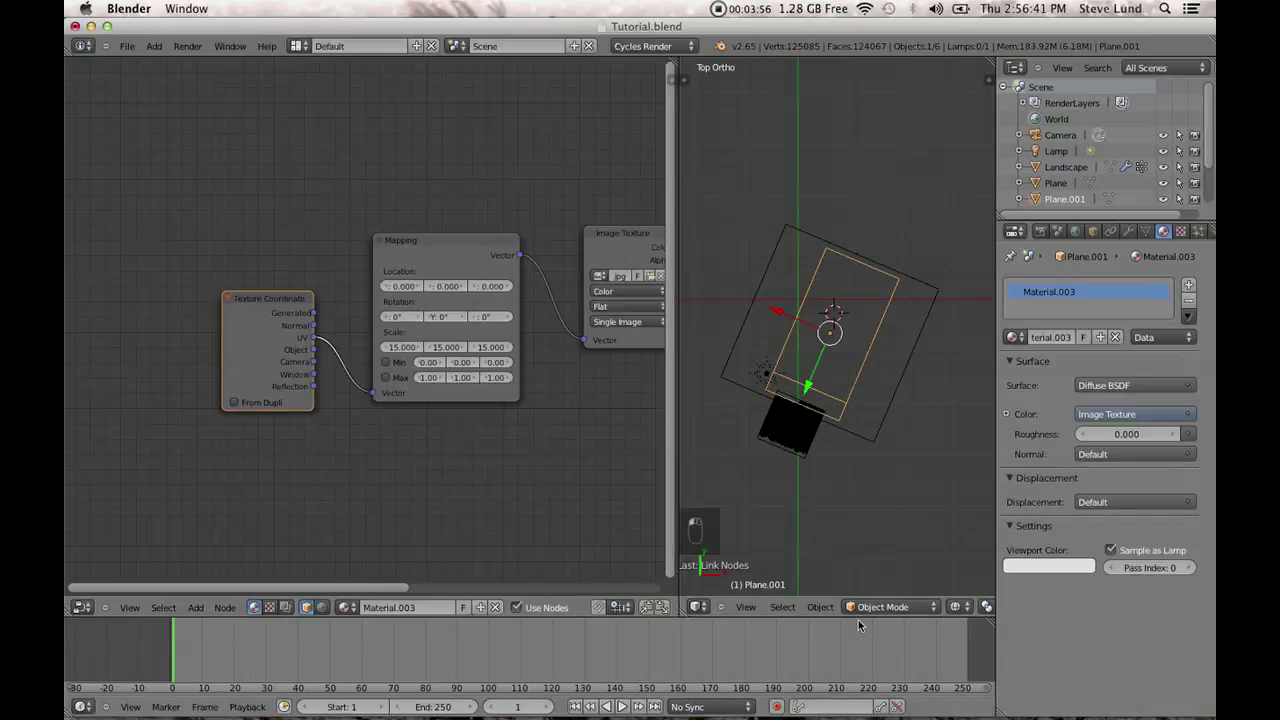
Show the scene through the camera in a widened 3D view with Rendered shading.
left_click(912, 607)
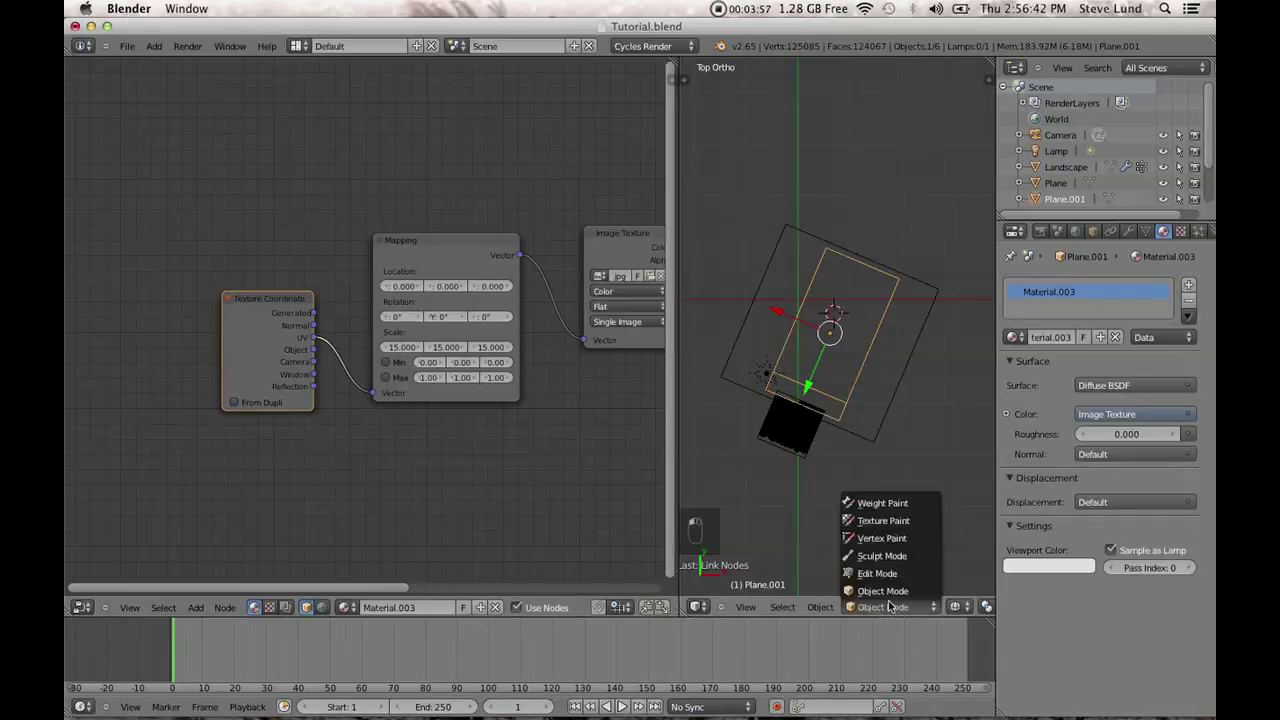
left_click(127, 46)
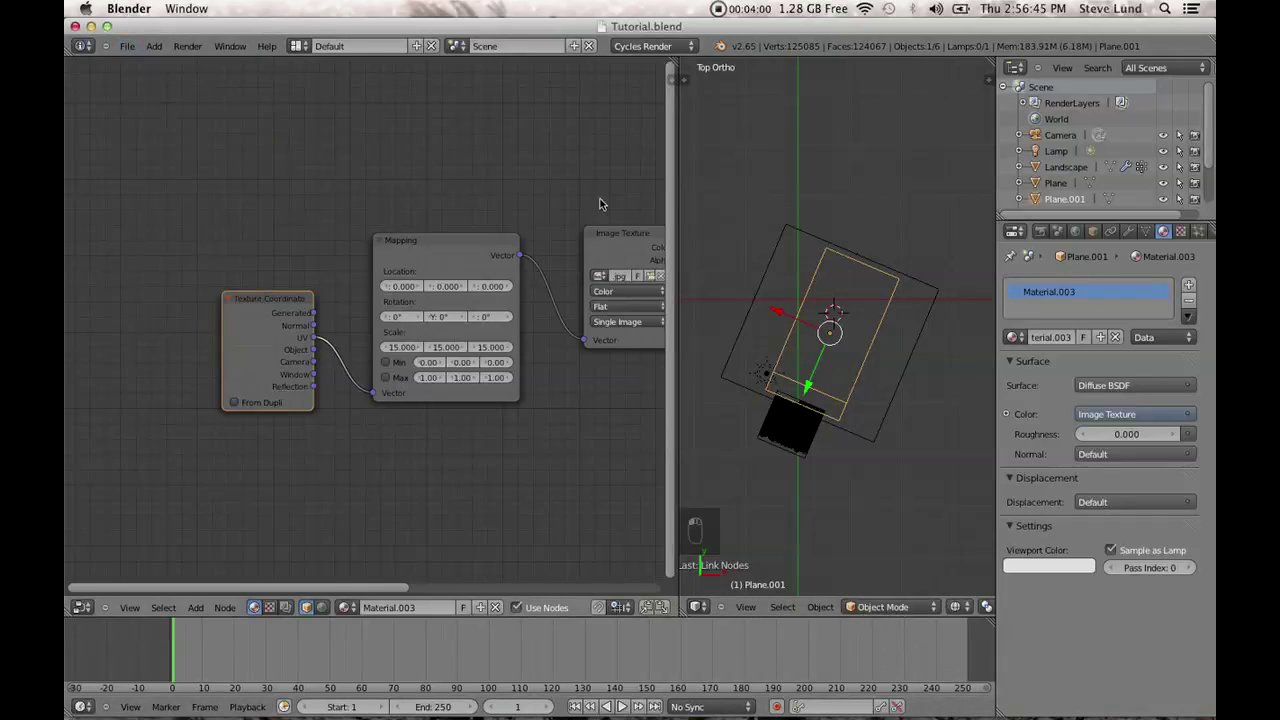
key("KP_0")
left_click(886, 607)
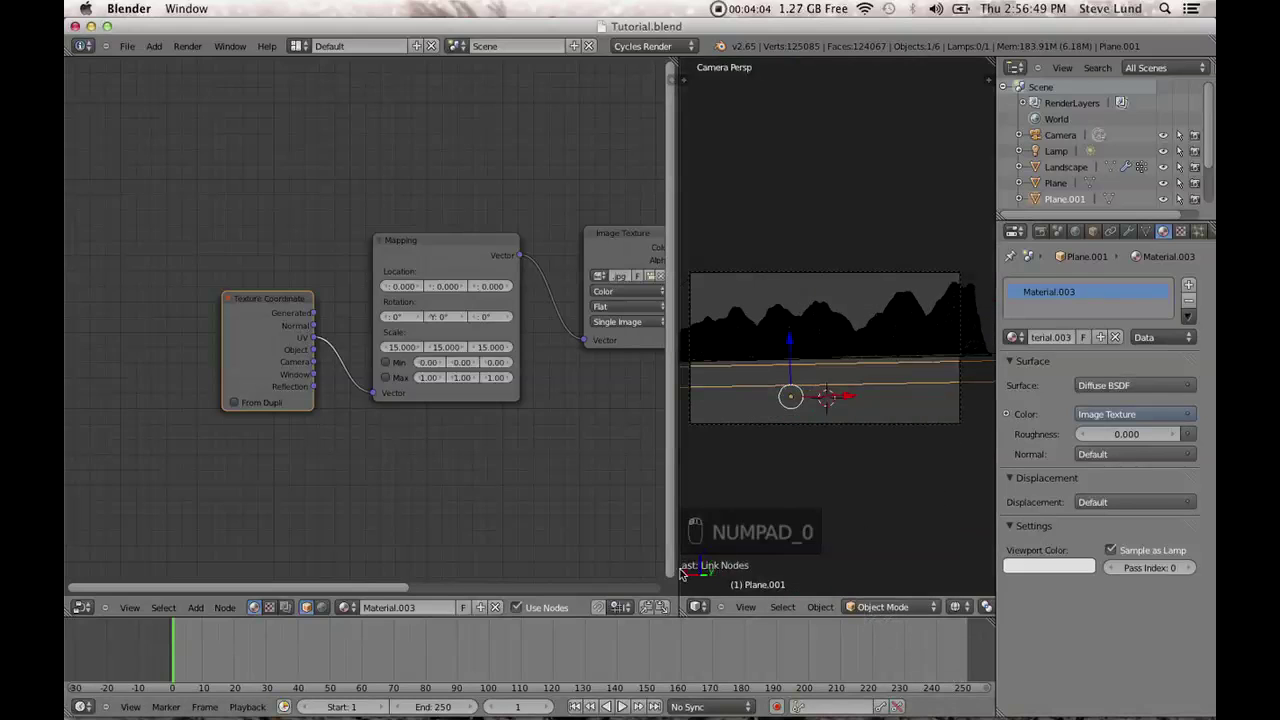
left_click_drag(673, 560, 477, 585)
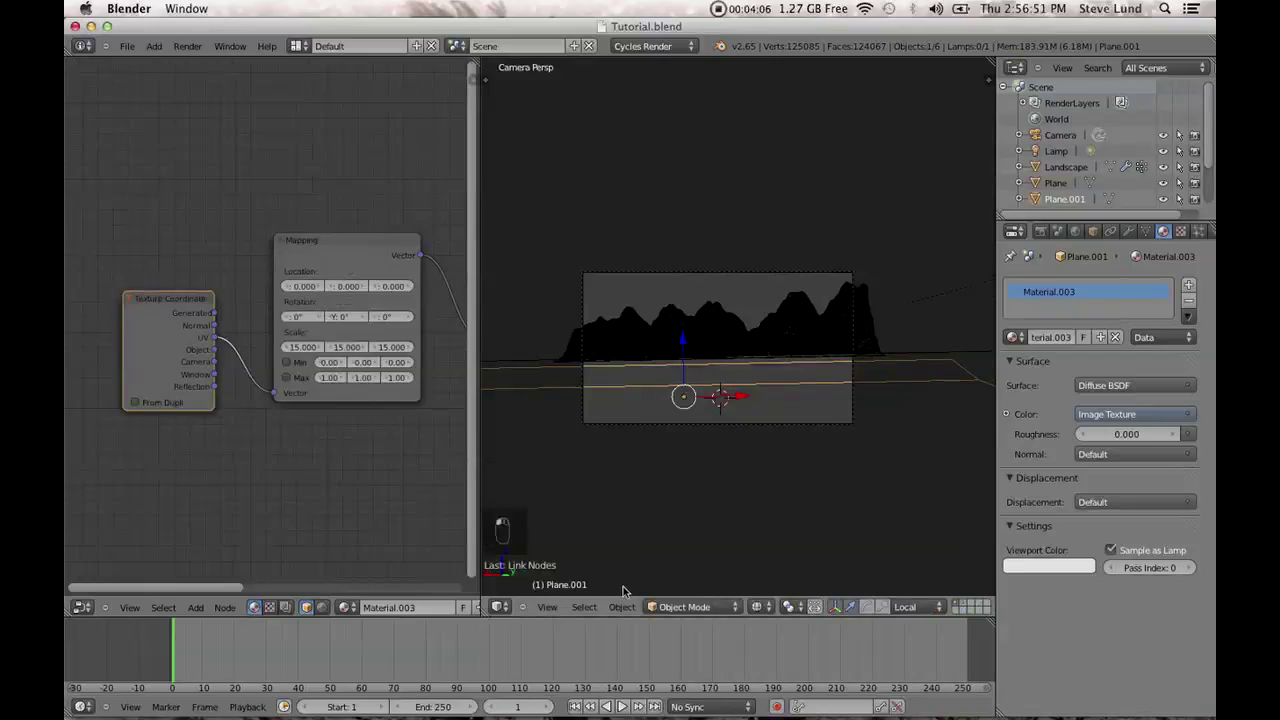
left_click(760, 607)
left_click(801, 502)
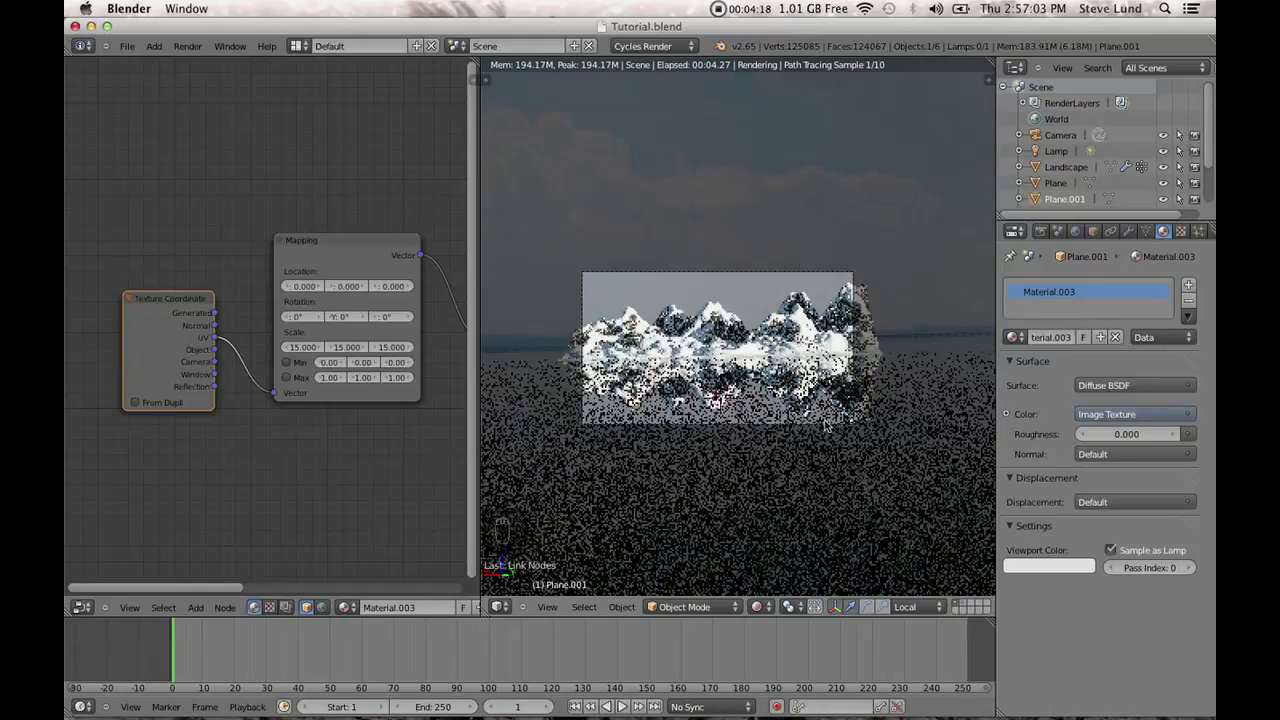
Rotate the sun lamp about -8° around the global X axis, followed by a free rotation of about 7° in the camera view.
left_click(1055, 151)
scroll(848, 447, "up", 5)
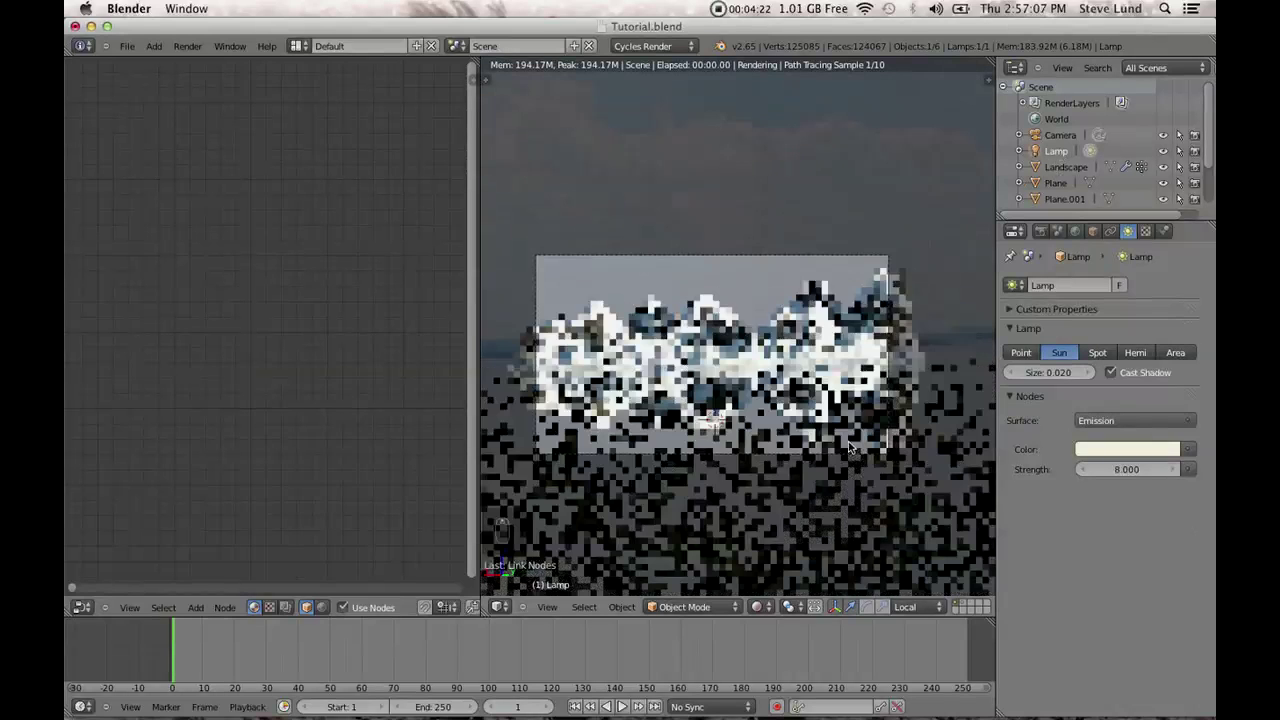
key("r")
key("x")
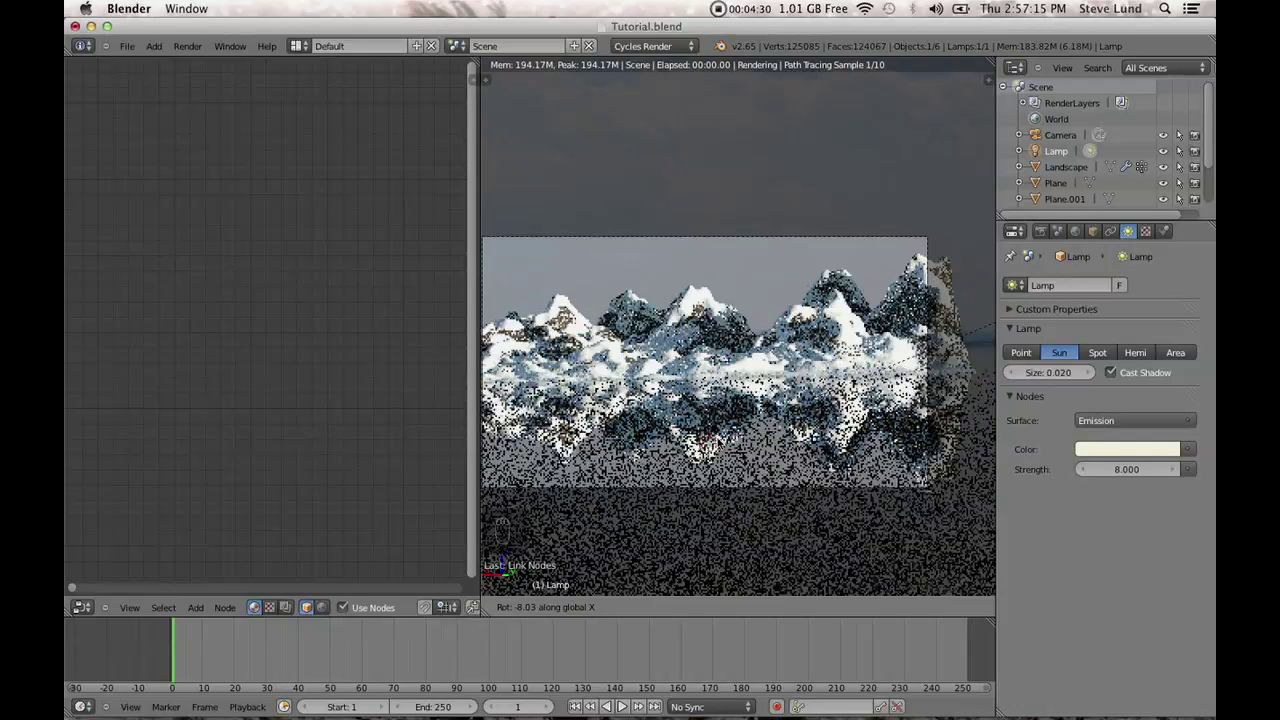
left_click(785, 487)
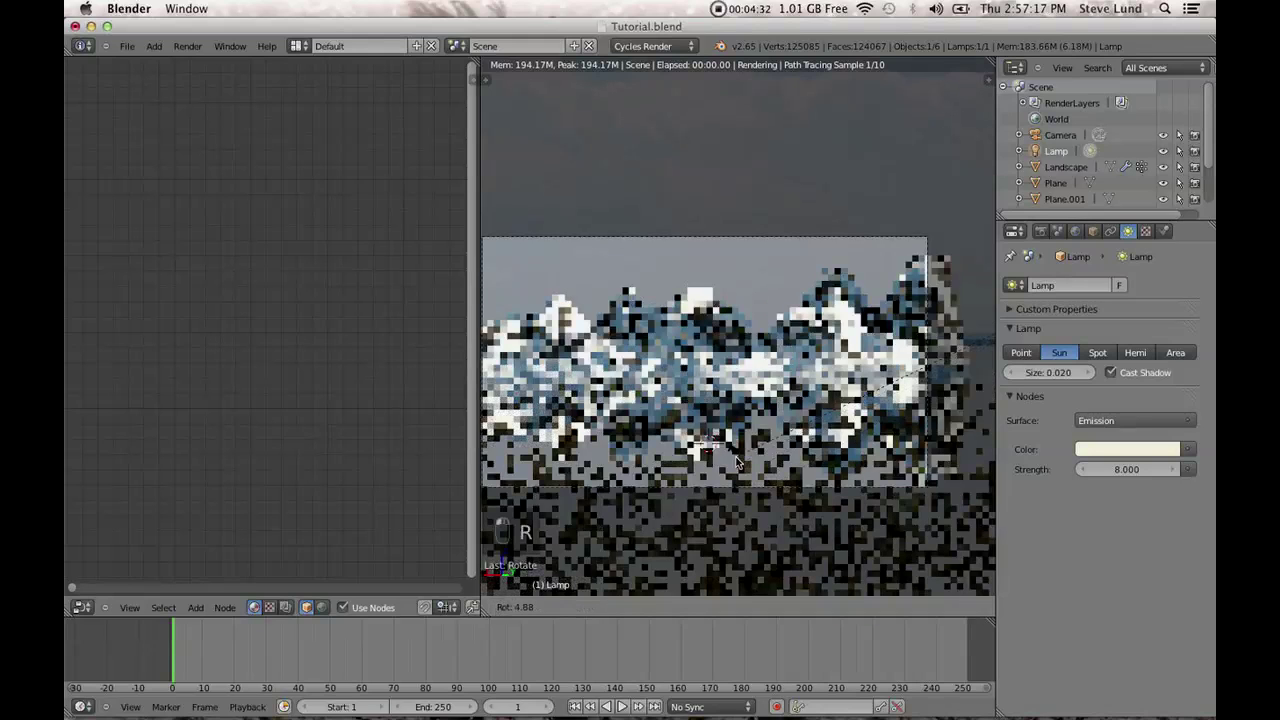
key("r")
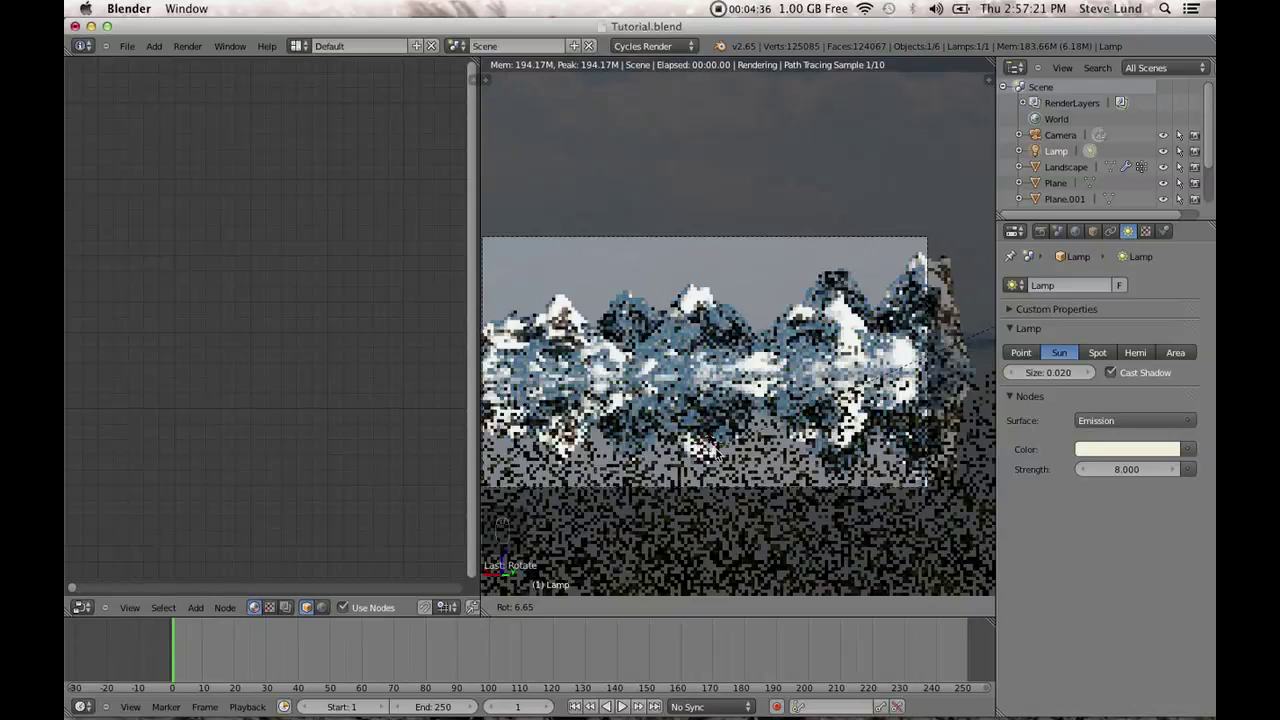
left_click(716, 450)
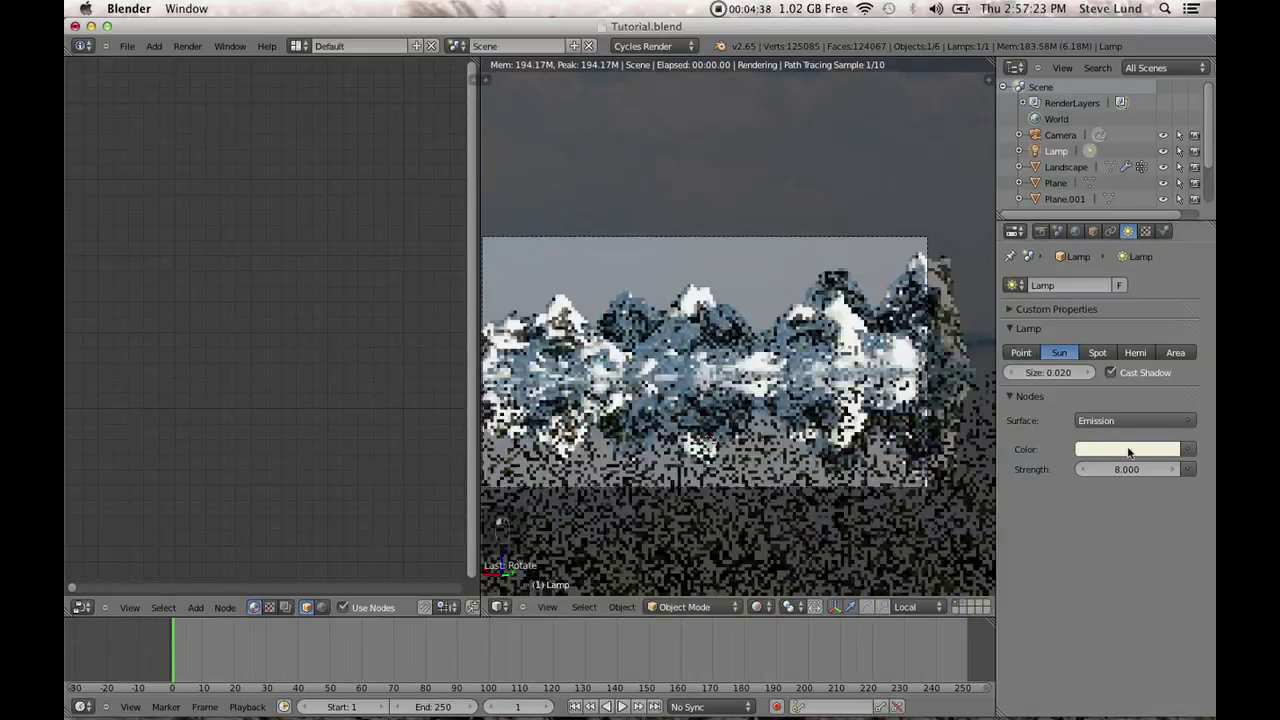
Tint the lamp's emission color a slightly warmer yellow and save the file.
left_click(1128, 450)
left_click_drag(1079, 294, 1080, 293)
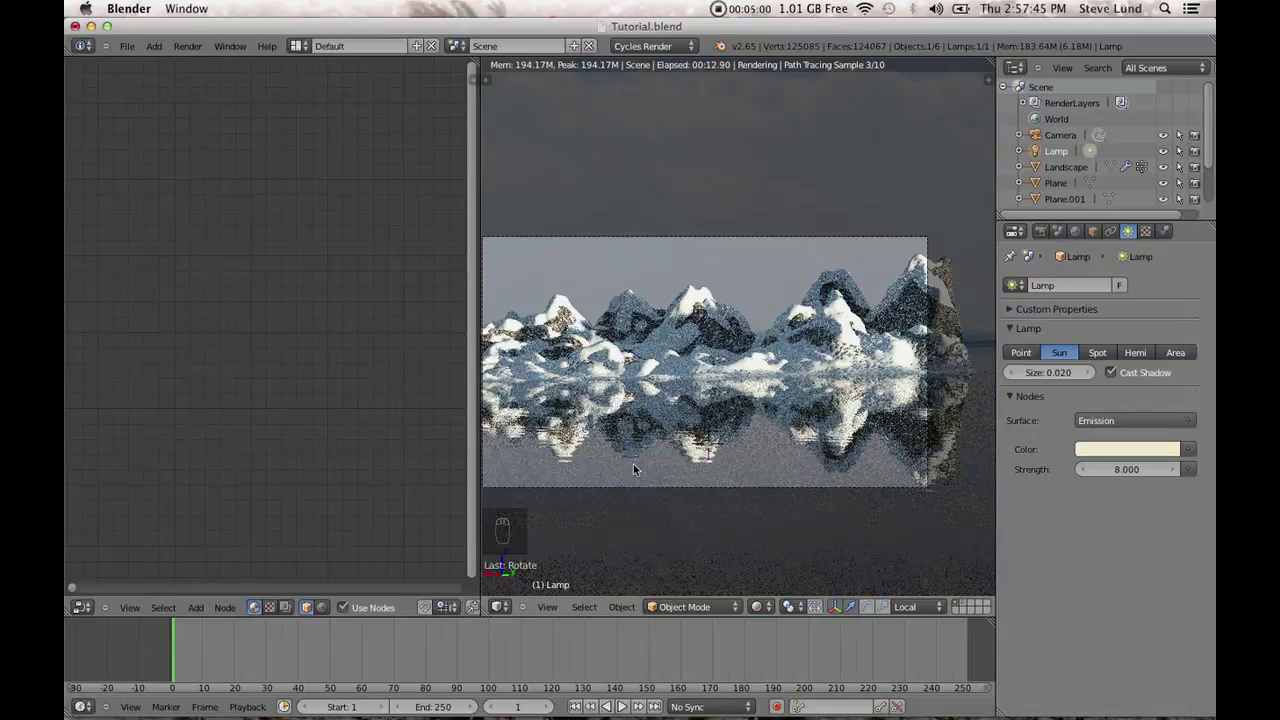
left_click(129, 45)
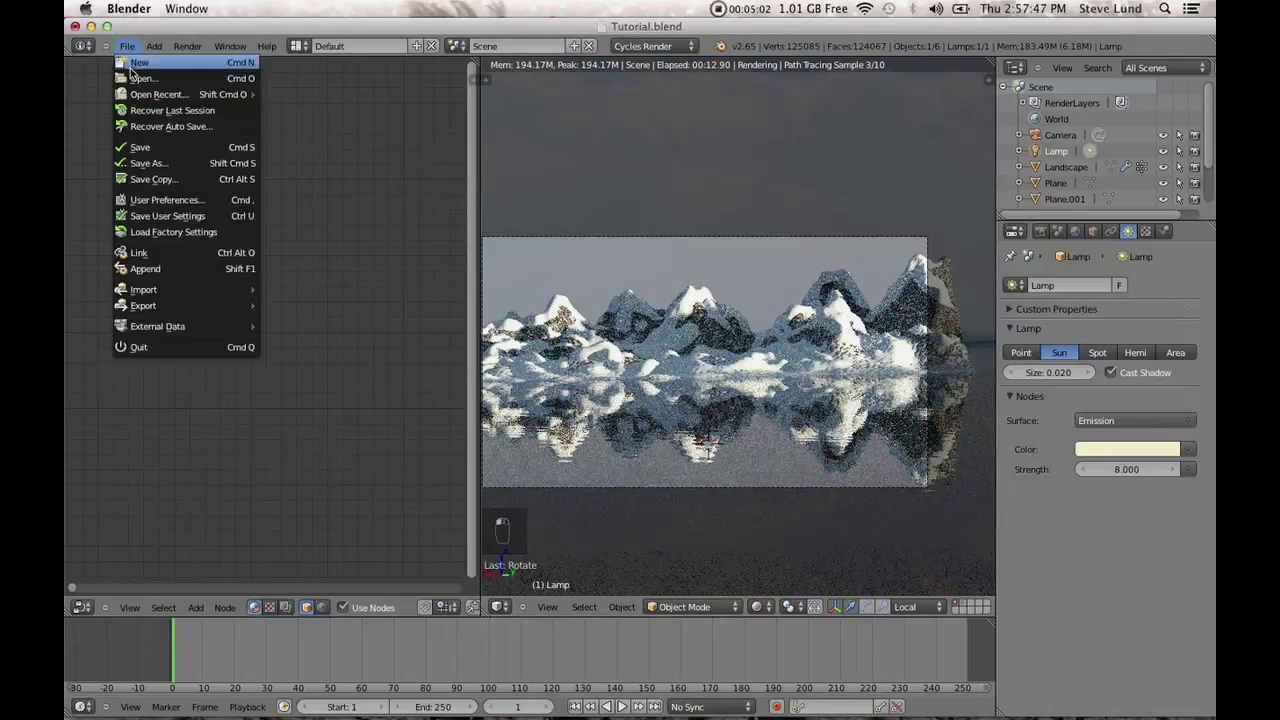
left_click(146, 147)
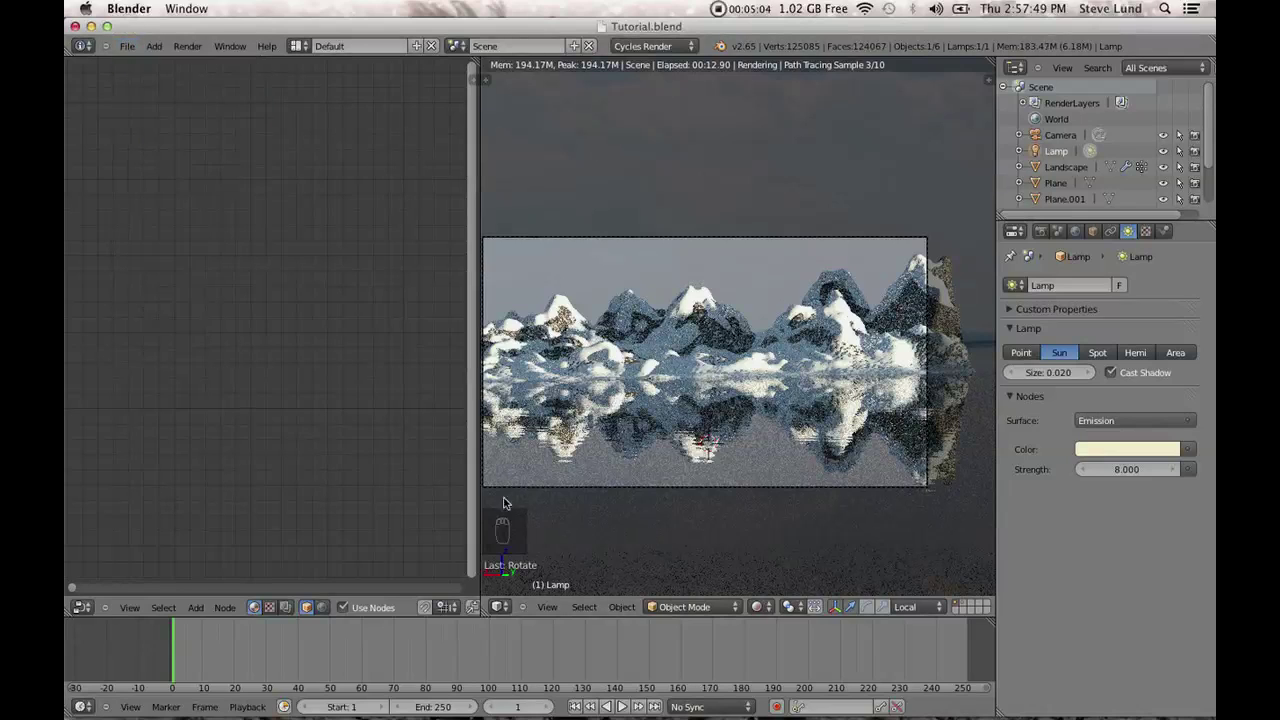
Display the layer holding the tree planes in Solid shading and select the Snow Pine Tree2 small object.
left_click(757, 606)
left_click(772, 555)
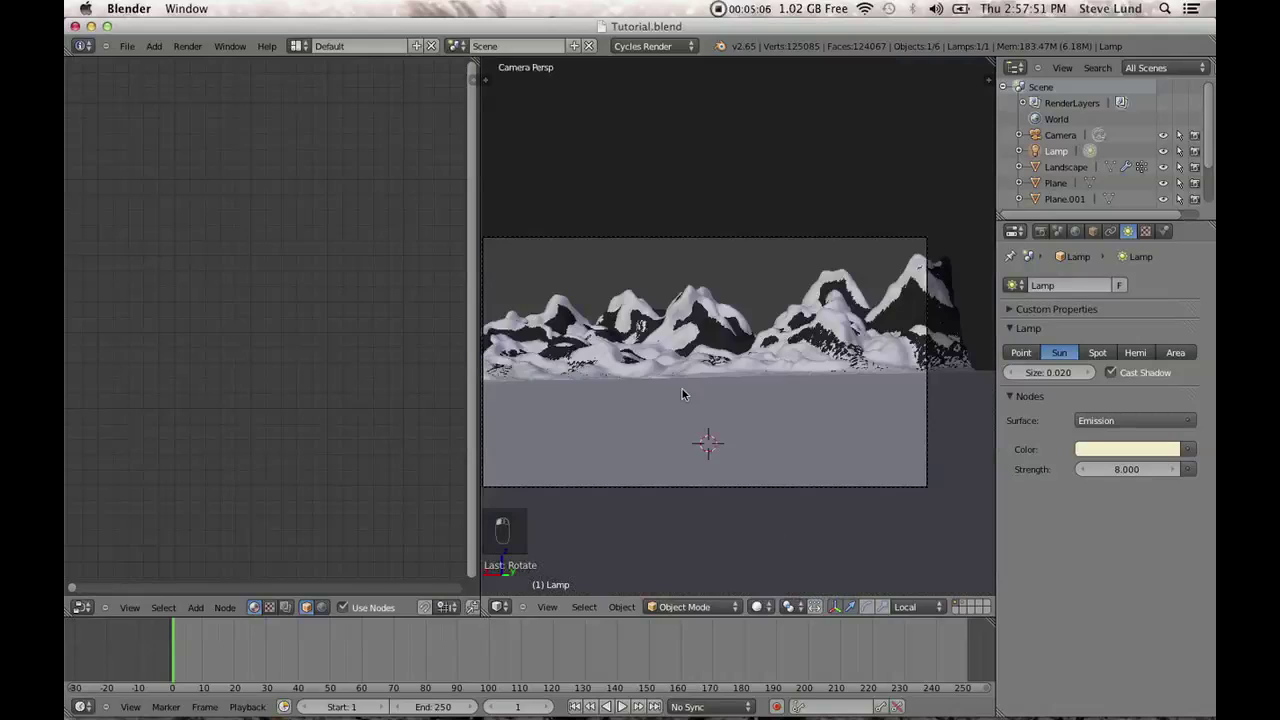
left_click(962, 603)
middle_click_drag(788, 441, 766, 509)
scroll(766, 509, "up", 3)
right_click(630, 365)
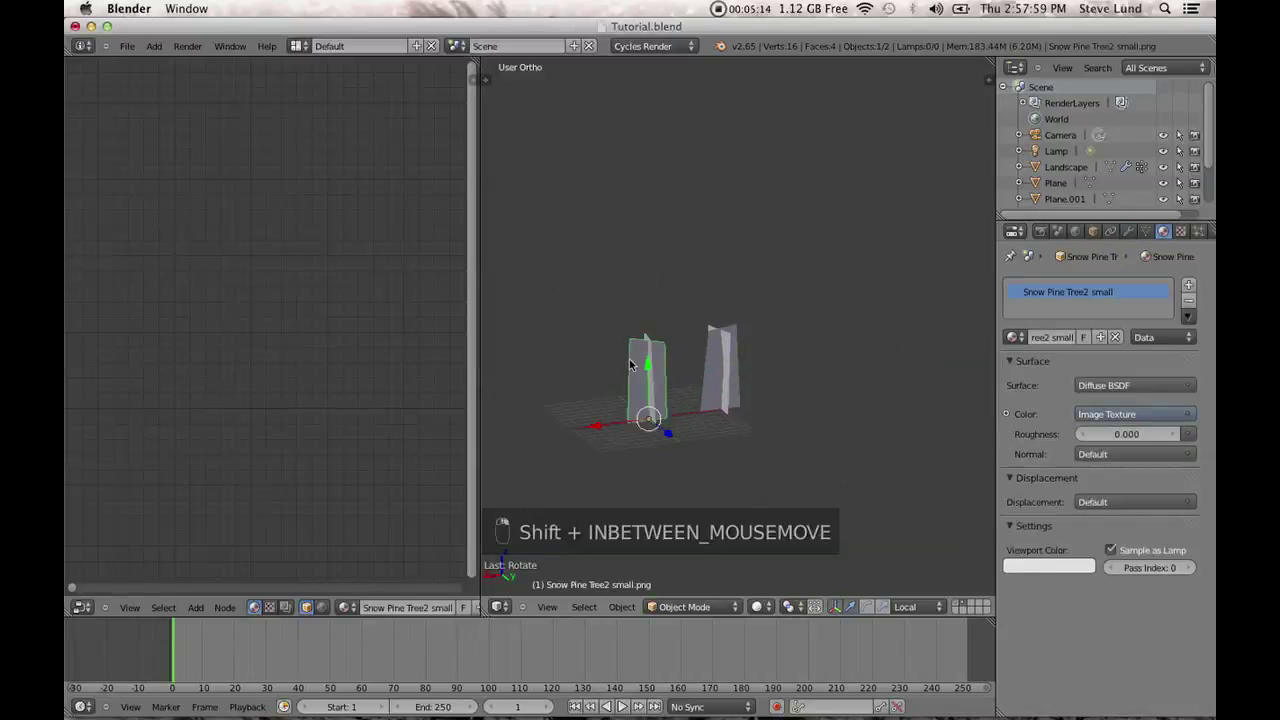
key("Tab")
key("Tab")
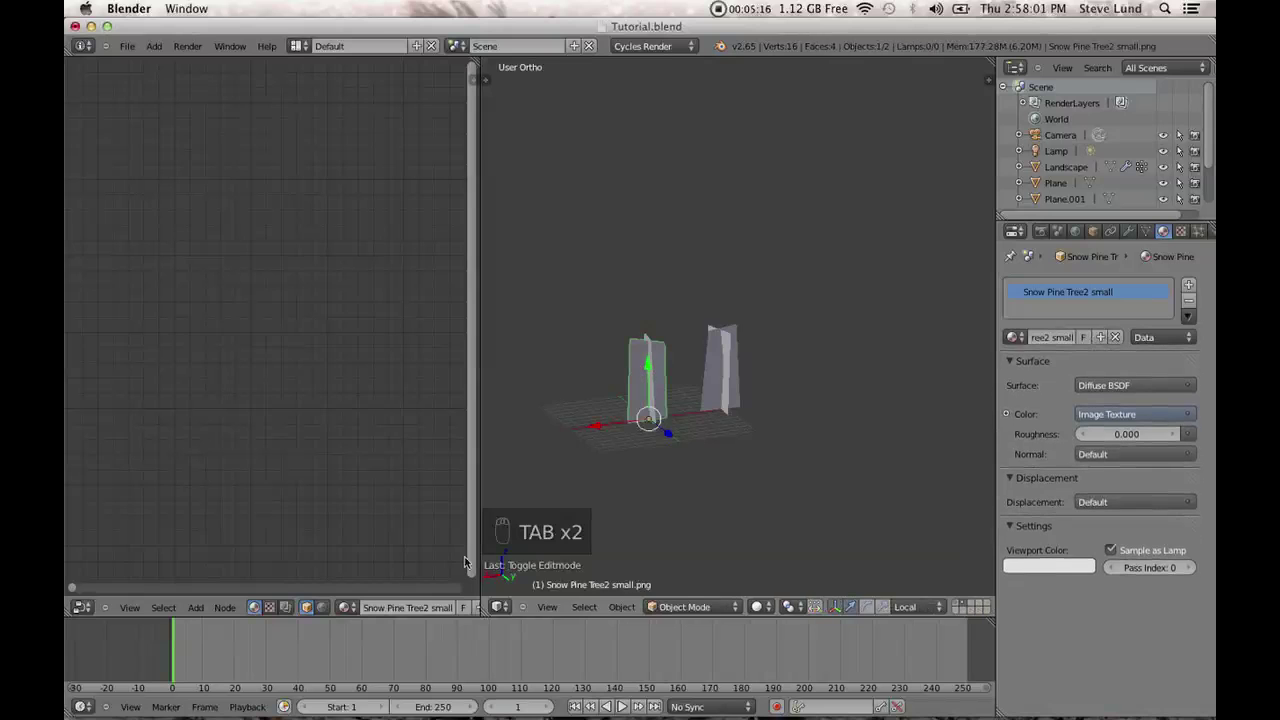
Add a Transparent BSDF node to the Snow Pine Tree2 small material and space out the Diffuse BSDF and Material Output nodes.
middle_click_drag(391, 494, 257, 457)
scroll(191, 474, "up", 3)
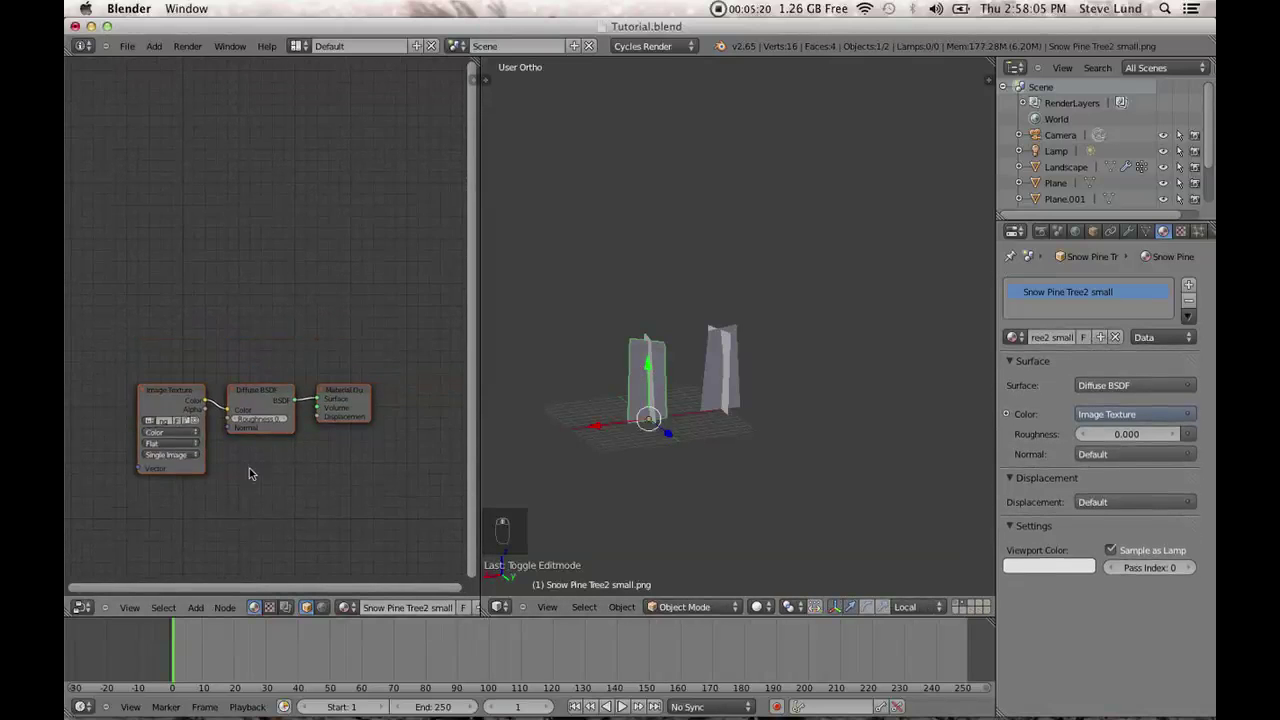
key("shift+a")
mouse_move(215, 327)
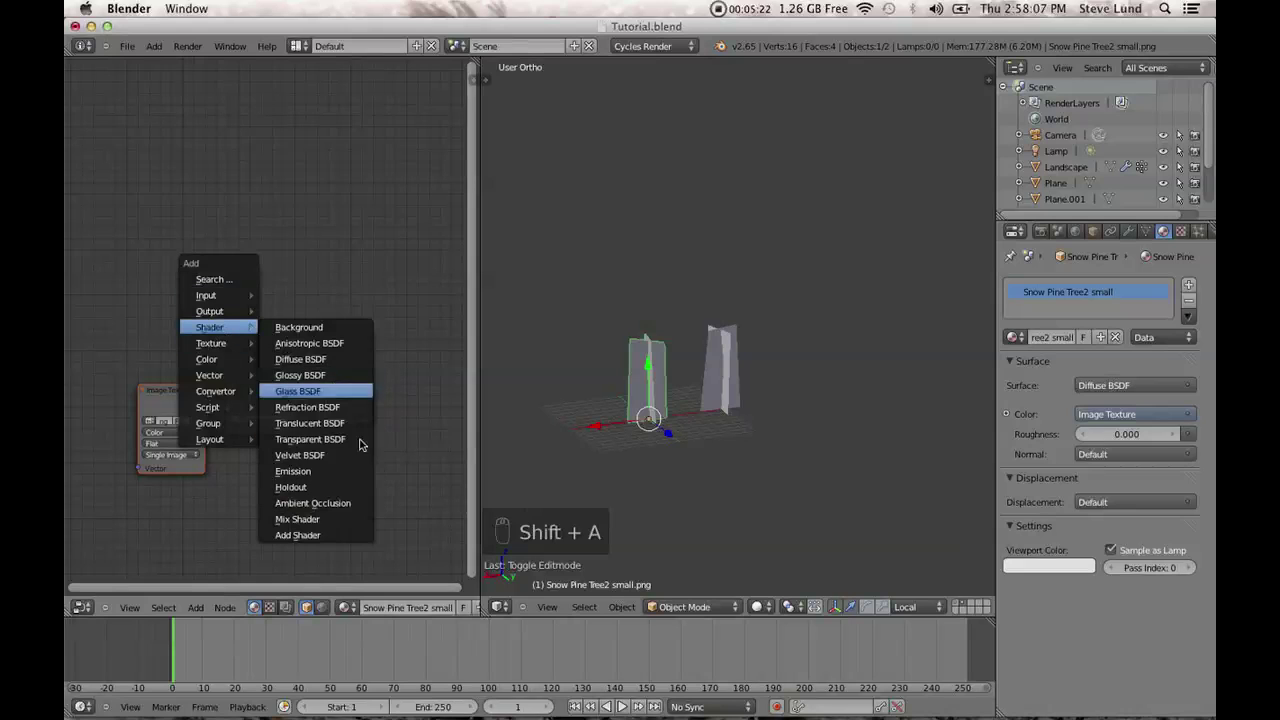
left_click(348, 437)
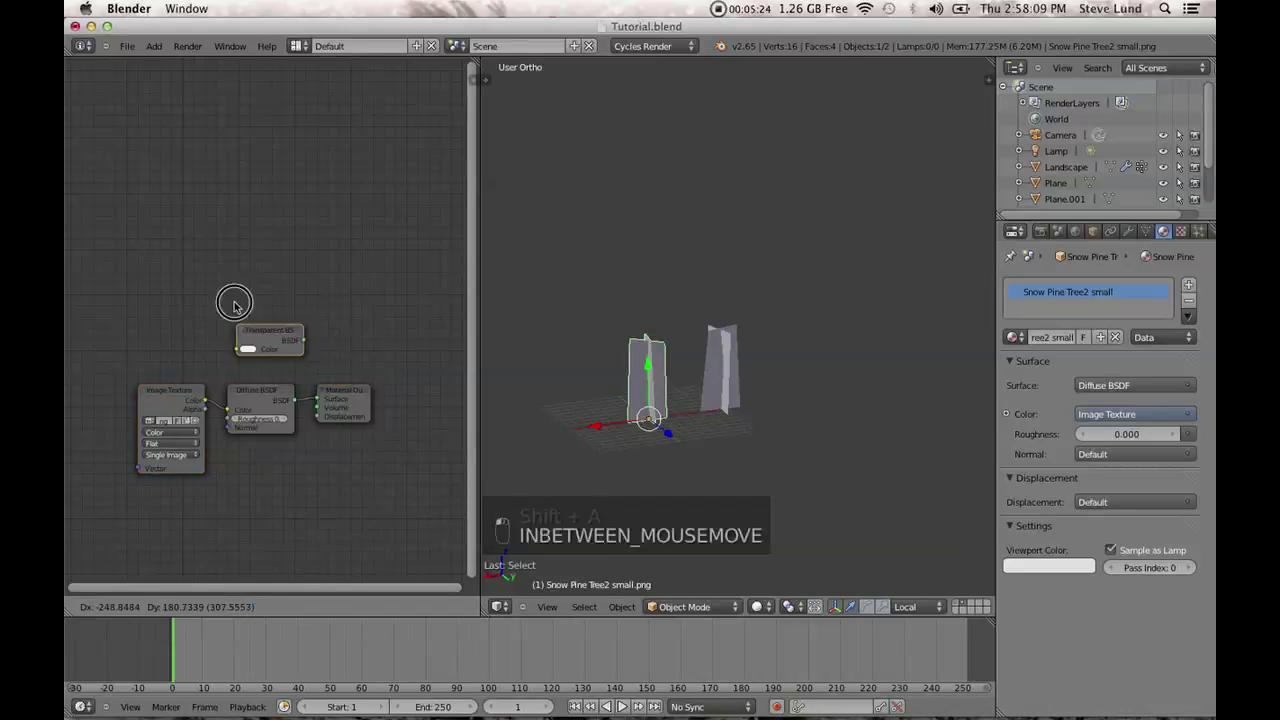
left_click(146, 270)
left_click_drag(352, 393, 505, 375)
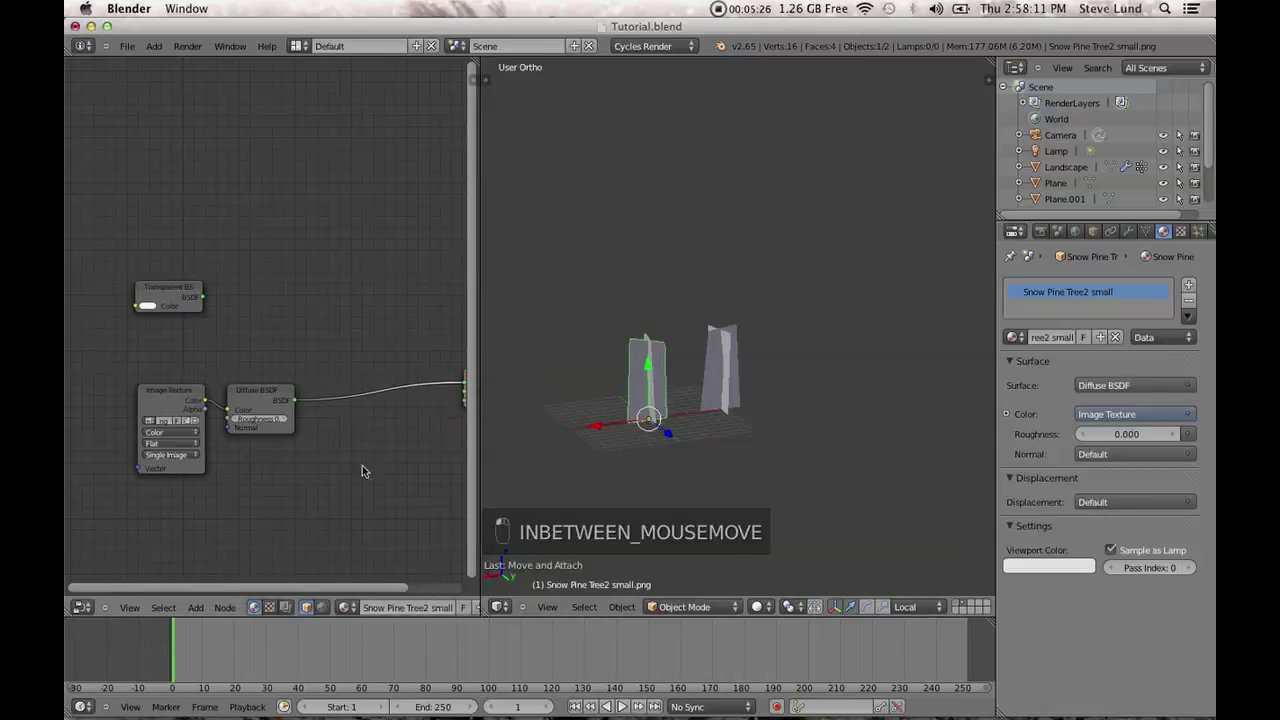
scroll(362, 465, "down", 2)
left_click_drag(178, 400, 194, 398)
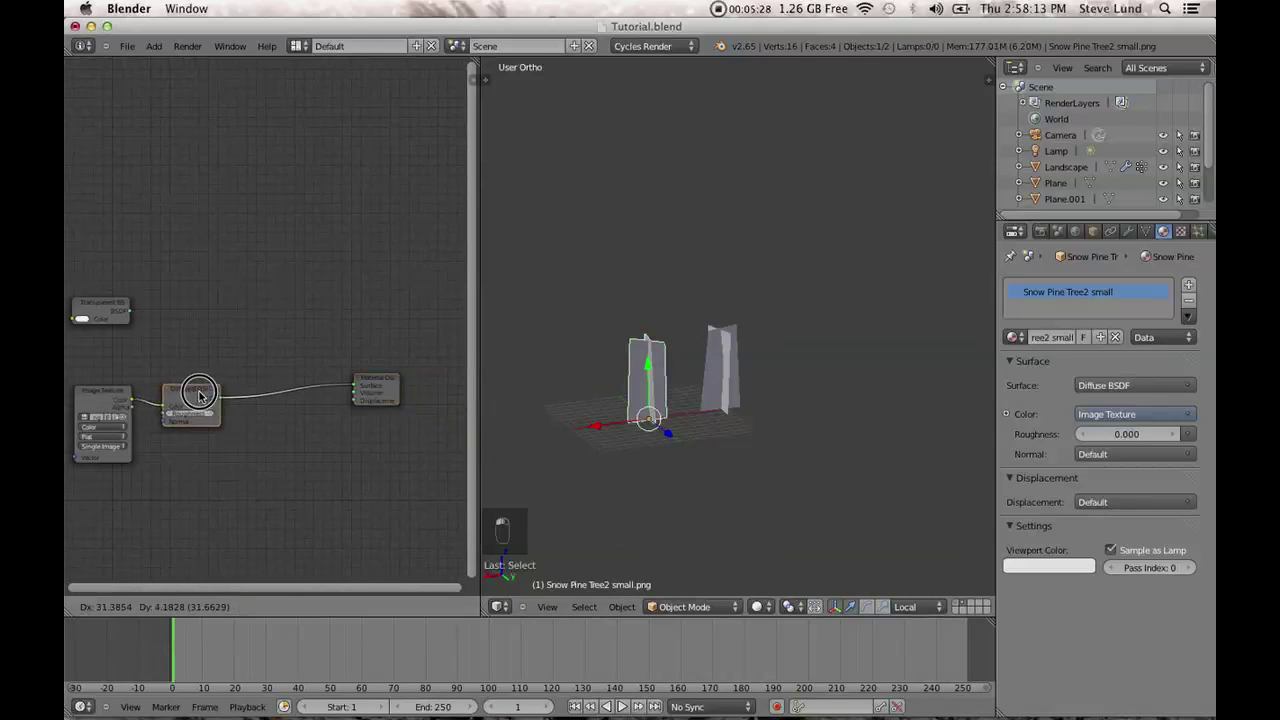
Insert a Mix Shader node on the link between the Diffuse BSDF and the Material Output.
key("shift+a")
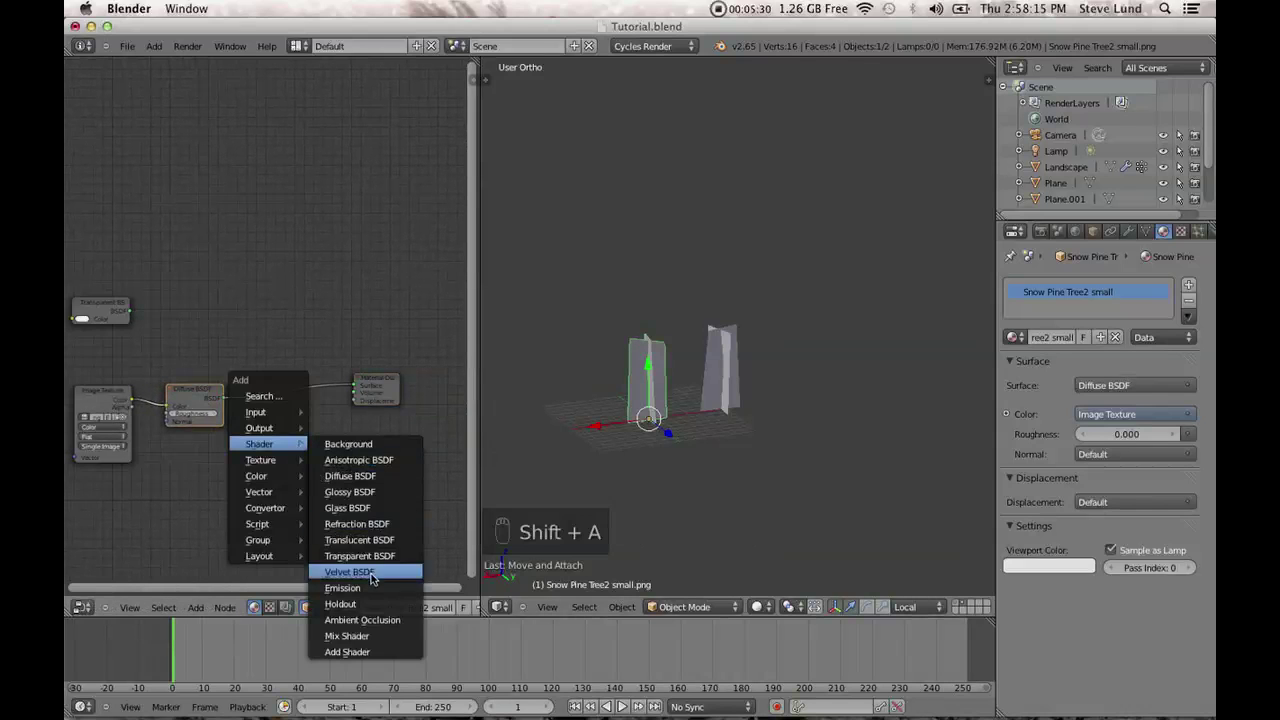
left_click(375, 636)
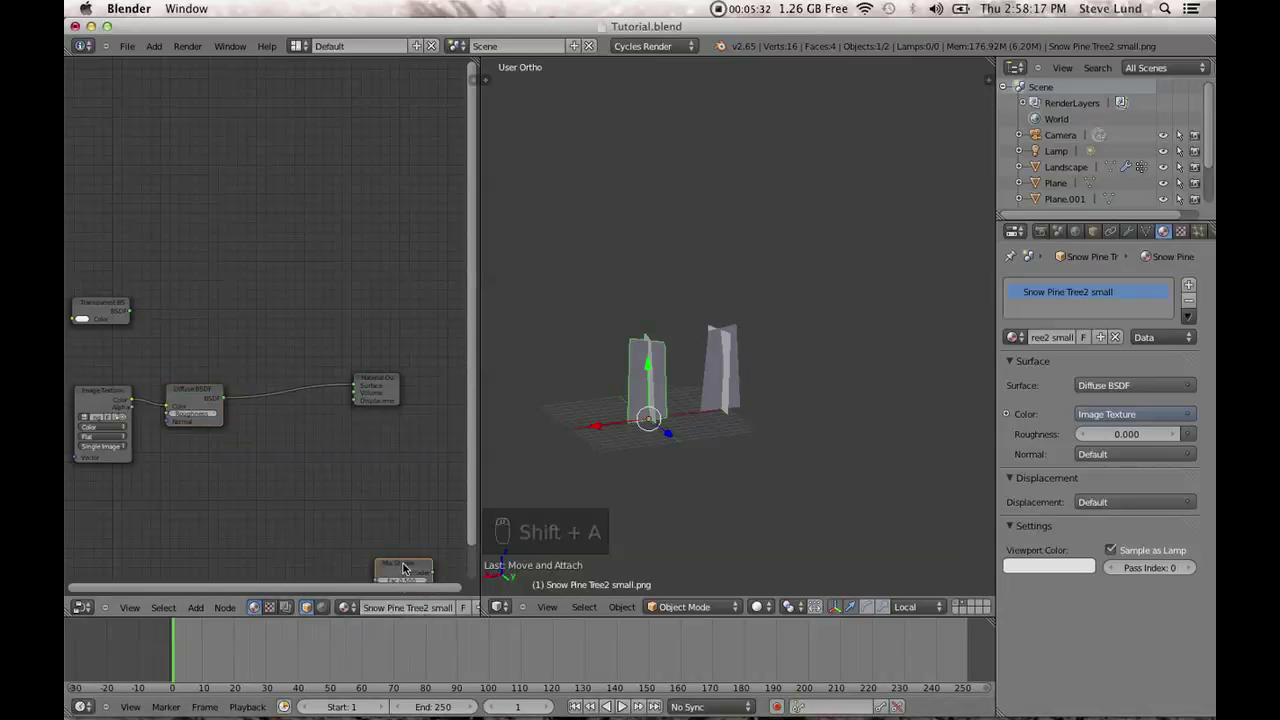
left_click_drag(403, 568, 292, 394)
left_click(280, 399)
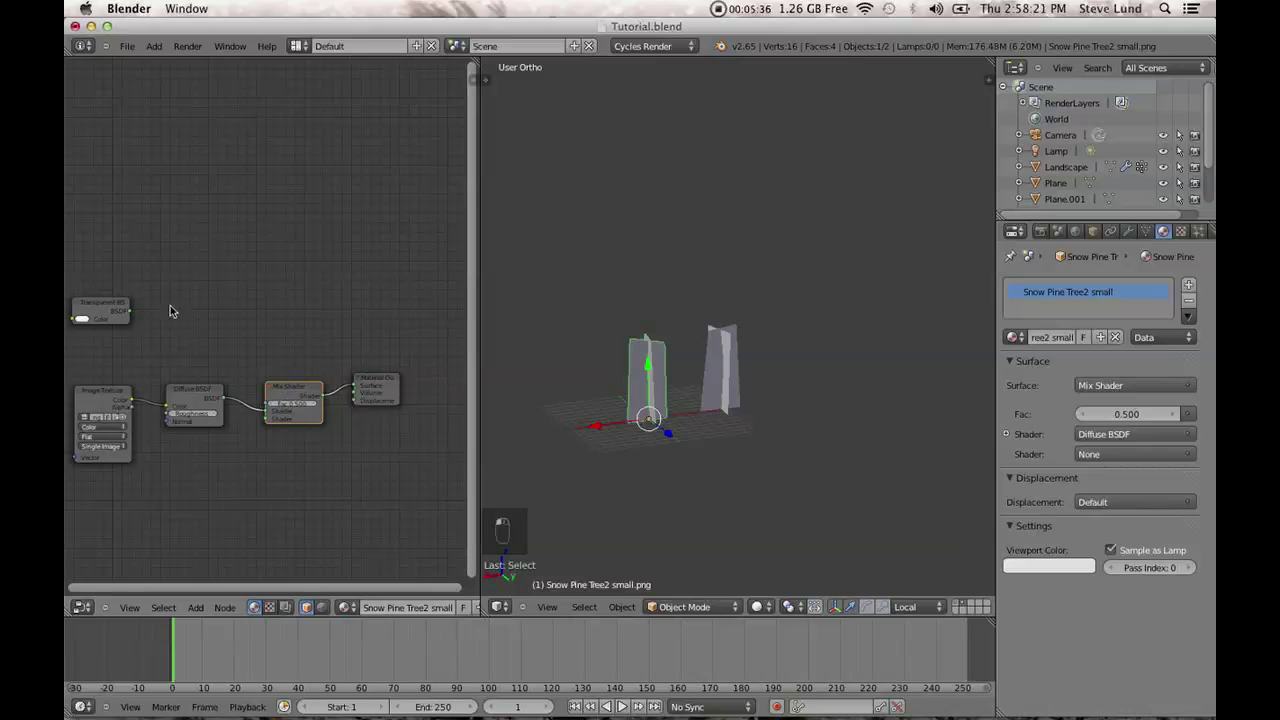
Link the Transparent BSDF to the Mix Shader's first Shader input and the image's Alpha to Fac, and preview with Rendered shading.
left_click_drag(129, 311, 266, 410)
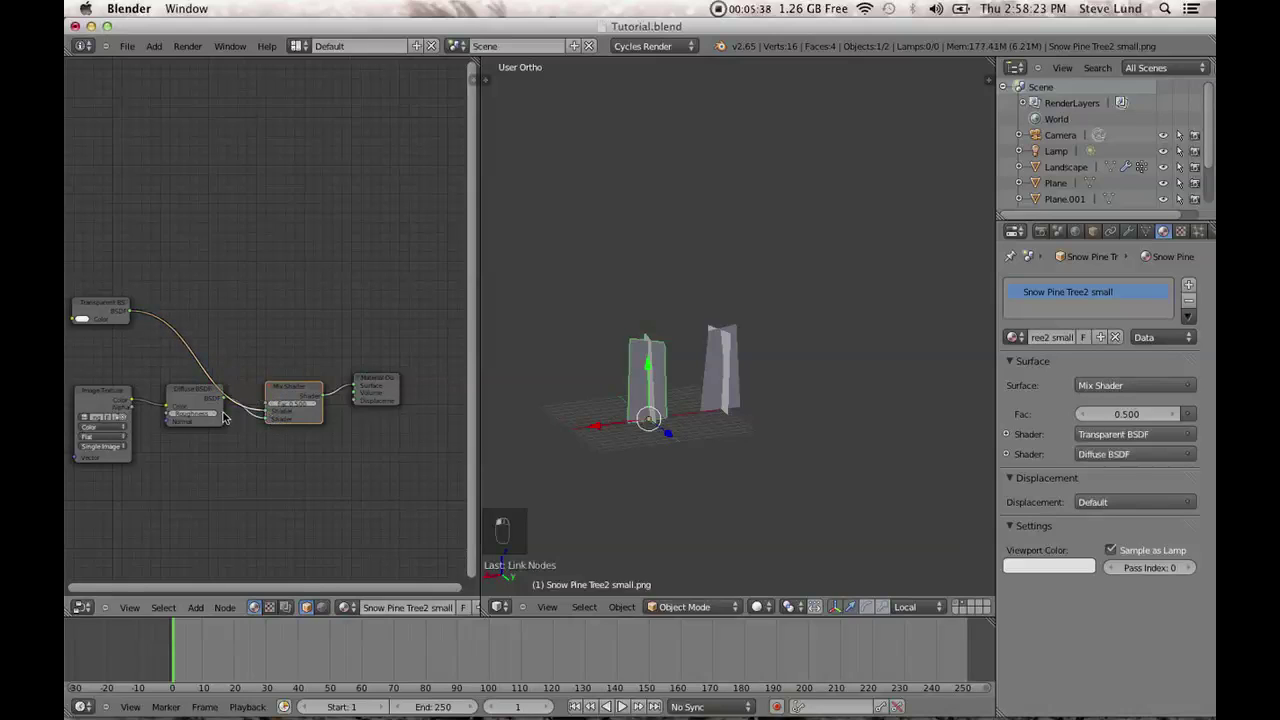
left_click_drag(138, 407, 268, 403)
left_click(757, 607)
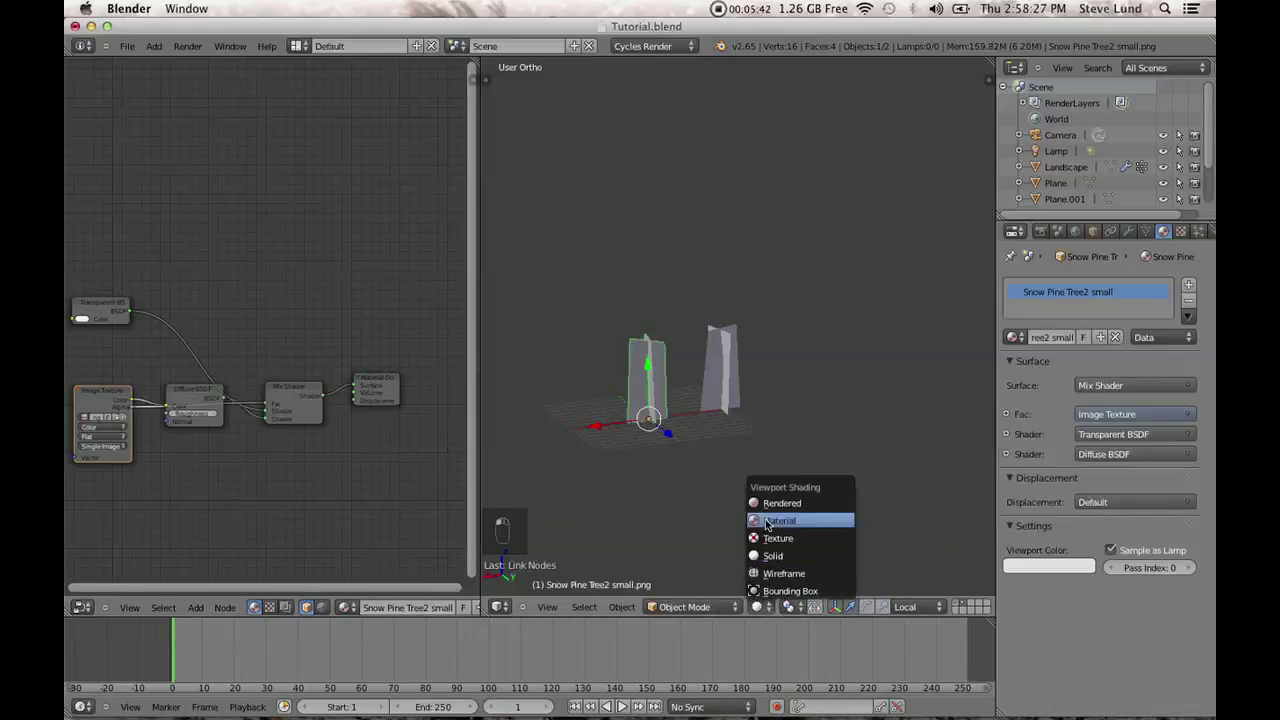
left_click(765, 506)
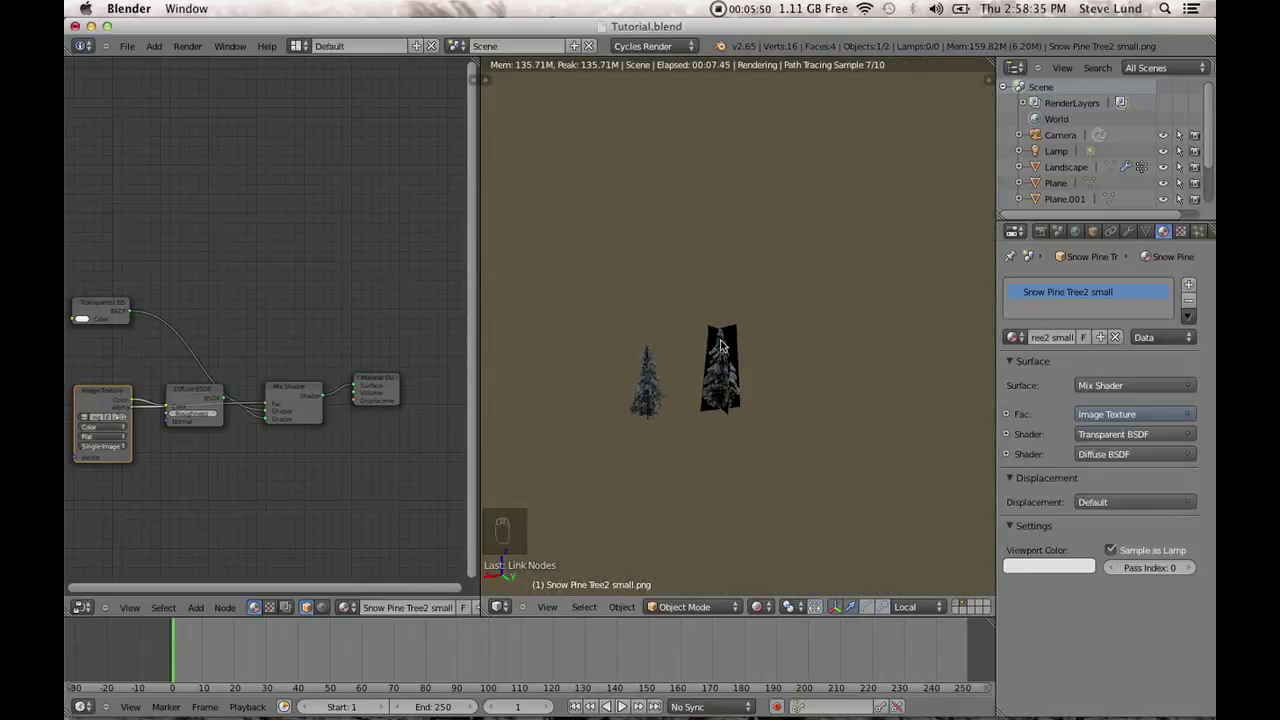
Select the Snow Pine Tree1 small object and add a Transparent BSDF above its Diffuse BSDF, moving the Material Output aside to make room.
right_click(646, 380)
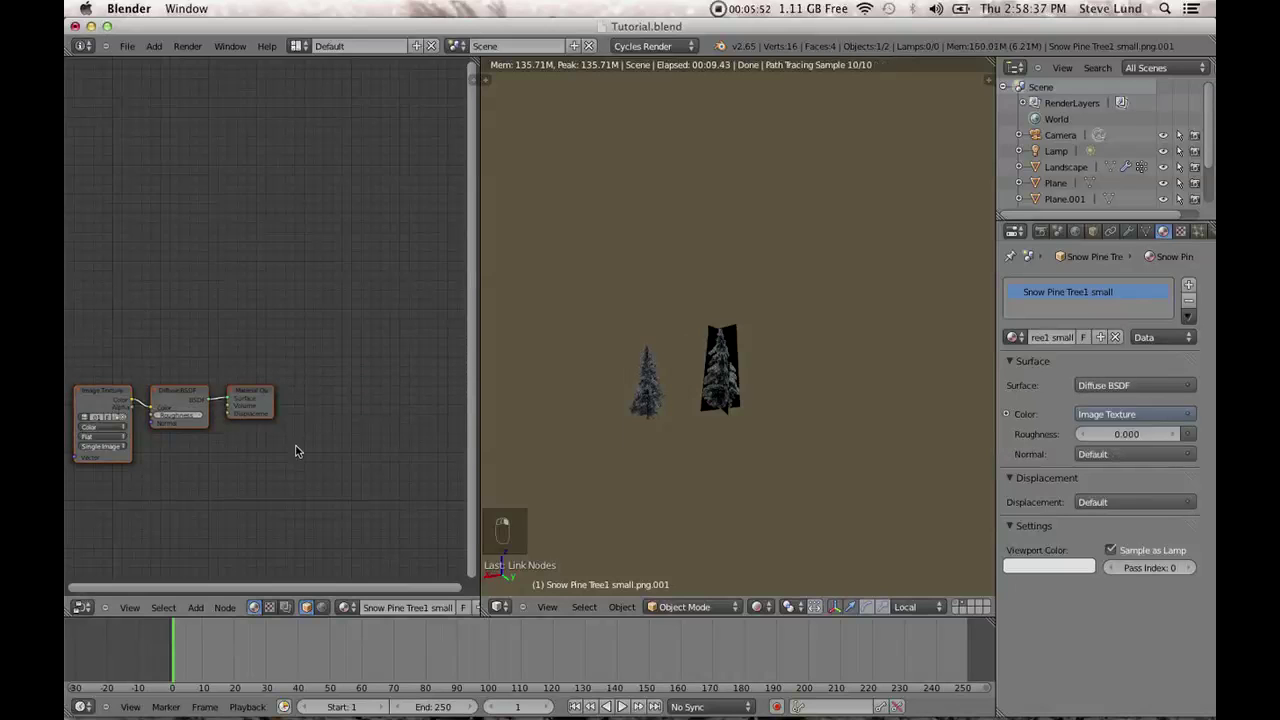
middle_click_drag(294, 443, 323, 443)
key("shift+a")
mouse_move(205, 352)
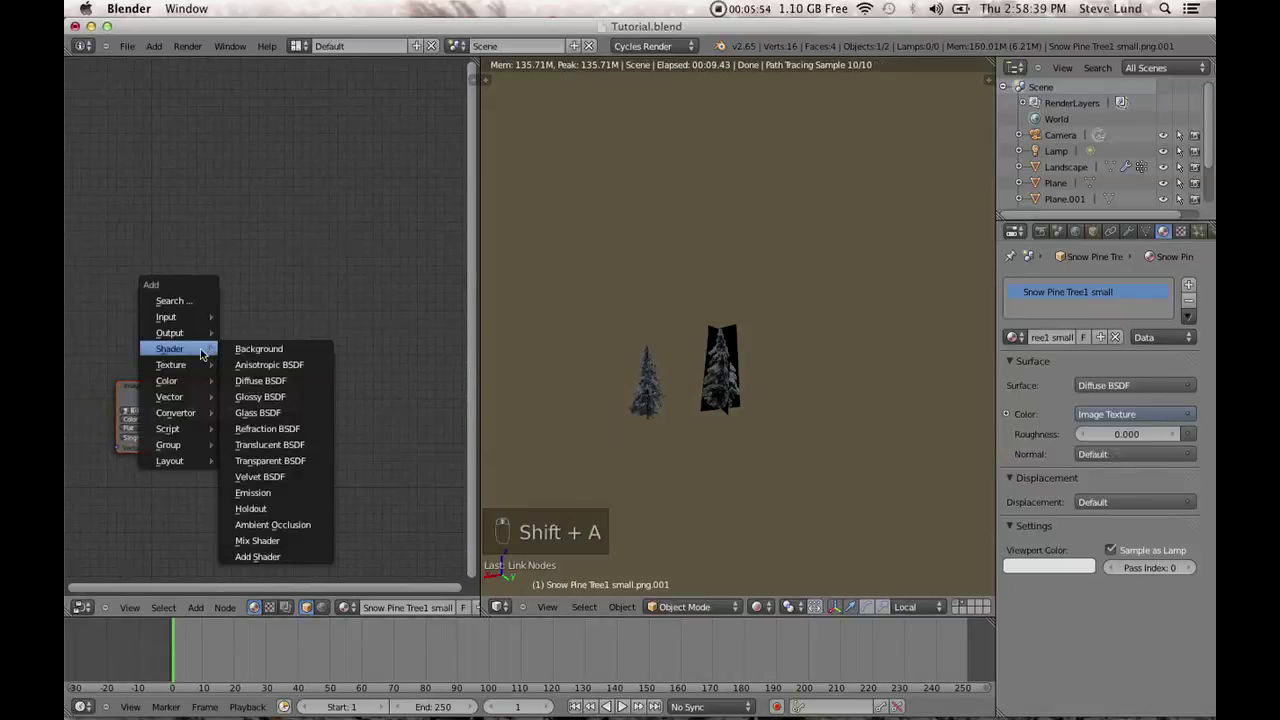
left_click(283, 460)
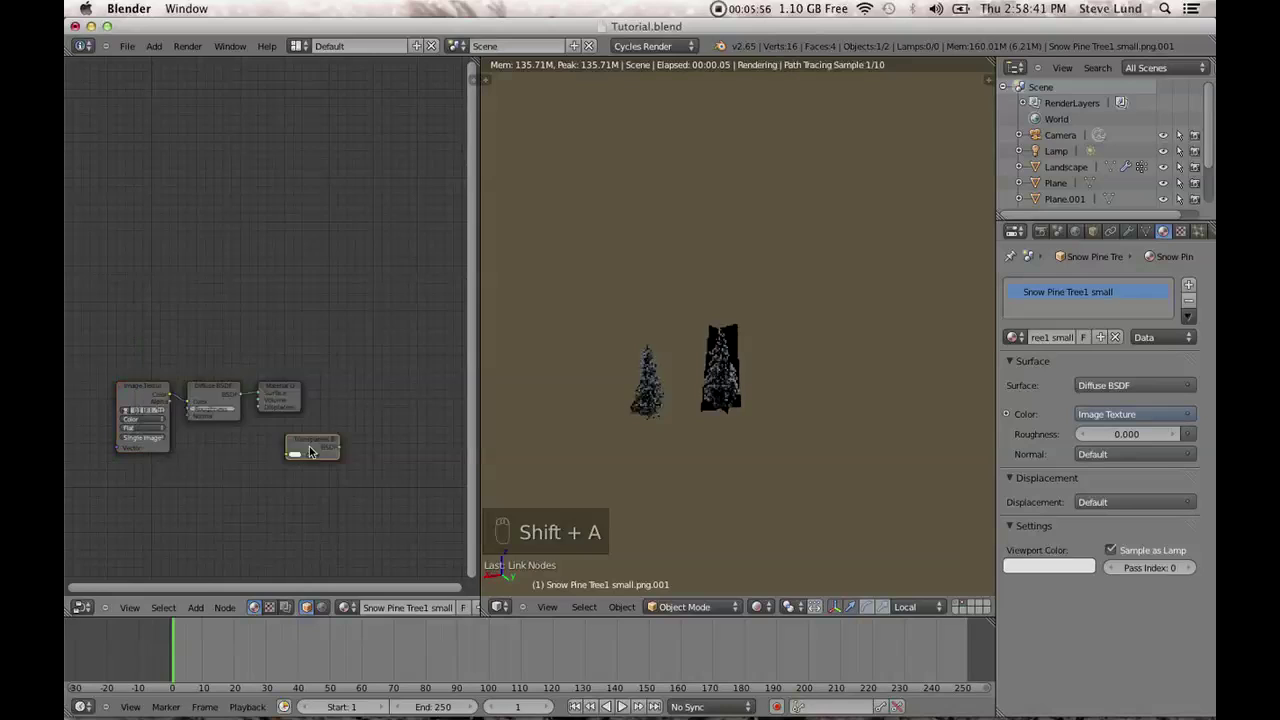
left_click(193, 372)
right_click_drag(279, 388, 311, 388)
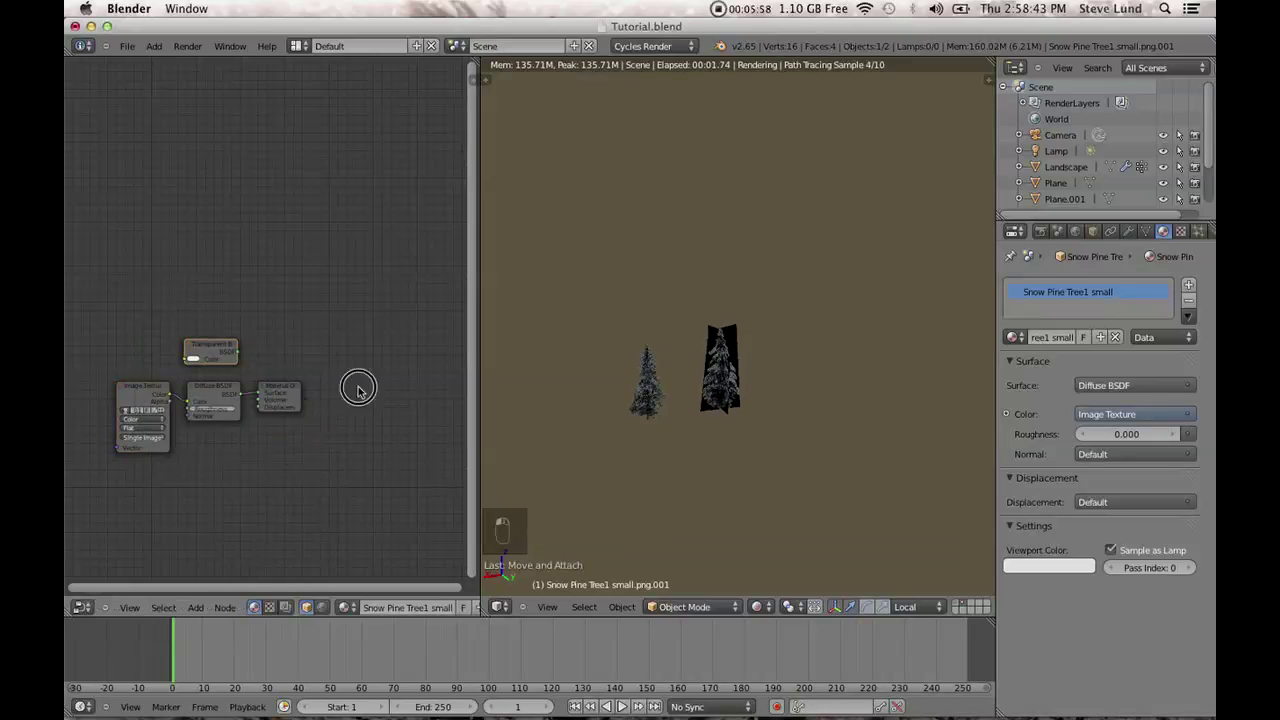
Insert a Mix Shader before the Snow Pine Tree1 small material's output and link the Transparent BSDF to its first Shader input.
key("shift+a")
mouse_move(316, 479)
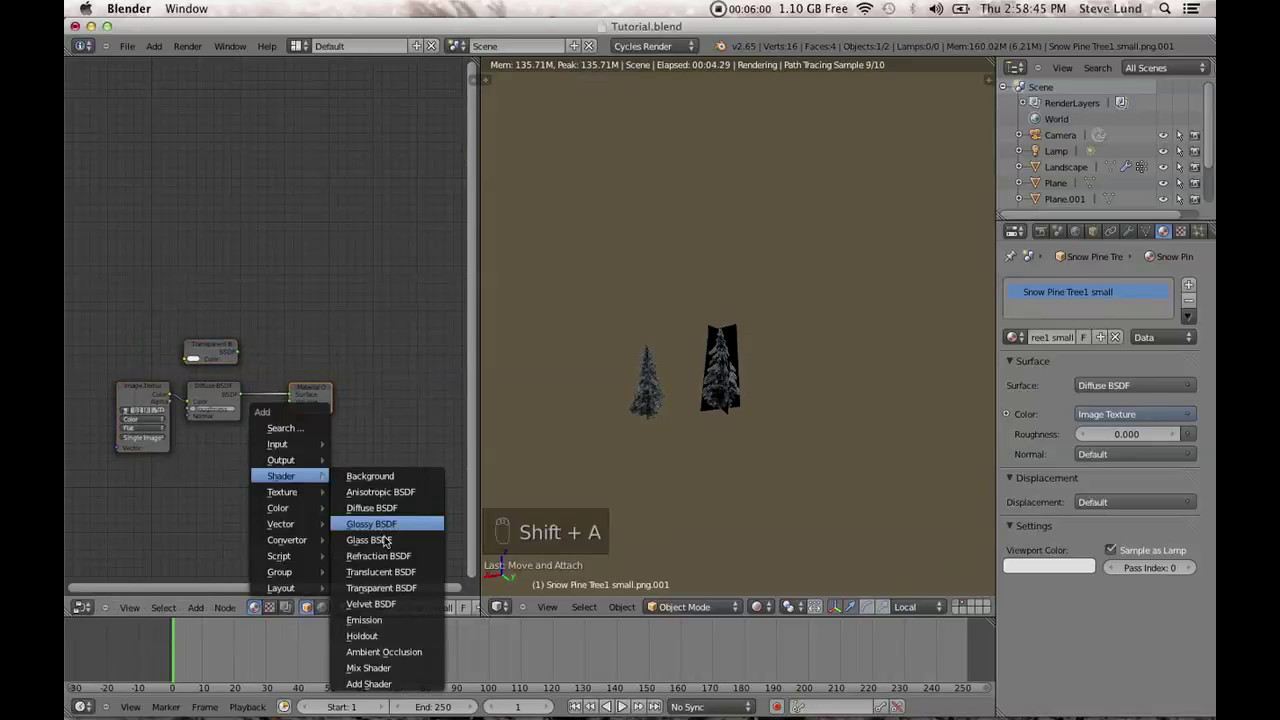
left_click(396, 673)
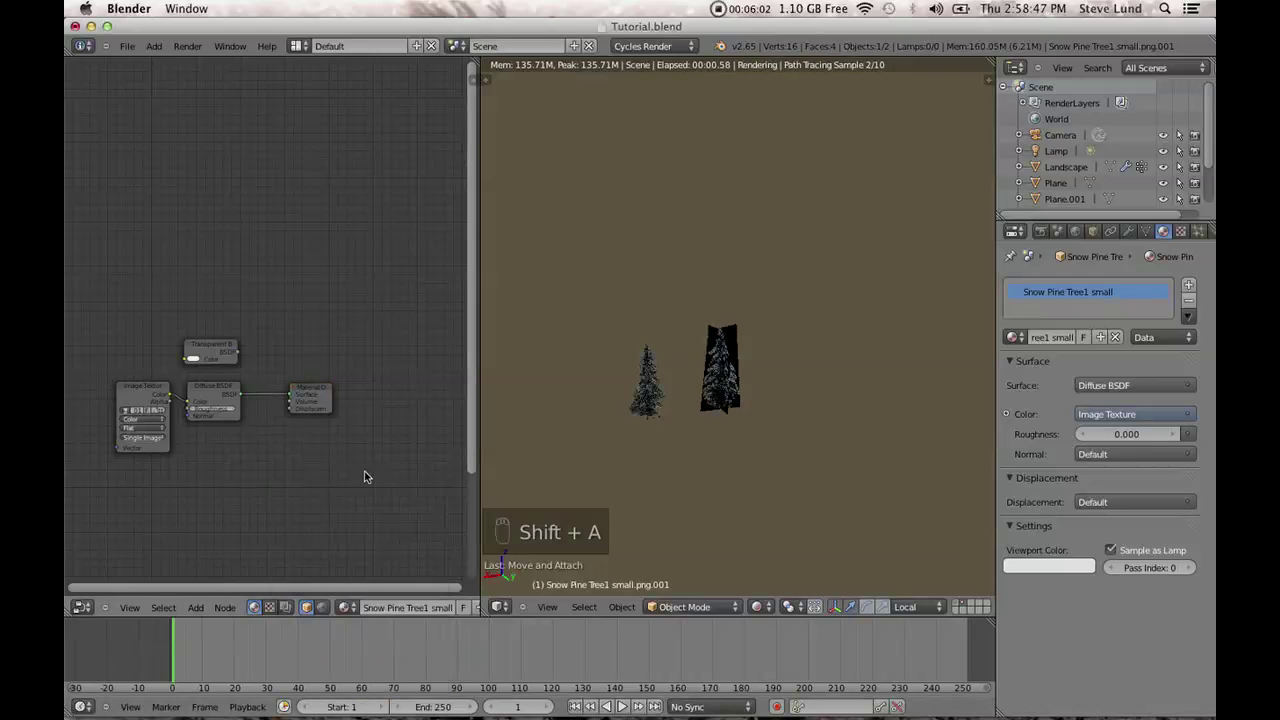
scroll(370, 500, "down", 1)
left_click(390, 568)
left_click_drag(390, 568, 271, 371)
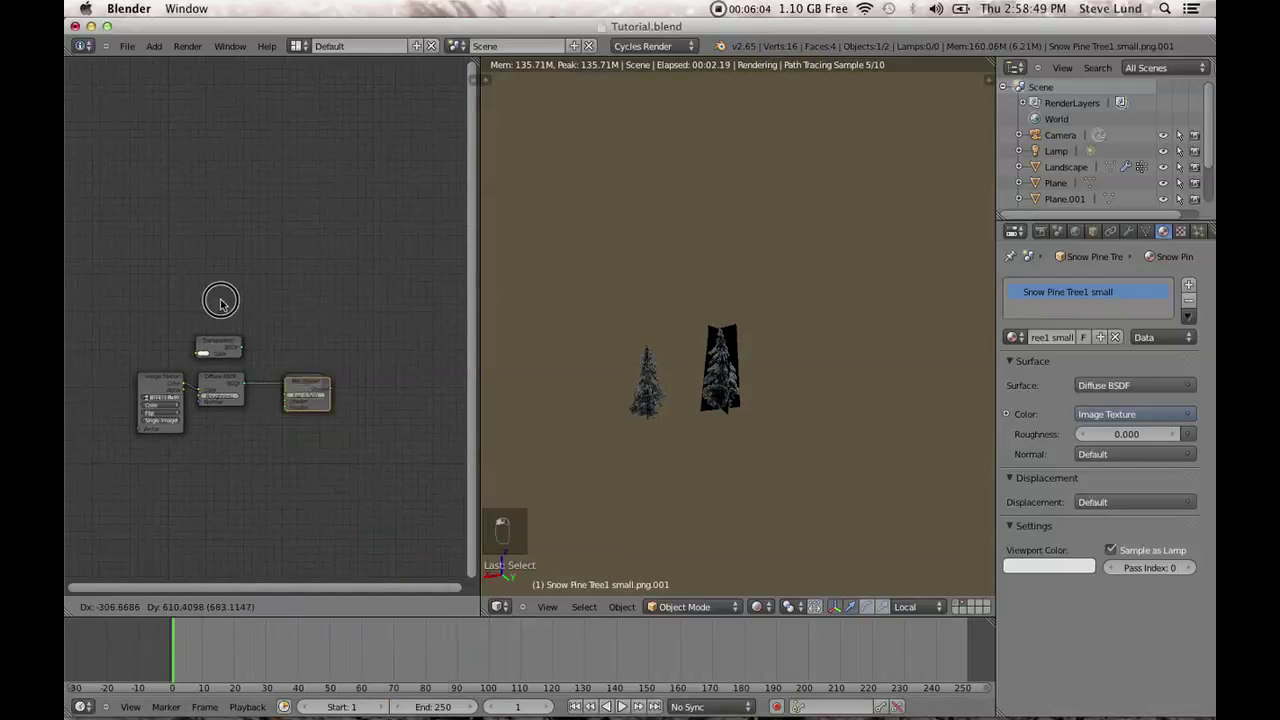
left_click_drag(317, 386, 244, 411)
scroll(343, 443, "up", 2)
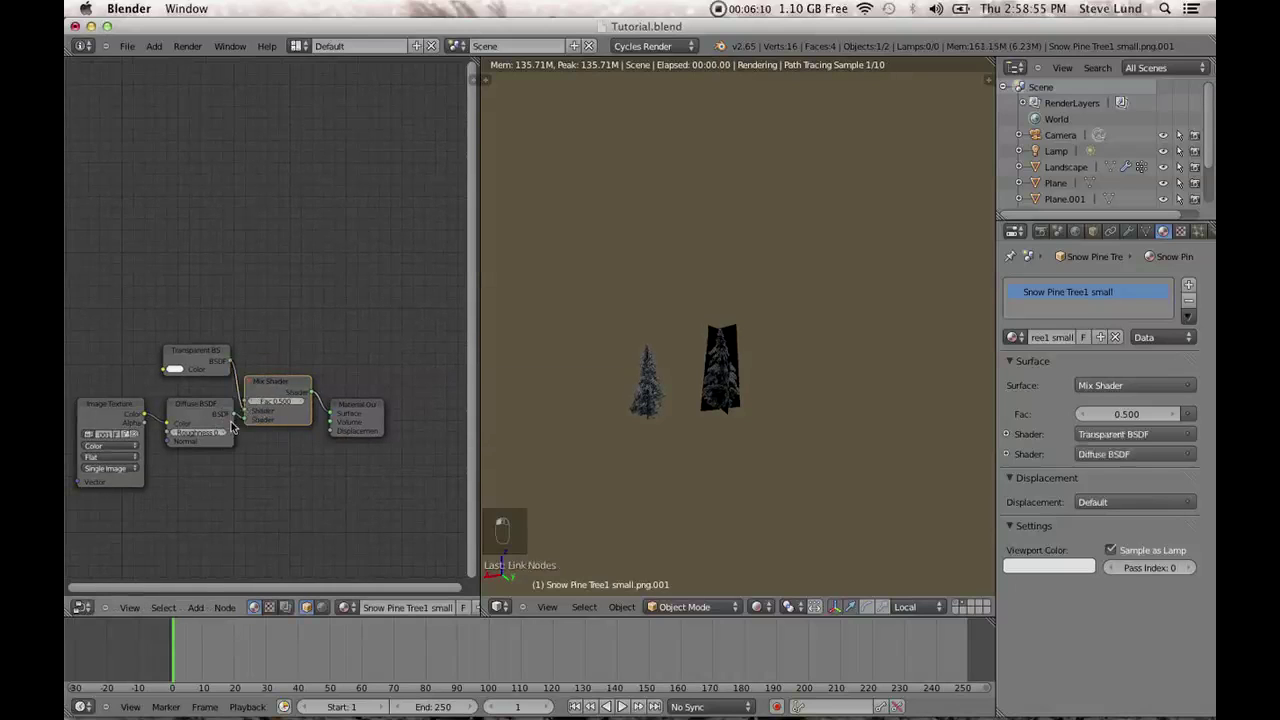
Link the image's Alpha to the Mix Shader's Fac in the Snow Pine Tree1 small material and save the file.
left_click_drag(146, 423, 245, 405)
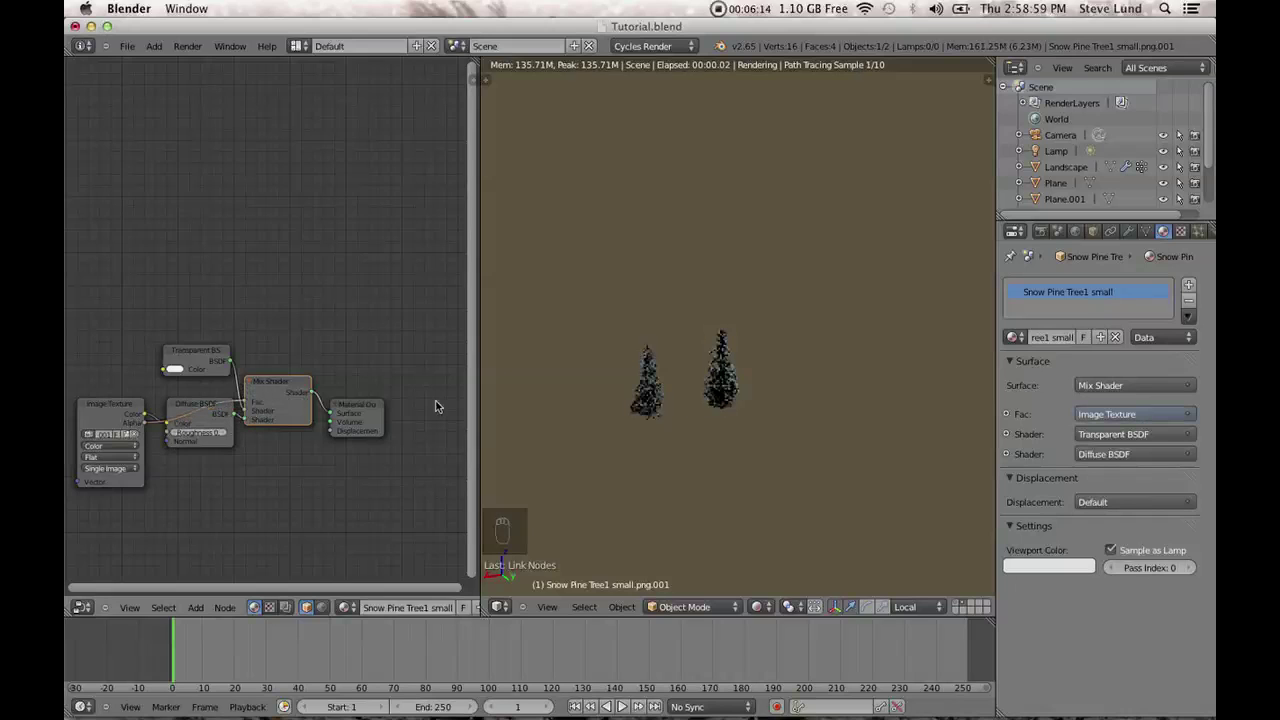
left_click(127, 46)
left_click(161, 148)
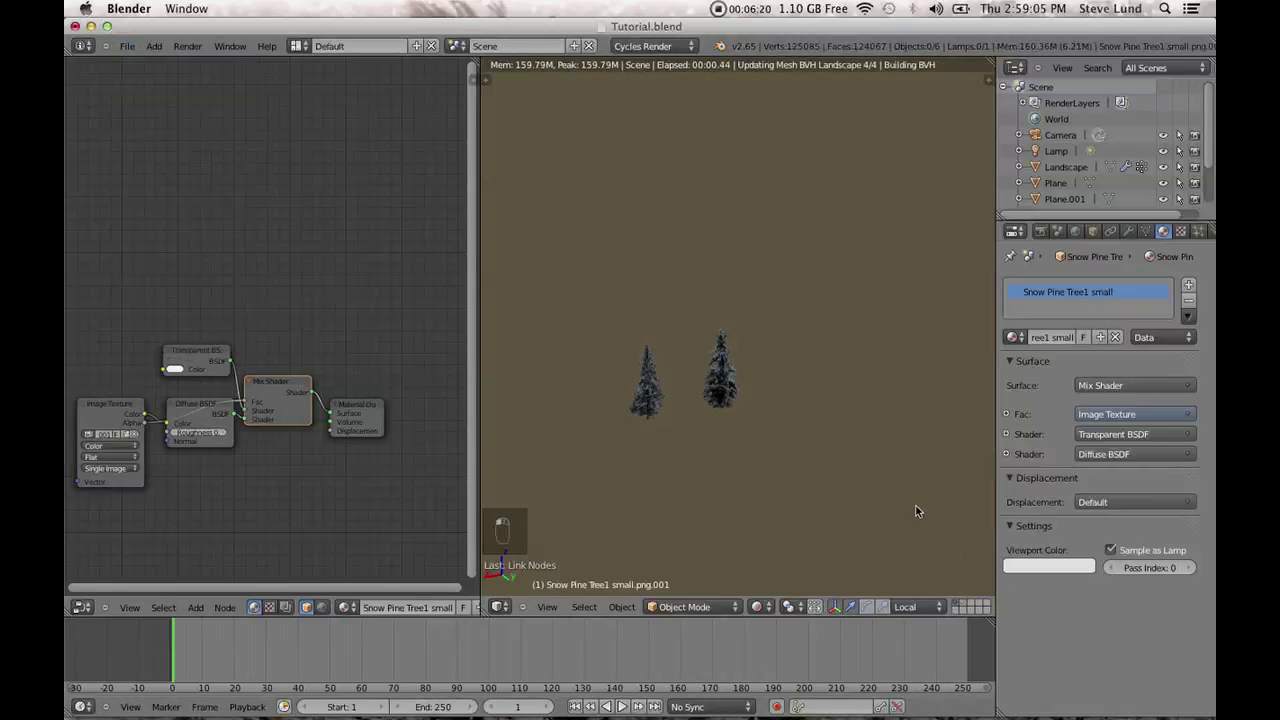
Leave local view for the camera view, select Snow Landscape.001 and display its modifiers.
key("KP_Divide")
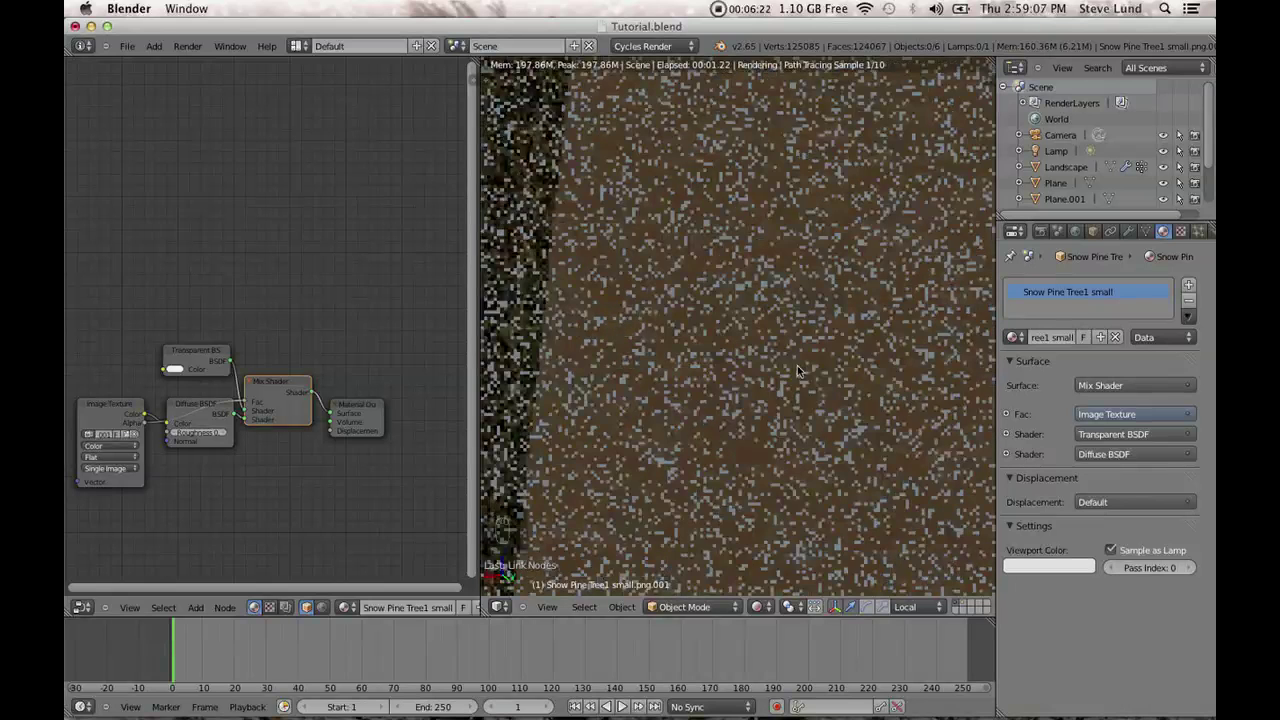
key("KP_0")
right_click(760, 337)
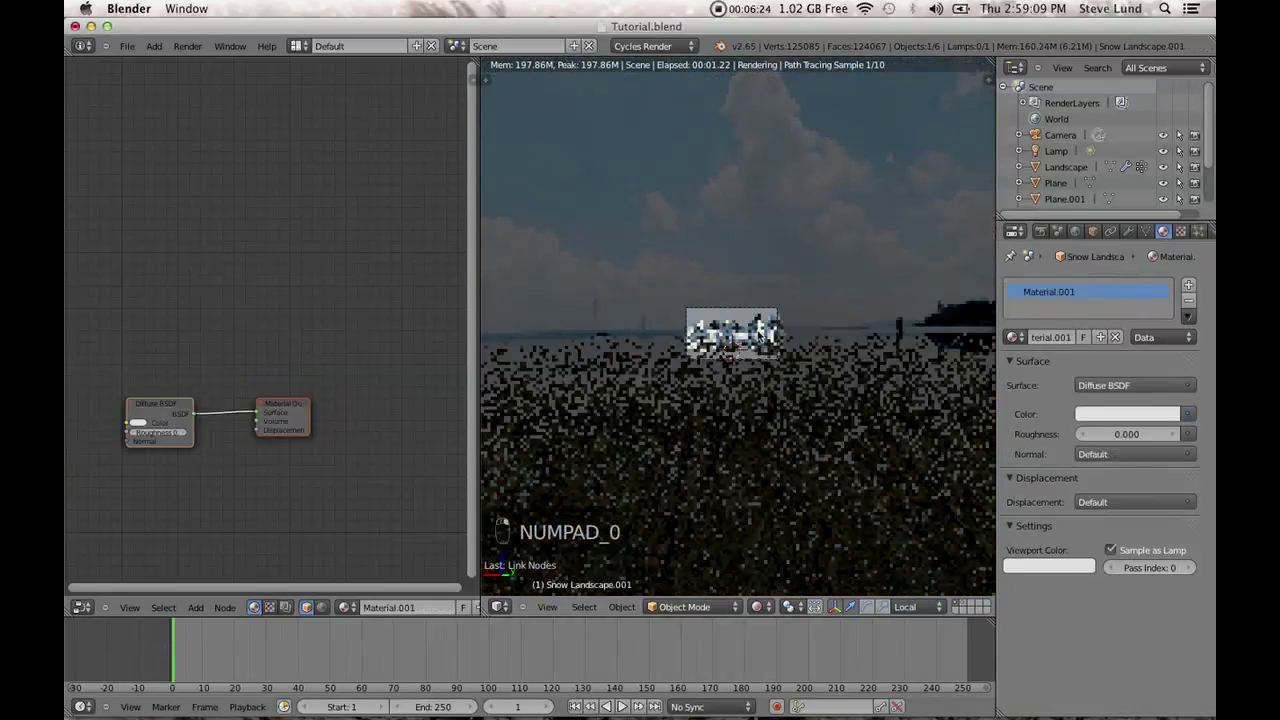
left_click(1128, 231)
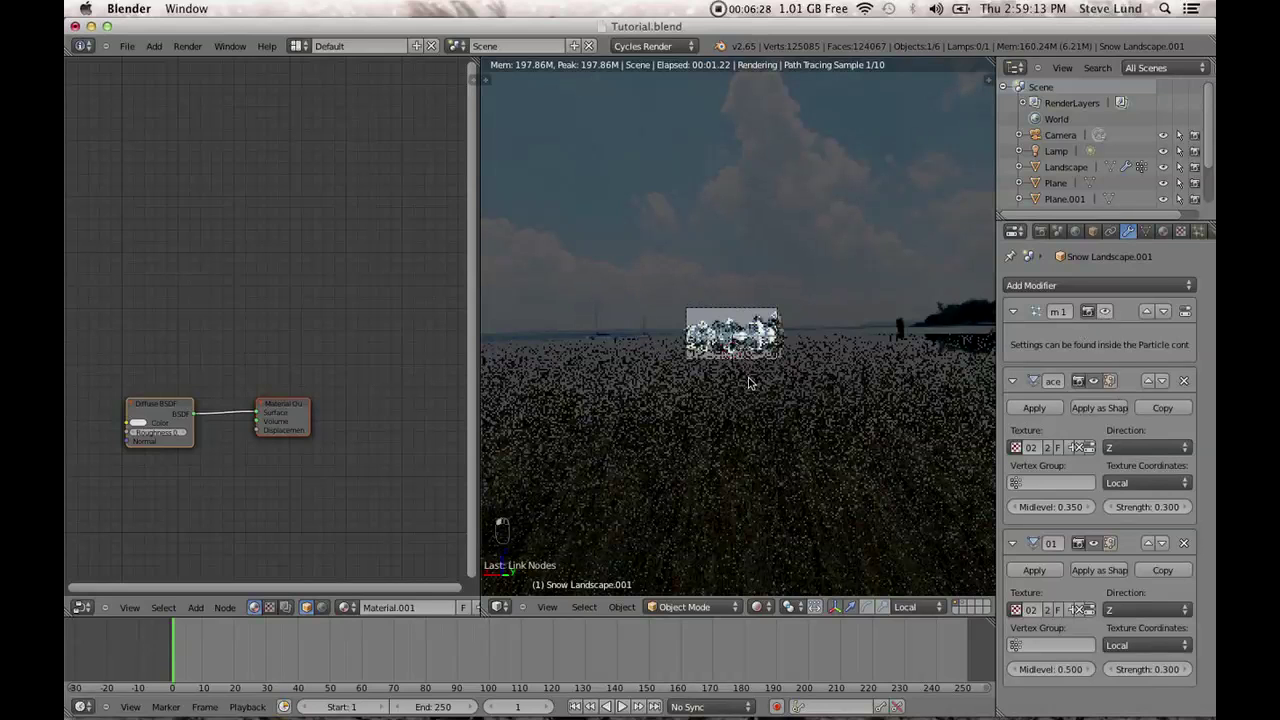
scroll(753, 382, "up", 5)
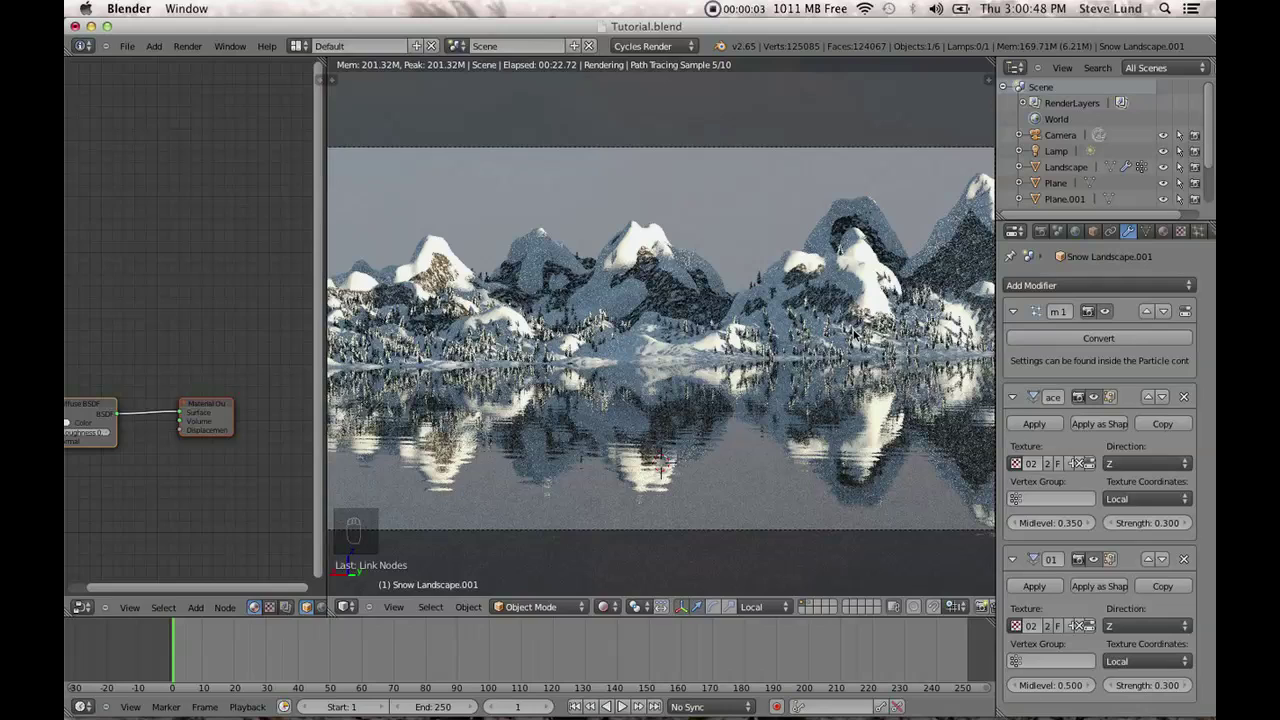
Select the Landscape object and set its pine particle system's size to 0.08.
left_click(1066, 167)
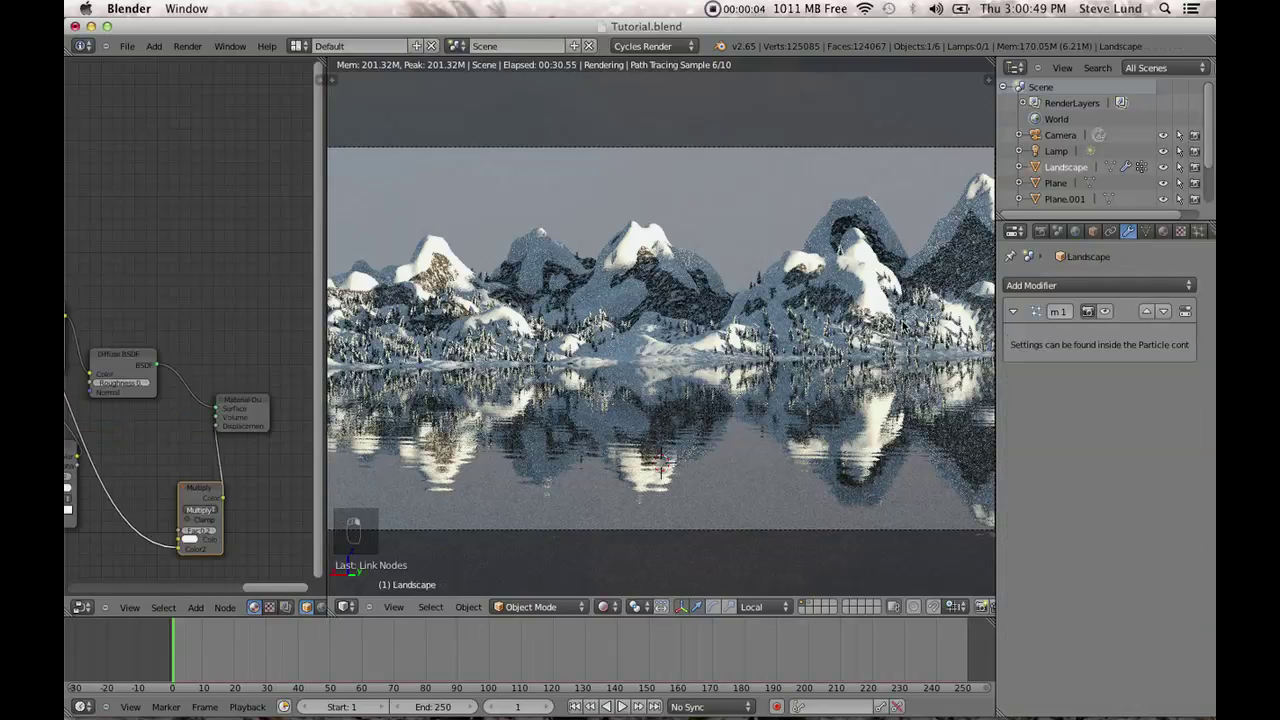
left_click(1197, 231)
left_click(1050, 459)
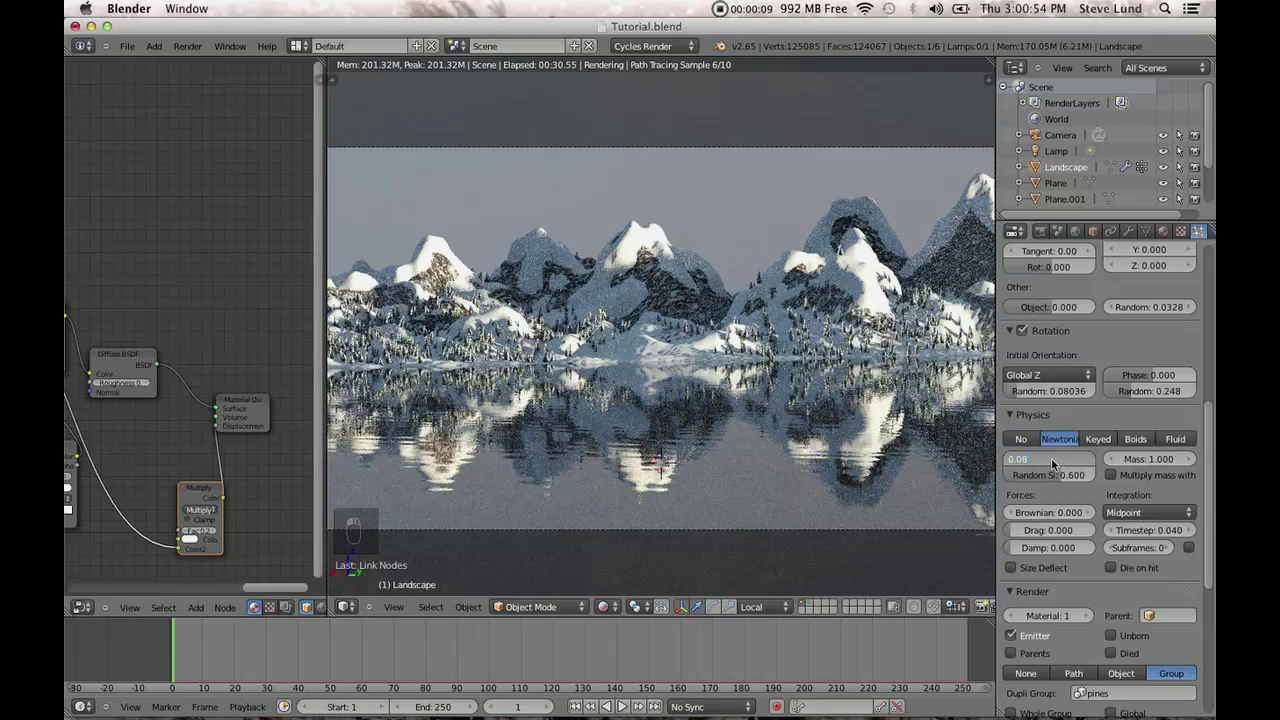
type("0.08")
key("Return")
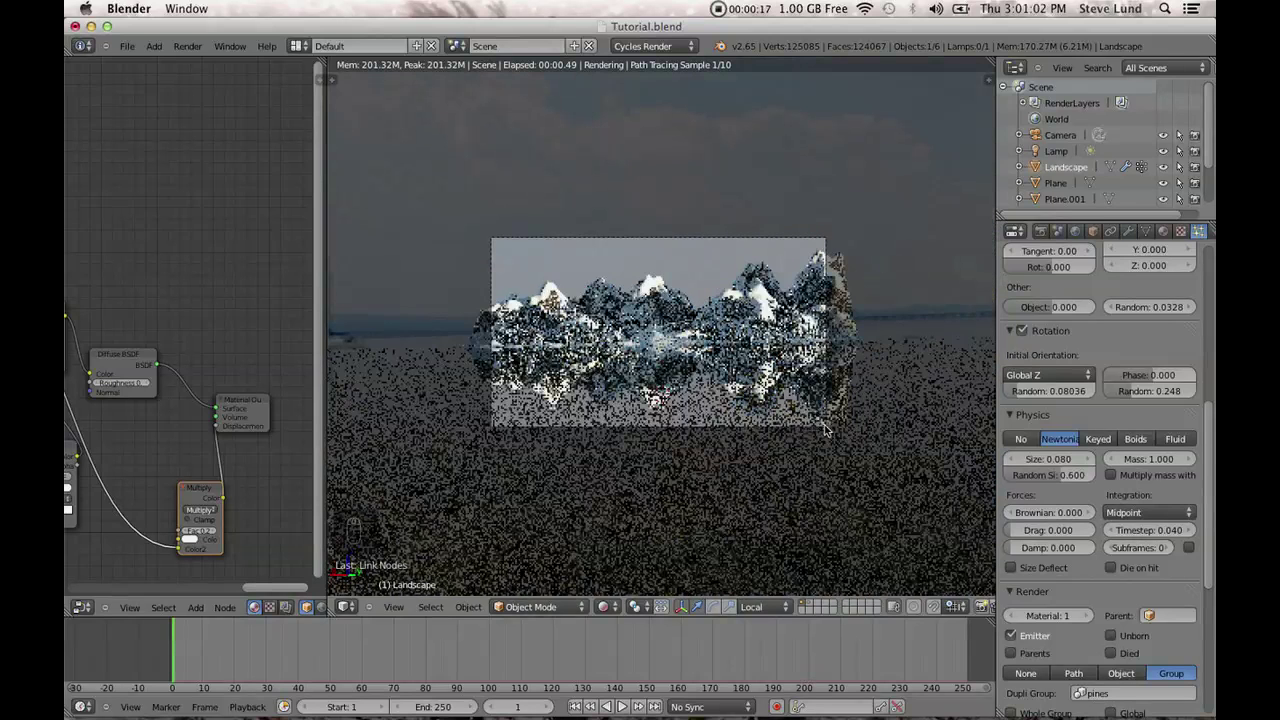
Select all scene objects, checking the selection in Solid shading, and return the viewport to Rendered shading.
key("a")
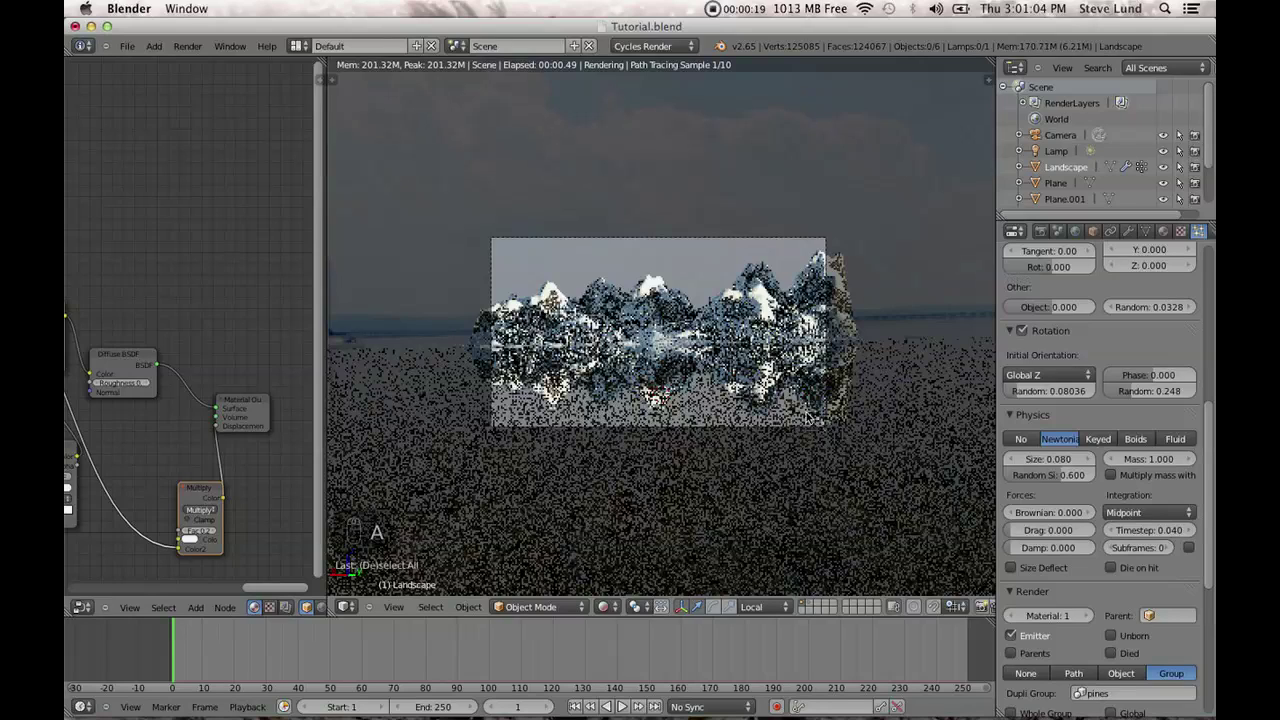
left_click(604, 607)
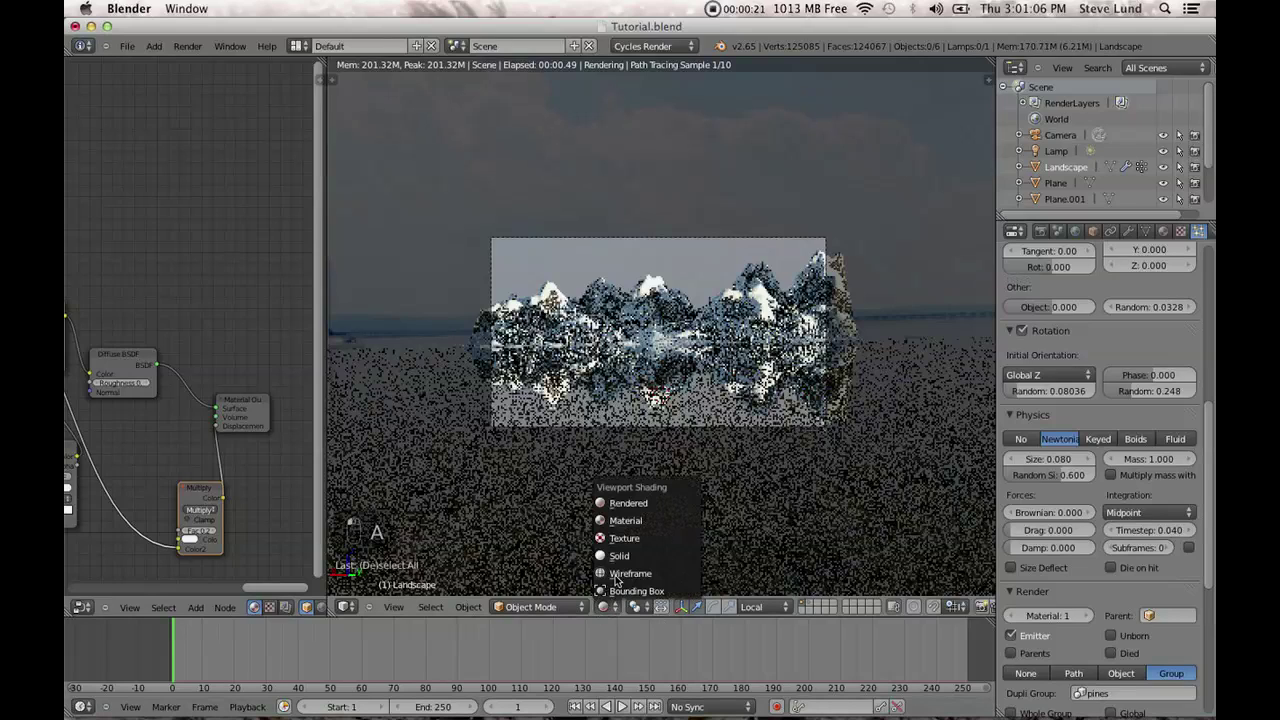
left_click(620, 555)
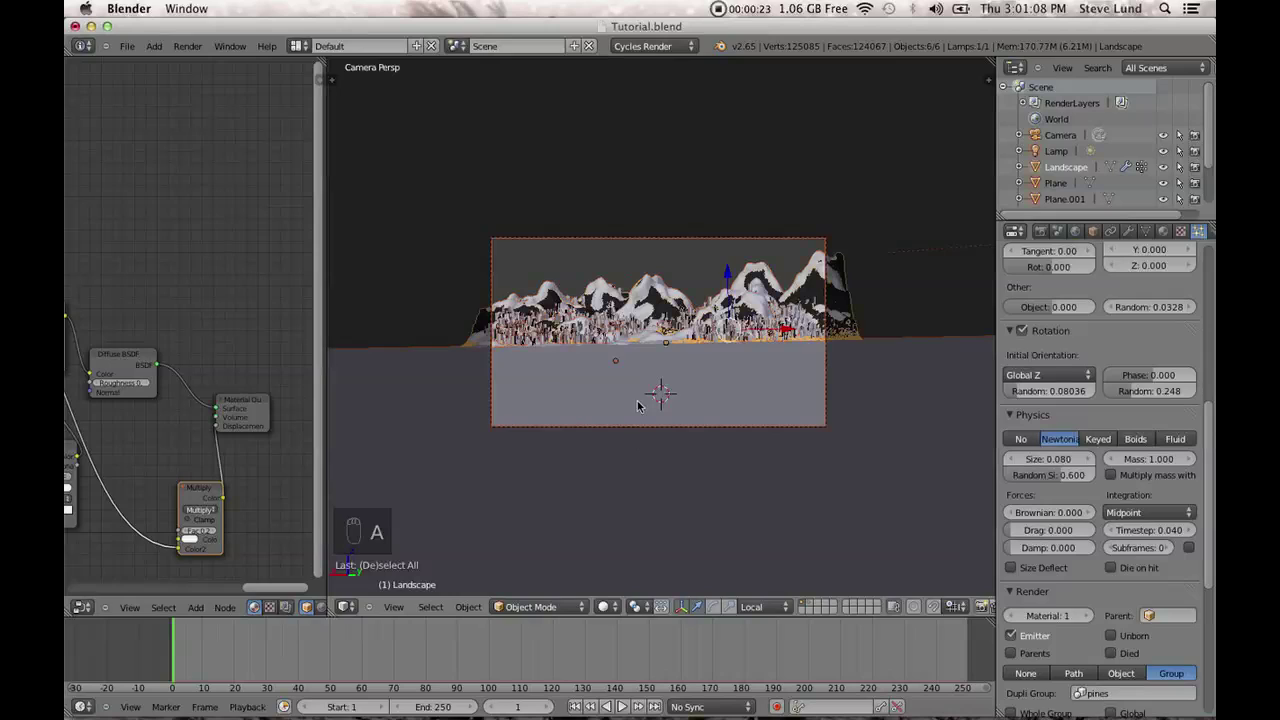
left_click(615, 607)
left_click(608, 607)
left_click(605, 609)
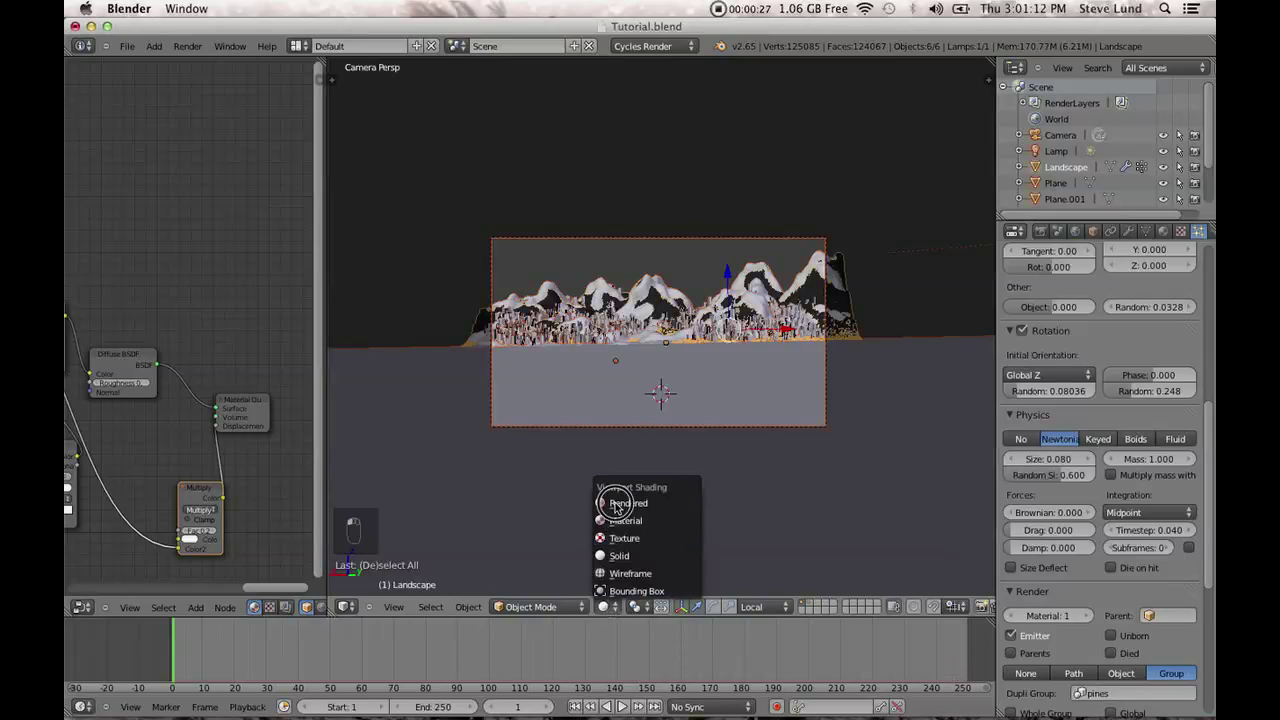
left_click(616, 505)
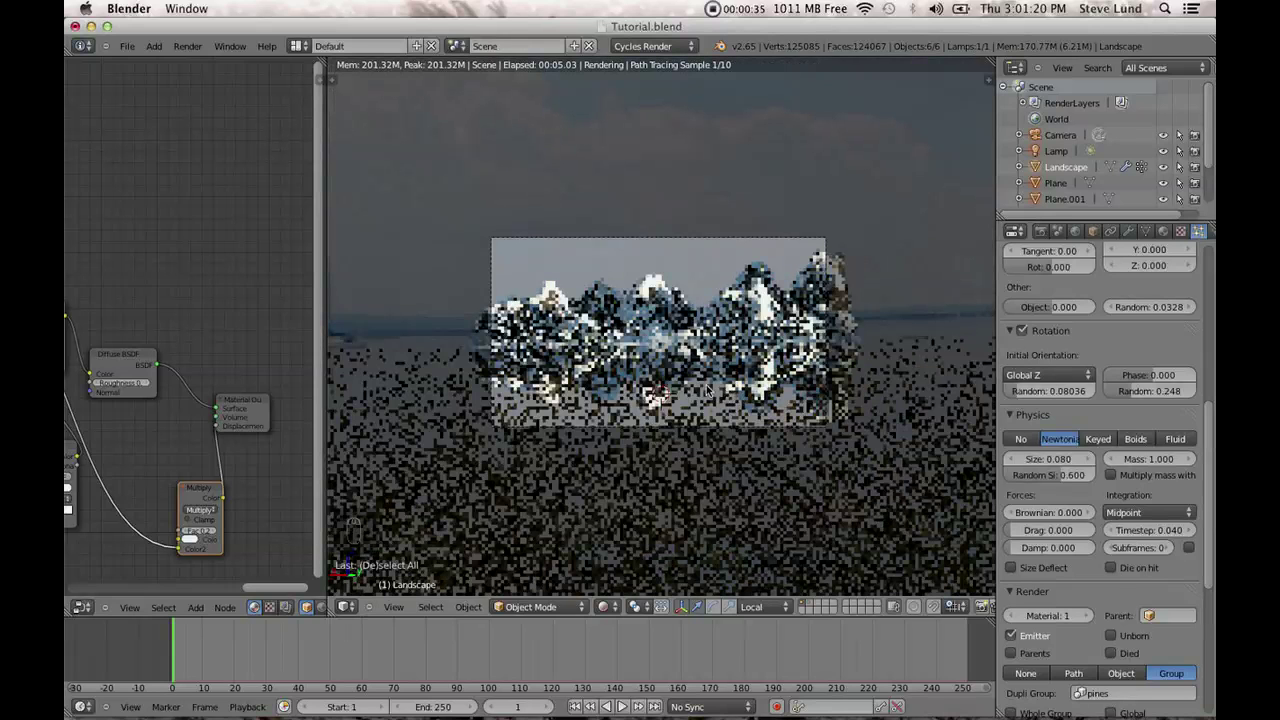
Rotate all selected objects about the global Z axis in two passes, the second by about -8.75°, to change the sky background.
key("r")
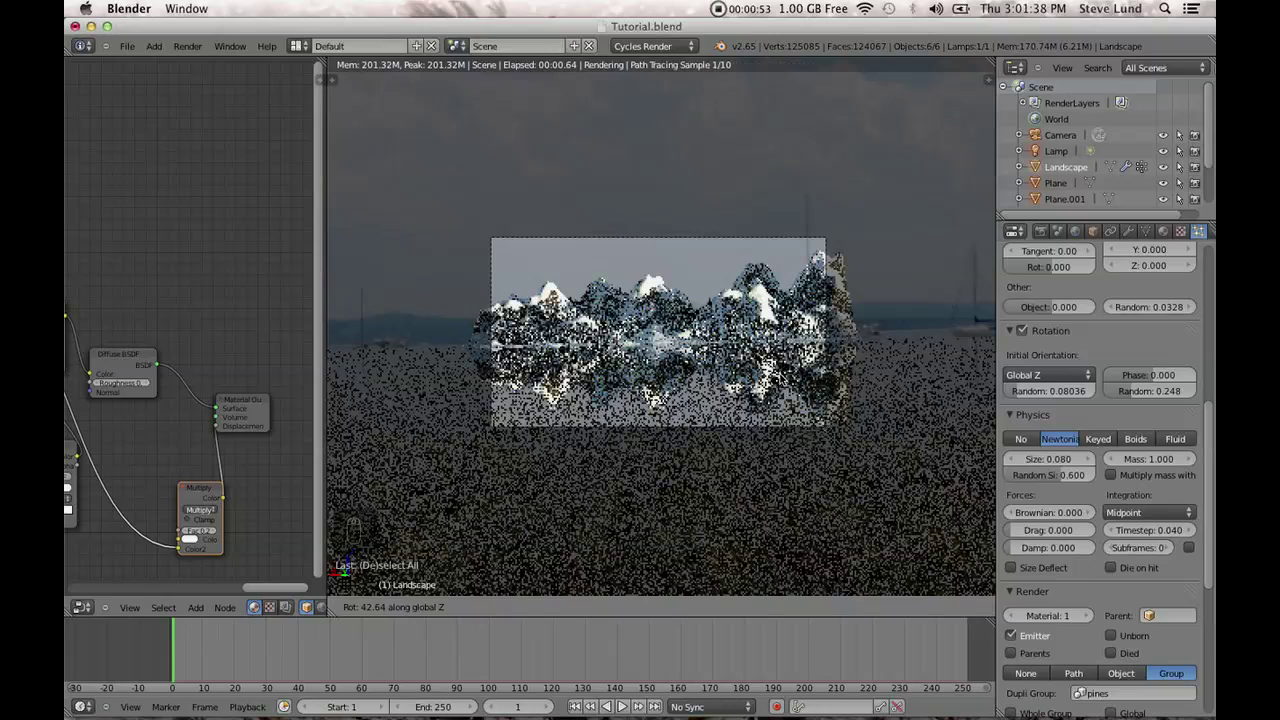
left_click(781, 380)
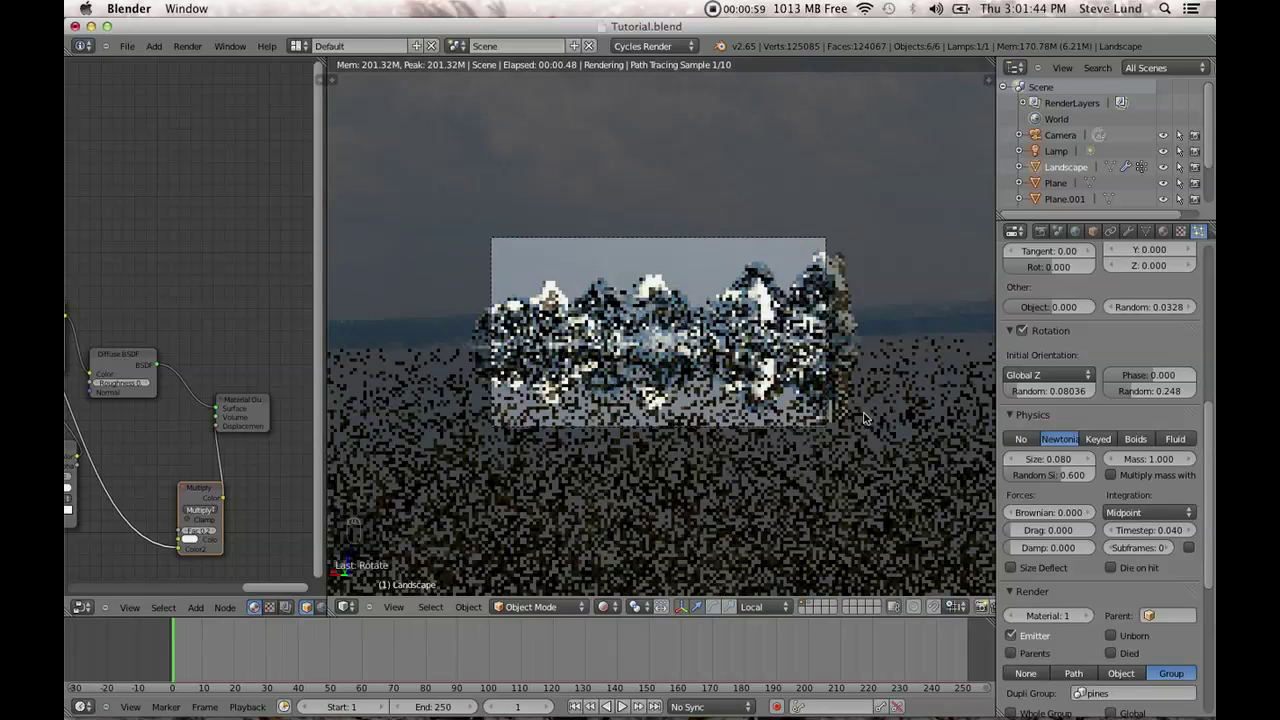
key("r")
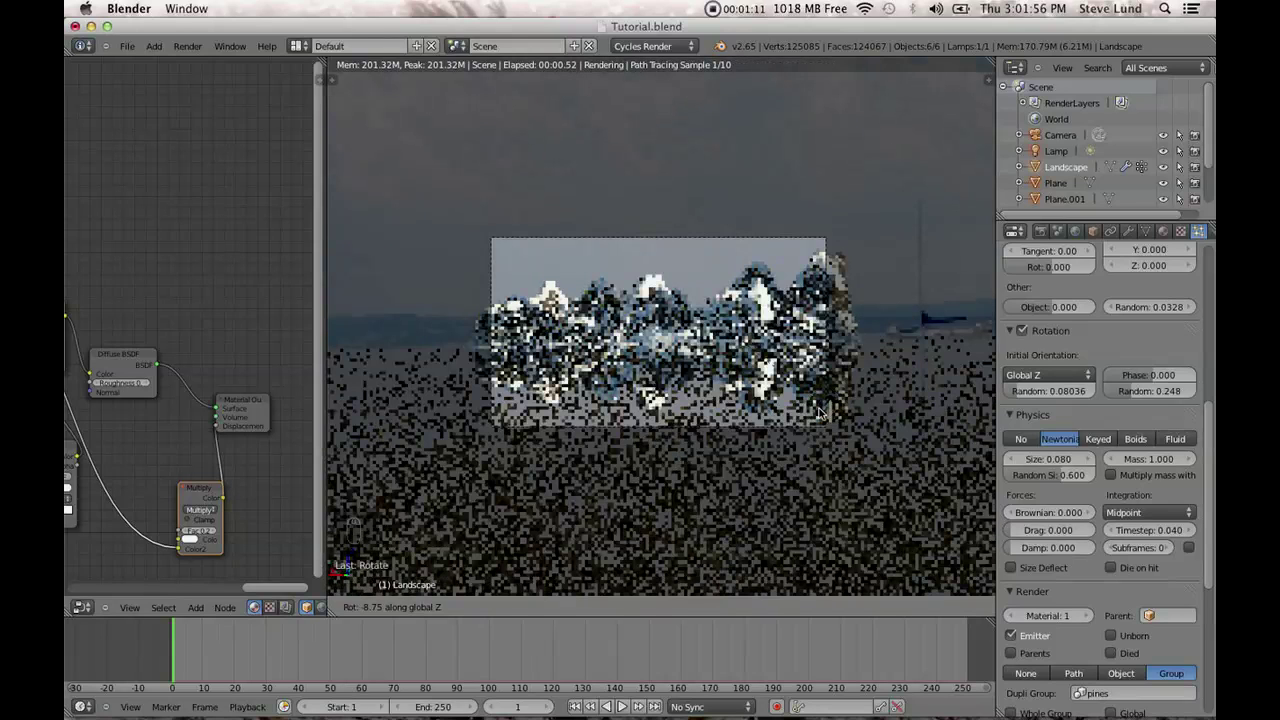
left_click(820, 412)
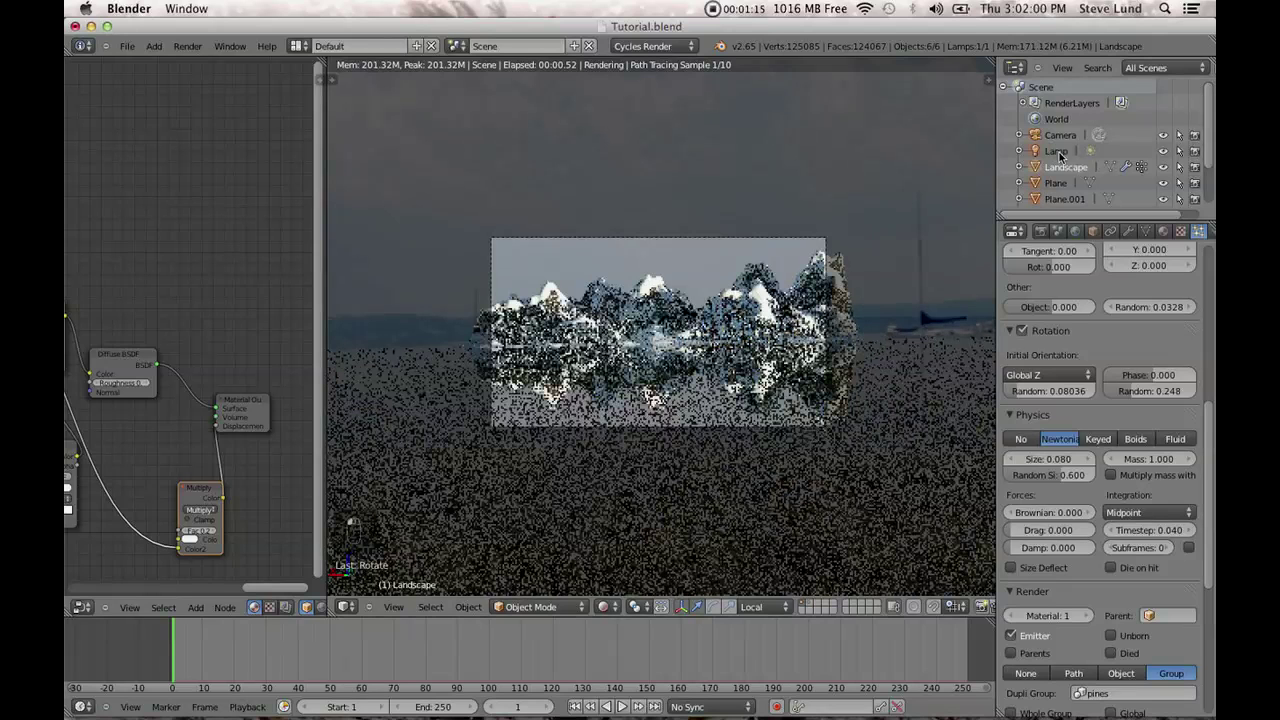
Select the sun lamp and change its emission color to a paler, slightly pinkish cream.
left_click(1056, 150)
left_click(1129, 232)
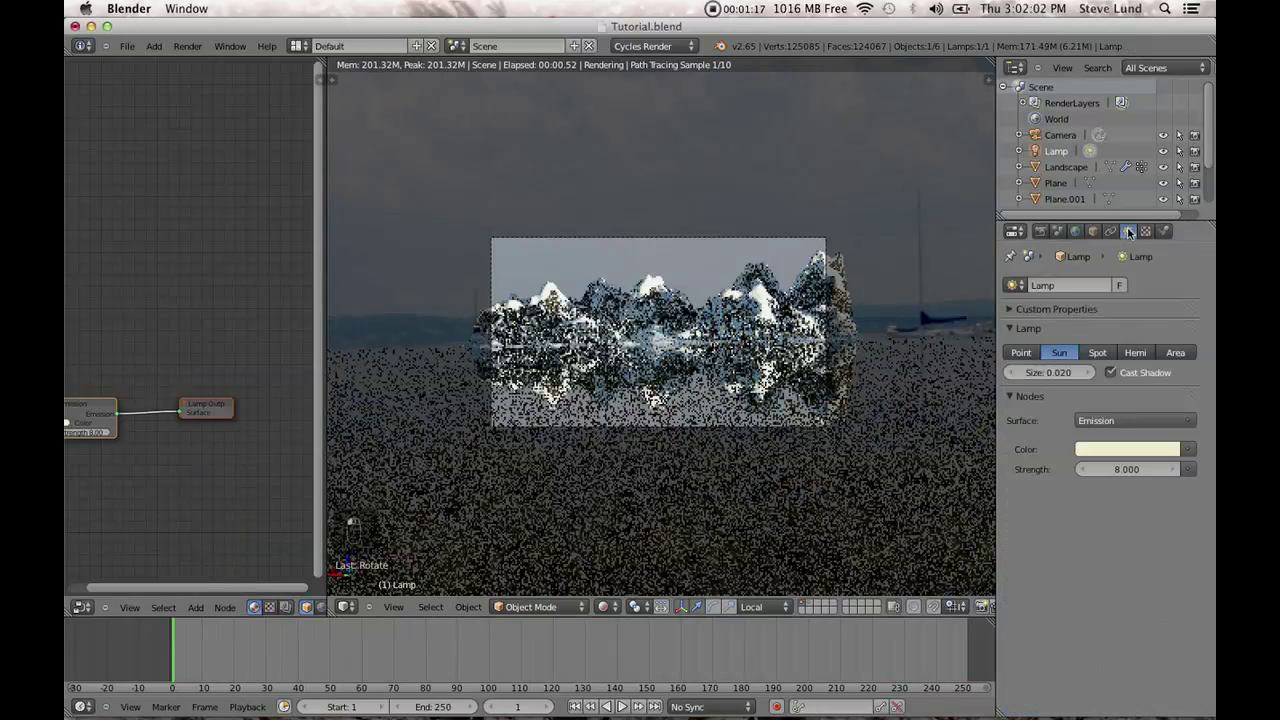
left_click(1126, 451)
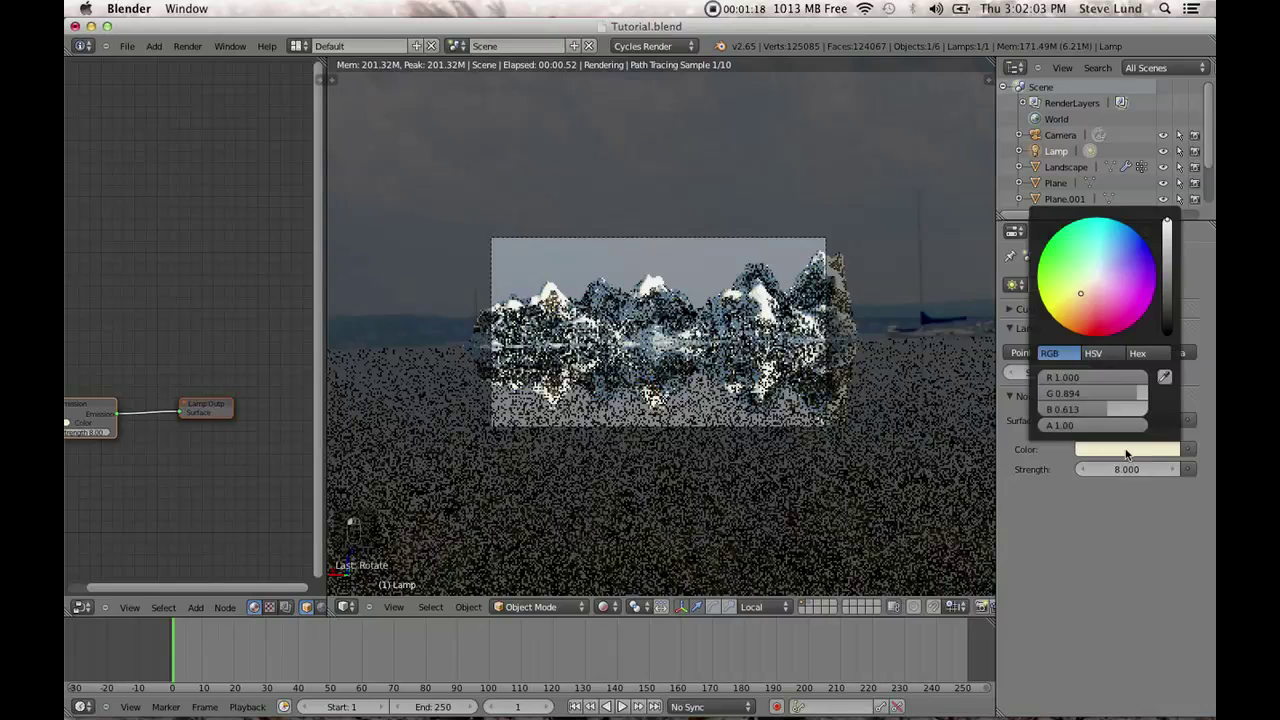
left_click(1086, 293)
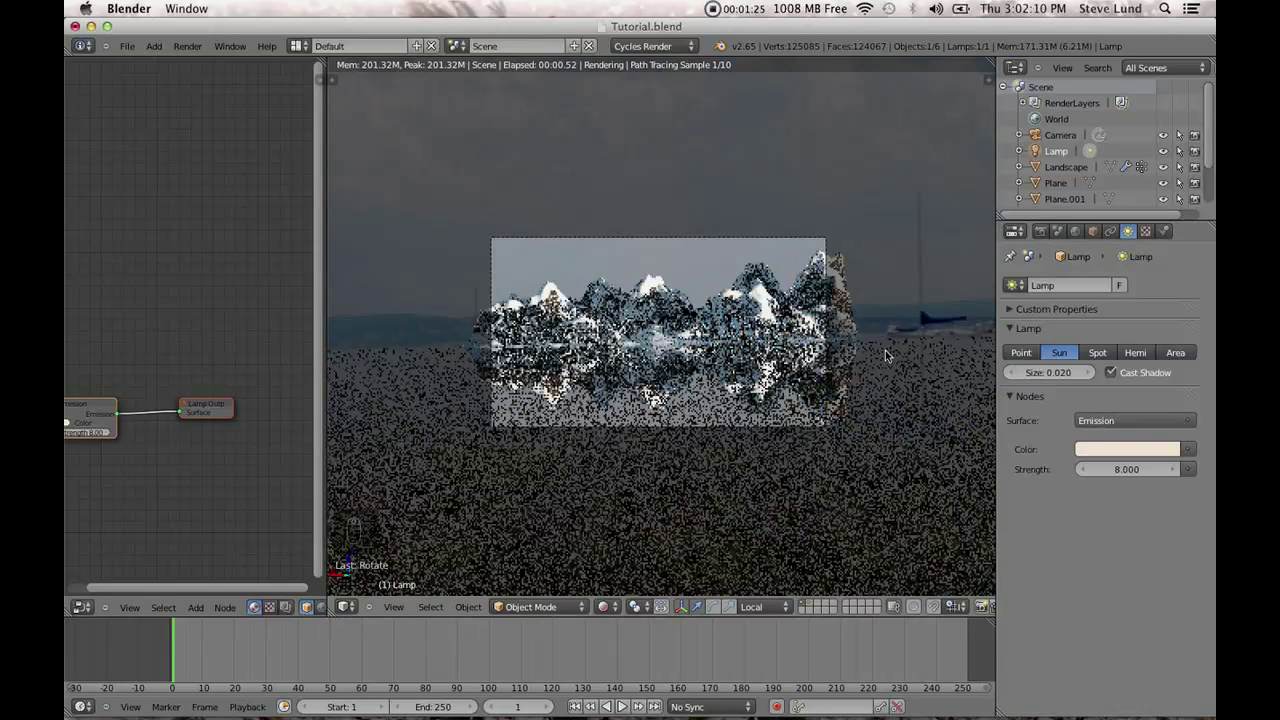
Rotate the sun lamp slightly and preview the lighting on the mountains.
key("r")
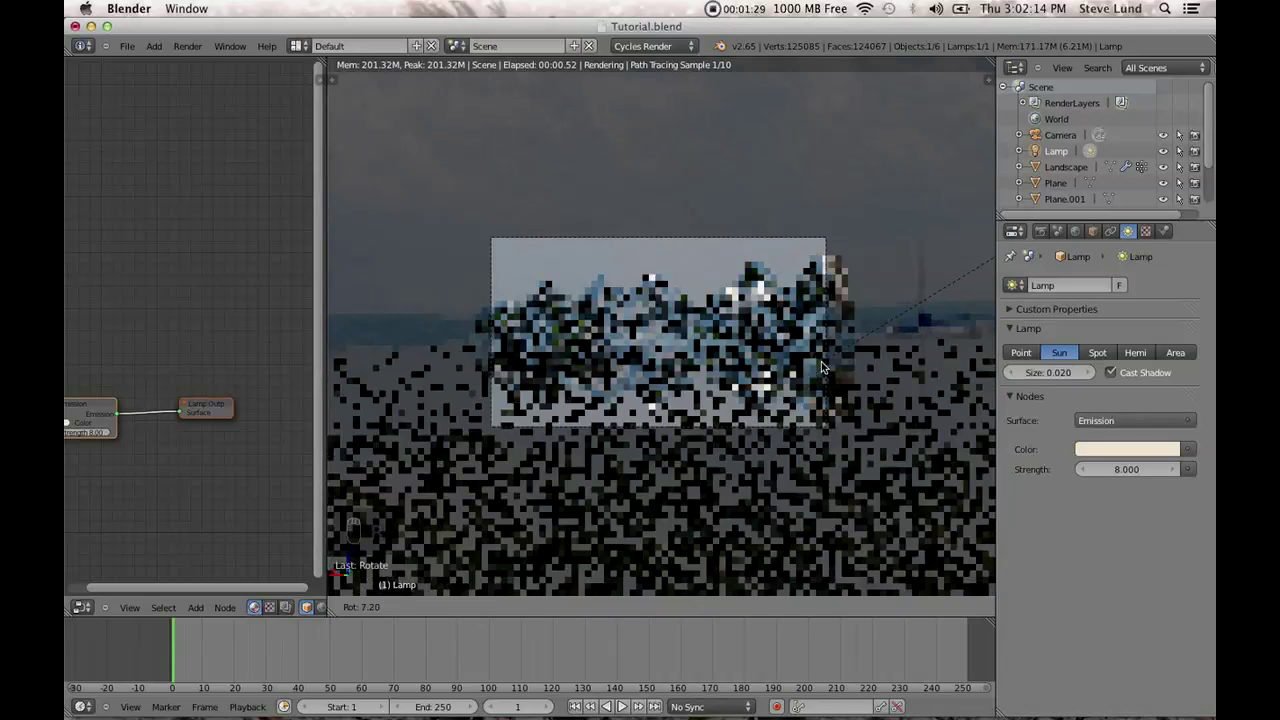
left_click(819, 405)
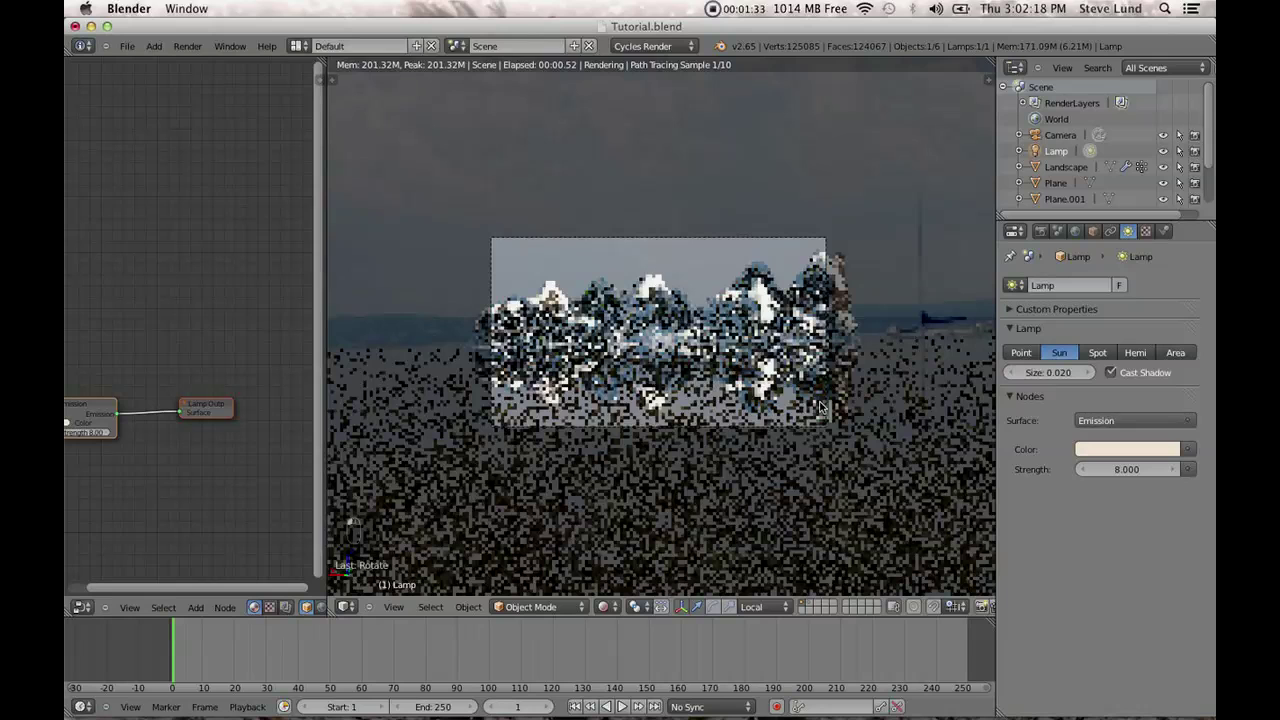
scroll(748, 402, "up", 3)
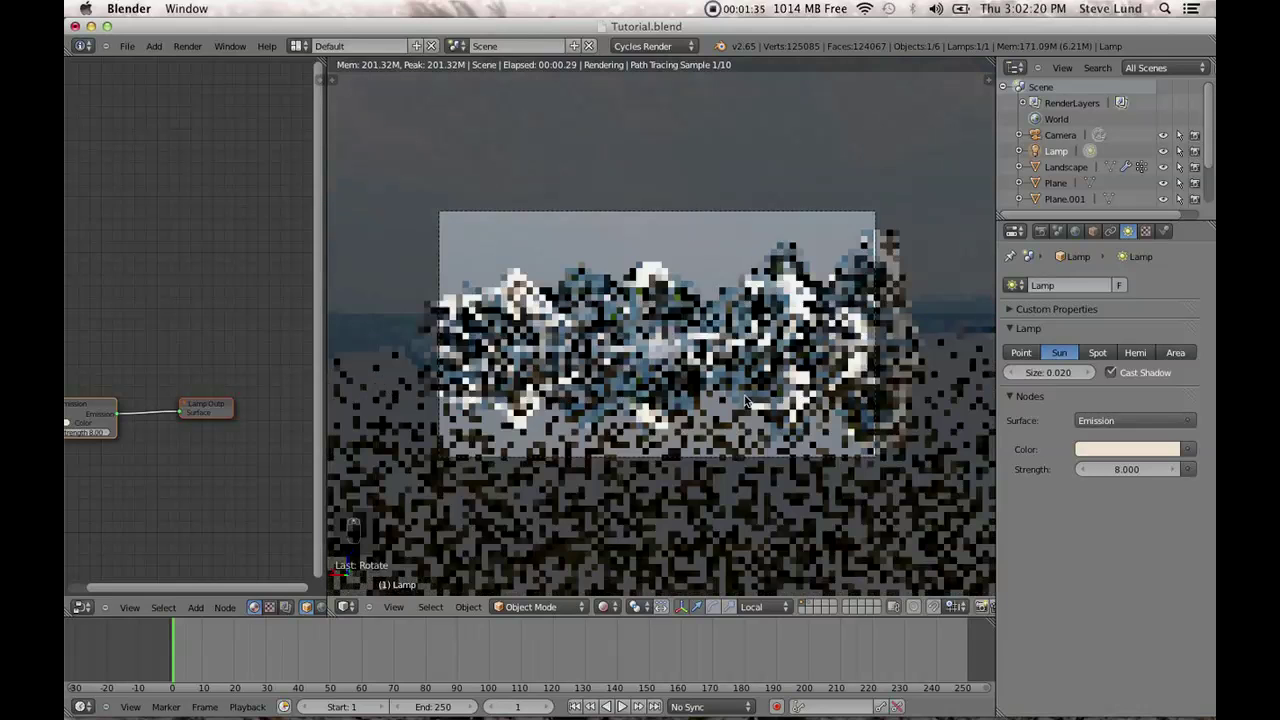
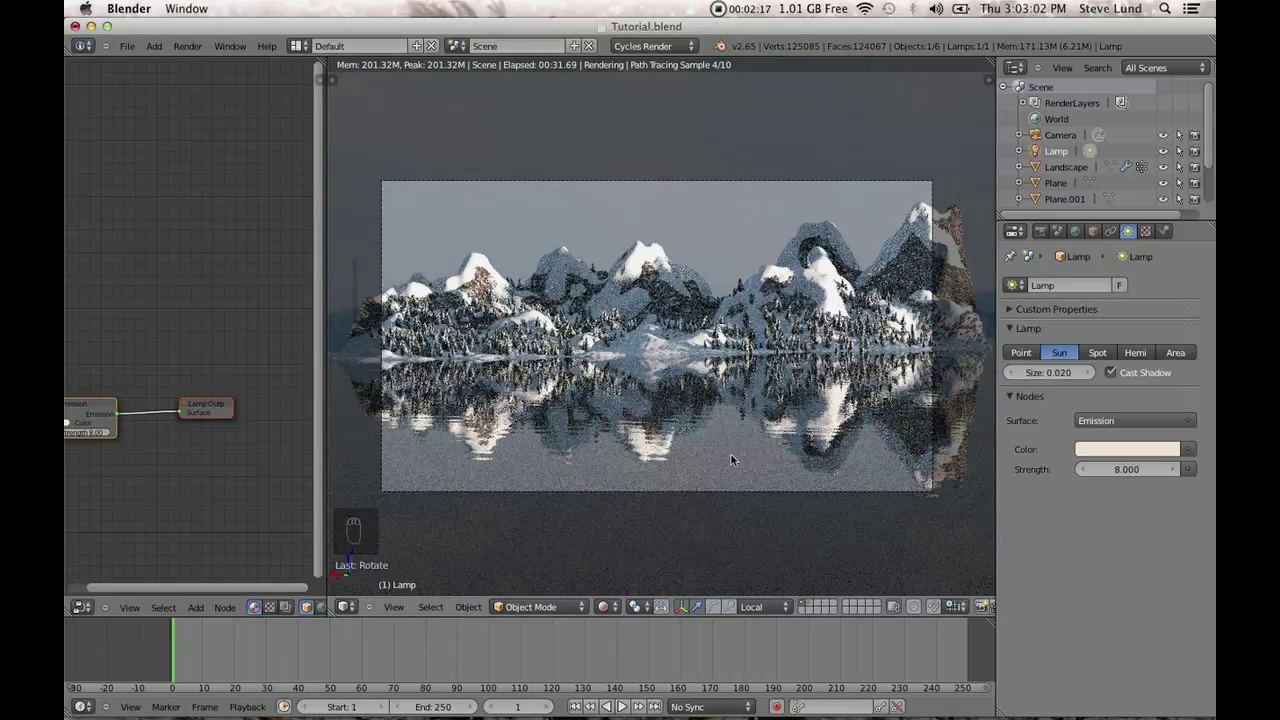
Switch the viewport to Solid shading, select the Snow Landscape.001 object and display its modifiers.
left_click(606, 606)
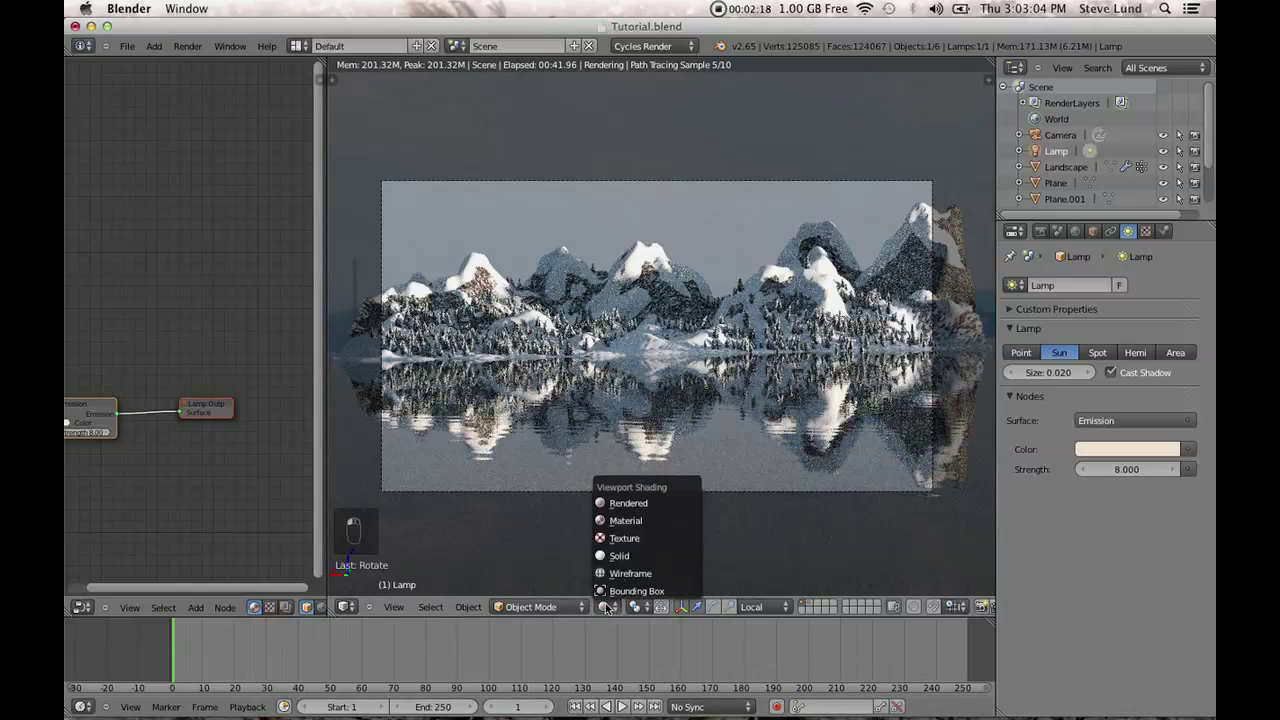
left_click(615, 556)
scroll(629, 447, "up", 5)
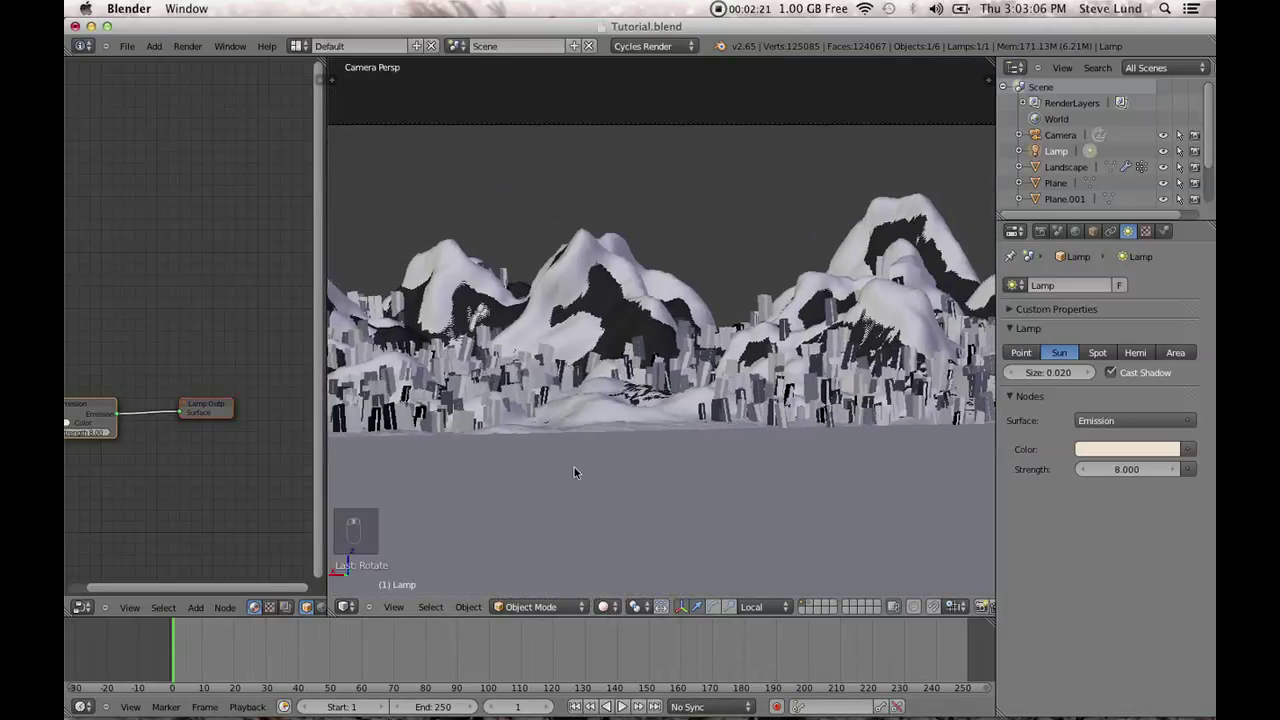
right_click(580, 327)
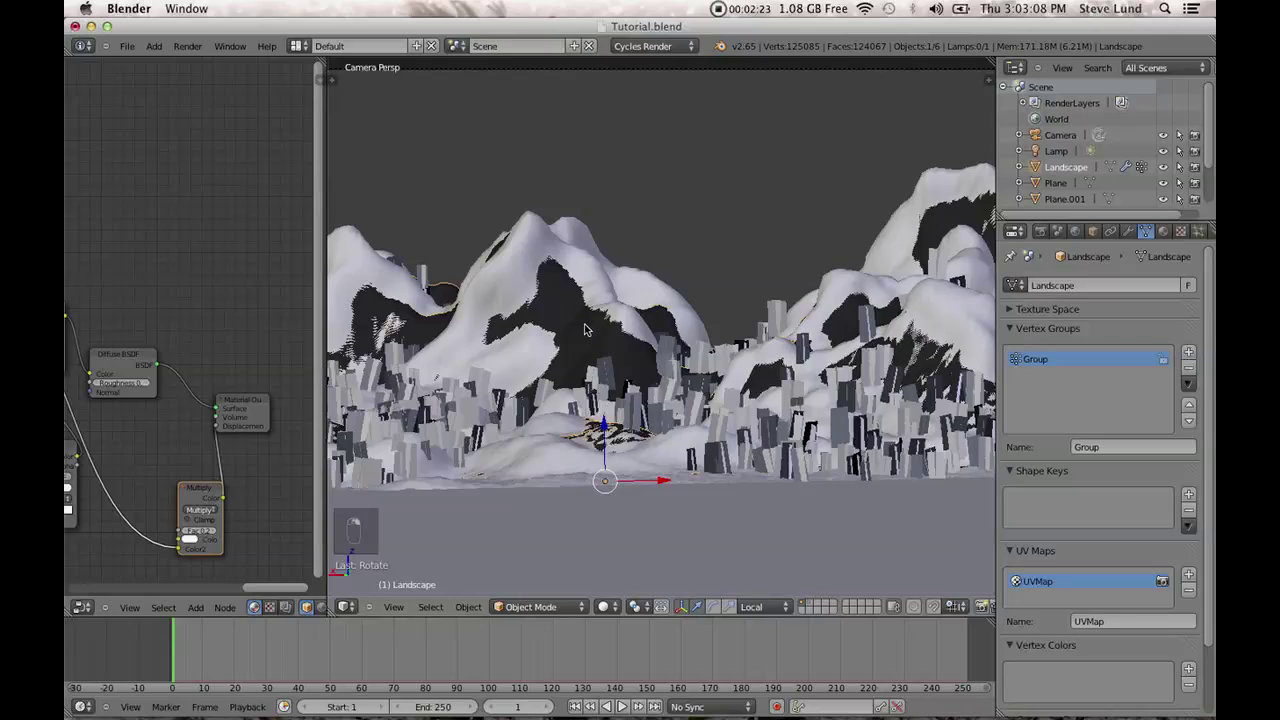
left_click(1130, 232)
right_click(855, 320)
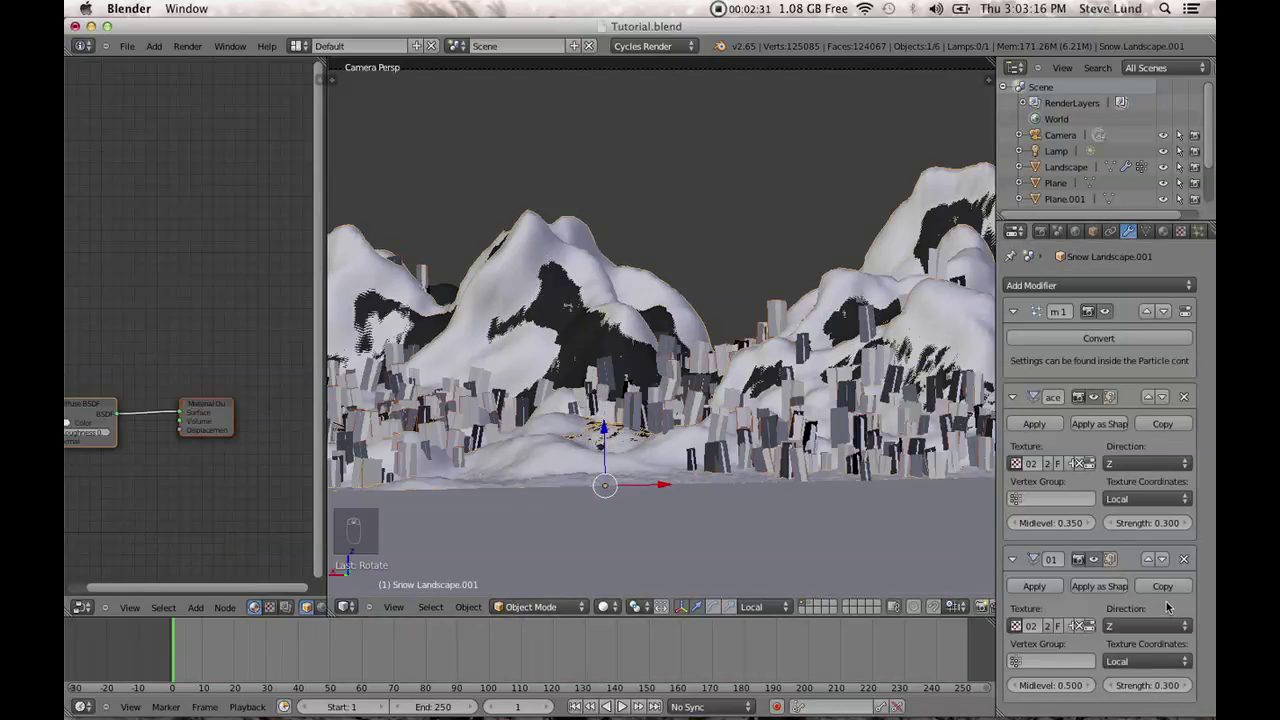
Set the Midlevel of the snow's second Displace modifier to 0.4.
left_click(1060, 685)
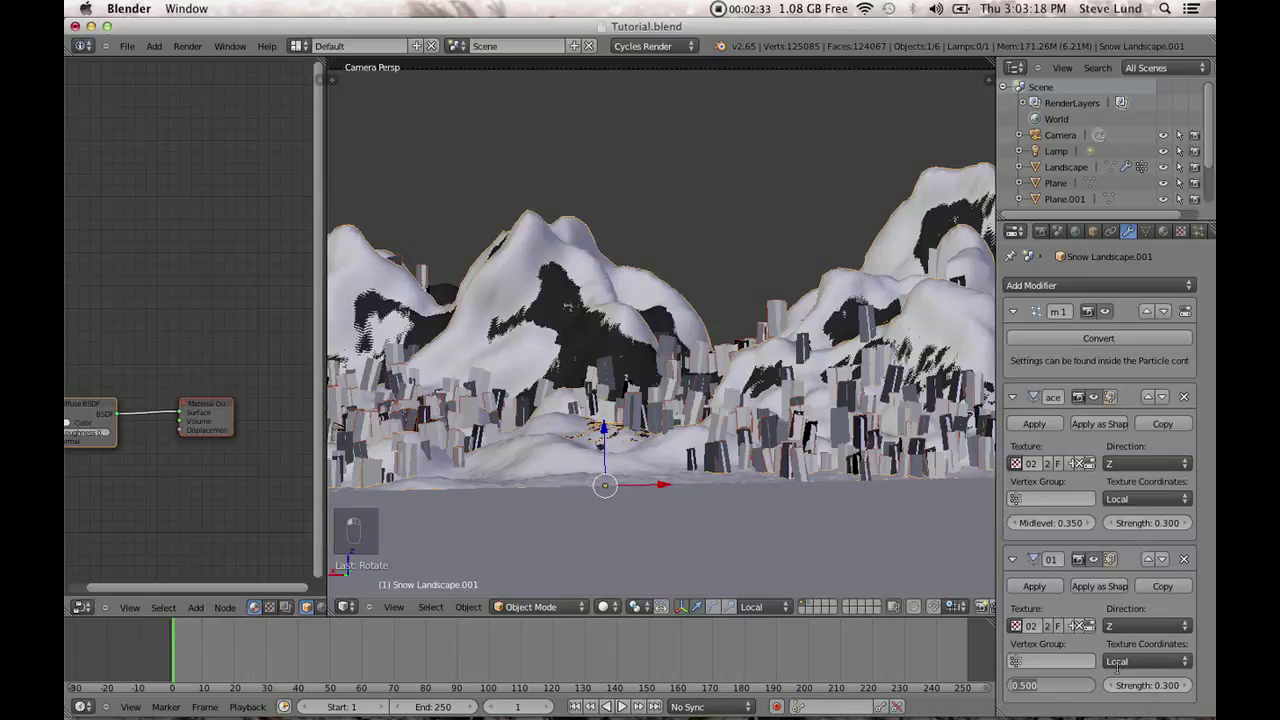
key("BackSpace")
type(".4")
key("Return")
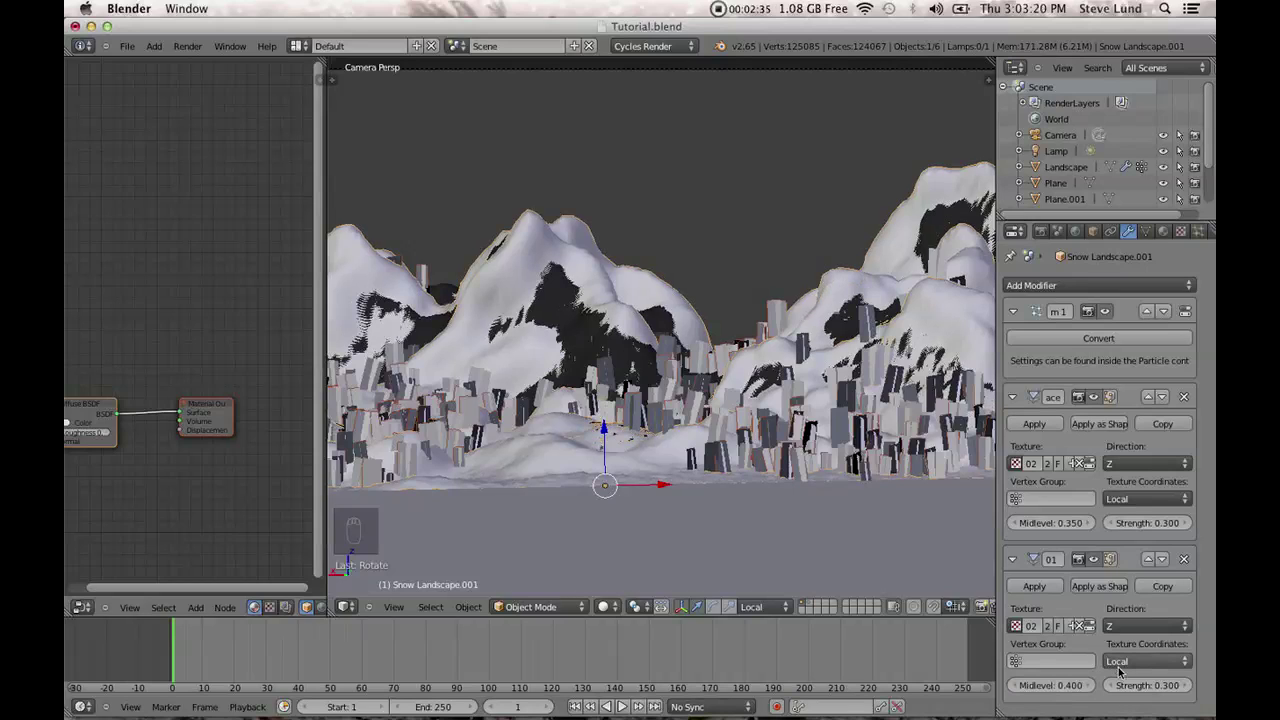
Lower the Midlevel of the snow's second Displace modifier to 0.35.
left_click(1086, 683)
type("3")
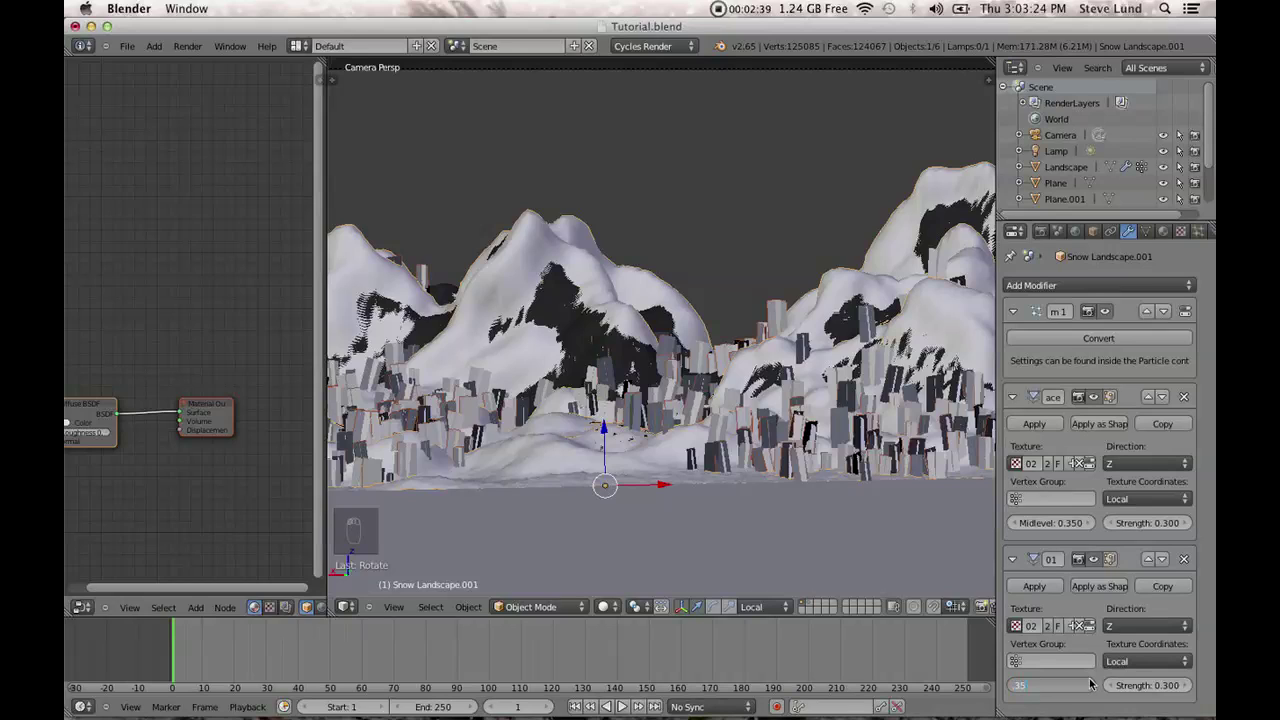
type("5")
key("Return")
Set the Midlevel of the snow's first Displace modifier to 0.3.
left_click(1053, 522)
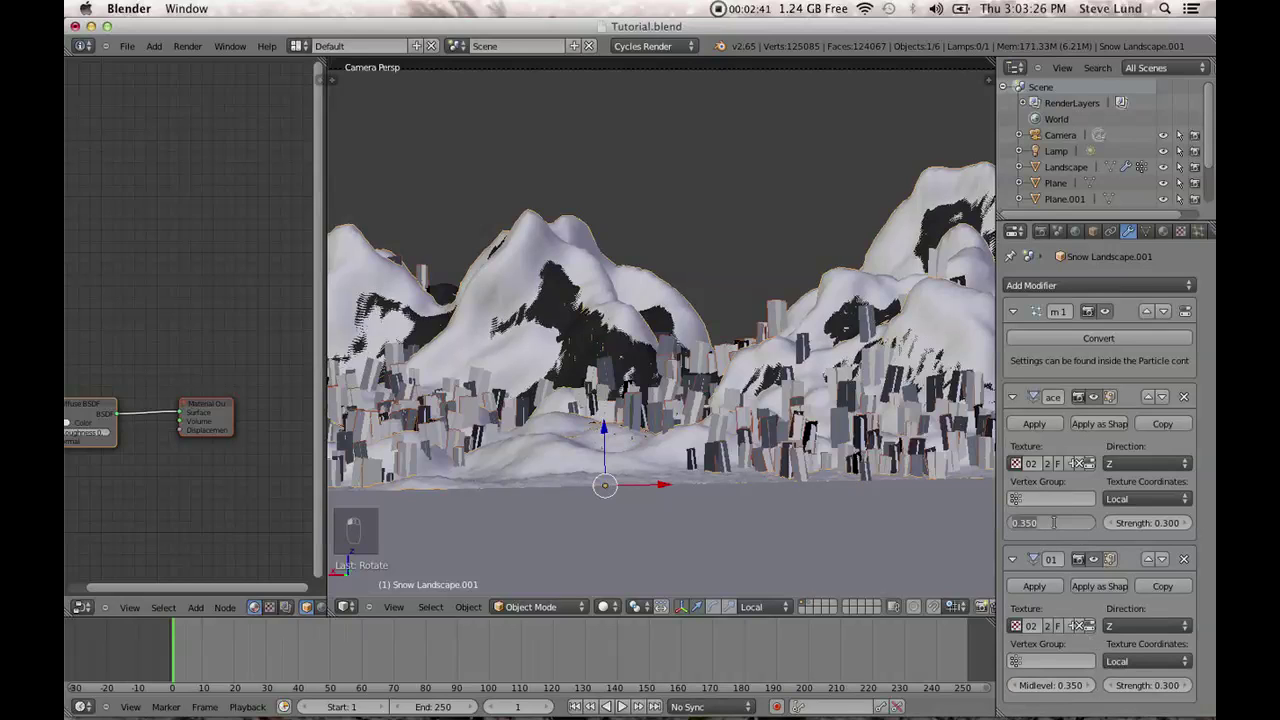
type(".3")
key("Return")
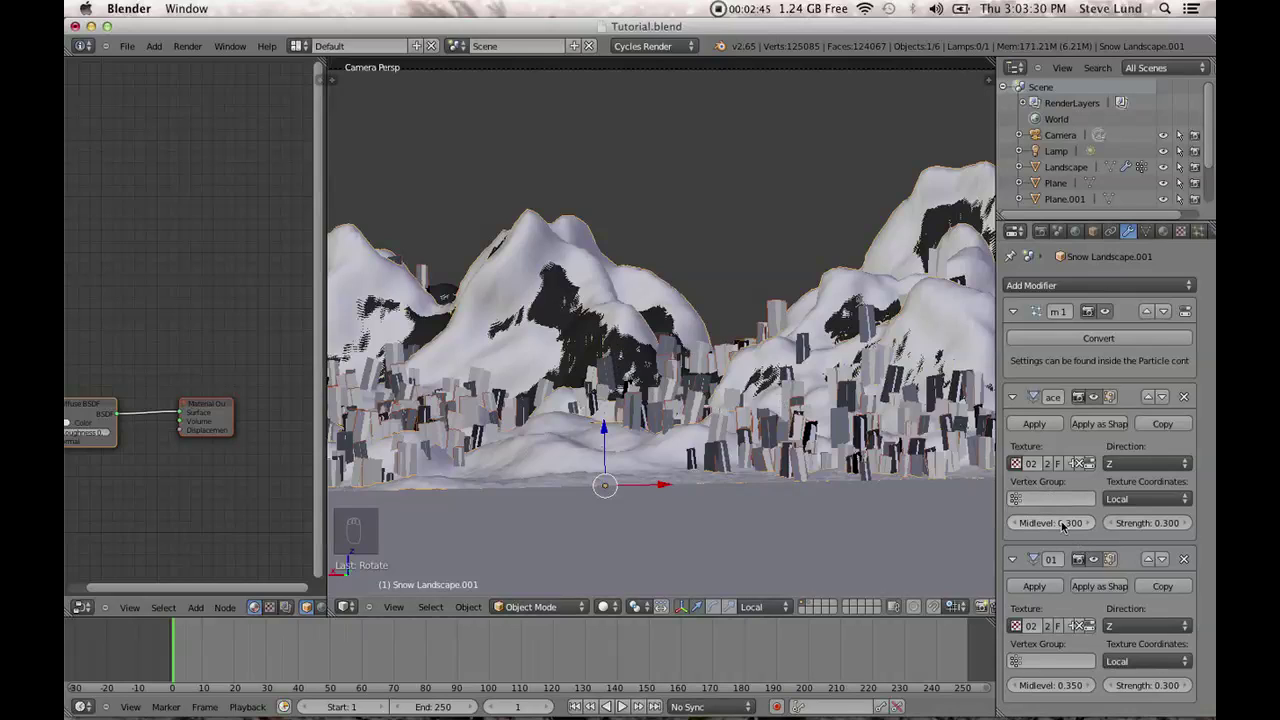
Set the Midlevel of the snow's second Displace modifier to 0.3.
left_click(1053, 685)
key("BackSpace")
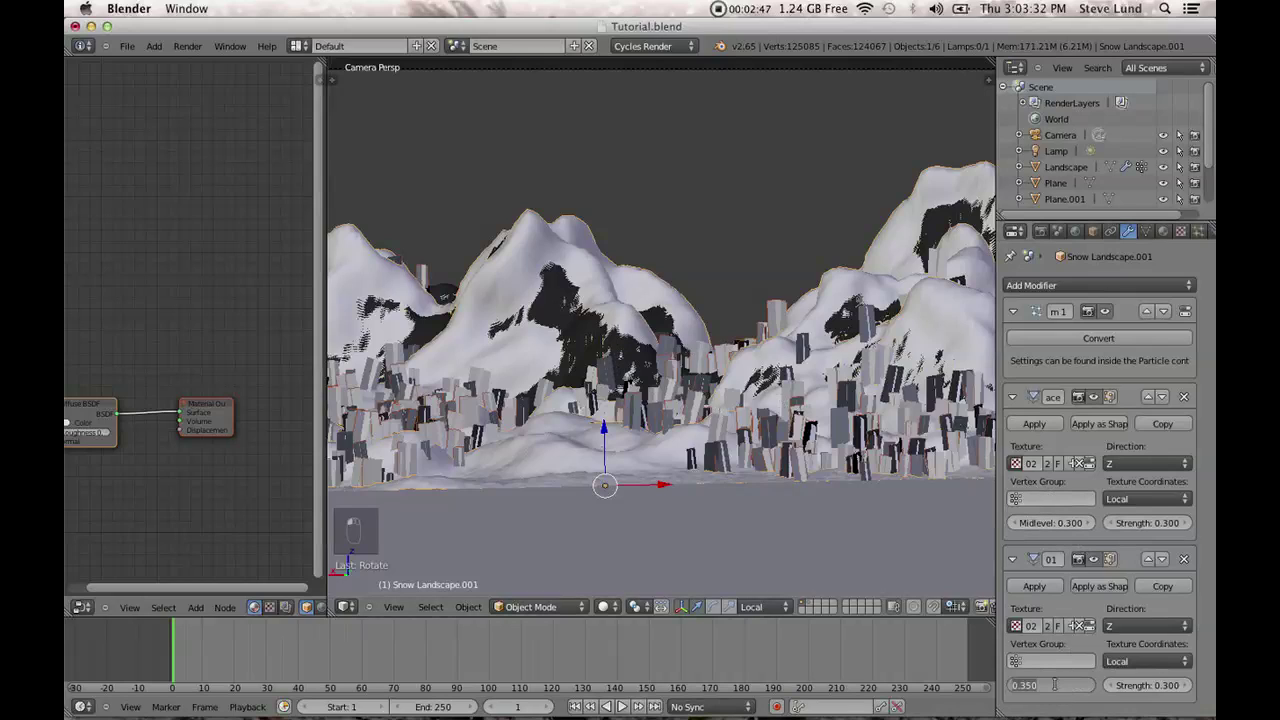
type(".3")
key("Return")
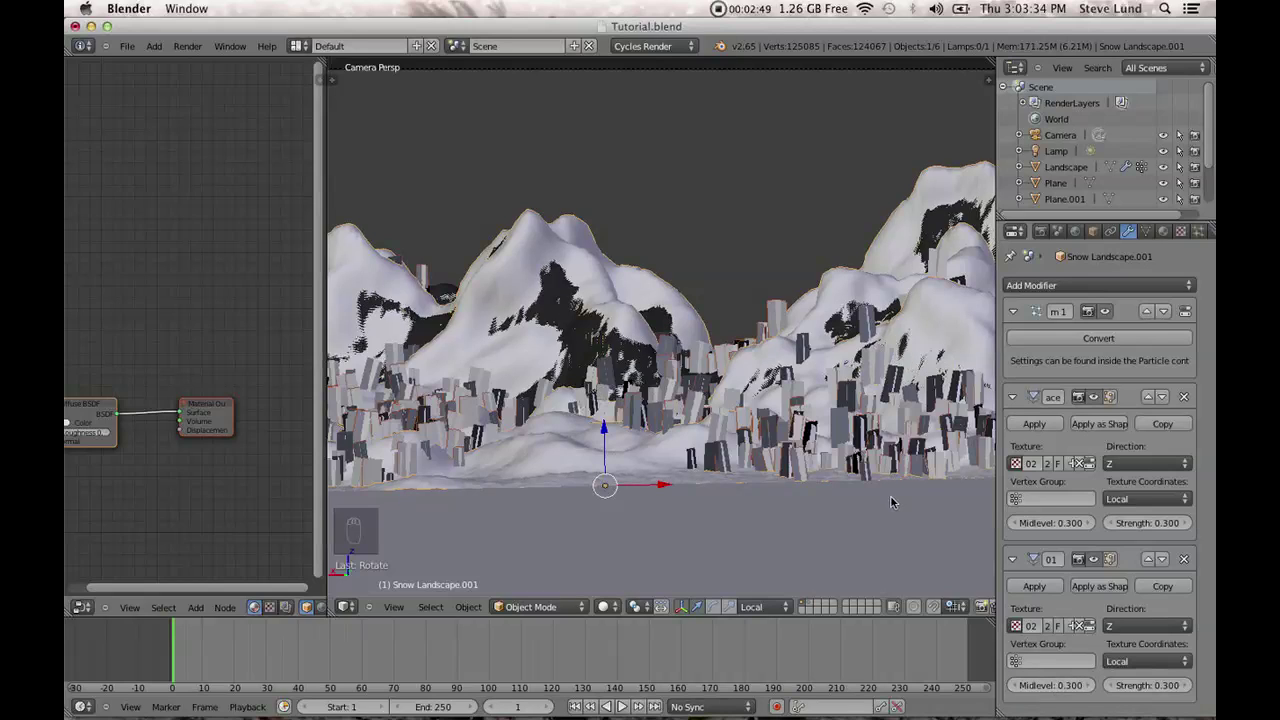
Set the Midlevel of the snow's first Displace modifier to 0.25 and check the snow coverage in the camera view.
left_click(1062, 528)
type(".25")
key("Return")
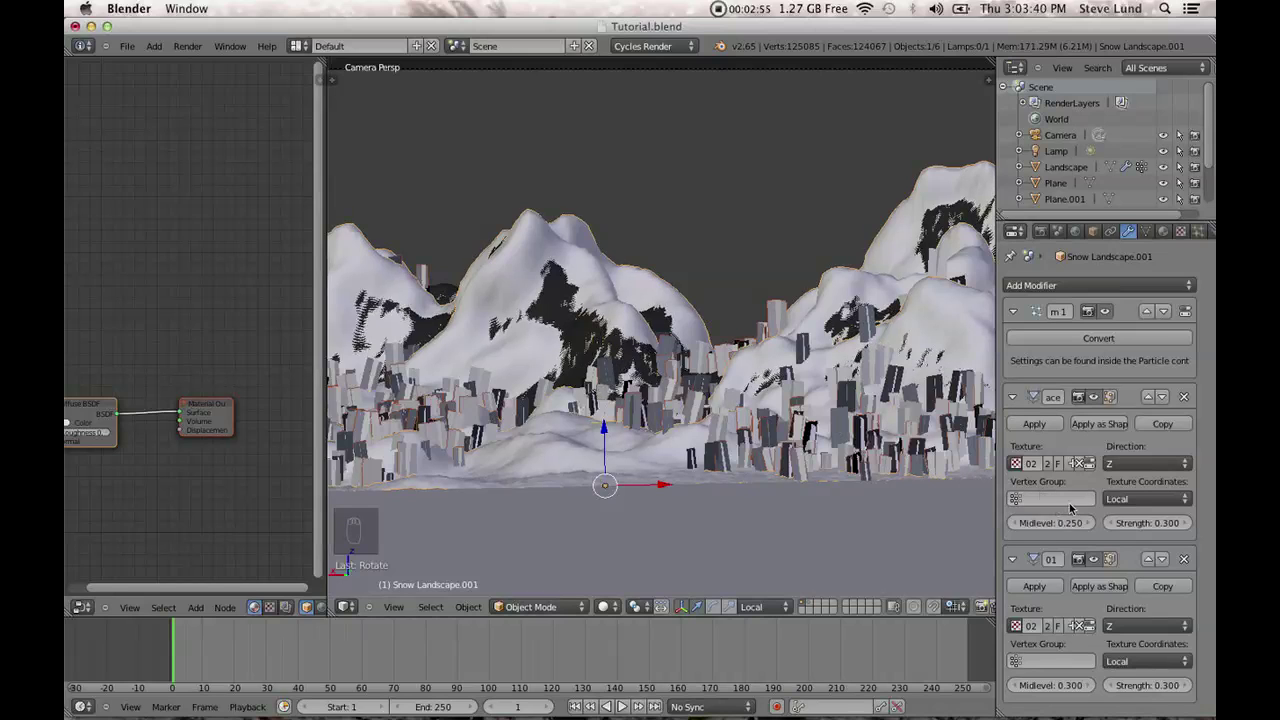
scroll(625, 436, "down", 1)
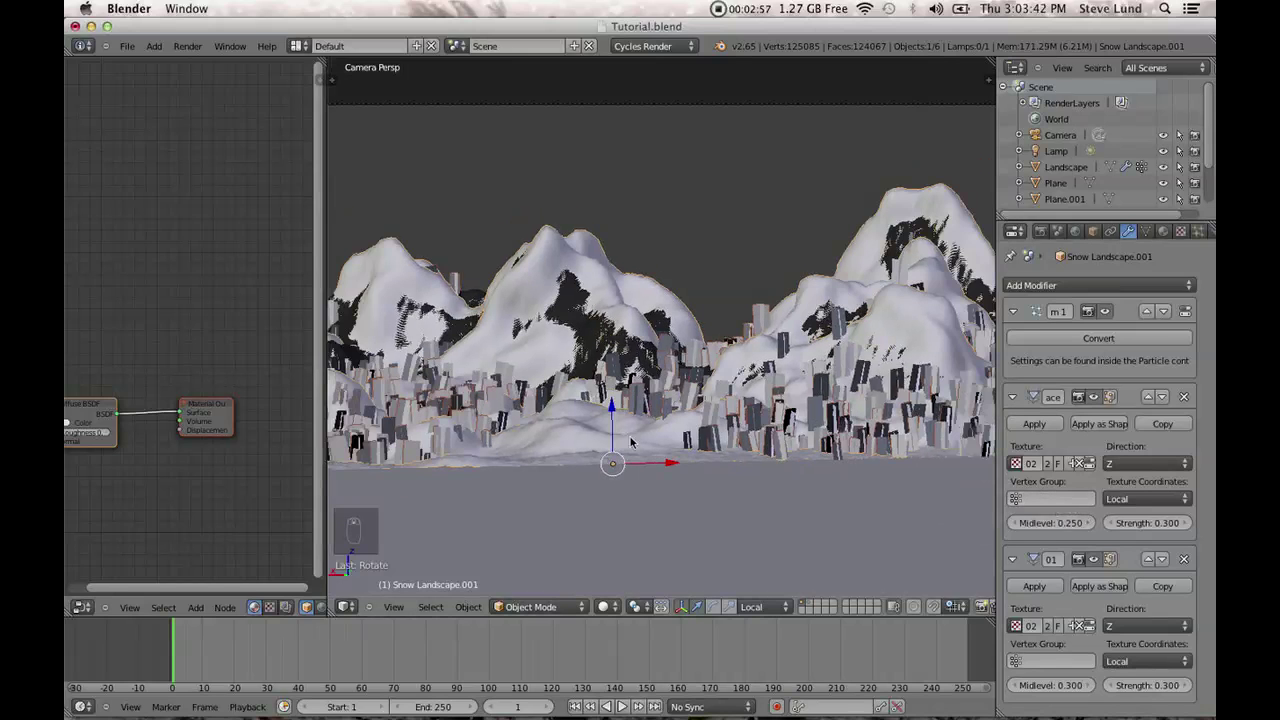
scroll(660, 452, "up", 1)
Set the Strength of both of the snow's Displace modifiers to 0.4.
left_click(1144, 685)
type(".5")
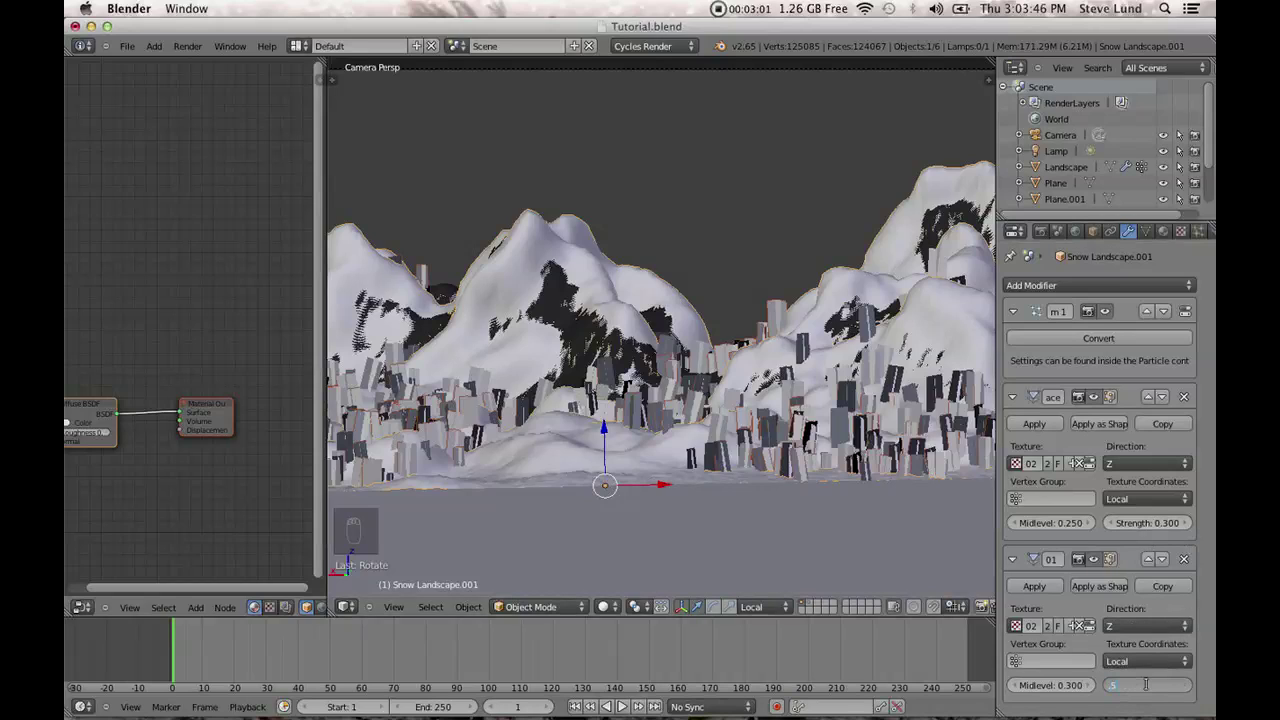
key("Return")
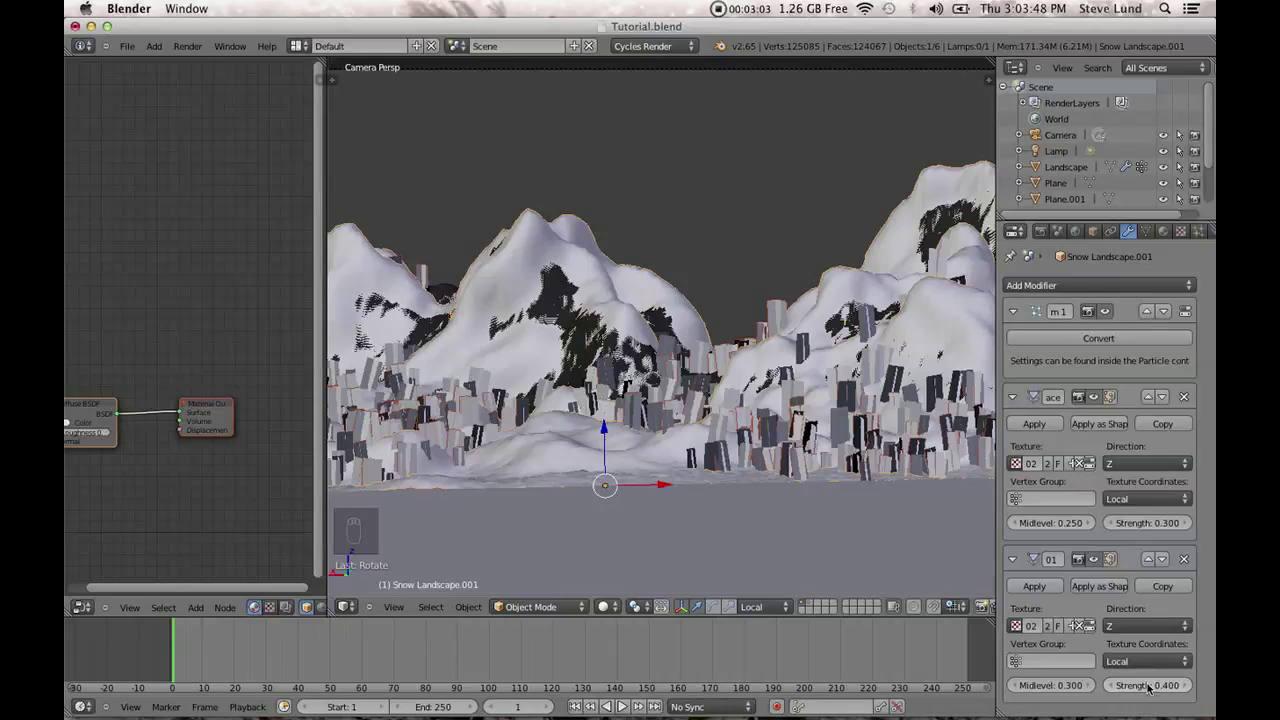
left_click(1148, 523)
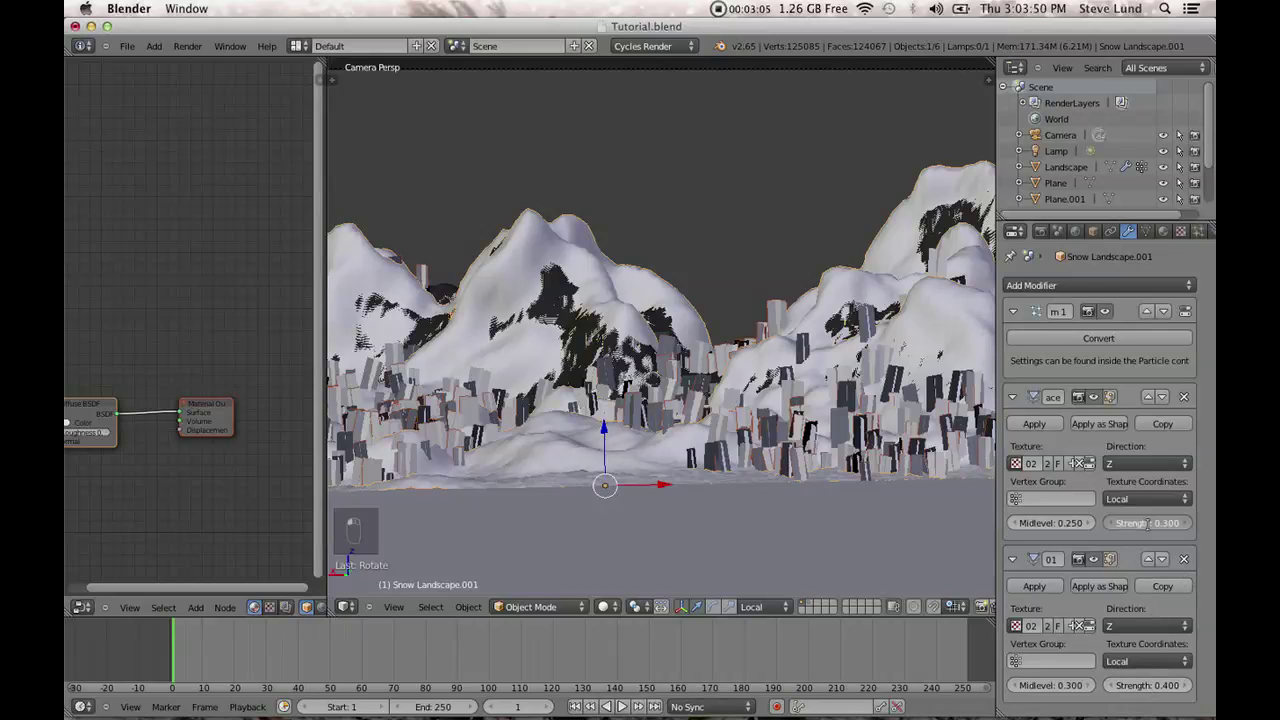
type("0.4")
key("Return")
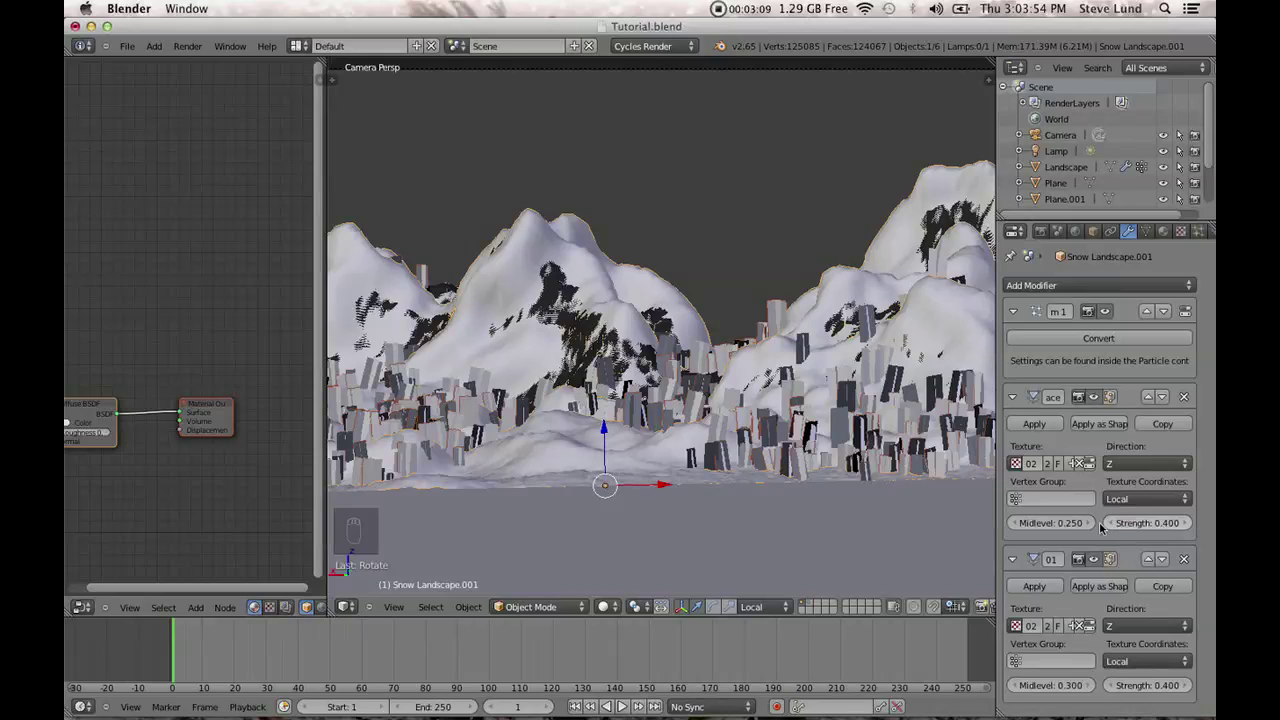
Set the Midlevel of the snow's first Displace modifier back to 0.3.
left_click(1053, 522)
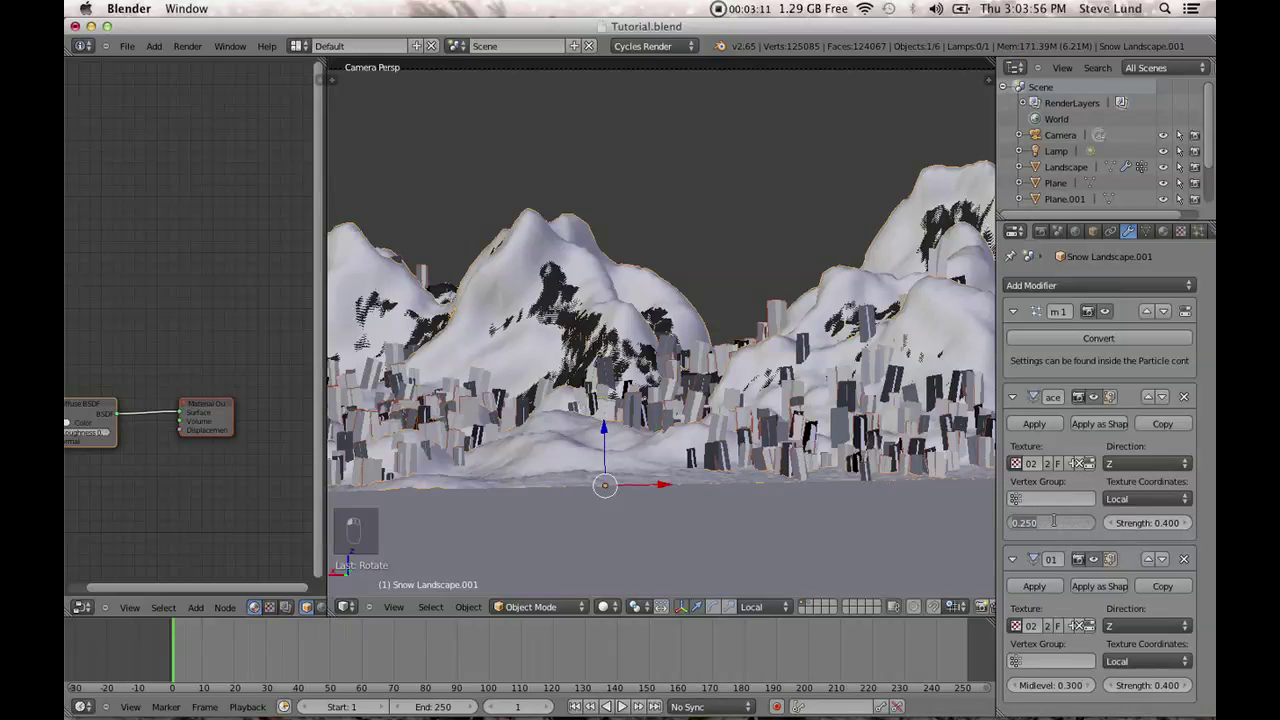
type("0.3")
key("Return")
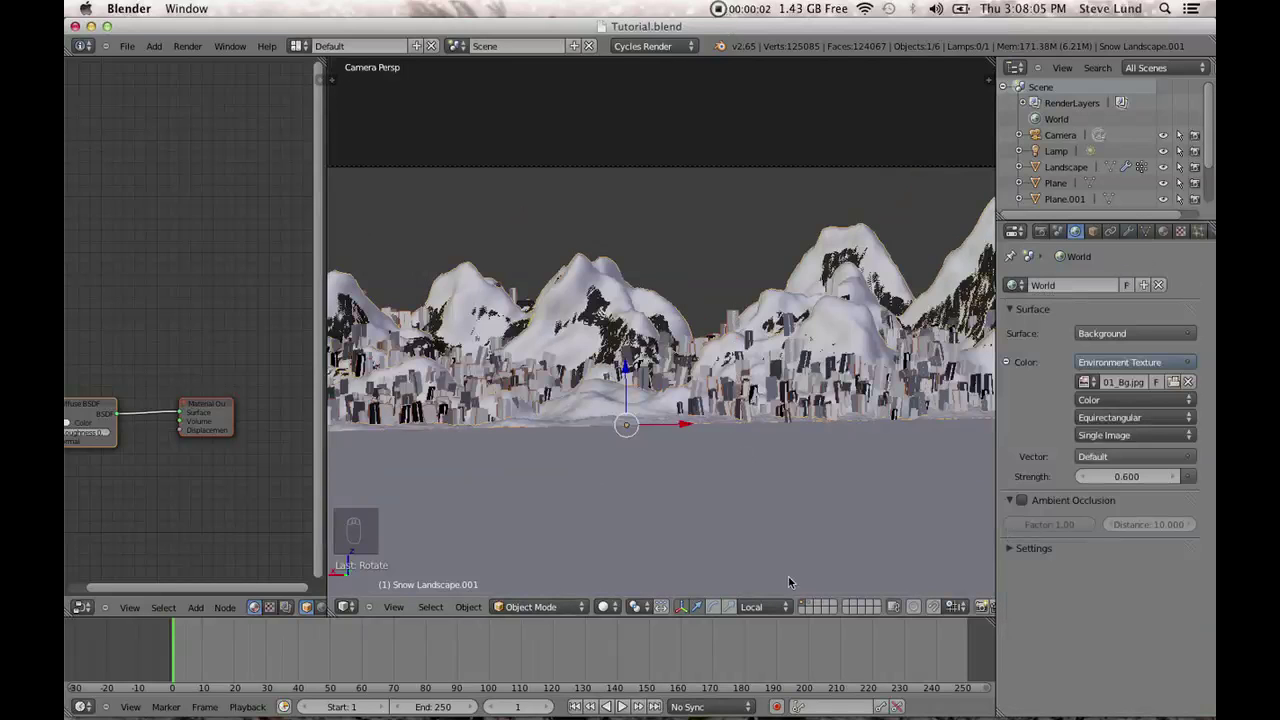
Show only the empty third layer in top view and reset the 3D cursor to the world origin.
left_click(819, 609)
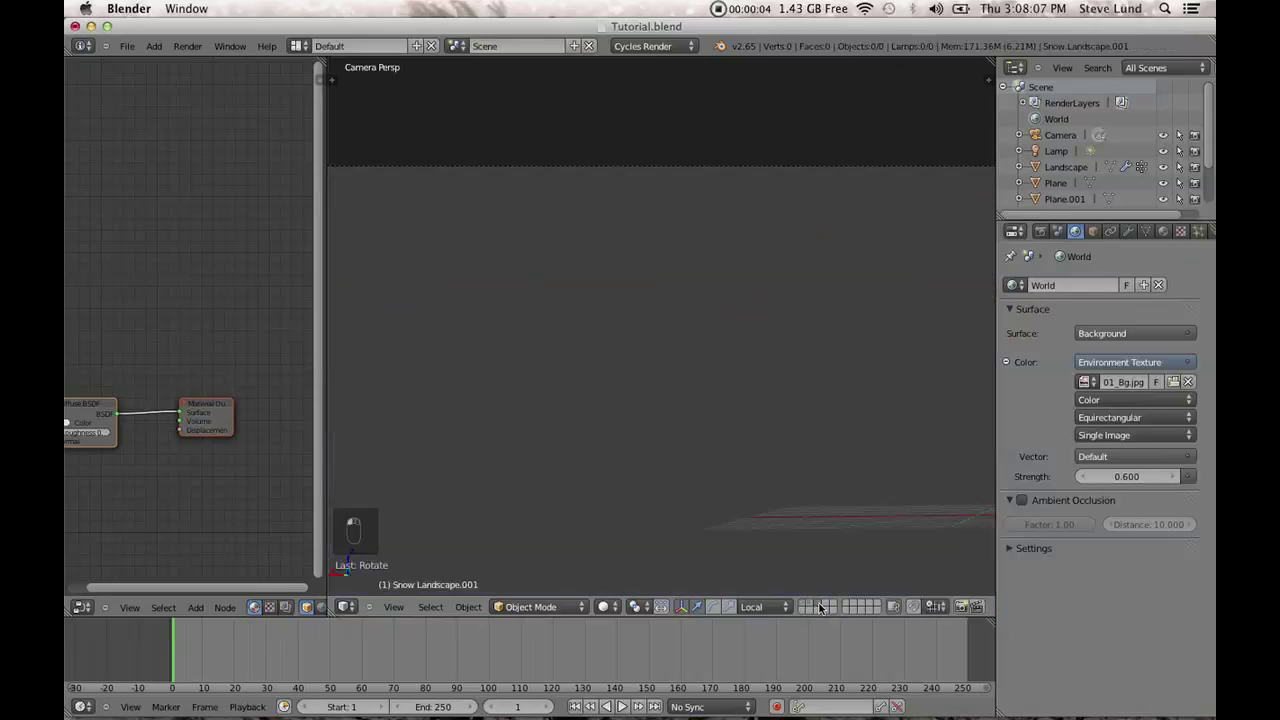
scroll(818, 434, "down", 4)
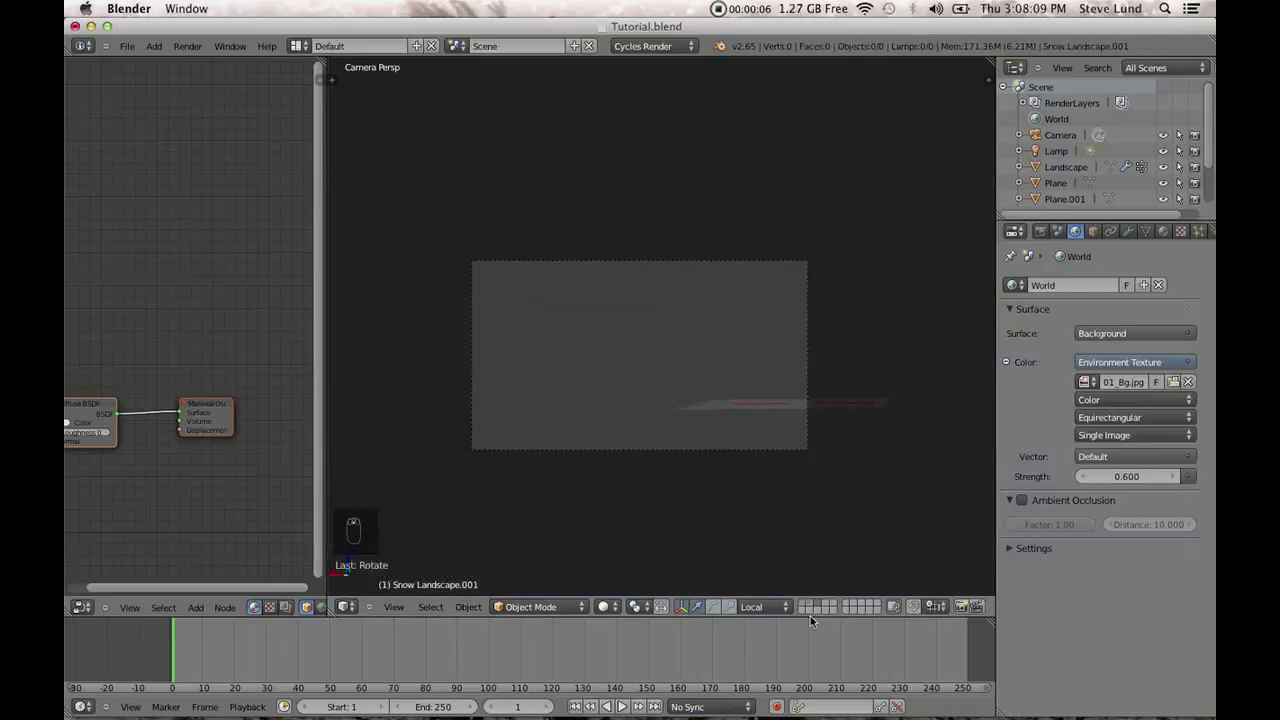
key("KP_7")
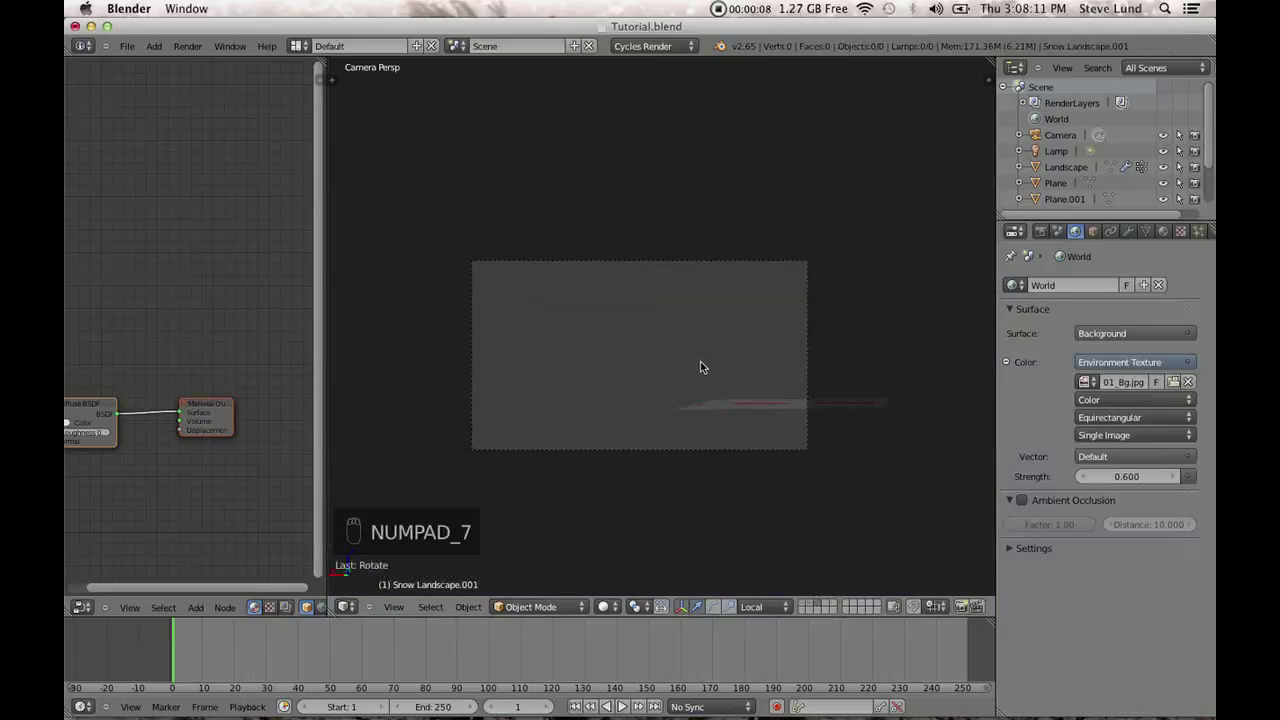
key("KP_7")
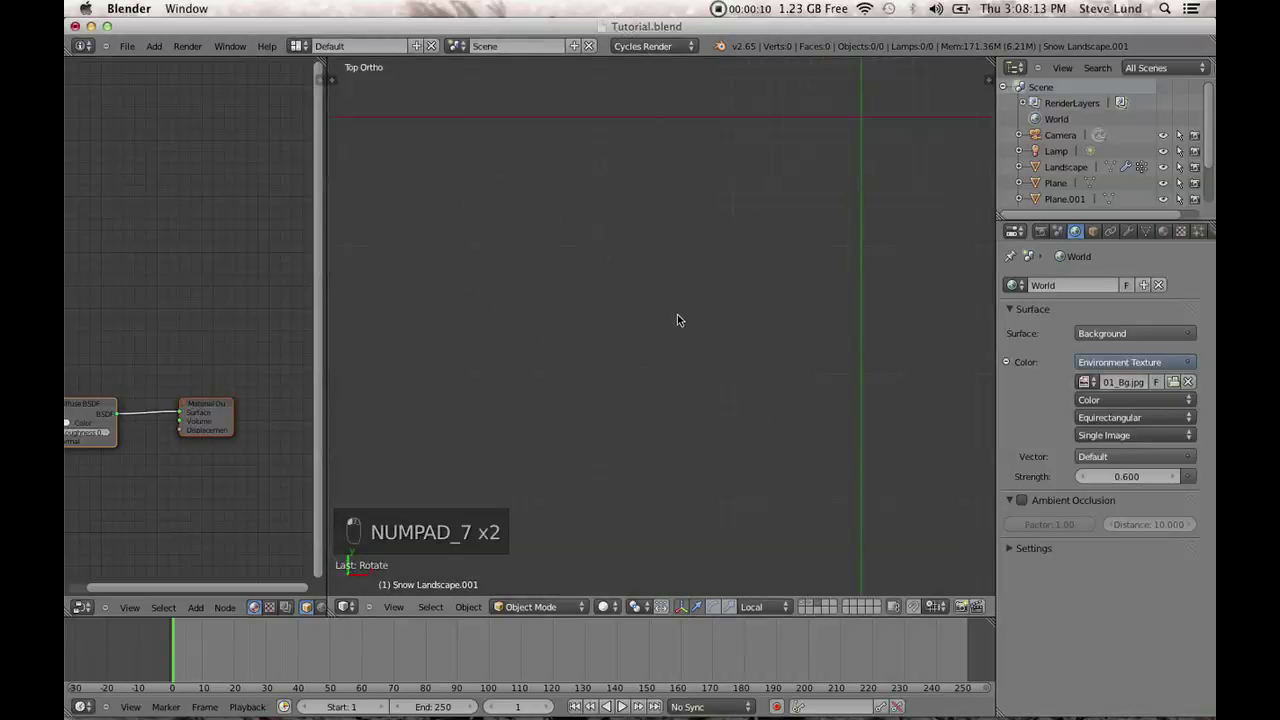
key("shift+c")
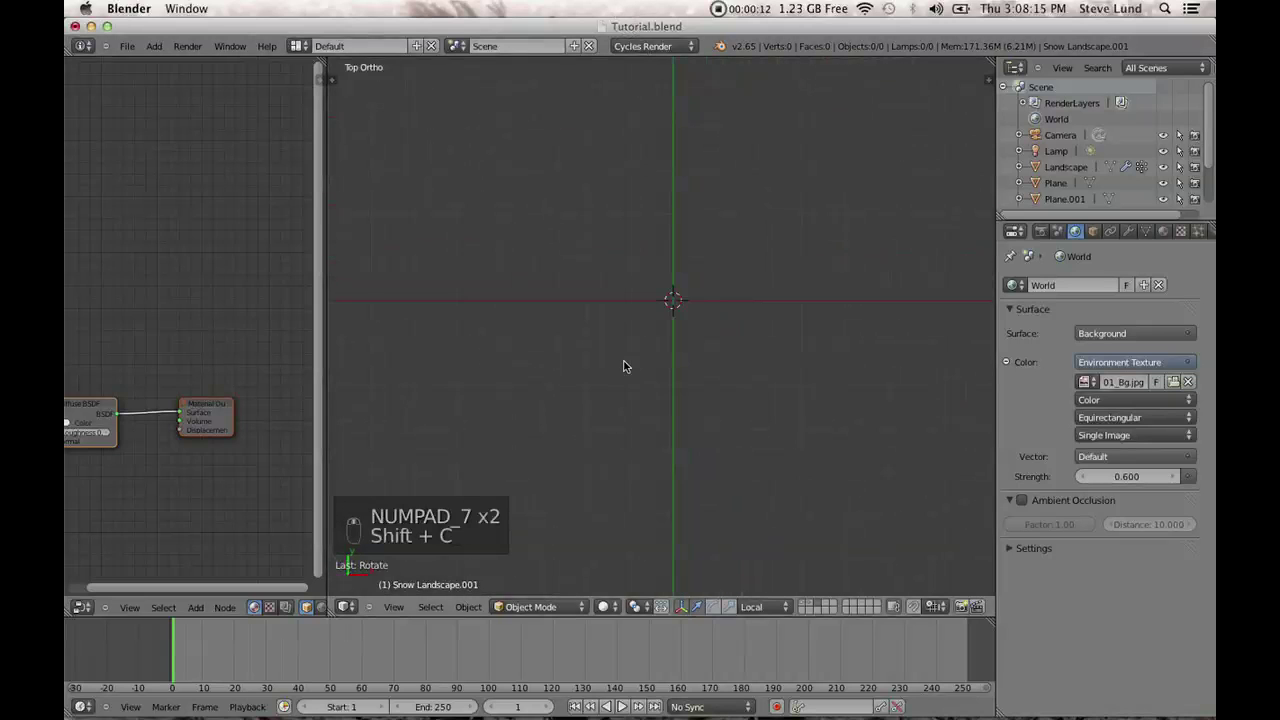
Add a mesh circle with 6 vertices at the origin.
middle_click_drag(626, 457, 665, 387)
key("shift+a")
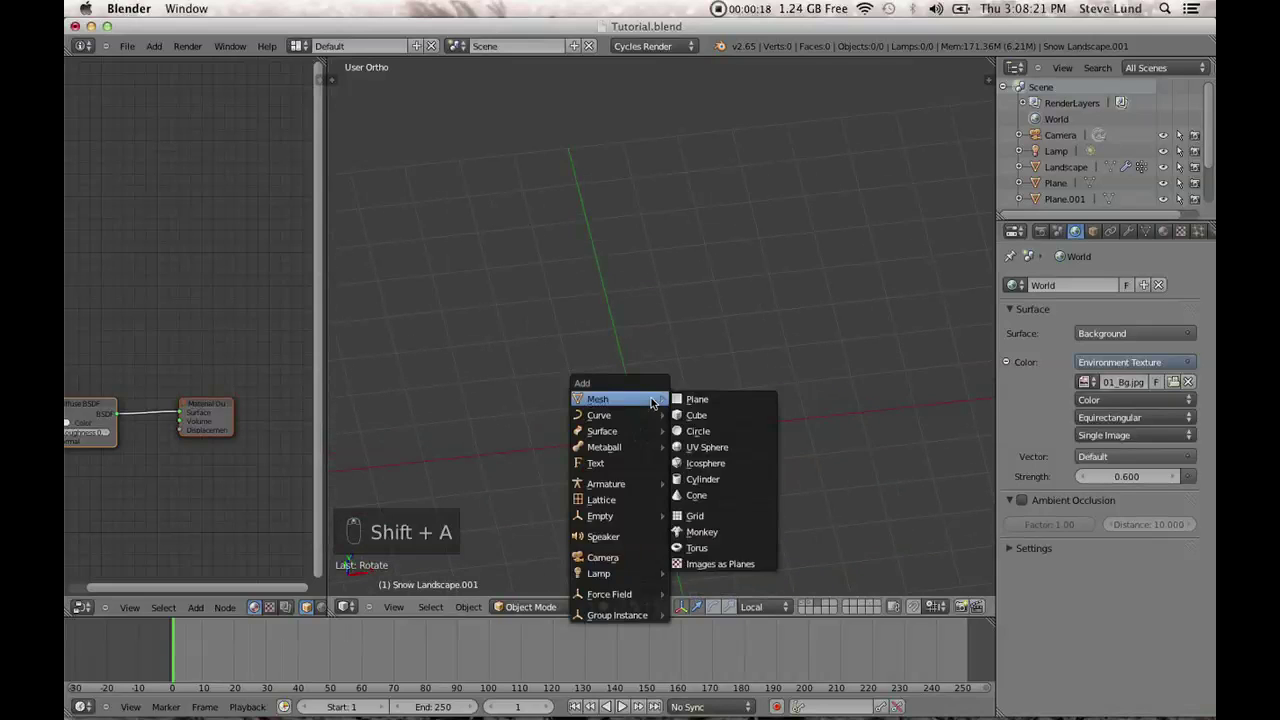
left_click(674, 431)
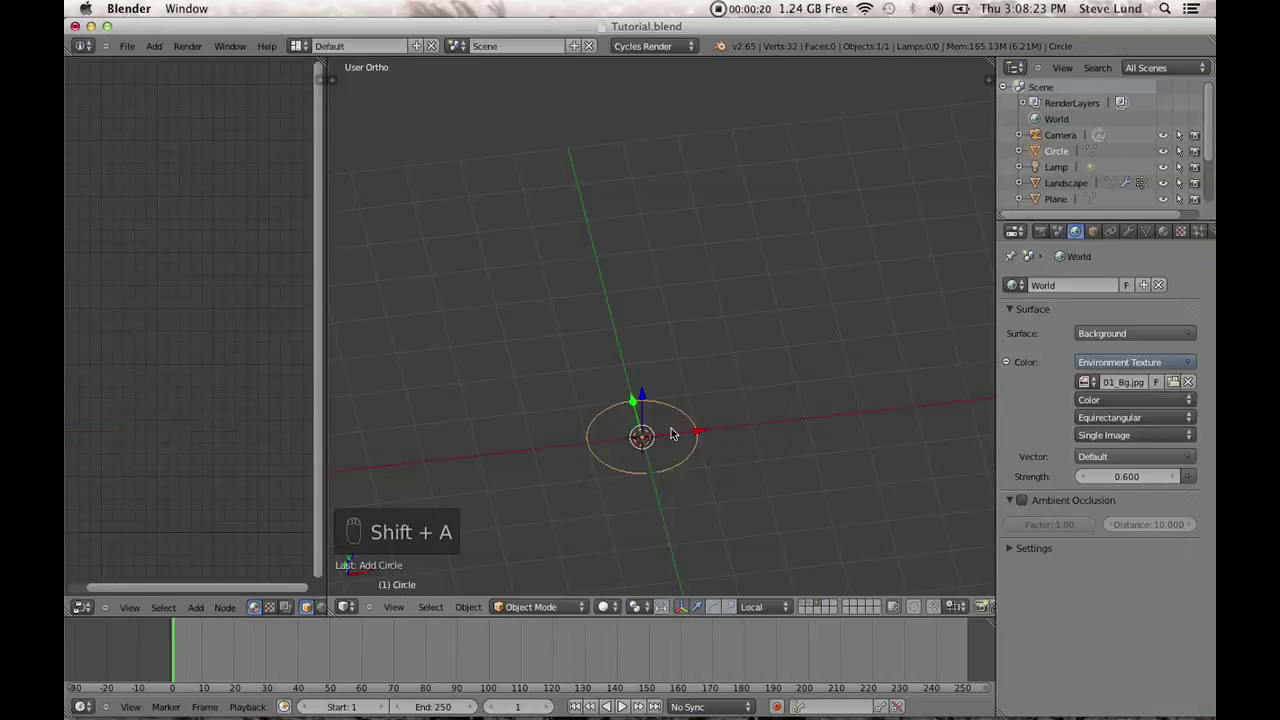
key("t")
left_click(400, 553)
type("6")
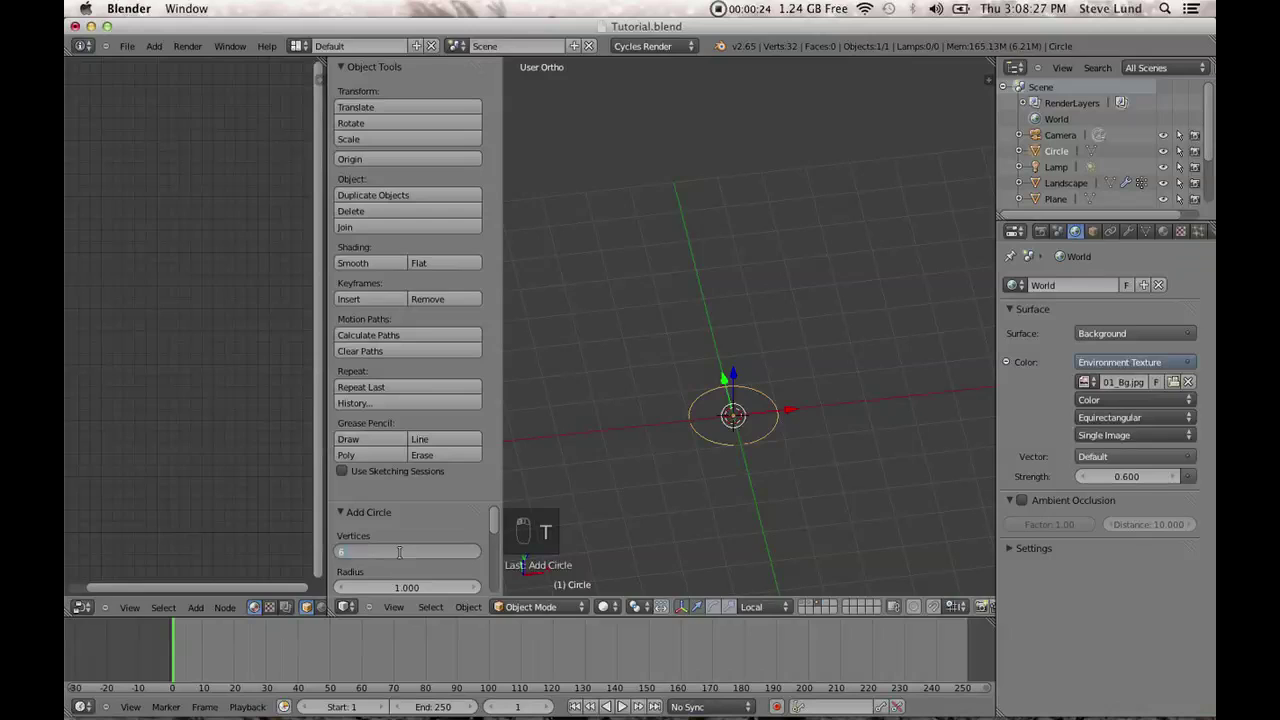
key("Return")
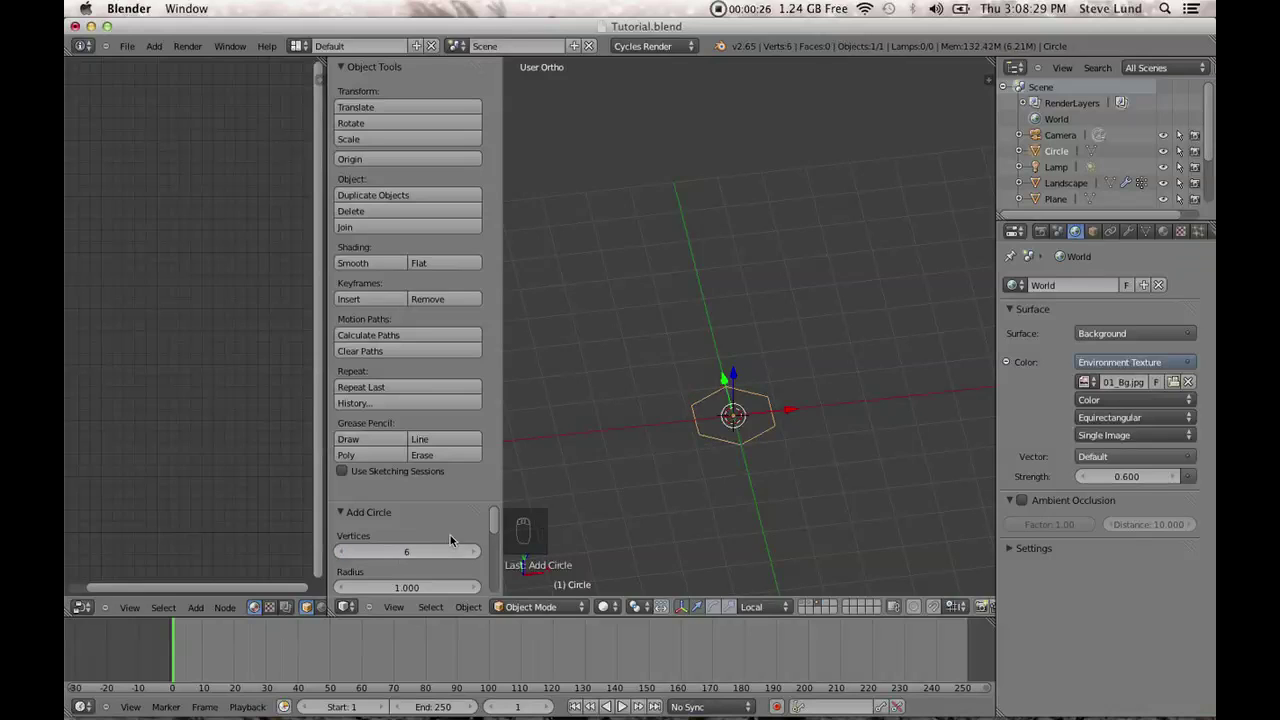
Set the new circle's Fill Type to Triangle Fan and check its faces in Edit Mode.
scroll(468, 536, "down", 3)
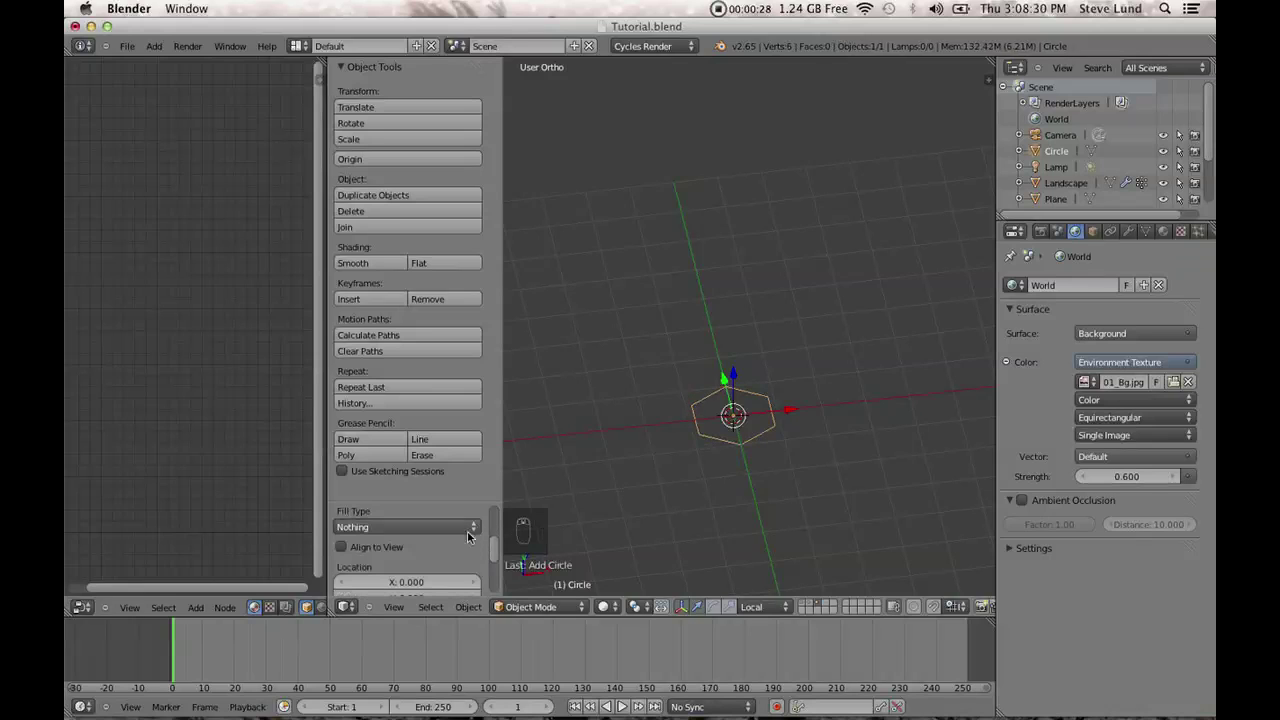
left_click(394, 526)
left_click(370, 477)
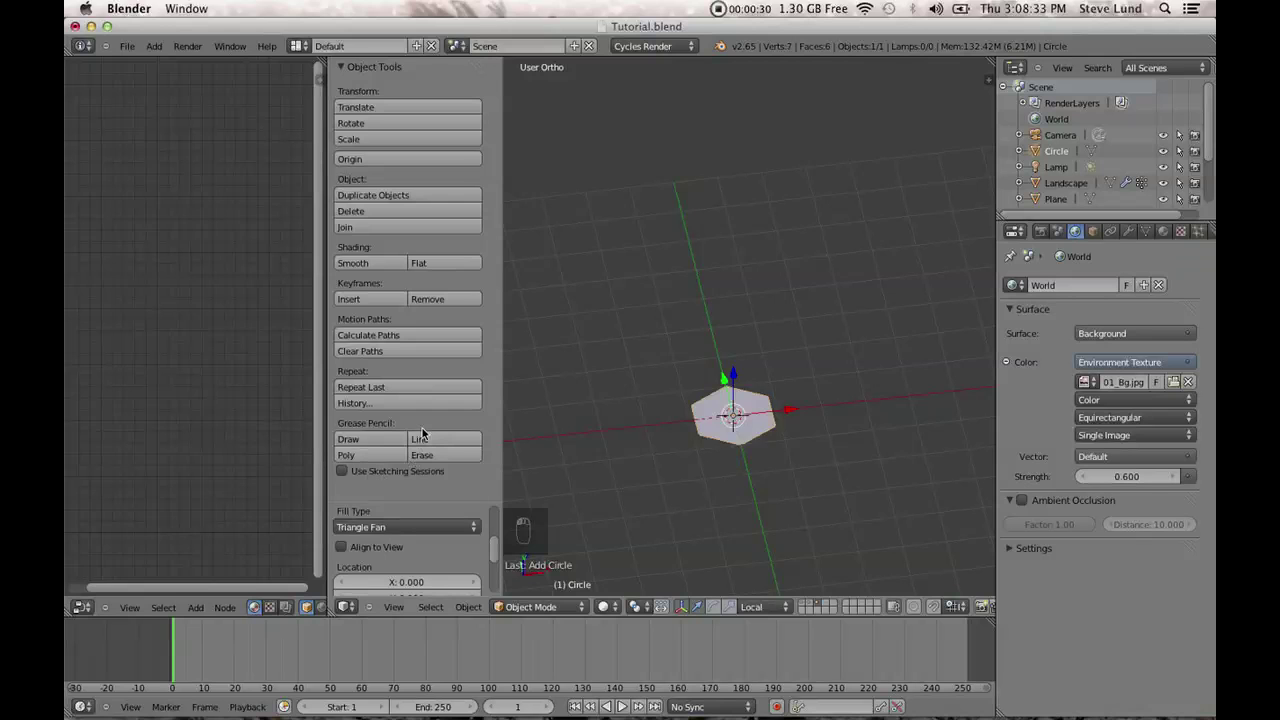
key("t")
key("Tab")
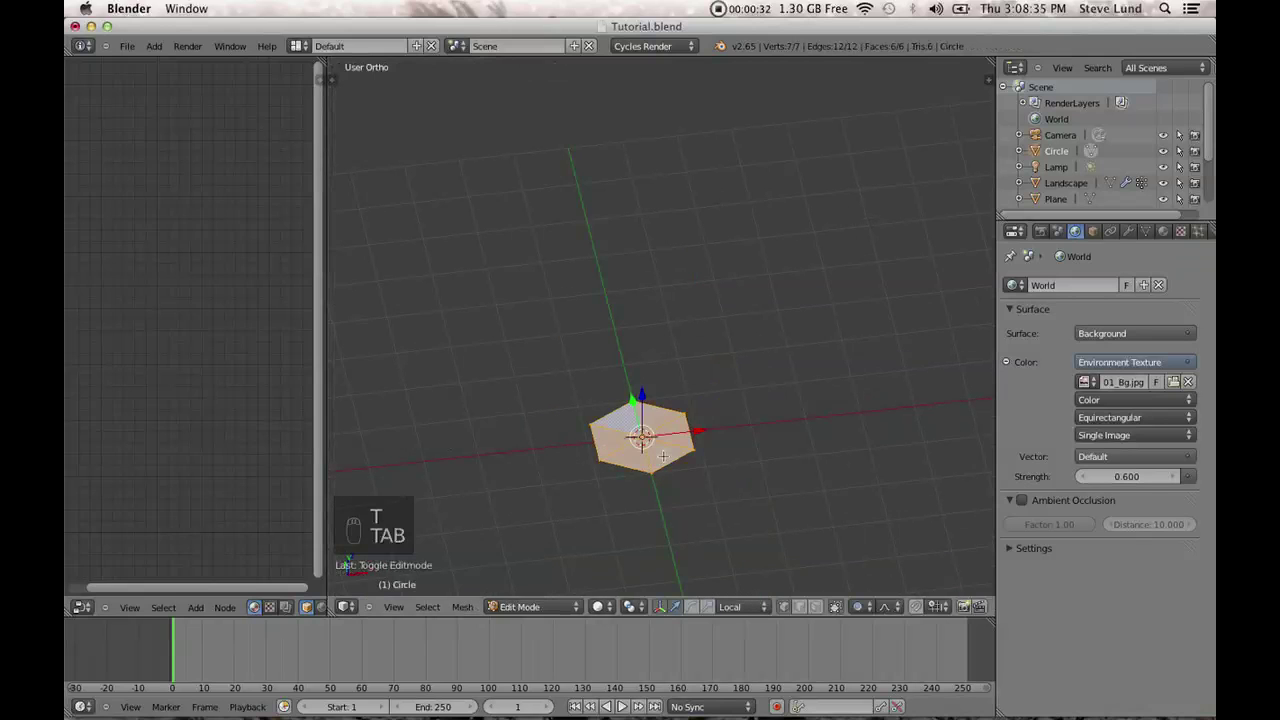
key("Tab")
Duplicate the hexagon in place, rotate the copy 90° about the global Y axis and turn it slightly freehand.
middle_click_drag(680, 494, 676, 457)
middle_click_drag(658, 517, 701, 424, "shift")
scroll(703, 426, "up", 2)
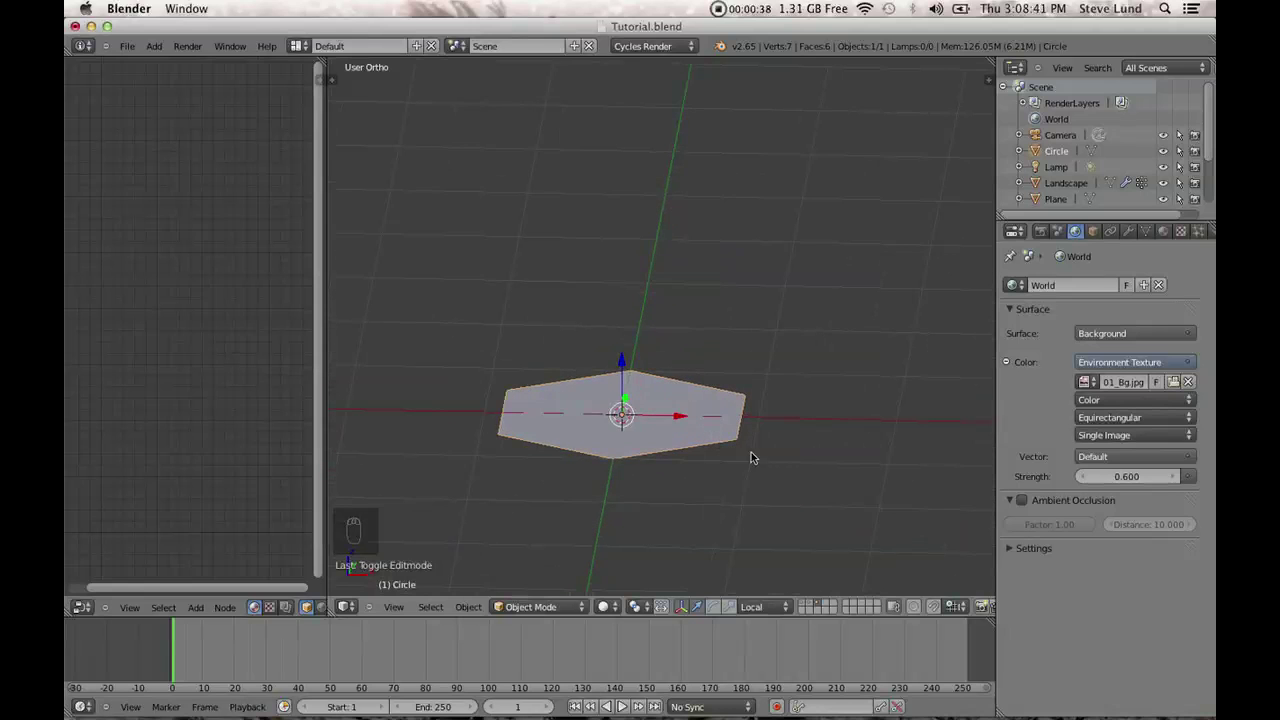
key("shift+d")
right_click(620, 458)
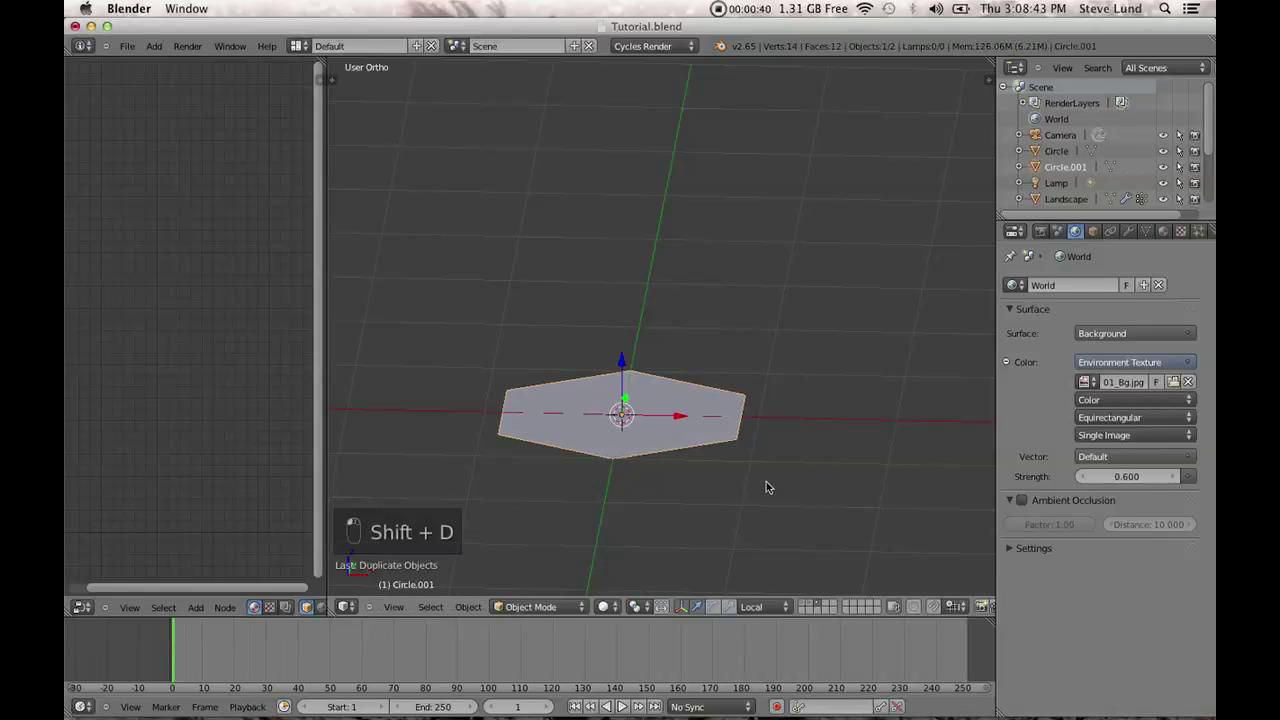
type("r90")
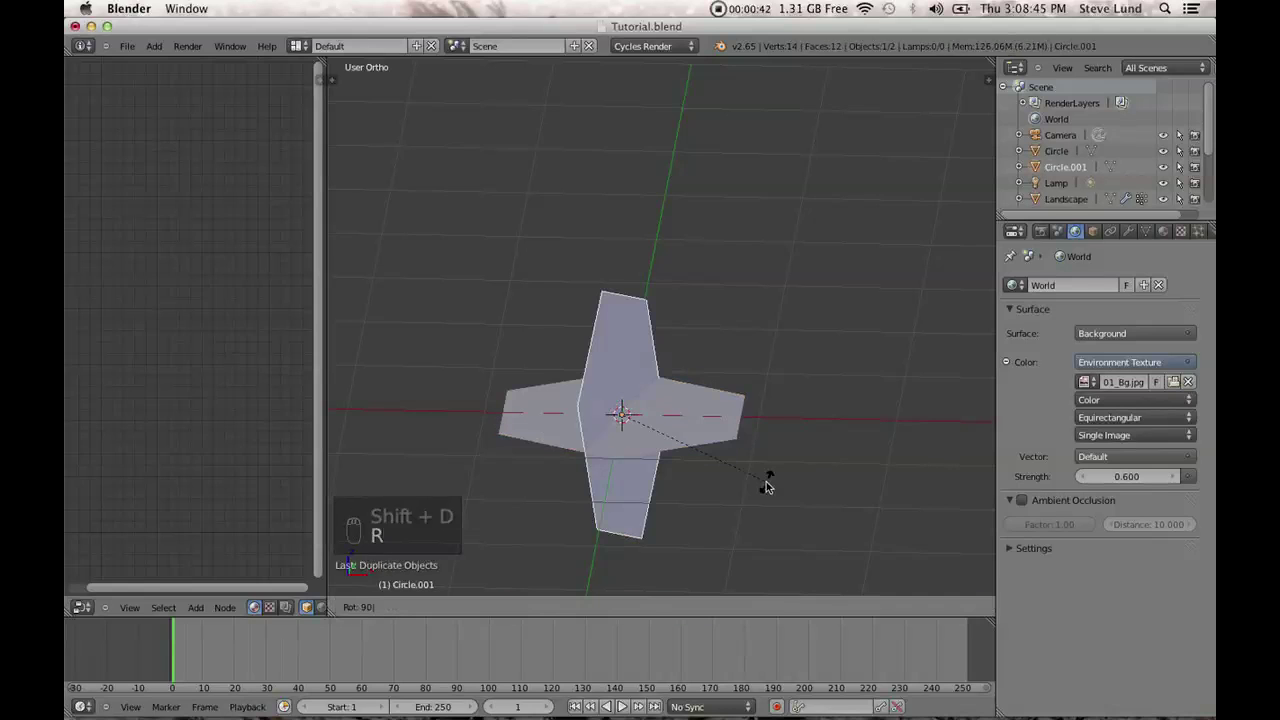
type("xy")
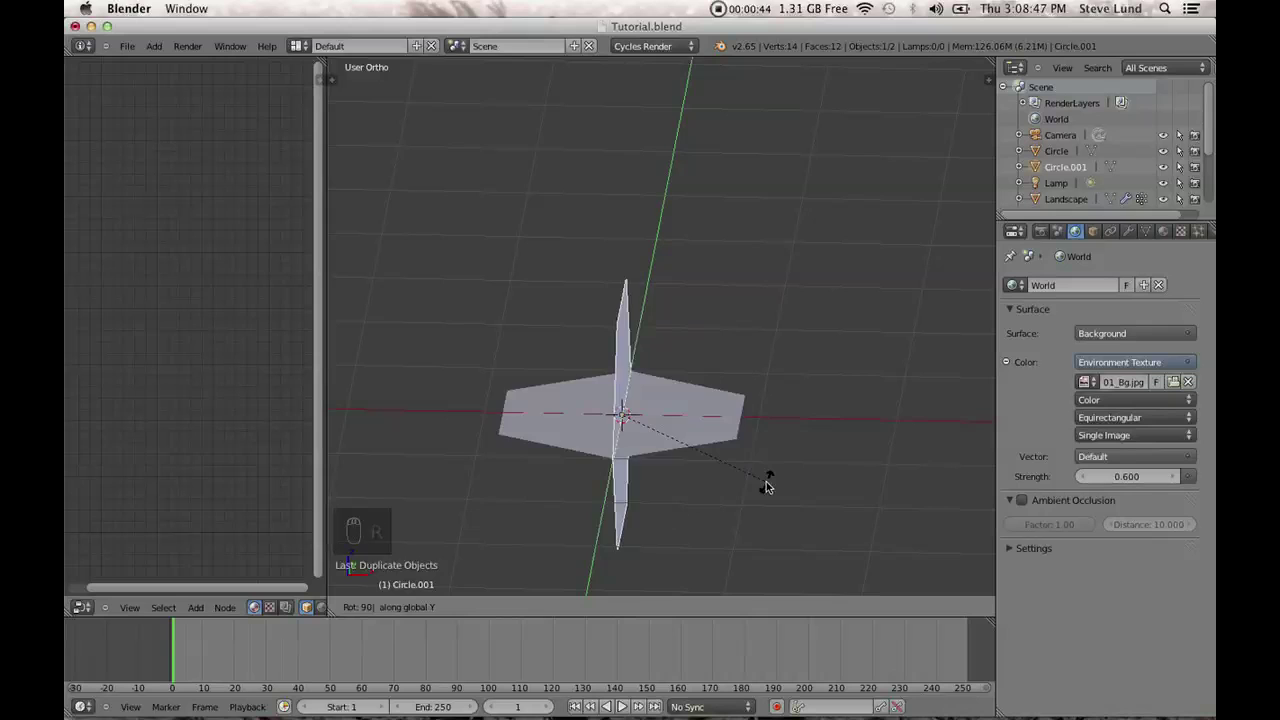
key("Return")
key("r")
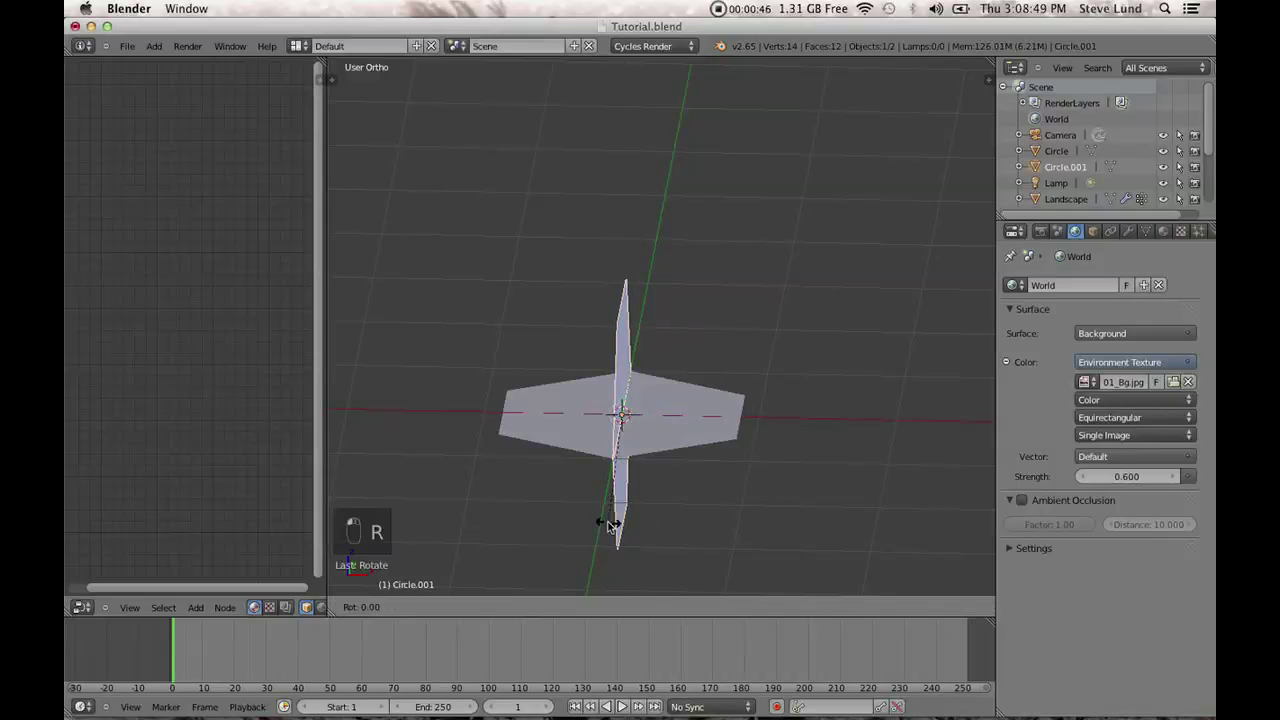
left_click(655, 503)
Pull one outer vertex of the flat hexagon outward into a point, shrinking the proportional editing radius so its neighbours stay put.
key("Tab")
middle_click_drag(657, 470, 624, 350)
key("Tab")
key("Tab")
key("Tab")
right_click(616, 377)
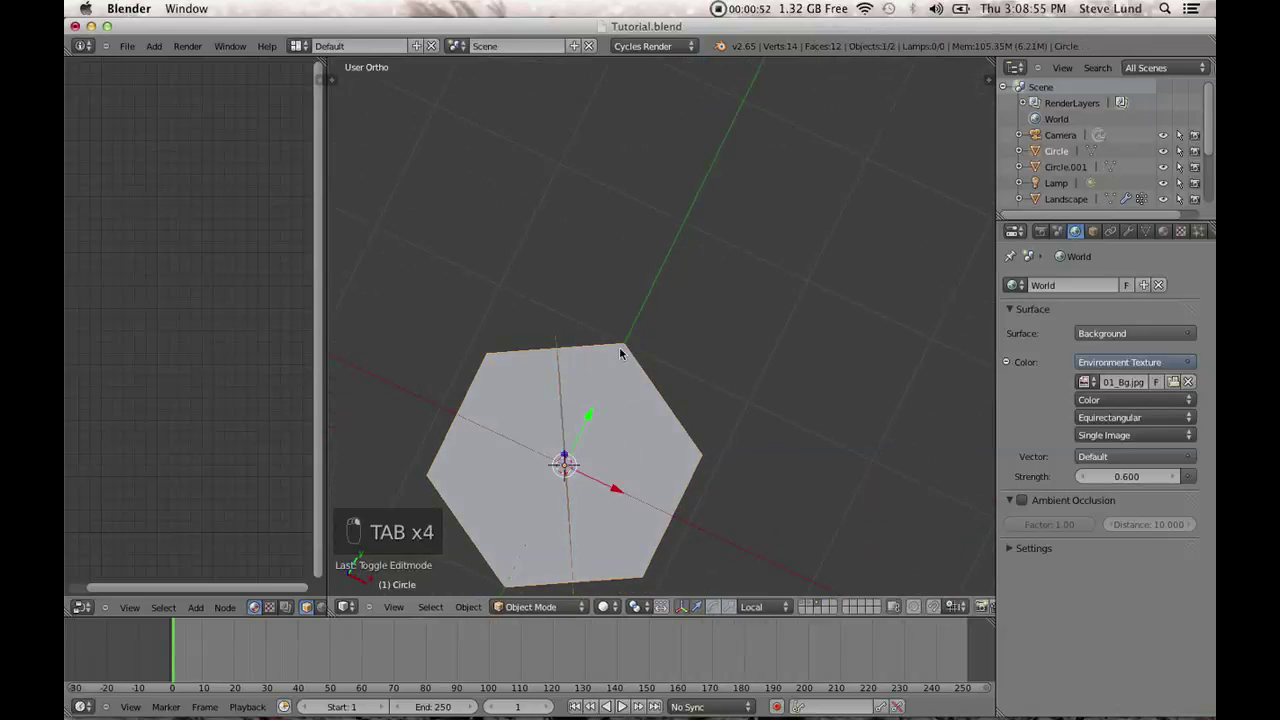
key("Tab")
right_click(624, 344)
key("g")
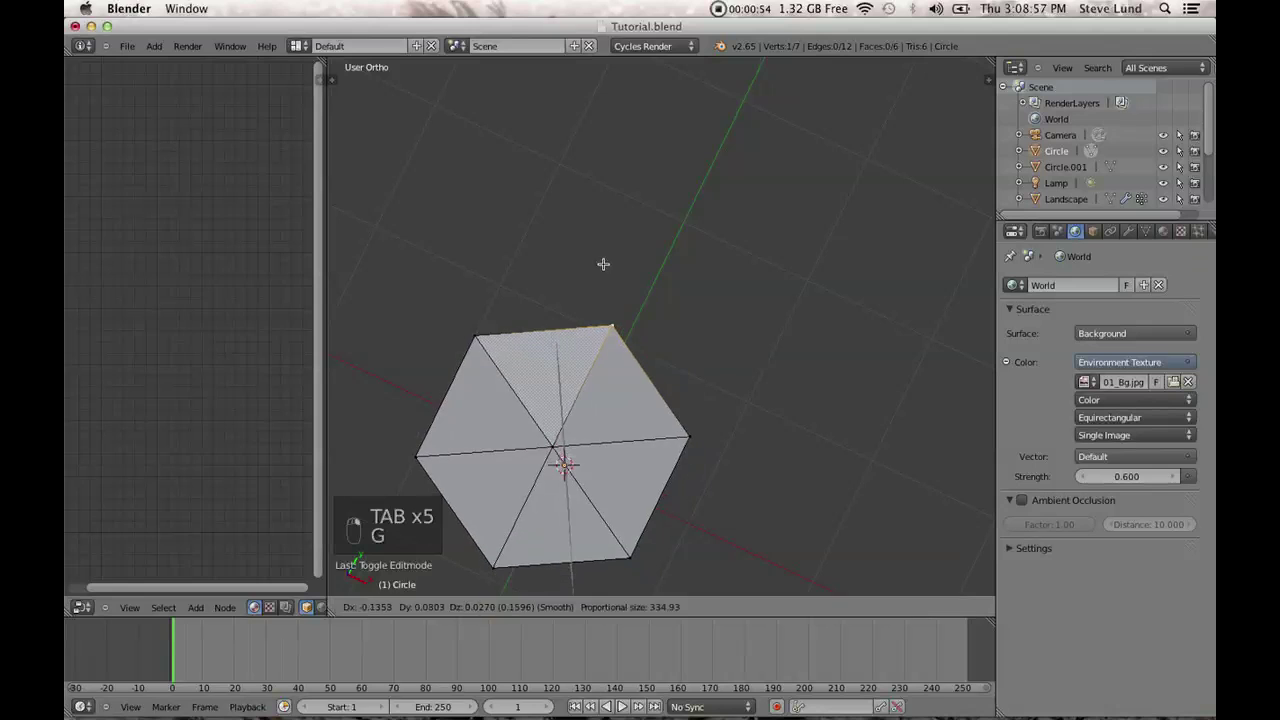
scroll(630, 305, "up", 20)
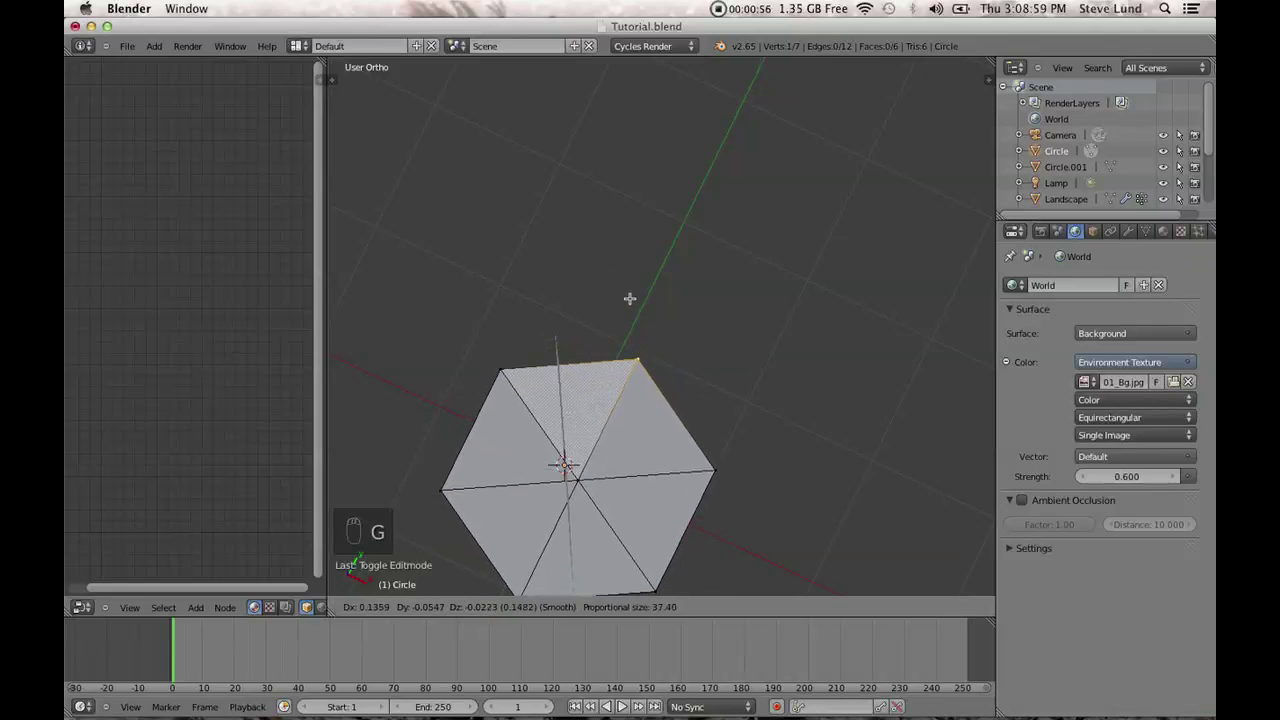
scroll(641, 316, "up", 20)
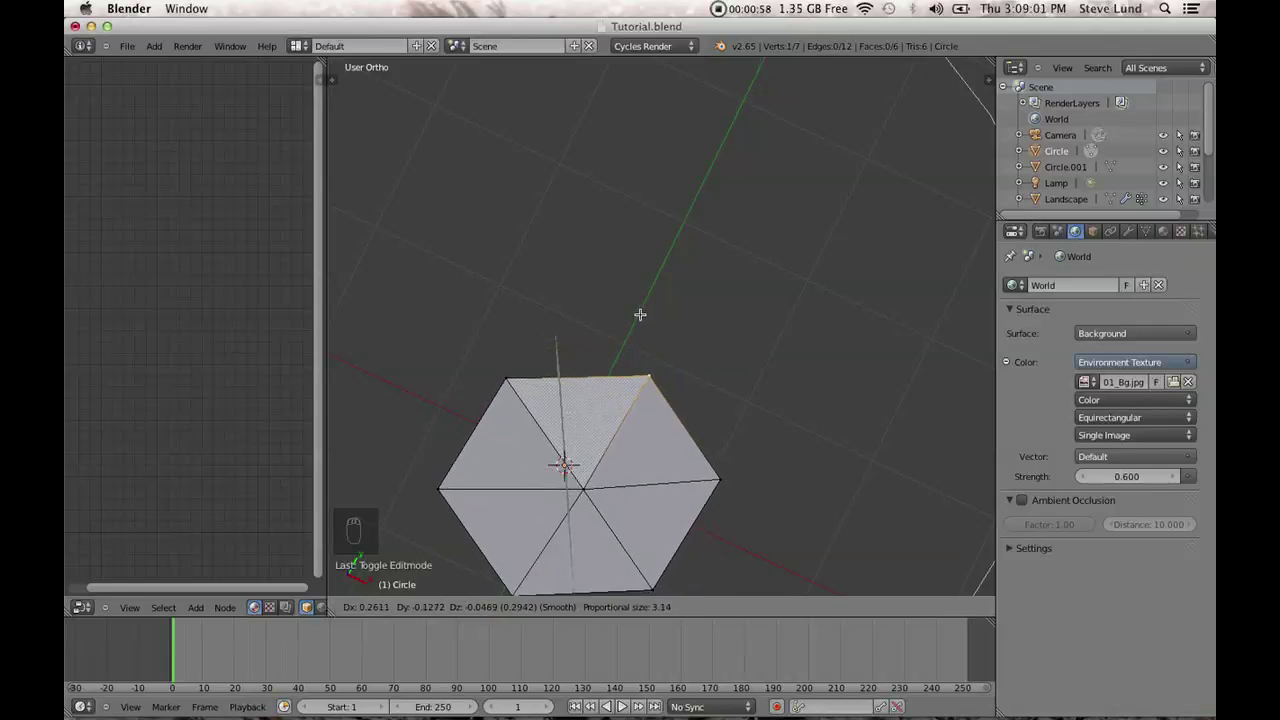
left_click(618, 211)
middle_click_drag(621, 211, 541, 330)
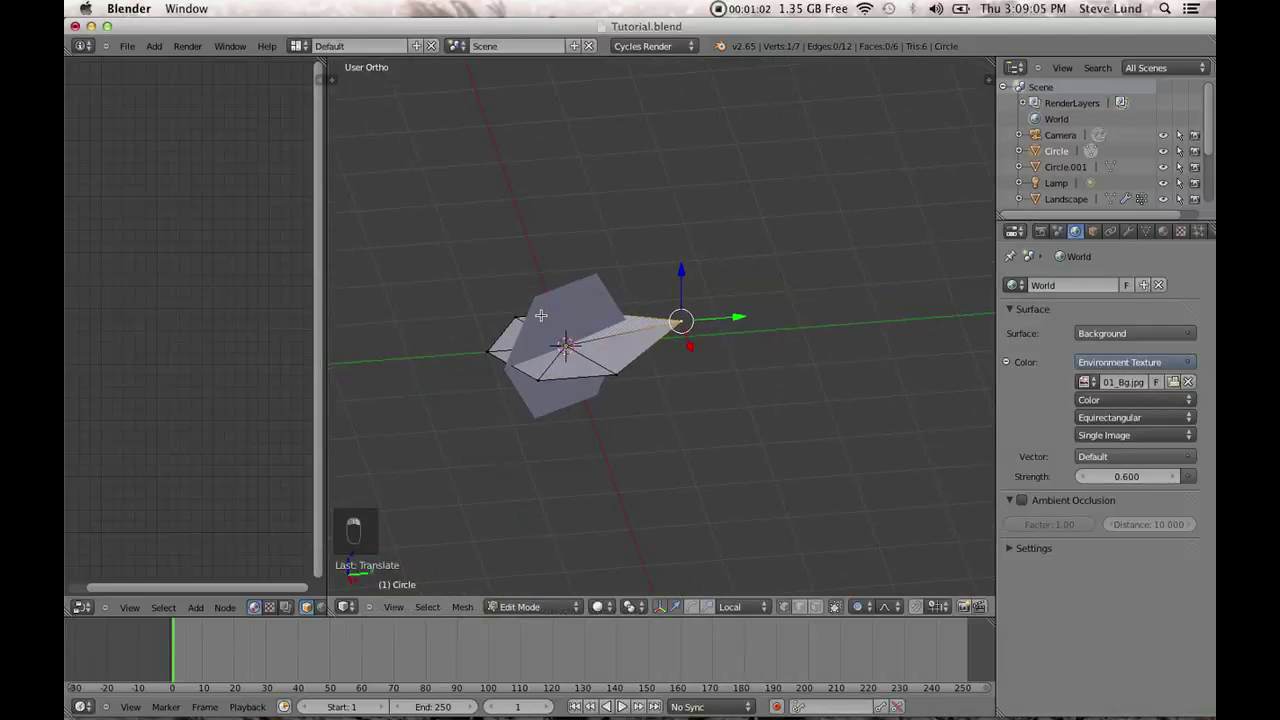
Select both crossed hexagons in Object Mode and join them into one object.
key("Tab")
key("b")
key("b")
left_click_drag(652, 409, 518, 311)
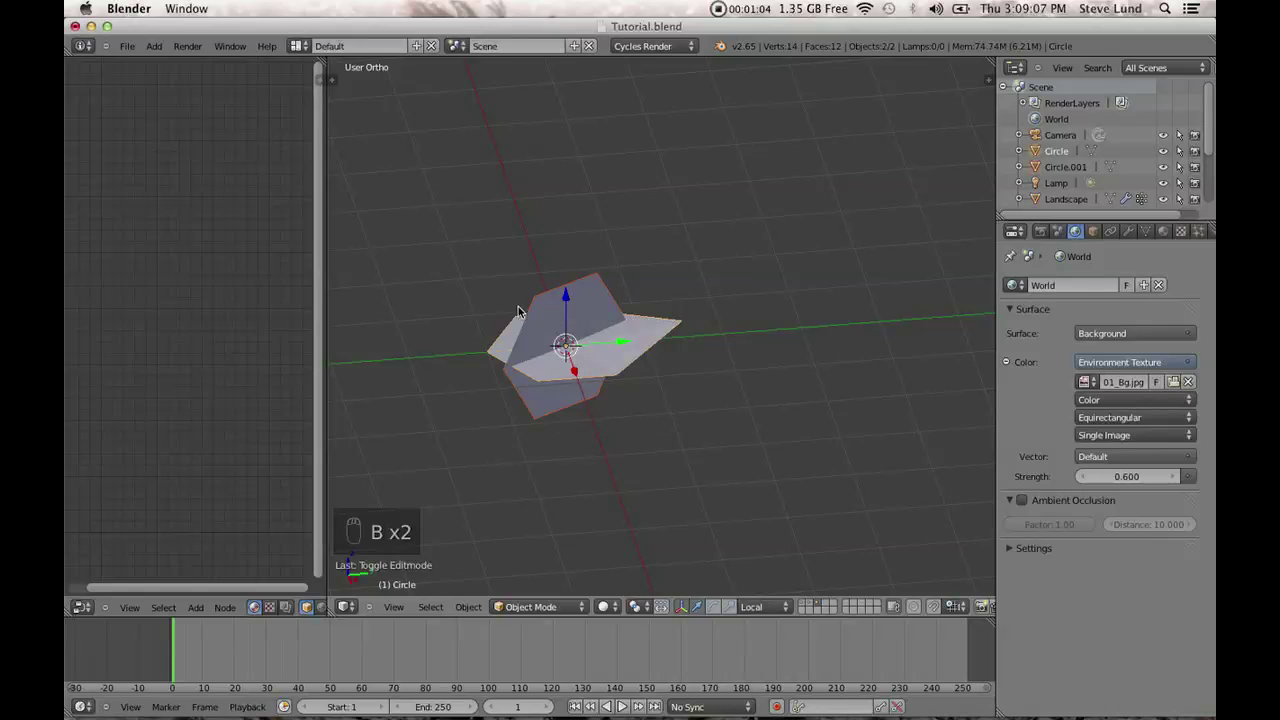
key("ctrl+j")
Move an upper corner vertex of the upright hexagon slightly upward in Edit Mode.
key("Tab")
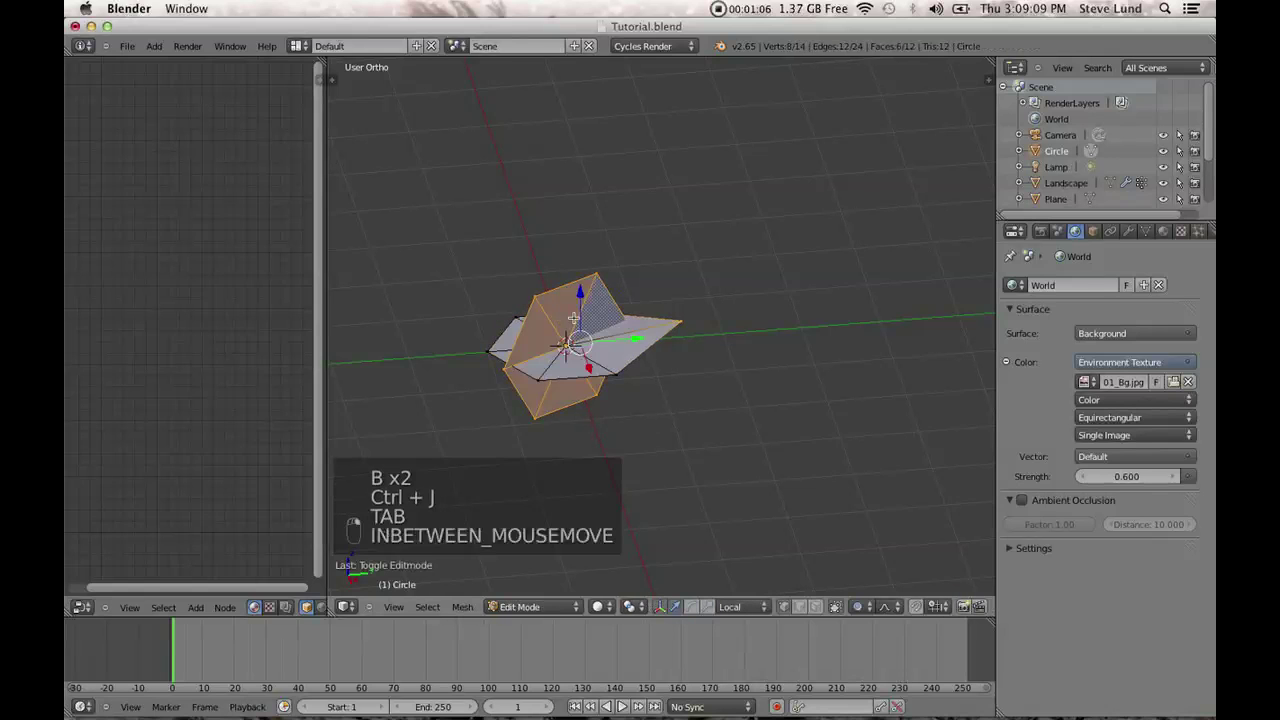
right_click(535, 295)
mouse_move(536, 241)
left_mouse_down()
mouse_move(492, 223)
mouse_move(533, 252)
left_mouse_up()
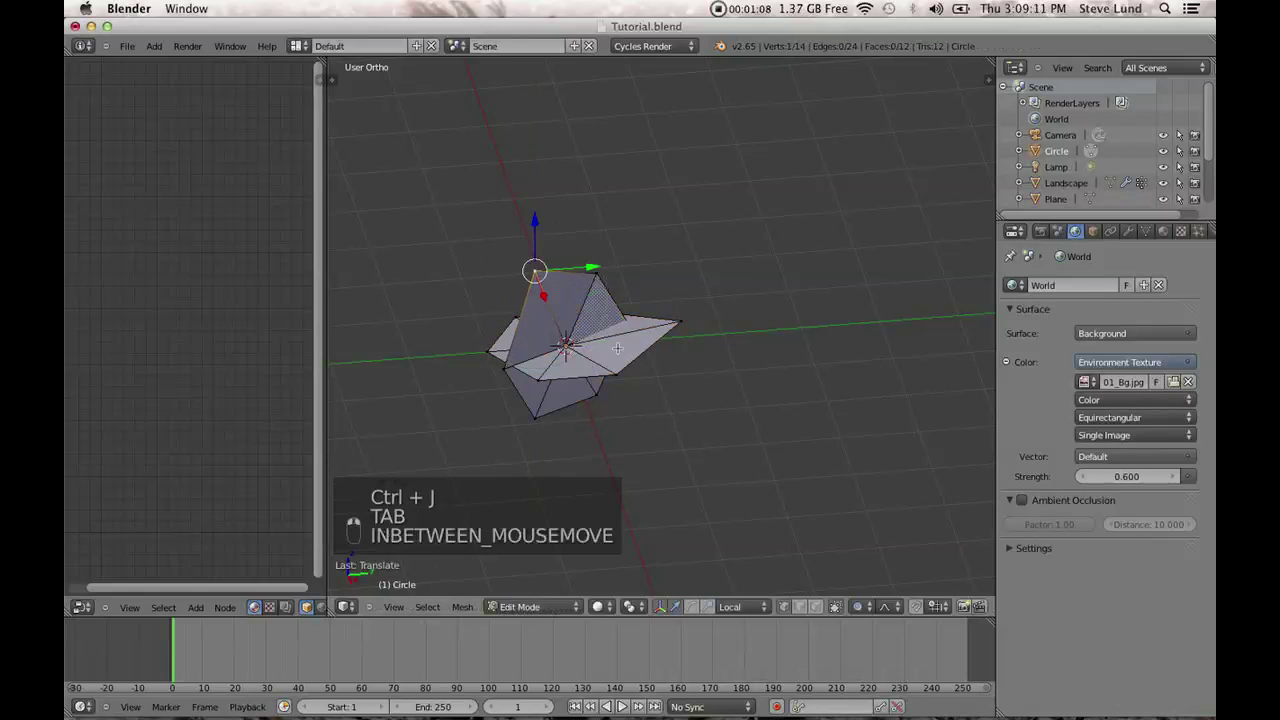
Move several outer vertices of the crossed hexagons freehand with proportional editing to make their outline irregular.
middle_click_drag(533, 252, 686, 440)
key("g")
left_click(675, 444)
key("g")
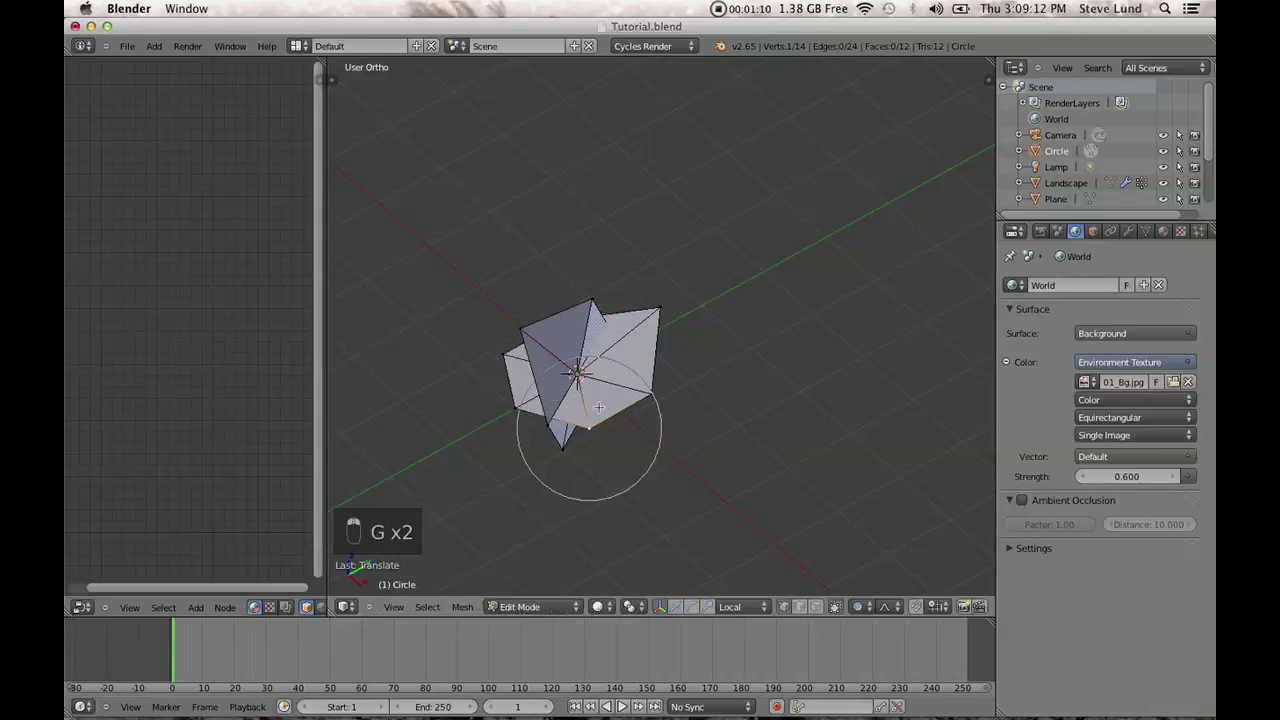
left_click(665, 411)
middle_click_drag(665, 411, 614, 434)
key("g")
left_click(651, 403)
Adjust a lower vertex of the upright hexagon and pull two outer vertices of the flat hexagon slightly outward.
right_click(594, 430)
key("g")
left_click(586, 420)
middle_click_drag(586, 420, 629, 429)
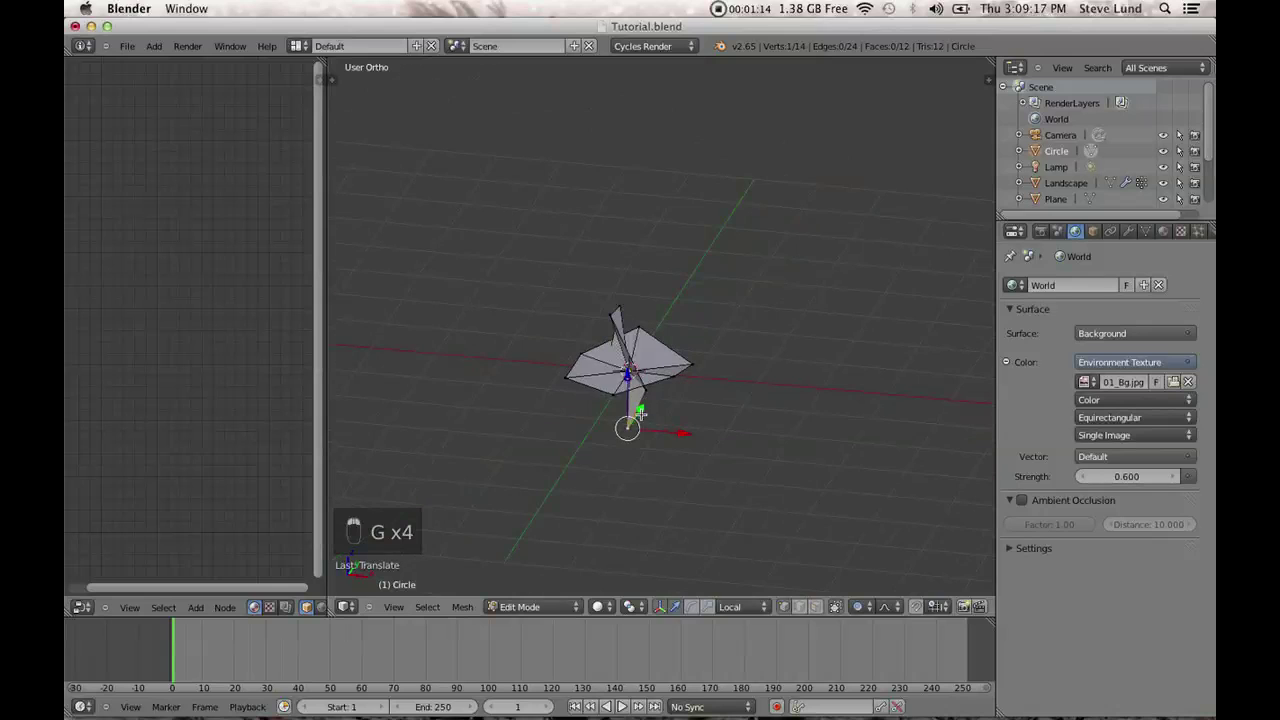
key("g")
left_click(614, 409)
key("g")
left_click(569, 338)
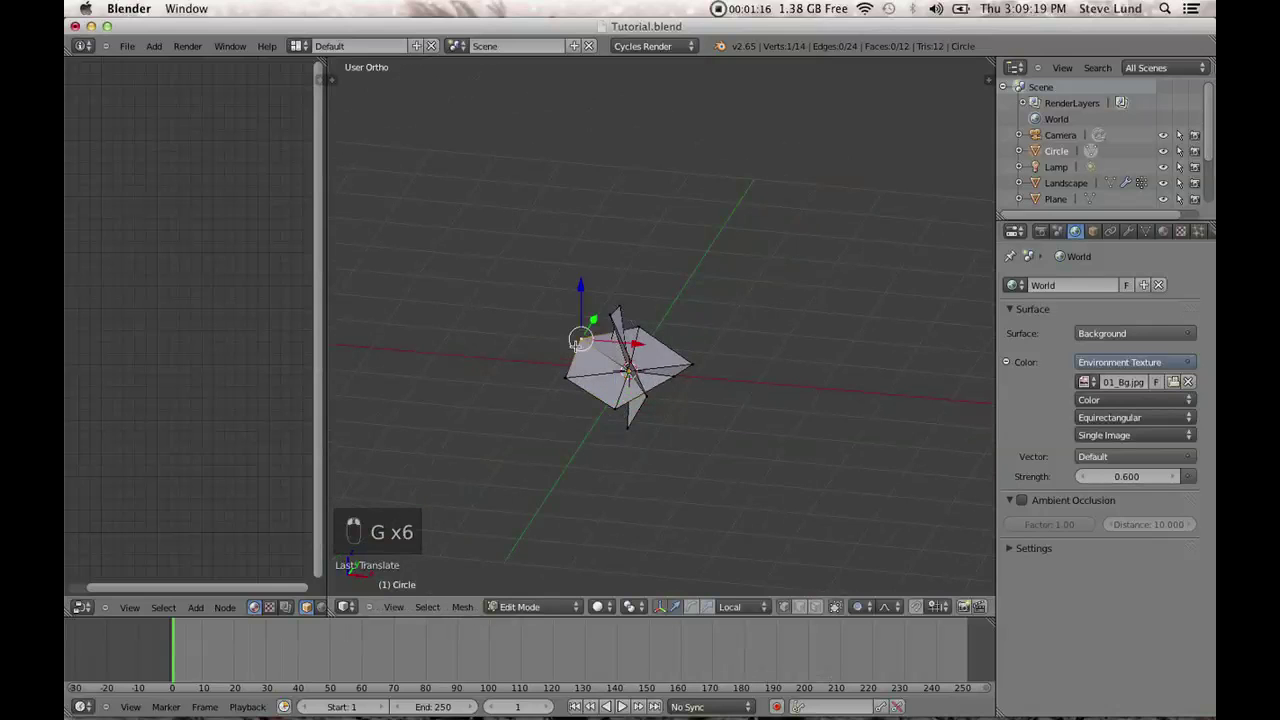
Select the whole mesh, apply smooth shading to its faces and leave Edit Mode.
key("a")
key("a")
key("t")
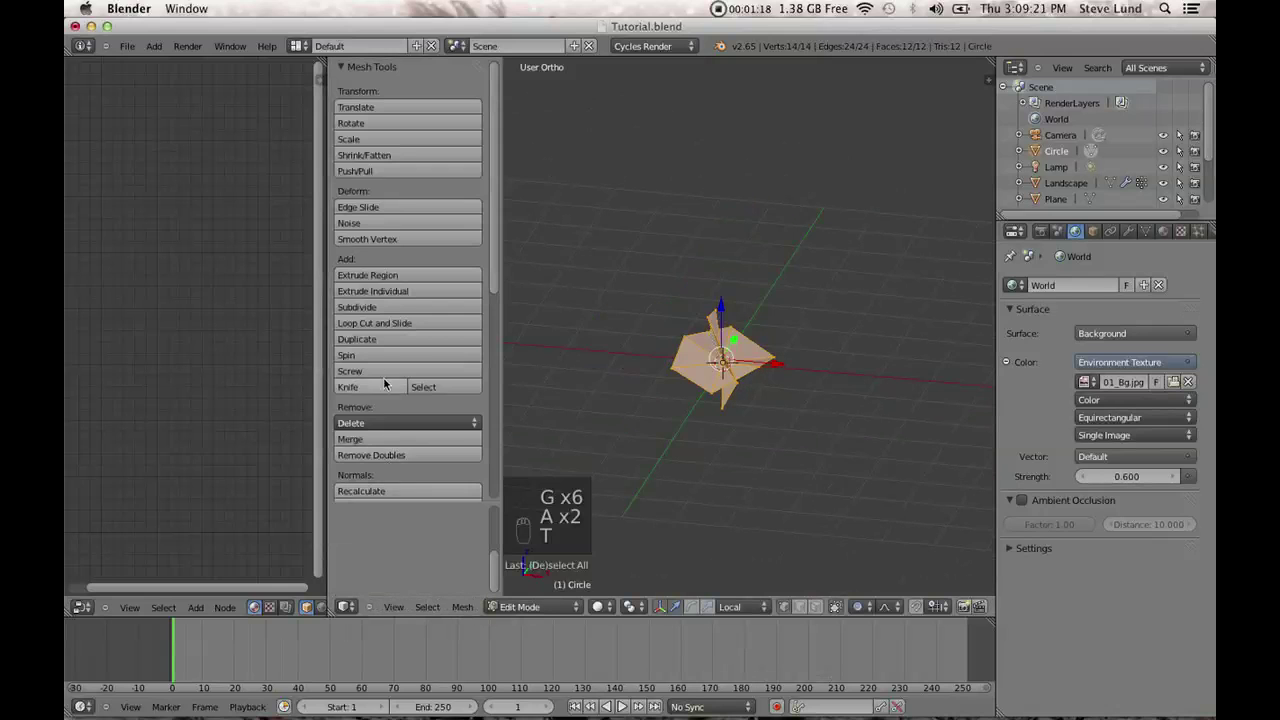
scroll(388, 445, "down", 5)
scroll(375, 355, "down", 4)
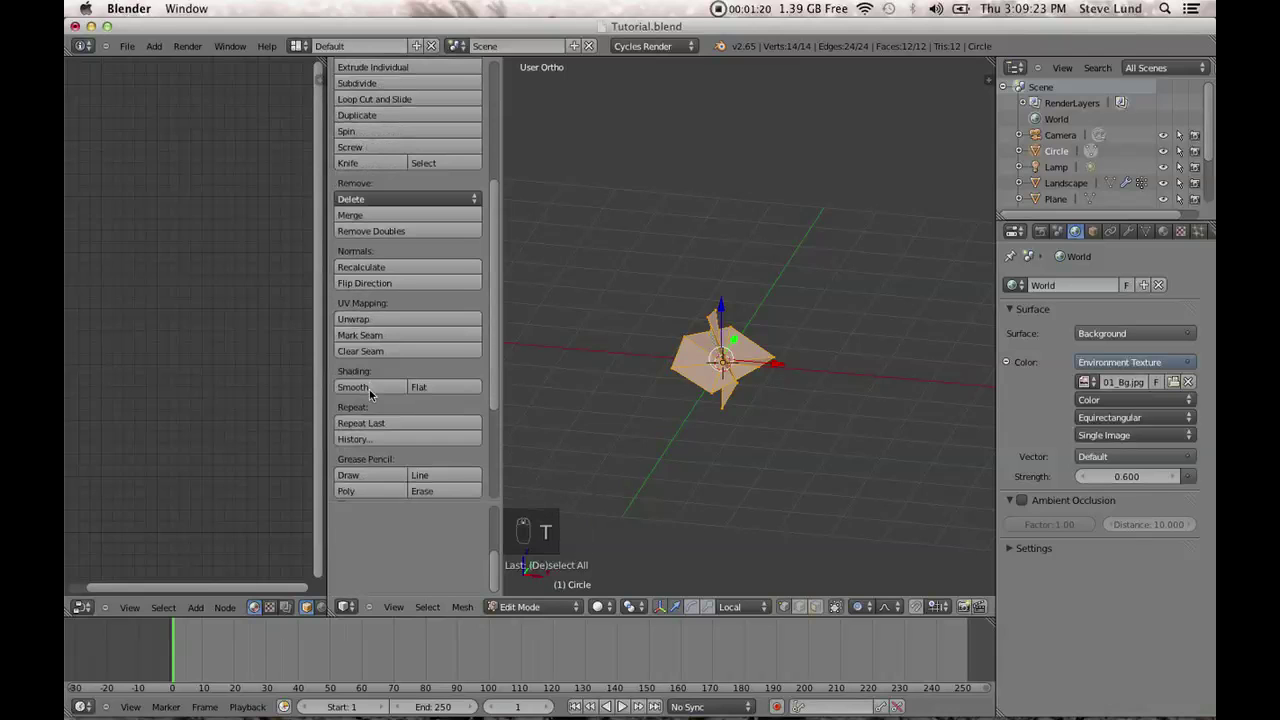
left_click(360, 387)
key("t")
key("Tab")
Move the upright hexagon's tall upper corner vertex sideways toward its neighbouring corner in Edit Mode and return to Object Mode.
key("a")
key("a")
middle_click_drag(663, 423, 731, 456)
key("Tab")
key("Tab")
middle_click_drag(778, 361, 846, 371)
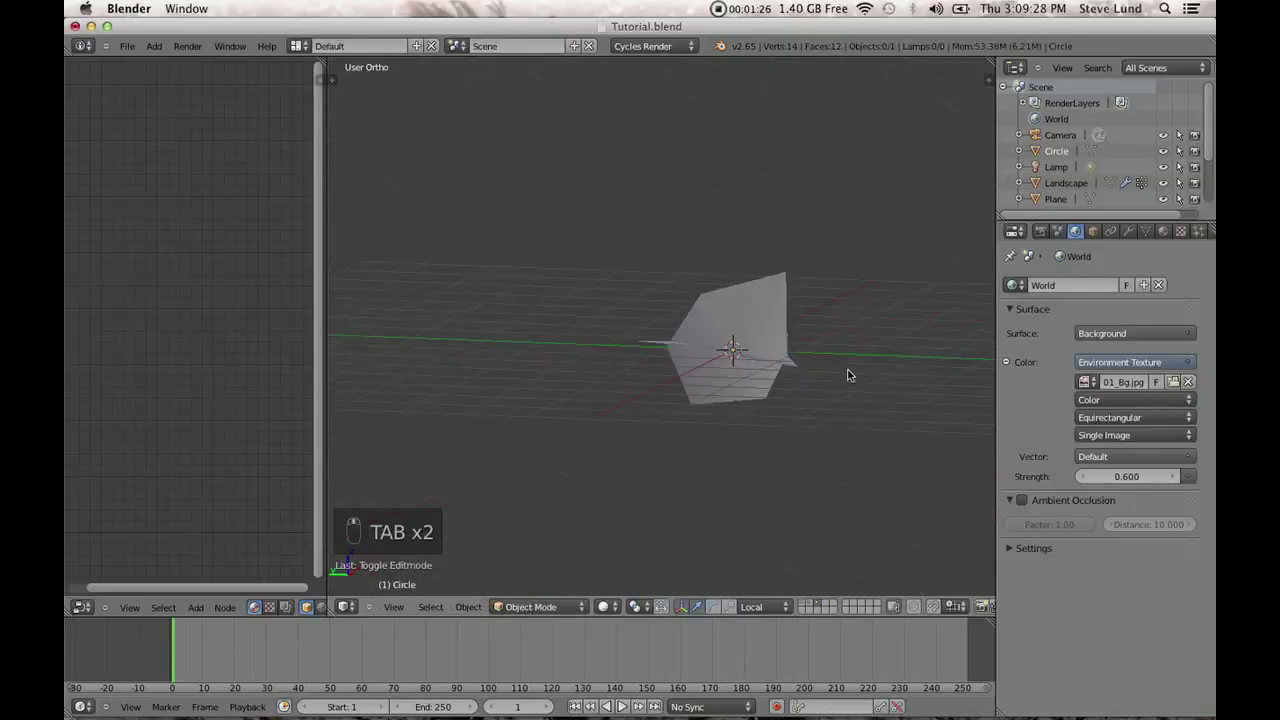
key("Tab")
right_click(794, 266)
key("g")
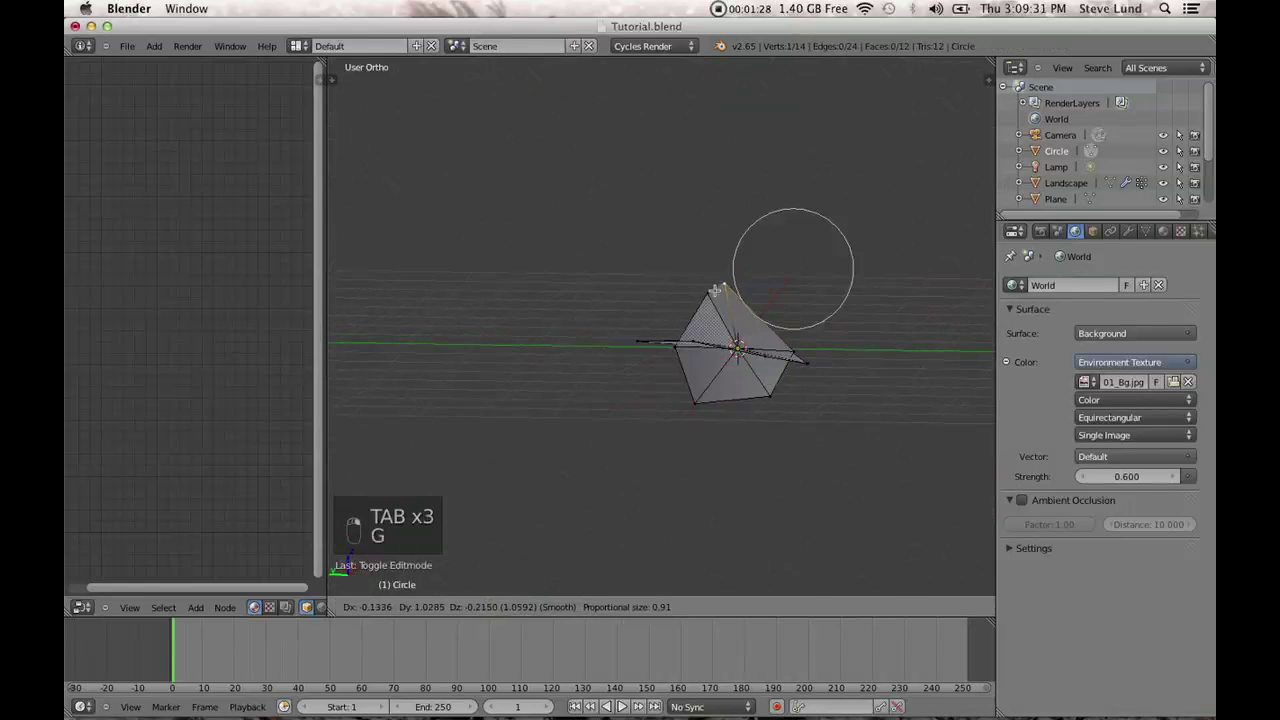
left_click(744, 284)
middle_click_drag(744, 284, 657, 357)
key("a")
key("Tab")
key("Tab")
key("Tab")
Duplicate the crossed-hexagon object and place the copy beside the original along the X axis.
right_click(657, 366)
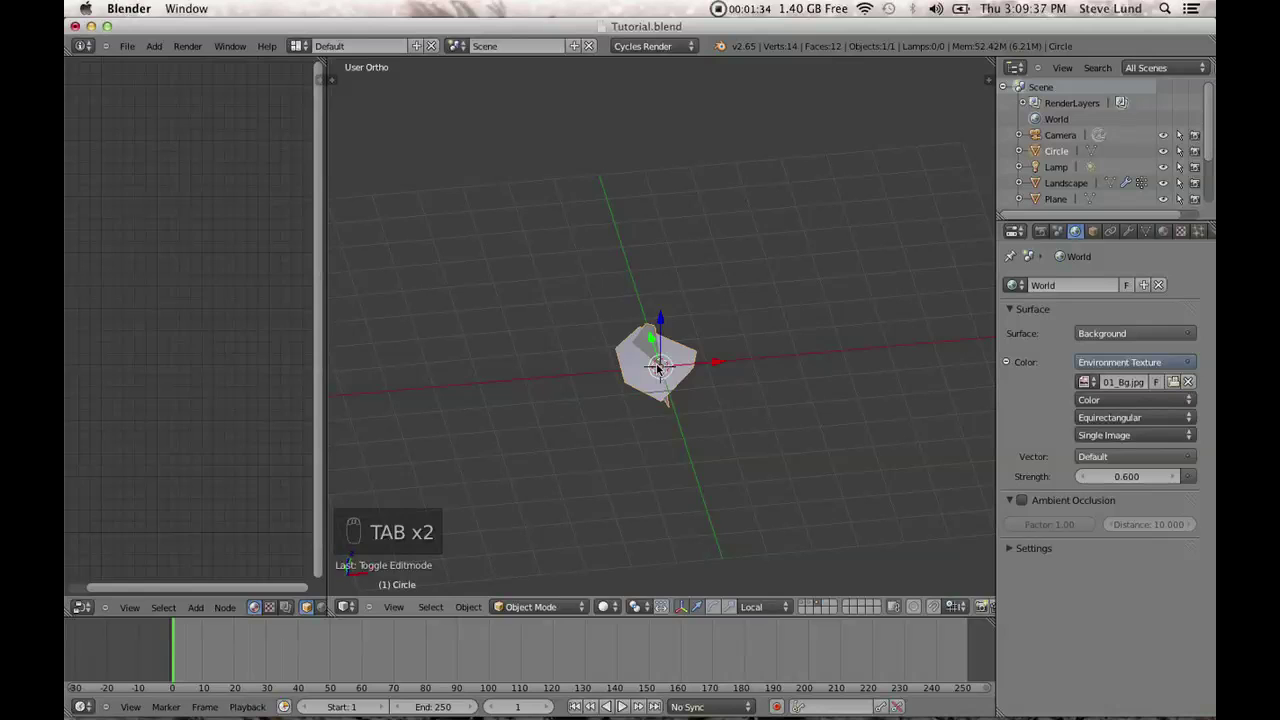
key("shift+d")
left_click(776, 360)
middle_click_drag(776, 360, 765, 437)
Reshape the copy in Edit Mode by moving several outer vertices freehand so it differs from the original.
key("Tab")
left_click_drag(770, 398, 808, 372)
scroll(771, 374, "down", 4)
middle_click_drag(808, 373, 670, 346)
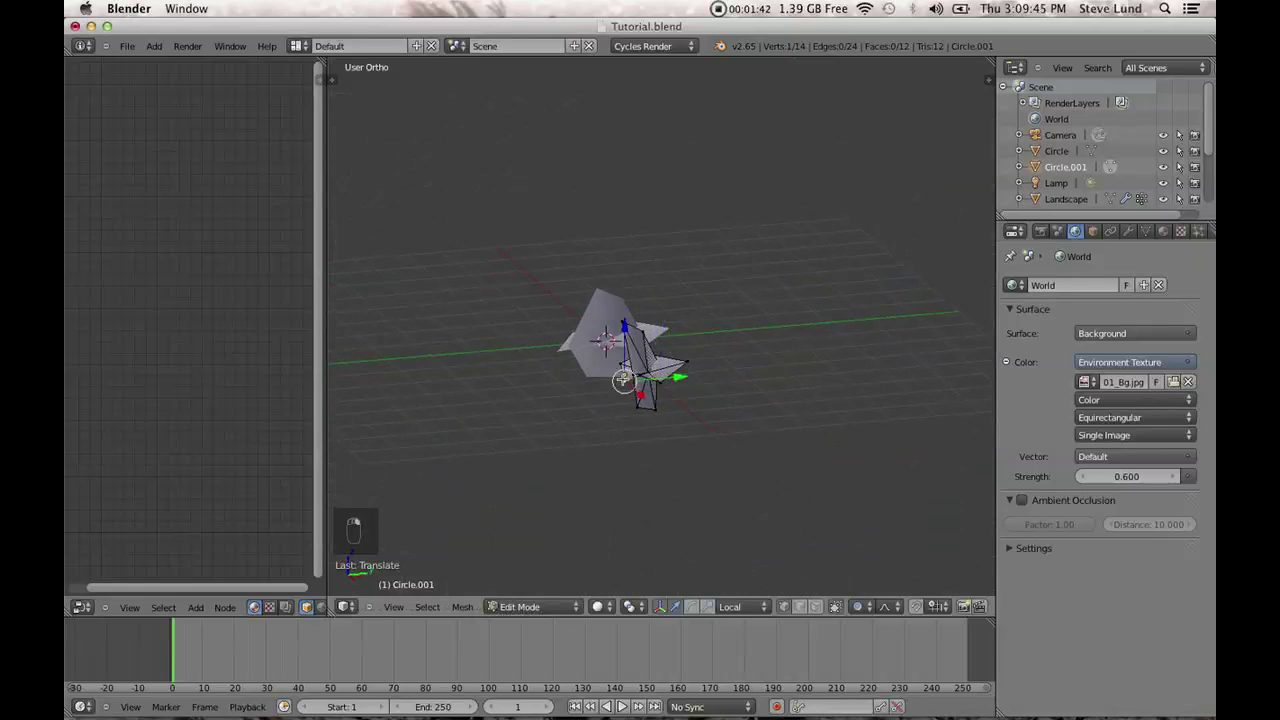
left_click_drag(690, 378, 686, 417)
middle_click_drag(686, 417, 666, 526)
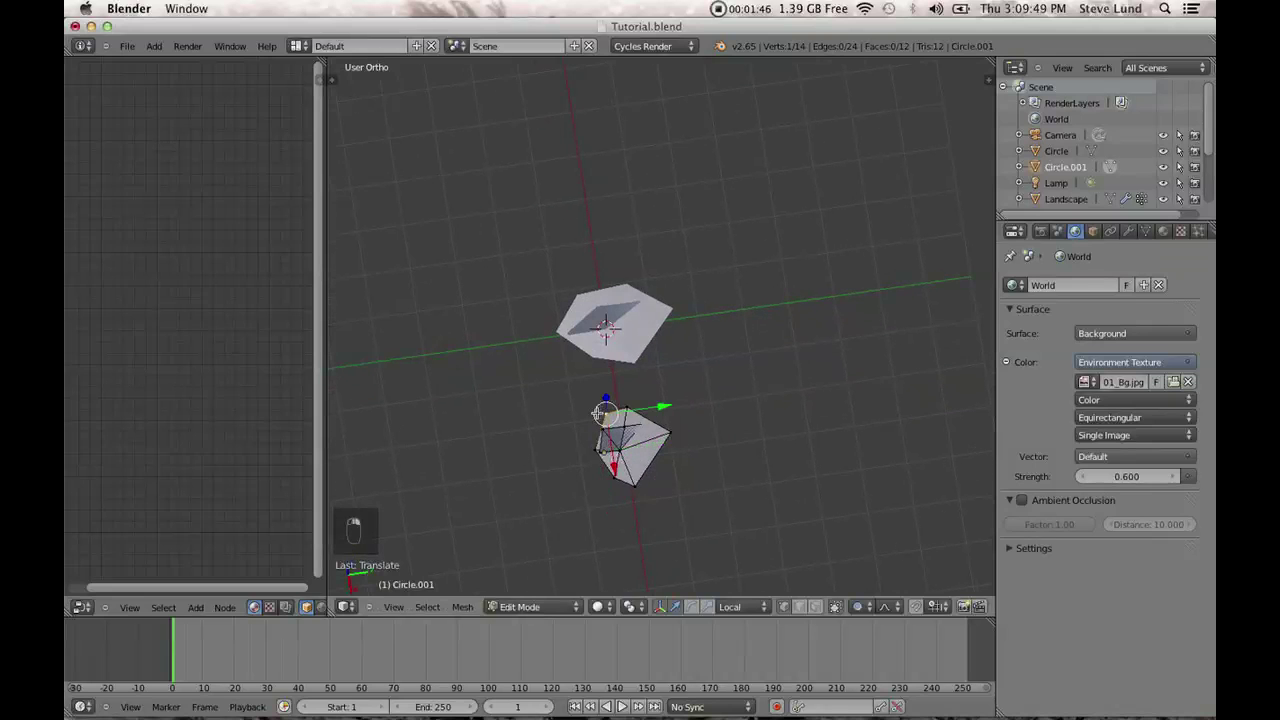
middle_click_drag(600, 413, 590, 283)
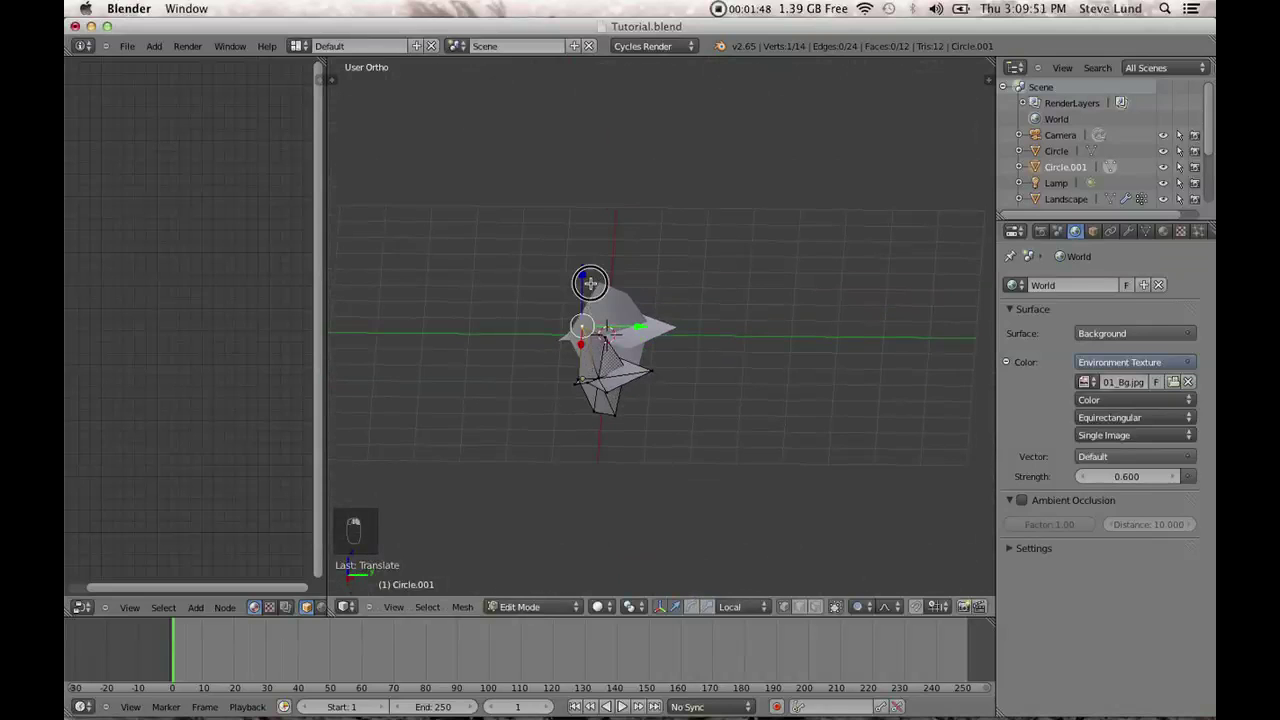
left_click_drag(590, 285, 600, 312)
key("a")
key("Tab")
Shift further outer vertices of the copy, switching between Edit Mode and Object Mode to check its shape.
middle_click_drag(651, 394, 627, 343)
key("Tab")
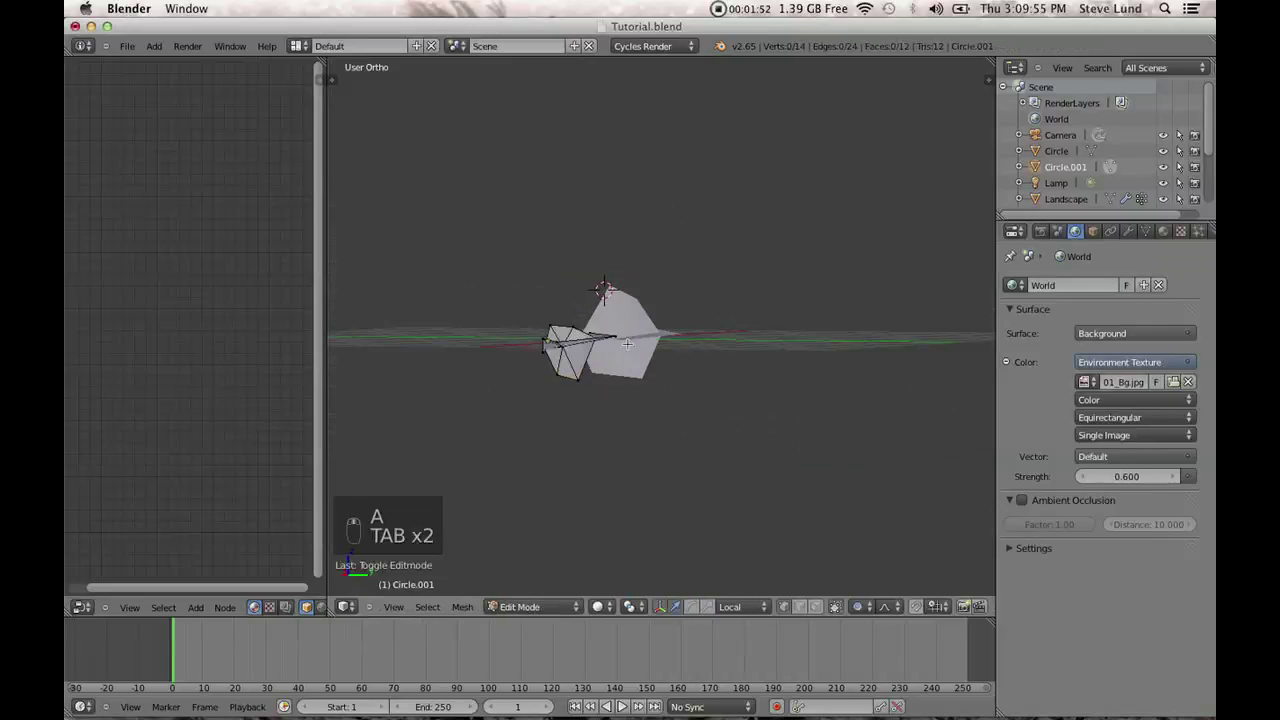
mouse_move(600, 290)
left_mouse_down()
mouse_move(581, 303)
mouse_move(571, 275)
mouse_move(575, 290)
left_mouse_up()
key("Tab")
middle_click_drag(575, 290, 614, 430)
key("Tab")
left_click_drag(614, 430, 640, 446)
key("Tab")
middle_click_drag(634, 460, 667, 376)
Raise a low-hanging corner vertex of the copy along its local Z axis with proportional editing and leave Edit Mode.
key("Tab")
right_click(614, 436)
left_click(699, 438)
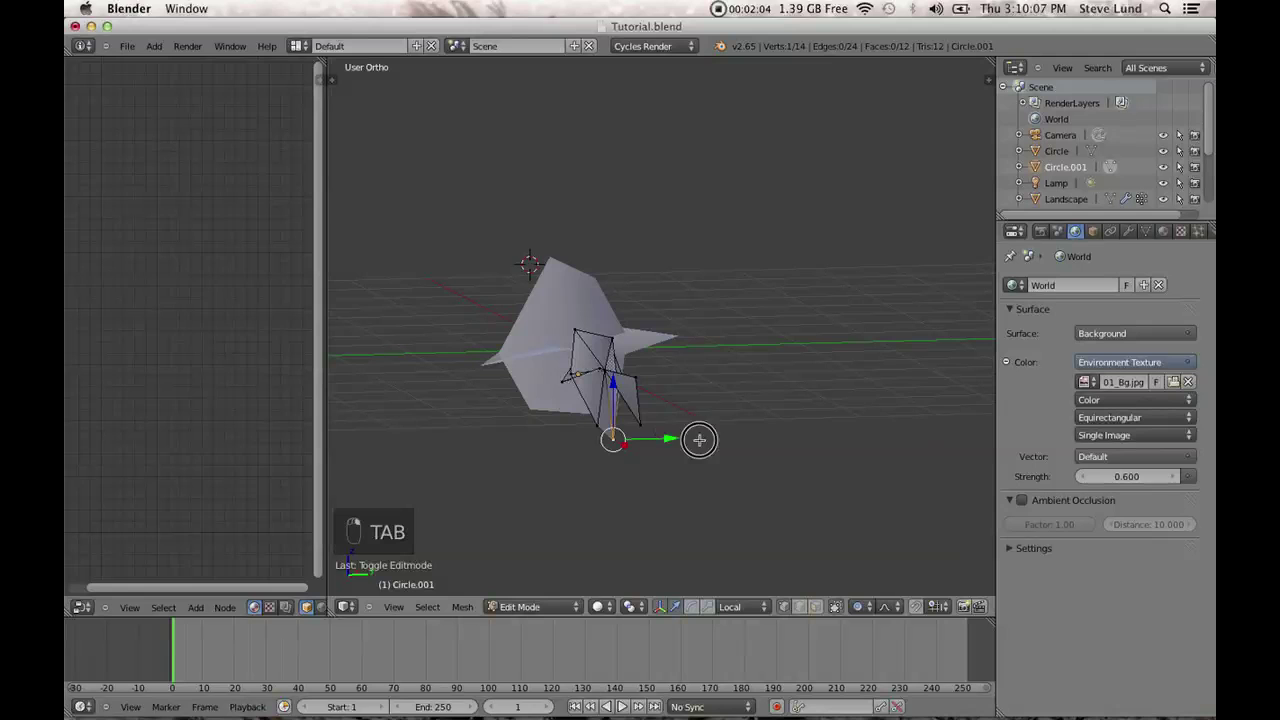
key("g")
key("z")
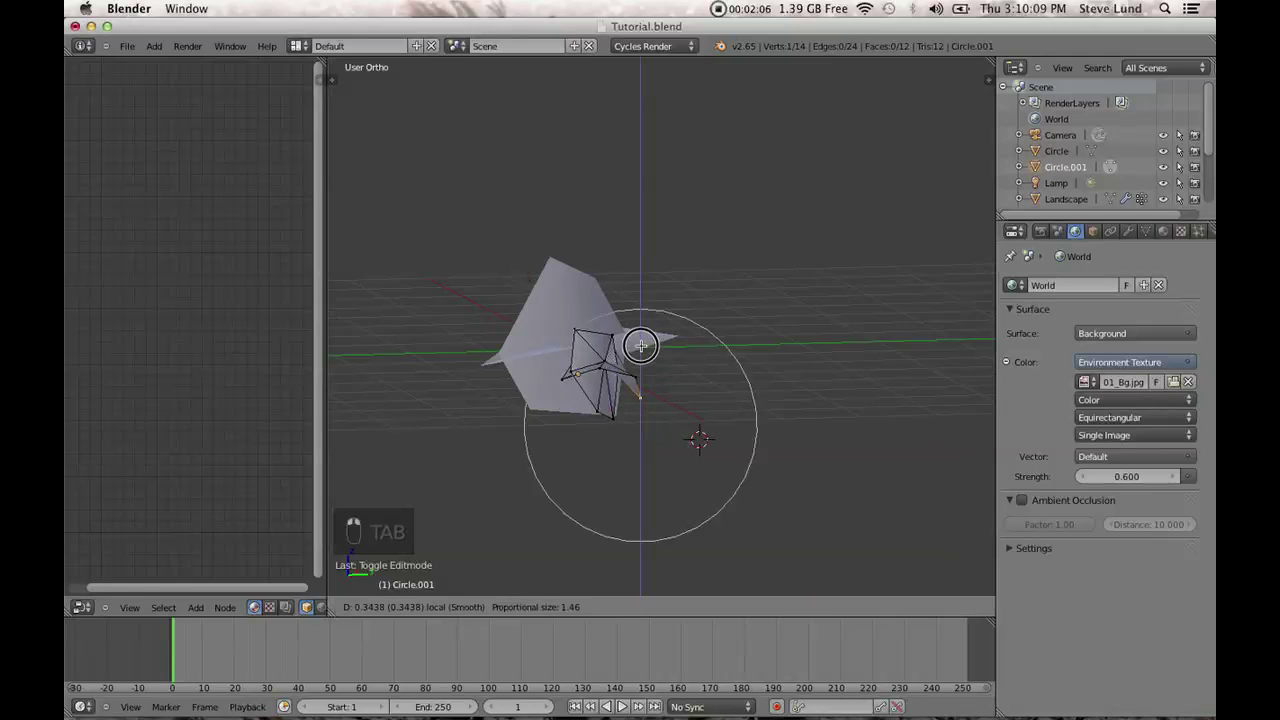
scroll(641, 350, "up", 2)
left_click(641, 346)
key("Tab")
Pull the copy's pointed outer vertex inward along its local axis in Edit Mode and return to Object Mode.
middle_click_drag(641, 346, 775, 472)
key("Tab")
right_click(880, 520)
key("g")
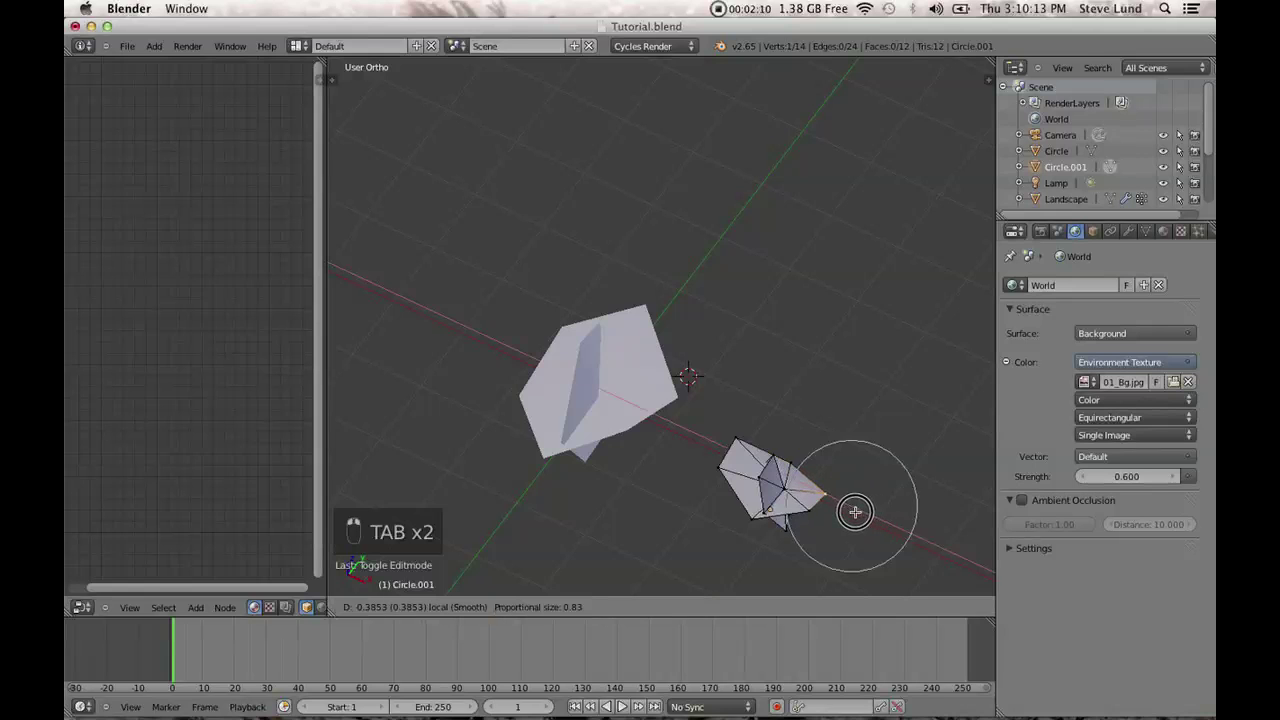
left_click(755, 470)
key("Tab")
Select the original object, widen the node editor and create a new material for the object.
middle_click_drag(734, 433, 861, 449)
key("Tab")
key("Tab")
right_click(736, 380)
left_click_drag(322, 588, 472, 588)
left_click(1163, 231)
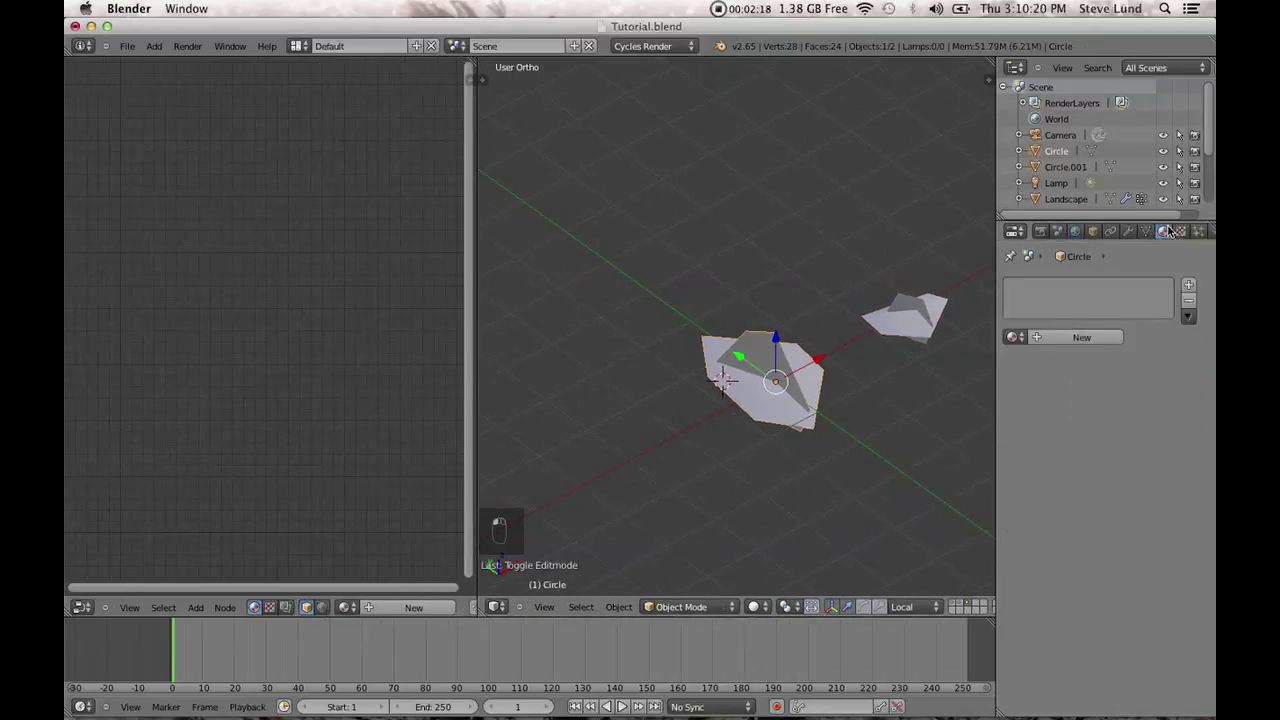
left_click(1094, 331)
scroll(383, 443, "up", 3)
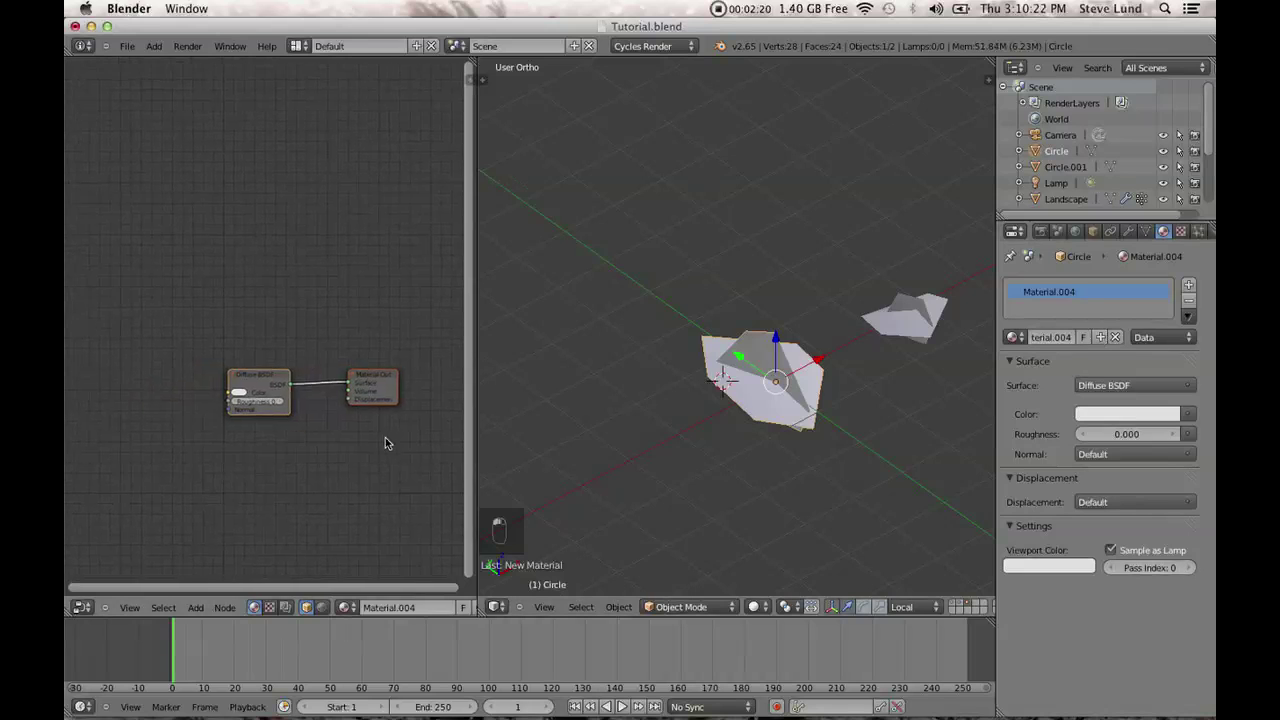
Space out the Diffuse BSDF and Material Output nodes and add a Translucent BSDF node above the diffuse one.
left_click_drag(228, 400, 138, 405)
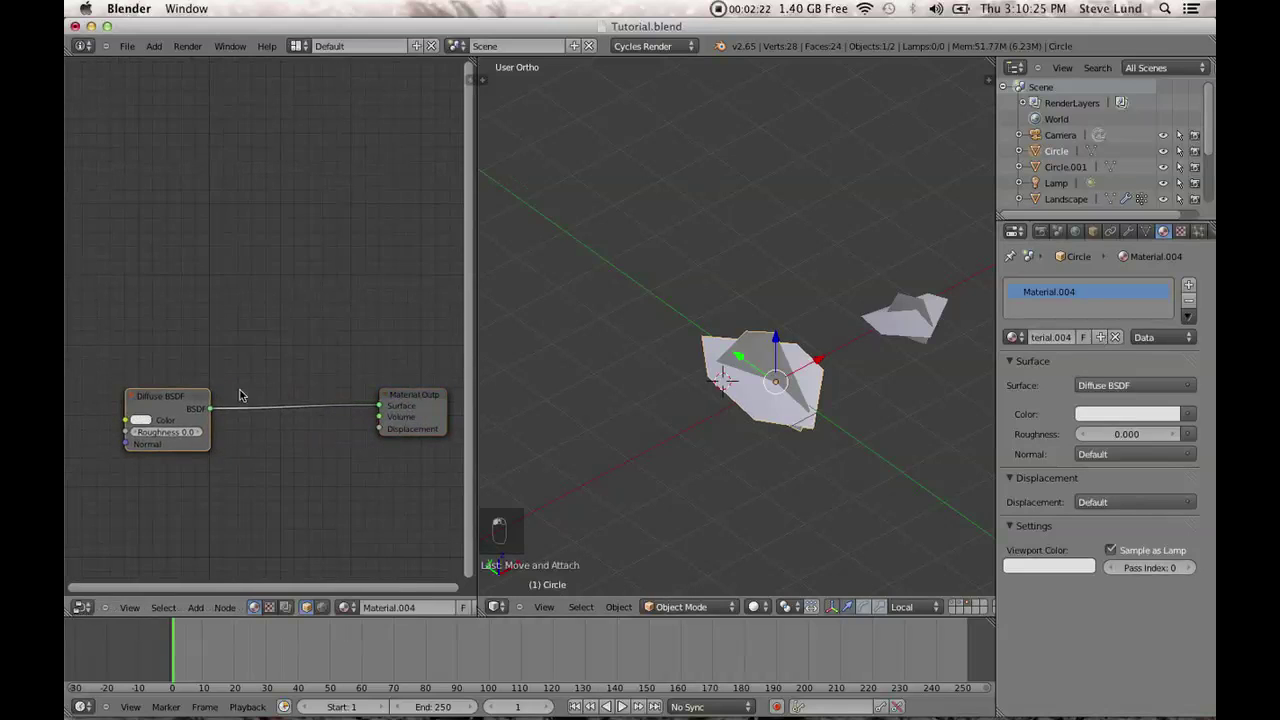
key("shift+a")
mouse_move(221, 437)
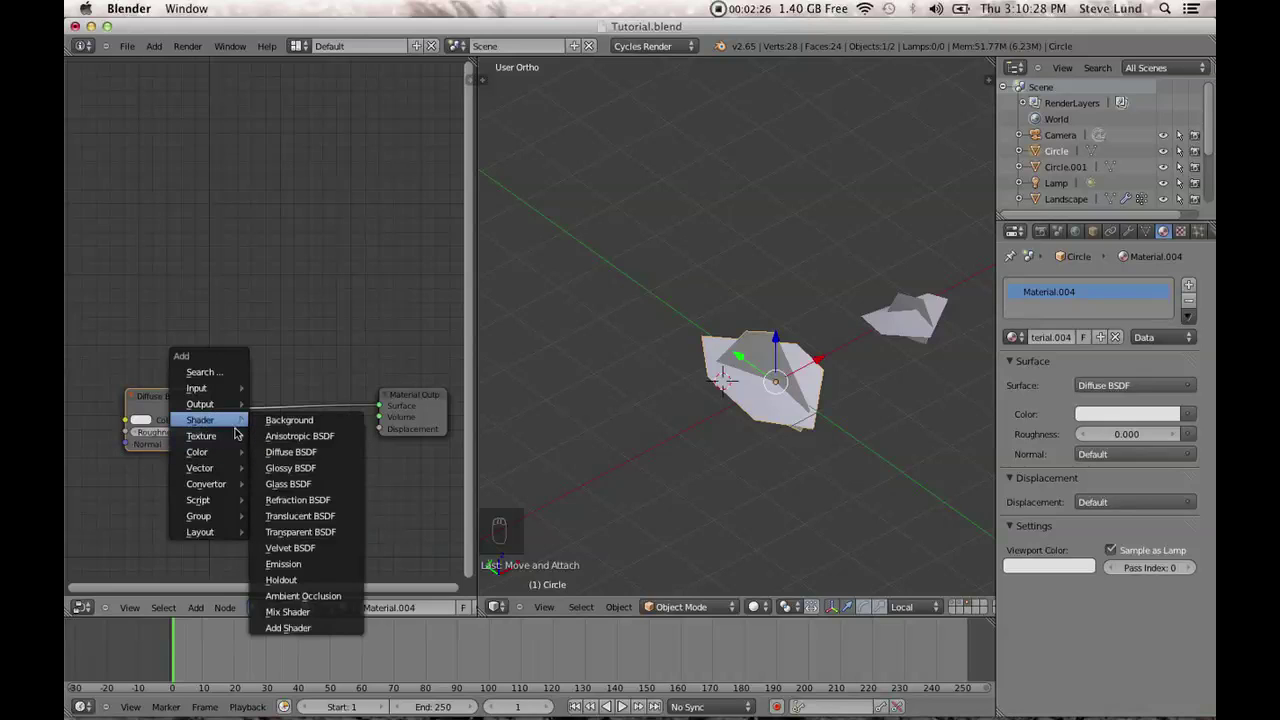
left_click(328, 515)
left_click_drag(336, 508, 142, 356)
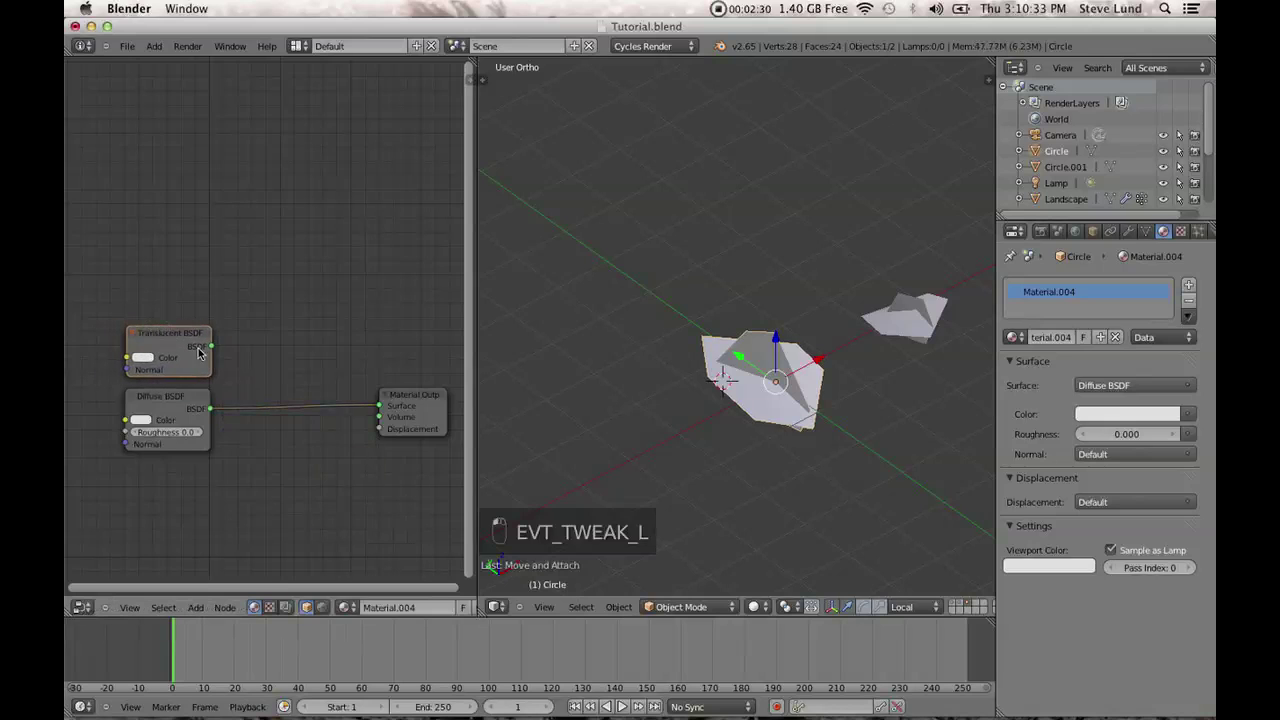
key("shift+a")
mouse_move(282, 408)
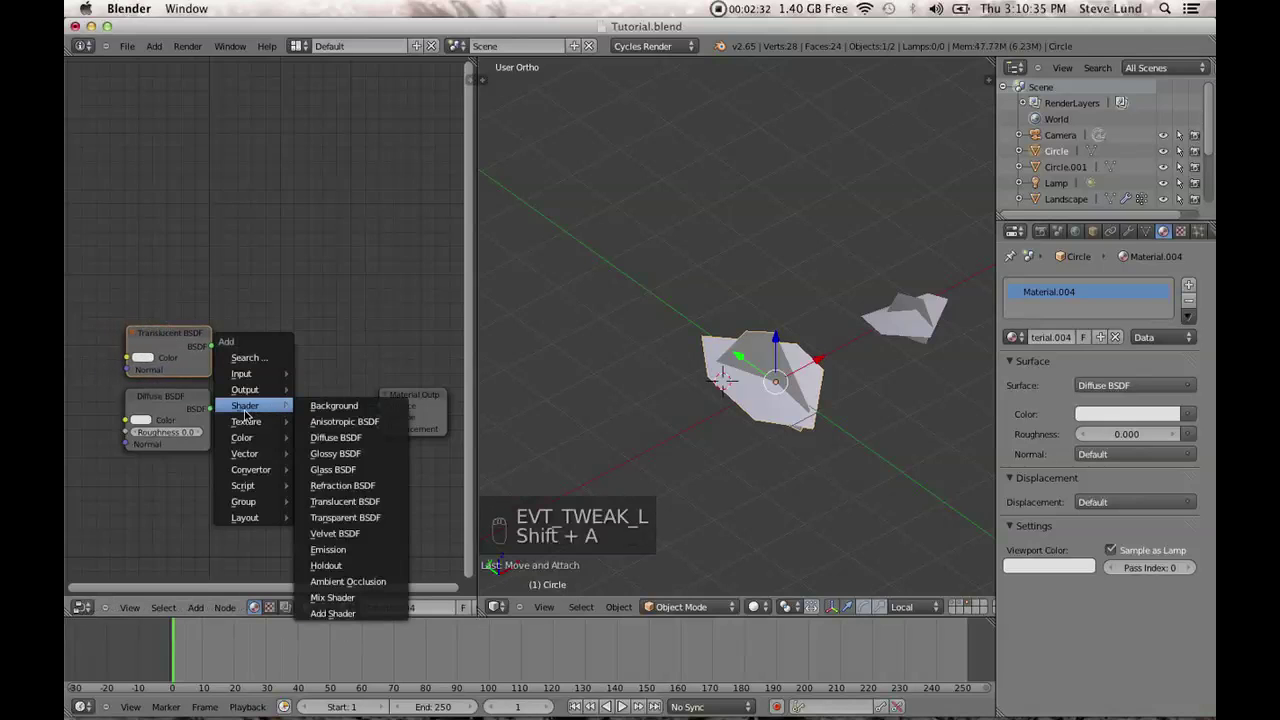
left_click(365, 605)
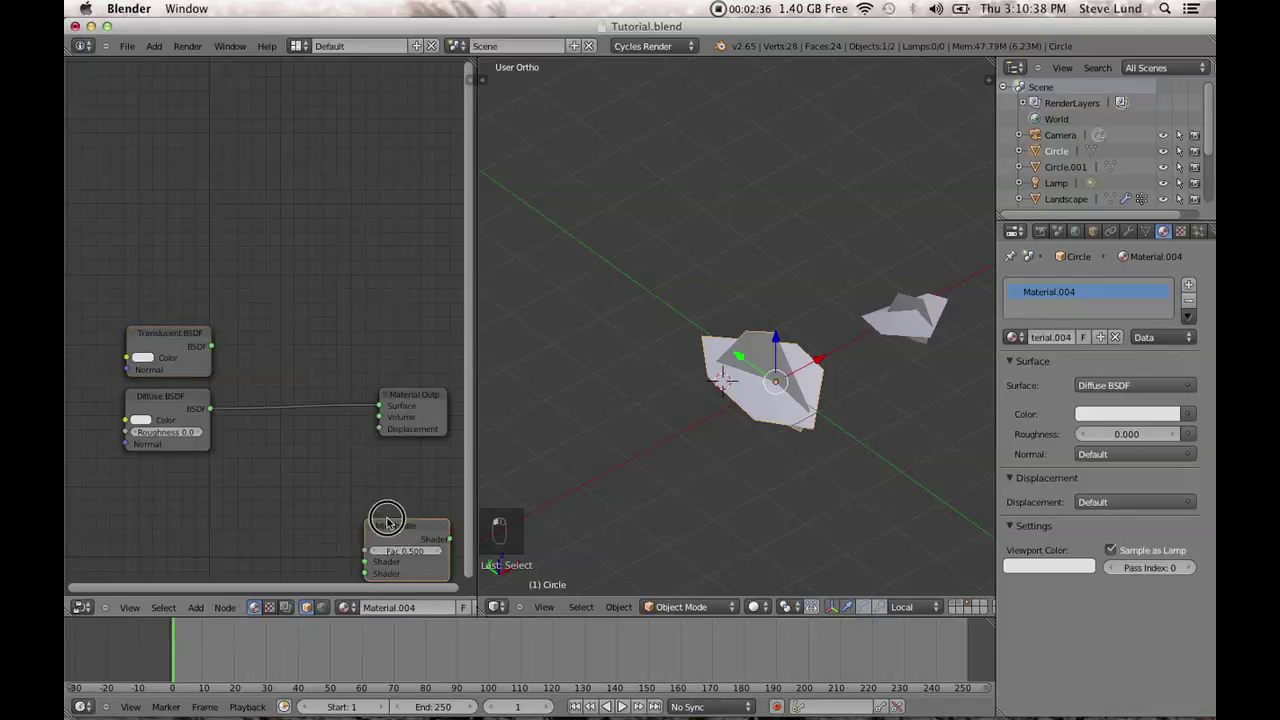
left_click(295, 403)
key("x")
Combine the Translucent and Diffuse BSDFs with an Add Shader node feeding the Material Output's Surface.
key("shift+a")
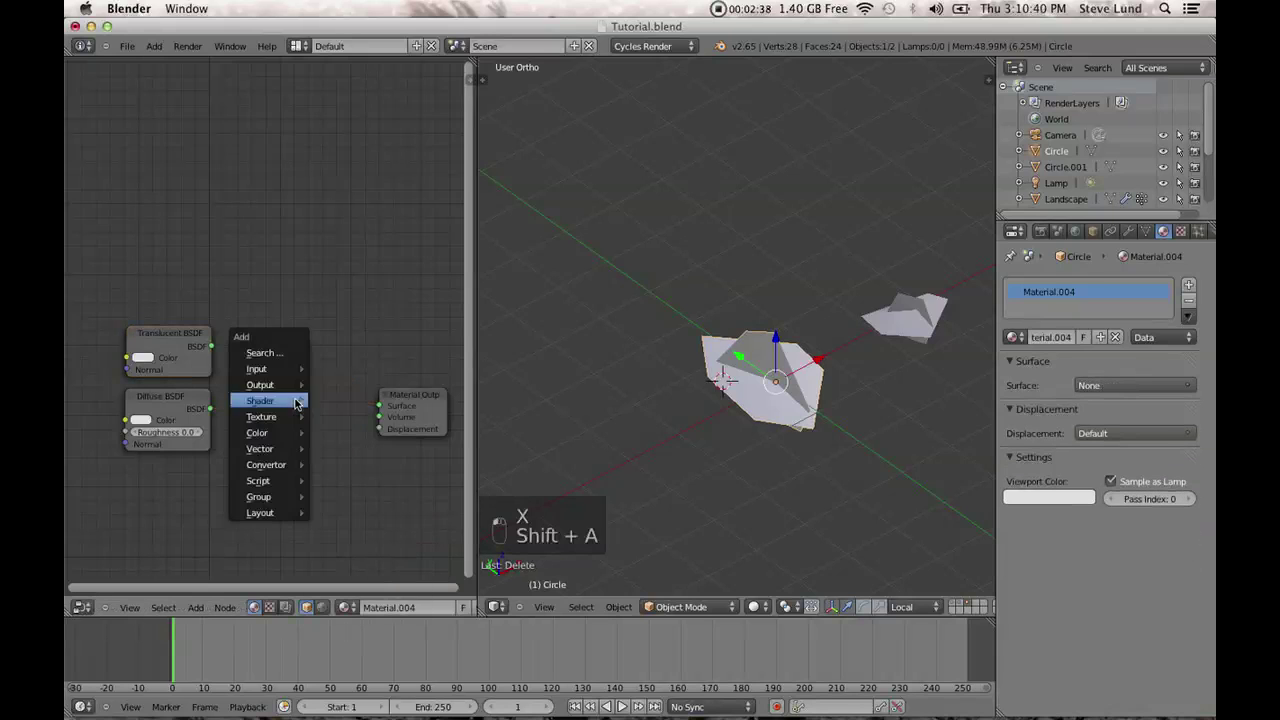
mouse_move(270, 401)
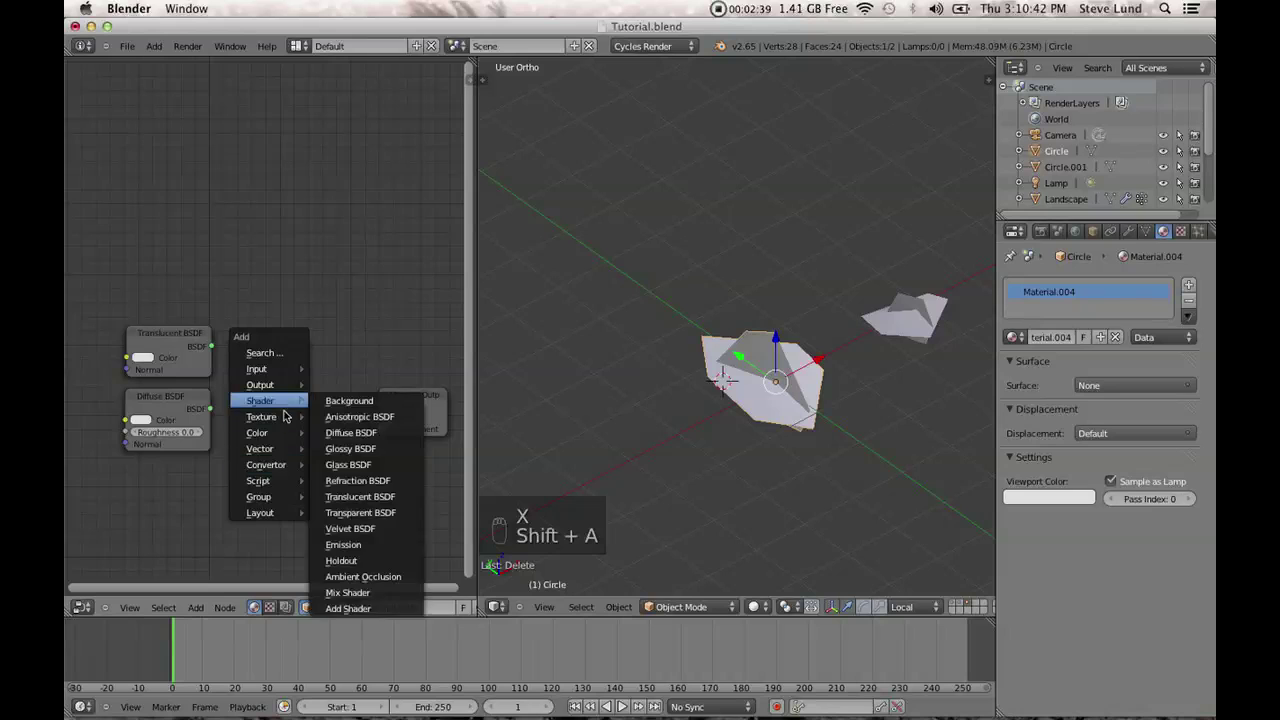
left_click(365, 605)
left_click(286, 404)
left_click_drag(212, 346, 272, 412)
left_click_drag(344, 384, 379, 405)
Preview the translucent material from several angles in Rendered viewport shading and return to Solid shading.
left_click(754, 606)
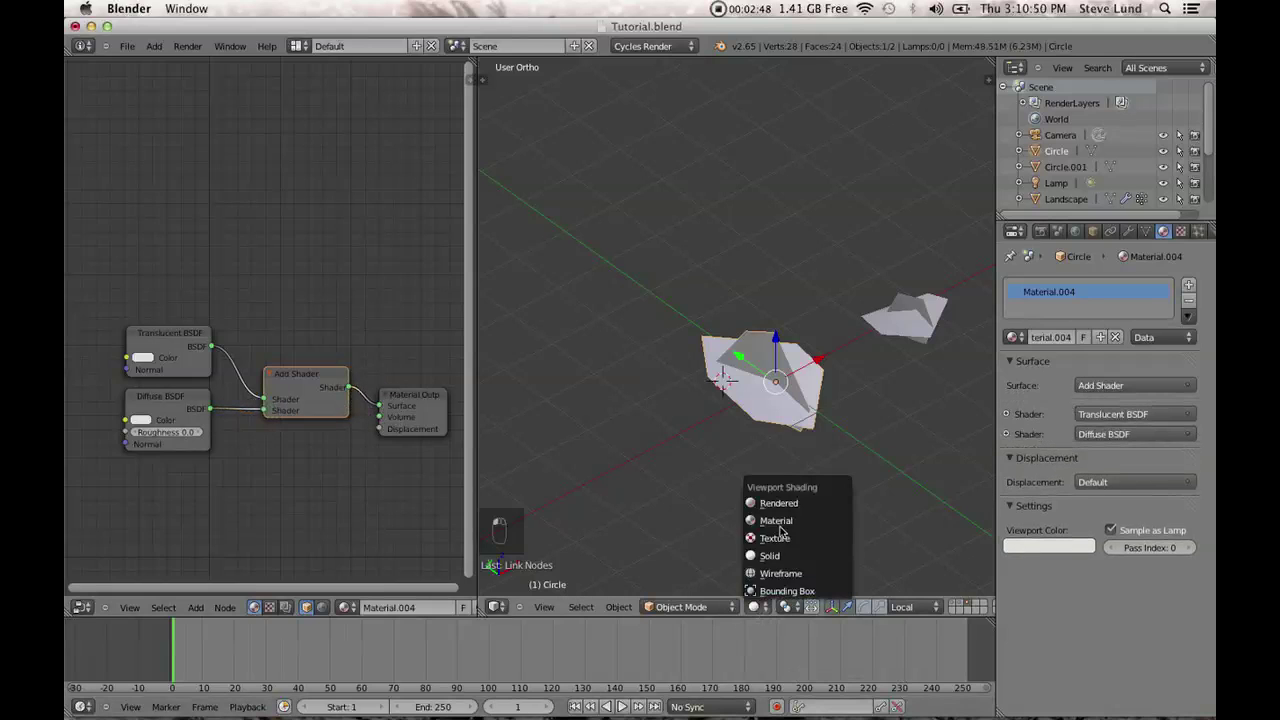
left_click(786, 504)
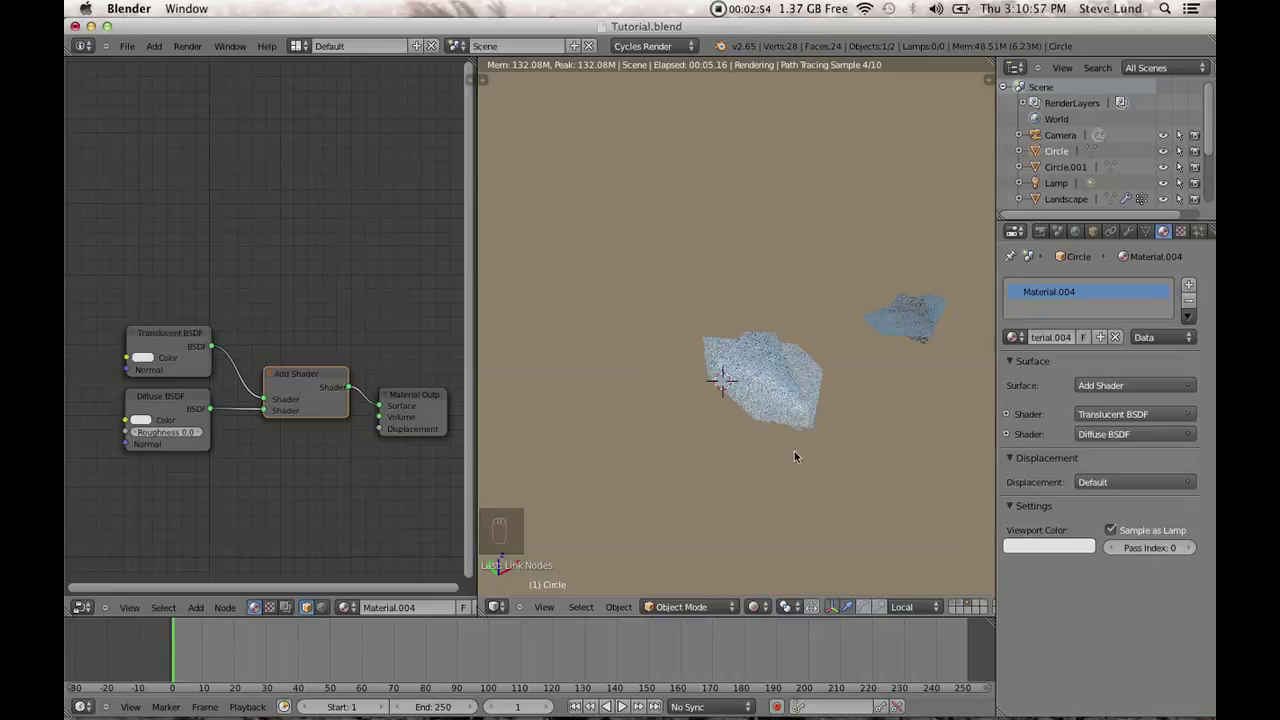
middle_click_drag(783, 447, 672, 405)
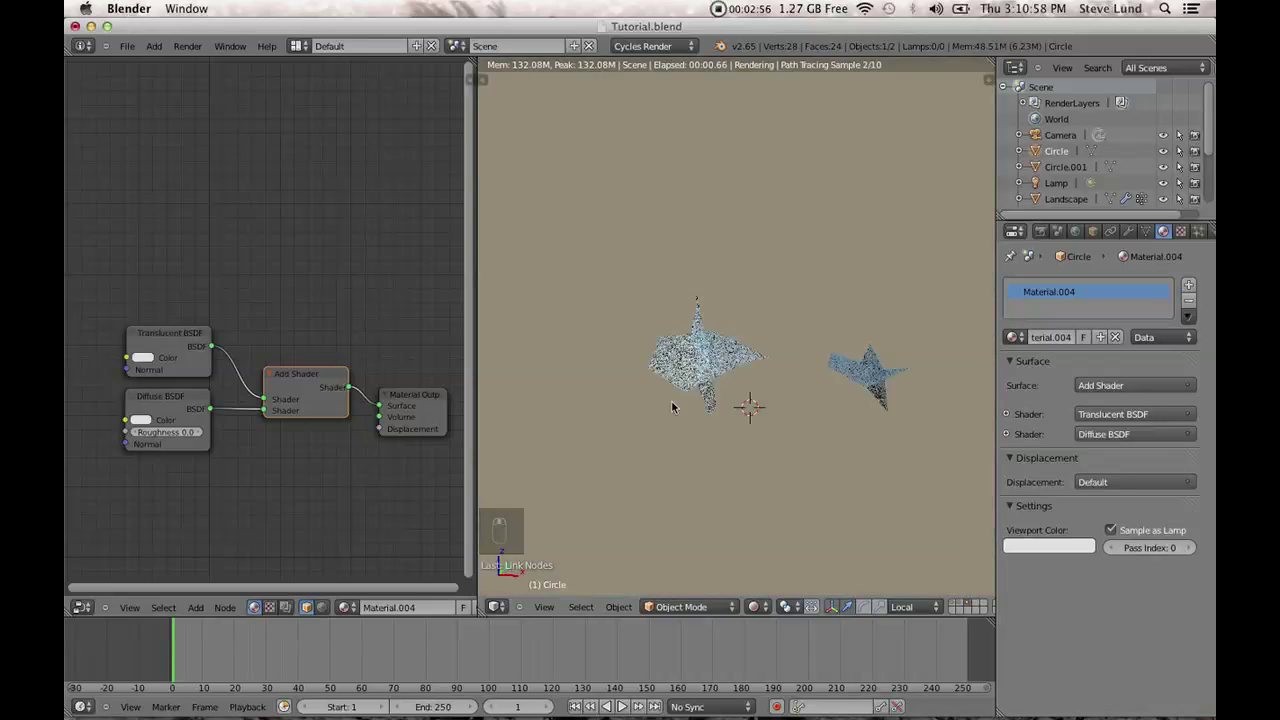
mouse_move(697, 437)
middle_mouse_down()
mouse_move(680, 382)
mouse_move(546, 340)
middle_mouse_up()
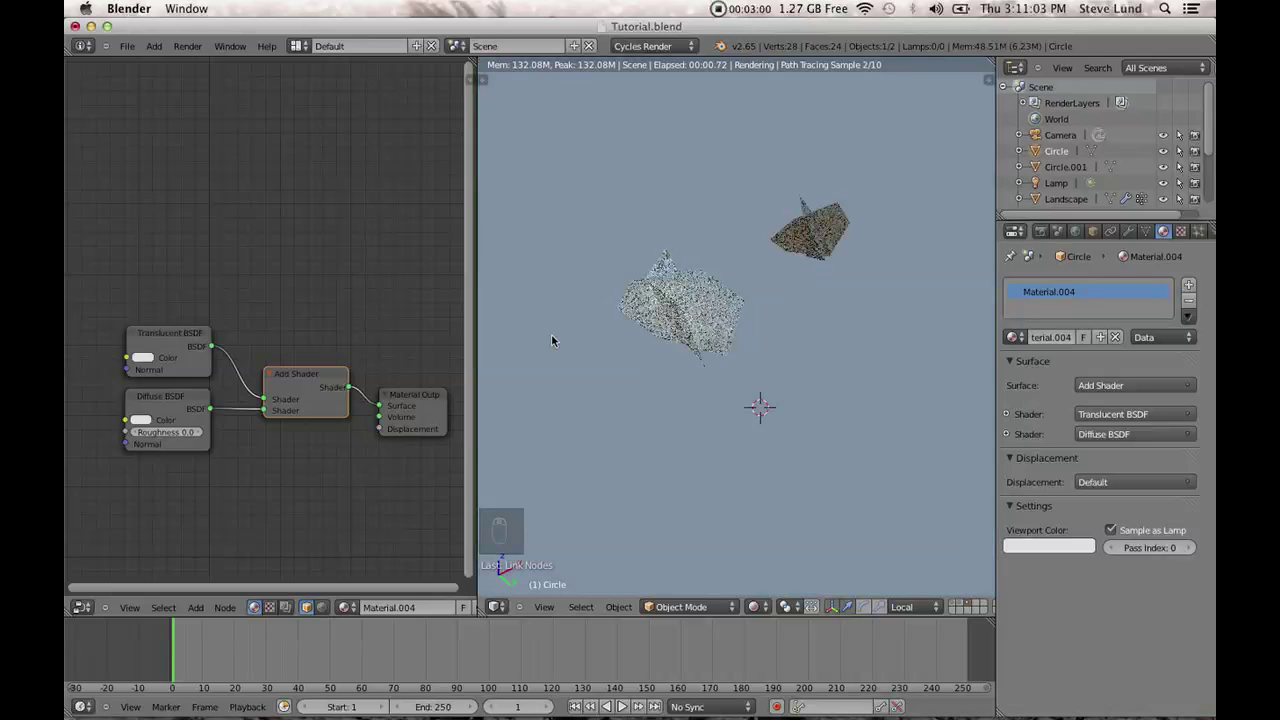
middle_click_drag(699, 263, 730, 405)
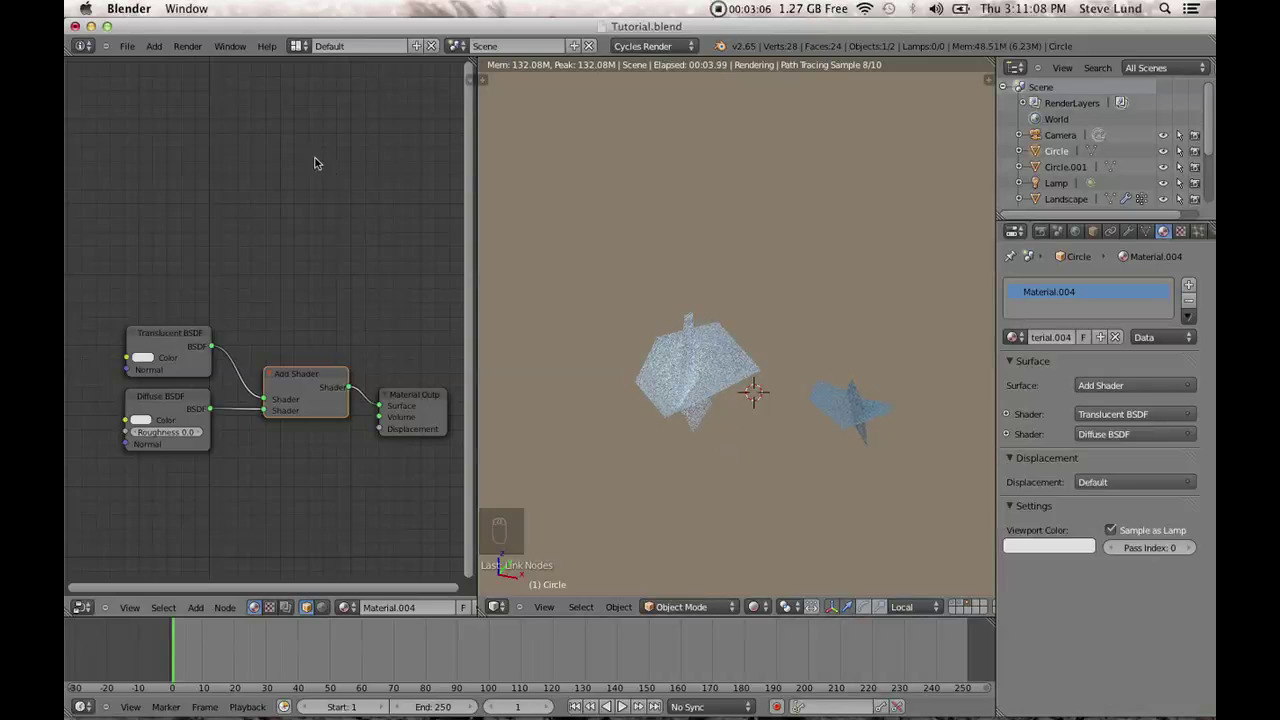
left_click(757, 606)
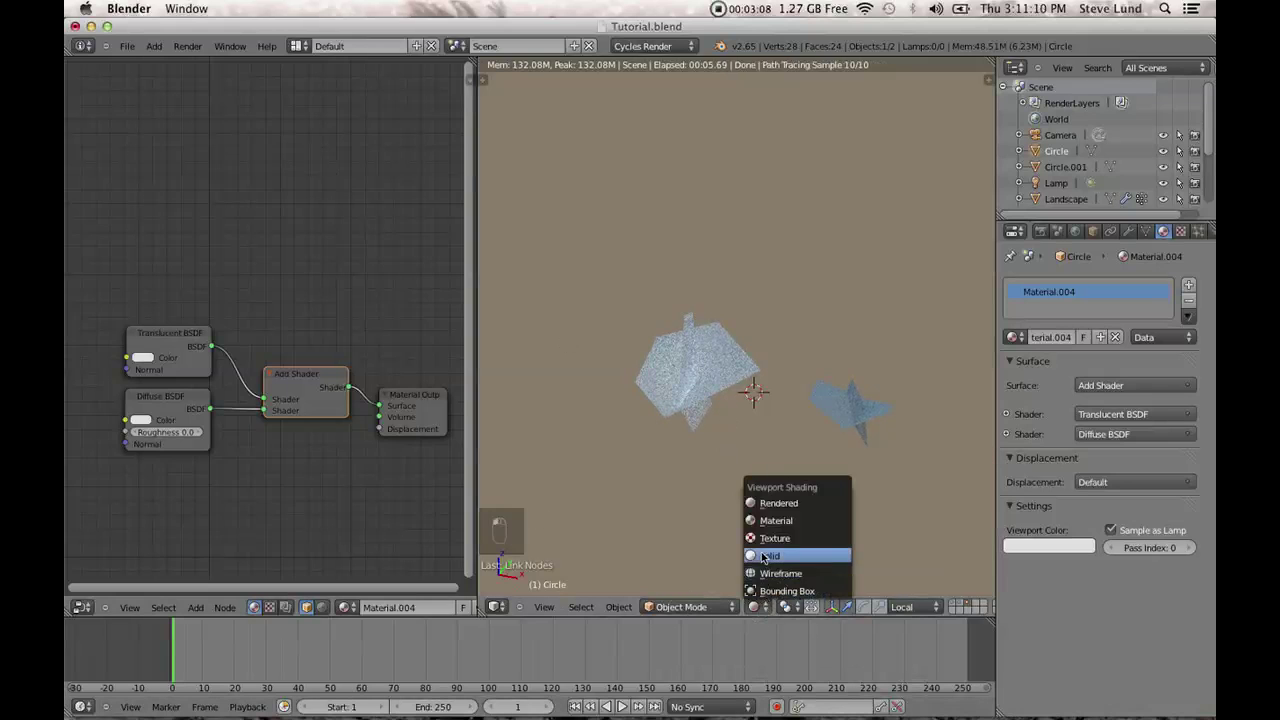
left_click(761, 556)
Try to link the original object's material to the copy with Make Links.
key("b")
left_click_drag(897, 474, 606, 306)
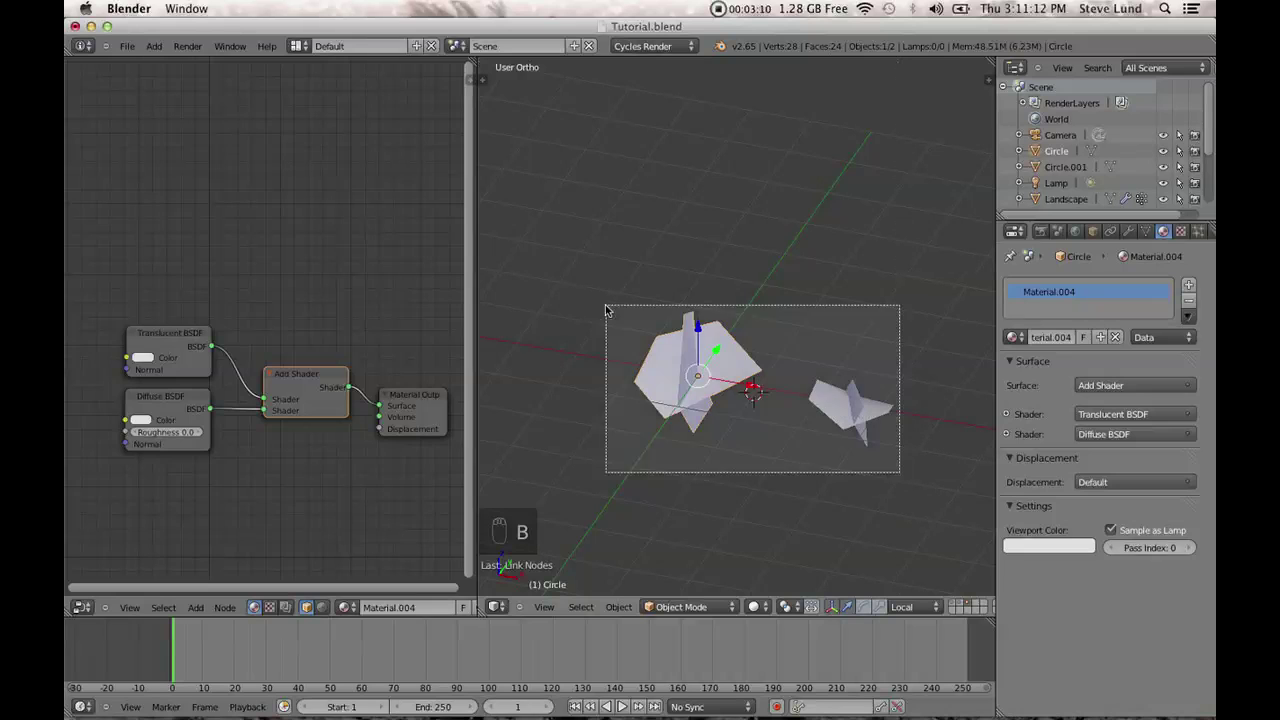
right_click(878, 422)
right_click(708, 381)
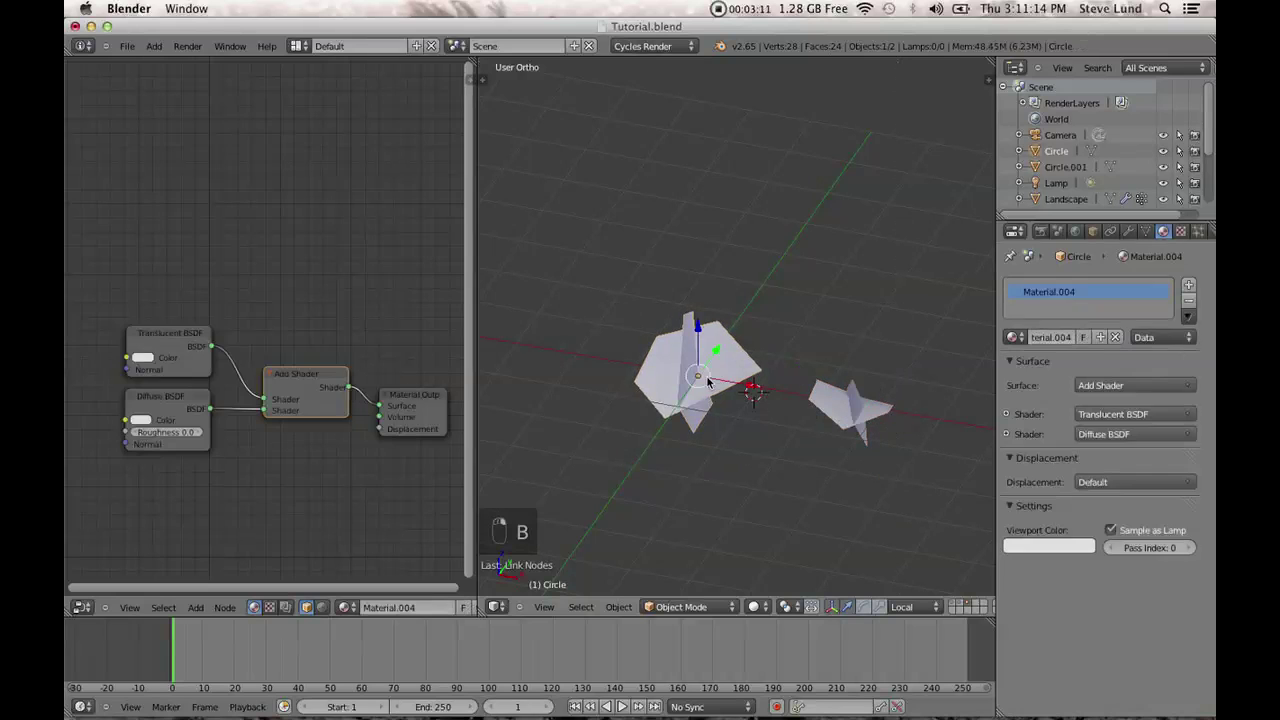
right_click(833, 407)
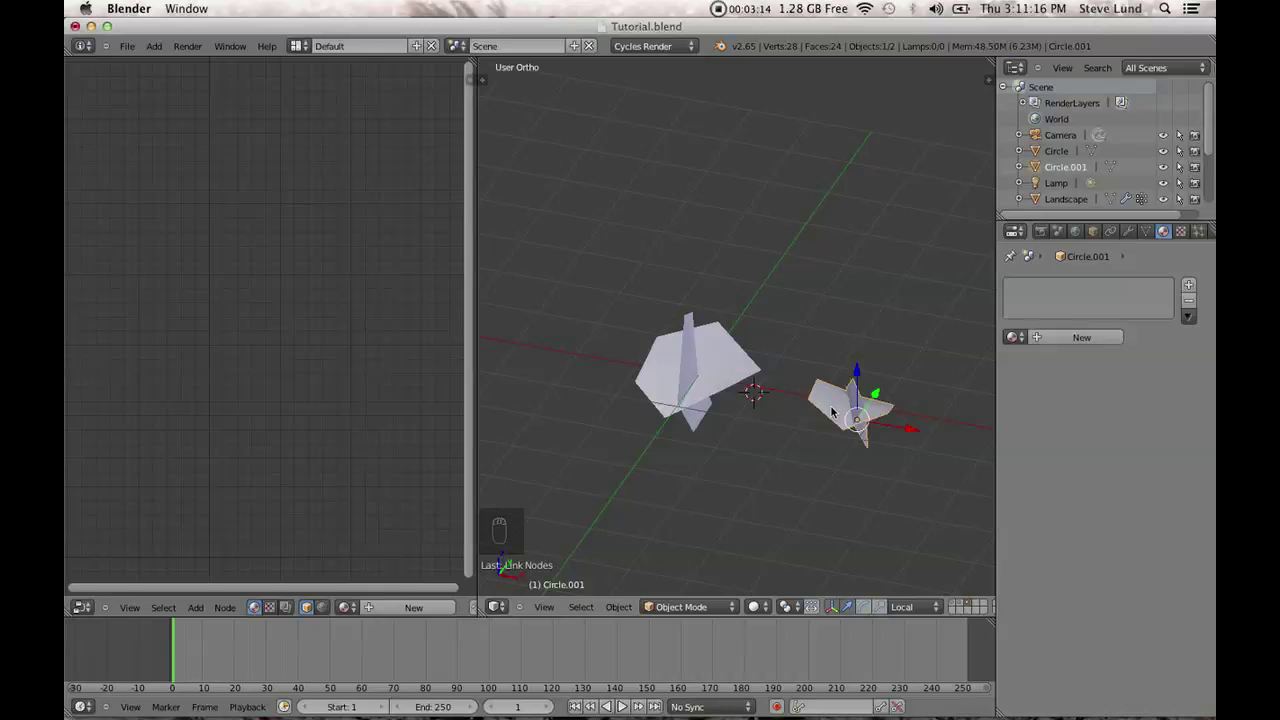
key("ctrl+l")
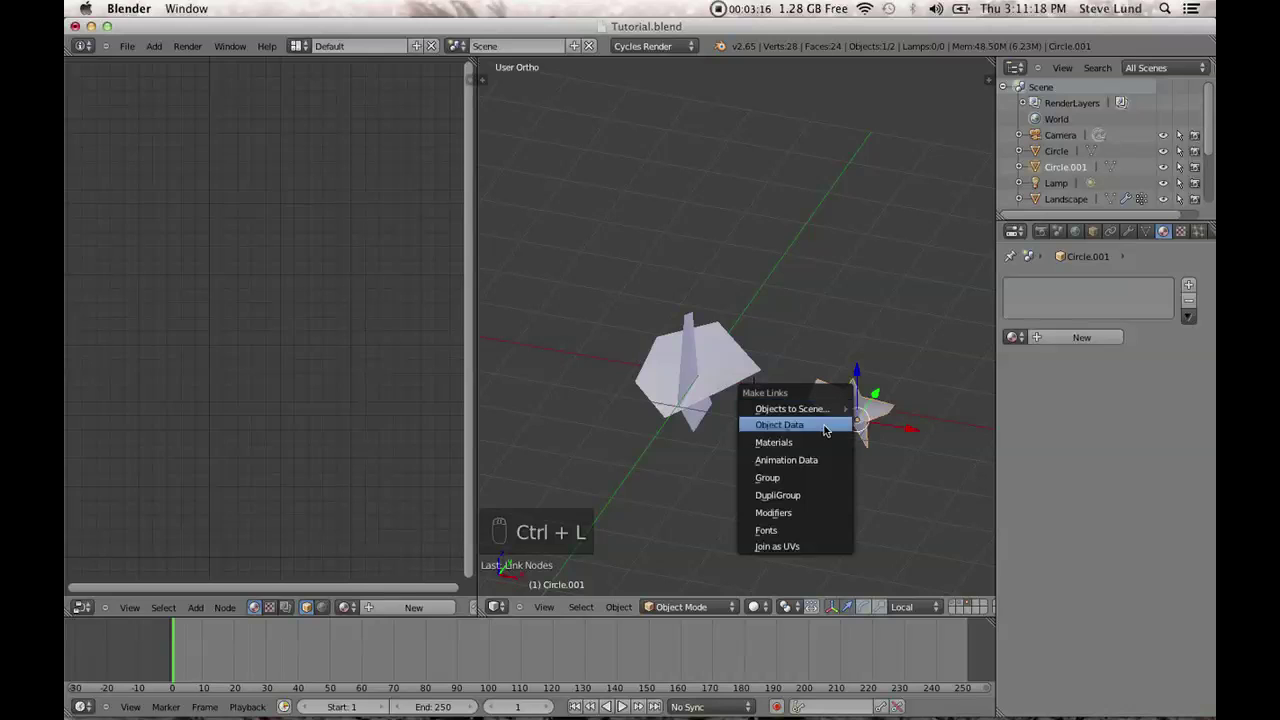
left_click(820, 446)
Try again to link materials between the two snowflake objects, with the smaller copy as the active object.
right_click(698, 373, "shift")
right_click(875, 418, "shift")
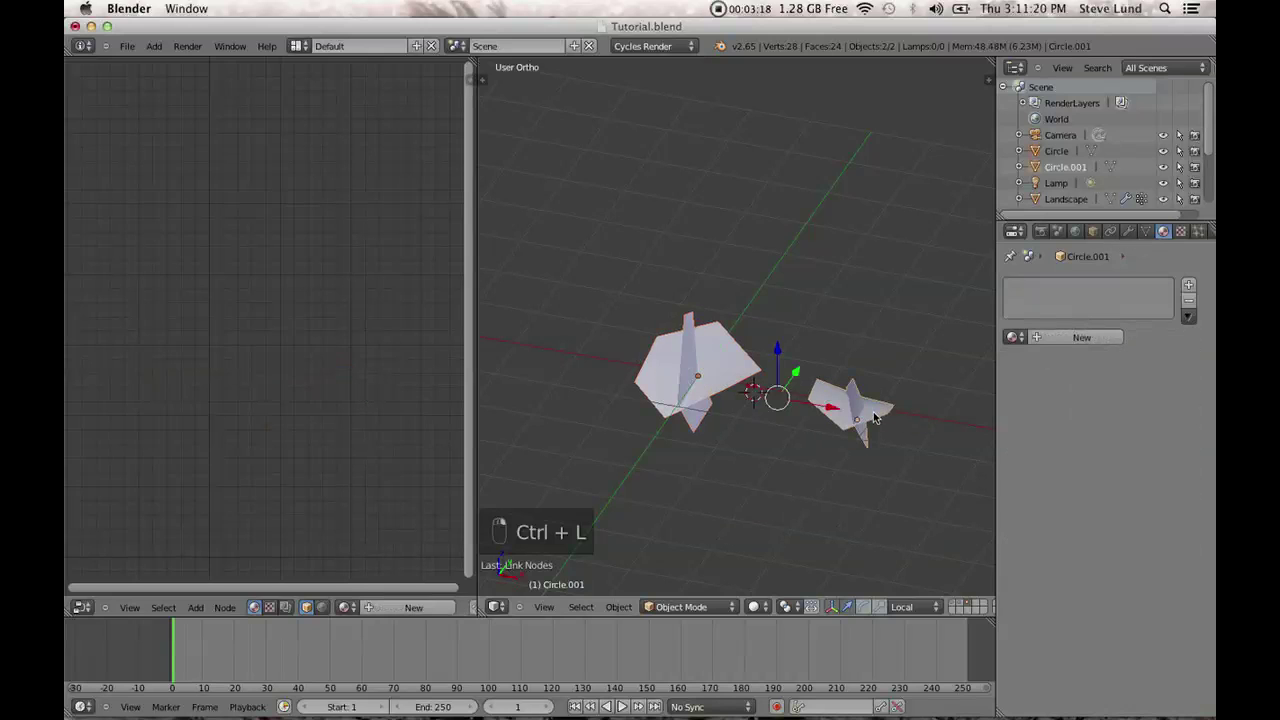
key("ctrl+l")
left_click(848, 448)
Link the larger snowflake's material to the smaller copy with Make Links, using the larger one as the active object.
right_click(838, 405)
right_click(690, 376, "shift")
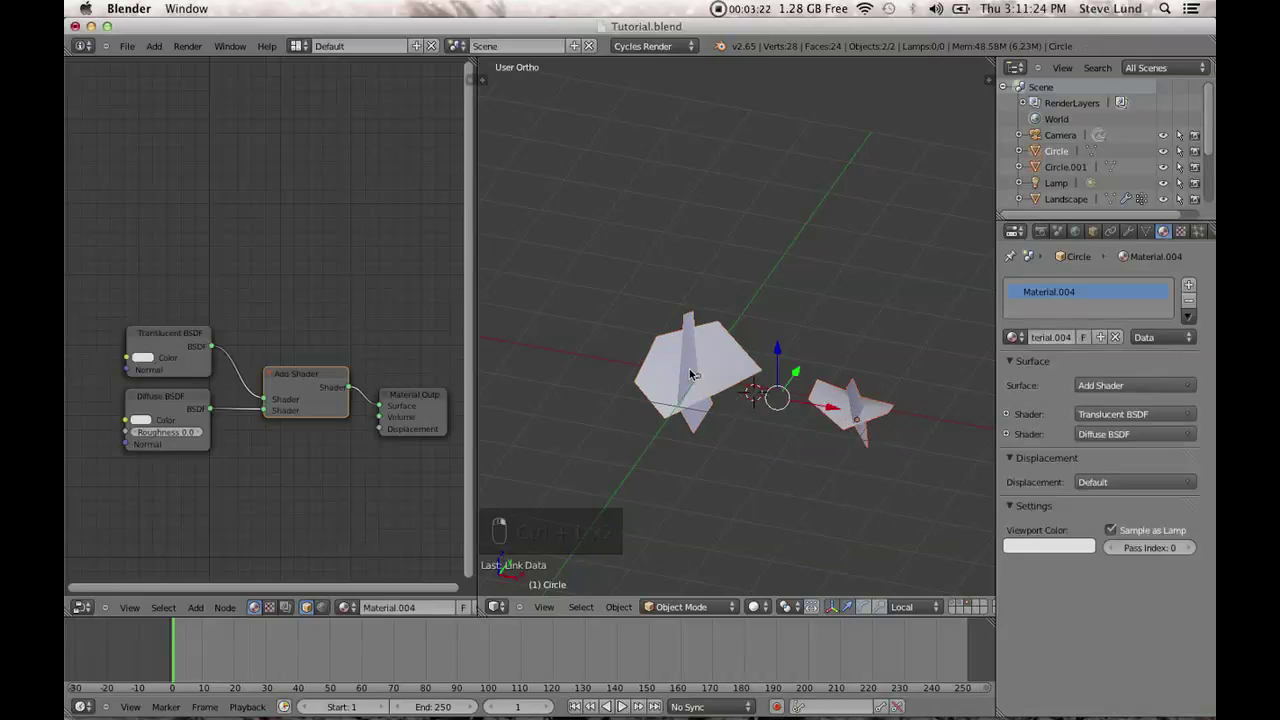
key("ctrl+l")
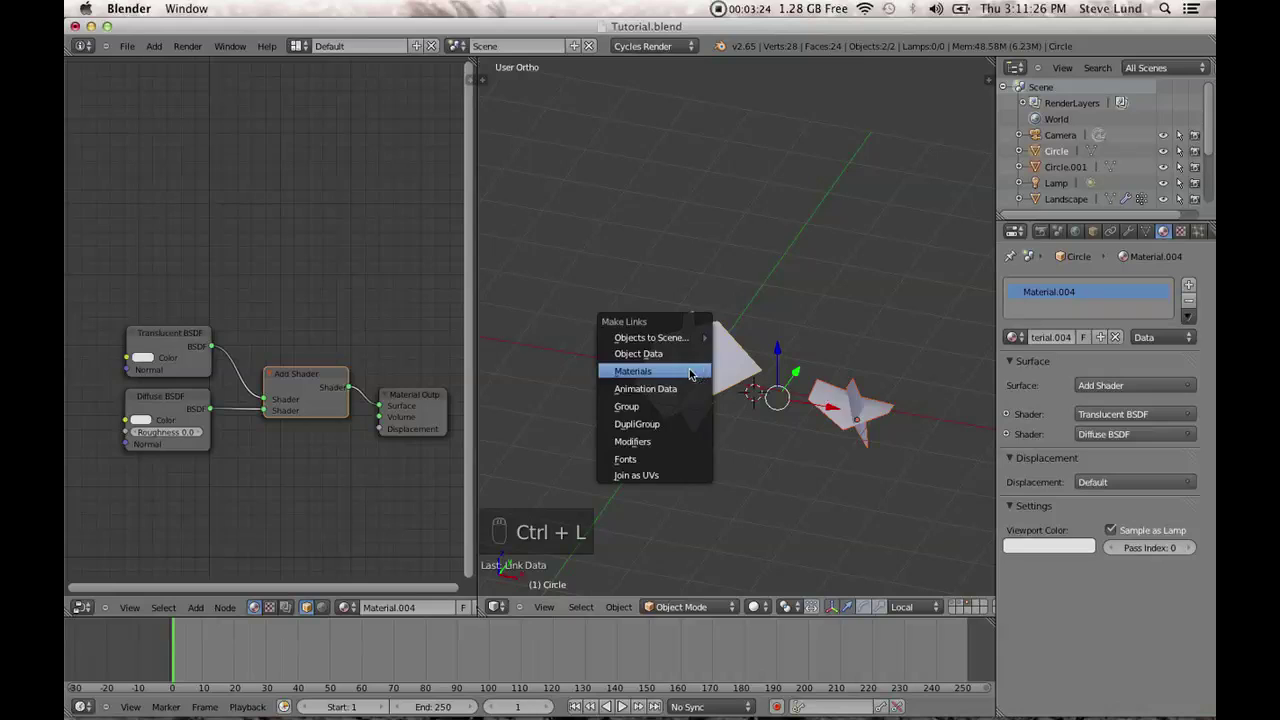
left_click(690, 371)
right_click(850, 405)
right_click(705, 357)
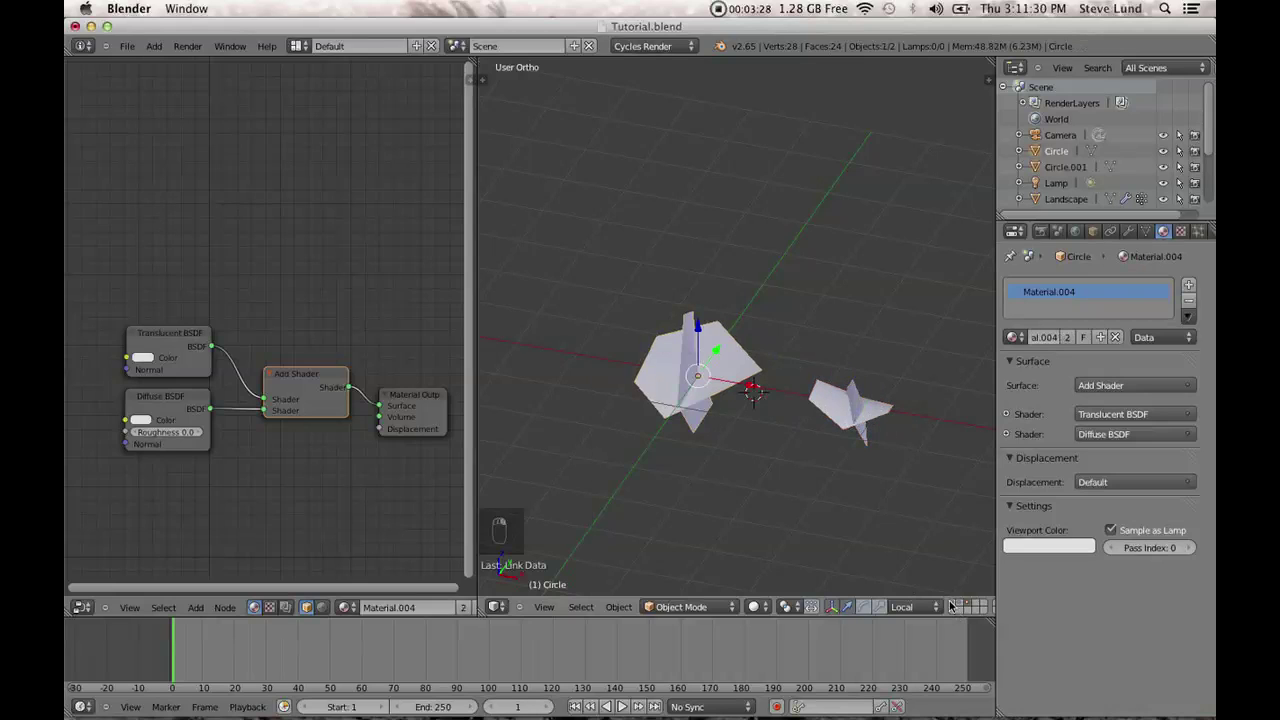
Return to the layer holding the landscape scene and expand the 3D view over the node editor, looking through the camera.
key("KP_Divide")
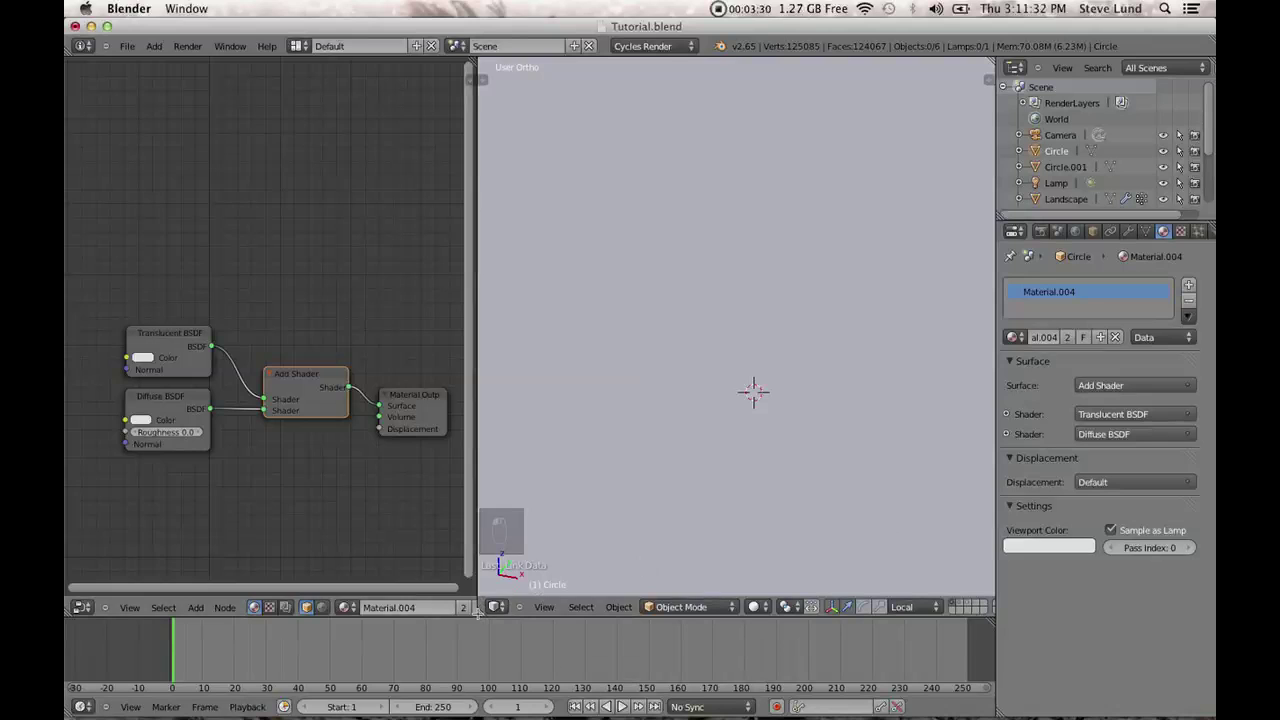
left_click_drag(356, 600, 356, 602)
scroll(441, 437, "down", 8)
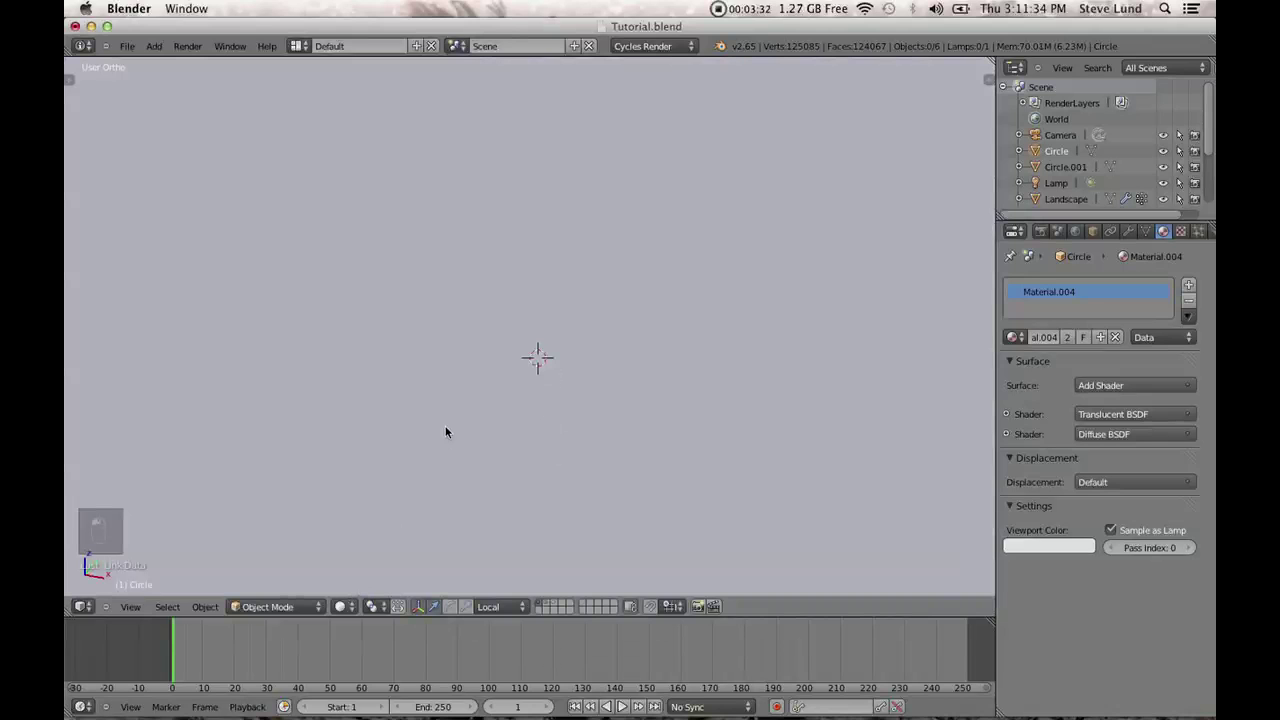
key("KP_0")
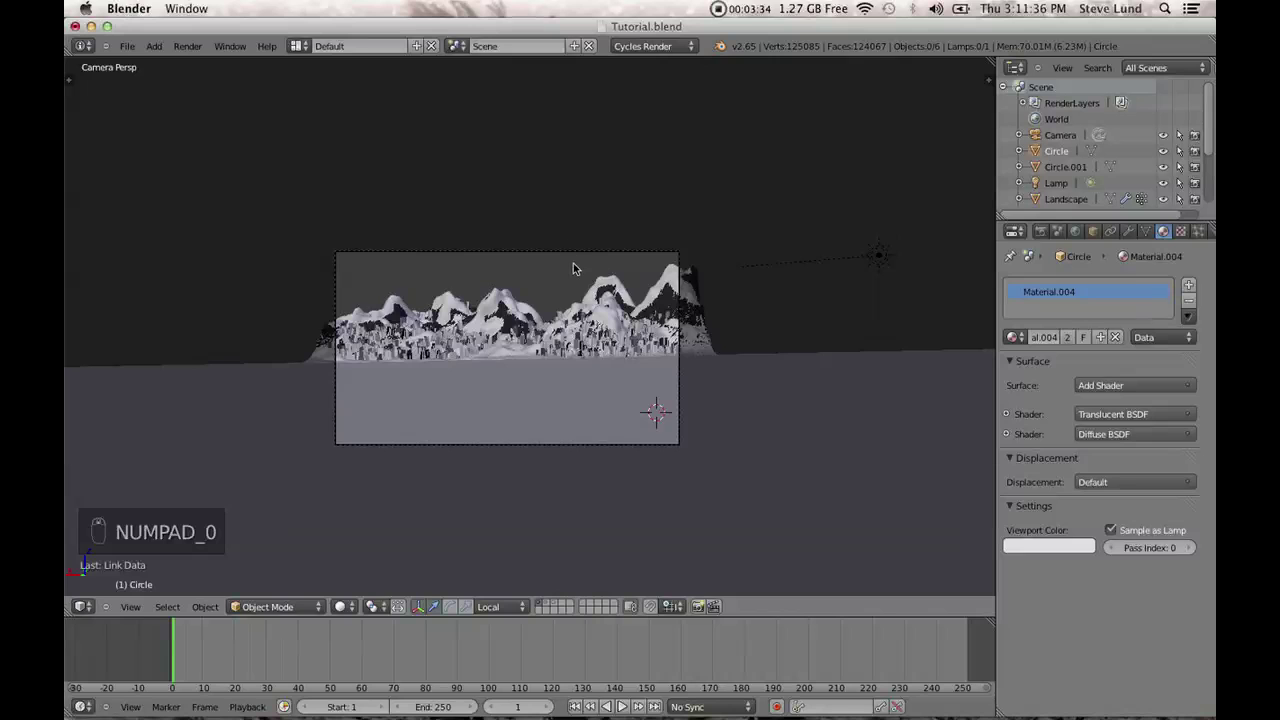
Place the 3D cursor above the ground plane, a short distance in front of the camera.
middle_click_drag(570, 281, 534, 300)
key("KP_3")
scroll(534, 314, "down", 2)
left_click(763, 266)
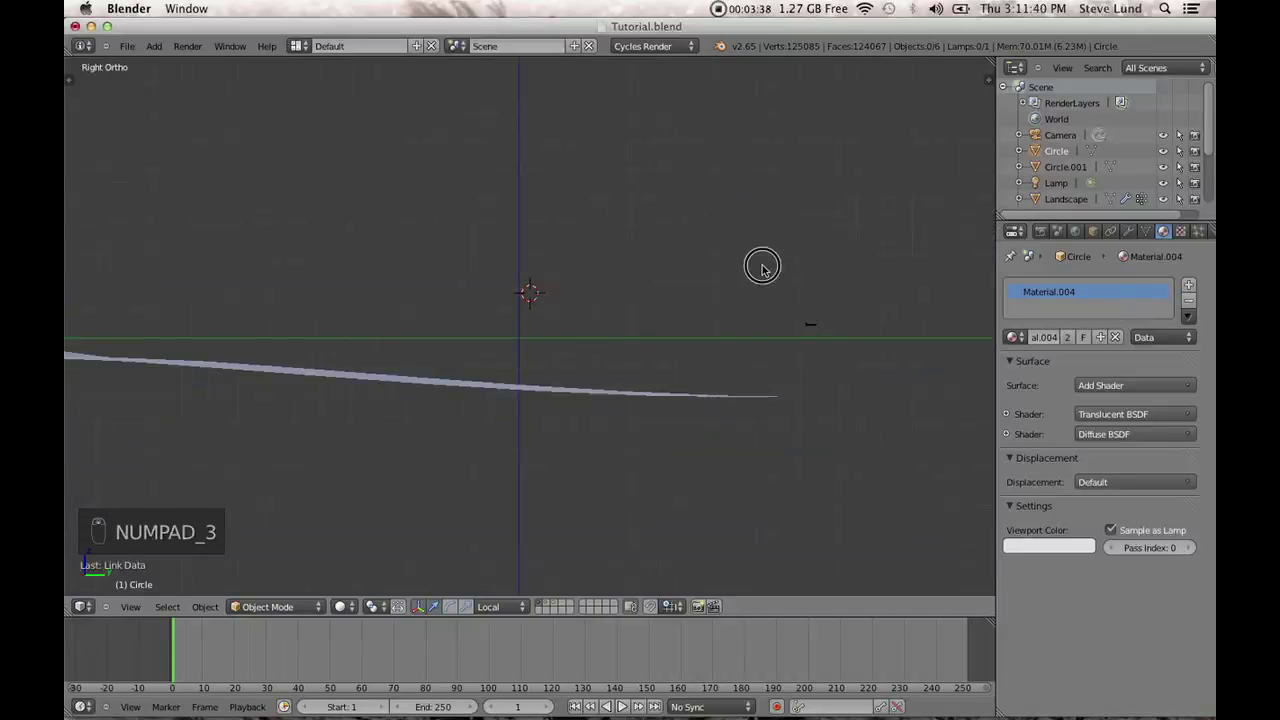
scroll(809, 297, "down", 5)
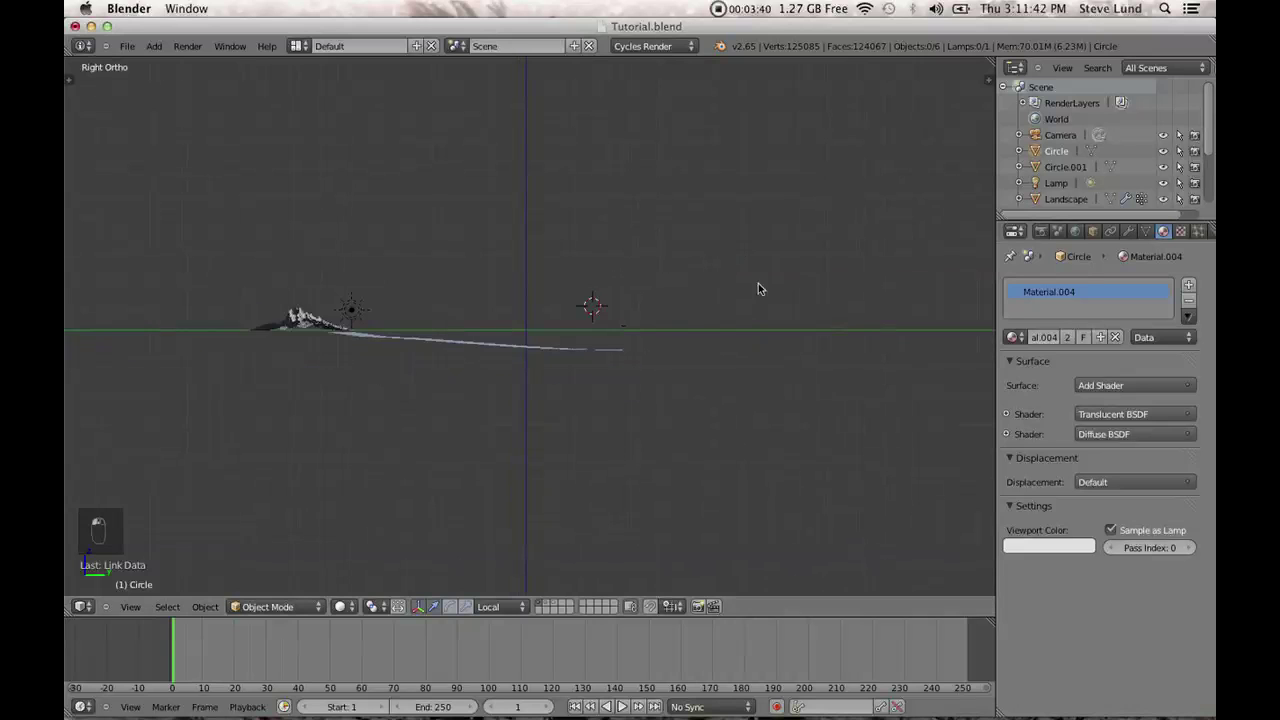
scroll(766, 400, "up", 5)
scroll(771, 408, "up", 3)
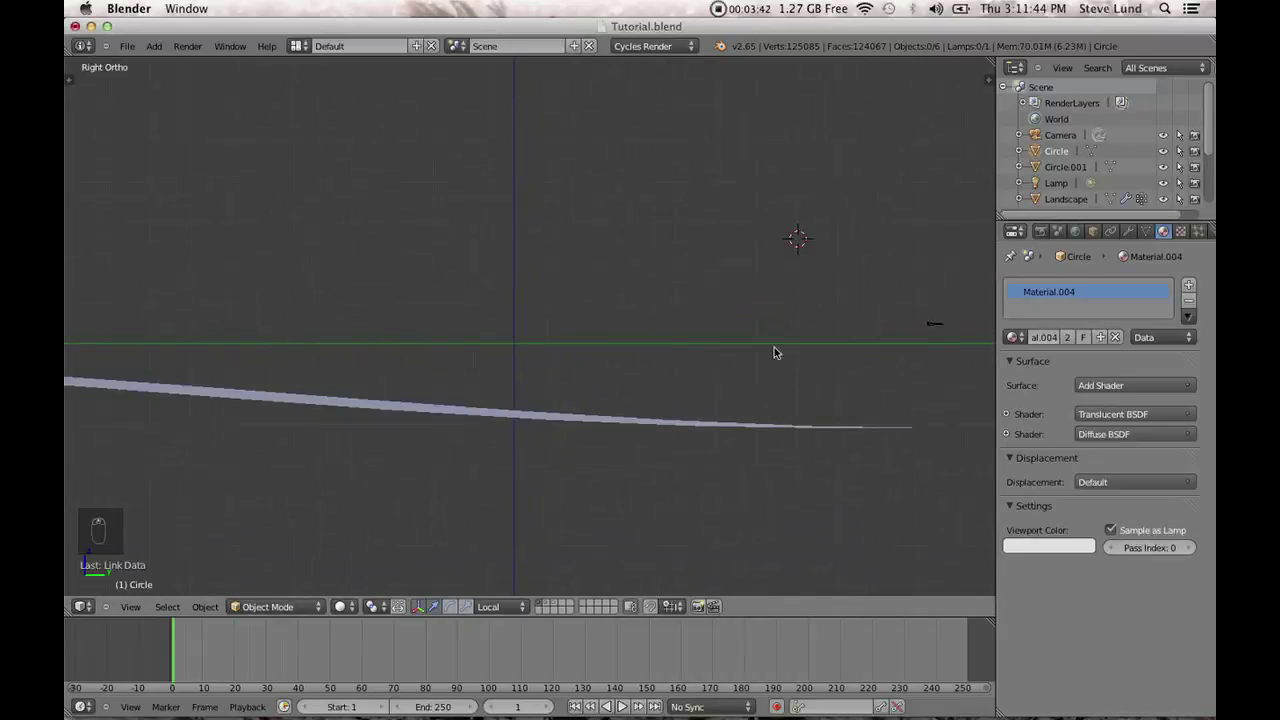
middle_click_drag(837, 237, 827, 361)
left_click(856, 279)
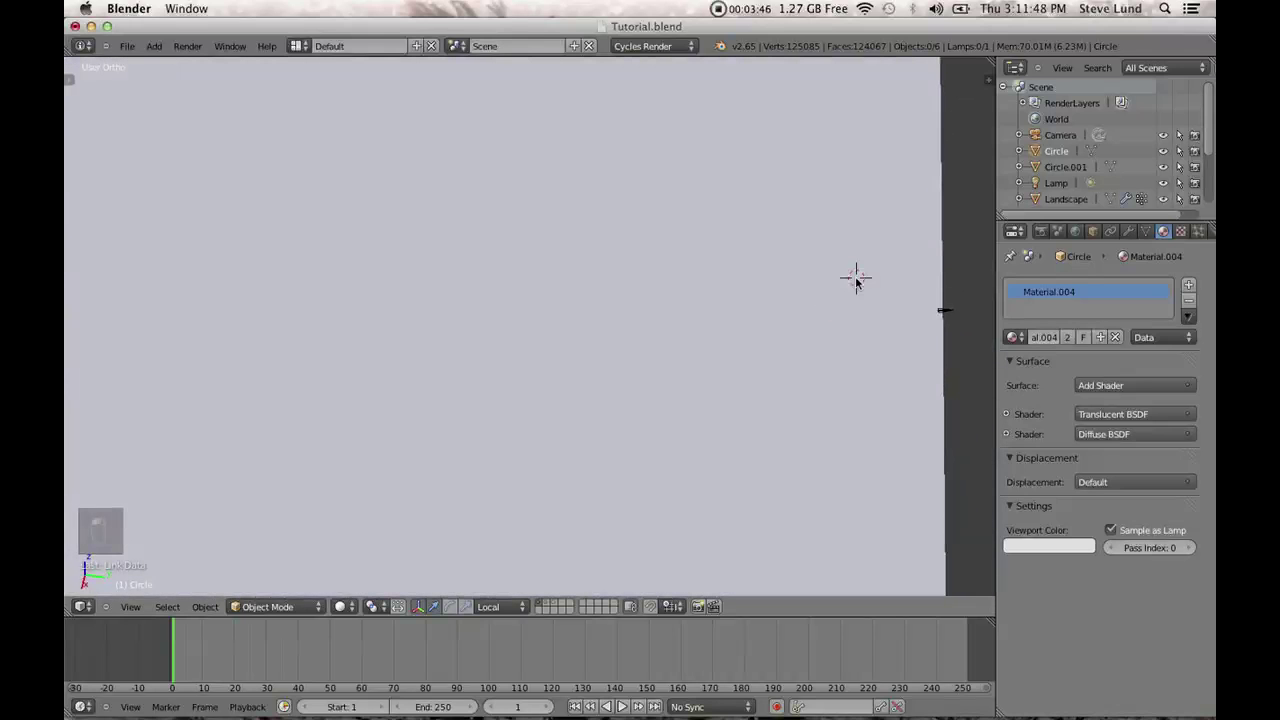
middle_click_drag(858, 311, 677, 269)
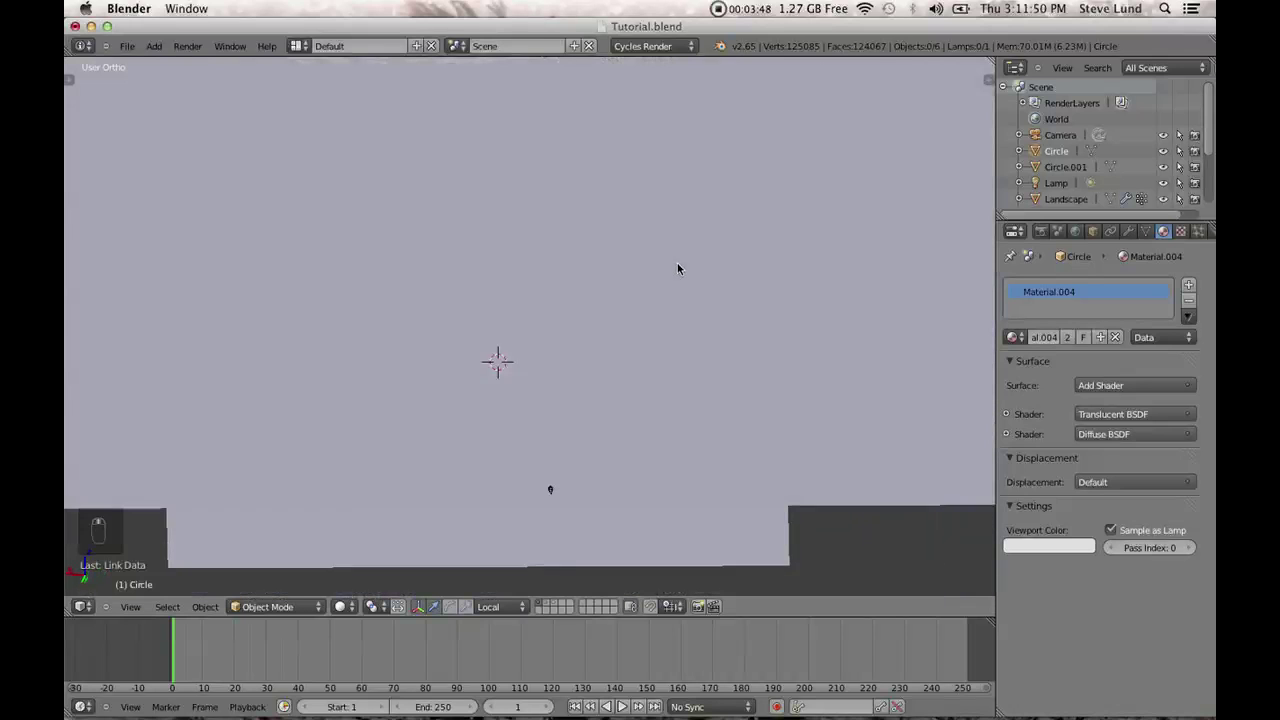
Add a plane at the 3D cursor, lower it along Z and scale it up to about 3.3 times its size.
key("shift+a")
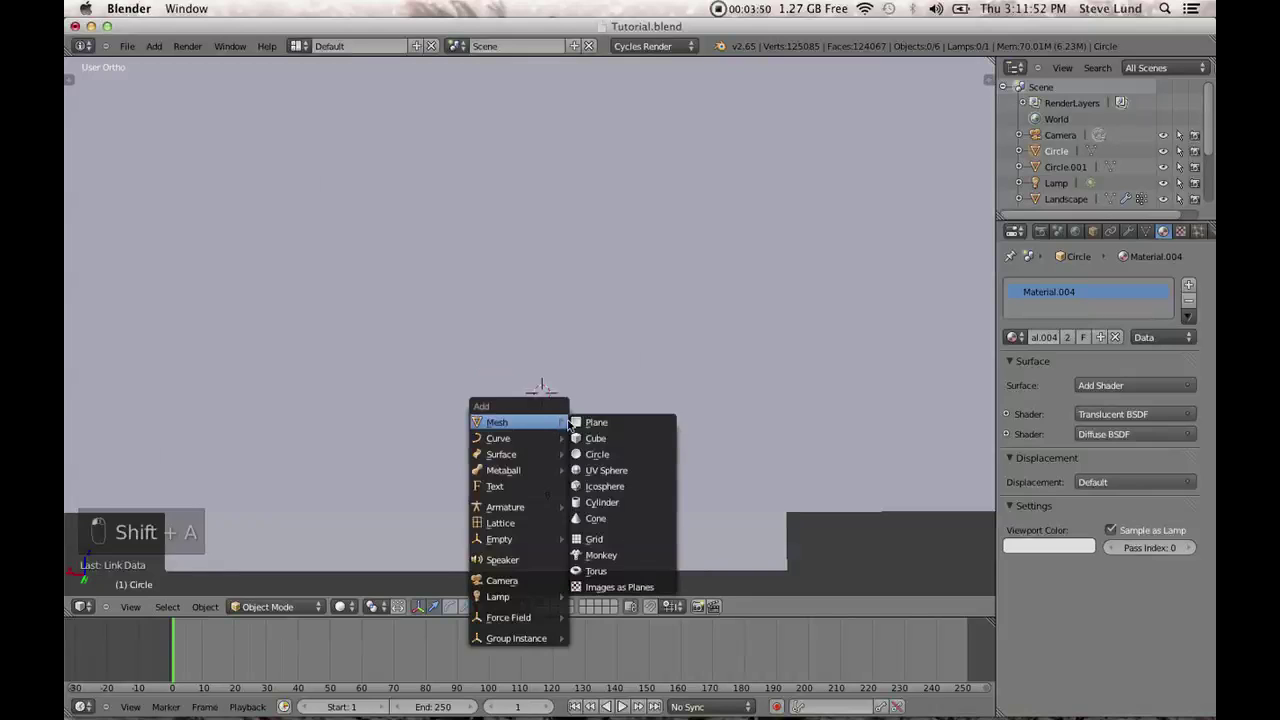
left_click(586, 419)
left_click_drag(541, 341, 543, 404)
key("s")
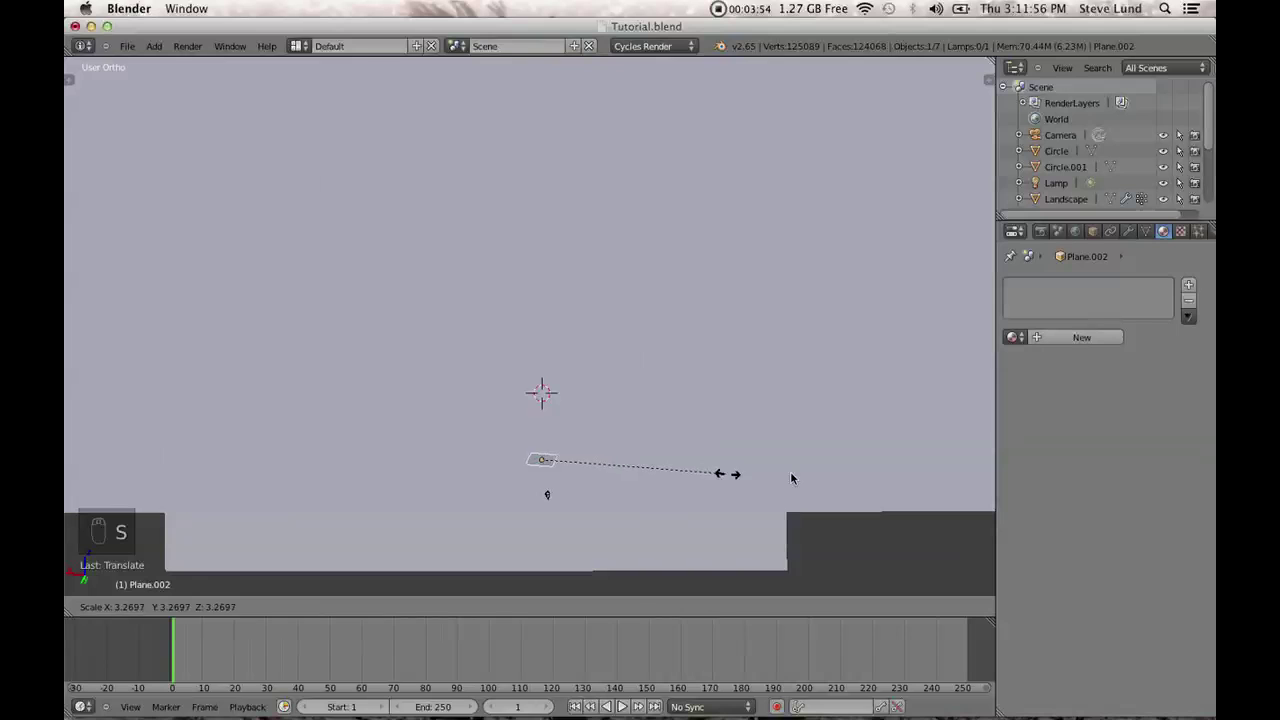
left_click(731, 475)
Position the new plane in camera view so it hangs just above the camera frame and out of shot.
key("KP_0")
left_click_drag(466, 218, 506, 166)
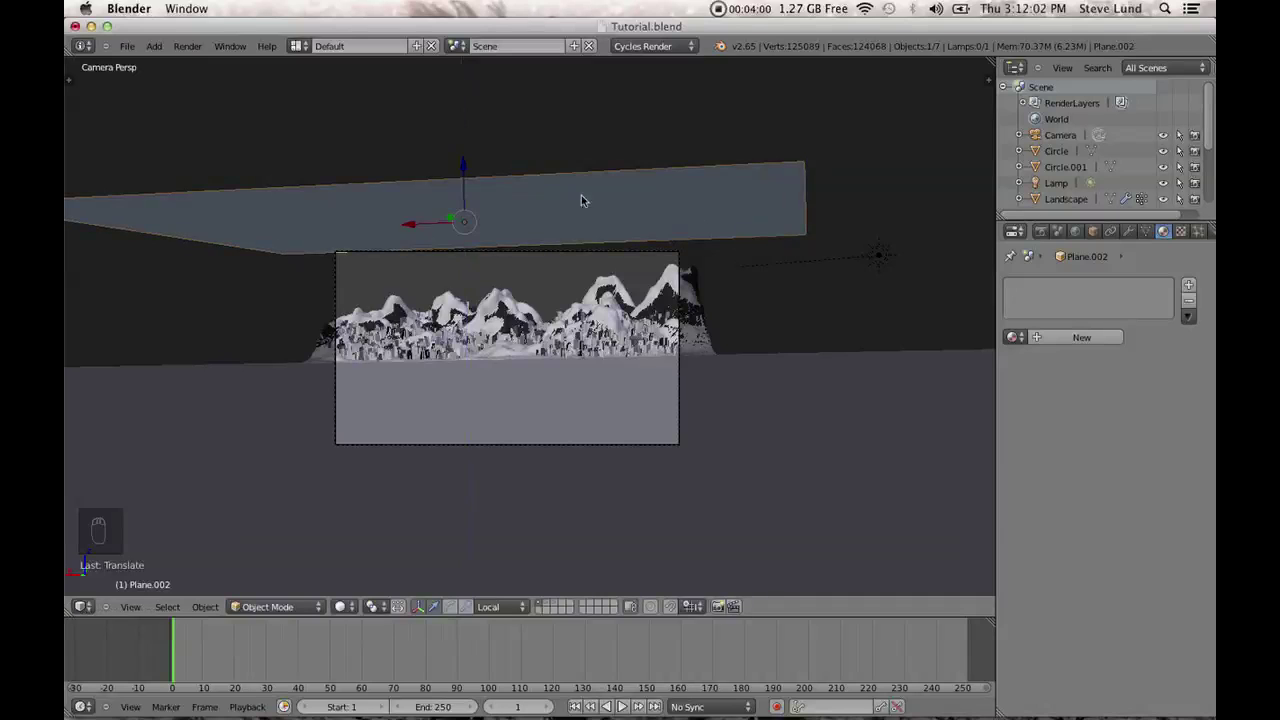
left_click_drag(410, 221, 440, 222)
left_click_drag(470, 168, 471, 160)
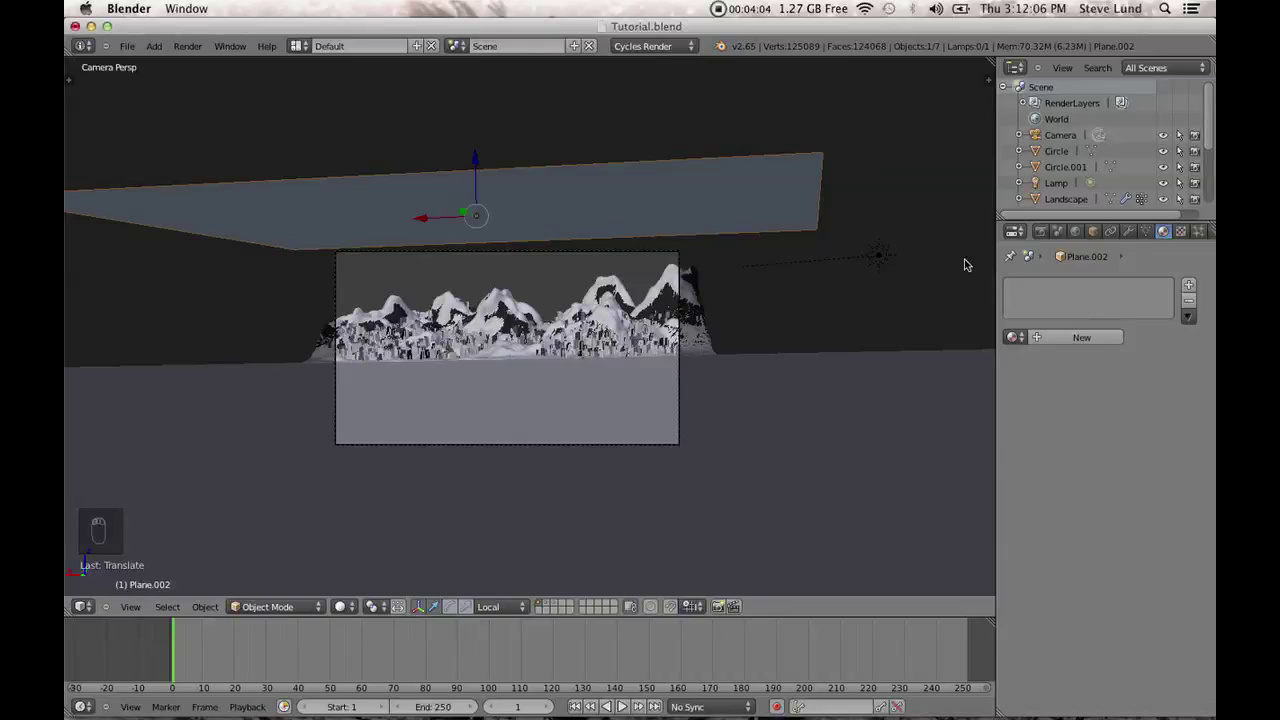
Add an emitter particle system to the plane and set its emission start frame to -35.
left_click(1199, 231)
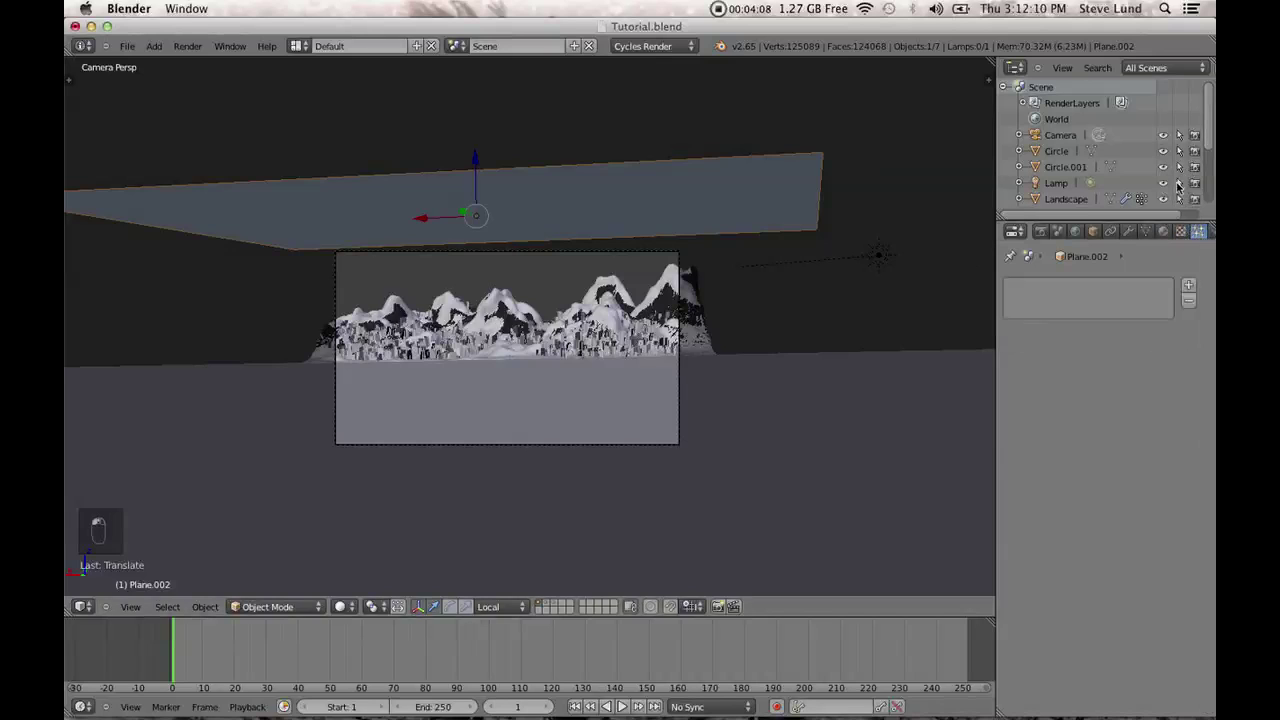
left_click(1187, 285)
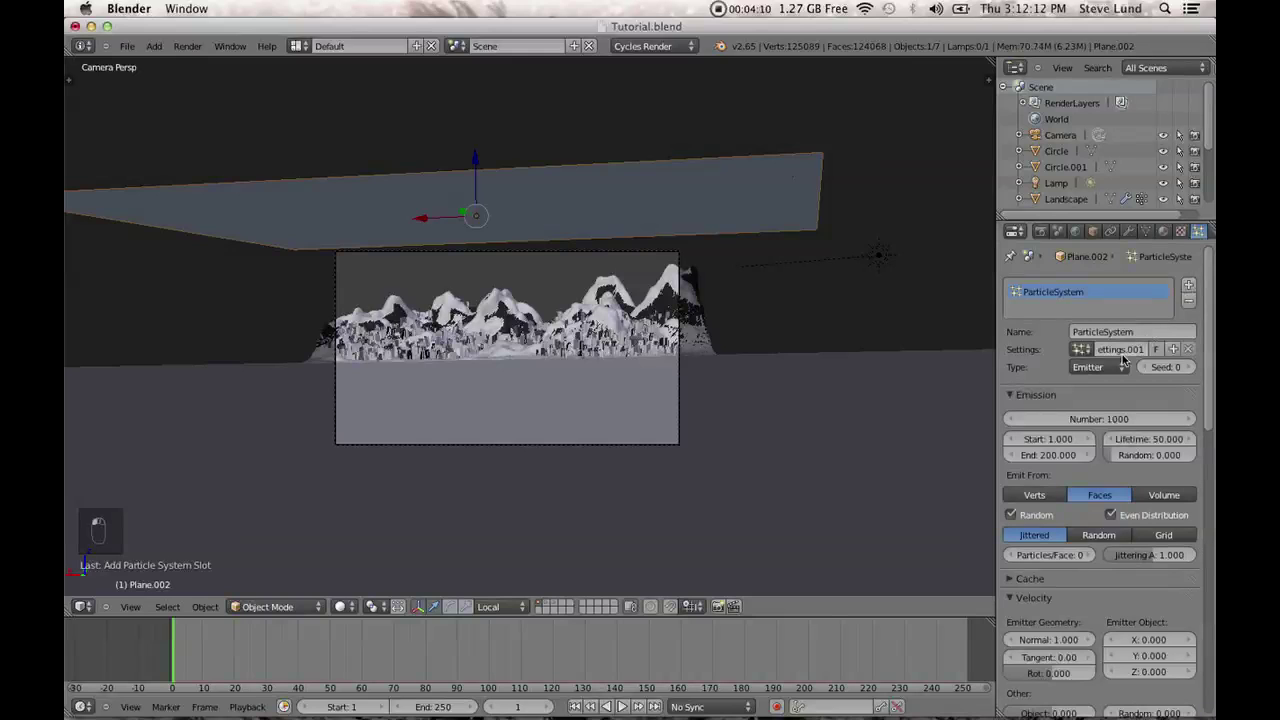
left_click(1047, 440)
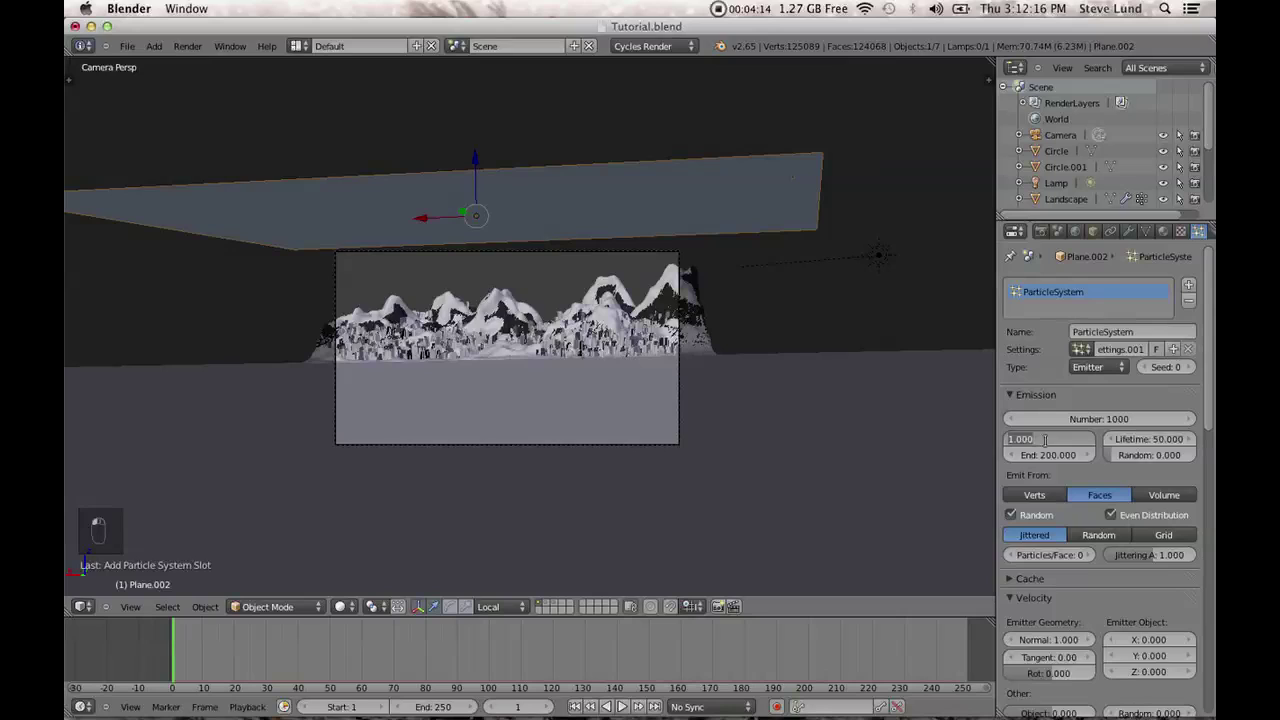
key("Return")
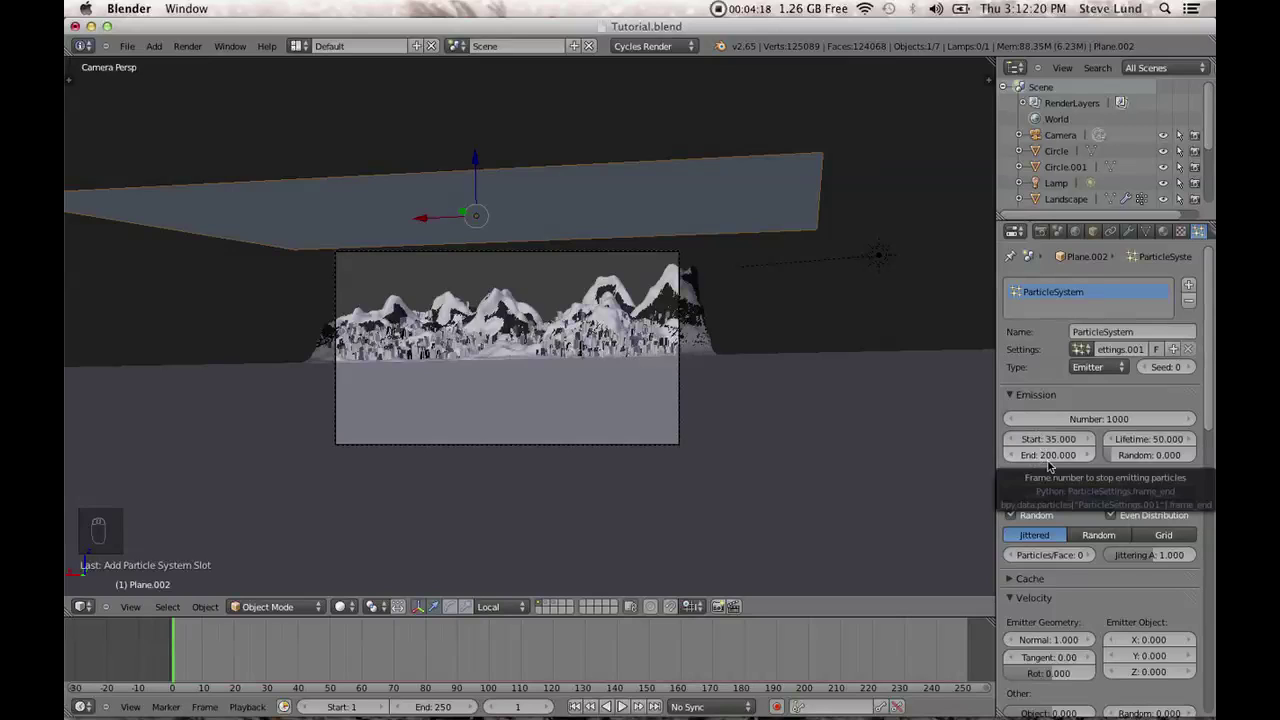
left_click(1037, 437)
type("35")
key("Return")
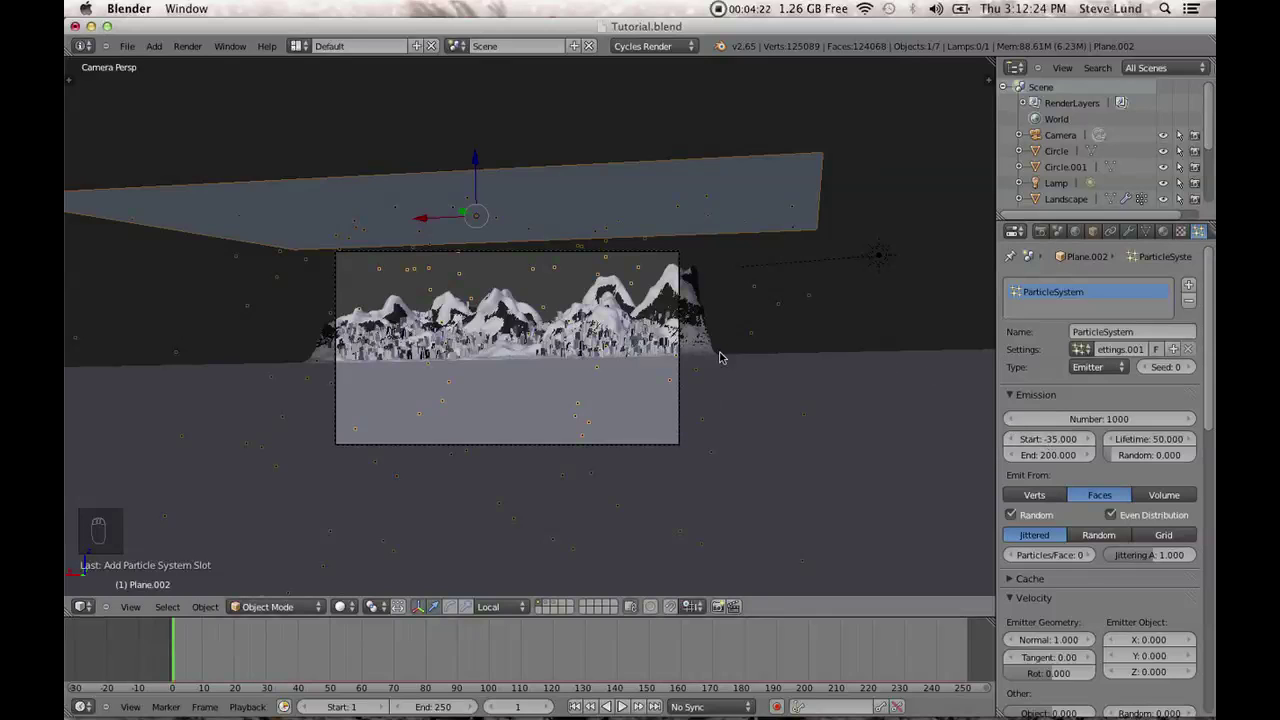
Set the gravity field weight of the plane's particle system to 0.
scroll(1145, 487, "down", 2)
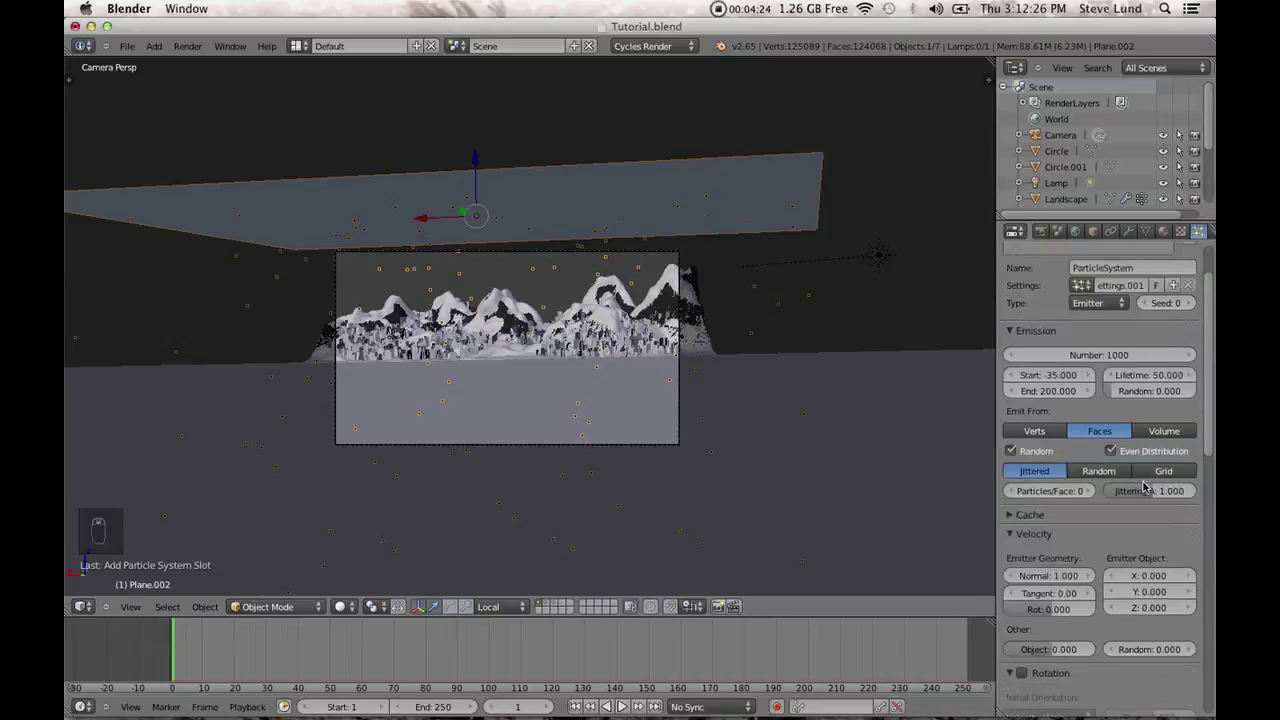
scroll(1145, 487, "down", 6)
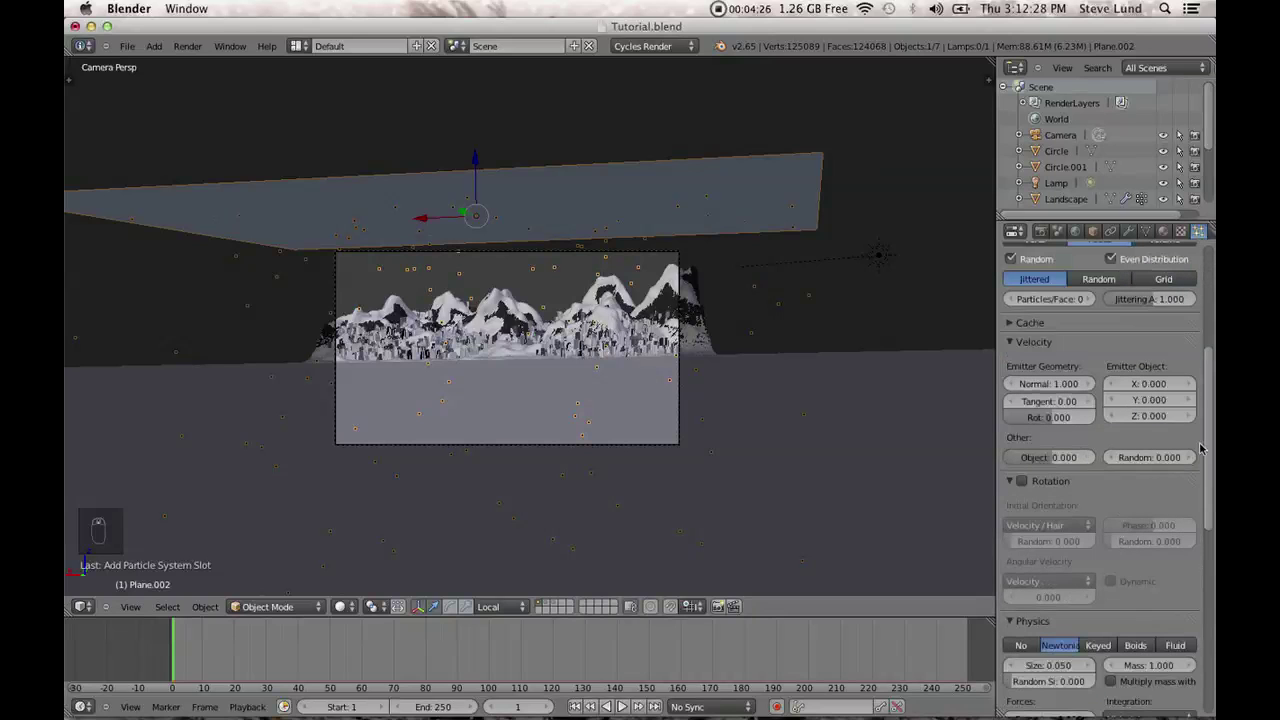
left_click_drag(1204, 530, 1205, 690)
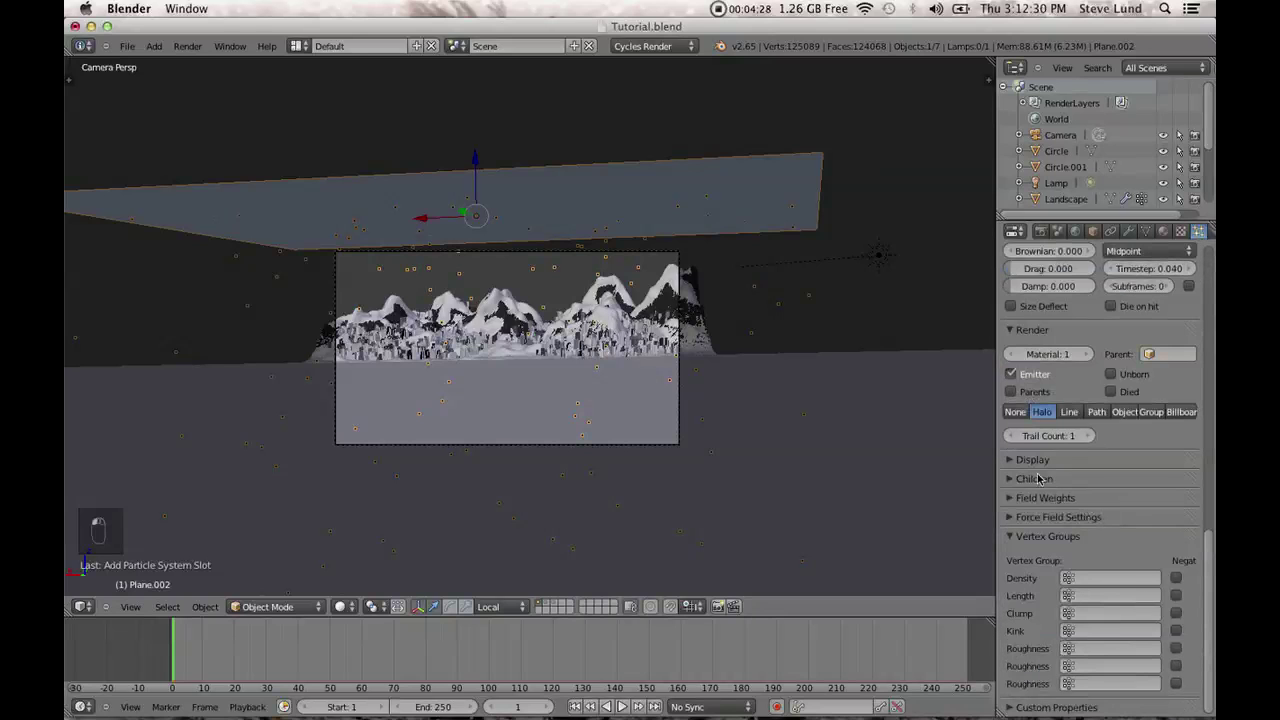
left_click(1012, 517)
left_click(1012, 519)
left_click(1011, 537)
left_click(1012, 498)
left_click_drag(1069, 543, 886, 534)
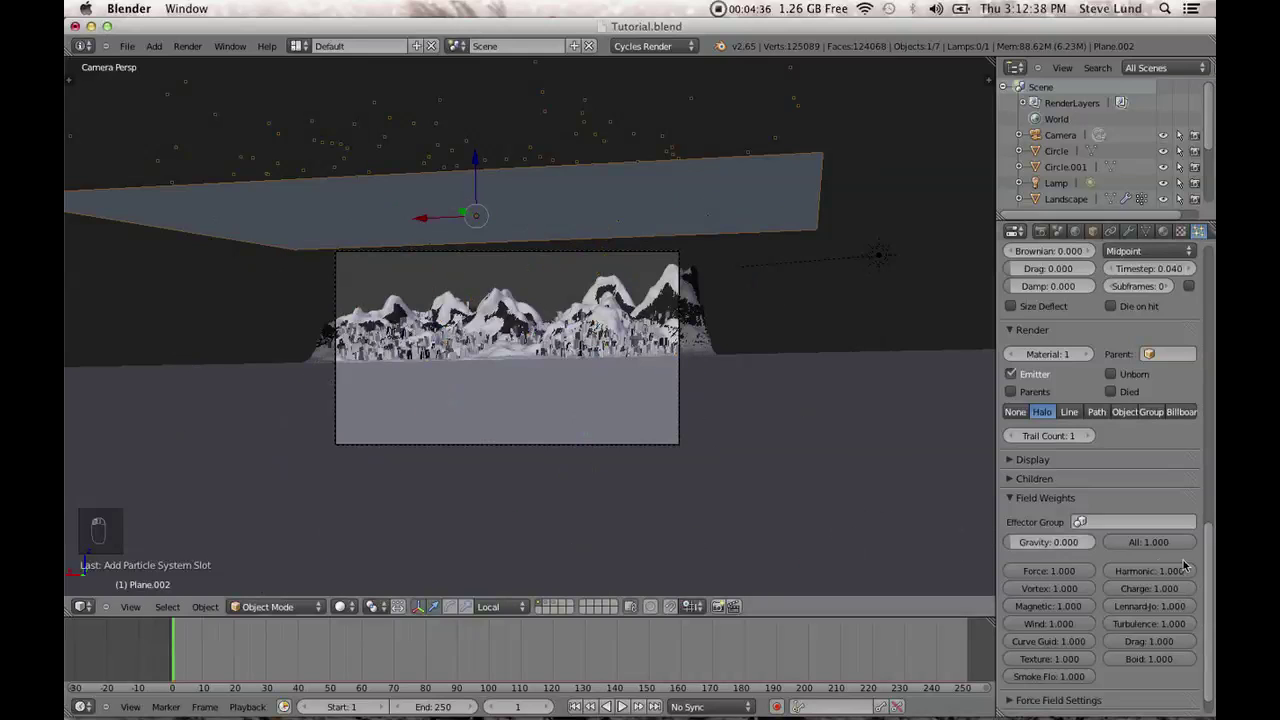
Set the particles' emitter geometry Normal velocity to -1 and their emitter object Z velocity to -4.
left_click_drag(1209, 555, 1209, 330)
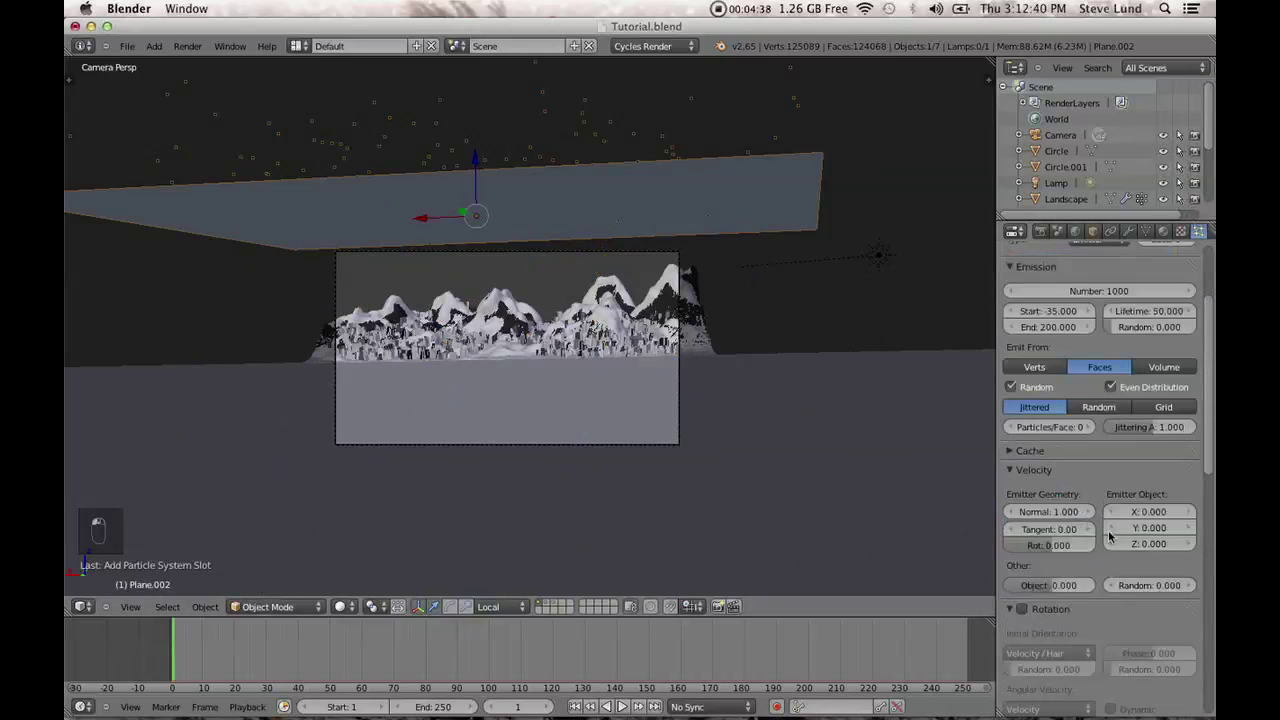
left_click(1049, 511)
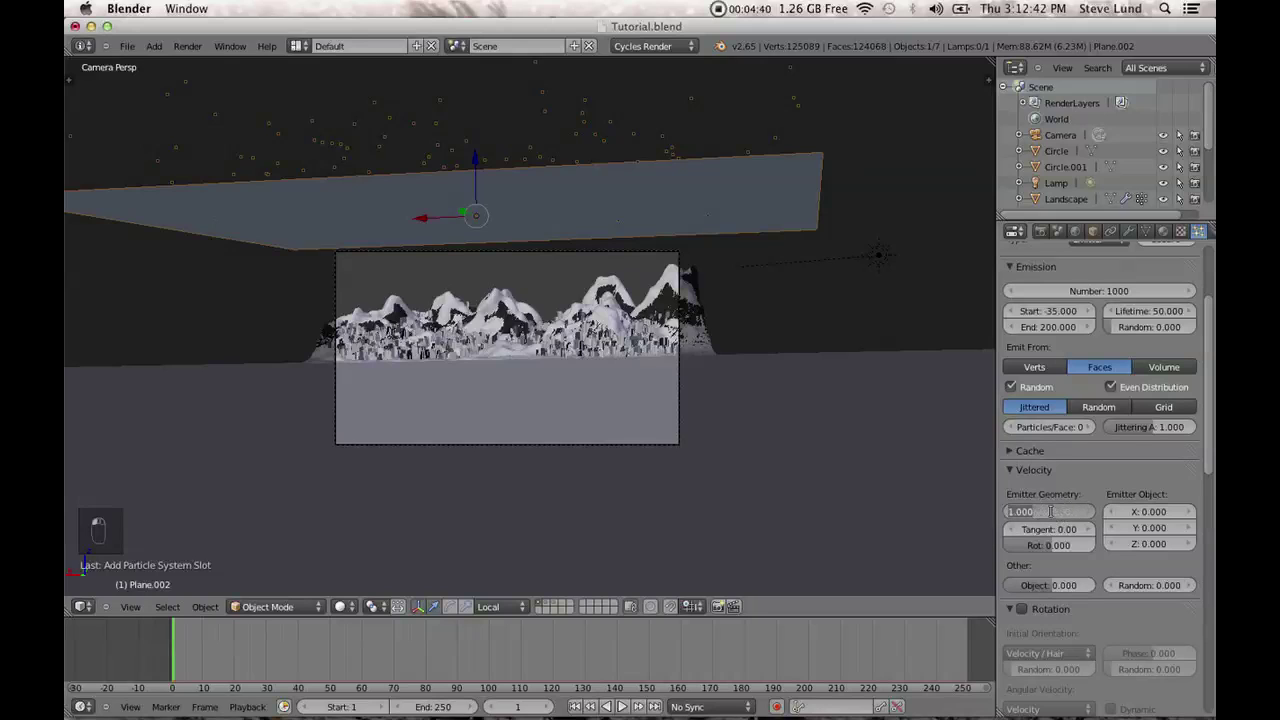
key("Return")
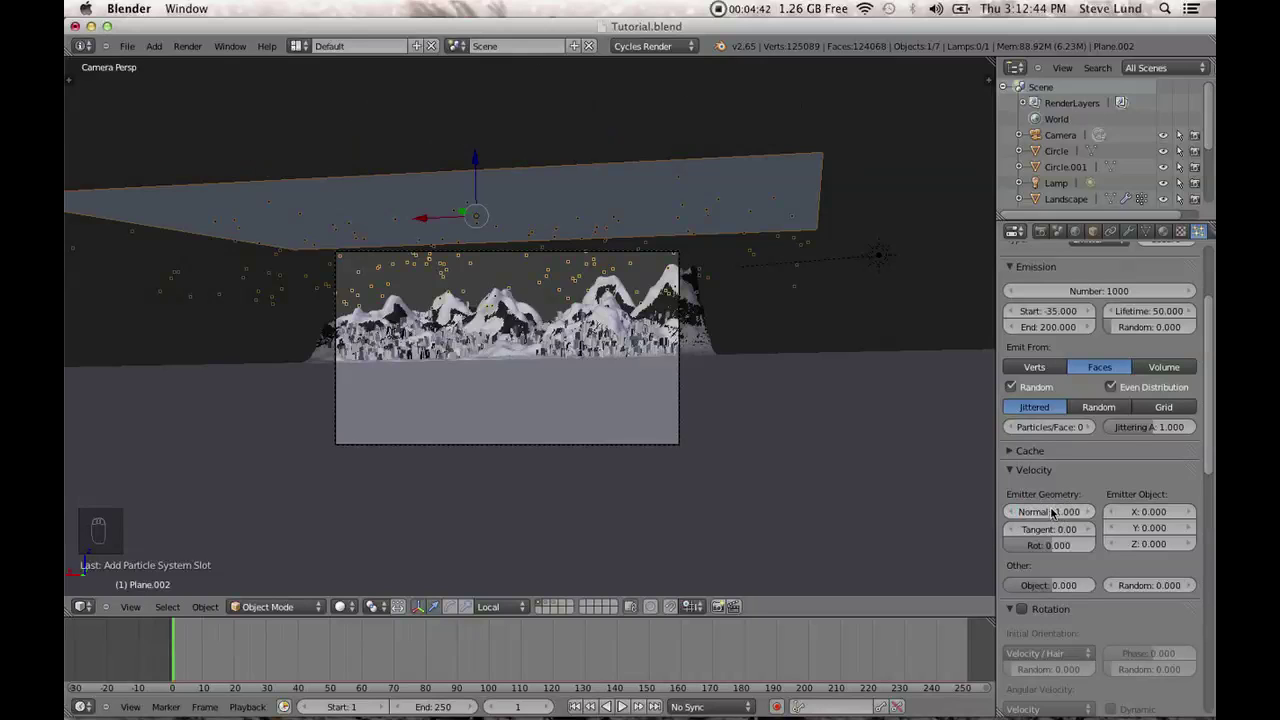
left_click(1150, 543)
key("BackSpace")
type("-4")
key("Return")
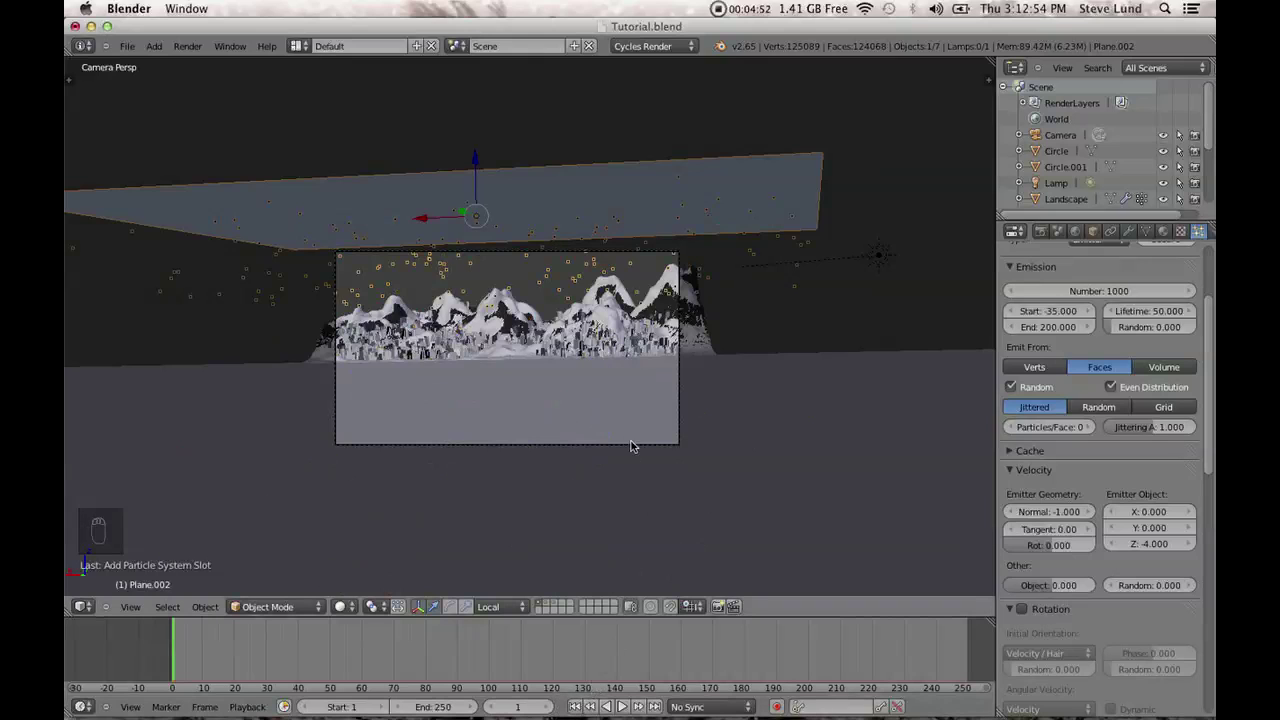
Hide the snow-covered mountains and the landscape beneath them, and reselect the particle emitter plane.
right_click(626, 316)
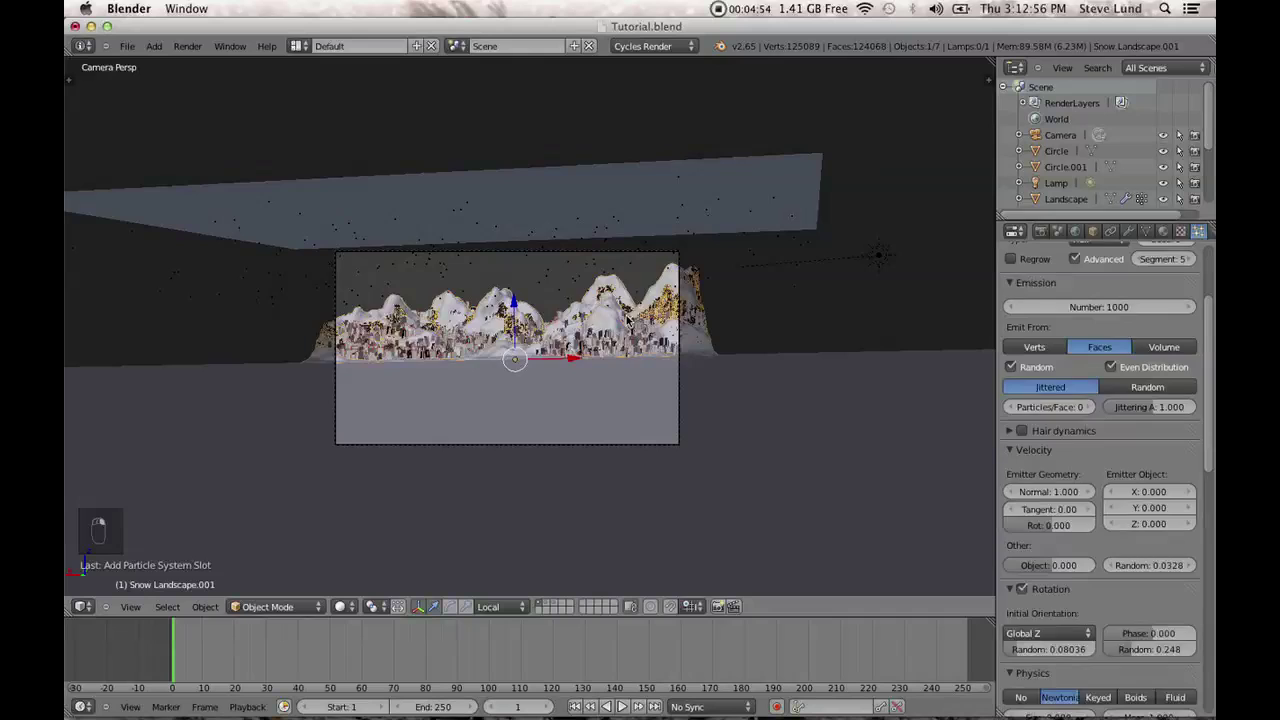
key("h")
key("h")
right_click(570, 202)
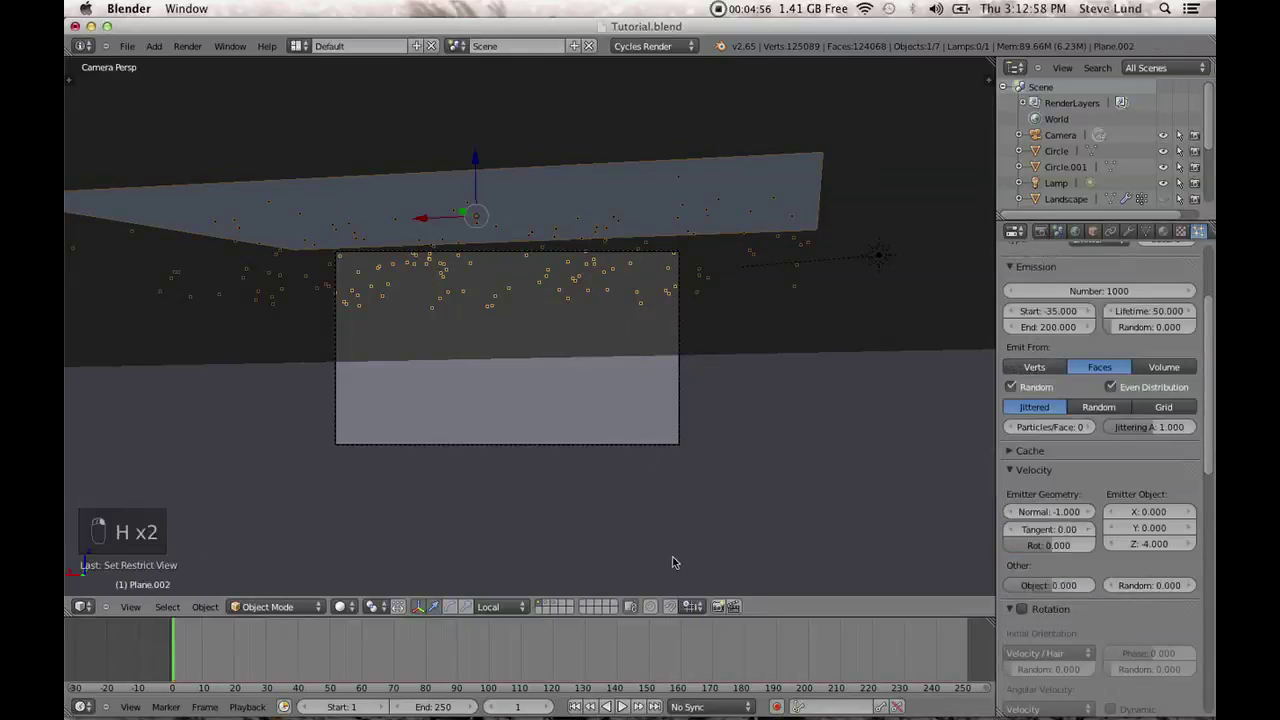
Play the animation to check how the particles fall, and return to the first frame.
left_click(622, 708)
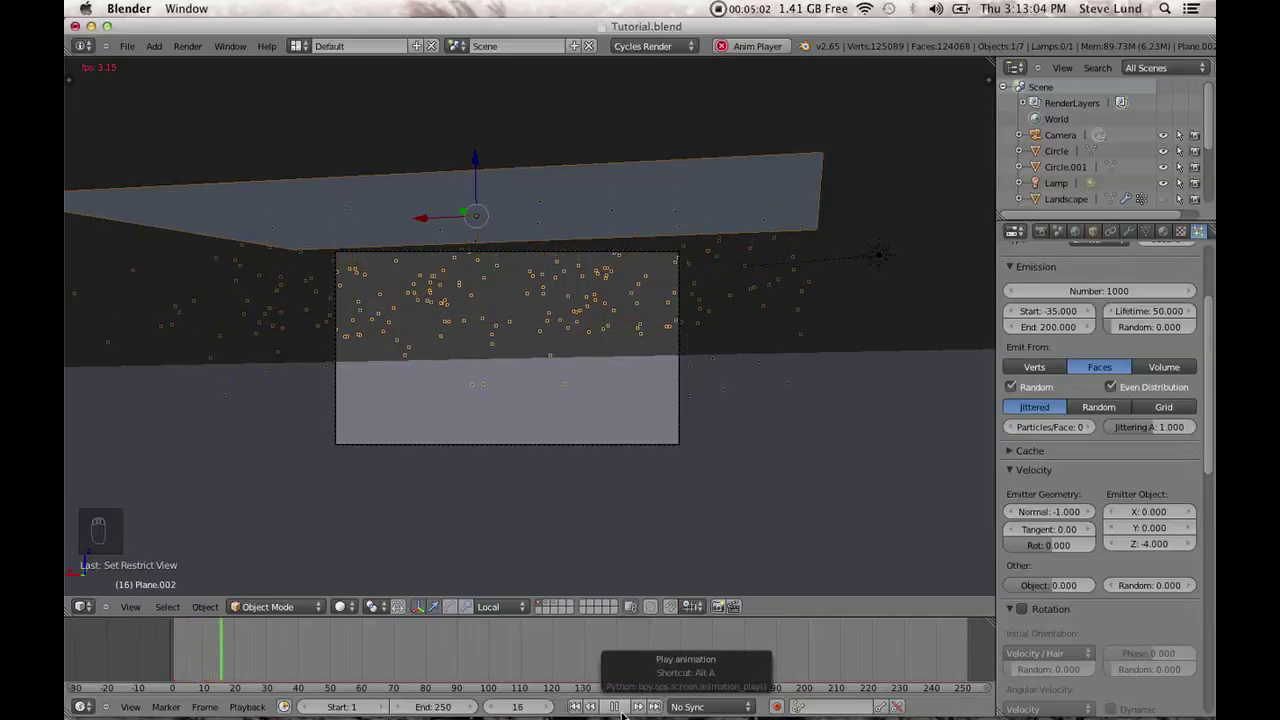
left_click(620, 710)
left_click(576, 707)
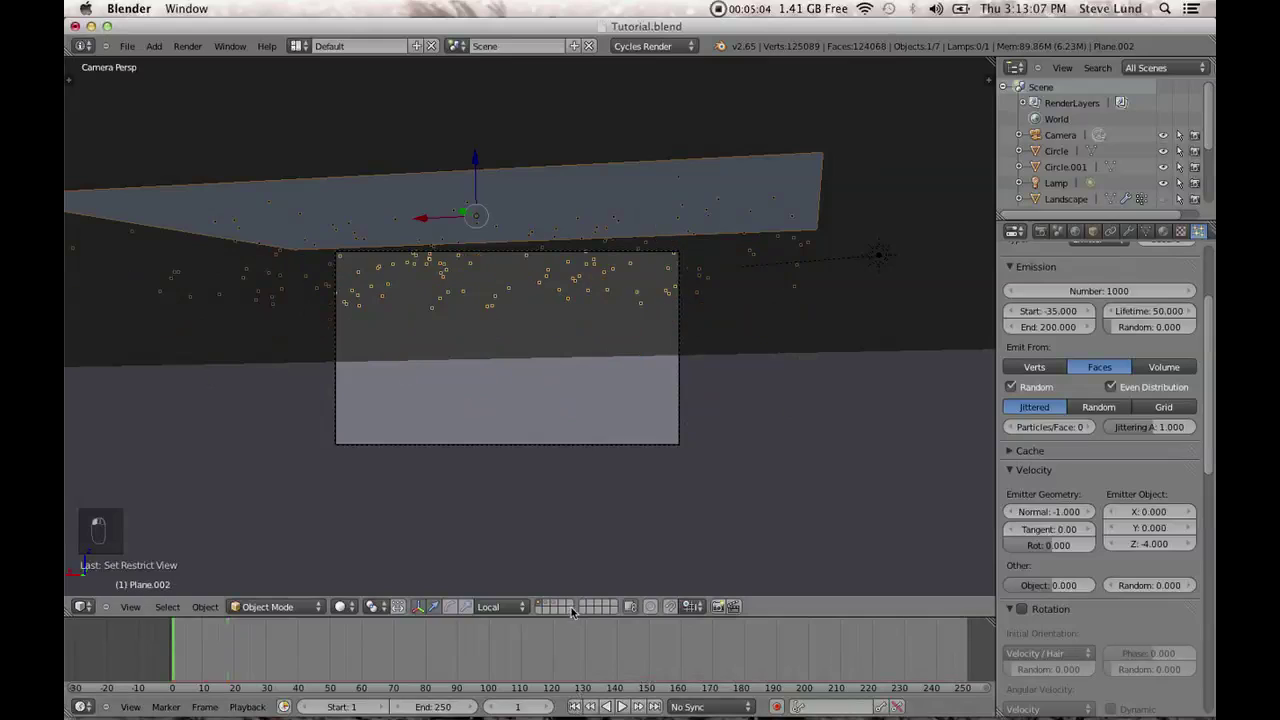
Set the particles' emitter geometry Normal velocity to 0.
left_click(1146, 545)
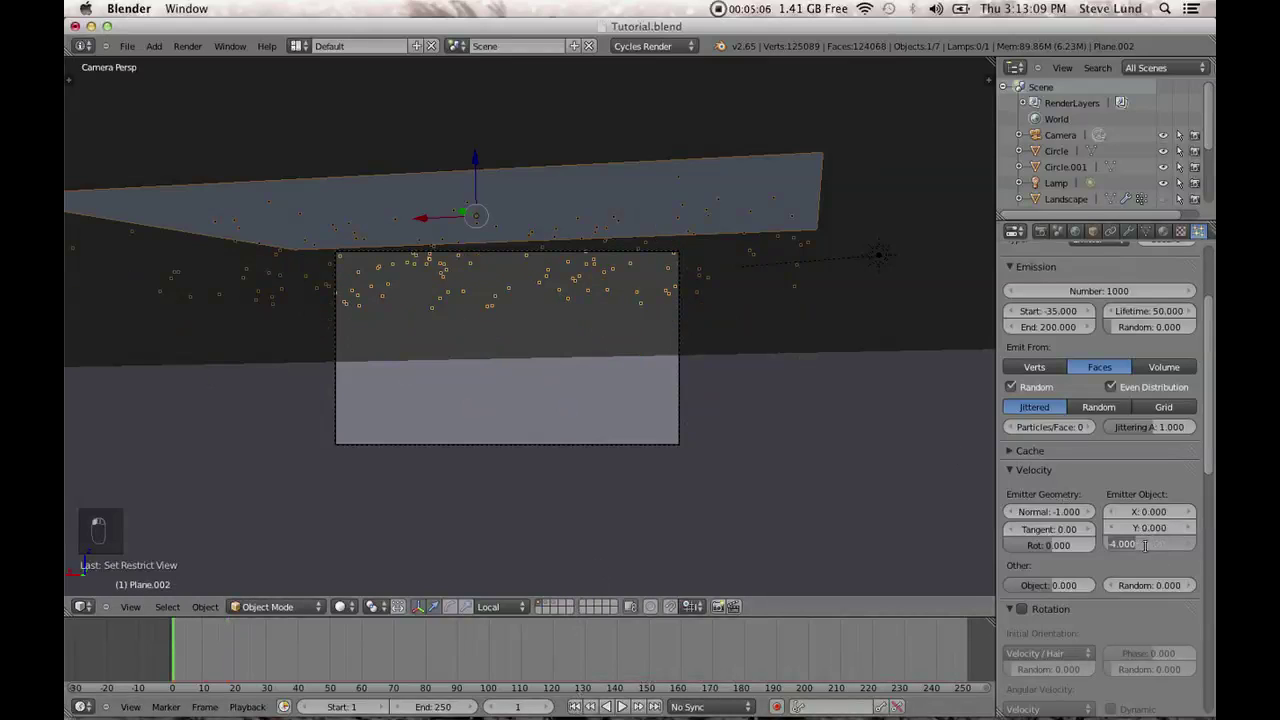
left_click(1042, 512)
left_click(1042, 511)
type("0")
key("Return")
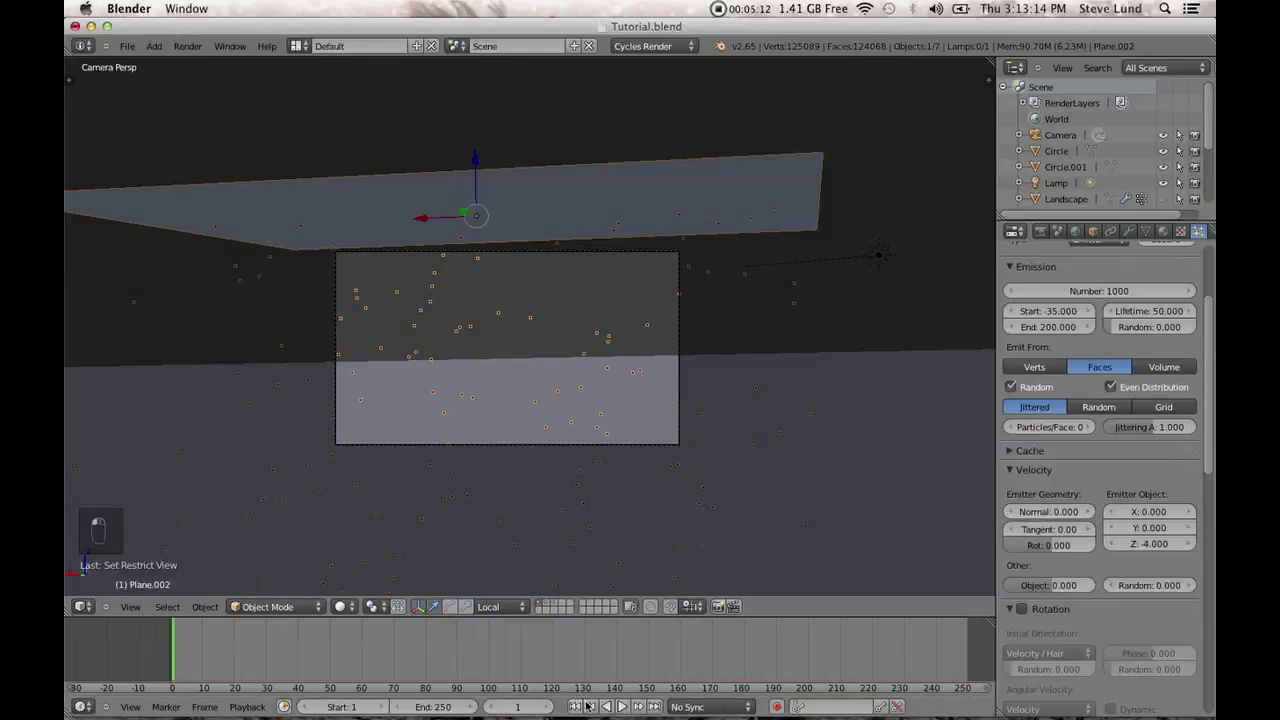
Check the falling particles in playback, raise the emitter plane slightly along Z in front view, and return to the first frame.
left_click(628, 707)
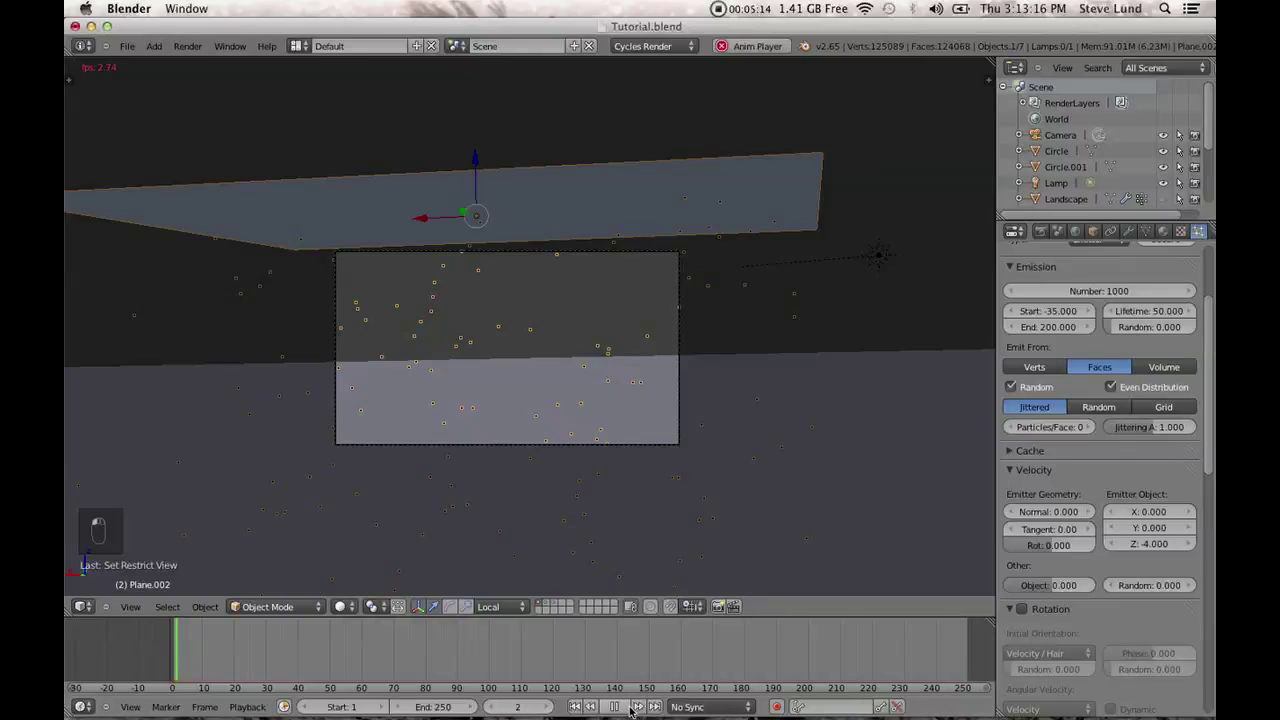
key("KP_1")
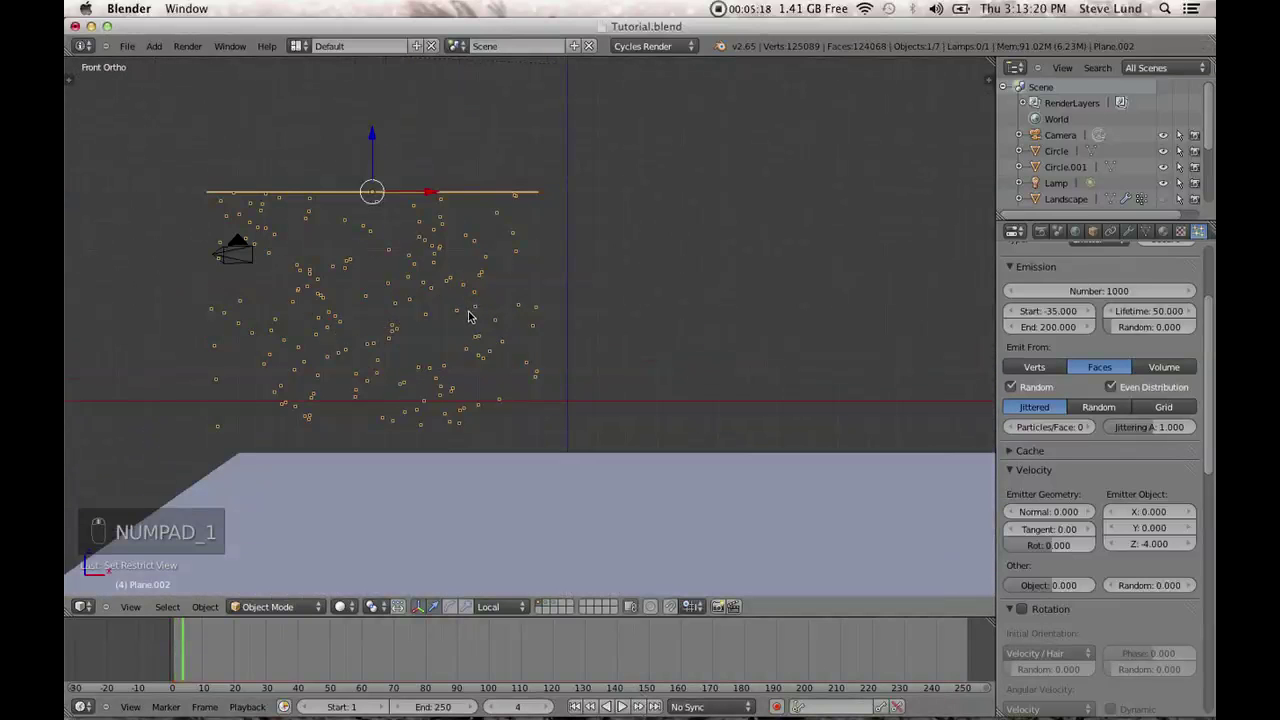
left_click_drag(374, 148, 371, 131)
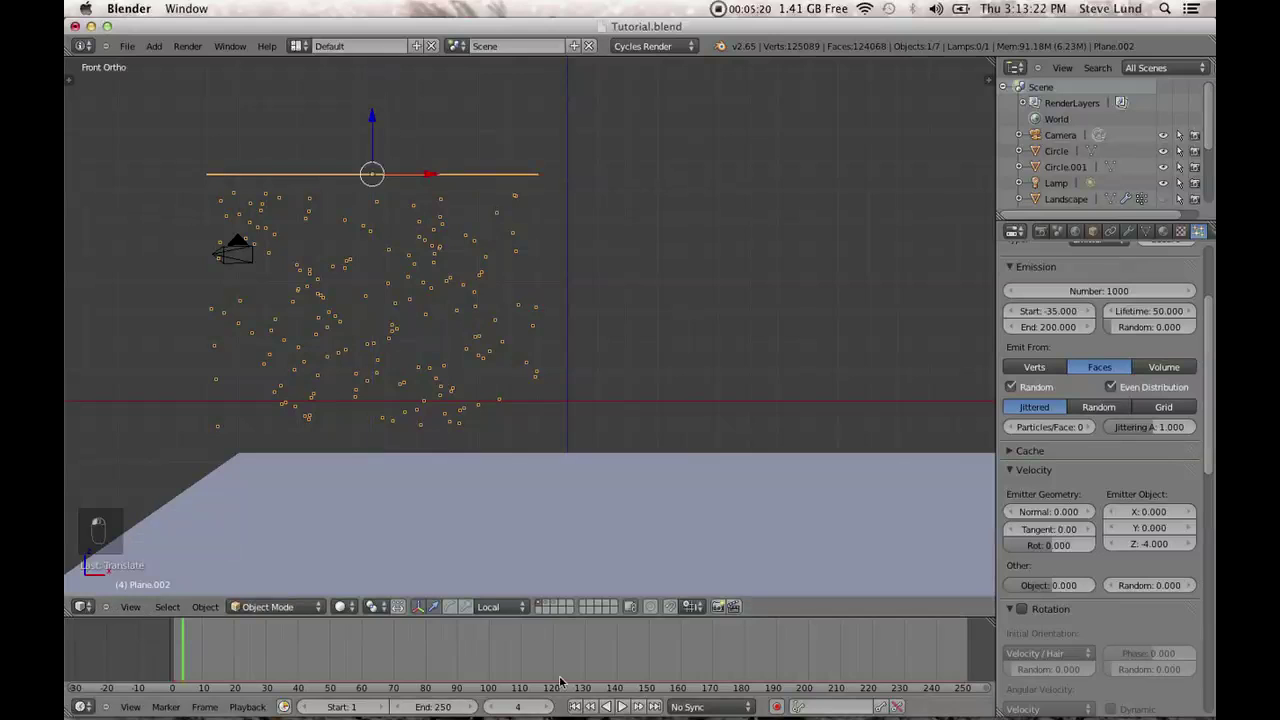
left_click(575, 706)
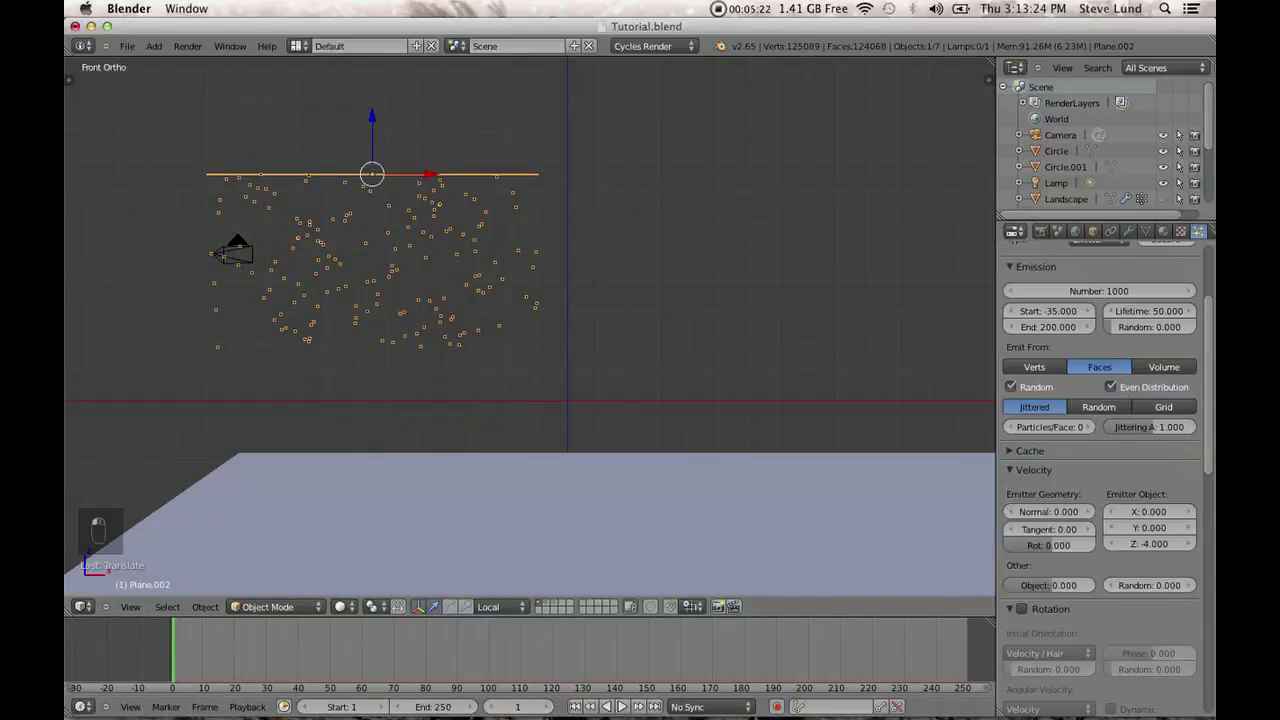
Set the particles' render type to Group and open the list of available dupli groups.
scroll(1182, 577, "down", 8)
left_click(1152, 688)
scroll(1150, 680, "down", 3)
left_click(1099, 578)
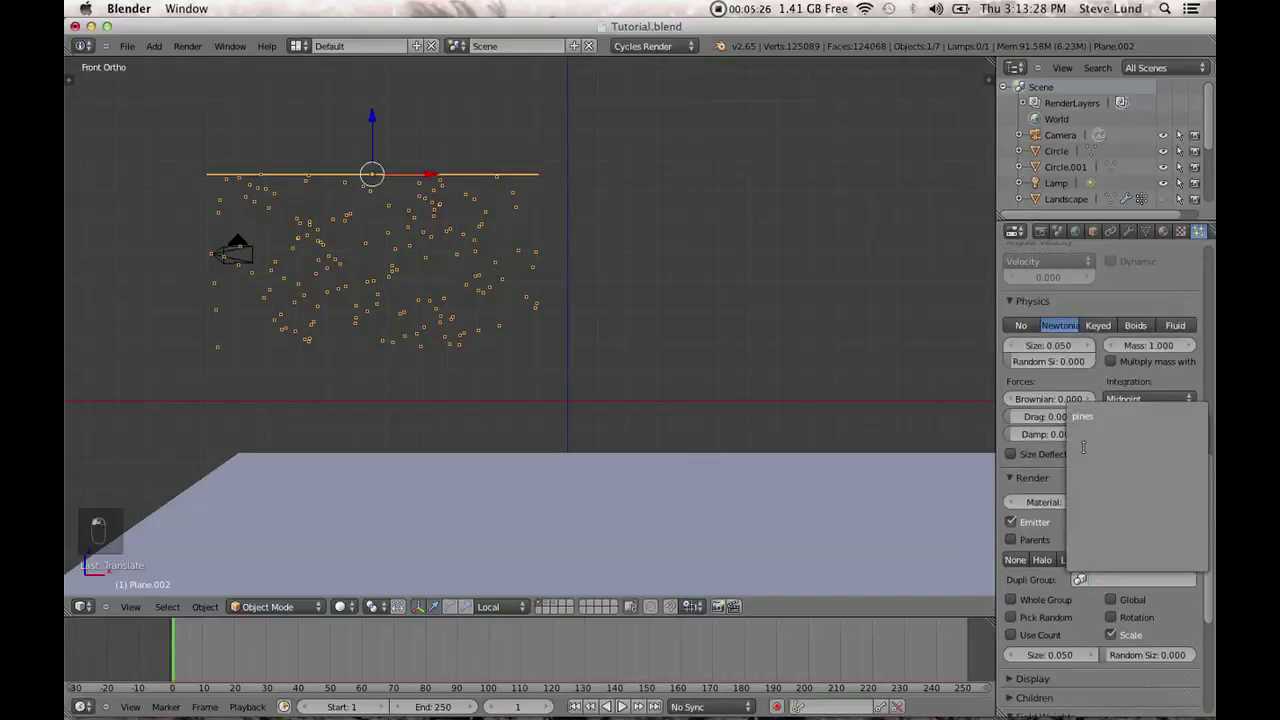
Put the two snowflake objects on the other layer into a new group named "snow flakes".
left_click(556, 606)
key("b")
left_click_drag(694, 471, 505, 345)
key("ctrl+g")
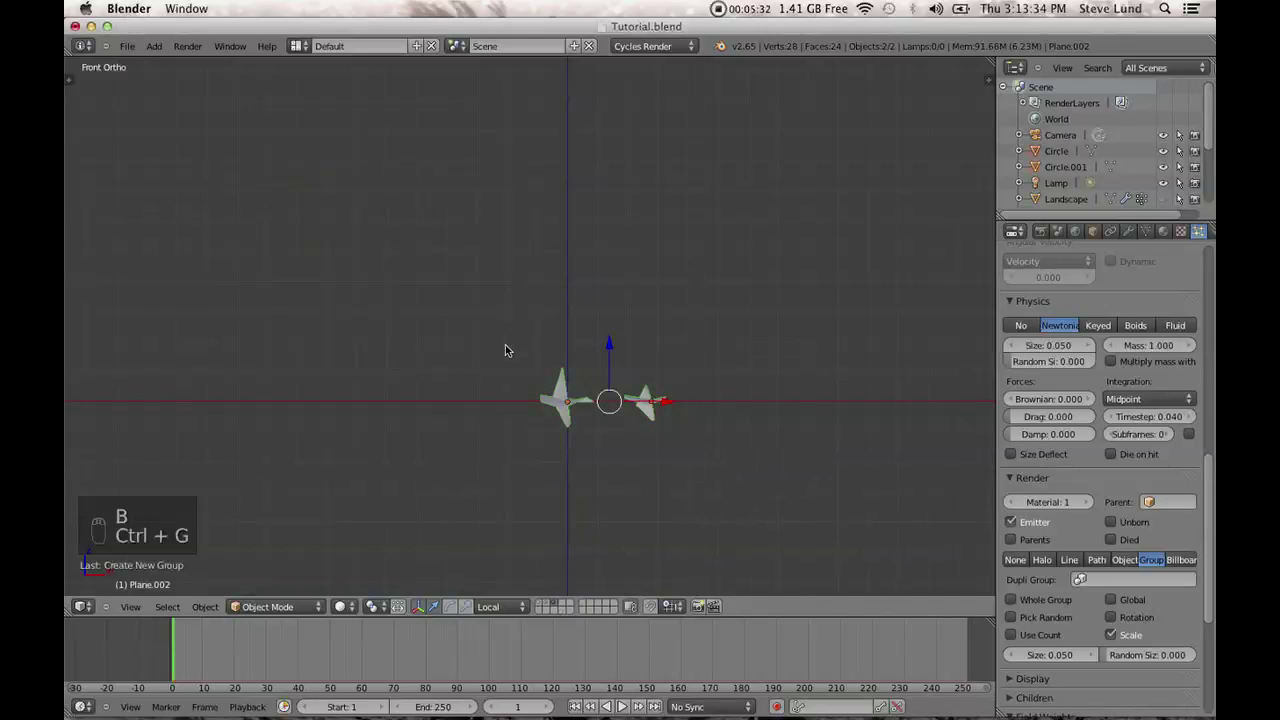
key("t")
scroll(214, 300, "down", 5)
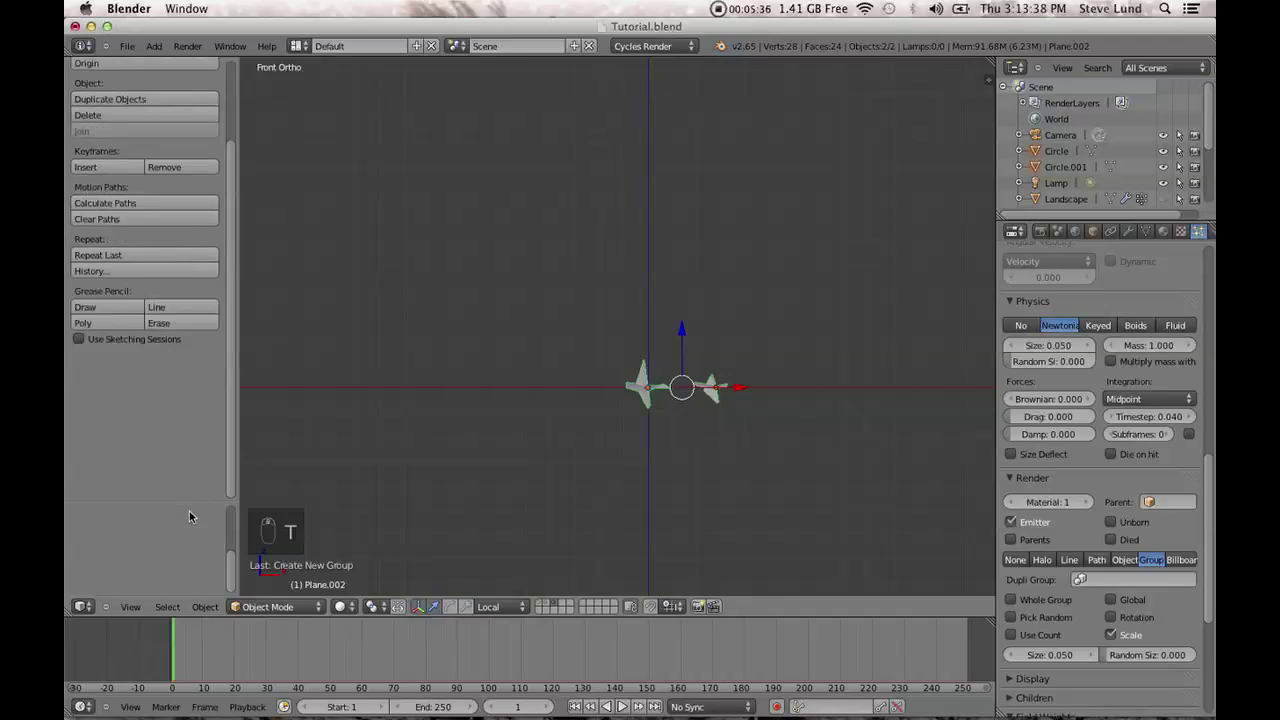
left_click(232, 558)
left_click(138, 552)
type("pi")
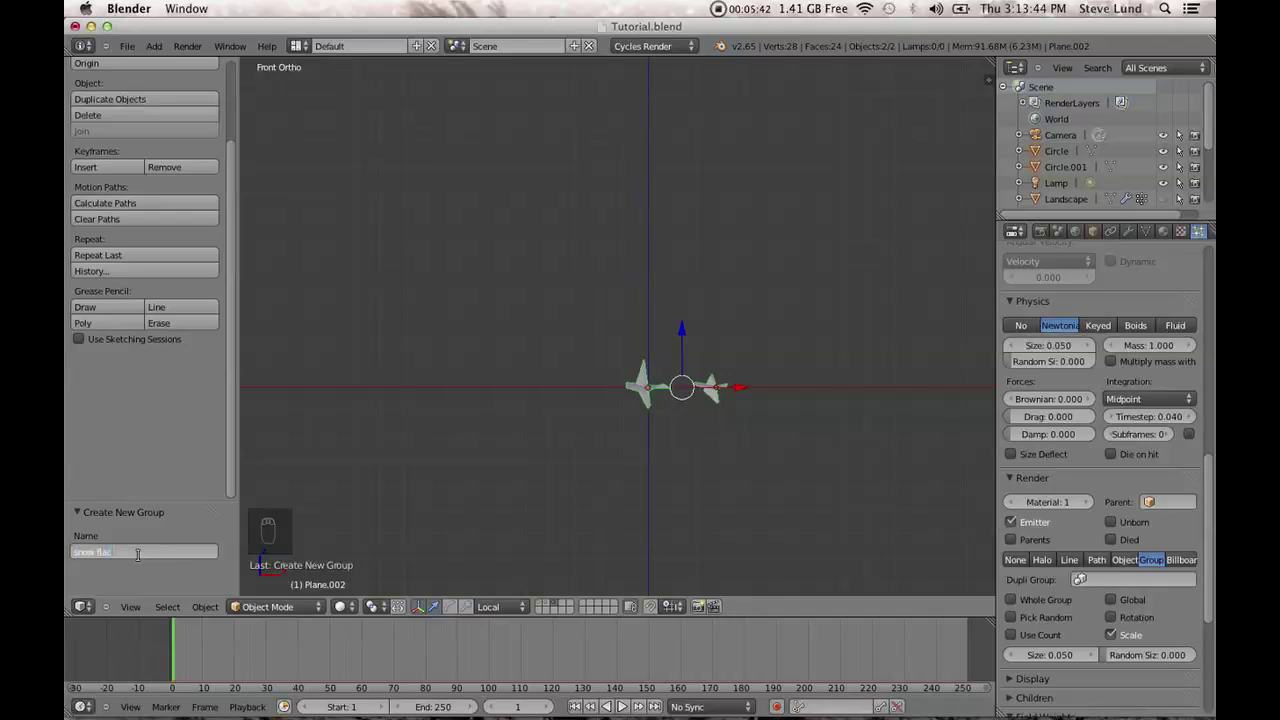
type("ow flakes")
key("Return")
Return to the emitter plane's layer and assign "snow flakes" as the particles' dupli group.
left_click(551, 605)
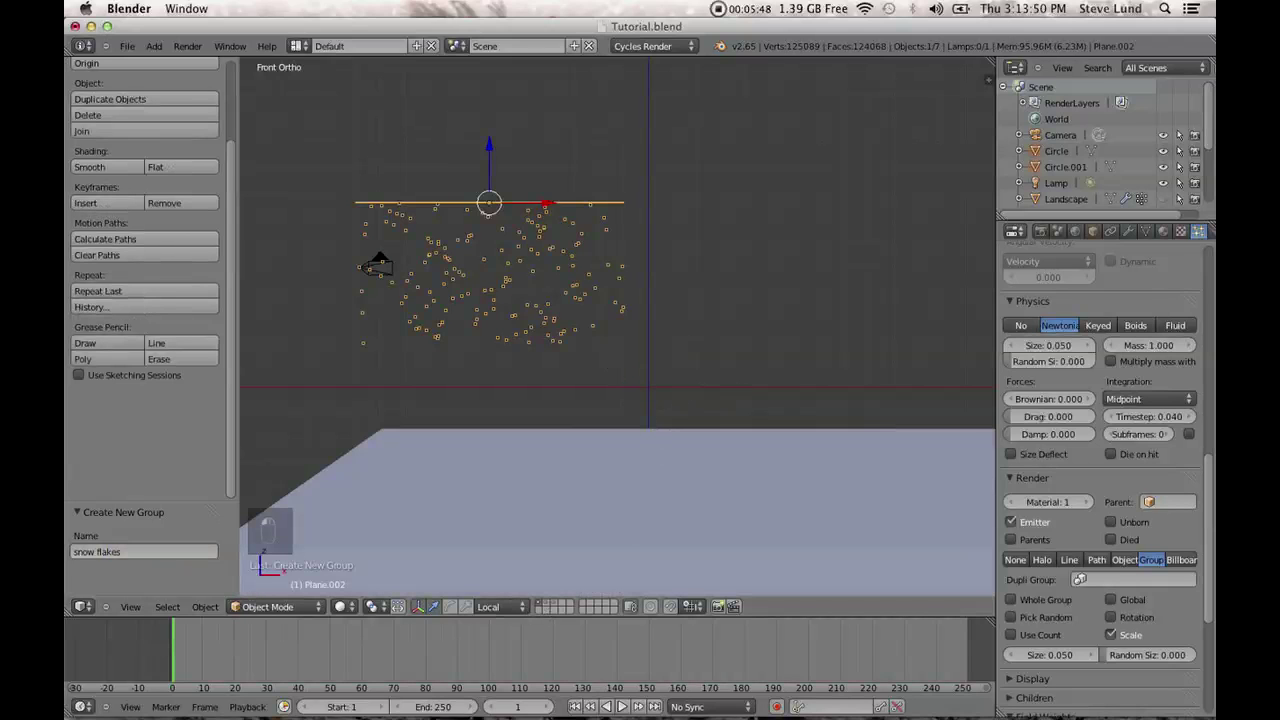
left_click(1110, 579)
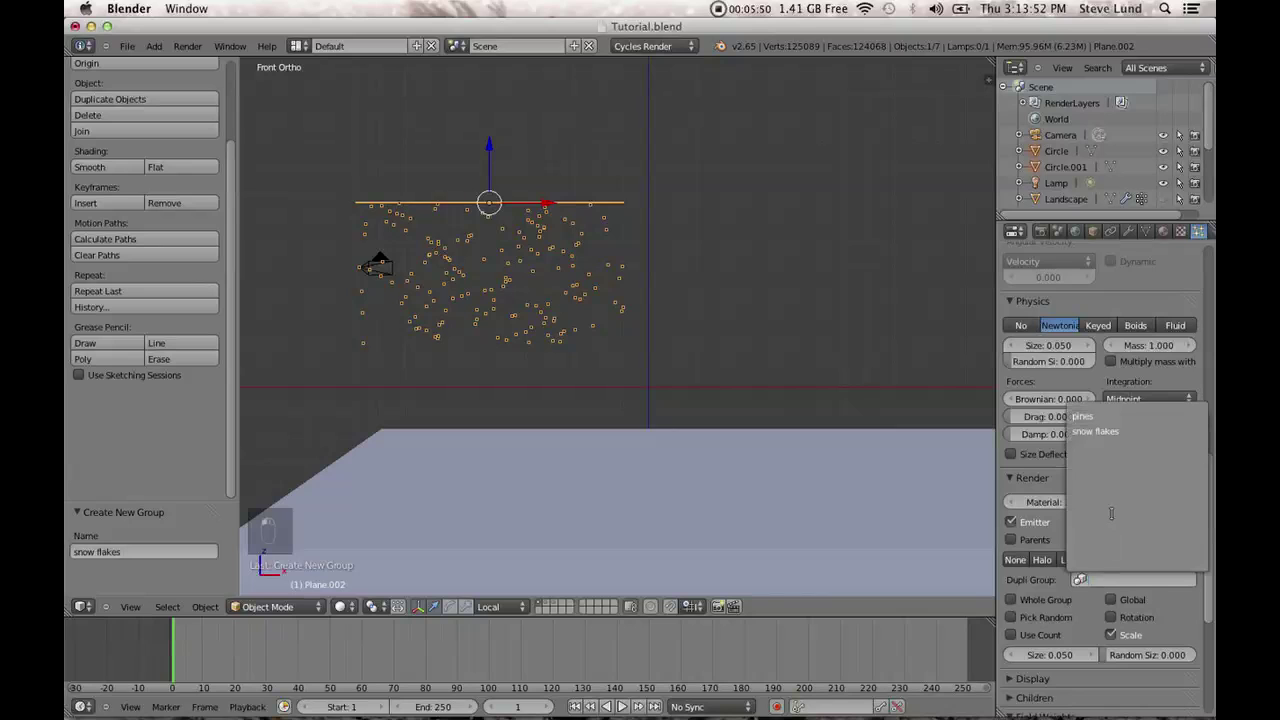
left_click(1108, 433)
scroll(642, 377, "up", 2)
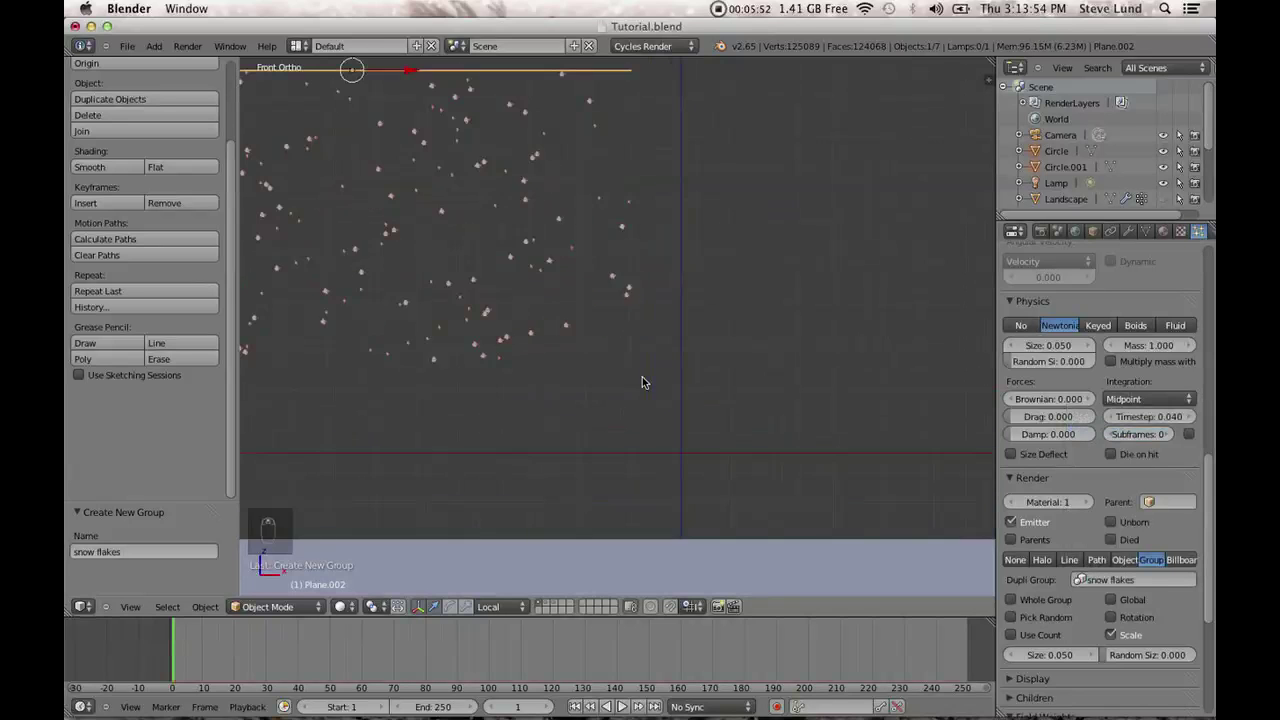
Nudge the emitter plane slightly in top view and scale it up to about 2.8 times its size.
middle_click_drag(566, 365, 580, 395)
key("KP_0")
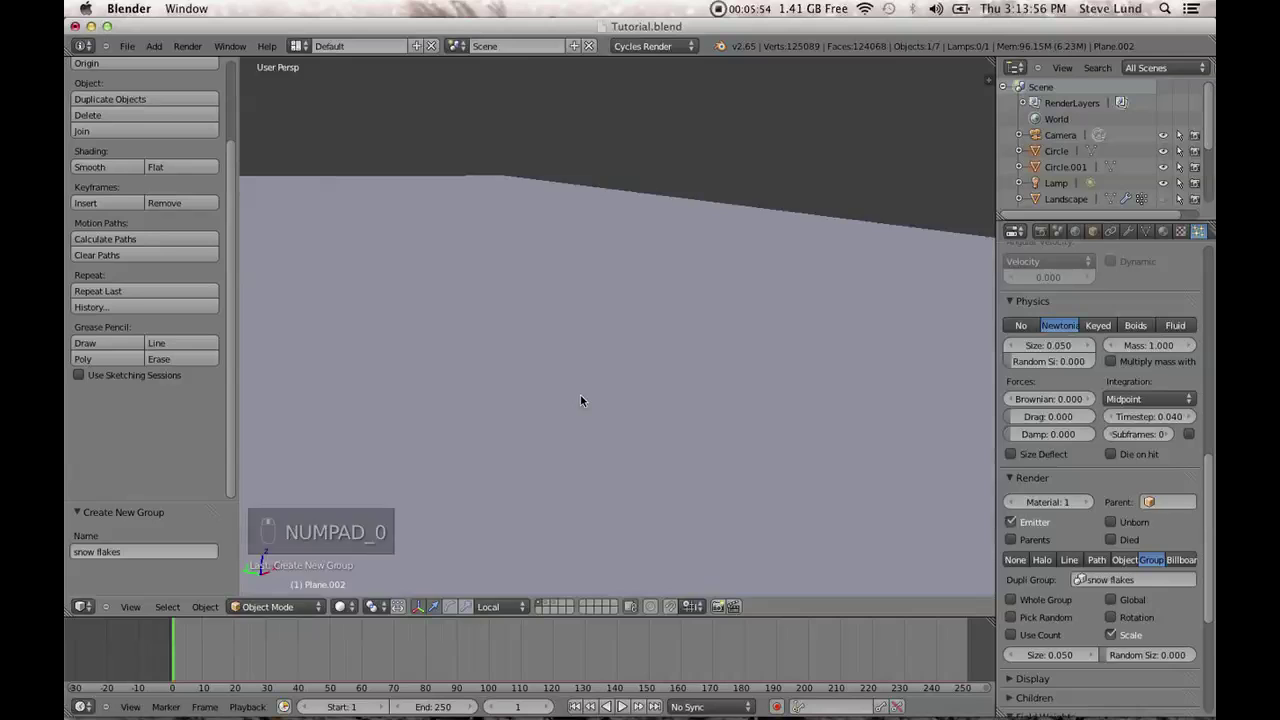
key("KP_7")
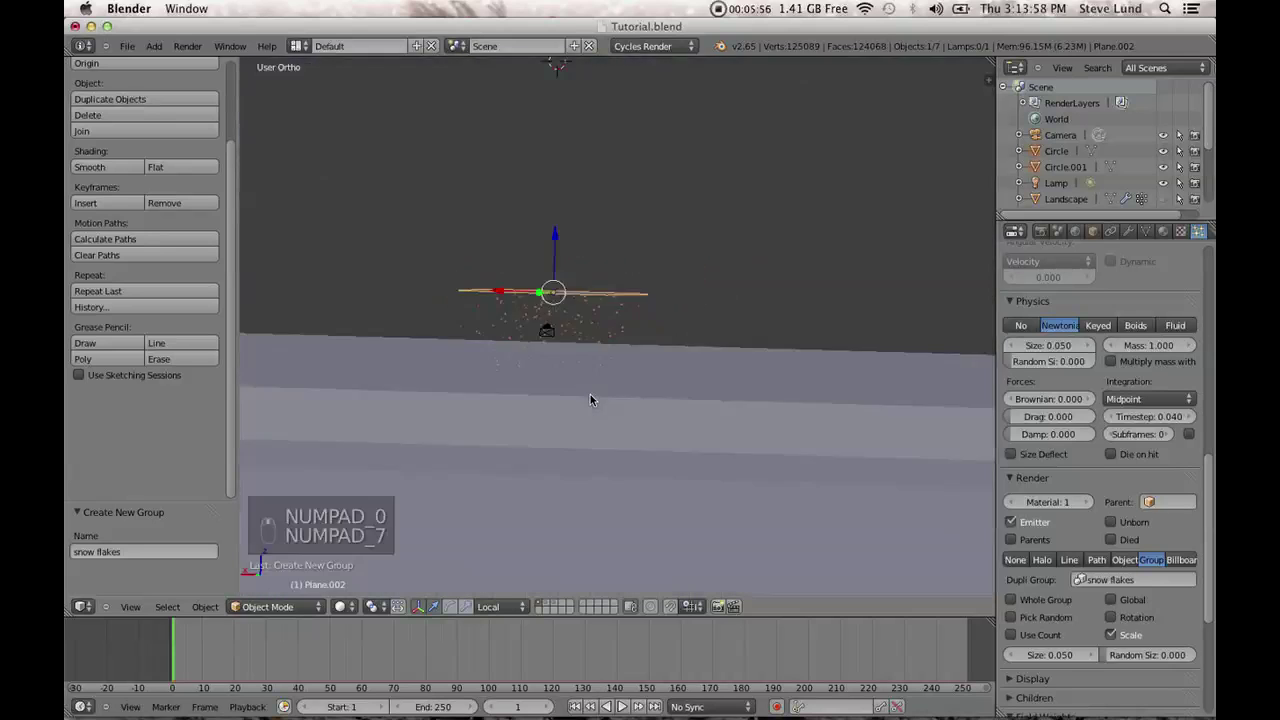
scroll(565, 379, "down", 1)
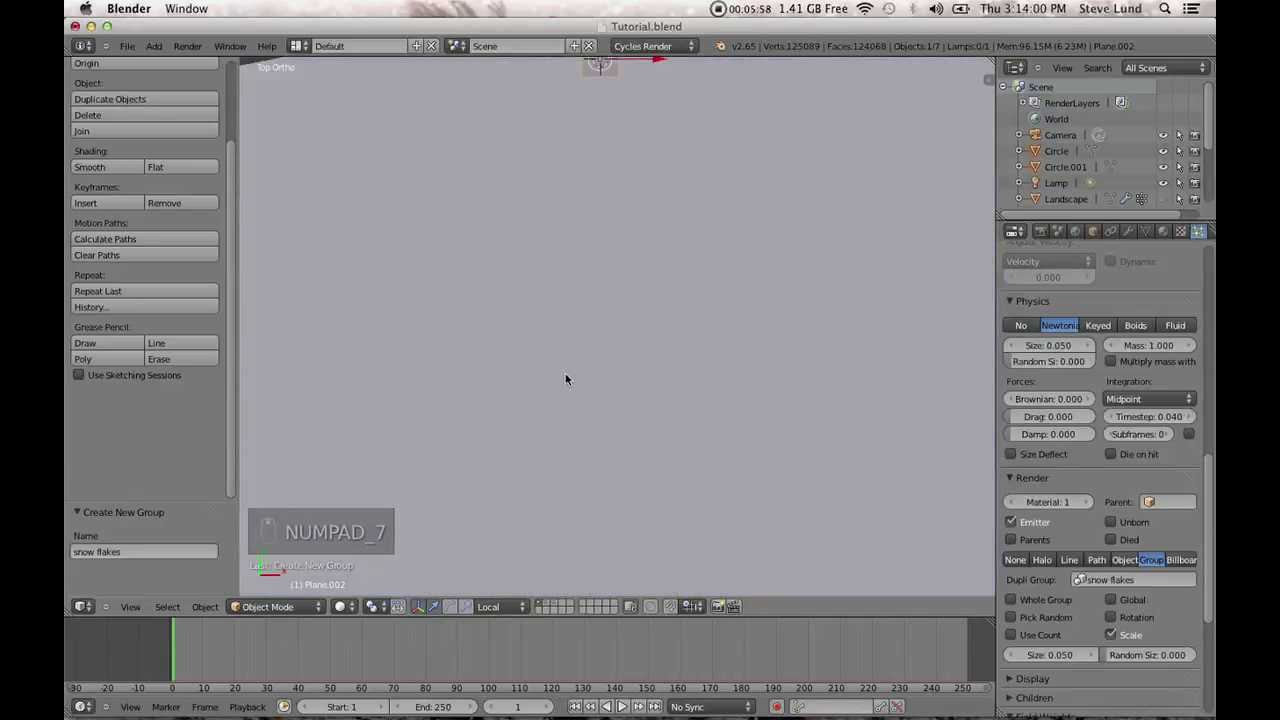
scroll(557, 363, "down", 3)
scroll(606, 277, "up", 1)
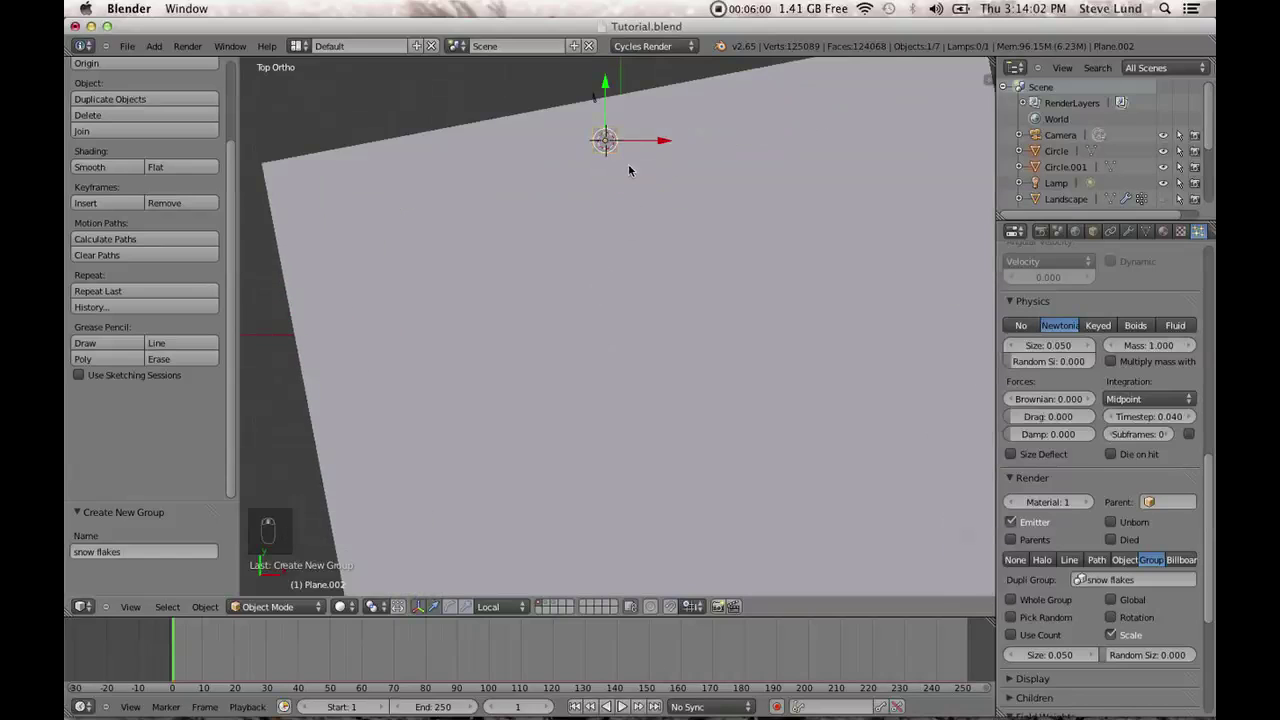
key("g")
left_click(645, 195)
key("s")
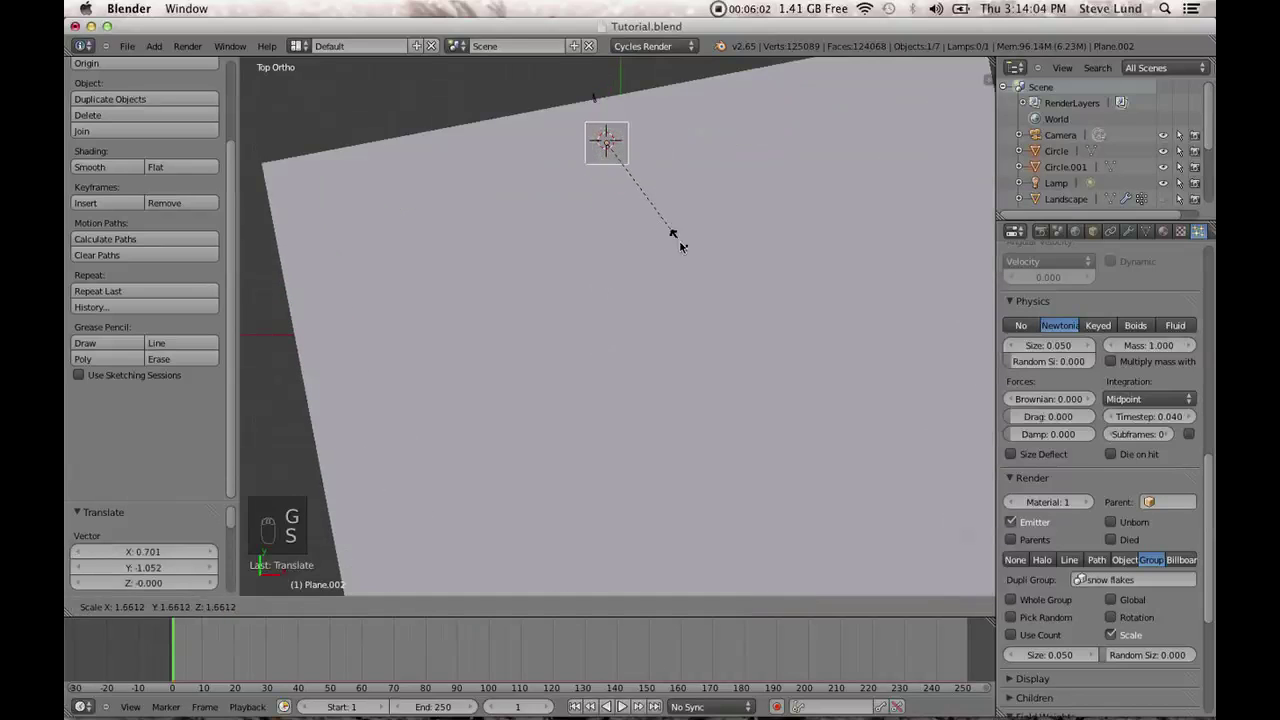
left_click(703, 323)
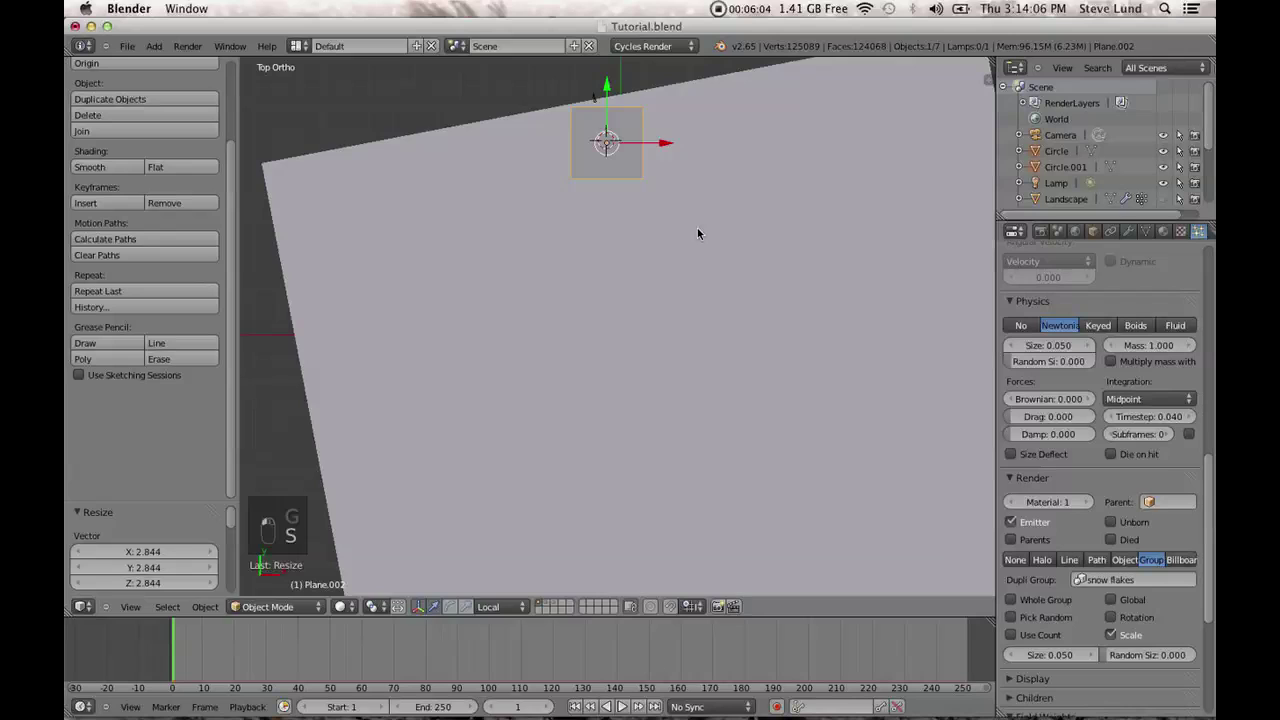
Reposition the enlarged emitter plane in front of the camera and rotate it about 26° in top view.
key("g")
left_click(708, 233)
key("r")
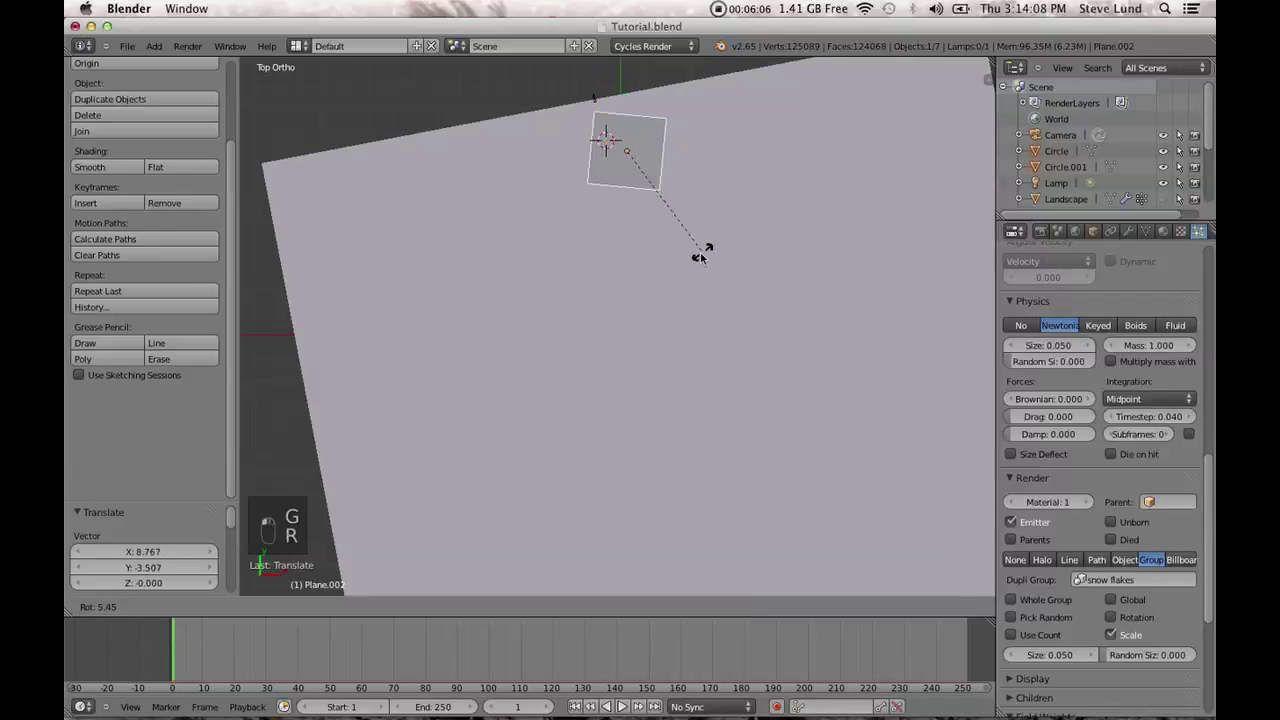
left_click(655, 251)
key("g")
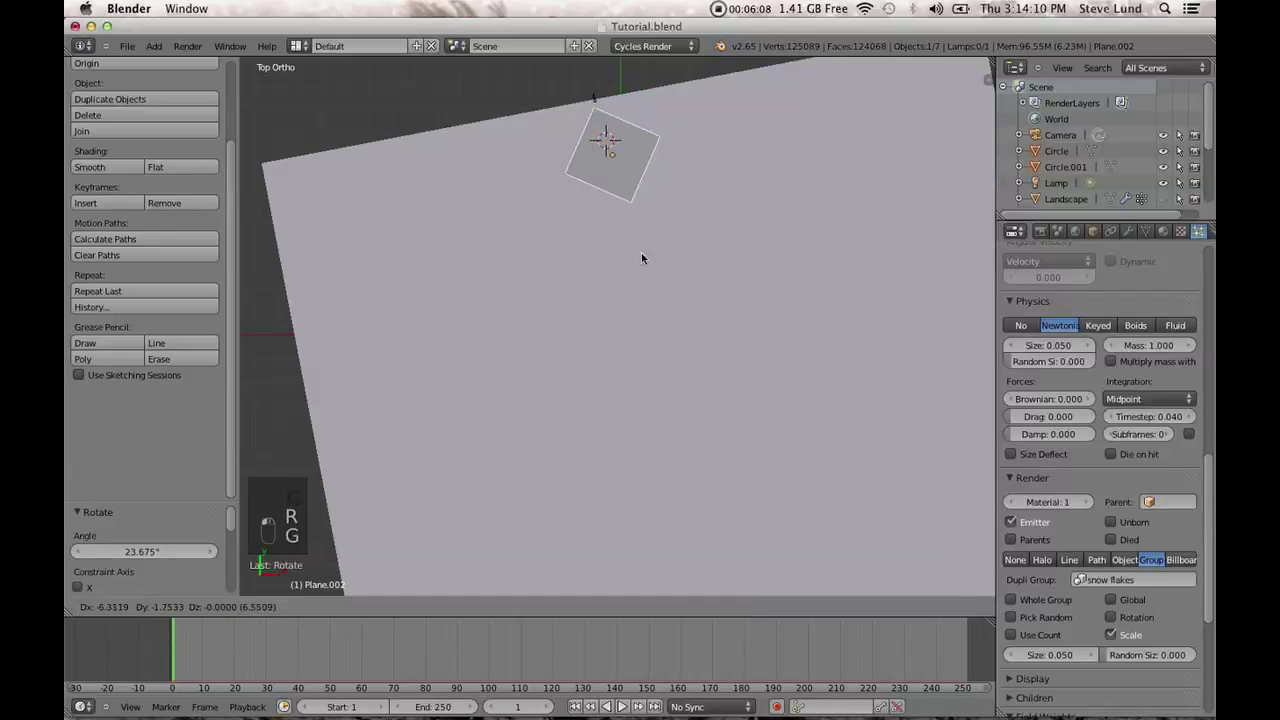
key("r")
left_click(634, 257)
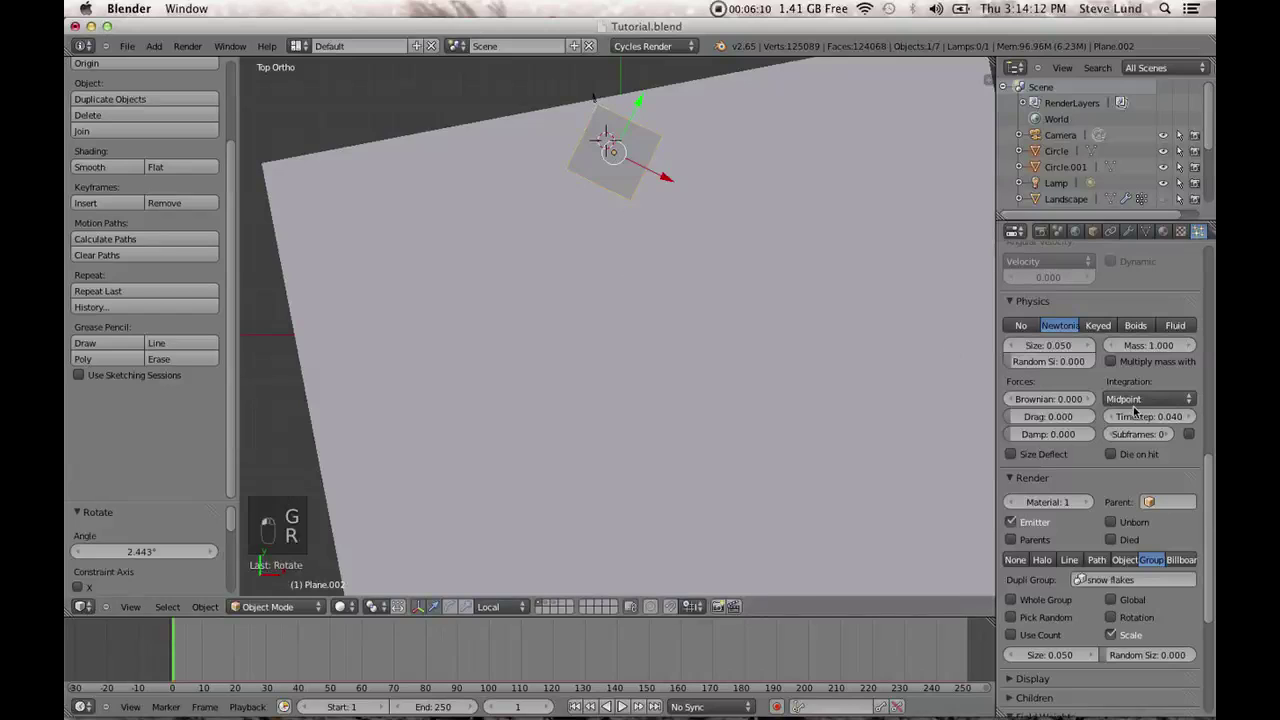
Set the particles' size to 0.020 and their random size to 1.
left_click(1051, 344)
key("BackSpace")
type("0.05")
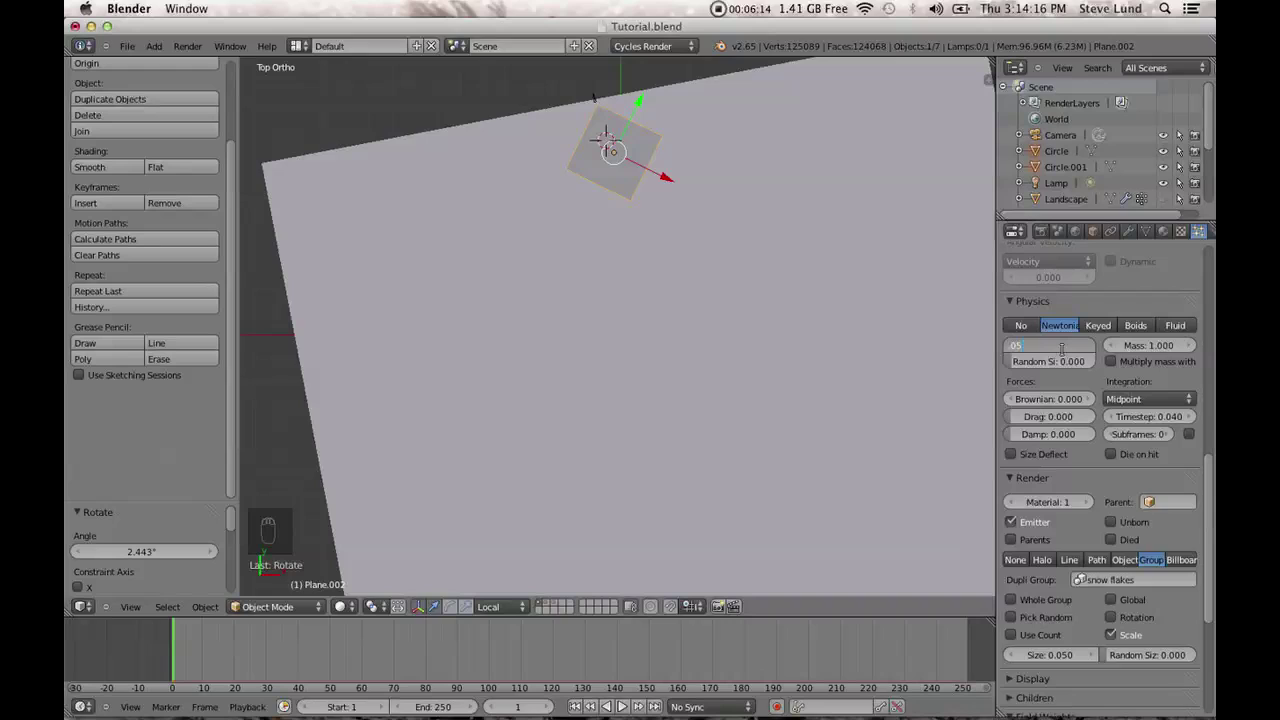
key("Return")
left_click(1050, 362)
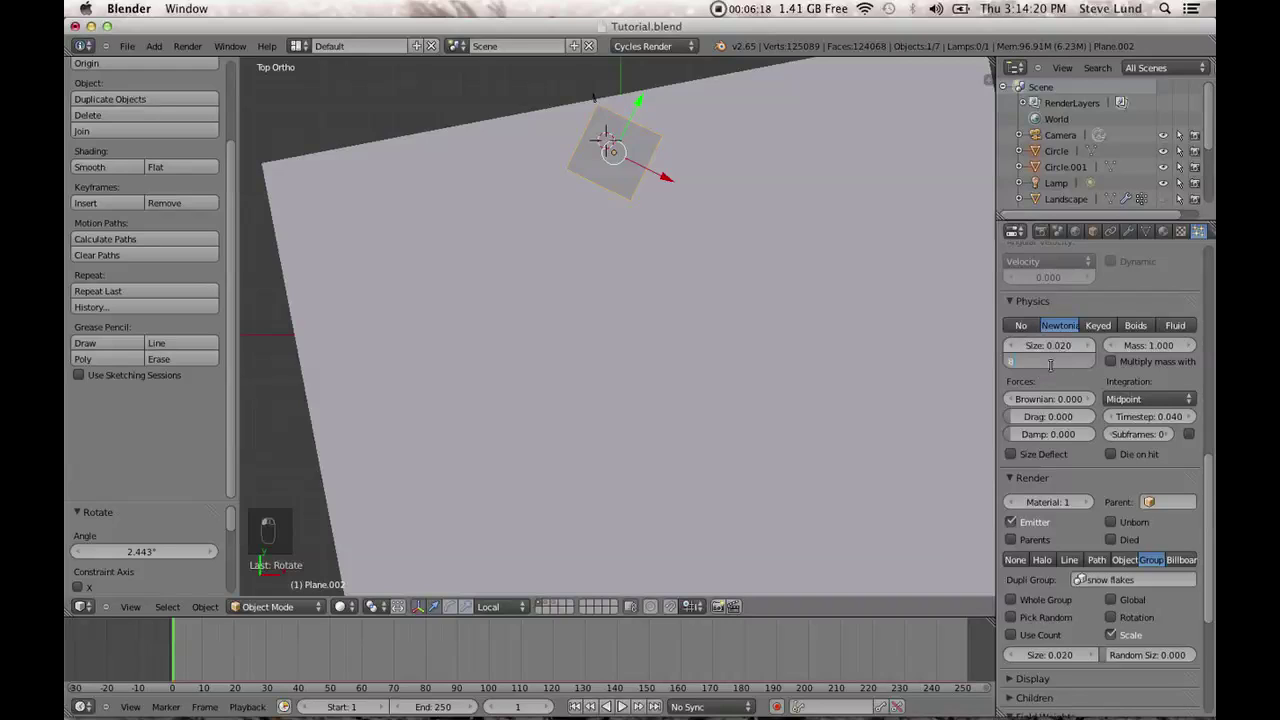
type("1")
key("Return")
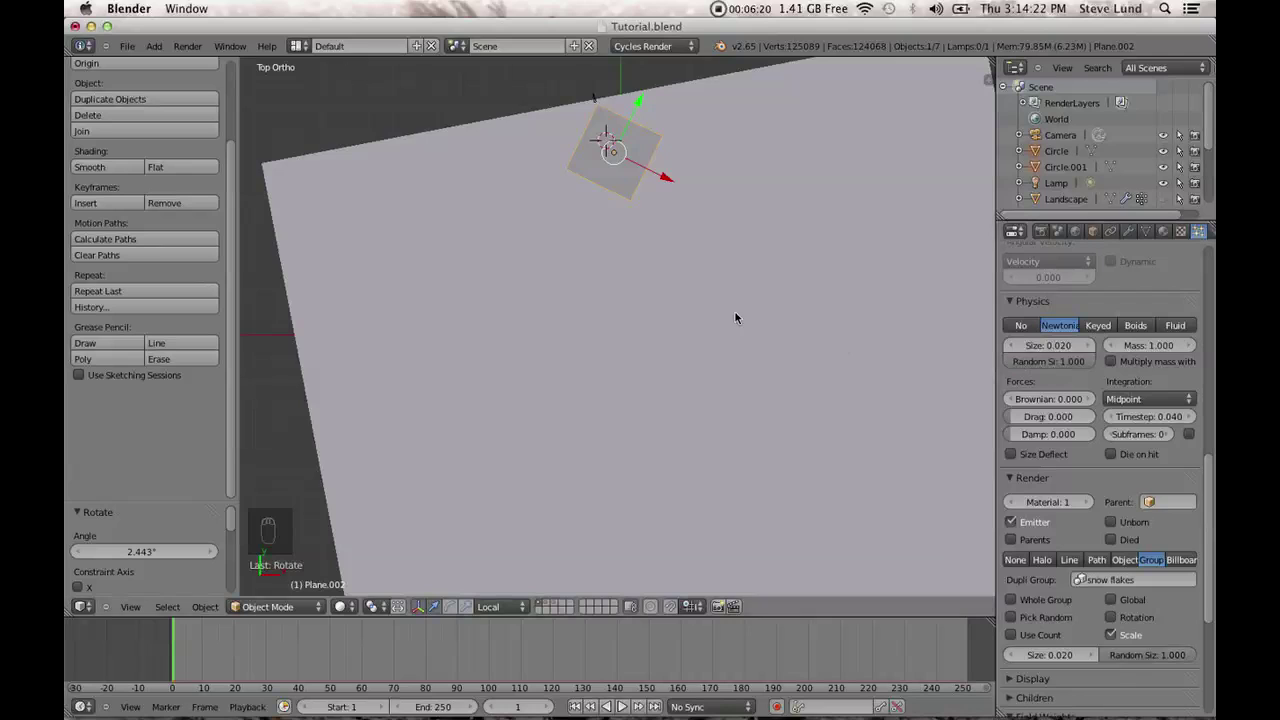
Shrink the emitter plane in camera view, centre it over the camera frame, and briefly play the animation.
key("KP_0")
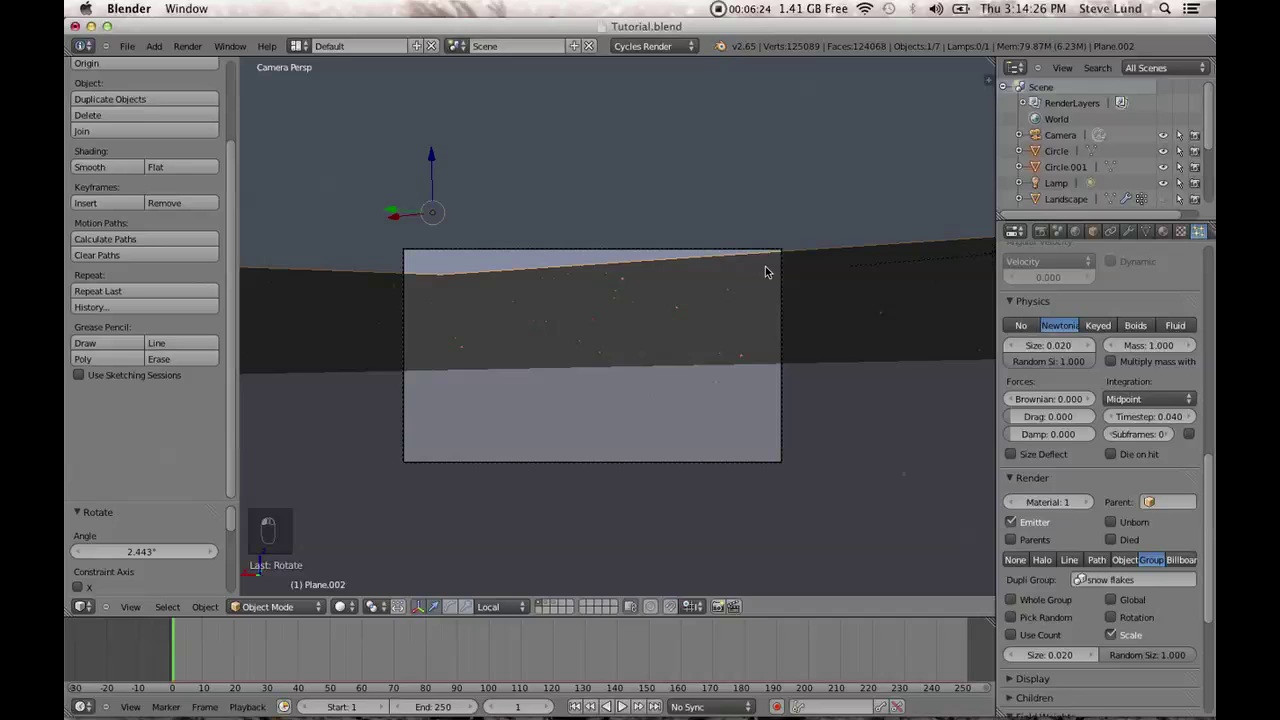
key("s")
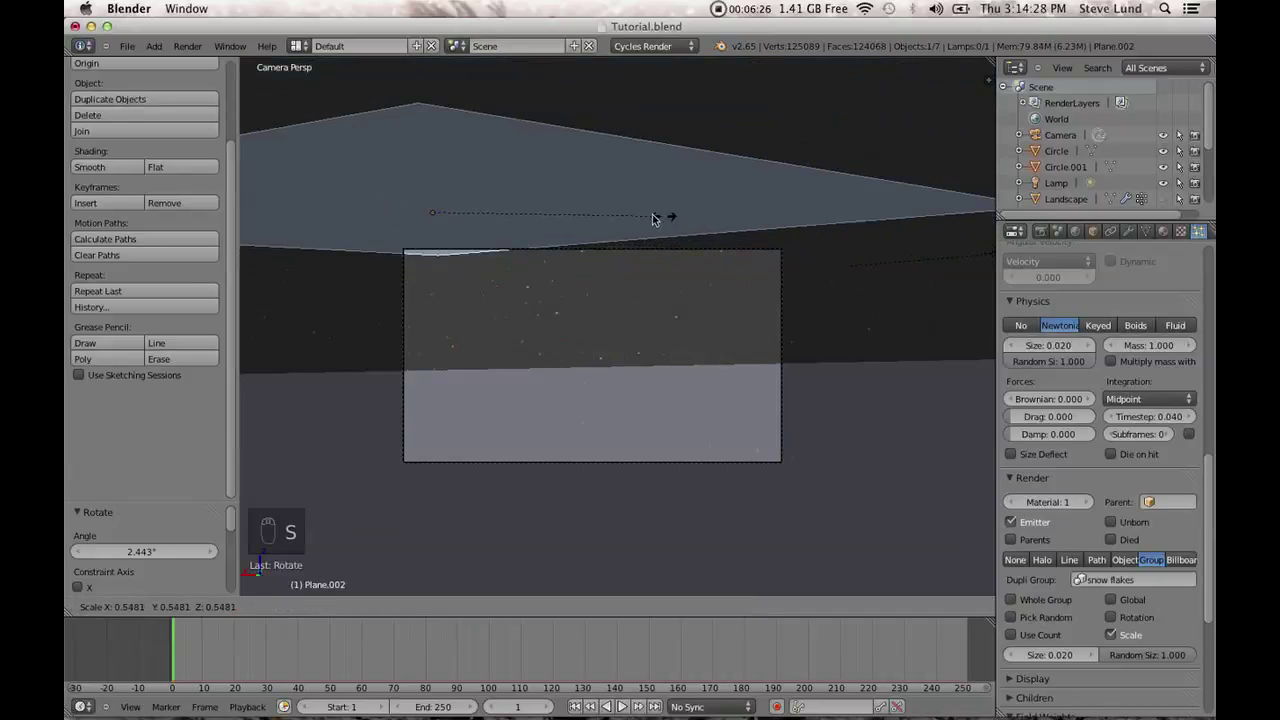
left_click(579, 212)
left_click_drag(428, 211, 555, 220)
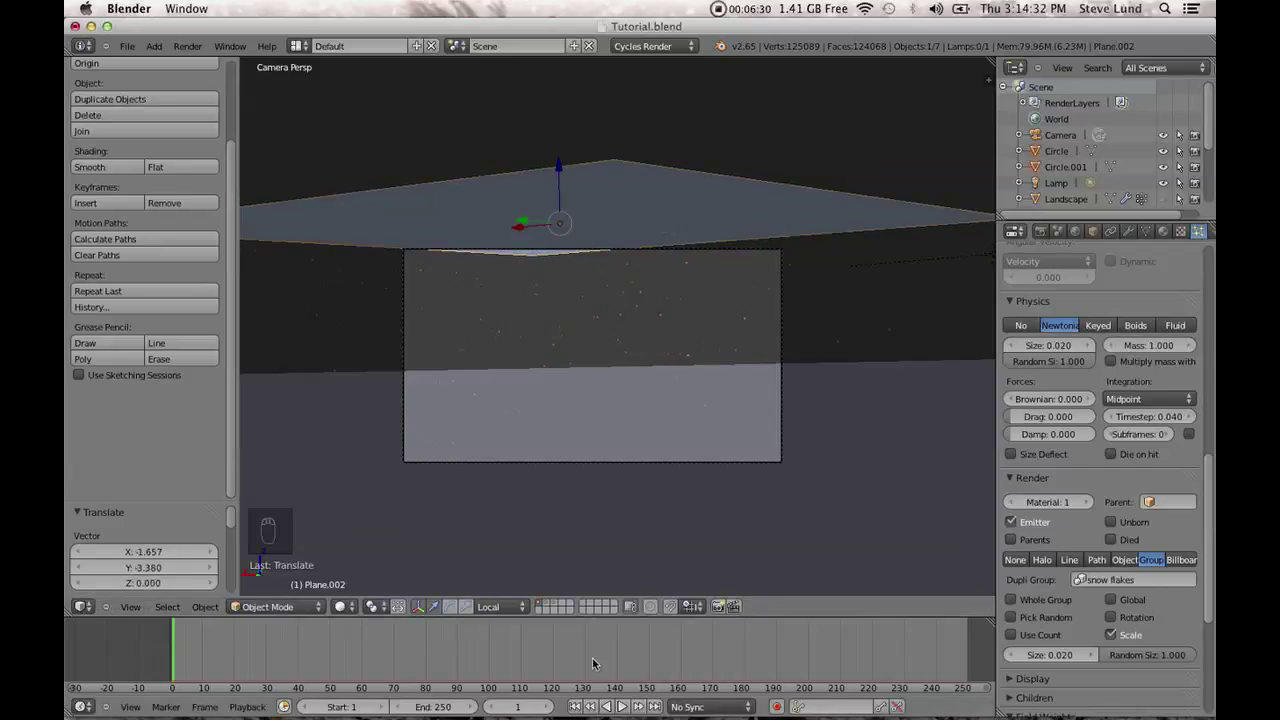
left_click(617, 707)
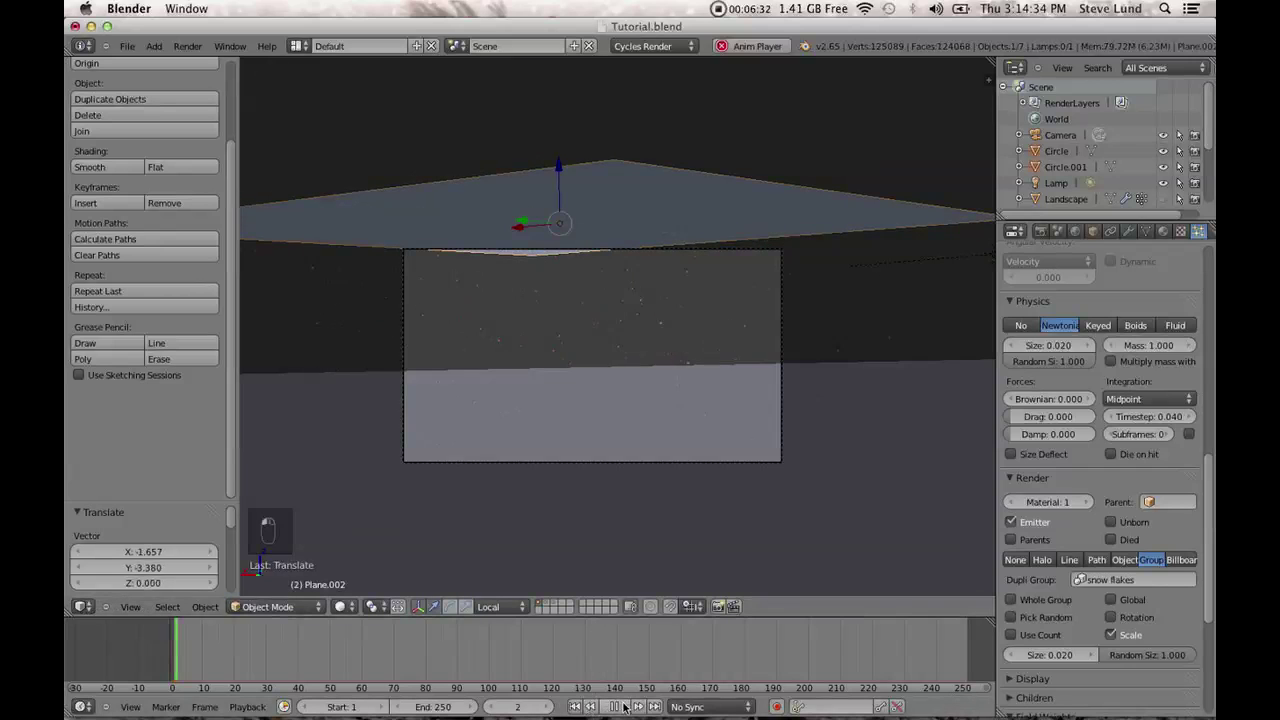
left_click(617, 707)
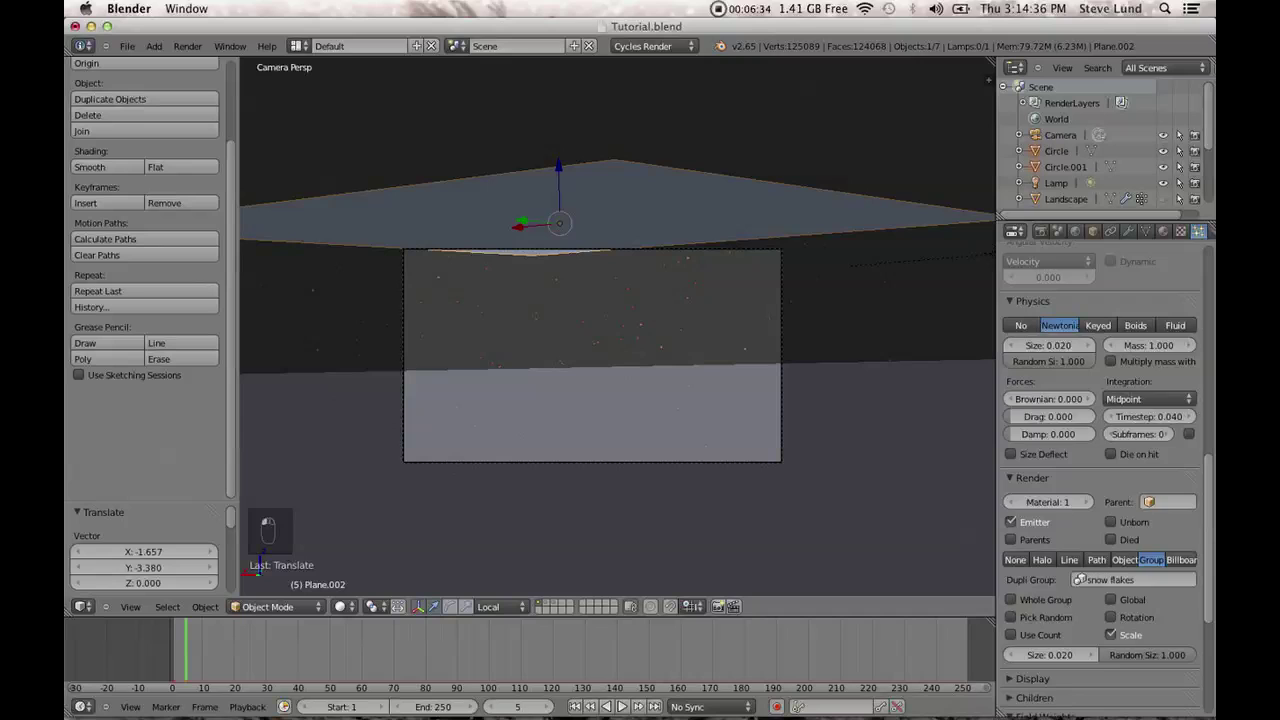
Set the particles' Brownian force to 4.
scroll(1135, 621, "down", 5)
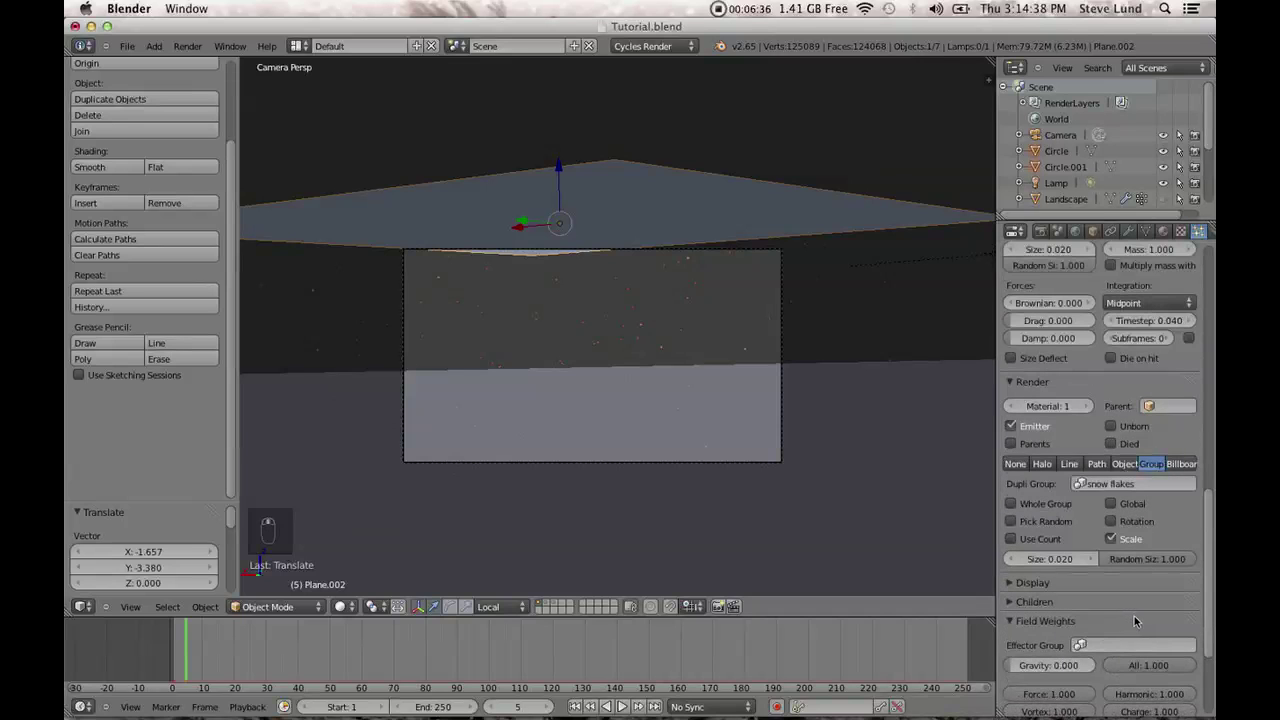
scroll(1135, 621, "up", 5)
left_click(1056, 399)
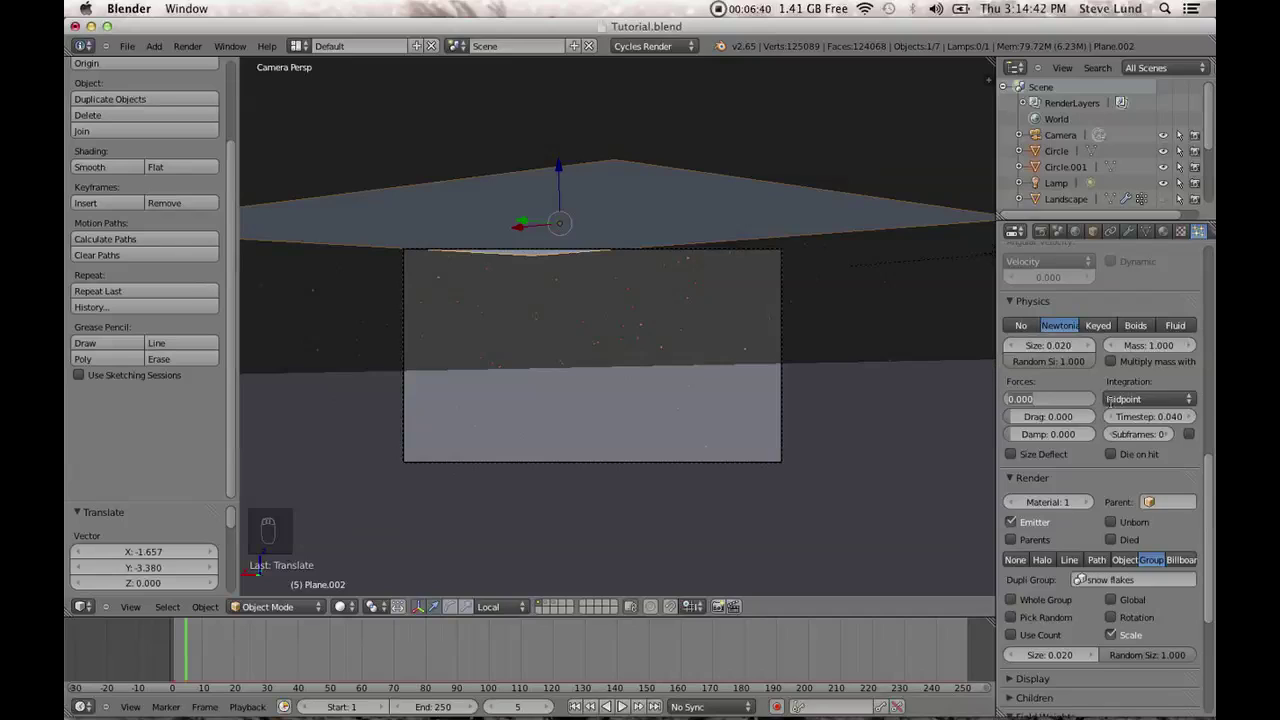
key("Escape")
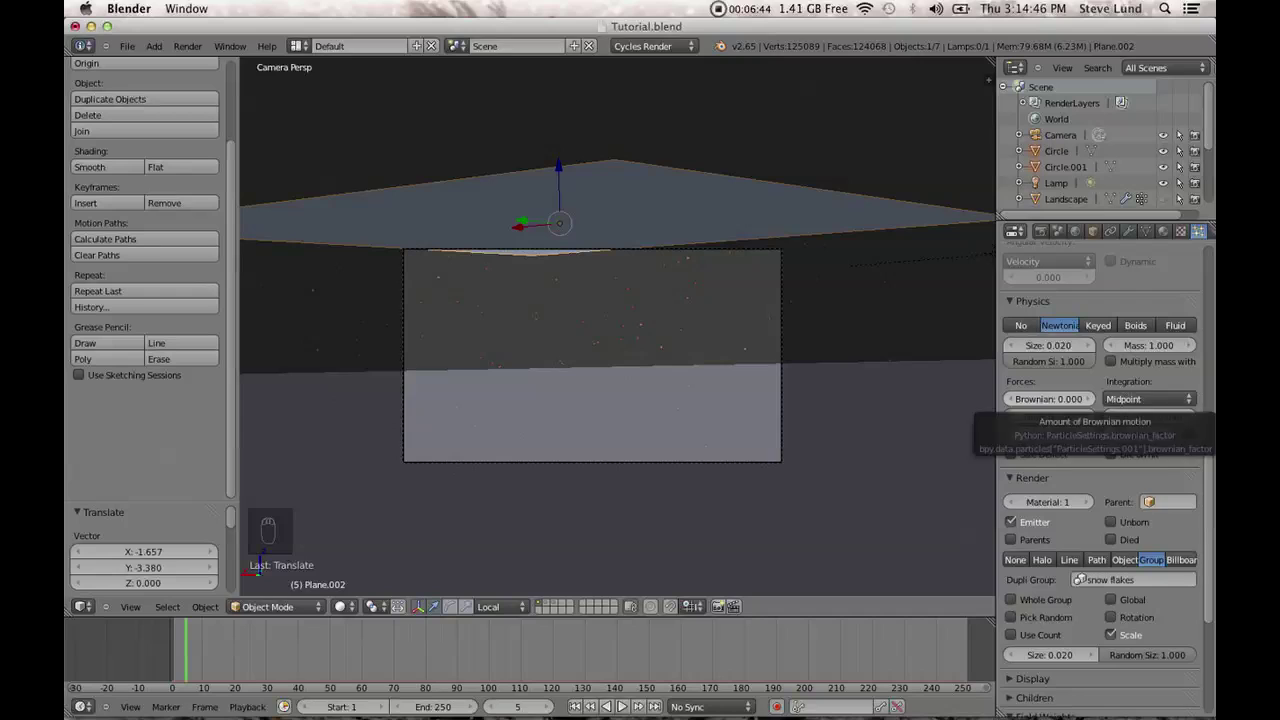
left_click(1041, 398)
type("1")
key("Return")
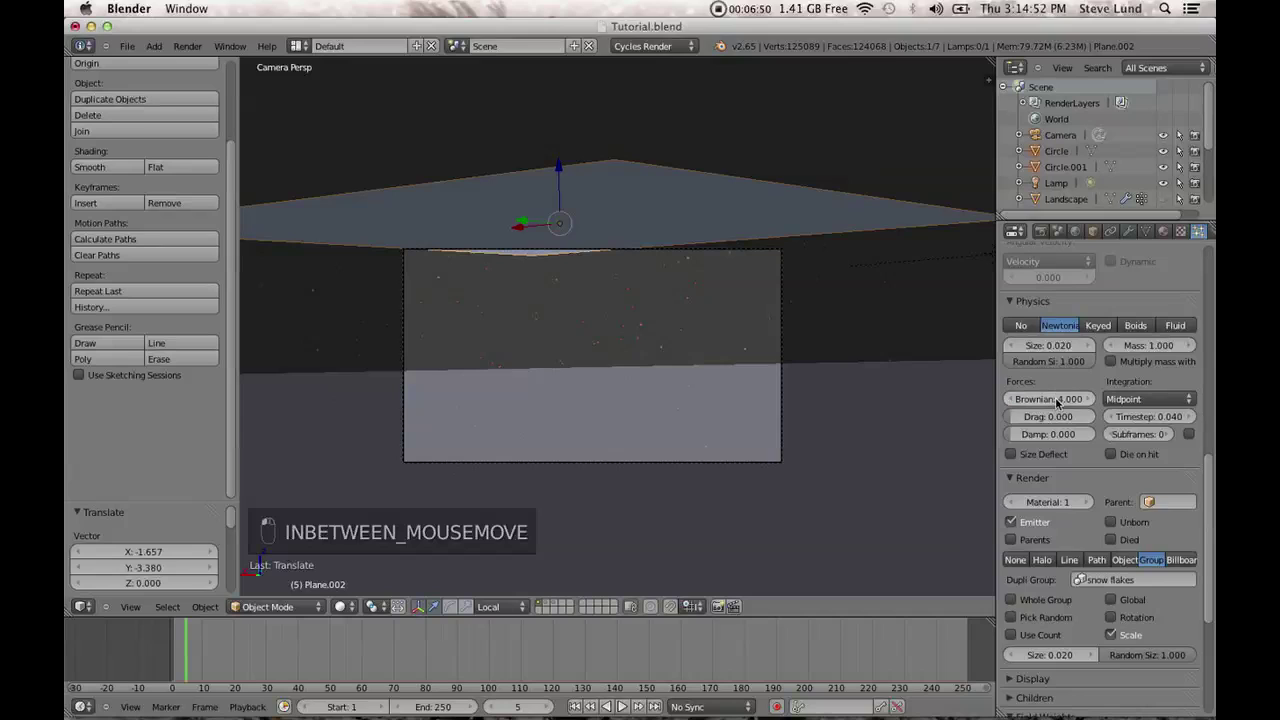
Play the animation from the first frame to check the snowflakes' Brownian motion.
left_click(575, 707)
left_click(622, 707)
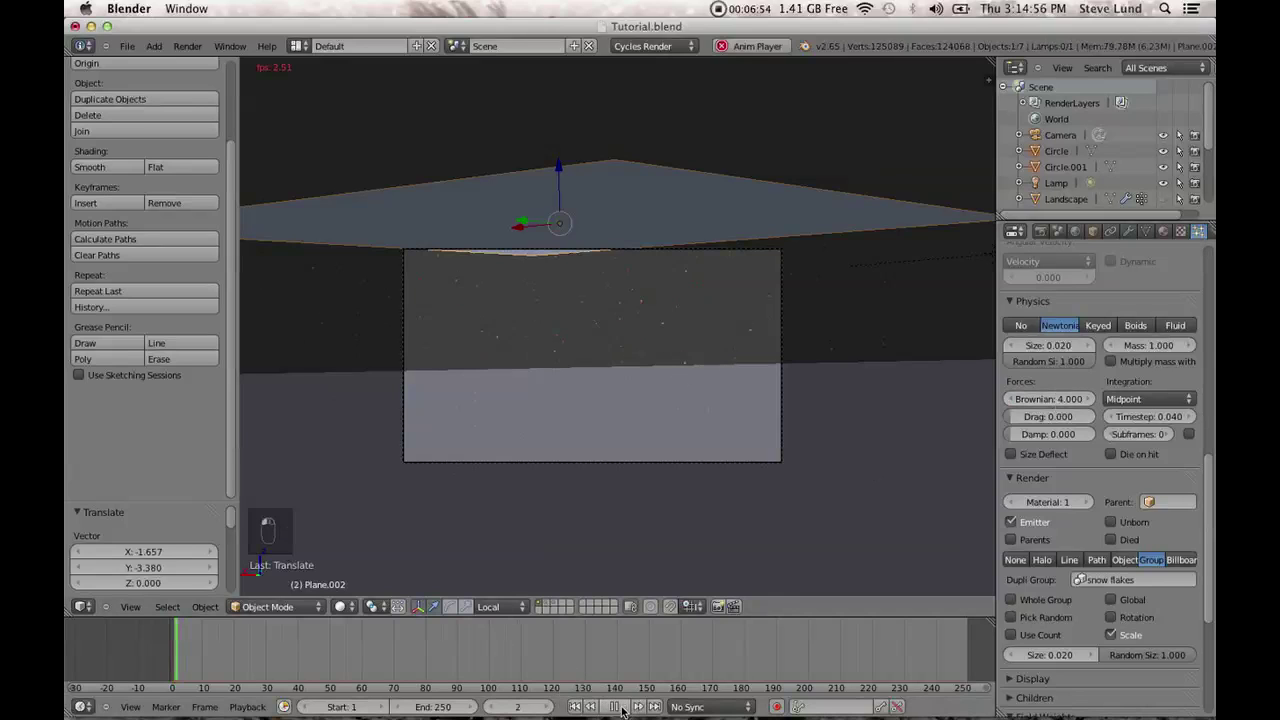
left_click(617, 707)
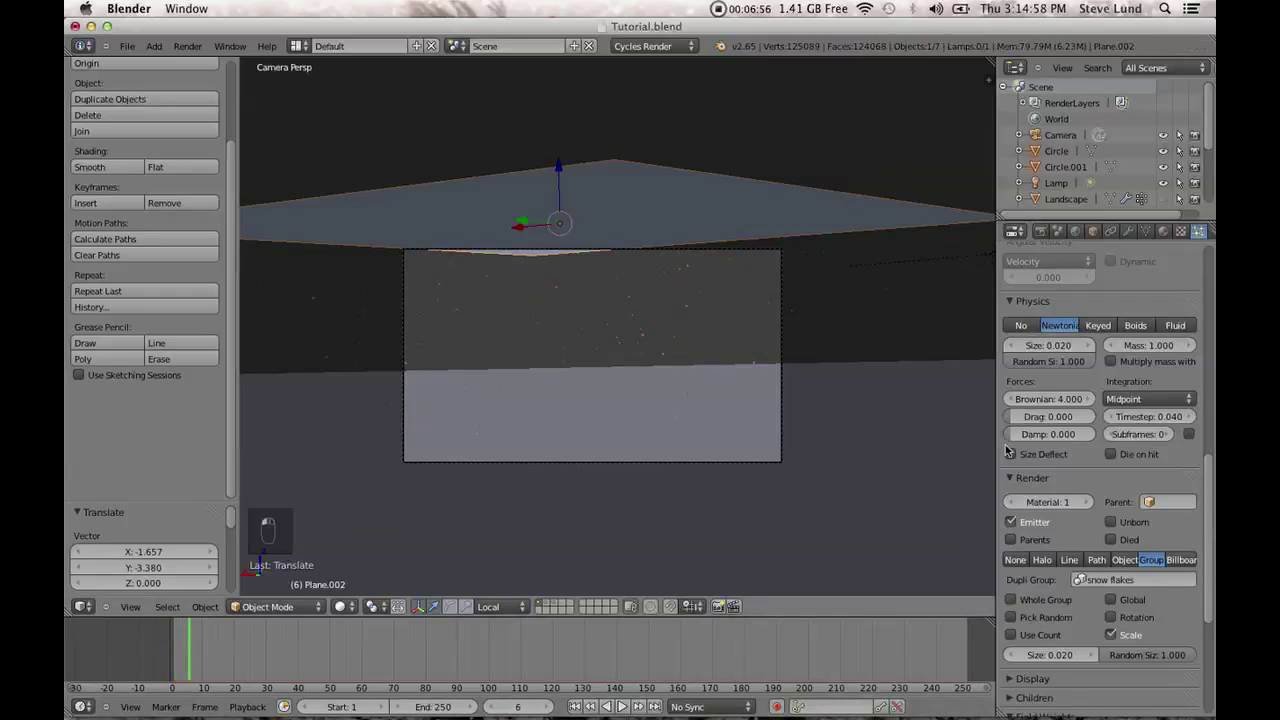
Set the particles' Brownian force to 6 and their random emission velocity to 0.5.
left_click(1057, 399)
type("5")
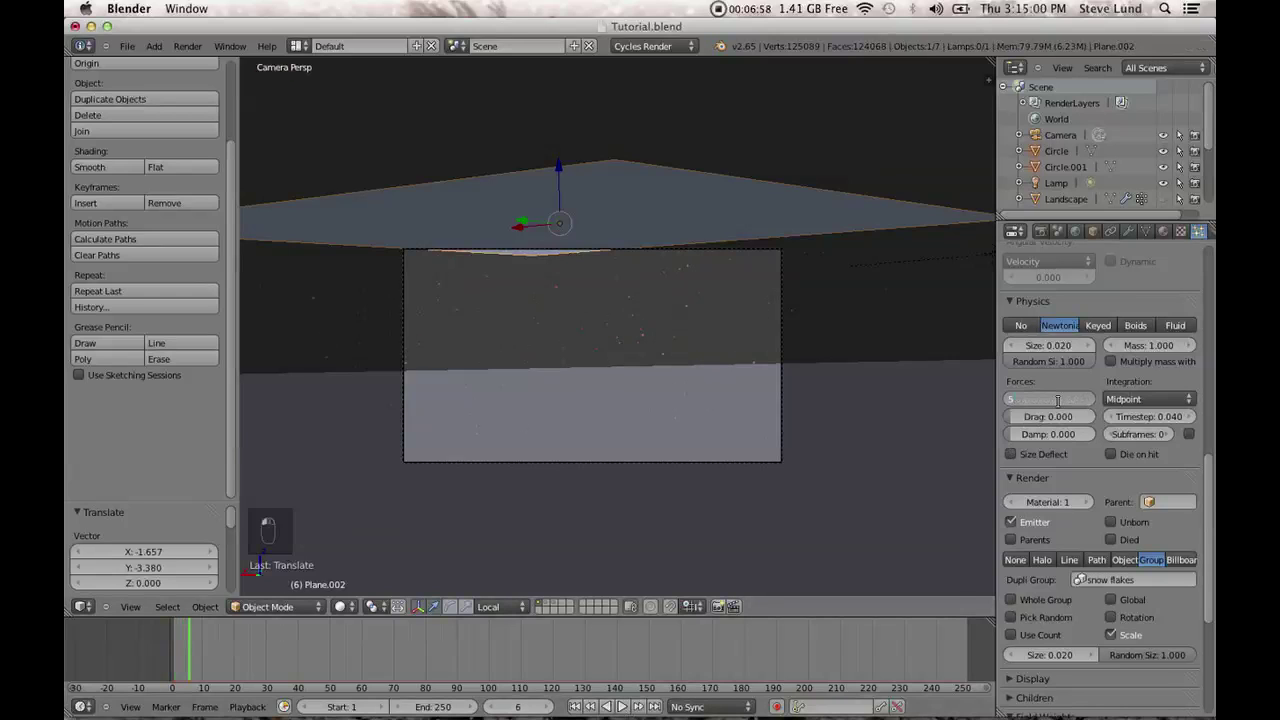
key("Return")
scroll(1130, 456, "up", 6)
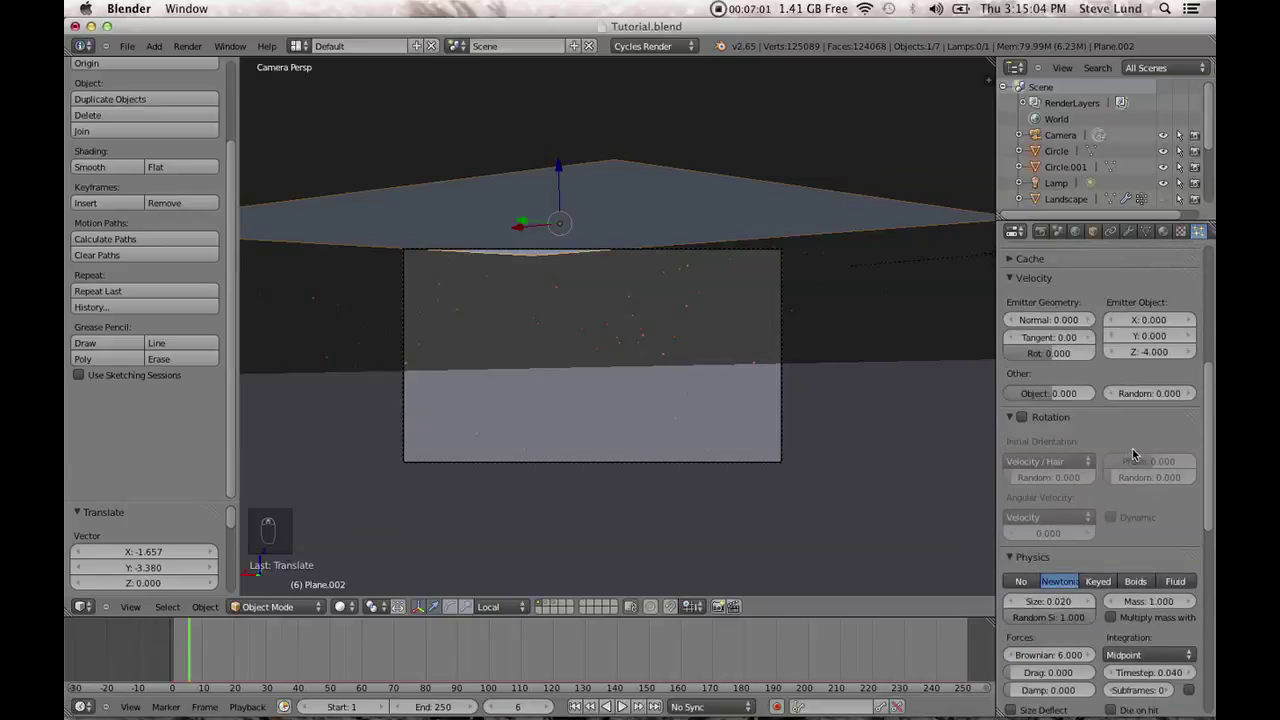
left_click(1150, 393)
type(".5")
key("Return")
Play the animation from the first frame to check the snowflakes' randomised fall.
left_click(576, 707)
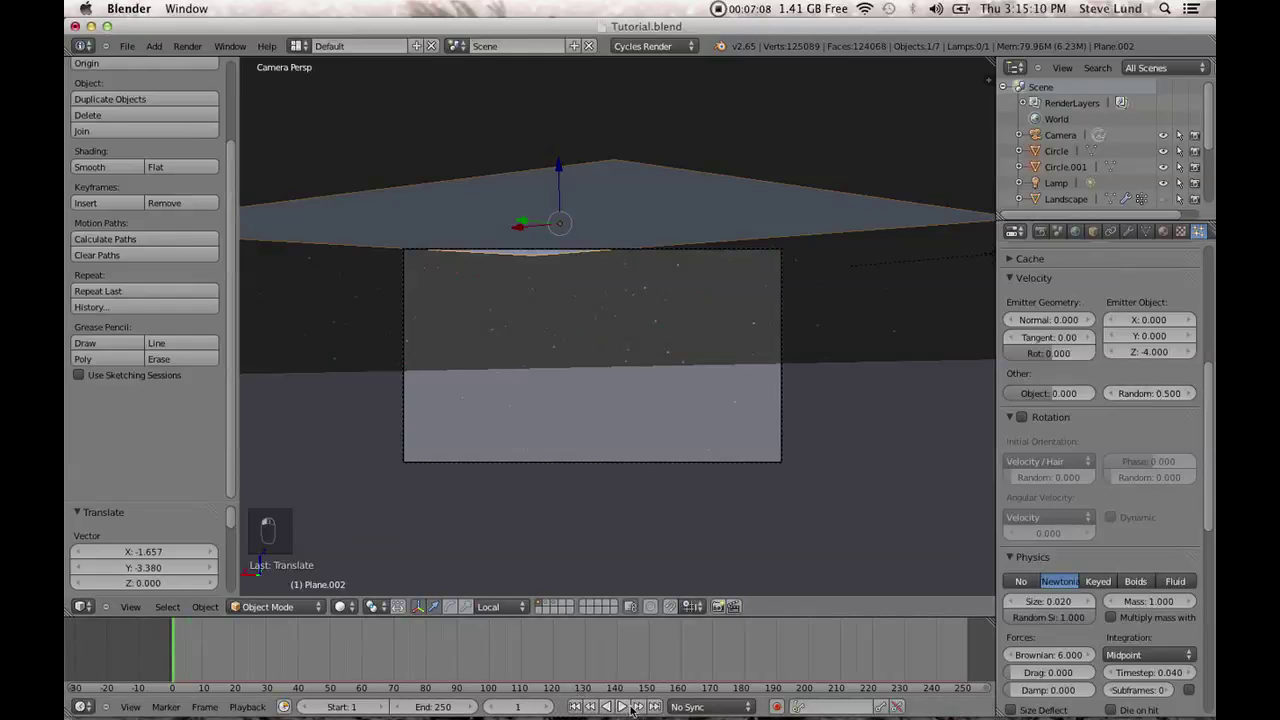
left_click(622, 707)
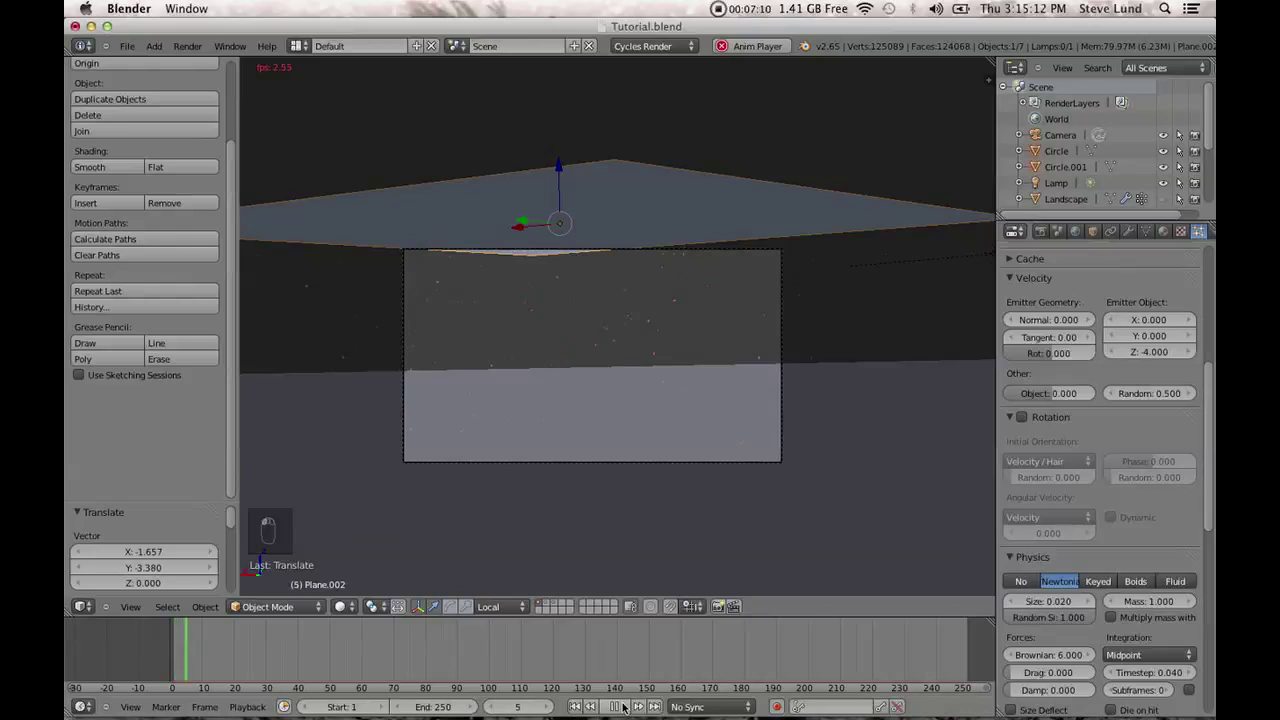
left_click(622, 707)
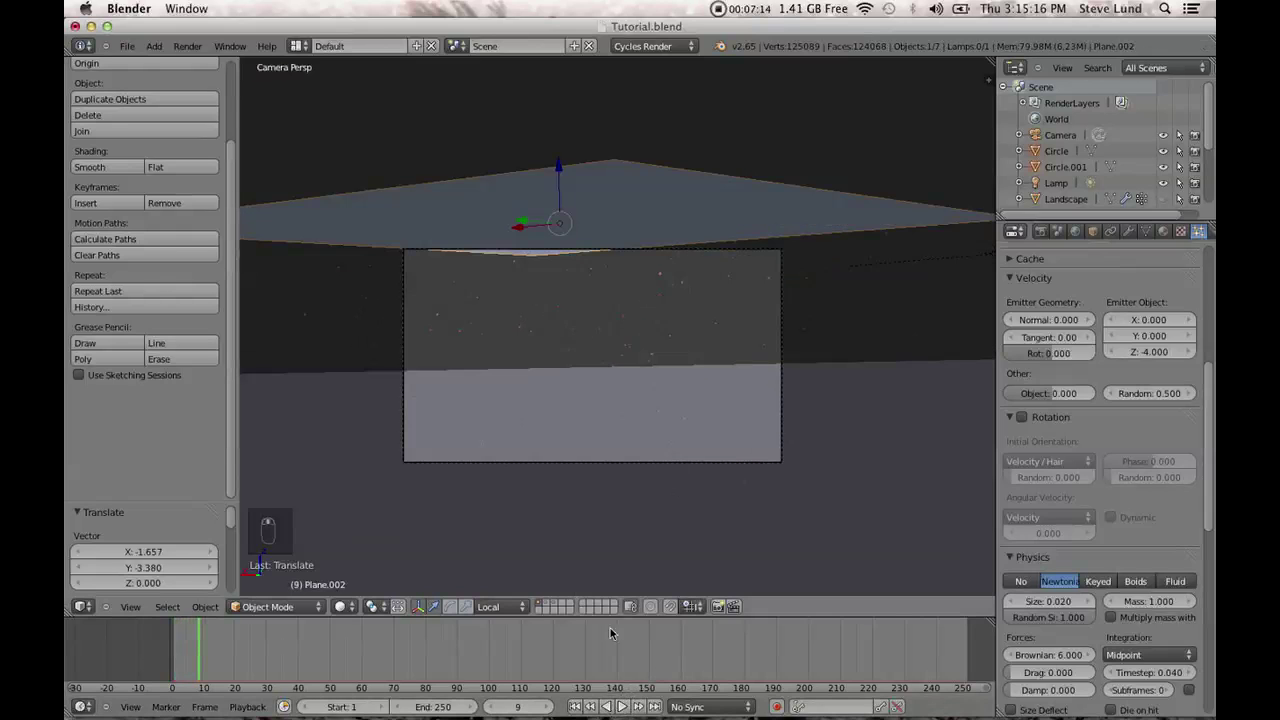
Set the animation's end frame to 100 and the particle emission's end frame to 100.
left_click(440, 707)
type("100")
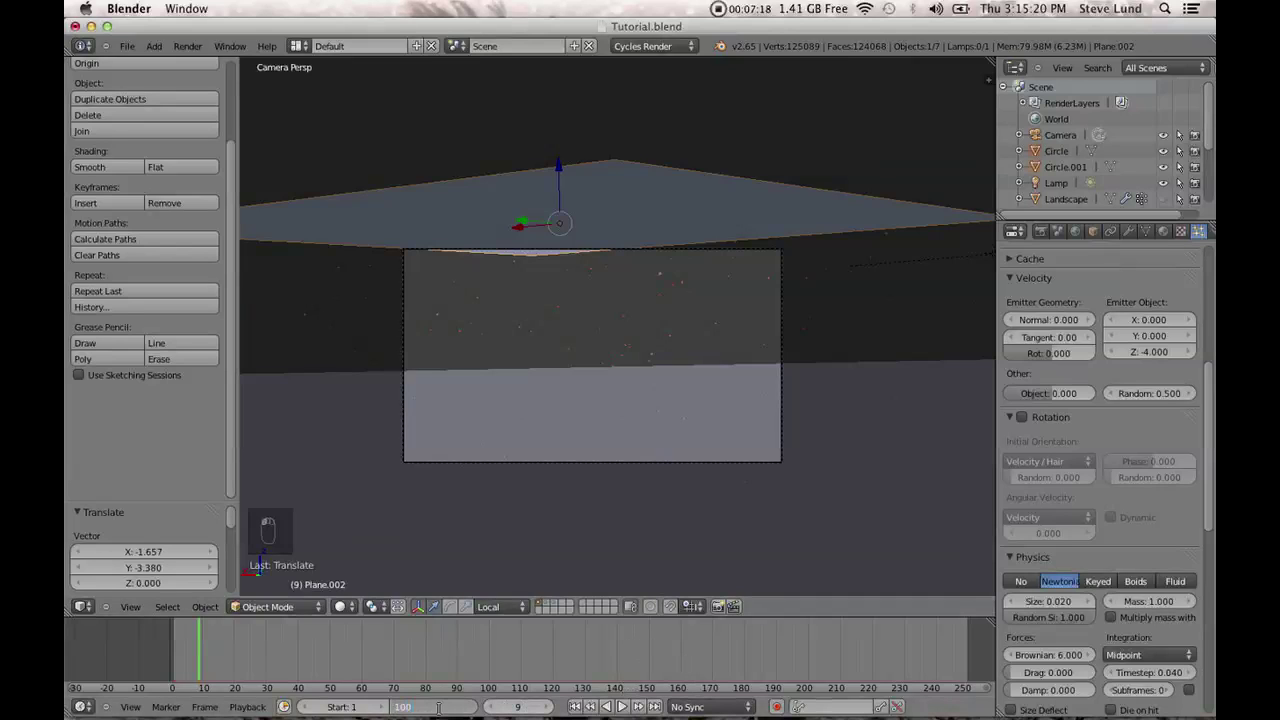
key("Return")
scroll(1075, 435, "up", 6)
left_click(1047, 391)
type("100")
key("Return")
Increase the number of emitted particles to 10000 and return to the first frame.
left_click(1101, 354)
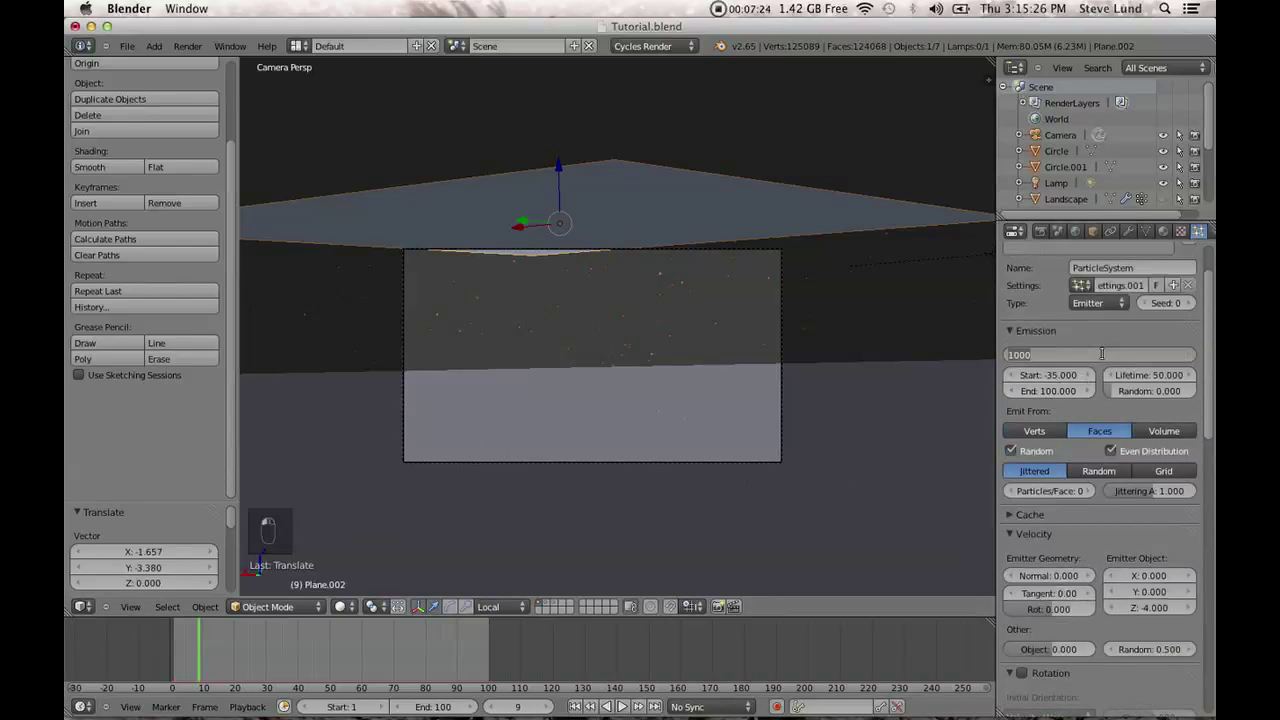
key("Return")
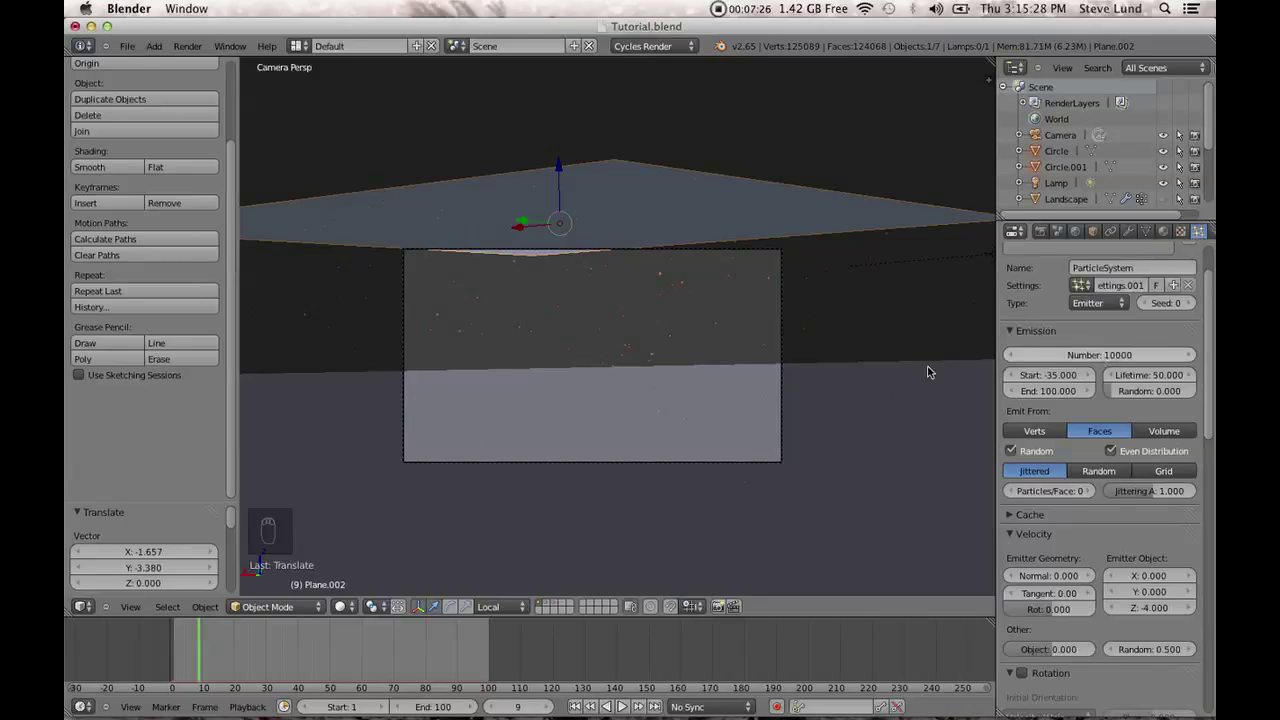
left_click(573, 707)
Raise the emitter plane slightly above the camera frame, move it closer to the camera in top view, and return to camera view.
scroll(549, 160, "up", 1)
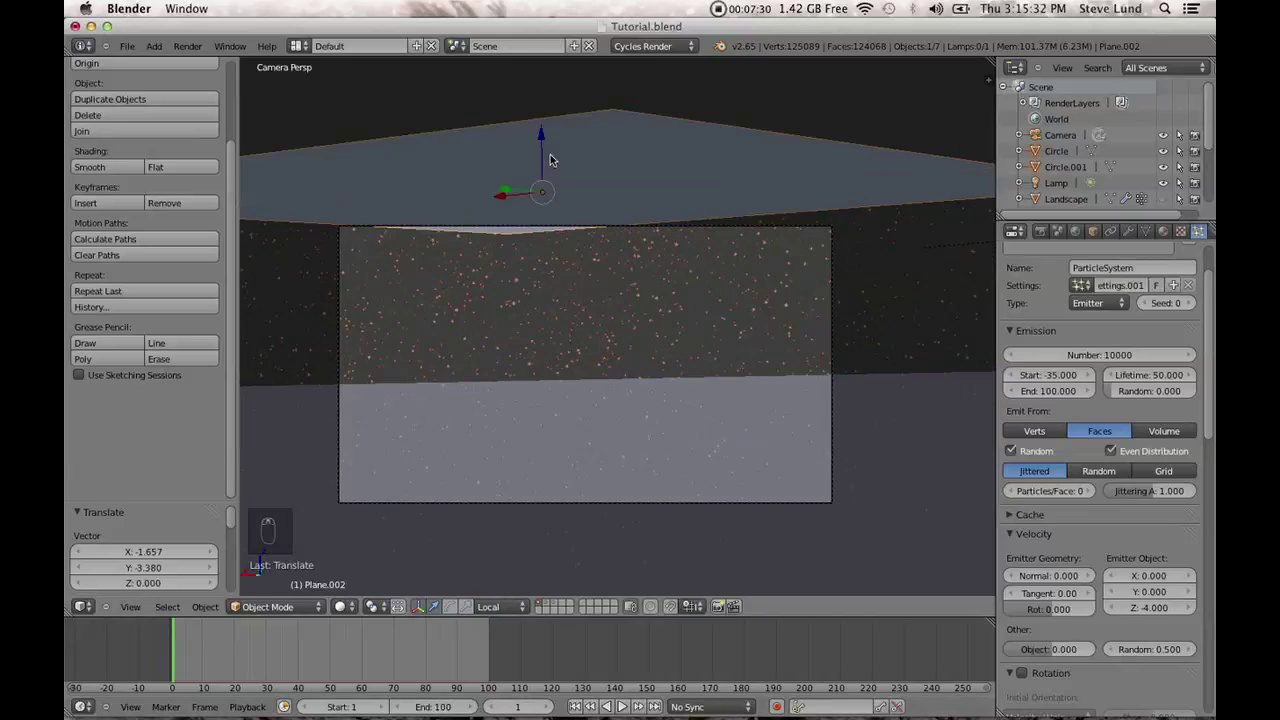
left_click_drag(540, 137, 537, 118)
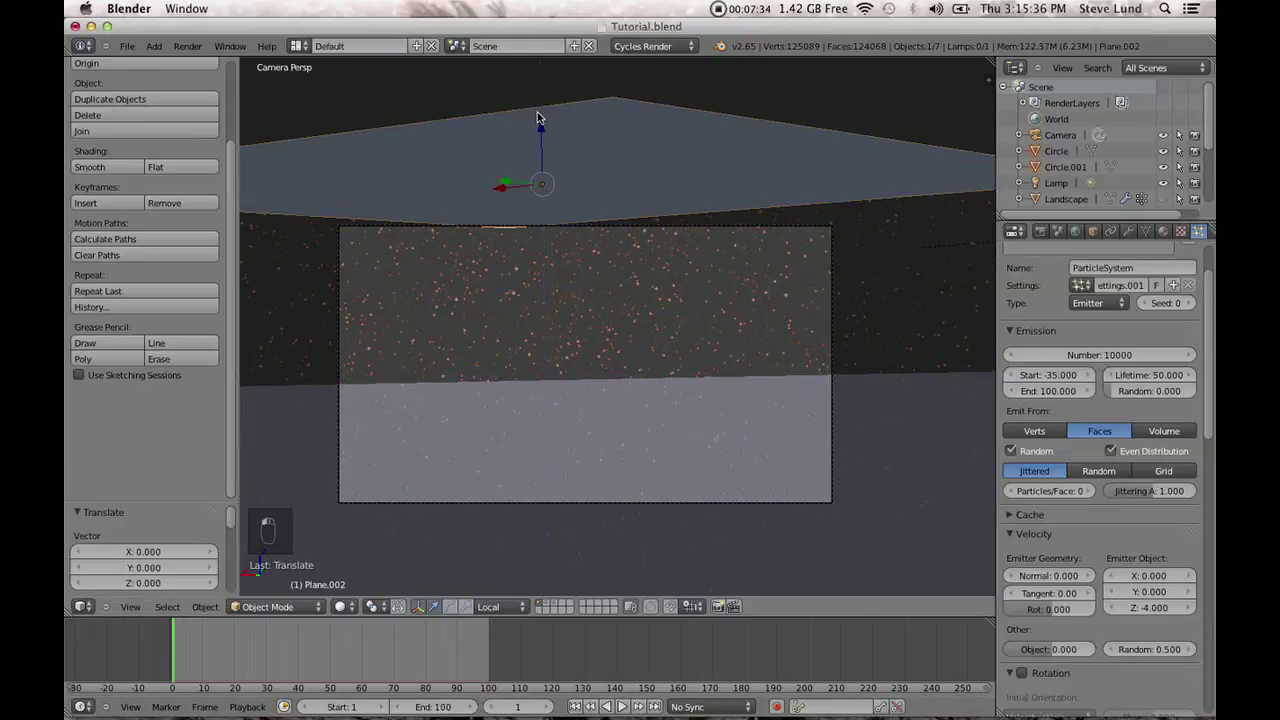
key("KP_7")
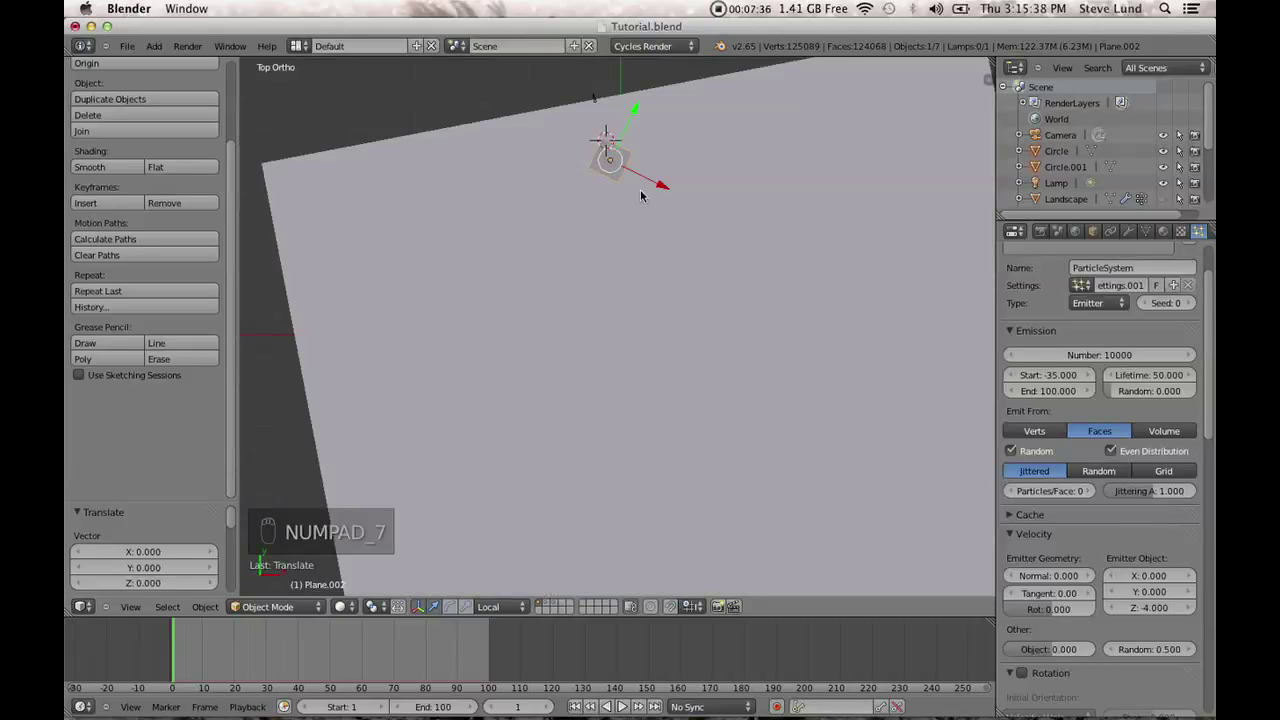
key("g")
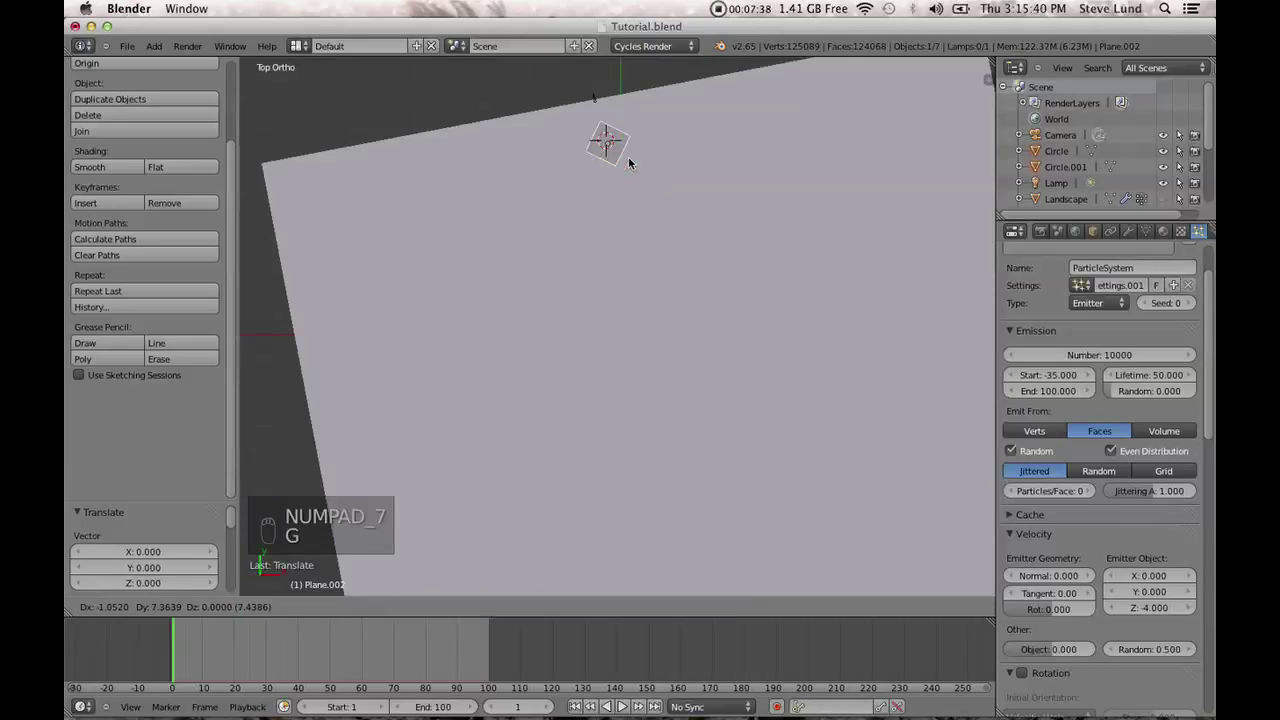
left_click(627, 147)
key("KP_5")
key("KP_0")
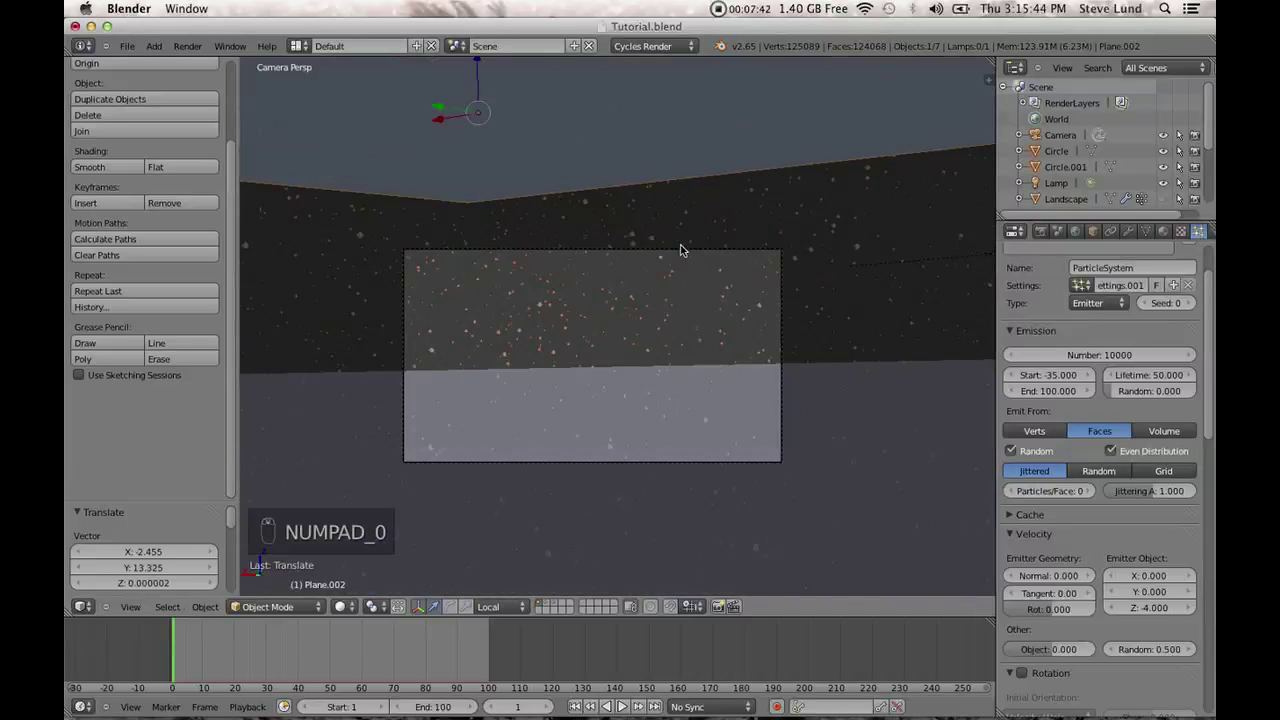
Play the animation from the first frame to check the denser snowfall in camera view.
left_click(576, 707)
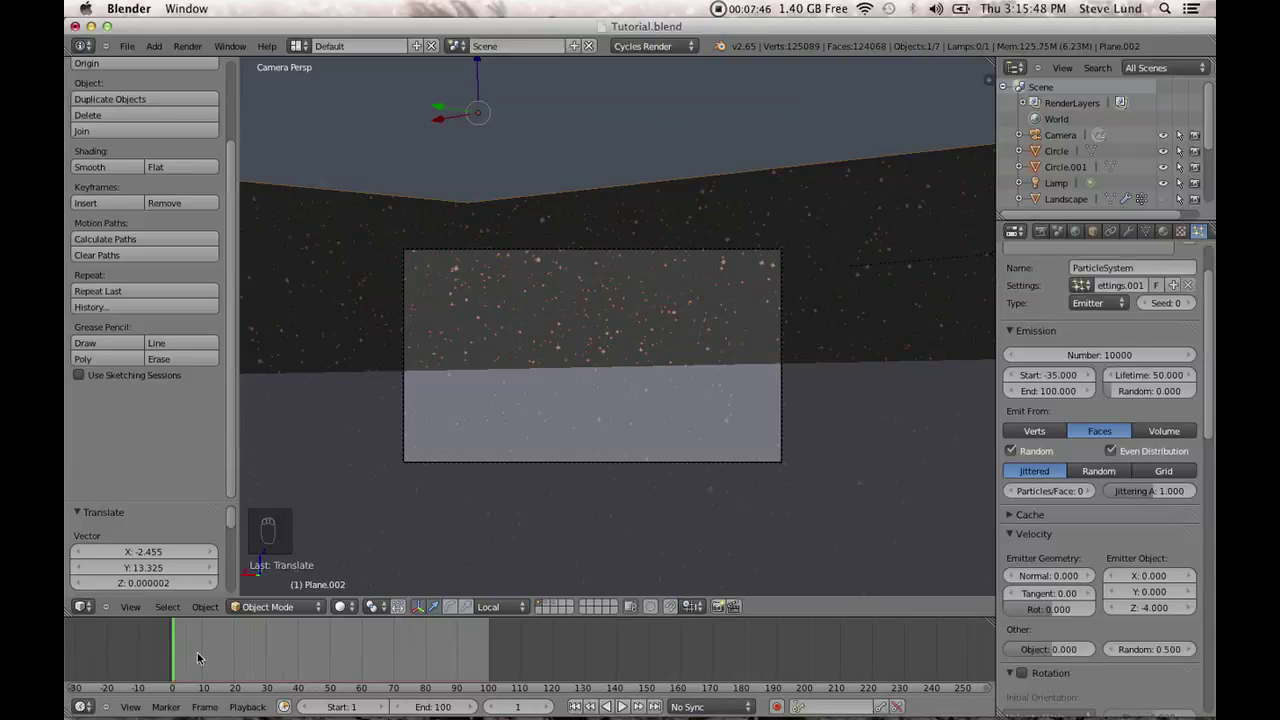
left_click(624, 707)
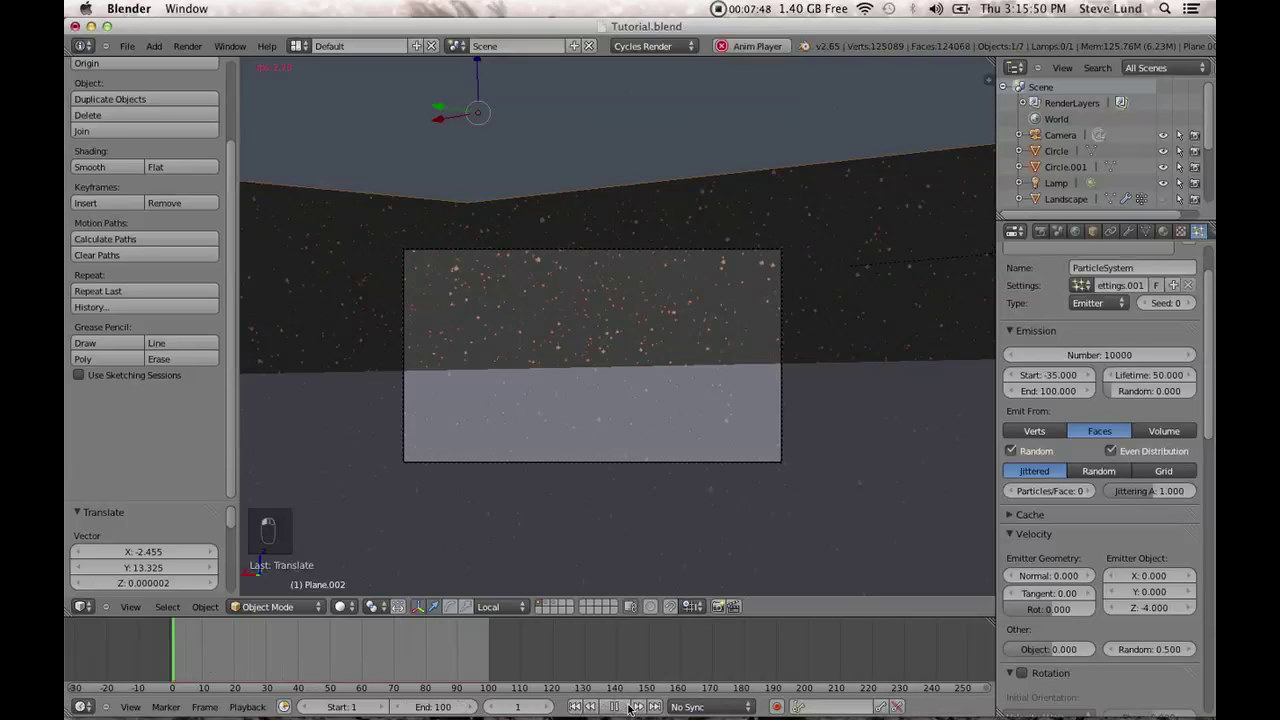
left_click(629, 708)
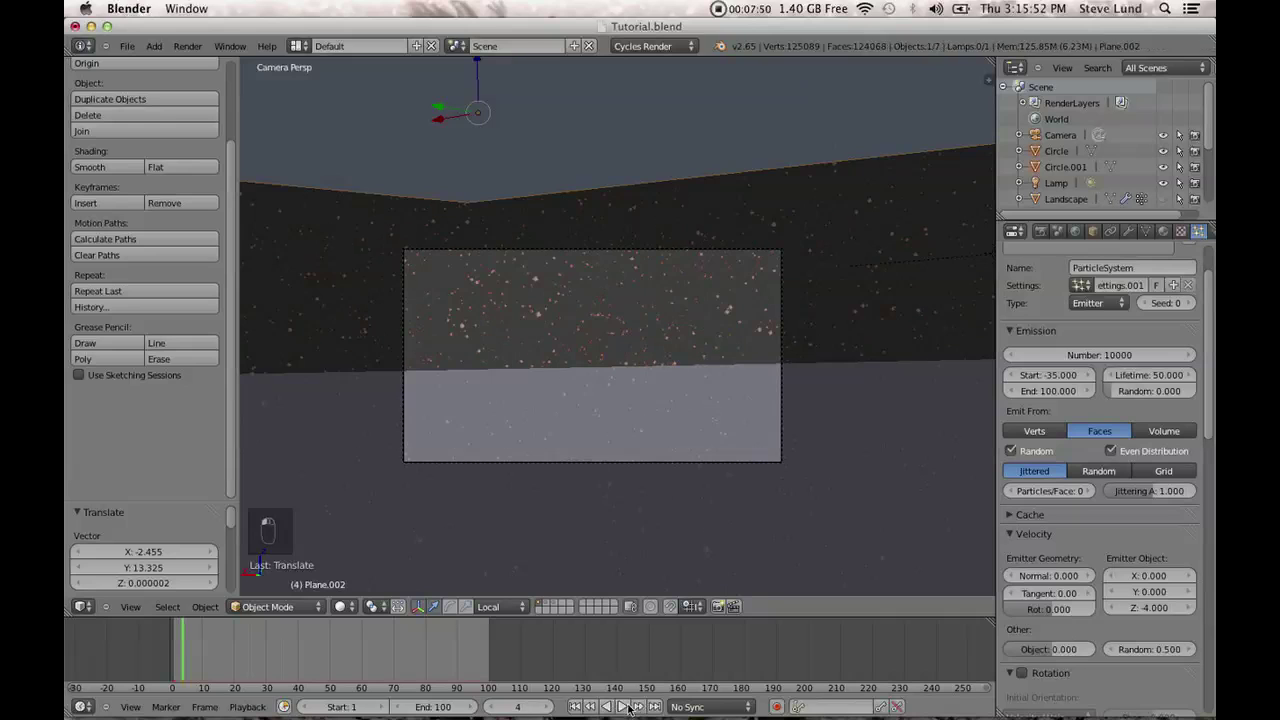
Set the particles' Brownian force to 10 and return to the first frame.
scroll(1107, 590, "down", 3)
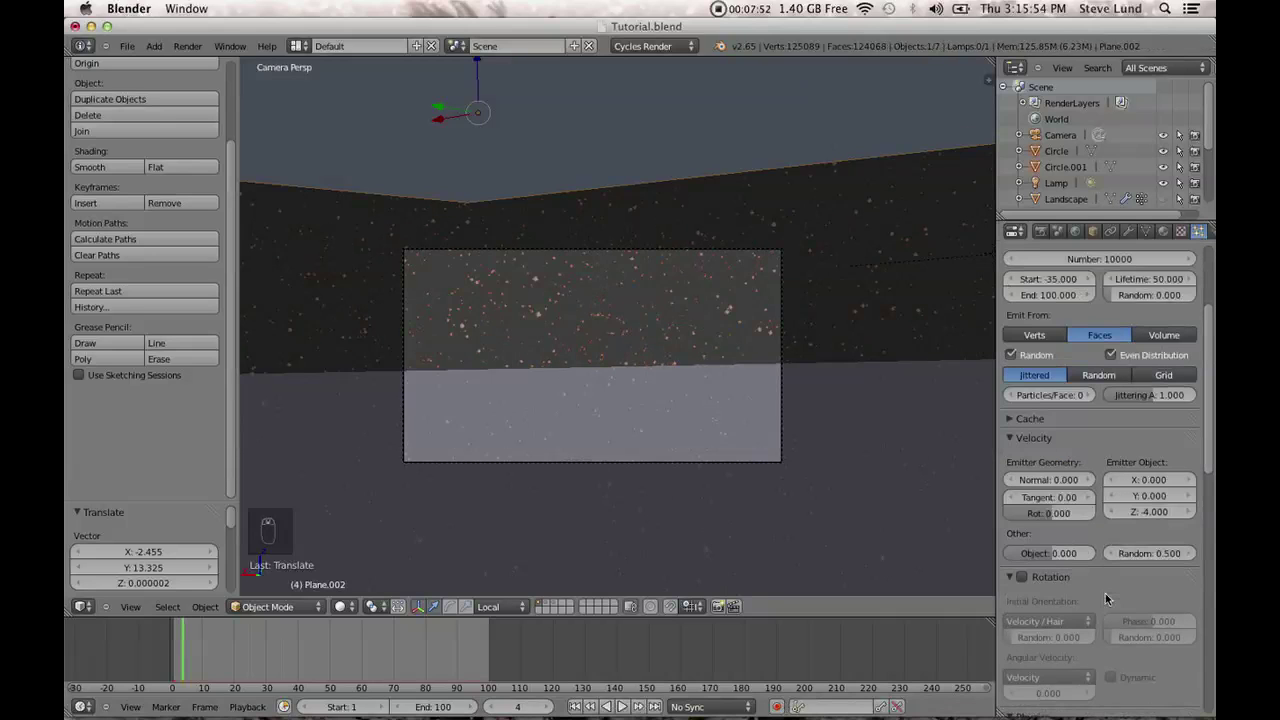
scroll(1107, 598, "down", 2)
scroll(1107, 602, "down", 6)
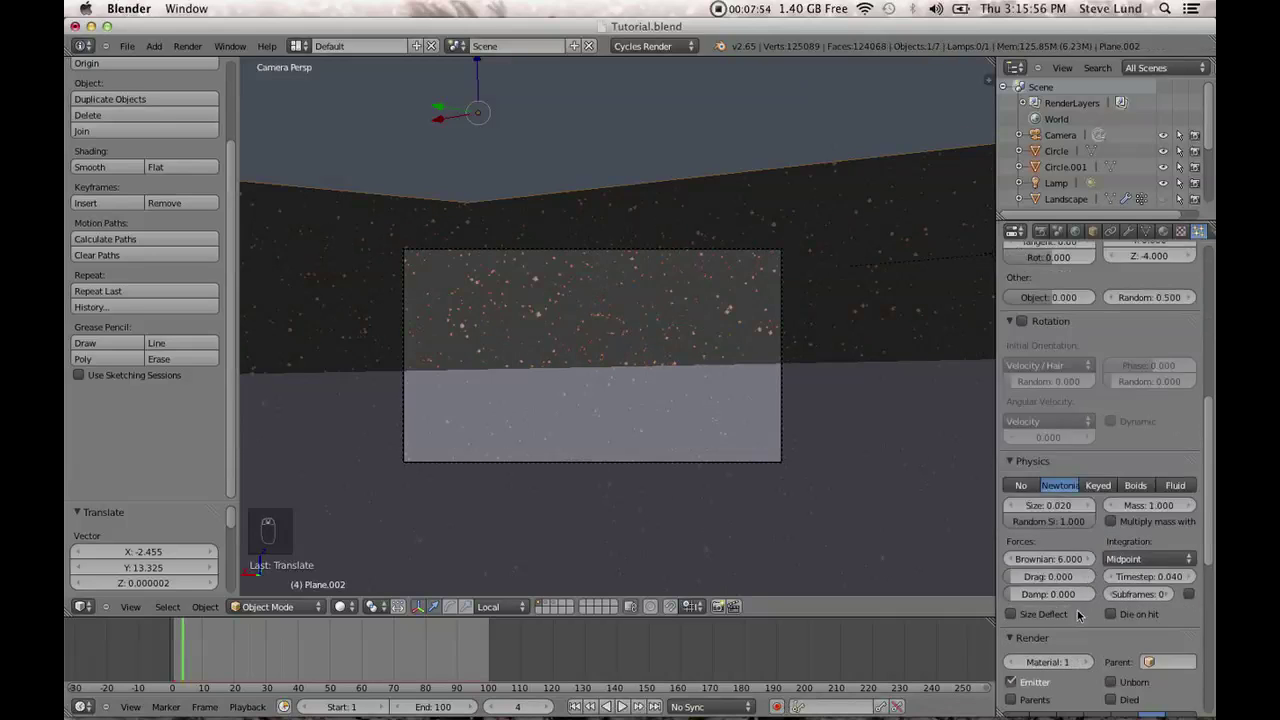
left_click(1041, 558)
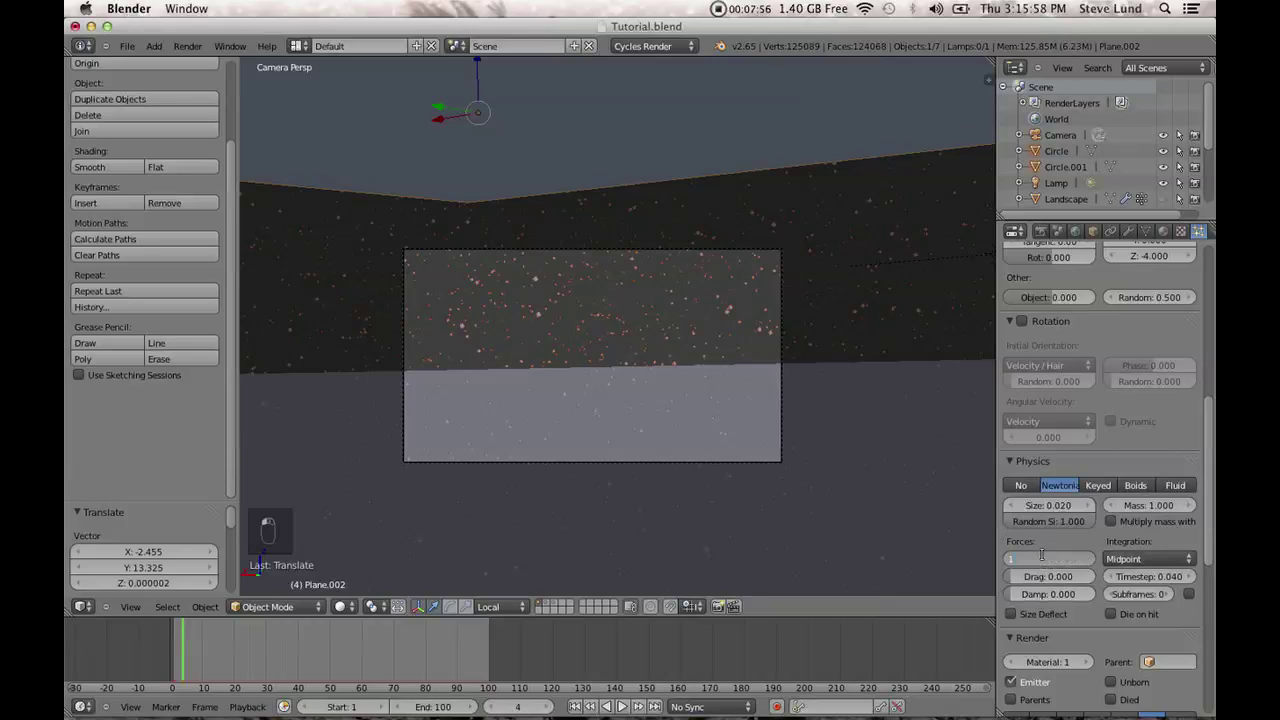
key("BackSpace")
type("10")
key("Return")
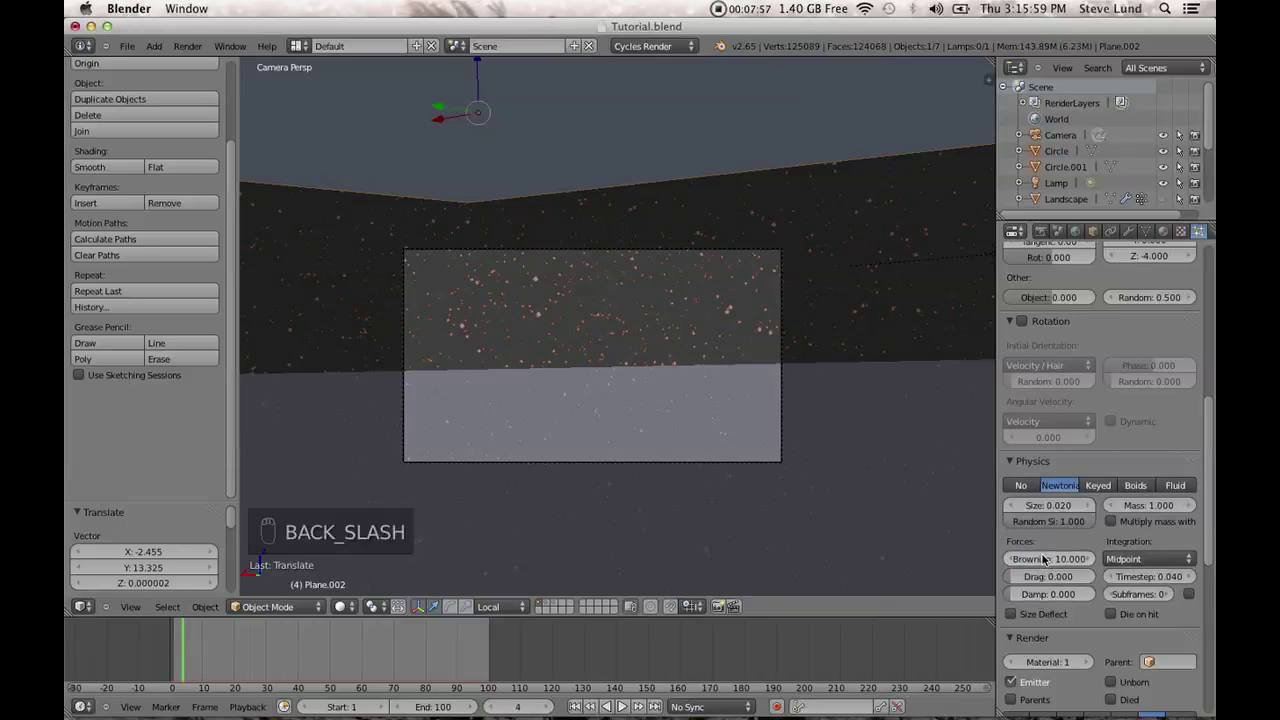
left_click(576, 707)
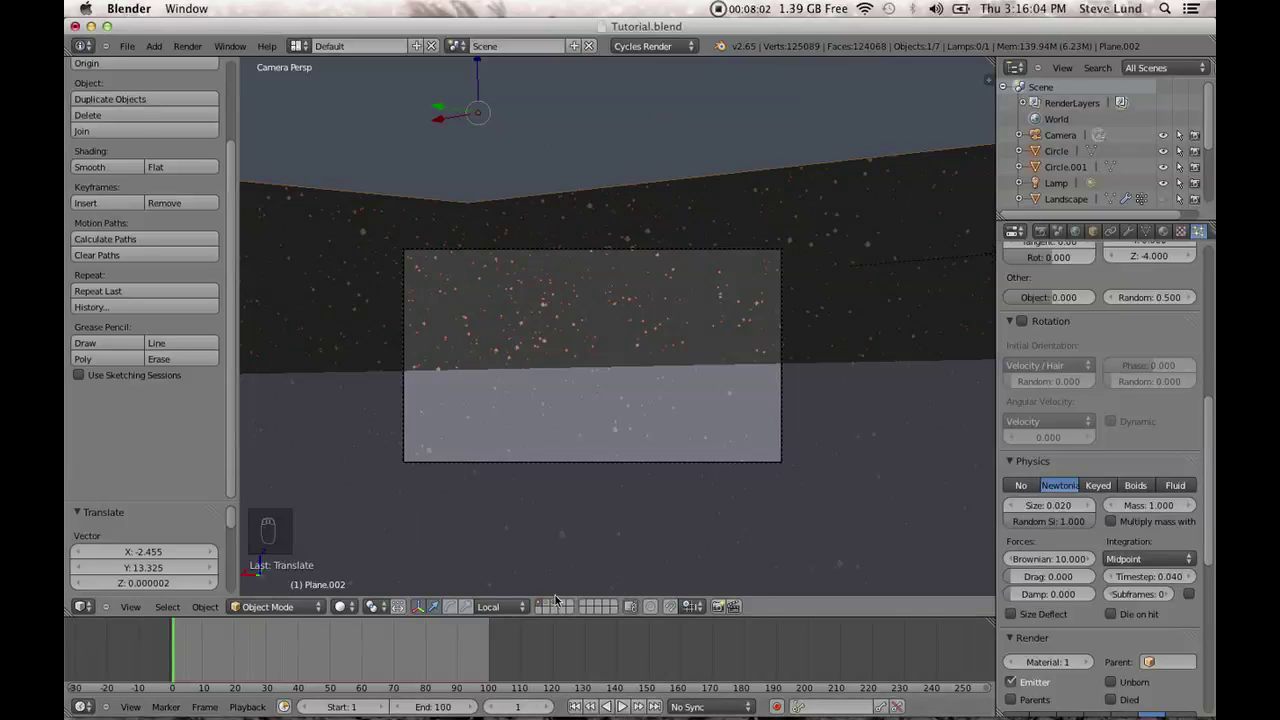
Unhide all hidden scene objects and save the file.
key("alt+h")
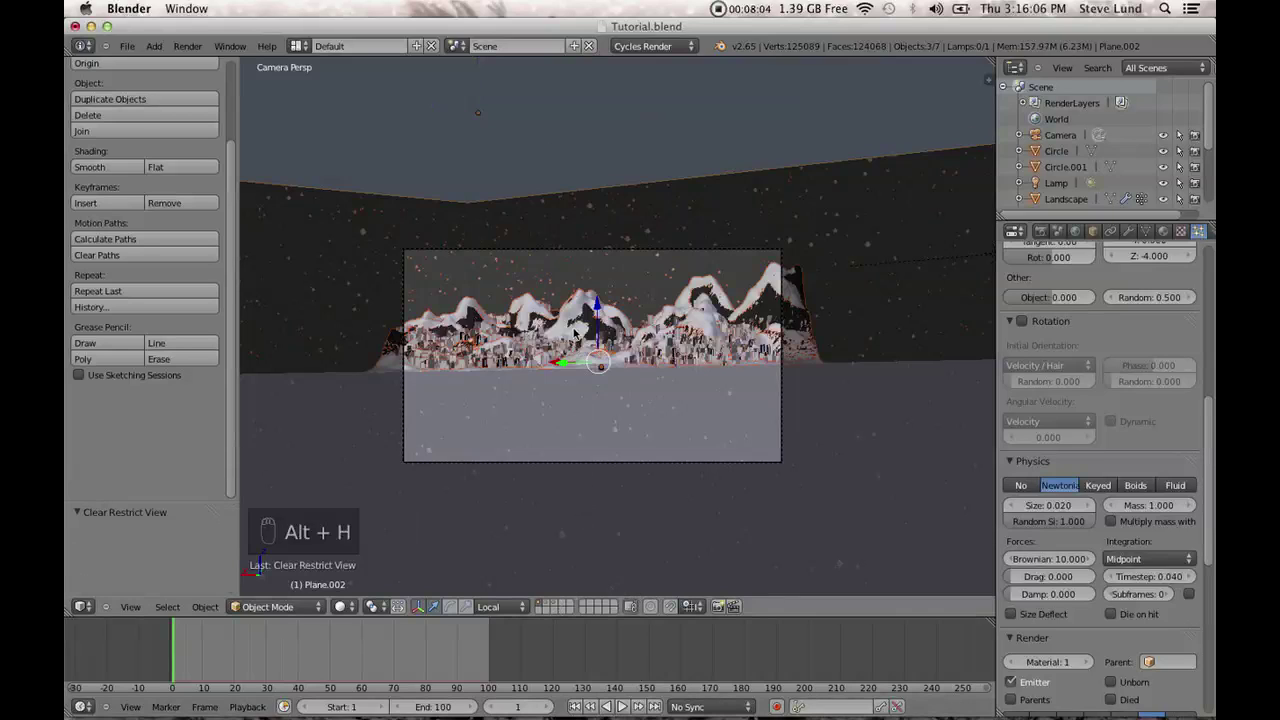
left_click(127, 47)
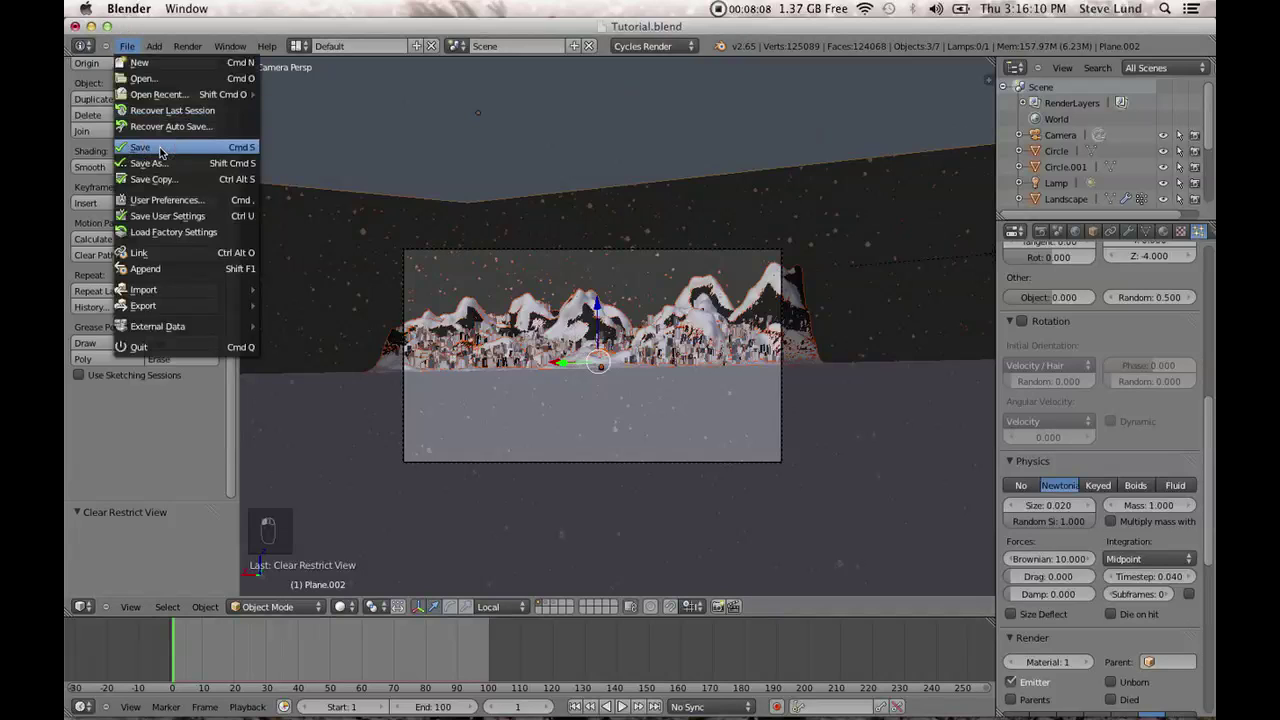
left_click(160, 151)
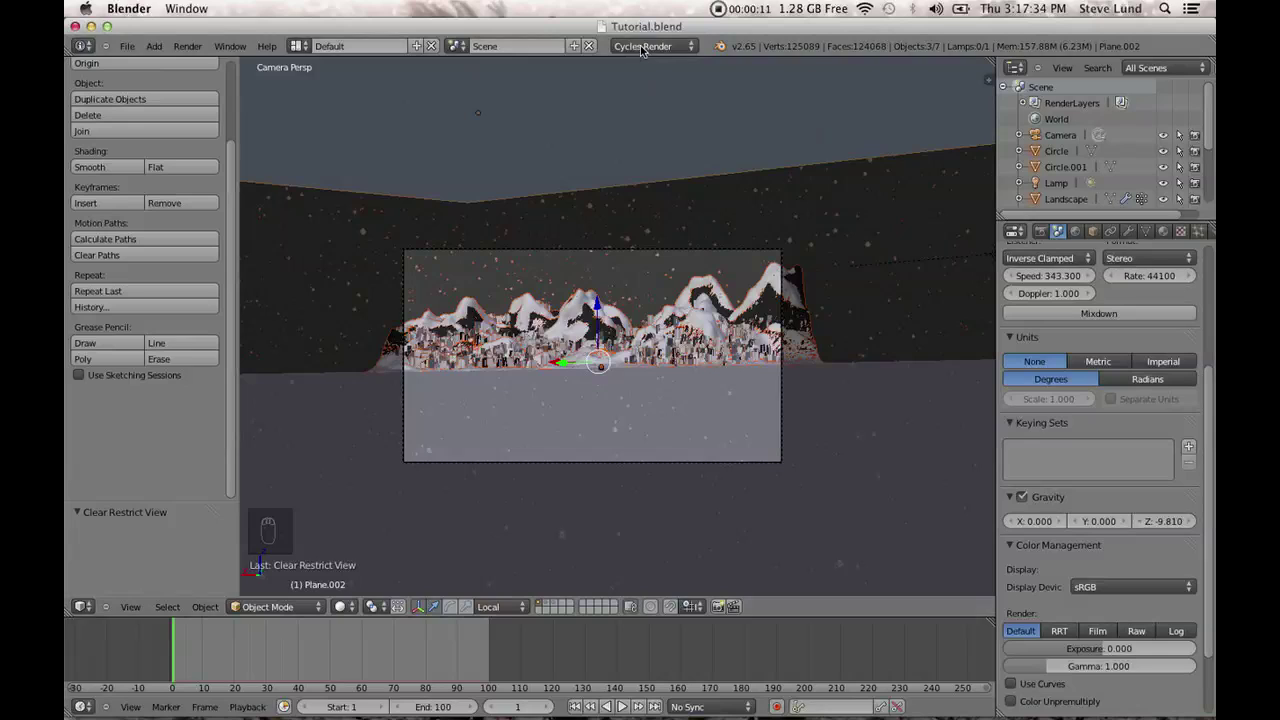
Save a copy of the scene under the new file name Tutorial_internal.blend.
left_click(129, 48)
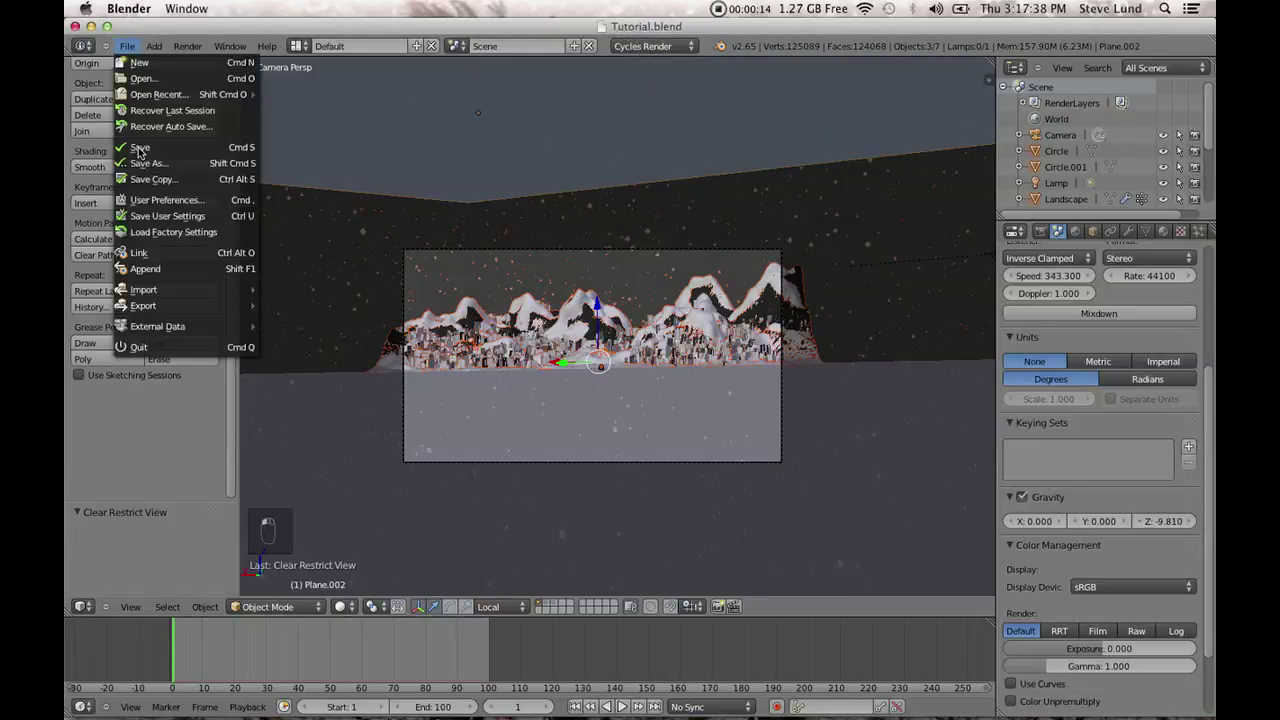
left_click(133, 46)
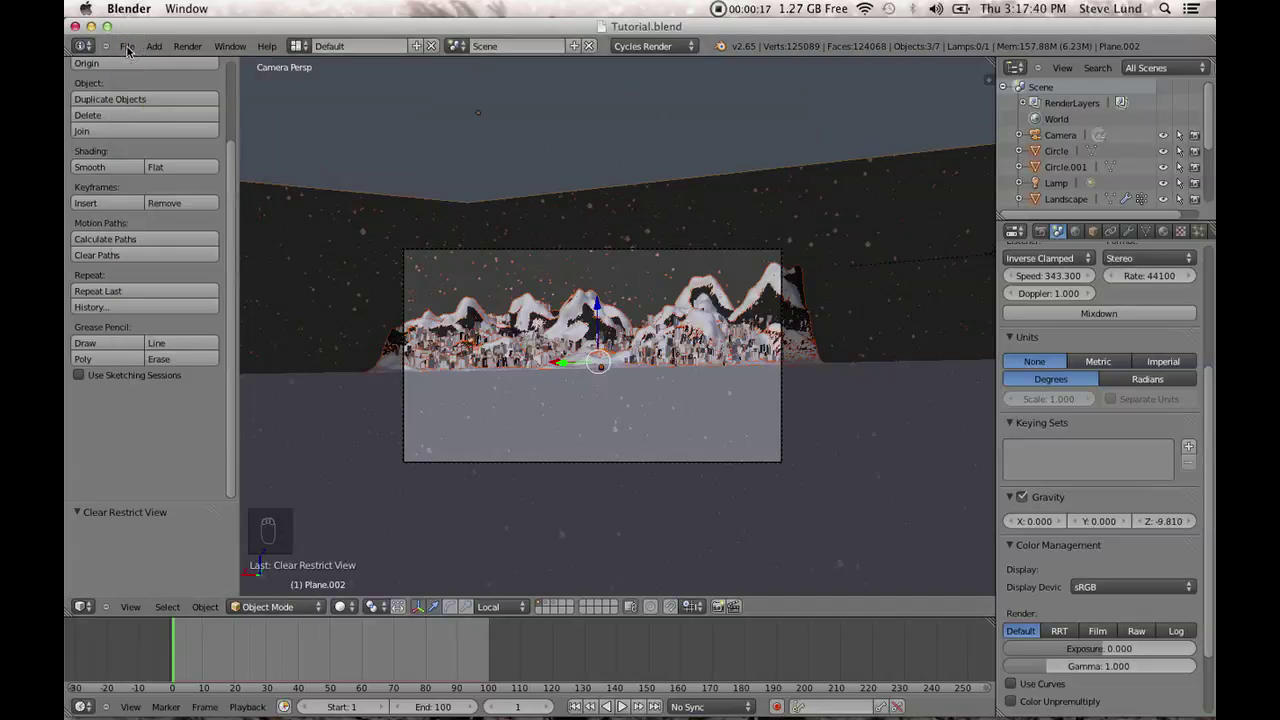
left_click(129, 47)
left_click(158, 163)
left_click(295, 106)
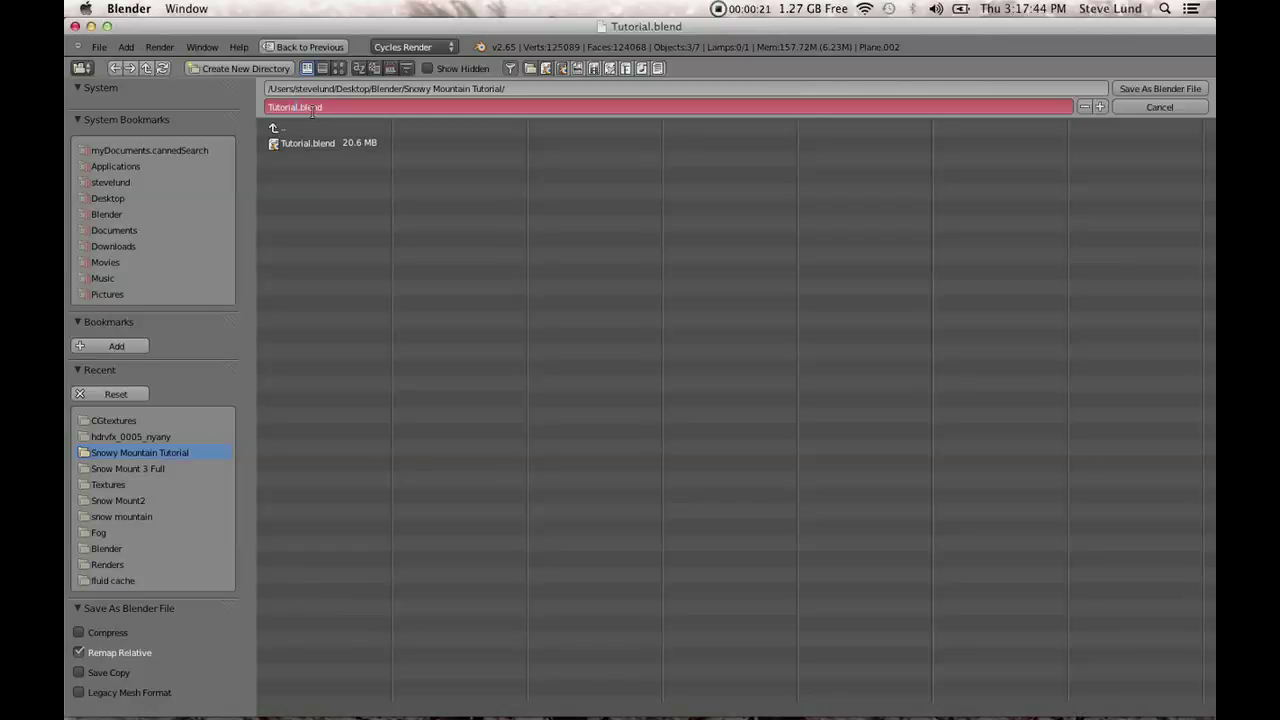
type("_2")
key("Return")
key("Return")
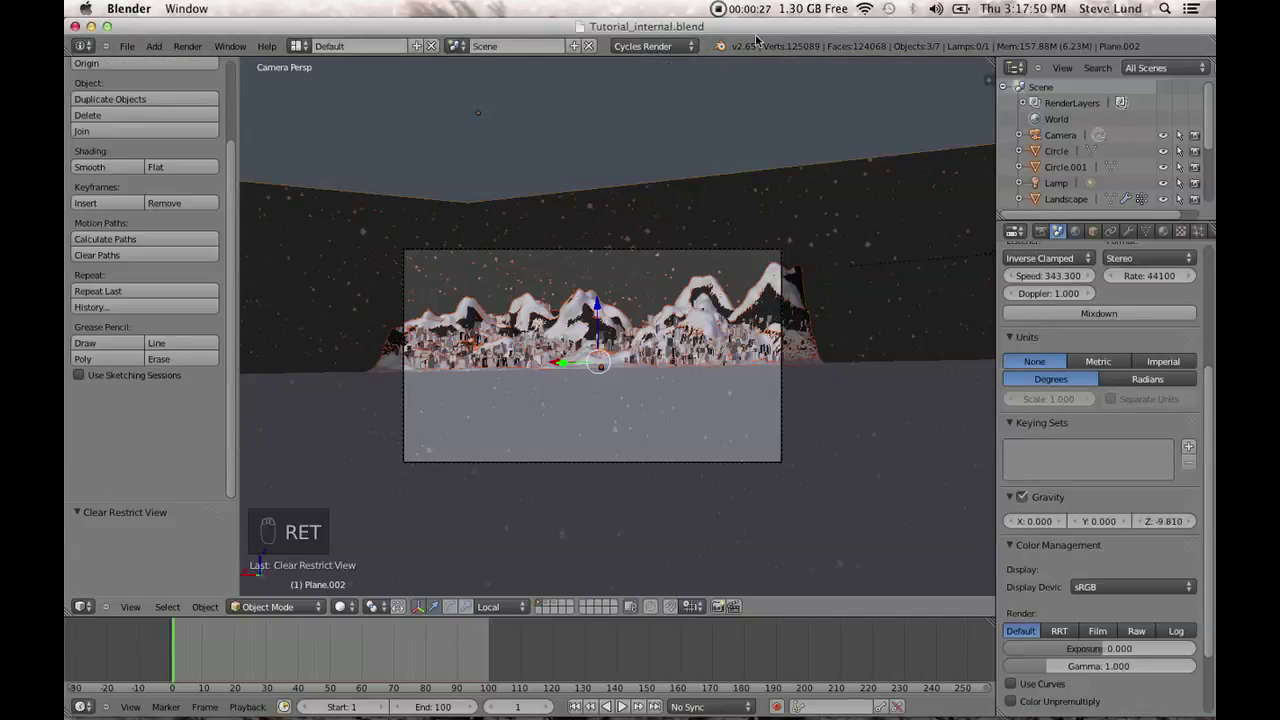
Switch the render engine to Blender Render and add a new material to the snow emitter plane.
left_click(651, 48)
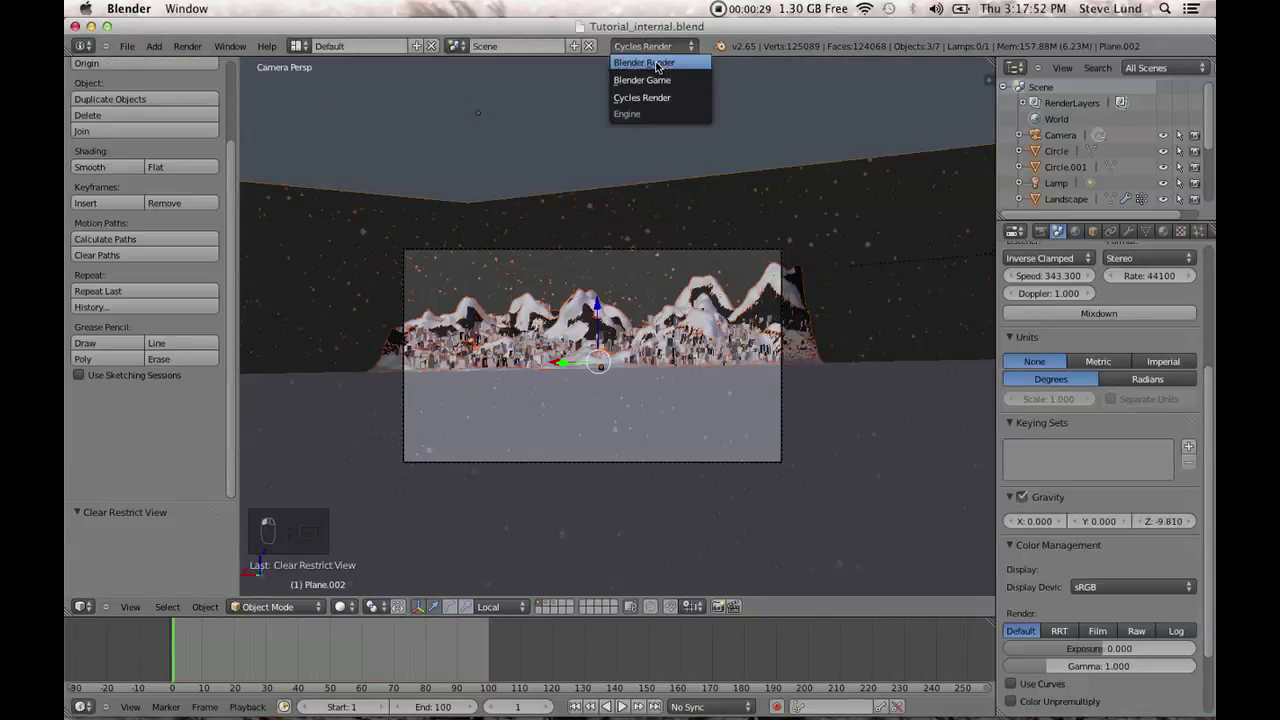
left_click(657, 64)
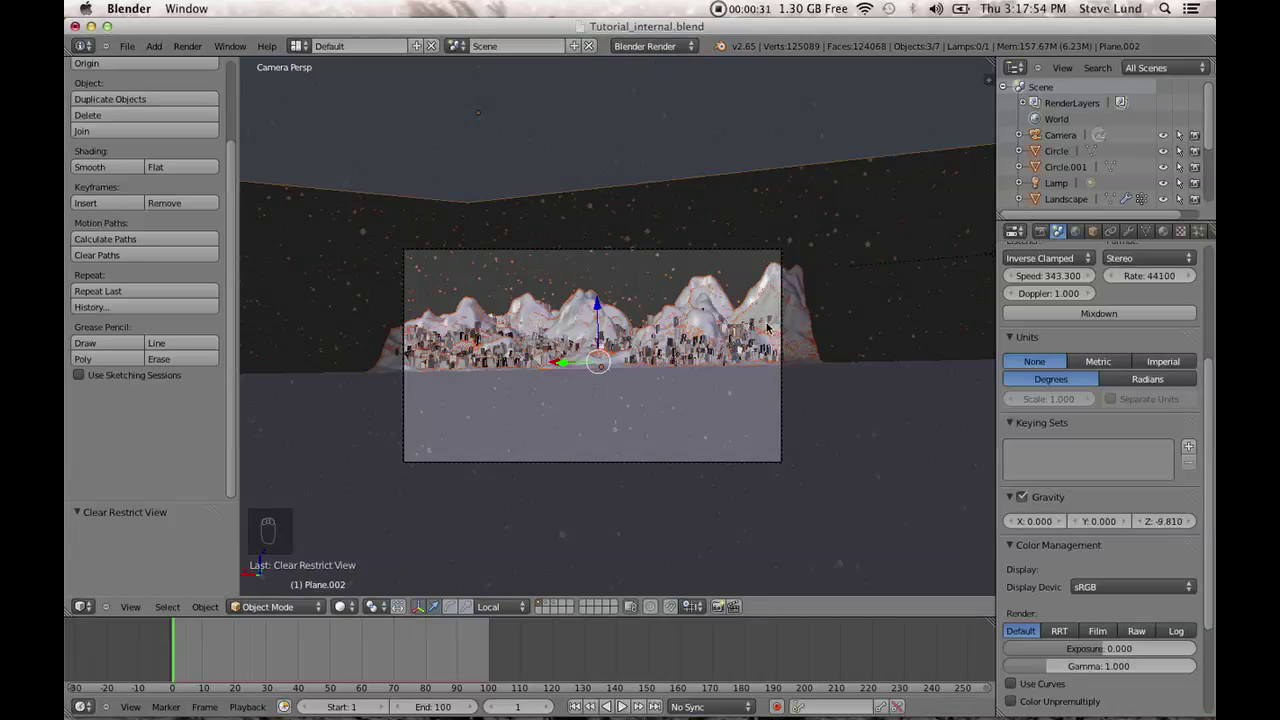
left_click(1166, 232)
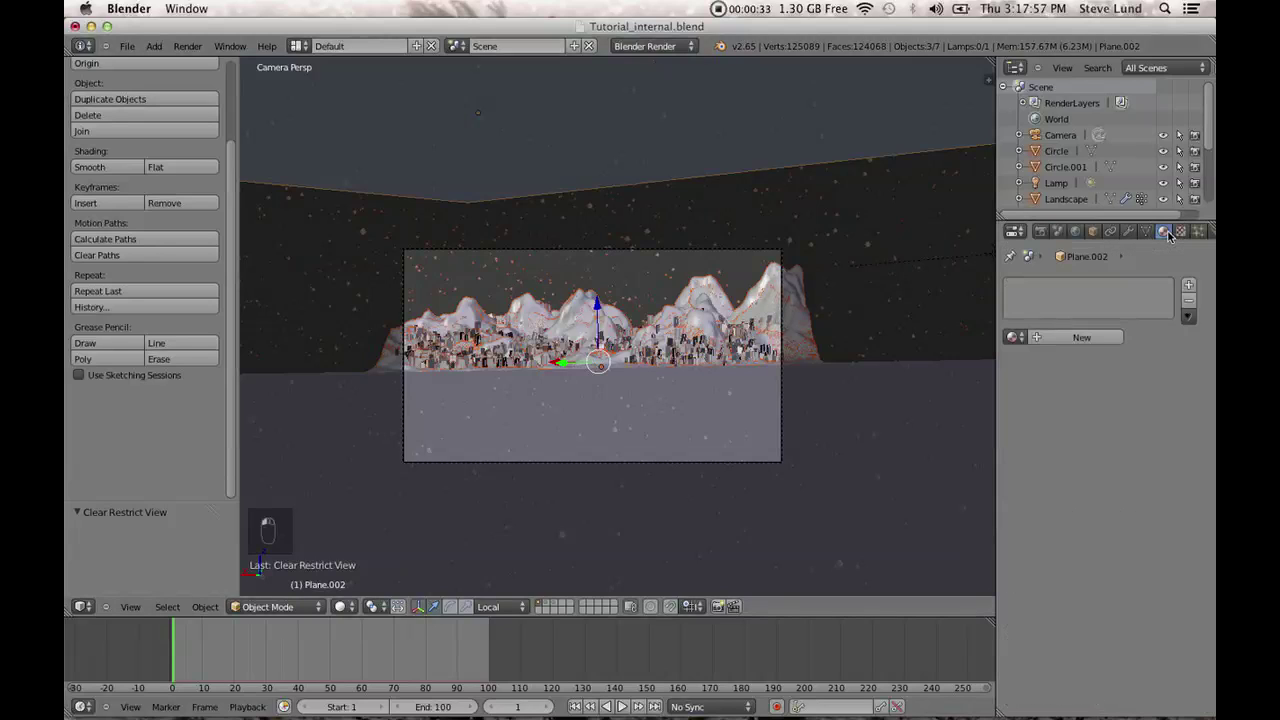
left_click(1084, 338)
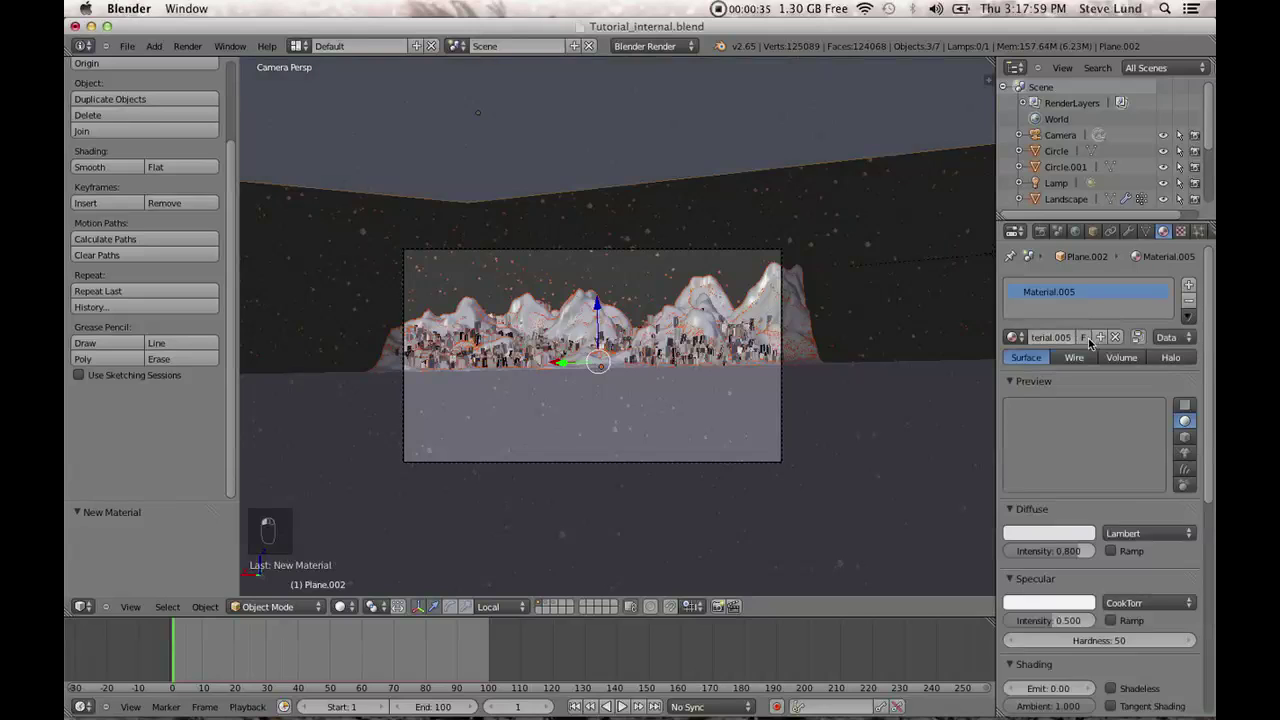
Replace the snow landscape's node material with a new material.
right_click(776, 326)
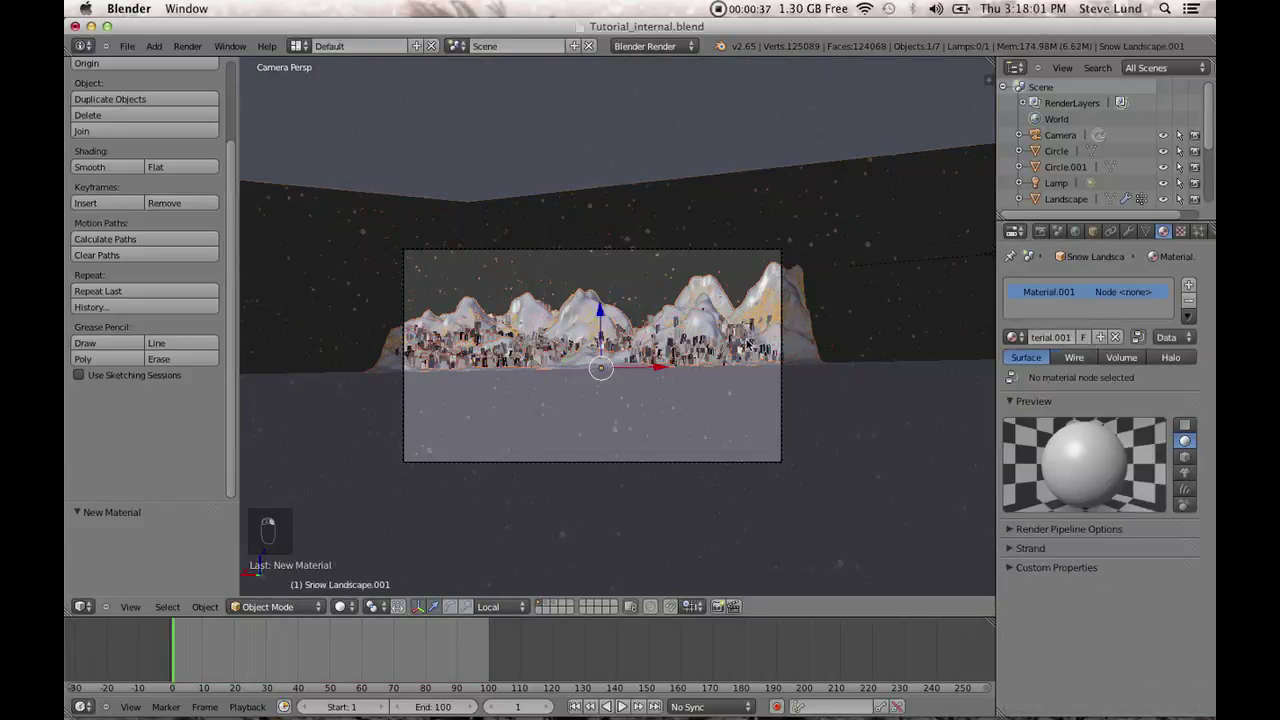
left_click(1116, 338)
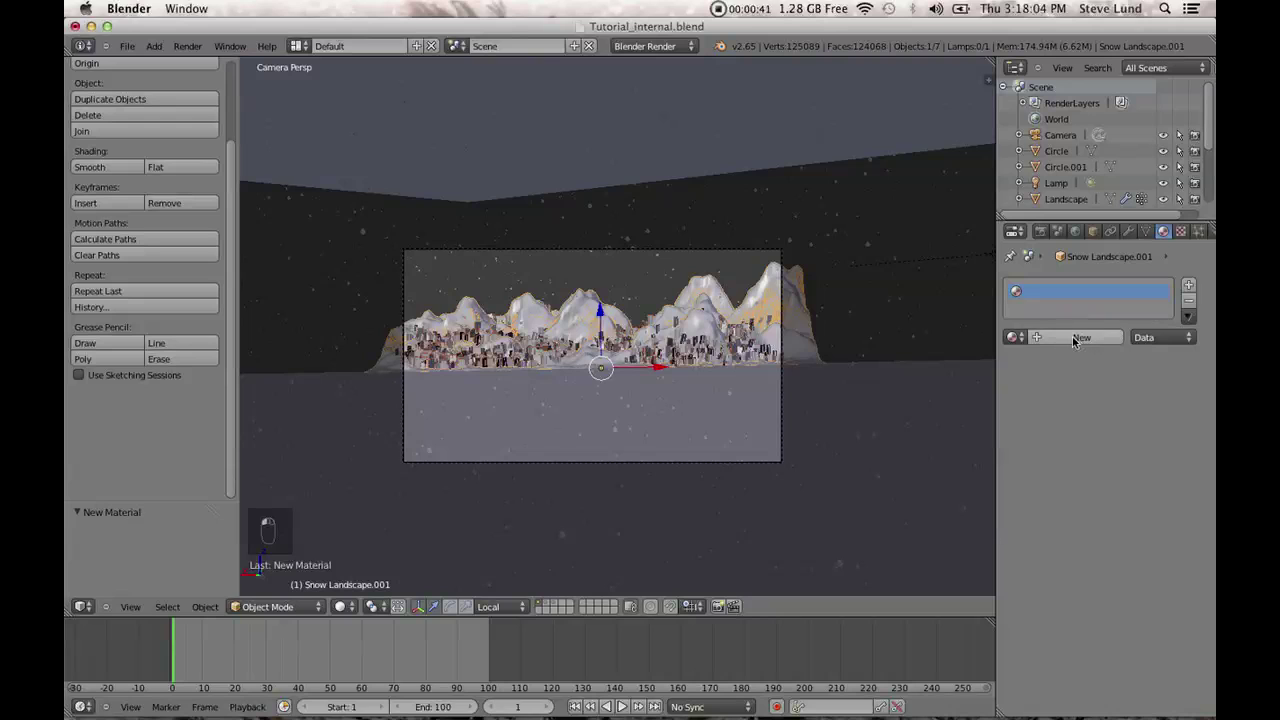
left_click(1072, 338)
Replace the ground plane's node material with a new material.
right_click(722, 401)
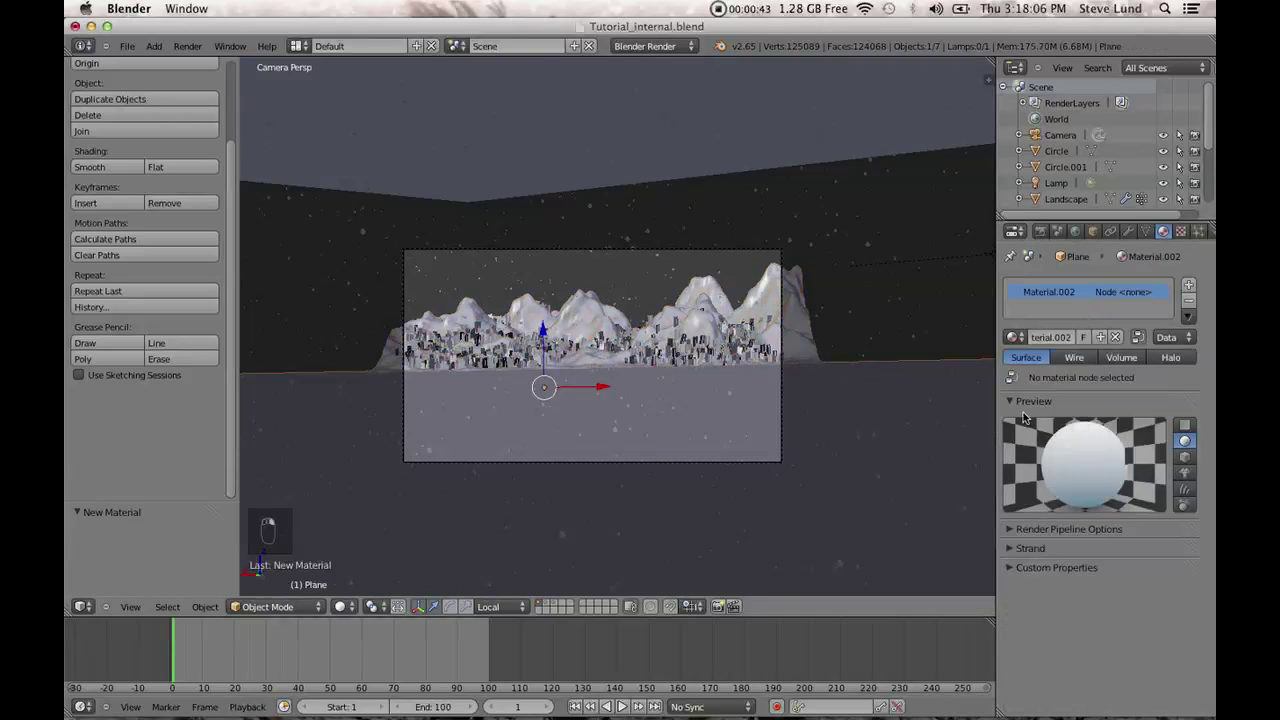
left_click(1117, 338)
left_click(1071, 337)
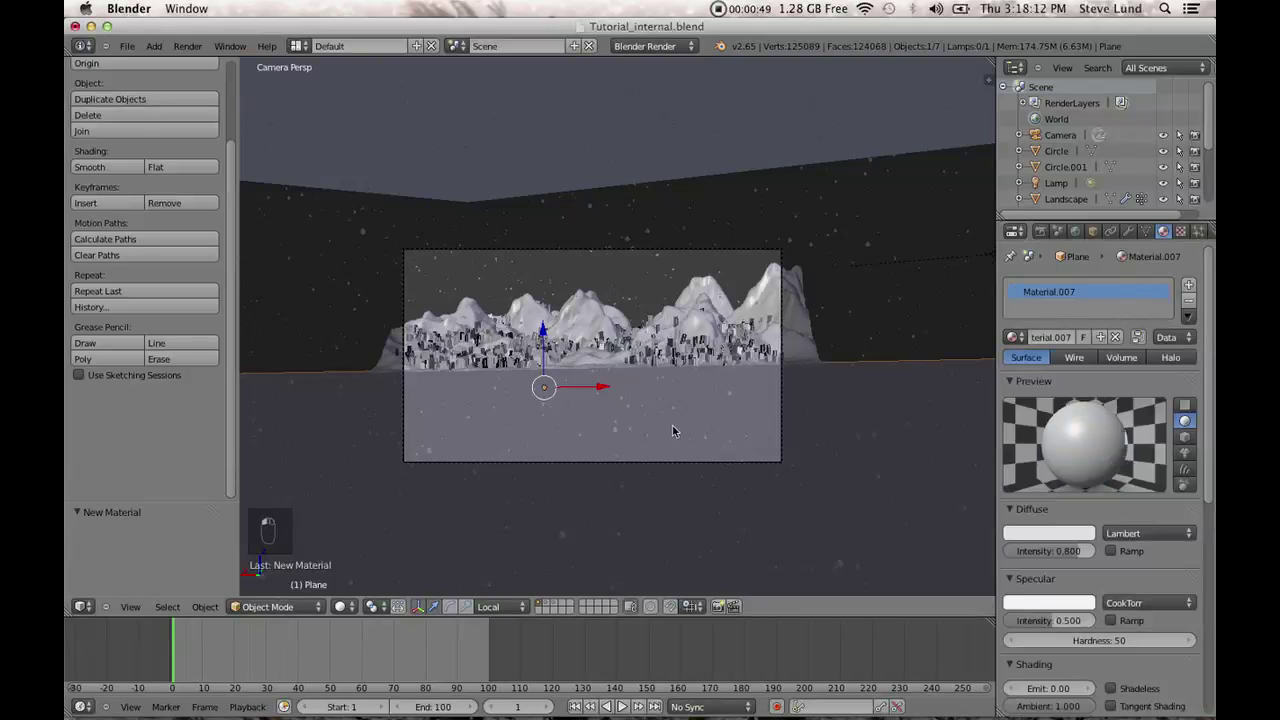
Show the second layer and replace the node material of the Snow Pine Tree2 small.png object with a new one.
left_click(546, 602)
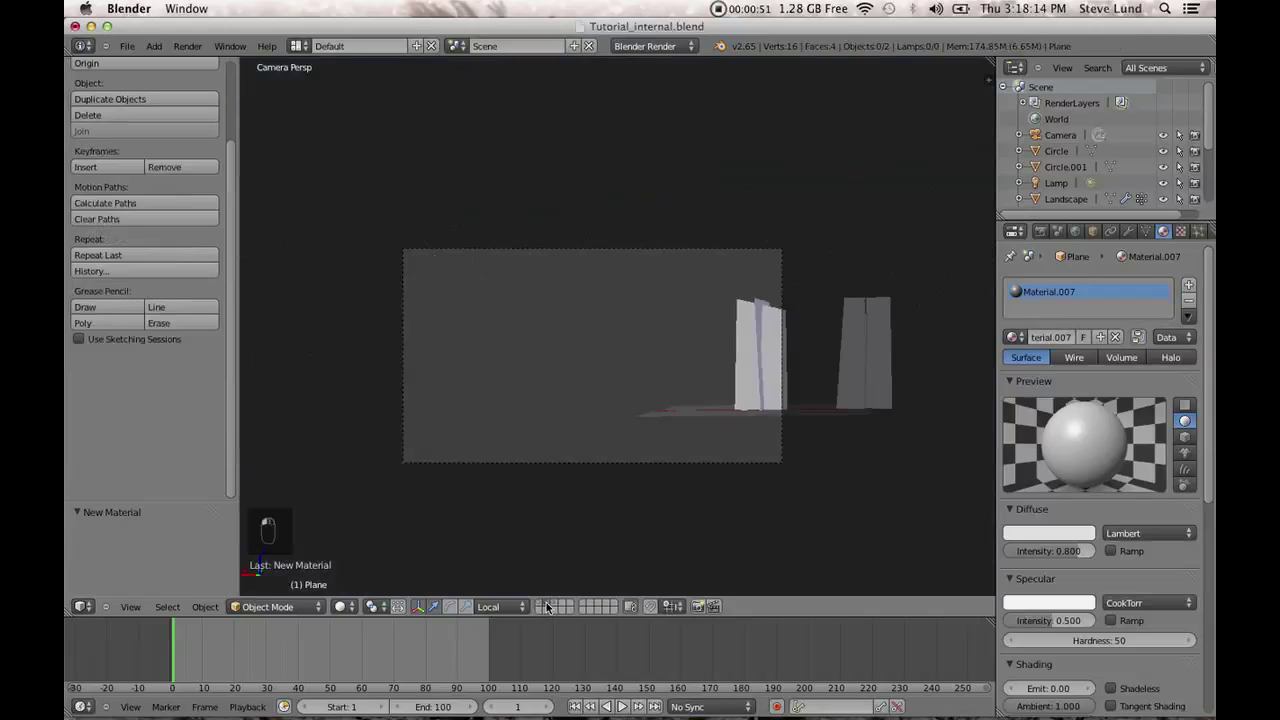
right_click(739, 347)
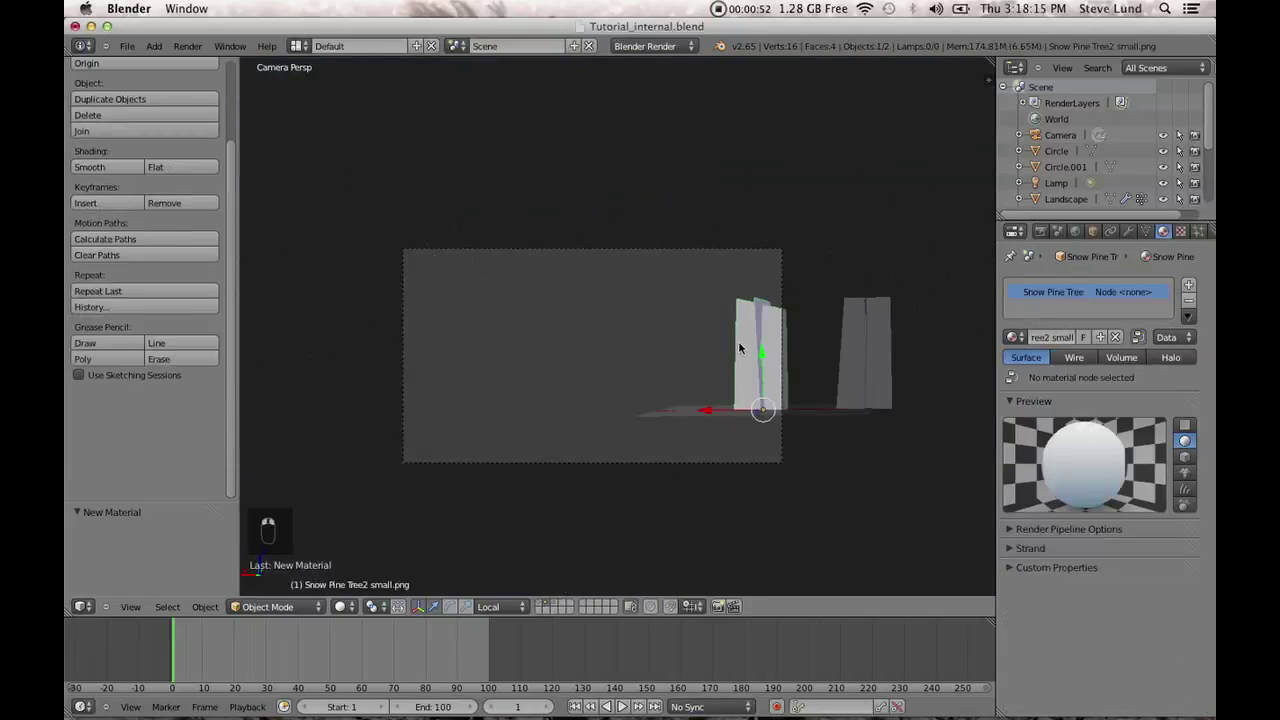
left_click(1115, 337)
left_click(1085, 338)
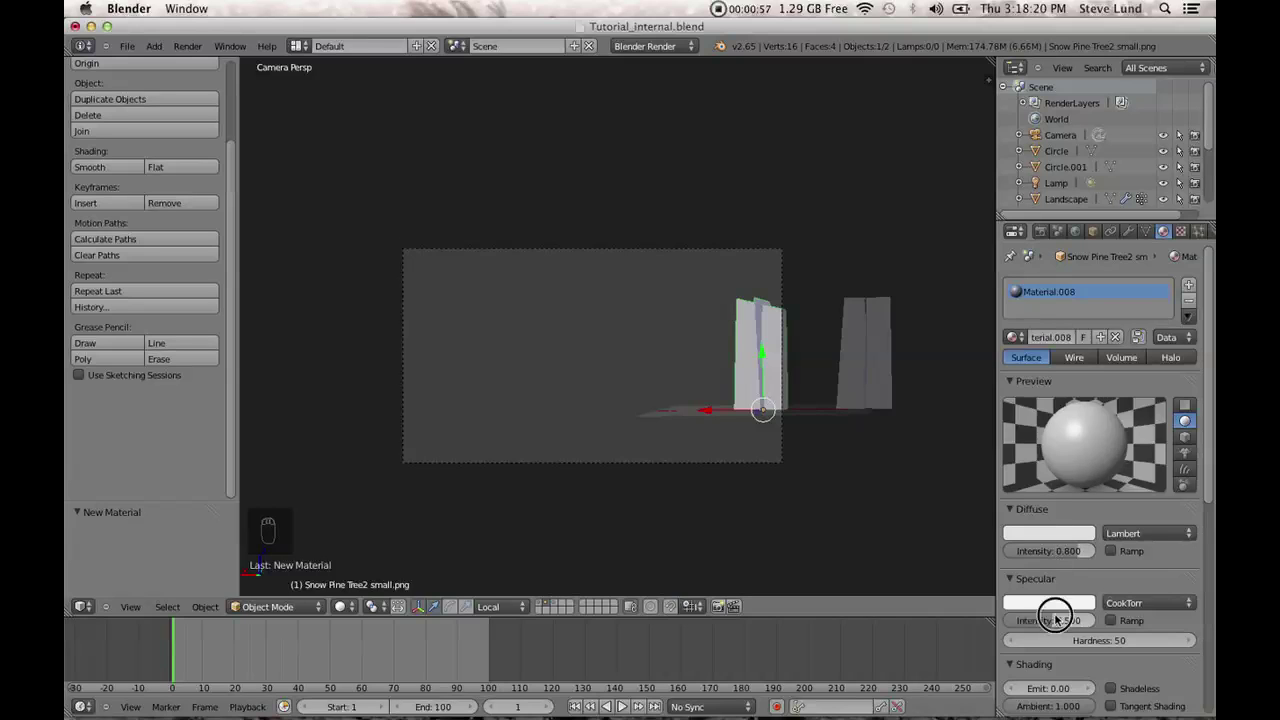
Set the new tree material's specular intensity to 0 and enable Z Transparency with alpha 0.
left_click_drag(1051, 620, 1012, 620)
scroll(1111, 593, "down", 2)
left_click(1021, 683)
scroll(1021, 685, "down", 2)
left_click_drag(1024, 664, 960, 665)
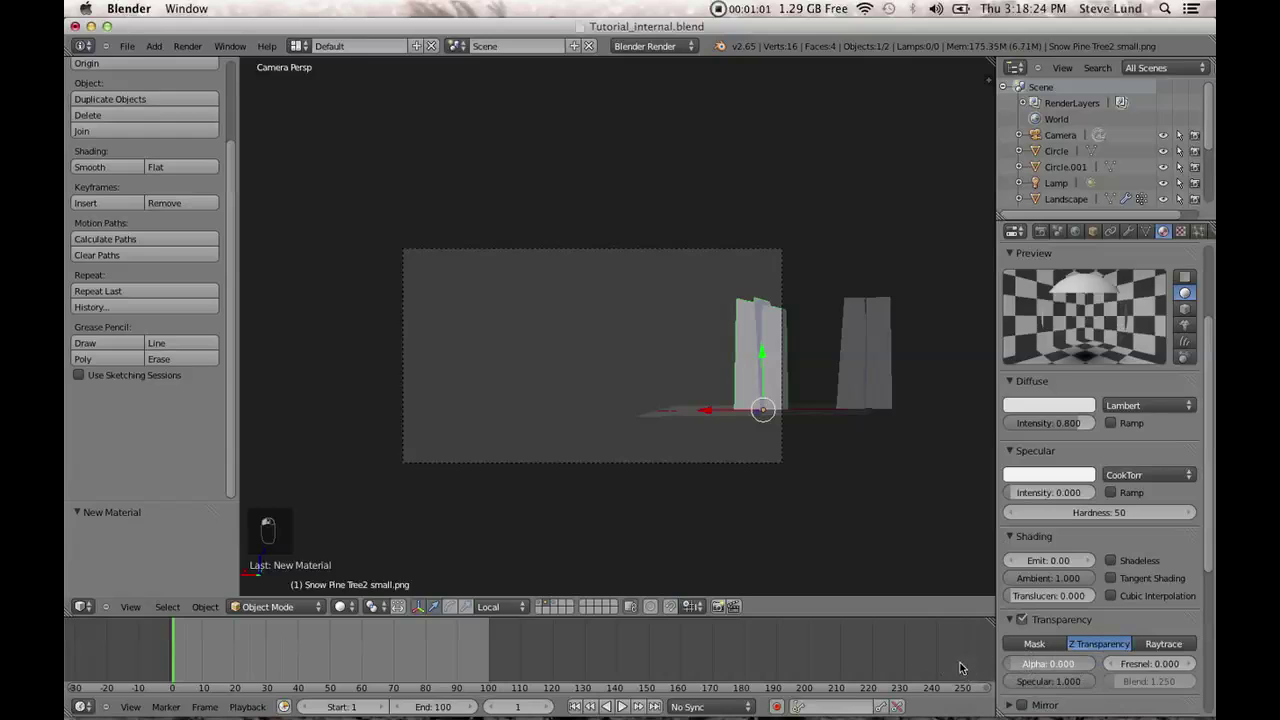
Add an Image or Movie texture to the tree material and assign it the image Snow Pine Tree1 small.png.
left_click(1180, 232)
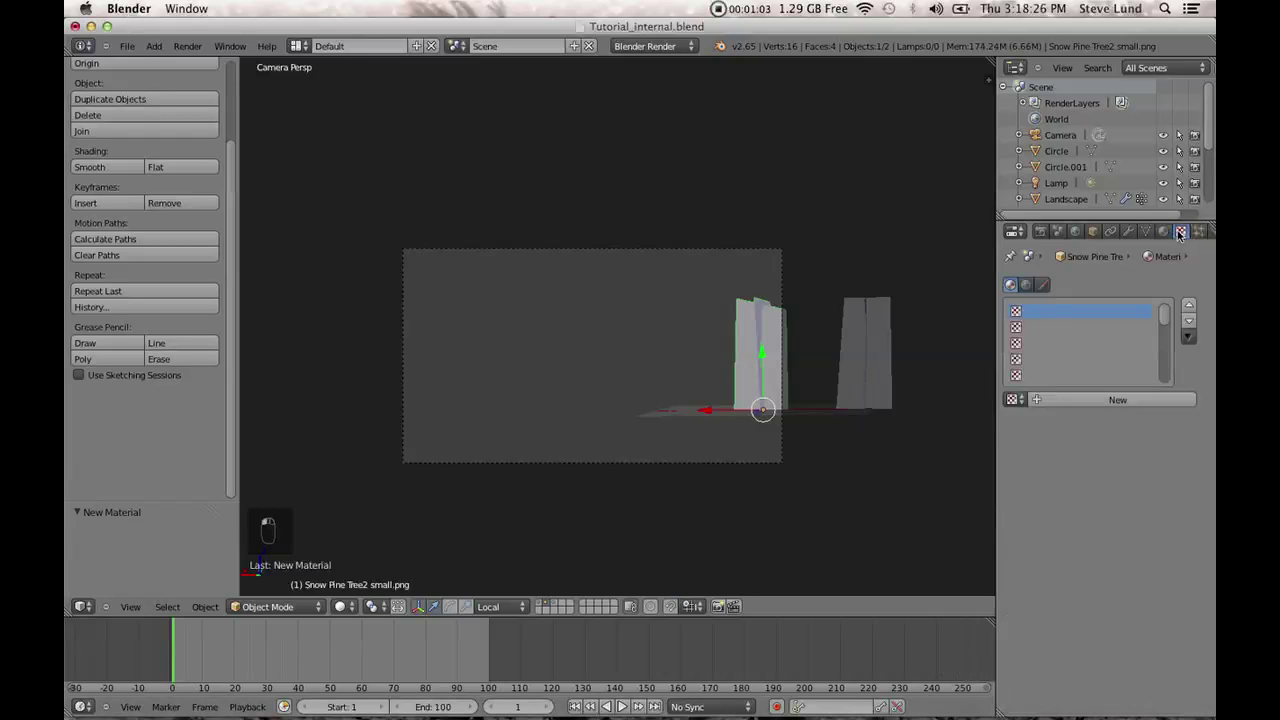
left_click(1118, 399)
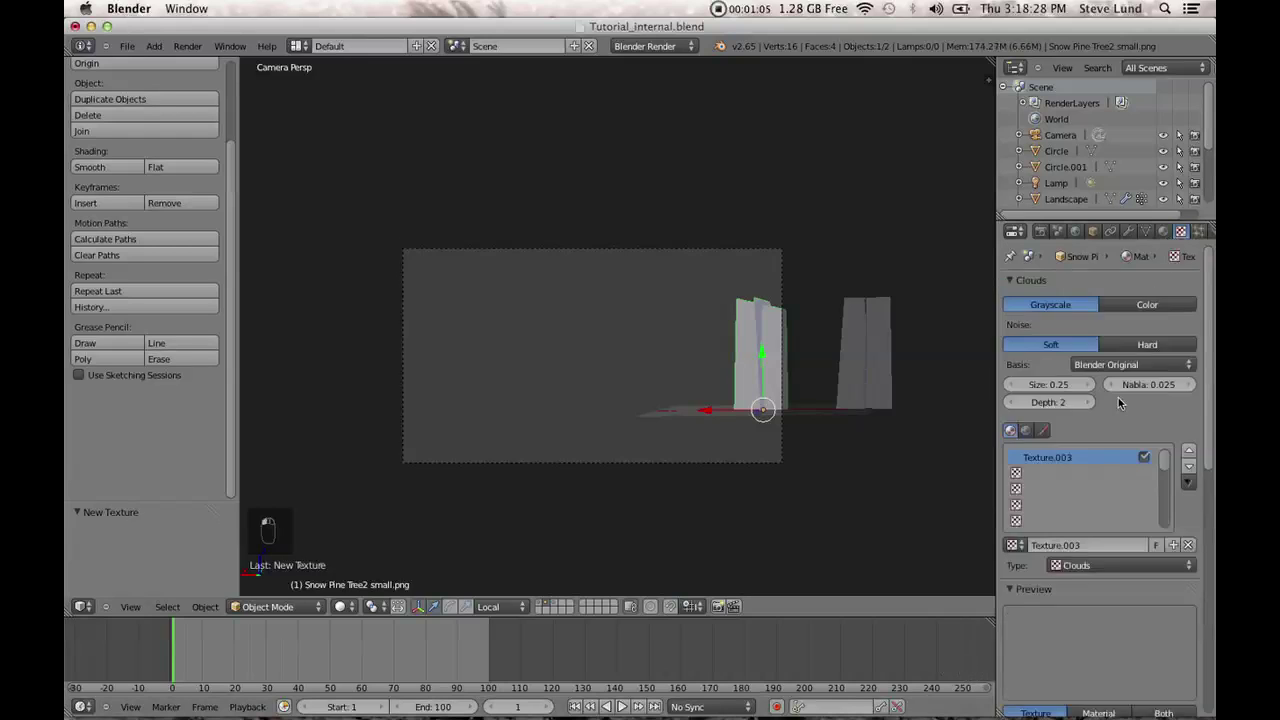
left_click(1092, 562)
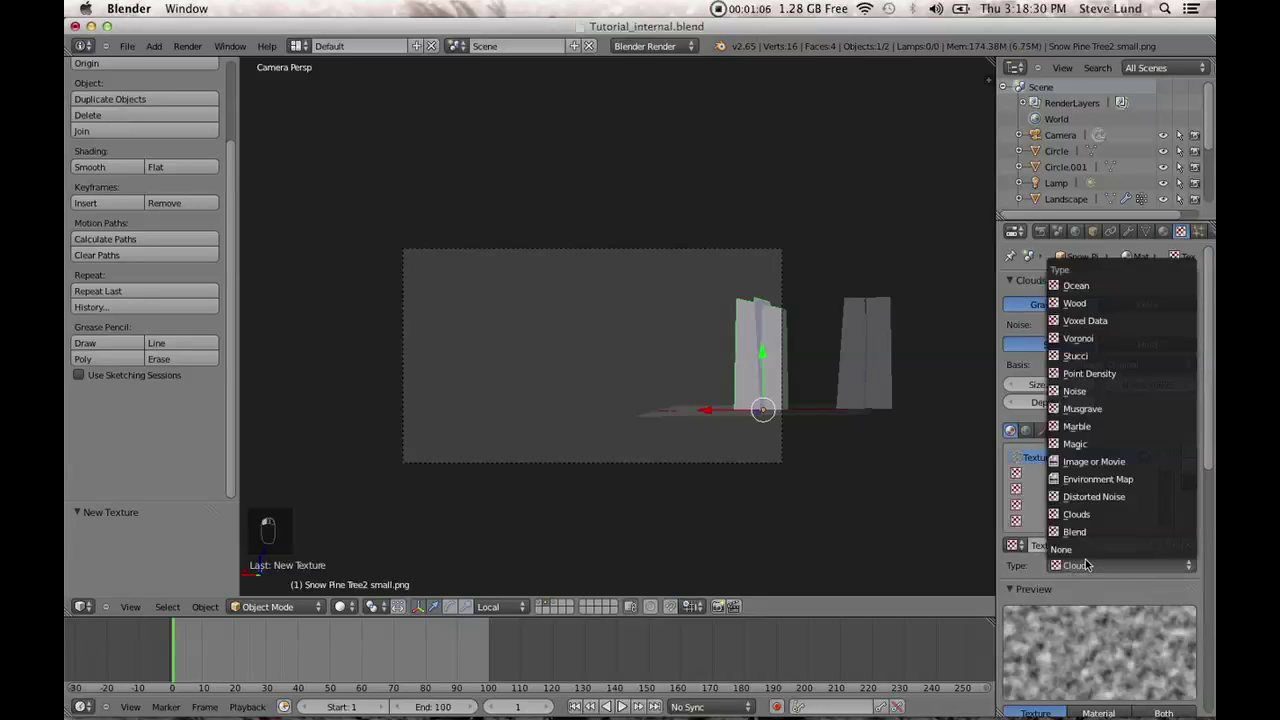
left_click(1104, 474)
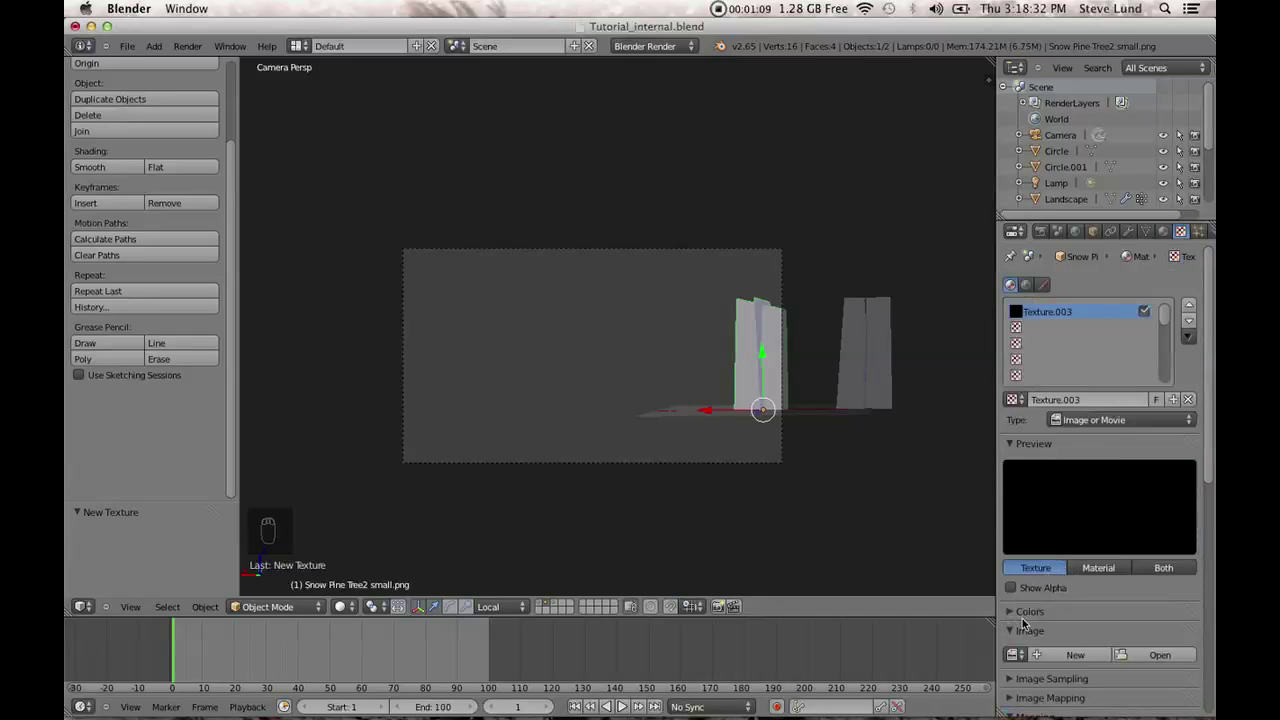
left_click(1015, 655)
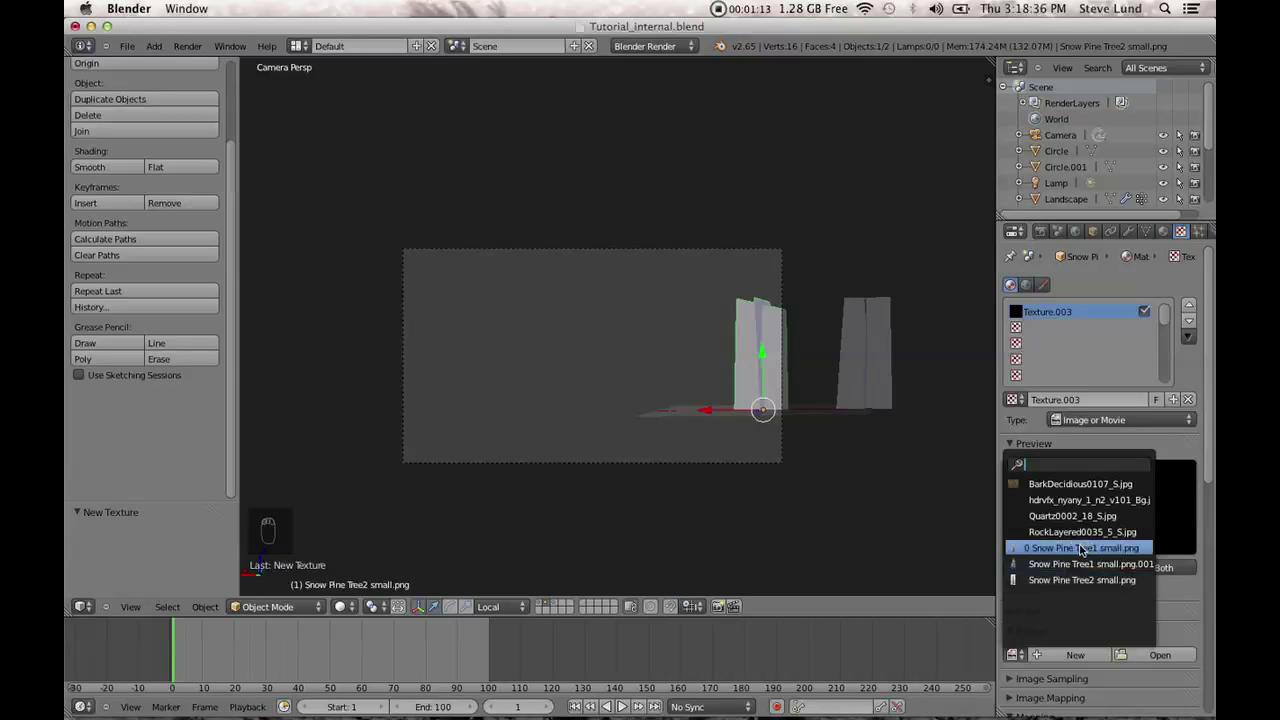
left_click(1081, 548)
Map the tree texture with UV coordinates and turn off its diffuse color influence.
scroll(1104, 594, "down", 6)
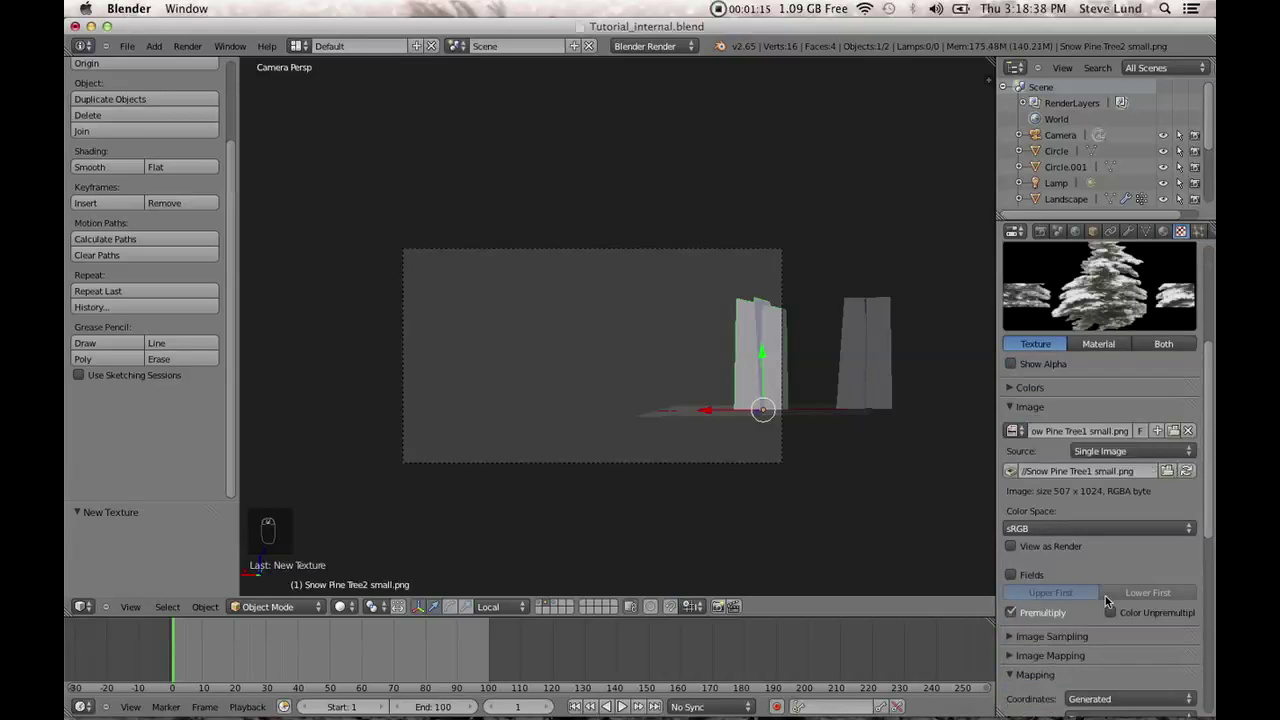
left_click(1098, 667)
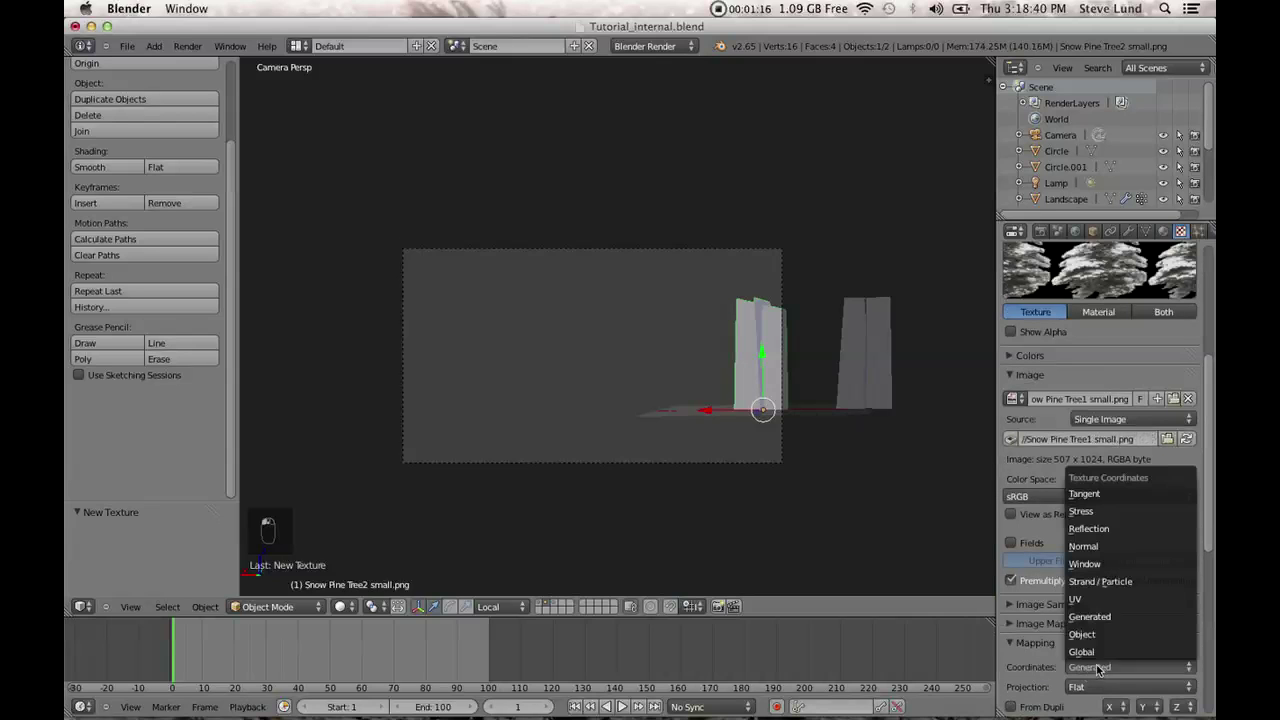
left_click(1092, 600)
scroll(1093, 603, "down", 2)
scroll(1093, 600, "down", 5)
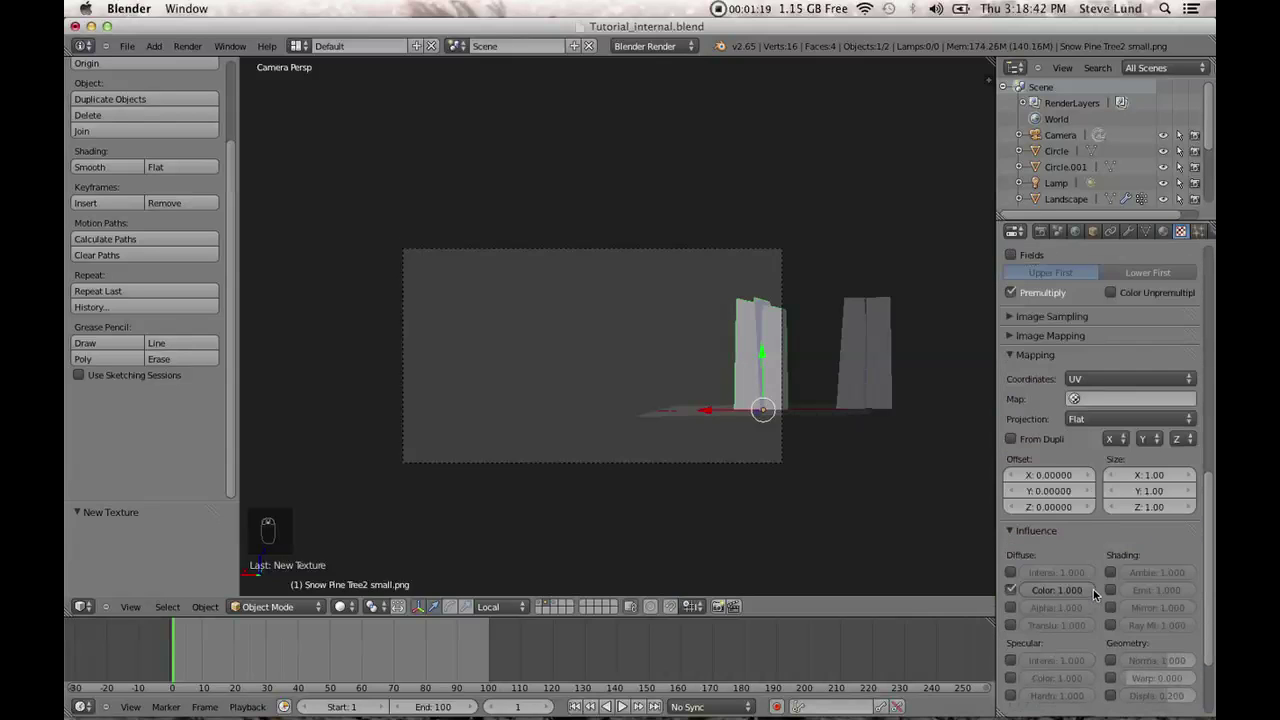
left_click(1010, 590)
scroll(1100, 400, "up", 10)
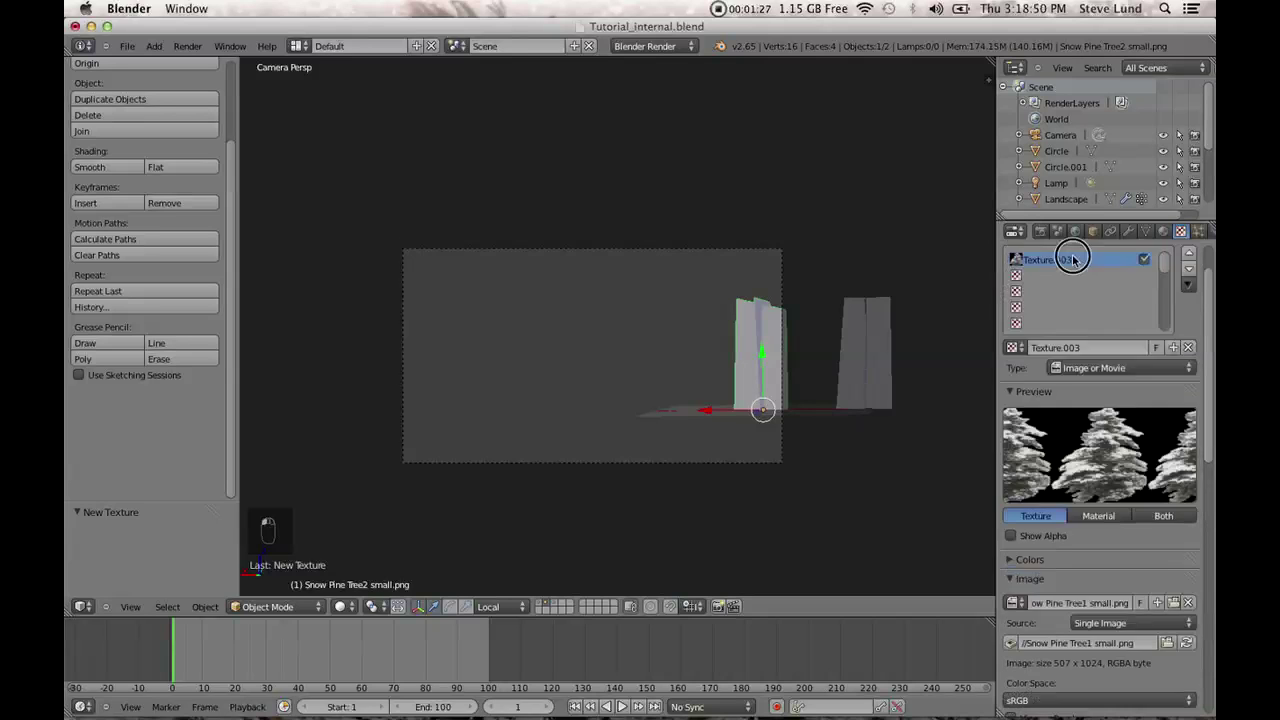
Replace the node material of the Snow Pine Tree1 small.png.001 object with a new material.
right_click(860, 352)
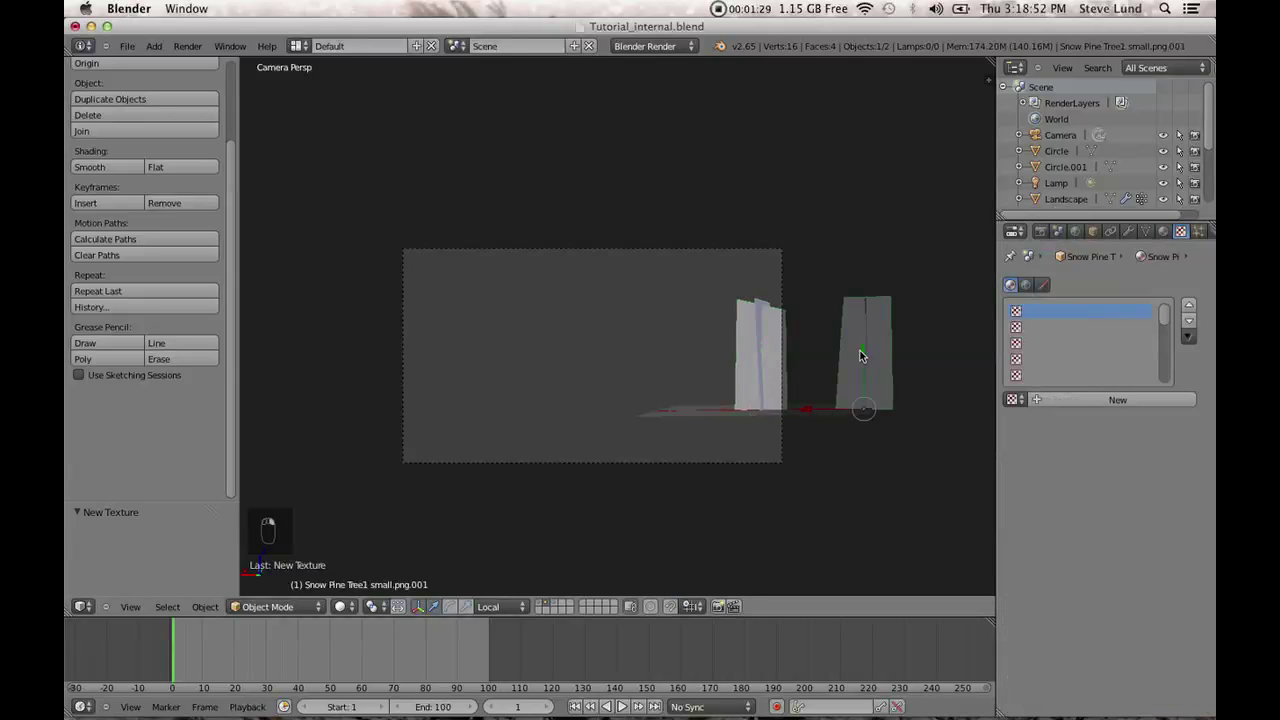
left_click(1163, 231)
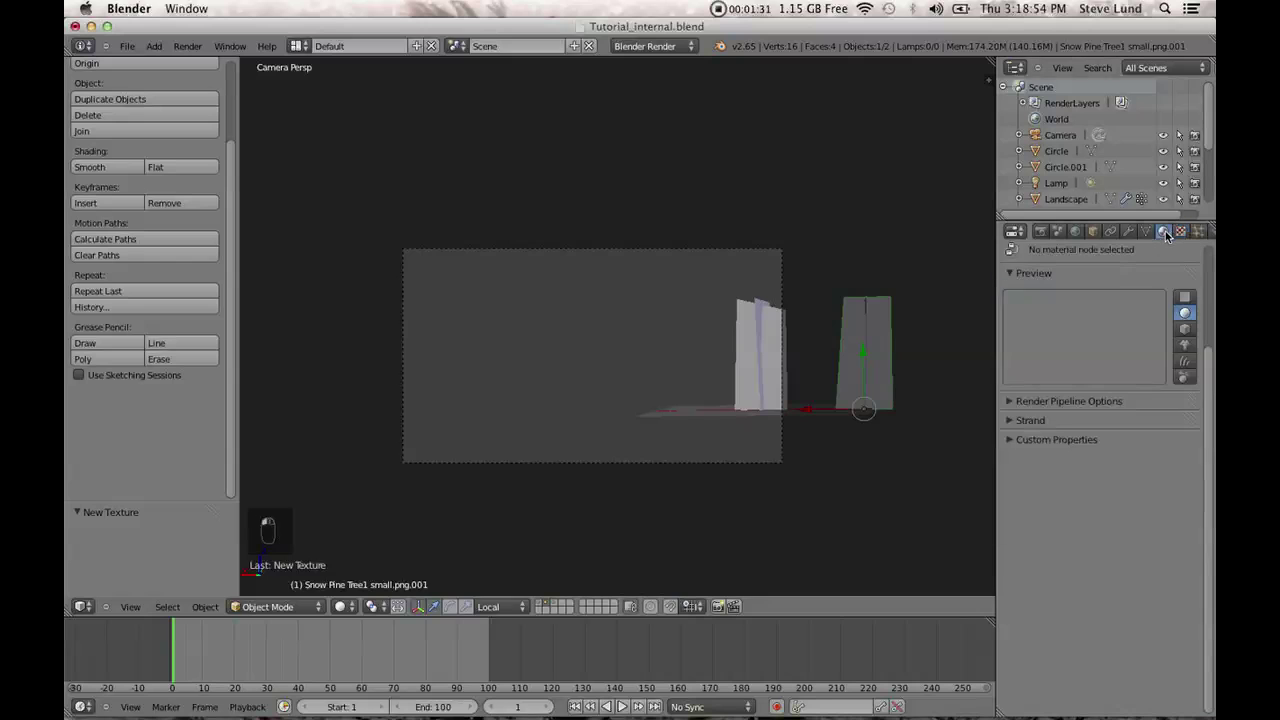
scroll(1138, 328, "up", 4)
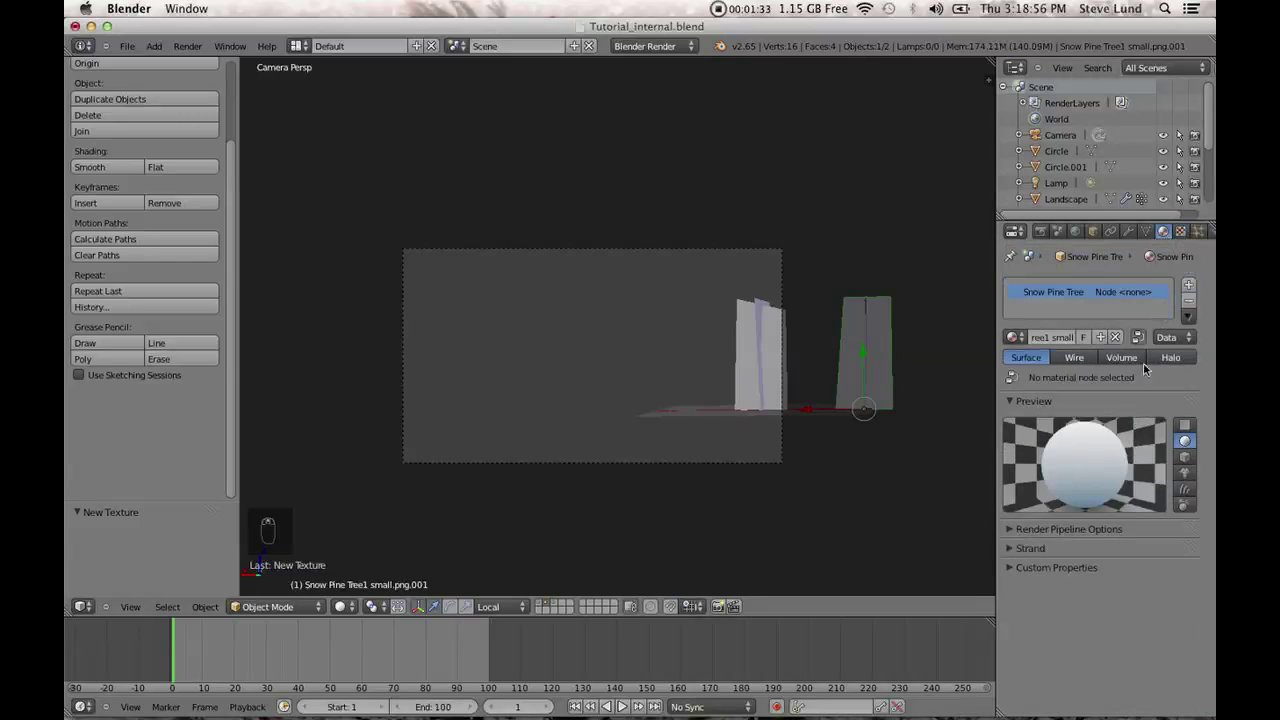
left_click(1115, 340)
left_click(1100, 340)
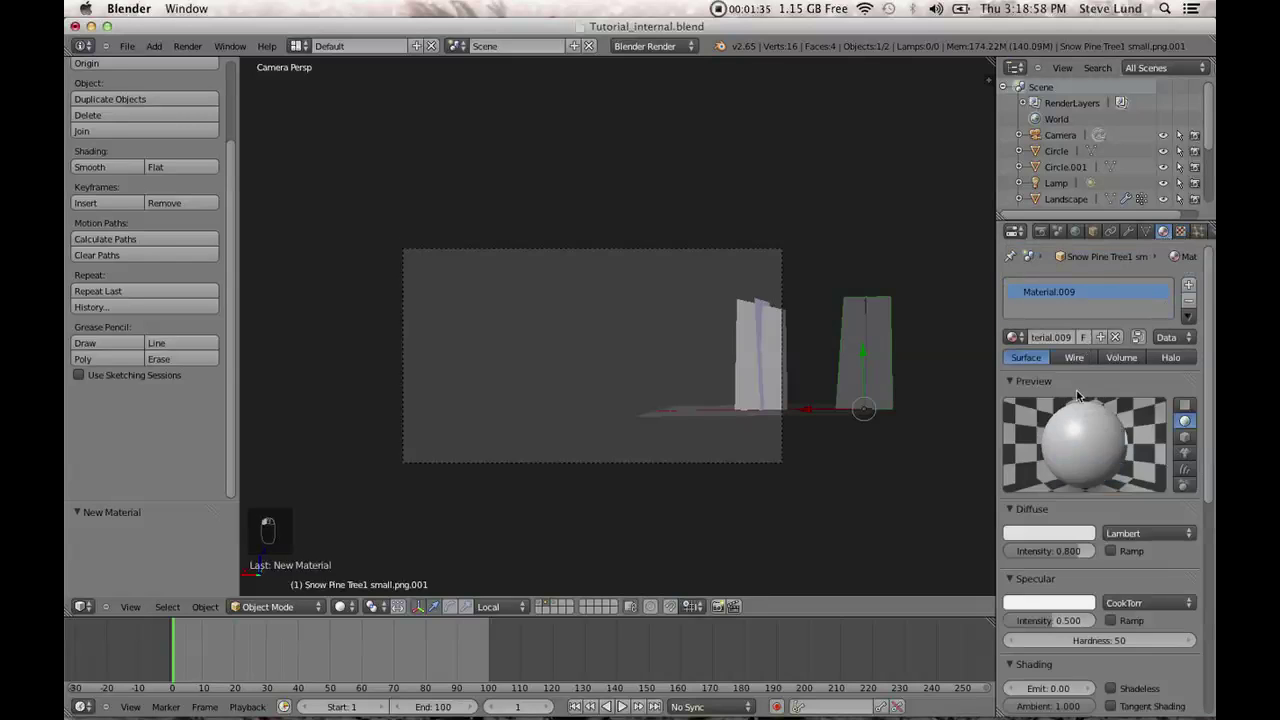
Set this tree material's specular intensity to 0, then enable Z Transparency and lower its alpha.
scroll(1077, 500, "down", 3)
left_click_drag(1072, 525, 1010, 527)
scroll(1097, 601, "down", 3)
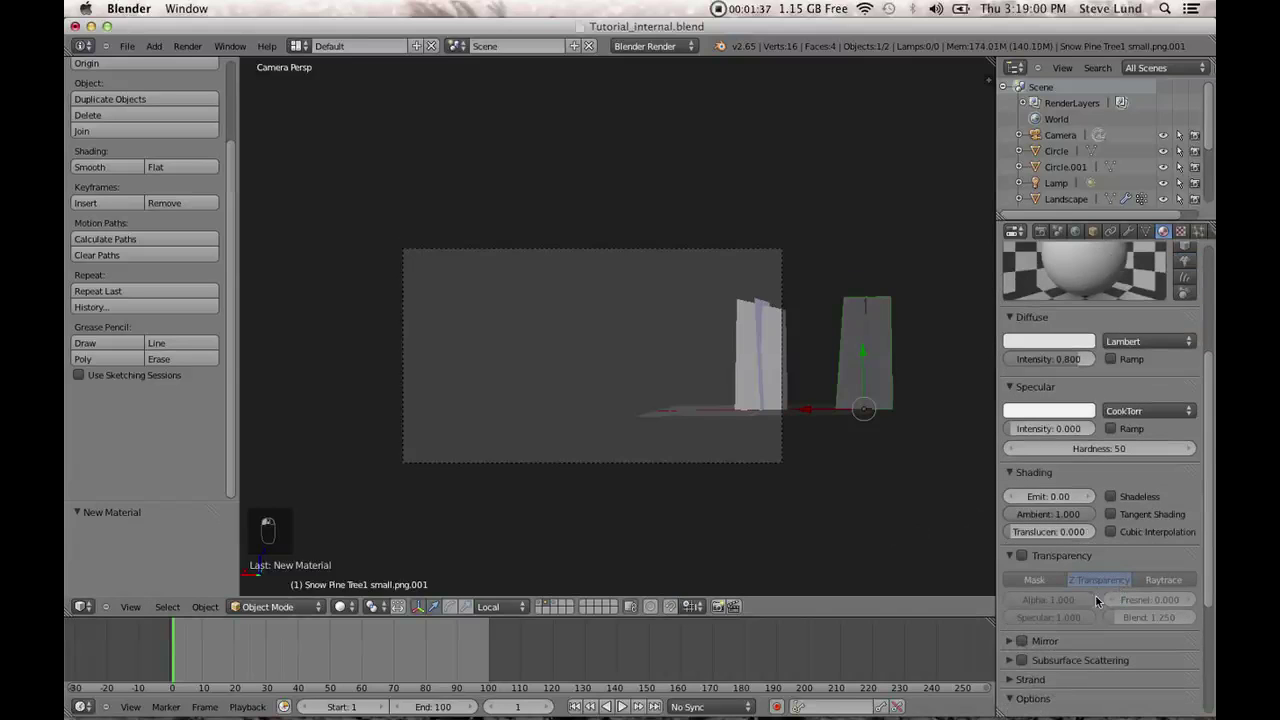
scroll(1052, 618, "down", 1)
left_click(1022, 523)
left_click_drag(1062, 567, 1008, 566)
Add an Image or Movie texture to this tree's material using Snow Pine Tree2 small.png with UV coordinates.
left_click(1181, 231)
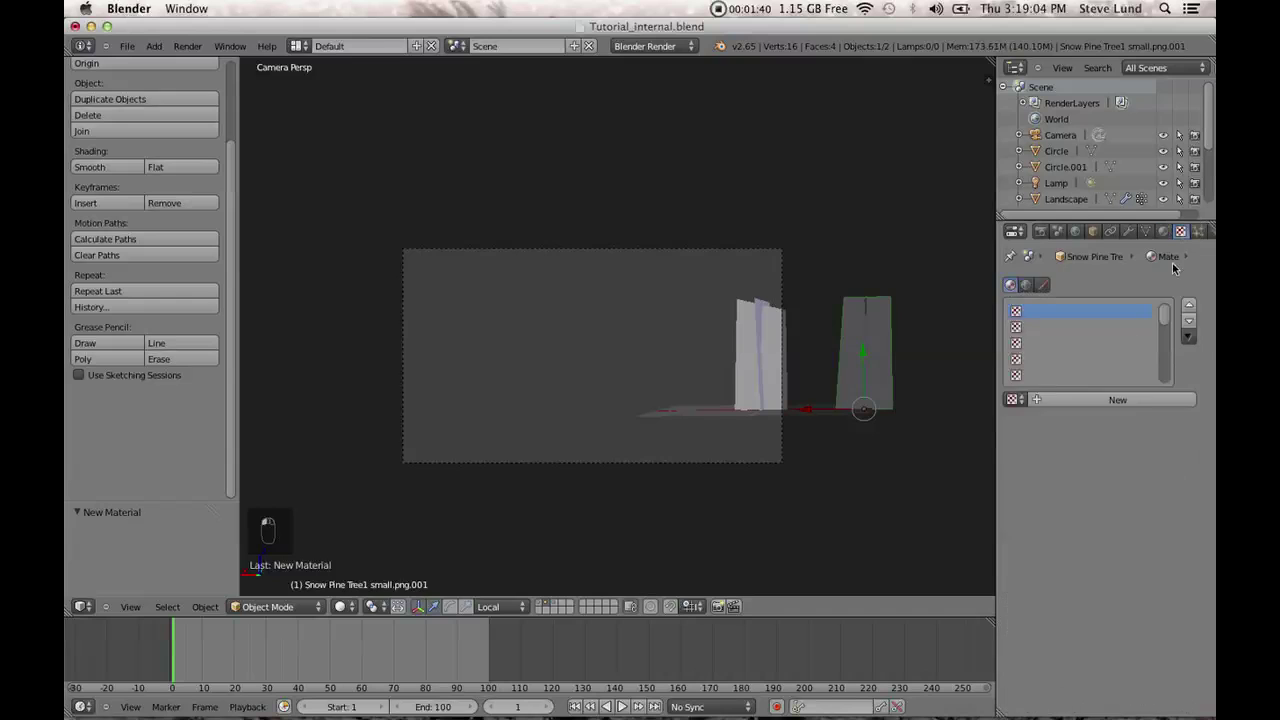
left_click(1090, 402)
left_click(1088, 565)
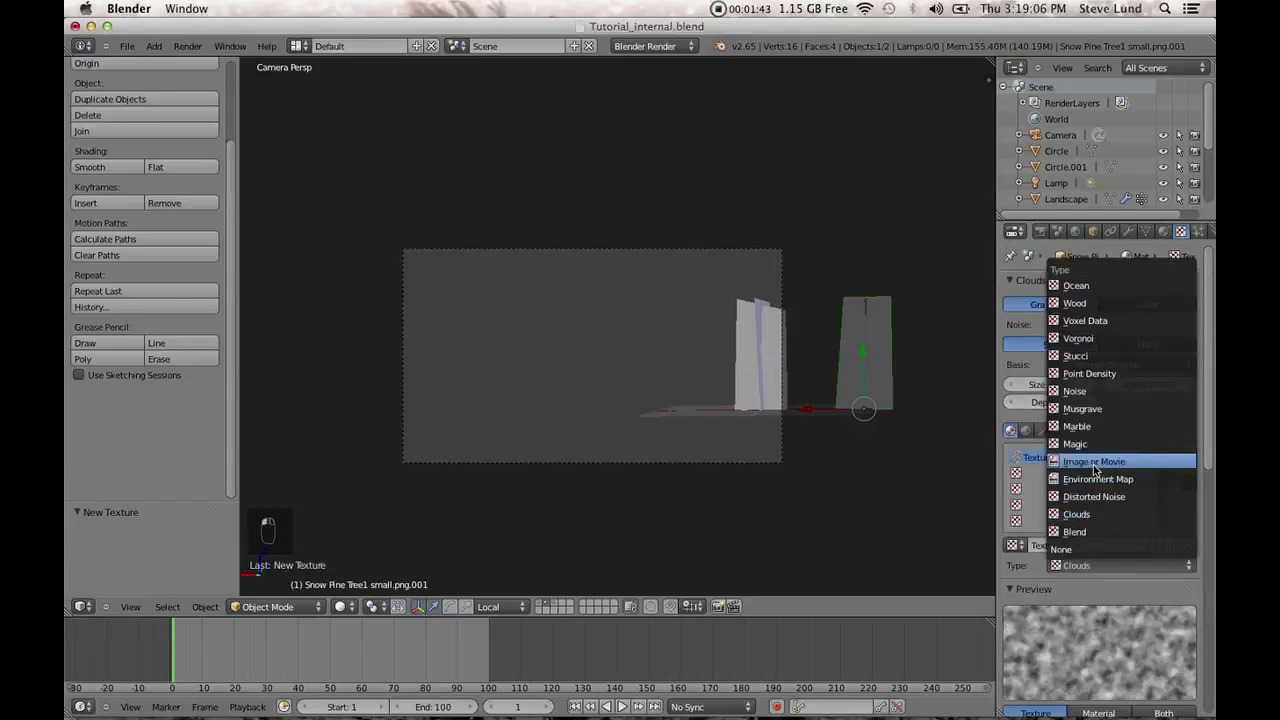
left_click(1100, 466)
scroll(1105, 490, "down", 5)
left_click(1118, 581)
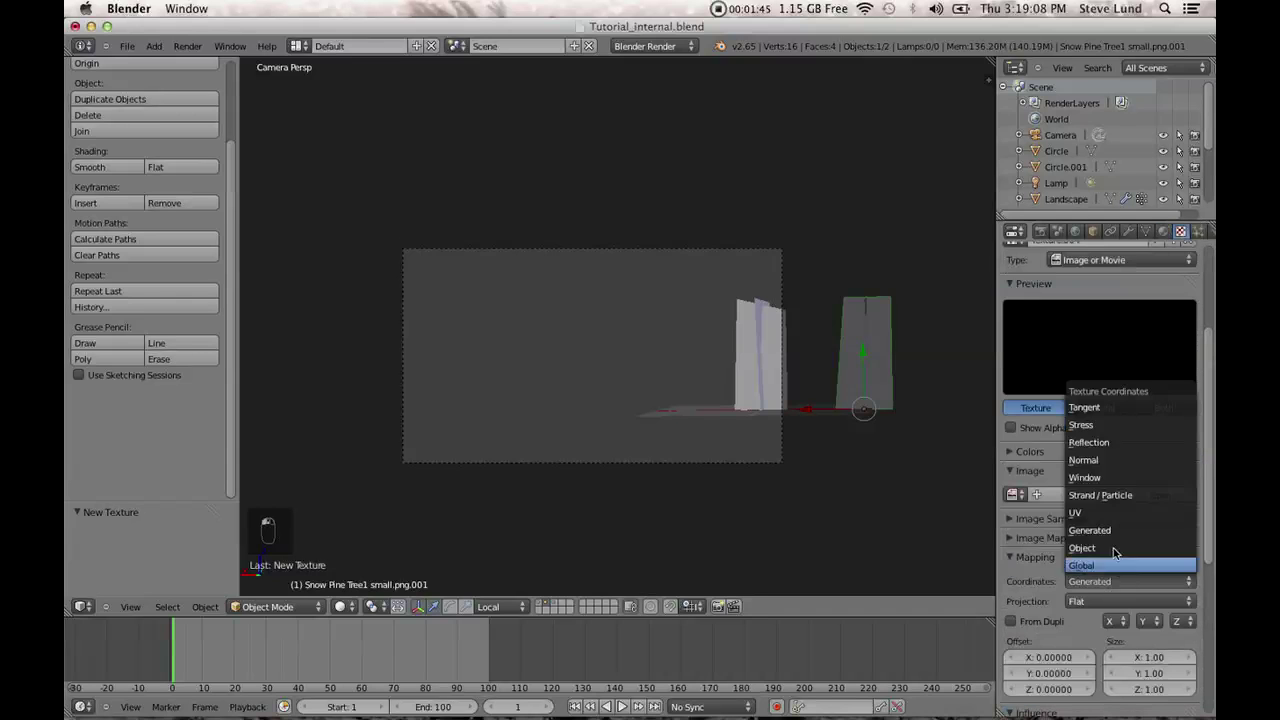
left_click(1108, 513)
left_click(1014, 494)
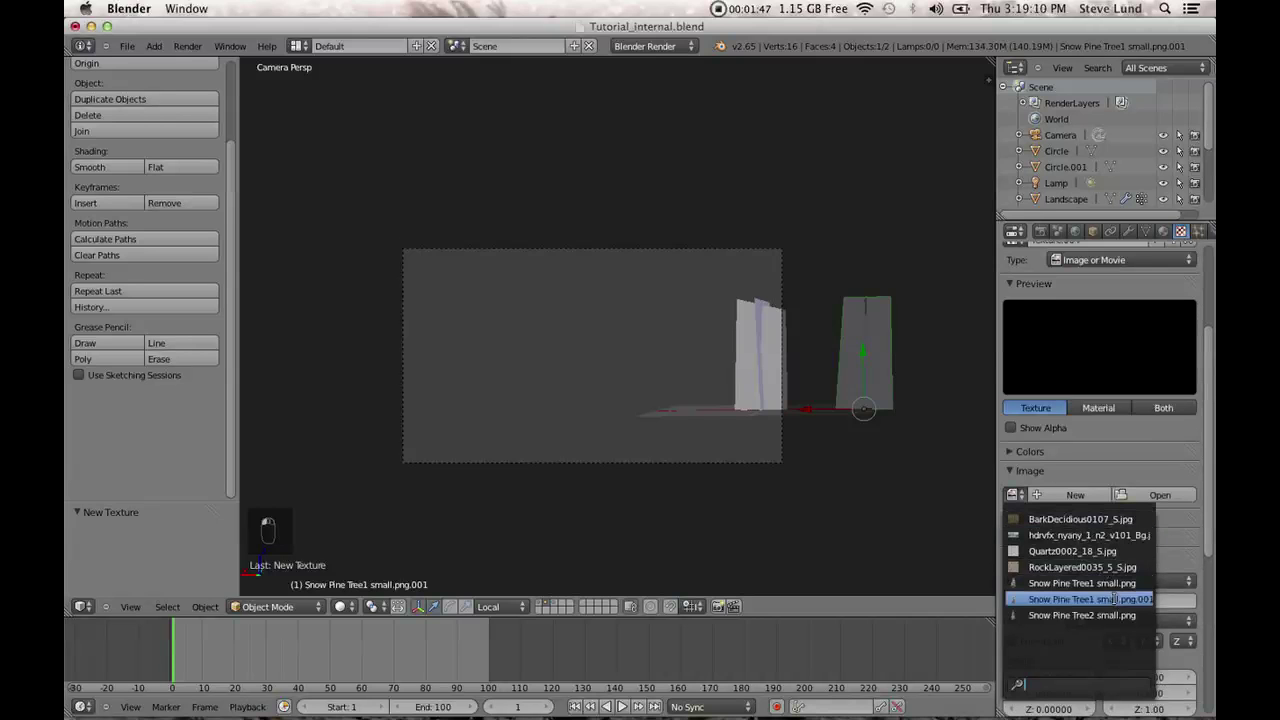
left_click(1120, 615)
Turn off the diffuse color influence of the Snow Pine Tree2 texture.
scroll(1136, 588, "down", 3)
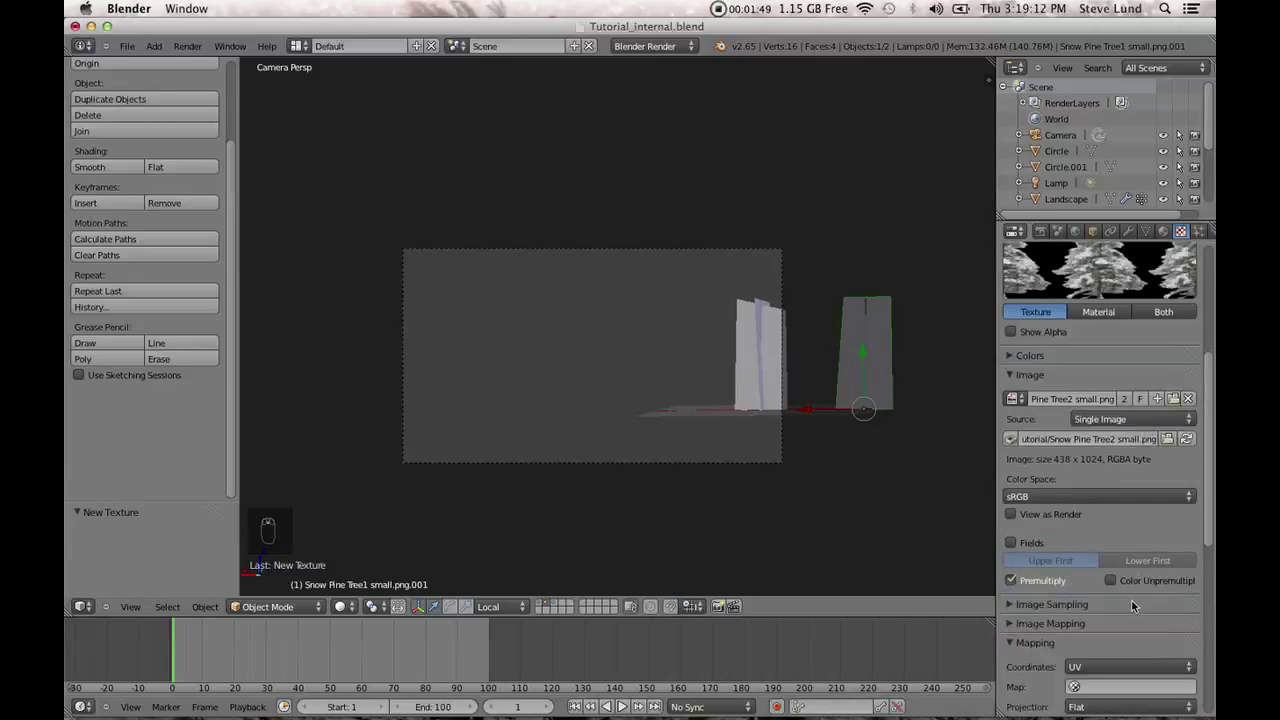
scroll(1133, 606, "down", 7)
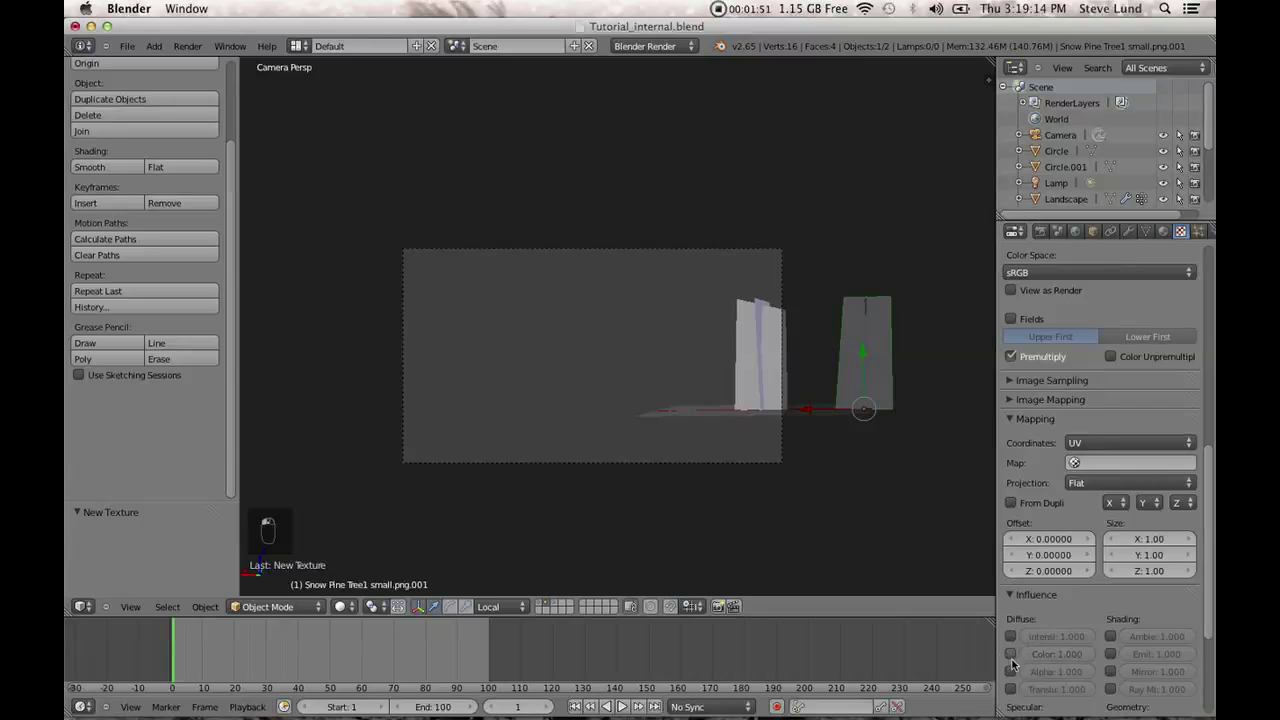
scroll(1034, 576, "up", 12)
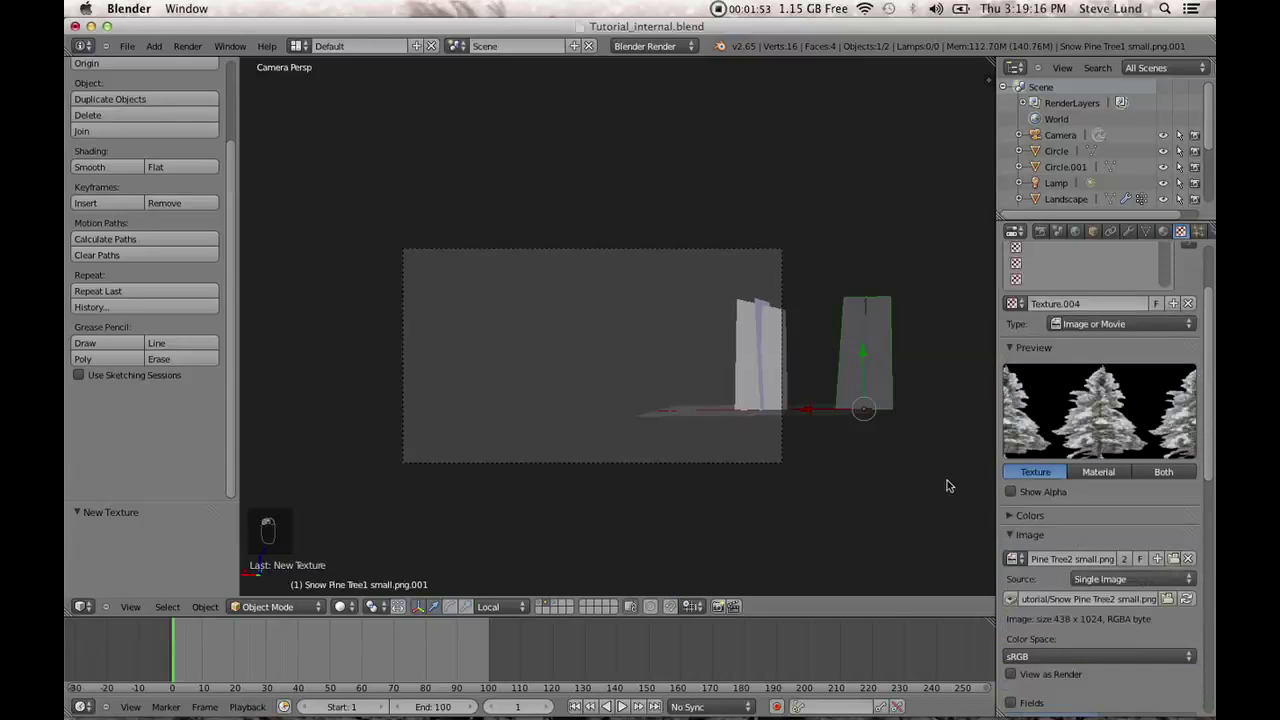
Preview both trees in Texture viewport shading and switch back to Solid shading.
left_click(342, 606)
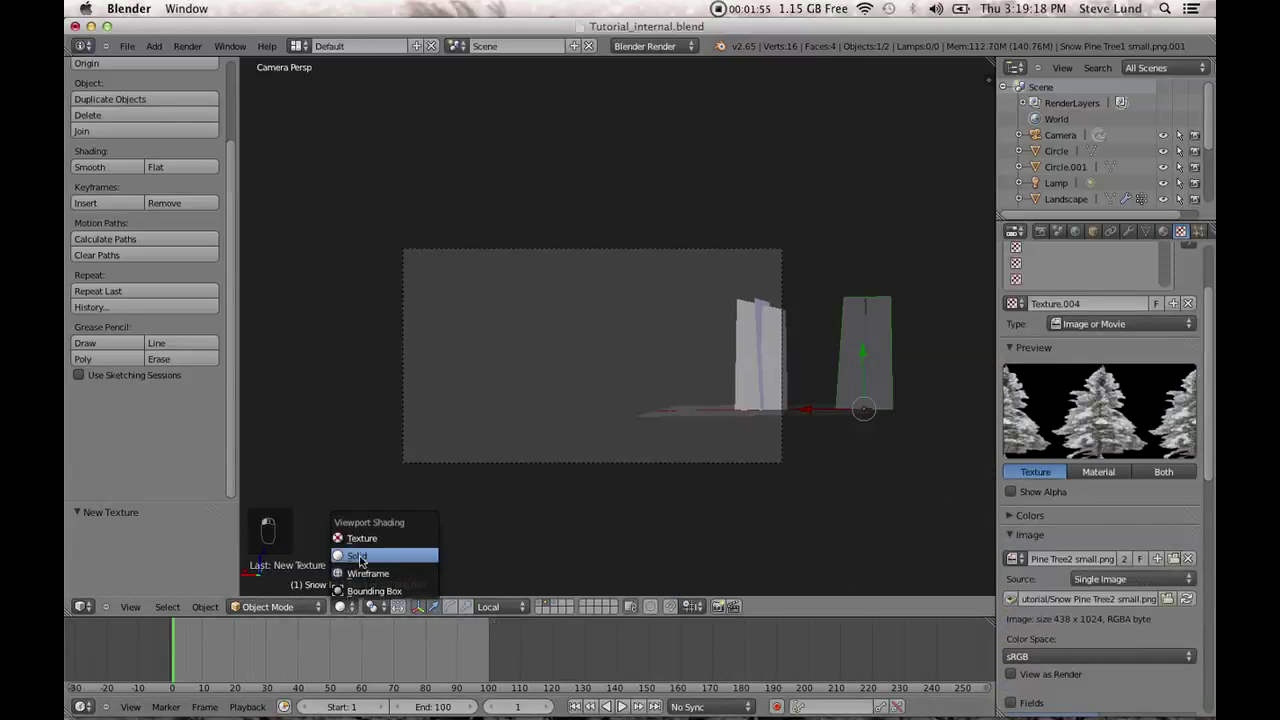
left_click(360, 538)
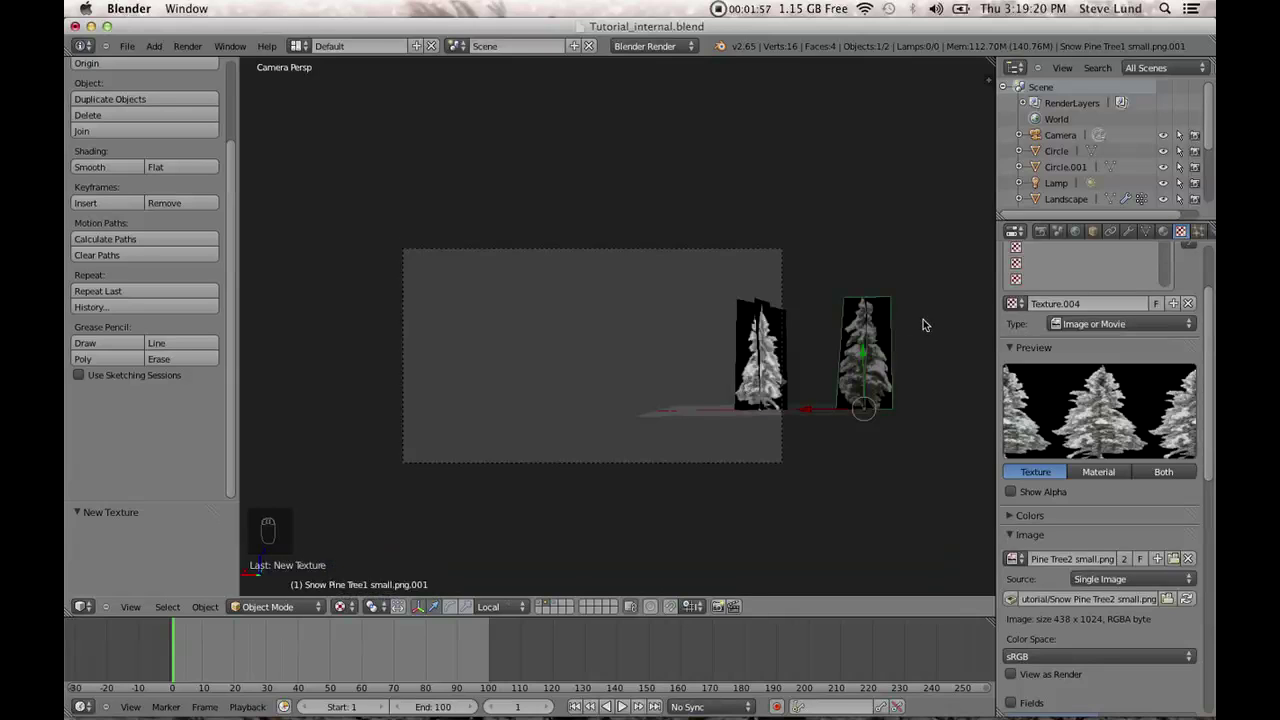
left_click(343, 606)
left_click(360, 554)
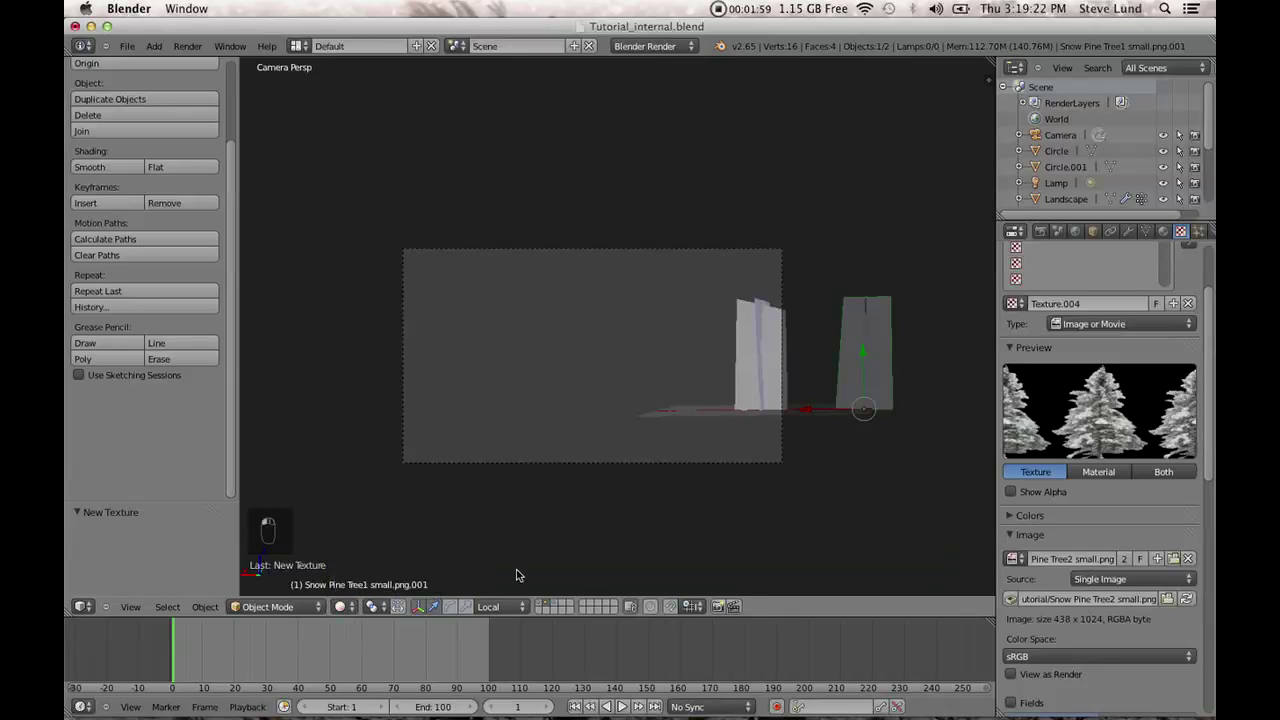
Show the main scene layer and examine the material settings of the lake plane.
left_click(541, 603)
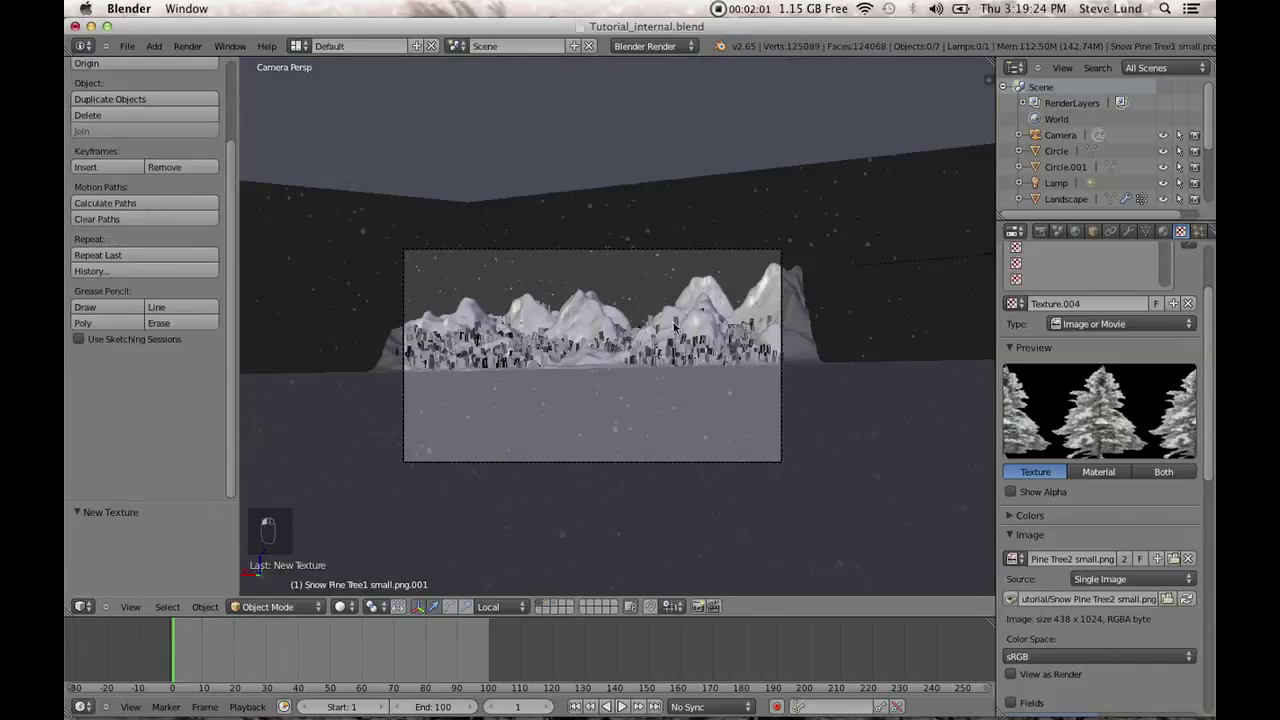
right_click(872, 470)
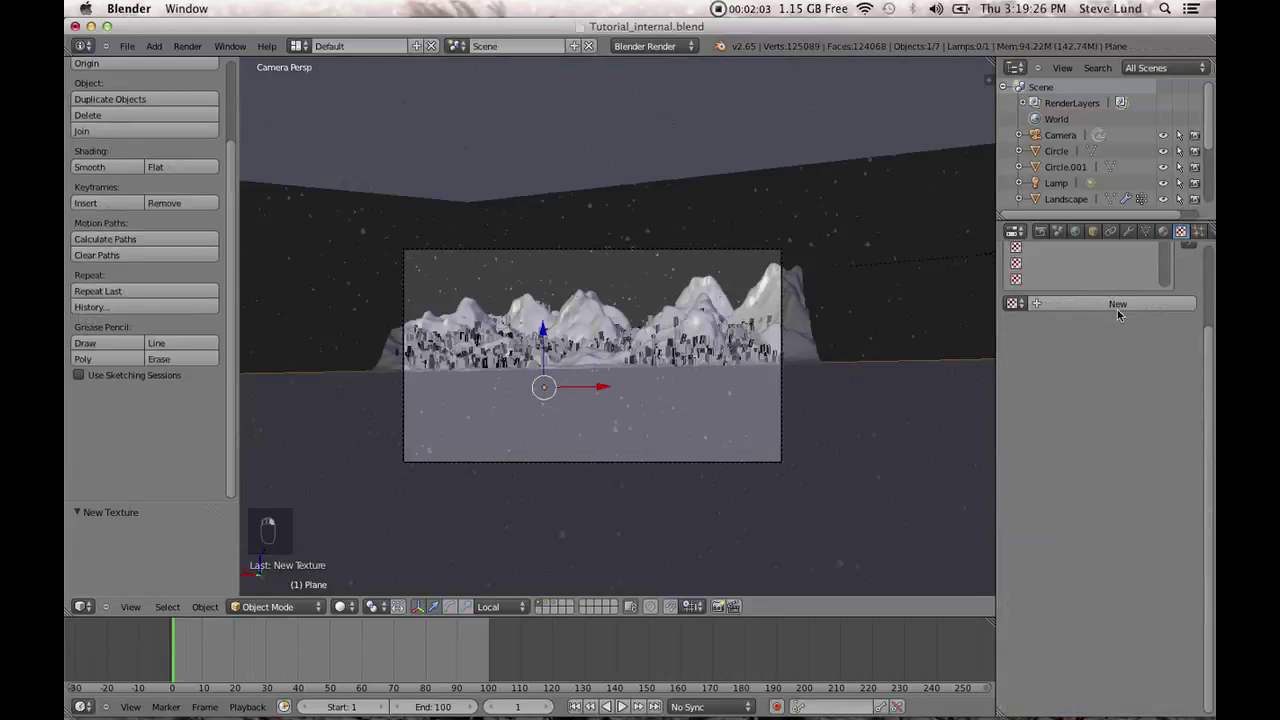
left_click(1162, 231)
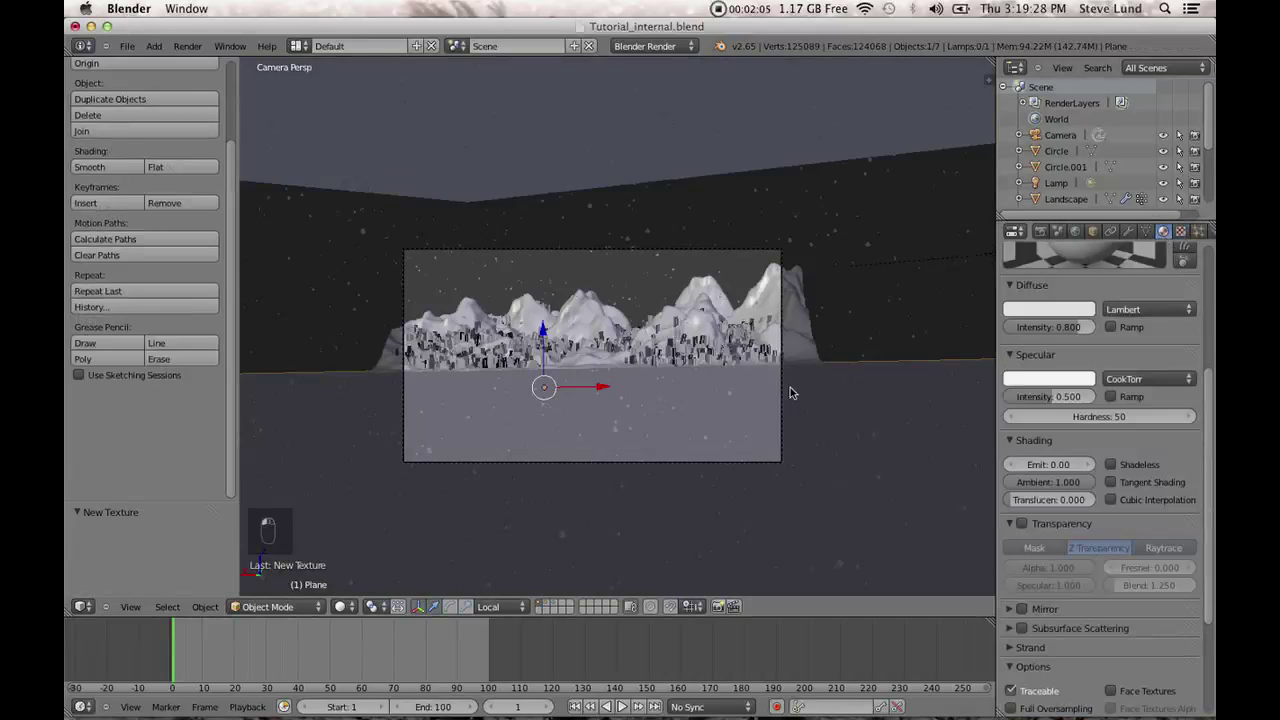
scroll(765, 366, "up", 2)
Unlink the node-based material from the Landscape and give it a new default material.
right_click(802, 315)
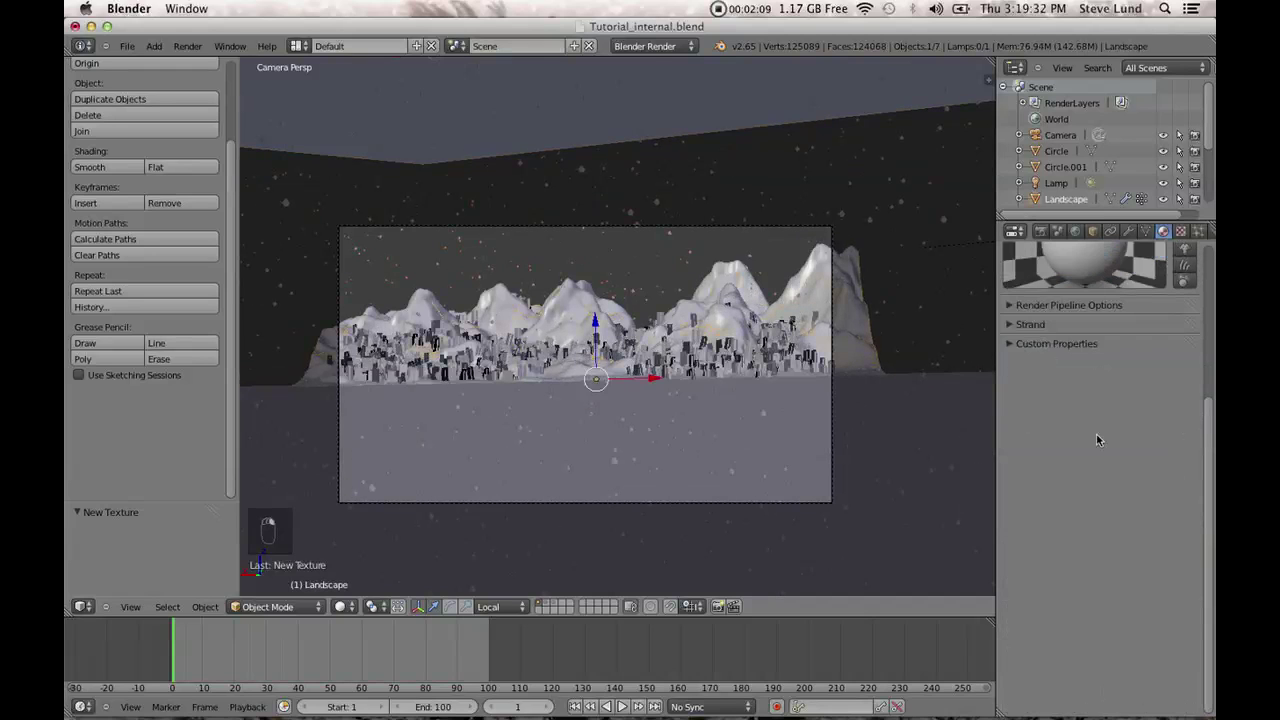
scroll(1101, 434, "up", 5)
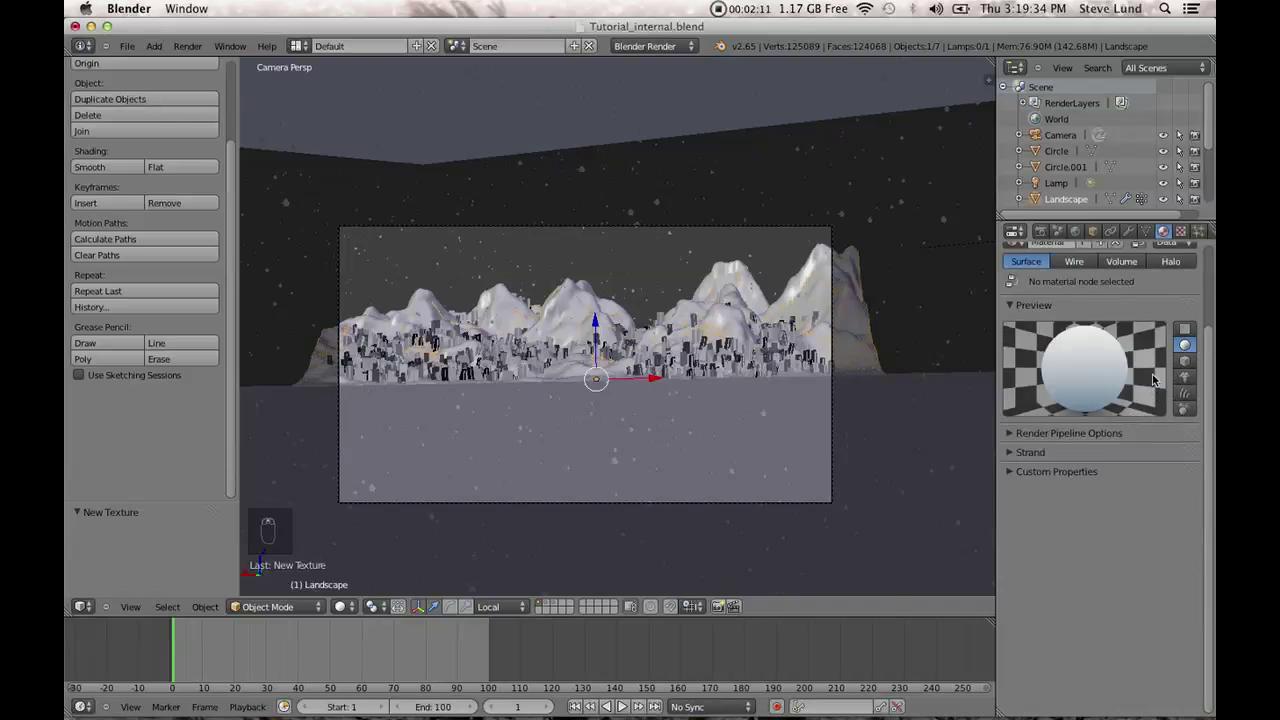
left_click(1115, 337)
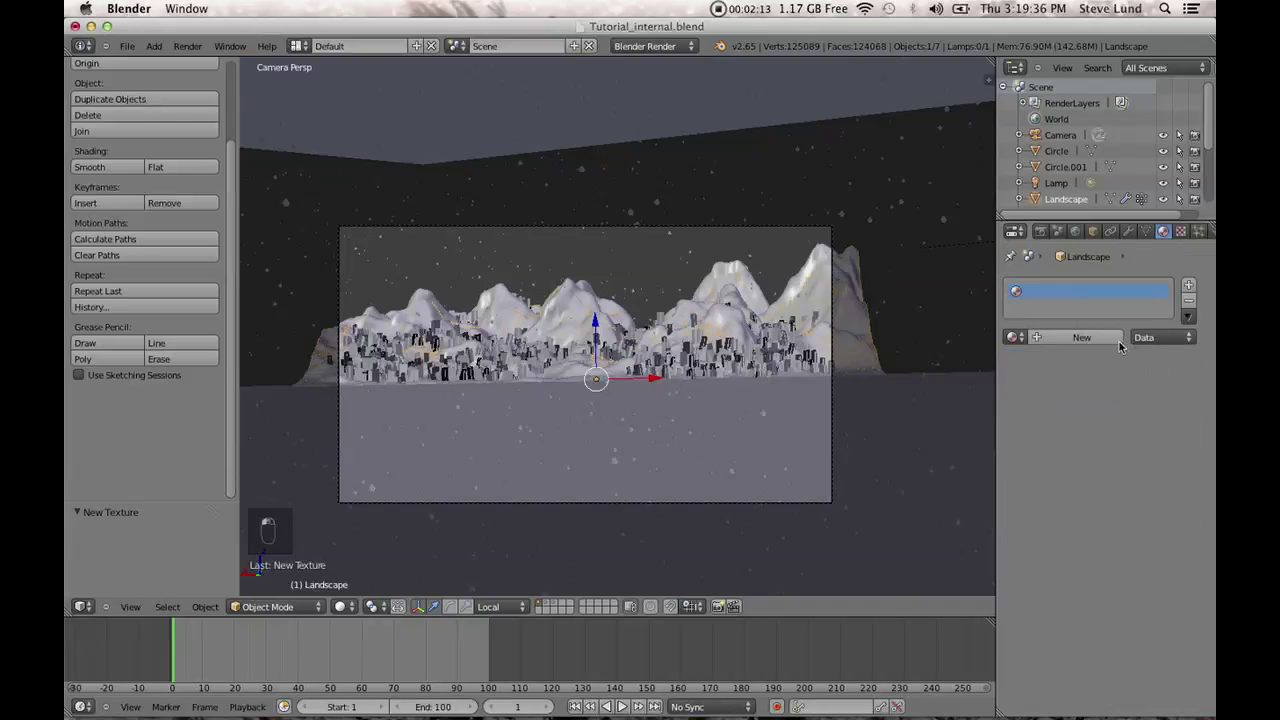
left_click(1067, 338)
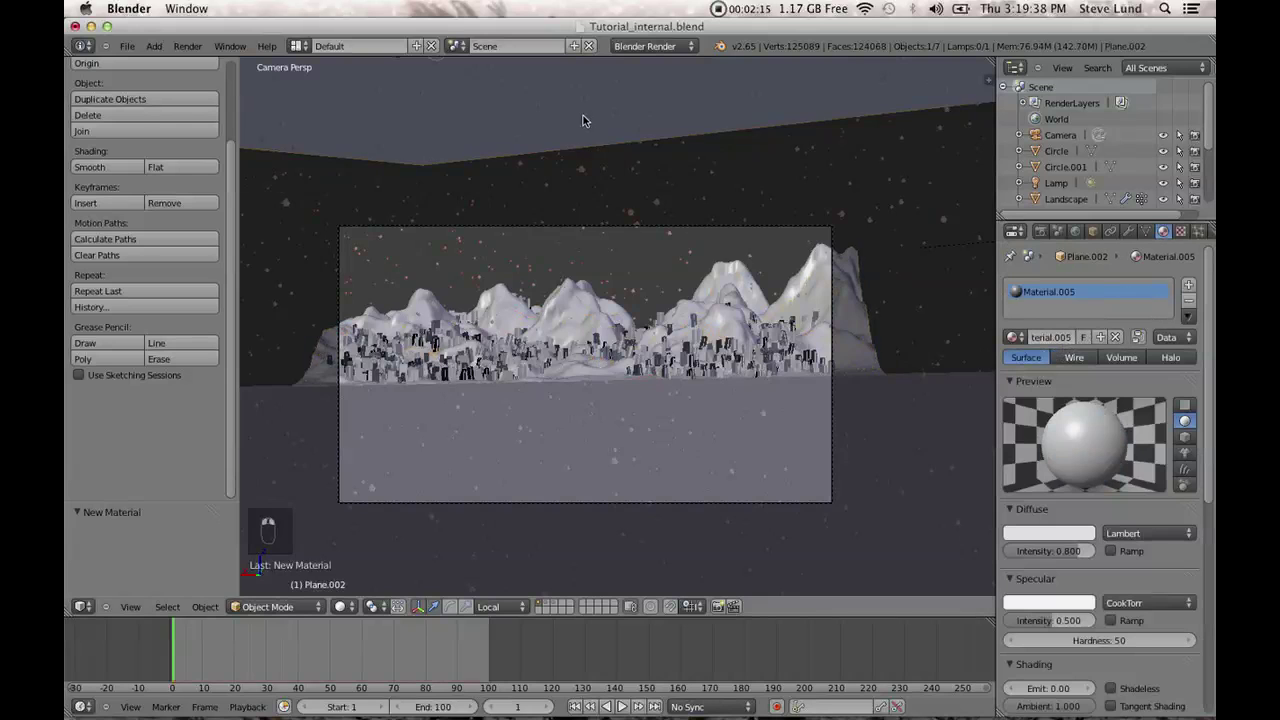
Show the snowflake layer and replace the Circle.001 flake's node material with a new default material.
left_click(551, 607)
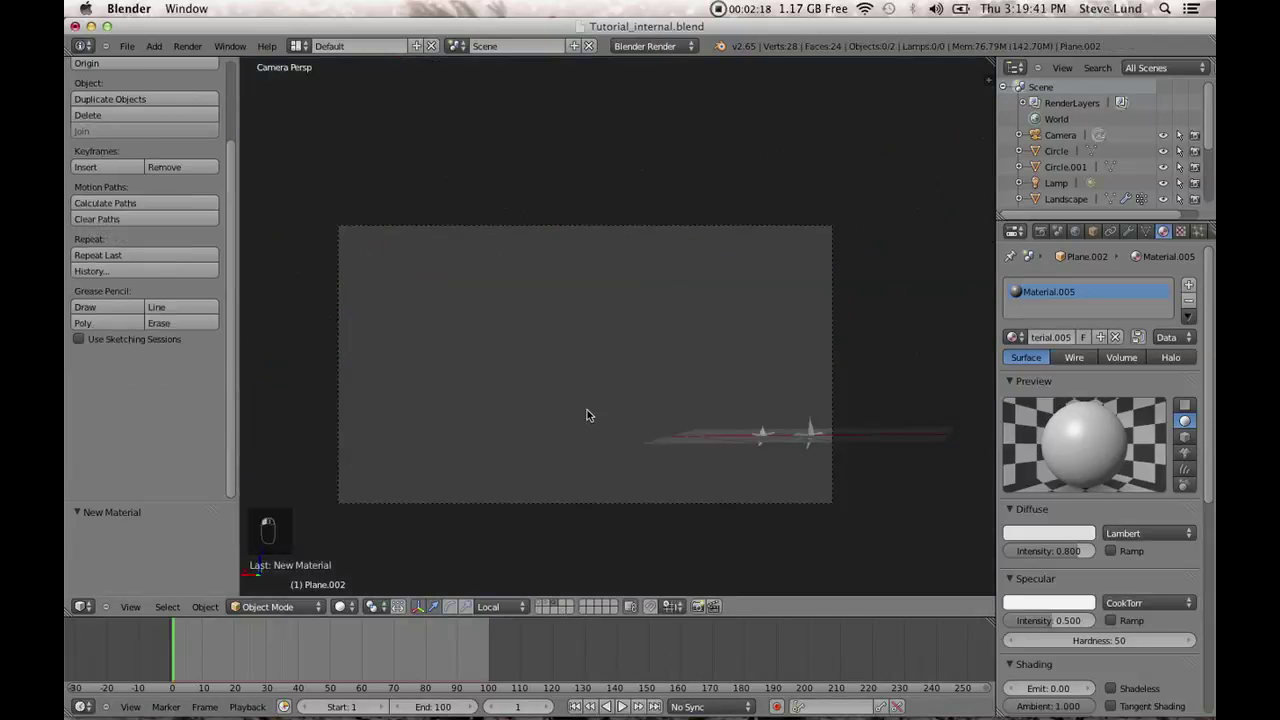
right_click(760, 434)
left_click(1115, 337)
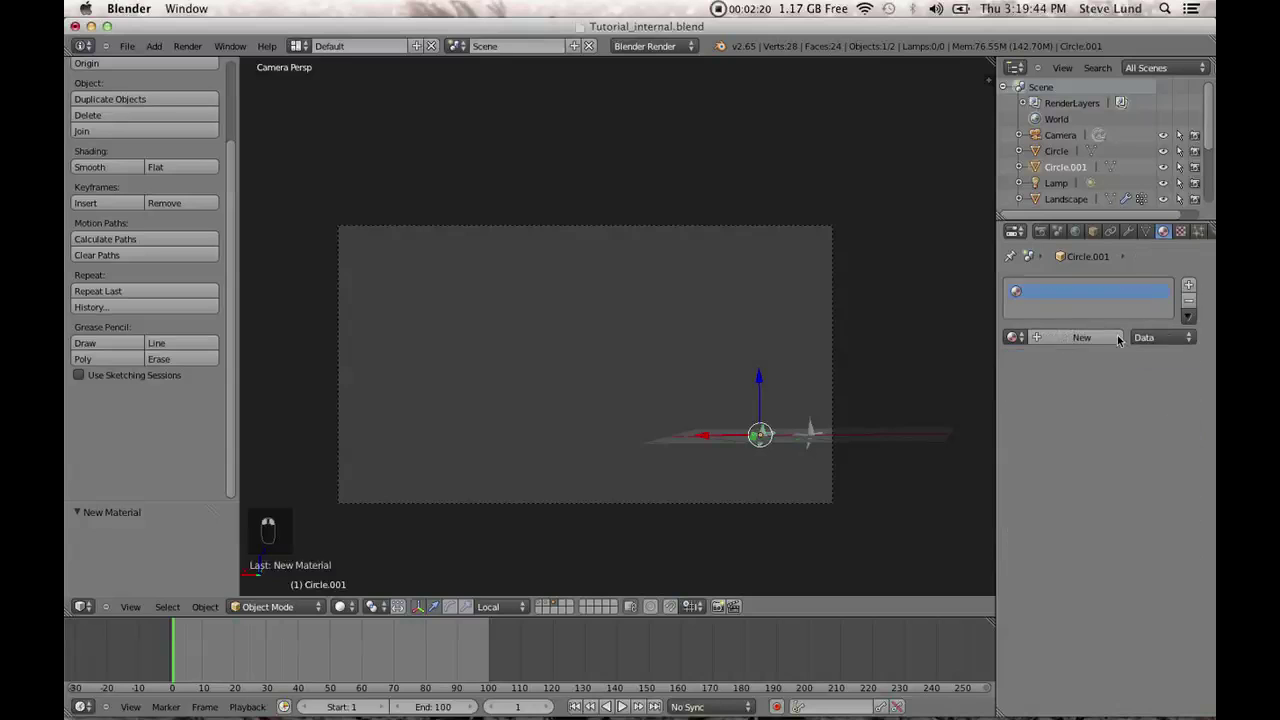
left_click(1063, 337)
Replace the node material on the Circle snowflake with a new default material and check Circle.001's material.
right_click(809, 436)
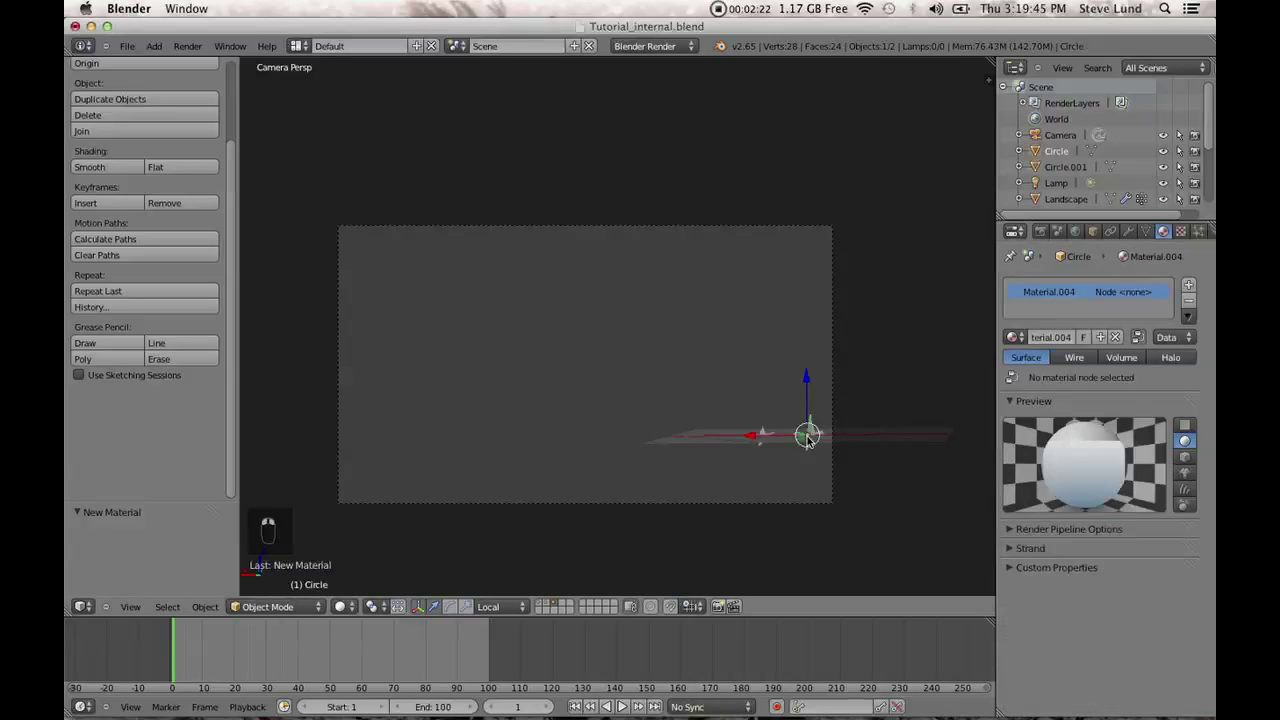
left_click(1115, 337)
left_click(1060, 337)
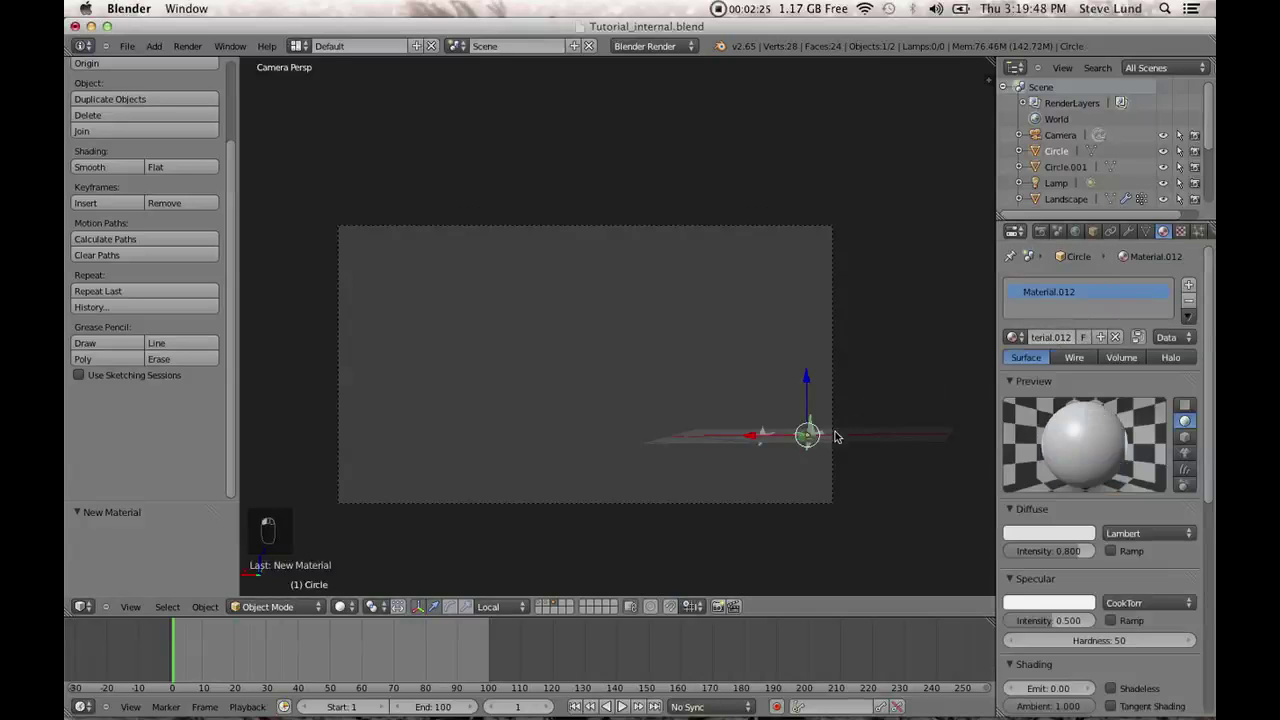
right_click(762, 440)
Return to the main scene layer, enable the camera's Mist display in top view, and open the World settings.
left_click(541, 606)
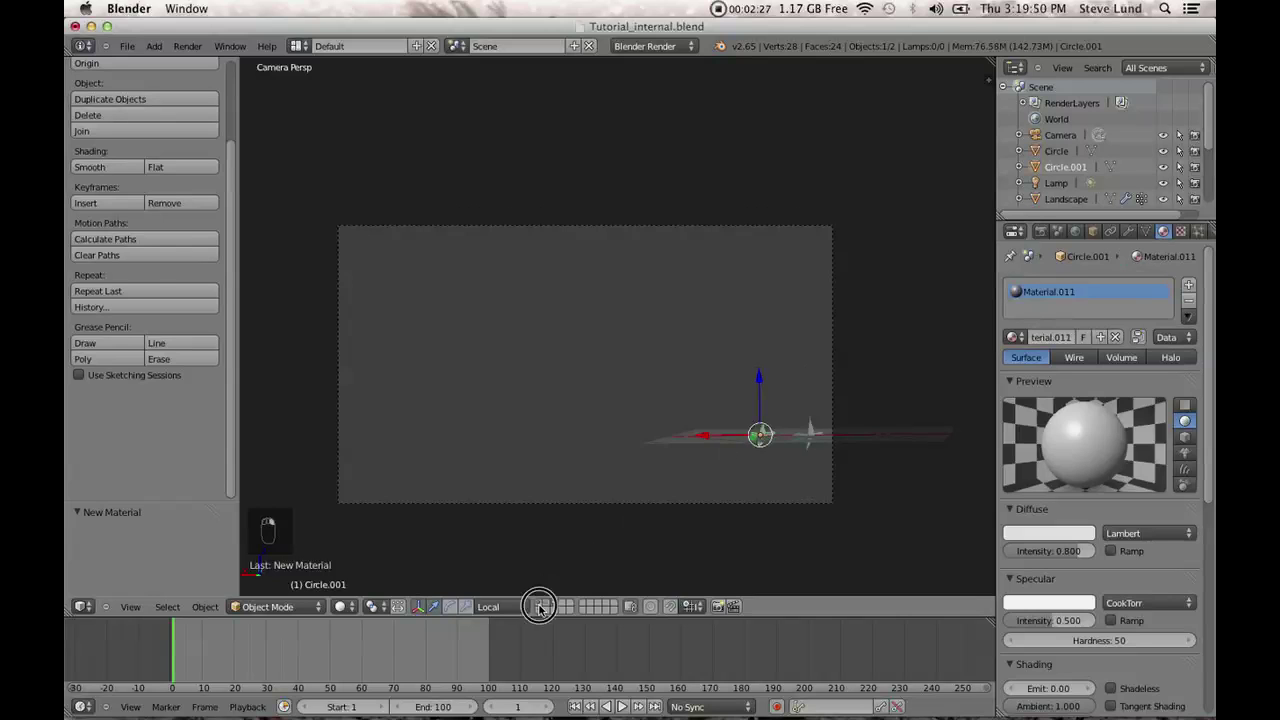
left_click(1075, 231)
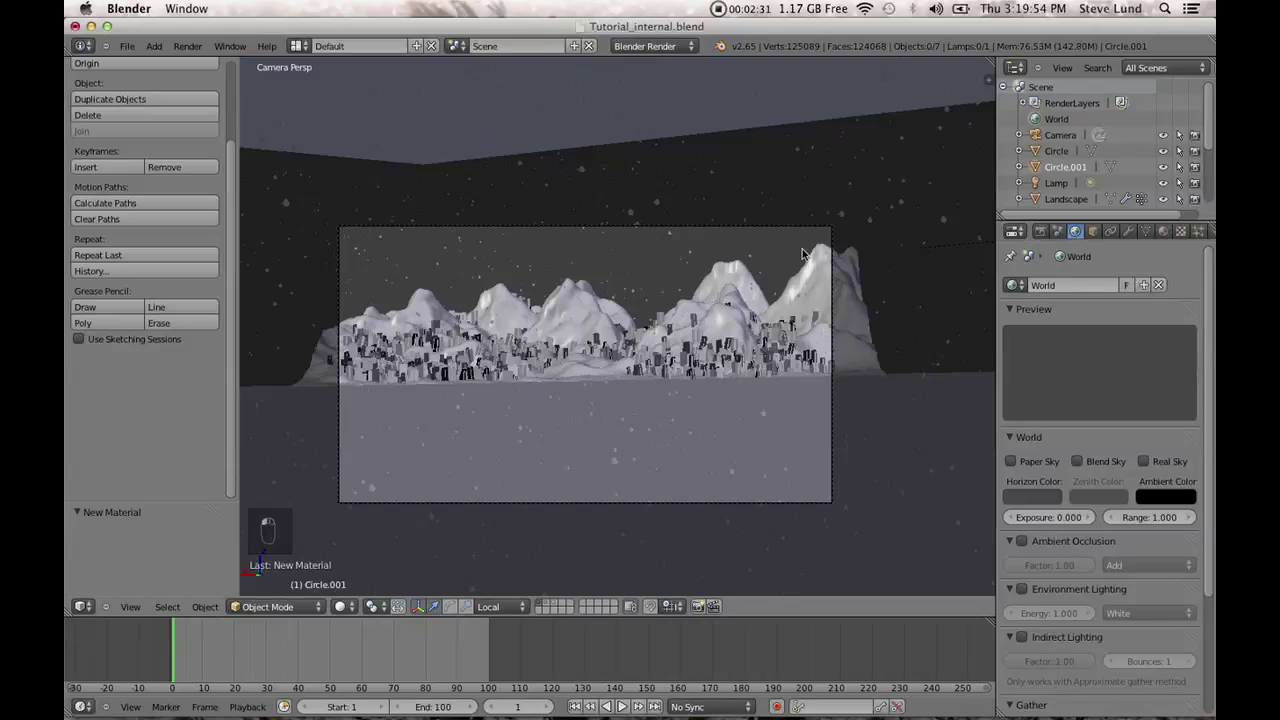
right_click(771, 228)
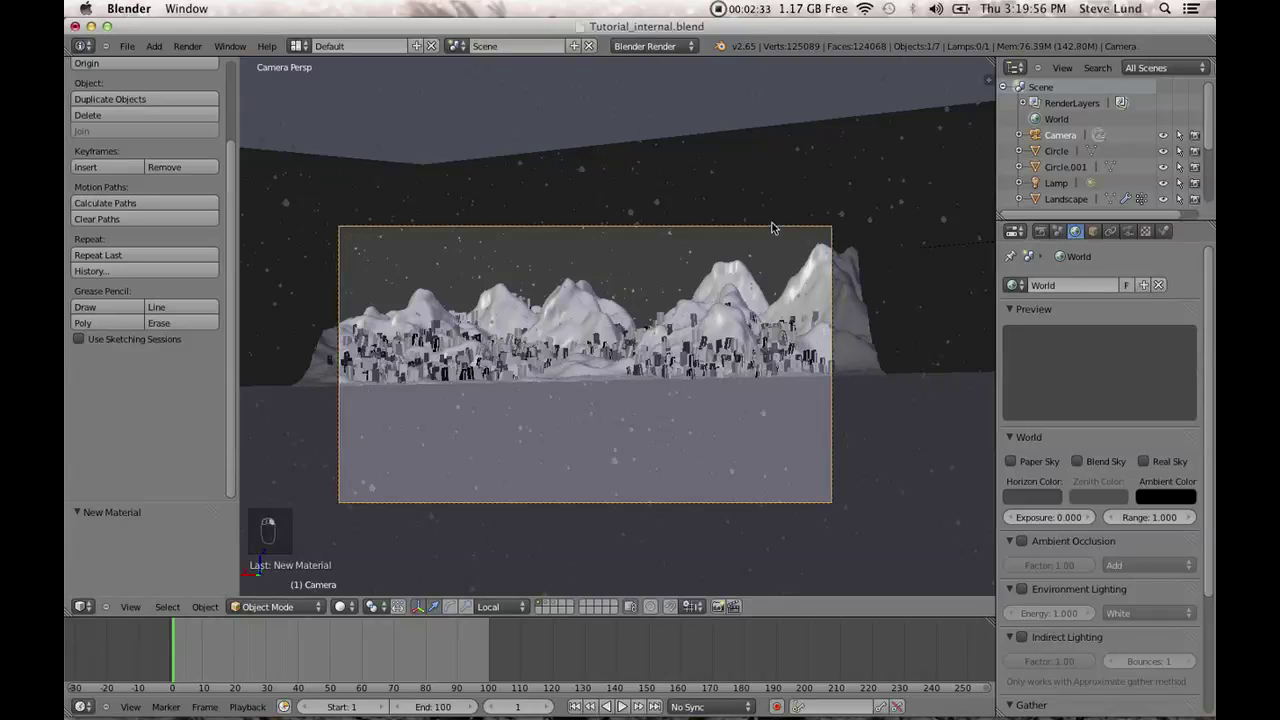
key("KP_7")
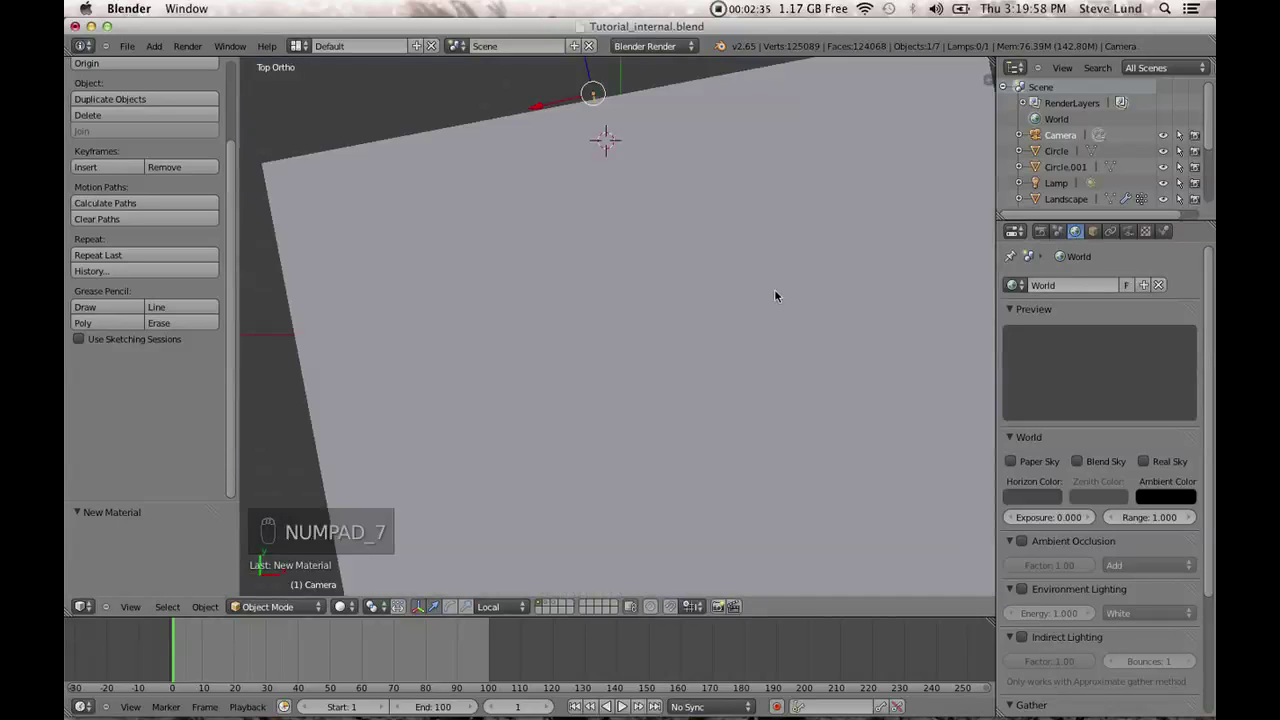
scroll(775, 293, "down", 2)
scroll(790, 214, "down", 1)
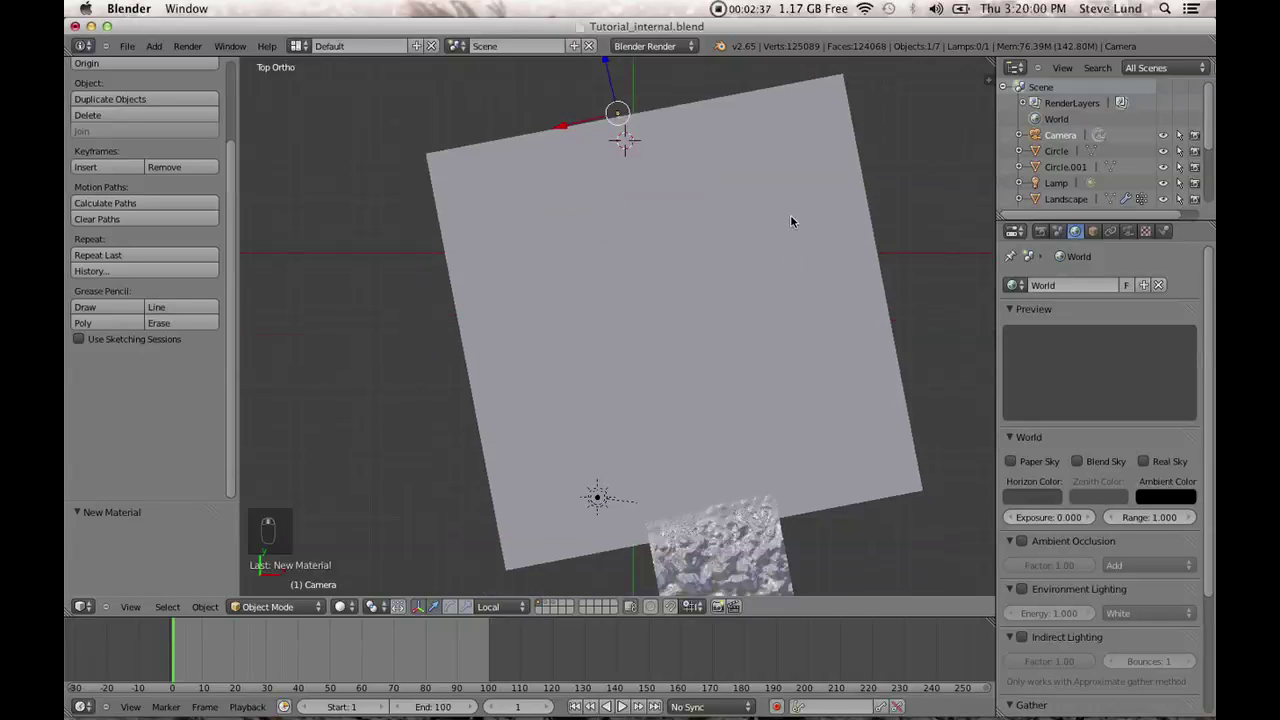
left_click(1130, 231)
left_click(1011, 627)
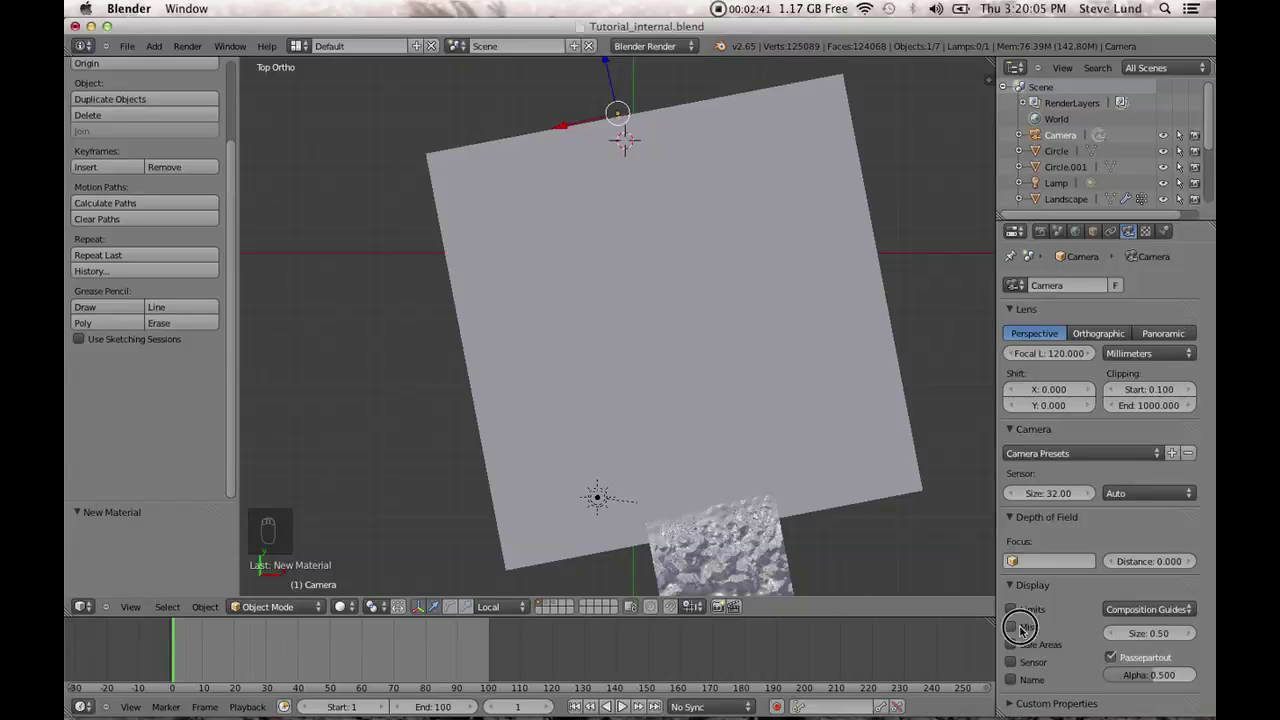
left_click(1077, 233)
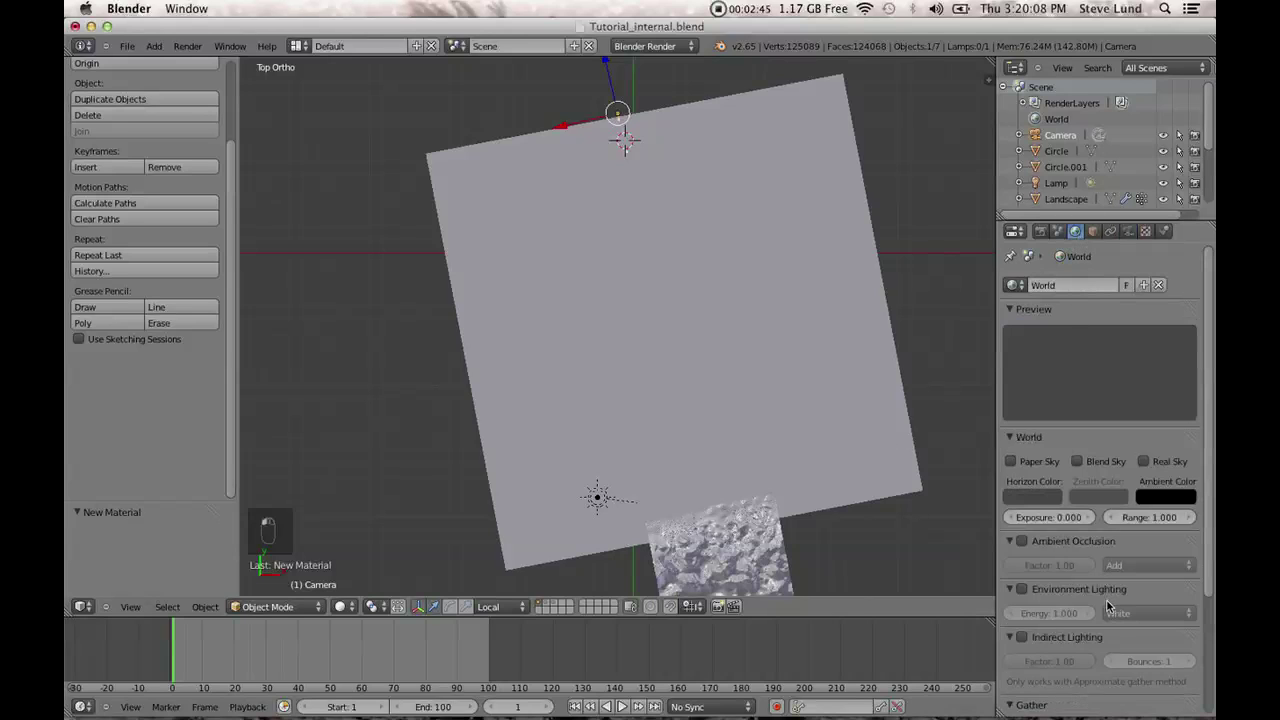
Enable Mist in the world settings and bring all of its parameters into view.
scroll(1107, 604, "down", 3)
scroll(1107, 611, "down", 1)
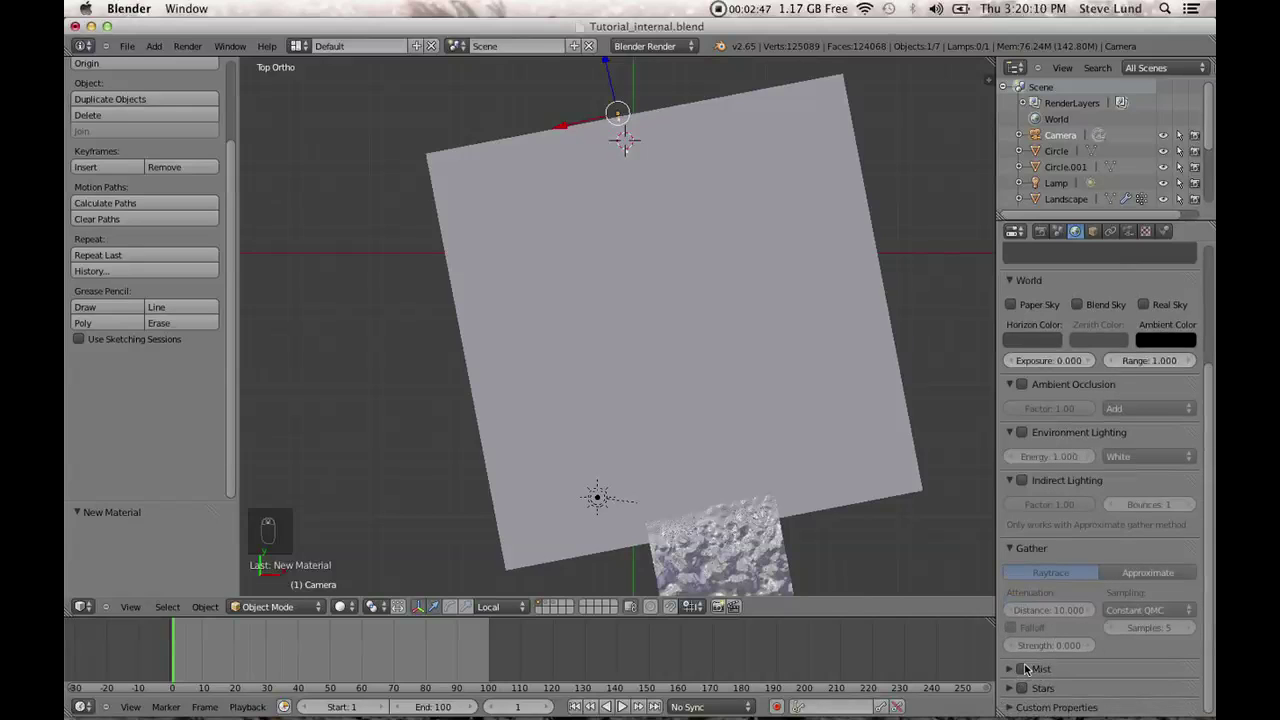
left_click(1012, 672)
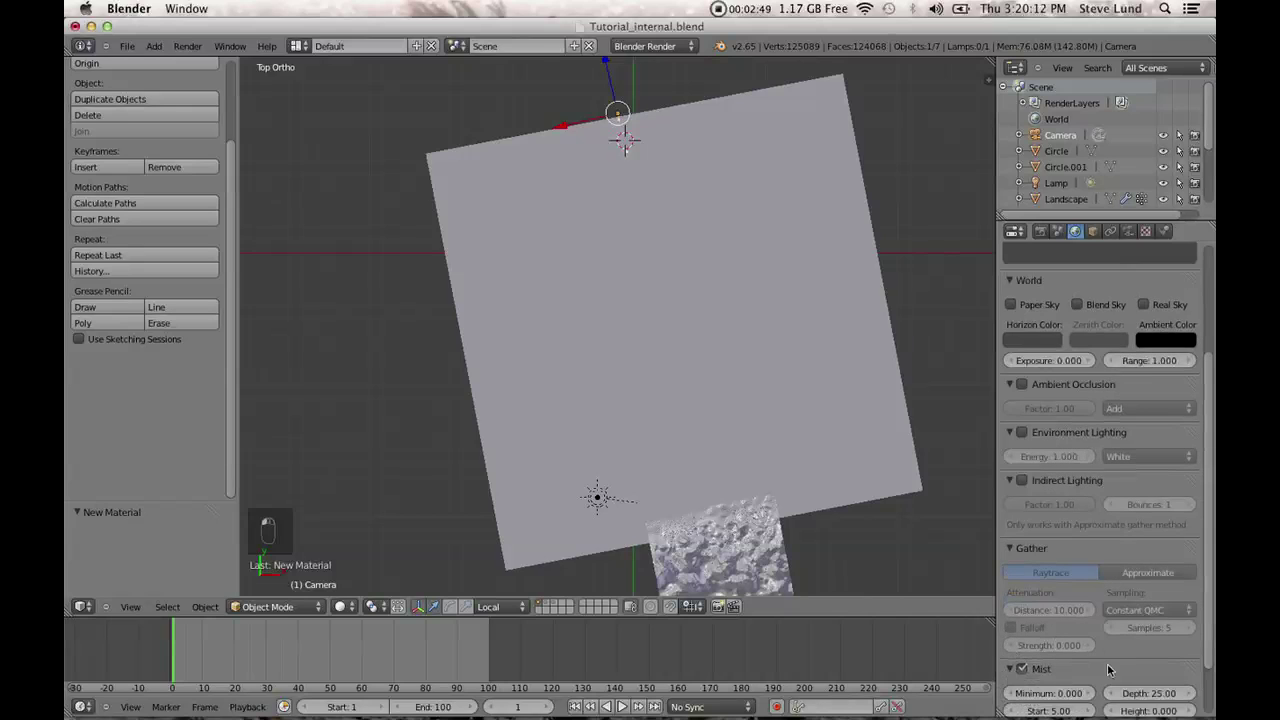
scroll(1115, 668, "down", 2)
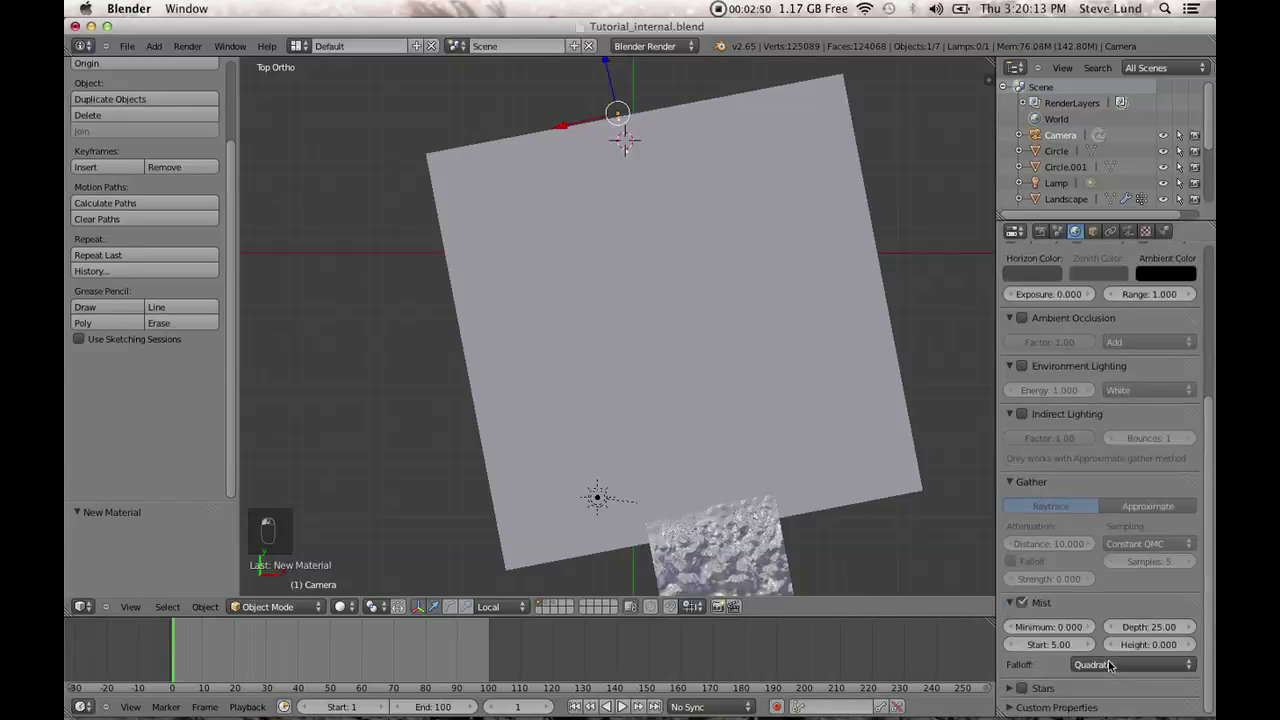
Set the mist start distance to 30.
left_click(1049, 644)
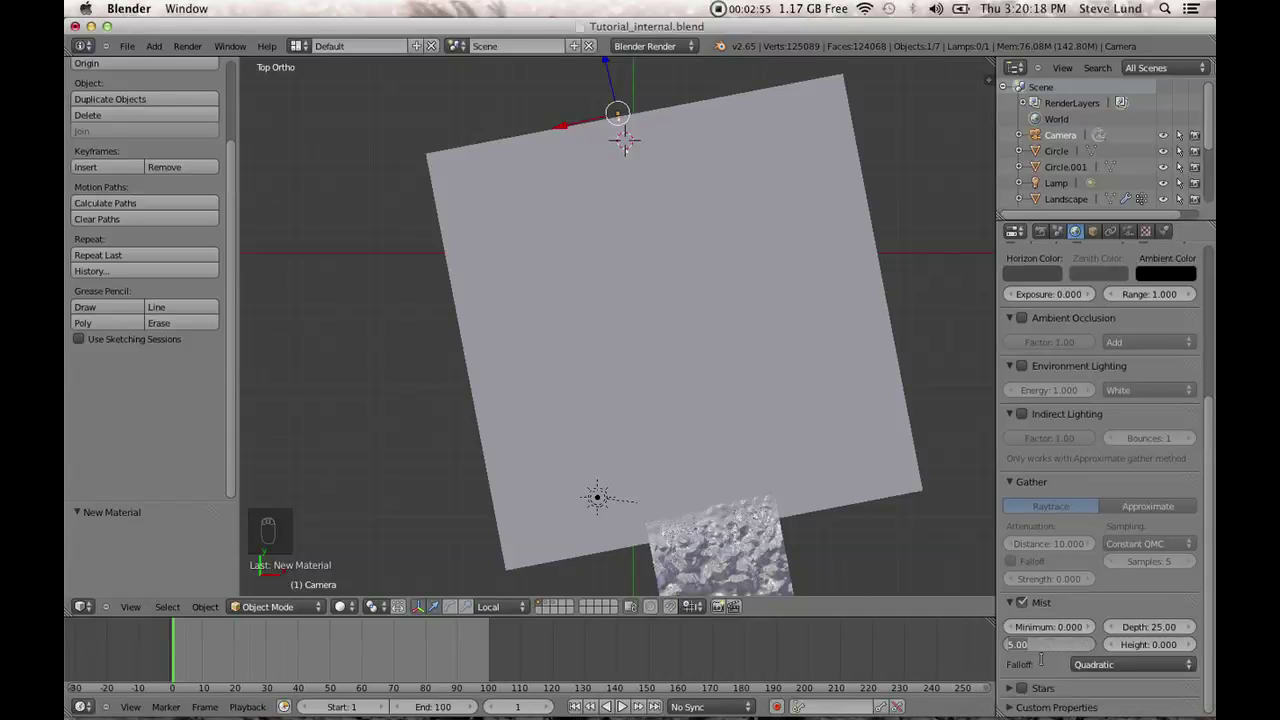
type("30")
key("Return")
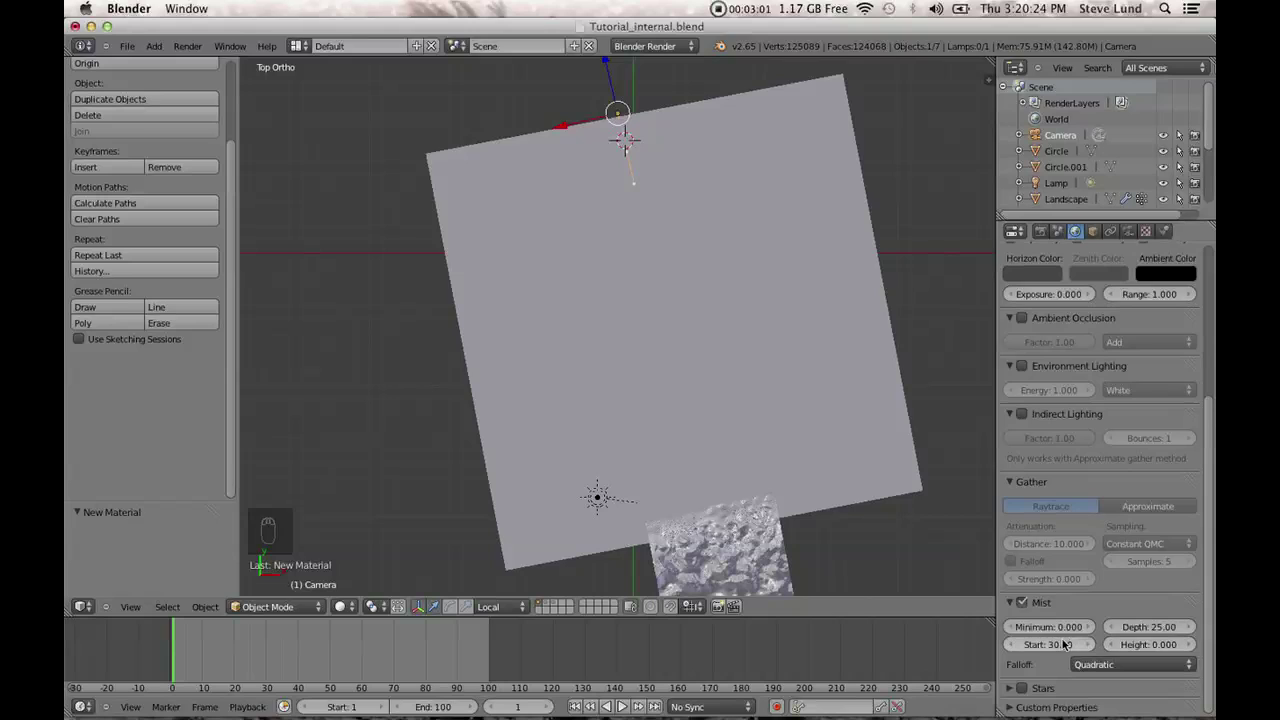
Set the mist depth to 150 so its range line extends from the camera across the landscape plane.
left_click(1148, 626)
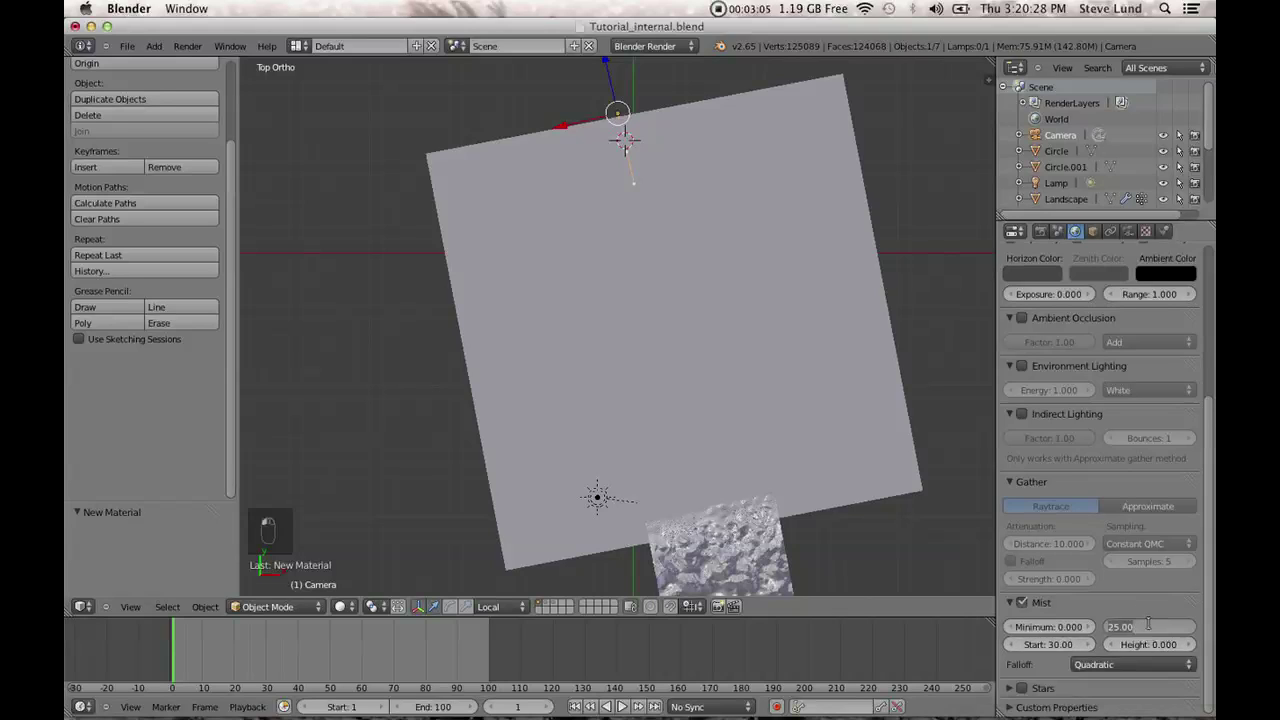
type("6")
key("Return")
scroll(820, 454, "down", 3, "shift")
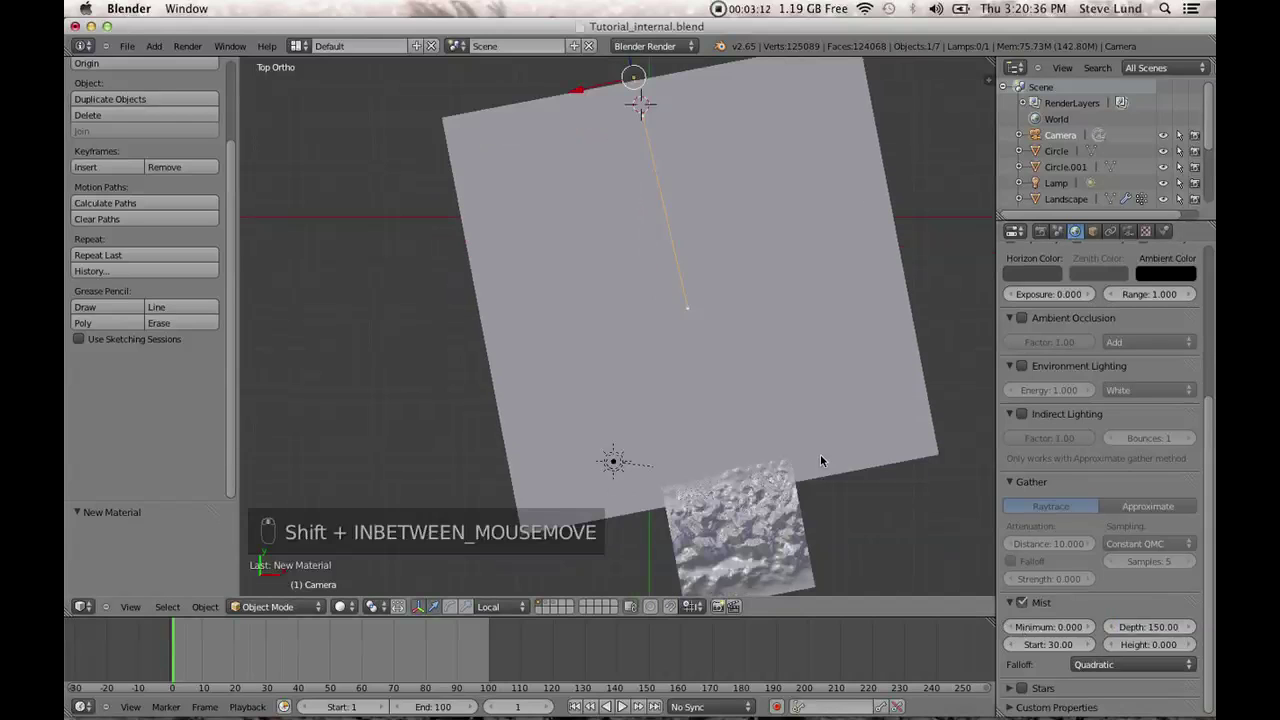
left_click(1111, 603)
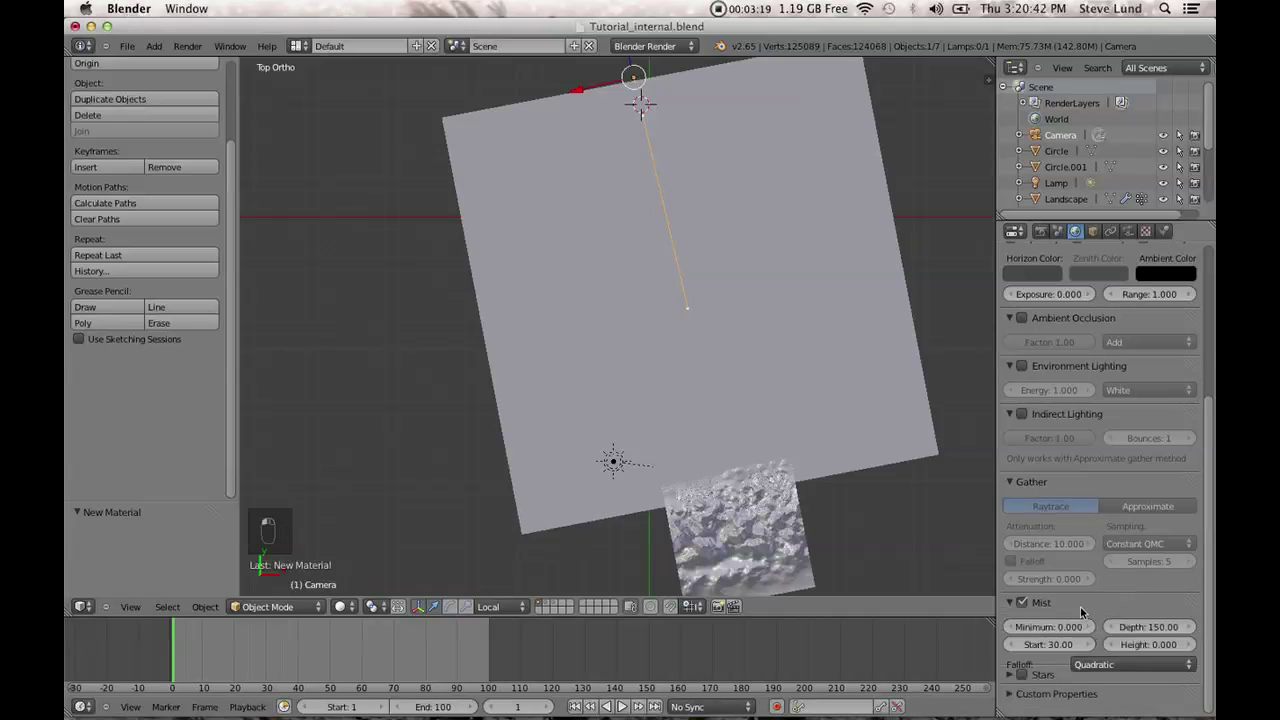
Try a mist minimum of 1 and reset it to 0.
left_click(1046, 628)
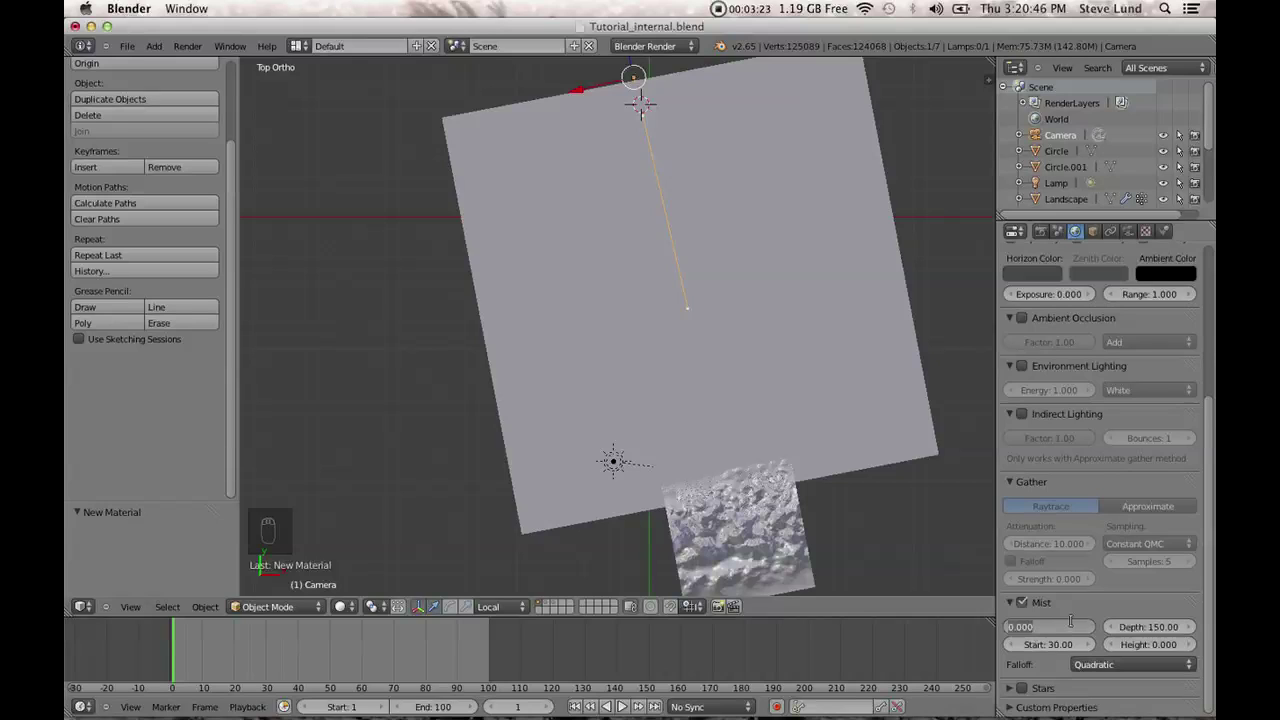
type("1")
key("Return")
left_click(1060, 628)
type("0")
key("Return")
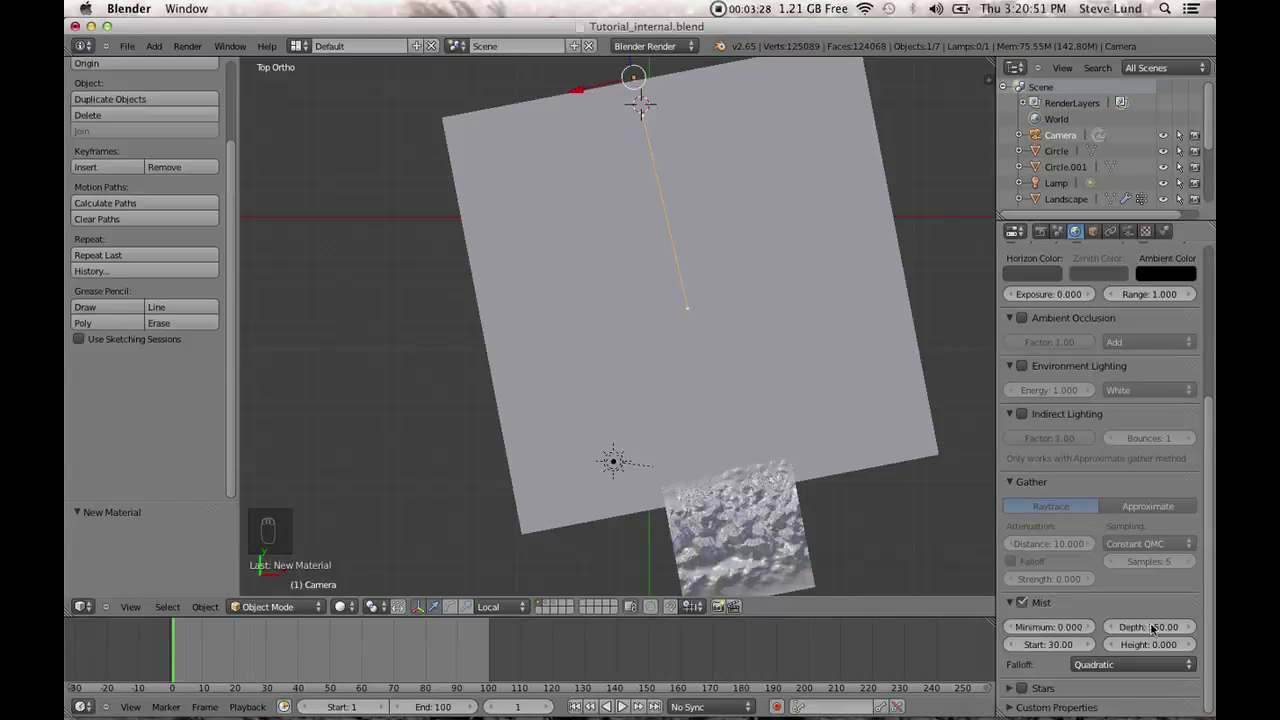
Set the mist start distance to 120.
left_click(1066, 646)
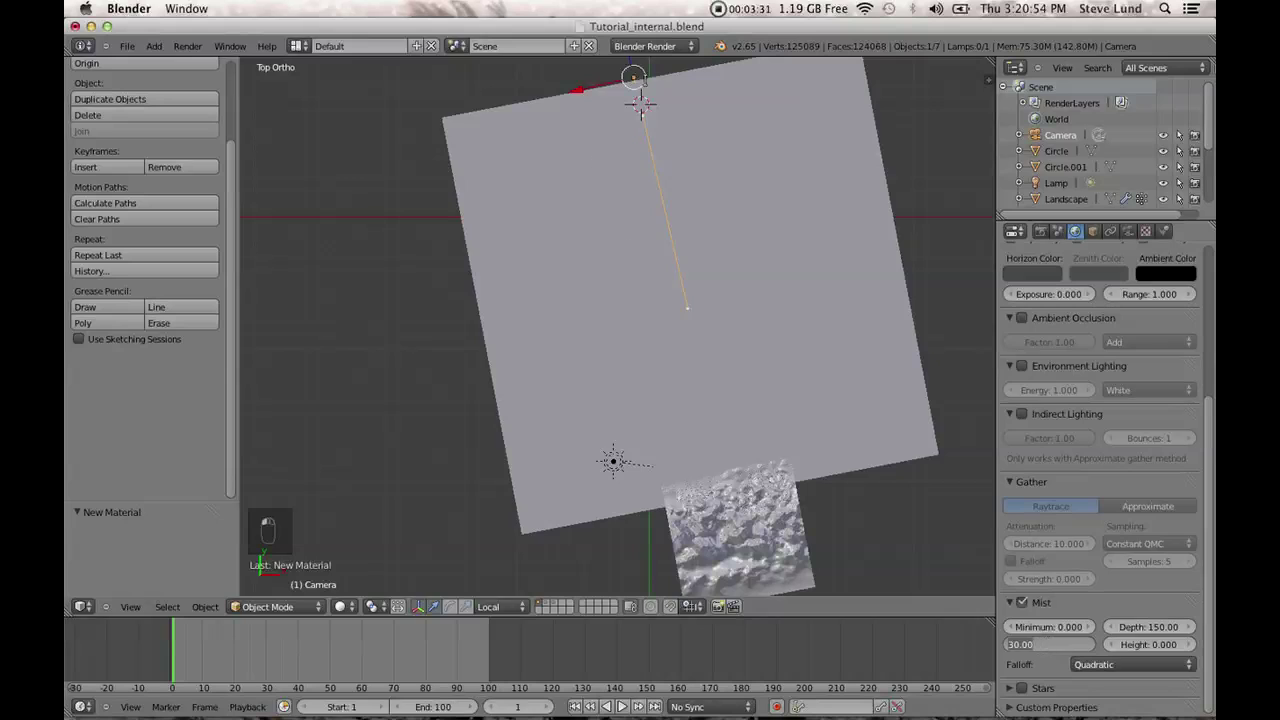
type("120")
key("Return")
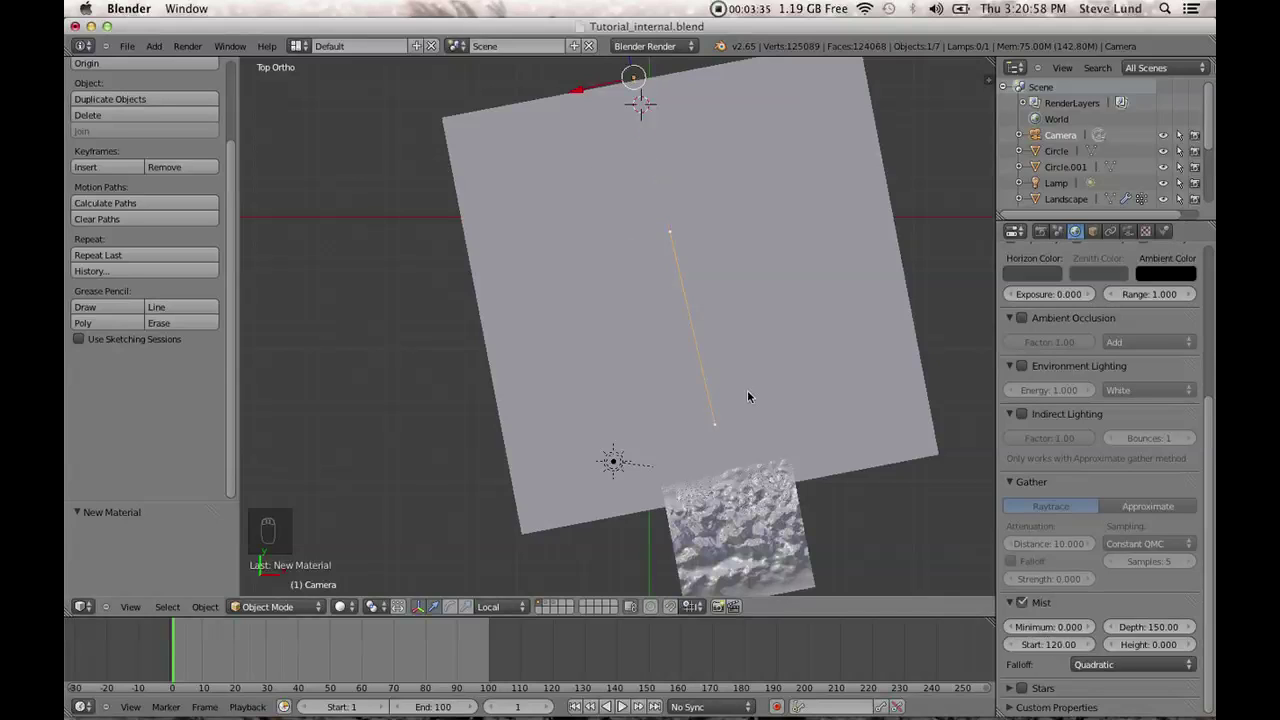
Set the mist start distance to 250 and turn Mist off in the world settings.
left_click(1040, 646)
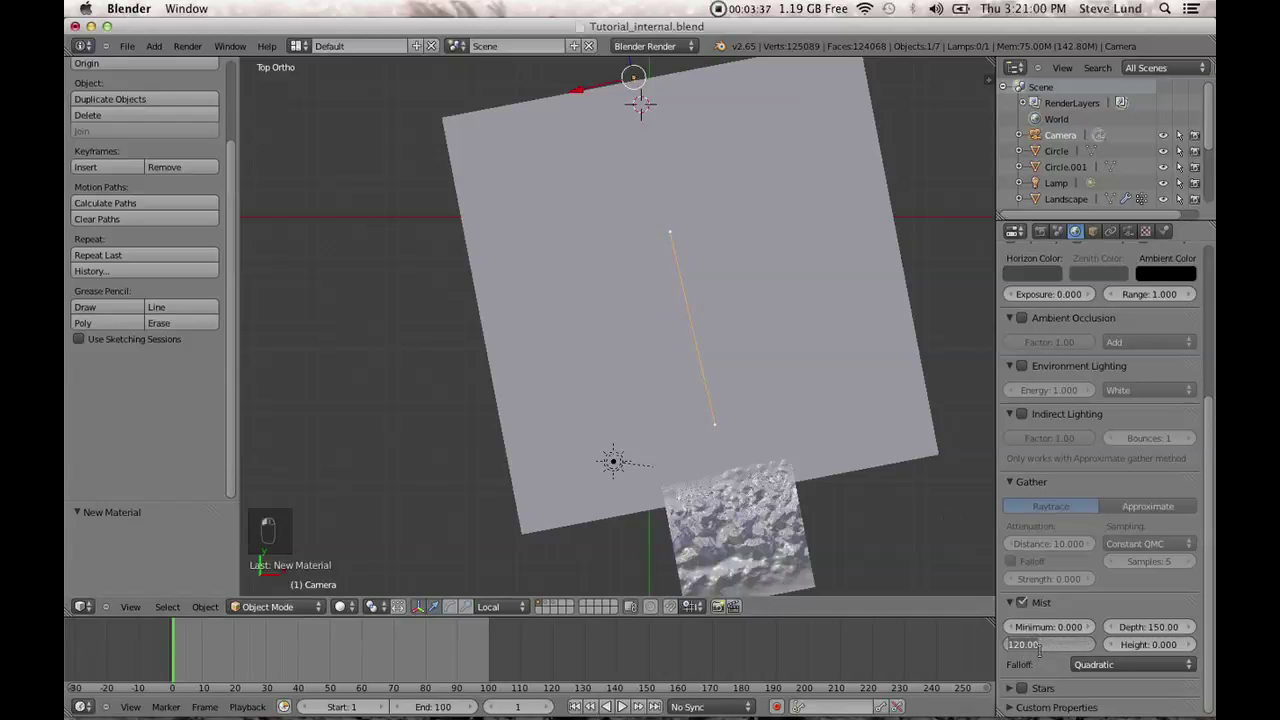
type("250")
key("Return")
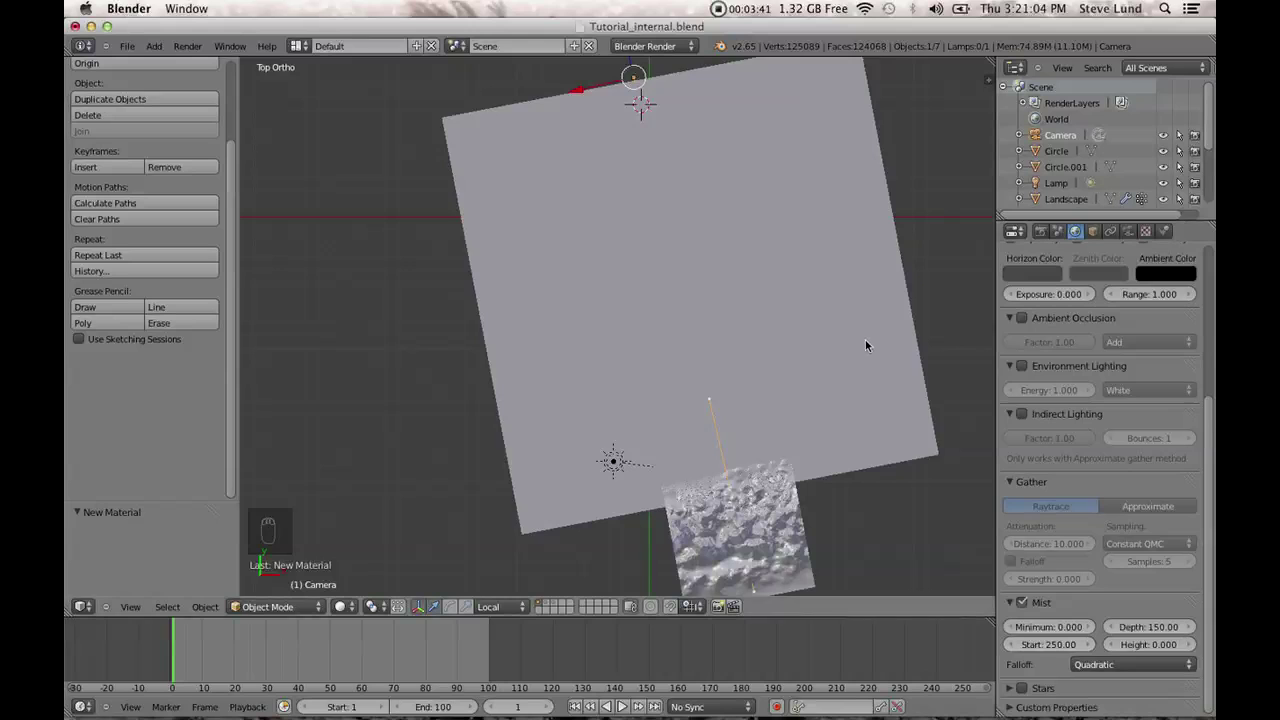
scroll(866, 345, "down", 2)
scroll(865, 336, "up", 3)
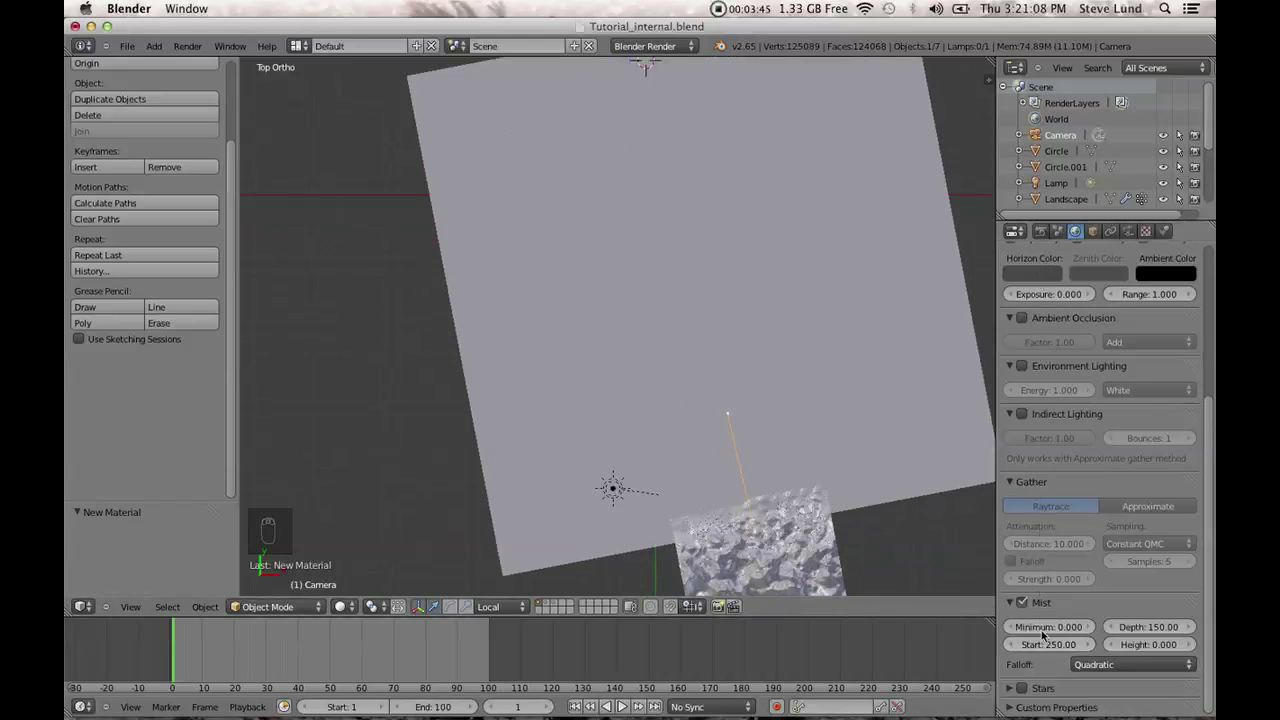
left_click(1022, 603)
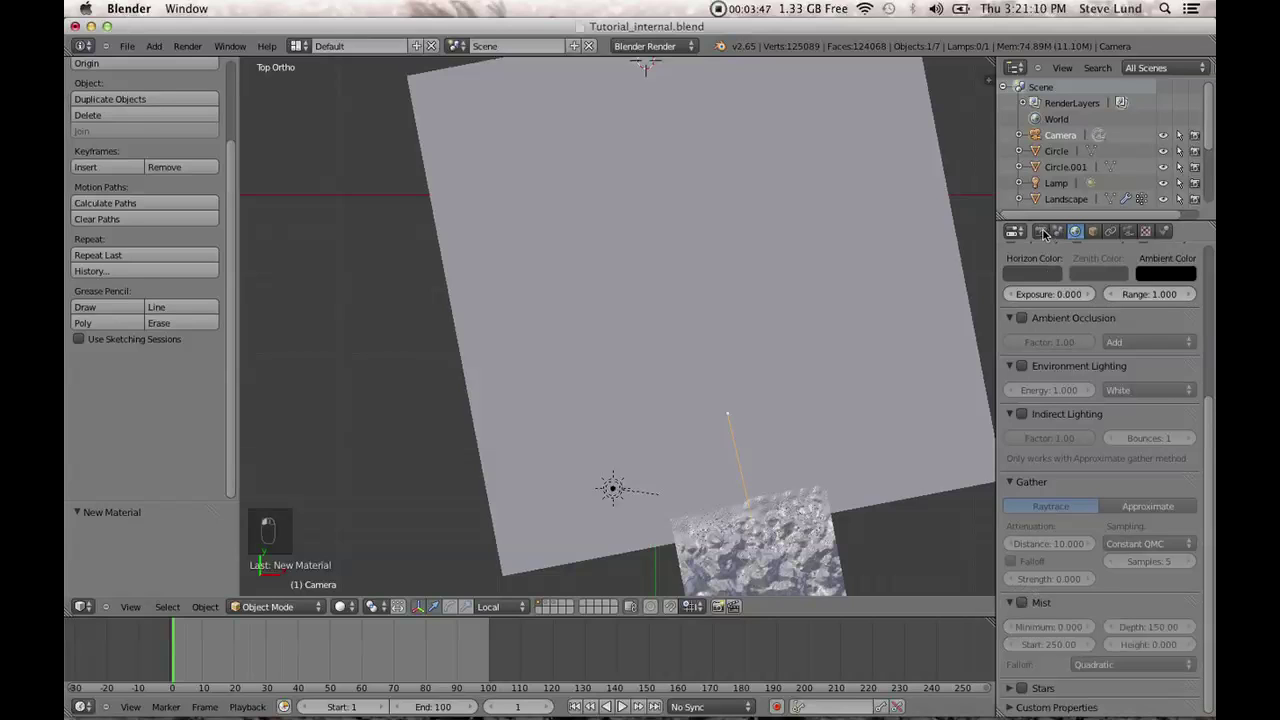
Enable the Mist pass for the scene's render layer.
left_click(1041, 231)
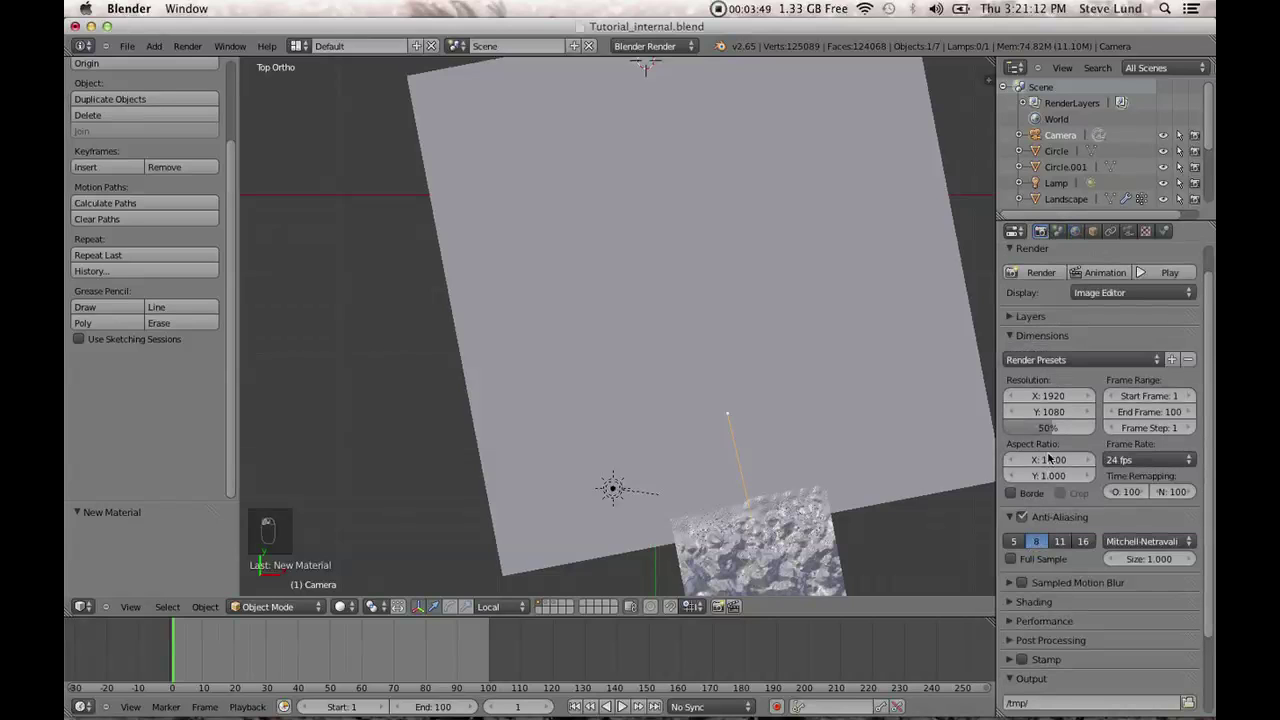
scroll(1040, 455, "up", 2)
left_click(1015, 349)
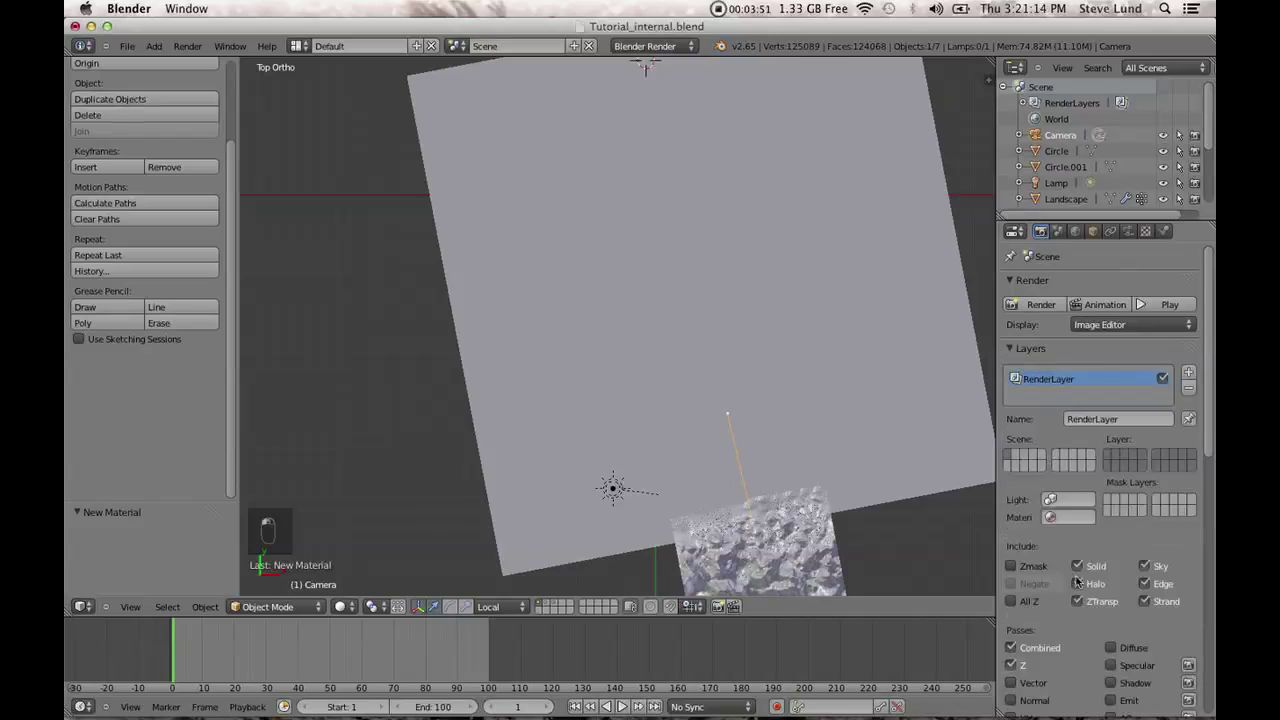
scroll(1074, 625, "down", 2)
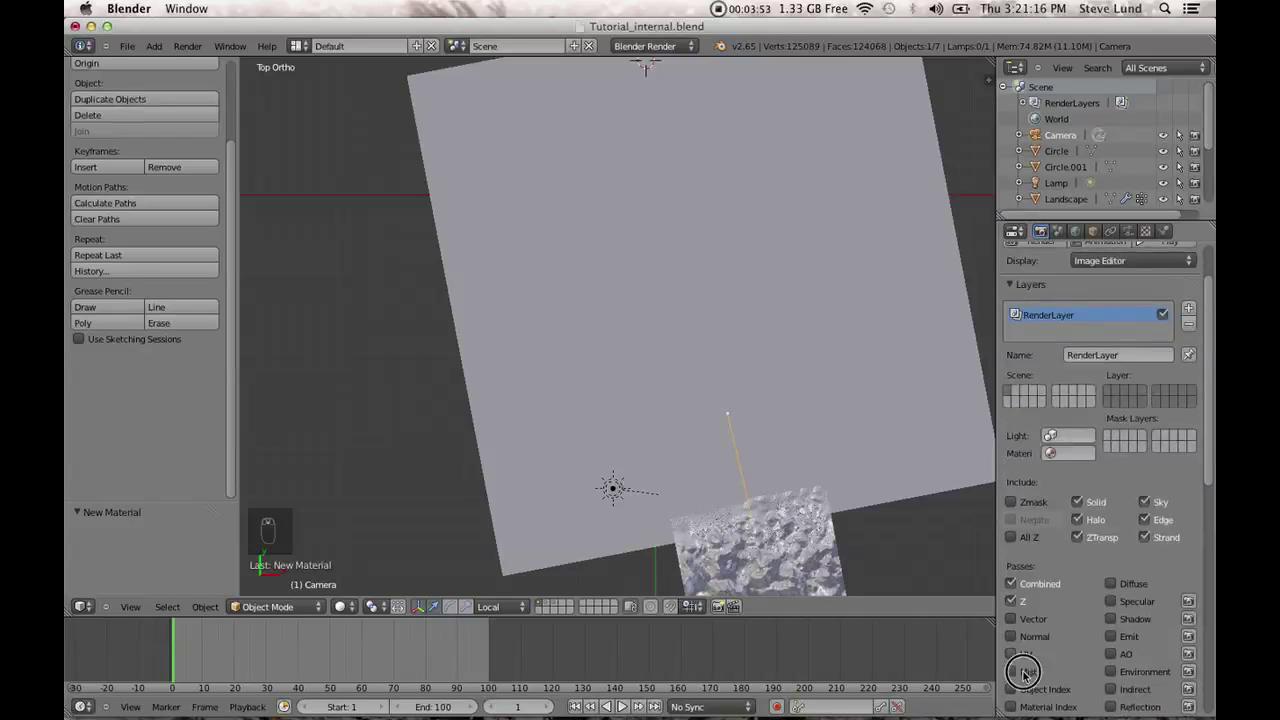
left_click(1024, 675)
Switch to the camera view and render the current frame.
middle_click_drag(577, 310, 717, 269)
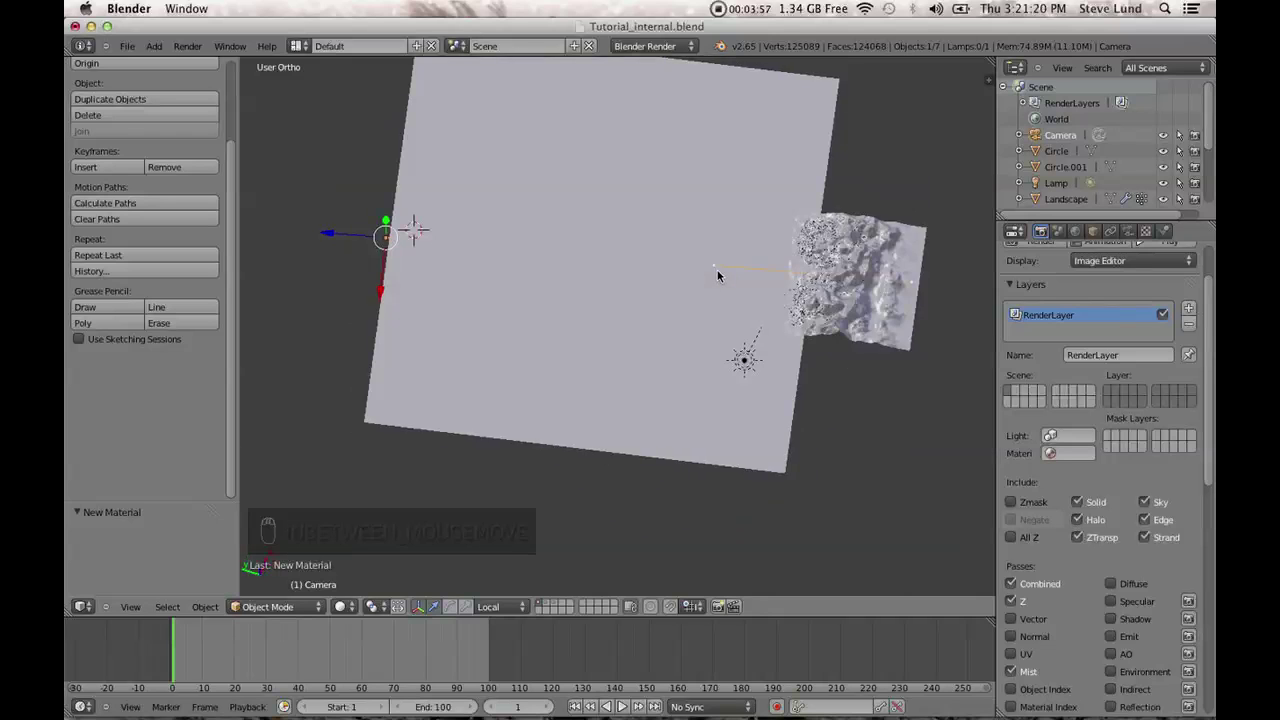
key("KP_0")
key("F12")
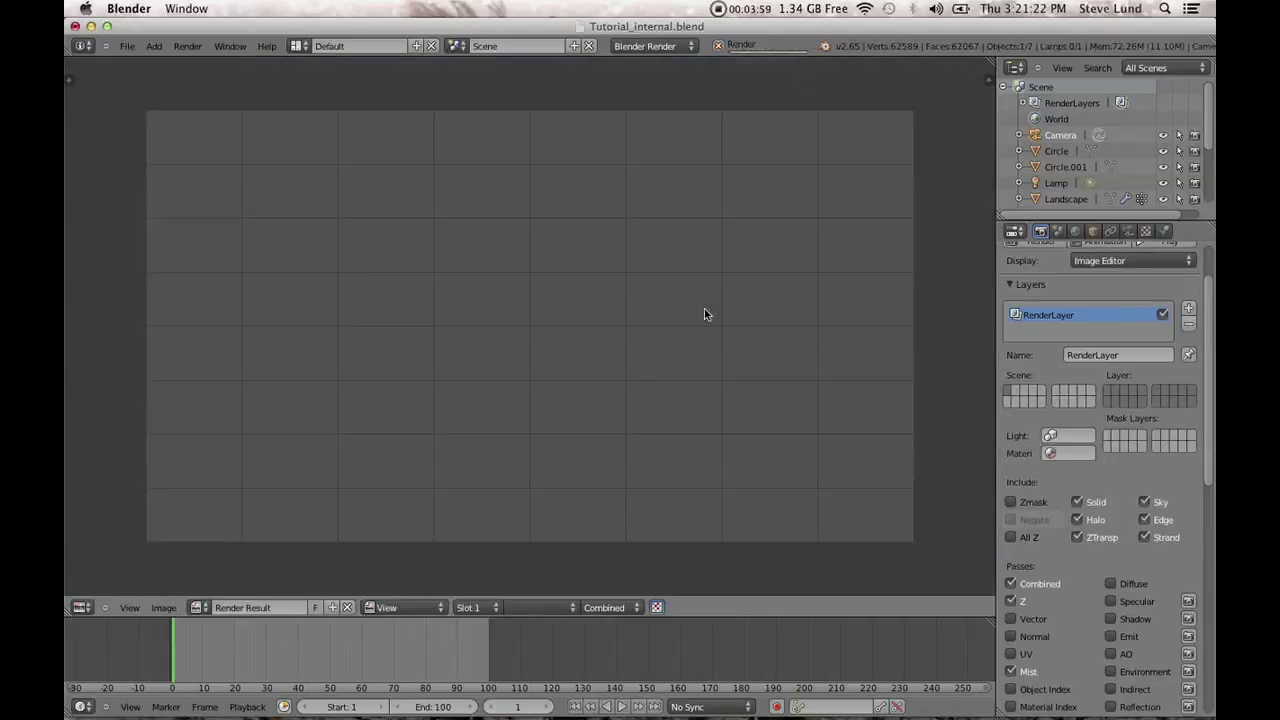
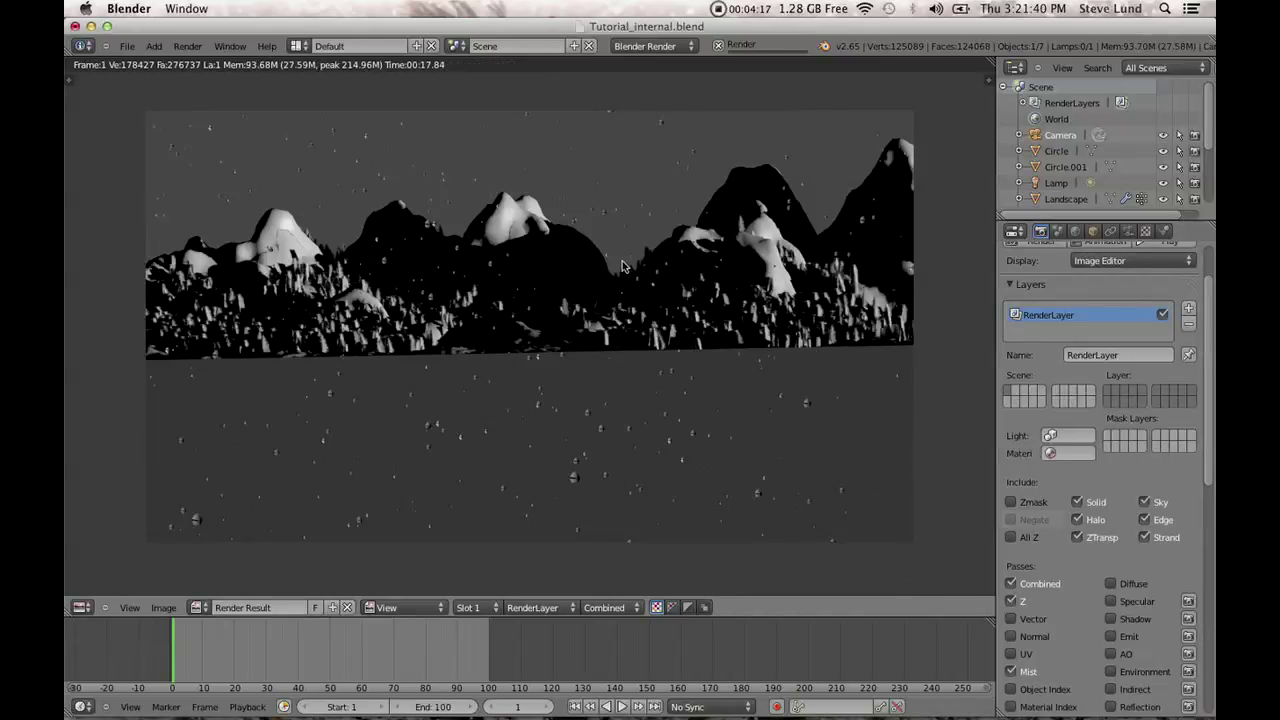
Switch to the Compositing screen layout and enable the use of nodes.
left_click(298, 46)
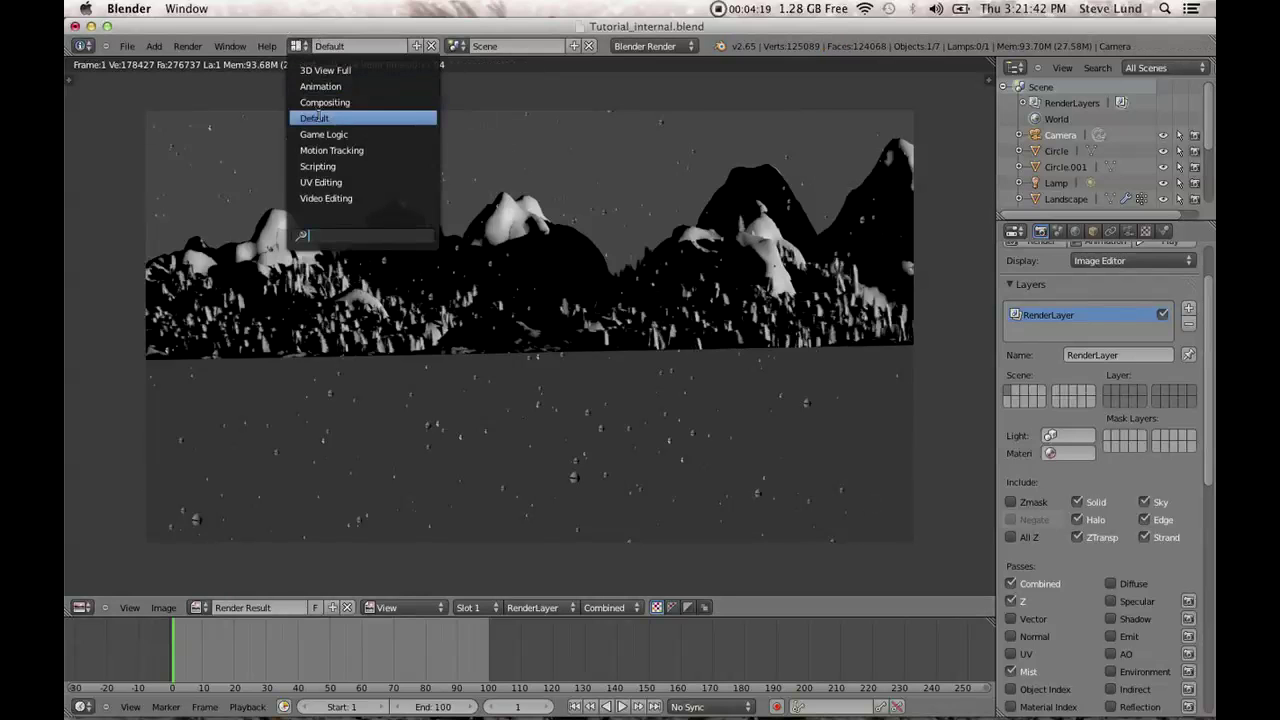
left_click(325, 102)
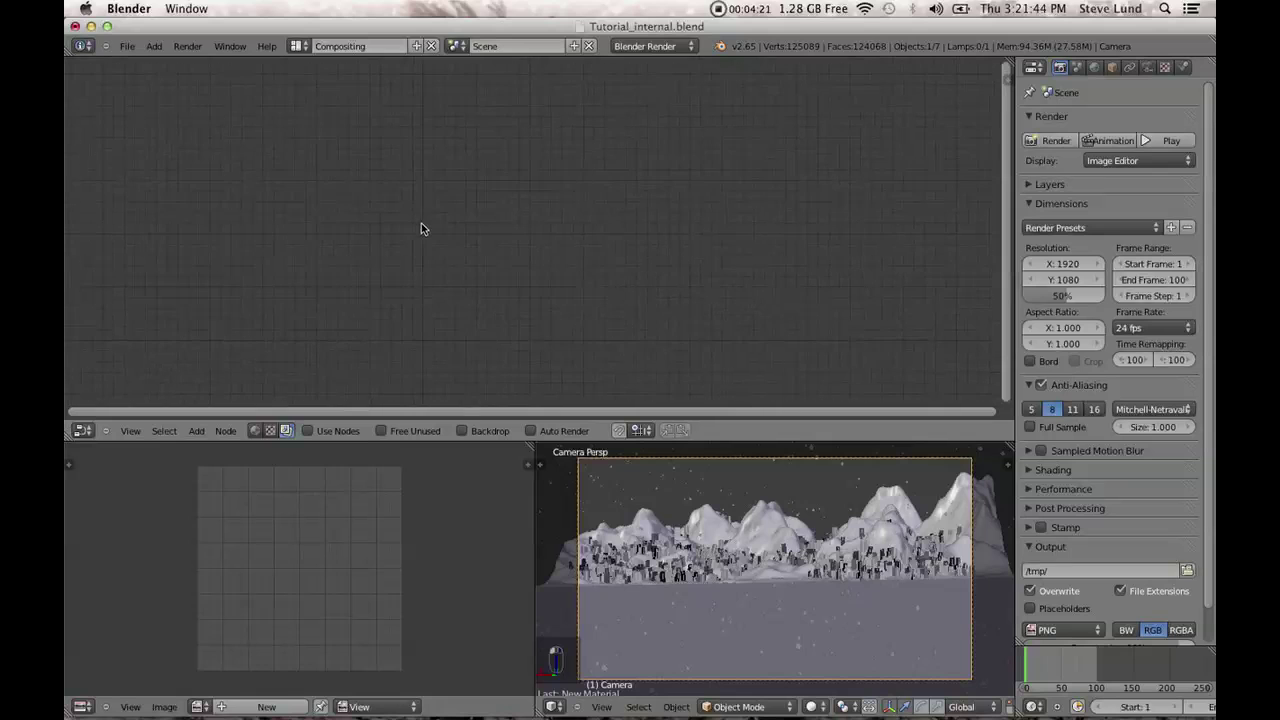
left_click(325, 434)
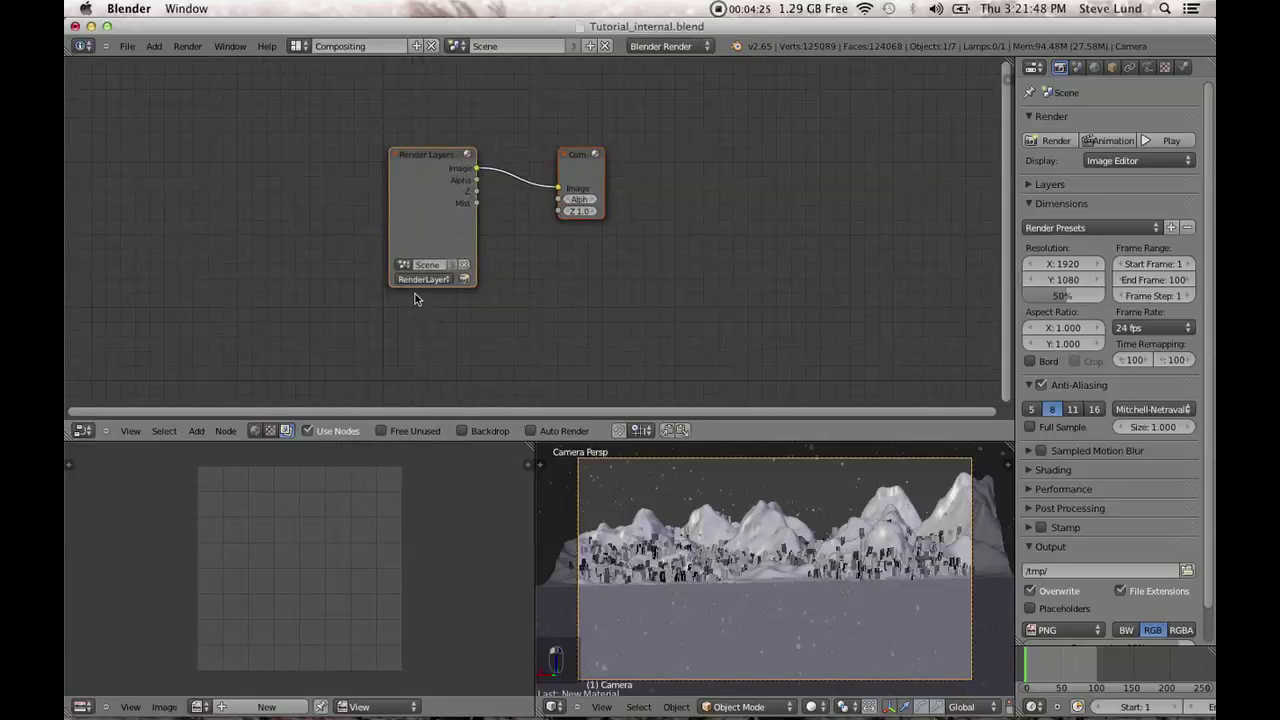
Make room between the Render Layers and Composite nodes and add a Viewer node fed by the Mist output.
left_click_drag(424, 156, 267, 168)
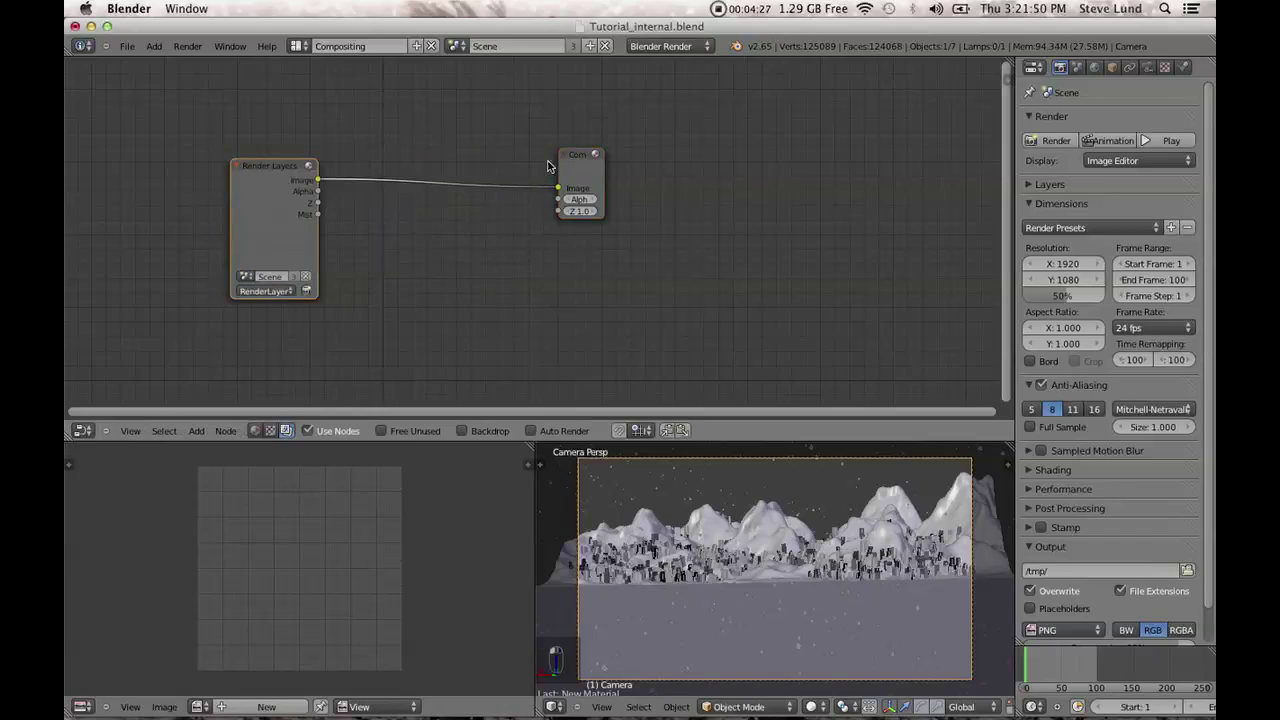
left_click_drag(583, 166, 770, 222)
key("shift+a")
mouse_move(588, 164)
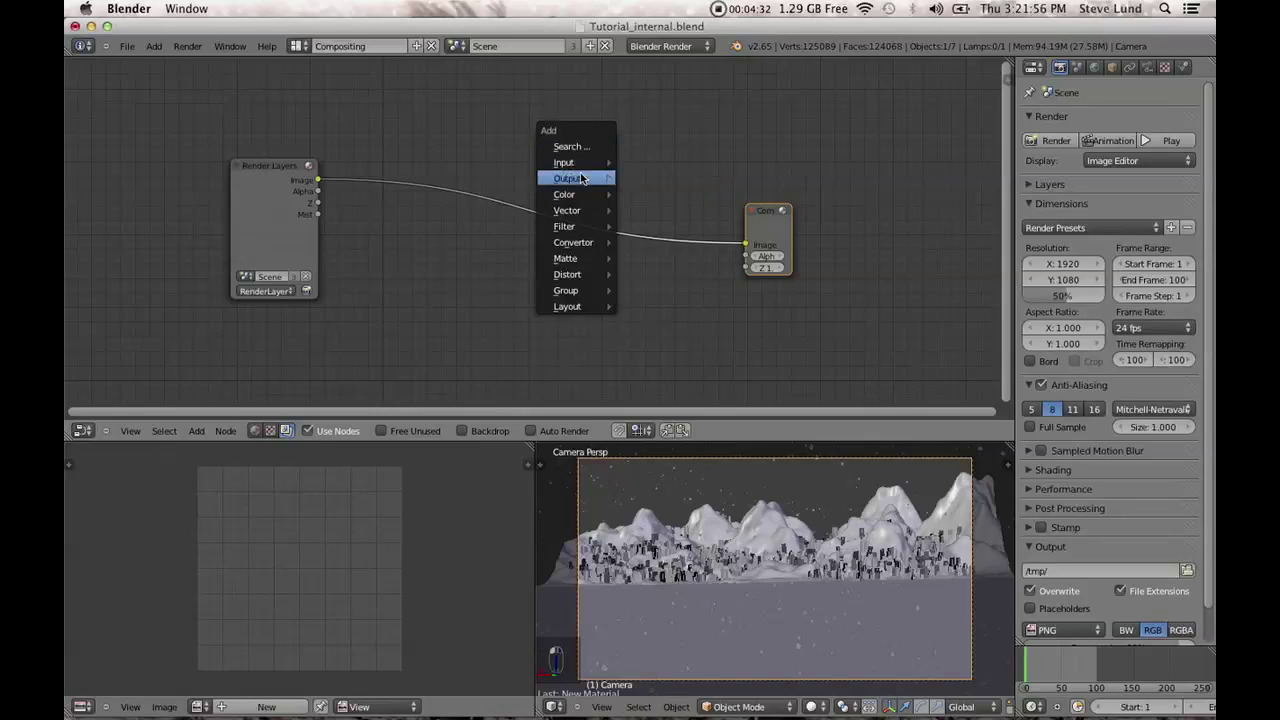
left_click(645, 191)
left_click(650, 195)
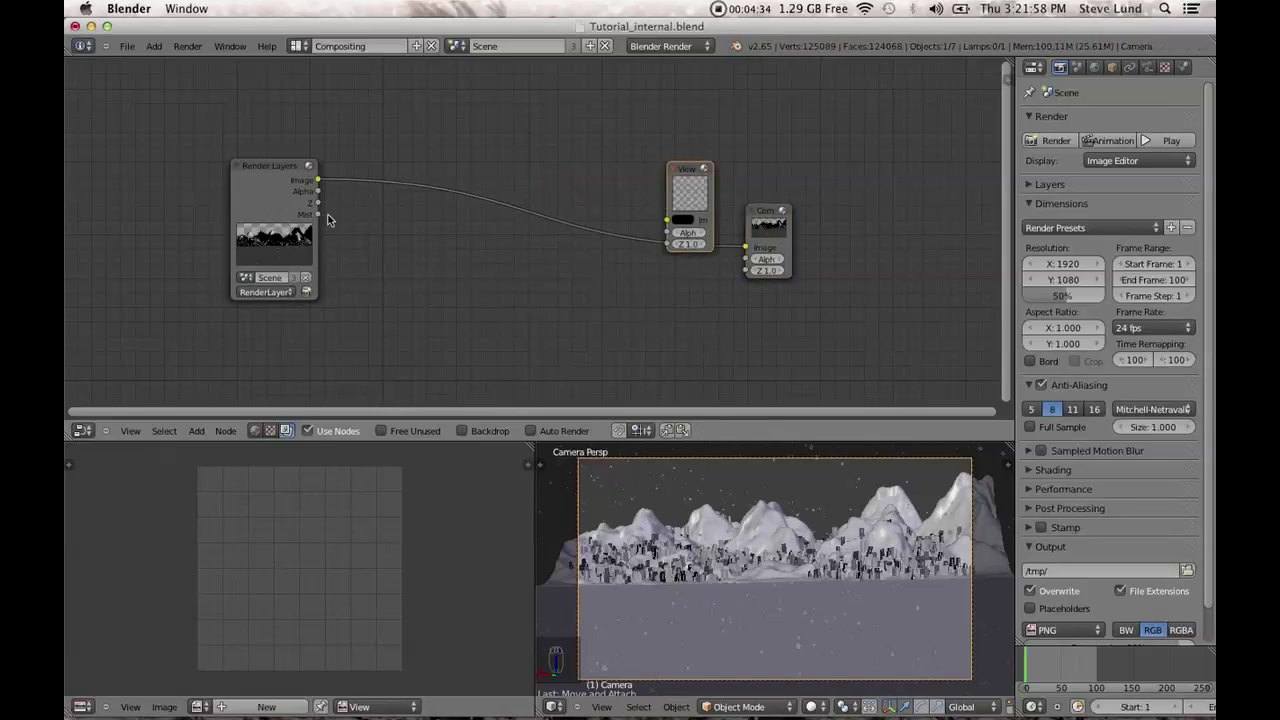
left_click_drag(317, 214, 667, 205)
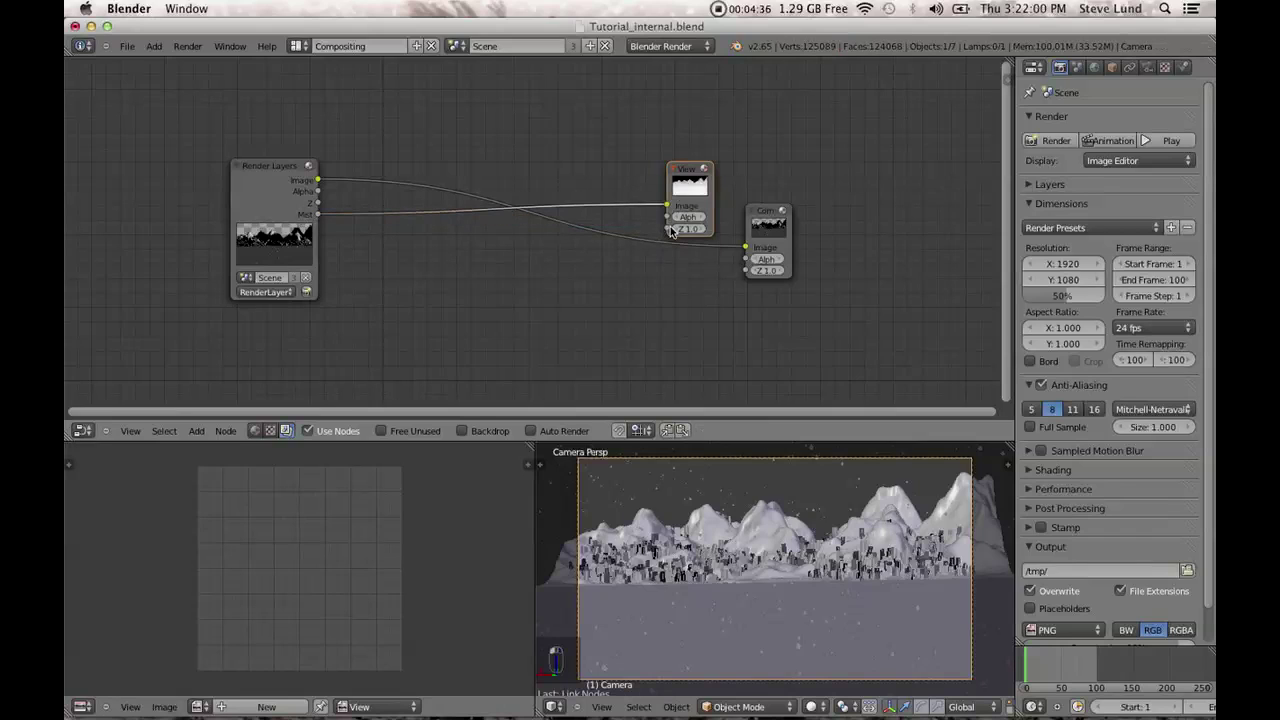
Show the viewer image as the node editor's backdrop and enlarge it to fill the space between the nodes.
left_click(477, 431)
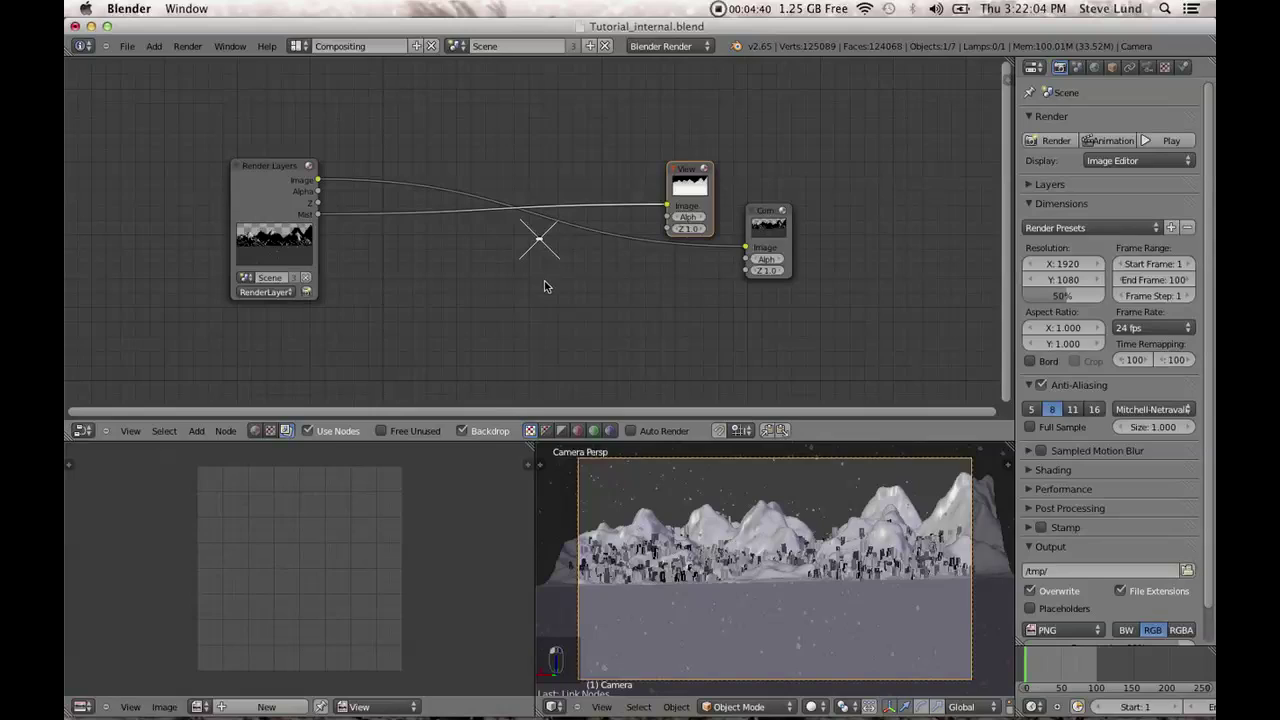
key("alt+v")
key("alt+v")
key("alt+v")
key("alt+v")
key("alt+v")
key("alt+v")
key("alt+v")
key("alt+v")
key("alt+v")
key("alt+v")
key("alt+v")
key("alt+v")
key("alt+v")
key("alt+v")
key("alt+v")
key("alt+v")
key("alt+v")
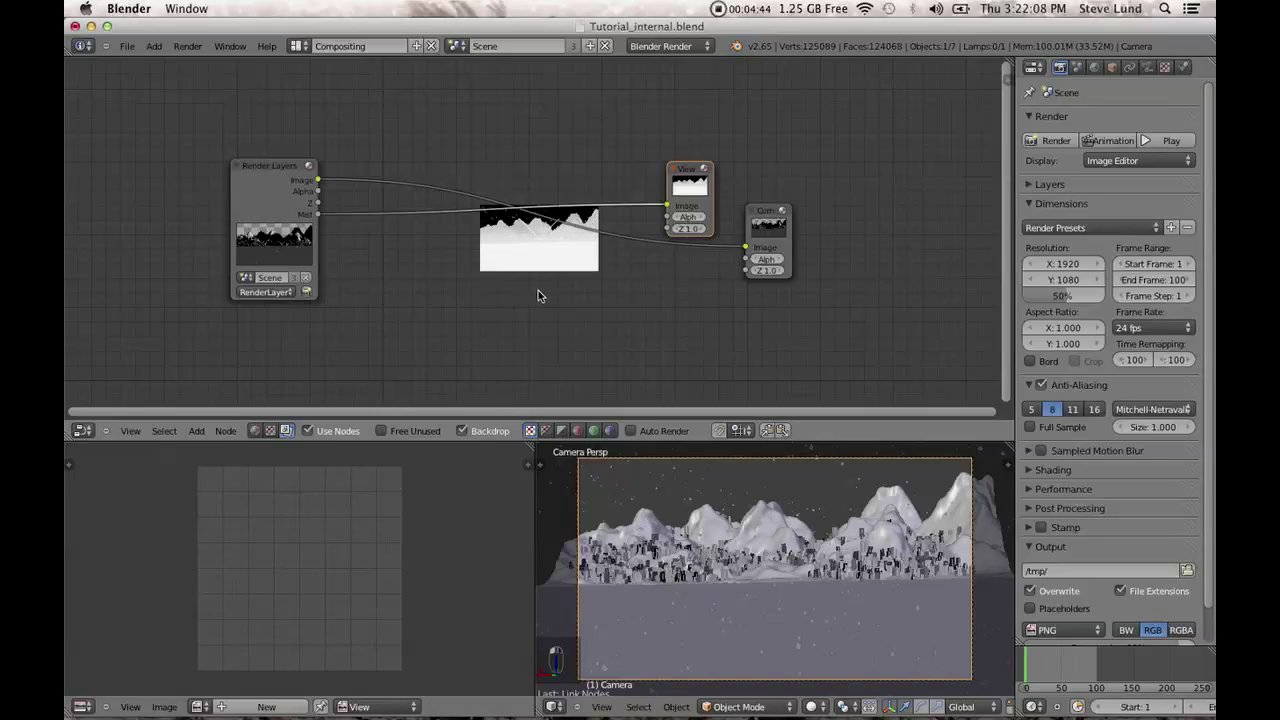
key("alt+v")
key("alt+v")
key("alt+v")
key("alt+v")
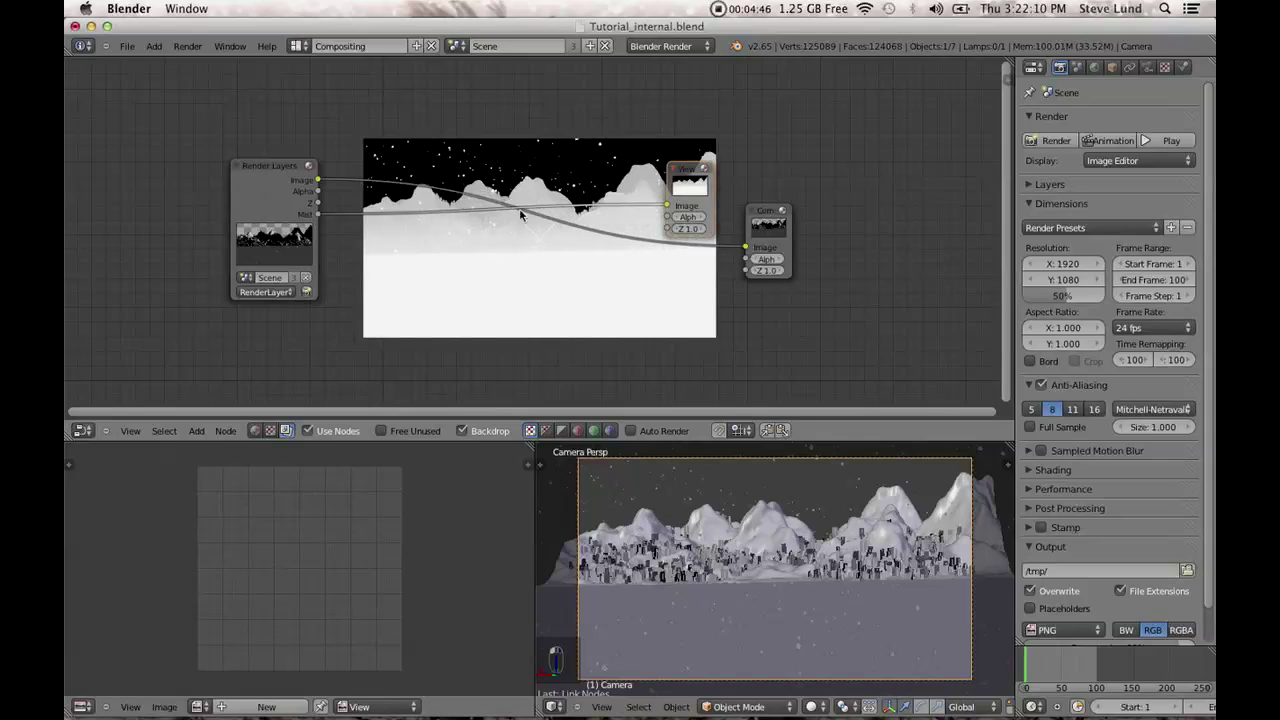
Move the Viewer node clear of the backdrop and connect the Mist output to the Composite node's Image input.
left_click_drag(708, 168, 855, 91)
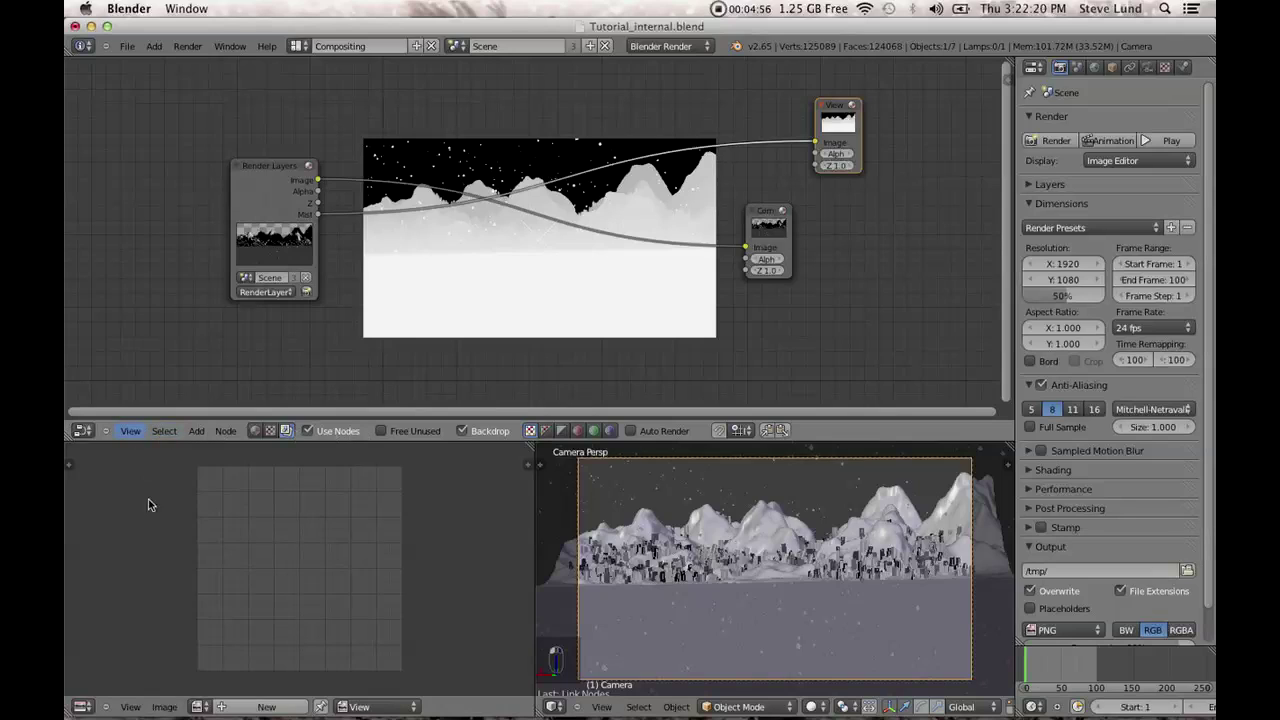
left_click(783, 225)
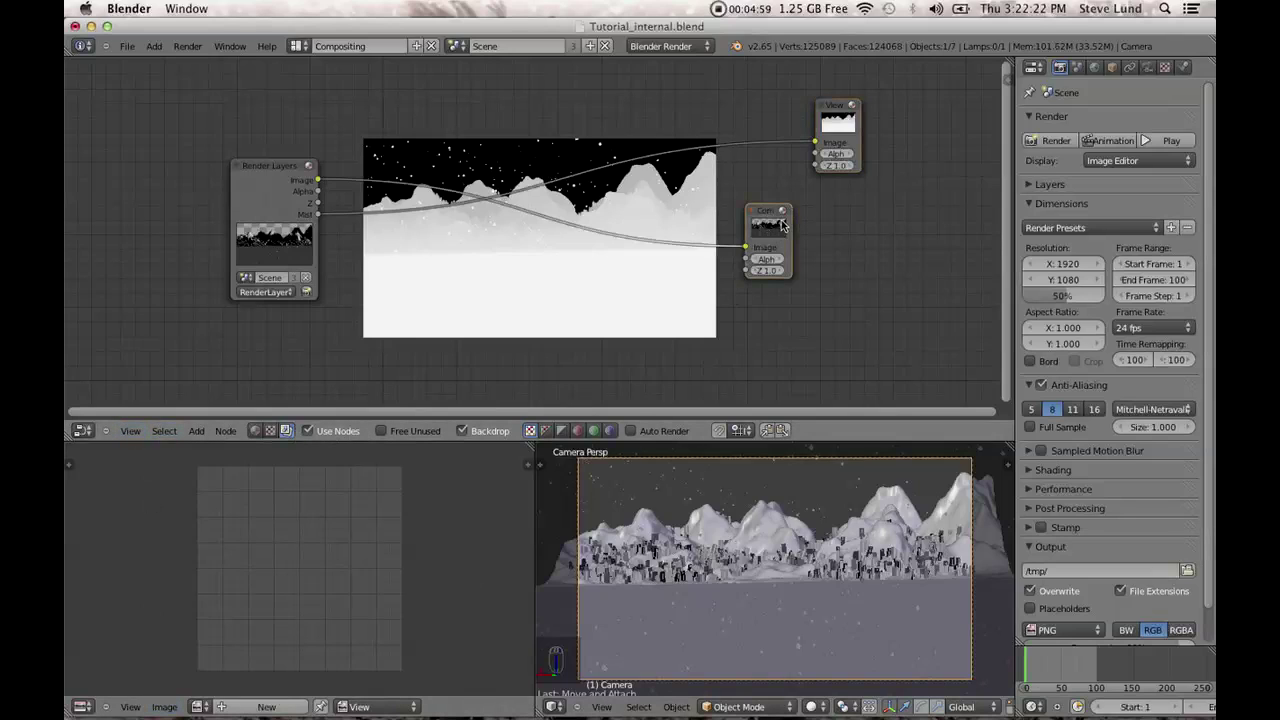
left_click_drag(317, 214, 756, 247)
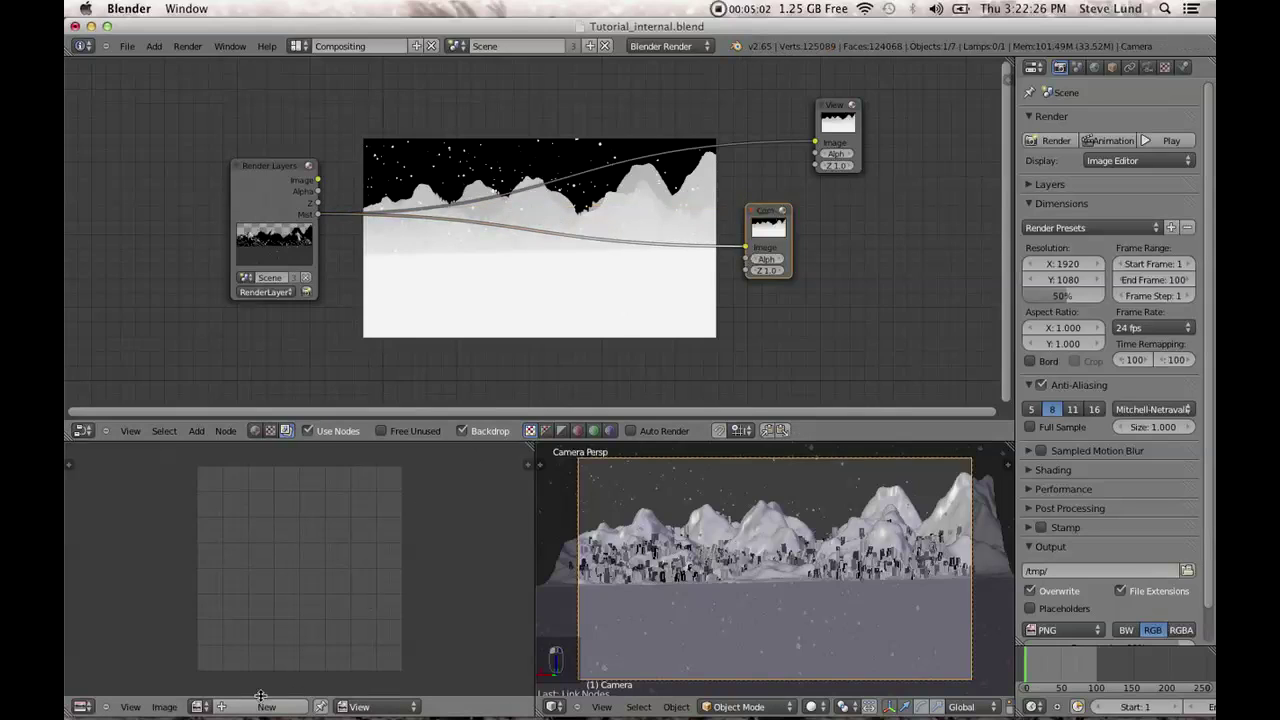
Display the Render Result in the image editor and save the mist image as a PNG in the Snowy Mountain Tutorial folder.
left_click(196, 707)
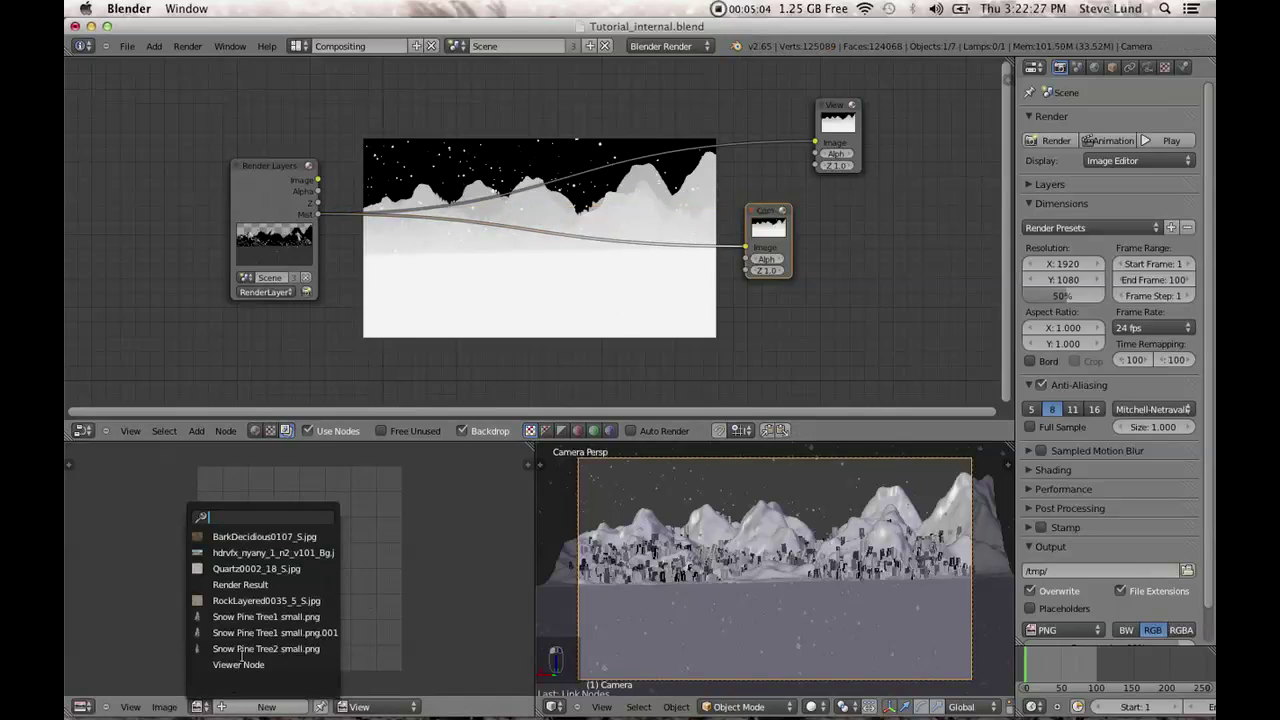
left_click(245, 584)
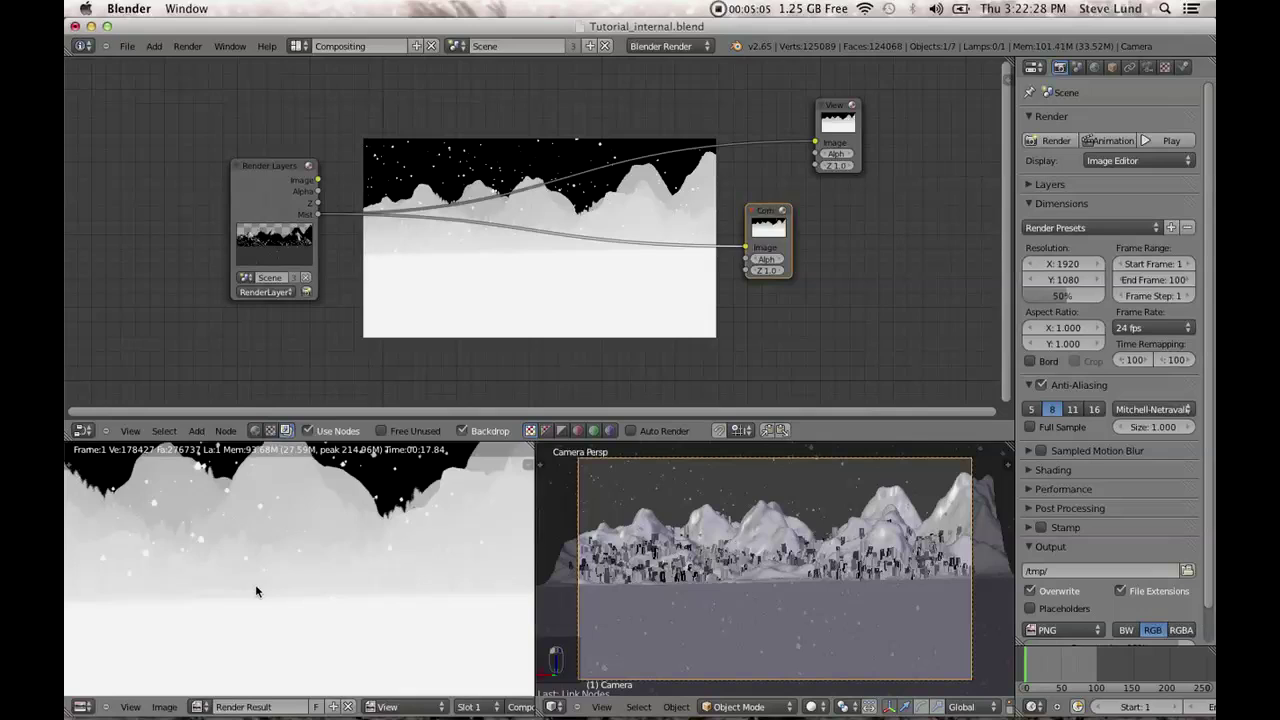
left_click(164, 707)
left_click(195, 638)
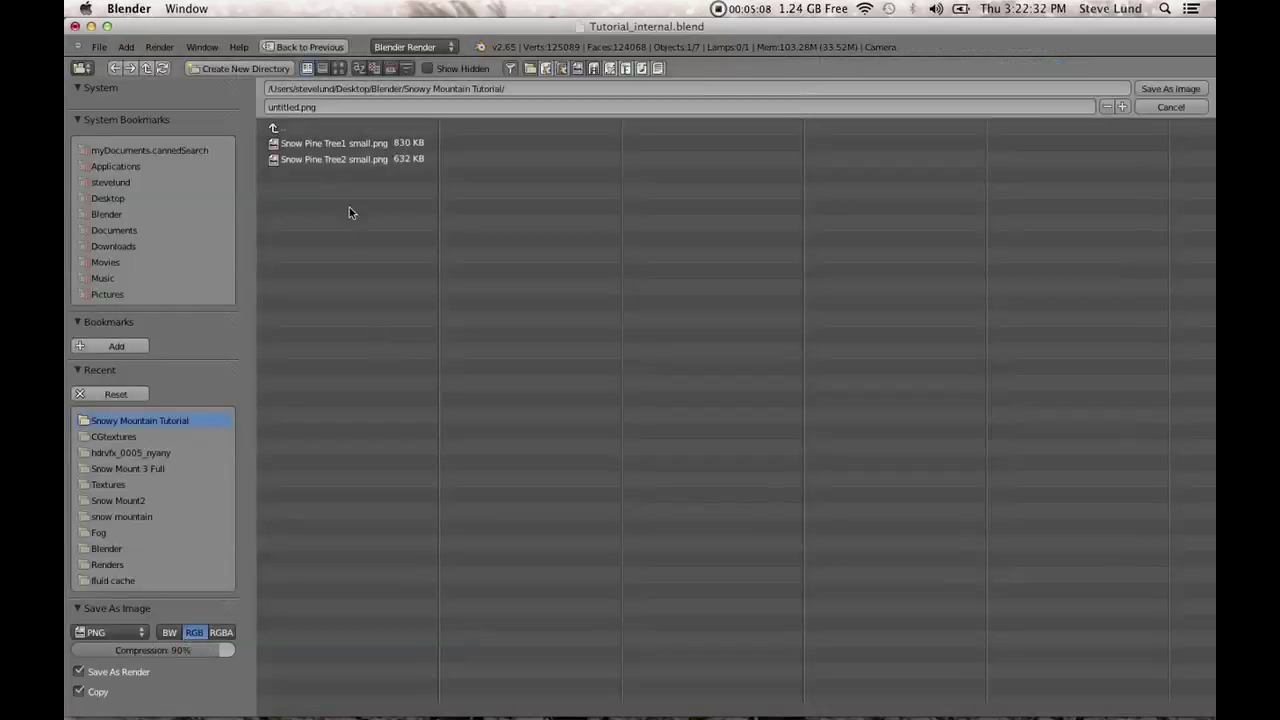
left_click(300, 106)
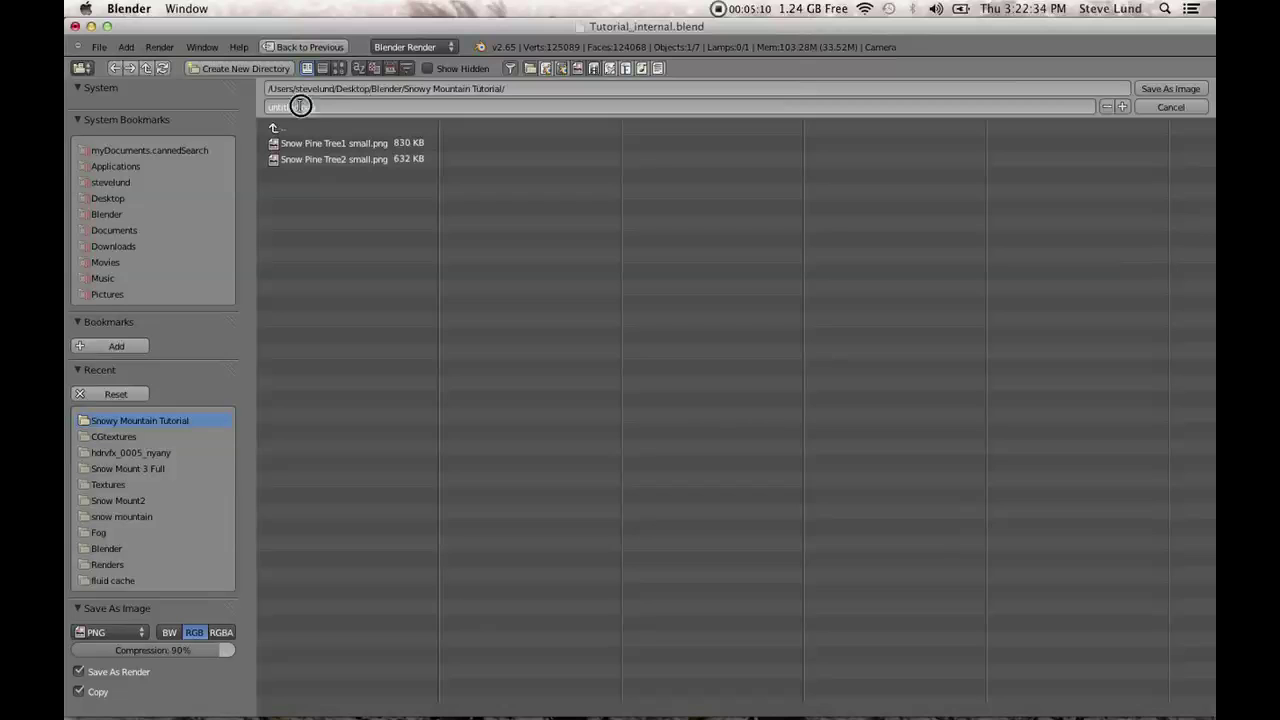
key("BackSpace")
key("Return")
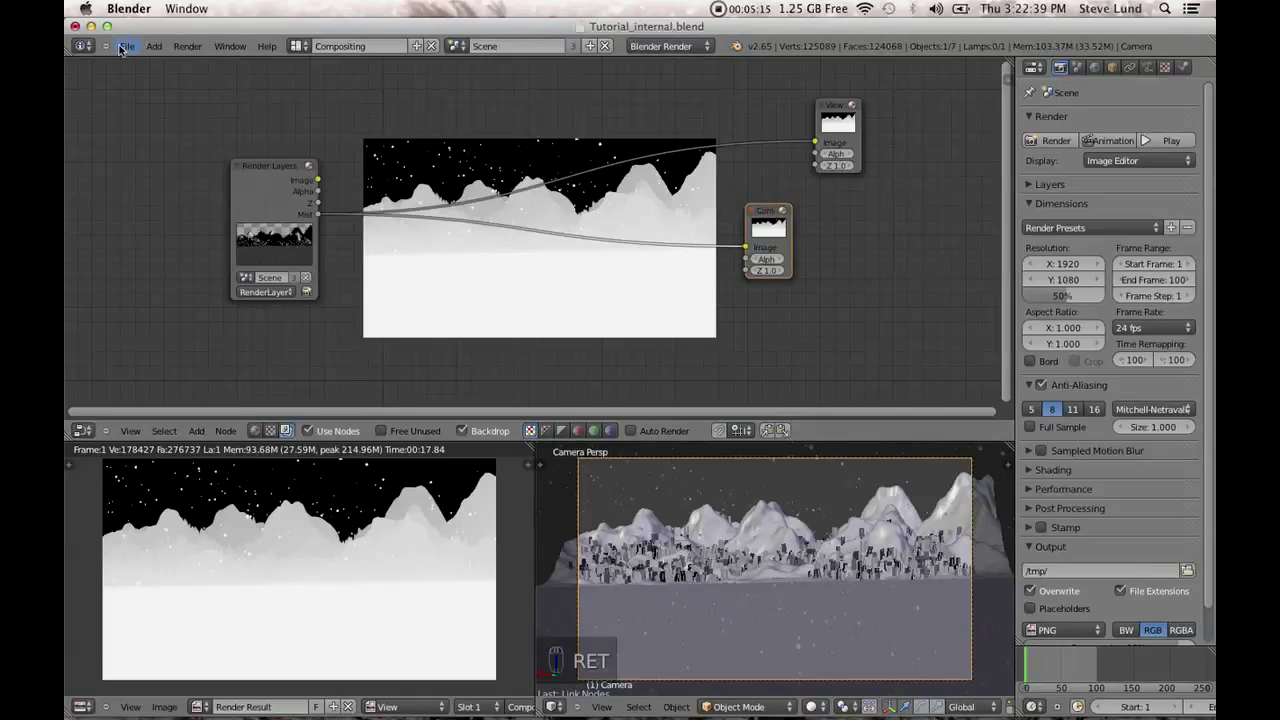
Open the recent file Tutorial.blend and deselect all objects.
left_click(127, 46)
mouse_move(150, 94)
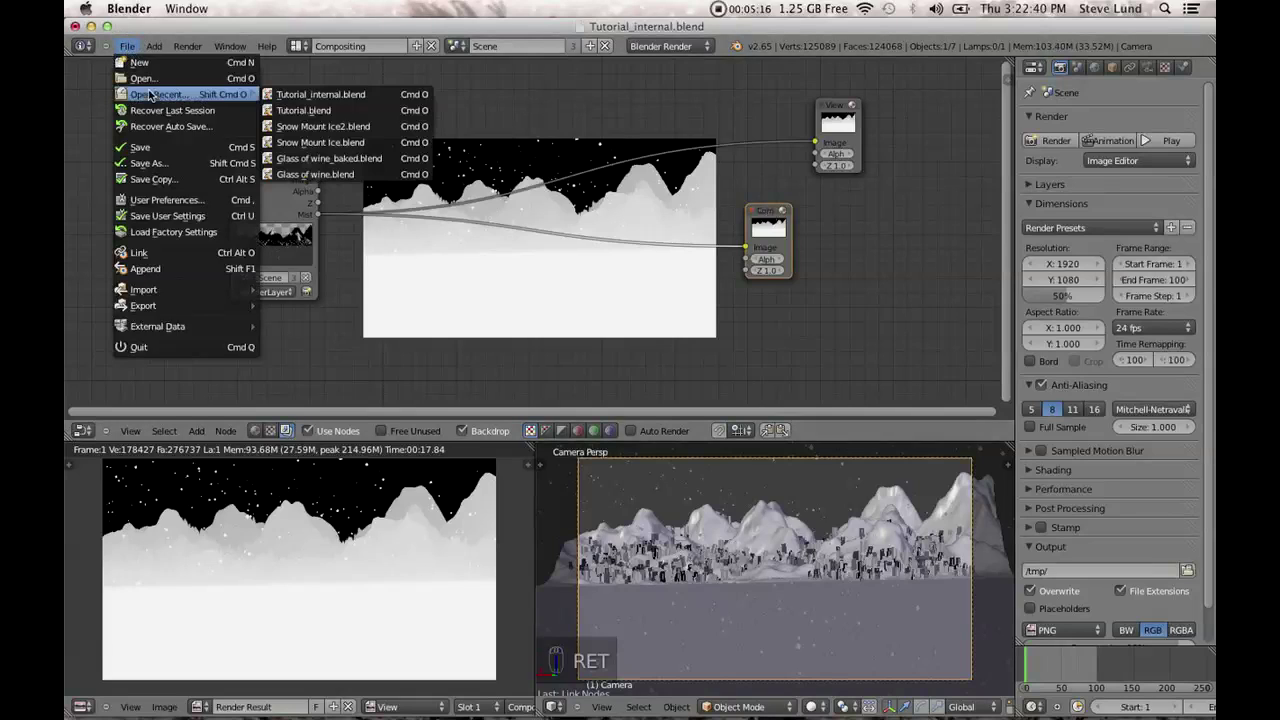
left_click(343, 110)
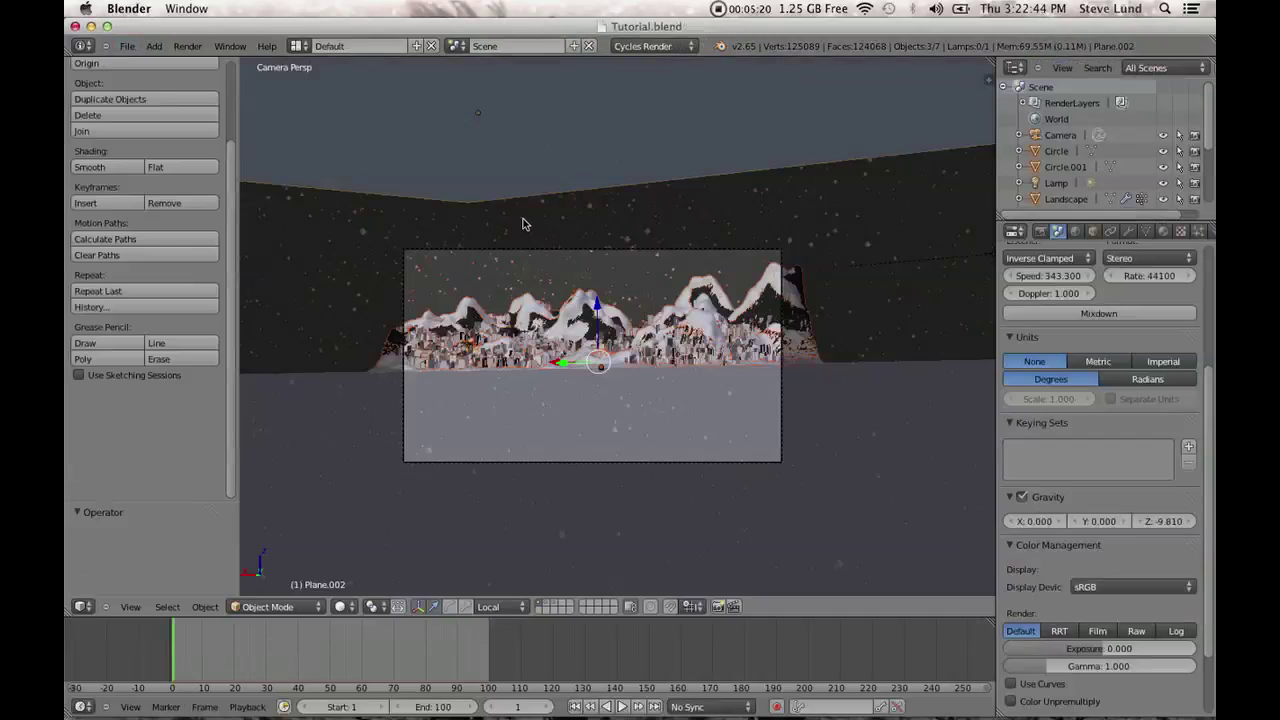
key("a")
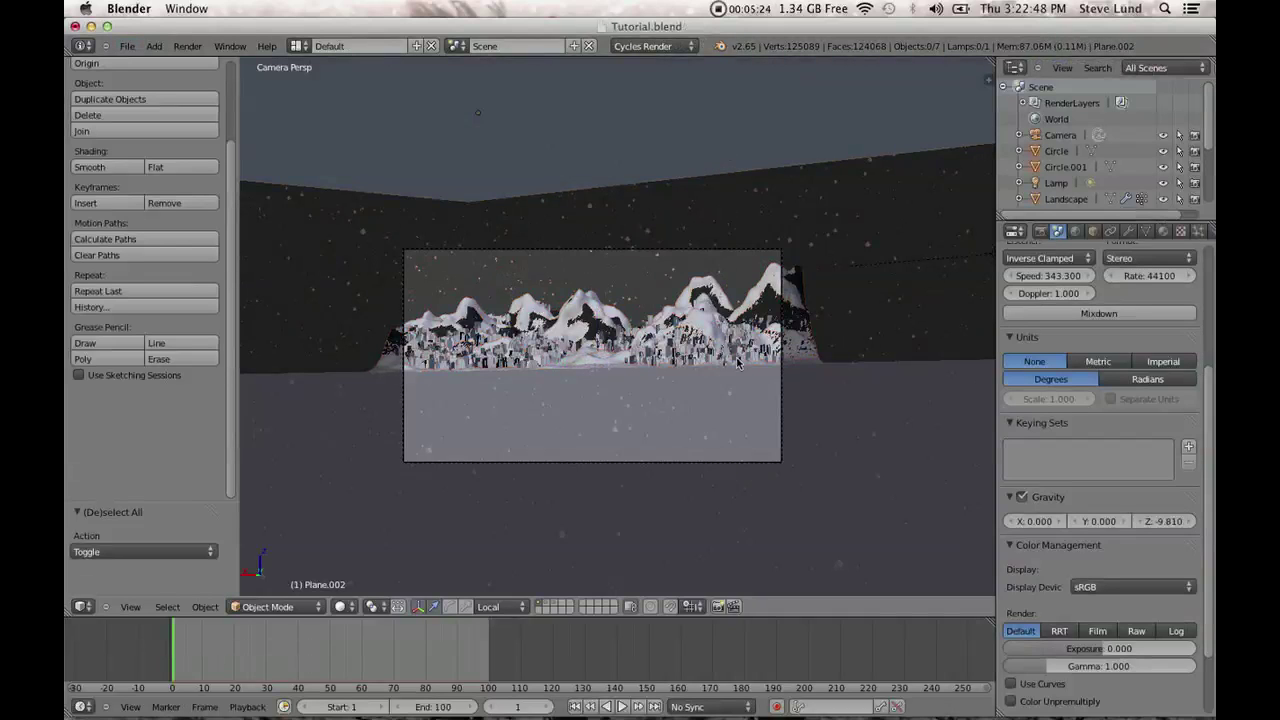
Set the Cycles render samples to 100.
left_click(1040, 231)
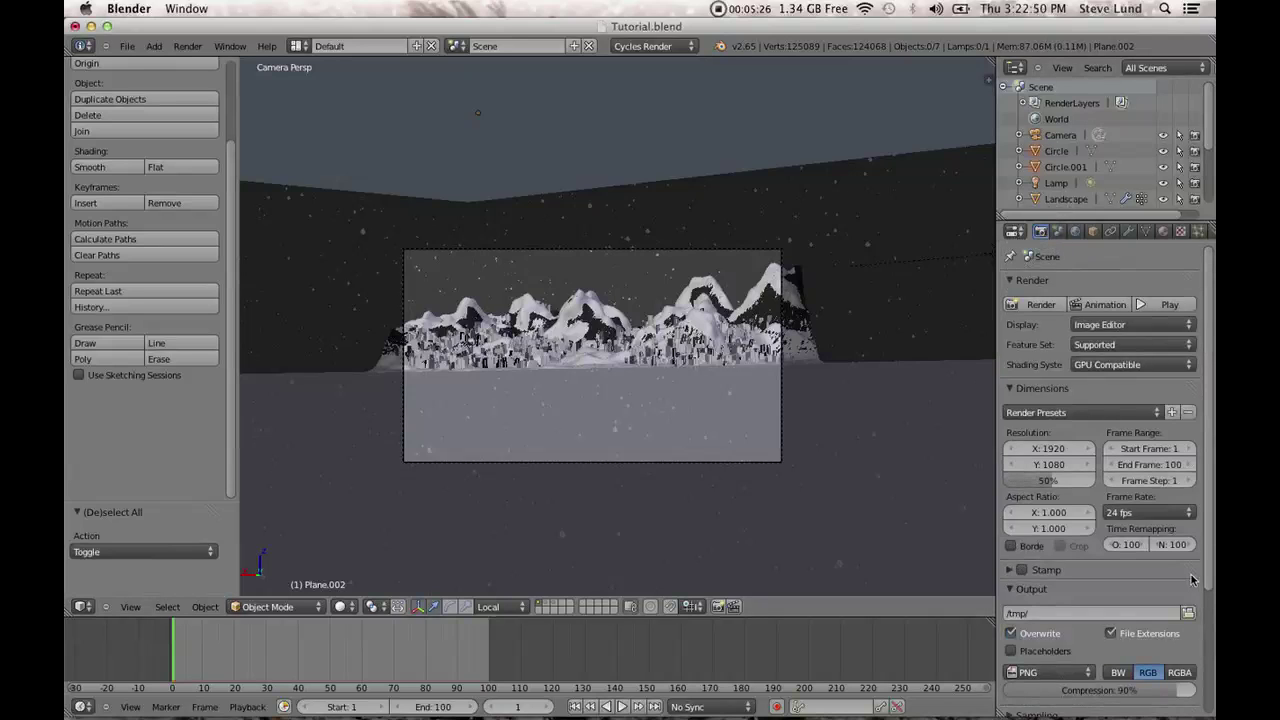
scroll(1192, 579, "down", 4)
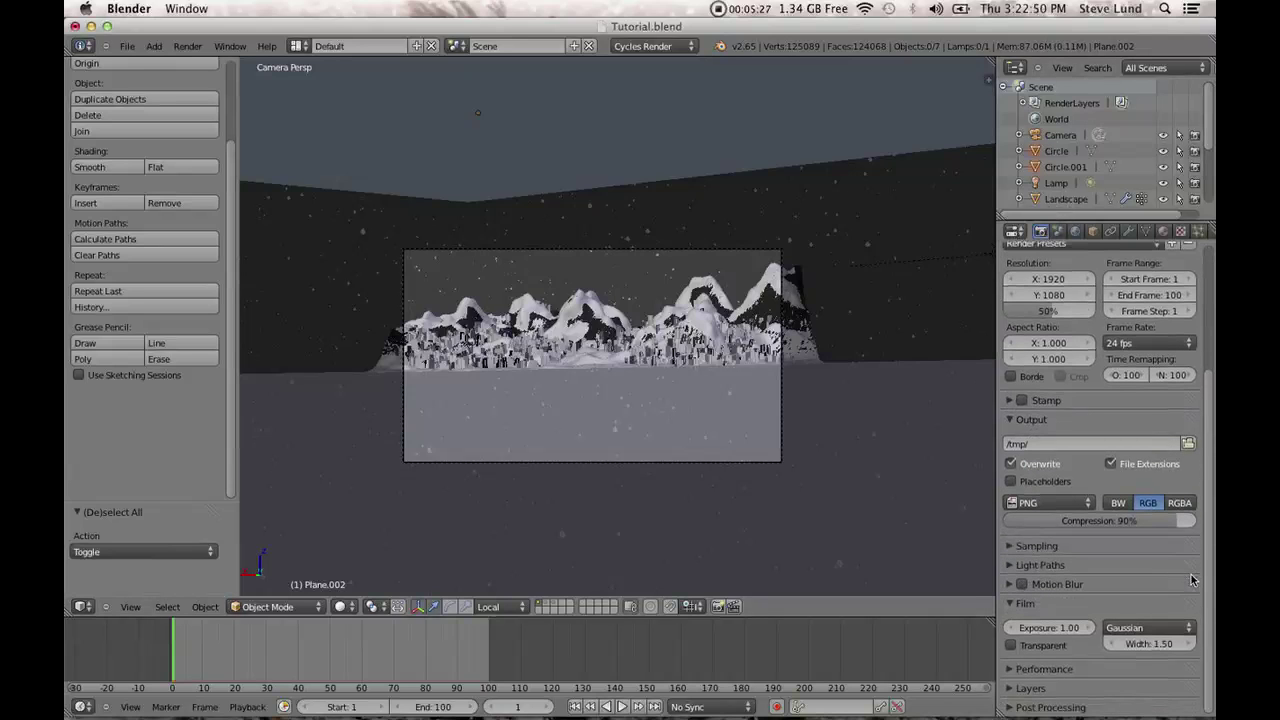
left_click(1075, 547)
type("100")
key("Return")
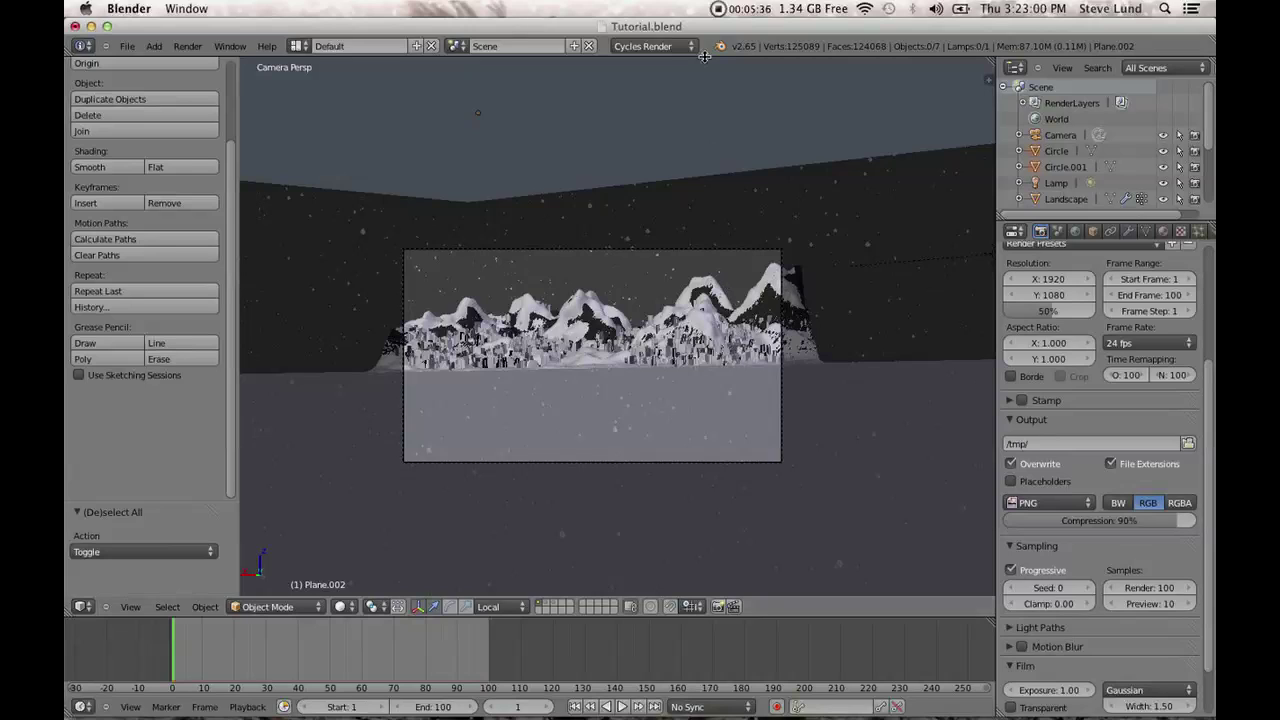
Start rendering the scene with Cycles, stop the render partway and return to the 3D view.
key("F12")
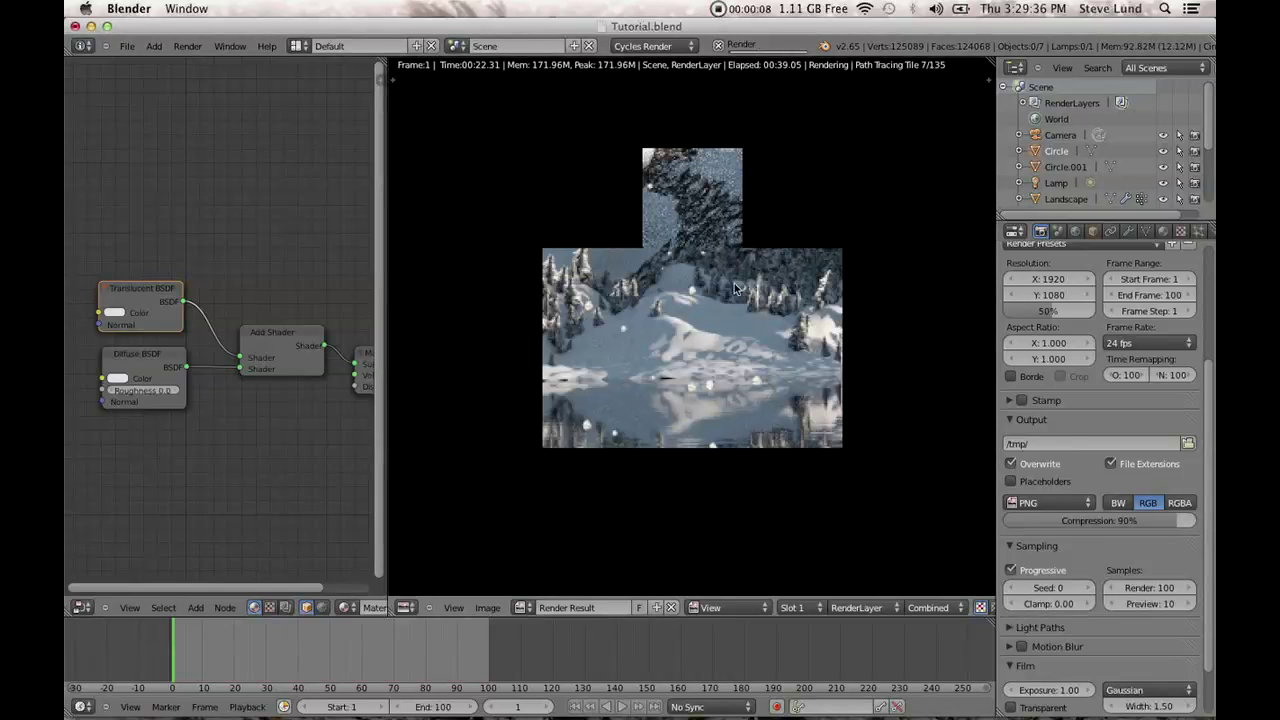
left_click(718, 47)
key("Escape")
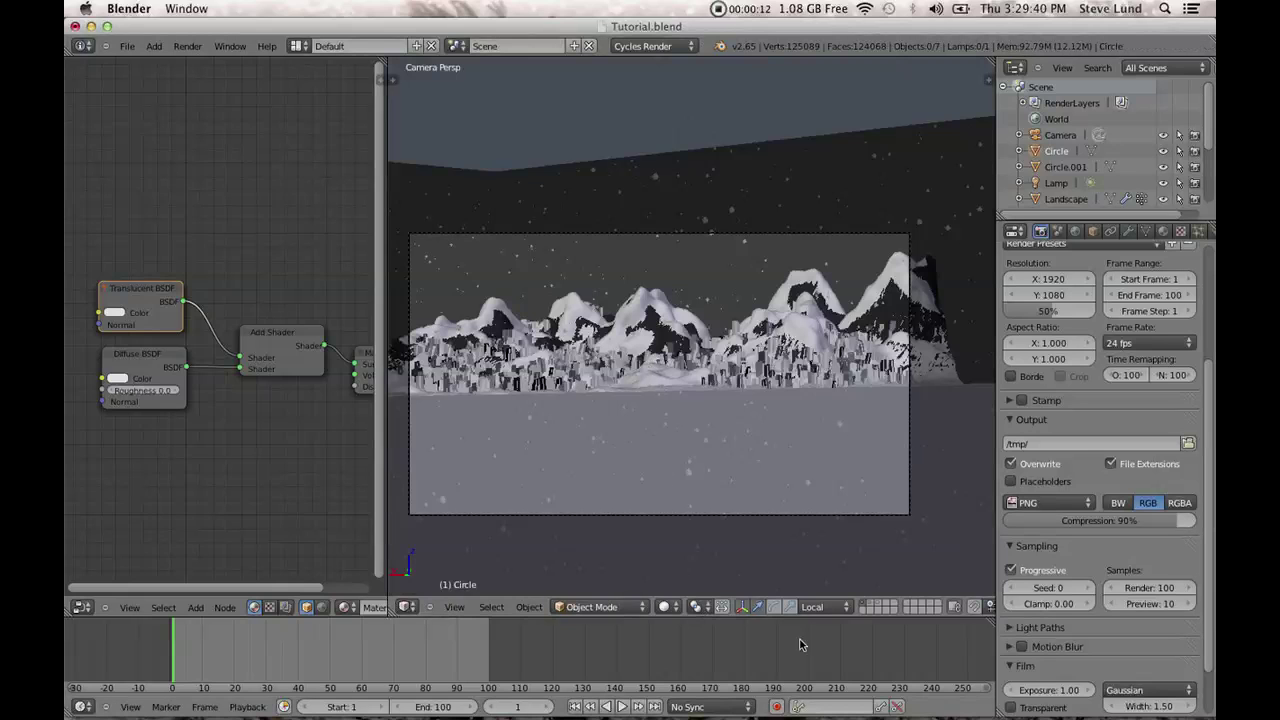
Switch to the layer holding the snowflake objects, select Circle.001 and center the view on it.
left_click(878, 604)
right_click(849, 452)
key("KP_Decimal")
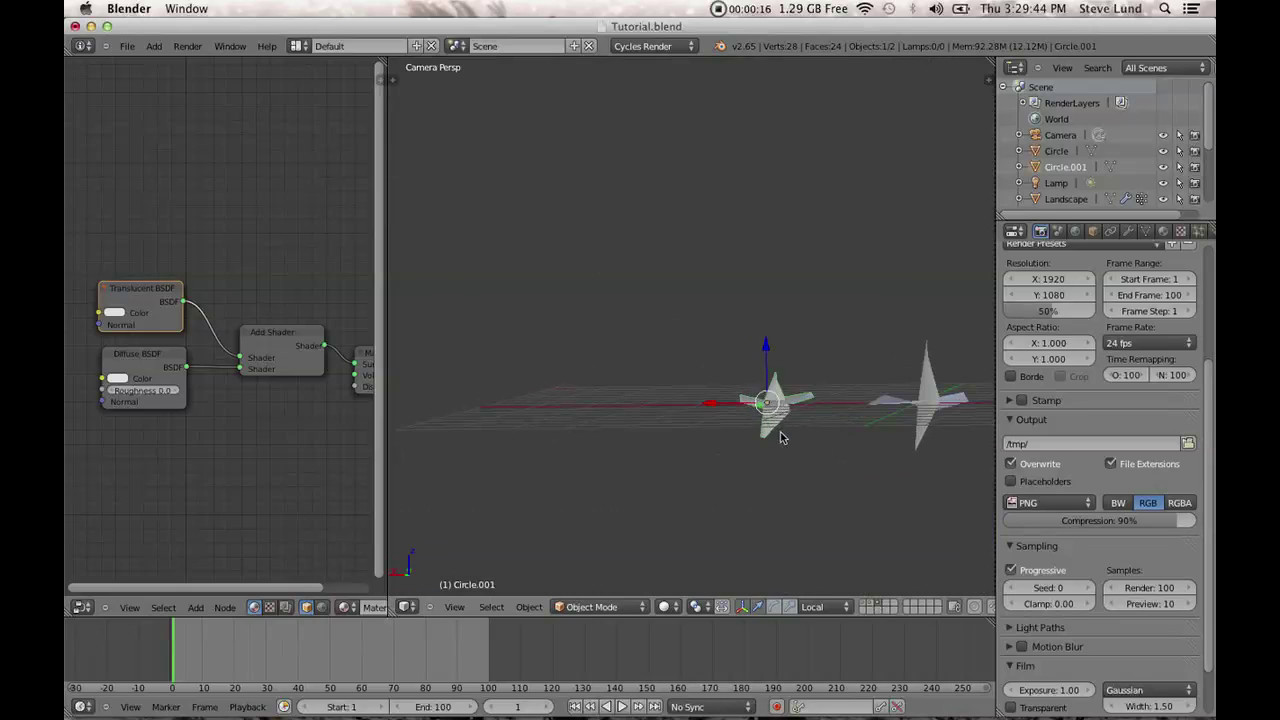
scroll(180, 290, "down", 1)
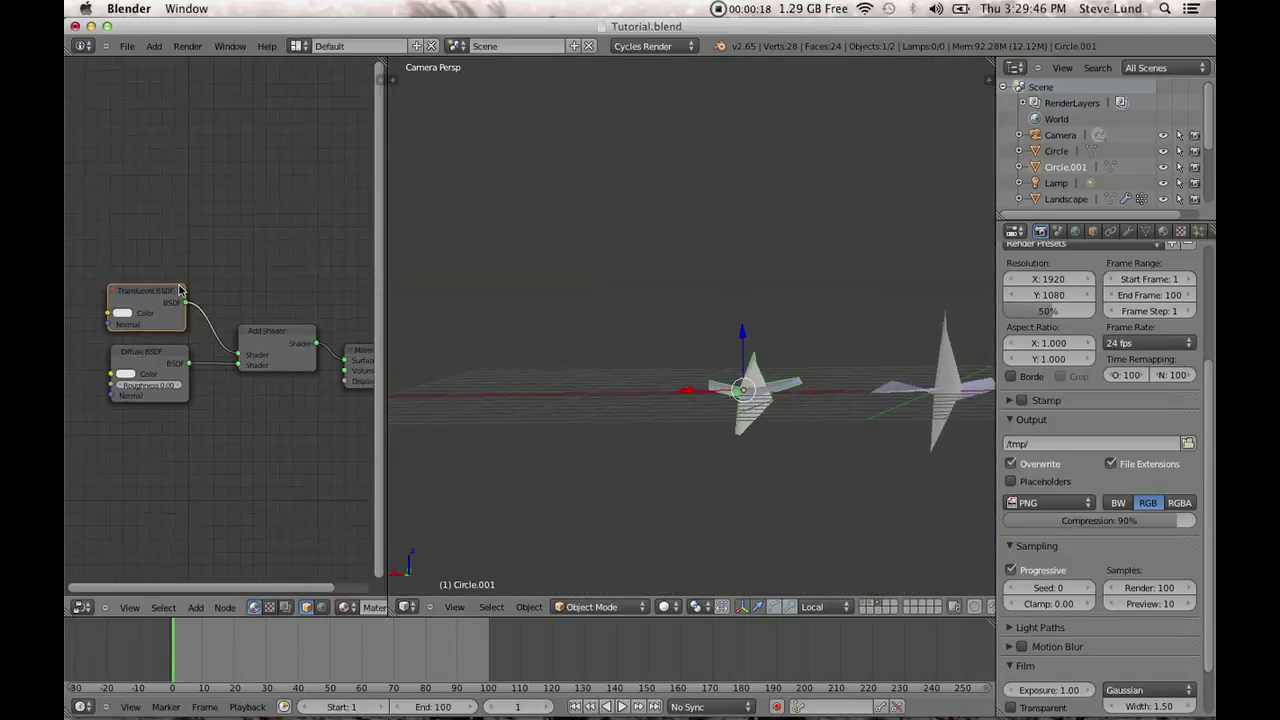
Widen the node editor and delete the Add Shader and Translucent BSDF nodes from the snowflake material.
left_click_drag(380, 500, 565, 505)
key("x")
right_click(236, 302)
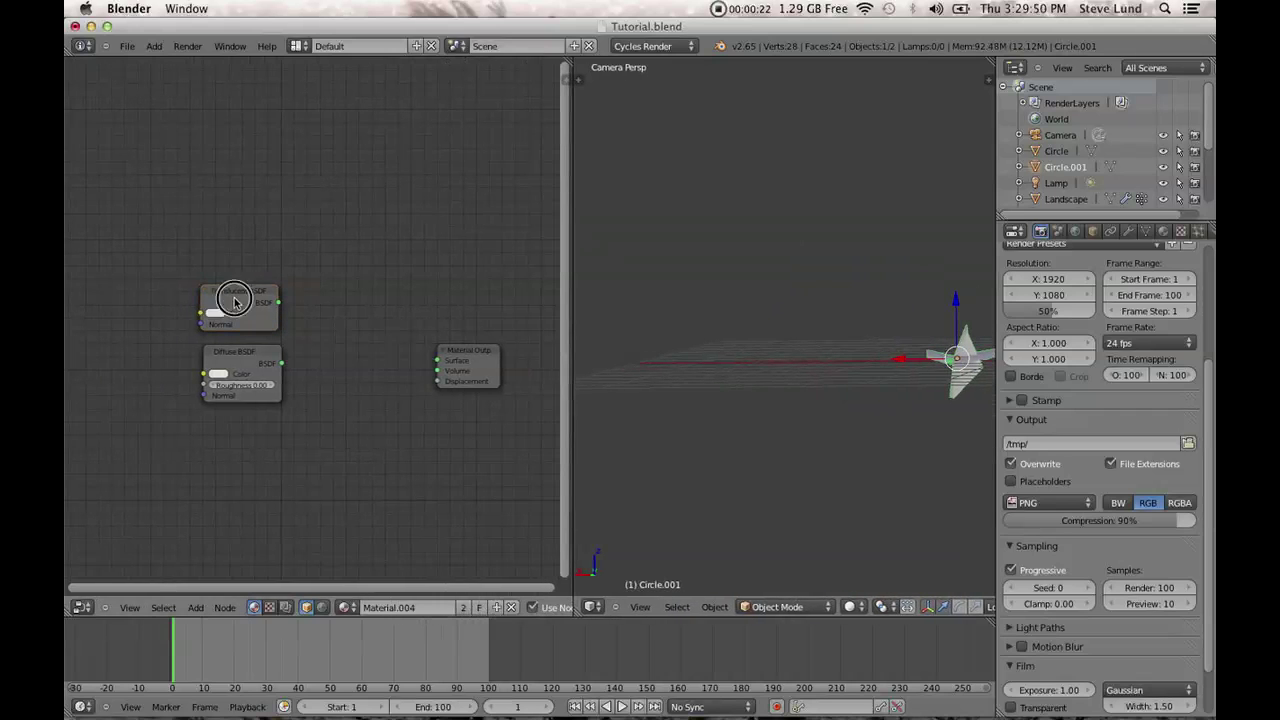
key("x")
Add a Mix Shader node between the Diffuse BSDF and the Material Output.
key("shift+a")
mouse_move(352, 402)
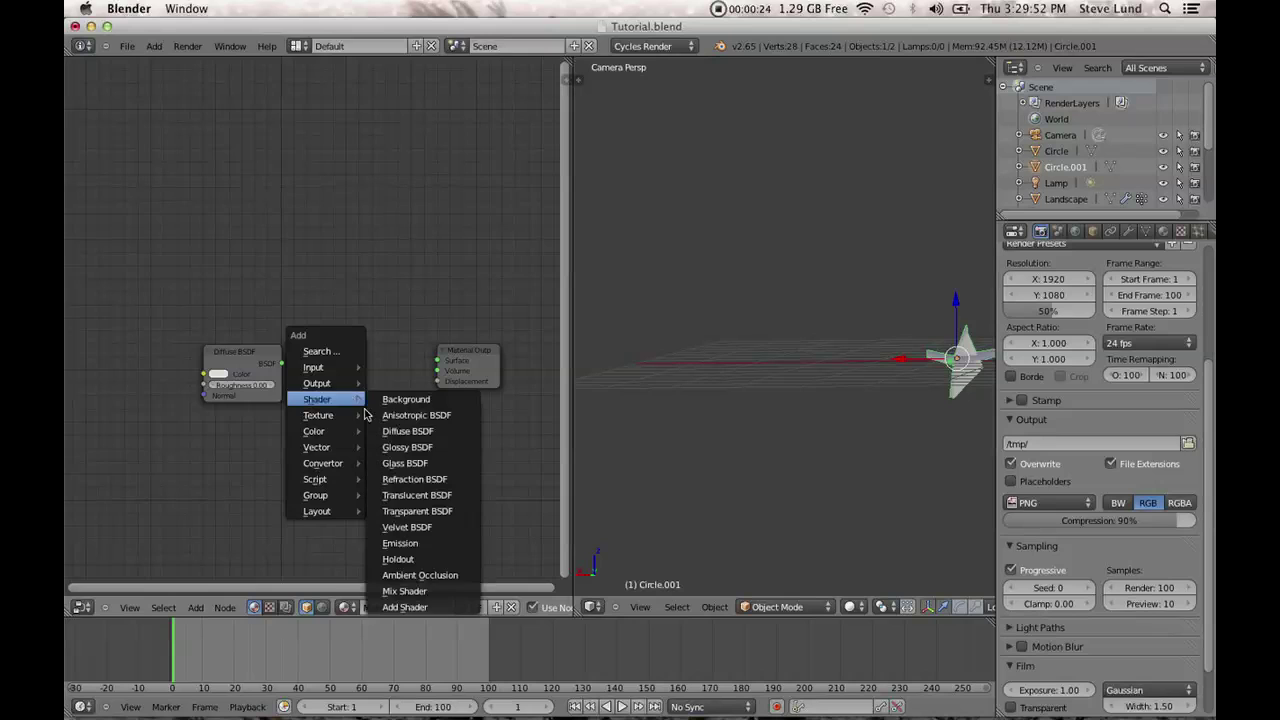
left_click(418, 591)
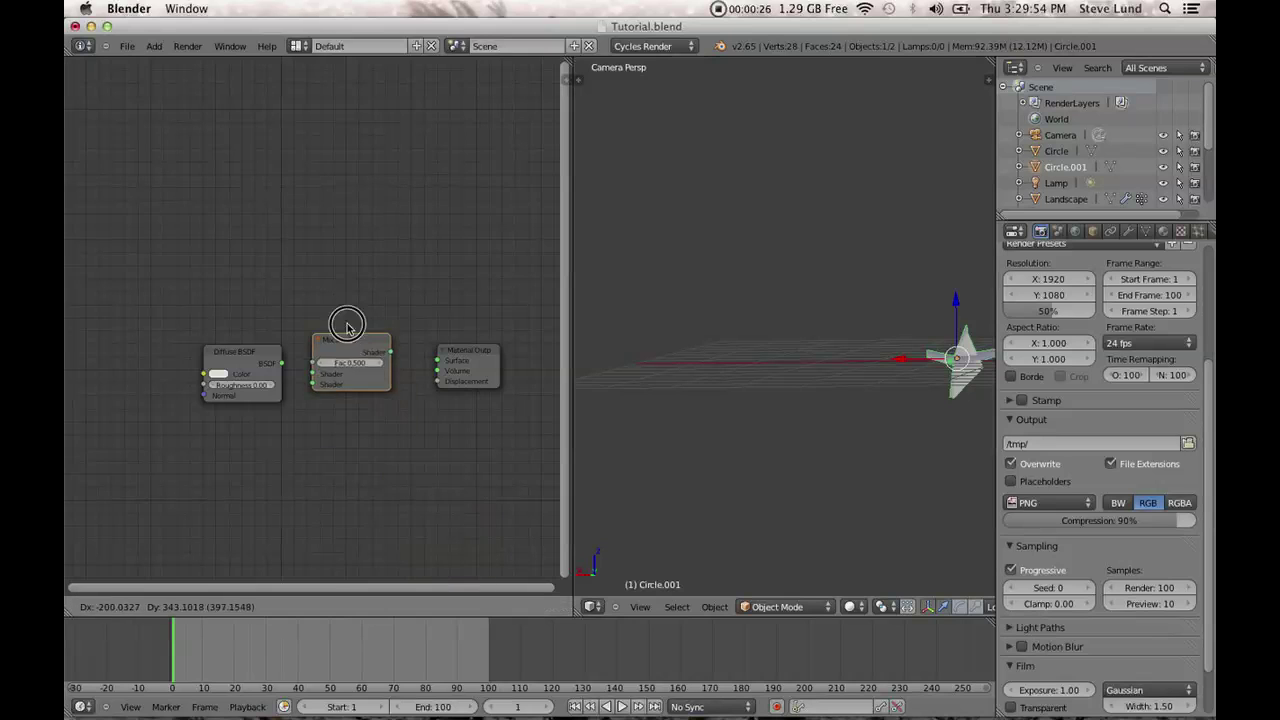
left_click(366, 354)
Add a Transparent BSDF, feed it and the Diffuse BSDF into the Mix Shader, and link the result to the Material Output's Surface.
key("shift+a")
mouse_move(248, 273)
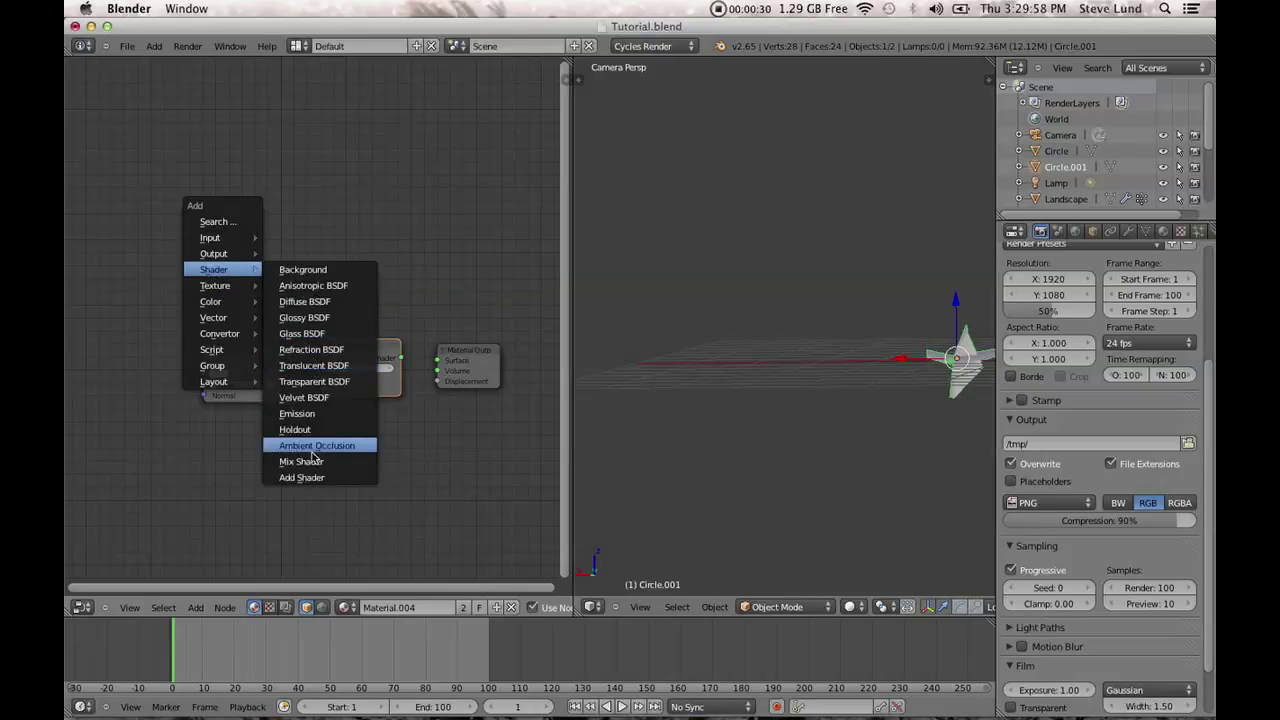
left_click(322, 381)
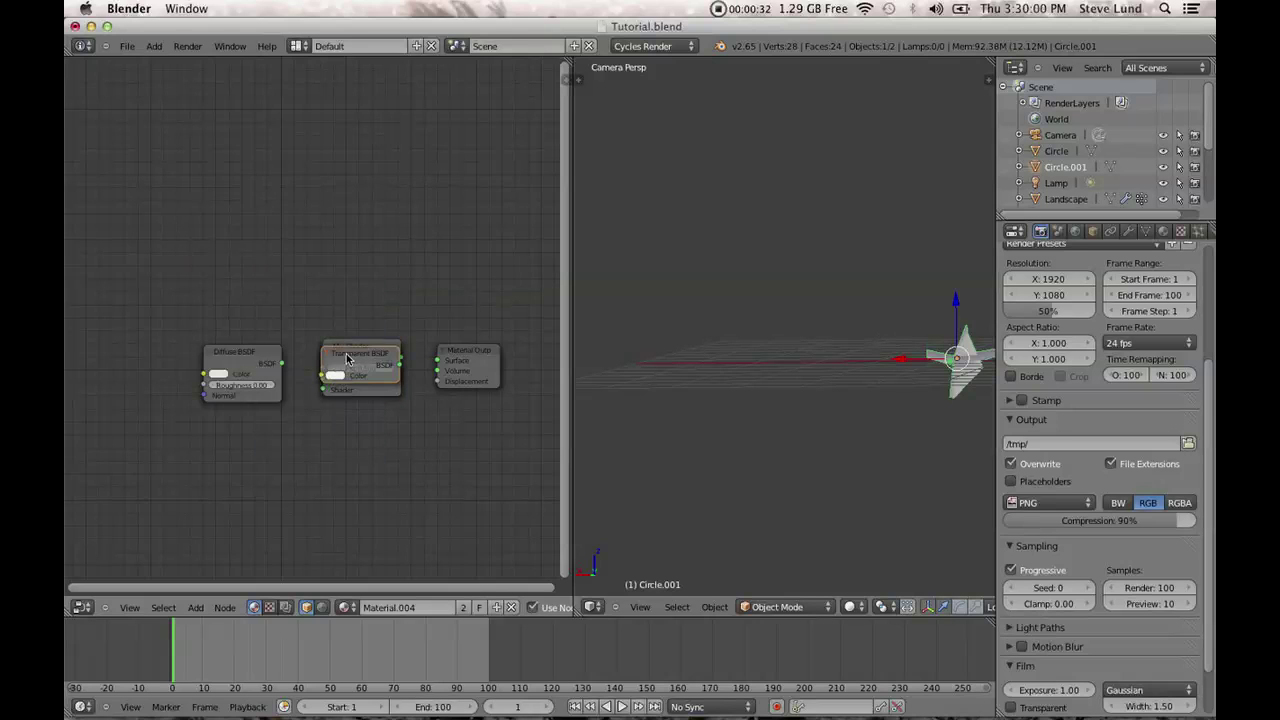
left_click(243, 296)
left_click_drag(268, 294, 322, 389)
left_click_drag(401, 357, 437, 360)
Preview the snowflakes in Rendered viewport shading, then return to Solid shading.
left_click(849, 607)
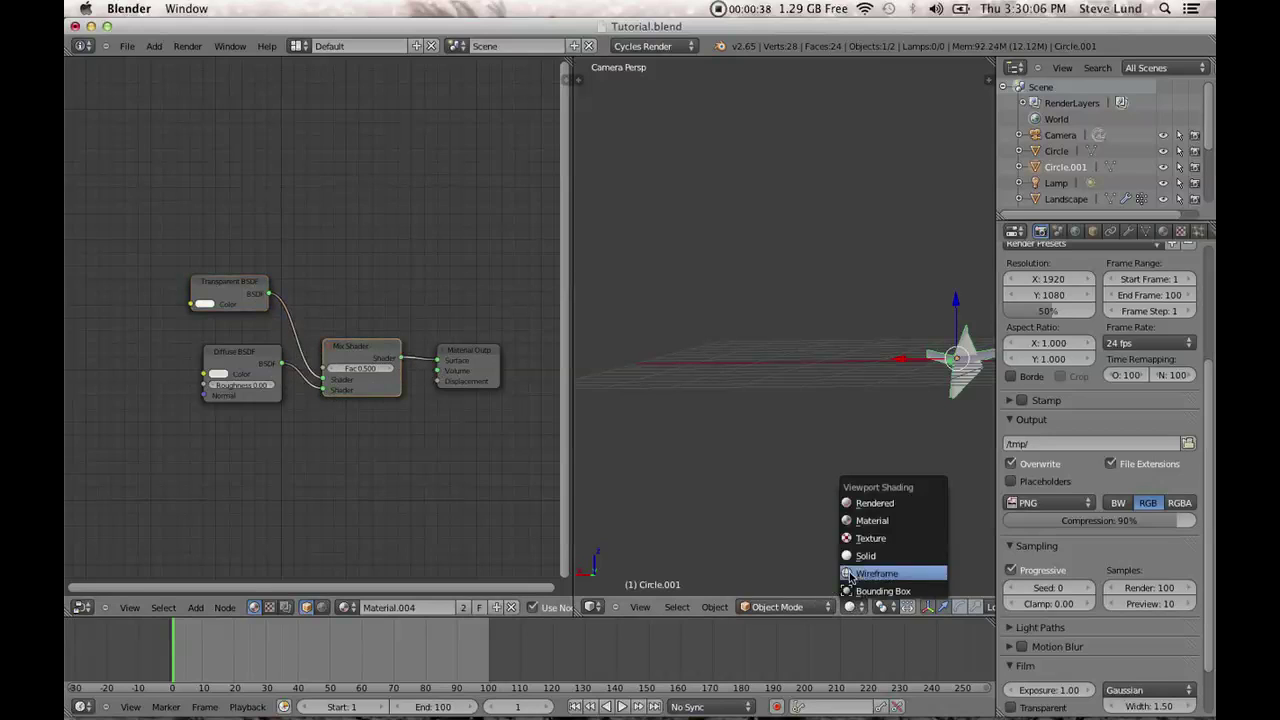
left_click(859, 503)
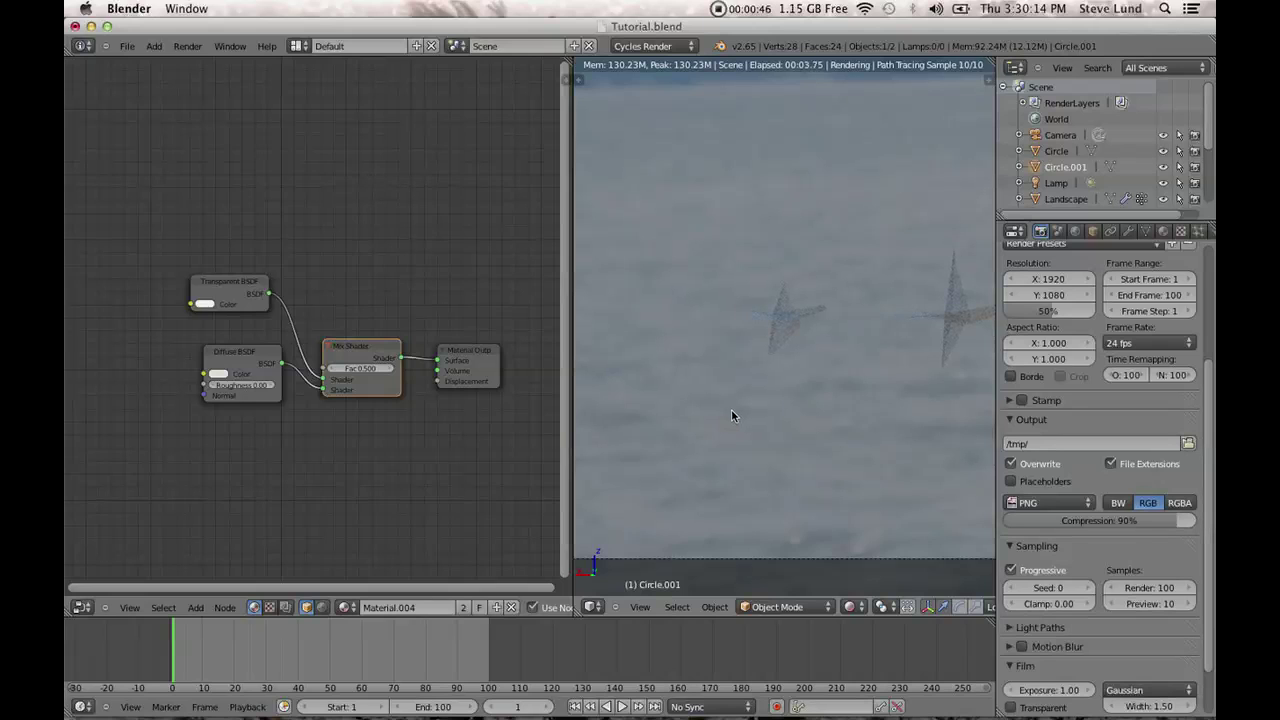
left_click(849, 607)
left_click(858, 556)
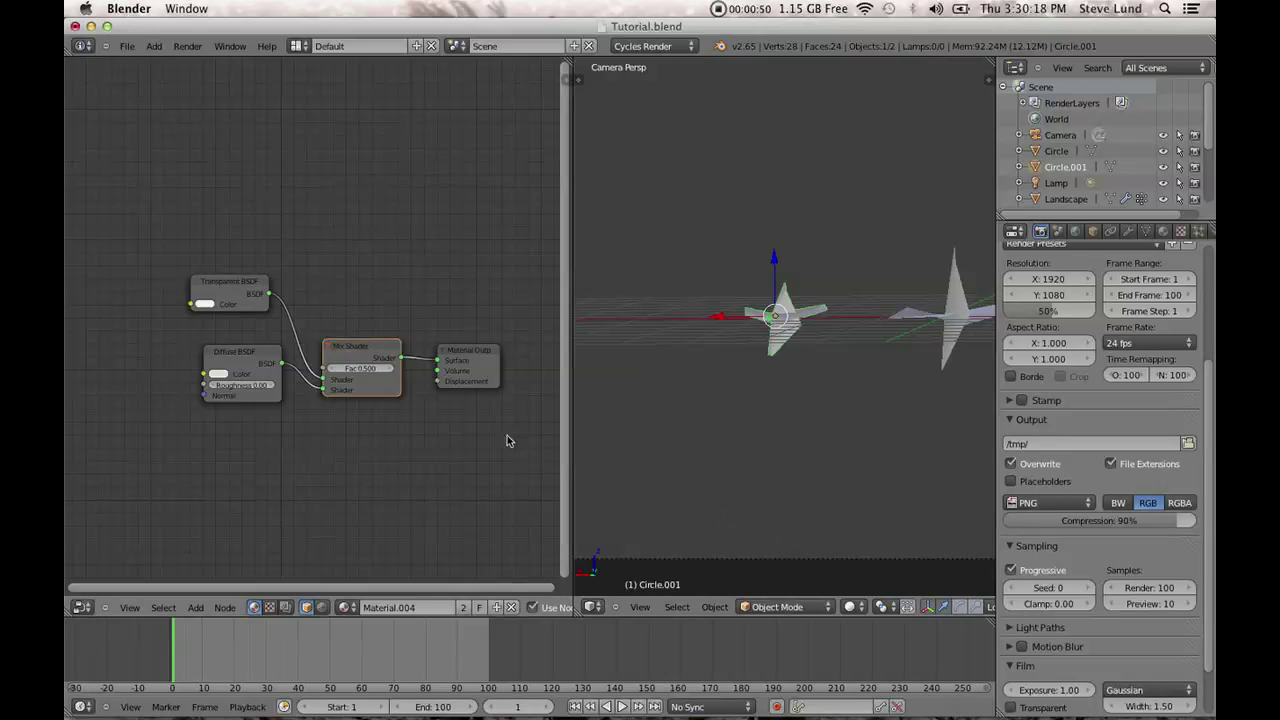
Place the Transparent BSDF below the Diffuse BSDF as the Mix Shader's second shader and add a Noise Texture node above them.
left_click_drag(240, 298, 240, 437)
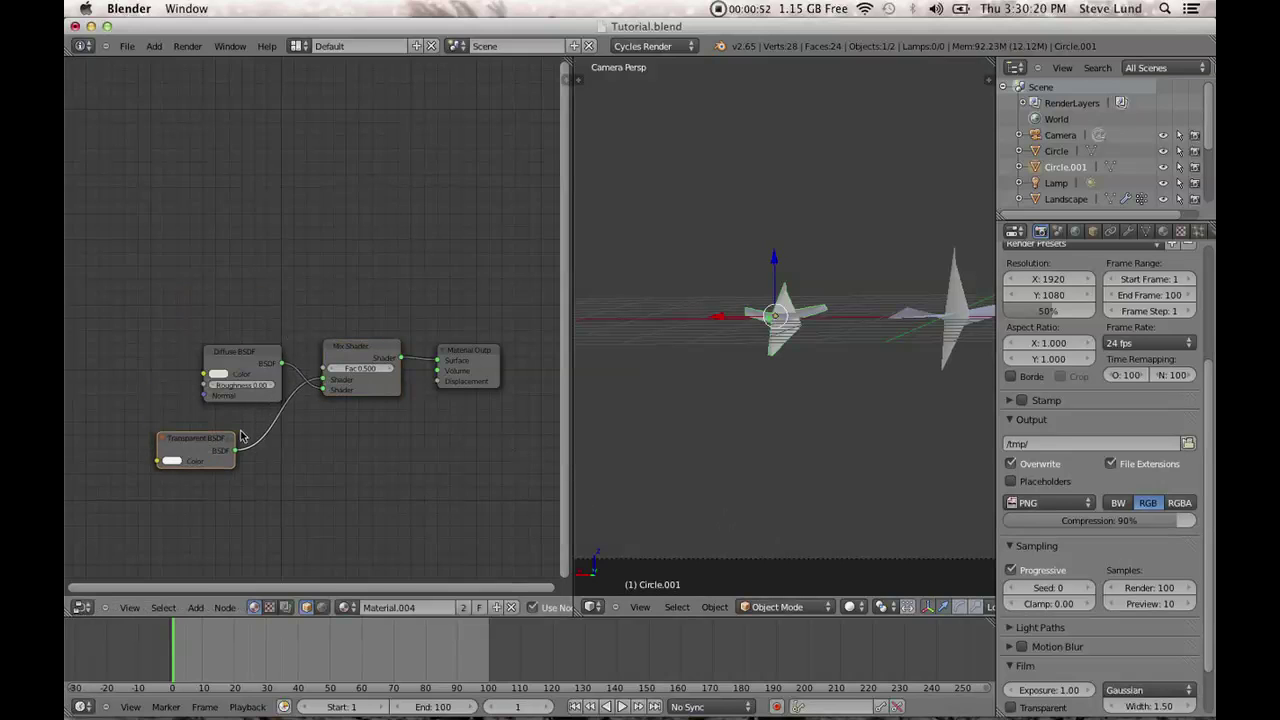
key("shift+a")
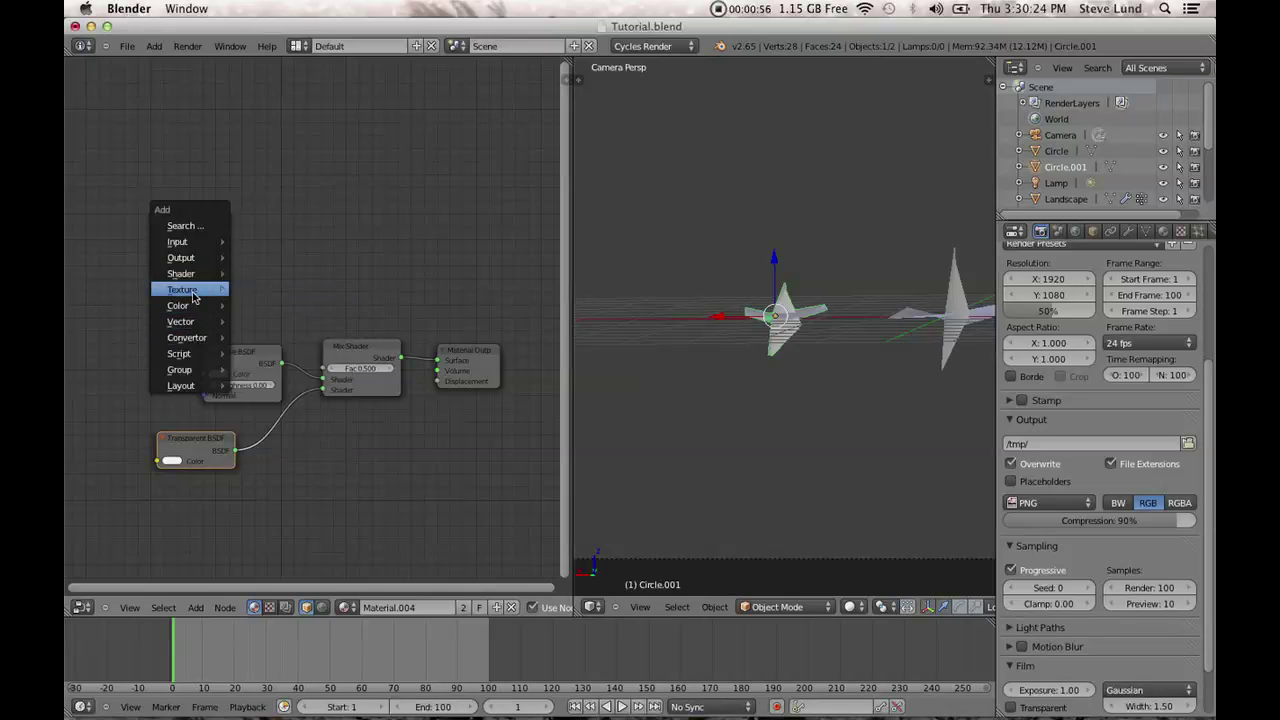
mouse_move(193, 294)
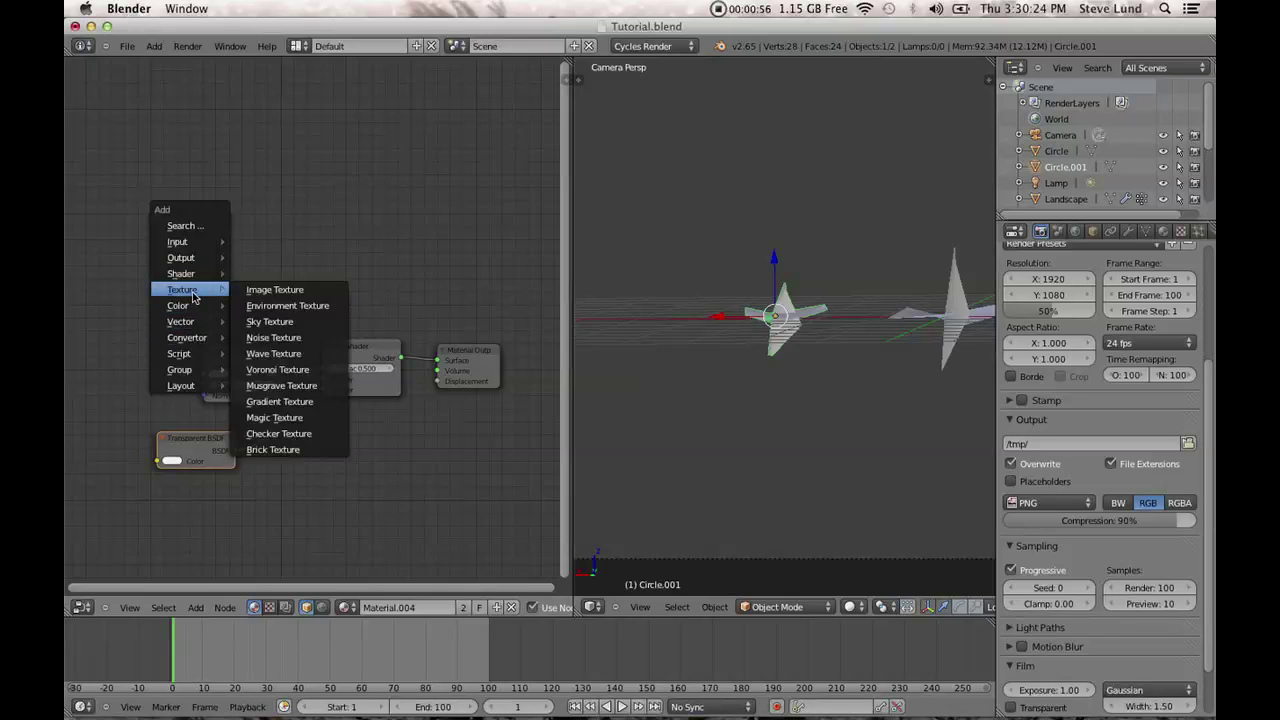
left_click(273, 337)
left_click(224, 224)
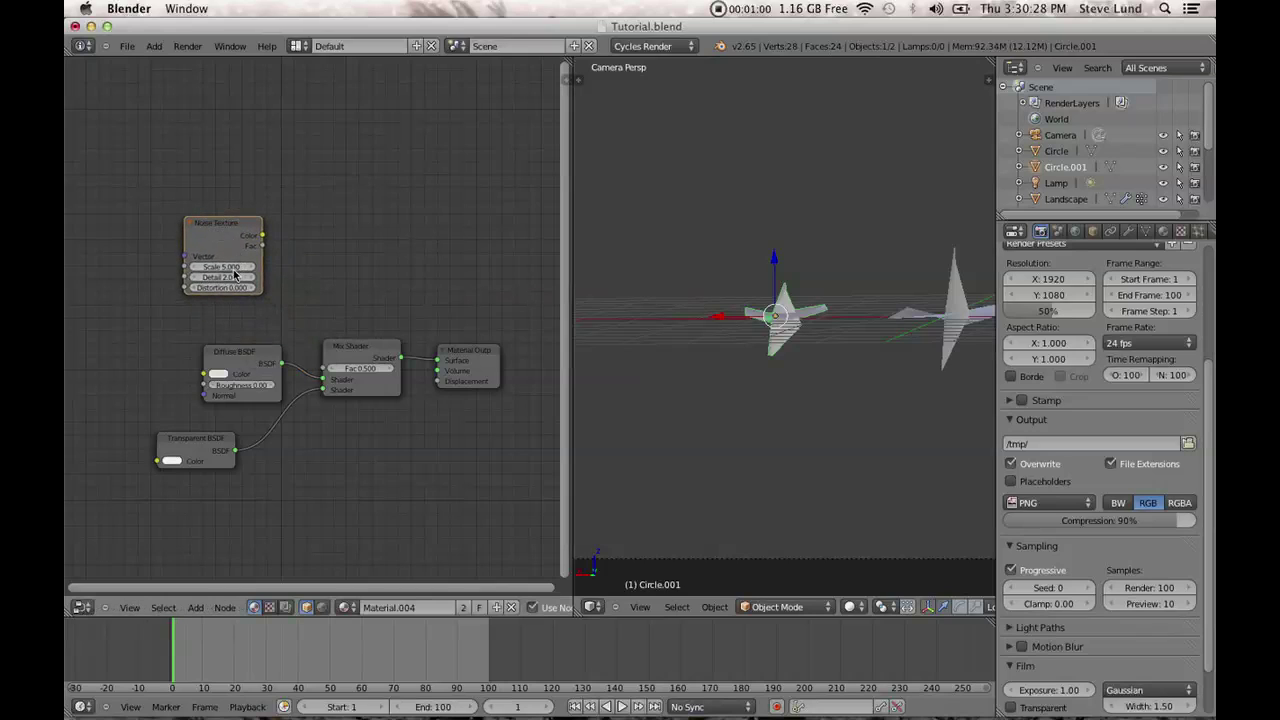
Set the Noise Texture's scale to 15 and detail to 0.5, and shift the node away from the Mix Shader.
left_click(224, 267)
type("2")
key("Return")
left_click(224, 277)
type("0.5")
key("Return")
left_click_drag(213, 226, 192, 219)
Add a ColorRamp driven by the Noise Texture's Color output and connect its Color output to the Mix Shader's Fac.
key("shift+a")
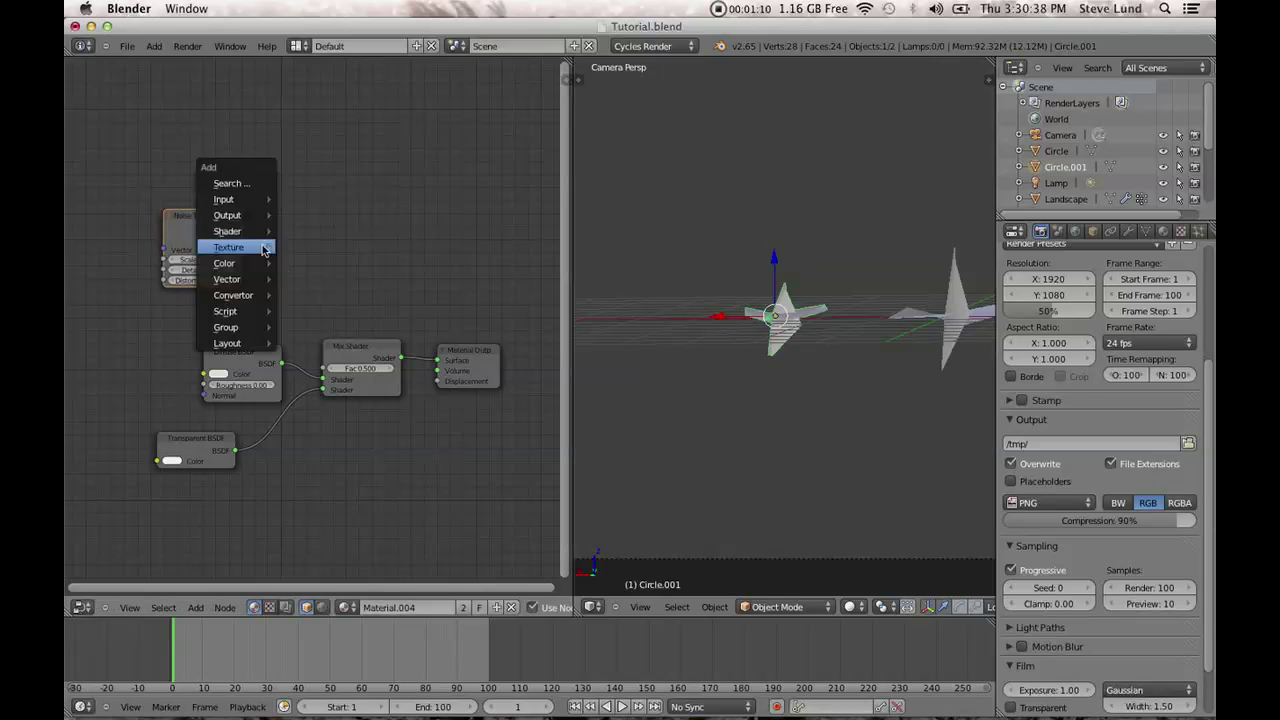
mouse_move(245, 296)
left_click(310, 294)
left_click_drag(330, 288, 272, 306)
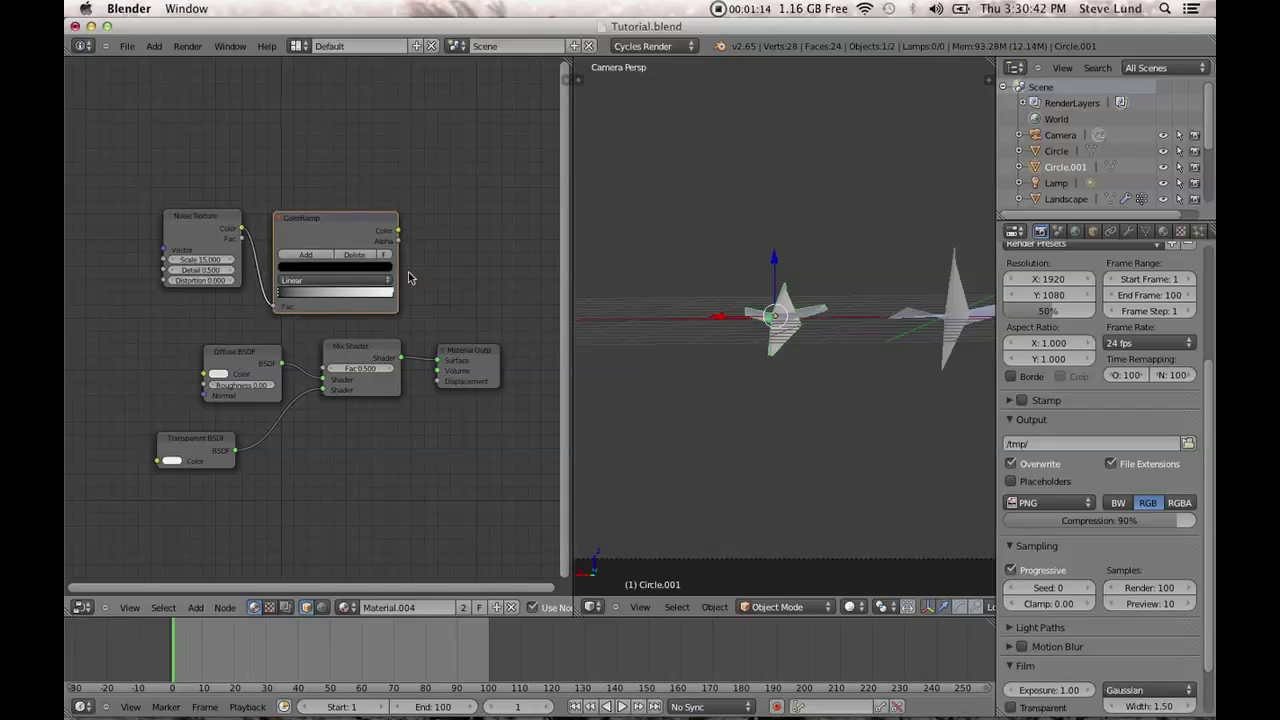
left_click_drag(401, 233, 323, 369)
Switch the viewport to Rendered shading and space out the Noise Texture and ColorRamp nodes away from the Mix Shader.
left_click(851, 609)
left_click(849, 502)
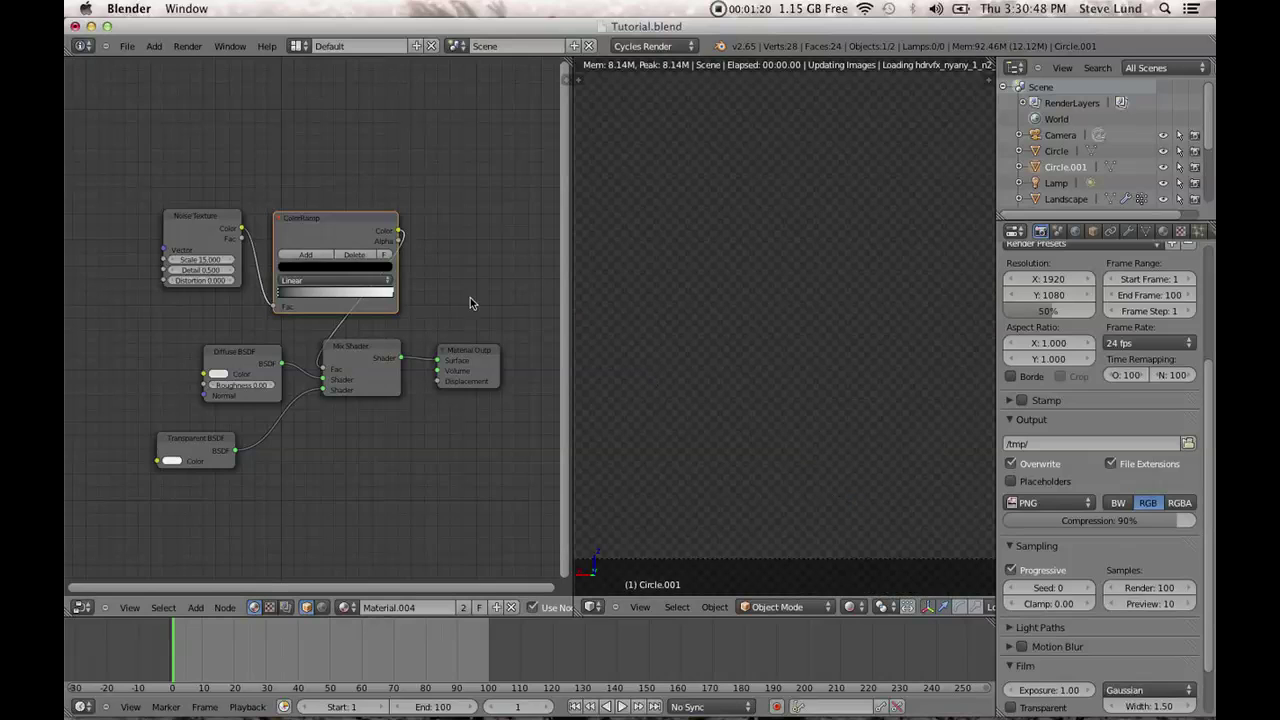
left_click_drag(326, 222, 309, 214)
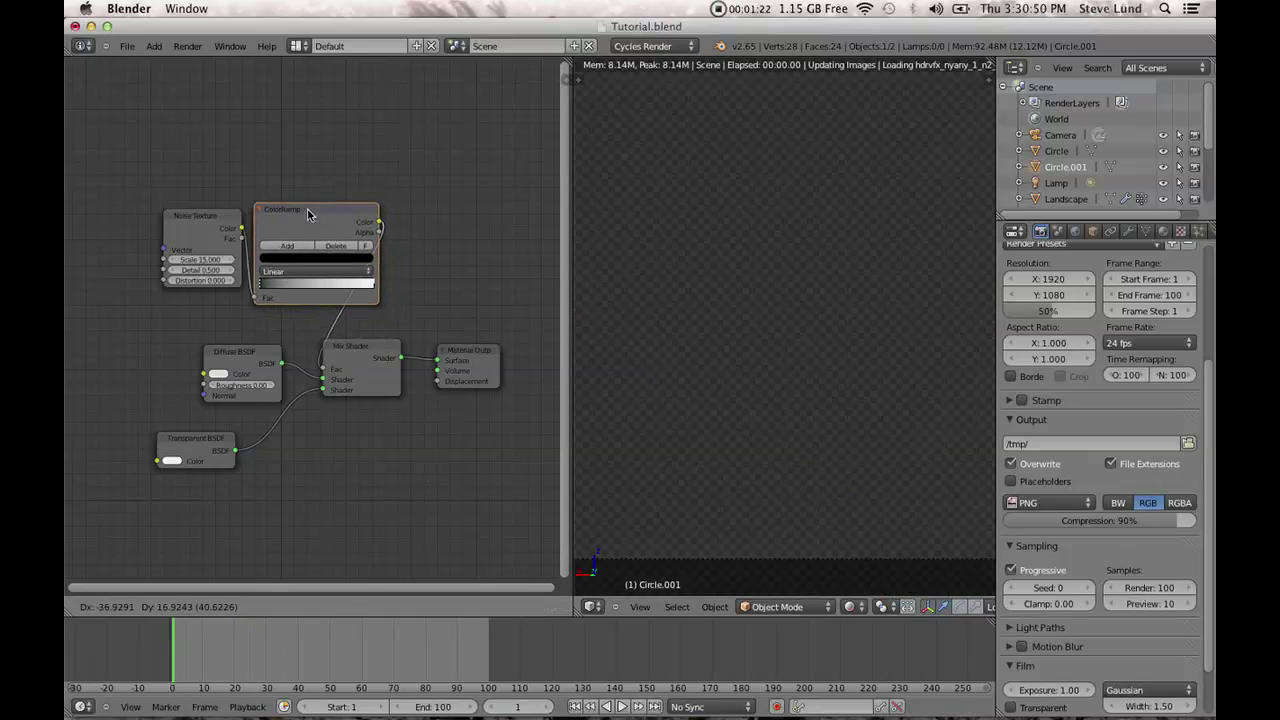
left_click_drag(166, 214, 137, 211)
left_click_drag(274, 212, 251, 208)
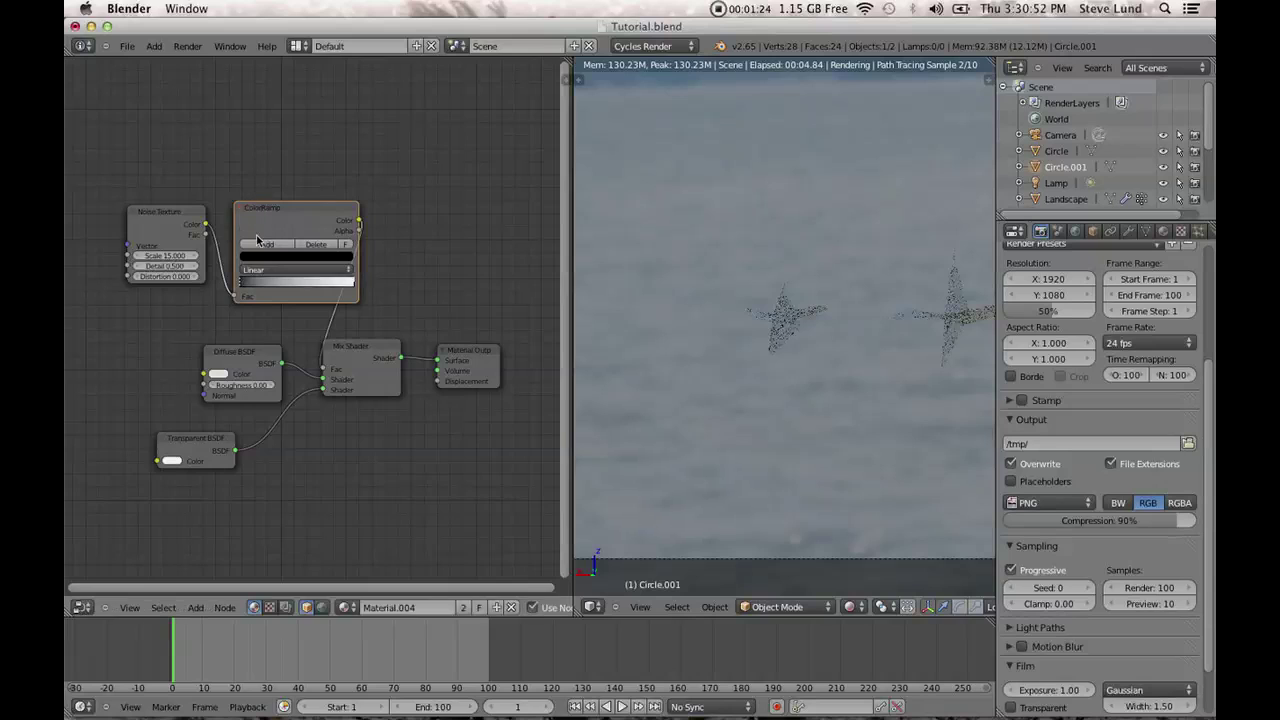
Move the ColorRamp's black and white stops inward toward the middle and shift the Diffuse BSDF away from the Mix Shader.
left_click_drag(241, 282, 285, 282)
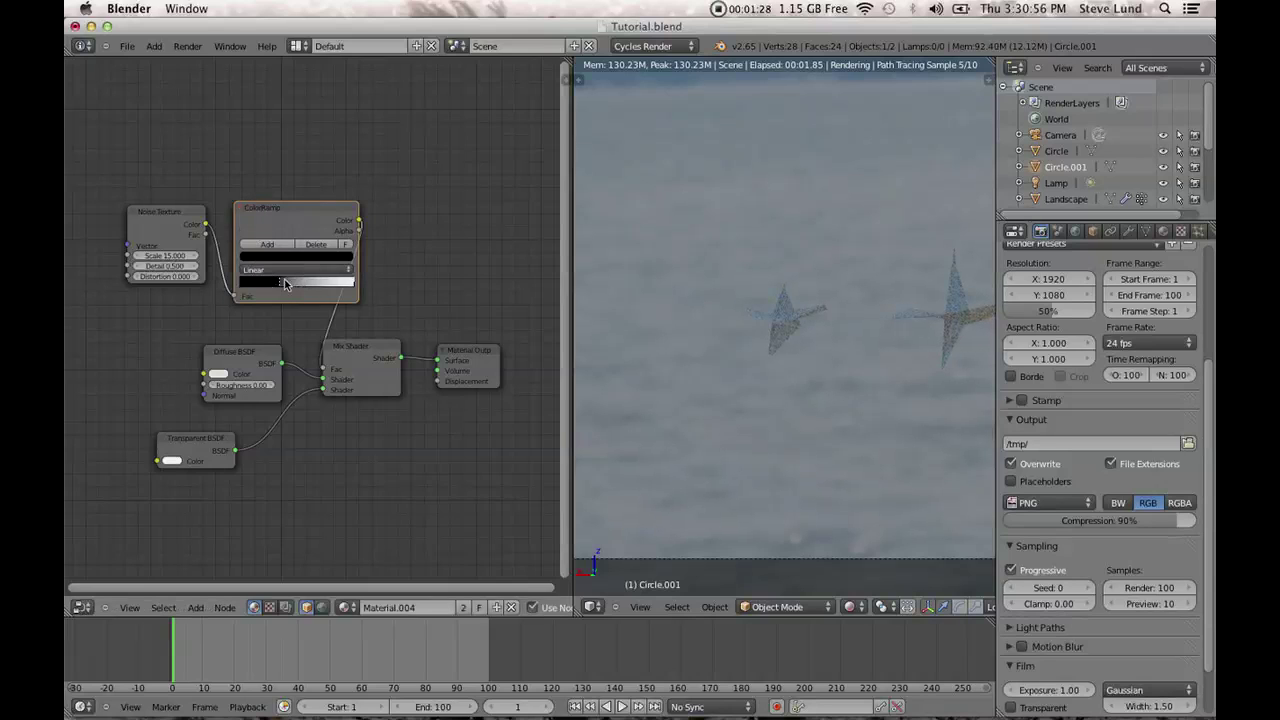
left_click_drag(353, 282, 316, 281)
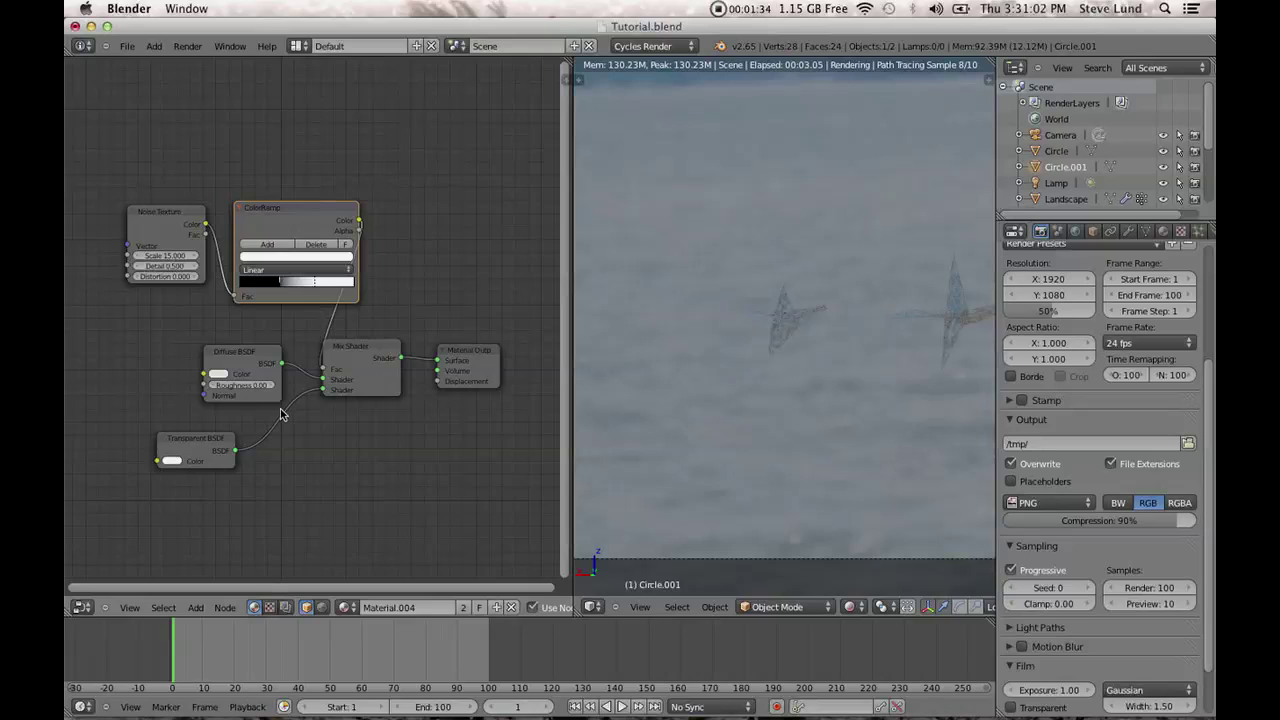
left_click(238, 355)
left_click_drag(238, 355, 216, 354)
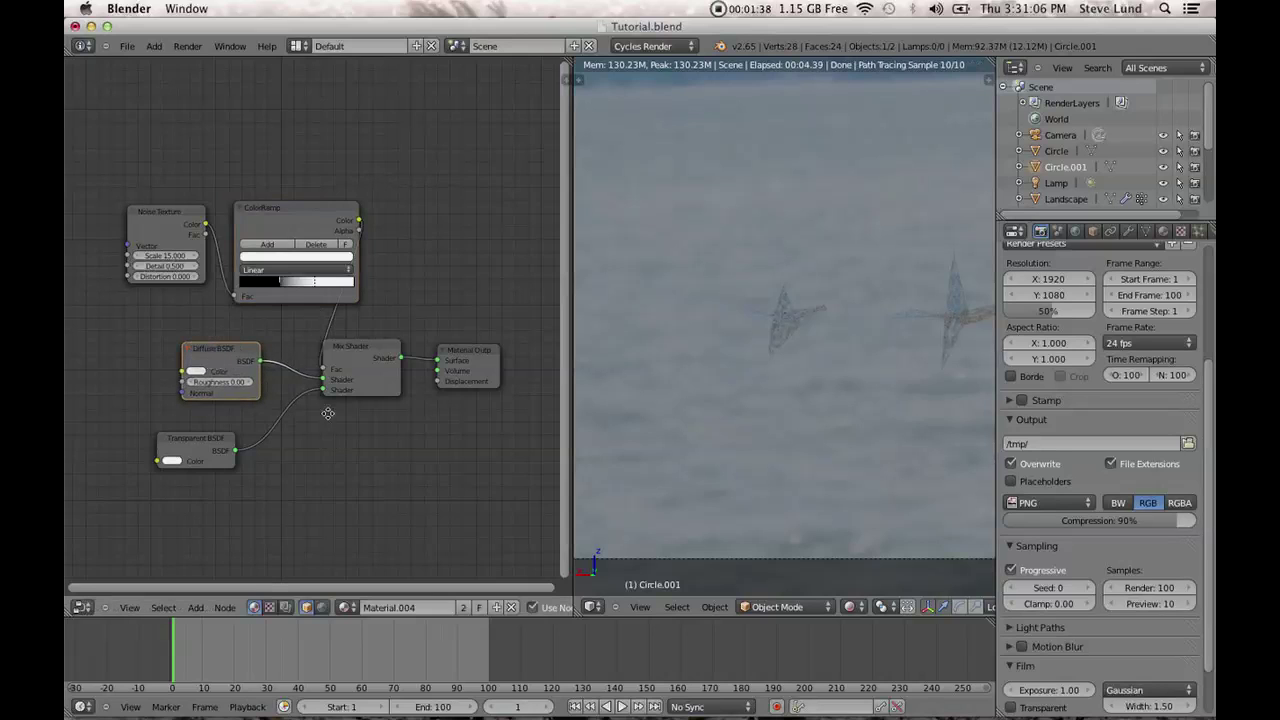
Replace the Diffuse BSDF with a Translucent BSDF connected to the Mix Shader's first Shader input.
middle_click_drag(326, 413, 337, 413)
mouse_move(816, 349)
middle_mouse_down()
mouse_move(800, 326)
mouse_move(804, 340)
middle_mouse_up()
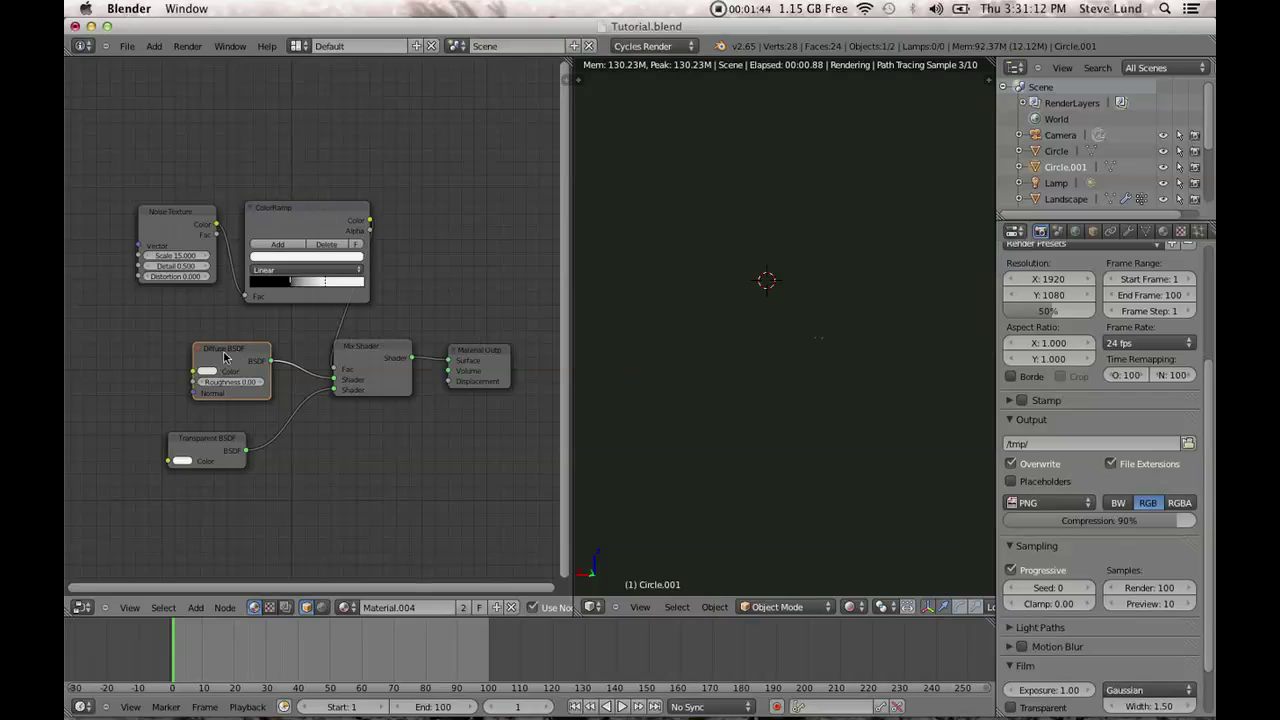
key("x")
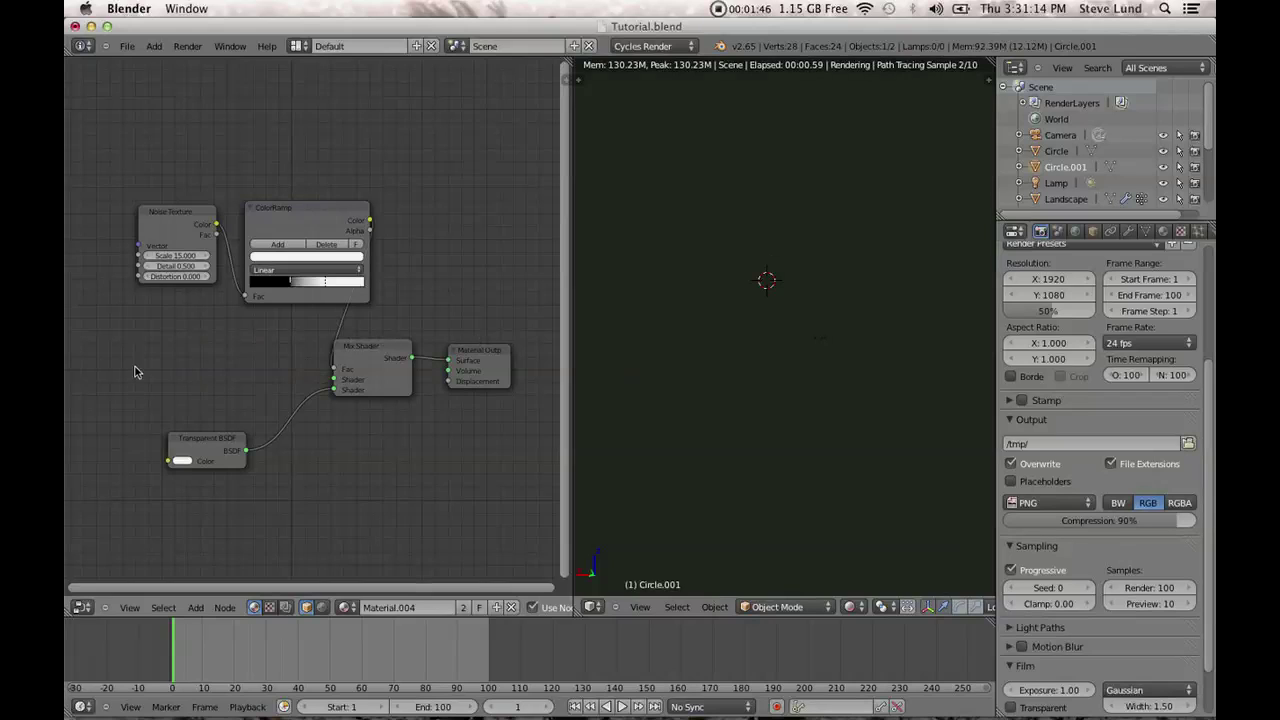
key("shift+a")
mouse_move(113, 305)
left_click(220, 400)
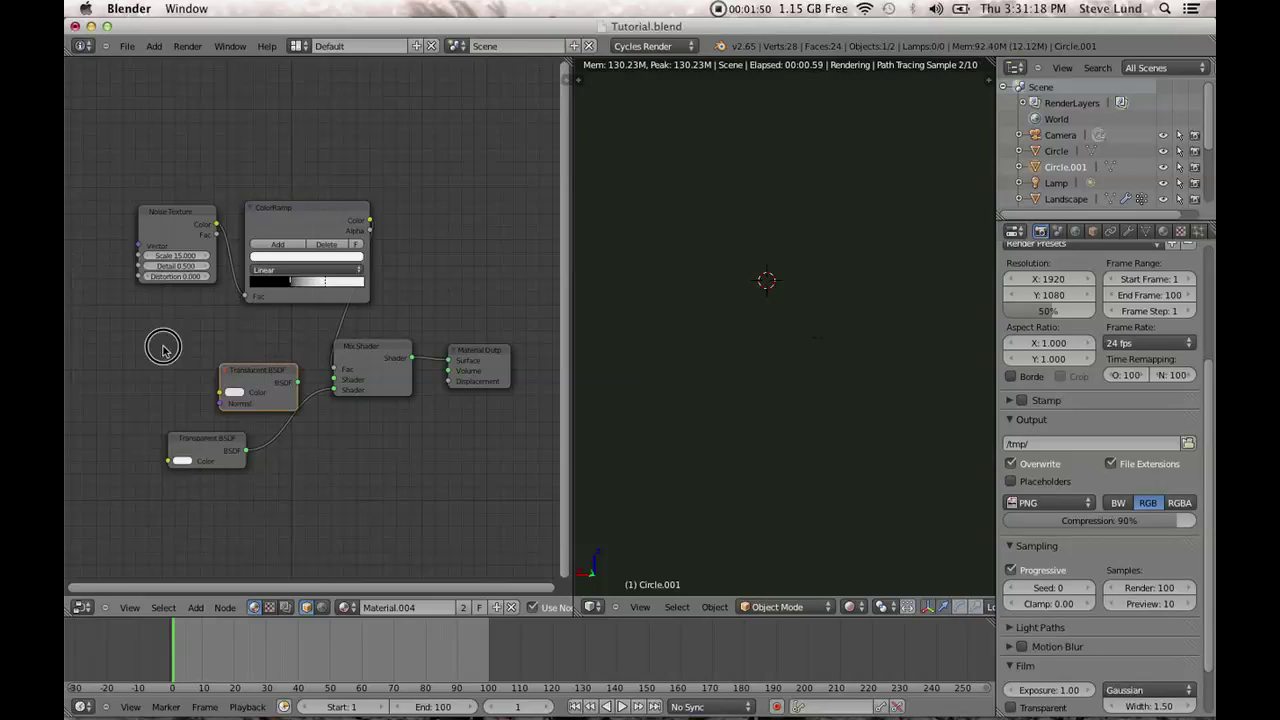
left_click(276, 378)
left_click_drag(277, 381, 334, 379)
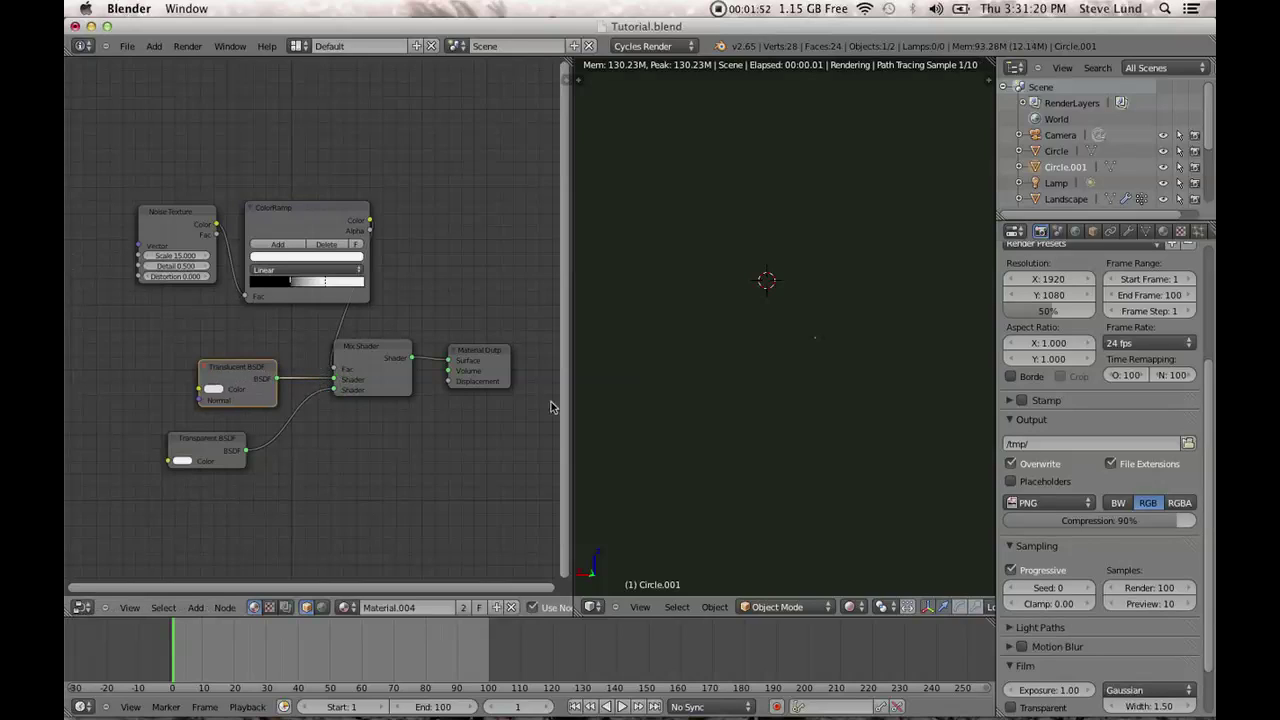
Widen the ColorRamp's gradient by moving its white stop toward the end of the ramp and its black stop slightly outward.
scroll(873, 392, "up", 4)
scroll(873, 392, "up", 3)
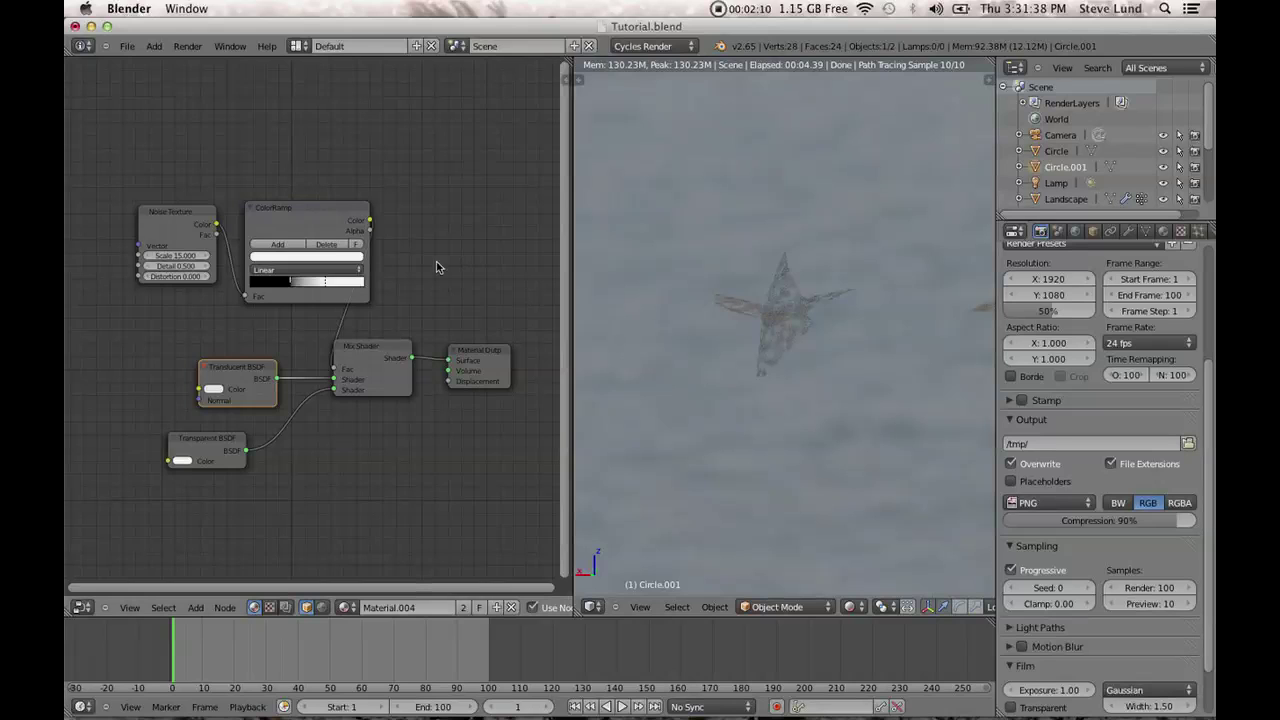
left_click_drag(335, 287, 289, 282)
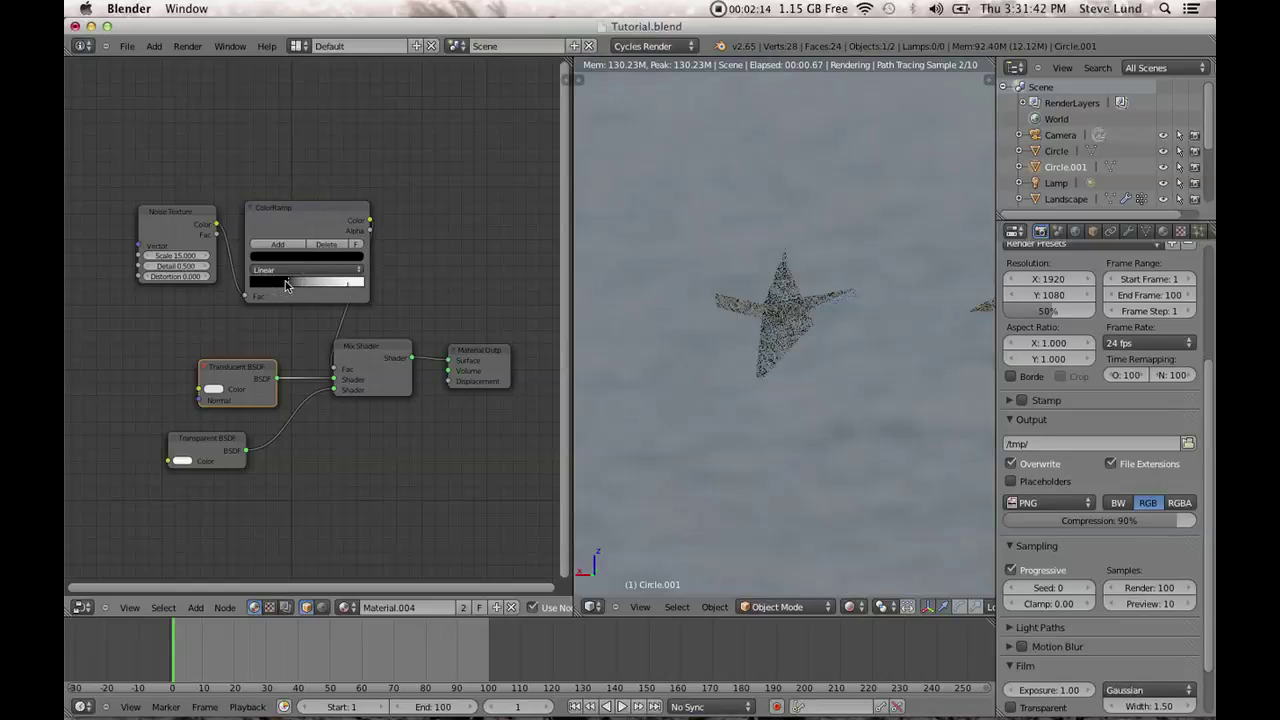
left_click(177, 462)
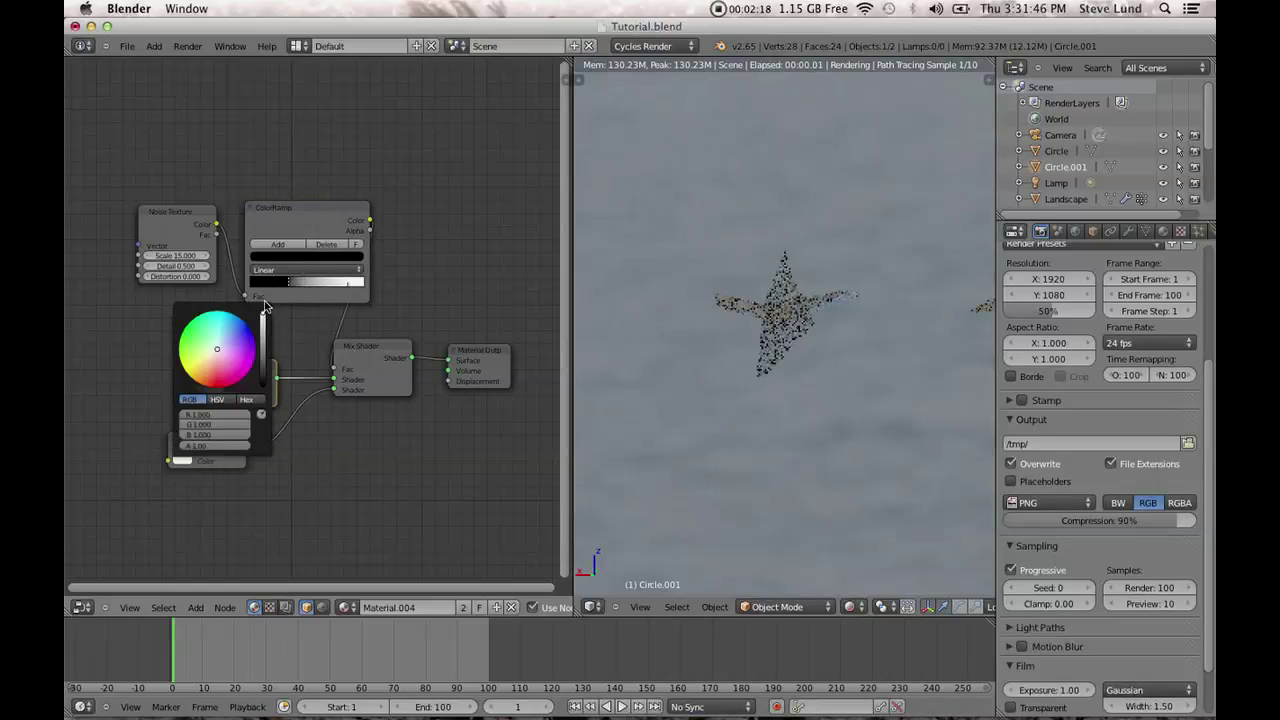
left_click(212, 391)
left_click(212, 391)
left_click_drag(294, 248, 286, 214)
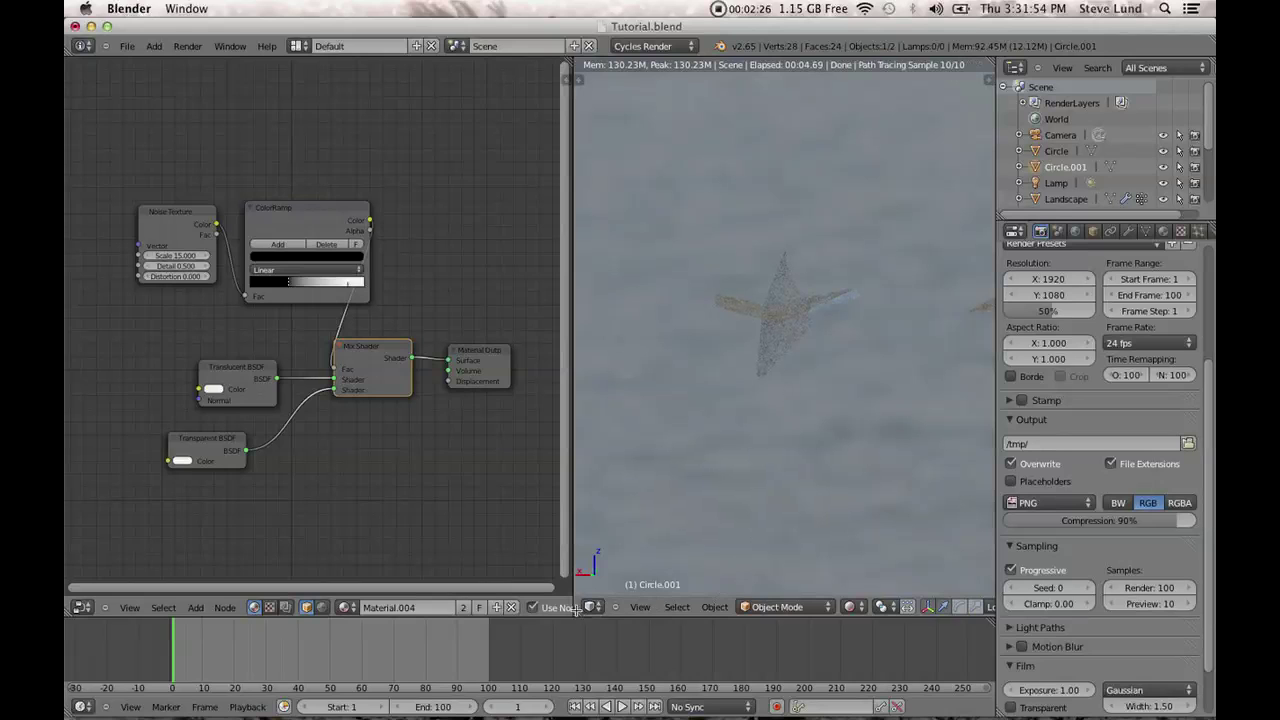
Merge the node editor into the 3D viewport, exit local view and switch the viewport to Solid shading.
left_click_drag(576, 612, 563, 604)
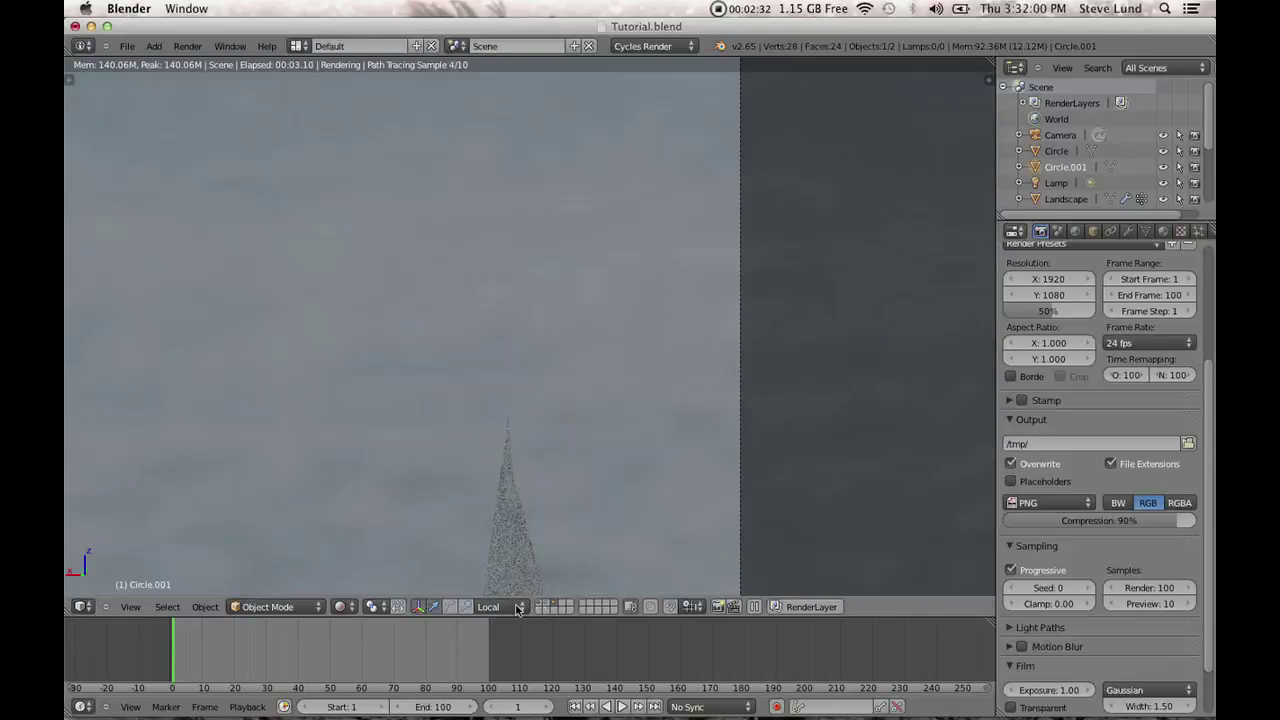
left_click(341, 607)
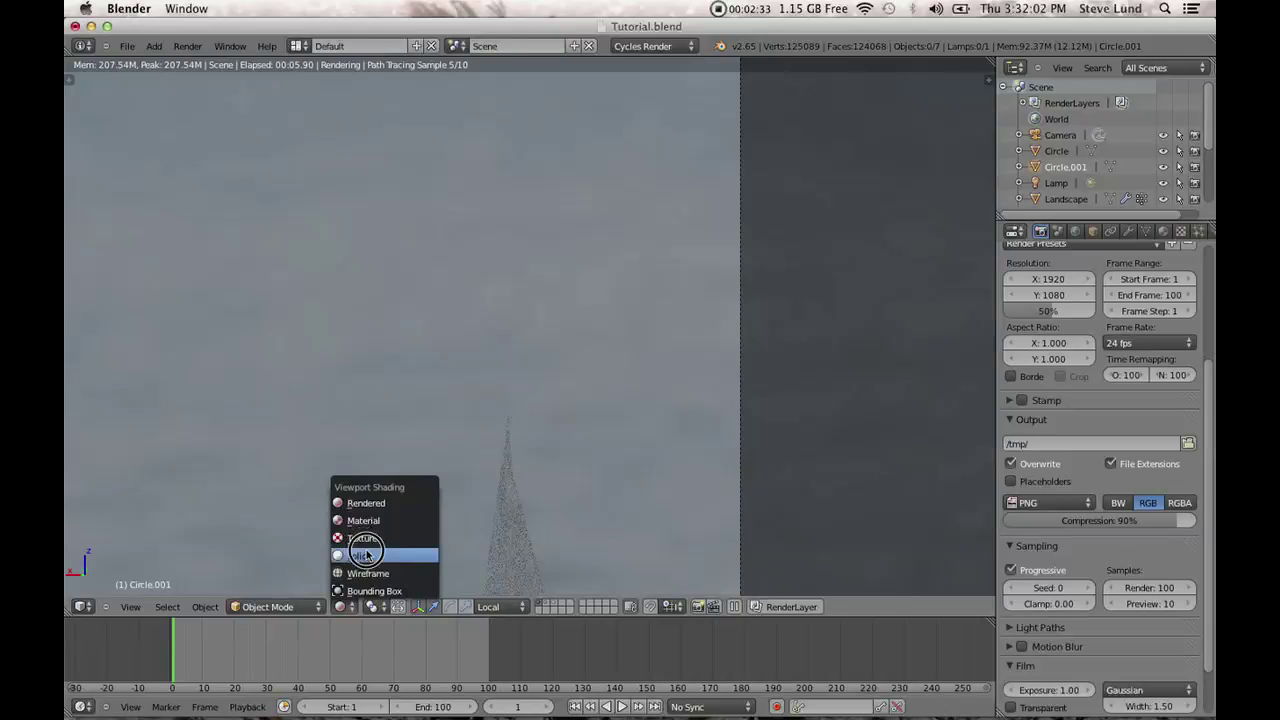
left_click(362, 555)
scroll(406, 480, "up", 5)
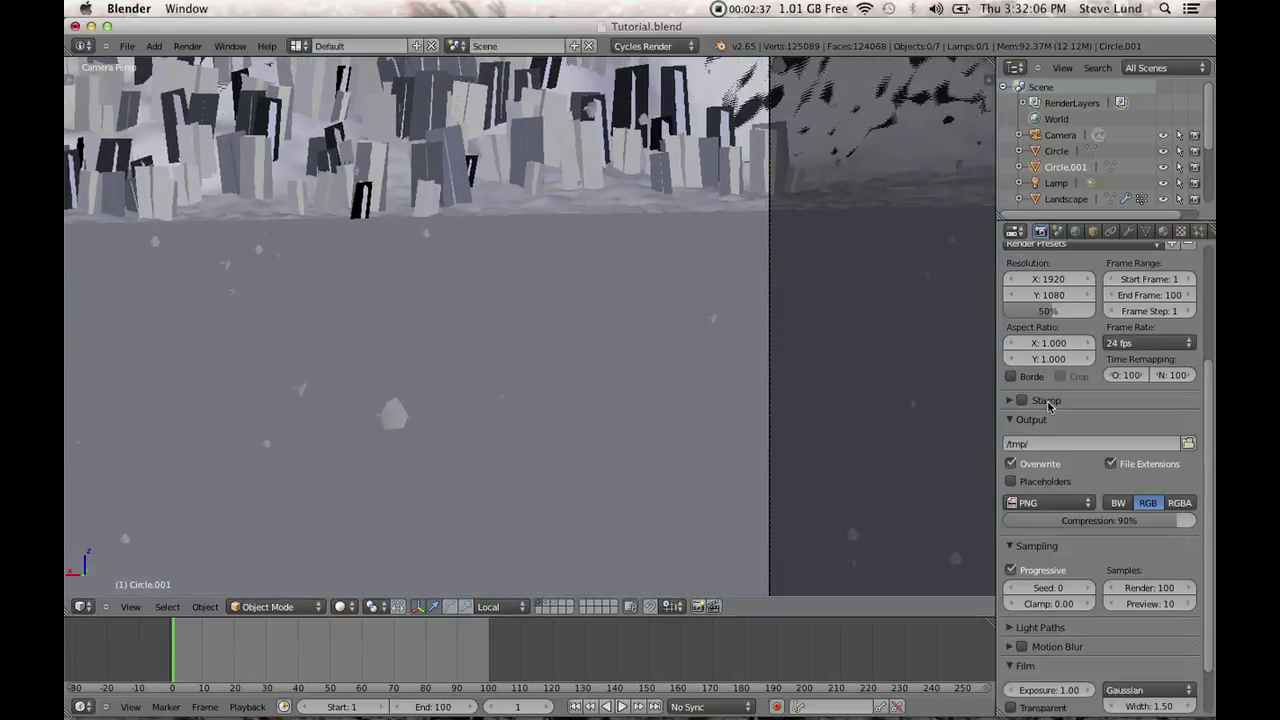
Toggle the Vector pass on and back off for RenderLayer in the render layer settings.
scroll(1046, 400, "up", 5)
scroll(1046, 411, "down", 6)
scroll(1046, 411, "down", 8)
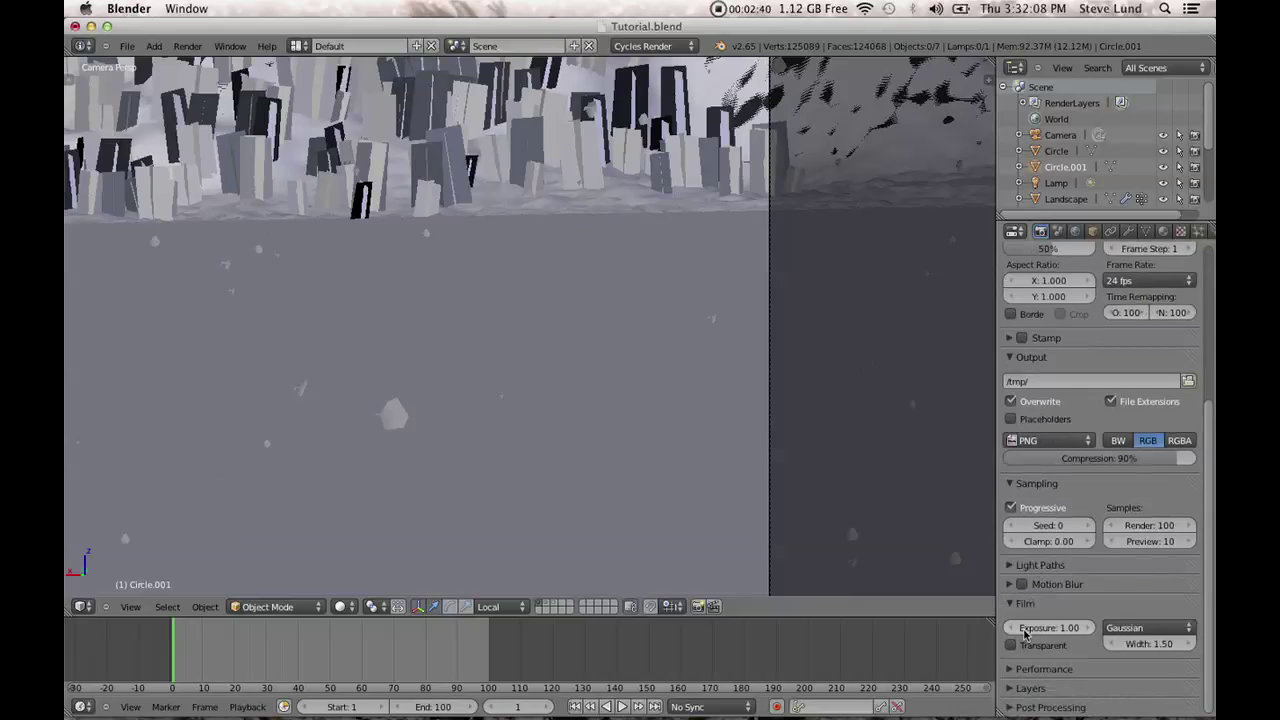
scroll(1042, 650, "down", 5)
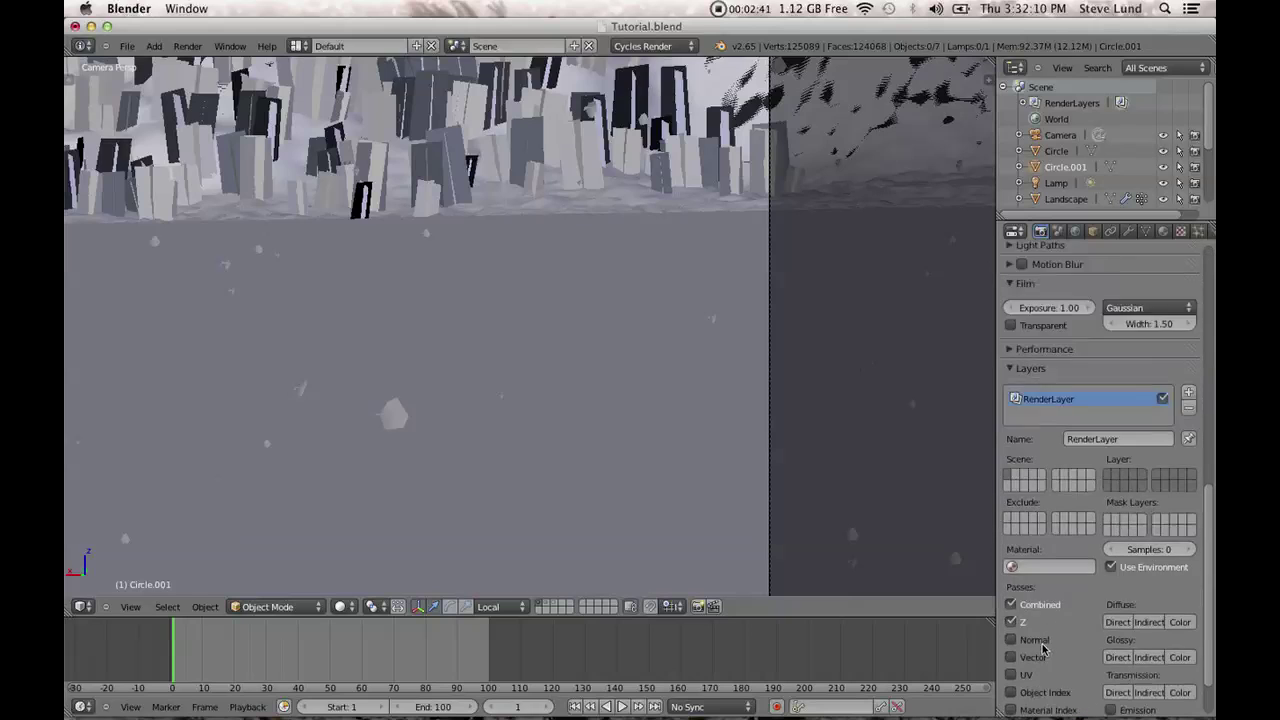
left_click(1030, 600)
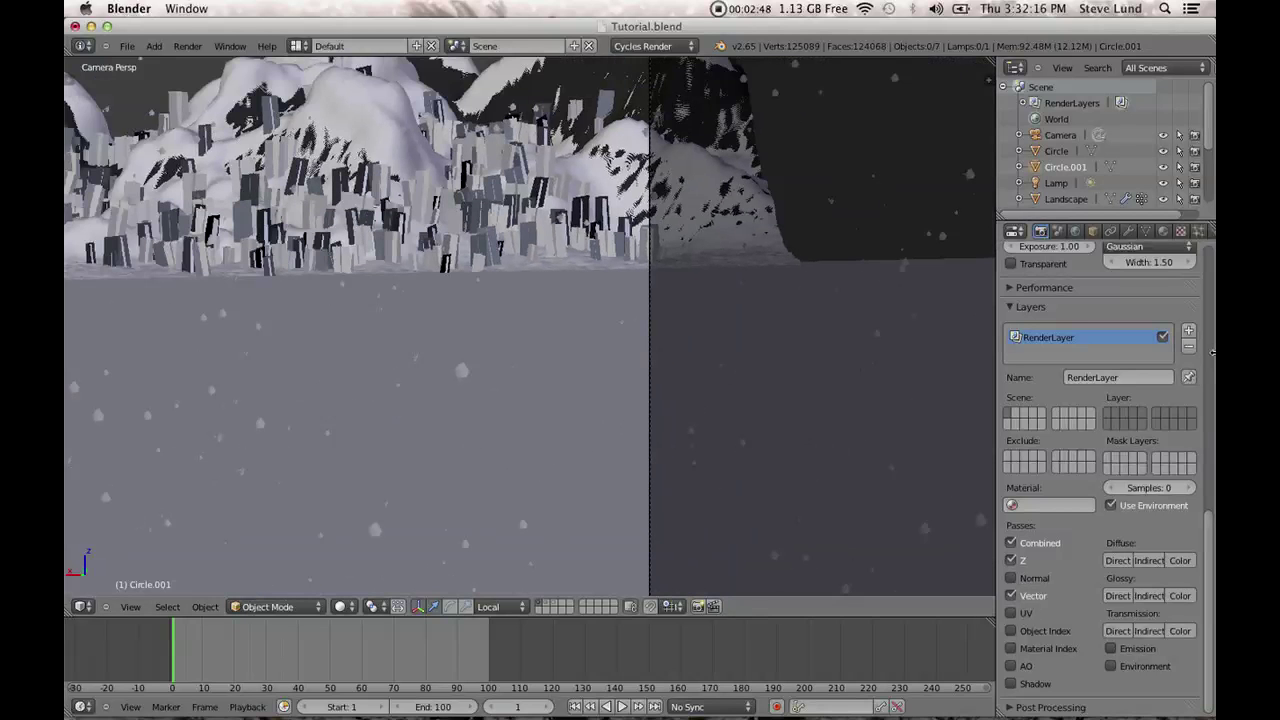
left_click(1033, 595)
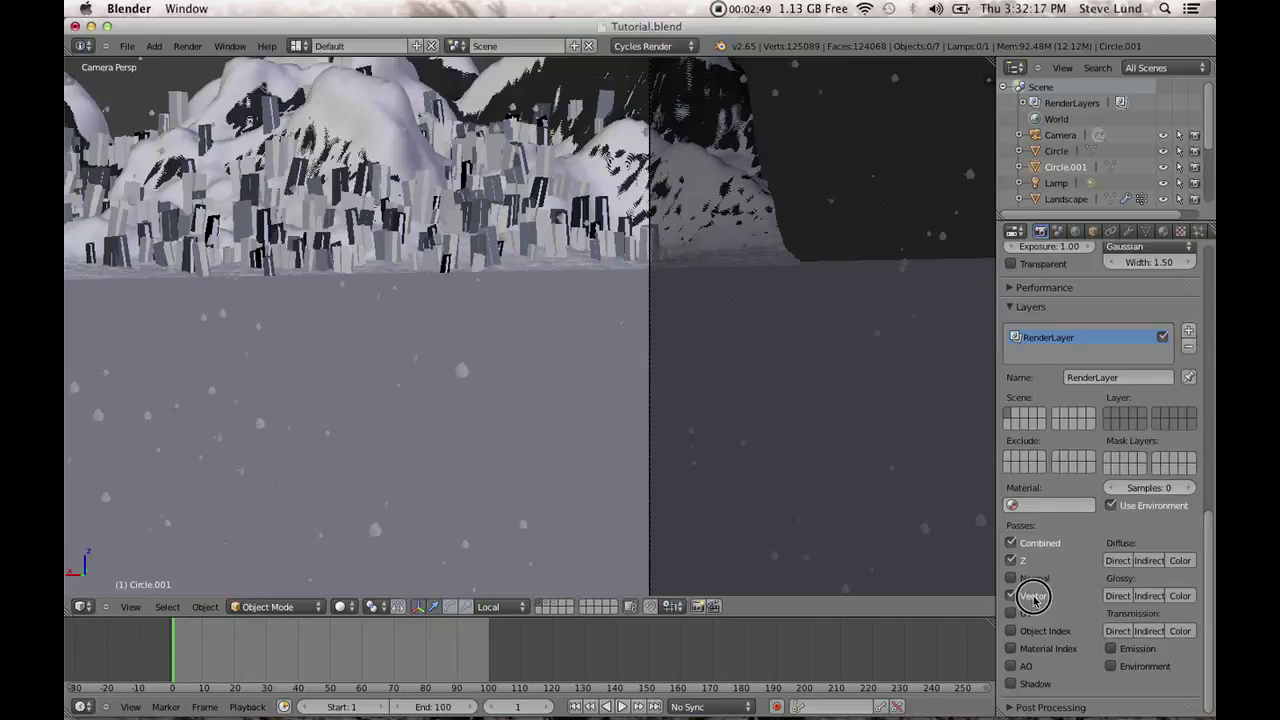
Add a render layer named Snow and enable its Vector pass.
left_click(1189, 330)
left_click(1129, 374)
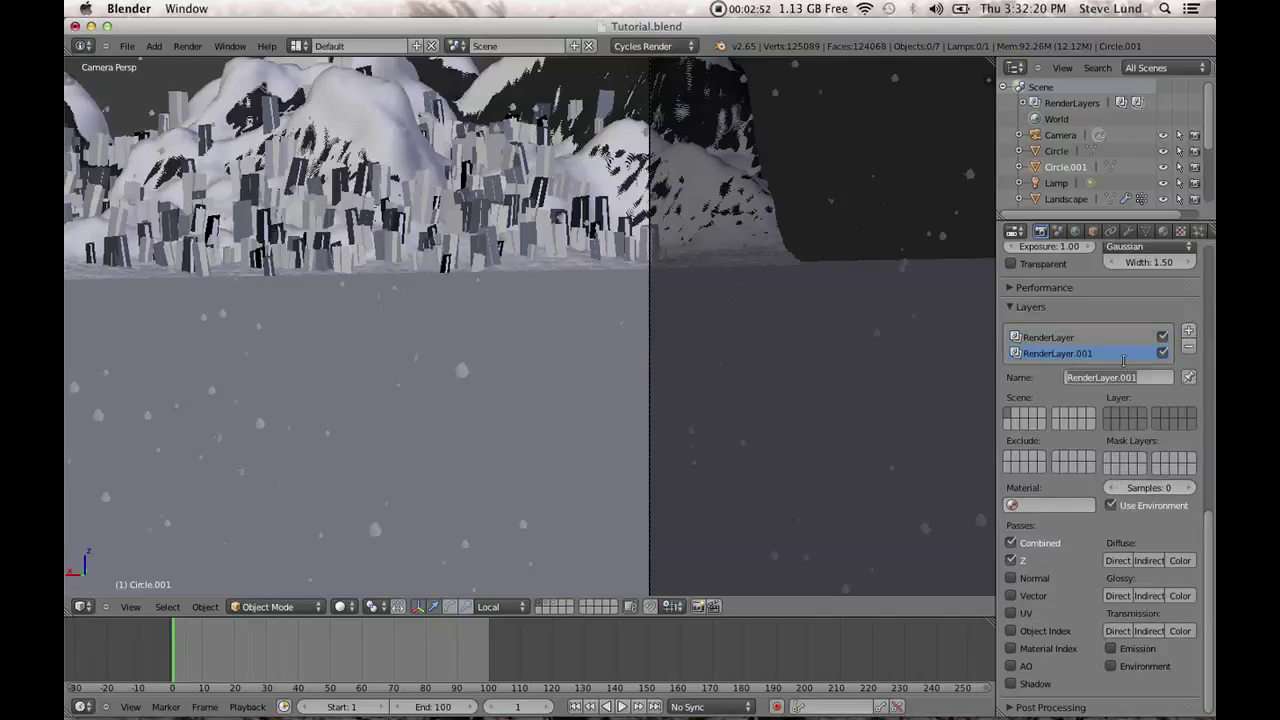
type("Snow")
key("Return")
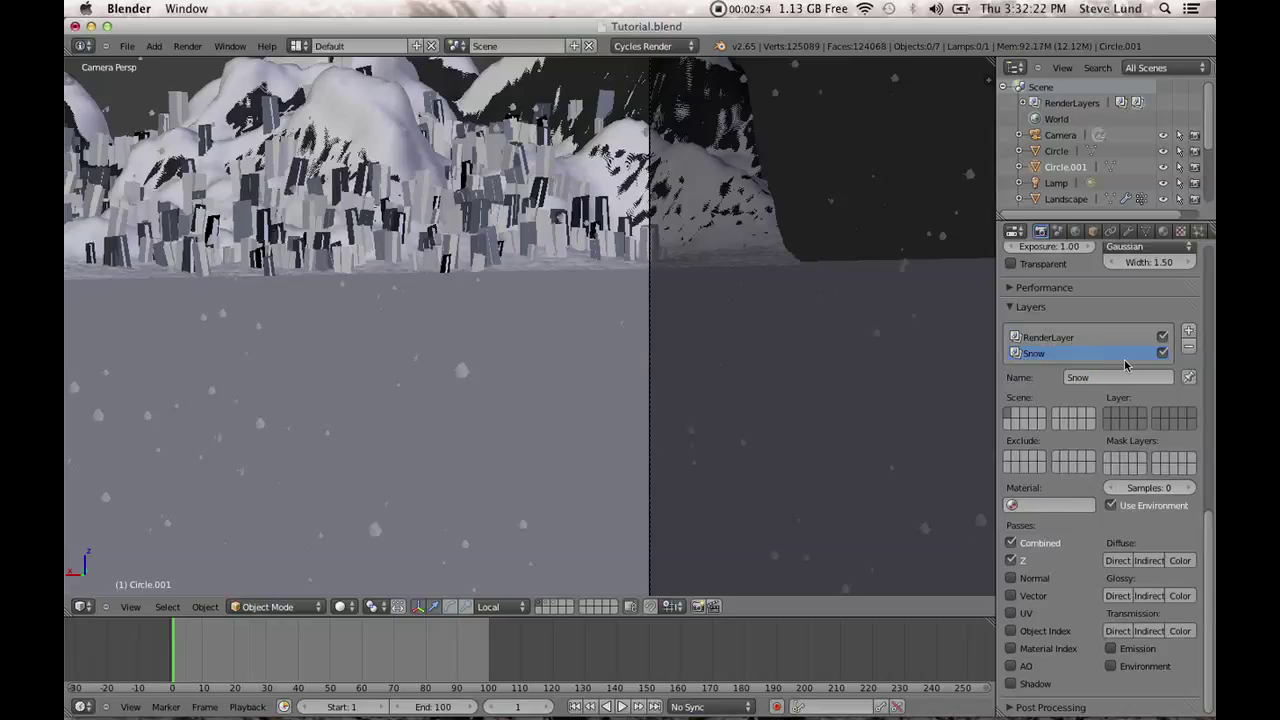
left_click(1036, 598)
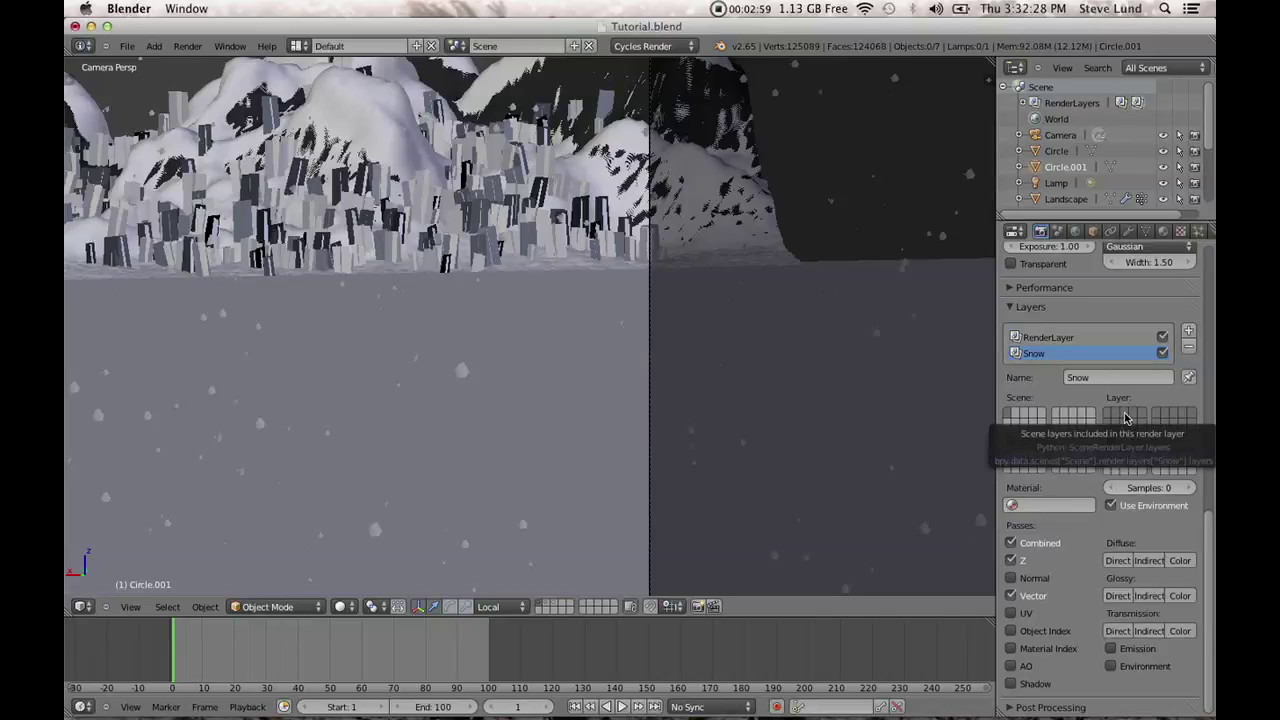
Move the large snow-emitting plane above the mountains to layer 11.
scroll(528, 346, "down", 5)
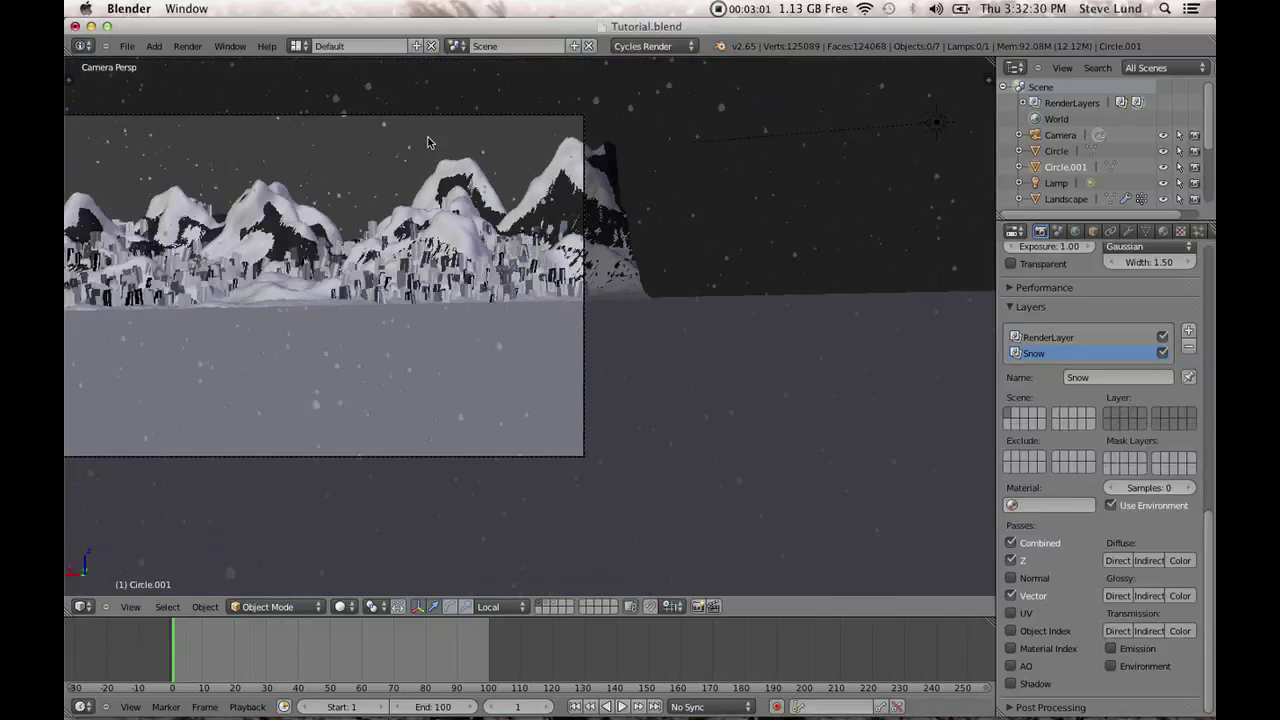
scroll(420, 143, "down", 4)
right_click(391, 146)
key("m")
key("m")
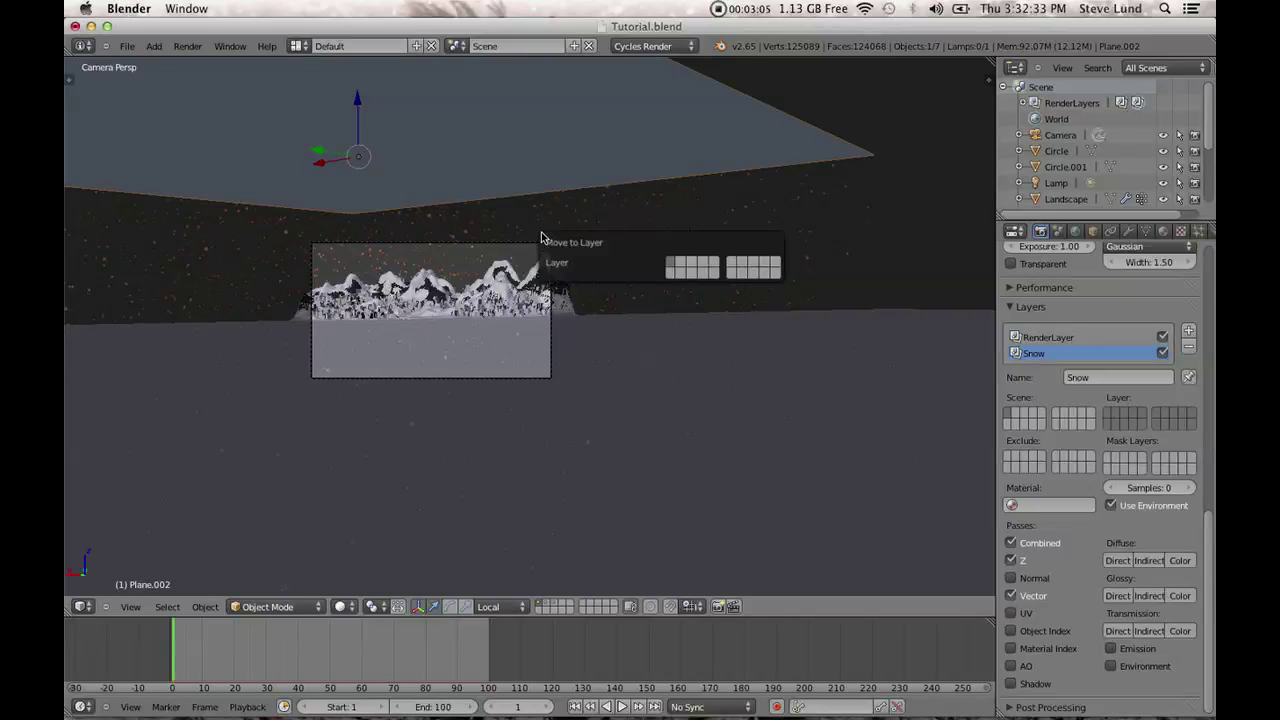
left_click(669, 275)
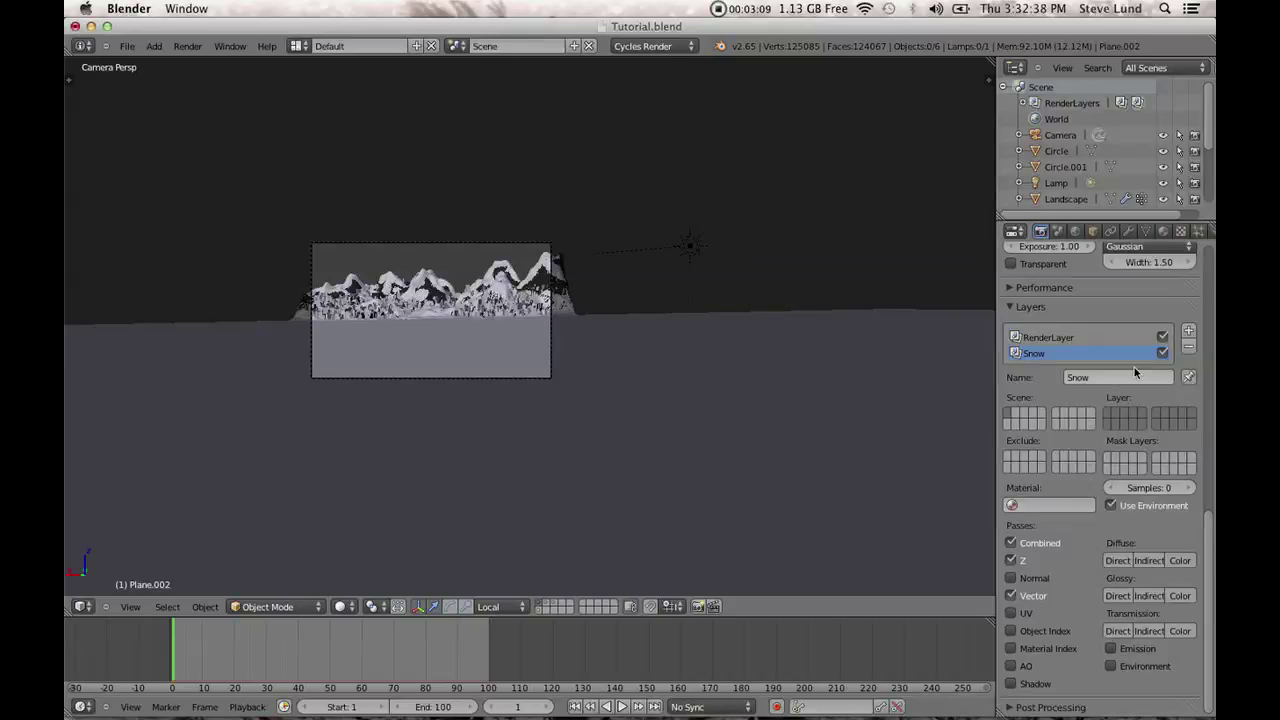
Restrict the Snow render layer to layer 11 and RenderLayer to layer 1, keeping the Vector pass enabled on Snow.
left_click(1110, 425)
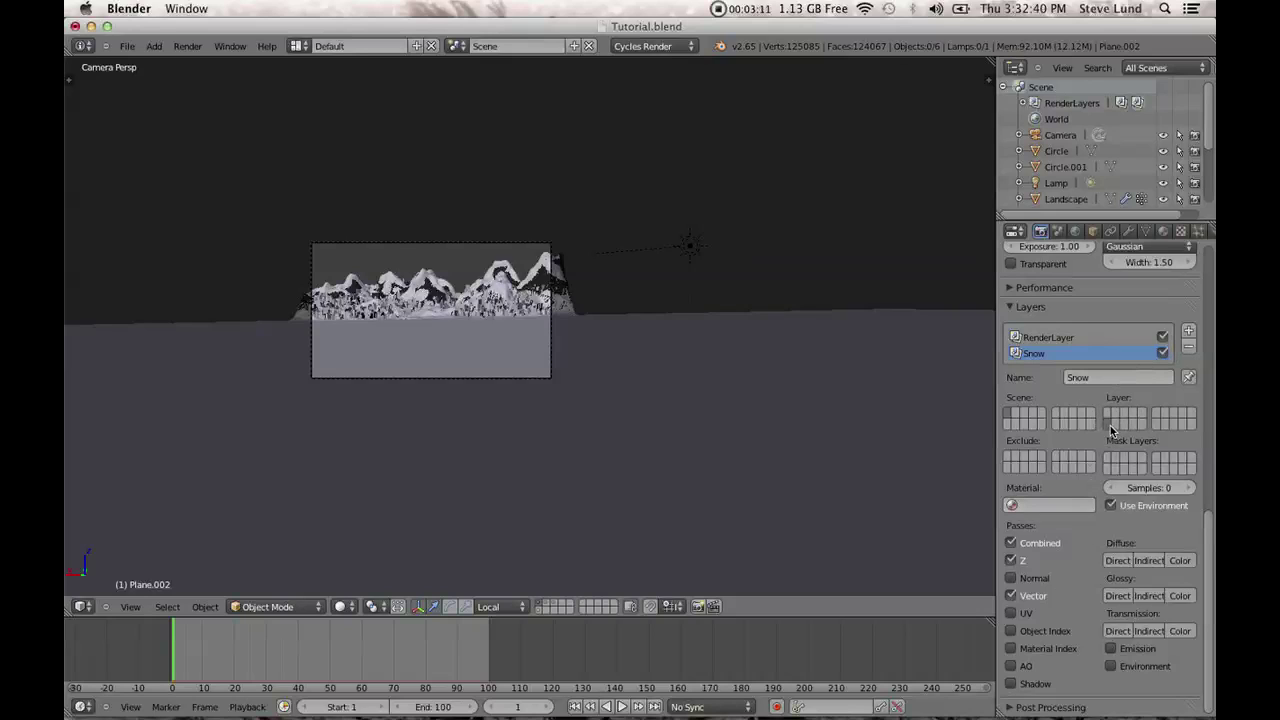
left_click(1050, 337)
scroll(1100, 440, "up", 1)
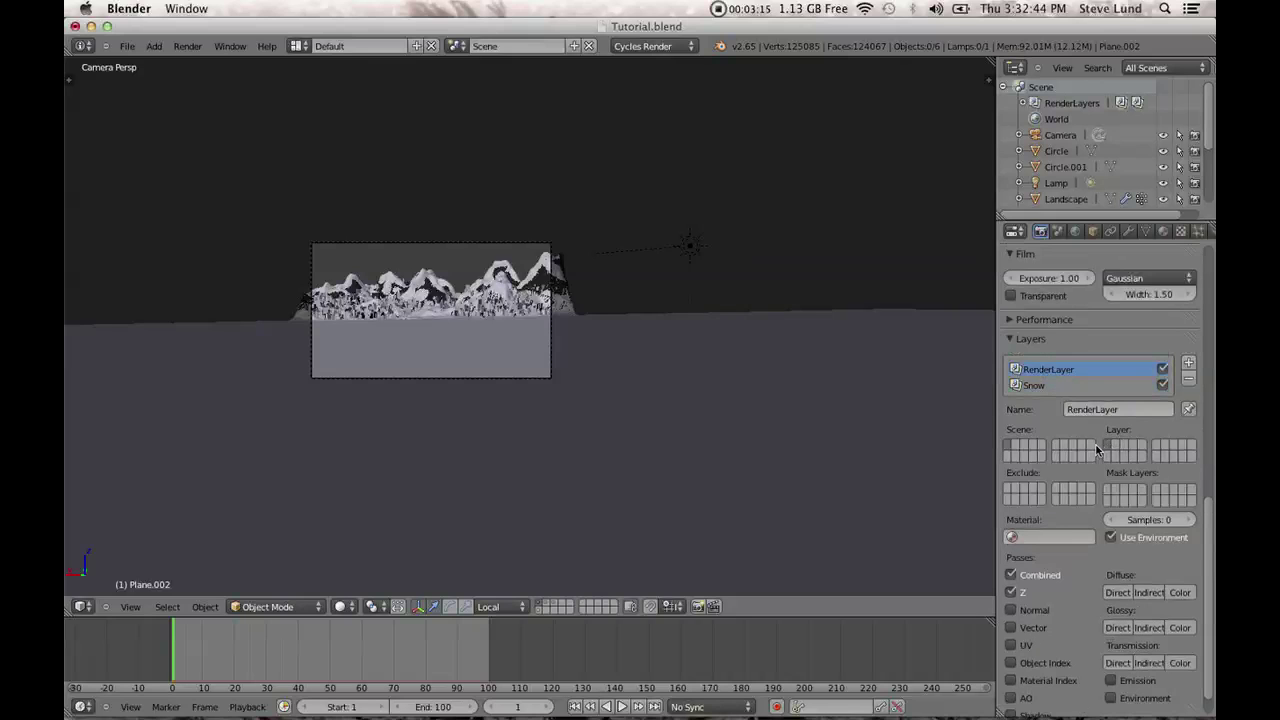
left_click(1036, 385)
left_click(1011, 628)
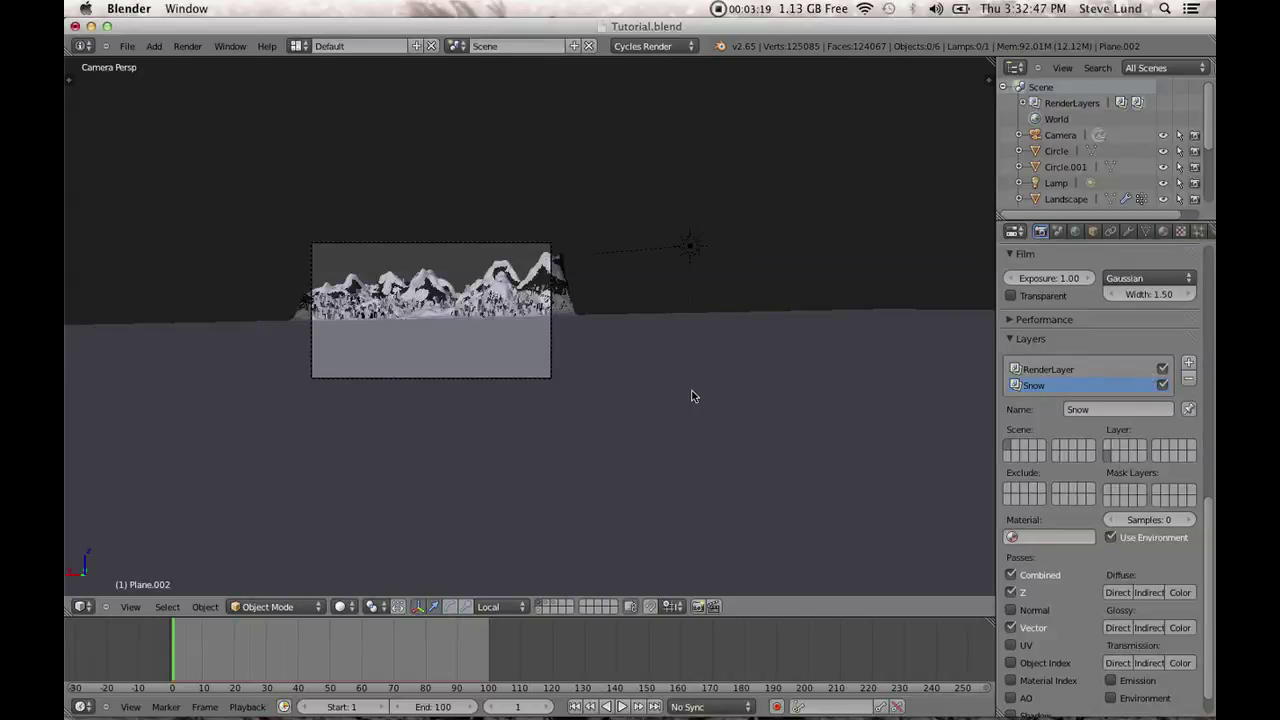
Make layer 11 with the falling snow visible in the viewport together with layer 1.
scroll(697, 395, "up", 3)
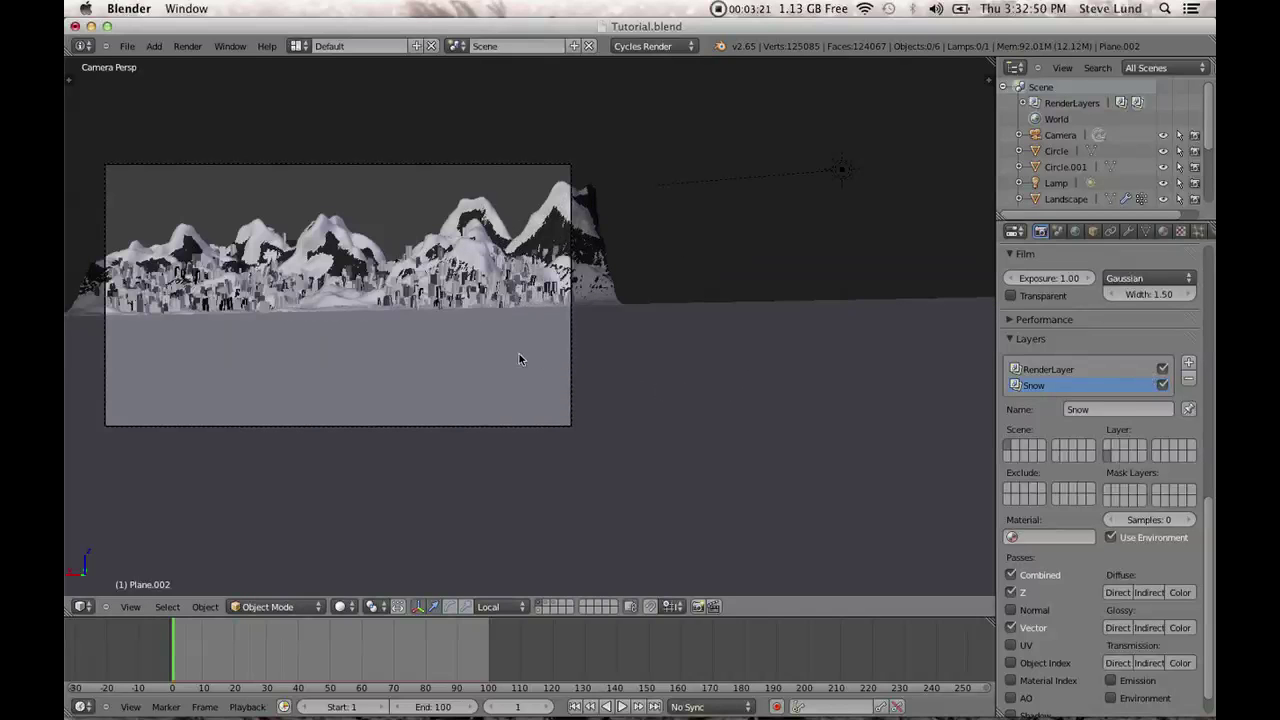
middle_click_drag(519, 359, 658, 365, "shift")
left_click(539, 611, "shift")
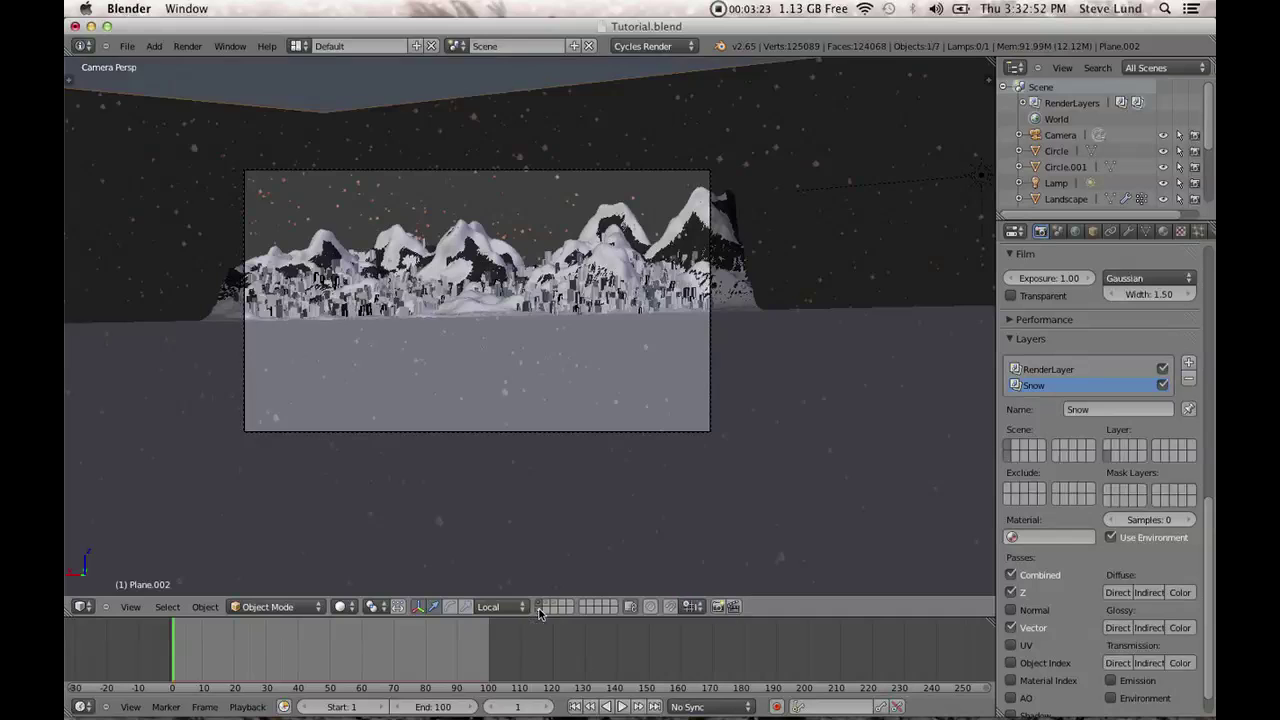
scroll(594, 391, "up", 1)
scroll(600, 423, "up", 1, "shift")
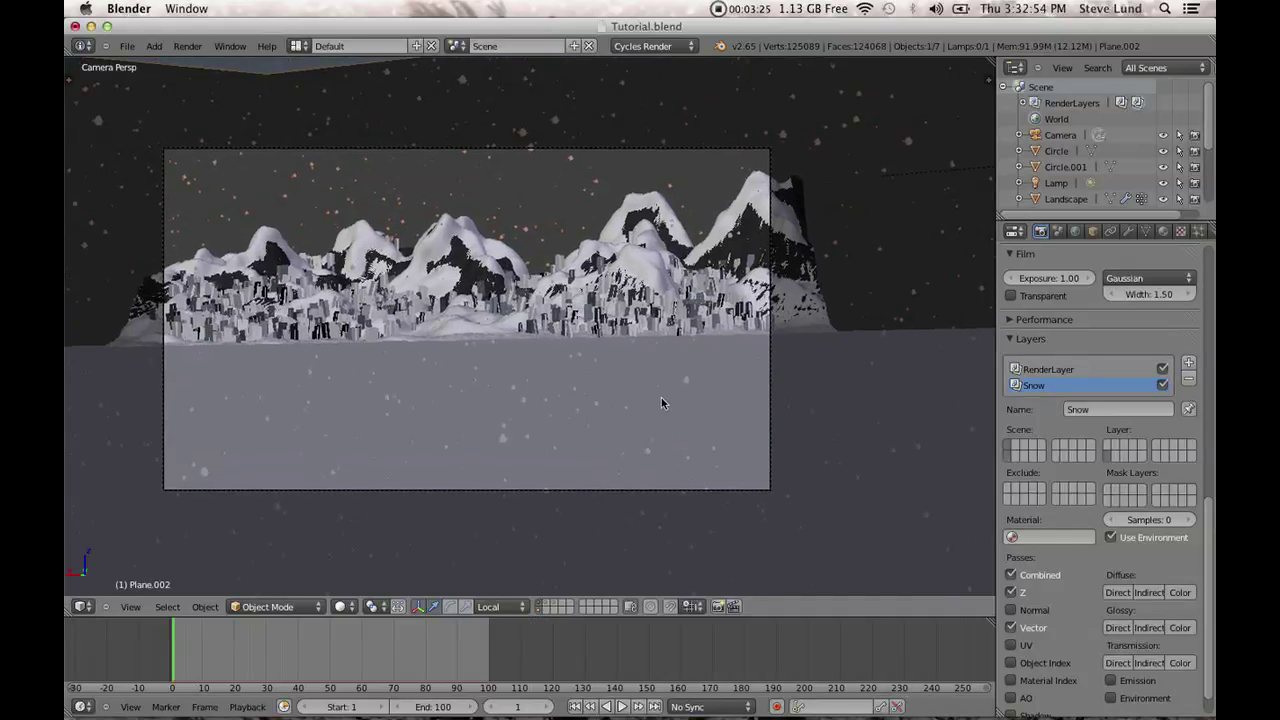
Select the lamp beside the mountains and assign it to layer 11.
scroll(834, 354, "down", 3)
right_click(862, 231)
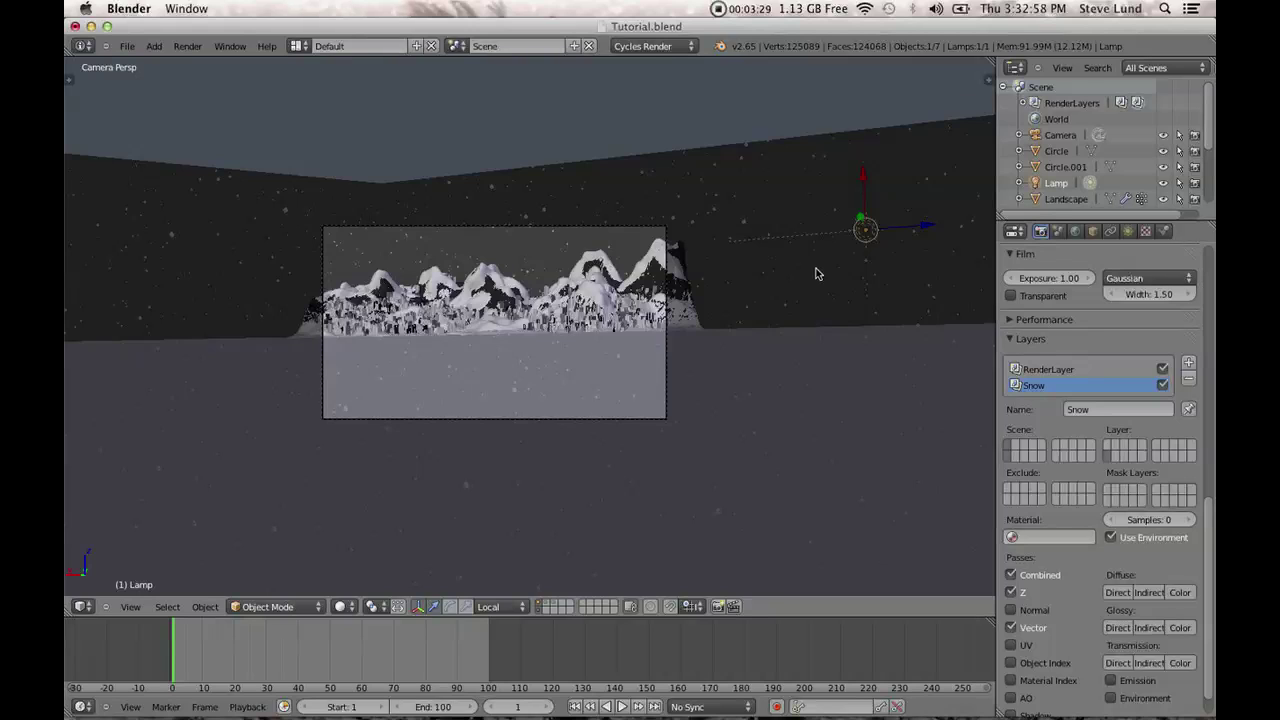
key("m")
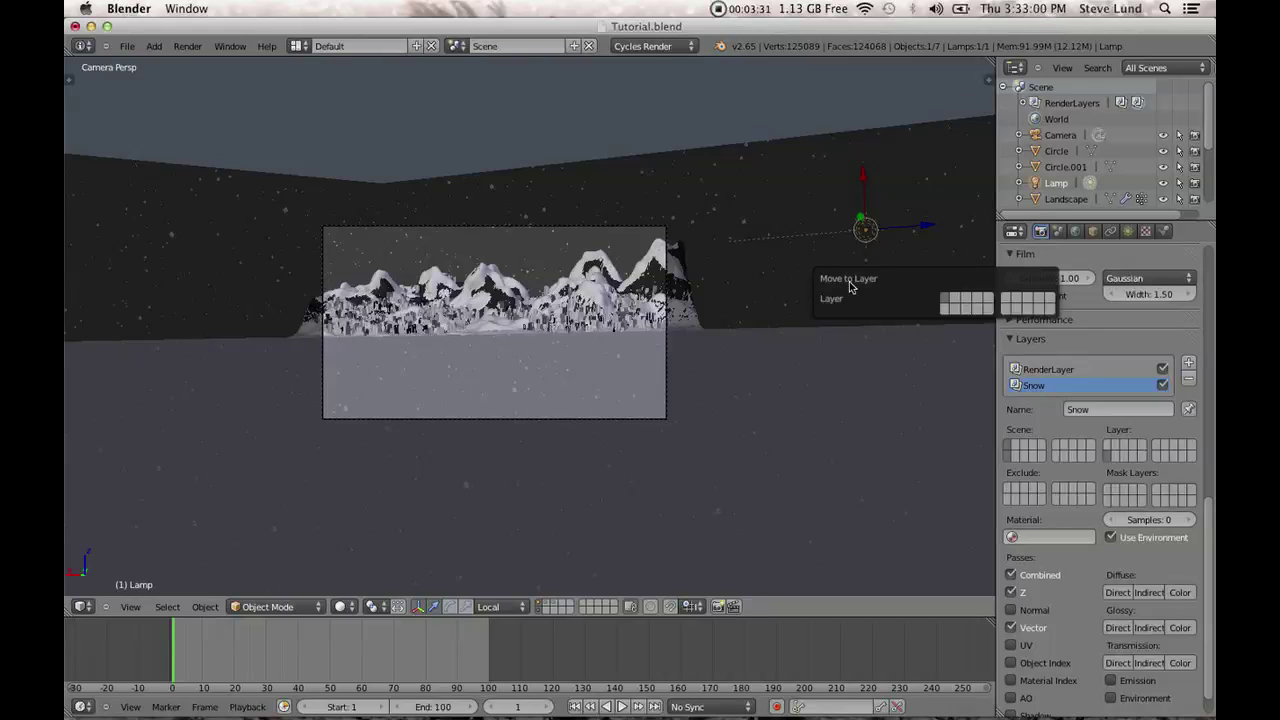
left_click(949, 308)
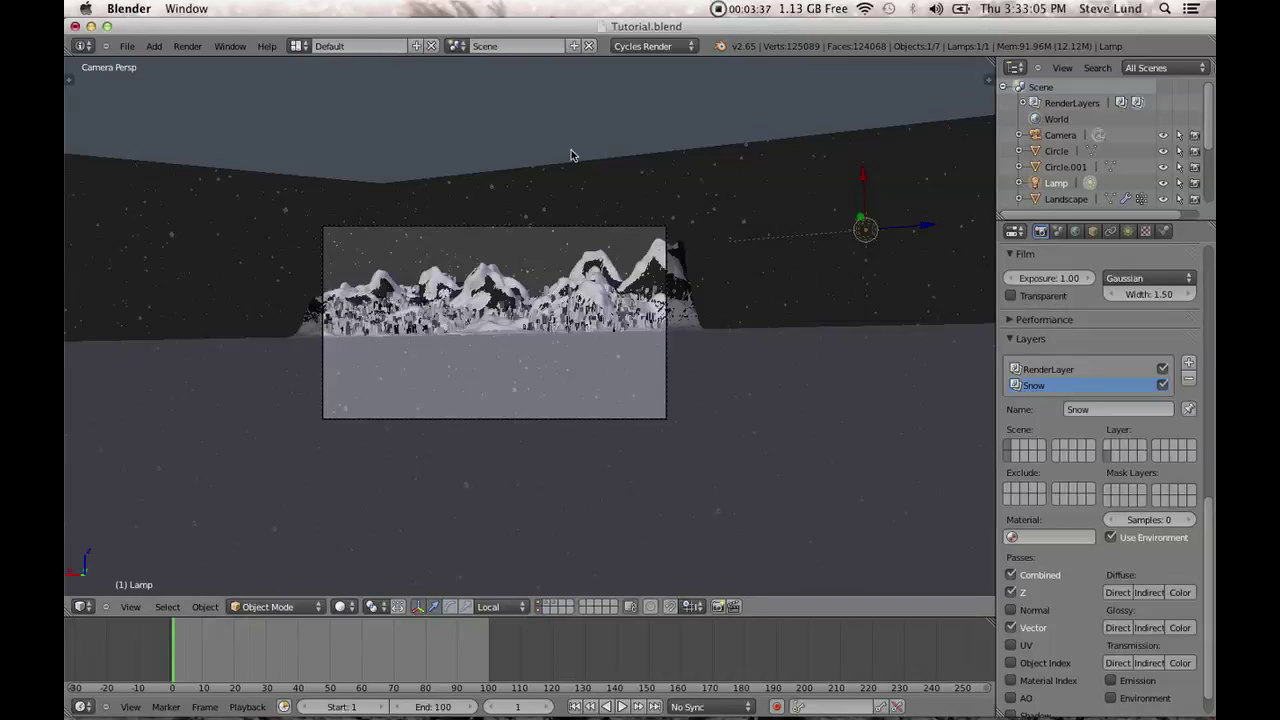
Save the current blend file and render the scene through the camera.
left_click(127, 46)
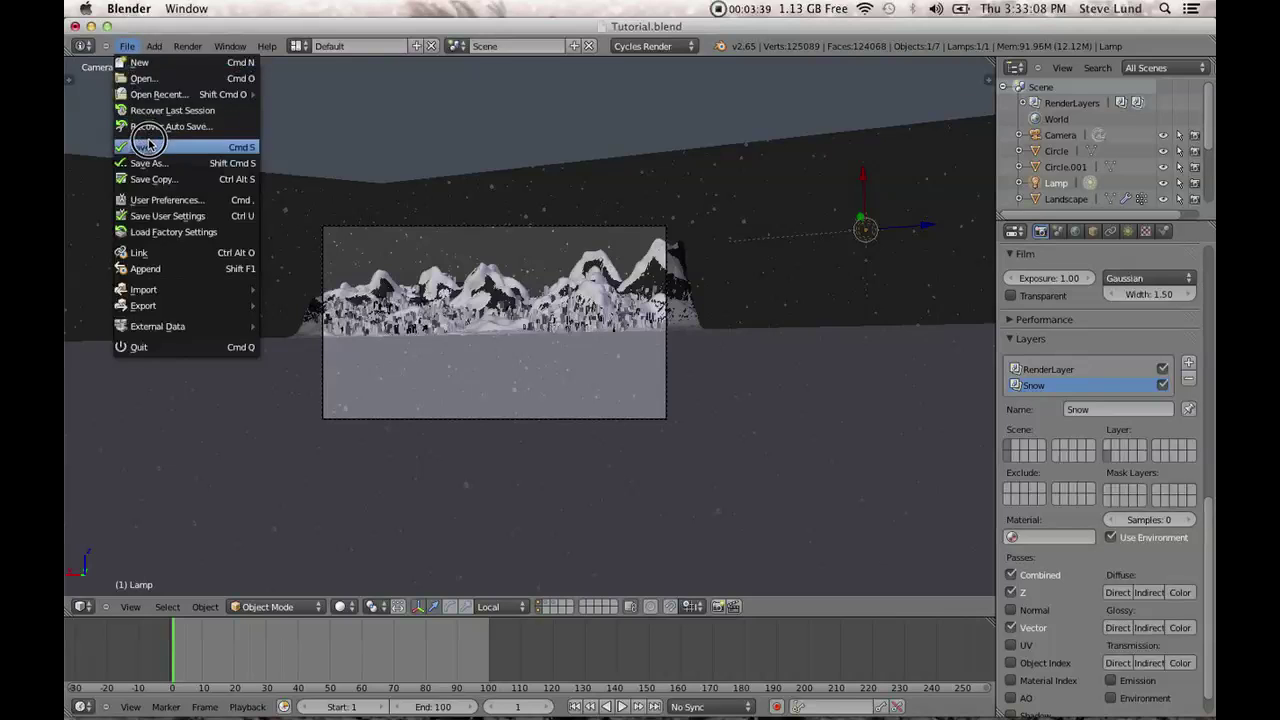
left_click(148, 146)
scroll(605, 313, "up", 2)
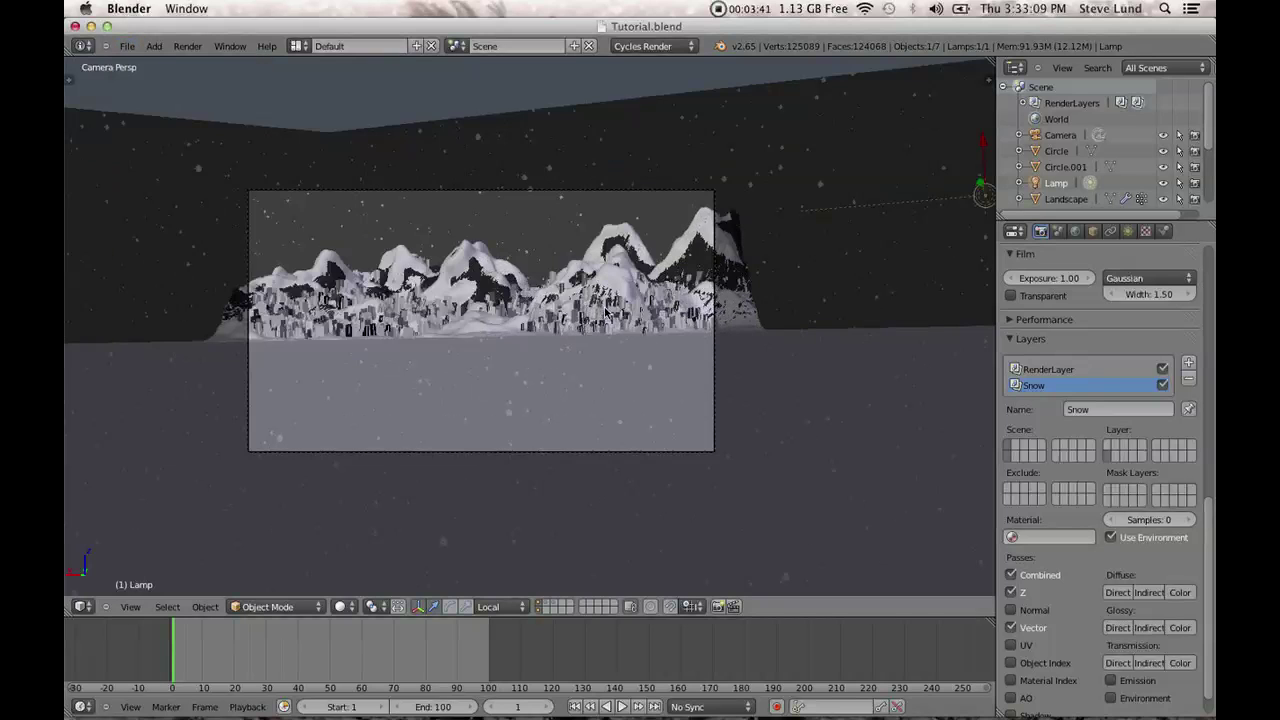
key("F12")
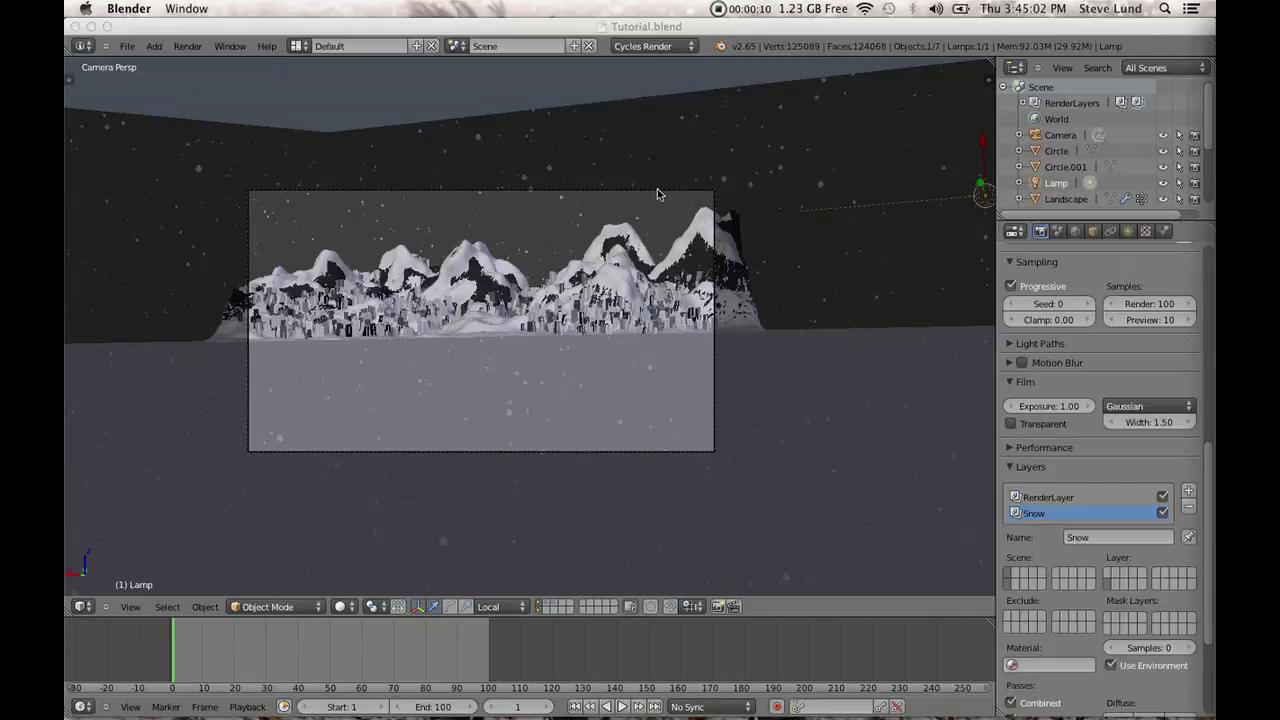
Select the camera and turn on the Limits display in its camera settings.
left_click(703, 23)
right_click(643, 194)
left_click(1128, 231)
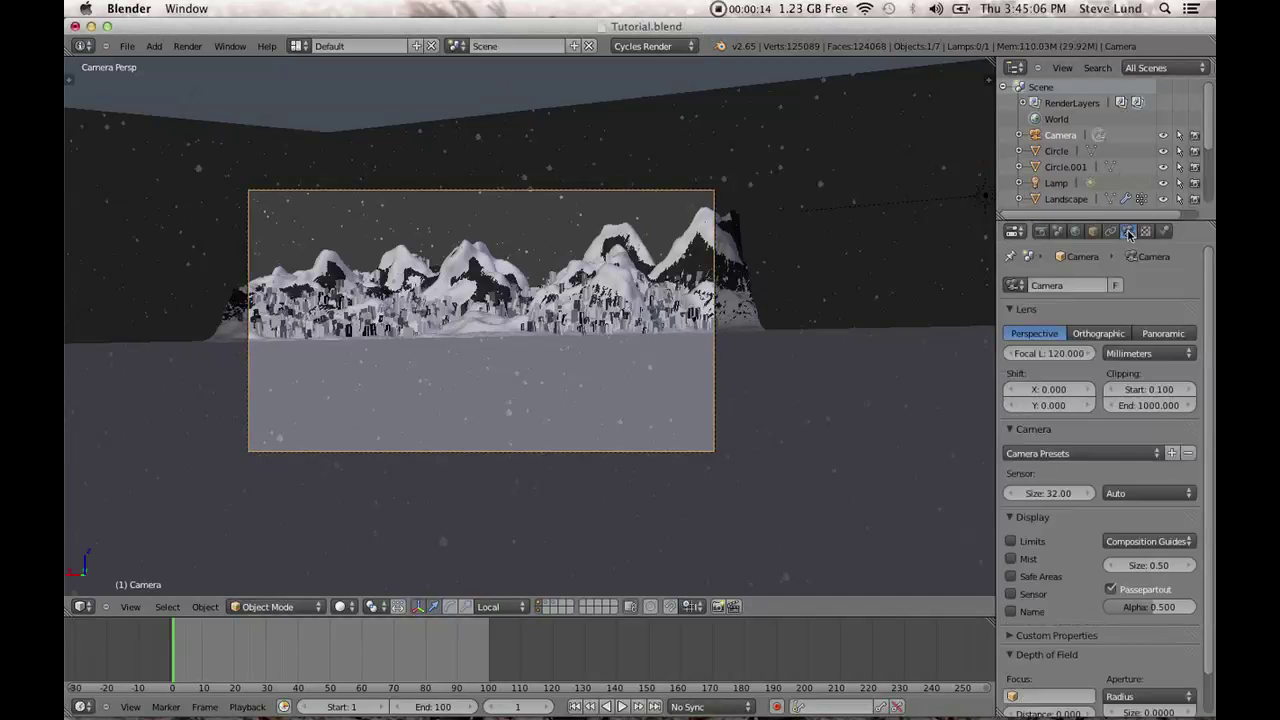
scroll(1102, 420, "down", 1)
left_click(1022, 500)
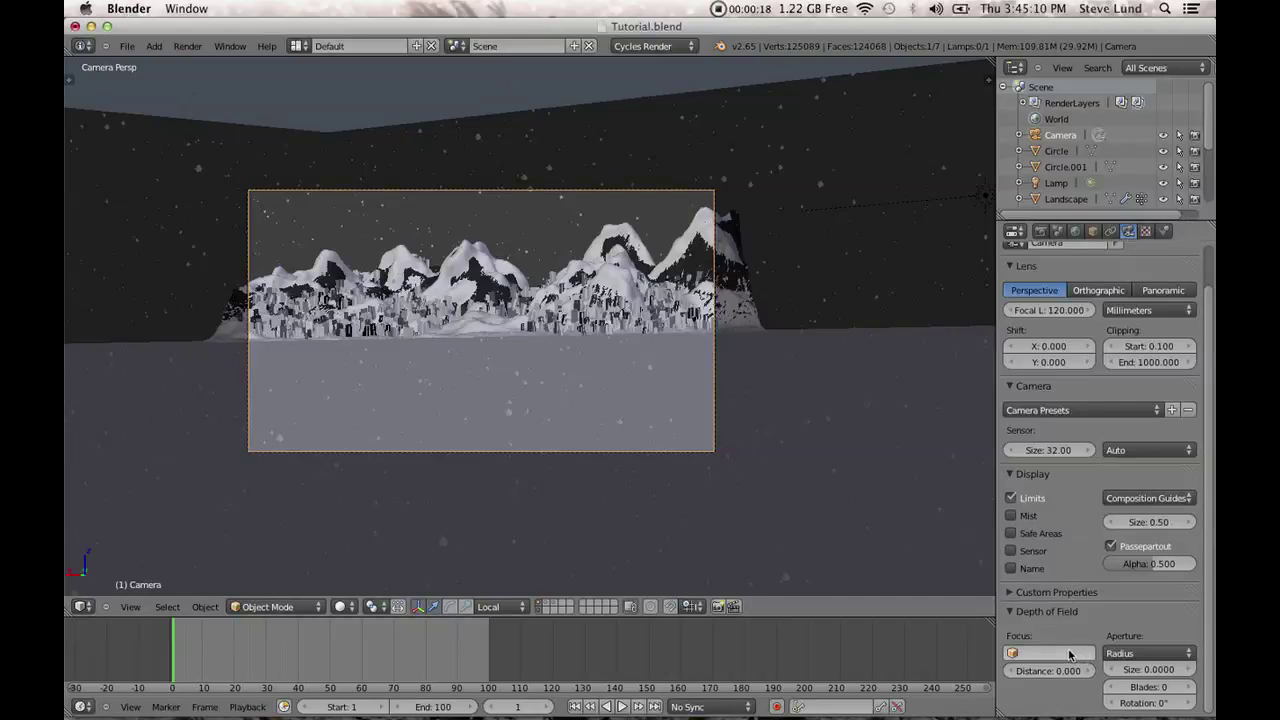
Set the camera's depth of field distance to 80 and inspect its focus point against the mountains in the top view.
left_click(1044, 671)
type("8")
key("Return")
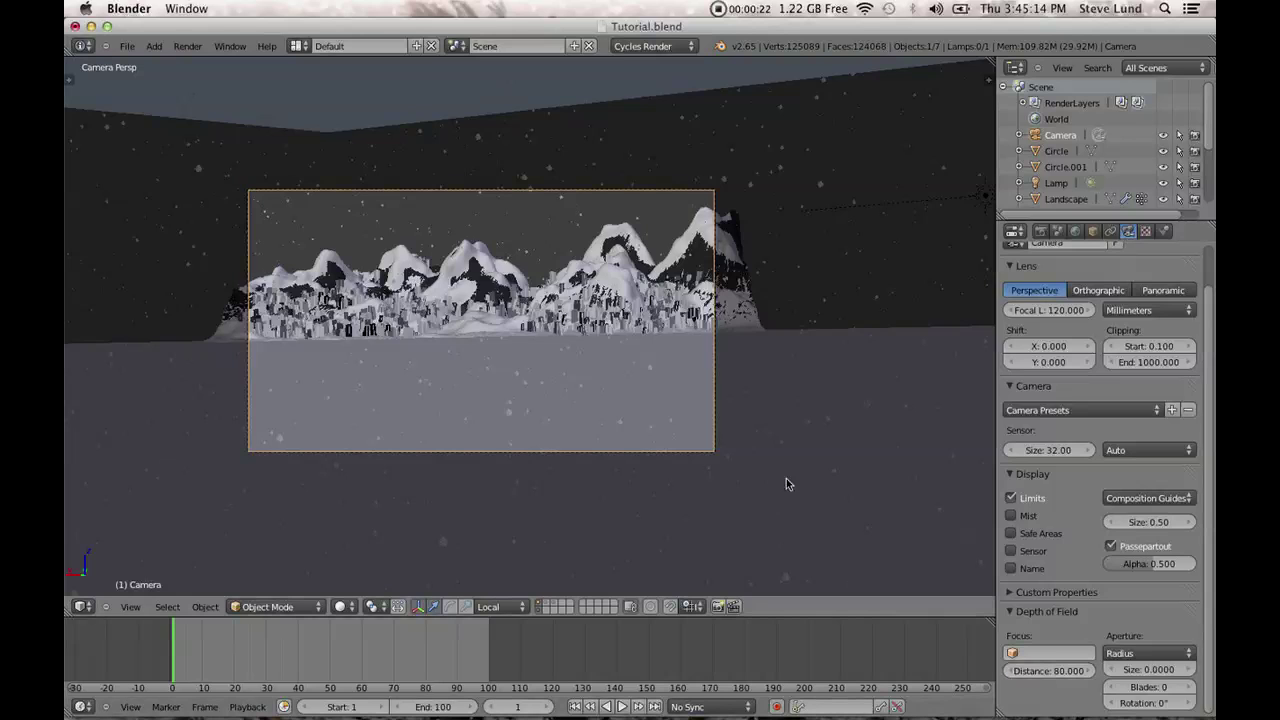
key("KP_7")
scroll(702, 430, "down", 6)
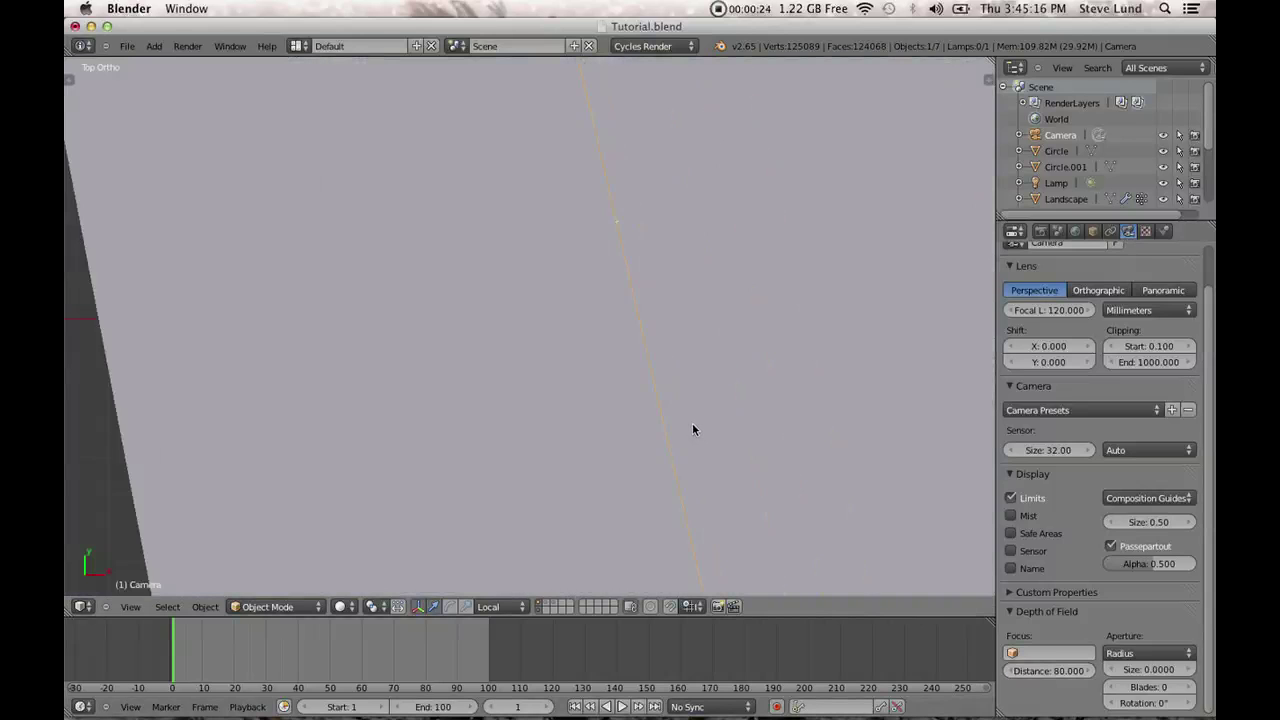
scroll(642, 295, "down", 3)
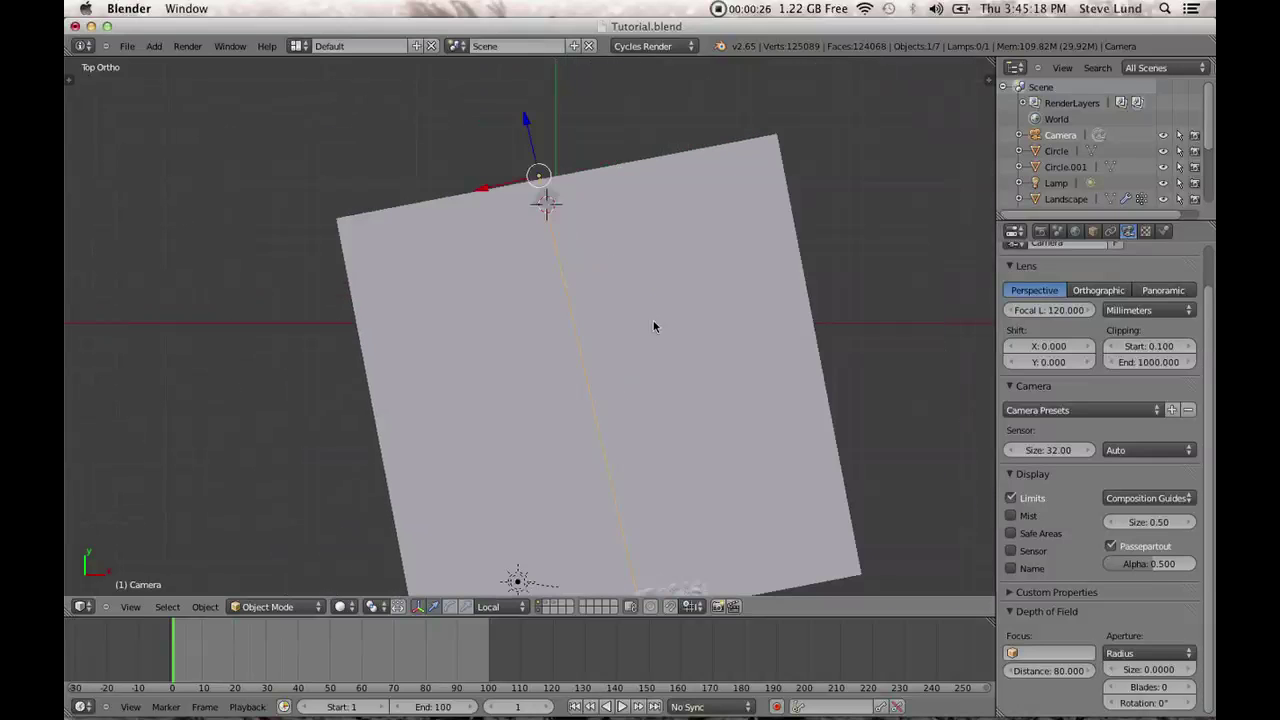
middle_click_drag(674, 323, 785, 237)
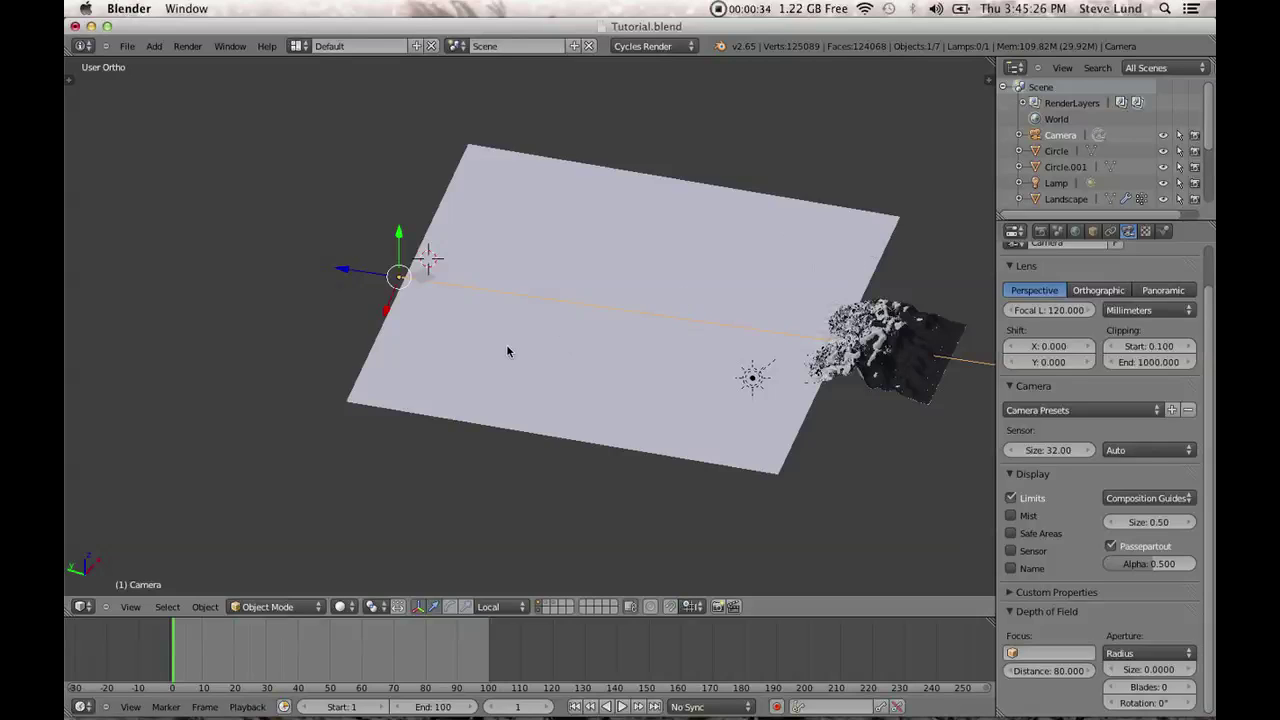
middle_click_drag(531, 362, 582, 324)
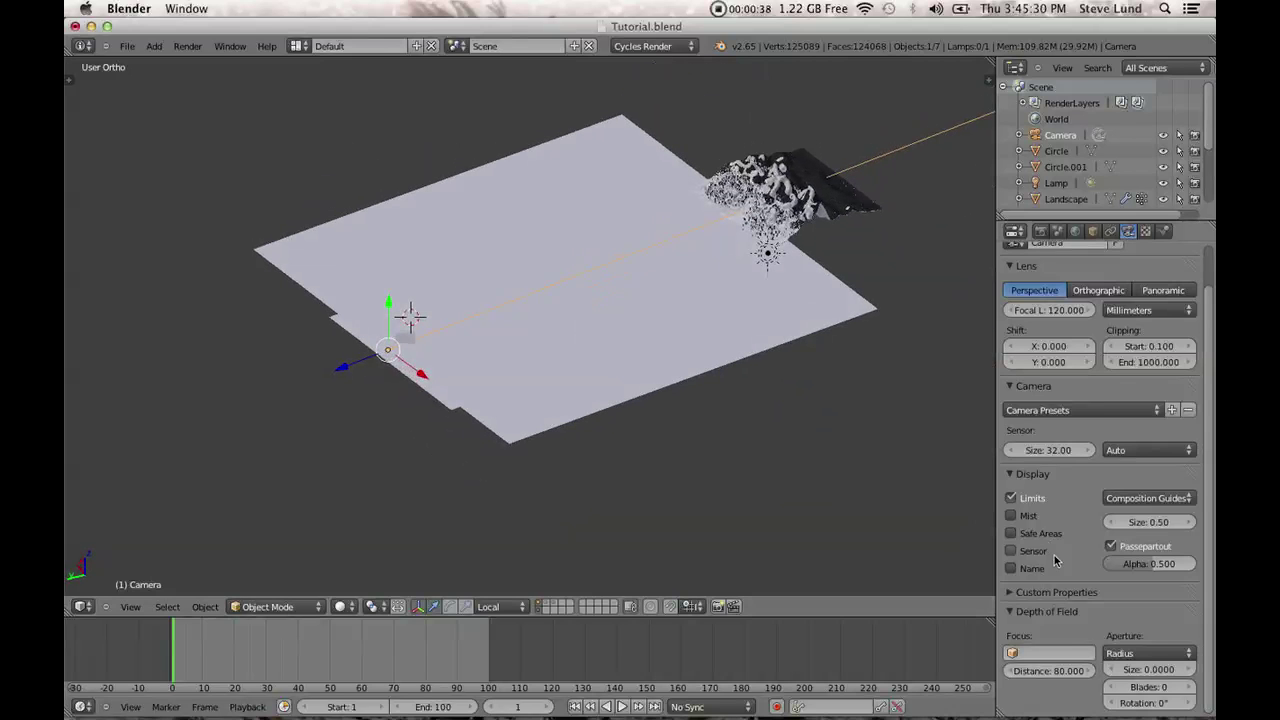
Try depth of field distances of 180, 380 and 360 to bring the camera's focus point onto the mountains.
left_click(1051, 671)
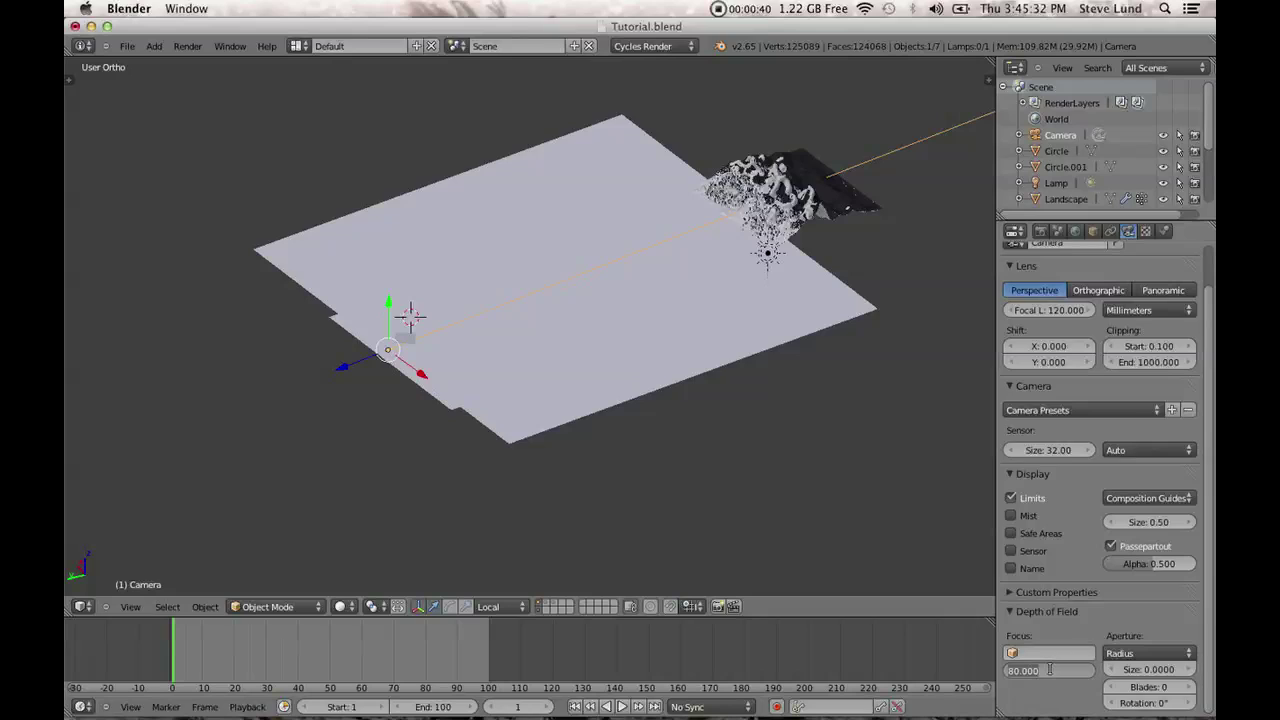
type("180")
key("Return")
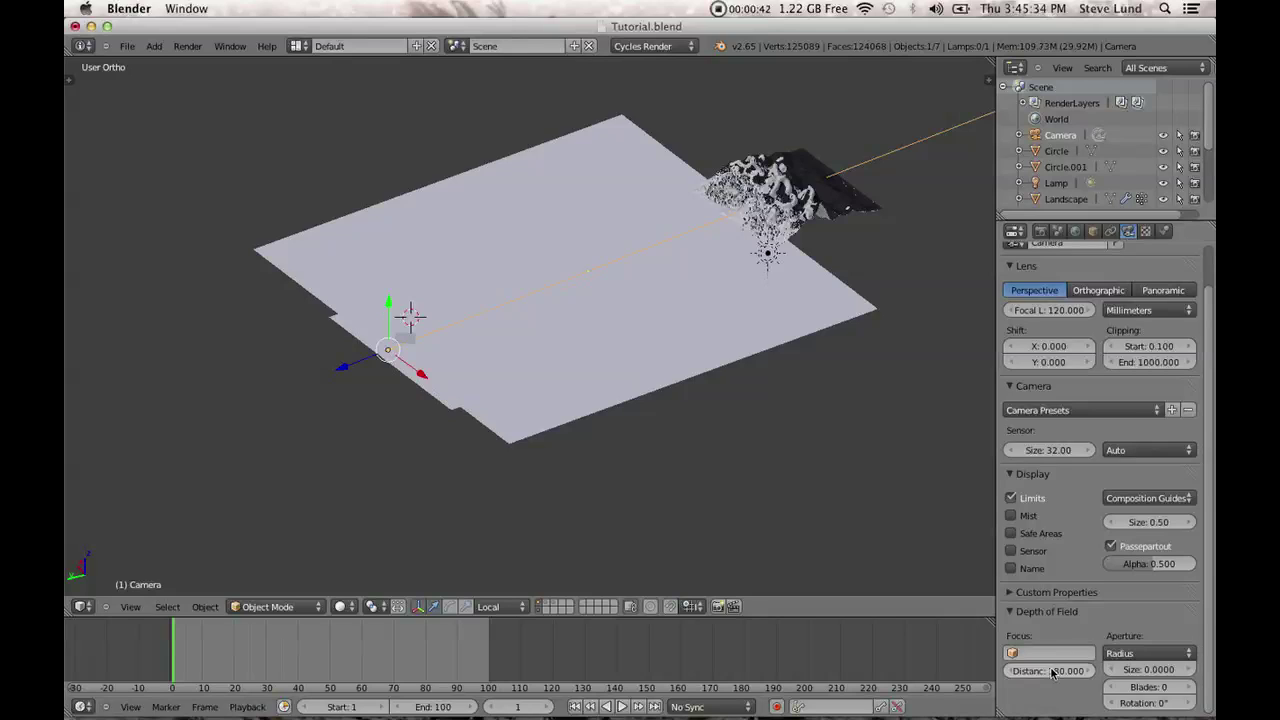
left_click(1051, 672)
type("3")
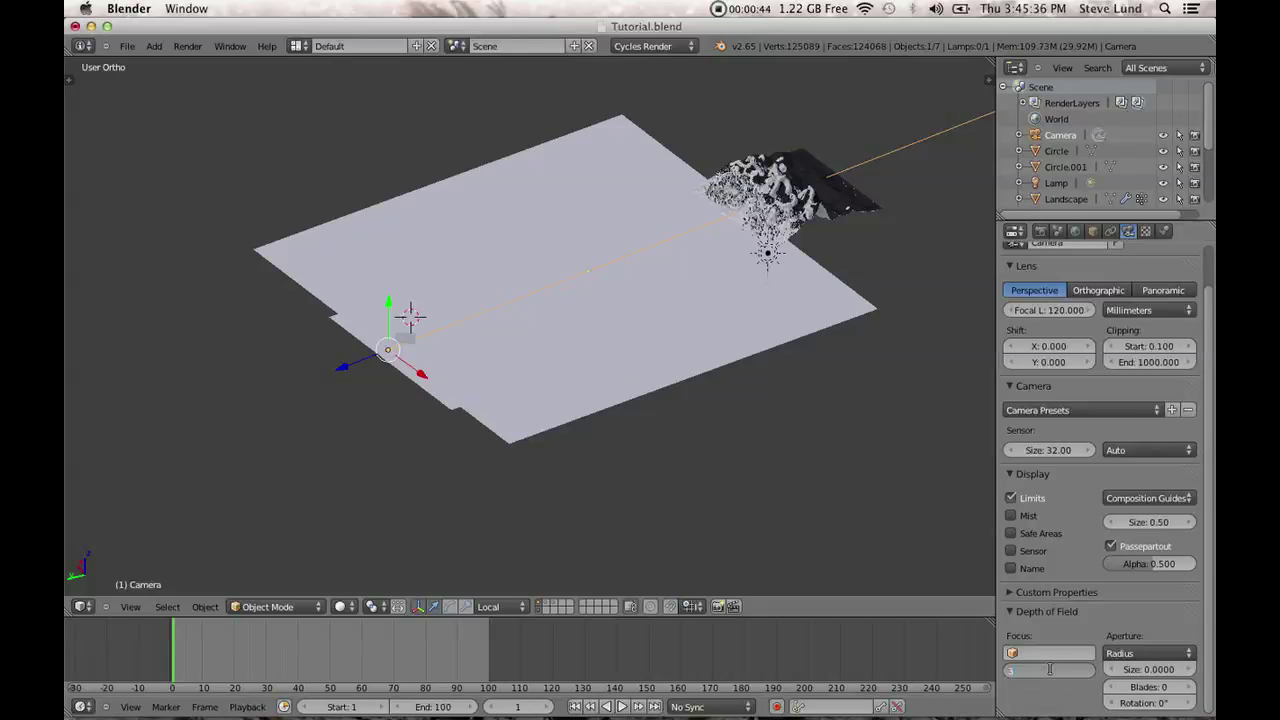
type("80")
key("Return")
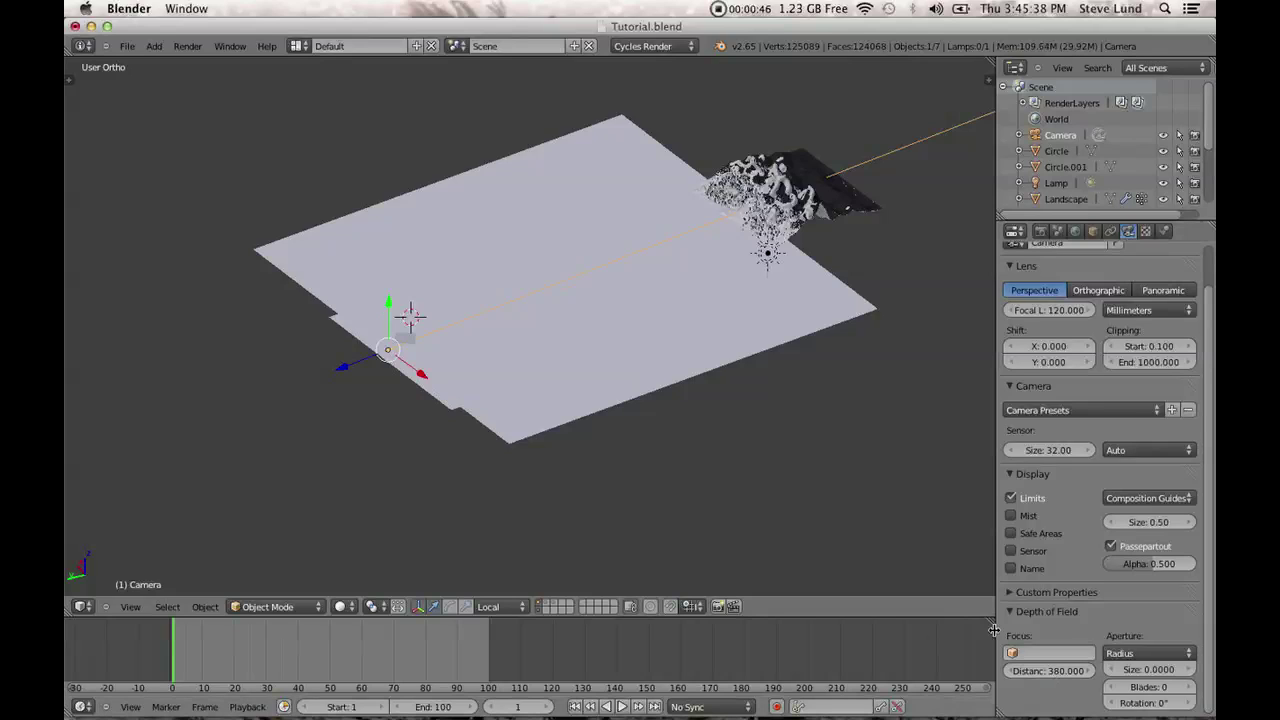
type("360")
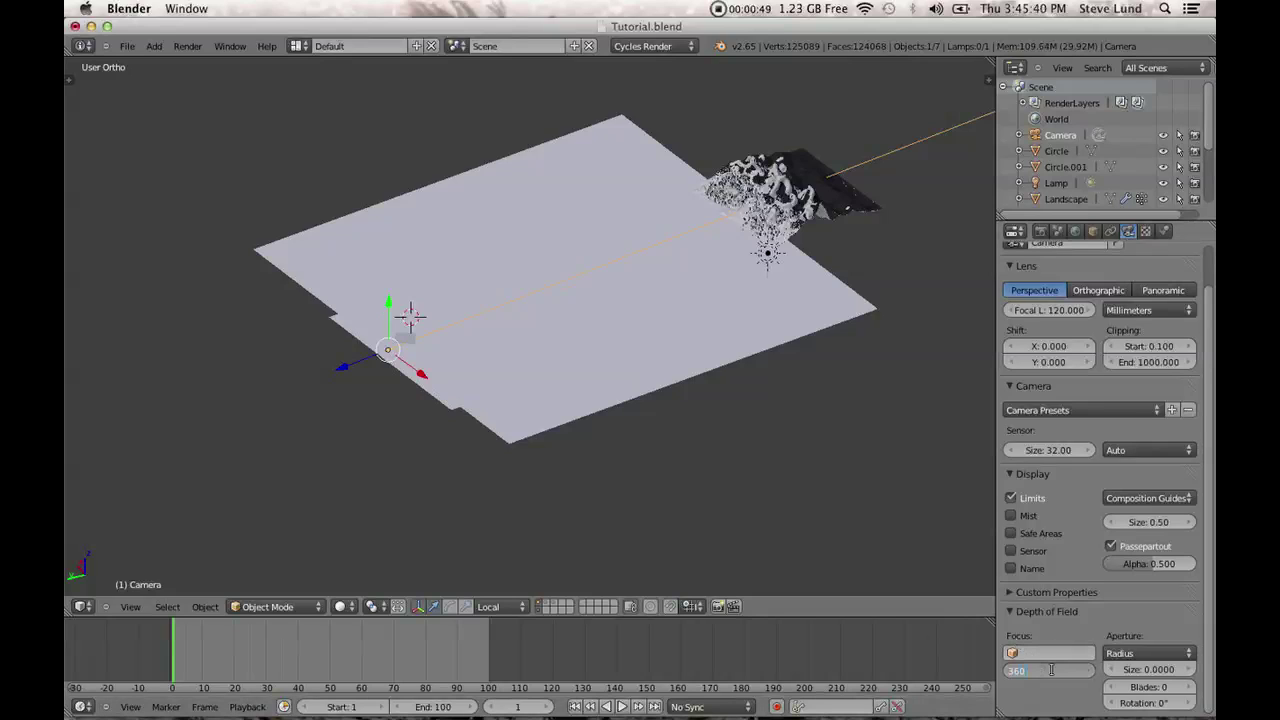
key("Return")
left_click(1053, 673)
key("BackSpace")
key("Return")
left_click(1053, 670)
key("Return")
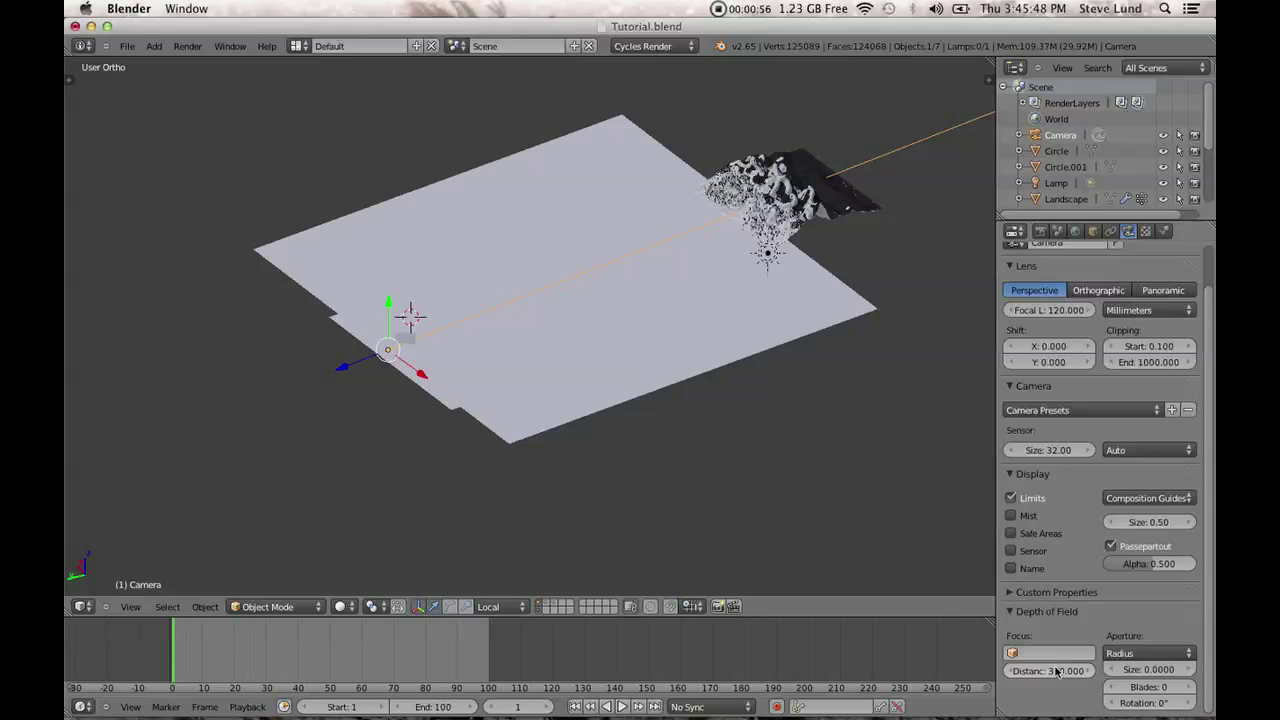
Set the camera's depth of field distance to 310 so that the focus falls near the mountains.
middle_click_drag(791, 331, 712, 333)
left_click(1043, 671)
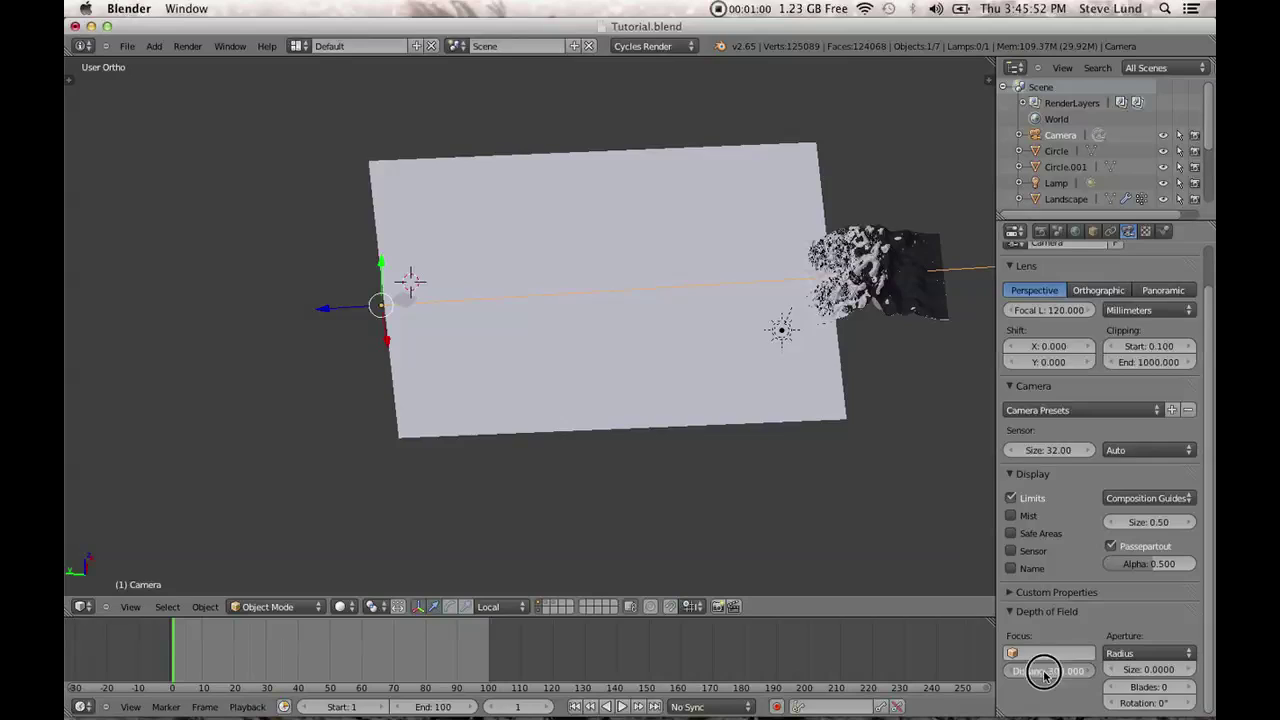
type("310")
key("Return")
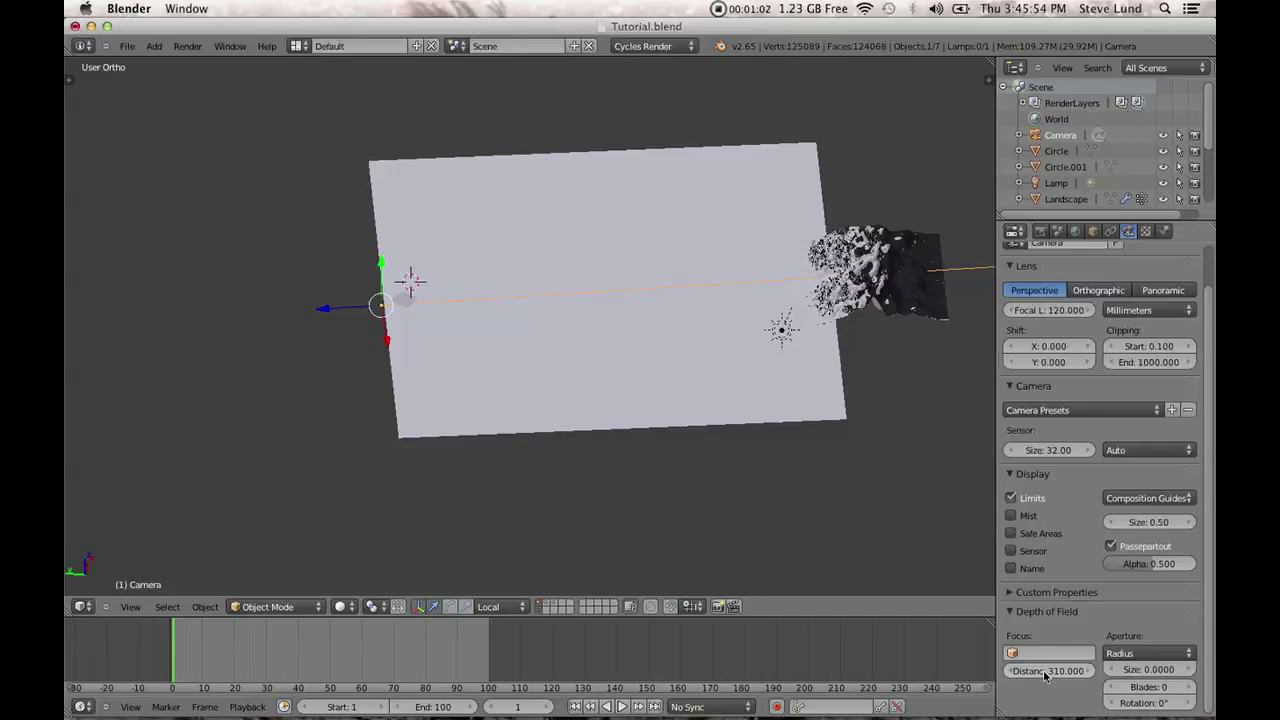
Change the camera's aperture type to F/stop and set the F/stop number to 4.
left_click(1148, 654)
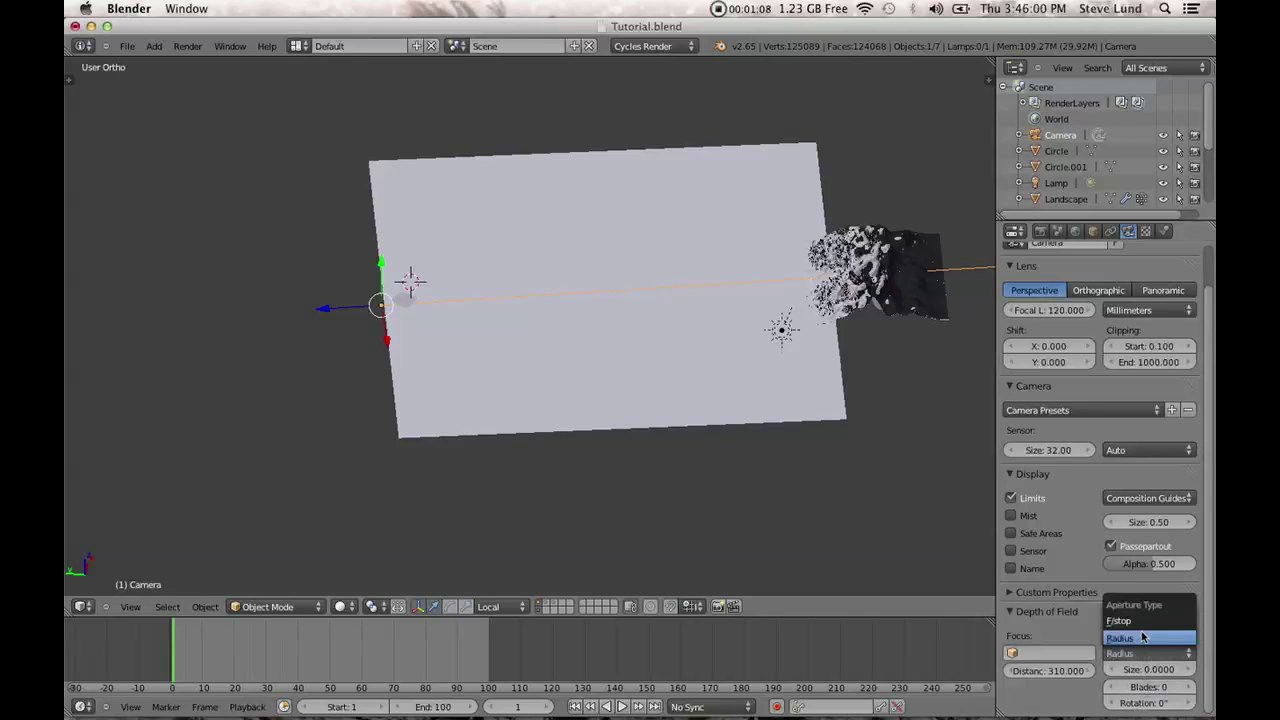
left_click(1135, 621)
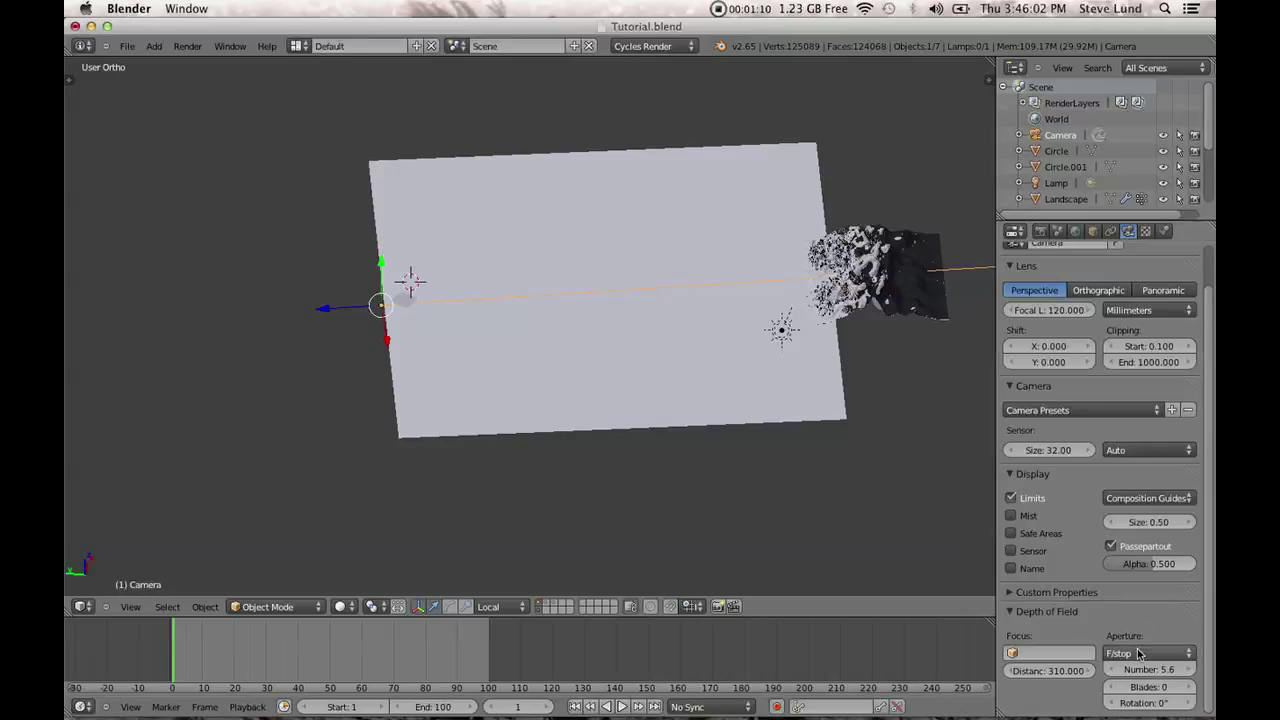
left_click(1144, 669)
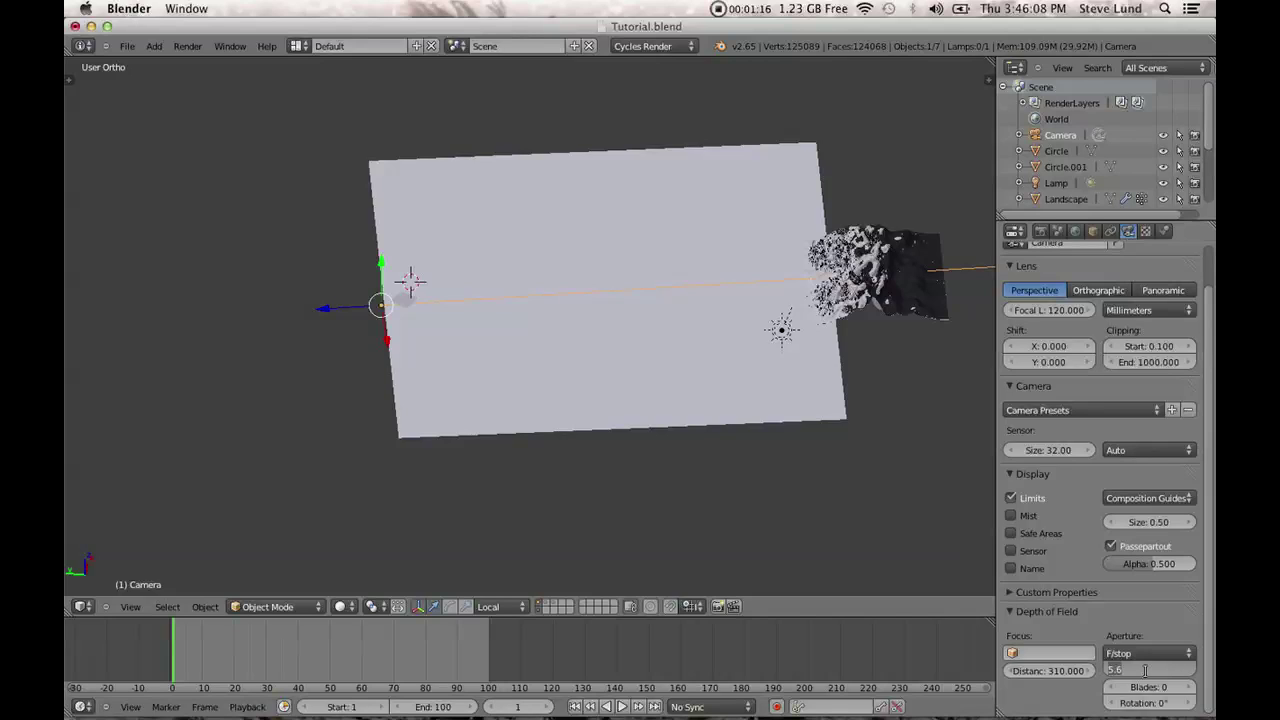
type("3")
key("Return")
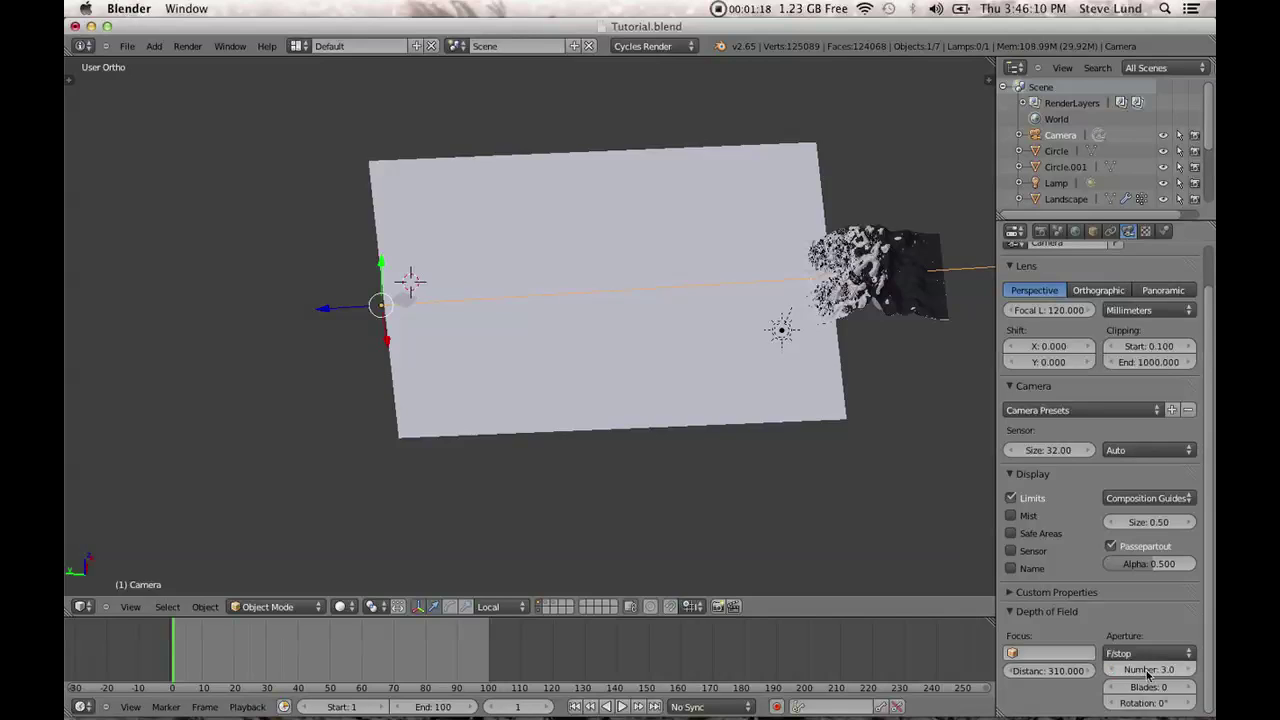
left_click(1147, 673)
type("4")
key("Return")
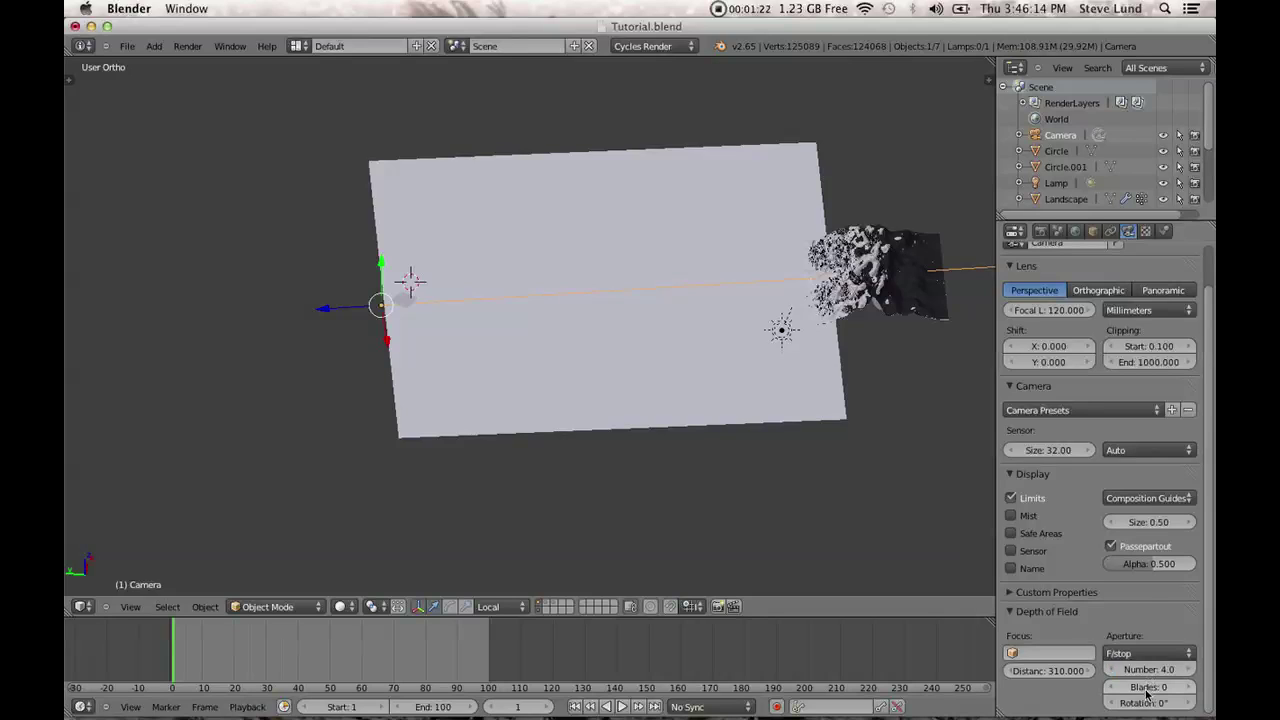
Set the camera's aperture blades to 6 and the aperture rotation to 15°.
left_click(1152, 687)
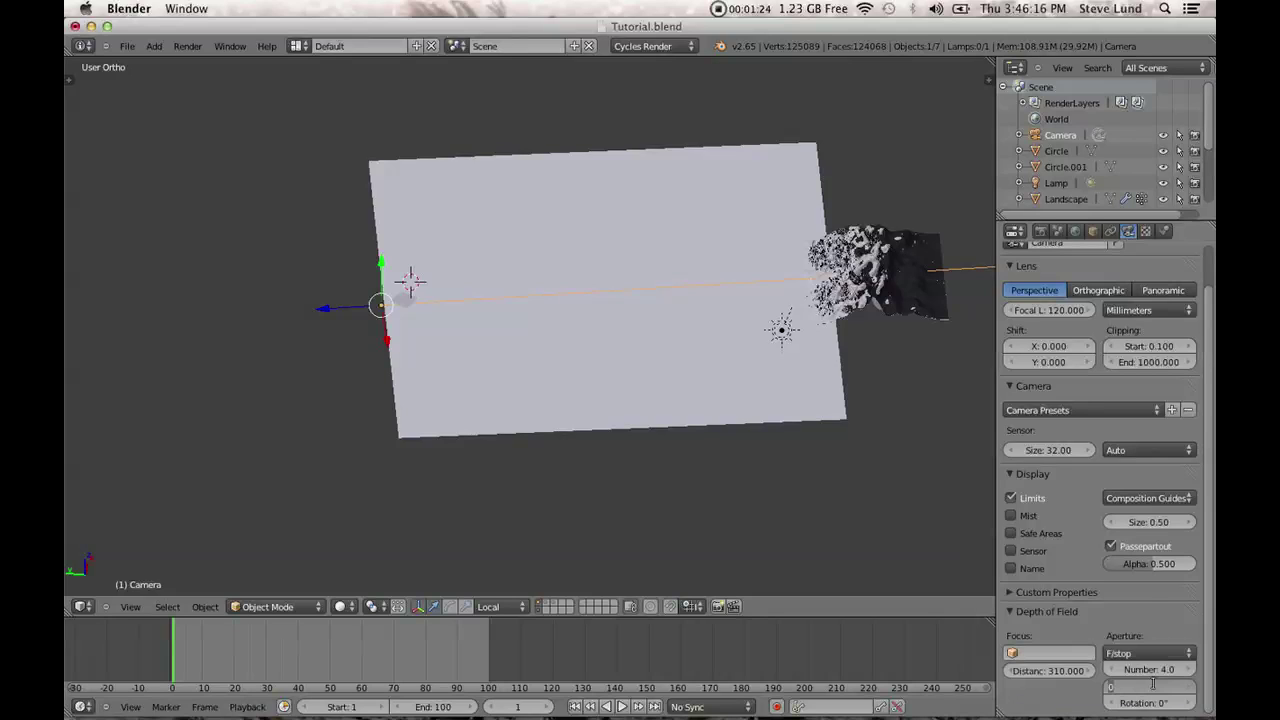
type("6")
key("Return")
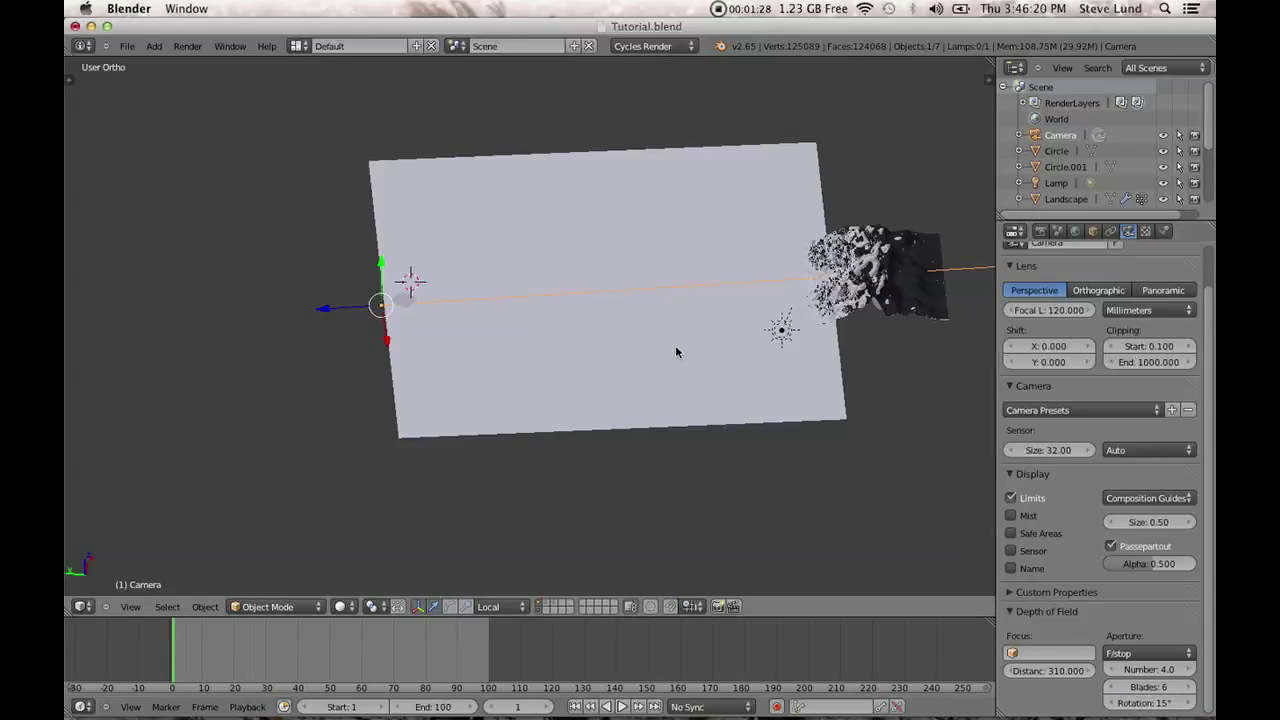
middle_click_drag(618, 387, 683, 348)
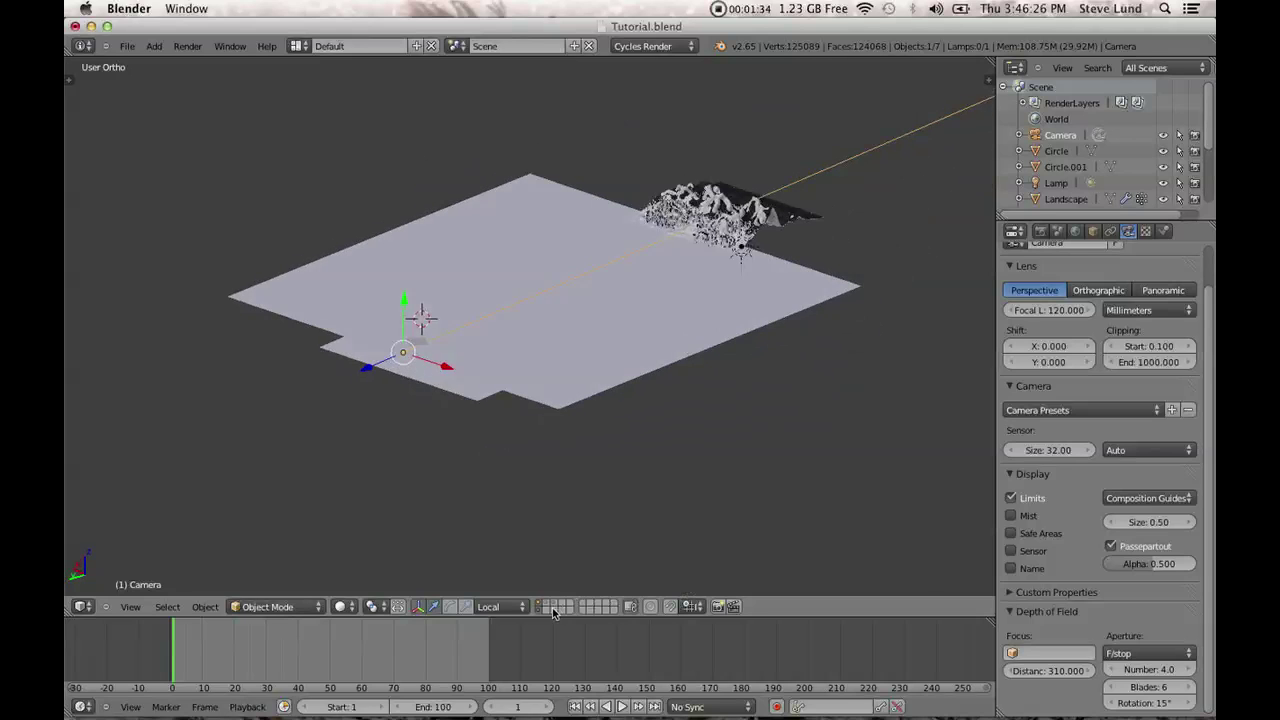
Turn off Use Environment for the Snow render layer in the render settings.
left_click(1040, 231)
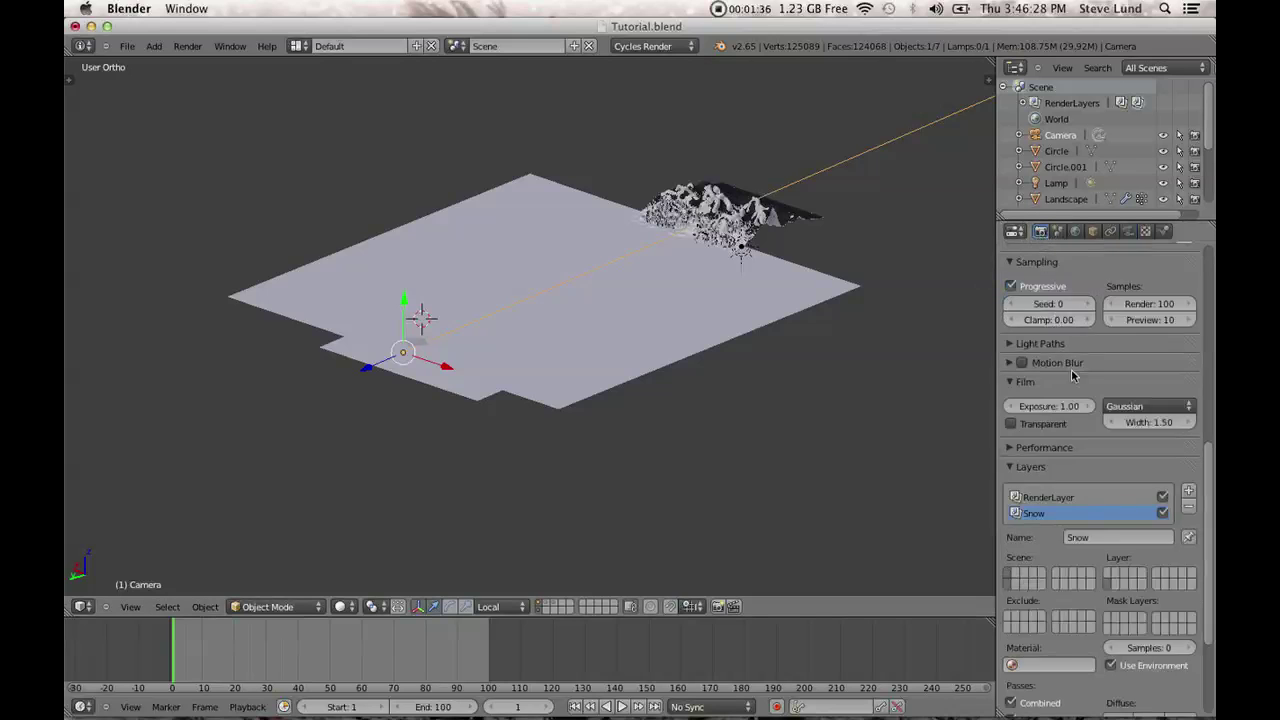
scroll(1073, 376, "up", 5)
scroll(1073, 376, "up", 5)
scroll(1075, 380, "down", 8)
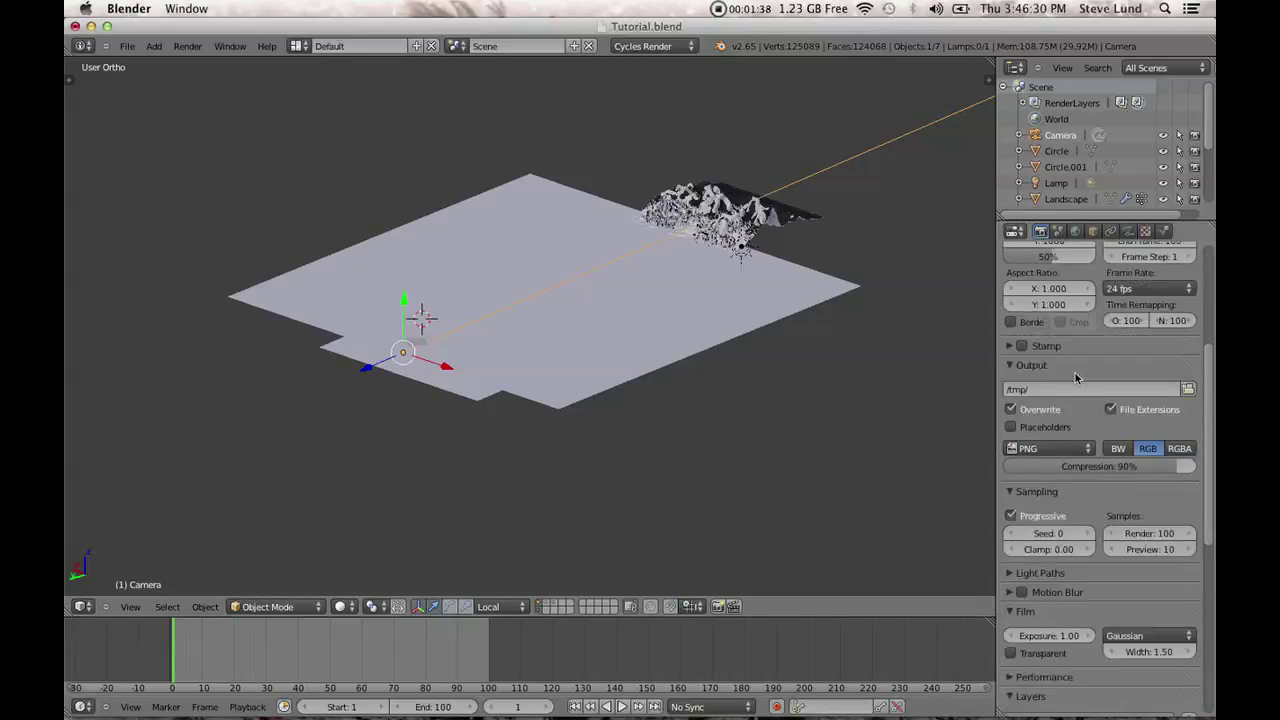
scroll(1055, 620, "down", 3)
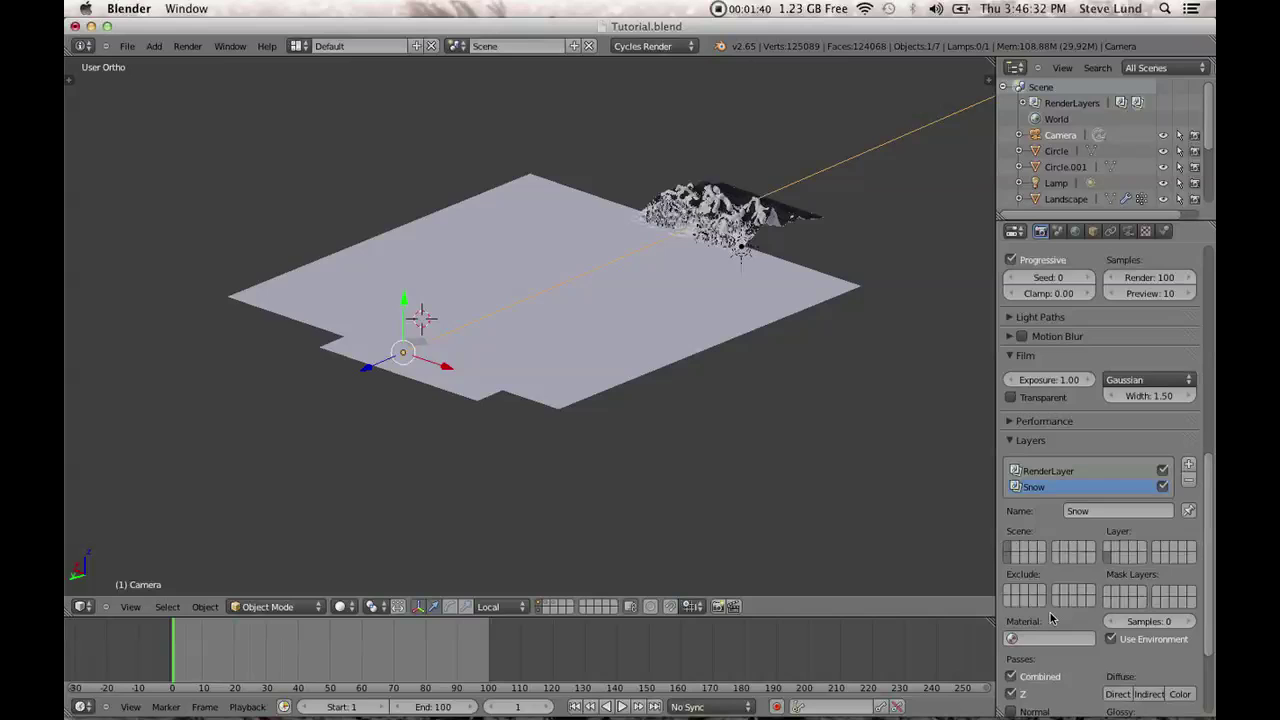
scroll(1166, 590, "down", 3)
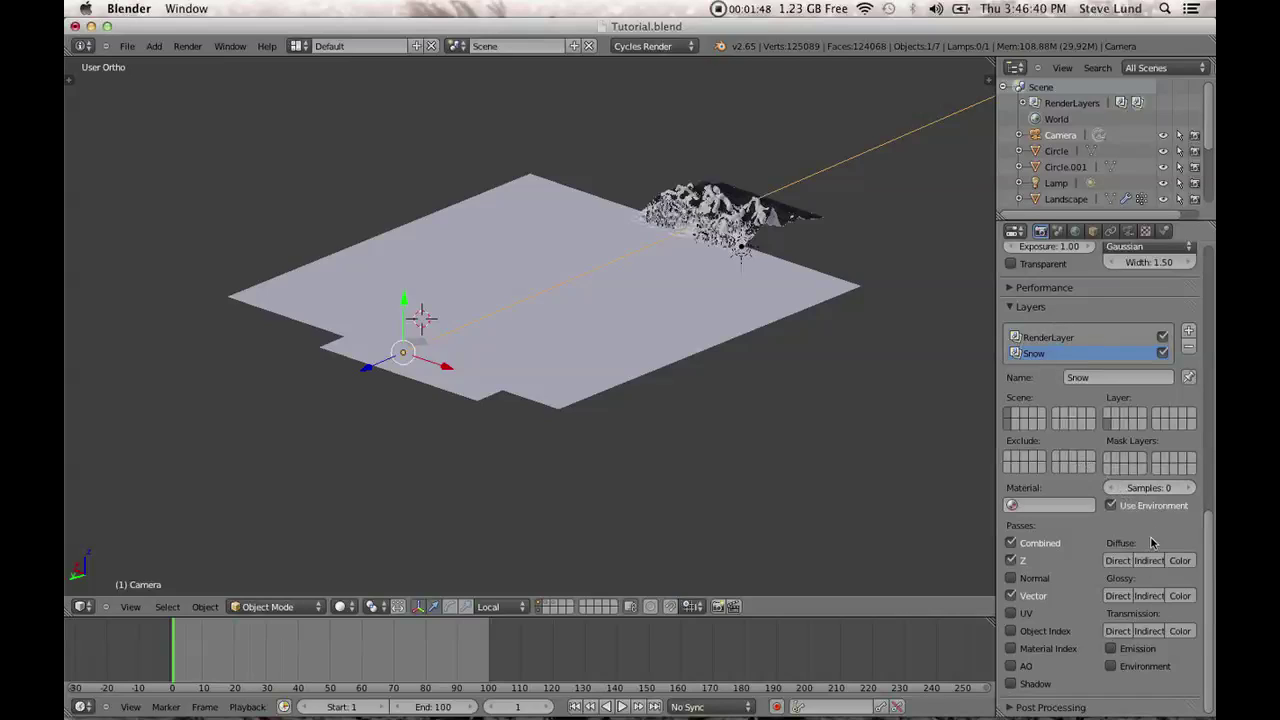
left_click(1133, 506)
scroll(1072, 508, "up", 1)
scroll(1072, 505, "up", 15)
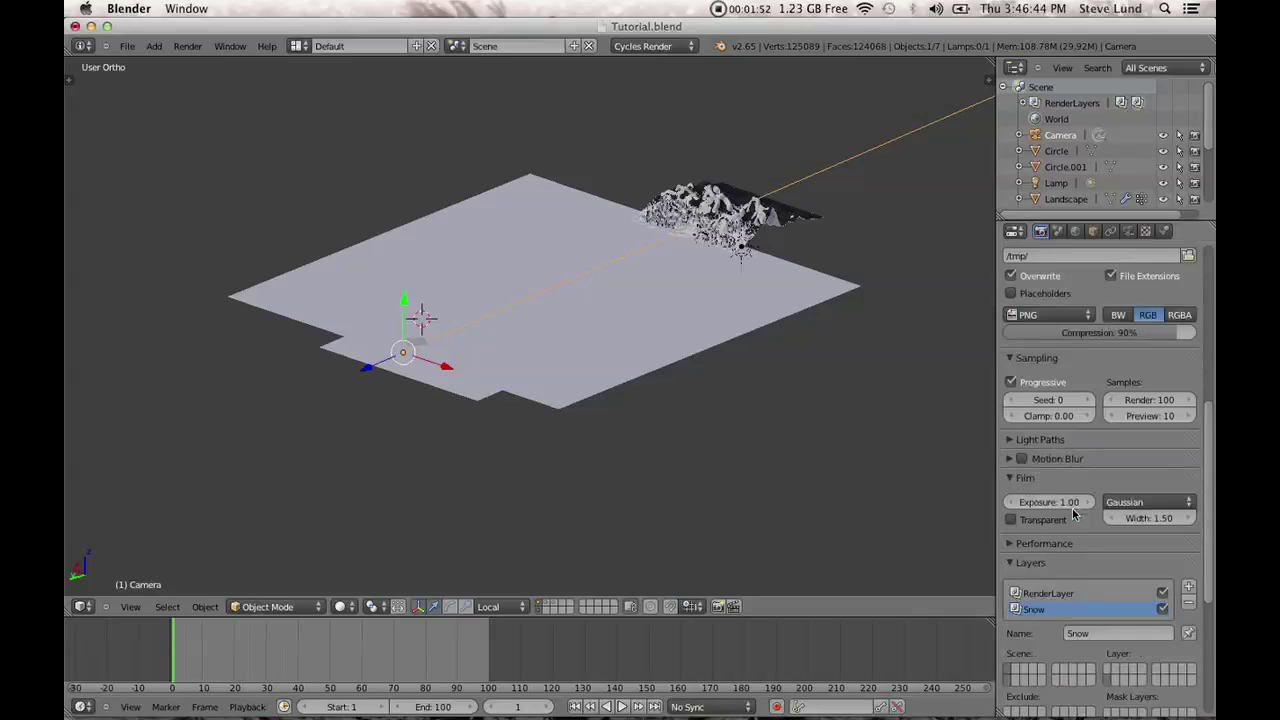
scroll(1075, 508, "up", 3)
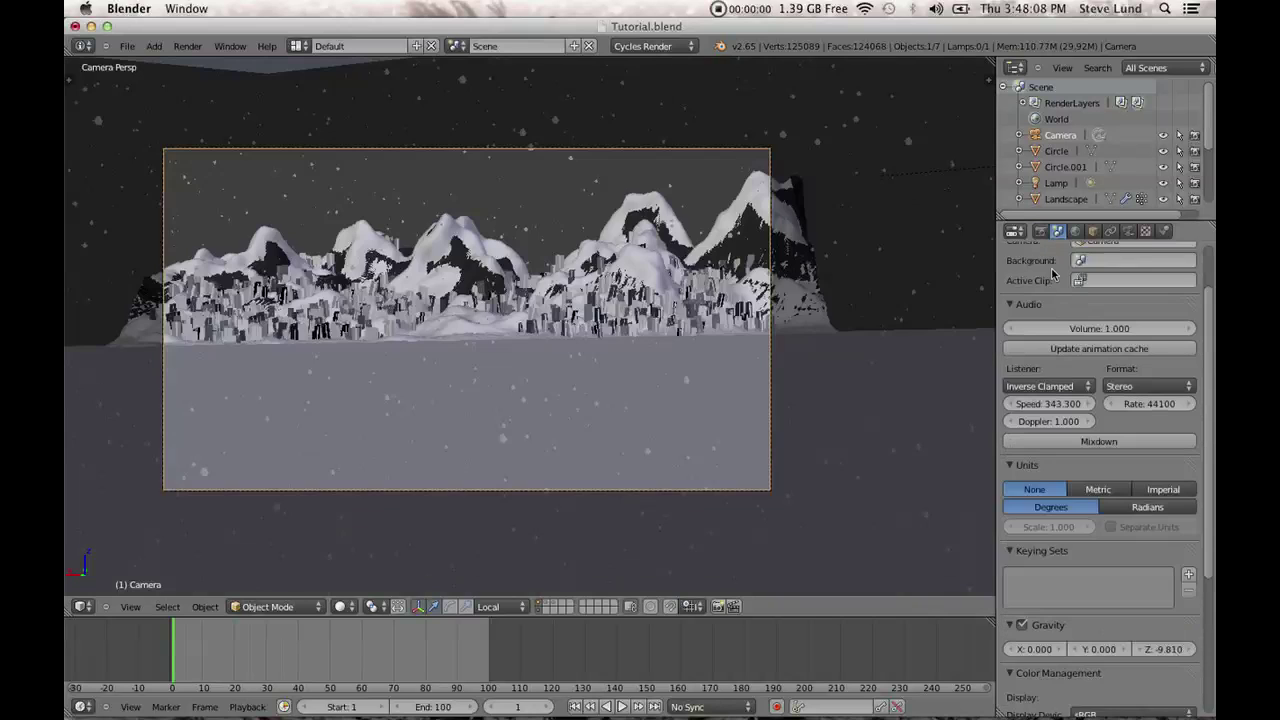
Select the Snow Landscape.001 object and set its hair particle system's emission number to 800.
right_click(466, 261)
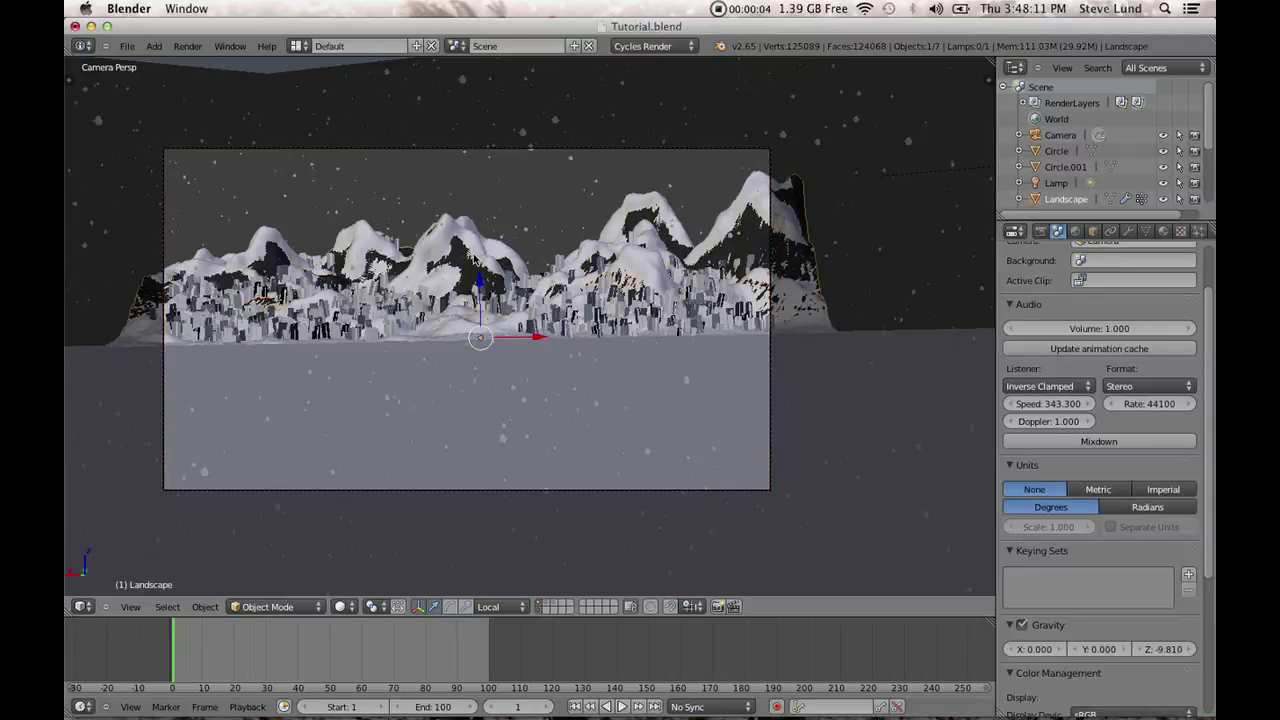
right_click(603, 310)
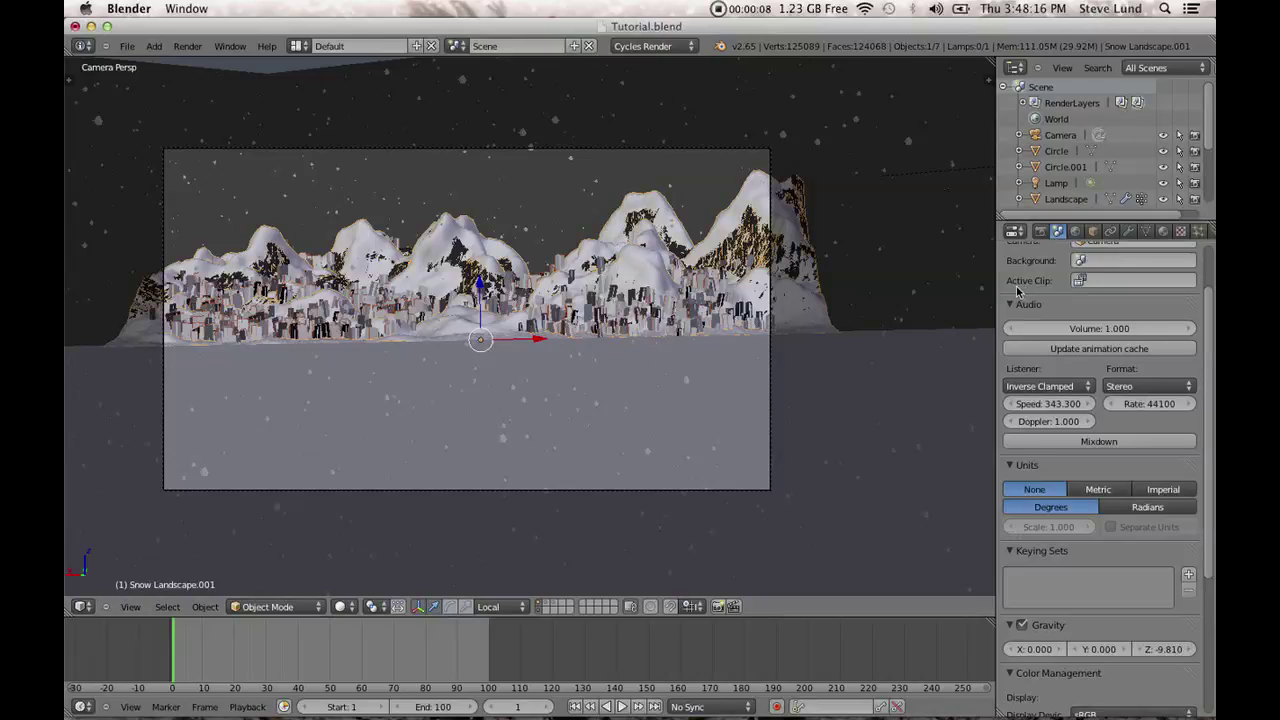
left_click(1128, 231)
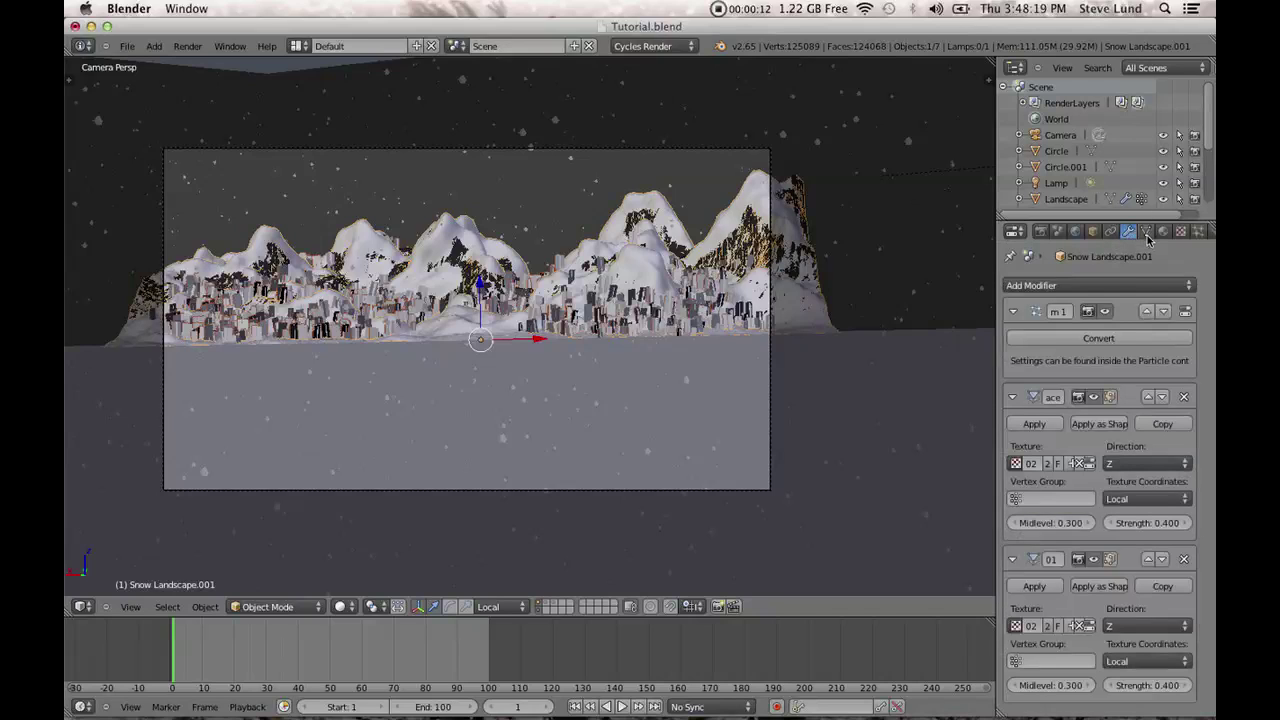
left_click(1198, 231)
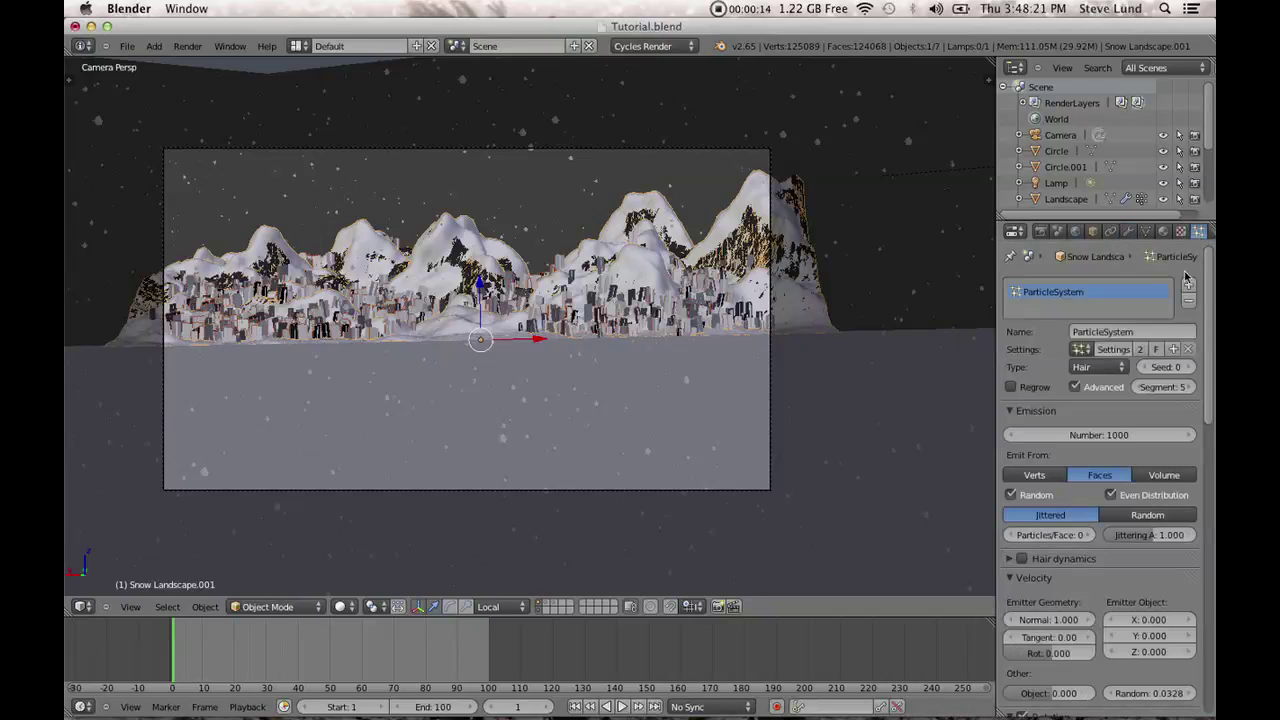
left_click(1110, 434)
type("800")
key("Return")
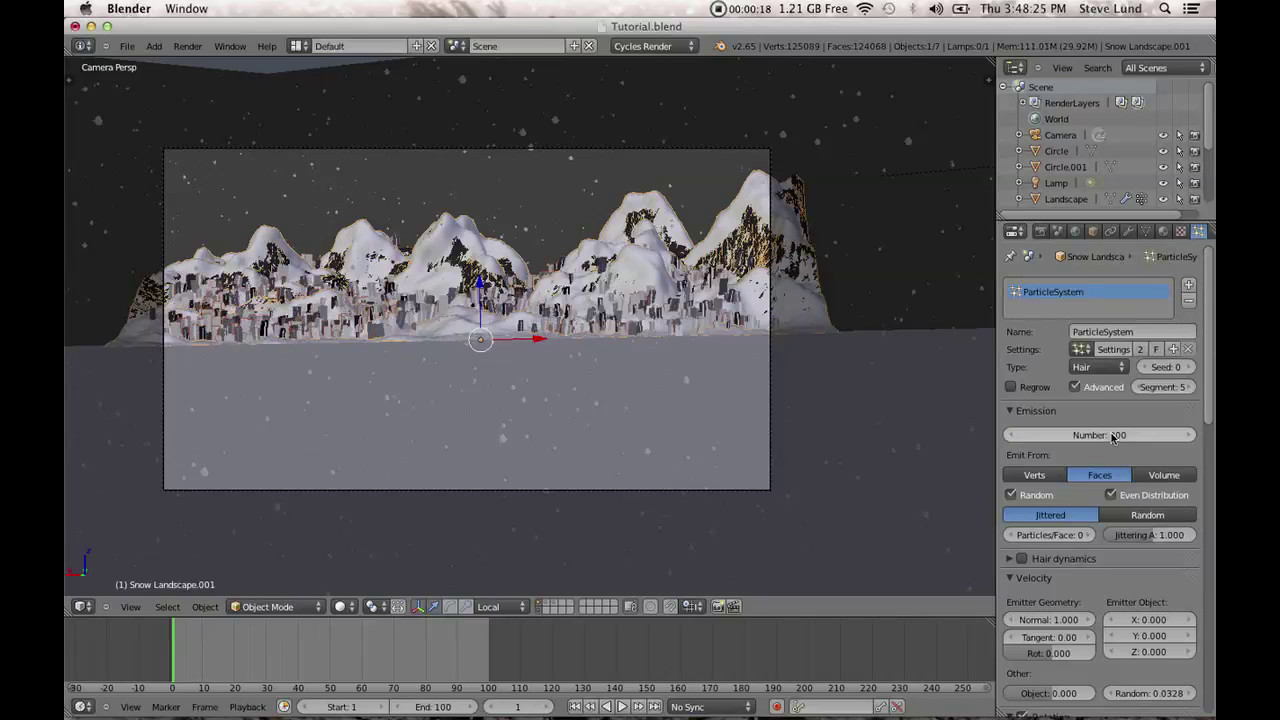
Examine the tree particles on the Landscape and Snow Landscape.001 objects from the camera view, checking the mountains and the shoreline.
scroll(659, 436, "up", 3)
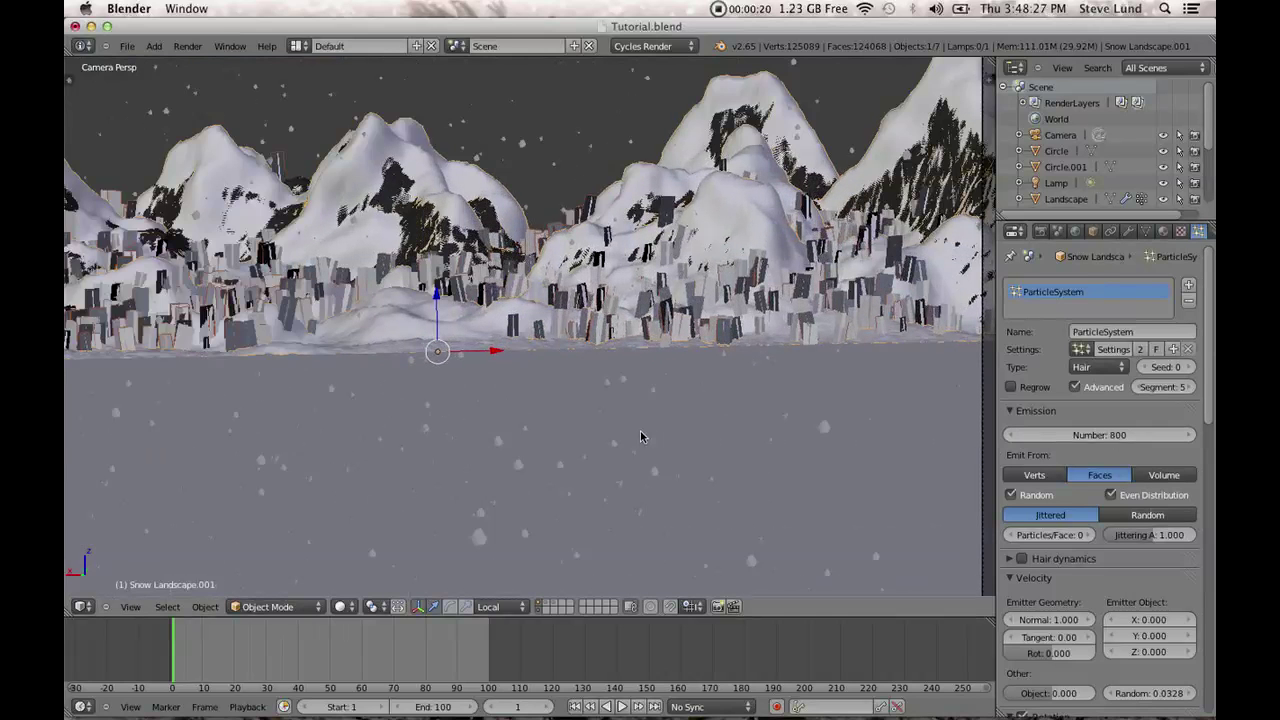
middle_click_drag(776, 352, 648, 458, "shift")
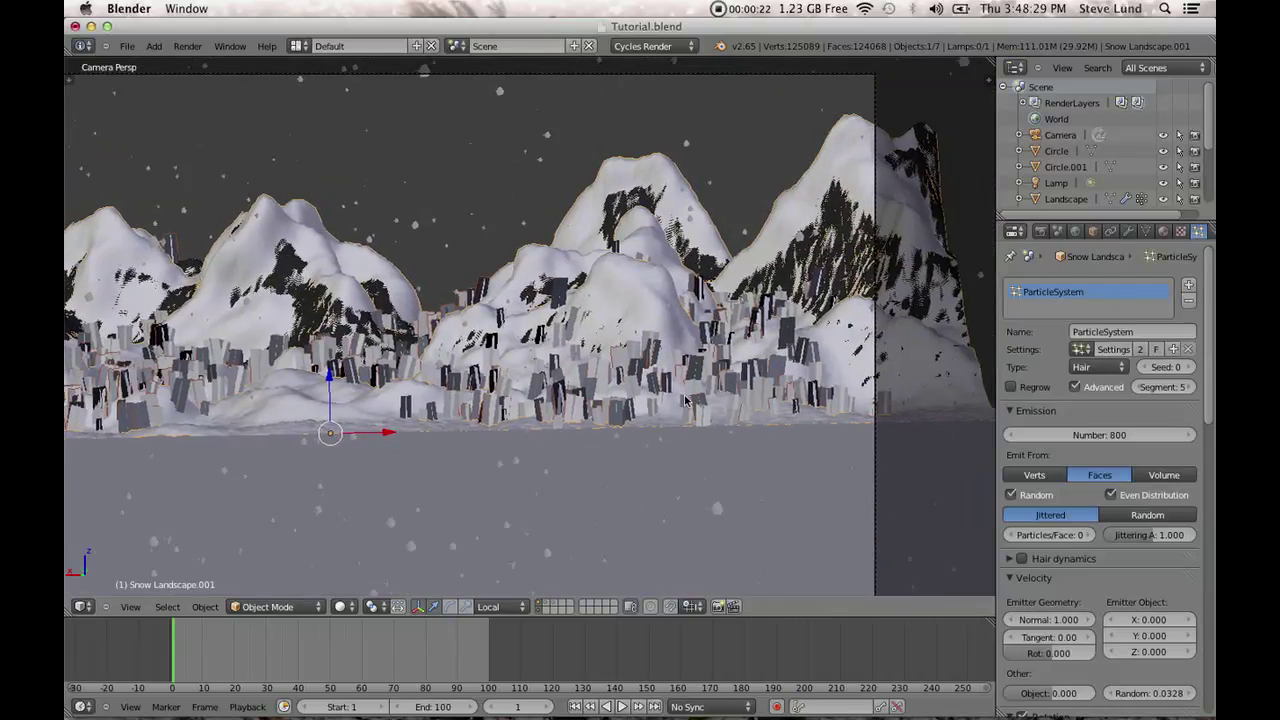
right_click(629, 295)
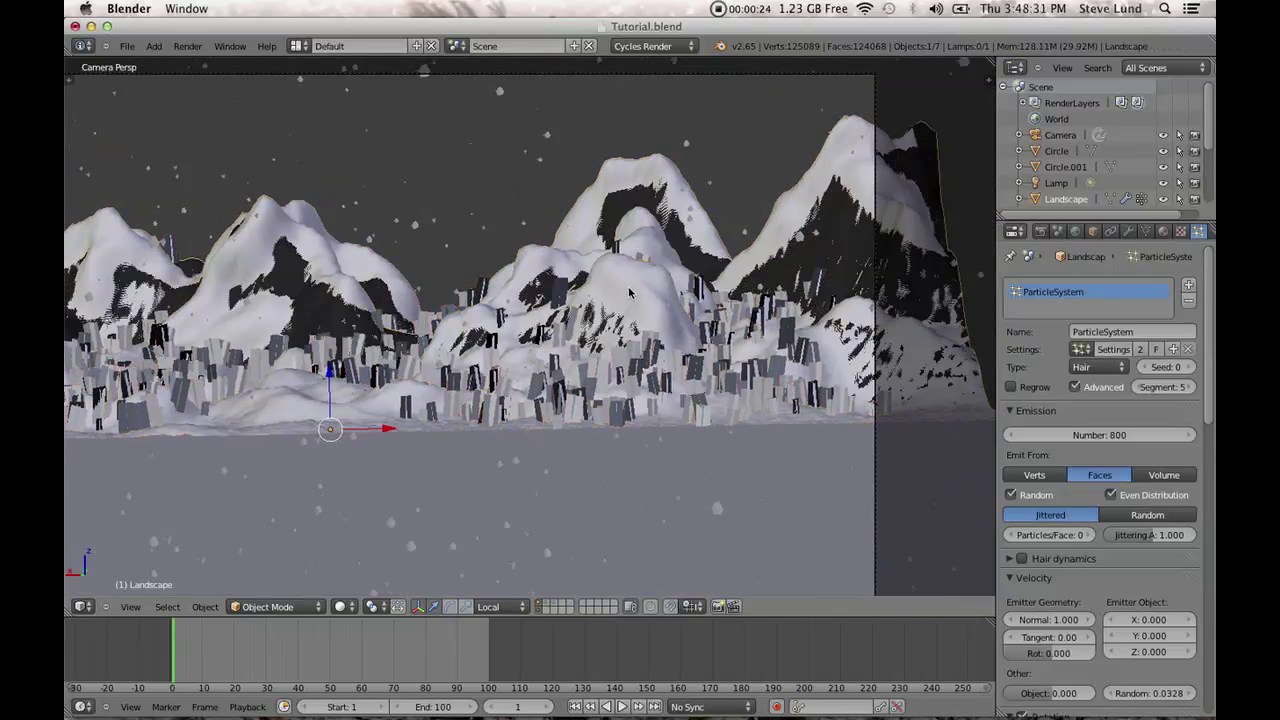
middle_click_drag(353, 262, 466, 285, "shift")
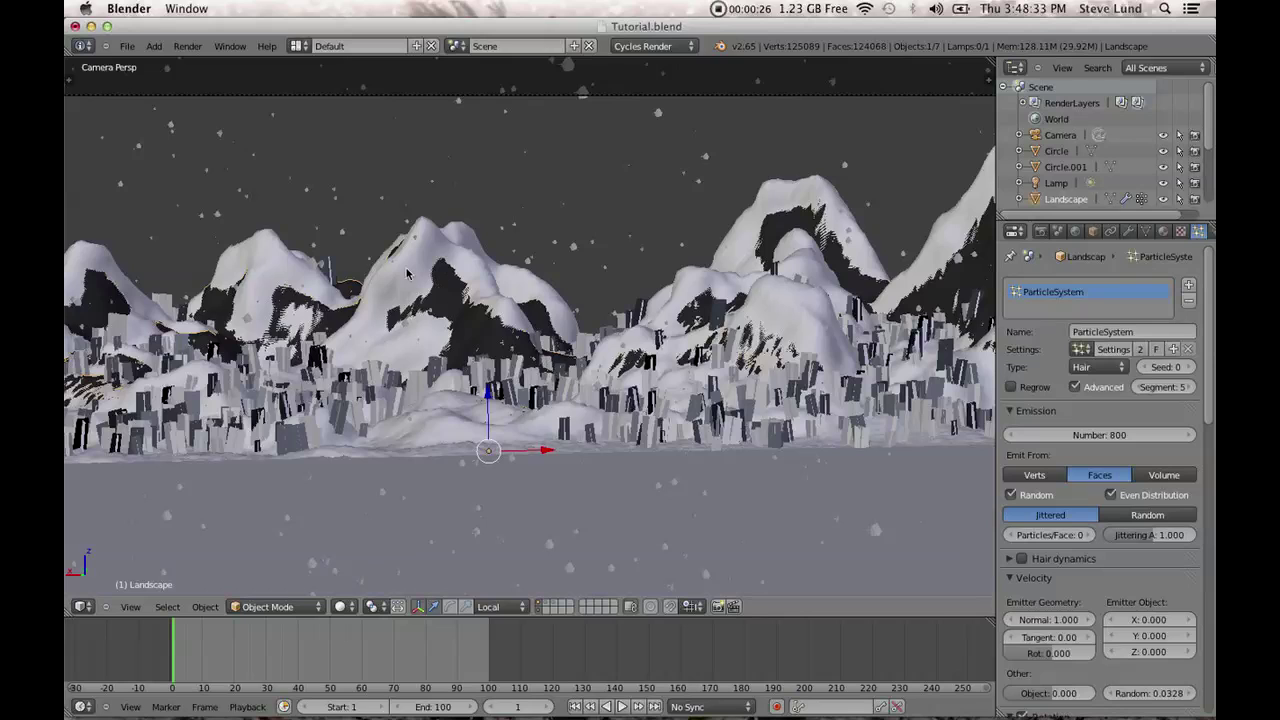
right_click(407, 273)
scroll(613, 404, "up", 3)
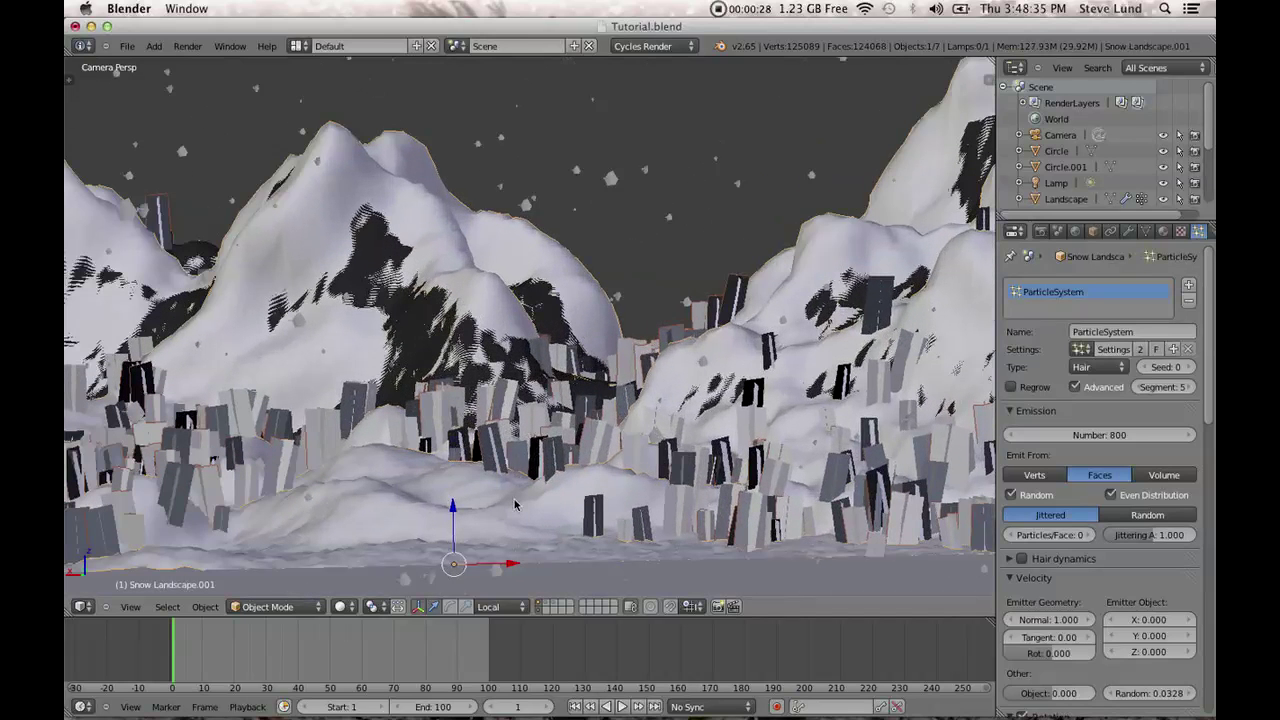
left_click(452, 507)
left_click_drag(452, 507, 465, 502)
scroll(568, 443, "down", 6)
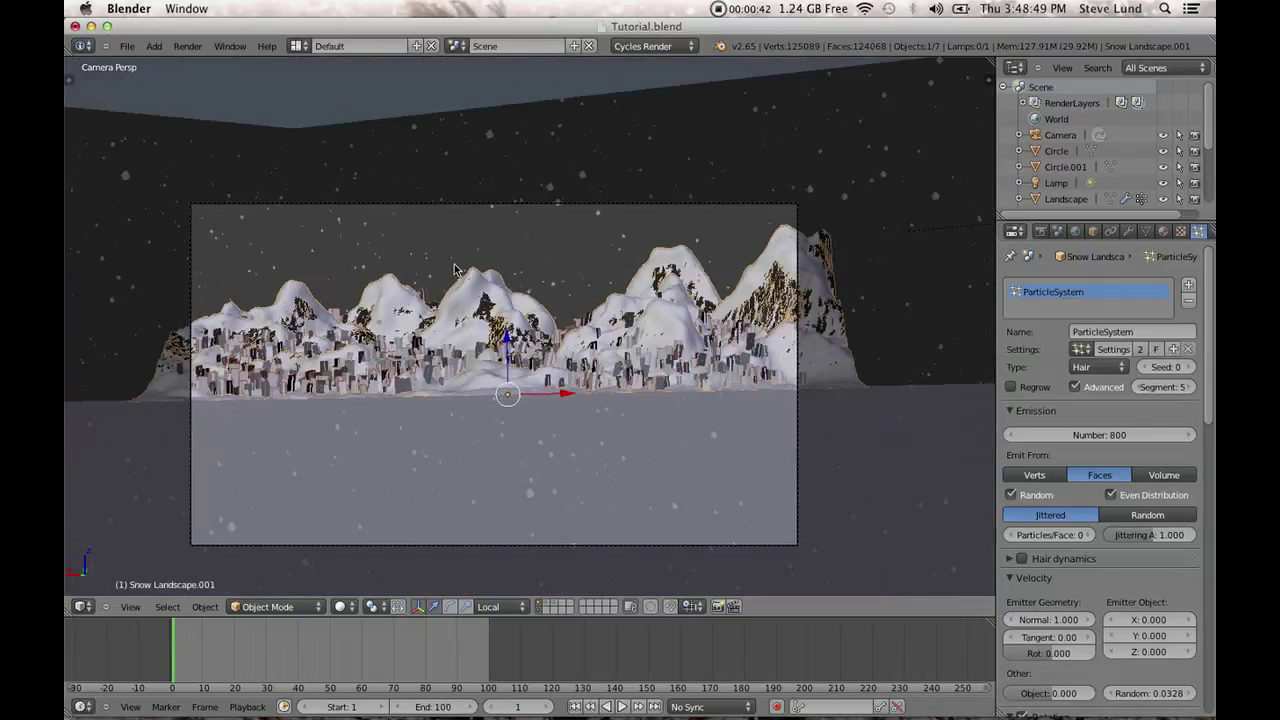
Save the current scene to Tutorial.blend.
left_click(127, 46)
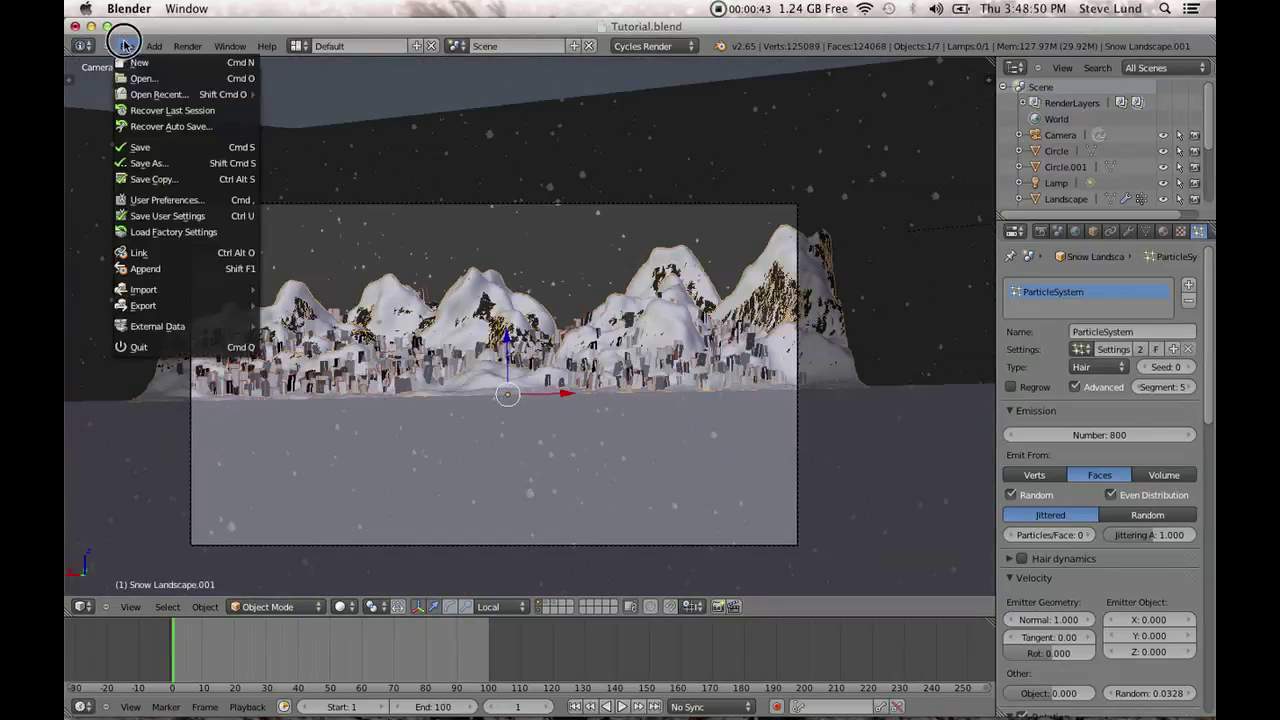
left_click(143, 148)
middle_click_drag(570, 332, 573, 300, "shift")
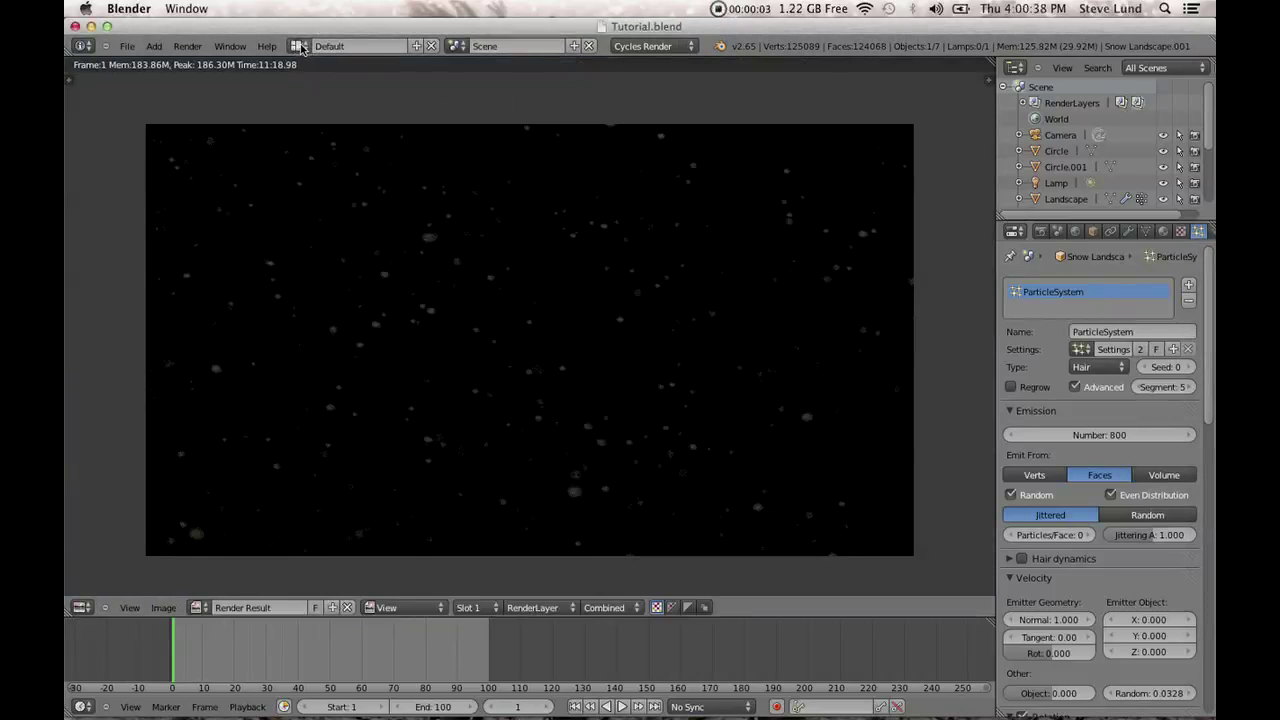
Switch to the Compositing screen layout and enable Use Nodes and Backdrop in the node editor.
left_click(299, 46)
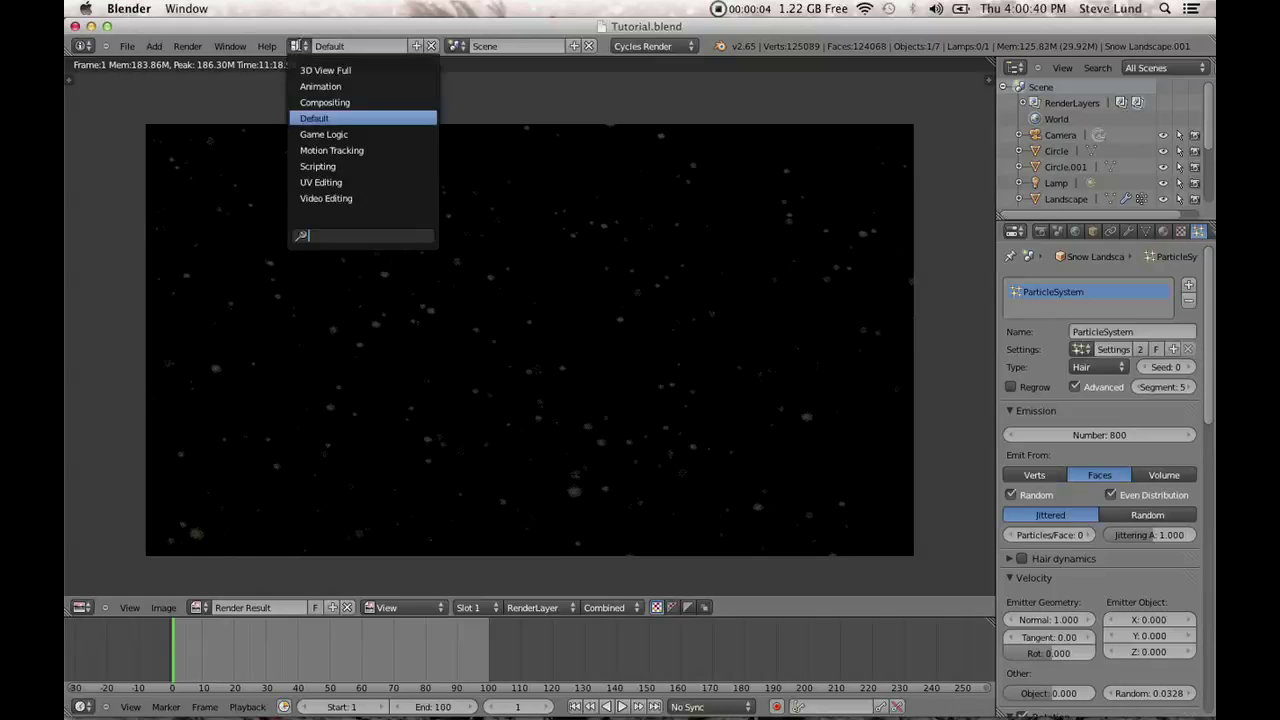
left_click(330, 101)
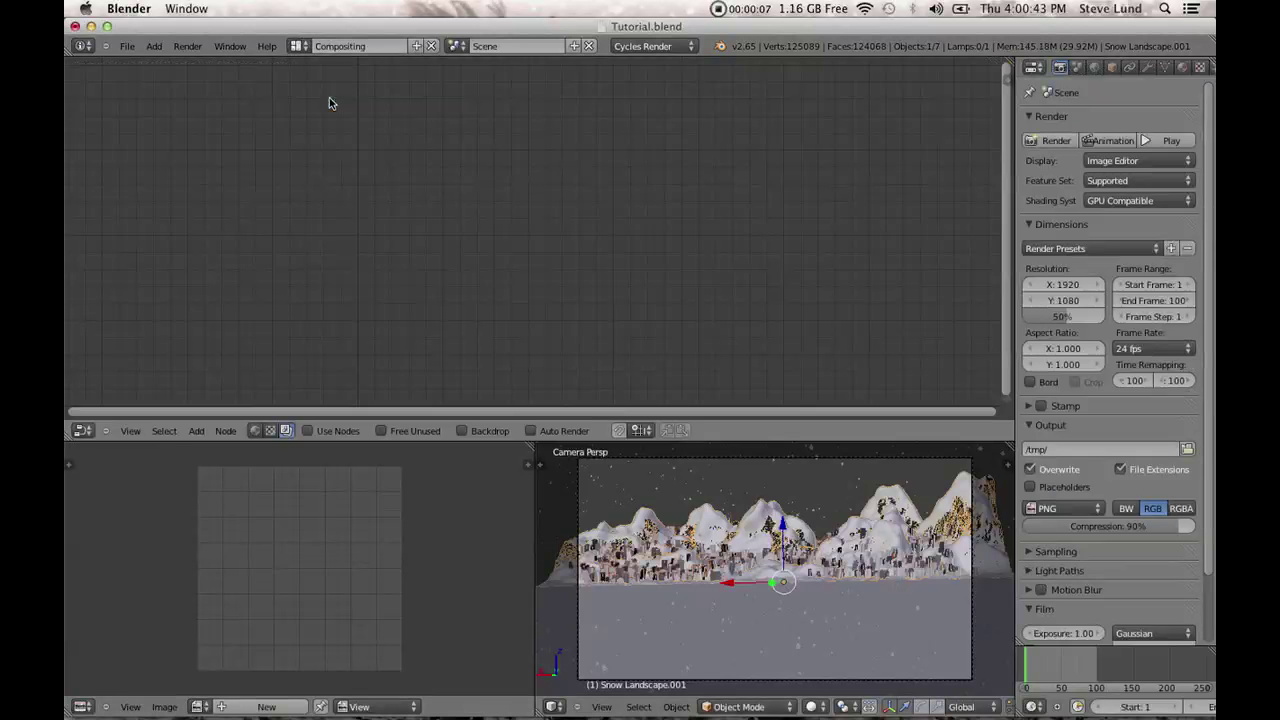
left_click(335, 433)
left_click(500, 433)
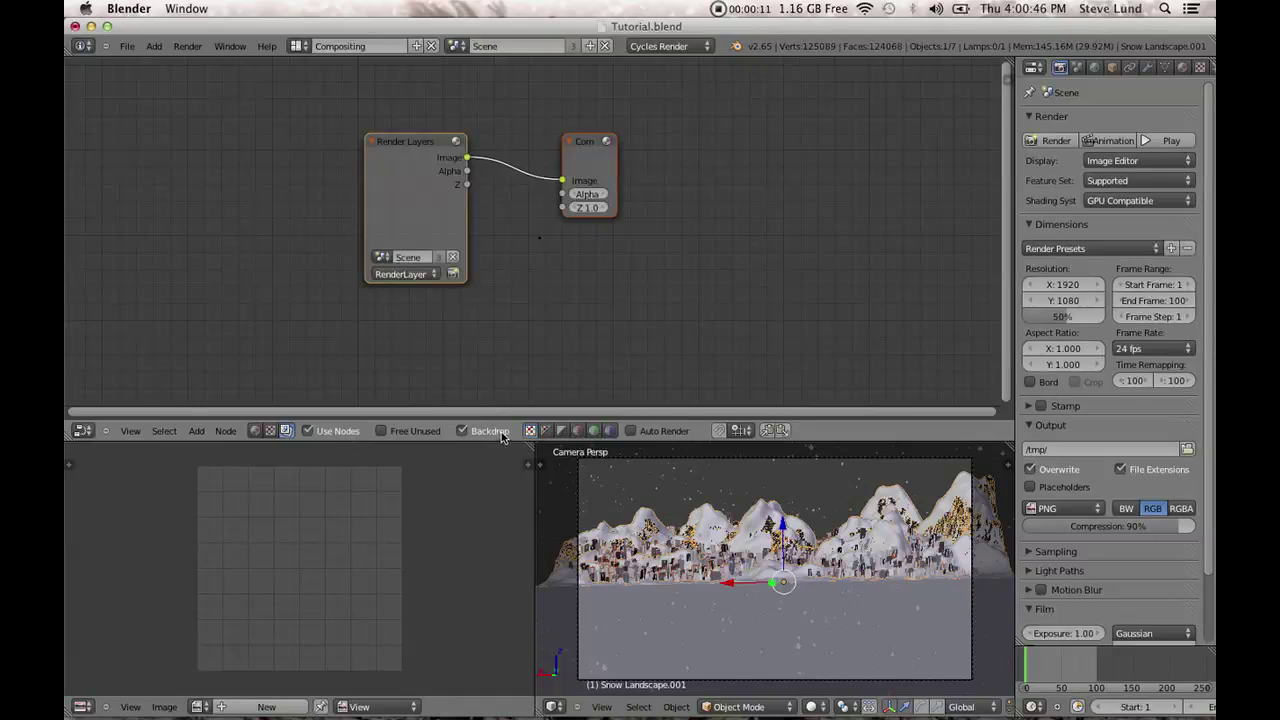
Spread the Render Layers and Composite nodes apart and add a Viewer node below Composite, fed by the Render Layers image.
left_click_drag(426, 158, 299, 116)
left_click_drag(591, 176, 746, 180)
key("shift+a")
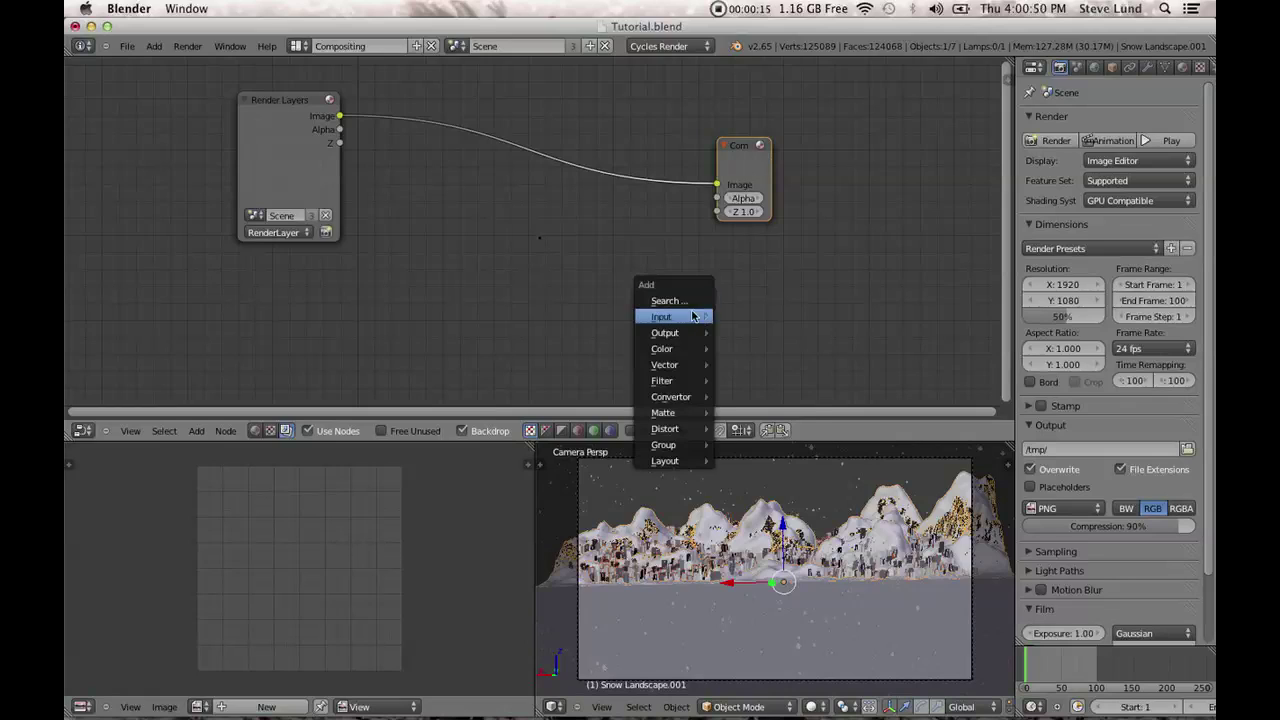
mouse_move(700, 317)
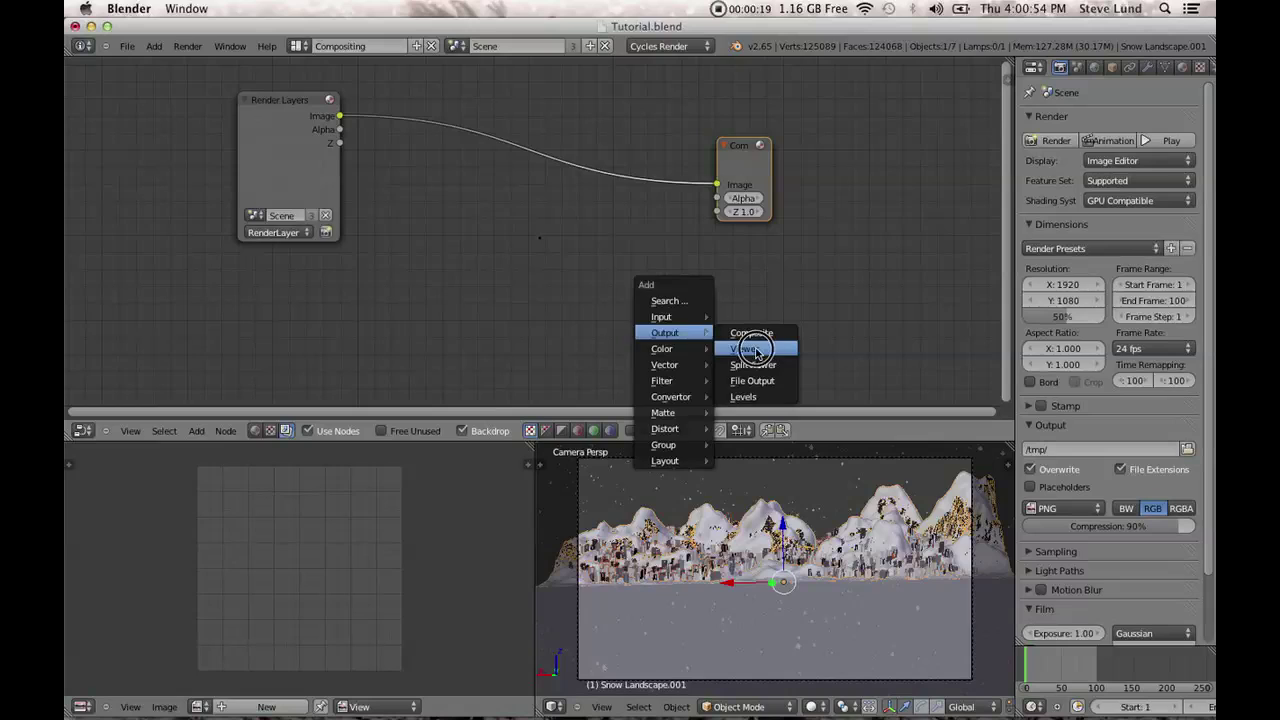
left_click(755, 347)
mouse_move(757, 377)
left_mouse_down()
mouse_move(339, 108)
mouse_move(755, 377)
left_mouse_up()
left_click_drag(792, 322, 782, 250)
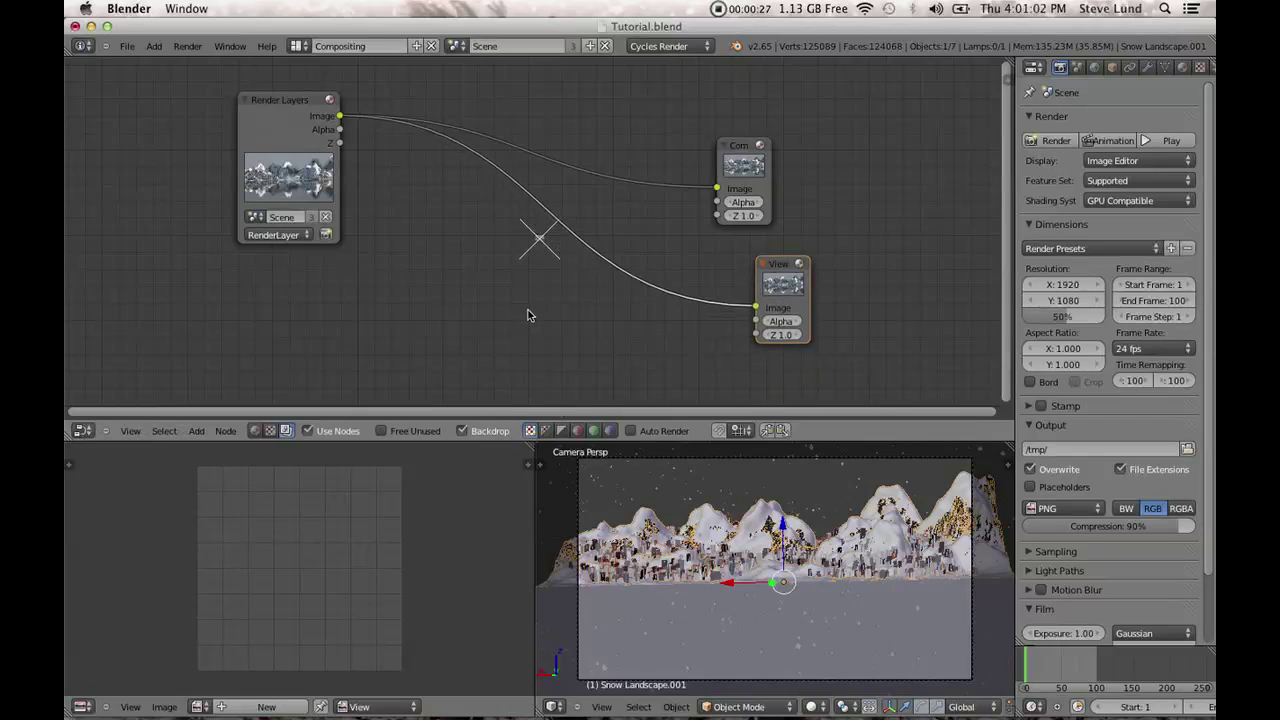
Scale the backdrop image to fit the node editor and move the Render Layers, Composite and Viewer nodes to its sides.
key("v")
key("v")
key("v")
key("v")
key("v")
key("v")
key("v")
key("v")
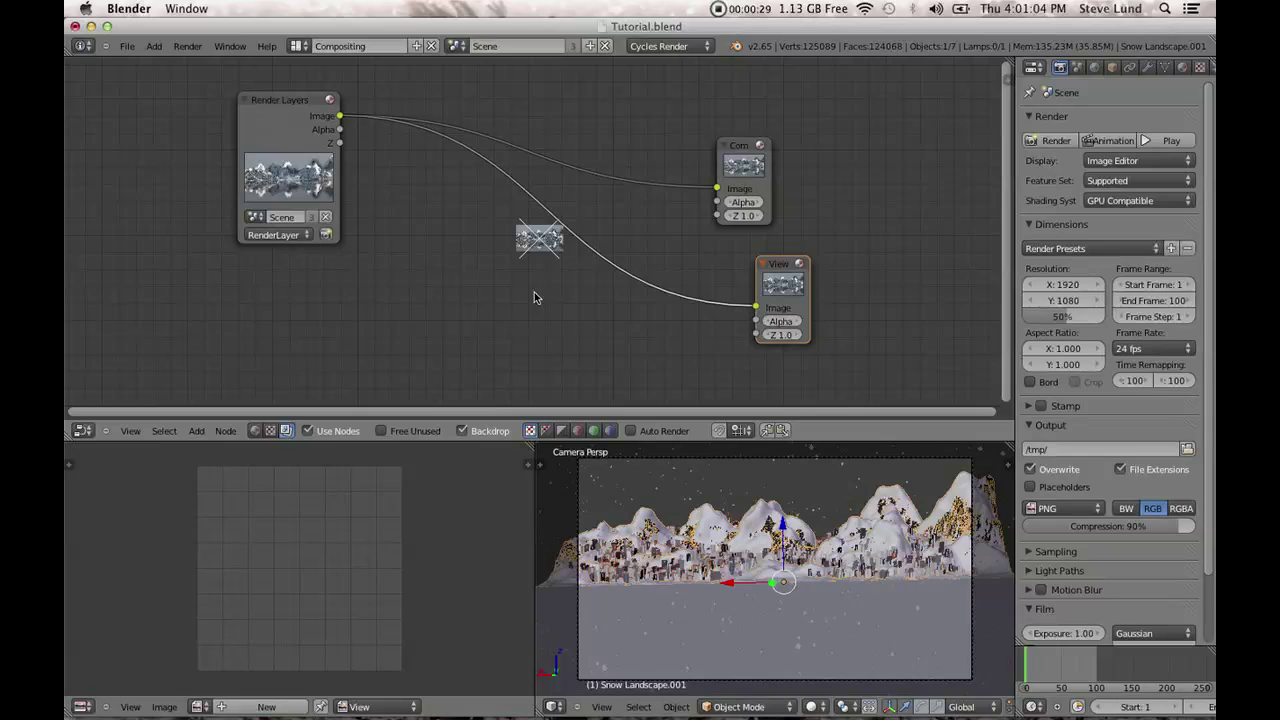
key("alt+v")
key("alt+v")
key("alt+v")
key("alt+v")
key("alt+v")
key("alt+v")
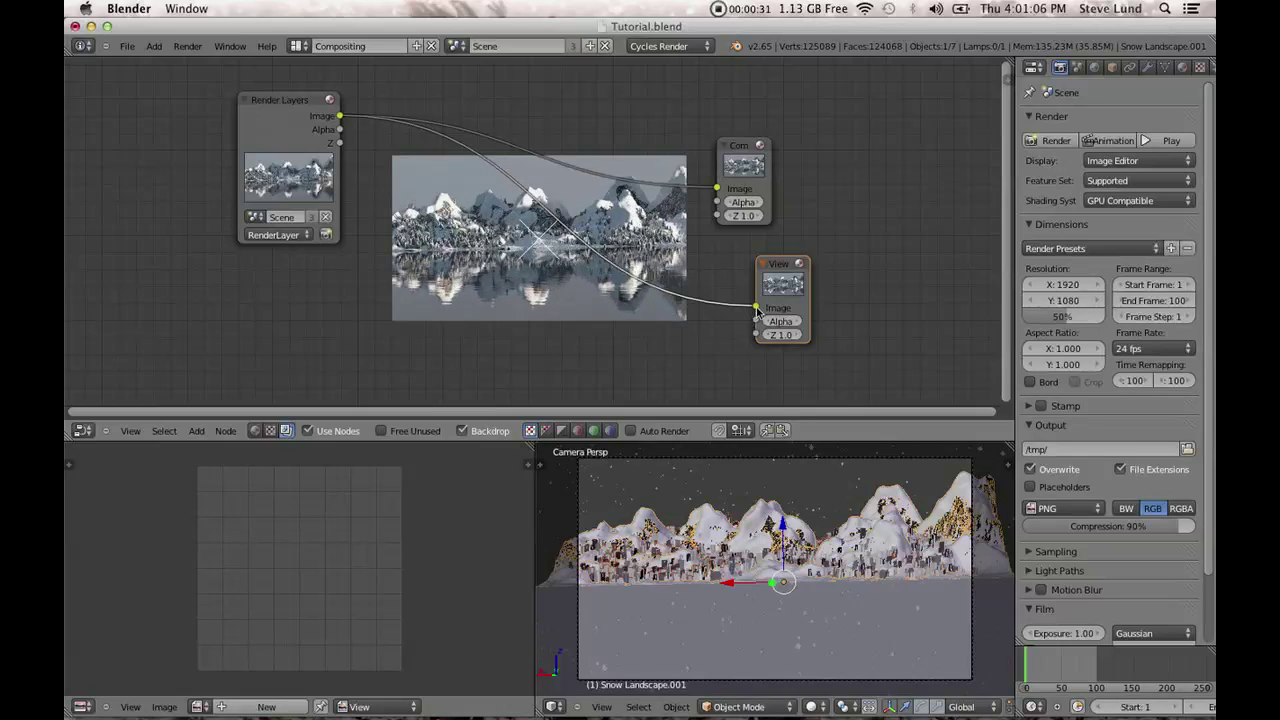
left_click_drag(243, 96, 170, 77)
left_click_drag(769, 142, 909, 102)
left_click_drag(782, 268, 907, 238)
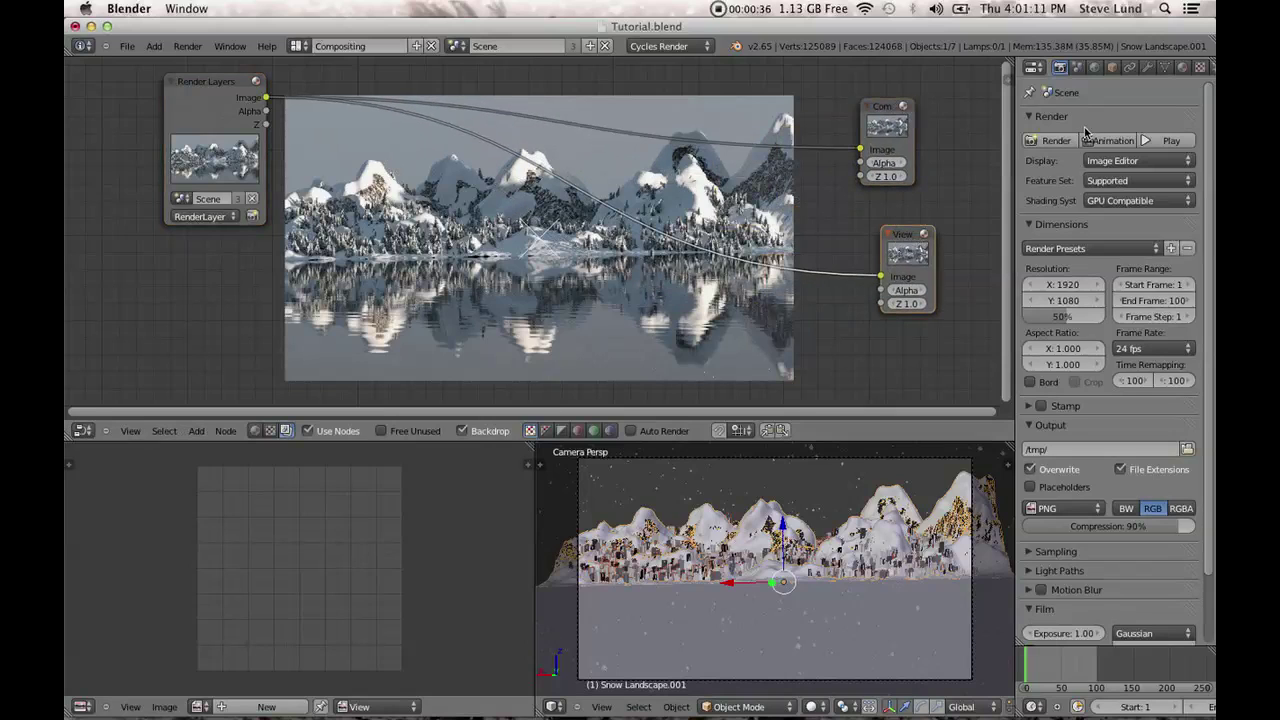
Set the scene's color management render view to RRT with a gamma of 1.7.
left_click(1077, 67)
scroll(1076, 407, "down", 4)
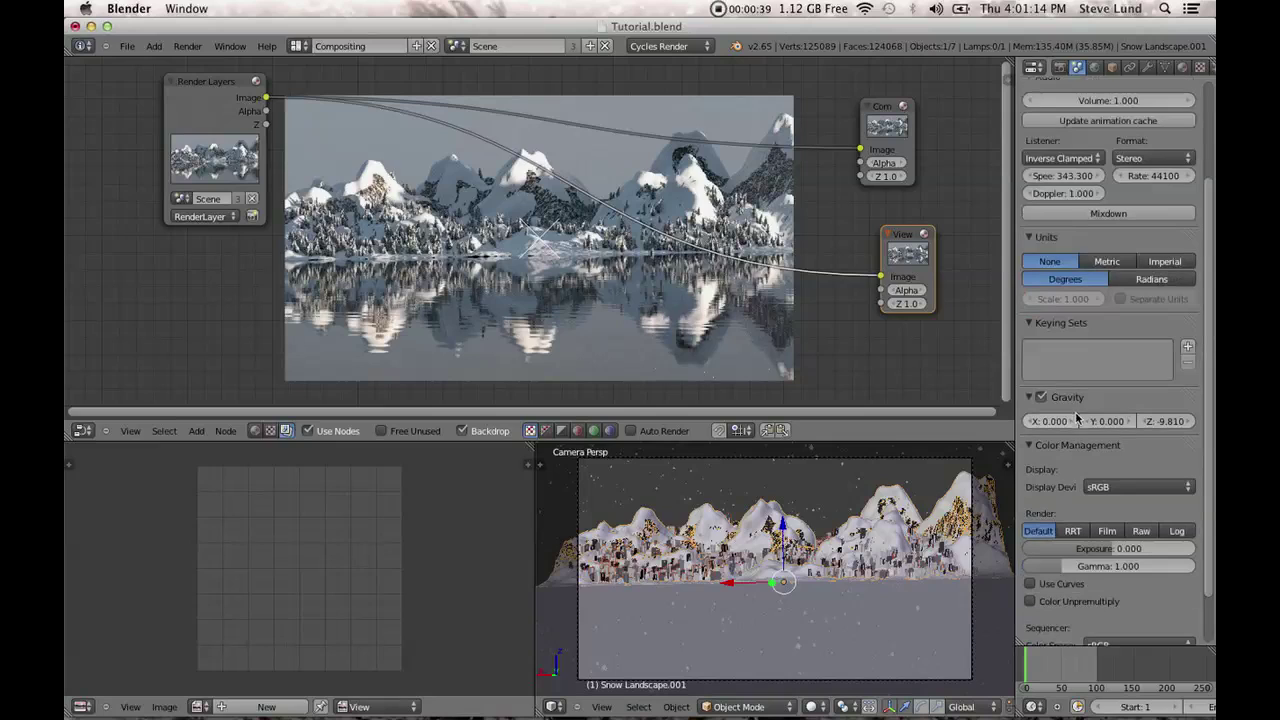
left_click(1071, 531)
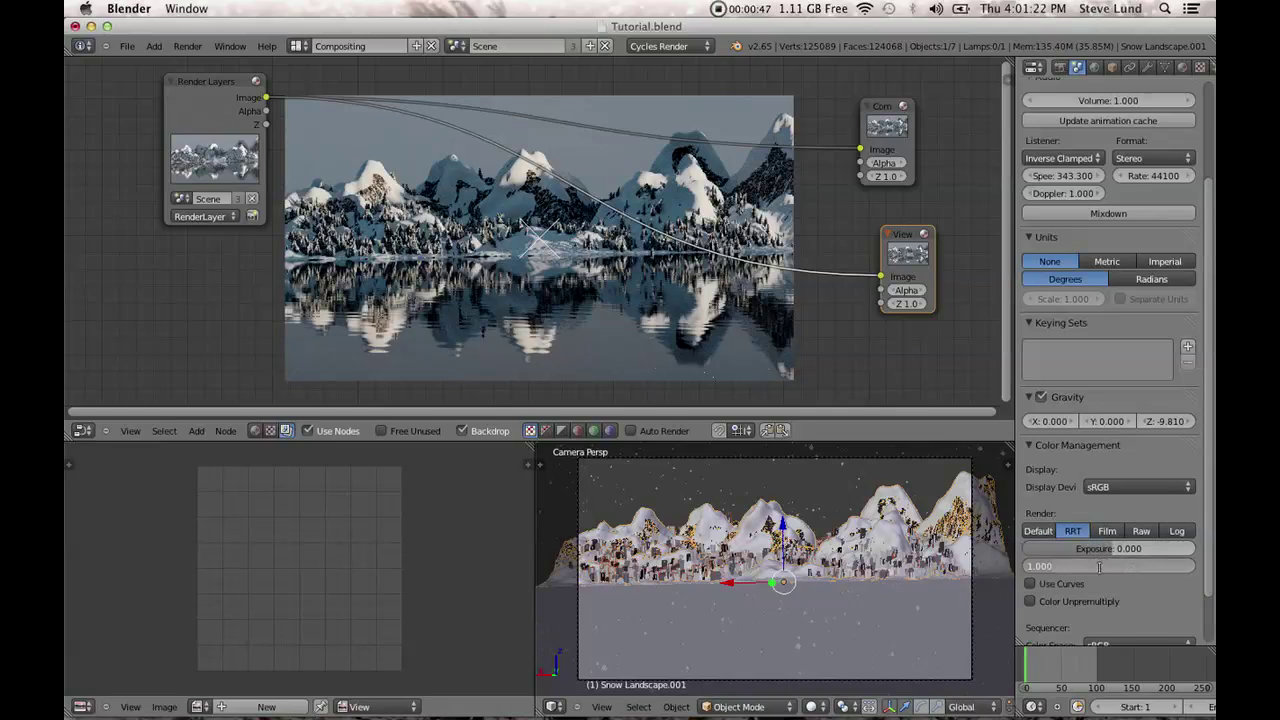
key("Return")
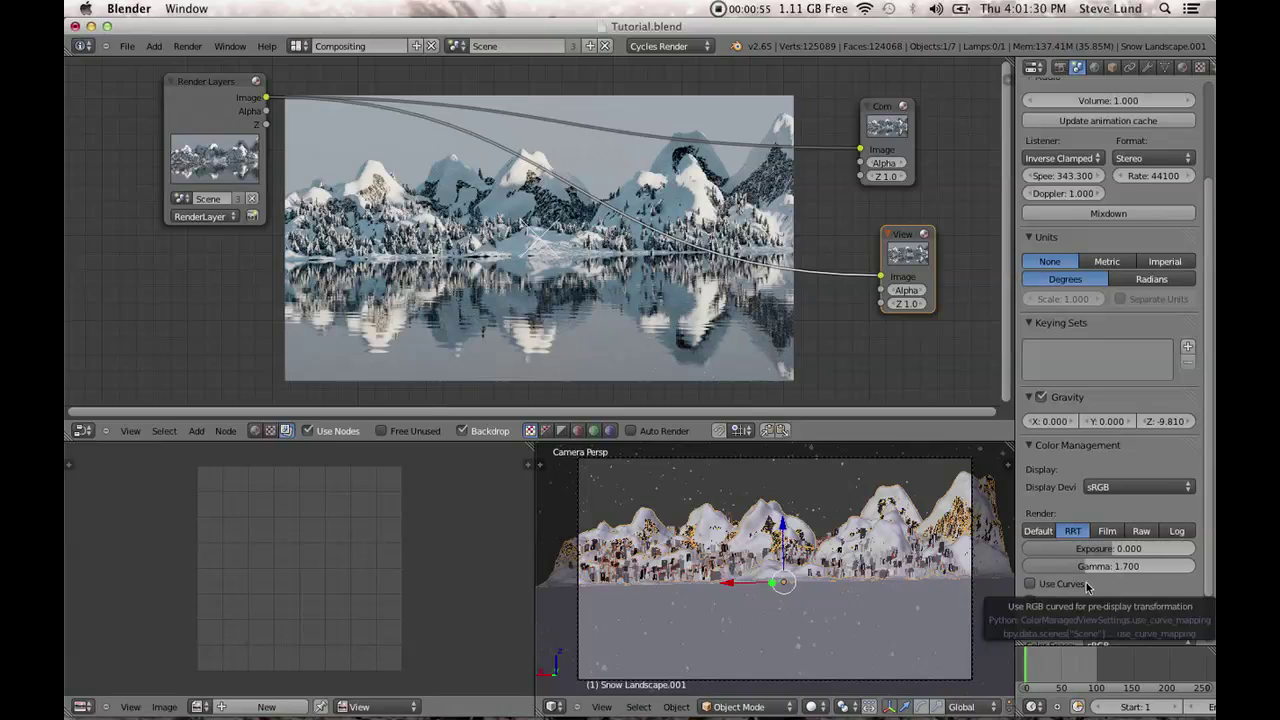
Enable Use Curves in color management and shape the combined curve with two points, the lower one at about X 0.385, Y 0.390.
left_click(1047, 592)
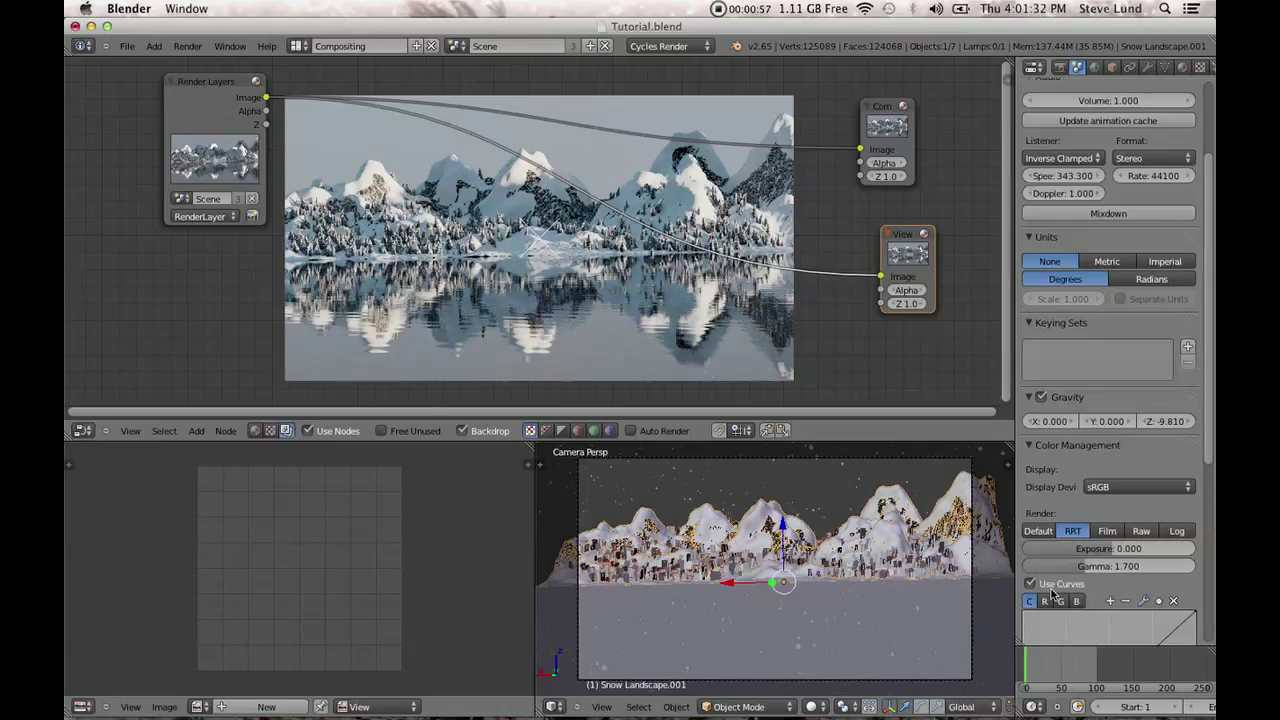
scroll(1104, 564, "down", 4)
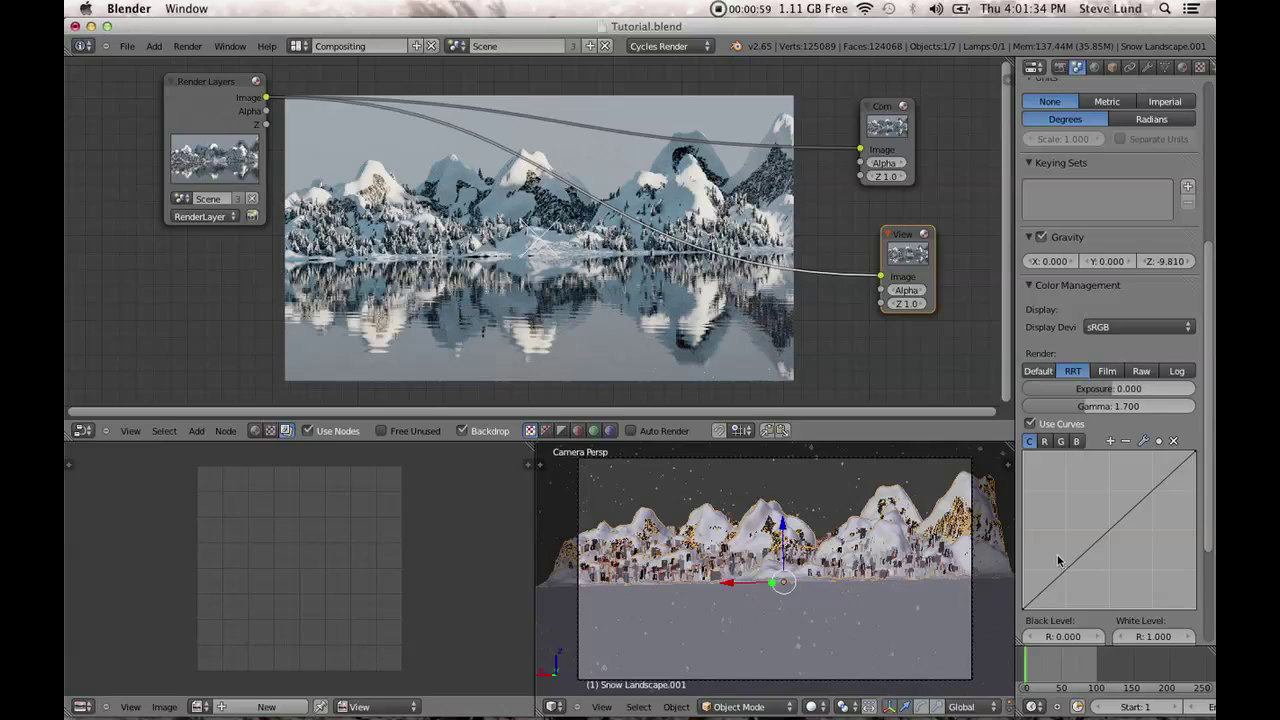
left_click_drag(1080, 557, 1126, 528)
left_click(1089, 546)
left_click_drag(1133, 533, 1095, 562)
left_click_drag(1094, 562, 1094, 557)
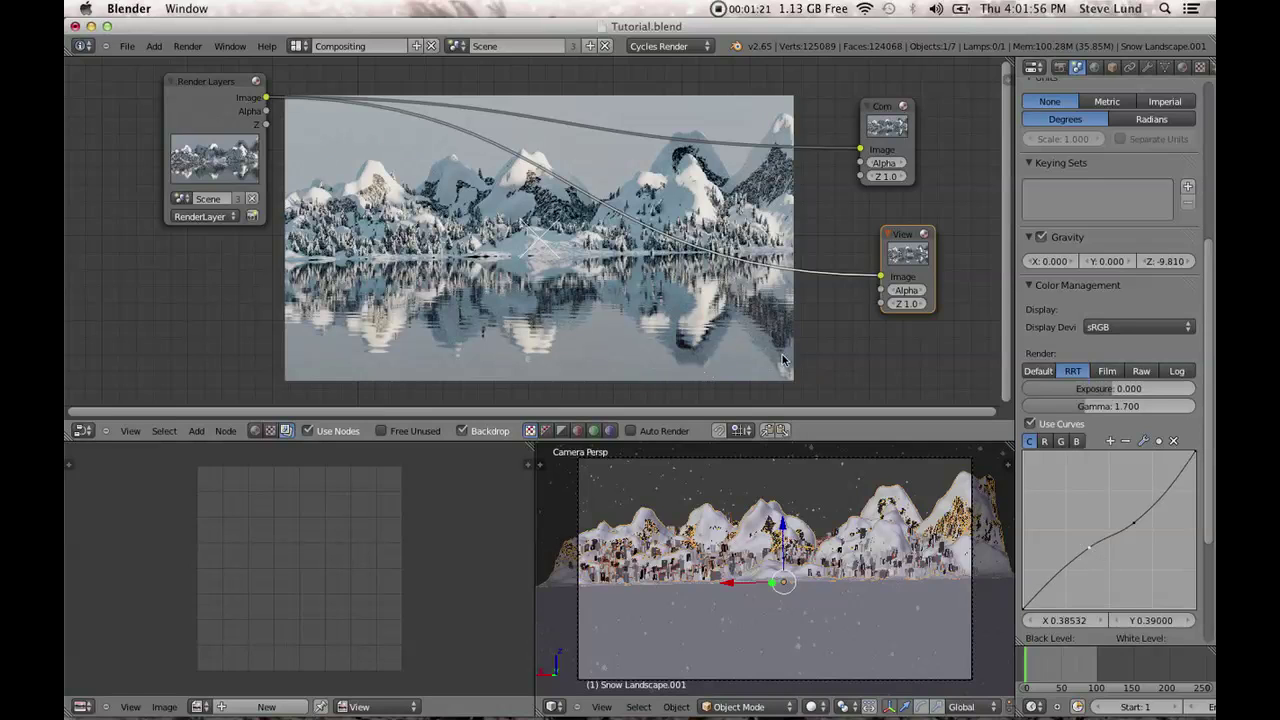
Duplicate the Render Layers node, place the copy below the original and set its layer to Snow.
scroll(710, 322, "up", 3)
scroll(690, 315, "down", 4)
middle_click_drag(678, 310, 618, 349)
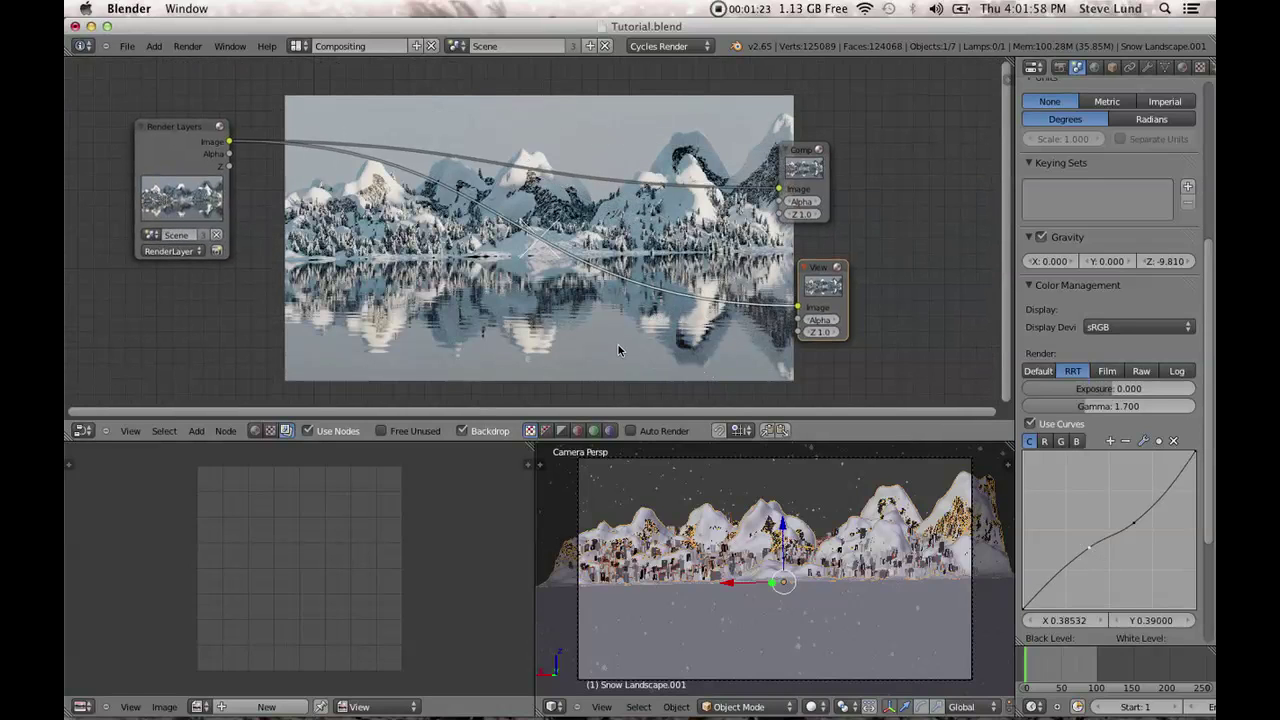
middle_click_drag(444, 289, 458, 268)
key("shift+a")
left_click(226, 112)
key("shift+d")
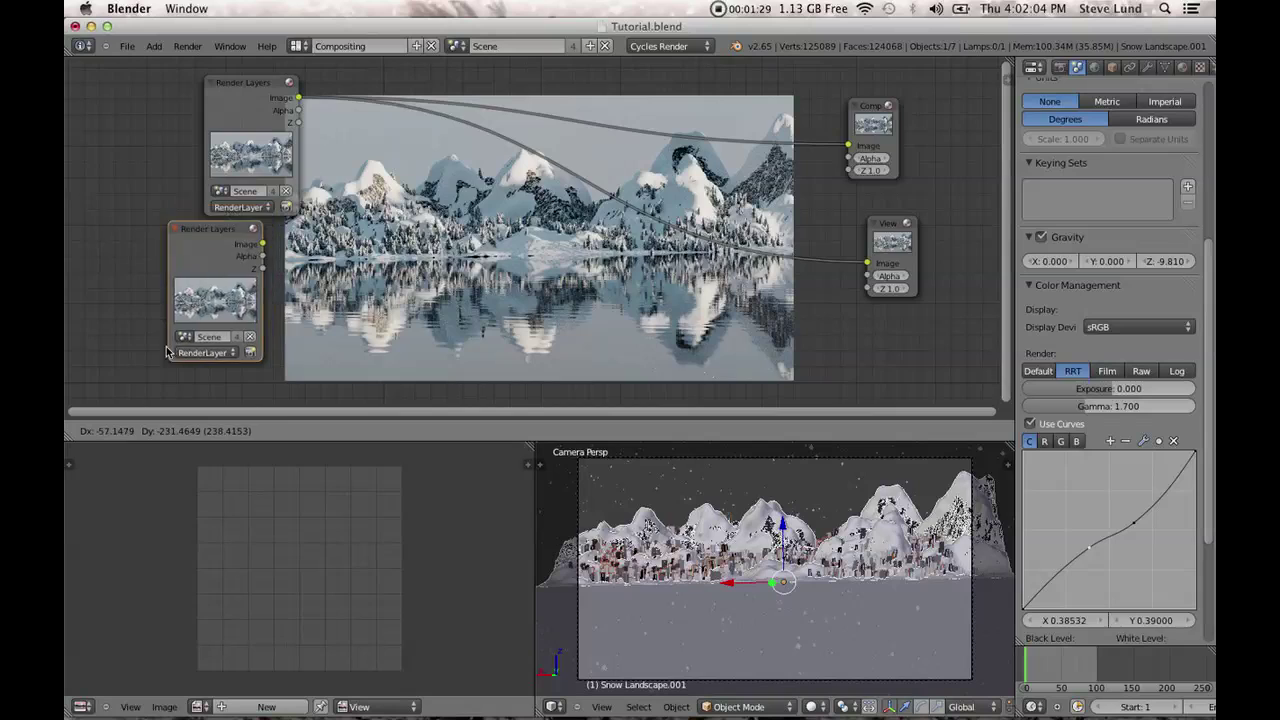
left_click(250, 325)
scroll(259, 320, "down", 1)
left_click(244, 356)
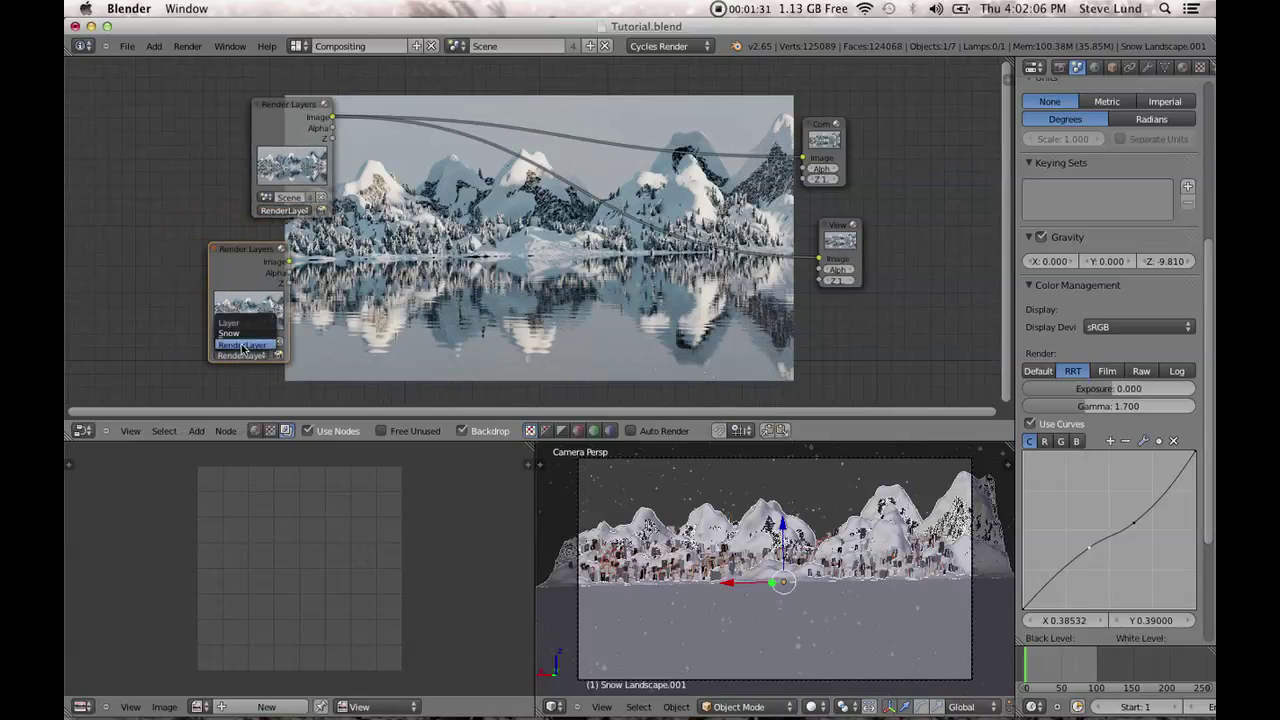
left_click(238, 336)
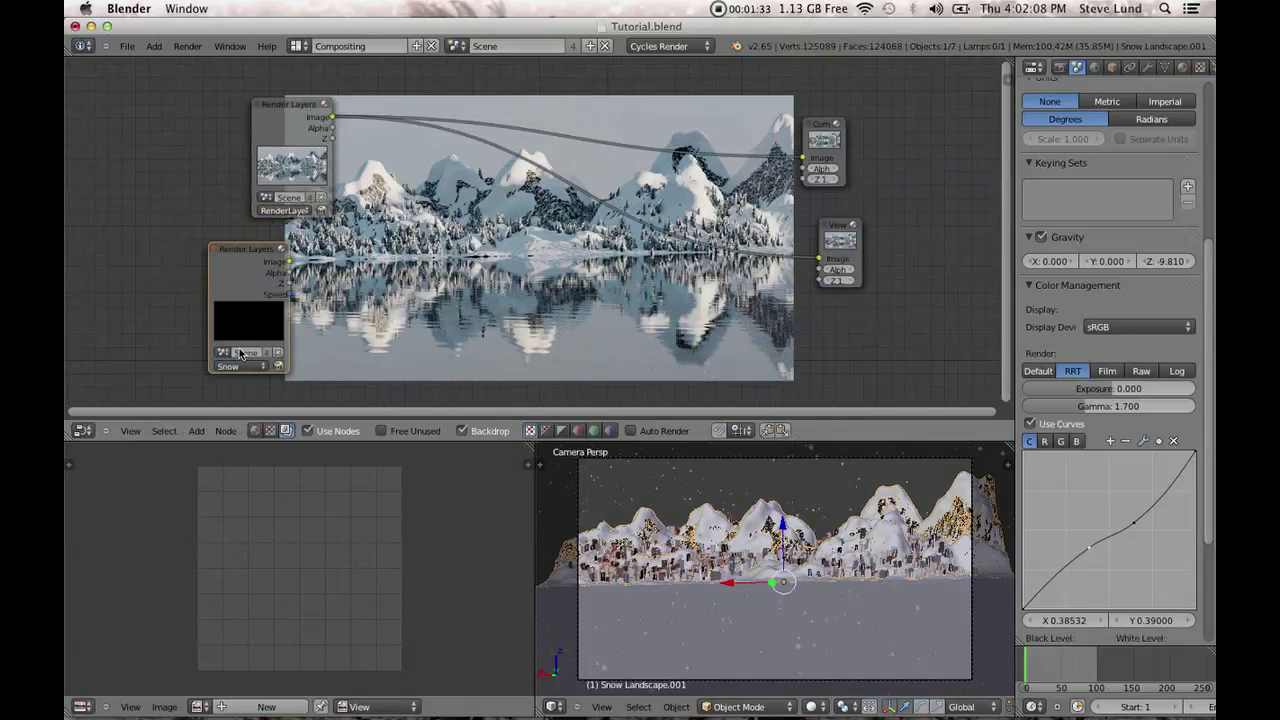
key("g")
key("Home")
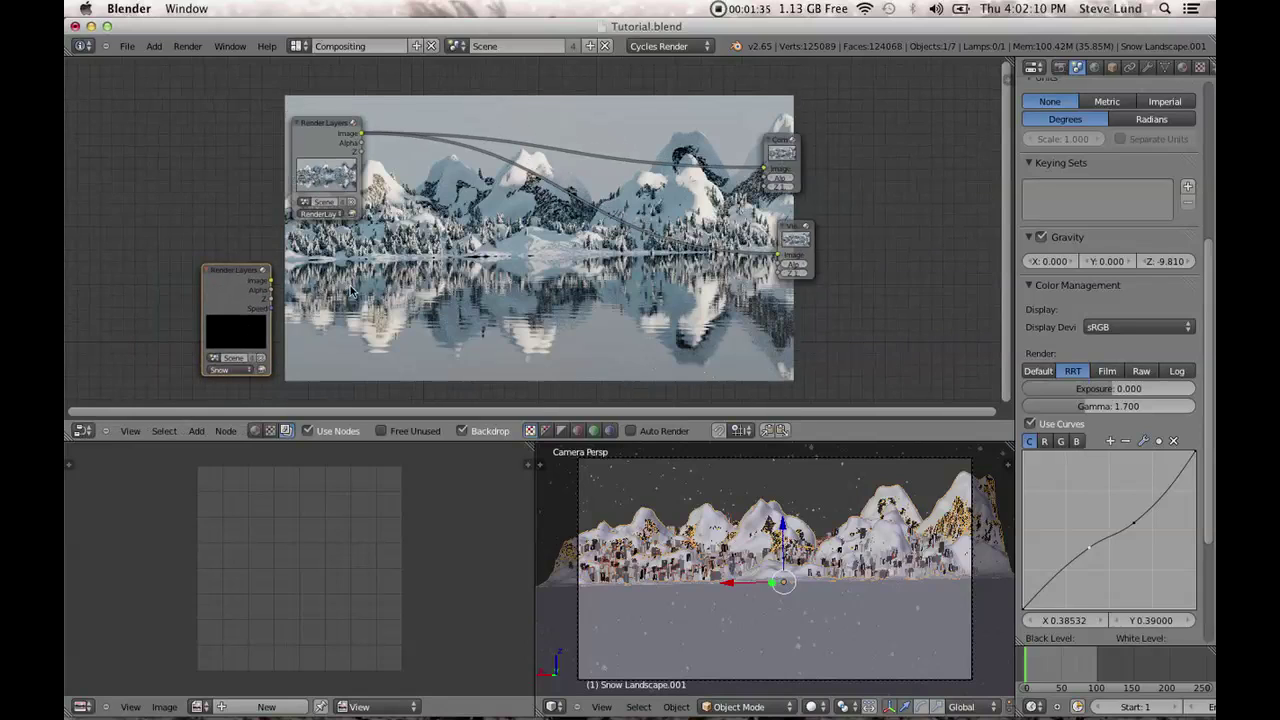
Add a Vector Blur node beside the Snow Render Layers node and save the file.
key("shift+a")
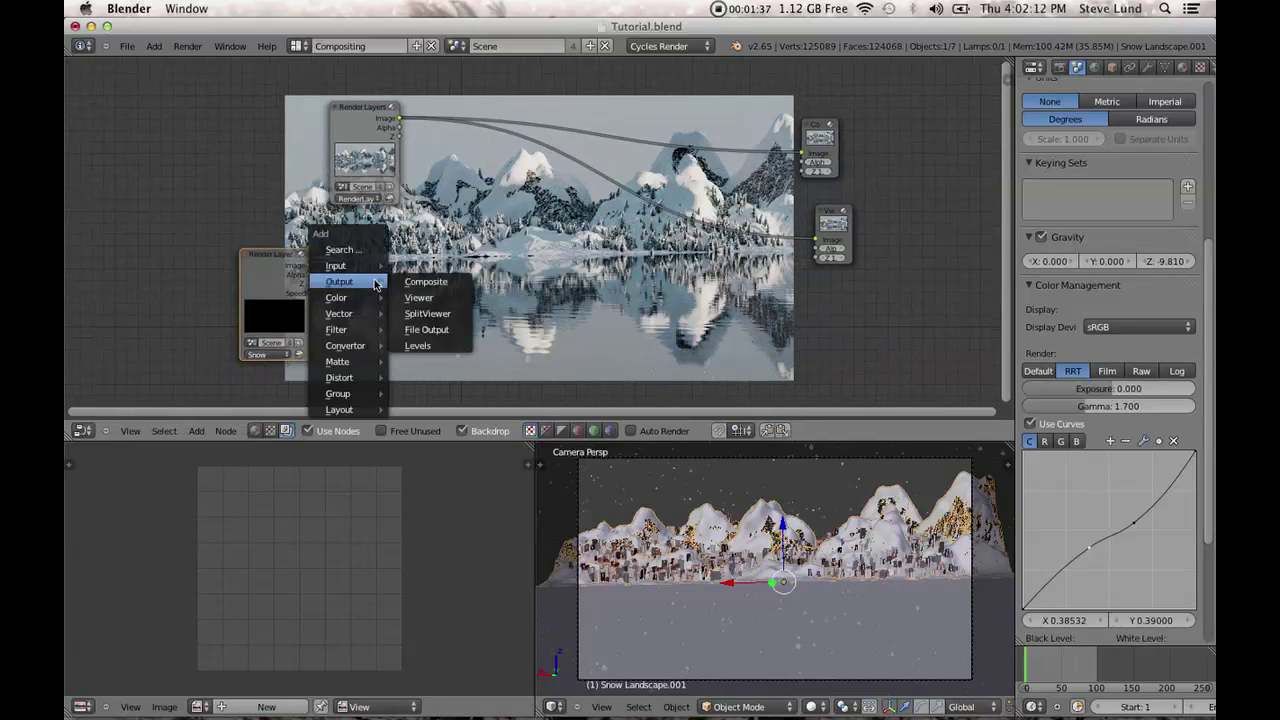
mouse_move(330, 326)
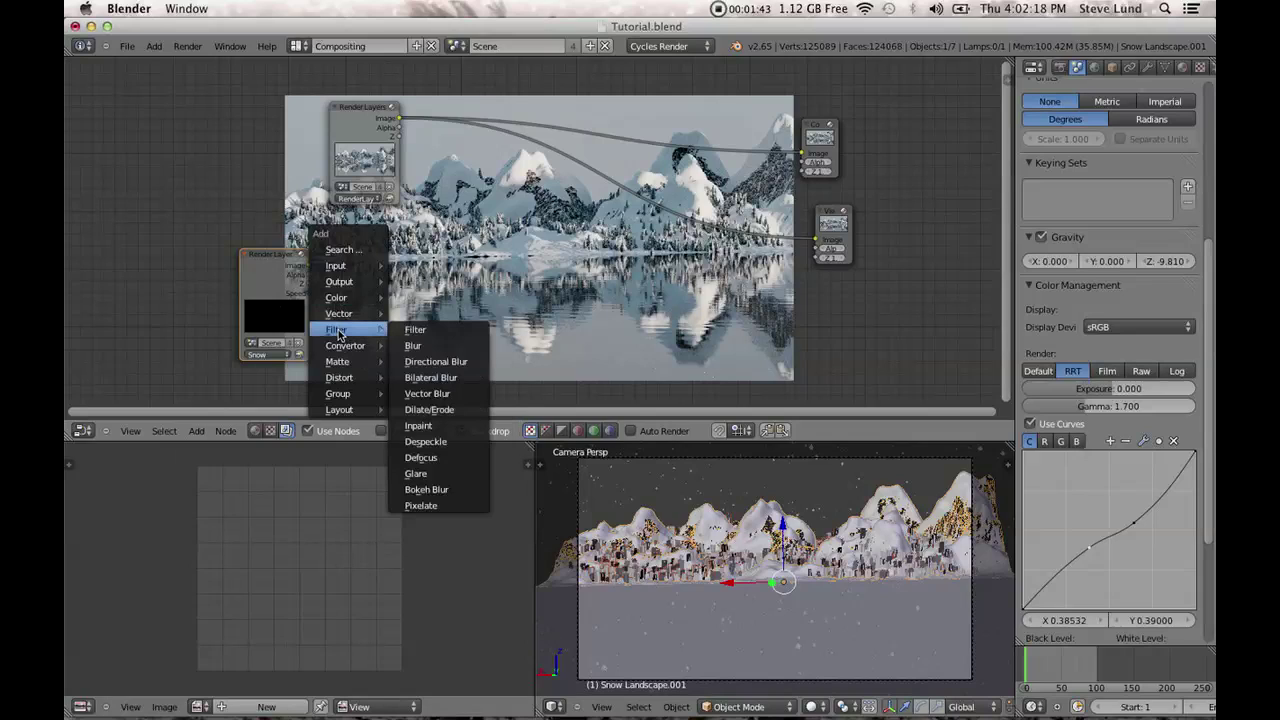
left_click(445, 393)
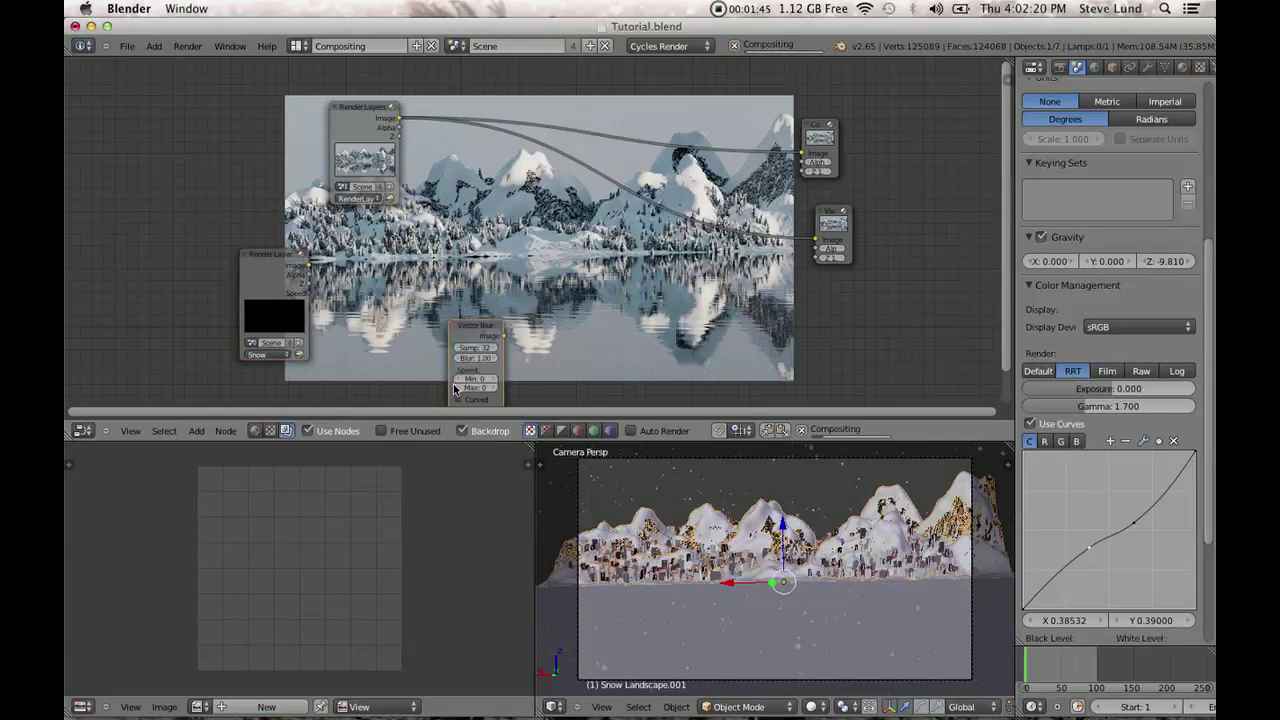
left_click(127, 46)
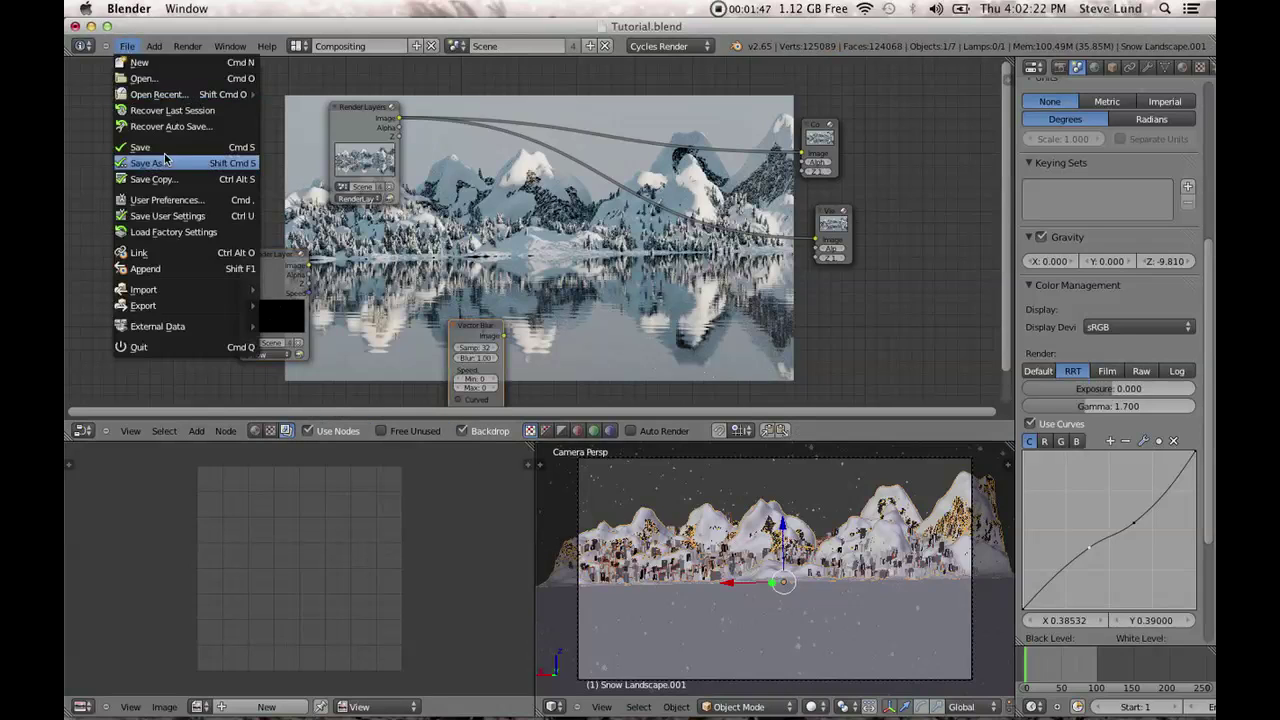
left_click_drag(475, 326, 387, 242)
Connect the Snow layer's Image, Z and Speed outputs to the Vector Blur node and its result to the Viewer.
left_click_drag(309, 266, 365, 328)
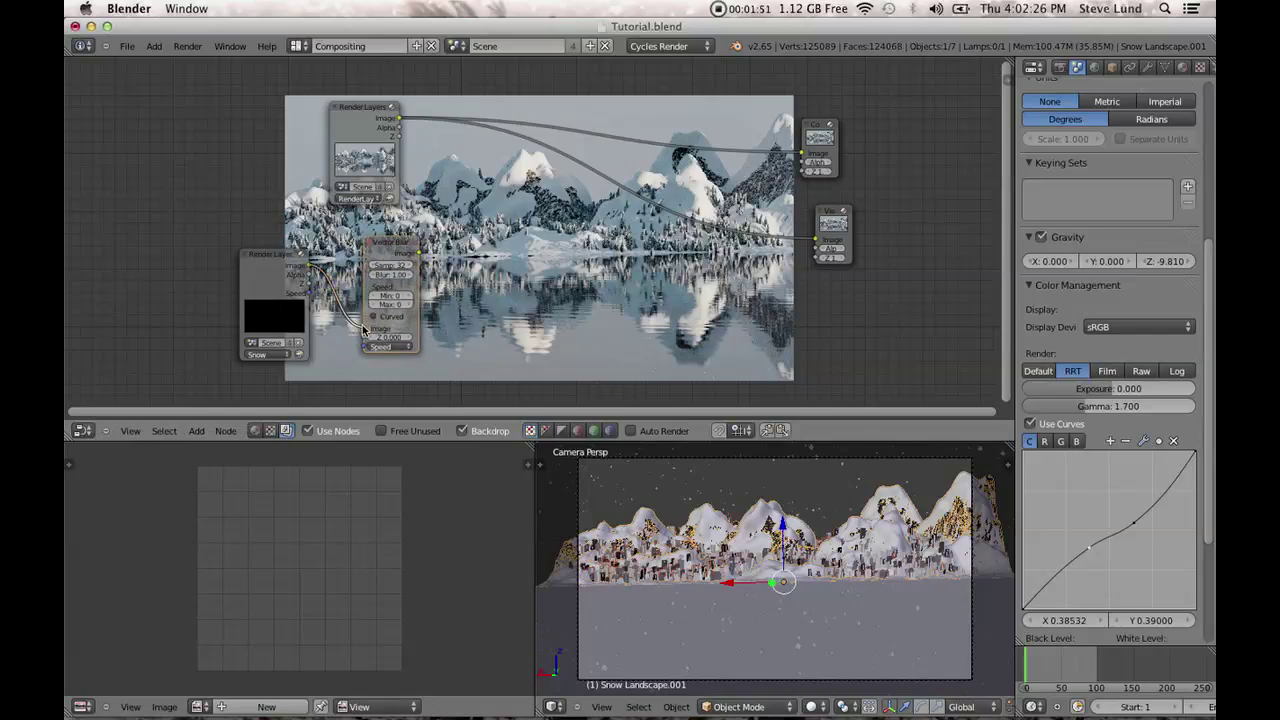
left_click_drag(307, 284, 366, 346)
left_click_drag(418, 252, 817, 240)
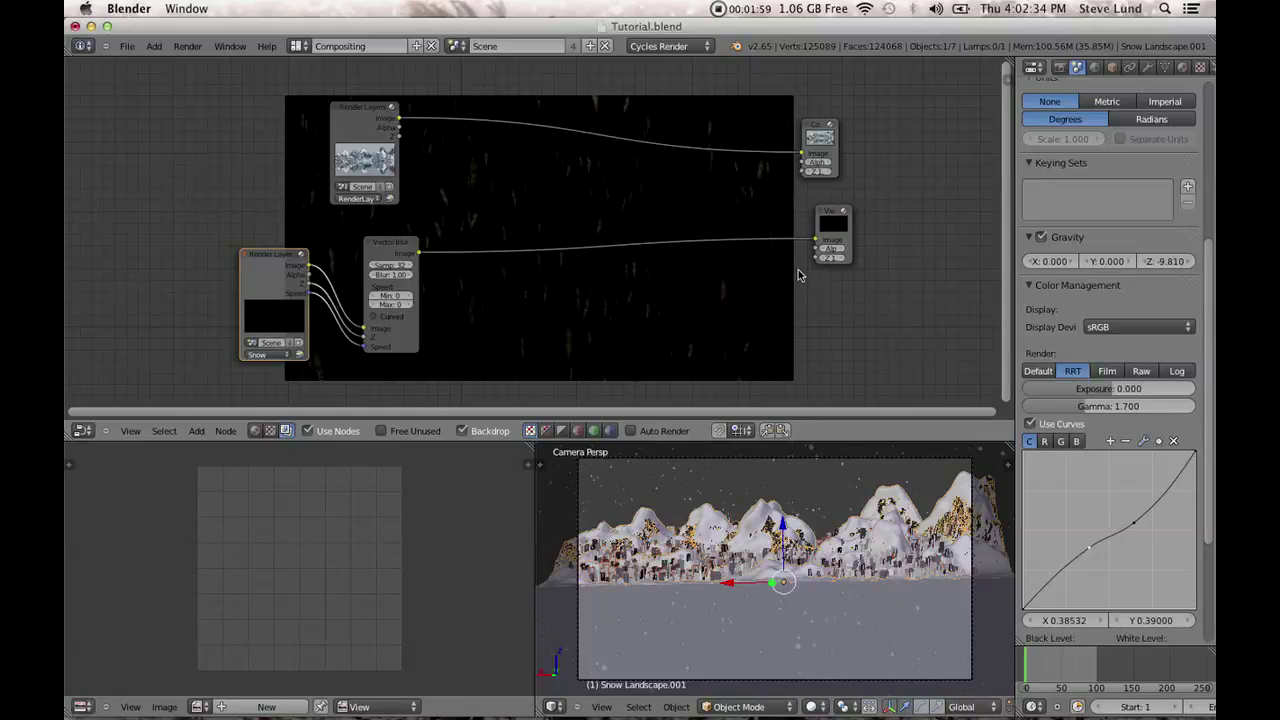
scroll(601, 270, "up", 2)
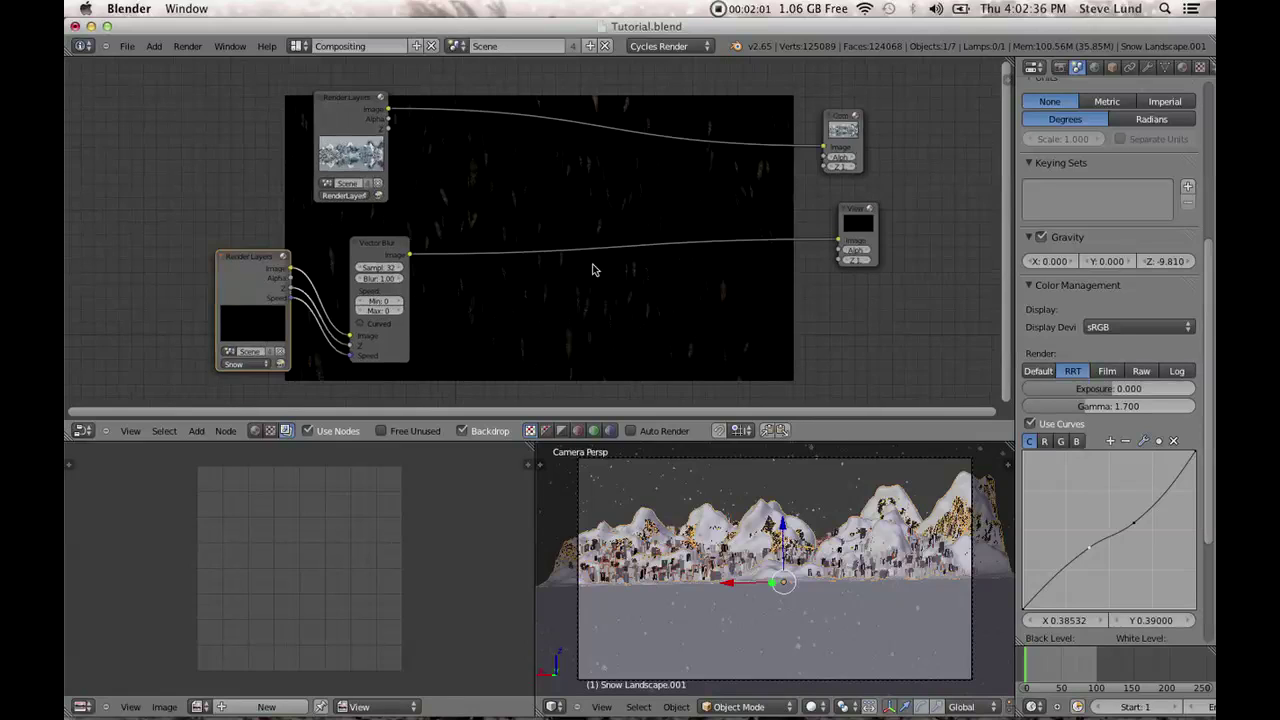
Set the Vector Blur node's Blur amount to 0.10 and enable its Curved option.
left_click(352, 292)
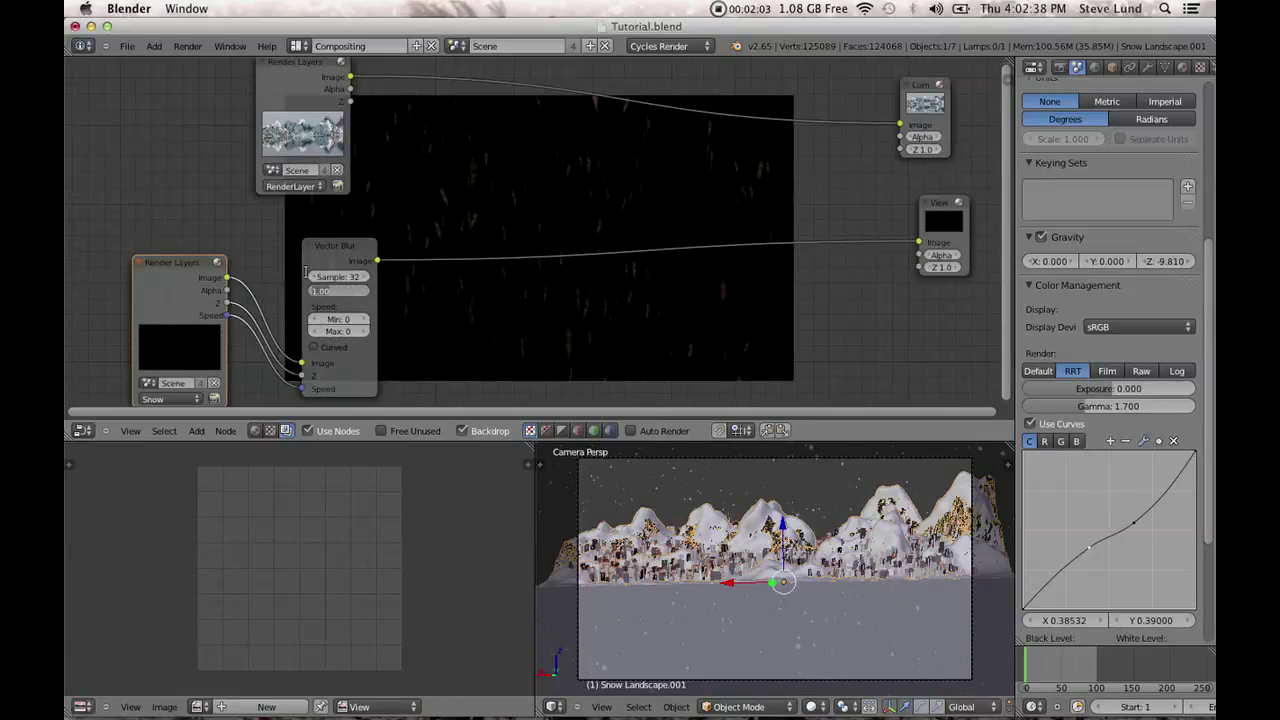
type("0.1")
key("Return")
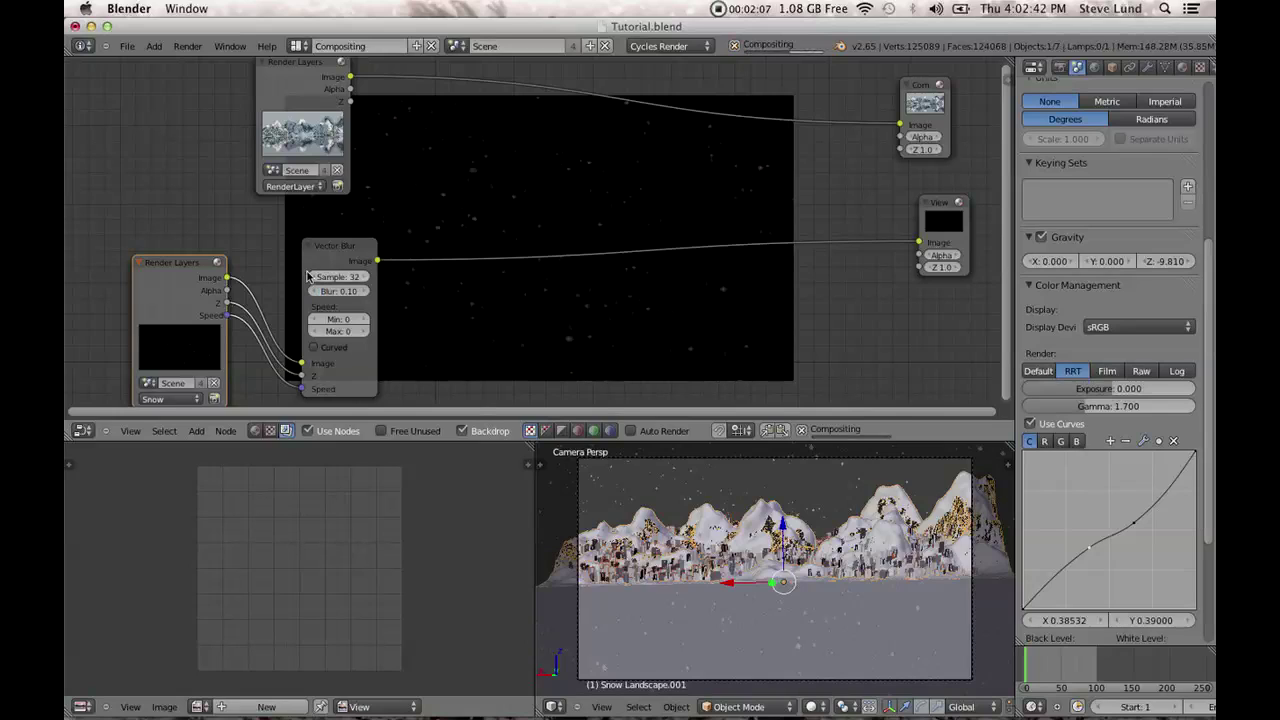
left_click(314, 347)
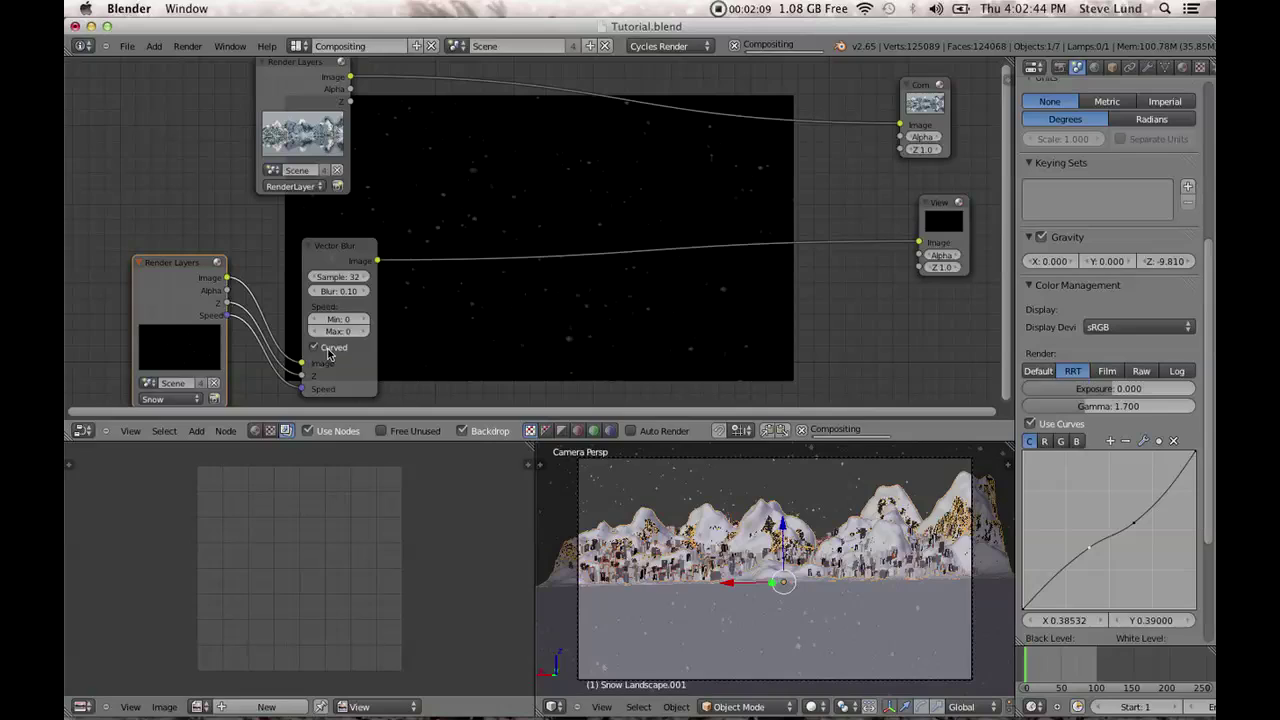
Raise the Vector Blur node's Blur amount to 0.20 and finally to 0.25.
left_click(333, 290)
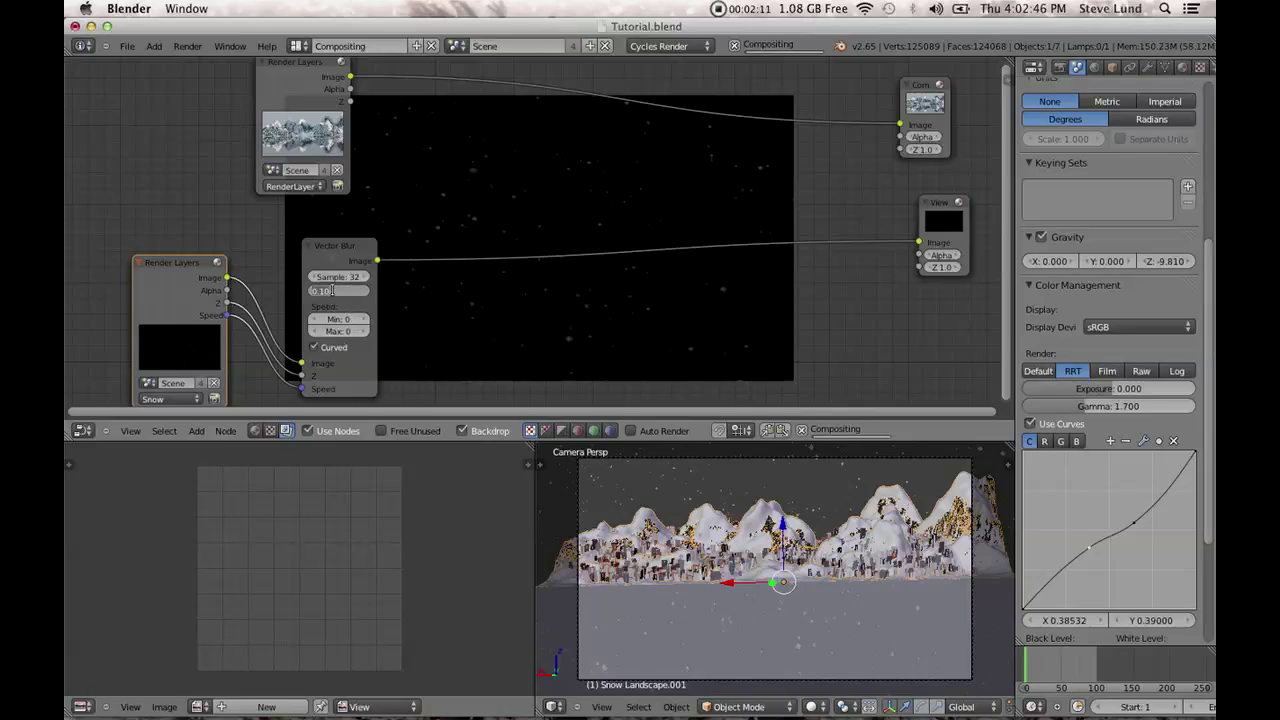
type(".2")
key("Return")
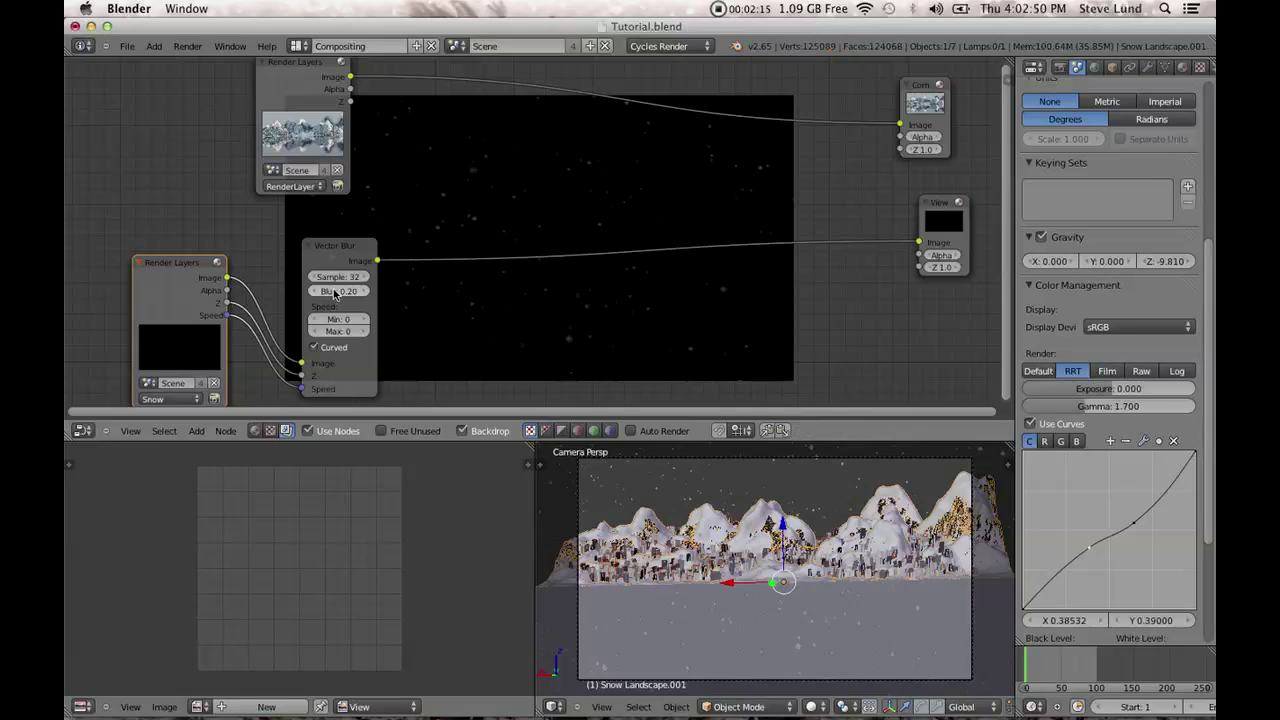
middle_click_drag(543, 277, 418, 213)
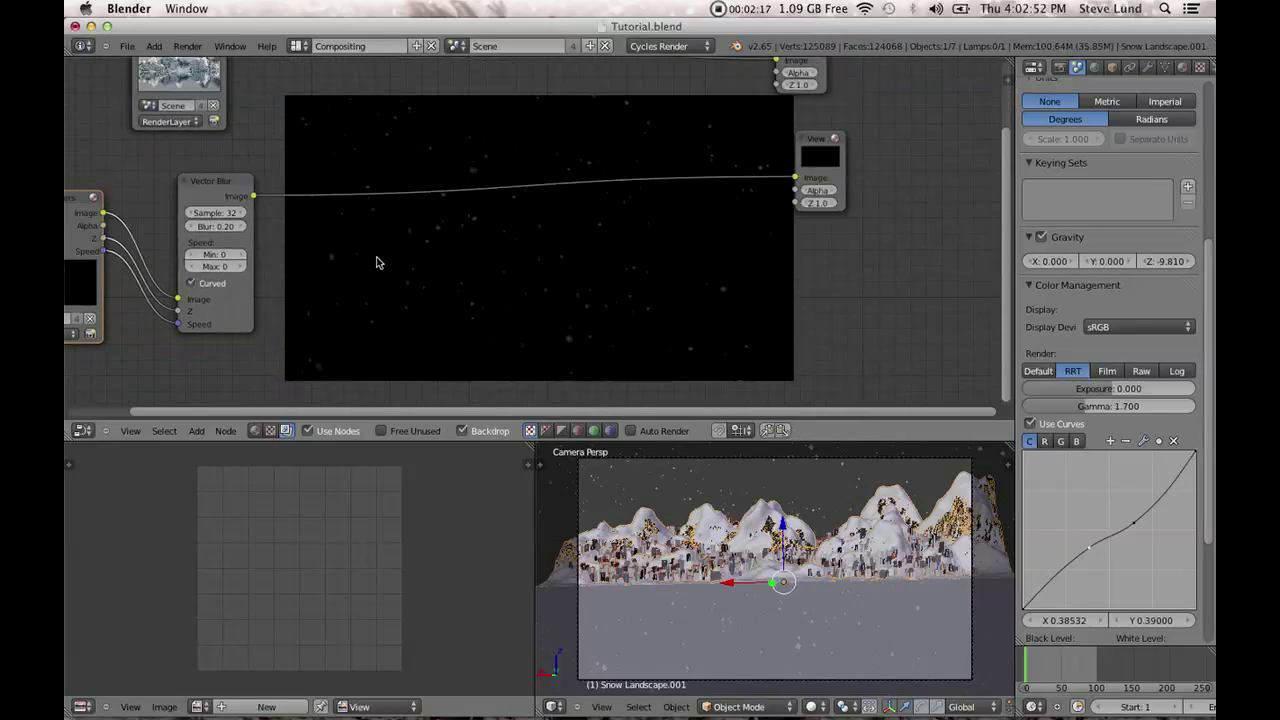
scroll(376, 262, "up", 1)
left_click(199, 226)
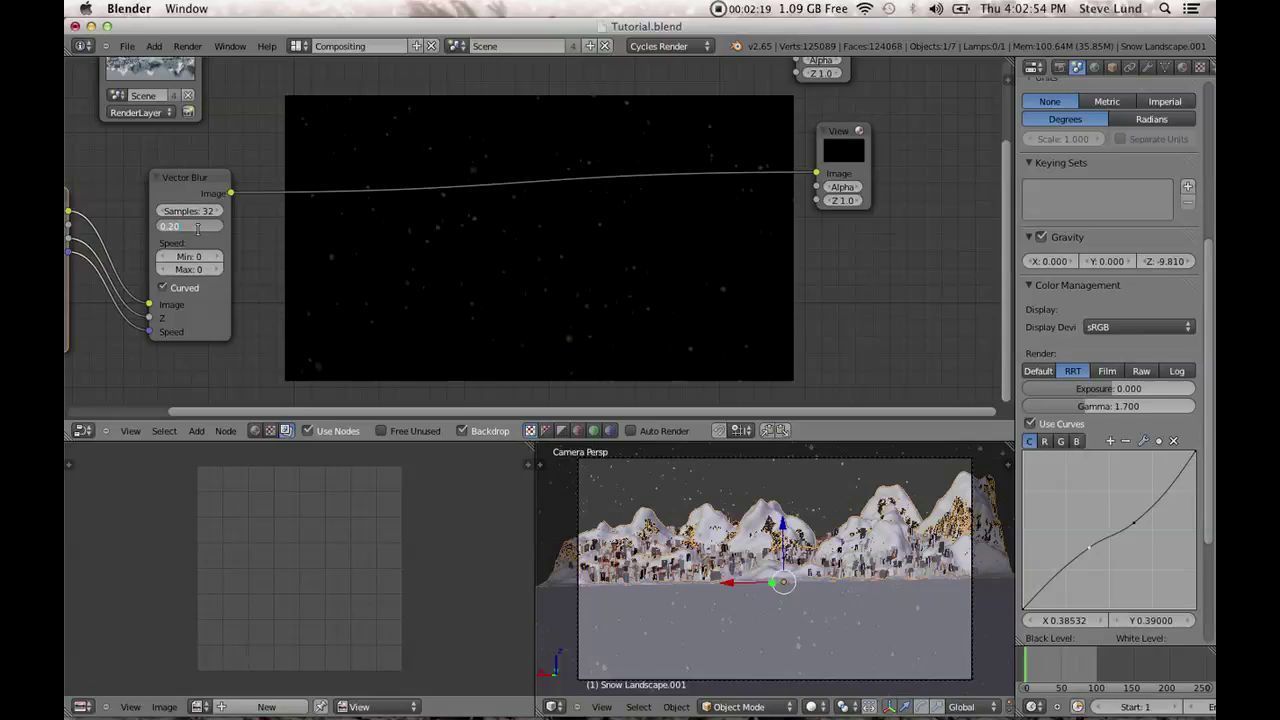
key("Return")
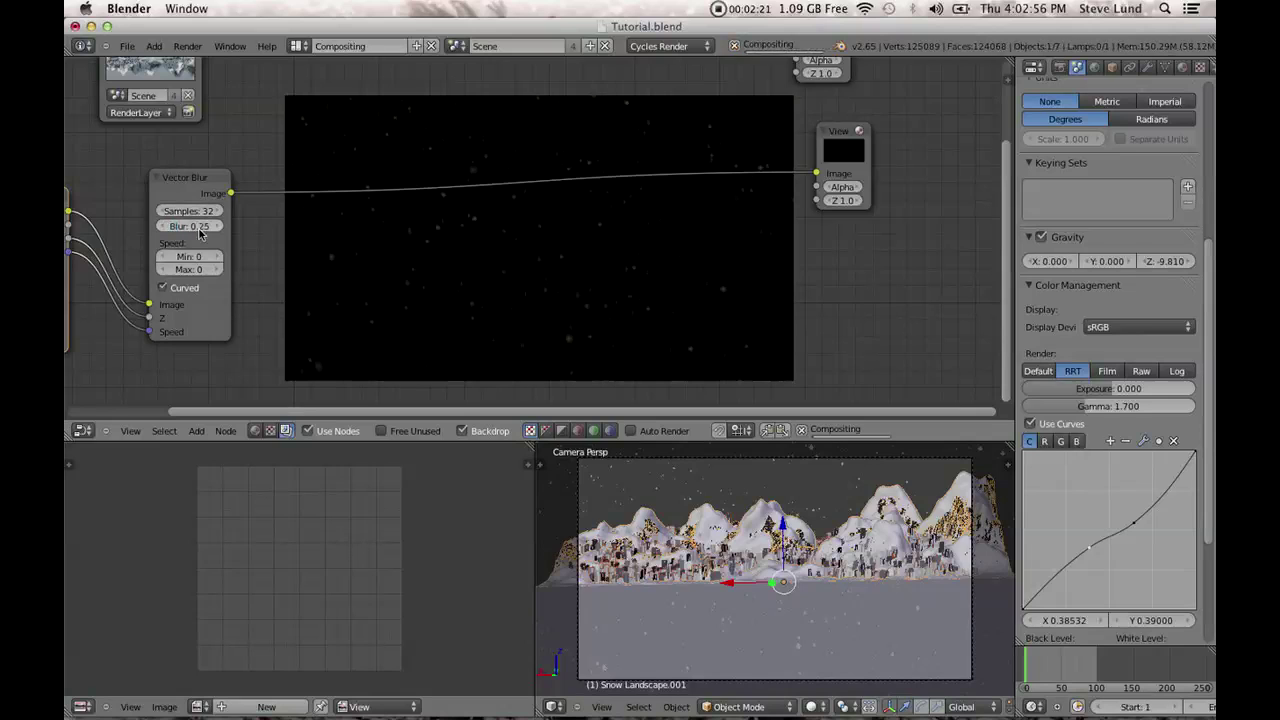
Add a Mix node, set its blend type to Add and place it between the Render Layers and output nodes.
middle_click_drag(313, 257, 341, 346)
scroll(360, 276, "down", 2)
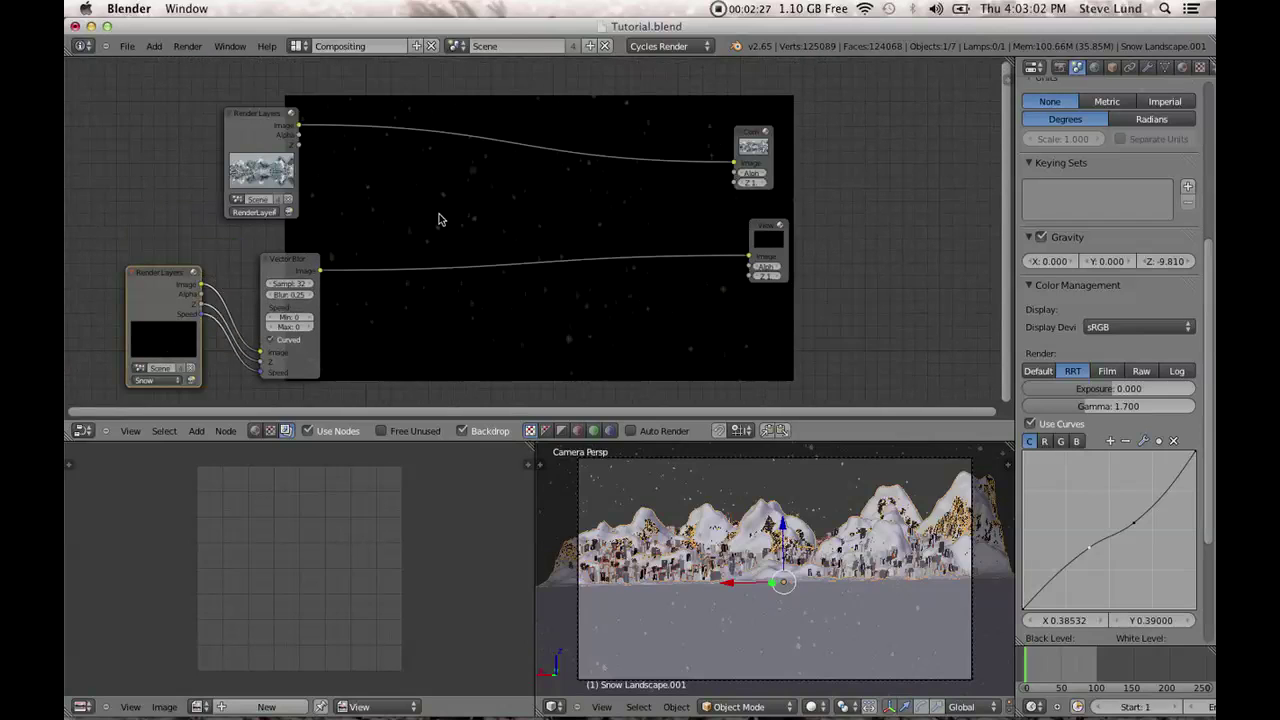
key("shift+a")
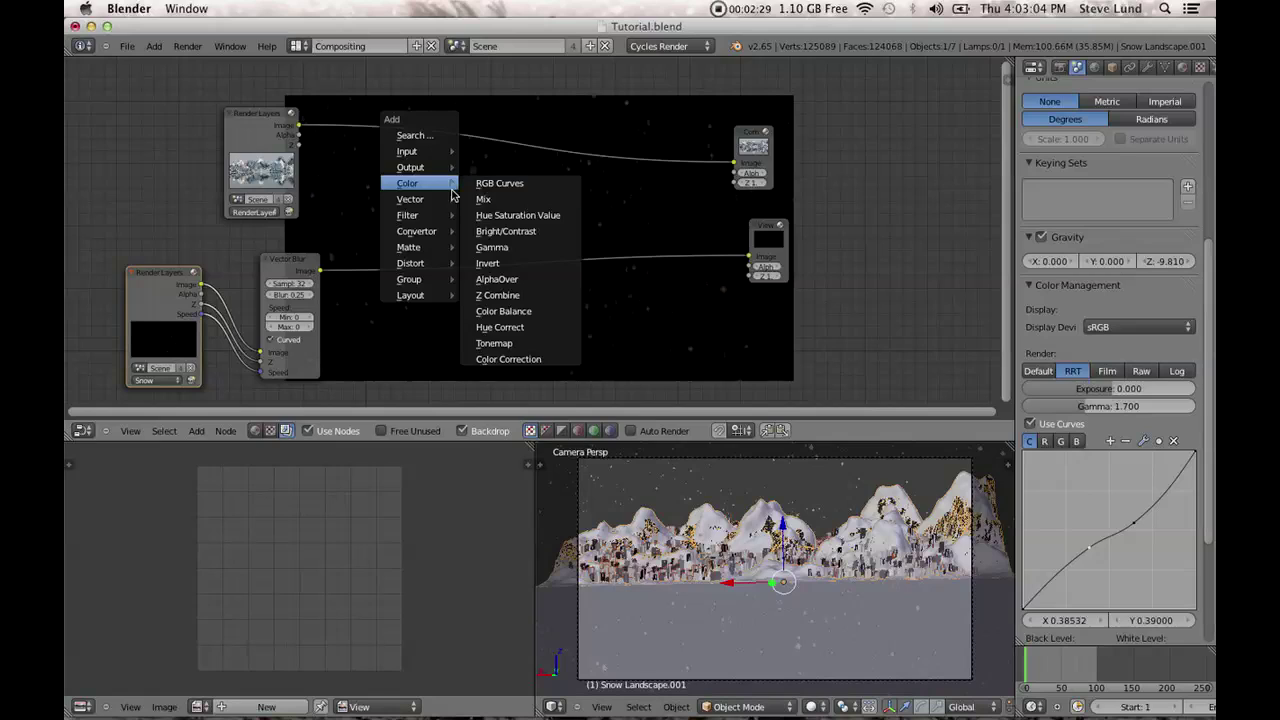
left_click(500, 197)
left_click(516, 232)
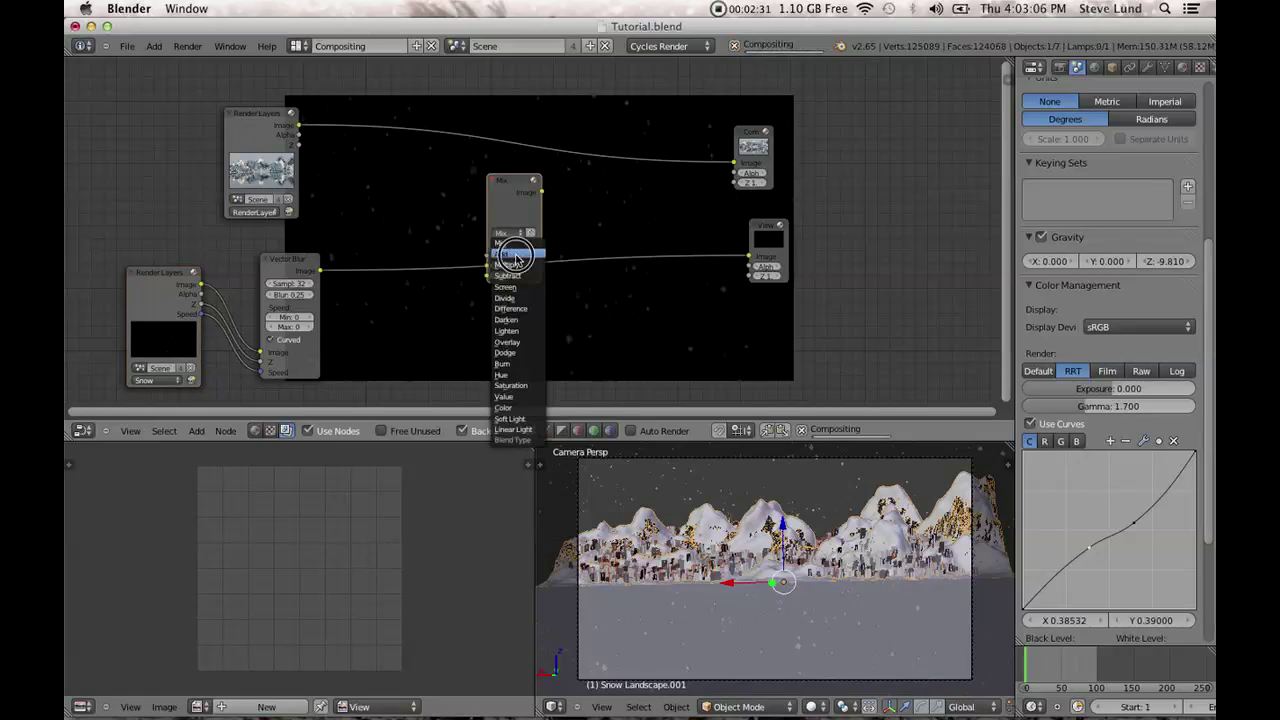
left_click(501, 254)
left_click(574, 131)
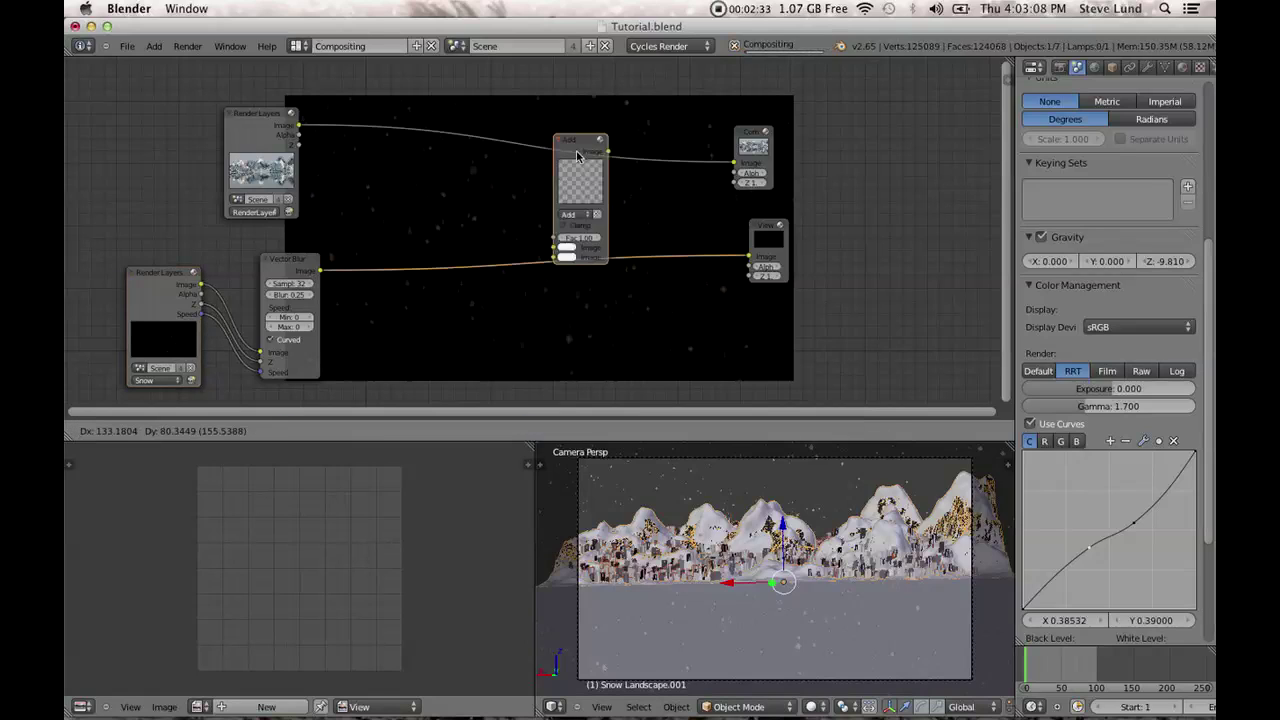
Connect the main Render Layers image and the Vector Blur result to the Add node, and its output to the Viewer.
left_click_drag(326, 277, 298, 126)
left_click_drag(606, 147, 748, 258)
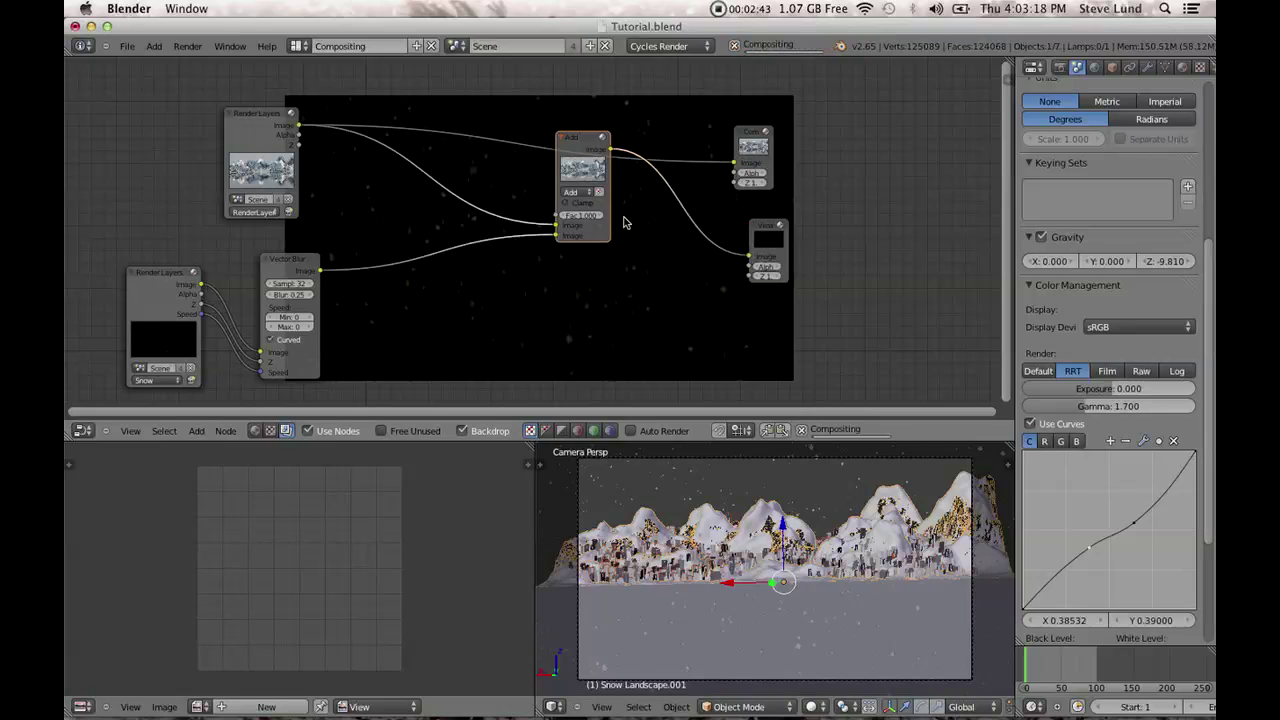
scroll(632, 221, "up", 3)
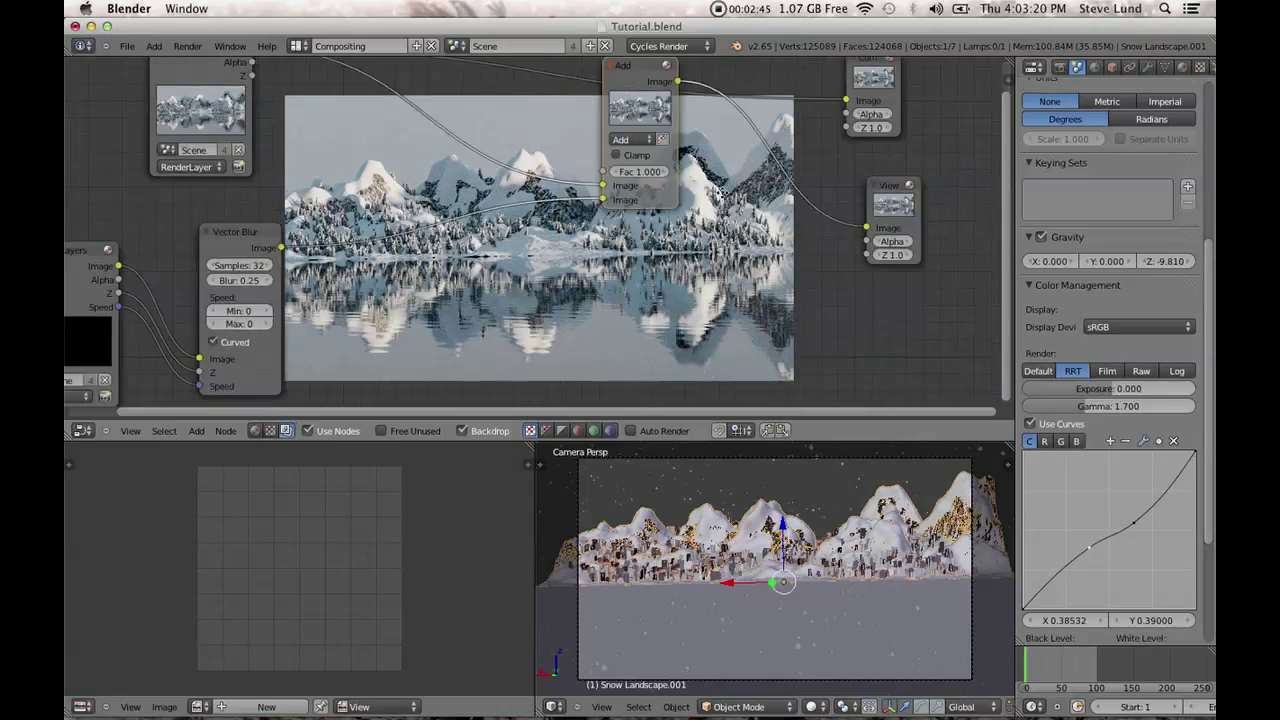
middle_click_drag(759, 218, 768, 268)
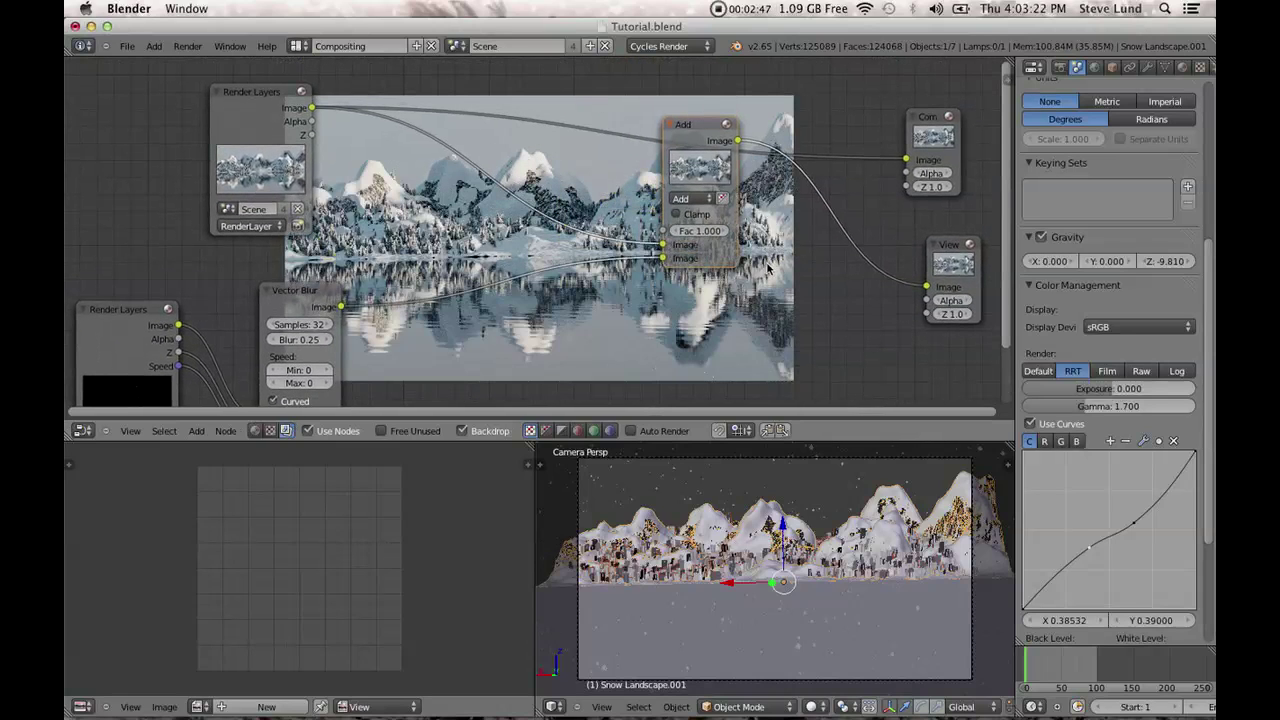
Move the Add node closer to the output nodes and set its Fac to 2.
left_click(726, 234)
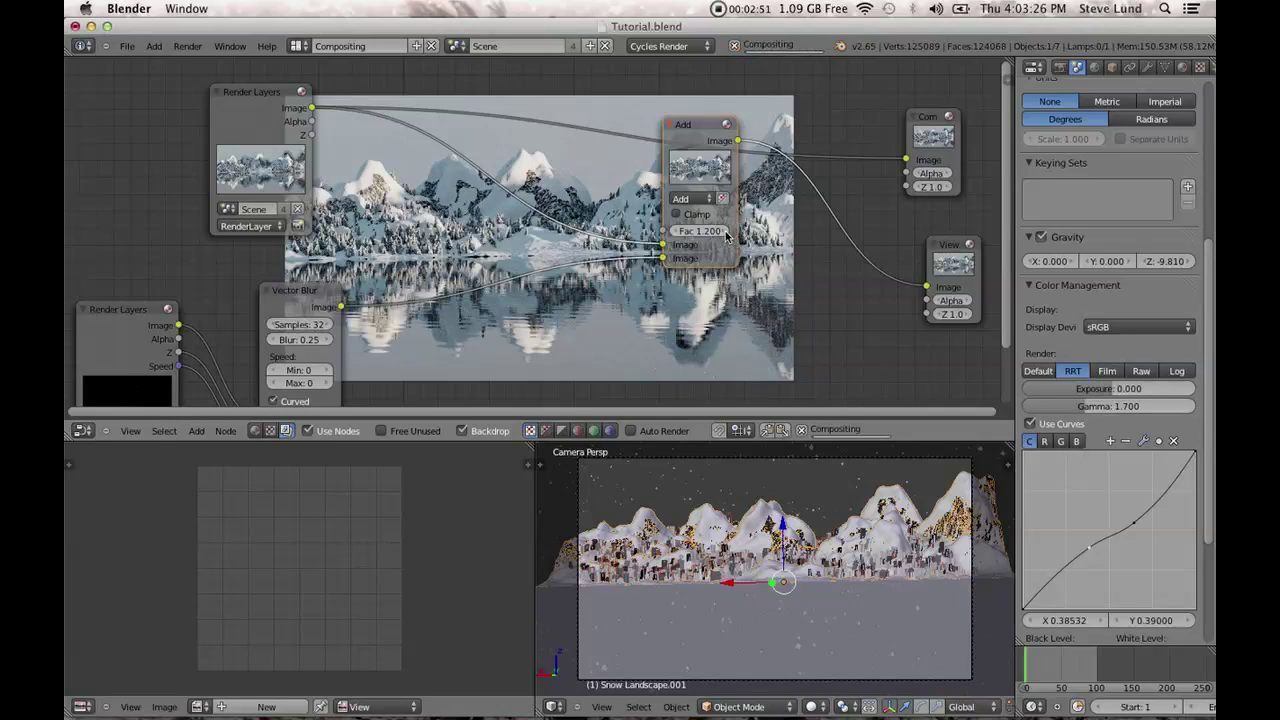
left_click_drag(715, 215, 797, 205)
left_click(781, 220)
type("2")
key("Return")
left_click(780, 217)
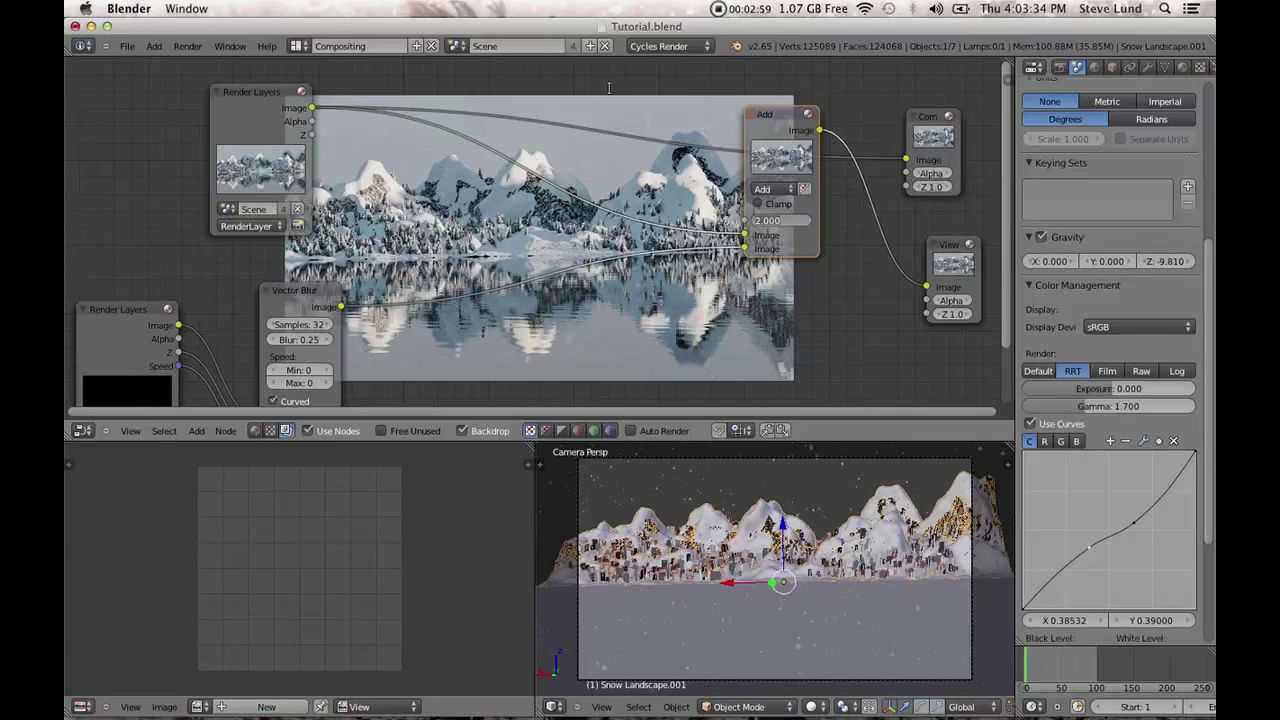
key("Return")
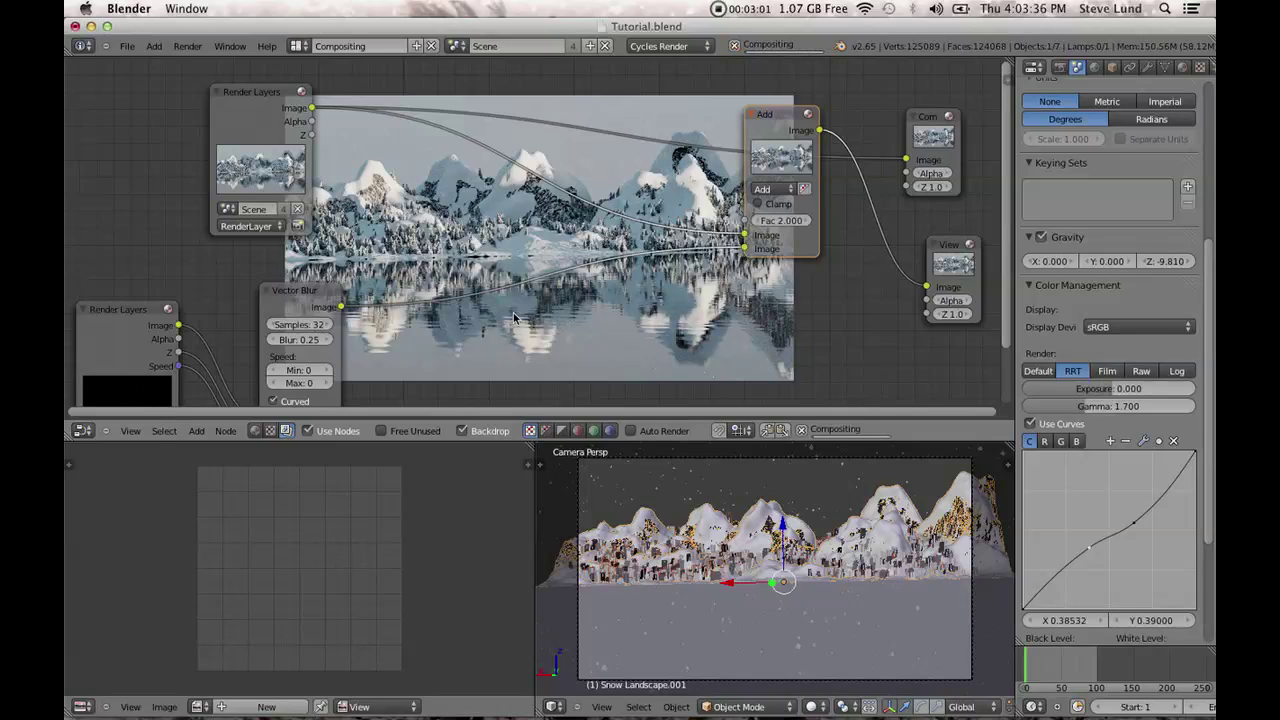
Add a Color Balance node and place it between the Vector Blur and Add nodes.
key("shift+a")
mouse_move(514, 316)
left_click(592, 443)
left_click(671, 366)
left_click_drag(541, 237, 418, 136)
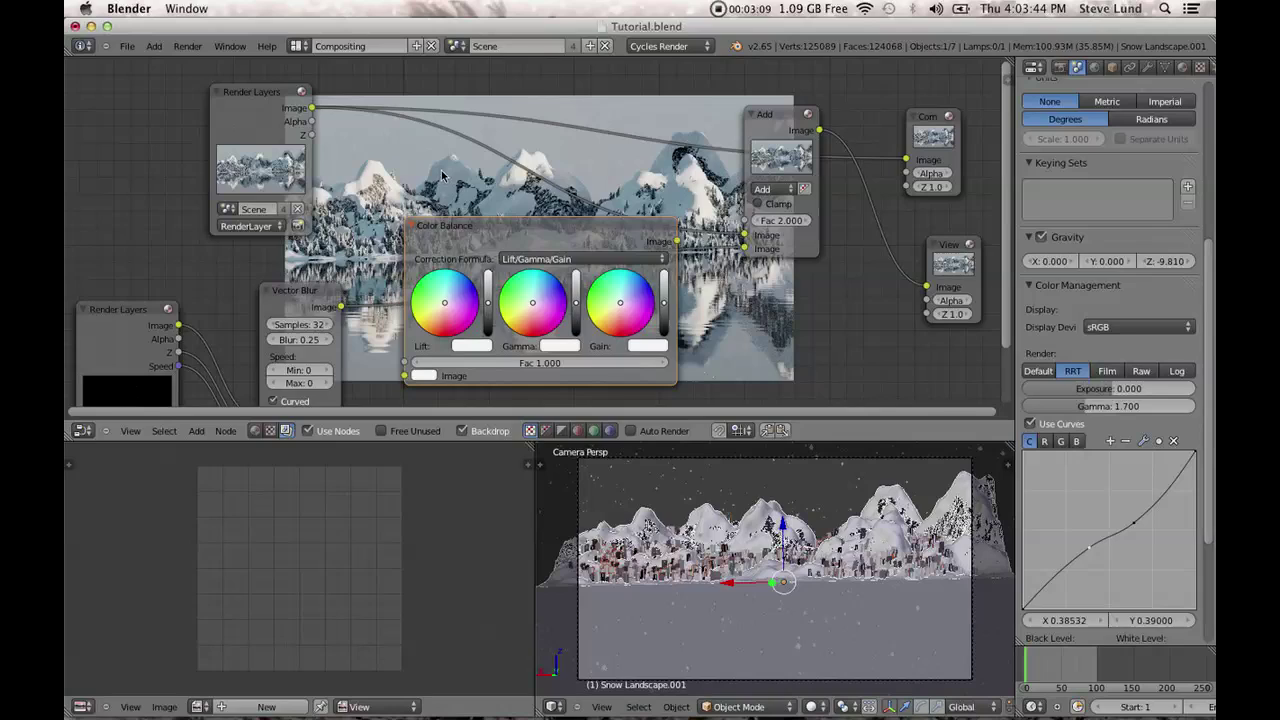
Shift the Color Balance node's Lift and Gain slightly toward blue and raise its Gain and Gamma brightness a little.
left_click_drag(447, 302, 448, 298)
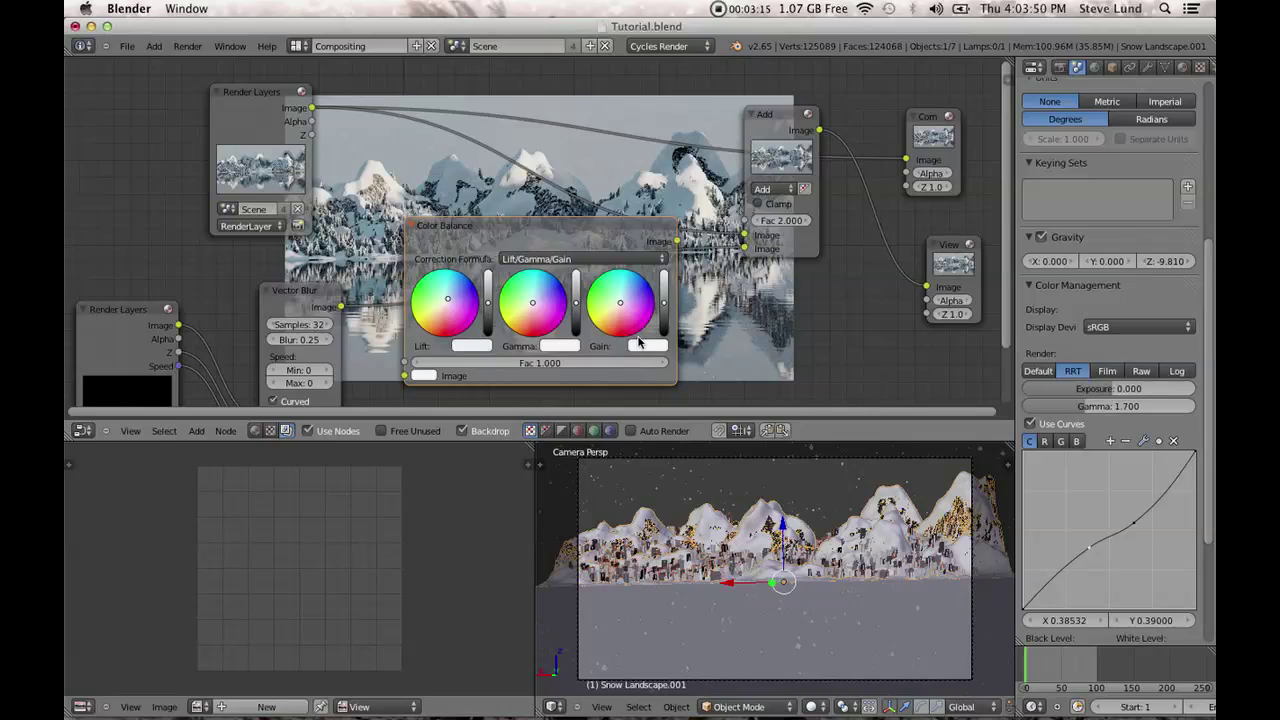
left_click_drag(621, 304, 622, 297)
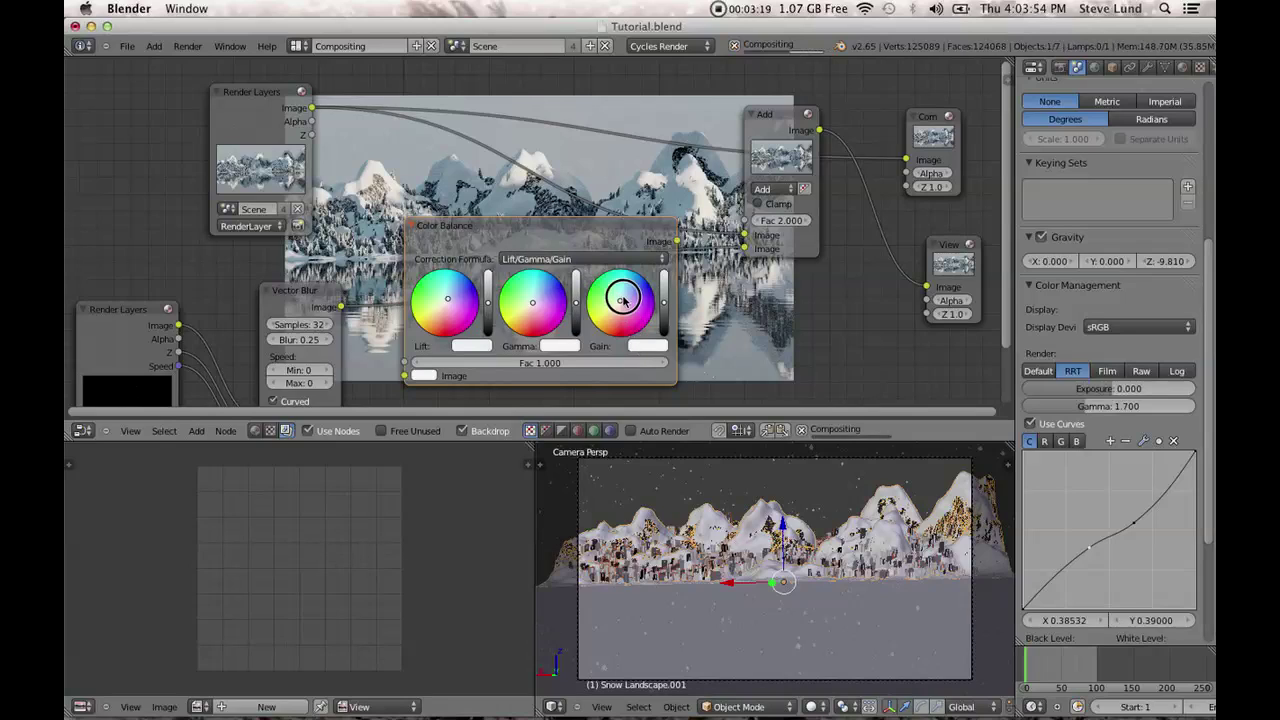
left_click(663, 300)
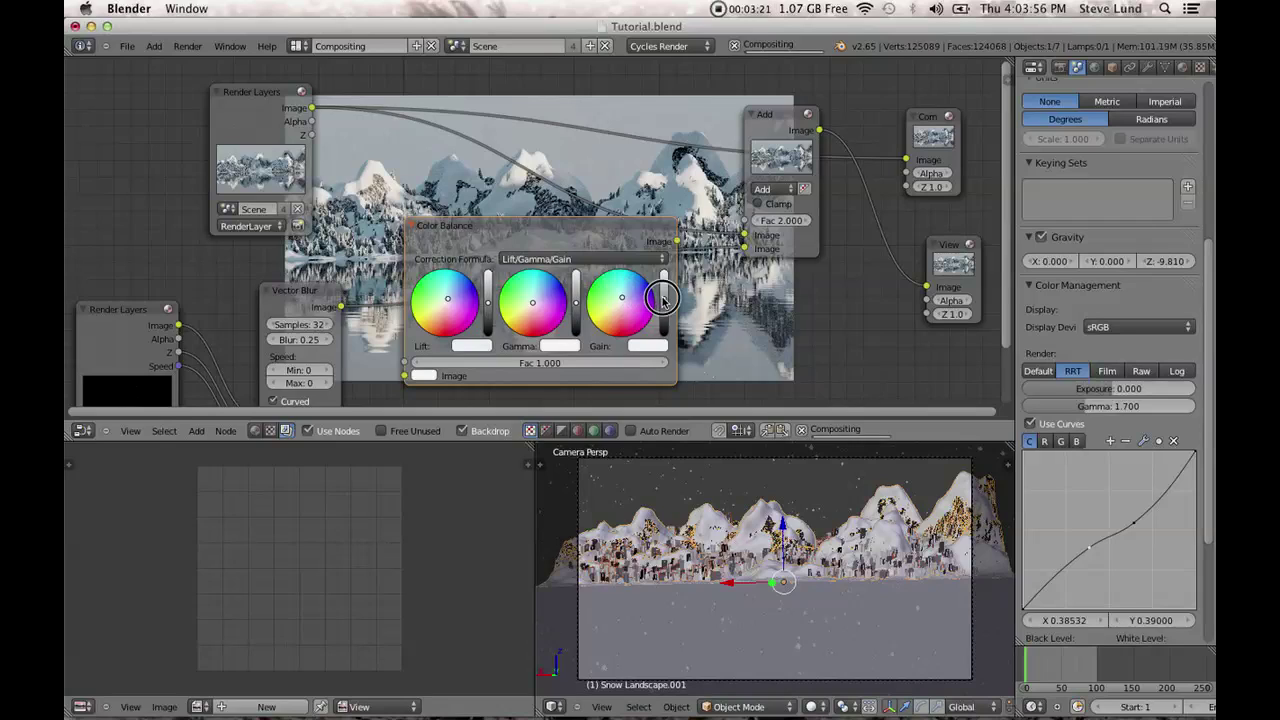
left_click(663, 298)
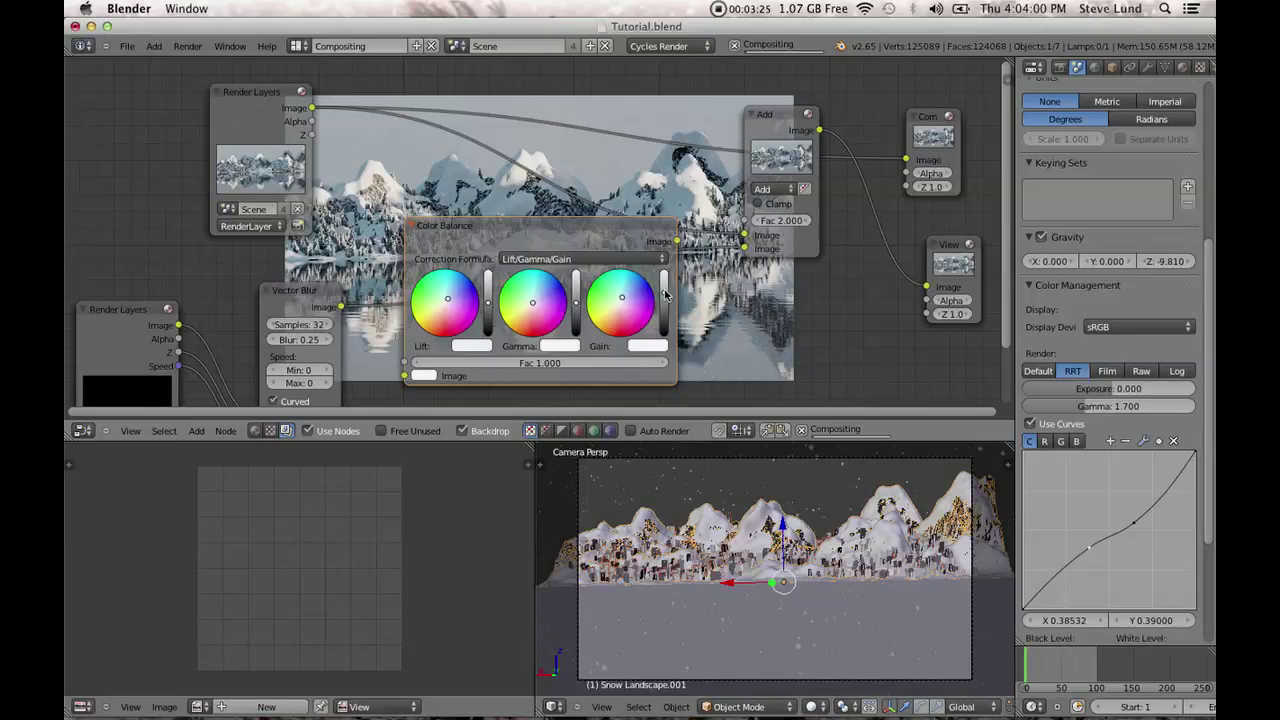
left_click(574, 304)
Insert the Color Balance node into the link from Vector Blur to Add and set the Add node's Fac to 1.5.
left_click_drag(549, 238, 539, 259)
middle_click_drag(620, 255, 217, 239)
middle_click_drag(607, 112, 878, 116)
left_click(502, 151)
type("1.5")
key("Return")
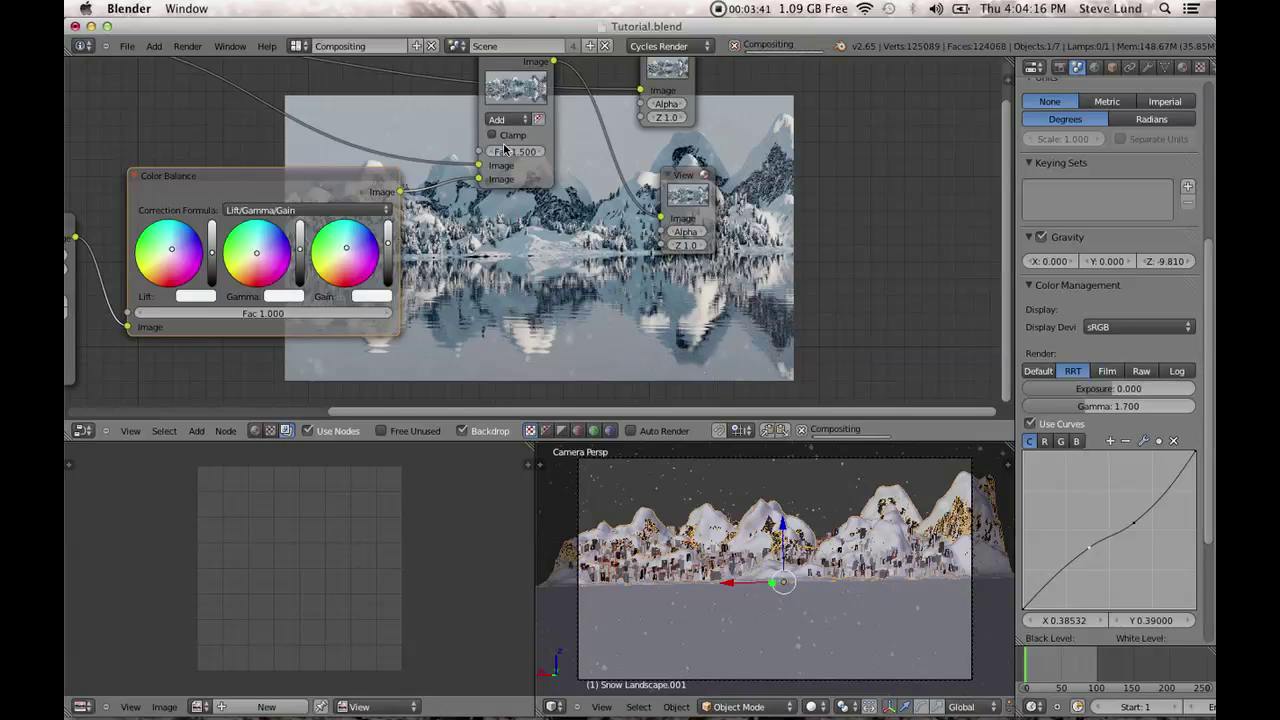
Move the Composite node farther away from the Add node to make room for more nodes.
middle_click_drag(594, 160, 467, 205)
scroll(468, 205, "down", 2)
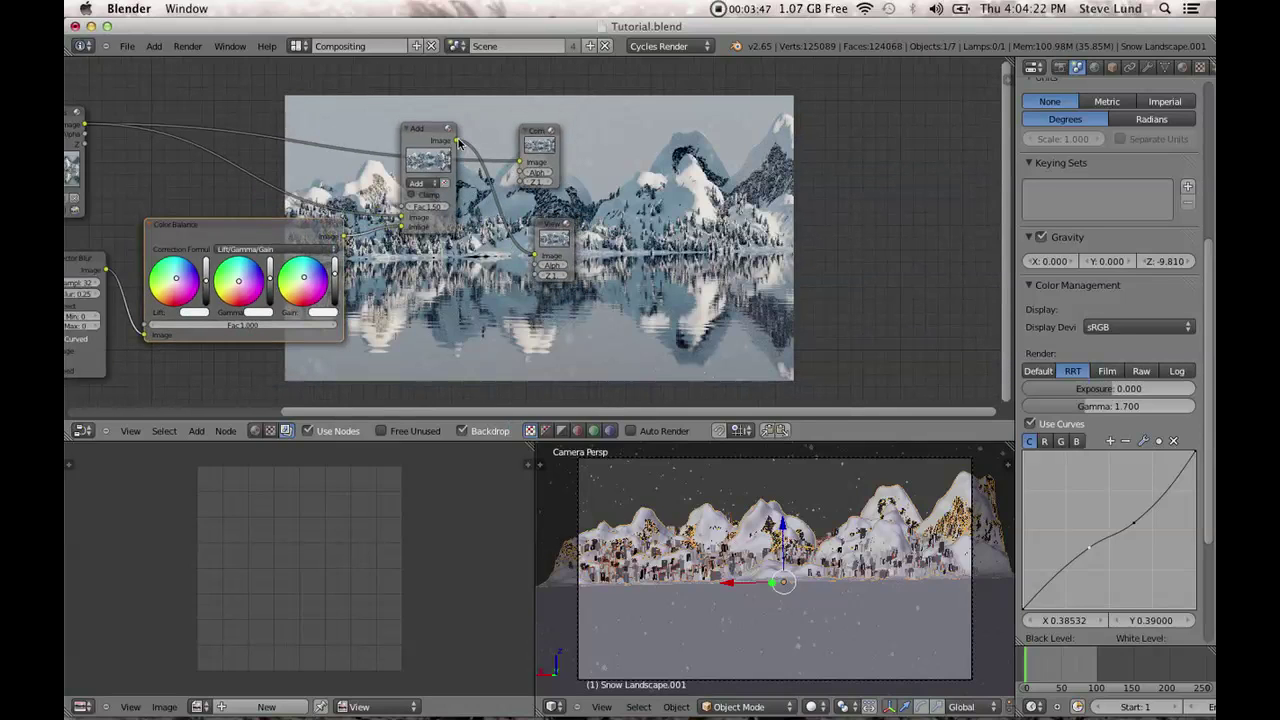
left_click_drag(558, 126, 557, 168)
Add an Image node, load mist.png into it and place it above the Add node.
middle_click_drag(557, 168, 567, 293)
key("shift+a")
mouse_move(407, 167)
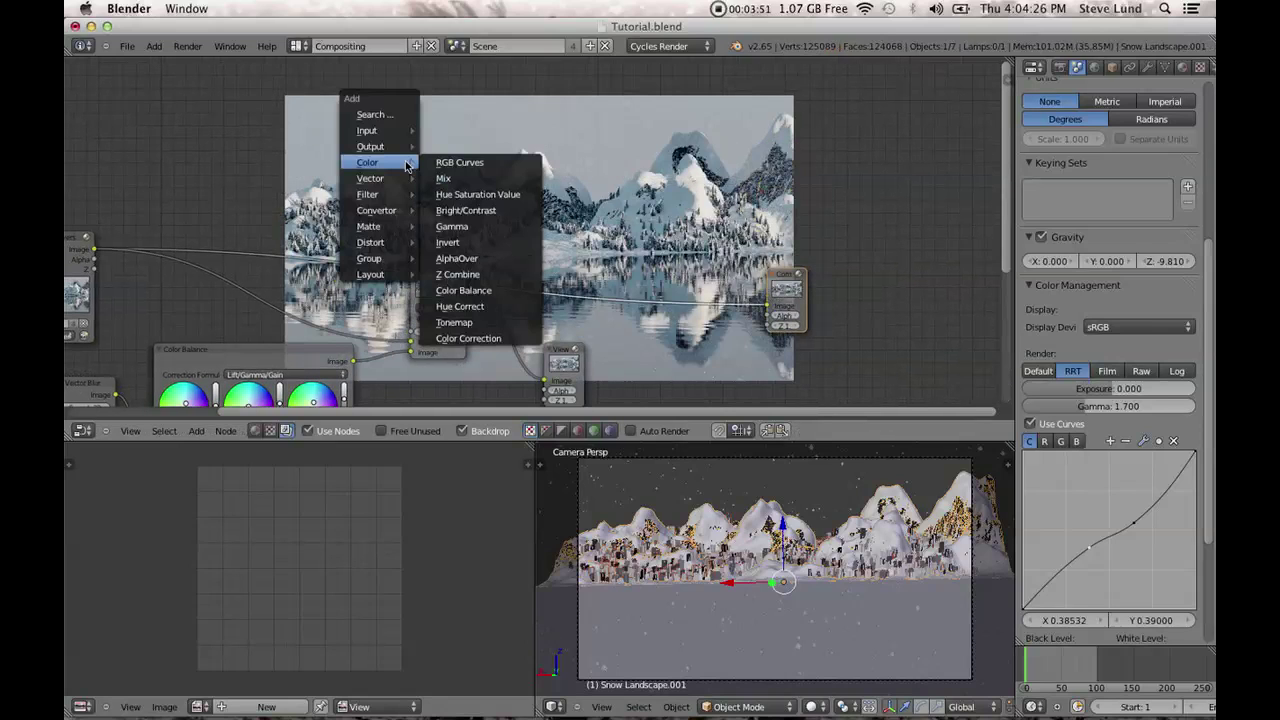
mouse_move(372, 130)
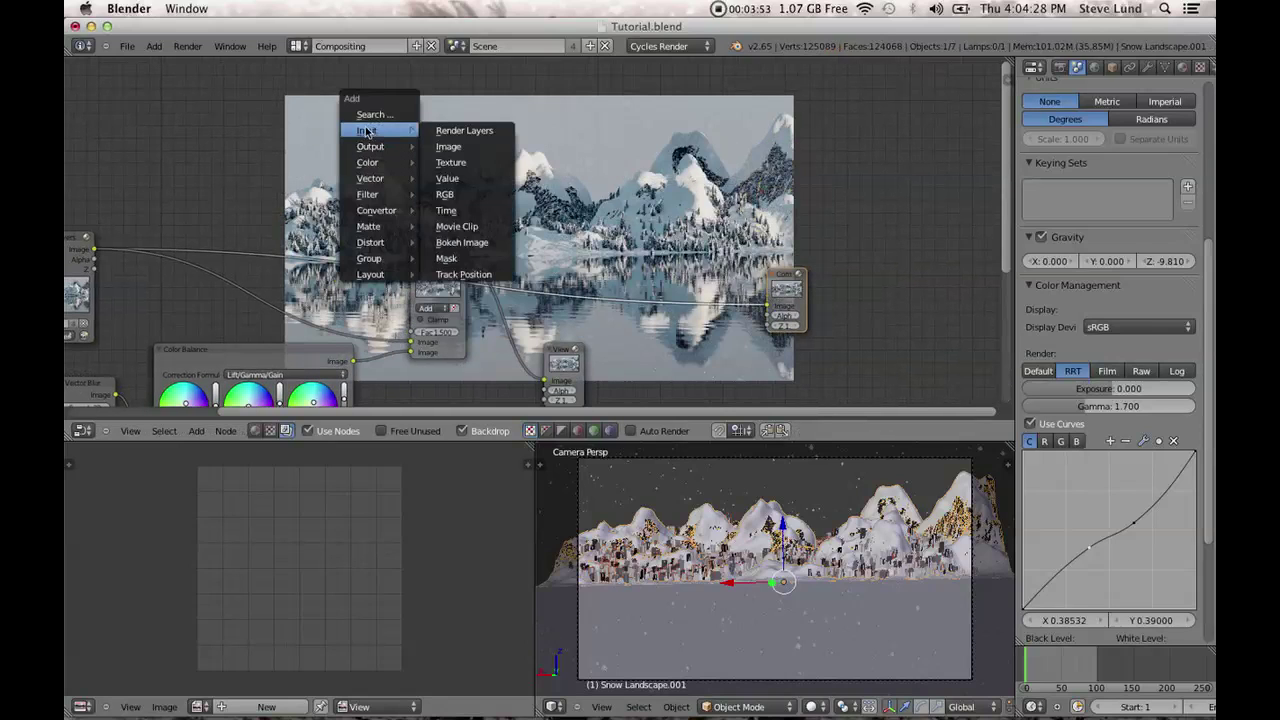
left_click(460, 147)
left_click(472, 191)
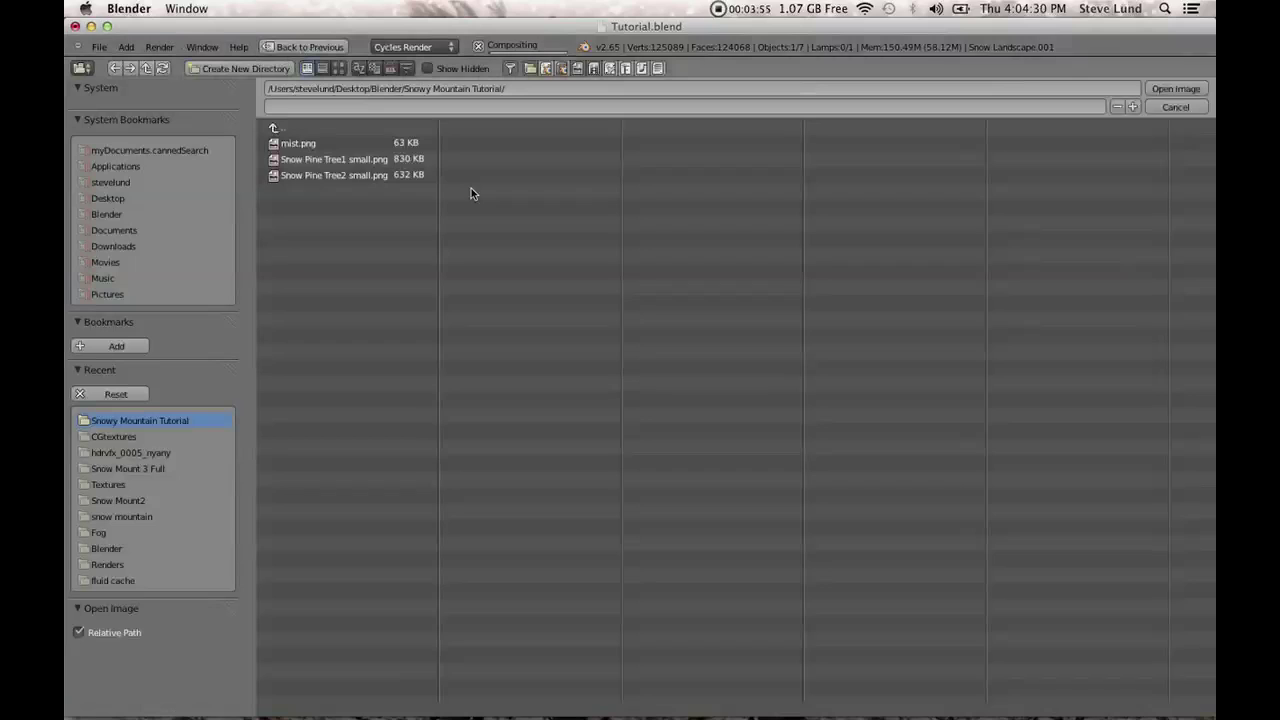
left_click(311, 145)
double_click(311, 145)
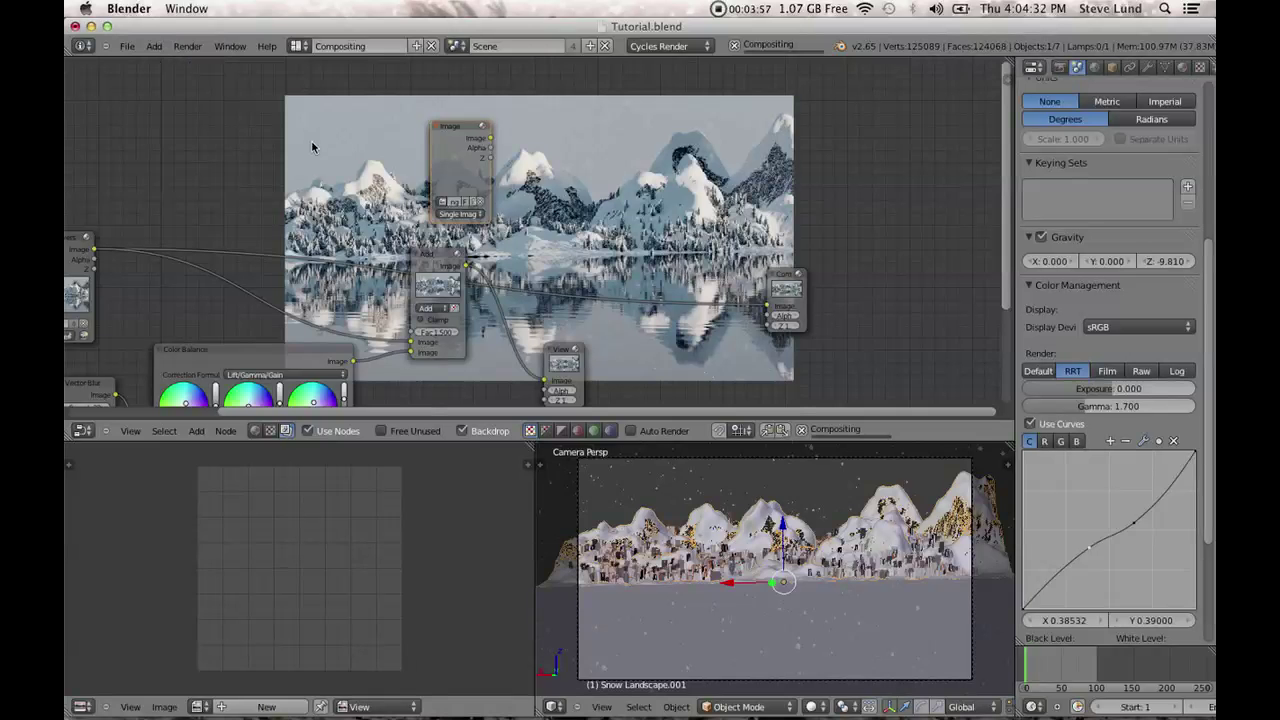
left_click_drag(443, 126, 405, 95)
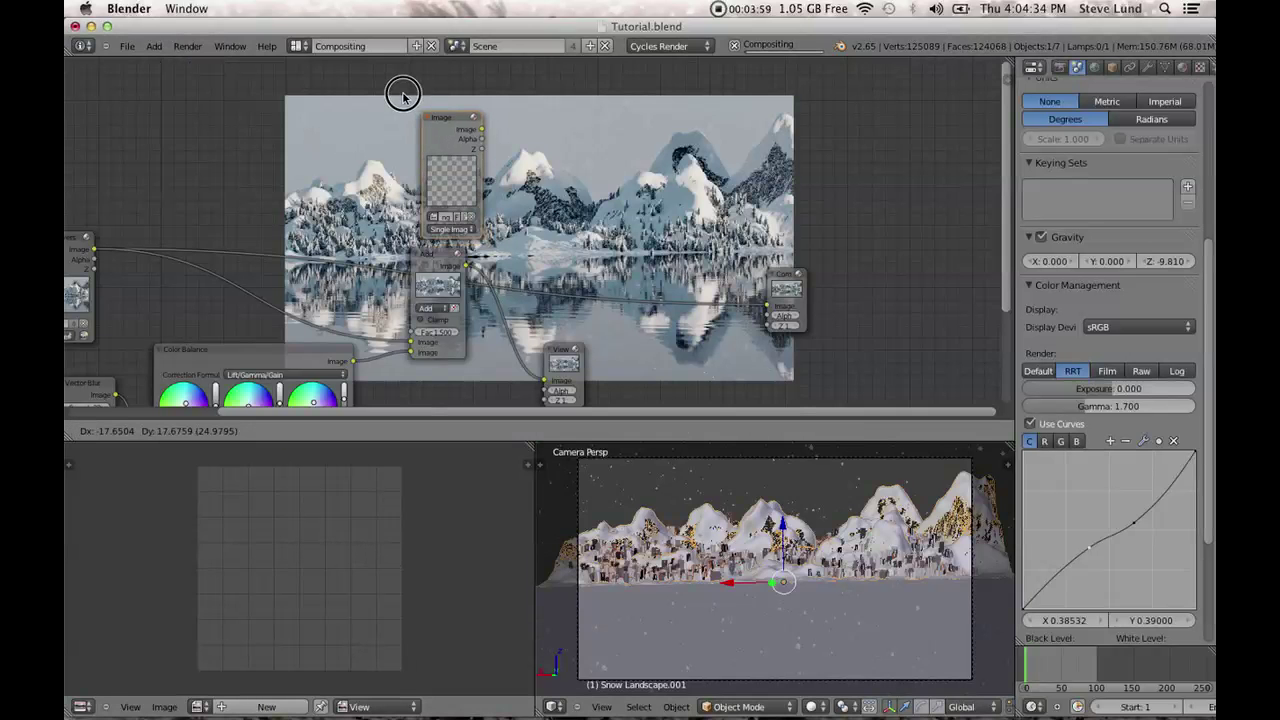
left_click(405, 95)
Move the Viewer node farther from the Add node, below the Composite node's link.
middle_click_drag(561, 255, 489, 215)
left_click_drag(510, 325, 603, 313)
left_click(605, 313)
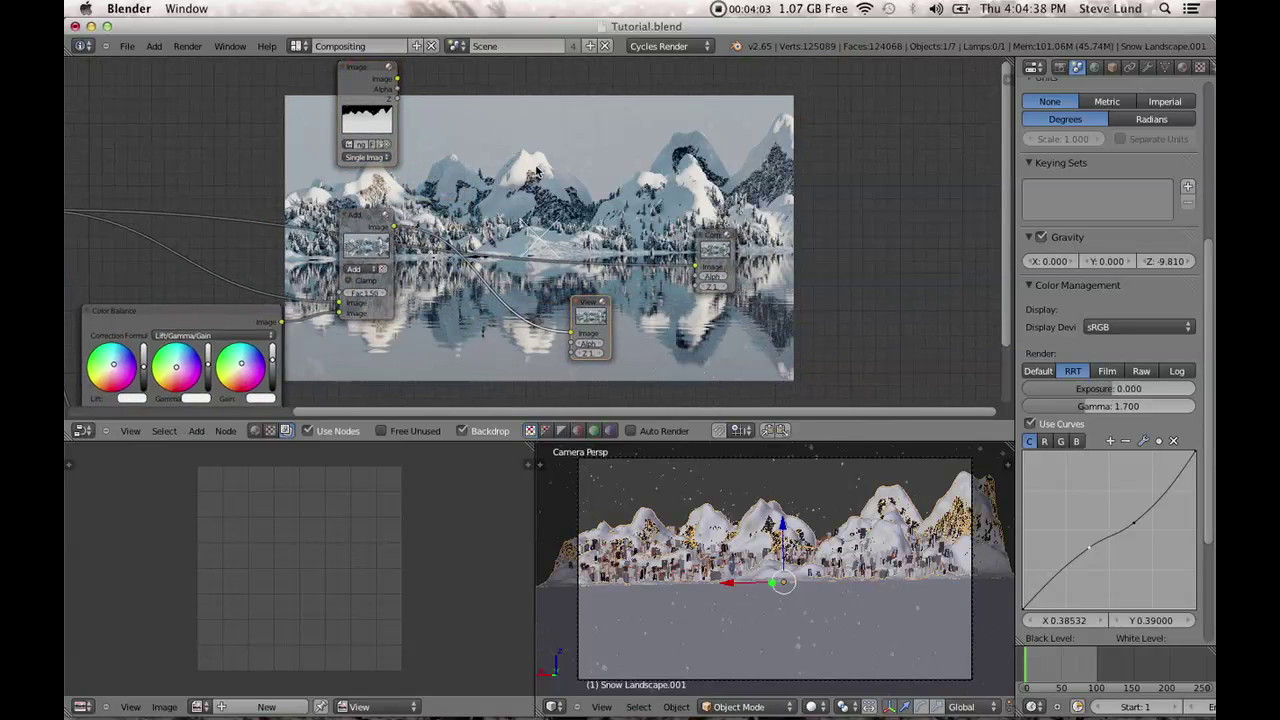
Add a Mix node between the Add and Composite nodes and connect the Add node's output to its second Image input.
key("shift+a")
mouse_move(522, 177)
mouse_move(484, 206)
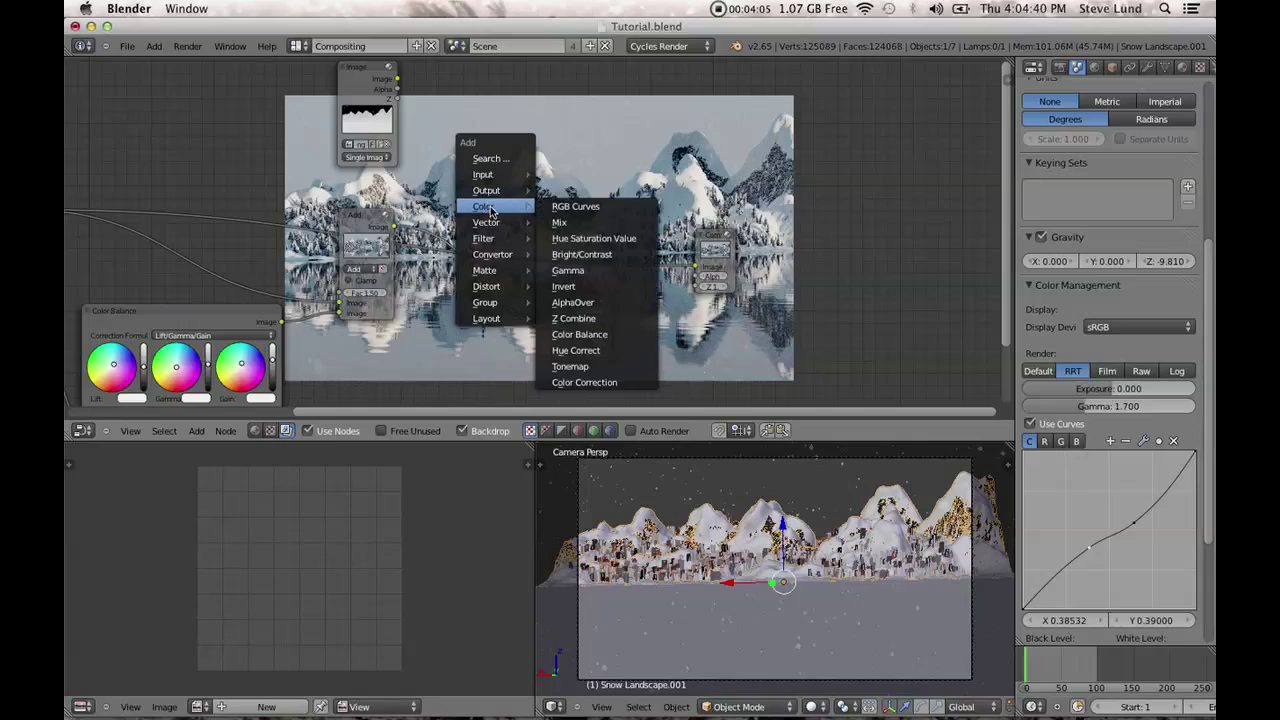
left_click(574, 222)
left_click_drag(578, 224, 566, 84)
left_click(548, 36)
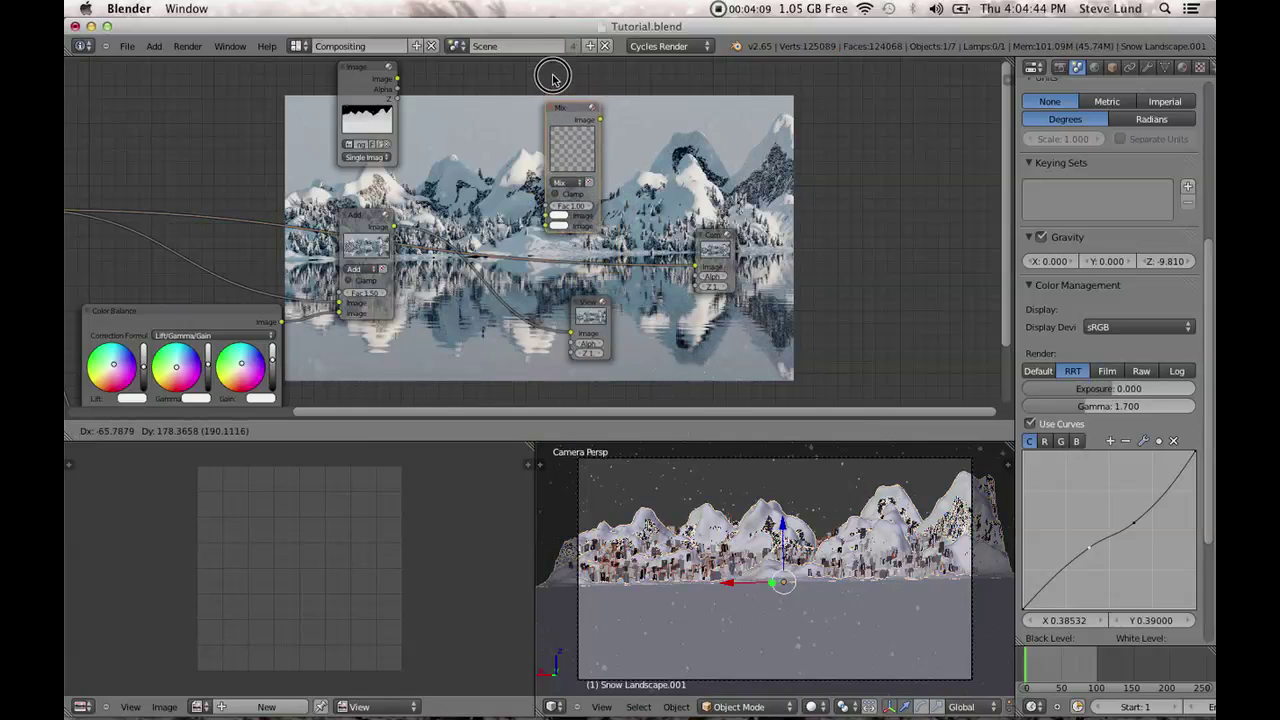
left_click_drag(392, 226, 543, 229)
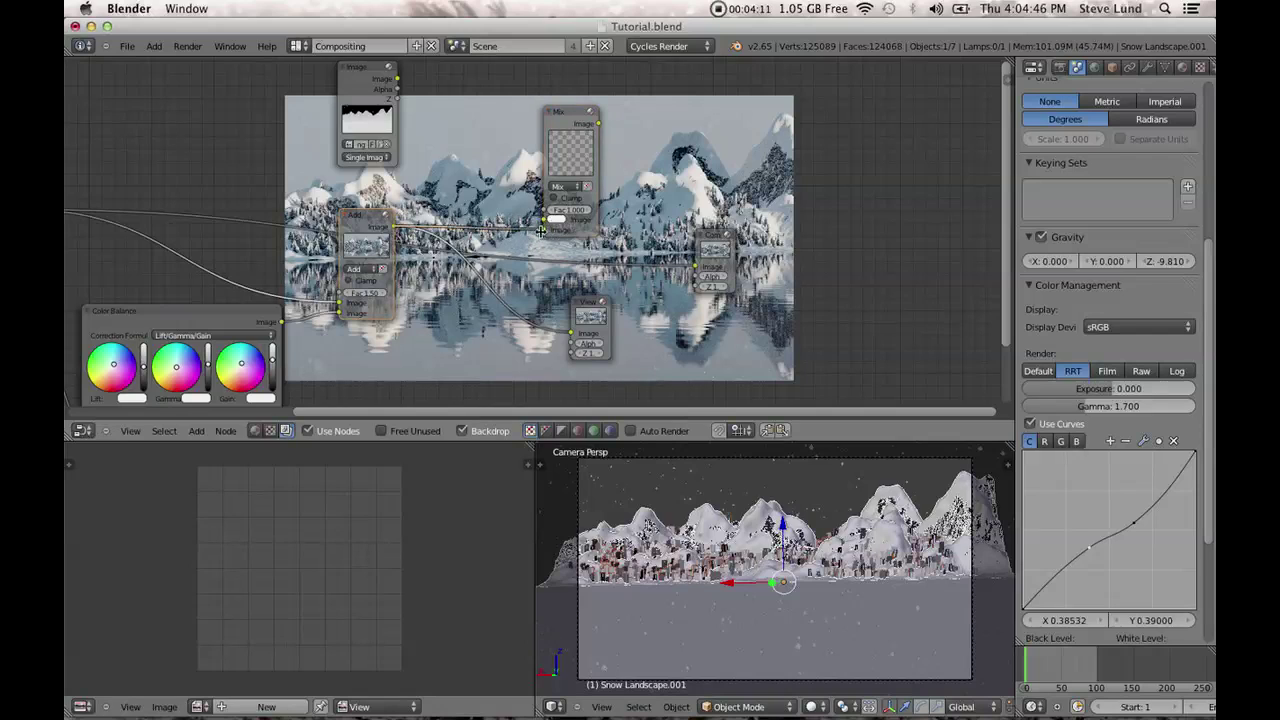
left_click(555, 220)
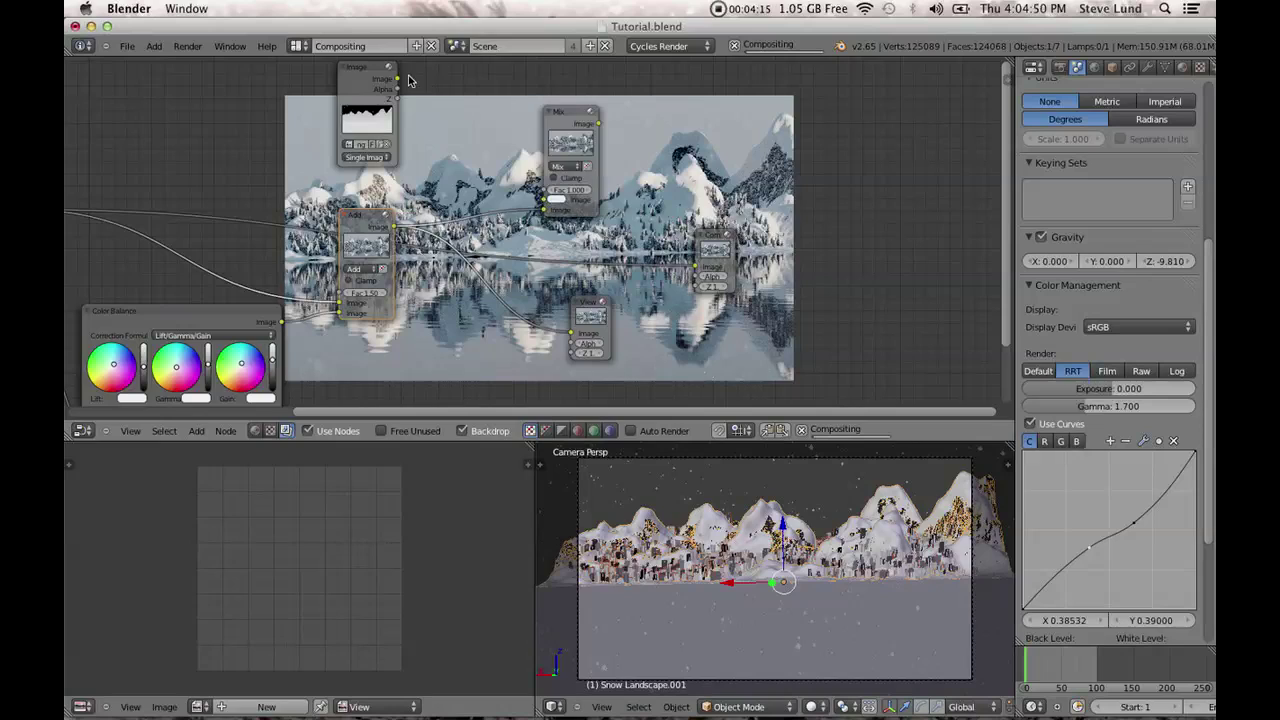
Connect the mist image to the Mix node's Fac input, link the Mix output to the Viewer node and spread these nodes apart.
left_click_drag(397, 79, 545, 198)
left_click_drag(360, 66, 303, 70)
left_click(600, 123)
left_click_drag(600, 123, 829, 177)
middle_click_drag(610, 243, 376, 371)
left_click_drag(555, 312, 584, 297)
middle_click_drag(455, 323, 508, 290)
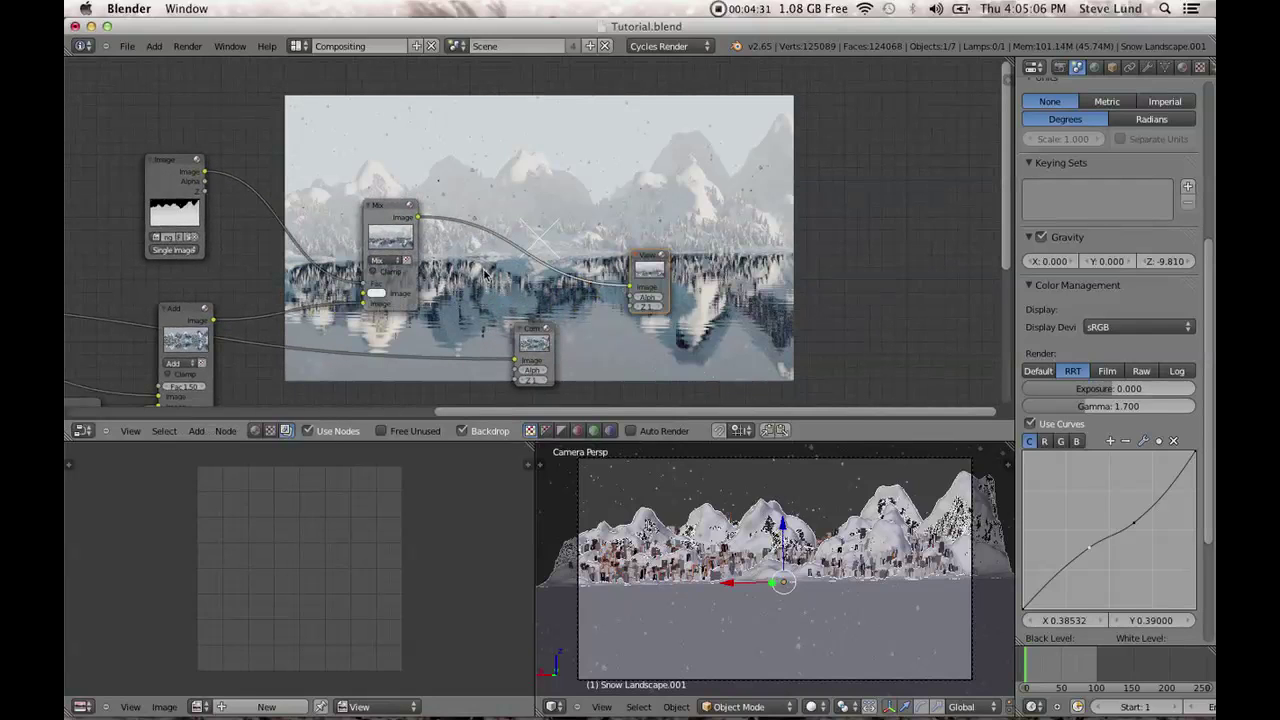
key("shift+a")
mouse_move(480, 229)
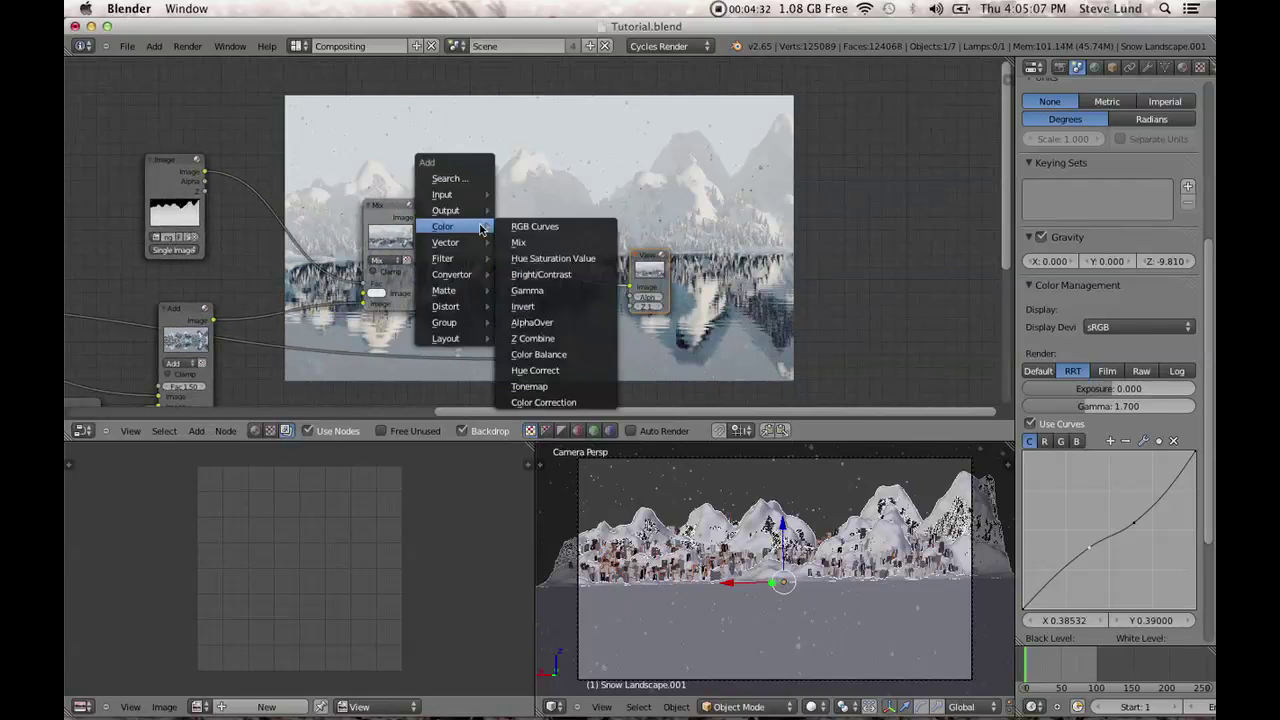
left_click(535, 226)
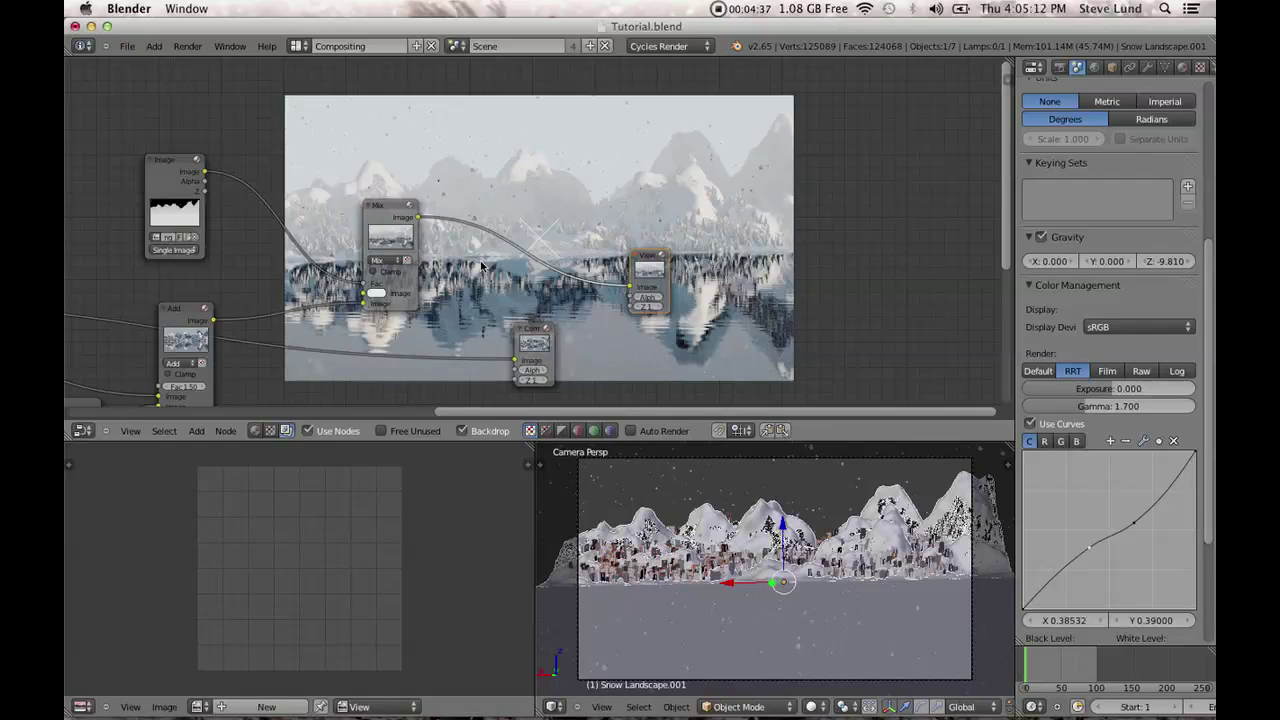
Insert a ColorRamp node on the link between the mist Image node and the Mix node, moving the Image node aside to fit.
key("shift+a")
mouse_move(463, 266)
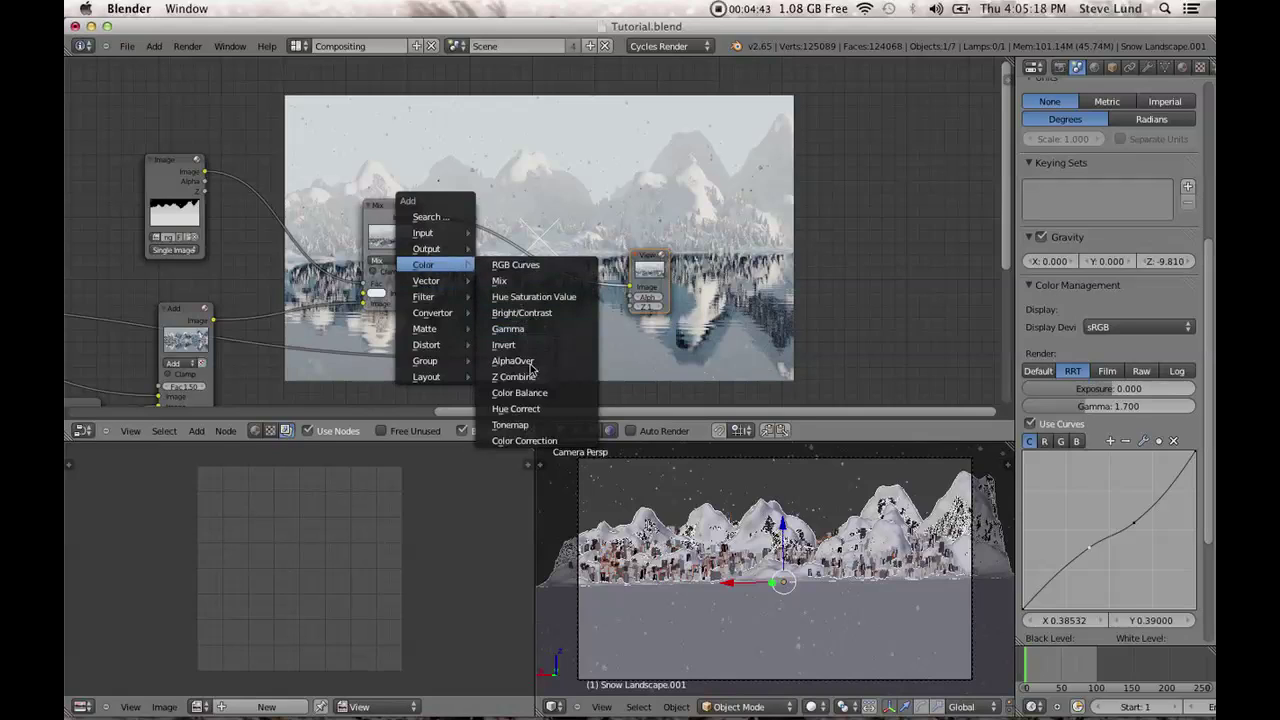
mouse_move(438, 345)
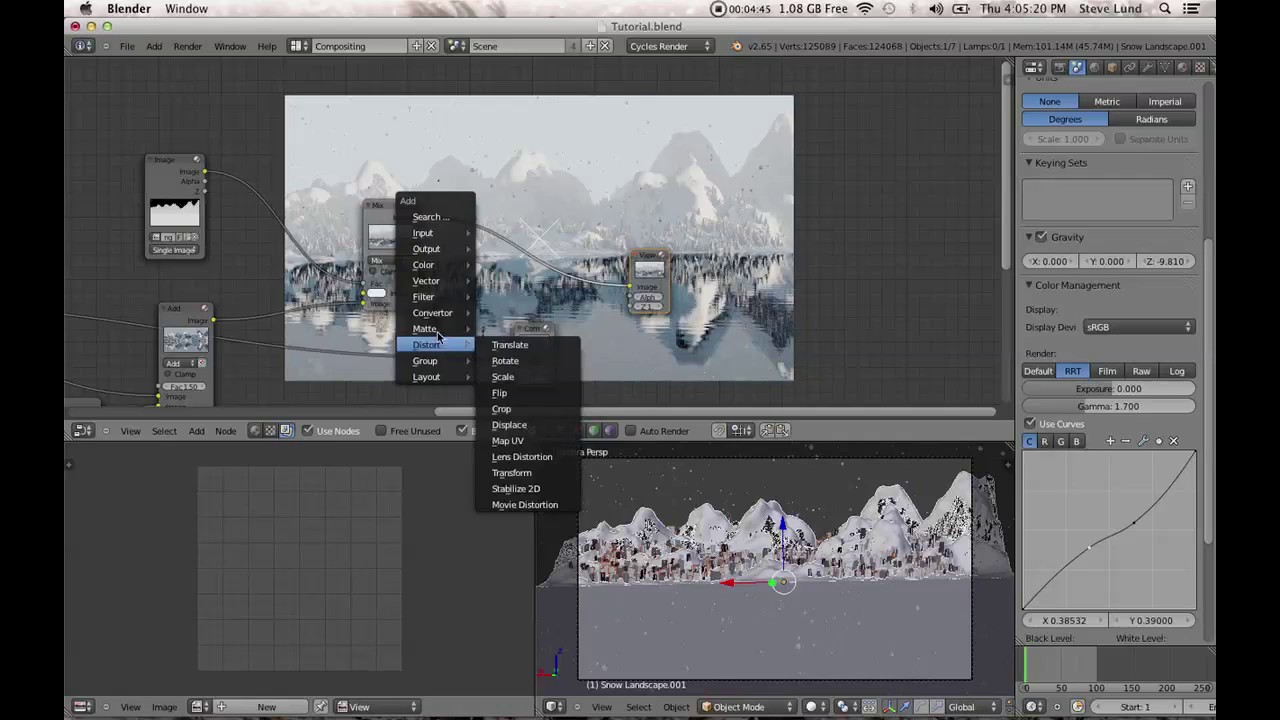
mouse_move(450, 313)
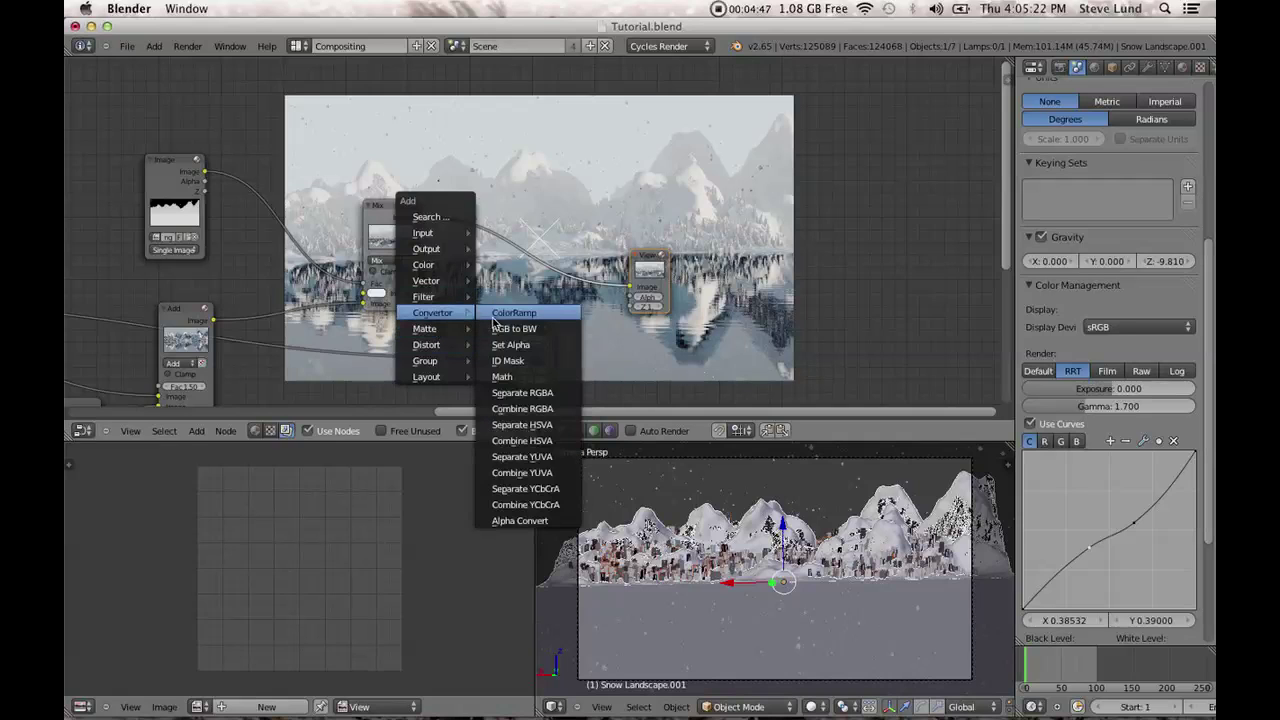
left_click(493, 316)
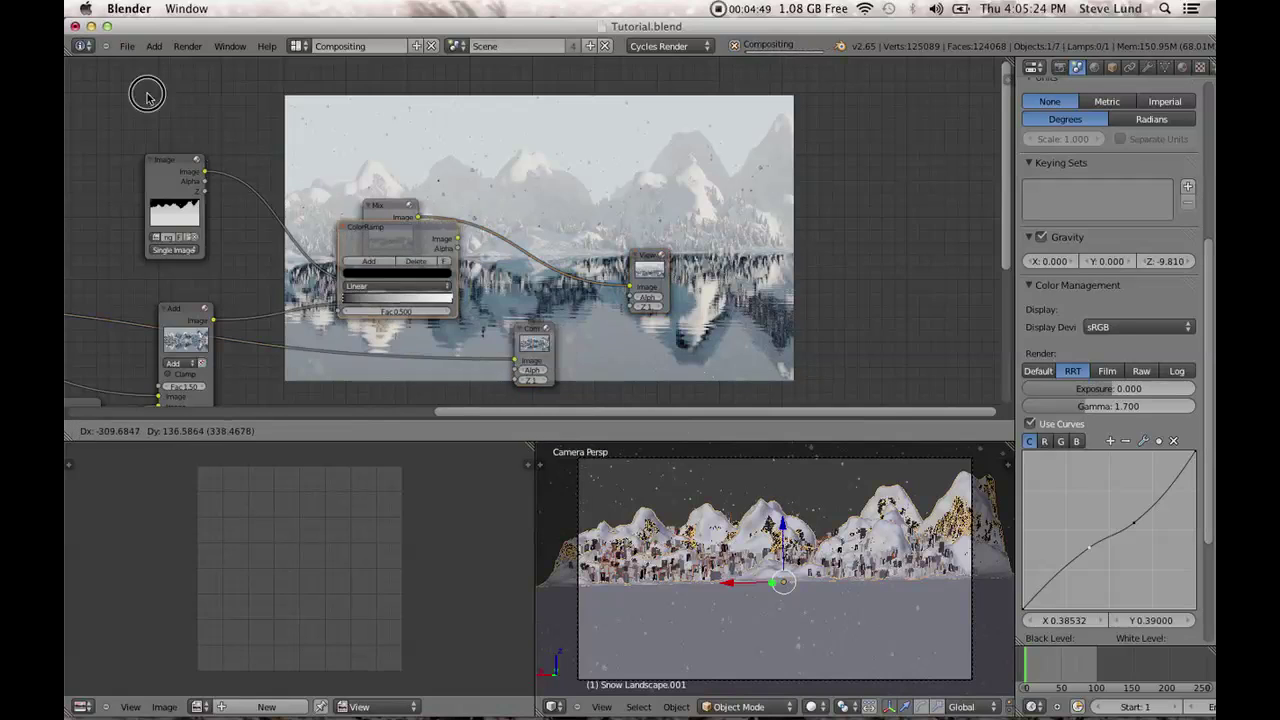
left_click(97, 57)
left_click_drag(197, 154, 180, 146)
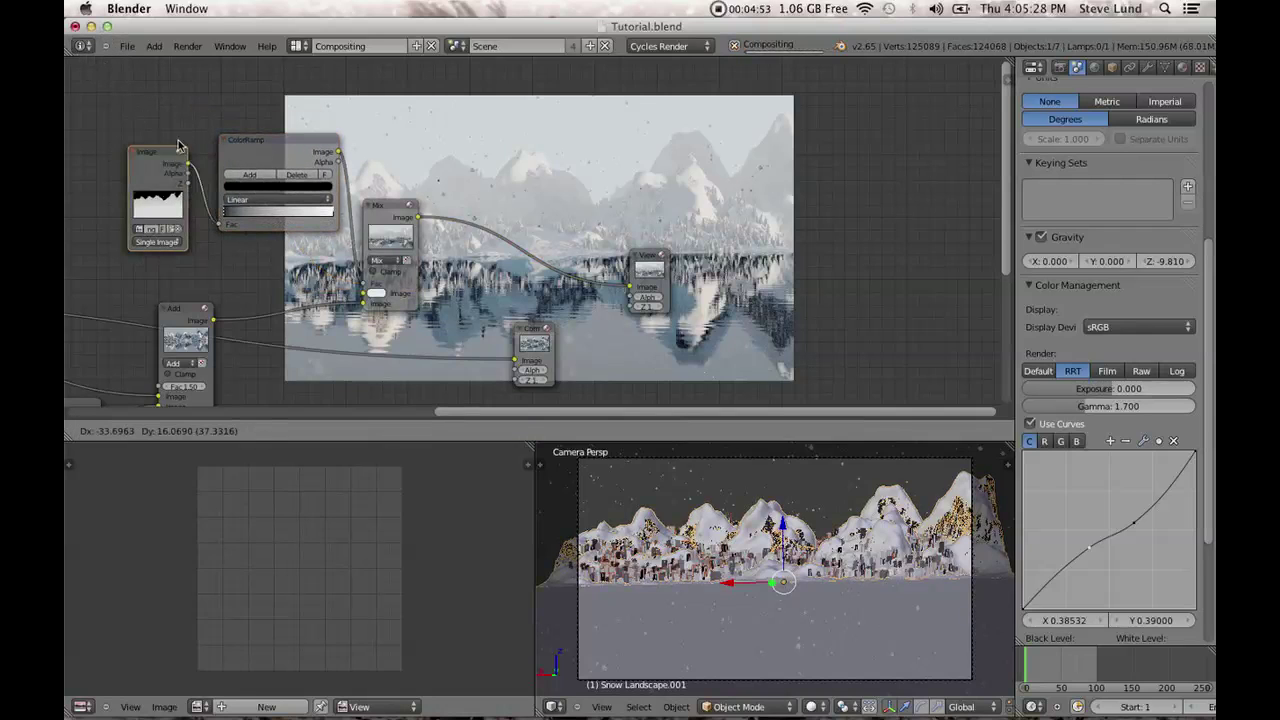
left_click(408, 161)
scroll(500, 171, "left", 5)
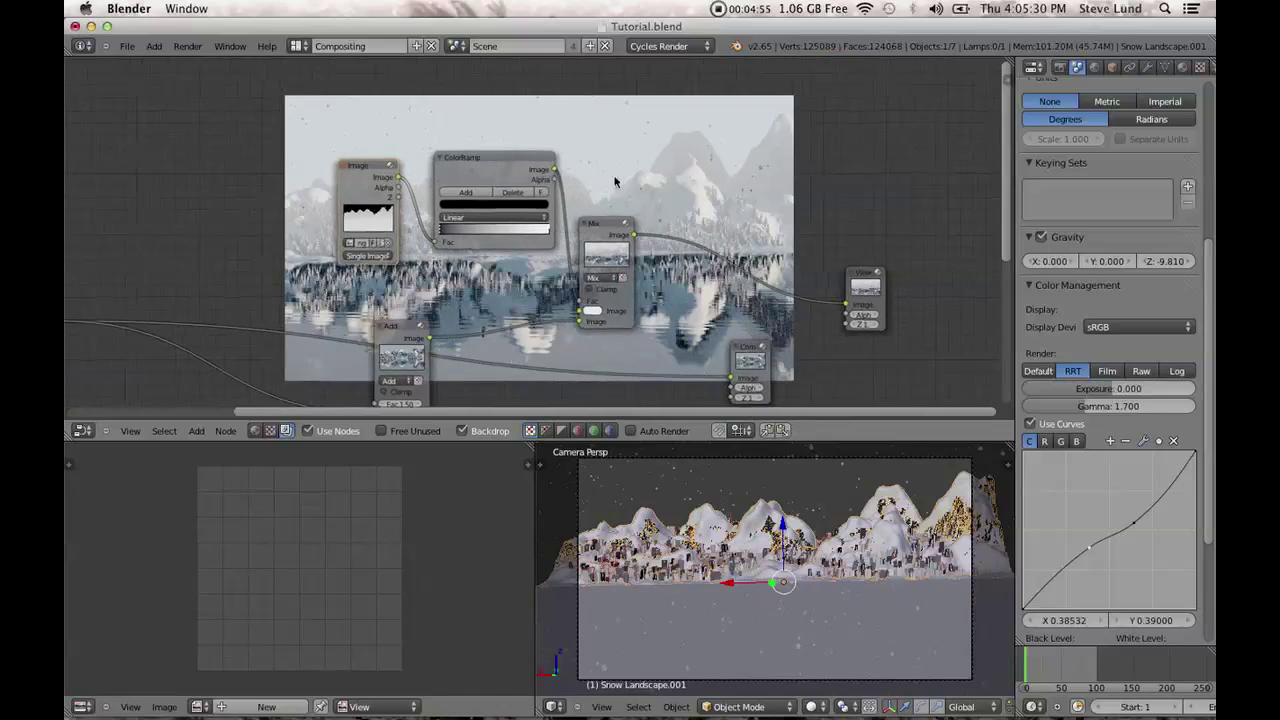
Adjust the ColorRamp's stops, leaving the black stop slightly inside the dark end and the white stop slightly inside the light end.
left_click_drag(421, 240, 454, 237)
middle_click_drag(506, 252, 408, 328)
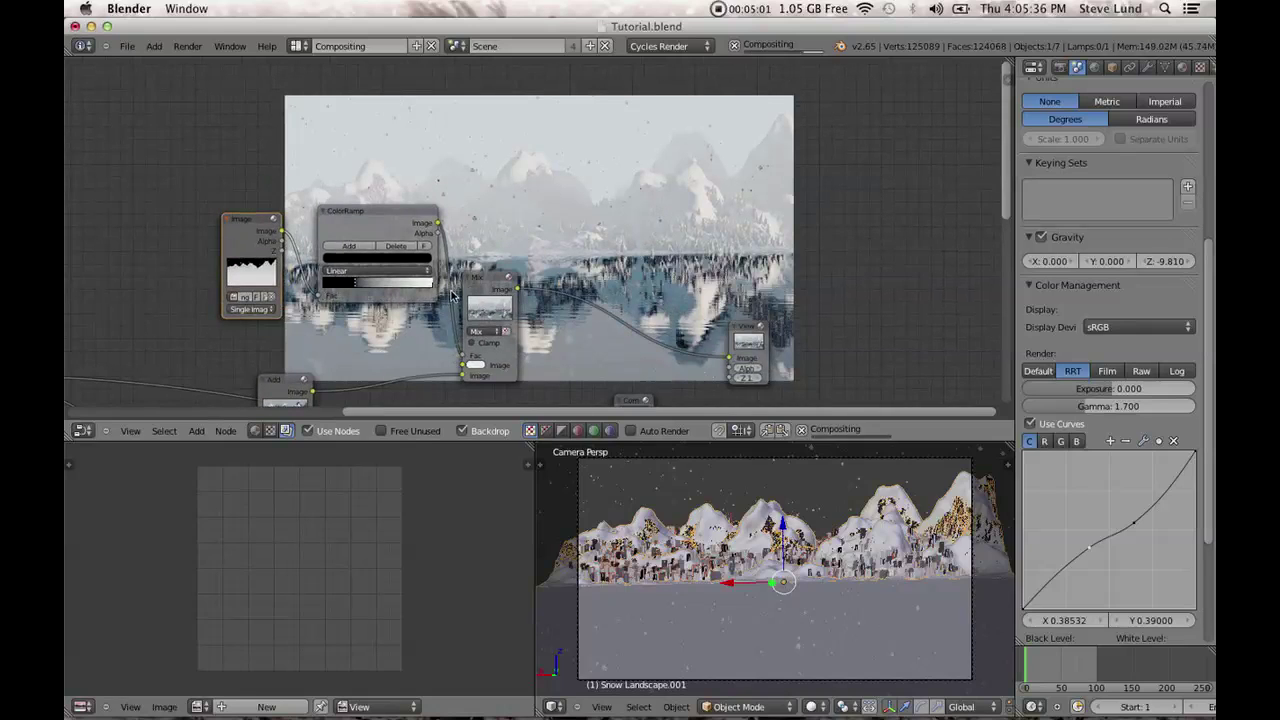
left_click_drag(428, 284, 395, 284)
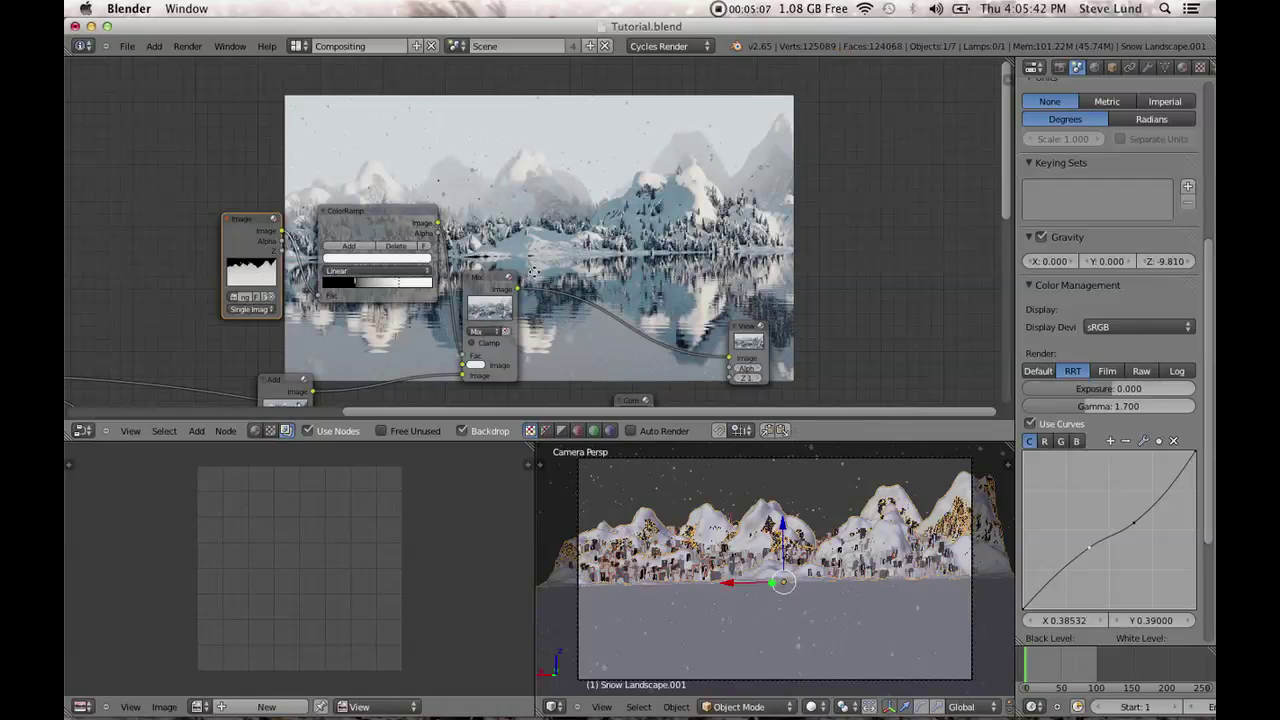
scroll(533, 272, "down", 2)
left_click_drag(370, 266, 348, 267)
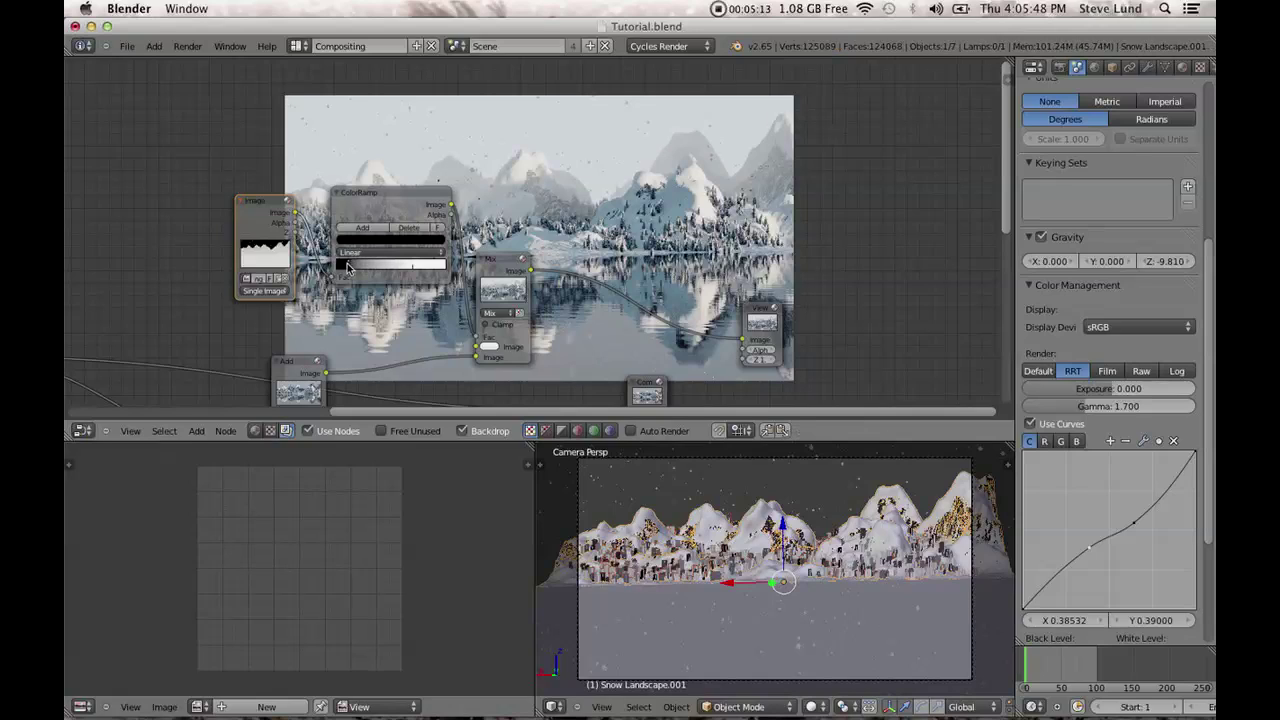
left_click_drag(400, 268, 422, 266)
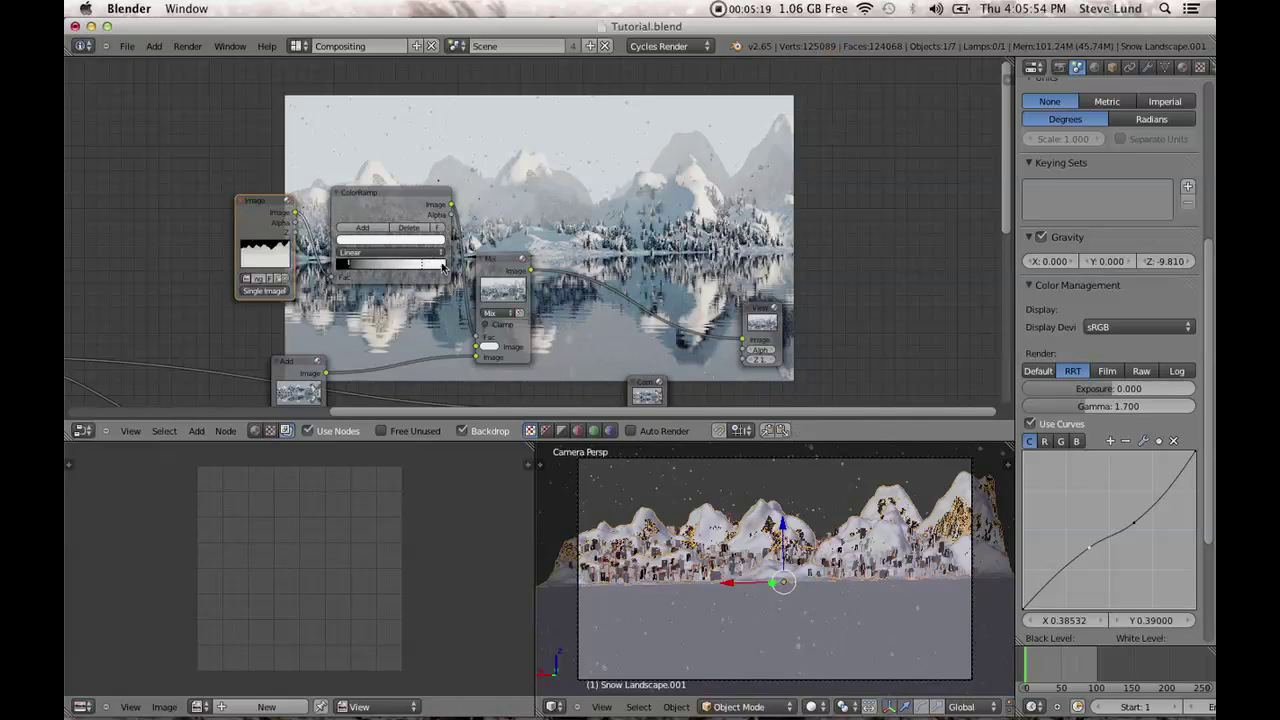
left_click_drag(422, 267, 437, 265)
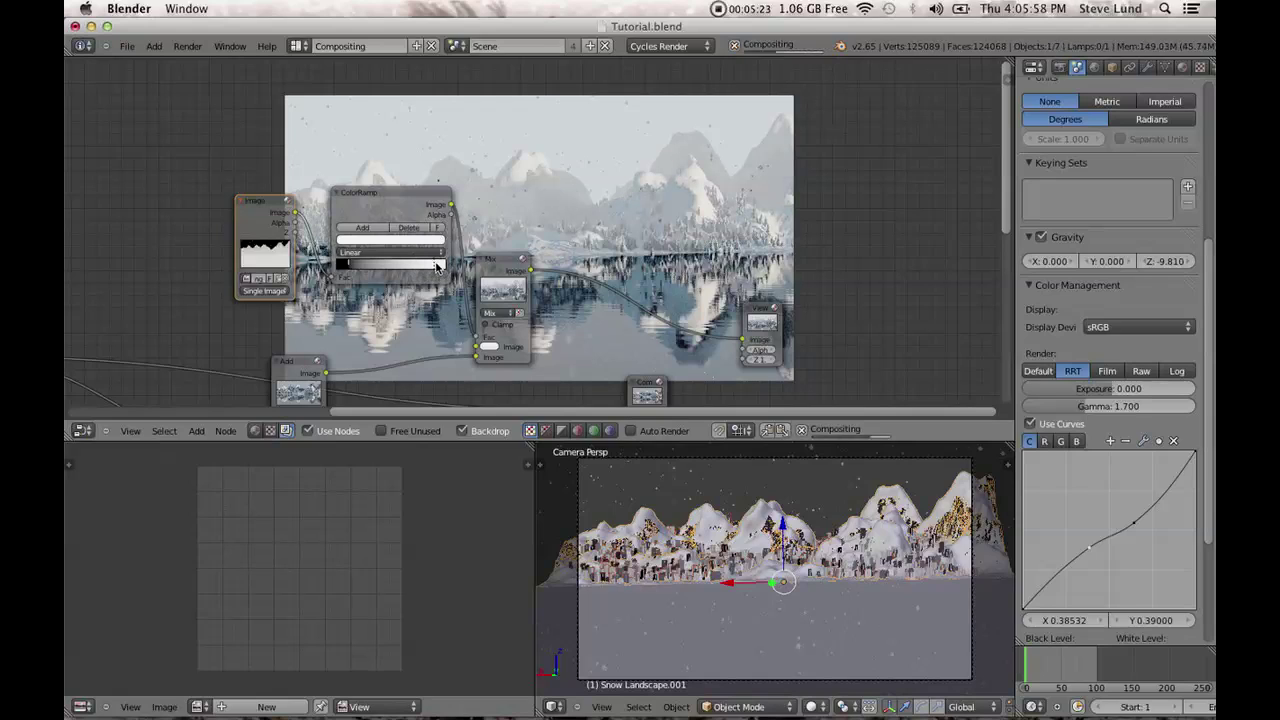
left_click_drag(437, 265, 432, 267)
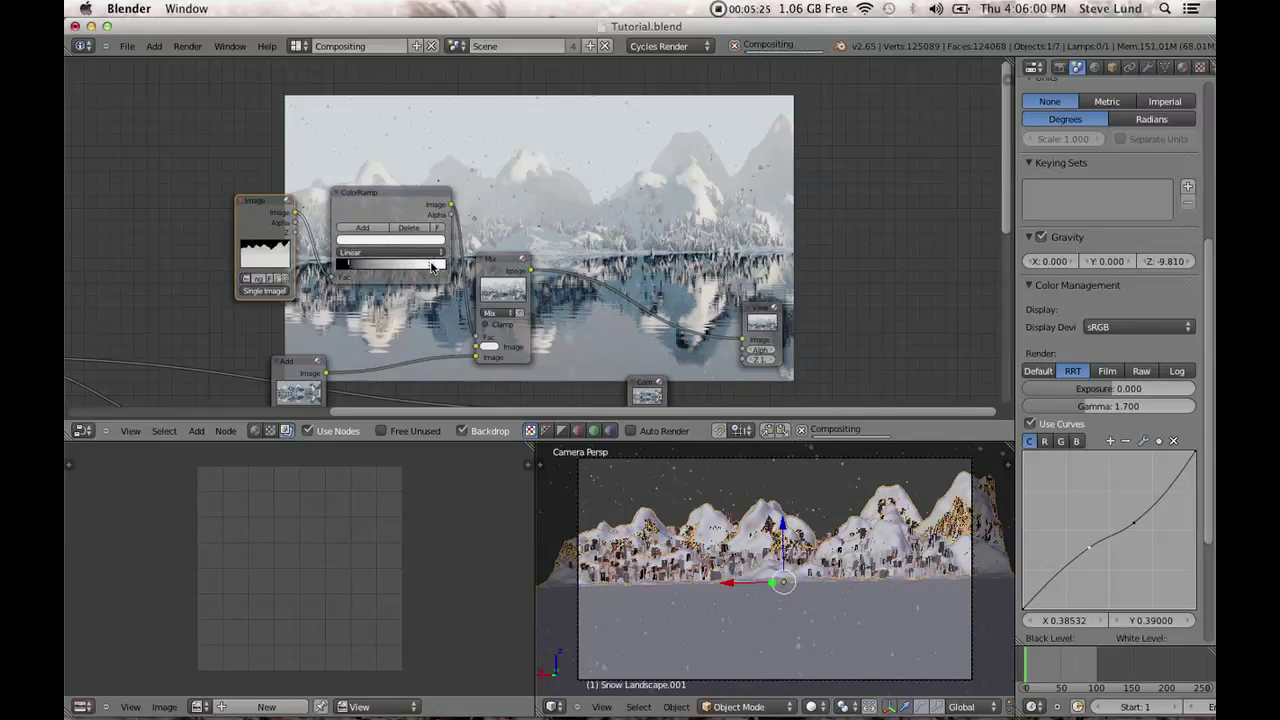
Duplicate the Mix node onto the link between Mix and Viewer, and connect the Add node's output to the duplicate's first Image input.
middle_click_drag(556, 245, 421, 212)
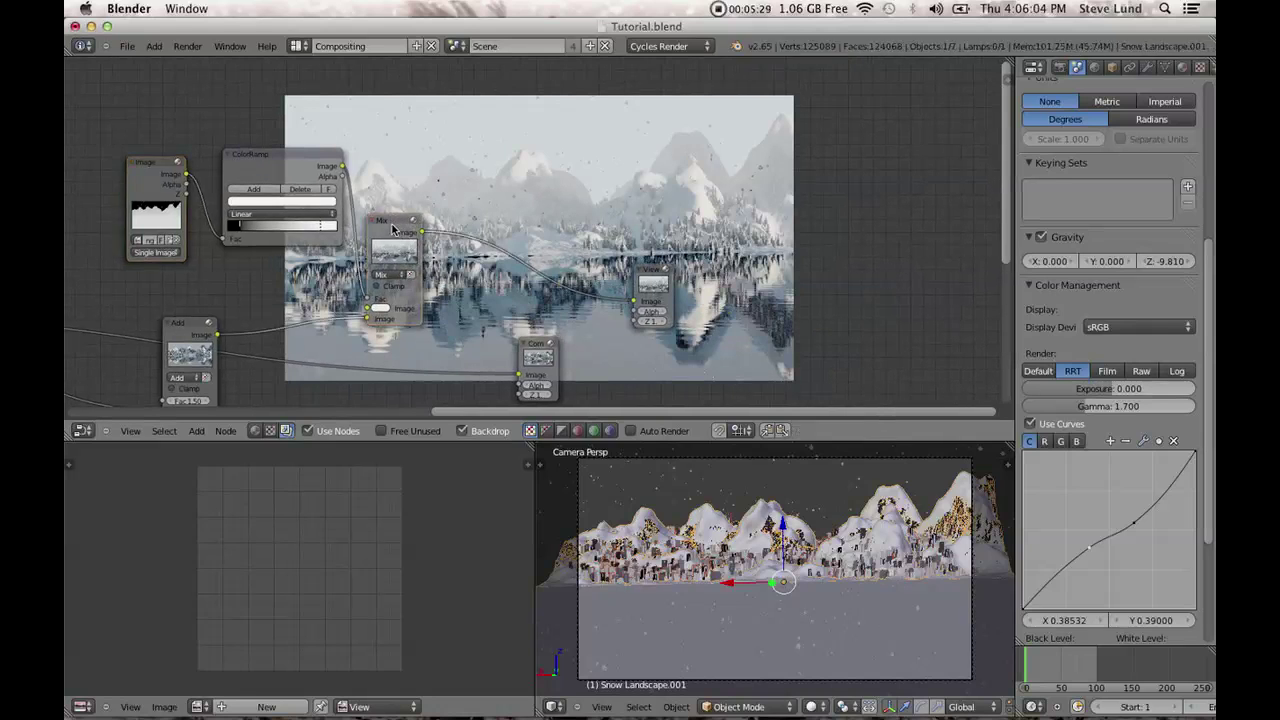
key("shift+d")
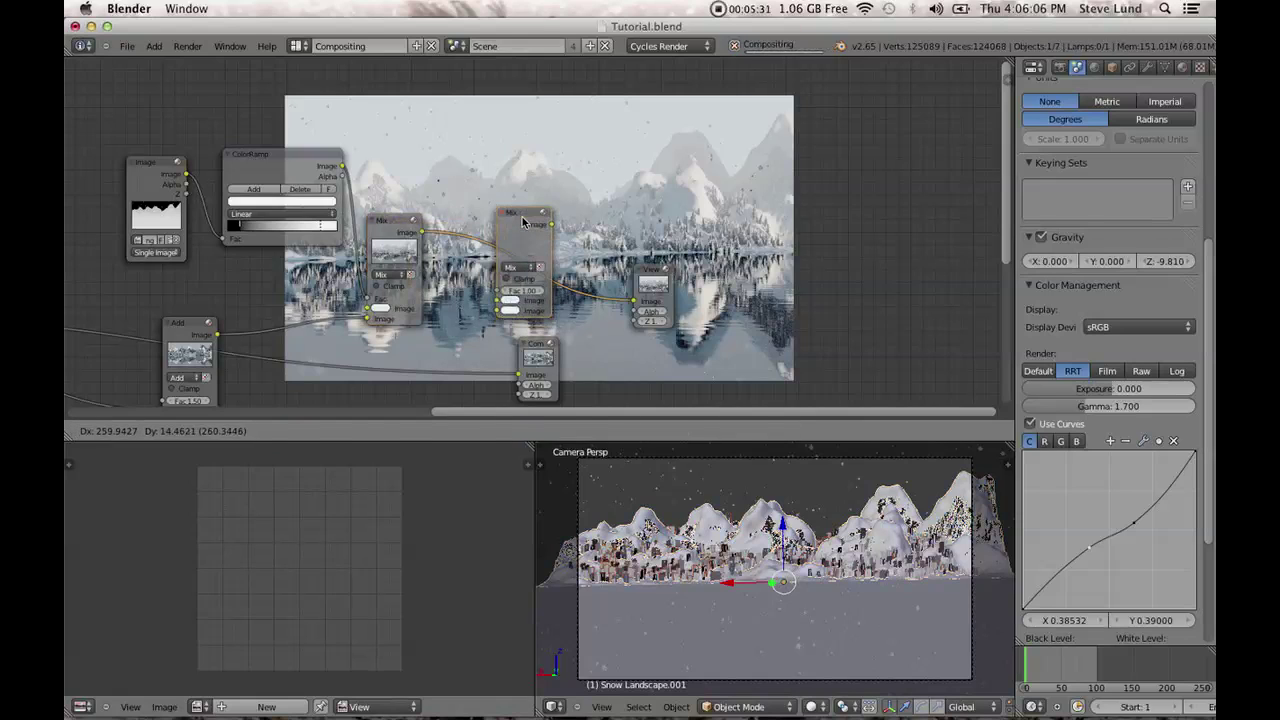
left_click(523, 221)
left_click_drag(217, 334, 505, 318)
left_click_drag(514, 209, 500, 203)
middle_click_drag(560, 290, 445, 290)
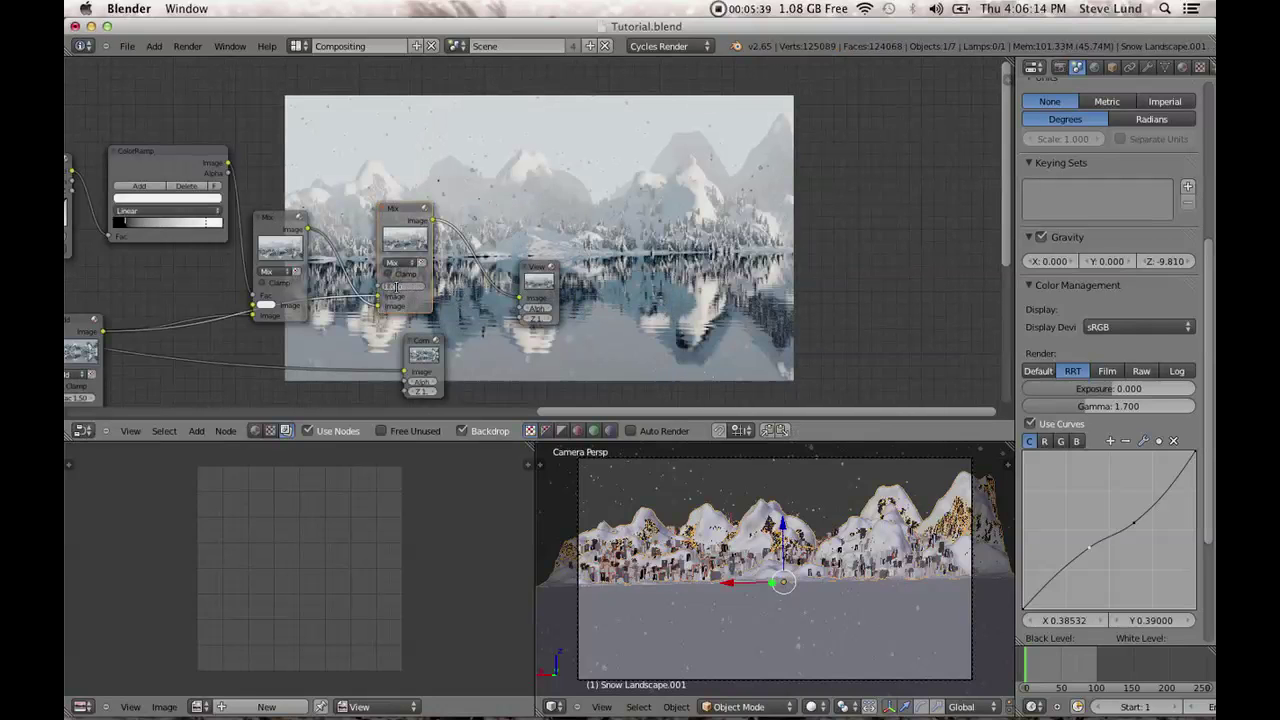
Set the second Mix node's Fac to 0.300, trying 0.200 in between, and move the Viewer node farther away from it.
left_click_drag(396, 287, 398, 291)
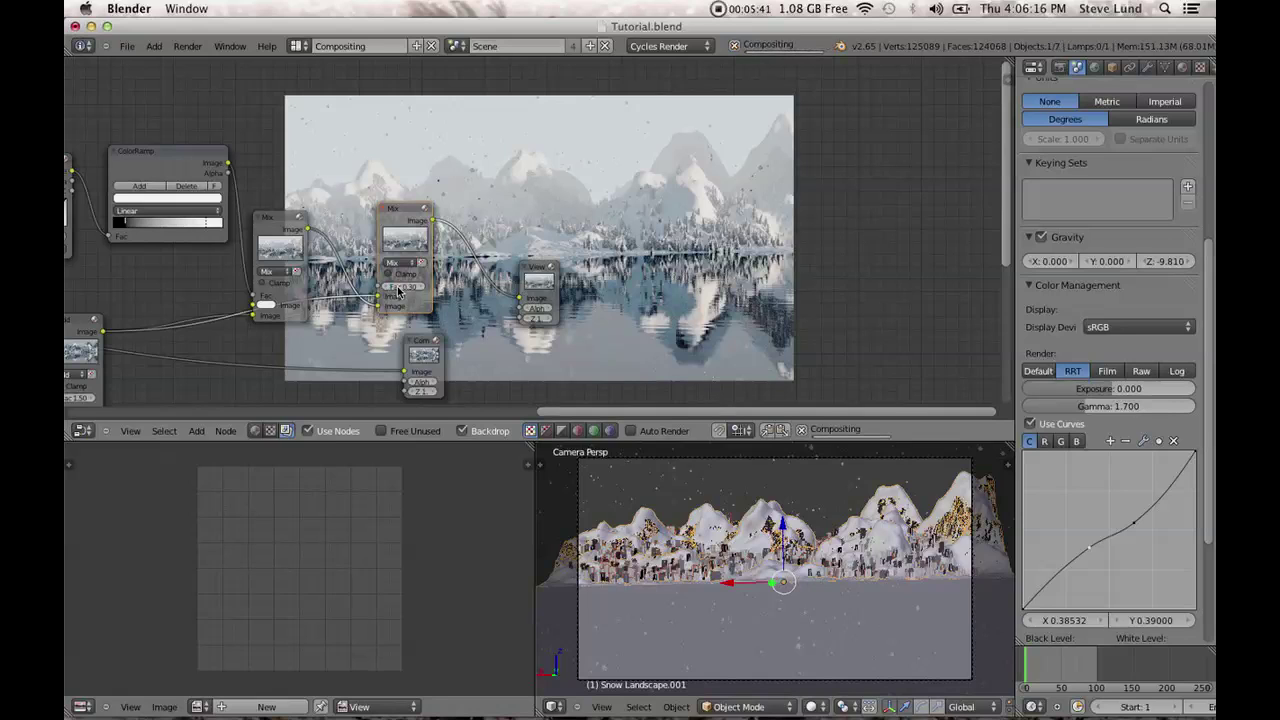
middle_click_drag(484, 280, 369, 265)
scroll(369, 265, "up", 1)
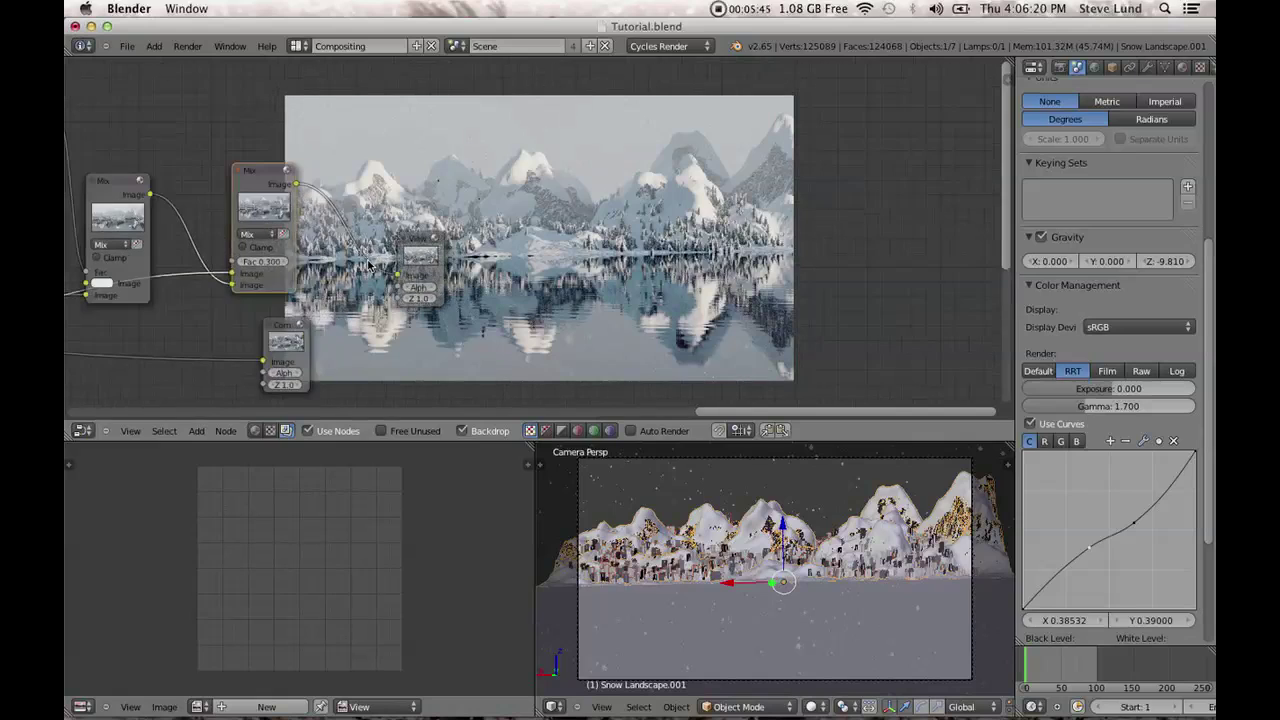
left_click_drag(260, 265, 240, 265)
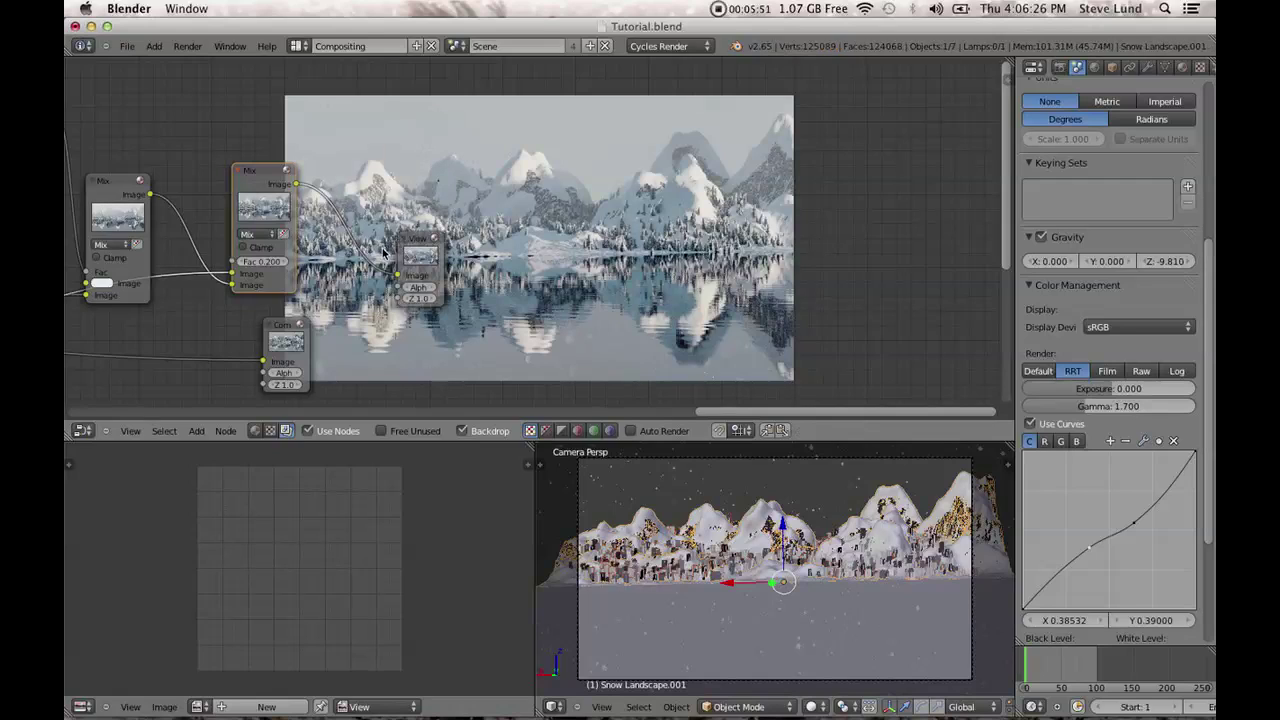
left_click_drag(443, 238, 636, 244)
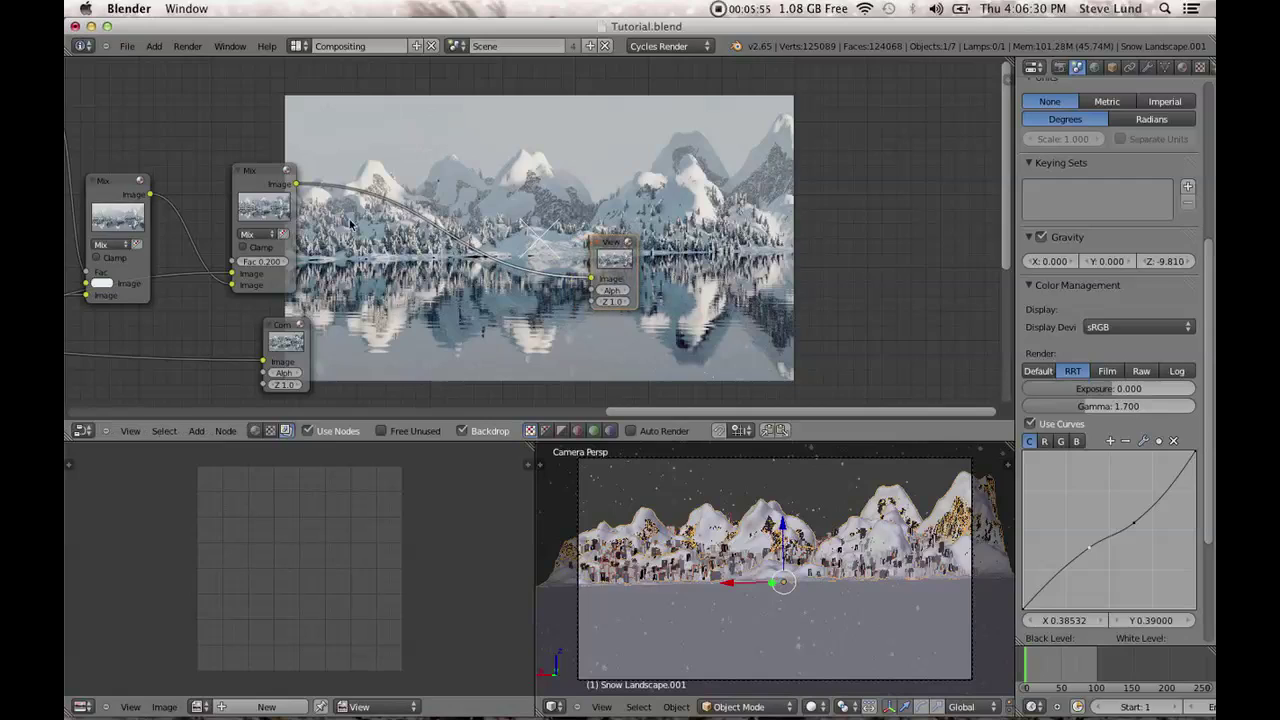
left_click(286, 262)
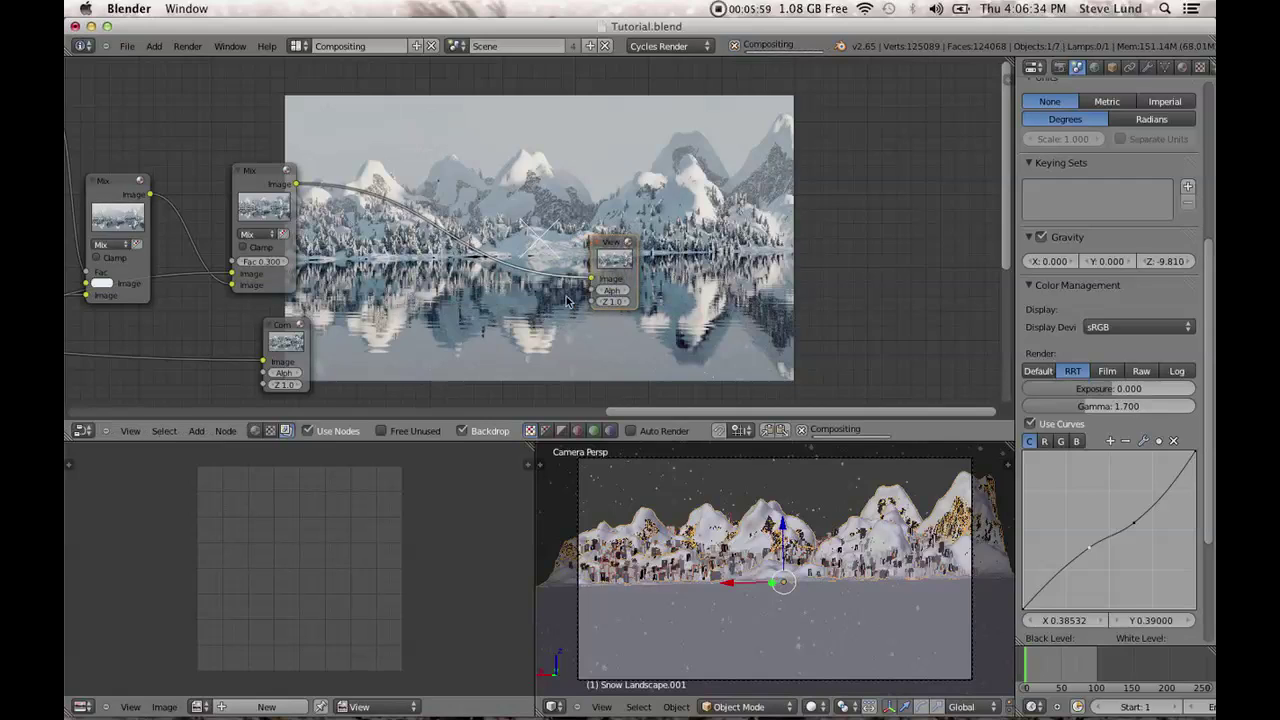
left_click_drag(632, 246, 676, 252)
Insert a Color Balance node on the link between the second Mix node and the Viewer node.
key("shift+a")
mouse_move(390, 303)
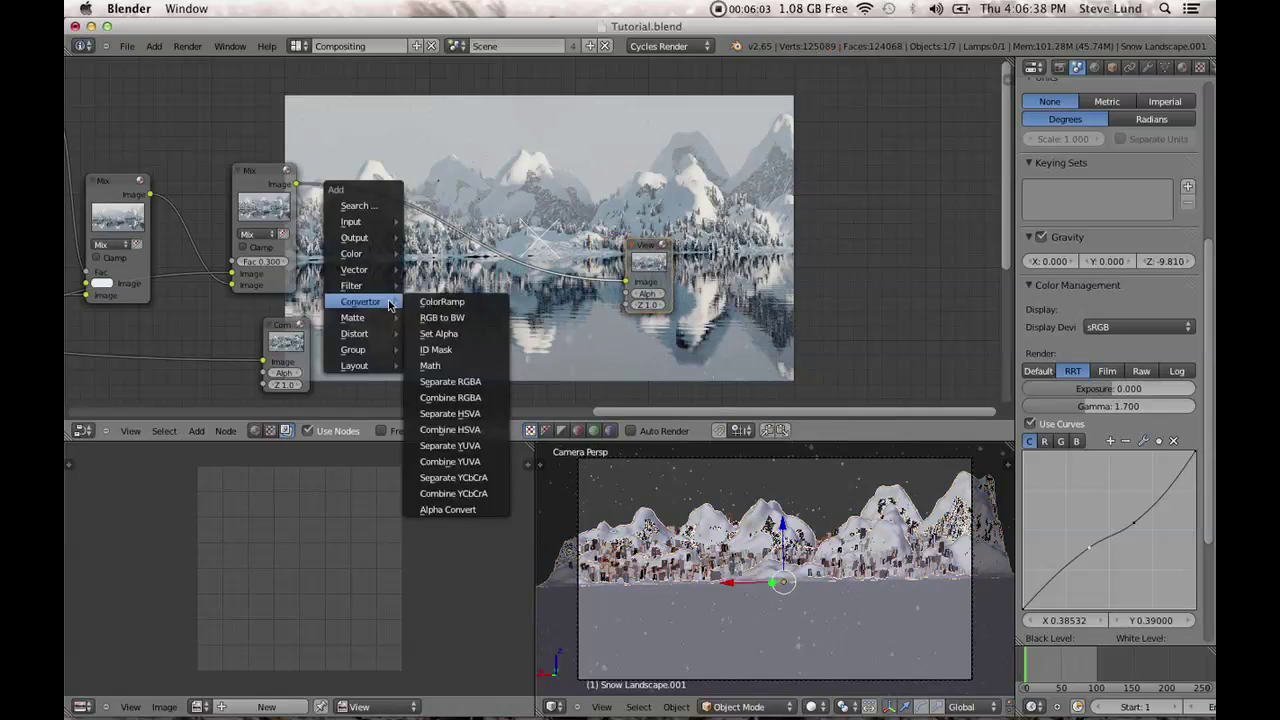
mouse_move(357, 287)
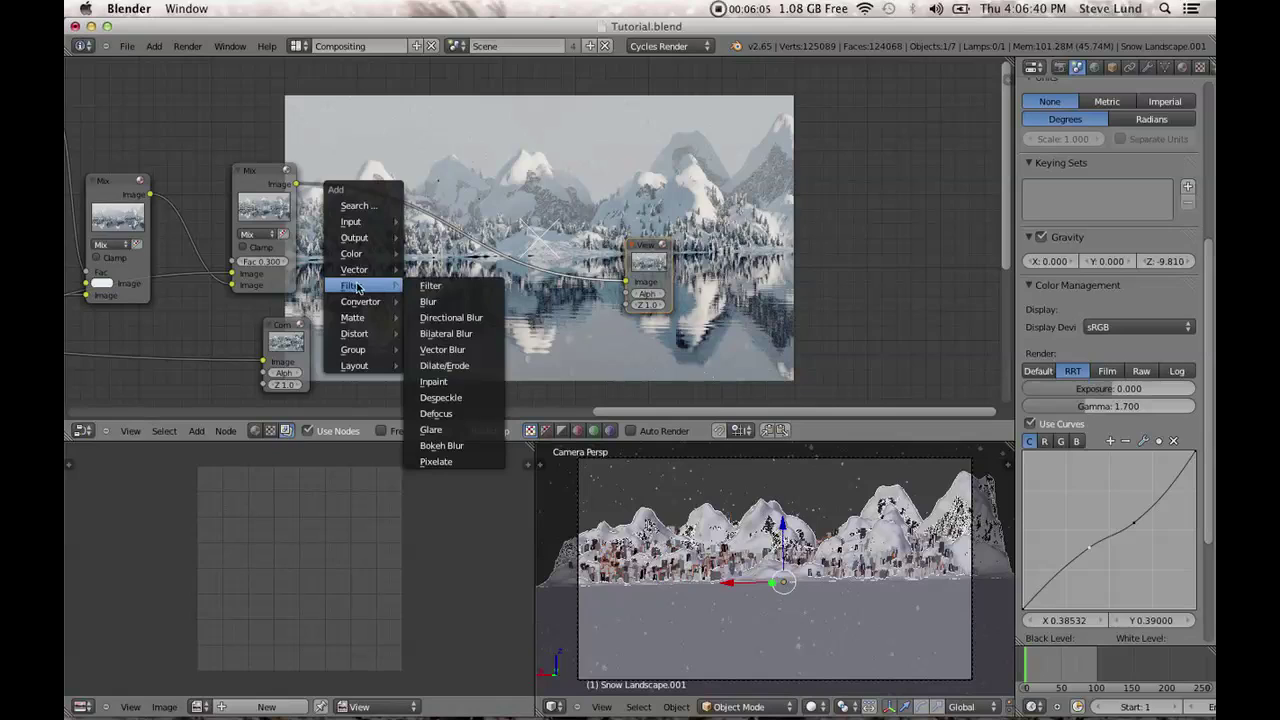
mouse_move(360, 254)
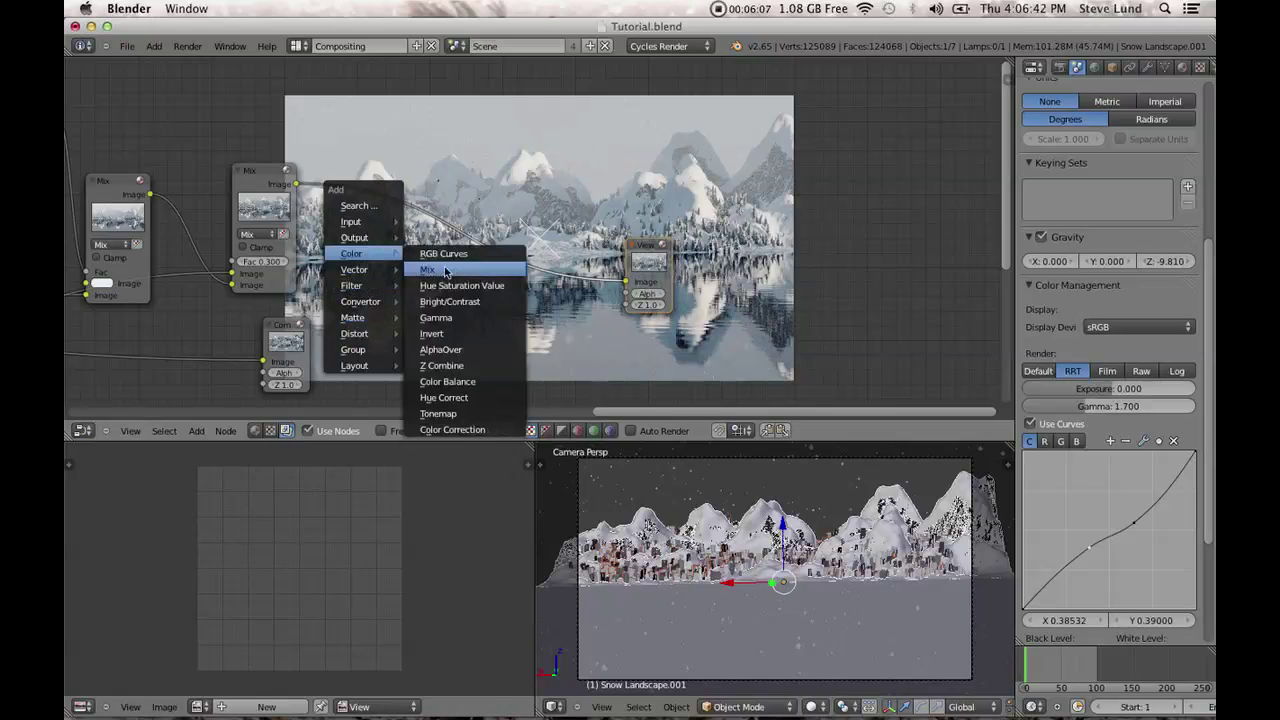
left_click(447, 381)
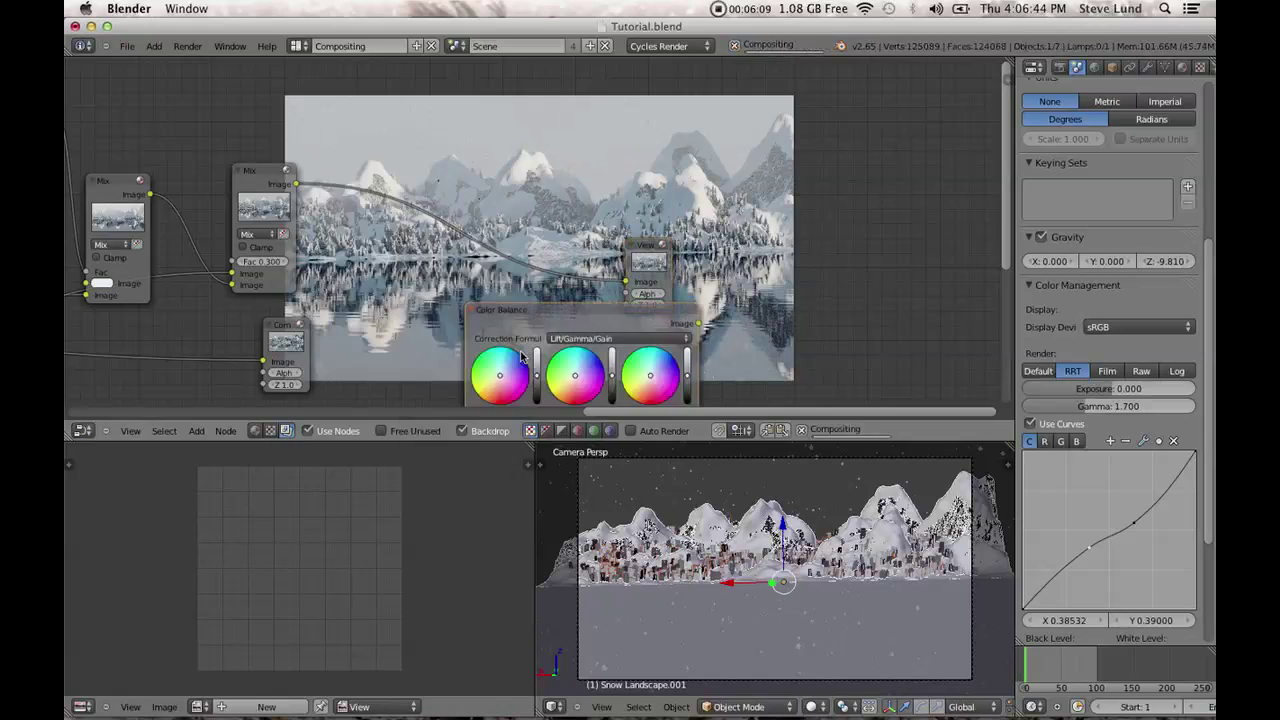
left_click(344, 127)
Try adjusting the gain and lift brightness of the new Color Balance node, and delete the node.
scroll(272, 139, "right", 5)
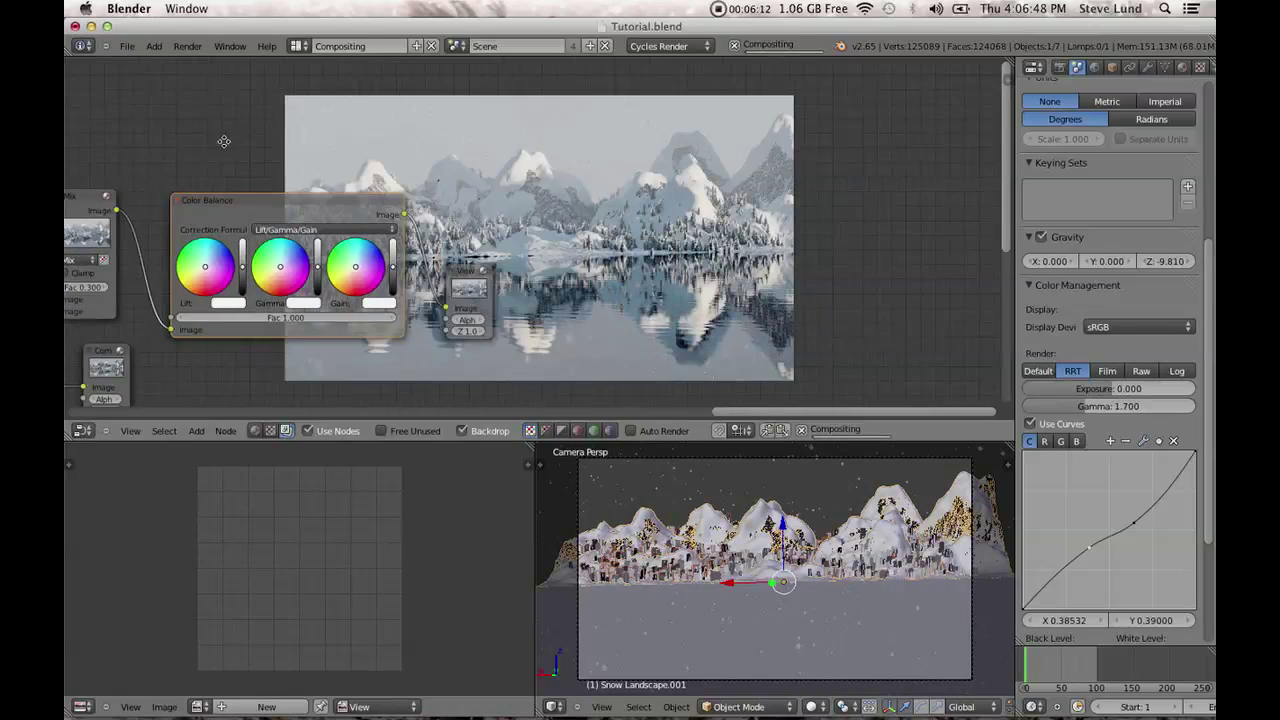
scroll(258, 205, "right", 1)
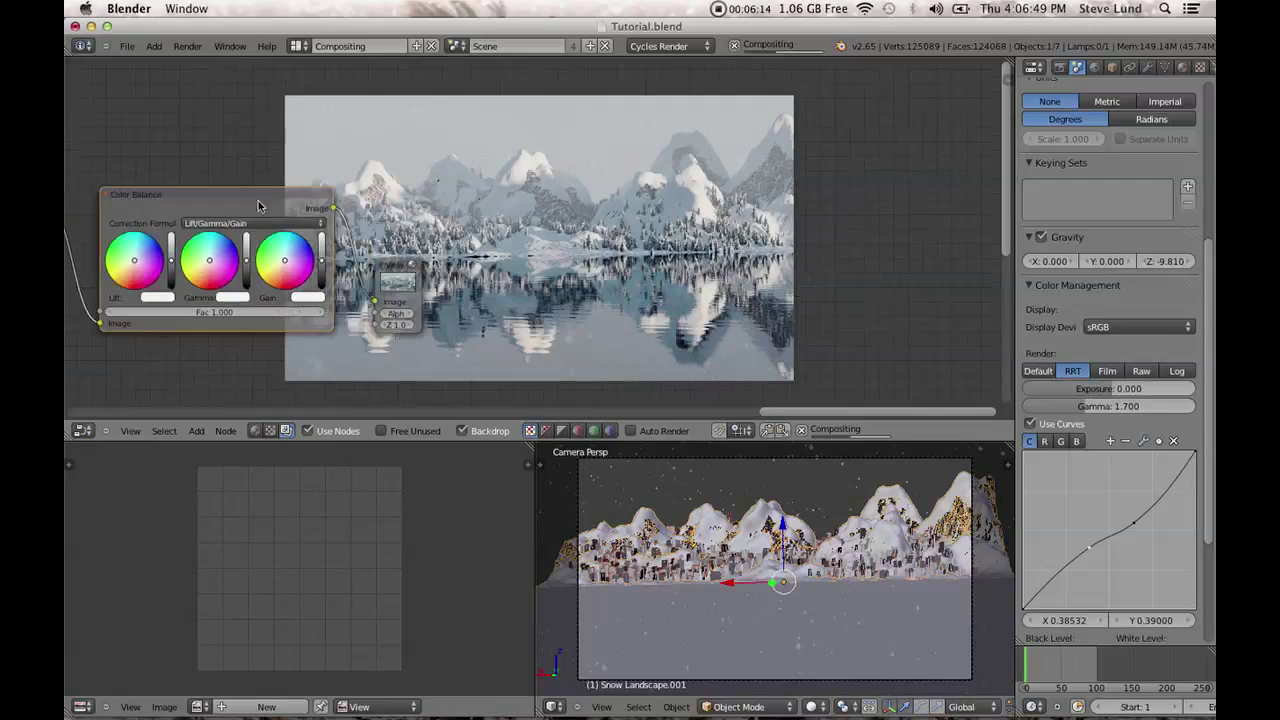
left_click(321, 268)
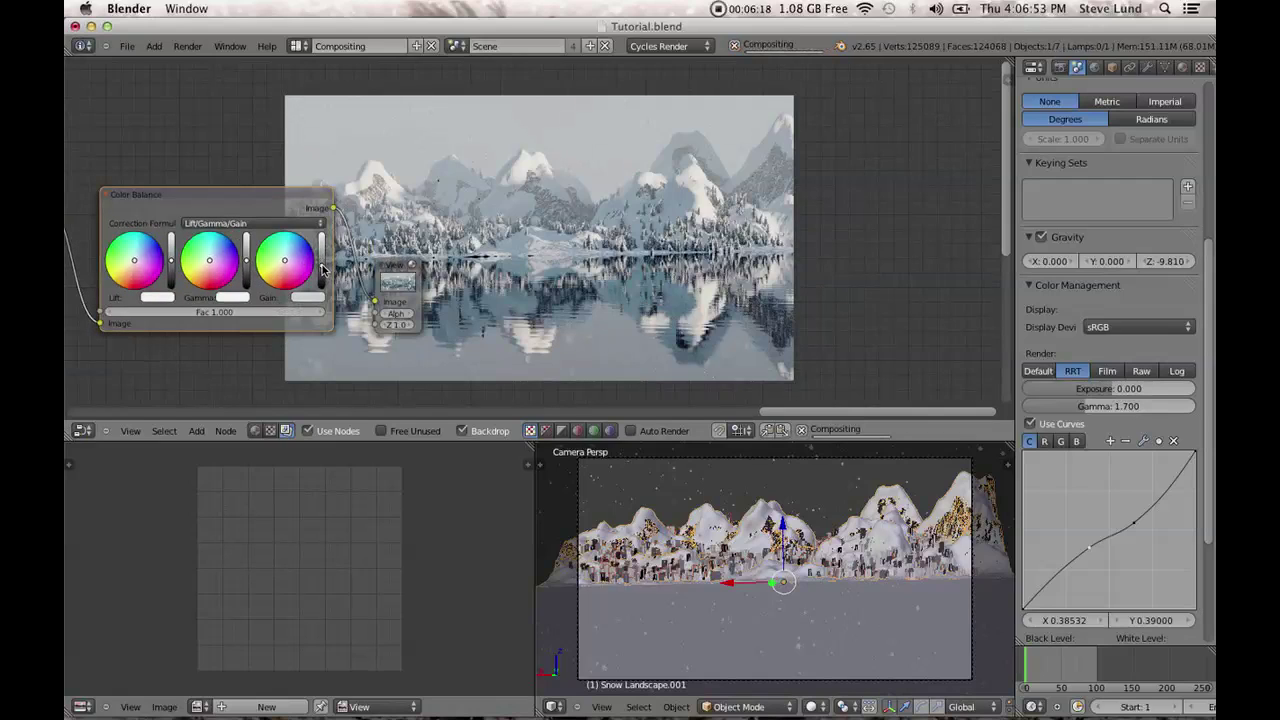
left_click(172, 258)
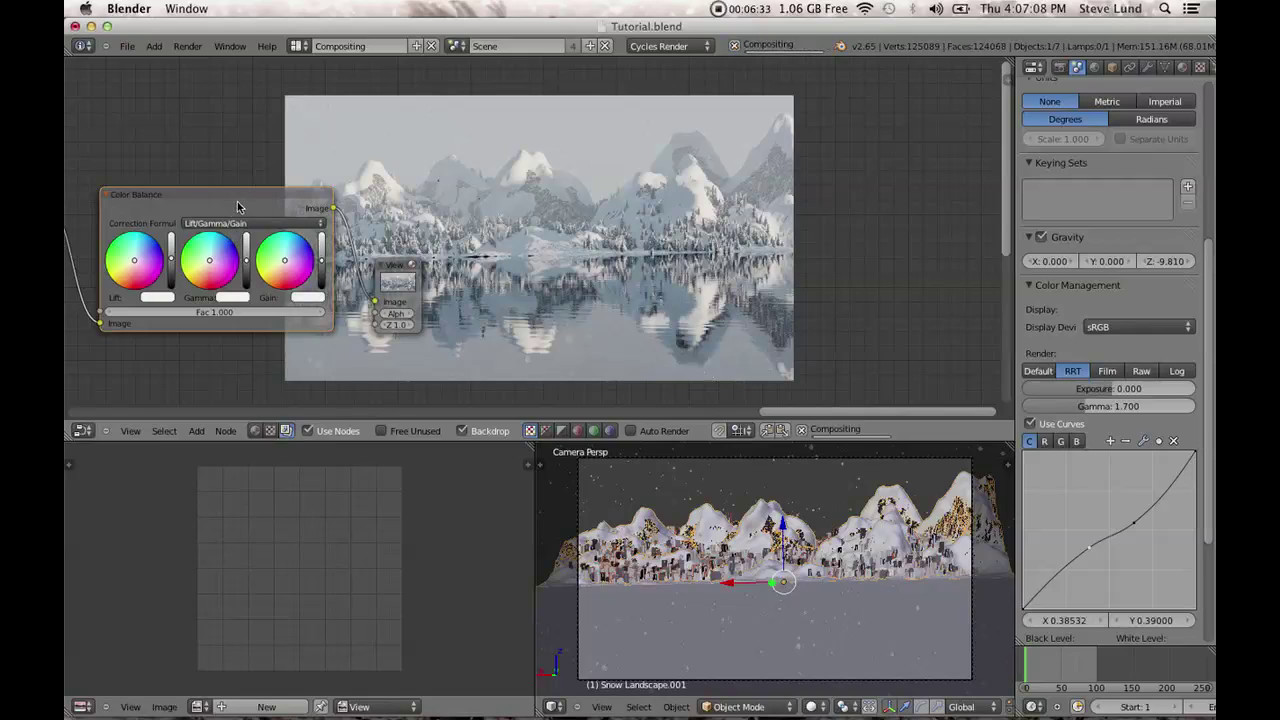
key("x")
scroll(285, 255, "down", 2)
scroll(330, 262, "up", 1)
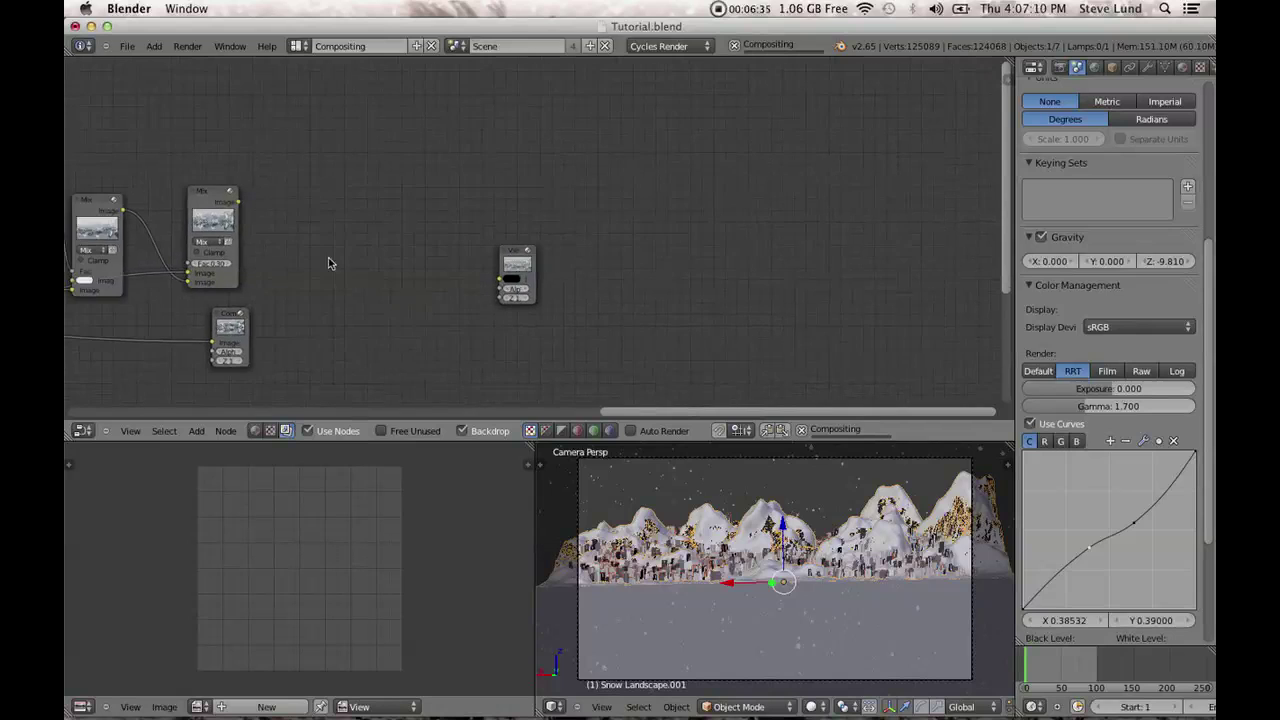
Add a fresh Color Balance node beside the second Mix node and connect that Mix node's output to its Image input.
key("shift+a")
mouse_move(330, 262)
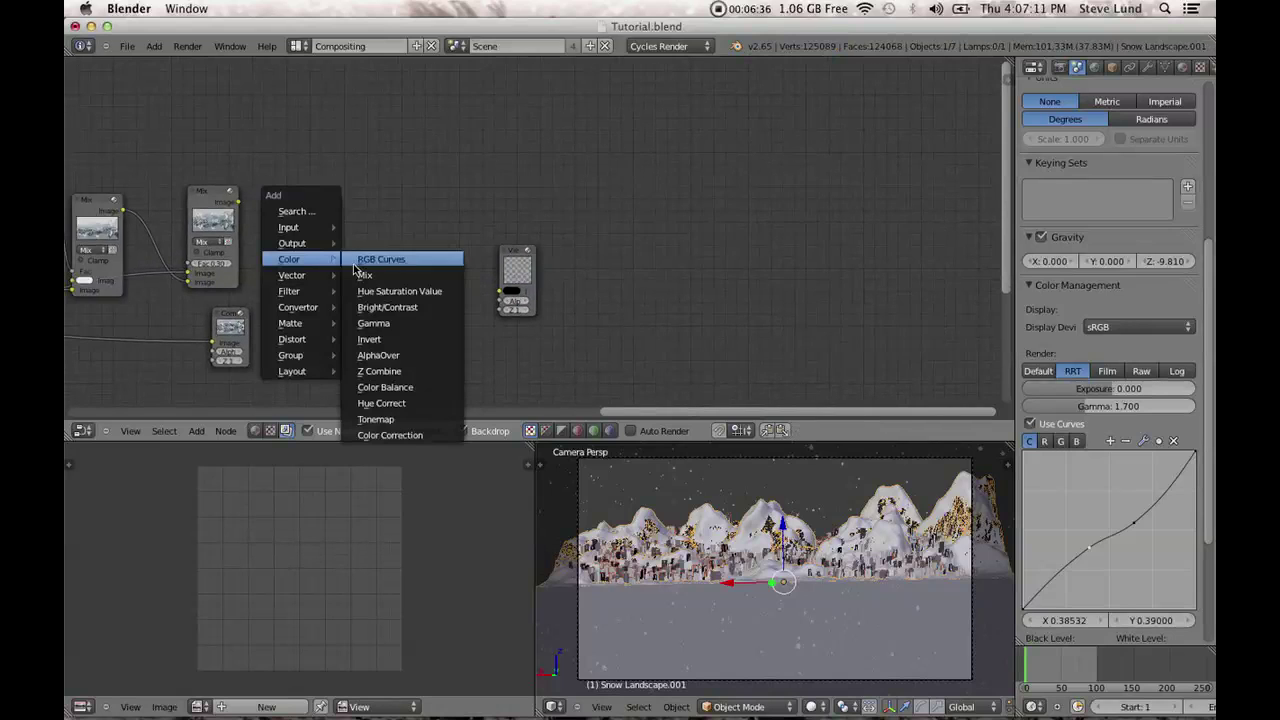
left_click(385, 387)
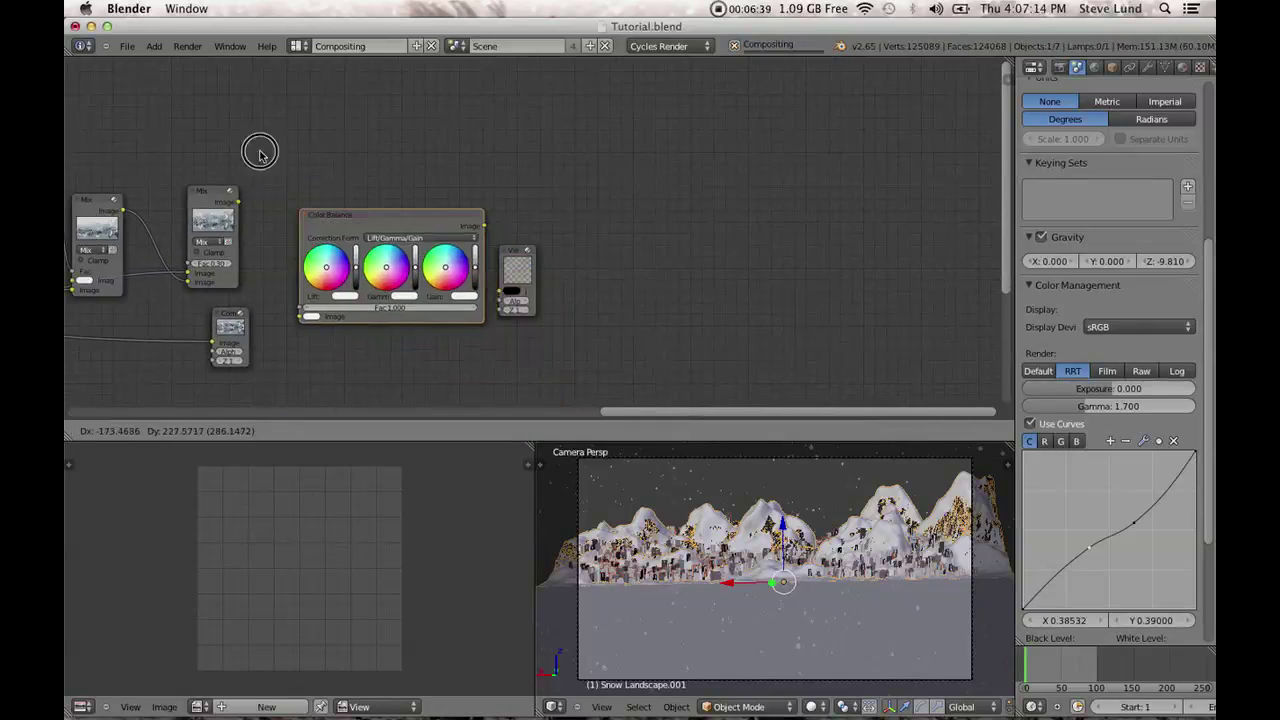
left_click(216, 134)
left_click_drag(238, 202, 258, 298)
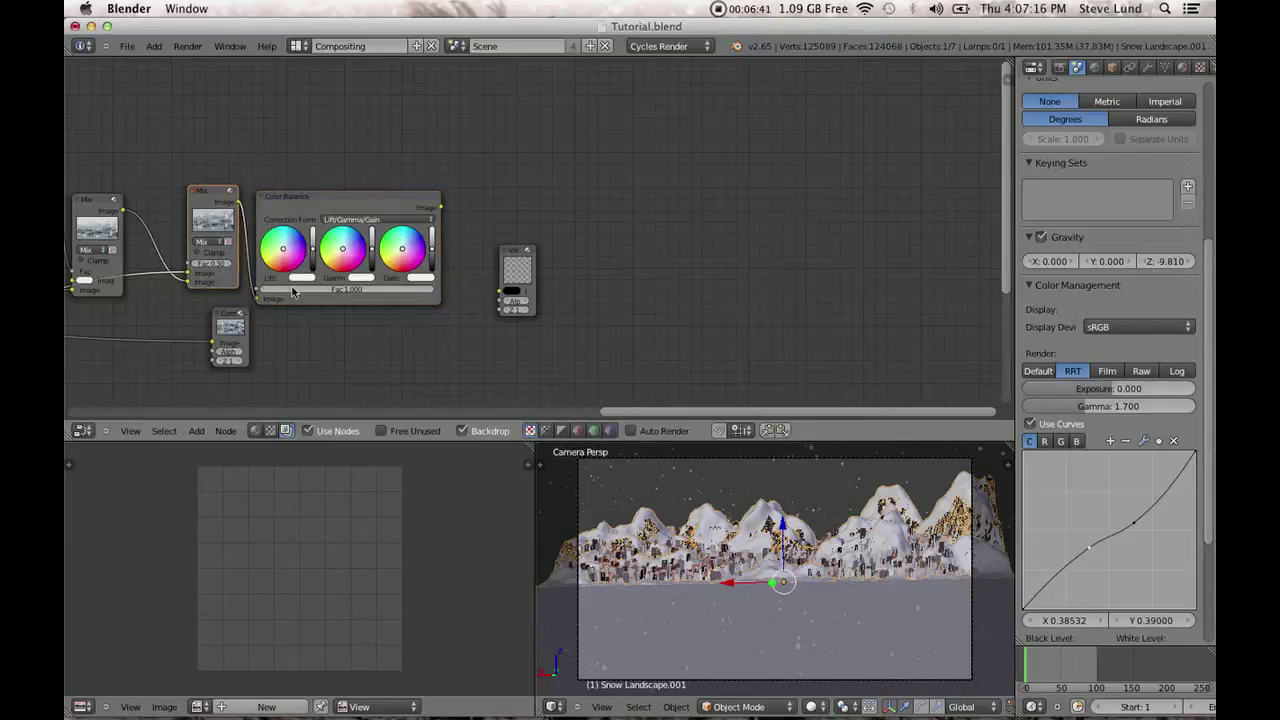
Connect the Color Balance node's output to the Viewer node and slightly tint its lift and gain colors.
left_click_drag(440, 207, 500, 292)
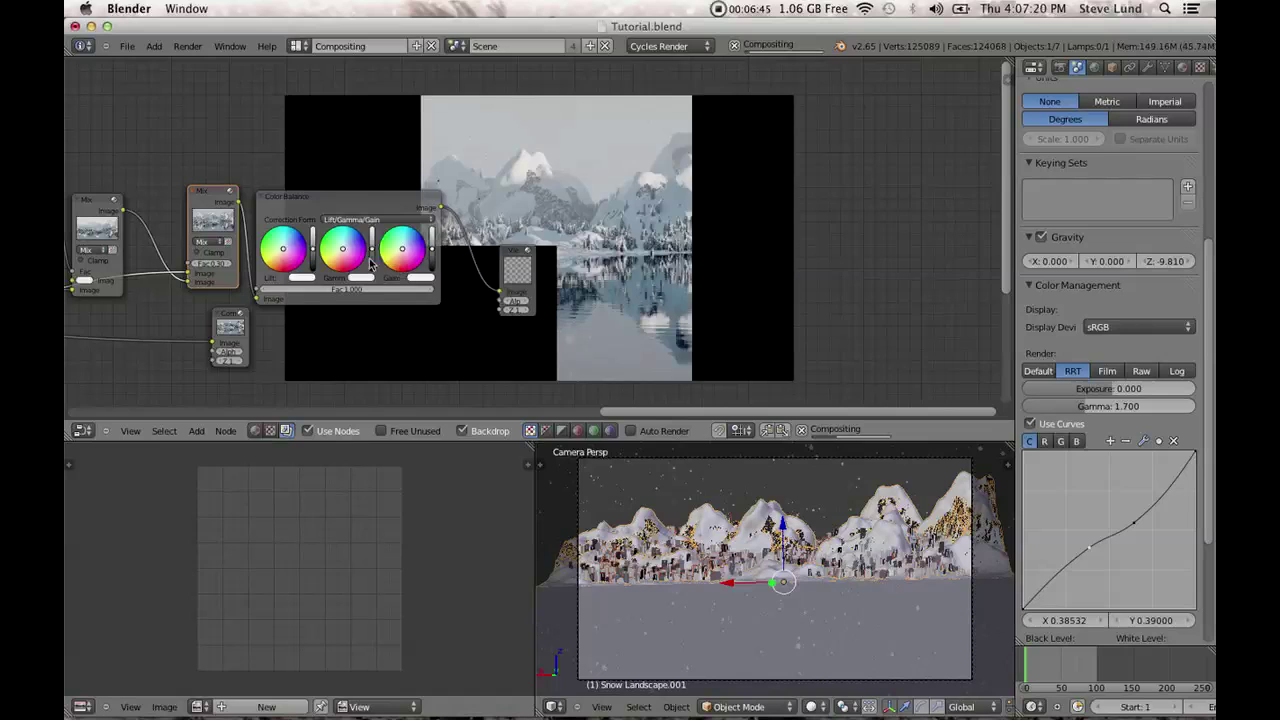
left_click(279, 253)
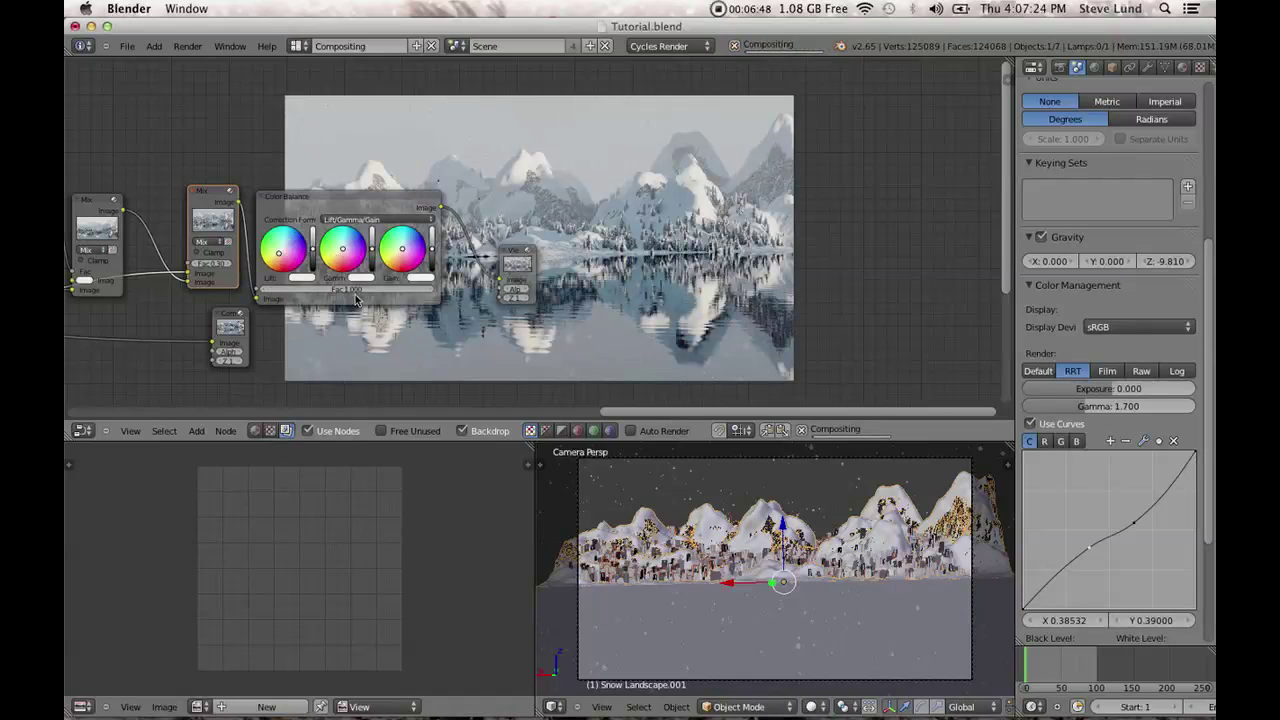
middle_click_drag(326, 359, 286, 370)
scroll(323, 330, "right", 3)
scroll(323, 330, "up", 2)
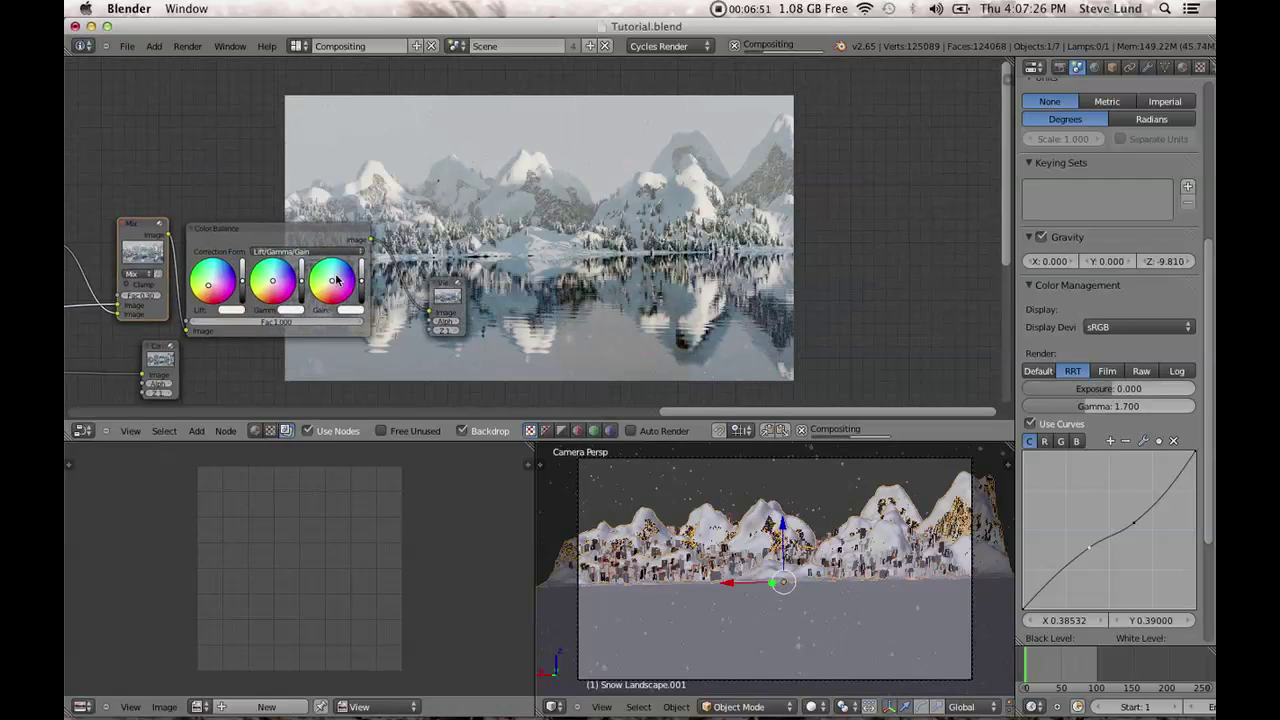
left_click(335, 283)
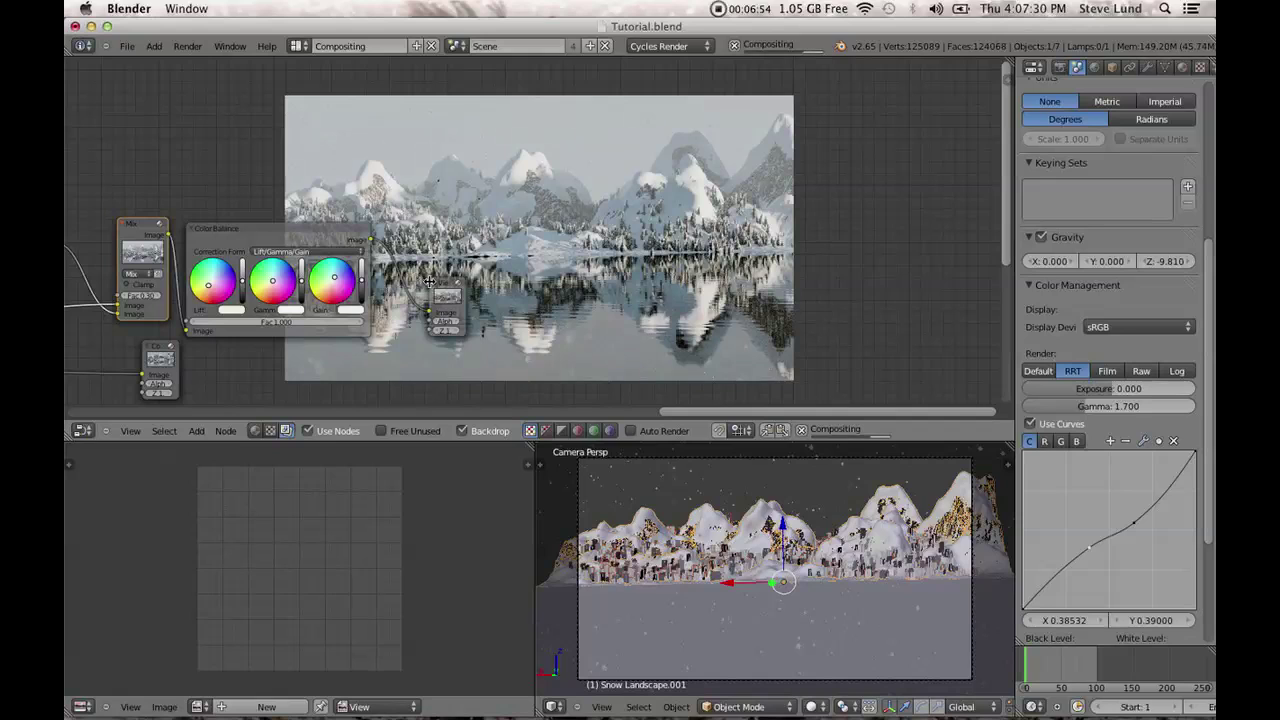
Examine the color-balanced backdrop image as a whole and up close along the snowy shoreline.
scroll(490, 315, "right", 5, "ctrl")
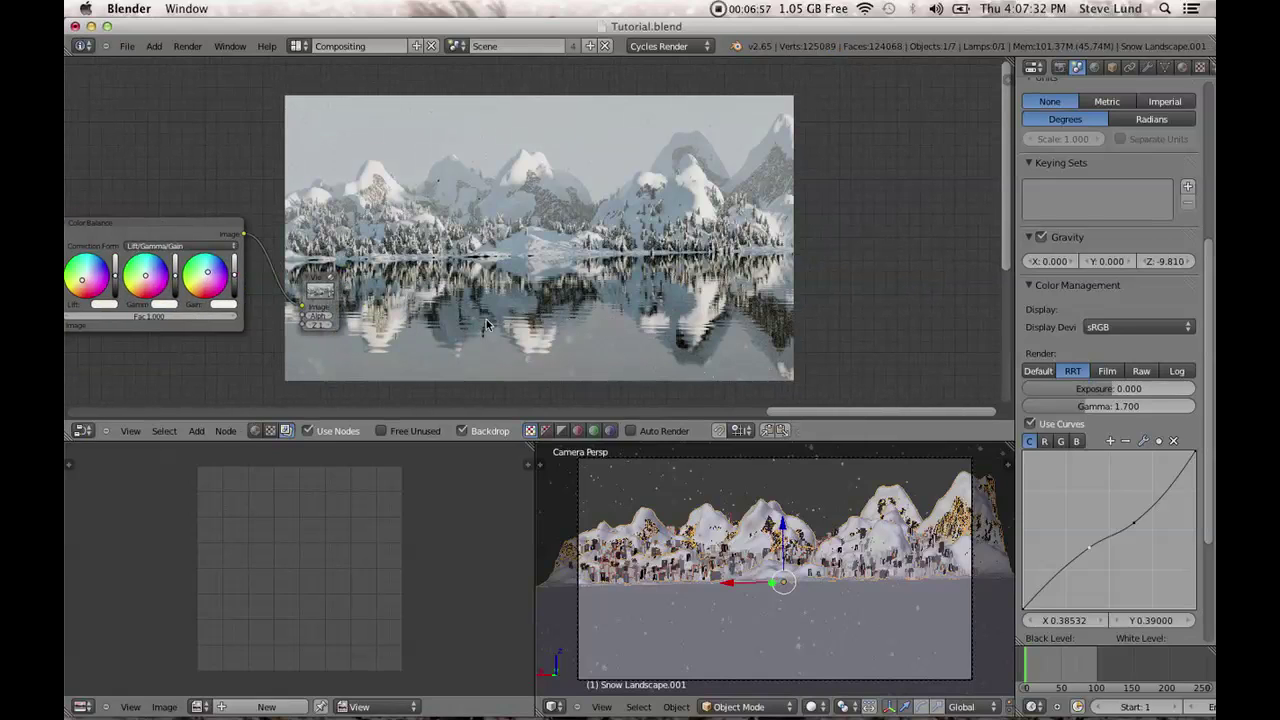
scroll(430, 295, "down", 3)
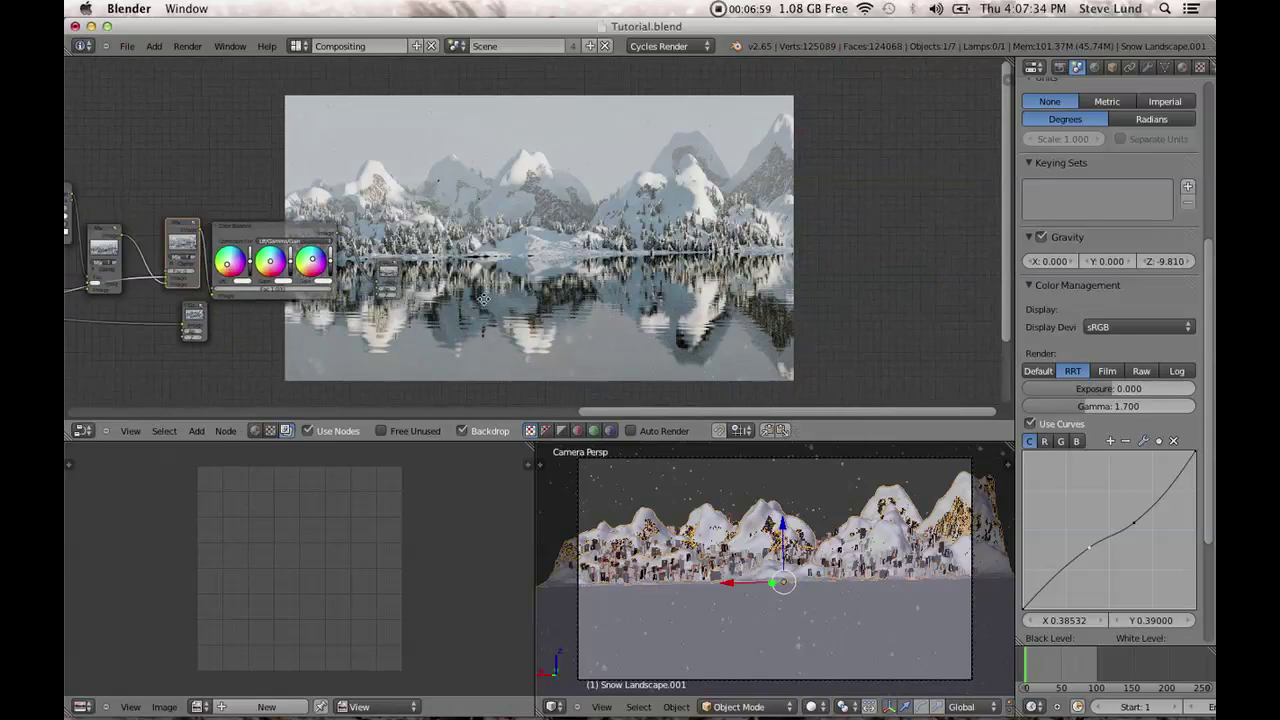
scroll(430, 295, "up", 3)
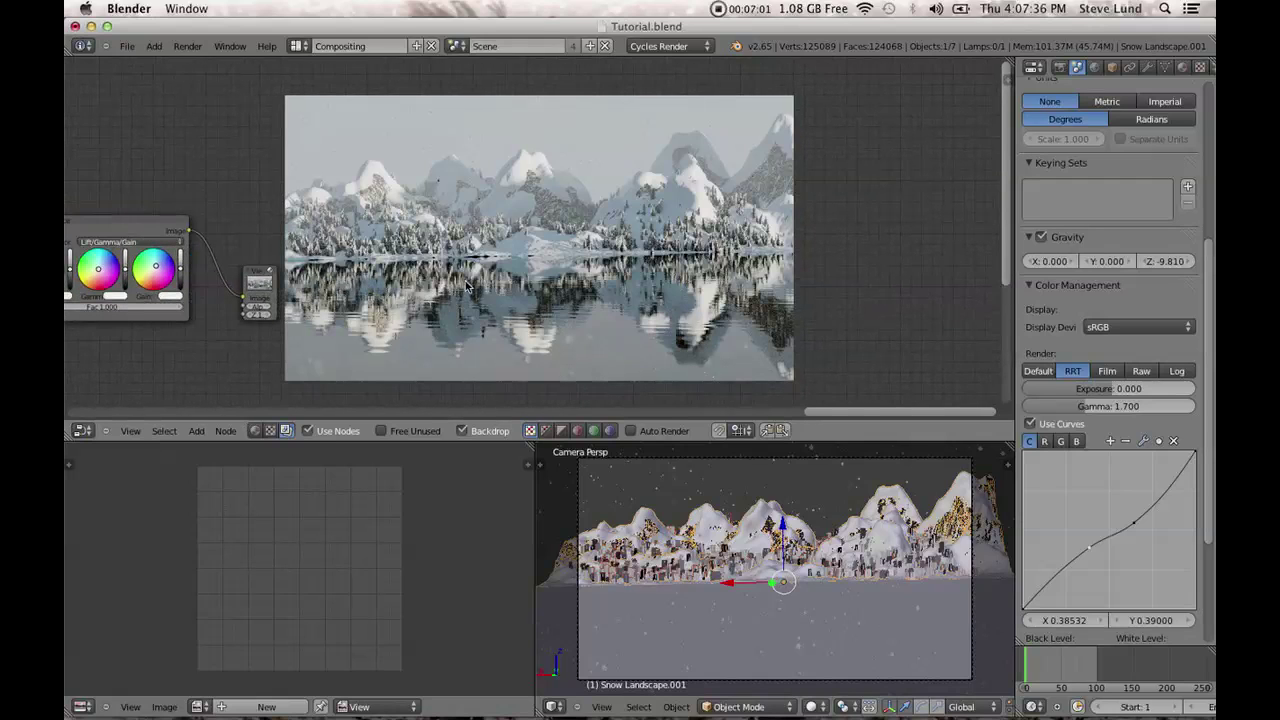
key("v")
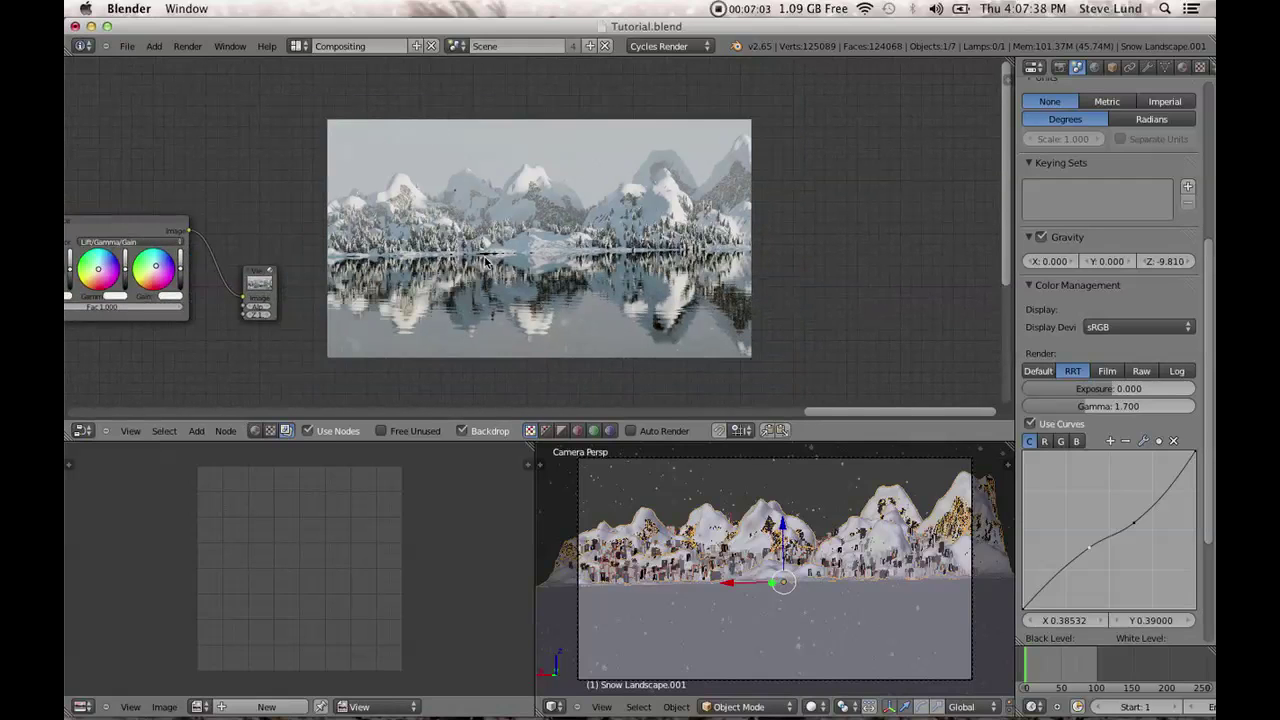
key("alt+v")
key("alt+v")
key("alt+v")
key("alt+v")
key("alt+v")
key("alt+v")
key("alt+v")
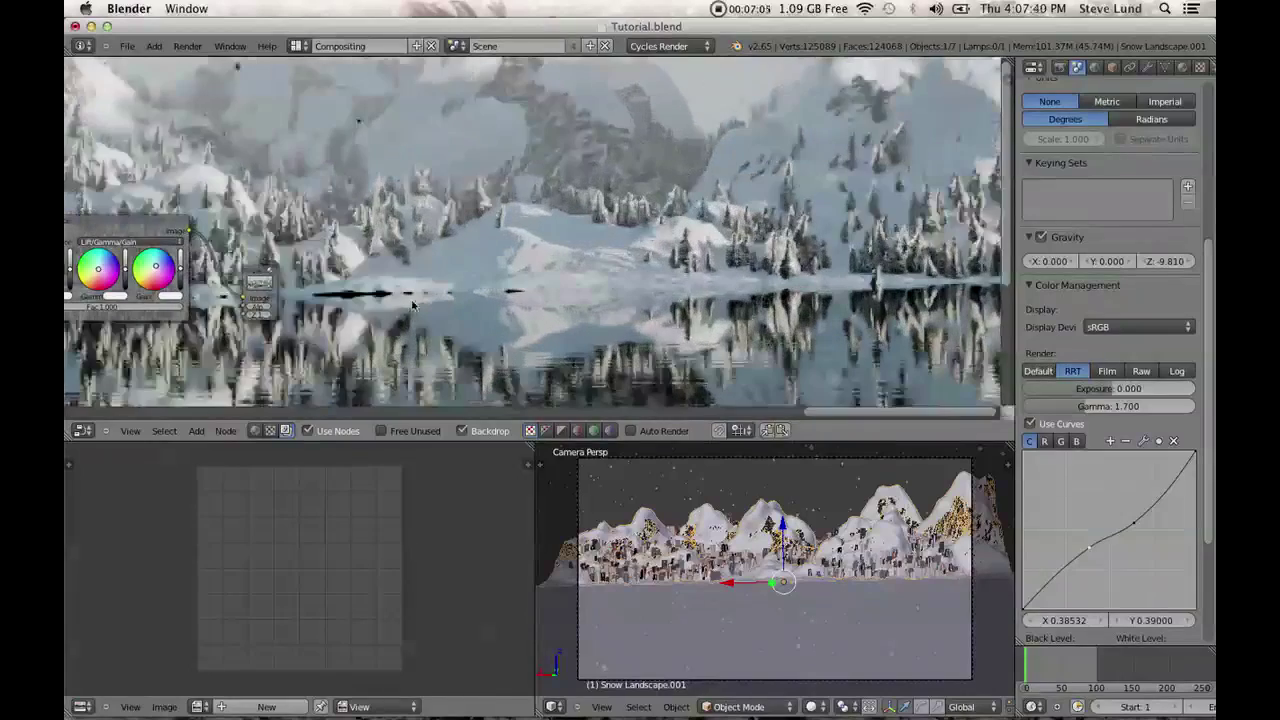
key("v")
key("v")
key("v")
key("v")
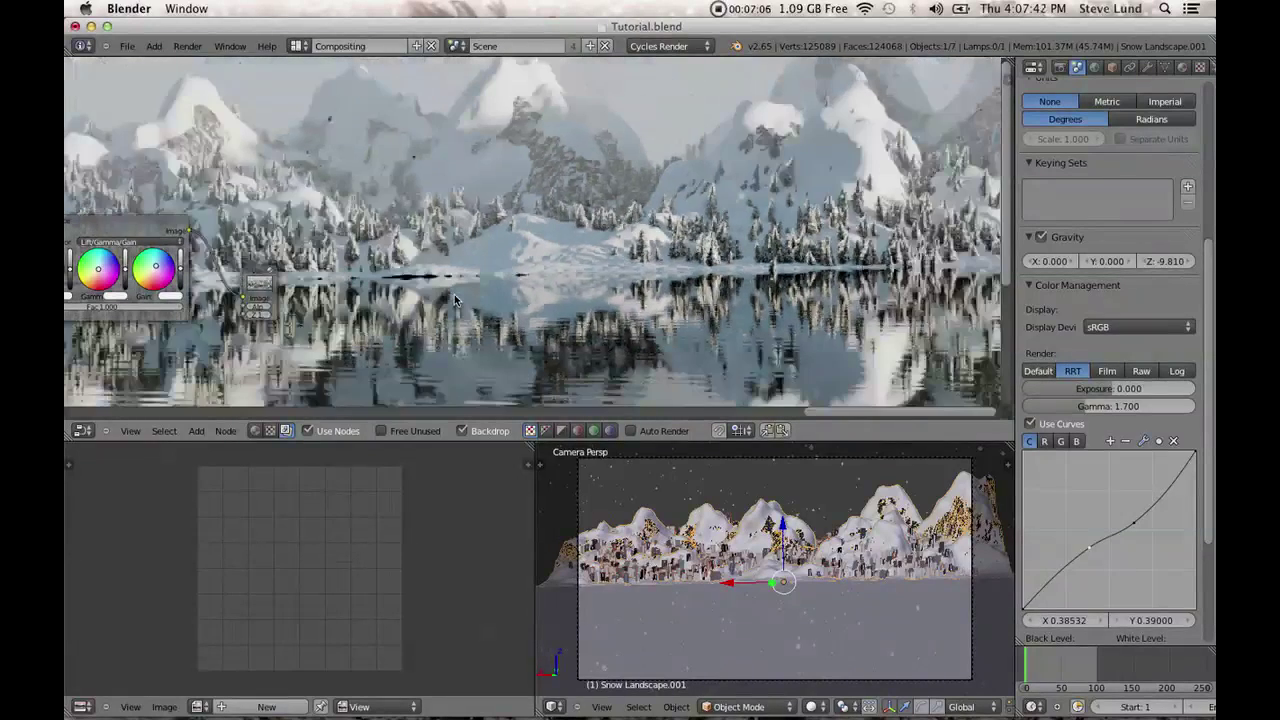
key("v")
key("v")
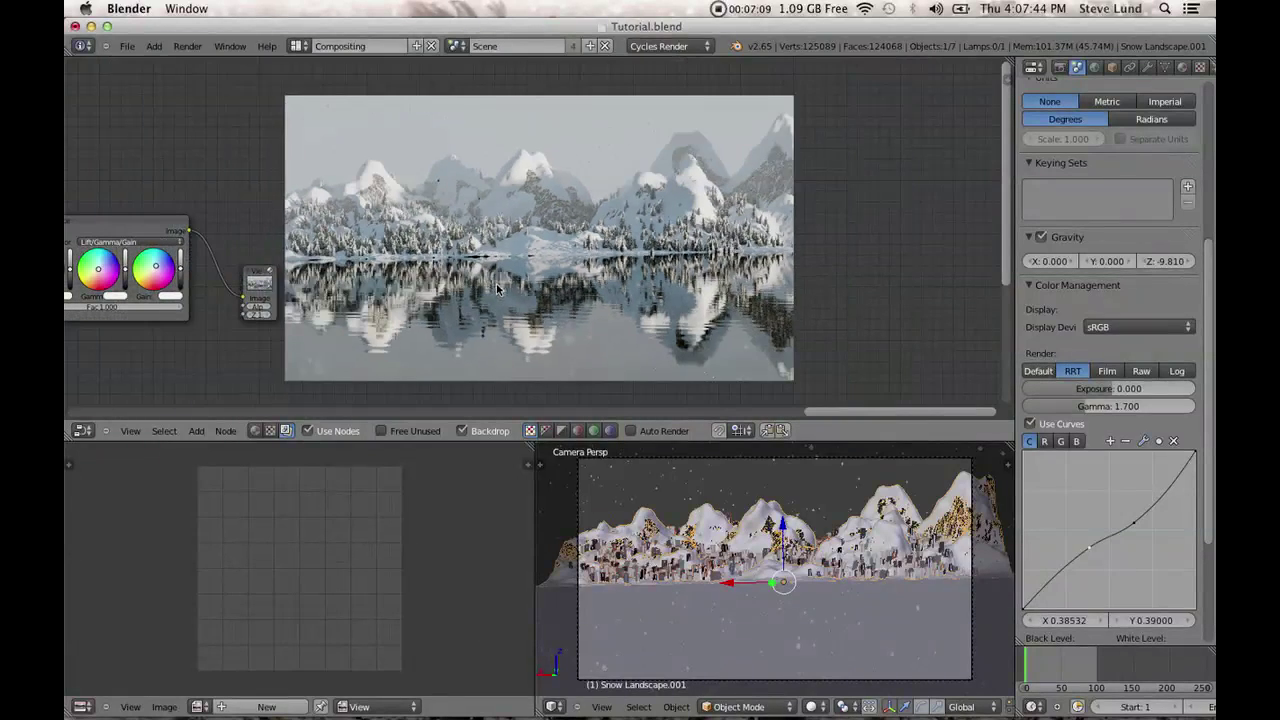
Switch to the Default screen layout and leave the render result for the camera view of the snow landscape's shoreline.
left_click(300, 45)
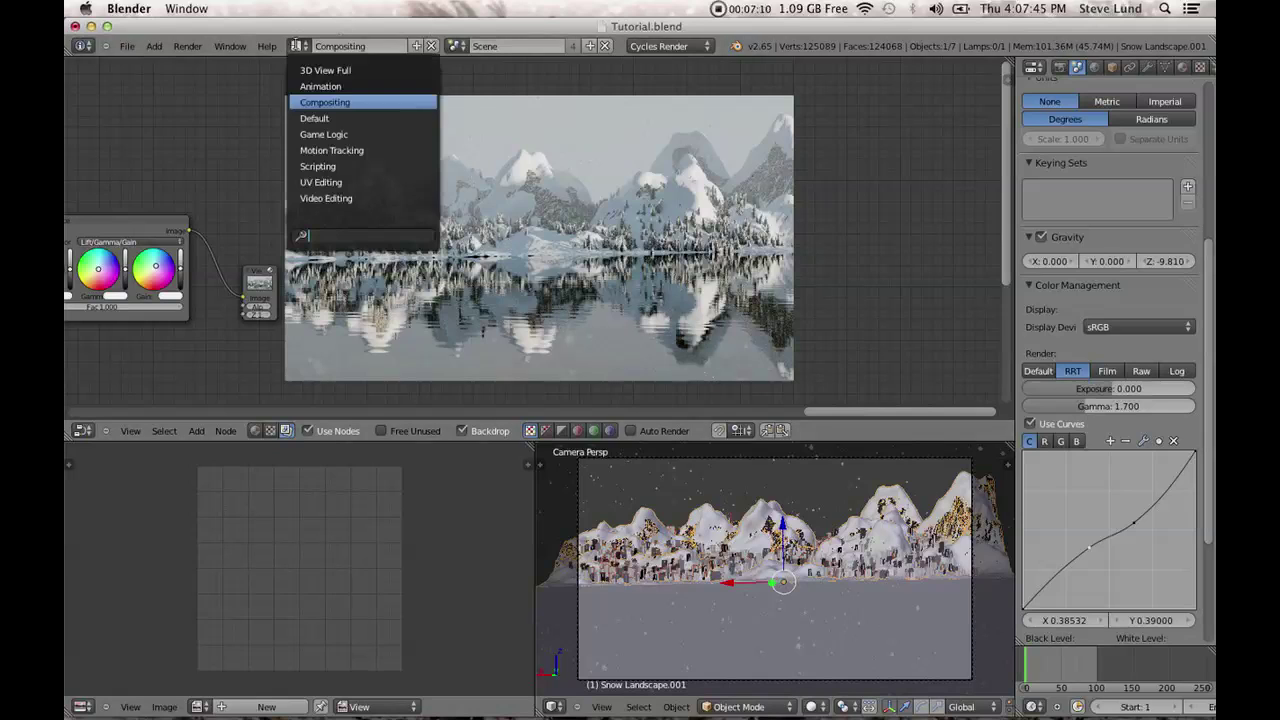
left_click(315, 118)
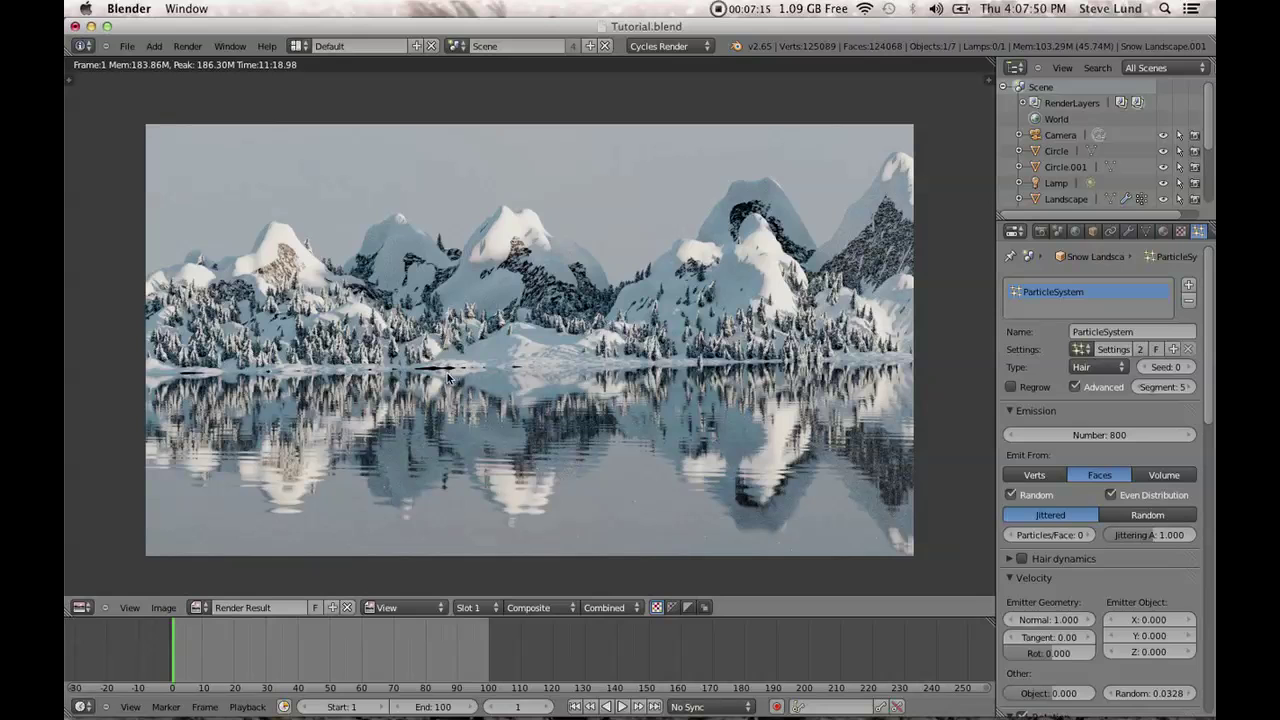
key("Escape")
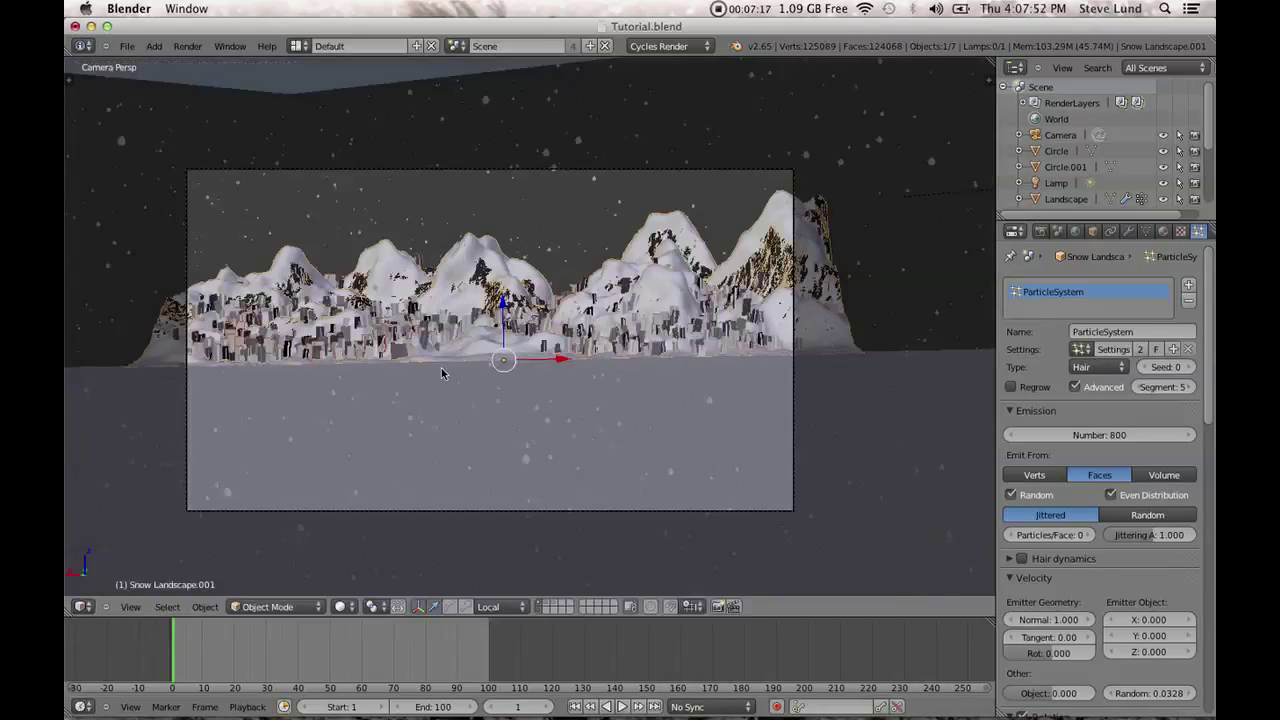
scroll(441, 368, "up", 5)
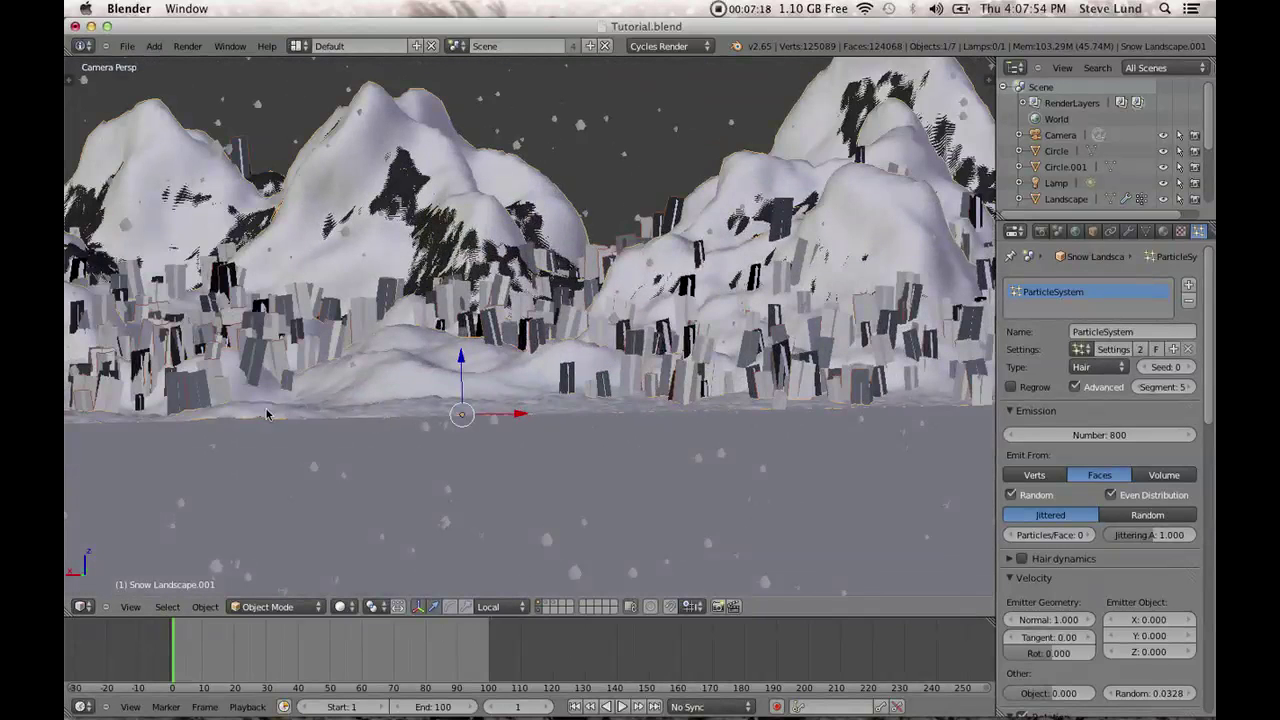
scroll(420, 392, "up", 4)
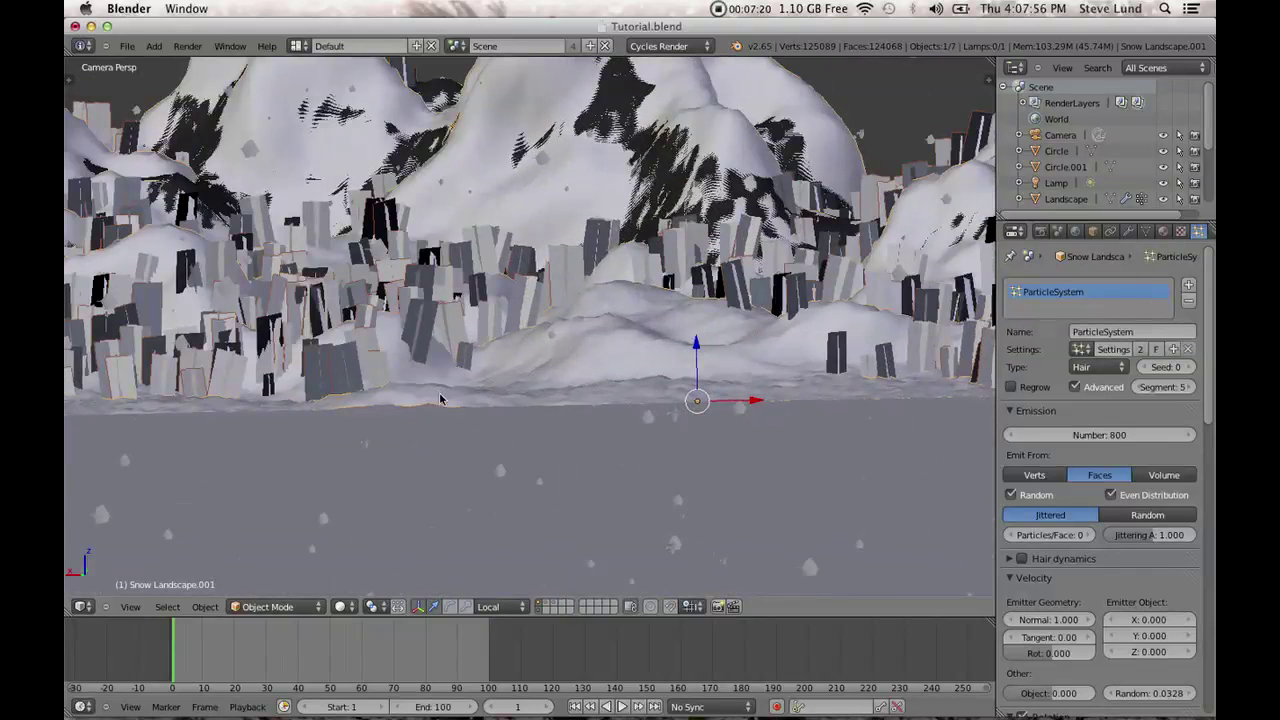
Hide the water and the rocky landscape so that the snow landscape's shoreline edge is exposed.
right_click(440, 398)
right_click(452, 400)
key("h")
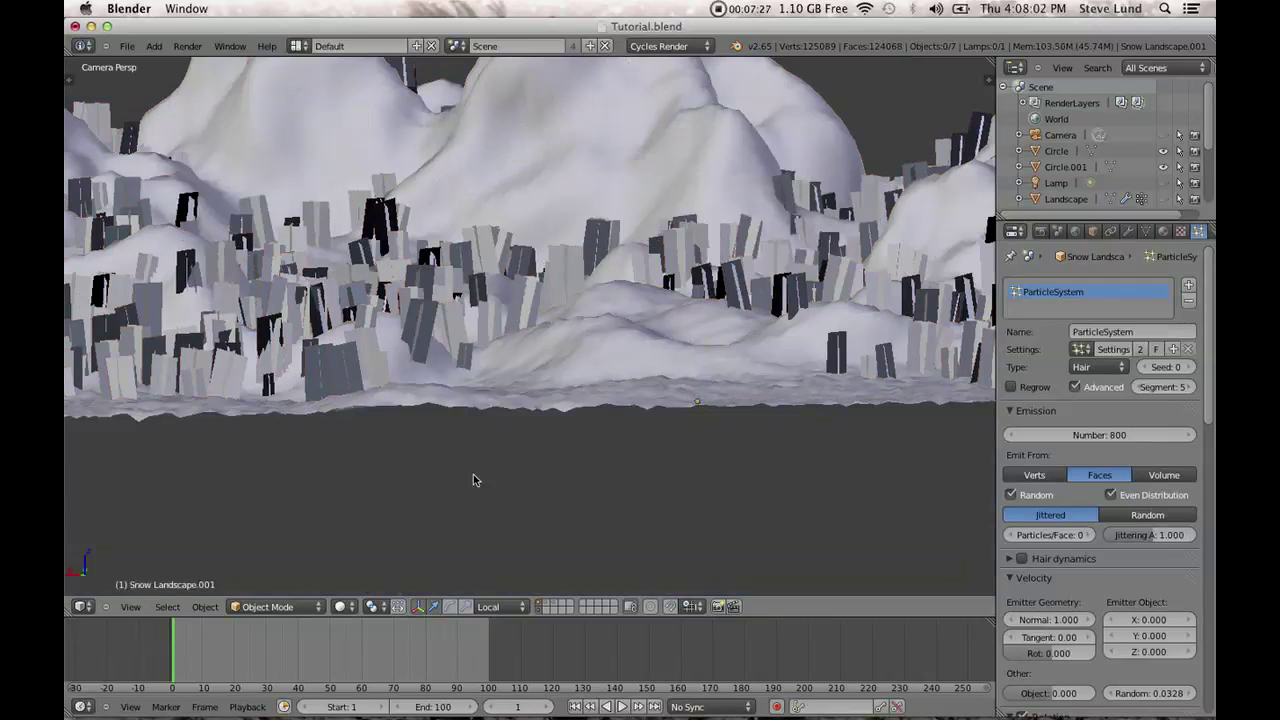
Lower the front edge vertices of Snow Landscape.001 by about 0.22 along local Z with smooth proportional editing.
right_click(457, 402)
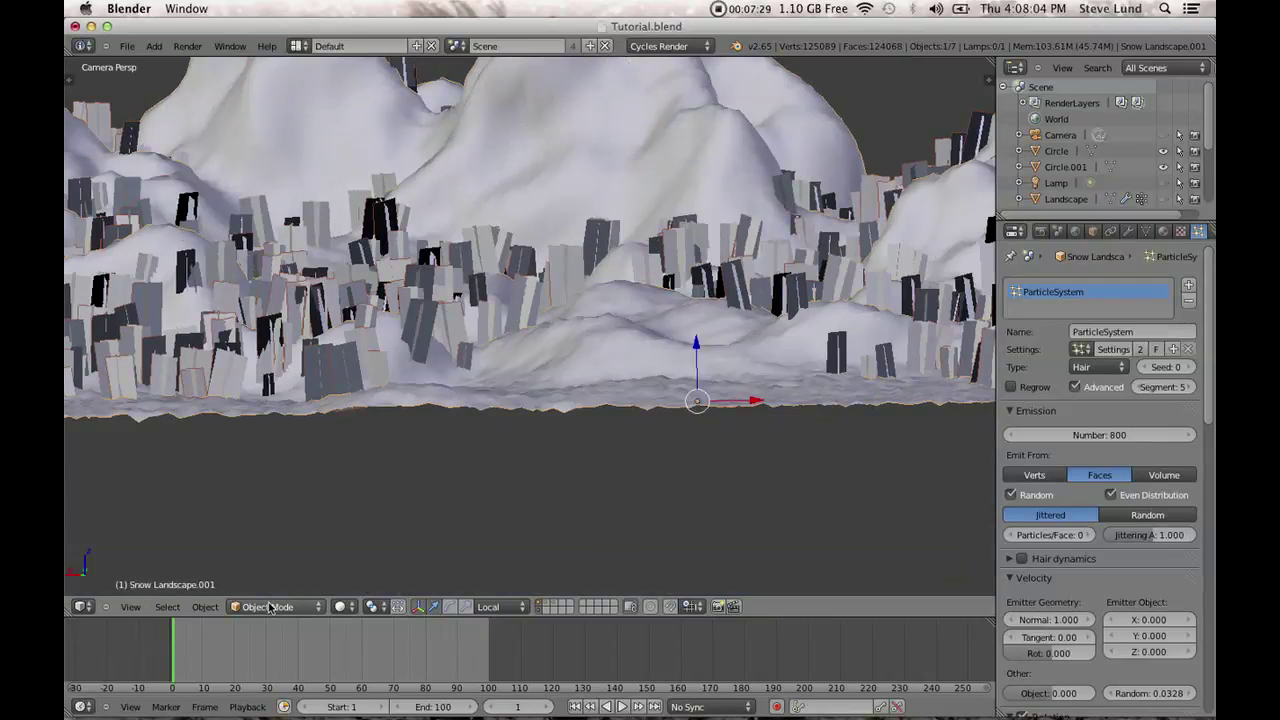
key("Tab")
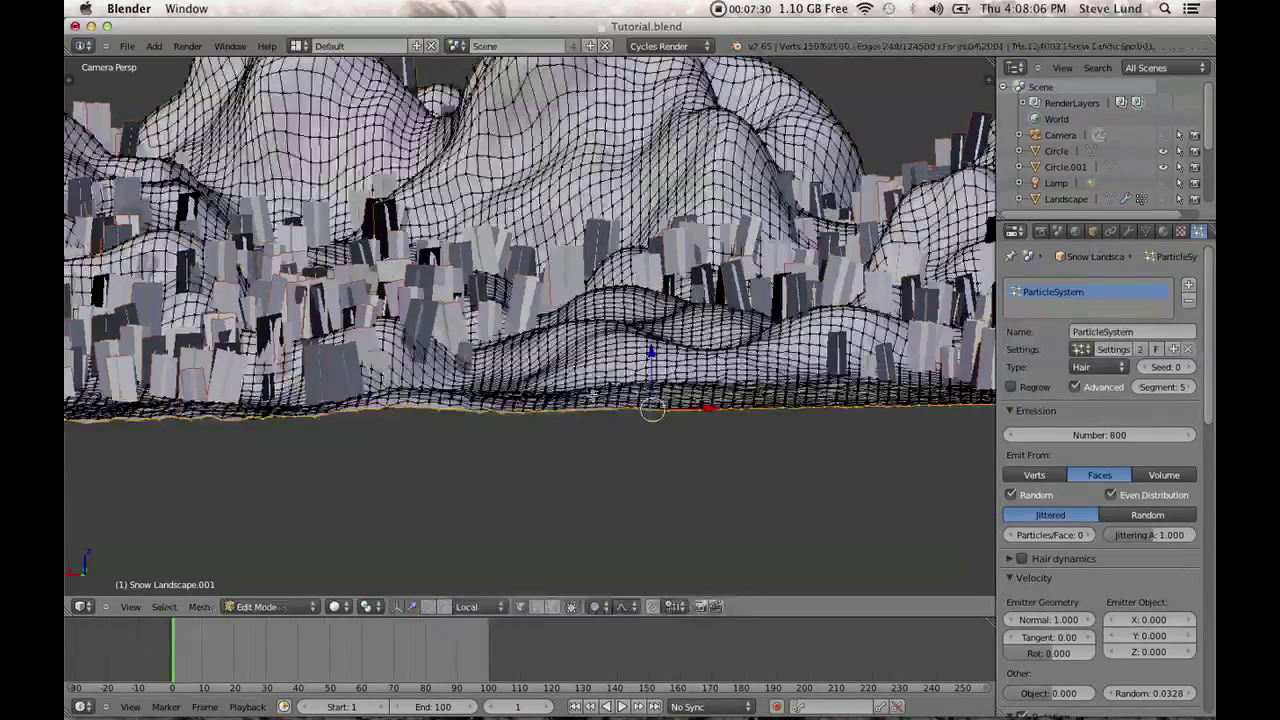
key("g")
key("z")
key("z")
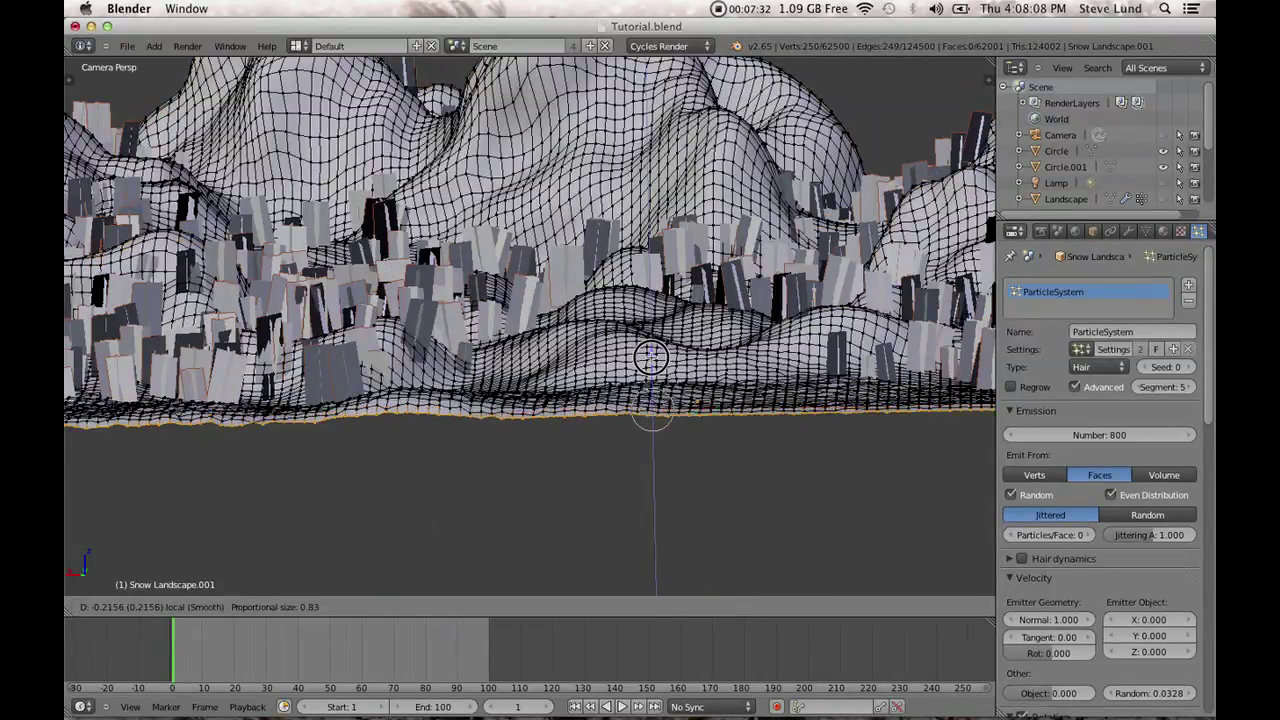
left_click(651, 419)
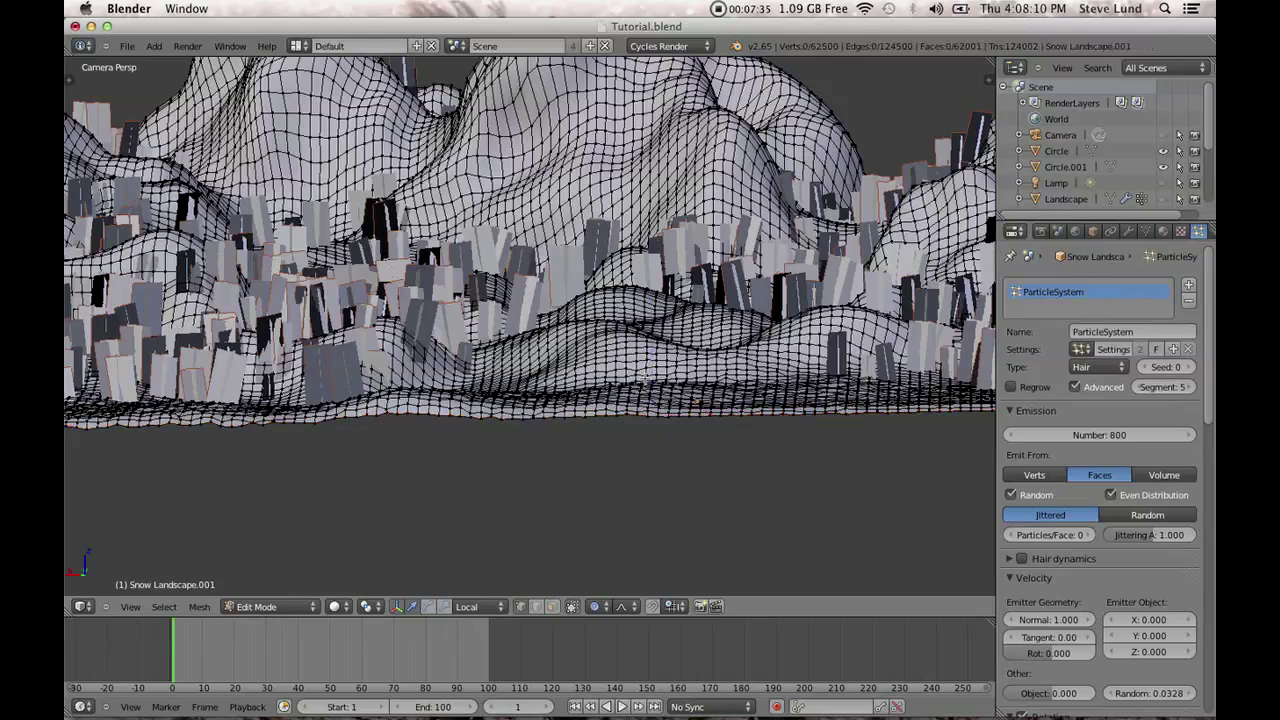
key("Tab")
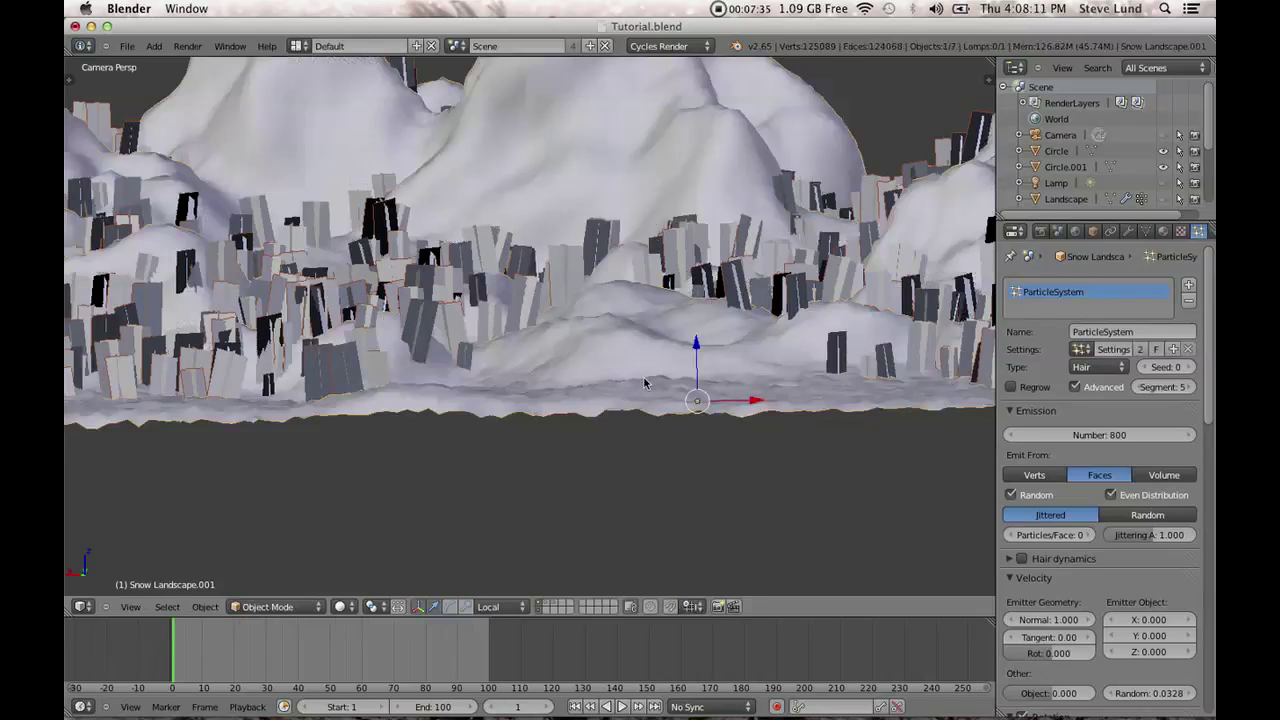
Save Tutorial.blend and open the recent file Tutorial_internal.blend.
left_click(129, 47)
left_click(146, 148)
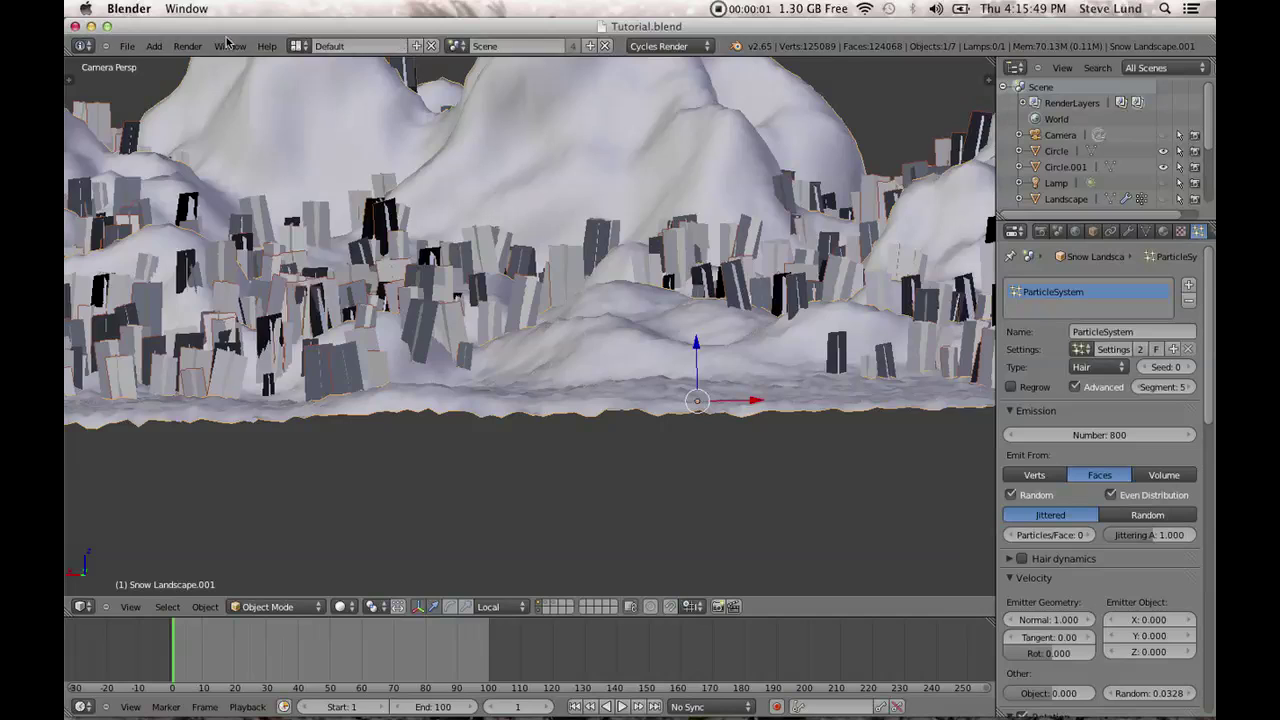
left_click(127, 46)
mouse_move(160, 94)
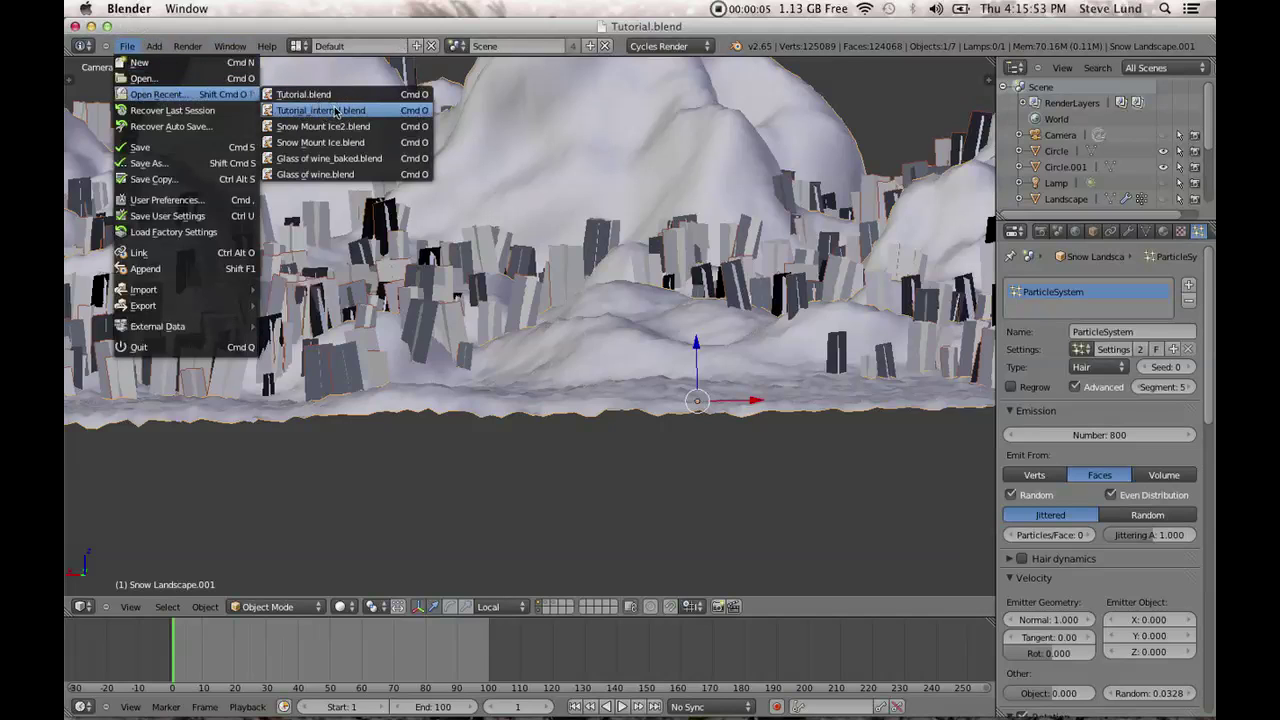
left_click(336, 111)
Turn on the camera's Mist display and show the whole scene from the top view.
middle_click_drag(873, 377, 854, 396)
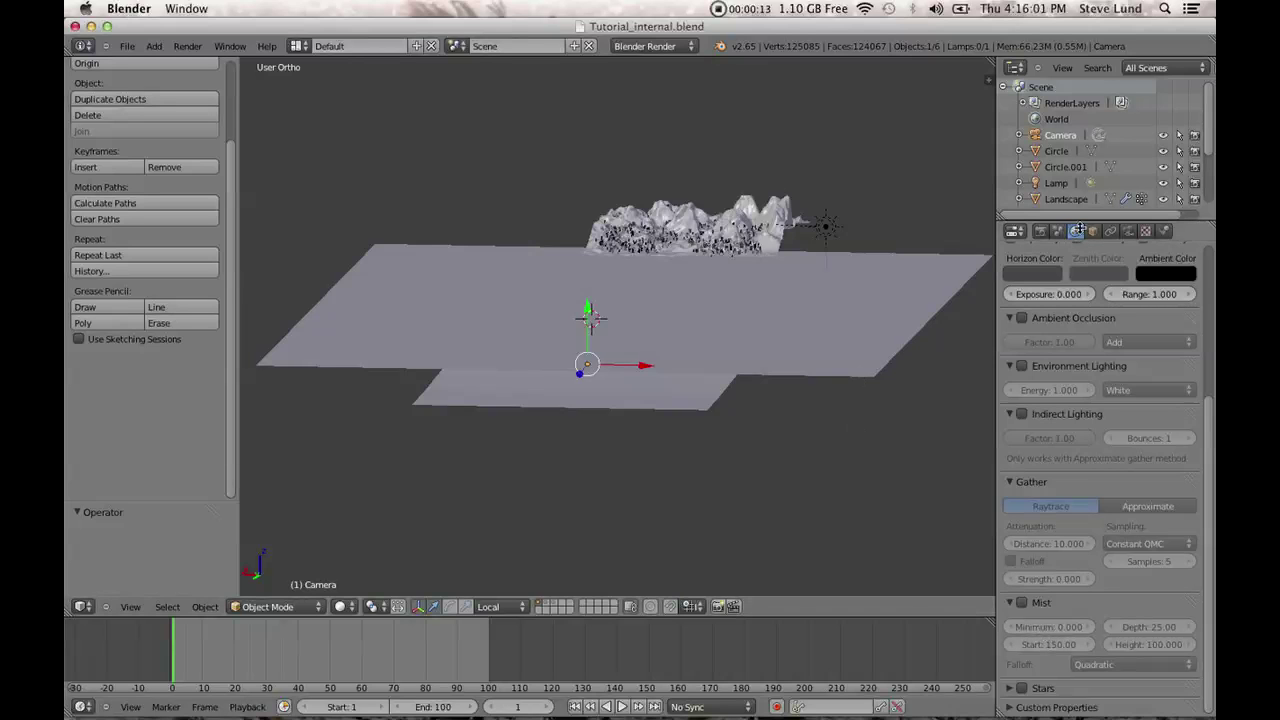
left_click(1128, 231)
left_click(1010, 627)
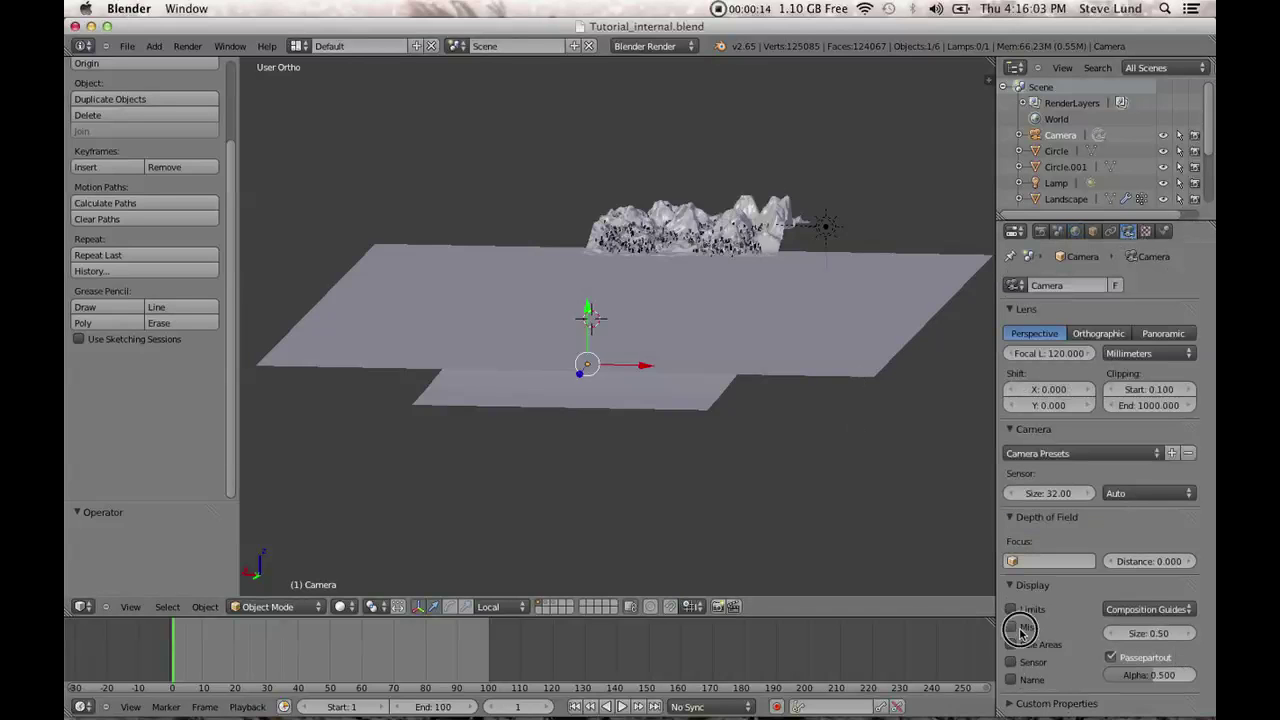
middle_click_drag(740, 434, 668, 483)
middle_click_drag(619, 509, 601, 487)
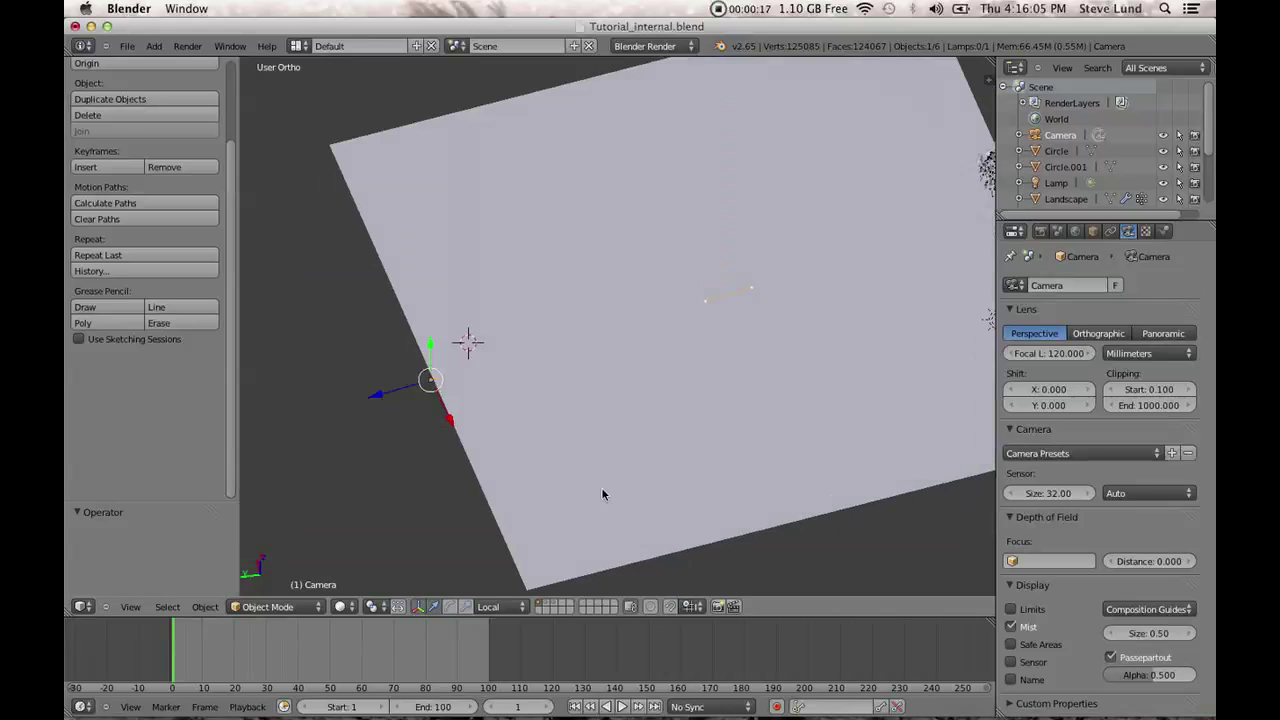
key("KP_7")
scroll(623, 410, "down", 3)
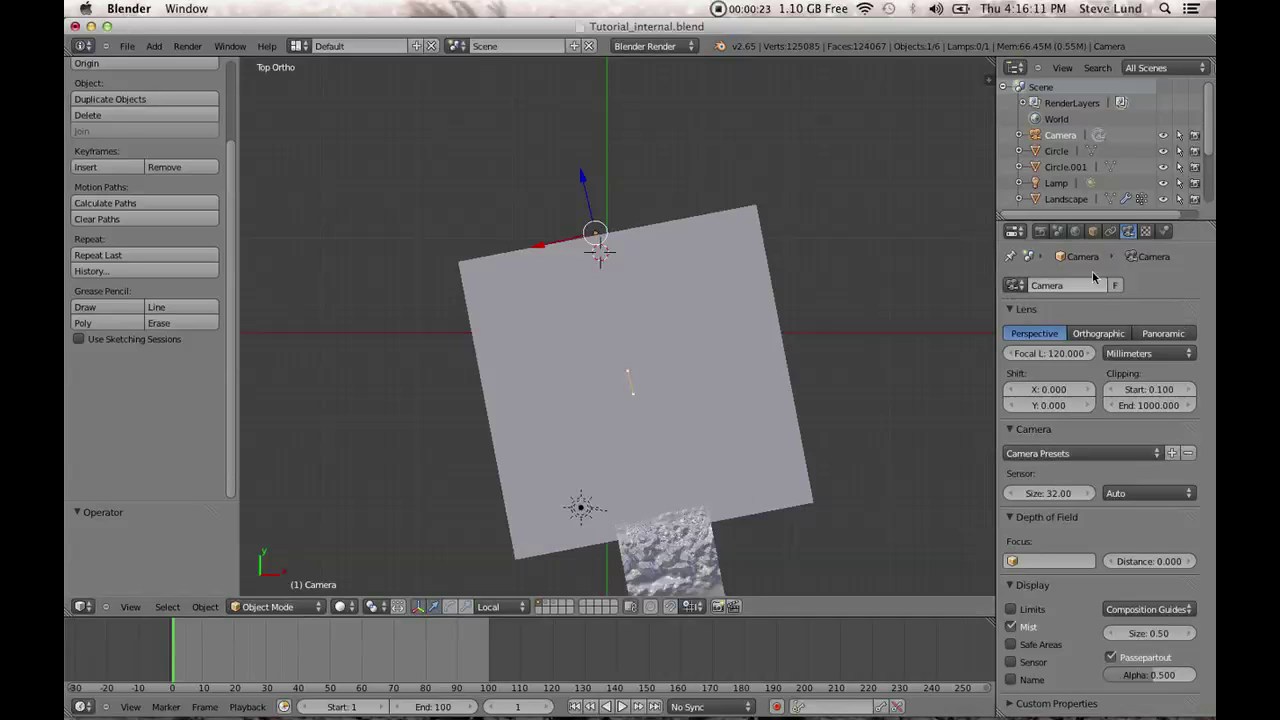
Enable Mist in the world settings.
left_click(1040, 231)
left_click(1058, 231)
scroll(1137, 551, "down", 5)
scroll(1137, 551, "down", 4)
left_click(1128, 231)
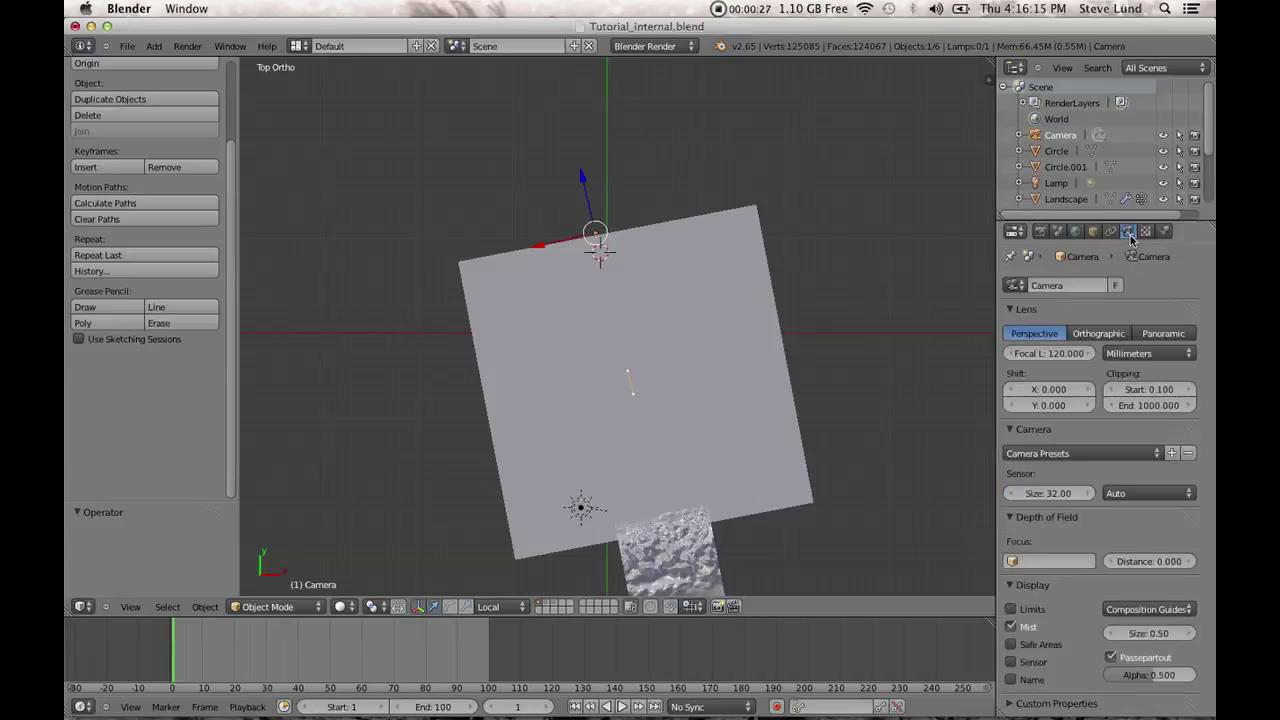
scroll(720, 465, "down", 3)
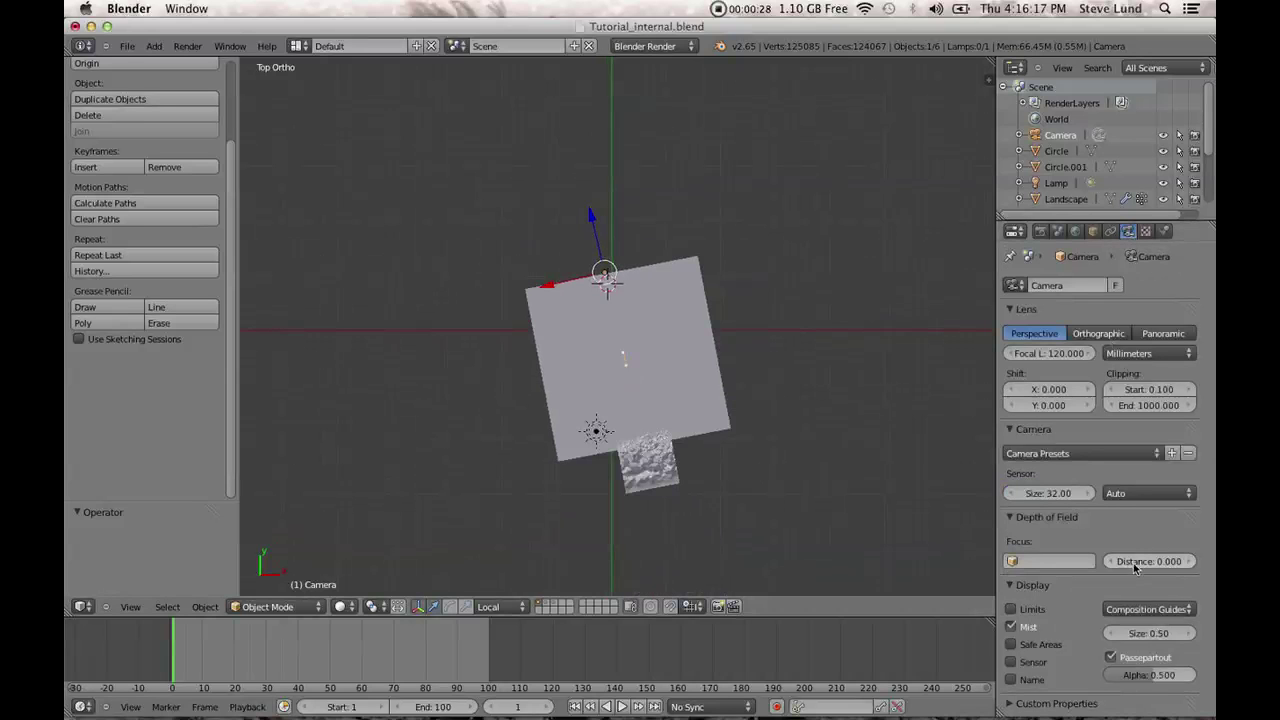
left_click(1075, 231)
left_click(1037, 602)
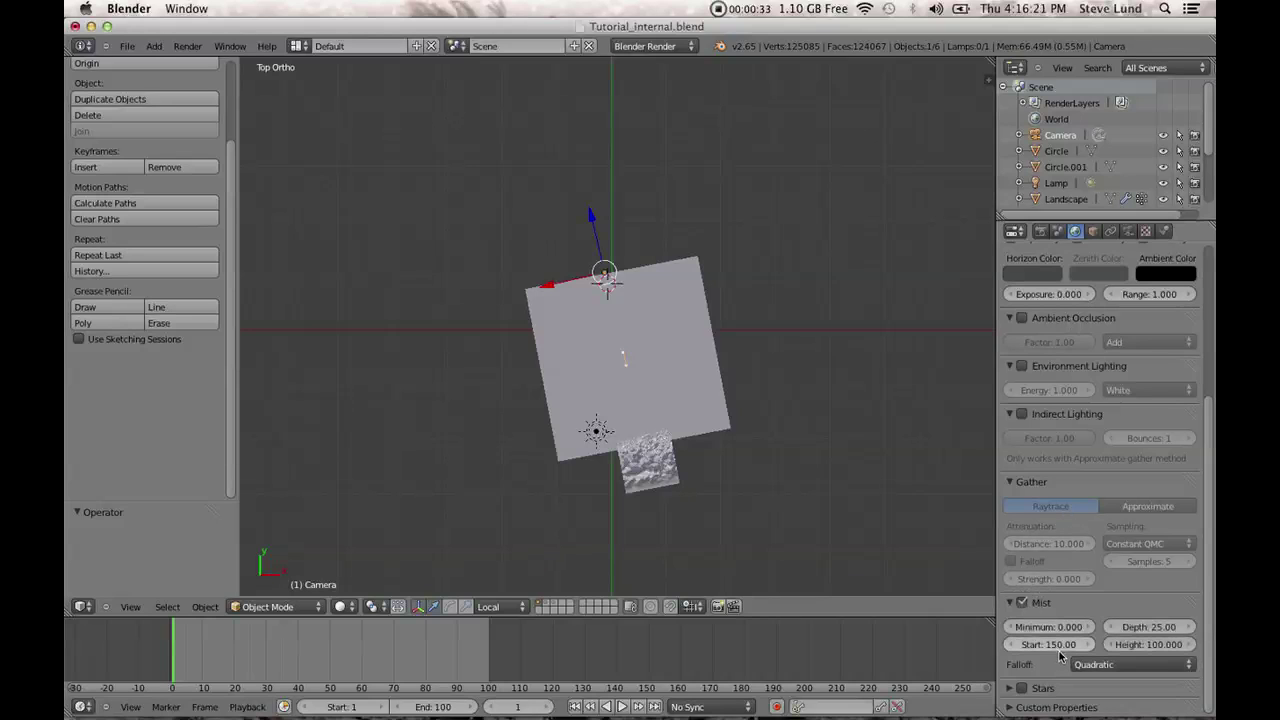
Set the world mist's Depth to 250 and its Start to 200.
left_click(1159, 646)
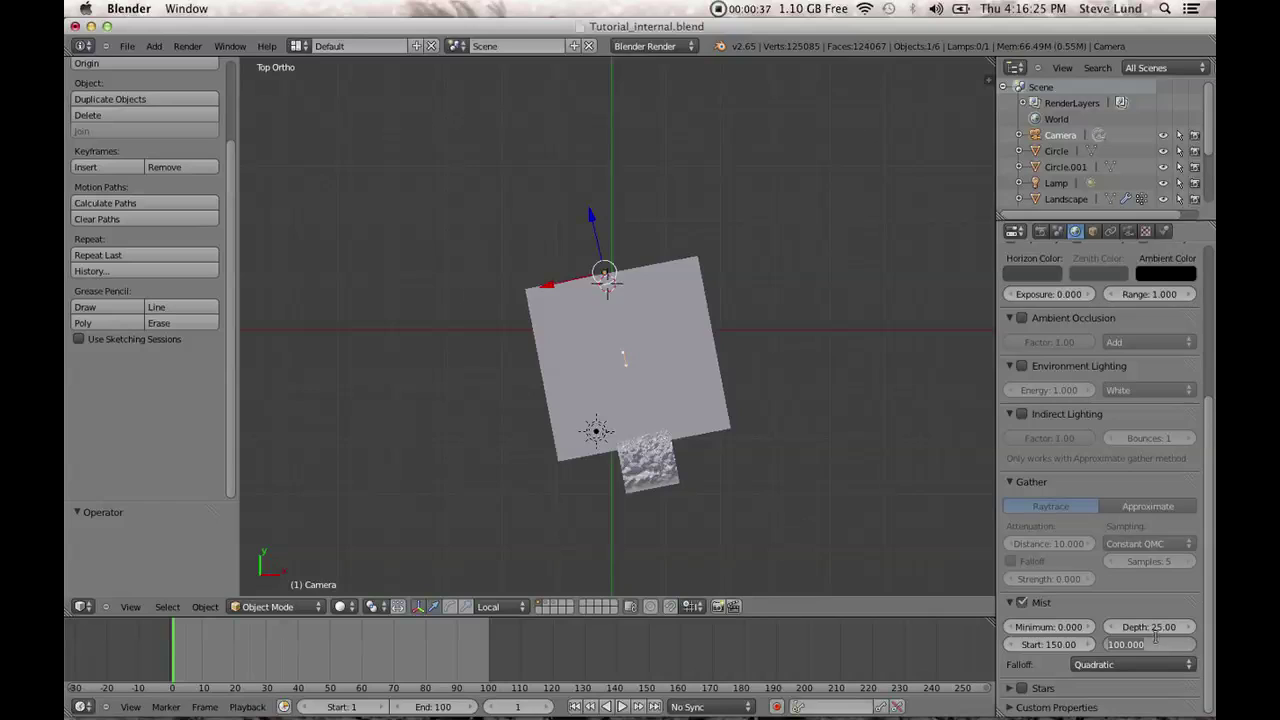
left_click(1153, 627)
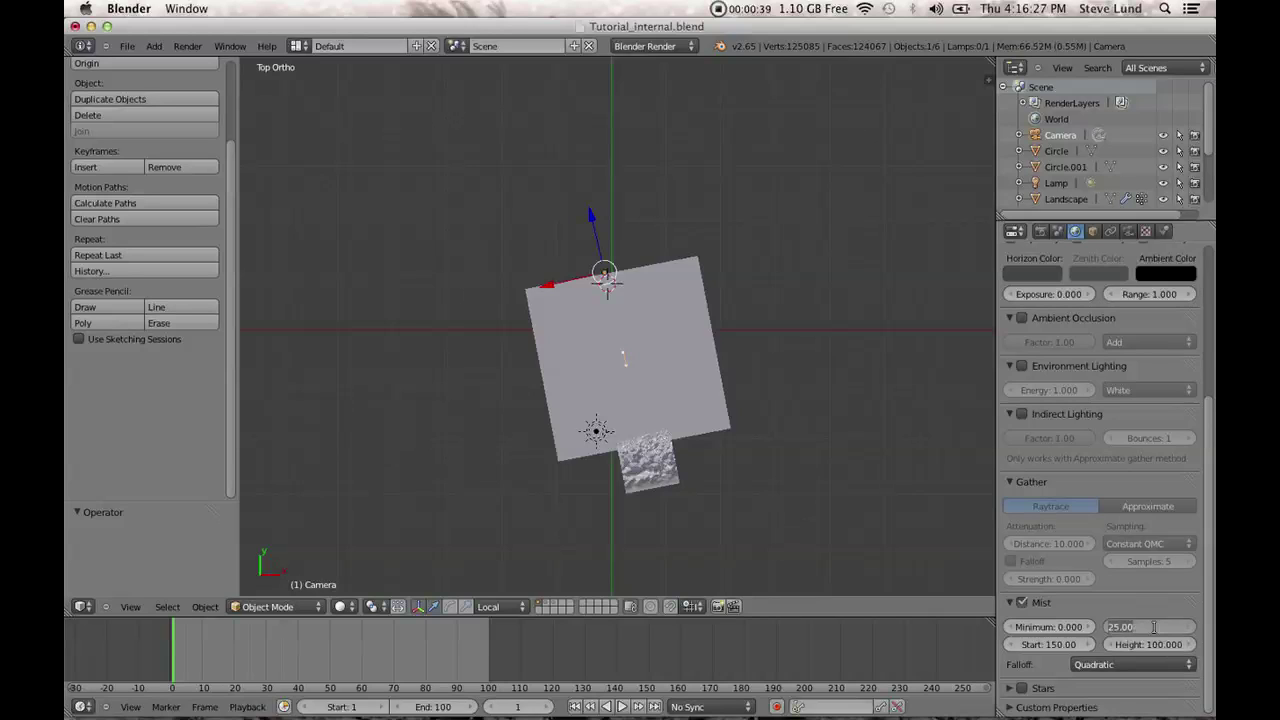
type("50")
key("Return")
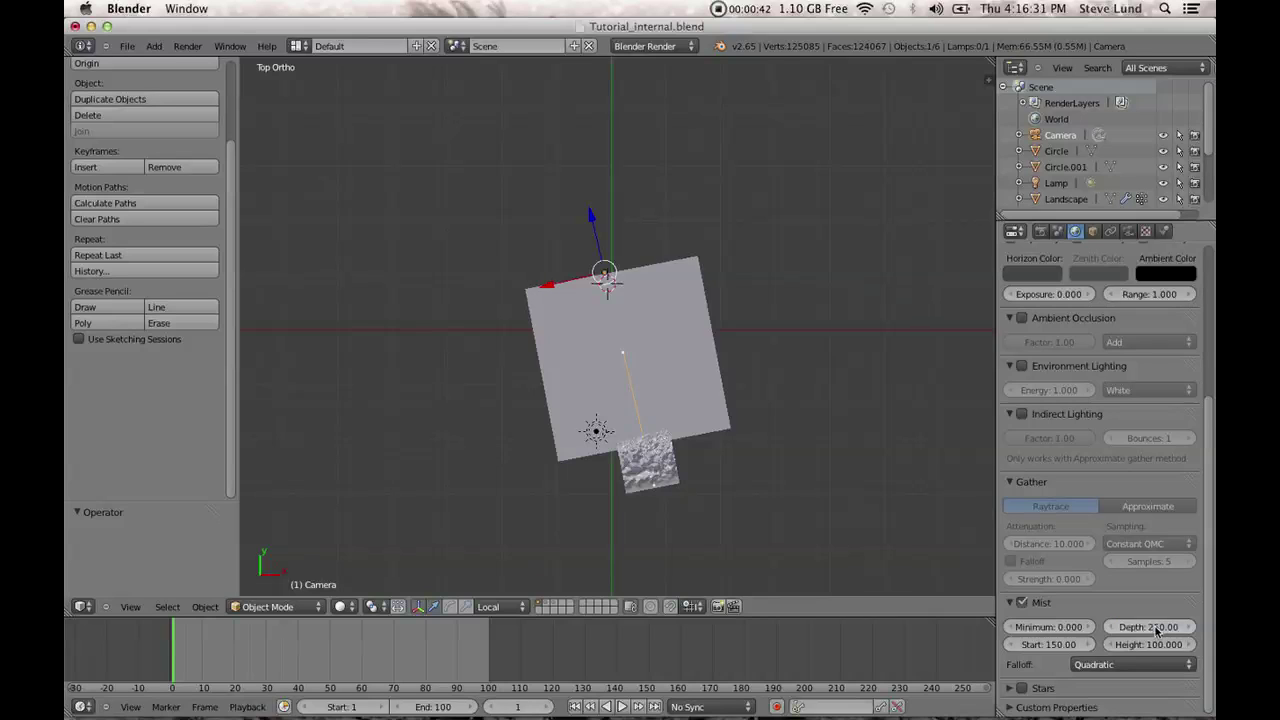
left_click(1048, 644)
type("200")
key("Return")
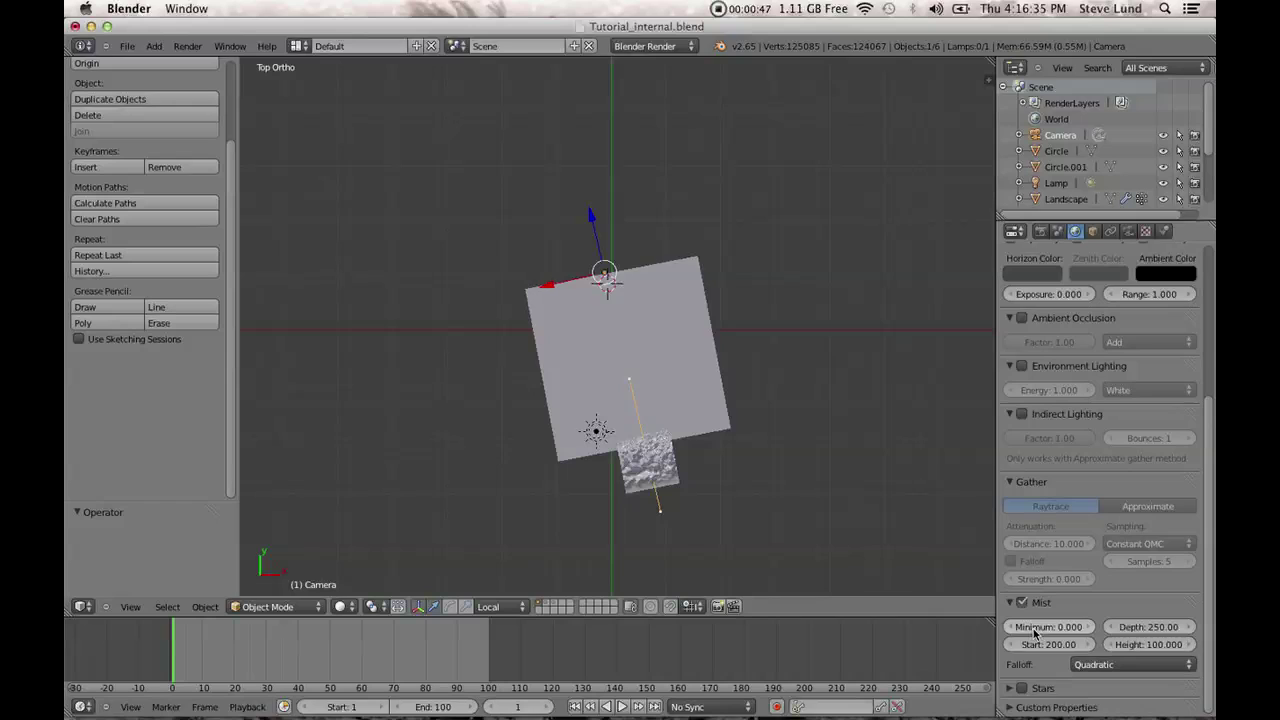
Set the world mist's Depth to 200.
left_click(1144, 627)
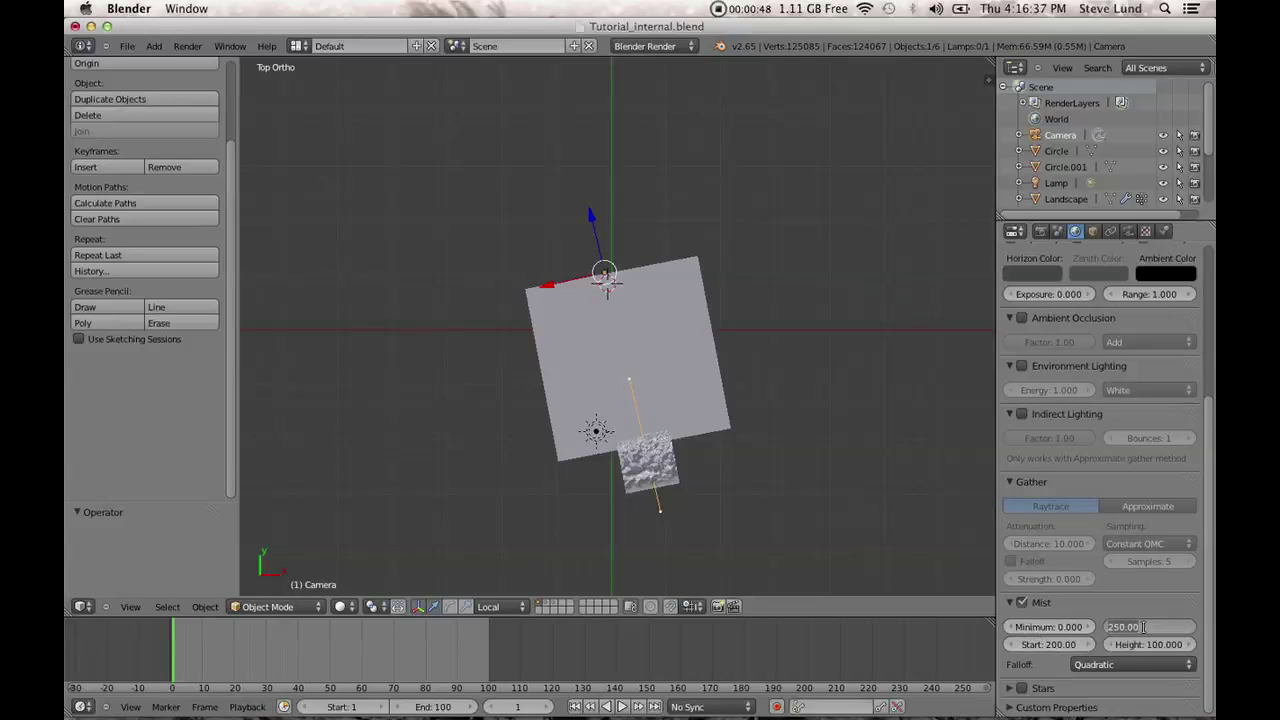
type("200")
key("Return")
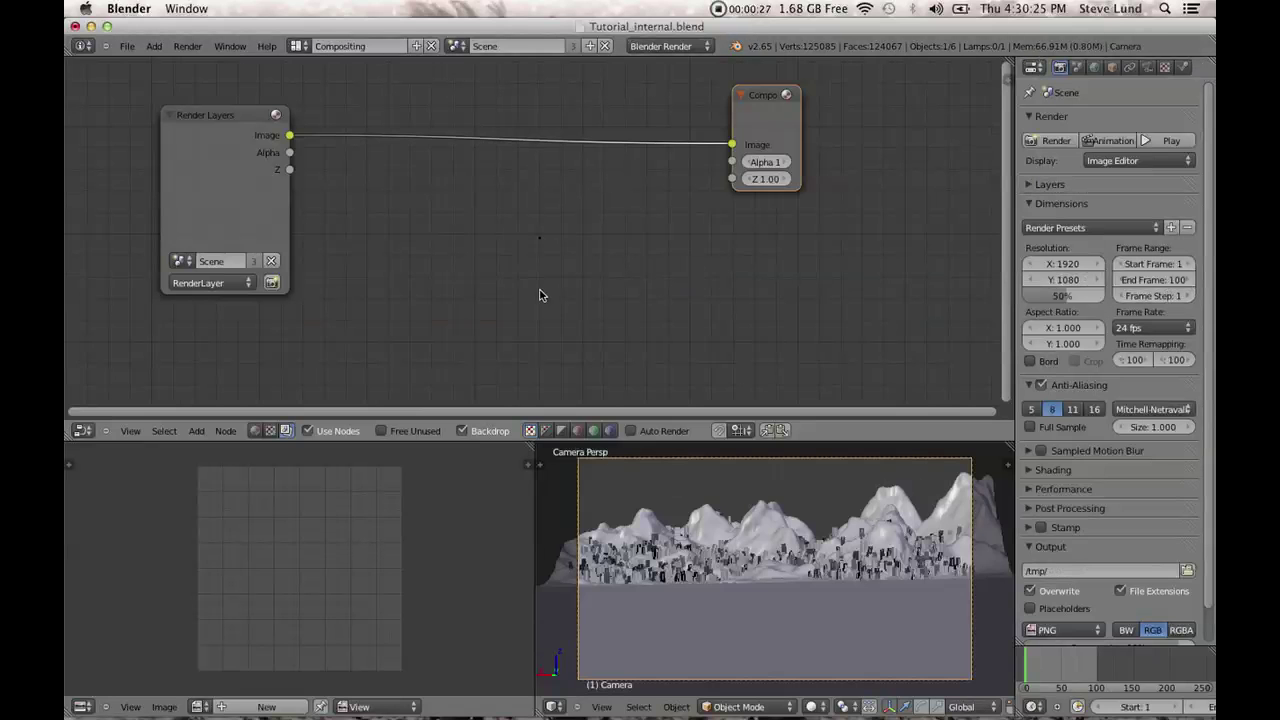
Enable the render layer's Mist pass, connect its Mist output to the Composite node's Image input, and render the scene.
scroll(539, 295, "down", 1)
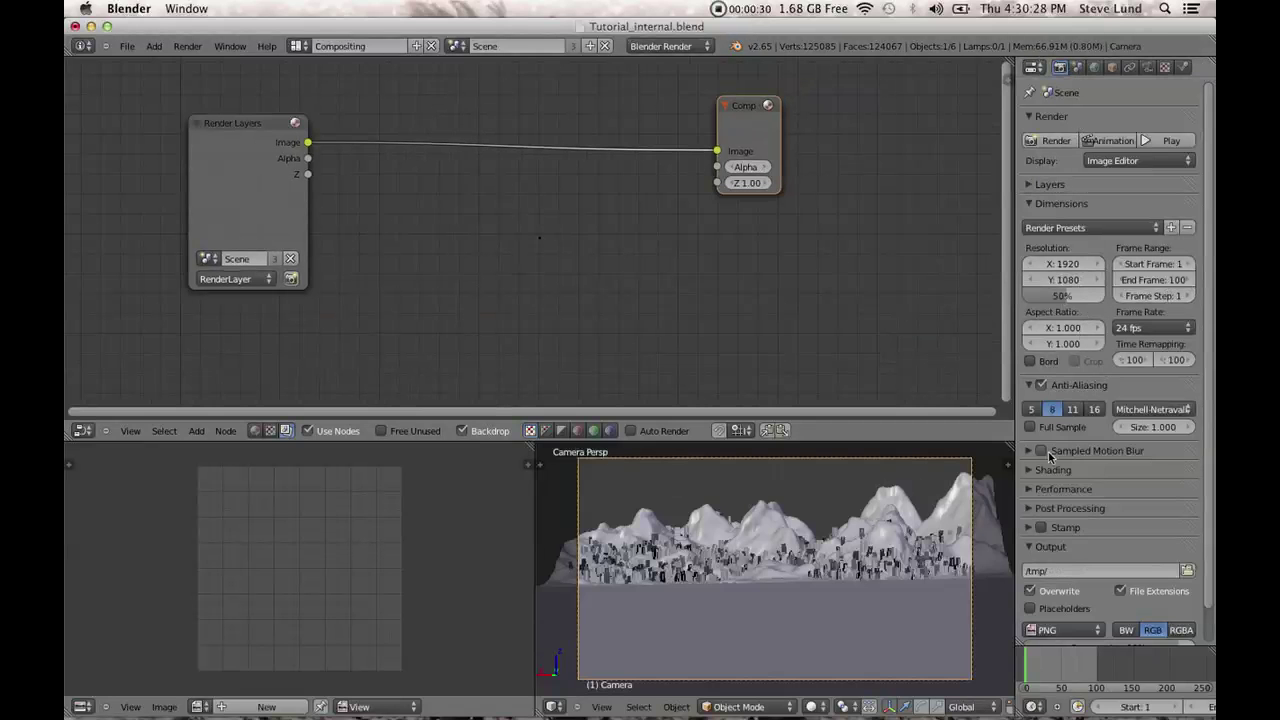
left_click(1047, 186)
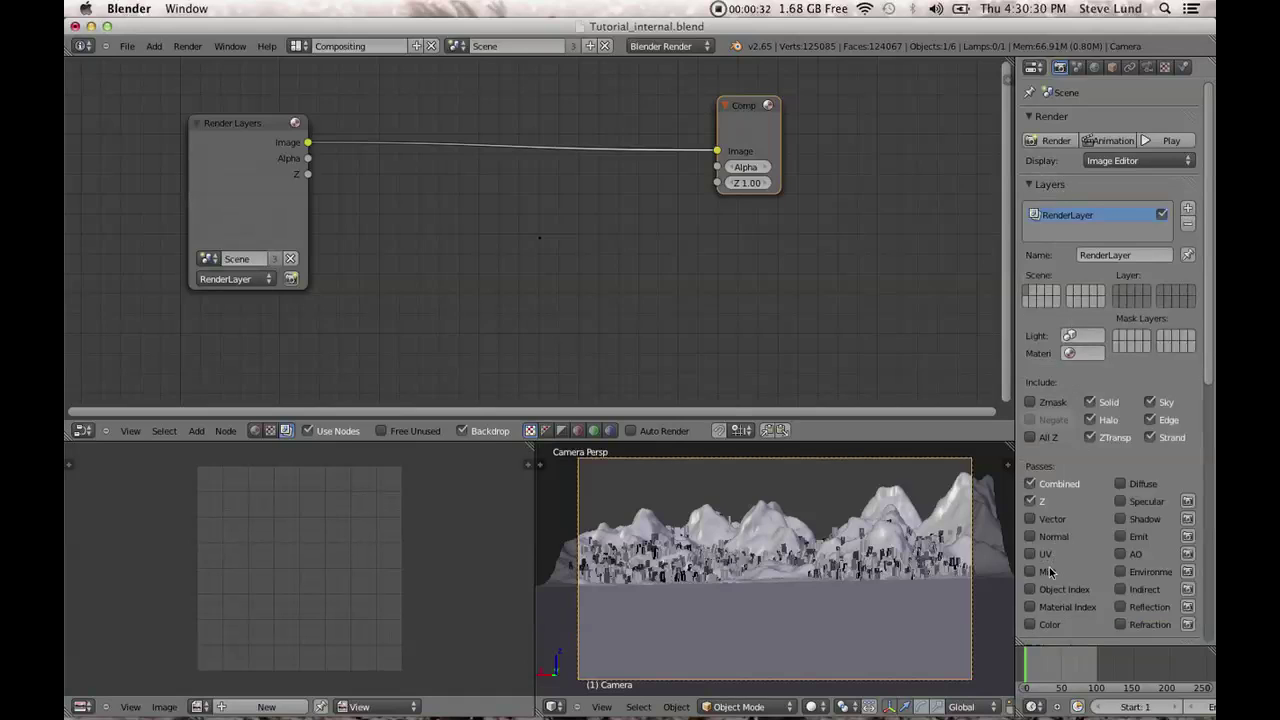
left_click(1050, 572)
left_click_drag(309, 191, 717, 151)
key("F12")
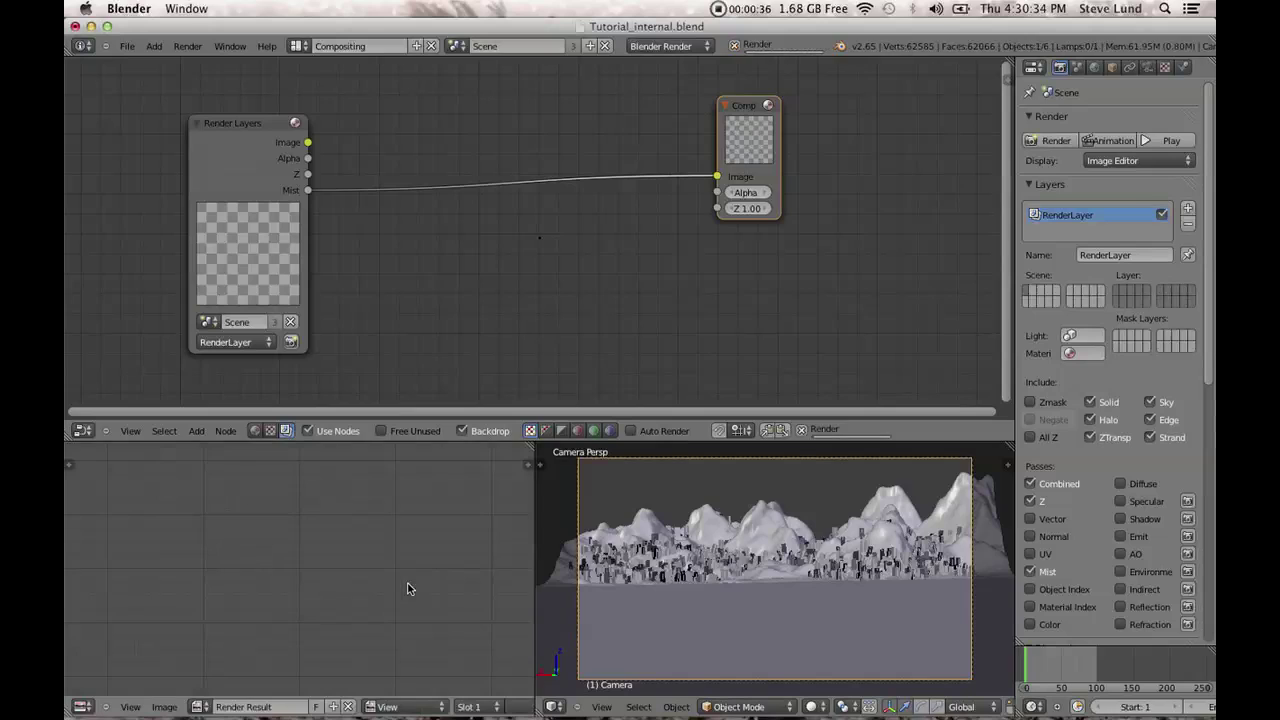
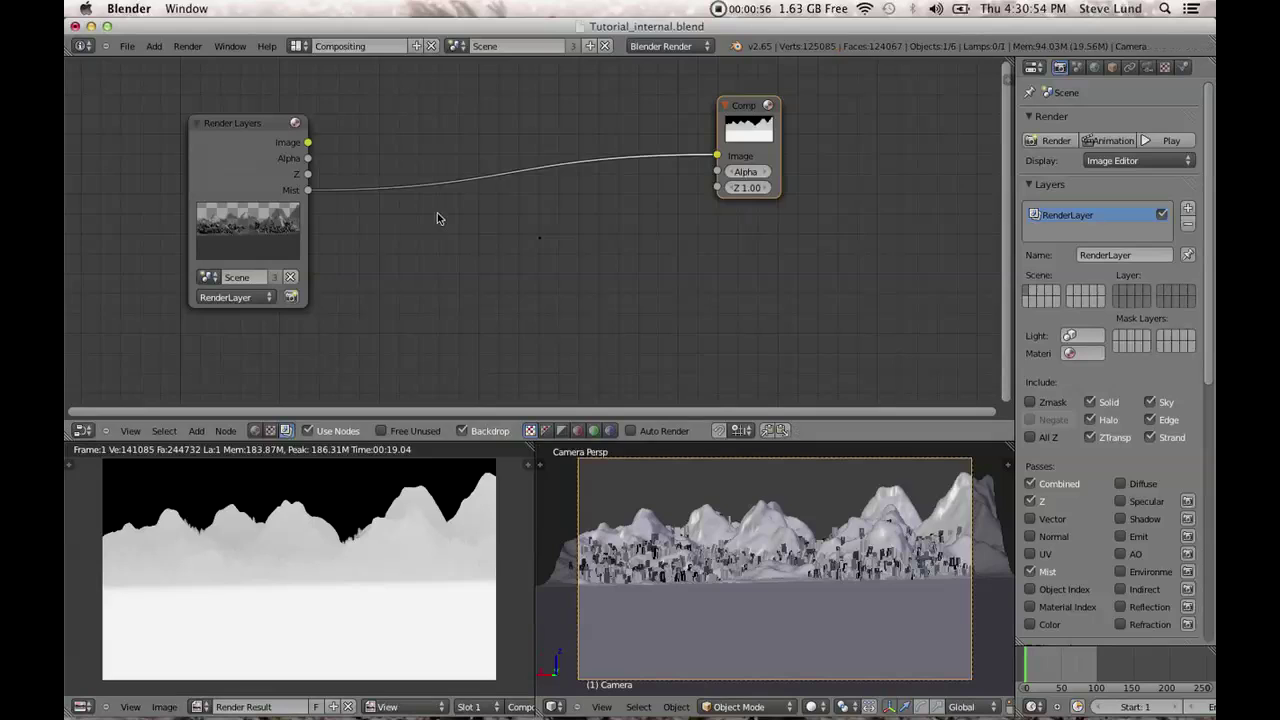
Save the rendered mist image as mist.png in the Snowy Mountain Tutorial folder, replacing the existing file.
left_click(164, 707)
left_click(195, 645)
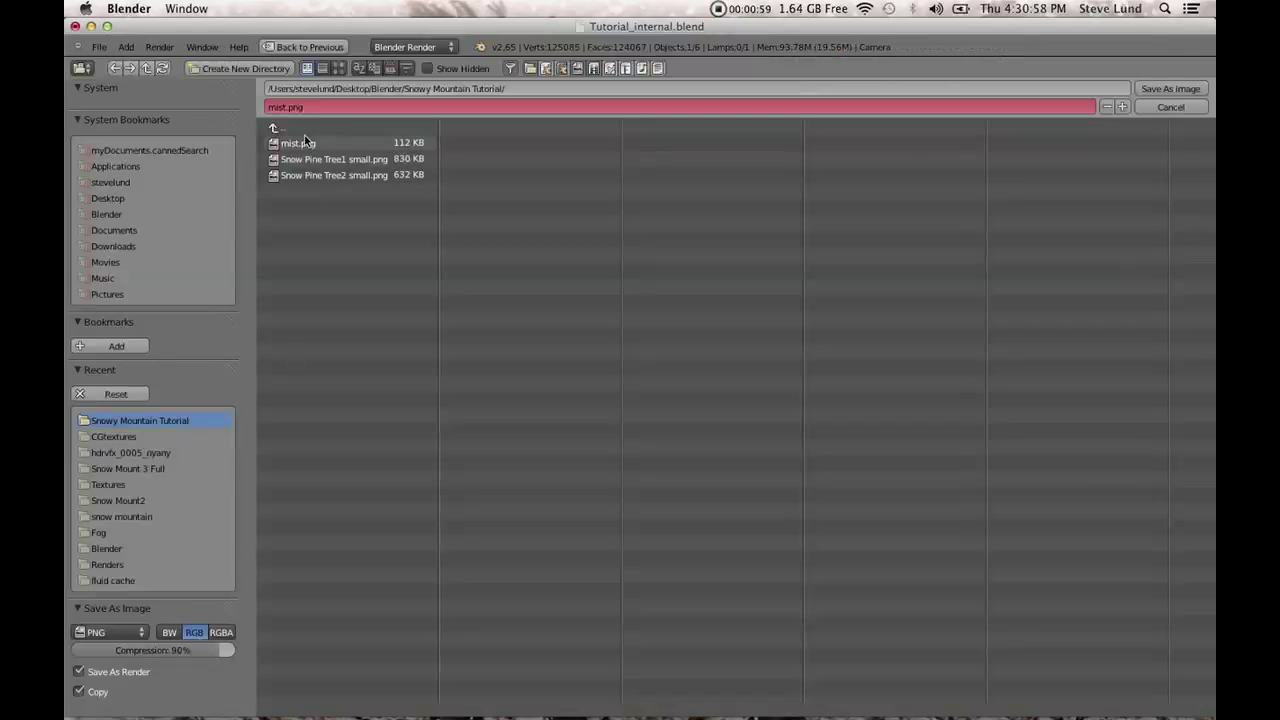
left_click(1166, 88)
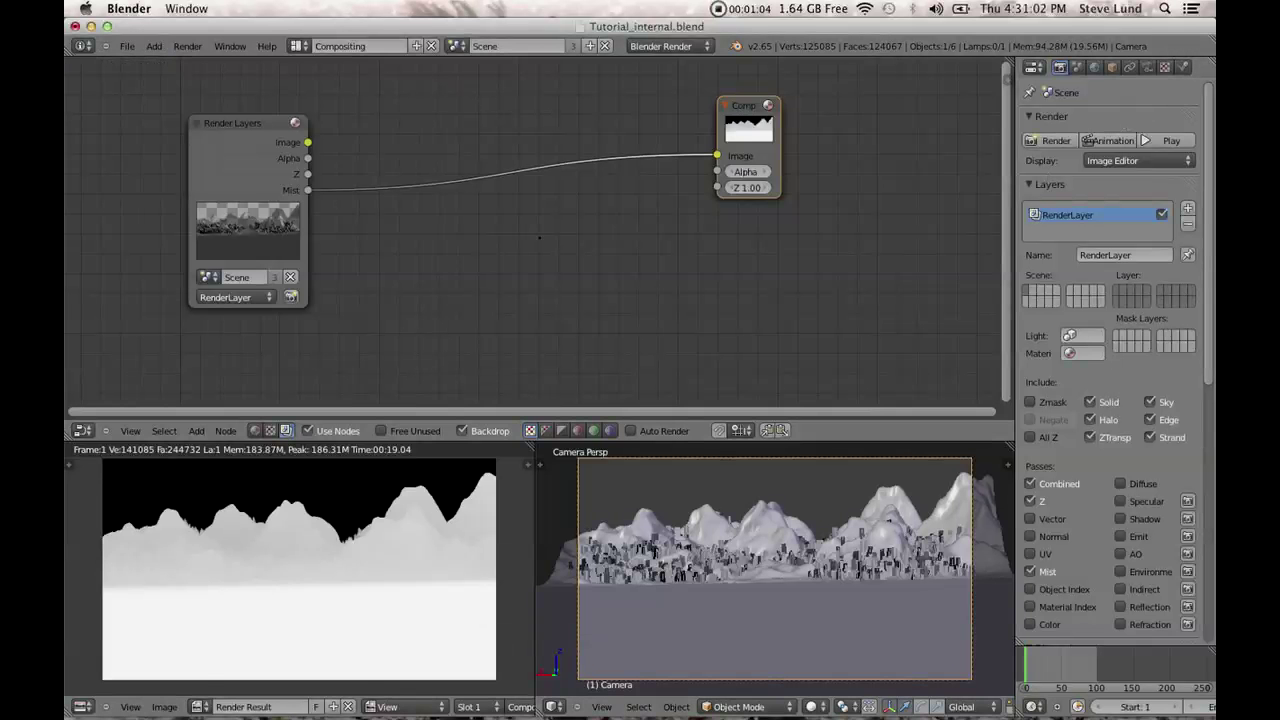
Open the recent file Tutorial.blend.
mouse_move(632, 700)
left_click(127, 46)
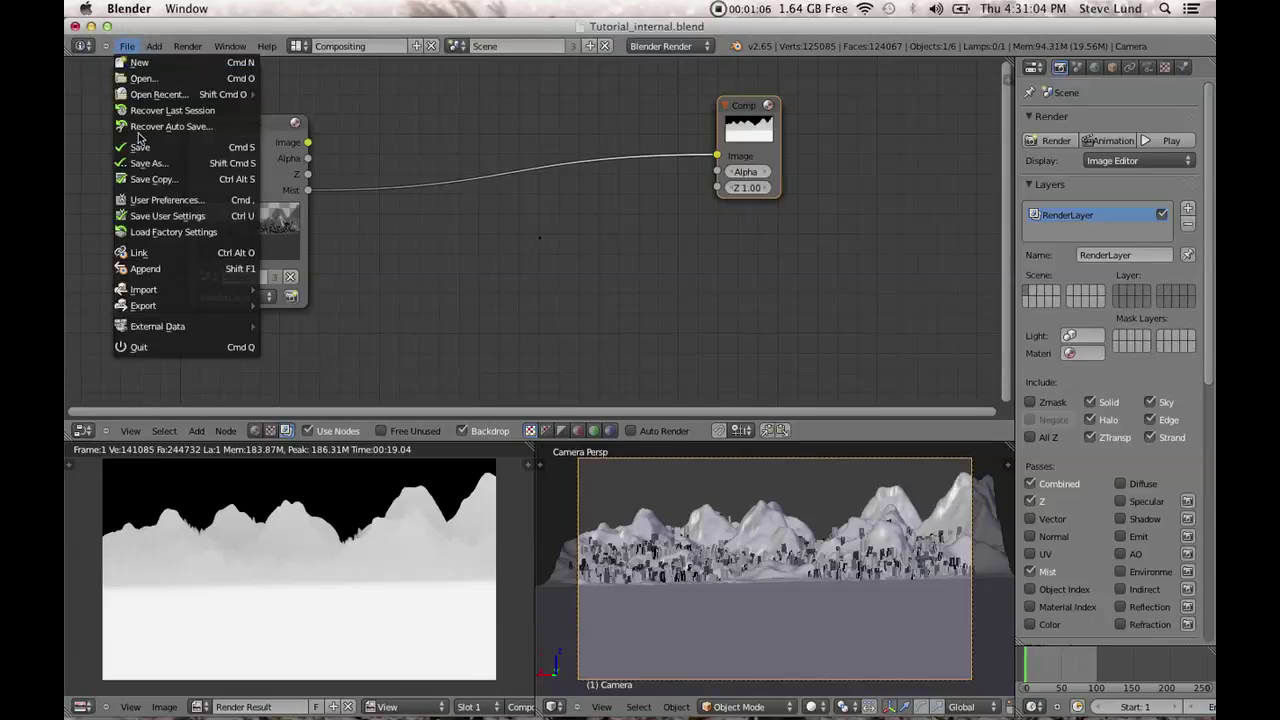
left_click(127, 46)
left_click(127, 46)
mouse_move(180, 94)
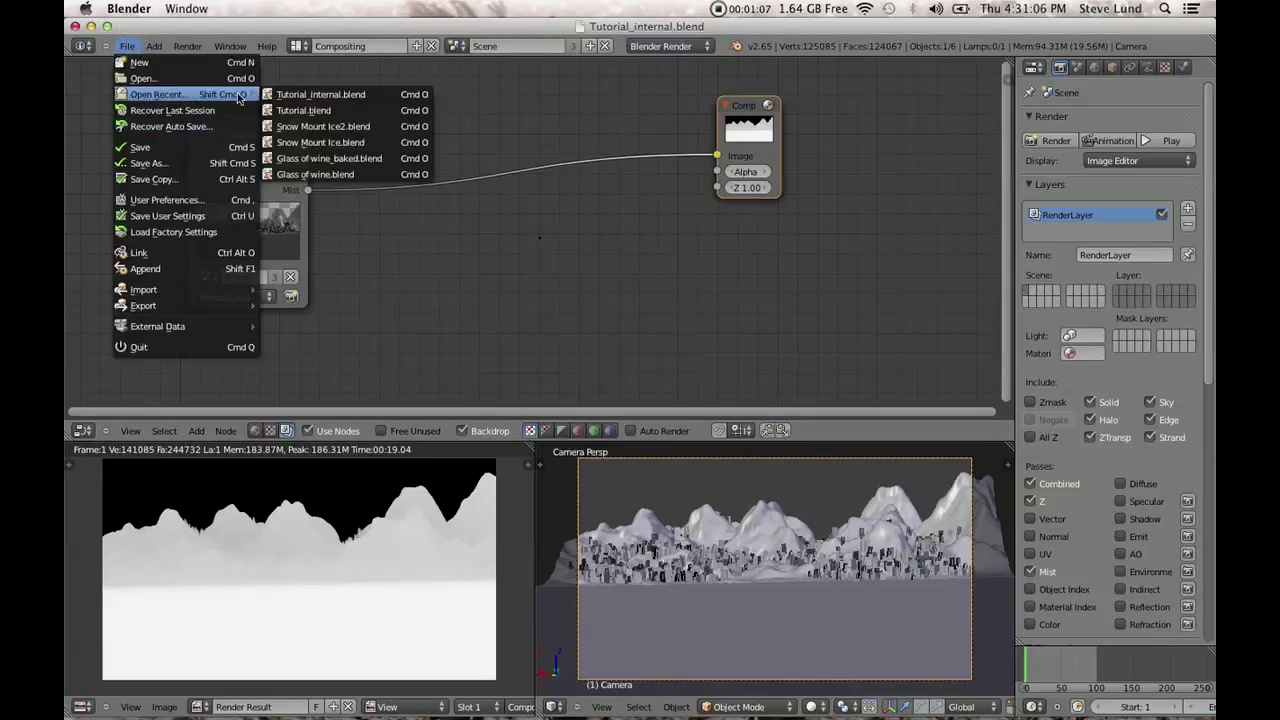
left_click(359, 112)
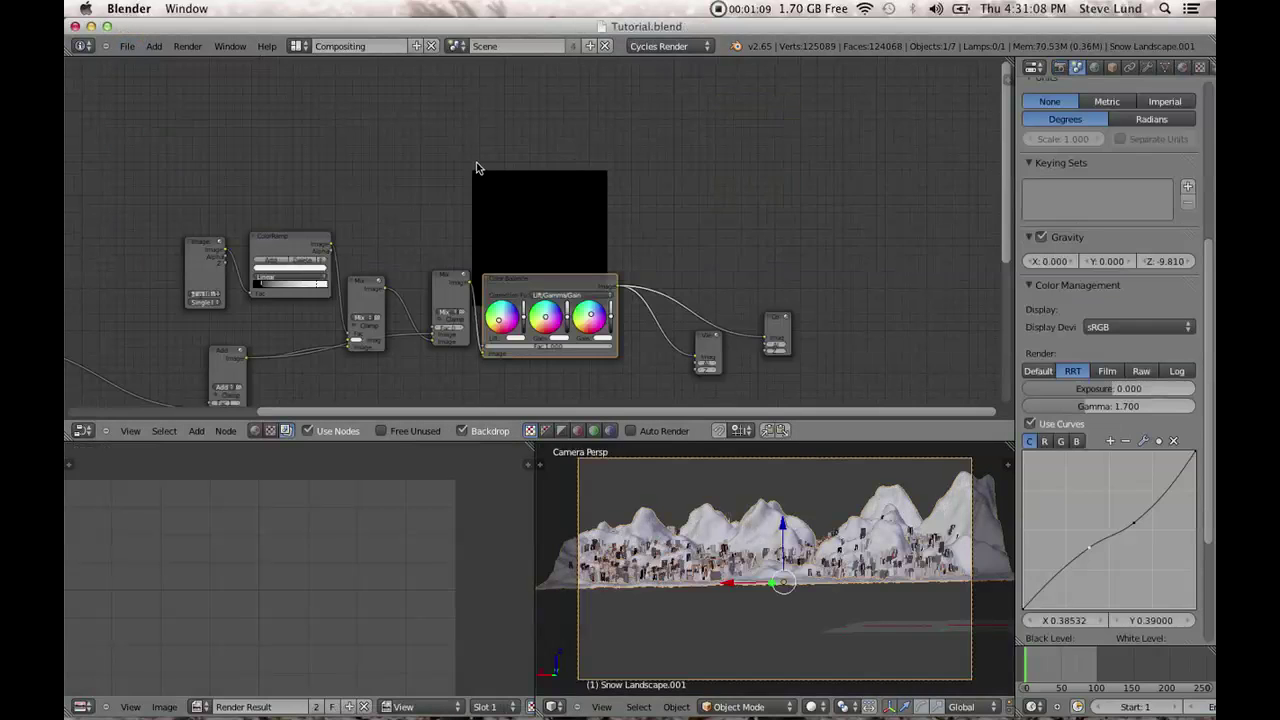
scroll(550, 280, "up", 3)
middle_click_drag(550, 280, 466, 137)
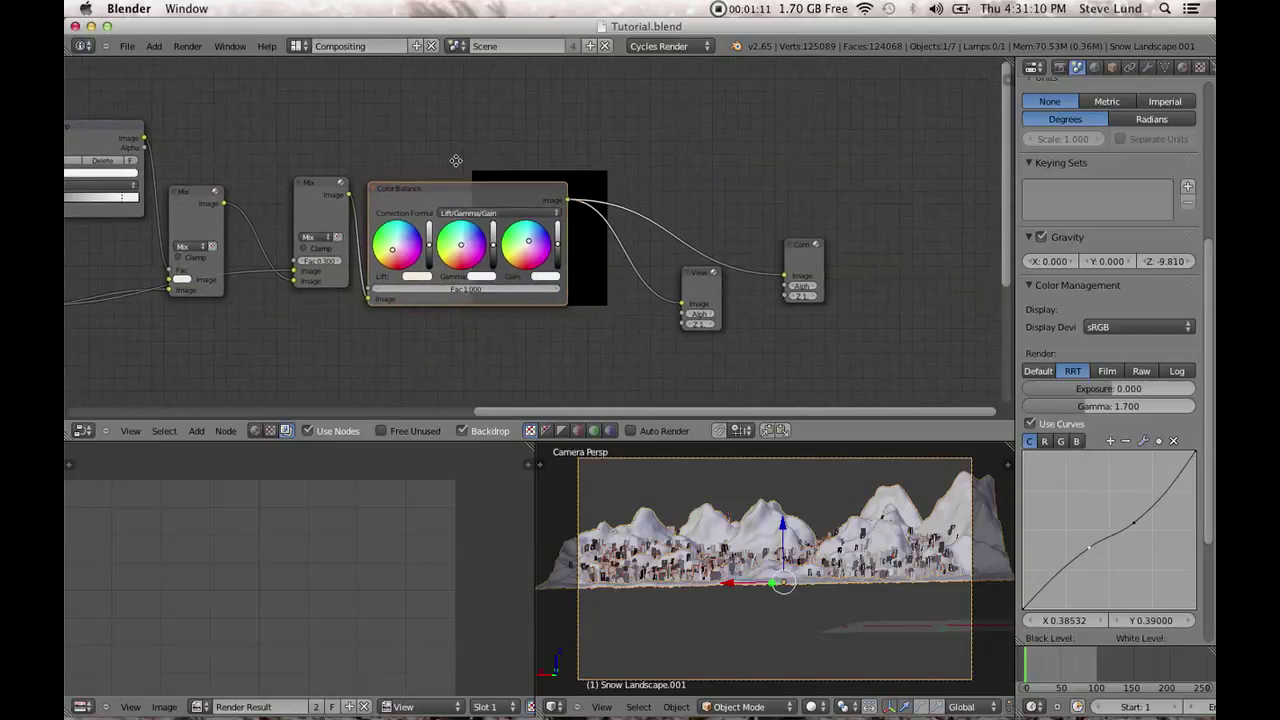
left_click(127, 46)
key("Escape")
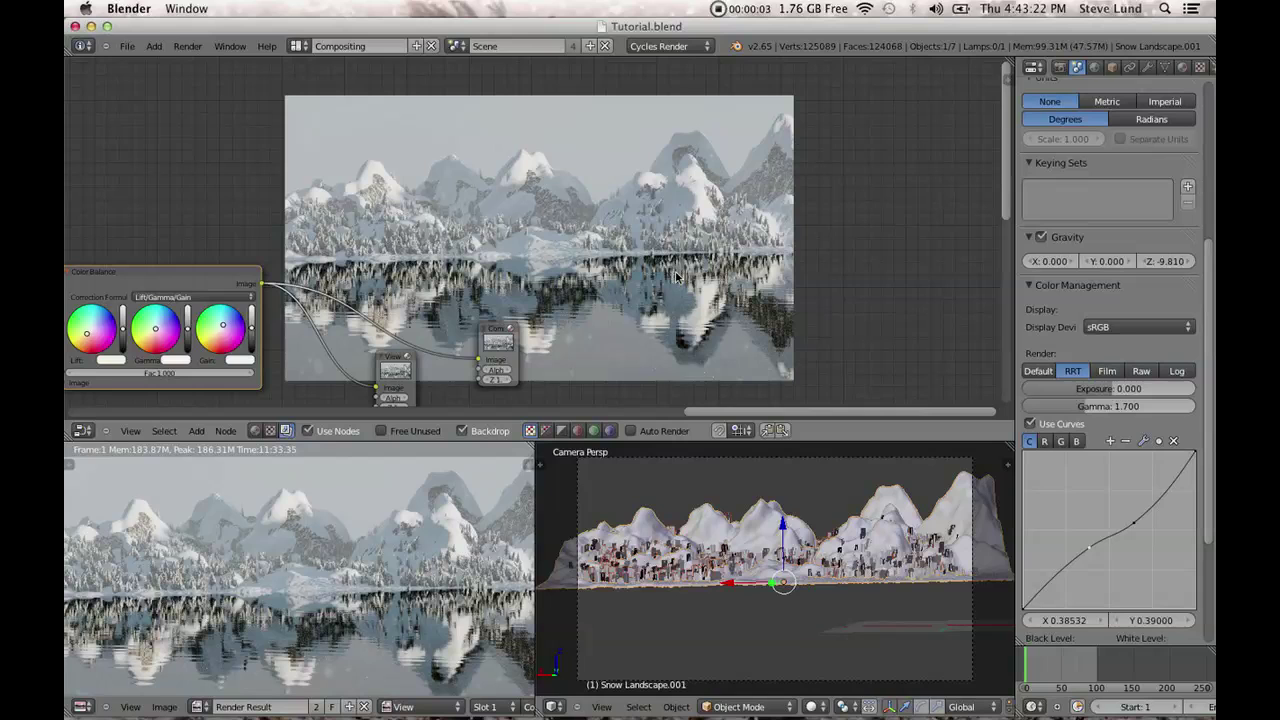
Tighten the mist ColorRamp by moving its black and white stops inward, the white one to about three quarters of the ramp.
middle_click_drag(654, 265, 680, 253)
scroll(610, 254, "up", 2)
middle_click_drag(488, 253, 730, 193)
scroll(126, 380, "down", 4)
middle_click_drag(131, 371, 297, 403)
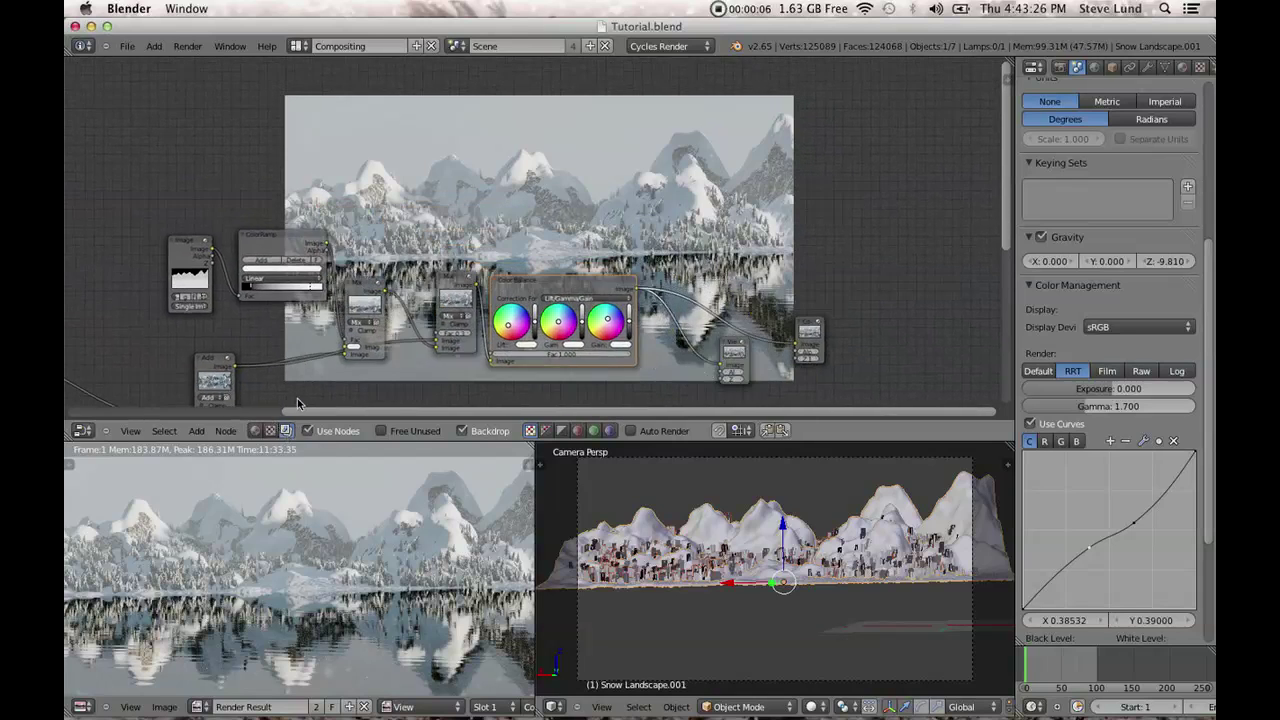
scroll(313, 368, "up", 3)
left_click_drag(243, 306, 260, 308)
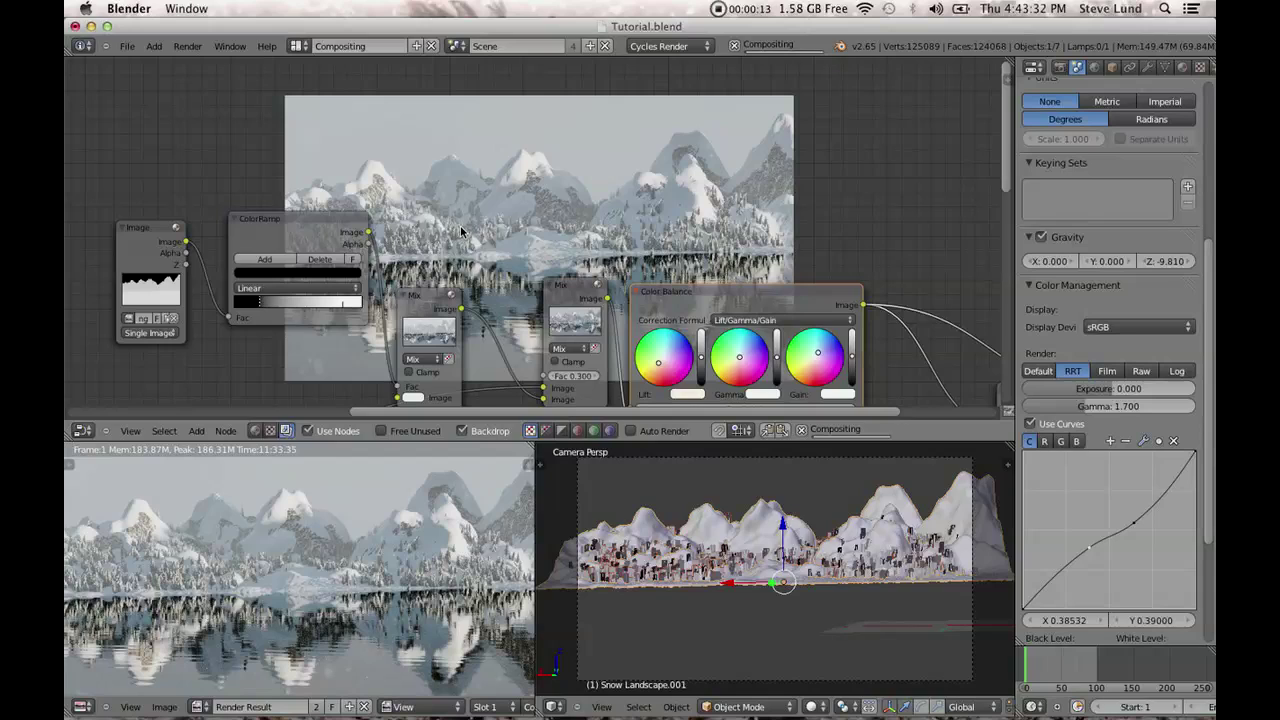
middle_click_drag(351, 289, 369, 326)
left_click_drag(366, 342, 344, 341)
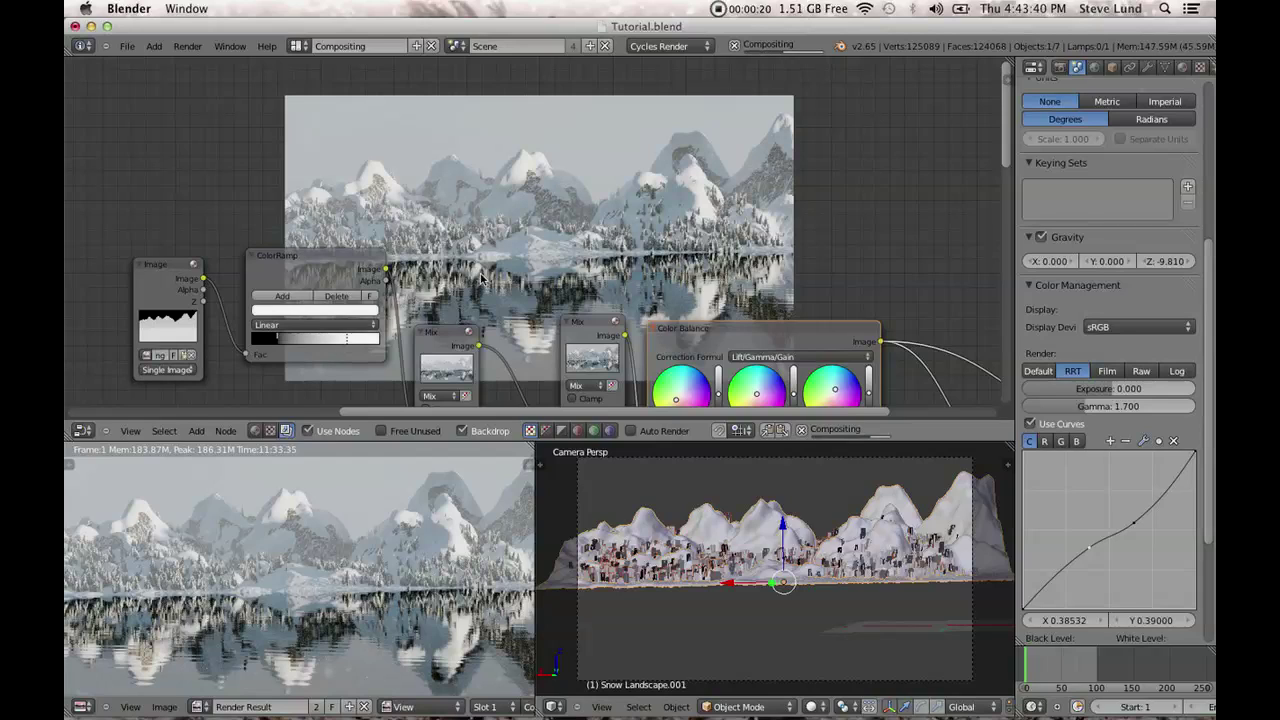
Slightly brighten the mist colour of the Mix node driven by the ColorRamp.
middle_click_drag(437, 267, 334, 259)
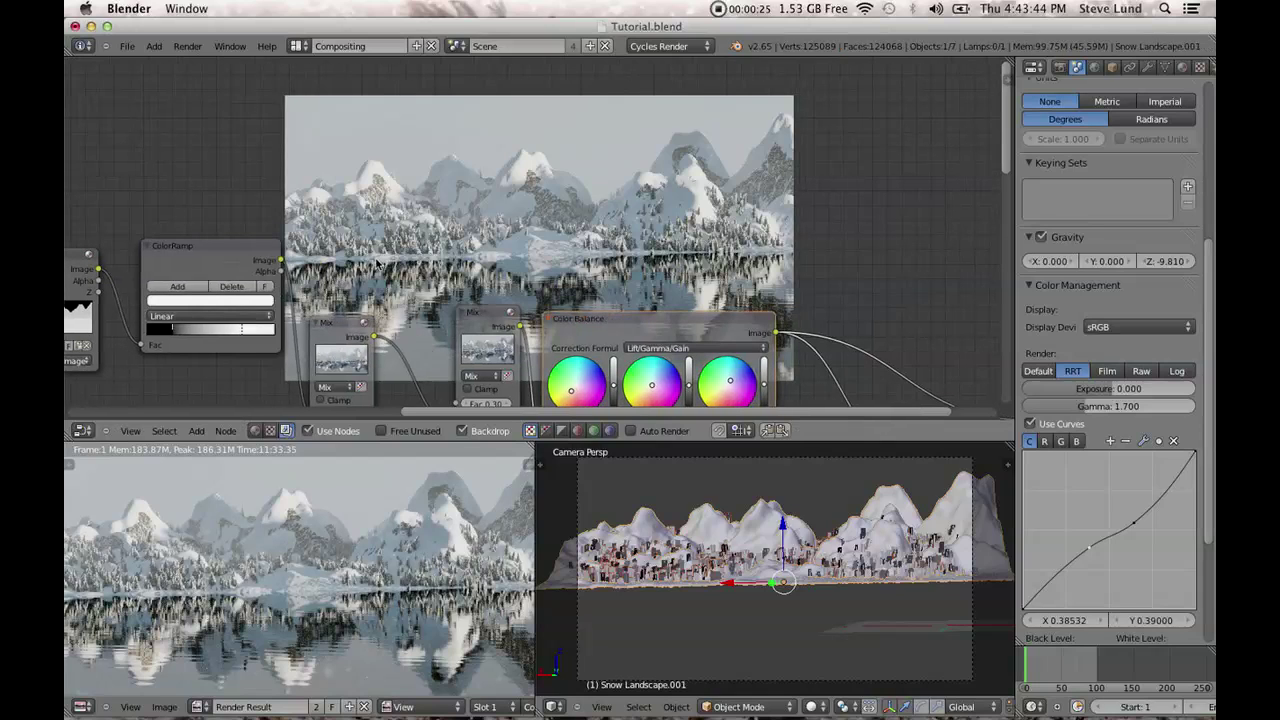
scroll(255, 325, "down", 5)
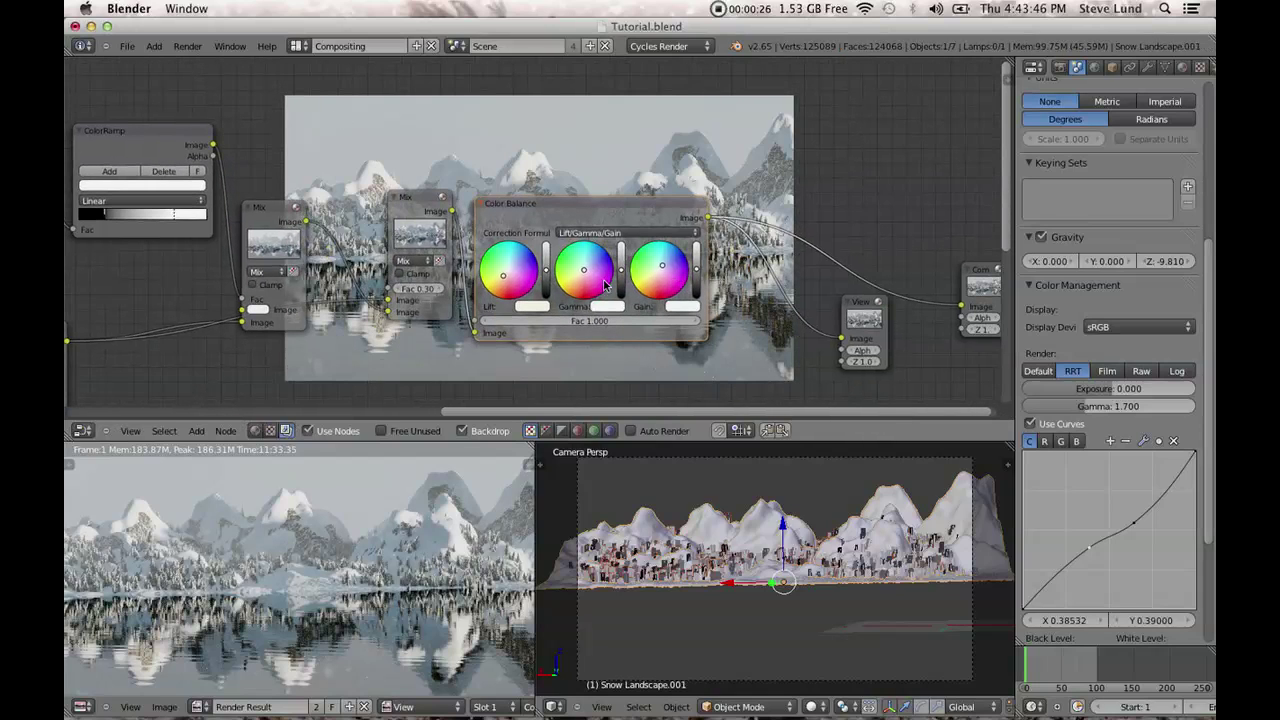
left_click(258, 310)
left_click_drag(301, 181, 302, 179)
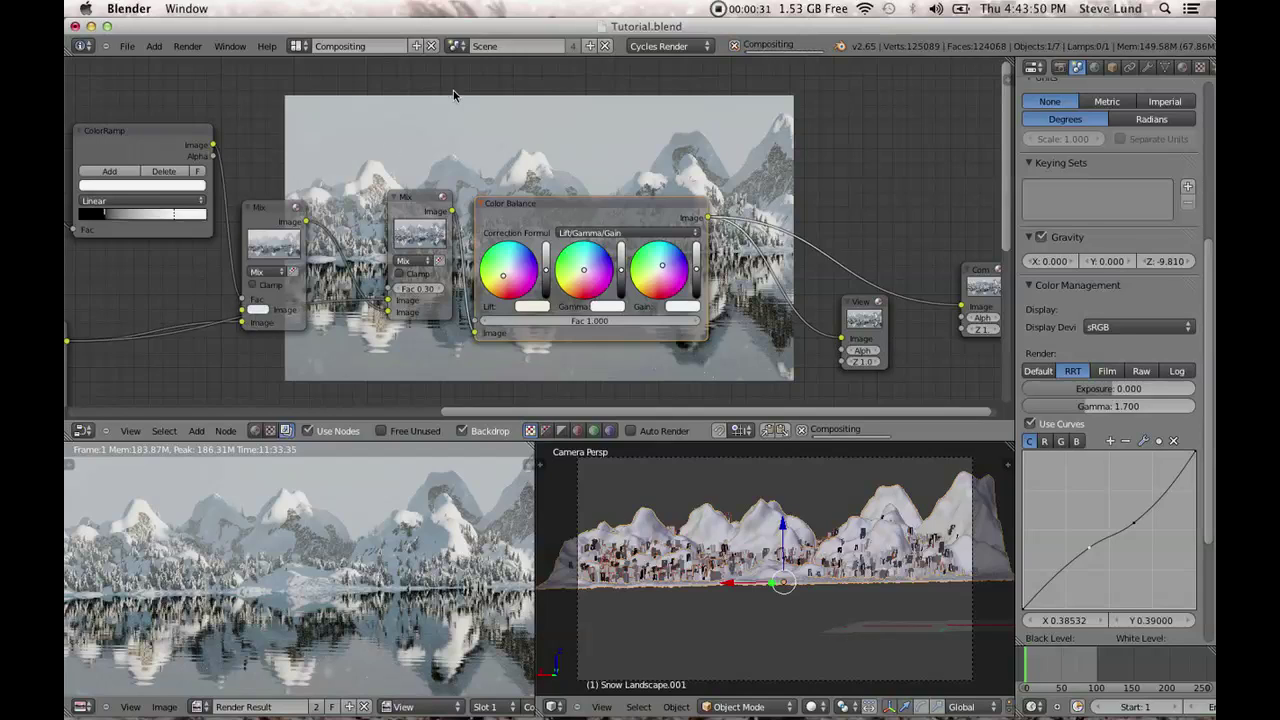
Set the factor of the Mix node just before the Color Balance node to 0.20.
middle_click_drag(447, 165, 205, 190)
scroll(482, 230, "down", 1)
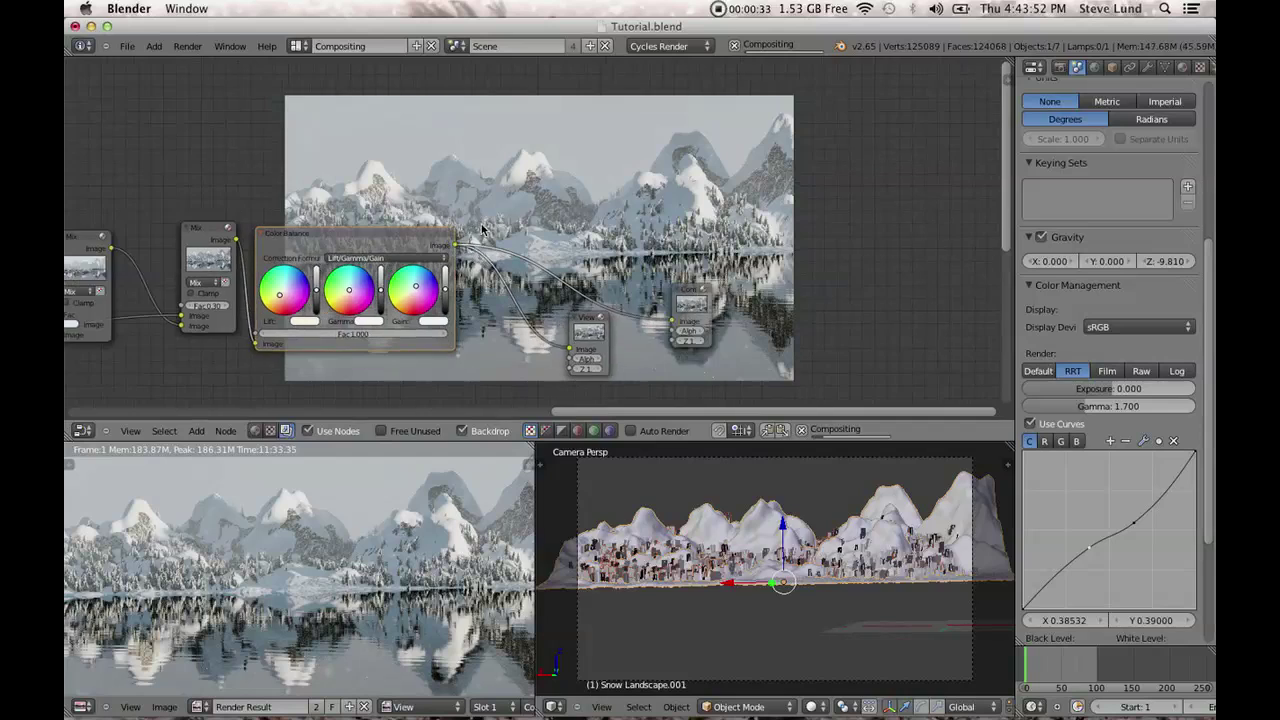
middle_click_drag(433, 233, 322, 256)
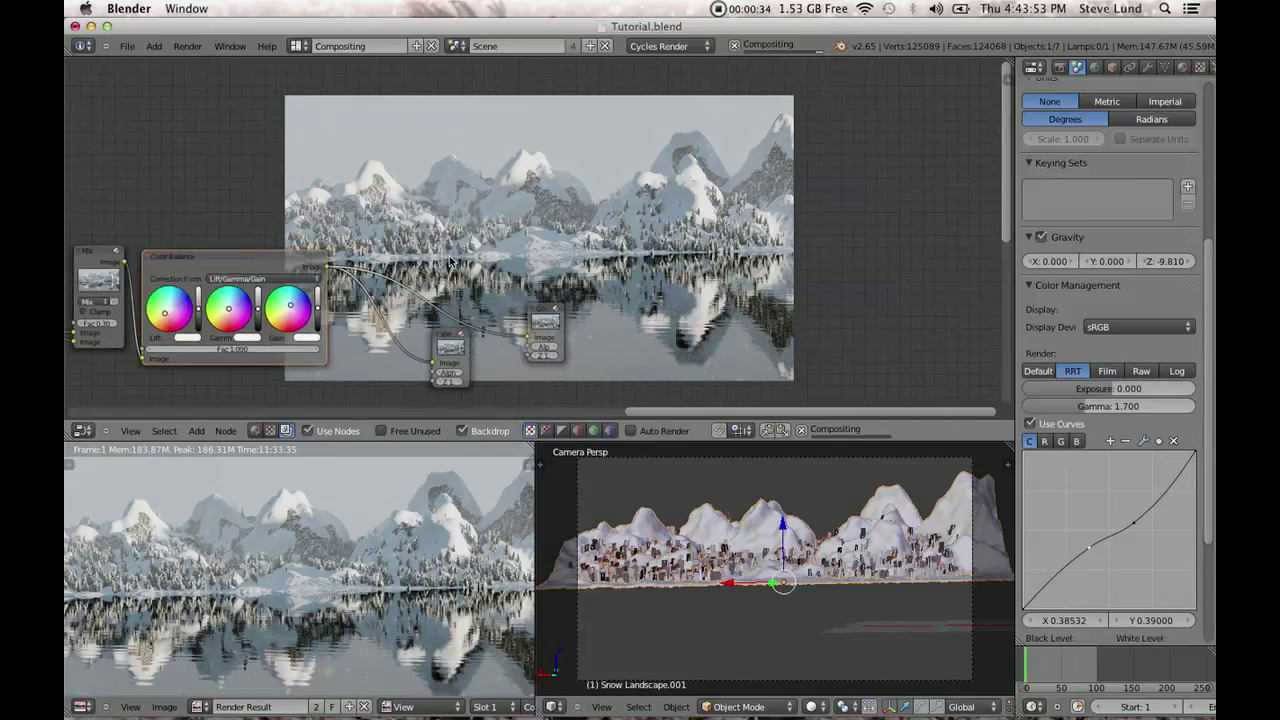
left_click(83, 326)
Move the Composite and Viewer nodes further from the Color Balance node and insert a Lens Distortion node before the Composite node.
left_click_drag(547, 320, 920, 289)
left_click_drag(450, 333, 767, 372)
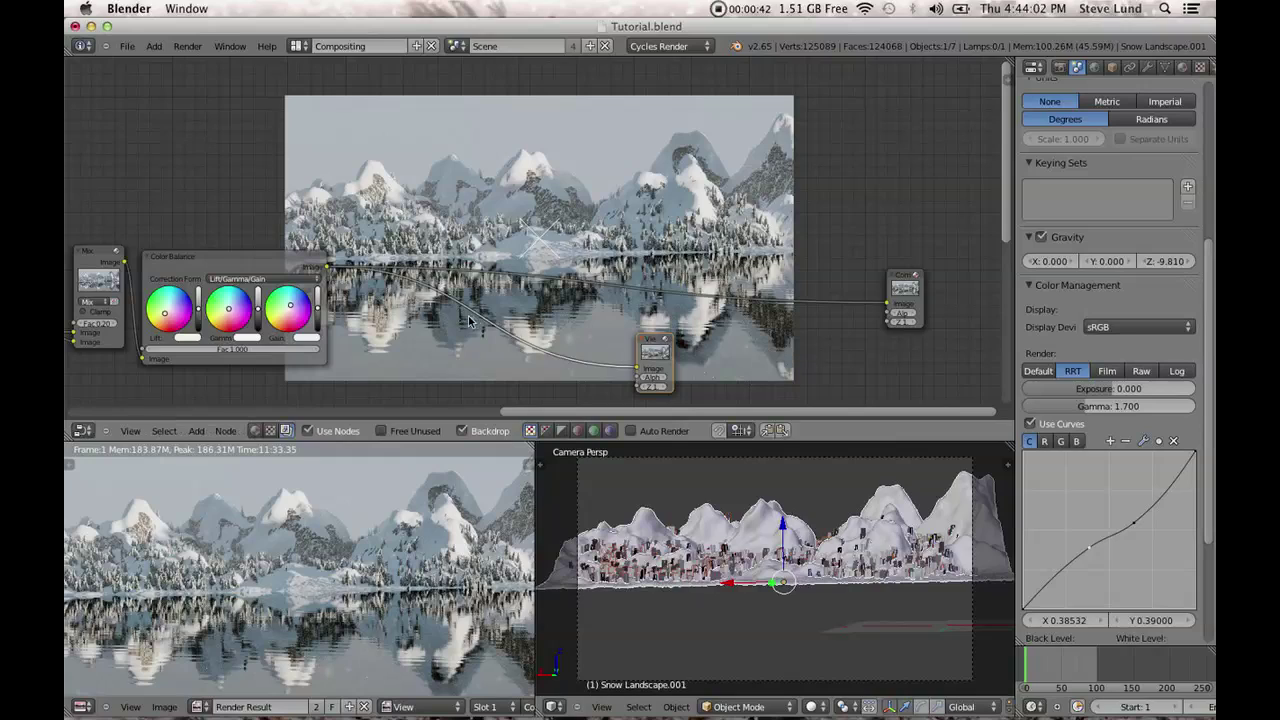
key("shift+a")
mouse_move(421, 323)
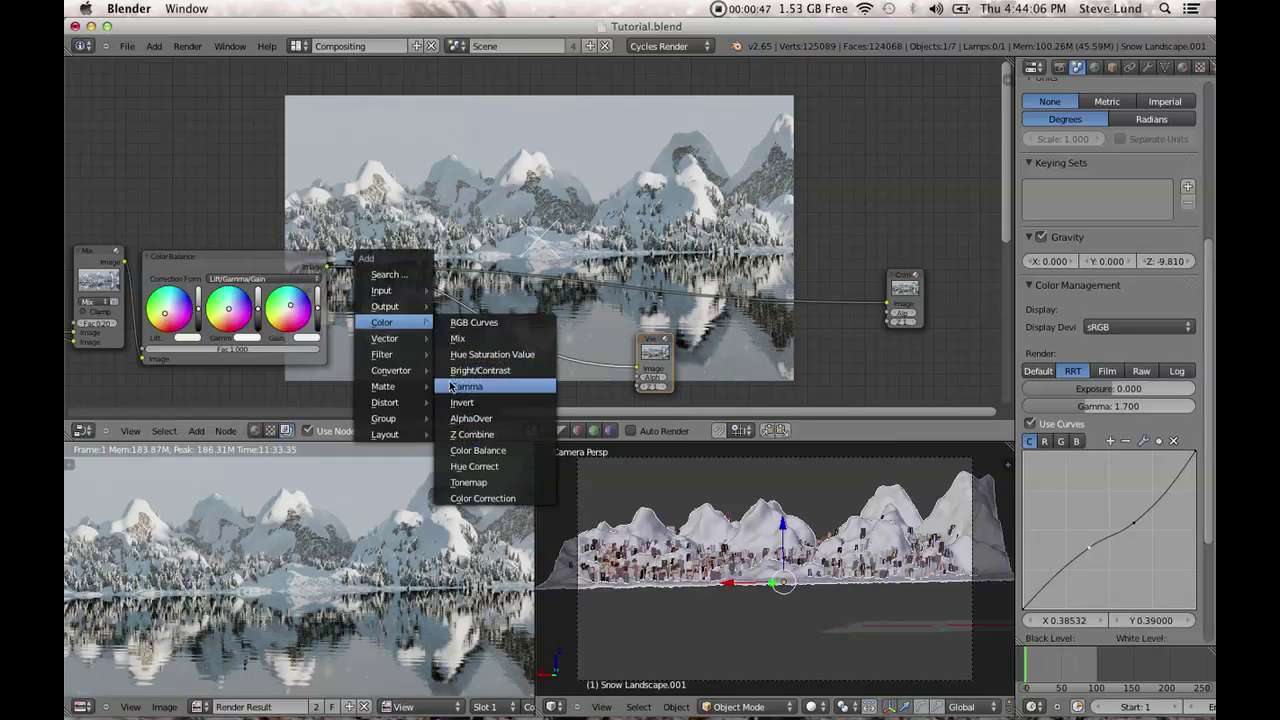
mouse_move(407, 371)
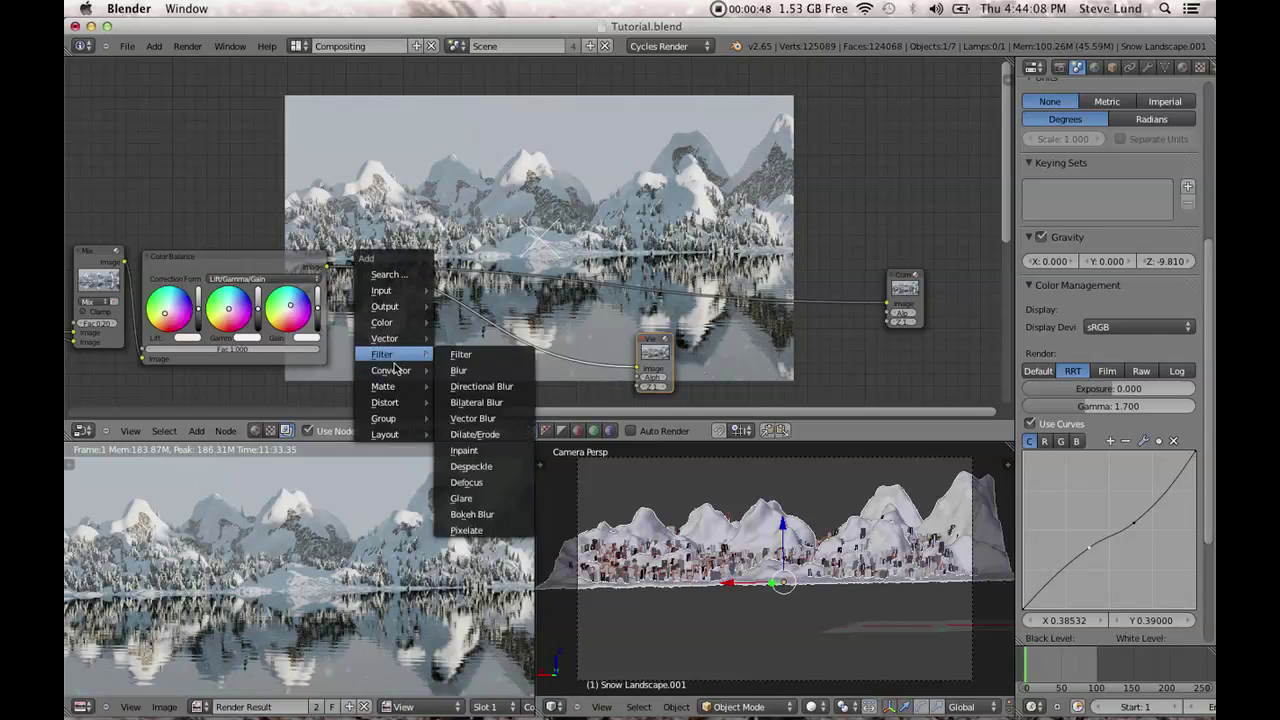
mouse_move(402, 404)
left_click(513, 502)
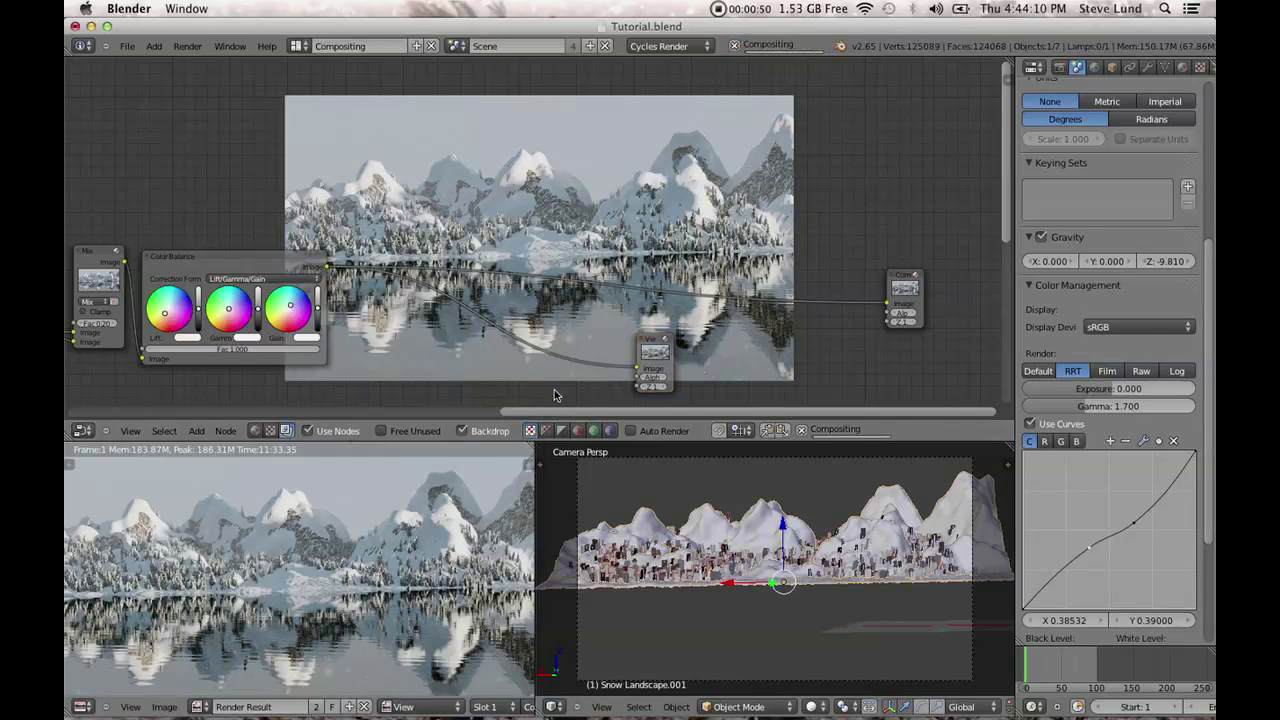
scroll(554, 373, "down", 2)
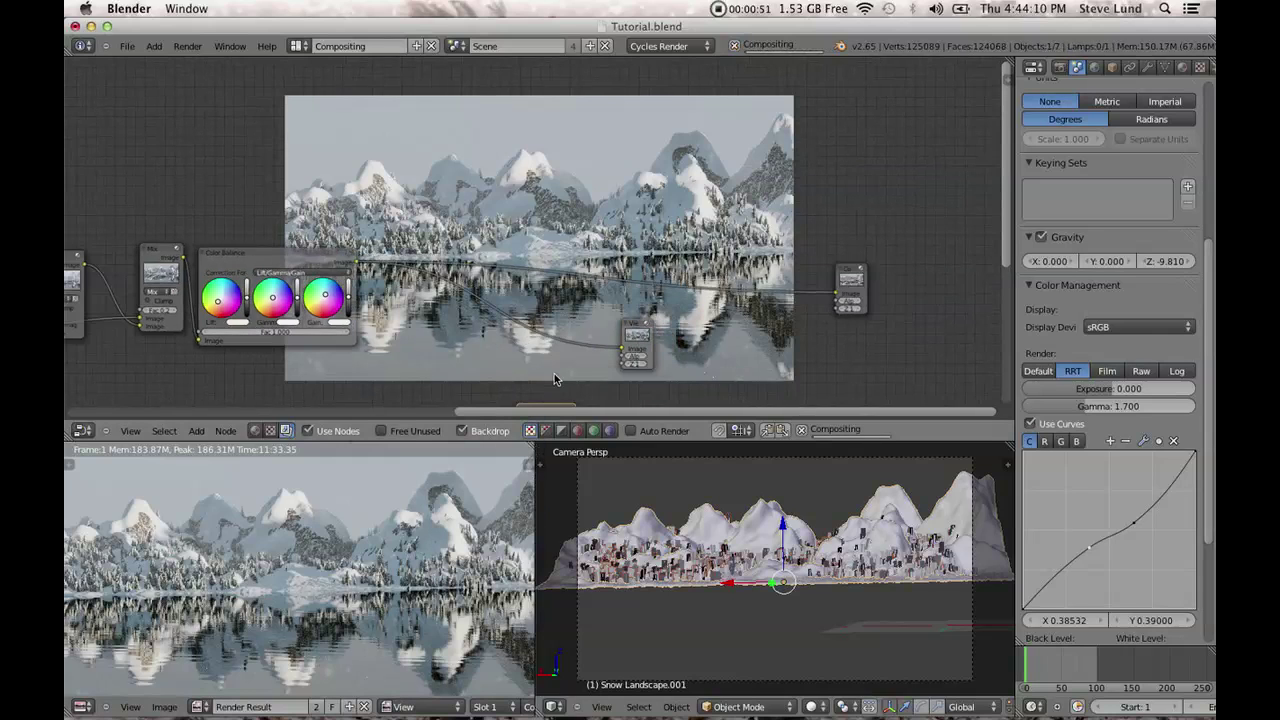
left_click(385, 210)
left_click_drag(433, 313, 586, 268)
Insert a Math node after the Lens Distortion node and set its operation to Greater Than.
key("shift+a")
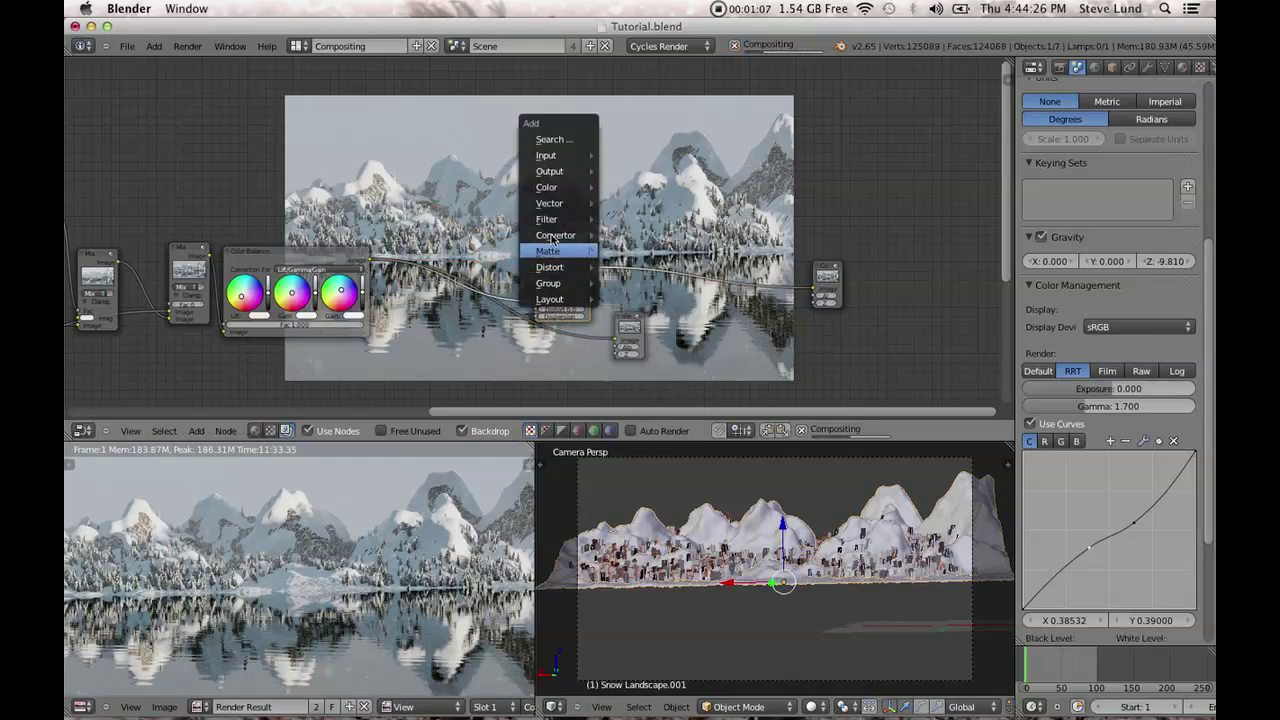
mouse_move(558, 238)
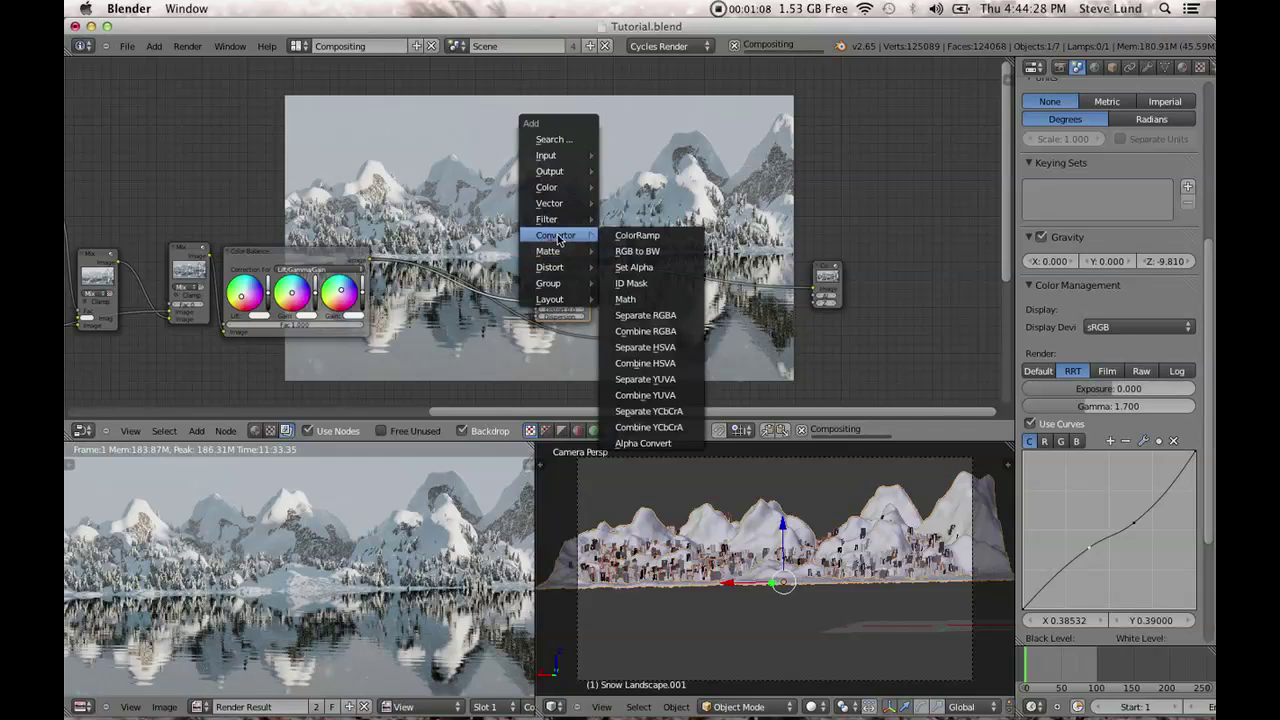
left_click(645, 300)
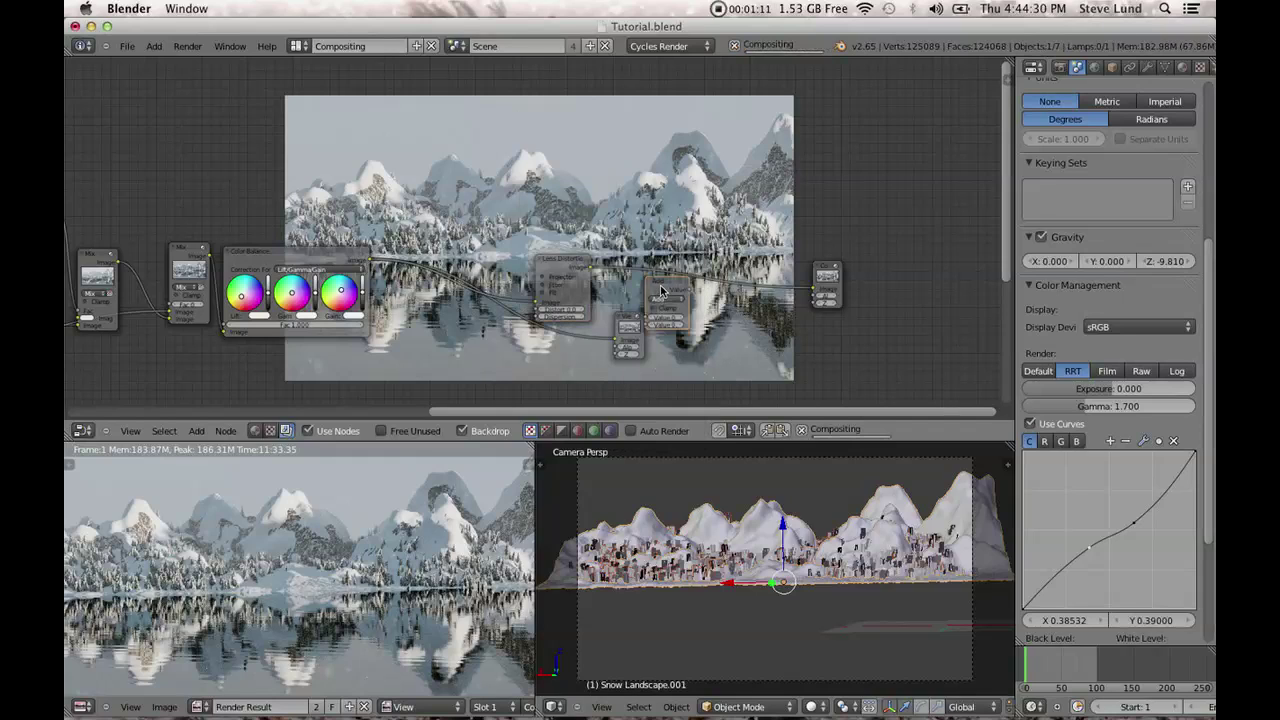
left_click(628, 266)
left_click(627, 262)
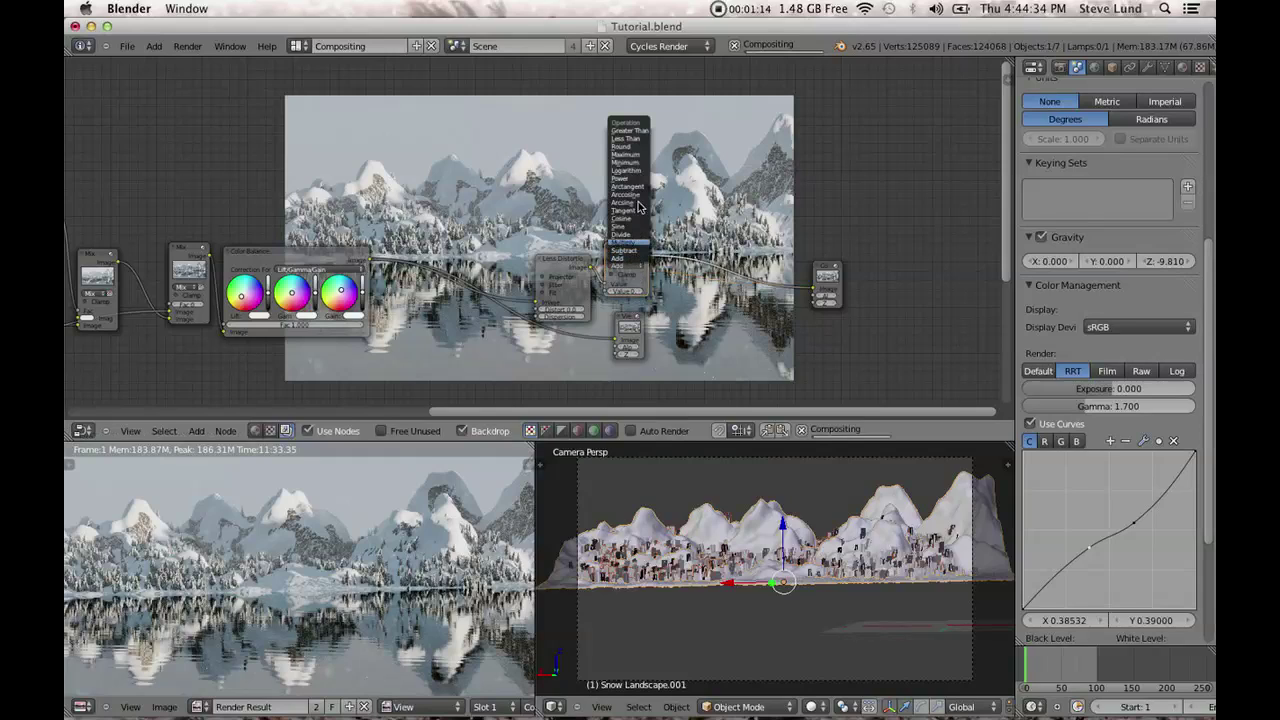
left_click(630, 130)
Set the Lens Distortion node's Distort to 1.00 and enter the Greater Than node's comparison value.
scroll(661, 338, "up", 1)
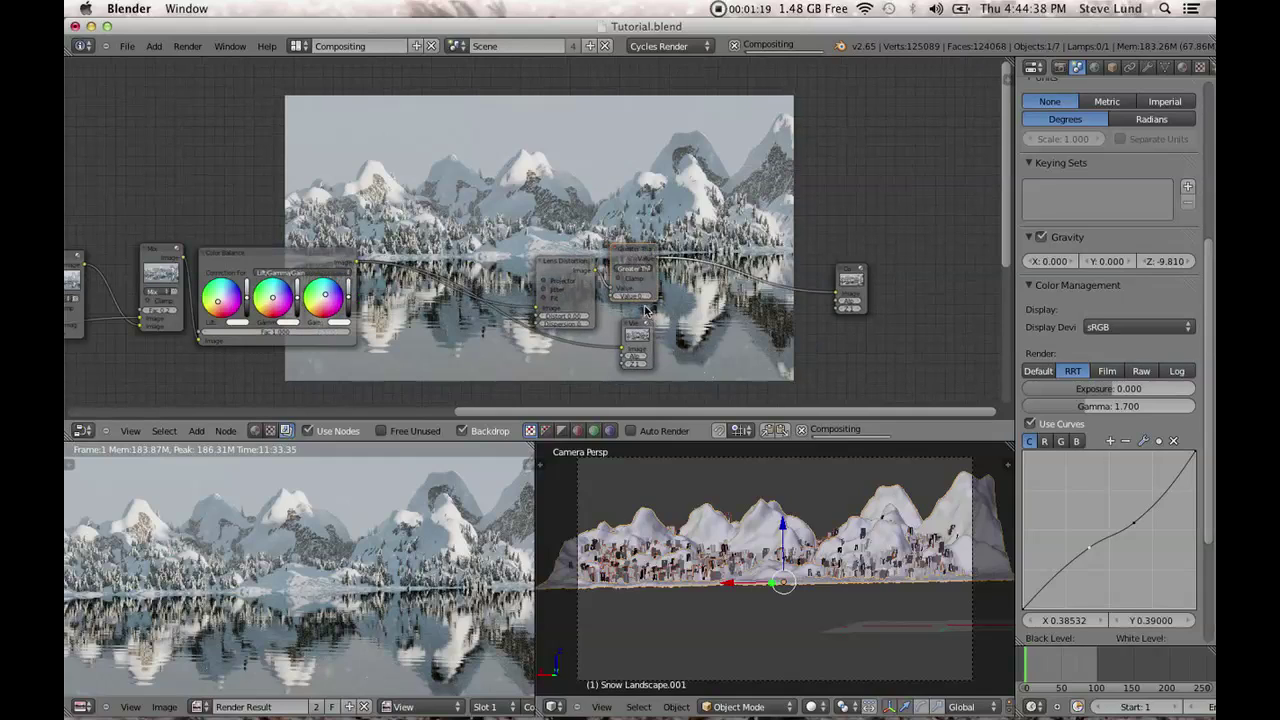
left_click(560, 318)
key("Return")
left_click(630, 296)
key("Return")
Insert a Blur node between the Greater Than node and the Composite node, with its filter type set to Fast Gaussian.
key("shift+a")
mouse_move(700, 308)
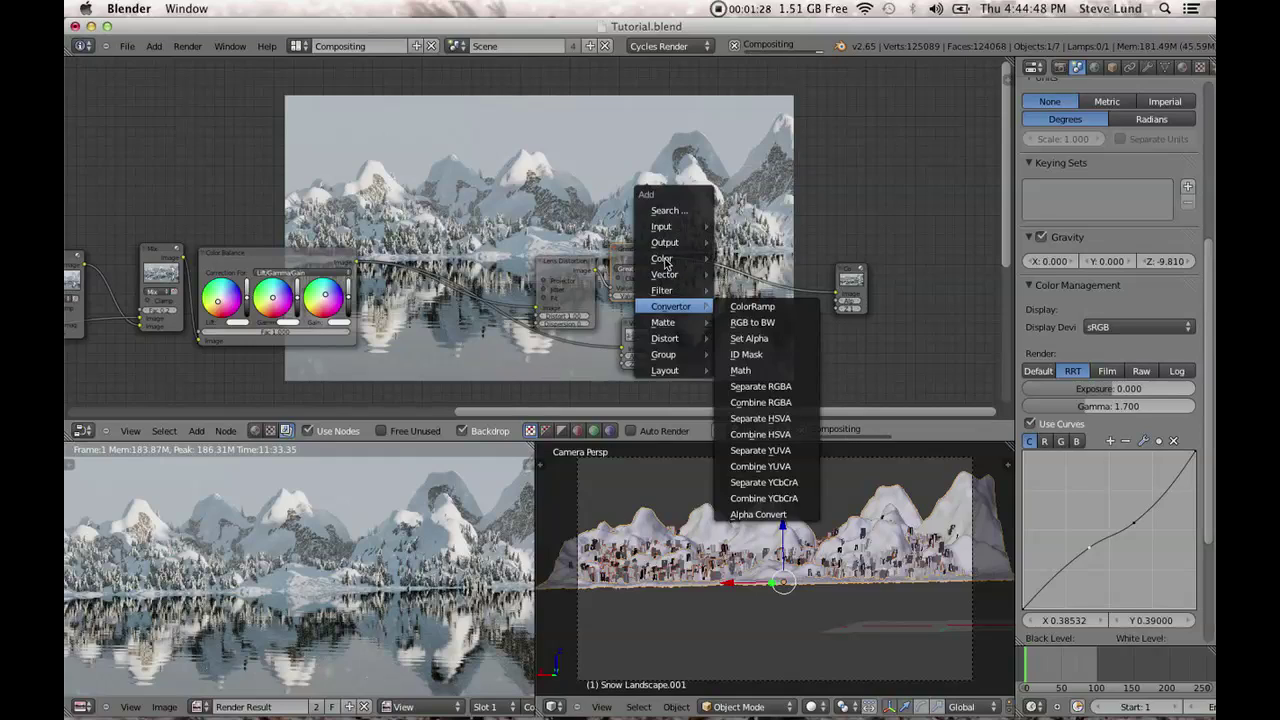
mouse_move(662, 262)
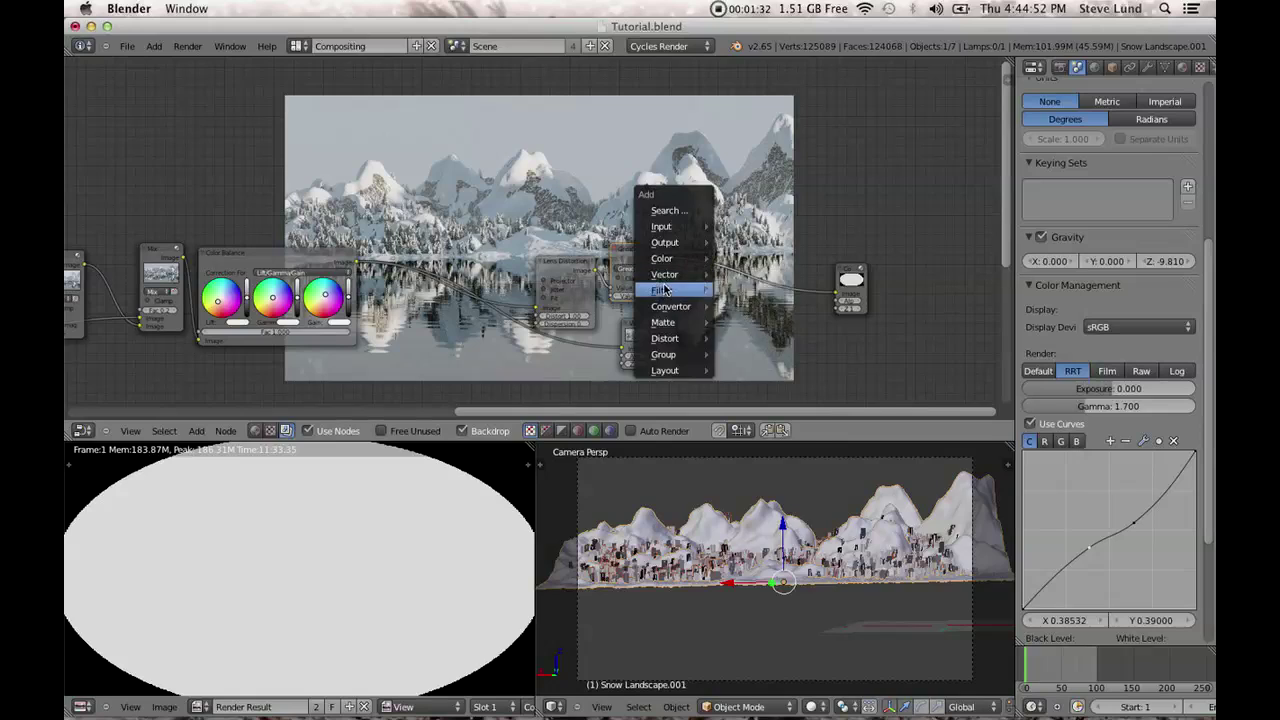
mouse_move(663, 290)
left_click(736, 307)
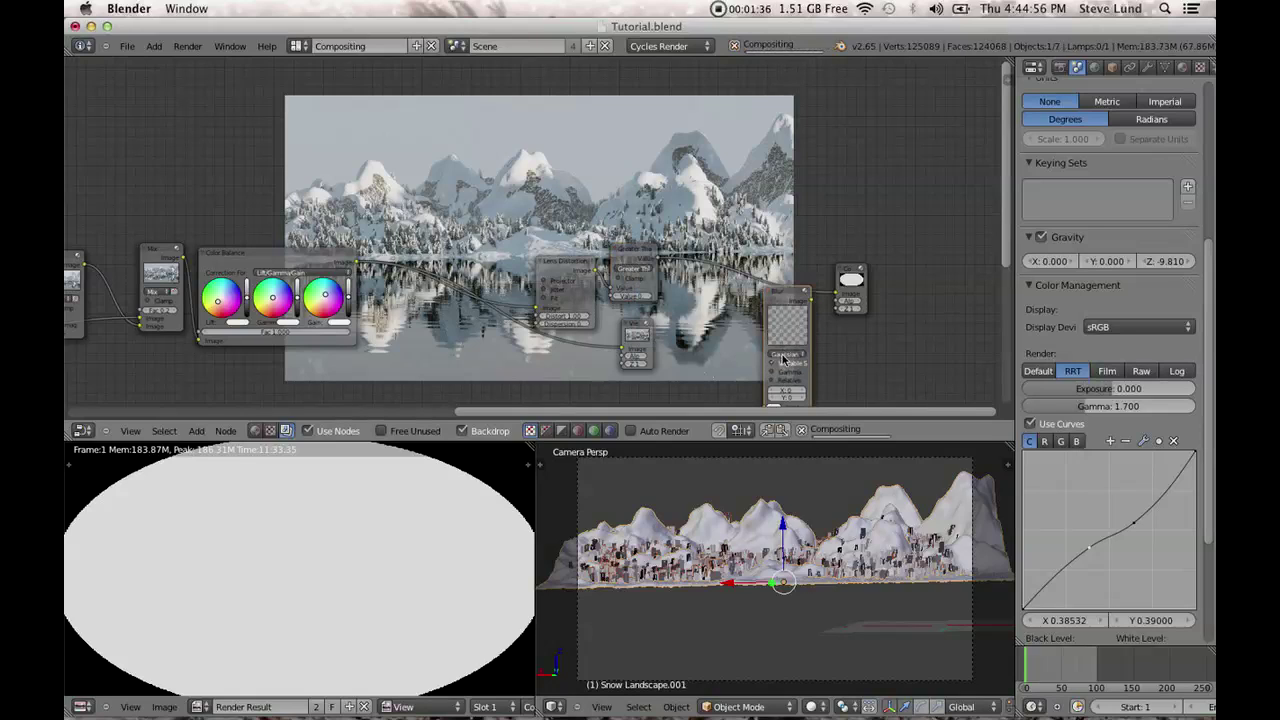
left_click(783, 356)
left_click(799, 304)
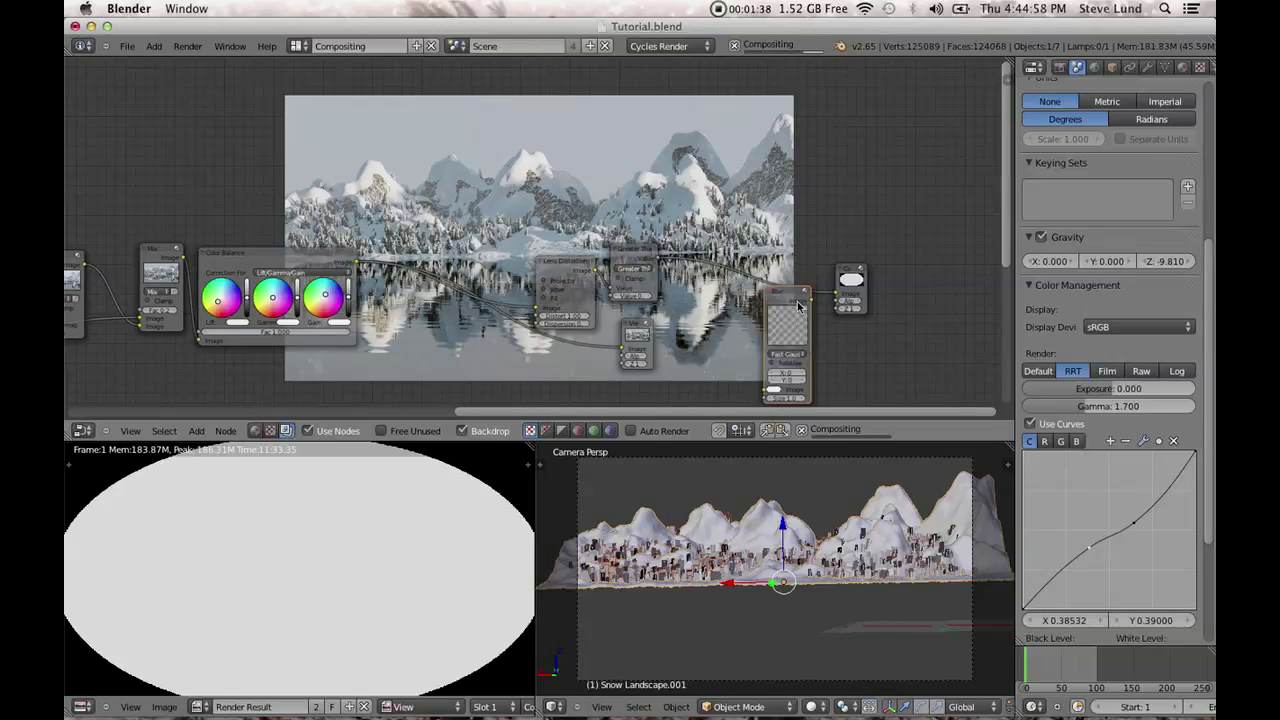
Make the Blur node's size relative, set its X and Y to 15%, and move it beside the Greater Than node.
left_click(785, 364)
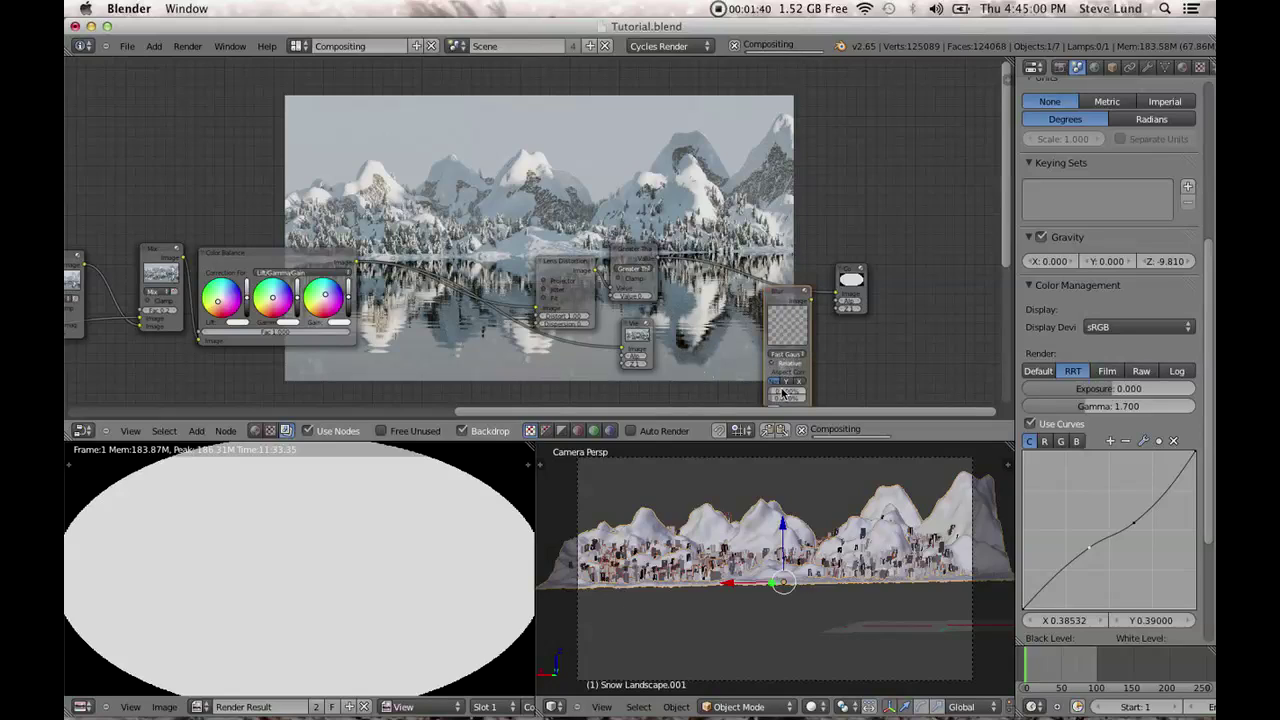
left_click(787, 393)
left_click_drag(789, 303, 703, 183)
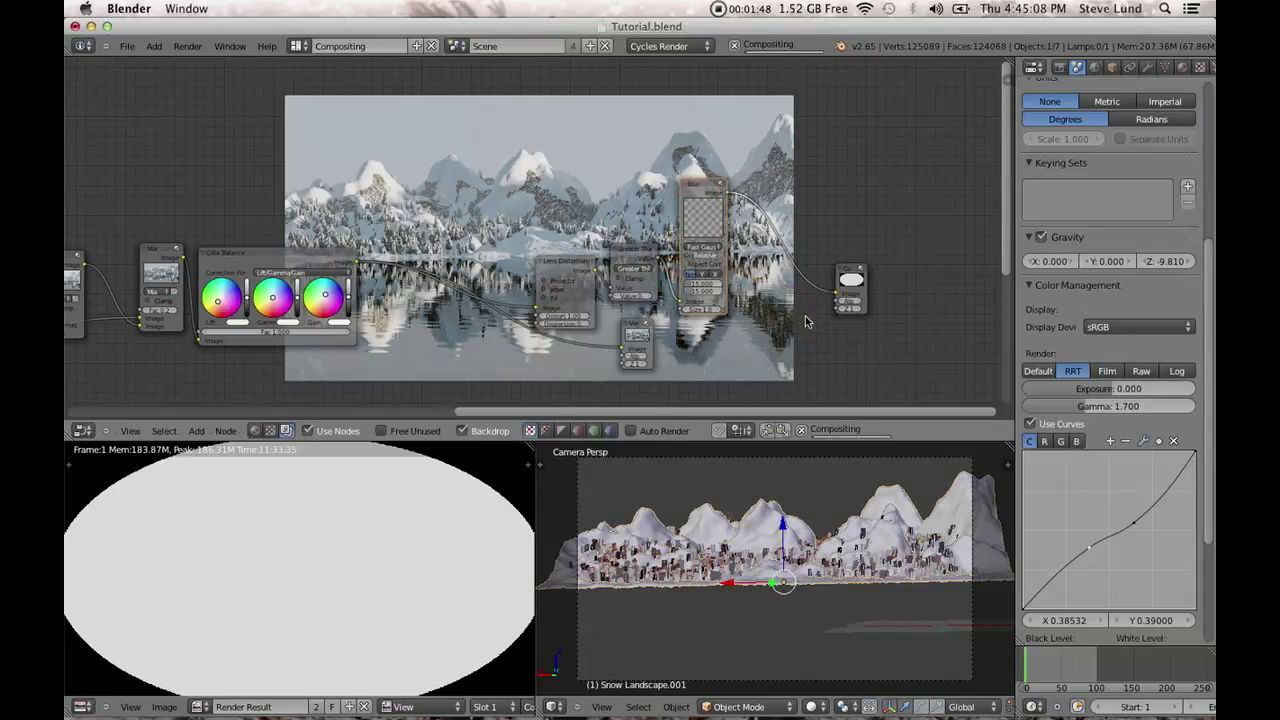
Insert a Mix node set to Multiply between the Blur and Composite nodes, and feed the Color Balance image into it.
key("shift+a")
mouse_move(808, 321)
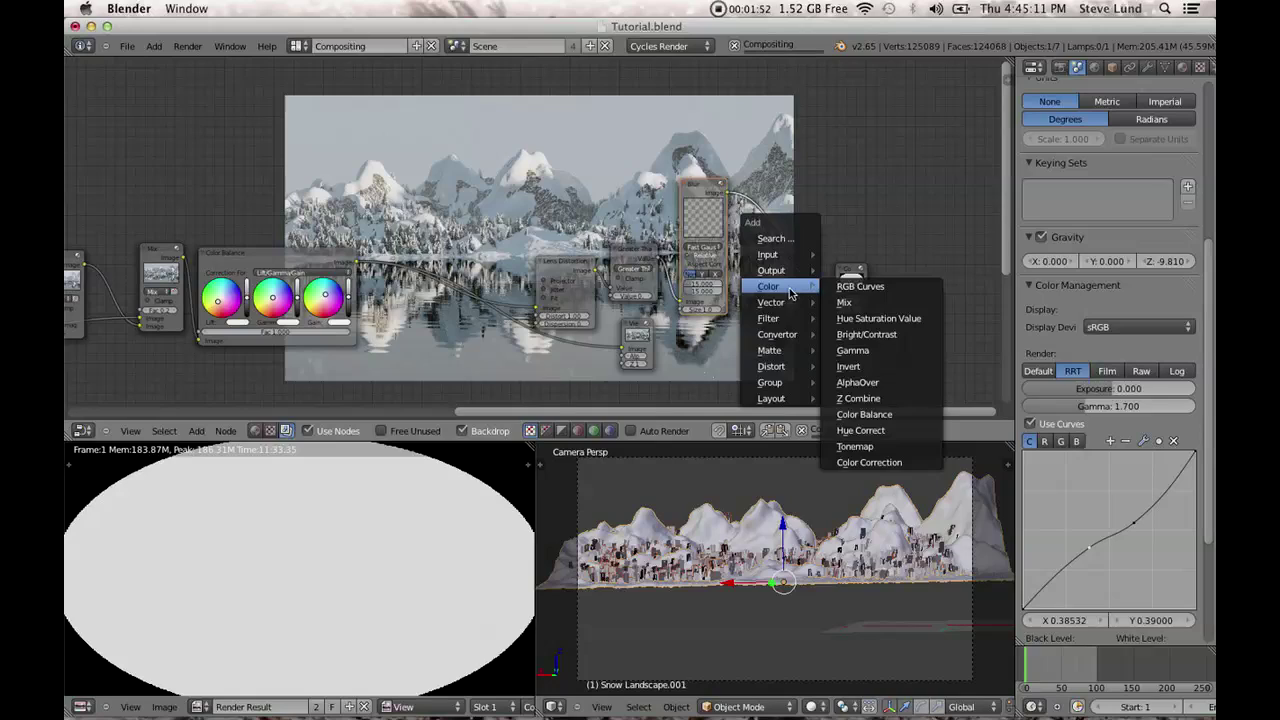
left_click(850, 302)
left_click(873, 327)
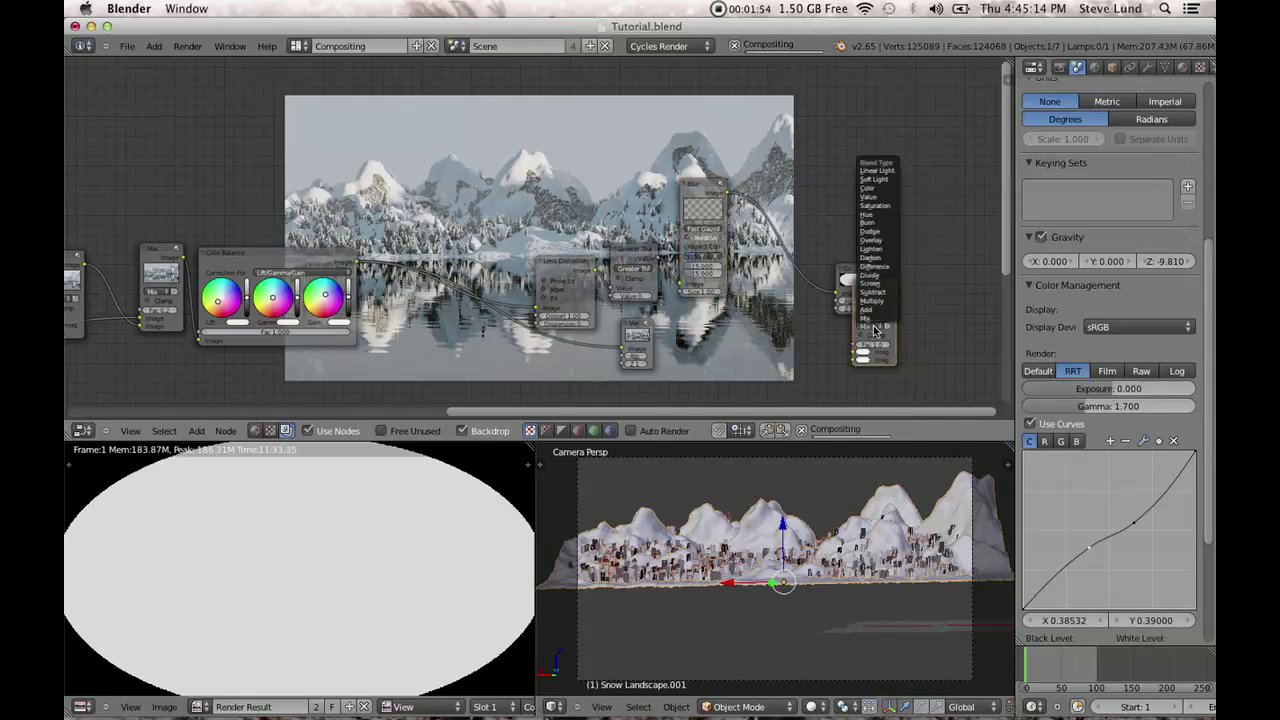
left_click(876, 305)
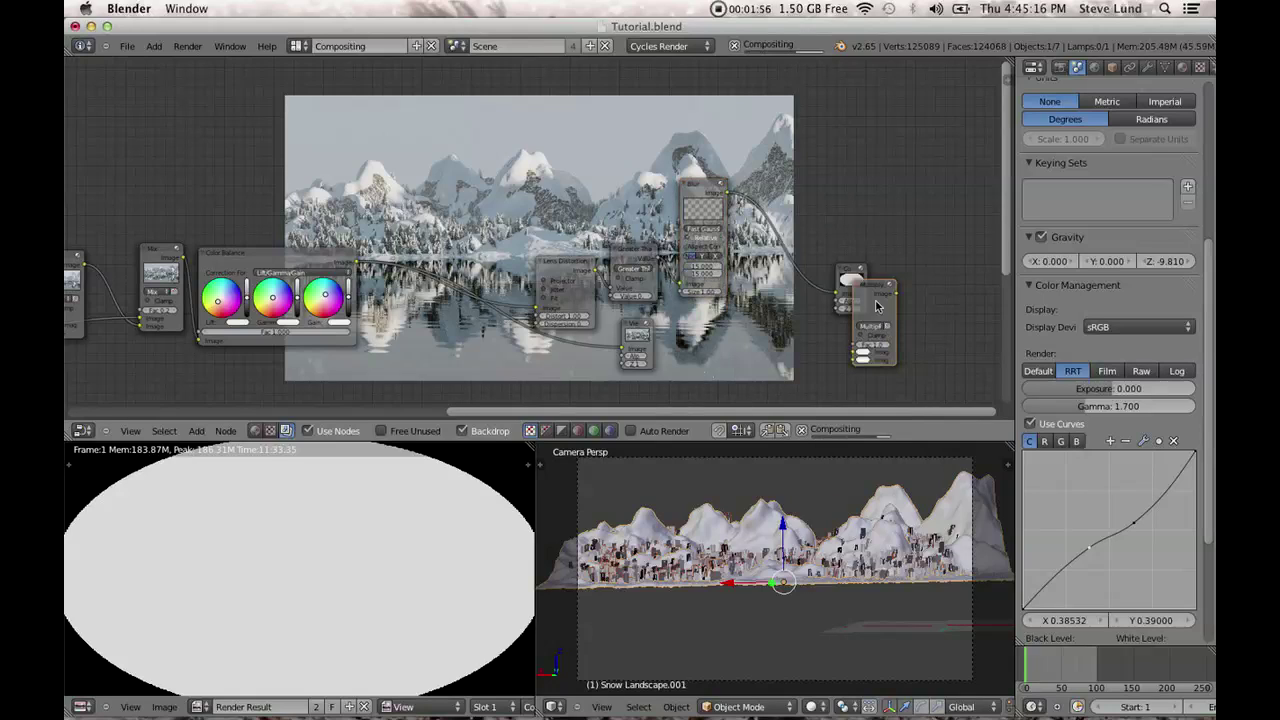
left_click_drag(879, 294, 766, 144)
left_click_drag(358, 264, 767, 241)
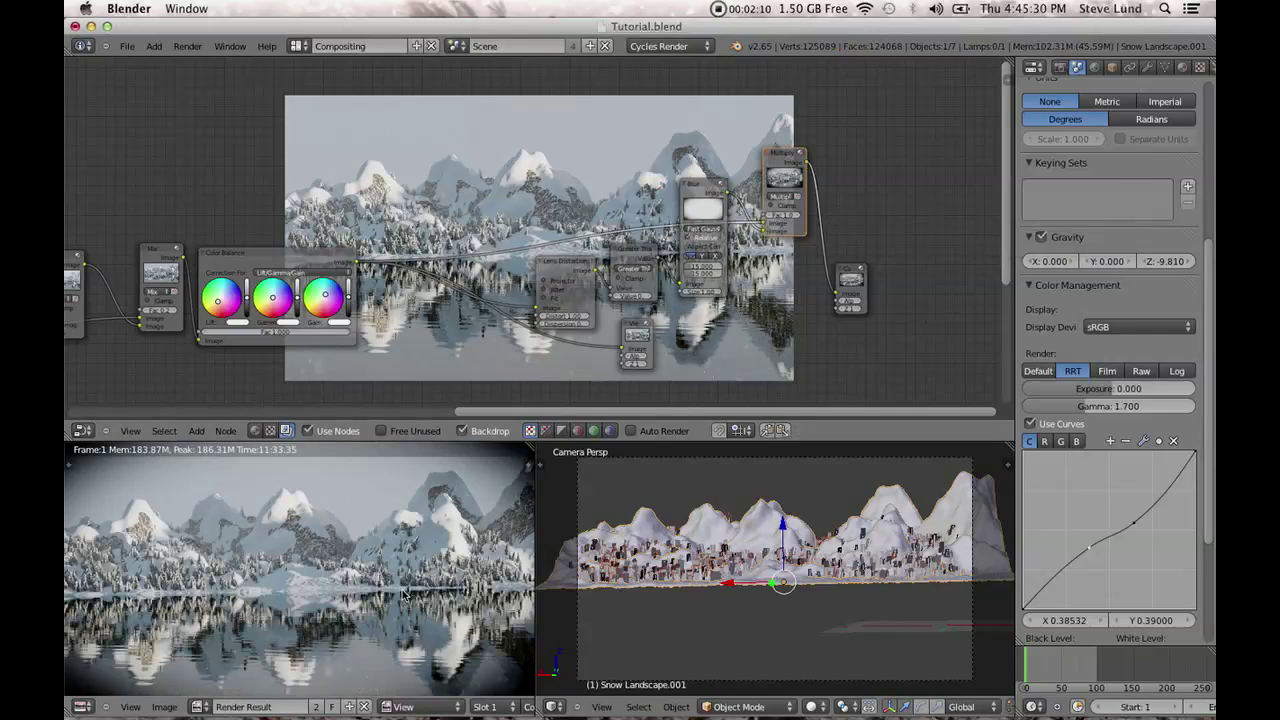
Lower the Multiply node's factor to soften the dark vignette edges.
left_click(771, 217)
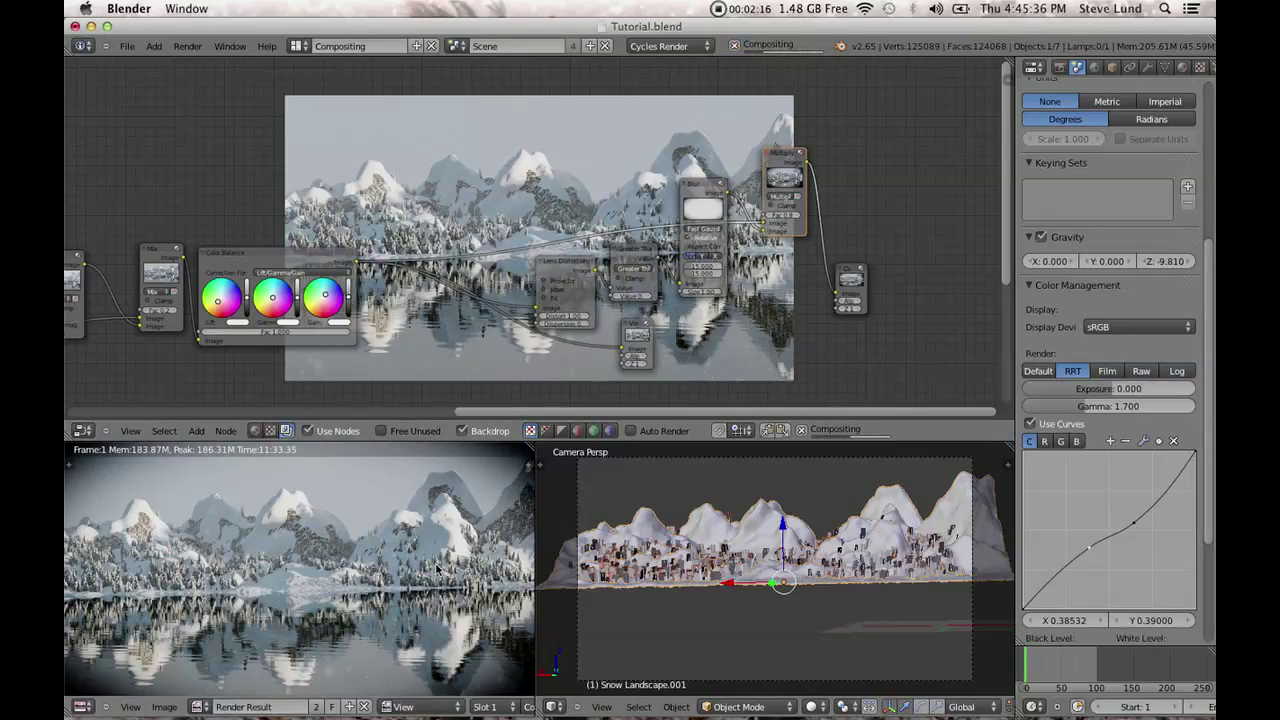
scroll(437, 572, "down", 1)
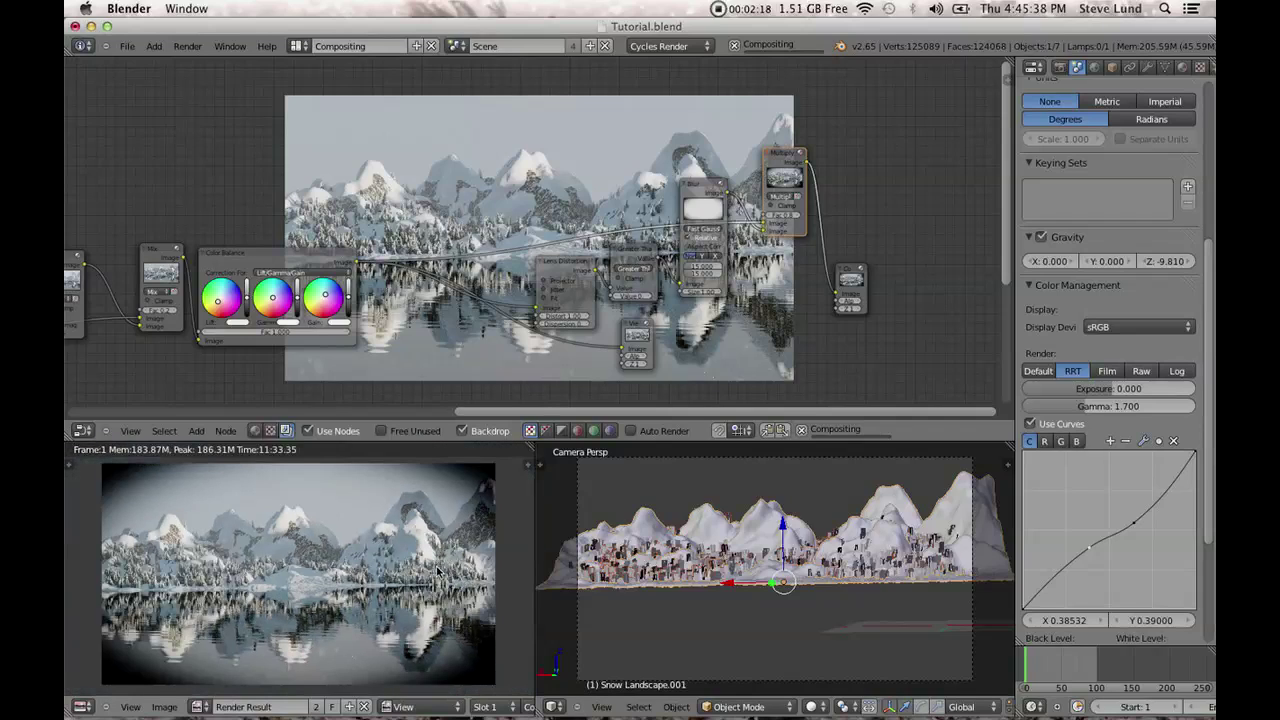
left_click(771, 217)
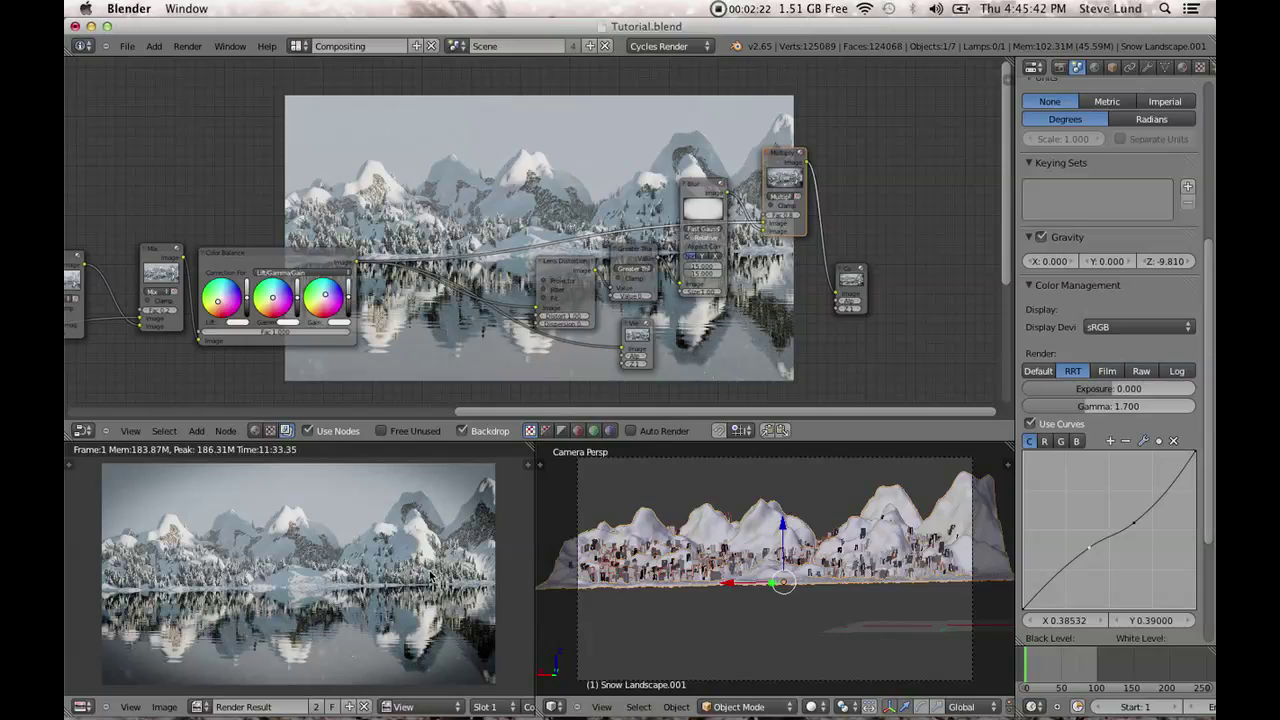
Move the Viewer node past the Multiply node and connect the Multiply node's image output to it to preview the vignette.
key("space")
key("Escape")
middle_click_drag(752, 269, 400, 355)
left_click_drag(322, 357, 684, 147)
left_click_drag(492, 190, 620, 189)
middle_click_drag(695, 213, 554, 365)
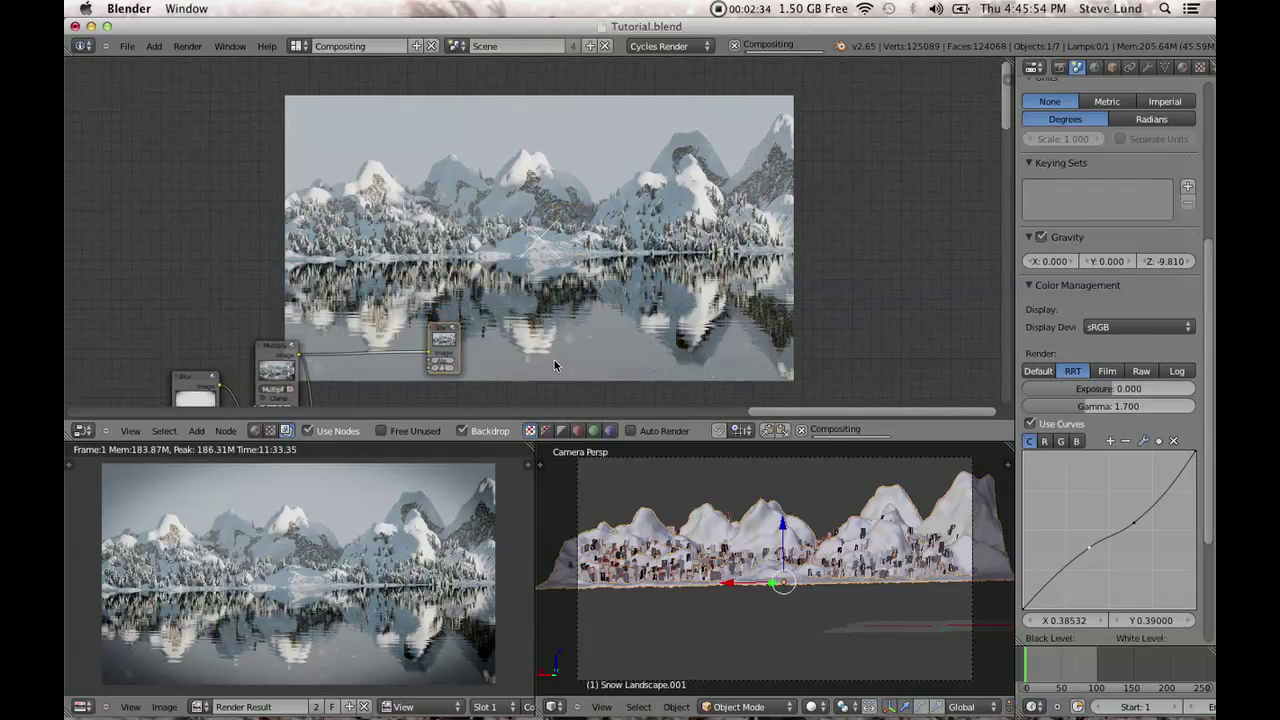
middle_click_drag(412, 360, 115, 336)
scroll(579, 327, "right", 2)
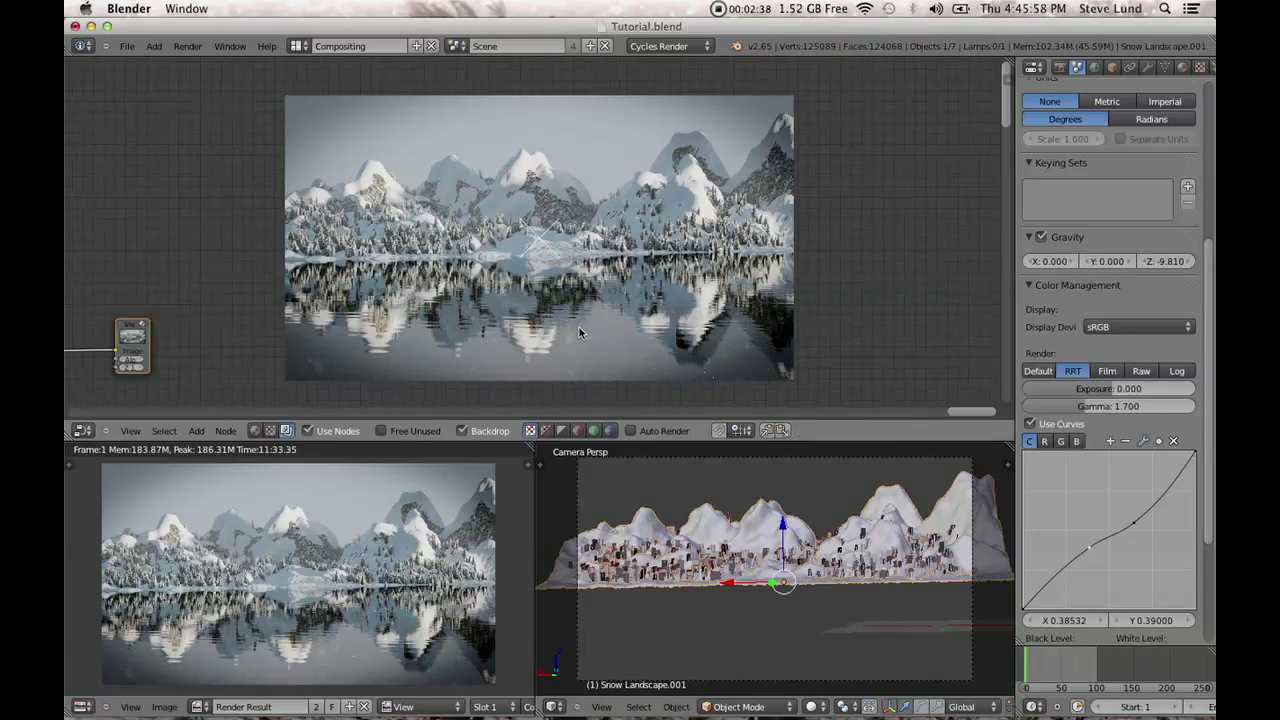